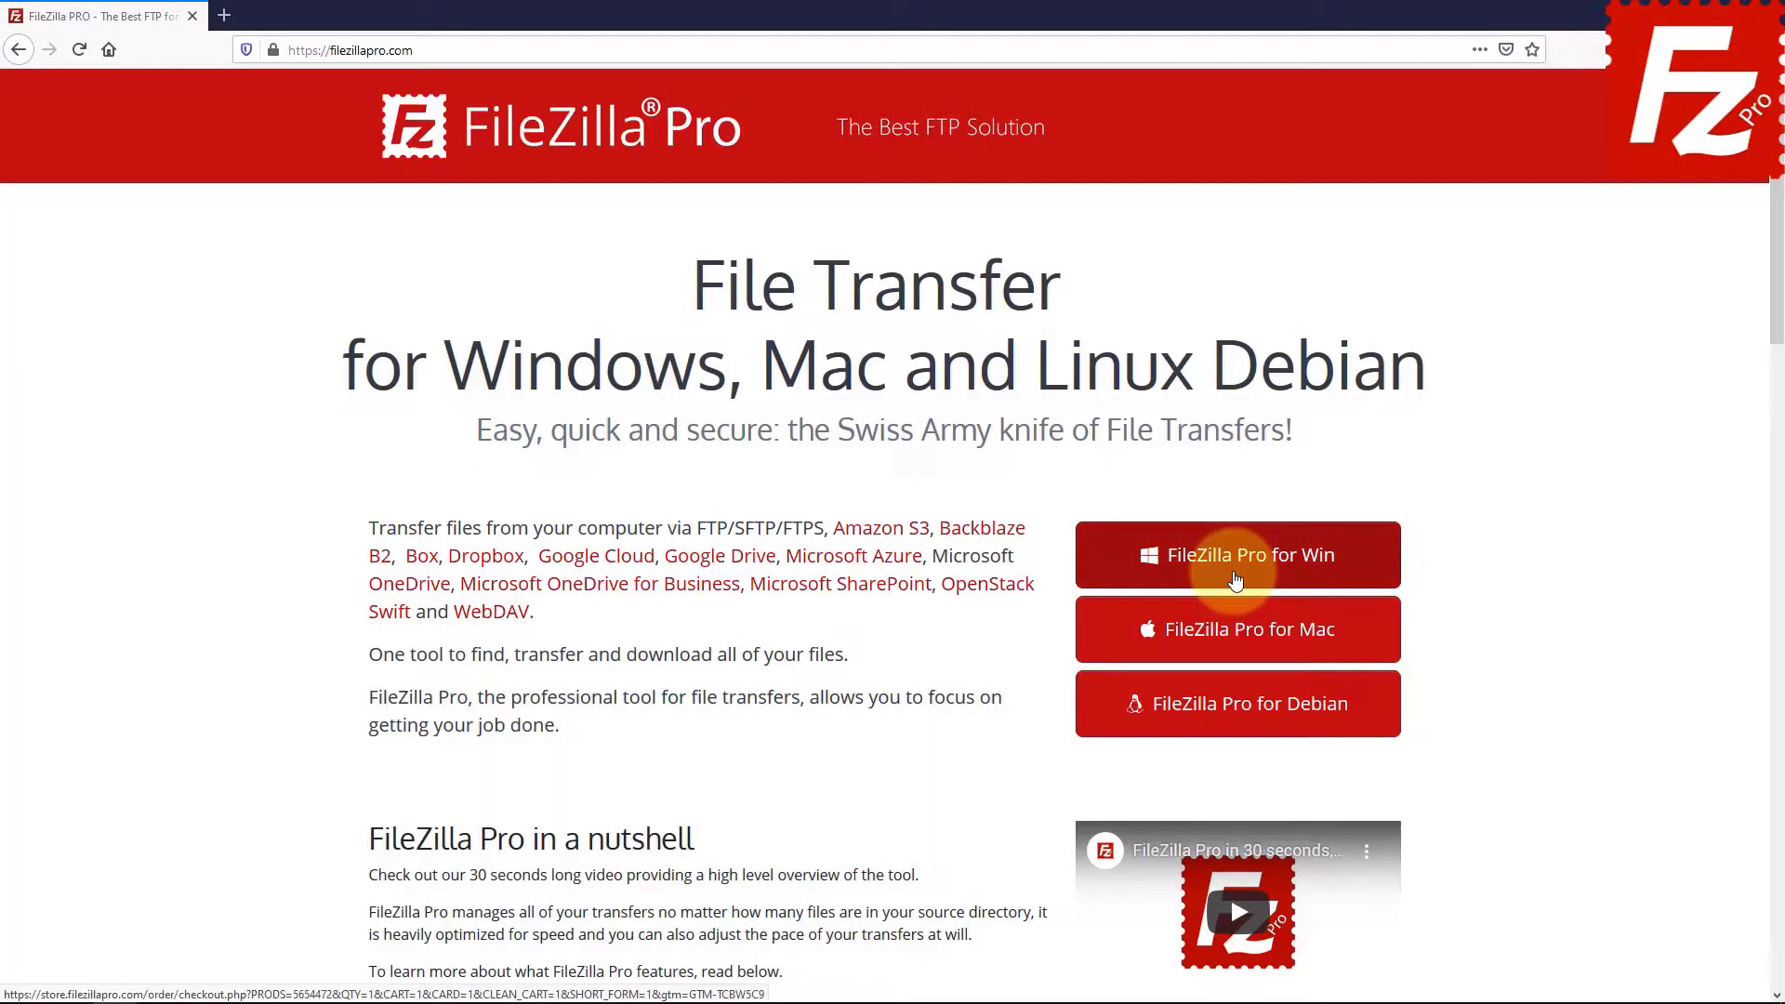
Download FileZilla Pro for Windows so FileZilla_Pro_3.48.1_win64-setup lands in Downloads.
left_click(1162, 569)
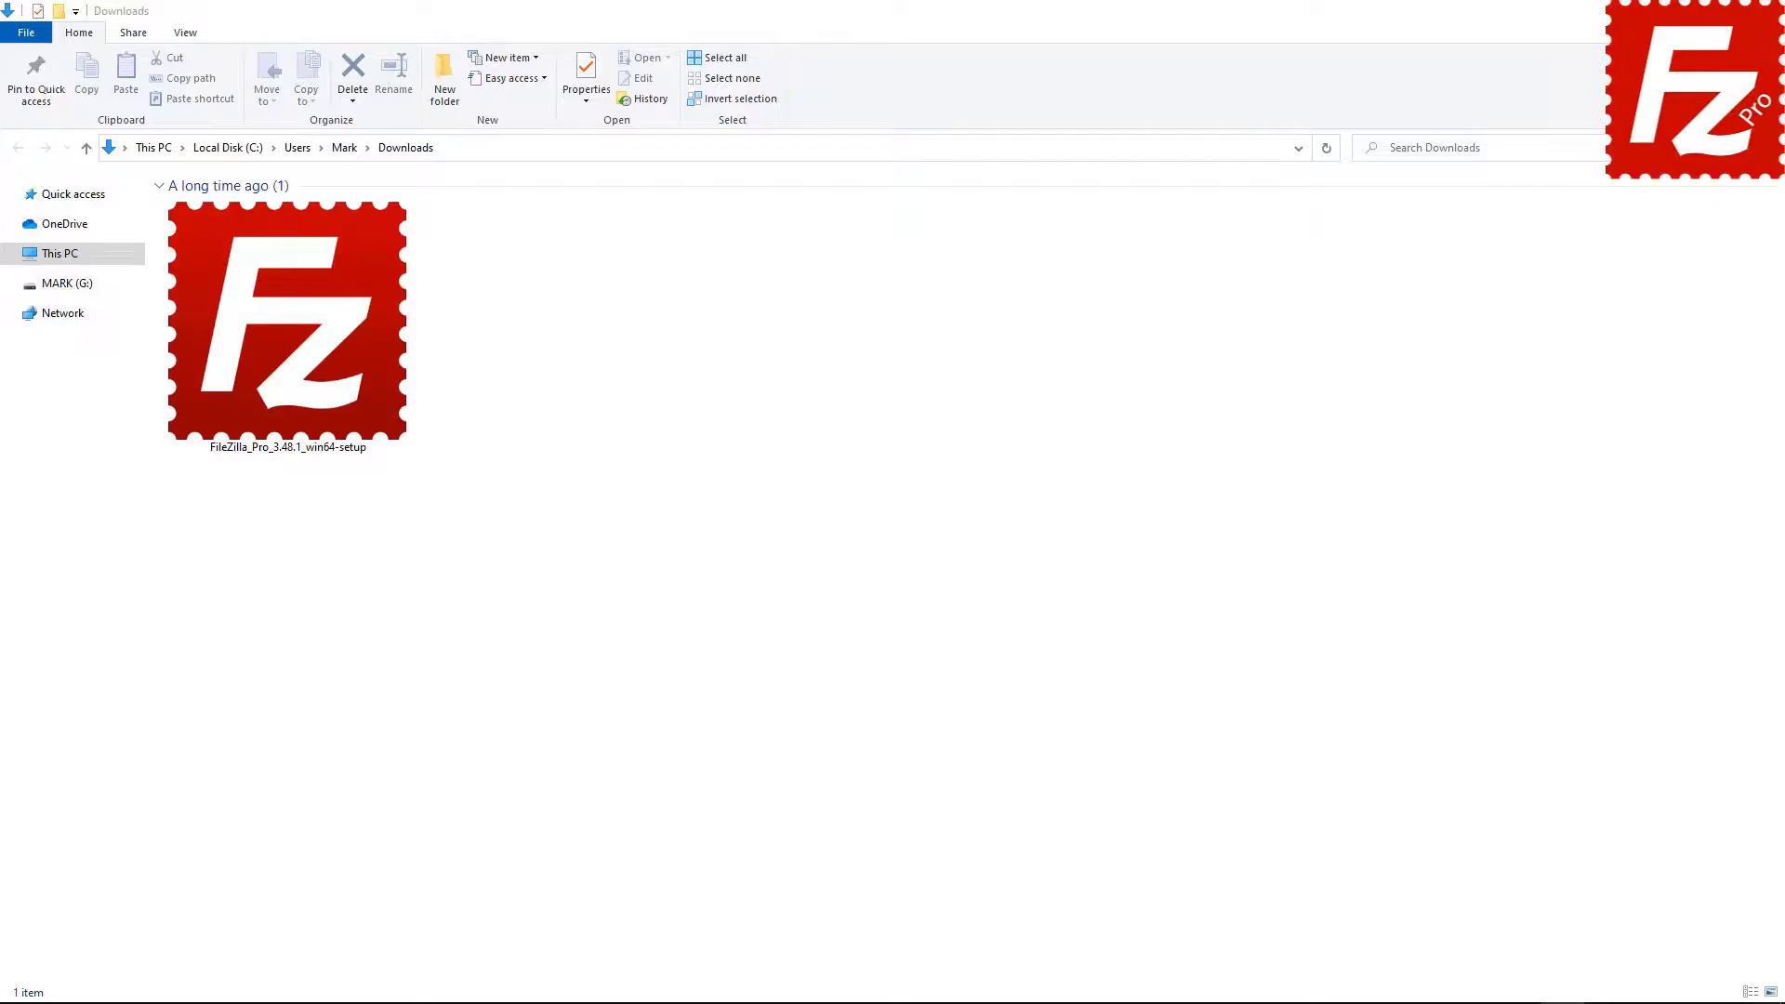
Run the FileZilla Pro setup file from Downloads and approve the User Account Control prompt.
double_click(265, 409)
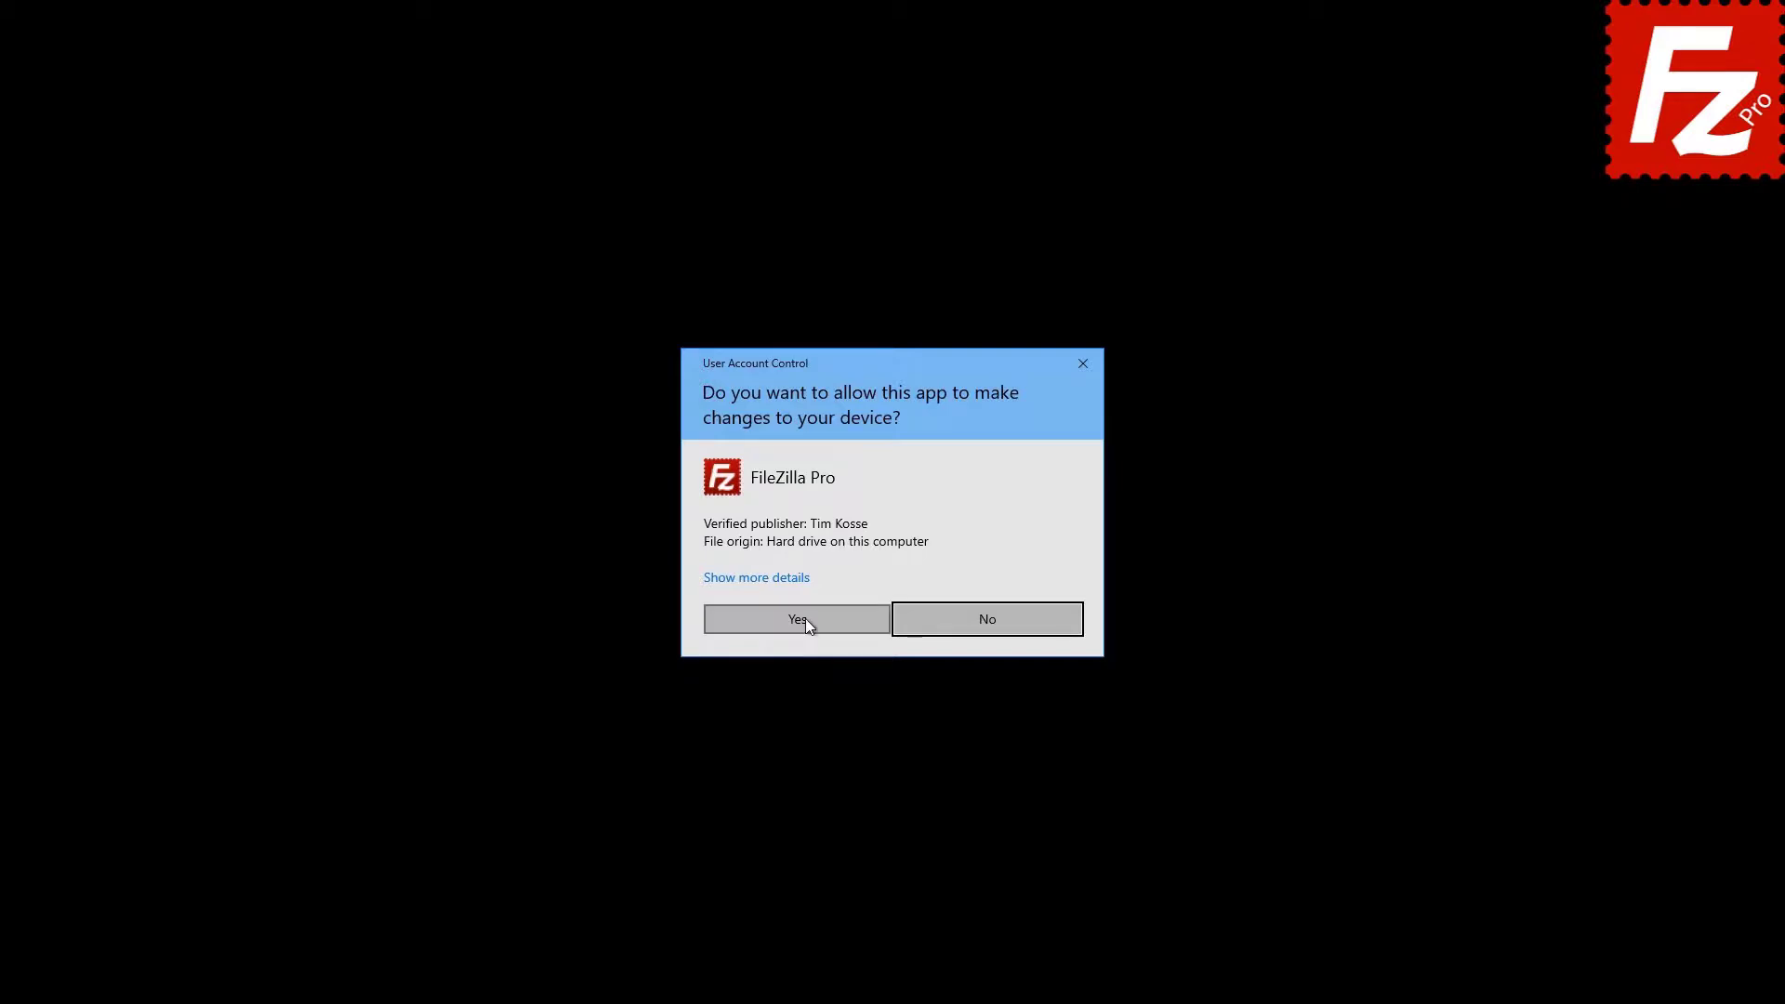
left_click(805, 618)
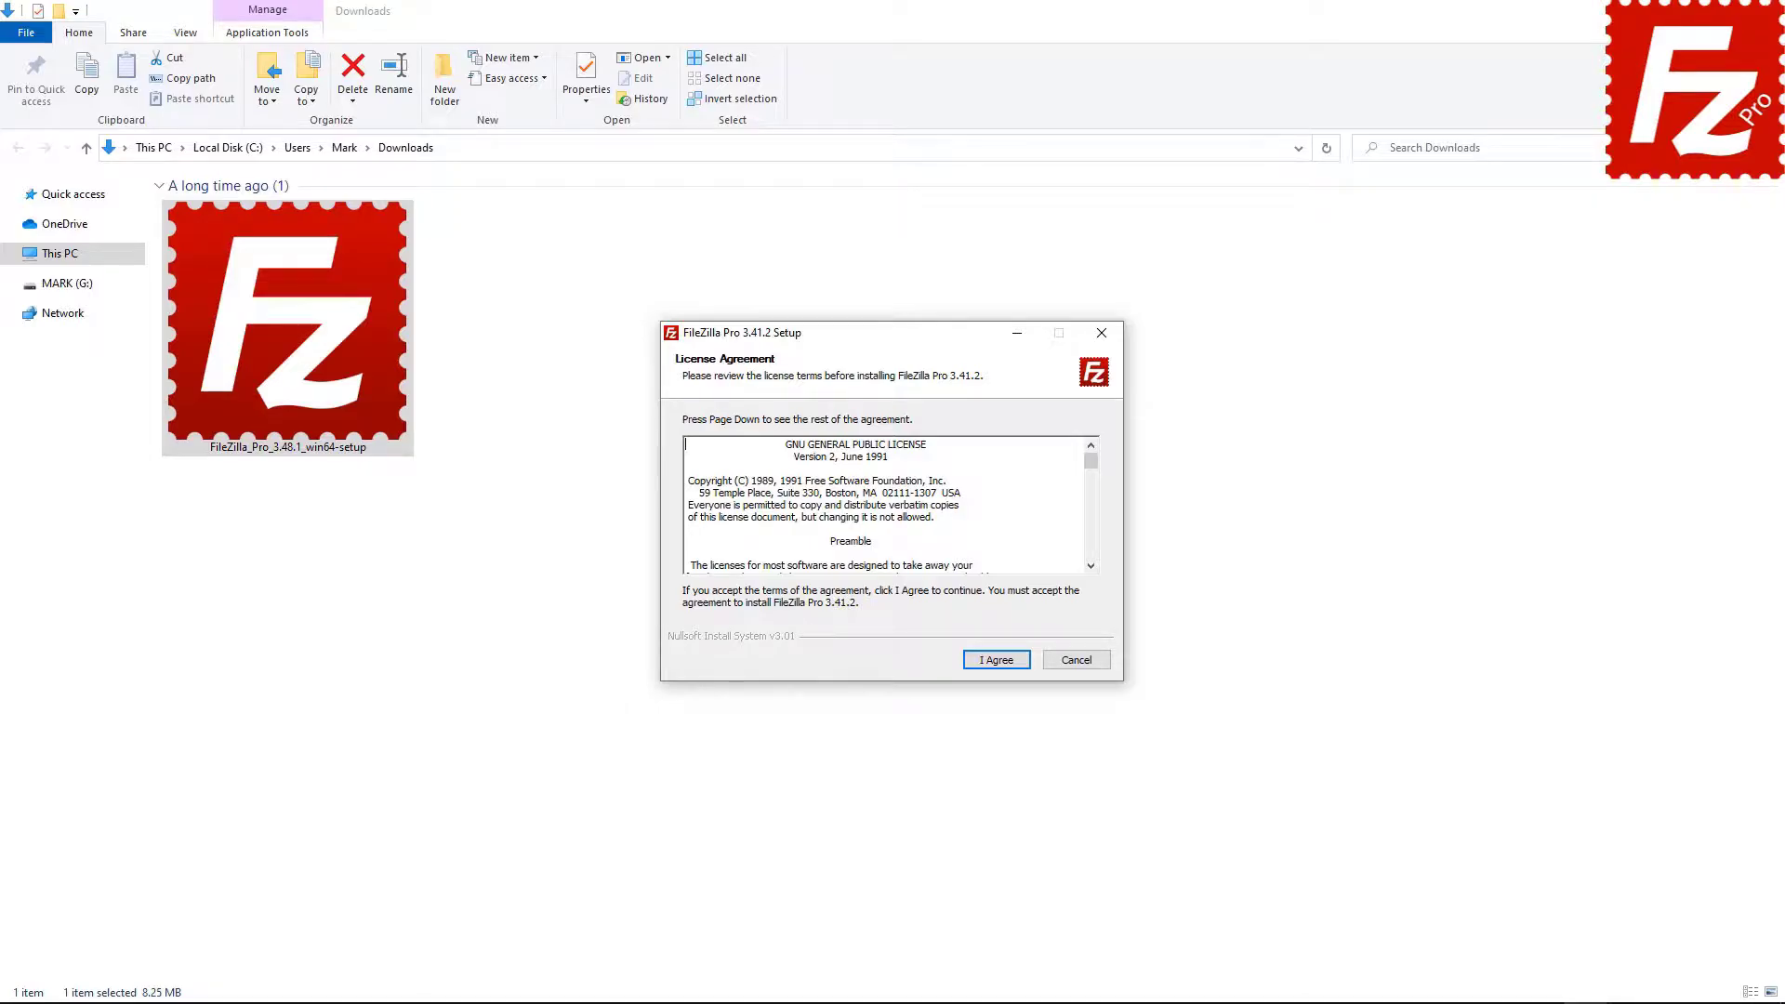
Accept the license agreement and install for anyone who uses this computer.
left_click(997, 662)
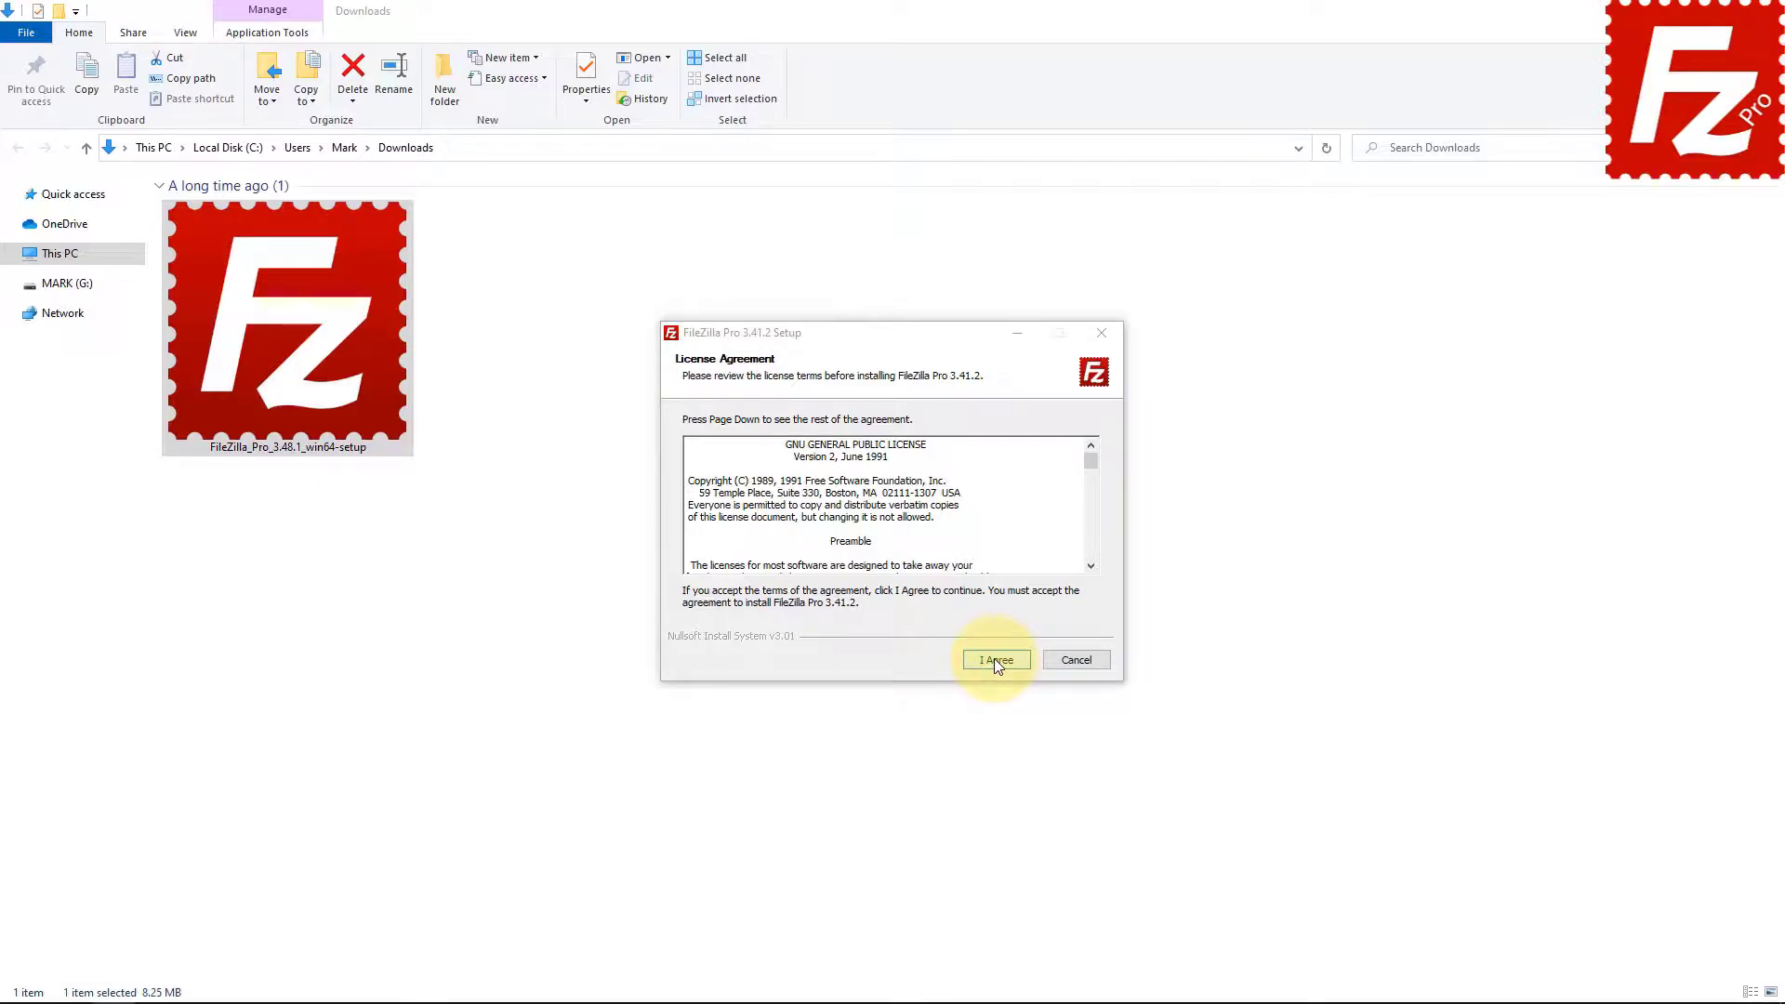
left_click(995, 658)
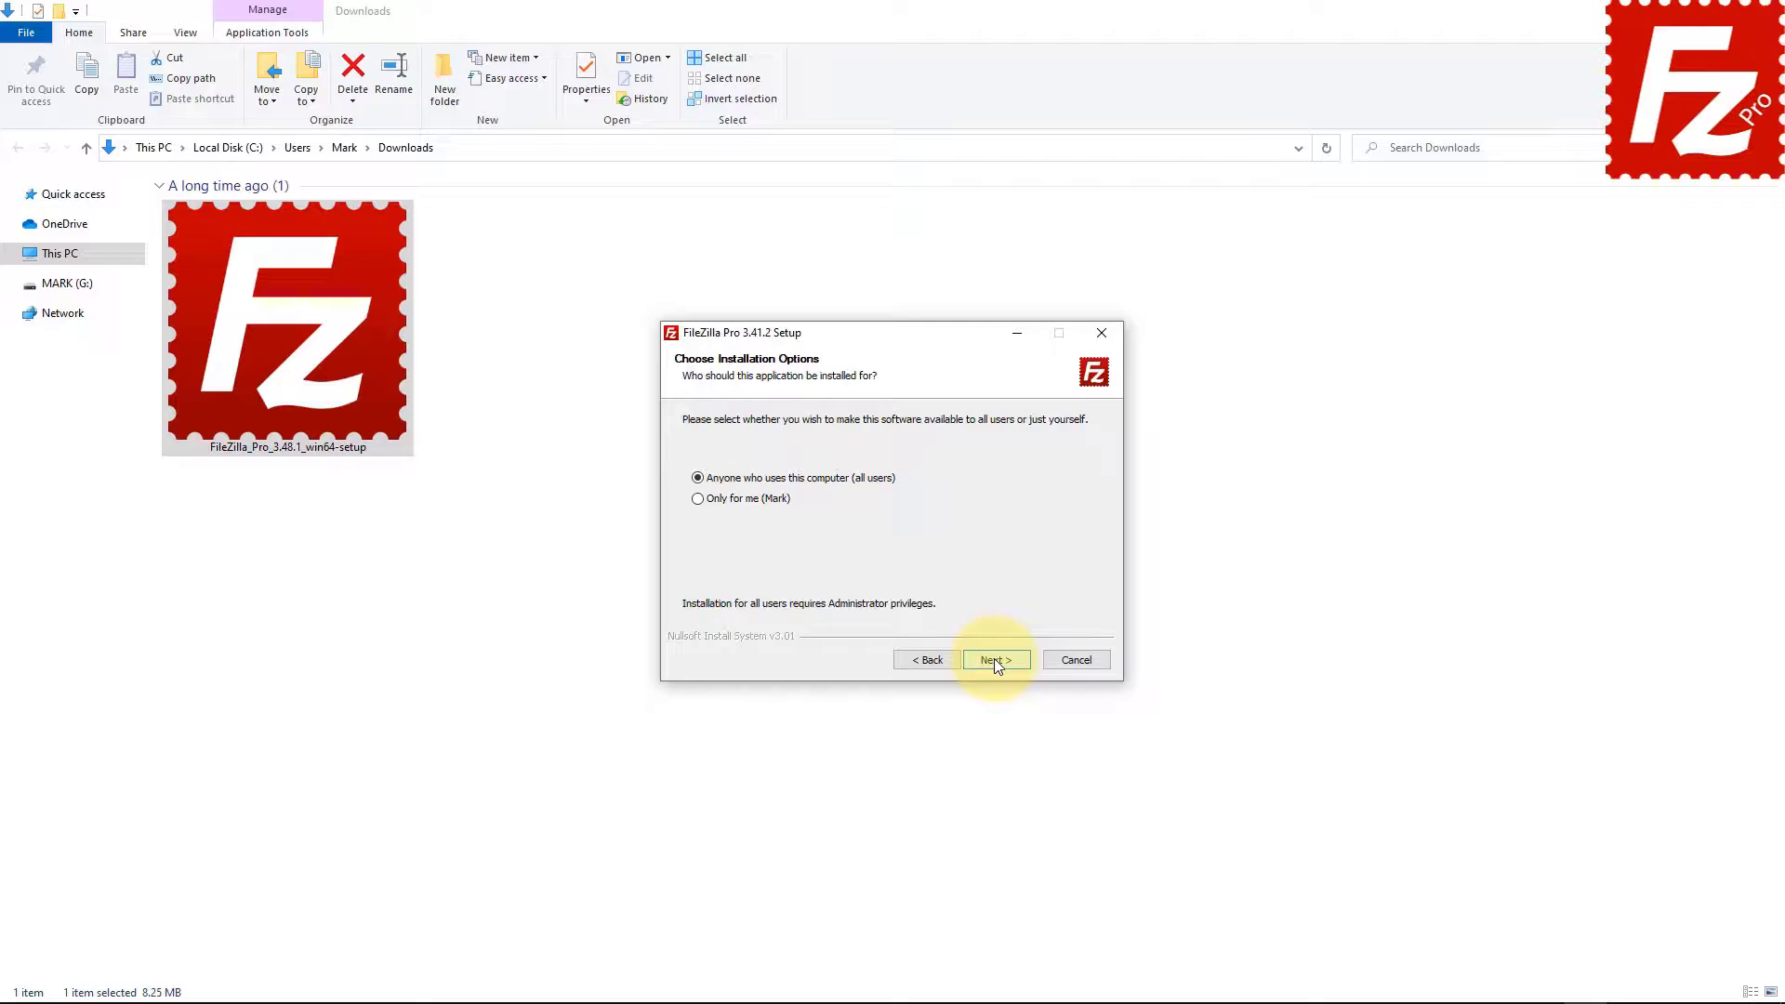
left_click(994, 662)
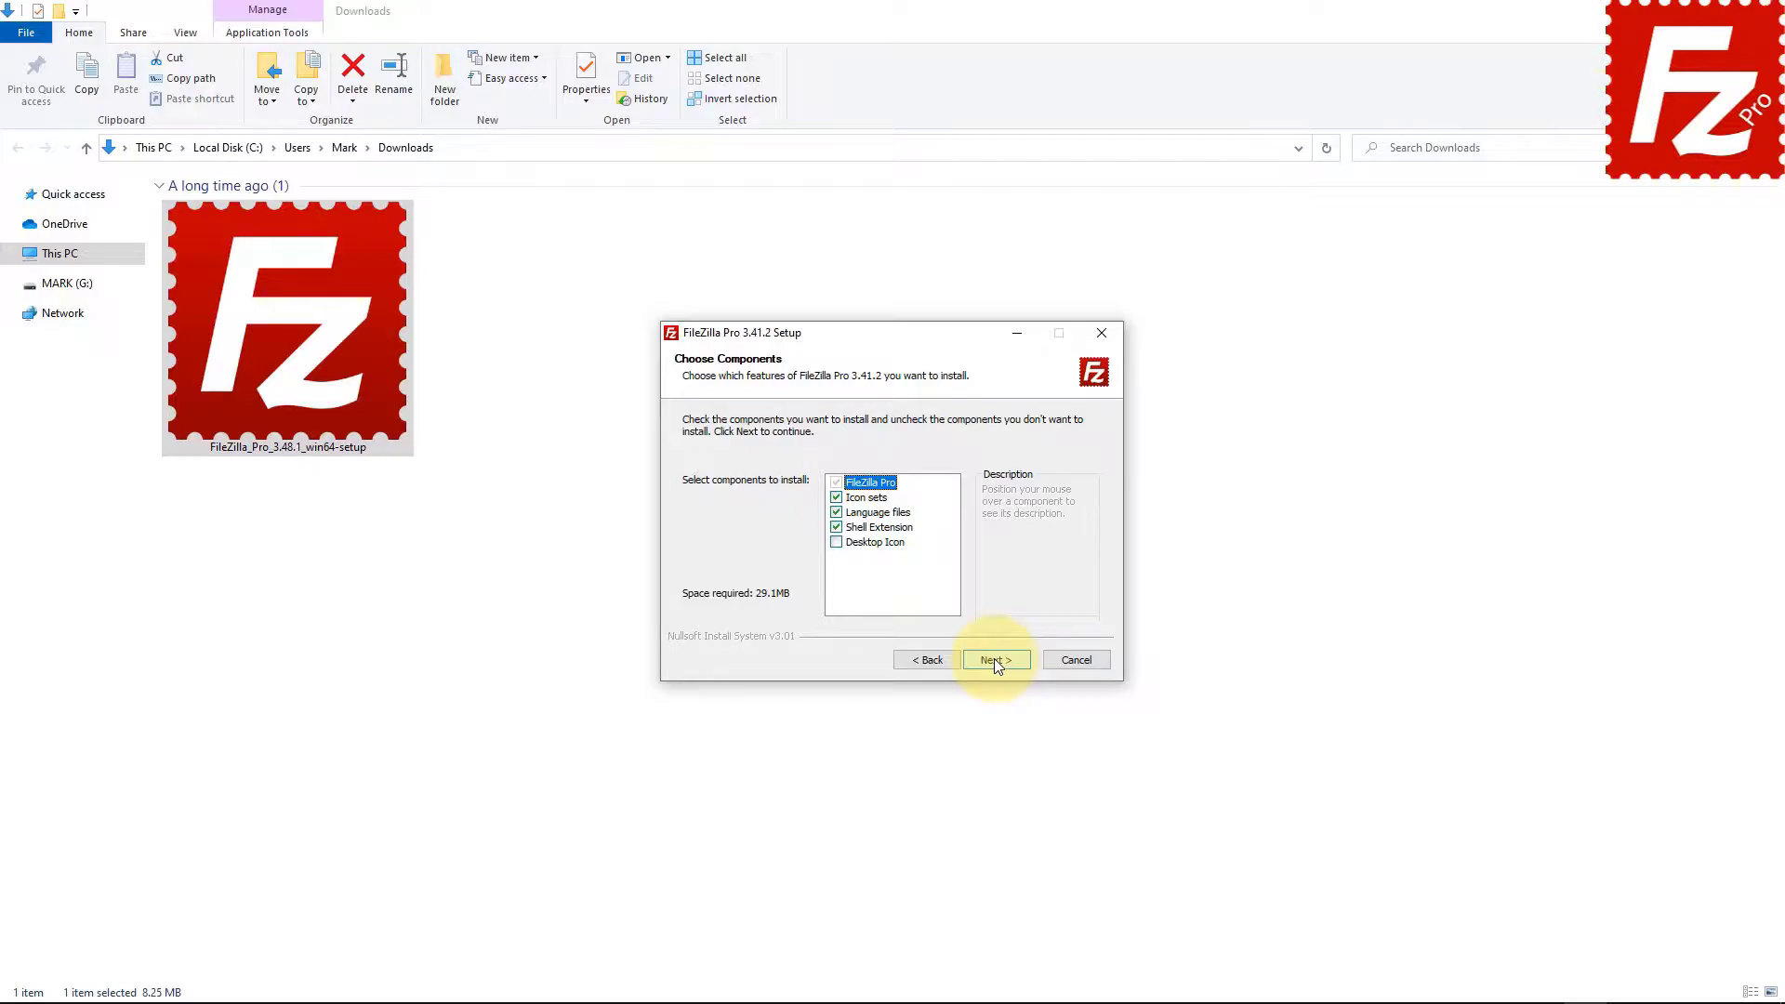
Add the desktop icon component, keep the default folders, and start the installation.
left_click(837, 542)
left_click(1001, 660)
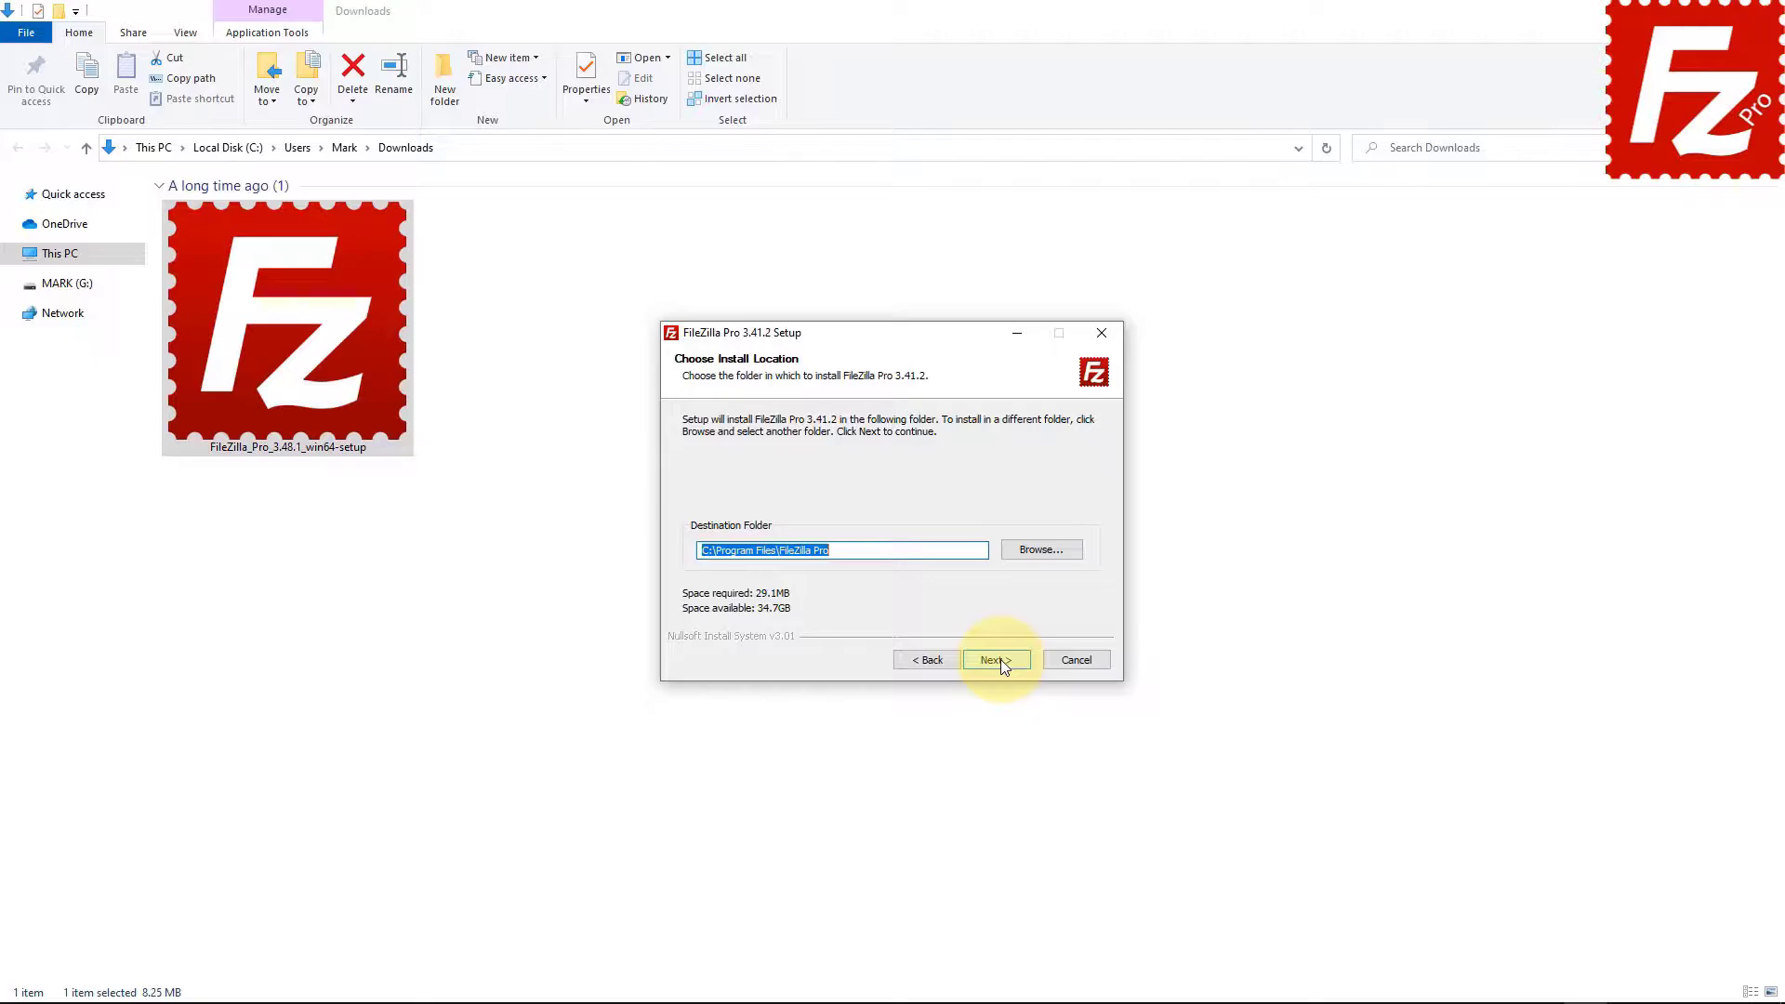
left_click(1000, 660)
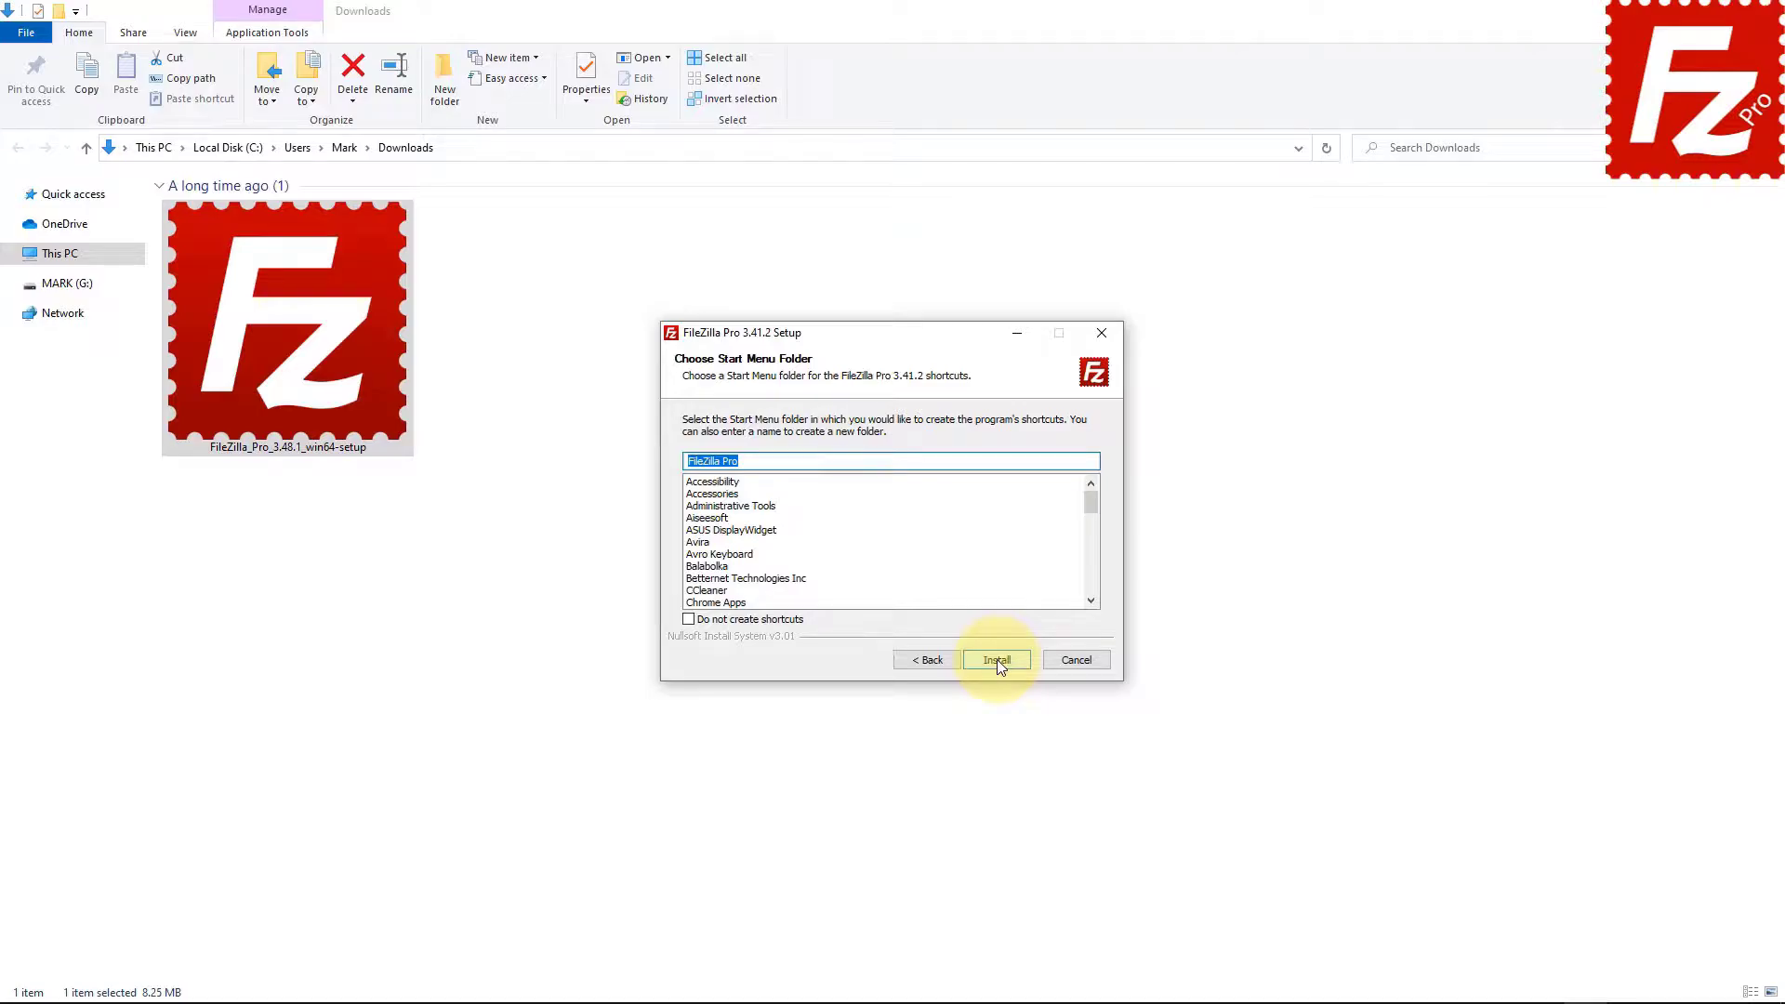
left_click(997, 660)
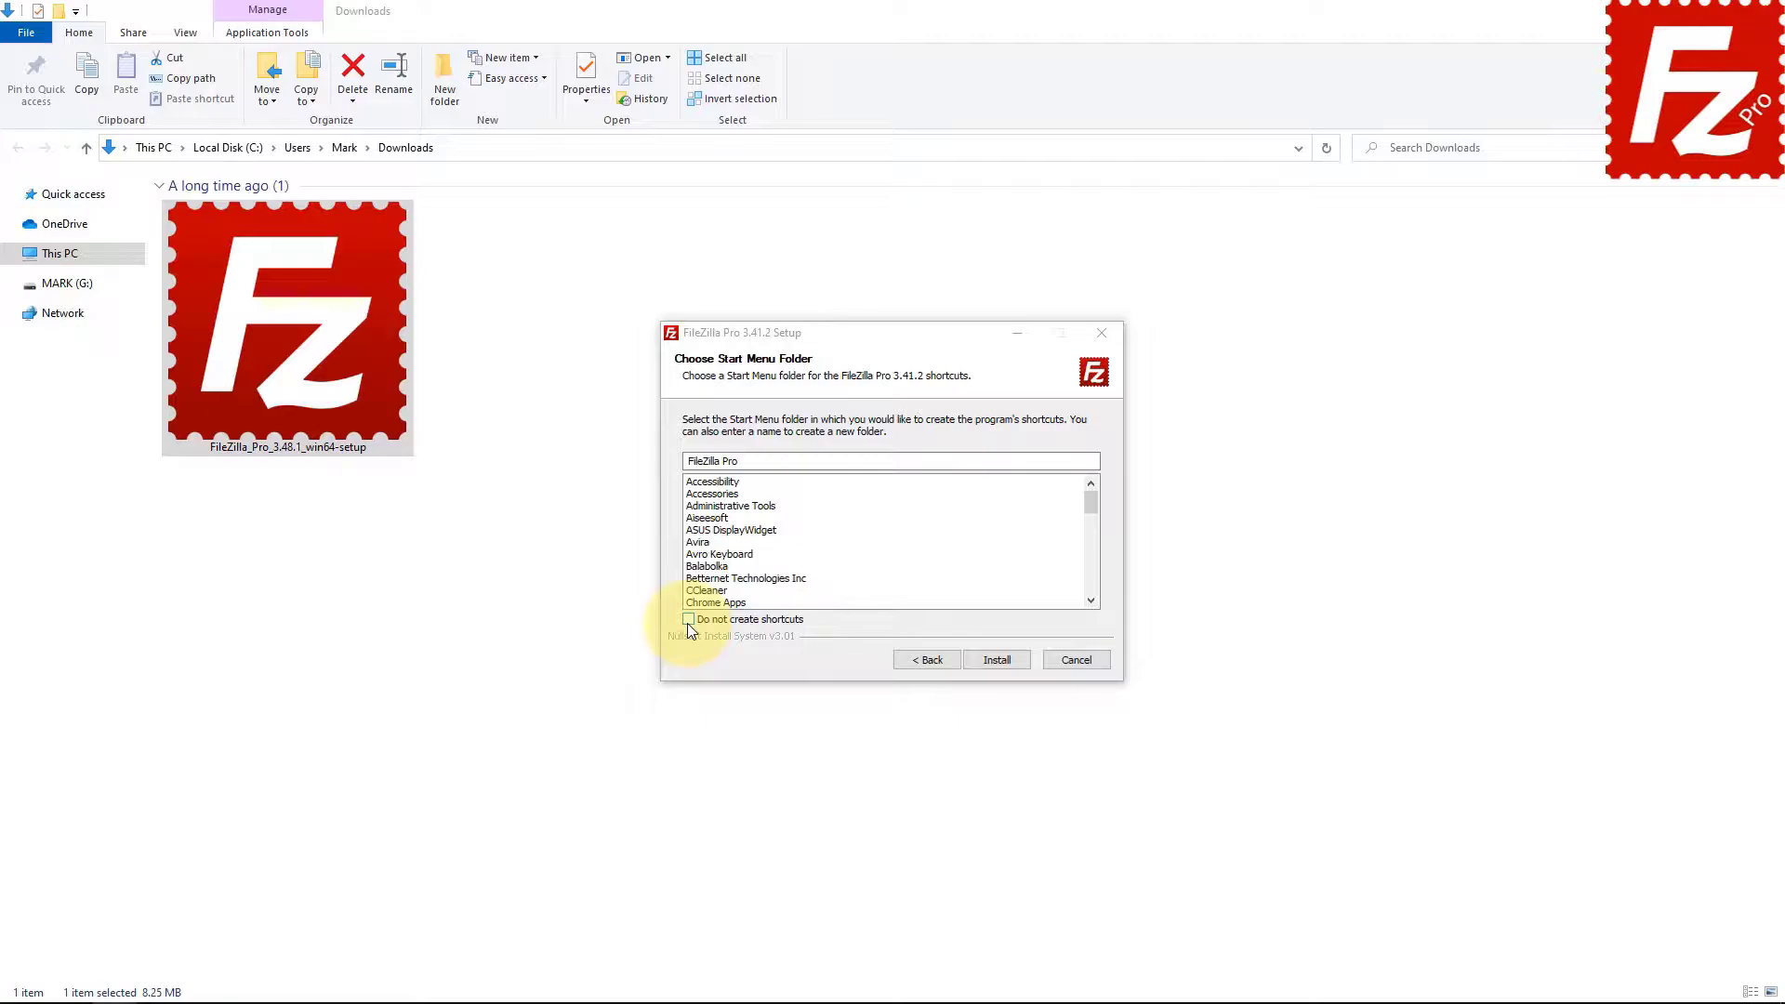
left_click(995, 660)
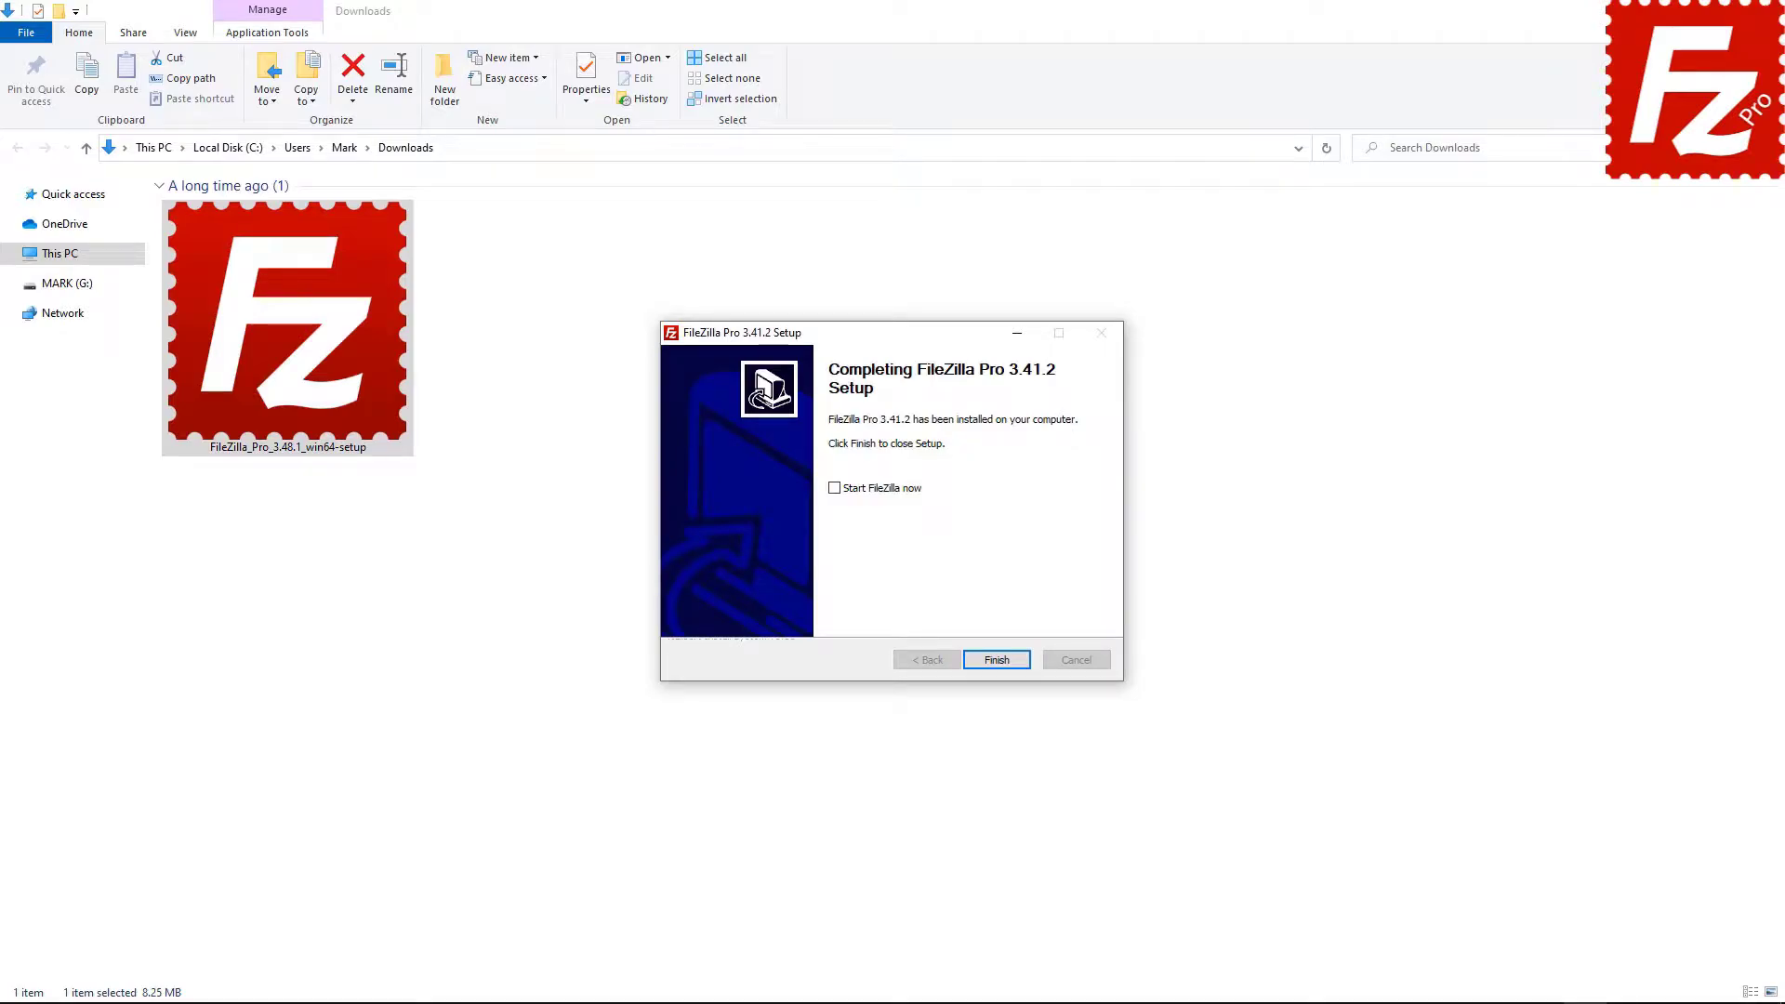
Finish setup with 'Start FileZilla now' ticked so FileZilla Pro launches.
left_click(835, 491)
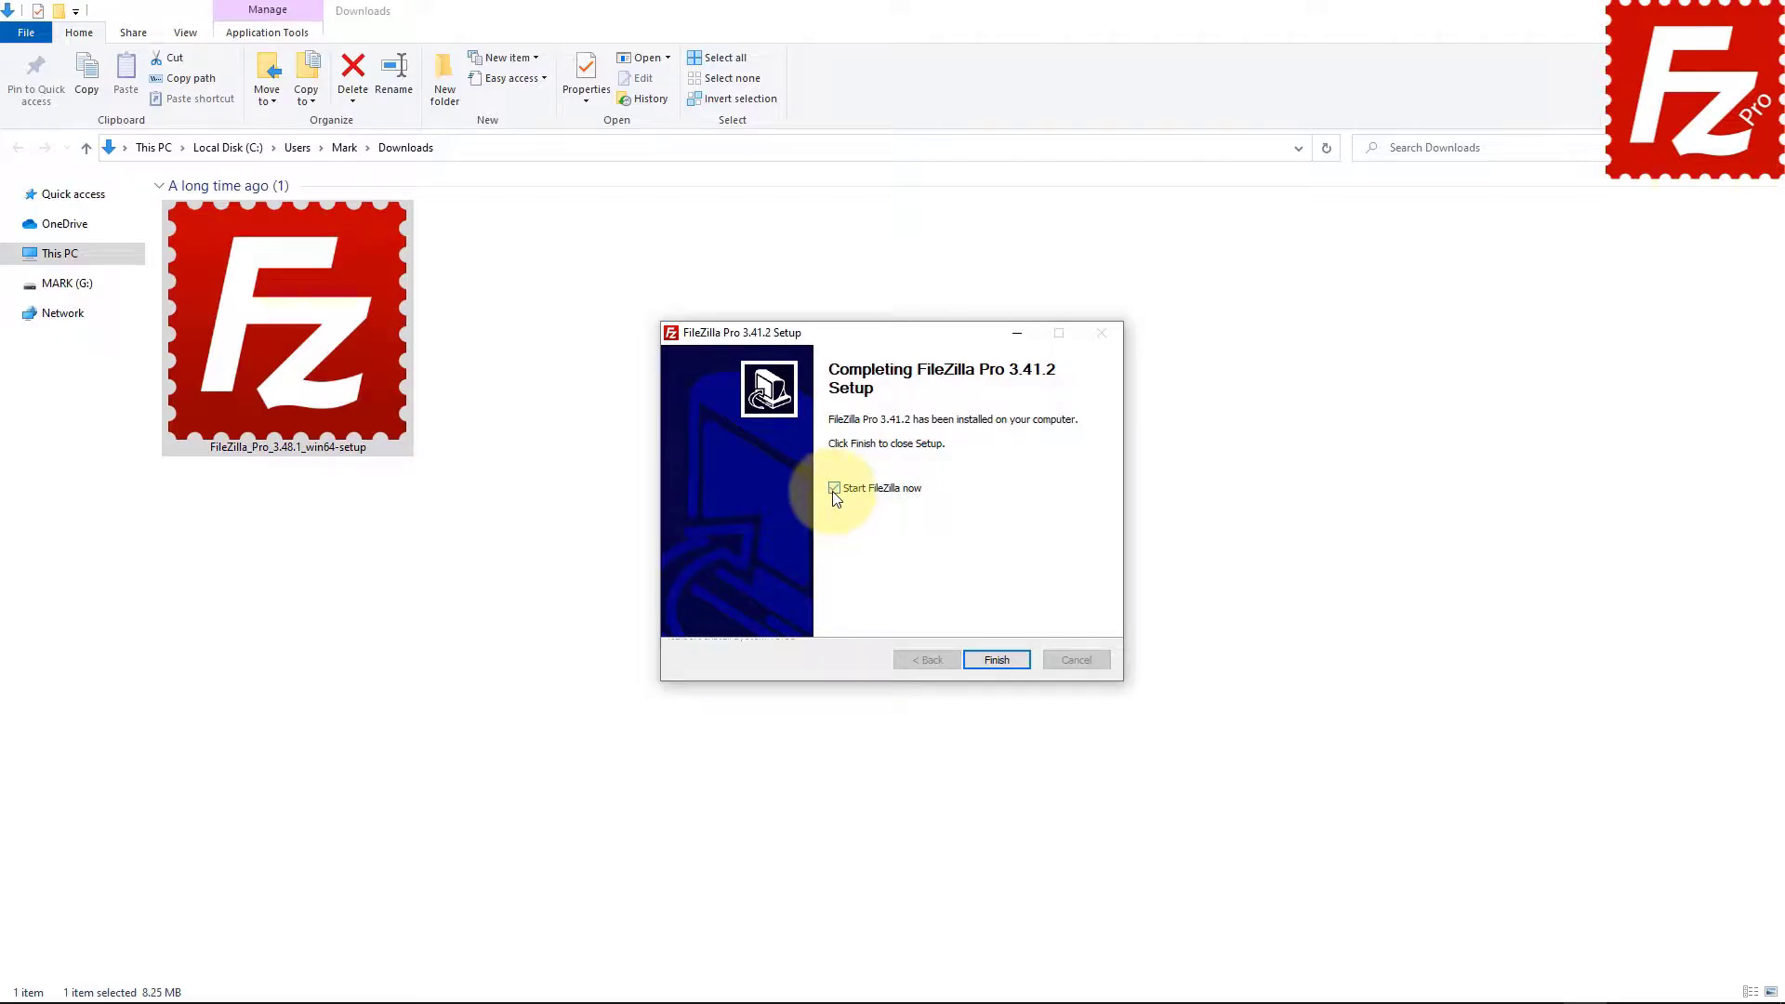
left_click(997, 659)
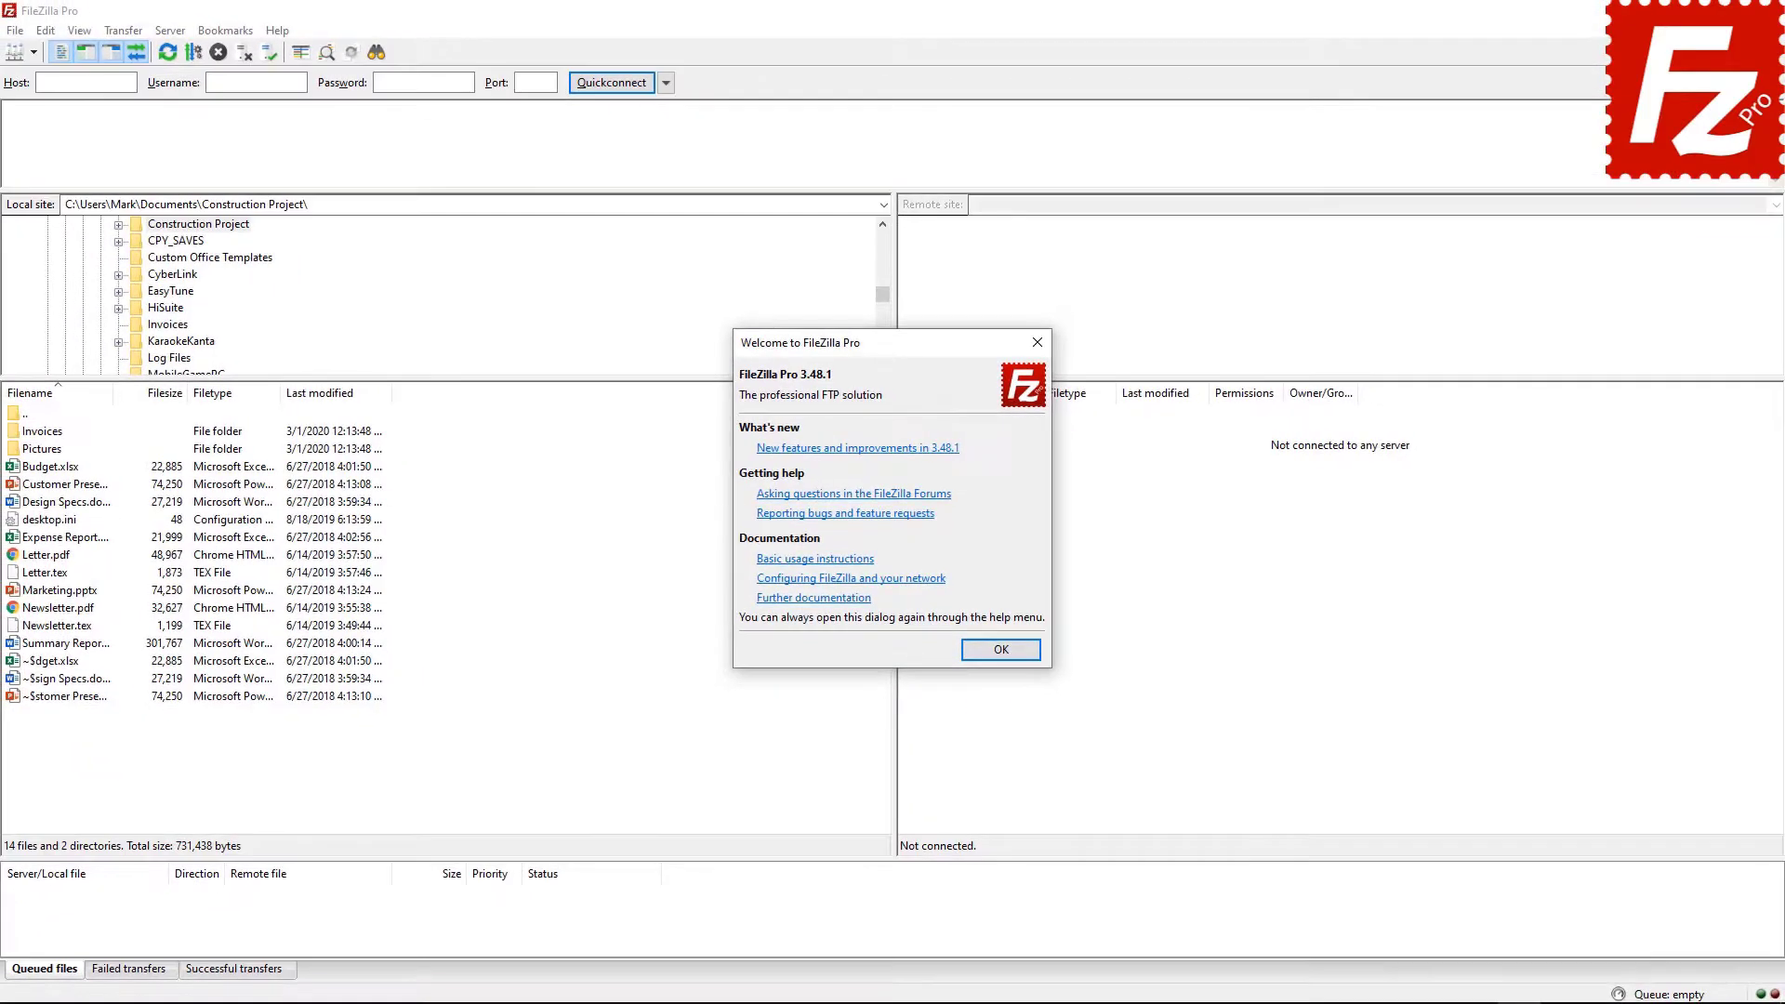
Close the Welcome dialog, then reopen it with Help > Show welcome dialog.
left_click(998, 649)
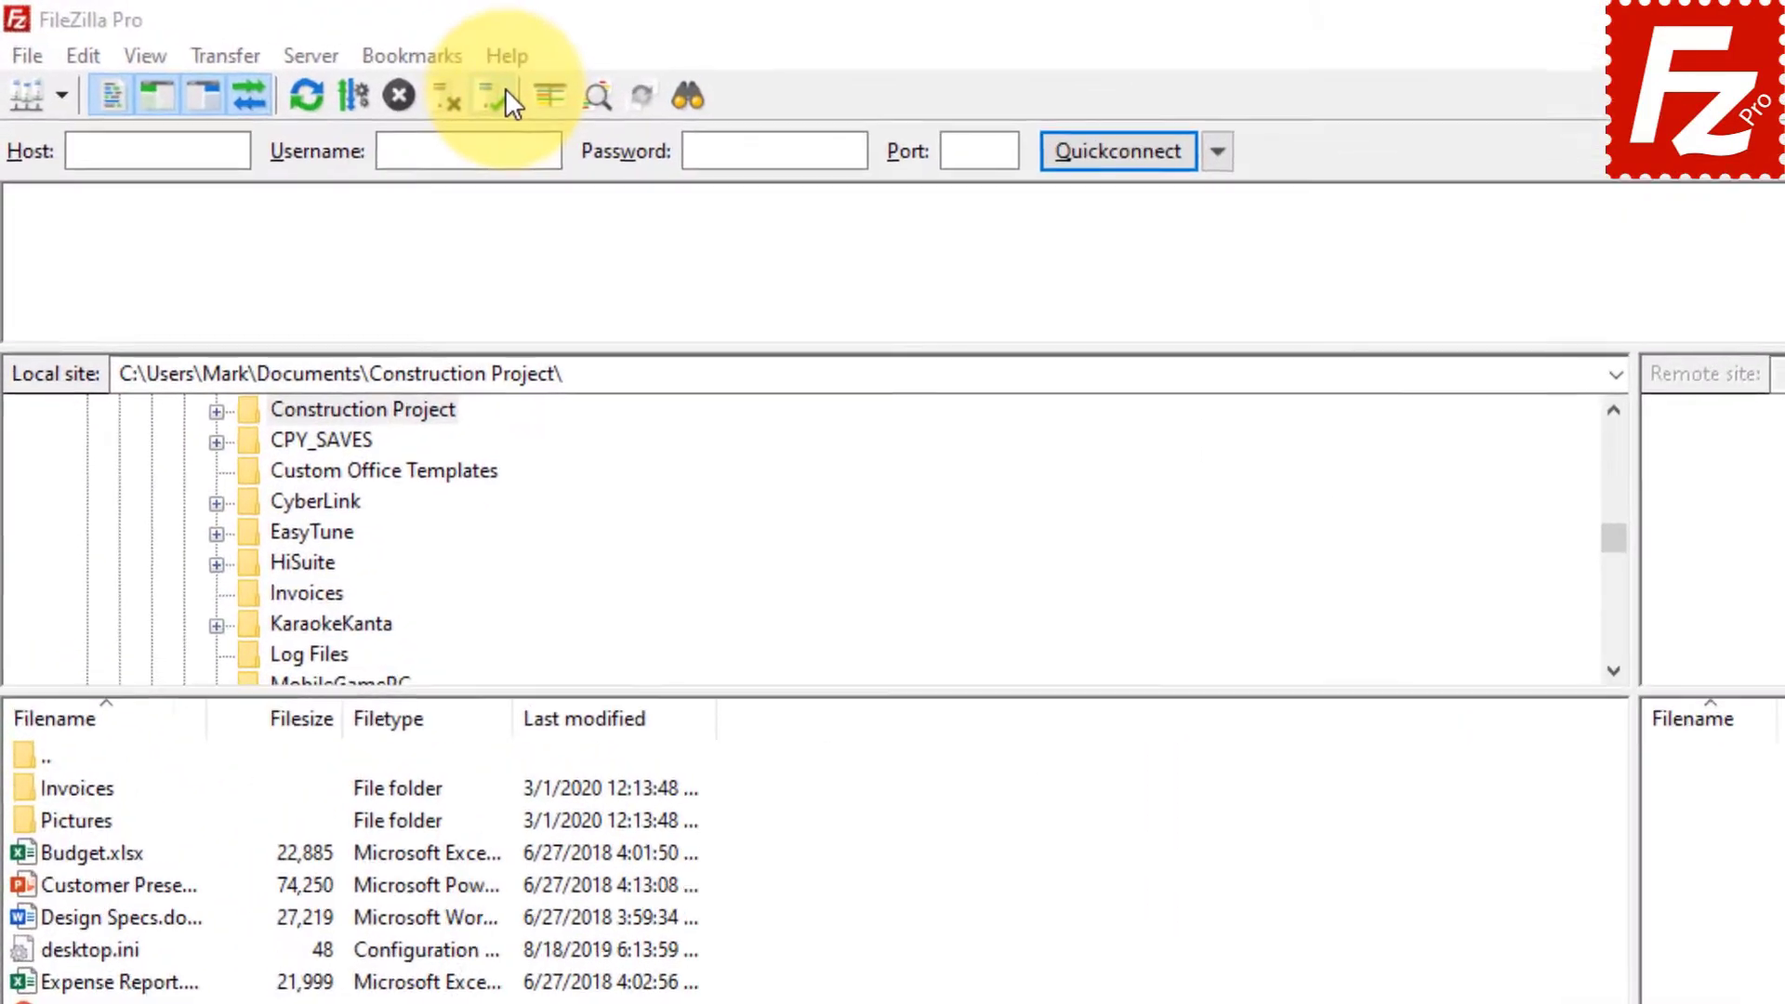
left_click(539, 65)
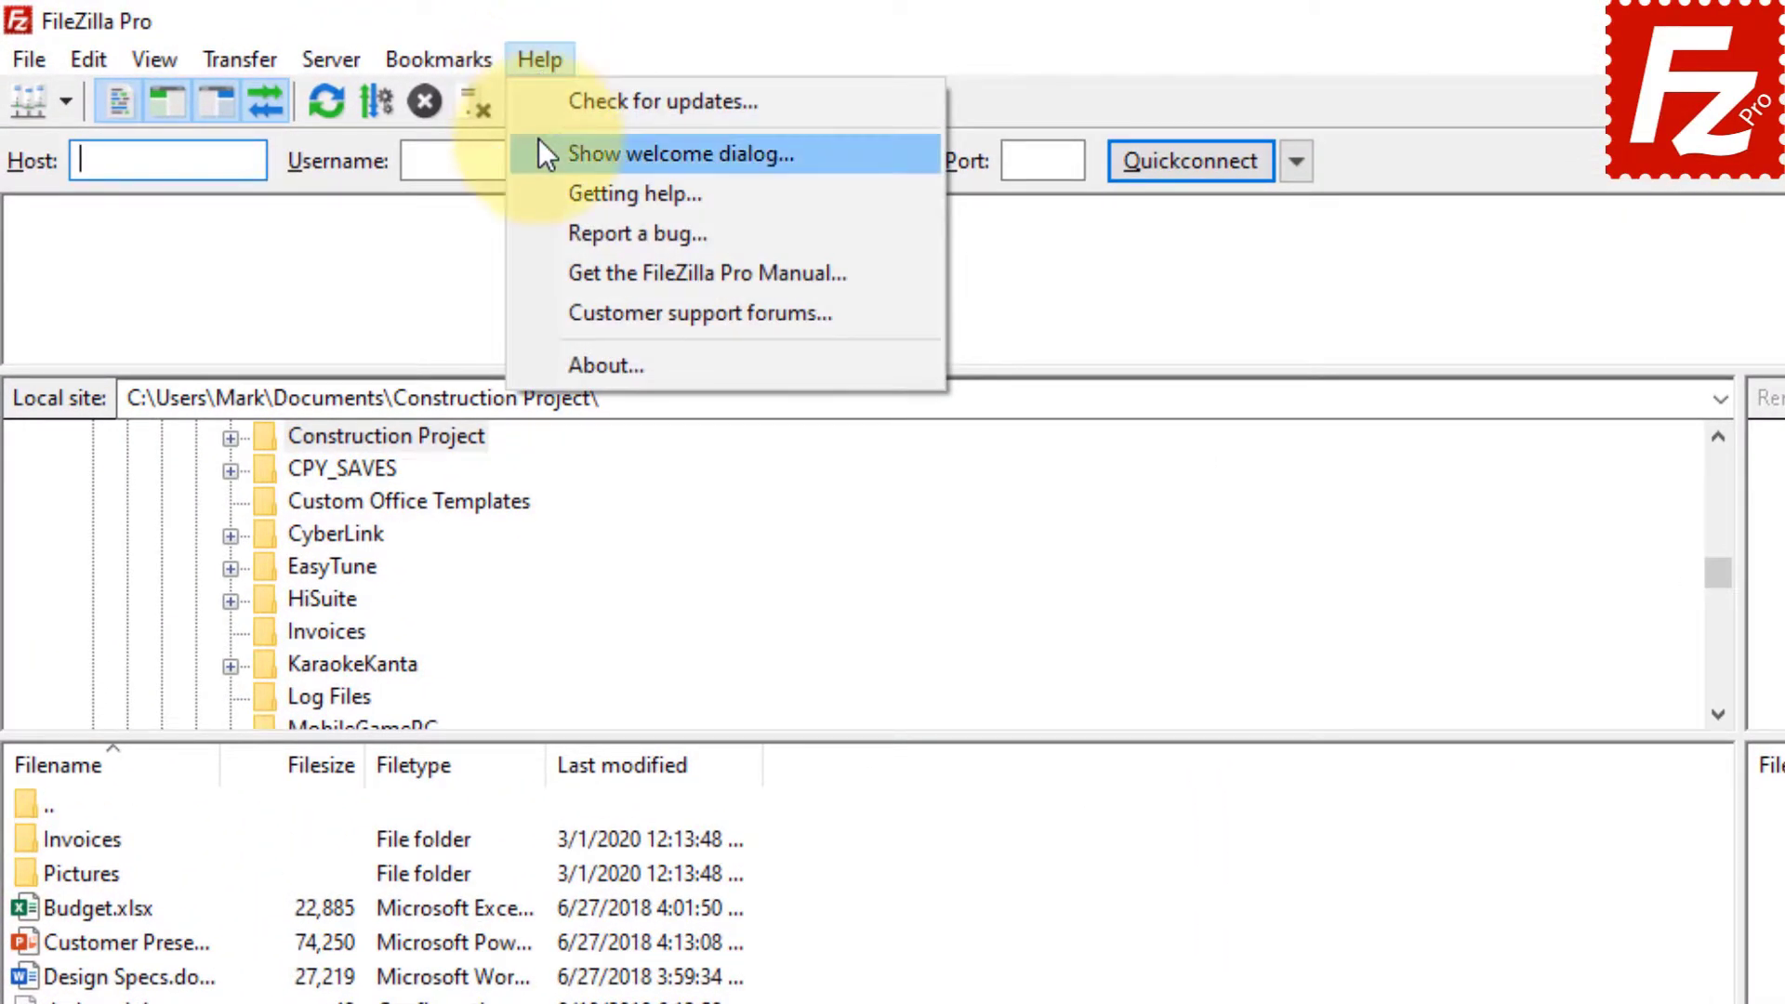
left_click(538, 144)
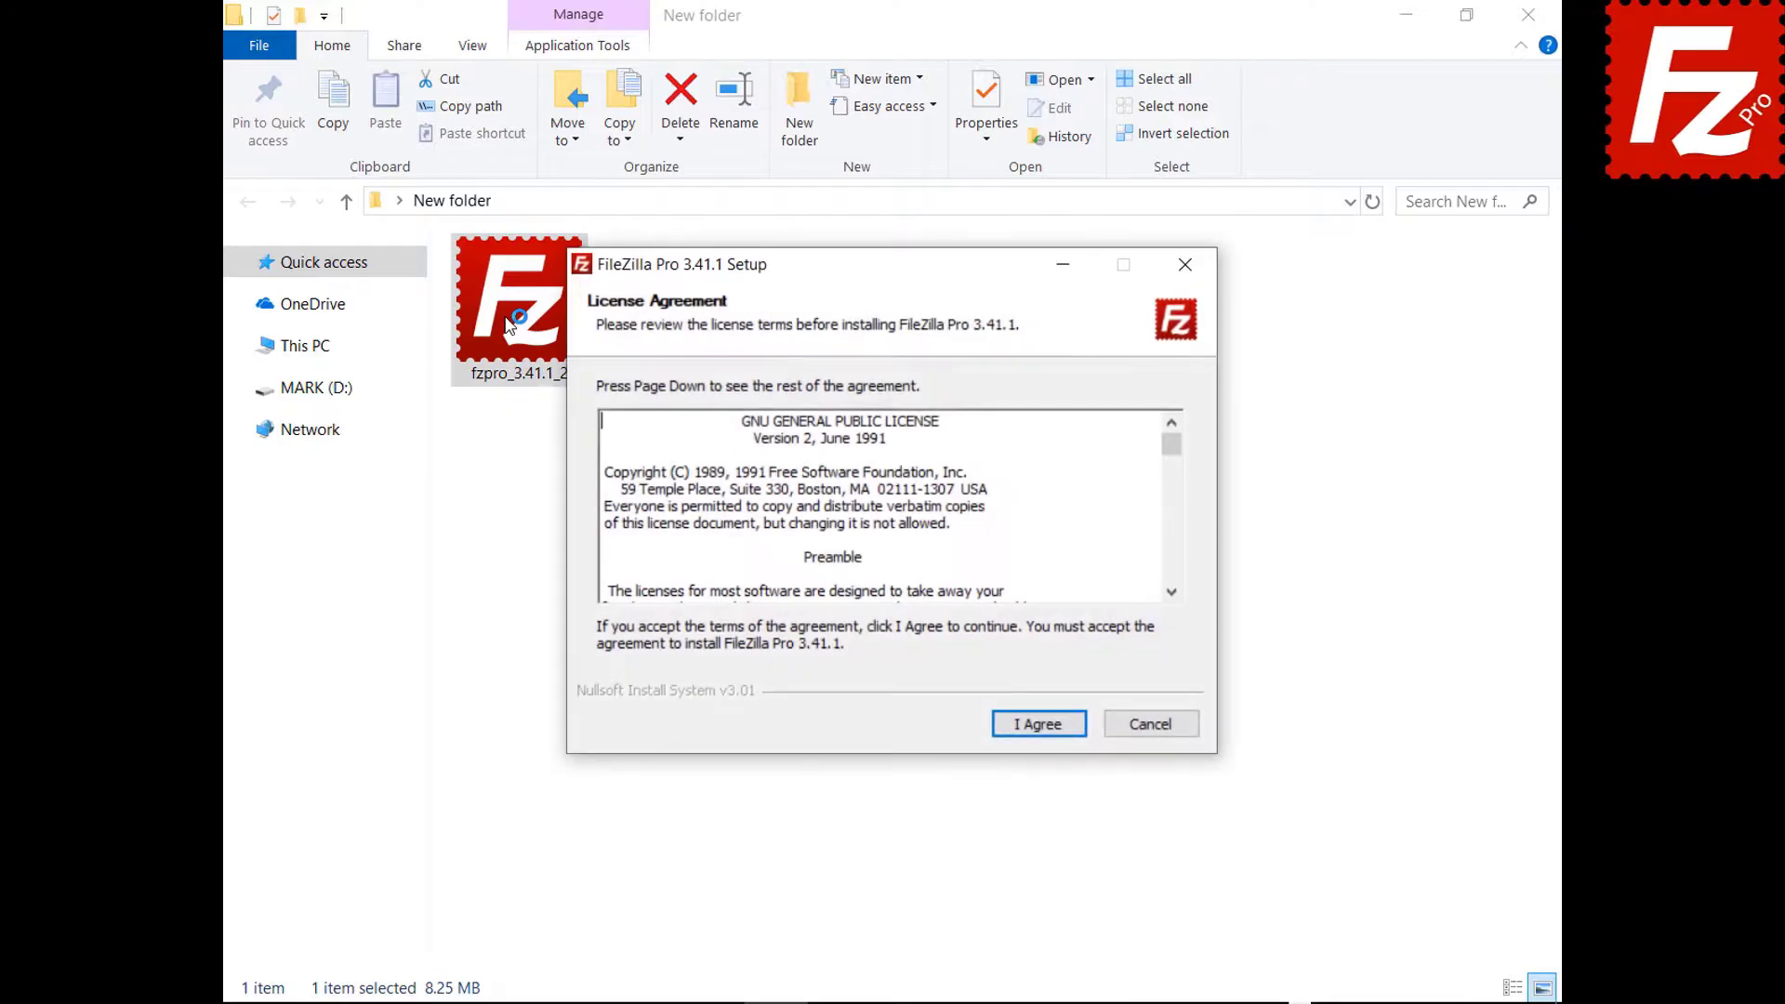
Install FileZilla Pro 3.41.1 with default options through to Finish.
left_click(1037, 725)
left_click(1037, 727)
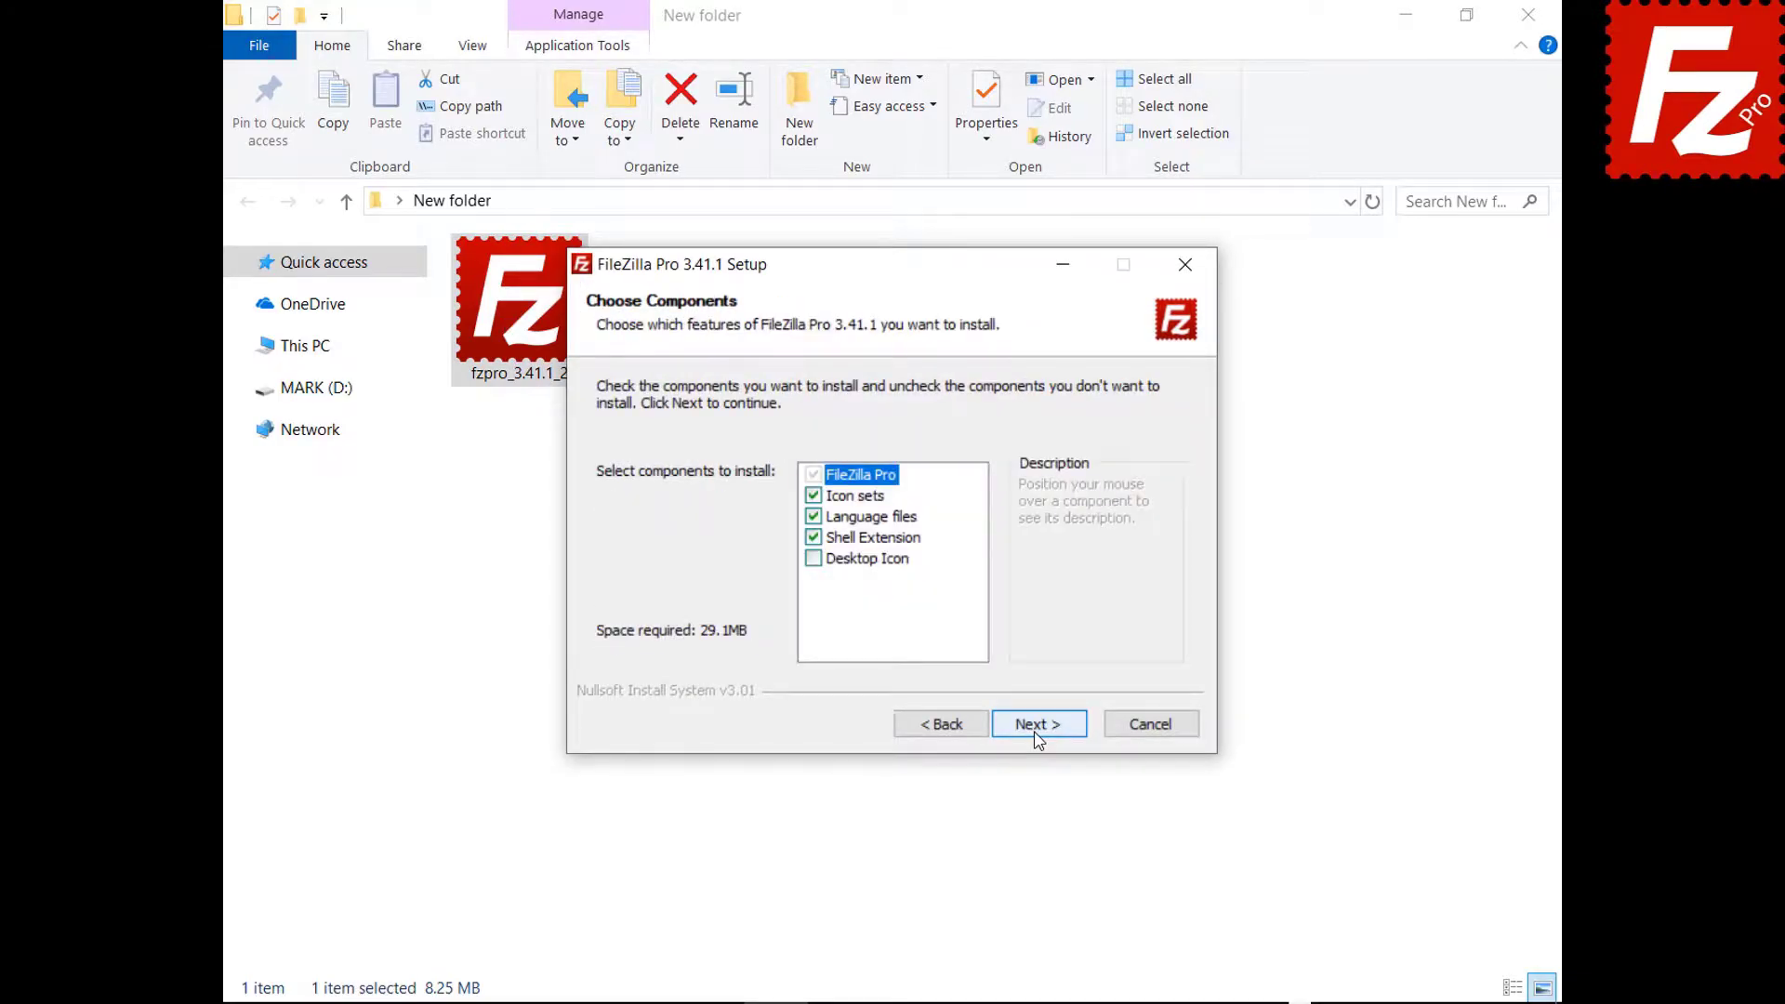
left_click(1037, 727)
left_click(1037, 727)
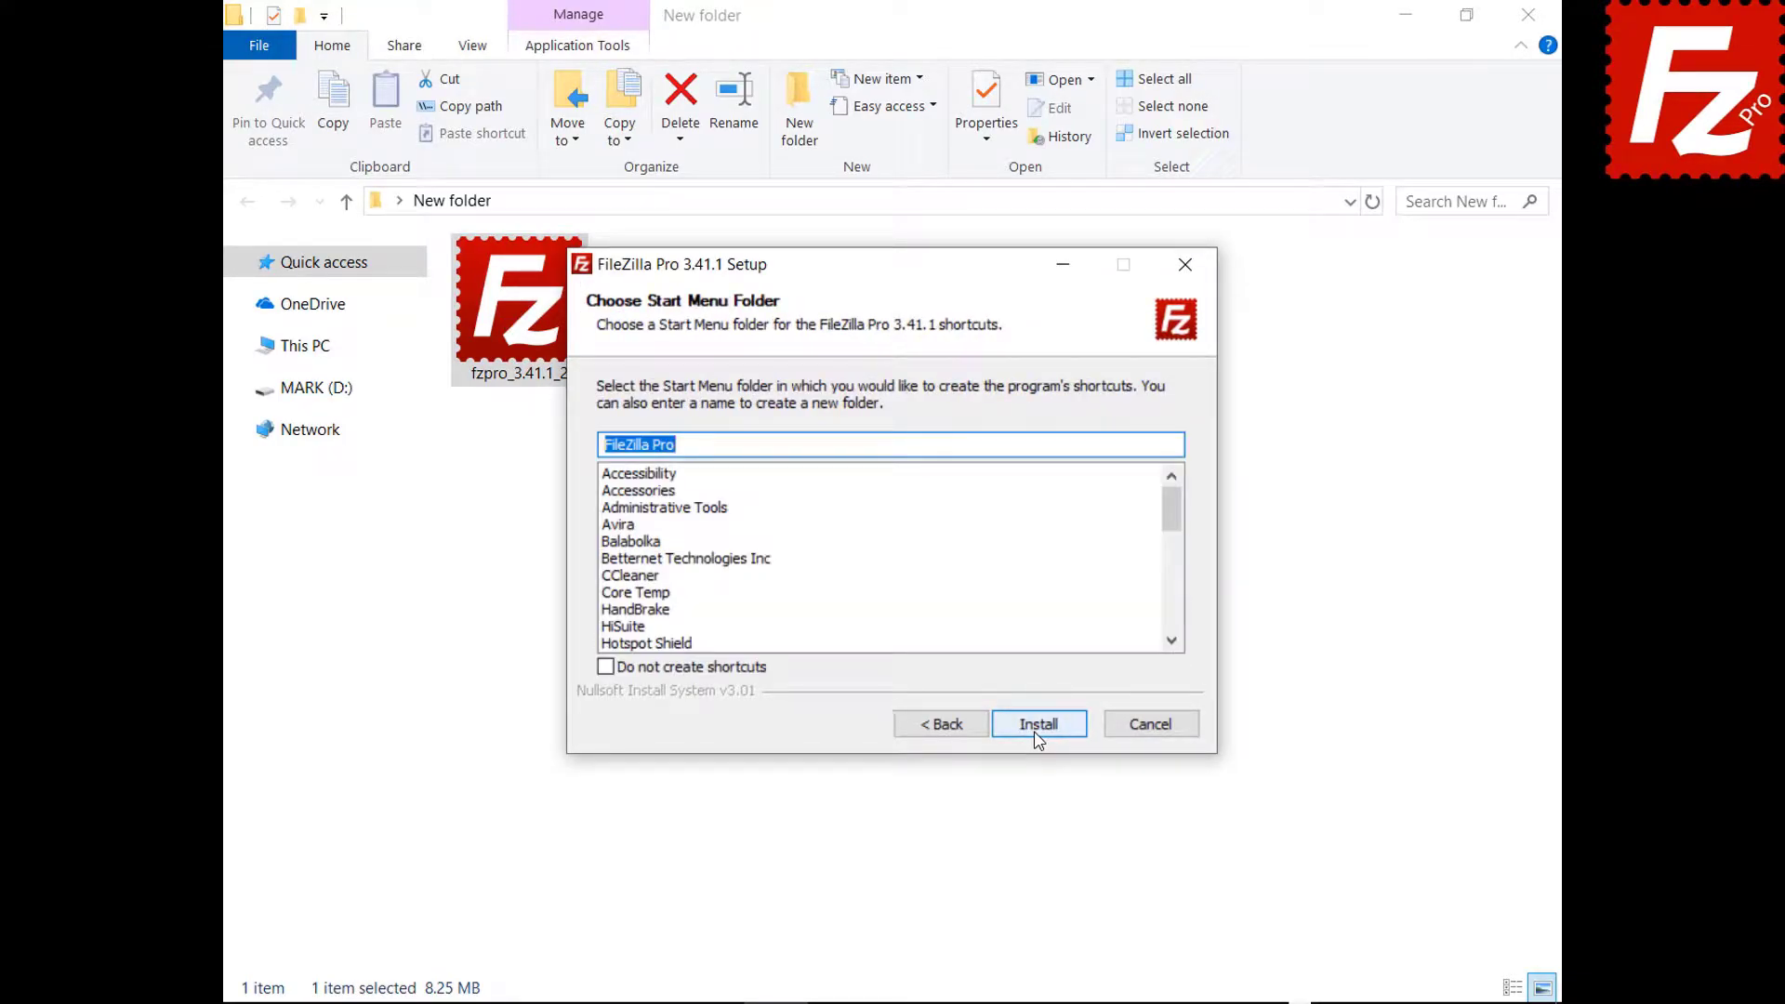
left_click(1038, 725)
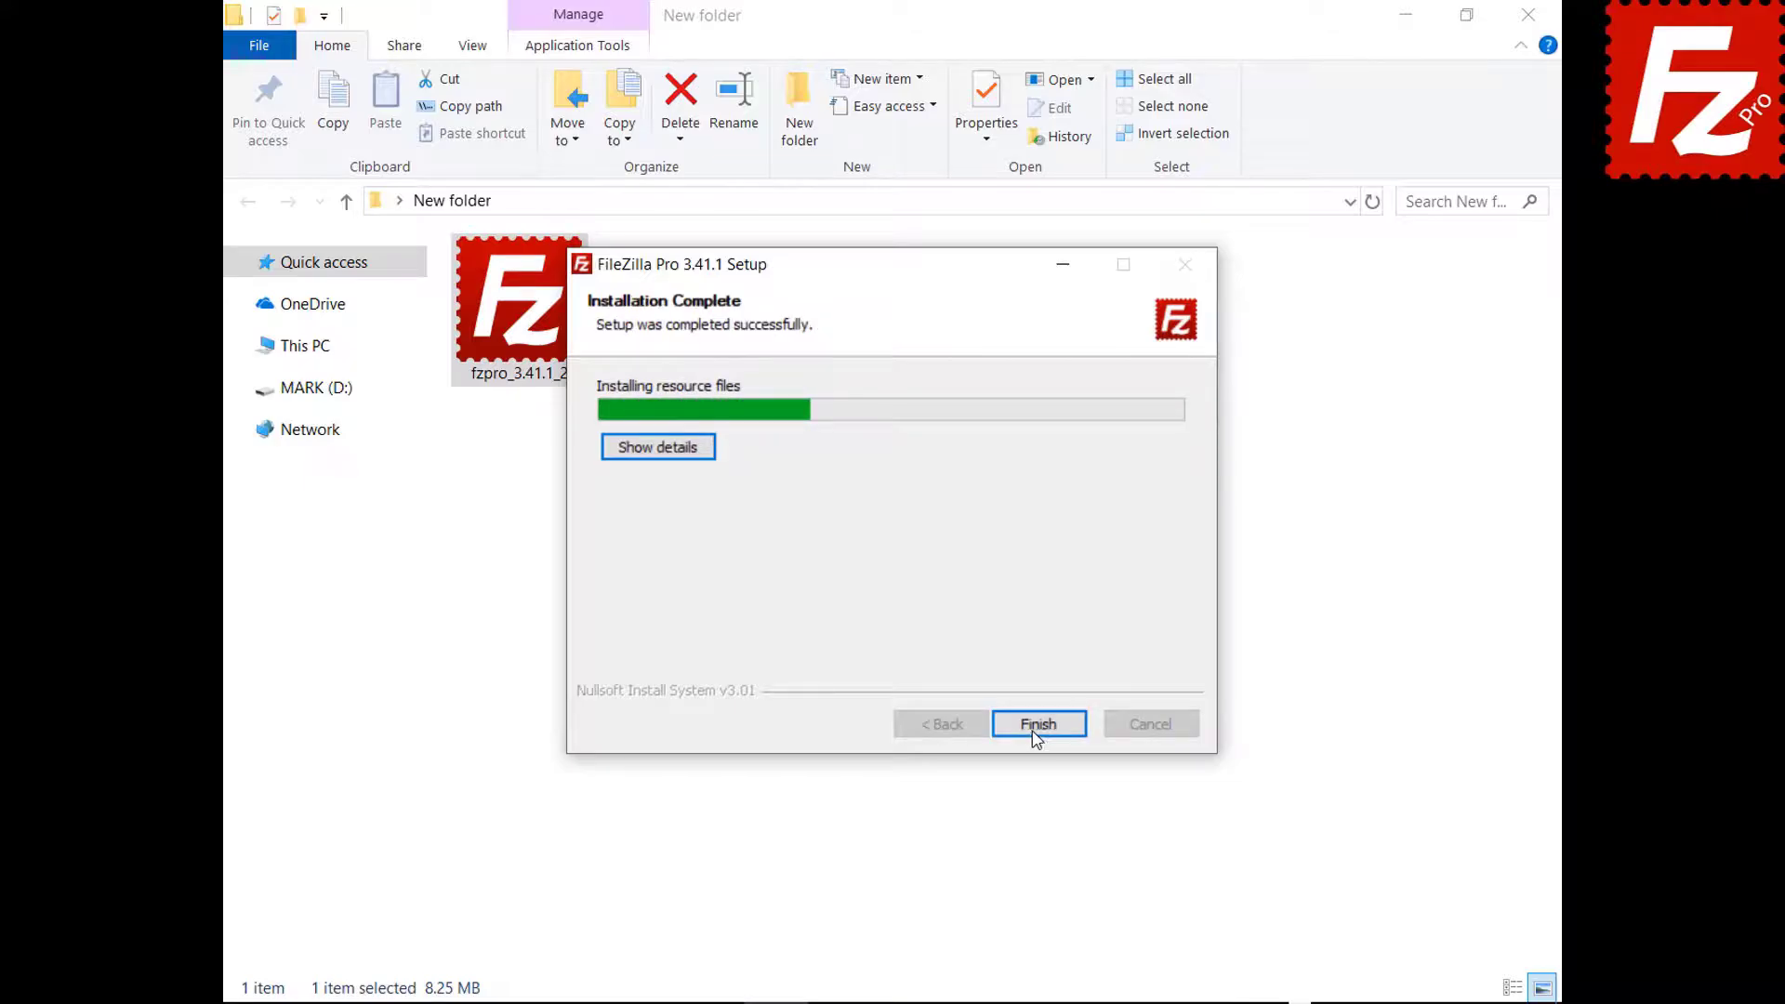
left_click(1037, 726)
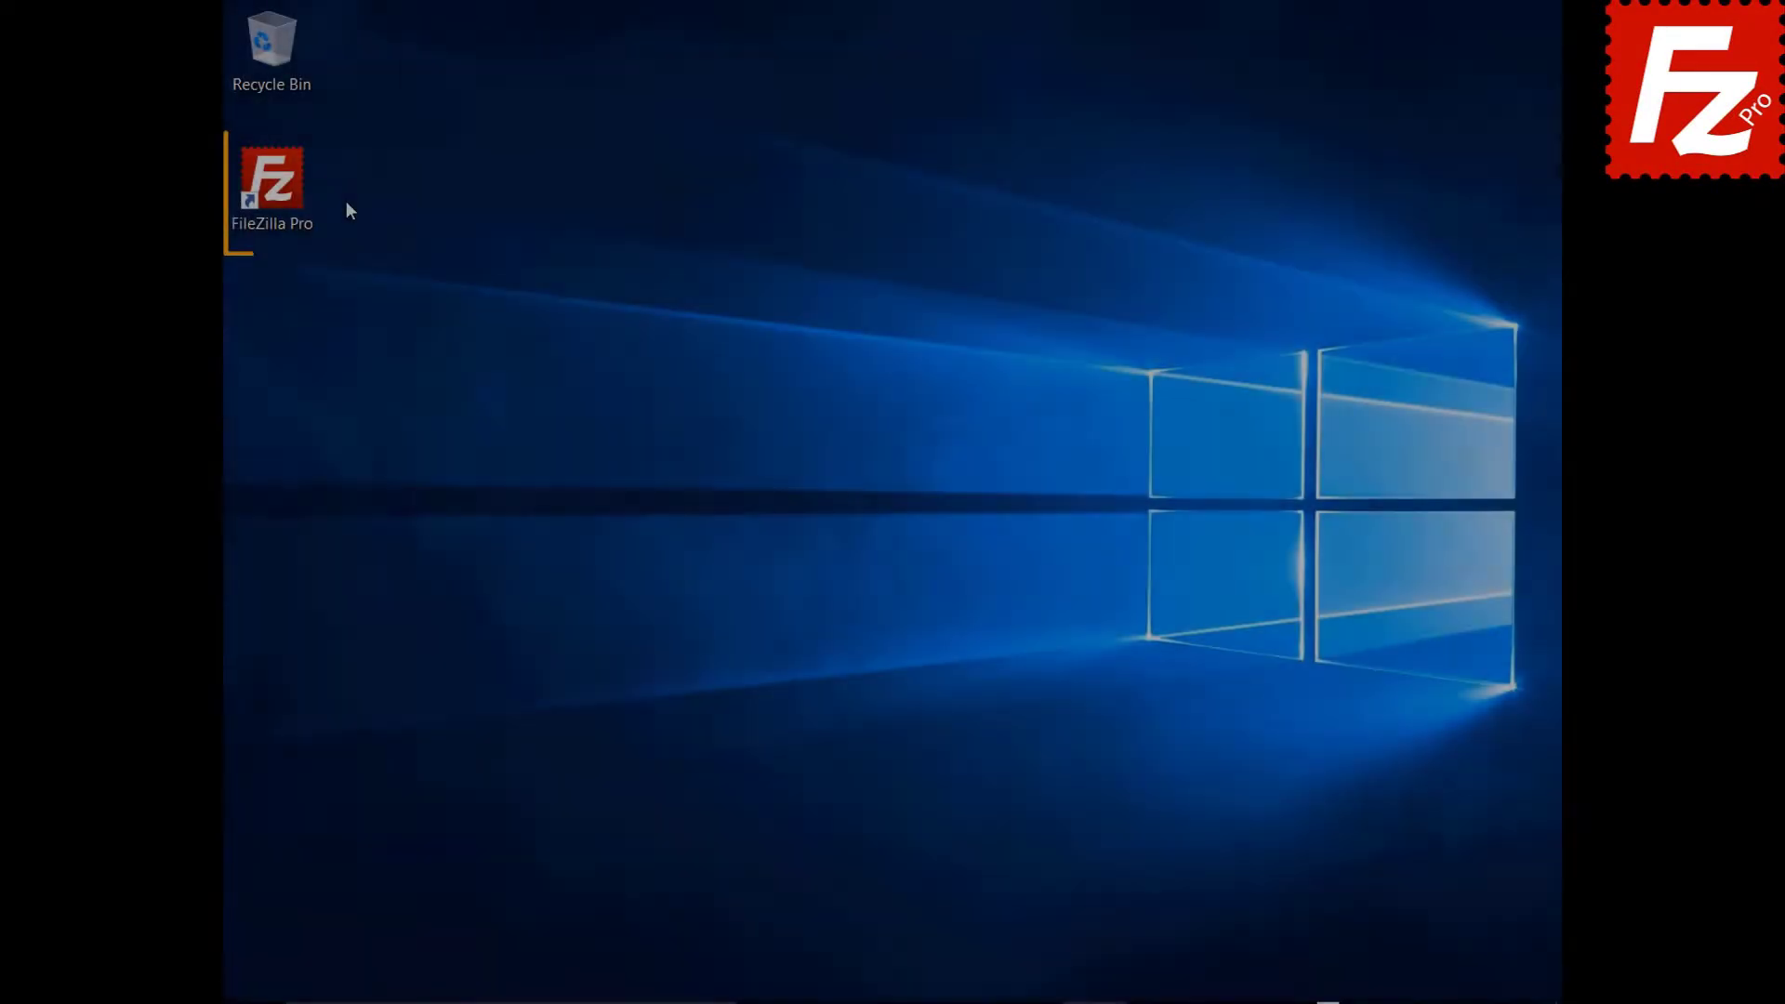
left_click(283, 193)
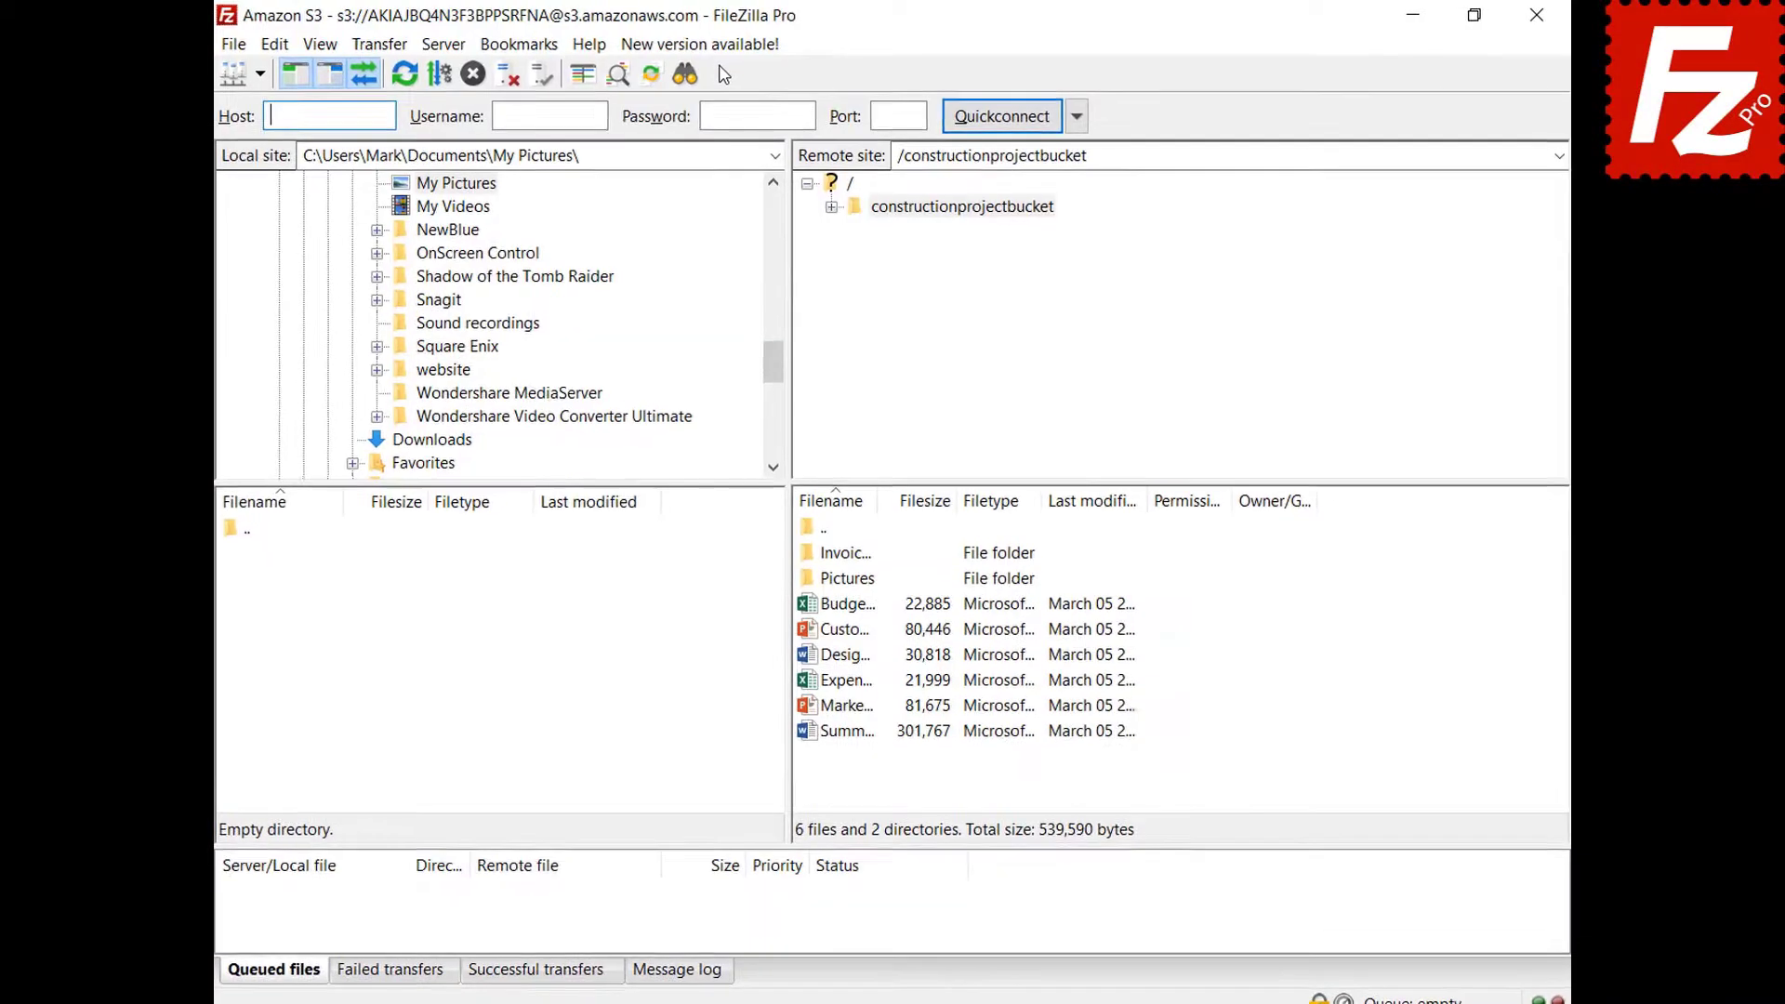
Request version 3.41.2 via 'New version available!' and Help > Check for updates.
left_click(692, 58)
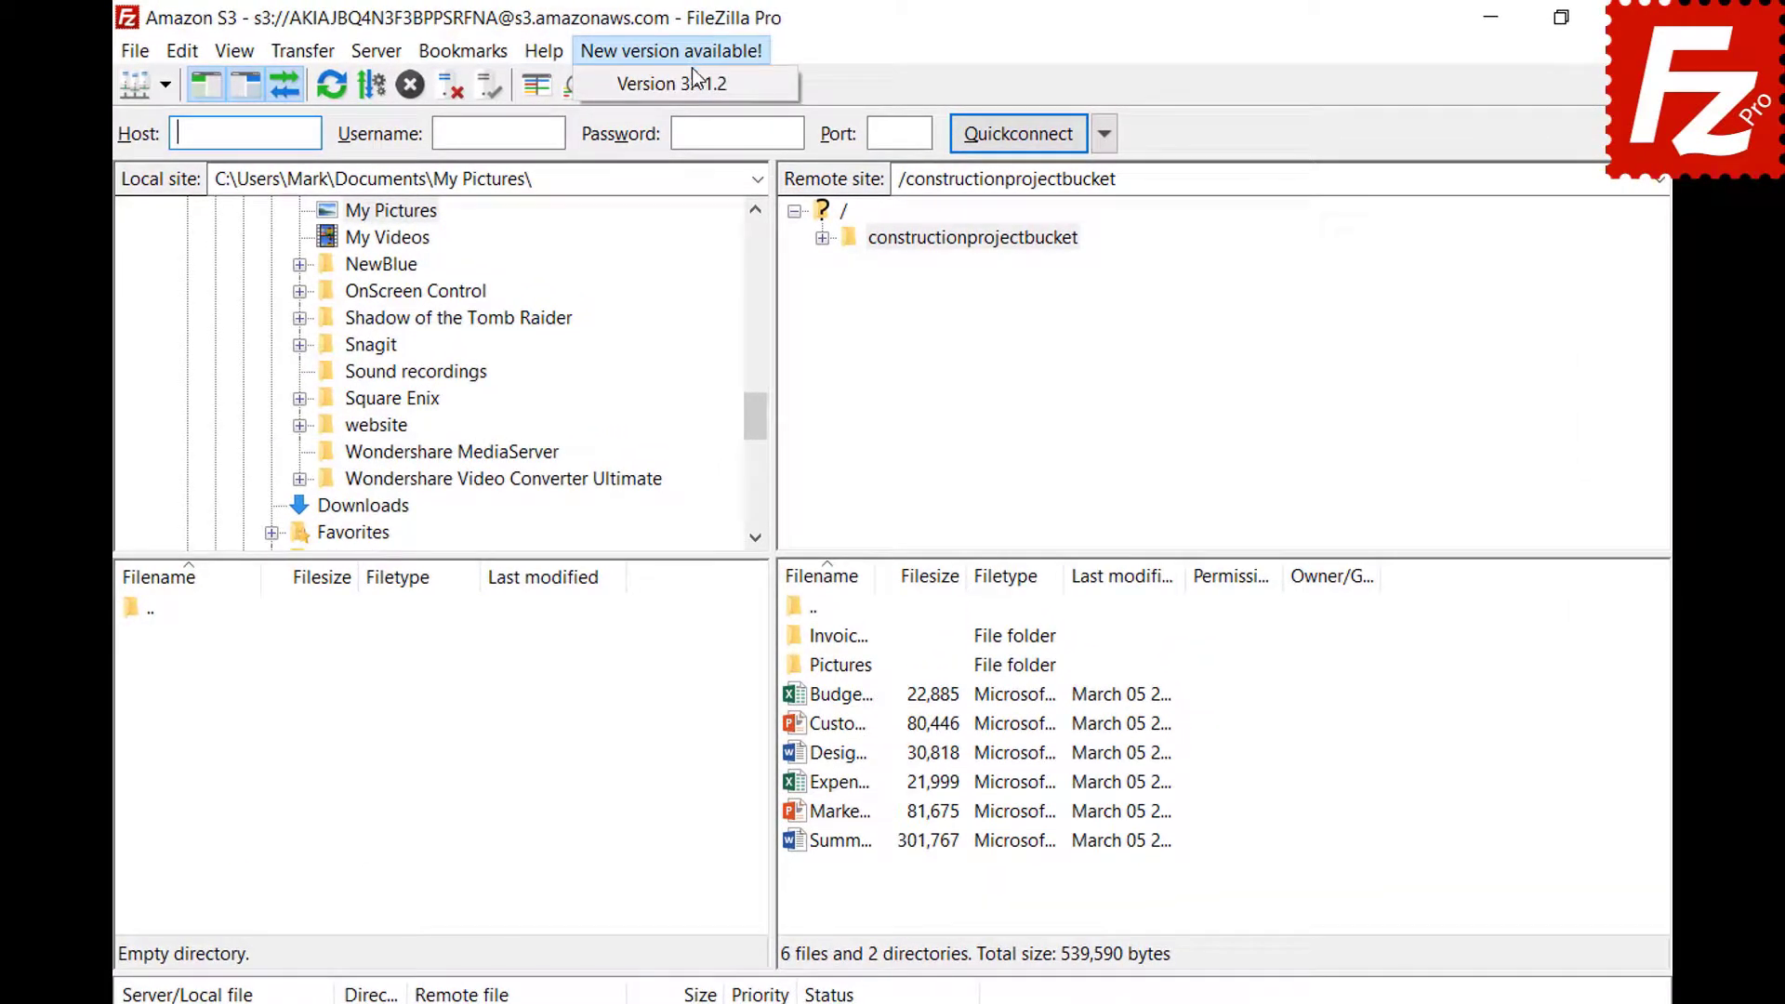
left_click(695, 89)
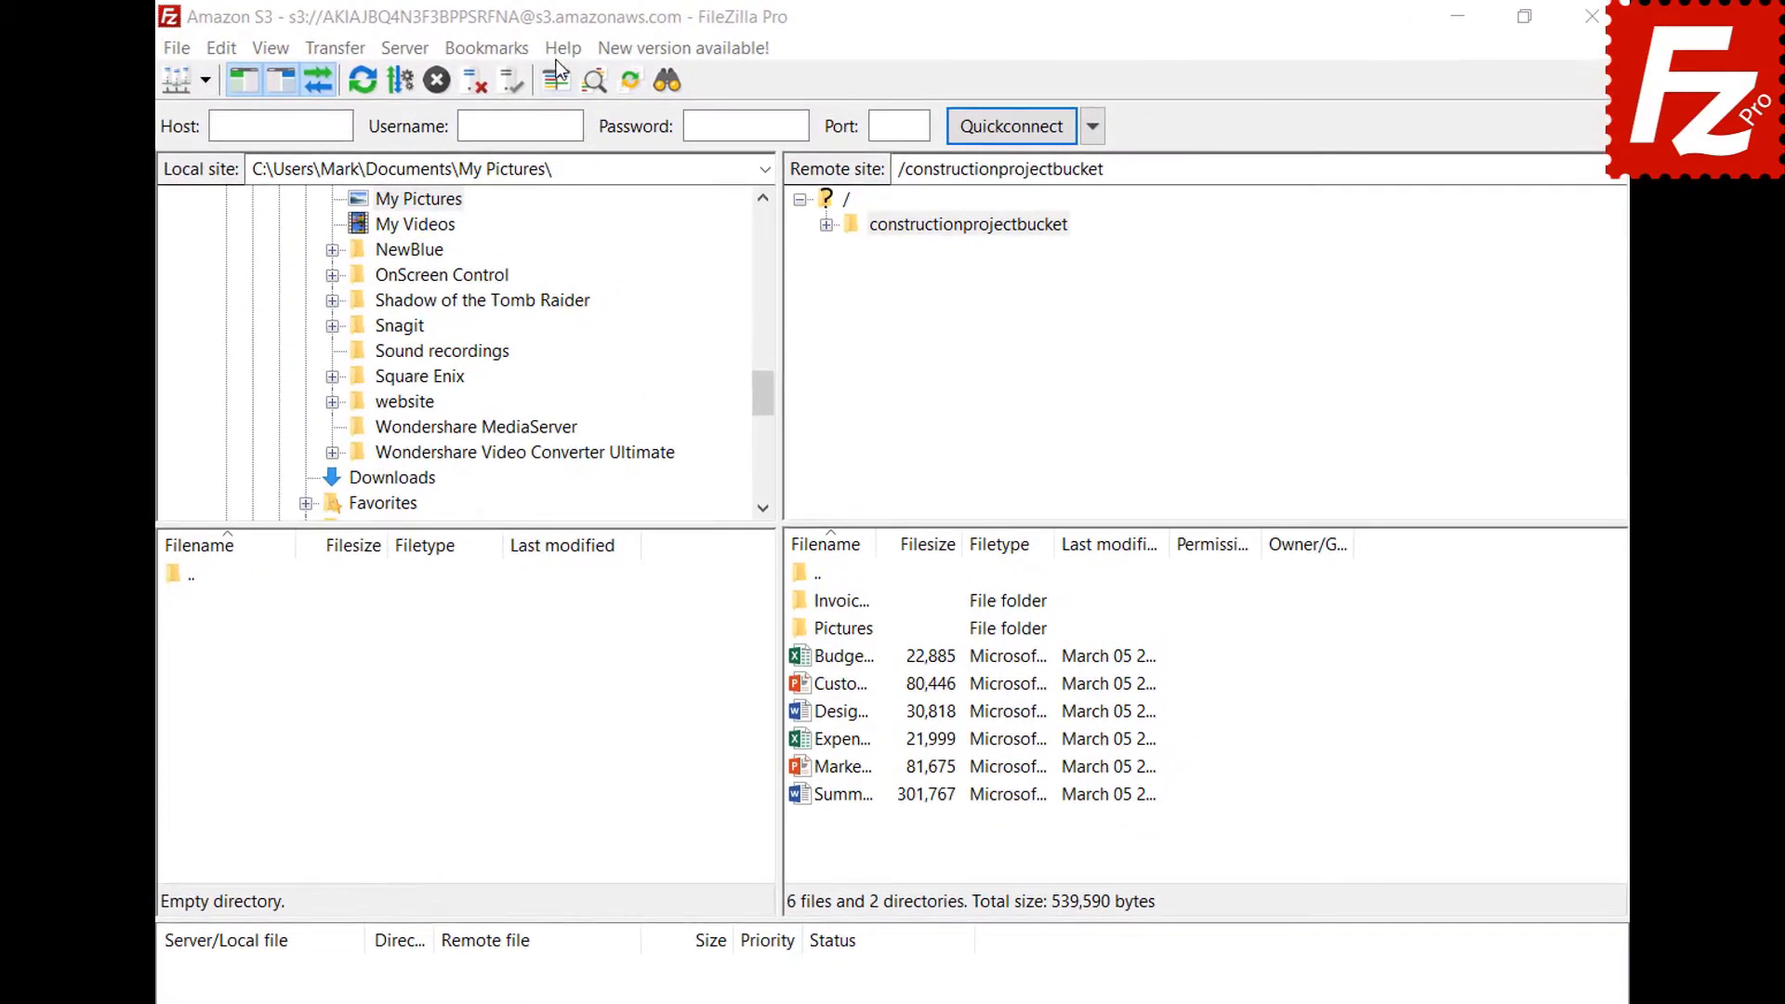
left_click(562, 48)
left_click(651, 80)
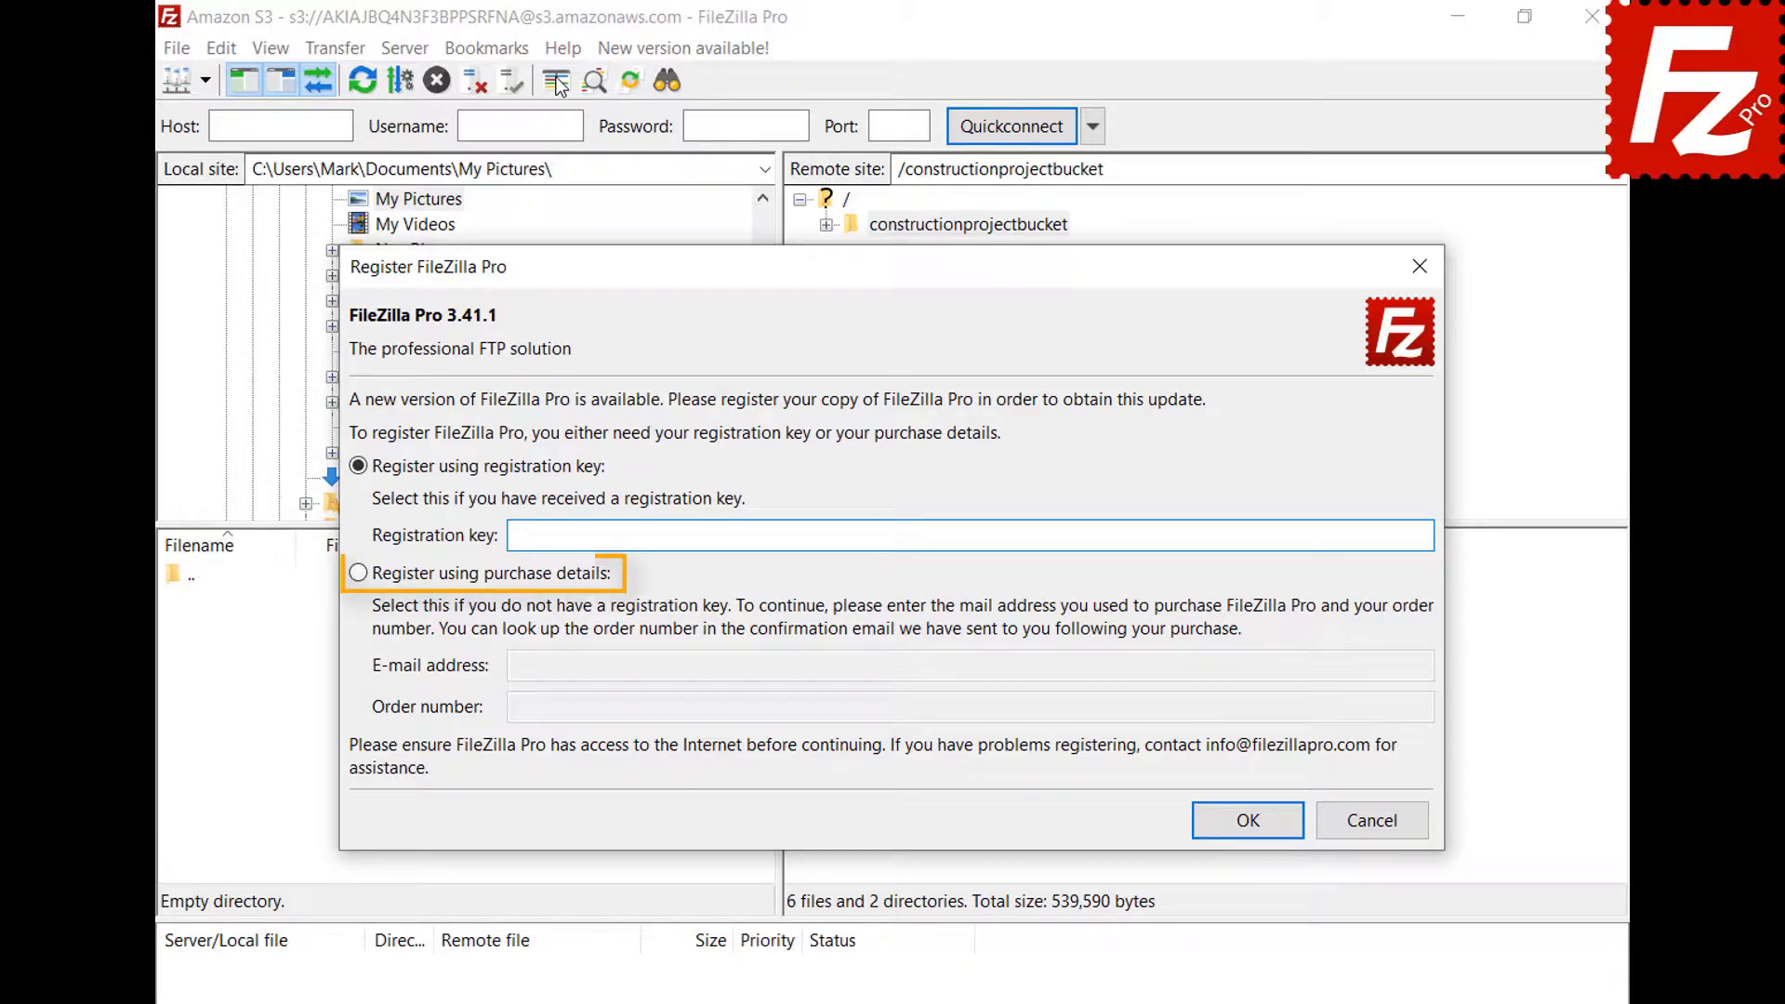
Choose purchase-details registration, paste the purchase e-mail and order number, and submit.
left_click(361, 583)
left_click(1363, 671)
key("ctrl+v")
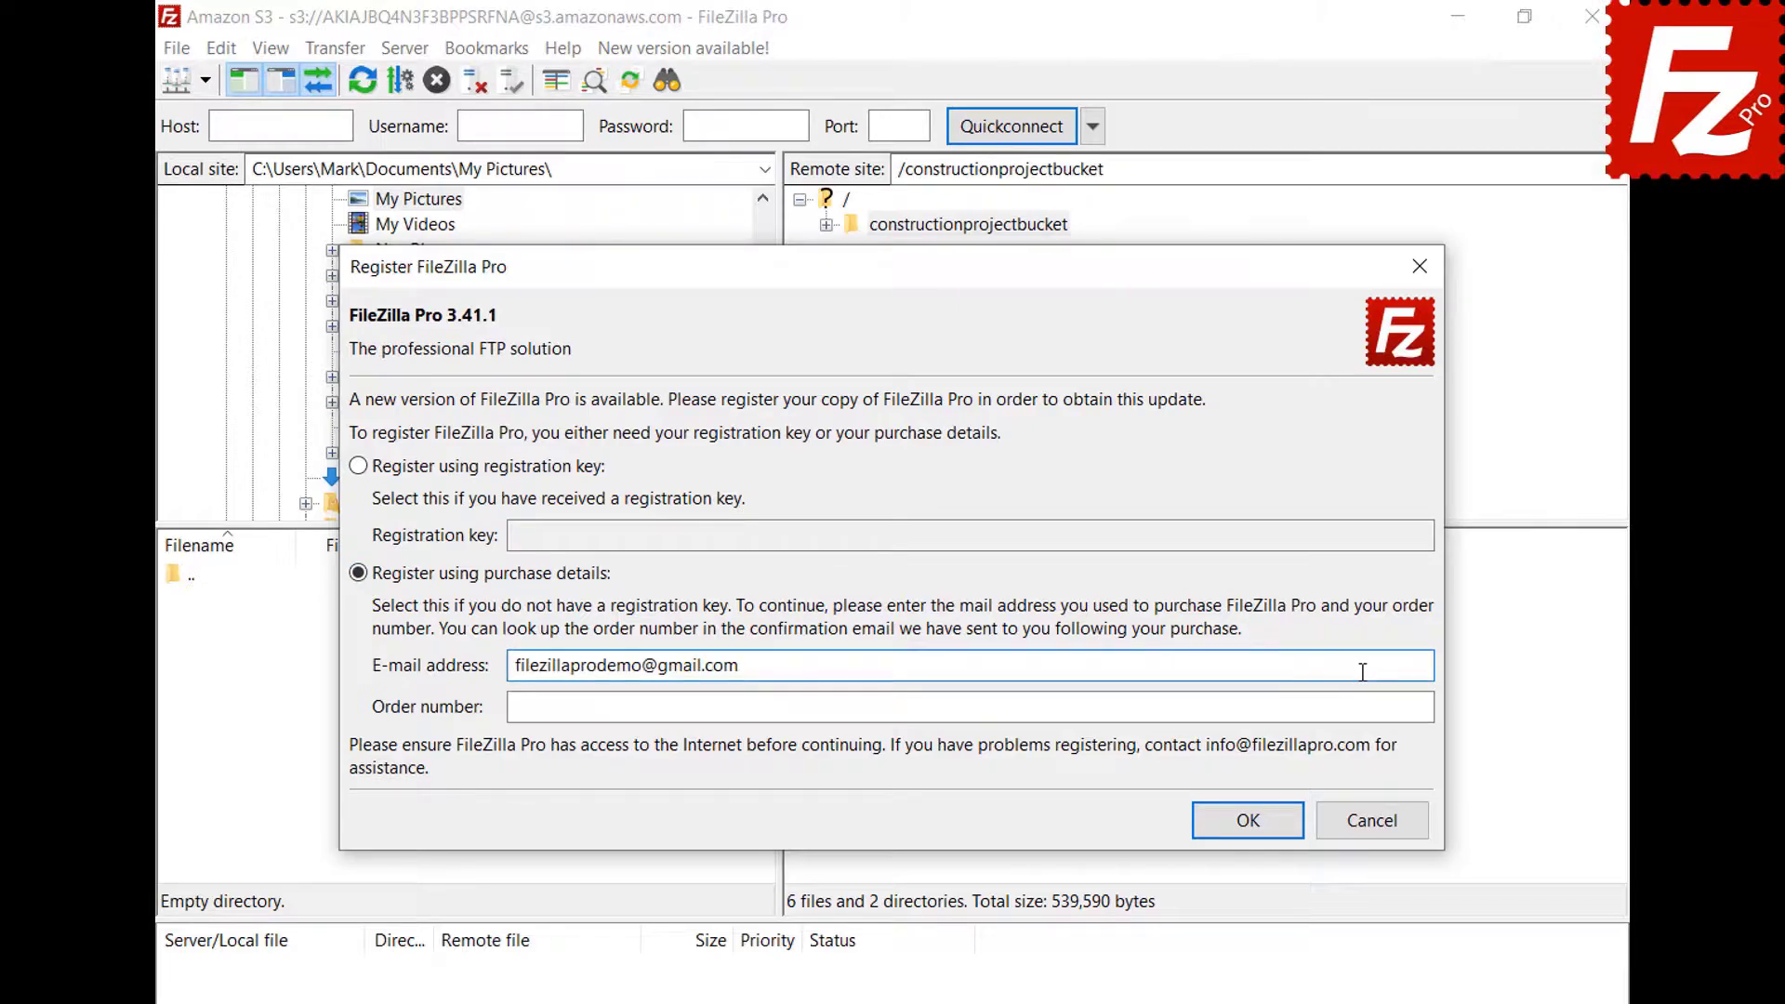
left_click(1367, 706)
key("ctrl+v")
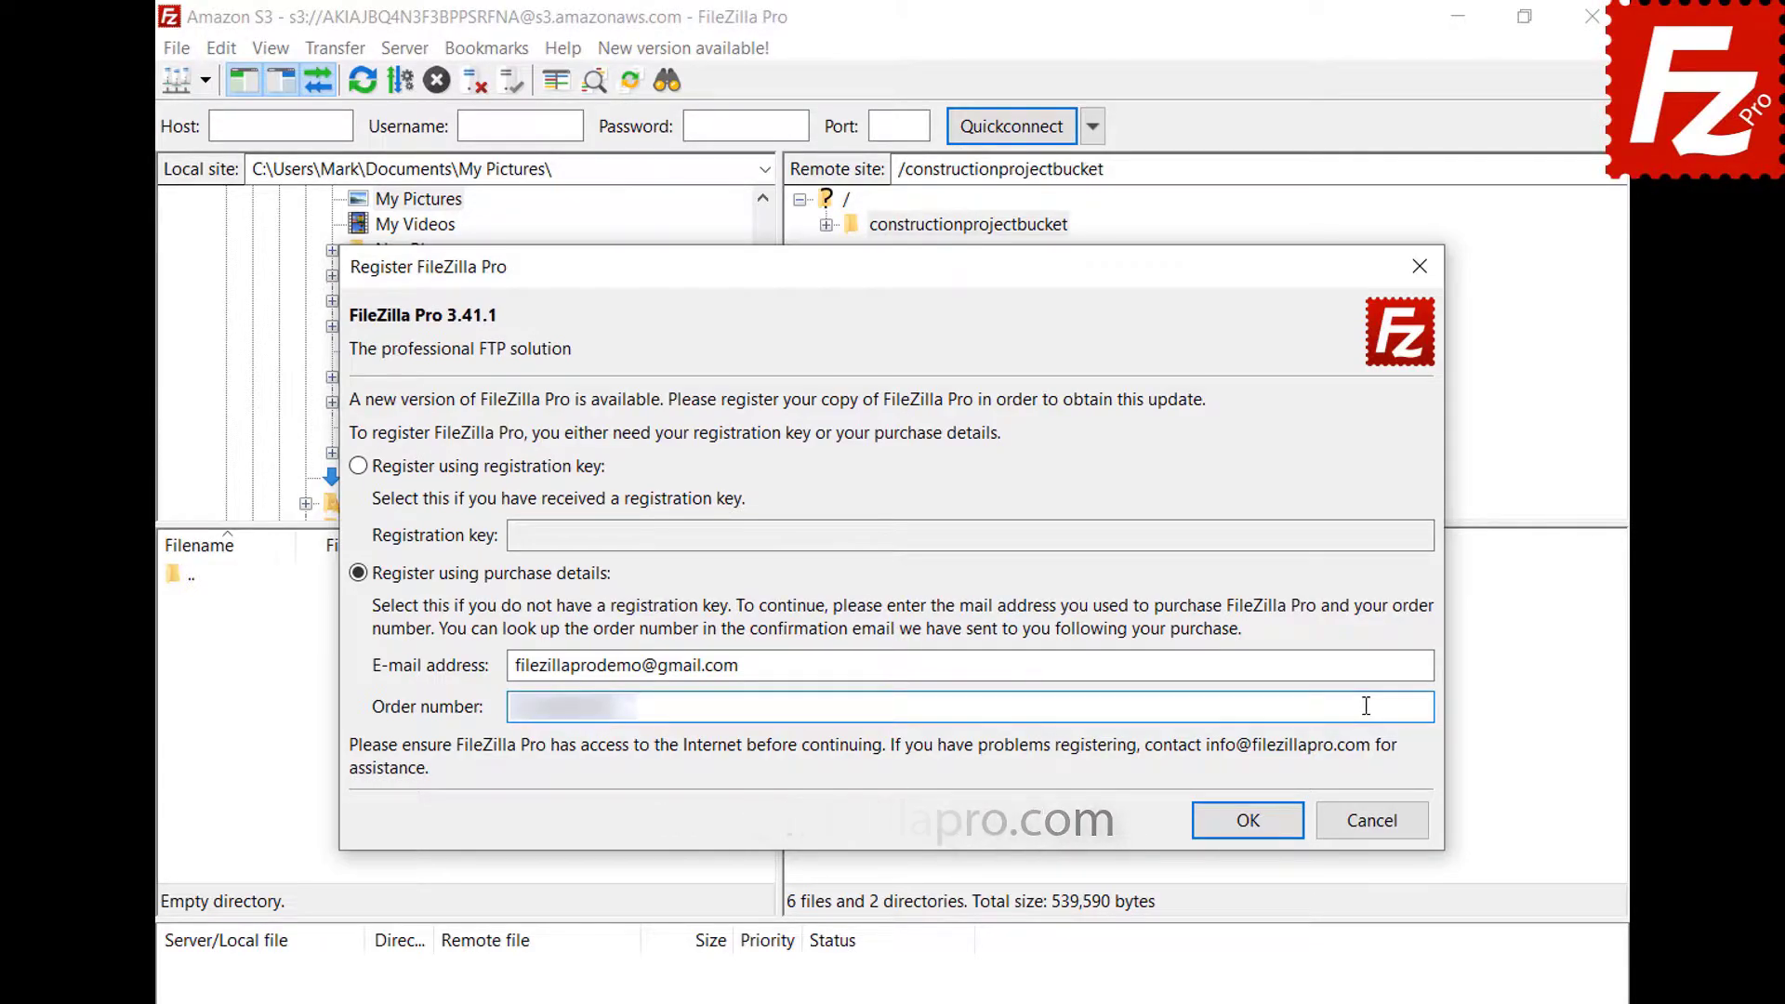
left_click(1250, 820)
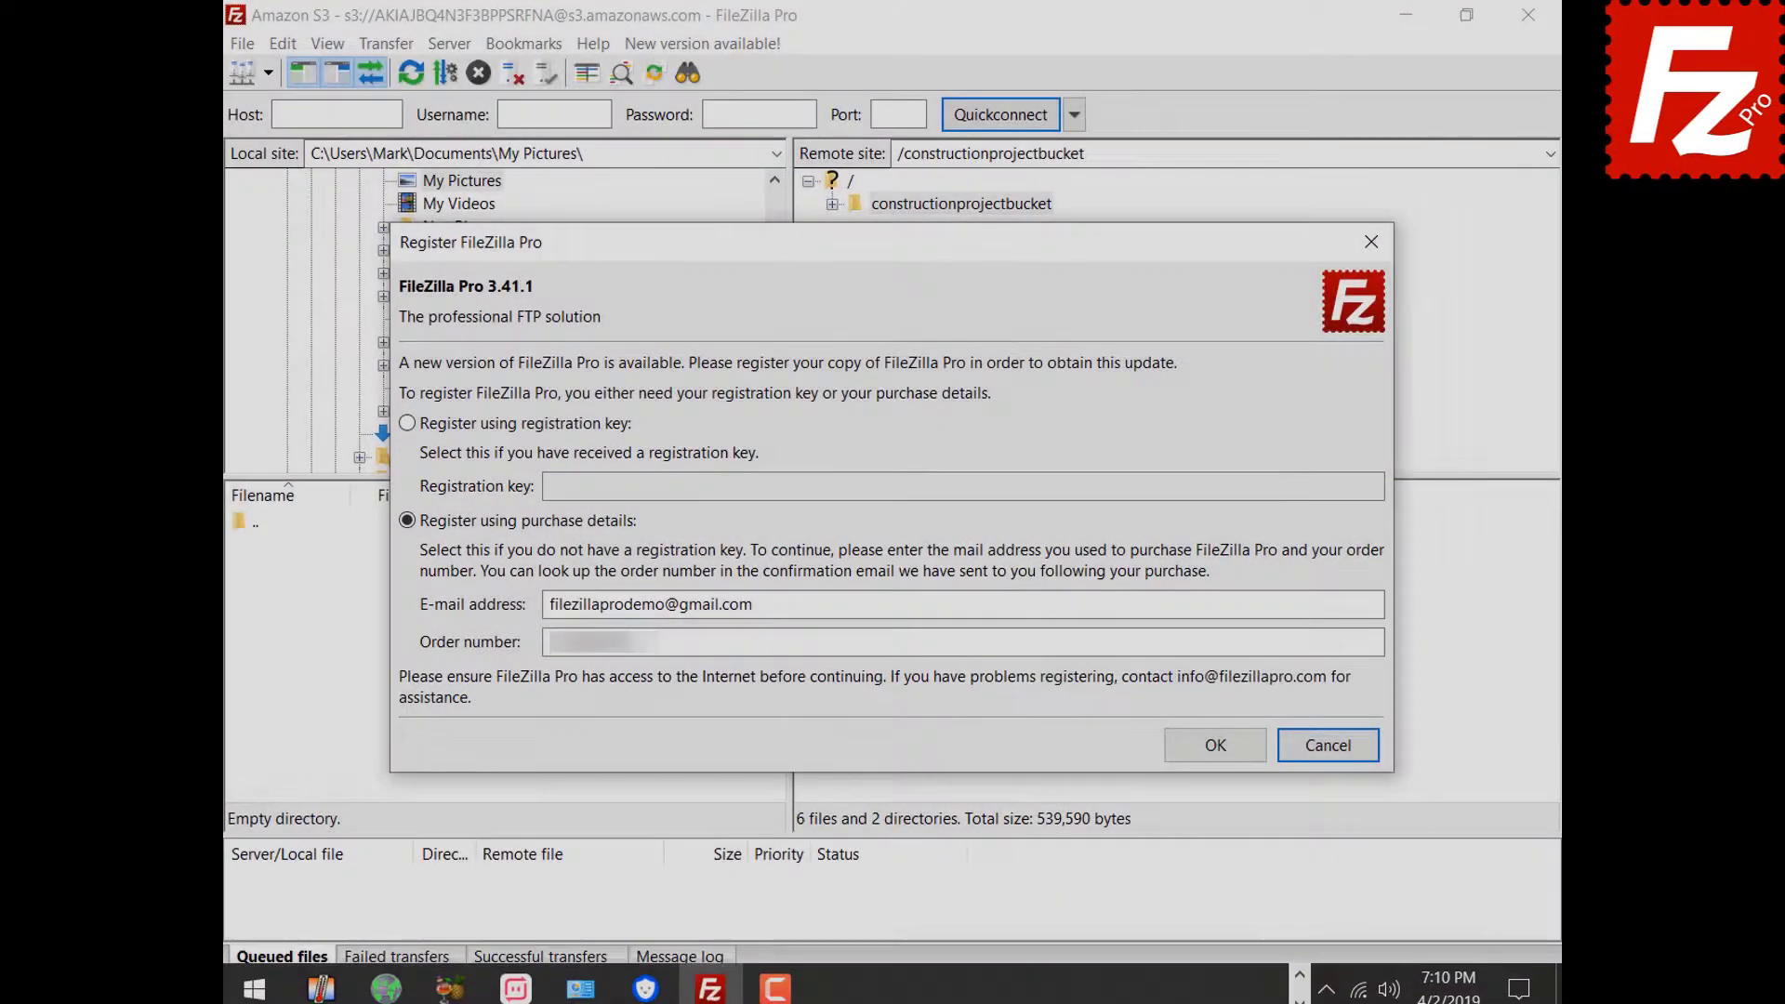
Turn on 'Set time automatically' in Windows date/time settings, then resubmit the registration.
right_click(1442, 997)
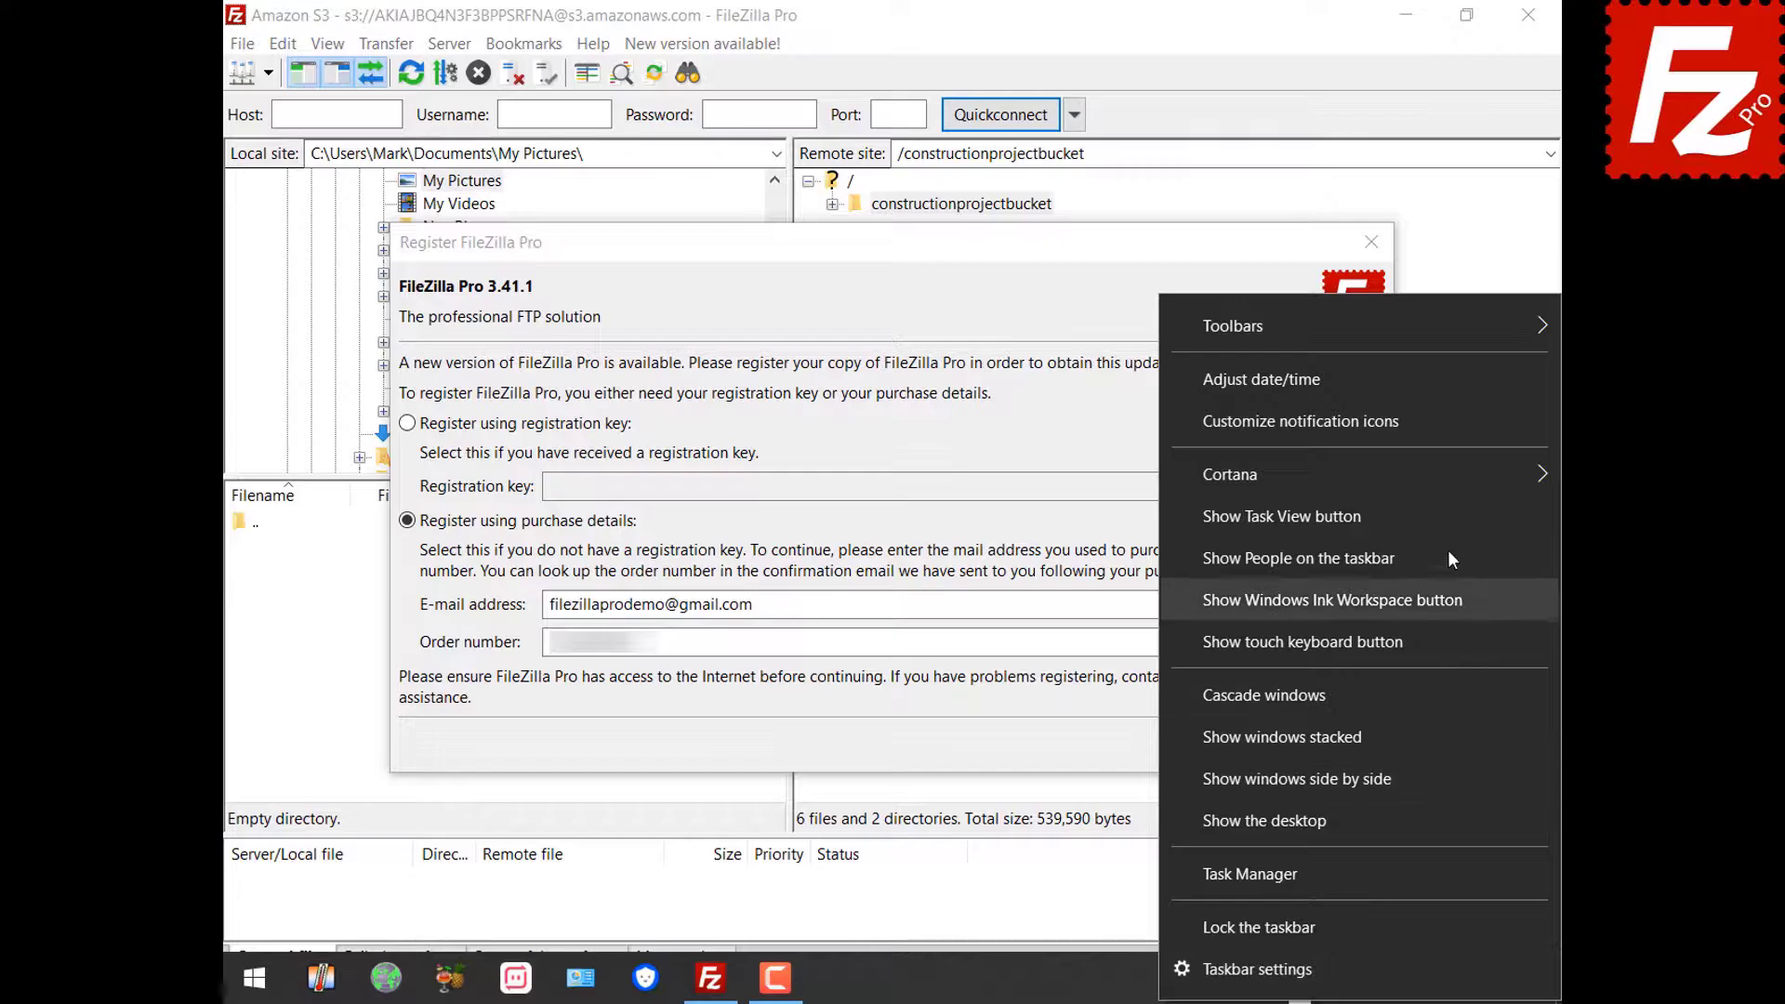
left_click(1430, 386)
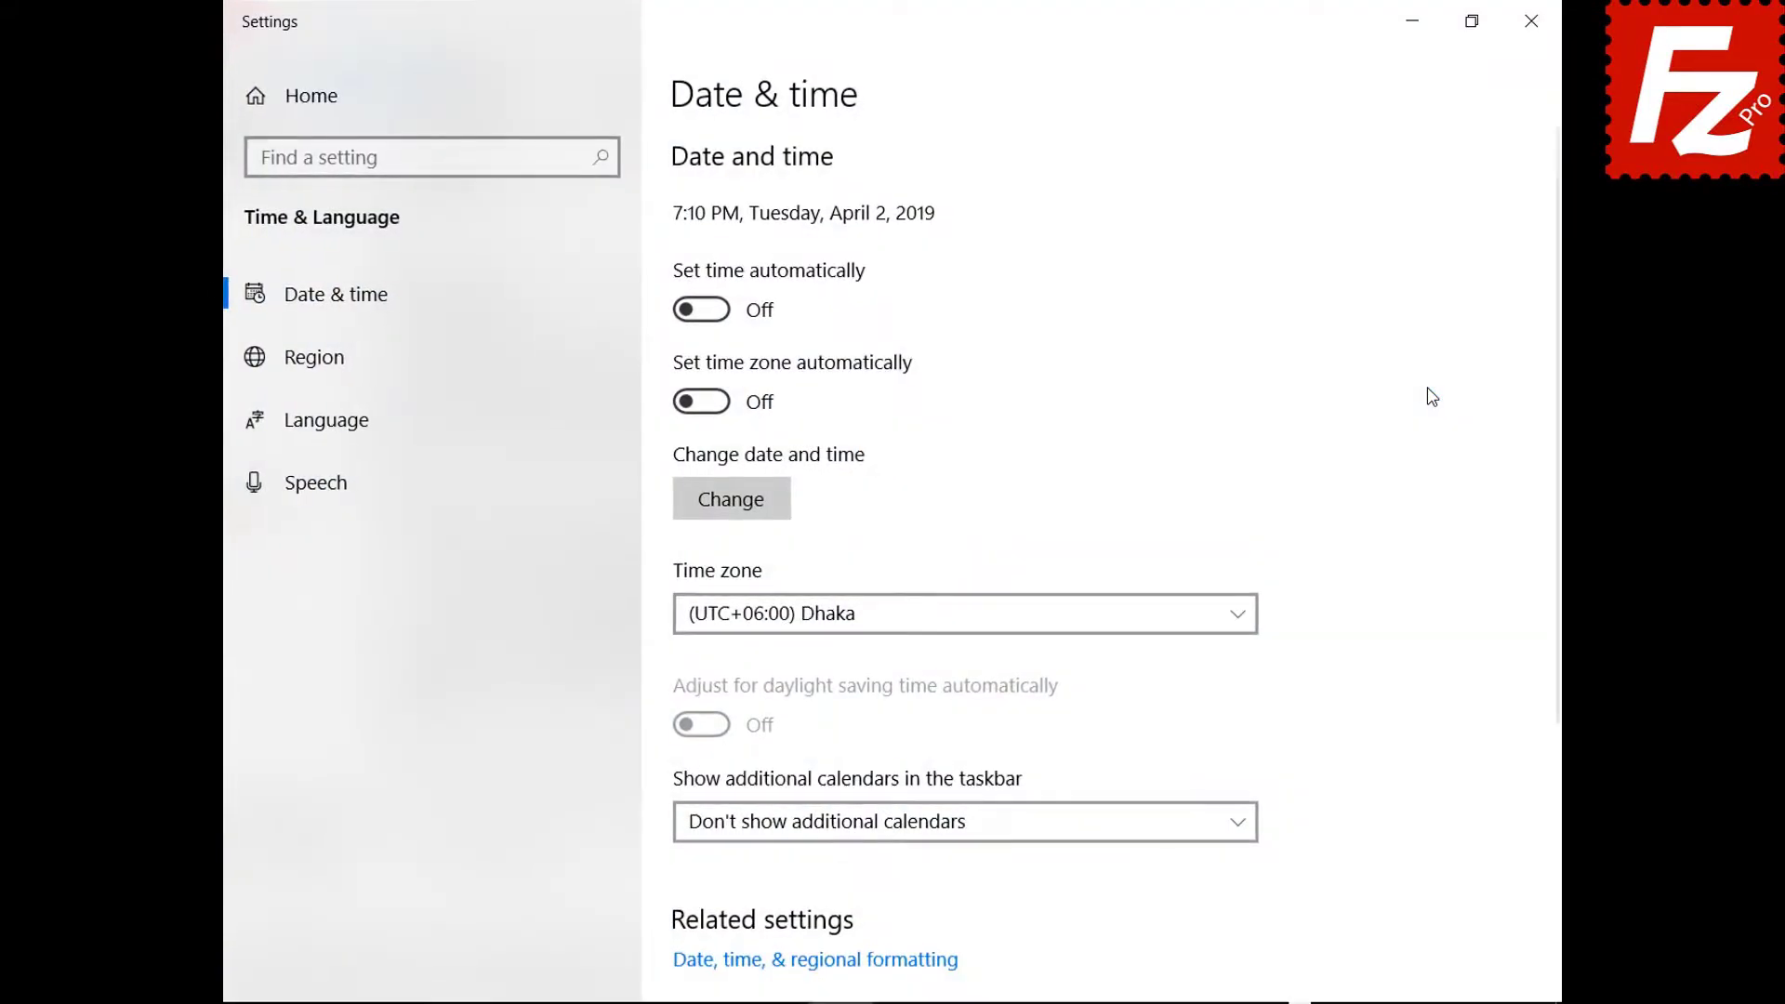
left_click(702, 310)
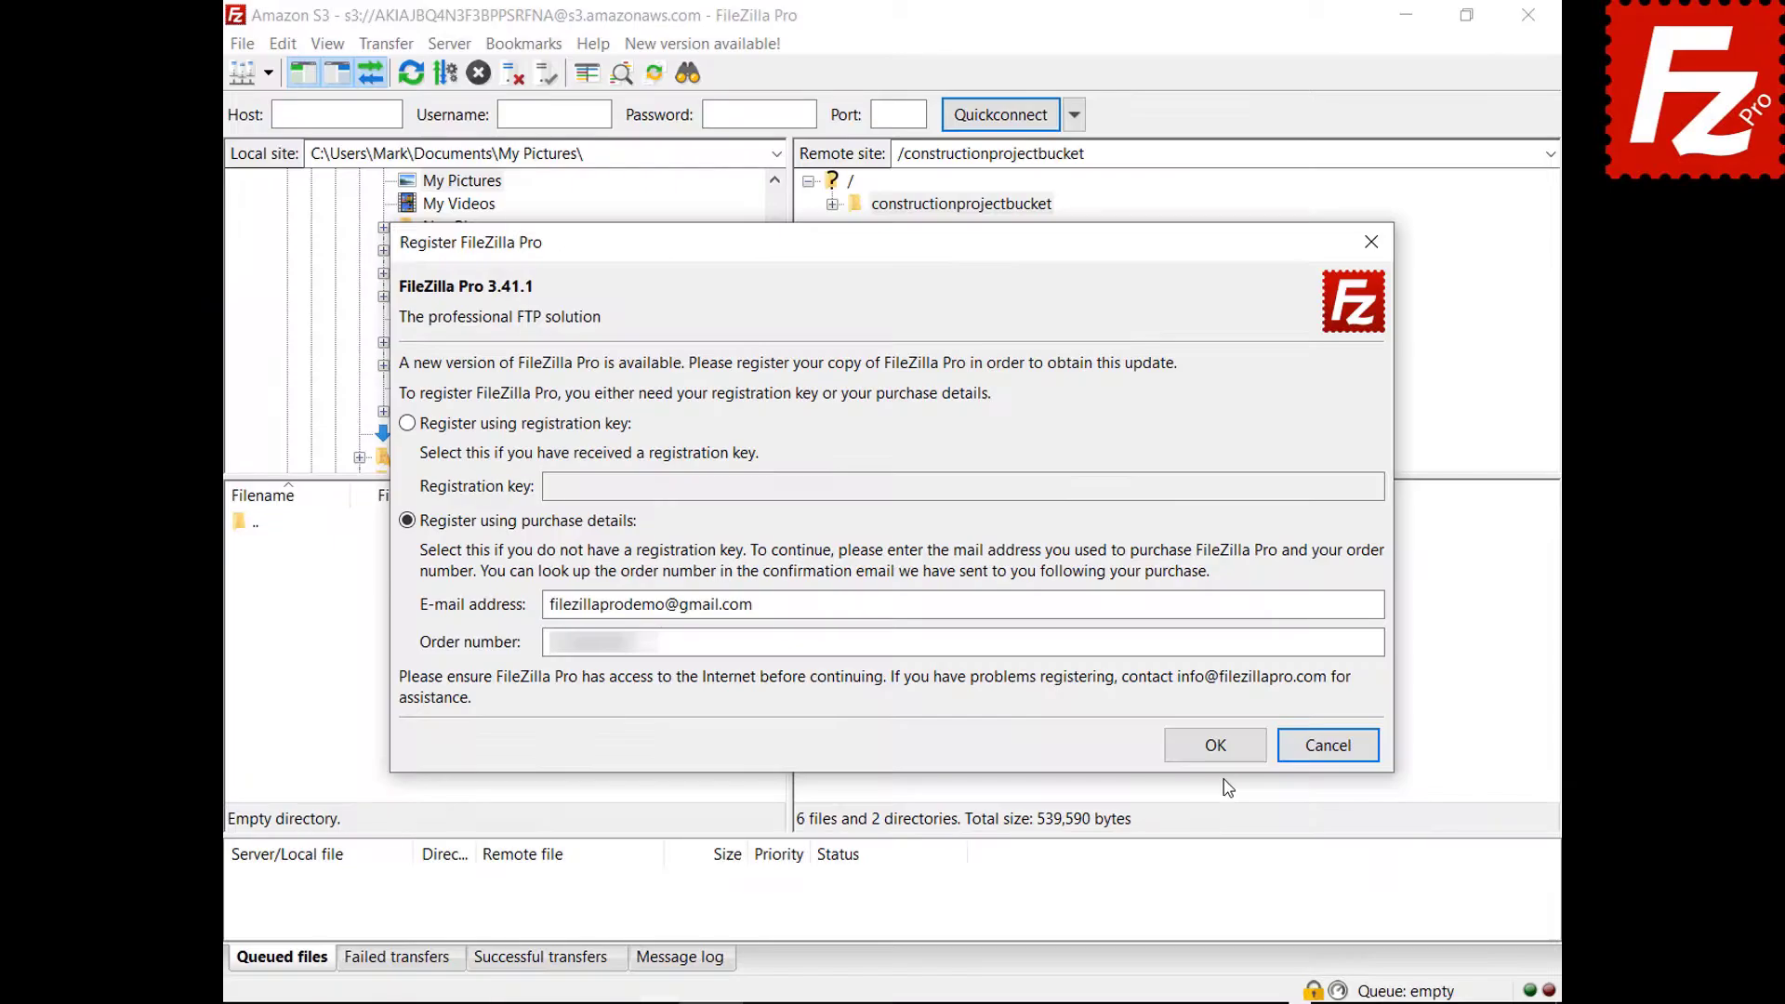
left_click(1225, 759)
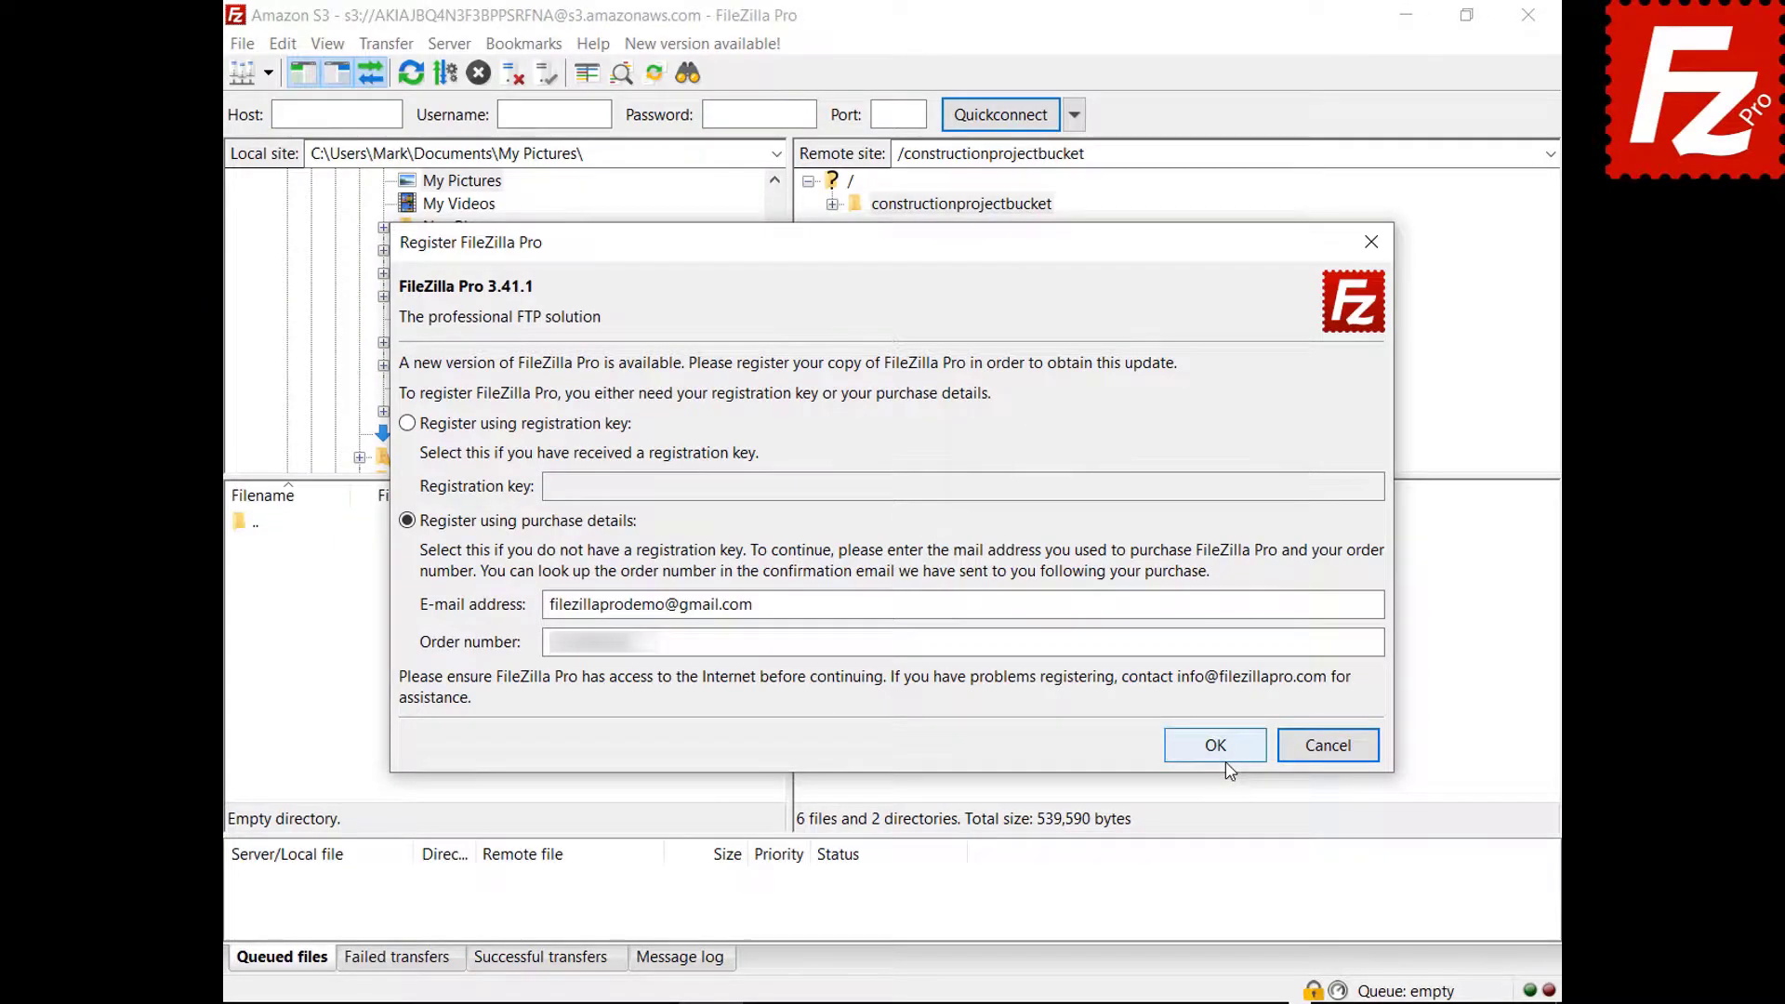
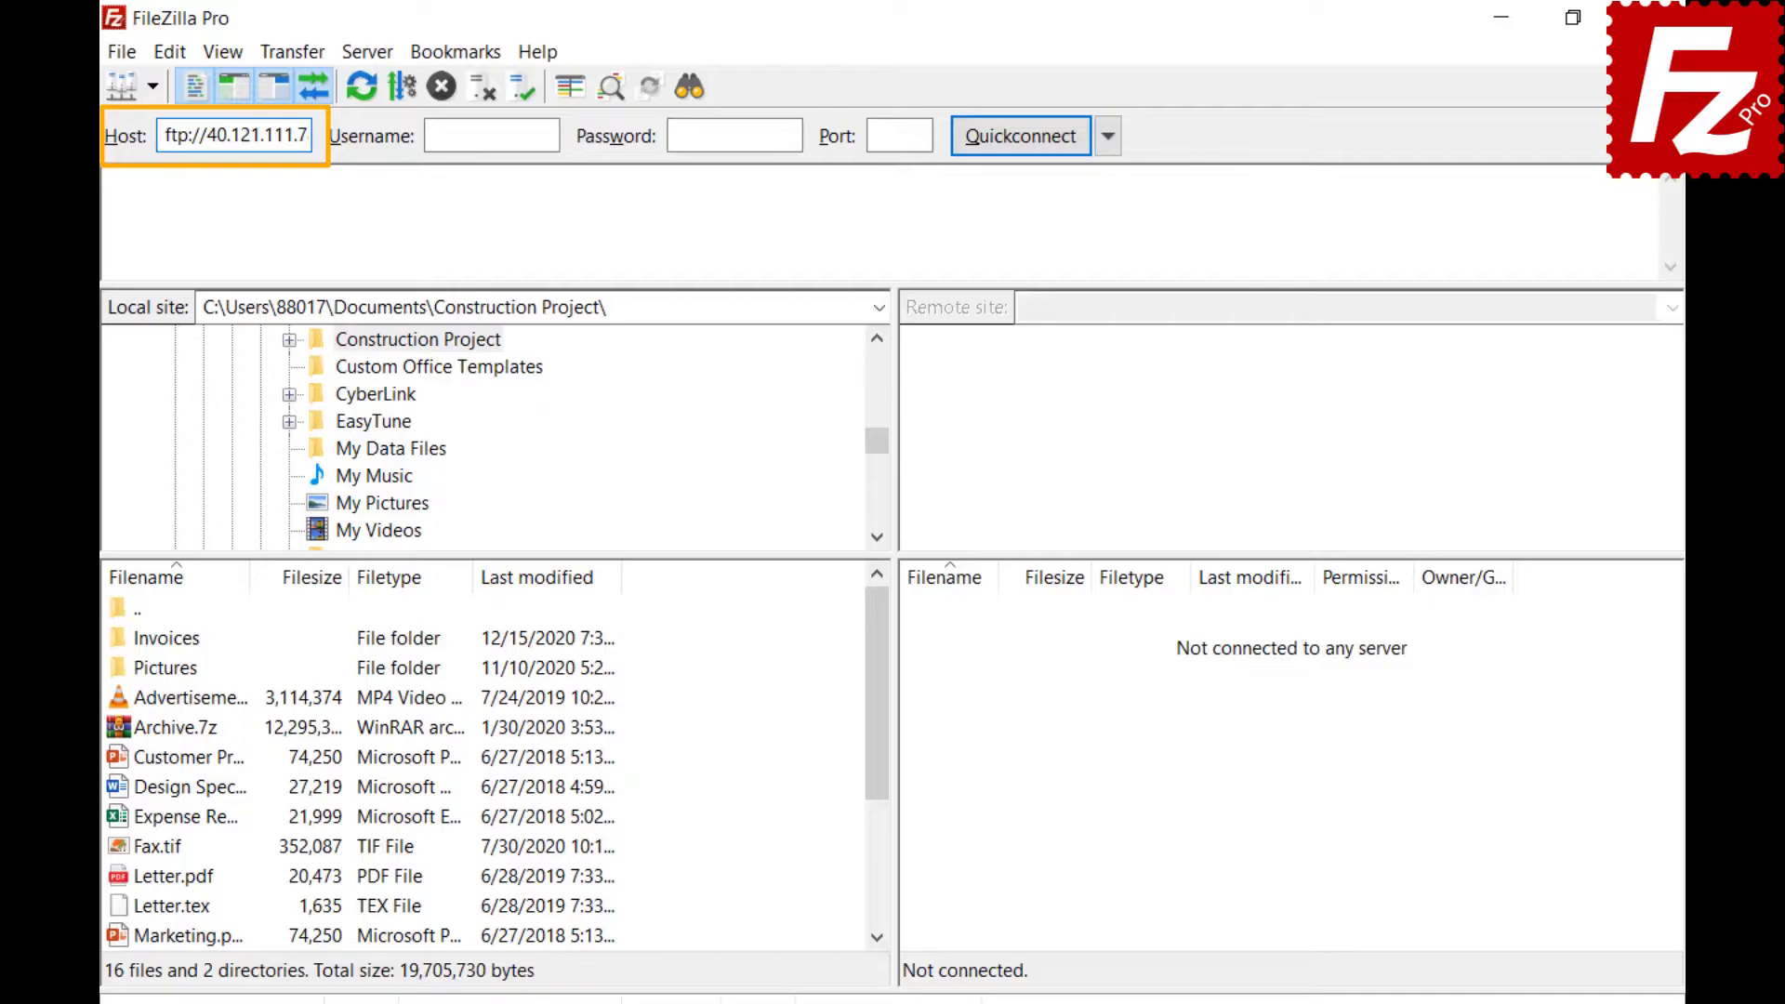
Quick-connect to 40.121.111.78 as sampleuser with its password, then check the quick connection history options.
key("Tab")
type("sampleuser")
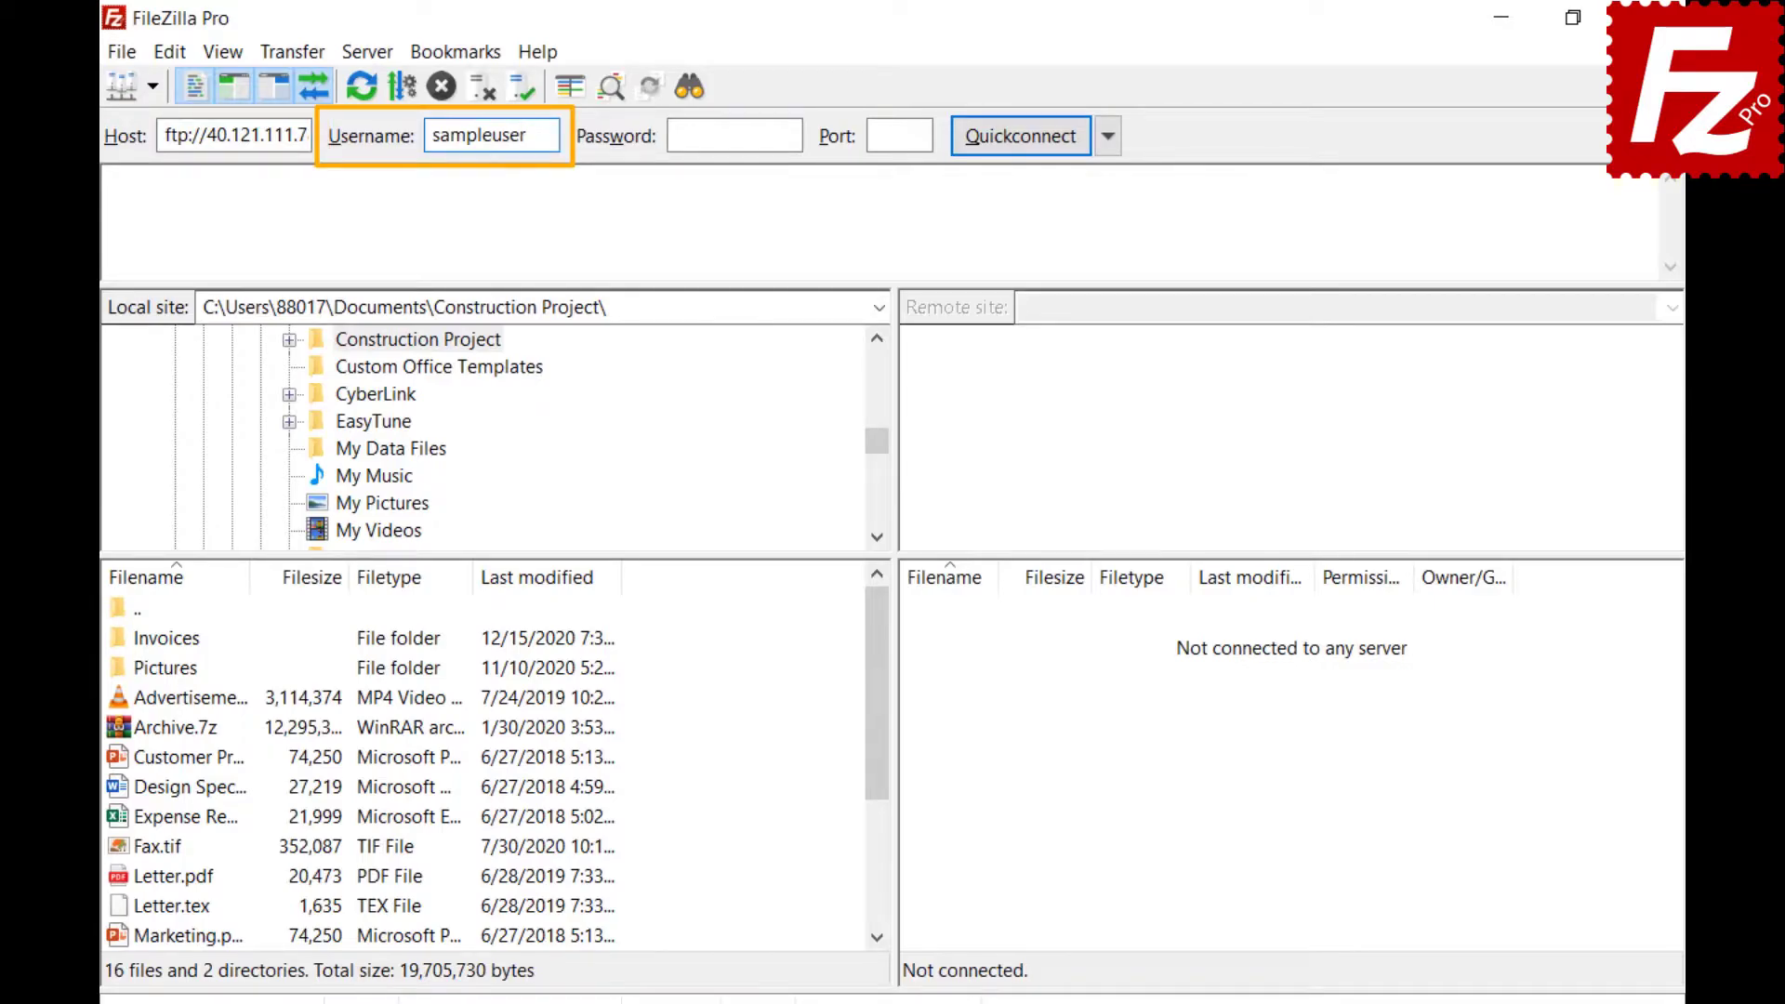
key("Tab")
type("*********")
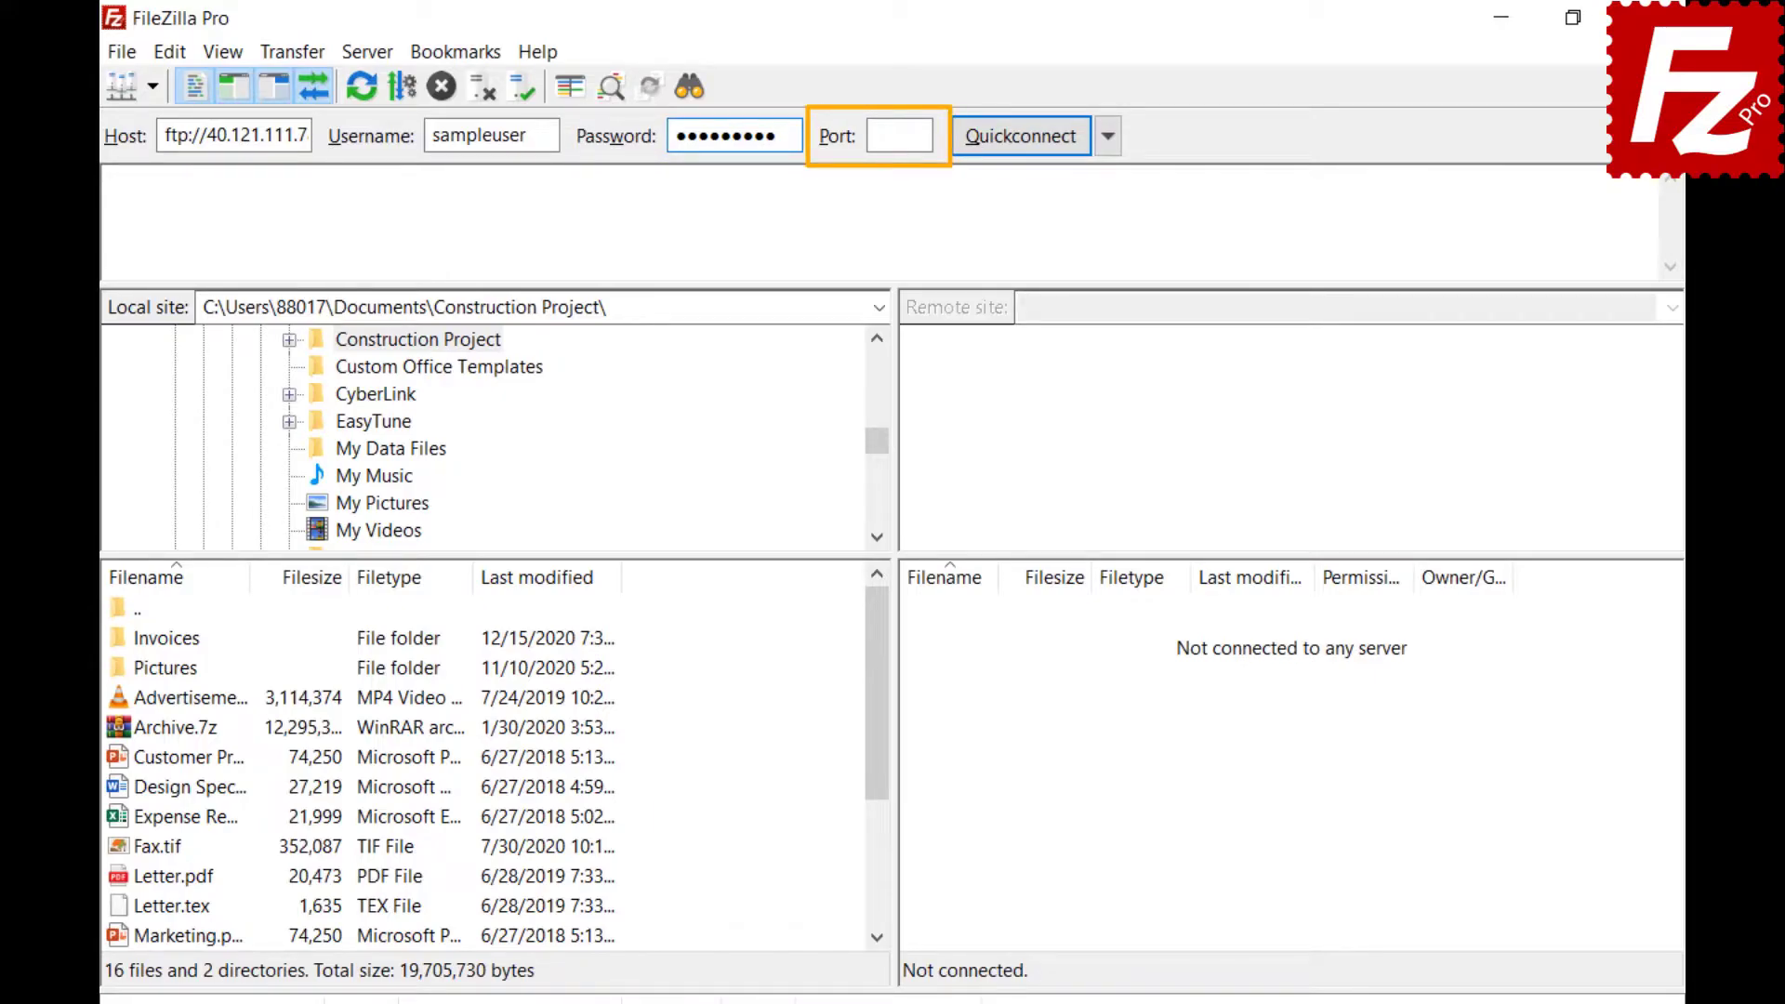
left_click(1019, 137)
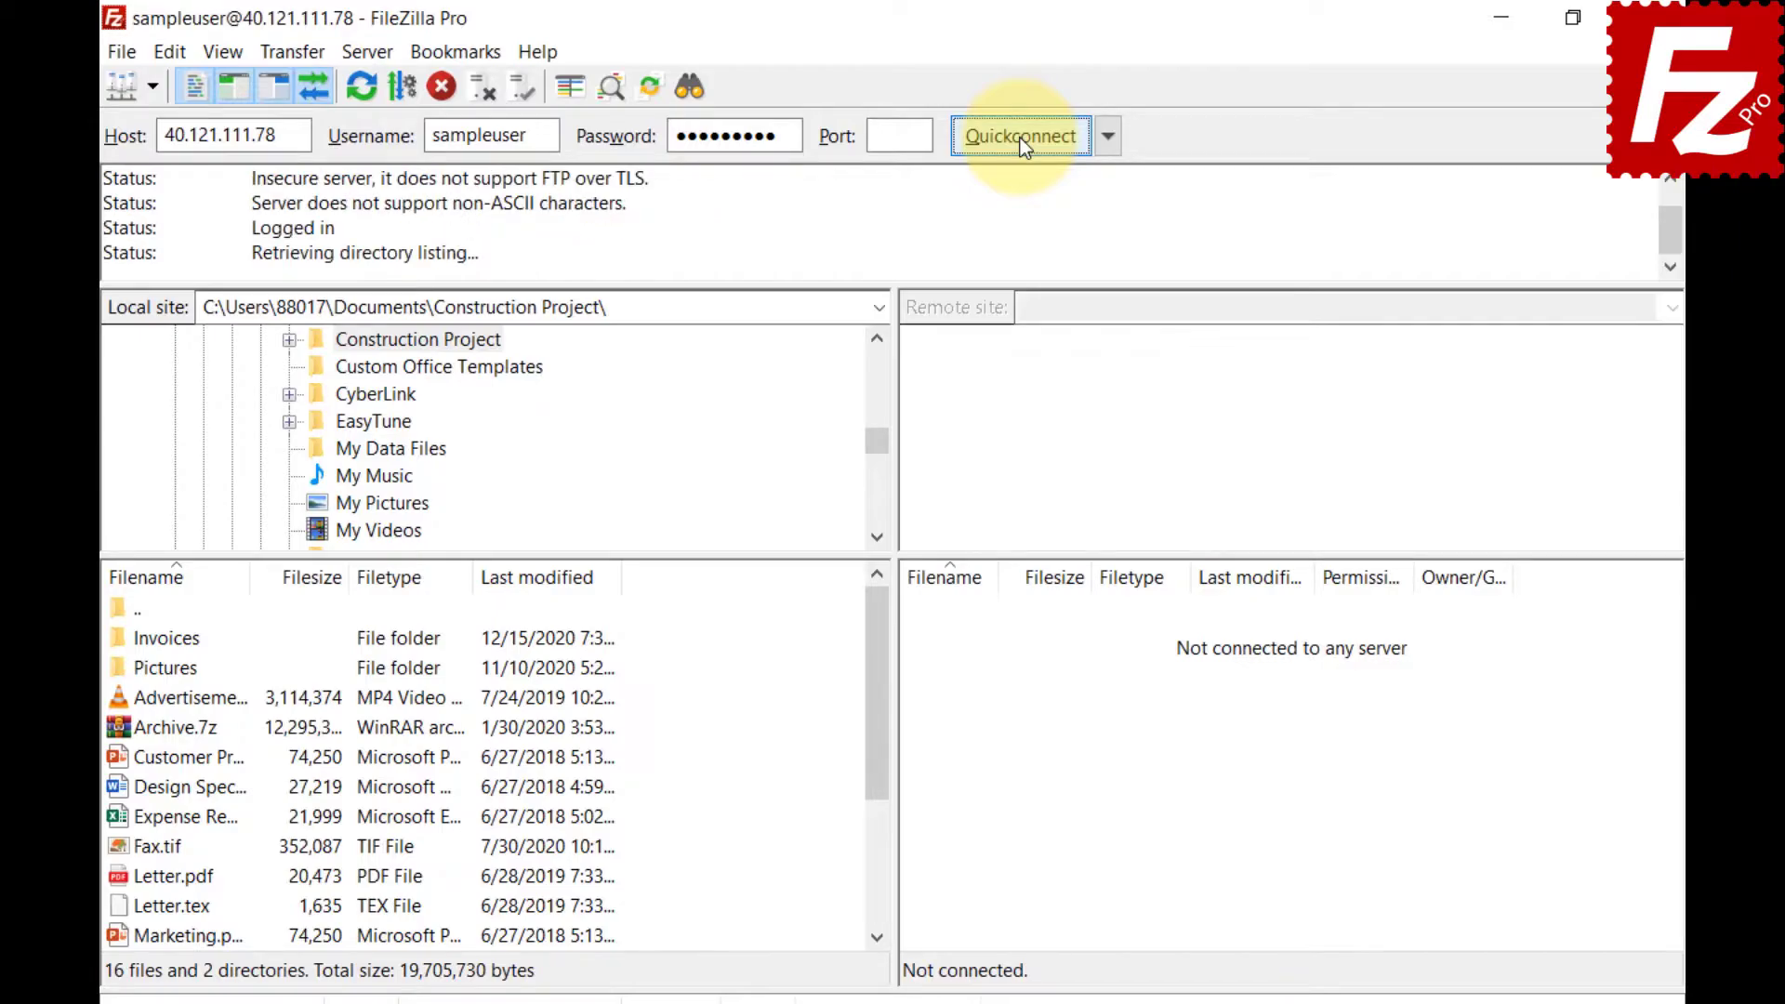
left_click(1107, 140)
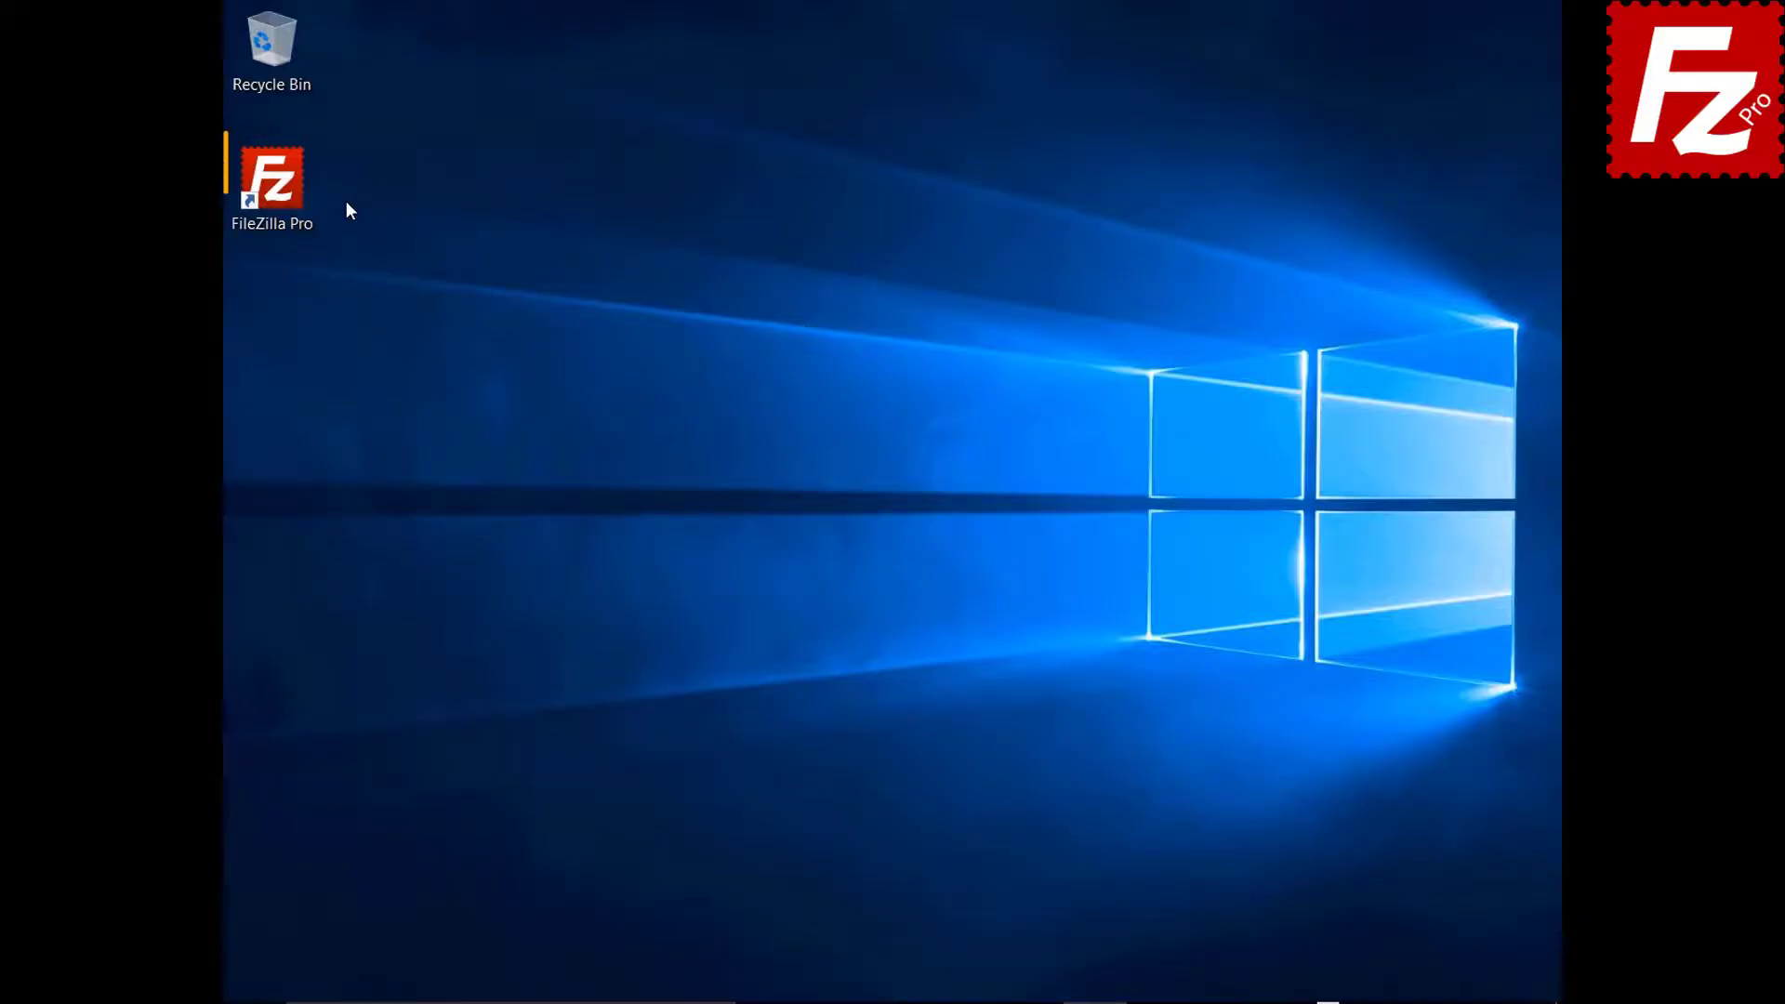
Relaunch FileZilla Pro and add a new Site Manager entry named My Server.
double_click(272, 186)
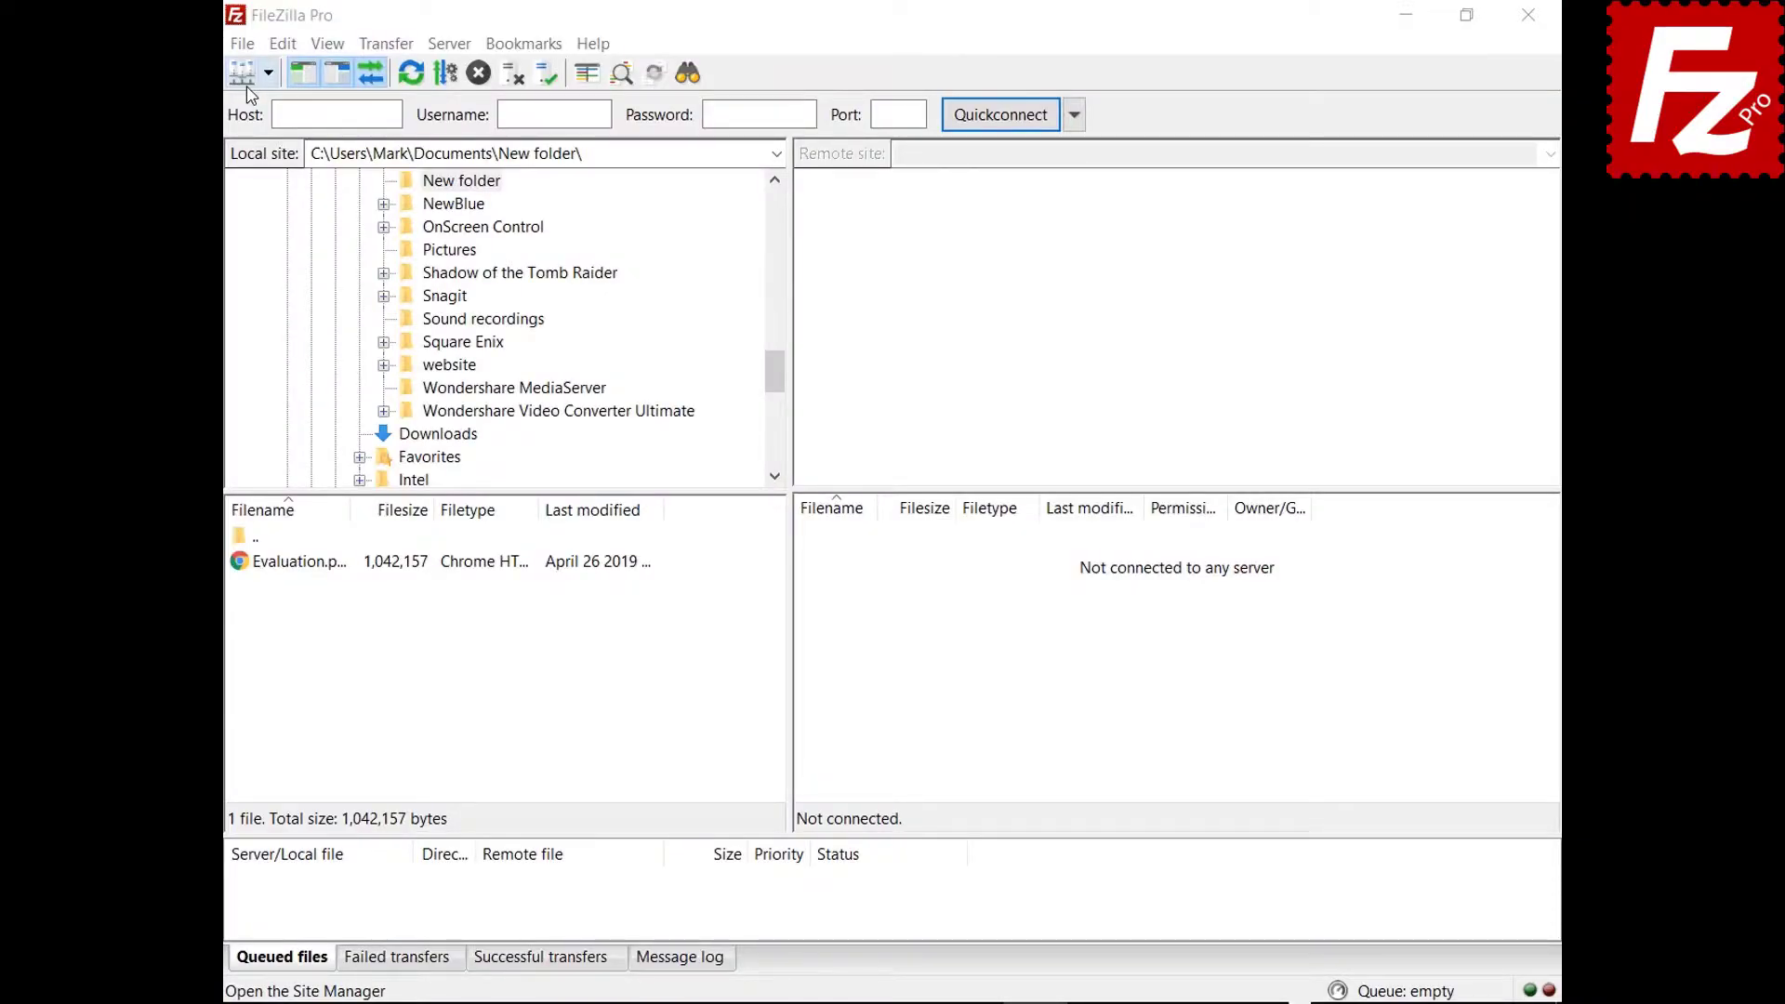
left_click(242, 44)
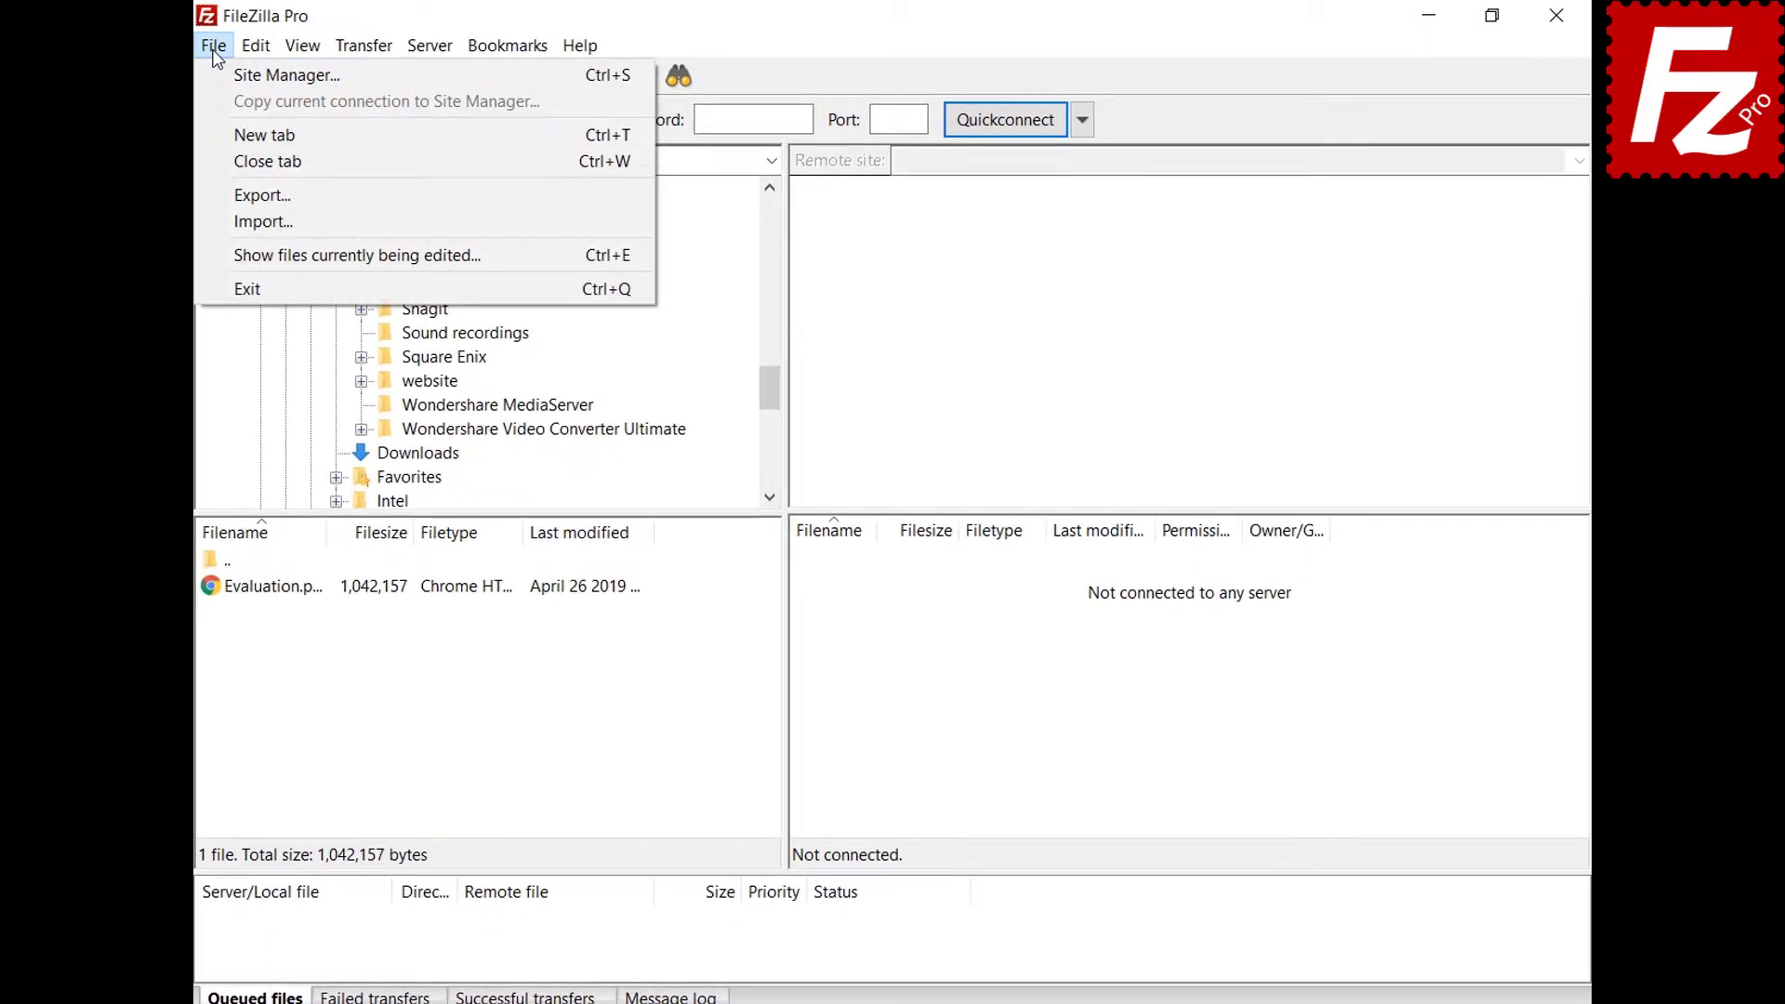
left_click(216, 77)
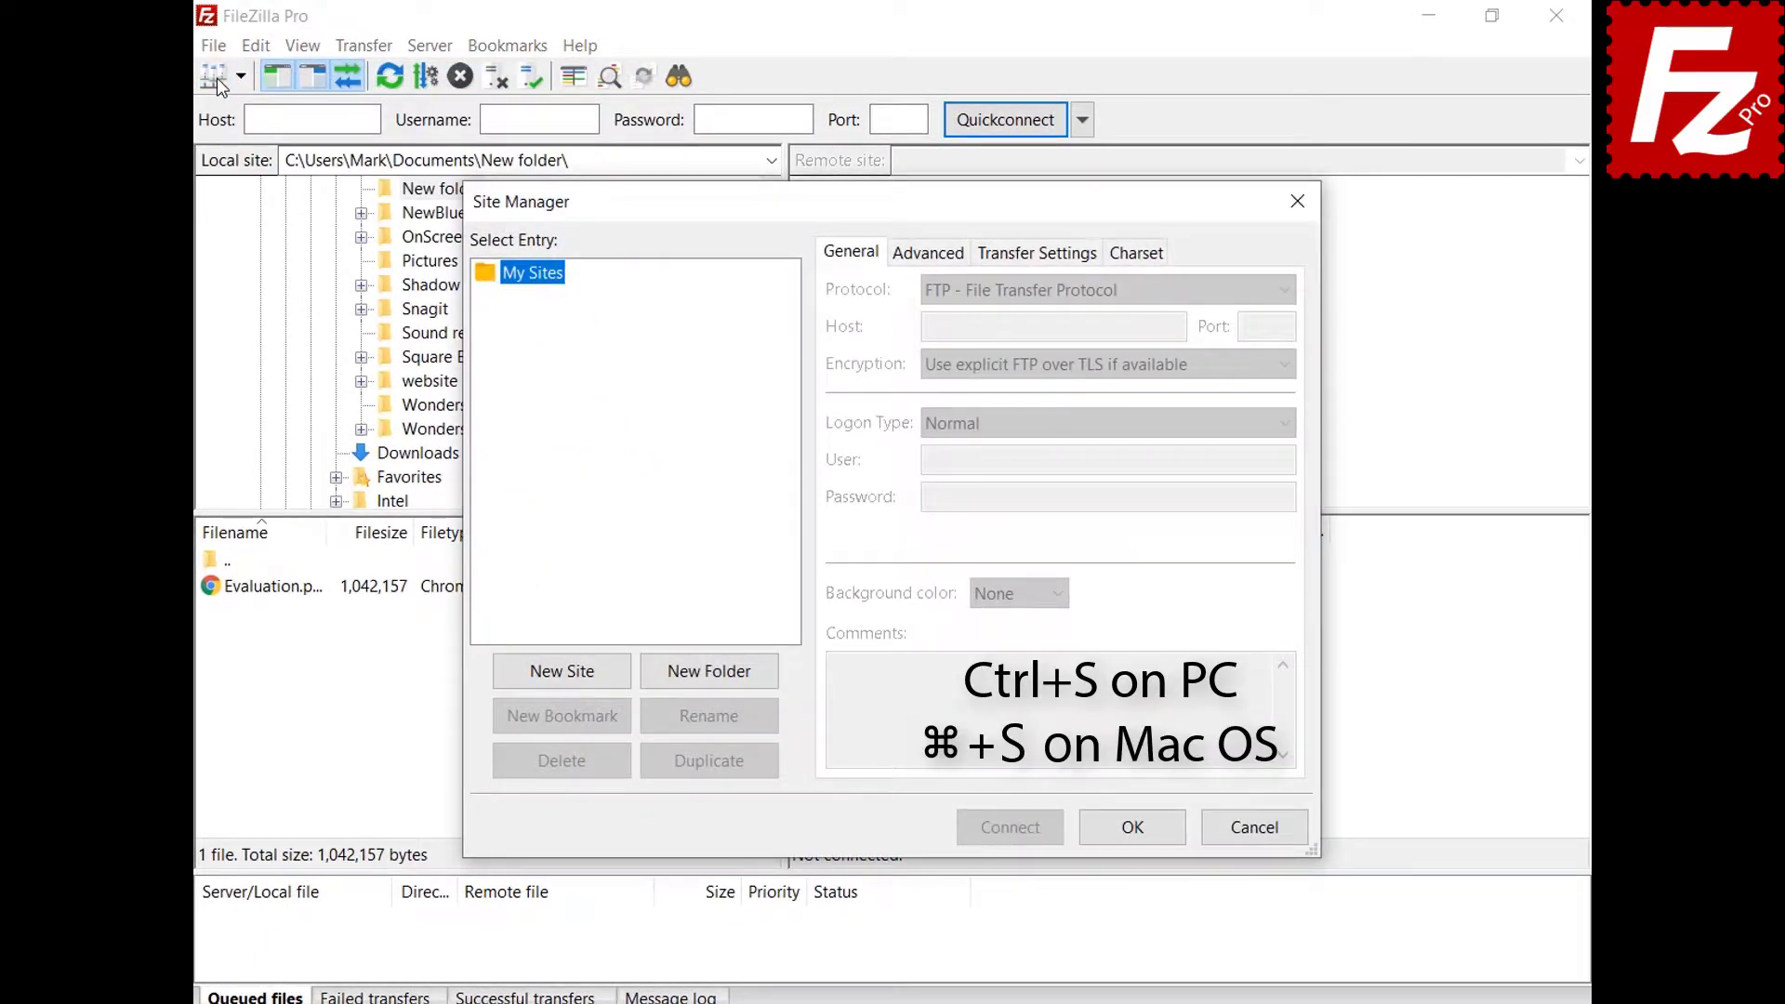
left_click(566, 674)
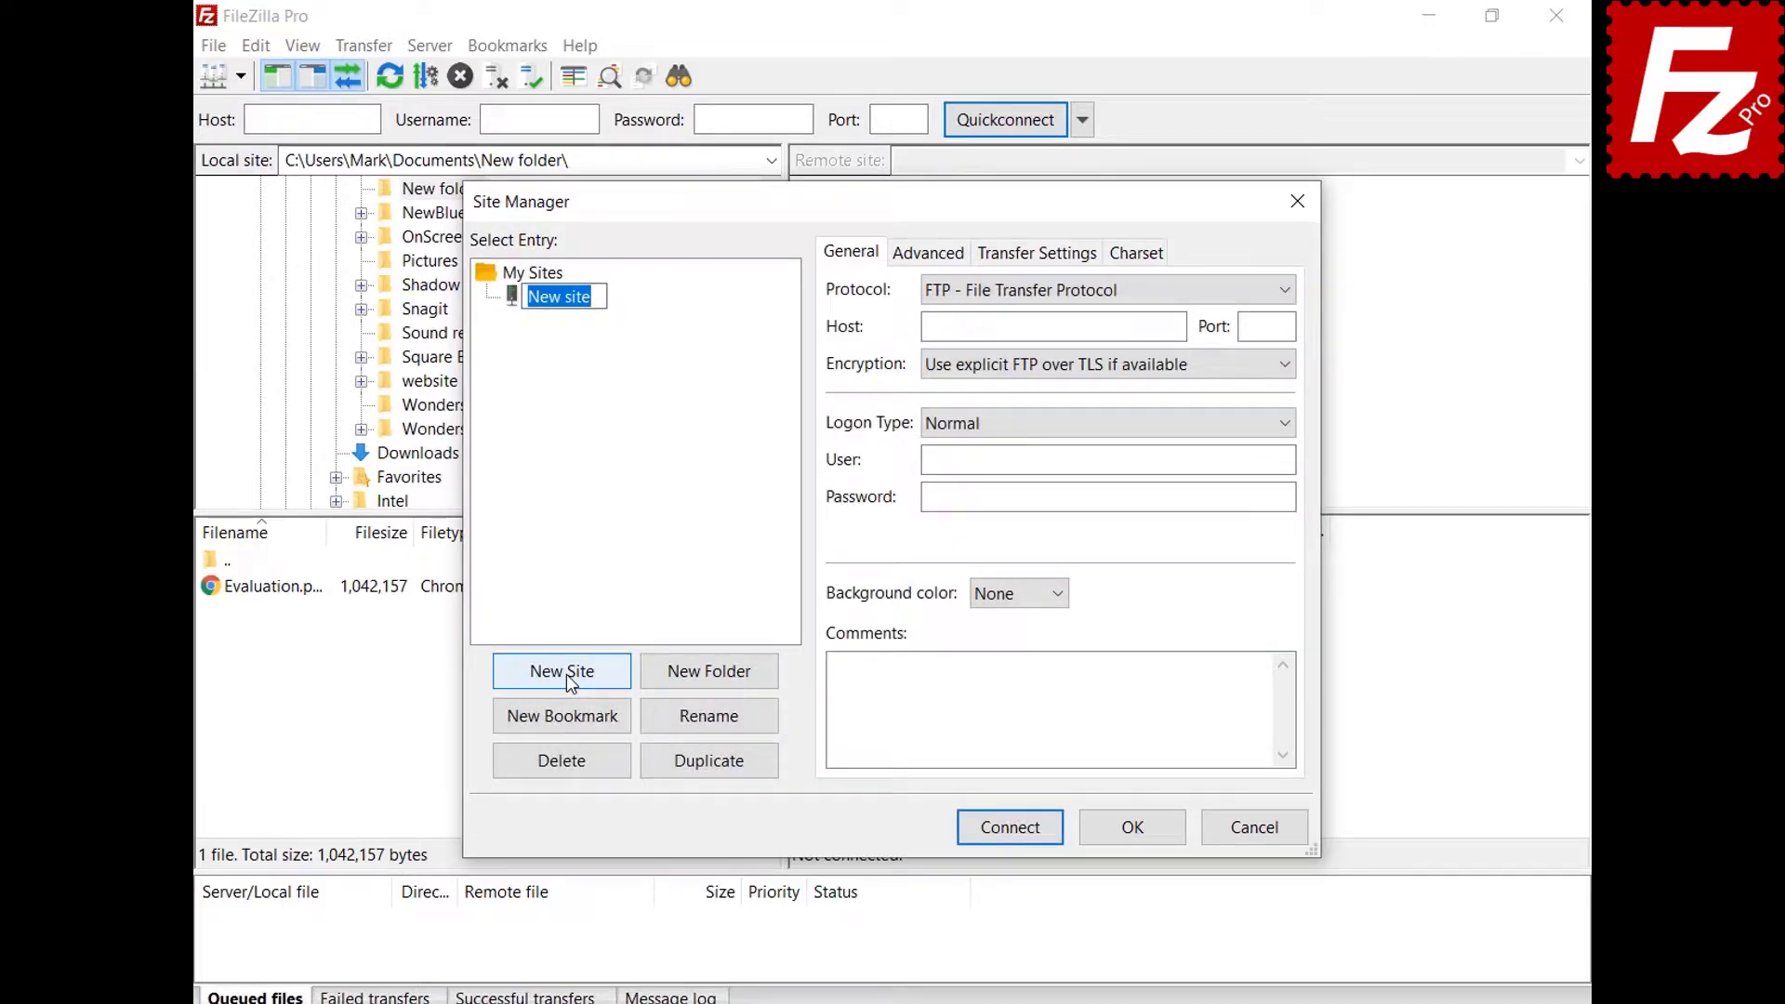
type("My Server")
Give My Server host 40.121.111.78, port 21, user filezillaprotutorial, its password, and a Green background.
left_click(1051, 326)
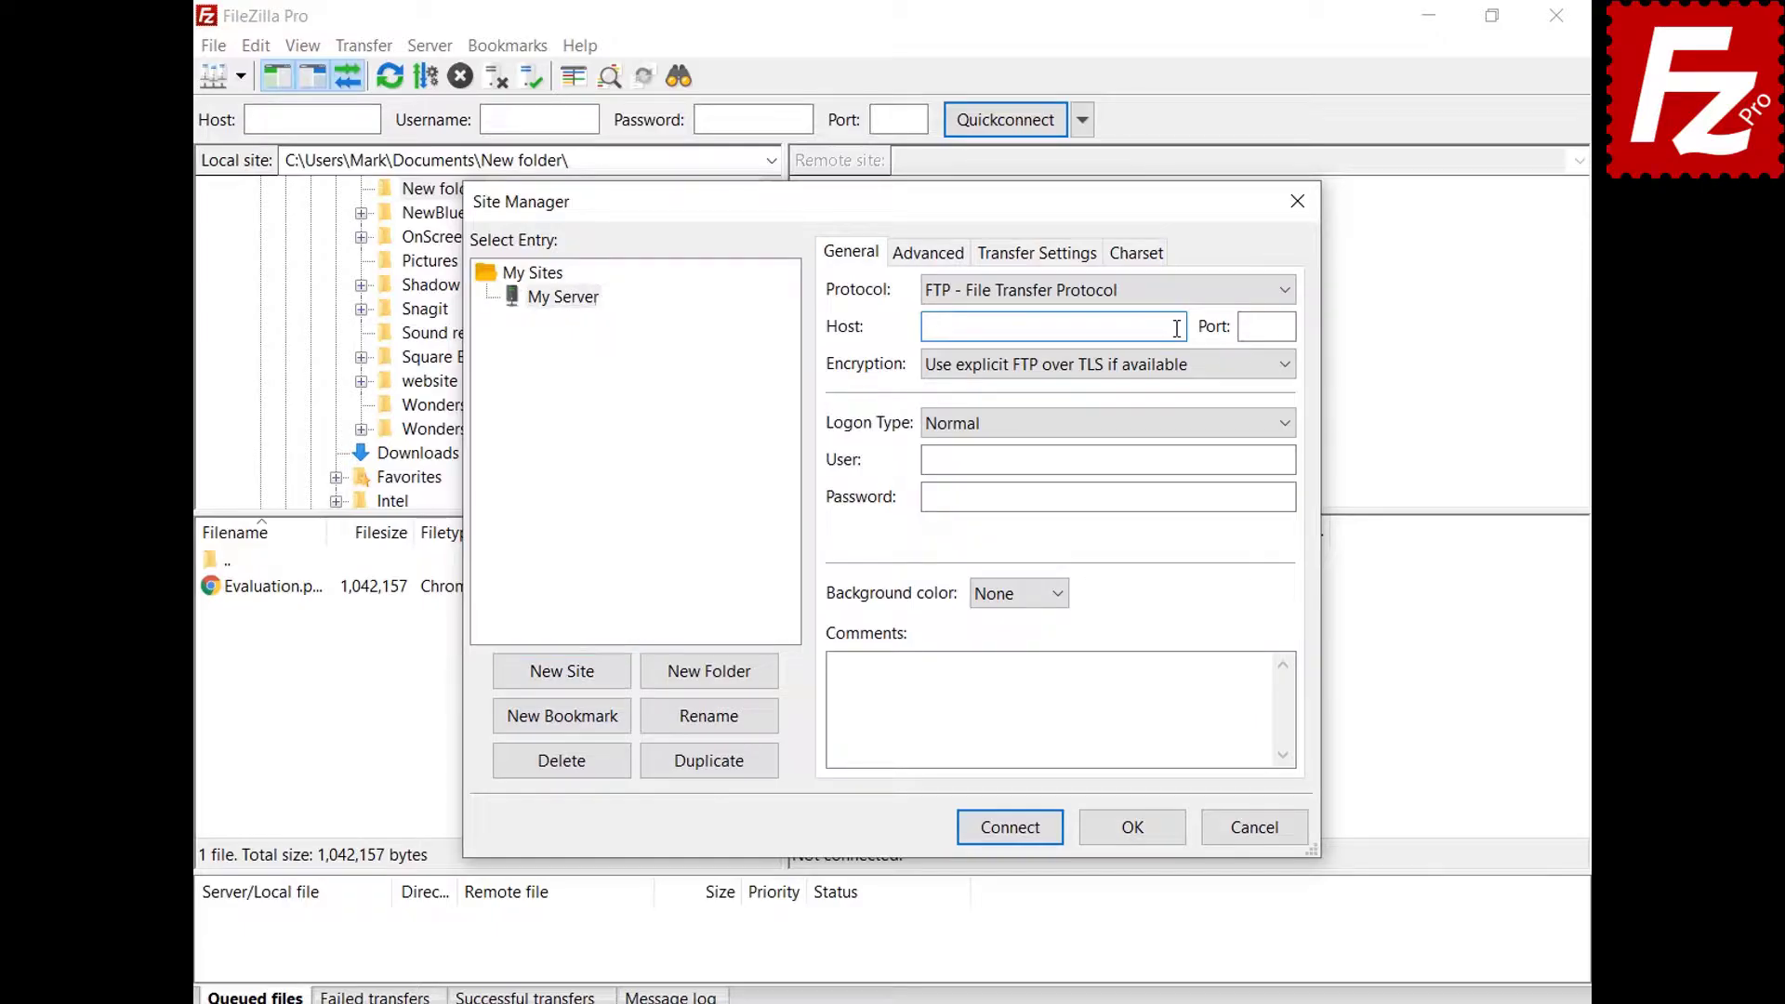
type("40.121.111.78")
left_click(1287, 325)
type("21")
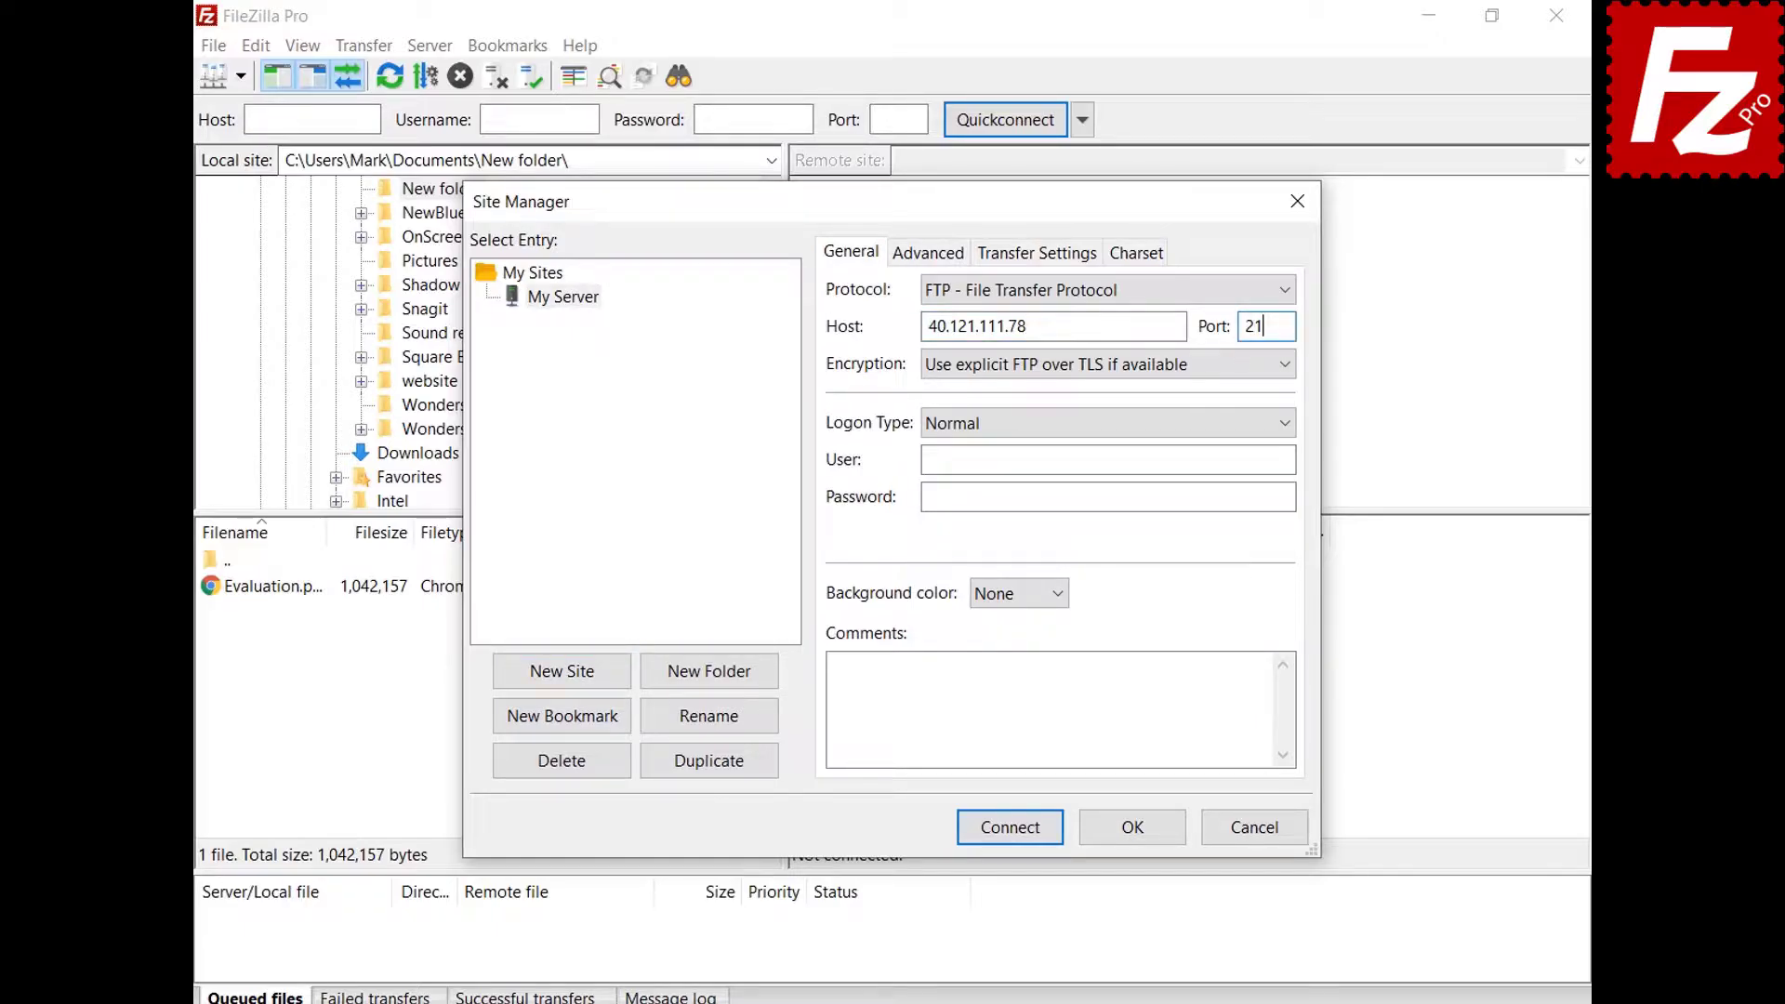
left_click(1287, 460)
type("filezillaprotutorial")
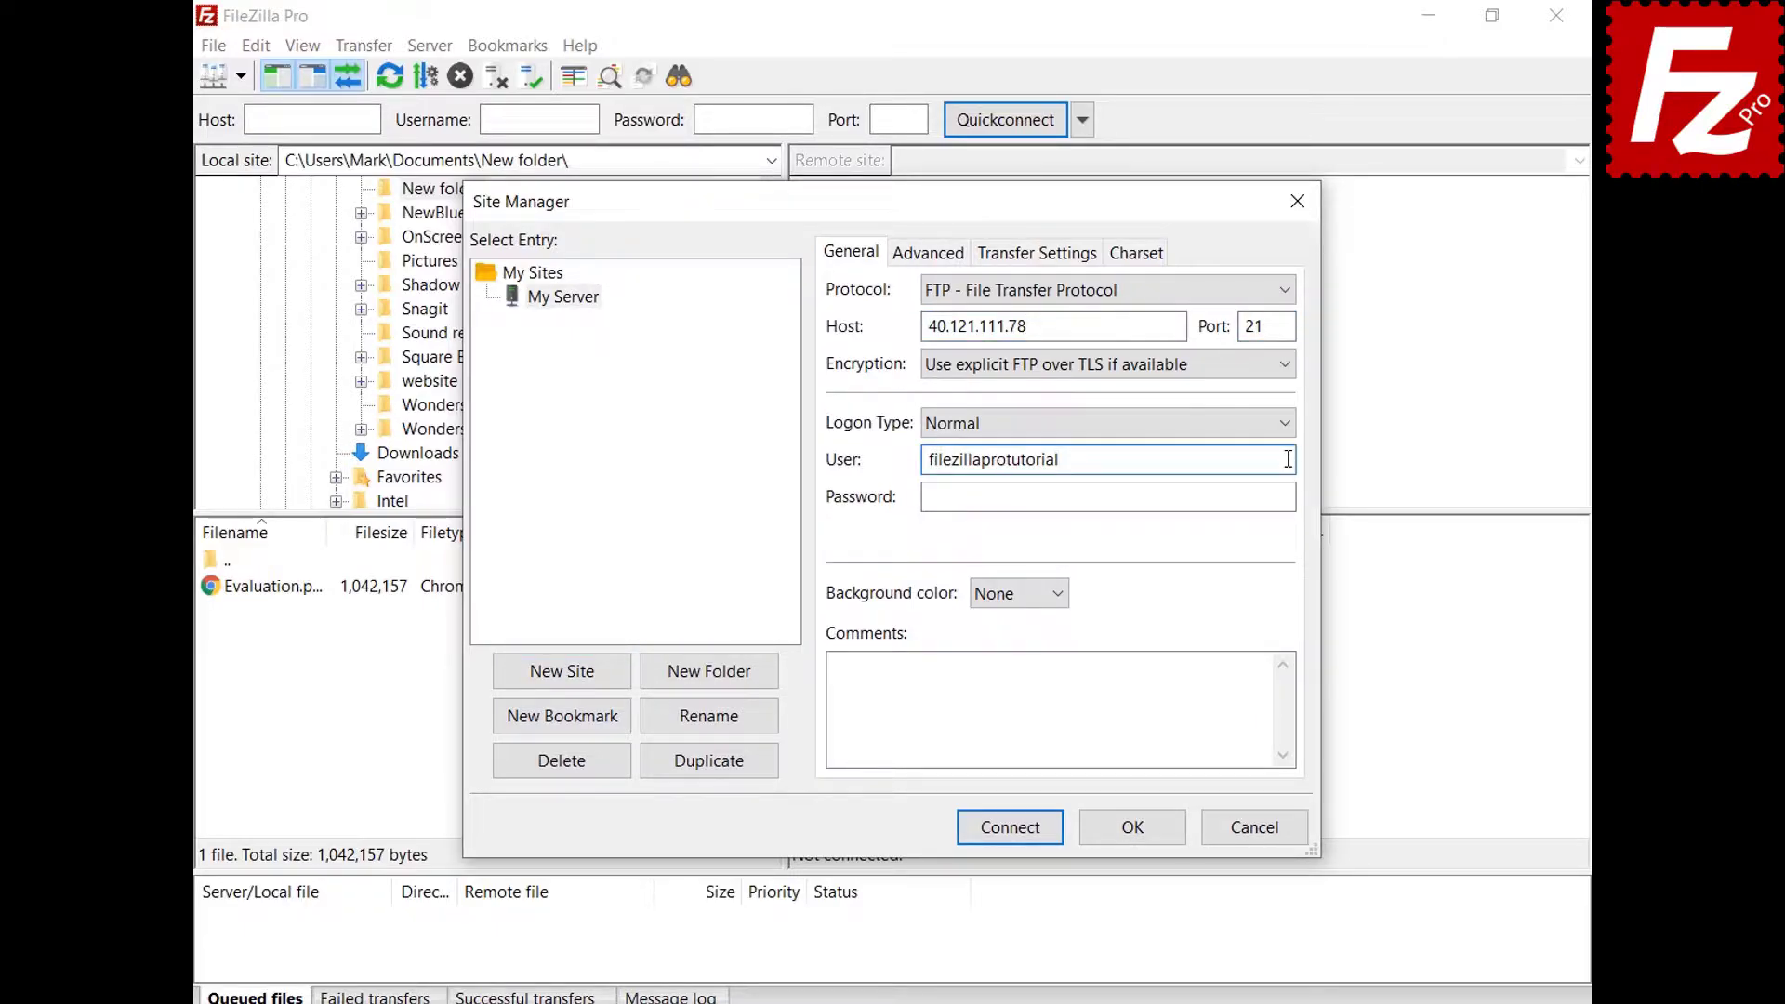
left_click(1290, 496)
type("*********")
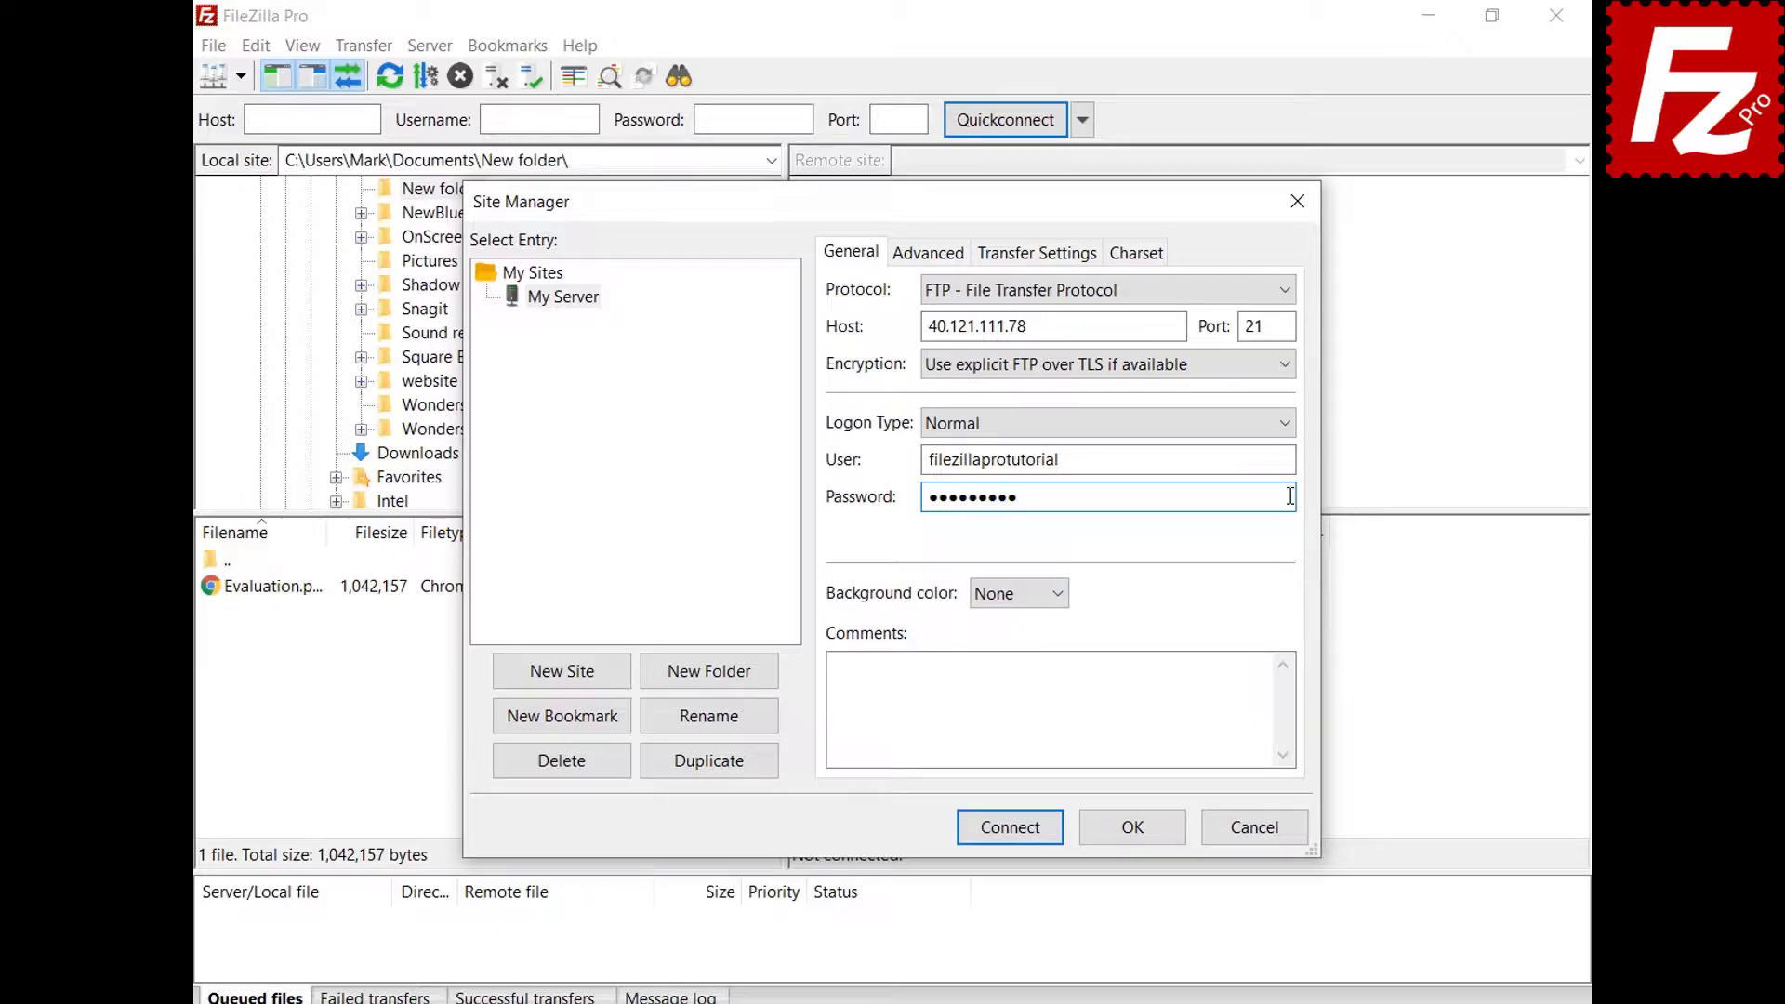
left_click(1059, 595)
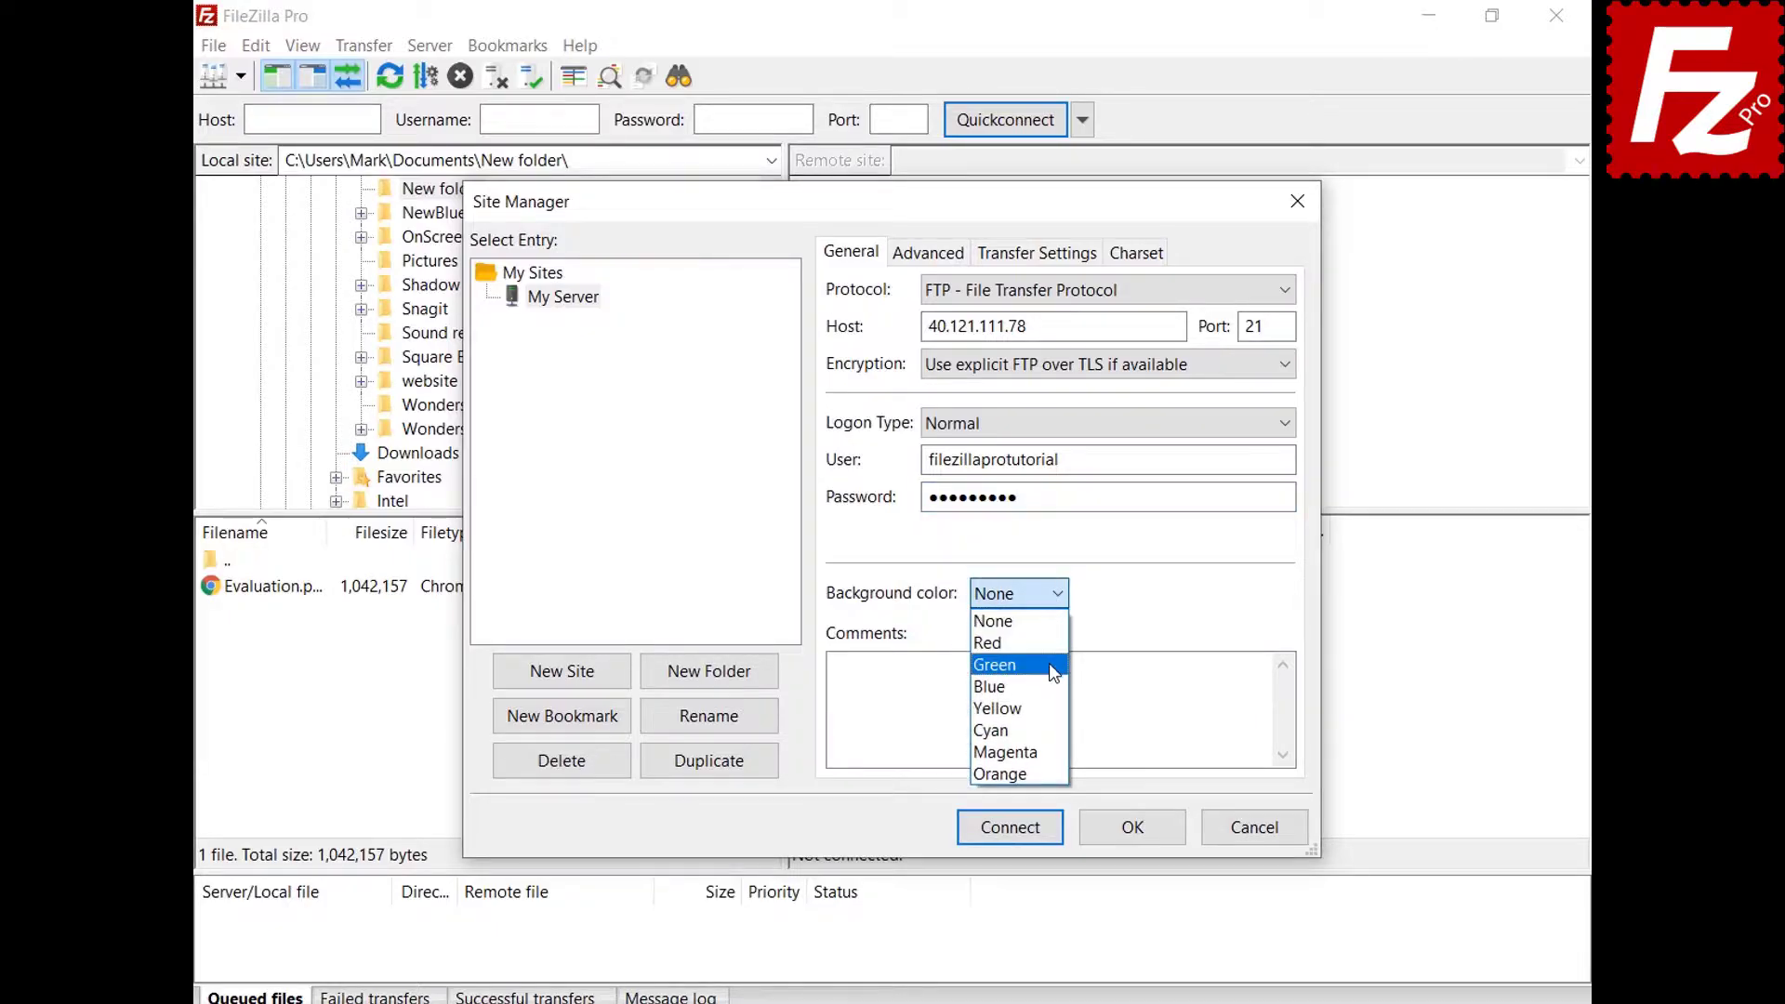
left_click(1049, 664)
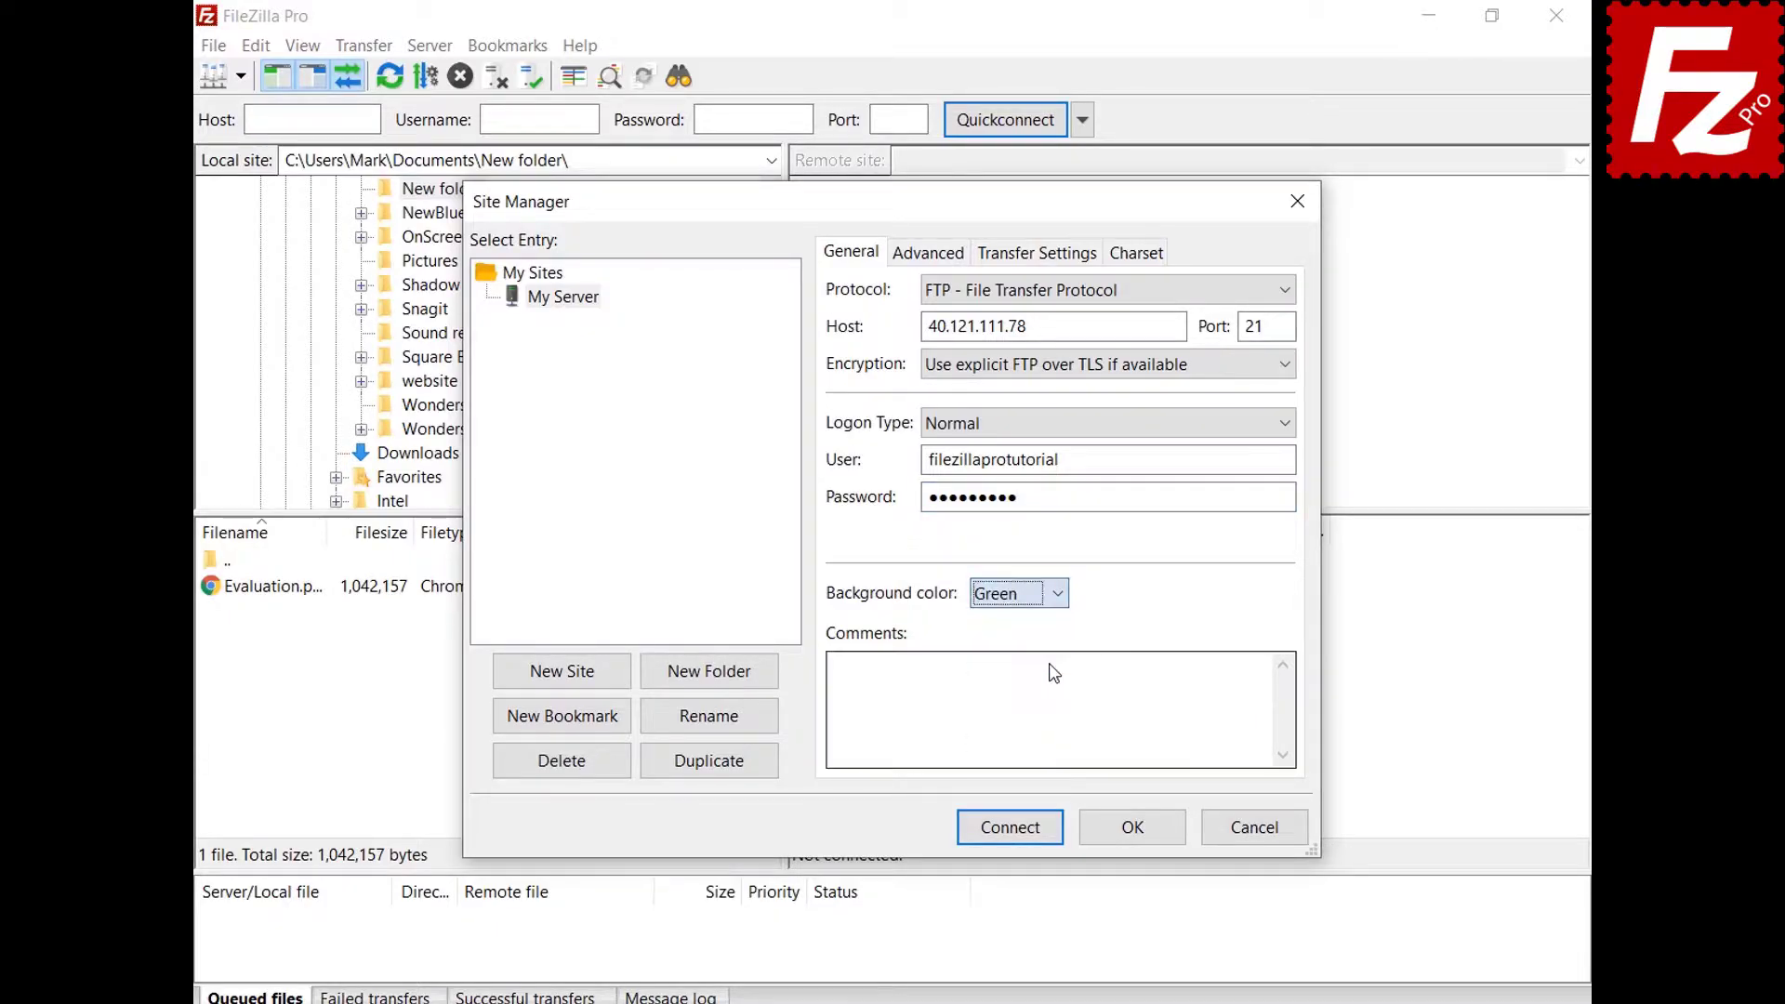
left_click(904, 258)
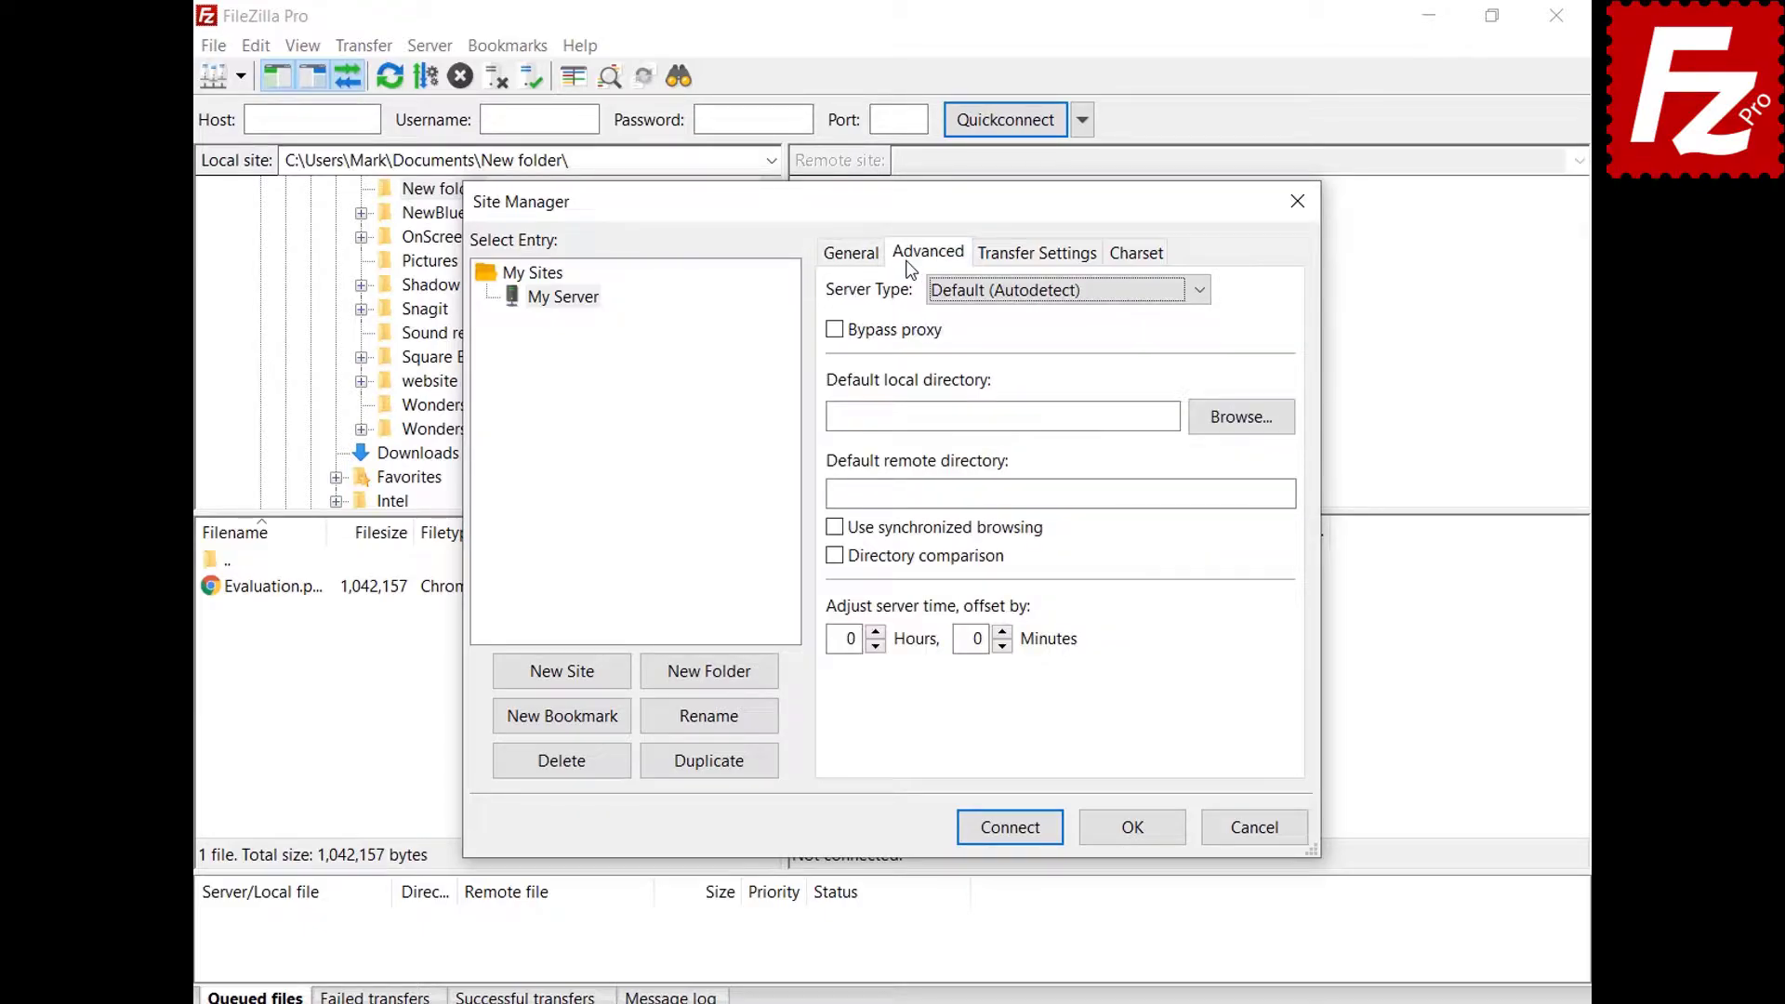
left_click(1199, 300)
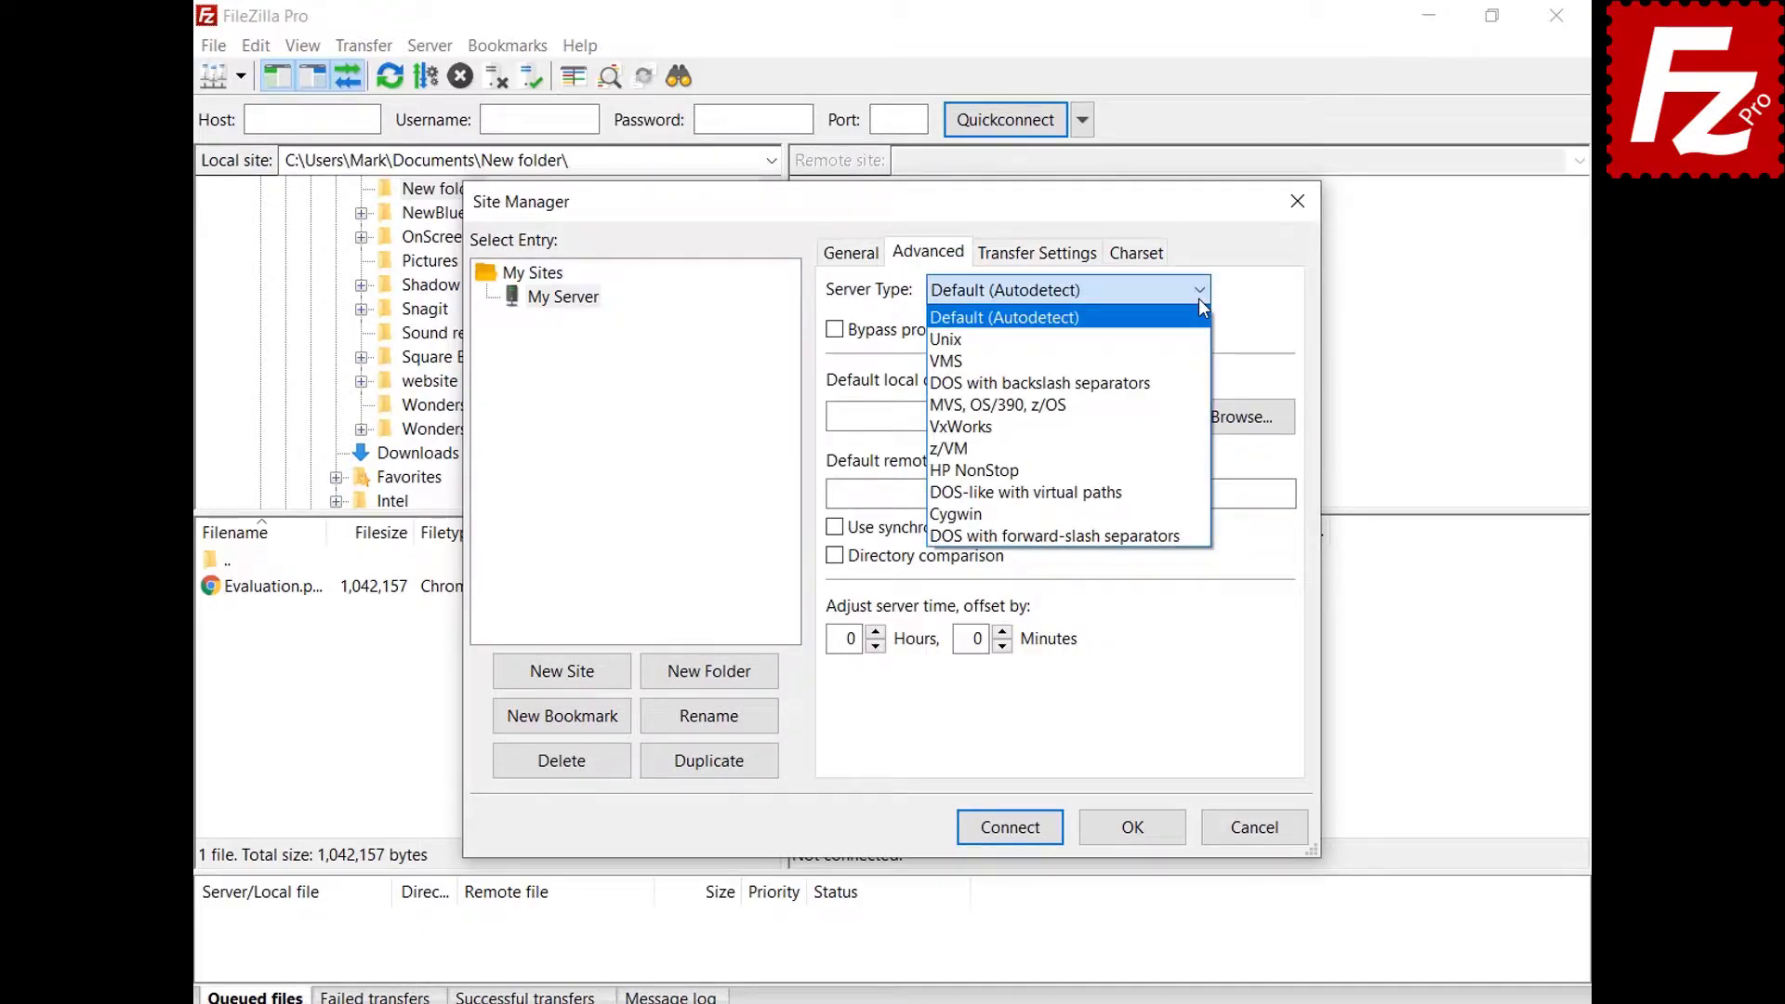
left_click(1199, 299)
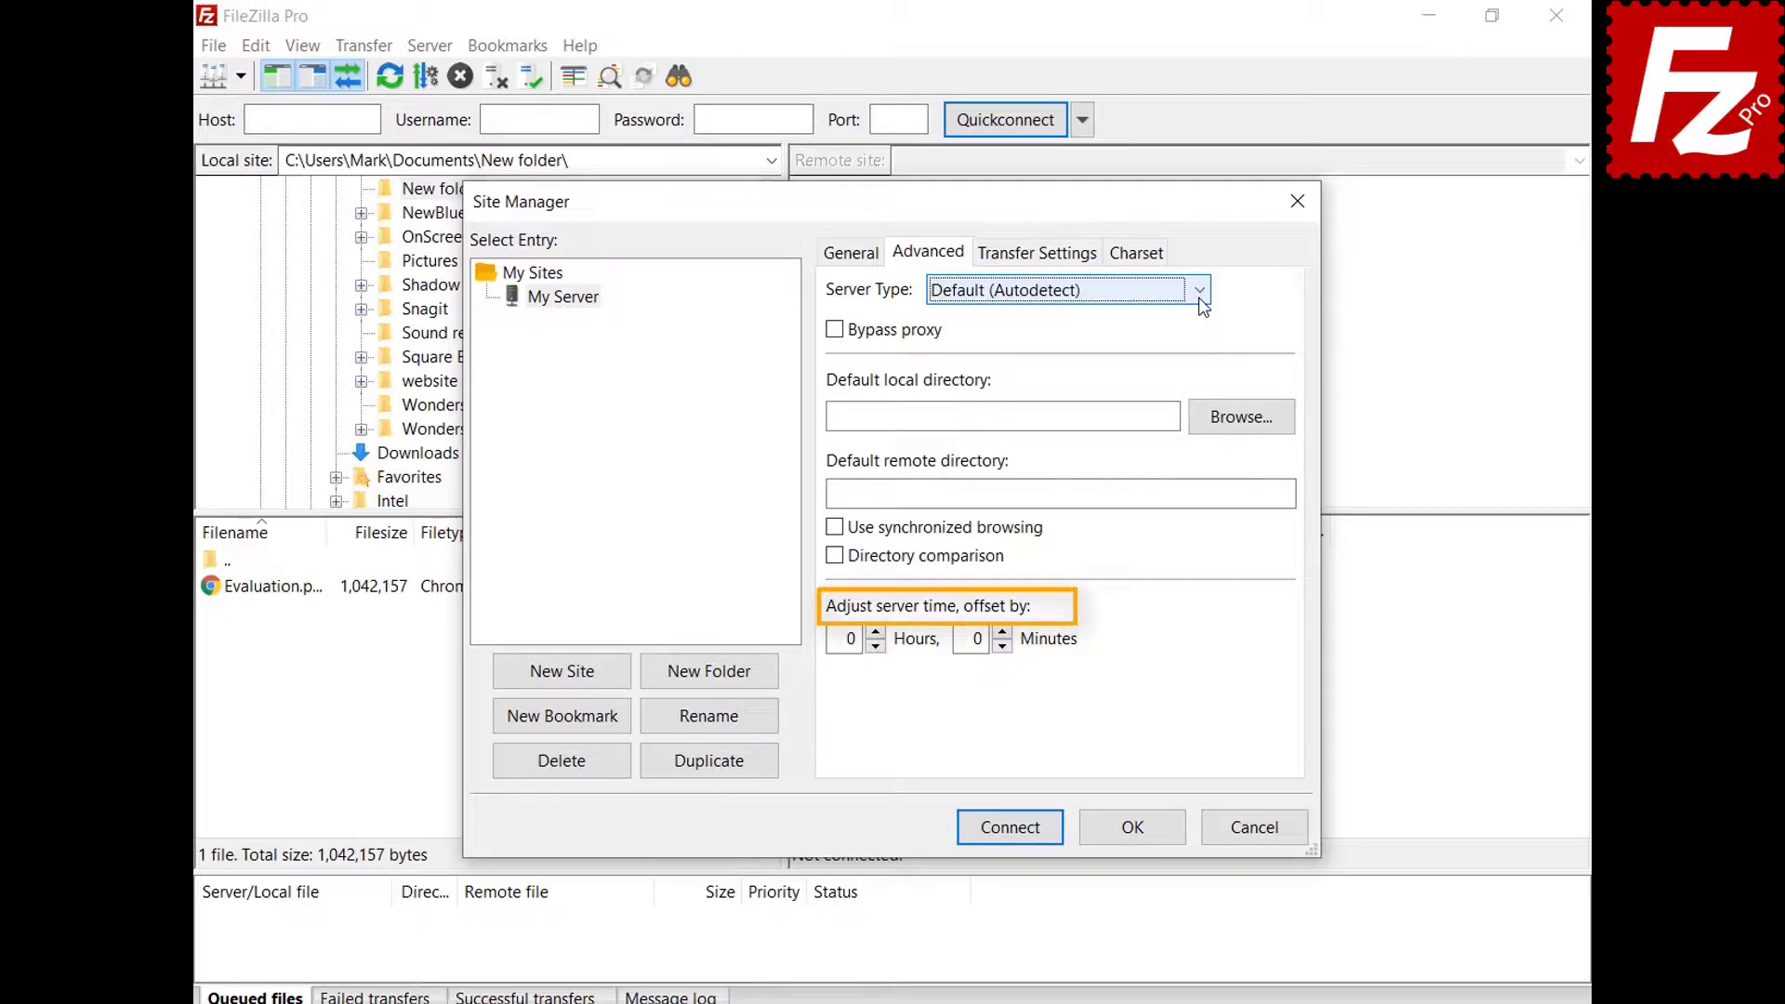
left_click(1040, 264)
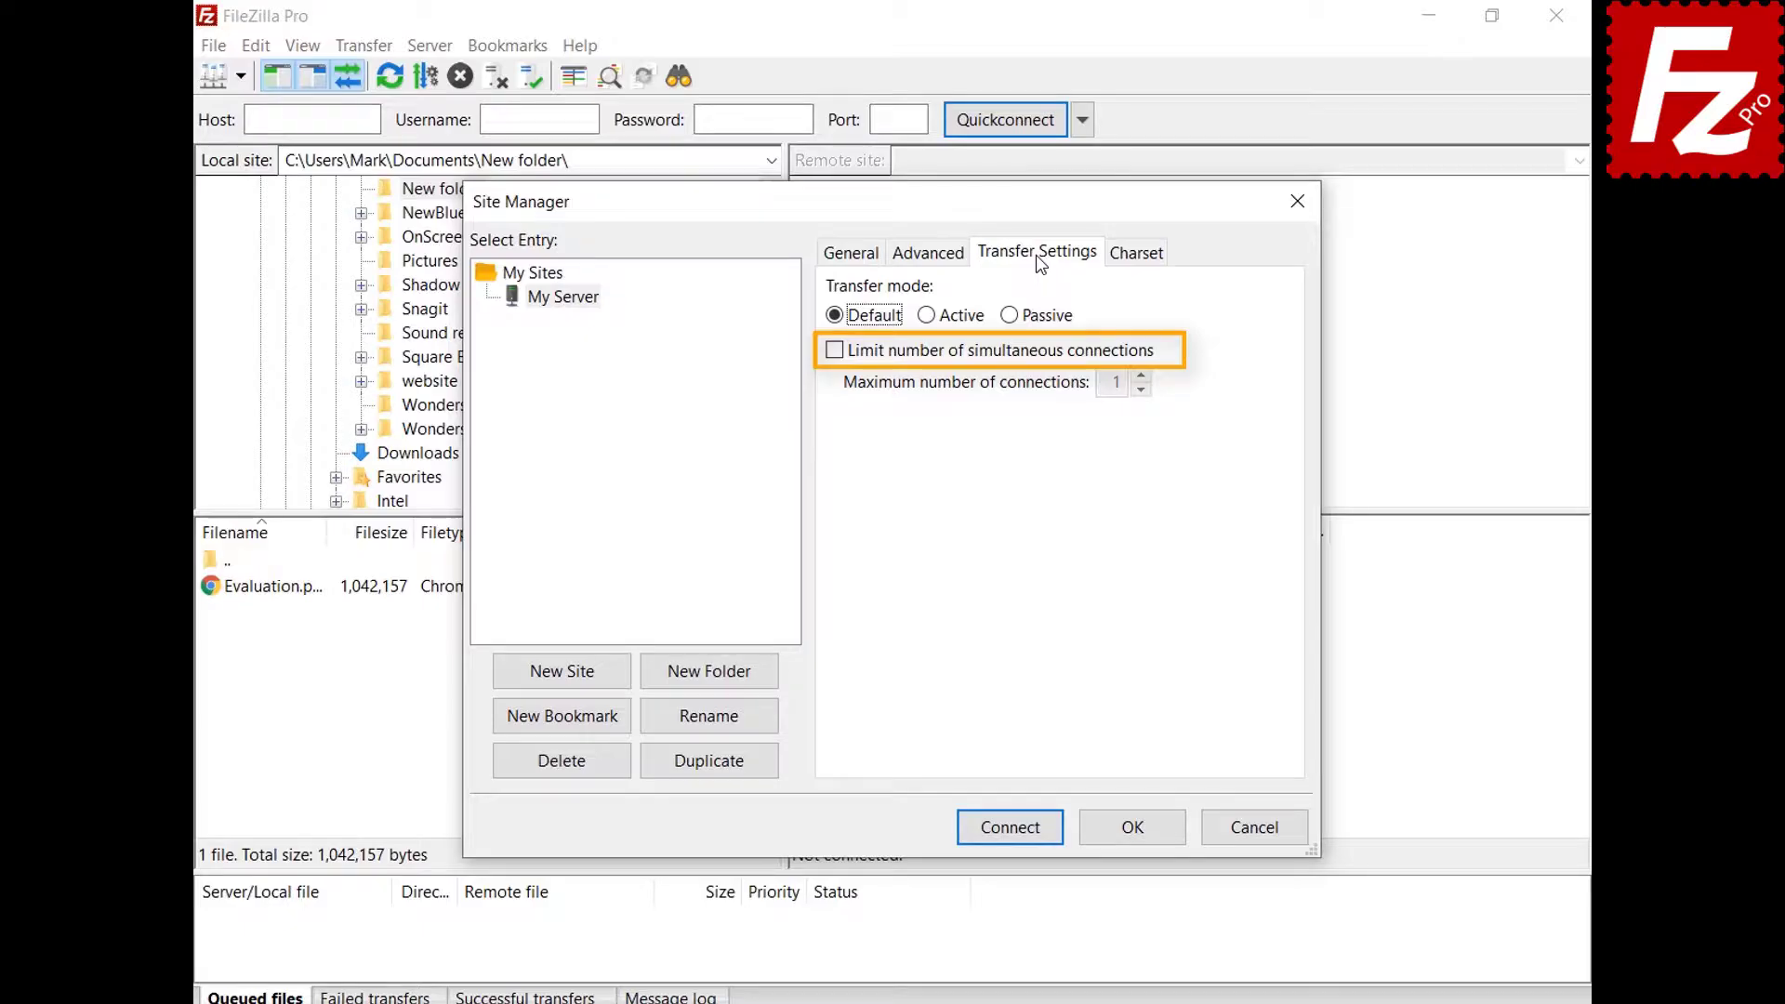
left_click(1136, 256)
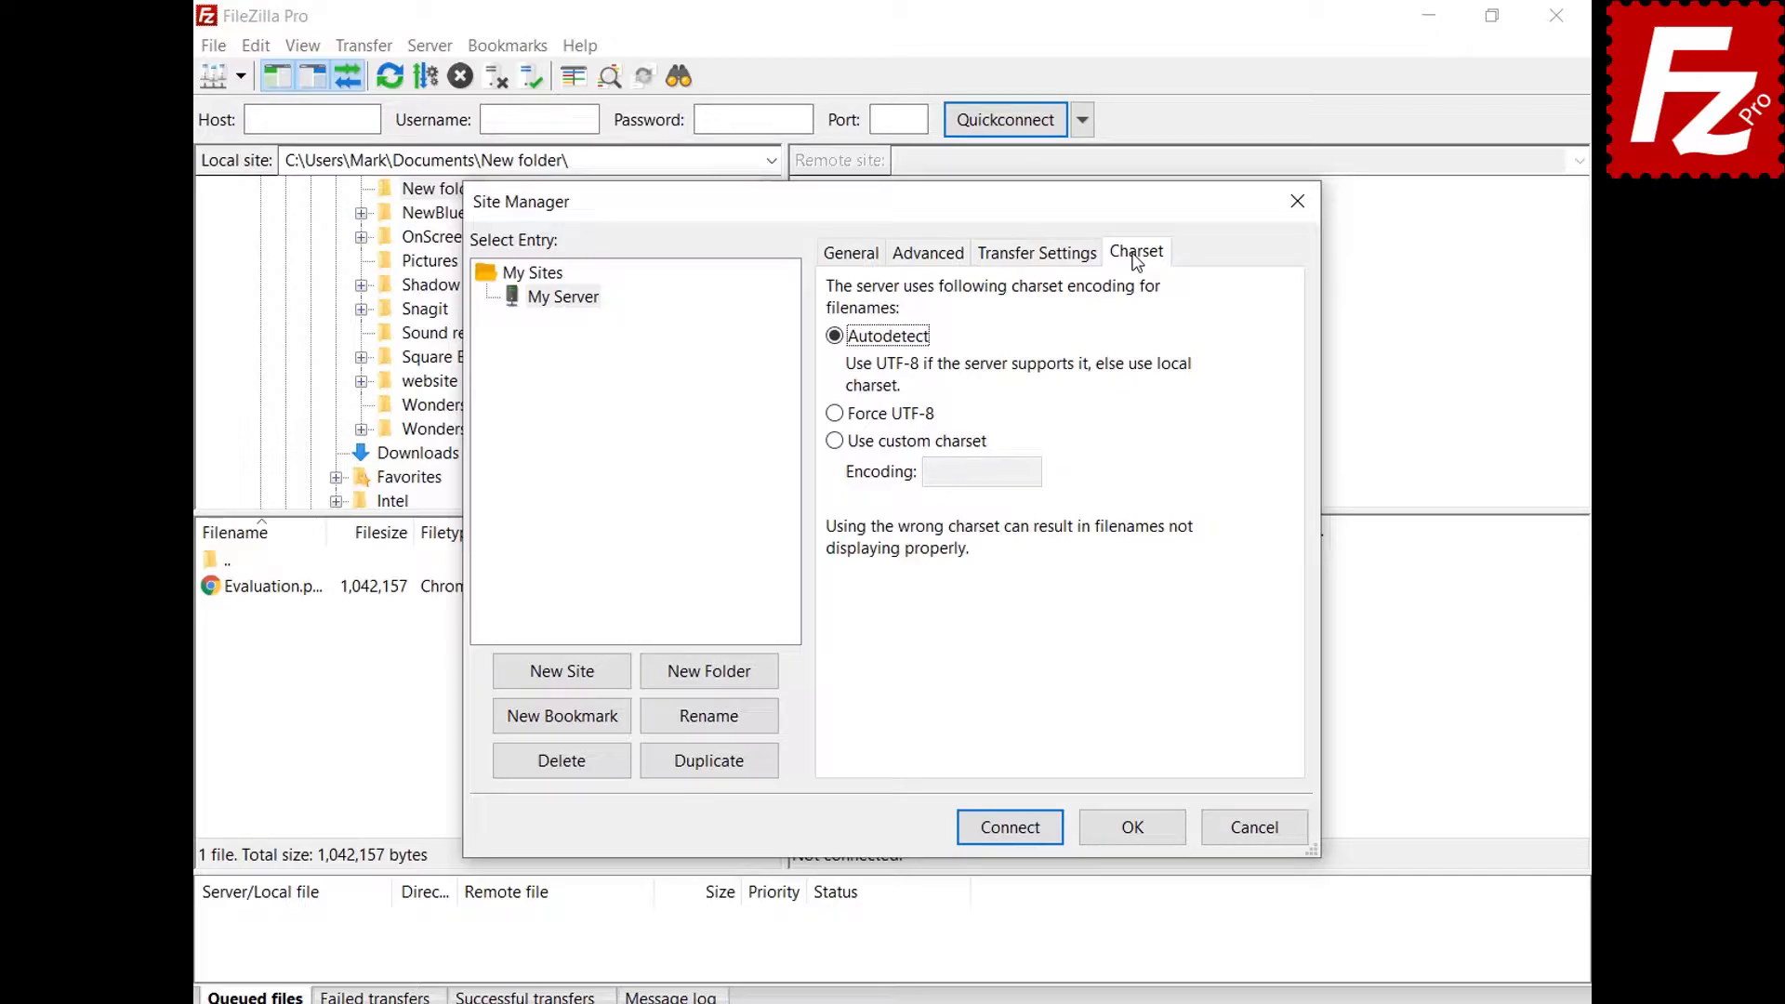
left_click(1133, 827)
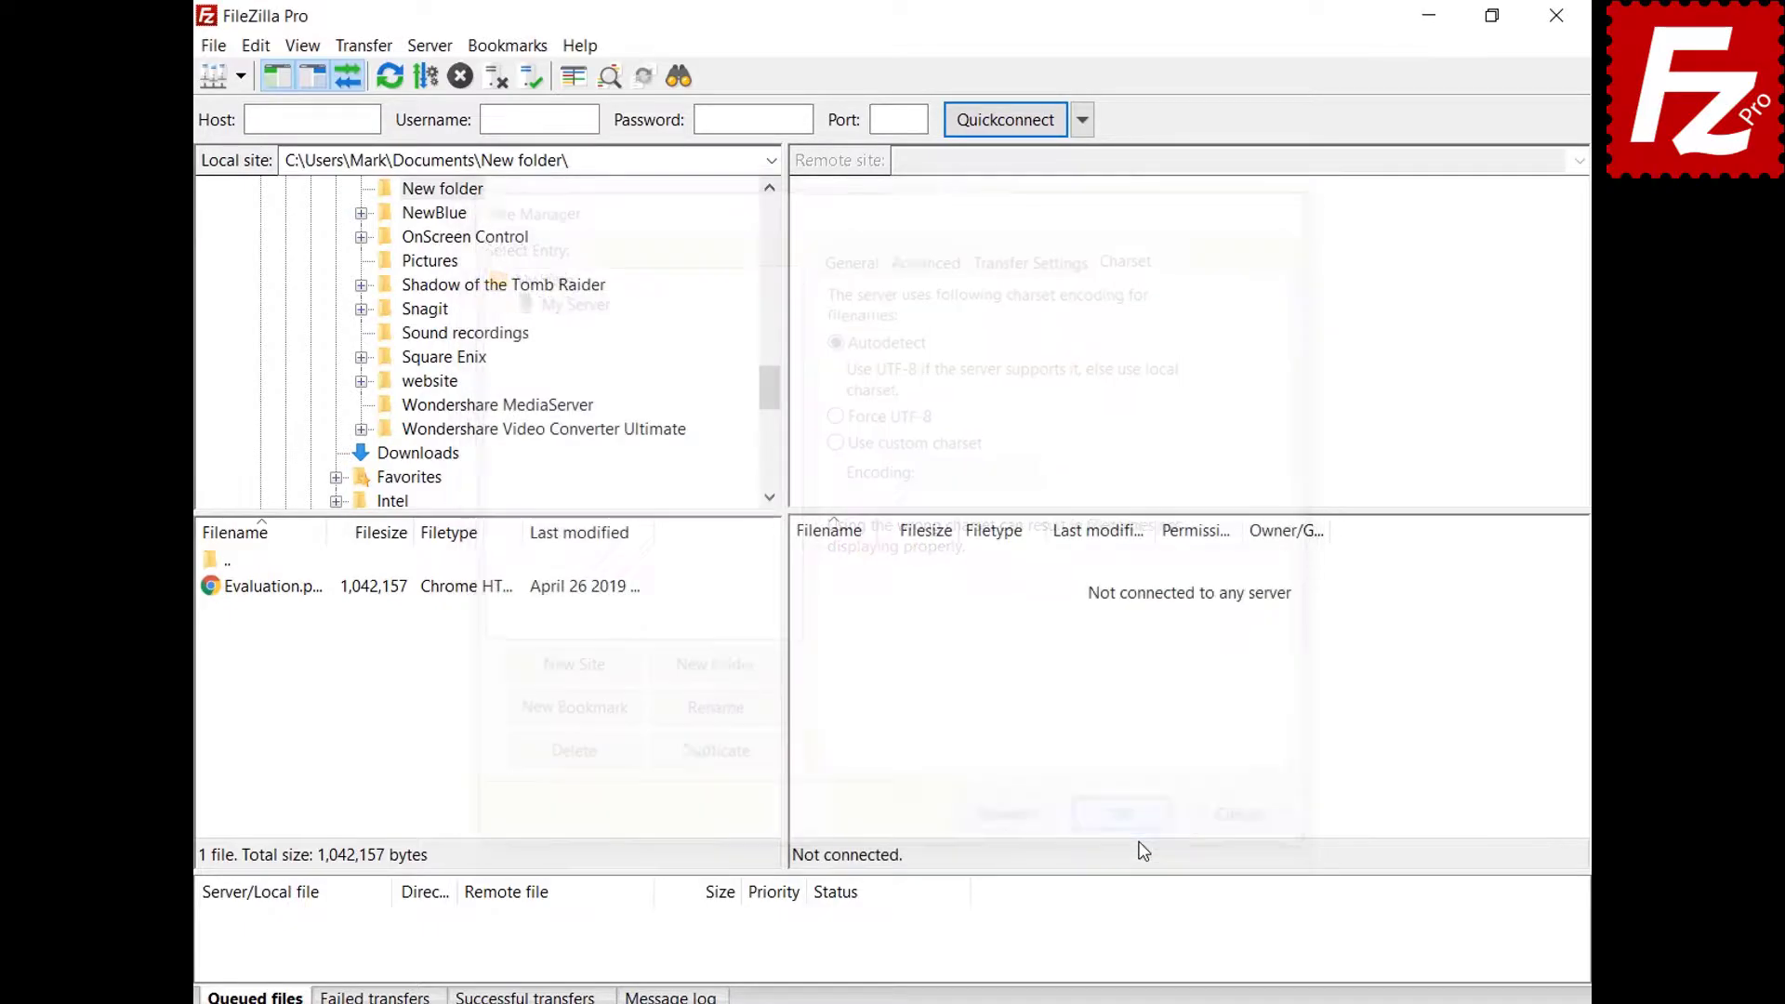
left_click(239, 76)
Connect to My Server, then add a Site Manager folder named Sites.
left_click(251, 113)
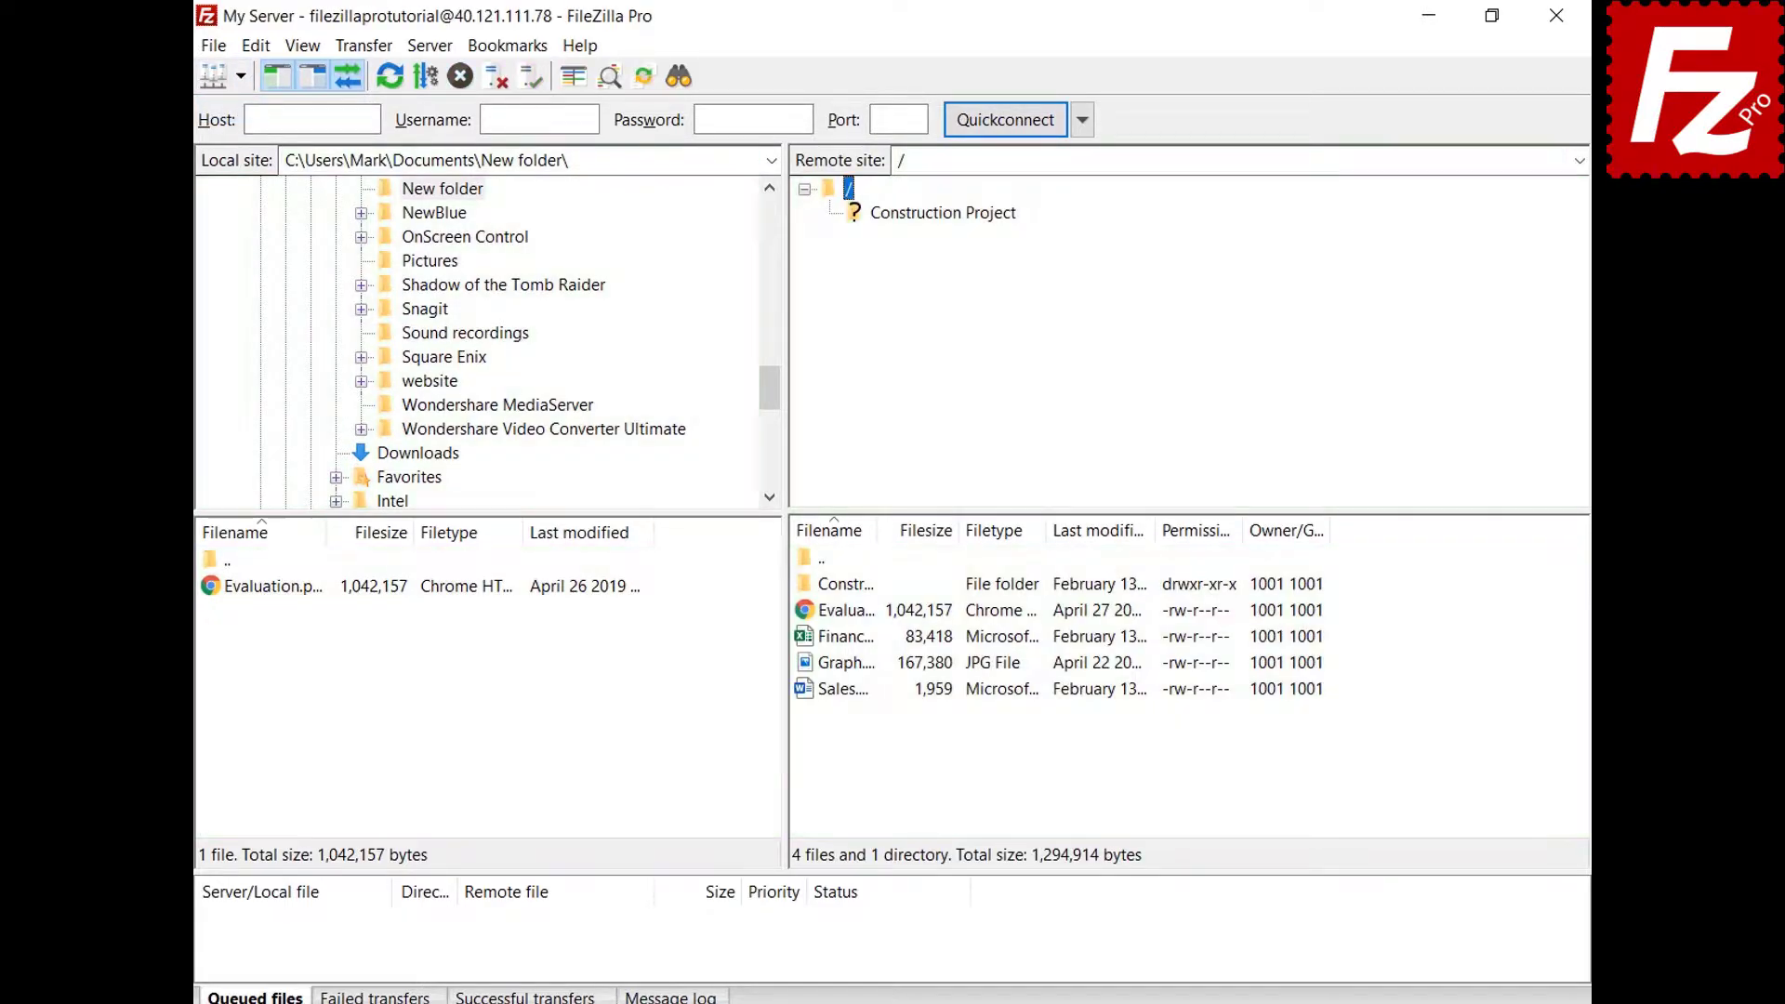
left_click(214, 76)
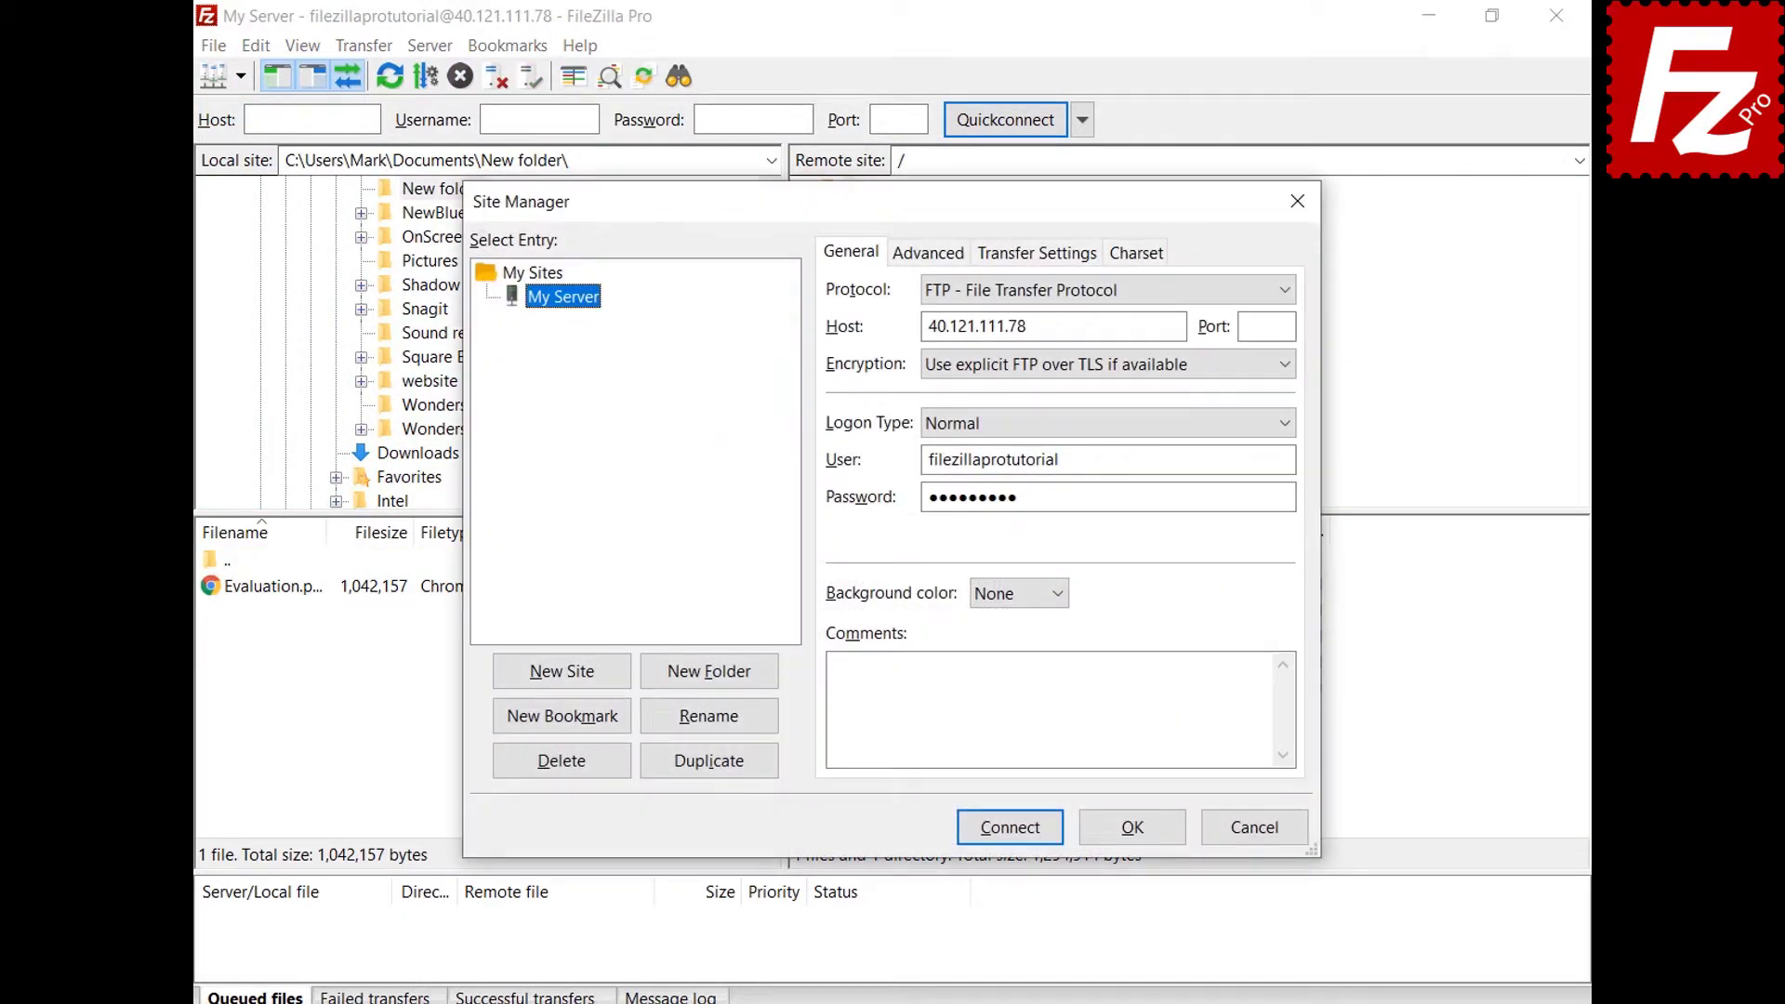
left_click(711, 683)
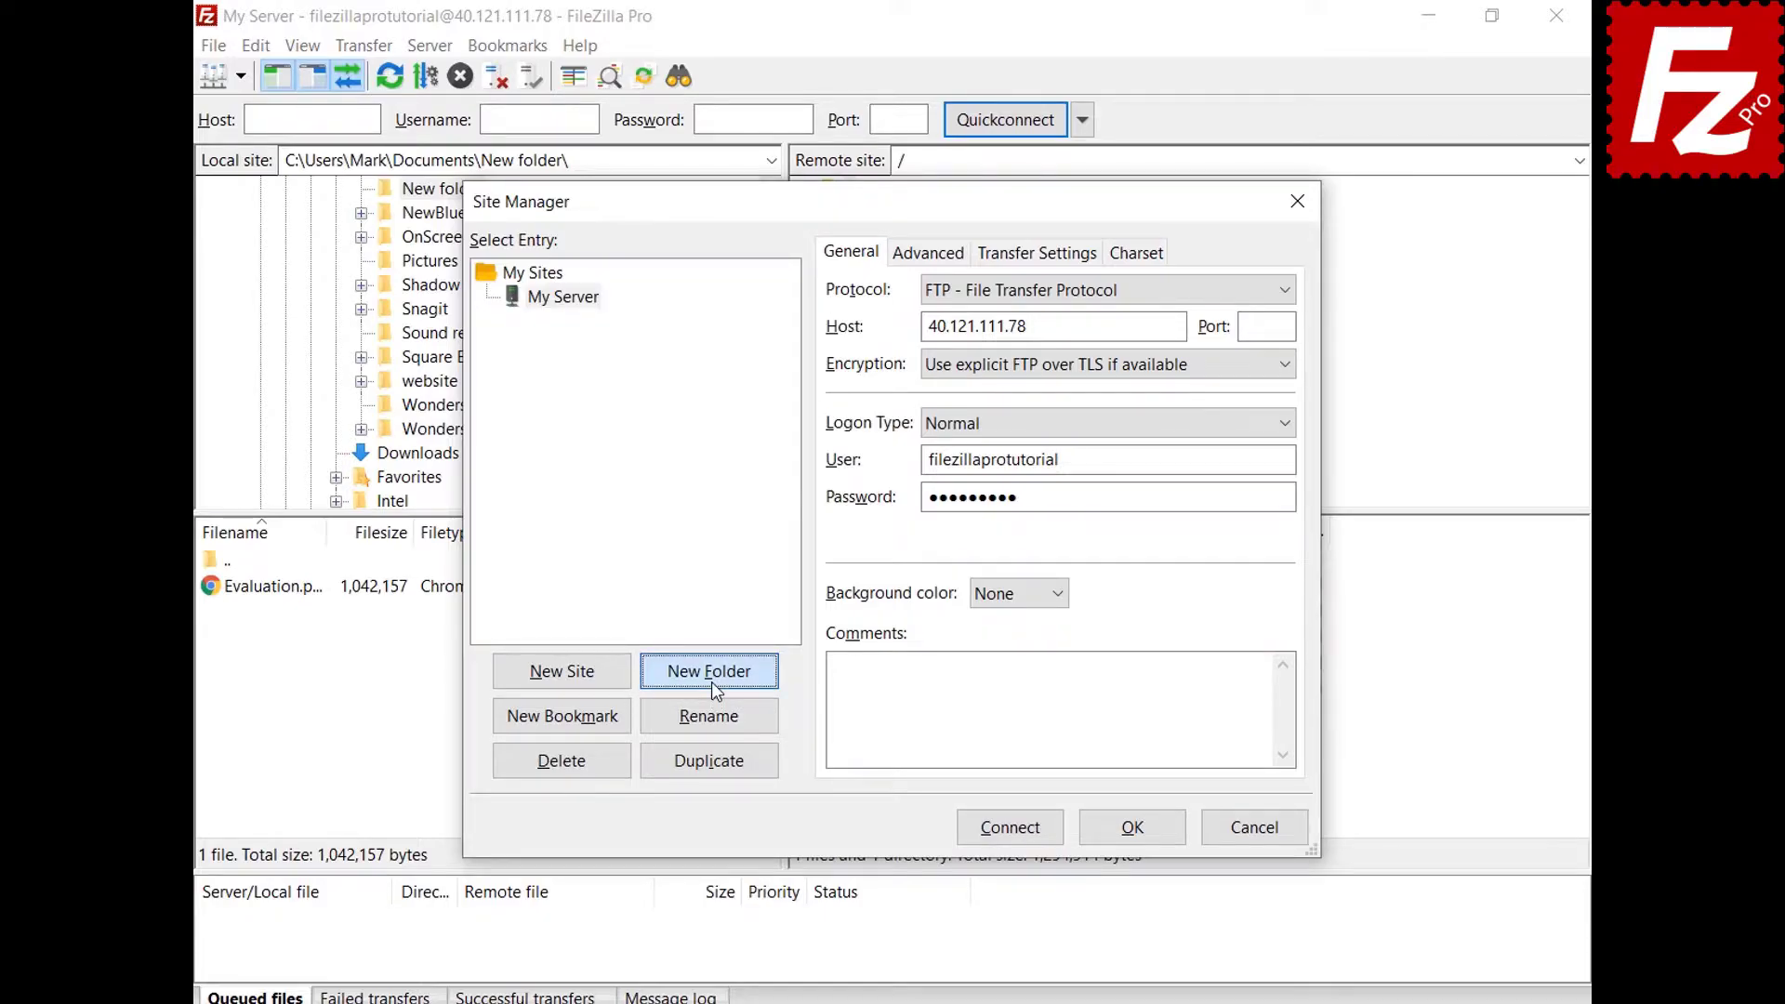
type("Sites")
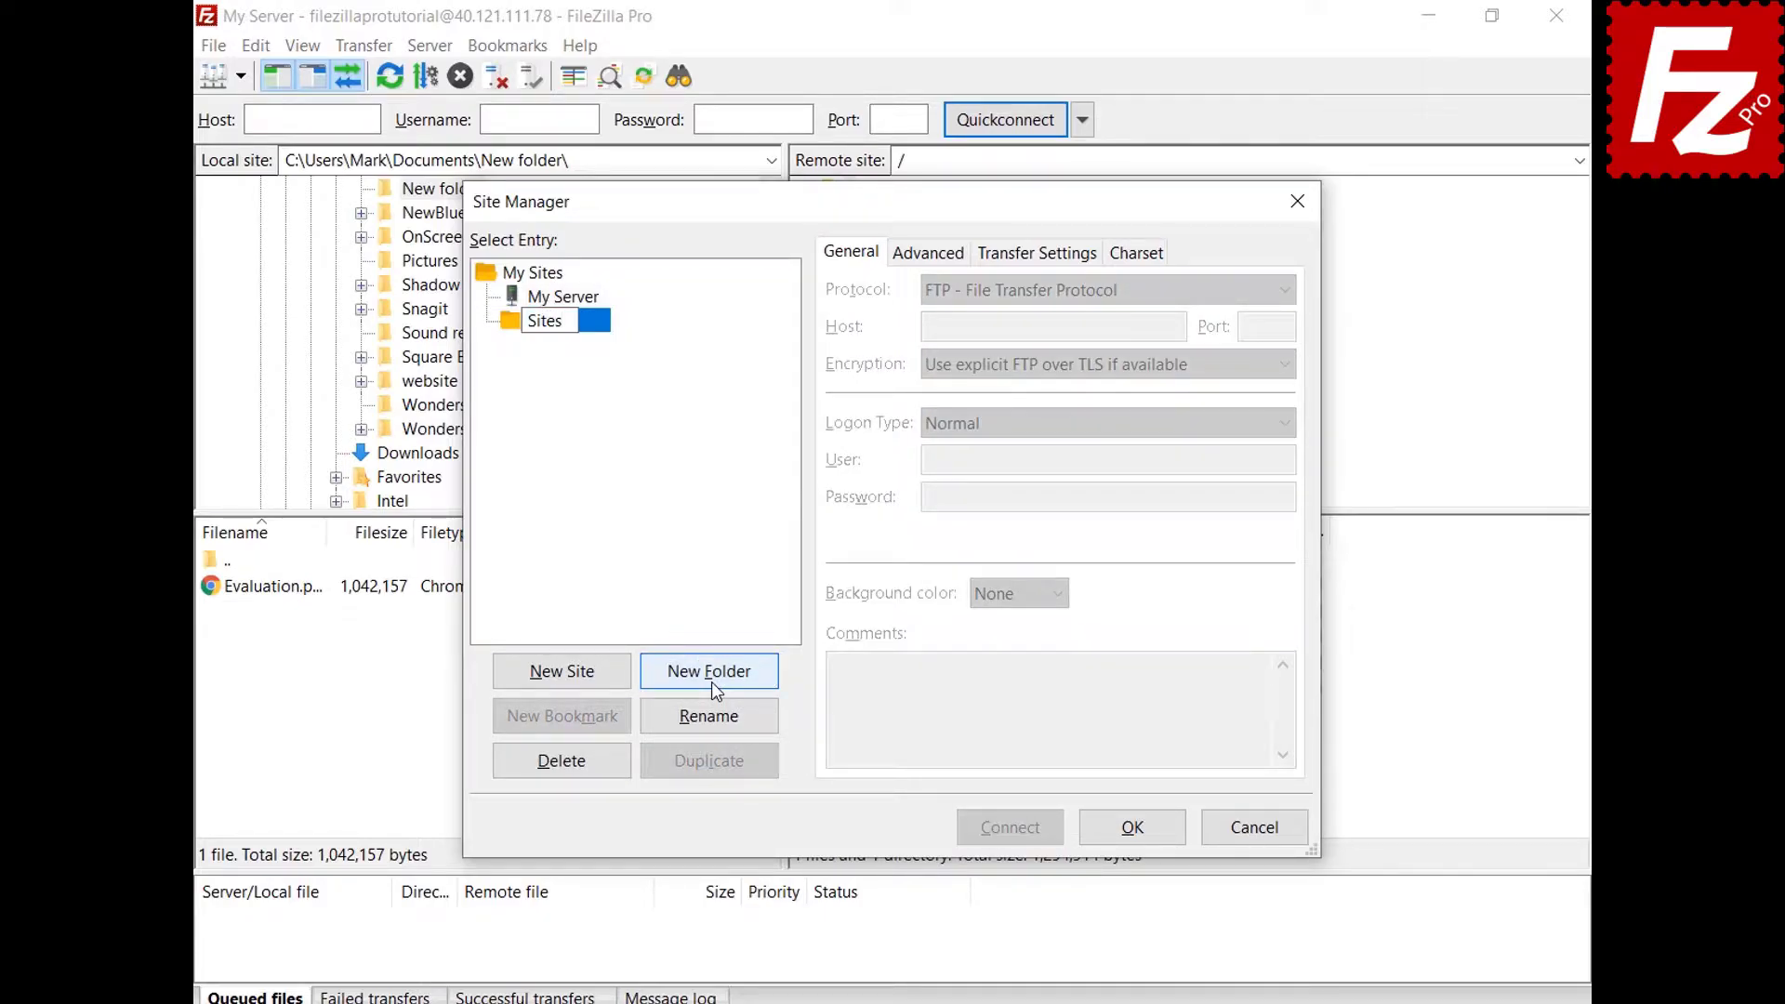
key("Return")
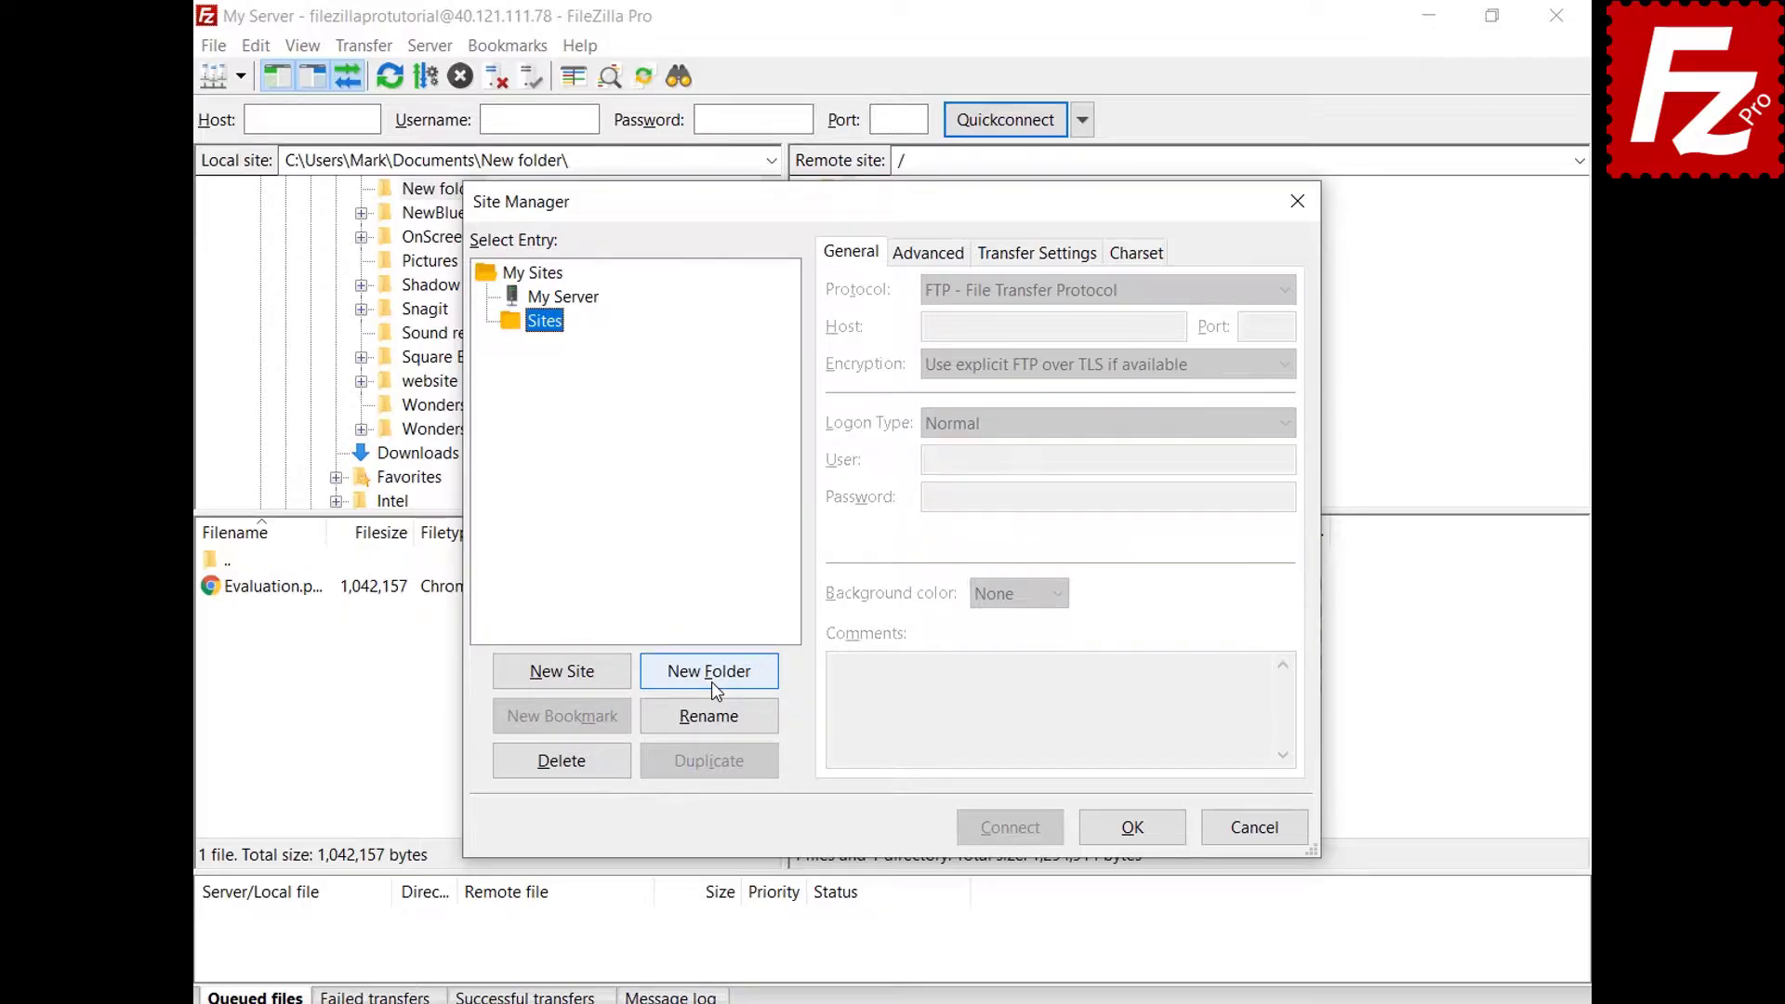
Move My Server into the Sites folder, save, and check it in the grouped saved-sites list.
left_click(584, 300)
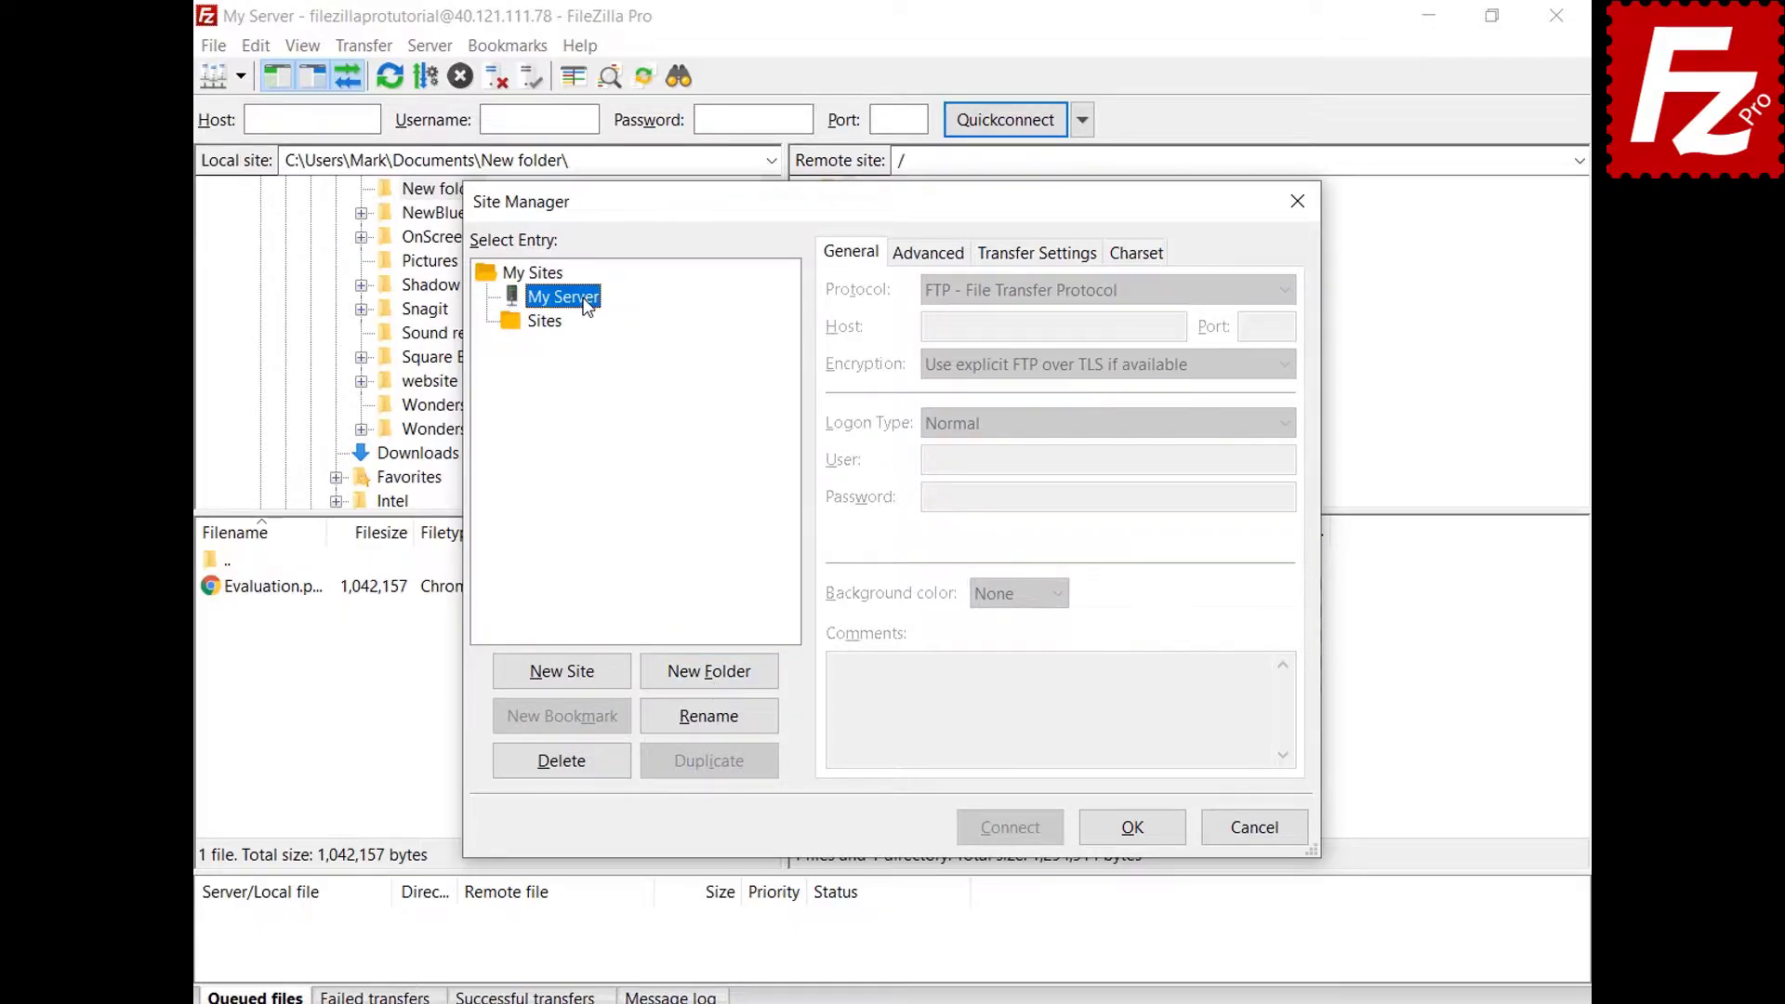
left_click_drag(587, 307, 559, 331)
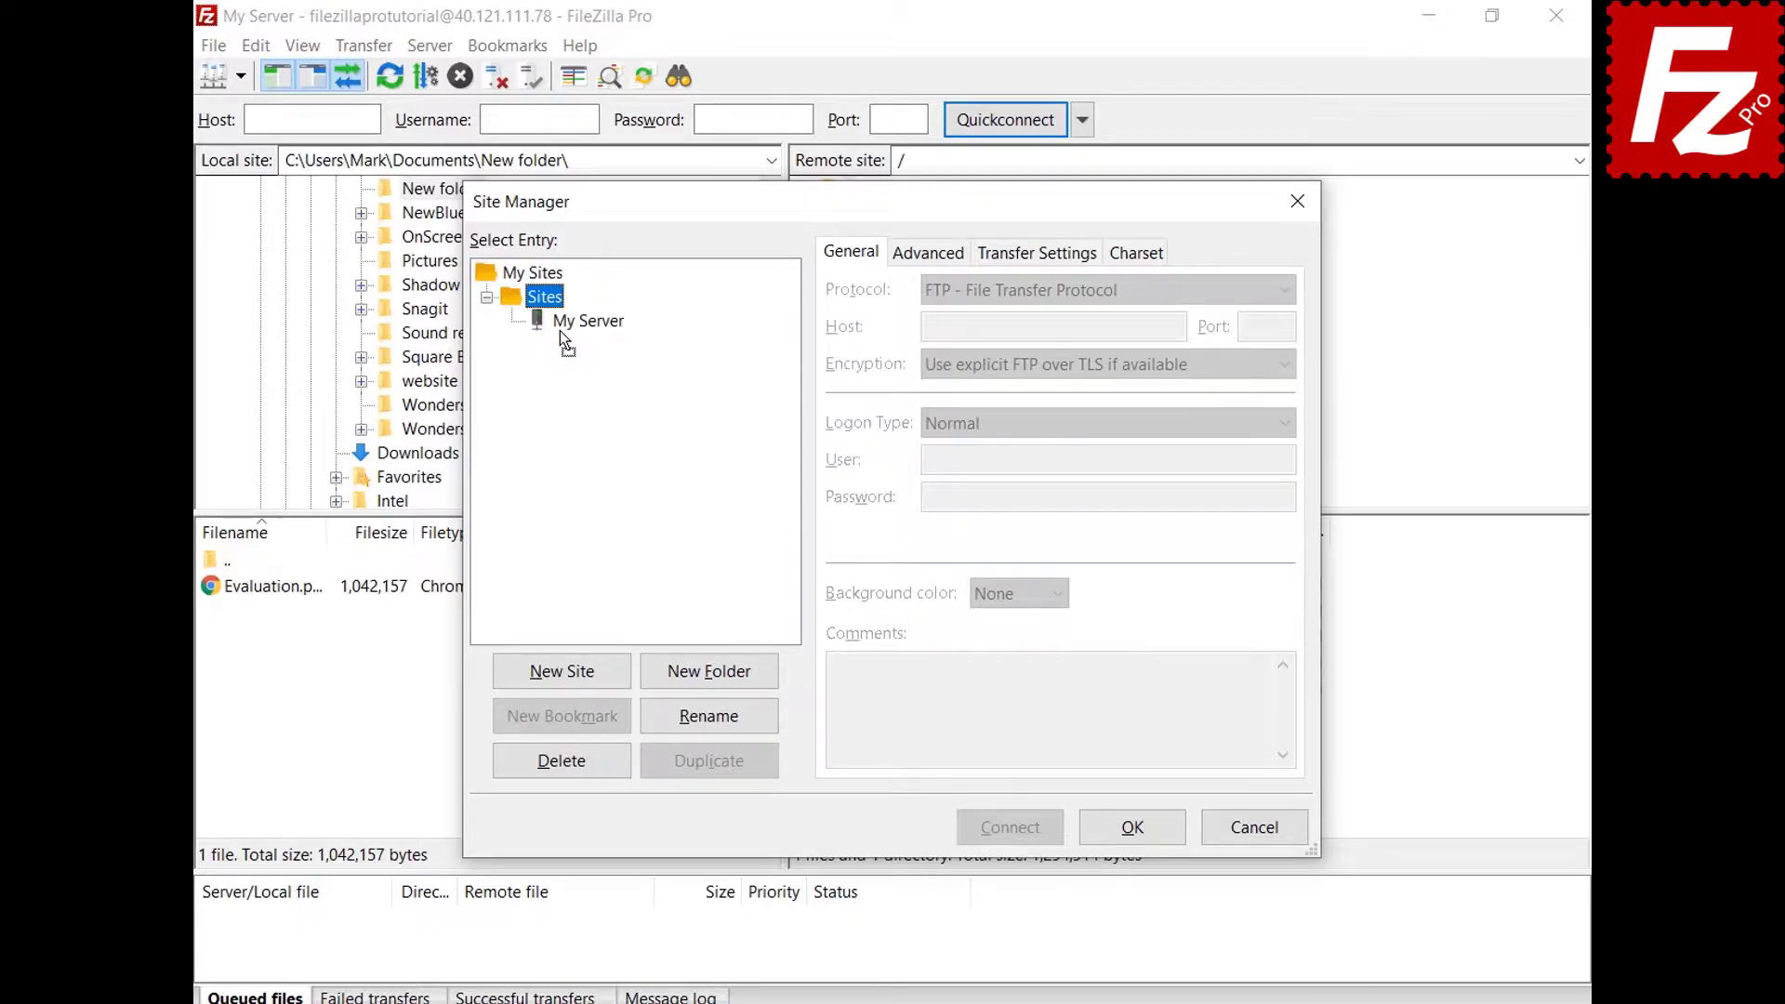
left_click(1133, 828)
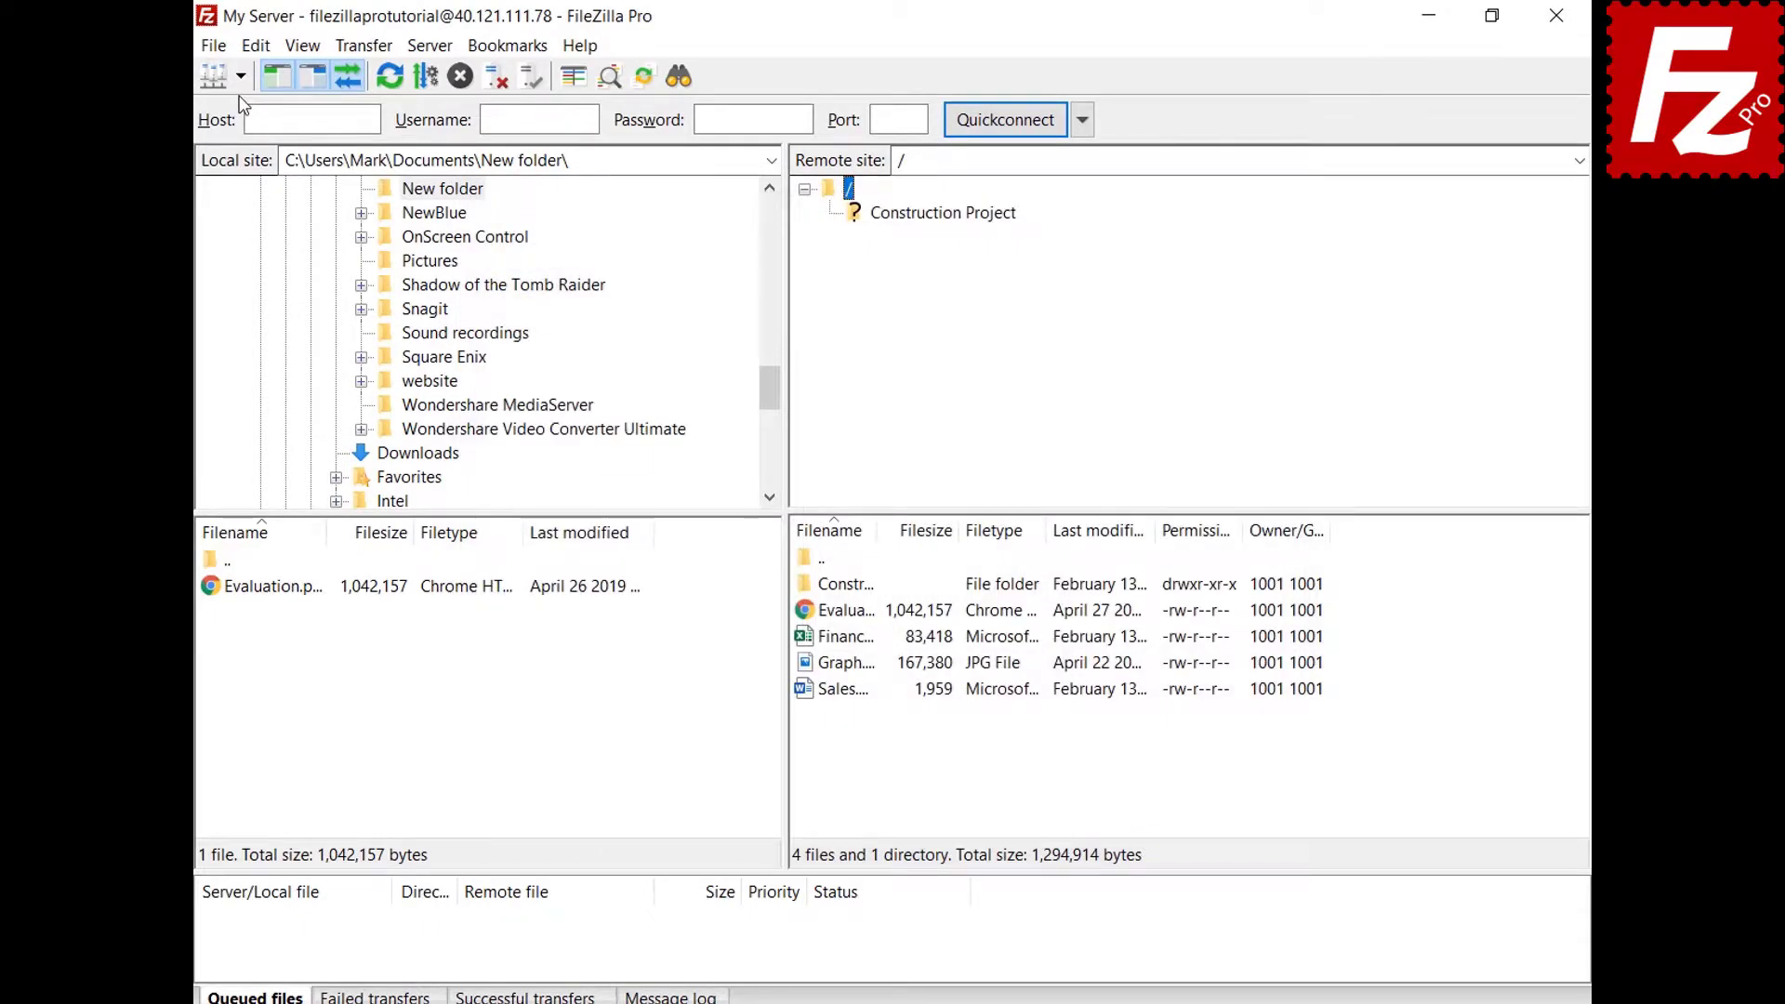
left_click(240, 76)
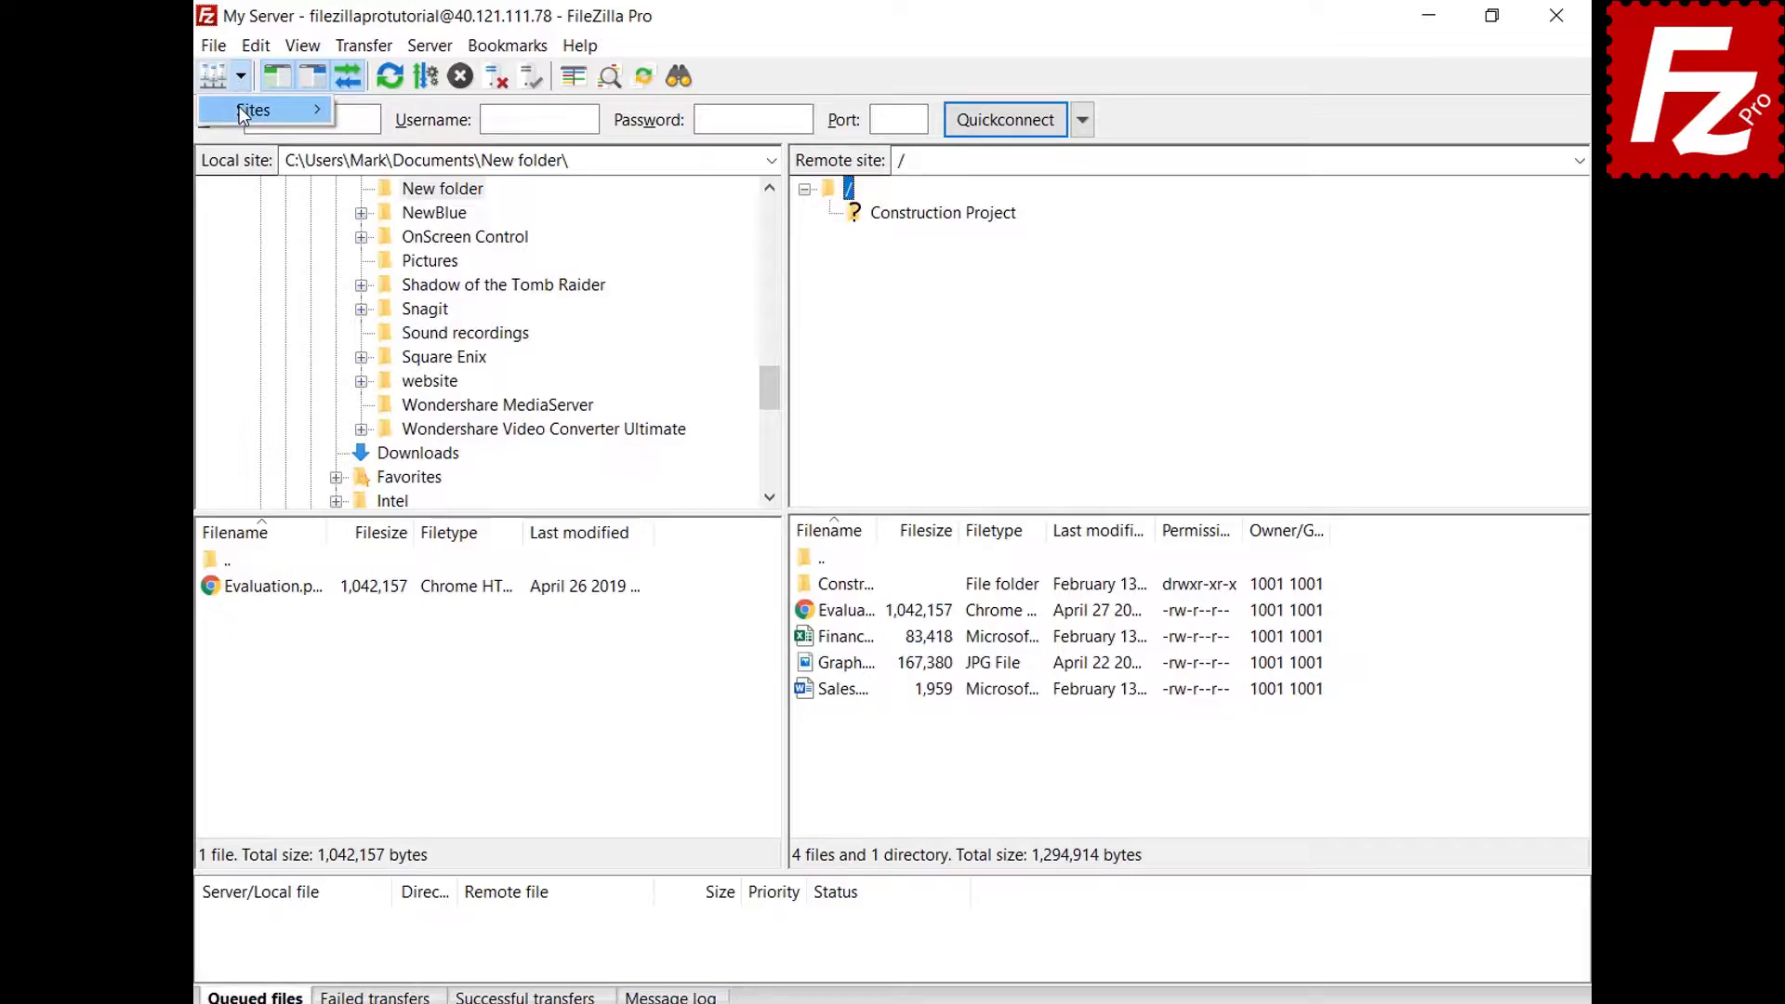
mouse_move(240, 109)
key("Escape")
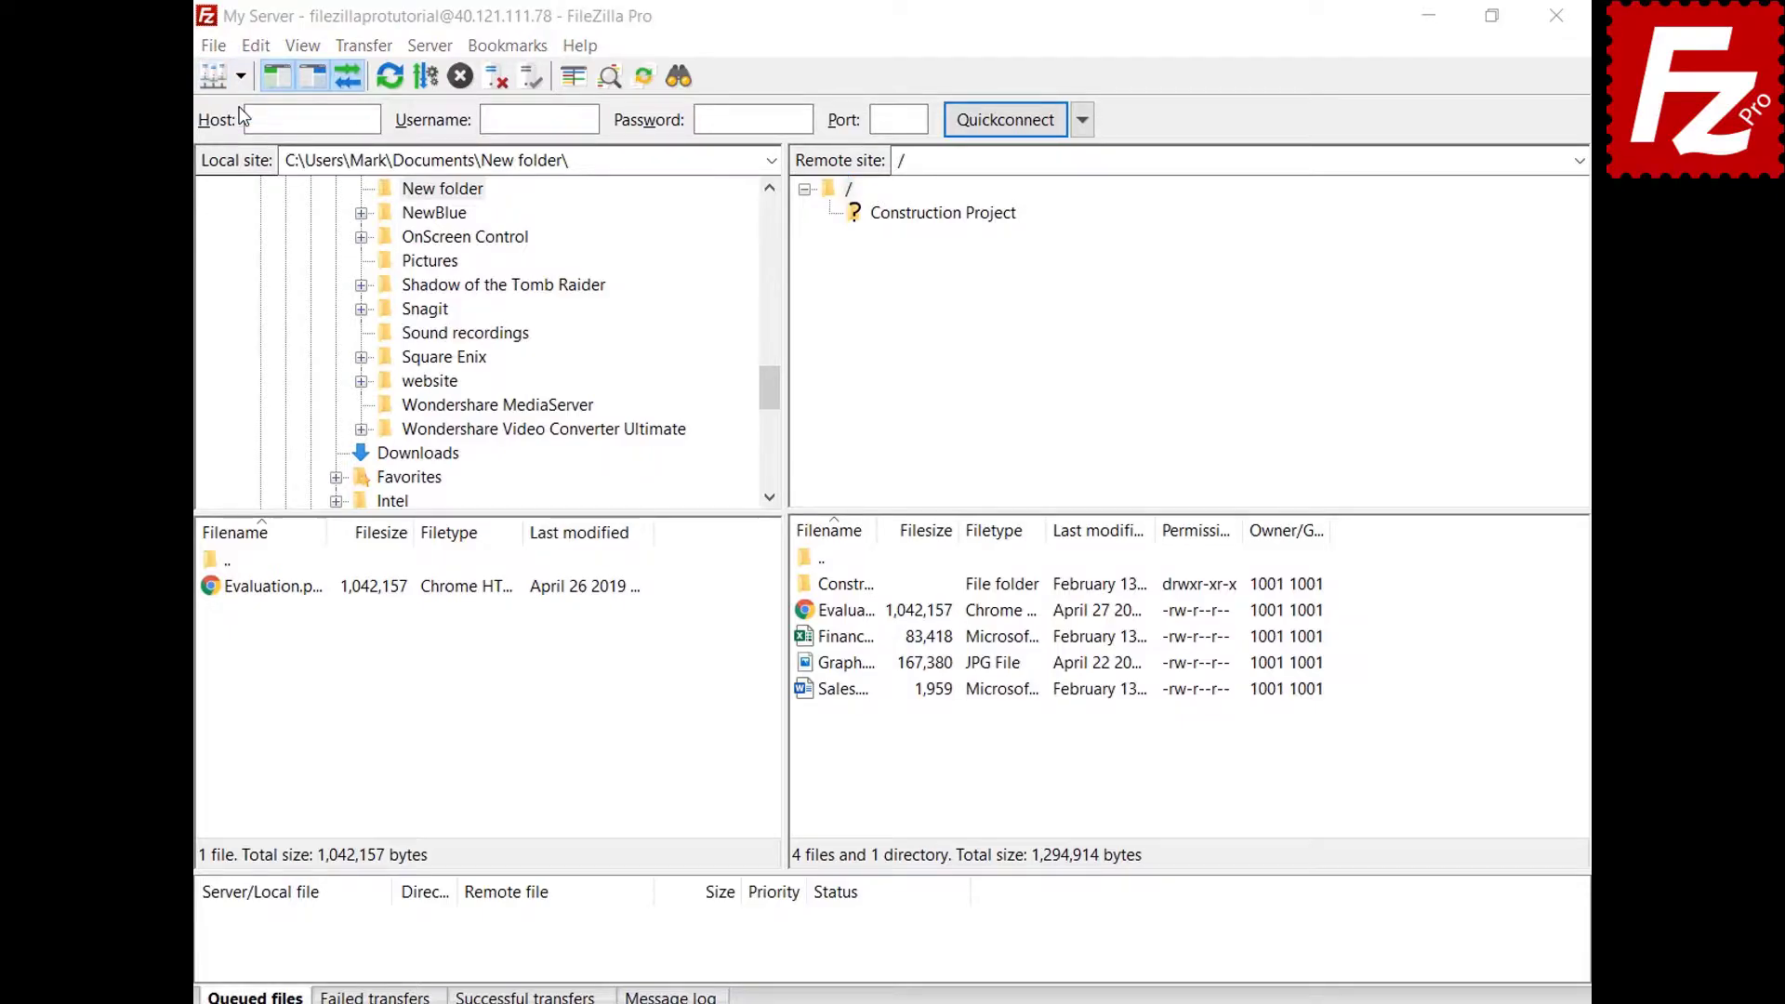
left_click(591, 320)
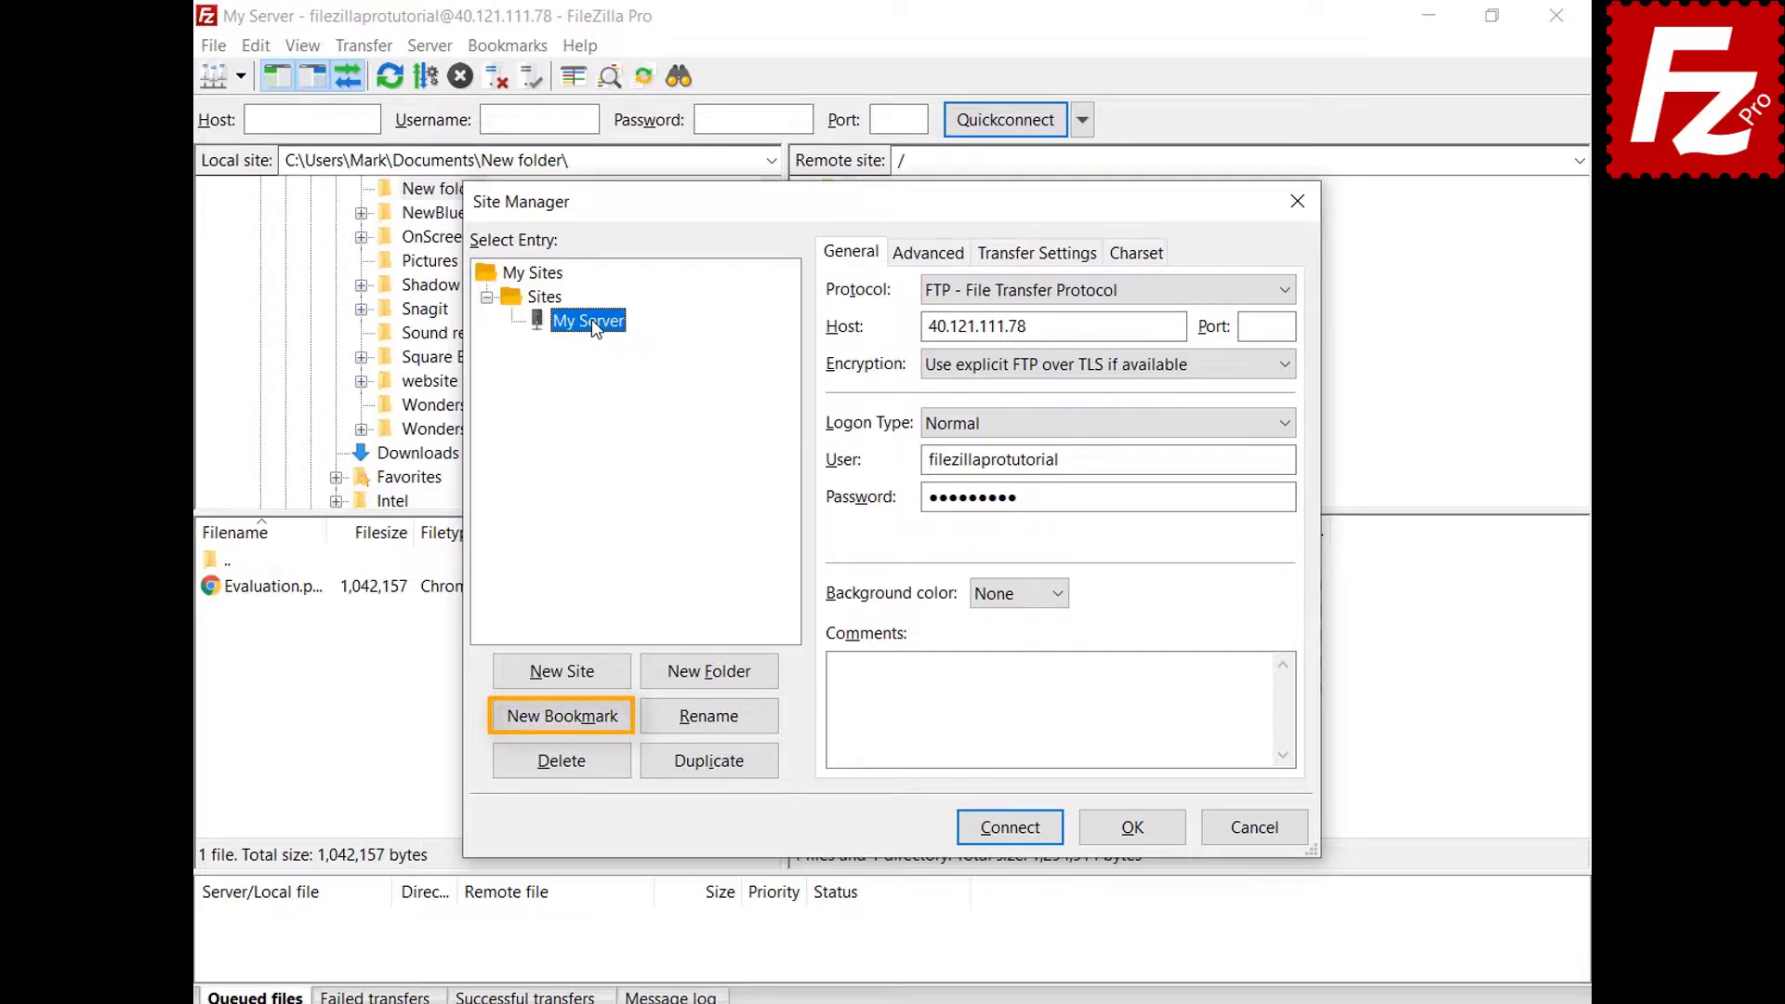
left_click(1140, 832)
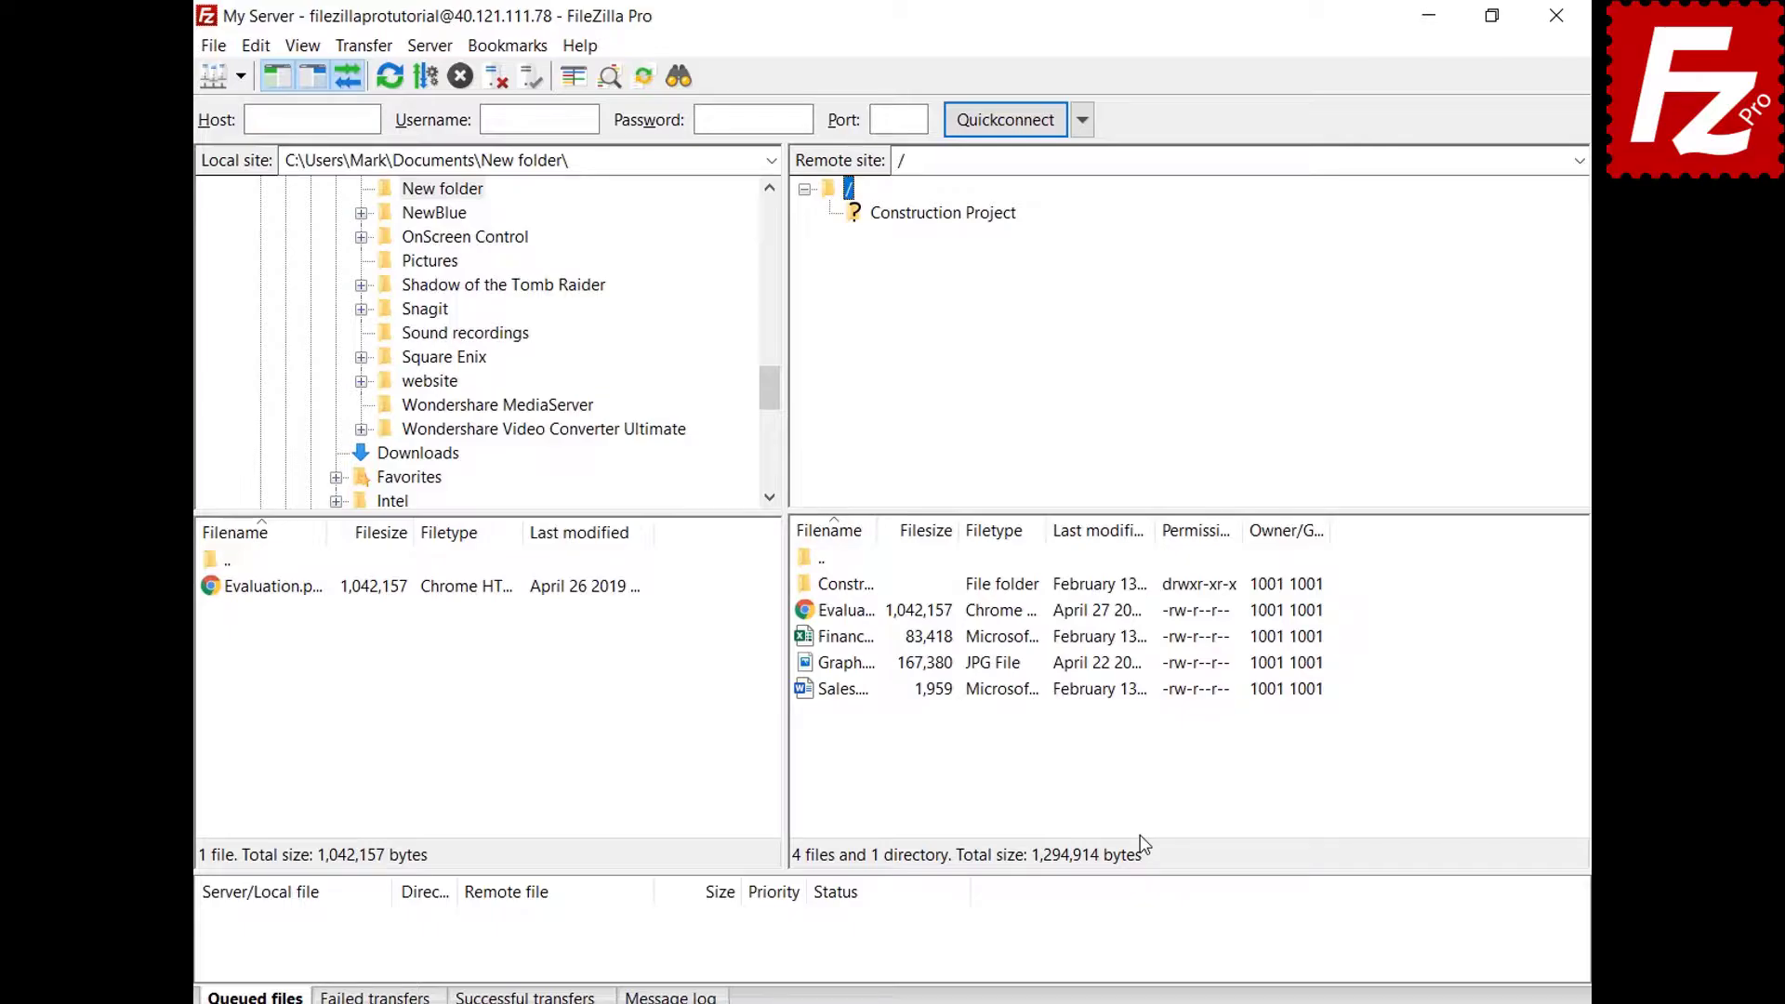
left_click(256, 46)
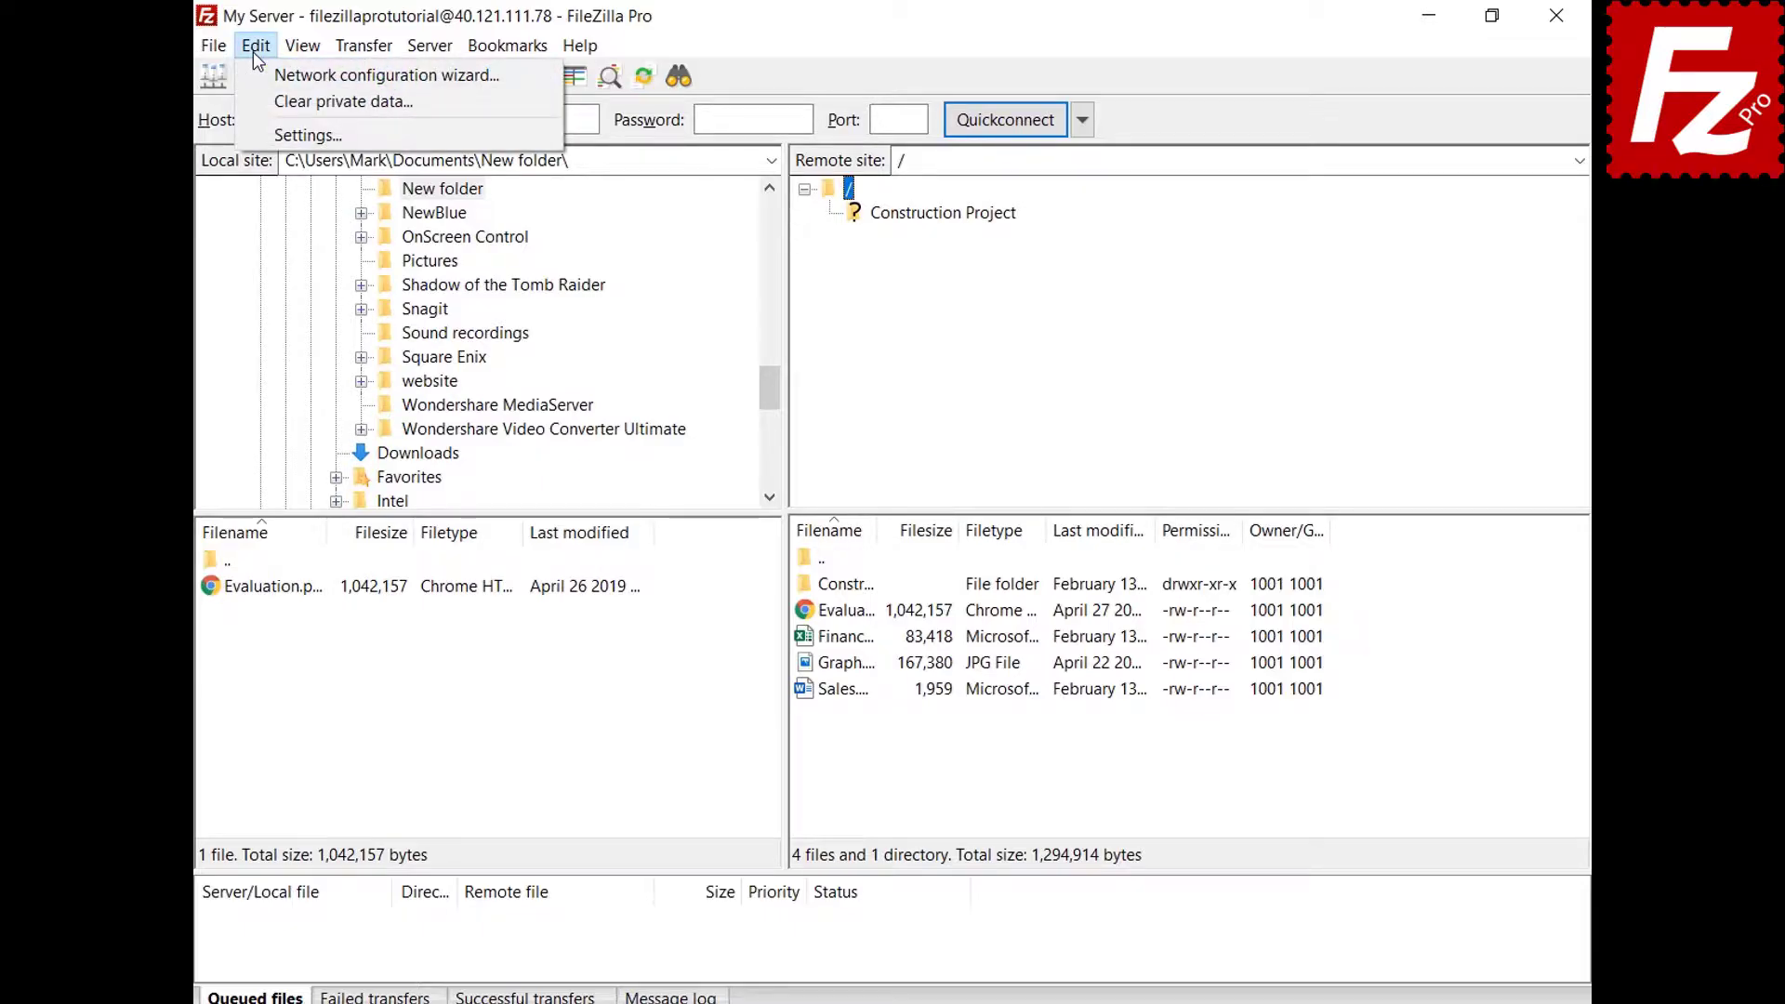
Review the Interface settings page, including 'Show the Site Manager on startup'.
left_click(270, 135)
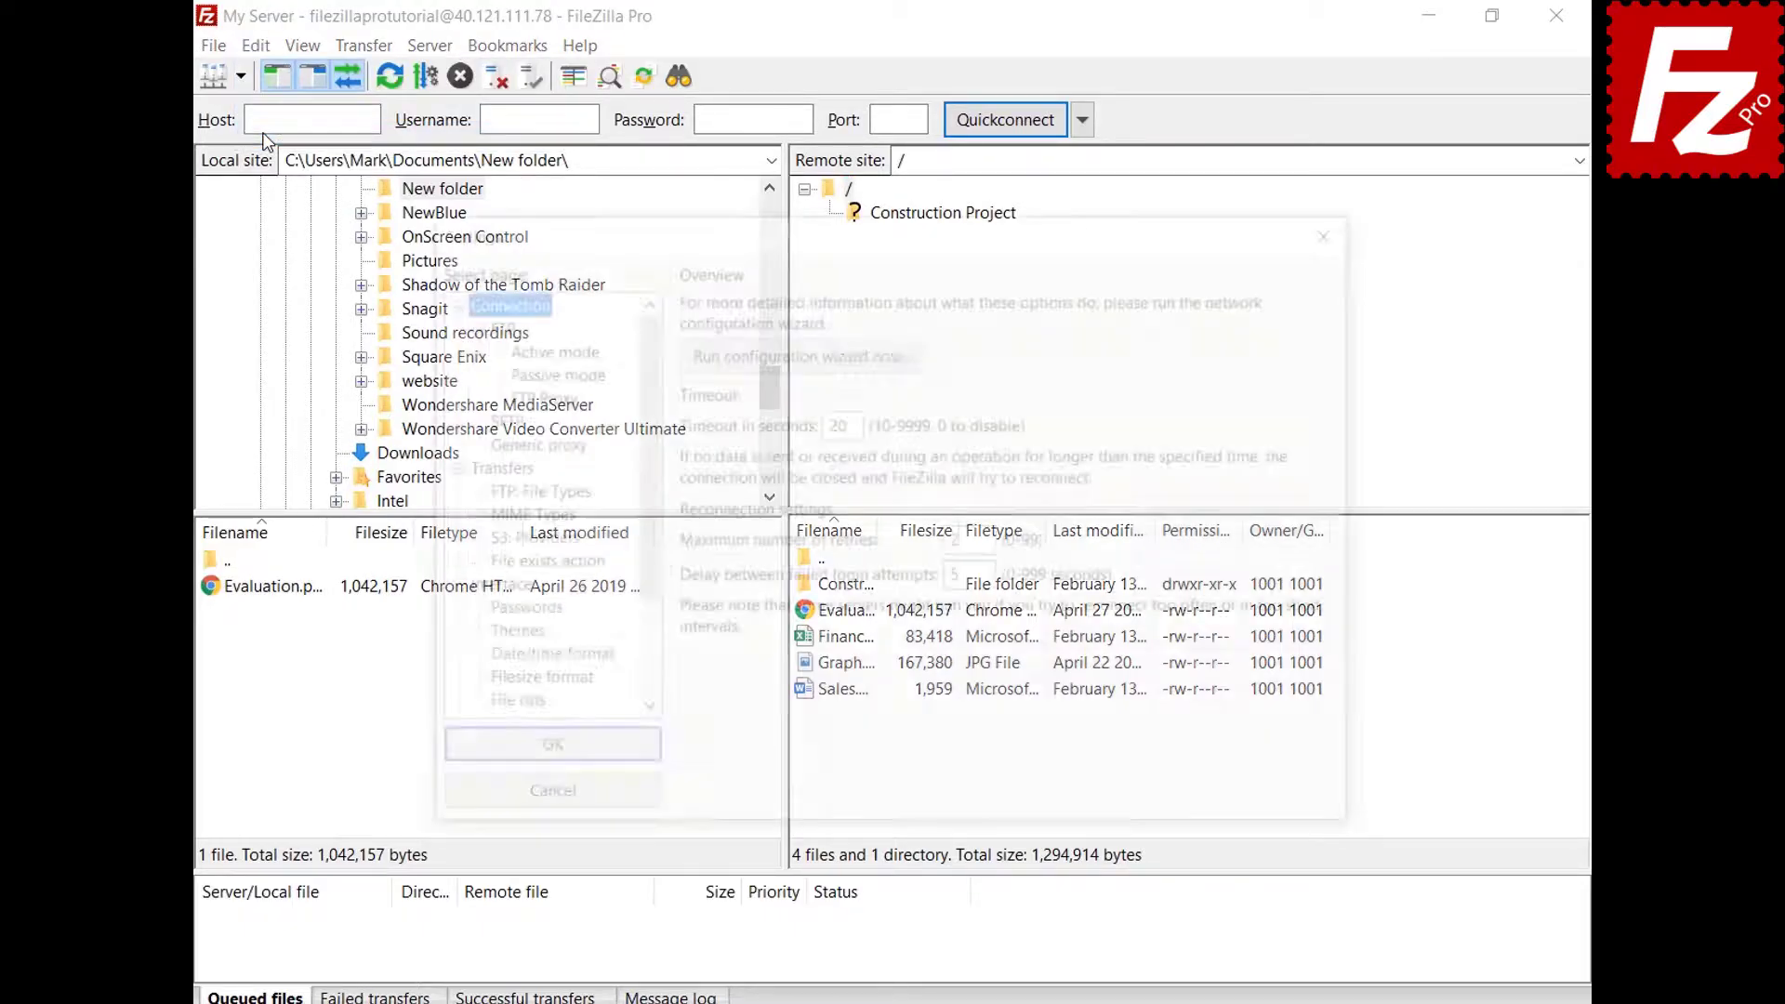
left_click(465, 591)
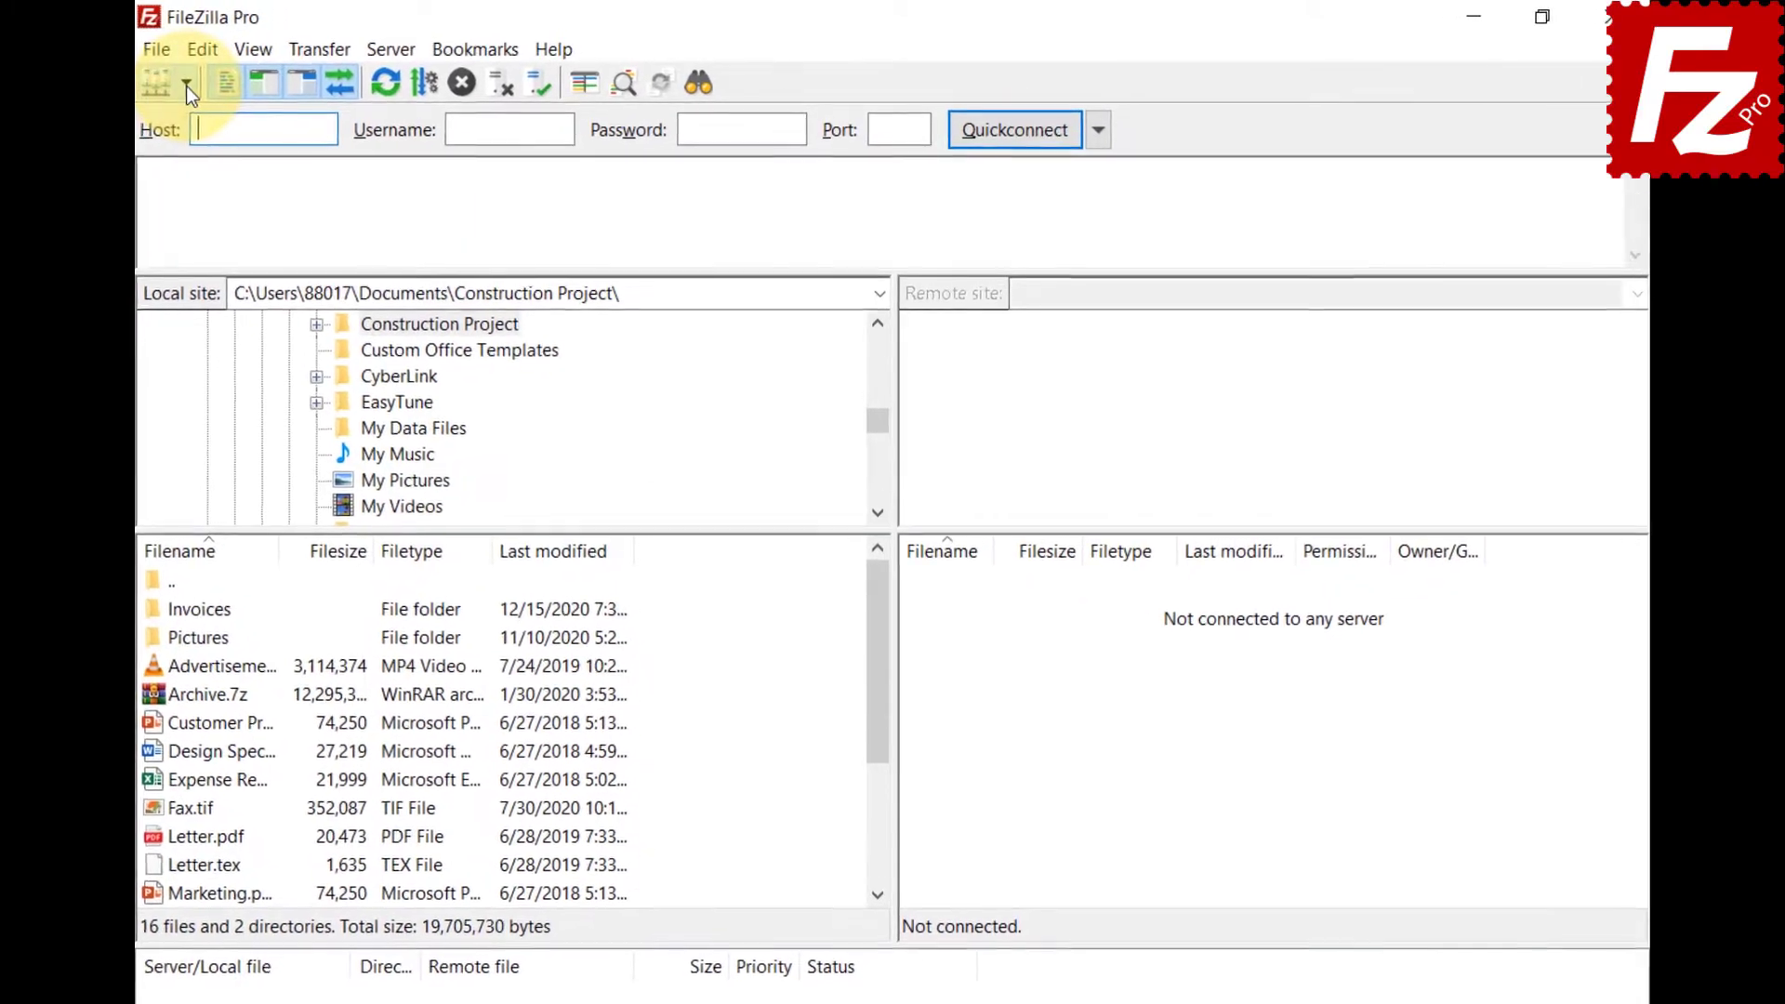
left_click(210, 80)
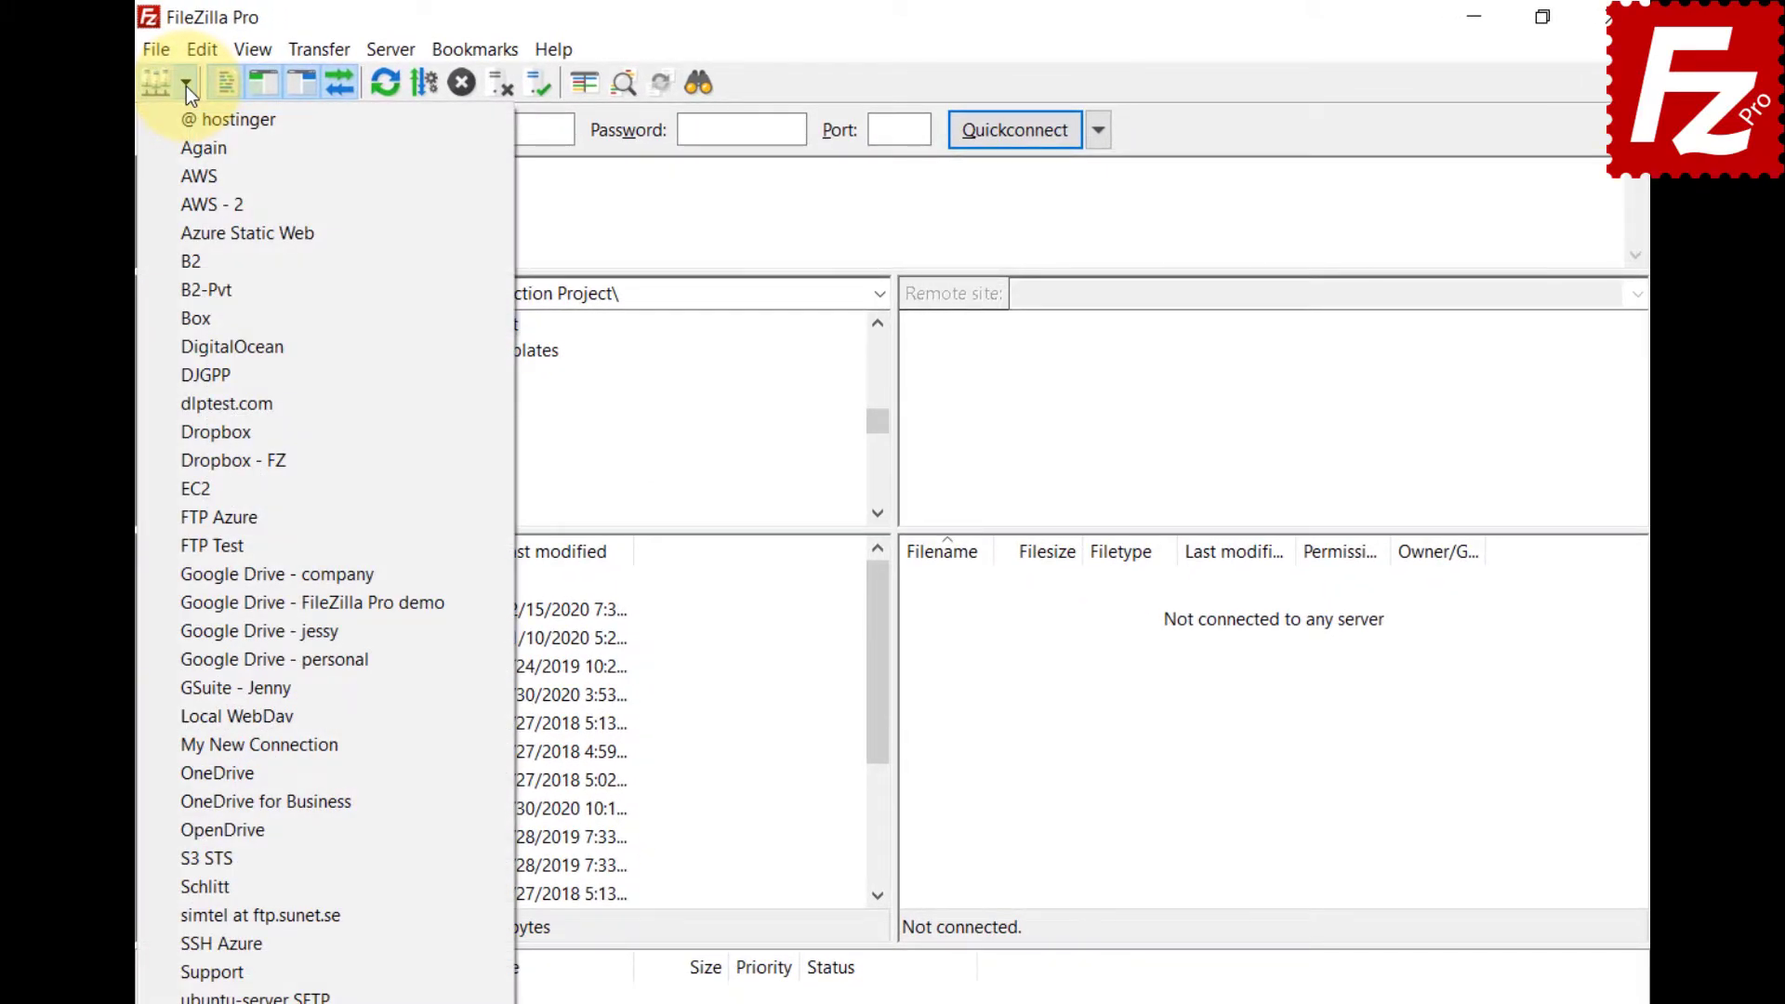
left_click(164, 48)
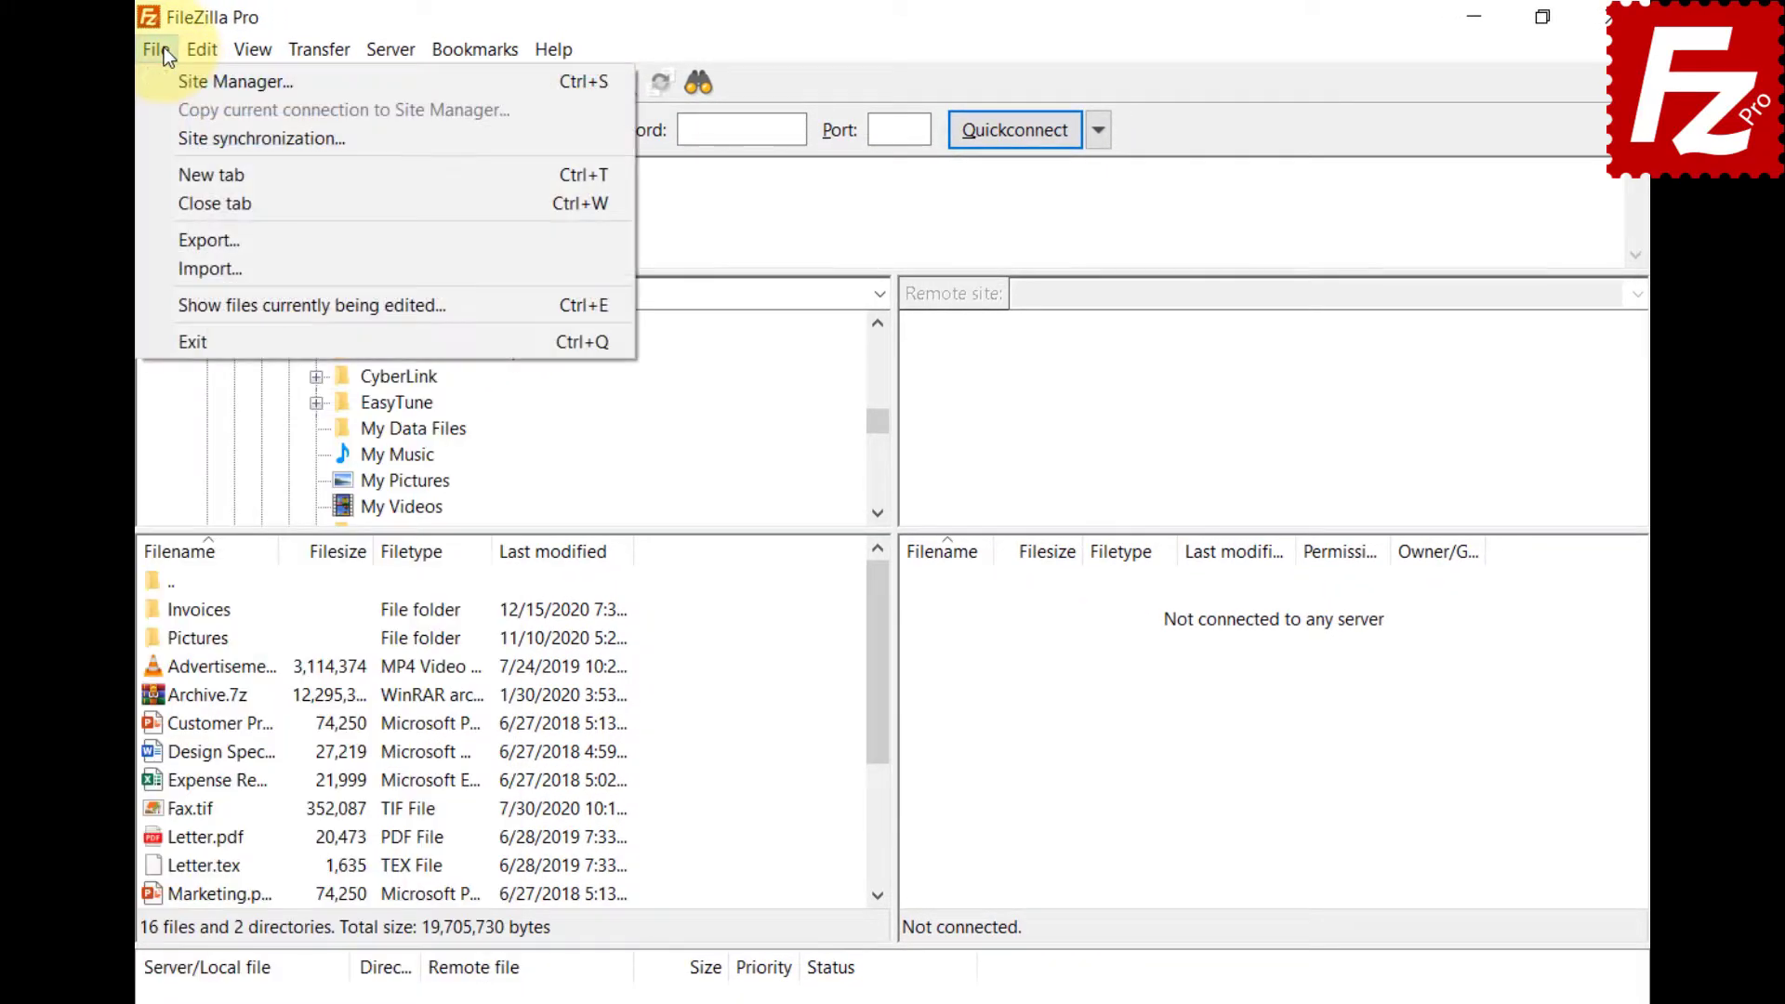
Create a Google Drive folder in Site Manager and drag the four Google Drive sites into it.
left_click(168, 81)
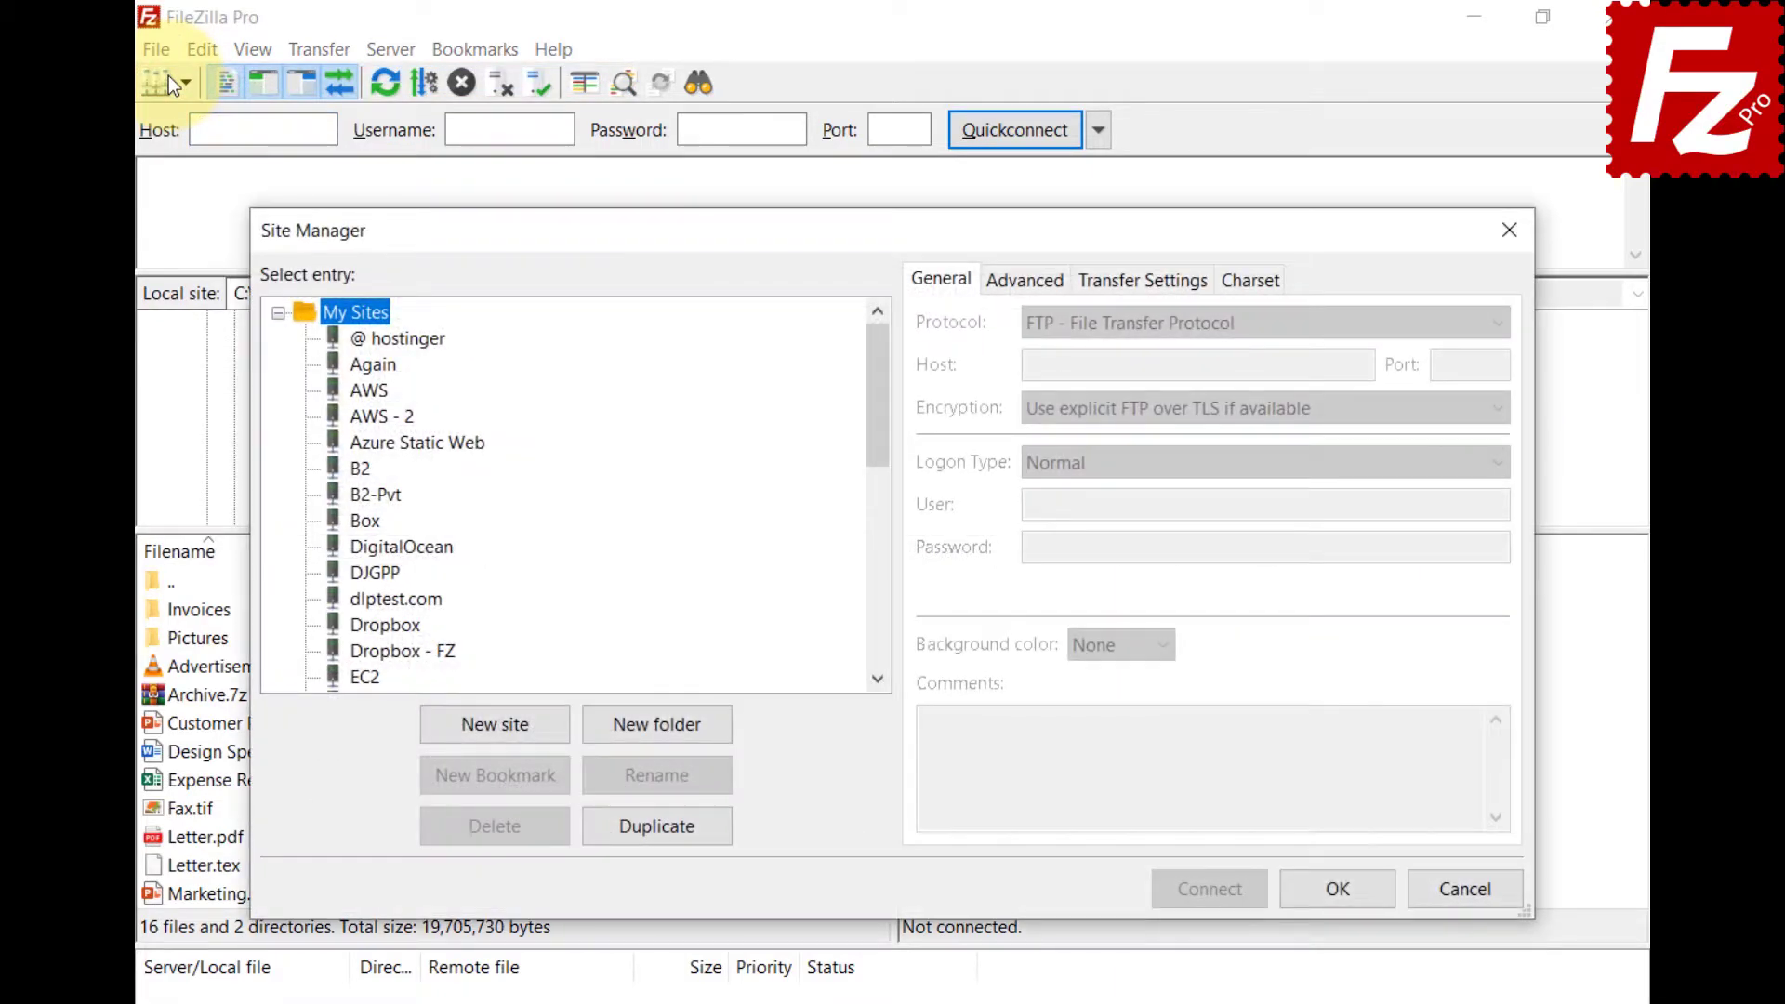
left_click(653, 732)
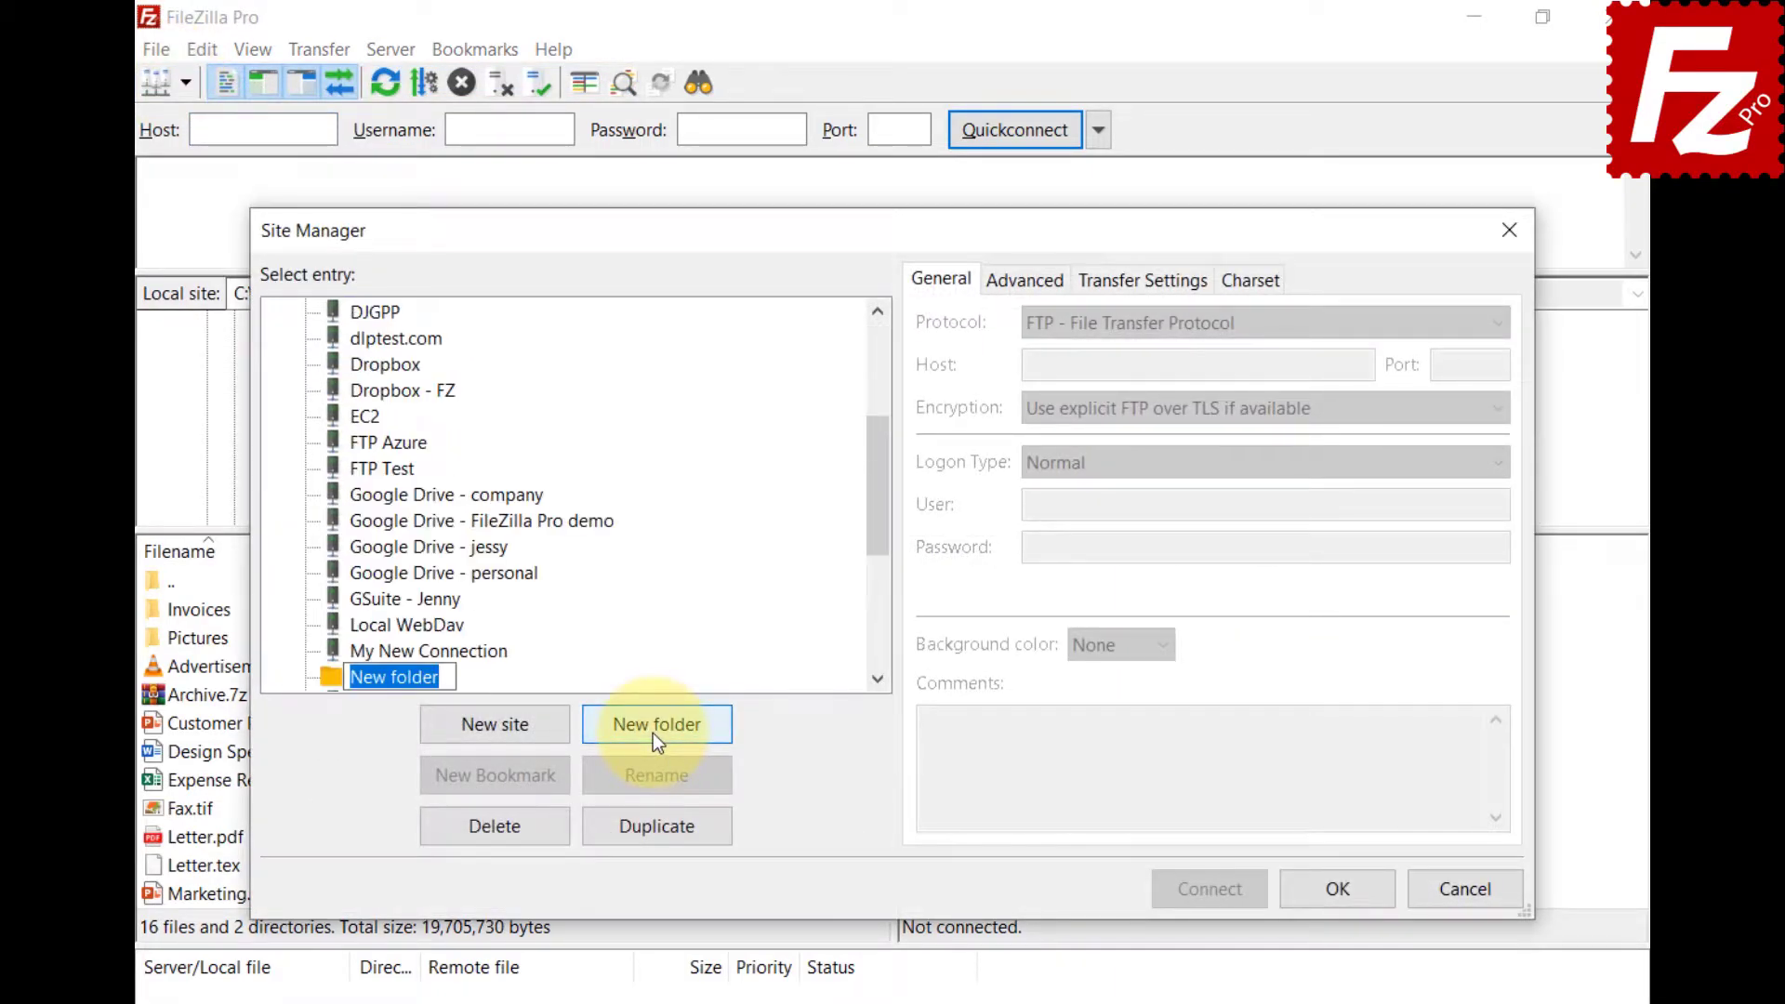
type("Google Drive")
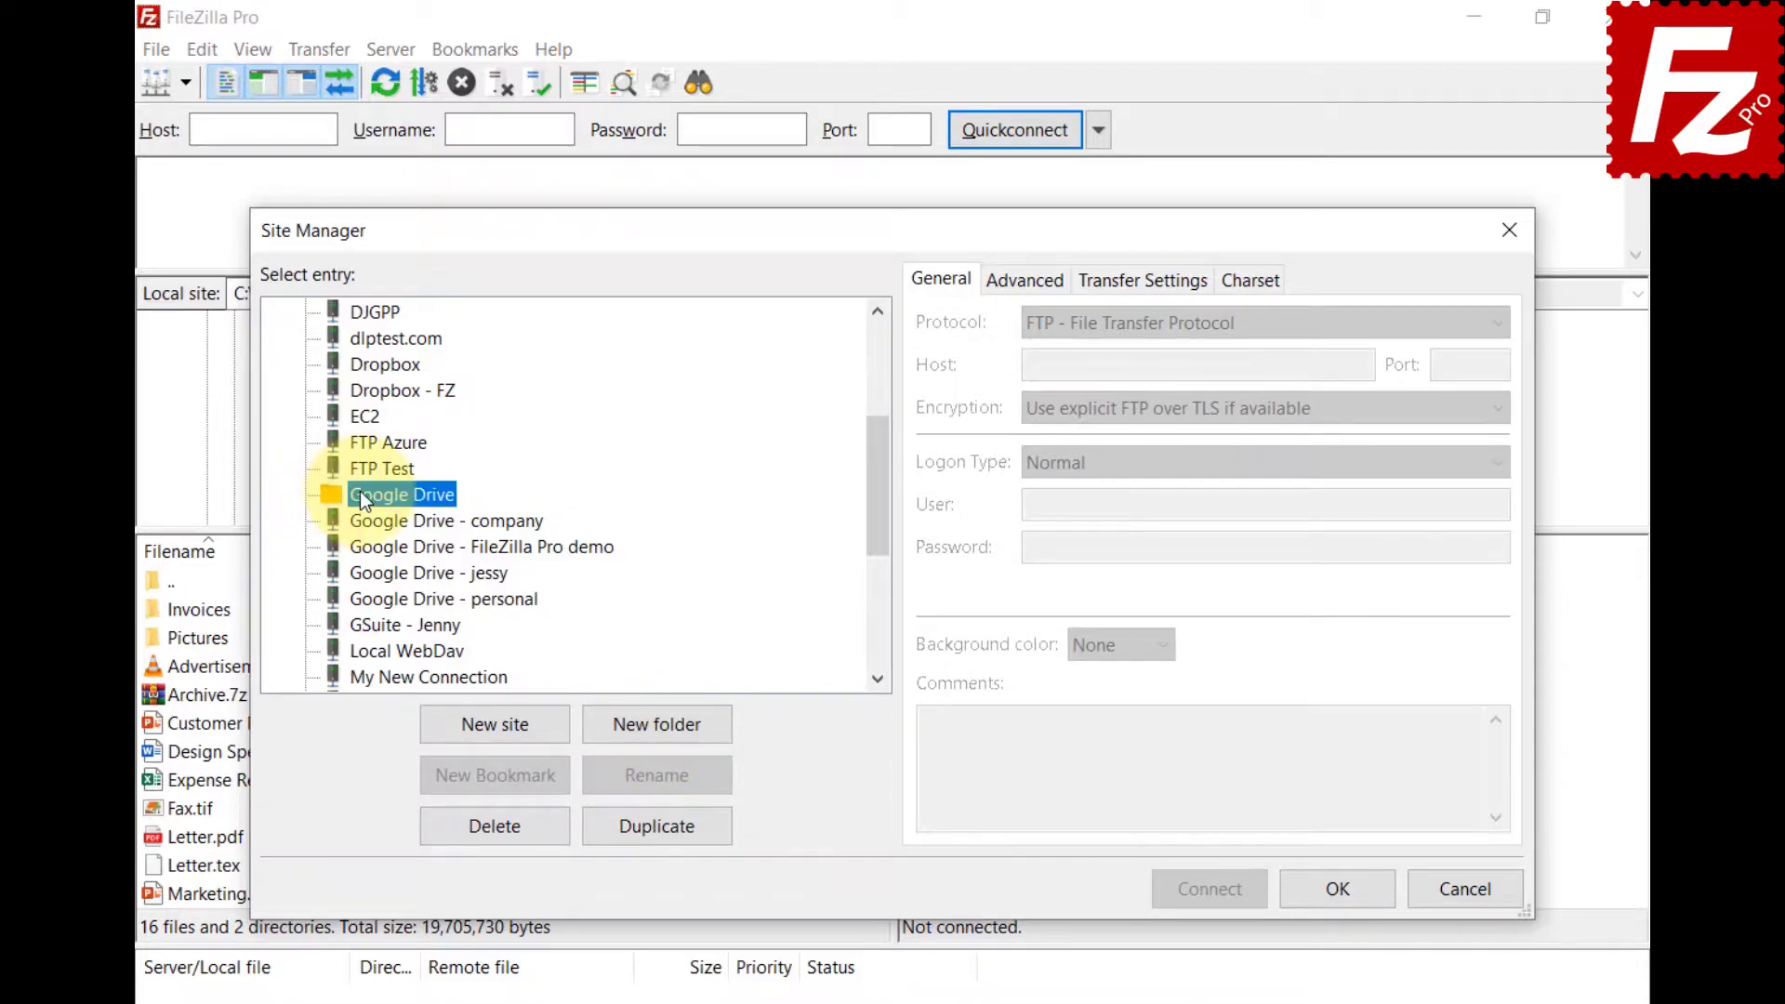
left_click(376, 527)
left_click(402, 603, "shift")
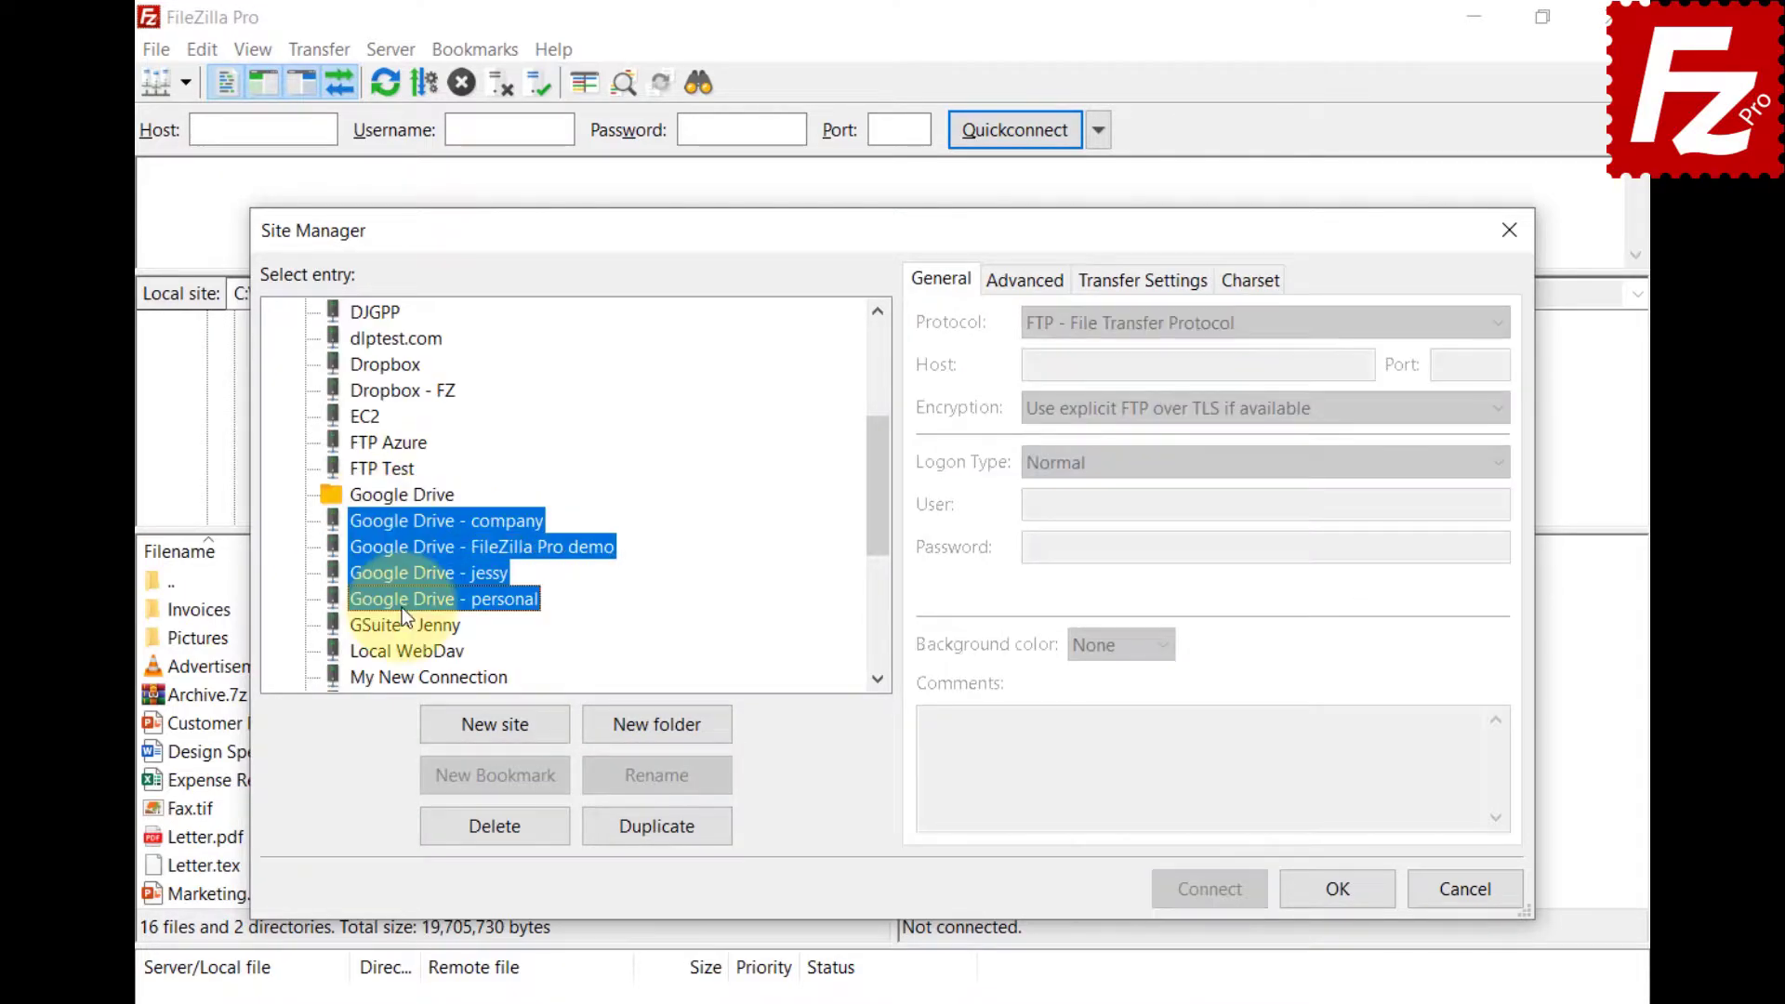
left_click_drag(402, 603, 415, 500)
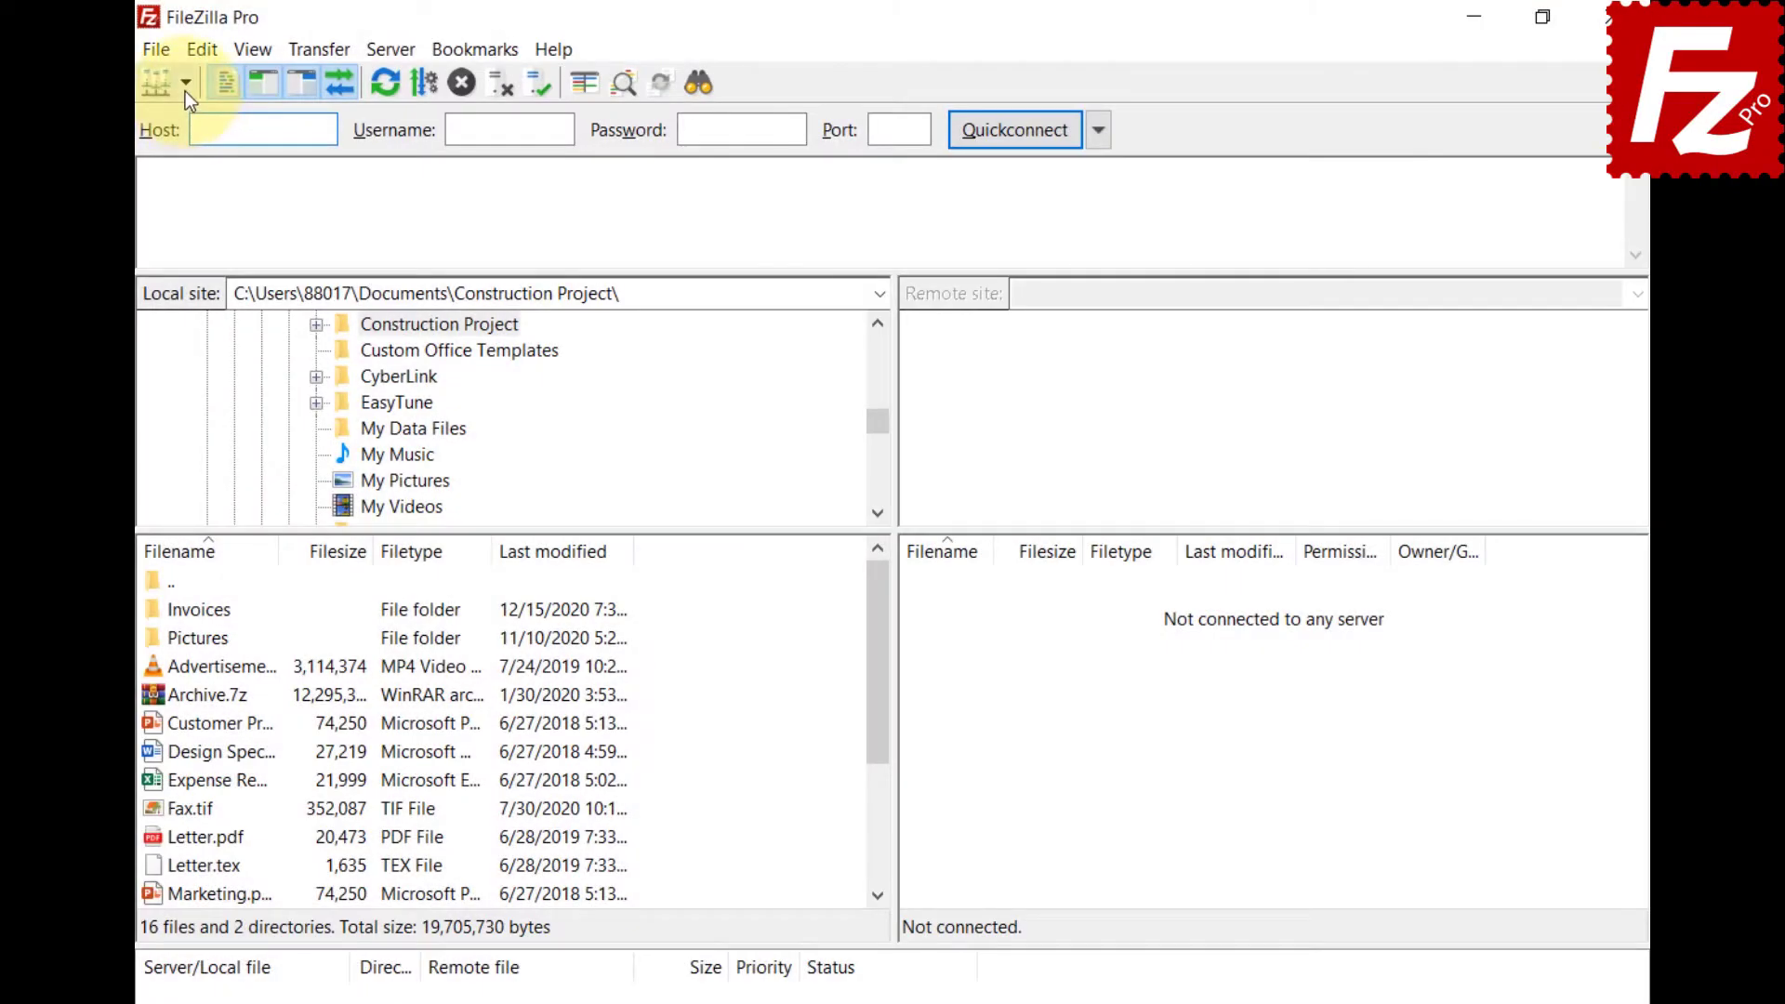
left_click(185, 91)
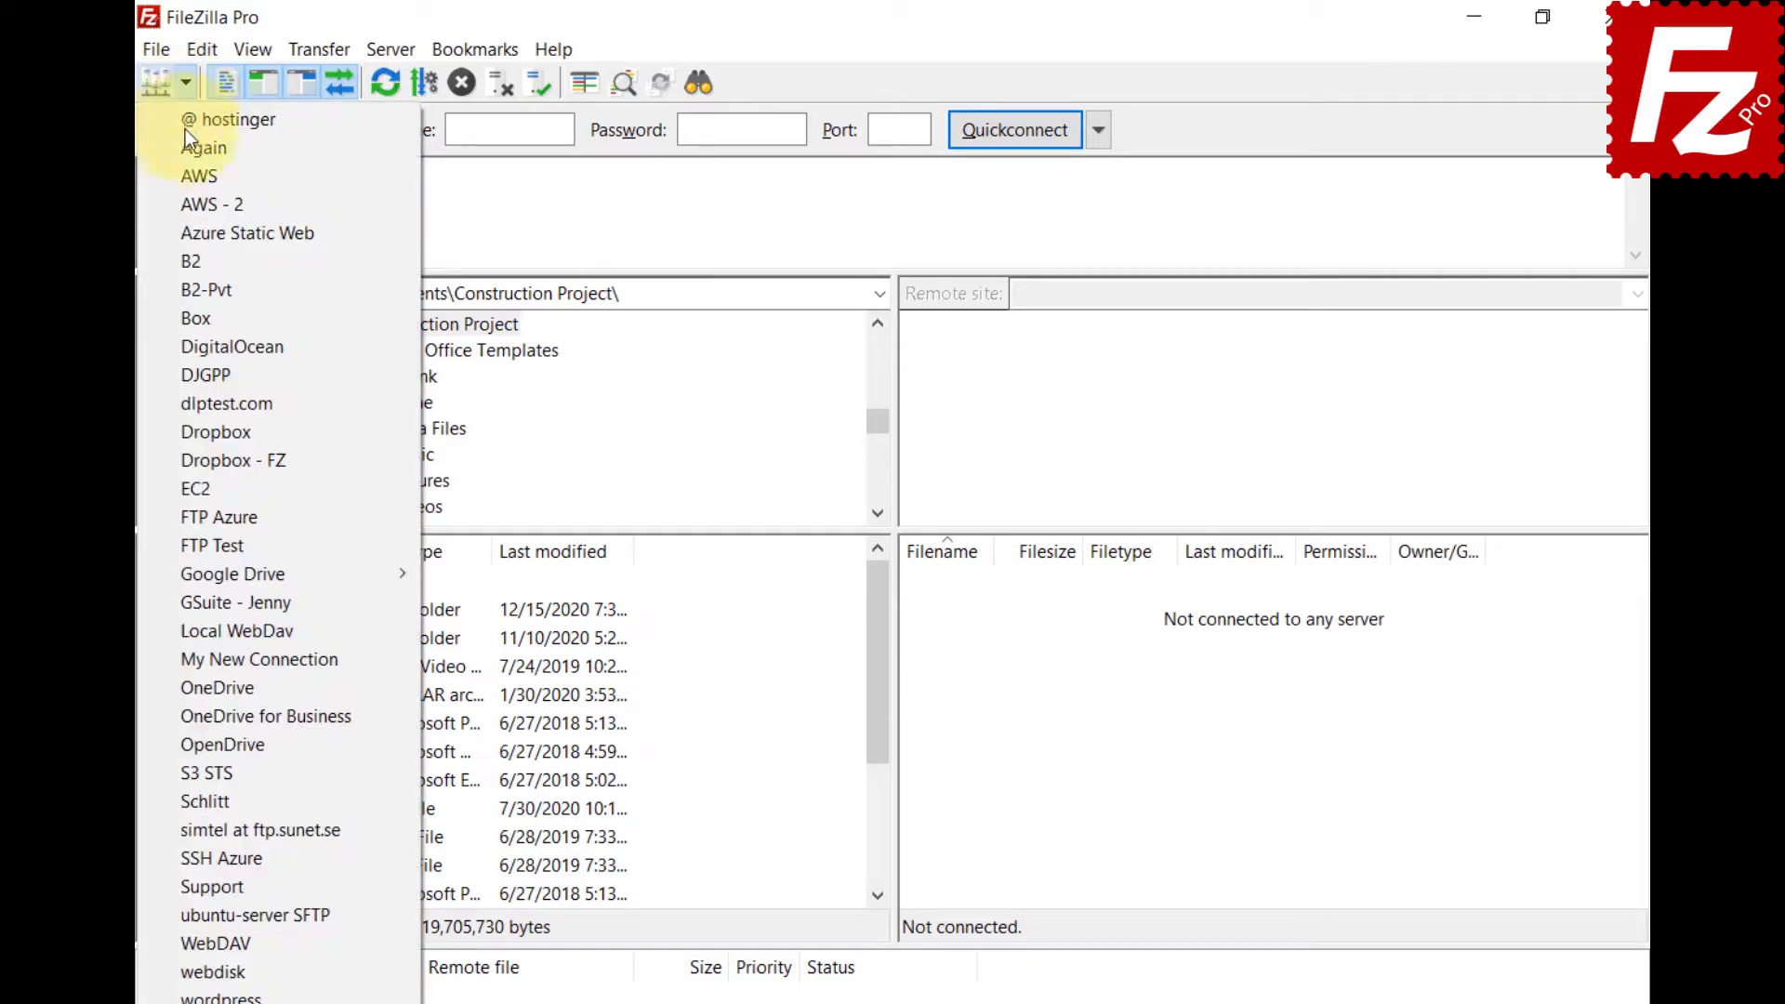
mouse_move(191, 582)
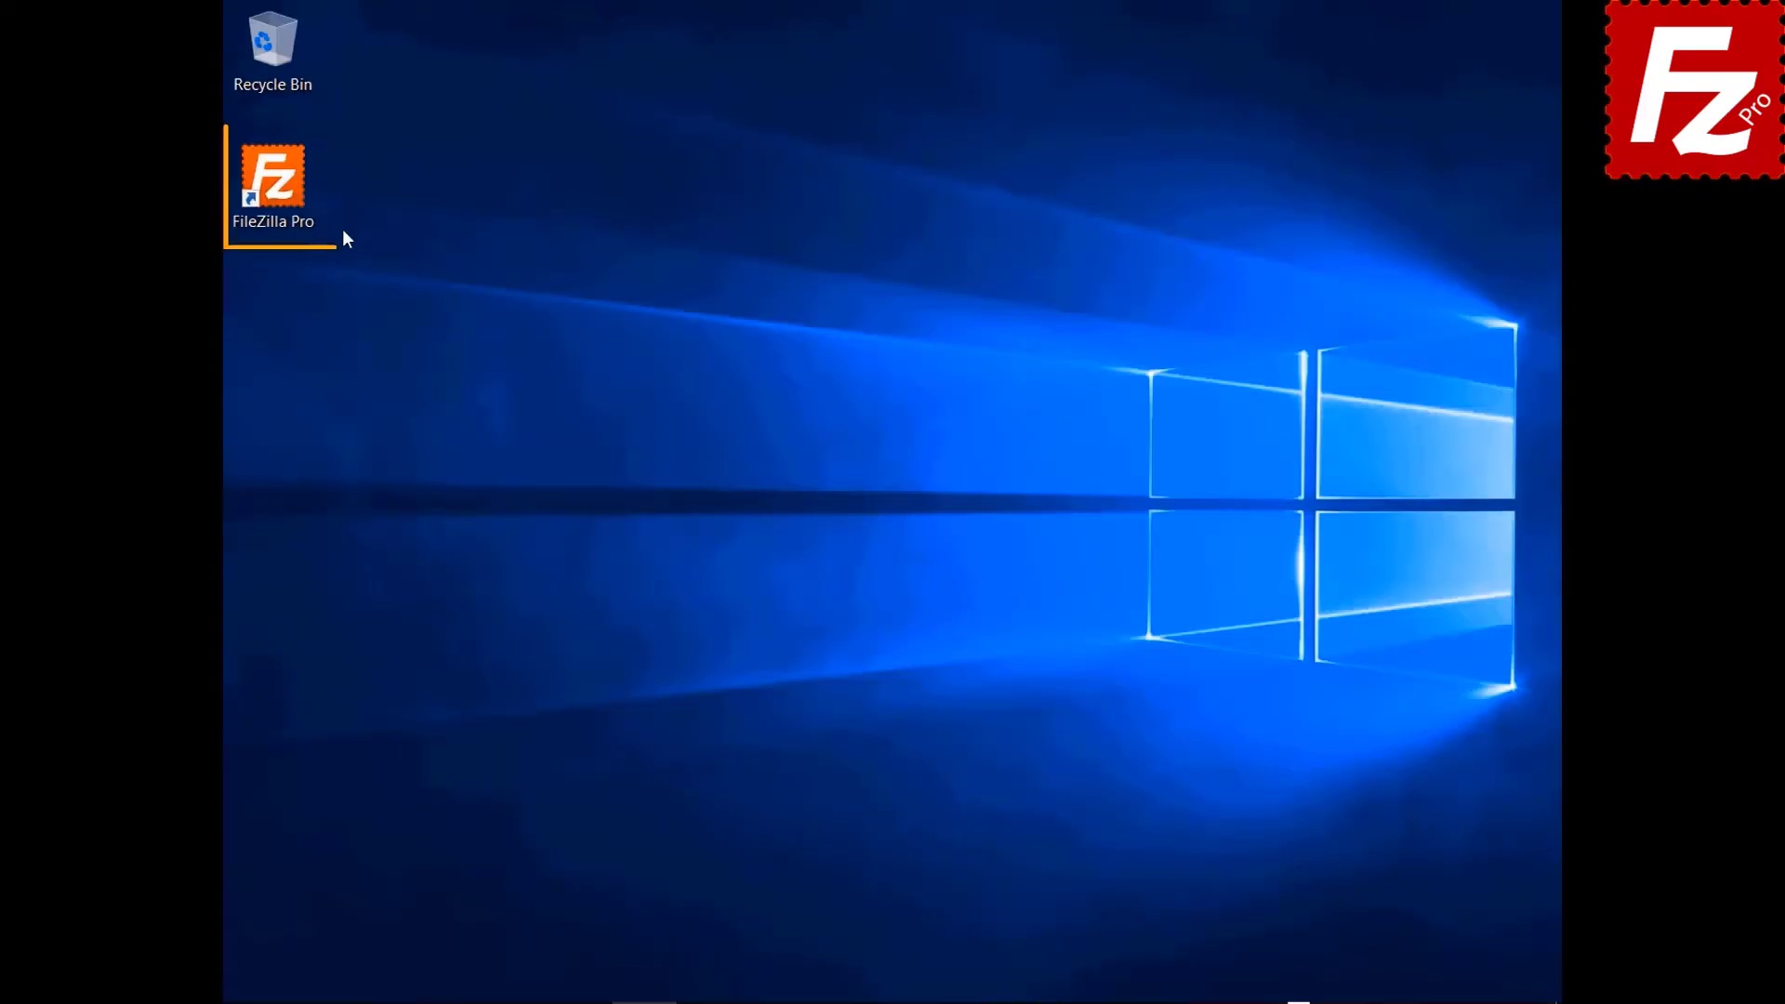
Launch FileZilla Pro from its desktop shortcut, opening on the local Documents folder.
double_click(277, 189)
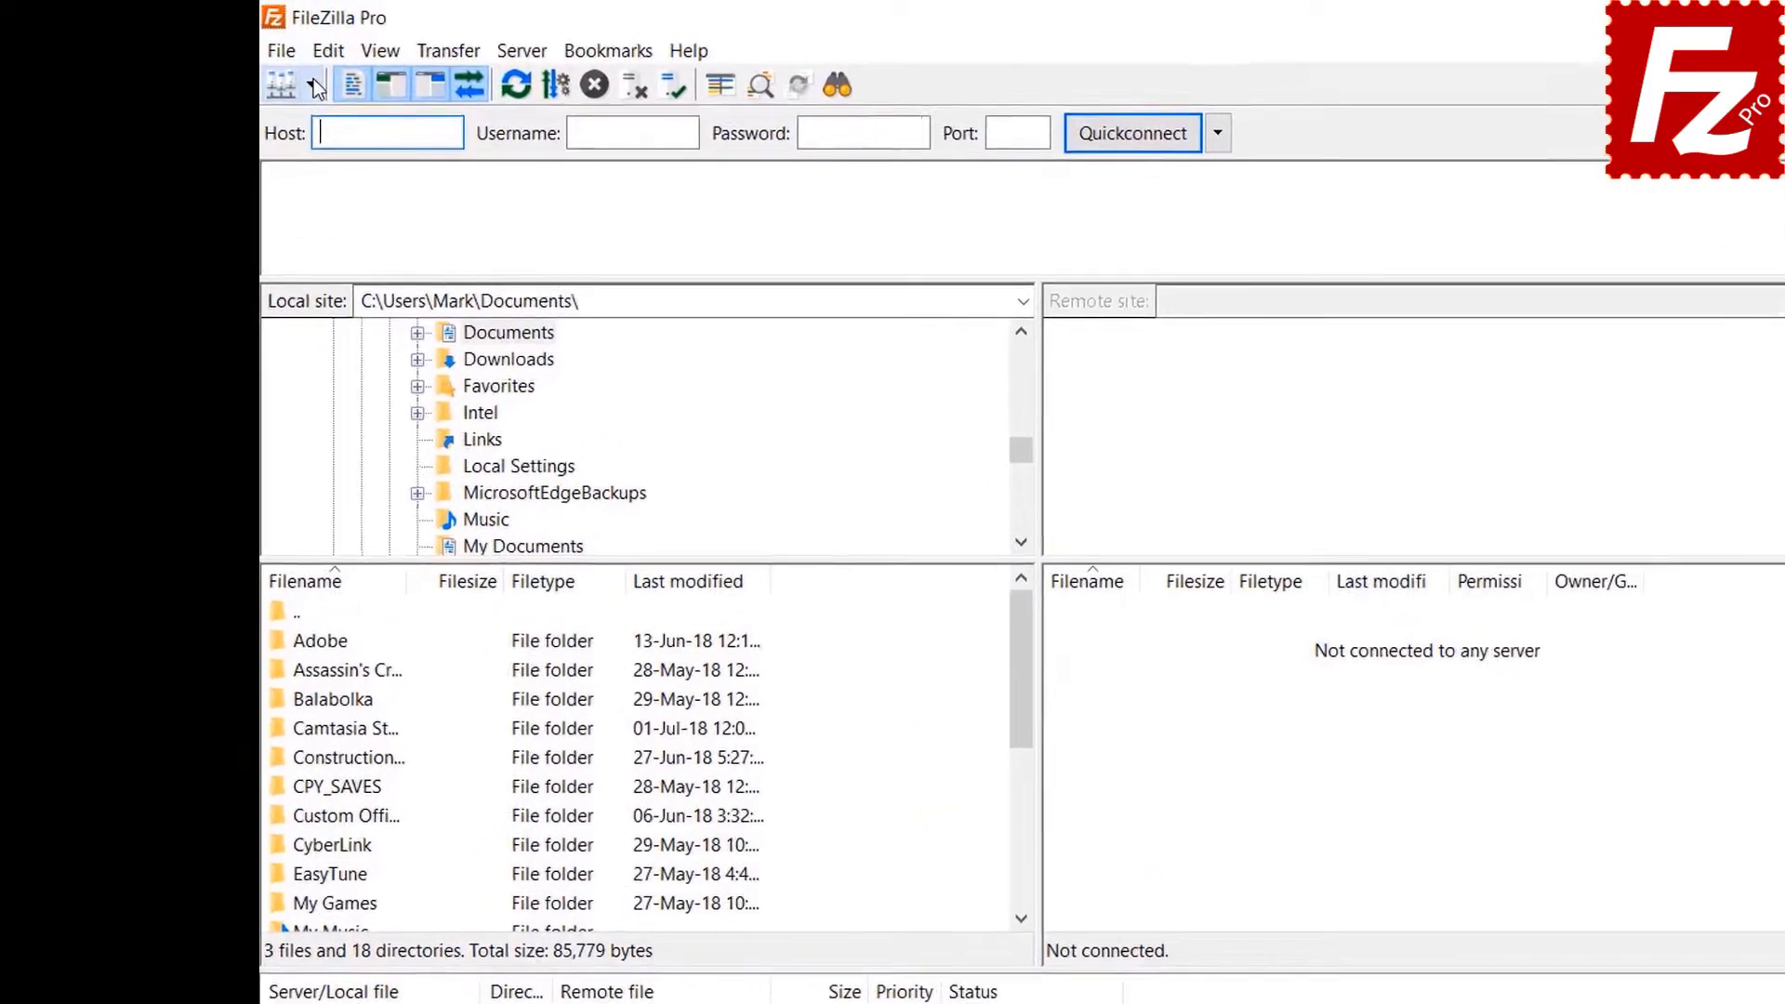
Connect to FTP Tutorial, open the local Construction Project folder, and upload Budget.xlsx.
left_click(269, 74)
left_click(435, 150)
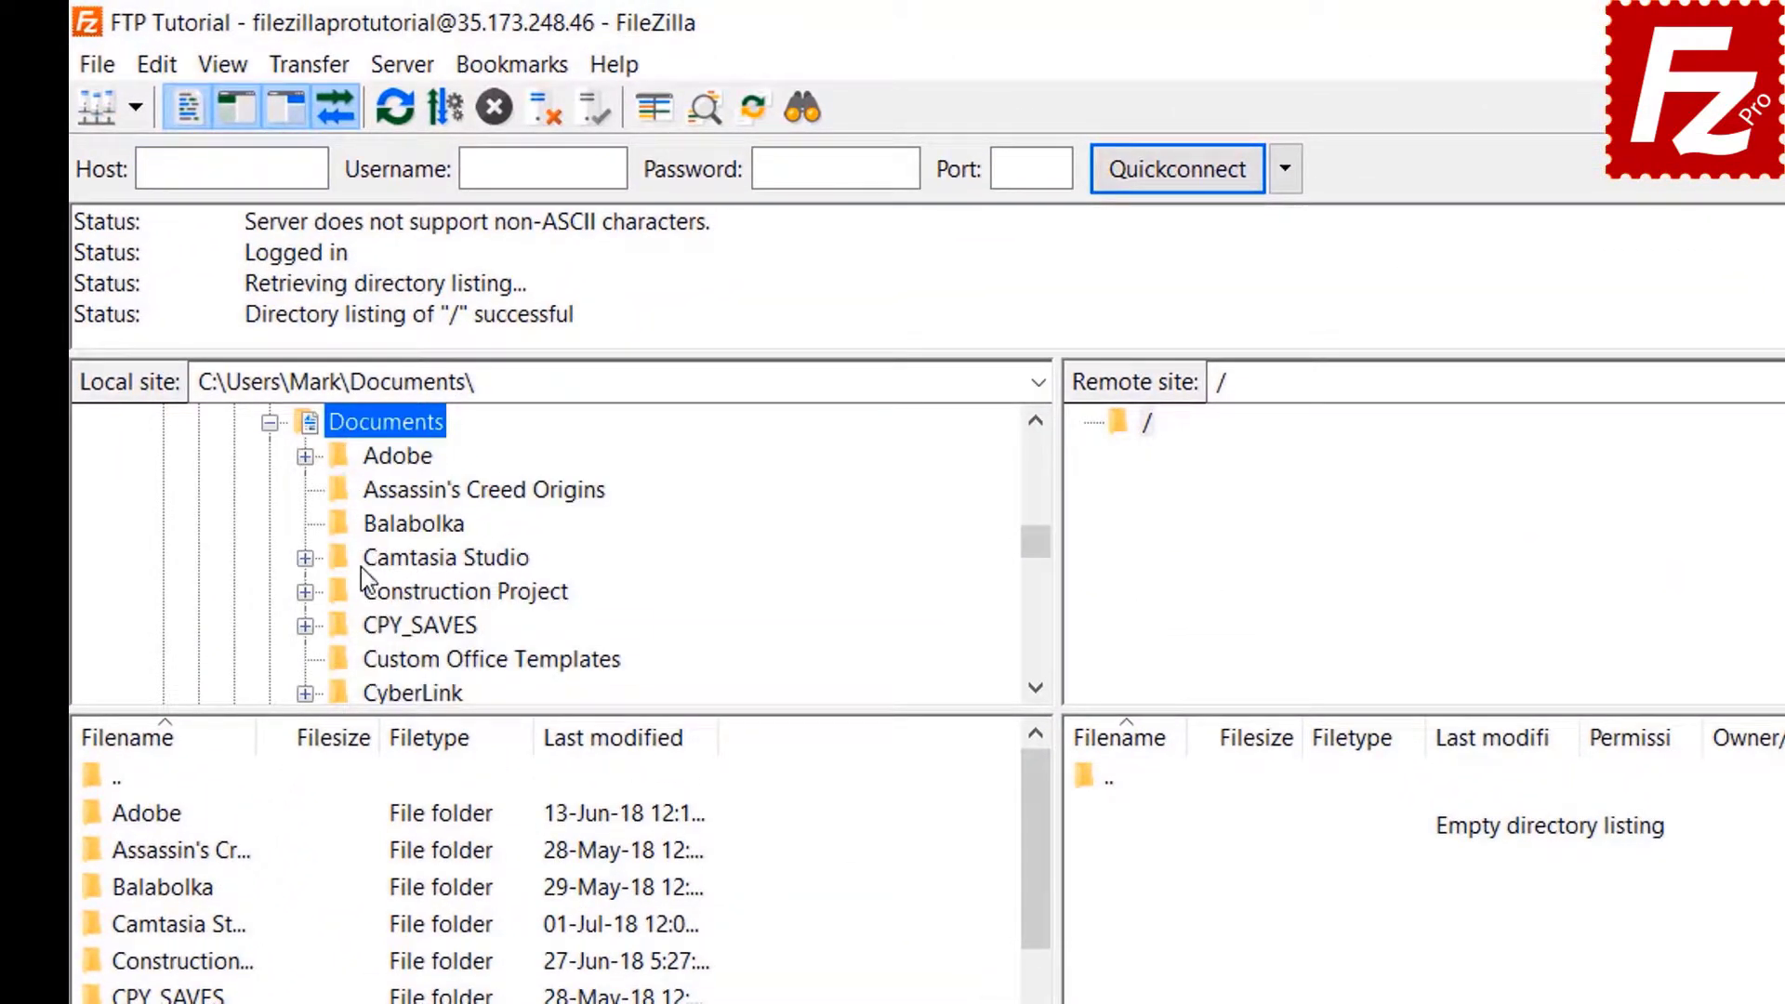
left_click(365, 593)
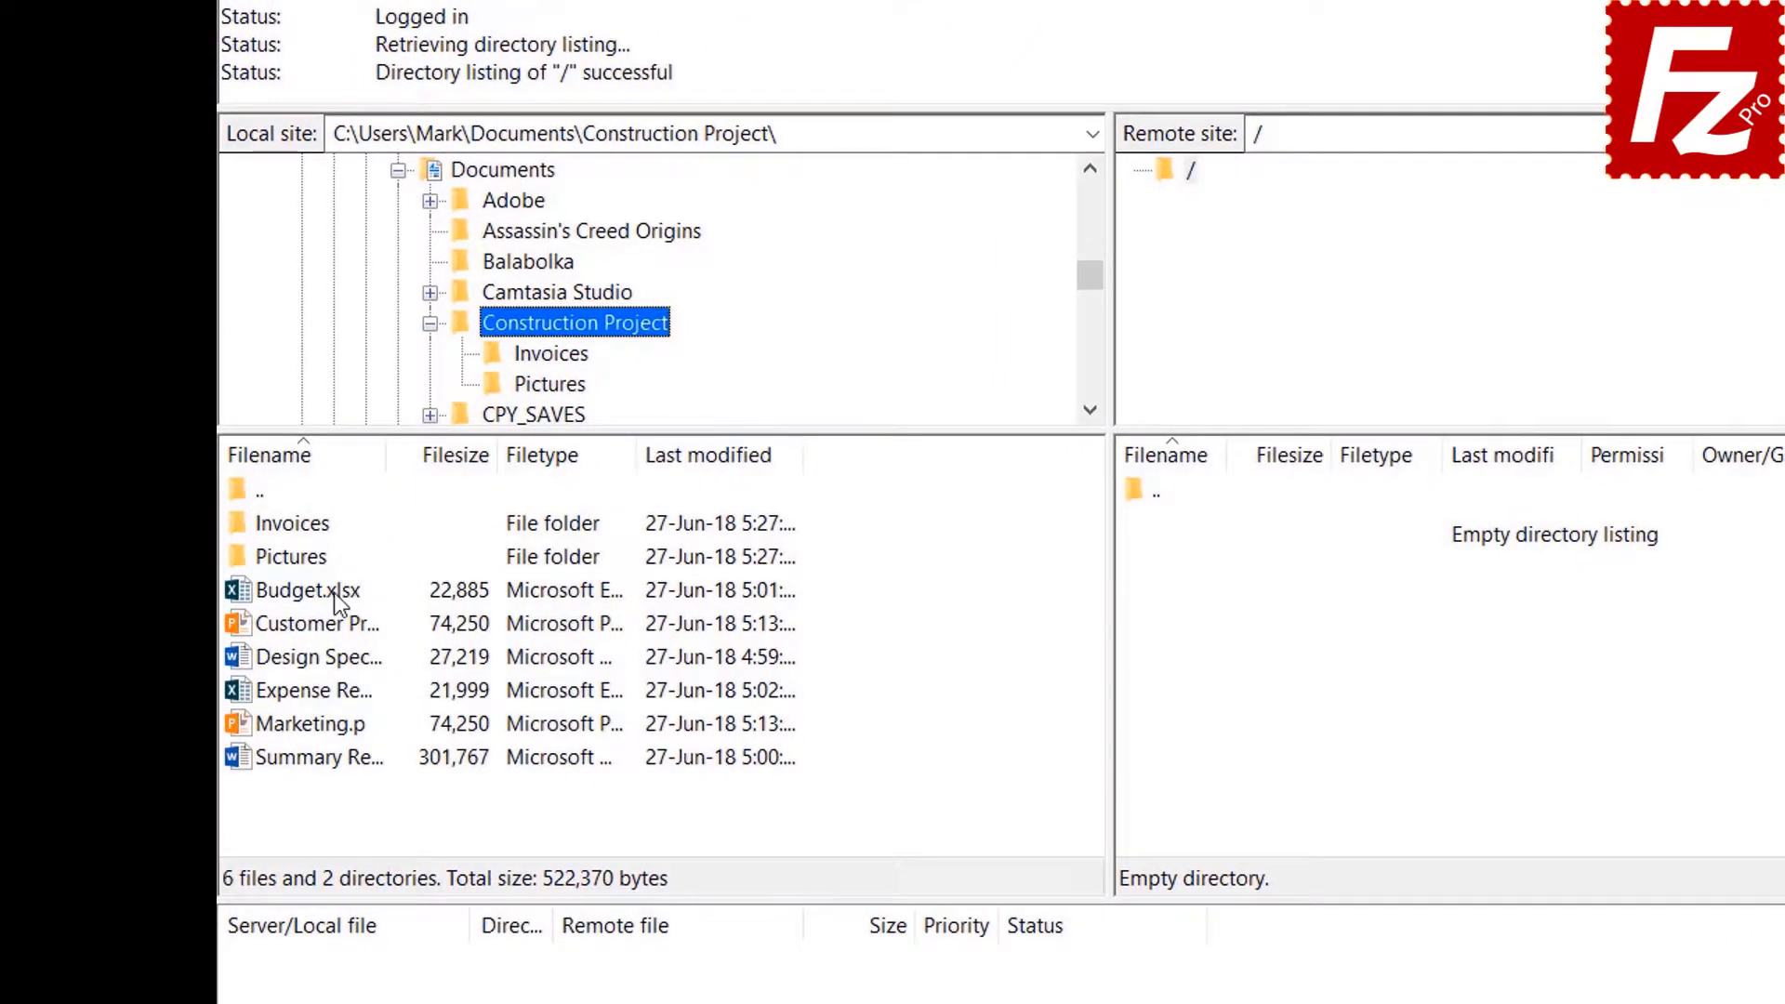
double_click(333, 593)
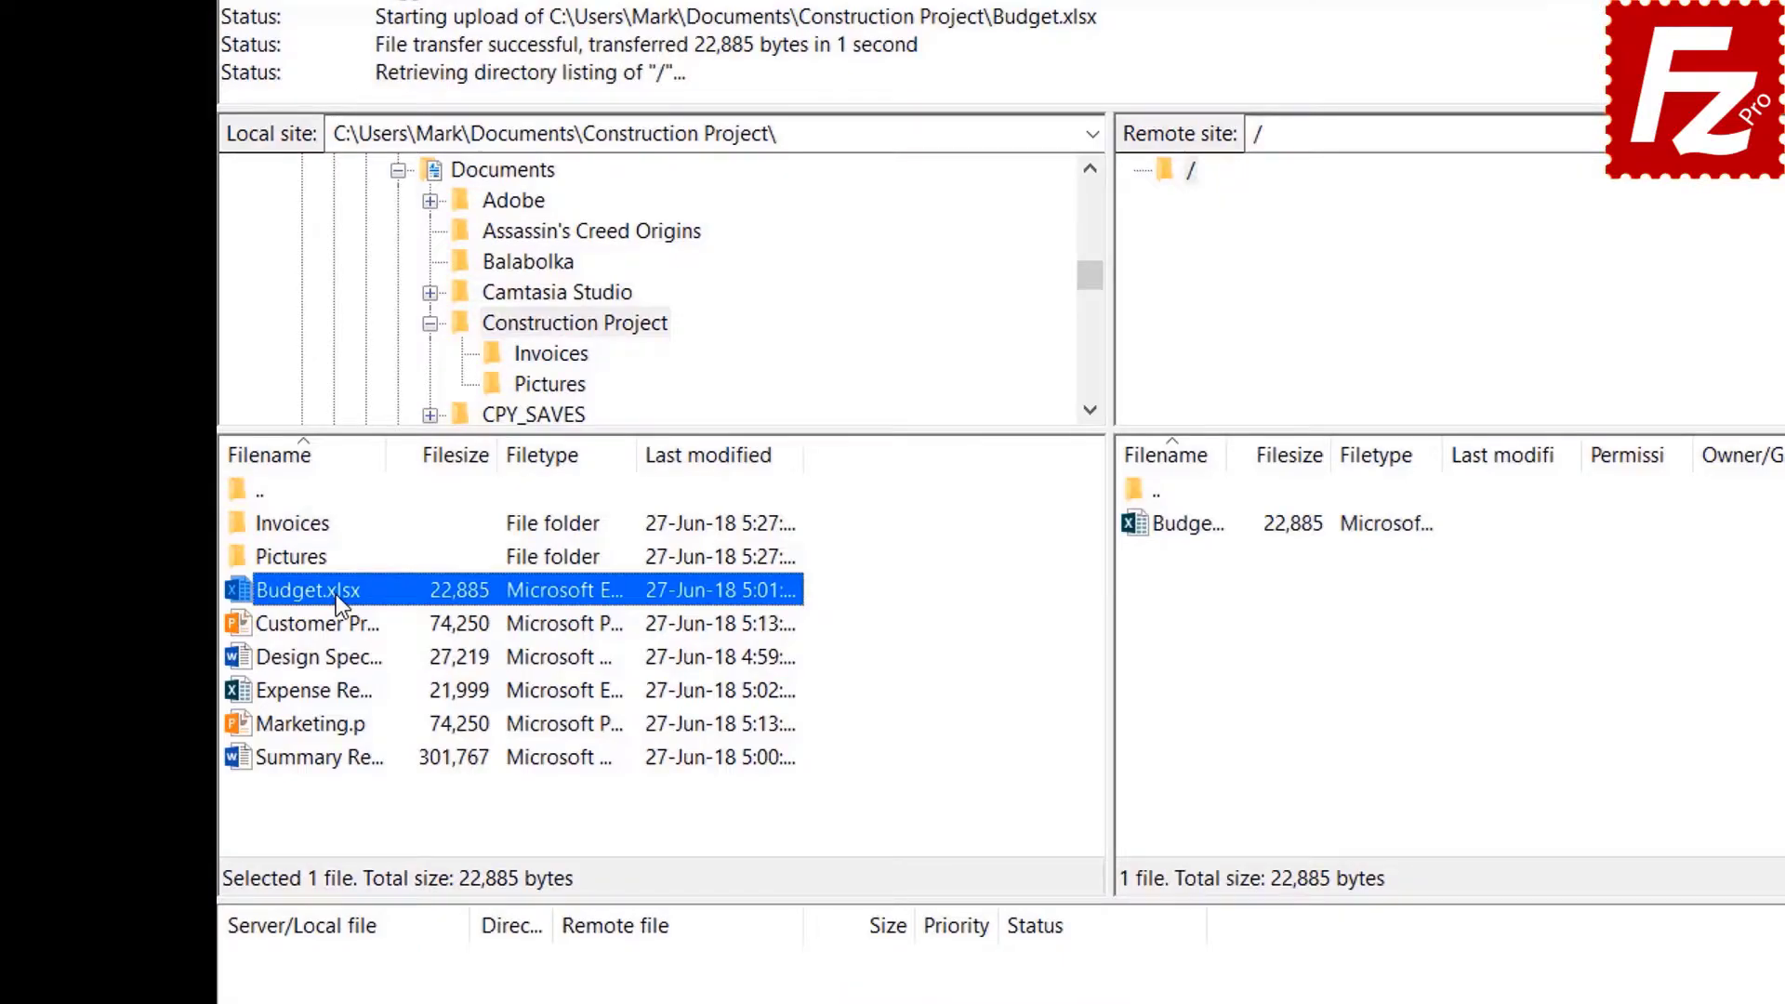
Upload Customer Presentation.pptx, then Design Specs.docx, Expense Report.xlsx and Marketing.pptx together.
right_click(339, 626)
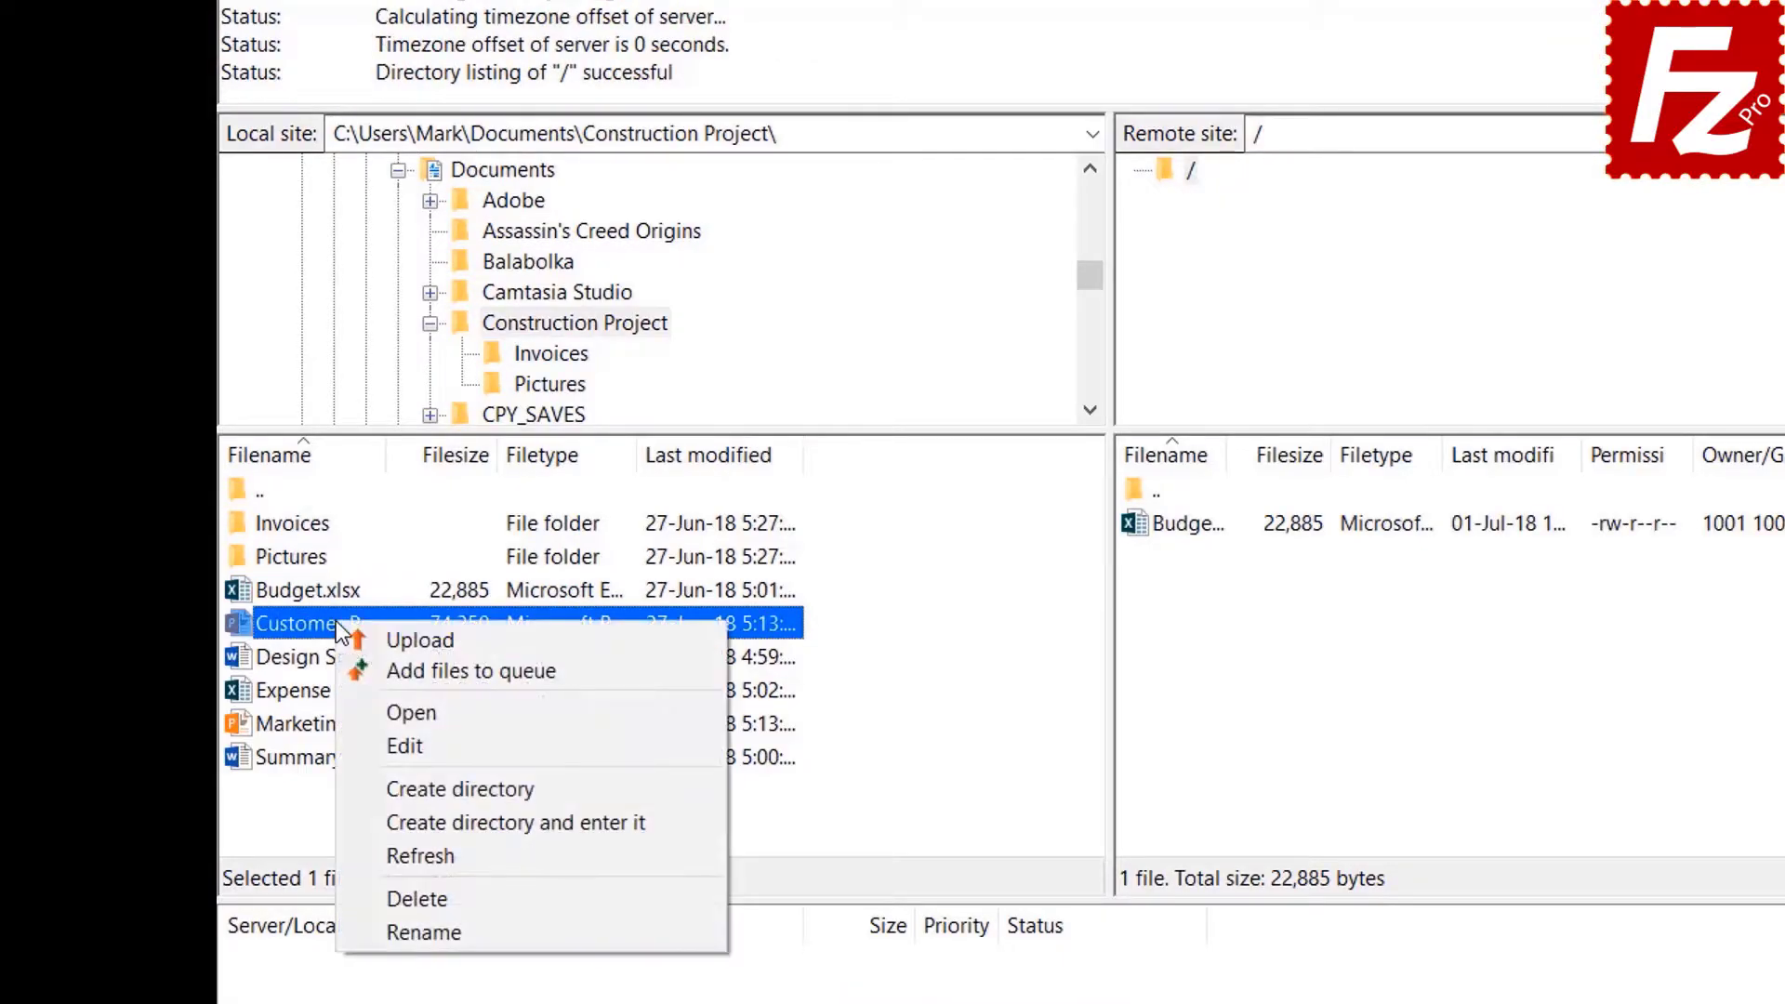
left_click(389, 636)
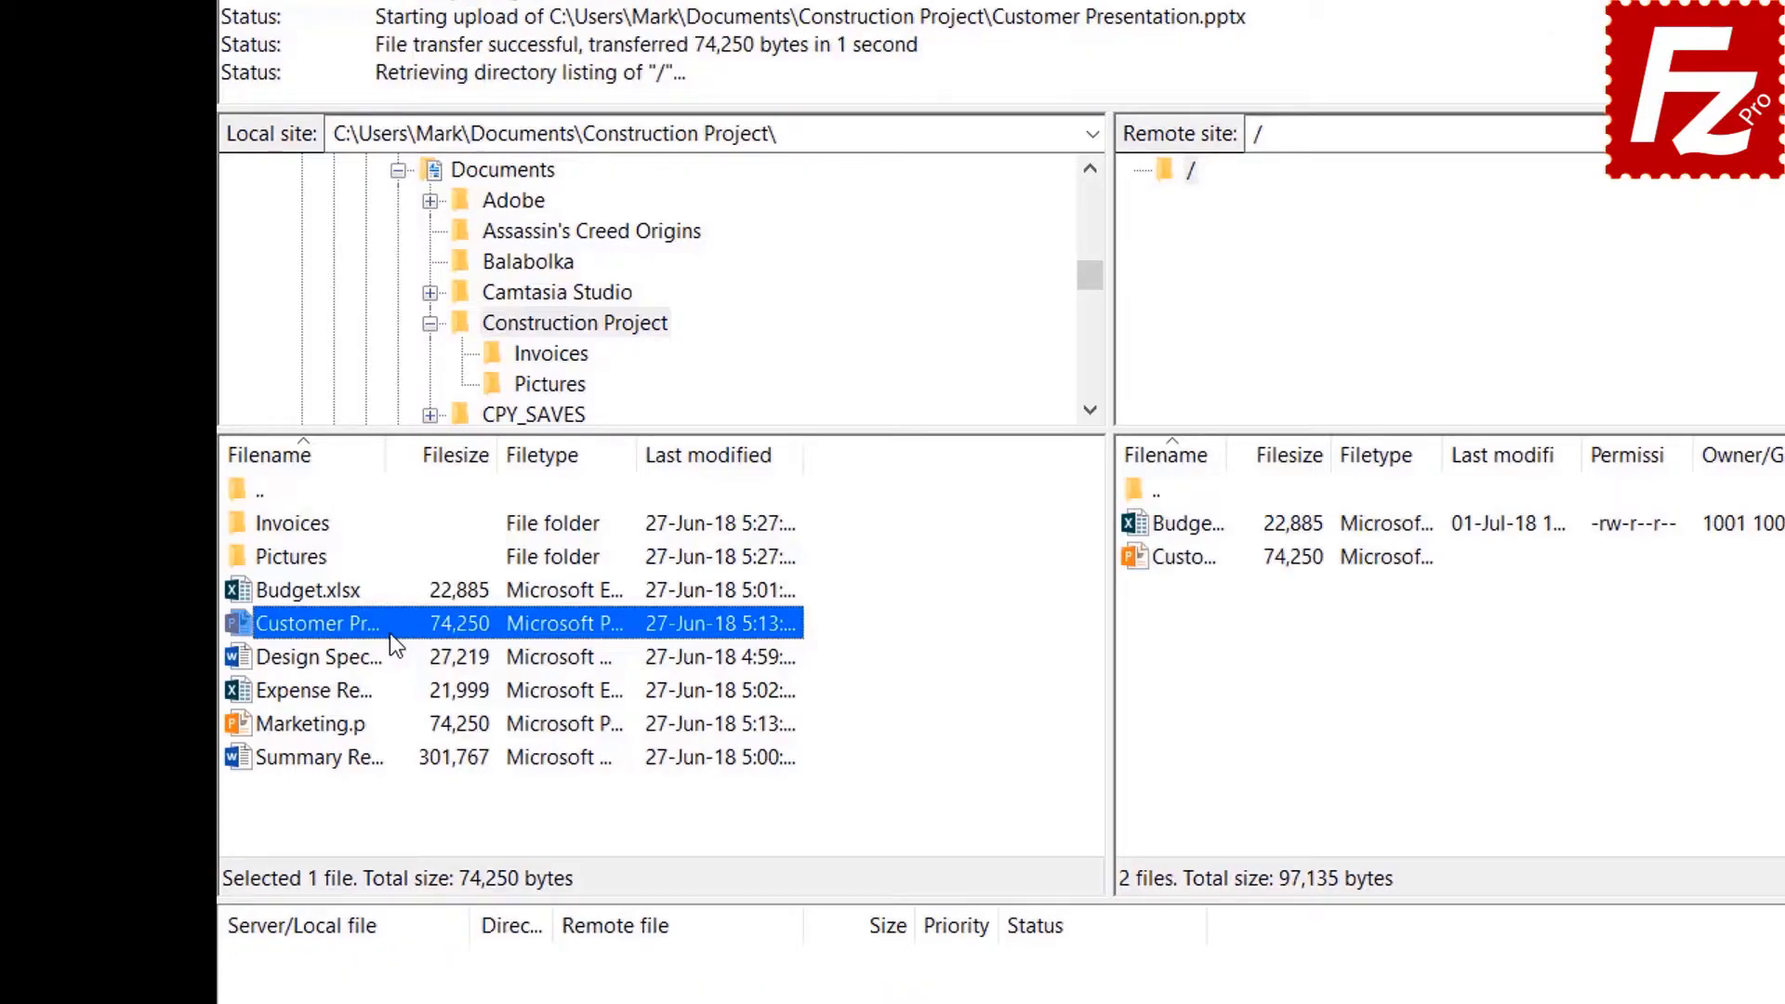
left_click(349, 656)
left_click(350, 690, "shift")
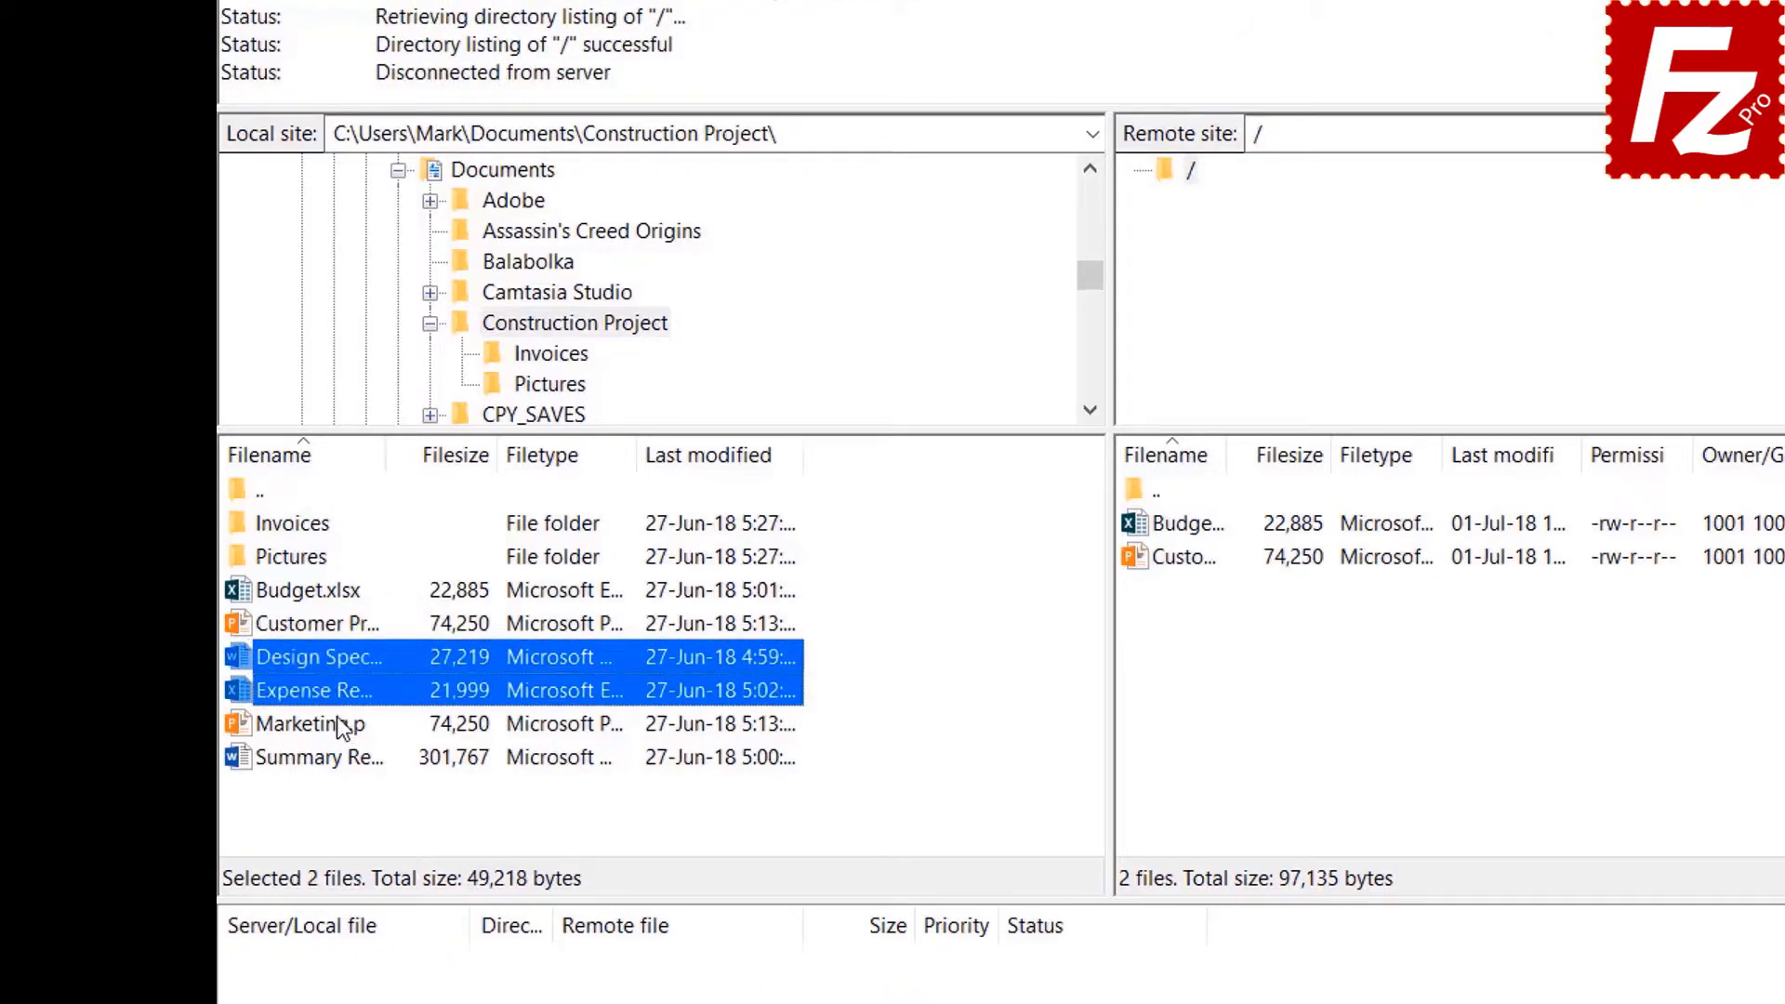
left_click(339, 725, "shift")
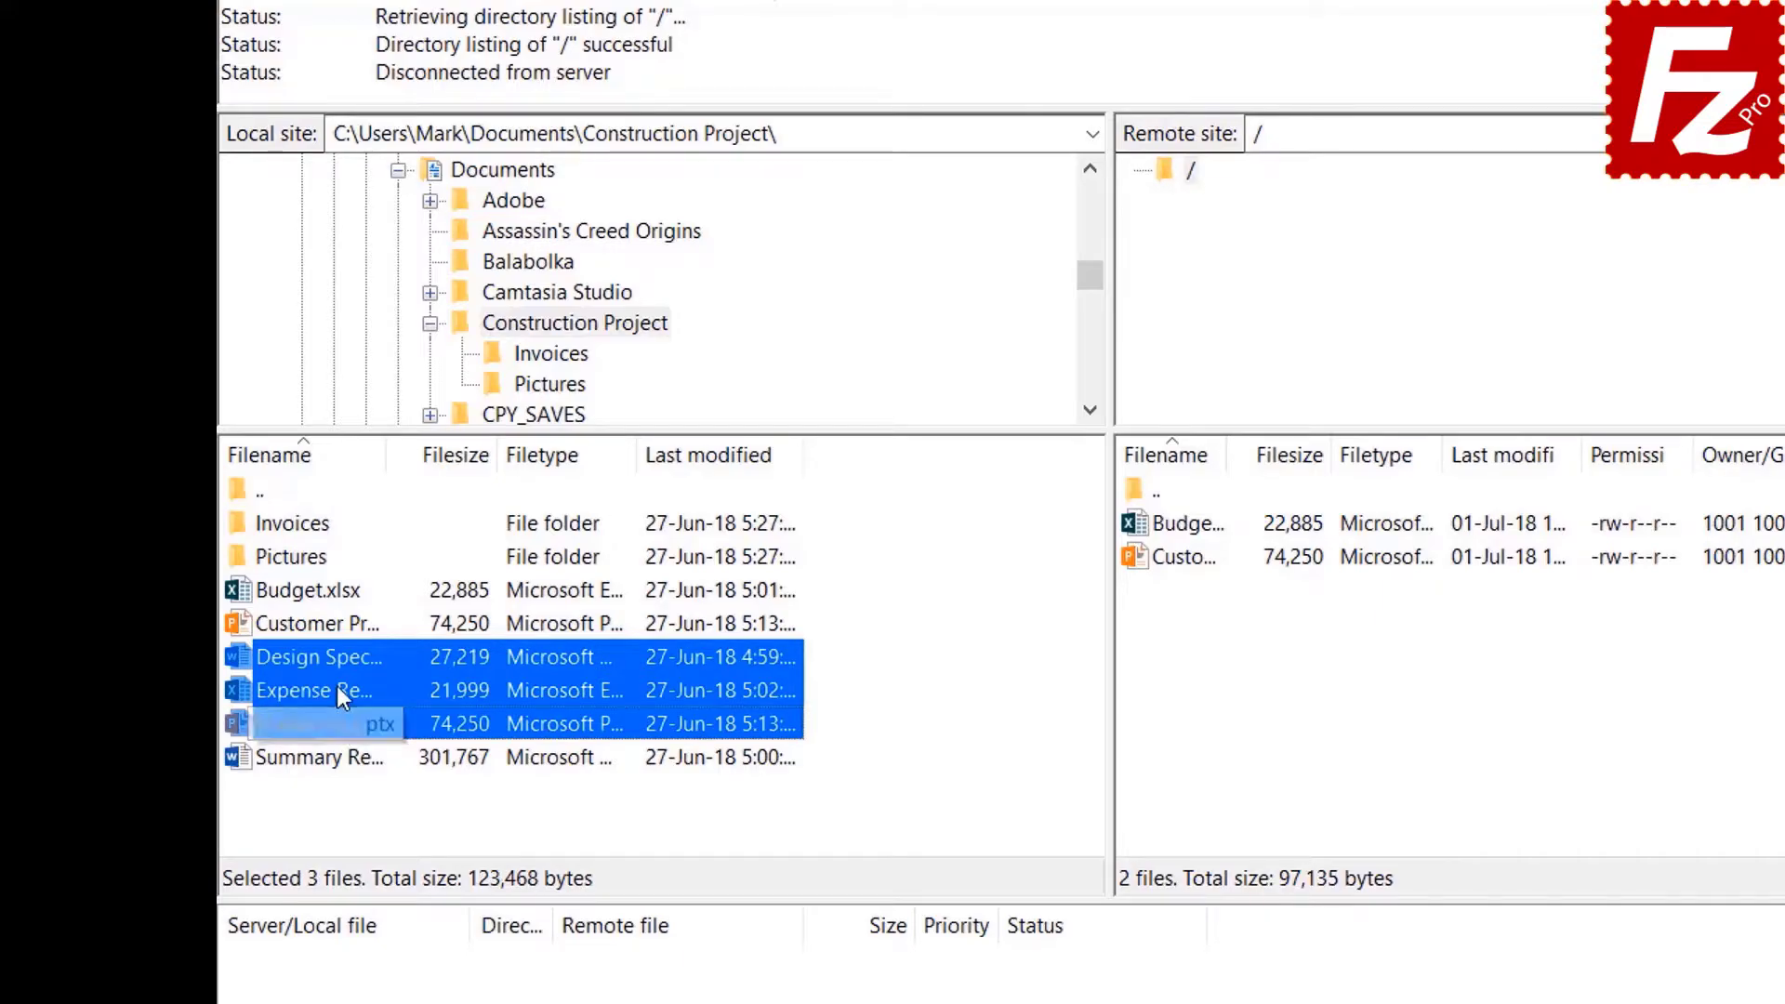
right_click(336, 686)
left_click(383, 704)
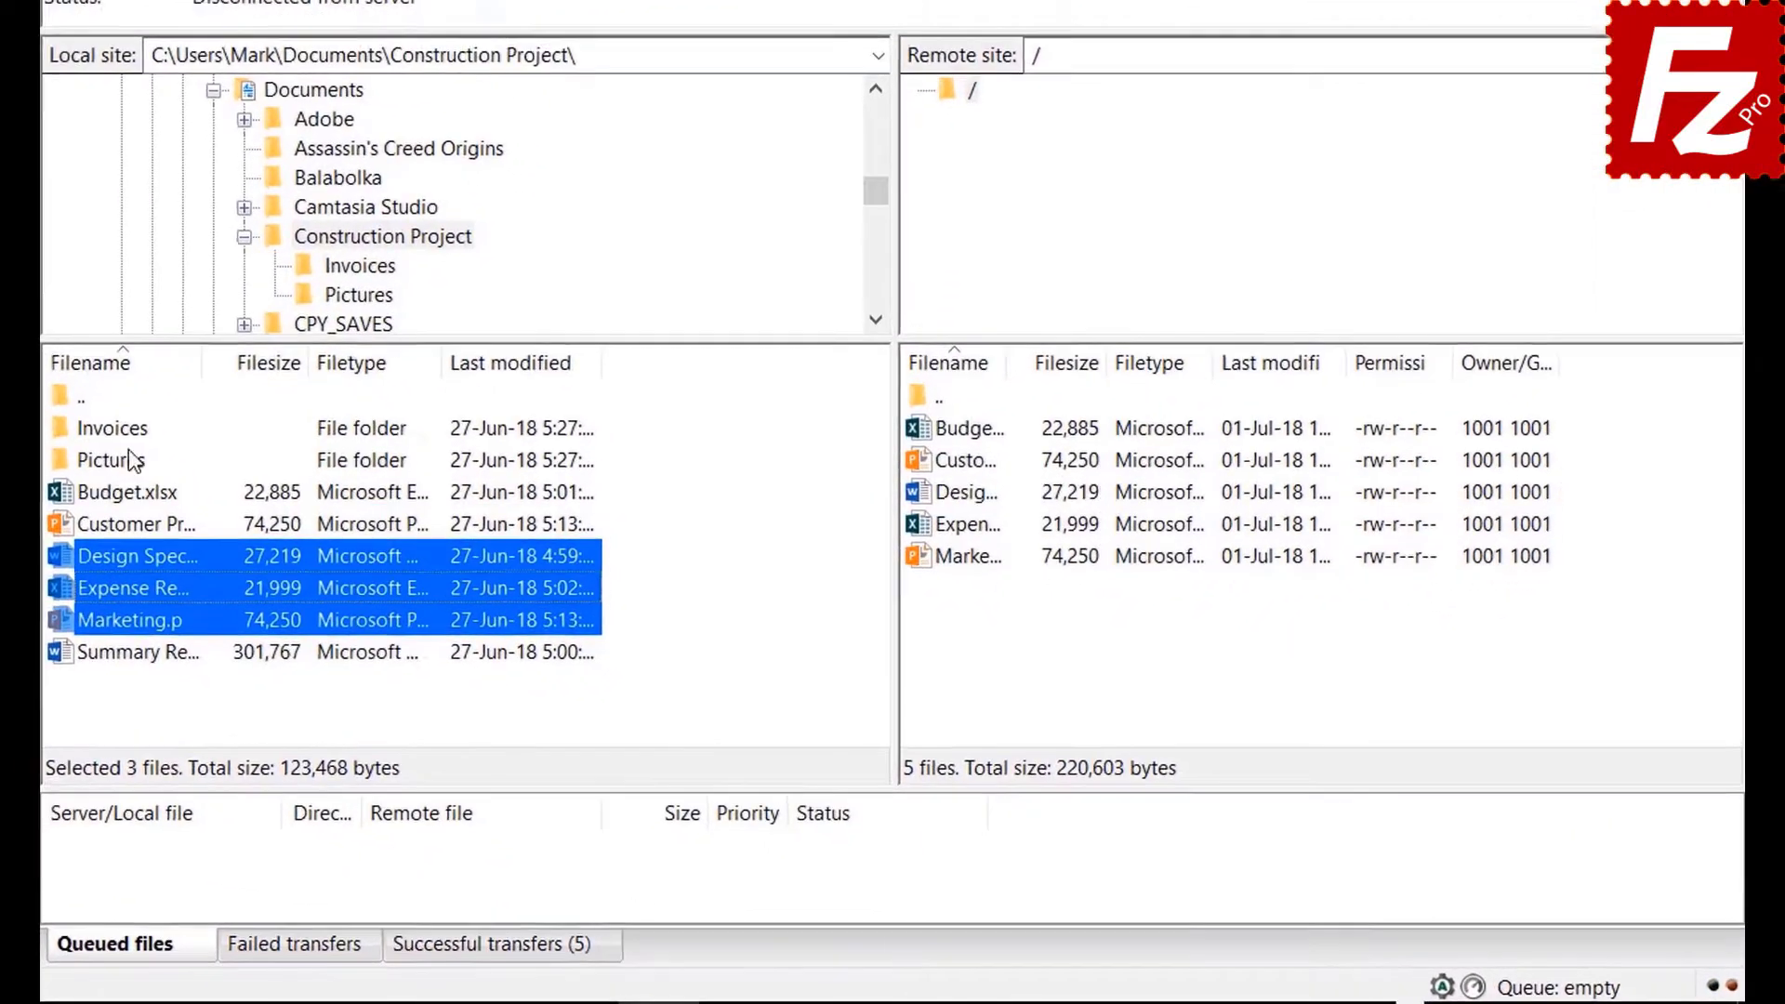
Queue the Invoices and Pictures folders and the Summary Report file, then process the upload queue.
right_click(93, 405)
left_click(149, 454)
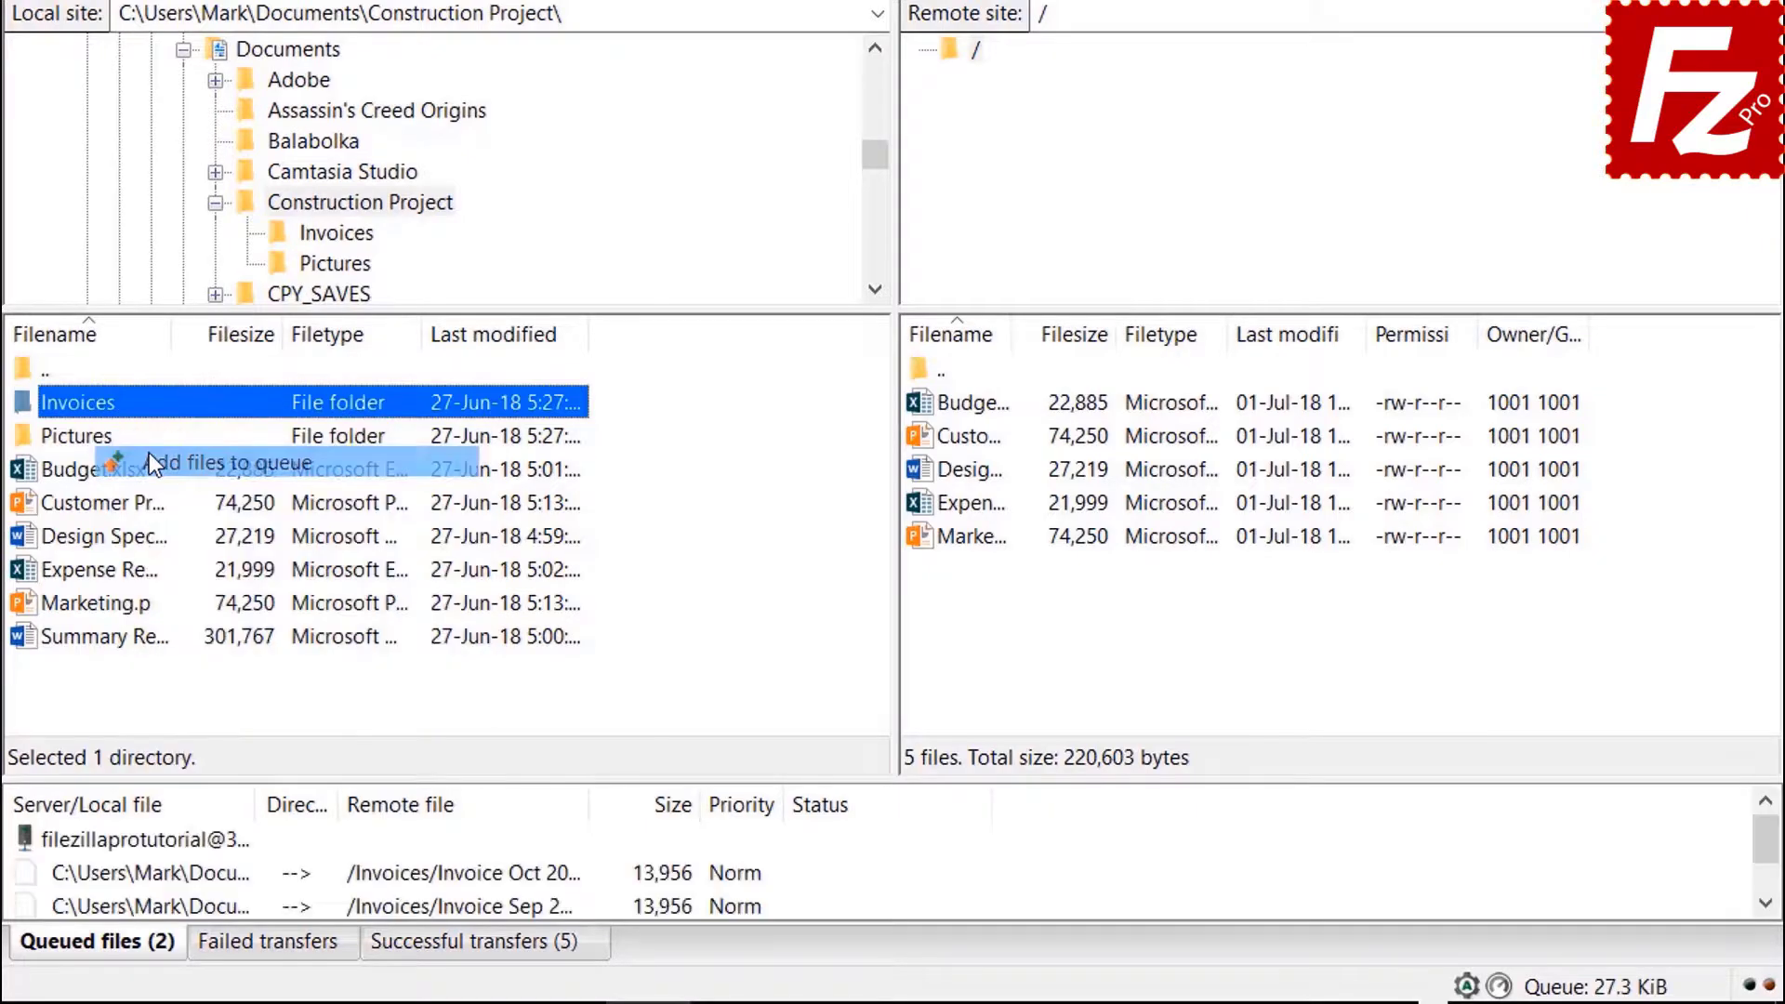
right_click(106, 444)
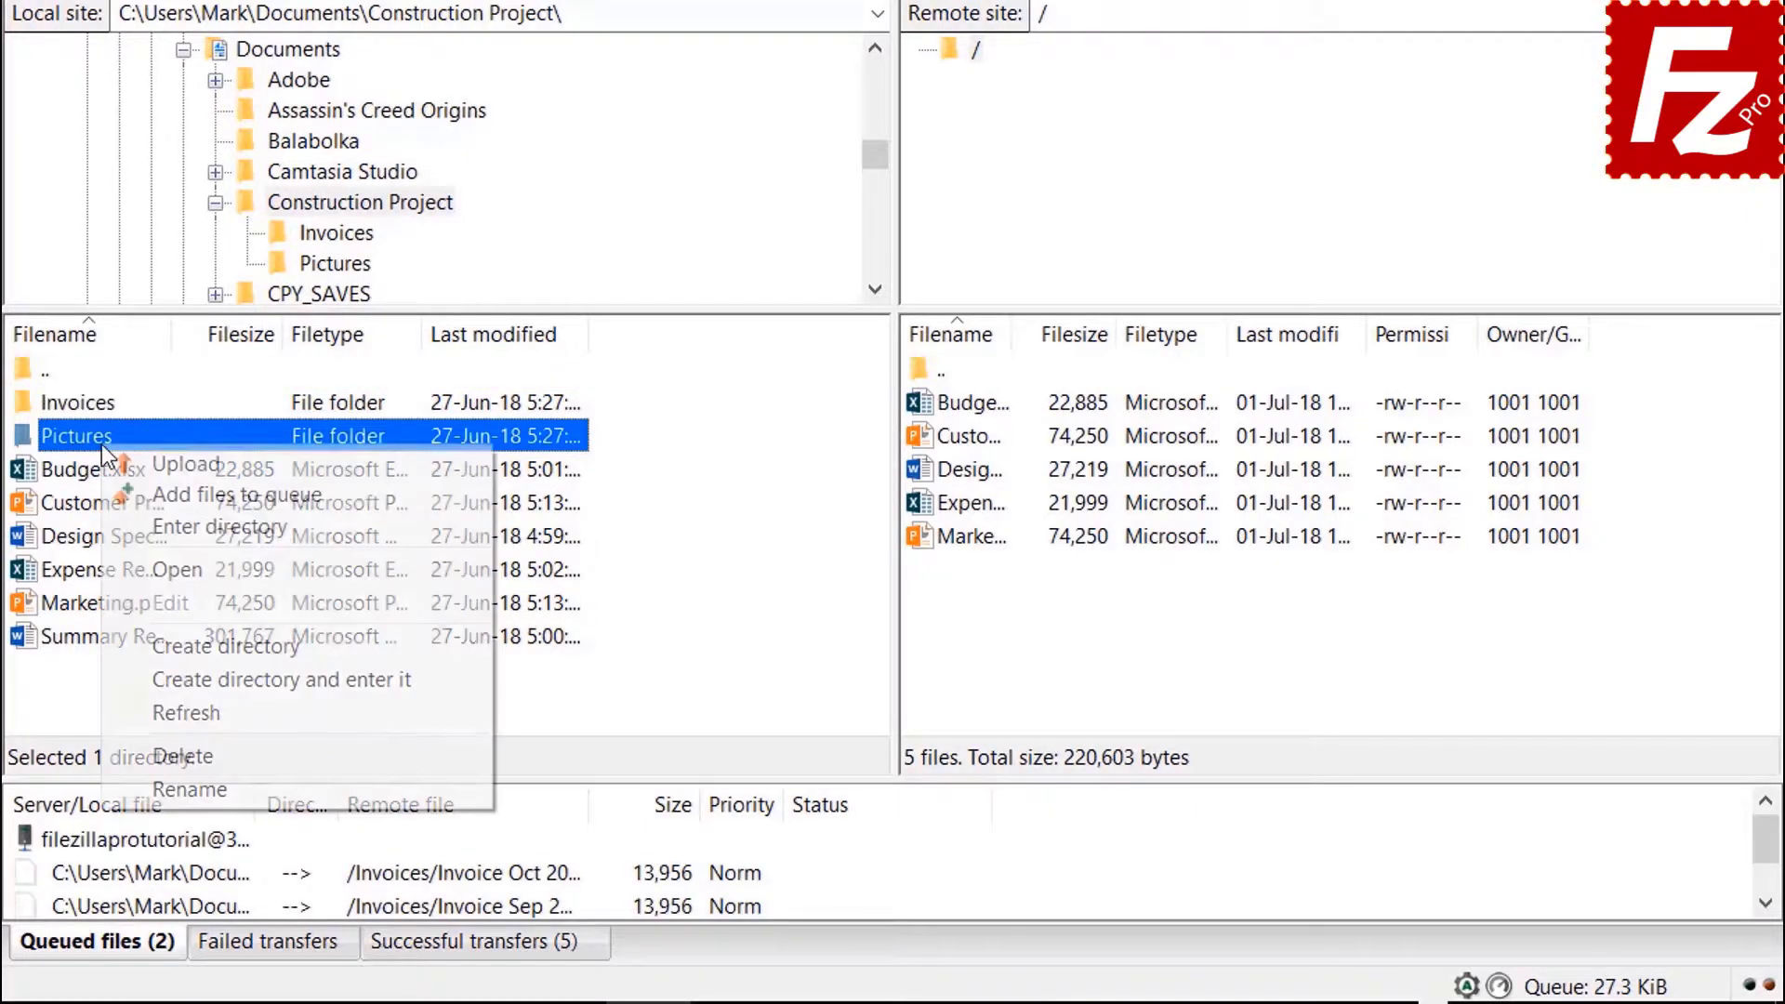
left_click(158, 491)
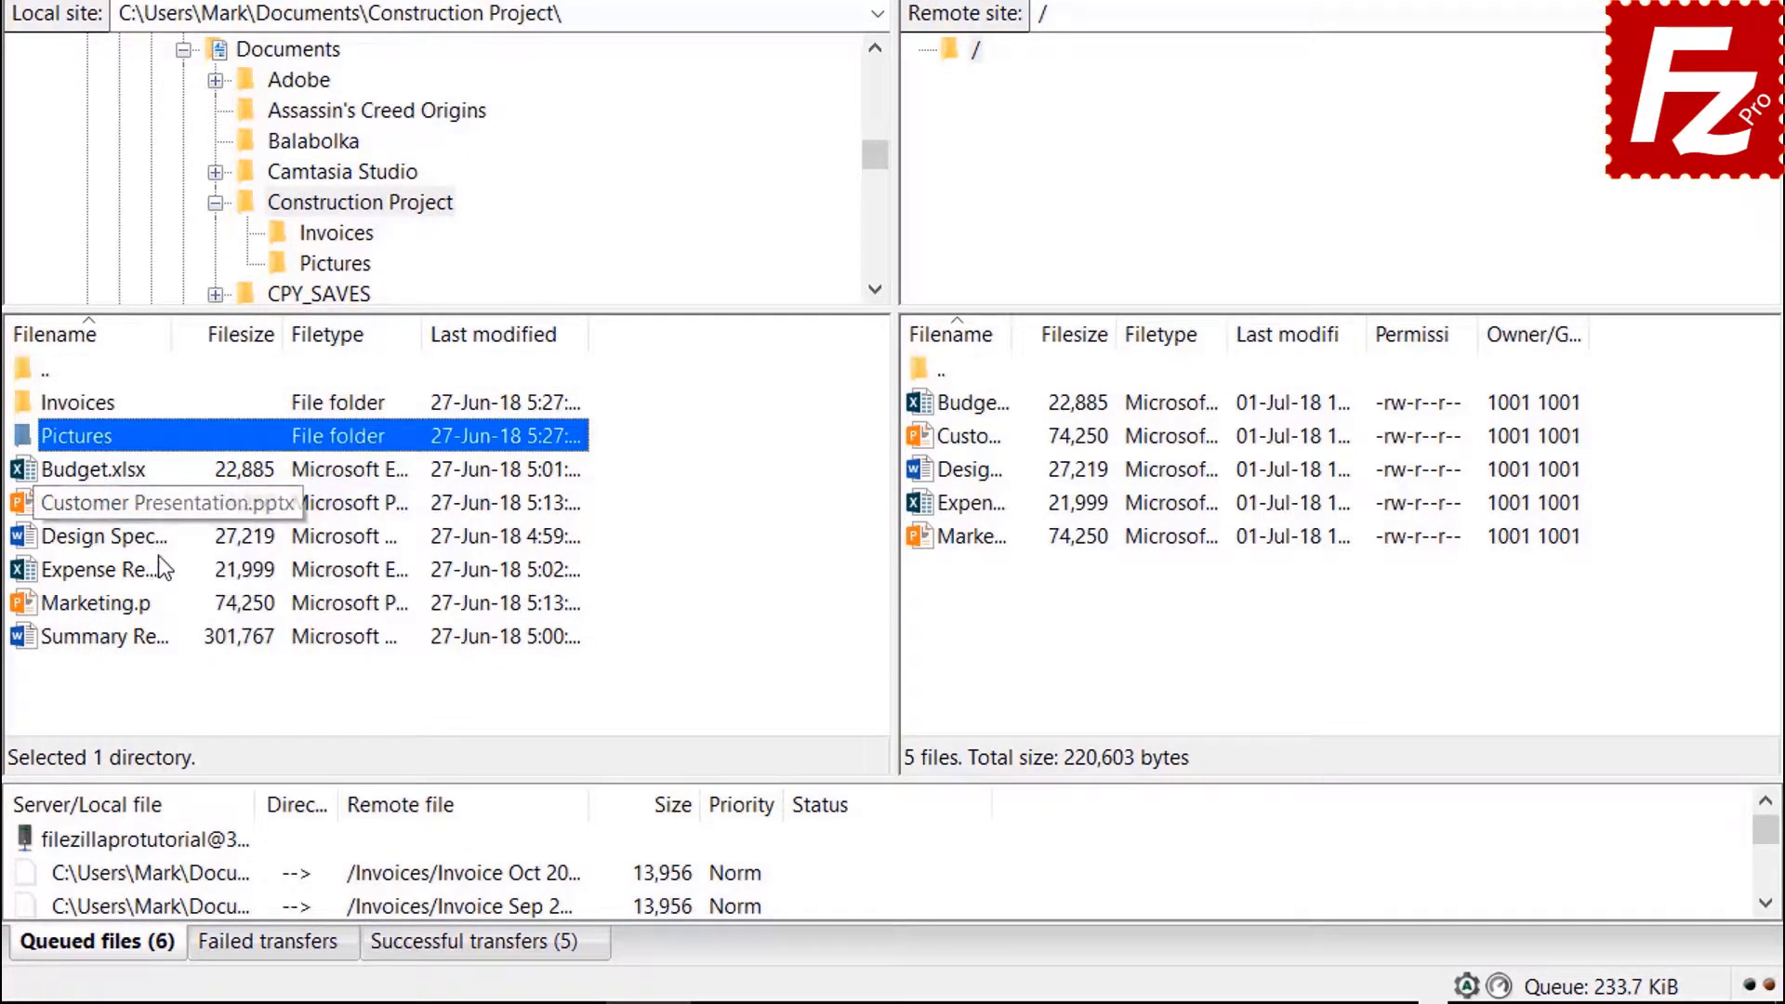
right_click(136, 640)
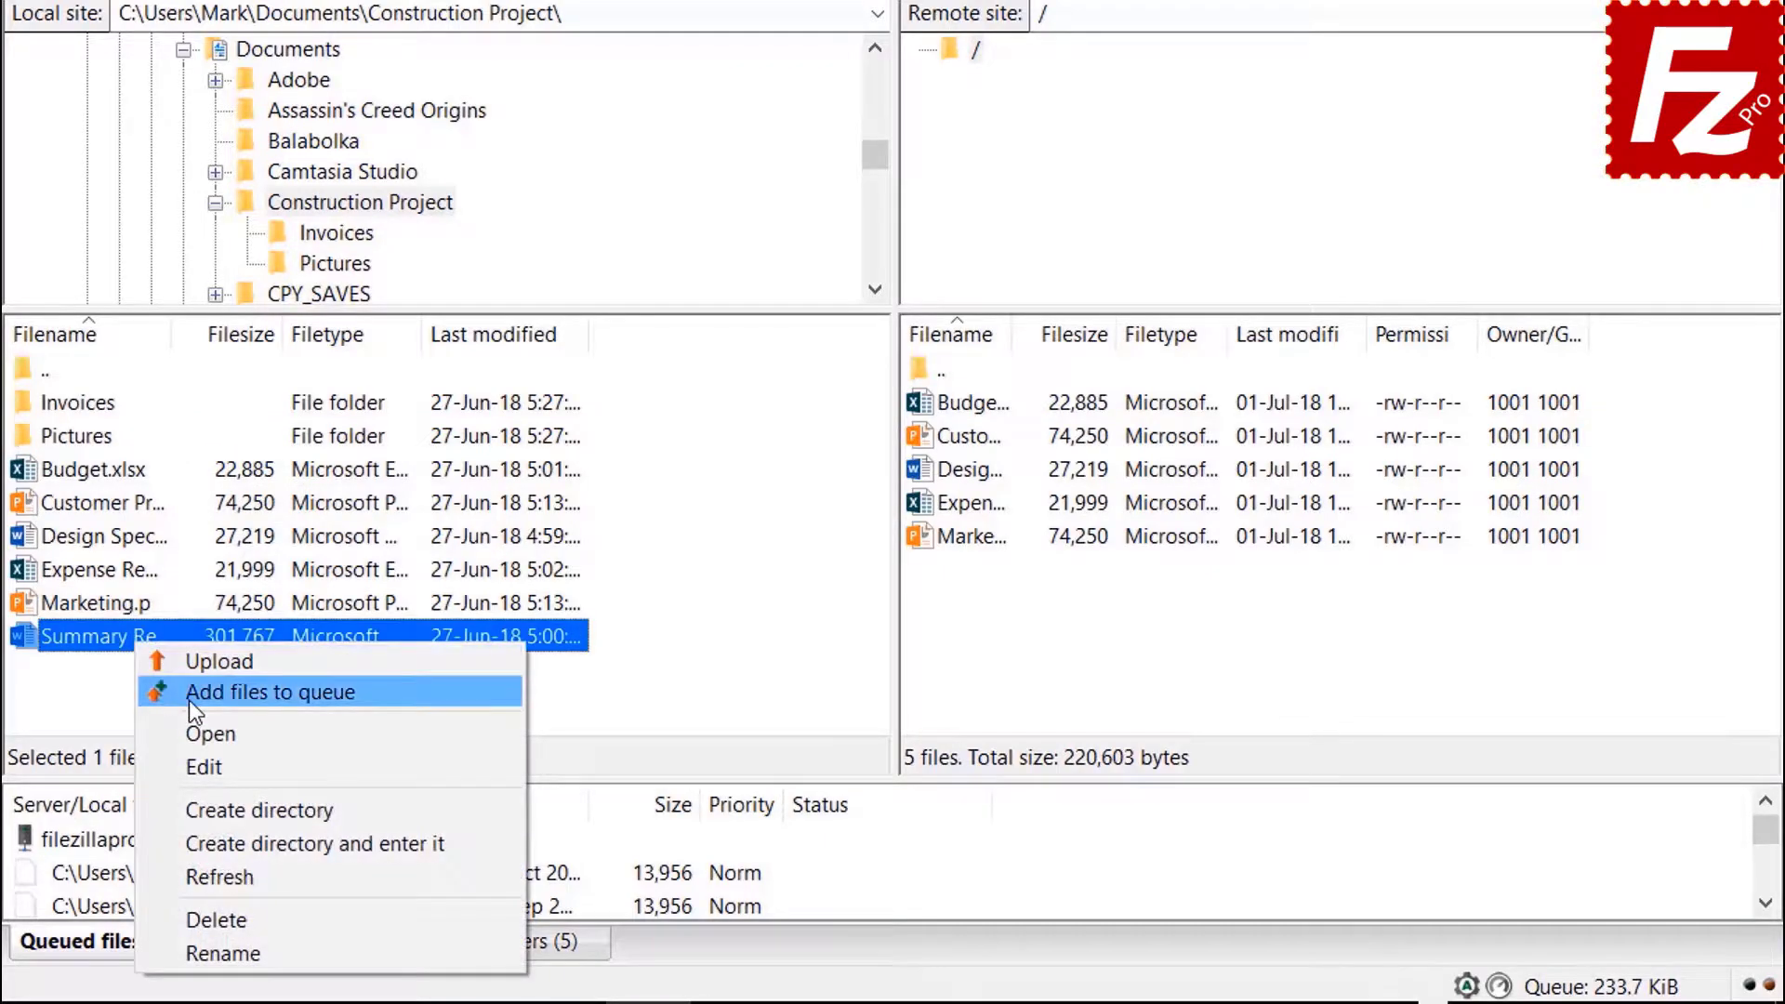
left_click(188, 697)
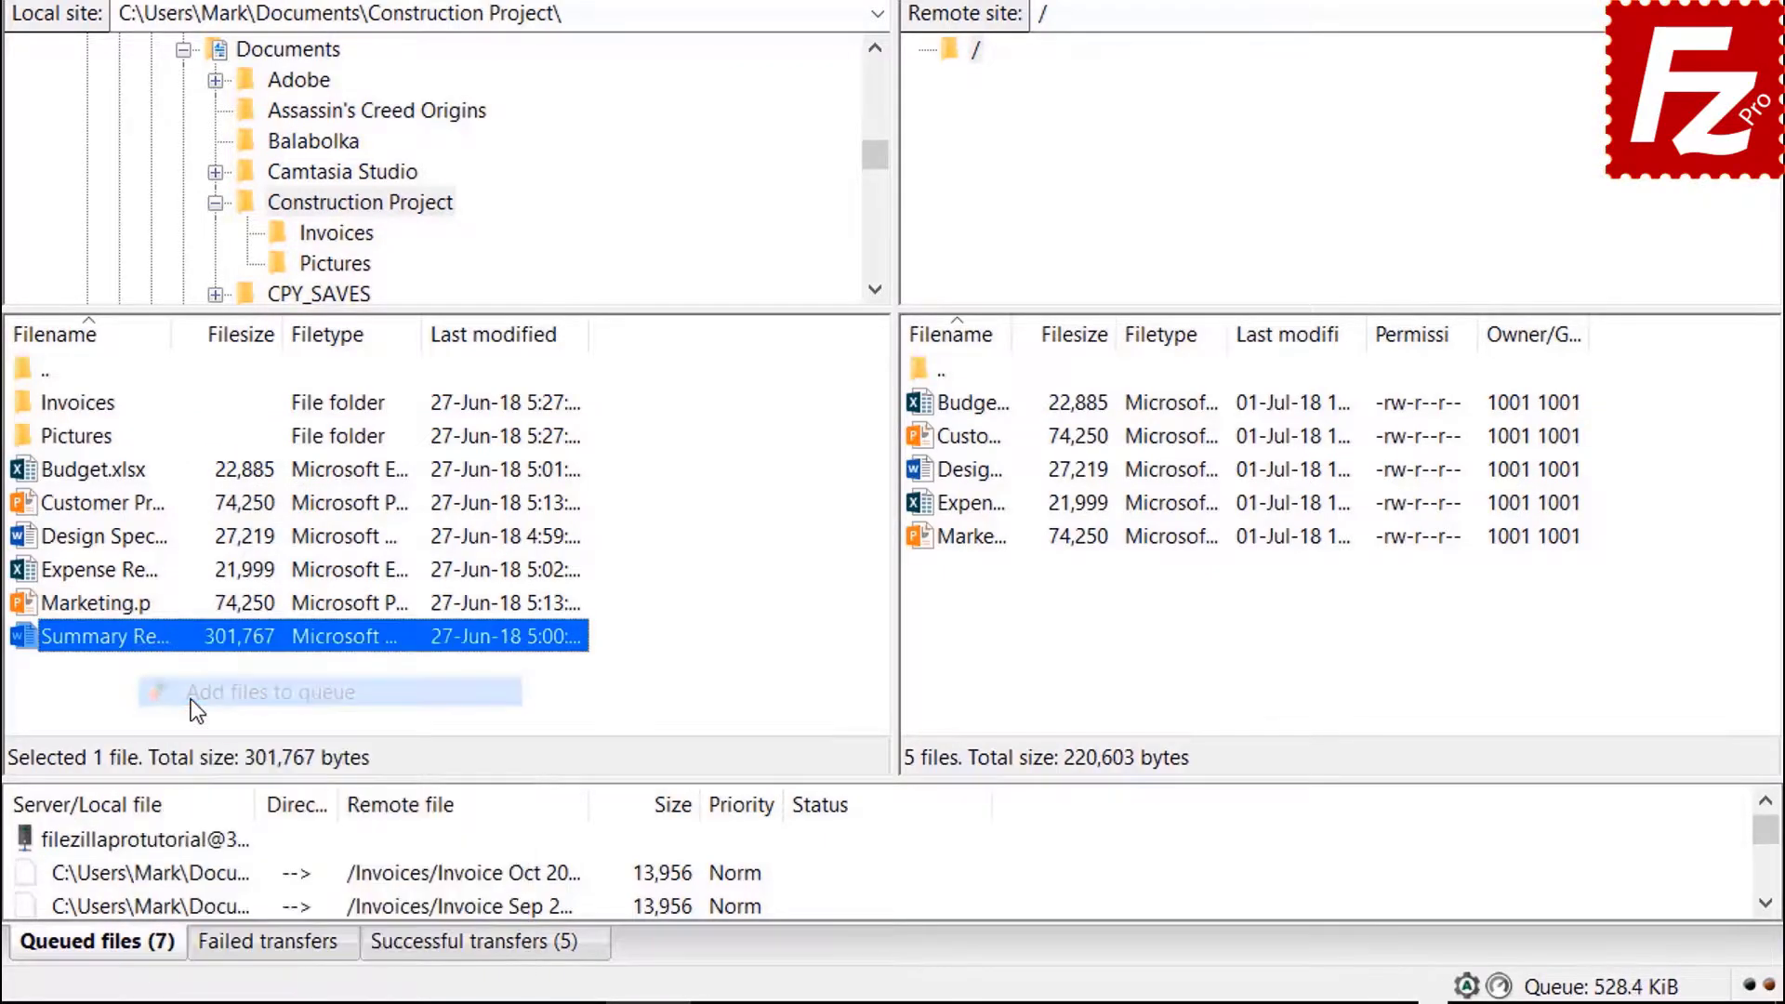
right_click(187, 841)
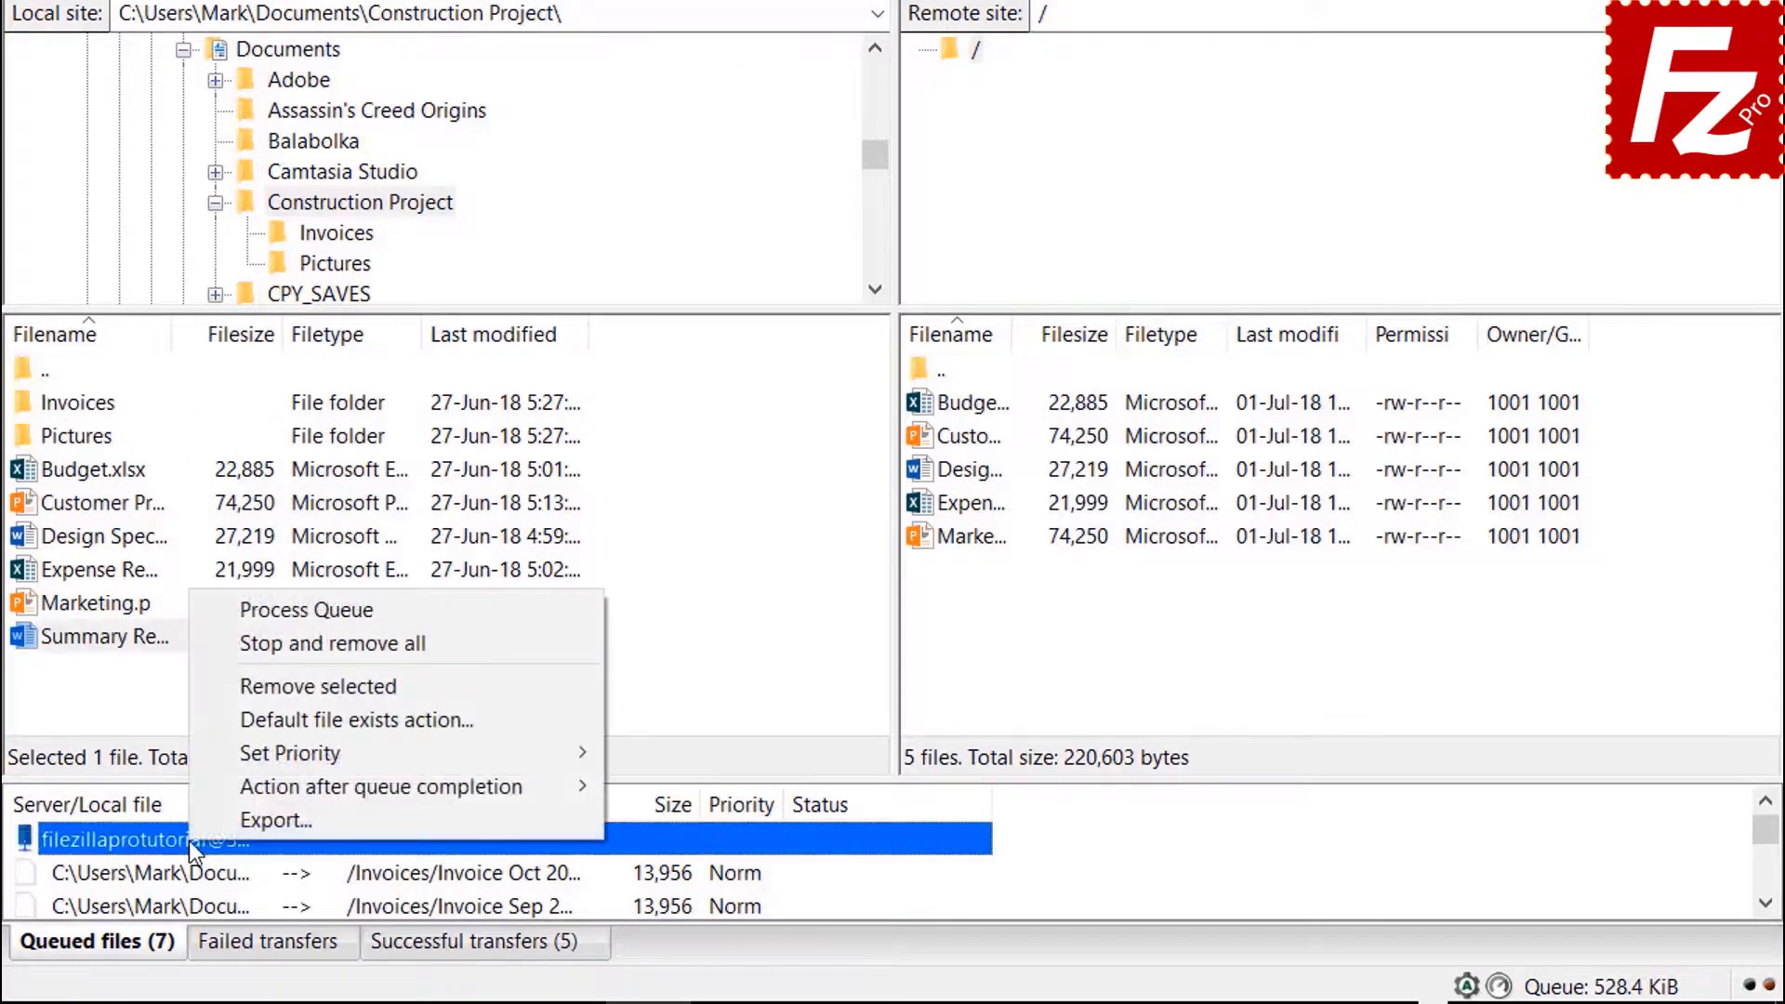
left_click(253, 612)
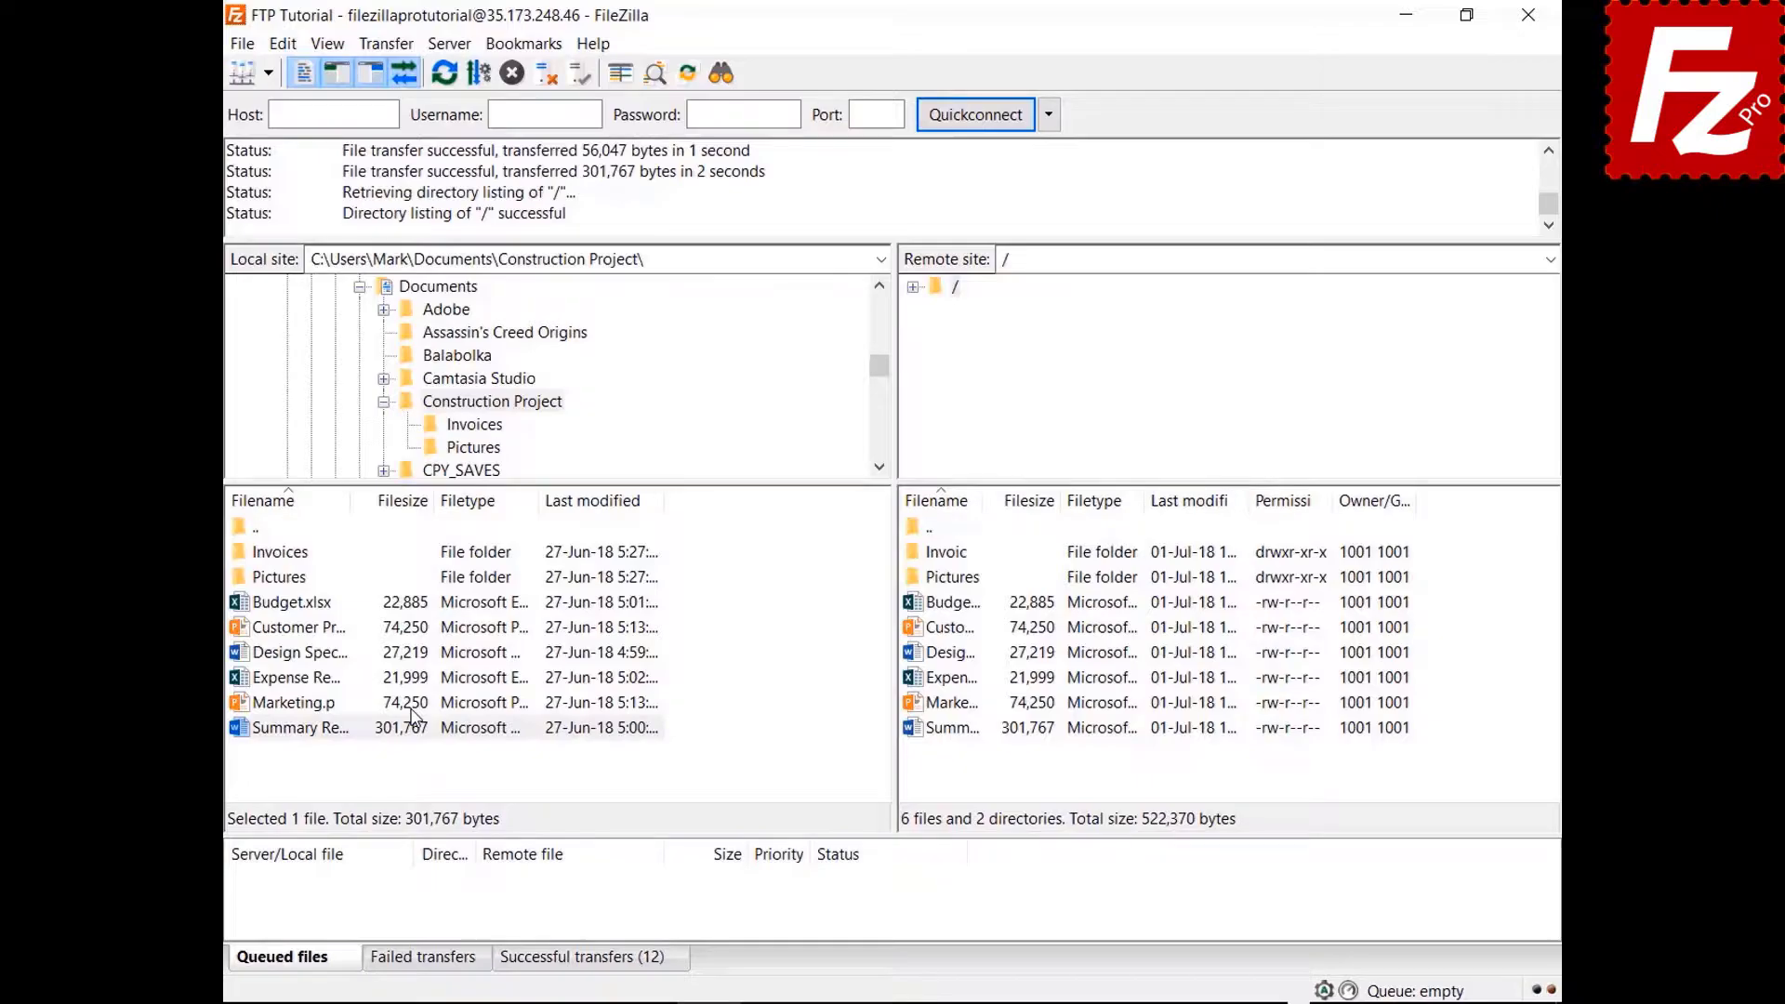
Create a local Backup folder in Documents and download the server's Budget.xlsx into it.
left_click(383, 401)
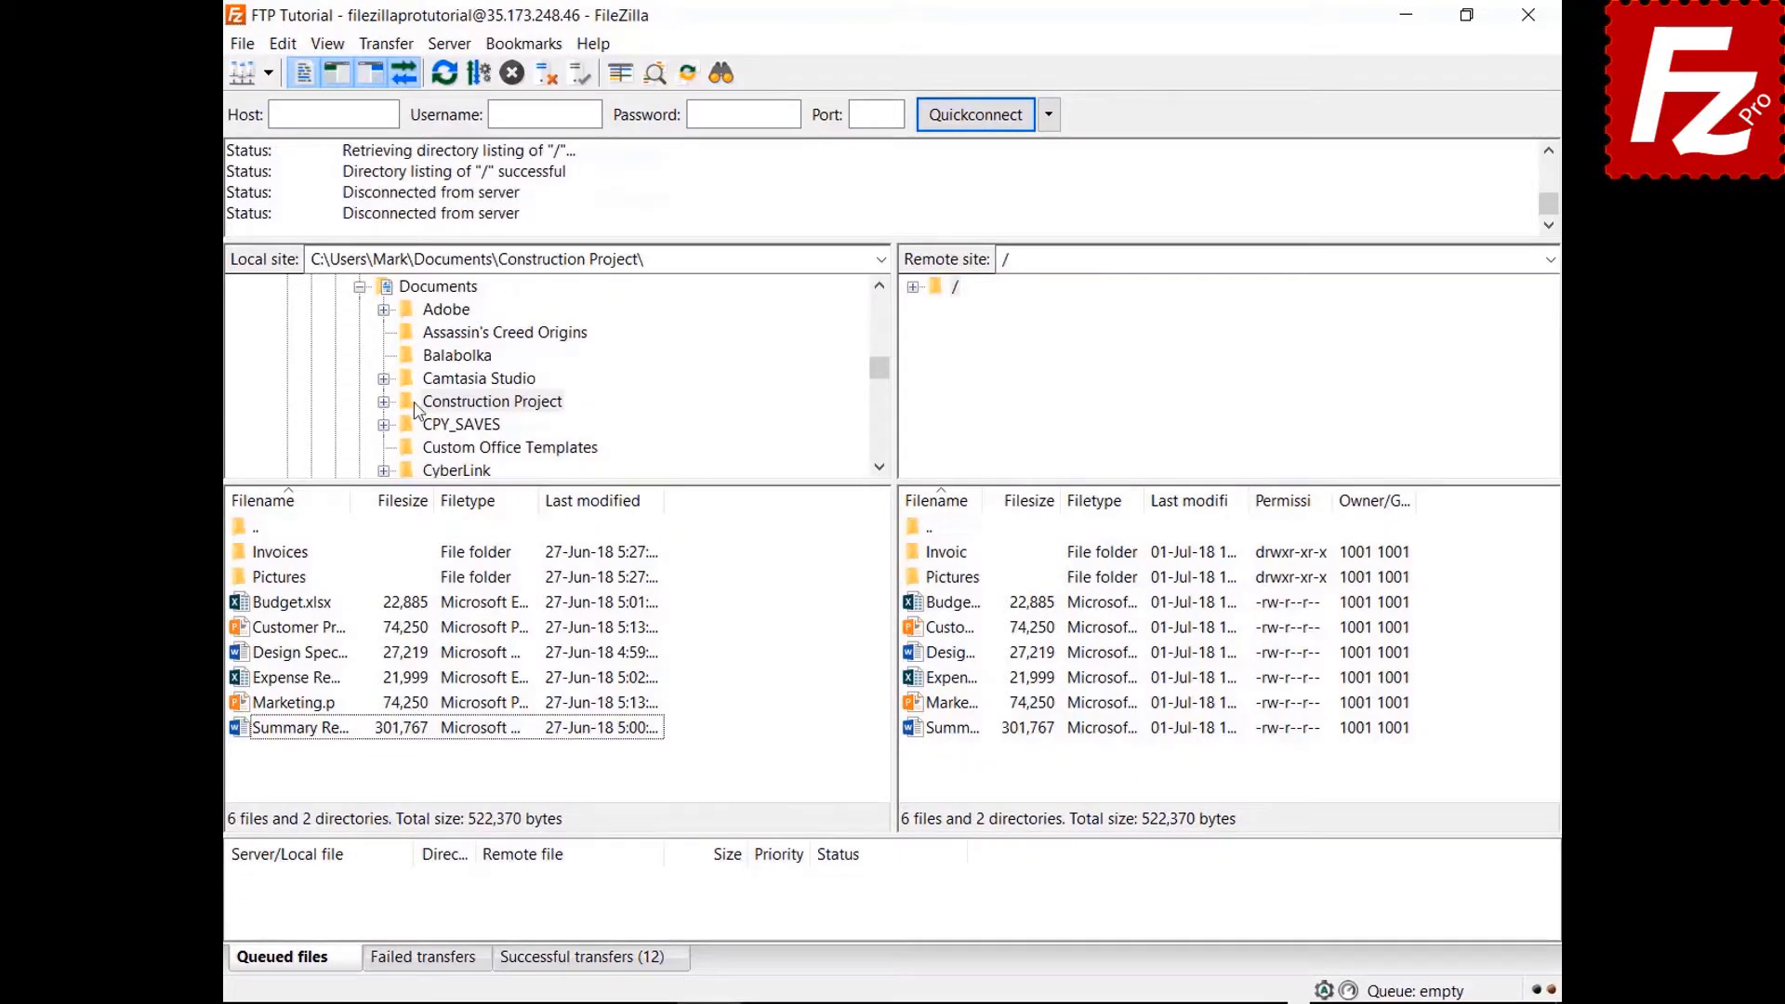
left_click(426, 286)
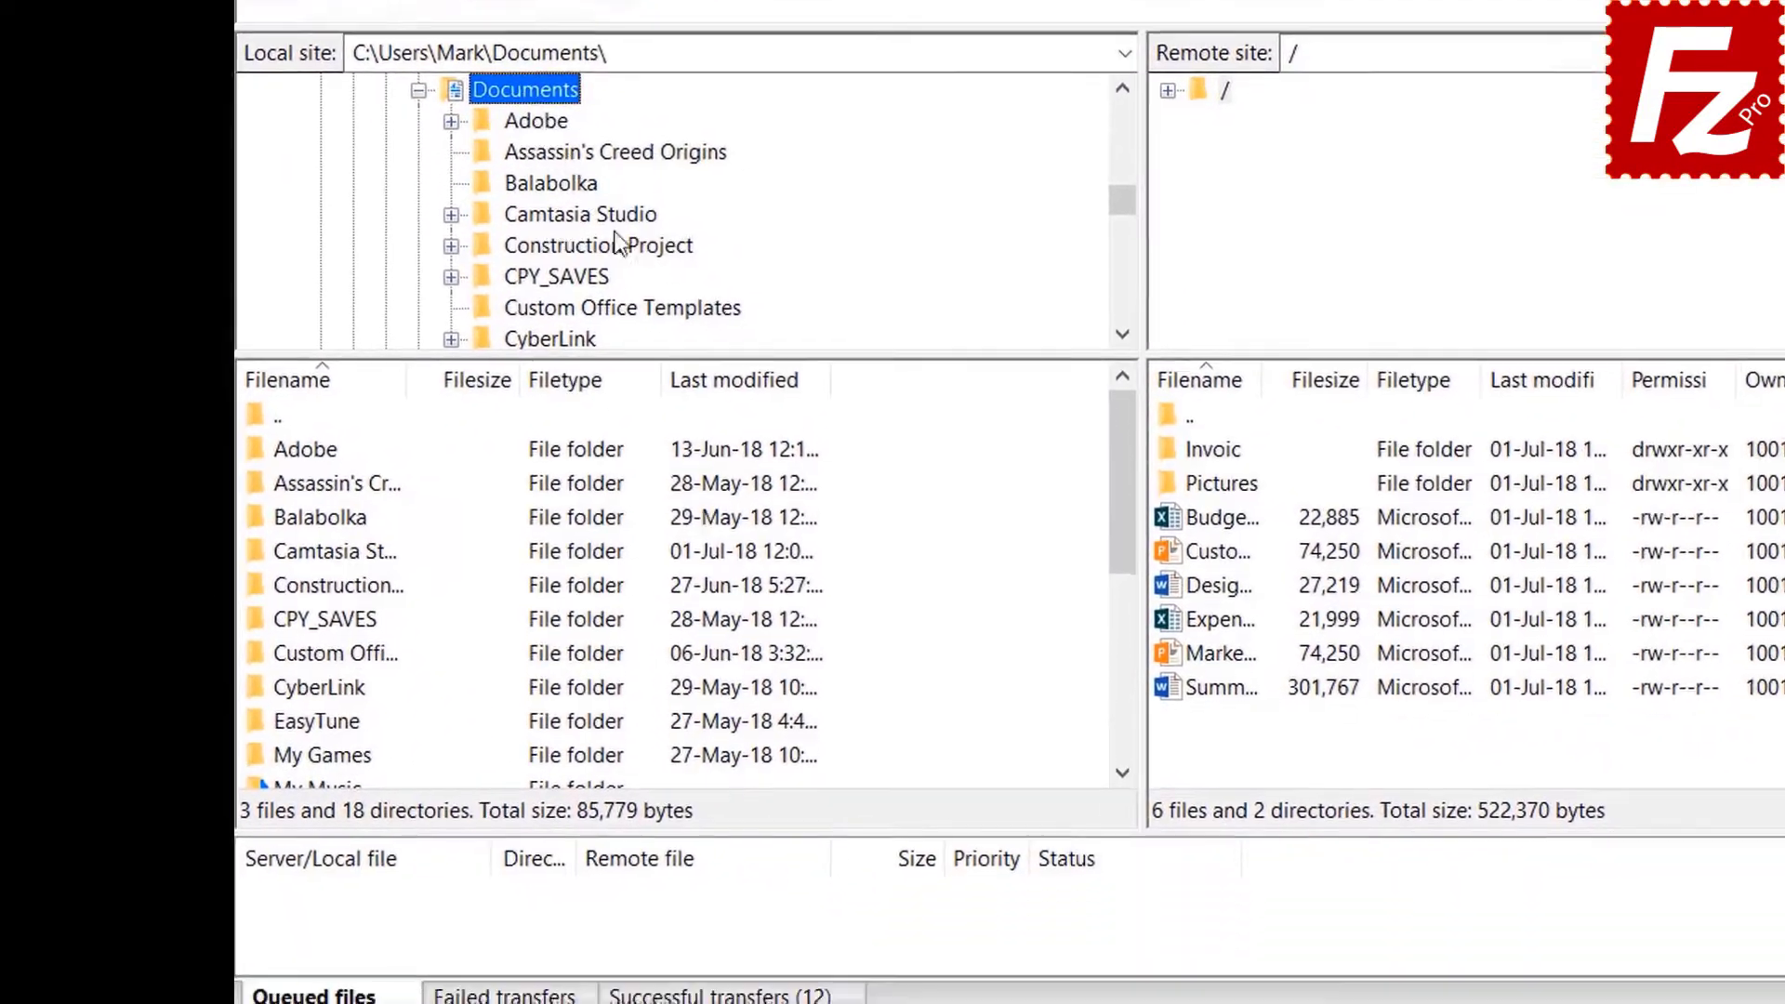
right_click(888, 881)
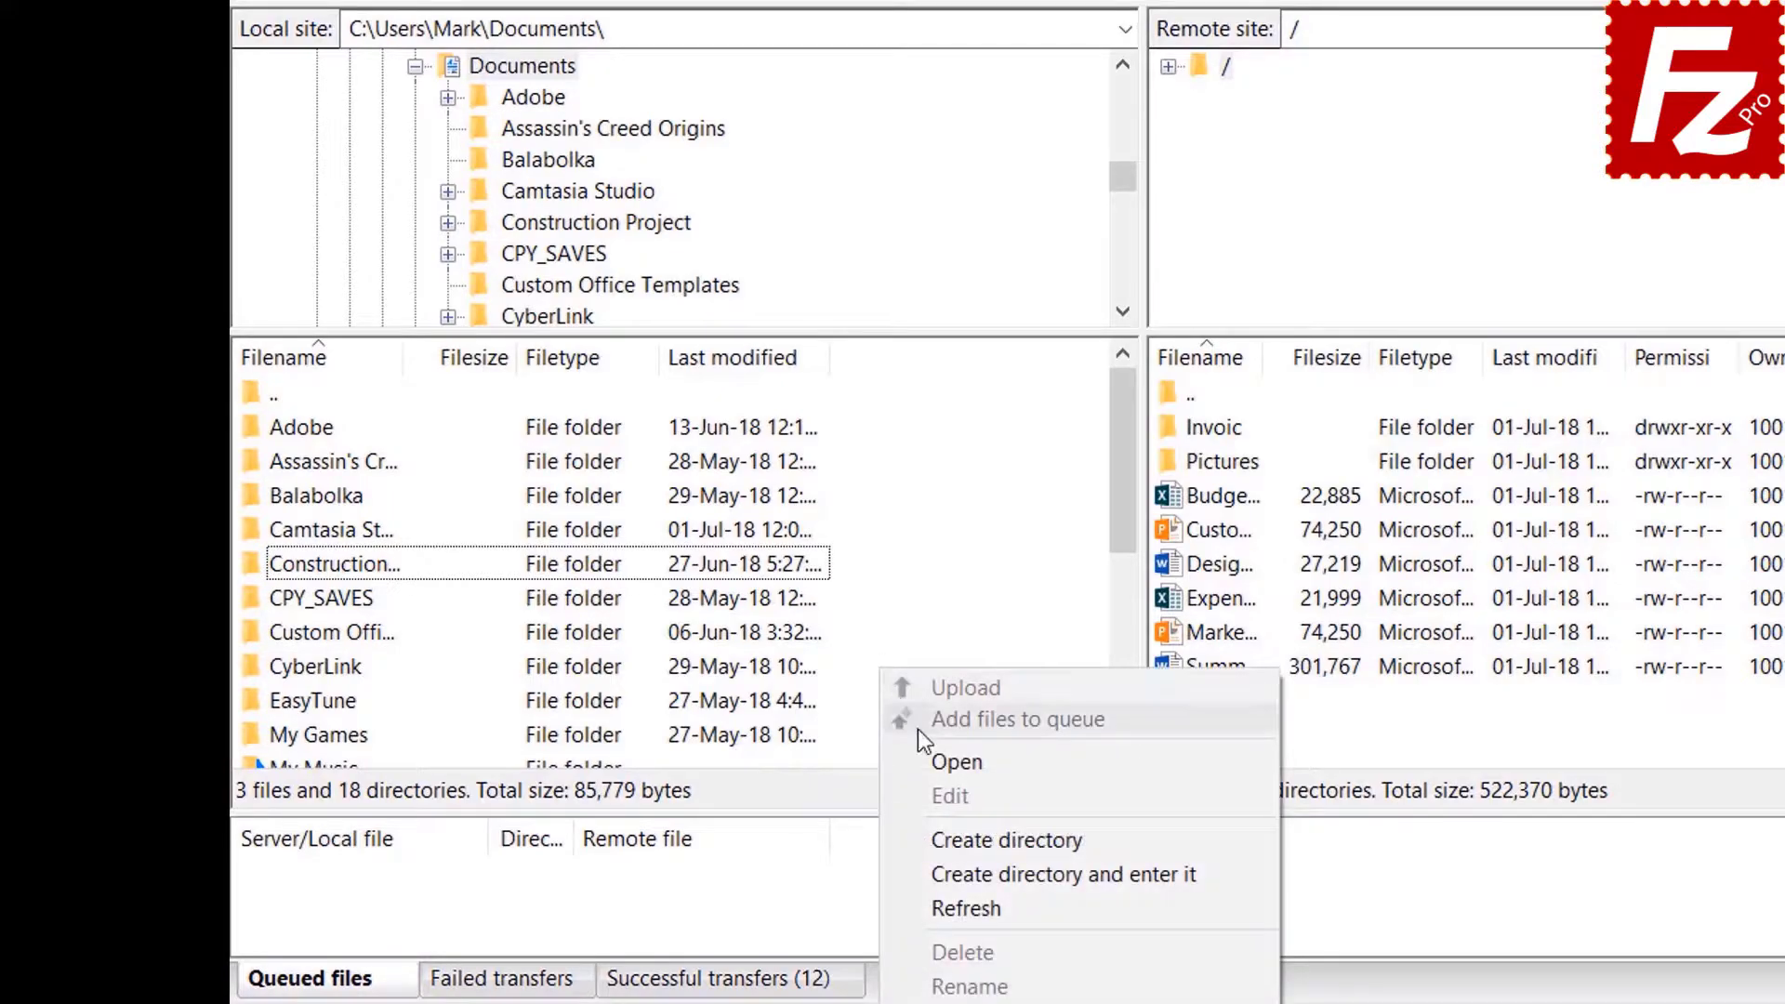
left_click(970, 872)
type("Backu")
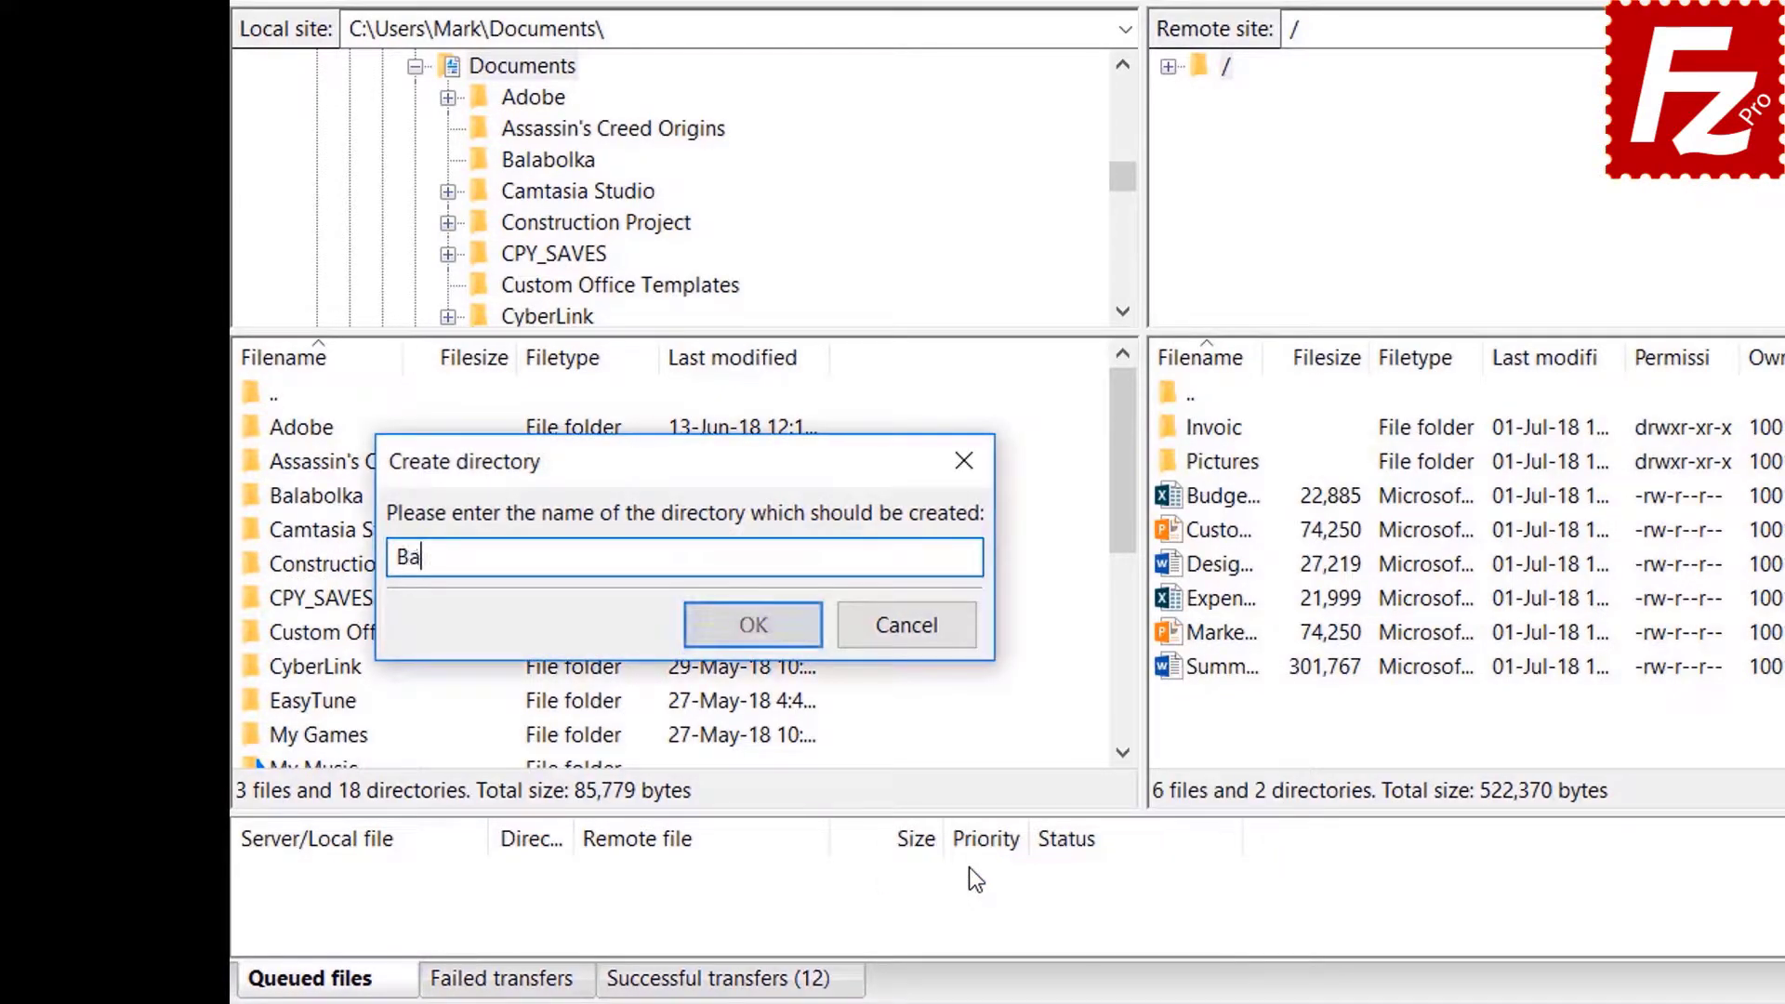
type("p")
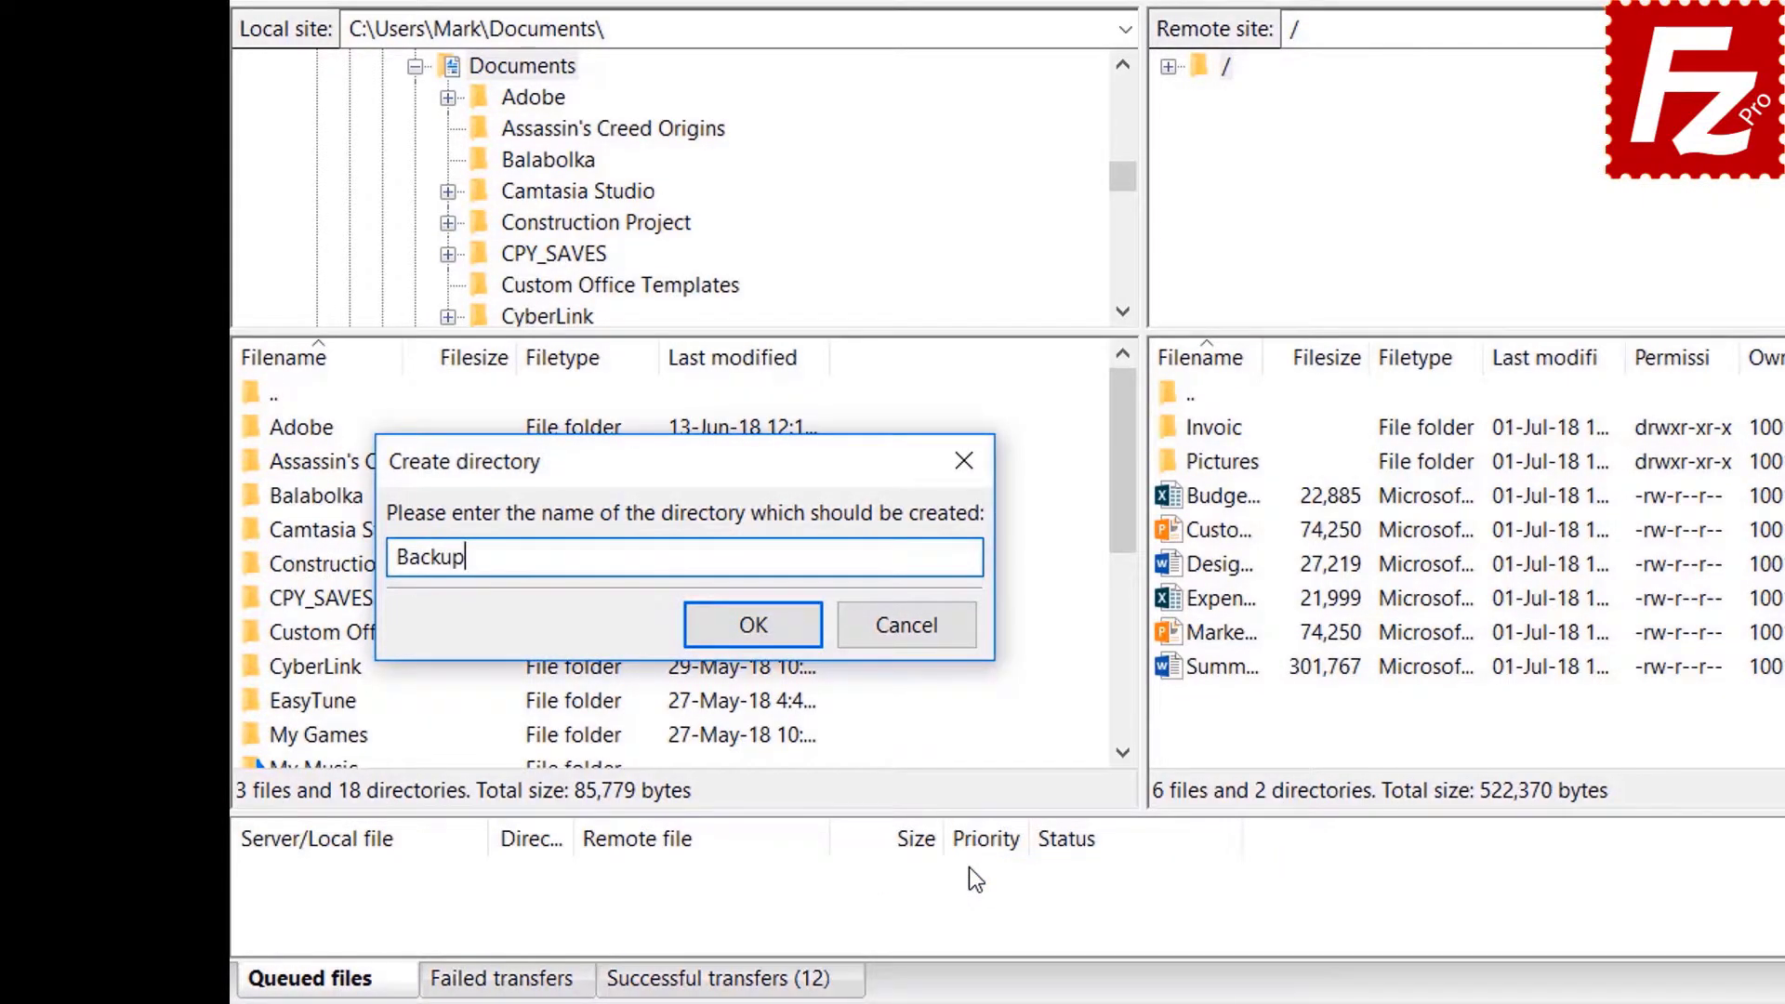
key("Return")
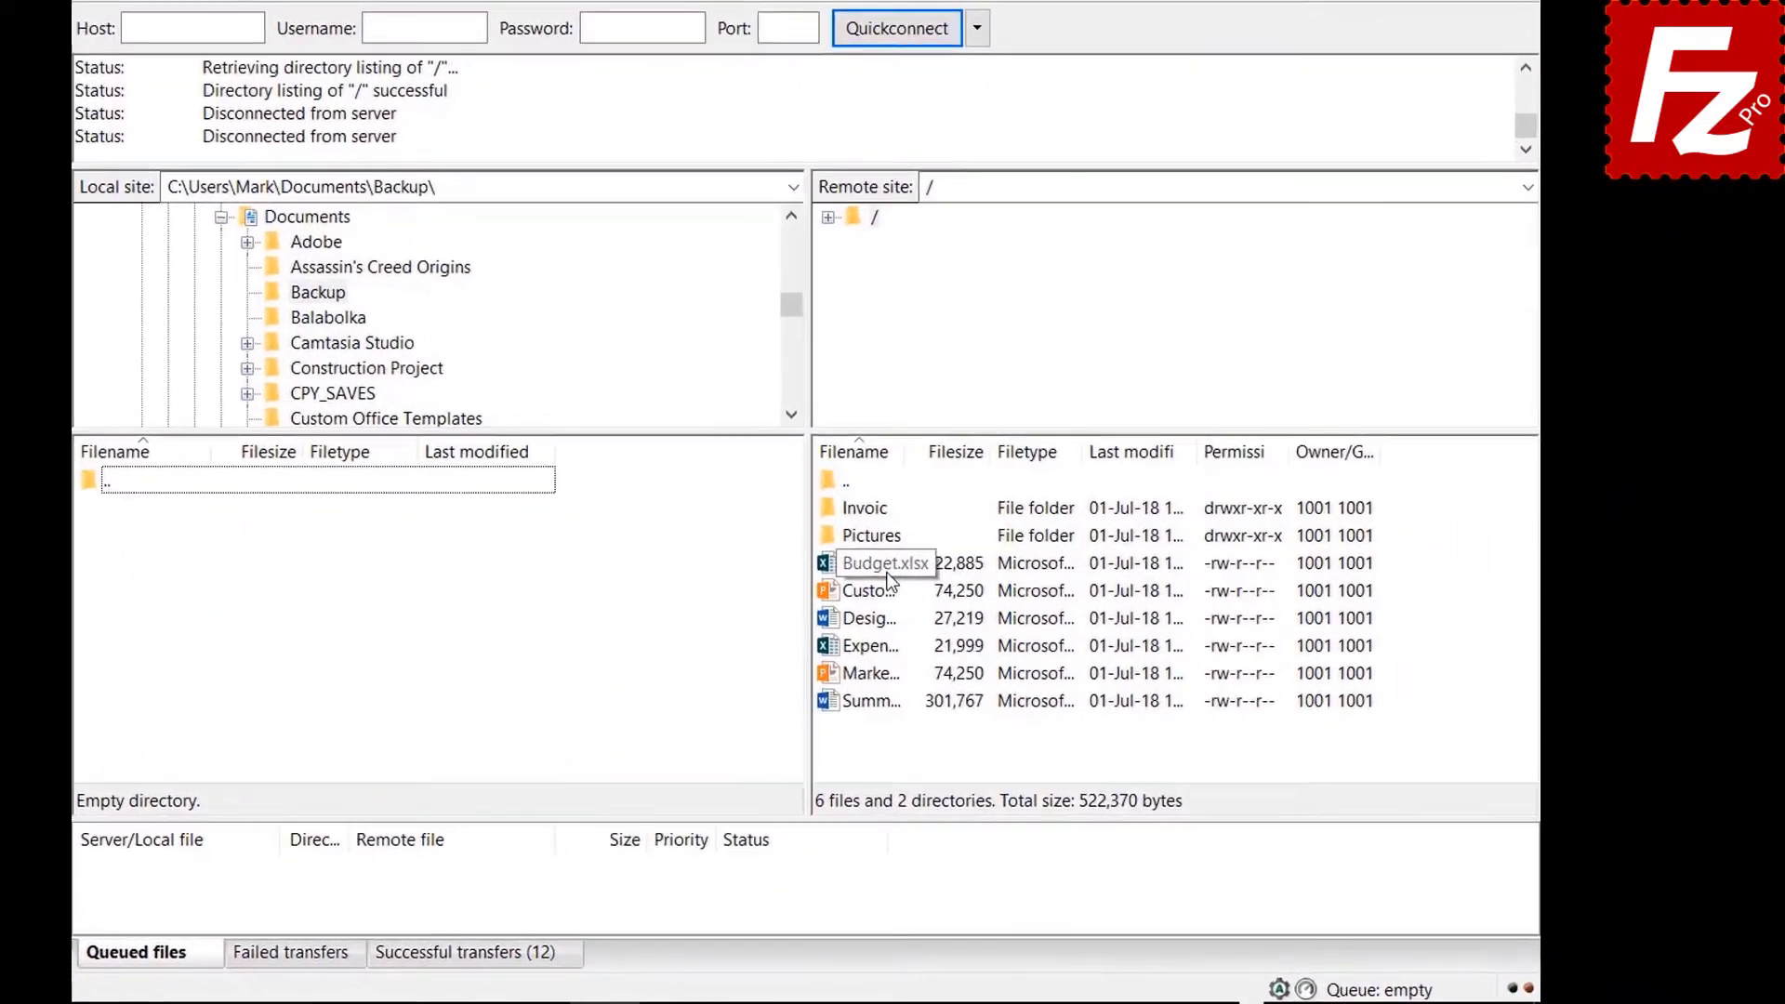
double_click(966, 607)
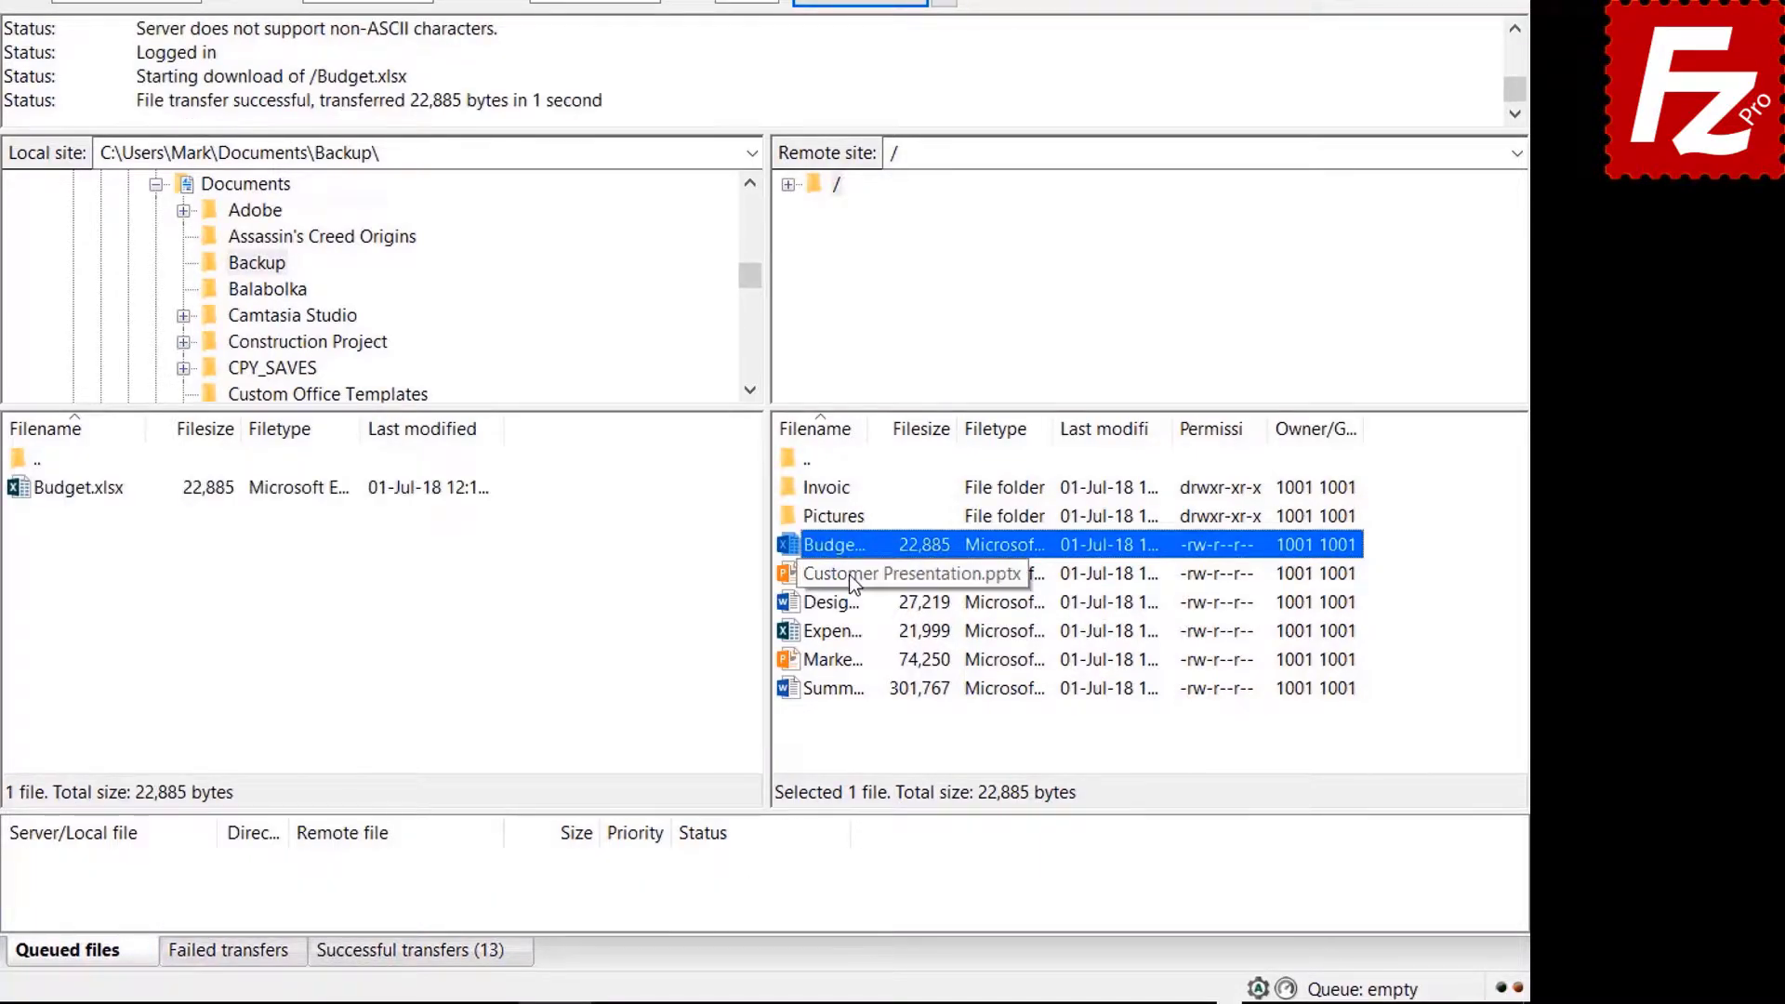
Download Customer Presentation, Design, Expense Report and Marketing from the server into Backup.
left_click(849, 575)
left_click(850, 602, "ctrl")
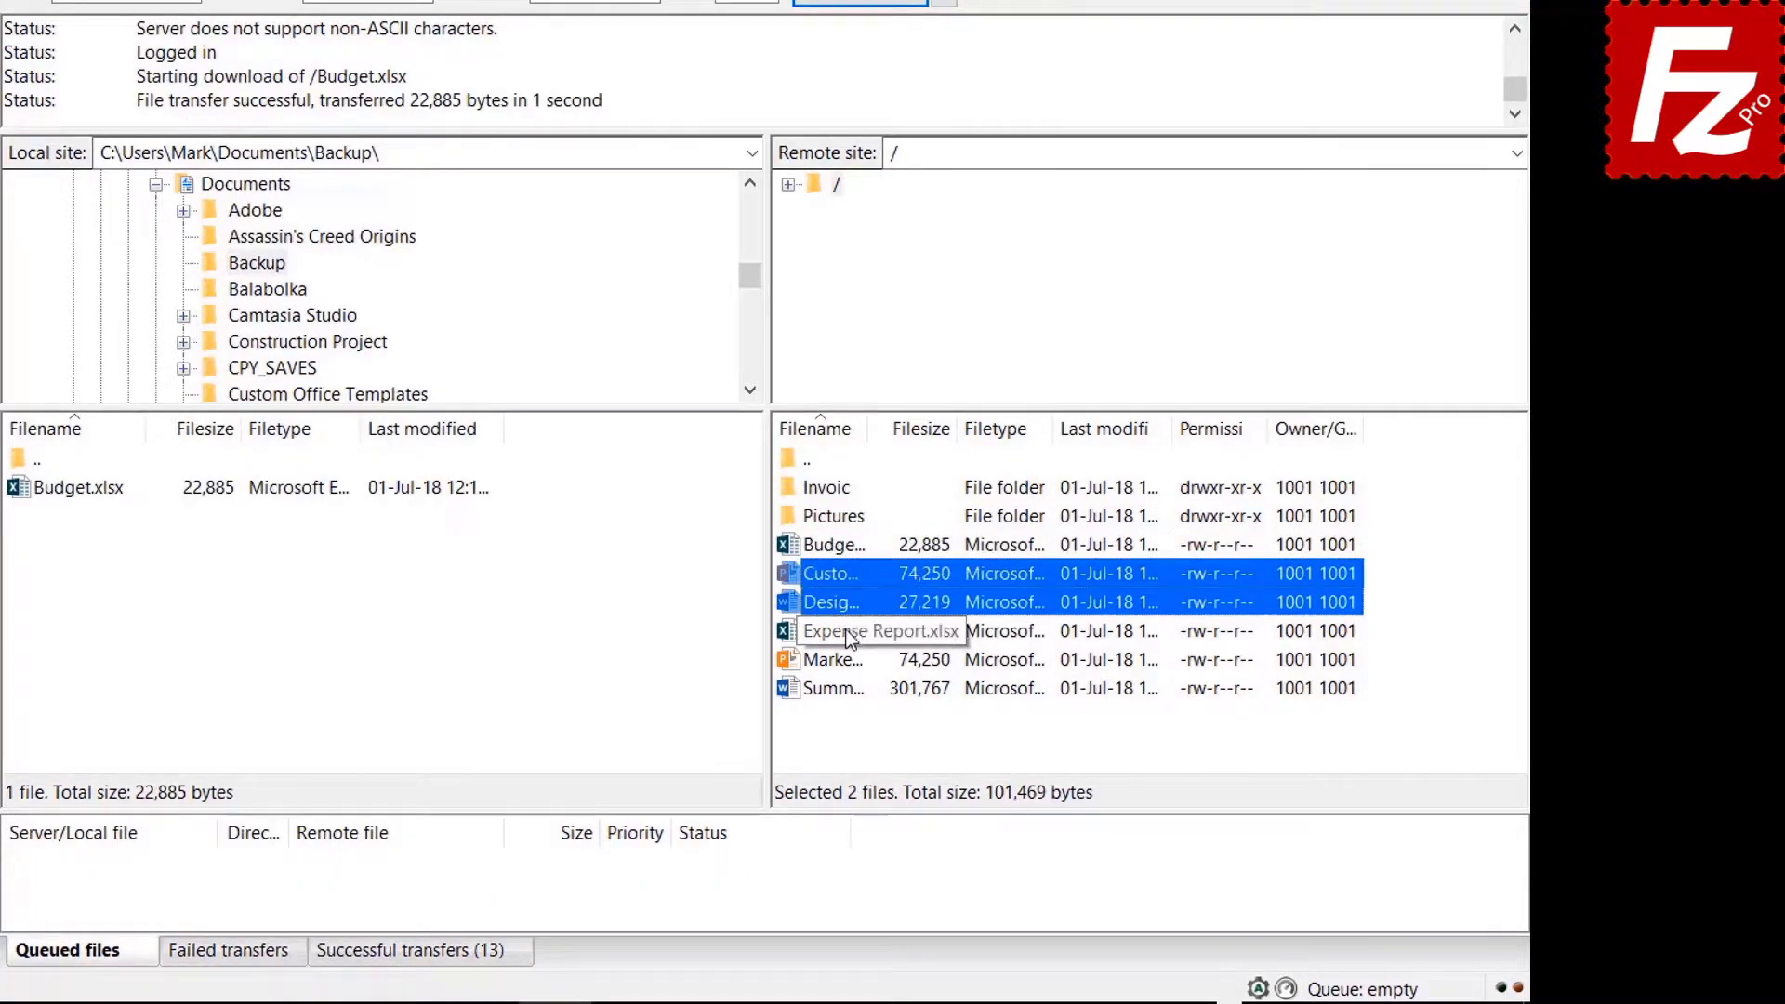
left_click(848, 632, "ctrl")
left_click(848, 657, "ctrl")
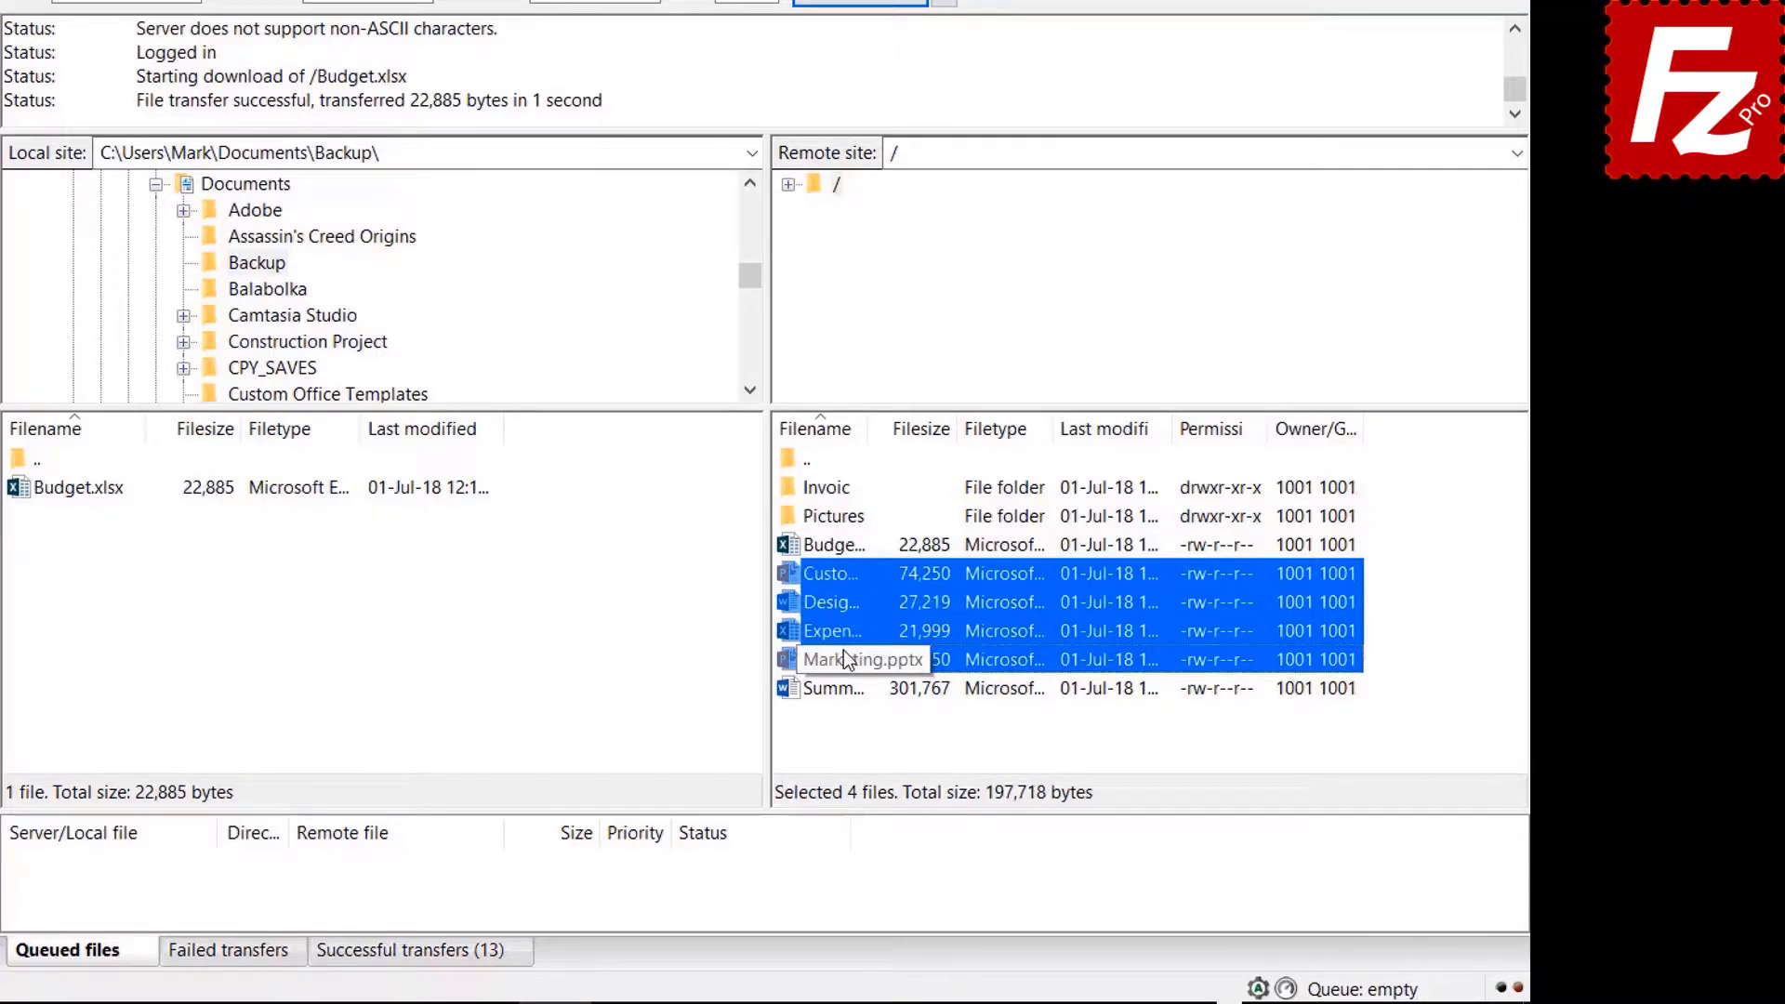
right_click(844, 655)
left_click(898, 665)
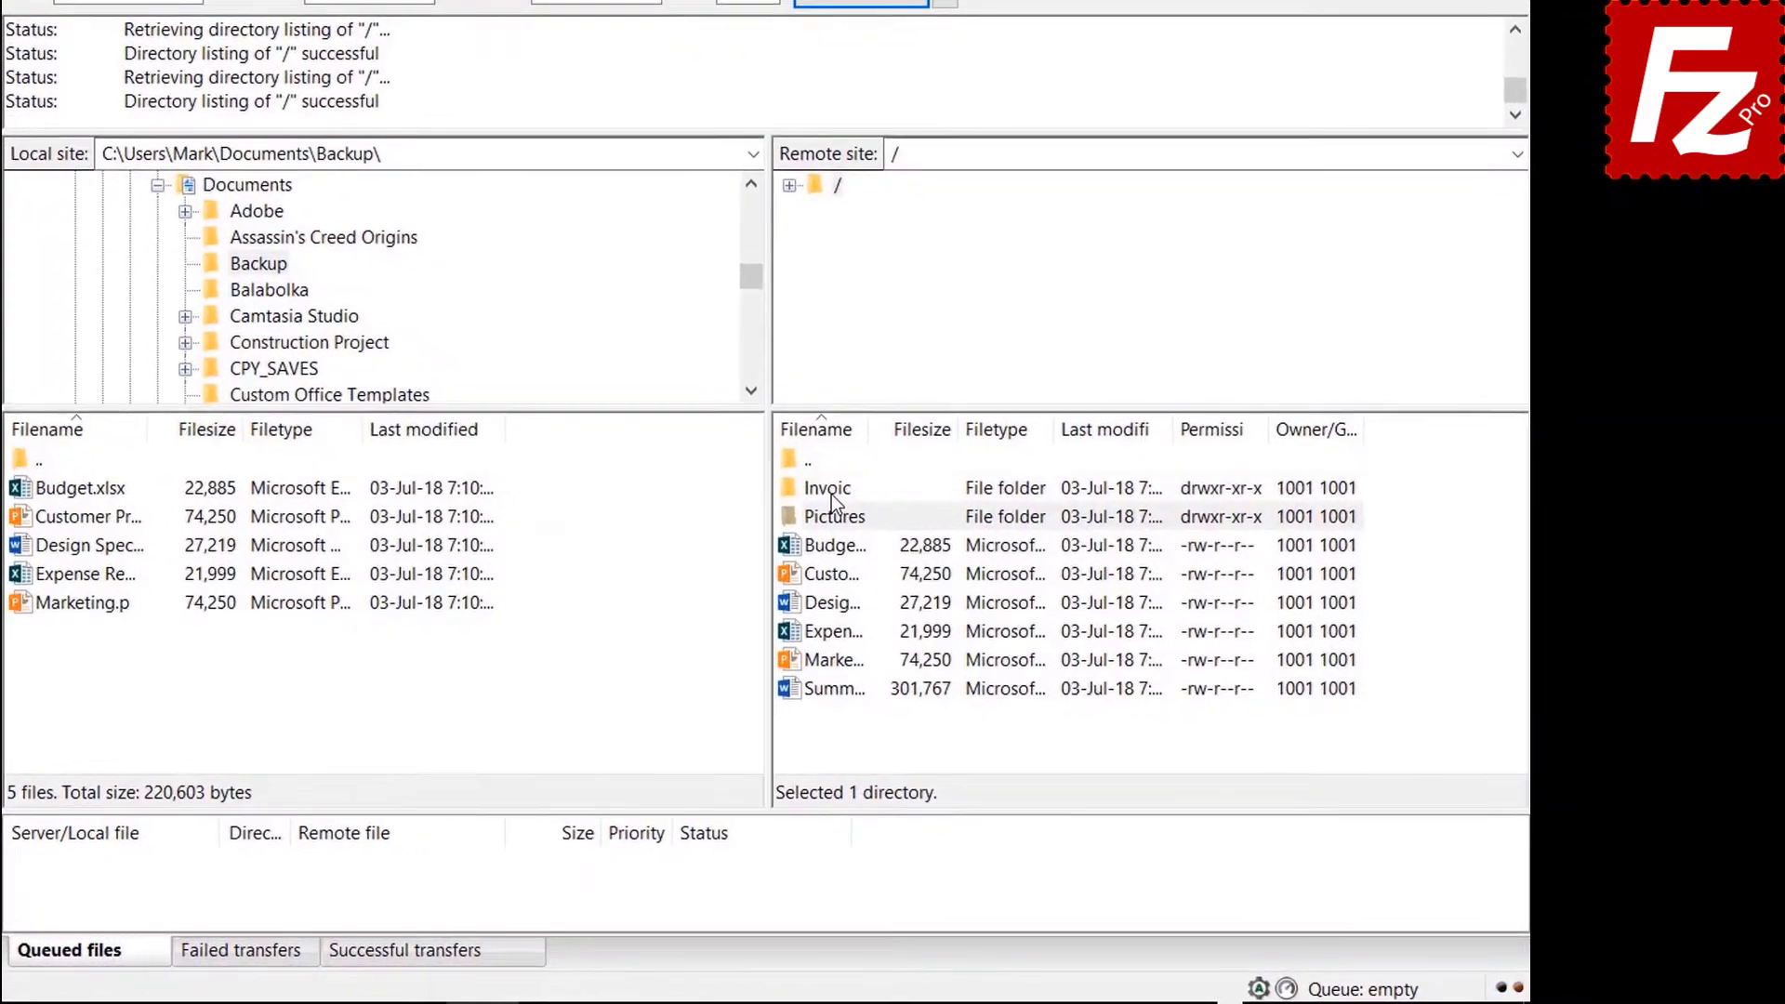
Add the Invoices and Pictures folders to the download queue, then start queuing Summary Report.
right_click(904, 531)
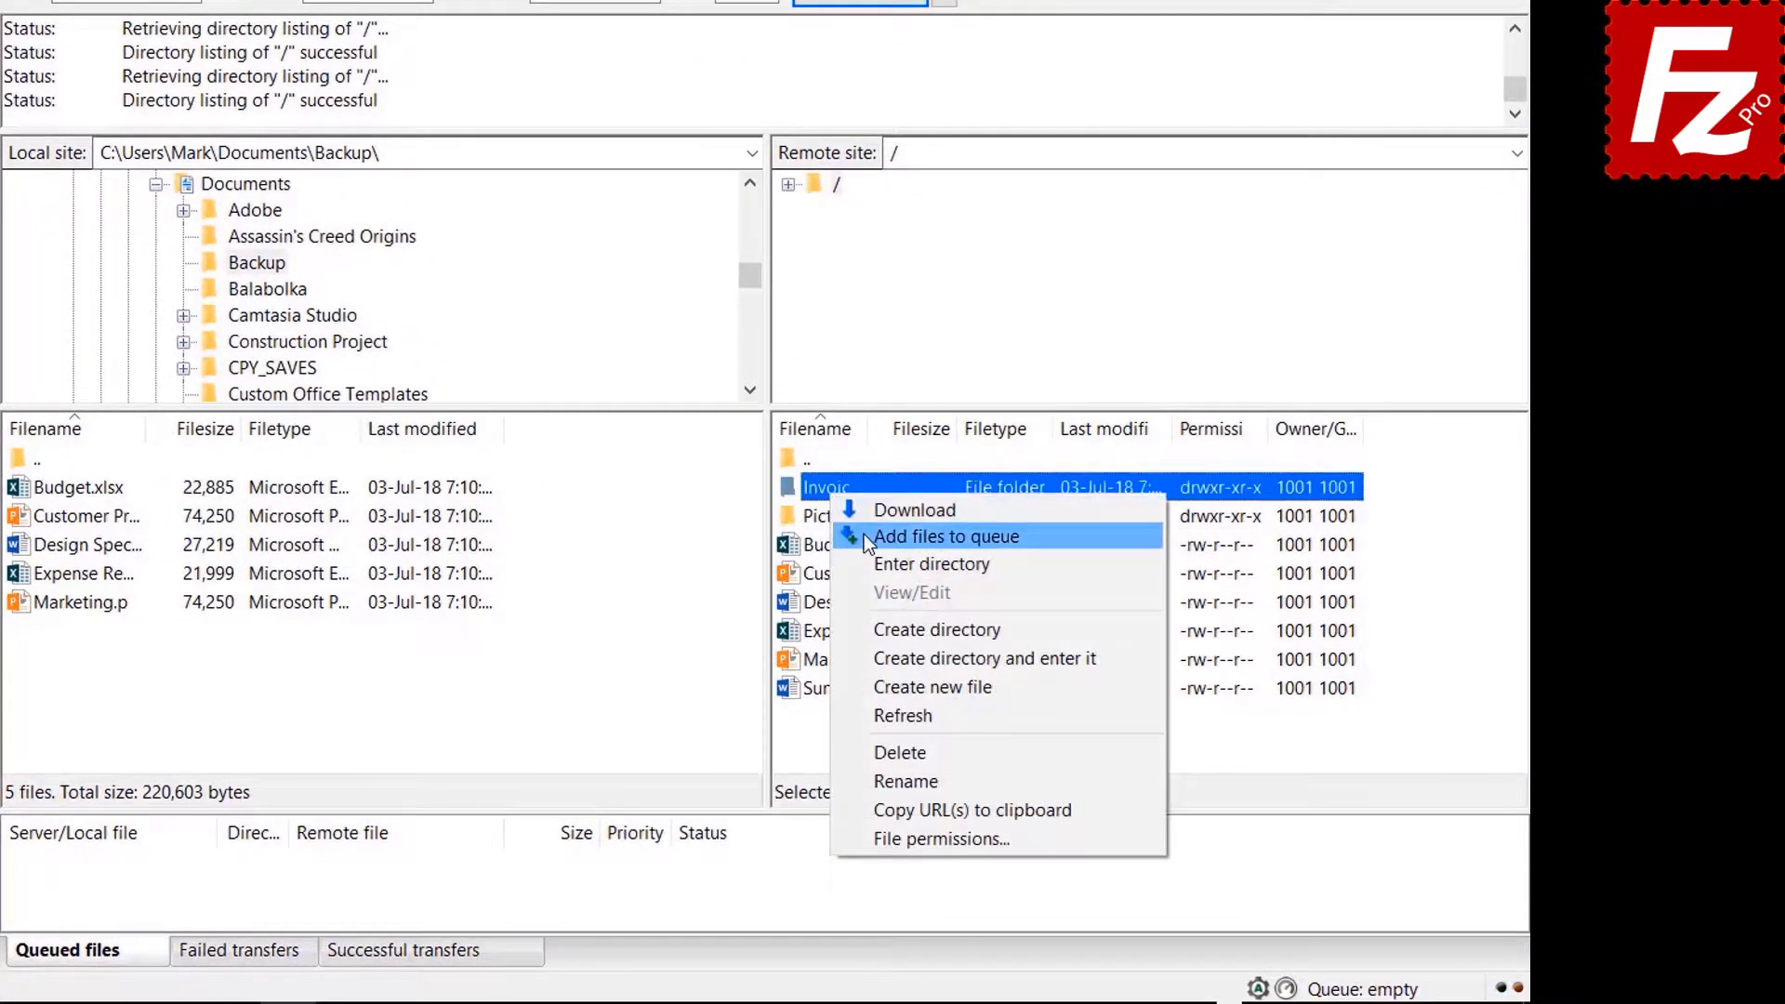
left_click(935, 570)
right_click(834, 519)
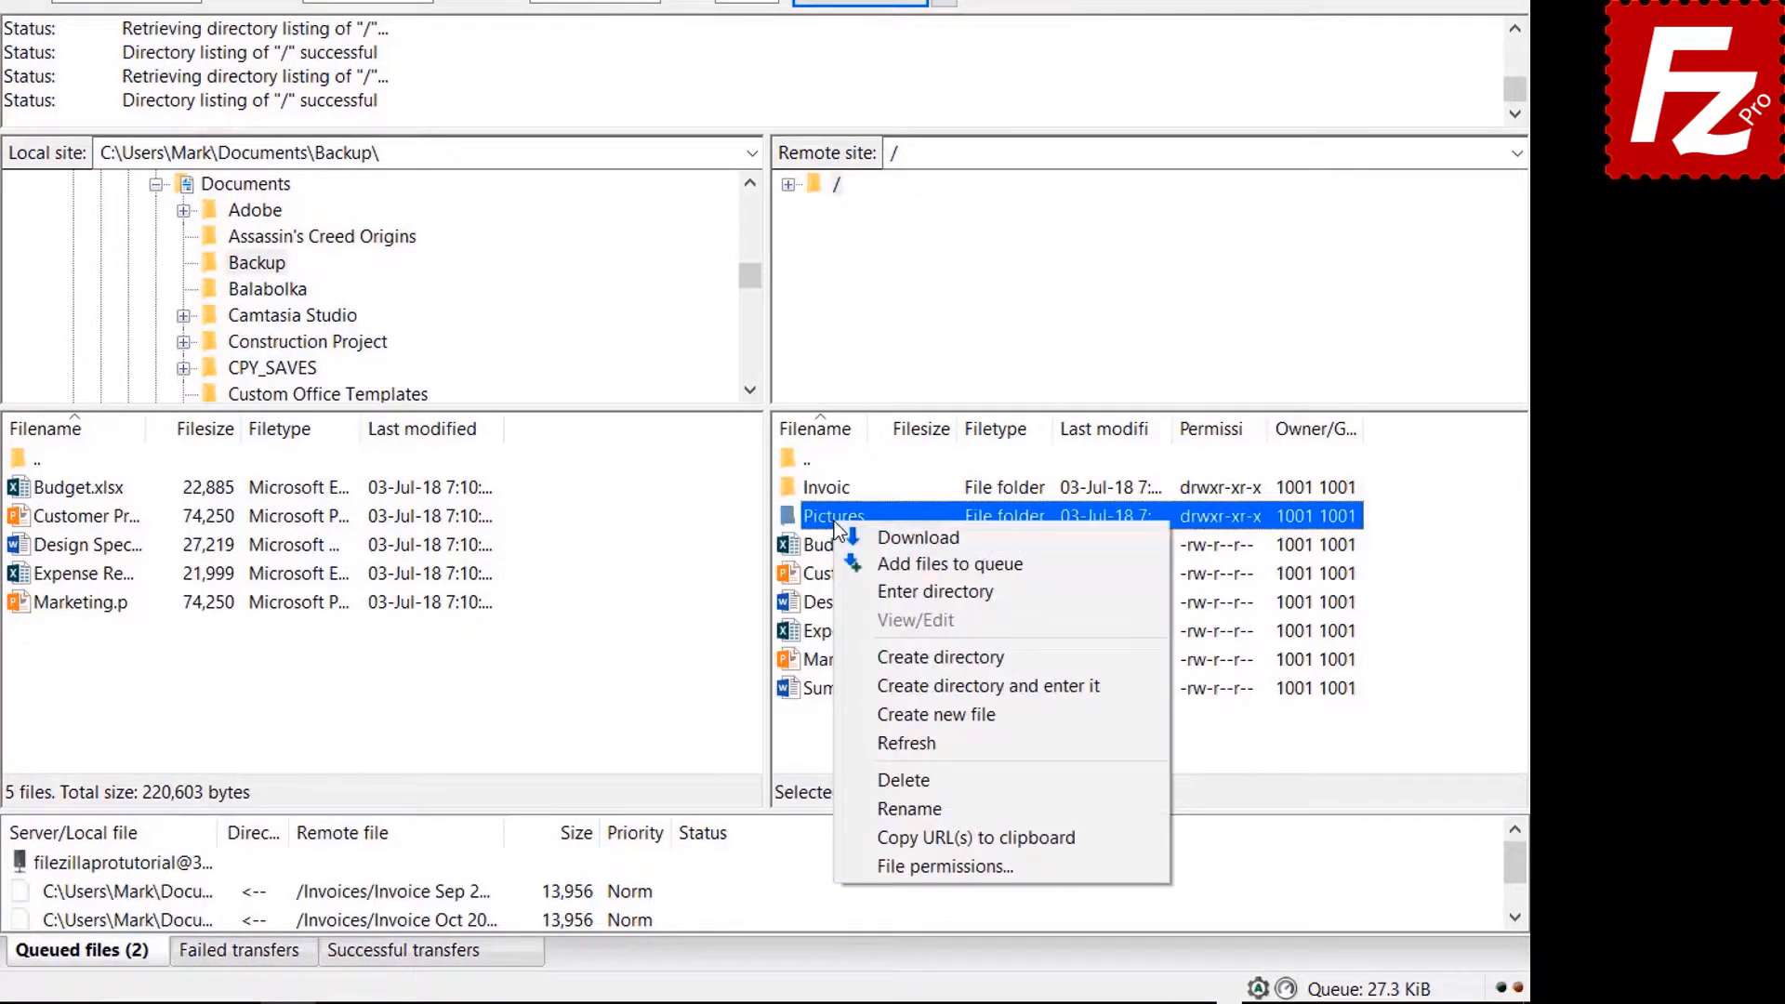
left_click(873, 562)
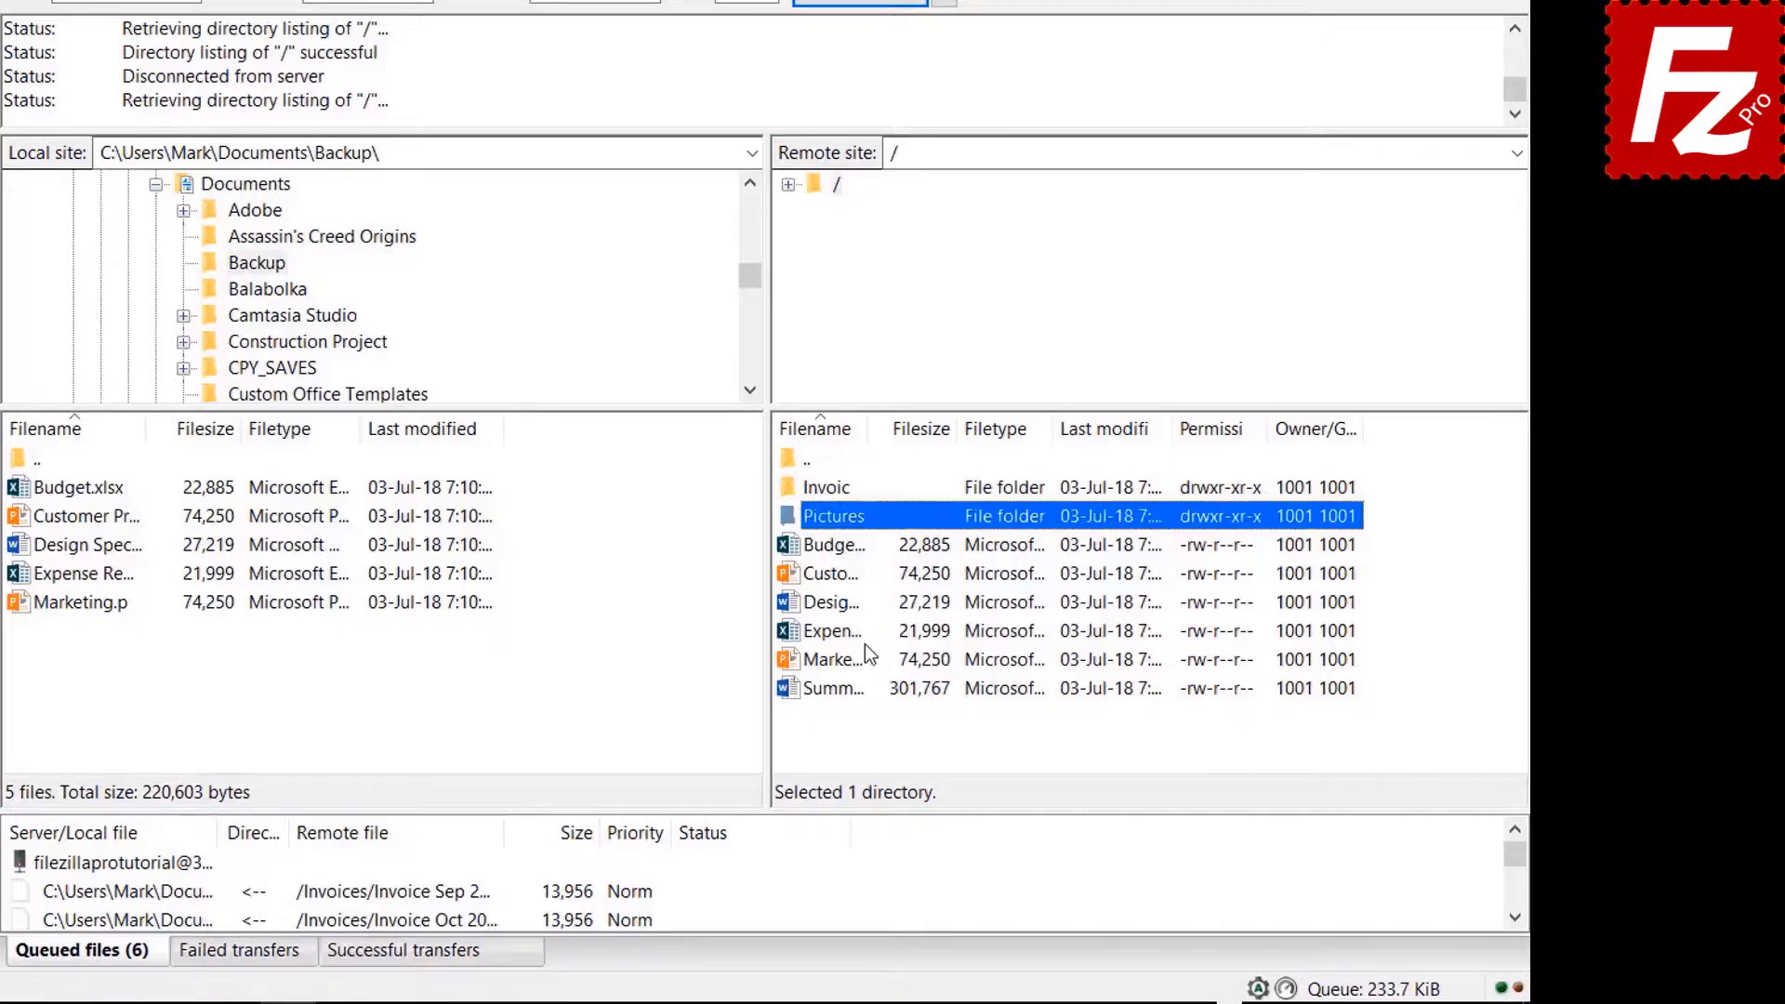
right_click(844, 695)
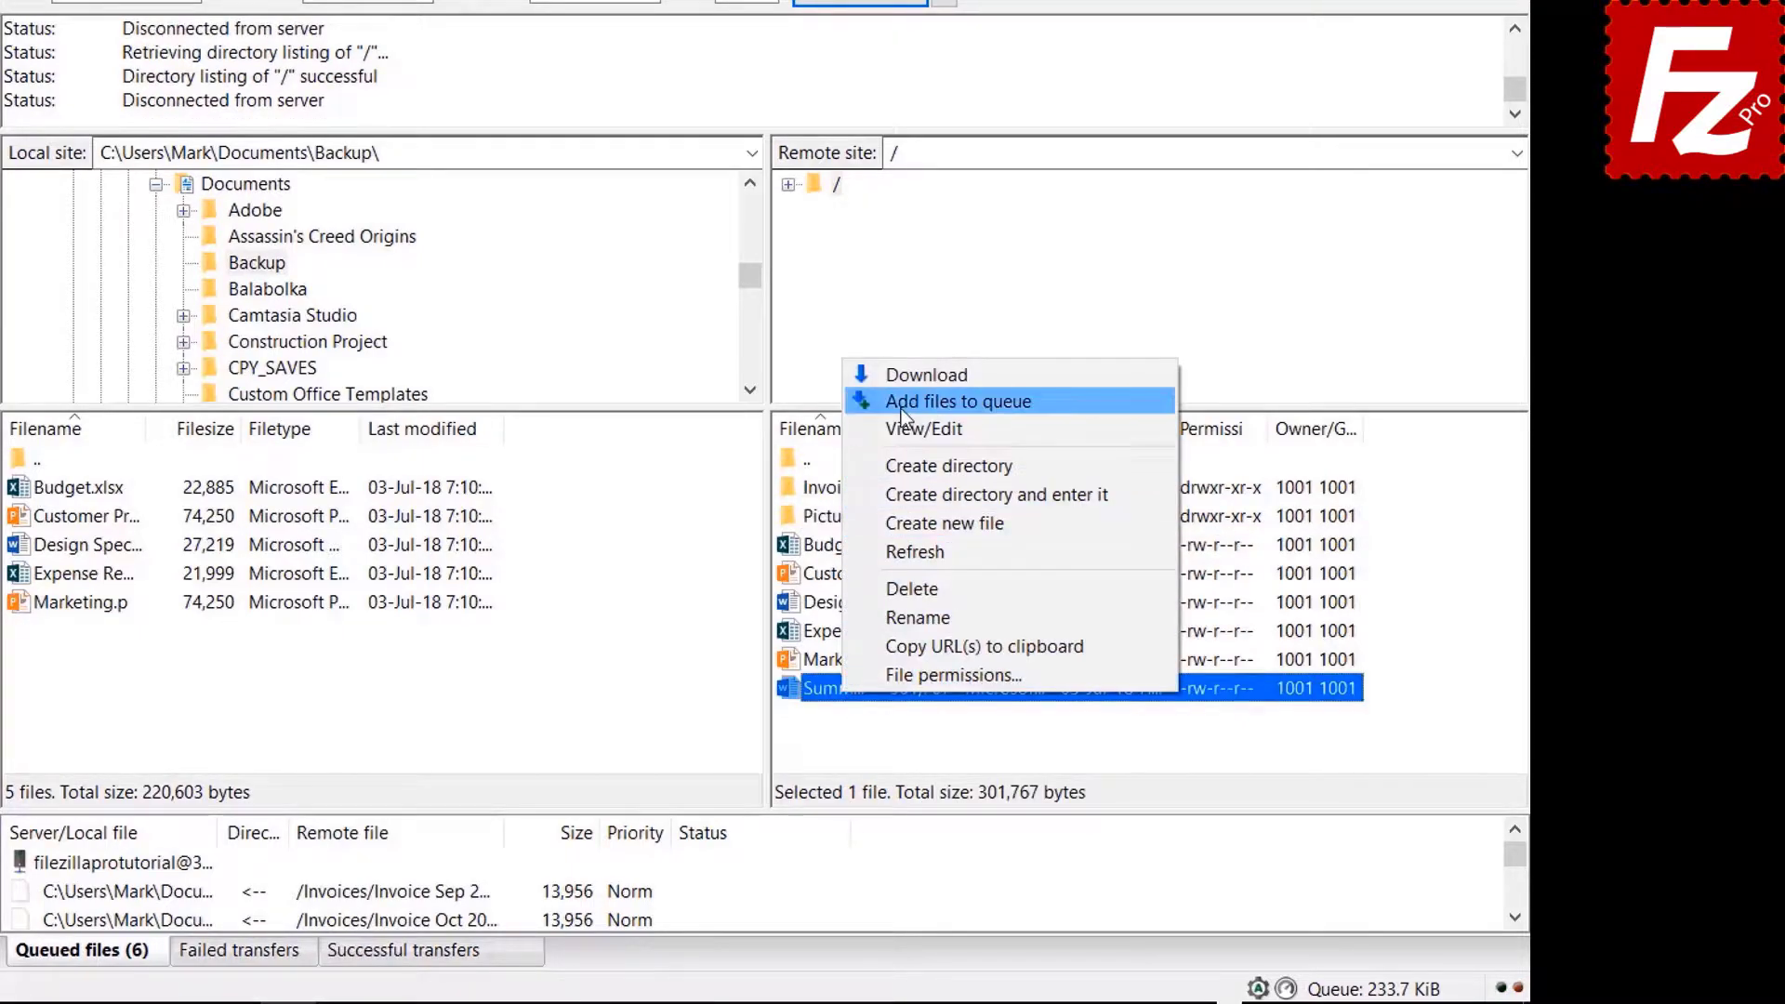
Queue Summary Report, then process the queue to download everything into Backup.
left_click(901, 403)
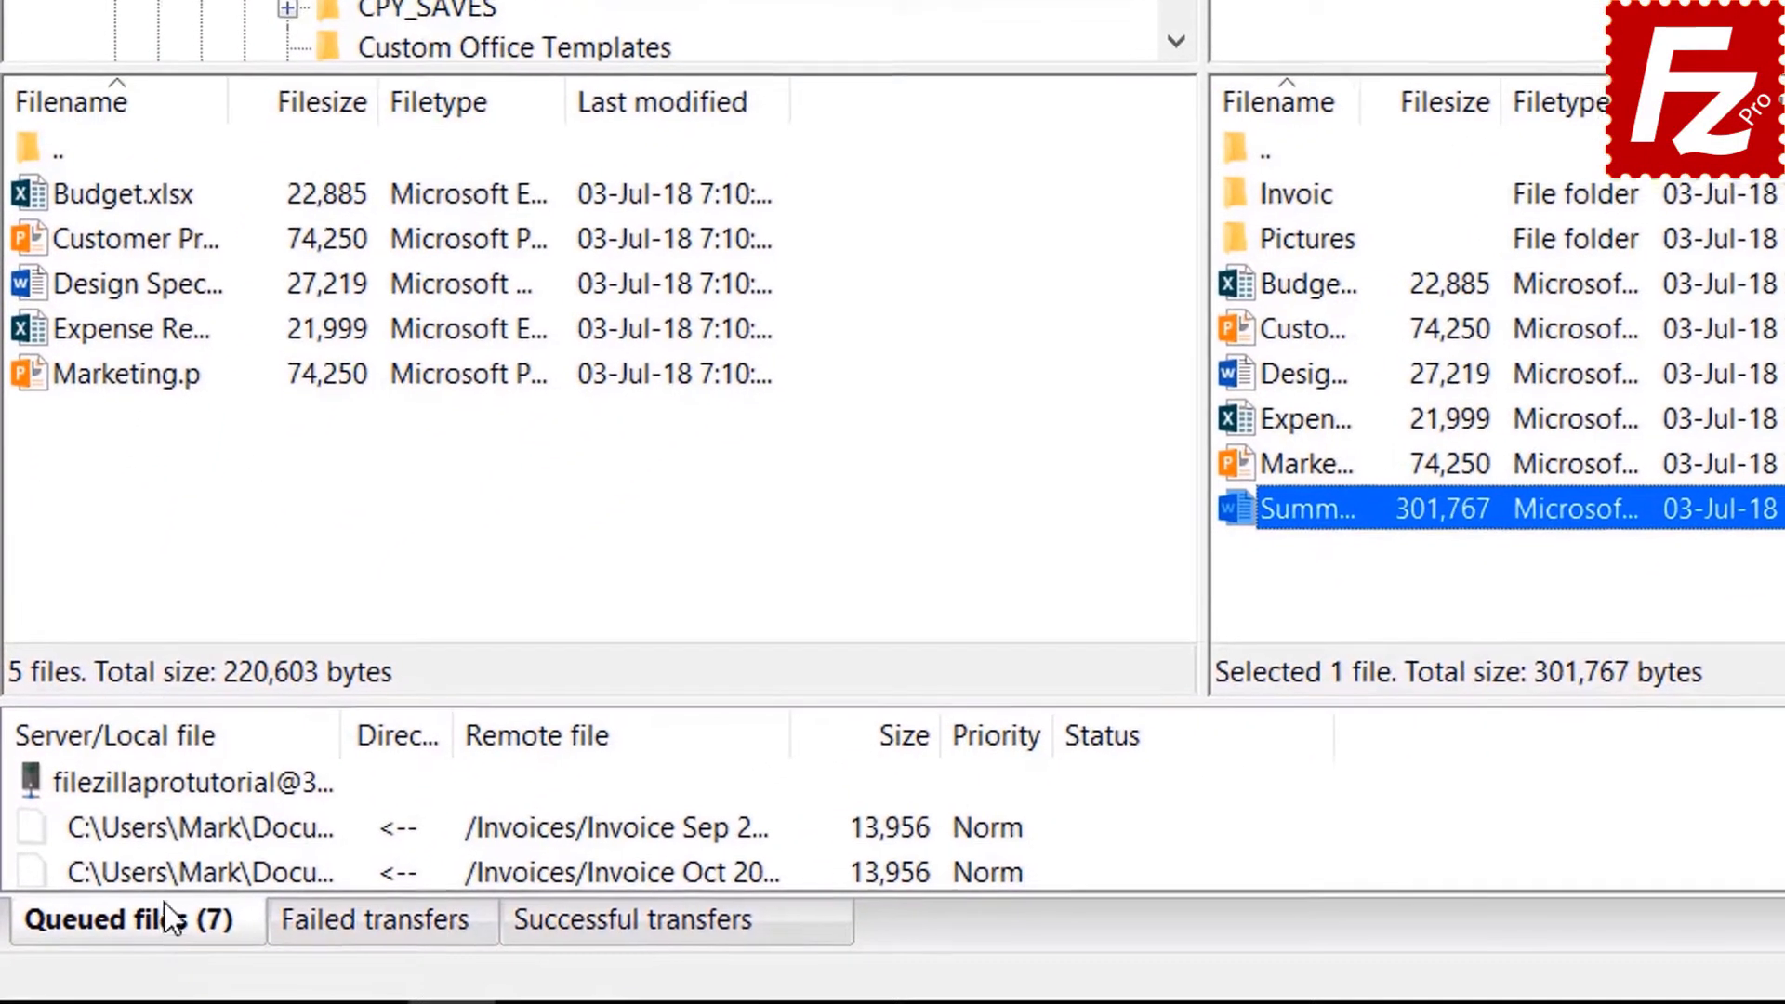
right_click(166, 786)
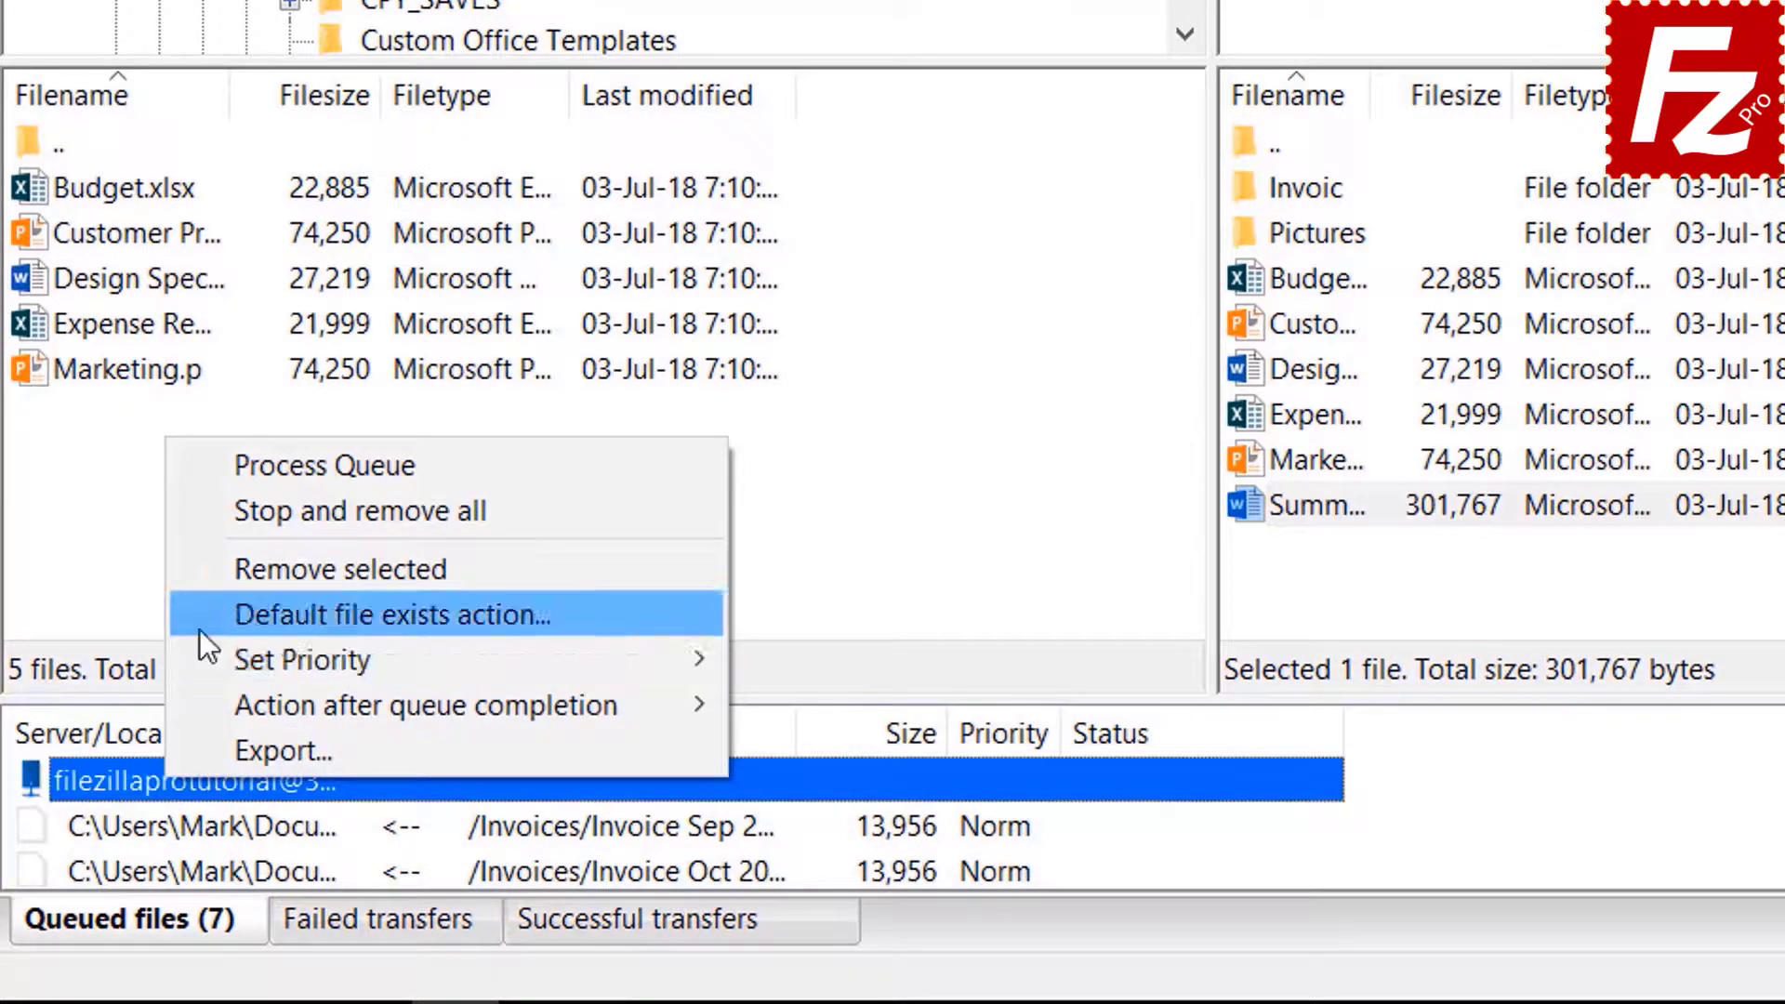
left_click(254, 466)
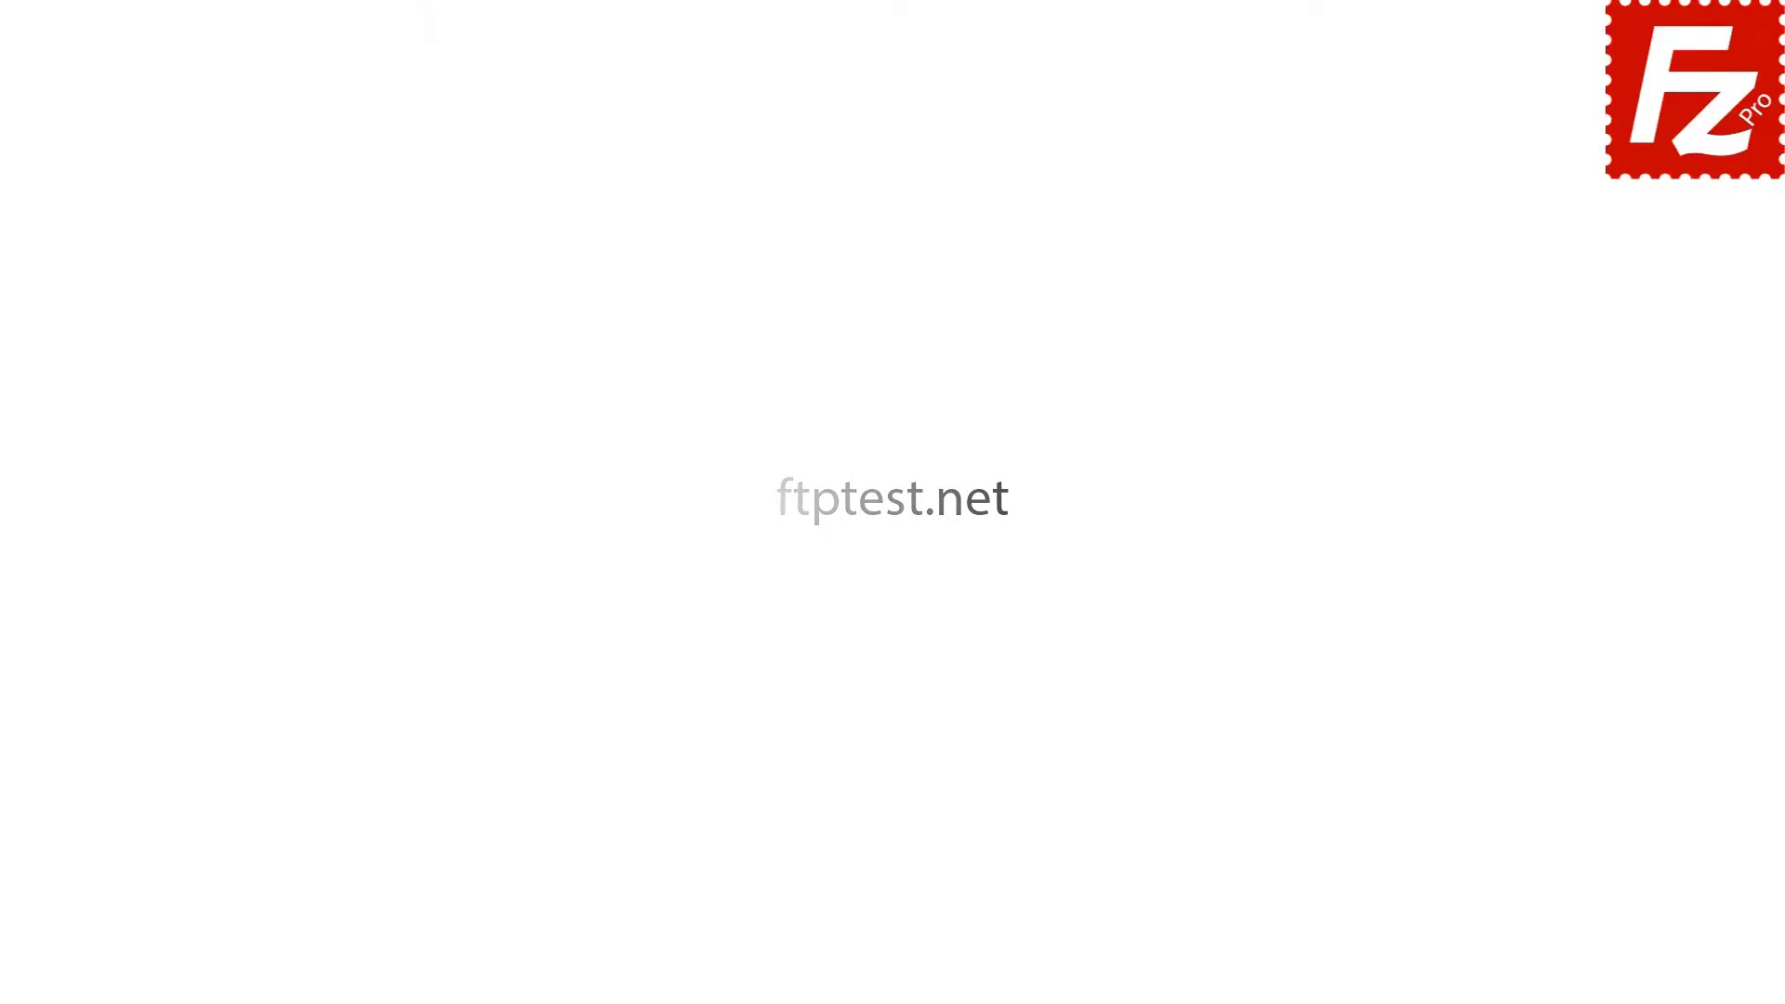
Fill in the tutorial account's username and password in the ftptest.net form.
left_click(976, 869)
type("filezillaprotutorial")
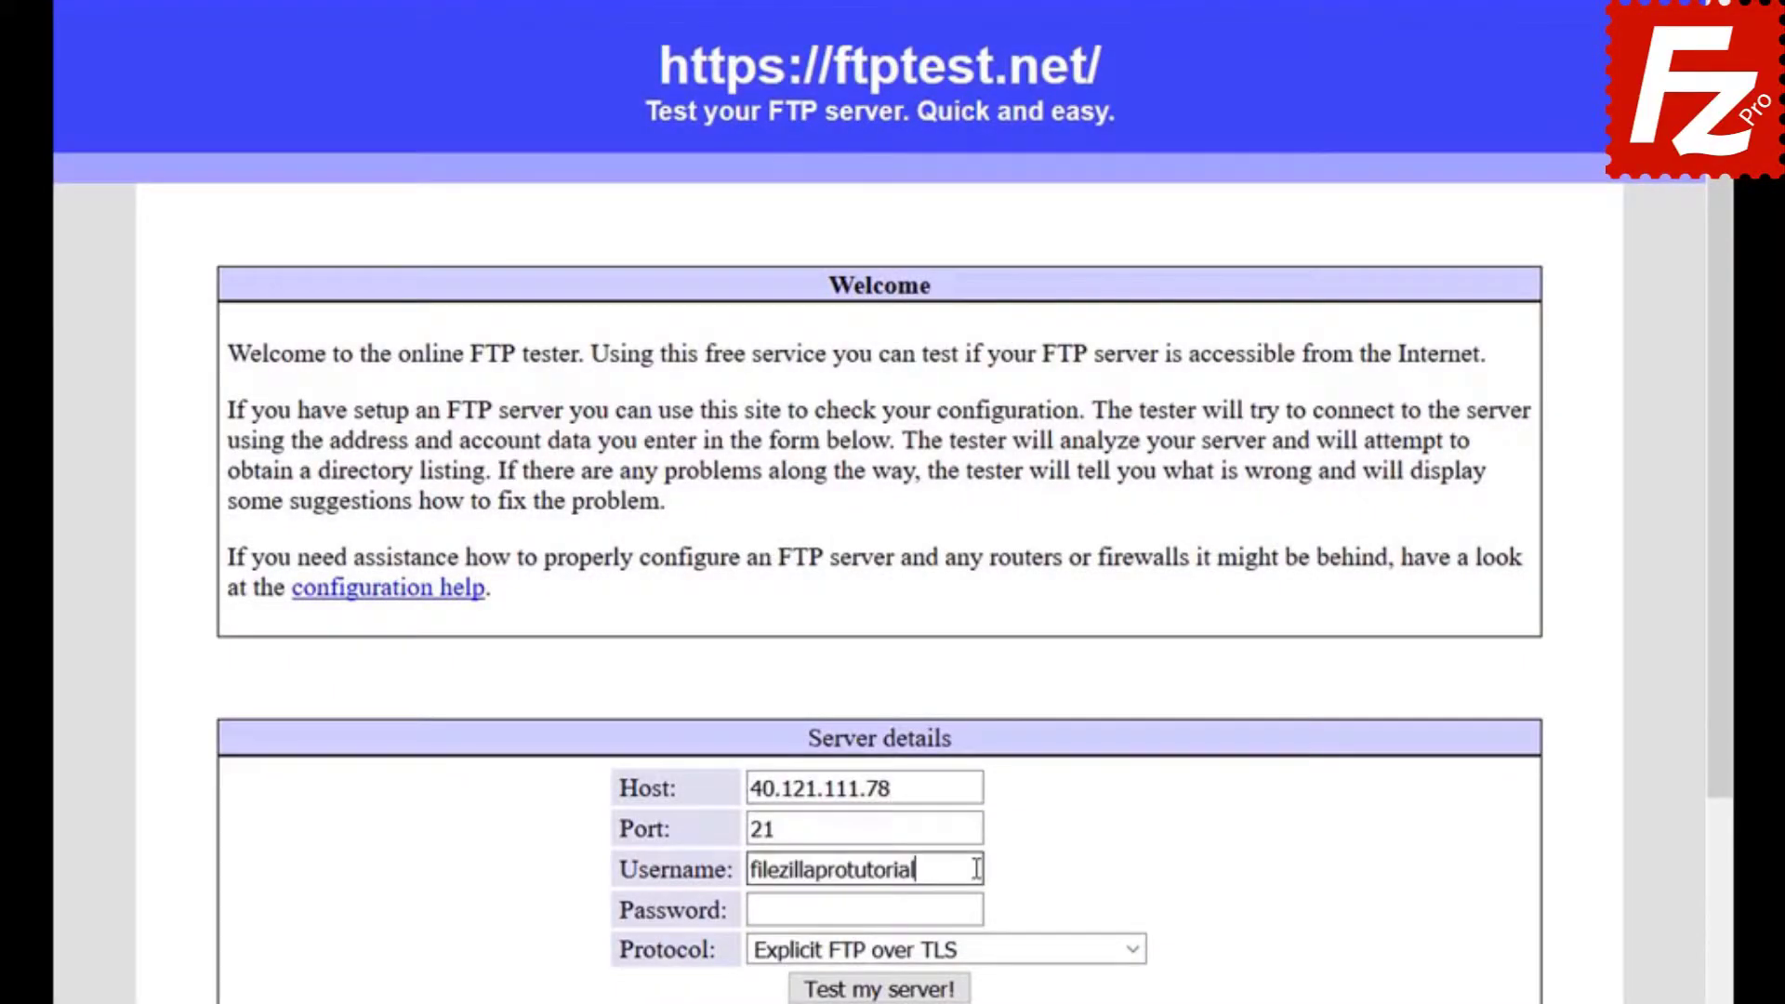
left_click(977, 912)
type("•••••••••")
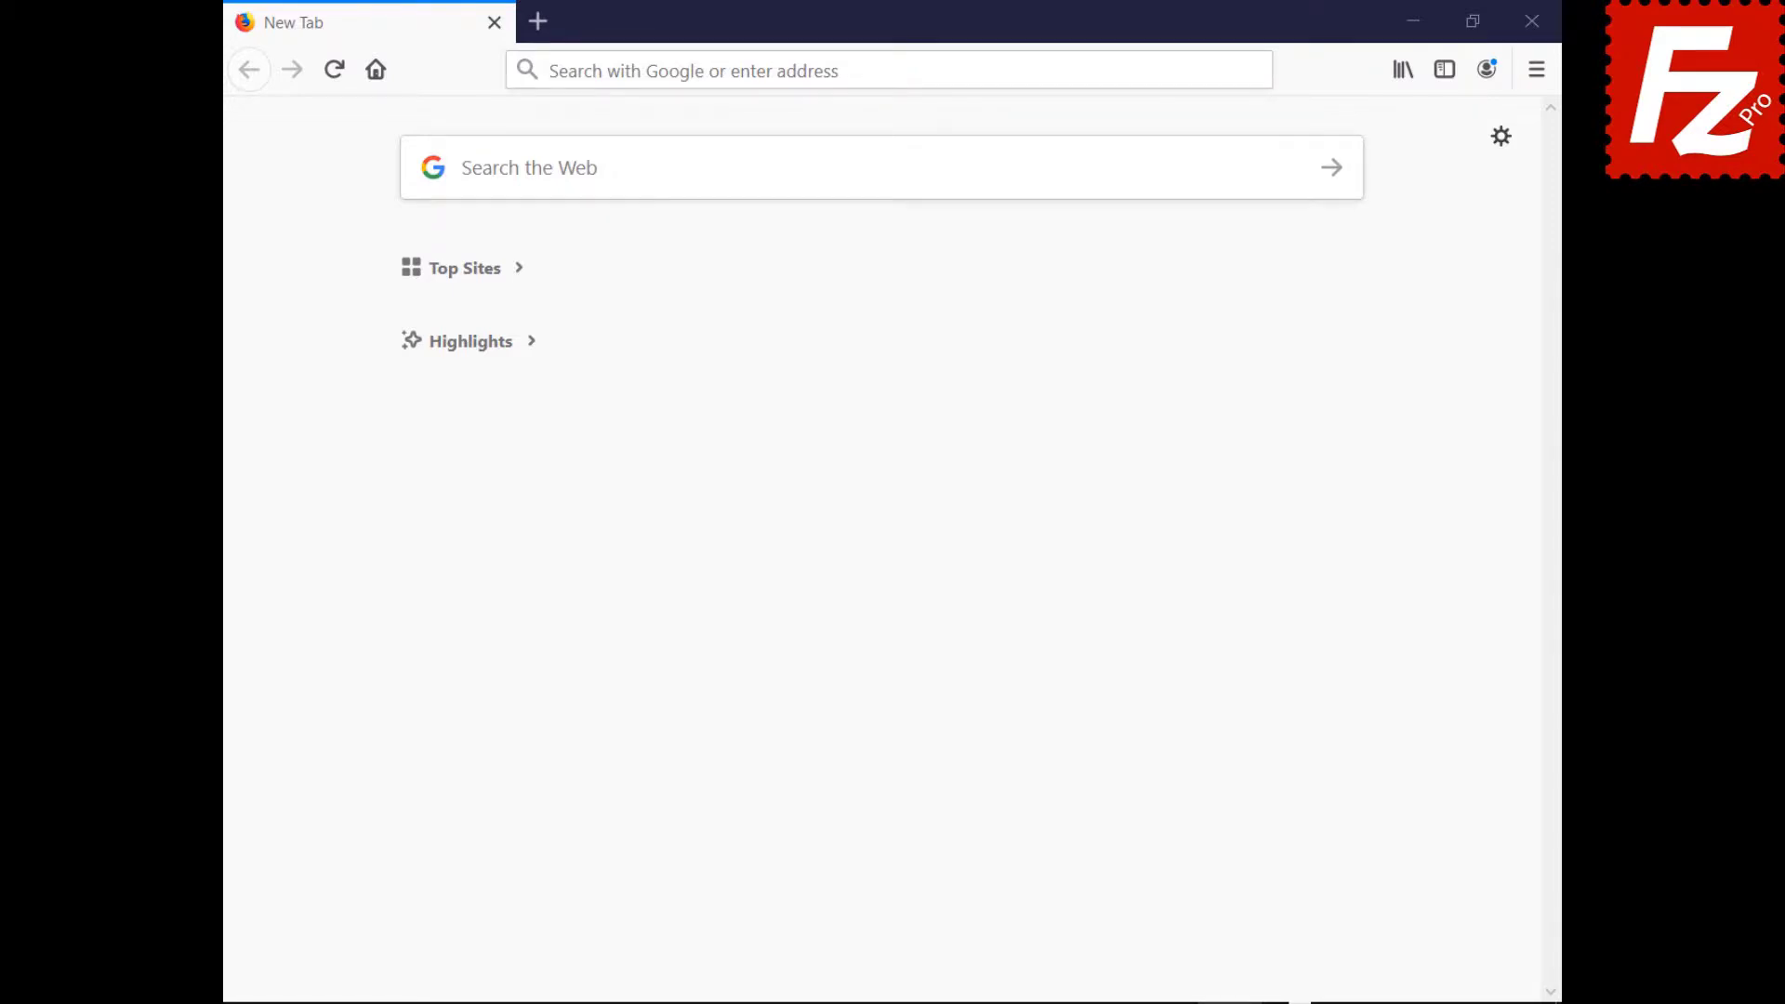
Log in to HostGator cPanel with the account username and password.
left_click(1207, 67)
type("https://br622.hostgator.com.br:2083/")
key("Return")
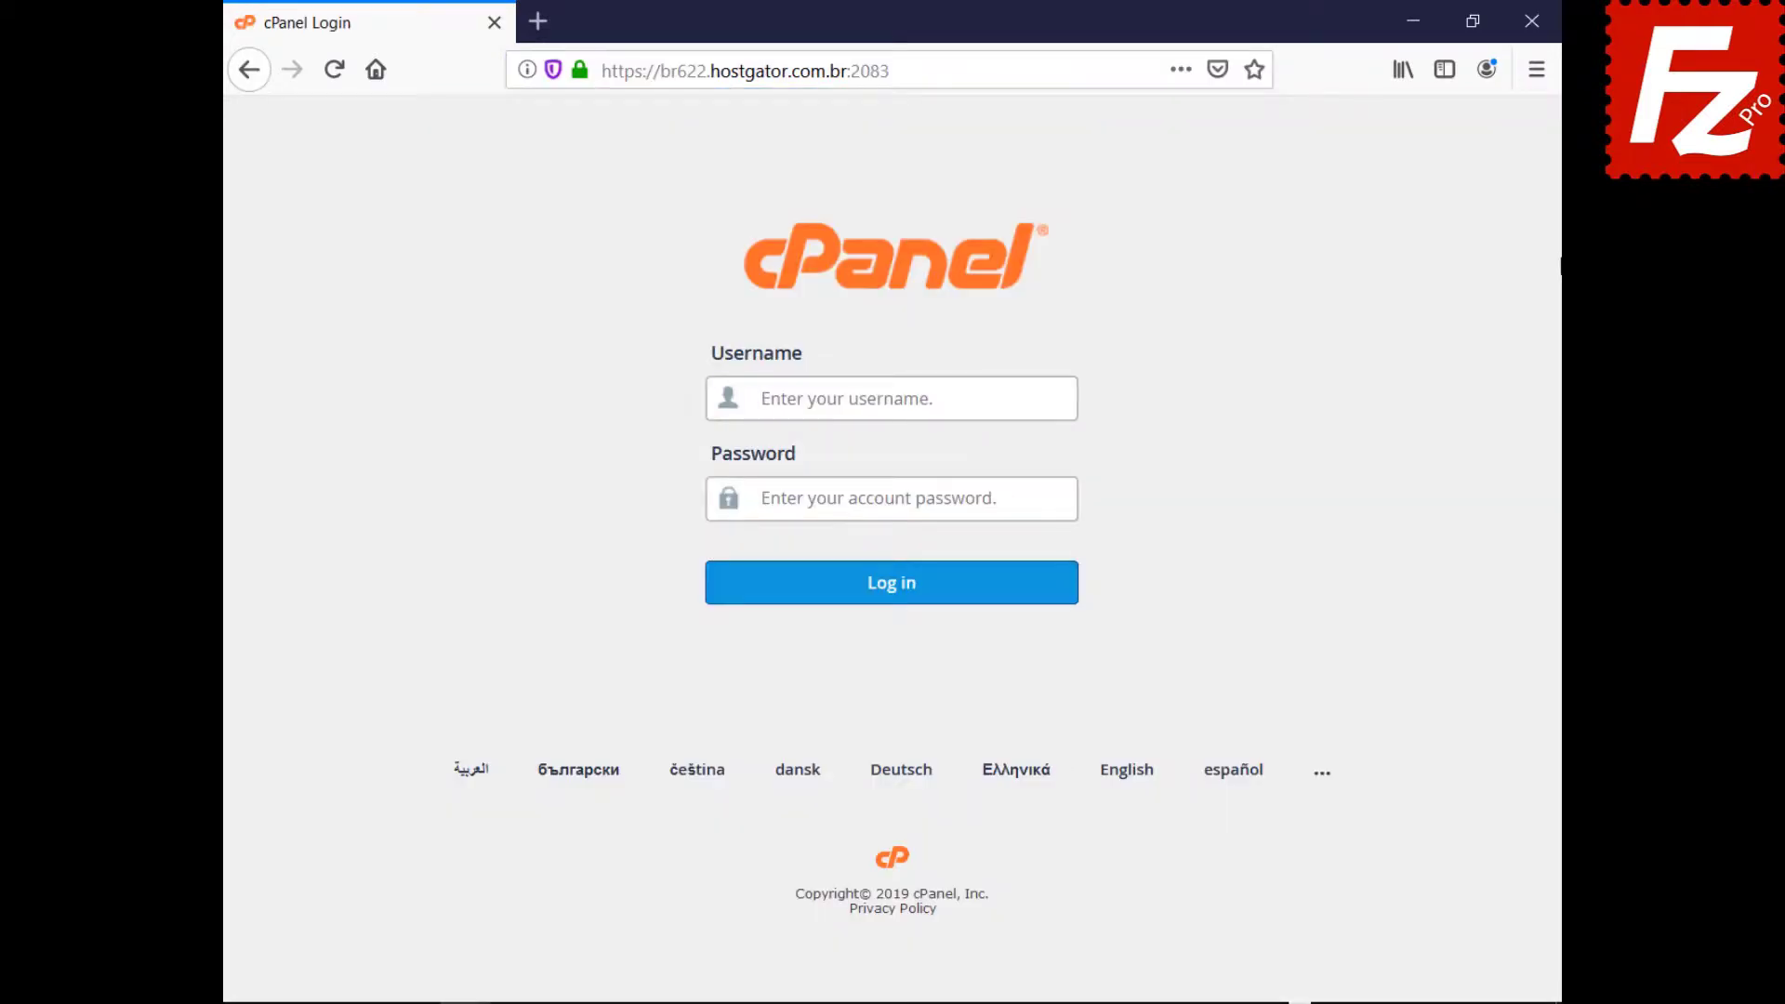
type("ondazult")
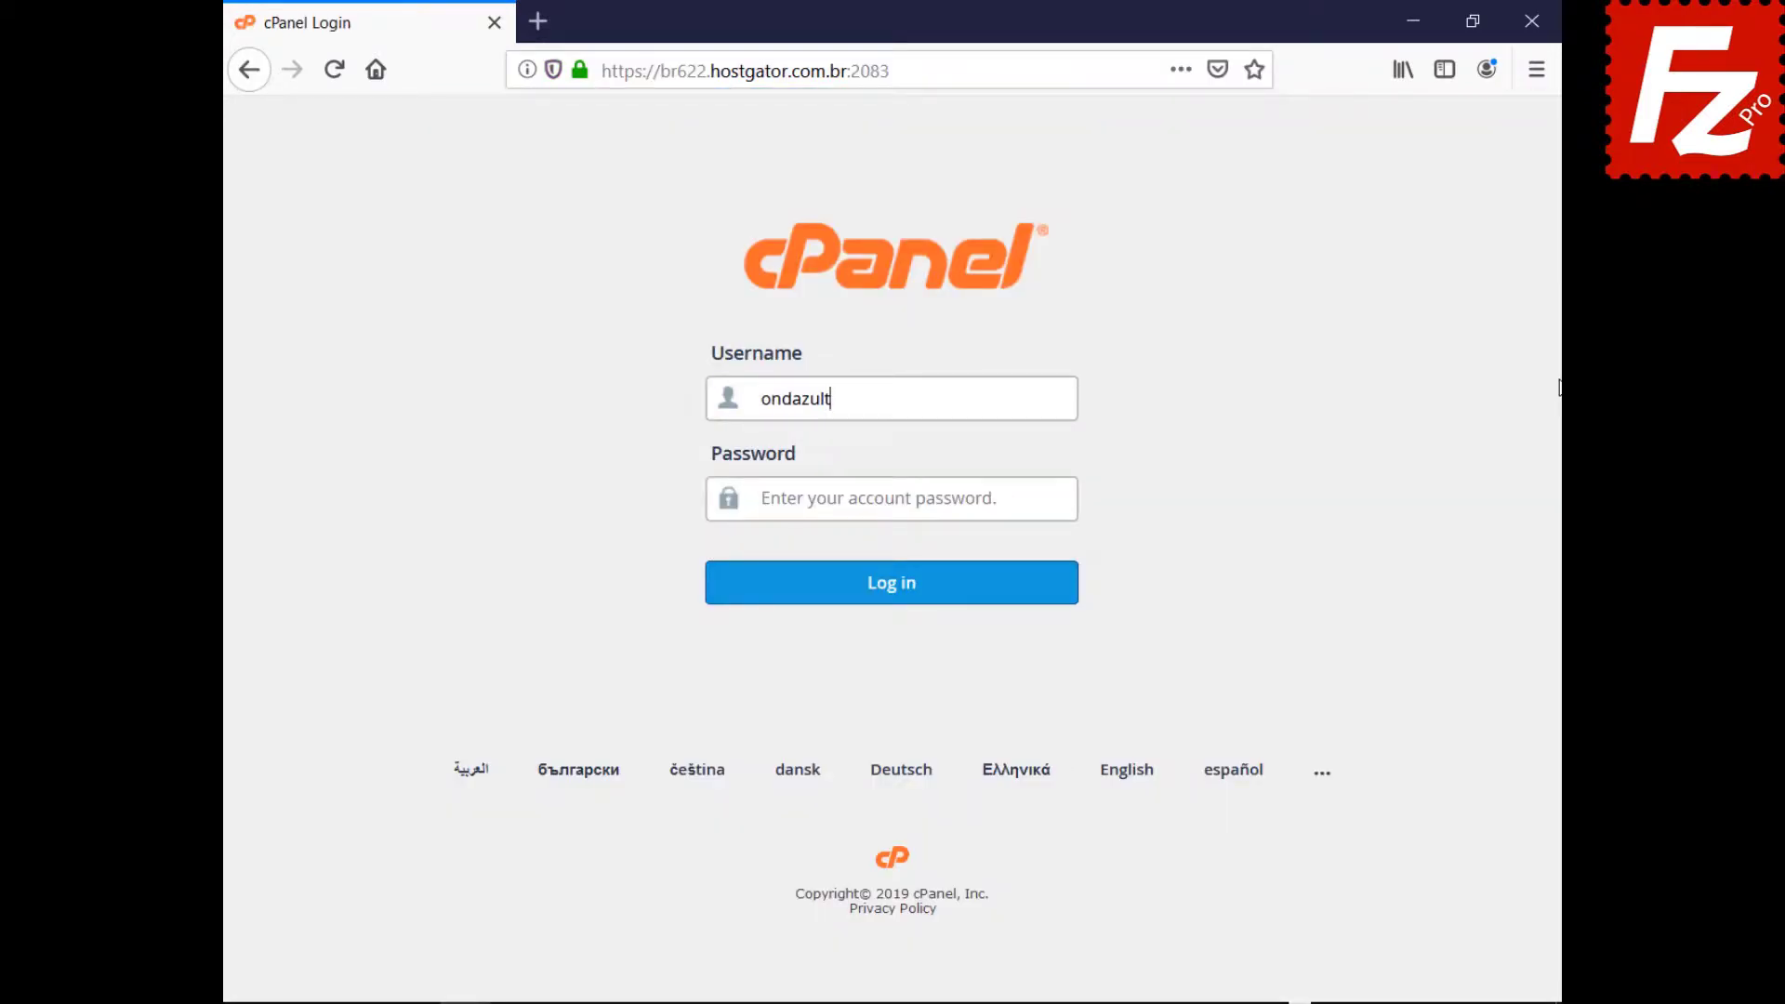
key("Tab")
key("ctrl+v")
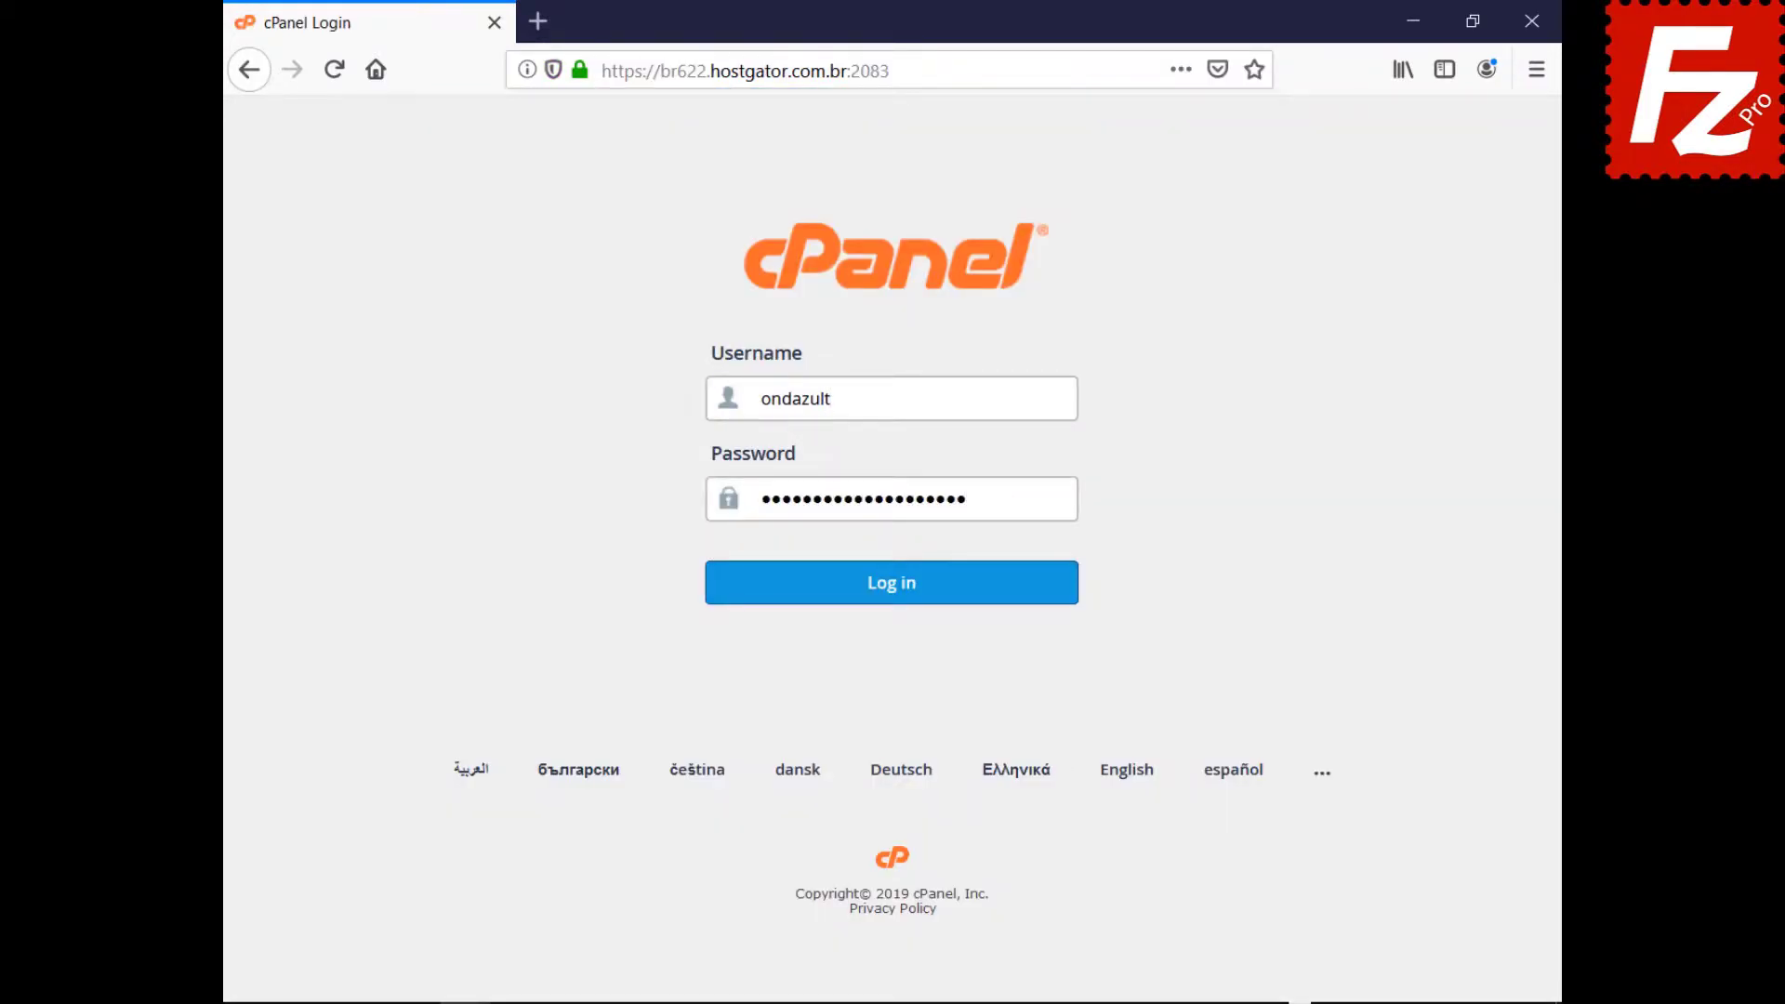
left_click(888, 599)
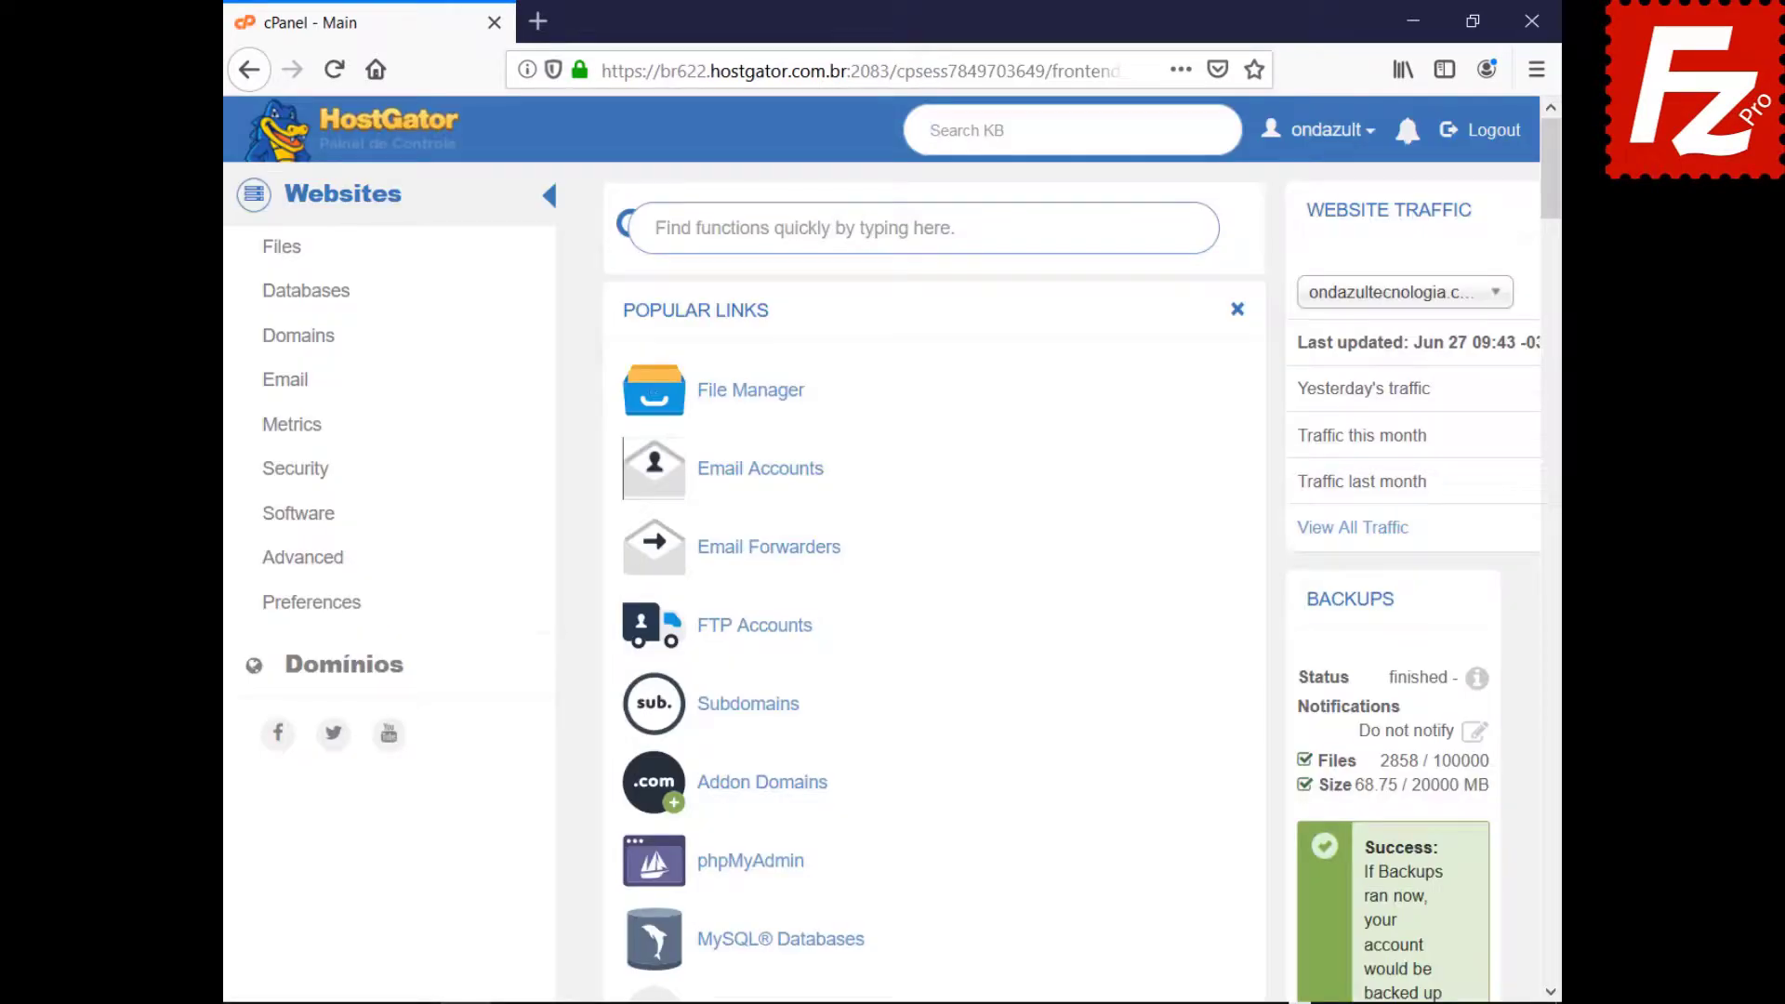
Create an FTP account with a strong password, directory public_html/wordpress and unlimited quota.
left_click(745, 628)
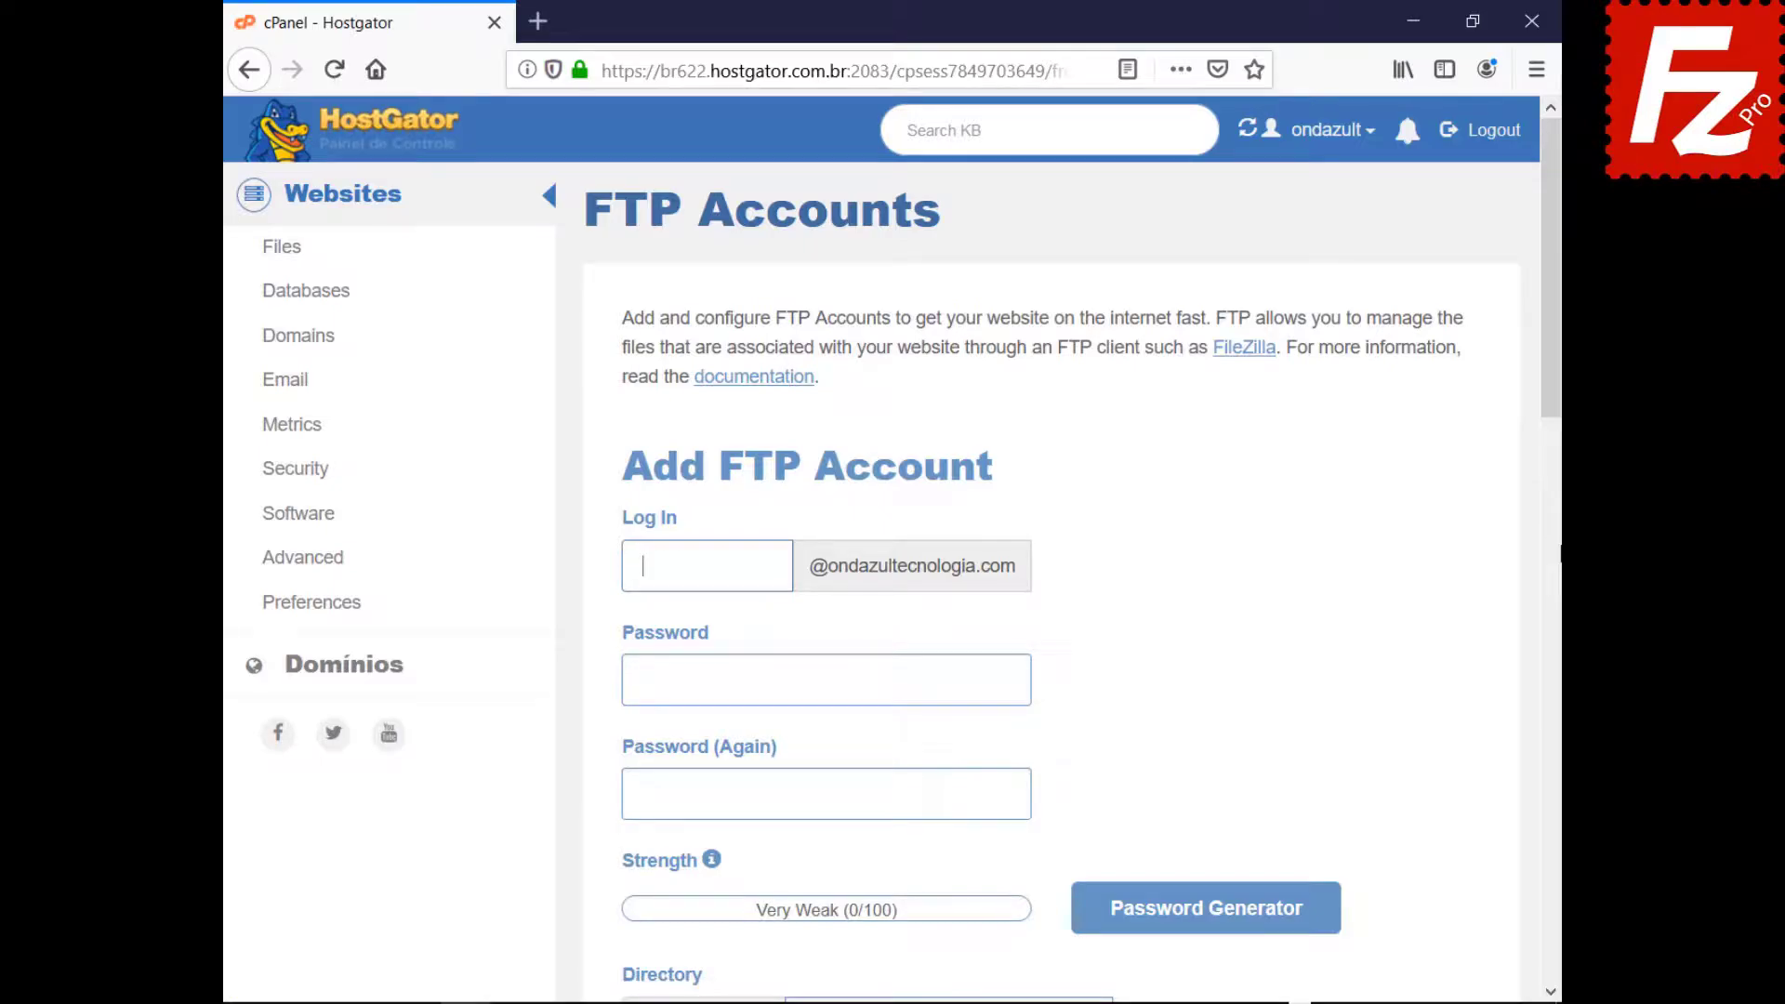
type("wordpressftp")
key("Tab")
key("ctrl+v")
key("Tab")
key("ctrl+v")
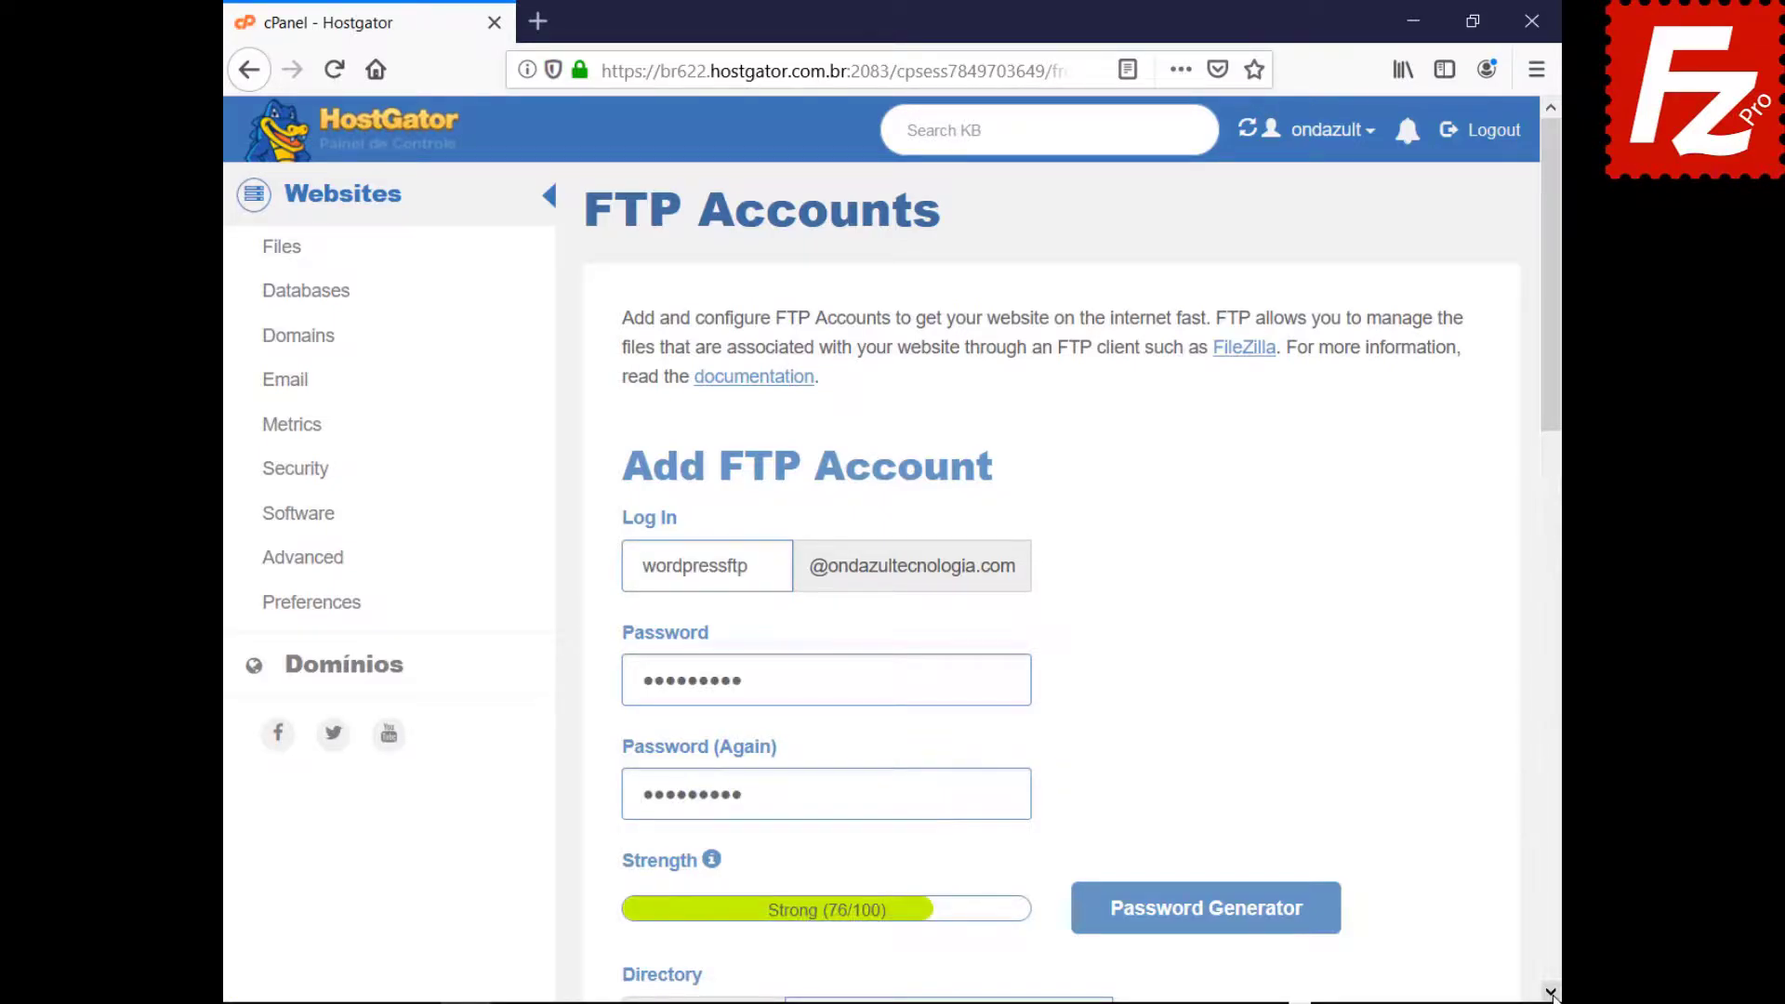
scroll(1550, 993, "down", 7)
type("public_html/wordpress")
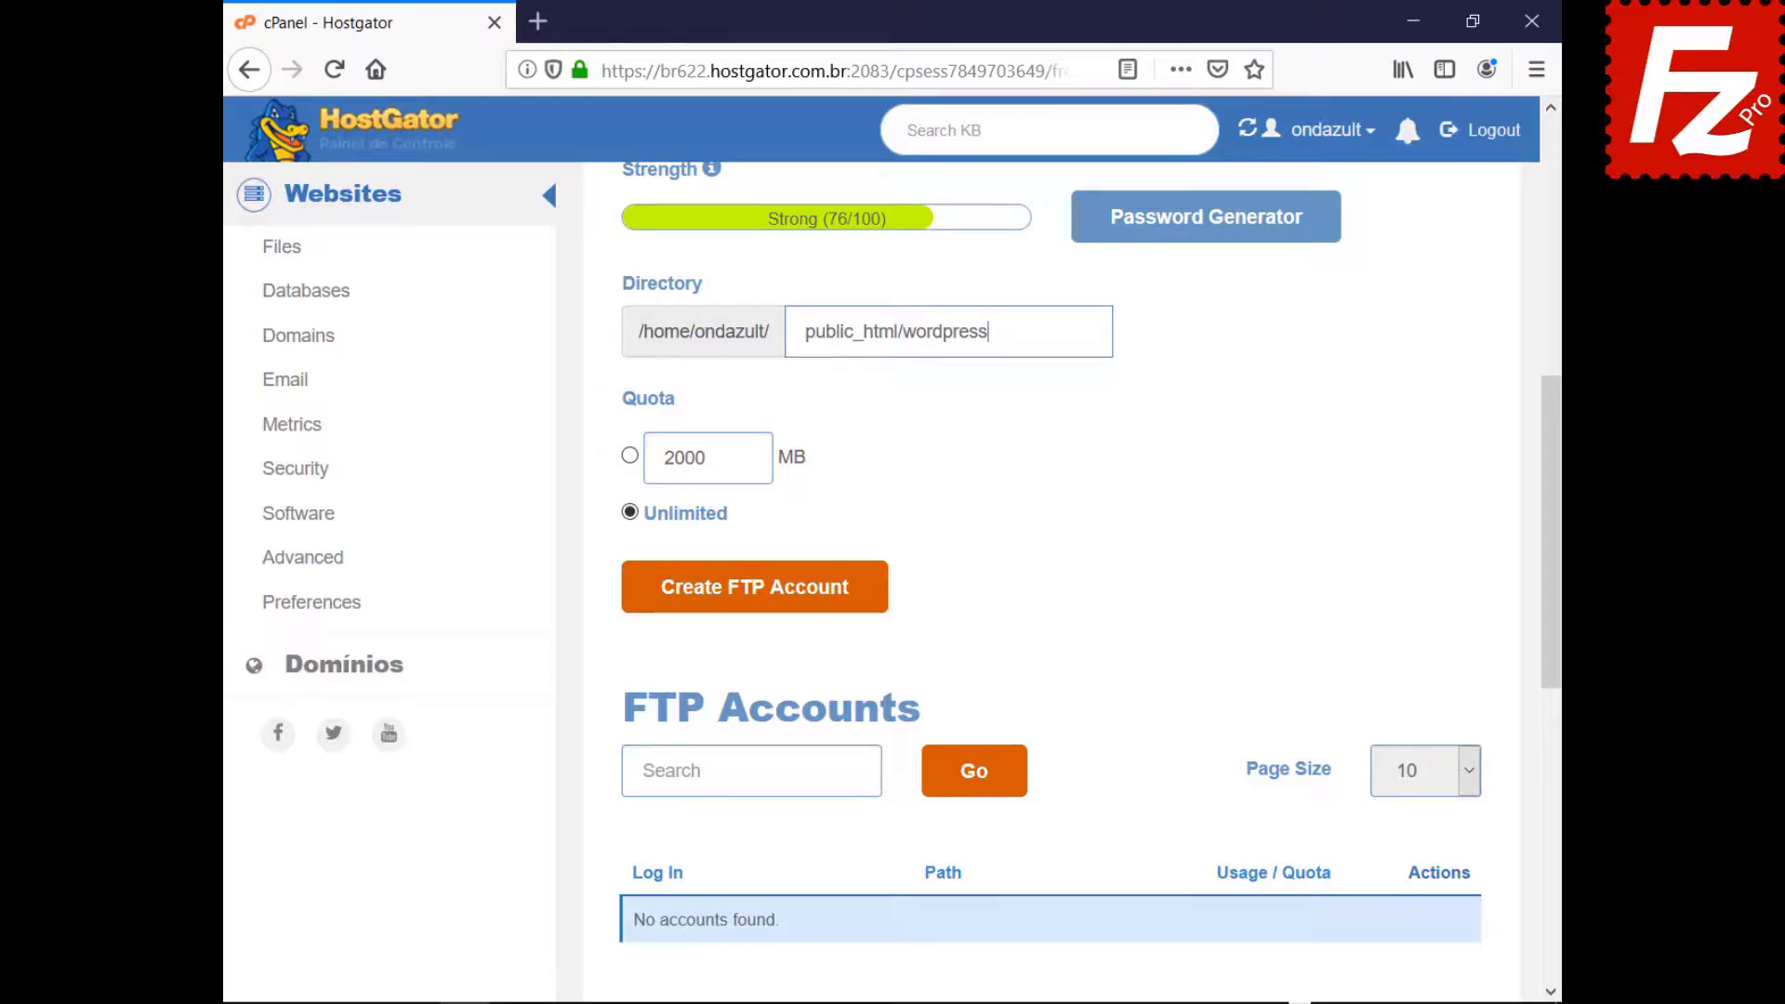
left_click(750, 602)
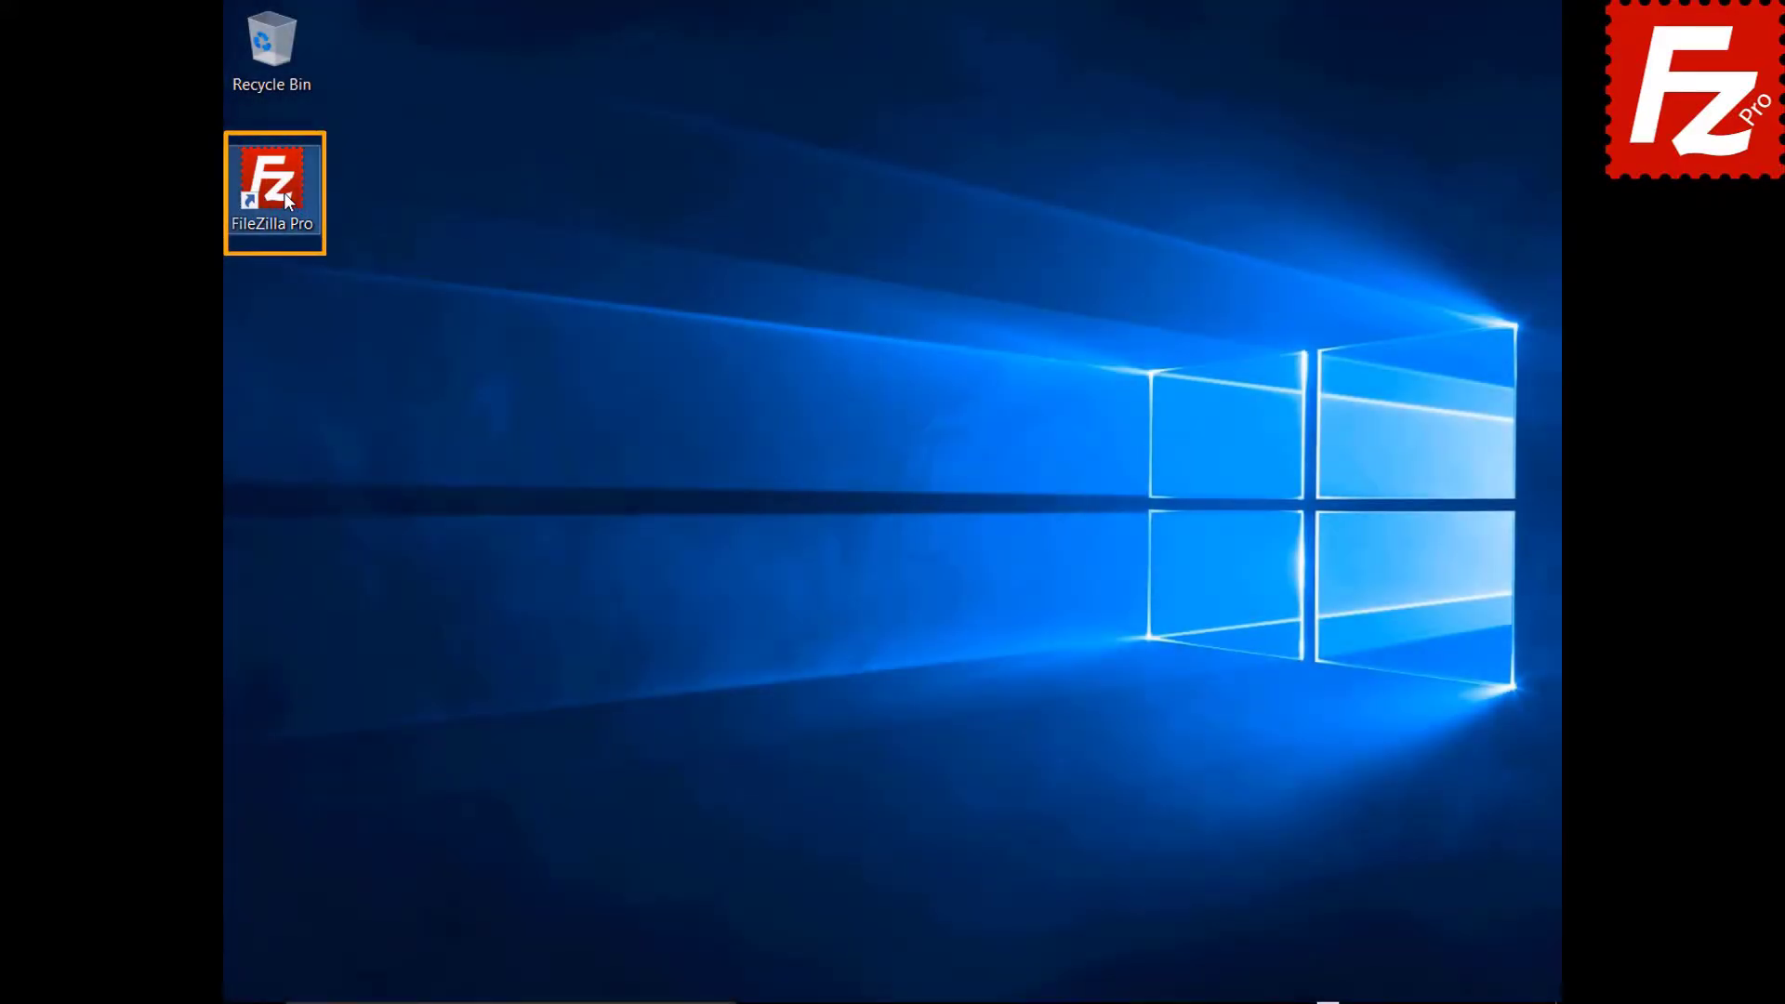
Launch FileZilla Pro and add a new site named Wordpress in Site Manager.
double_click(273, 181)
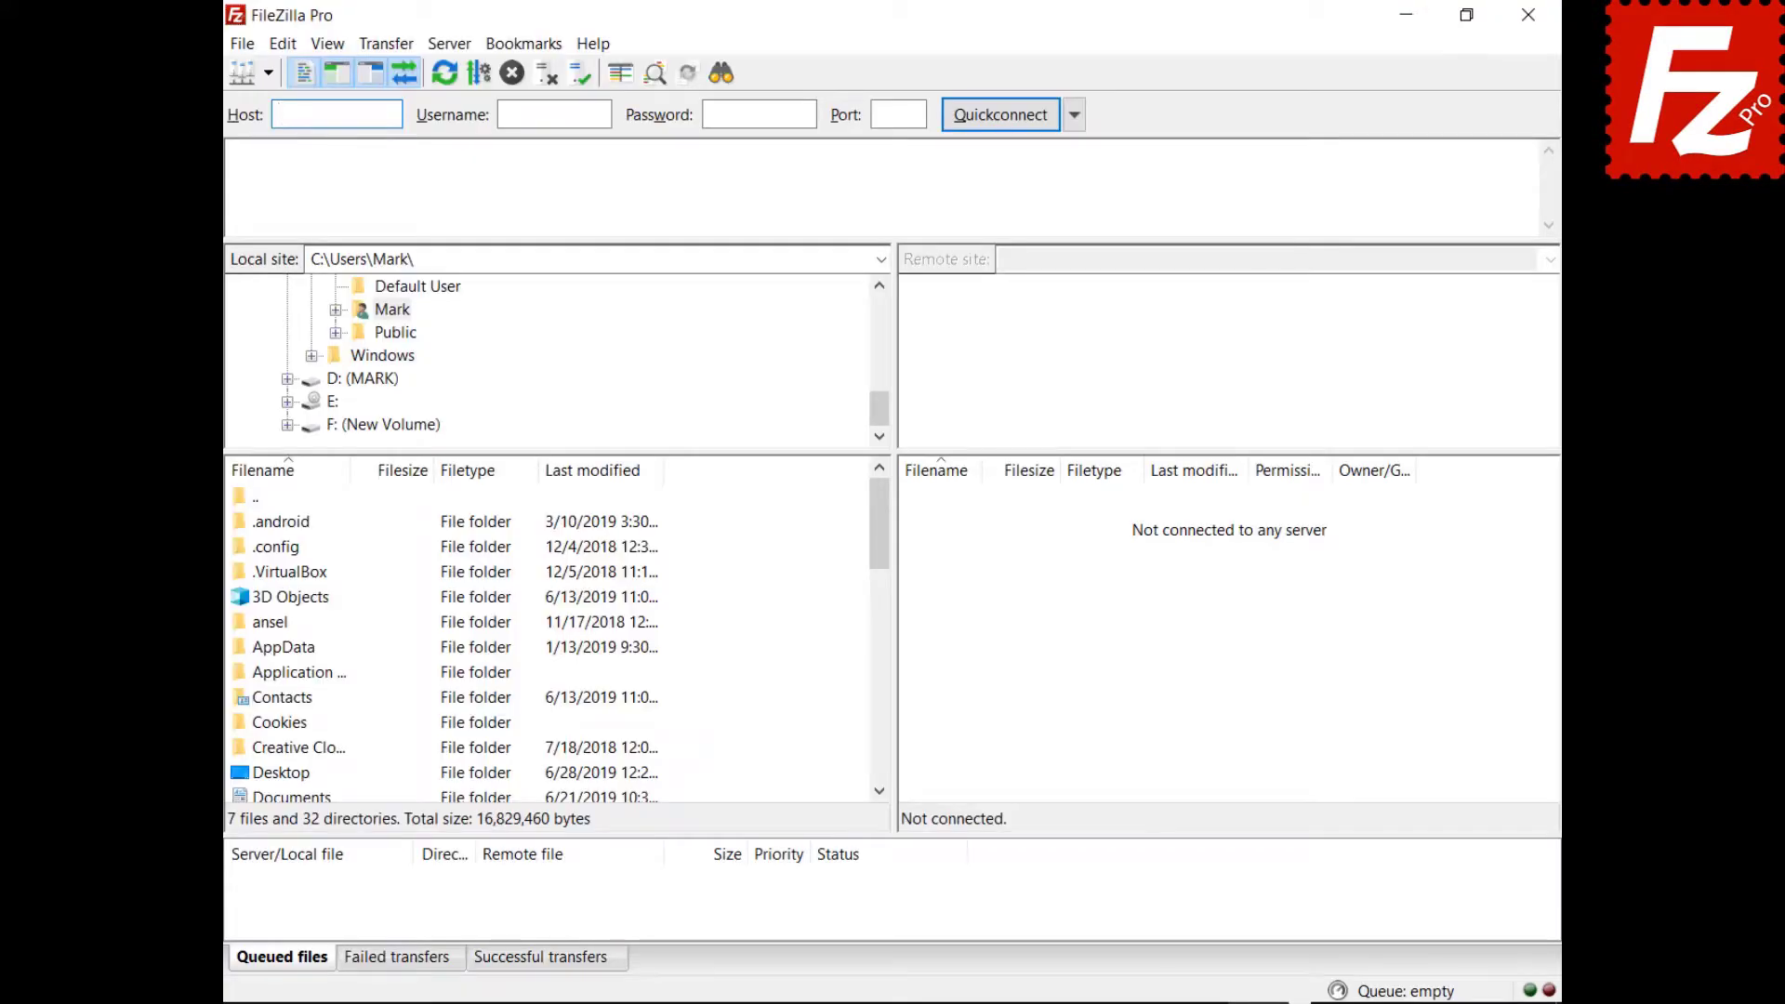
left_click(223, 48)
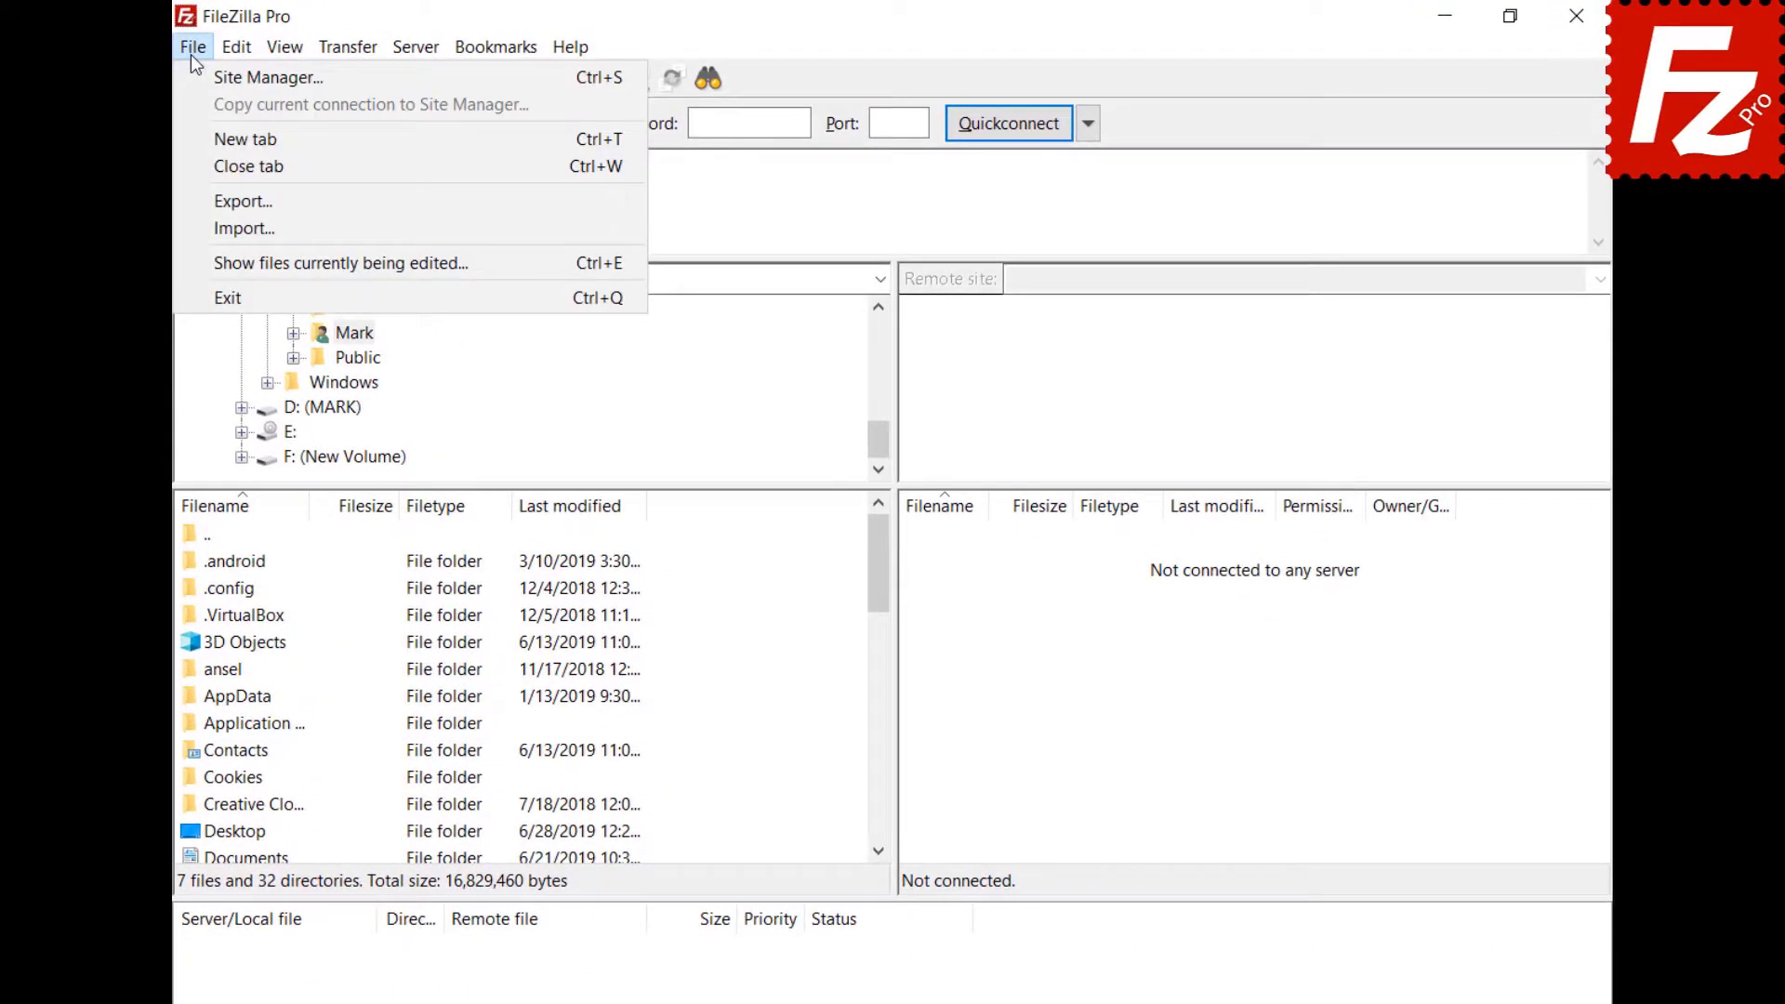
left_click(193, 76)
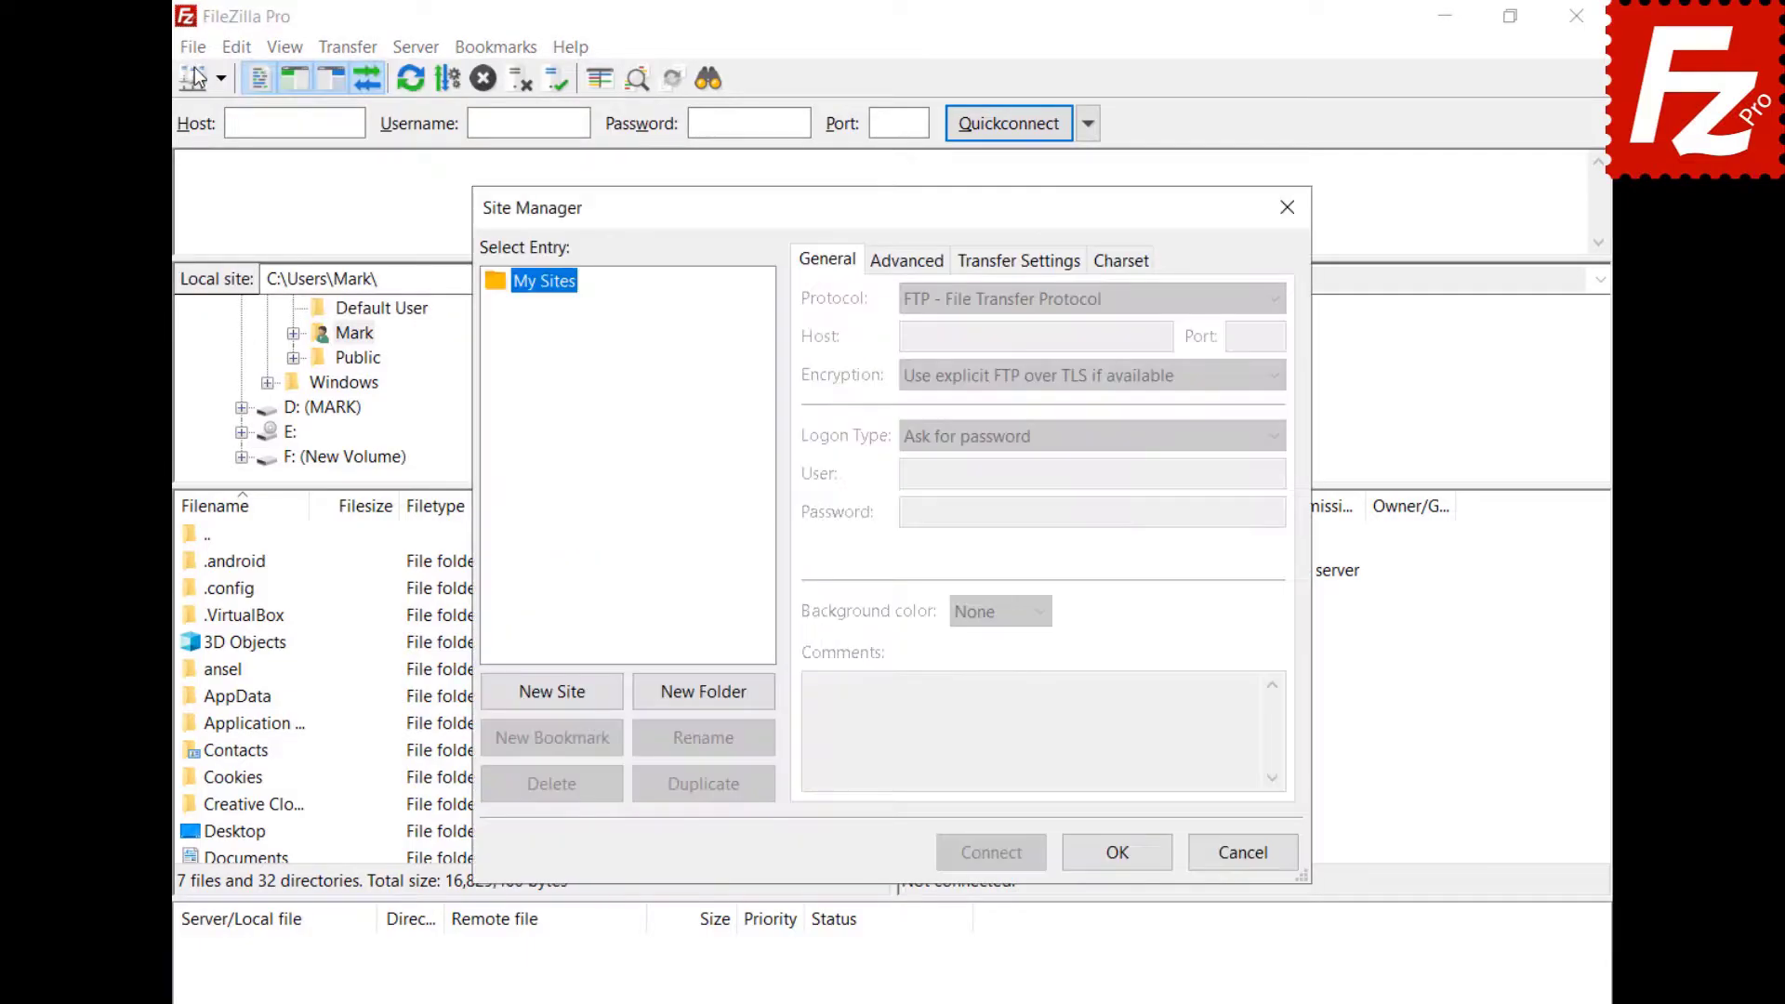
left_click(557, 701)
type("Wordpress")
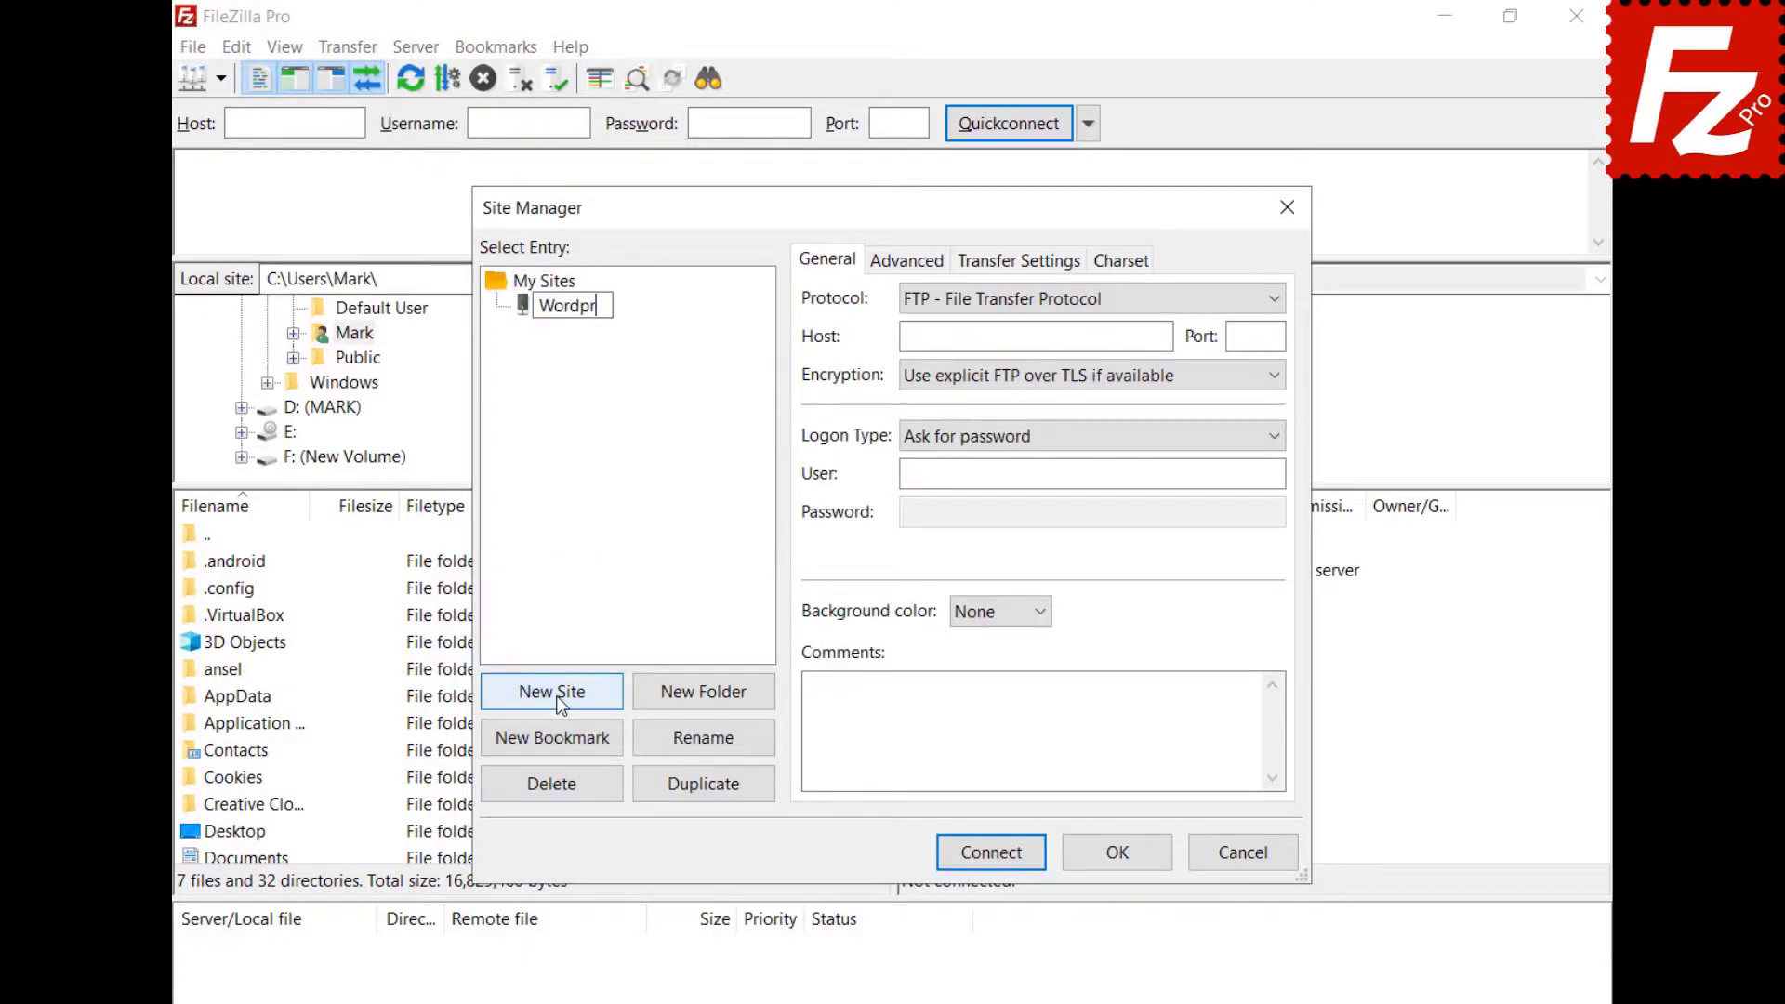
key("Return")
Enter the host ftp.ondazultecnologia.com with Normal logon, user name and password.
left_click(1036, 336)
type("ftp.ondazultecnologia.com")
left_click(1091, 474)
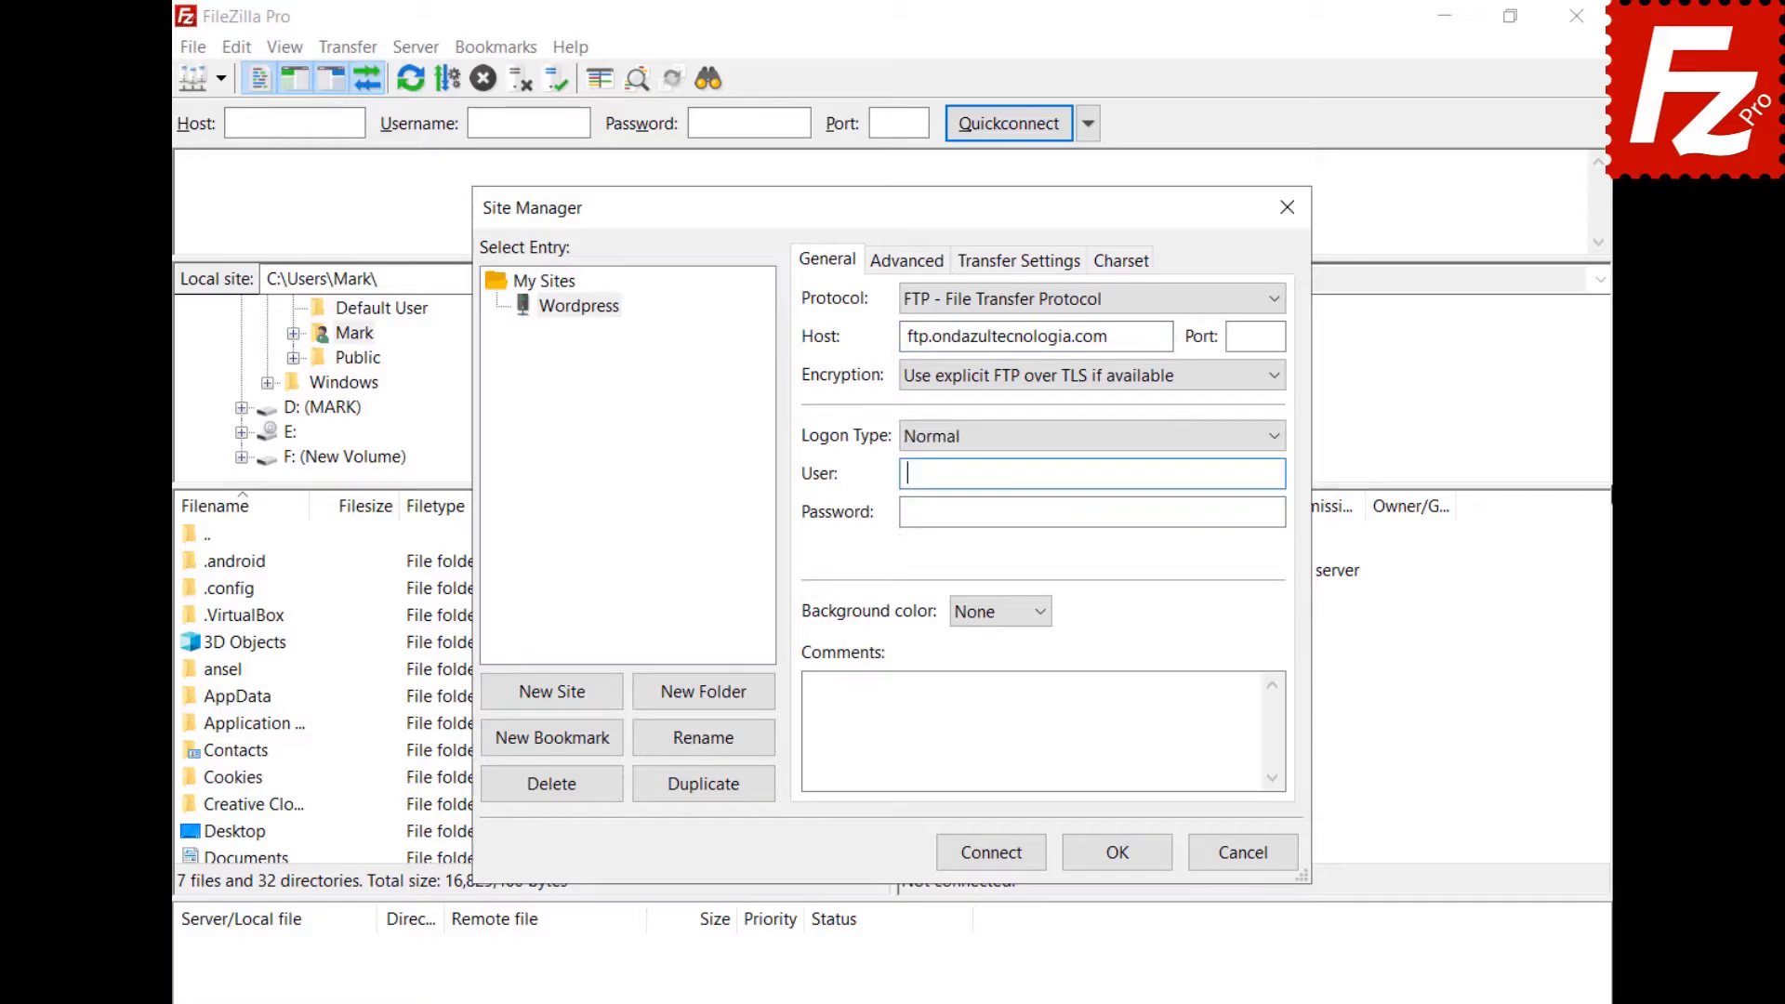
key("ctrl+v")
left_click(1091, 512)
key("ctrl+v")
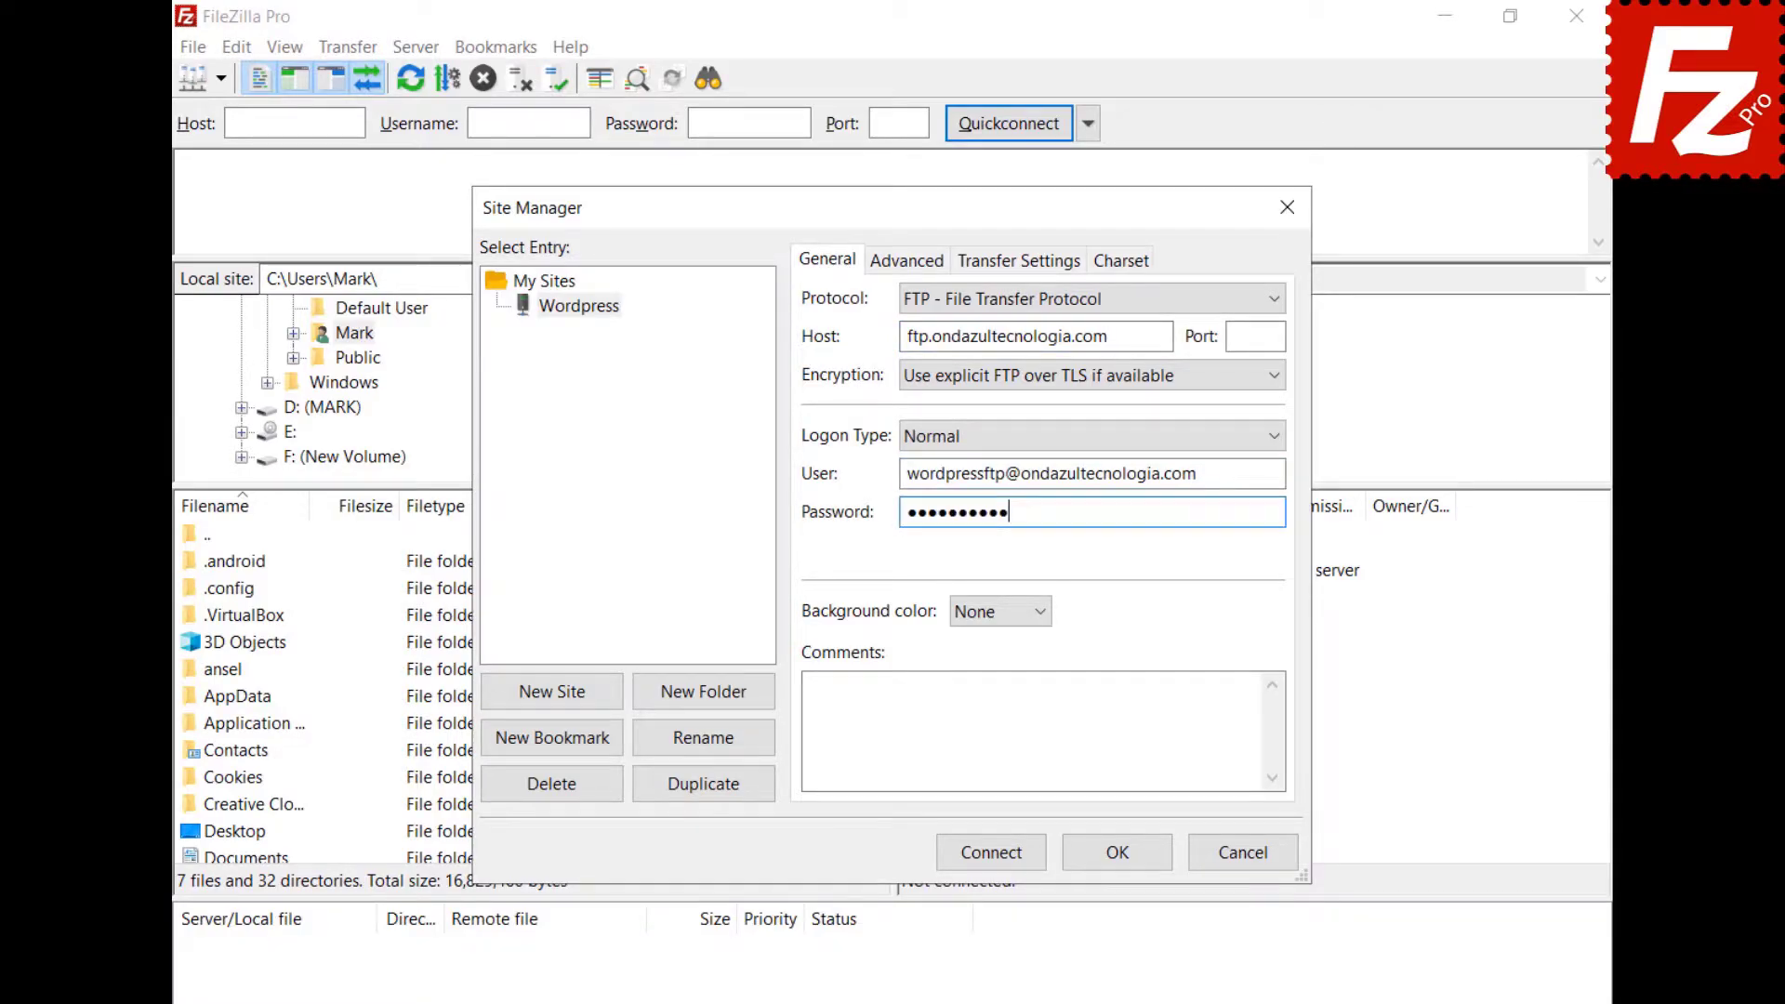
Connect to the Wordpress site and always trust its certificate.
left_click(989, 857)
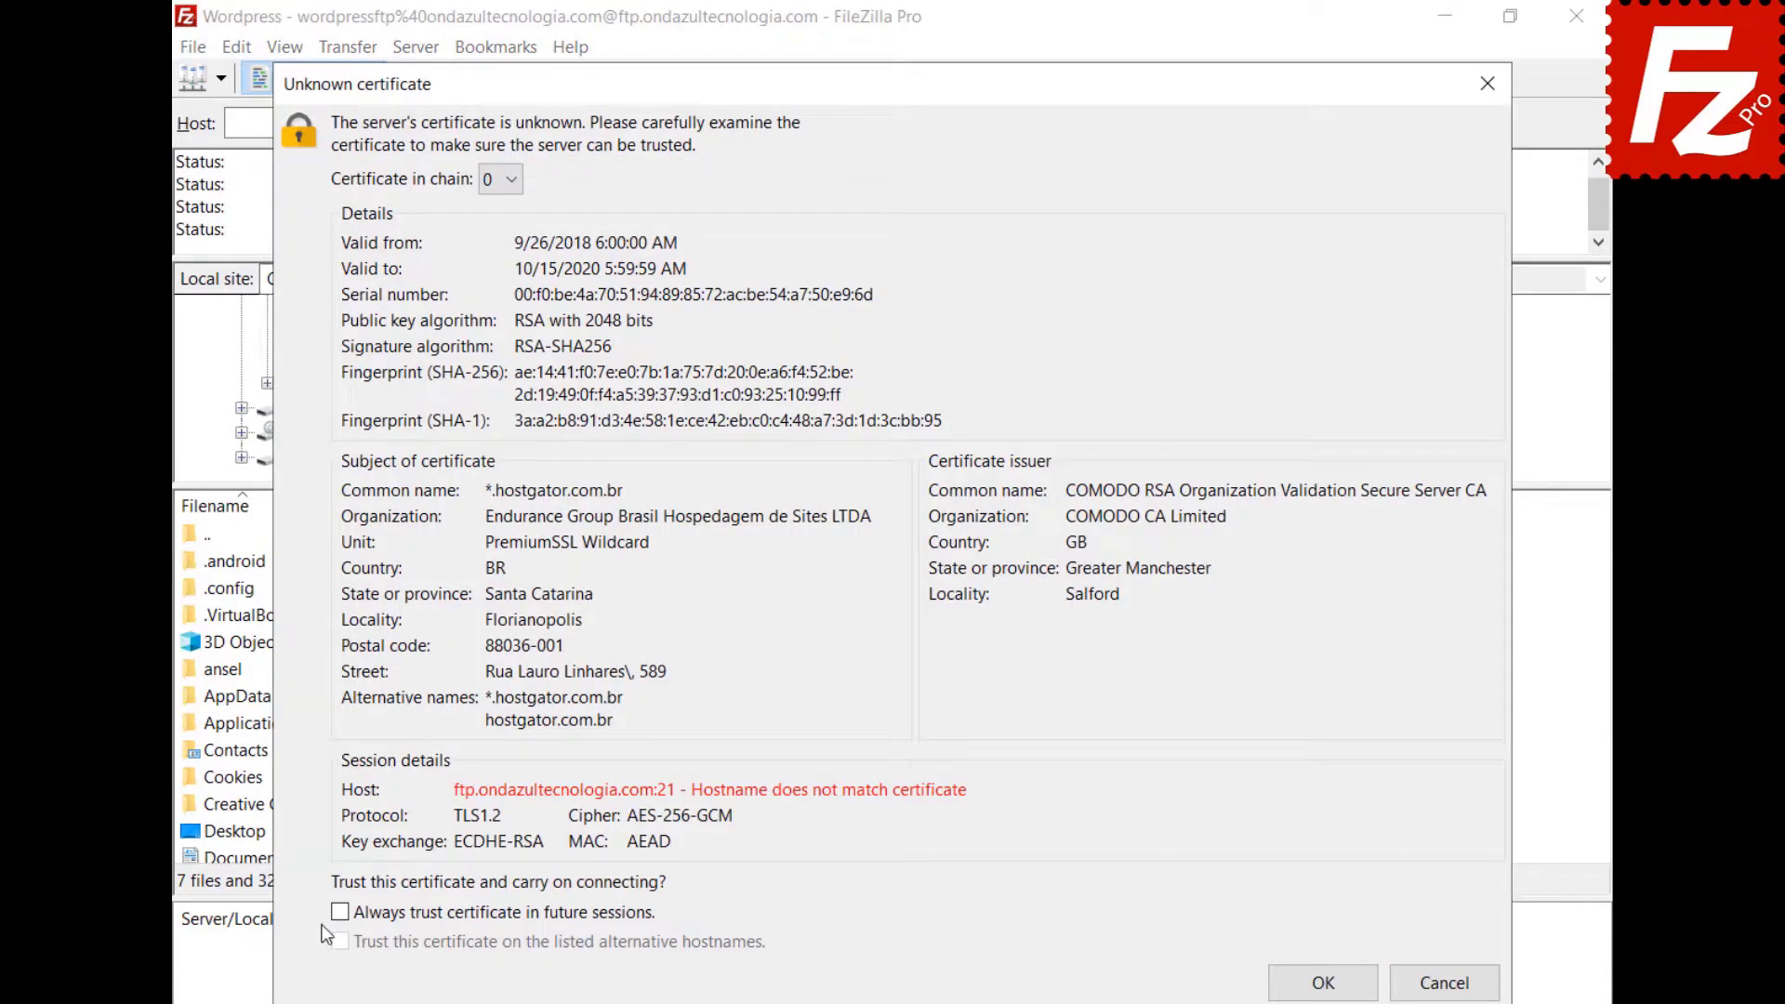
left_click(340, 914)
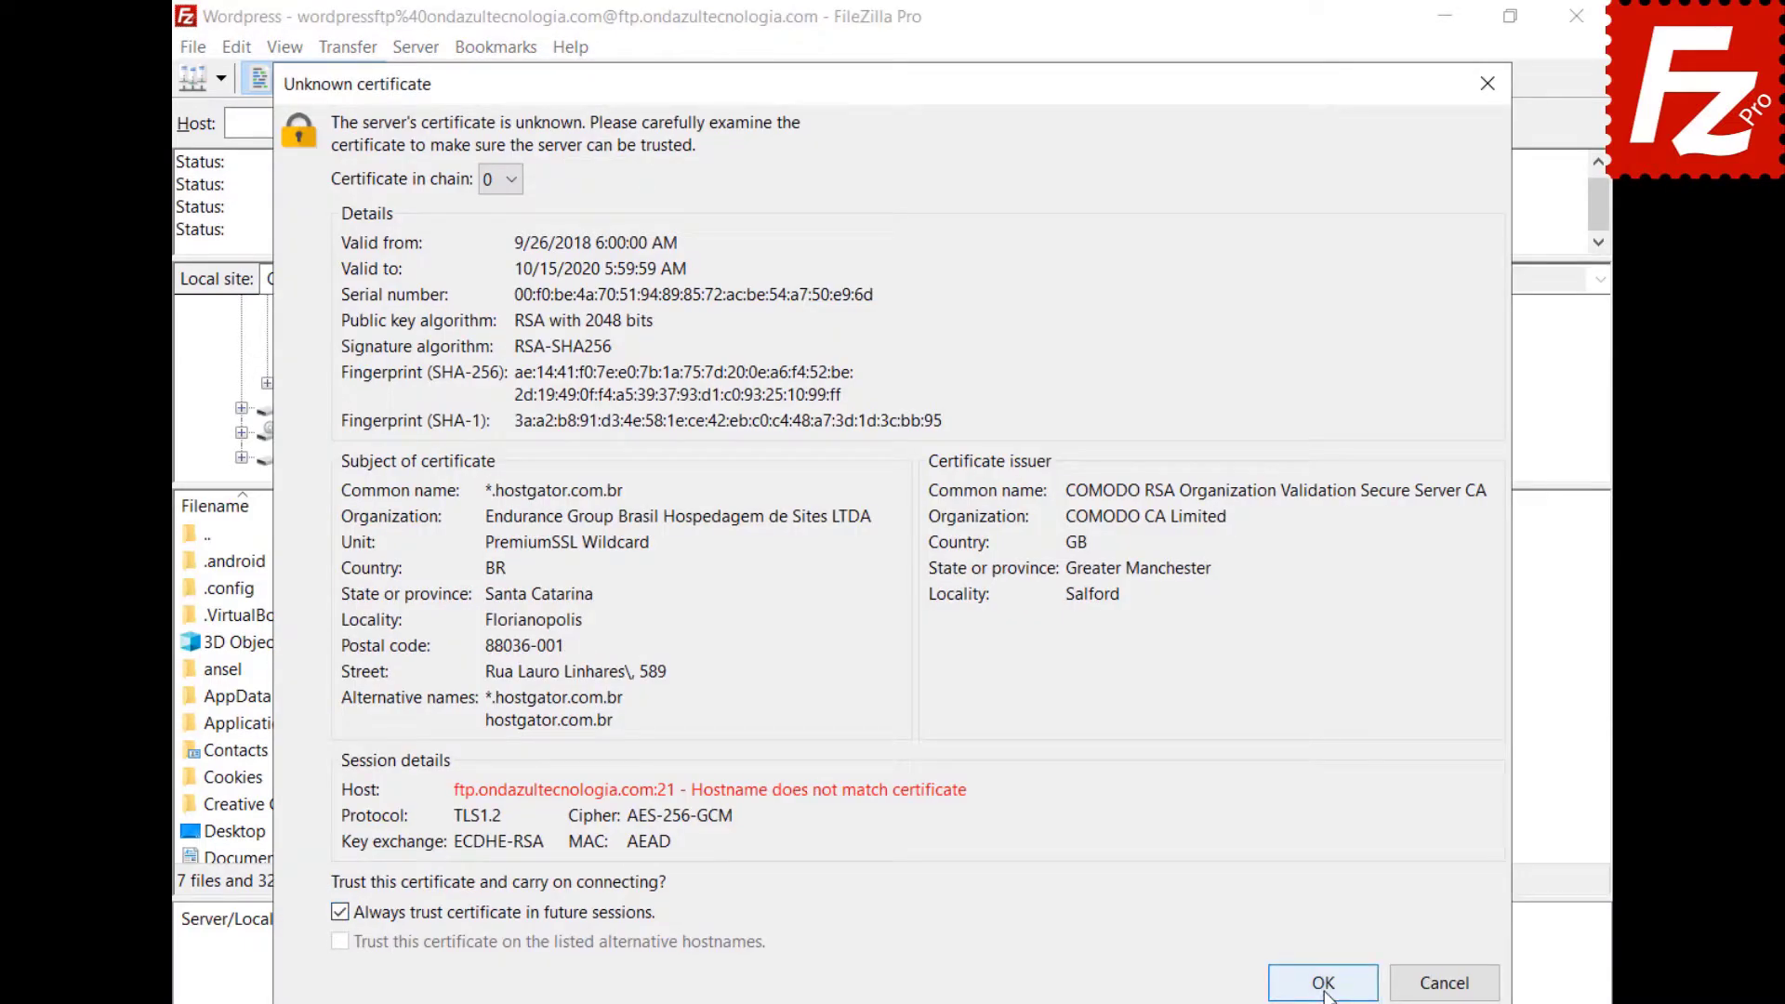
left_click(1323, 984)
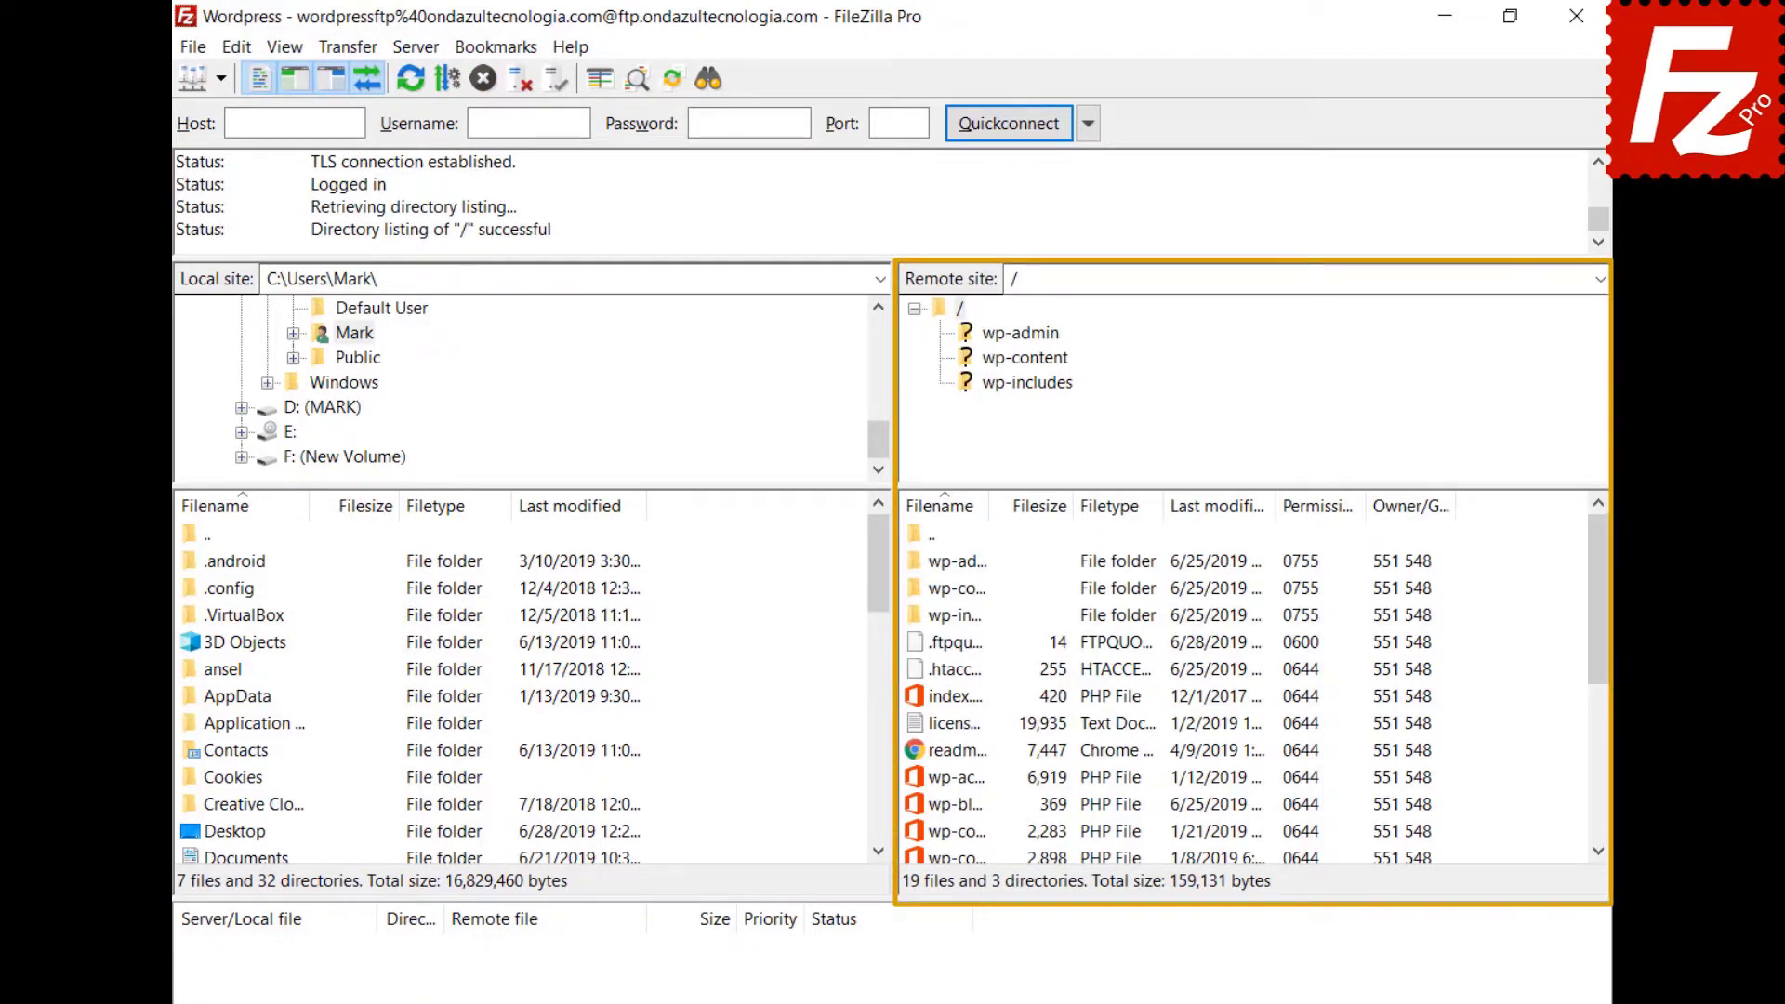
Open wp-blog-header.php in Notepad and add 'Enter a new line here' as the first line.
right_click(918, 807)
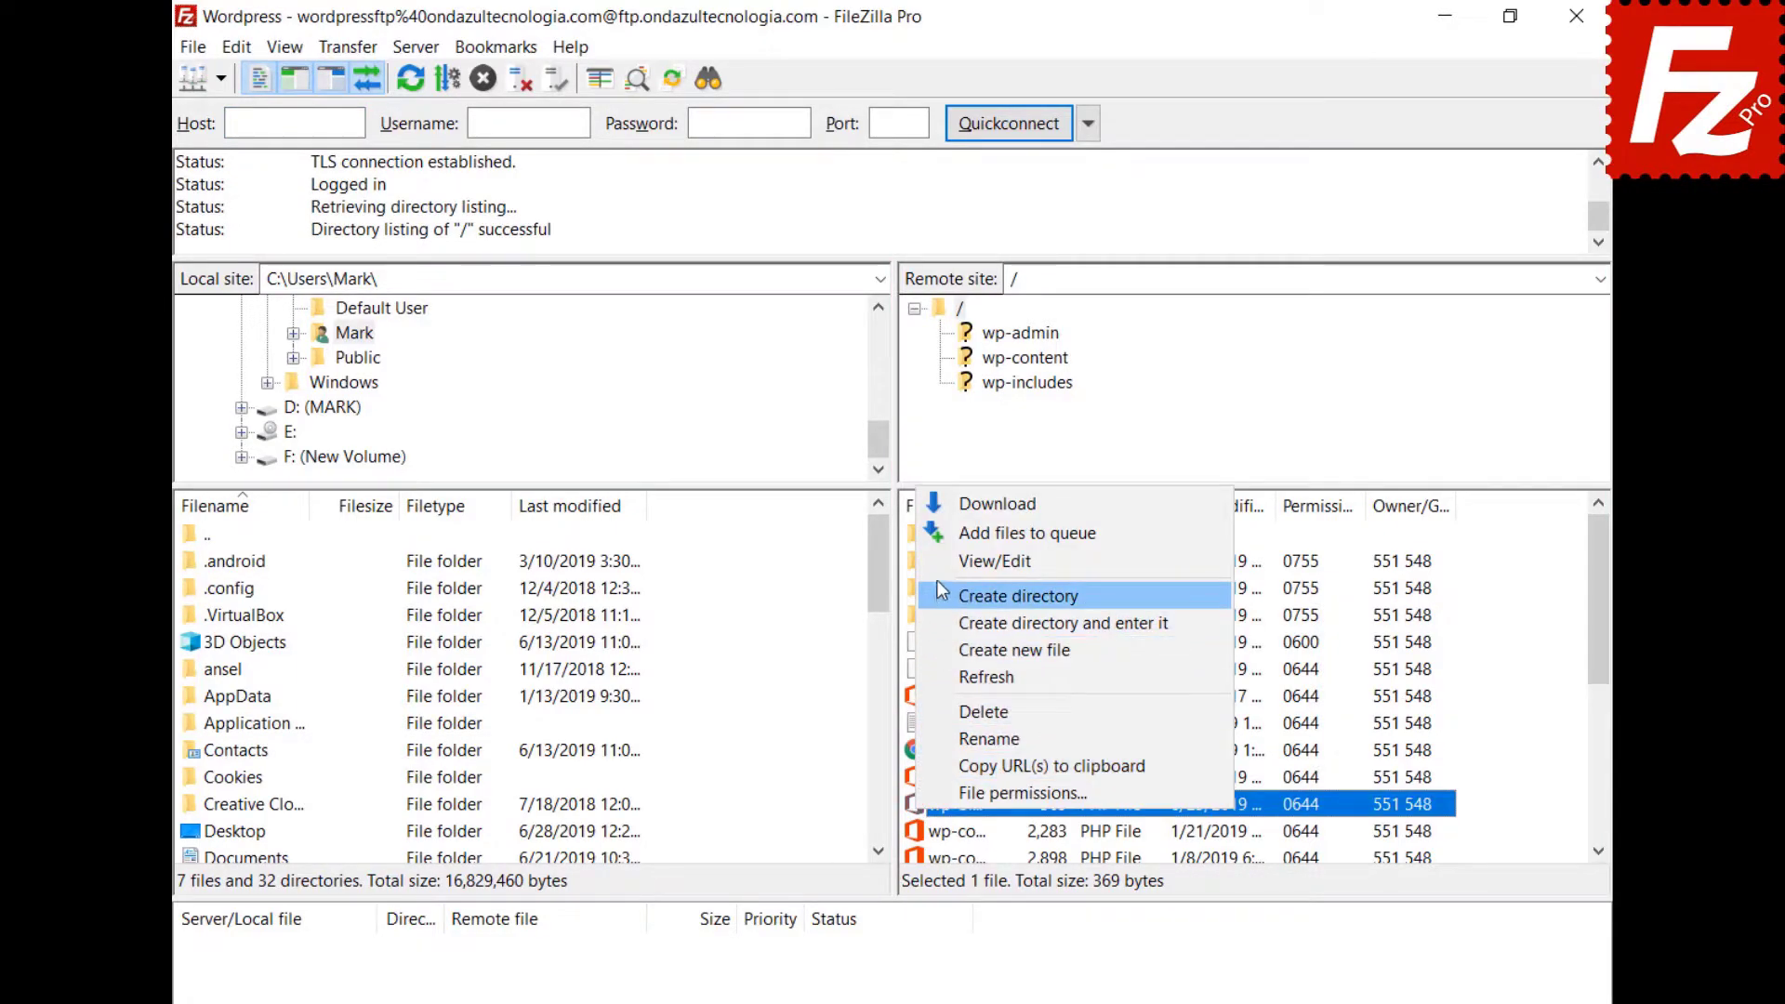
left_click(993, 561)
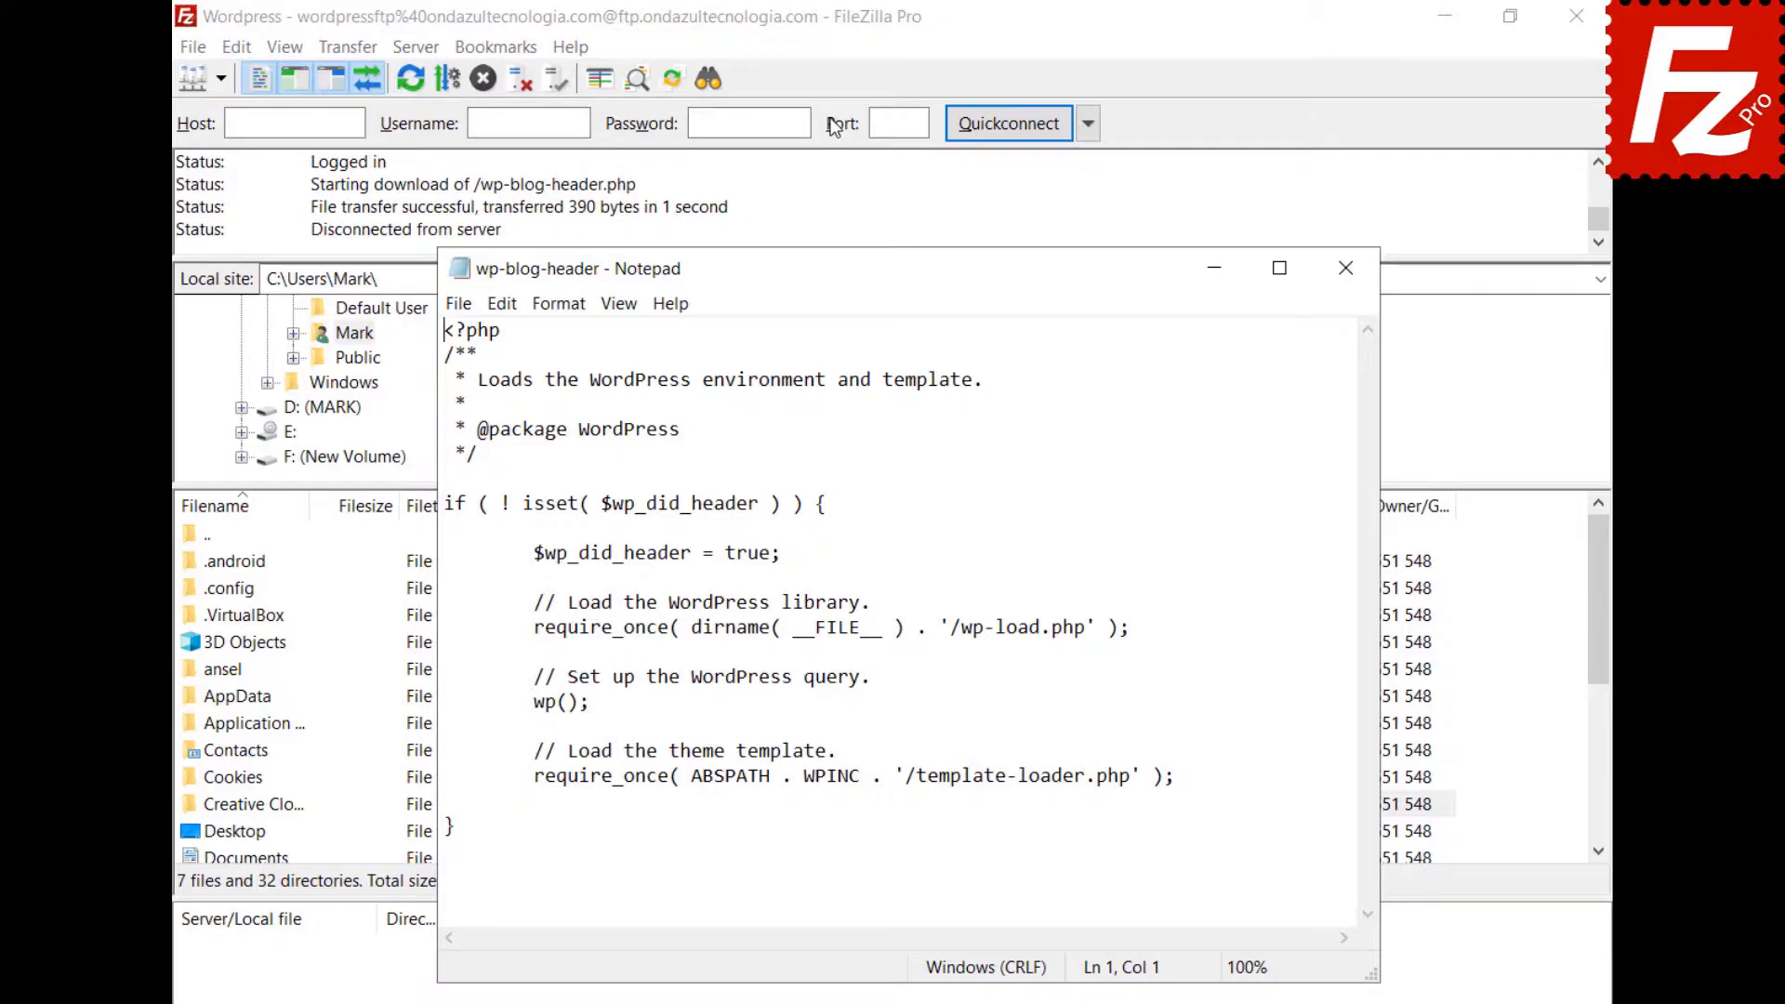
key("Return")
key("Up")
type("Enter a new line here")
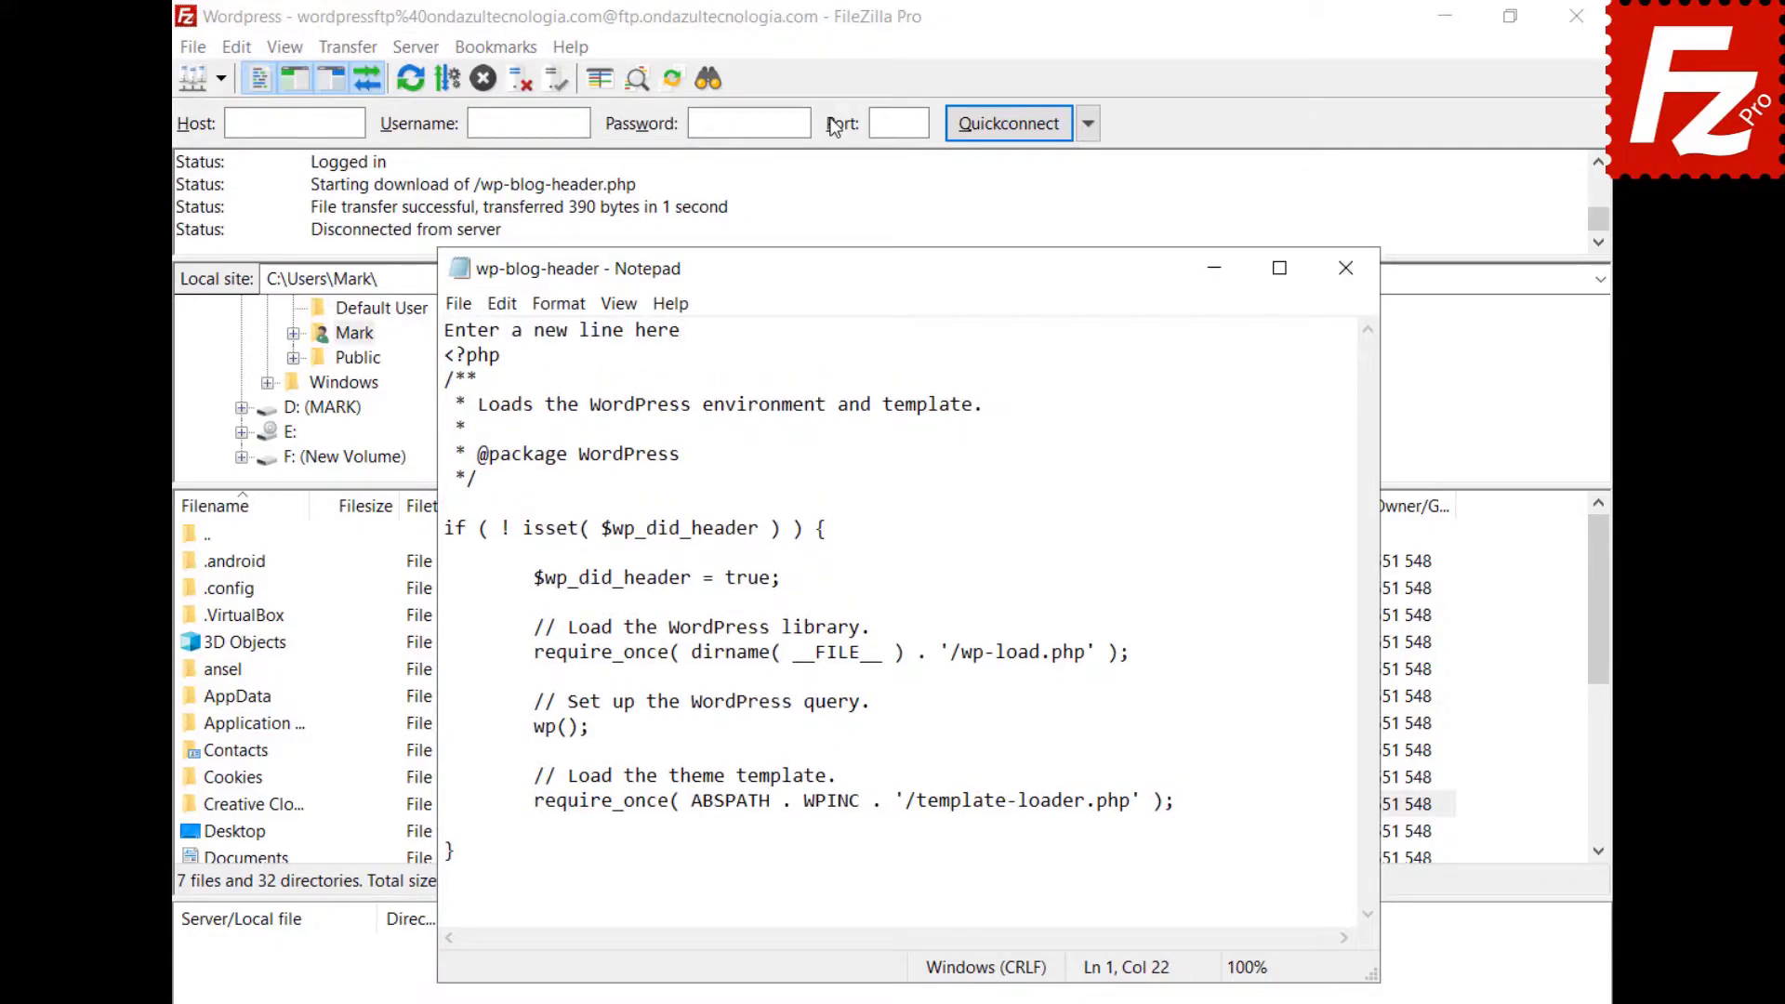
Exit Notepad saving the changes, and upload the edited file back to the server.
left_click(459, 303)
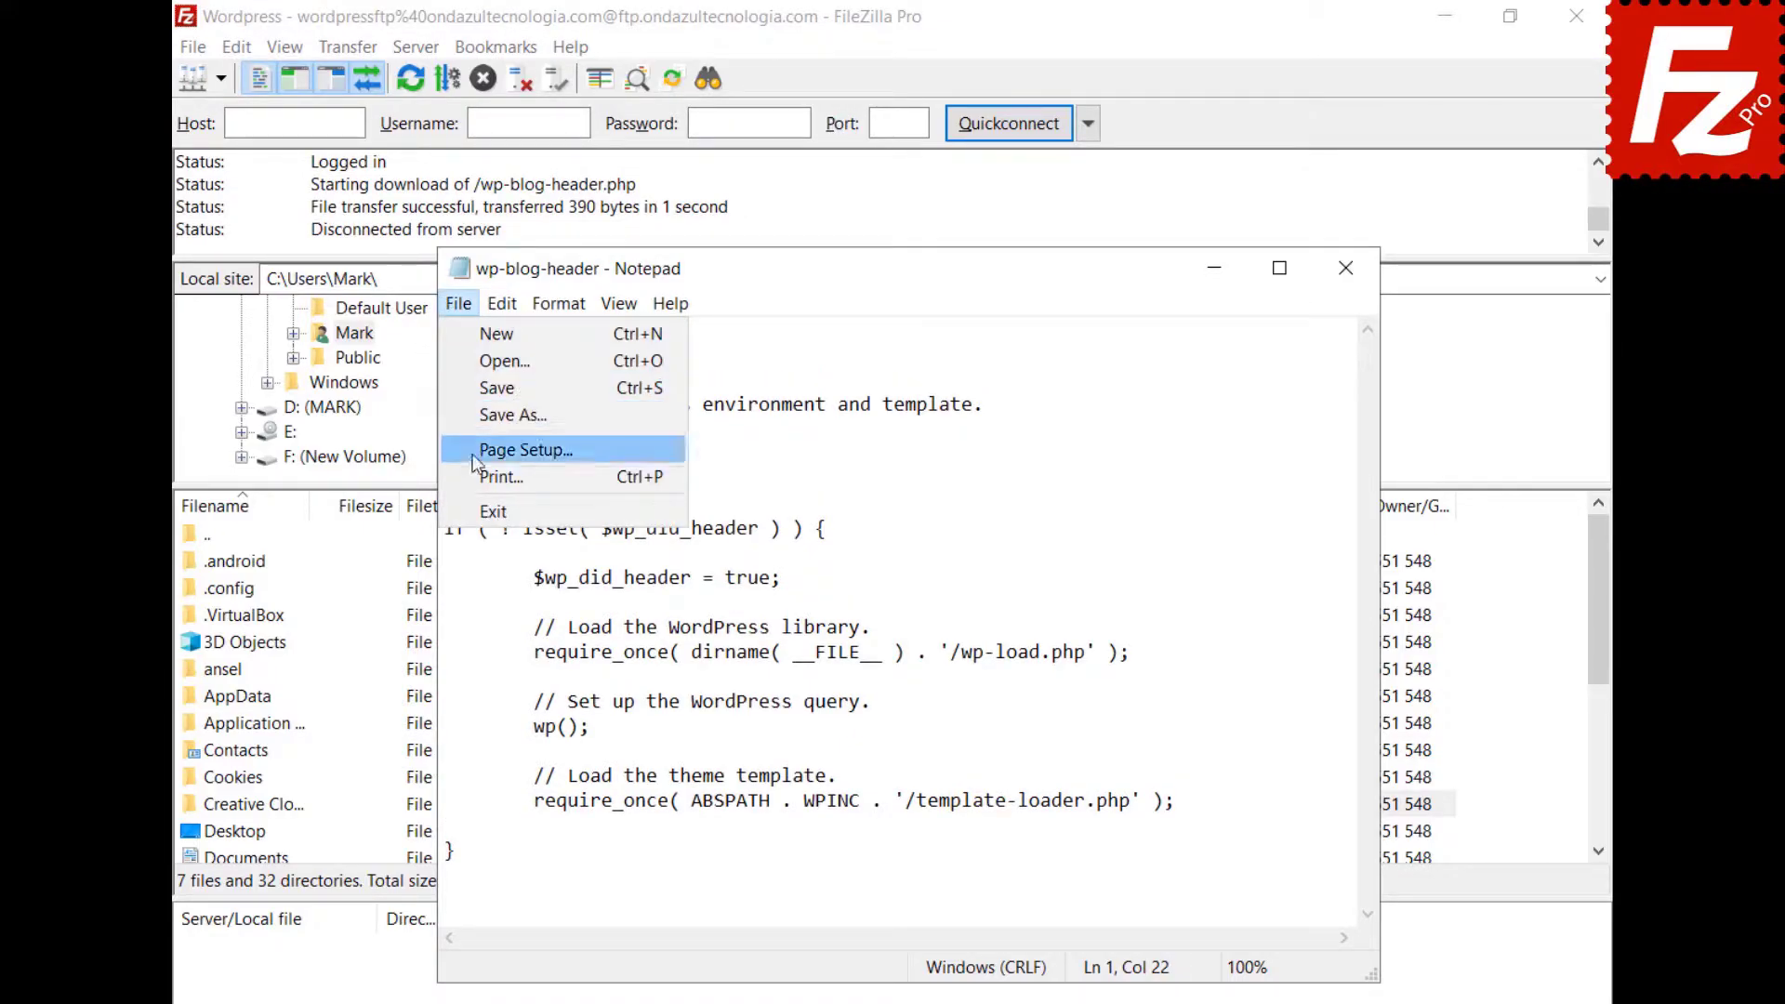
left_click(493, 511)
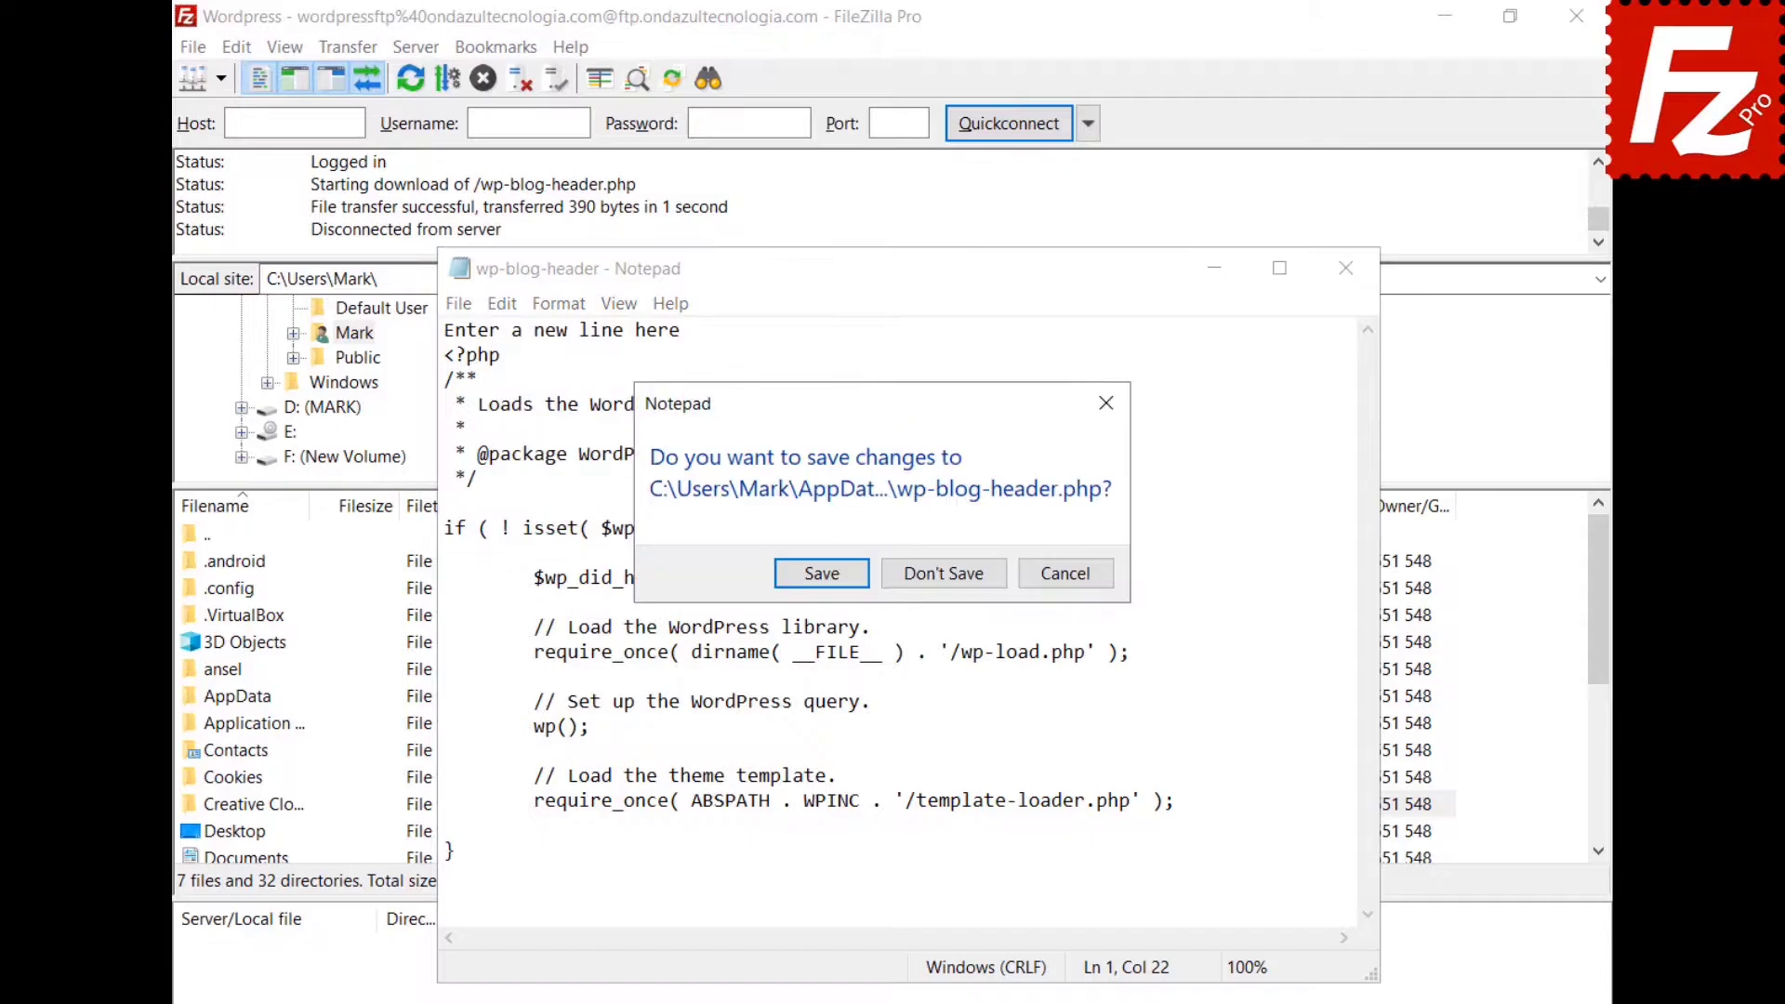
left_click(821, 573)
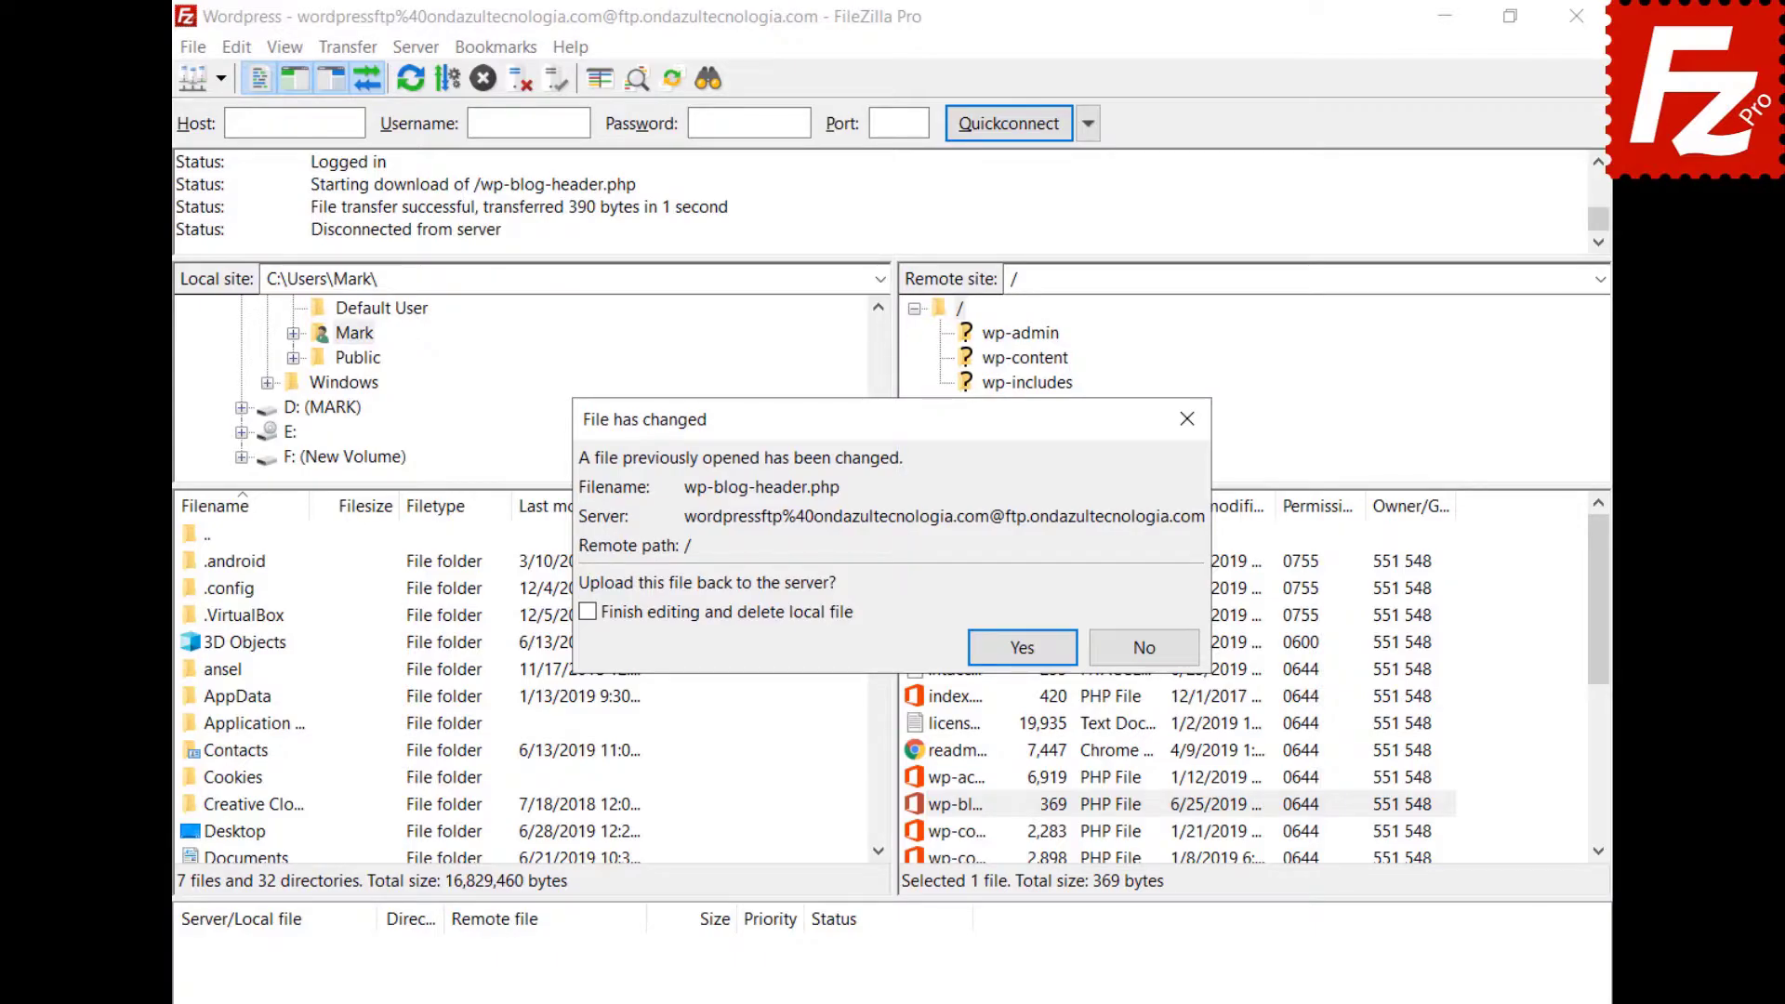
left_click(1022, 646)
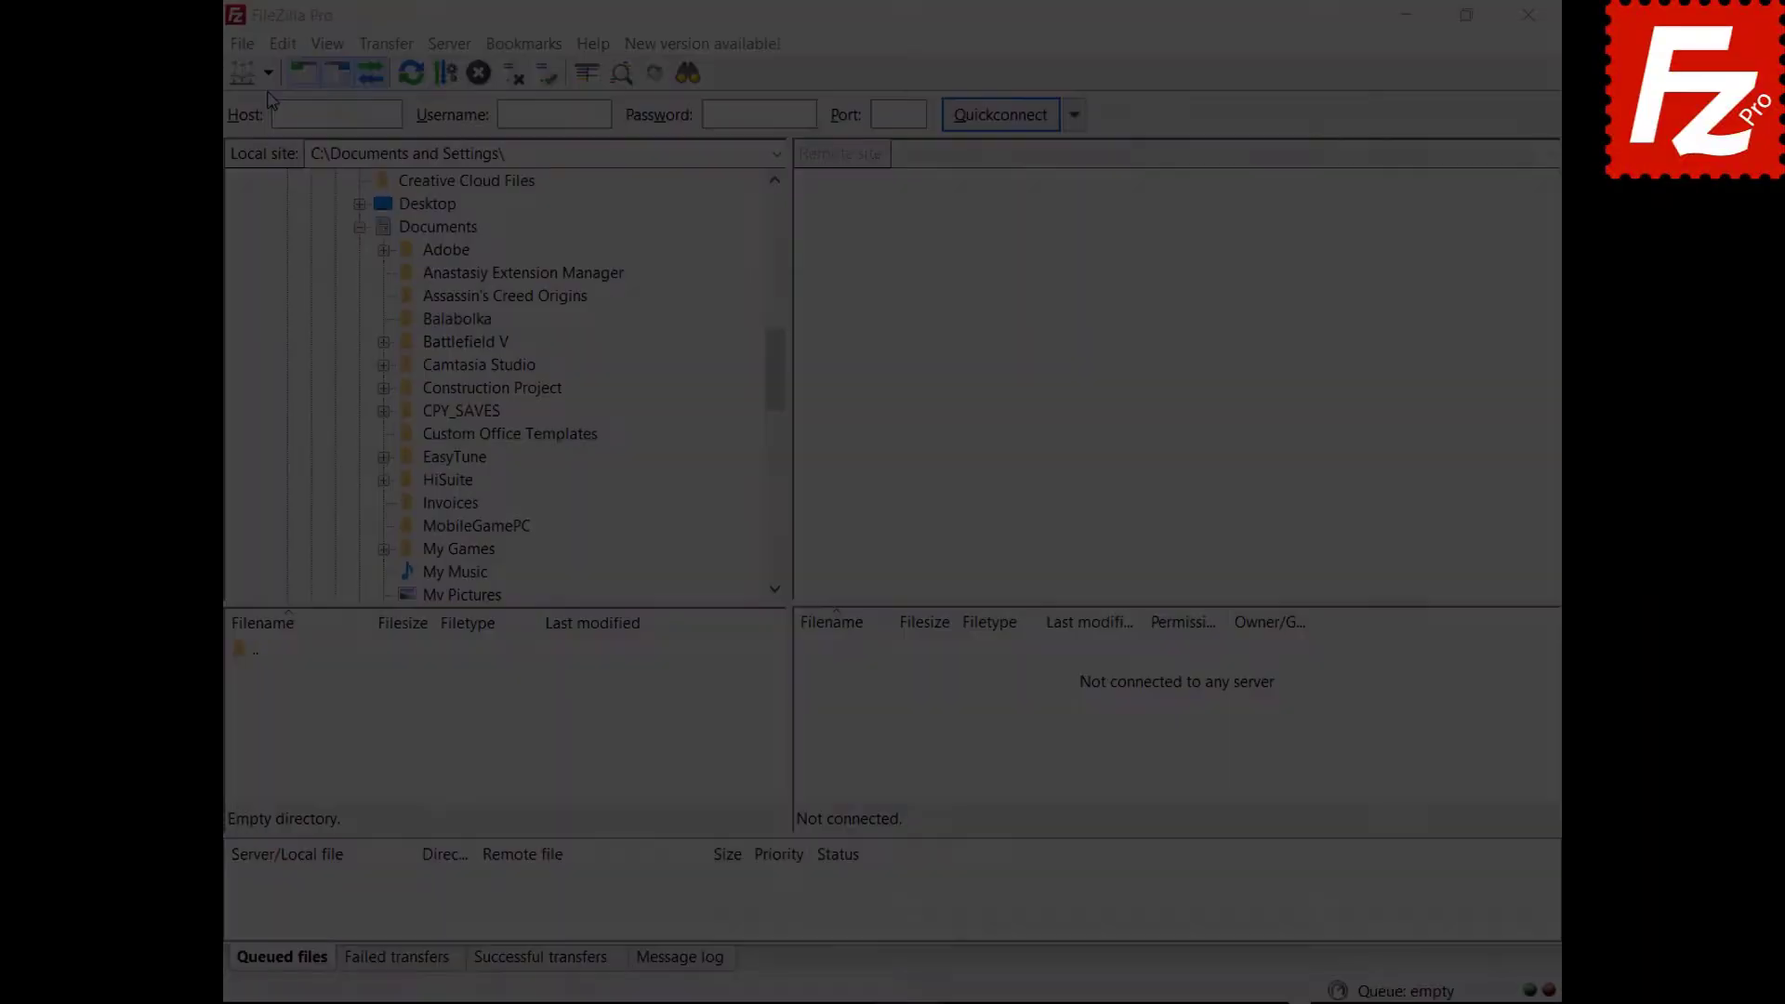
Connect to the saved FTP site, download Financial.xlsx to Documents, and upload Evaluation.pdf.
left_click(267, 74)
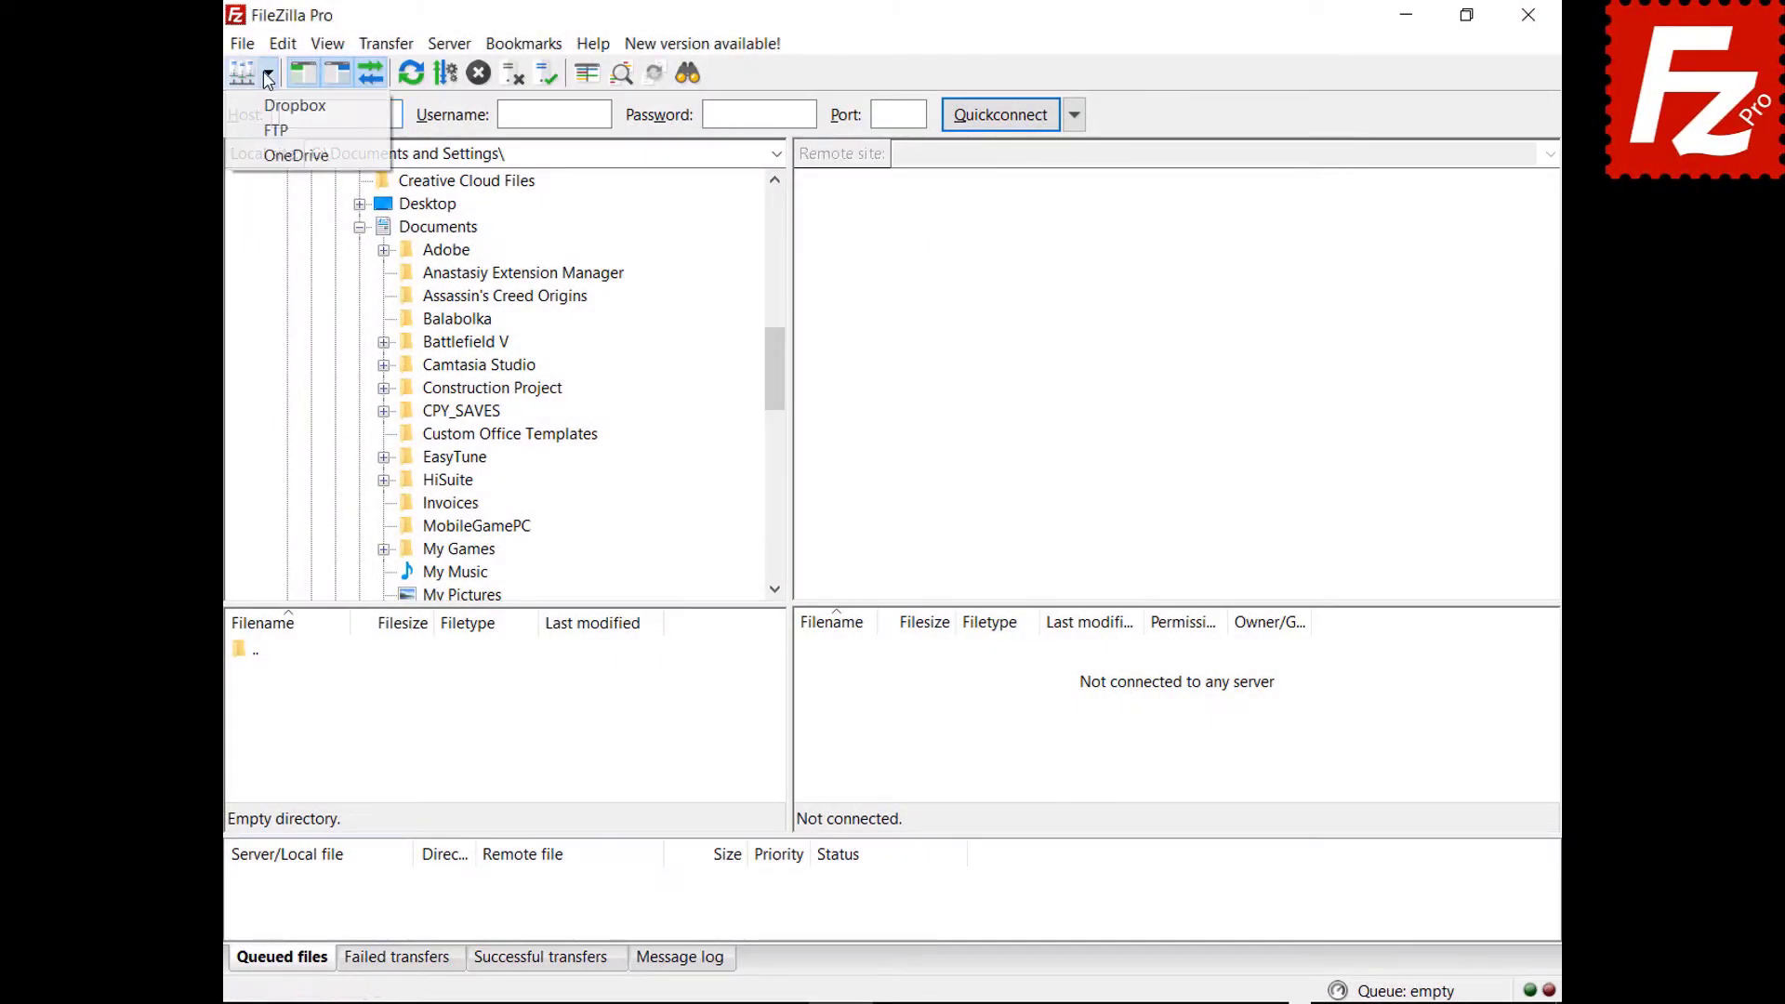
left_click(273, 131)
left_click(818, 699)
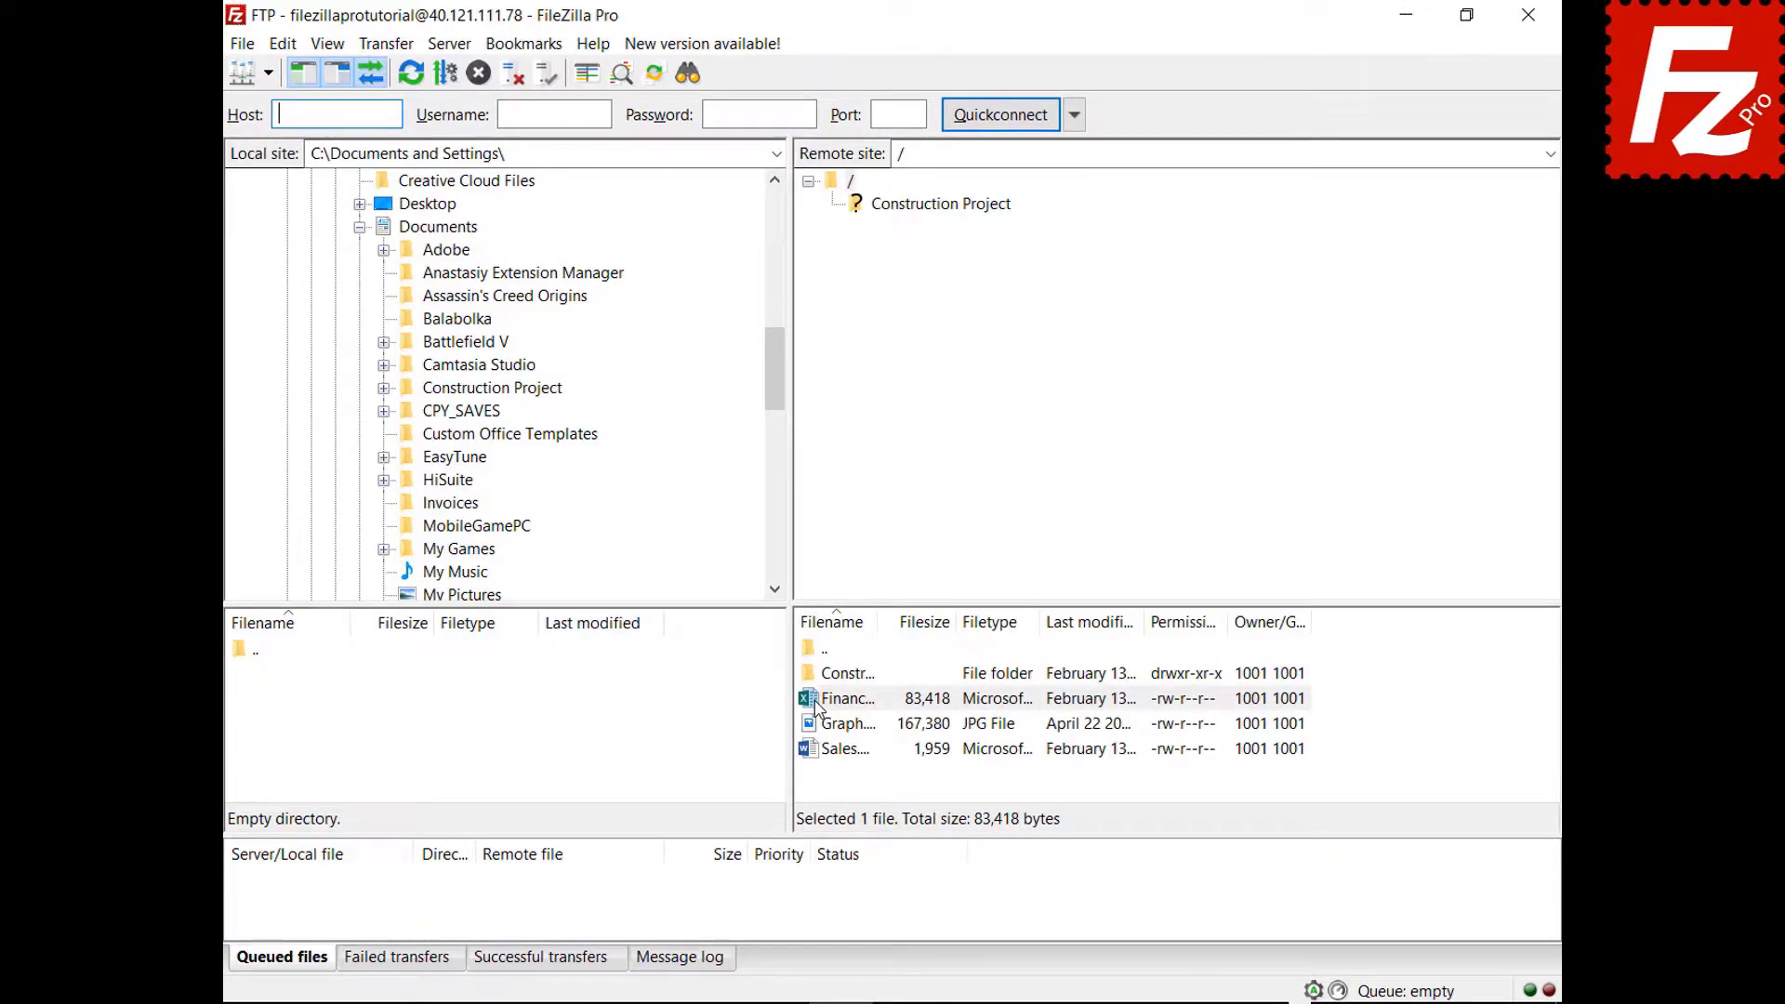
left_click_drag(815, 709, 500, 232)
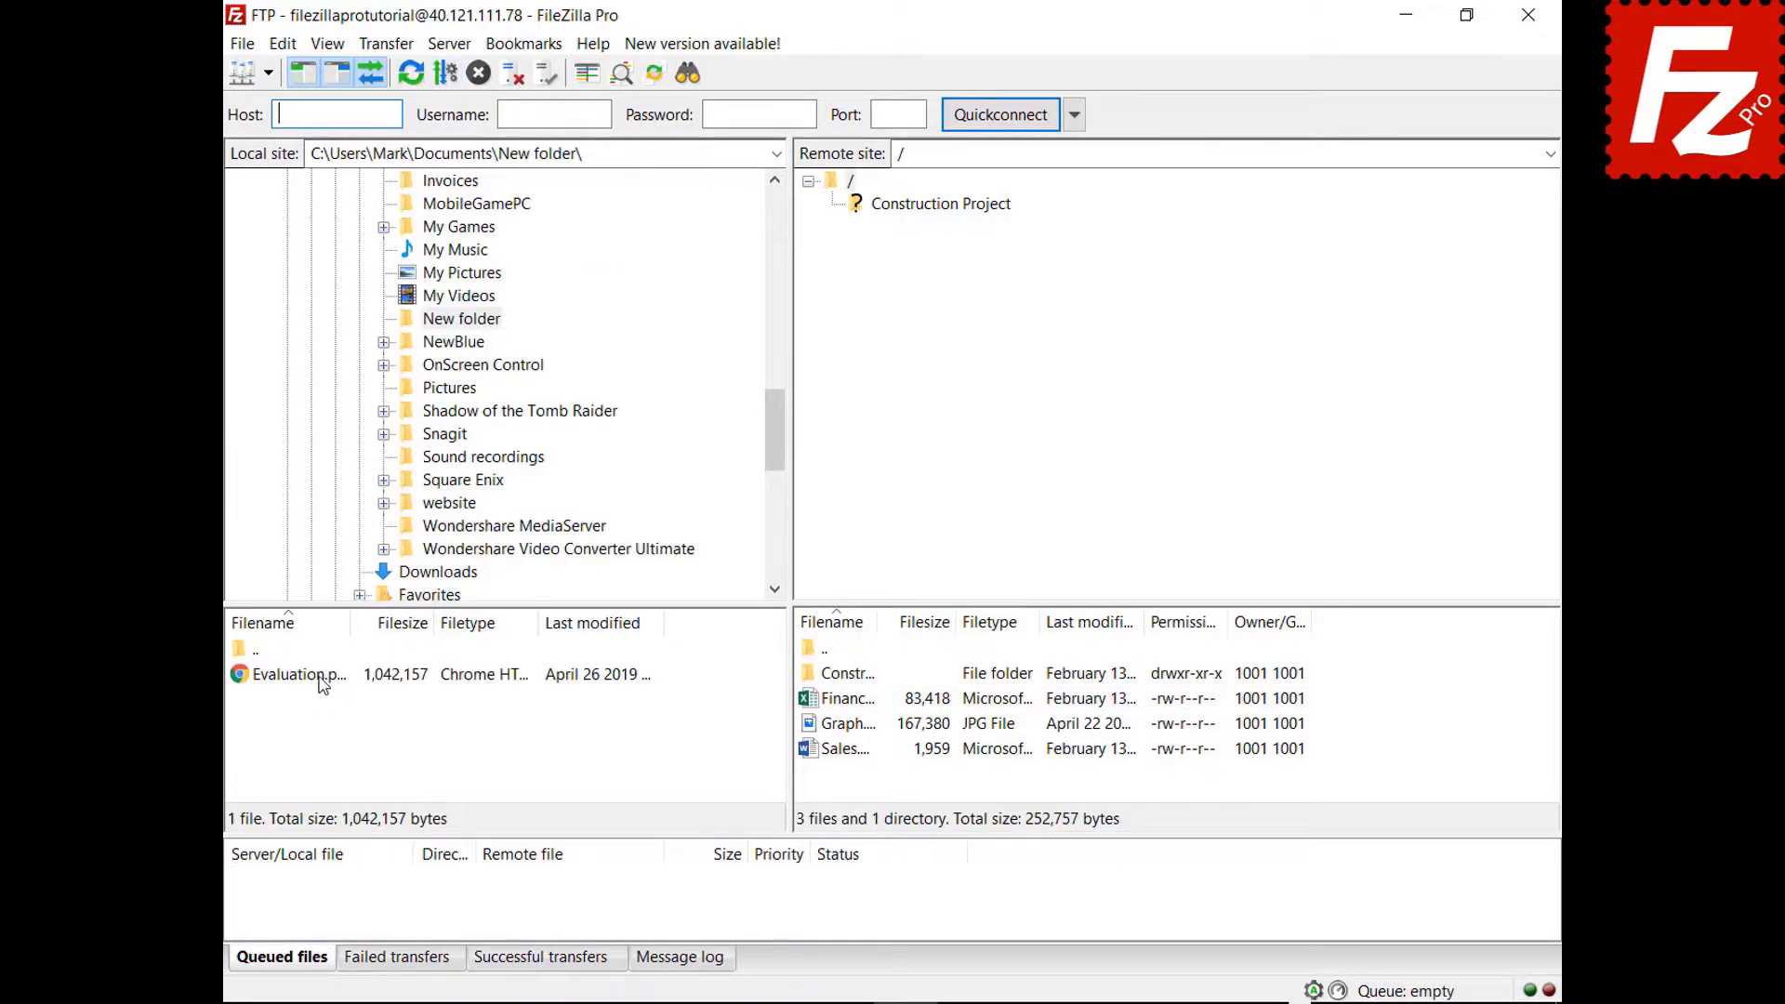
left_click(320, 676)
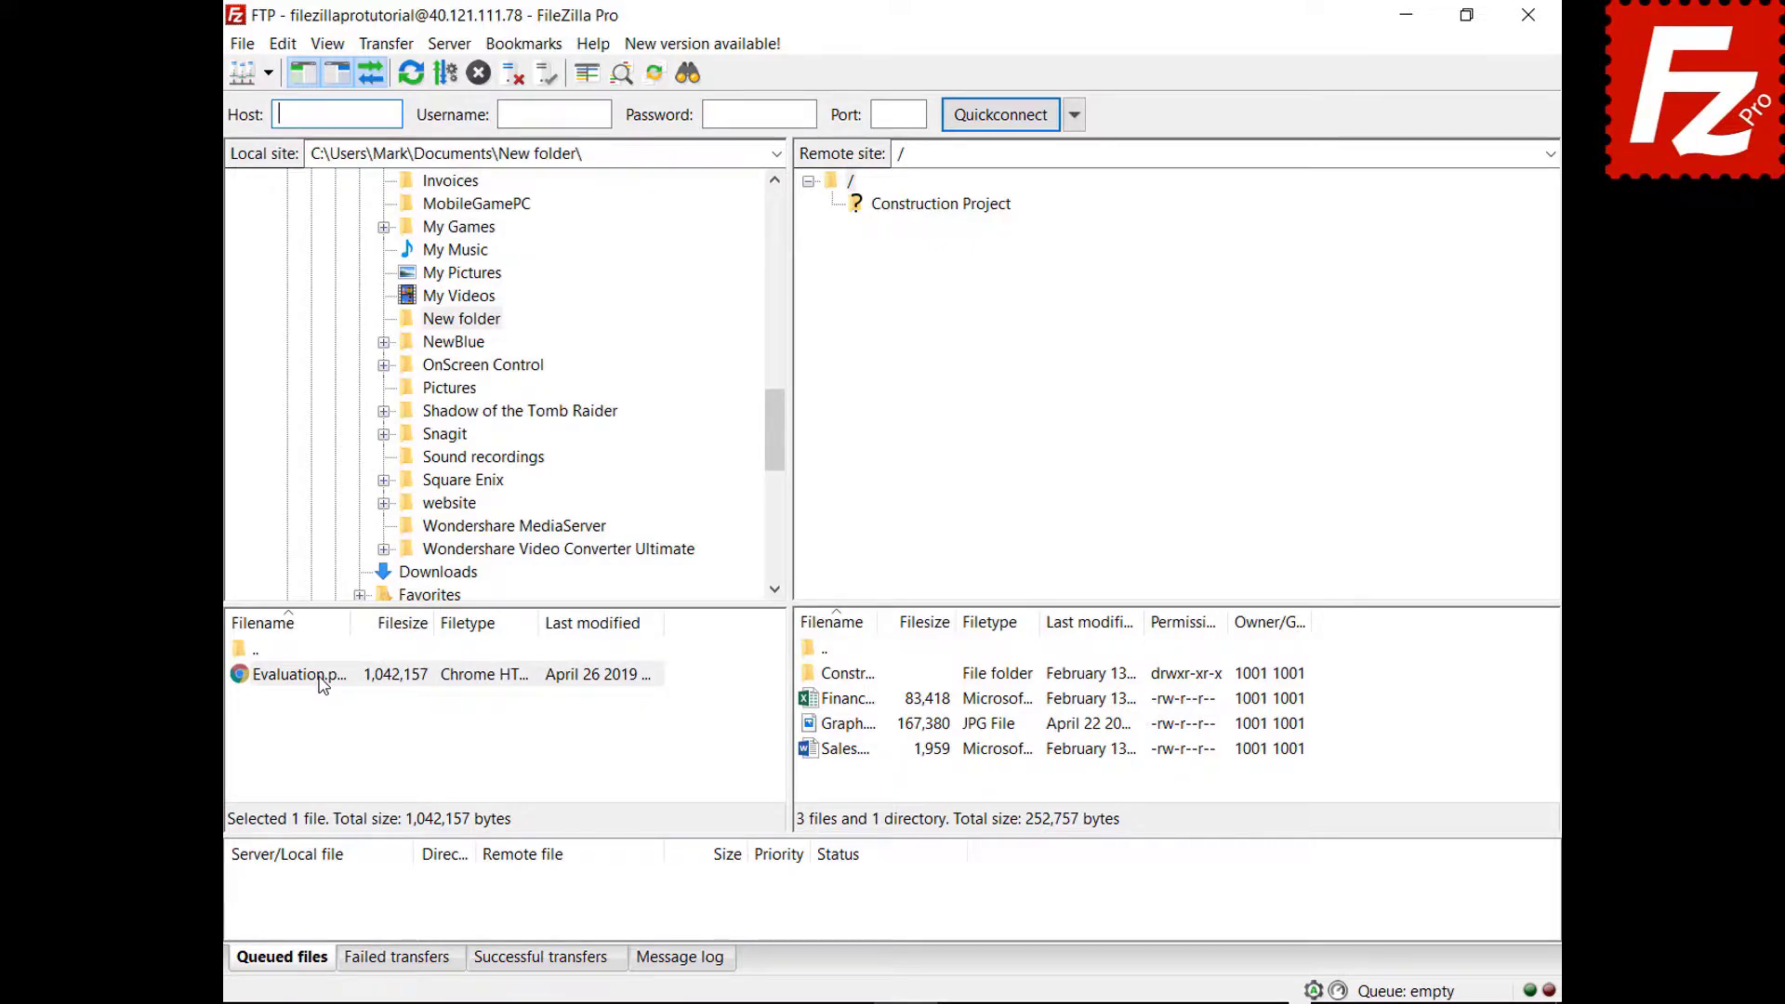
left_click_drag(323, 685, 868, 782)
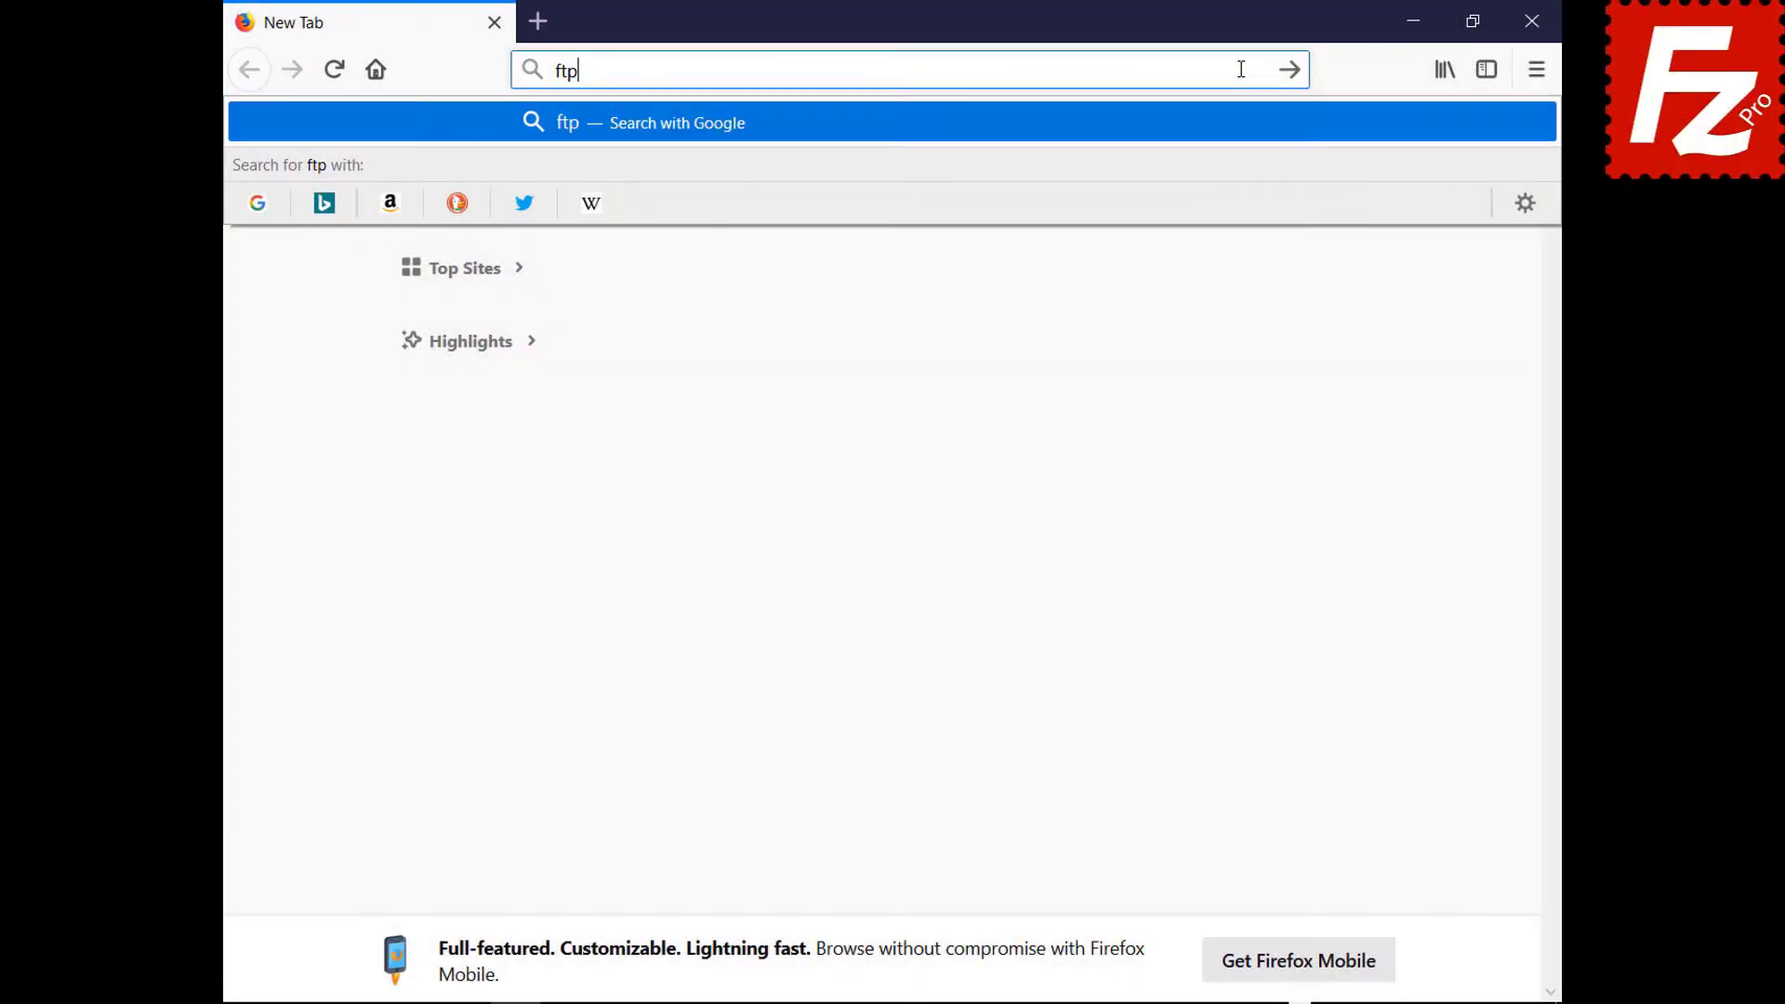
Load ftptest.net and enter host 40.121.111.78 with the tutorial account's username and password.
type("test.net")
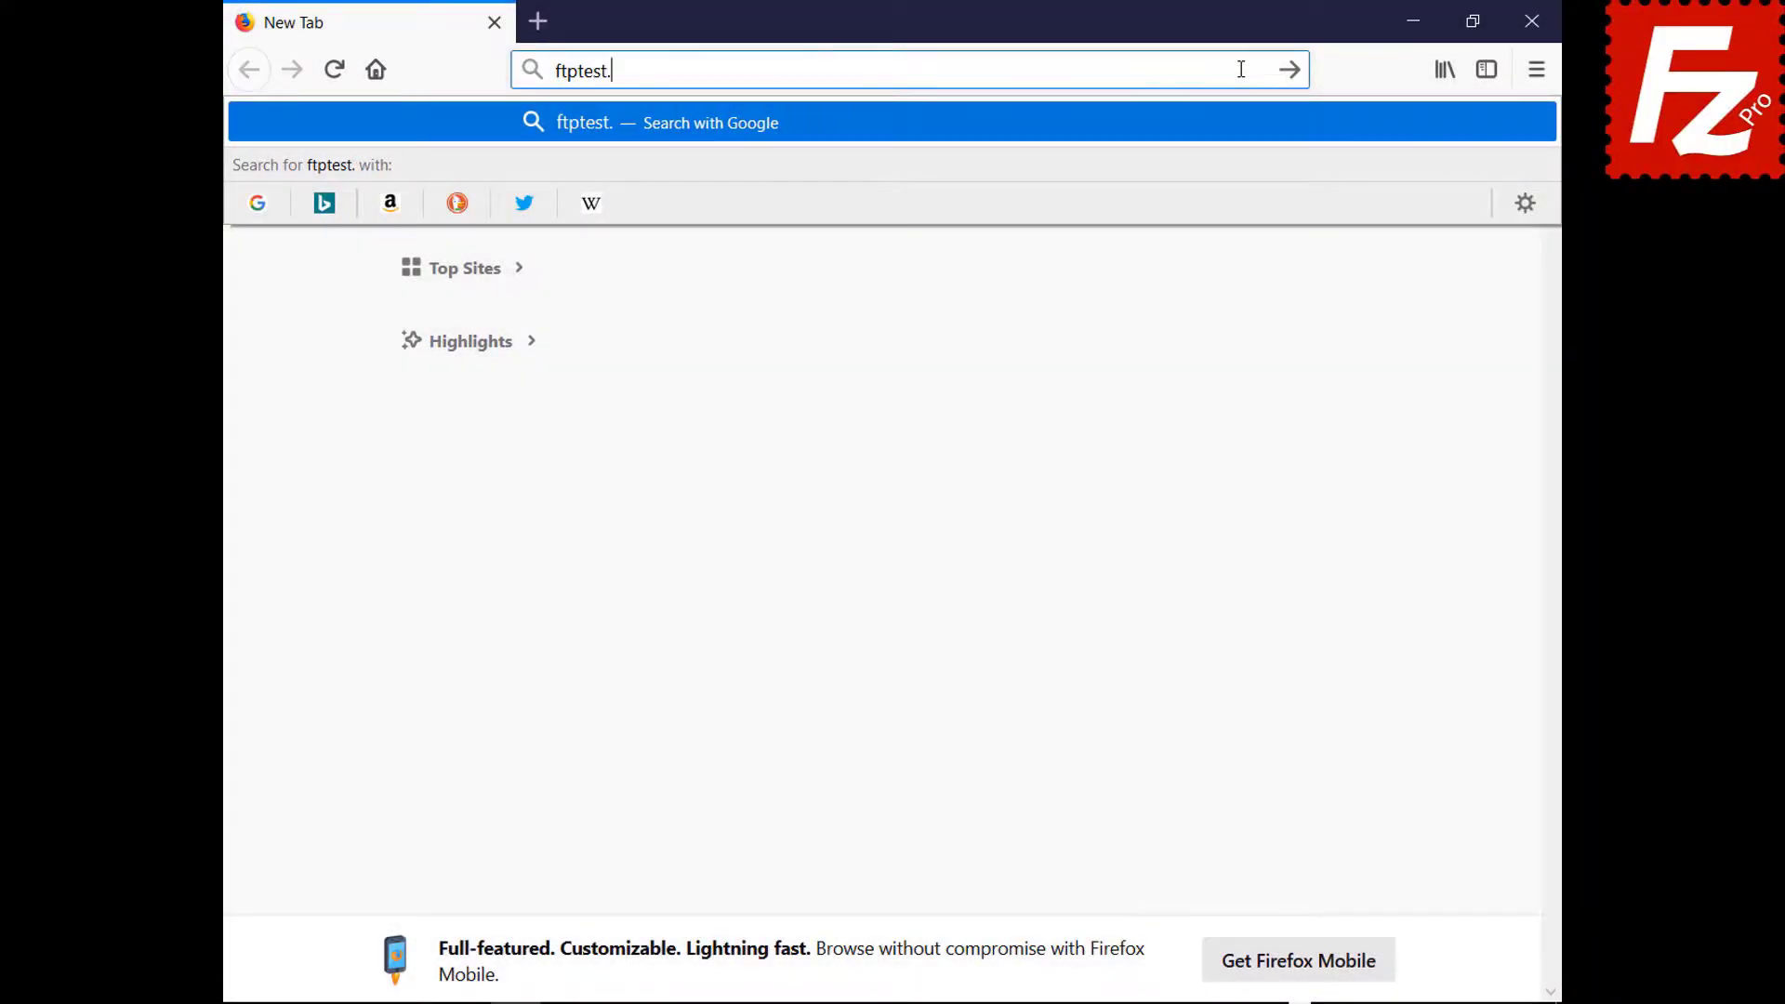
key("Return")
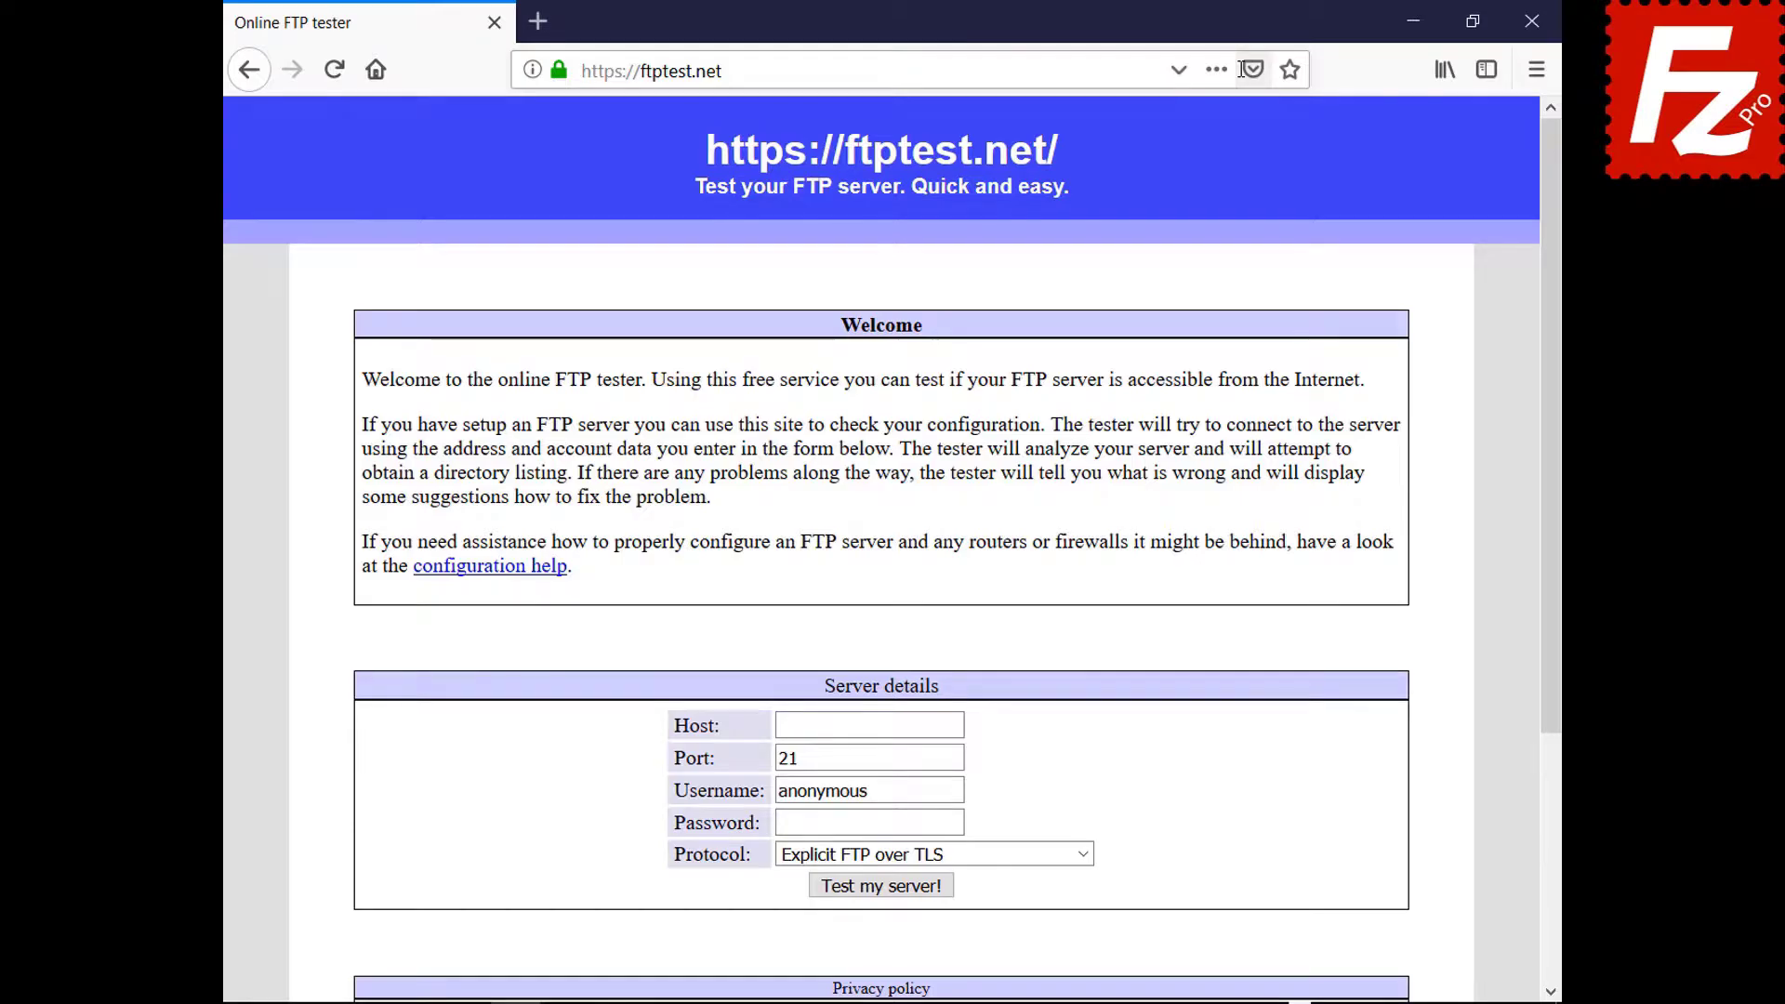
left_click(957, 725)
type("40.121.111.78")
left_click(958, 790)
key("BackSpace")
key("BackSpace")
key("BackSpace")
key("BackSpace")
key("BackSpace")
key("BackSpace")
key("BackSpace")
key("BackSpace")
key("BackSpace")
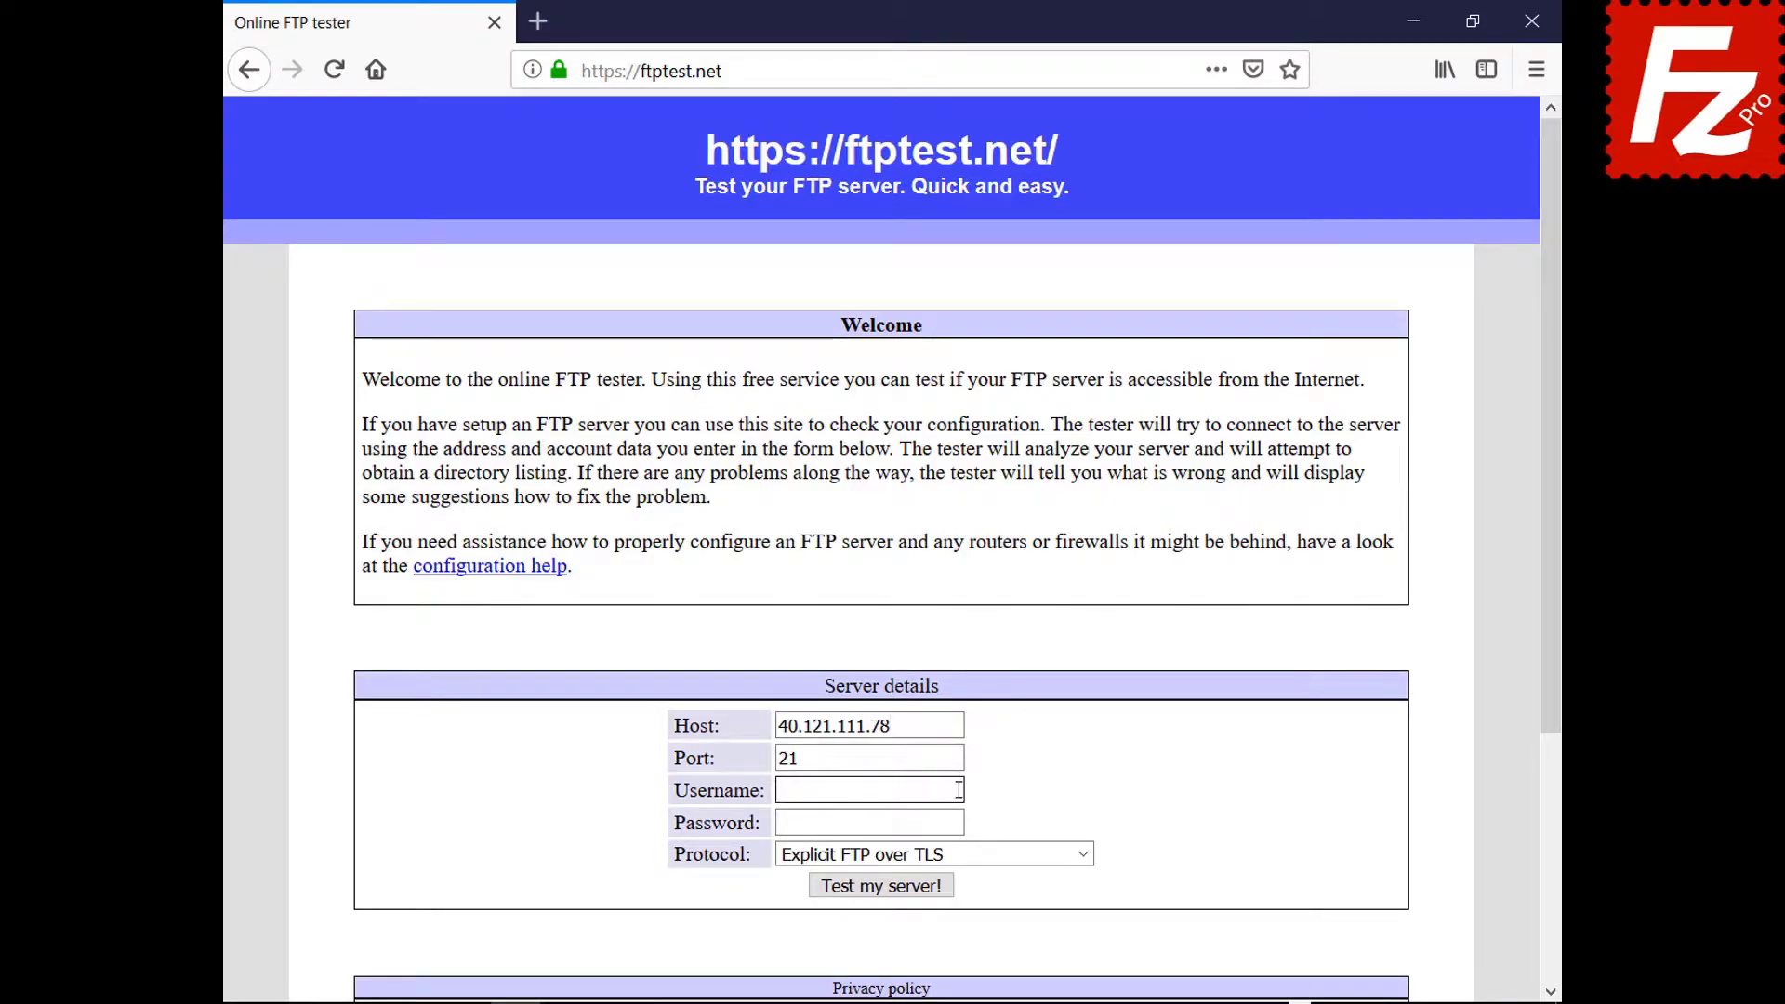
type("filezillaprotutorial")
left_click(960, 823)
type("●●●●●●●●●")
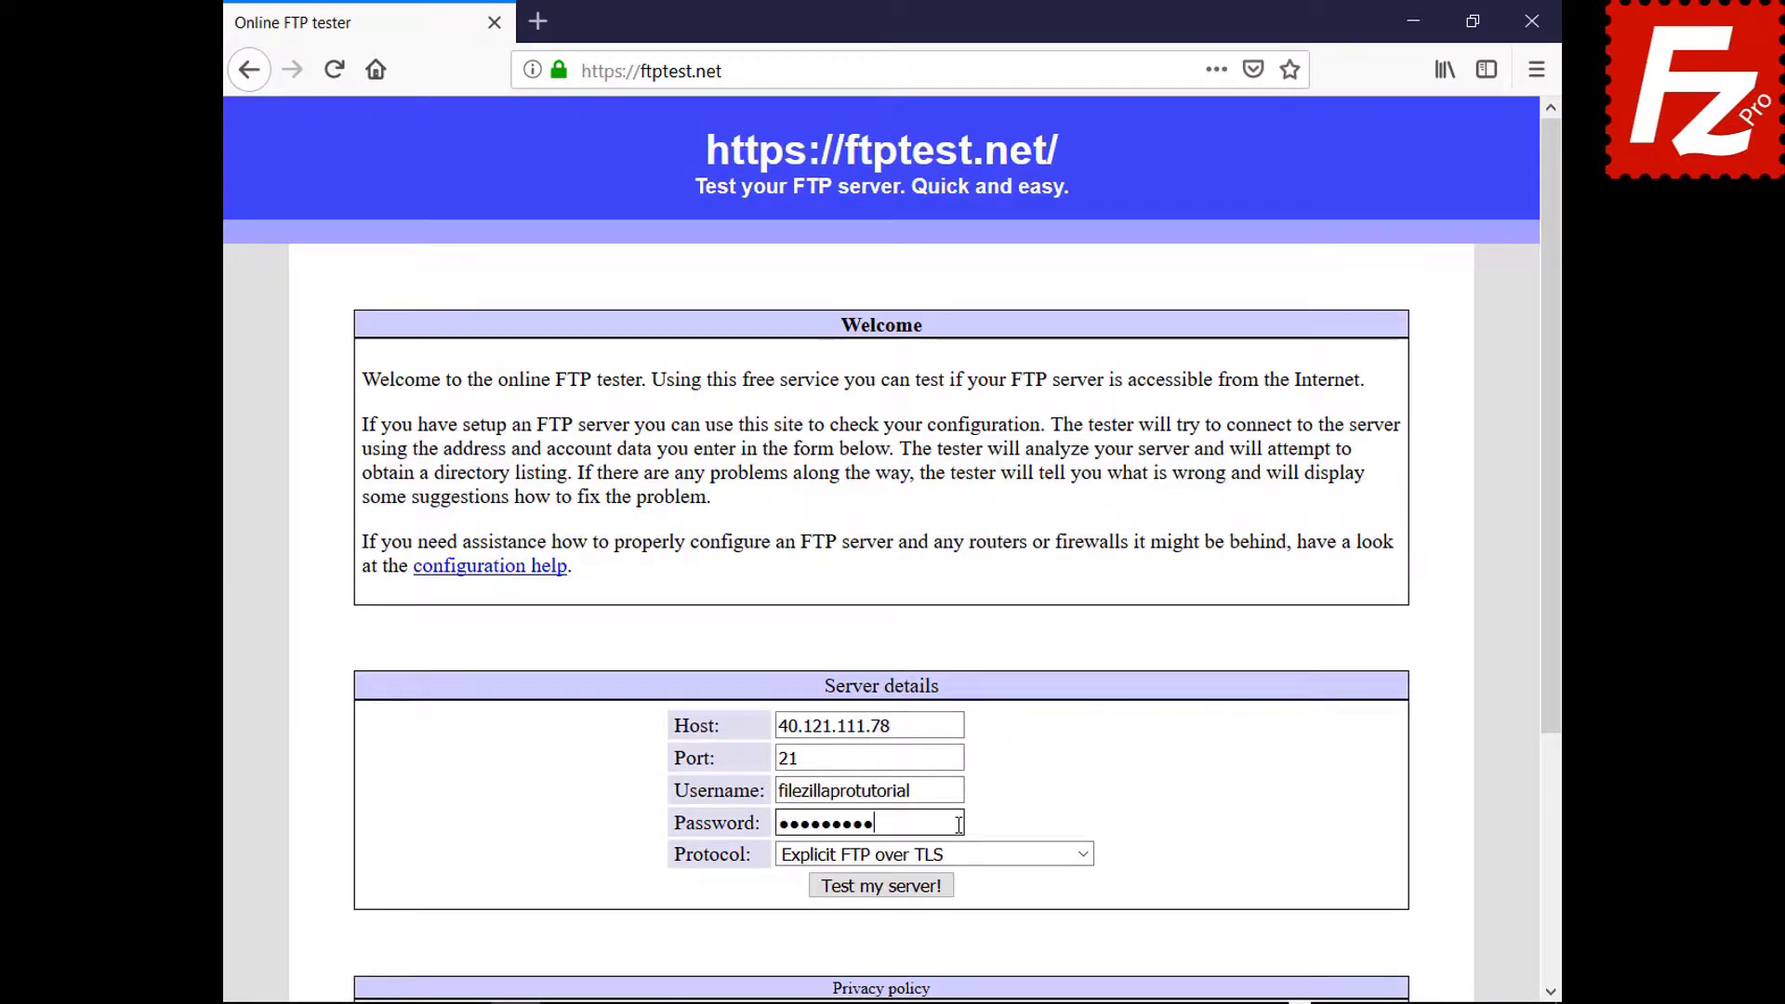
Set Protocol to Allow fallback to plain FTP and run the server test.
left_click(1081, 853)
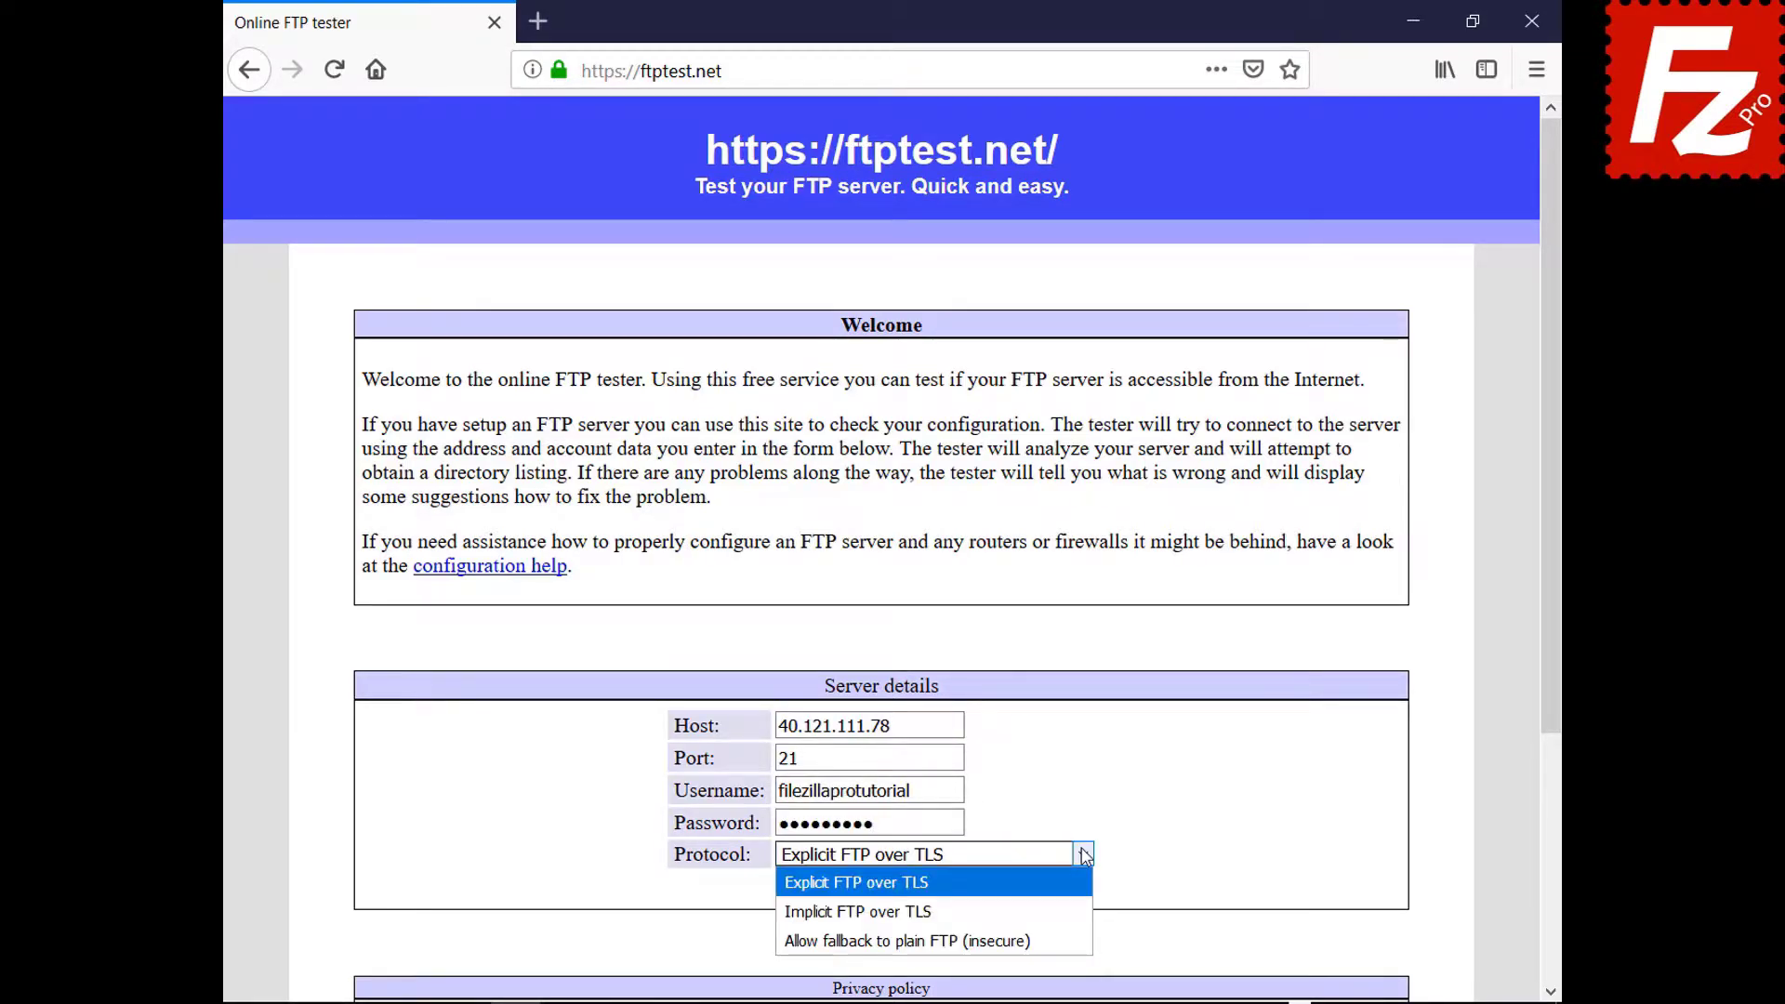
left_click(1075, 930)
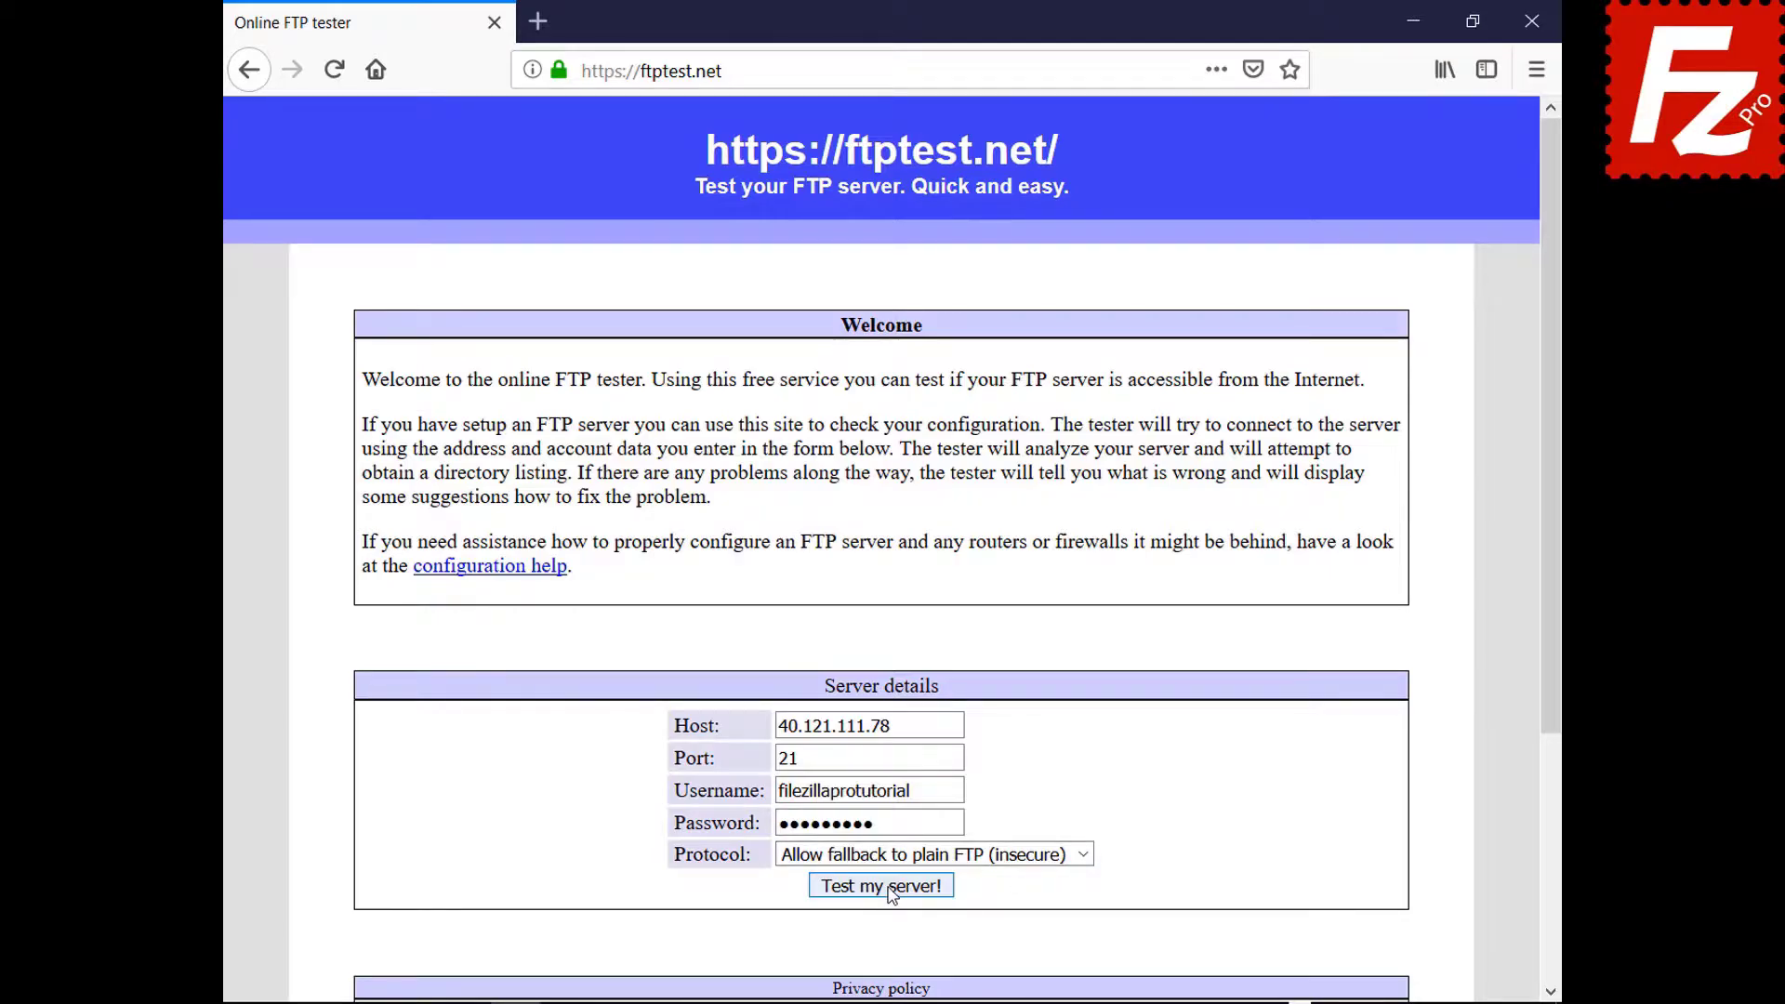
left_click(890, 889)
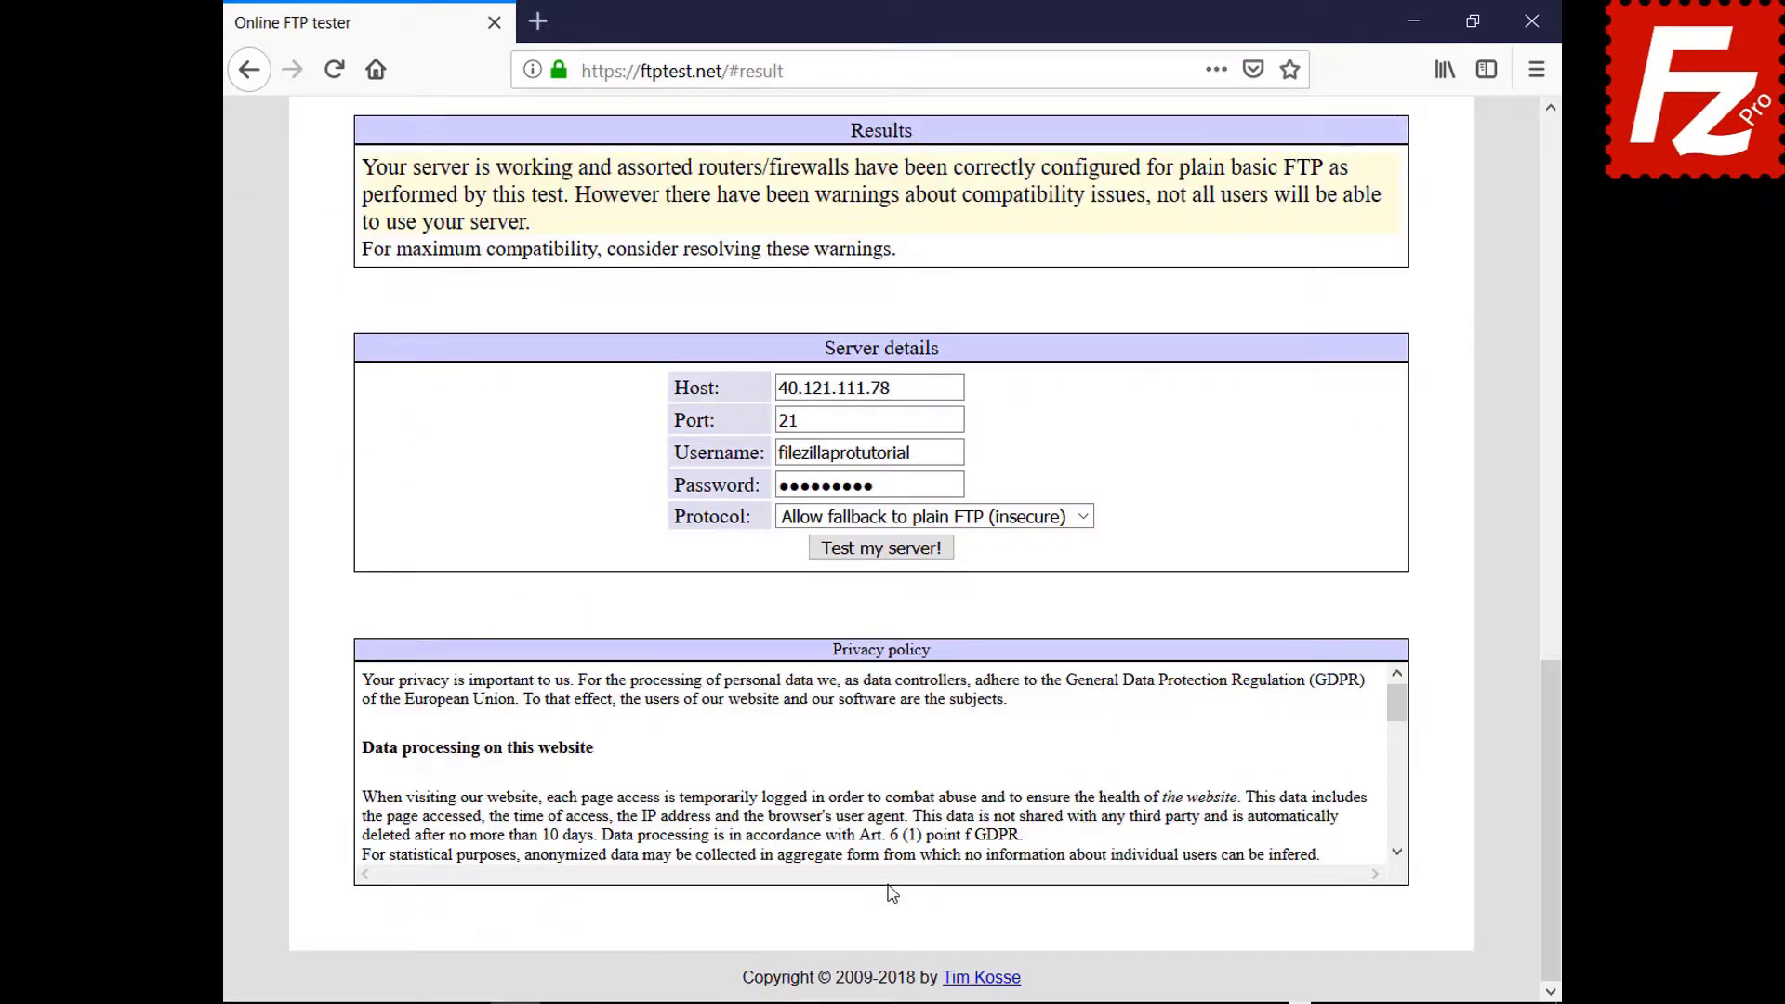
left_click_drag(1553, 780, 1463, 224)
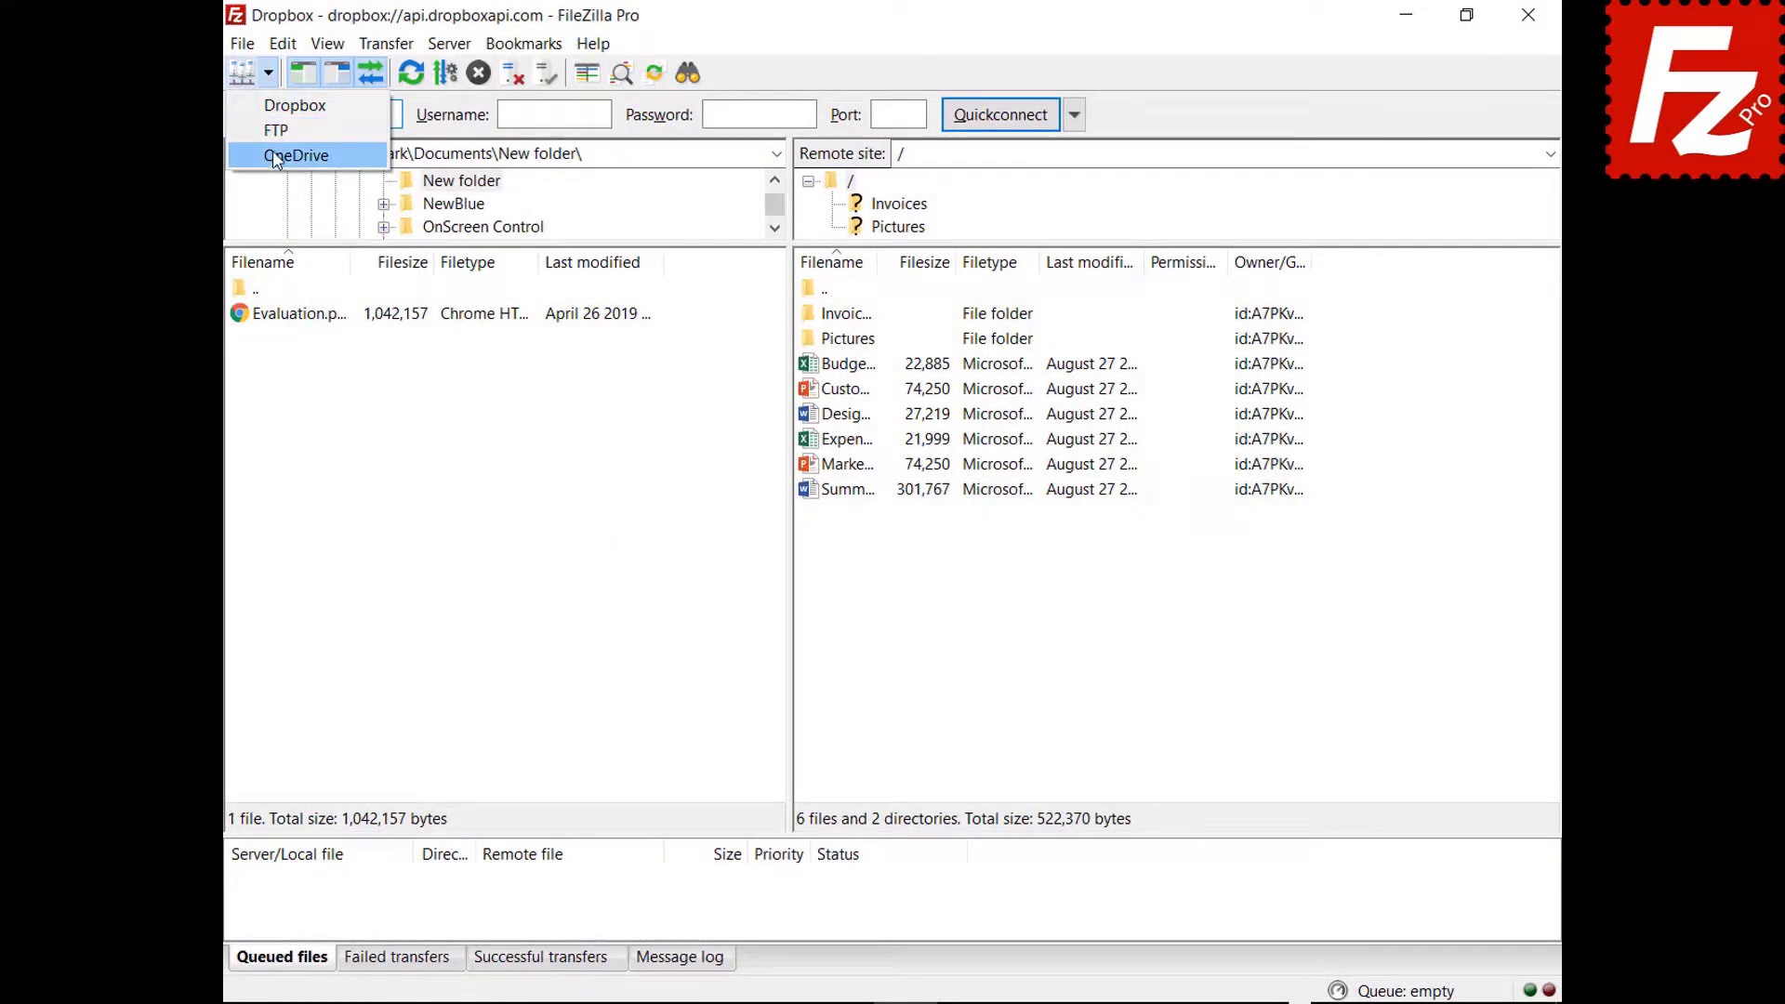
Open OneDrive in a new tab alongside Dropbox, then bring the Dropbox tab to the front.
left_click(279, 155)
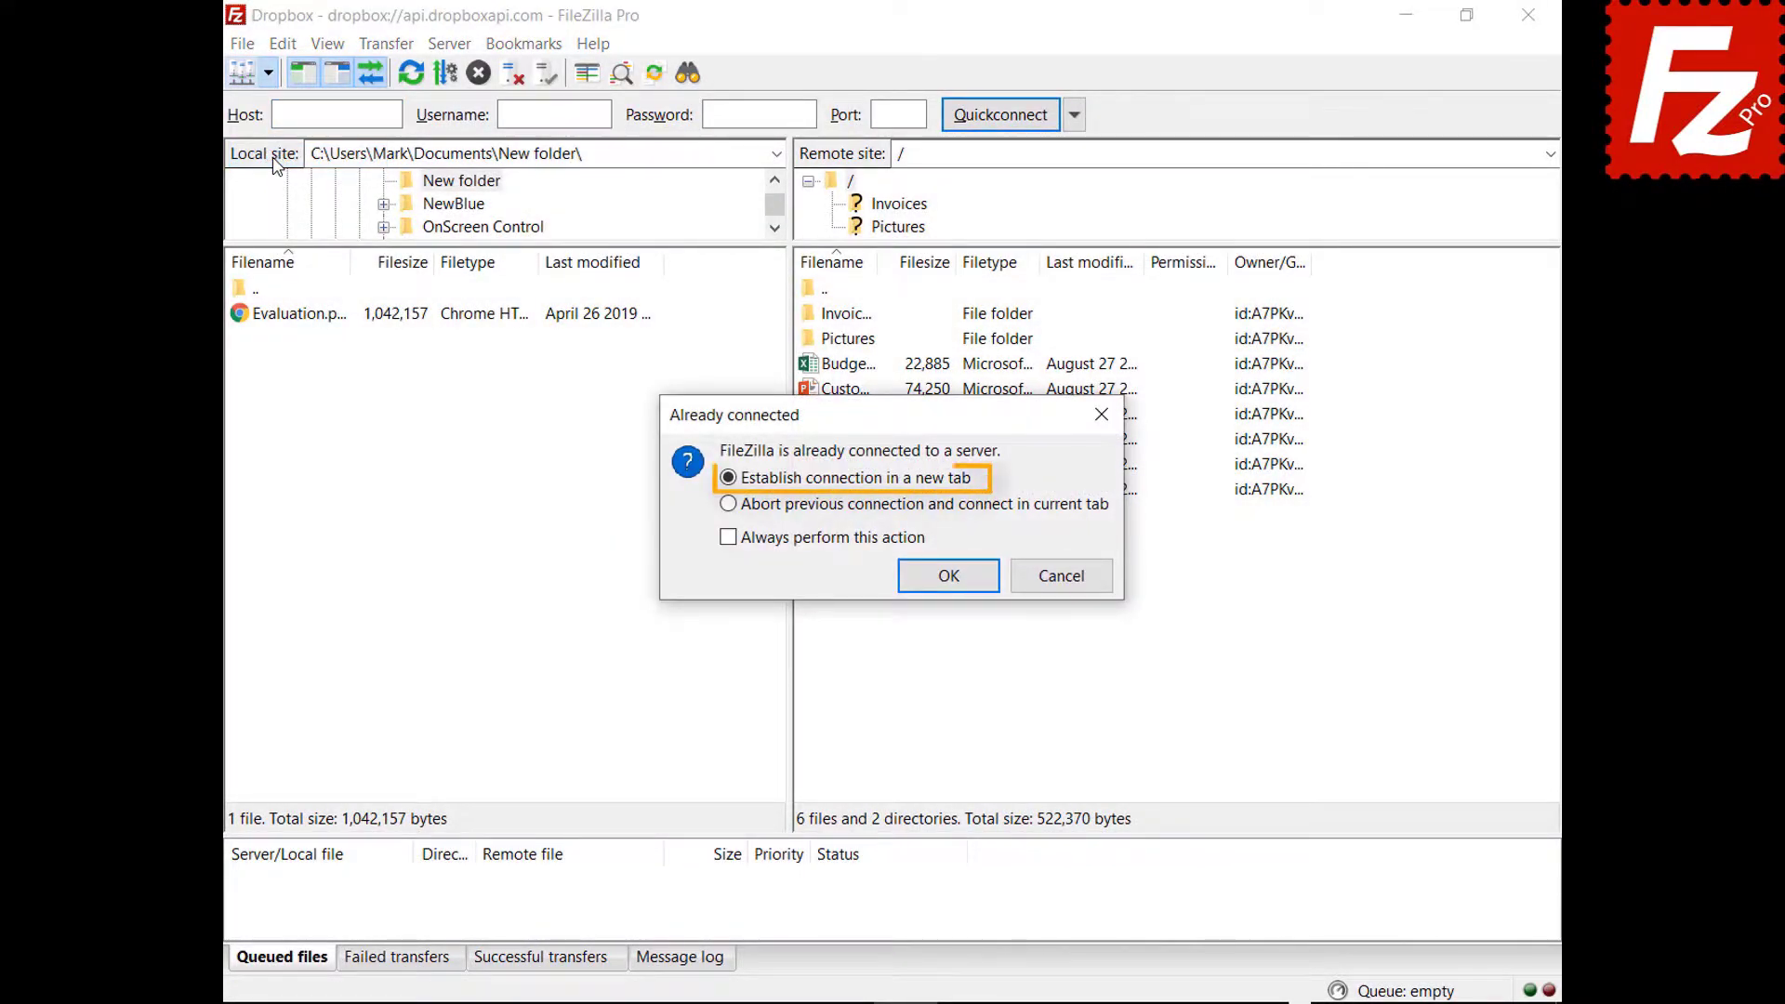
left_click(951, 584)
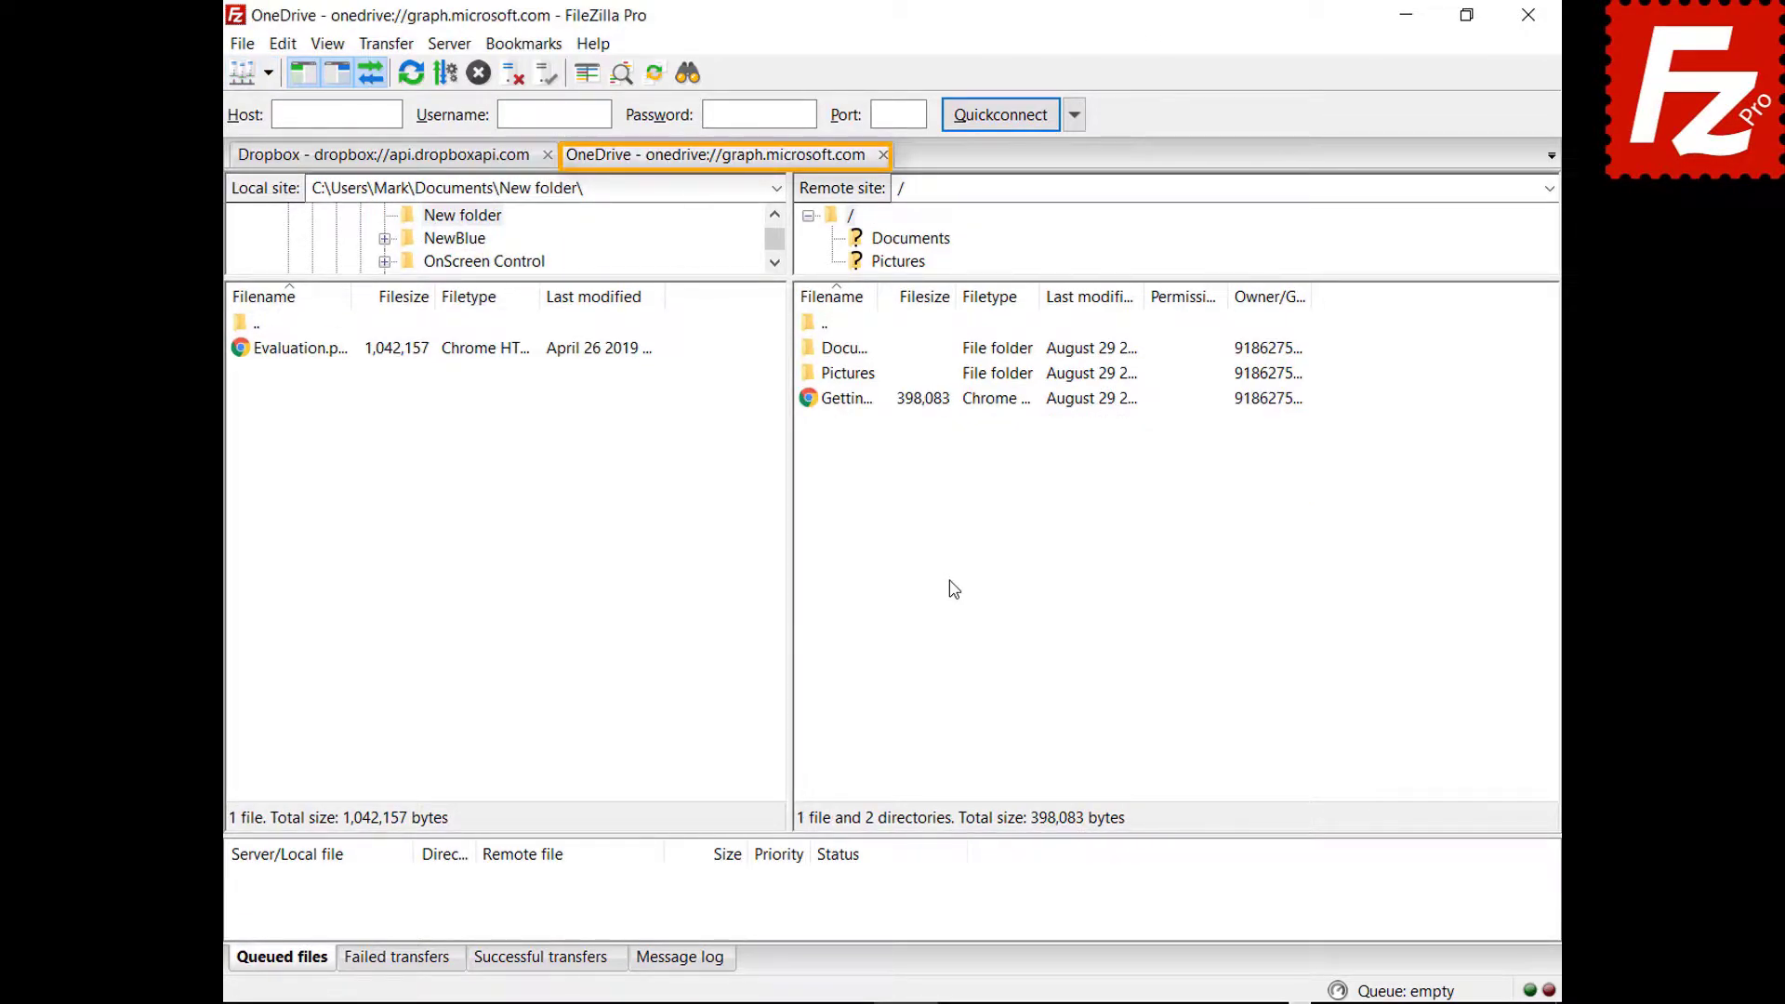
left_click(382, 156)
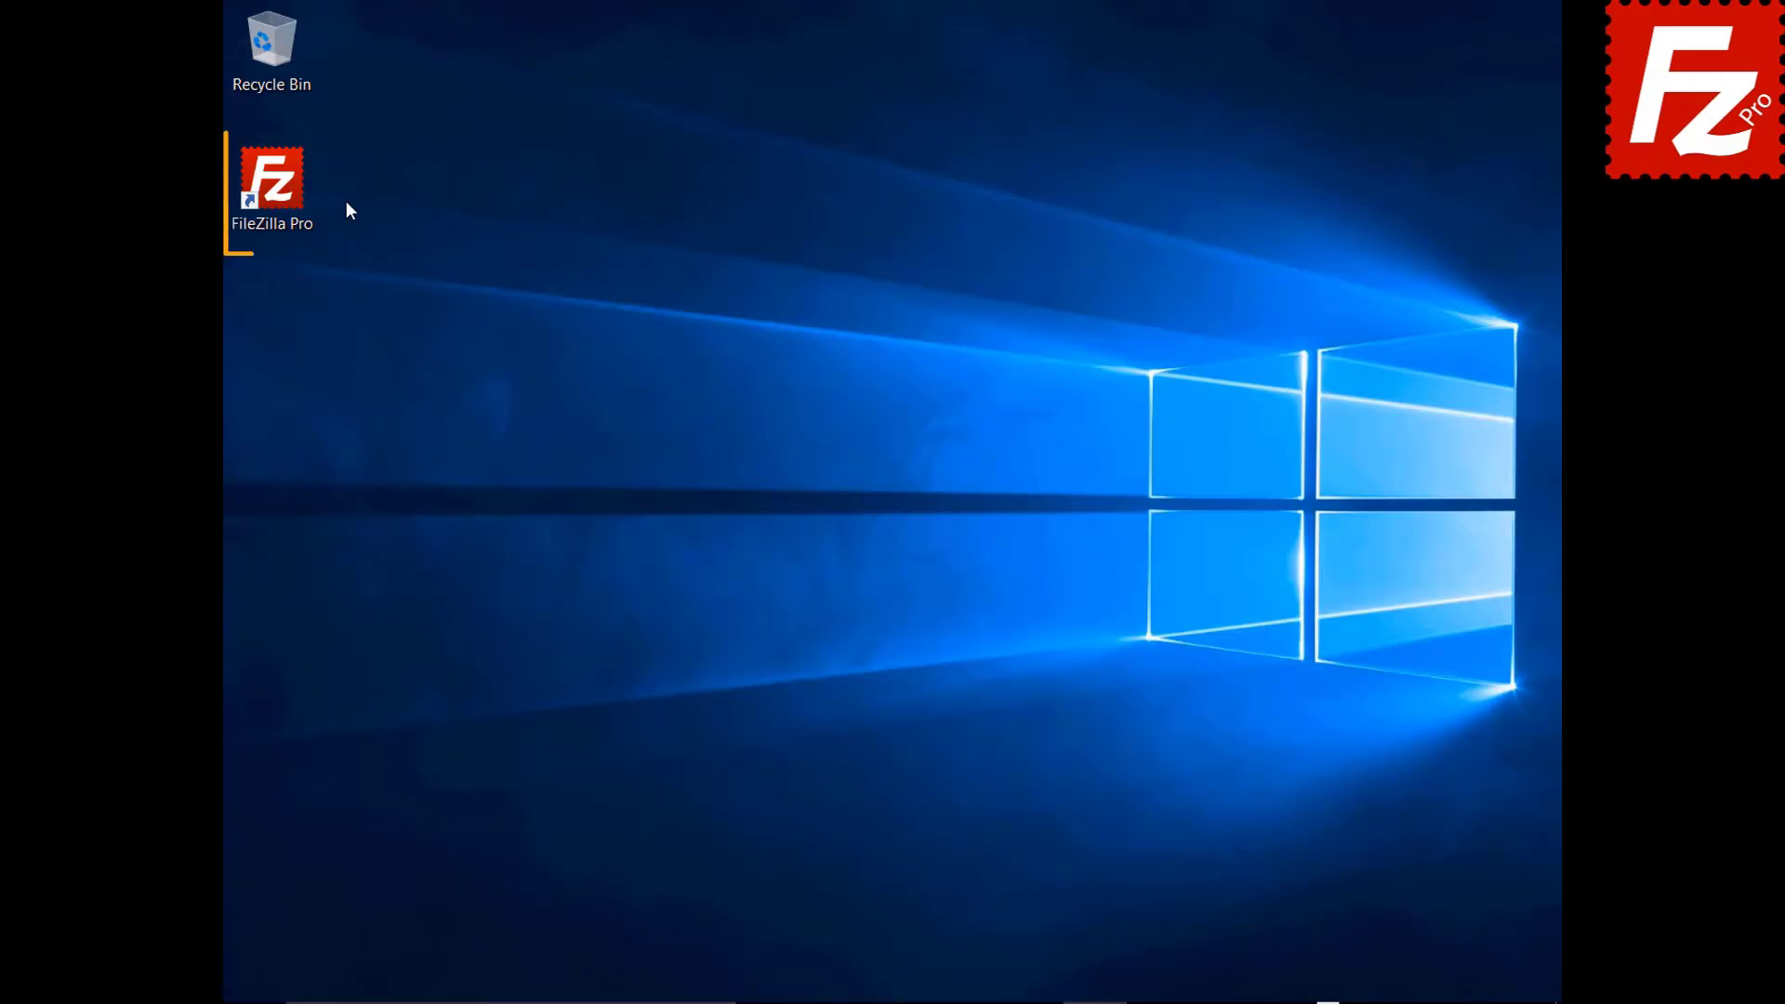
Launch FileZilla Pro and quickconnect to 40.121.111.78 with the tutorial account's credentials.
left_click(283, 193)
double_click(282, 192)
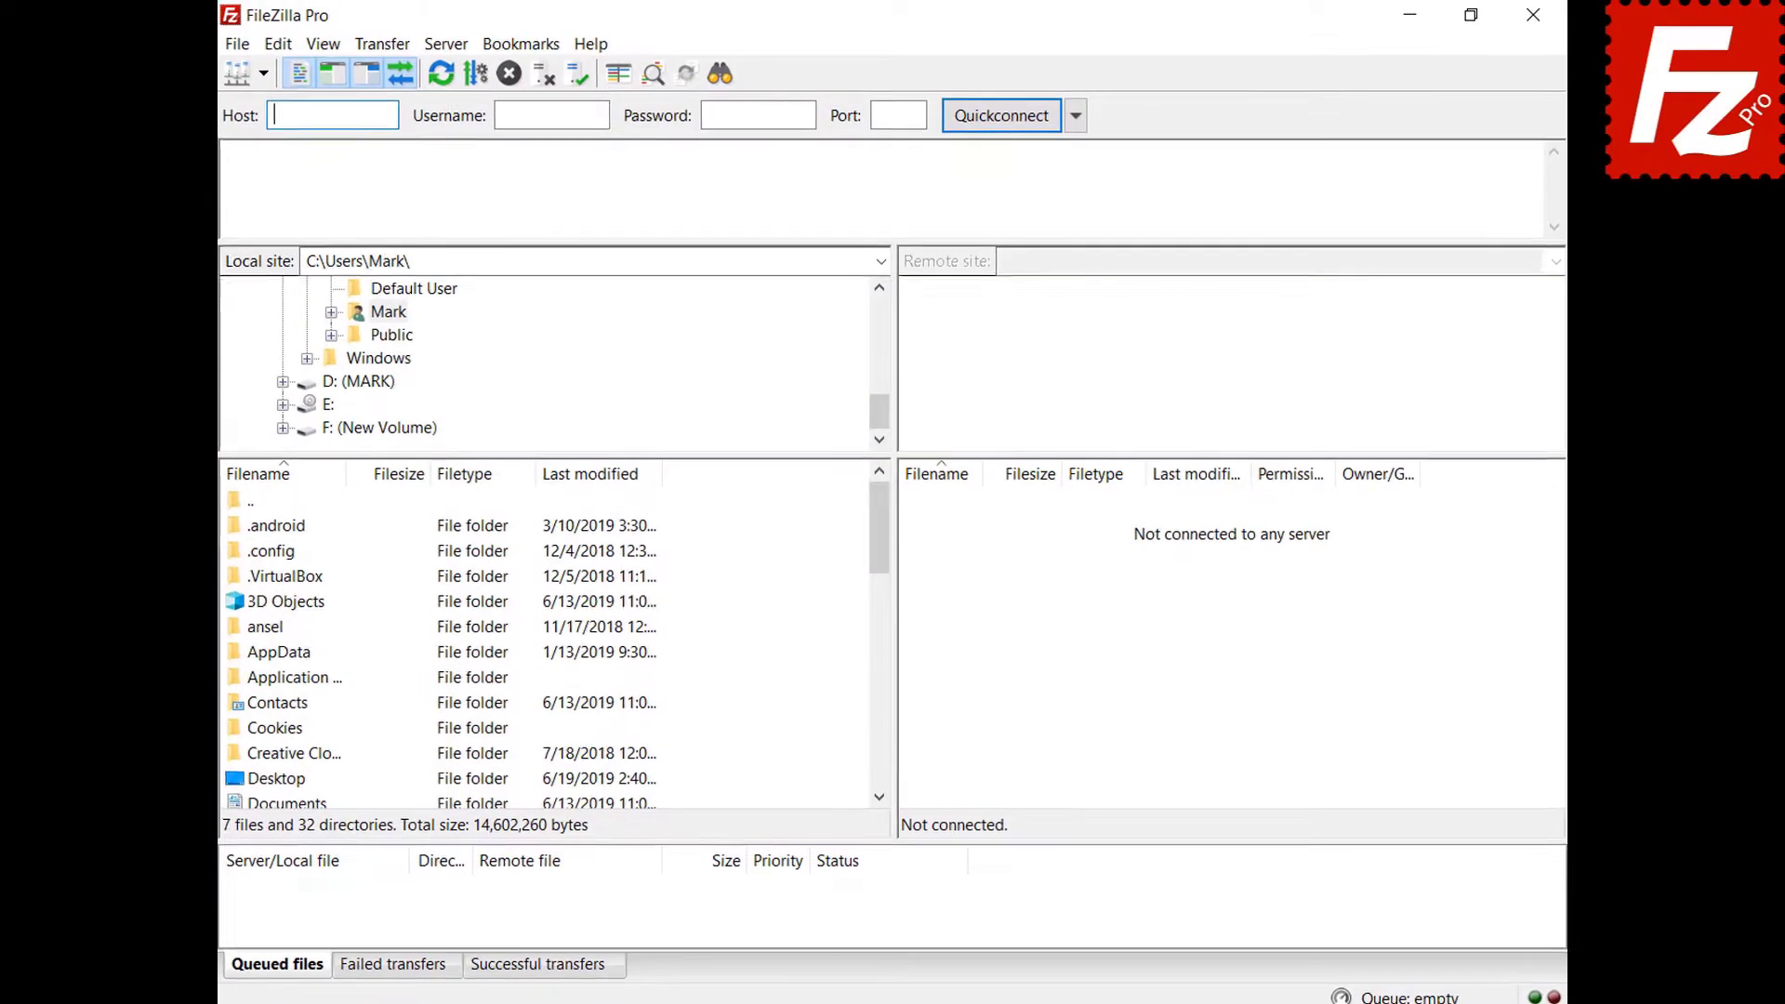
type("40.121.111.78")
key("Tab")
type("filezillaprotutorial")
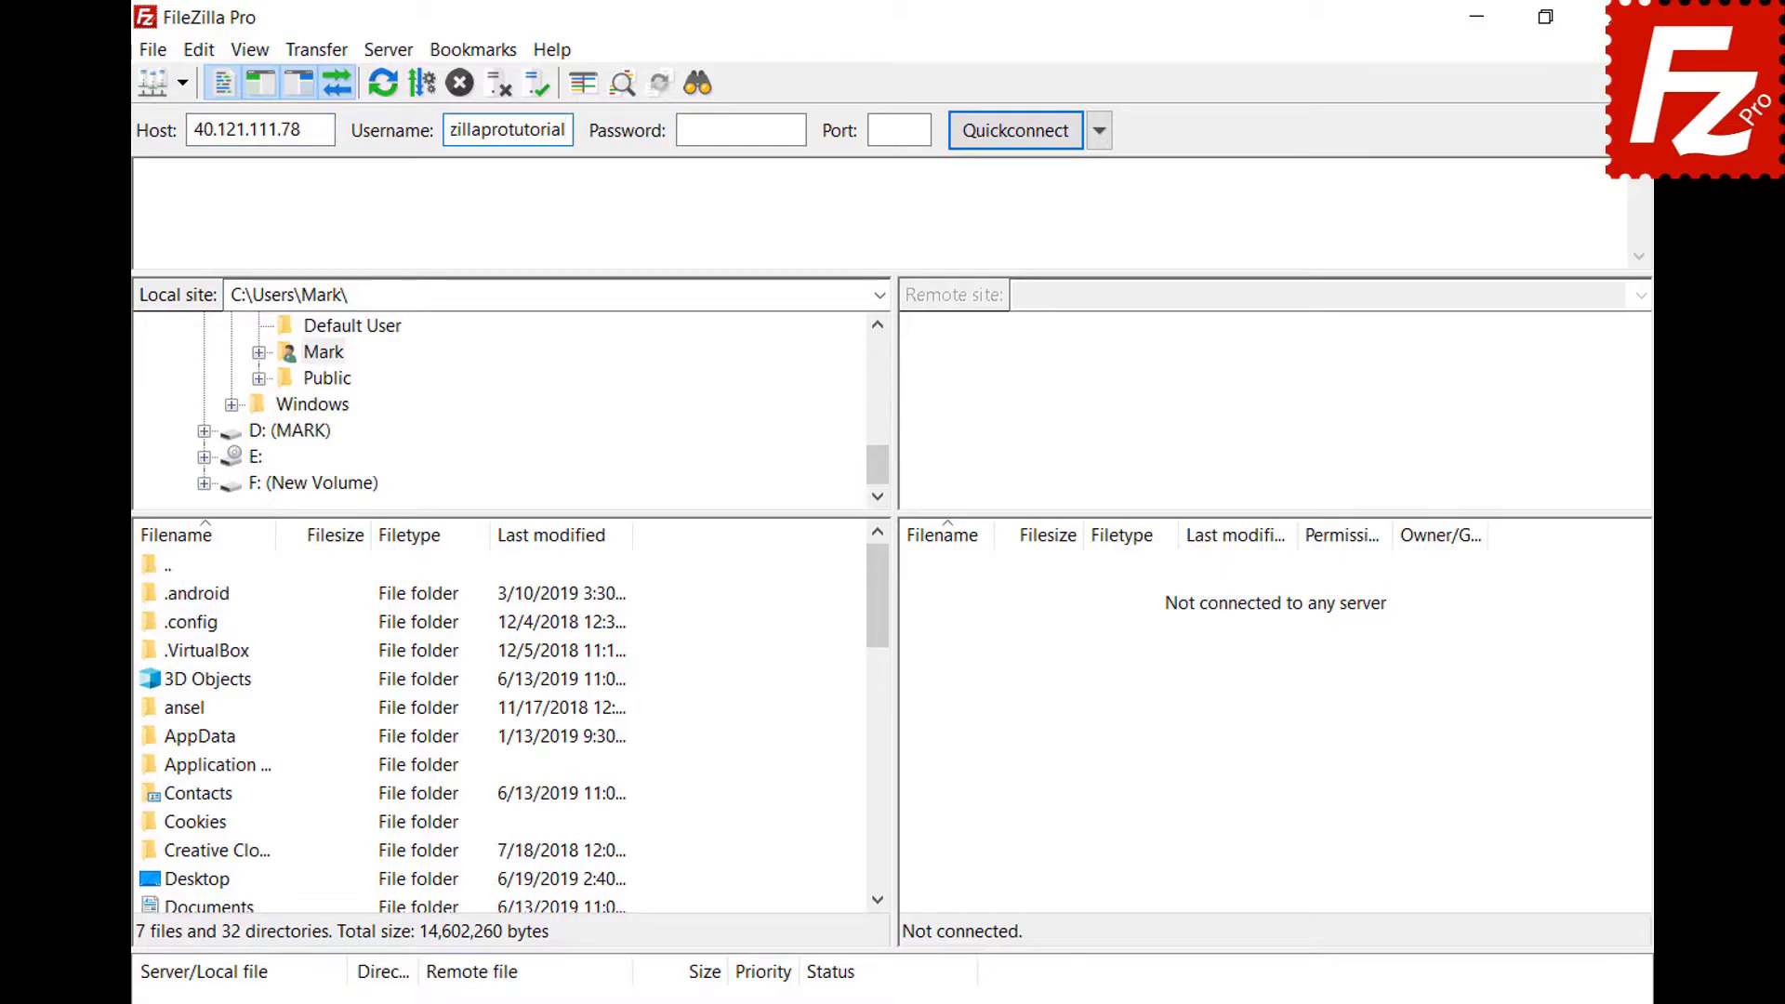
key("Tab")
type("*********")
key("Return")
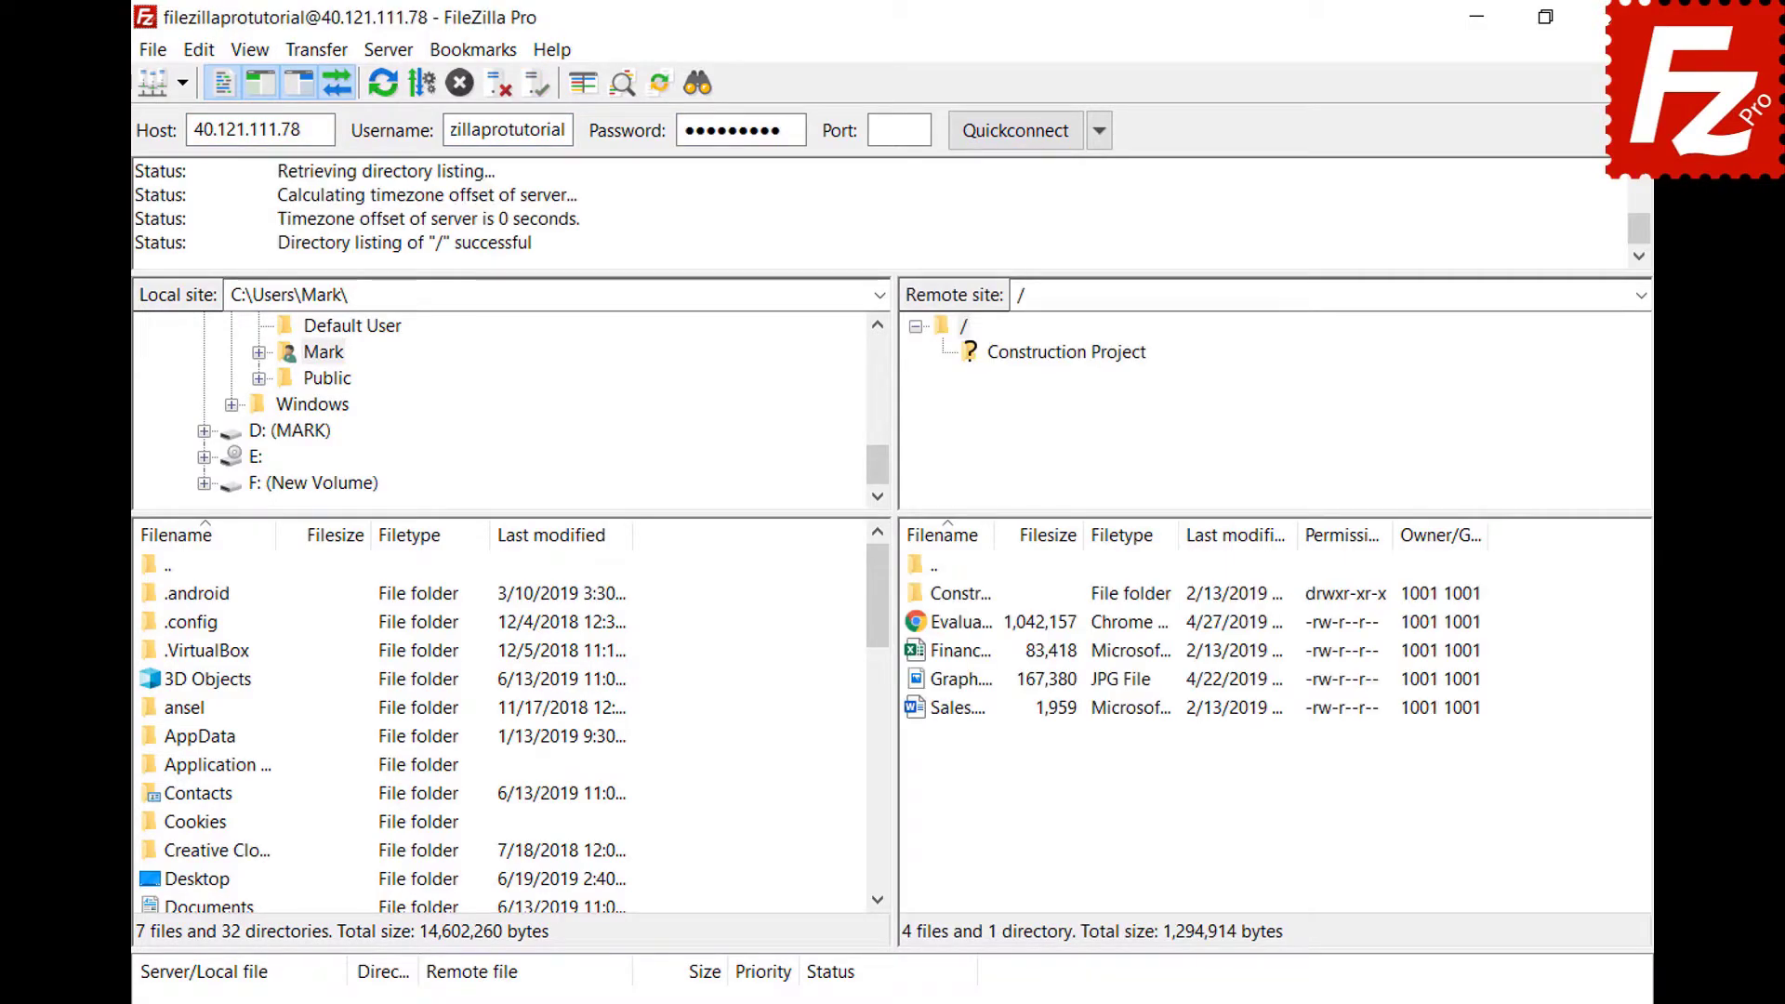
Copy the current connection to Site Manager as 'New connection', then start a manual transfer.
left_click(154, 52)
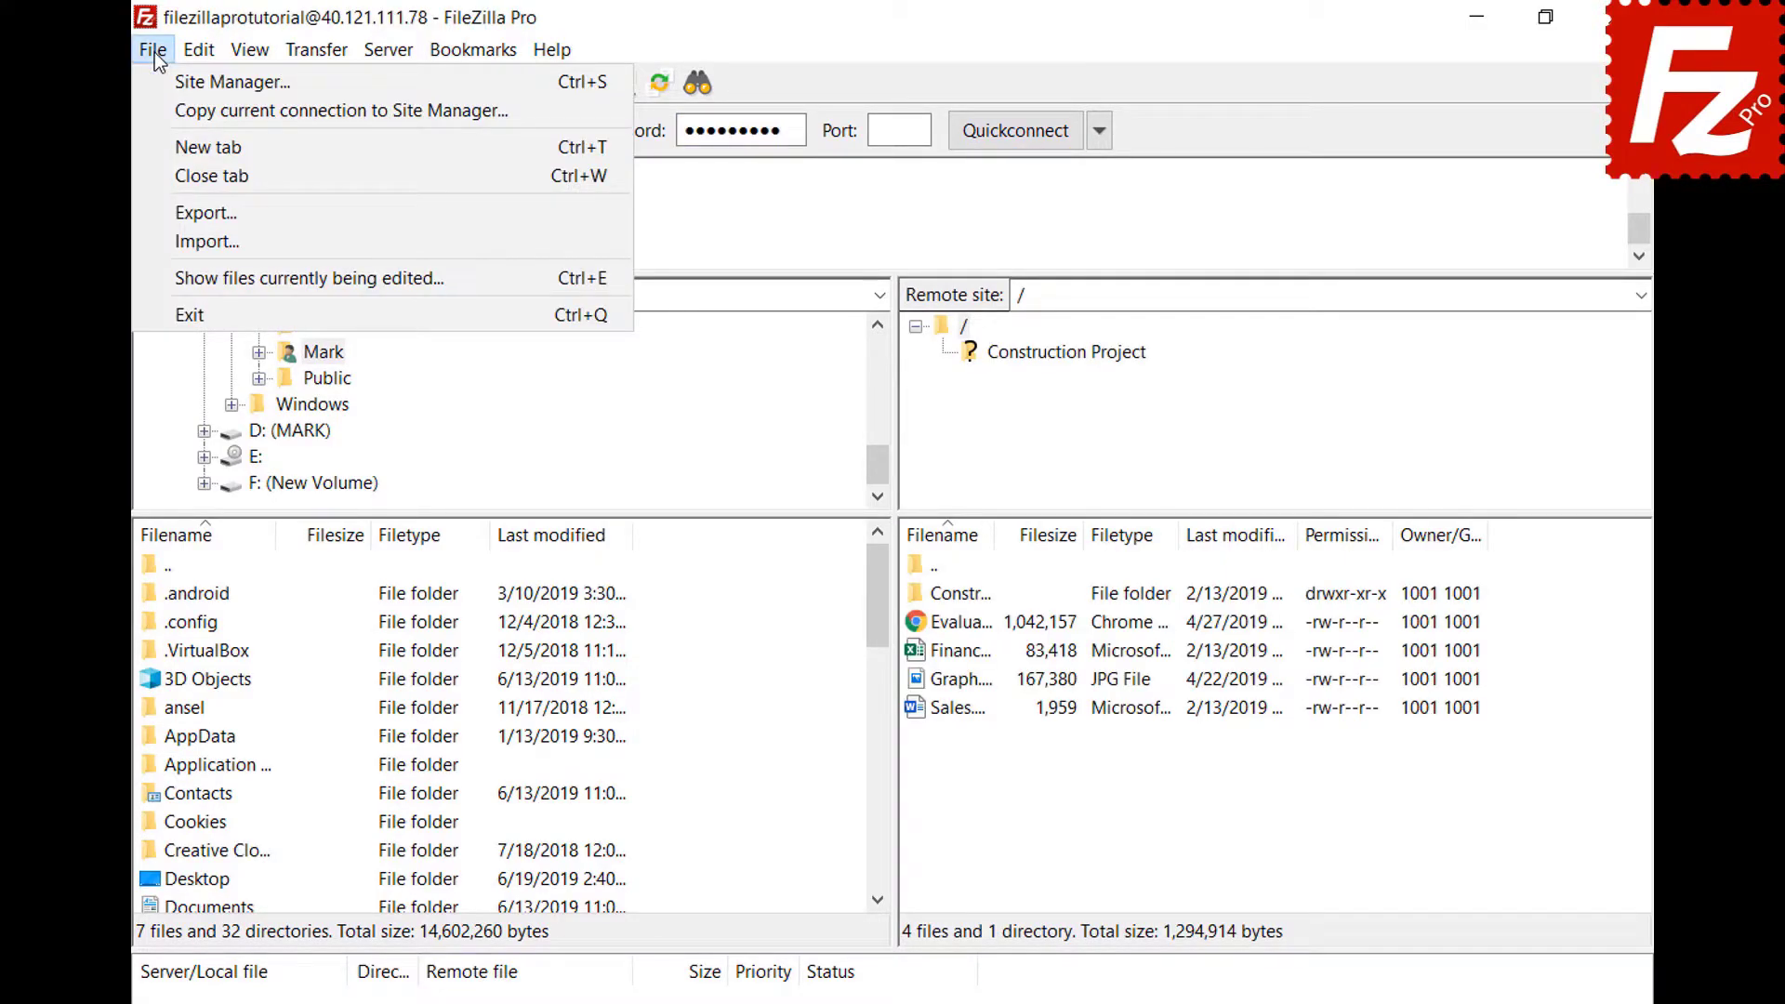
left_click(160, 110)
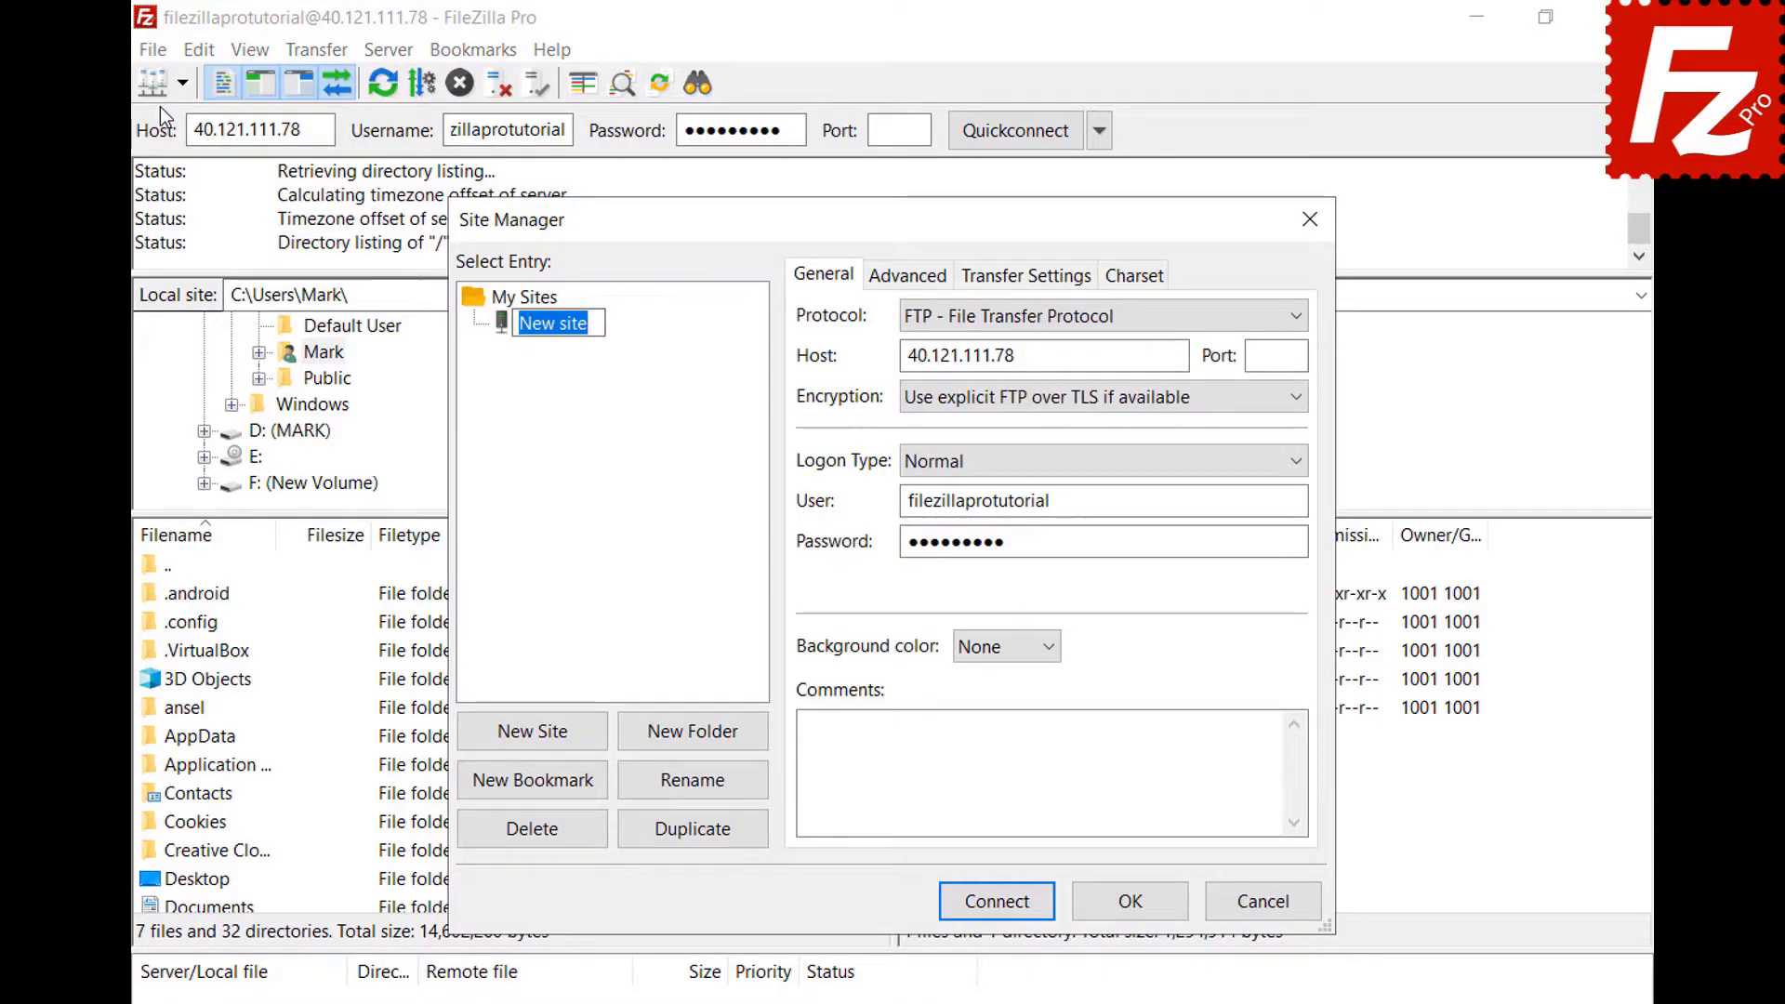
type("New connect")
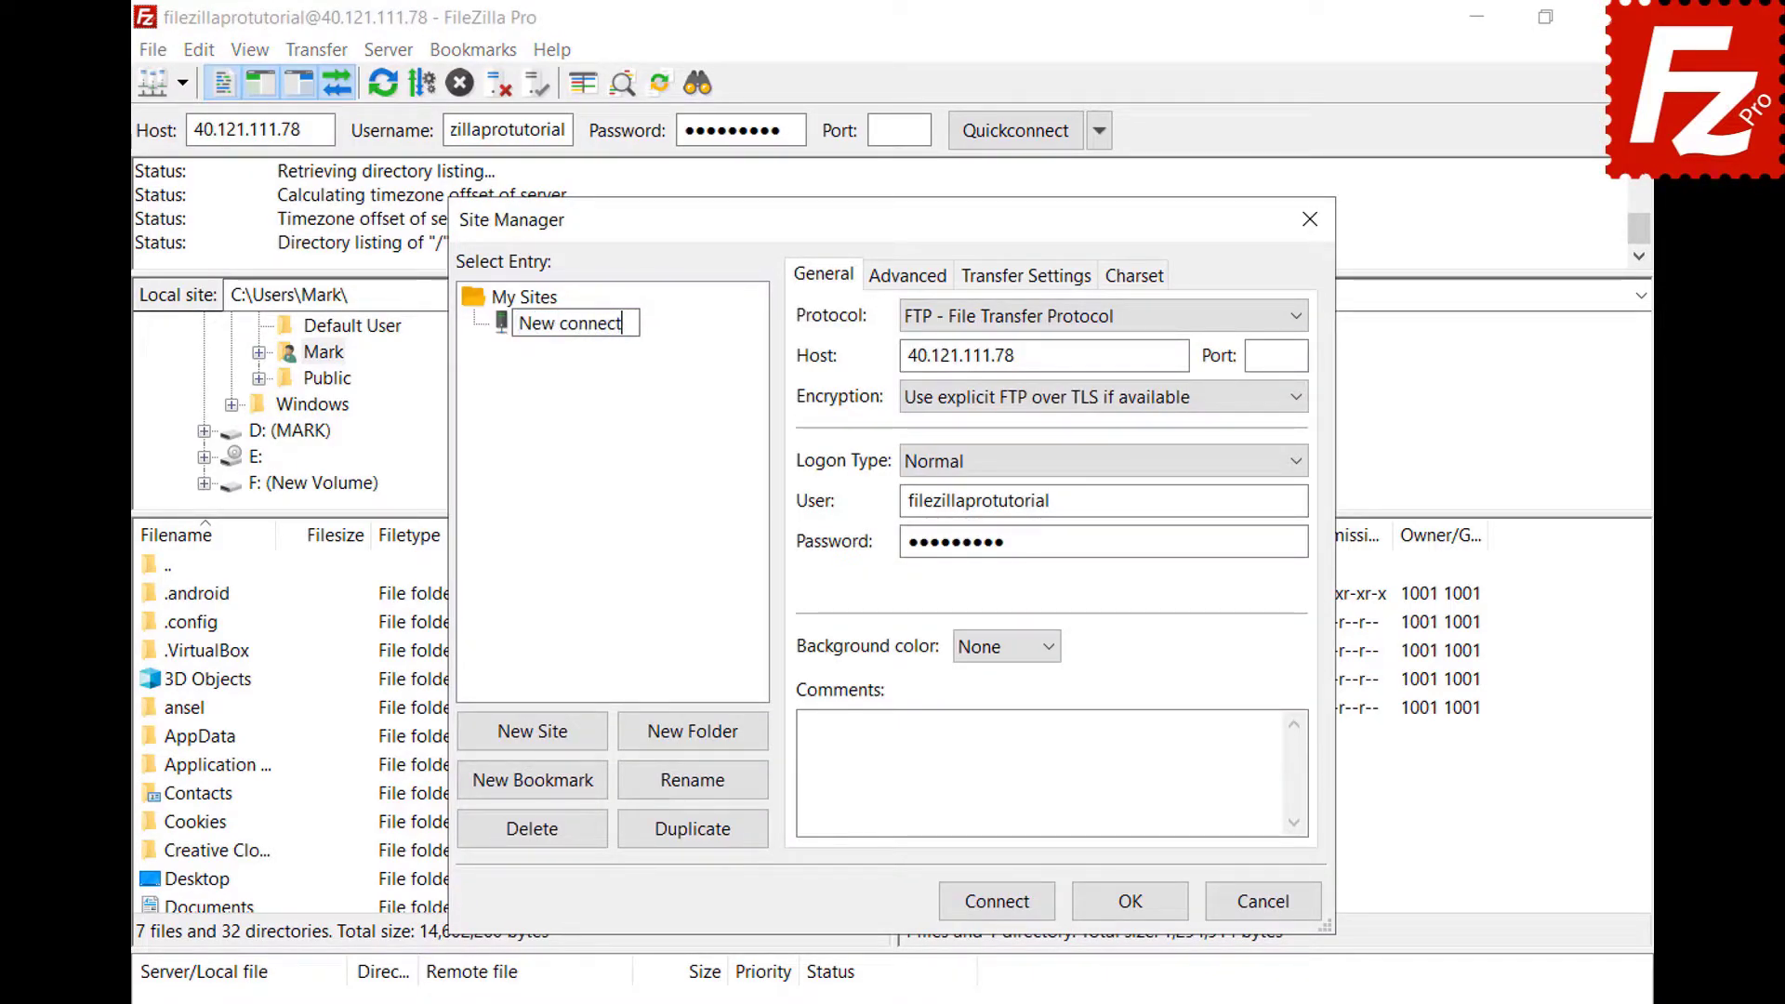
type("ion")
key("Return")
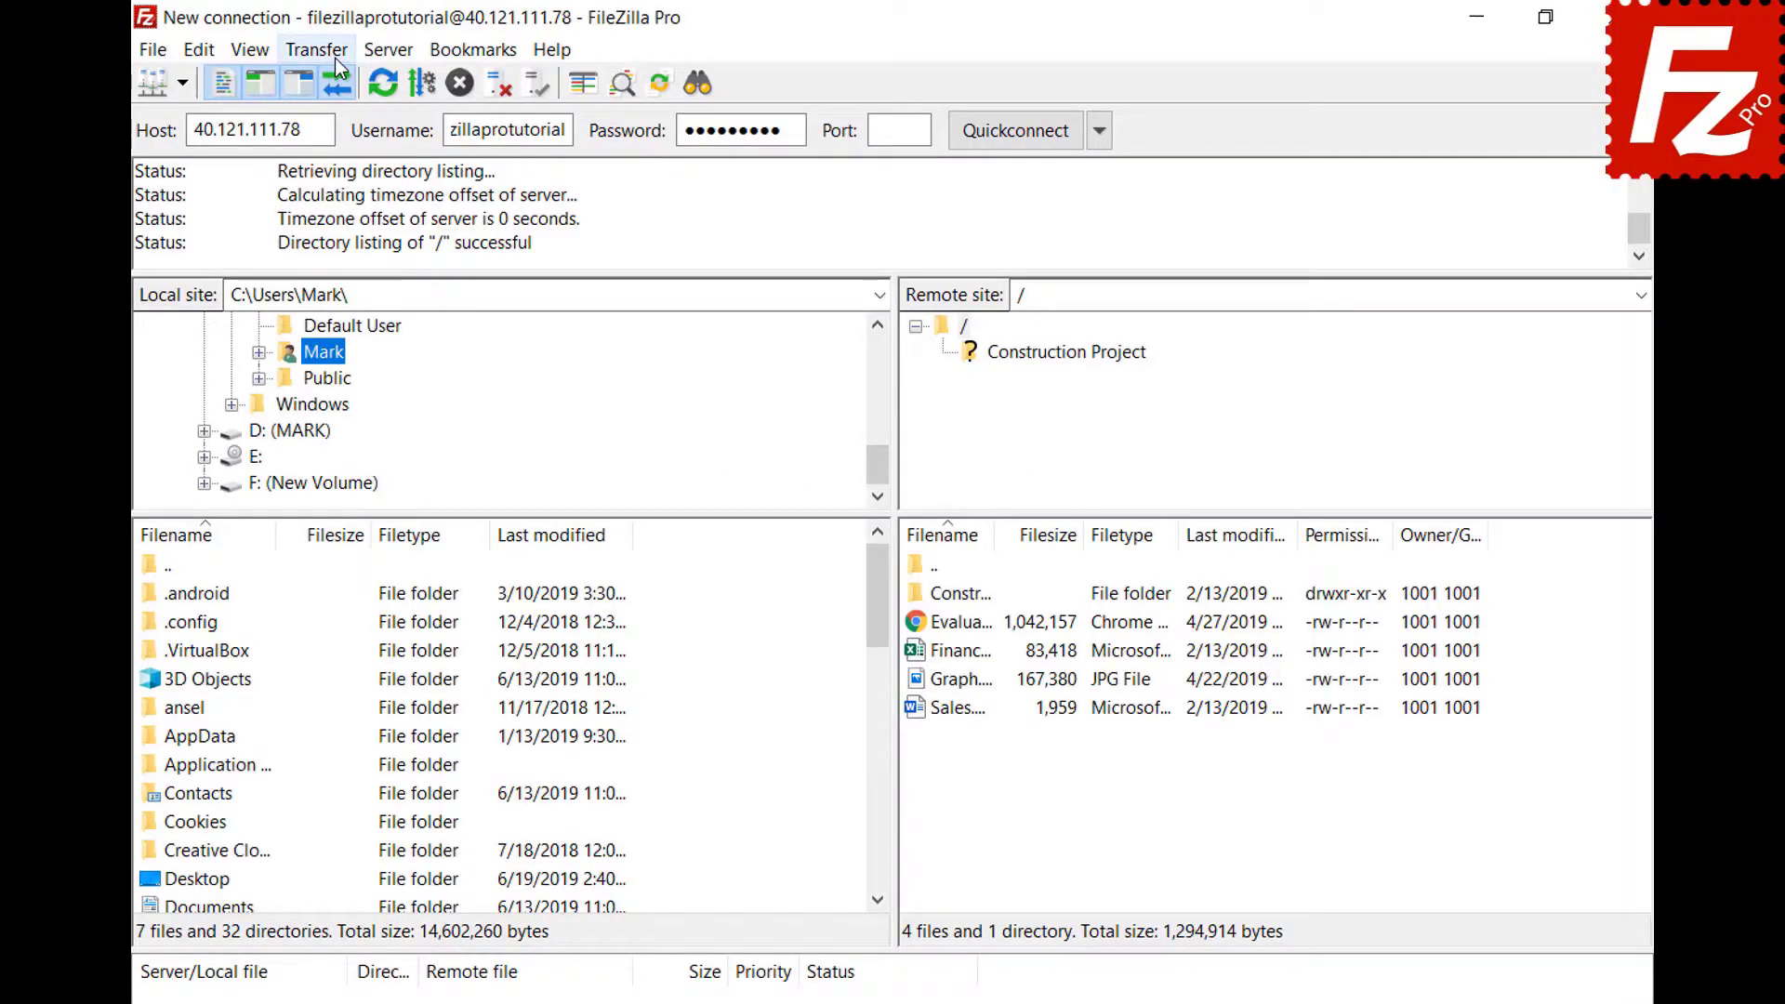
left_click(338, 61)
left_click(363, 240)
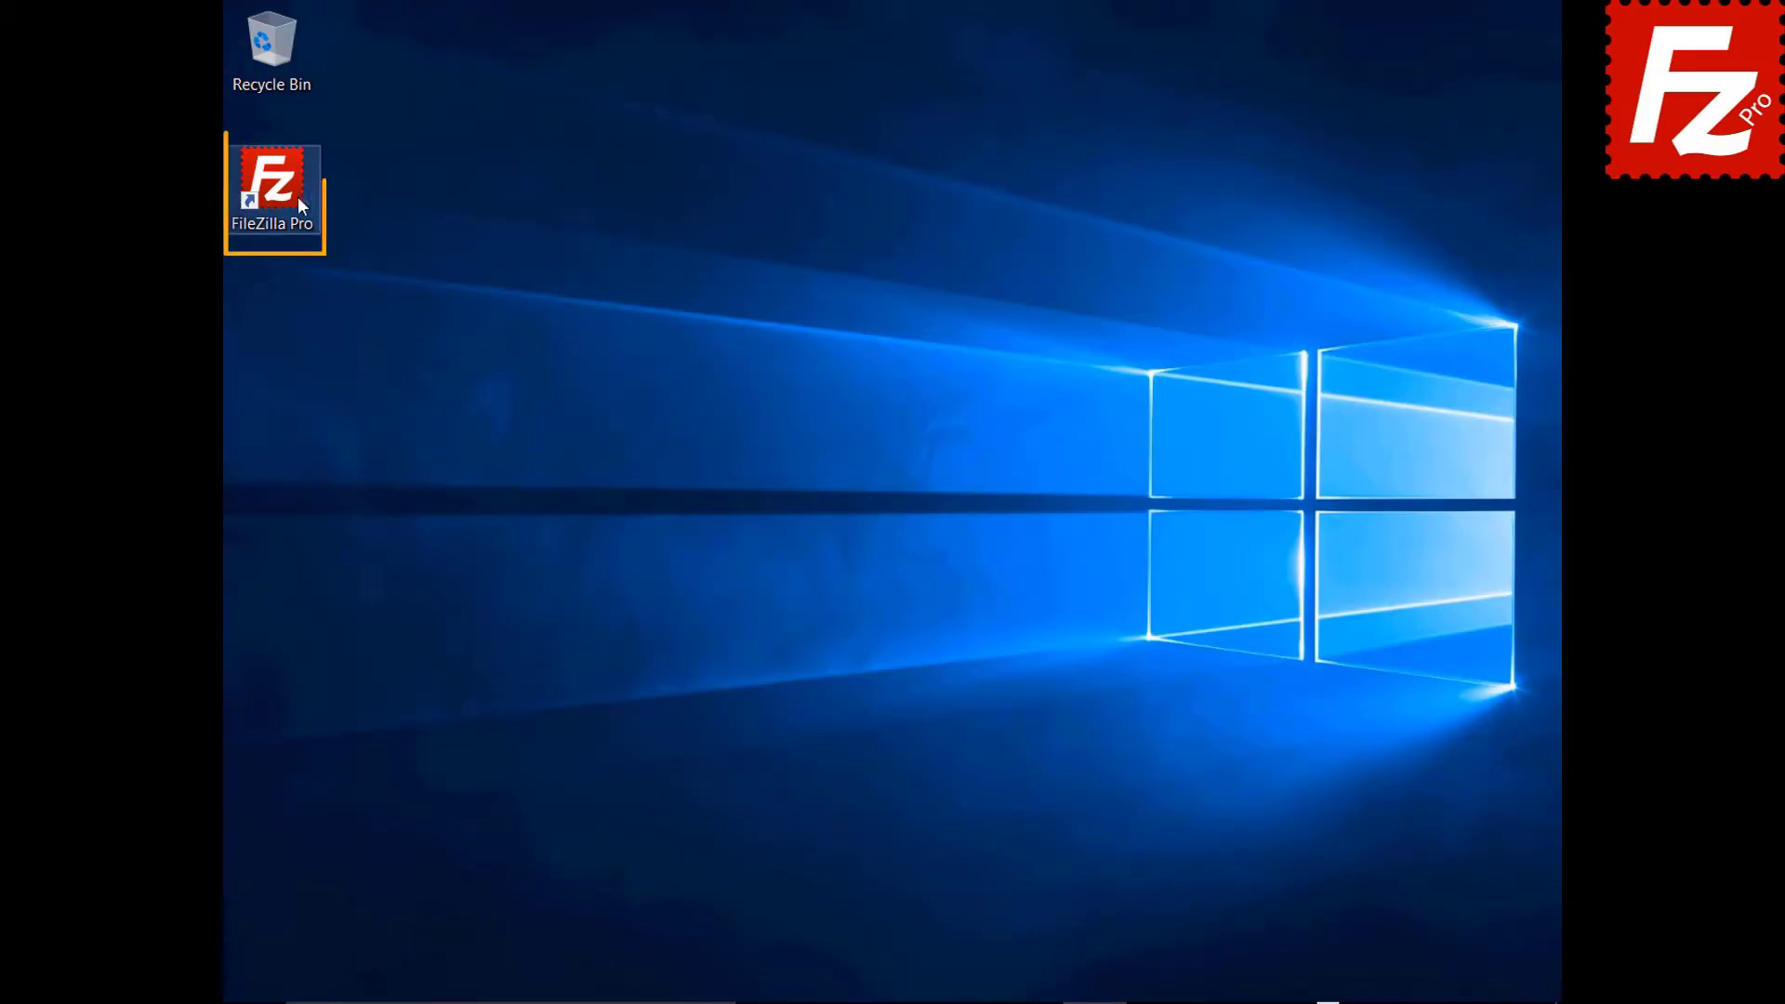
Relaunch FileZilla Pro and reconnect to the FTP server 40.121.111.78.
double_click(282, 192)
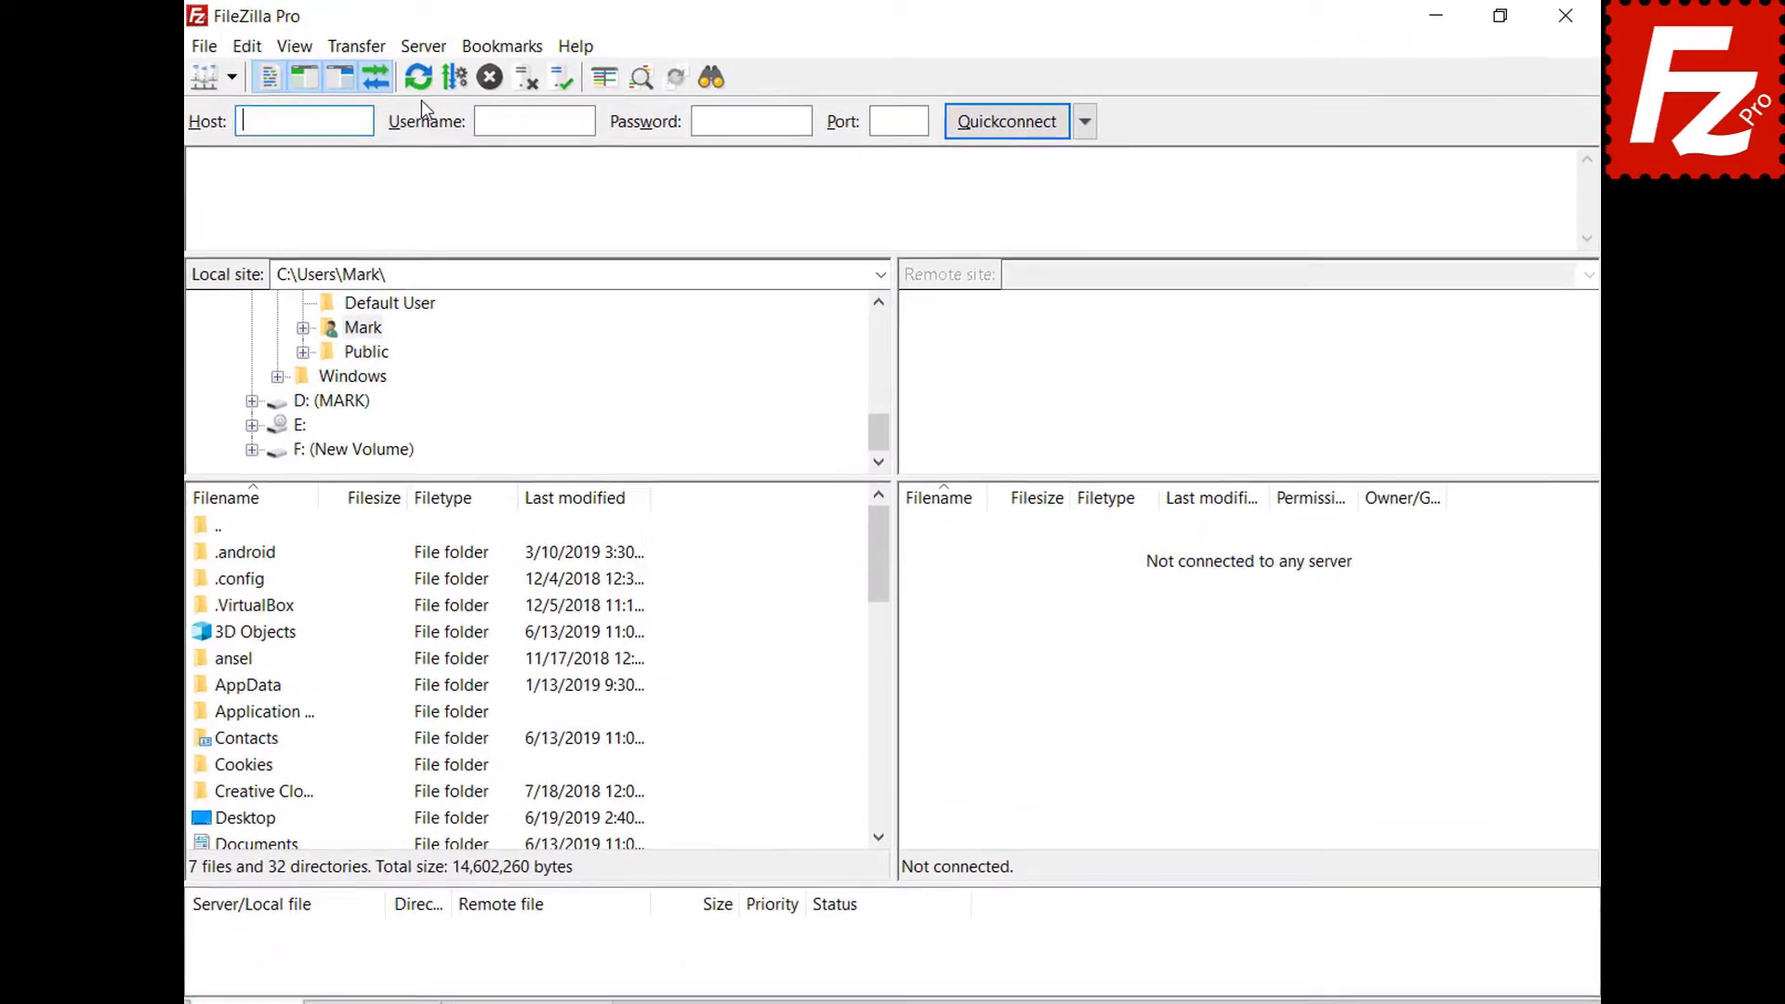
left_click(416, 48)
left_click(423, 113)
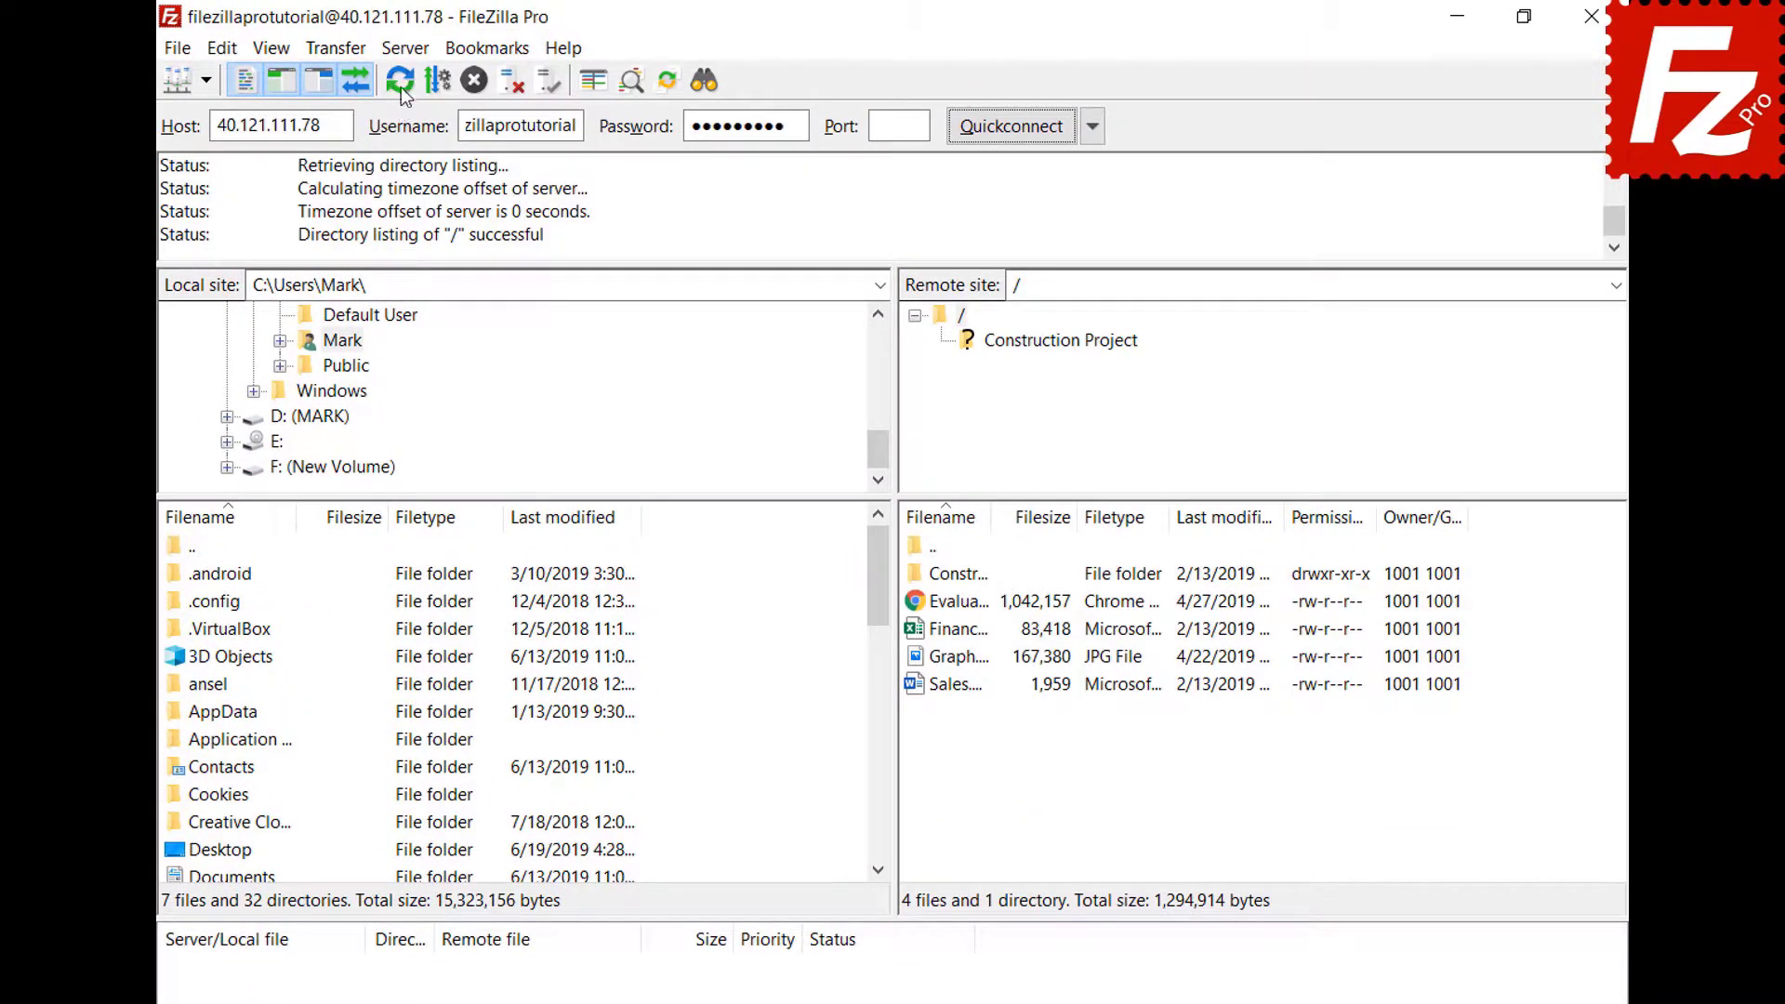
Disconnect from the FTP server, then reconnect to it once more.
left_click(404, 55)
left_click(414, 144)
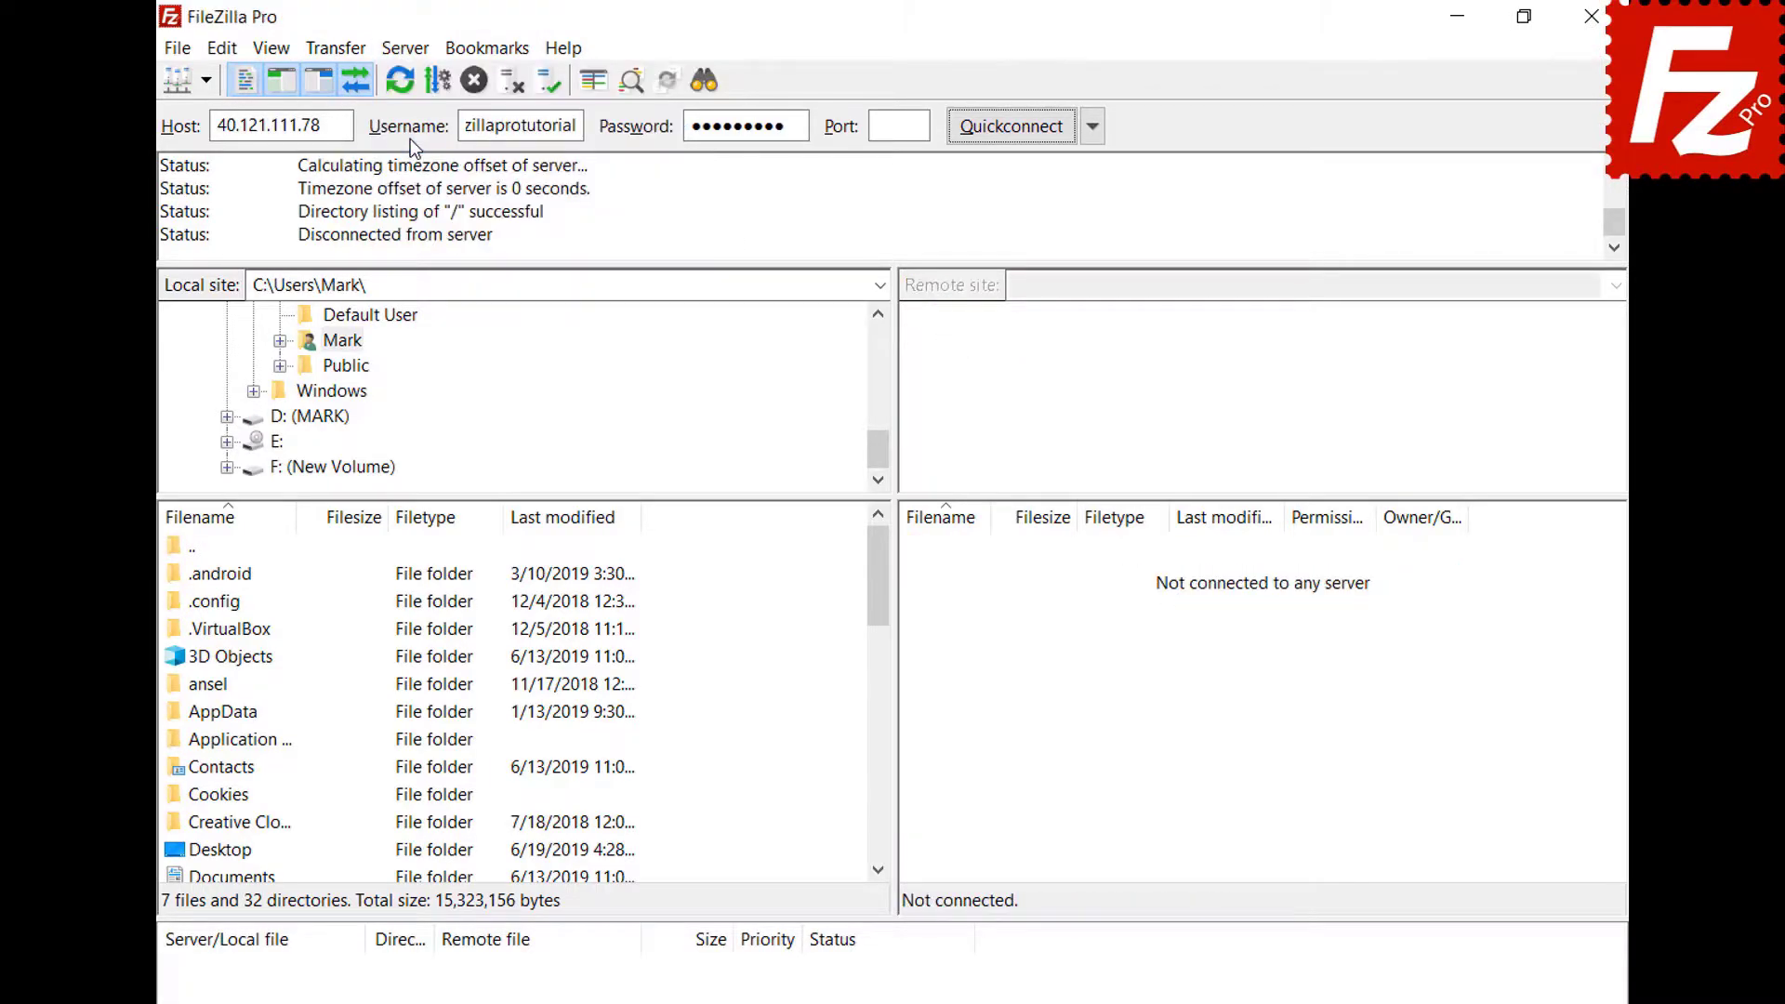
left_click(416, 48)
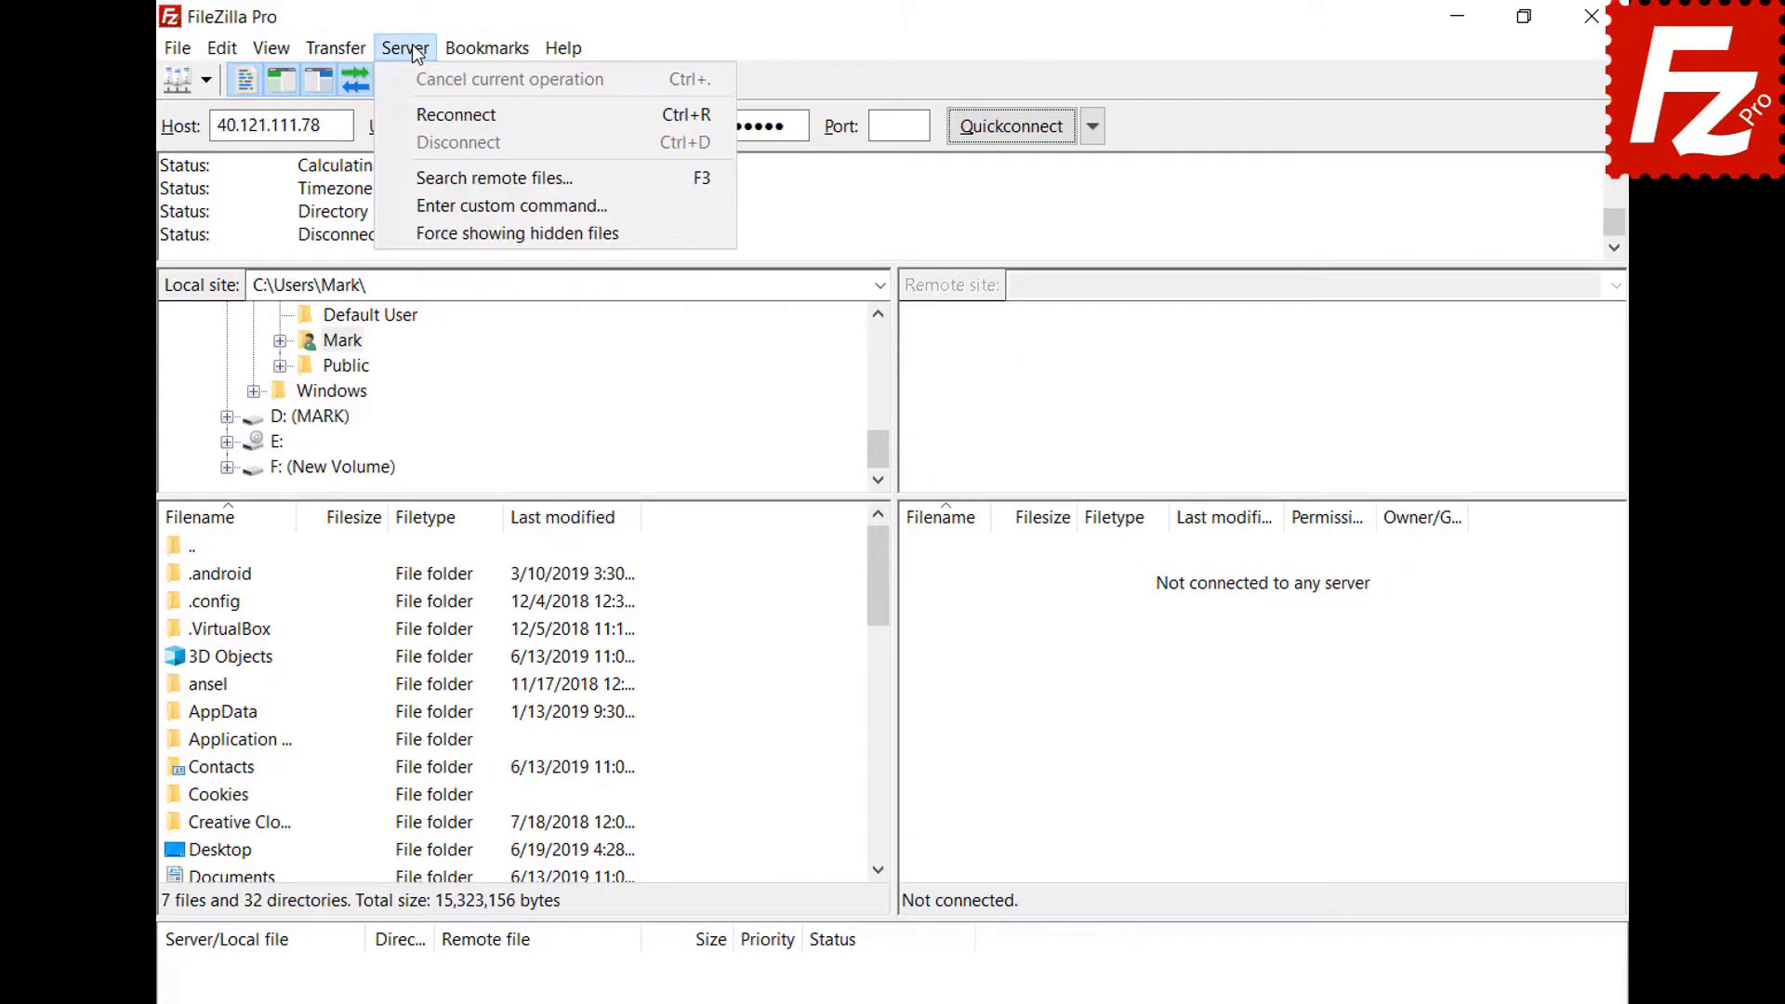
left_click(424, 109)
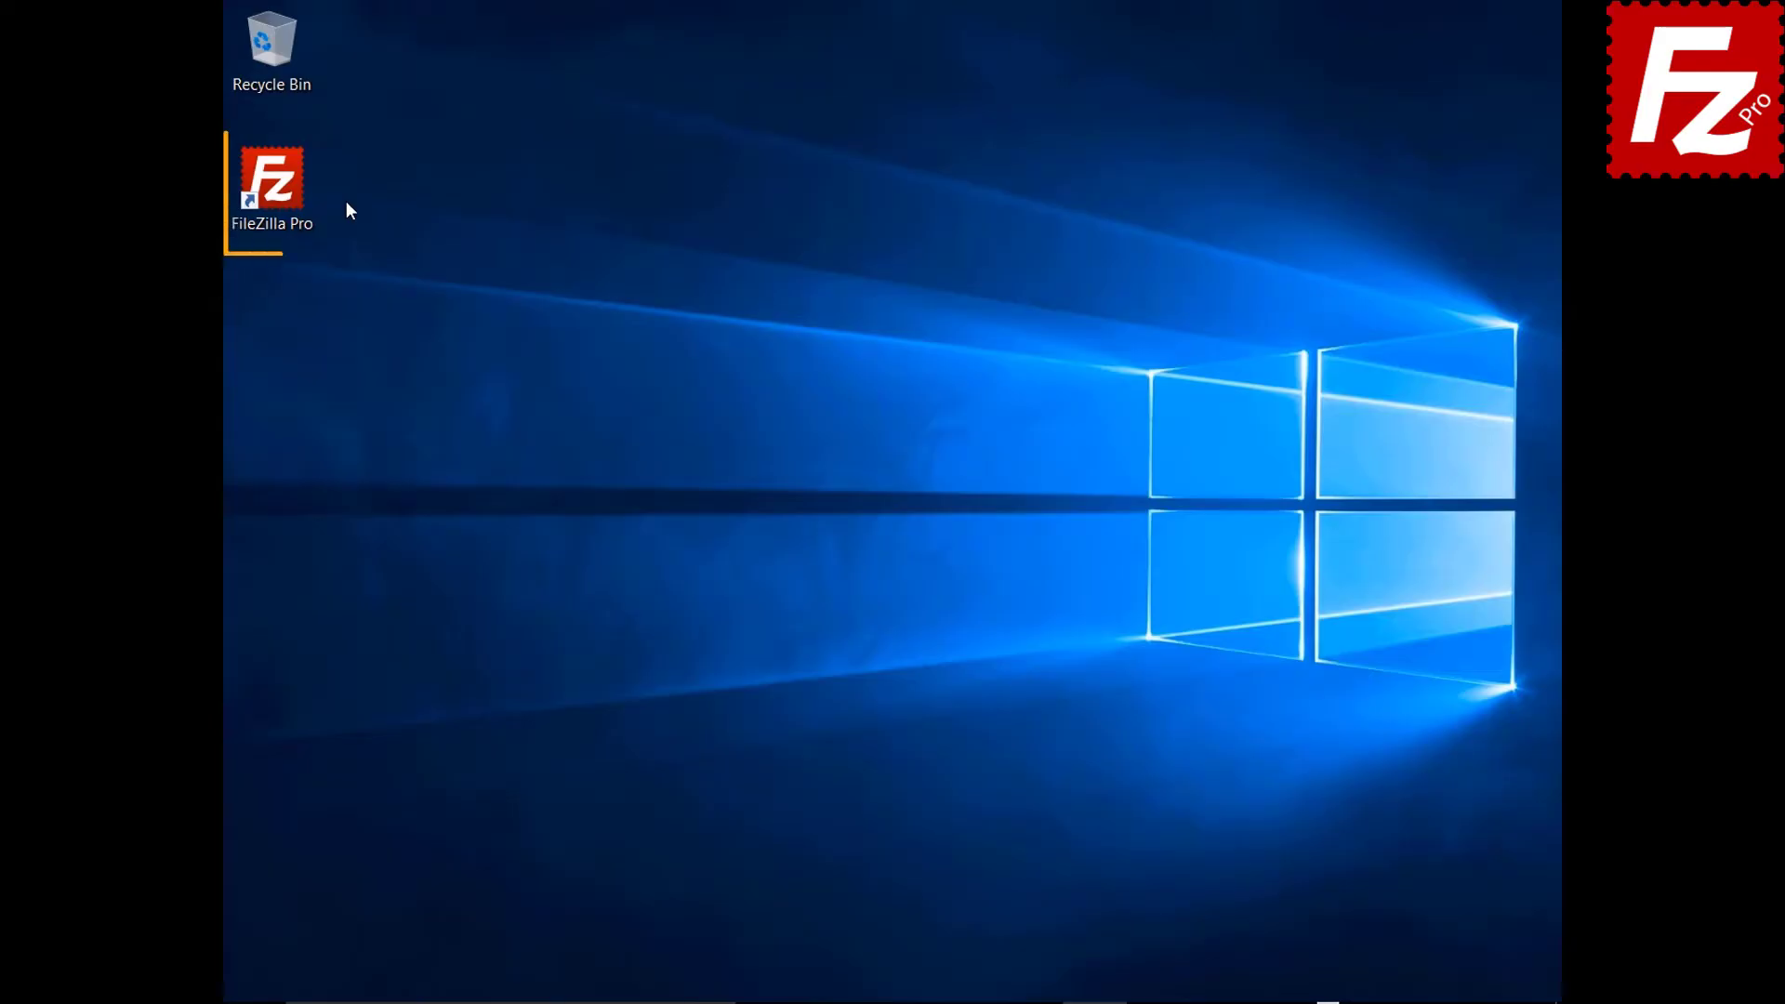
Relaunch FileZilla Pro, connect to the saved Google Drive site, and enable preserving transferred file timestamps.
double_click(282, 192)
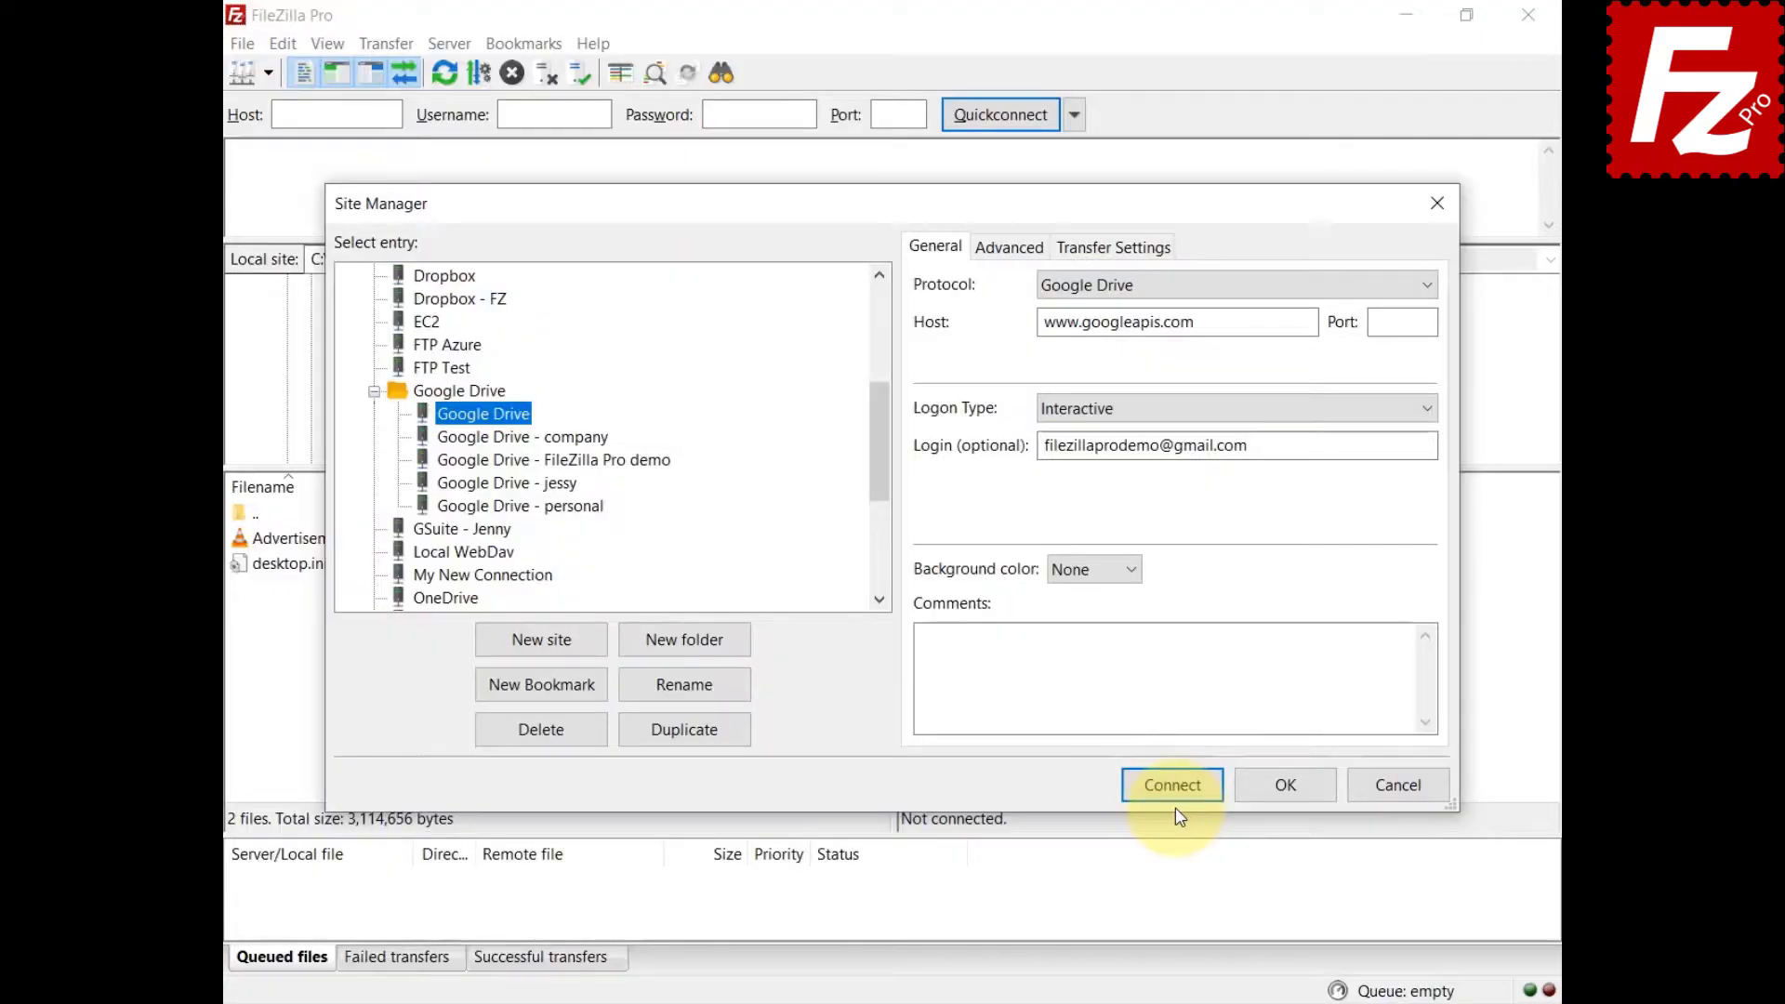
left_click(1173, 792)
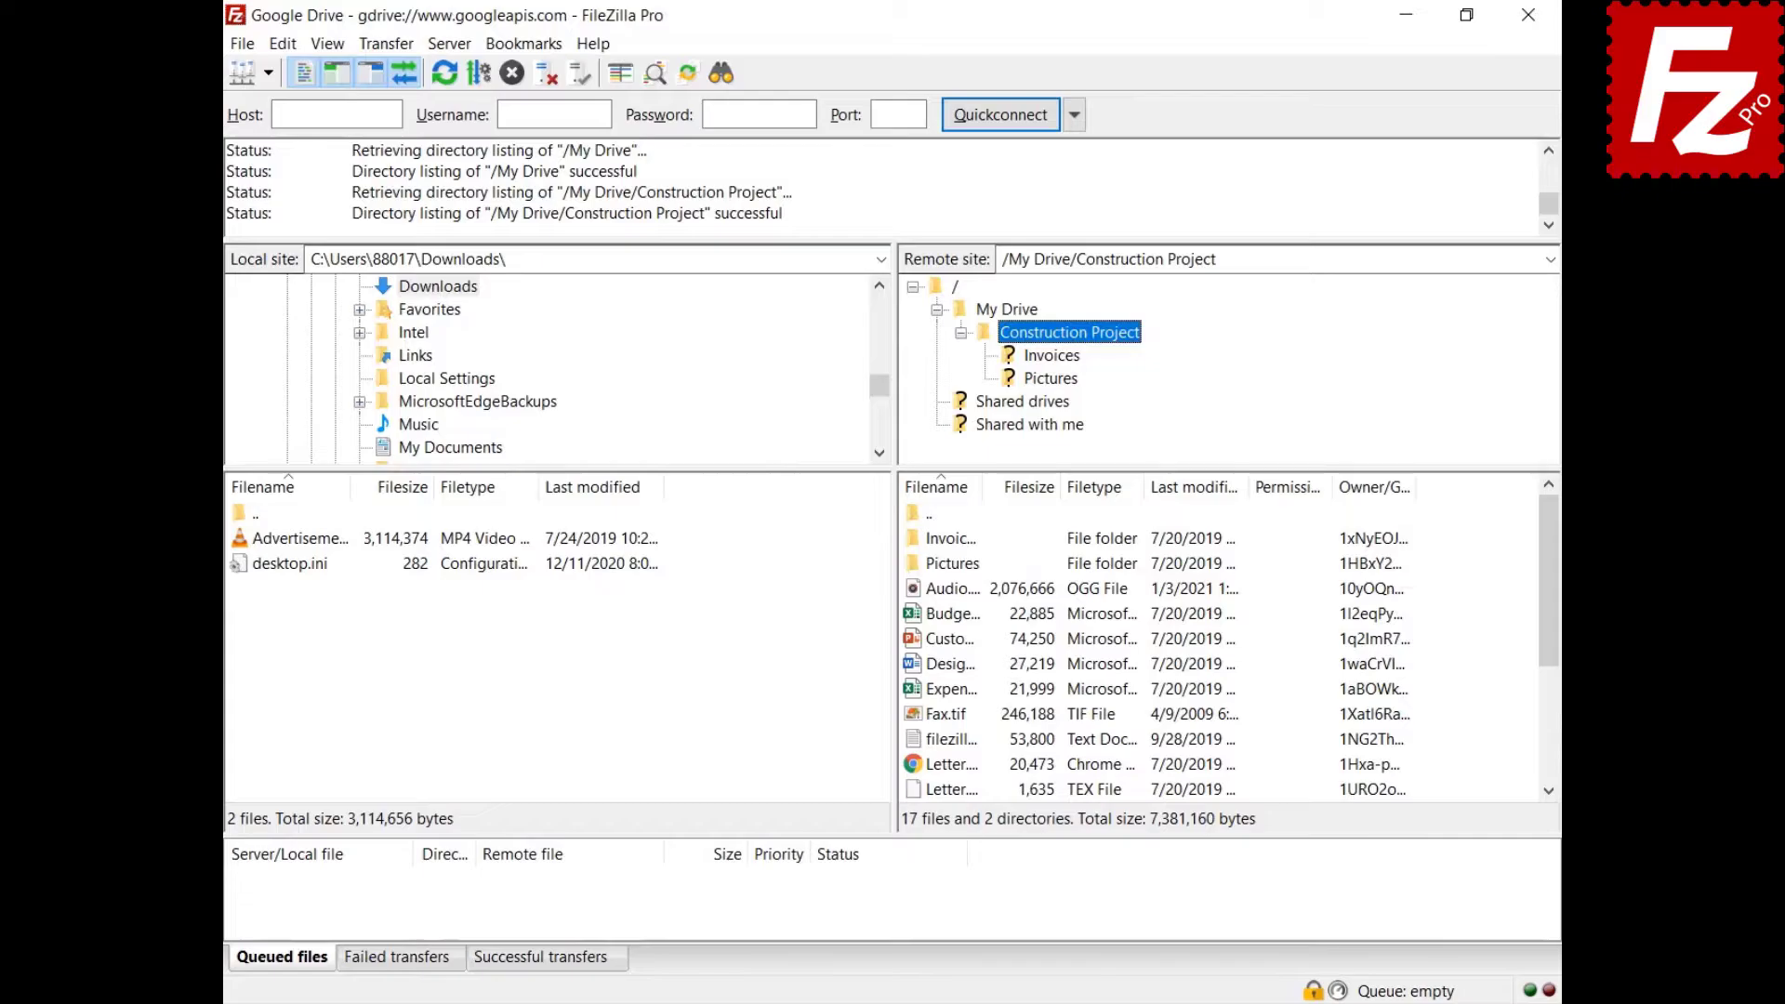
left_click(383, 44)
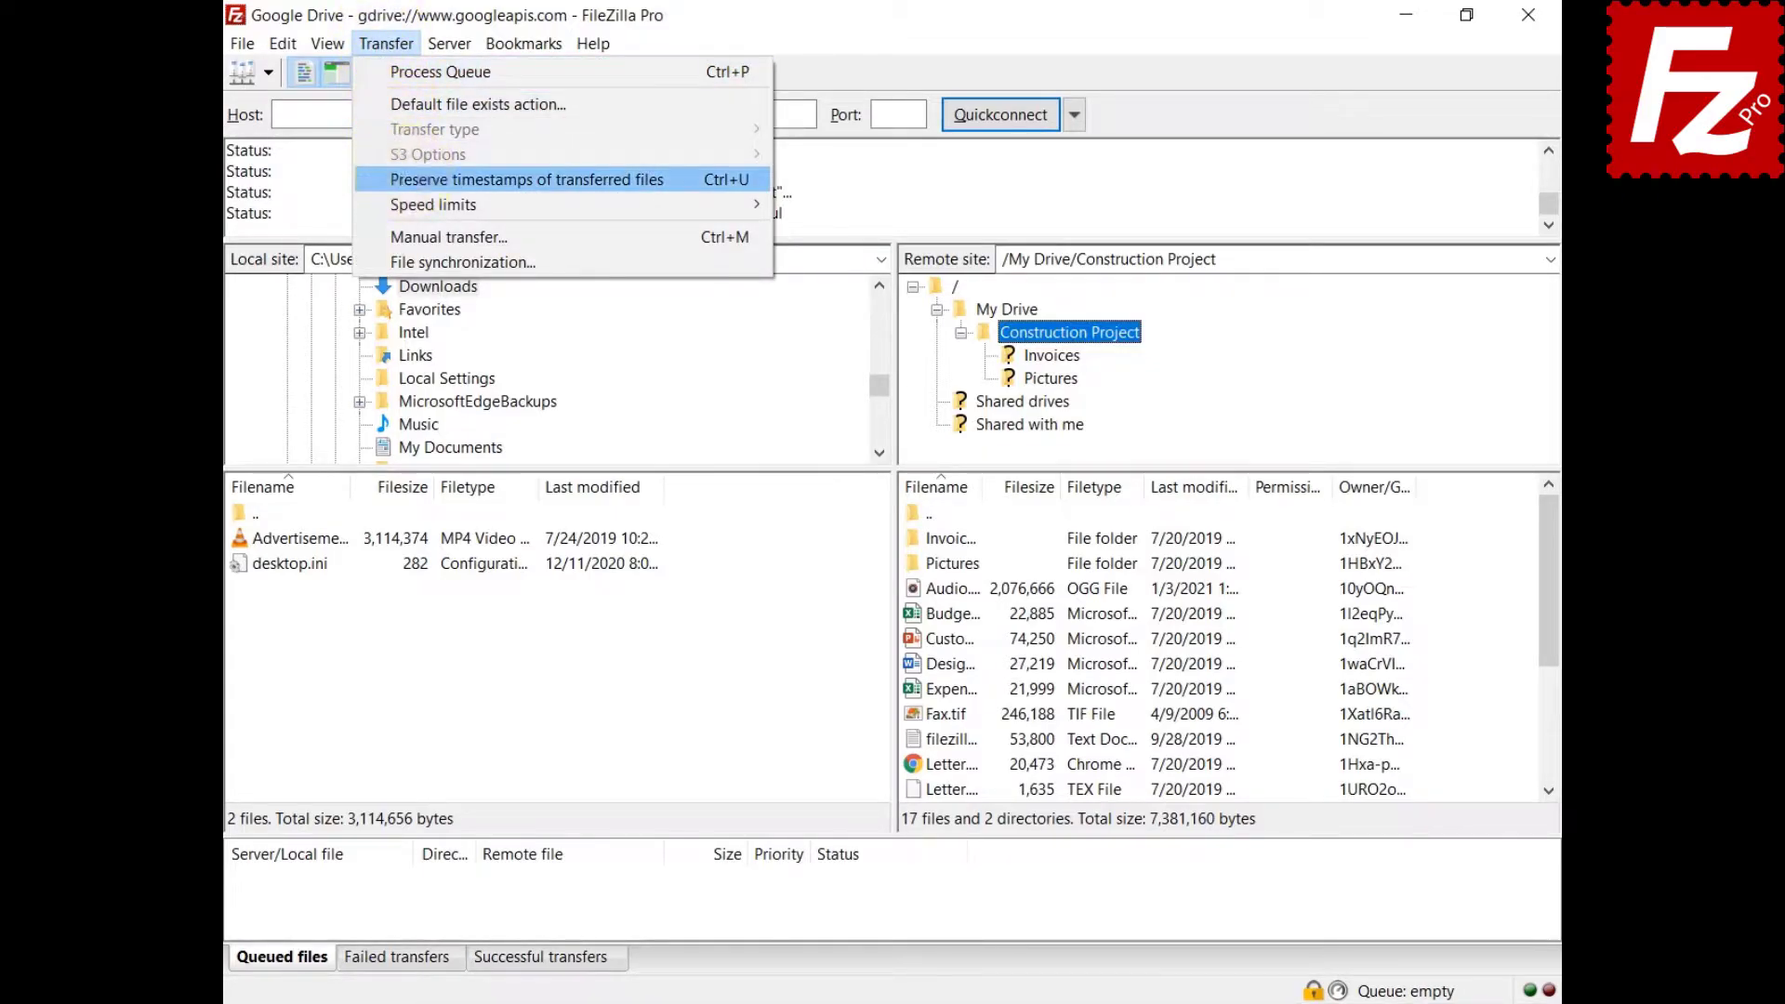
left_click(437, 179)
Upload the advertisement video to Construction Project and download Budget.xlsx into Downloads.
right_click(298, 537)
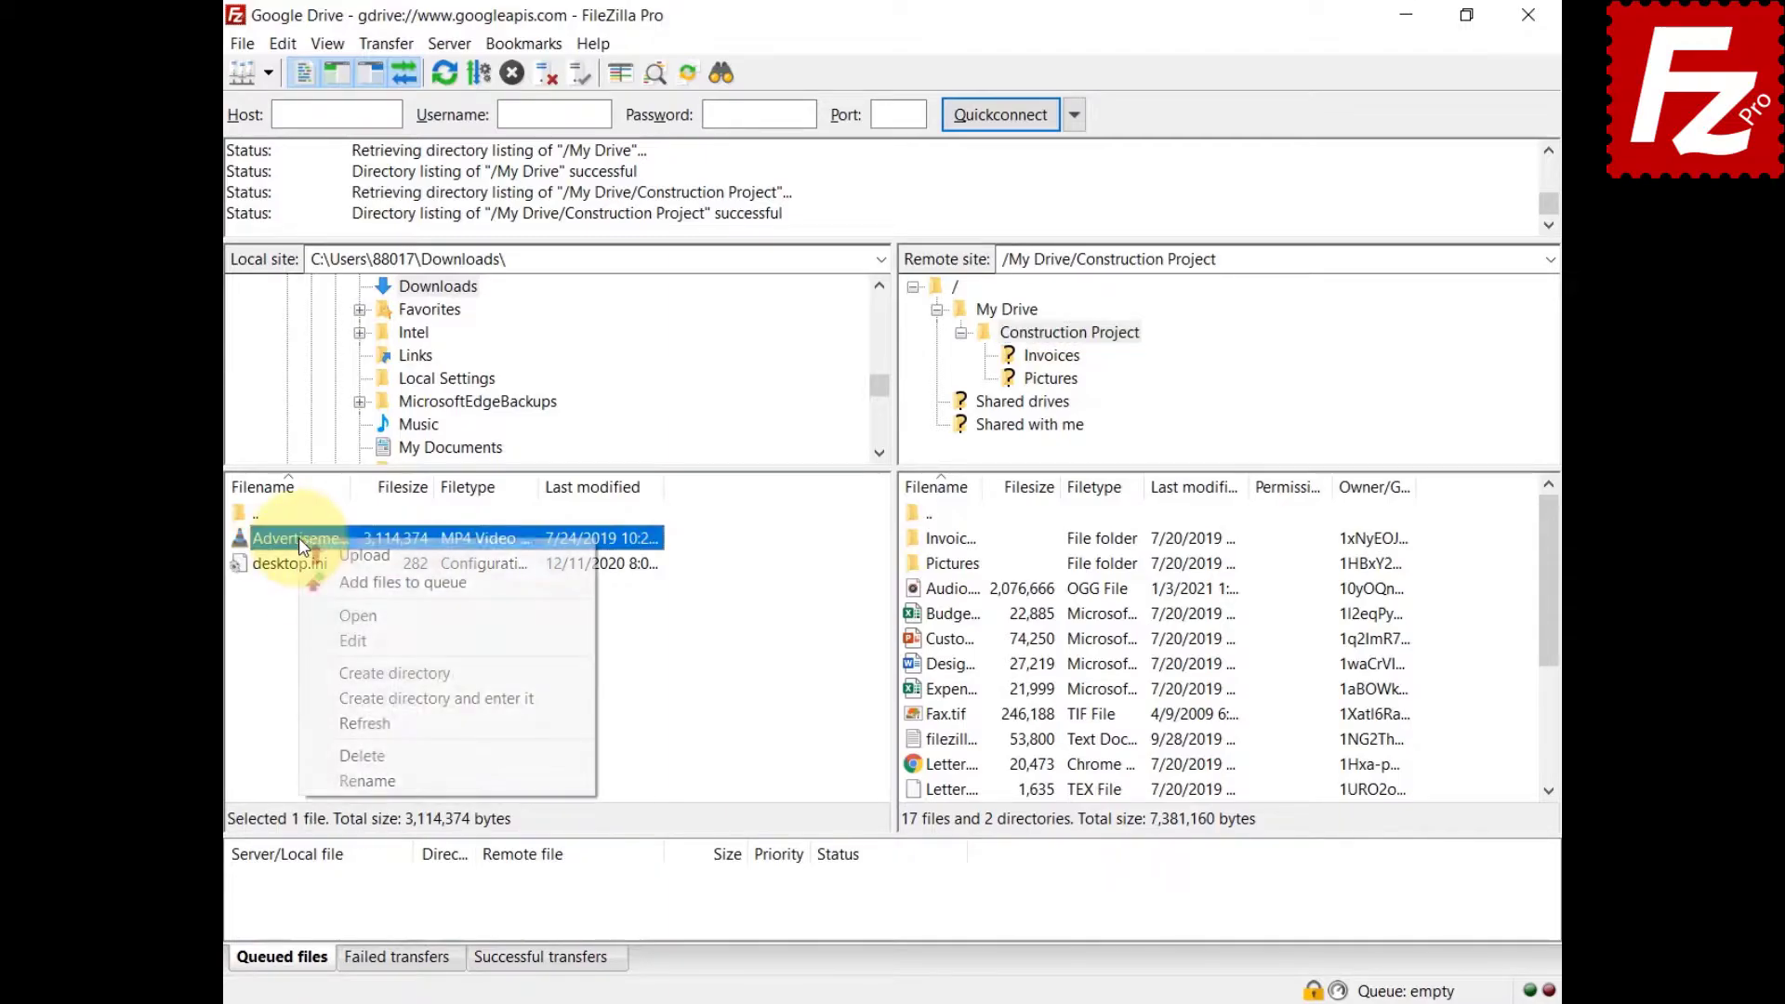
left_click(310, 556)
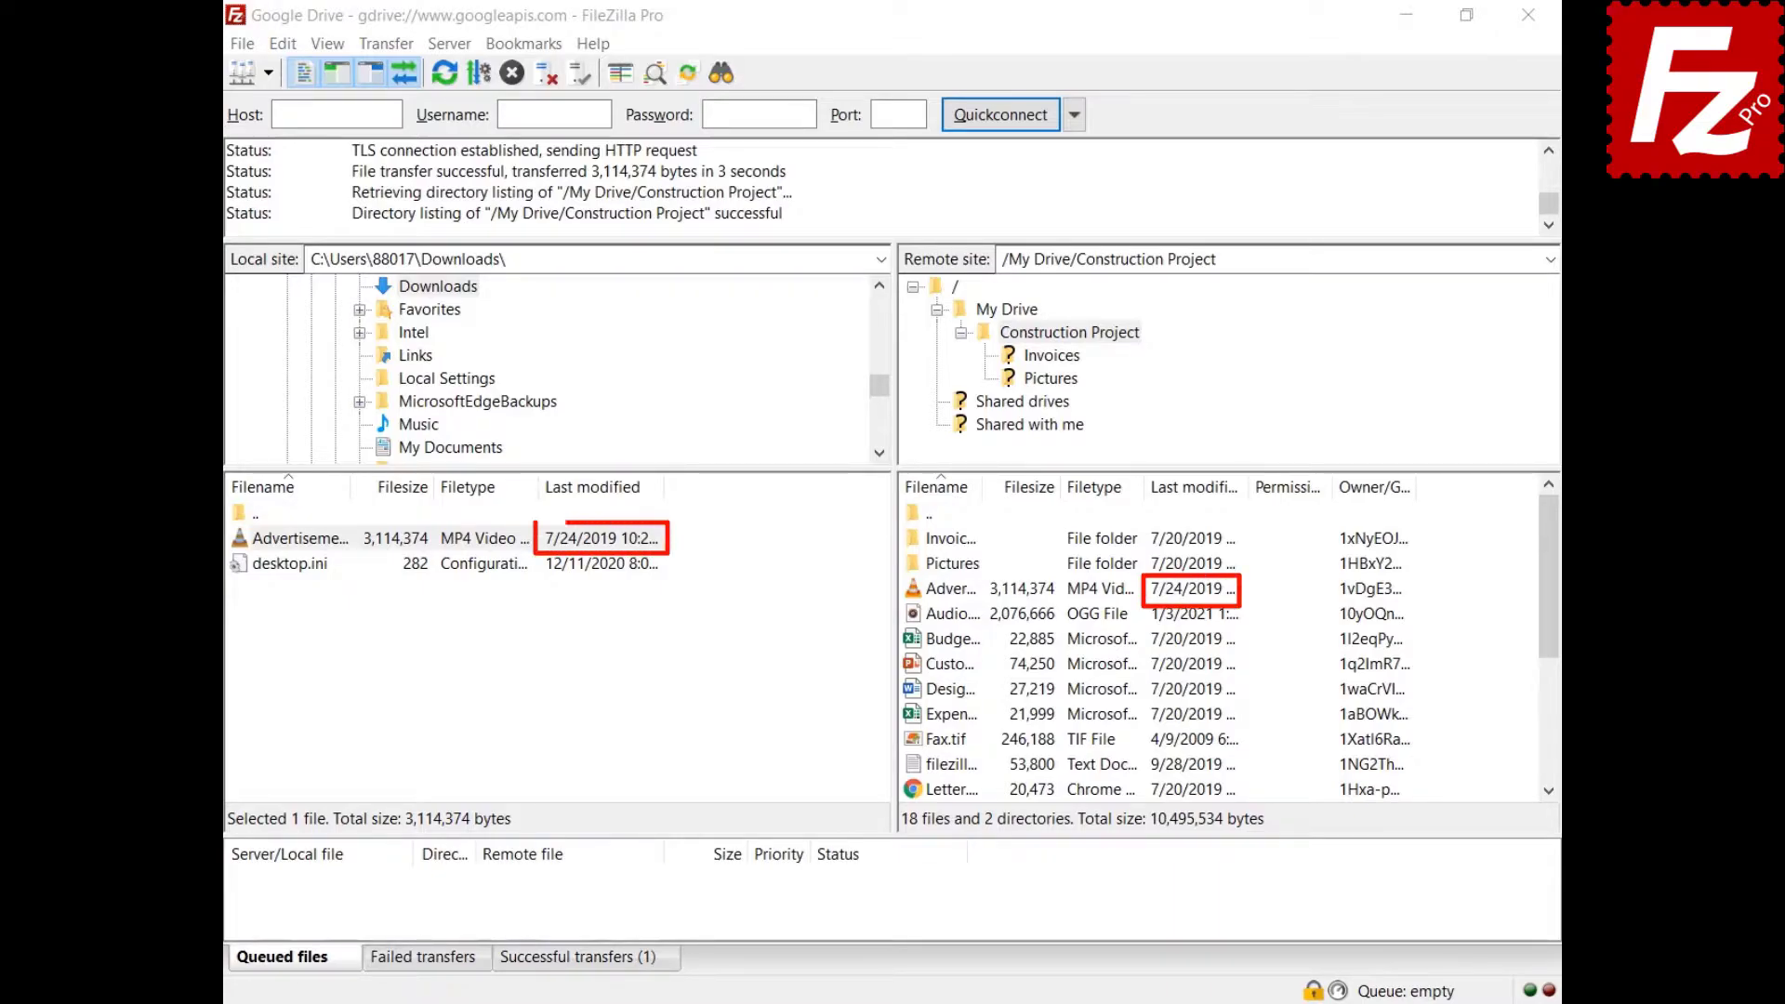
right_click(917, 637)
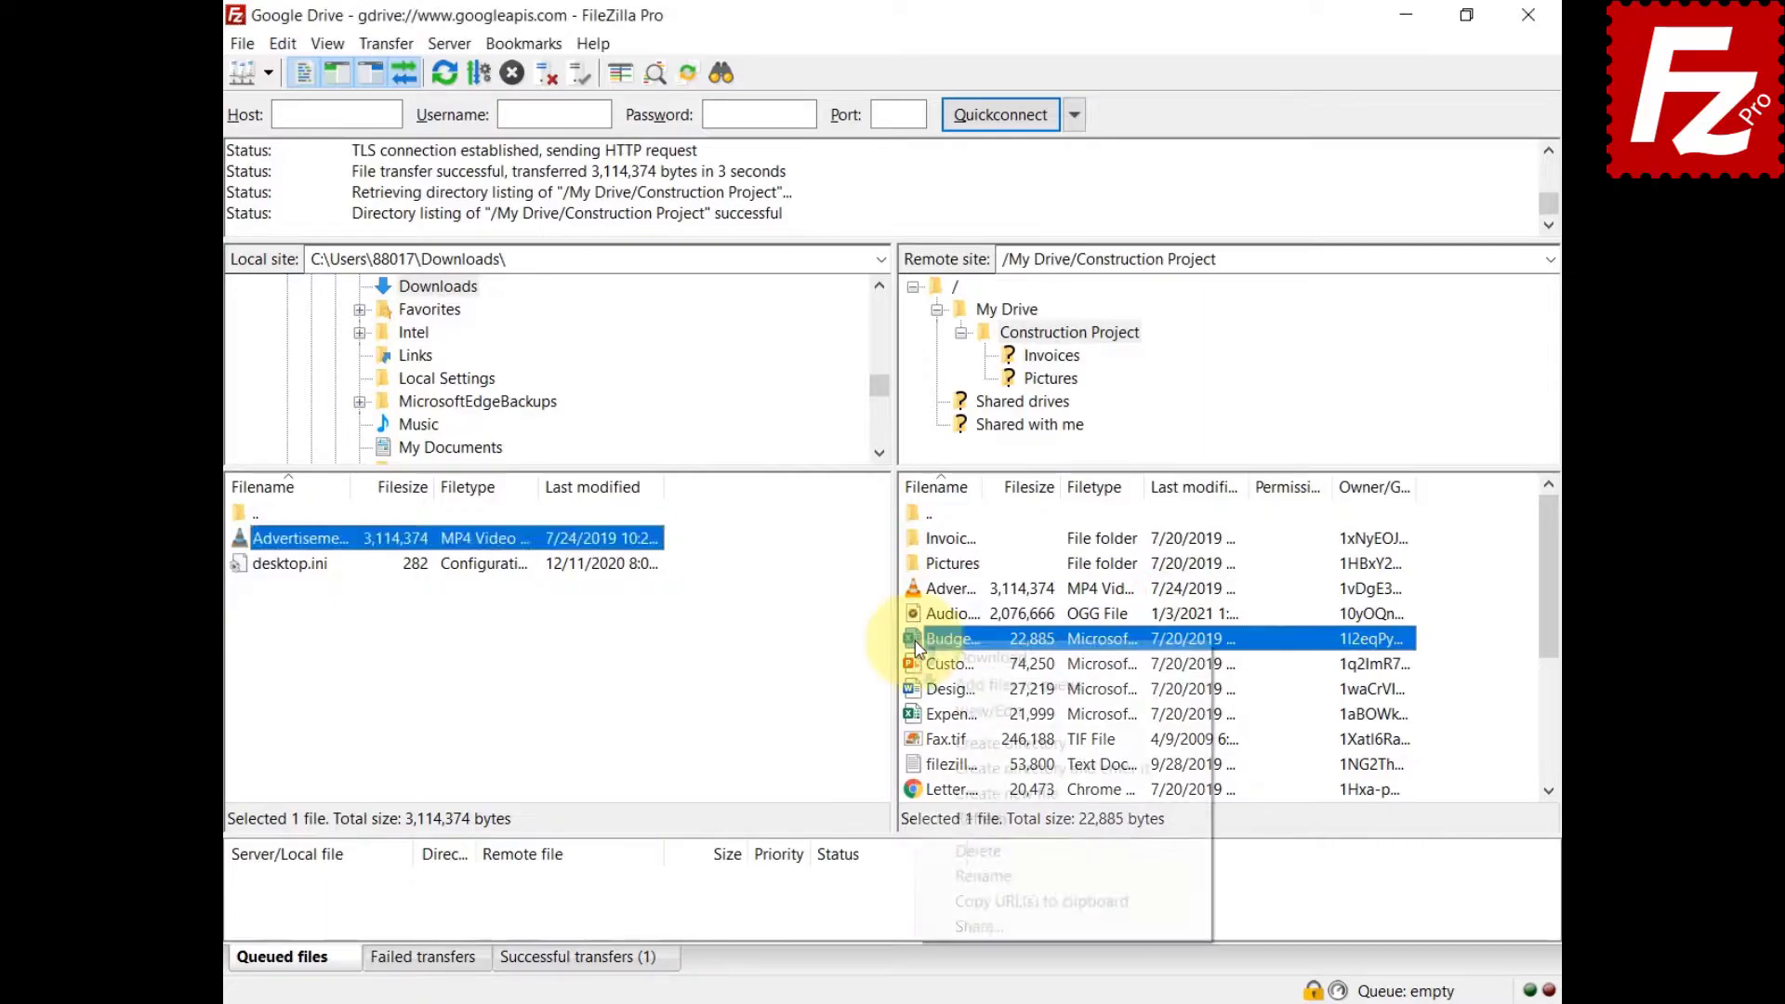
left_click(929, 650)
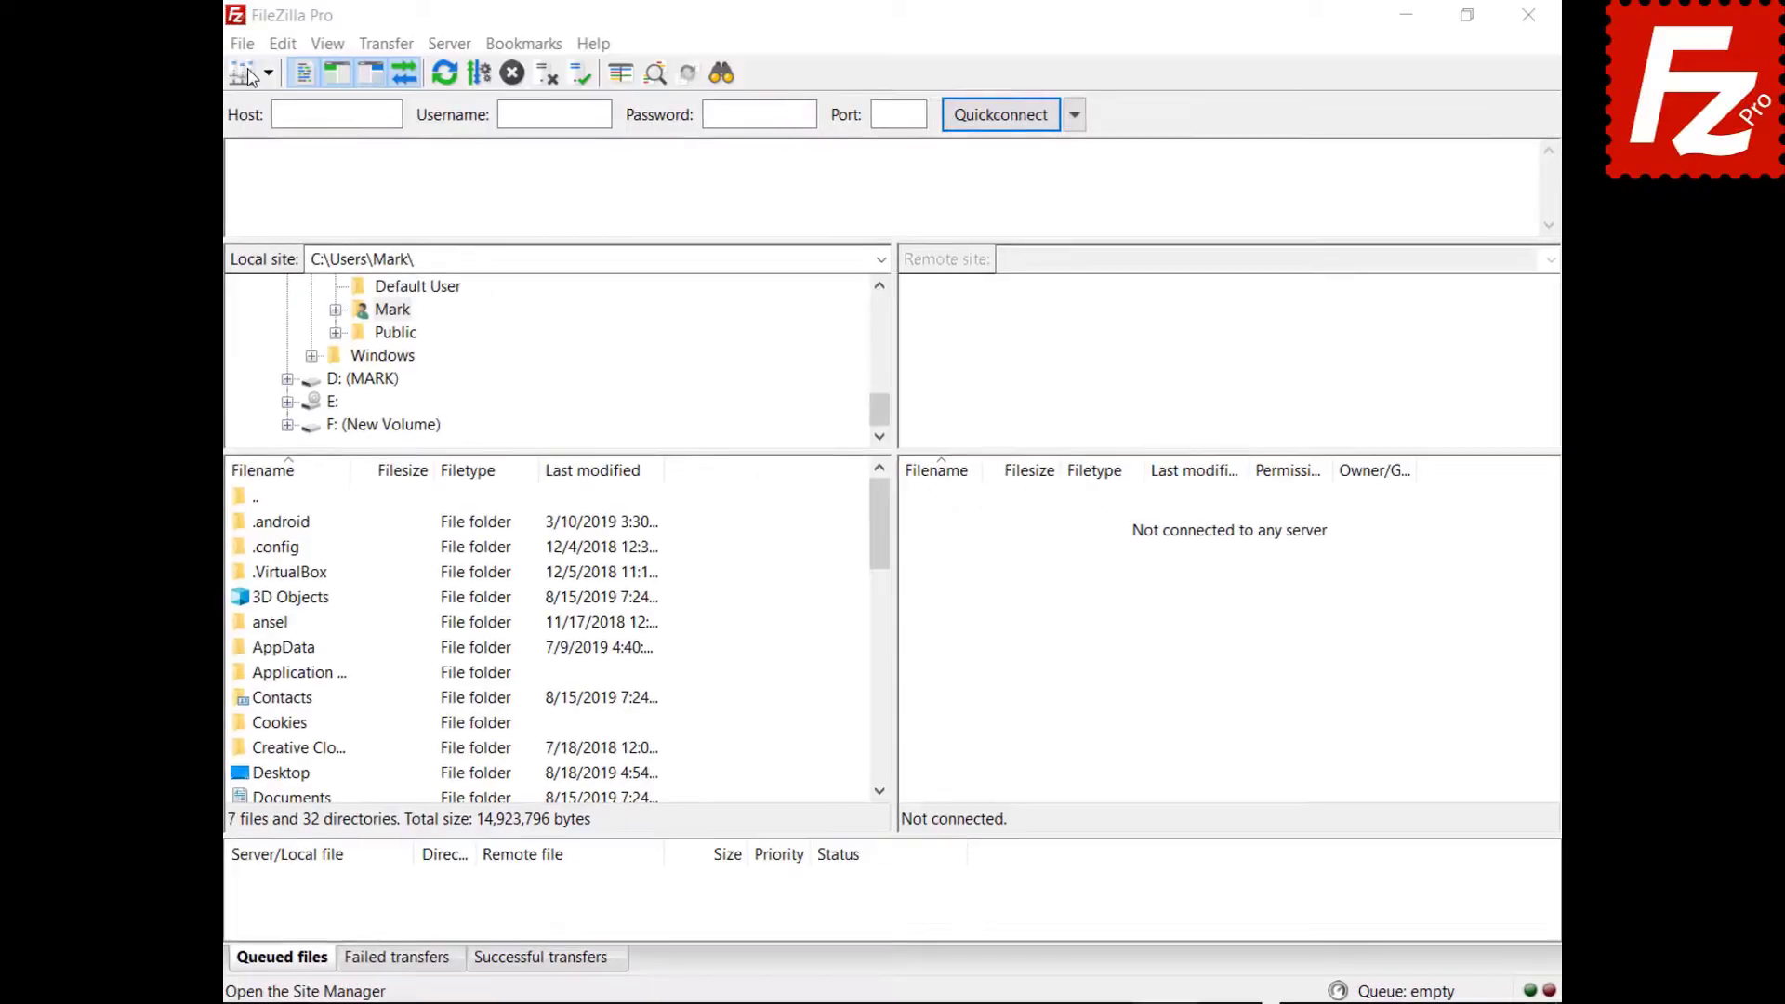
In Site Manager, add a new site named 'Google Drive' with the Google Drive protocol and the account e-mail as user.
left_click(241, 43)
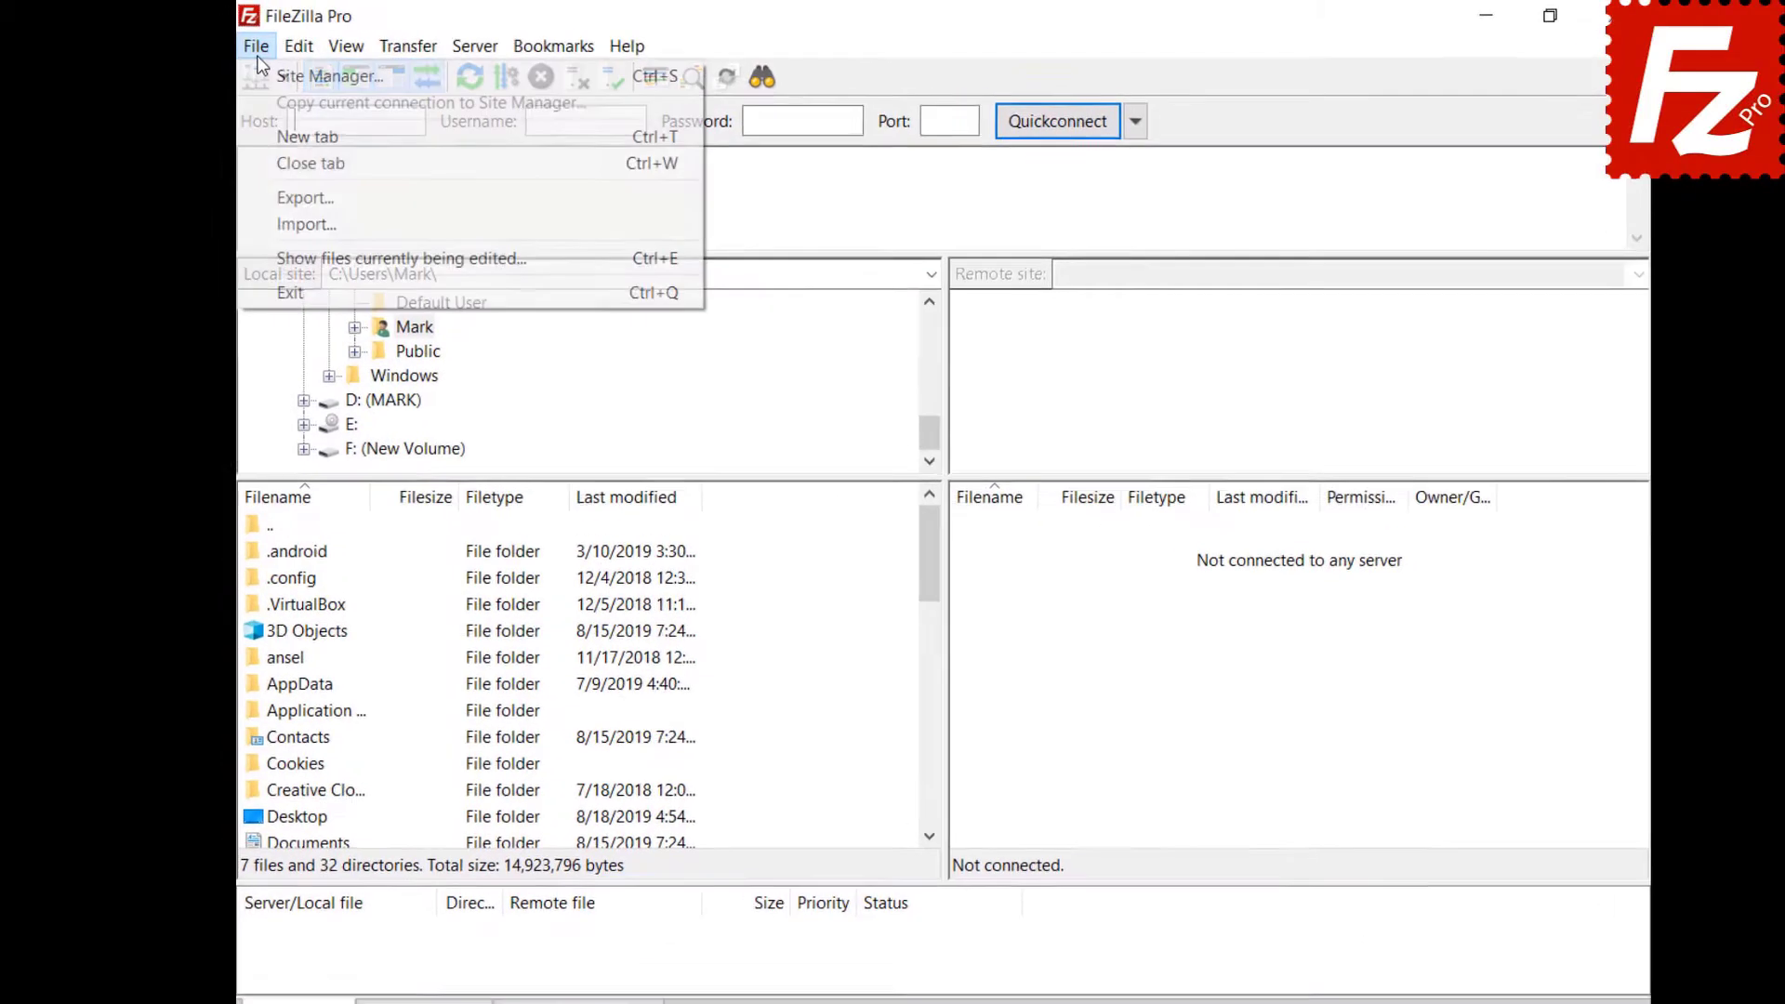
left_click(247, 66)
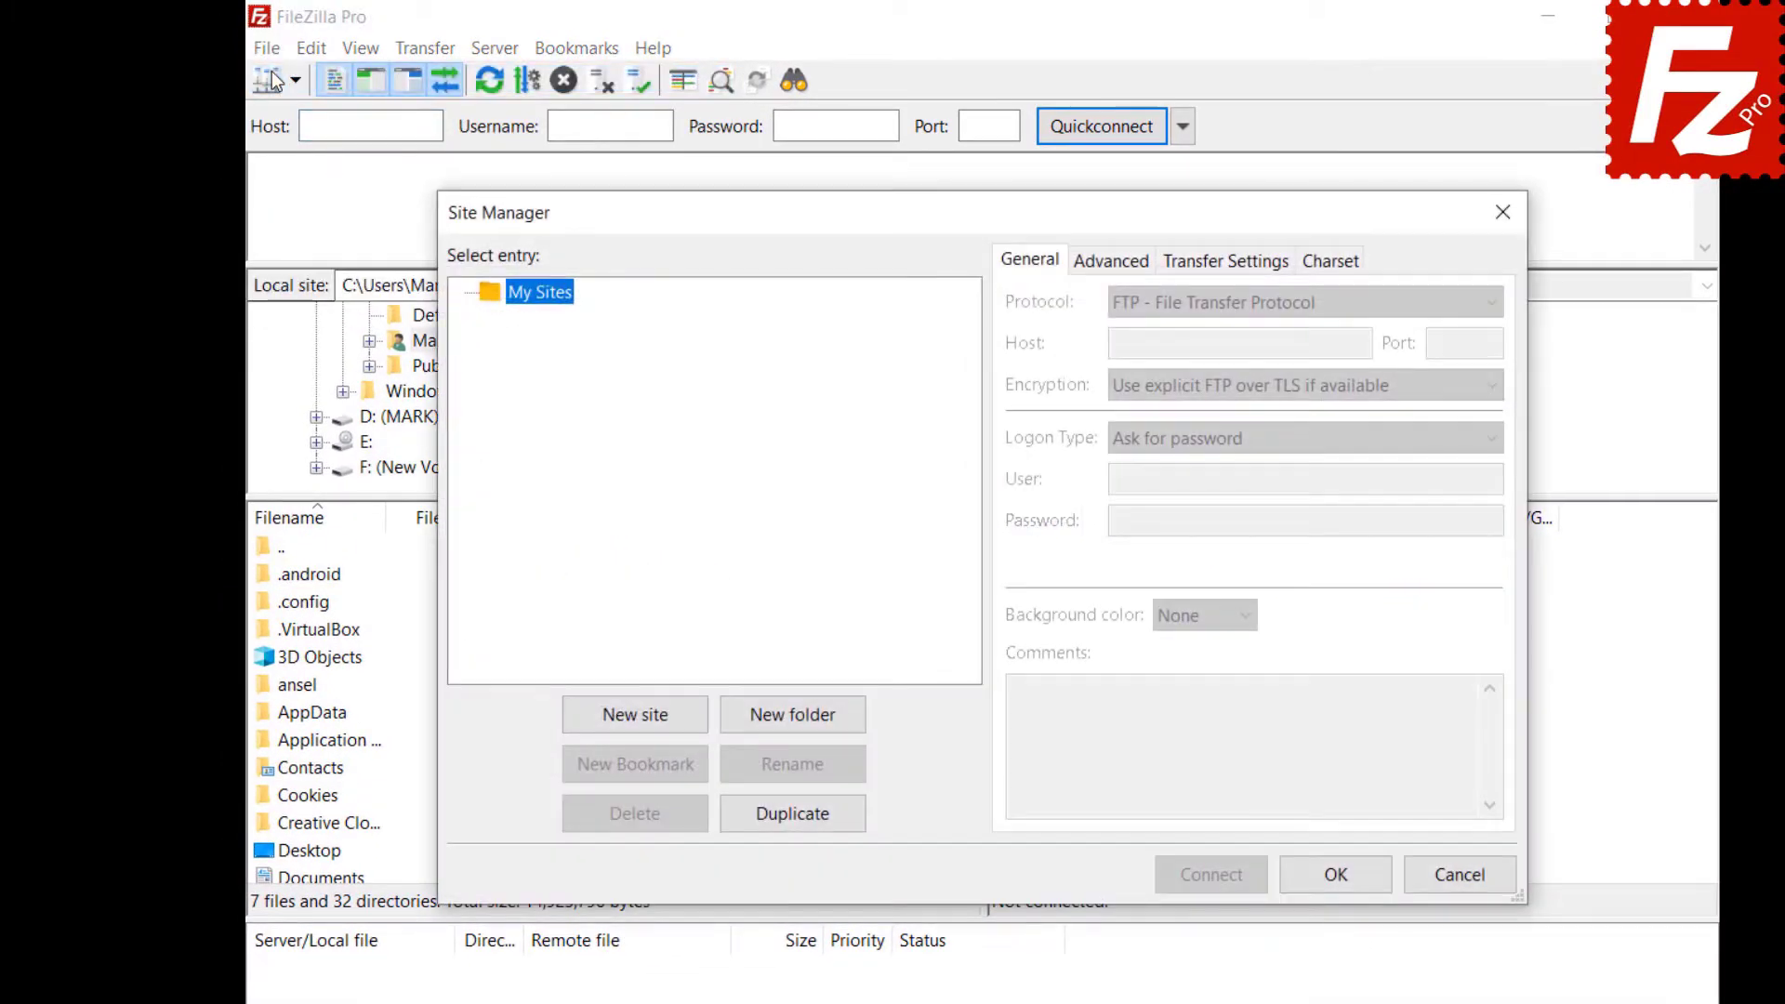
left_click(638, 717)
type("Google Drive")
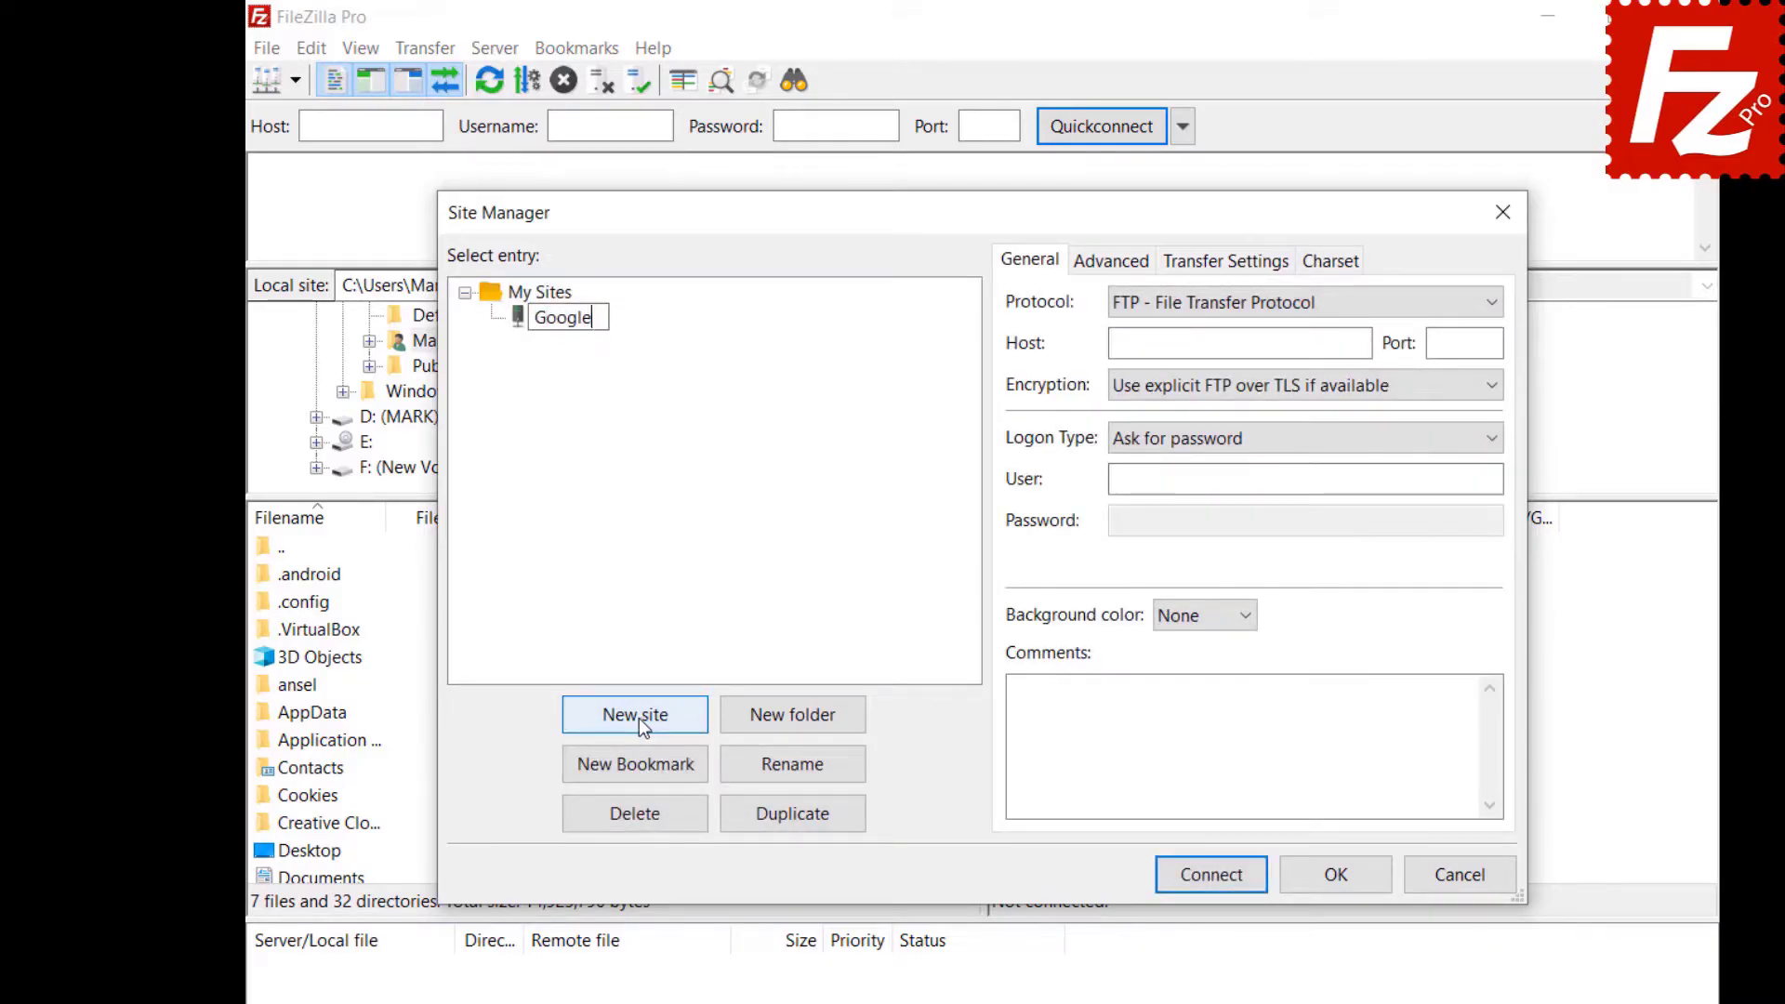
left_click(1480, 306)
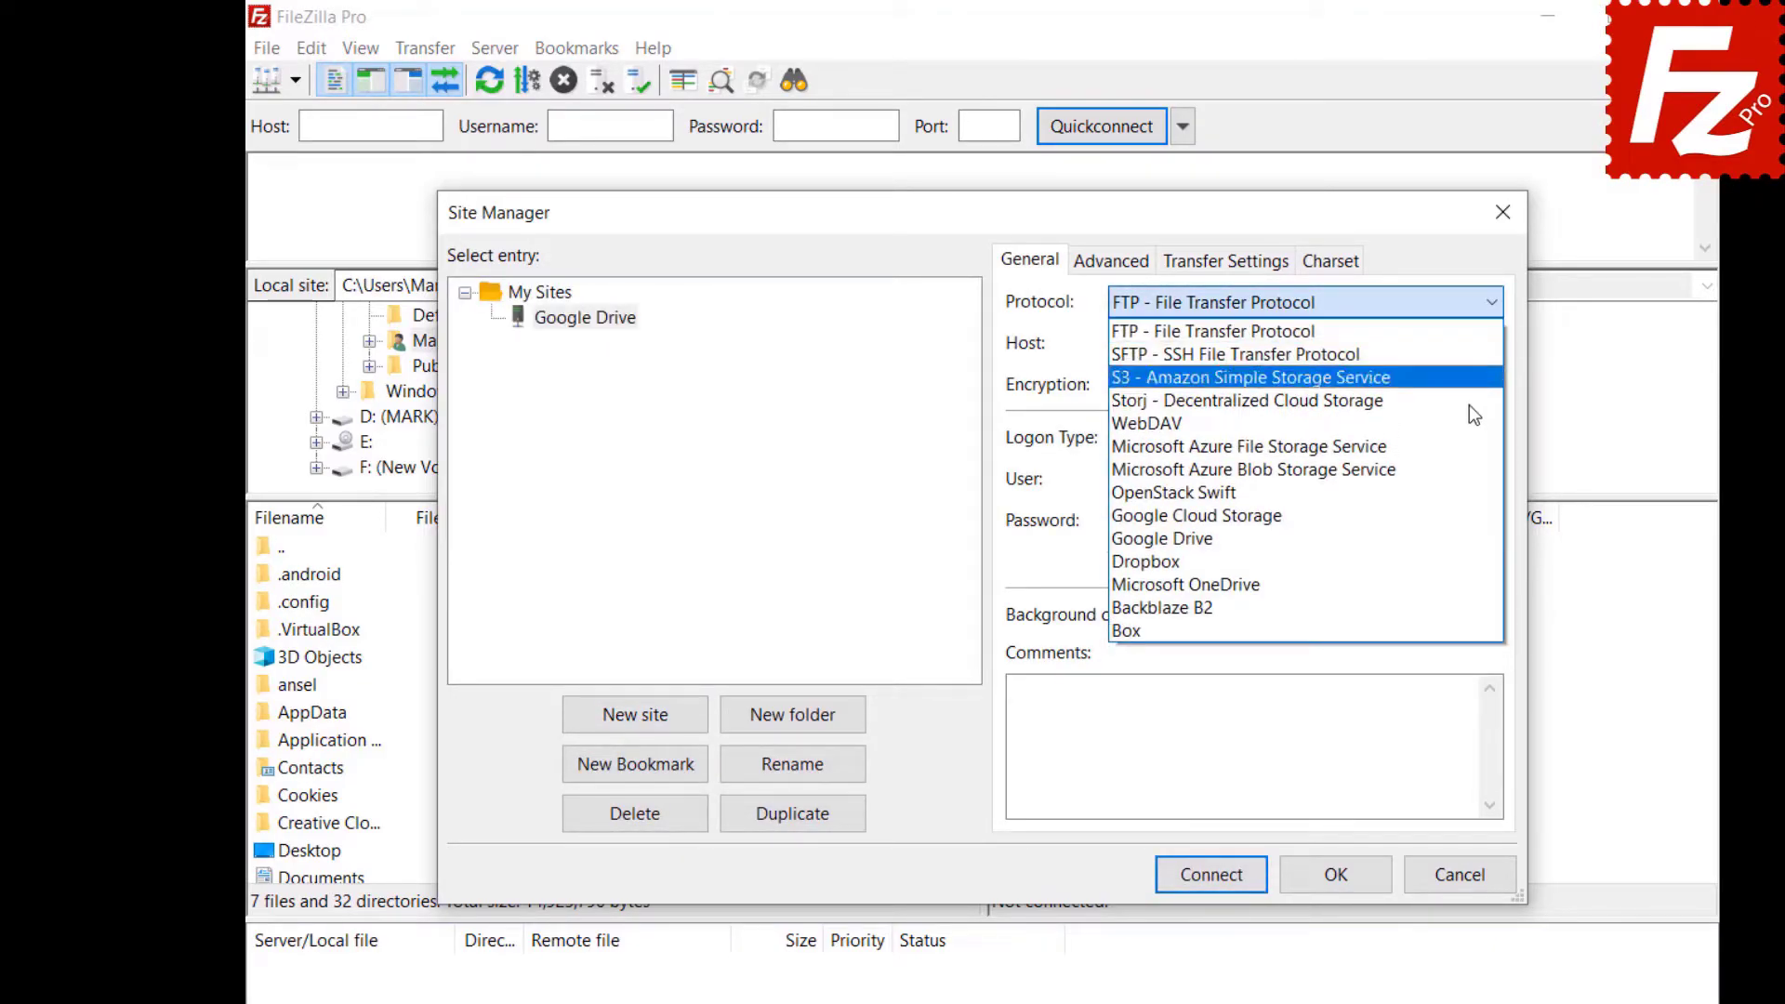
left_click(1471, 538)
left_click(1305, 478)
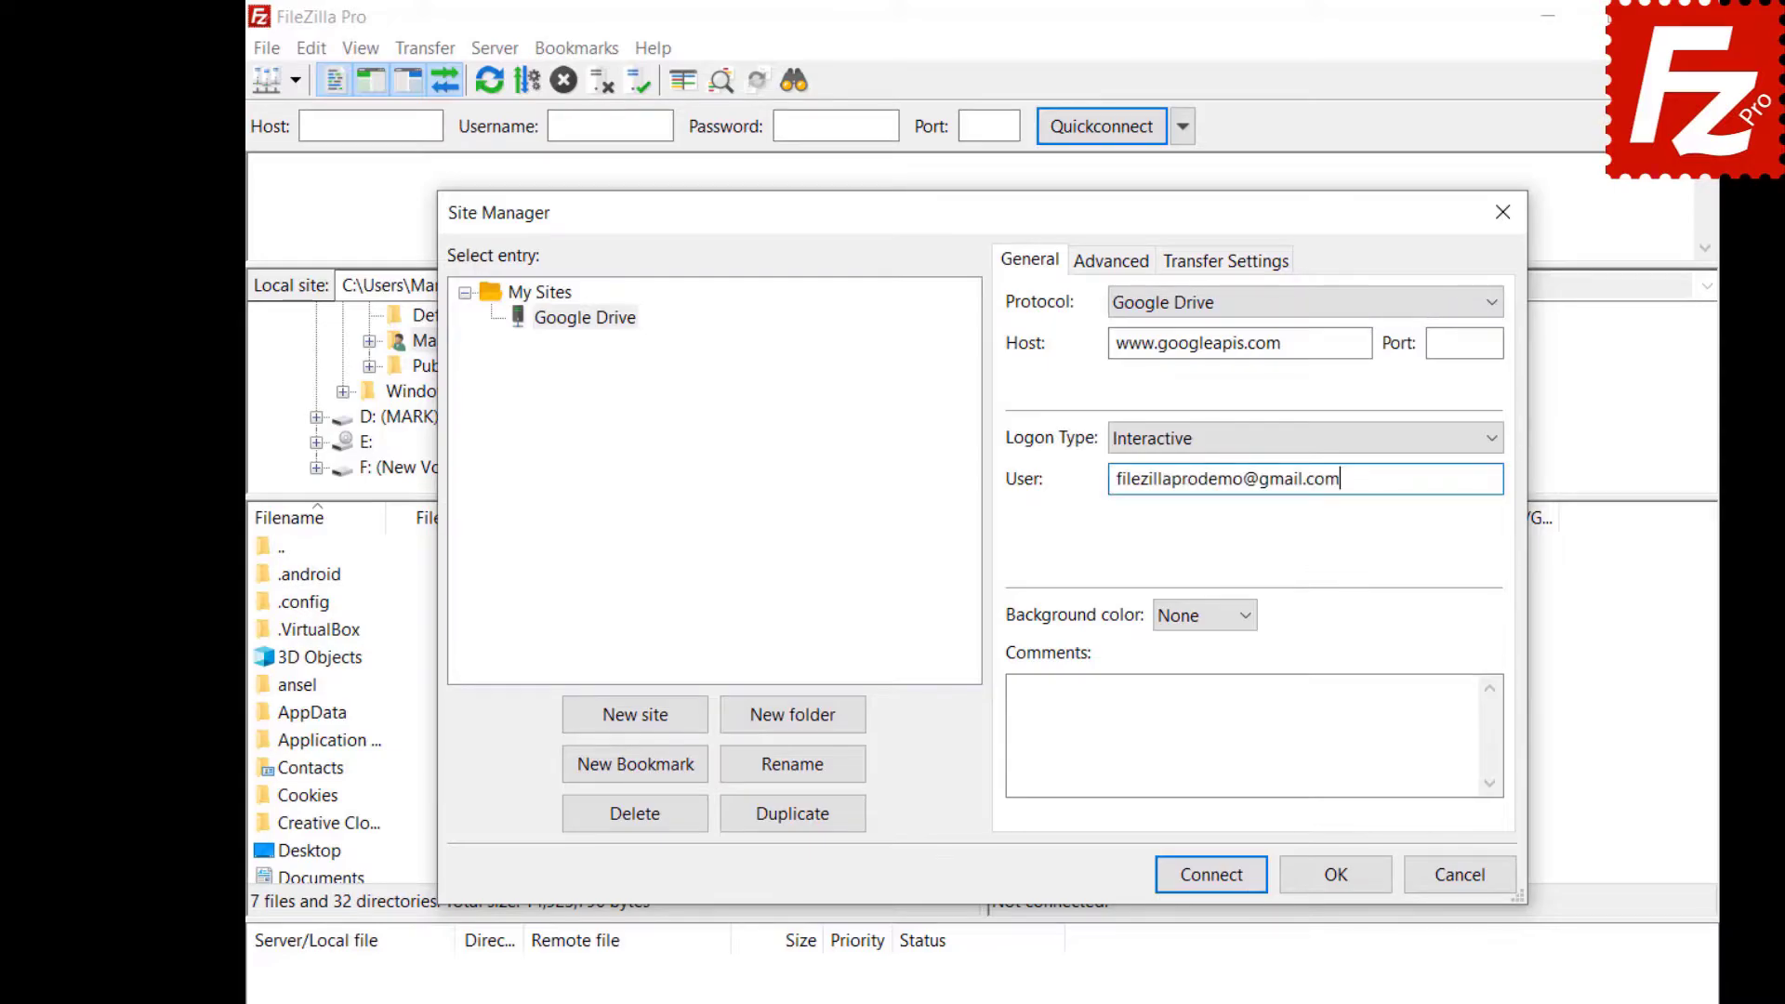
Set the site's default local directory to Documents\Construction Project.
left_click(1097, 265)
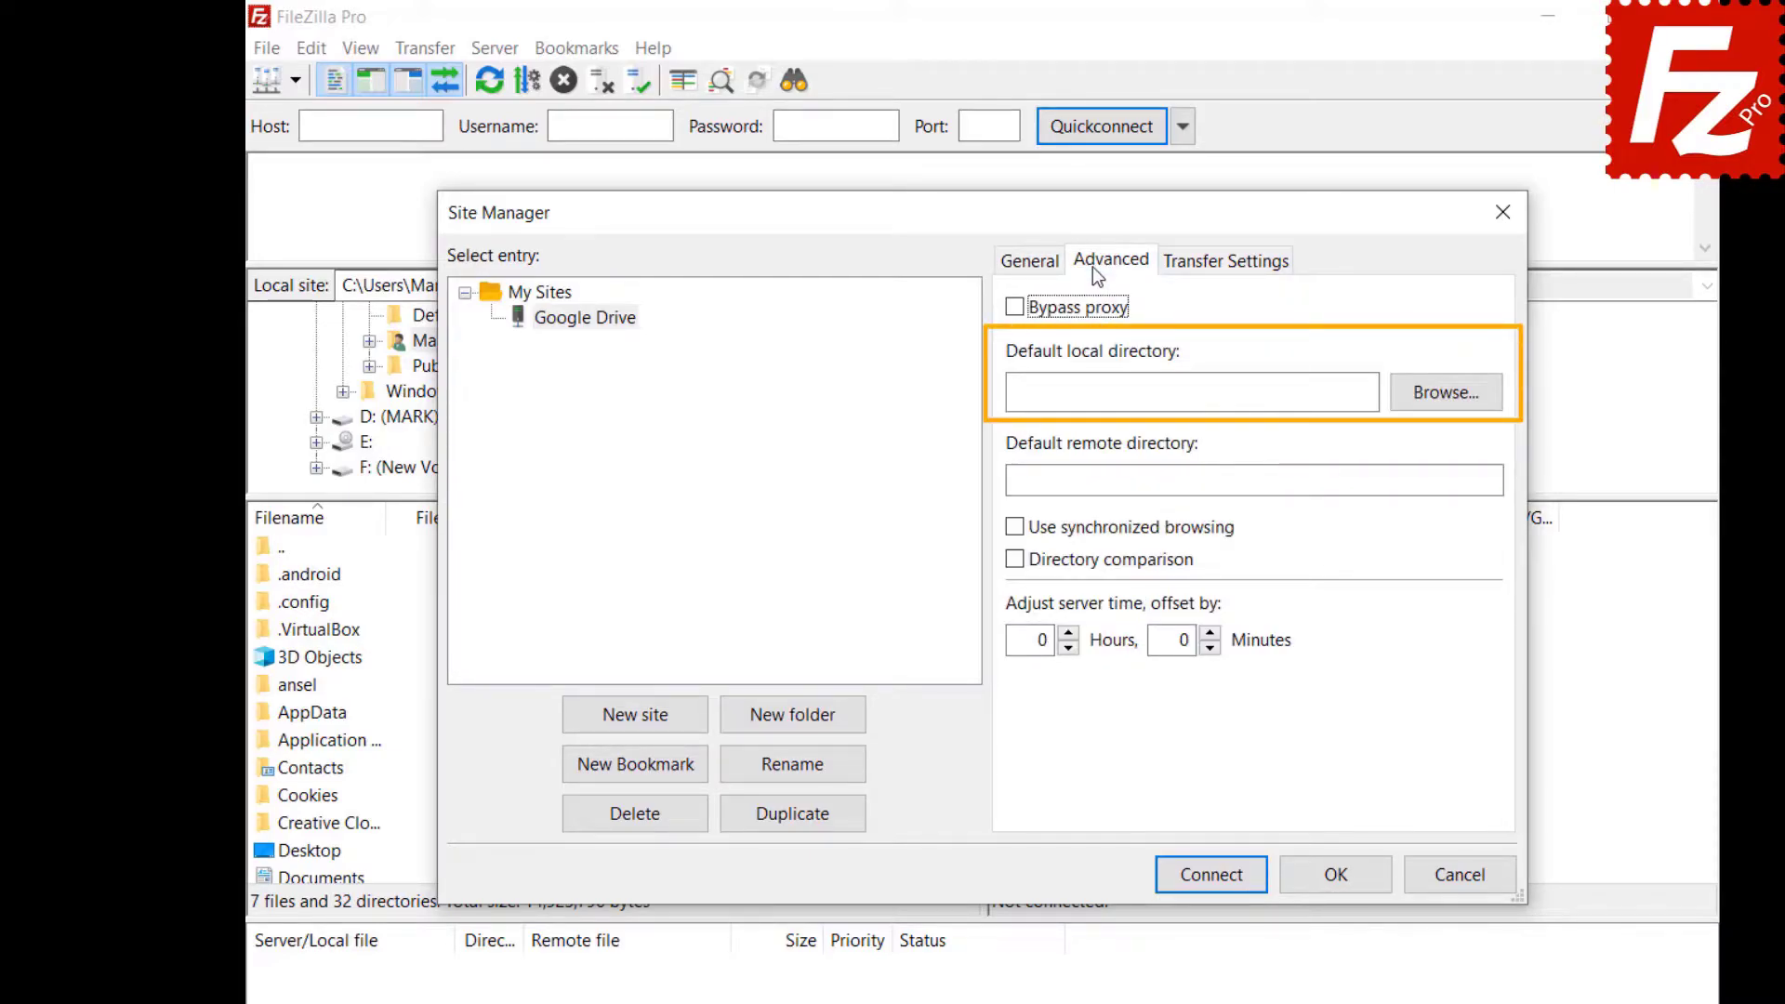
left_click(1443, 407)
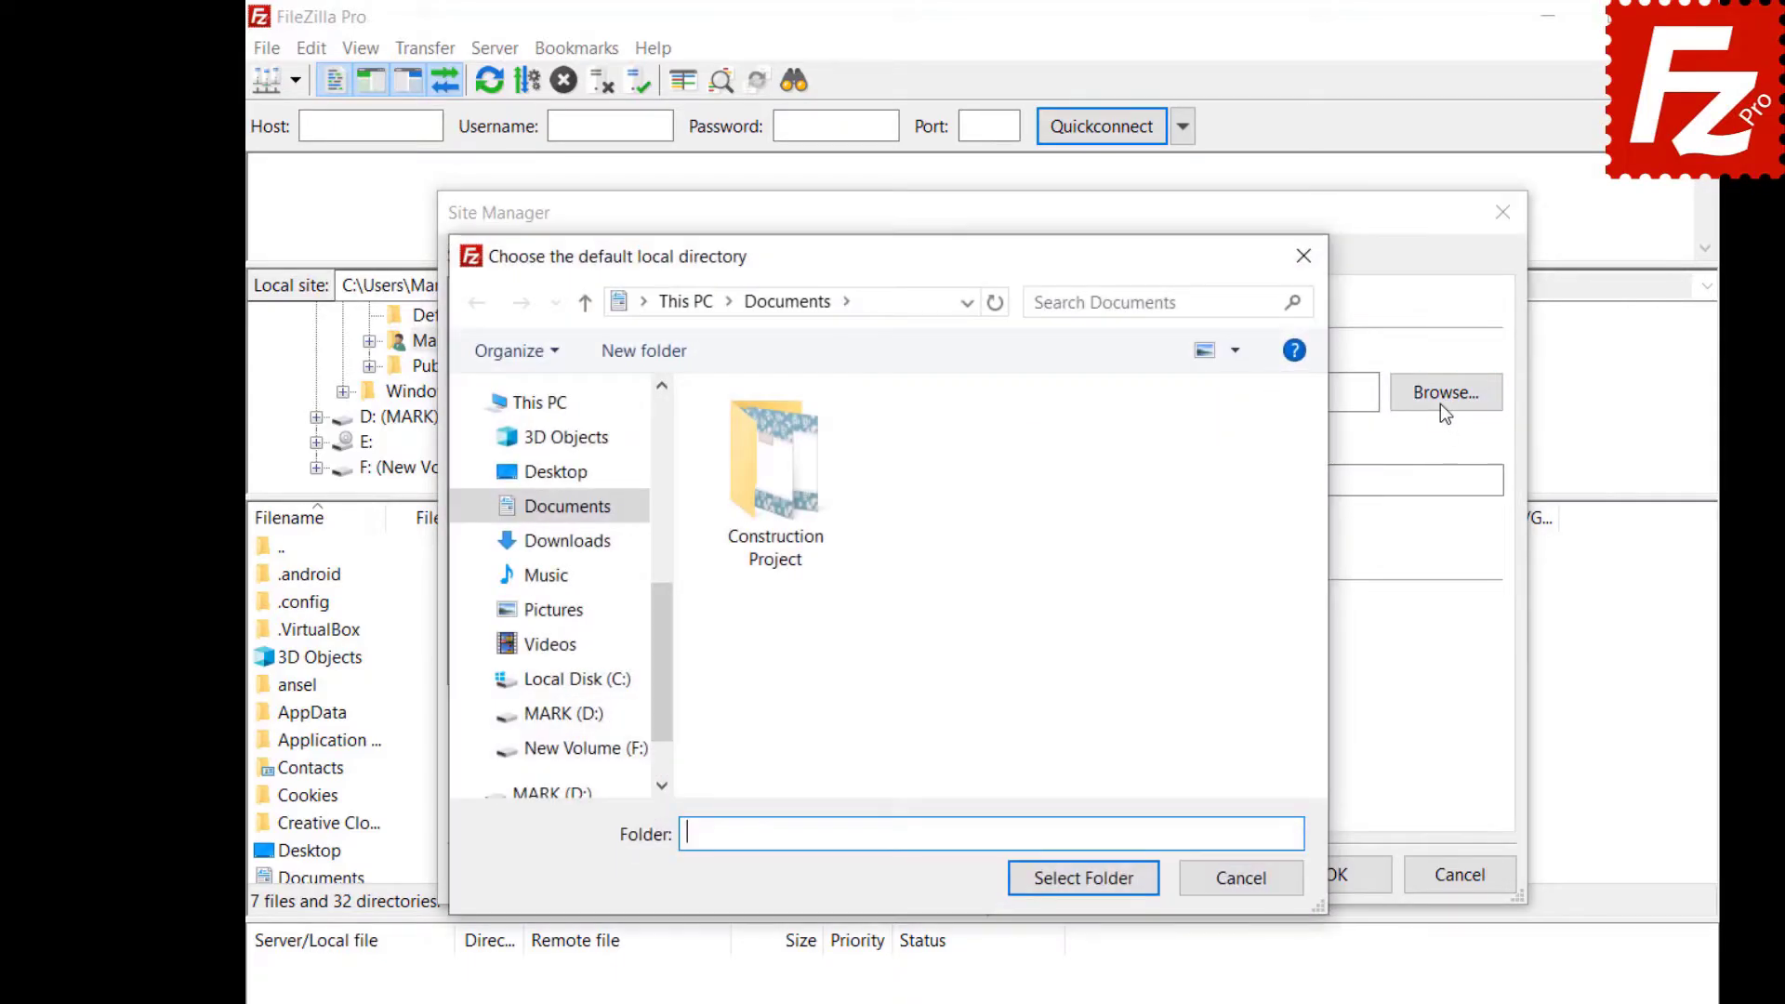
double_click(779, 545)
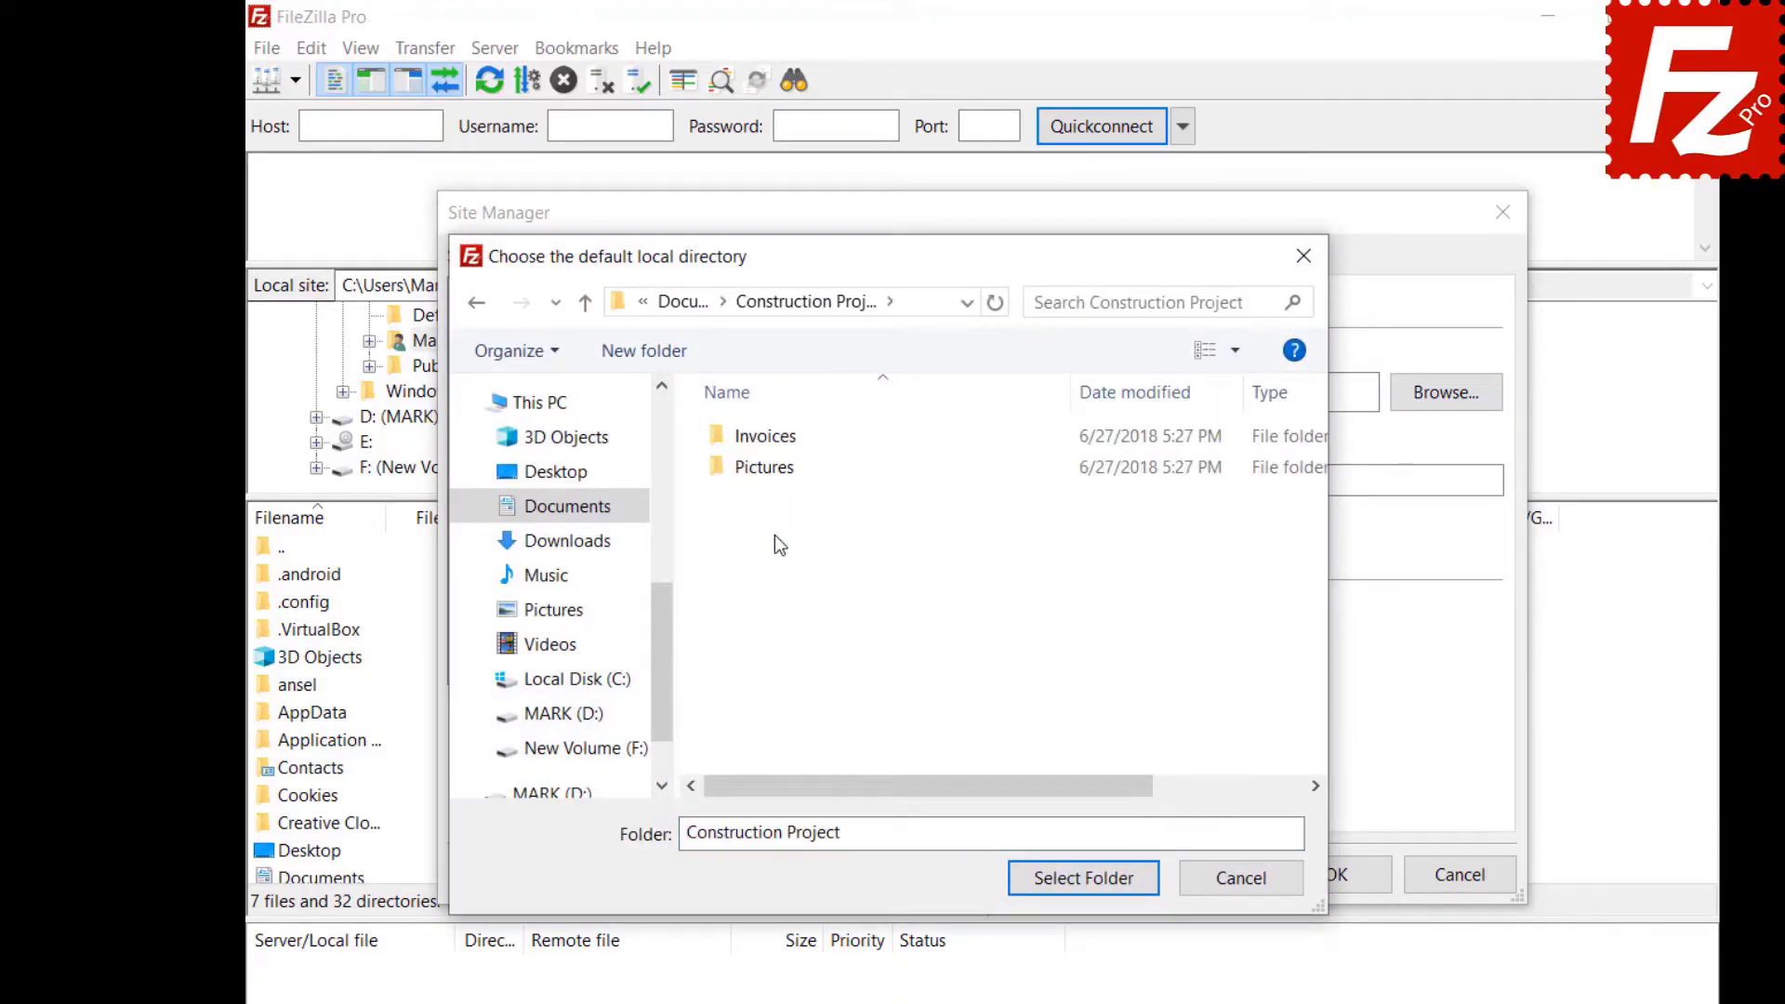
left_click(1082, 882)
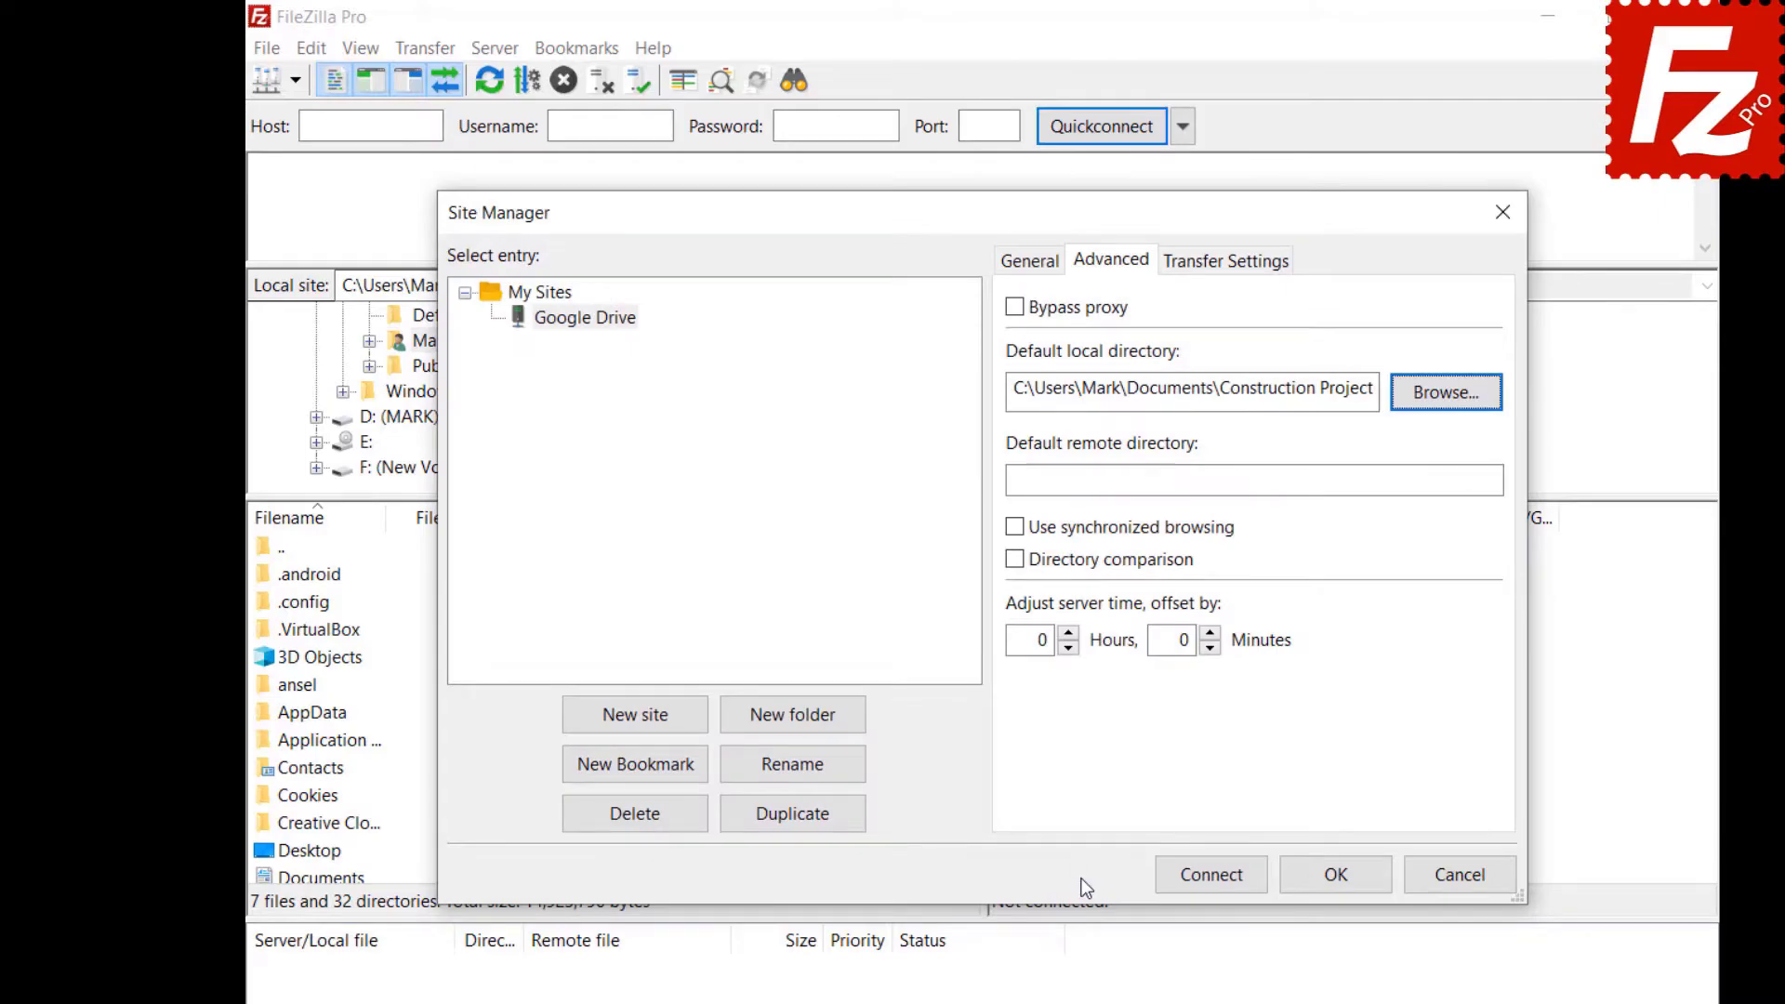
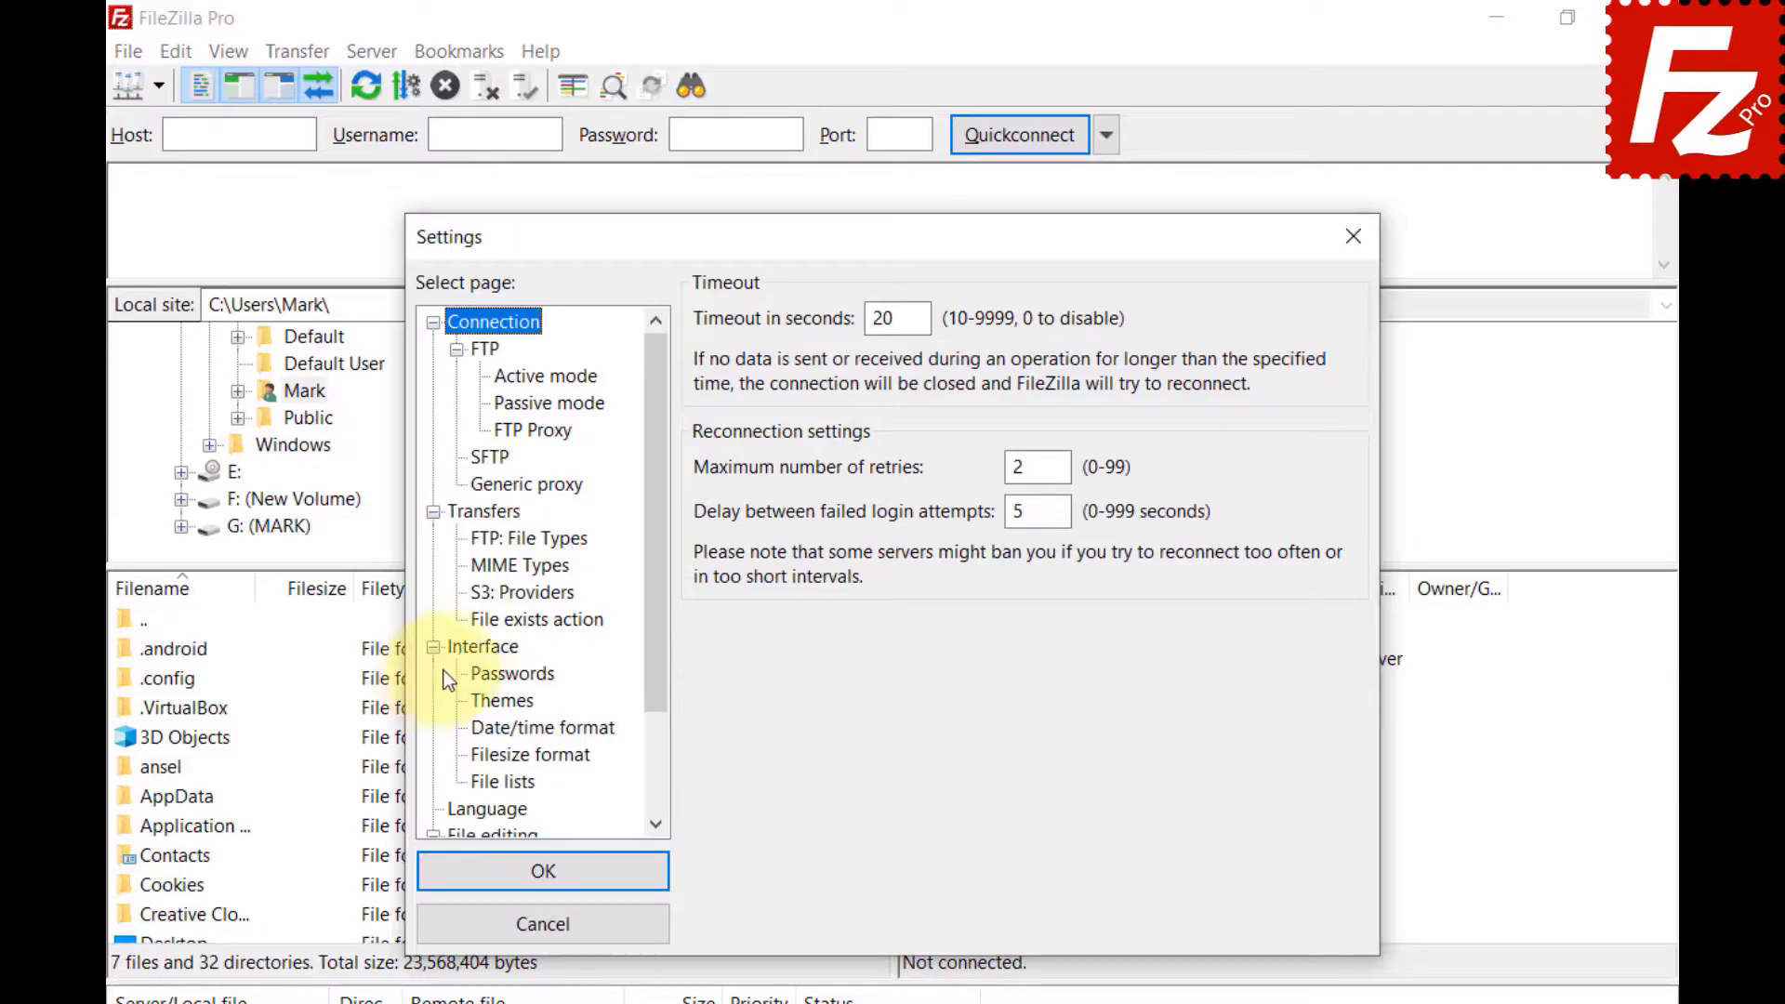
In Interface > File lists settings, set the sorting mode to Sort directories inline.
left_click(470, 648)
left_click(476, 779)
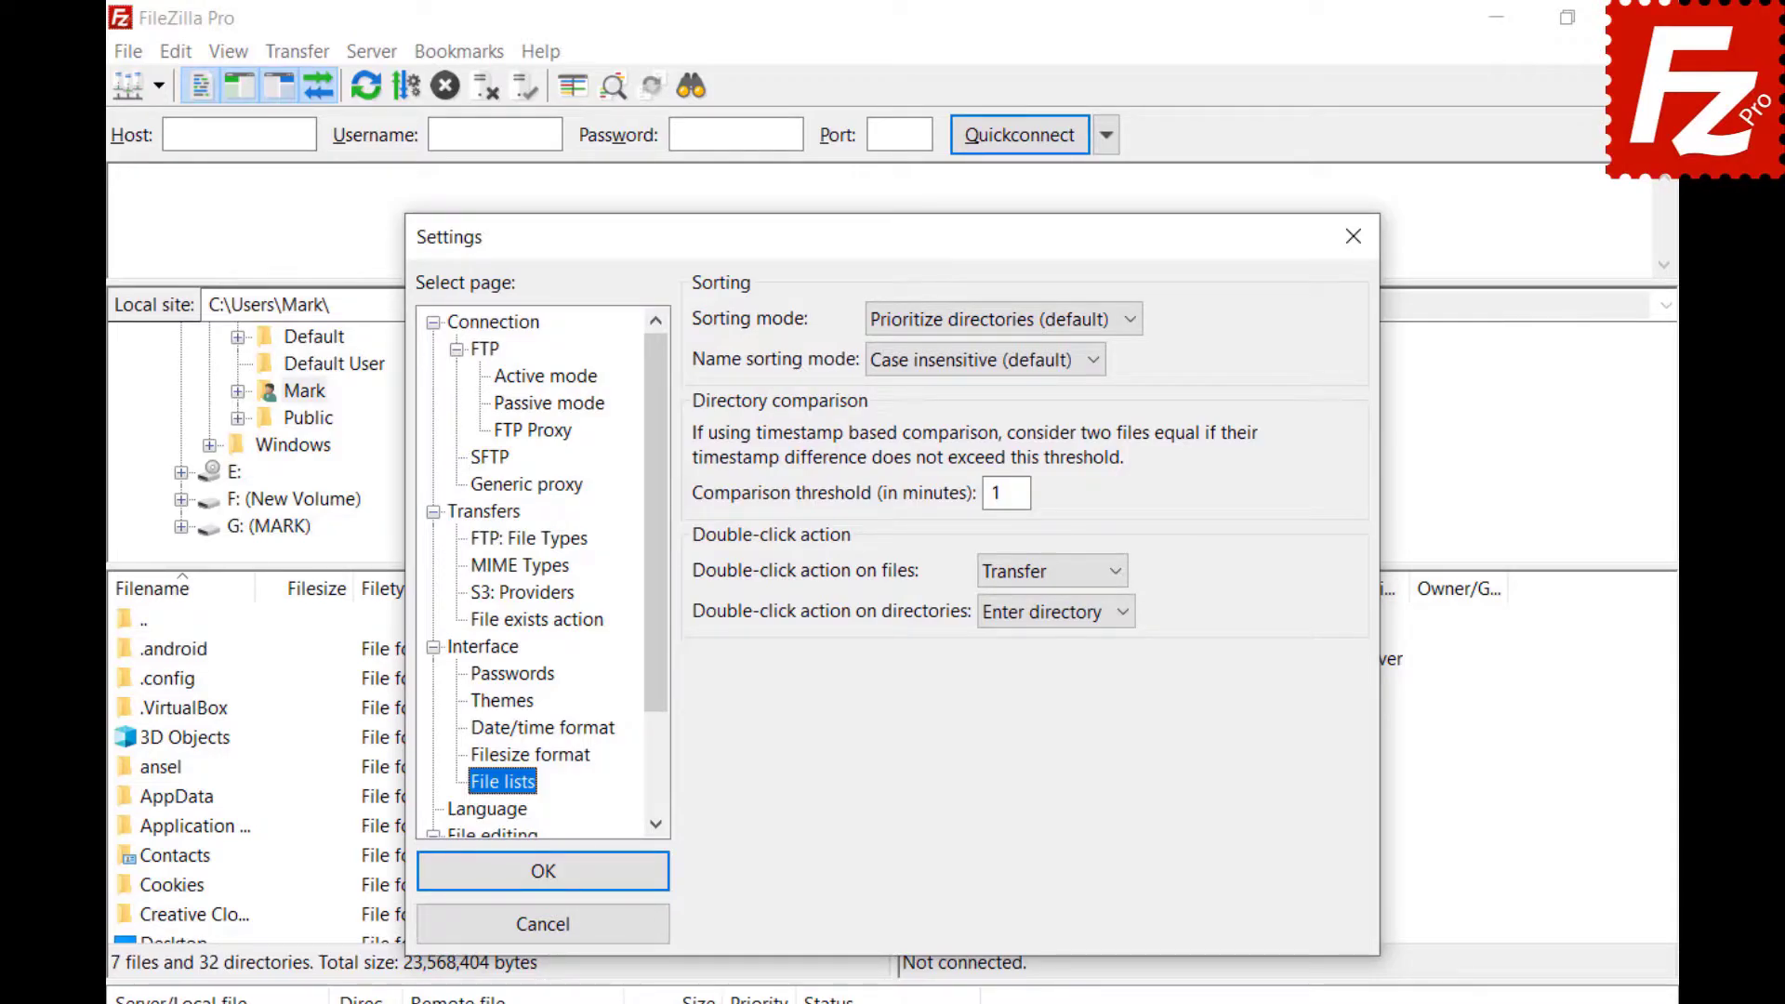
left_click(1128, 316)
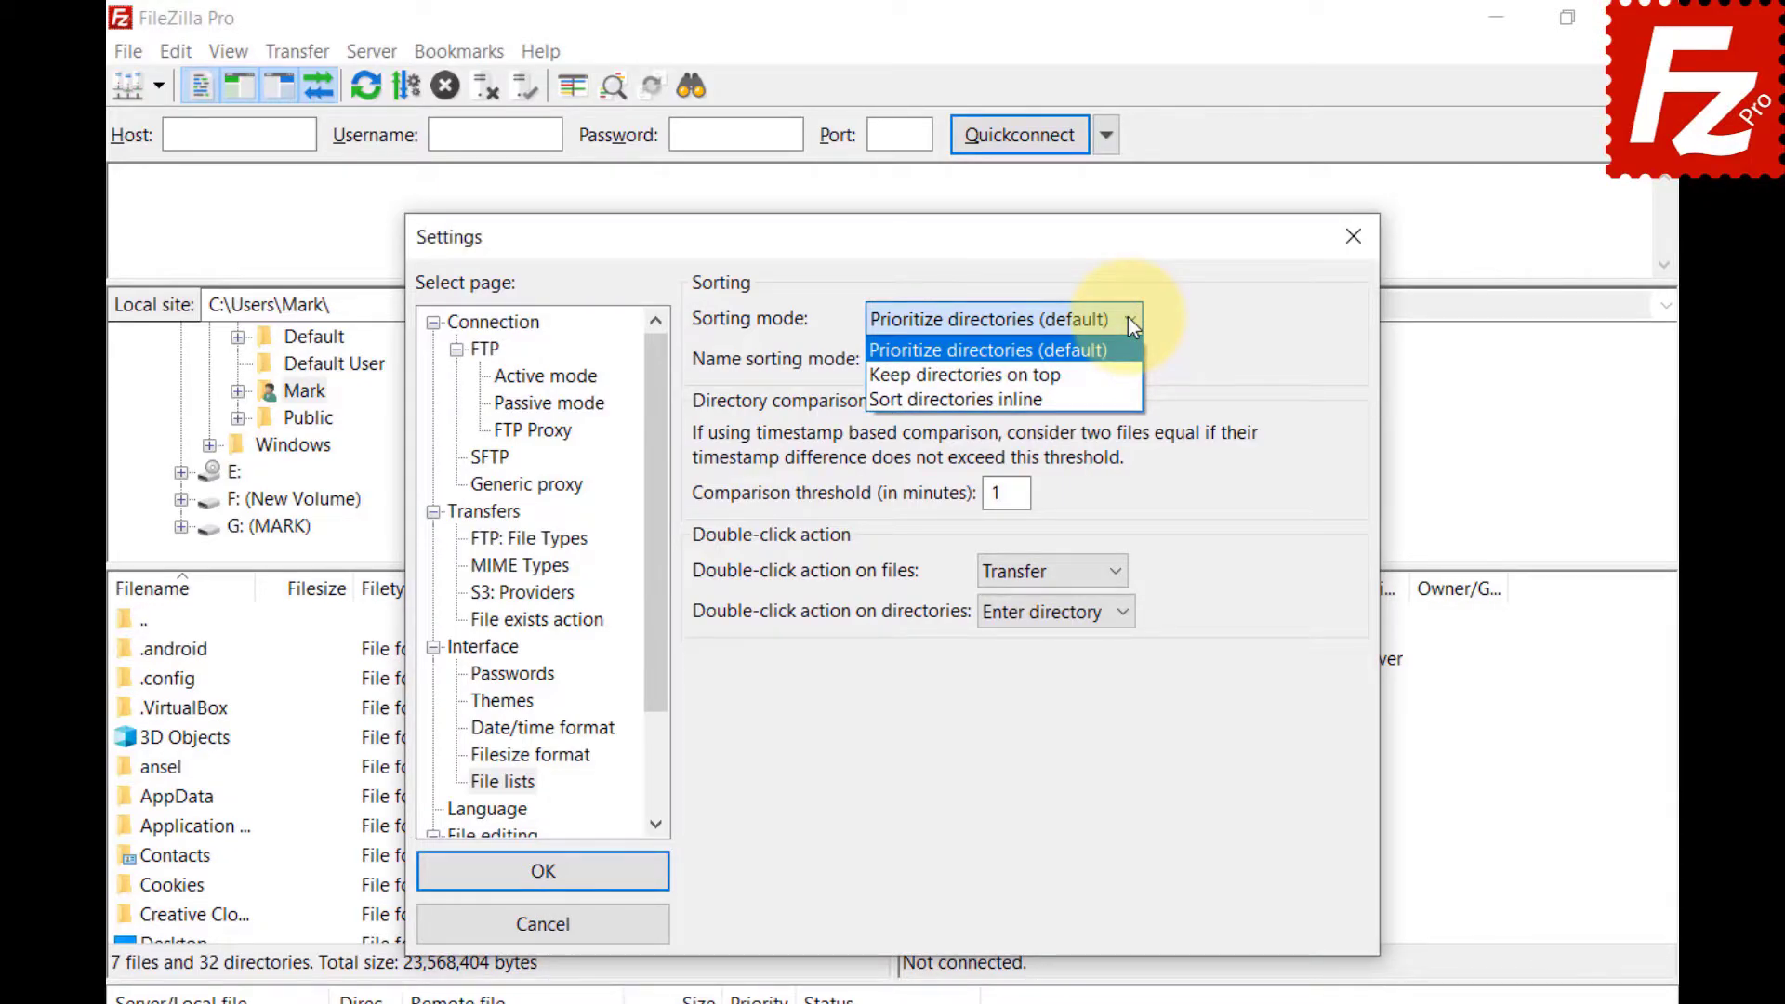
left_click(1128, 371)
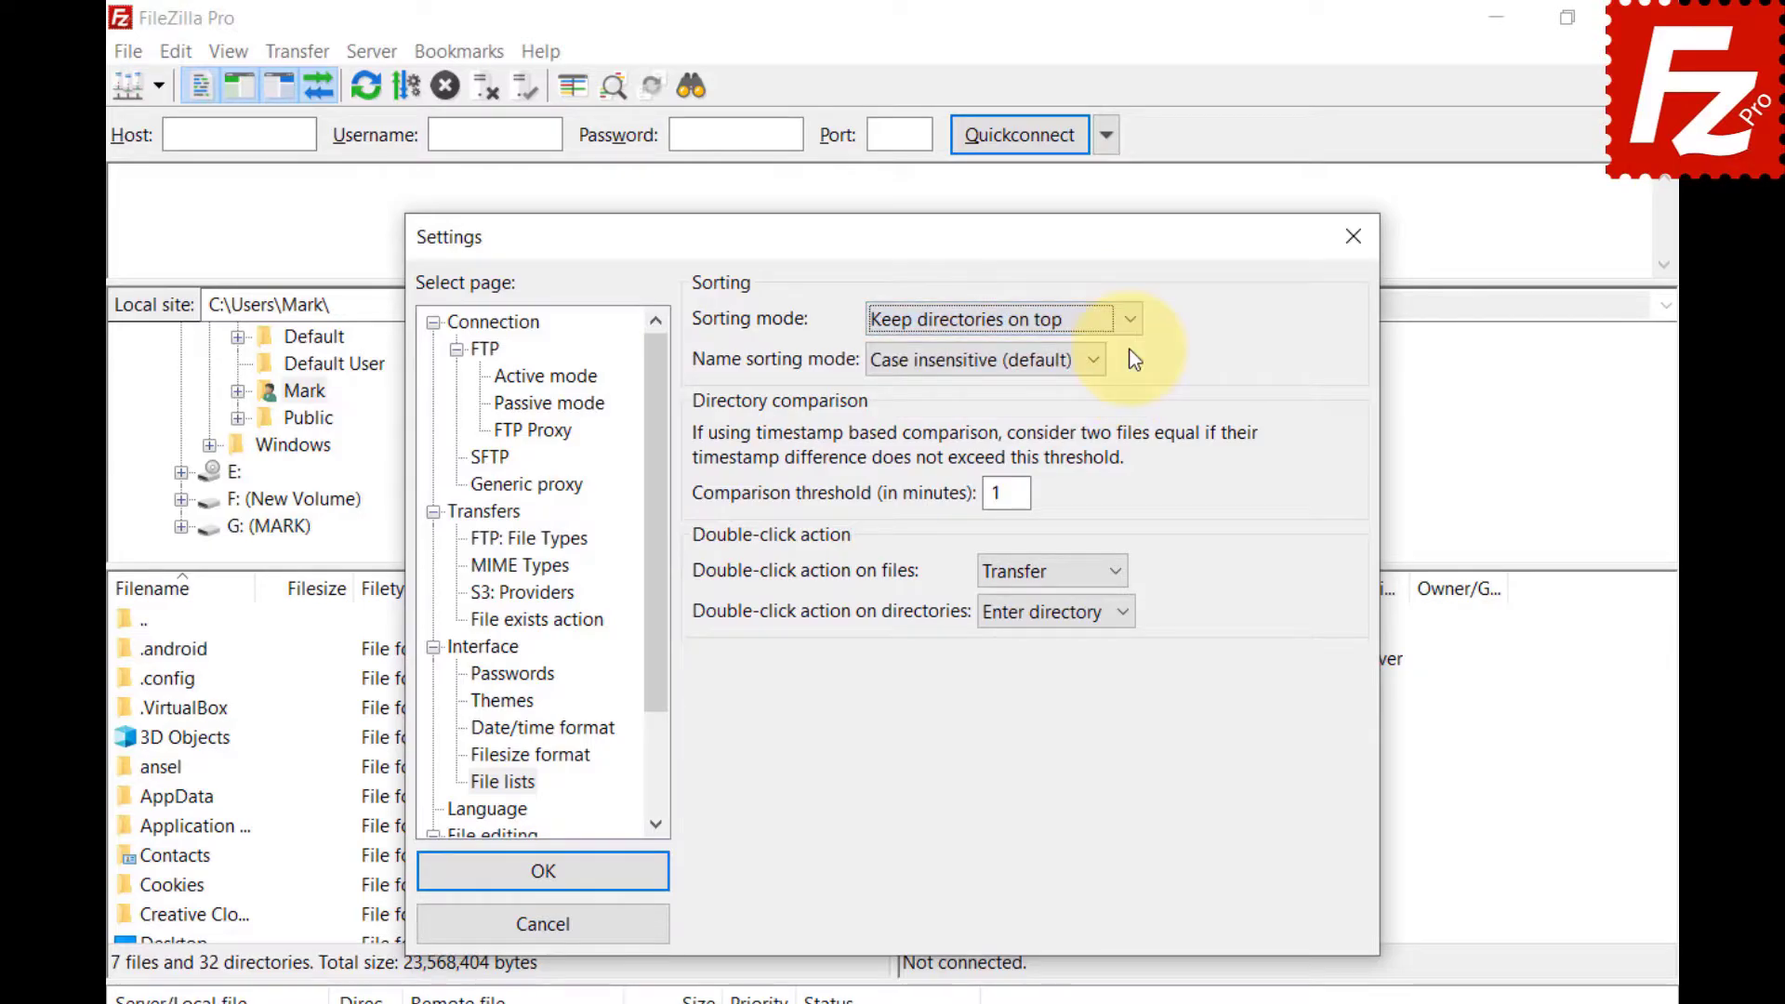
left_click(1130, 321)
left_click(1127, 399)
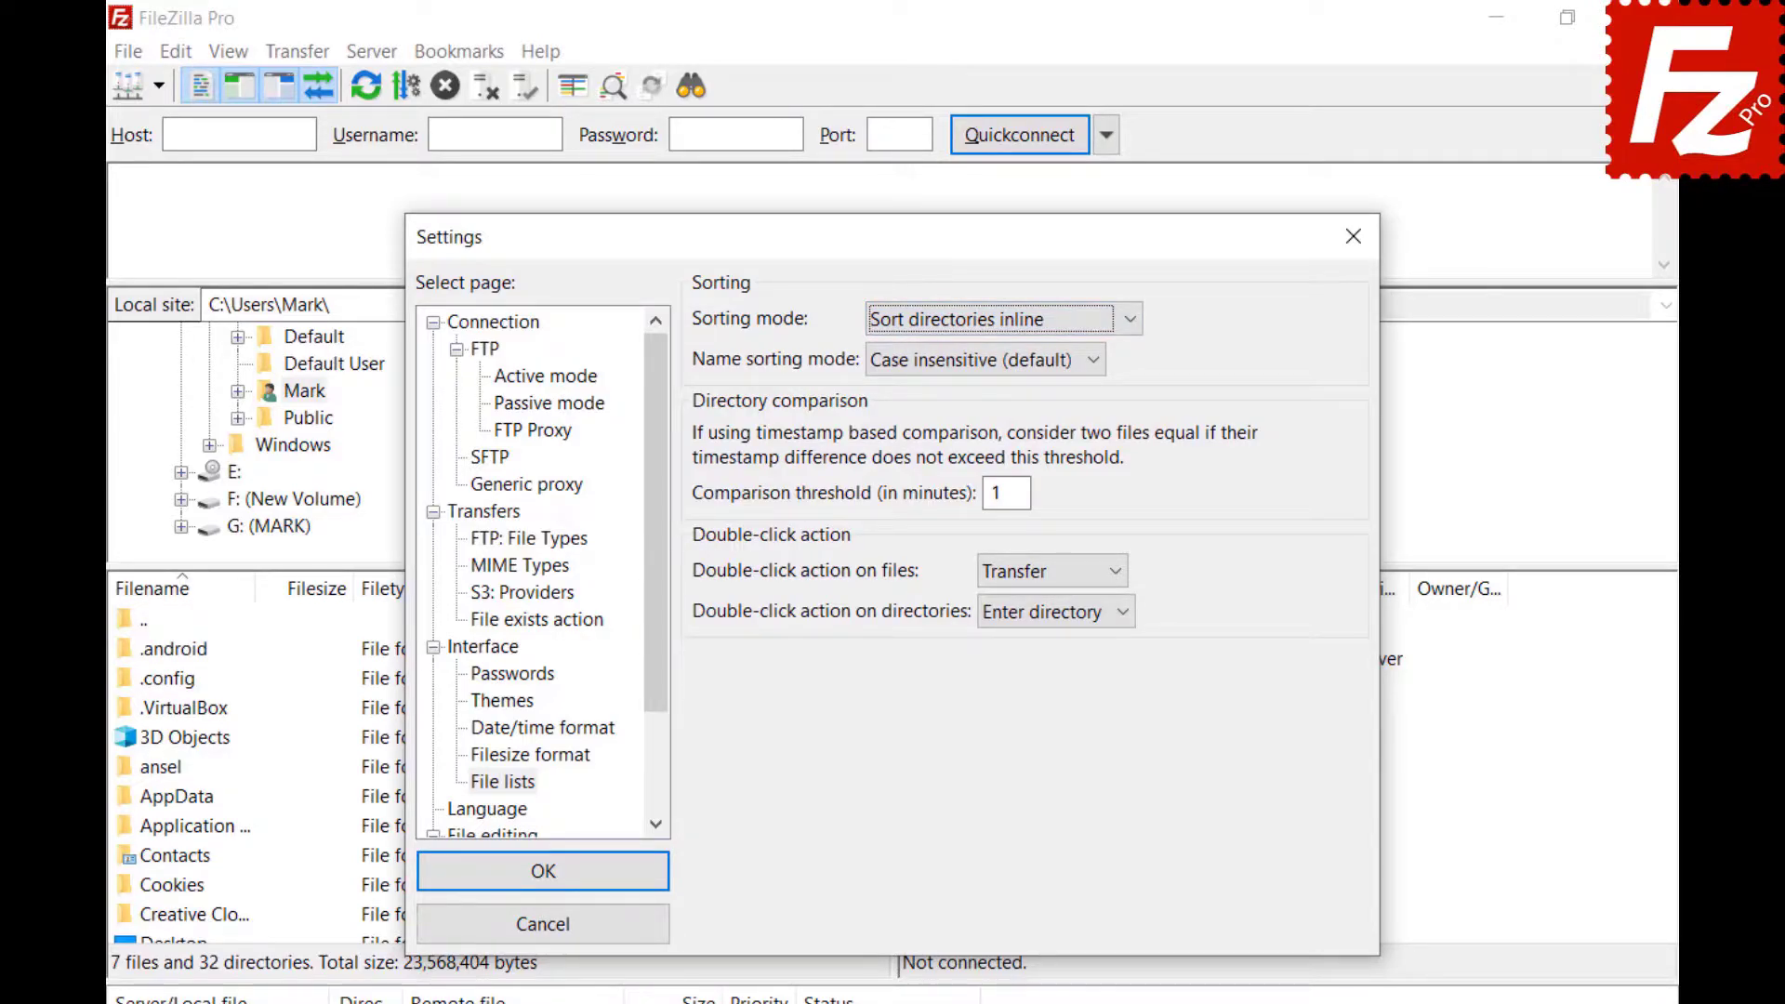
Set the name sorting mode to Natural sort.
left_click(1096, 364)
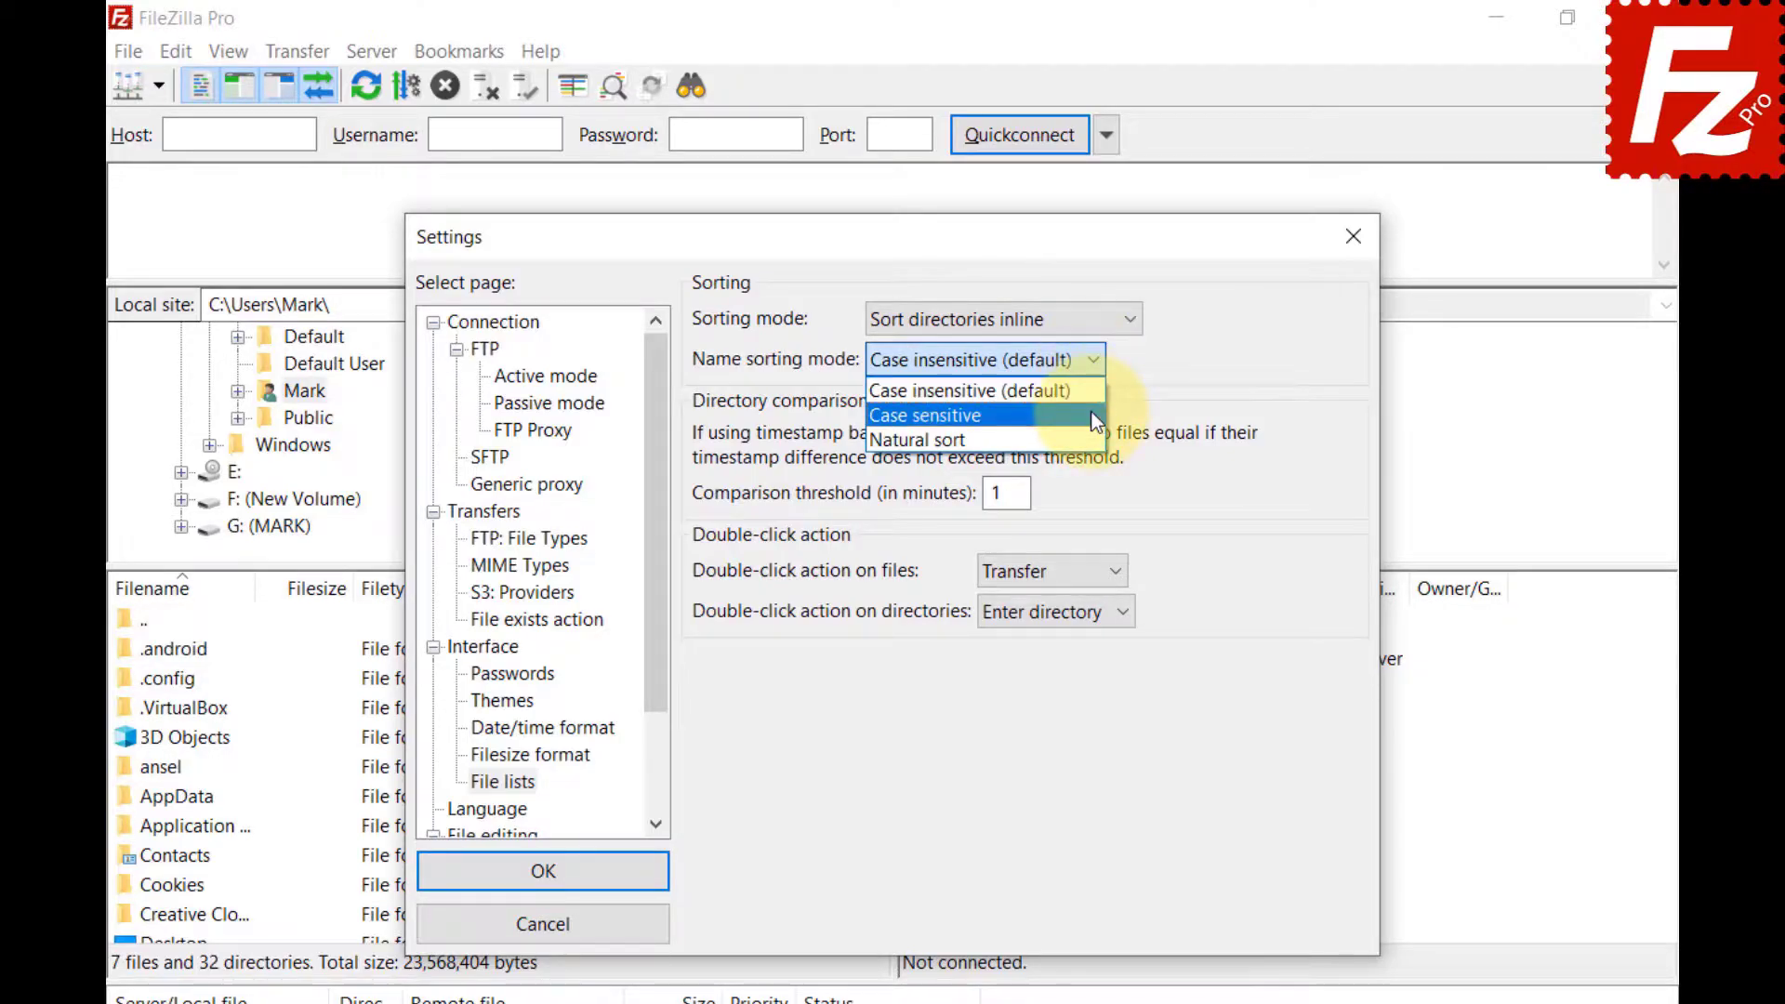
left_click(1051, 415)
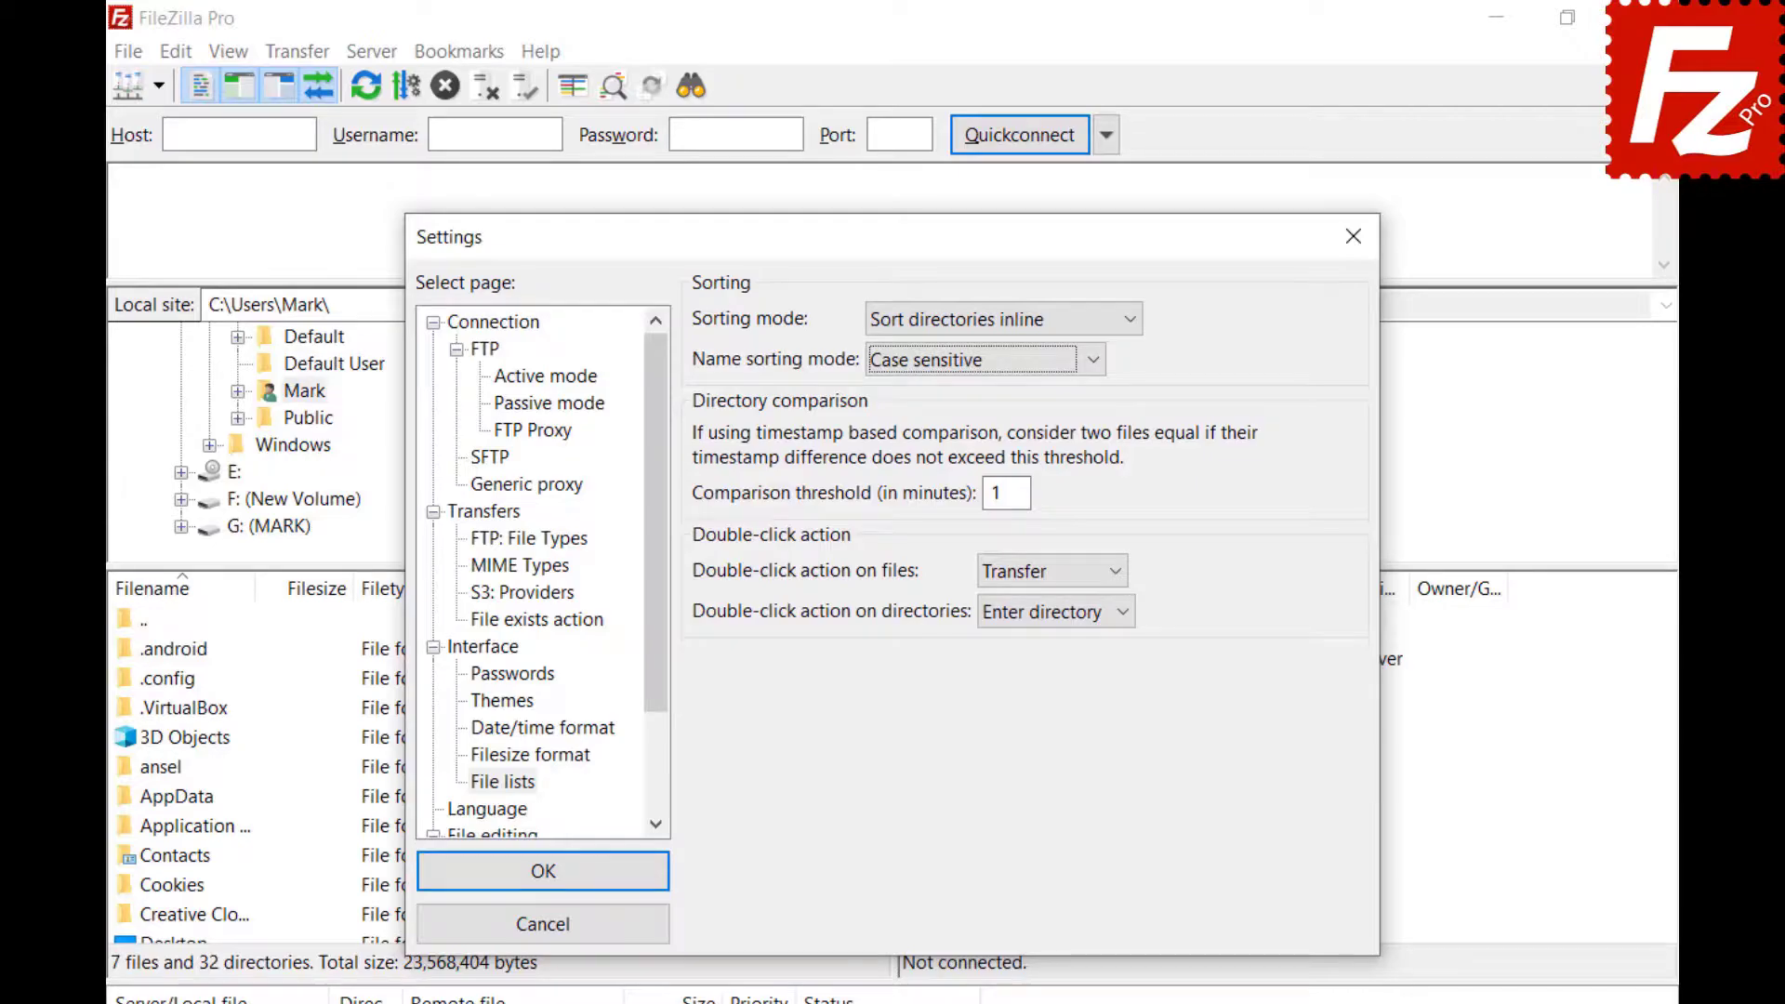
left_click(1092, 360)
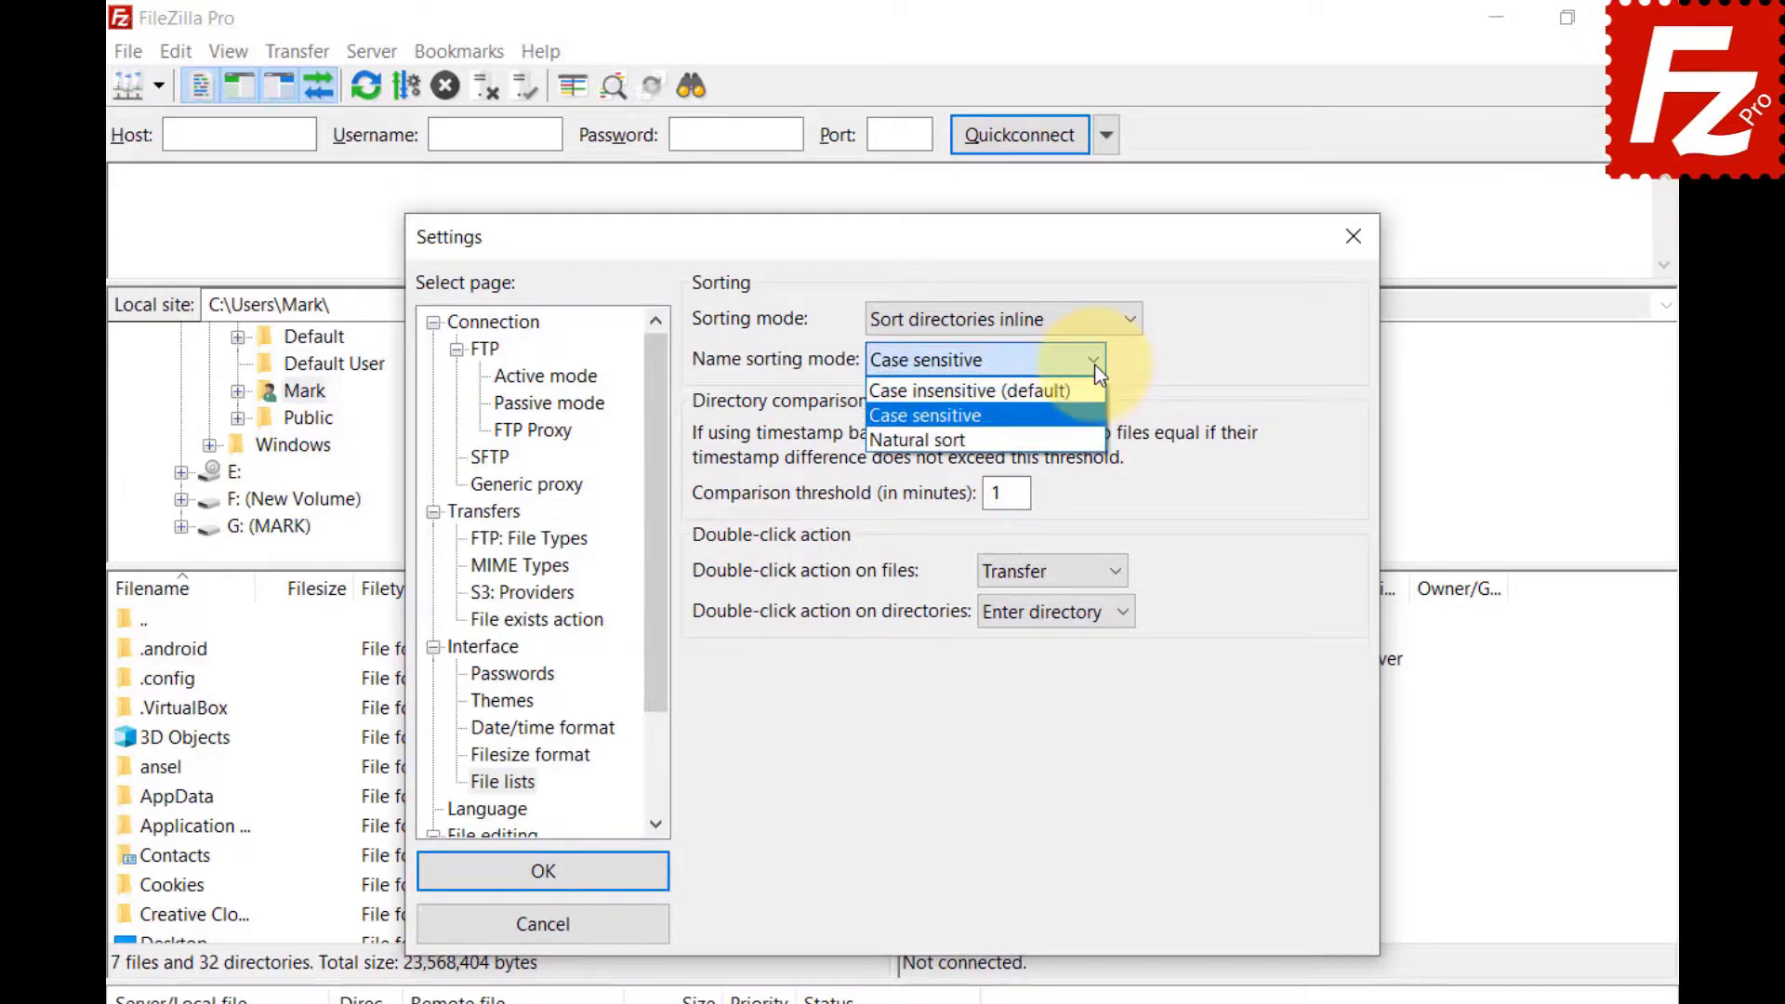
left_click(1095, 435)
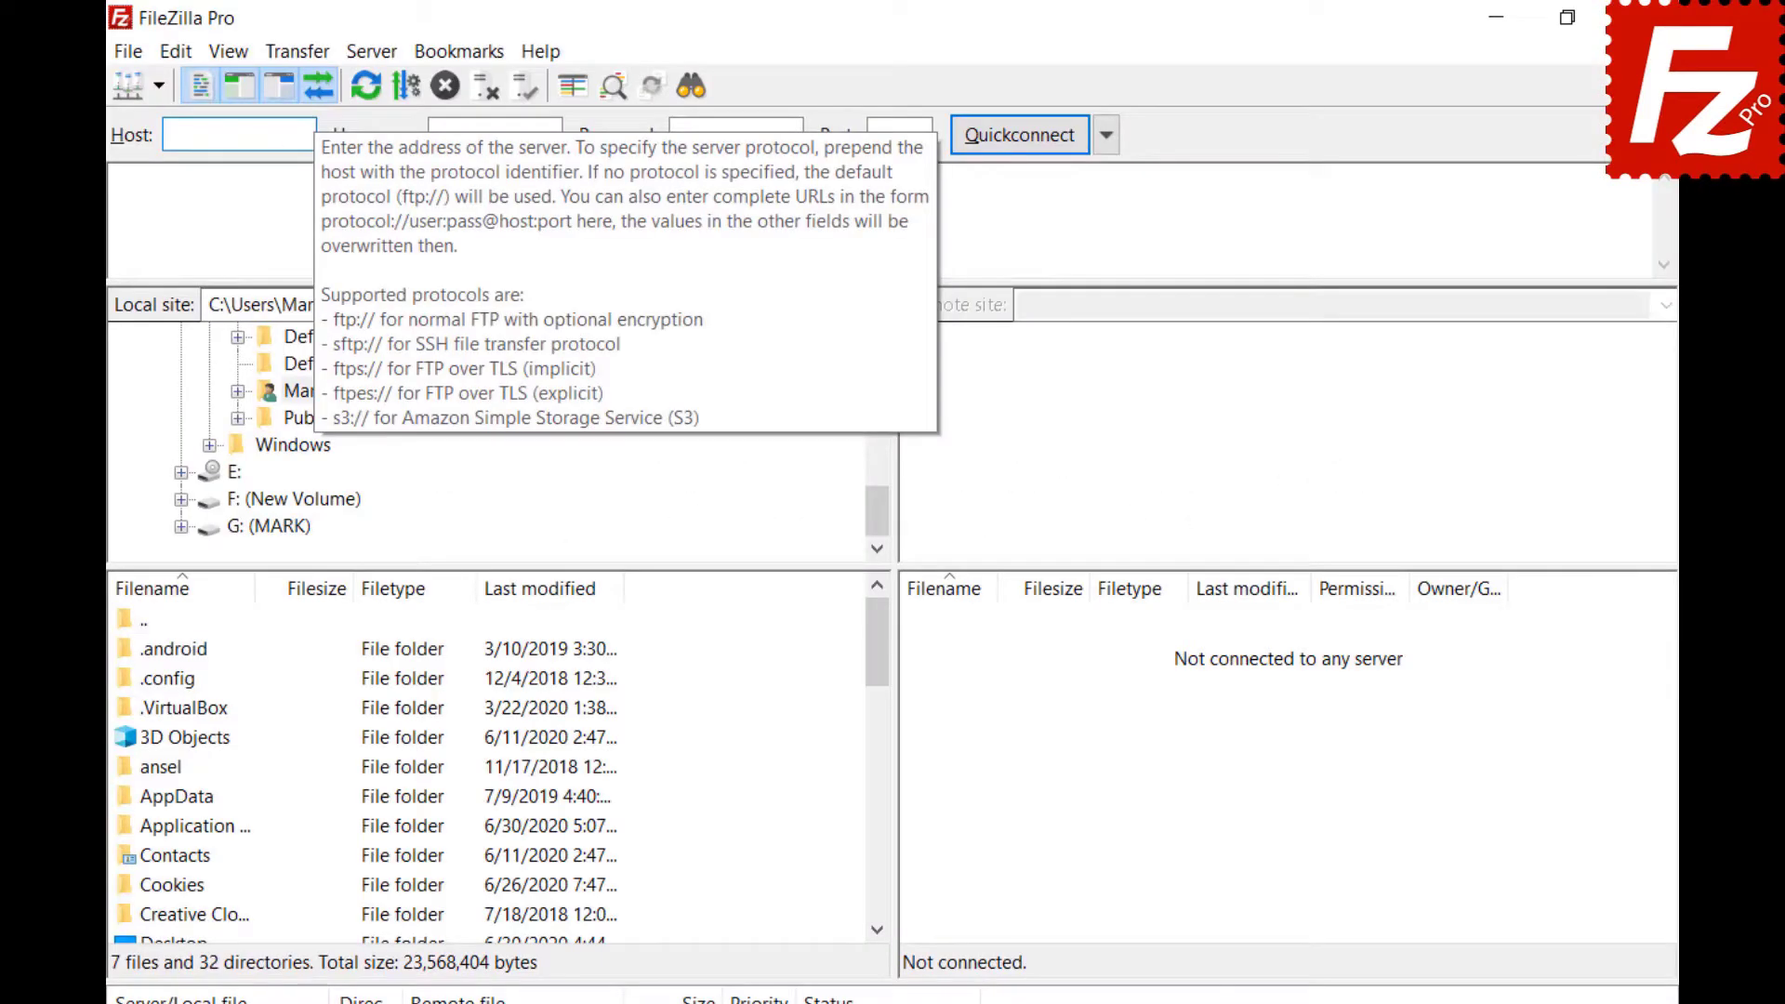
Paste the server address 40.121.111.78 into Quickconnect and connect once without saving the site.
type("40.121.111.78")
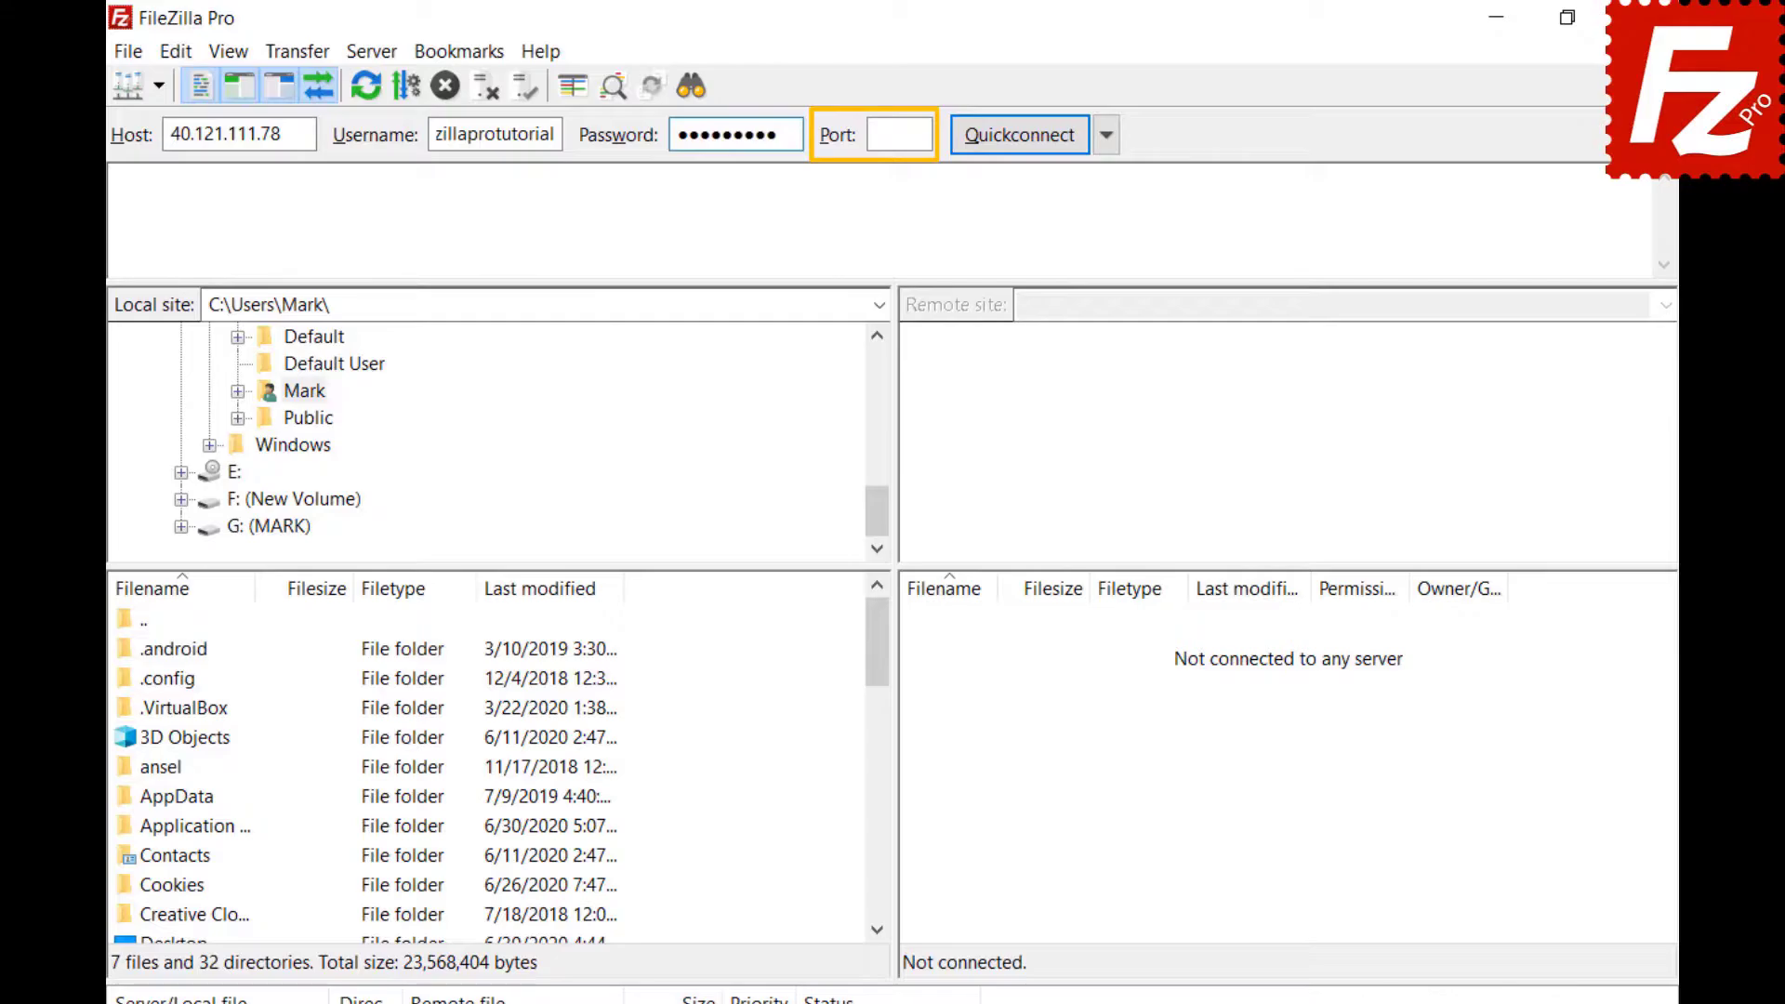
left_click(1025, 135)
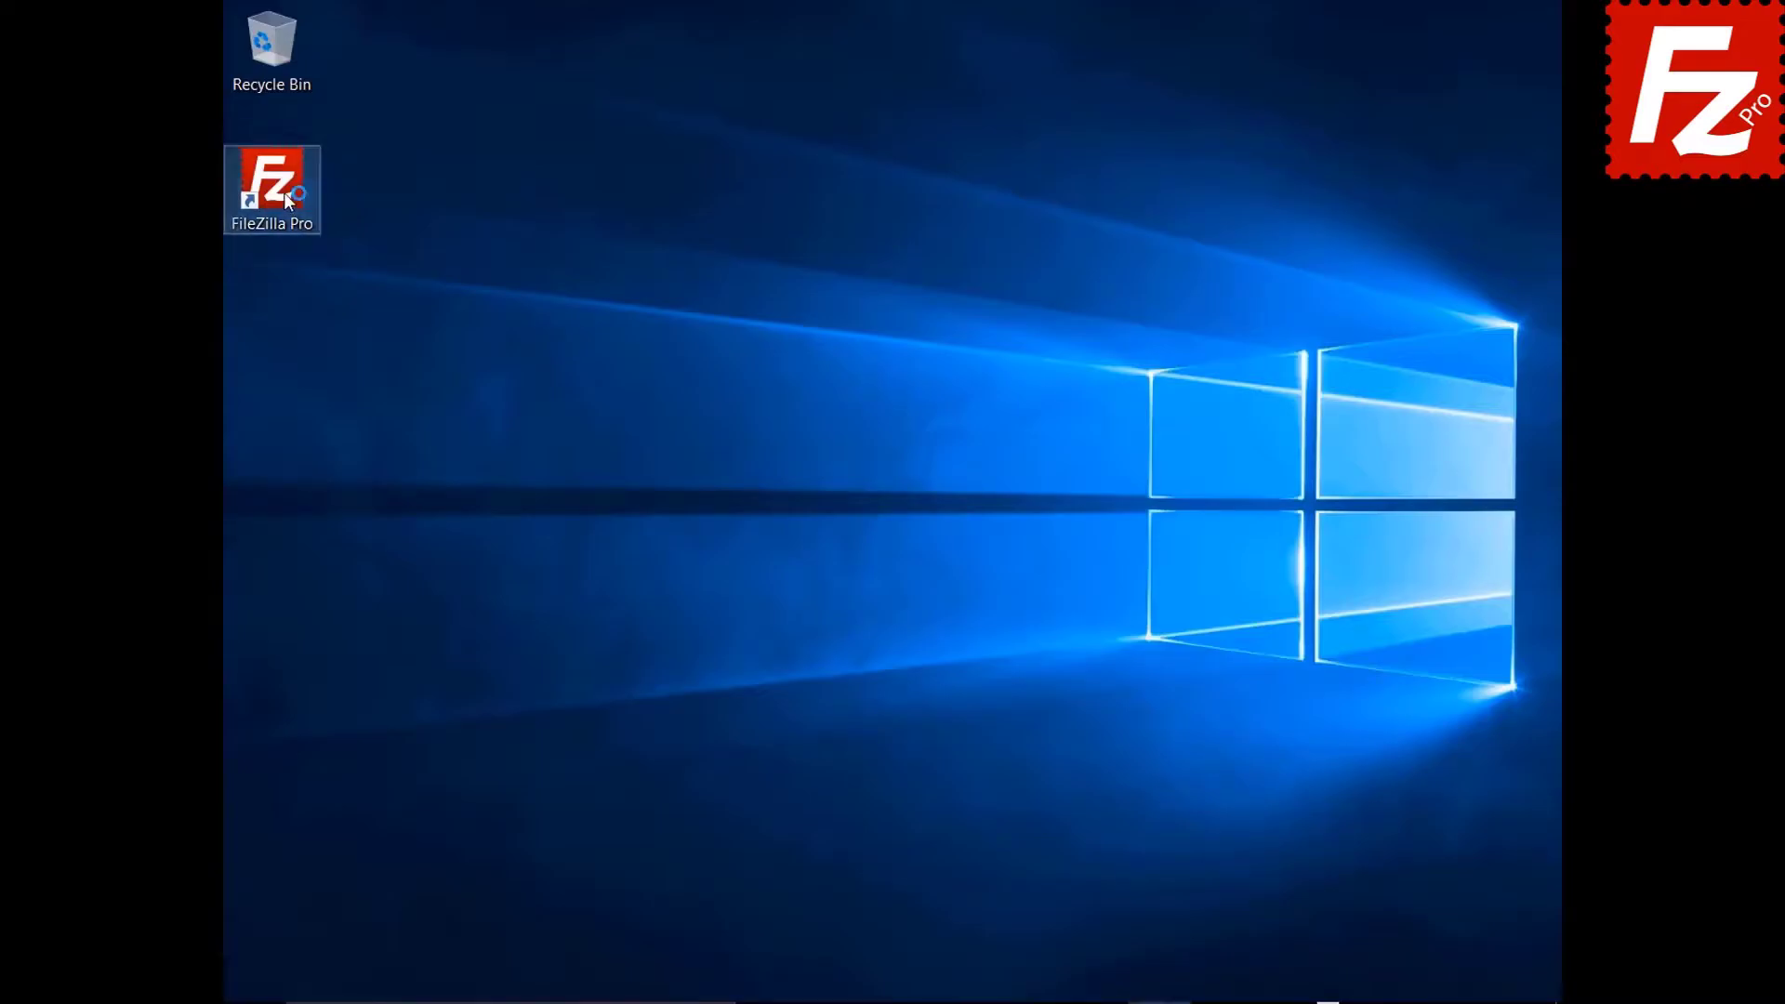
Launch FileZilla Pro and go to the Passwords page of Settings.
double_click(283, 192)
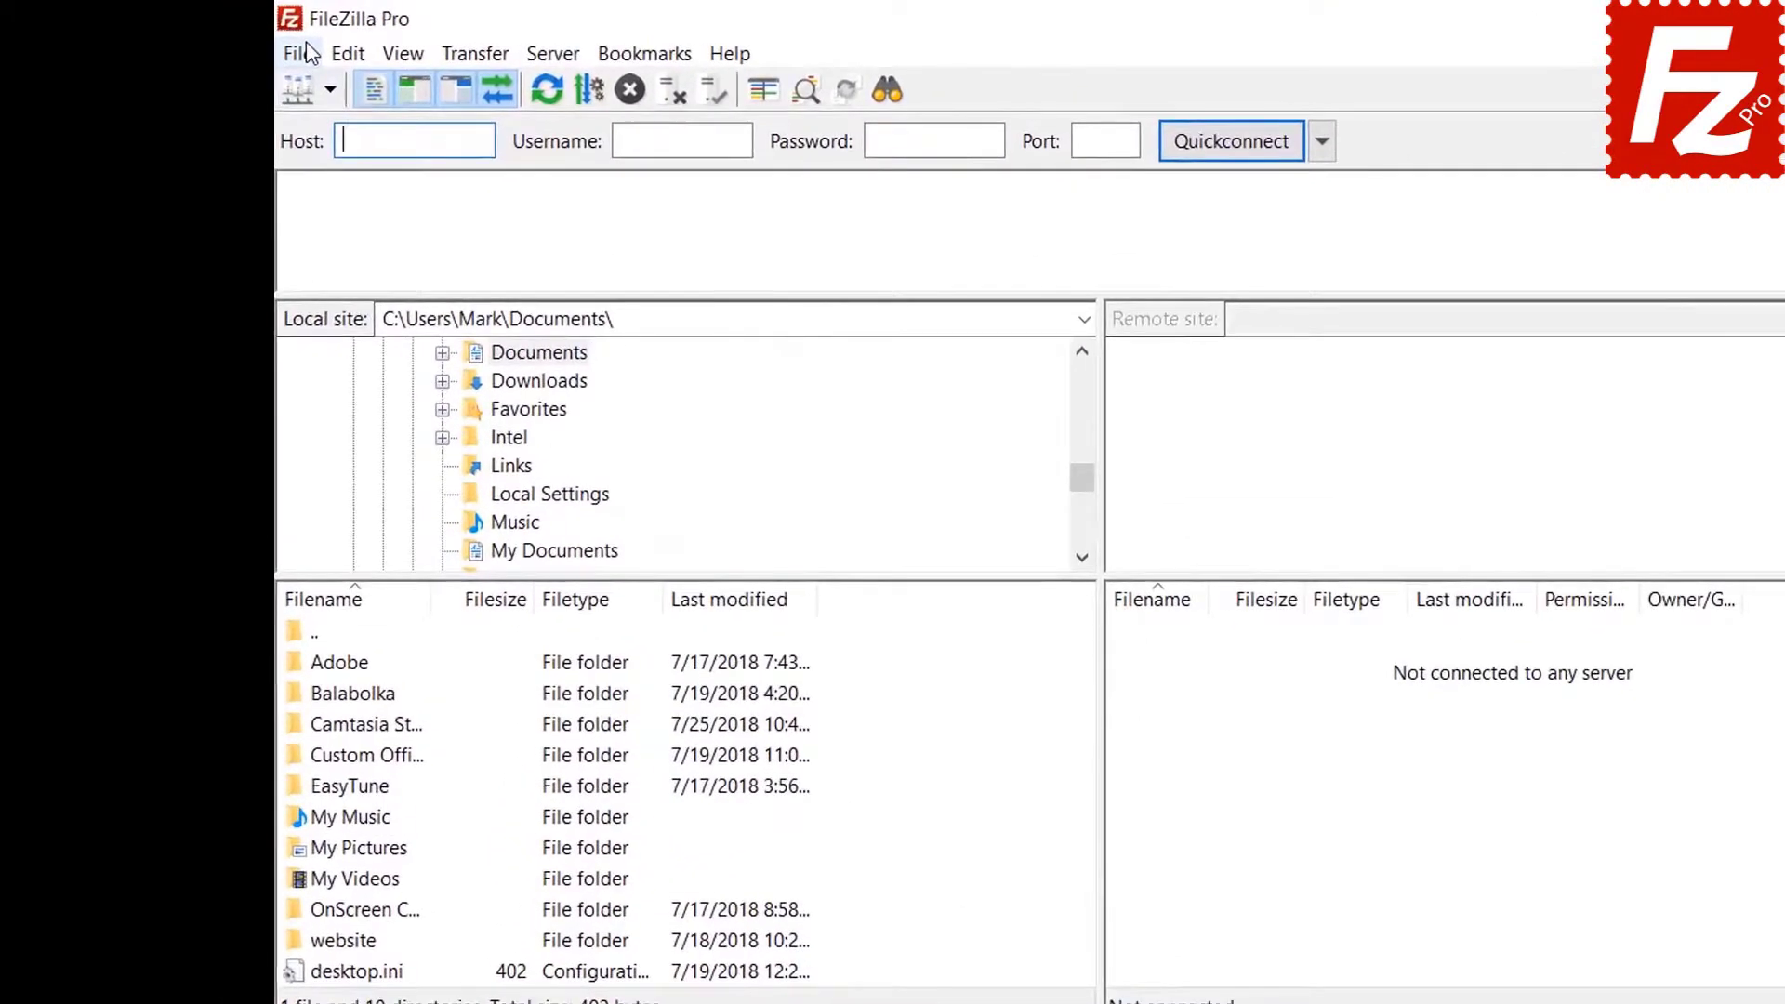
left_click(297, 53)
left_click(314, 87)
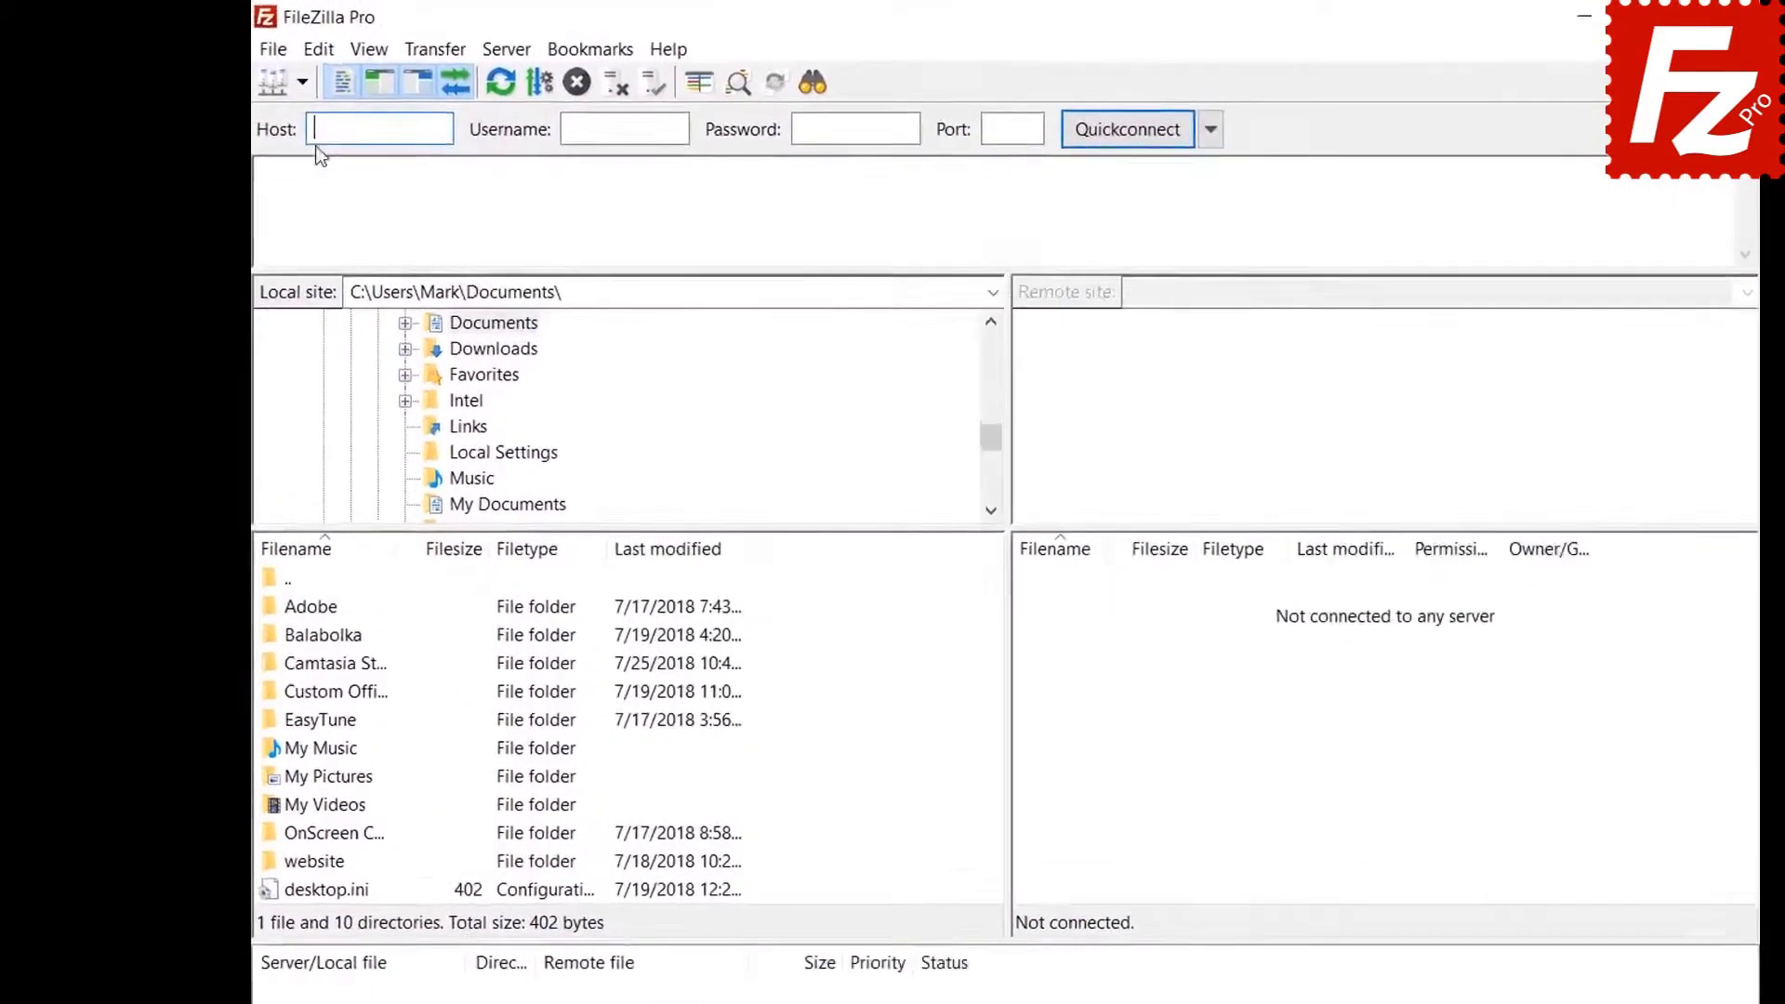
left_click(318, 48)
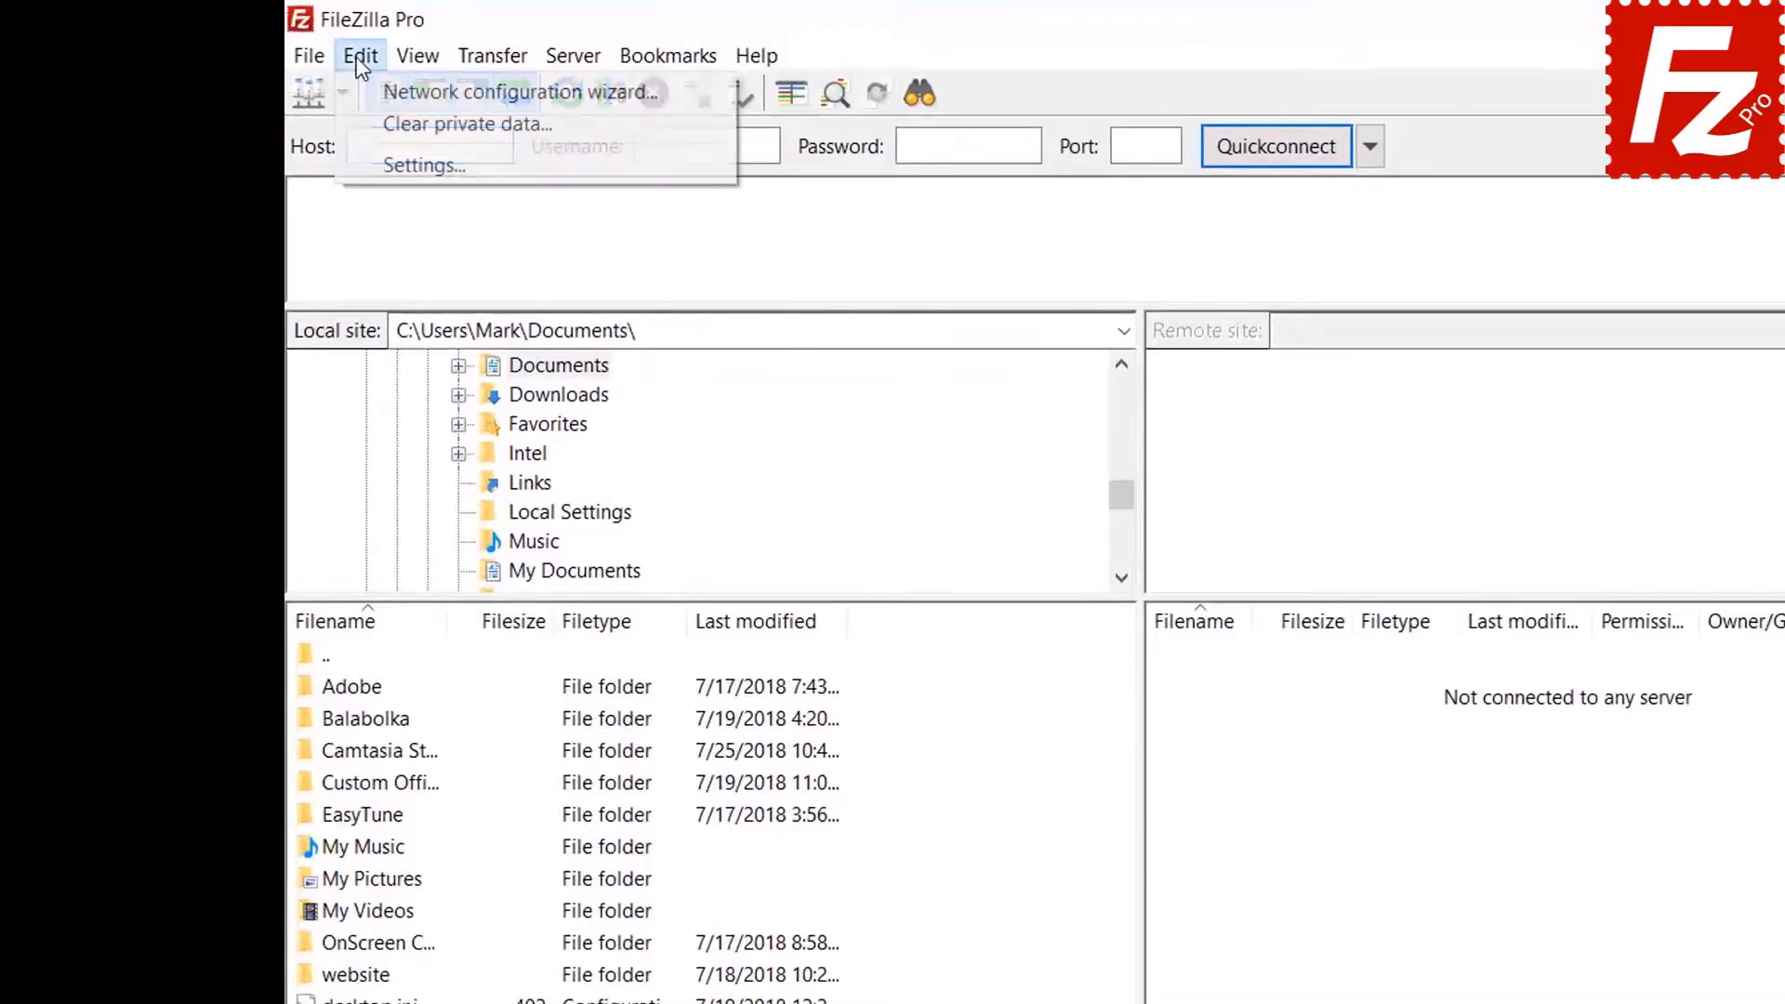
left_click(378, 159)
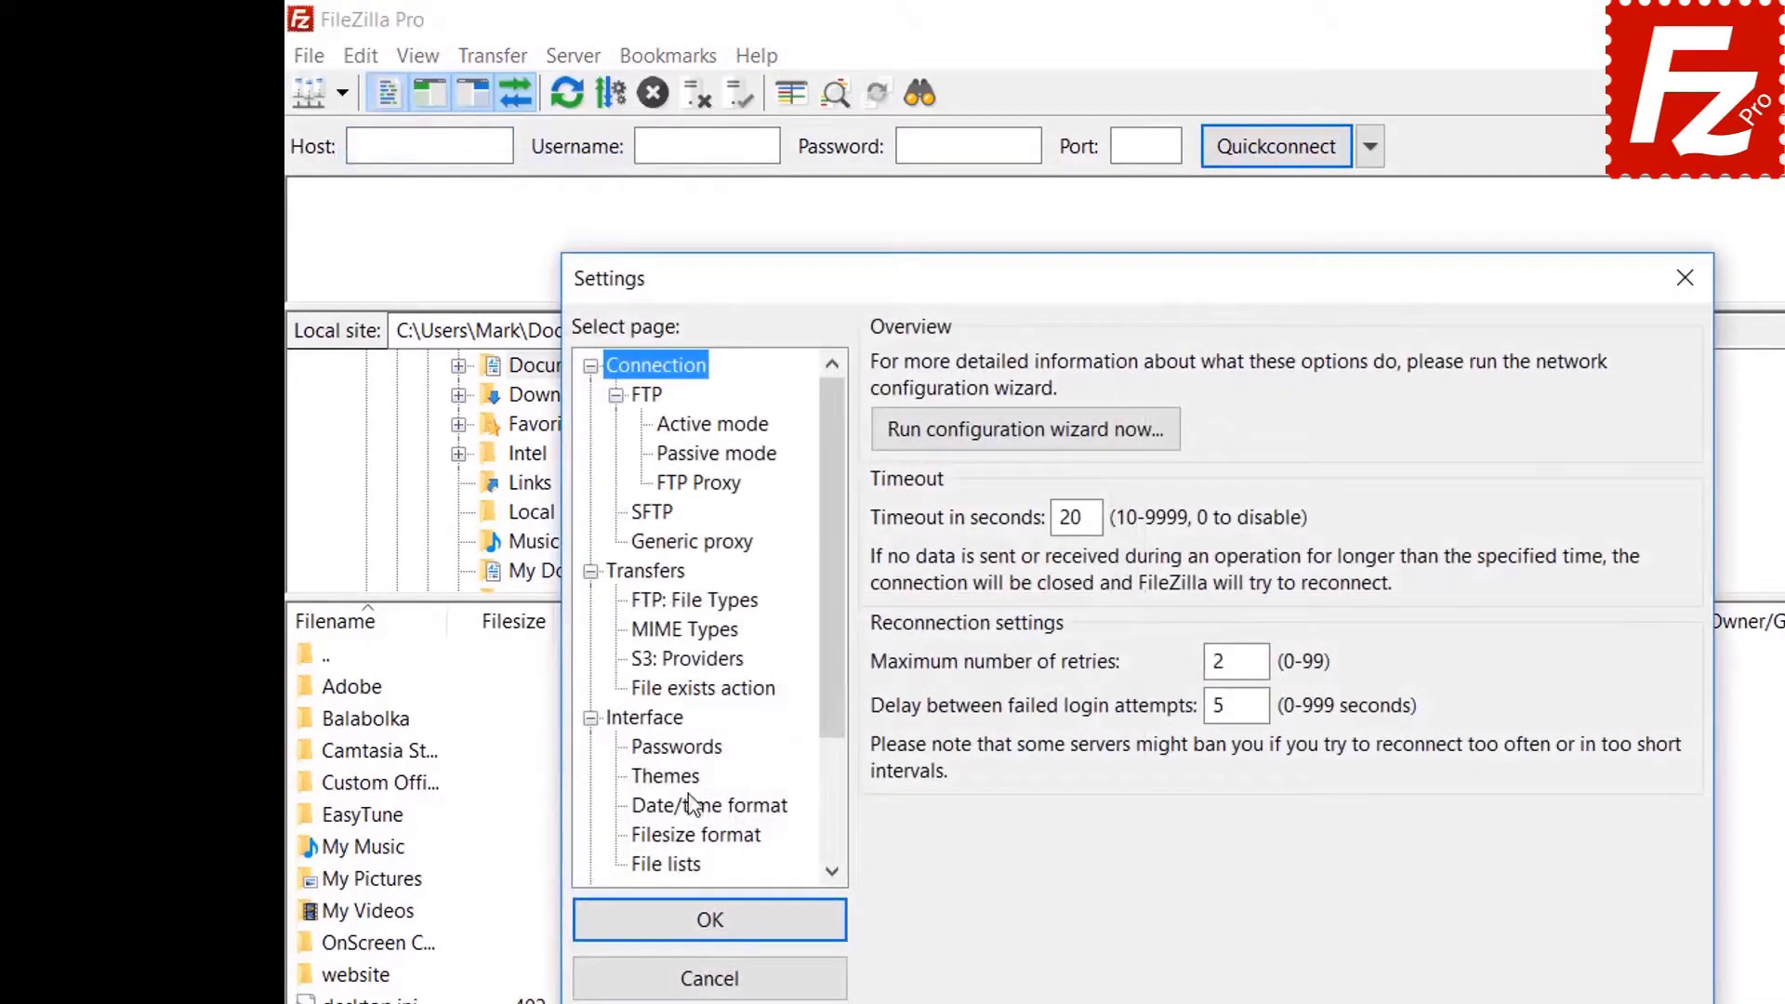
left_click(687, 750)
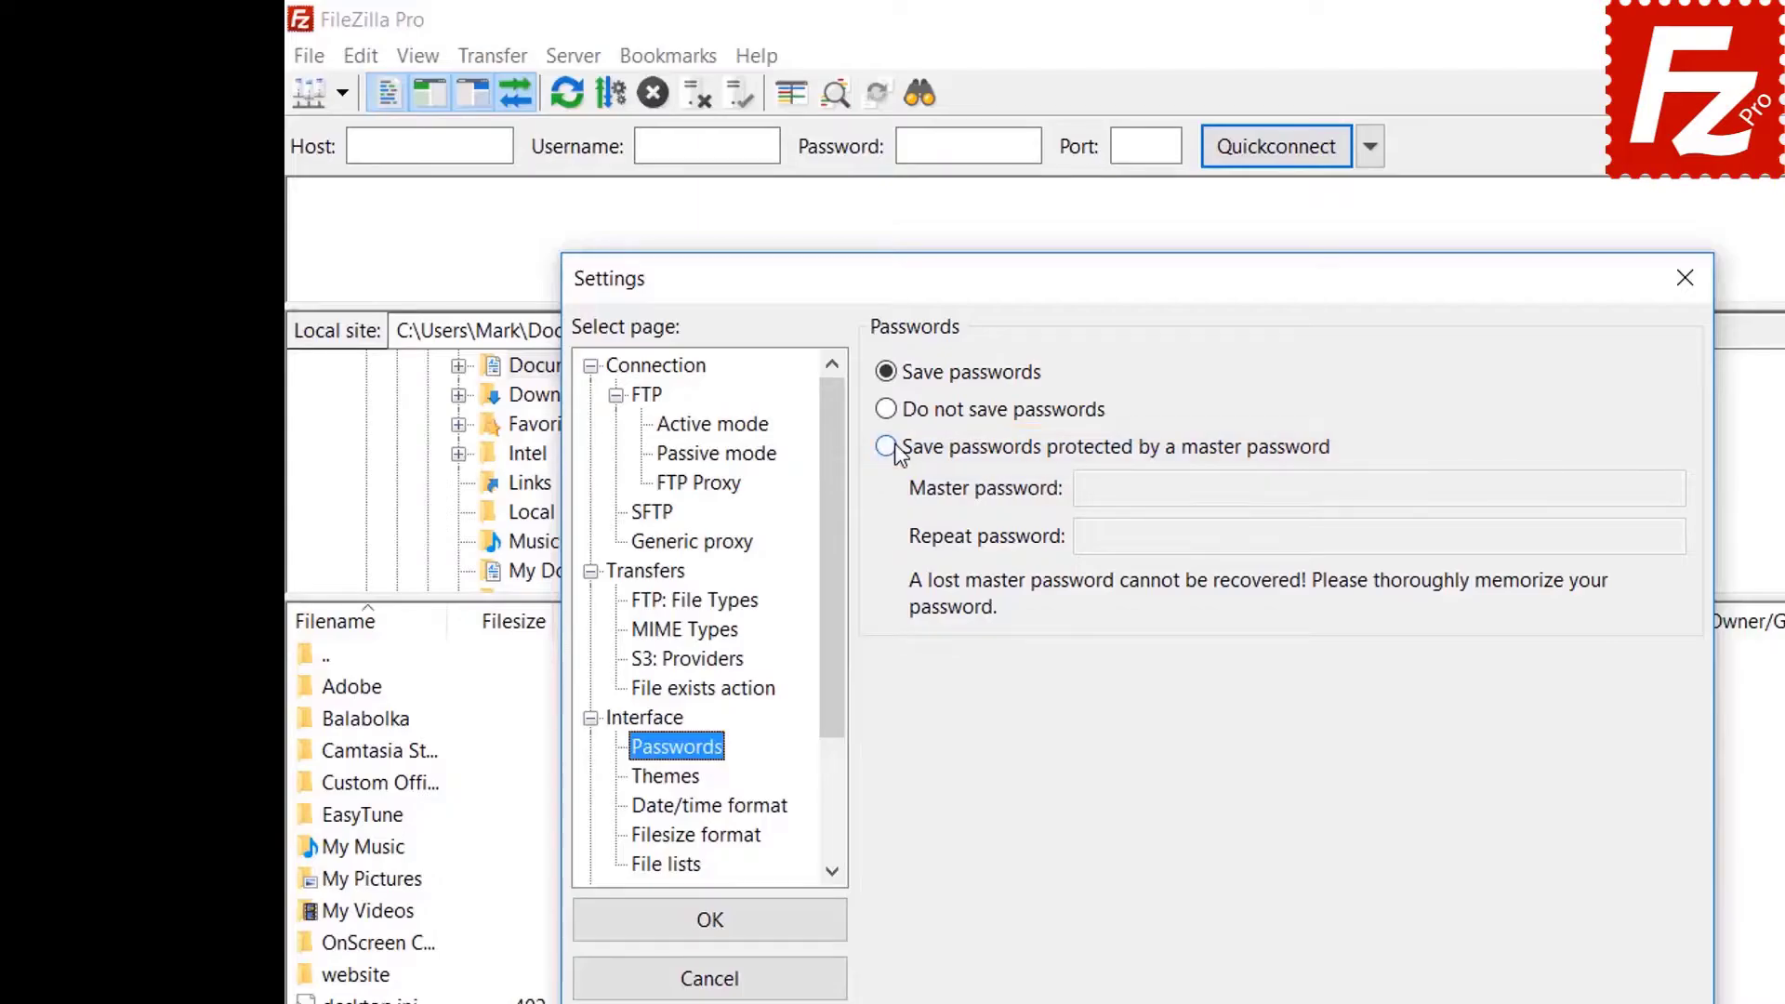
Choose master-password protection for saved passwords, entering and repeating the master password, and confirm.
left_click(886, 448)
left_click(1456, 489)
type("••••••••••")
left_click(1419, 543)
type("••••••••••")
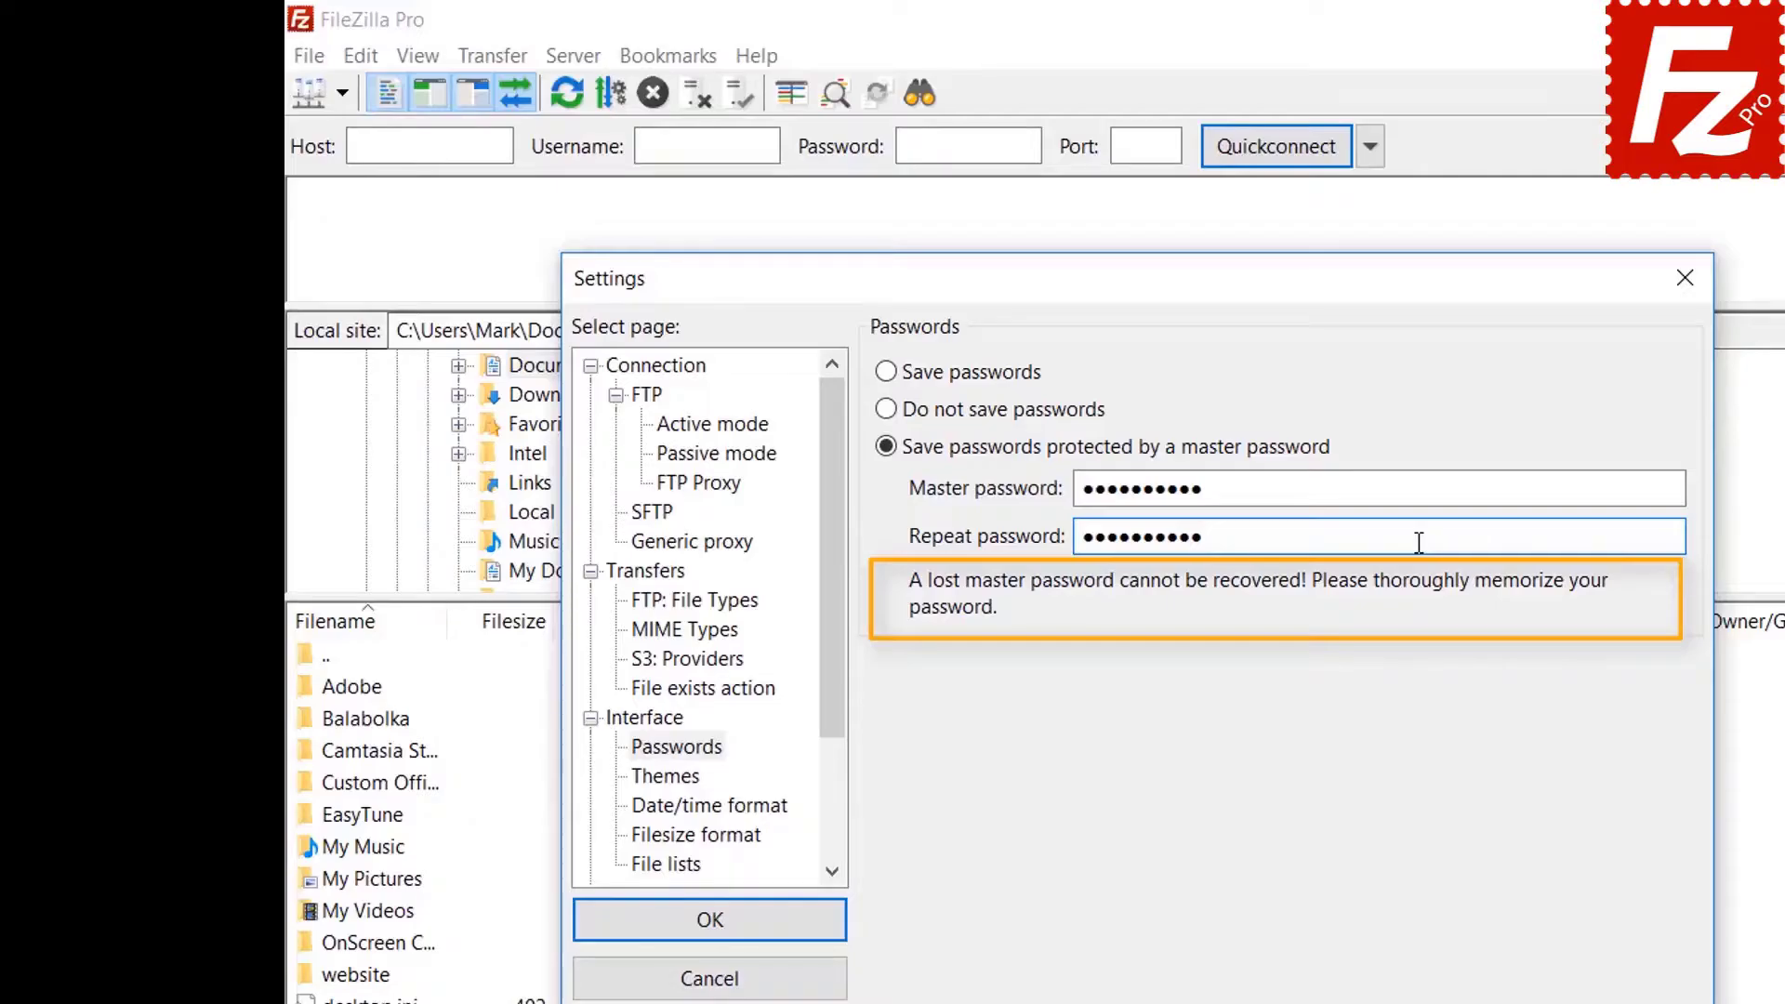
left_click(712, 922)
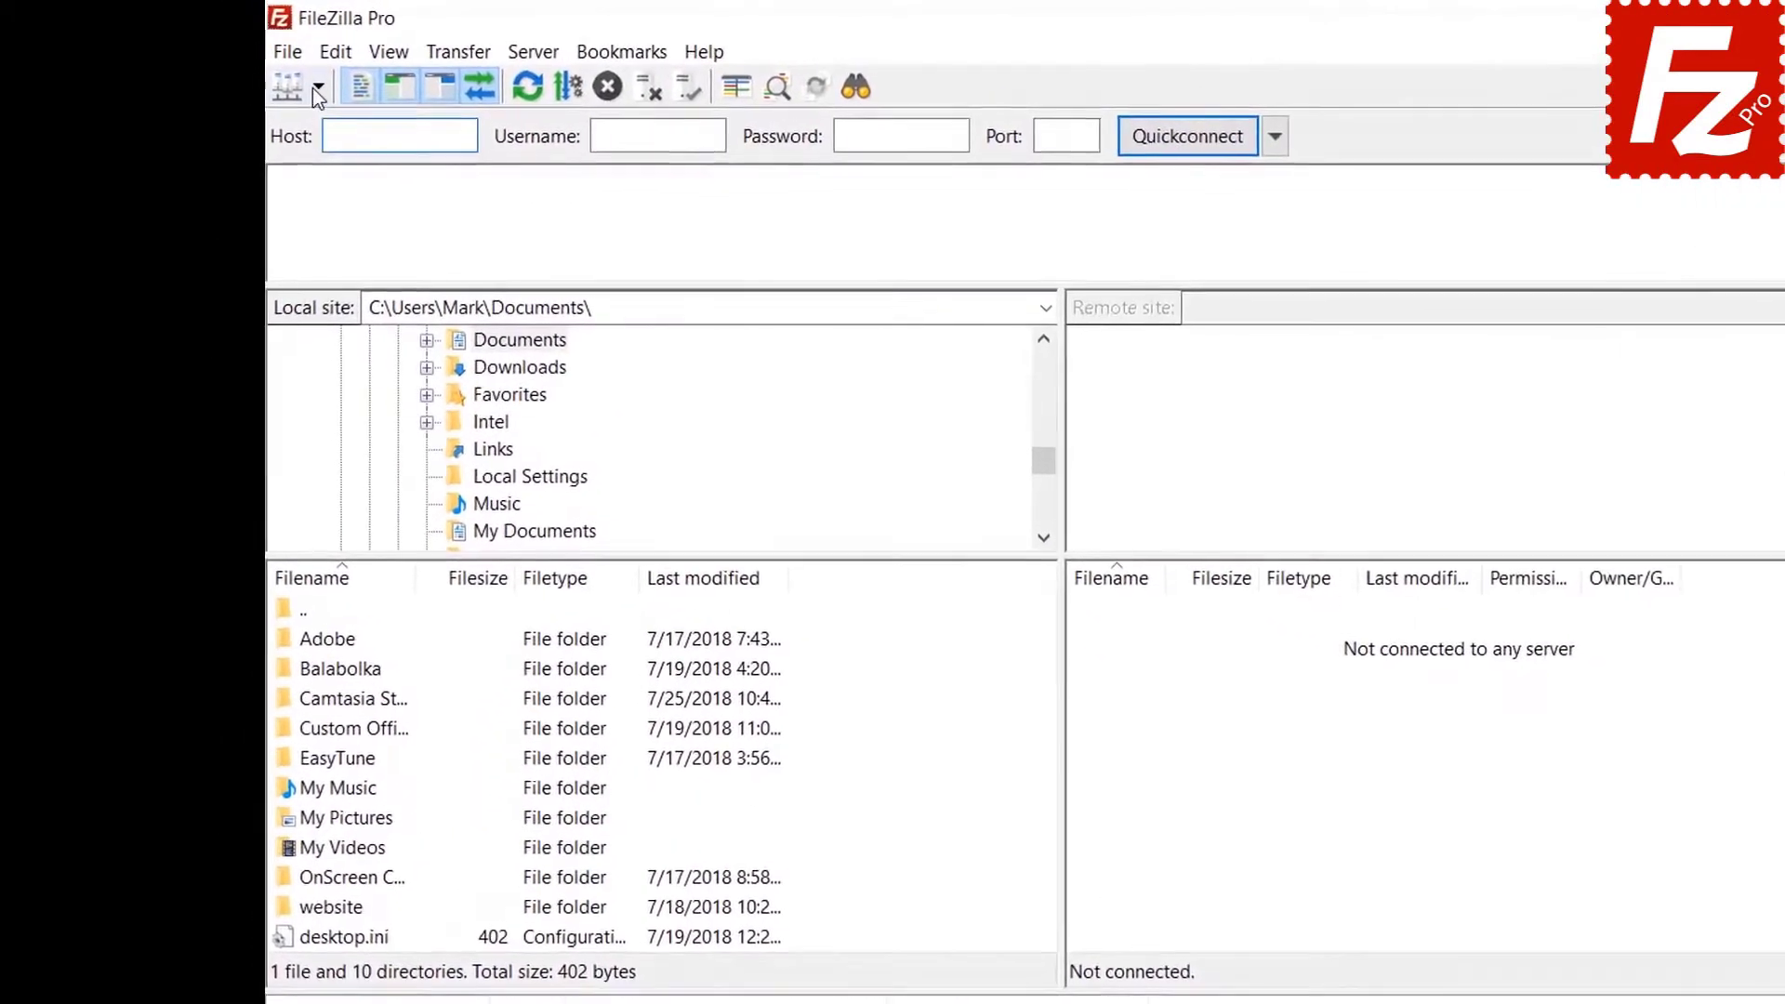
Connect to the saved FTP Tutorial site by unlocking it with the master password, then reopen Settings.
left_click(316, 88)
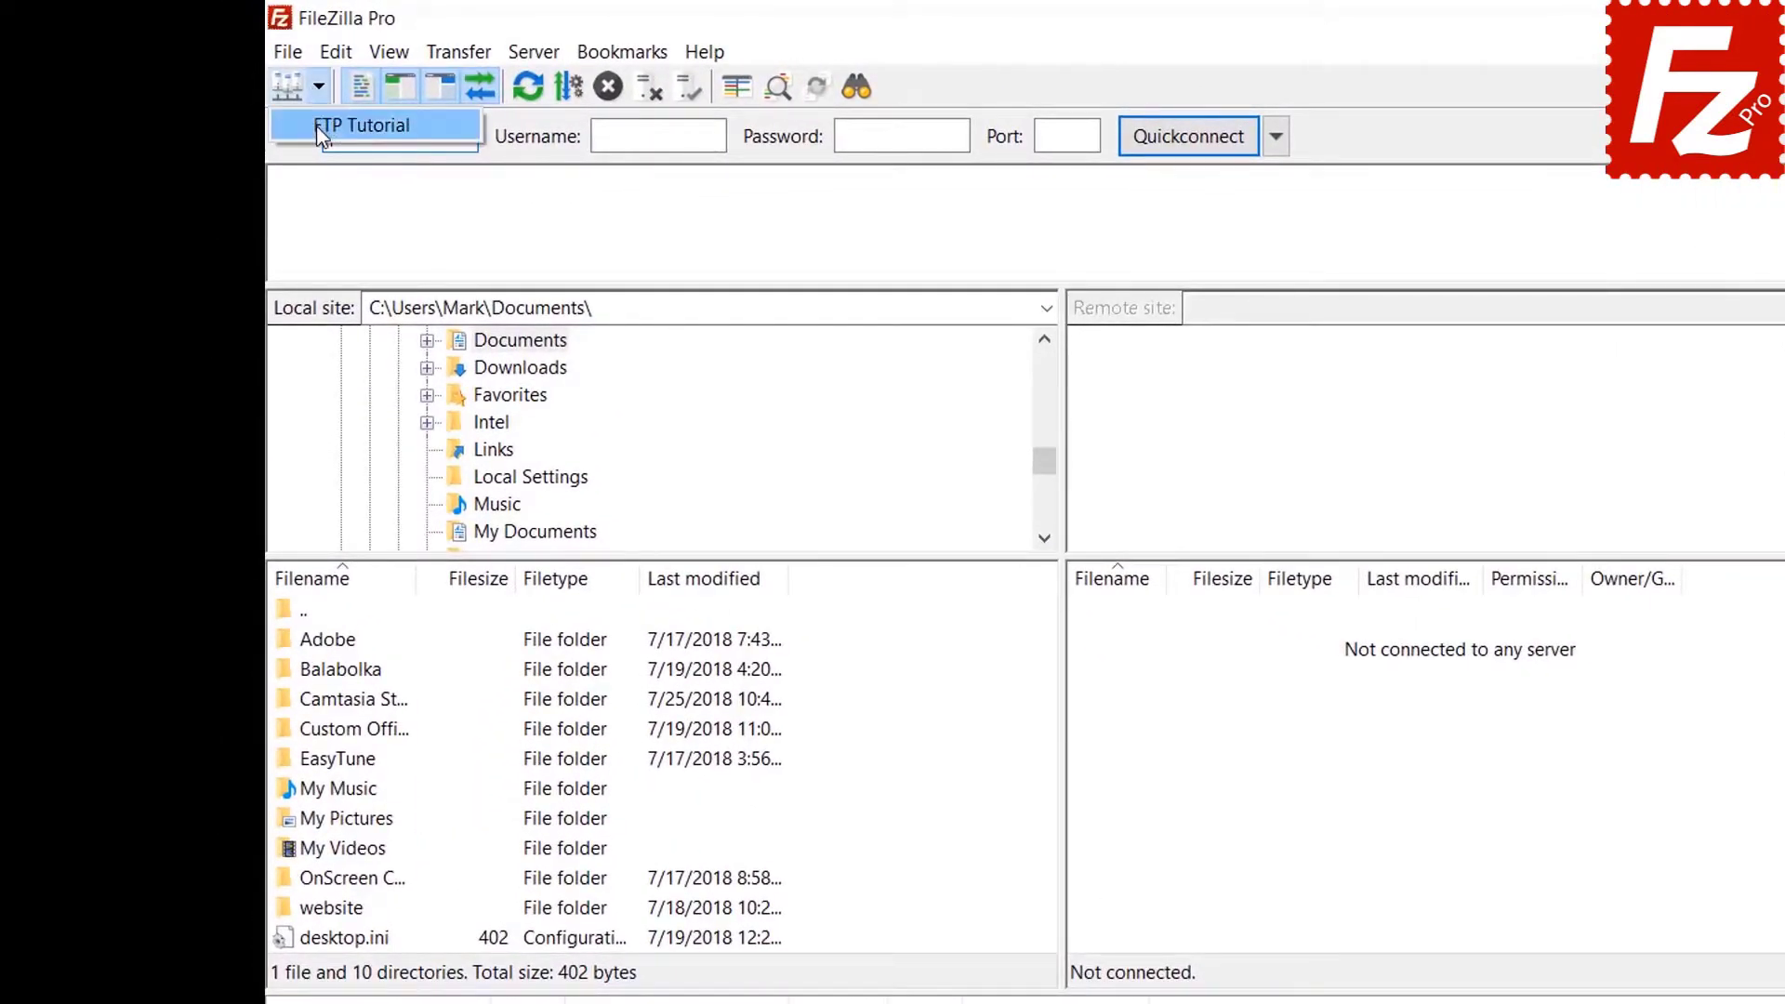
left_click(316, 127)
type("***********")
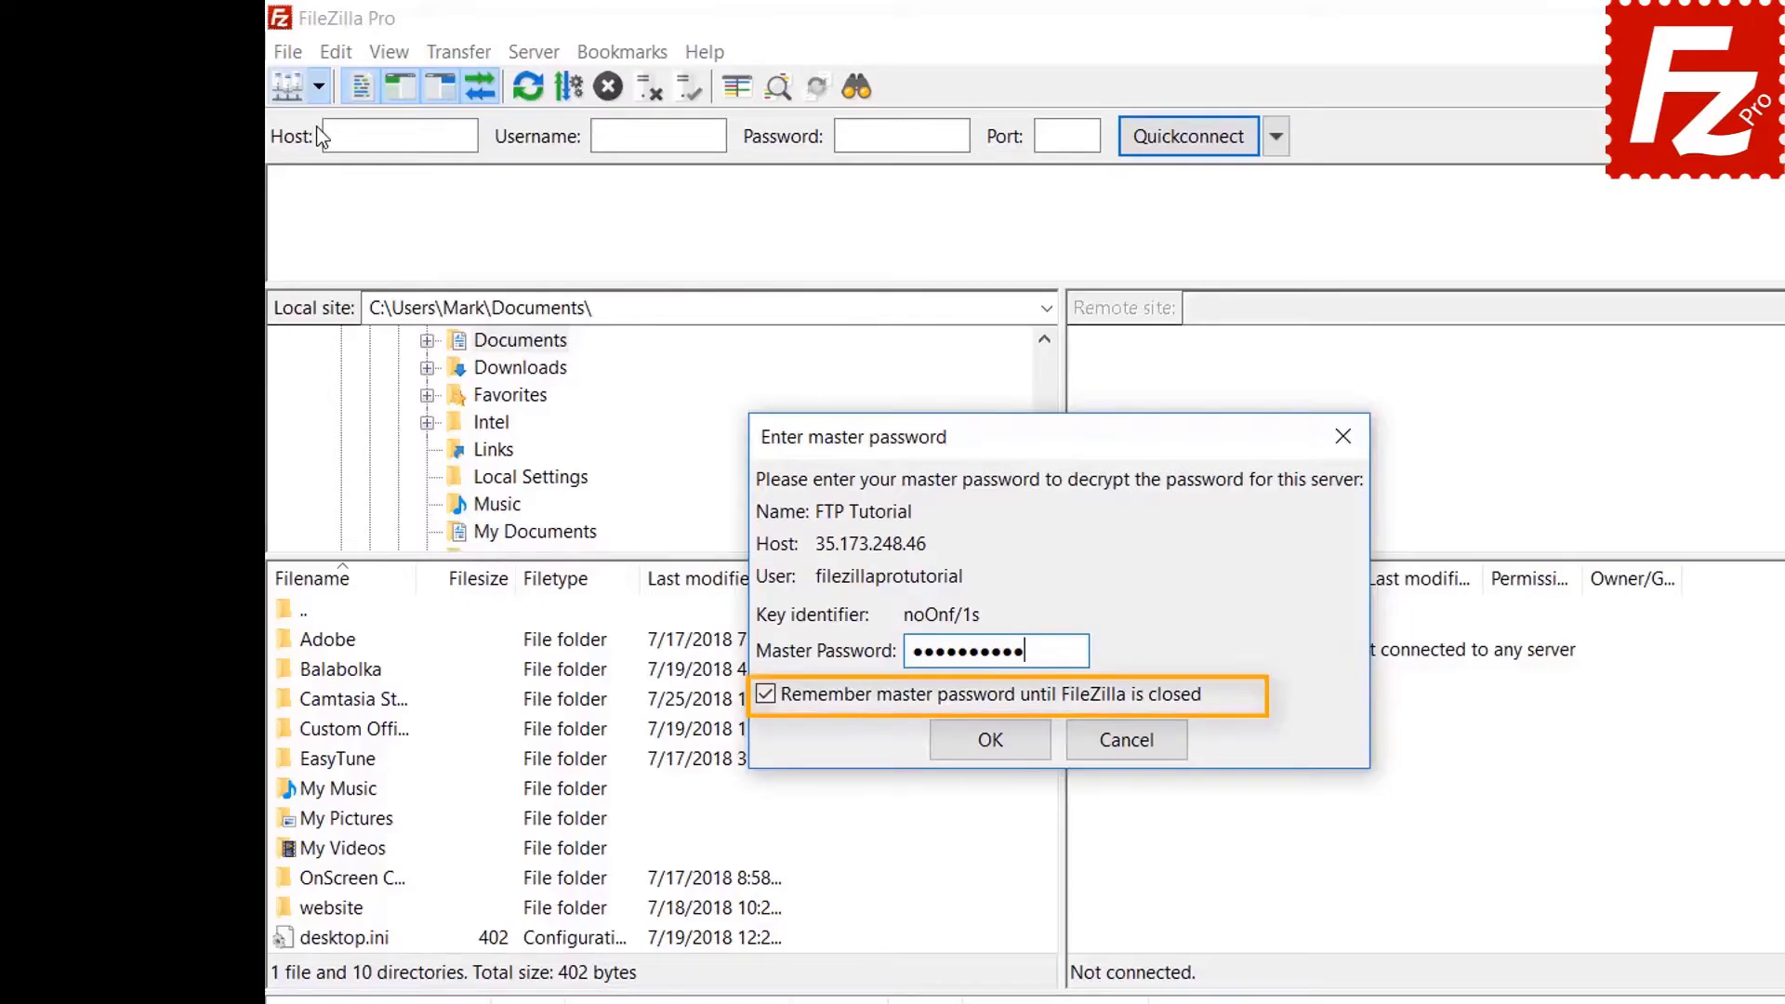
left_click(987, 739)
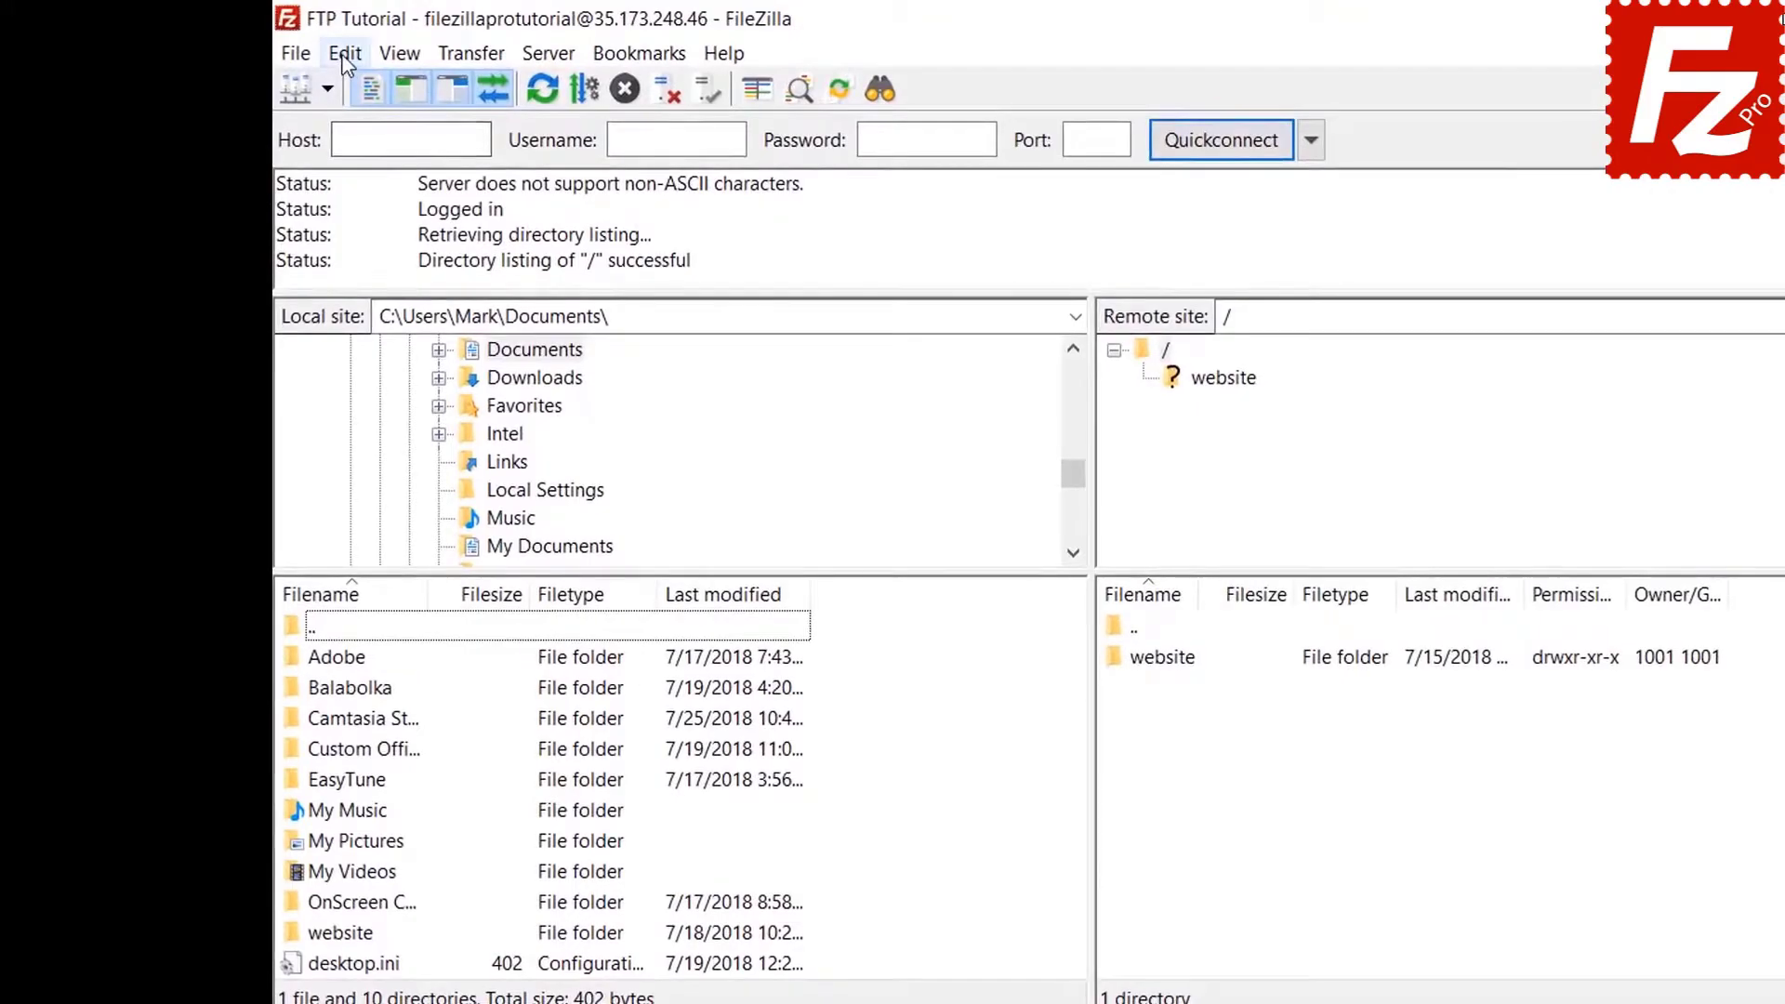
left_click(282, 43)
left_click(354, 154)
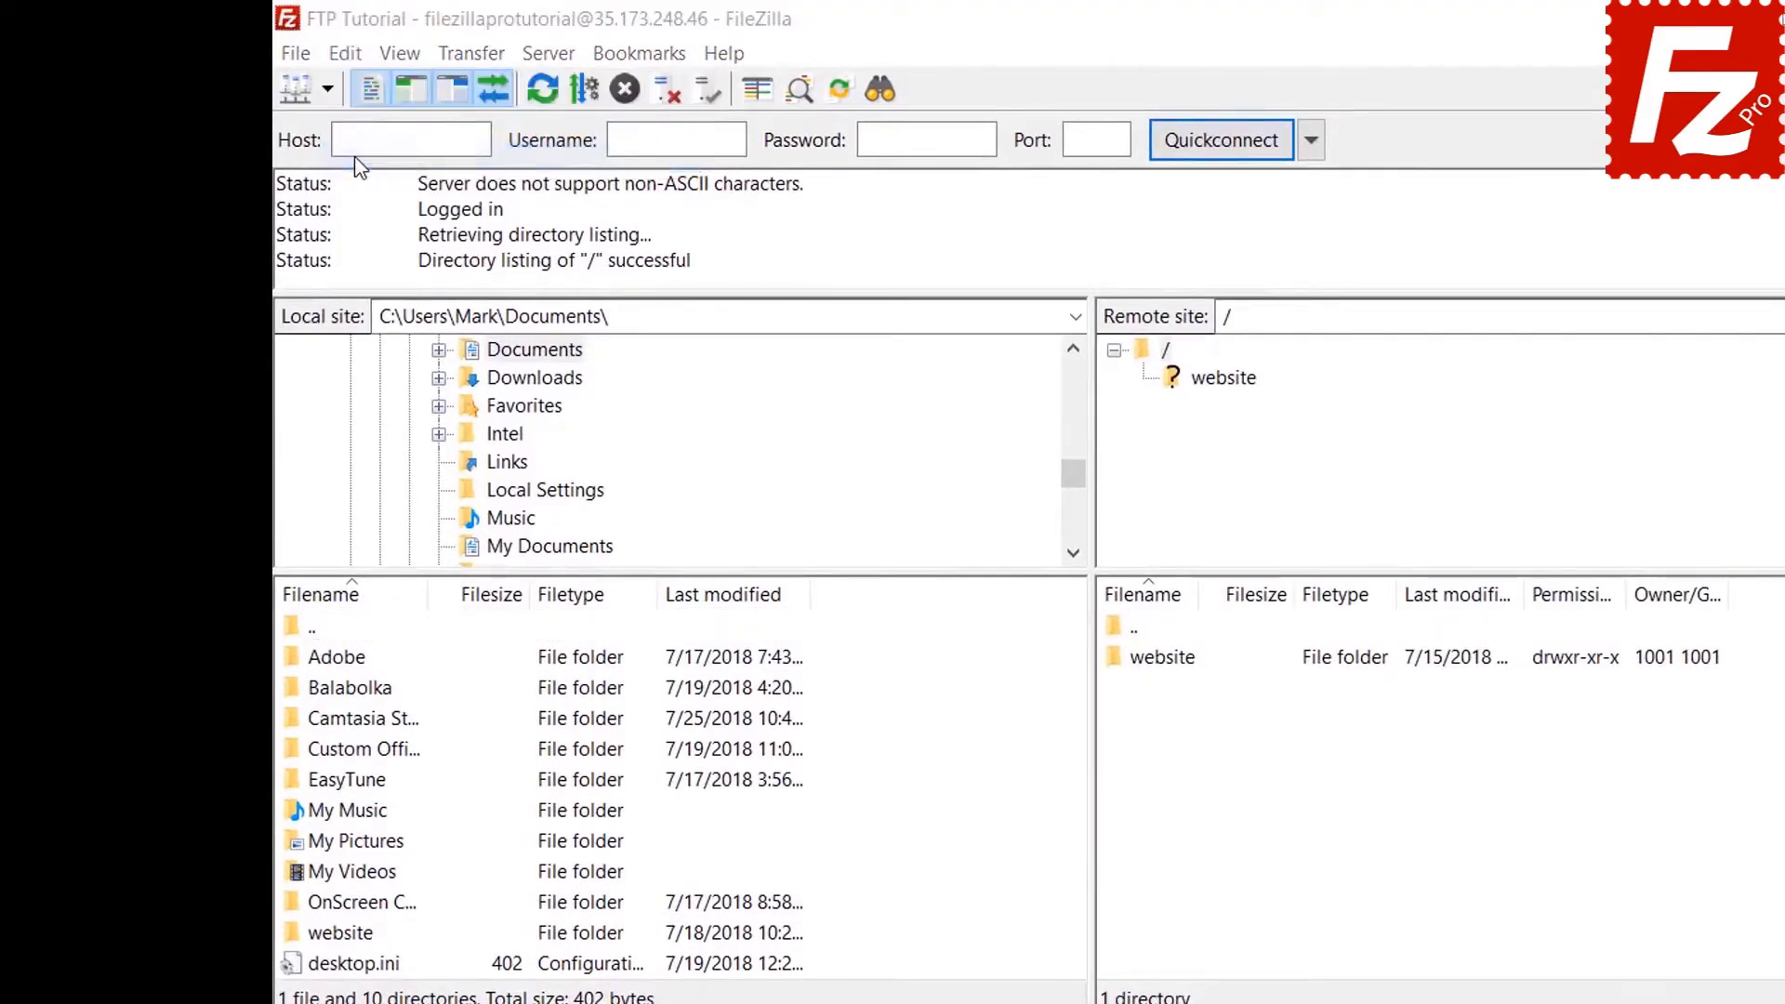
left_click(648, 716)
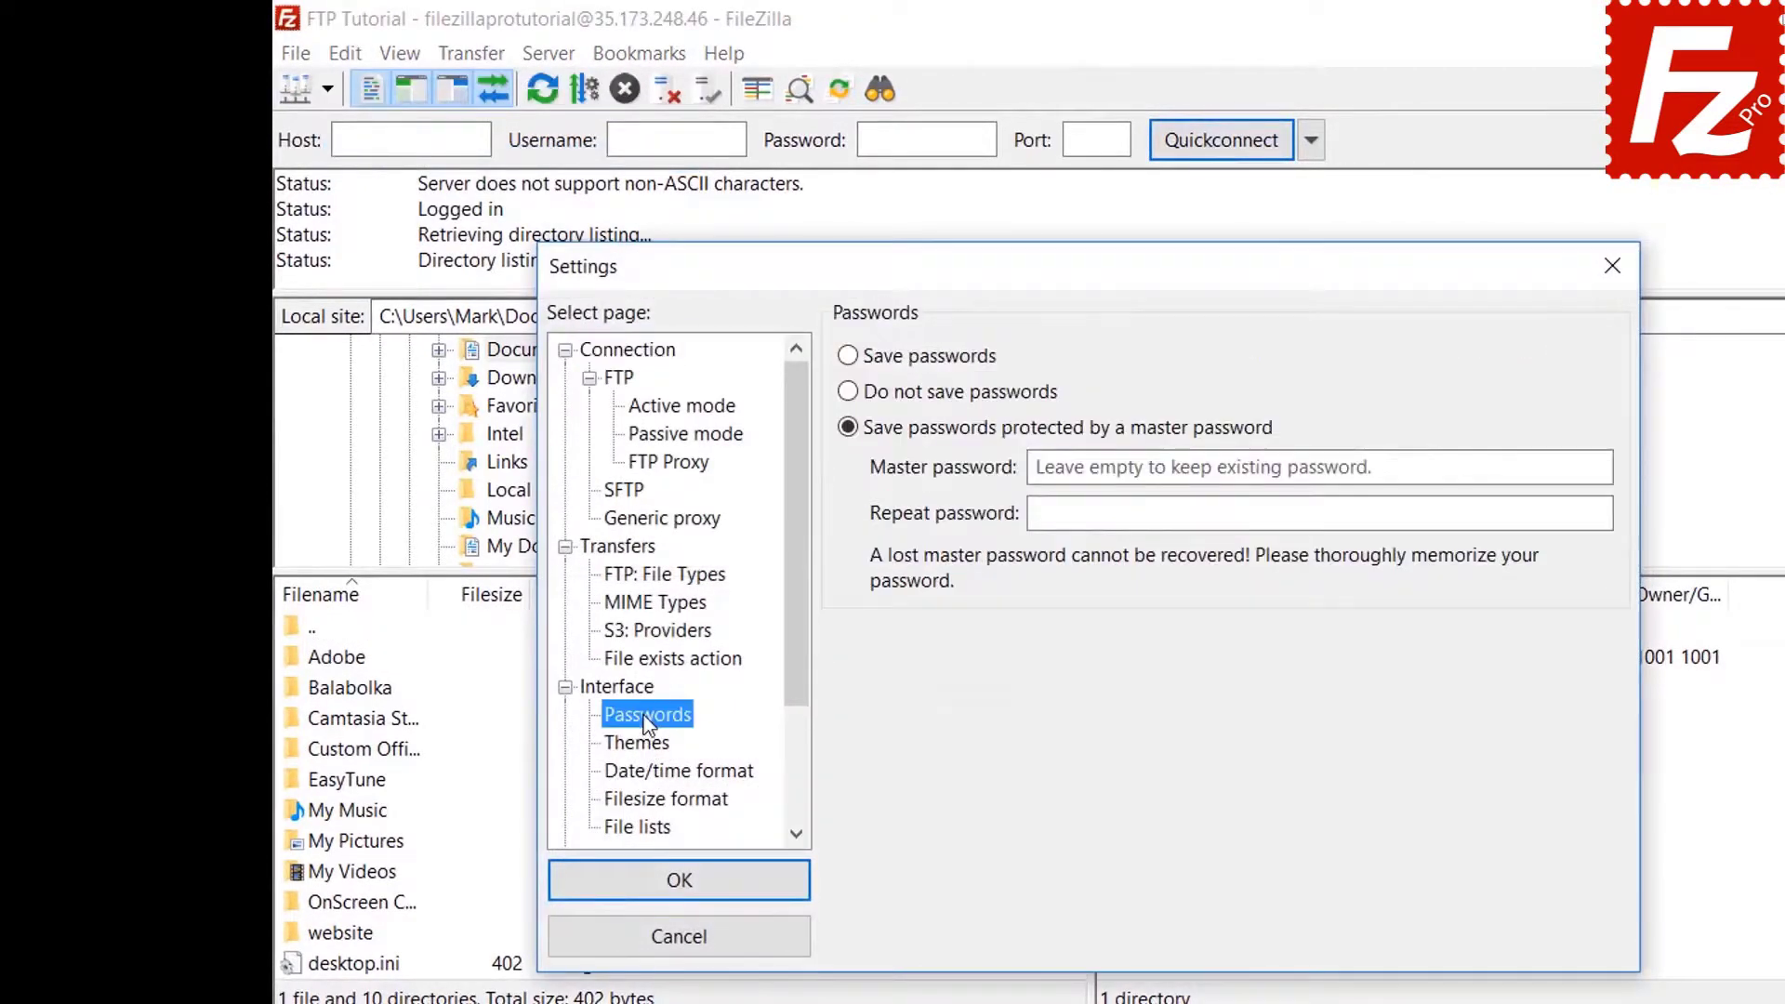
left_click(852, 362)
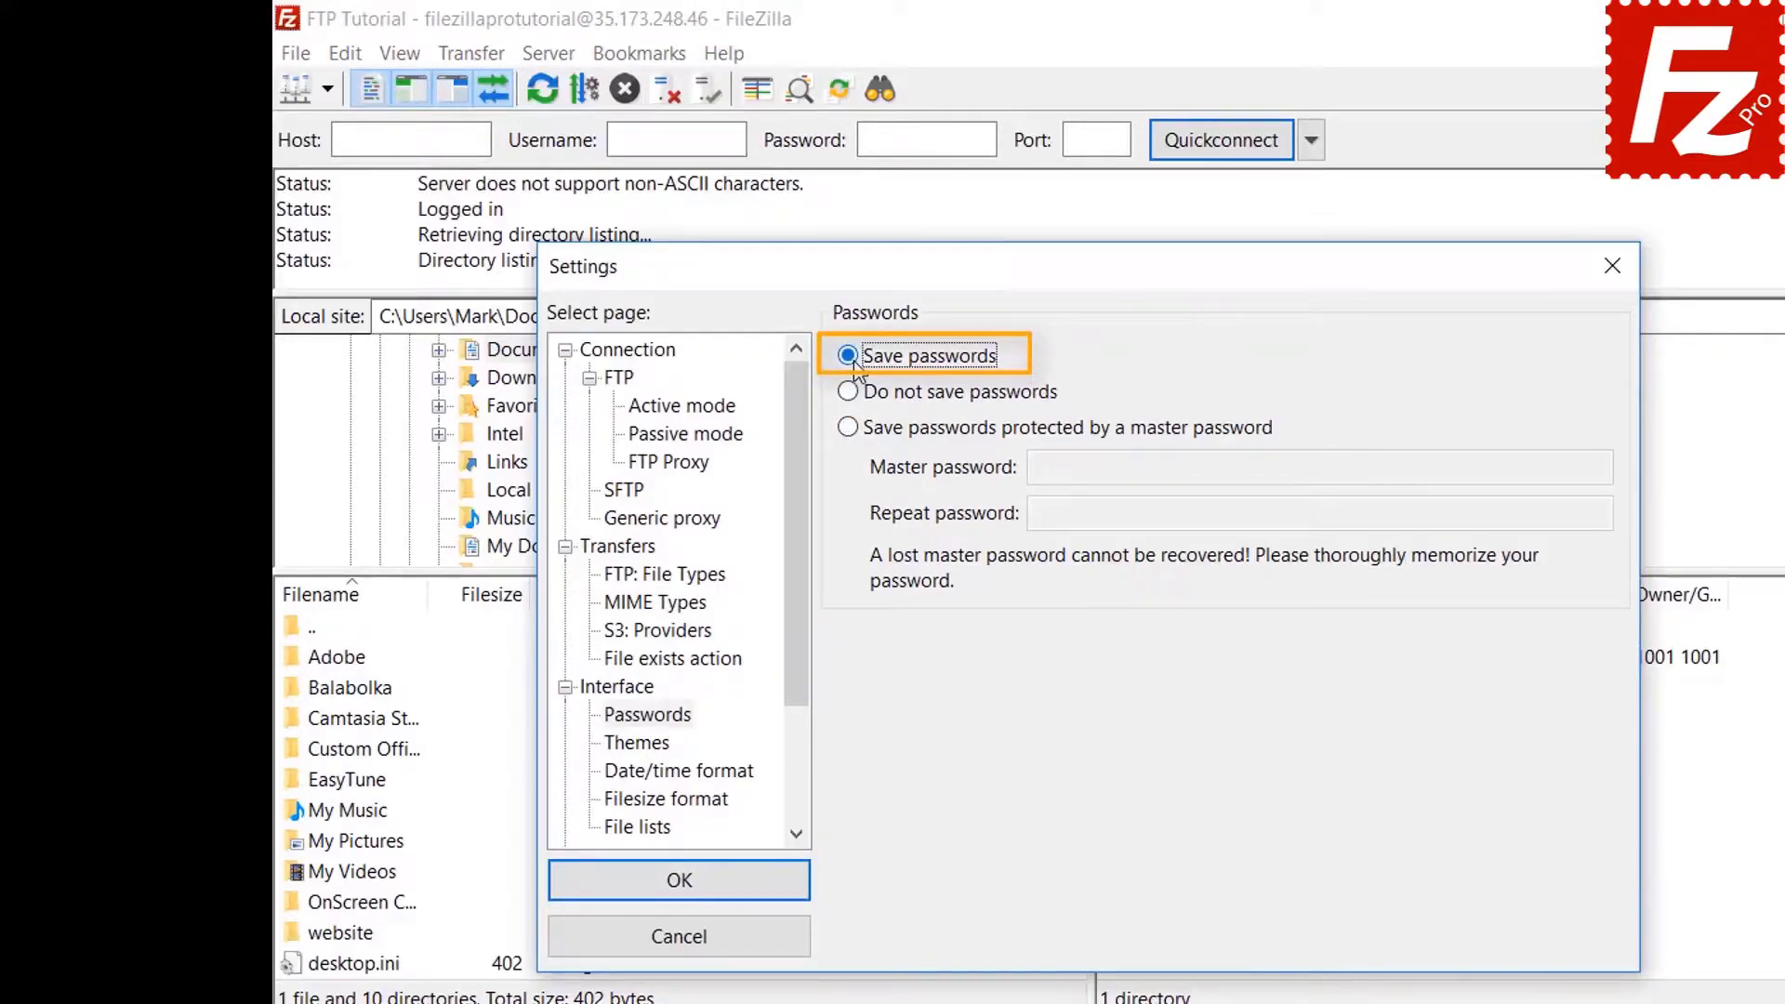
left_click(698, 889)
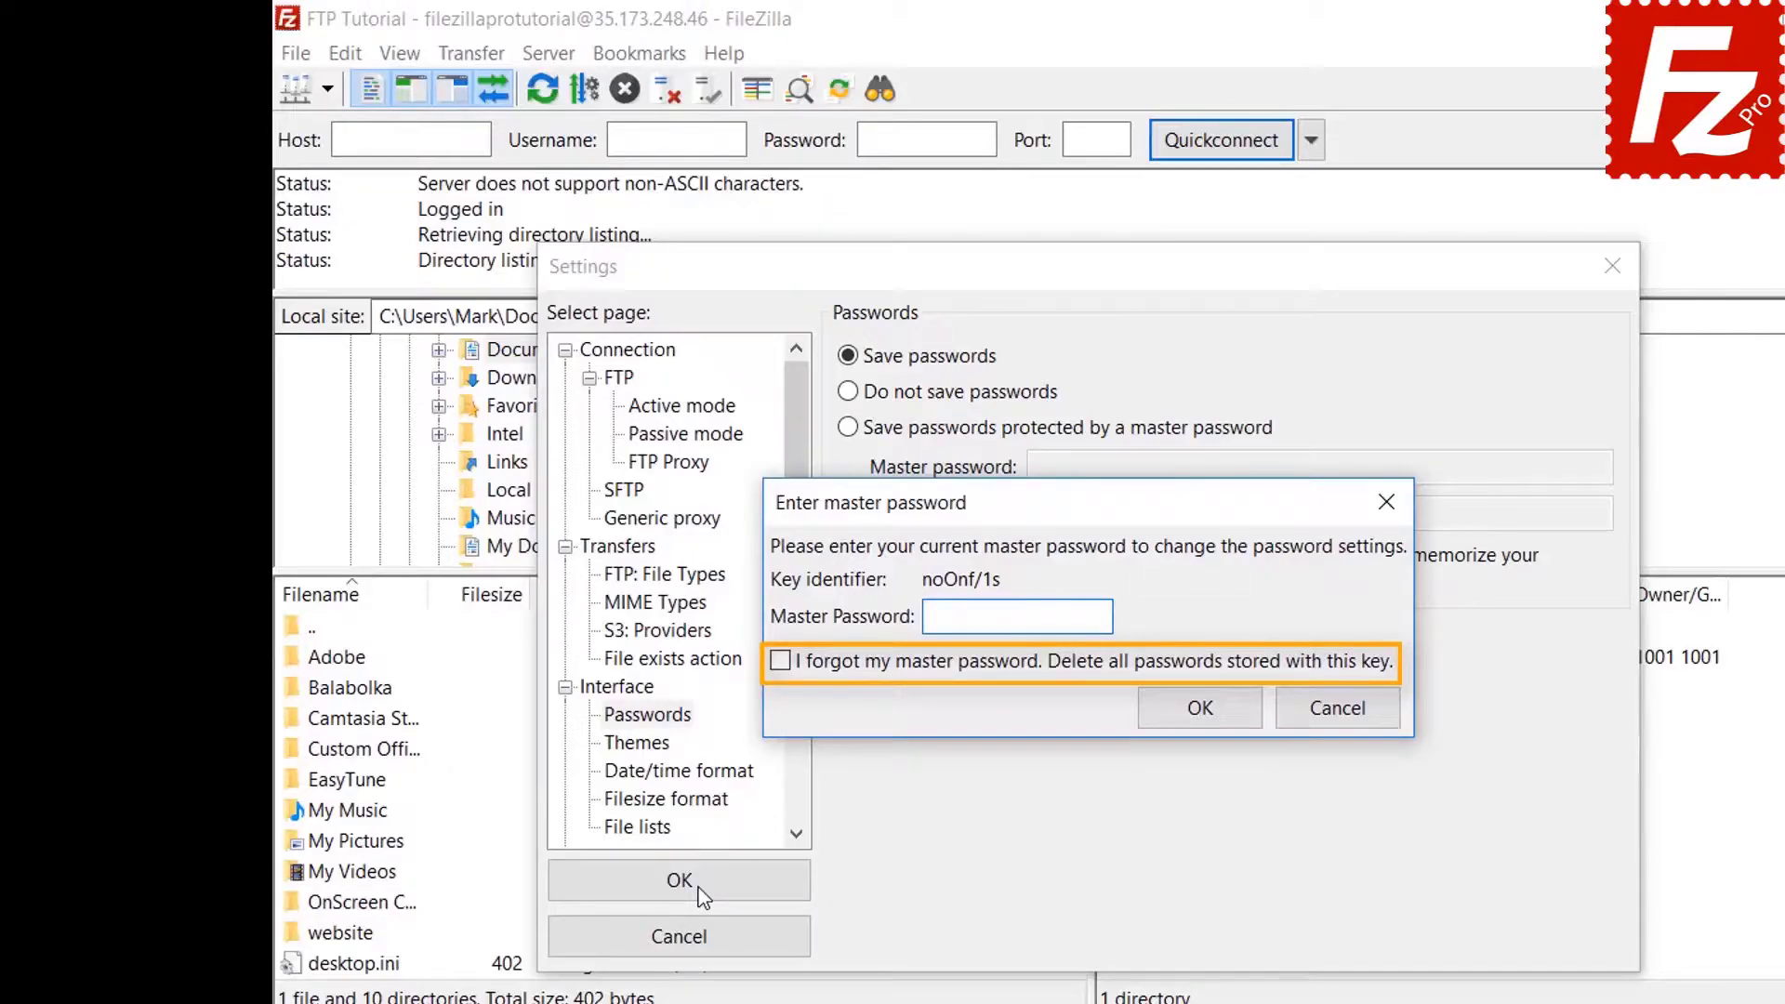
left_click(1336, 709)
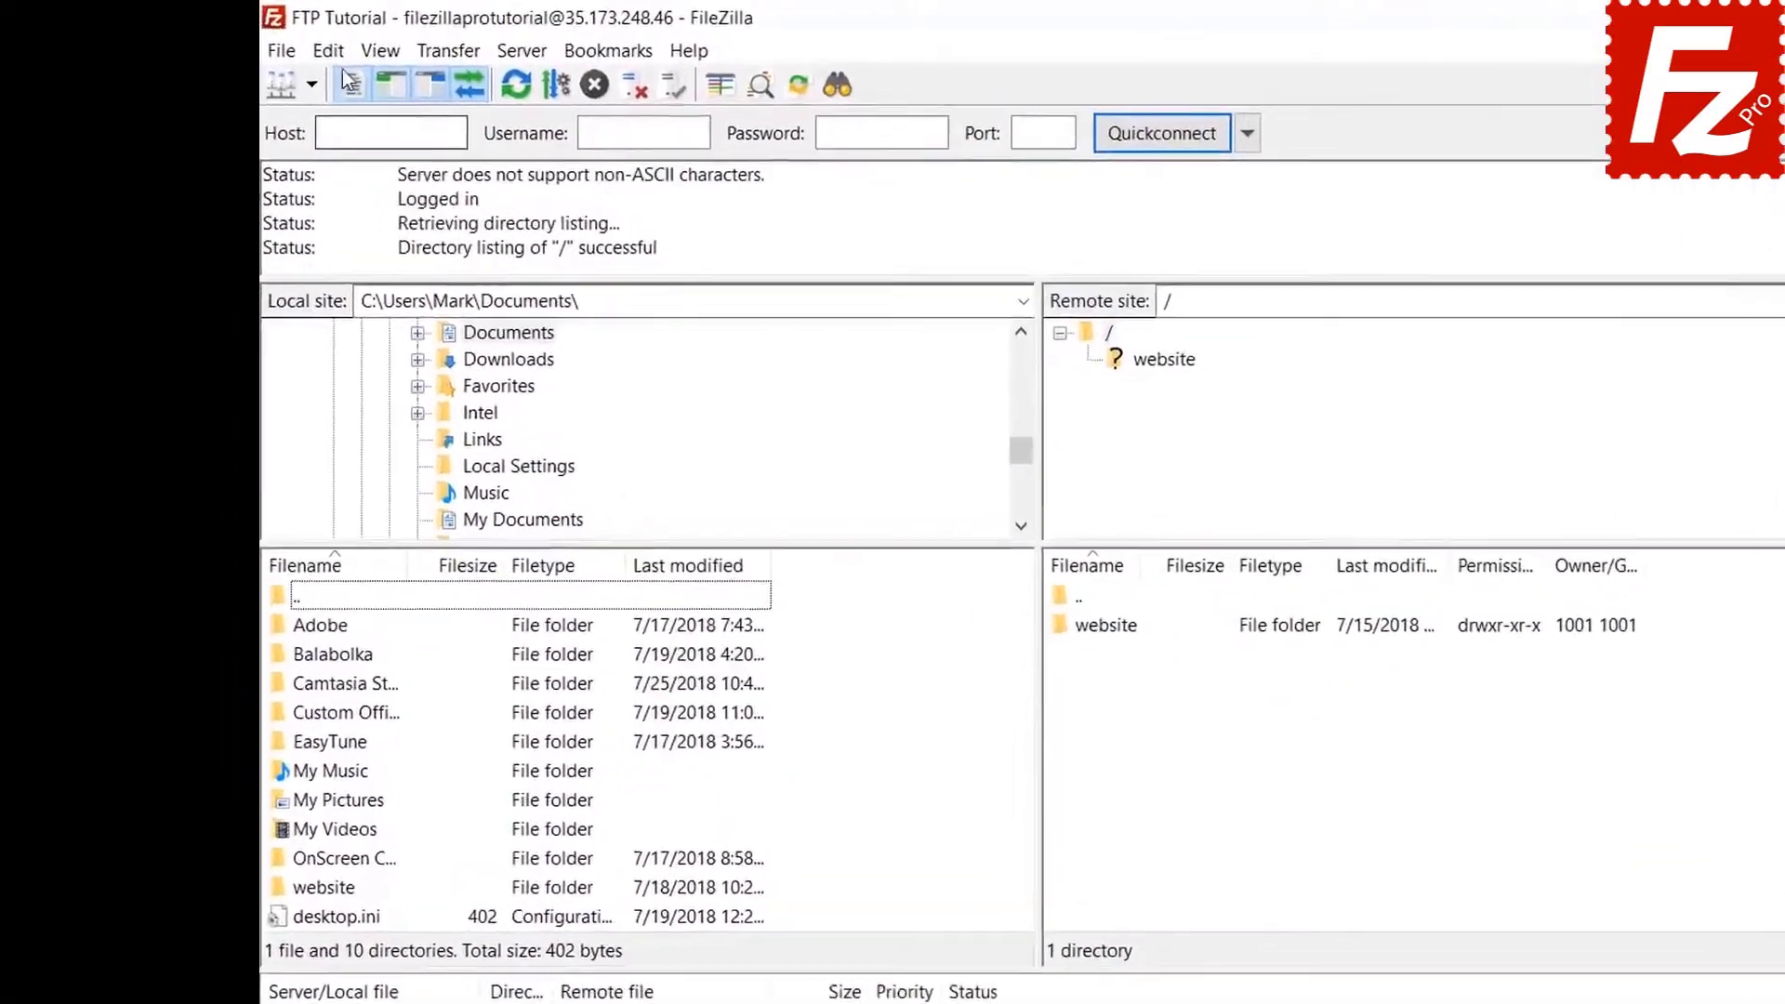
left_click(335, 51)
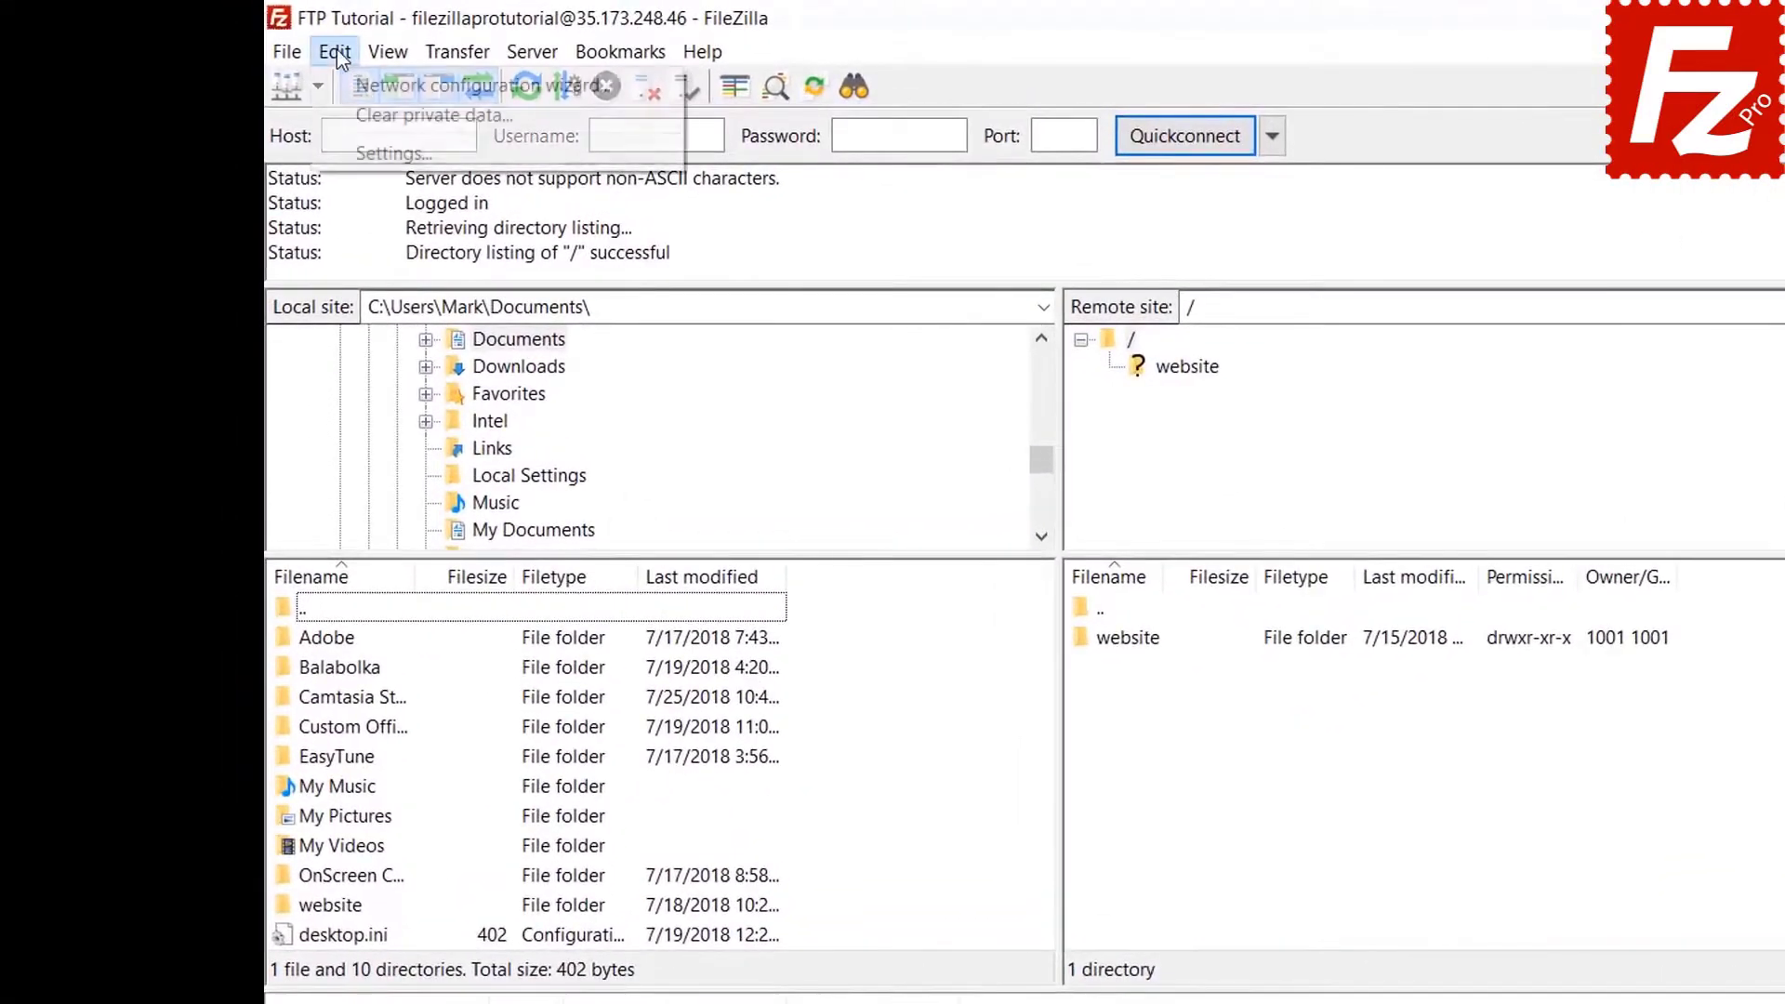
Clear private data, wiping the quickconnect history and reconnect information.
left_click(344, 115)
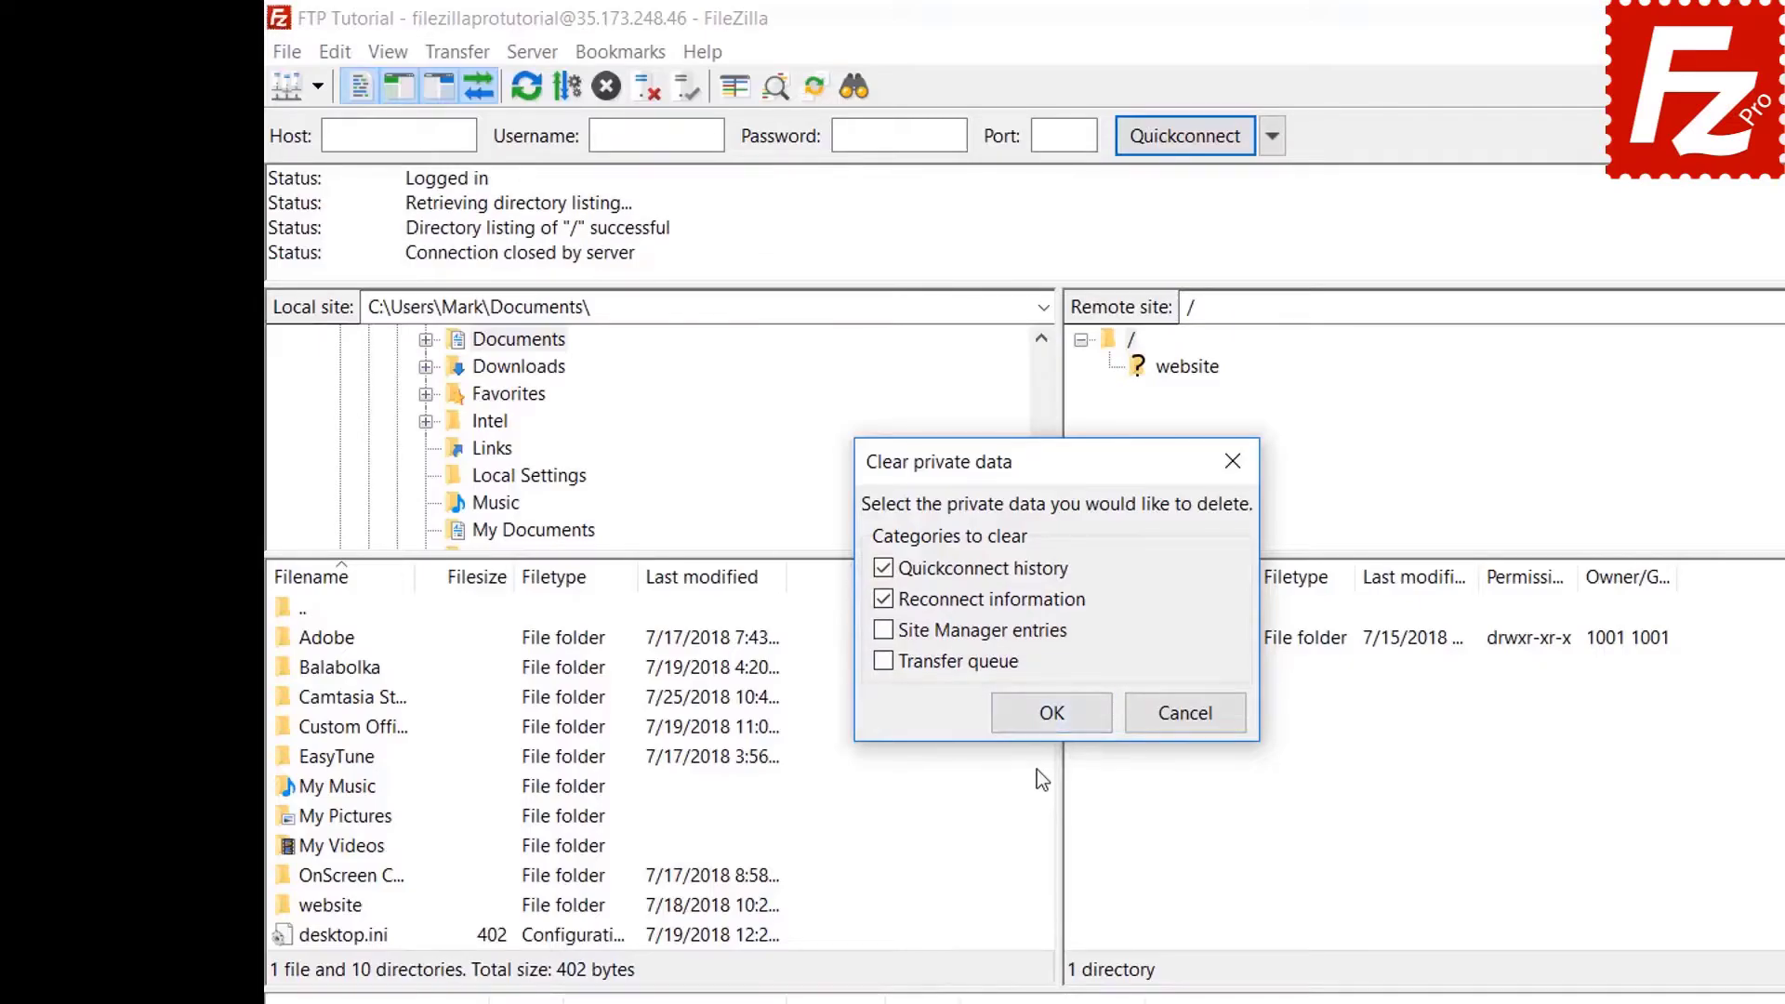
left_click(1046, 714)
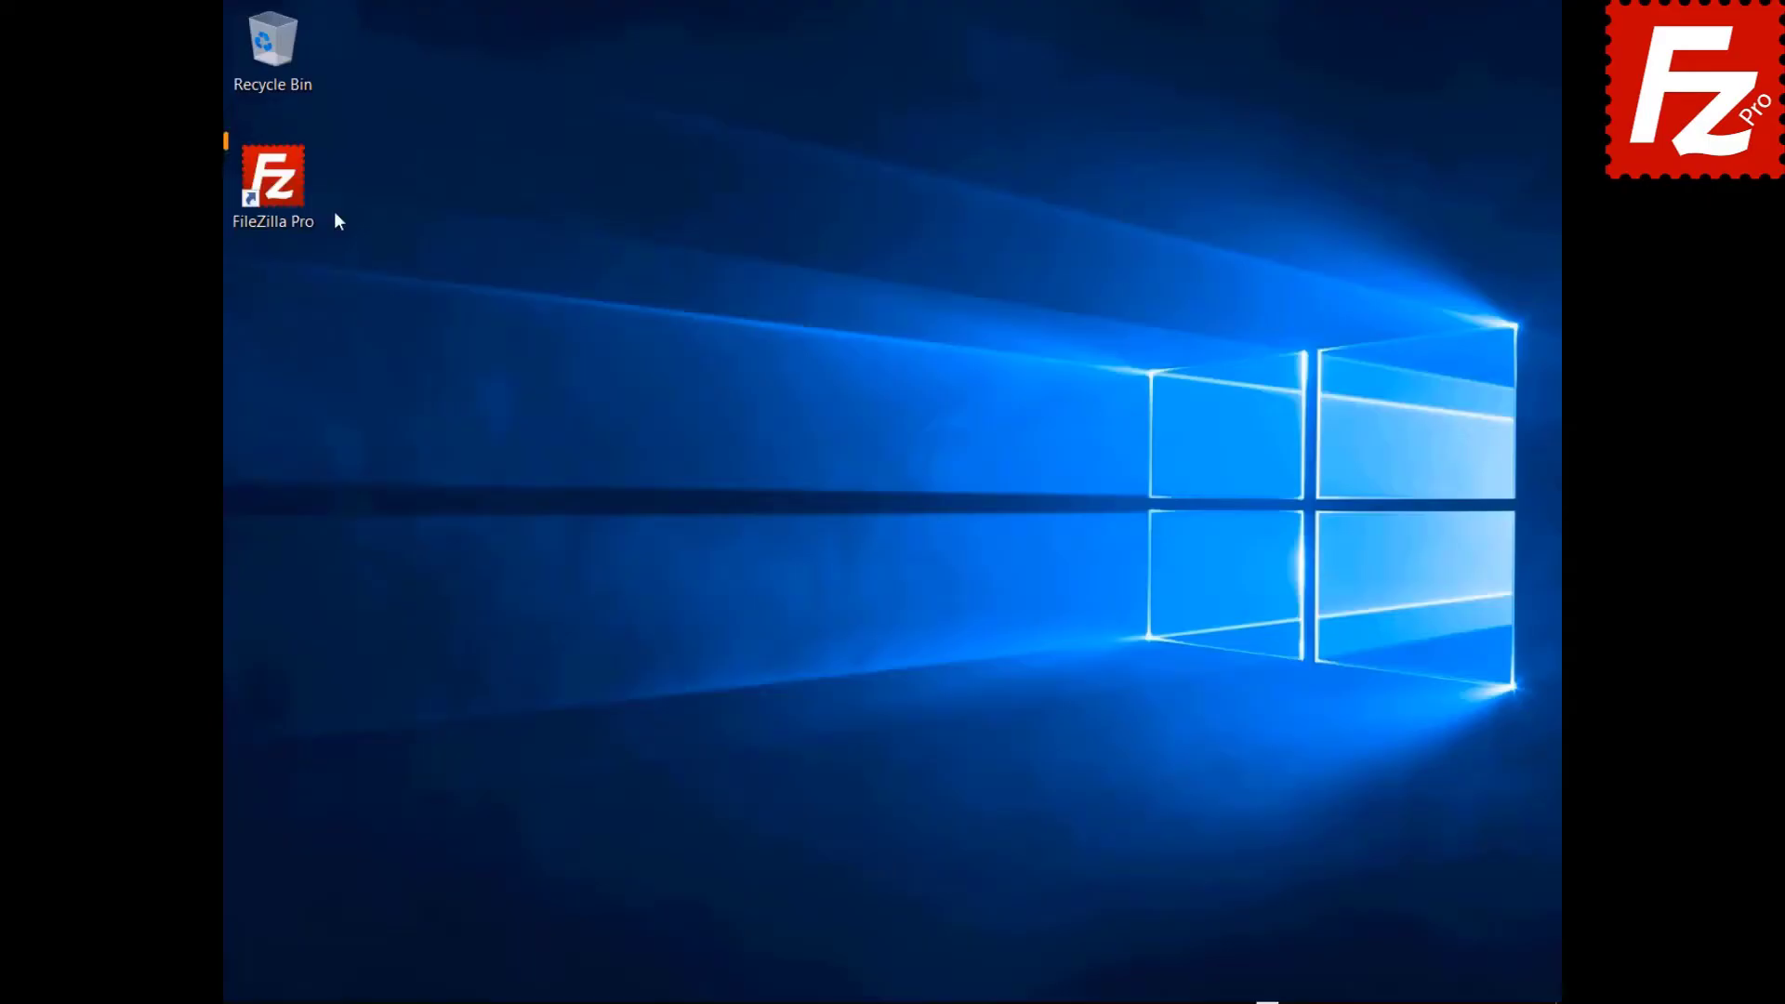
Relaunch FileZilla Pro, reconnect to the FTP Tutorial site, and start a remote file search.
double_click(283, 197)
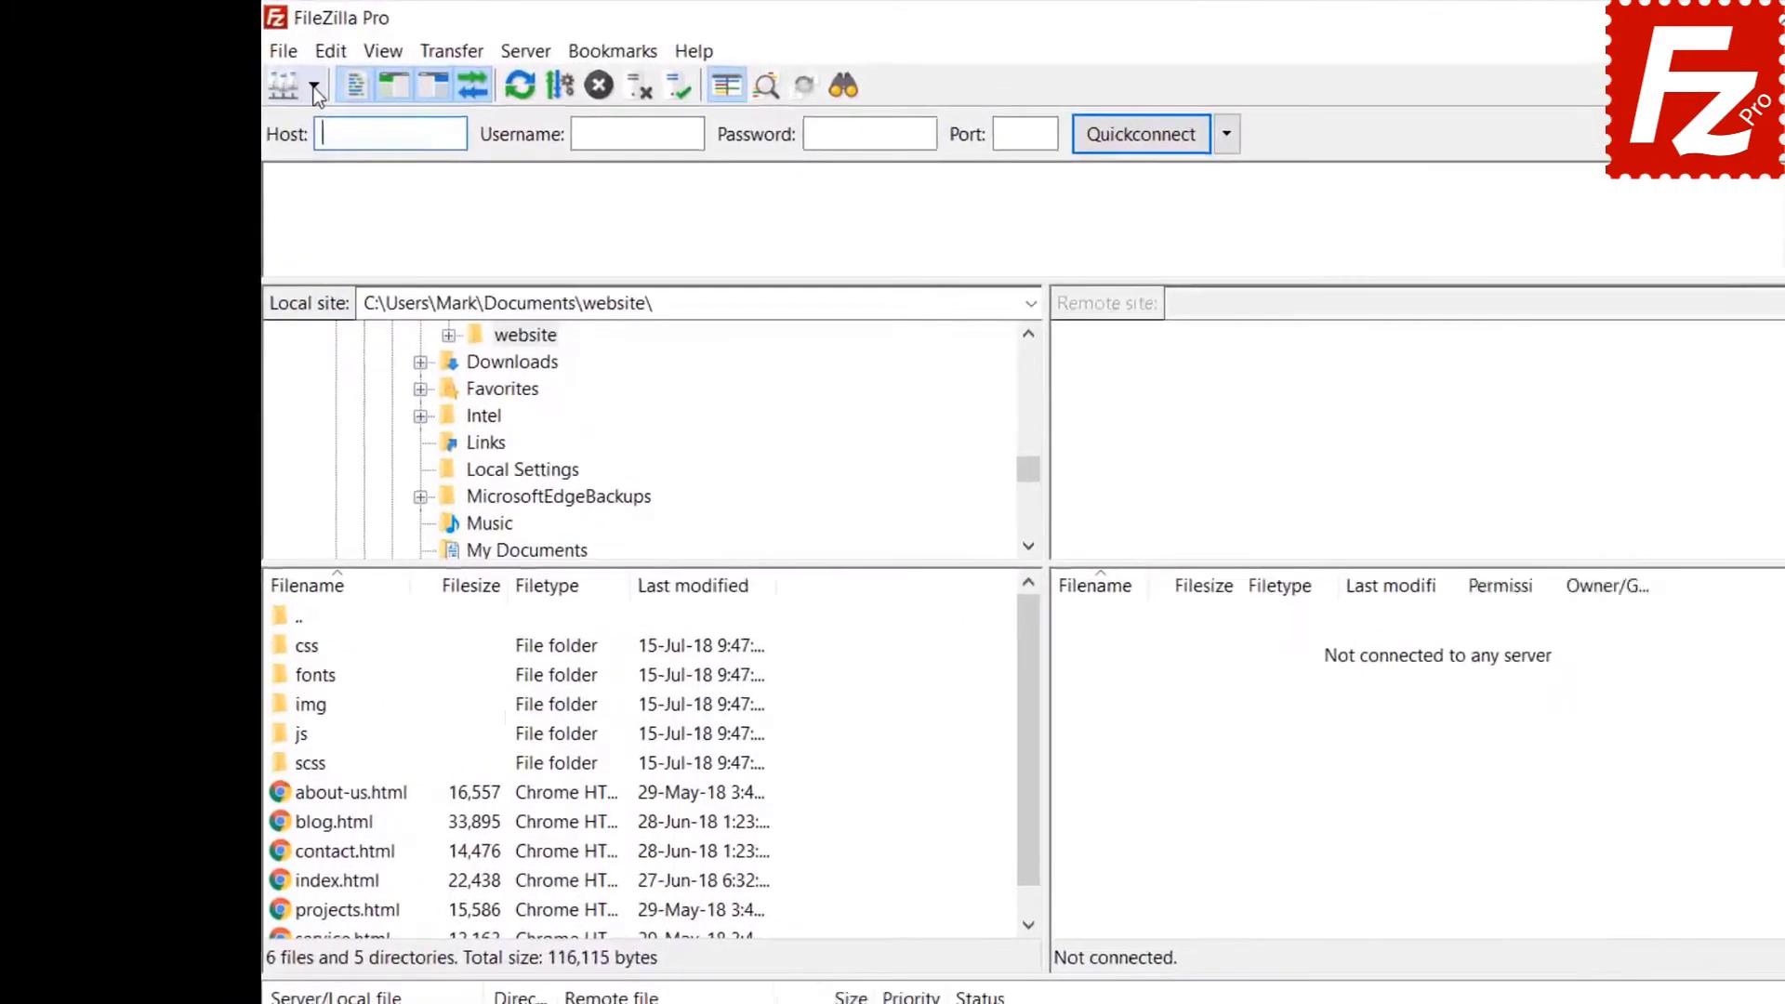
left_click(268, 70)
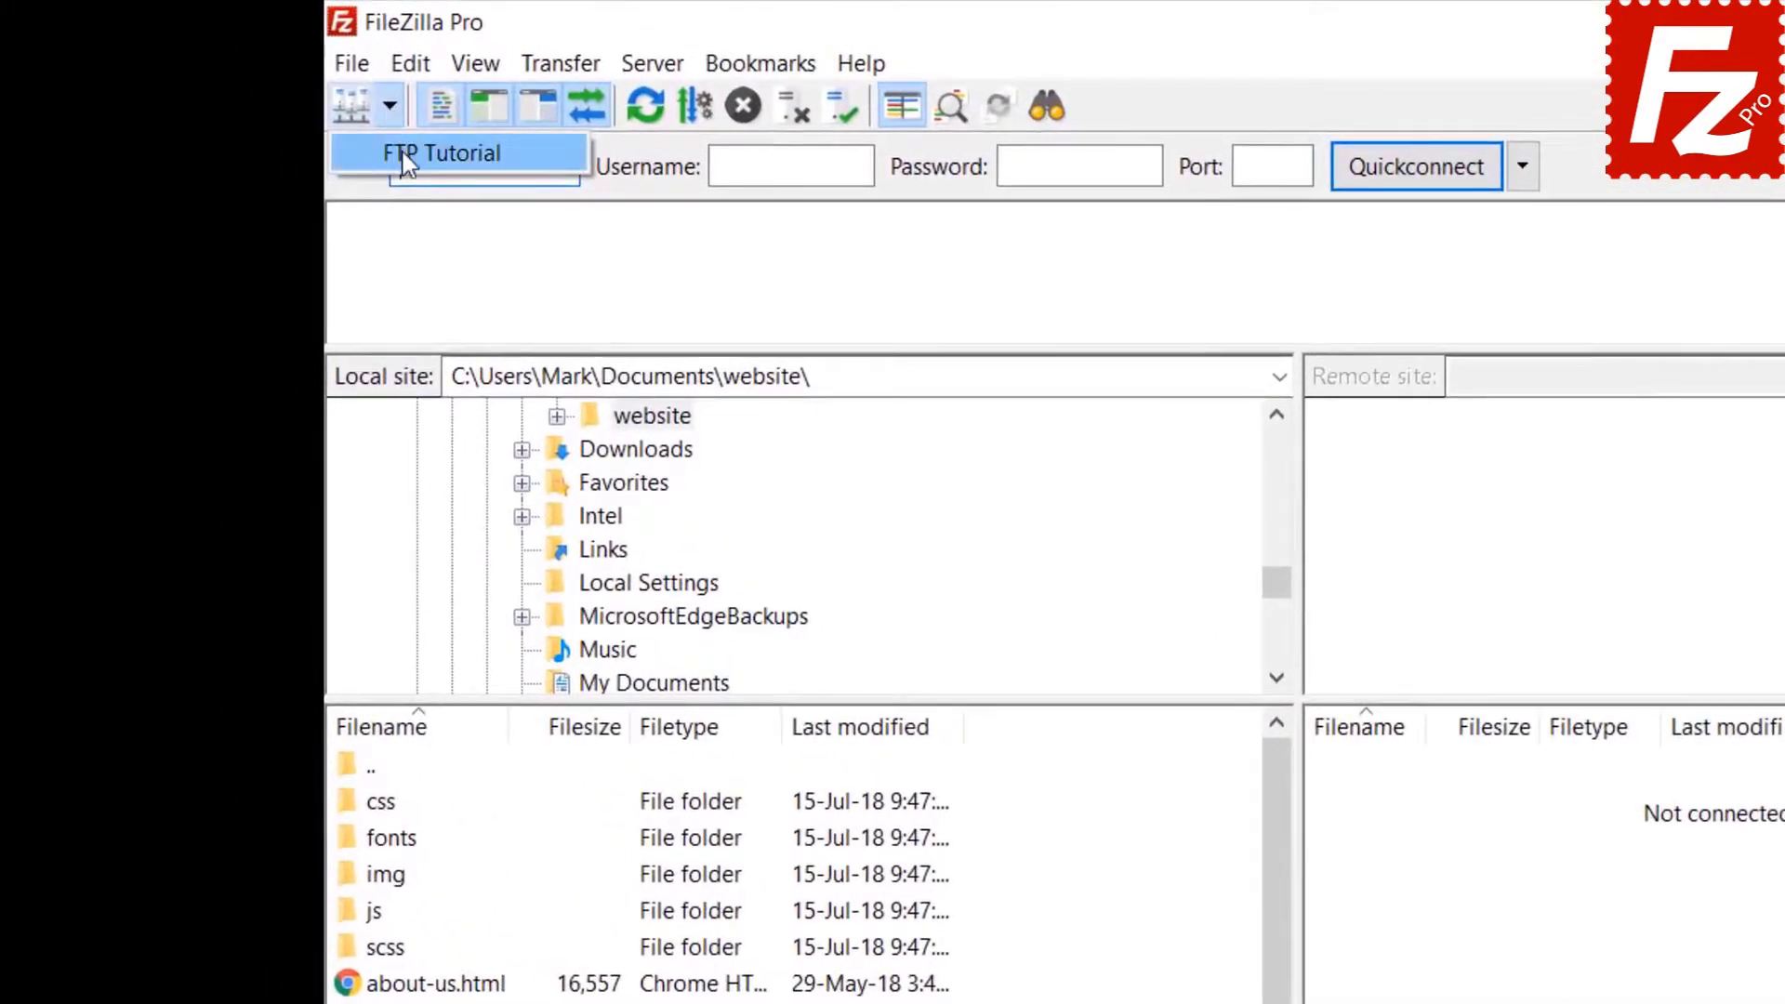
left_click(404, 152)
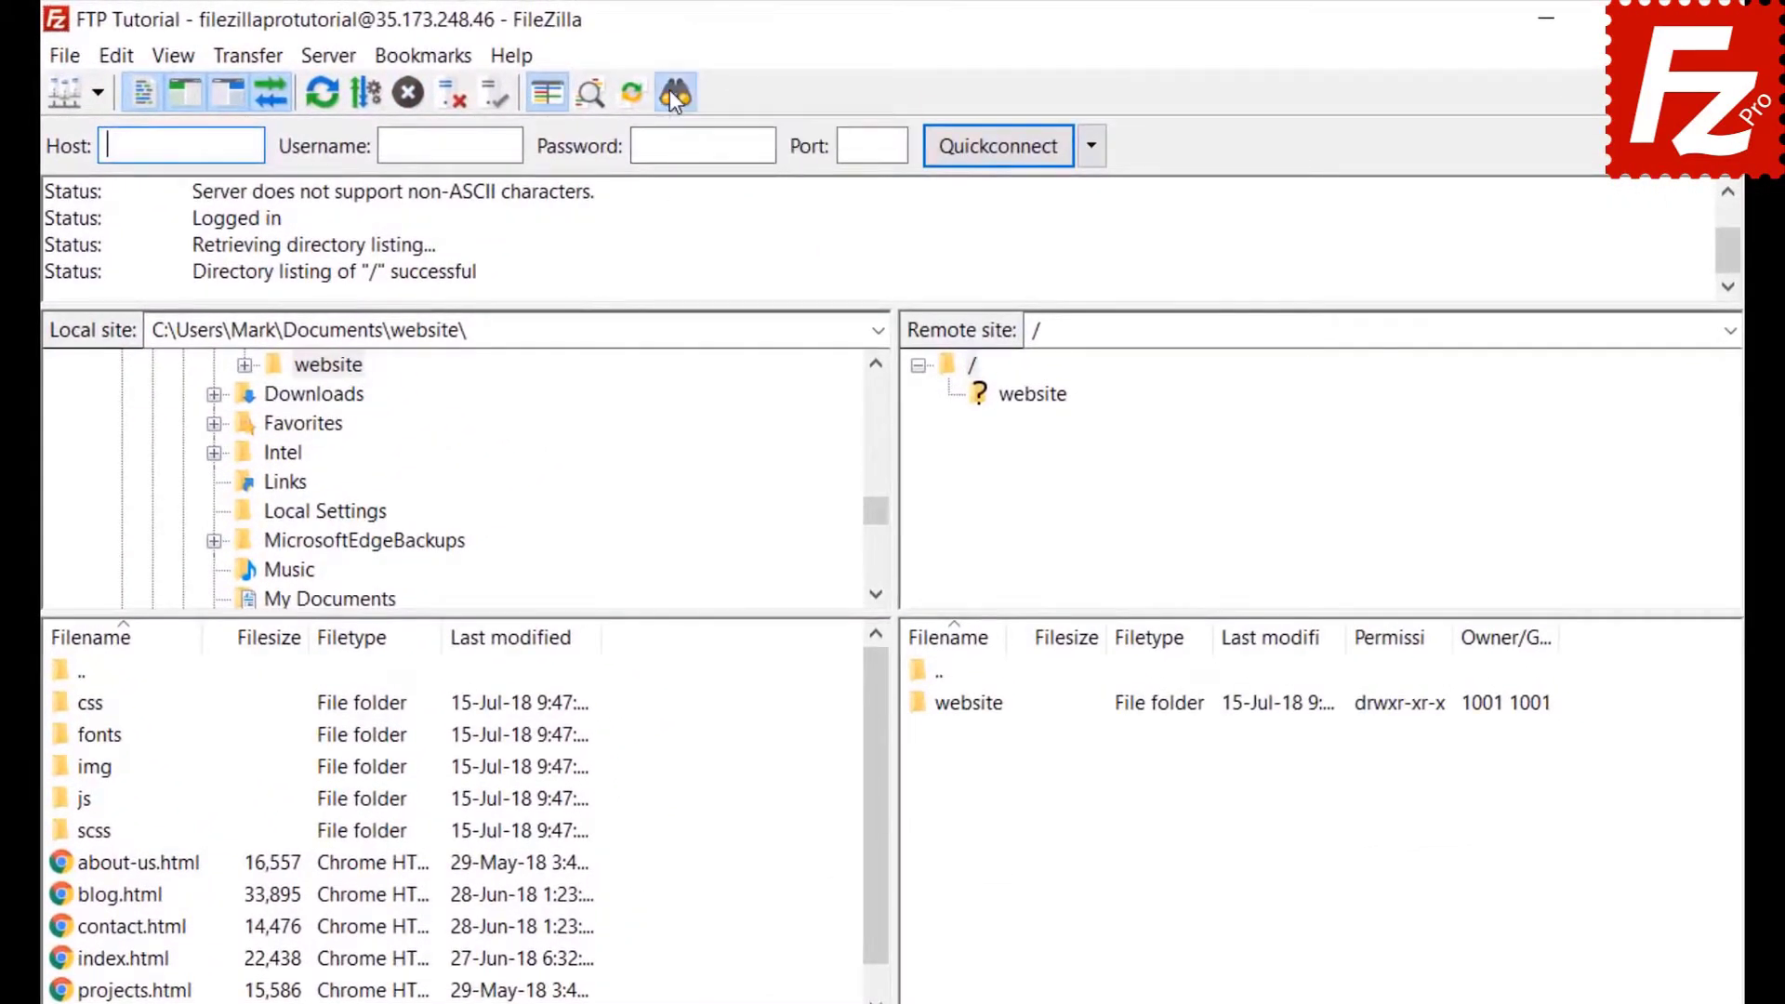
left_click(673, 93)
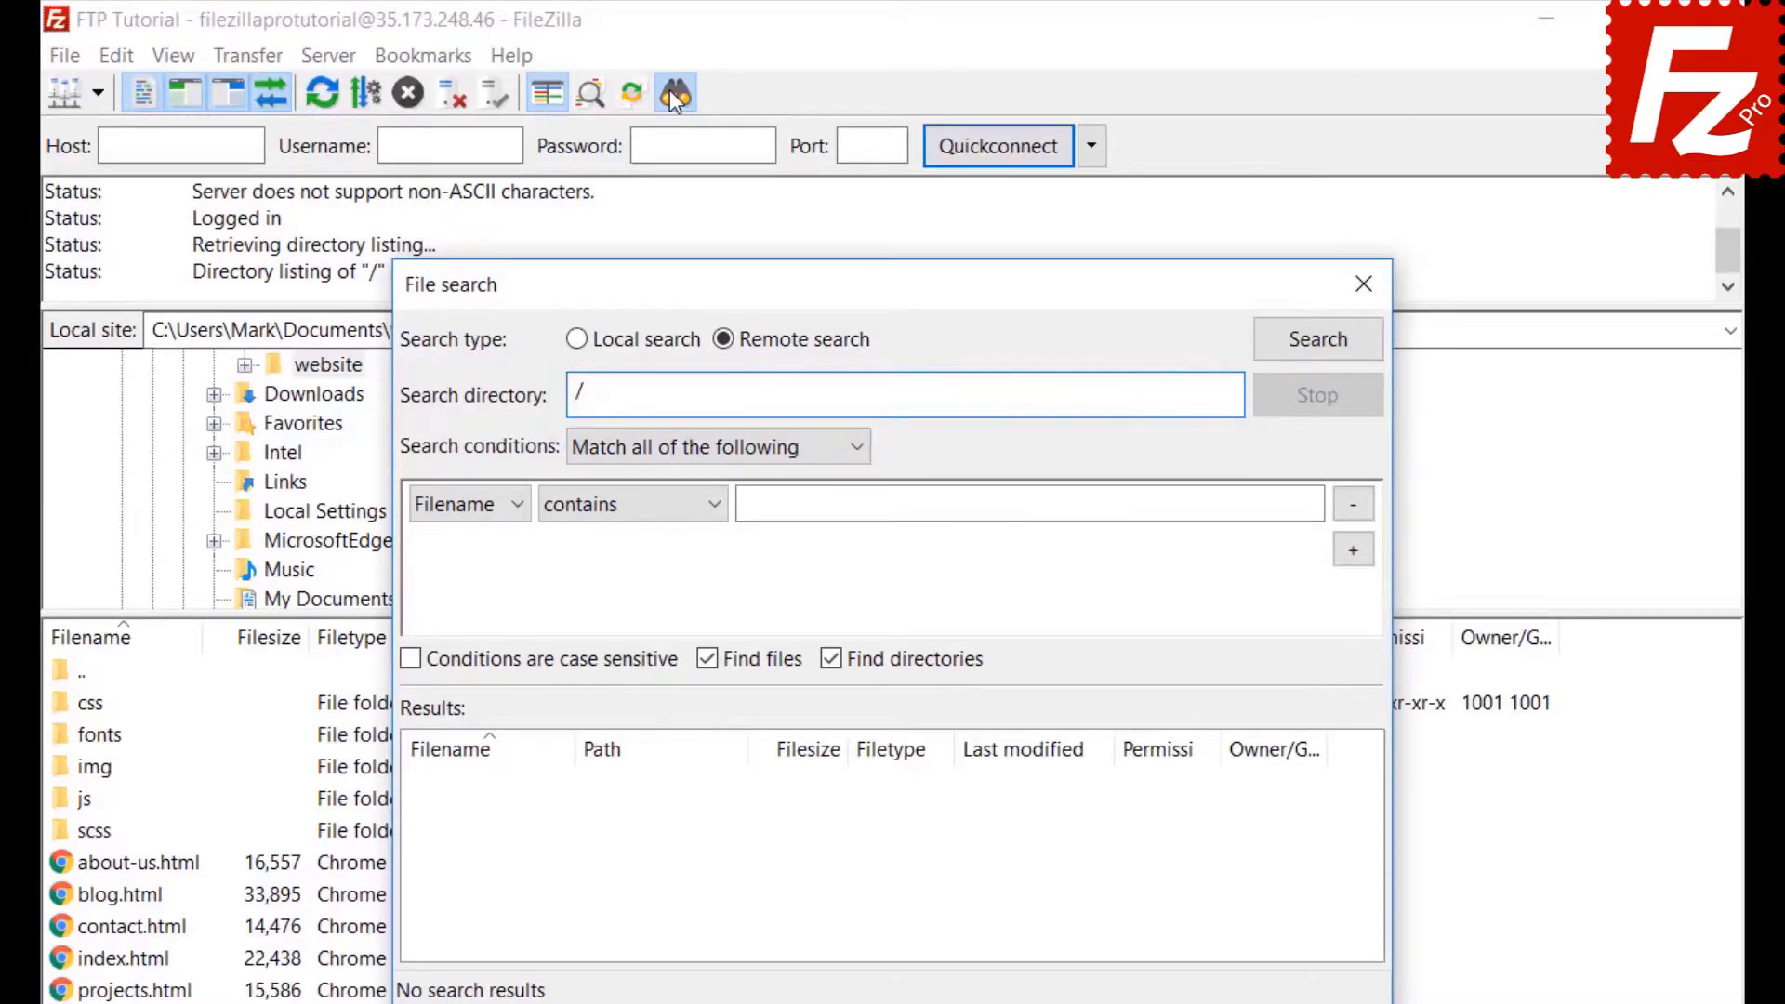
Set the first search condition to filename contains '.jpg', matching all conditions and excluding directories.
left_click(655, 452)
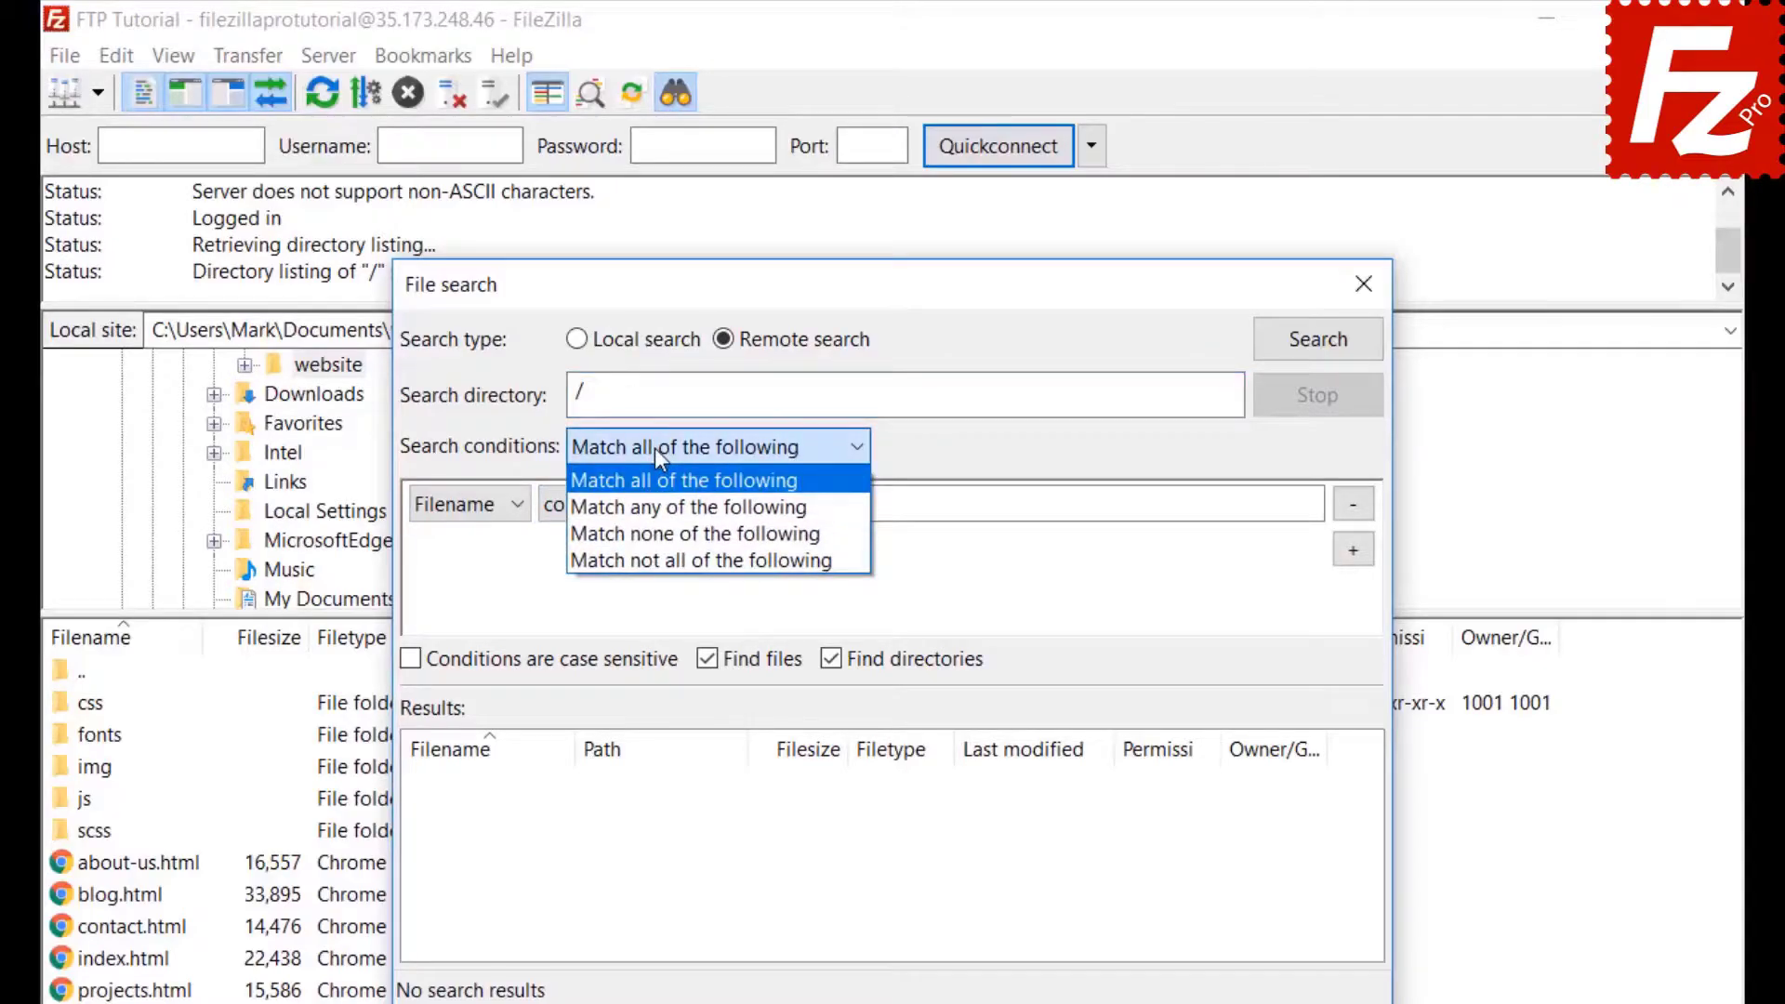
left_click(654, 448)
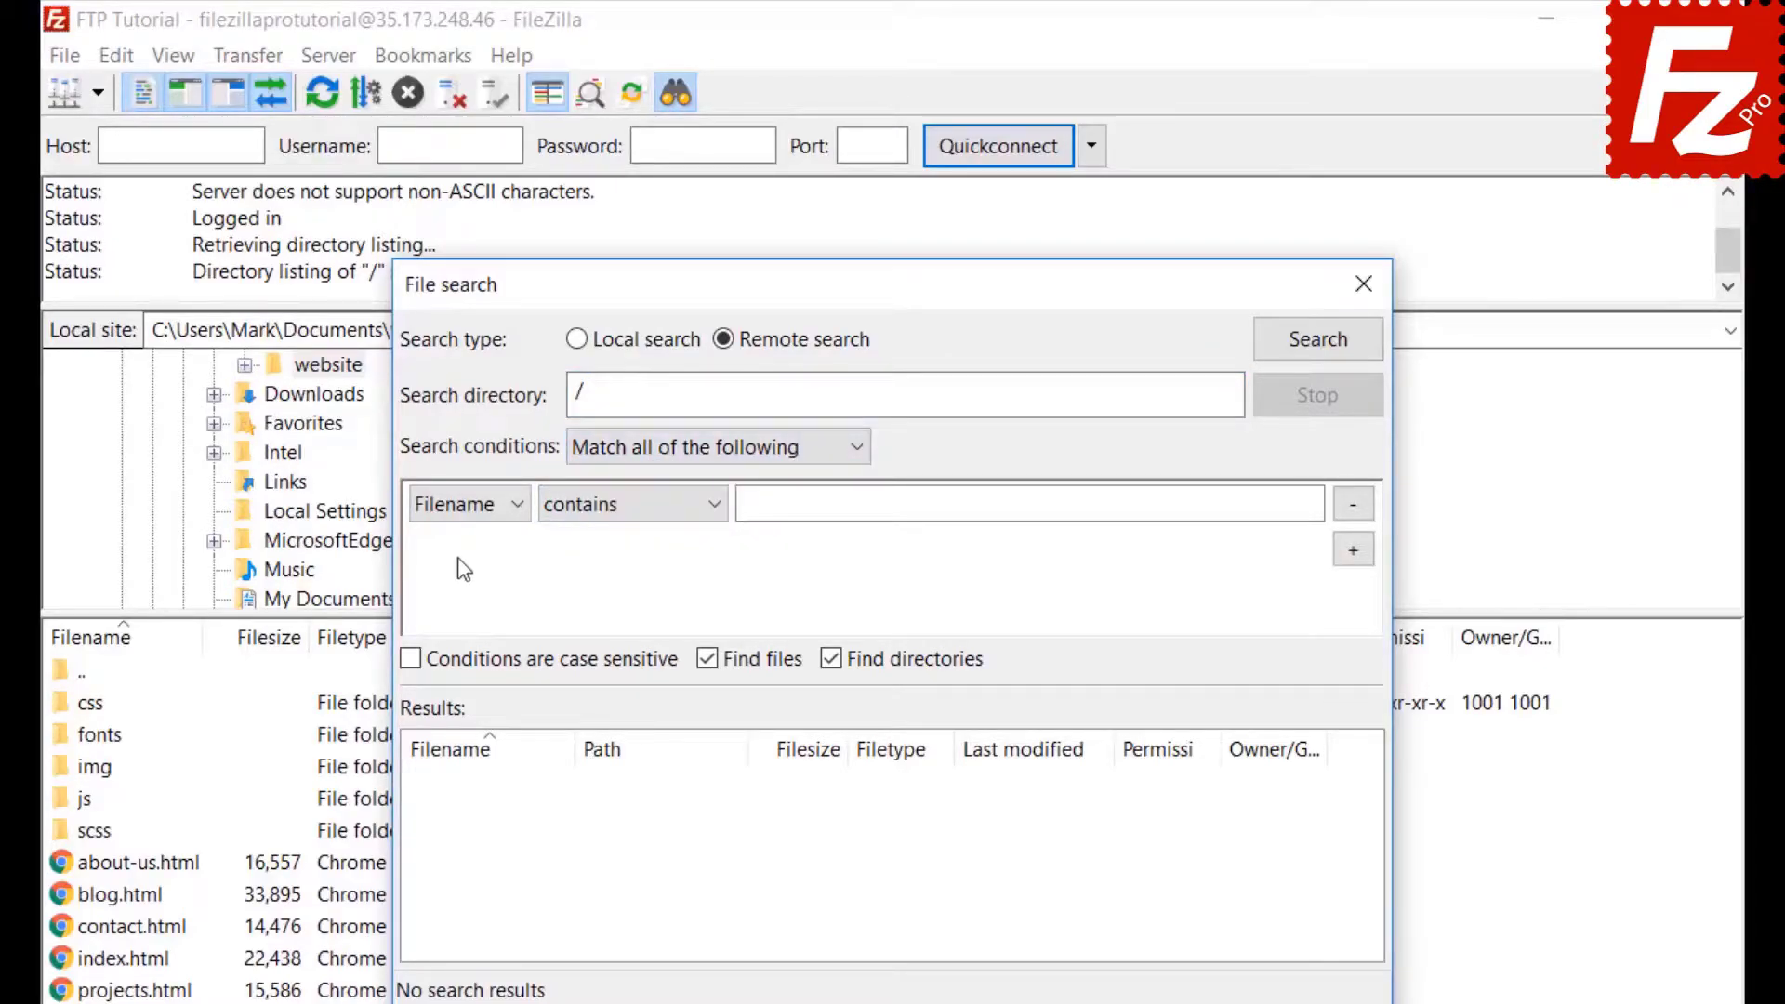
left_click(457, 511)
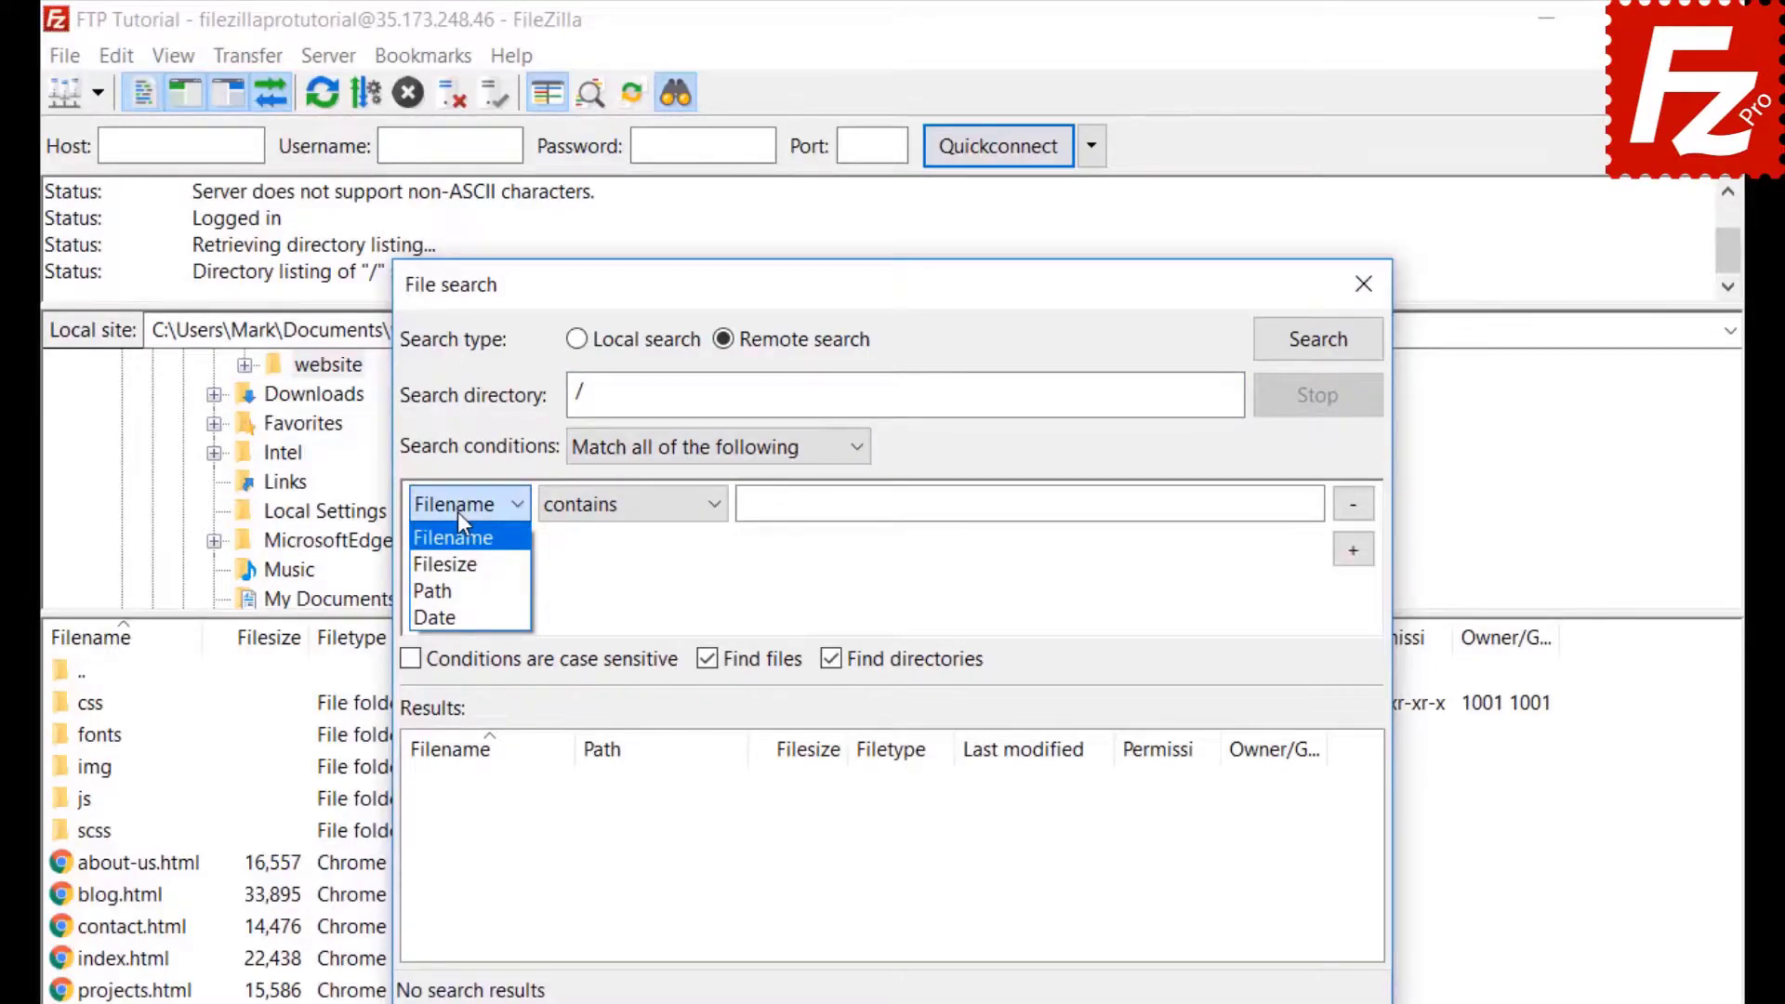
left_click(460, 517)
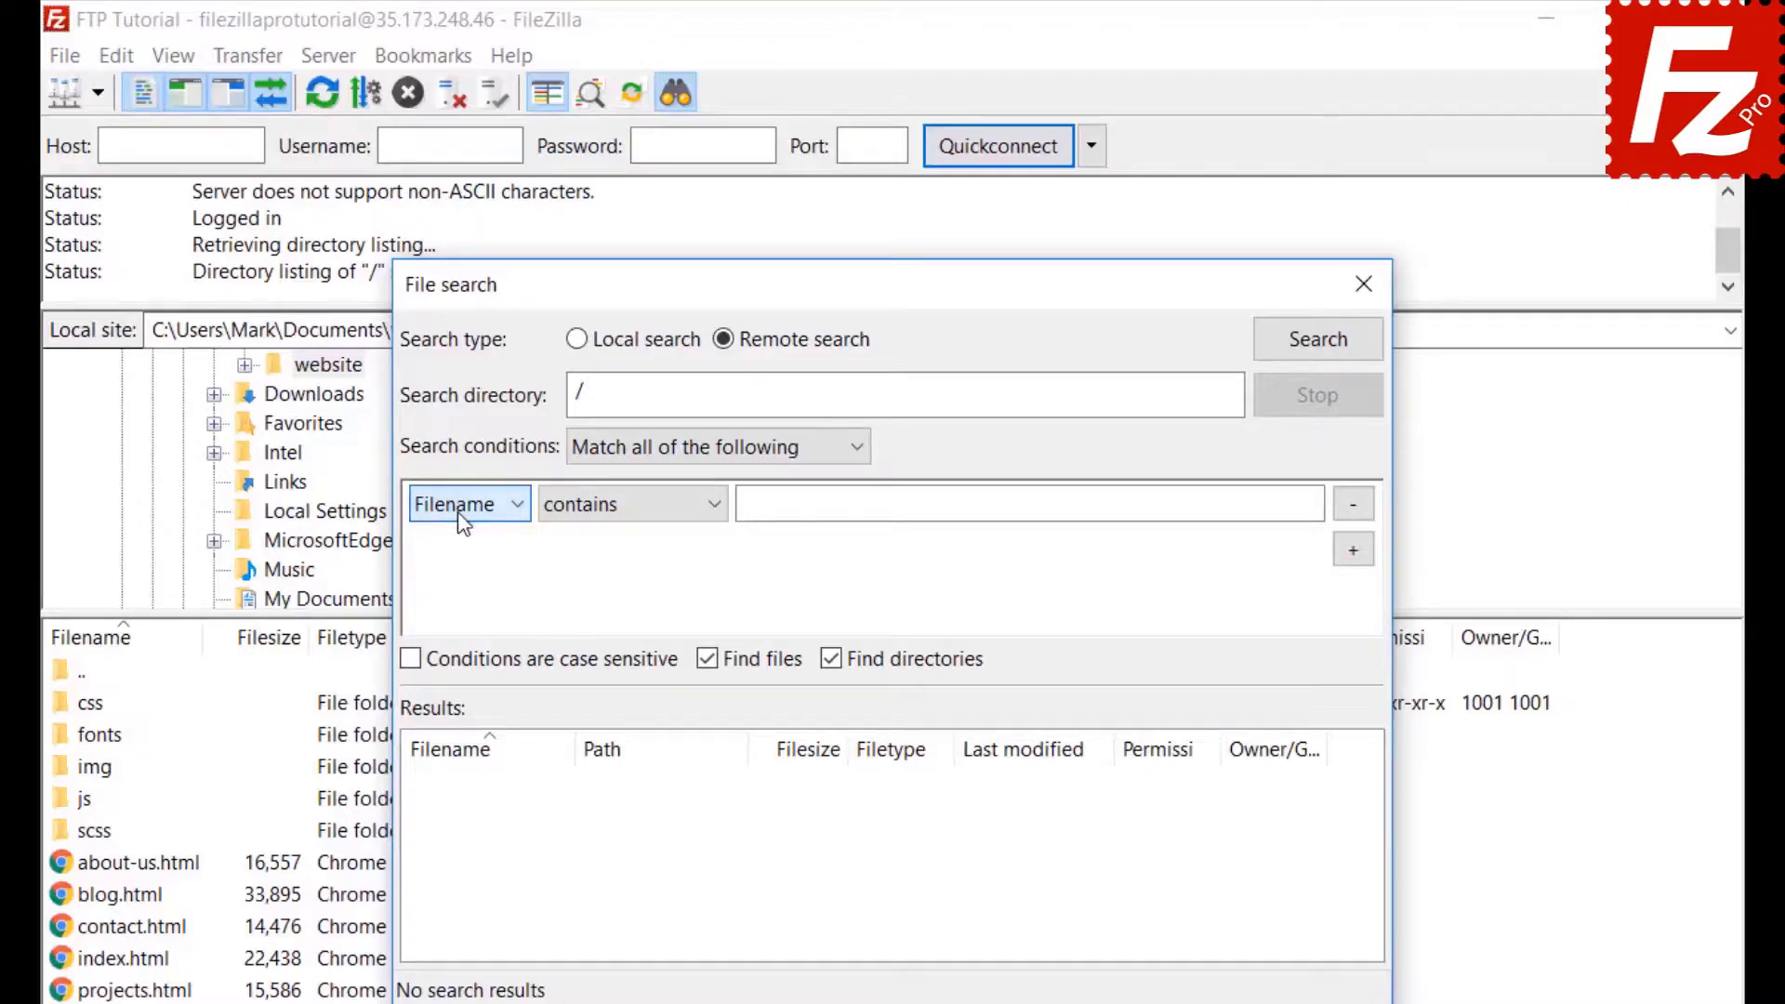
left_click(634, 526)
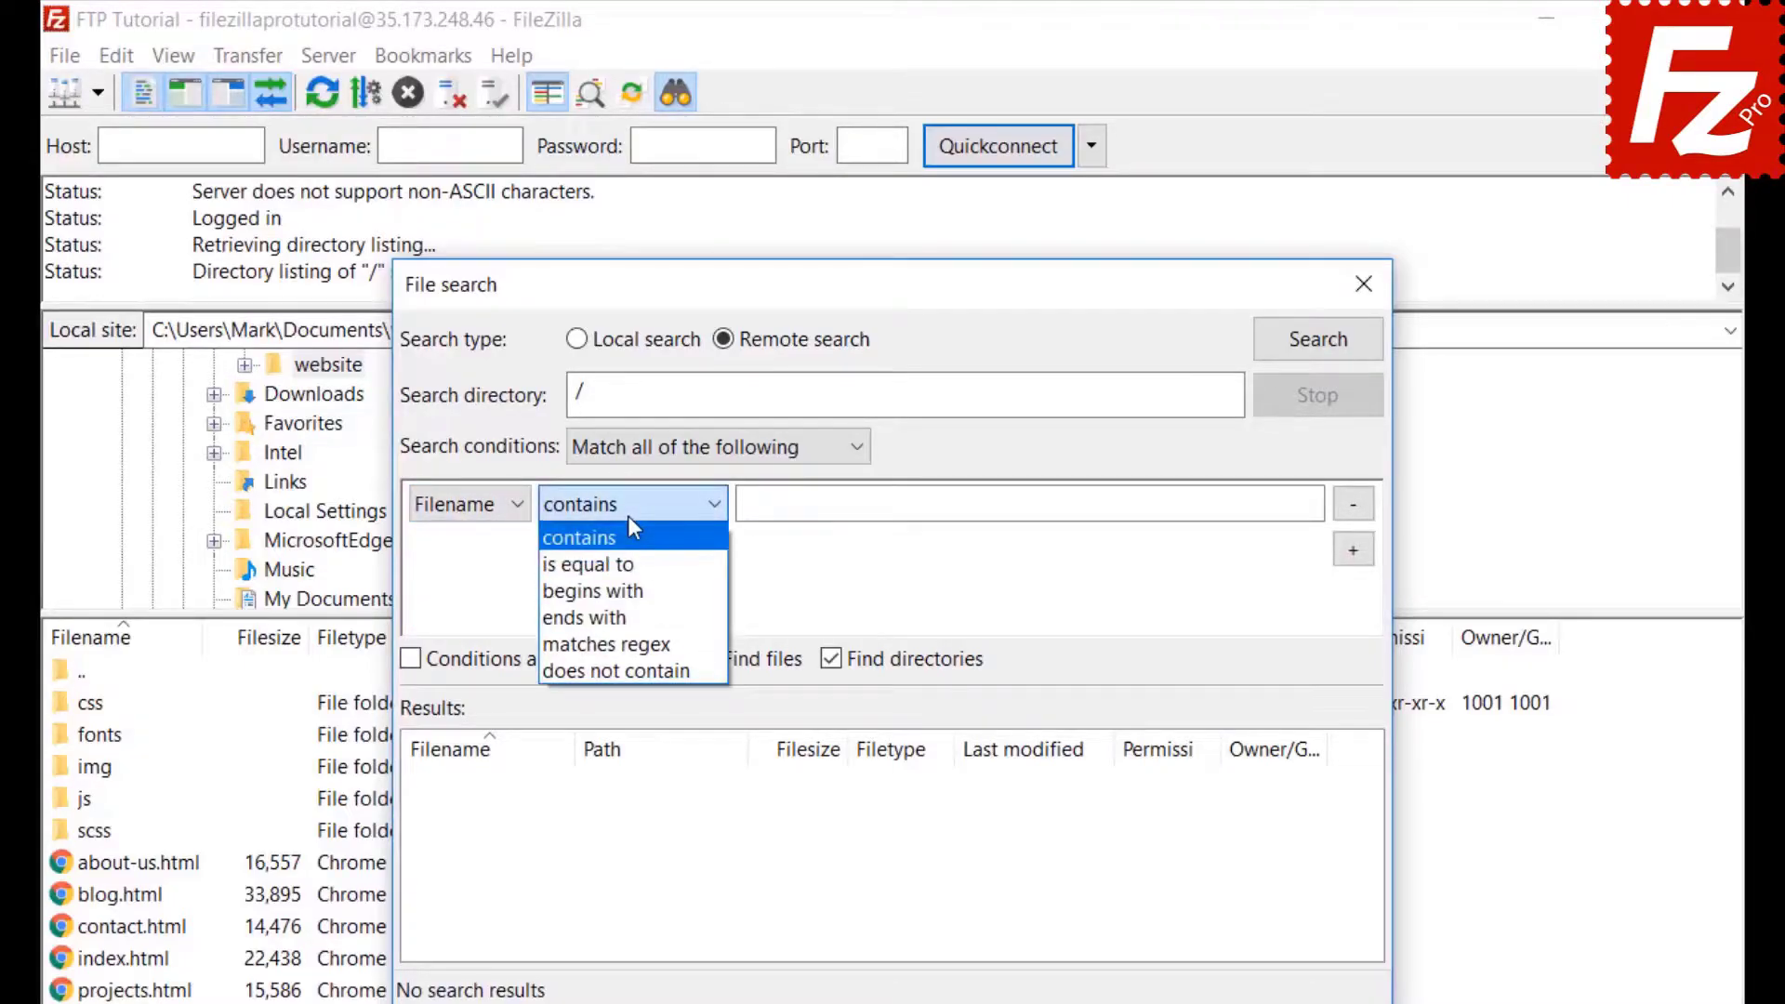
left_click(629, 518)
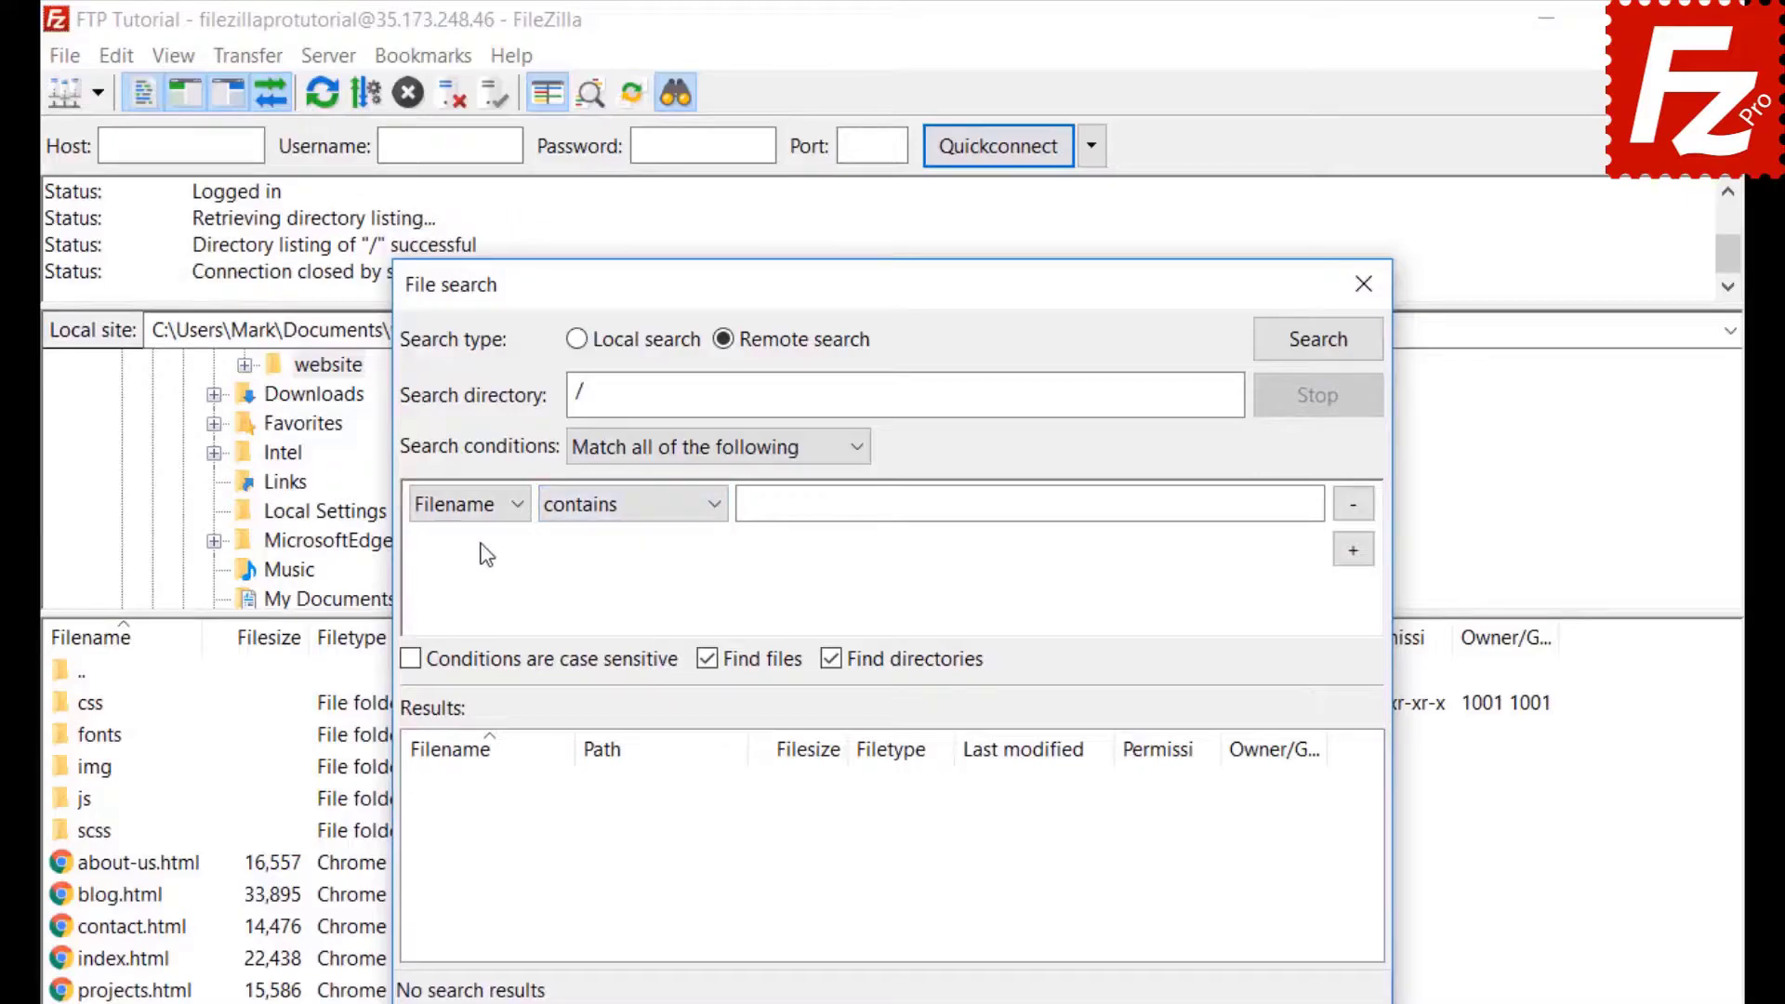
left_click(490, 504)
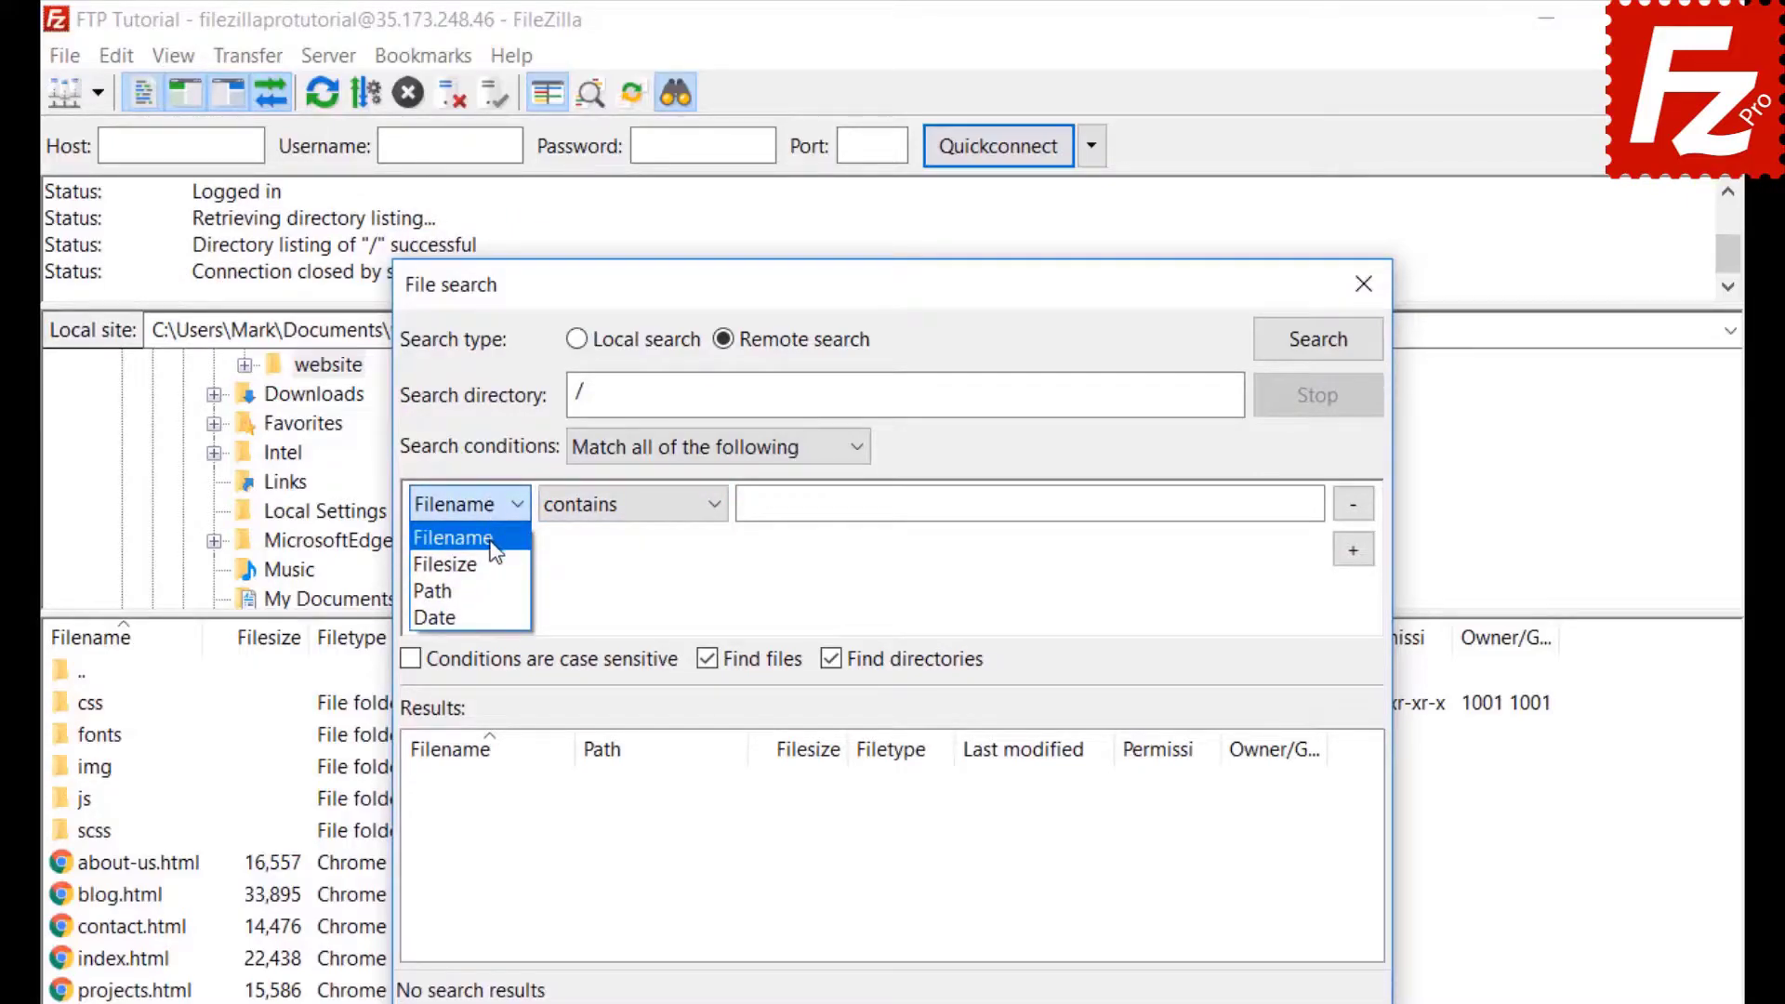
left_click(490, 540)
left_click(831, 658)
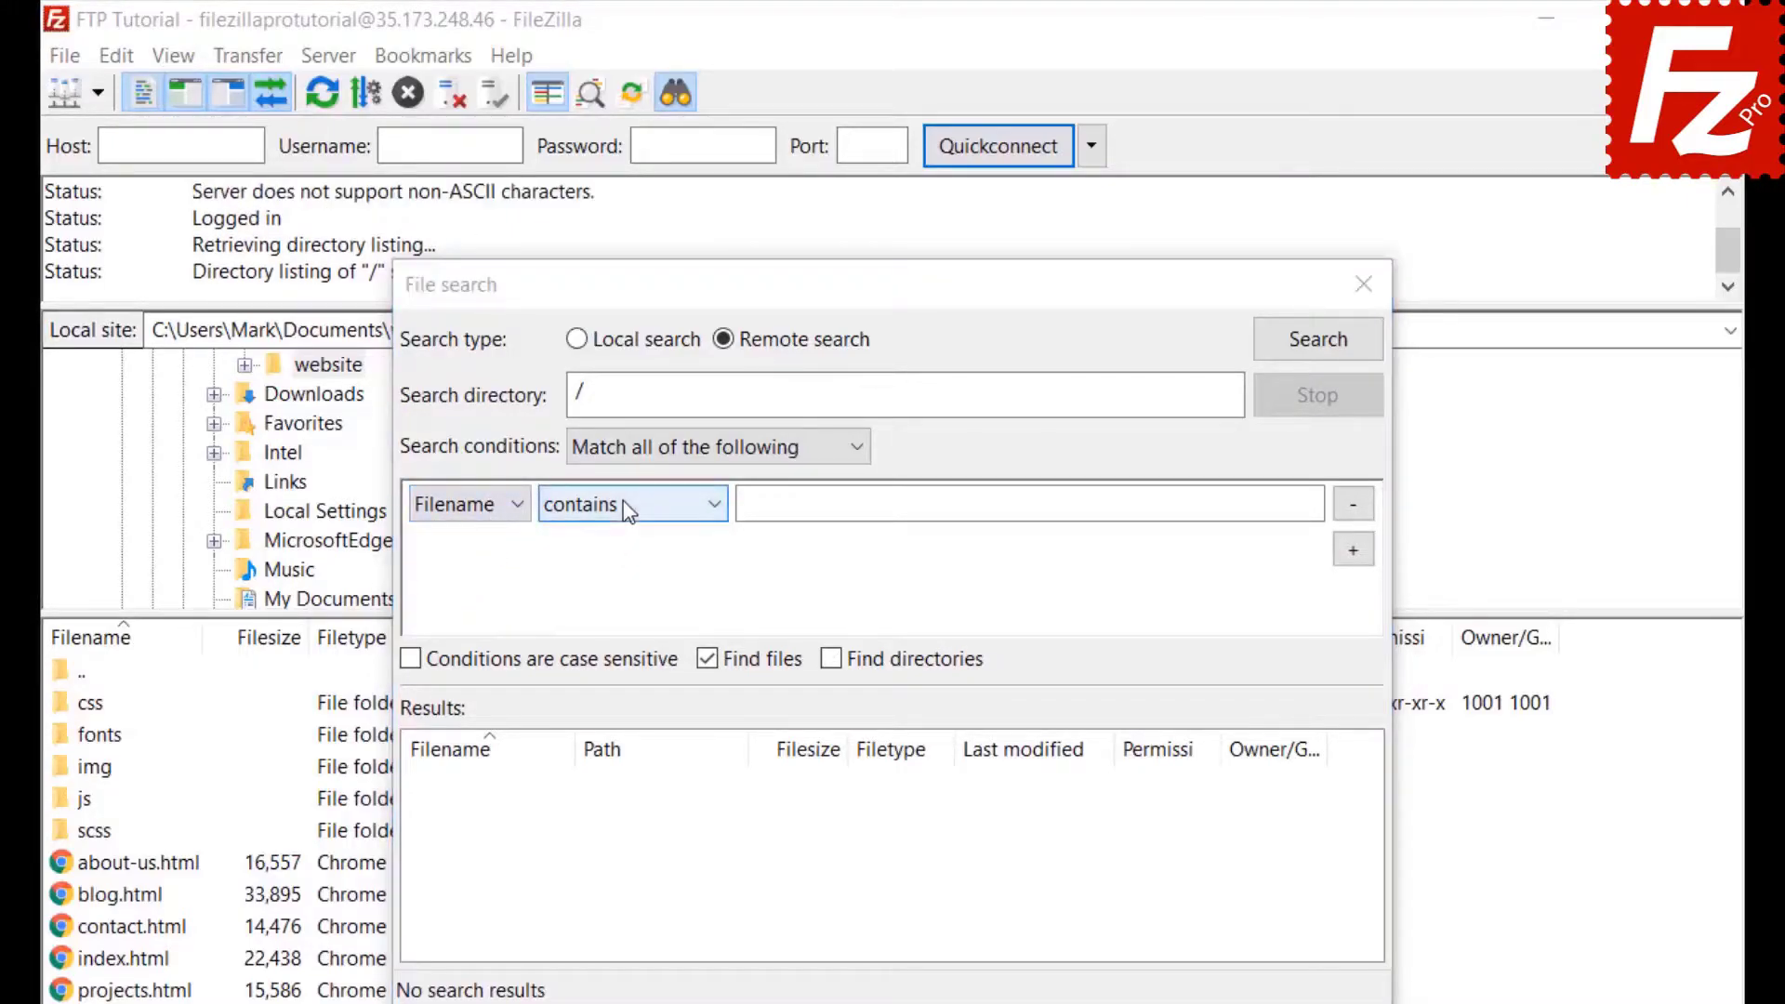
left_click(629, 509)
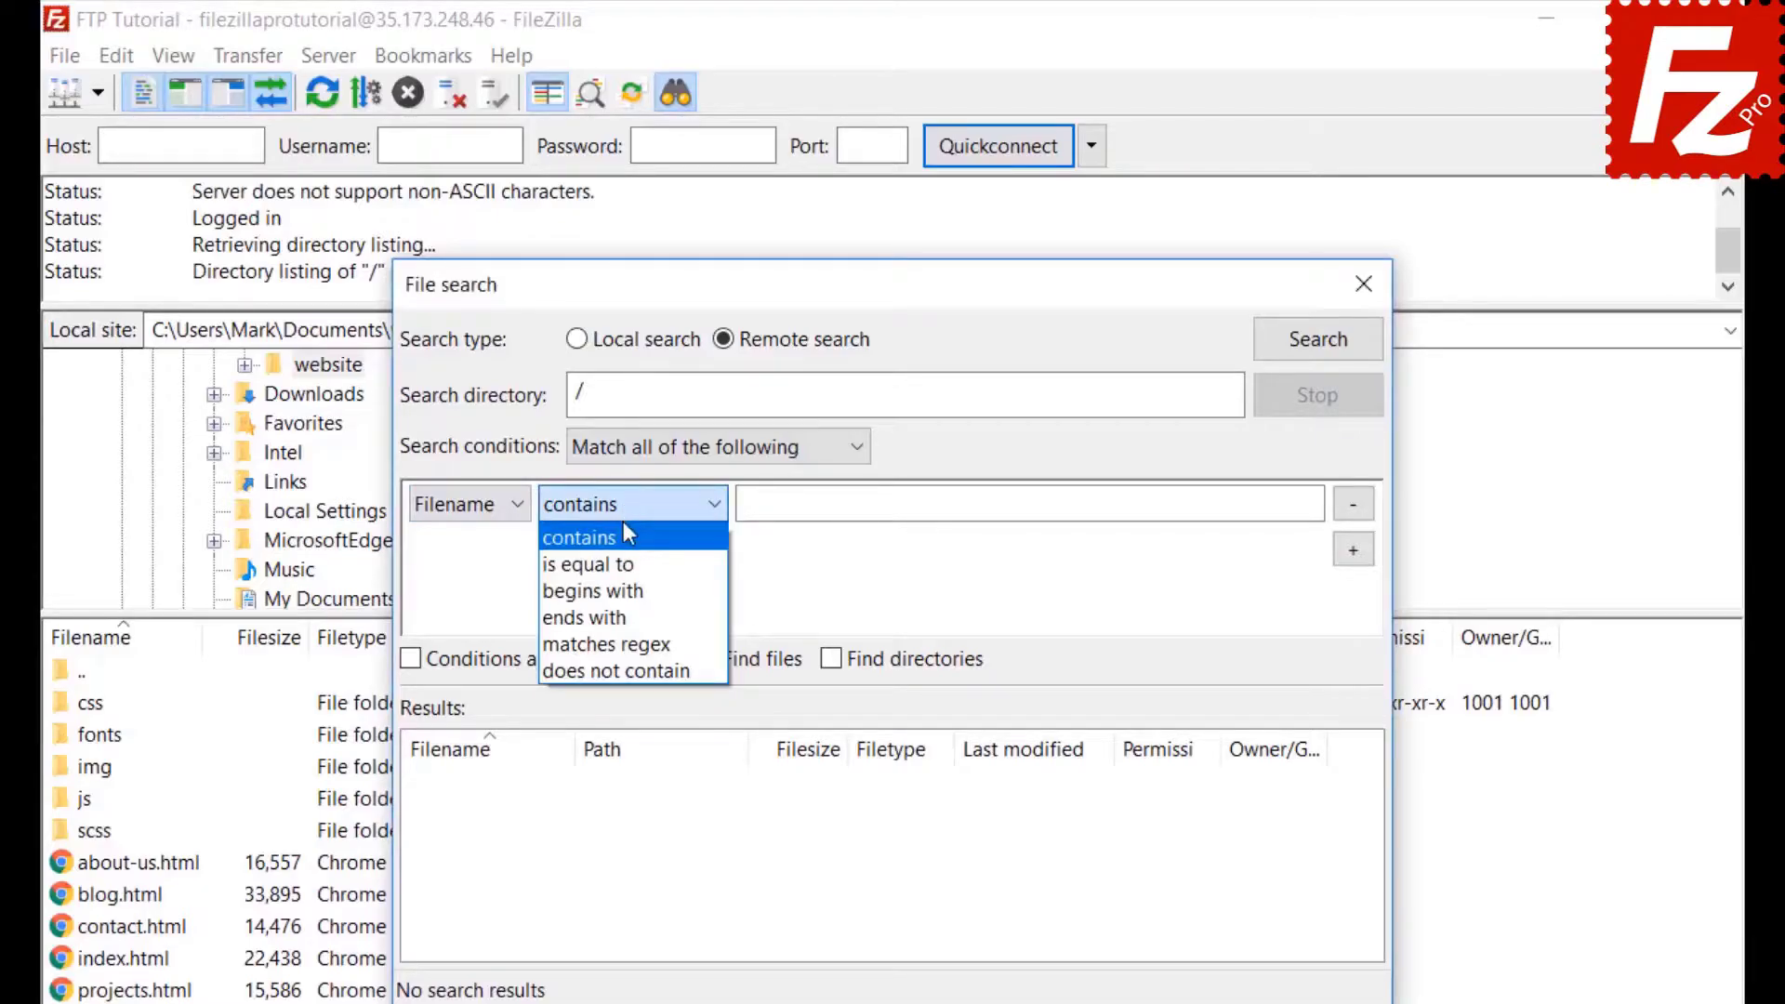
left_click(623, 523)
left_click(815, 507)
type(".jpg")
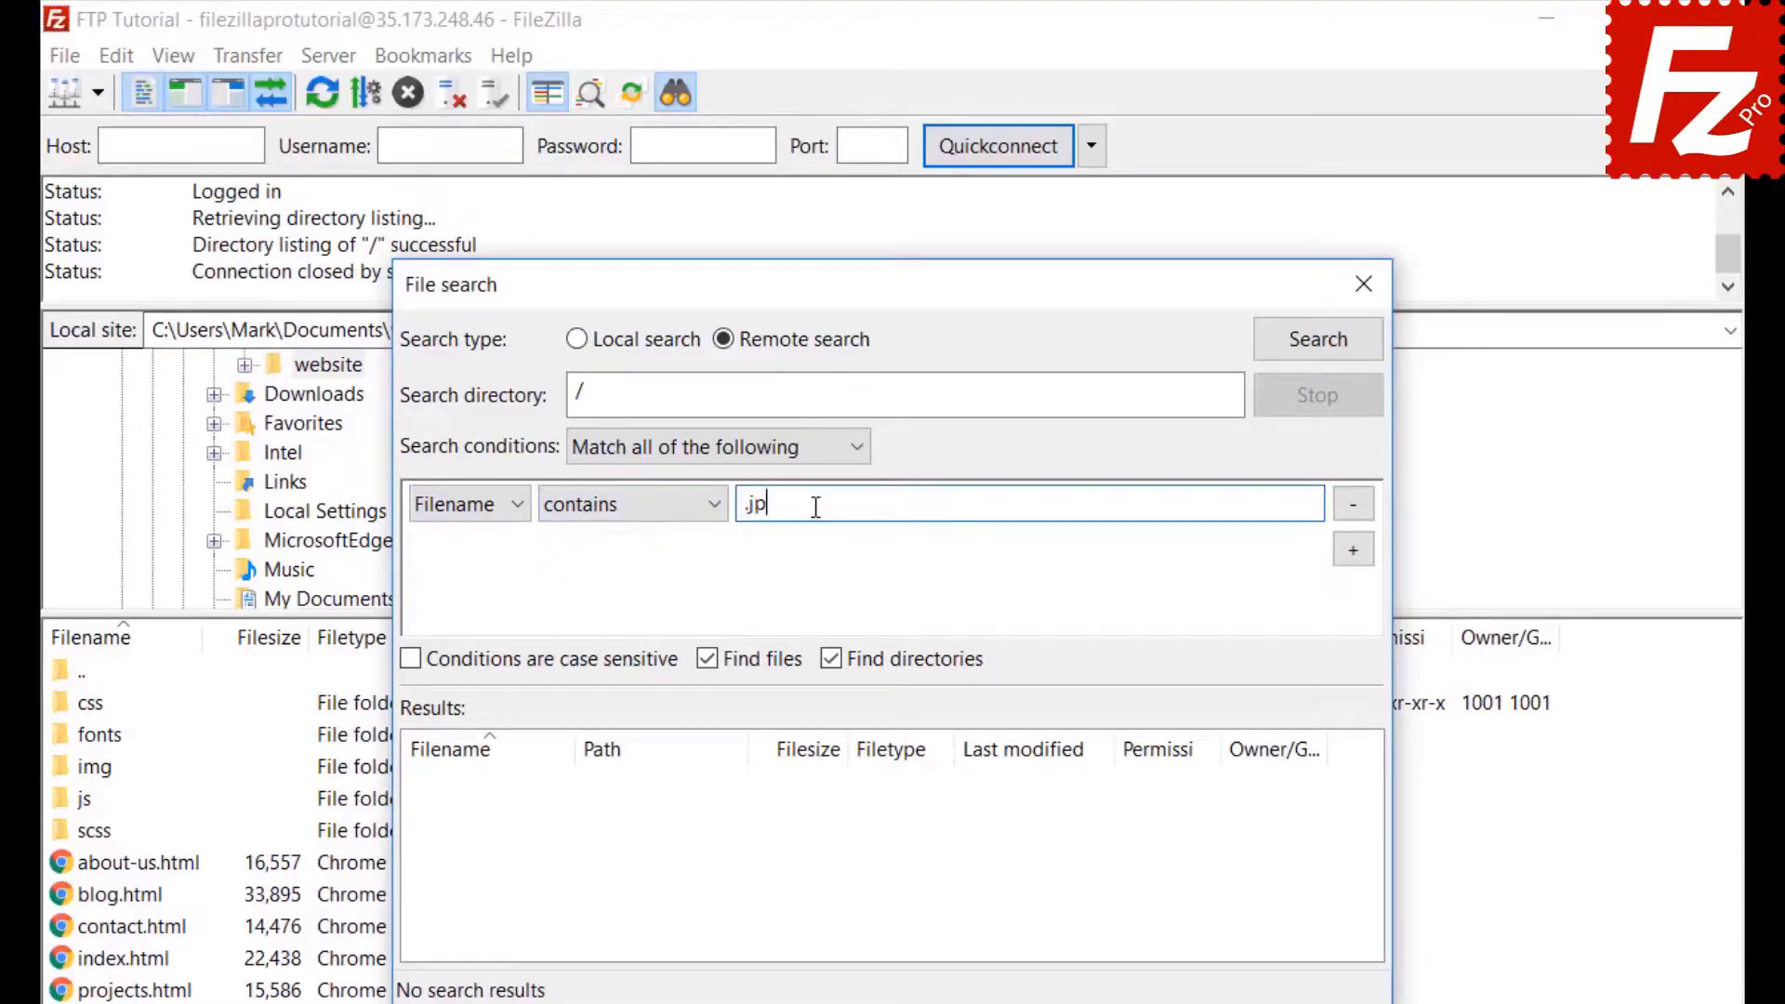
Add a second condition requiring file size greater than 500000 bytes, with directories excluded.
left_click(1364, 562)
left_click(472, 551)
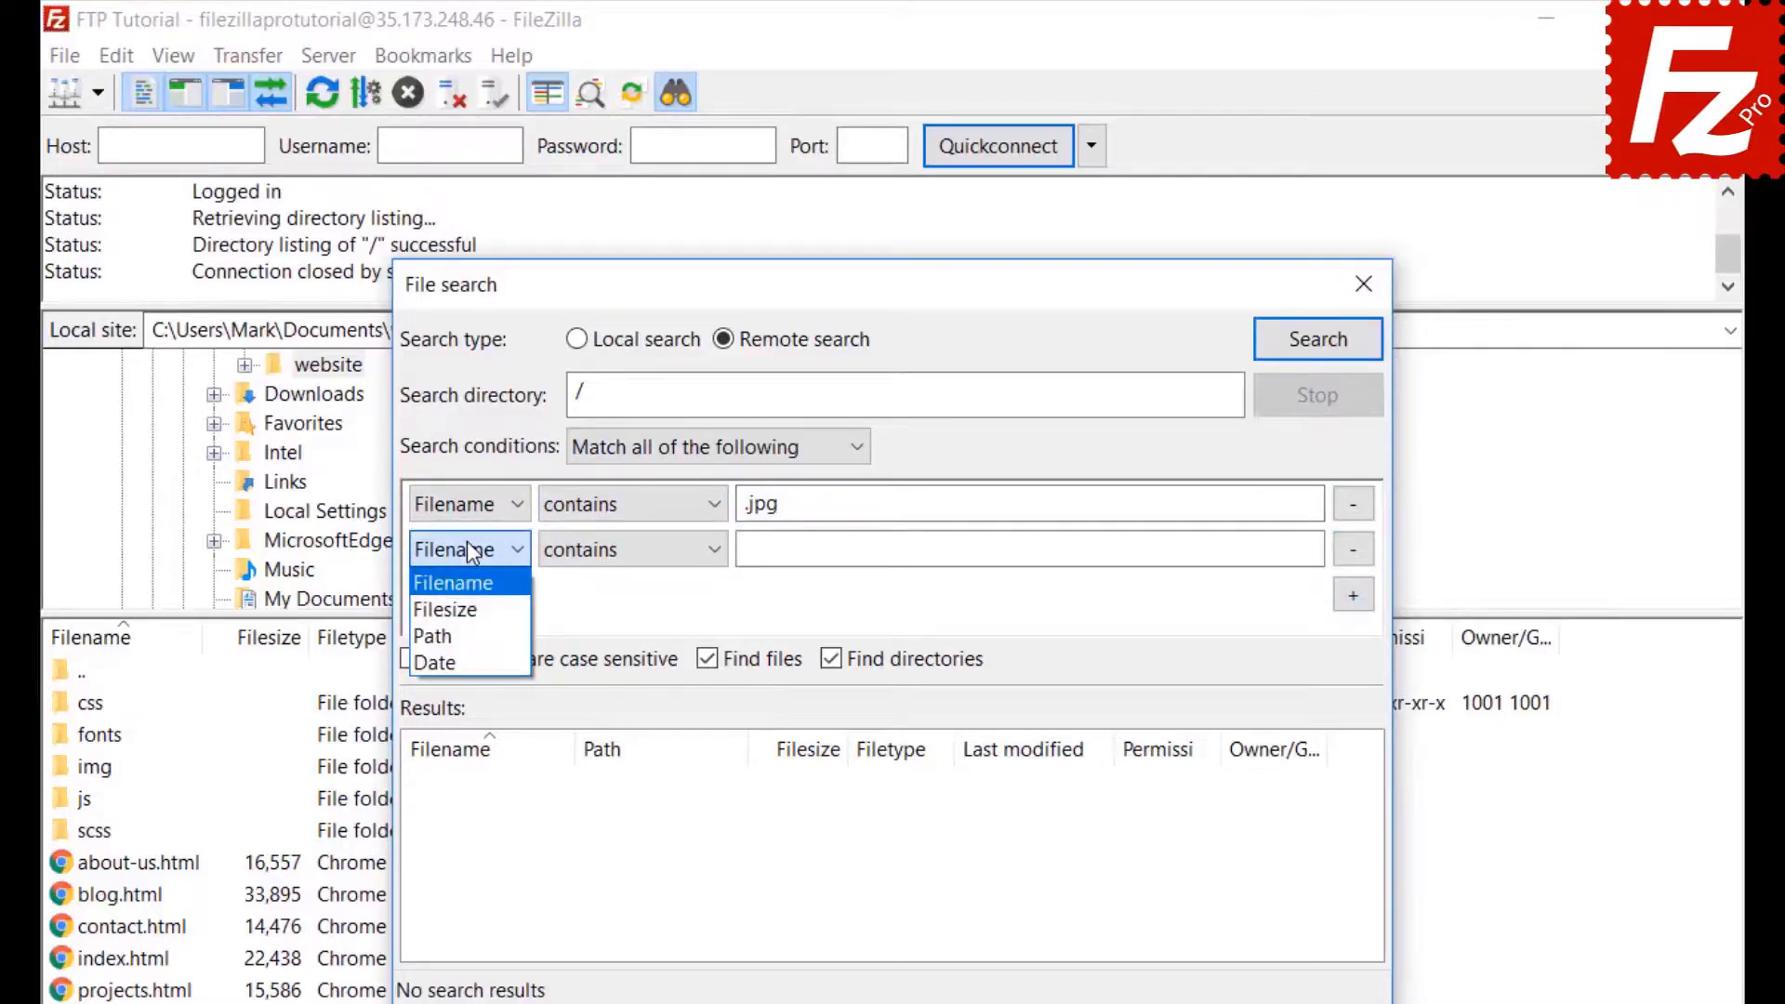
left_click(457, 611)
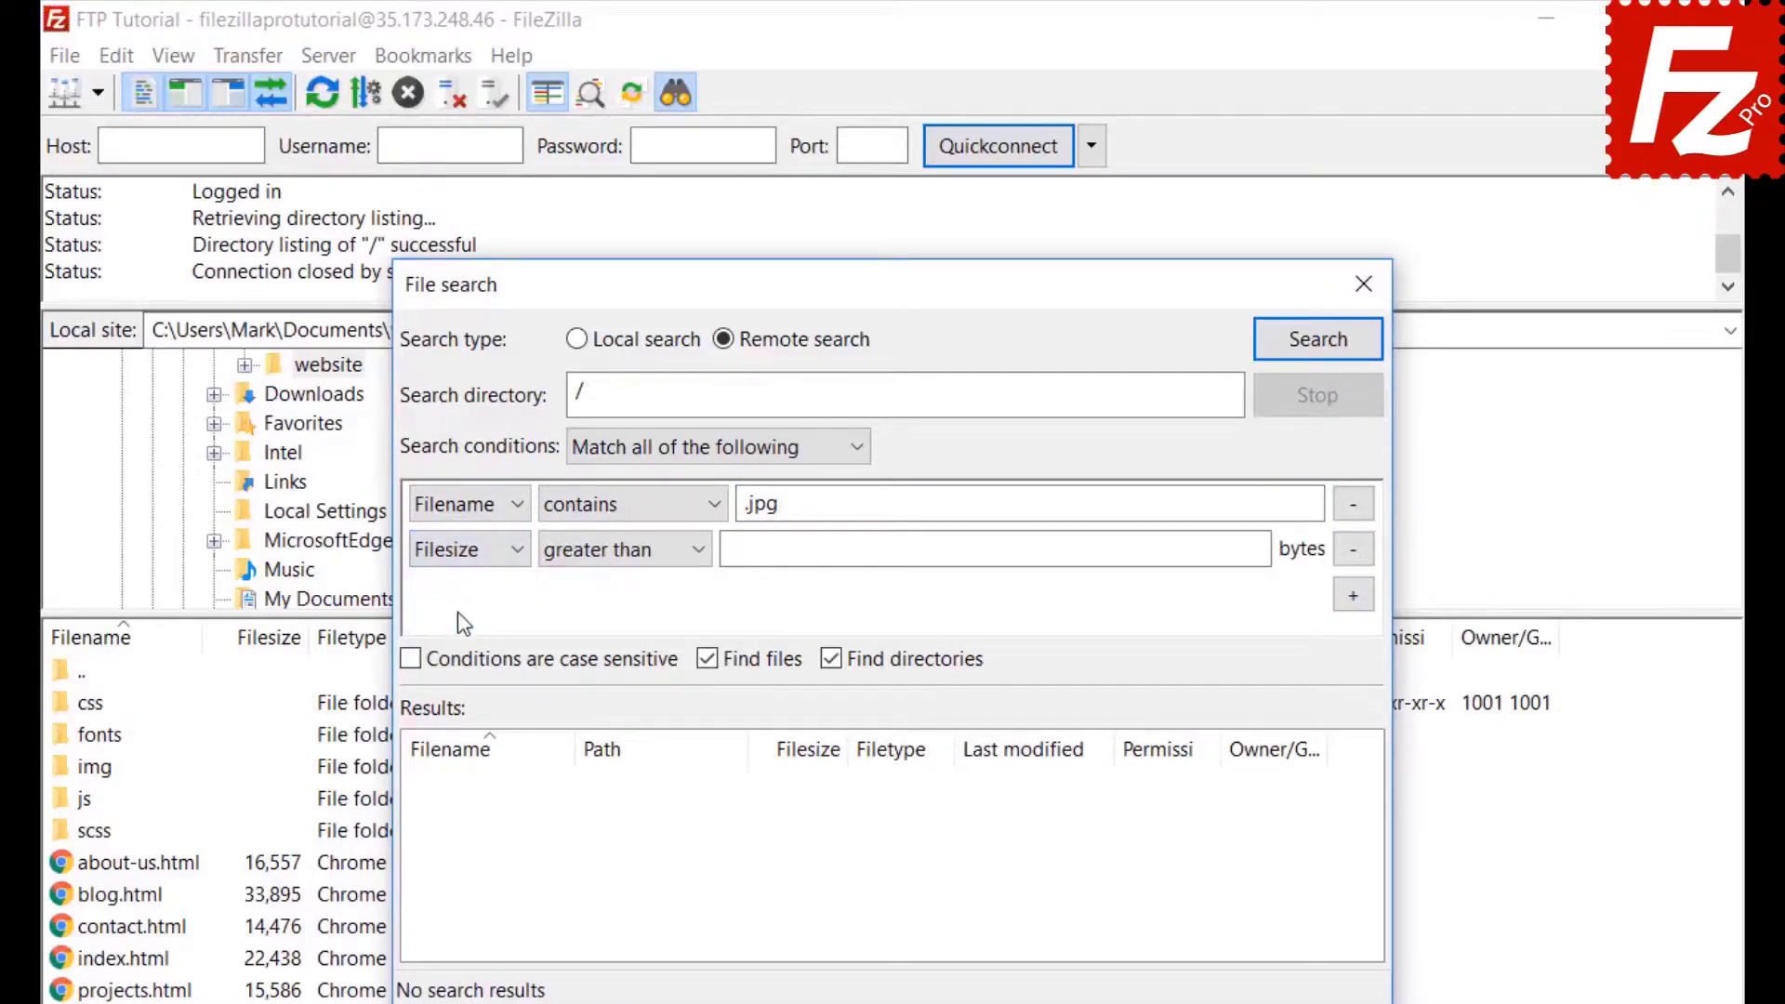
left_click(600, 550)
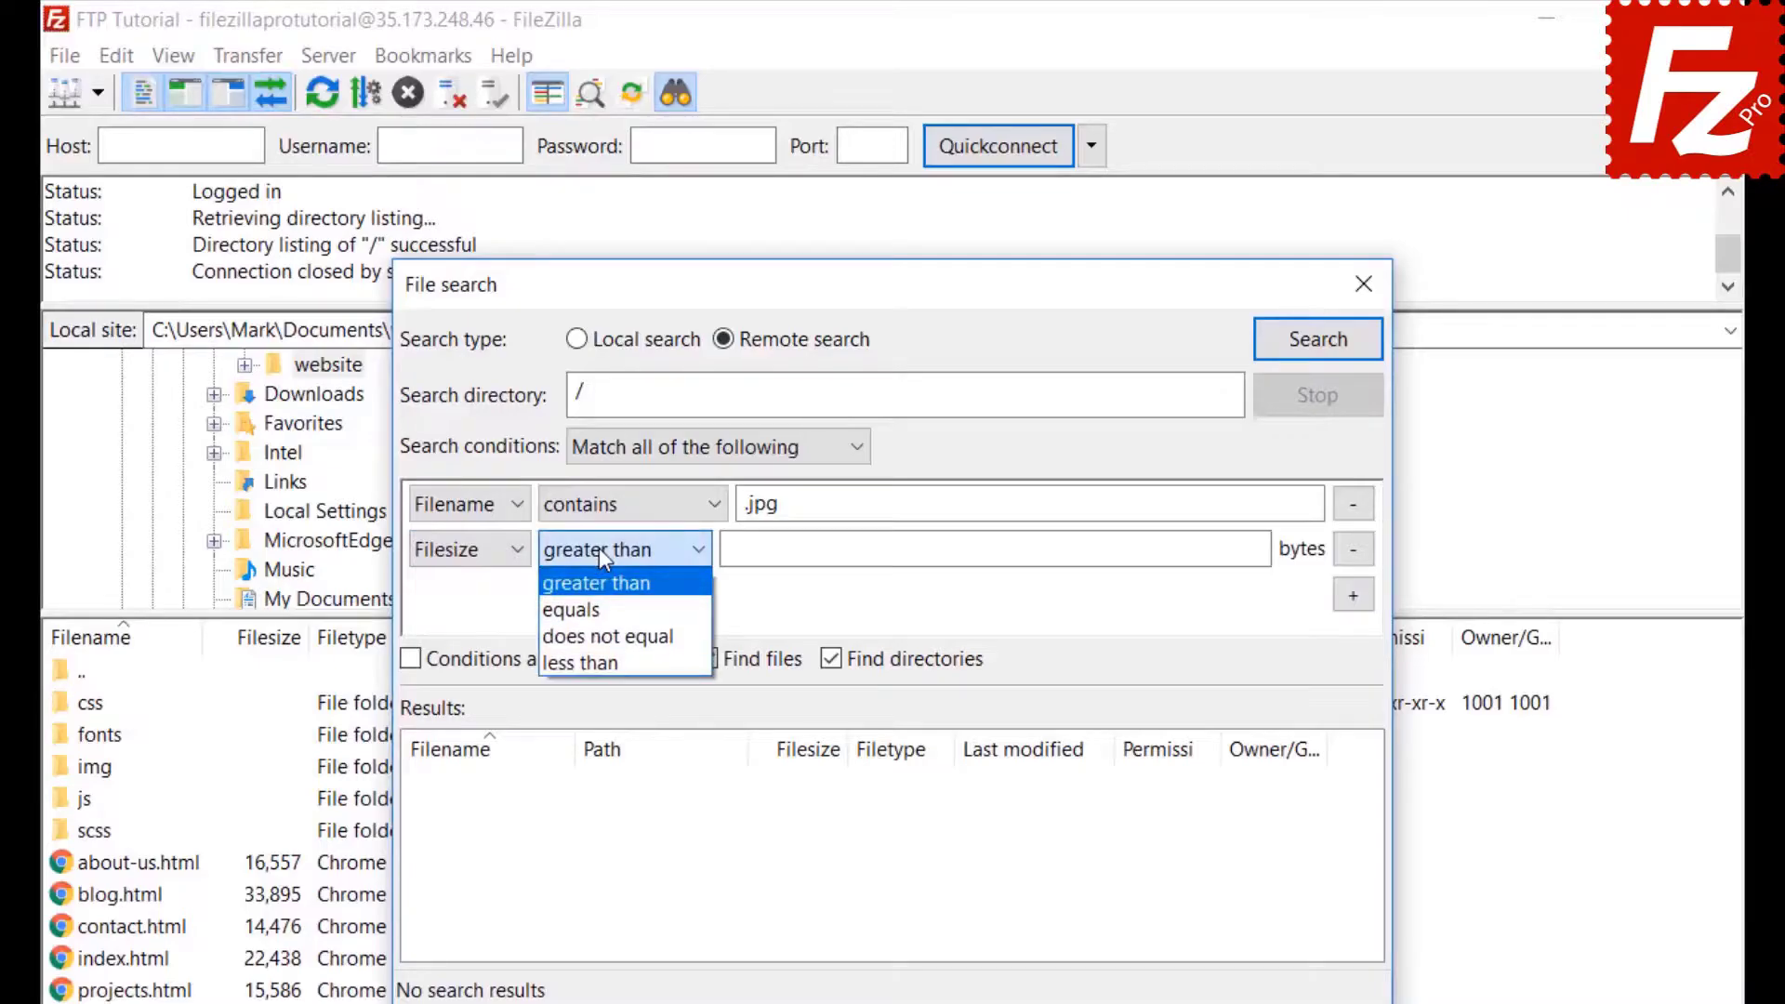
left_click(599, 549)
left_click(737, 549)
type("500000")
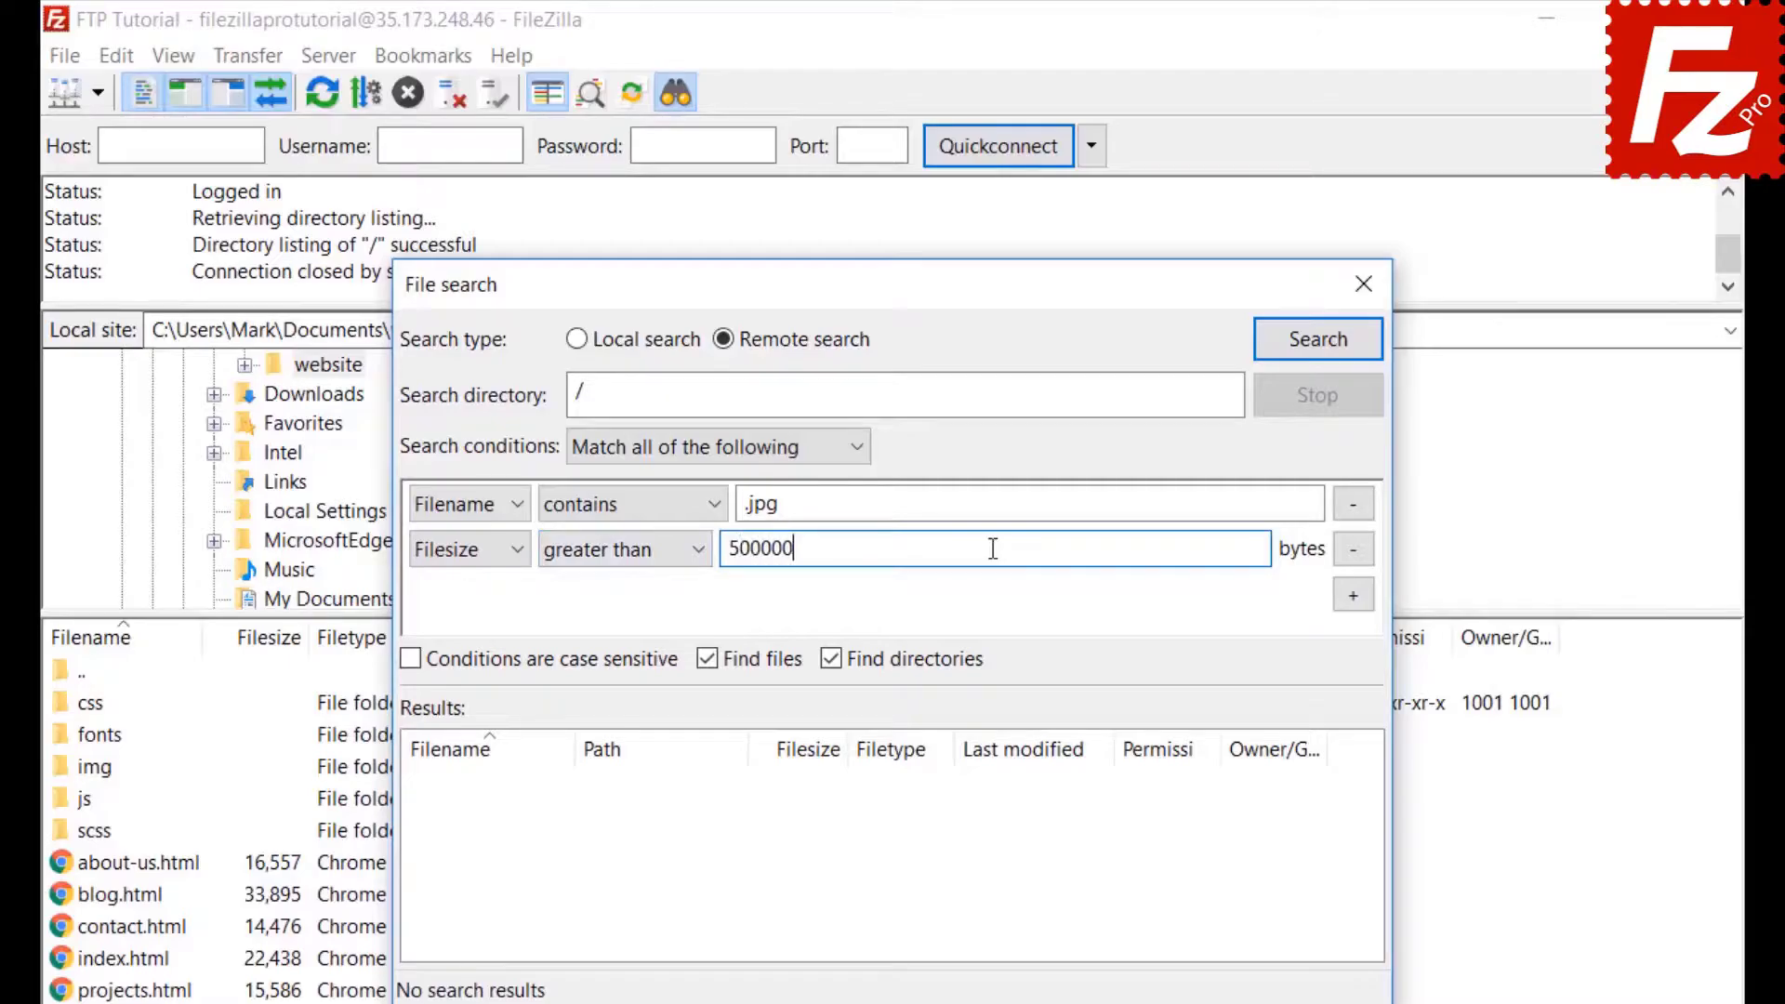
left_click(837, 713)
left_click(833, 661)
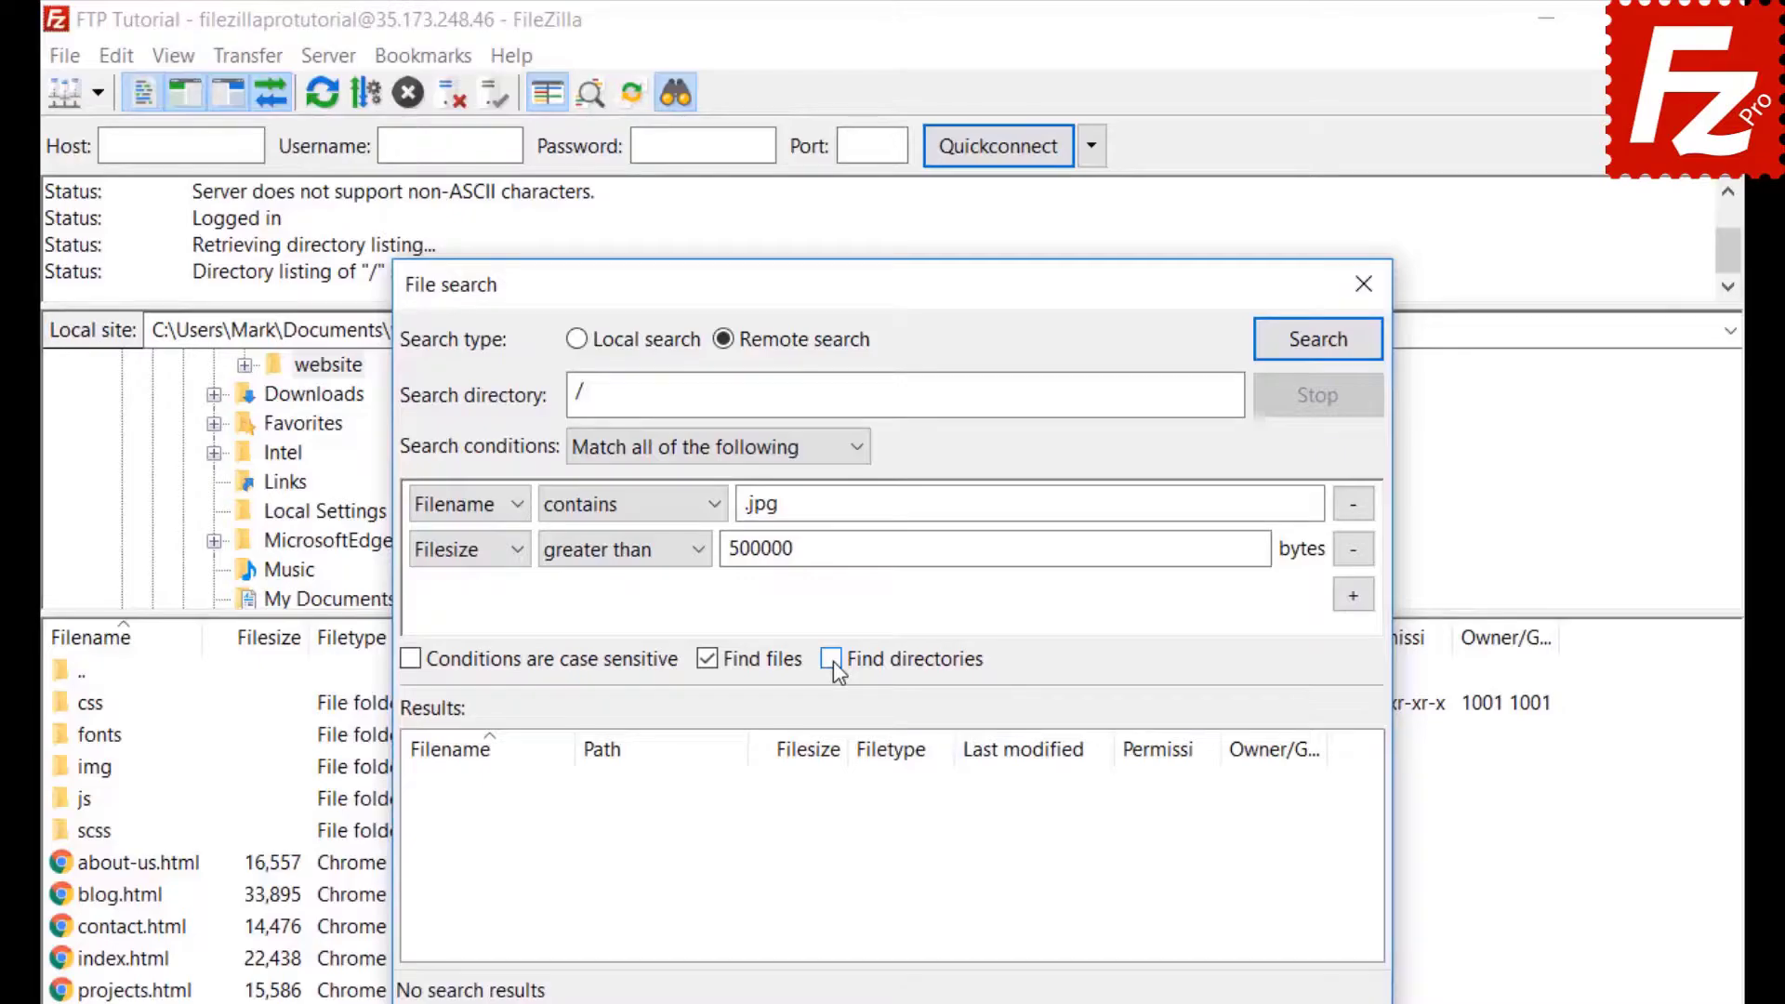
Run the remote search and bring up the actions for the found feature-bg.jpg.
left_click_drag(891, 285, 1173, 285)
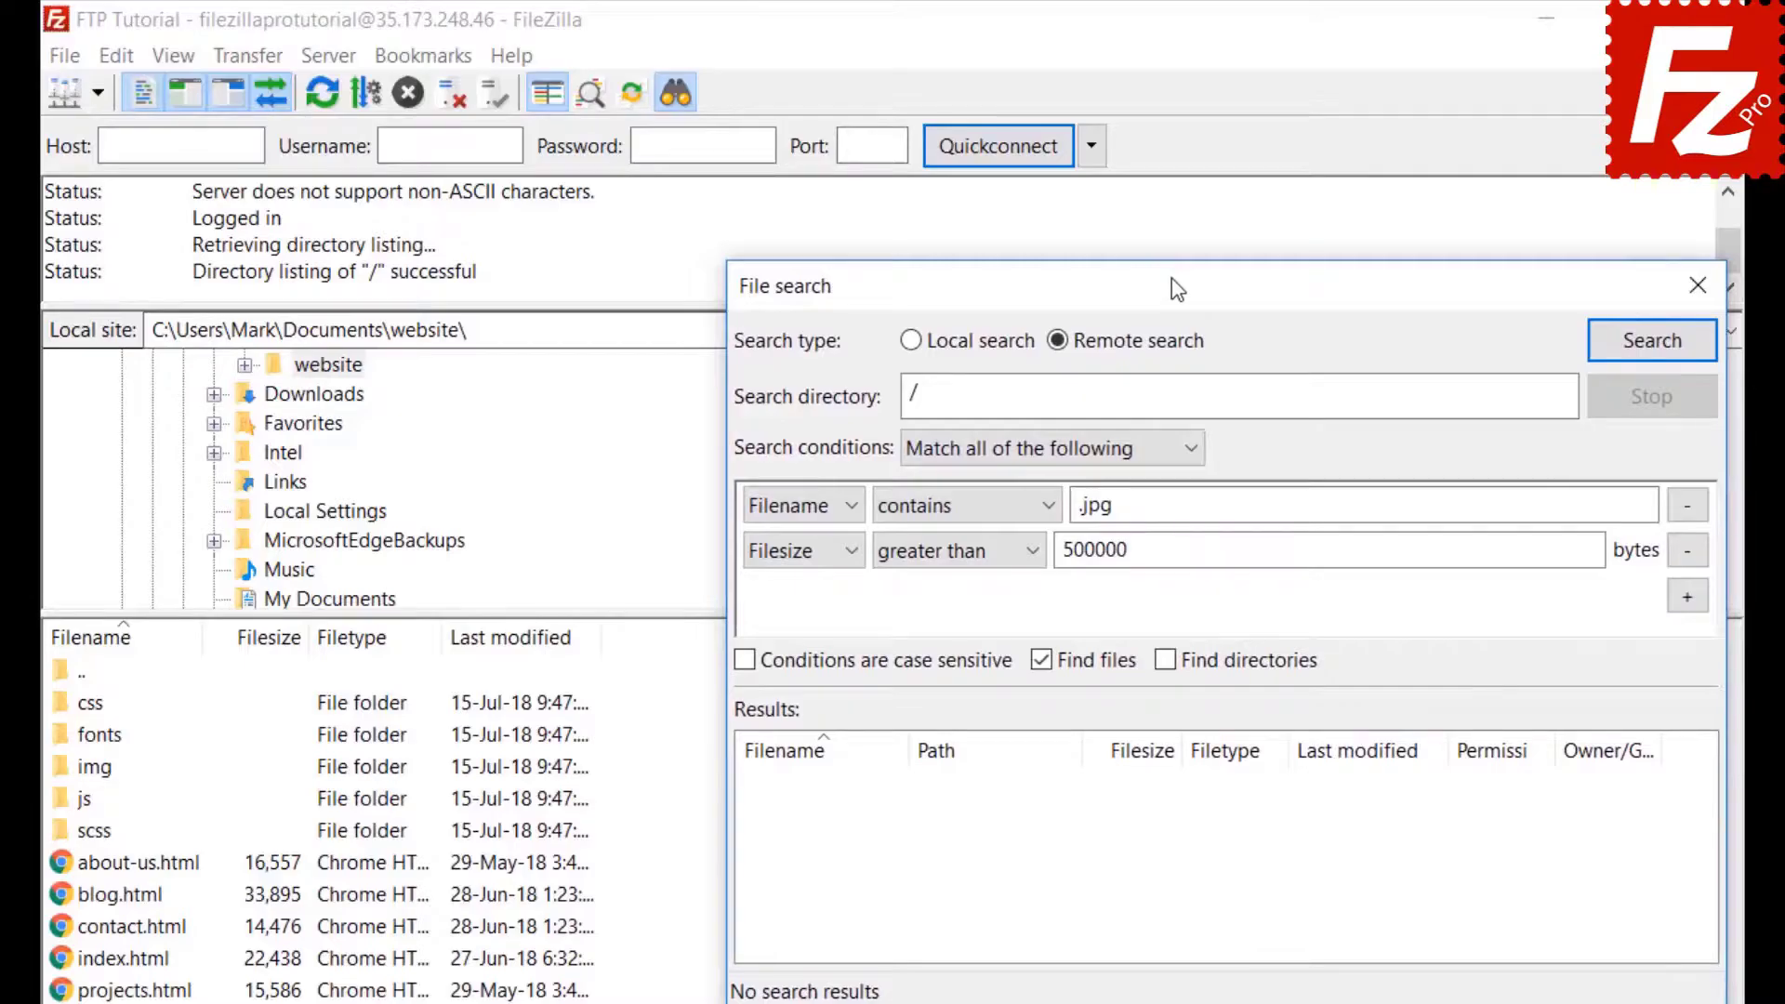
left_click(1651, 344)
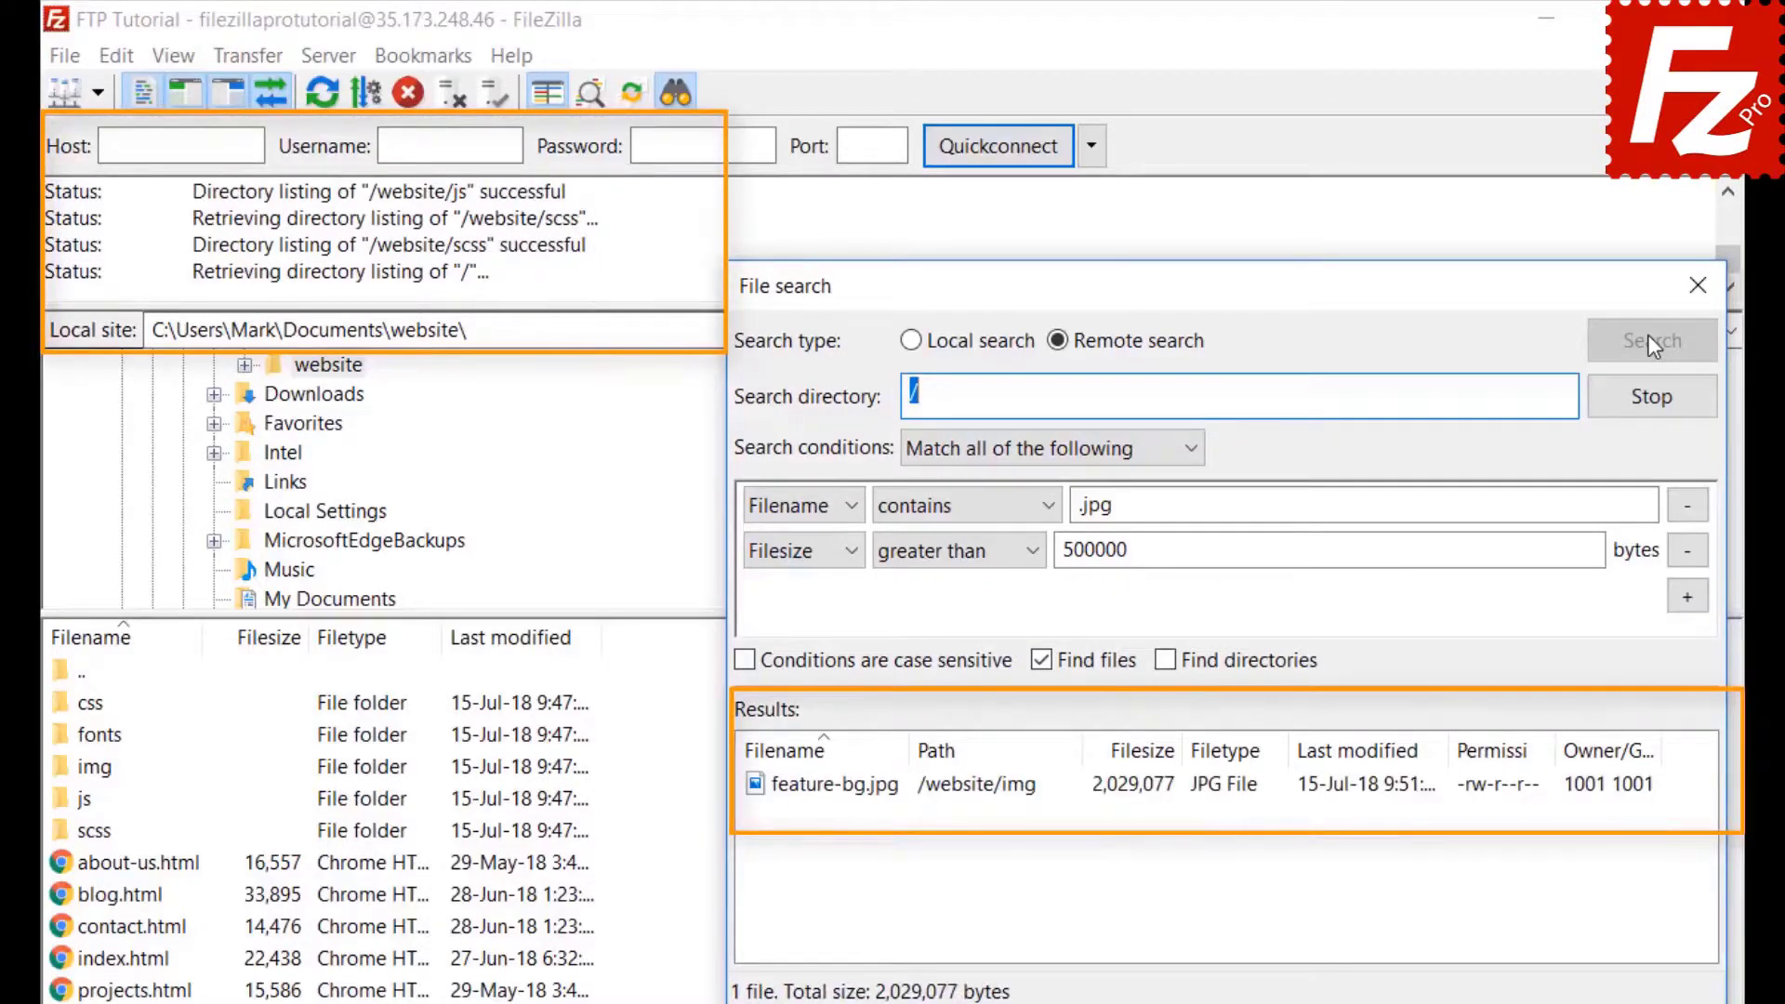
right_click(892, 792)
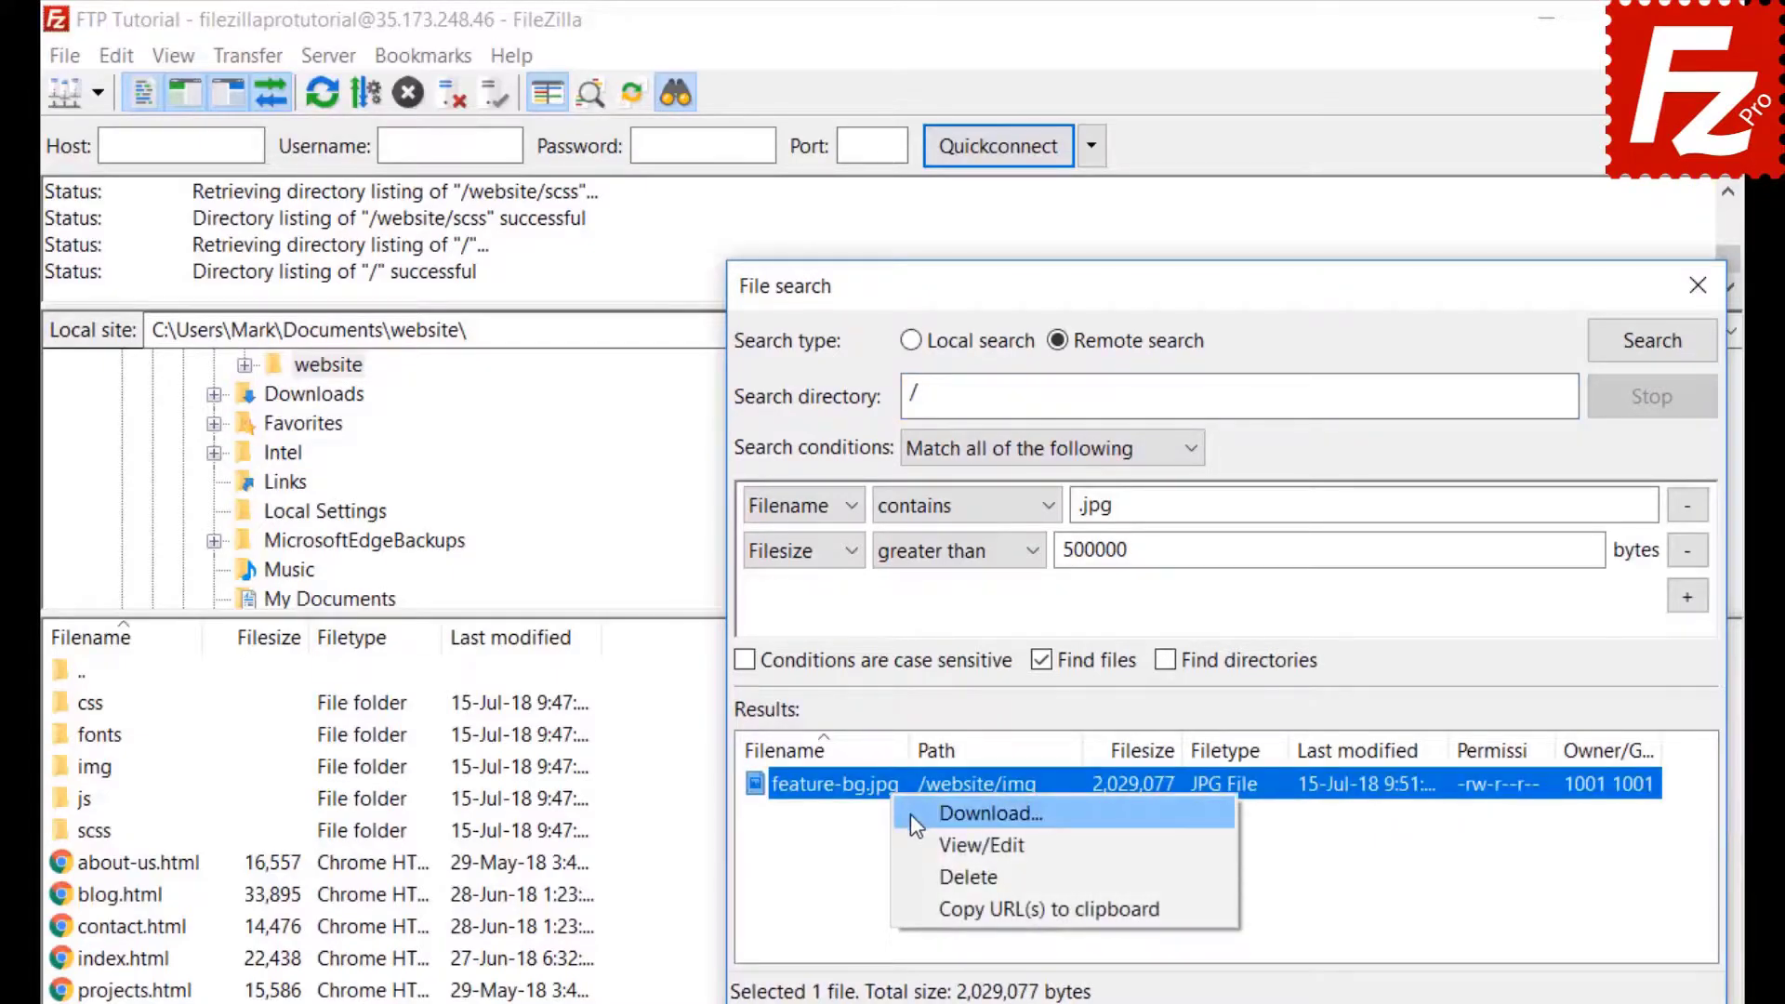
Add feature-bg.jpg to the download queue only, close the search window, and enter the remote website folder.
left_click(911, 812)
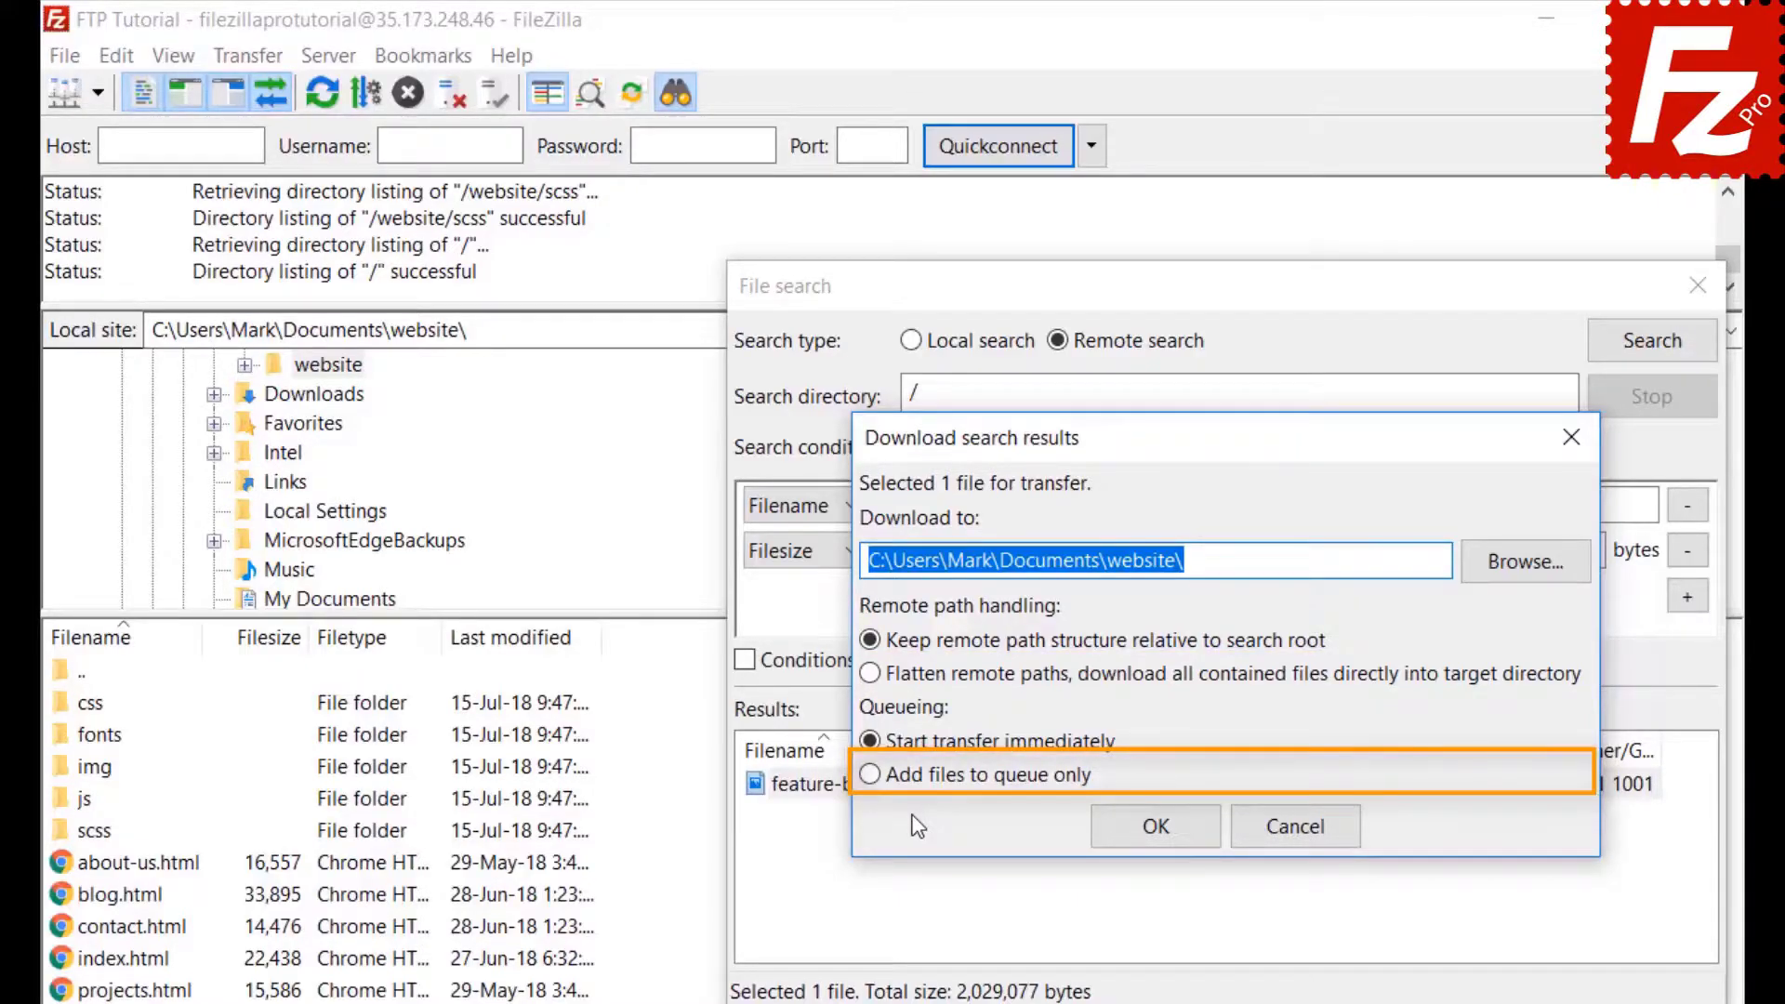
left_click(868, 776)
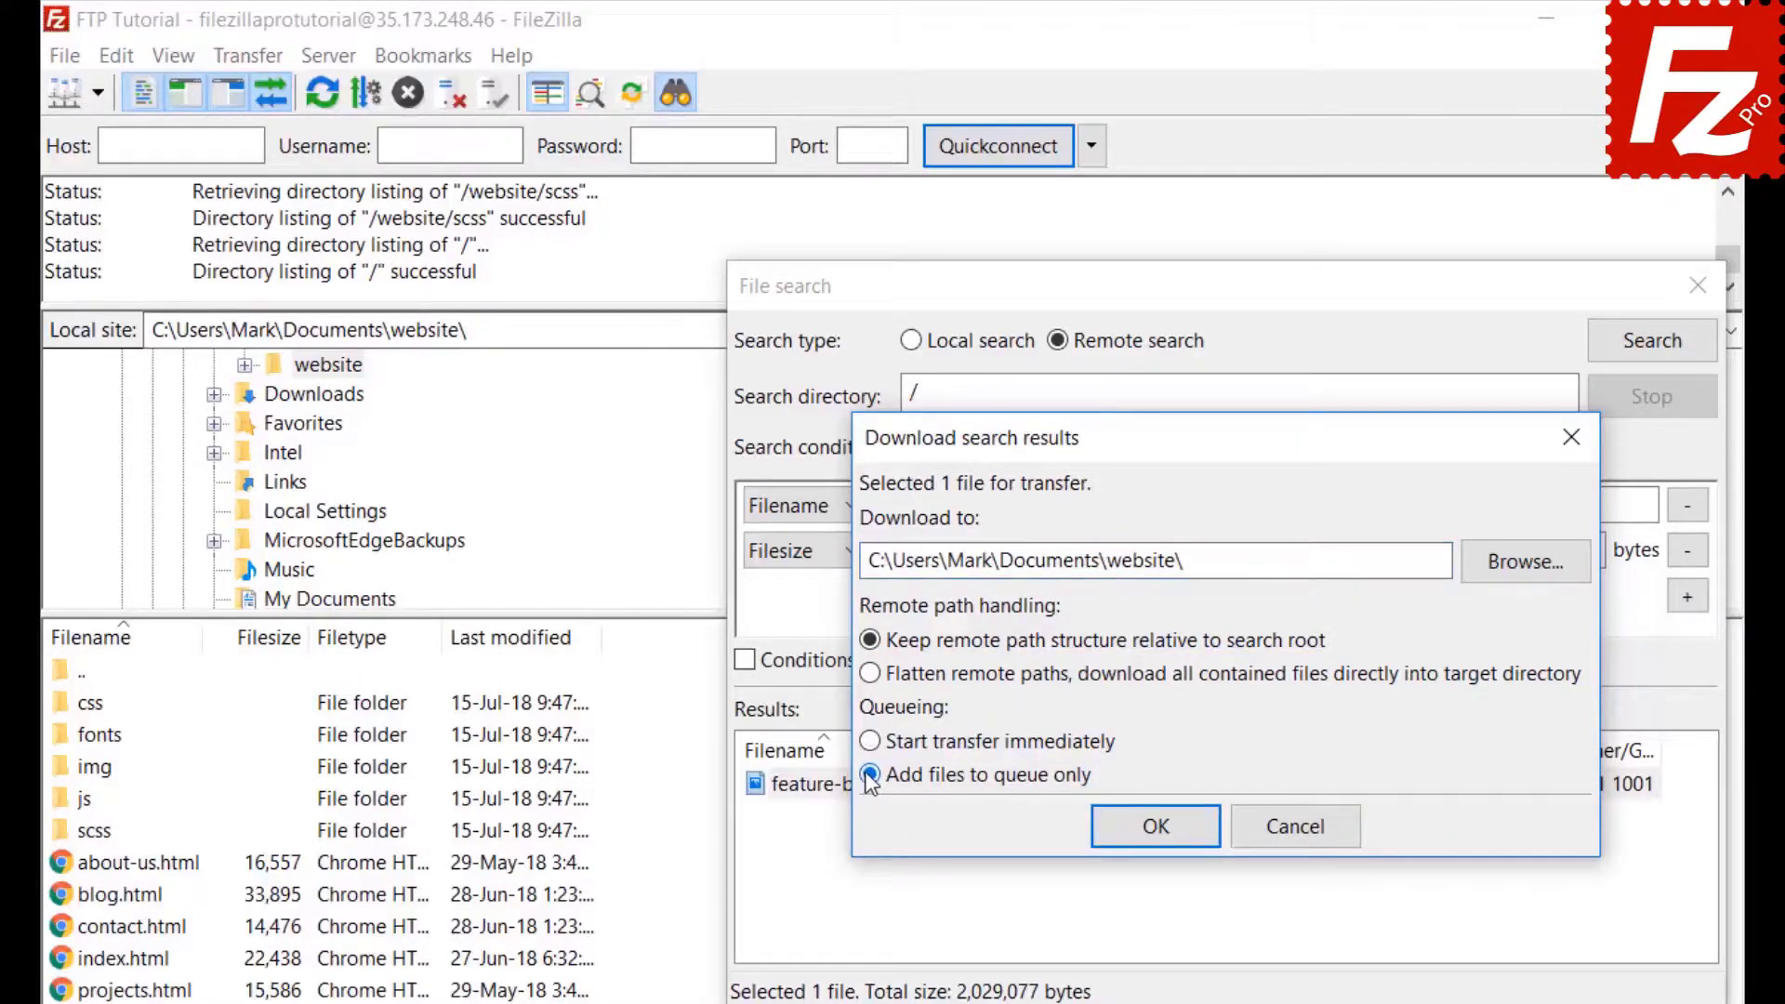
left_click(1163, 834)
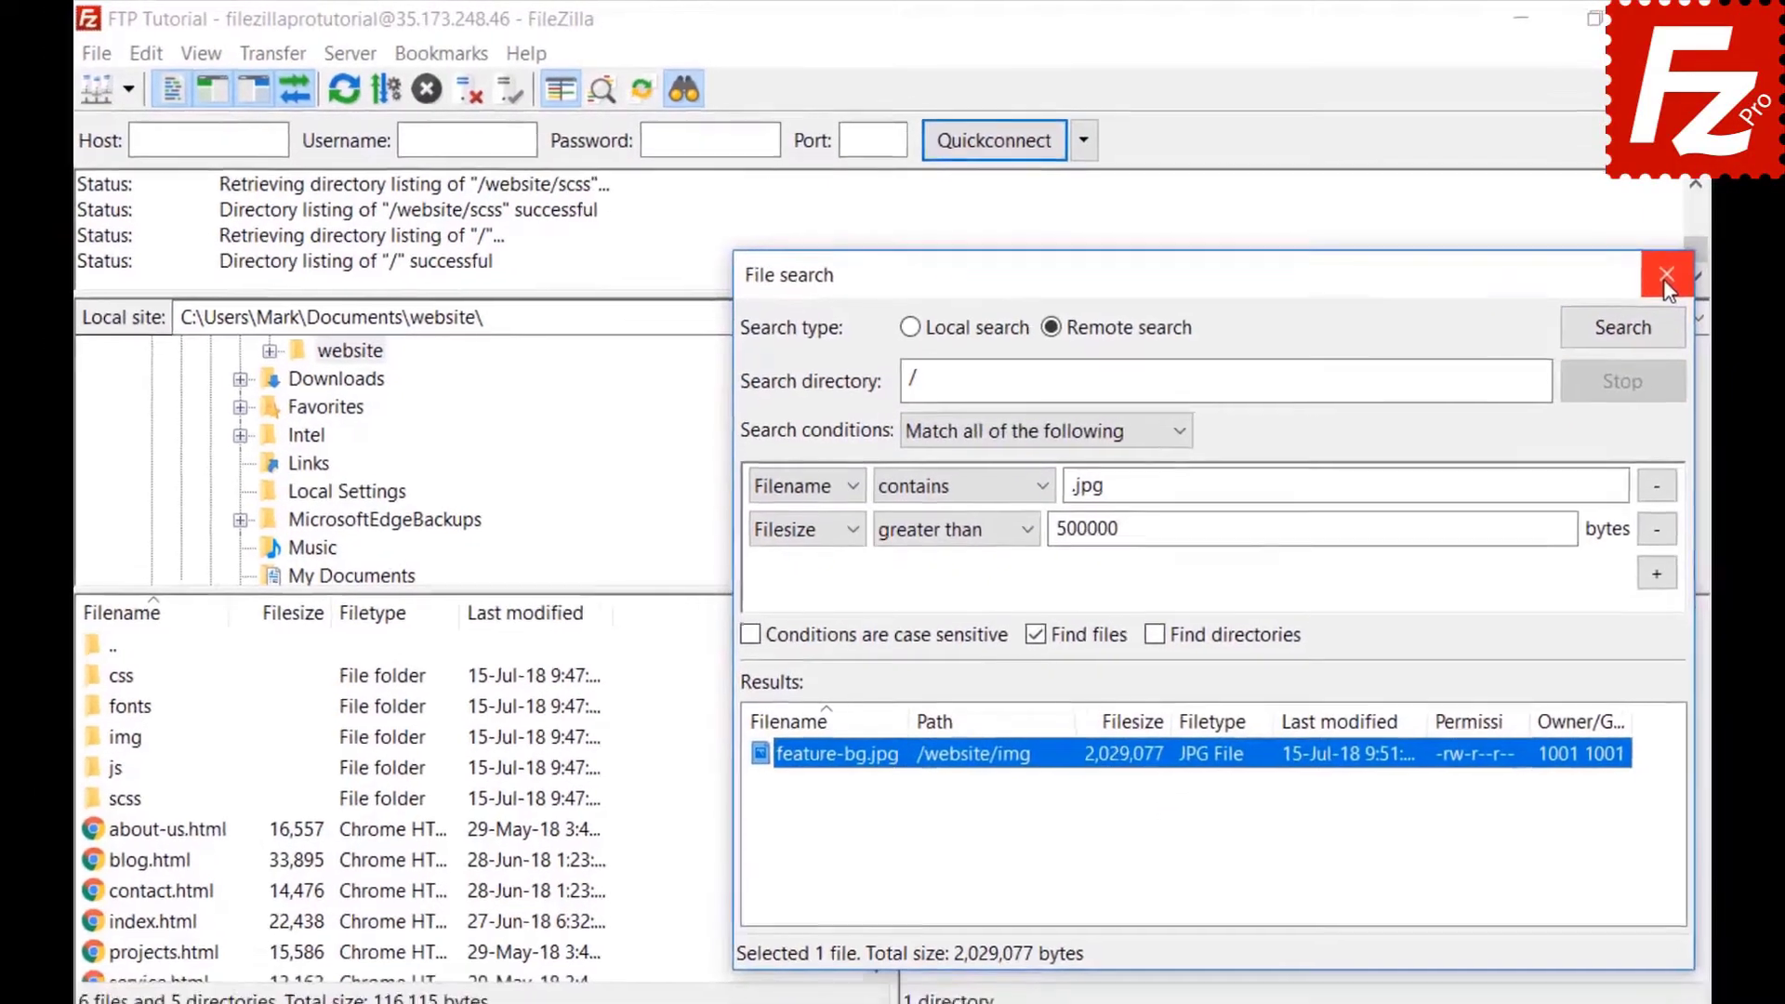
left_click(1697, 285)
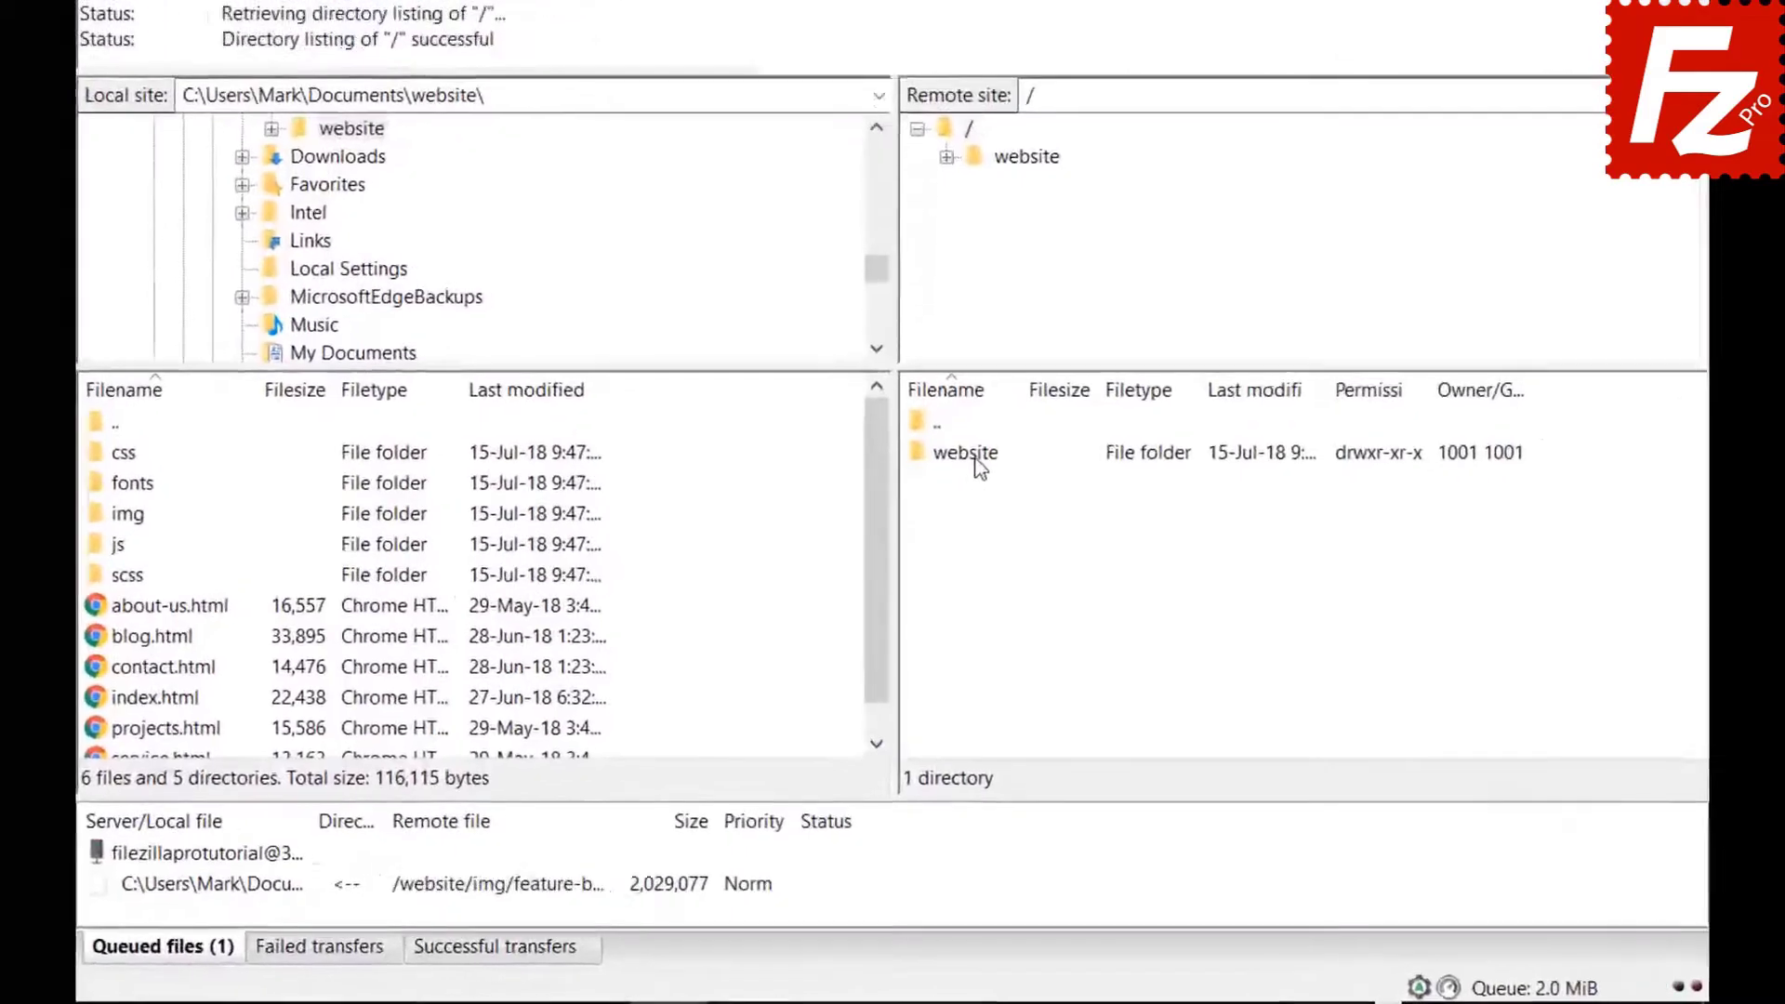
double_click(958, 564)
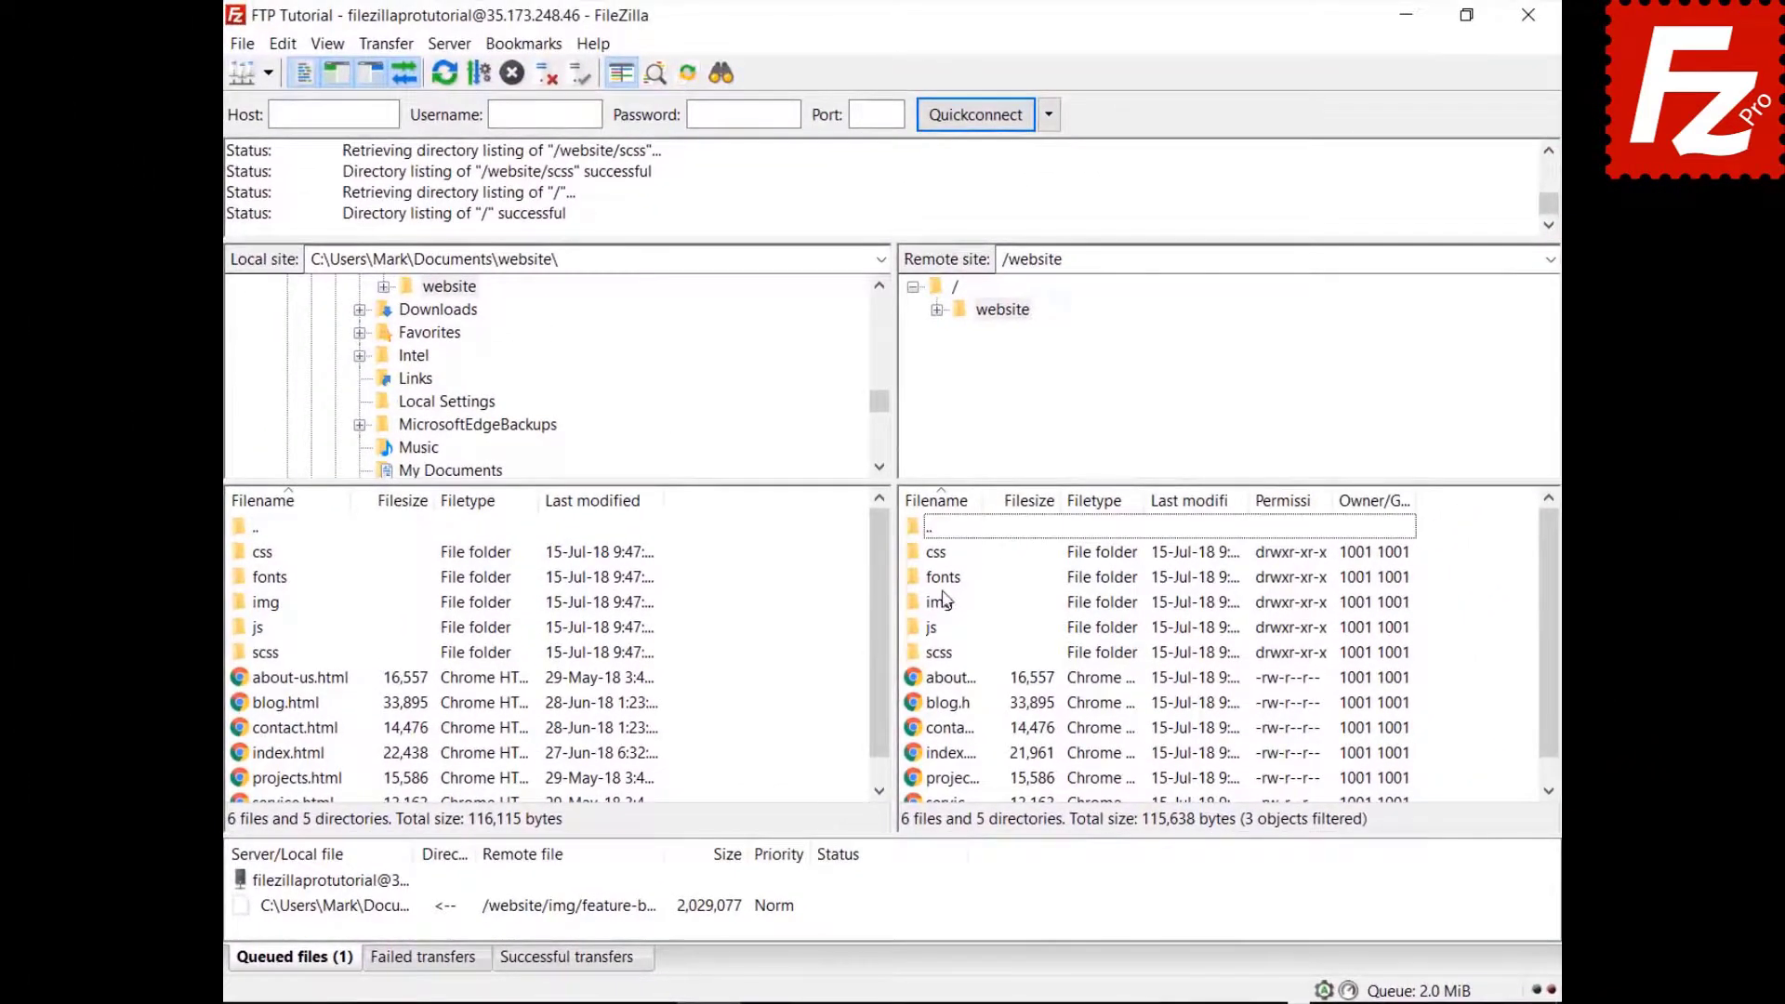
Enter the remote css folder, select bootstrap.css, and bring up the quick filter with Ctrl+F.
double_click(937, 553)
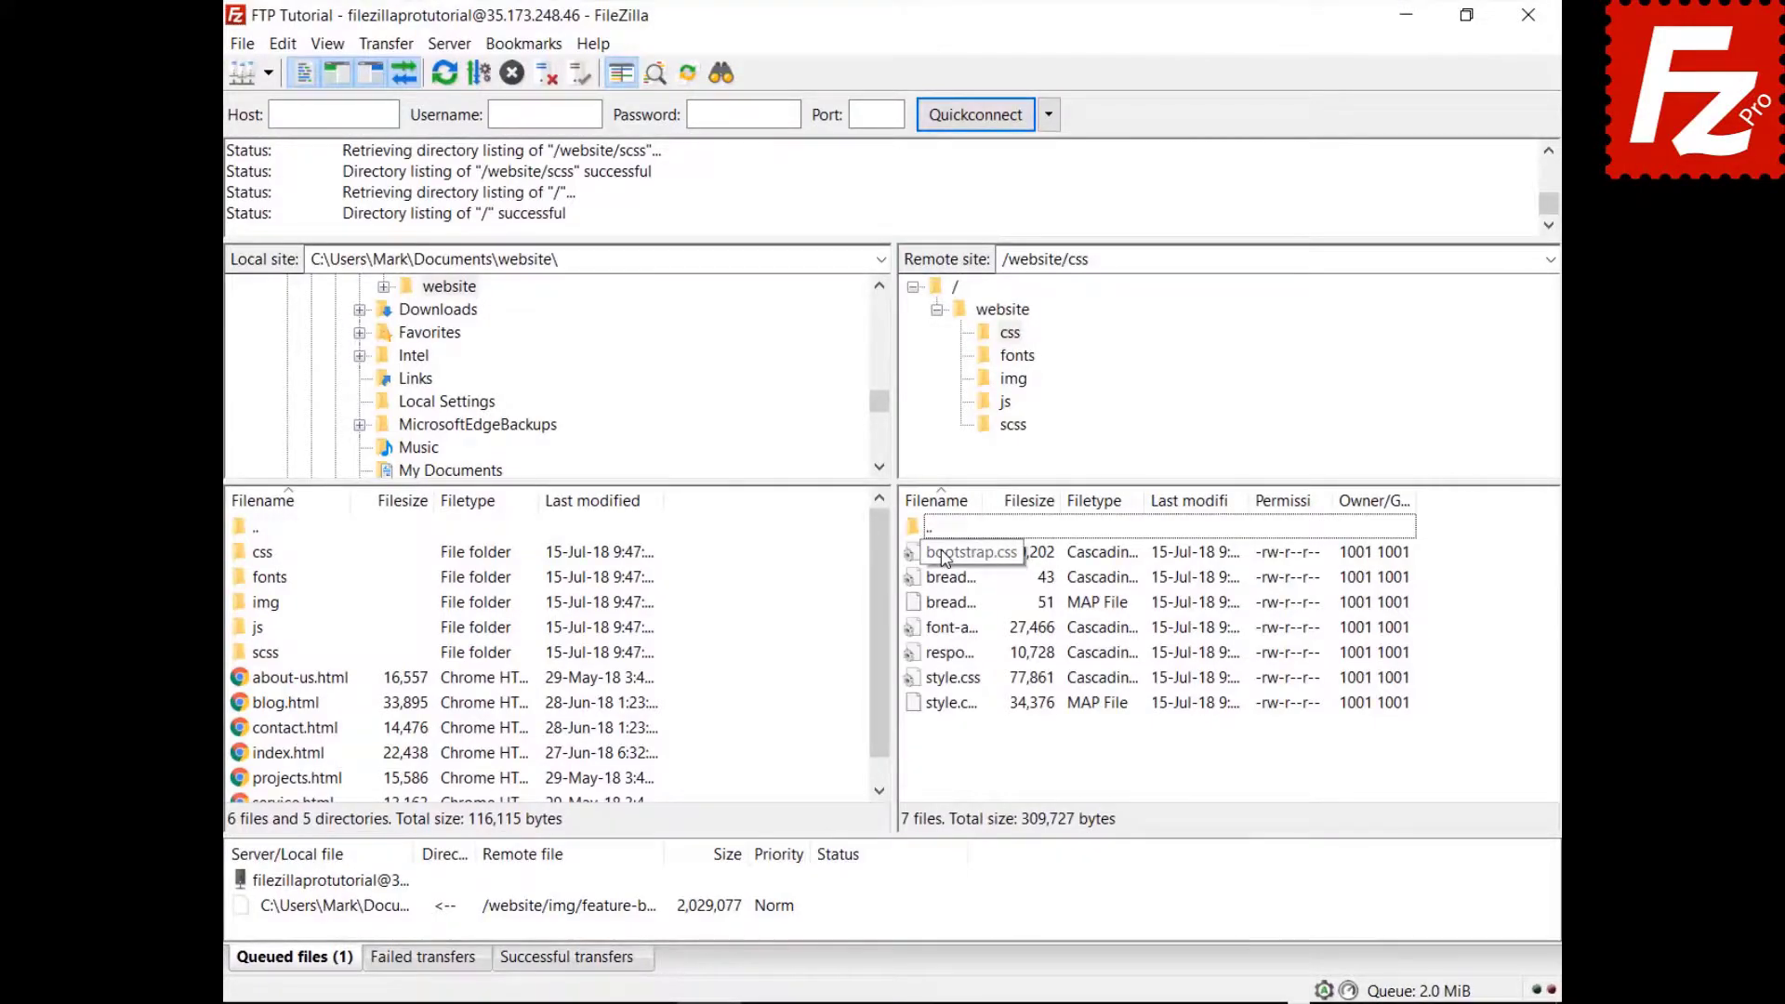
left_click(944, 556)
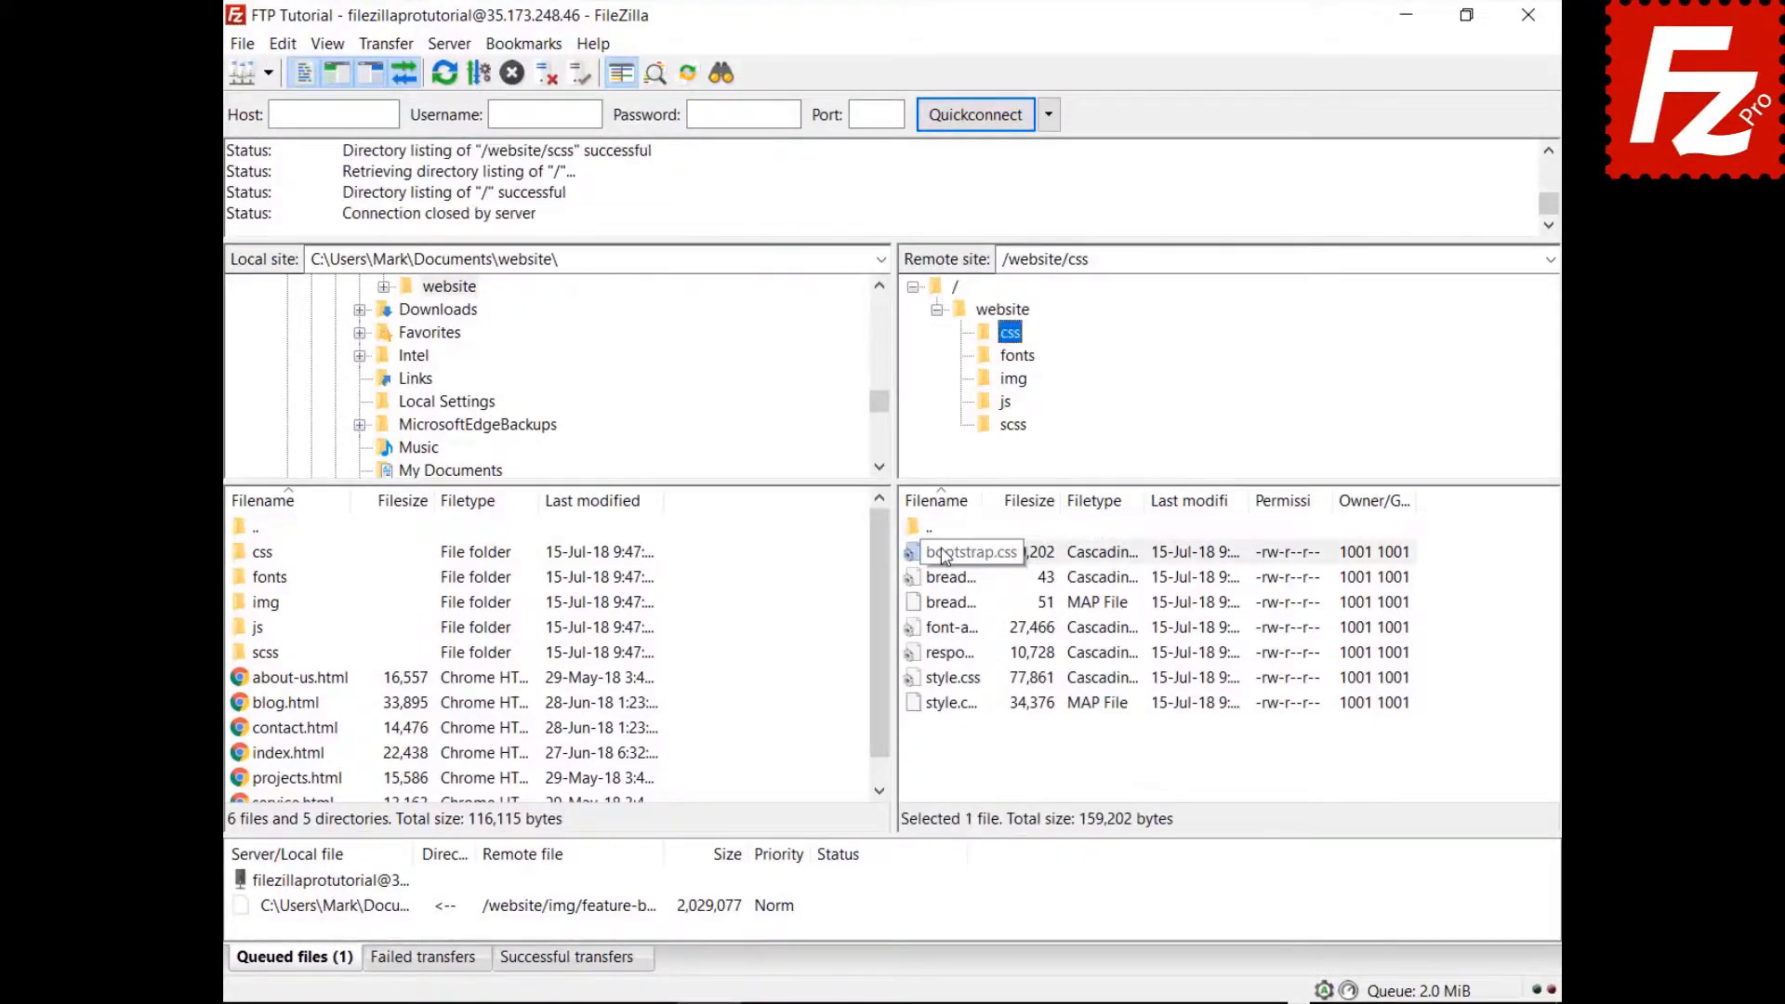
key("Down")
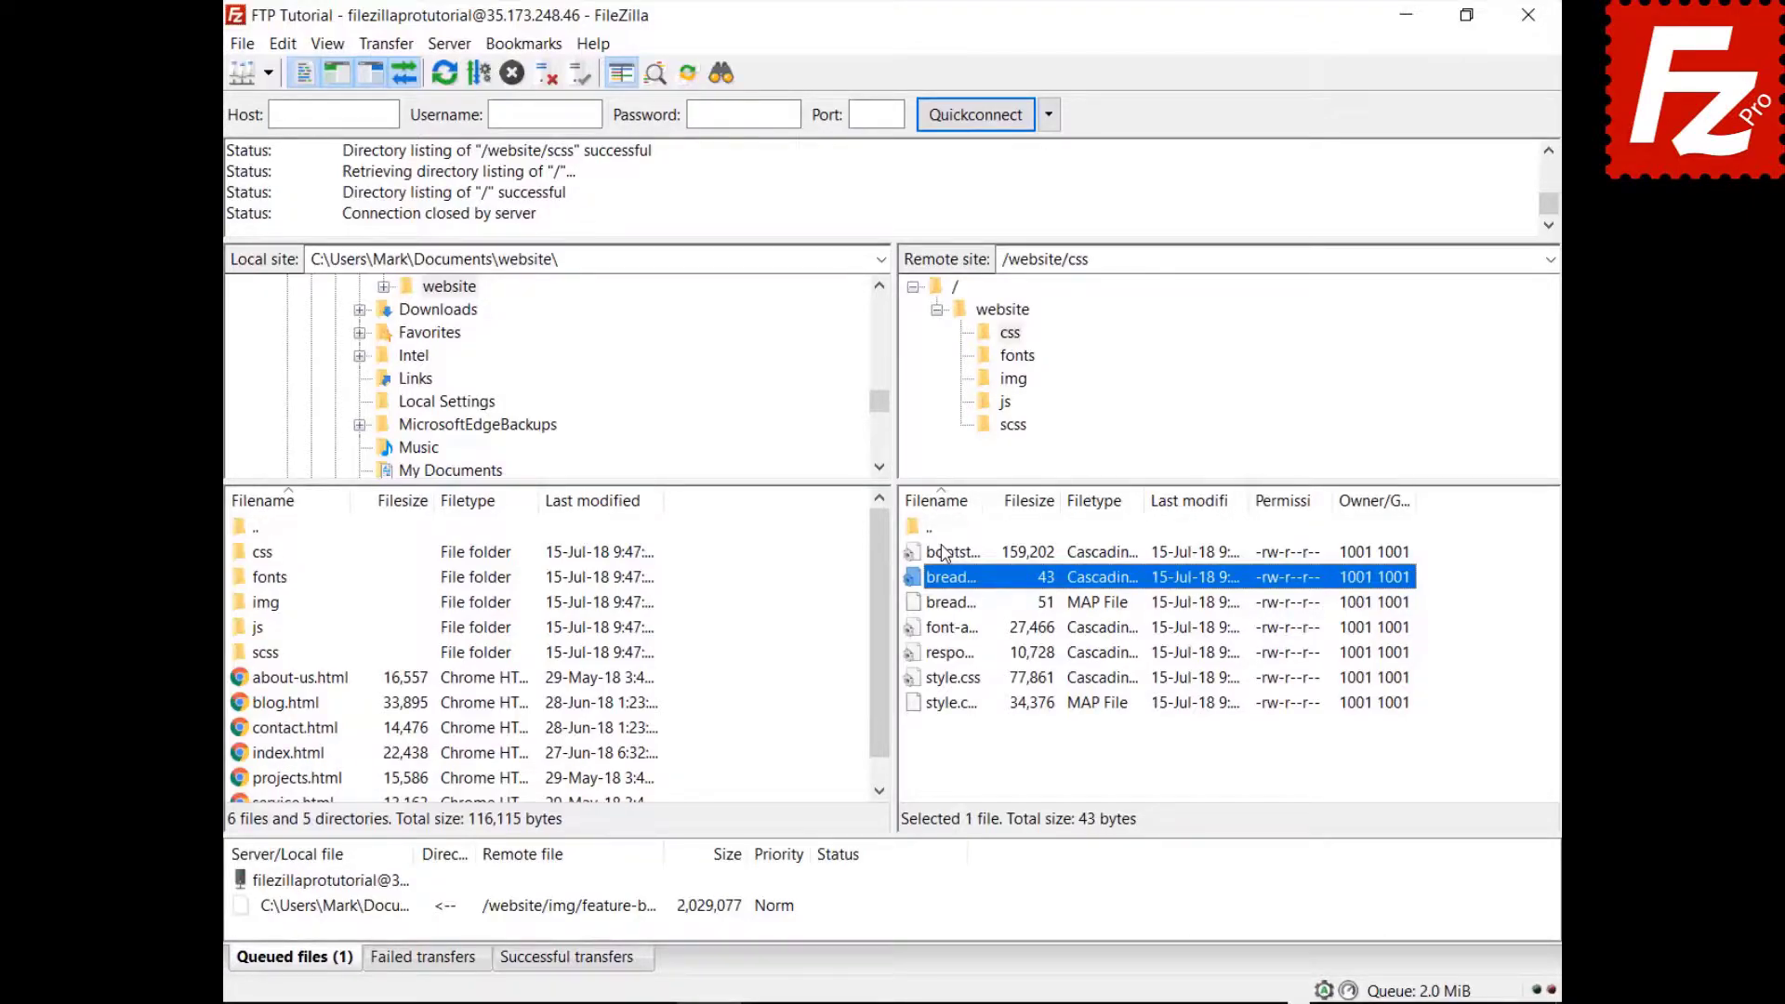
key("ctrl+f")
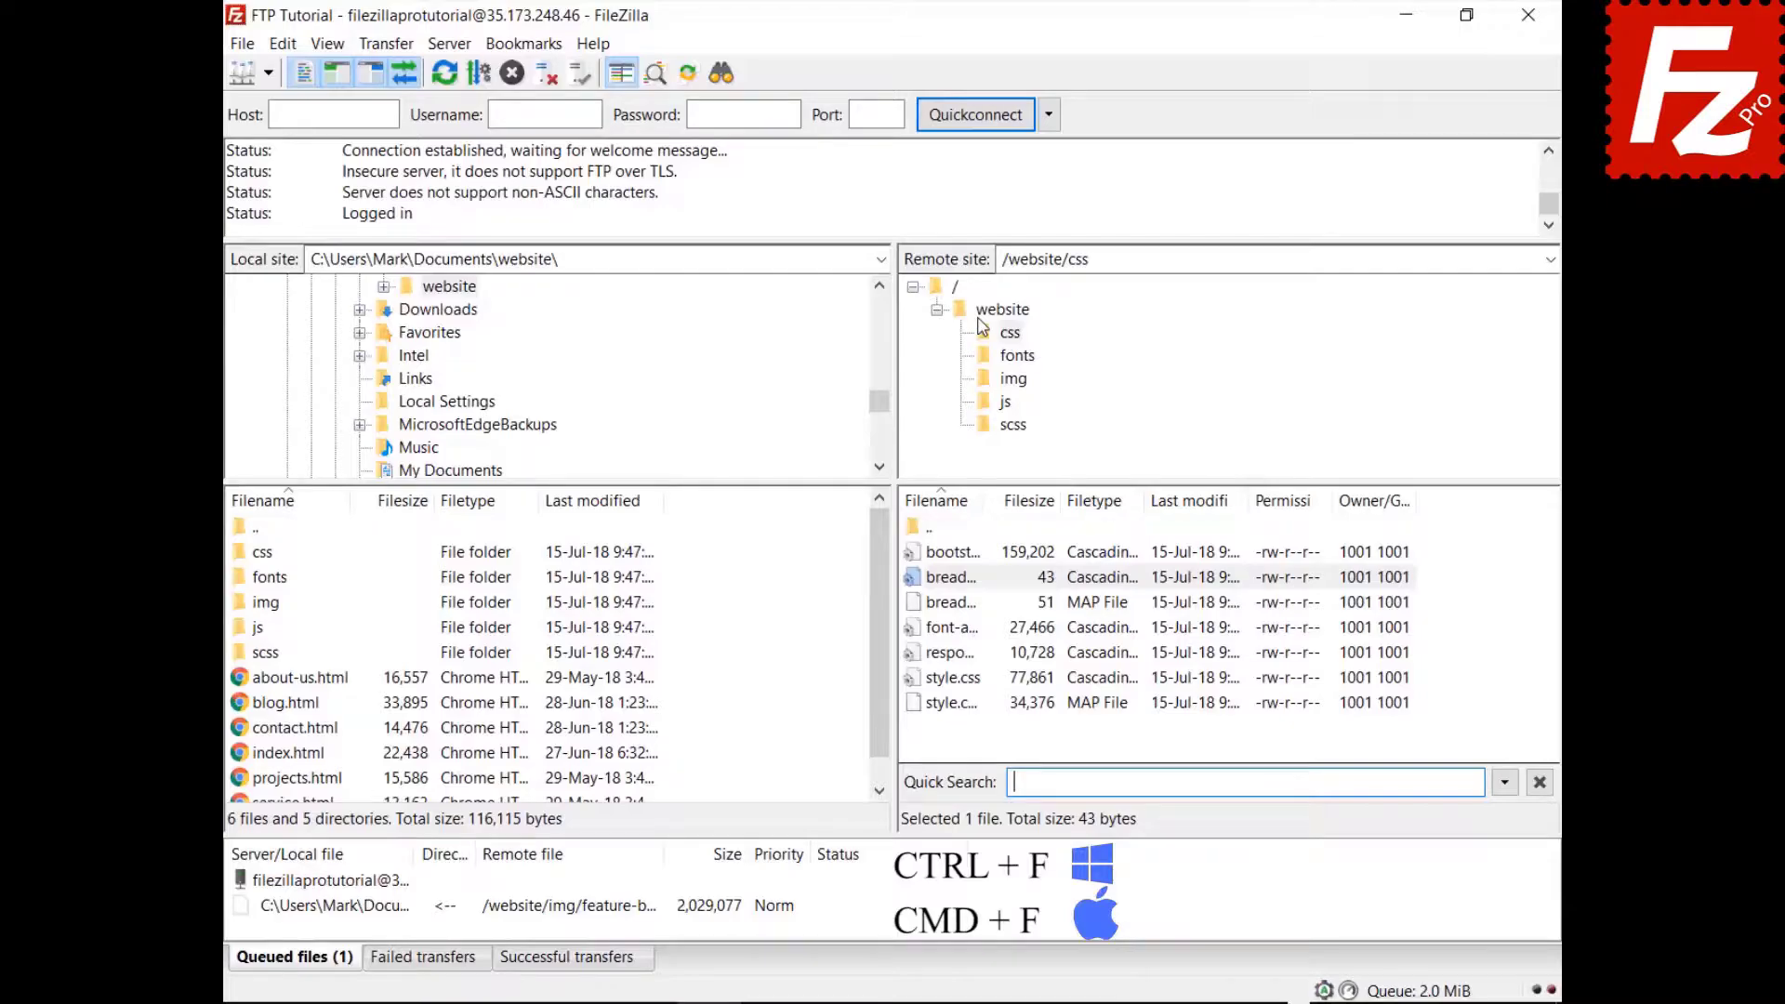
Filter the css files by 'style', then invert the filter to hide matching files.
type("style")
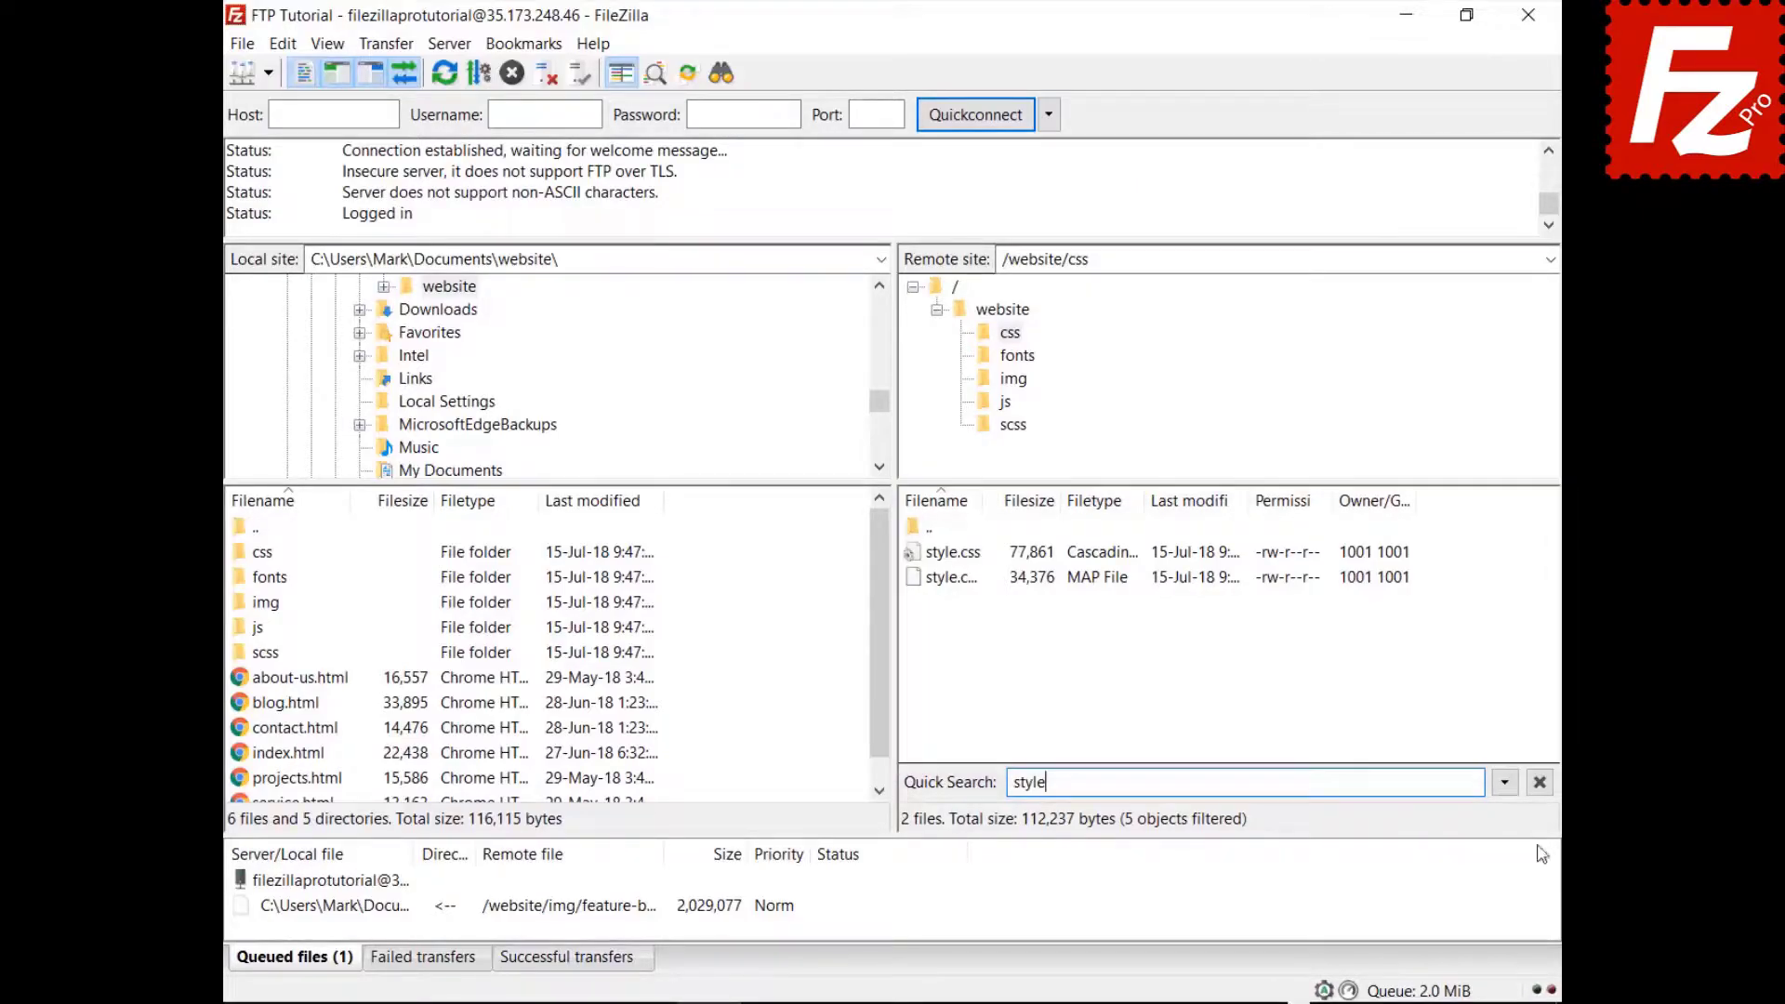
left_click(1506, 784)
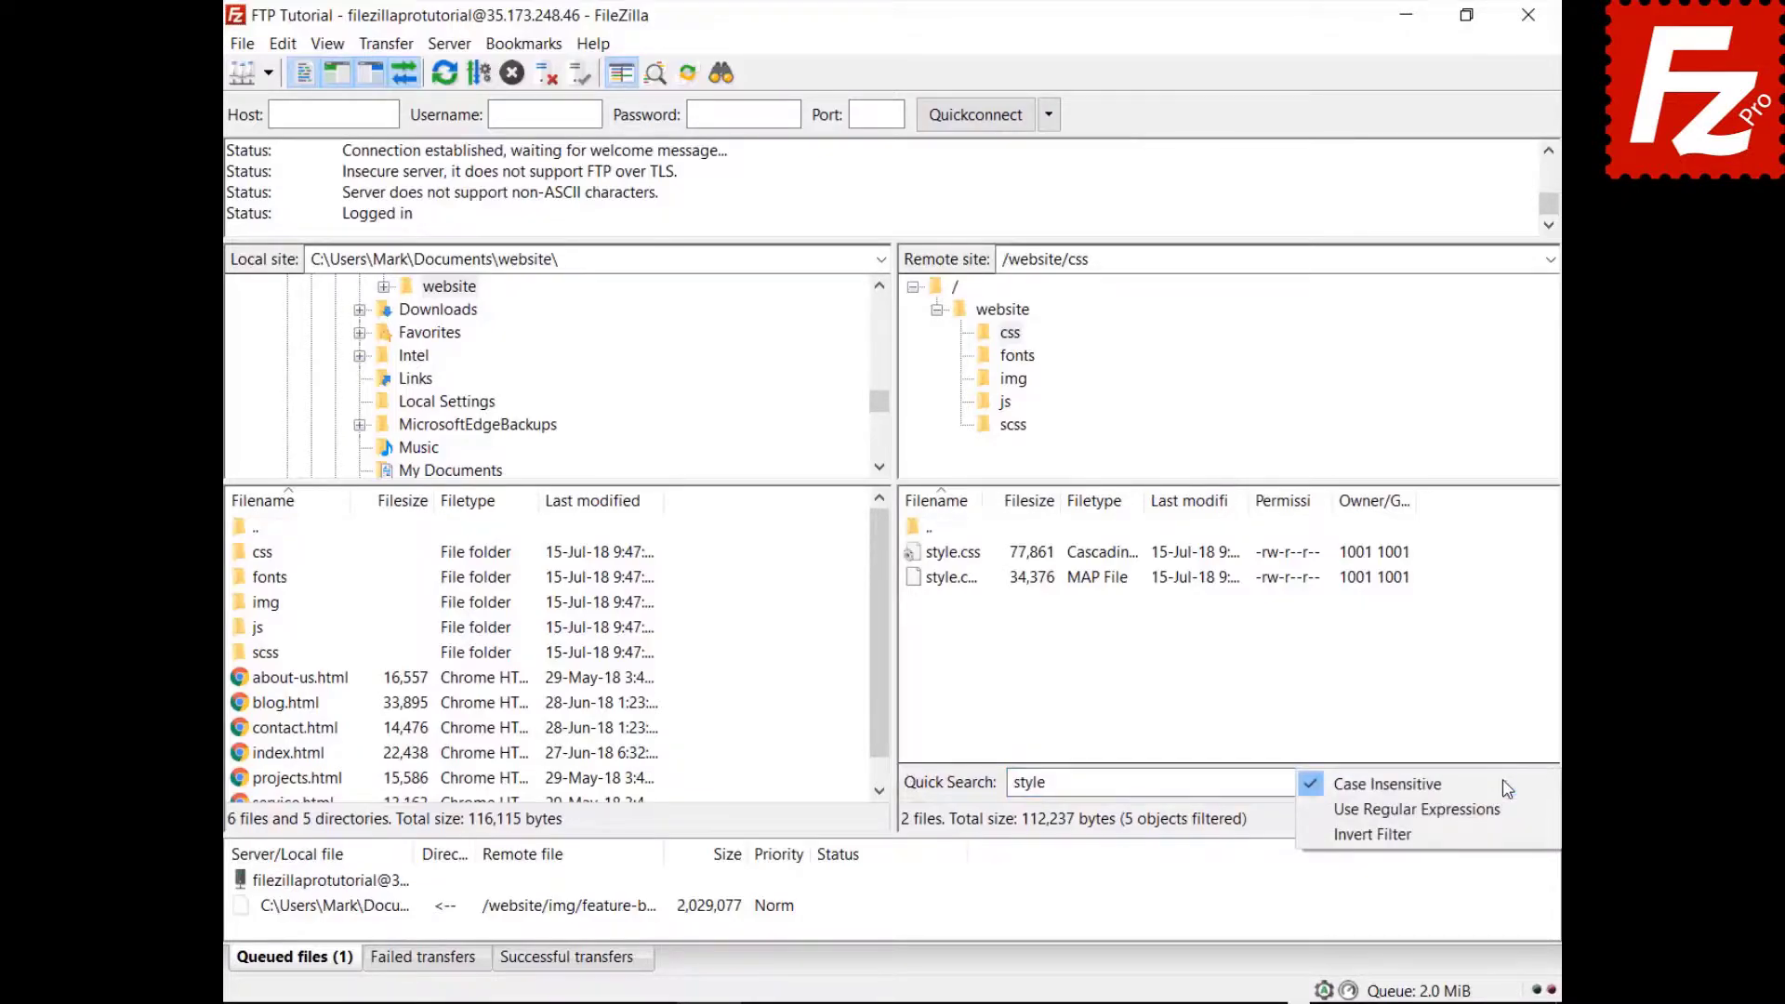
left_click(1500, 841)
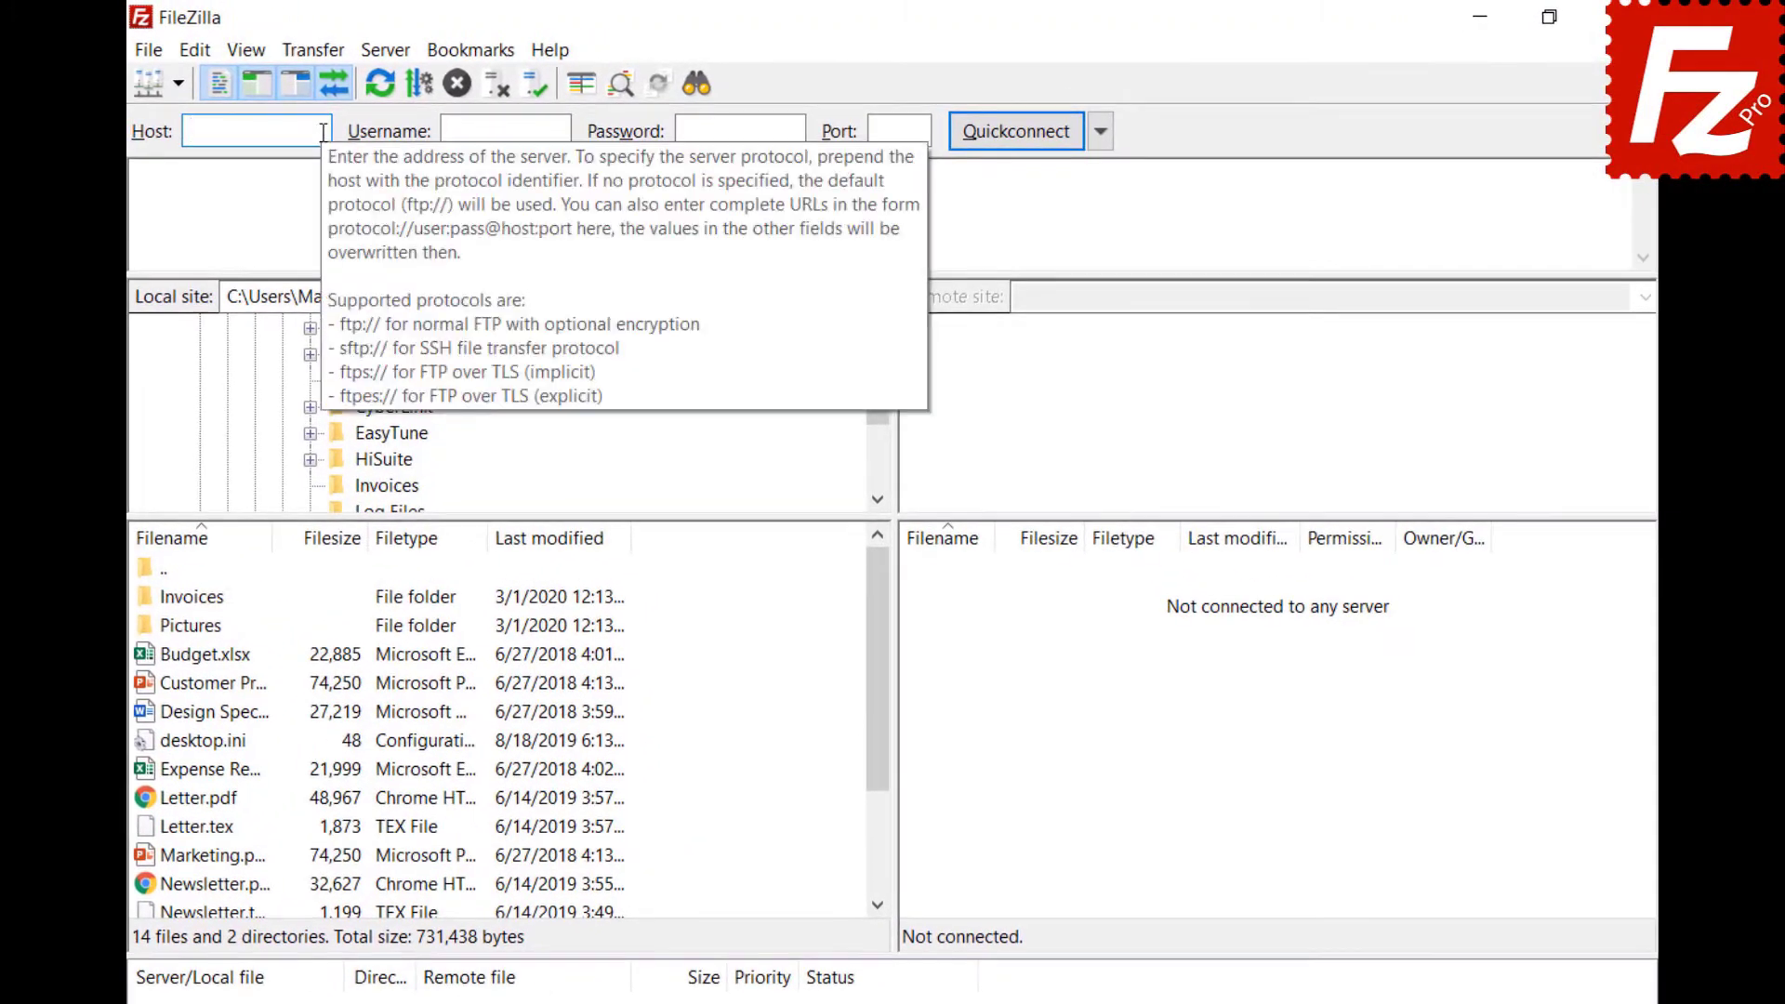
Quick-connect to 40.121.111.78 with the pasted username and password, then bring up remote file search.
type("40.121.111.78")
left_click(564, 130)
type("filezillaprotutorial")
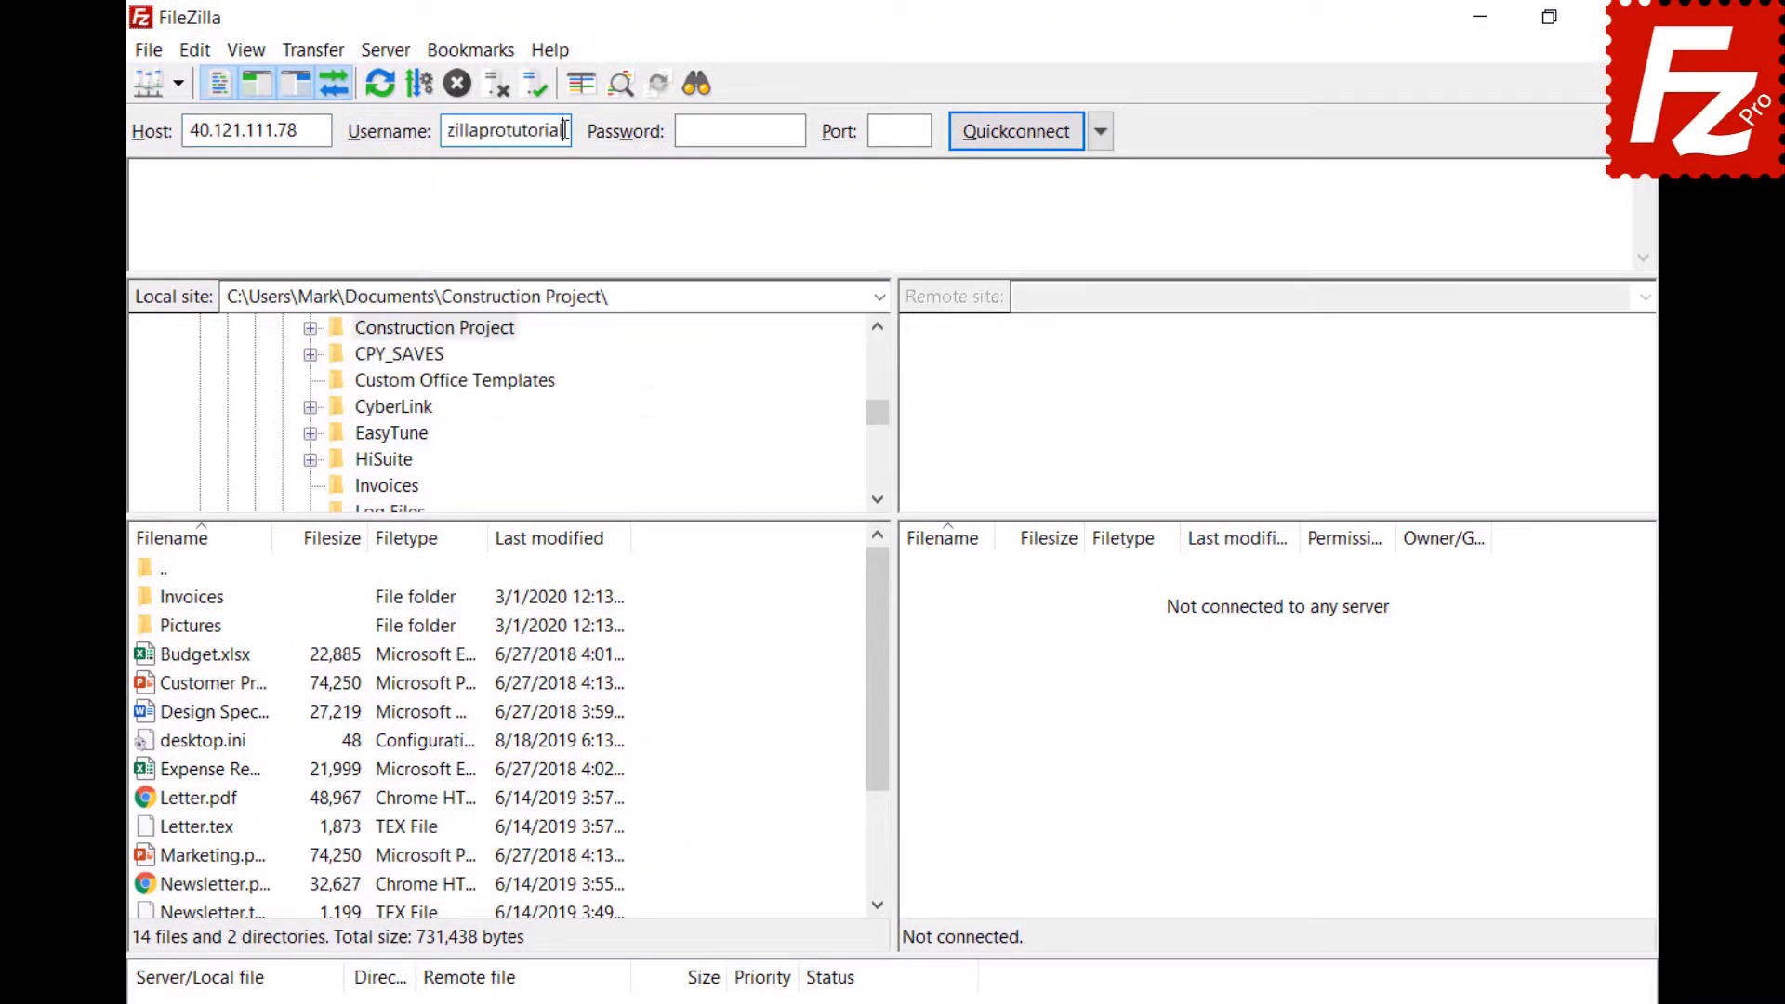
left_click(793, 128)
key("ctrl+v")
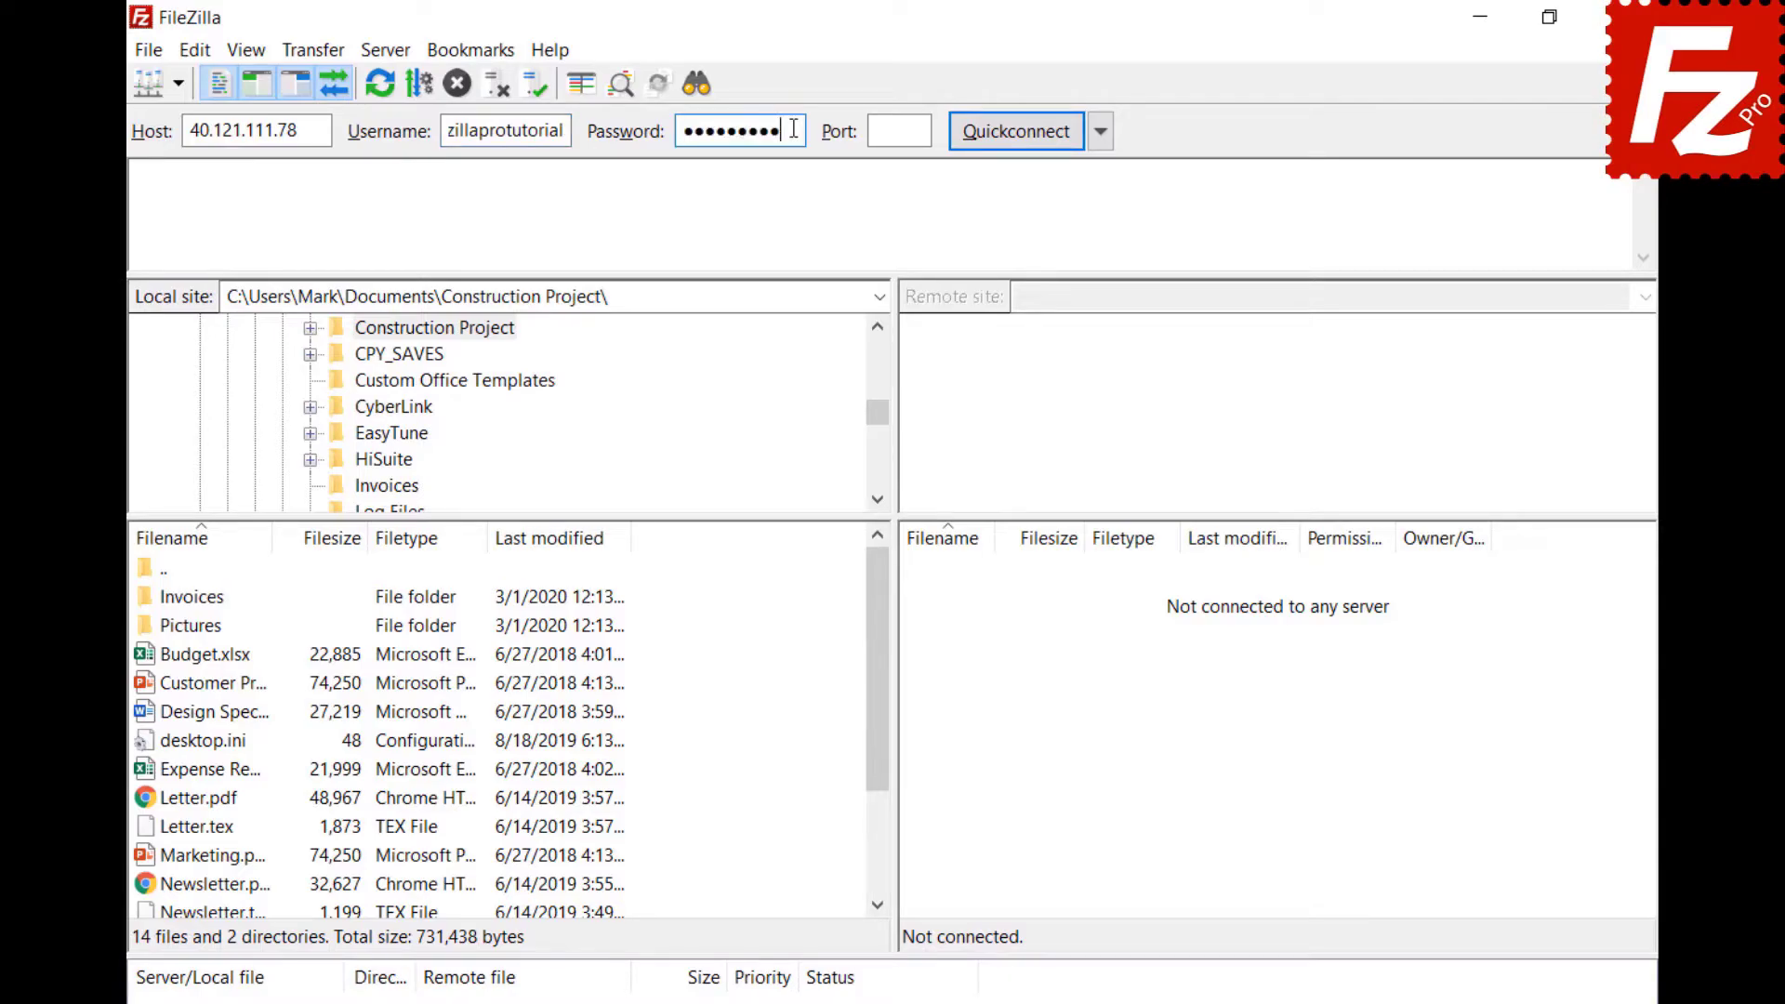
left_click(1013, 130)
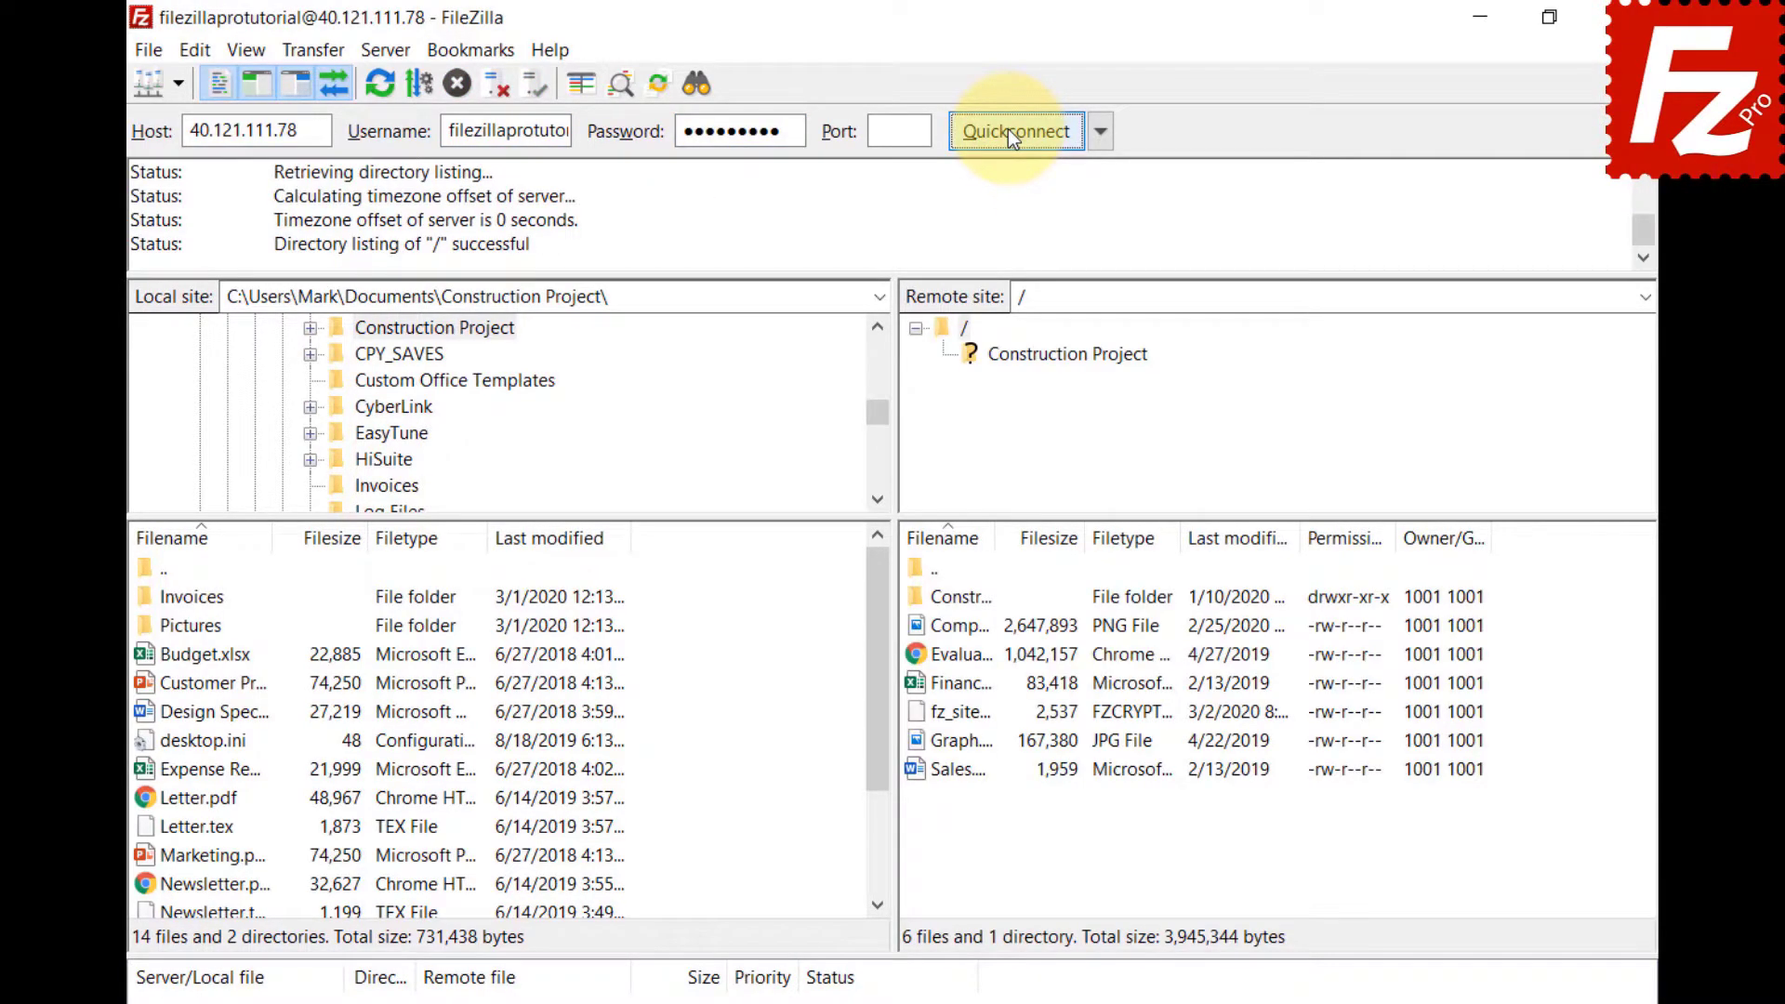
left_click(693, 89)
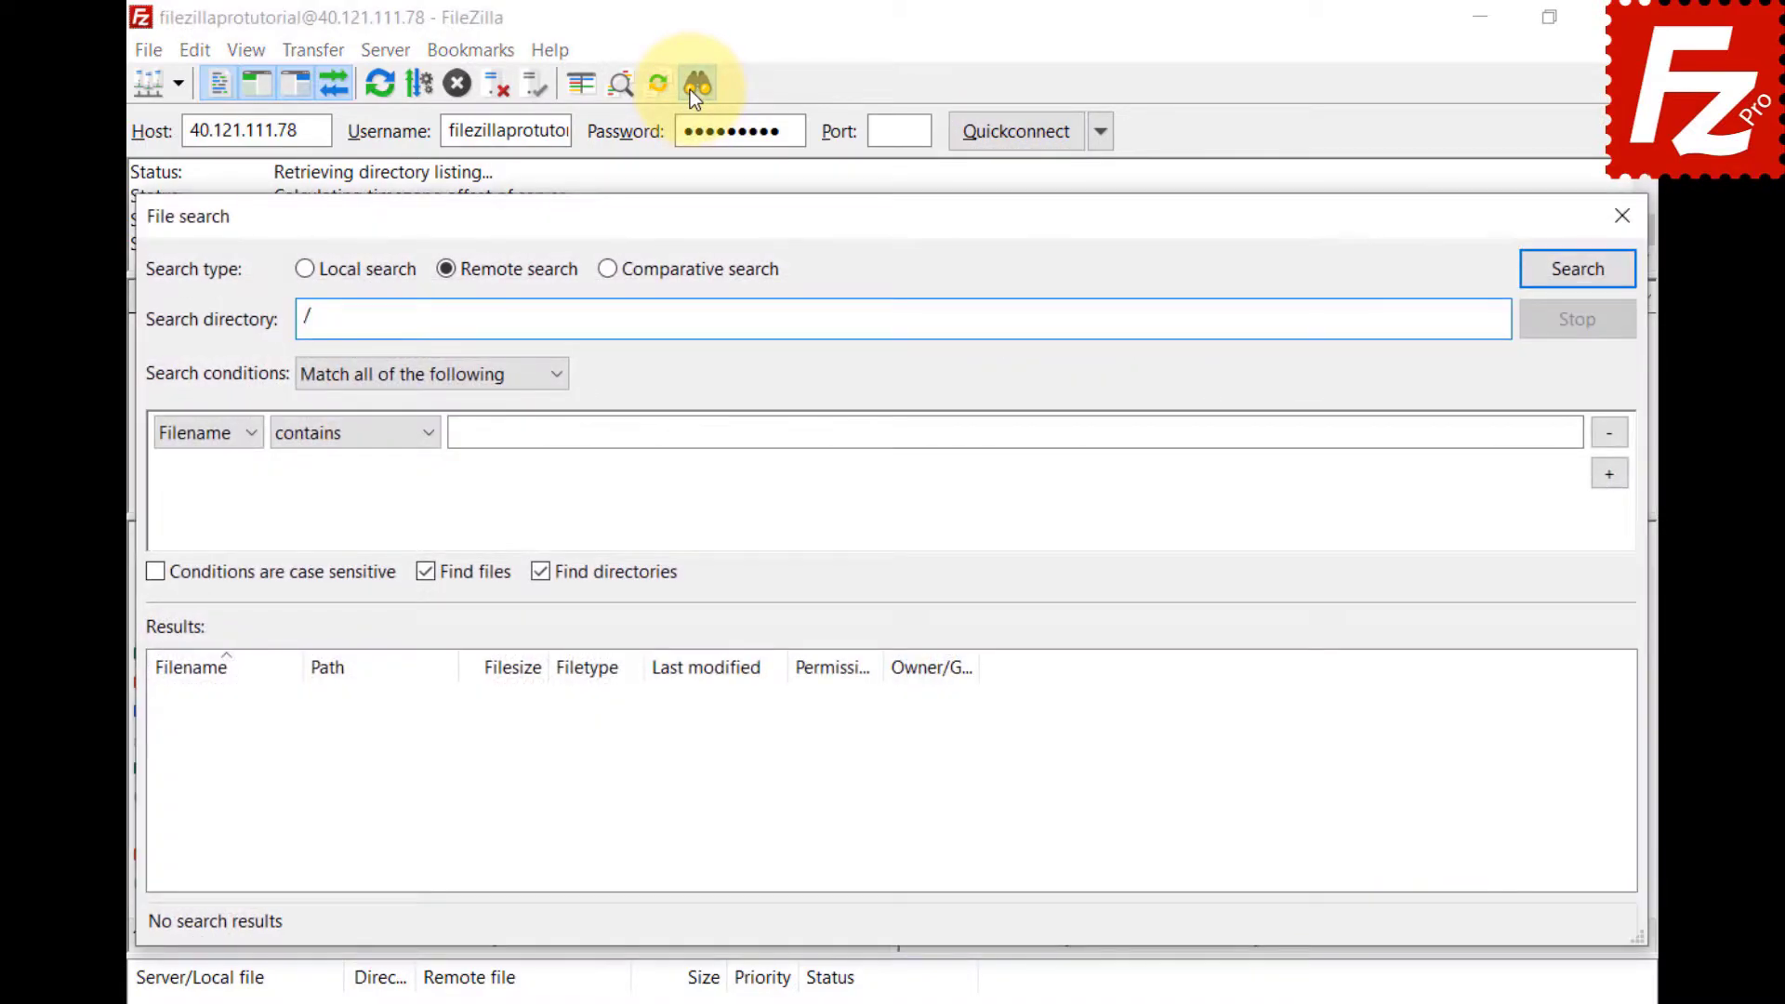
Choose Comparative search with the local and remote Construction Project folders.
left_click(607, 272)
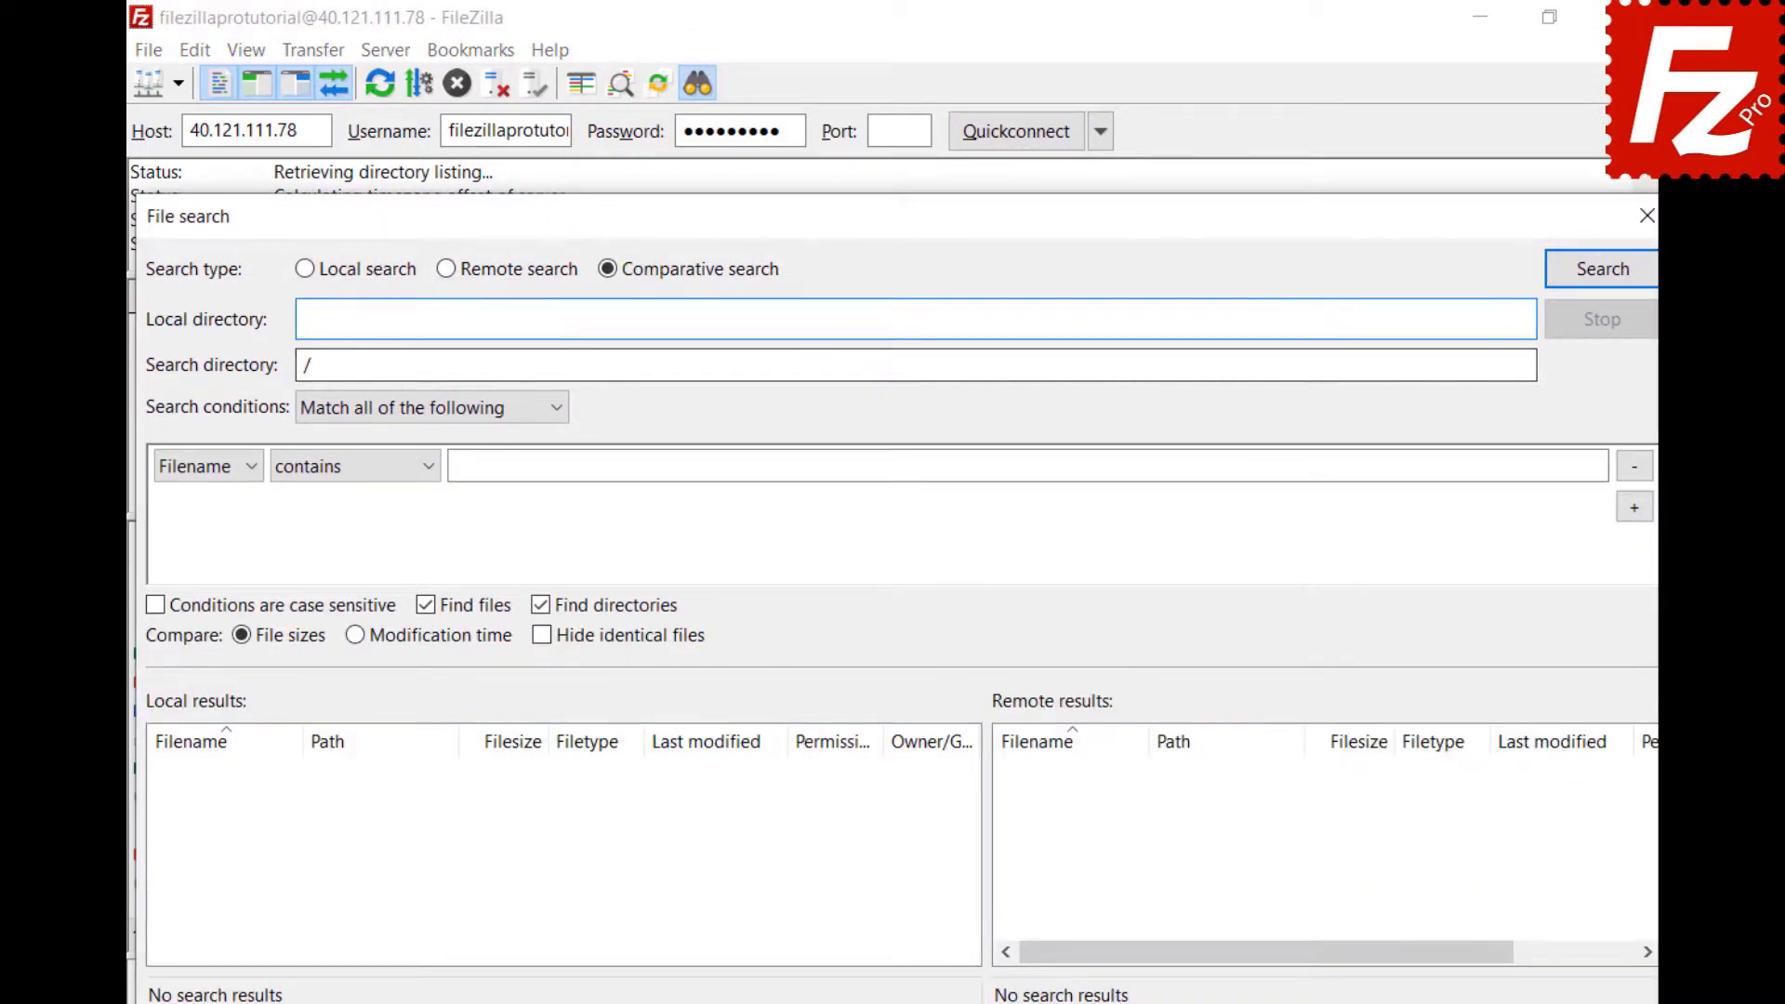
left_click(1484, 319)
type("C:\\Users\\Mark\\Documents\\Construction Project\\")
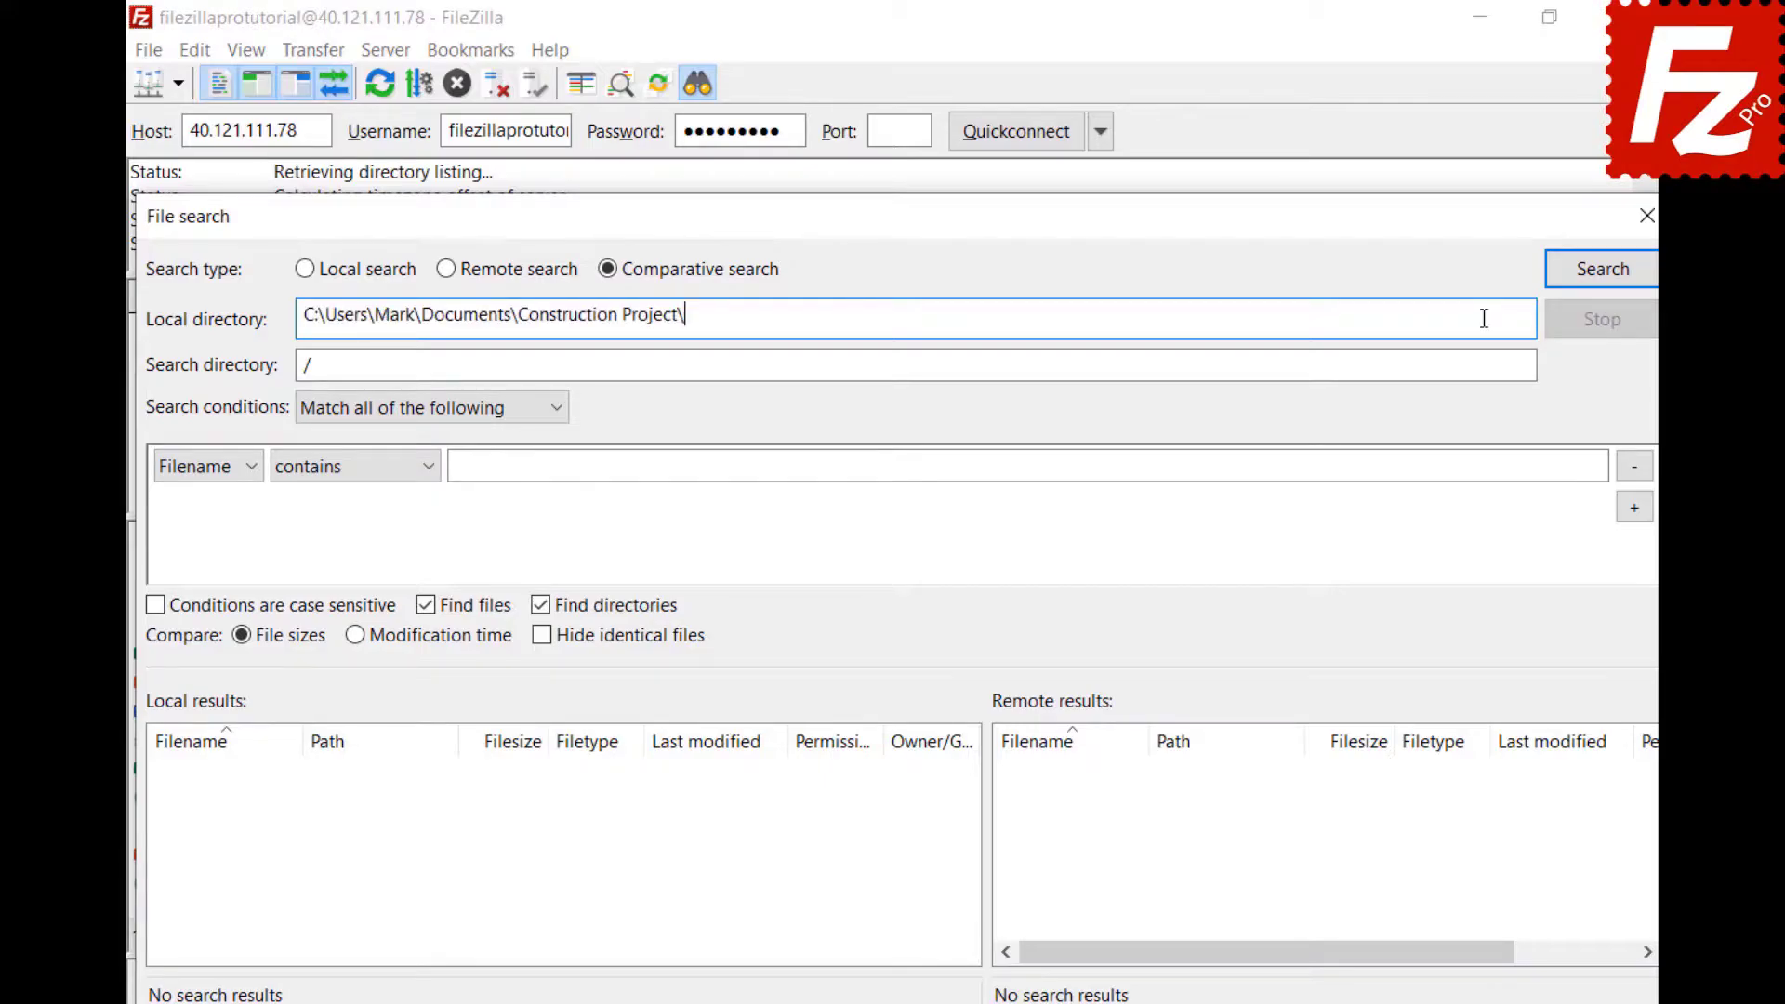
left_click(850, 367)
type("Construction Project")
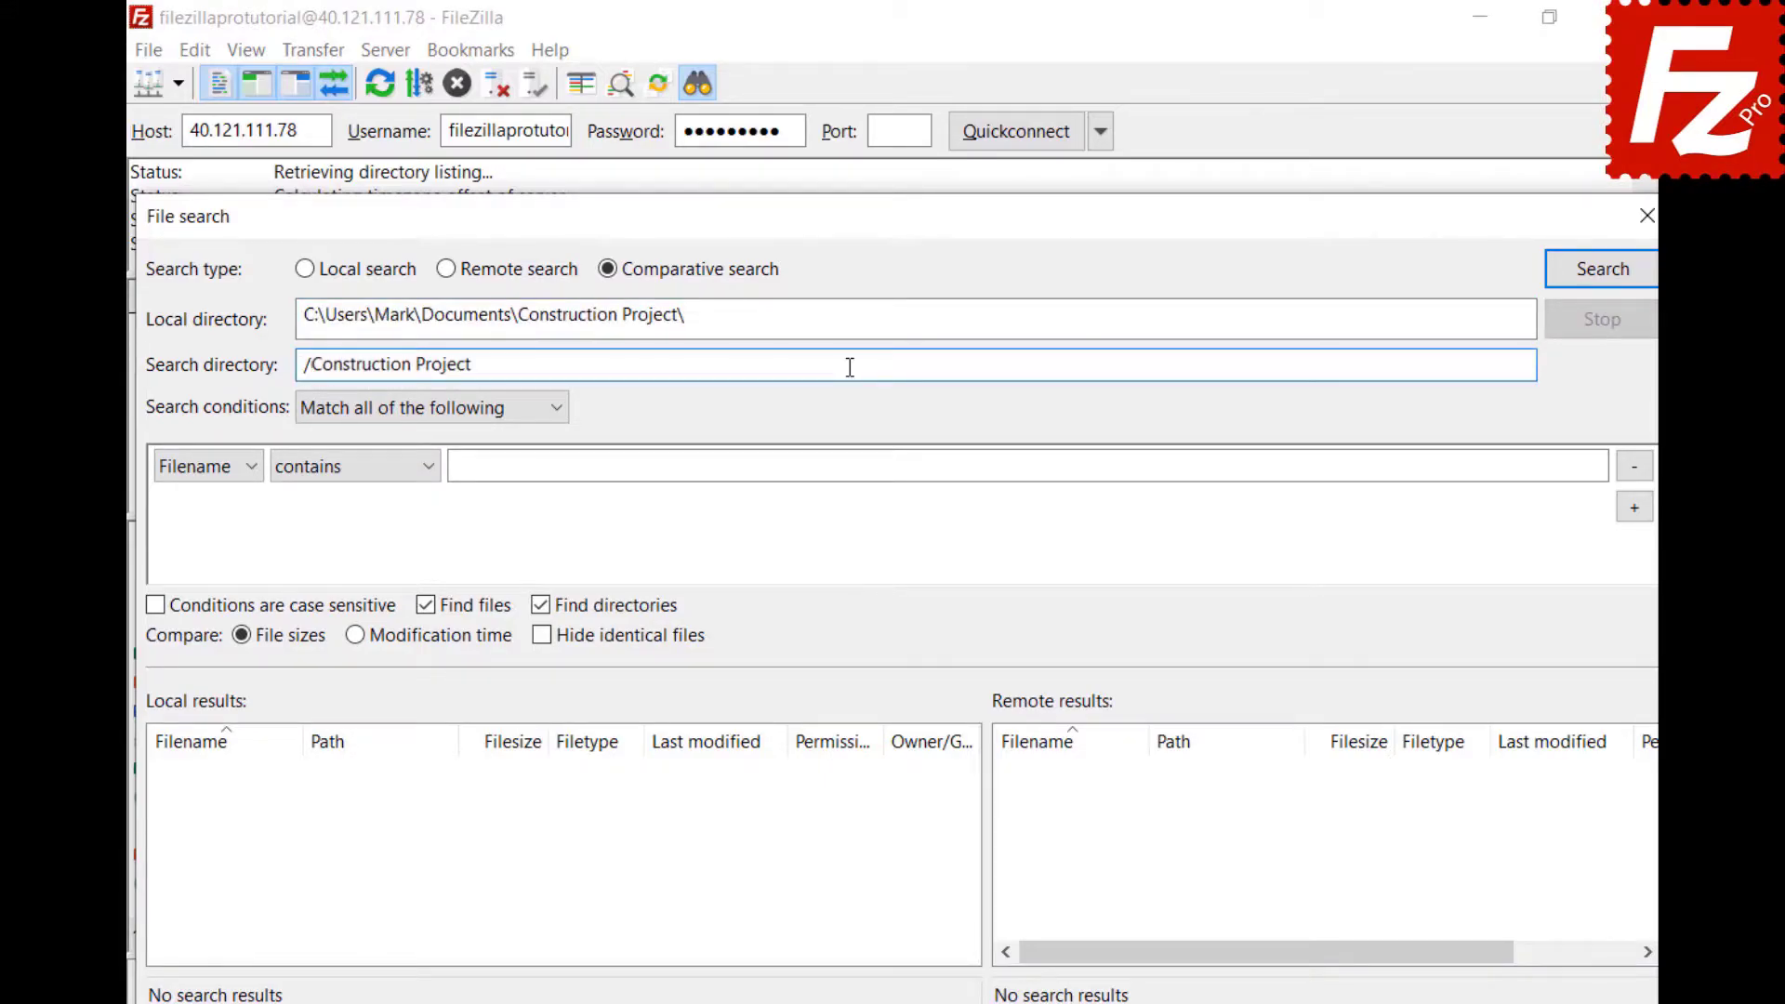
Add the condition Filename begins with DSC, matching all conditions, and run the search.
left_click(556, 421)
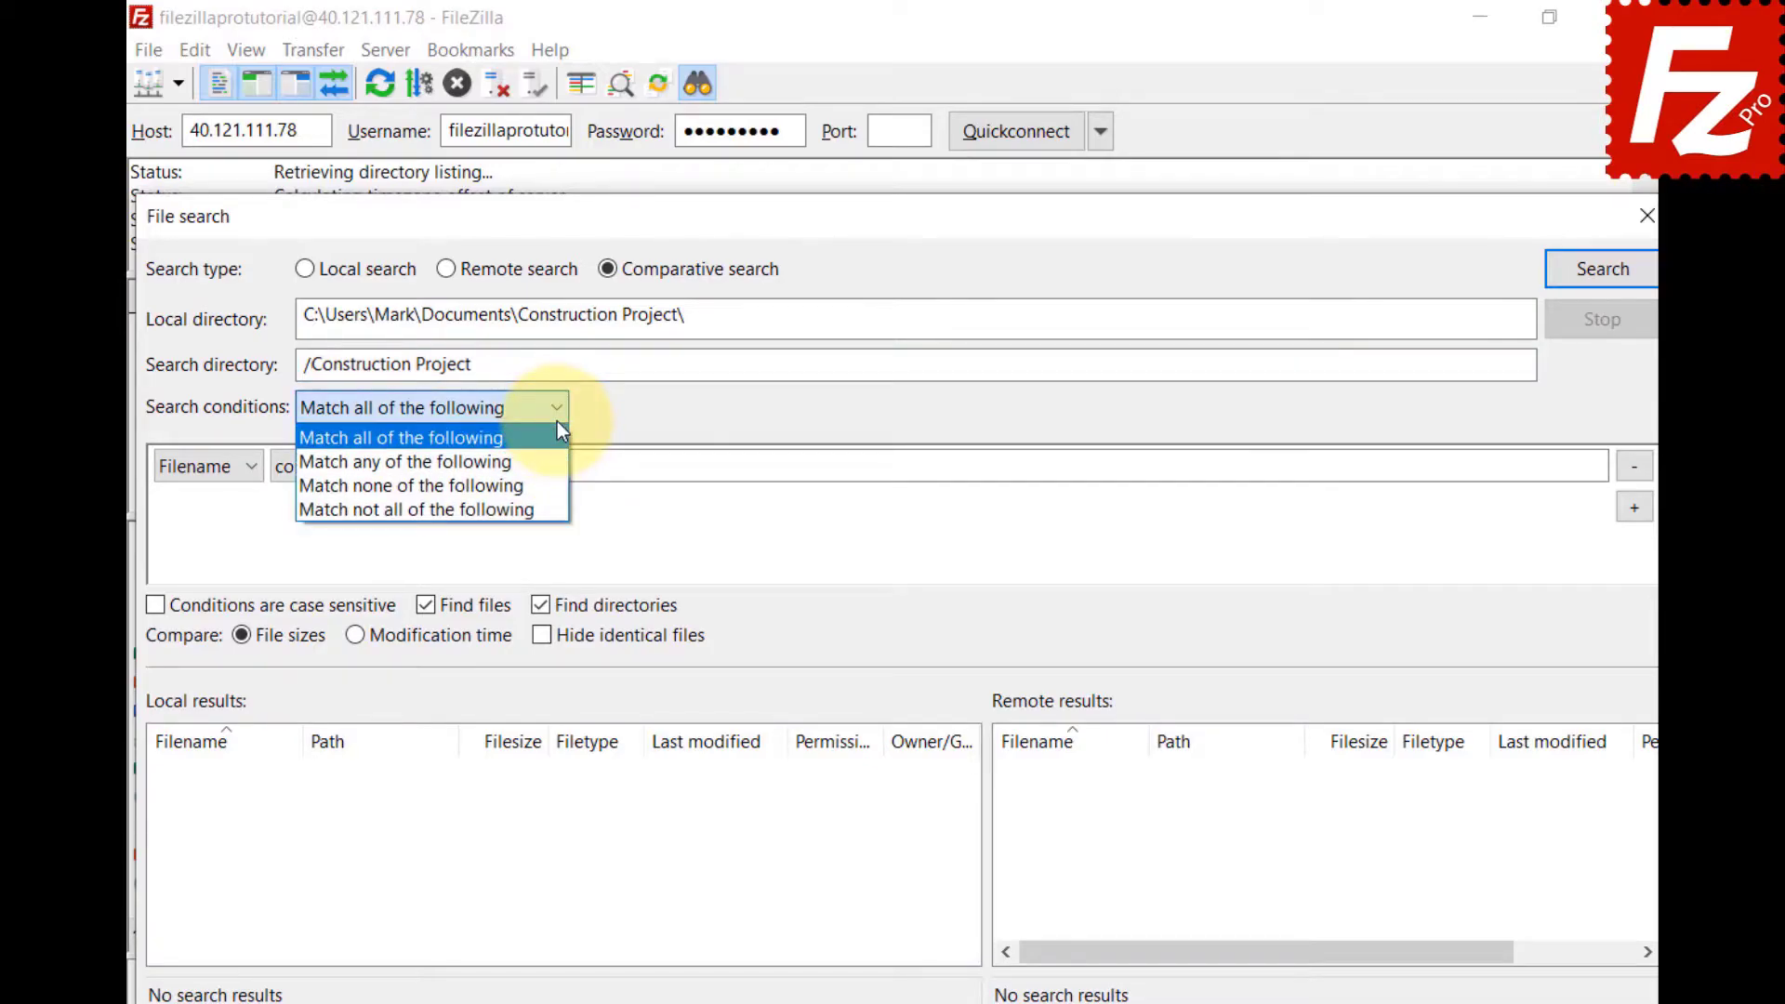
left_click(556, 421)
left_click(247, 471)
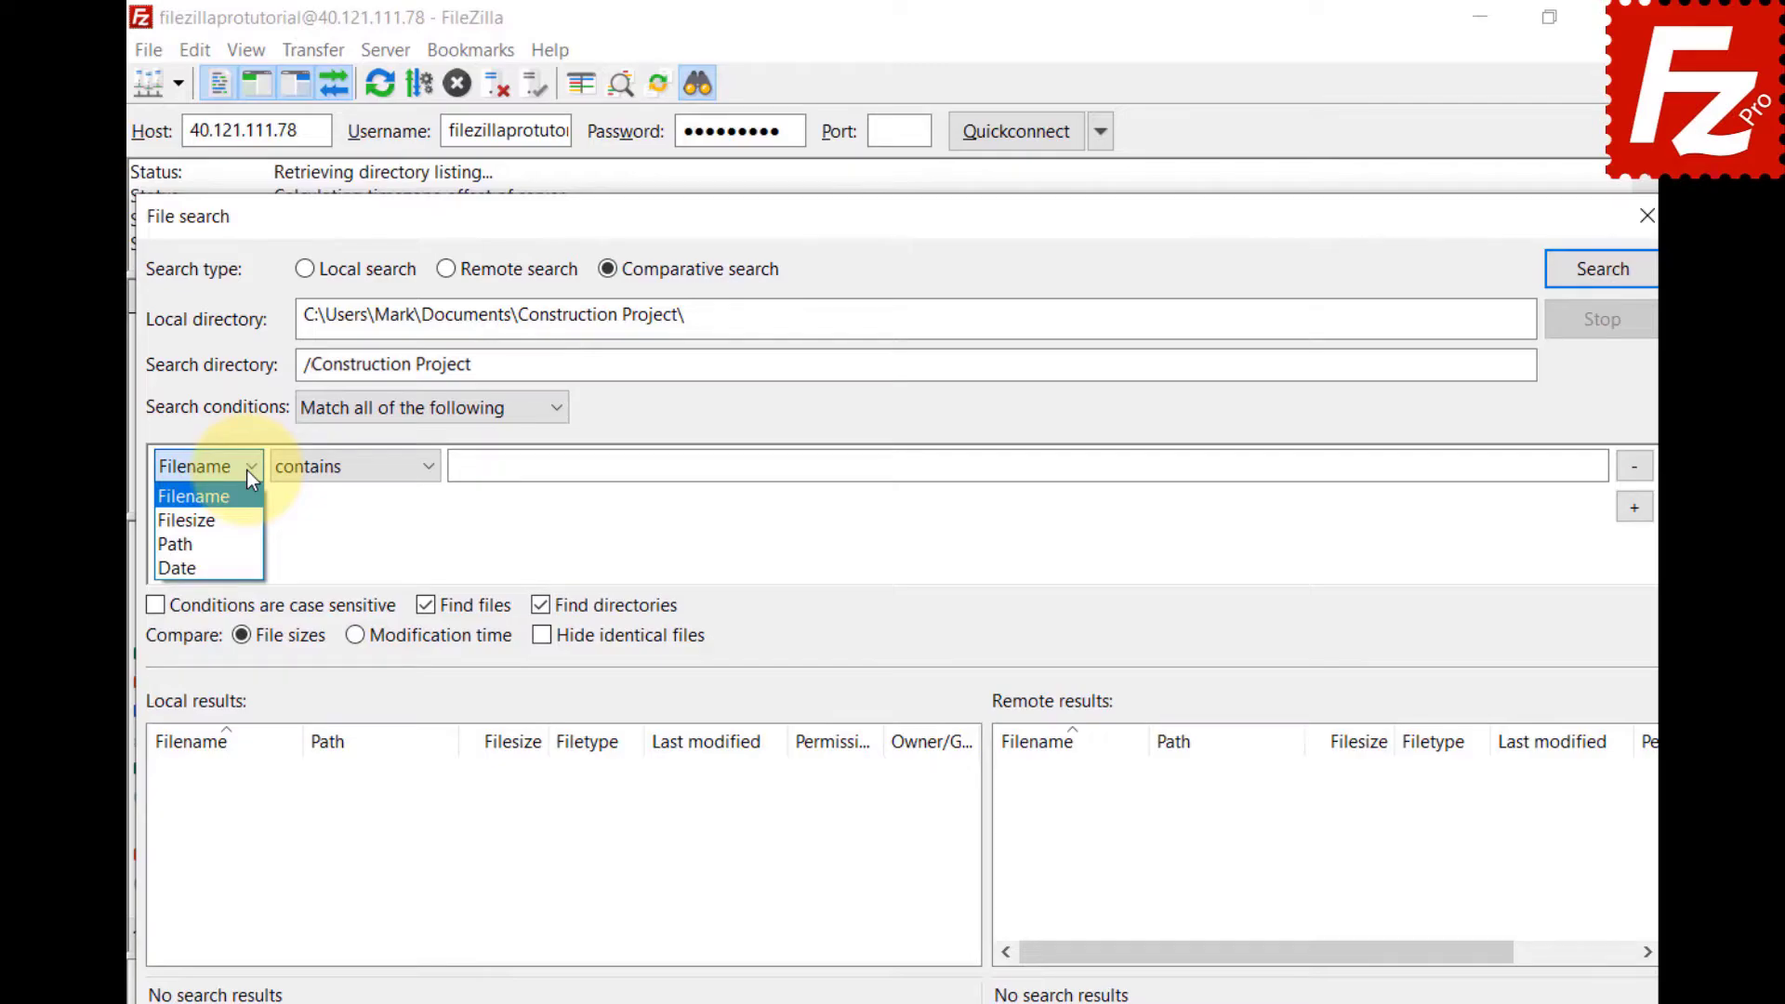
left_click(427, 471)
left_click(427, 470)
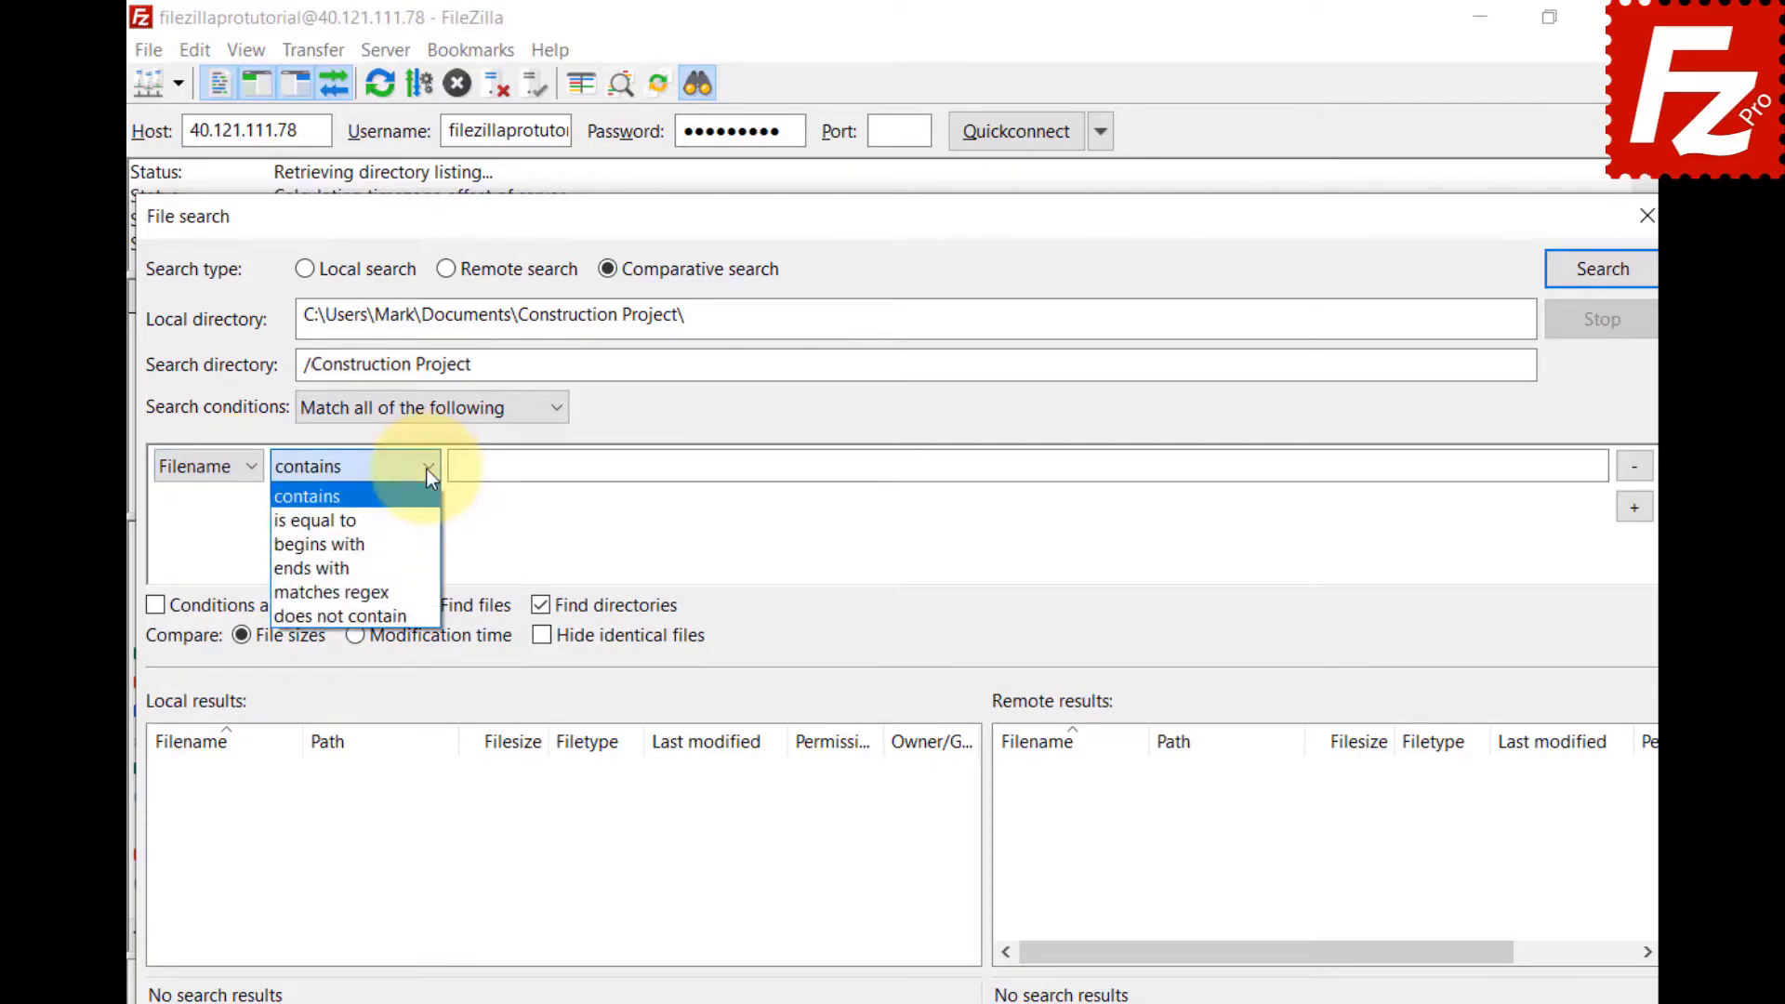
left_click(420, 543)
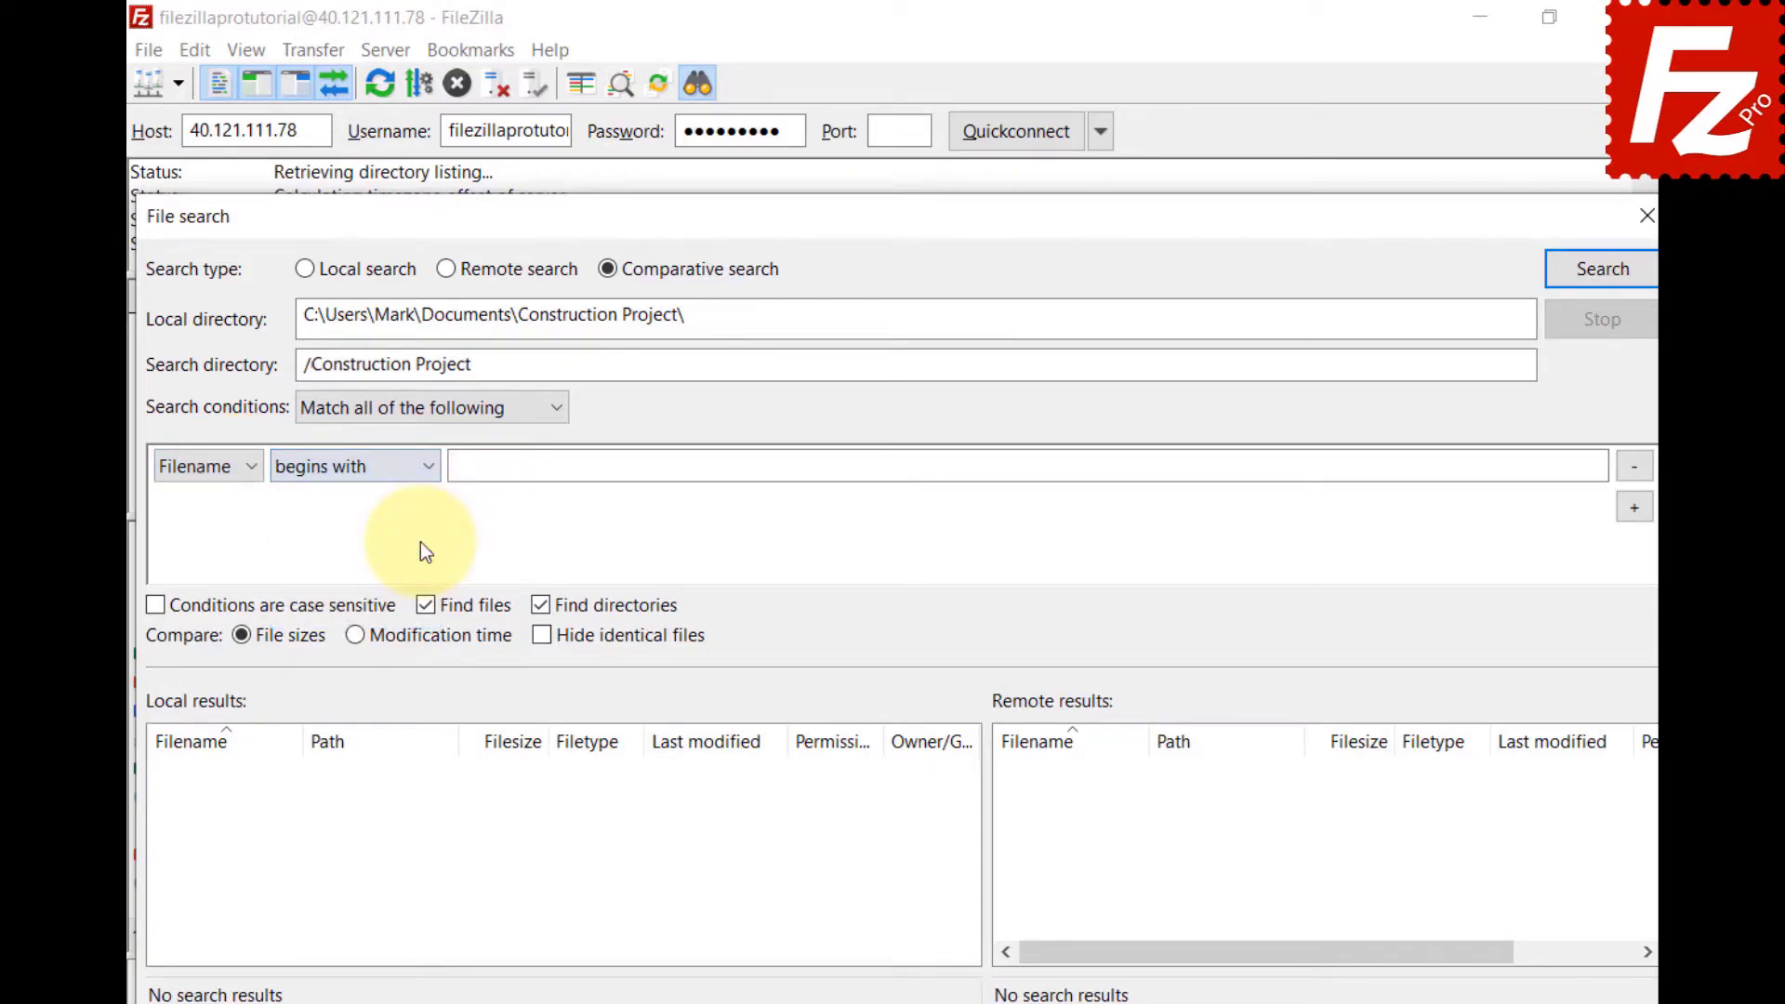
left_click(1570, 466)
type("DSC")
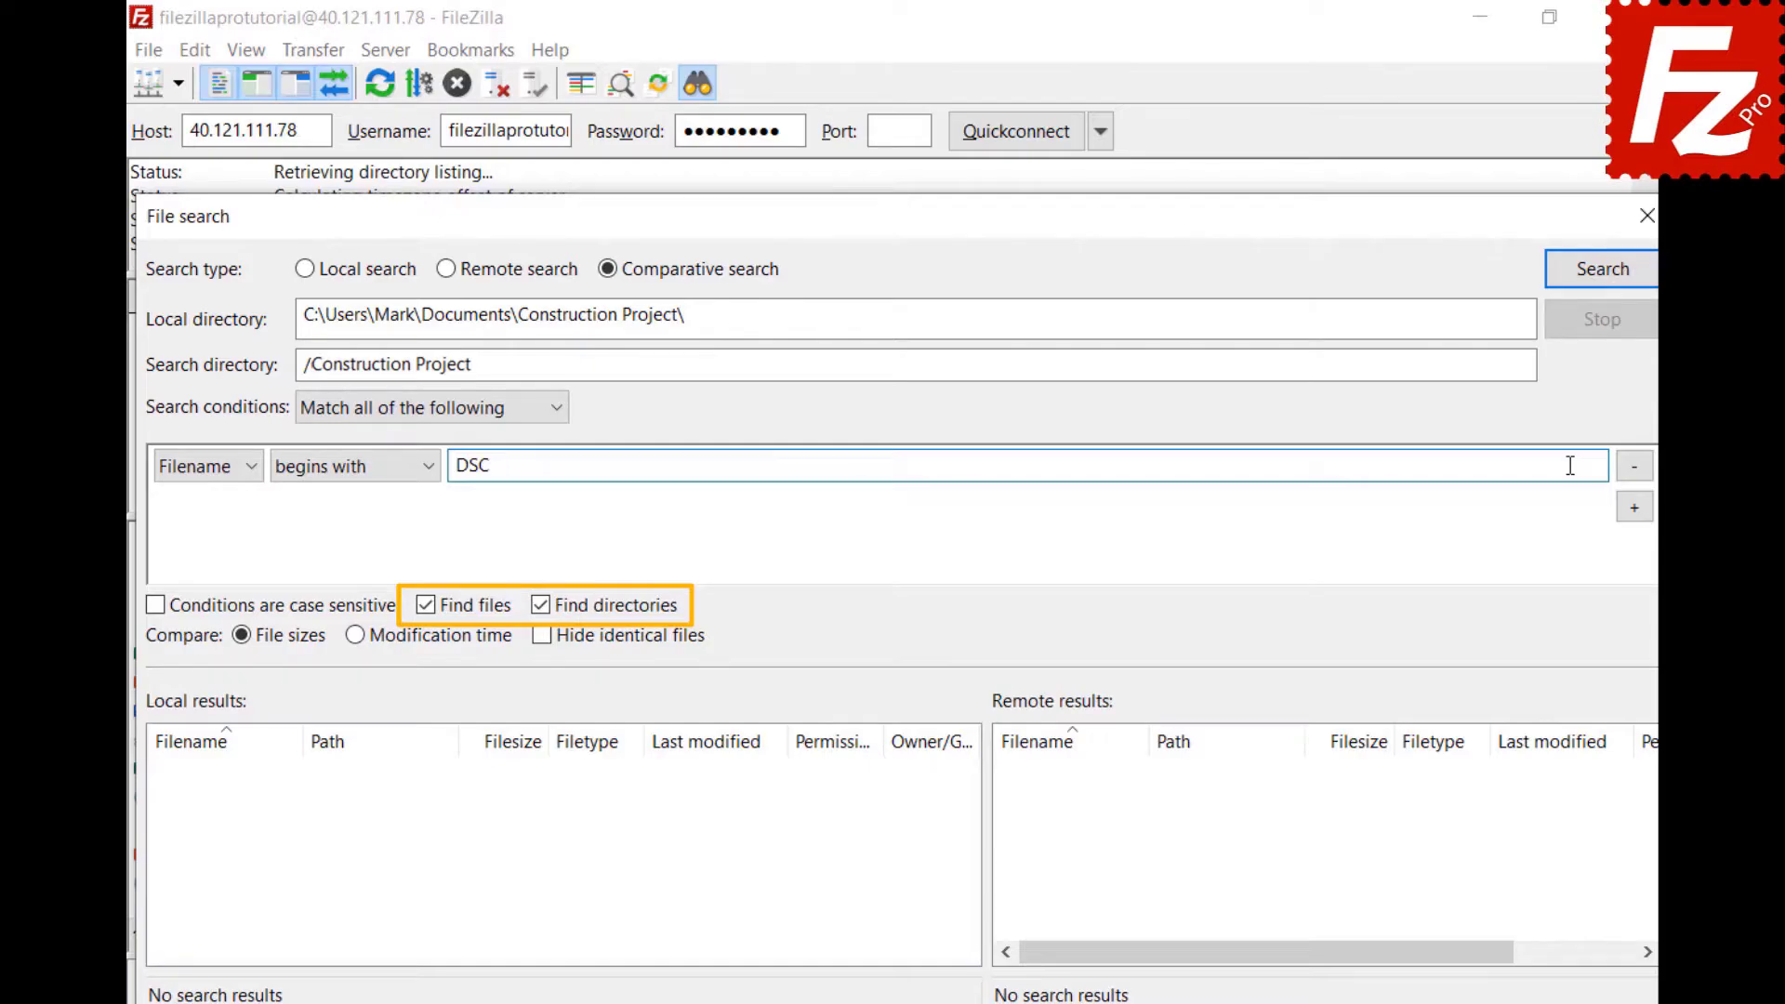
left_click(1600, 284)
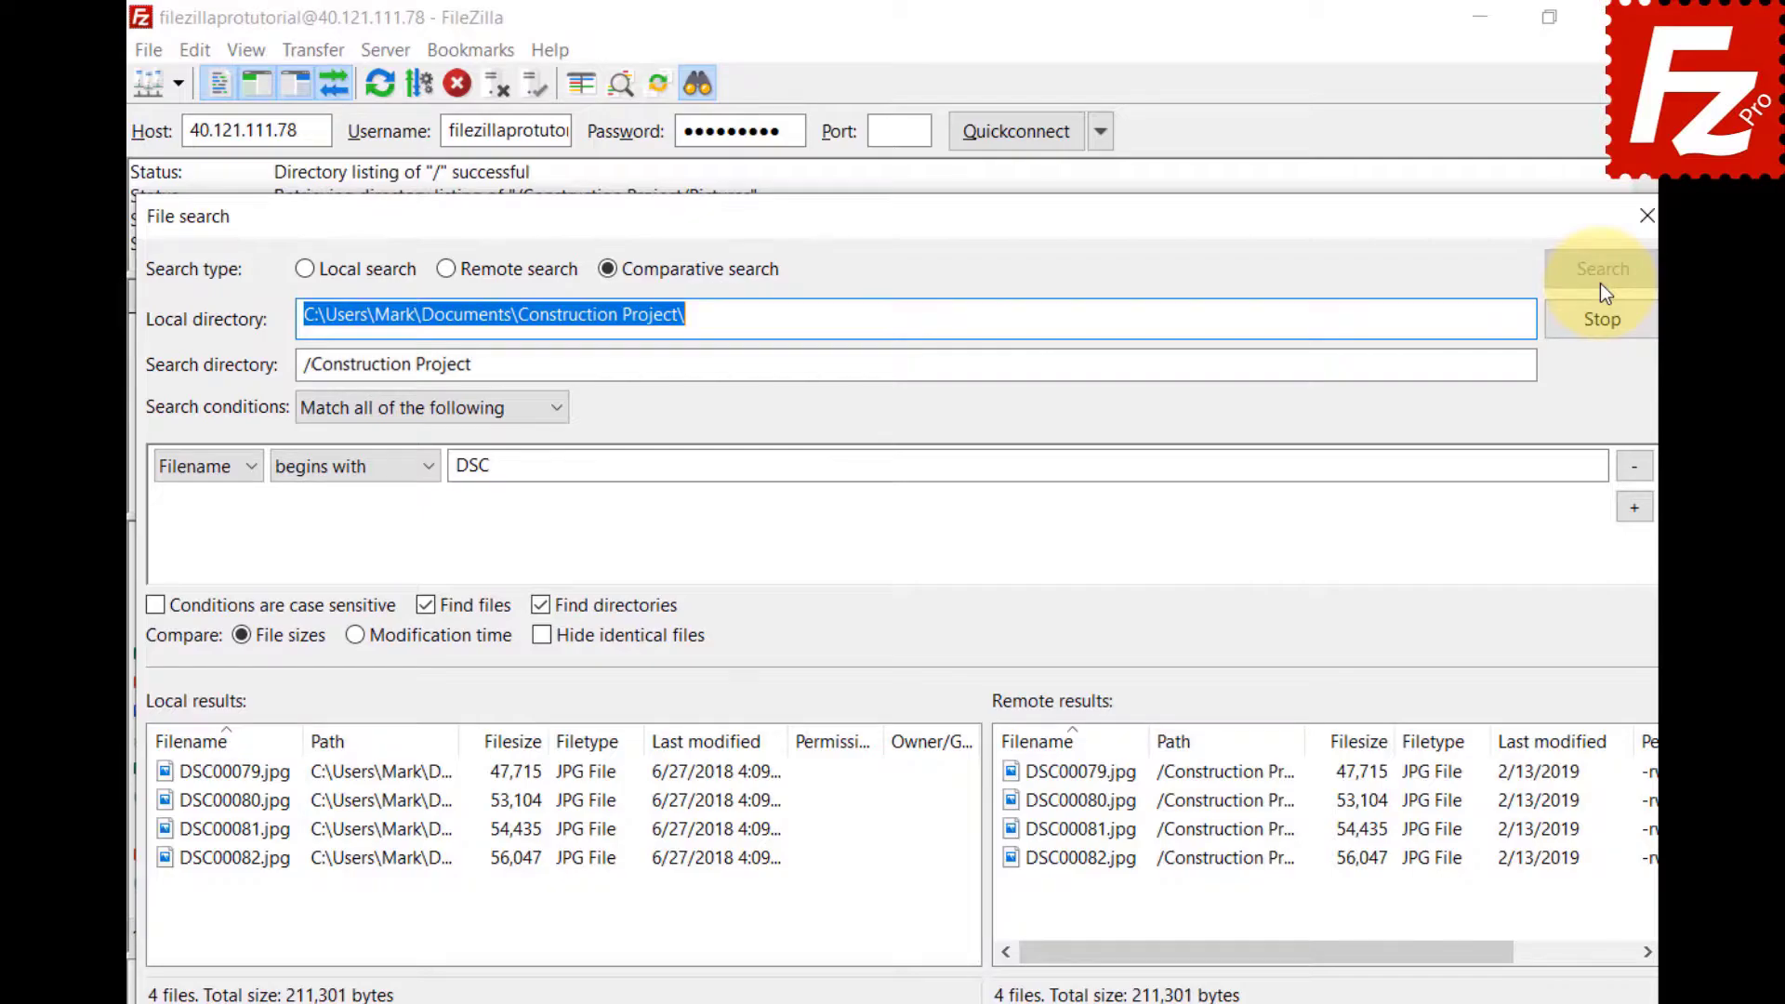
Remove the DSC condition, search all files, and compare by modification time, then size.
left_click(1626, 467)
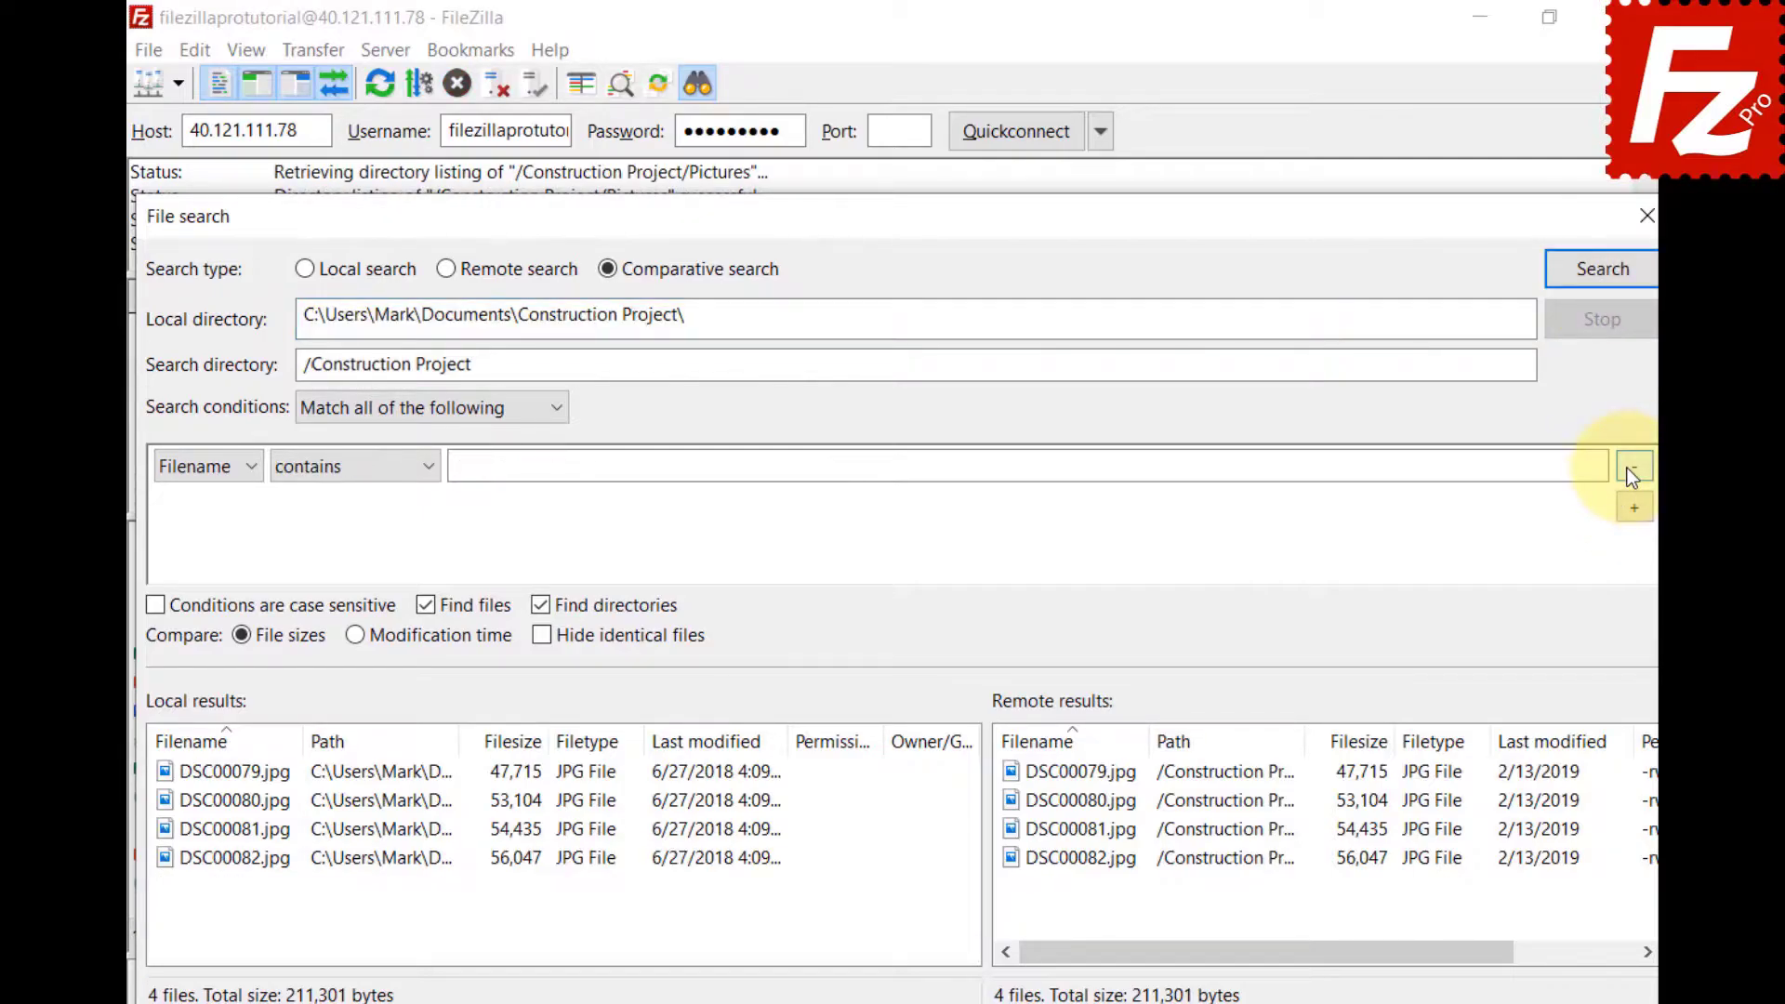
left_click(1603, 288)
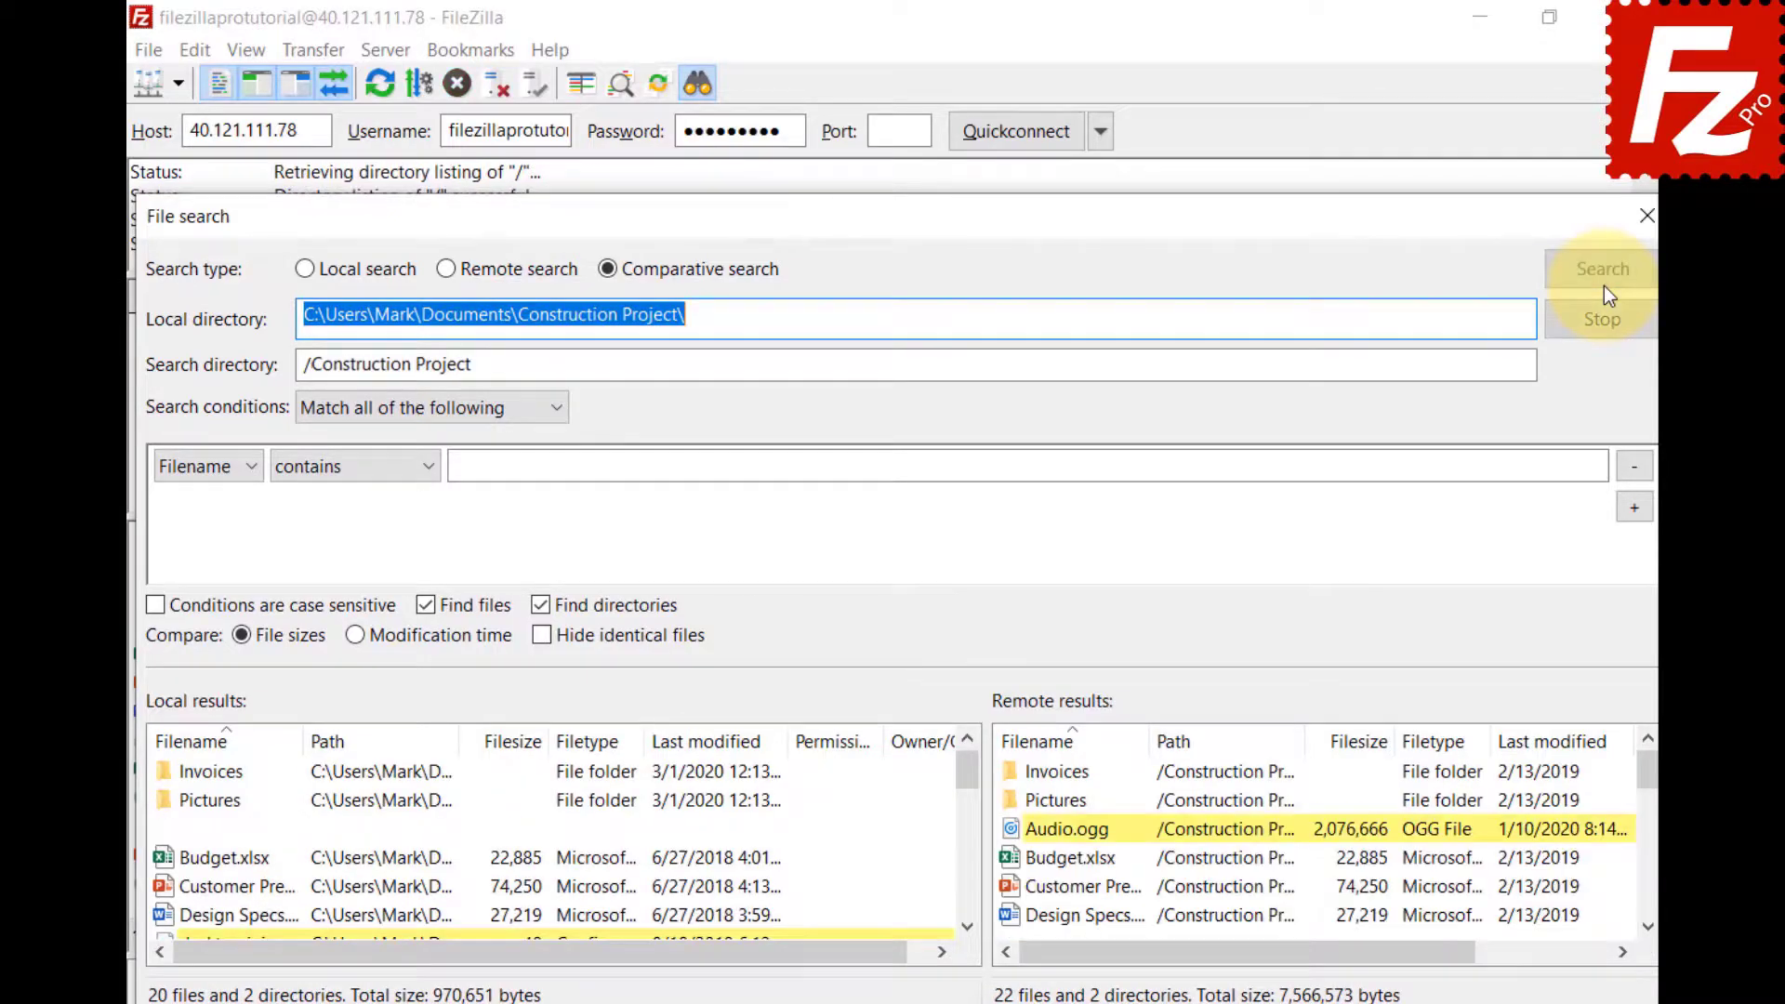
left_click(355, 645)
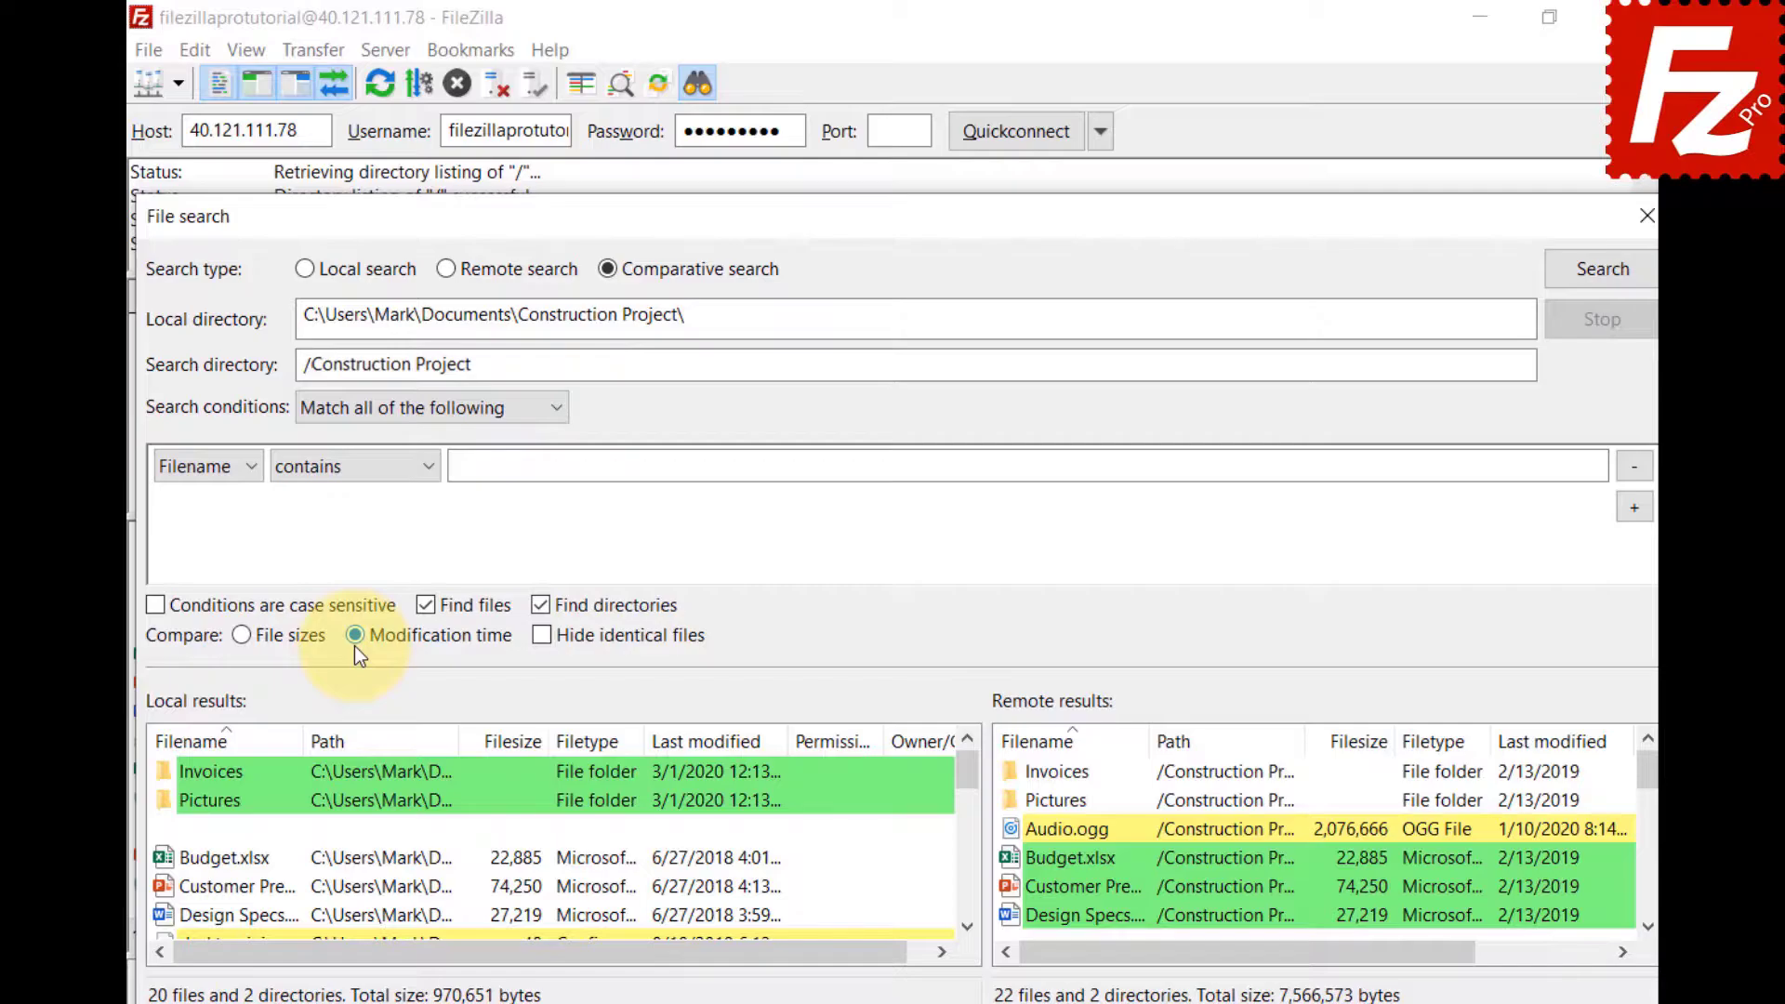
left_click(242, 637)
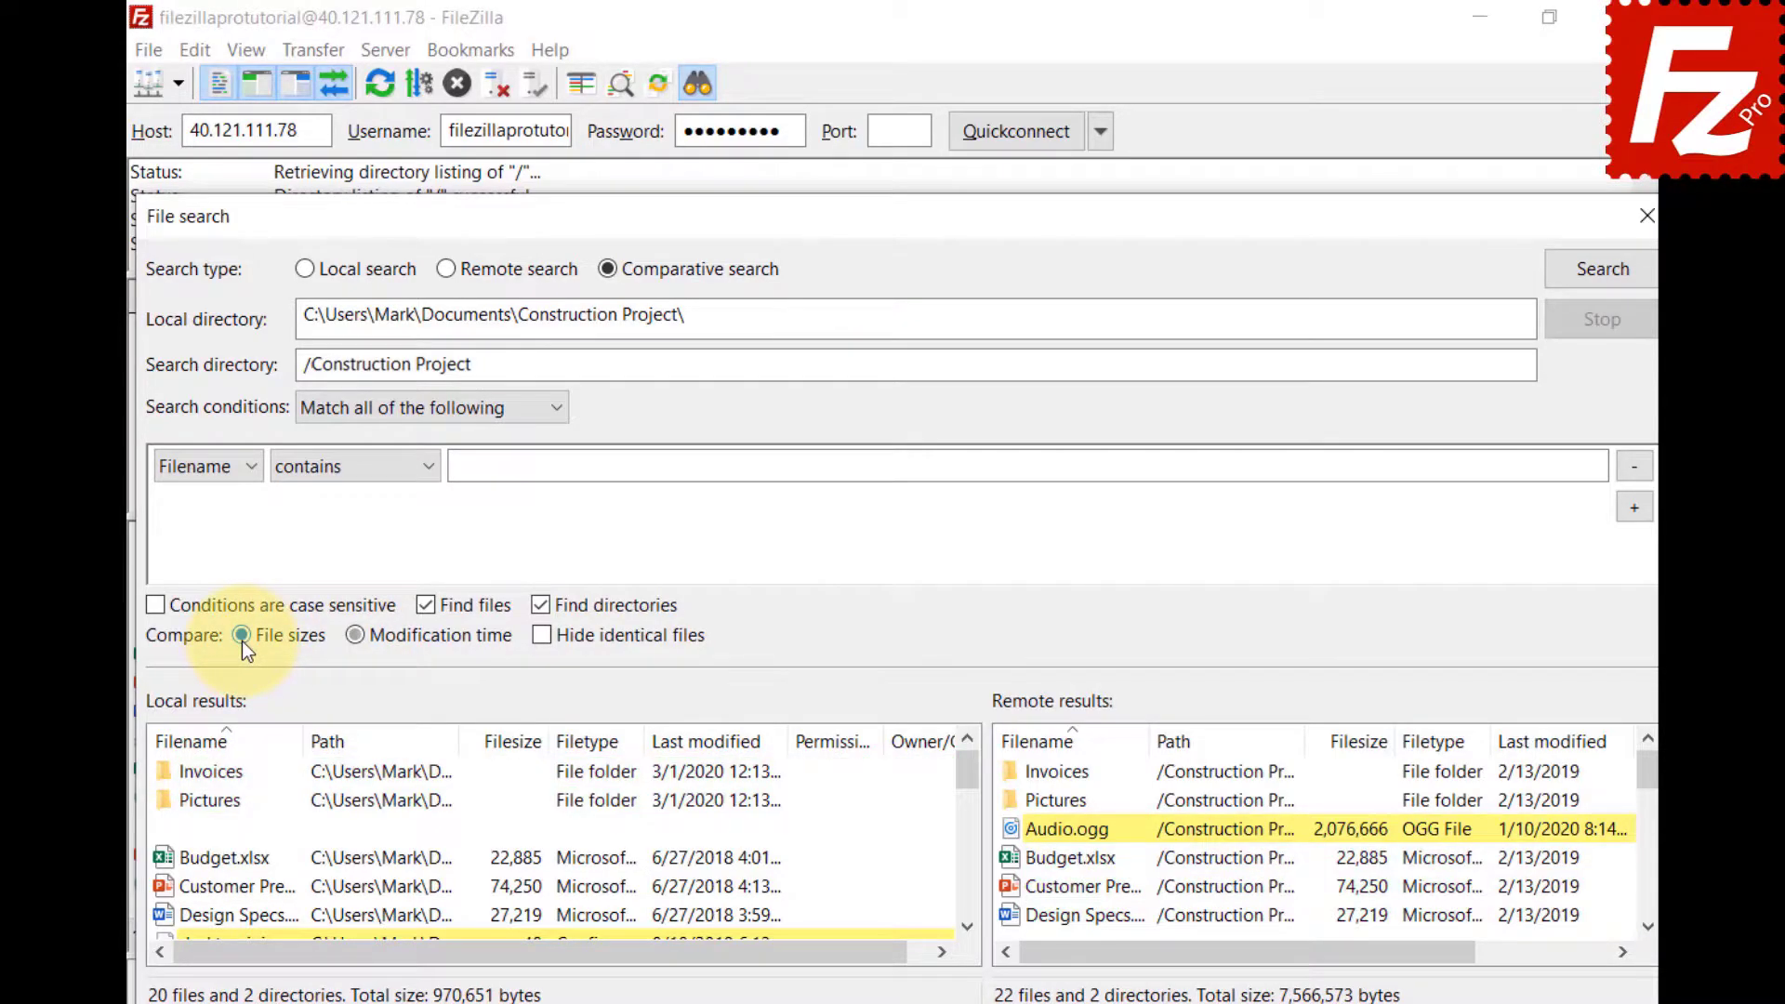
Hide identical files, then show them again and scroll through the results.
left_click(543, 640)
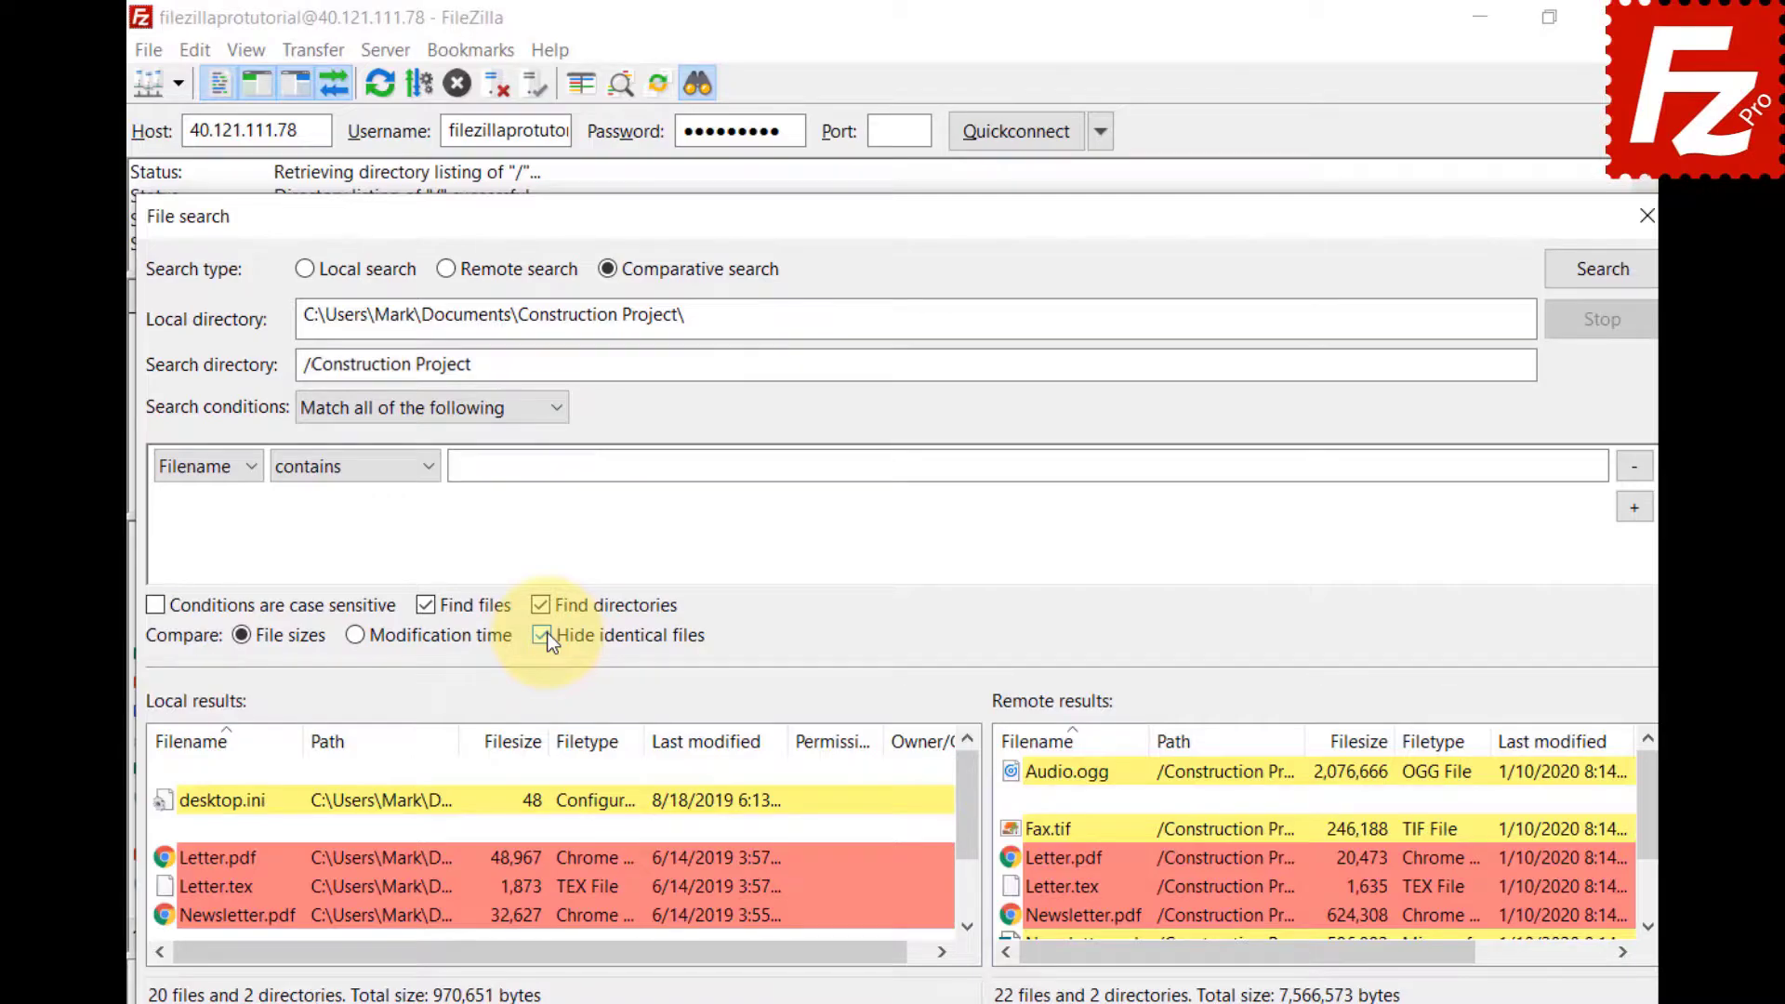
left_click(548, 639)
left_click(967, 928)
left_click(967, 928)
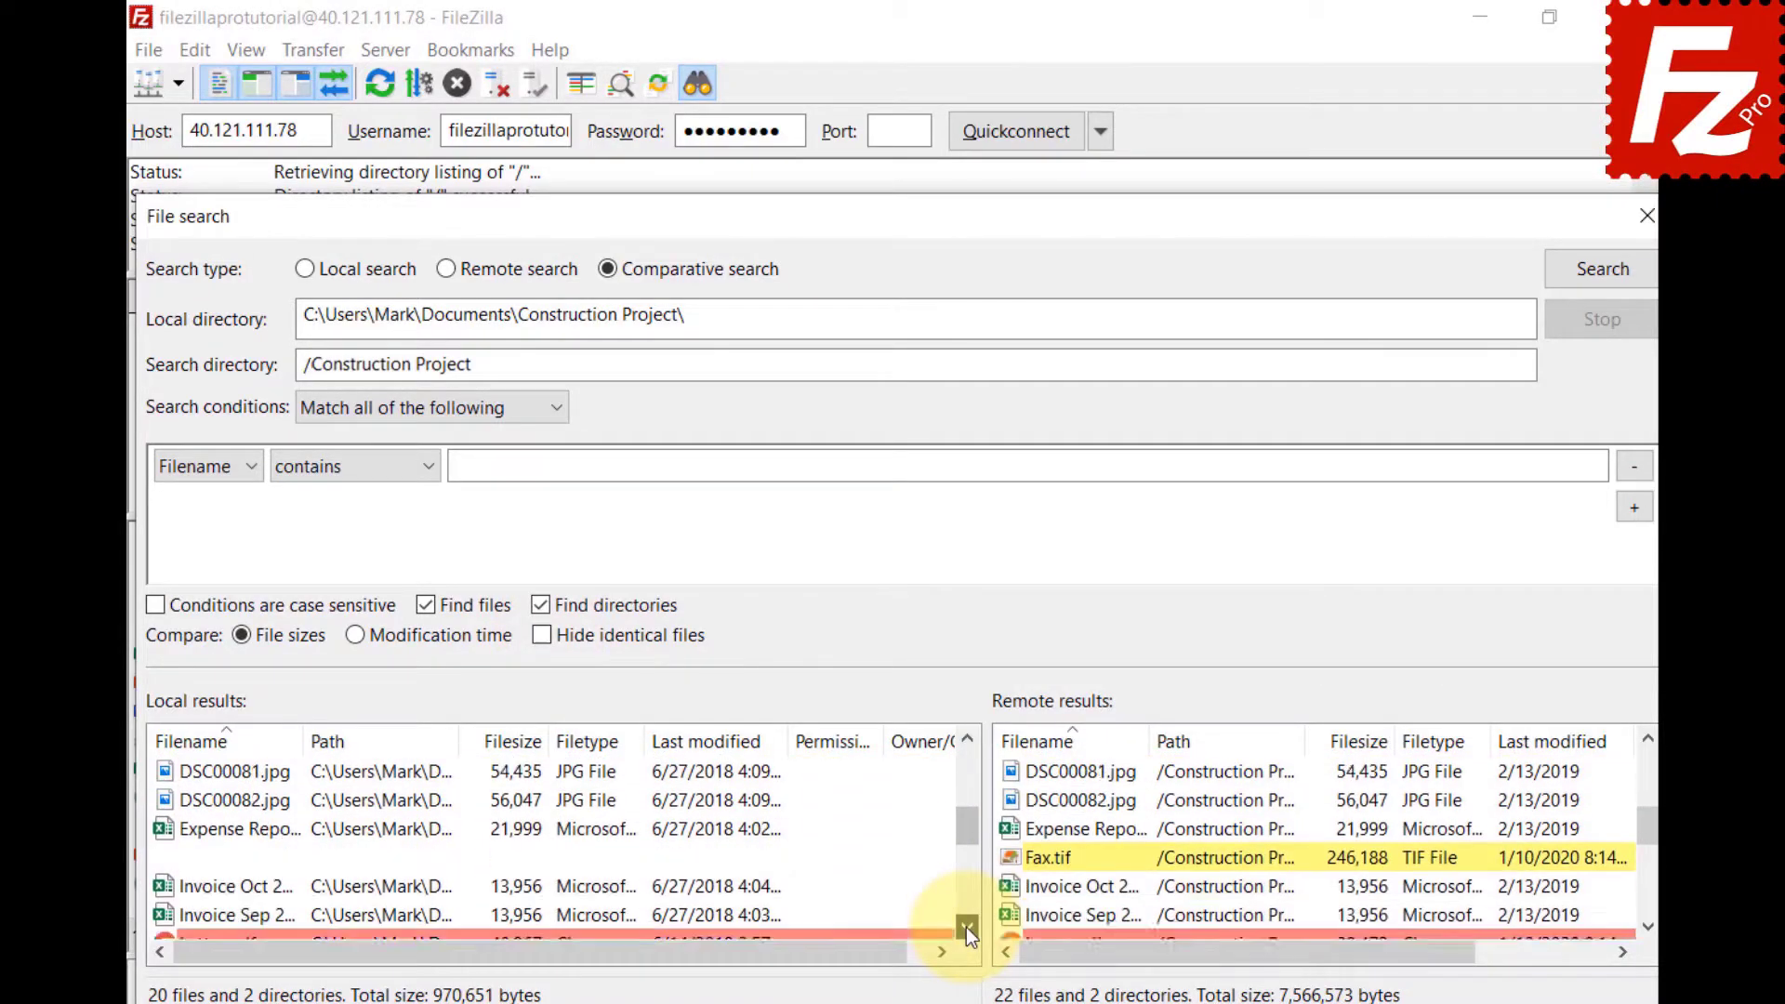
scroll(966, 927, "down", 3)
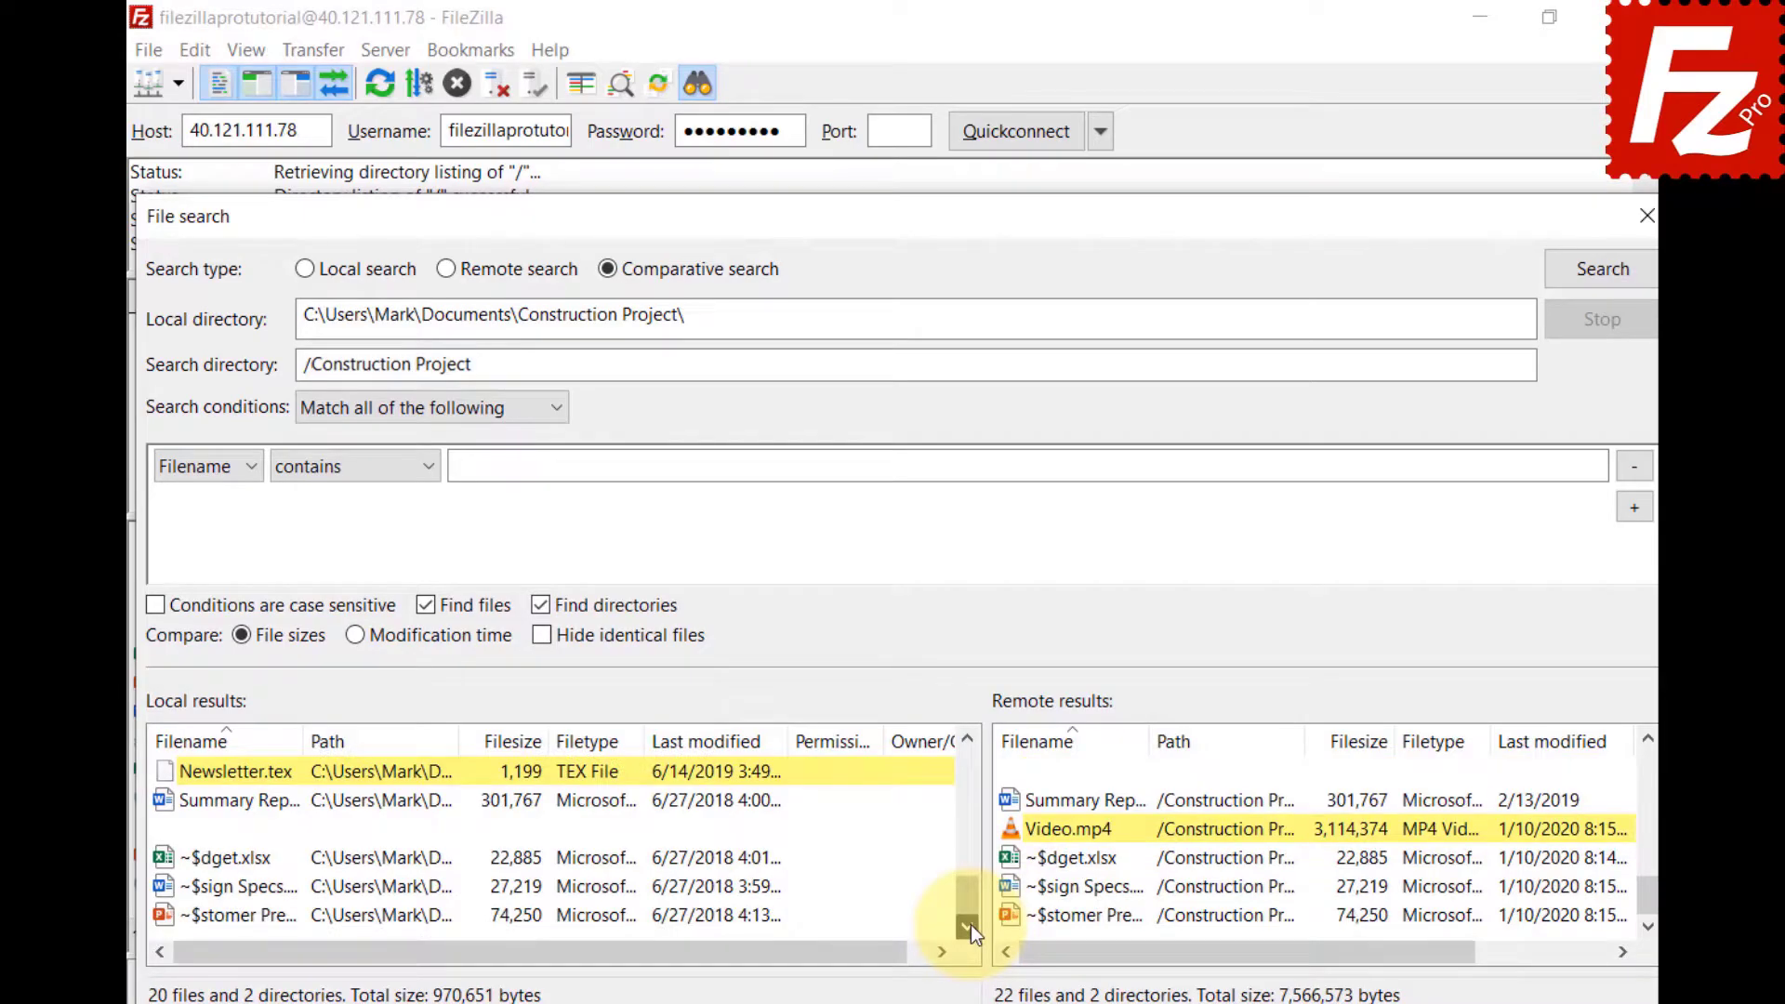
View the context actions for local Newsletter.tex and remote Video.mp4.
right_click(168, 777)
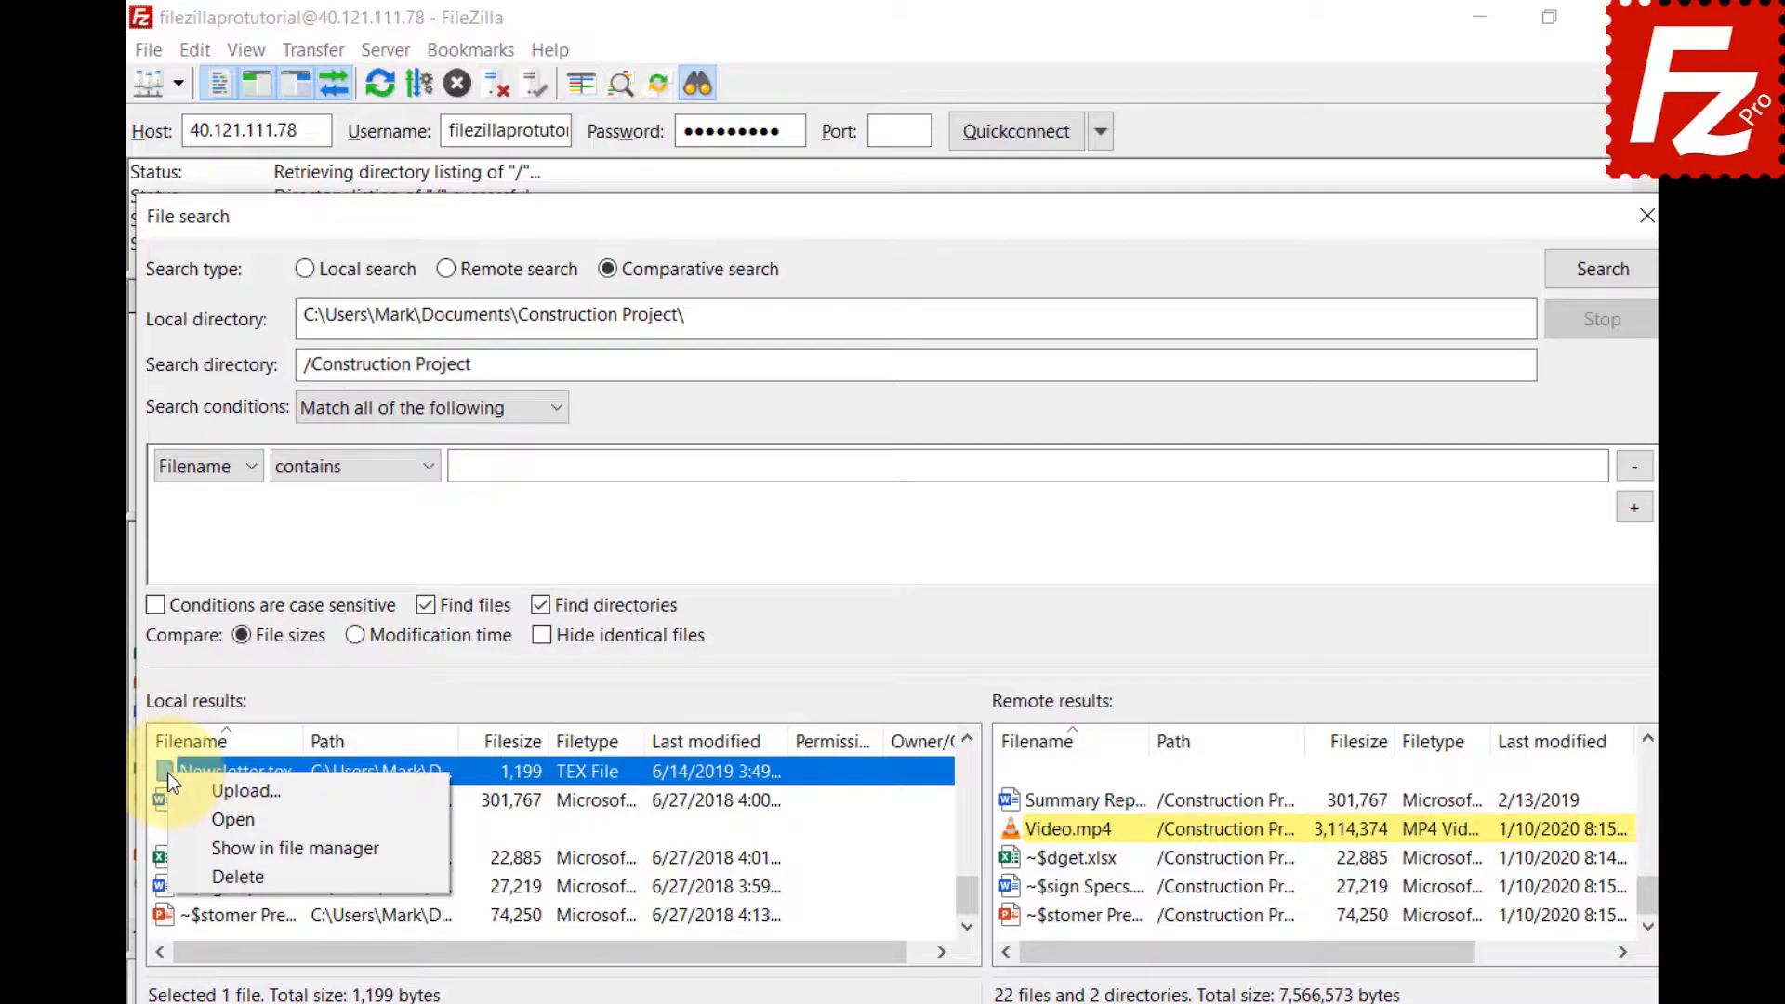
key("Escape")
right_click(1024, 824)
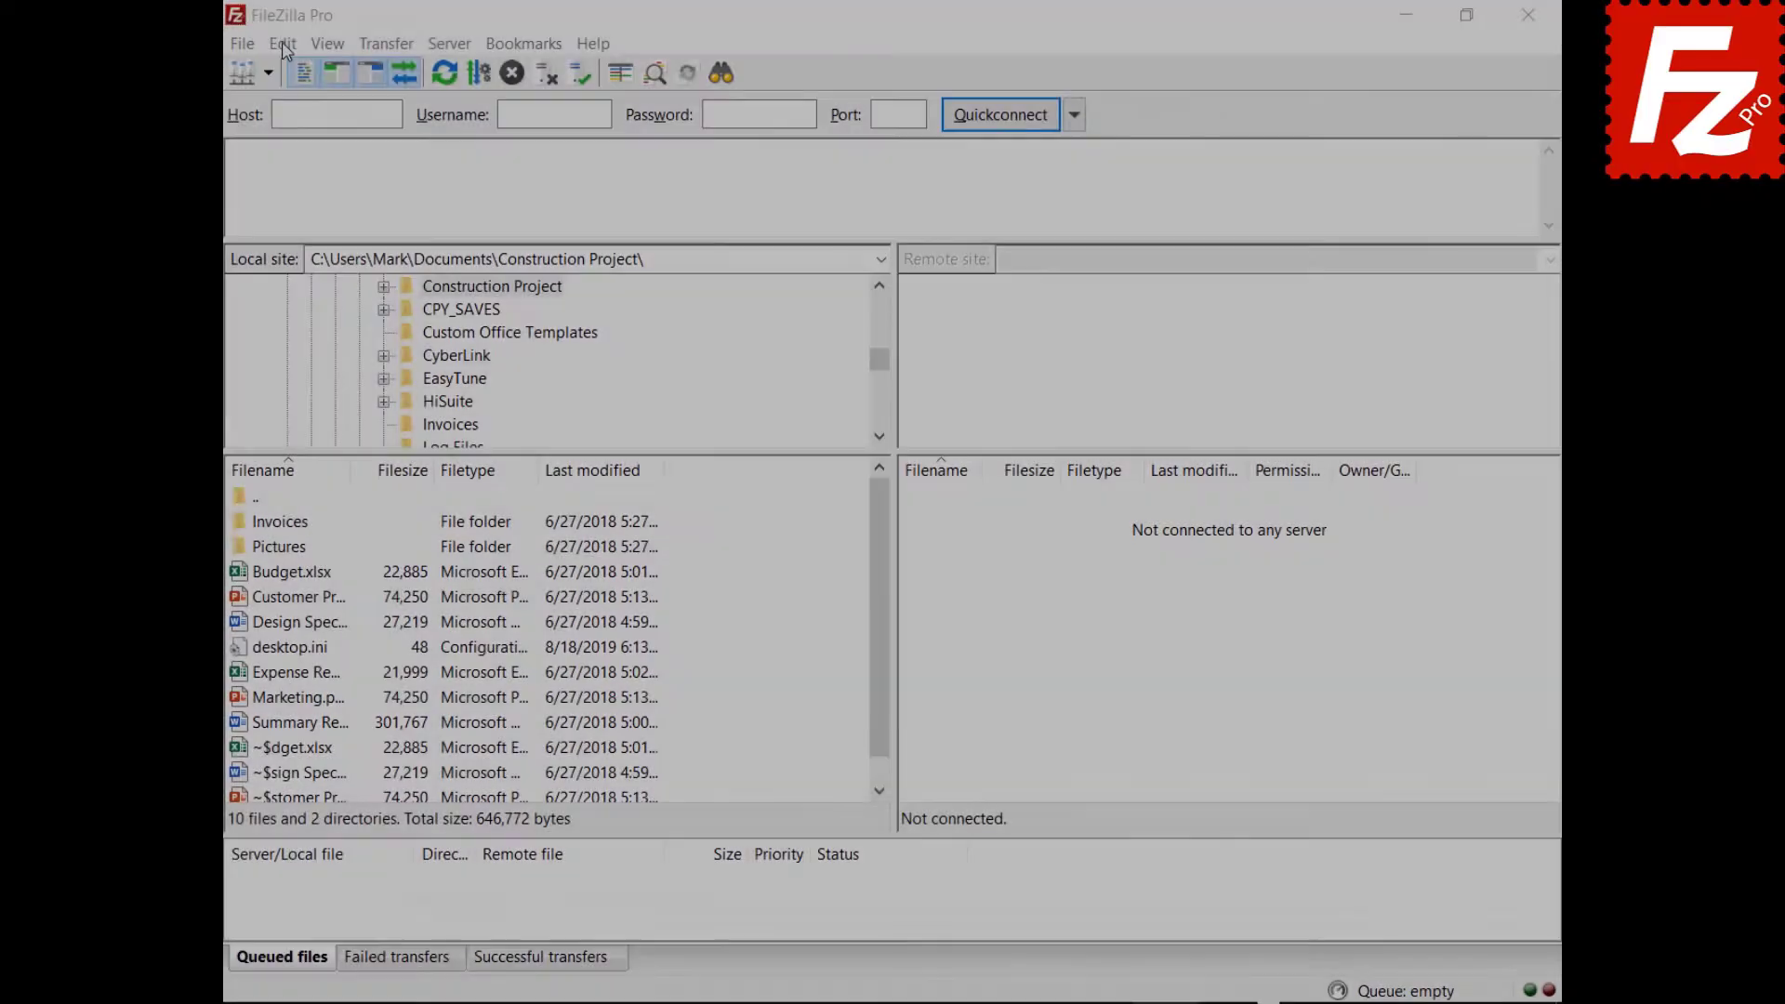
Set Maximum simultaneous transfers to 10 on the Settings Transfers page.
left_click(269, 45)
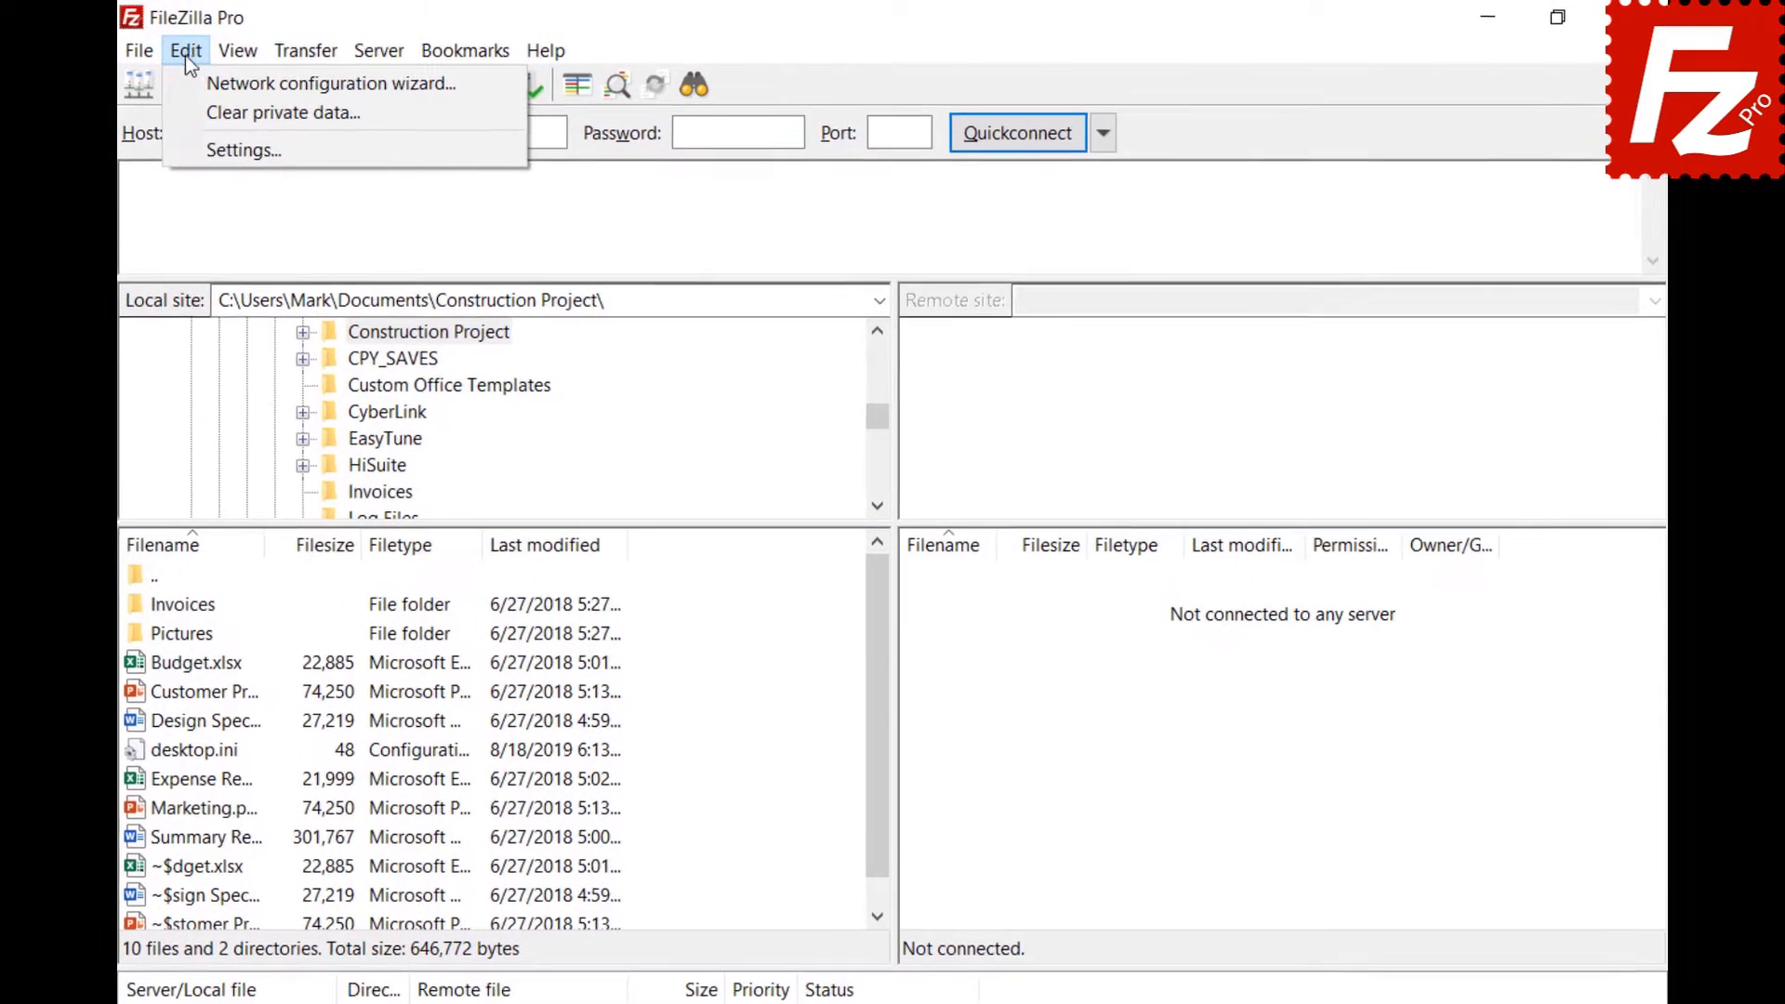
left_click(197, 146)
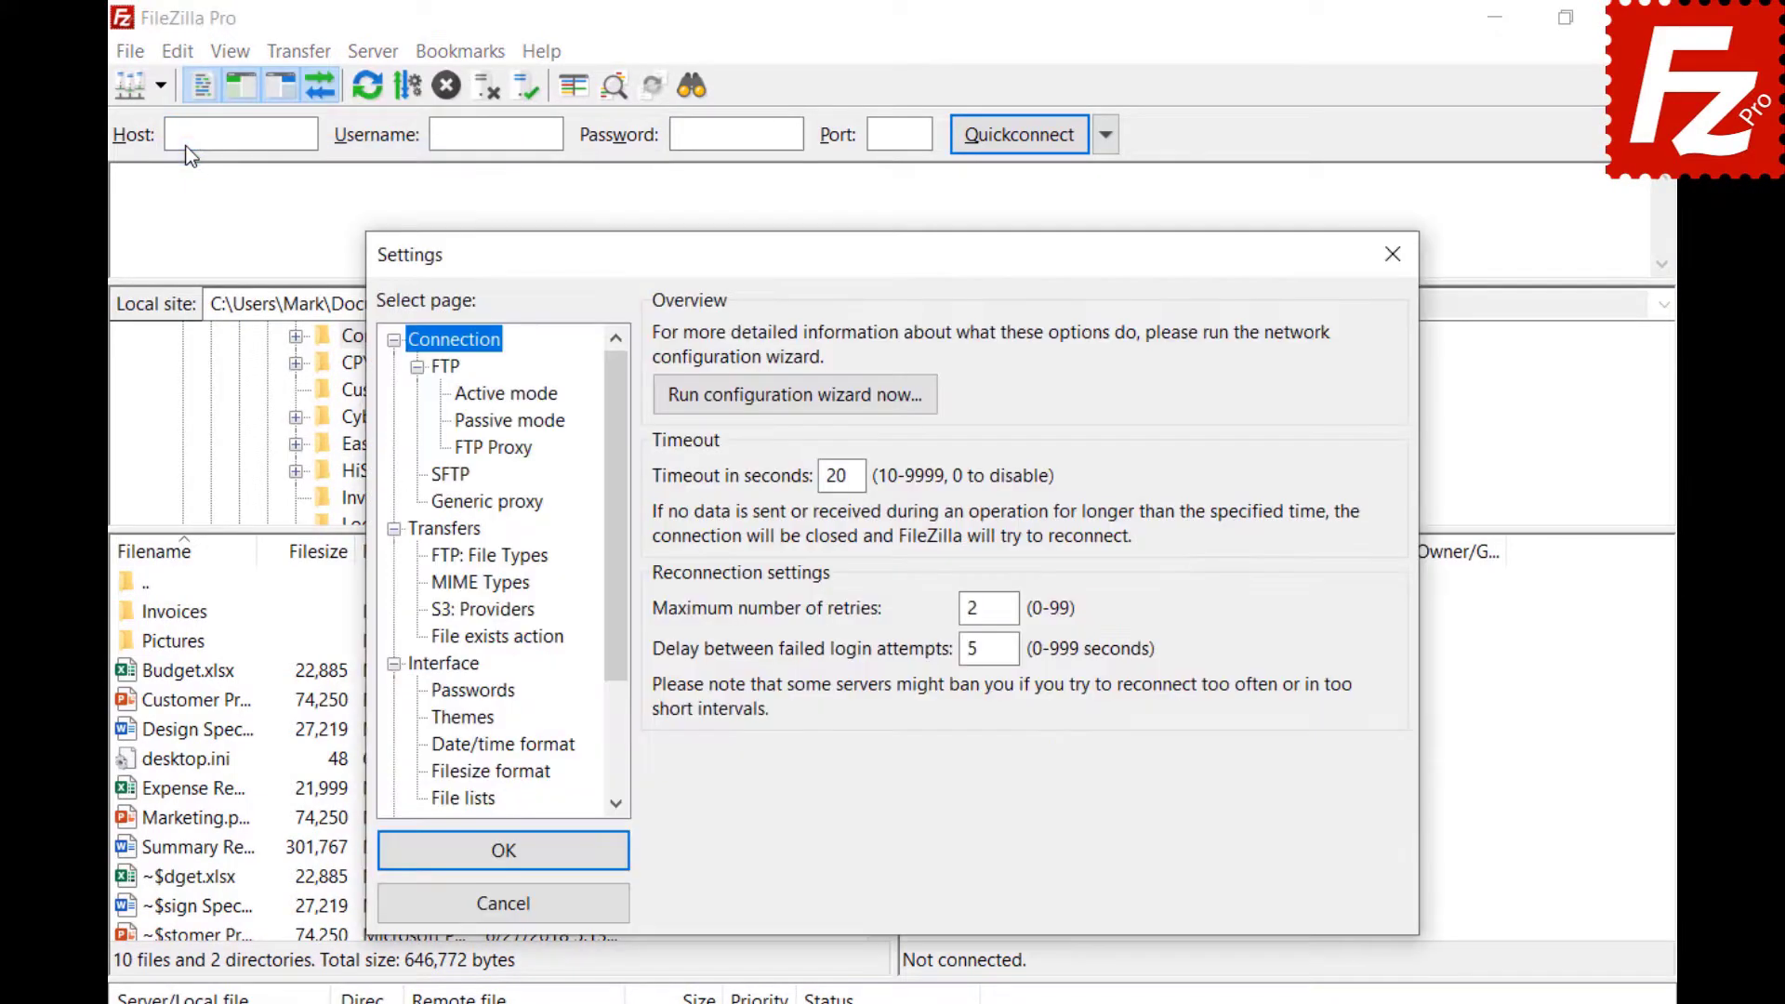
left_click(427, 530)
key("Tab")
type("1")
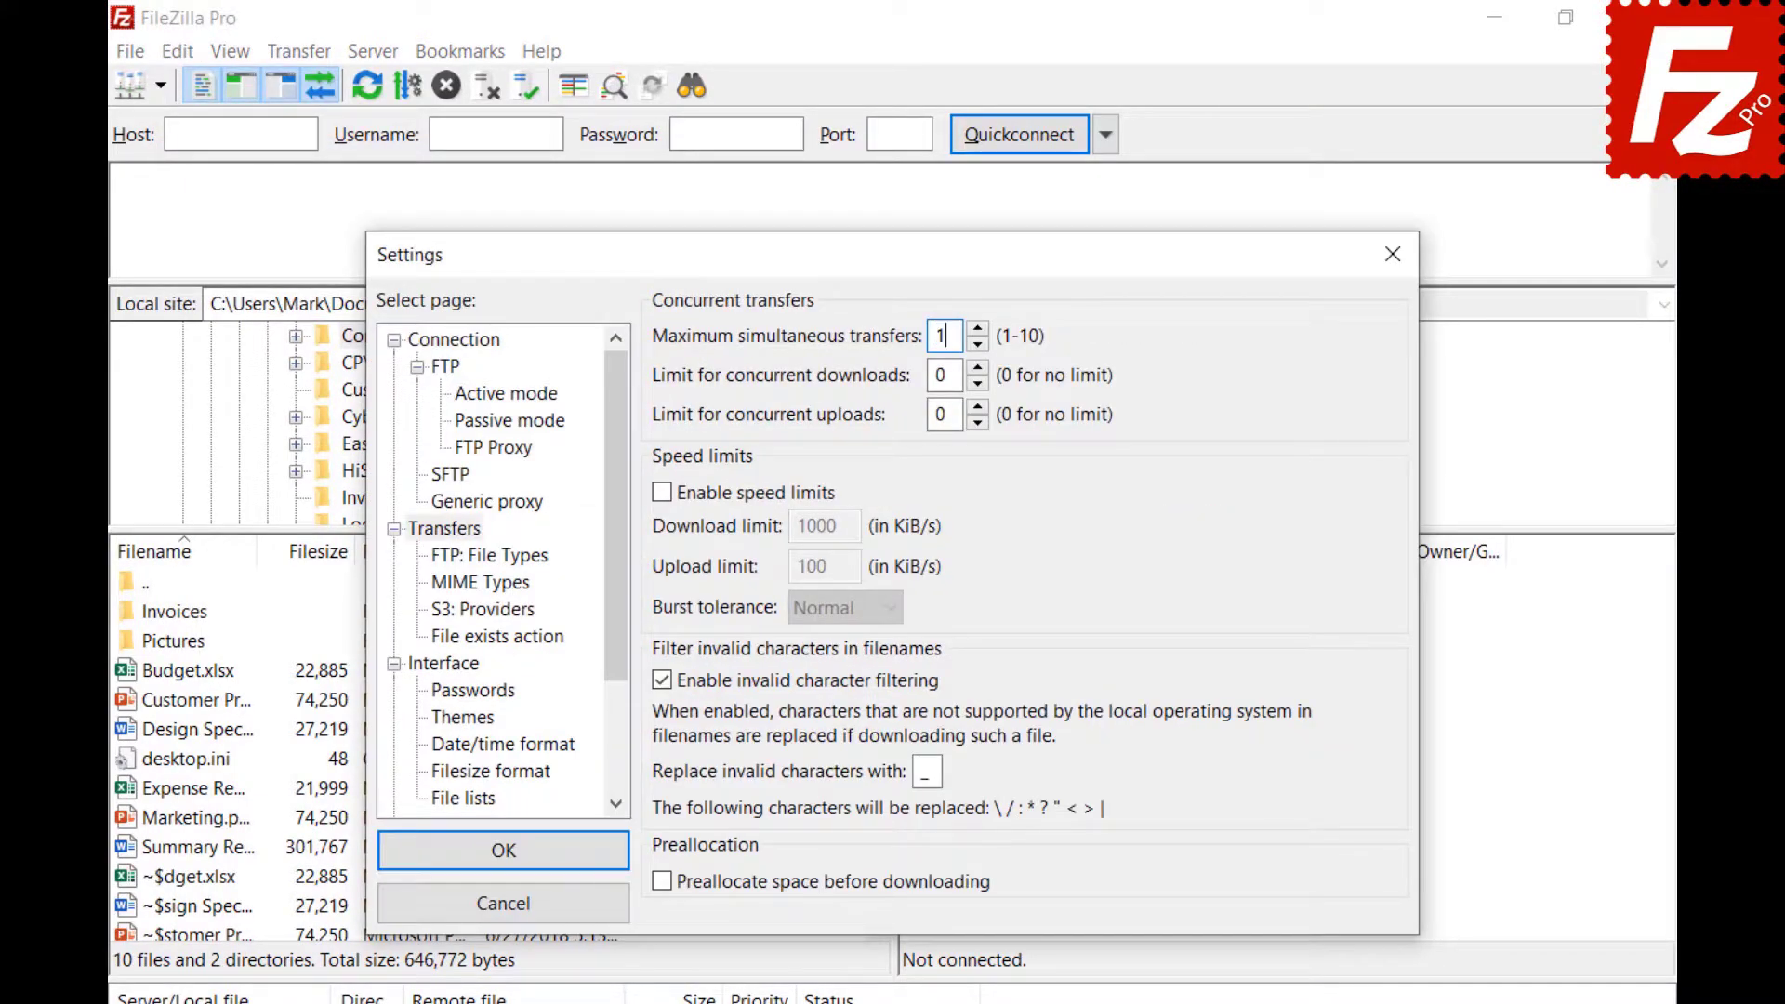
type("0")
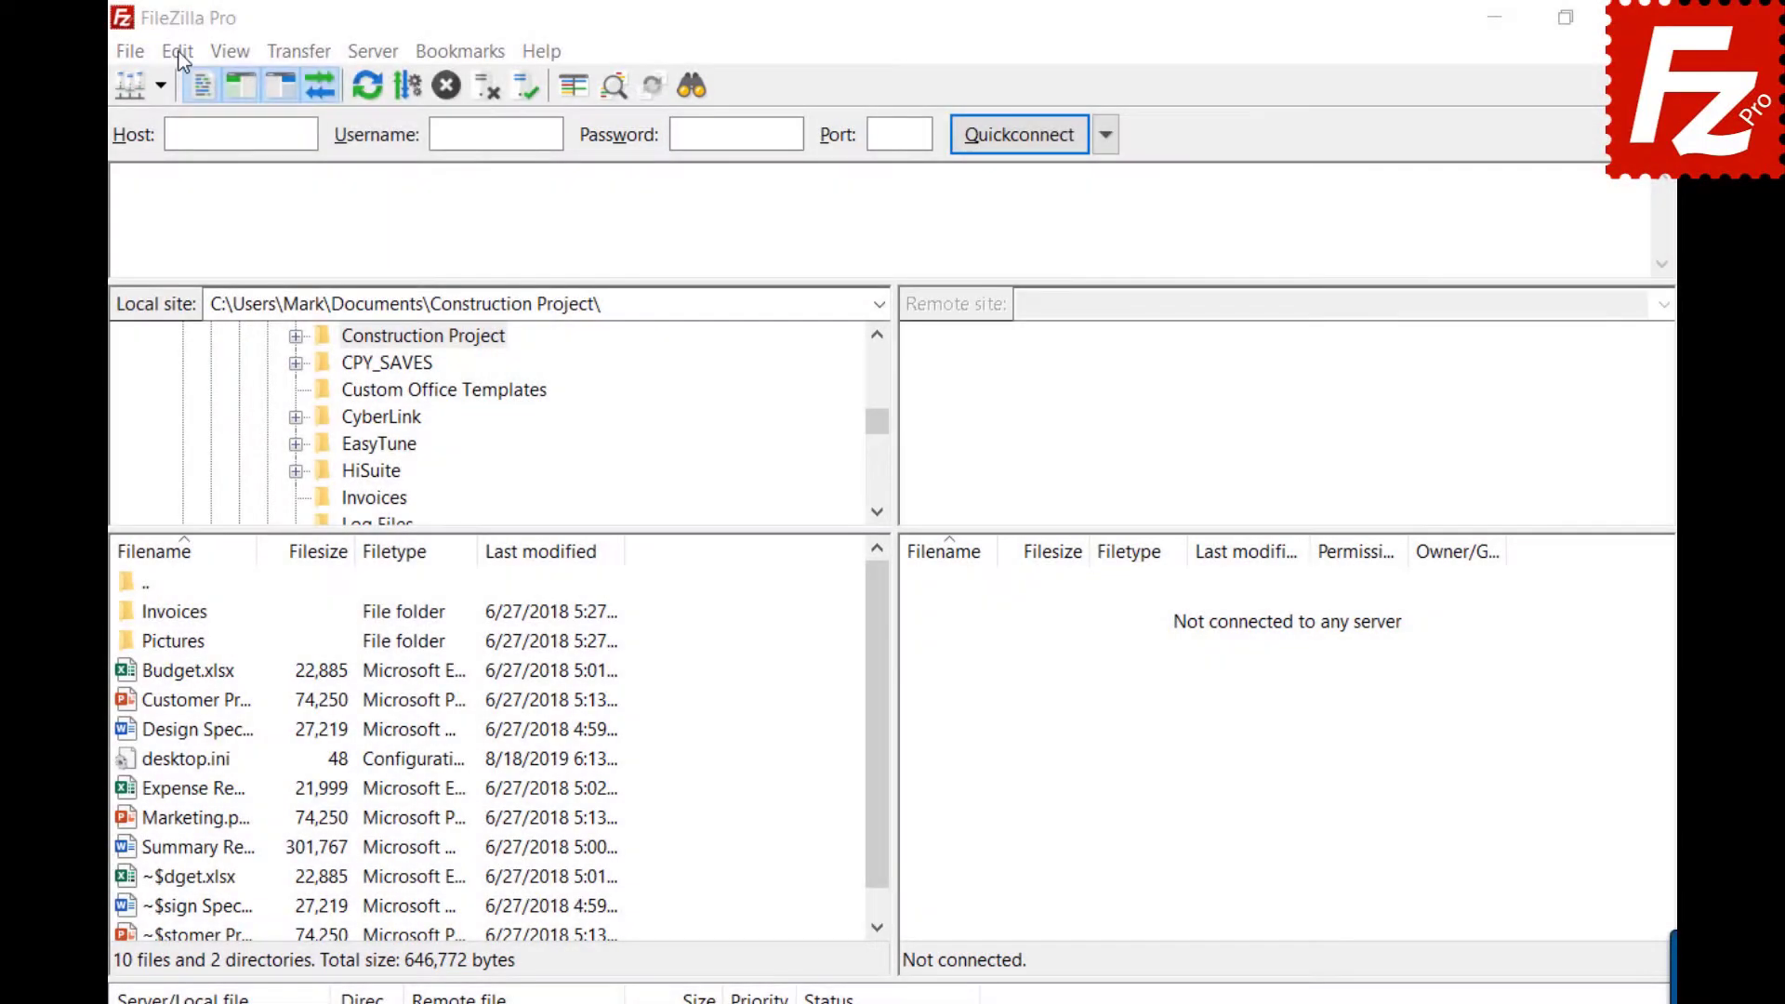
Change Maximum simultaneous transfers from 10 to 2 in Settings and close the dialog.
left_click(177, 52)
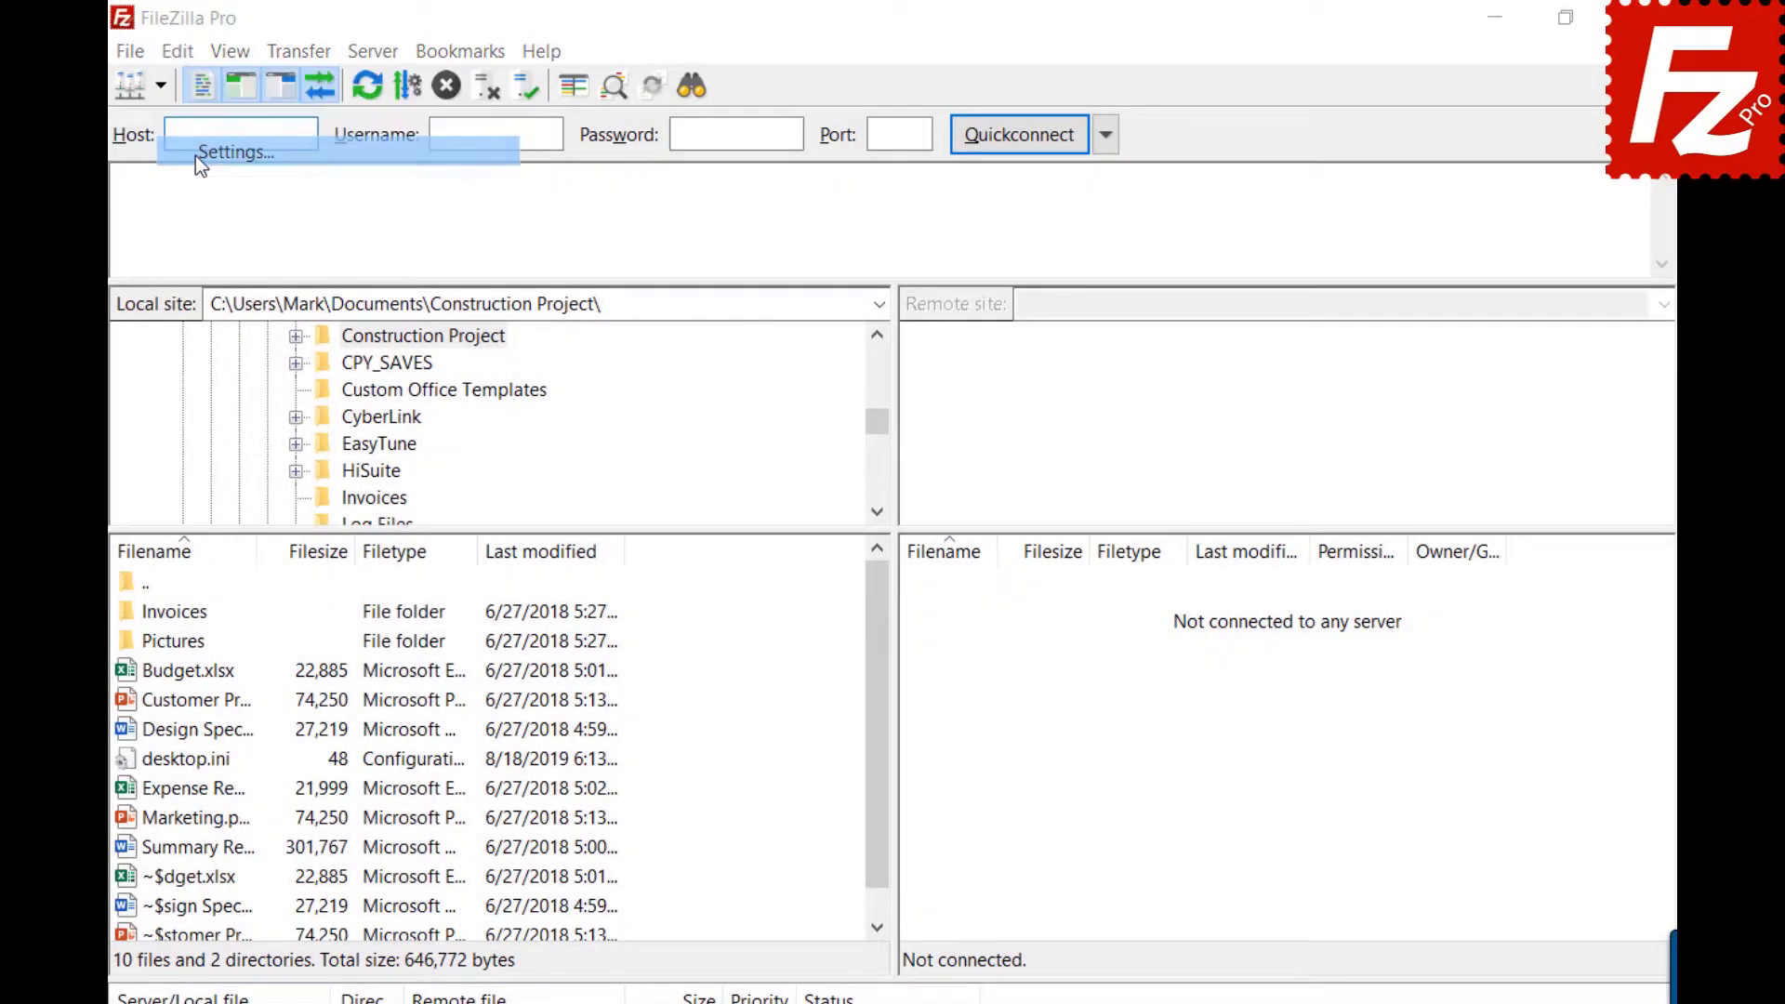
left_click(195, 154)
left_click(438, 528)
double_click(945, 335)
type("2")
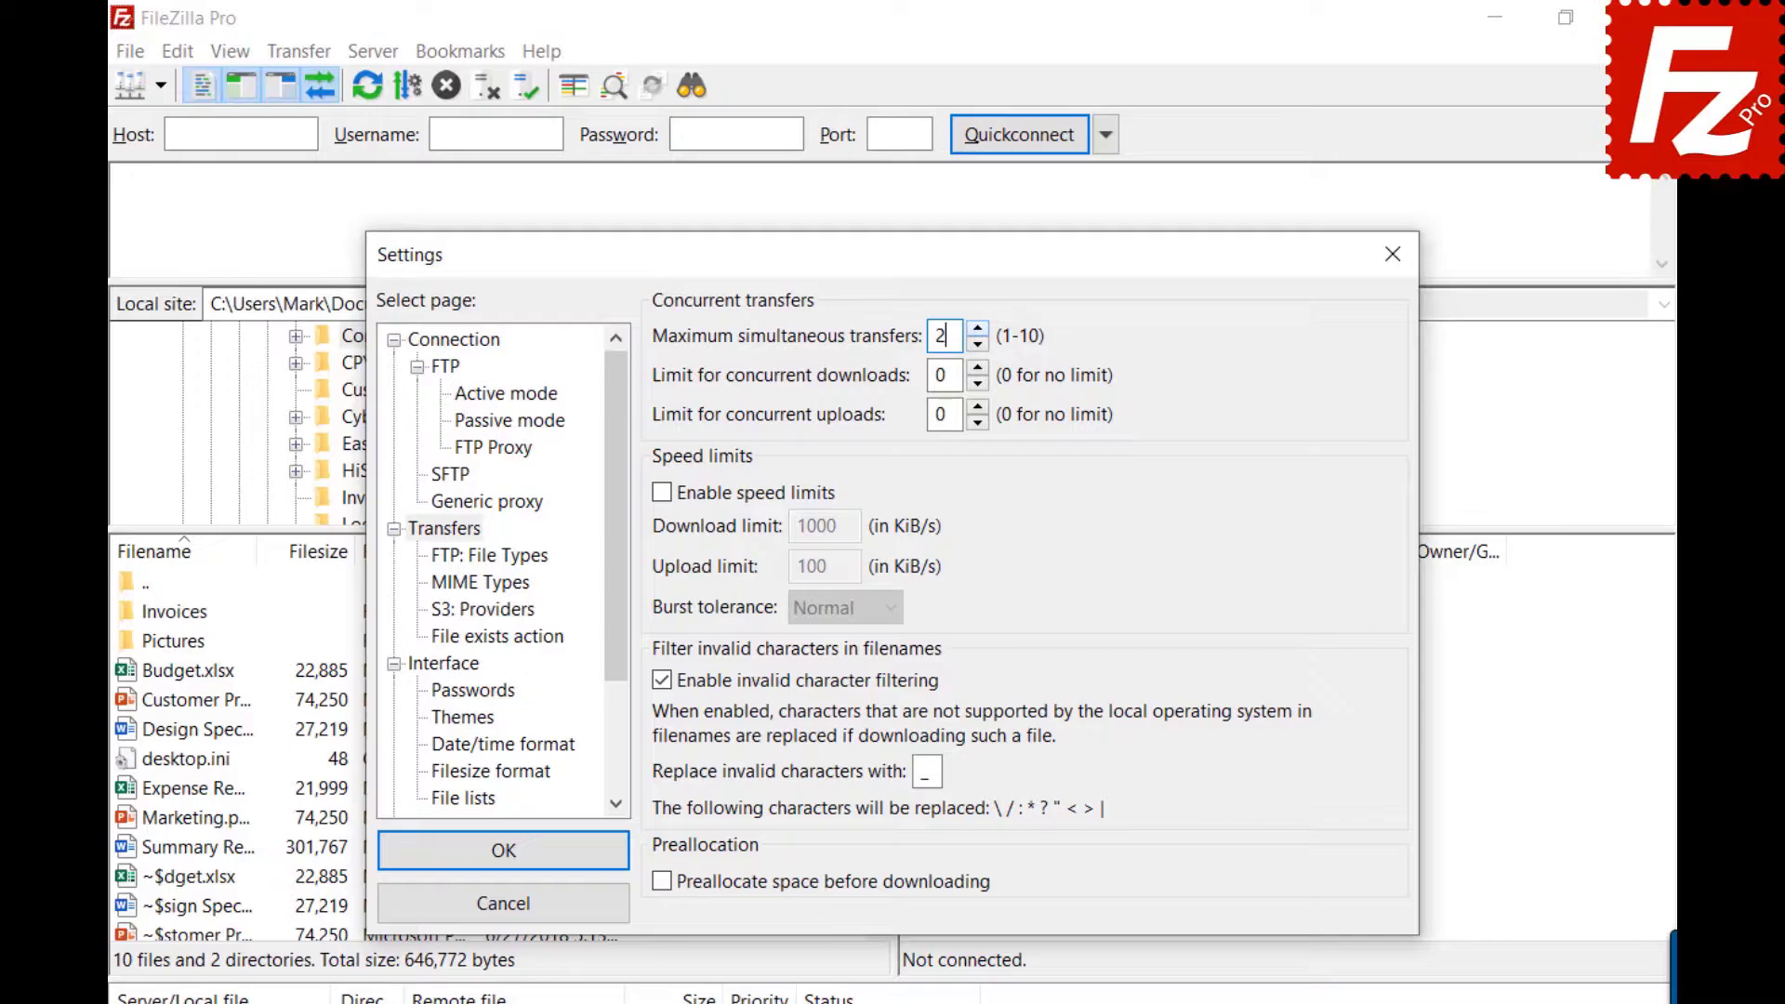
left_click(1394, 251)
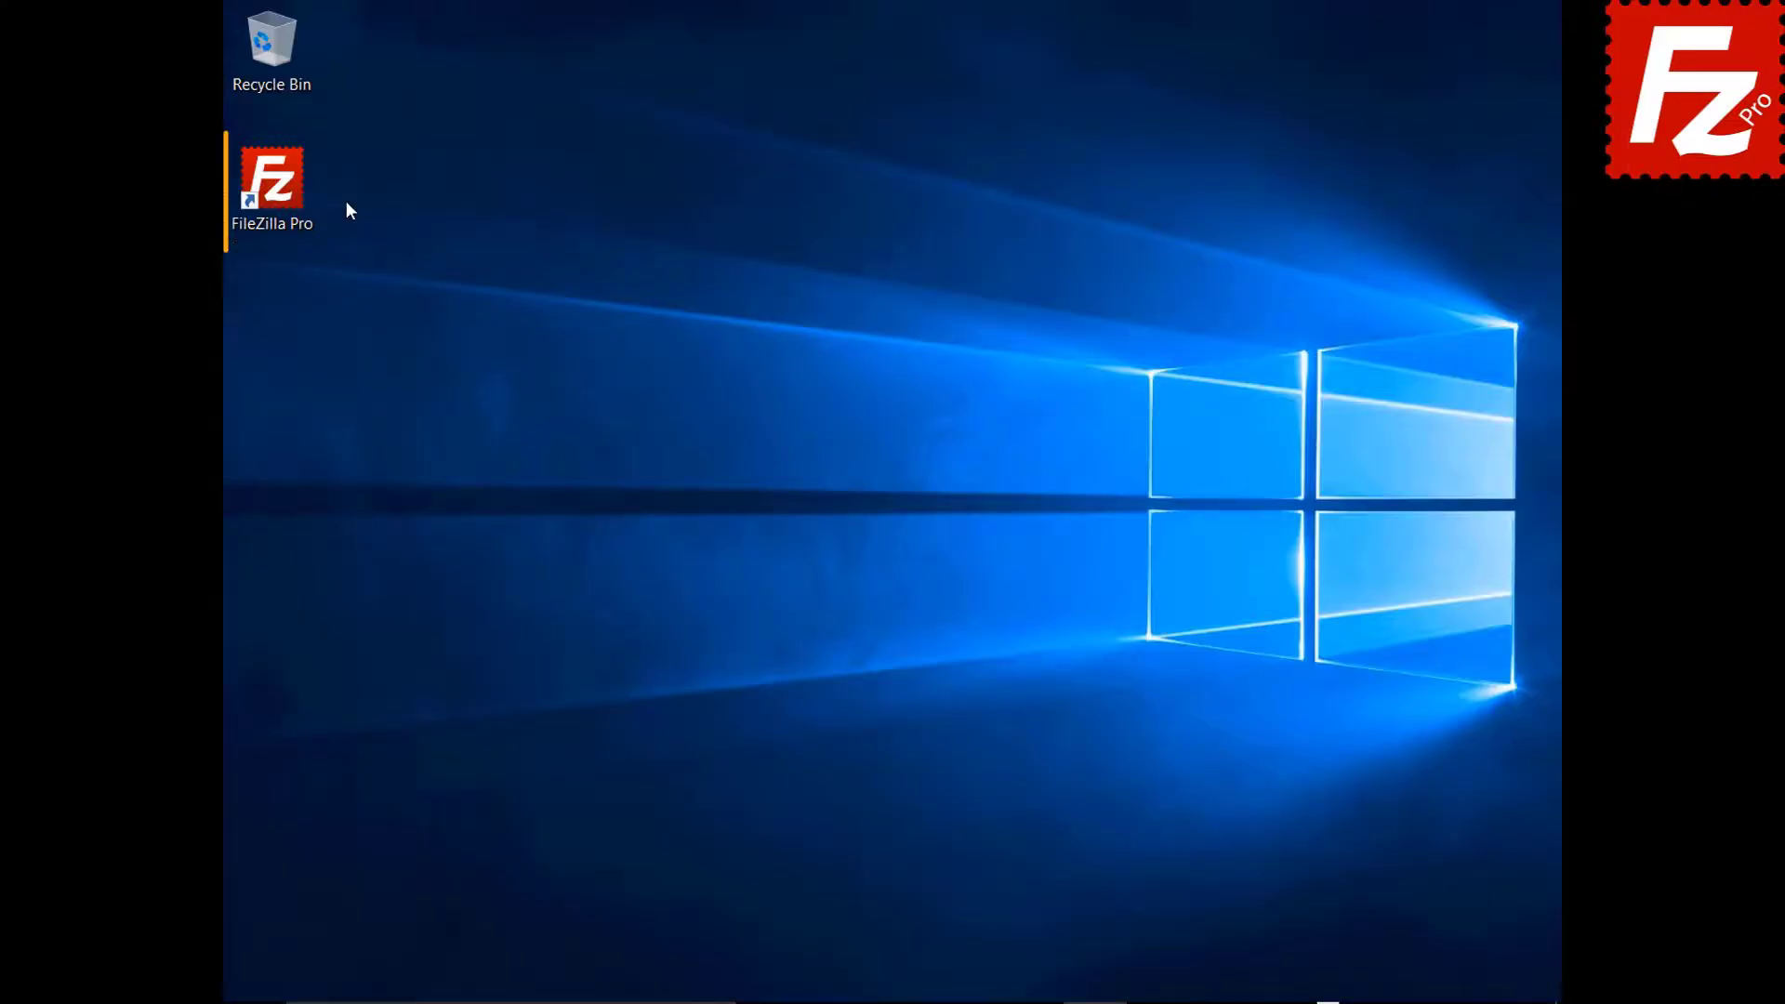
Launch FileZilla Pro and add a Site Manager entry named SFTP using the SFTP protocol.
double_click(282, 193)
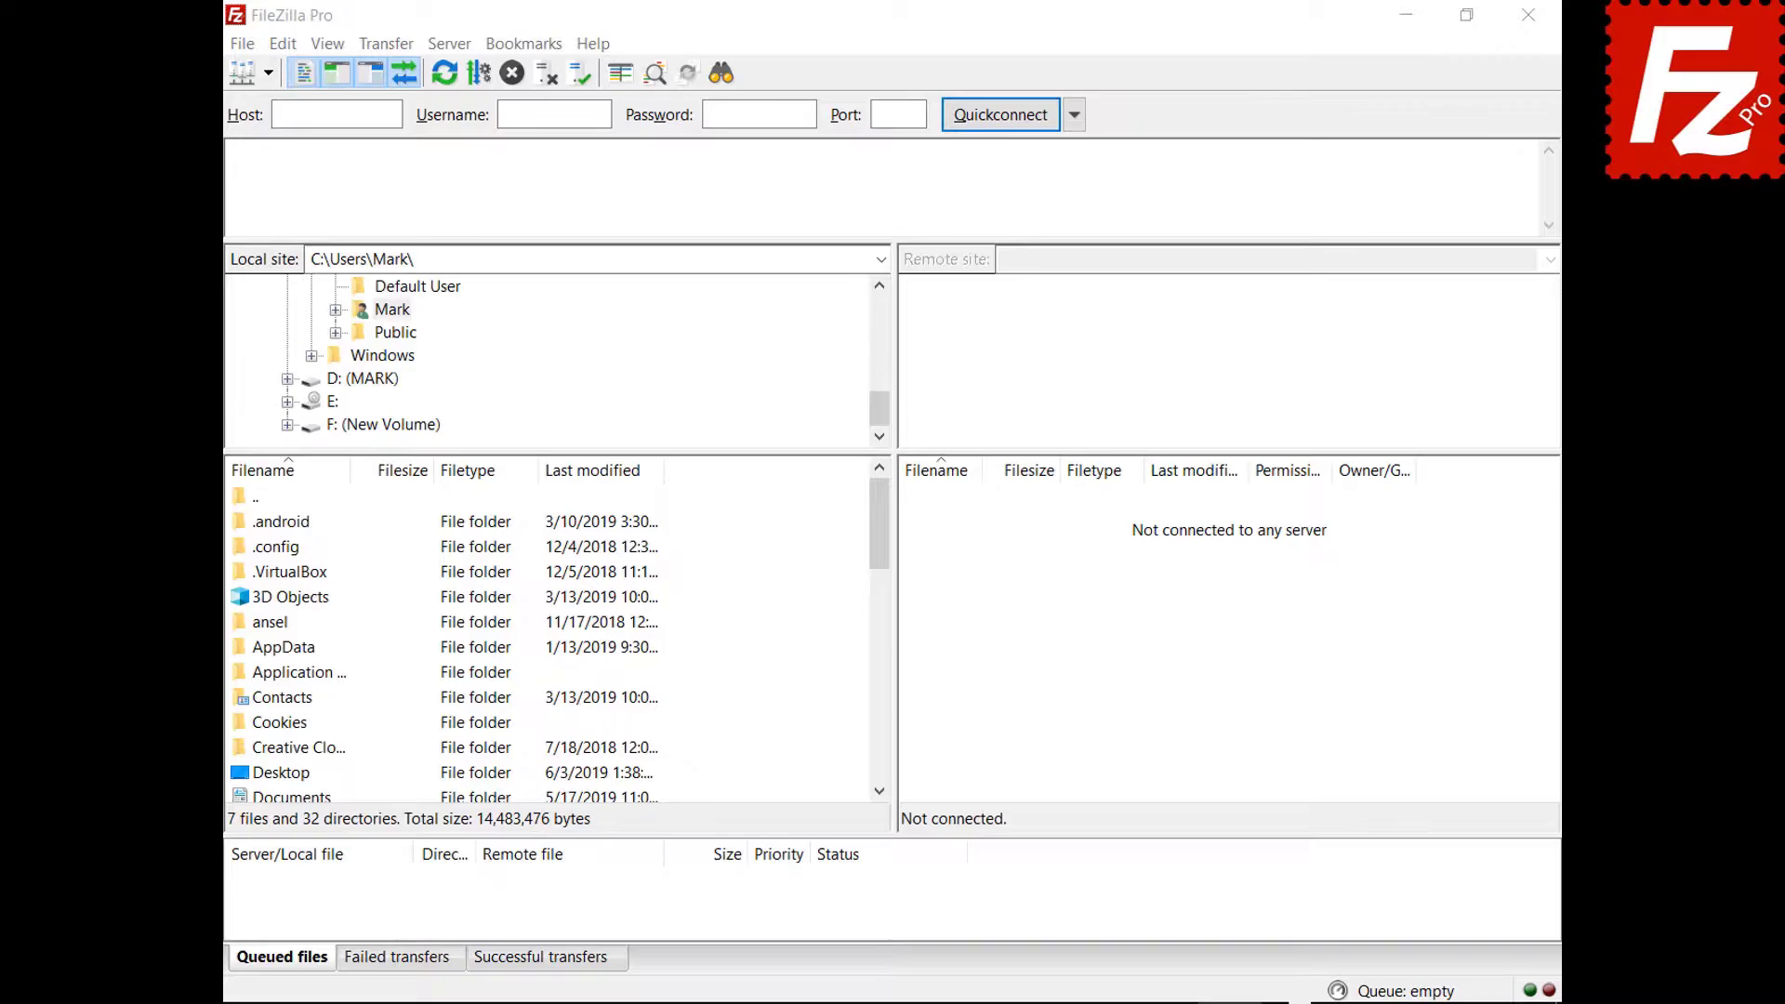
left_click(245, 47)
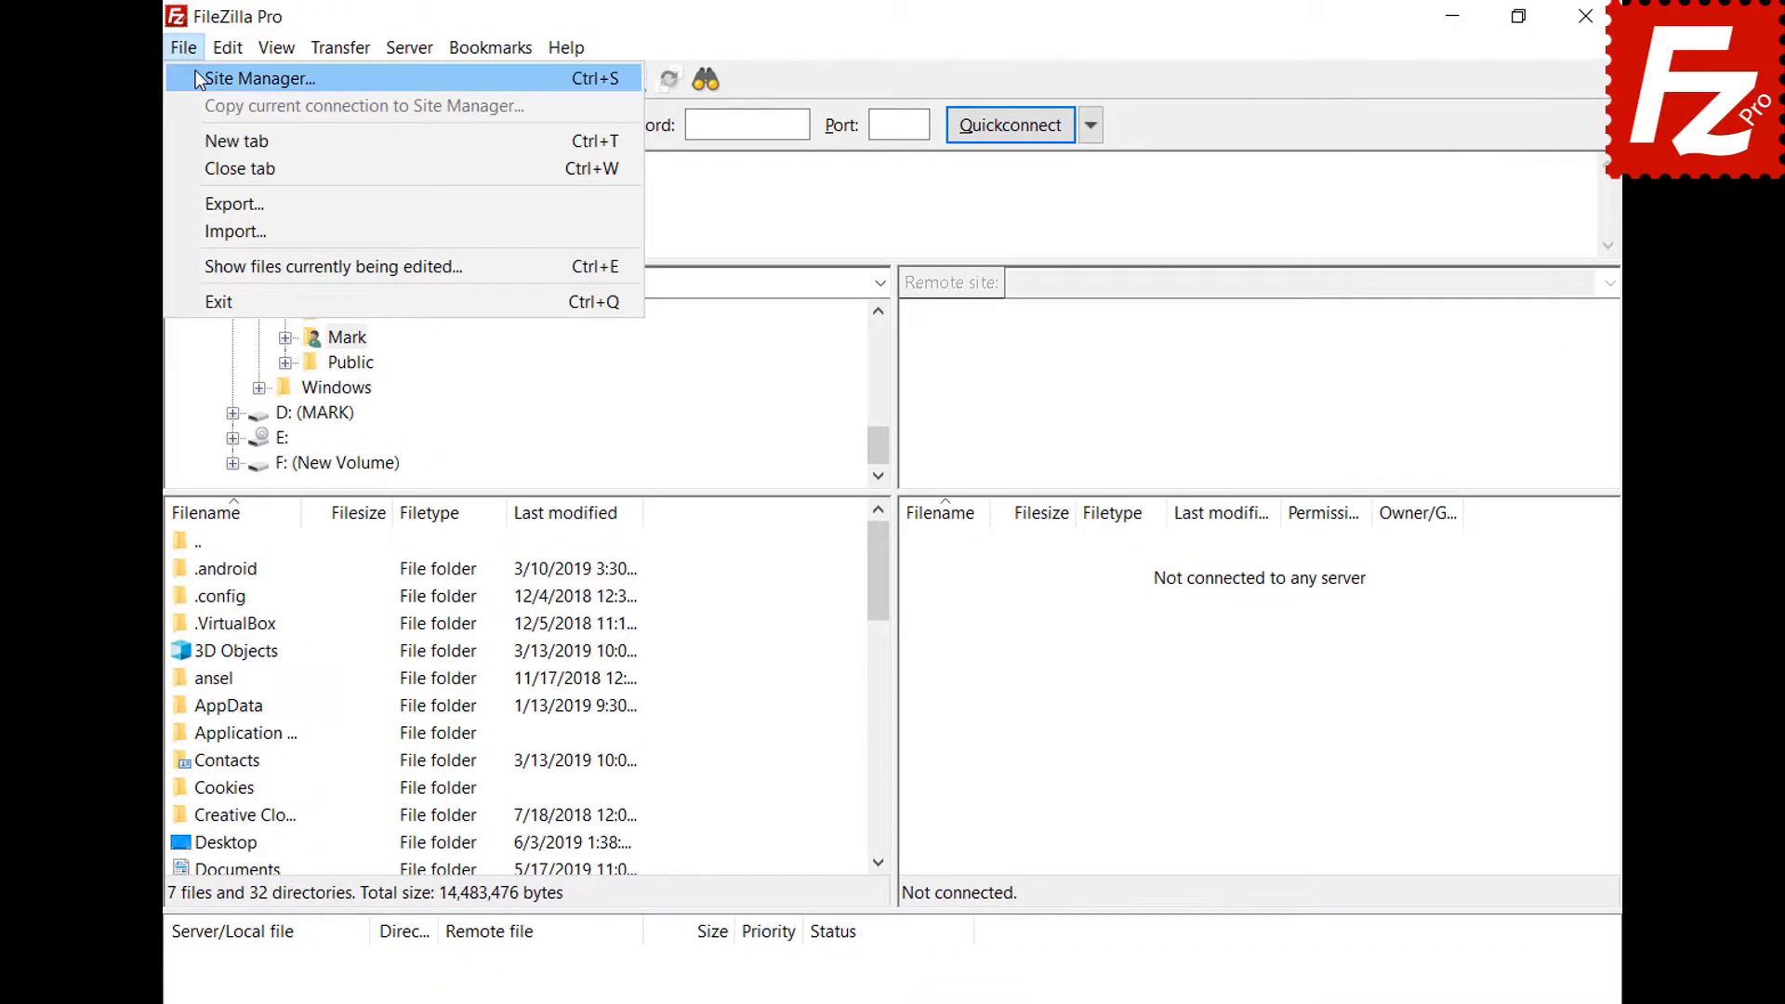
left_click(196, 75)
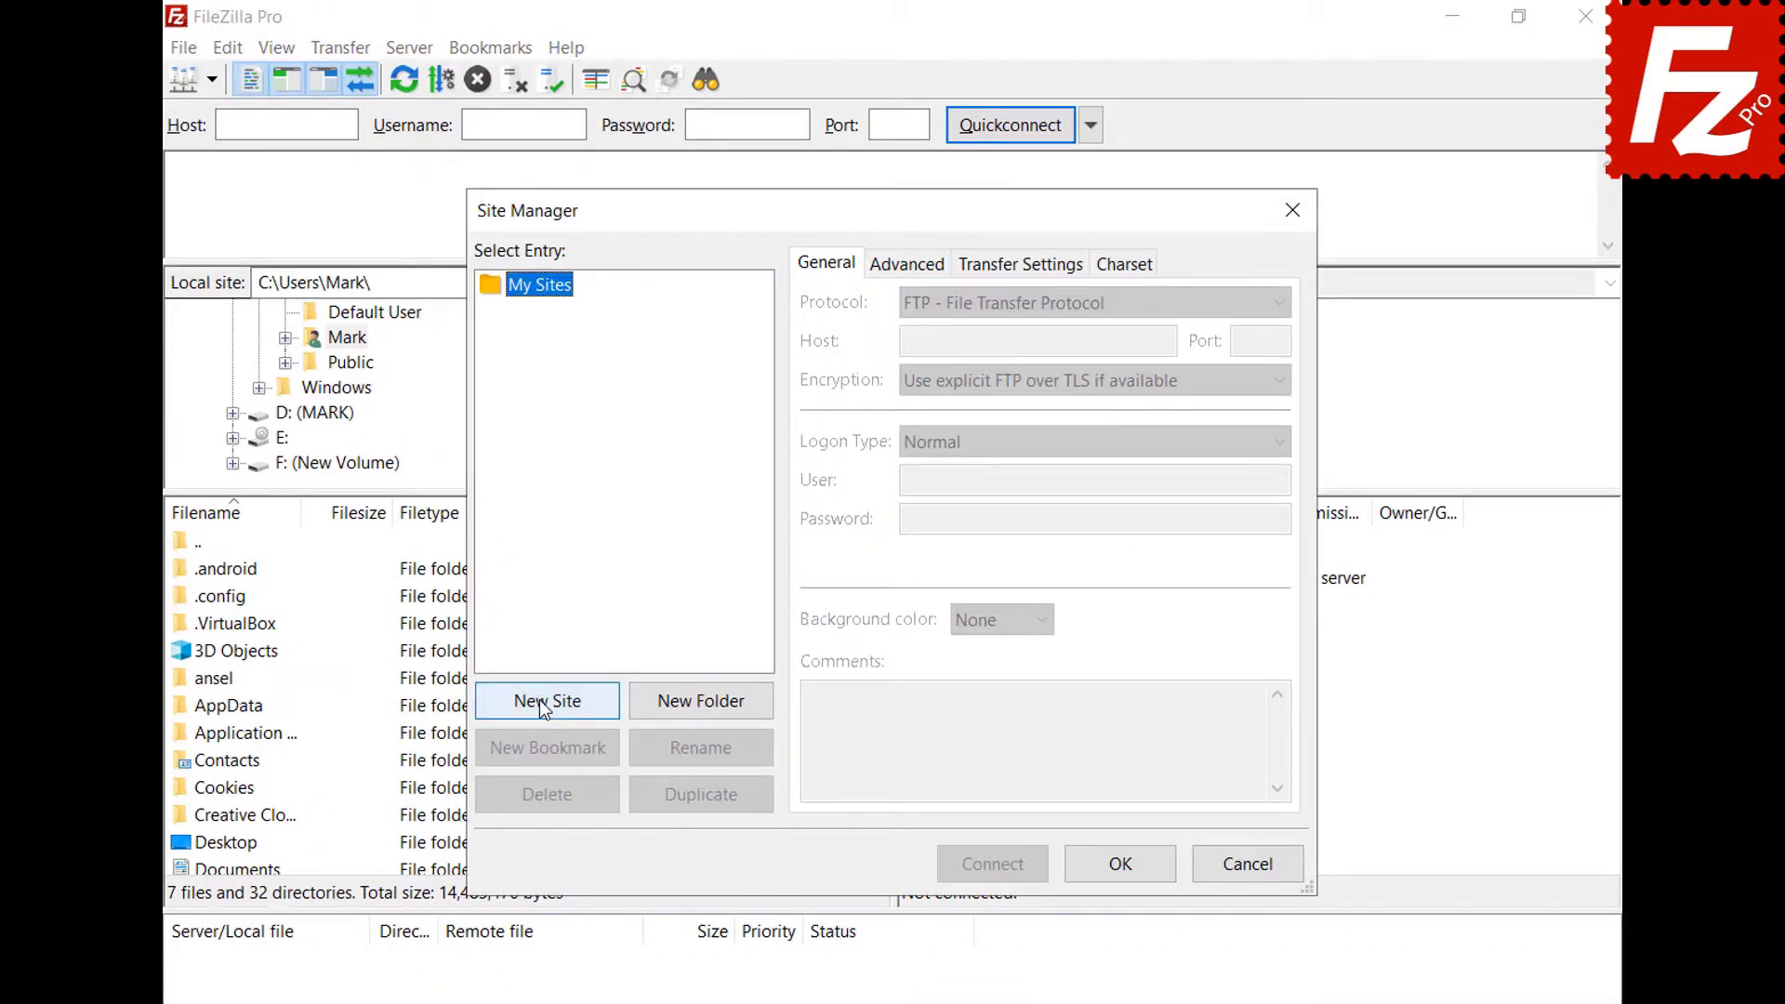
left_click(539, 699)
type("SFTP")
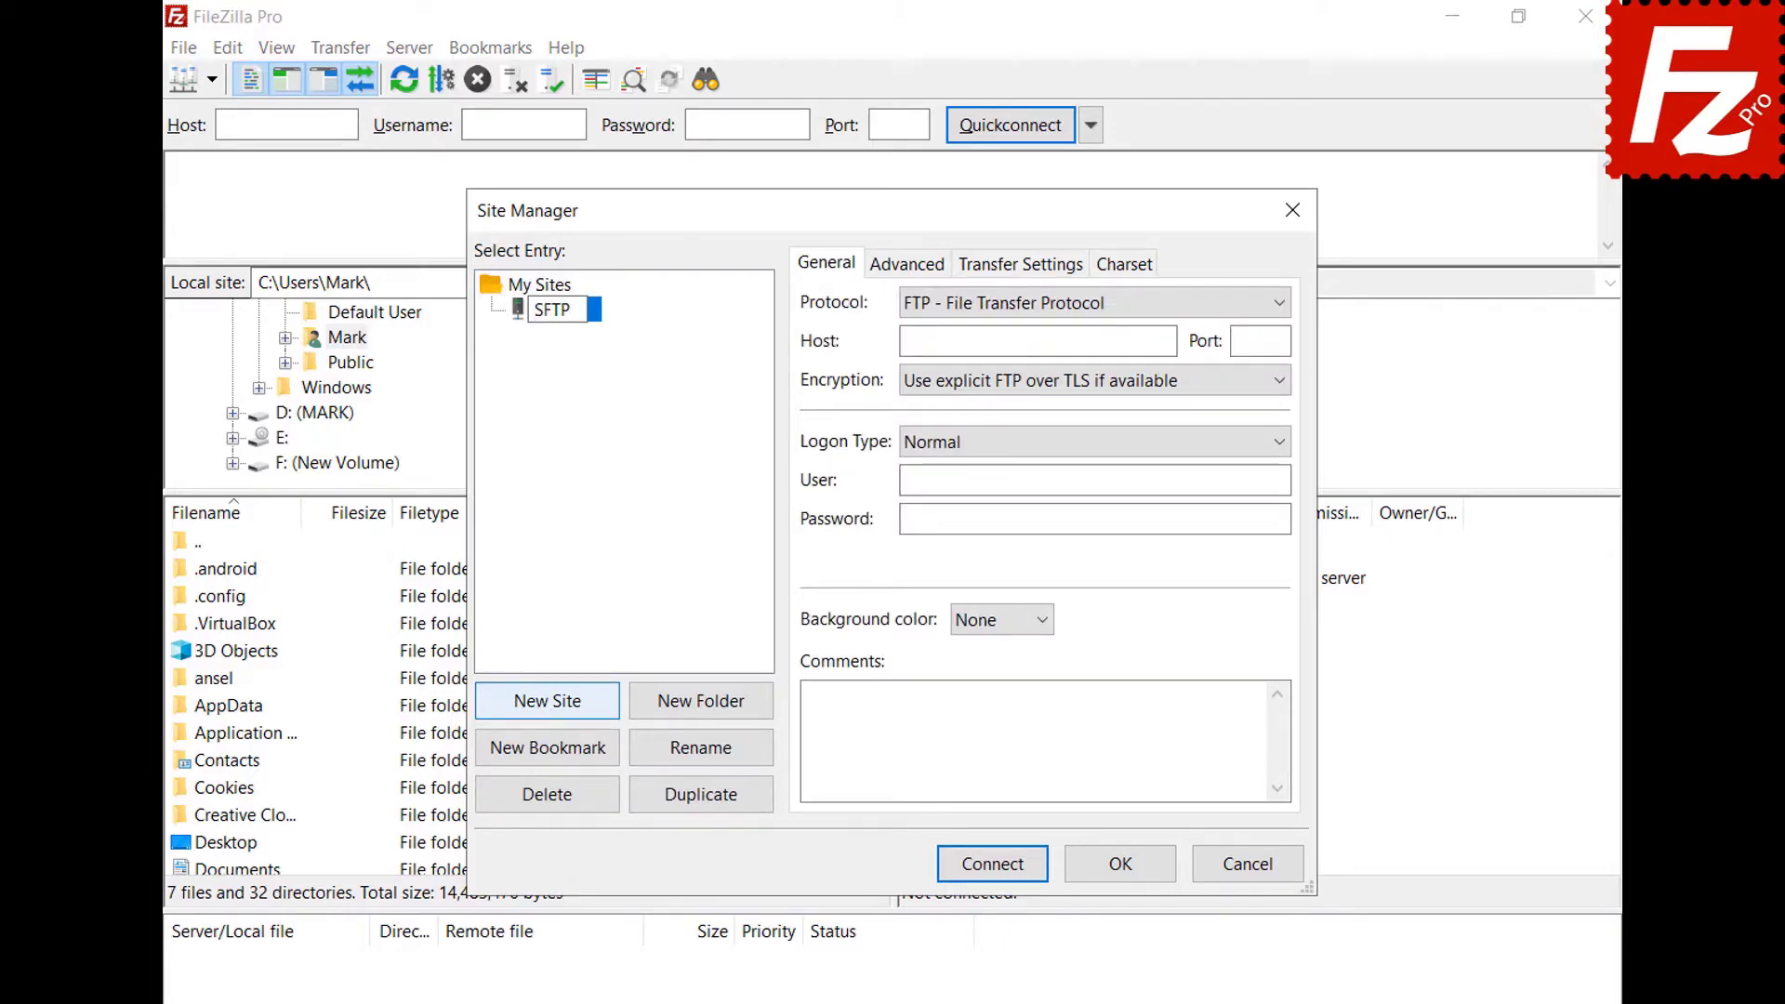
key("Return")
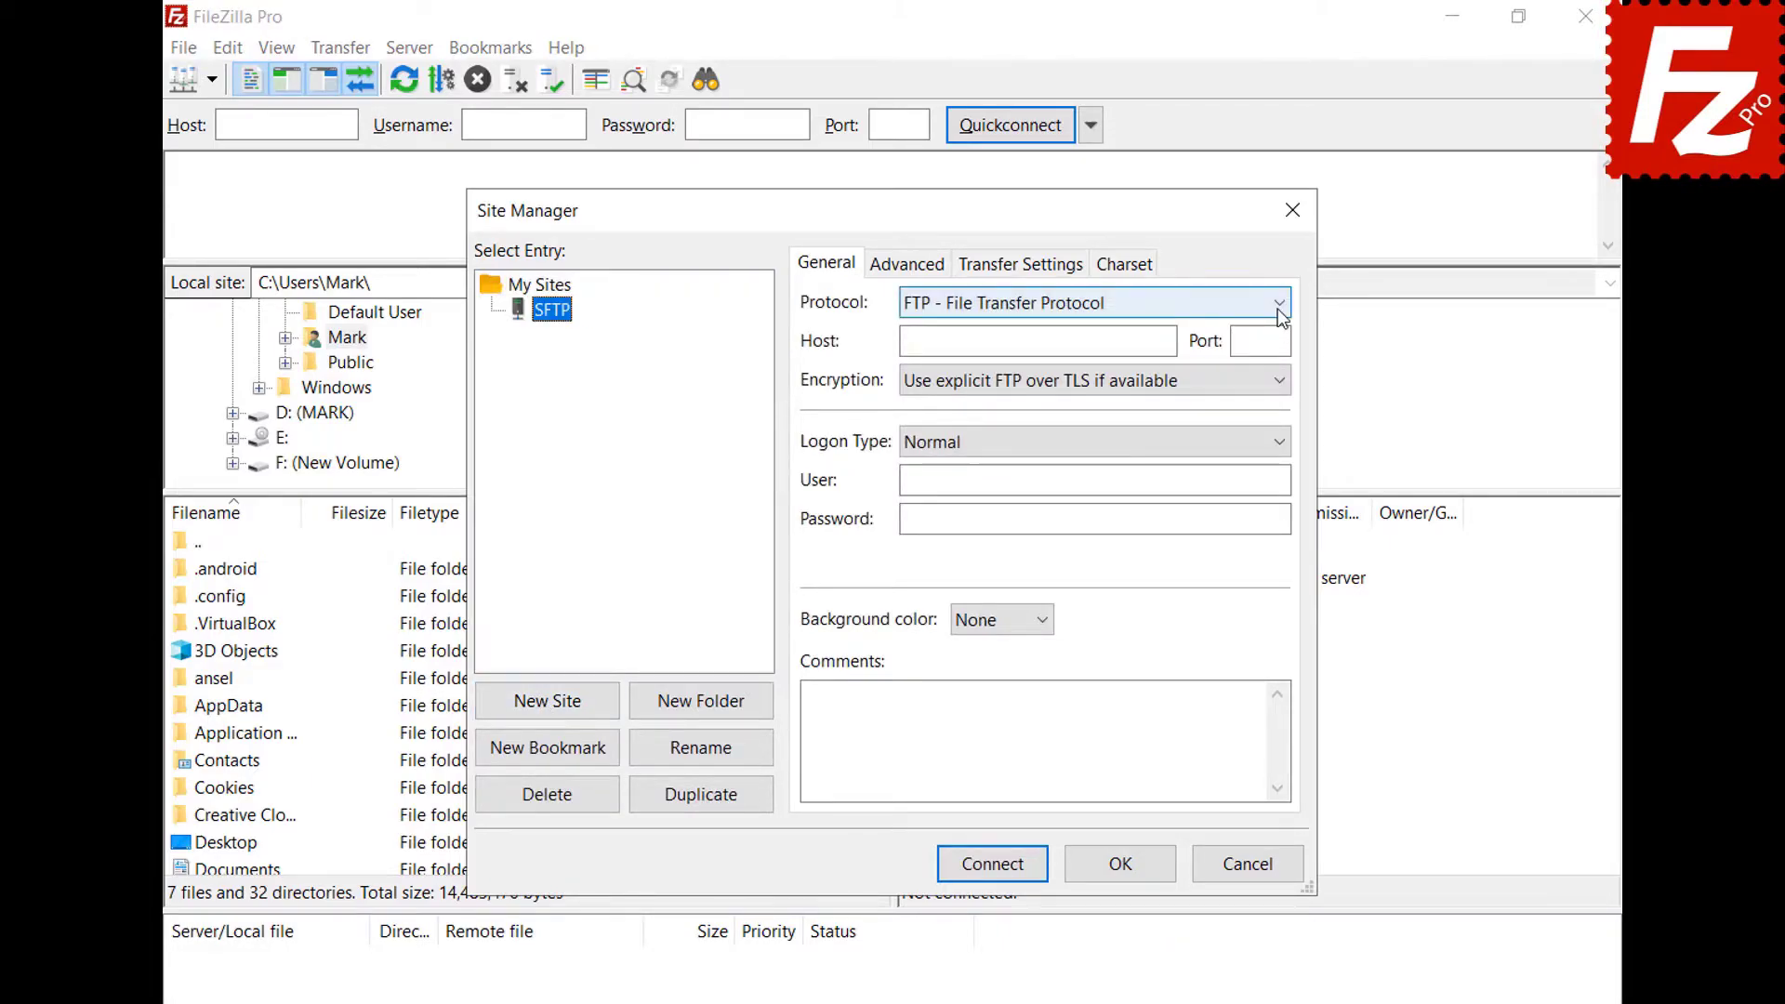
left_click(1279, 303)
left_click(1280, 354)
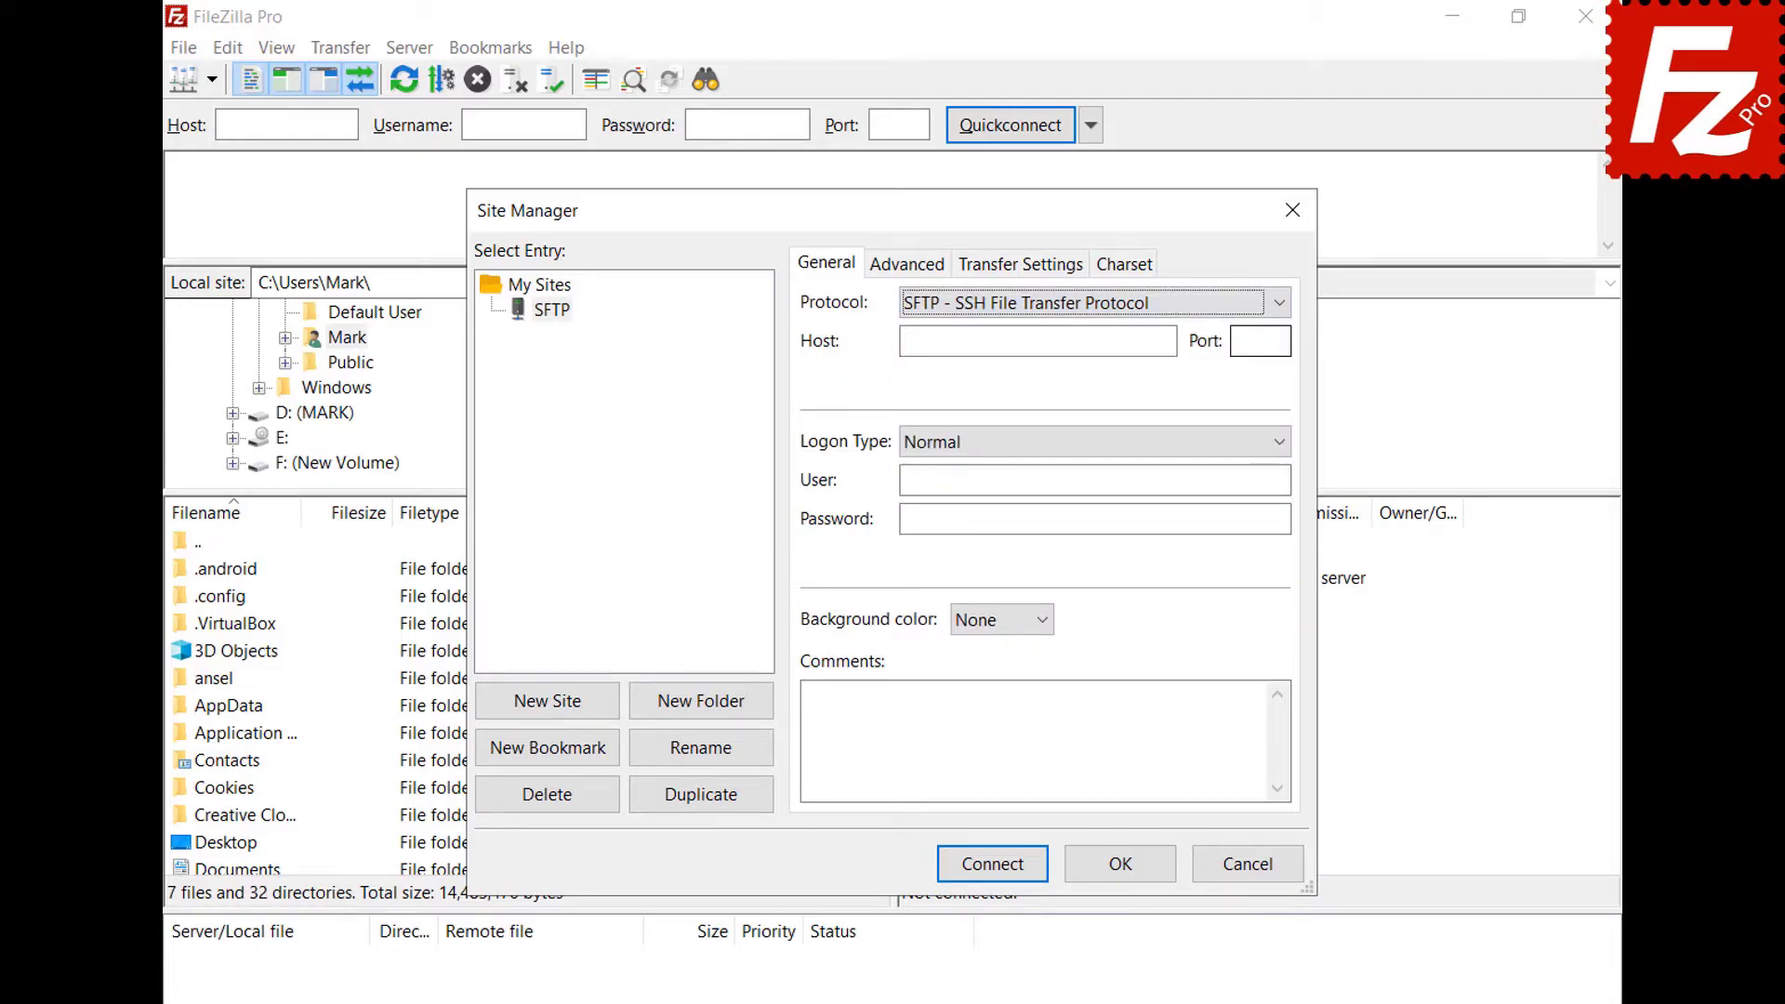
Set host 3.209.179.104, Key file logon, user ubuntu, and key file key.ppk.
left_click(1171, 341)
type("3.209.179.104")
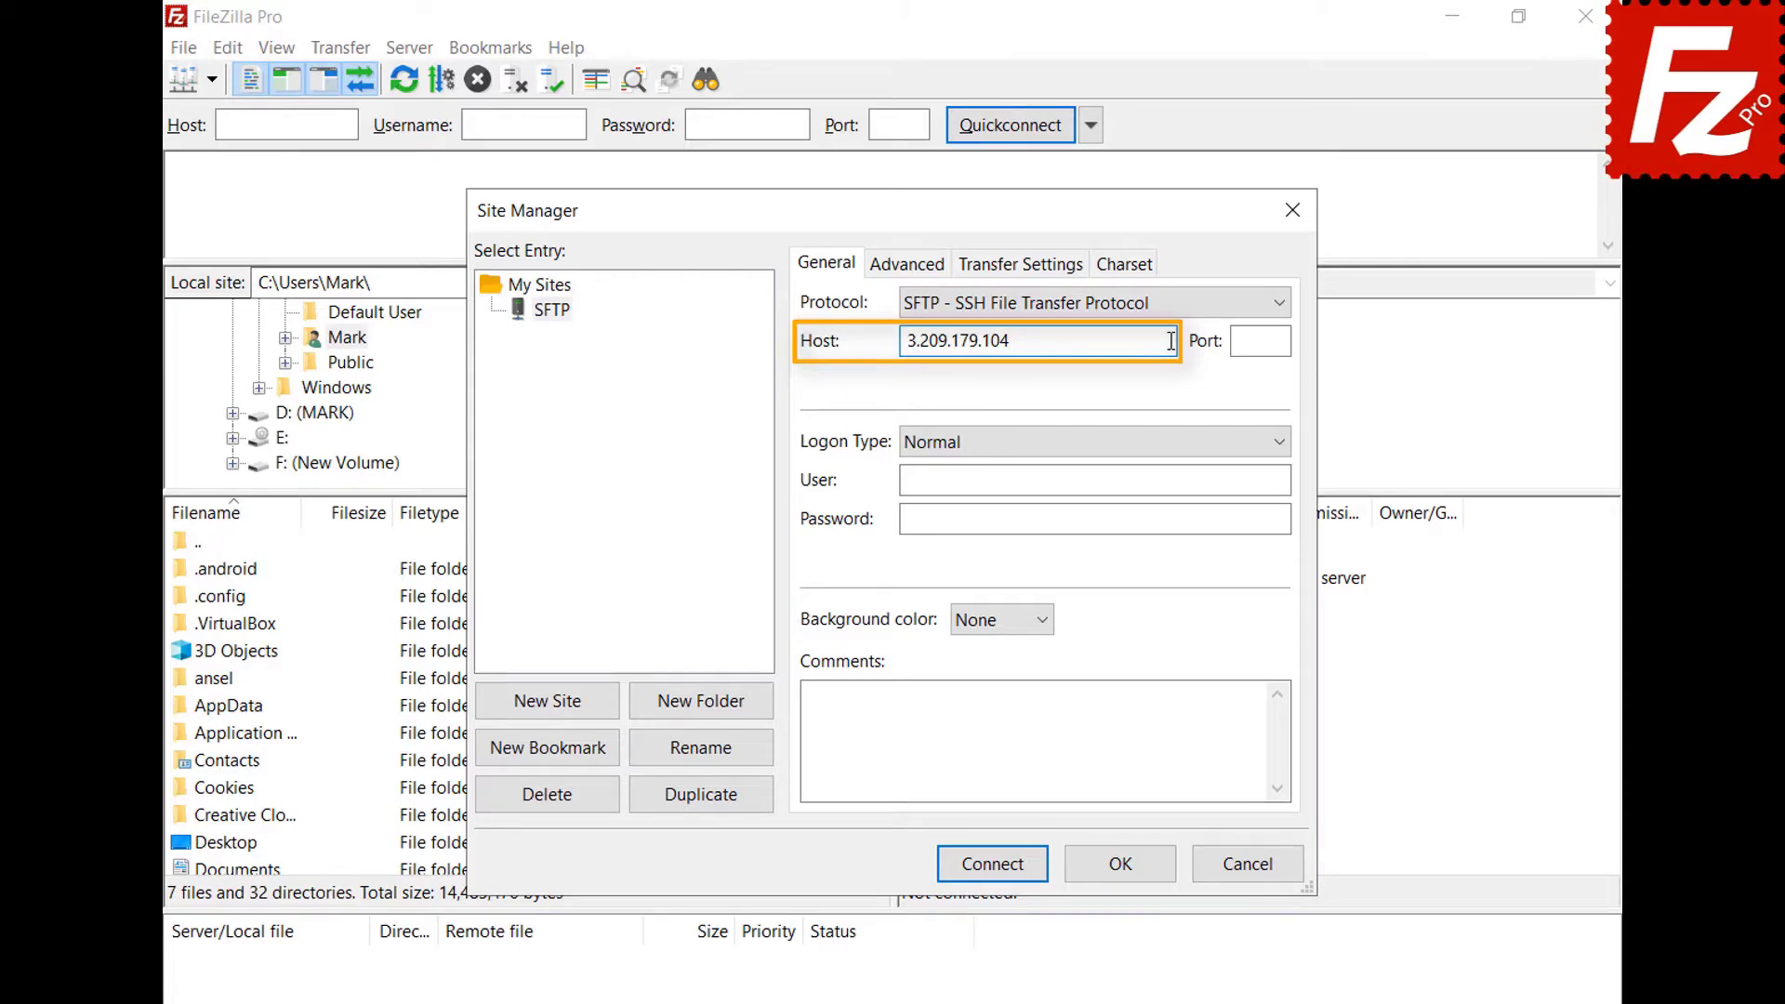
left_click(1285, 452)
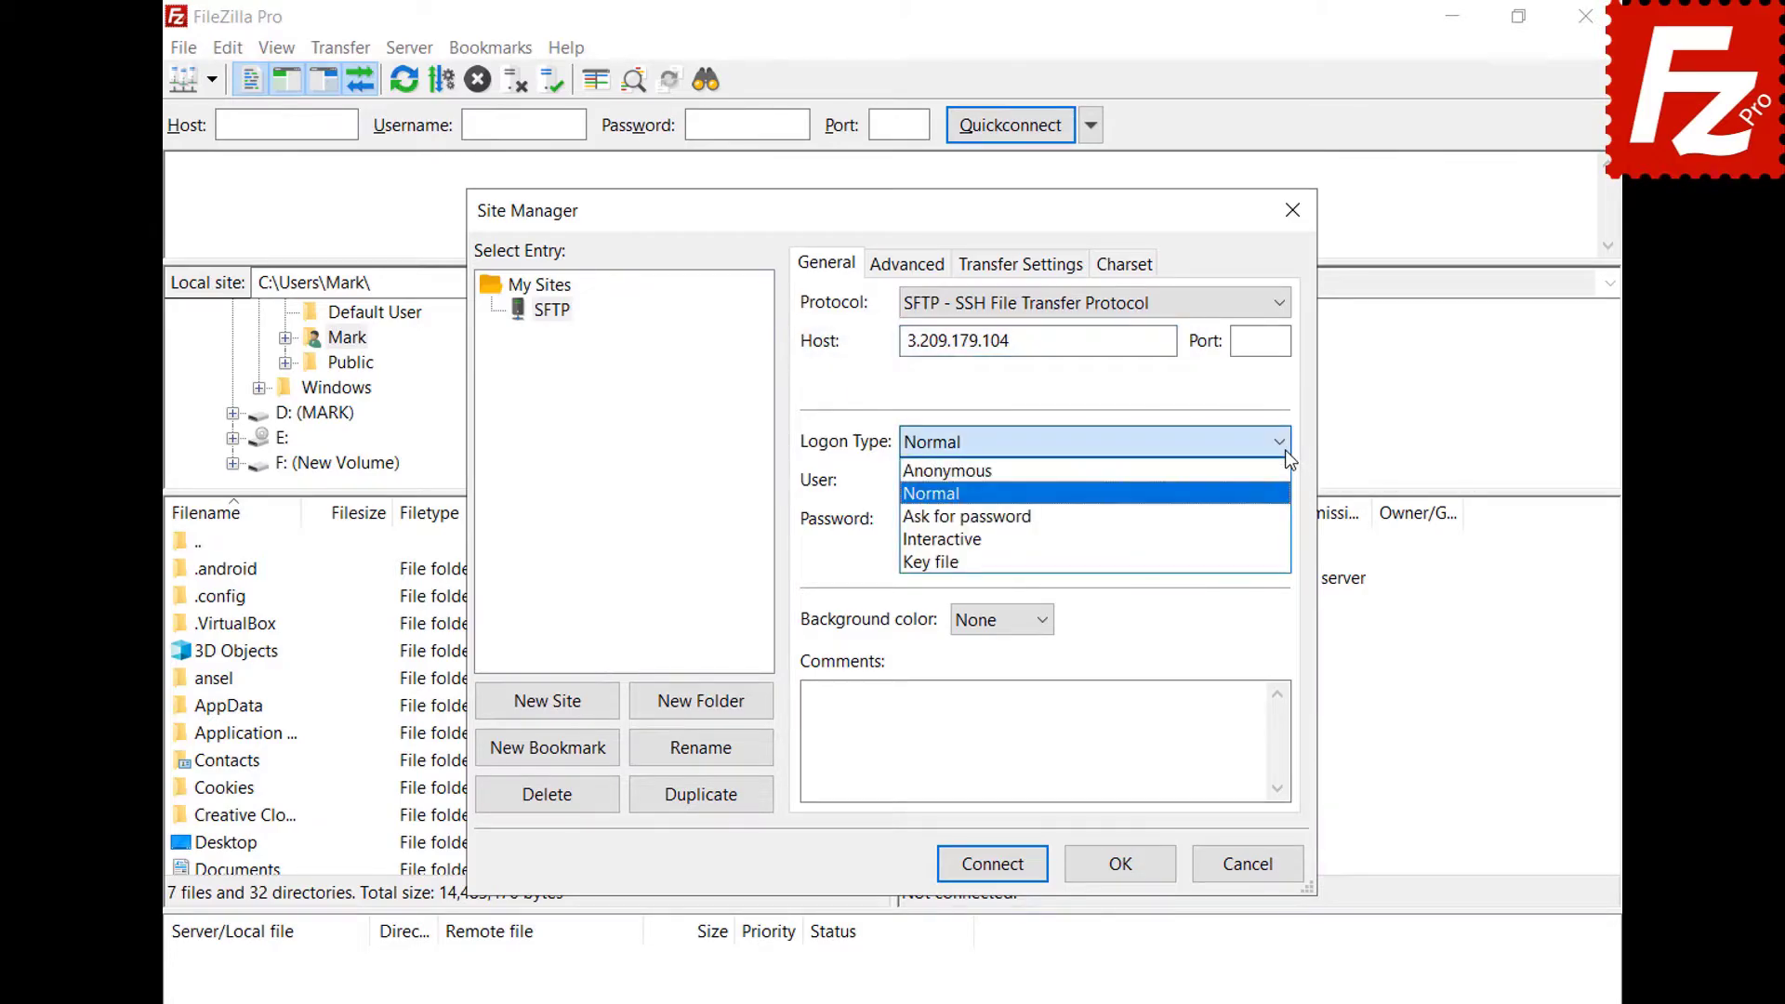
left_click(1279, 561)
left_click(1281, 480)
type("ubuntu")
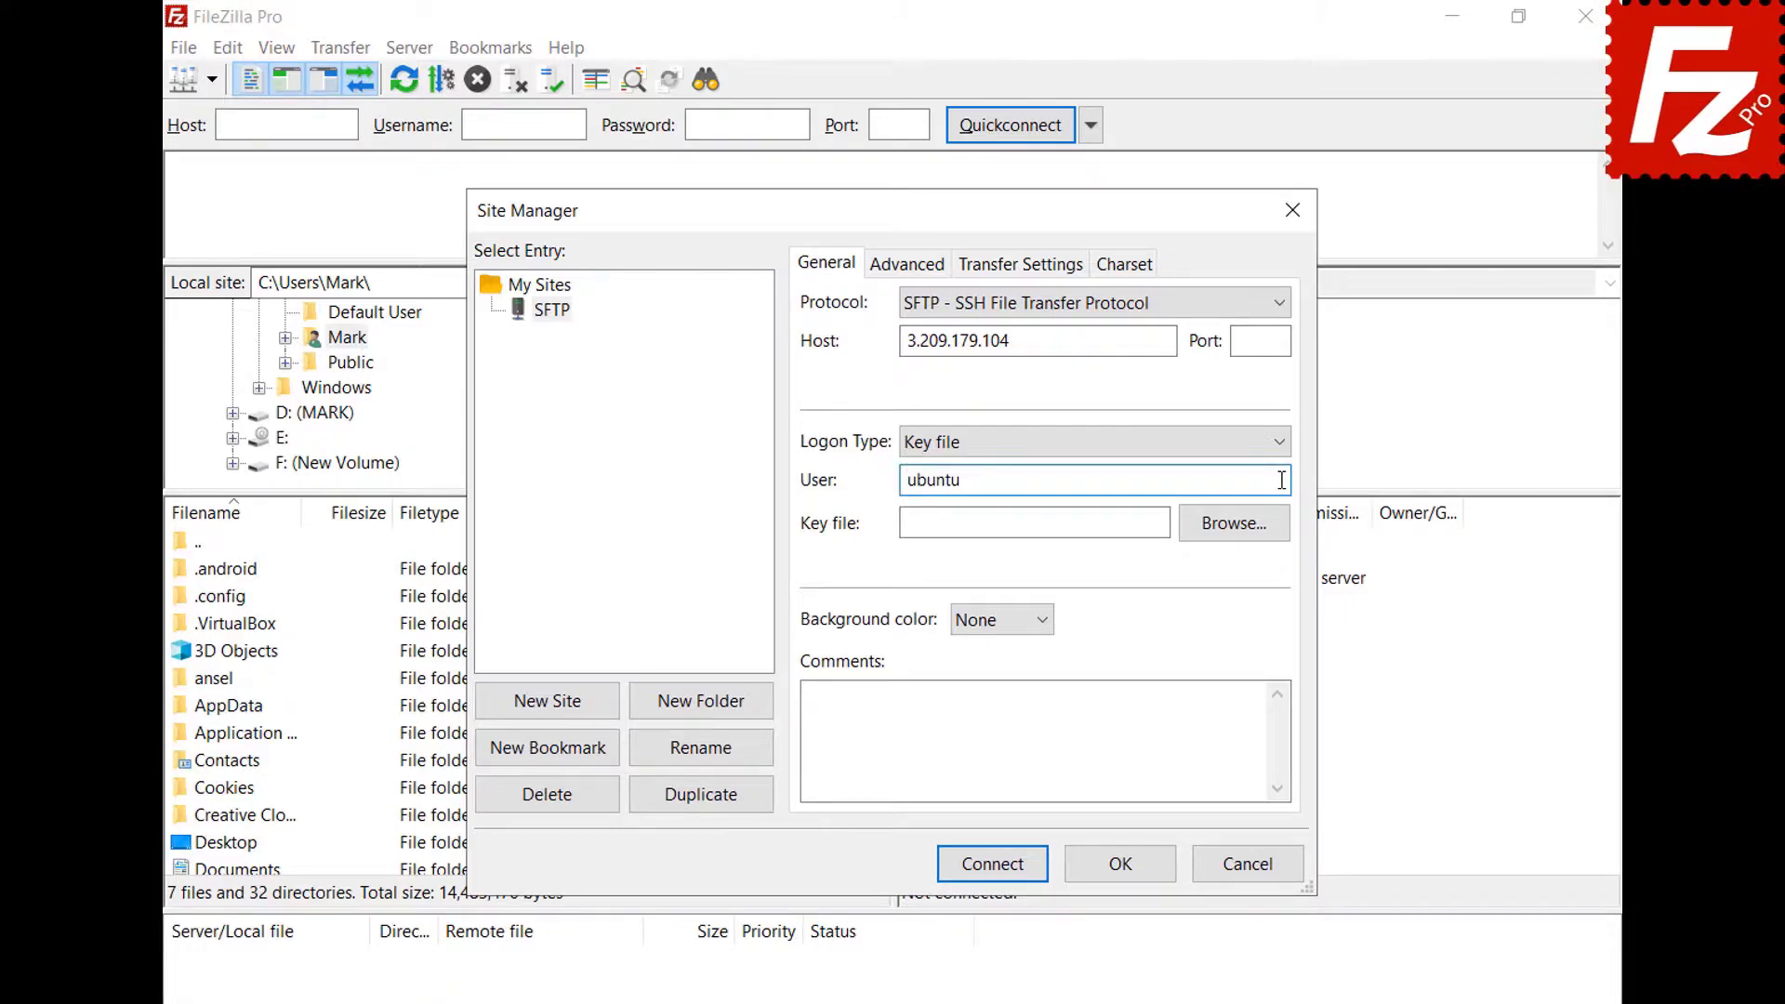
left_click(1251, 523)
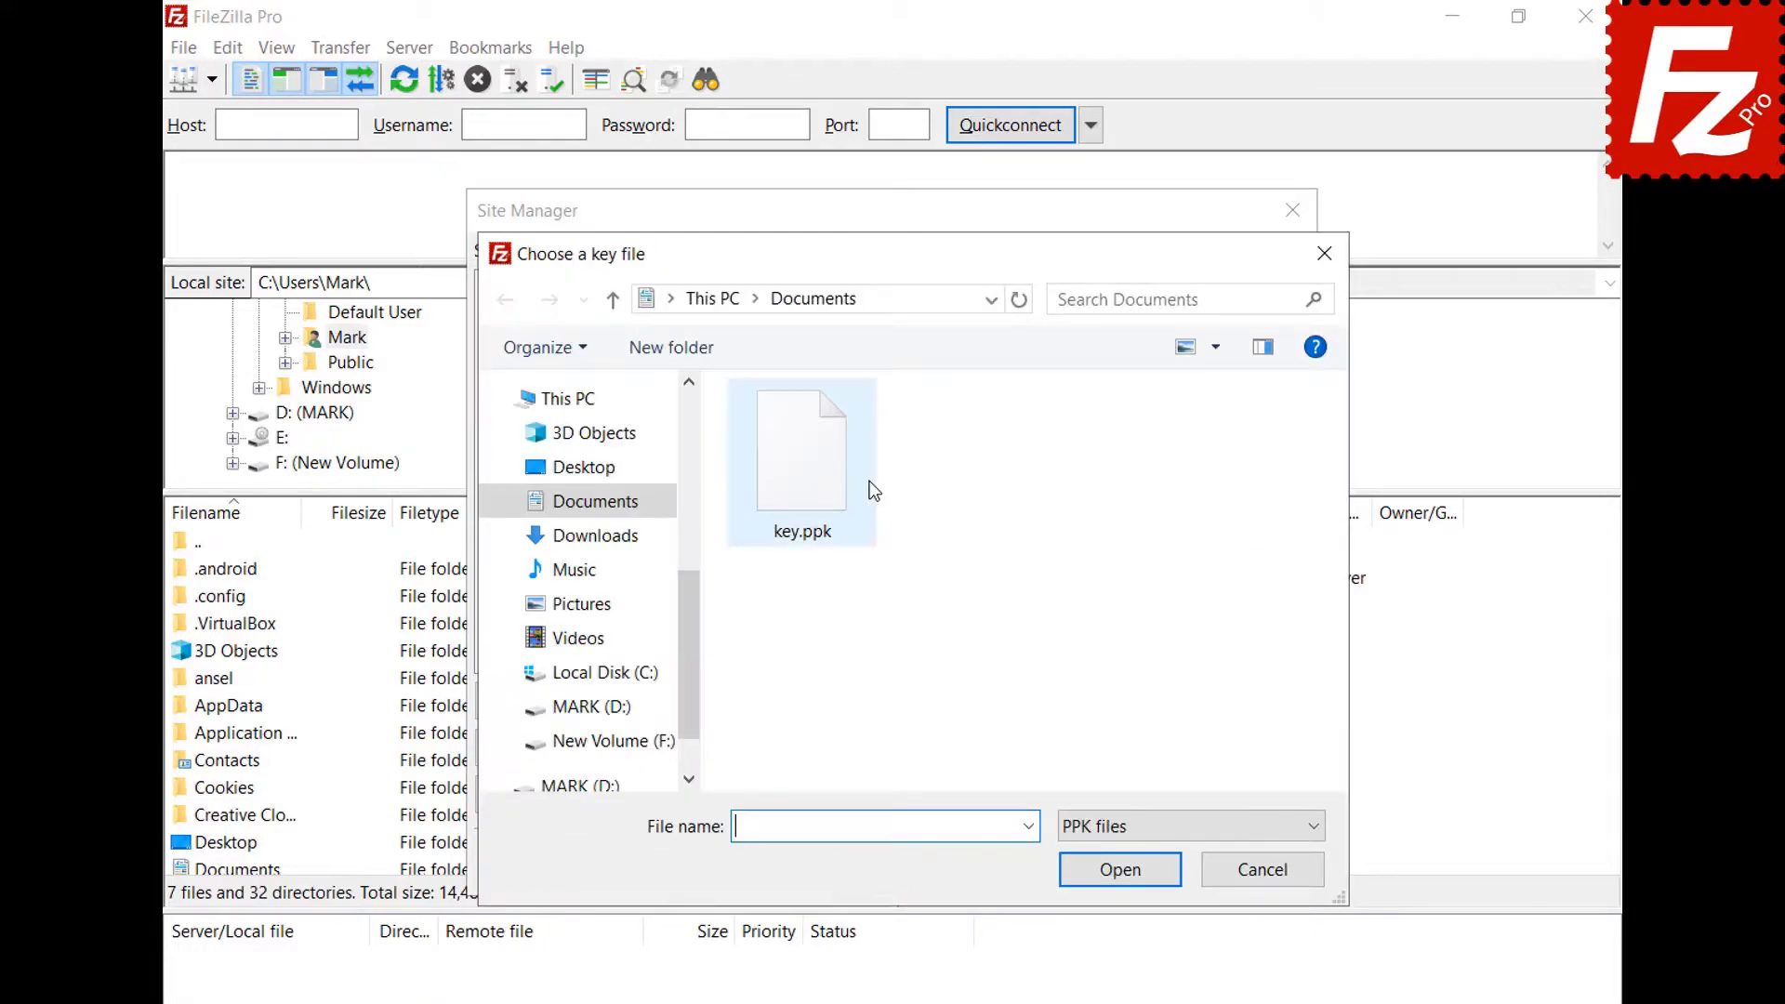
double_click(813, 490)
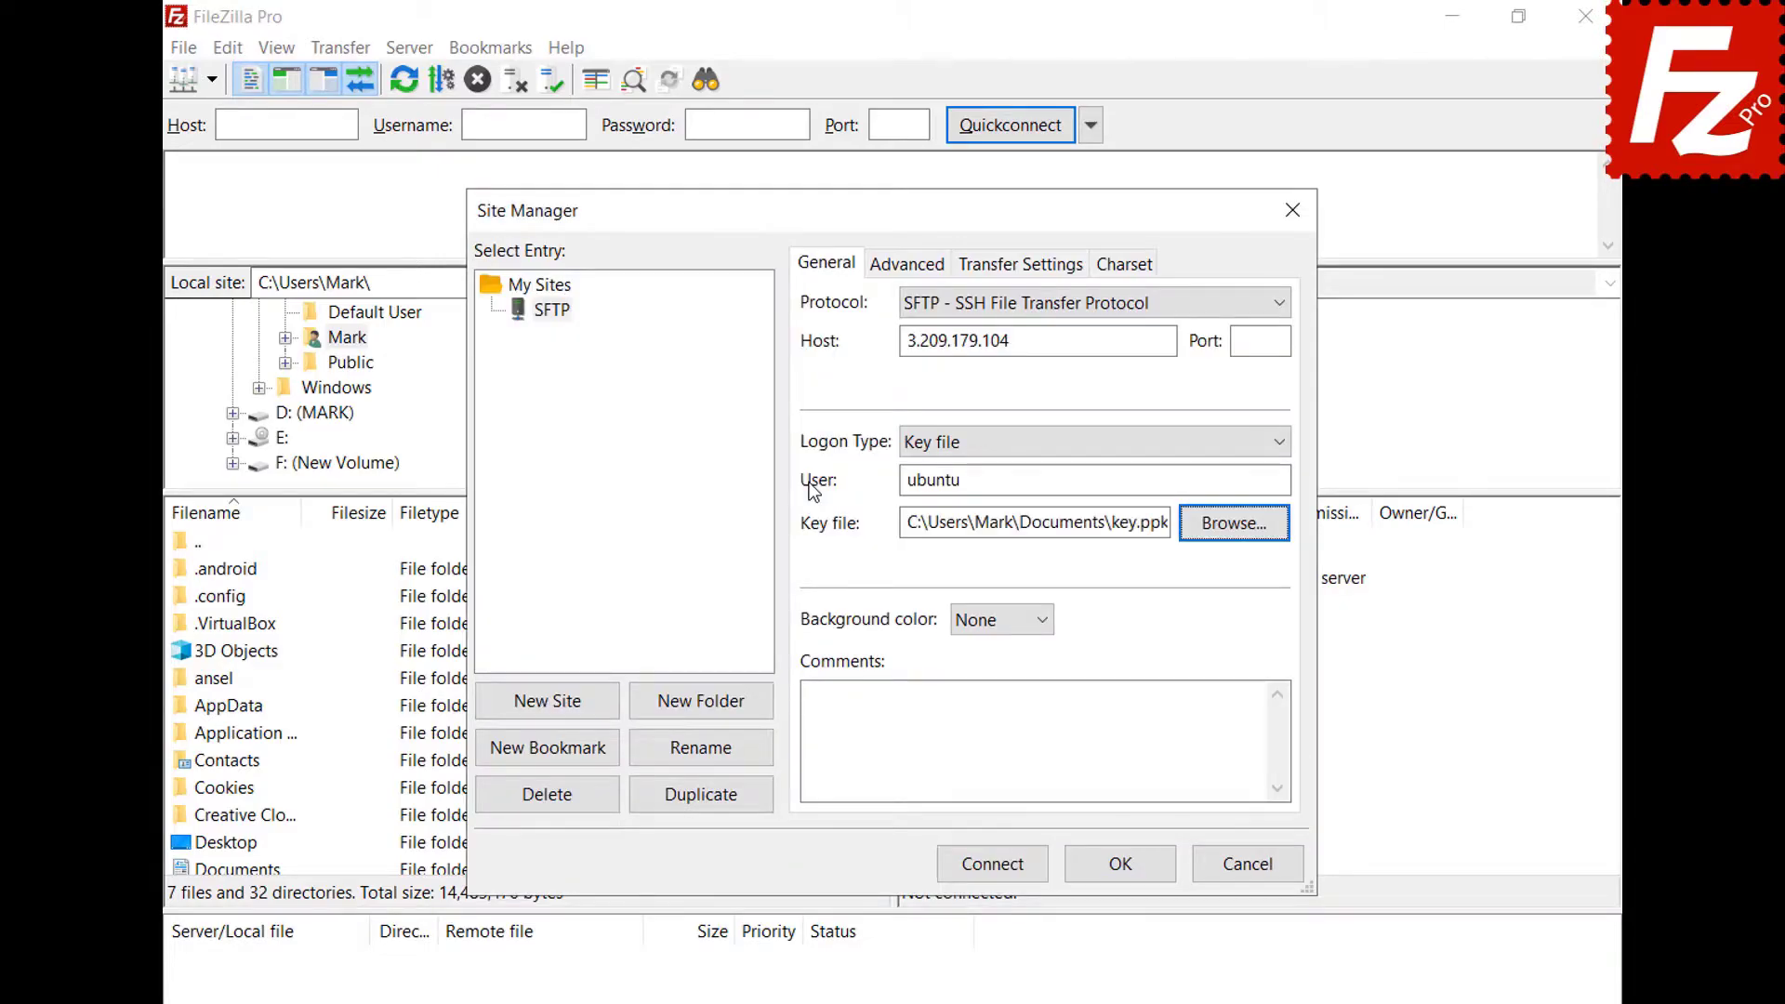
Connect, always trust the host key, and enter the key passphrase to log in.
left_click(995, 869)
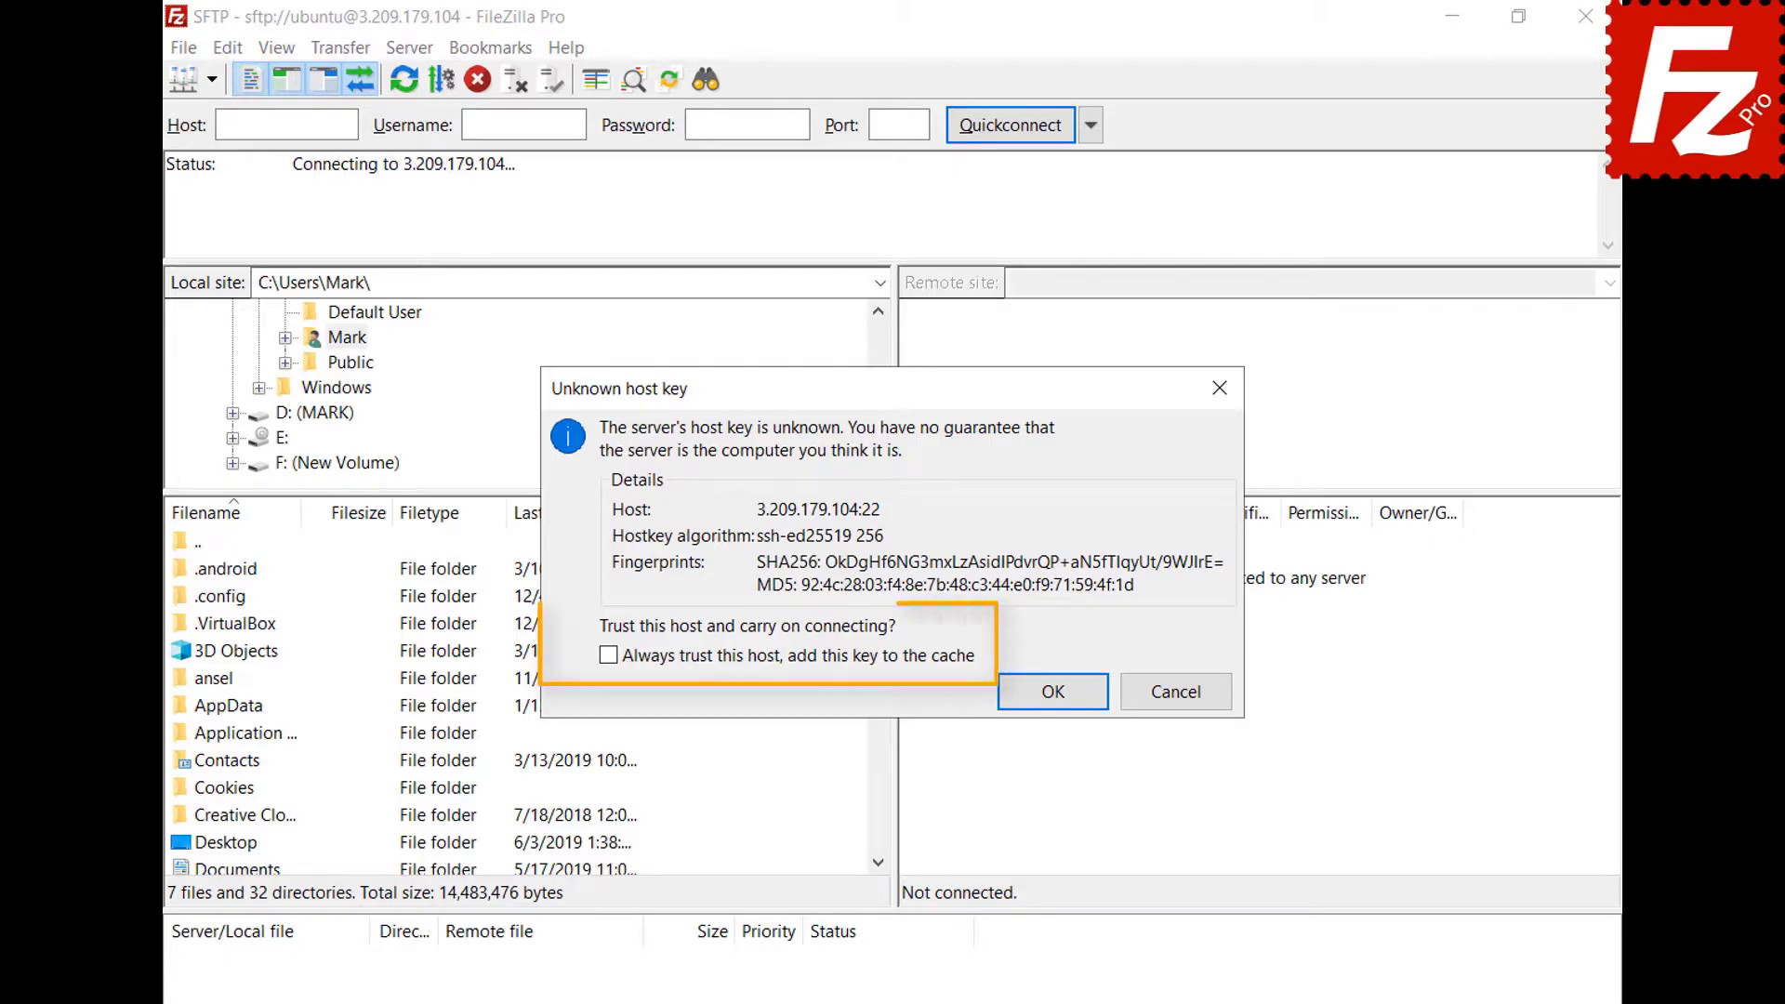
left_click(608, 657)
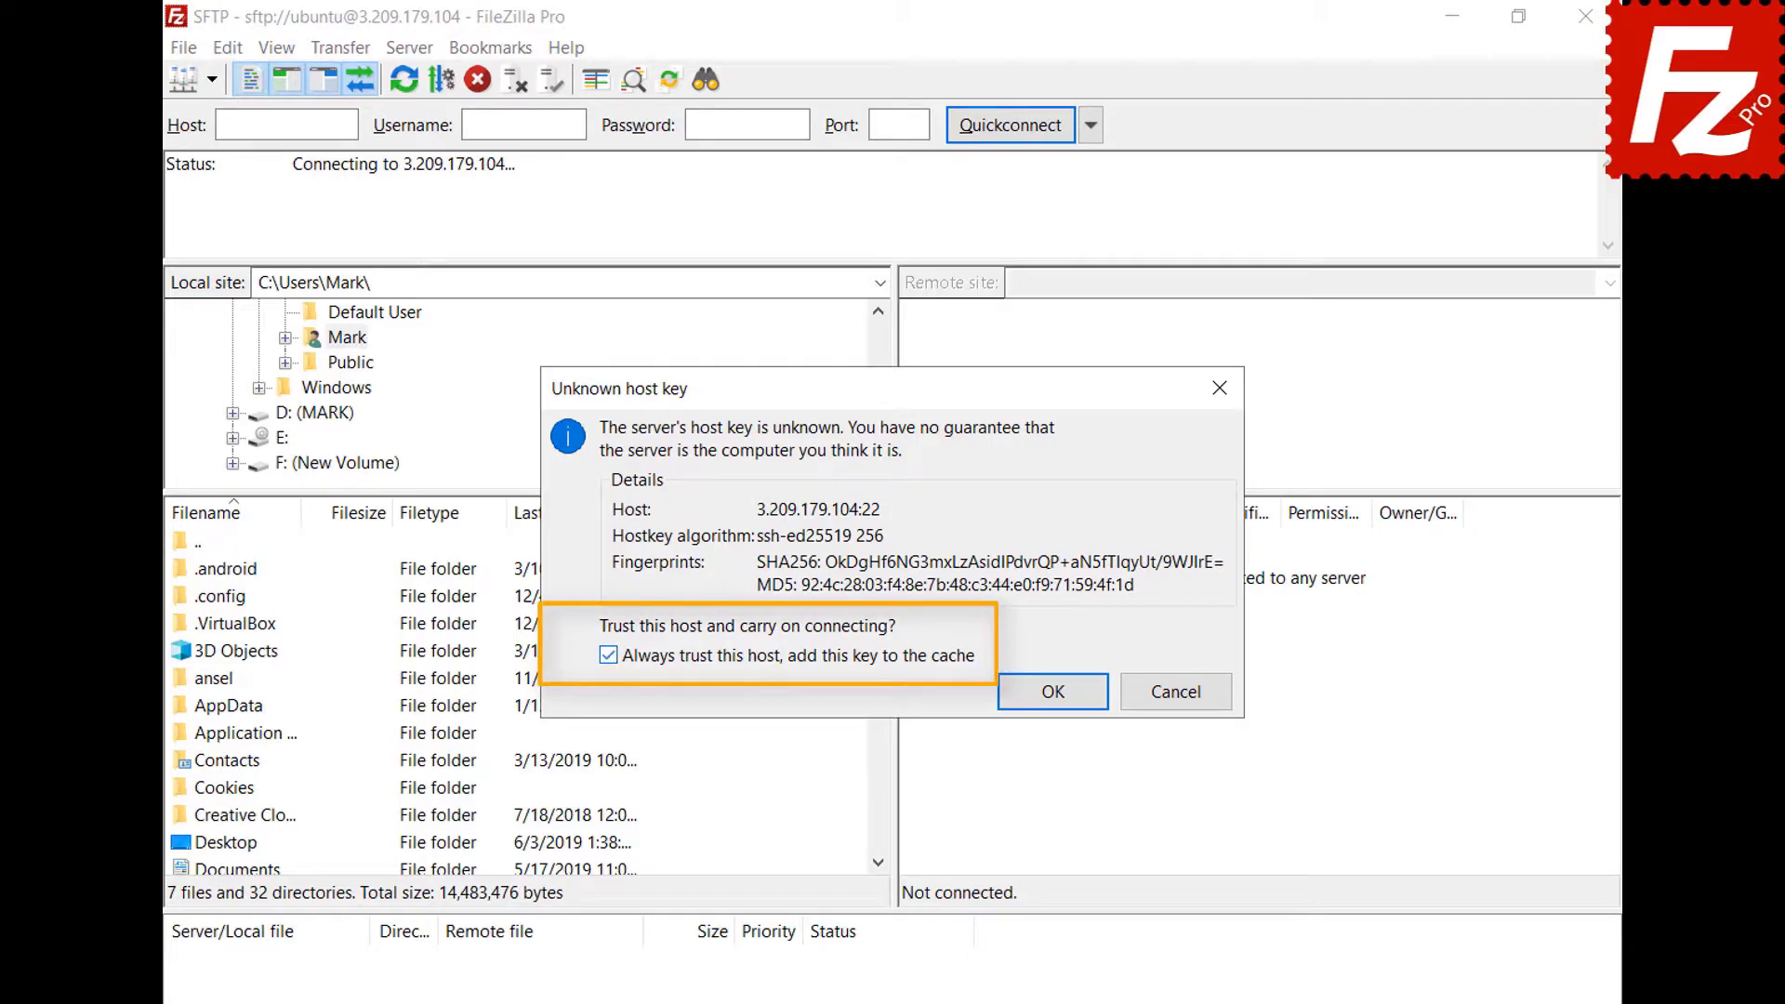
left_click(1055, 699)
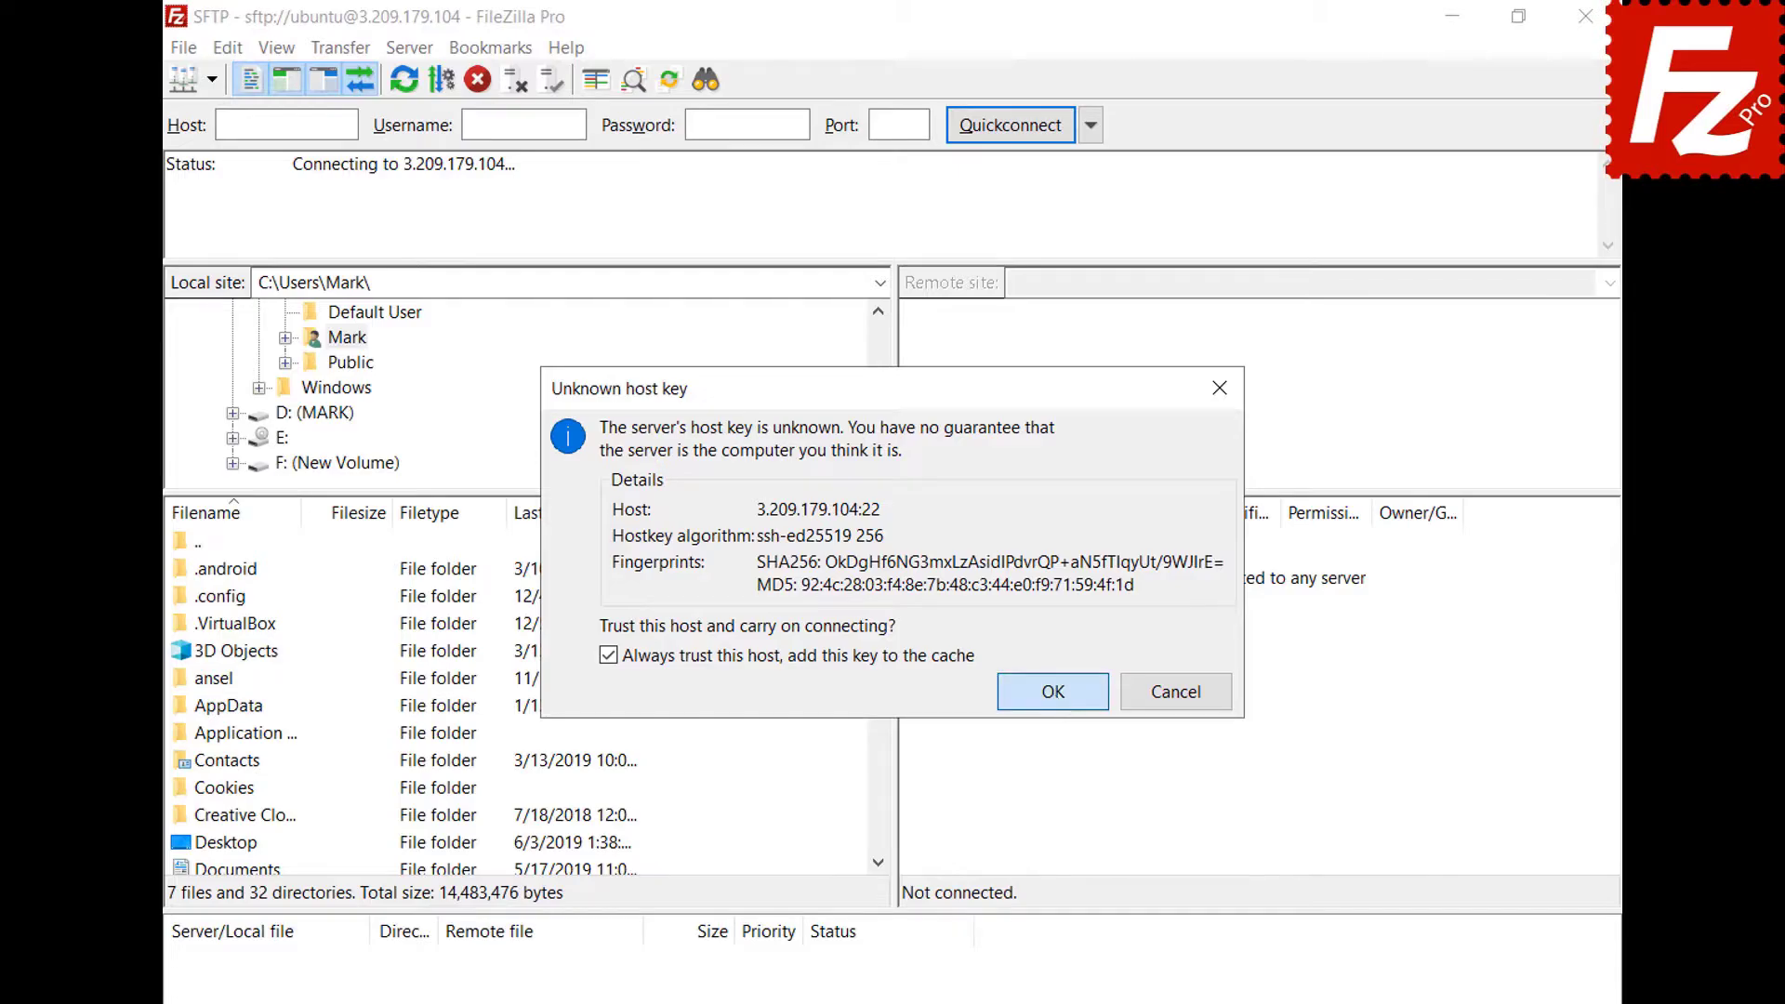
type("*******")
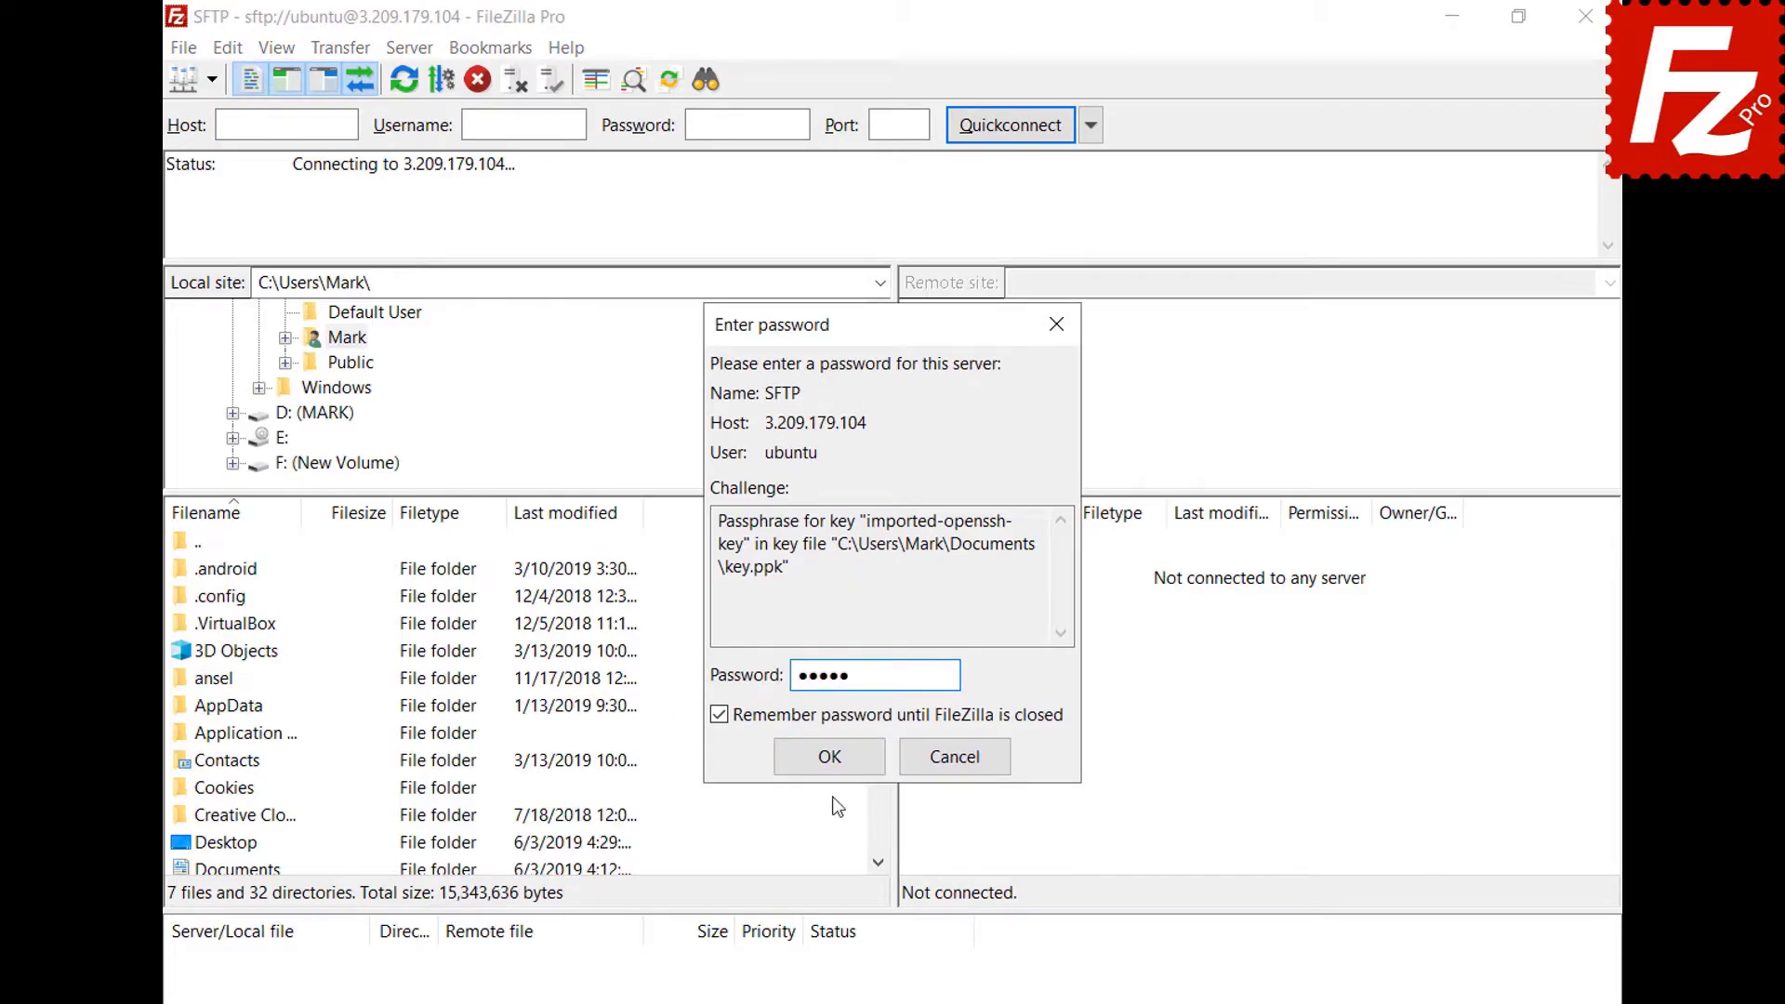
left_click(830, 758)
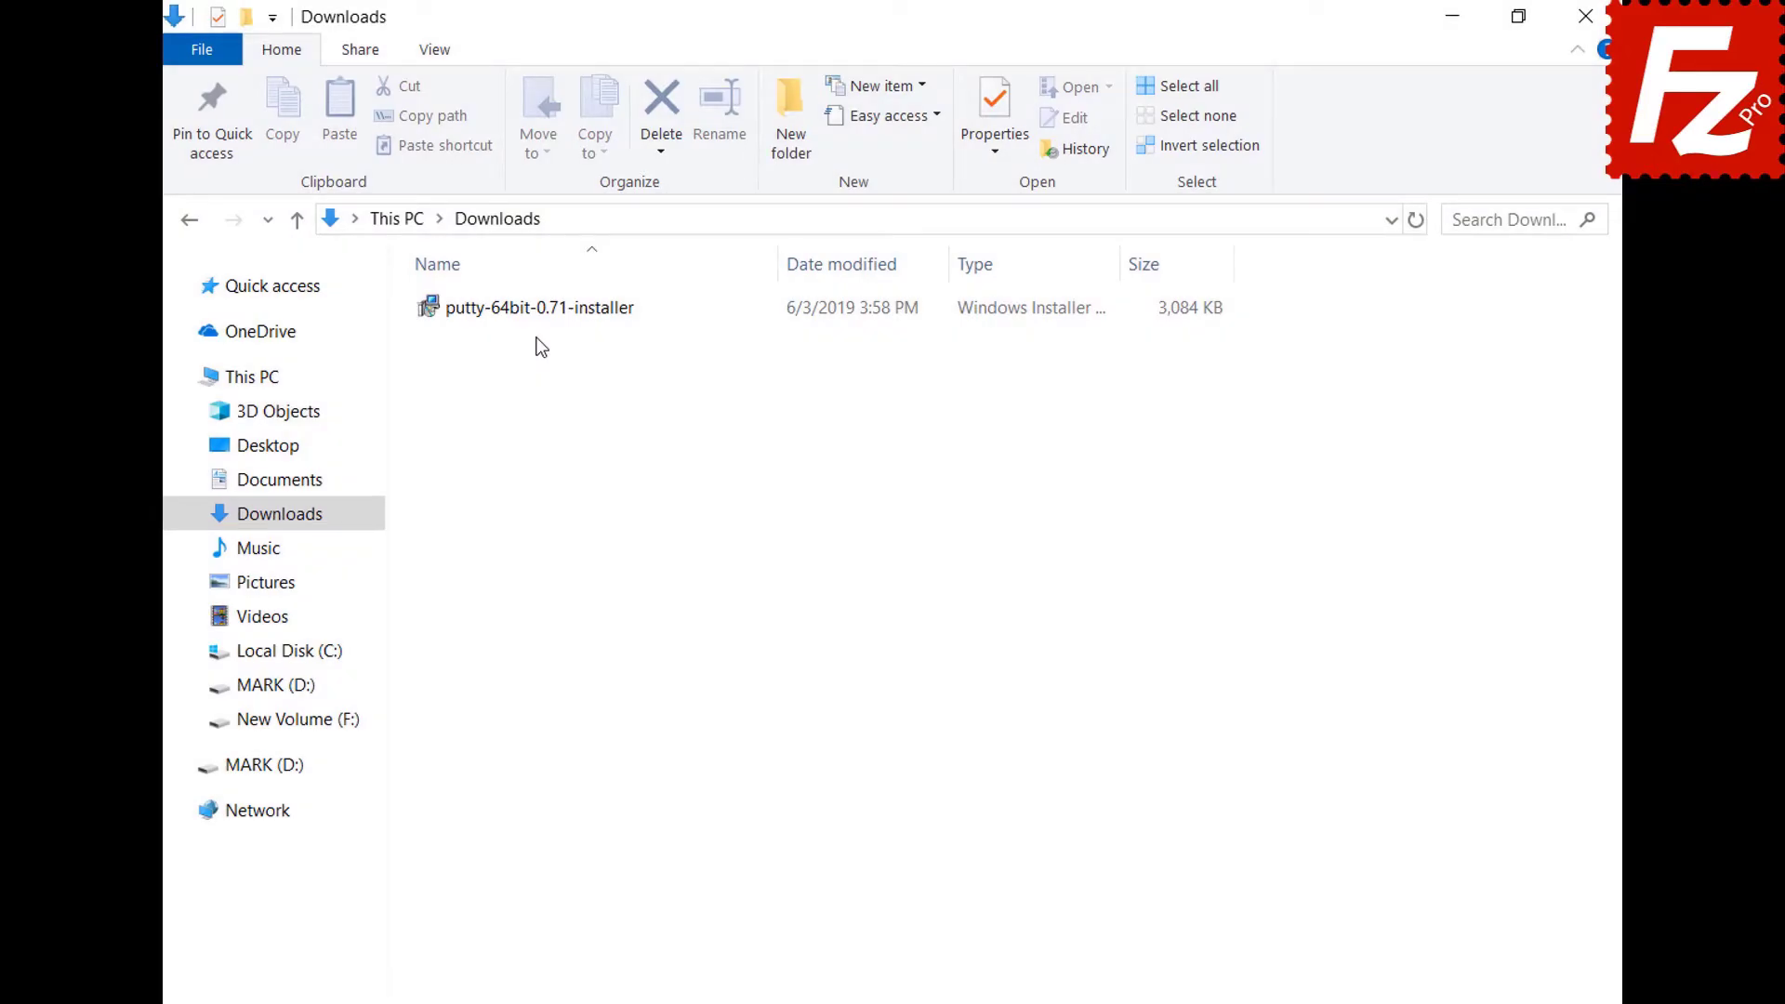
Run the PuTTY 0.71 64-bit installer with the default folder and features, then finish.
double_click(530, 315)
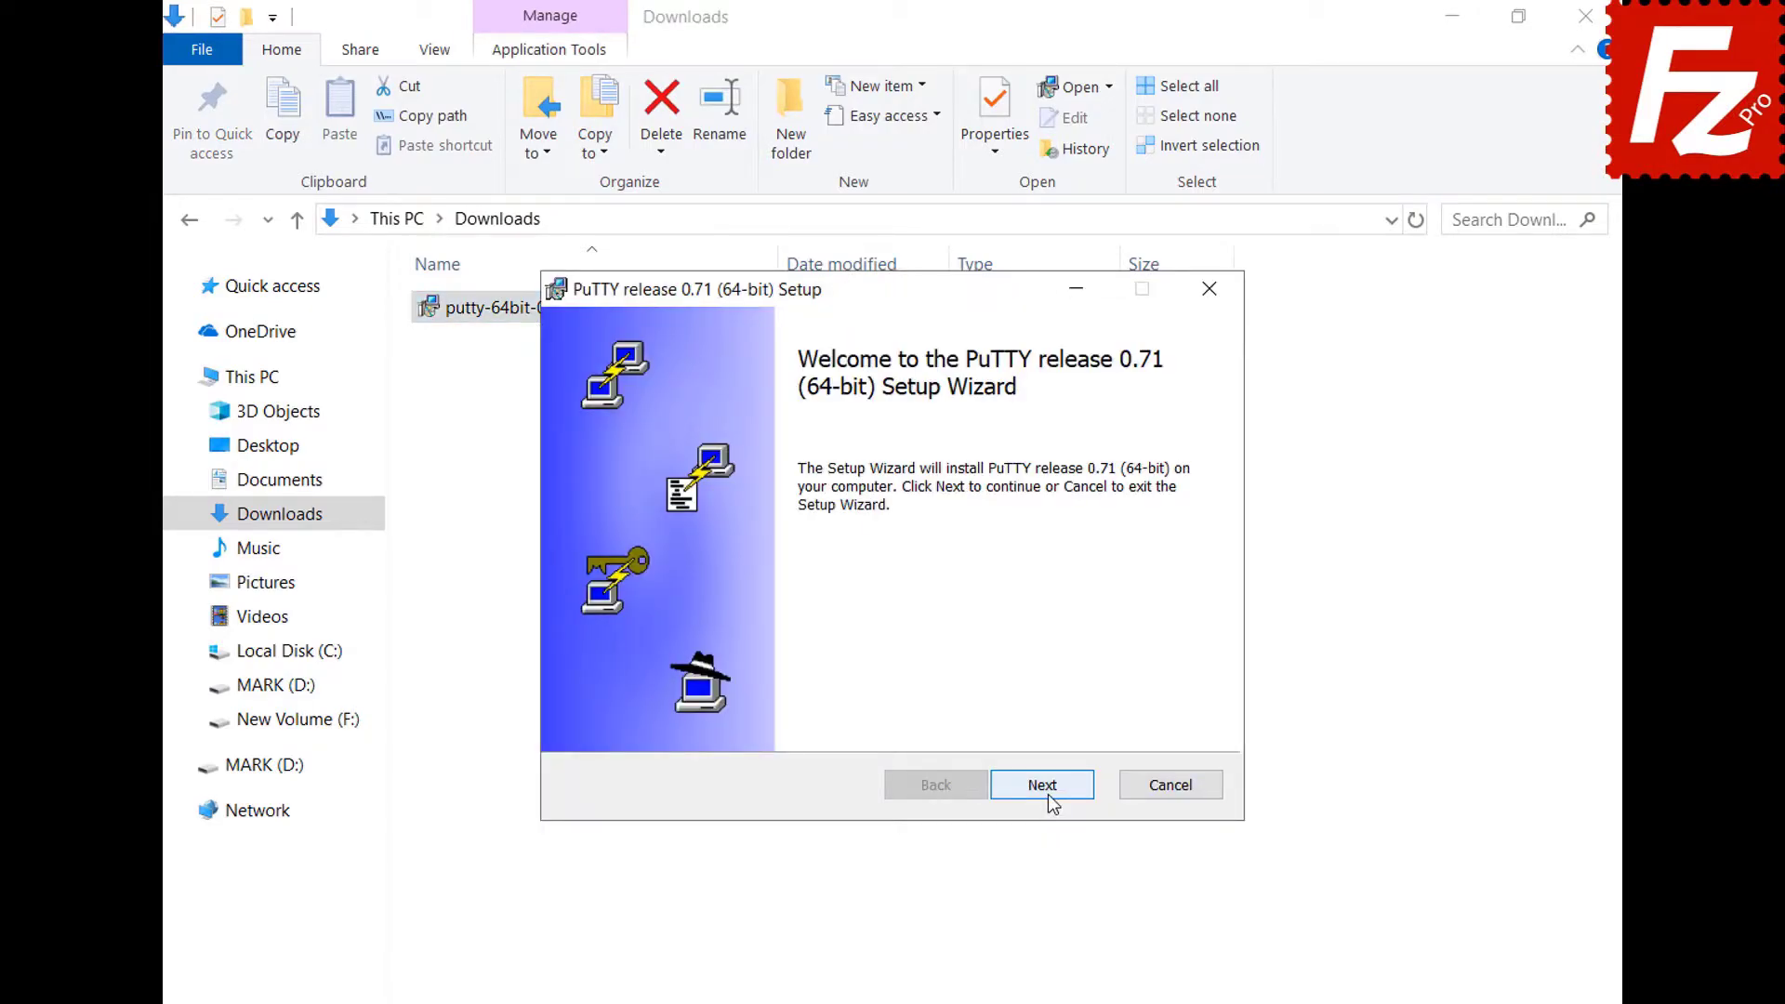
left_click(1042, 786)
left_click(1048, 794)
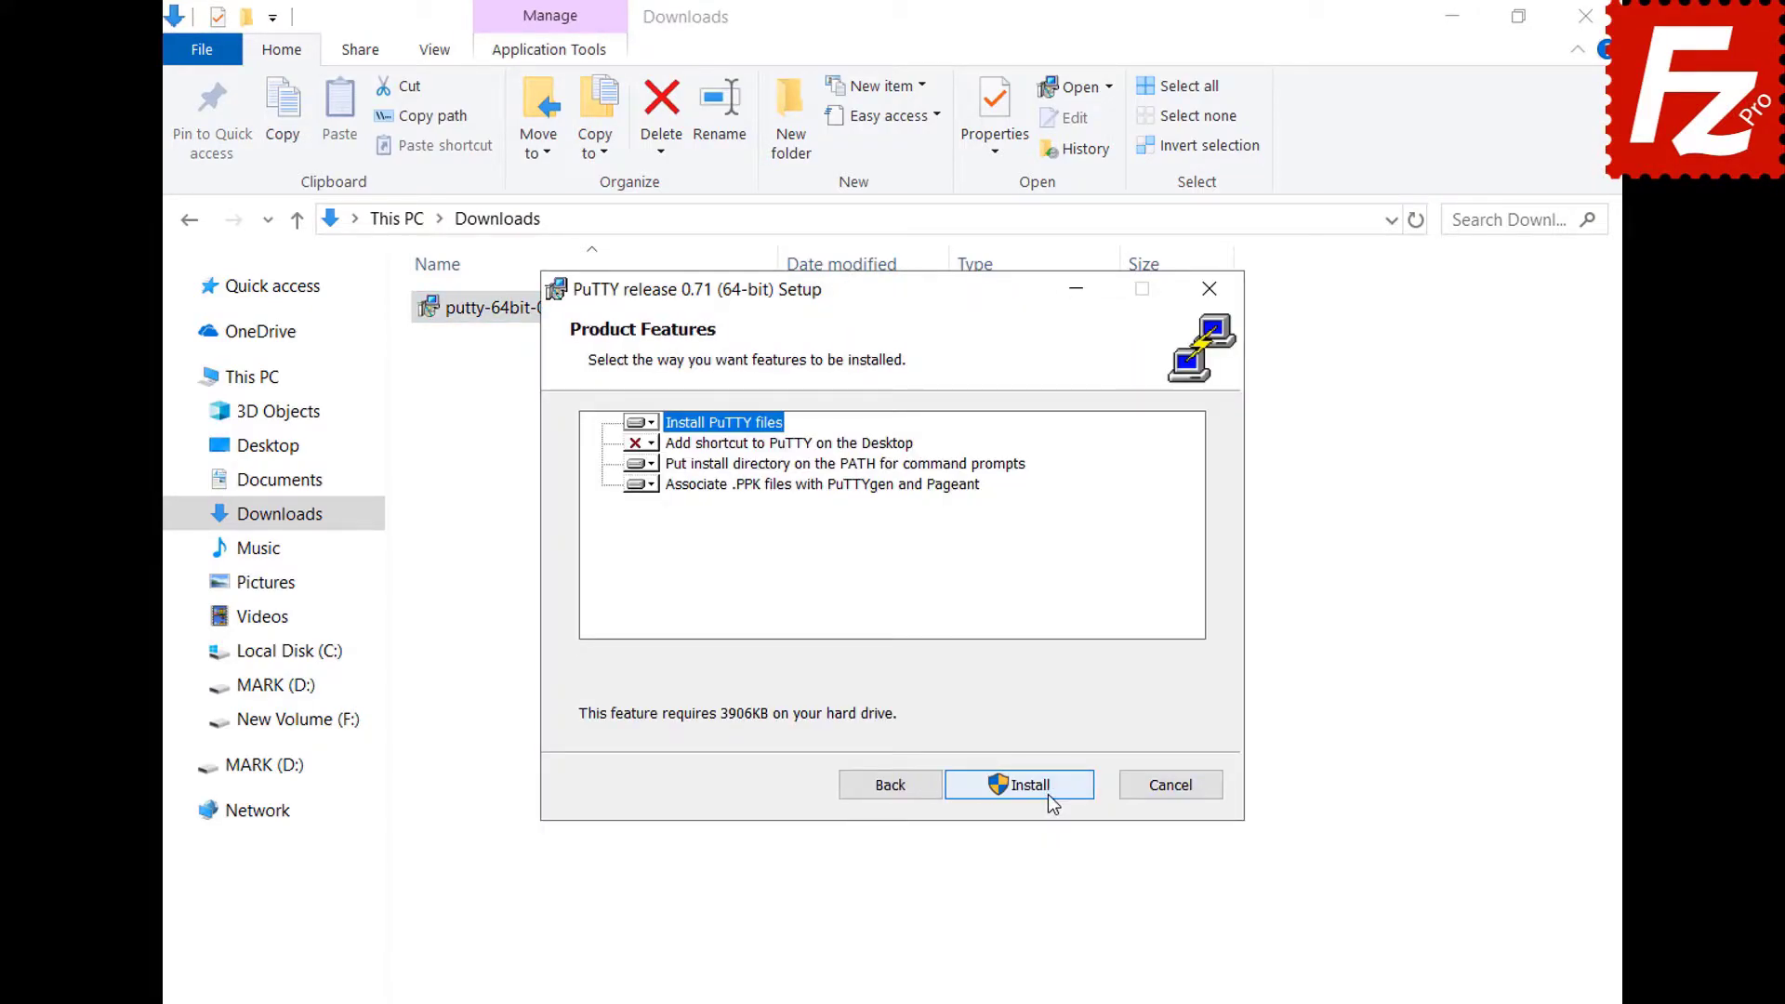
left_click(1048, 795)
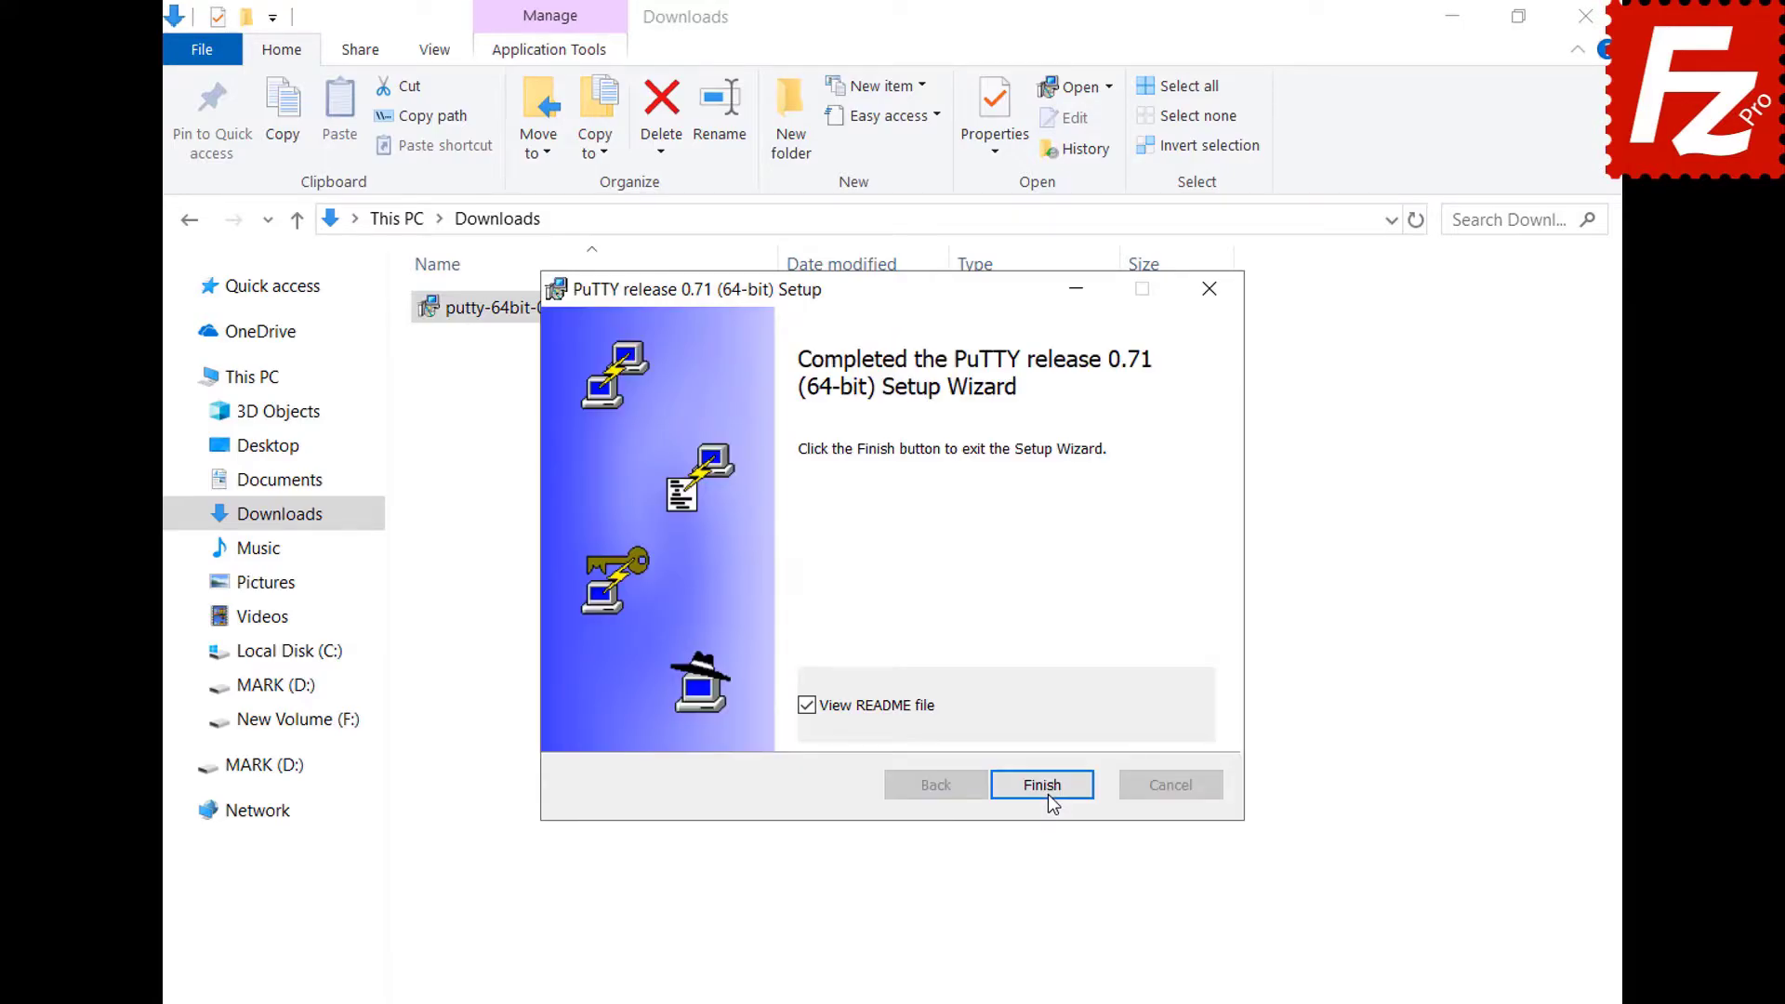
left_click(1047, 794)
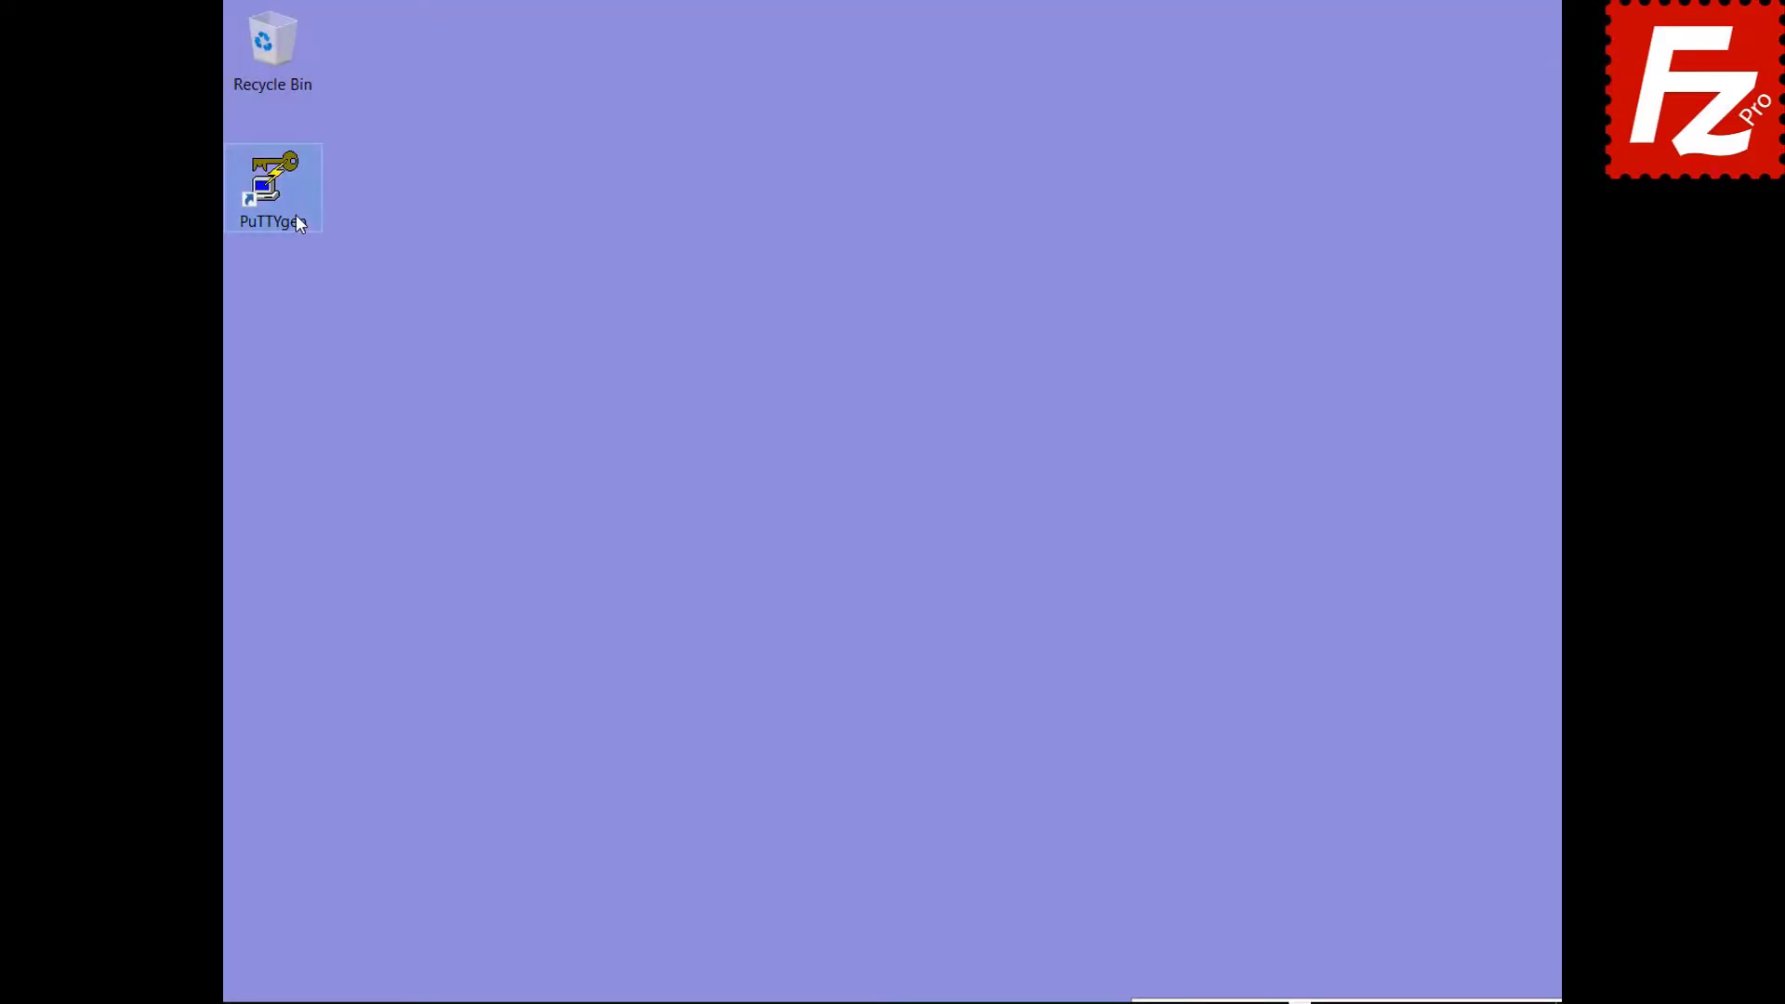
In PuTTYgen, import the key file from Documents and unlock it with its passphrase.
double_click(297, 216)
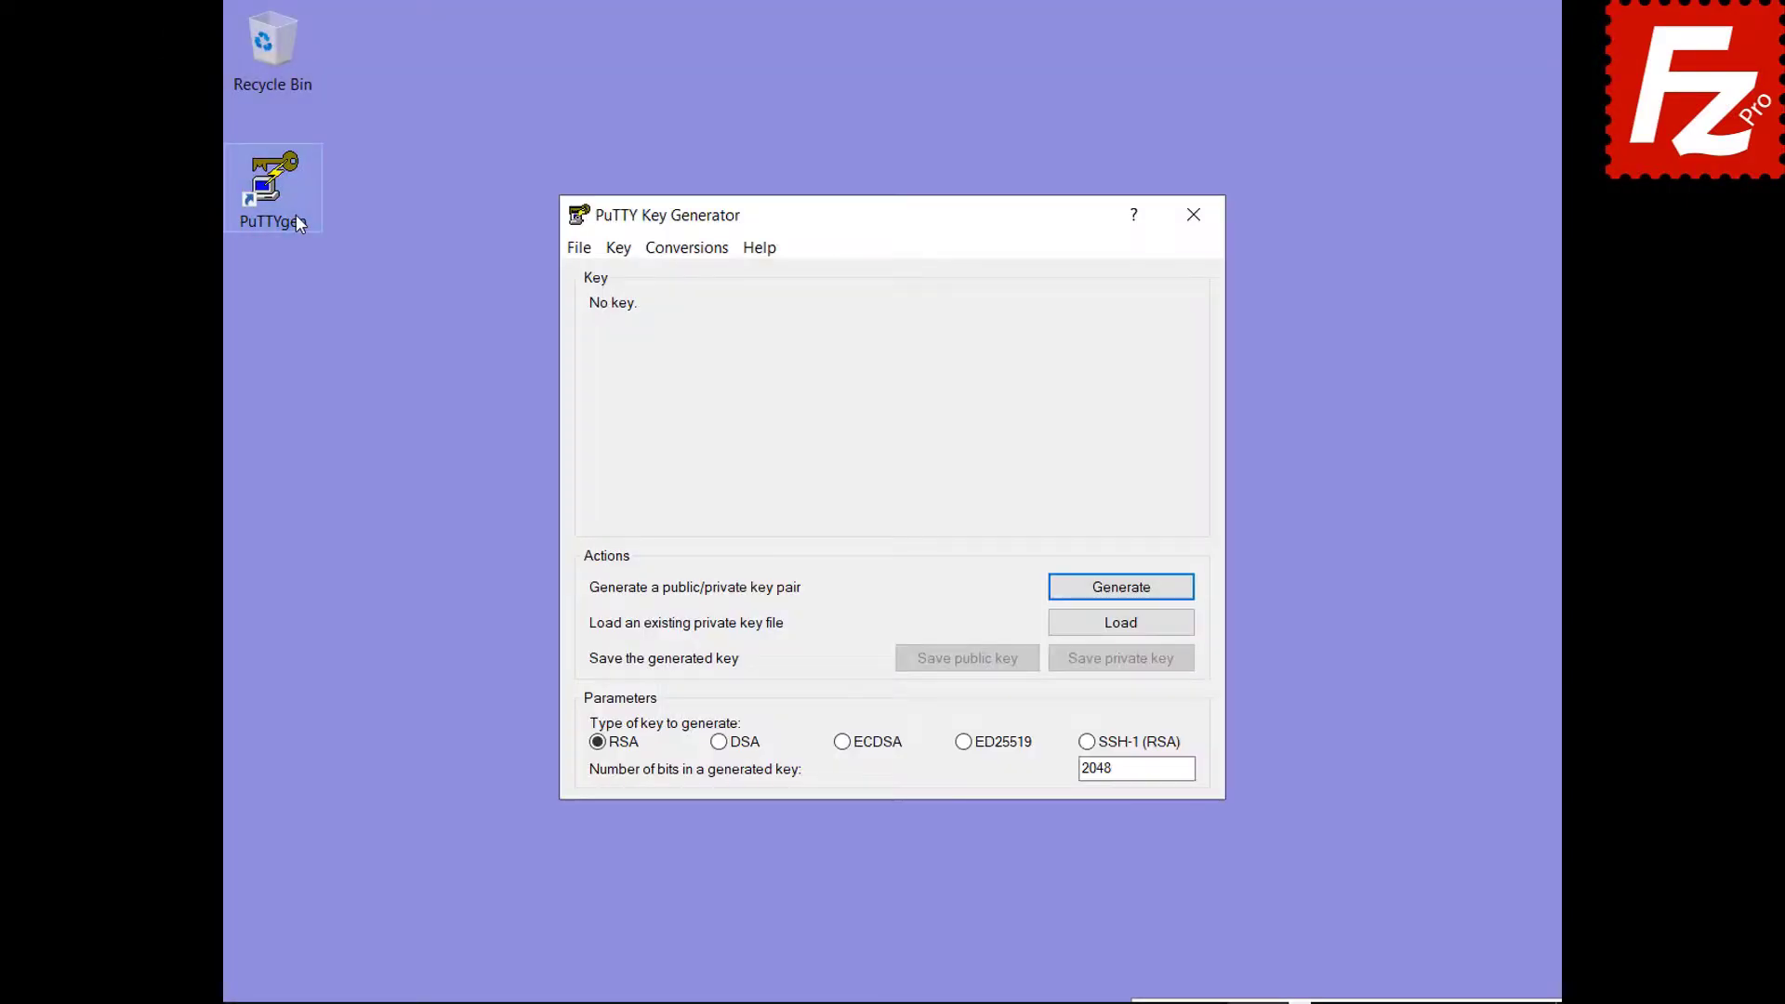
left_click(687, 249)
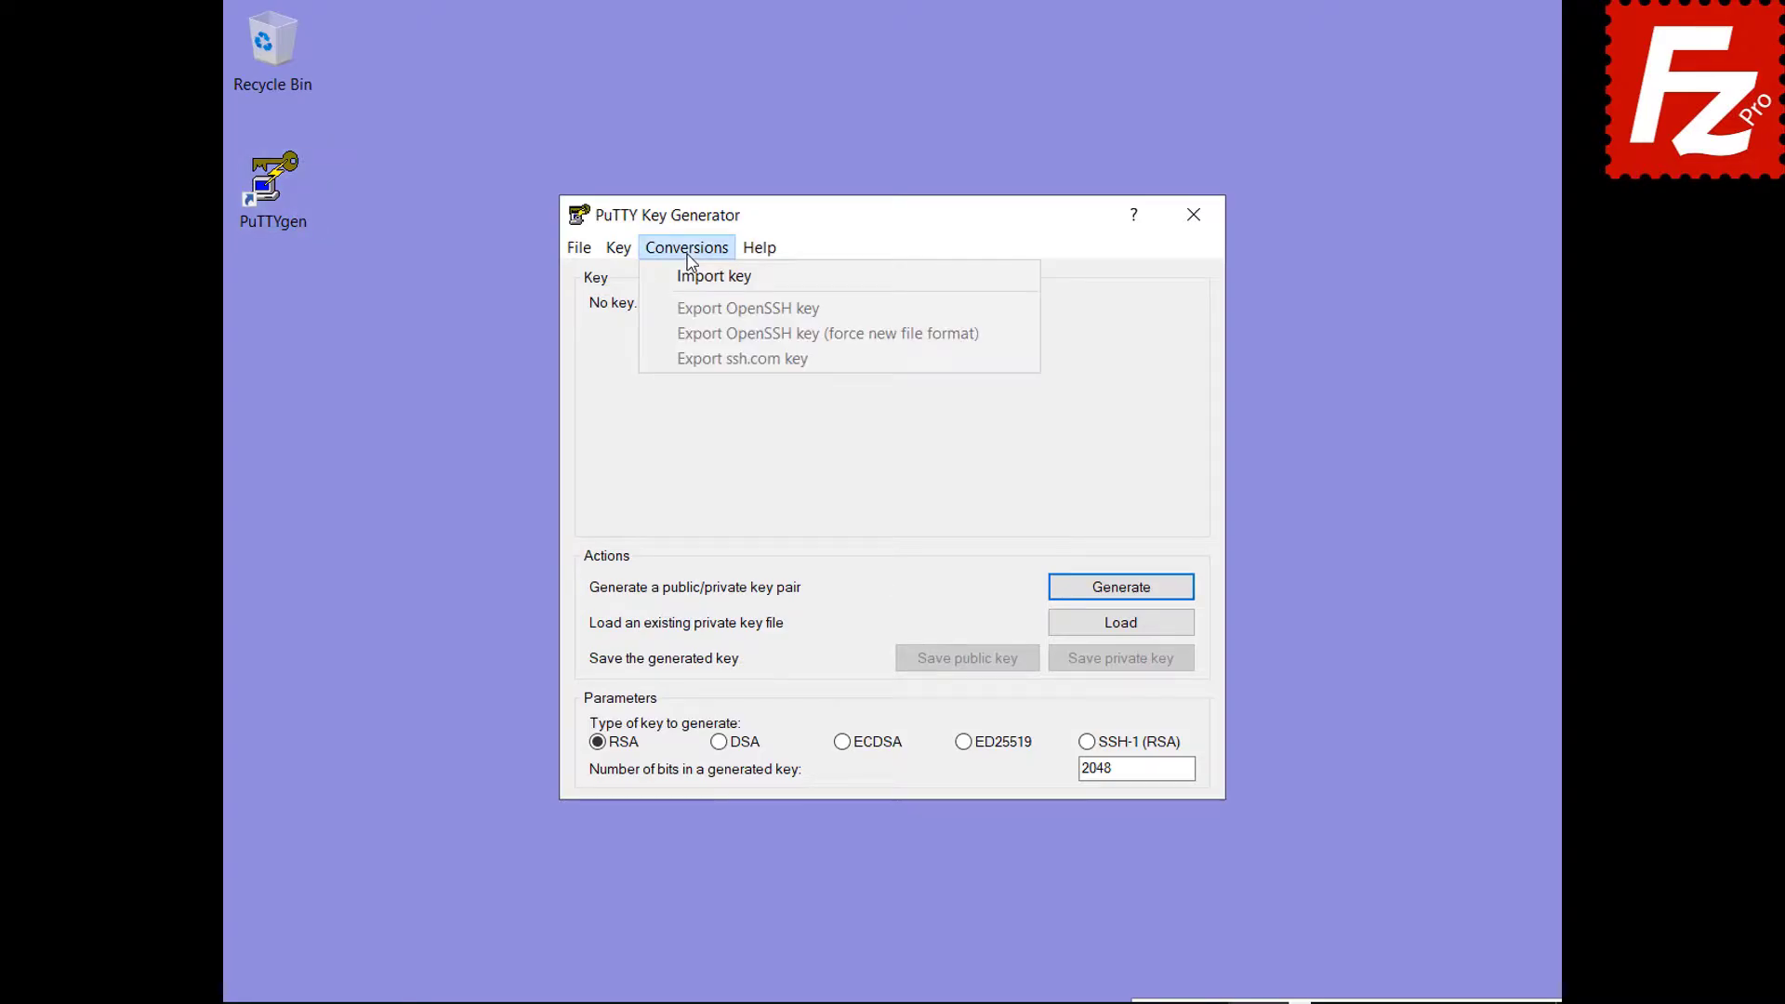
left_click(690, 273)
left_click(862, 496)
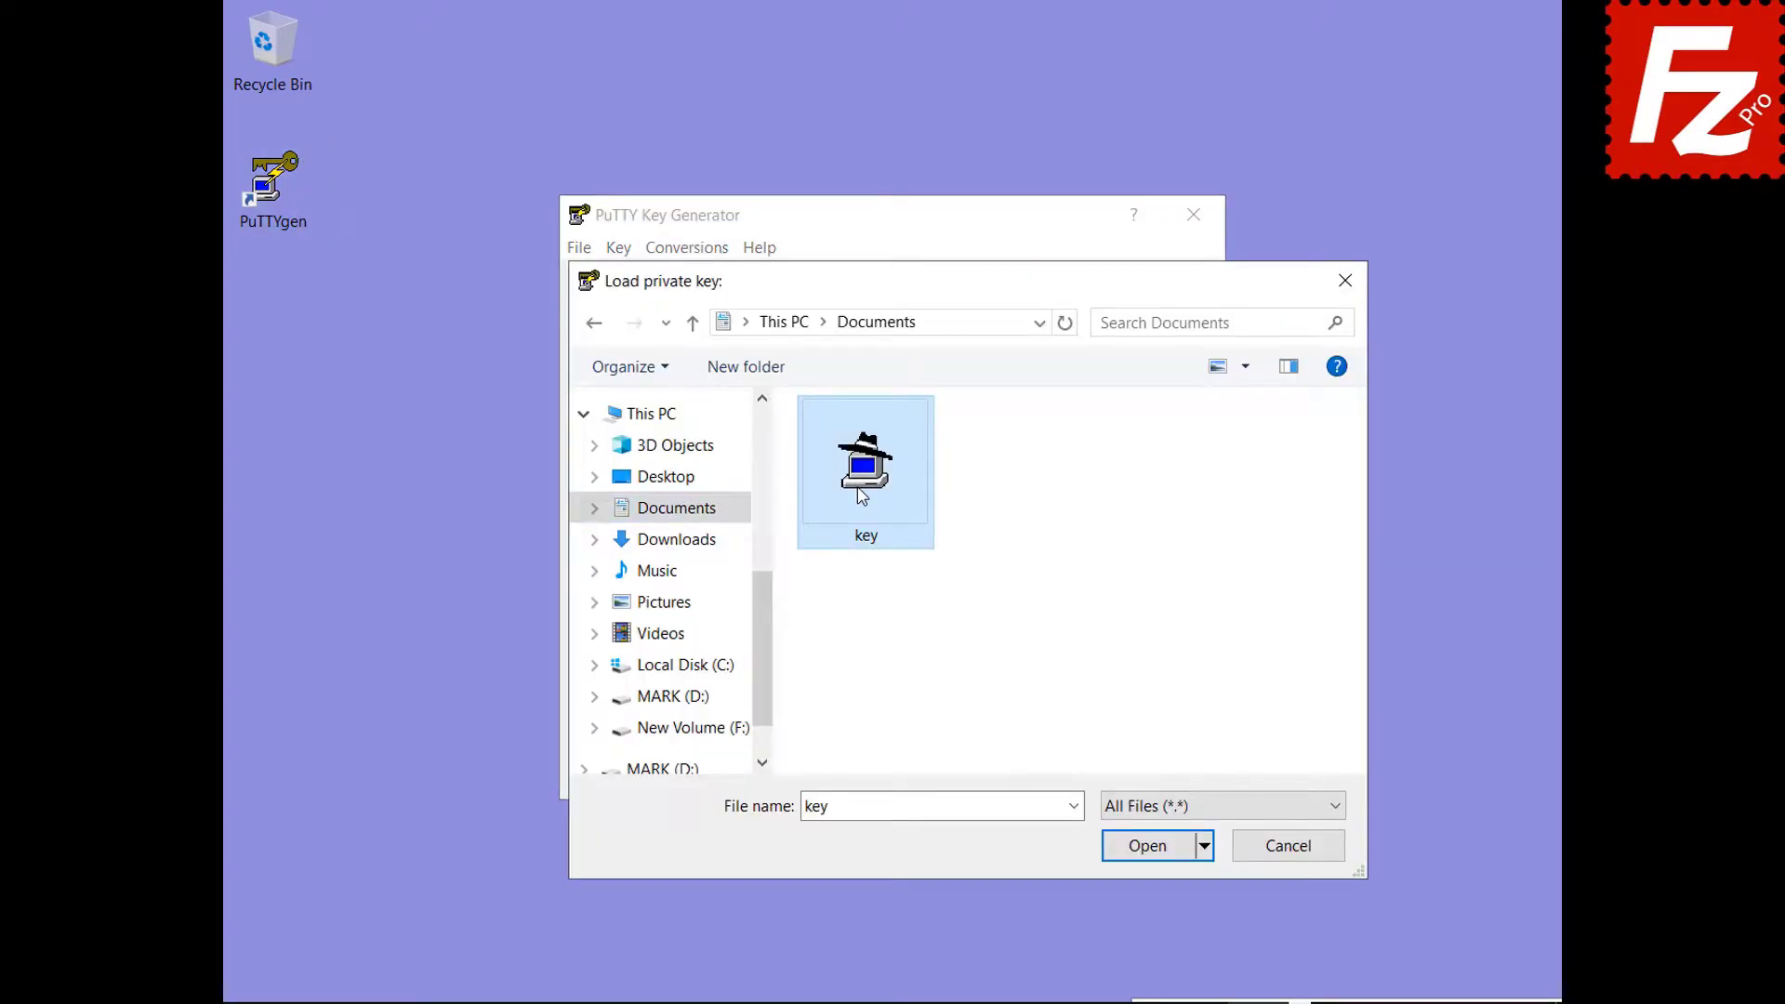
double_click(862, 495)
type("•••••")
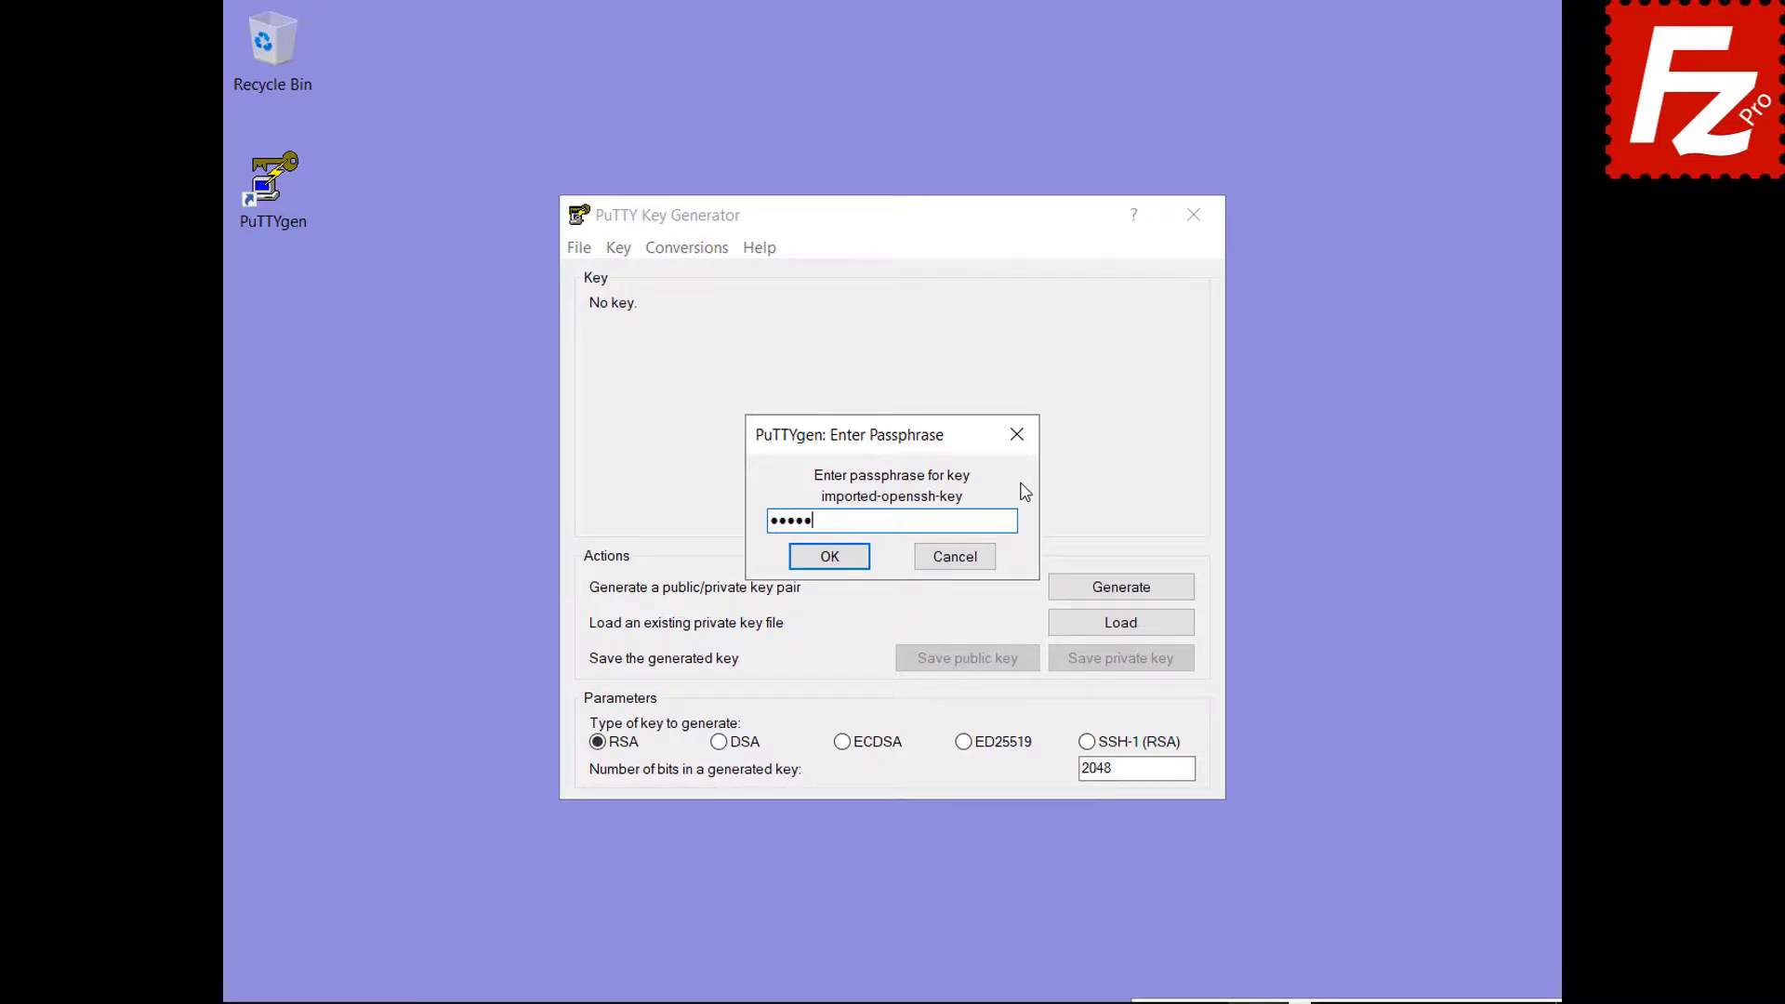
left_click(826, 560)
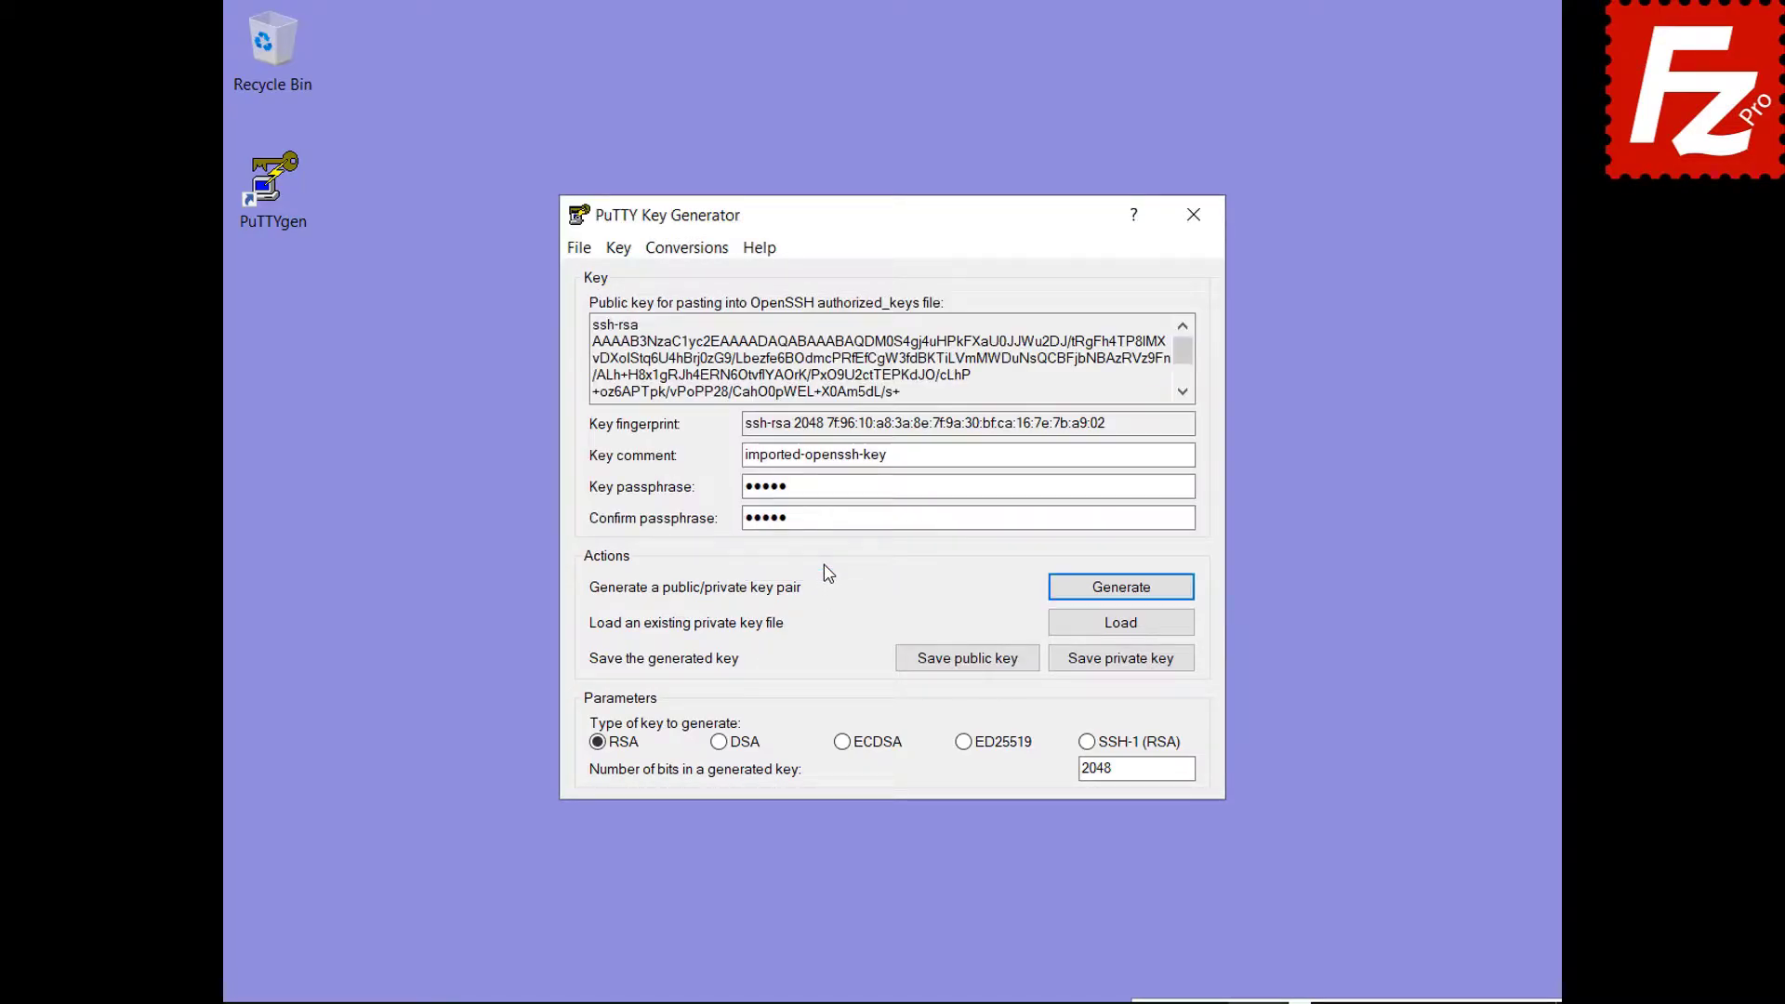
Save the loaded key as private key file key.ppk and start Pageant.
left_click(1121, 662)
type("key.ppk")
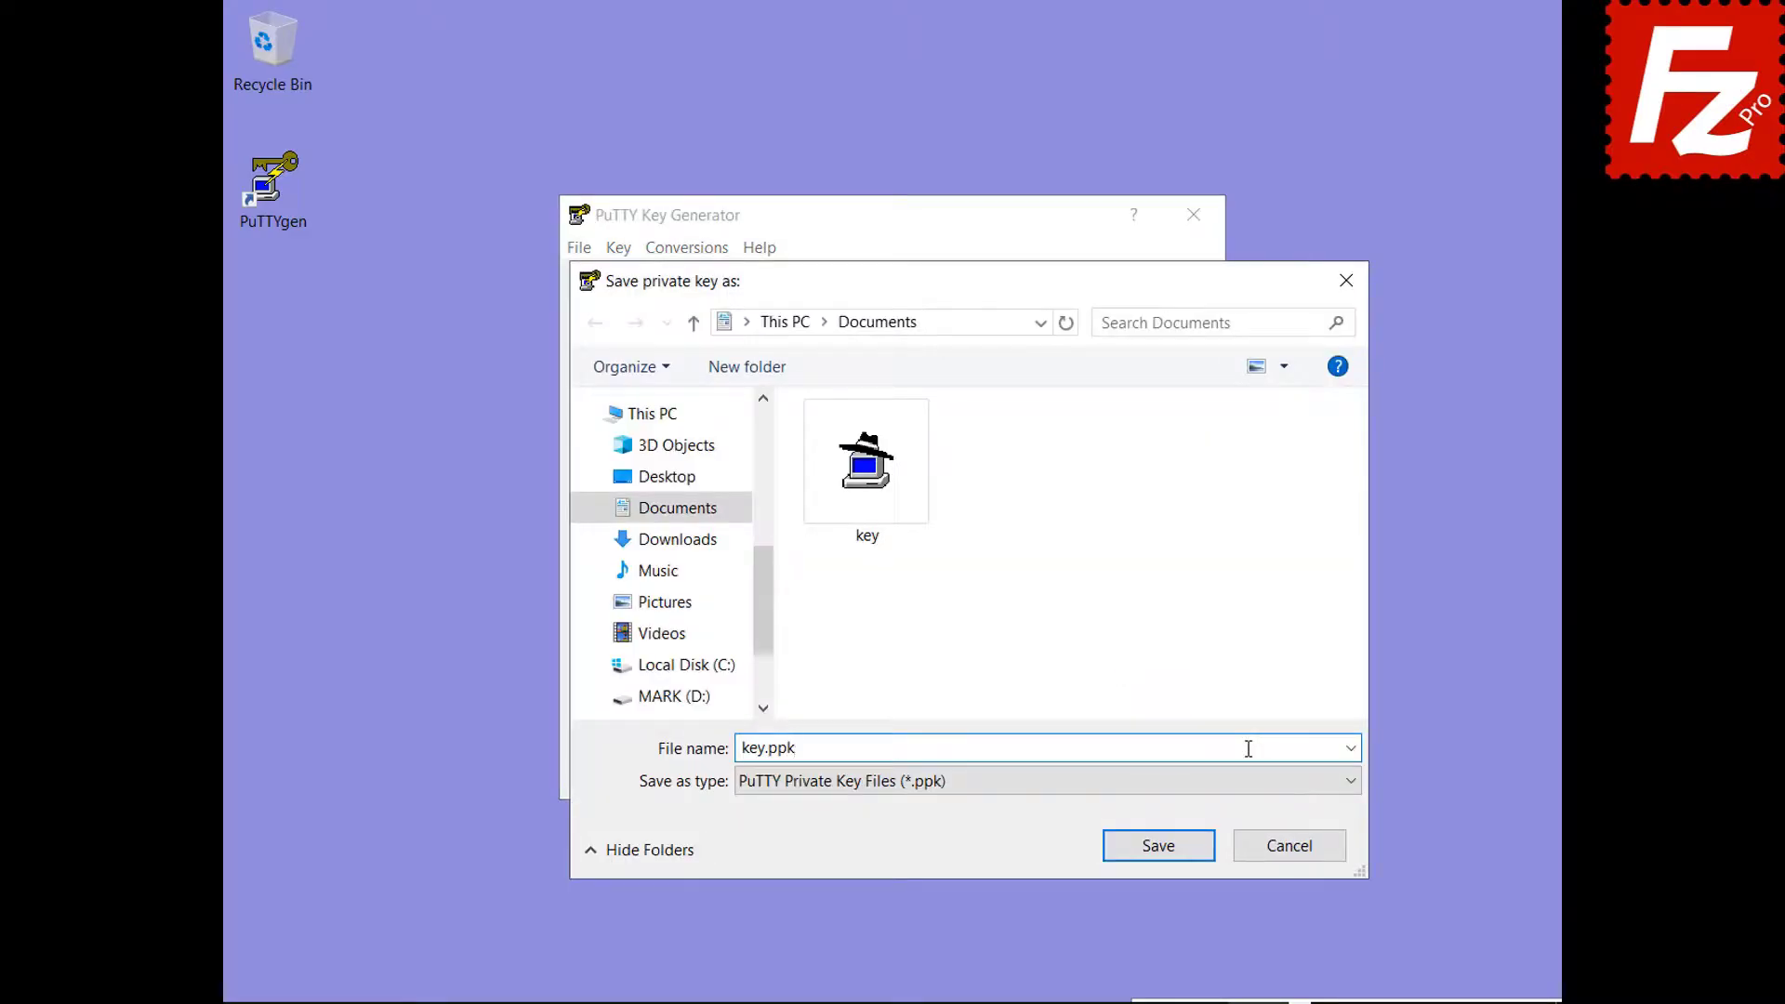
left_click(1167, 858)
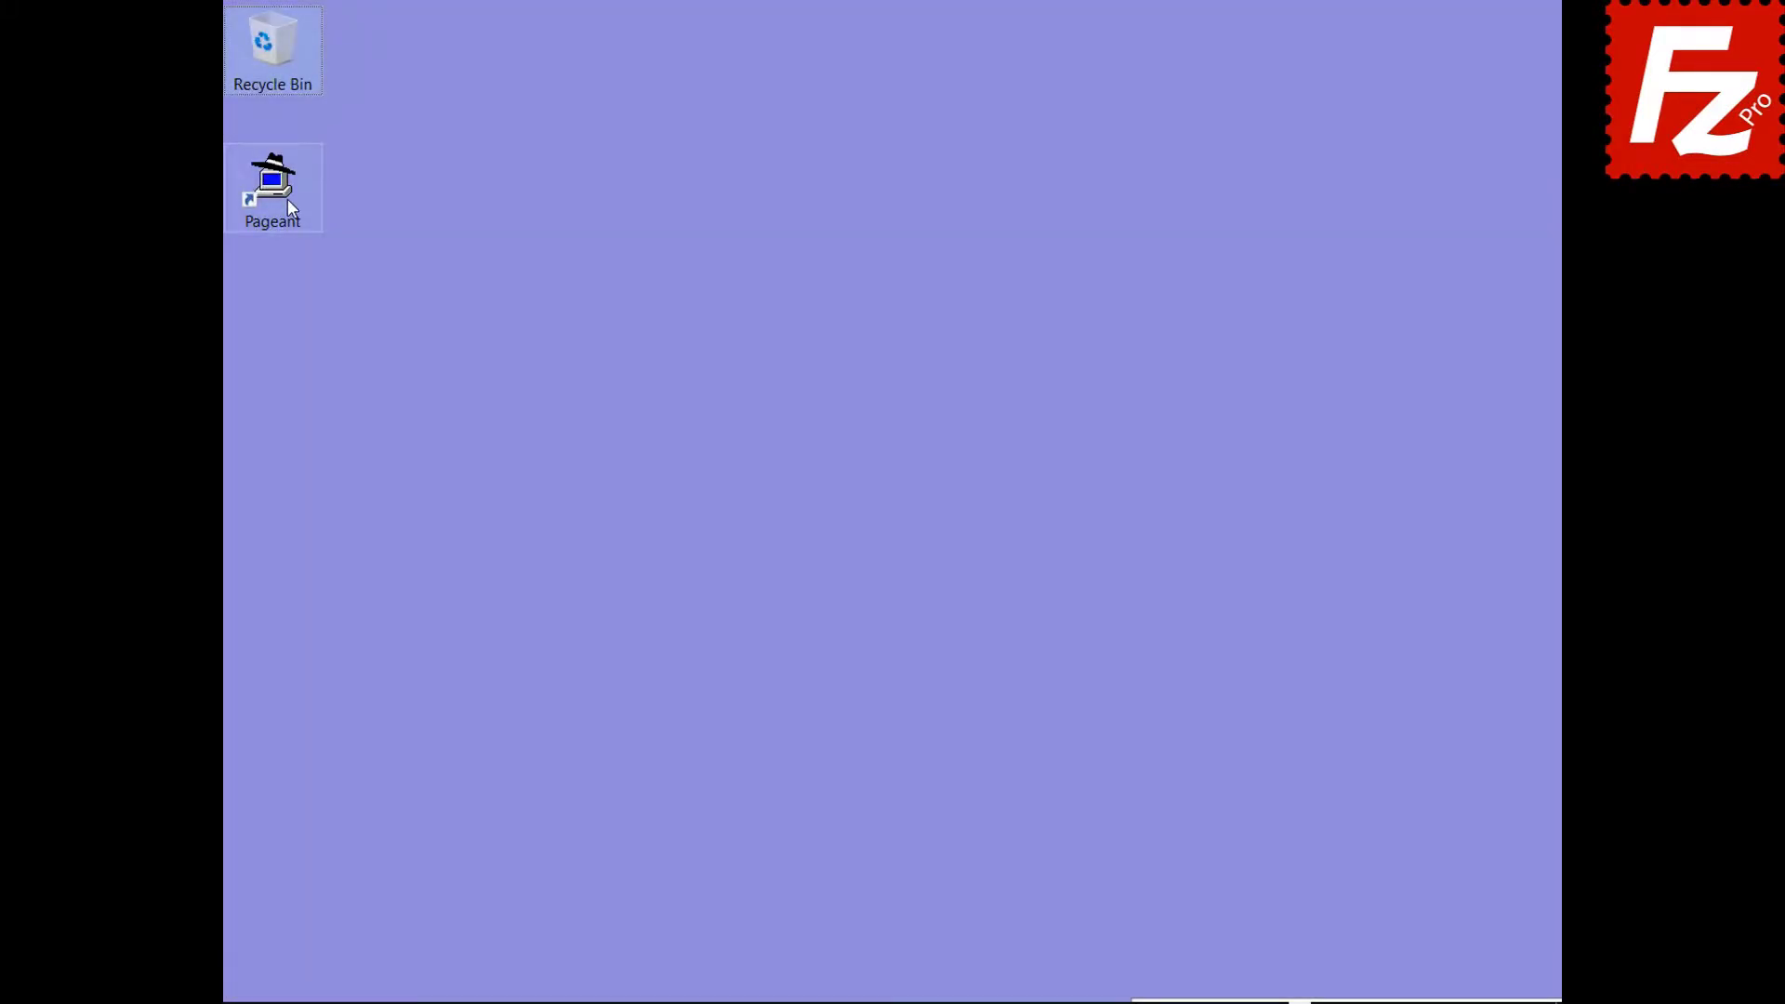
left_click(287, 198)
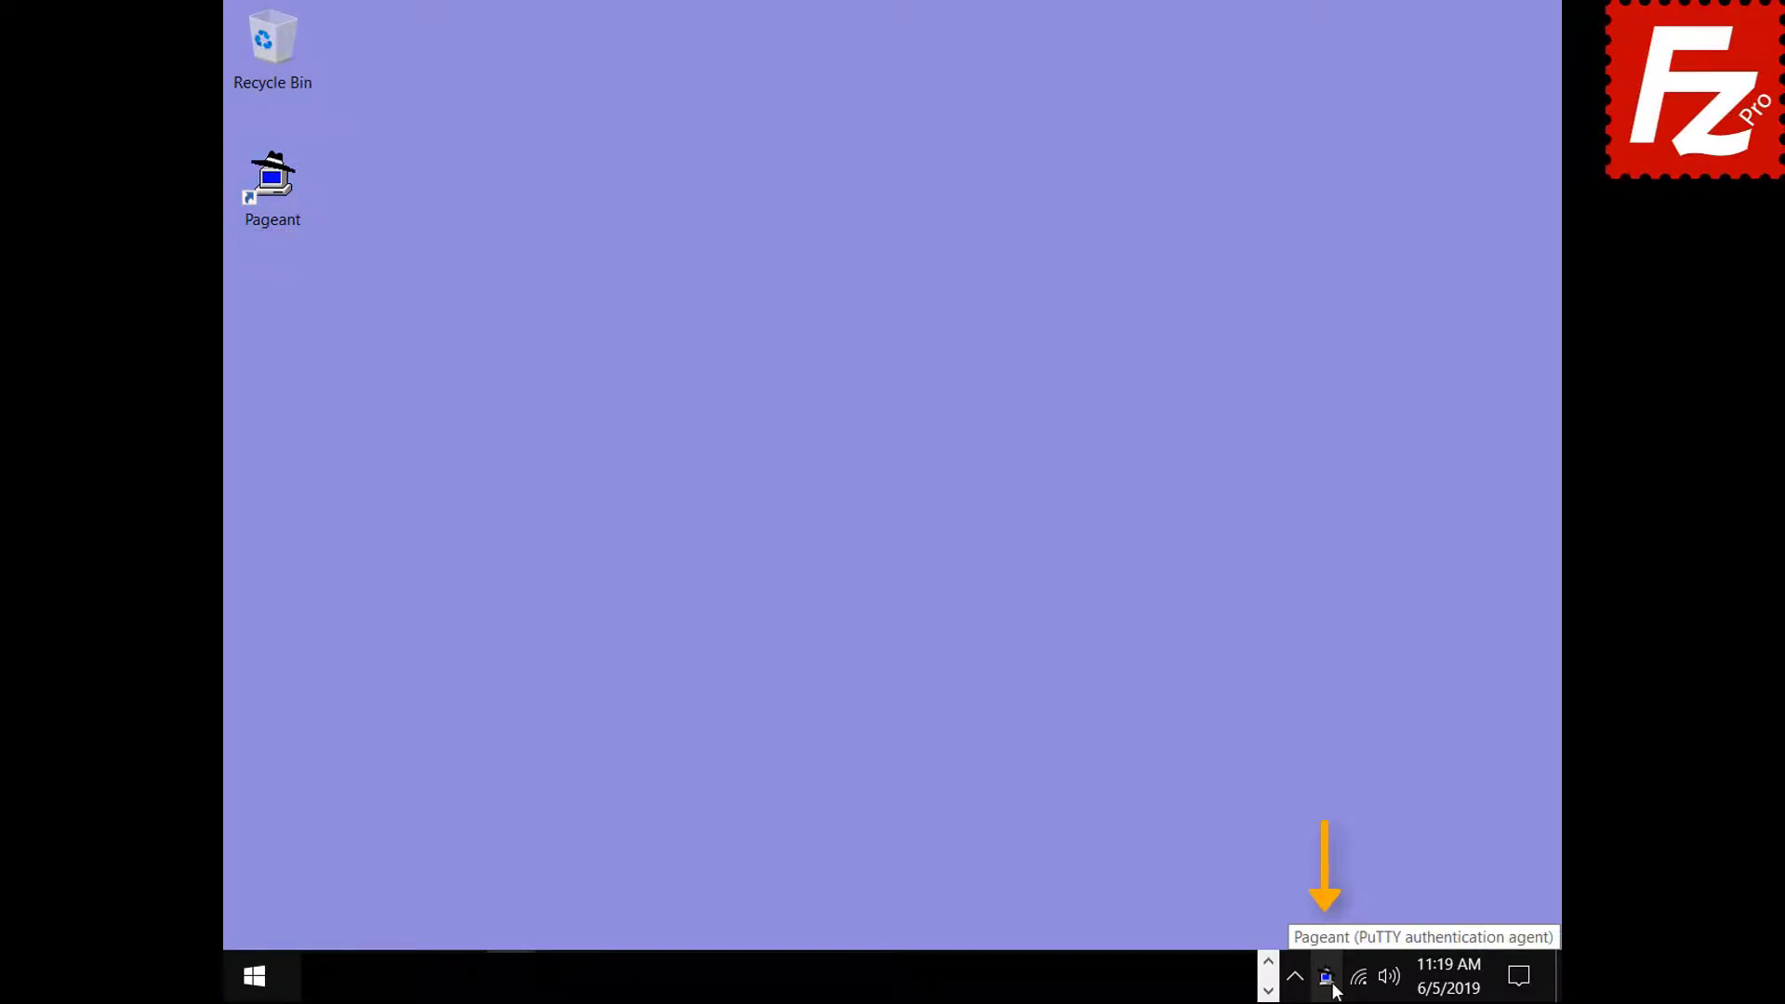
Add the key.ppk key from Documents to Pageant, entering its passphrase.
double_click(1326, 976)
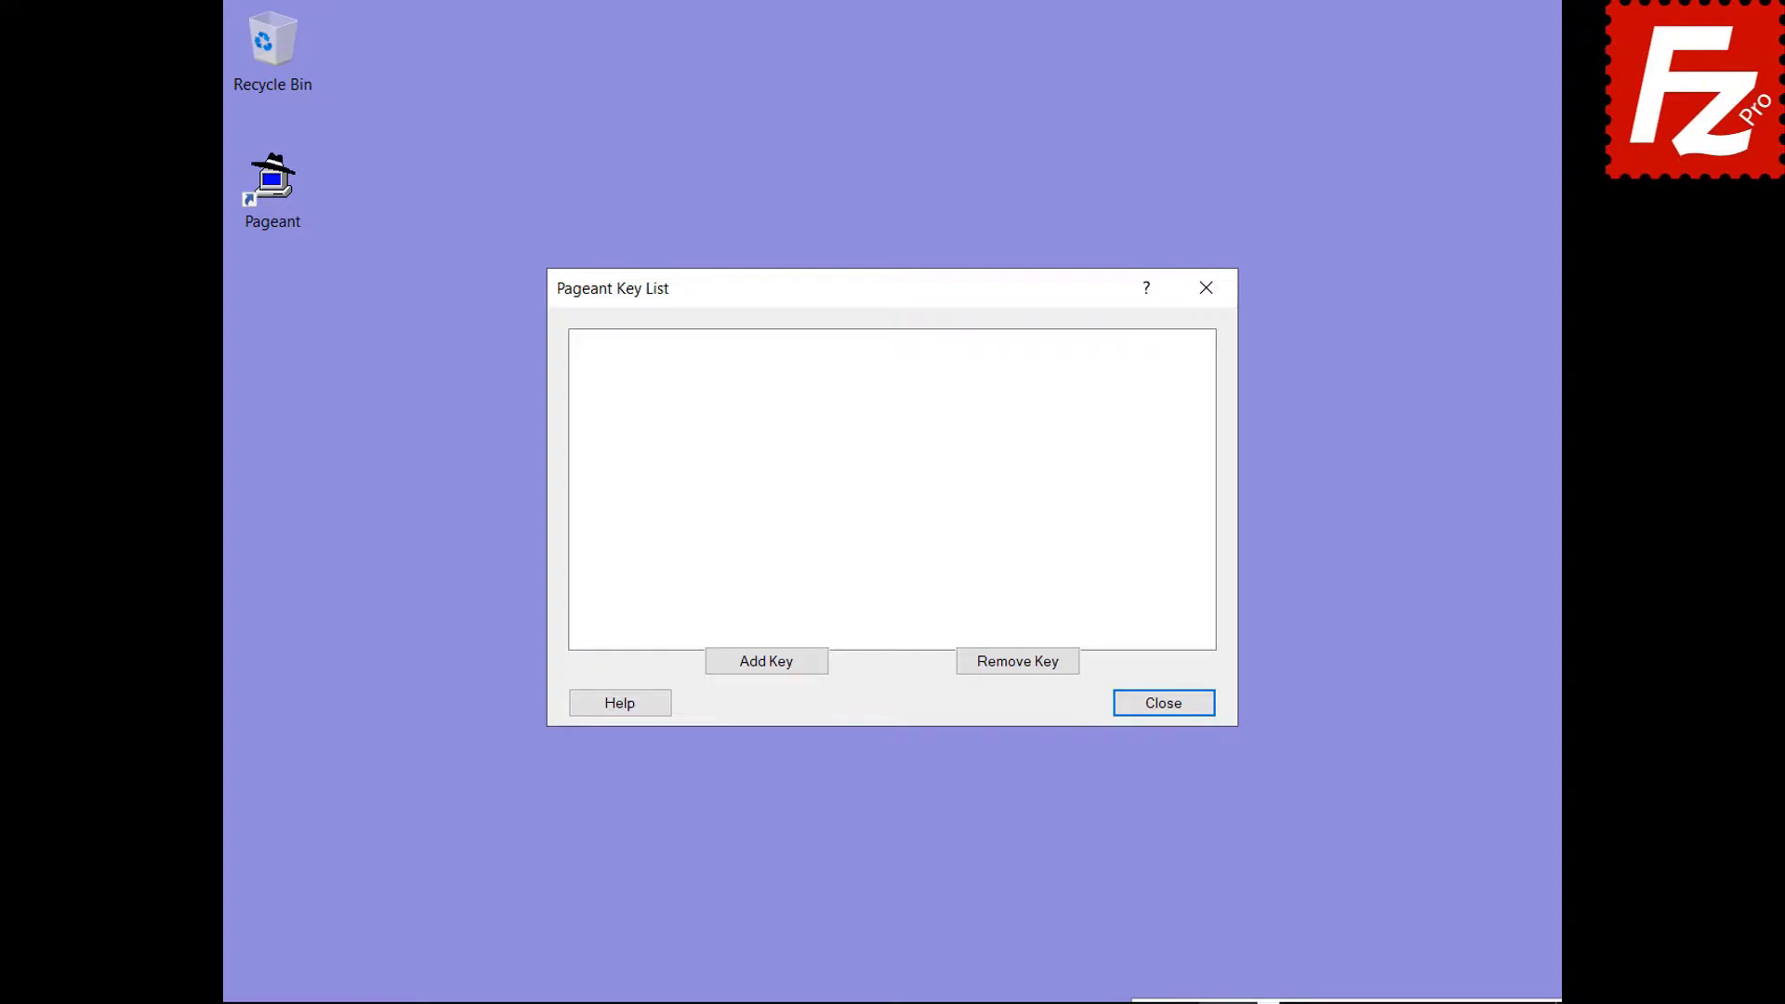
left_click(765, 663)
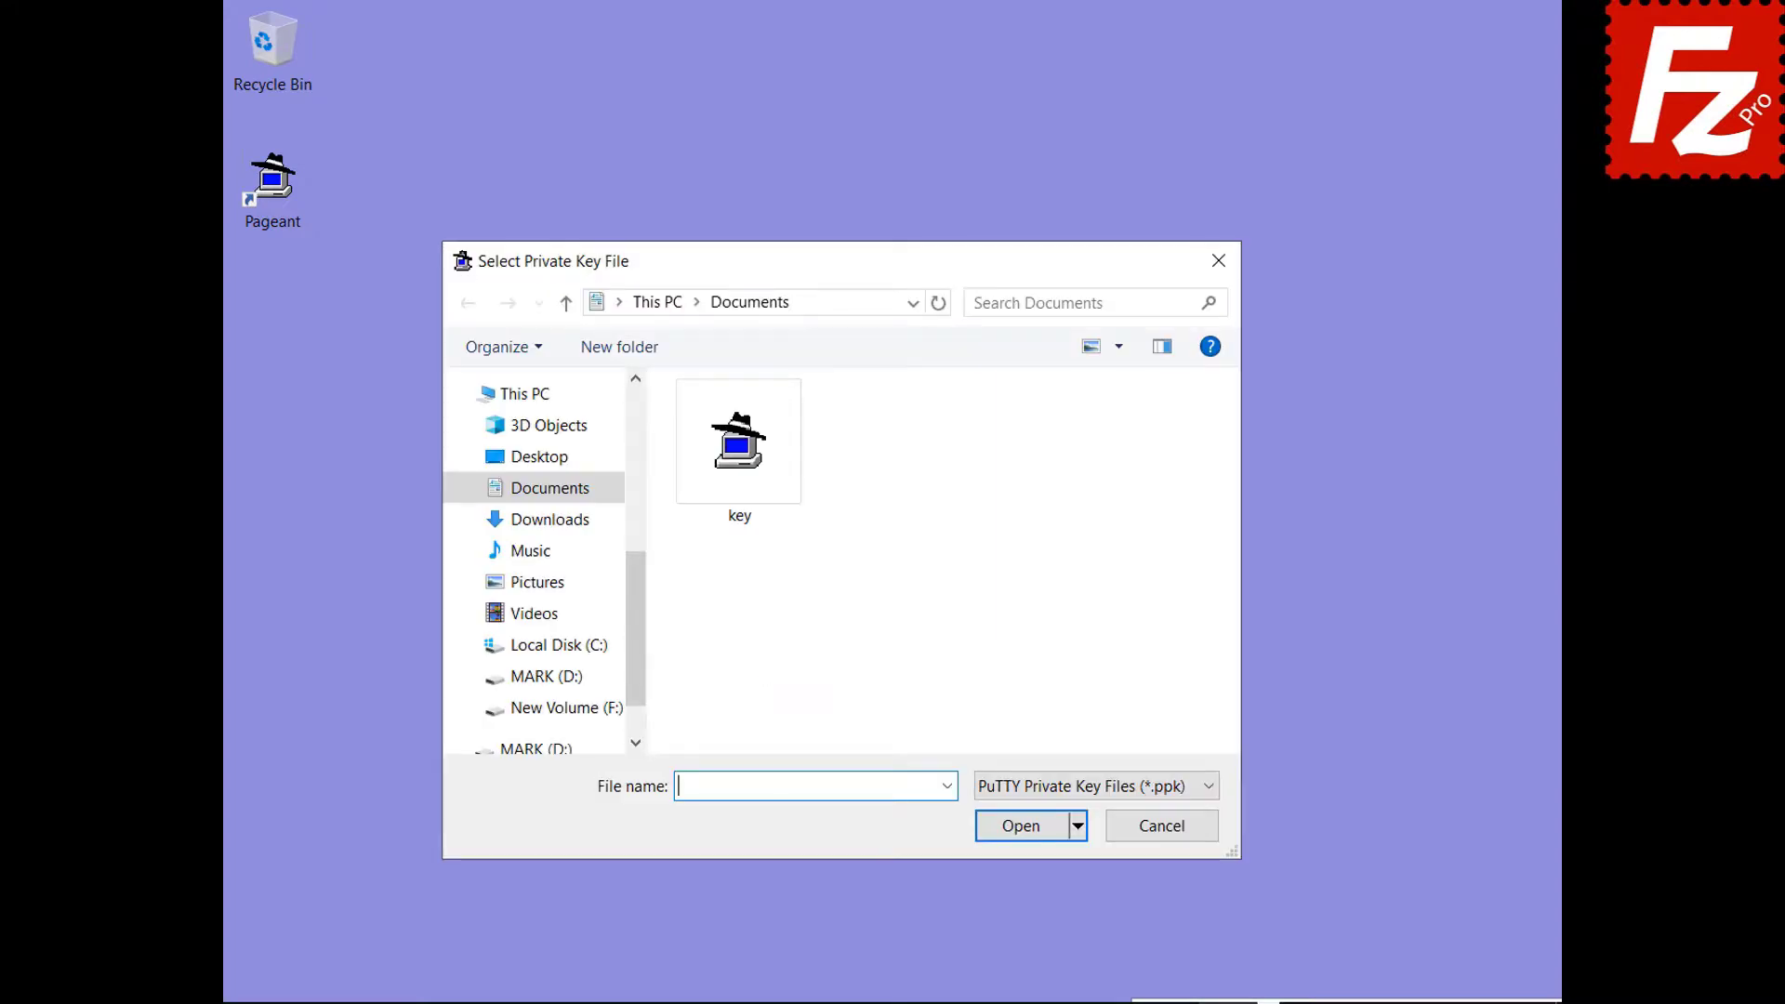
double_click(739, 514)
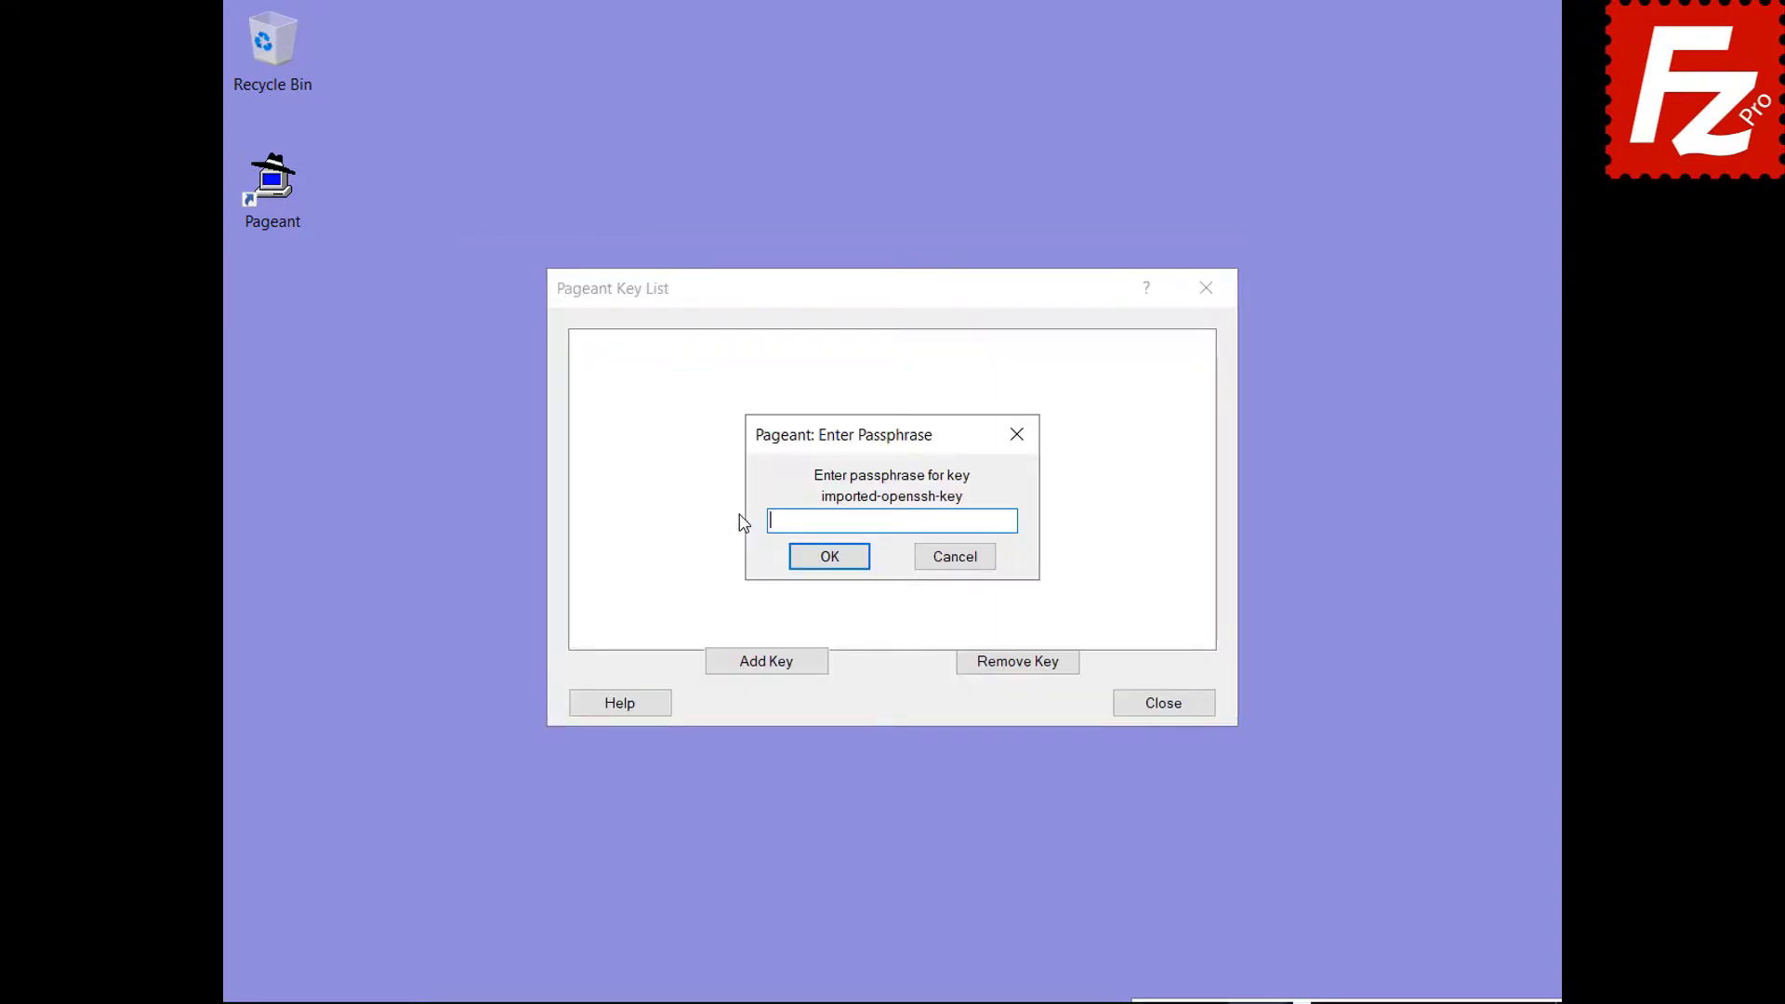
type("*******")
left_click(829, 563)
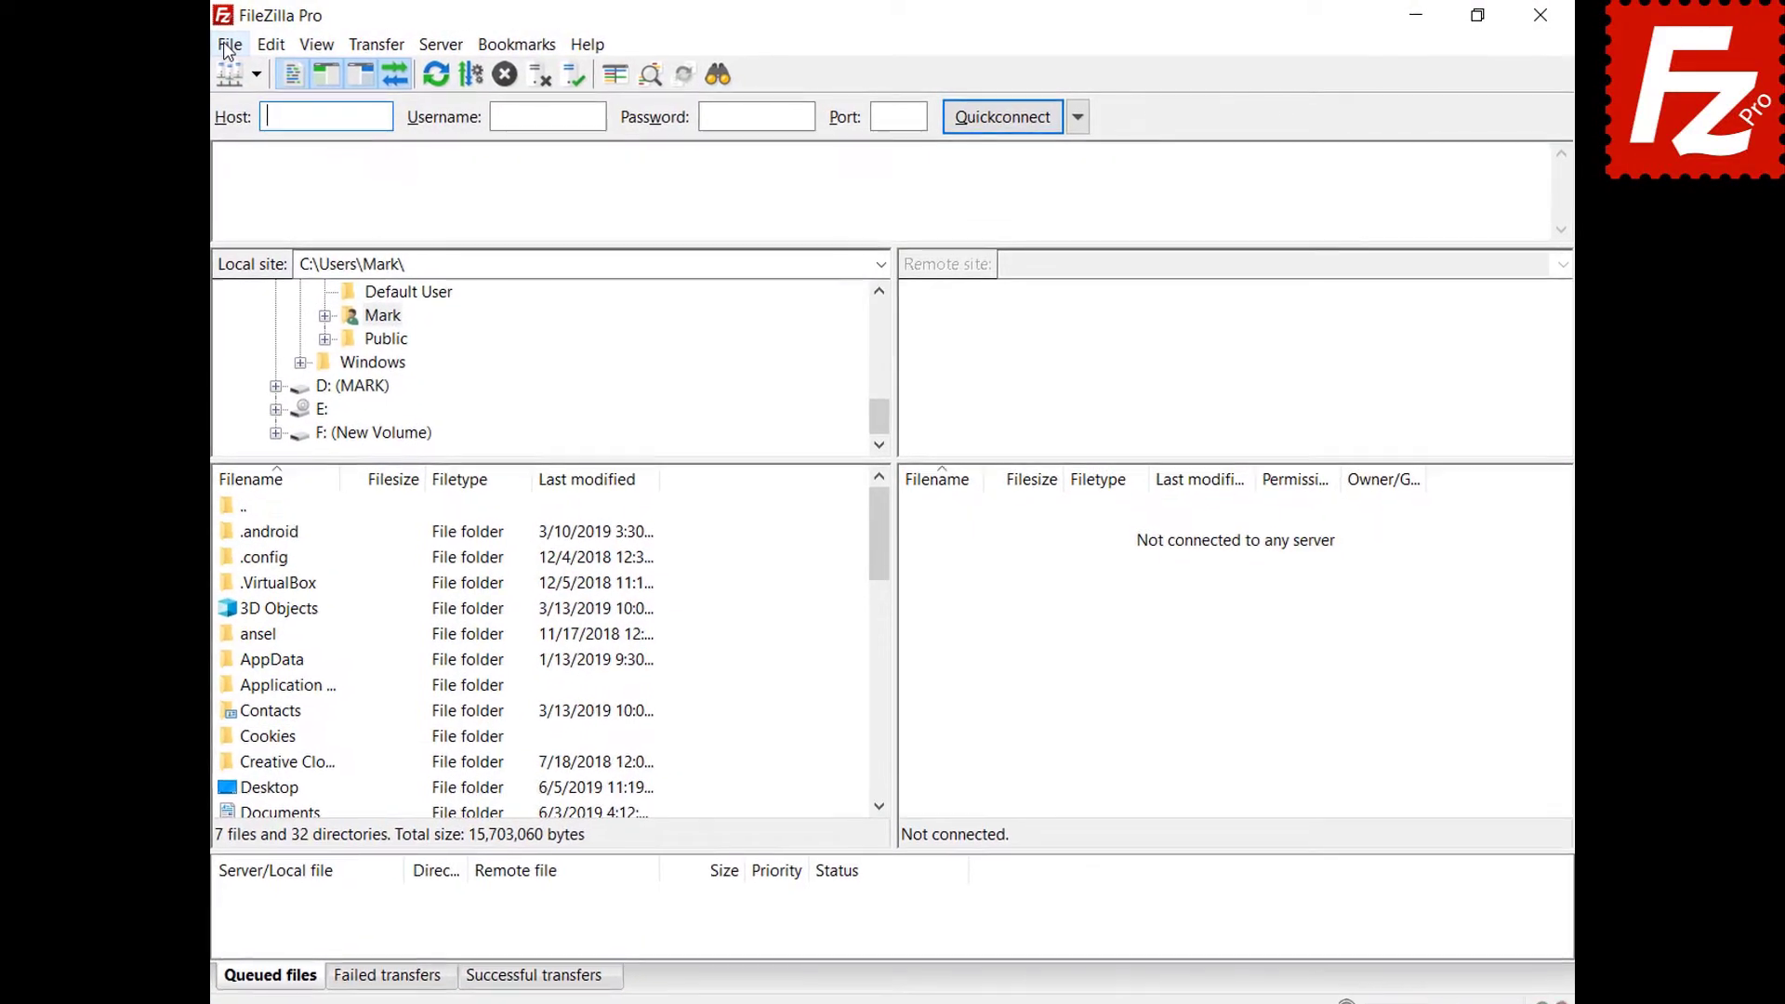
In Site Manager, set the SFTP site's logon type to Normal and connect to 3.209.179.104.
left_click(226, 46)
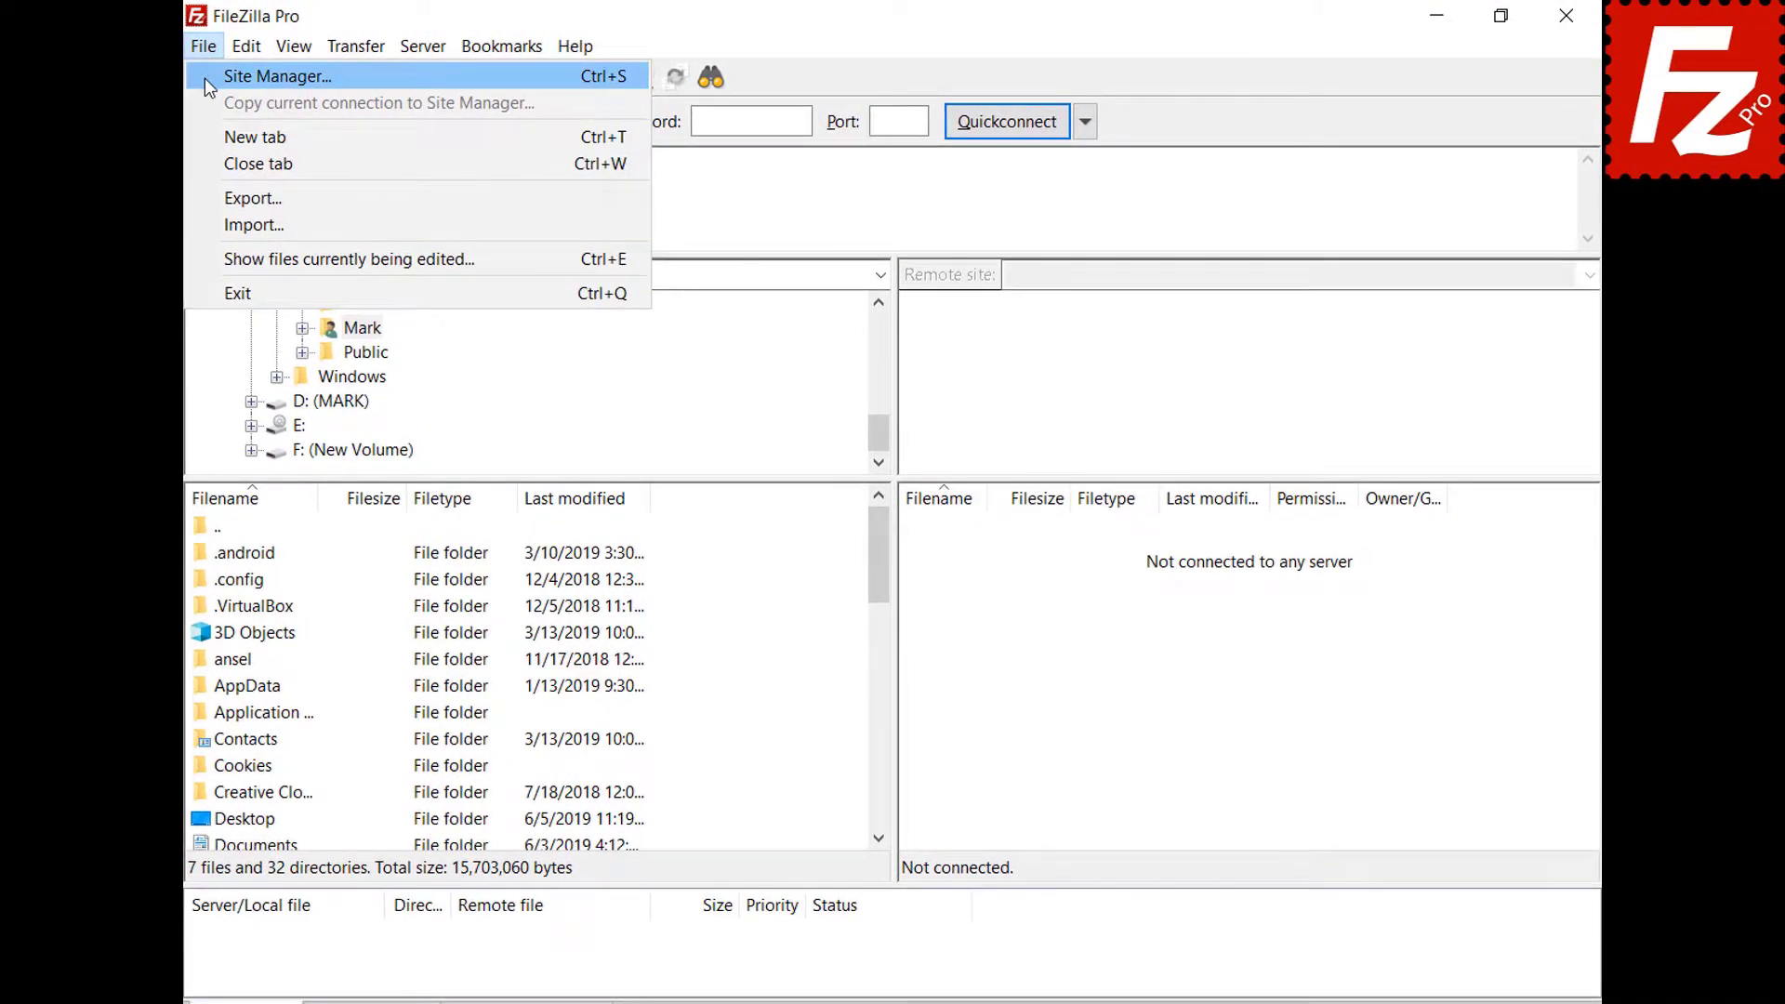
left_click(231, 76)
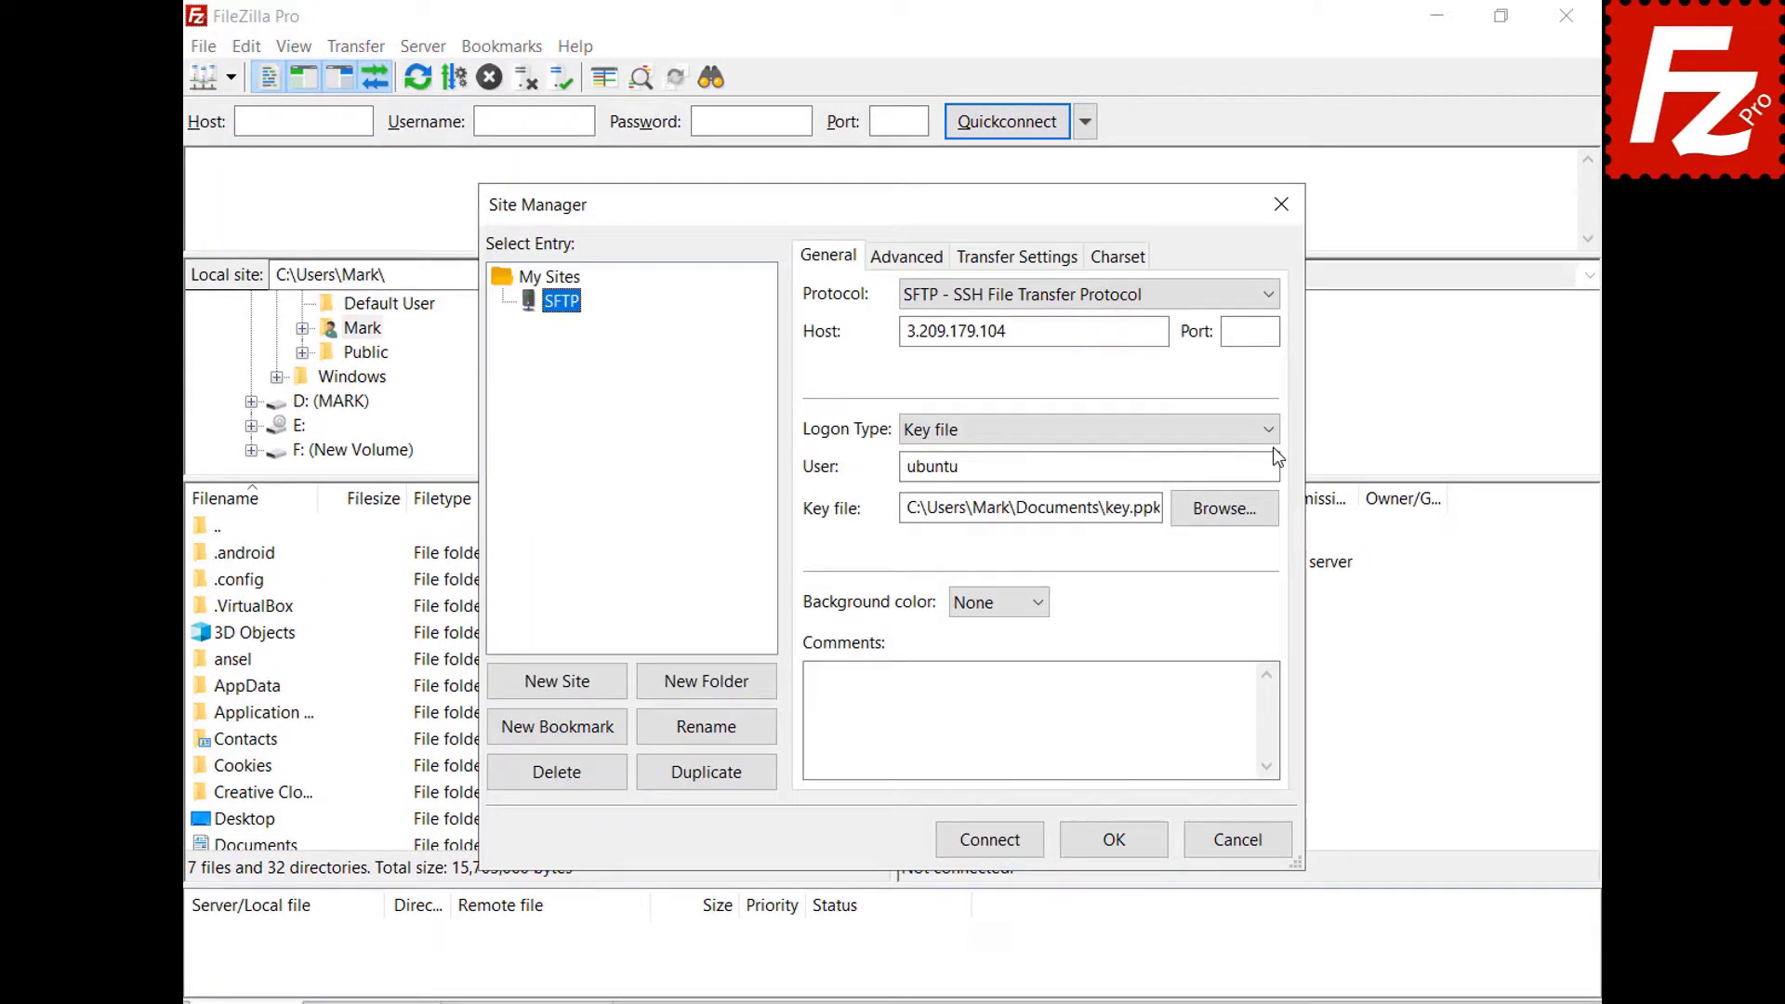
left_click(1274, 427)
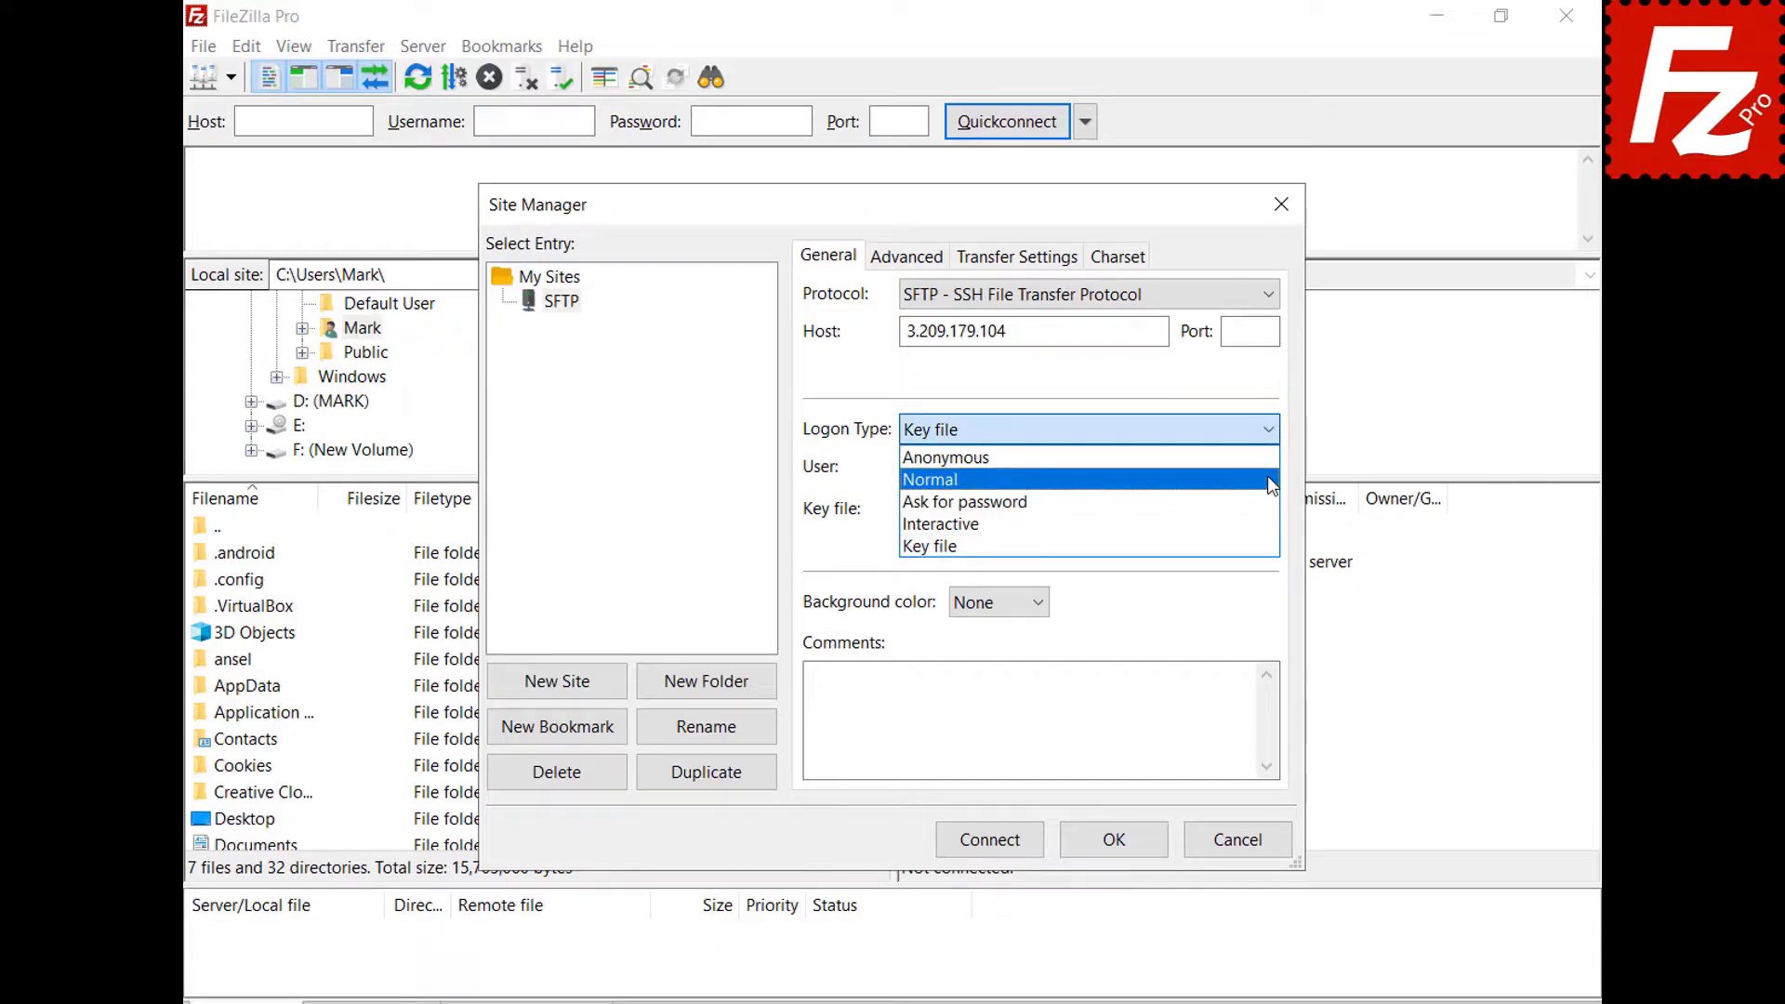
left_click(929, 479)
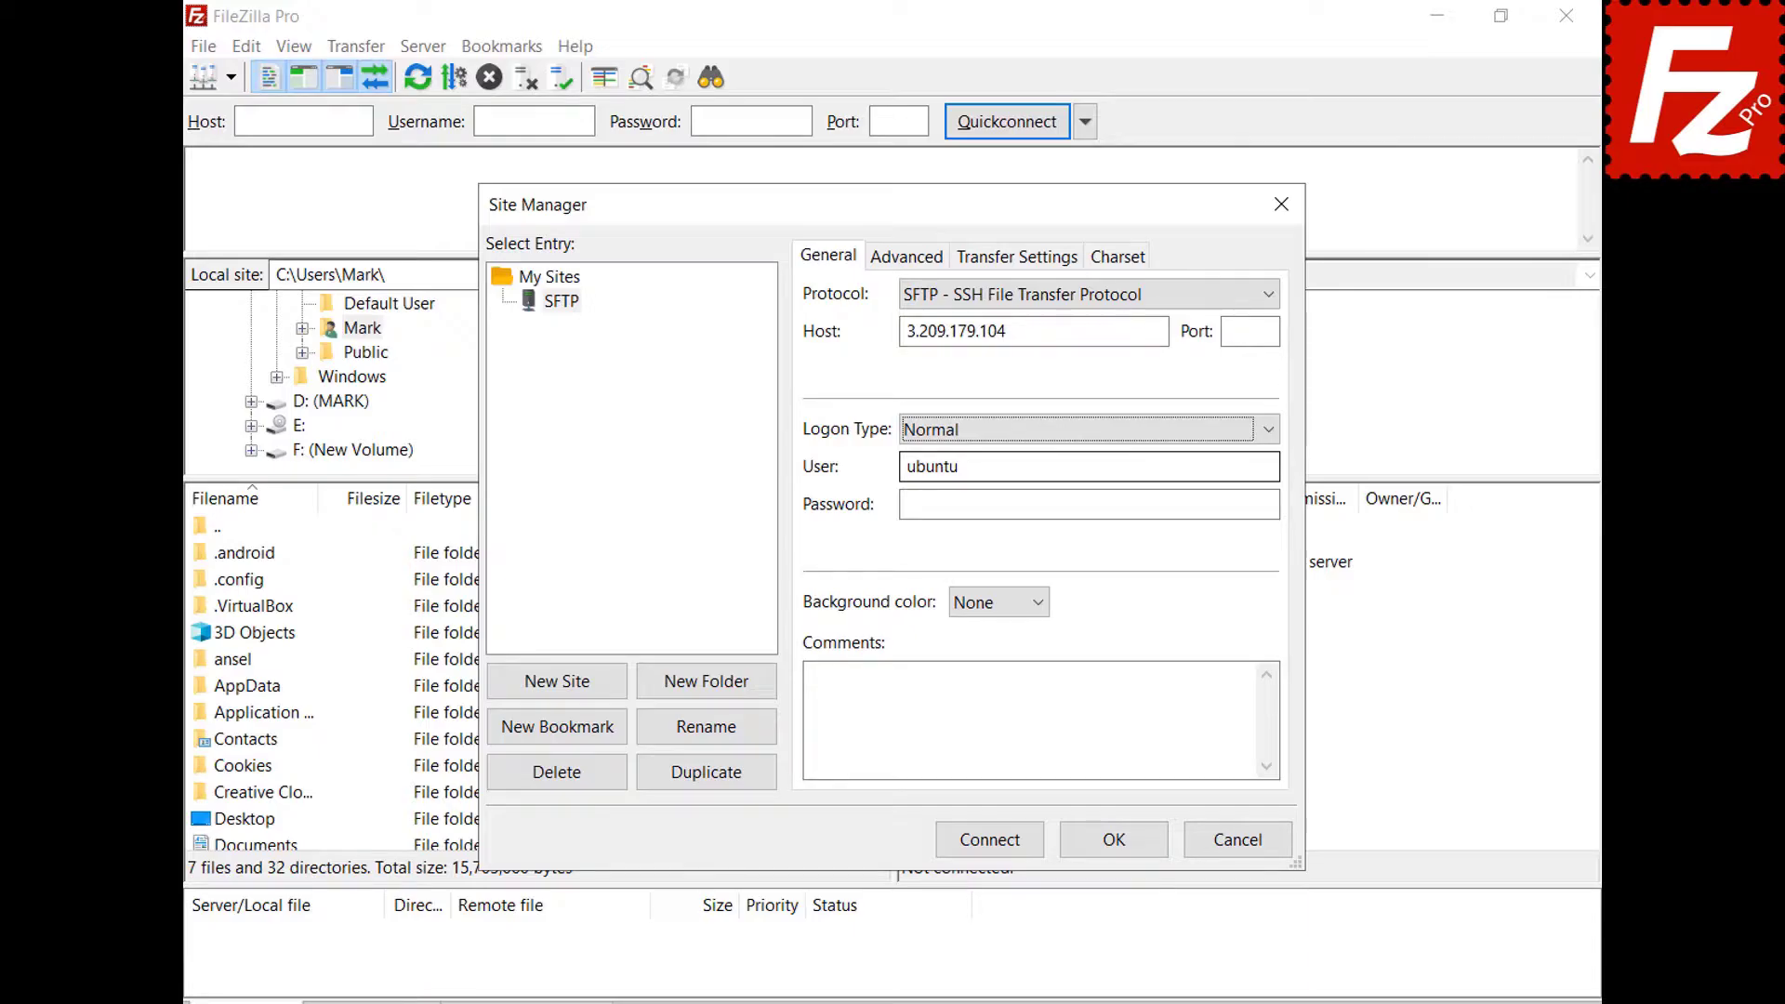
left_click(990, 840)
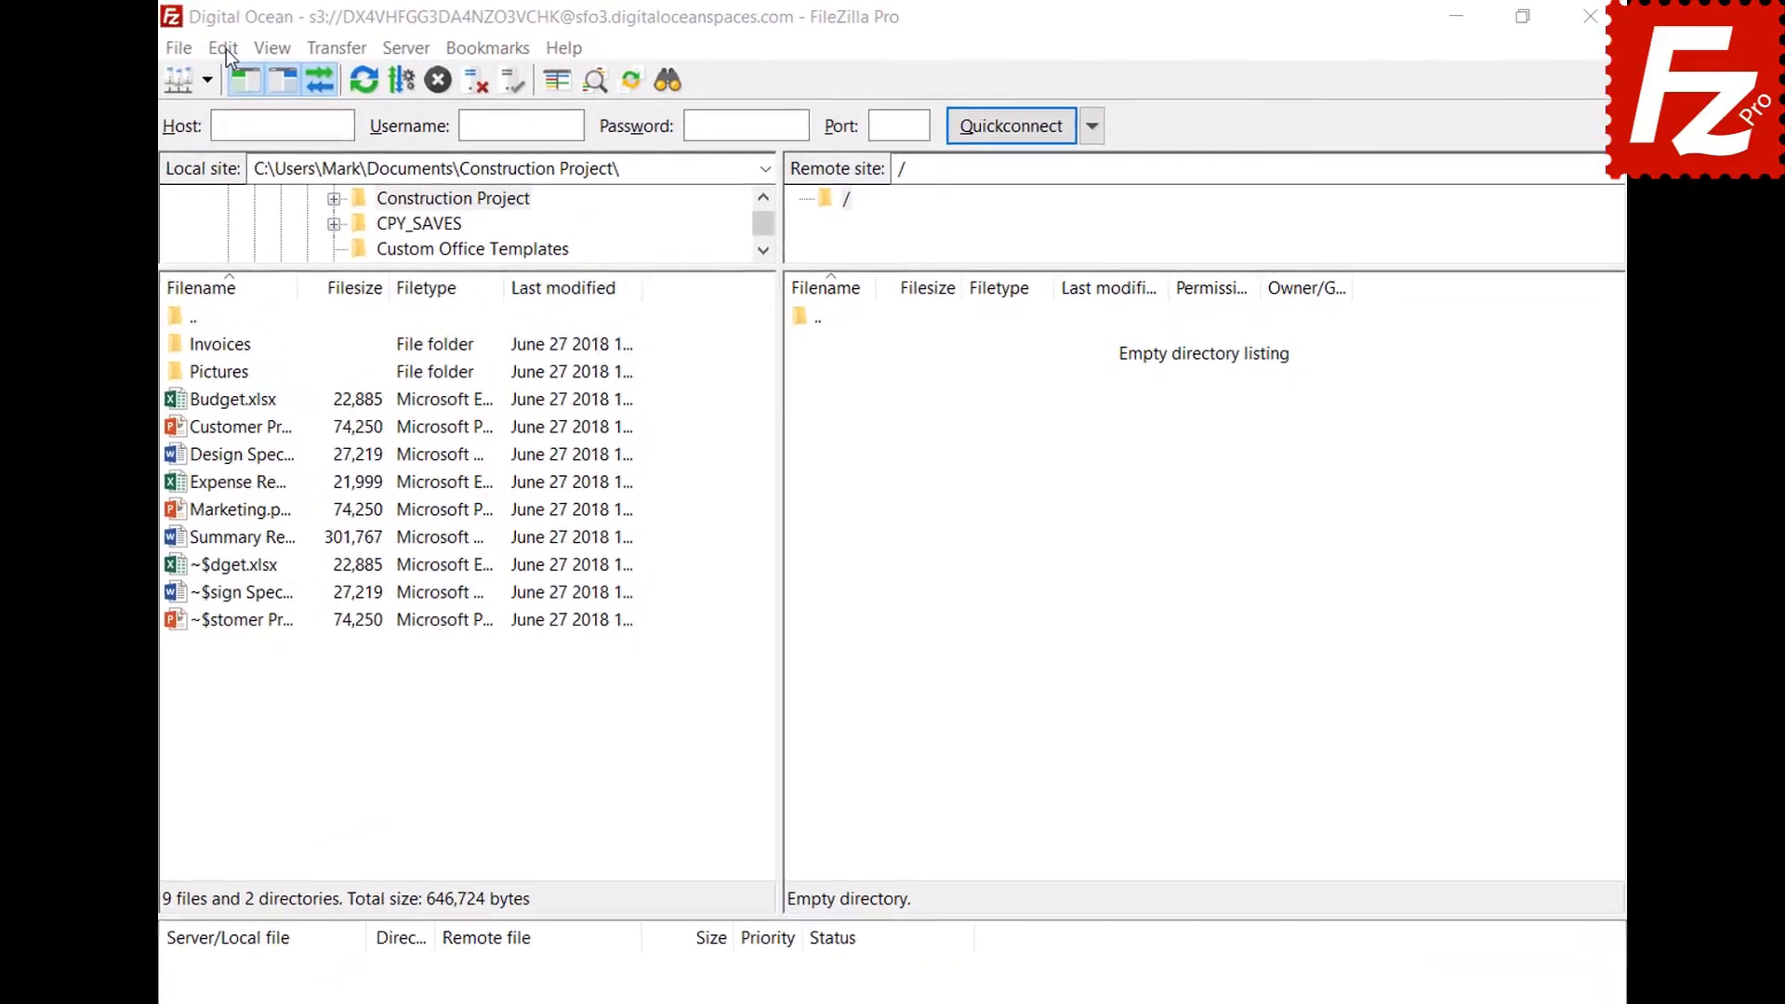
Add json to the ASCII file types under Transfers > FTP: File Types and save the settings with OK.
left_click(266, 41)
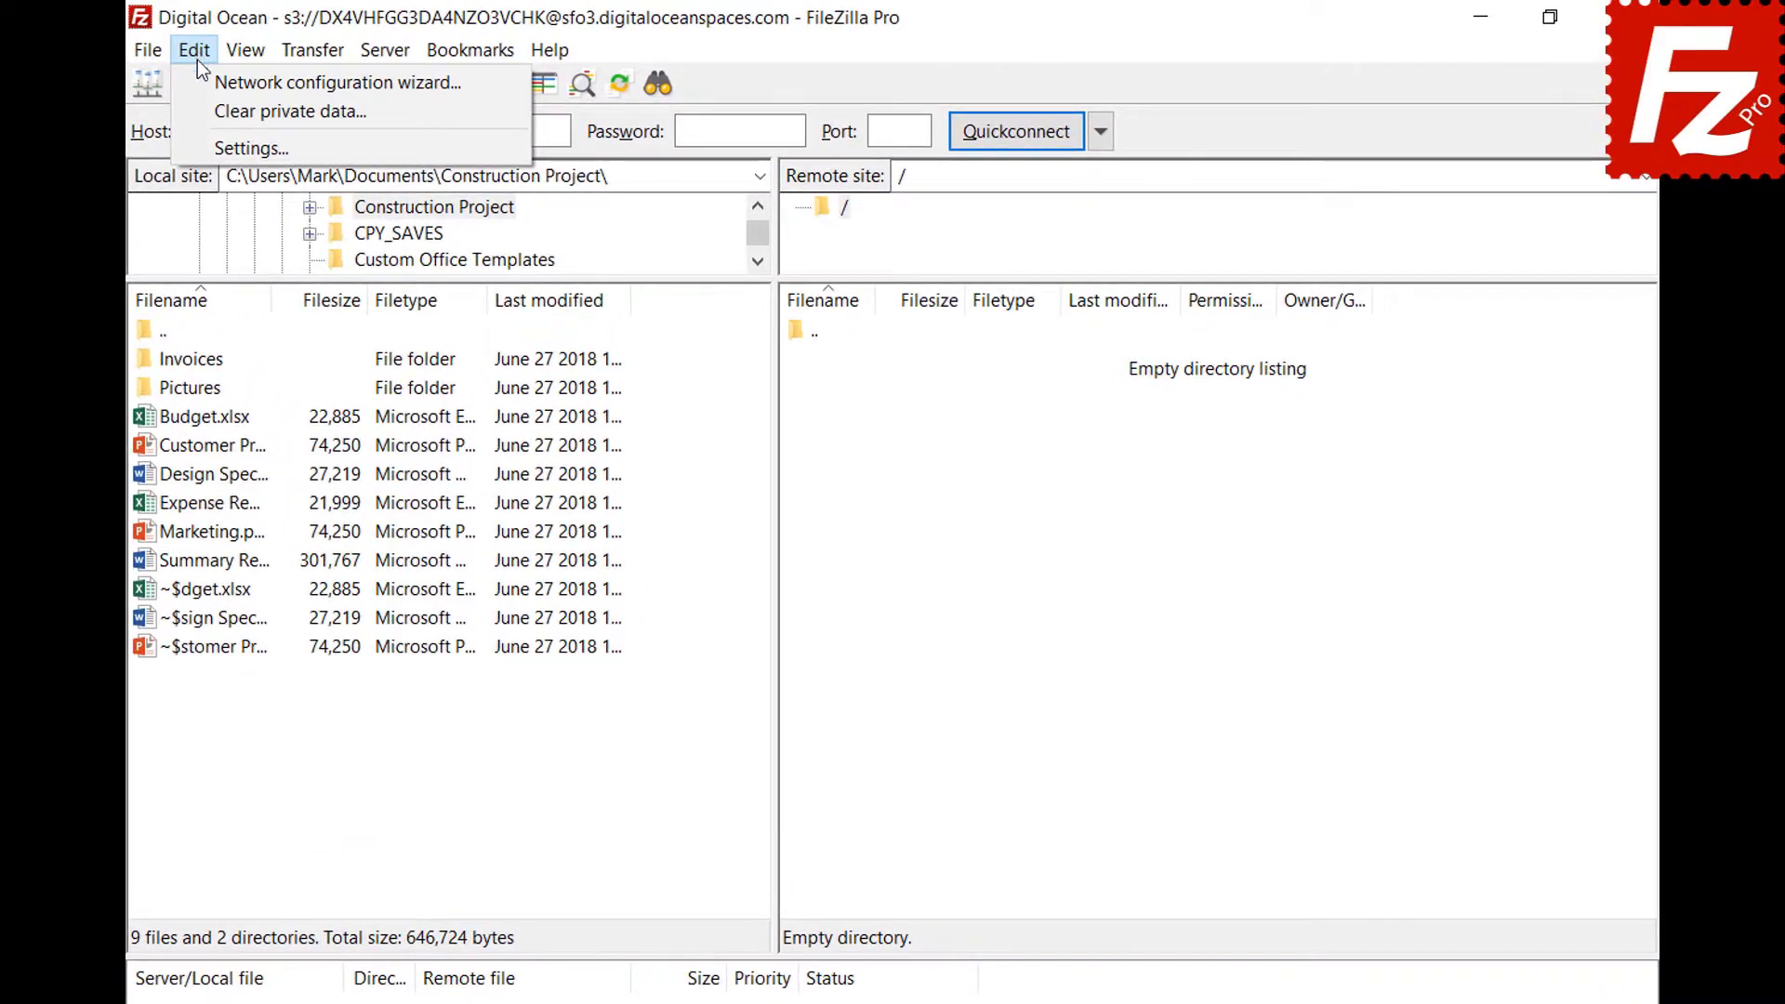
left_click(209, 147)
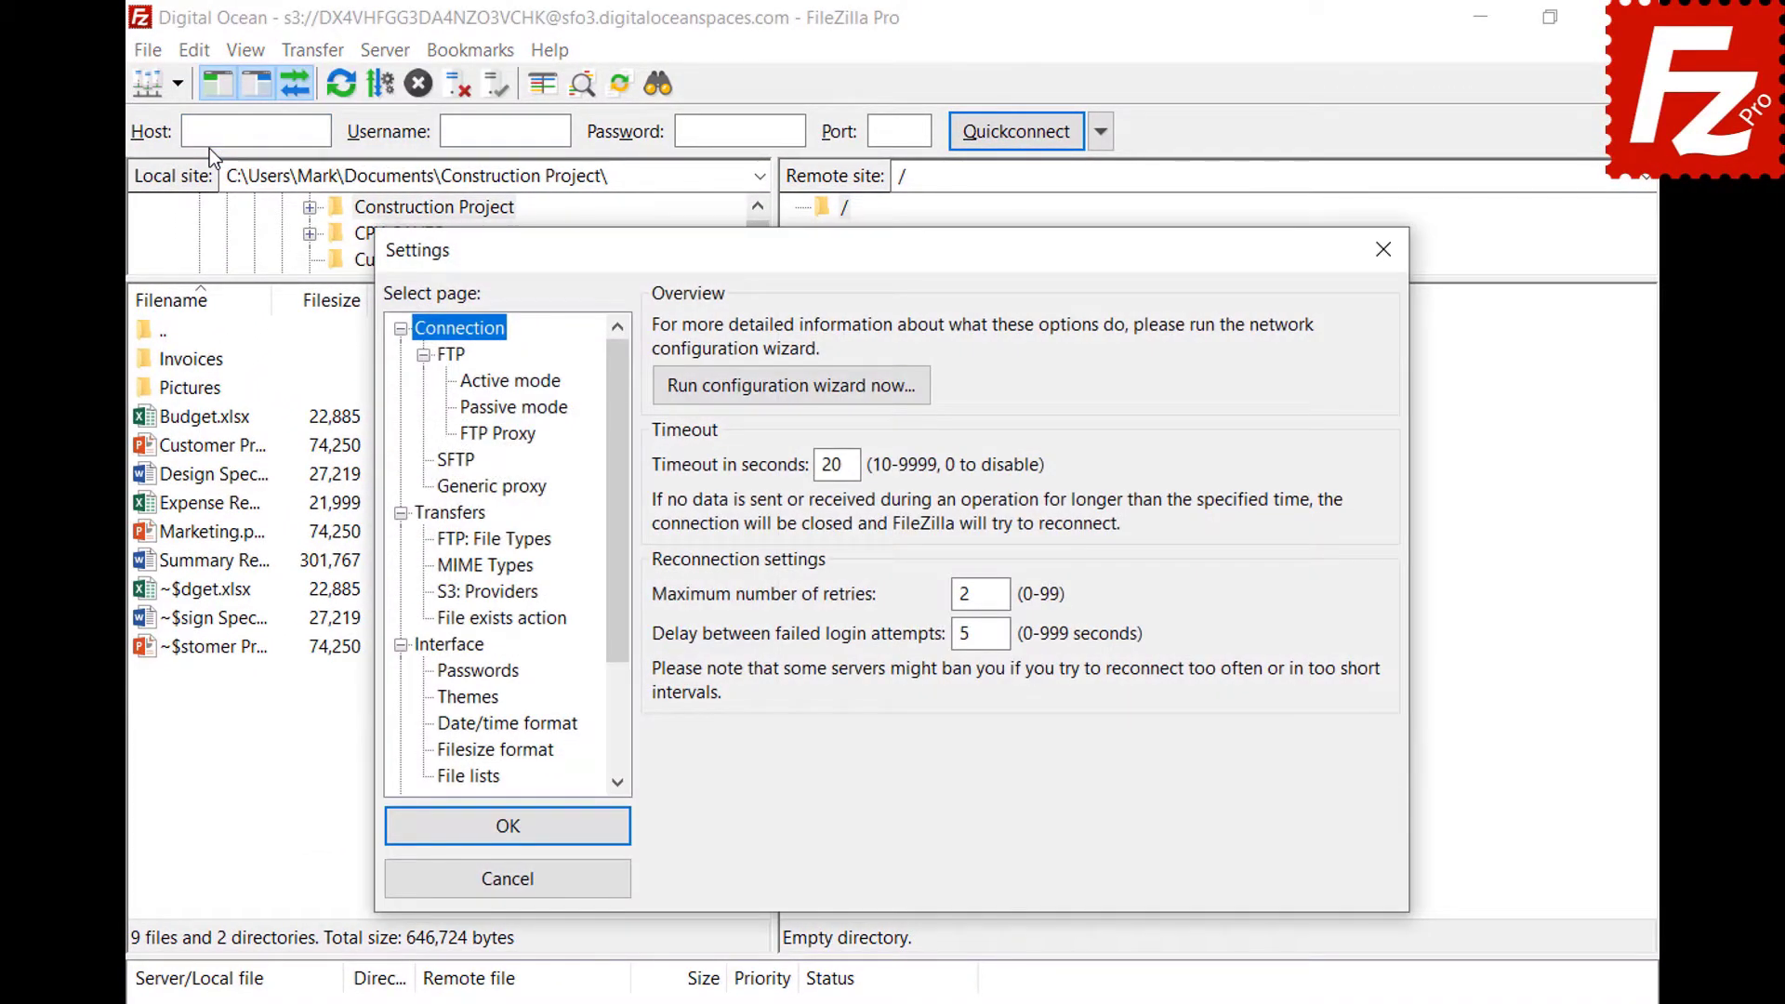
left_click(441, 545)
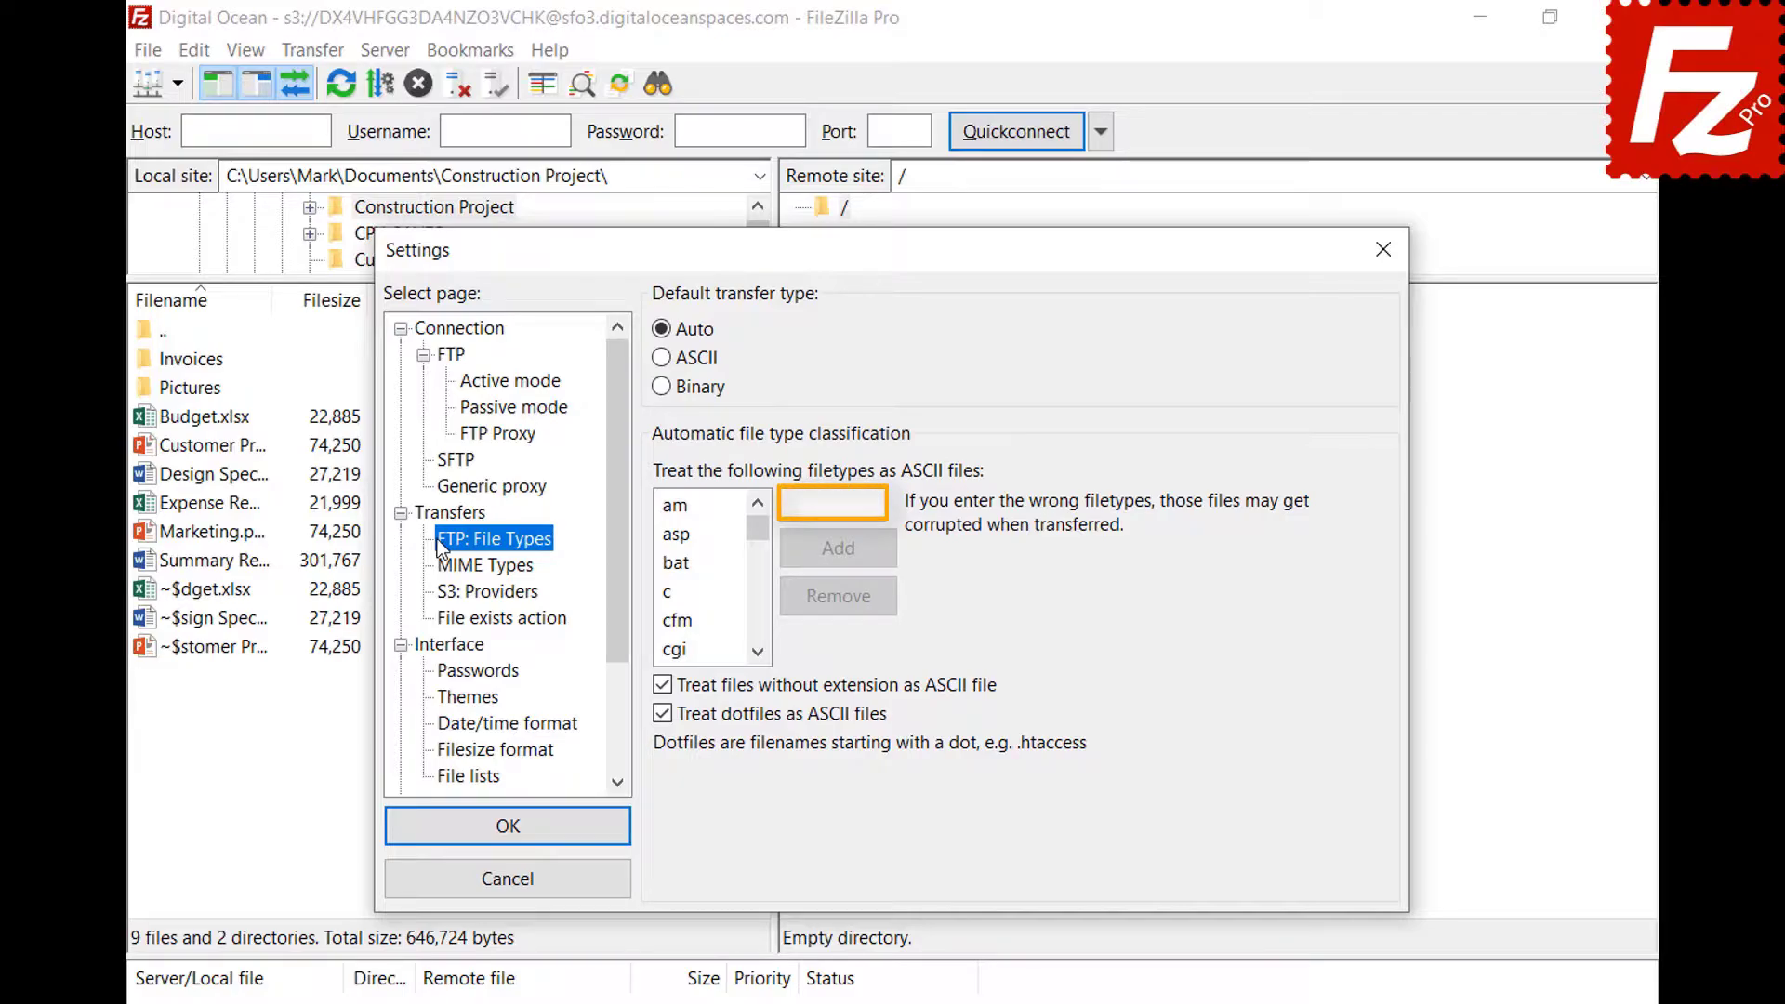
left_click(878, 504)
type("json")
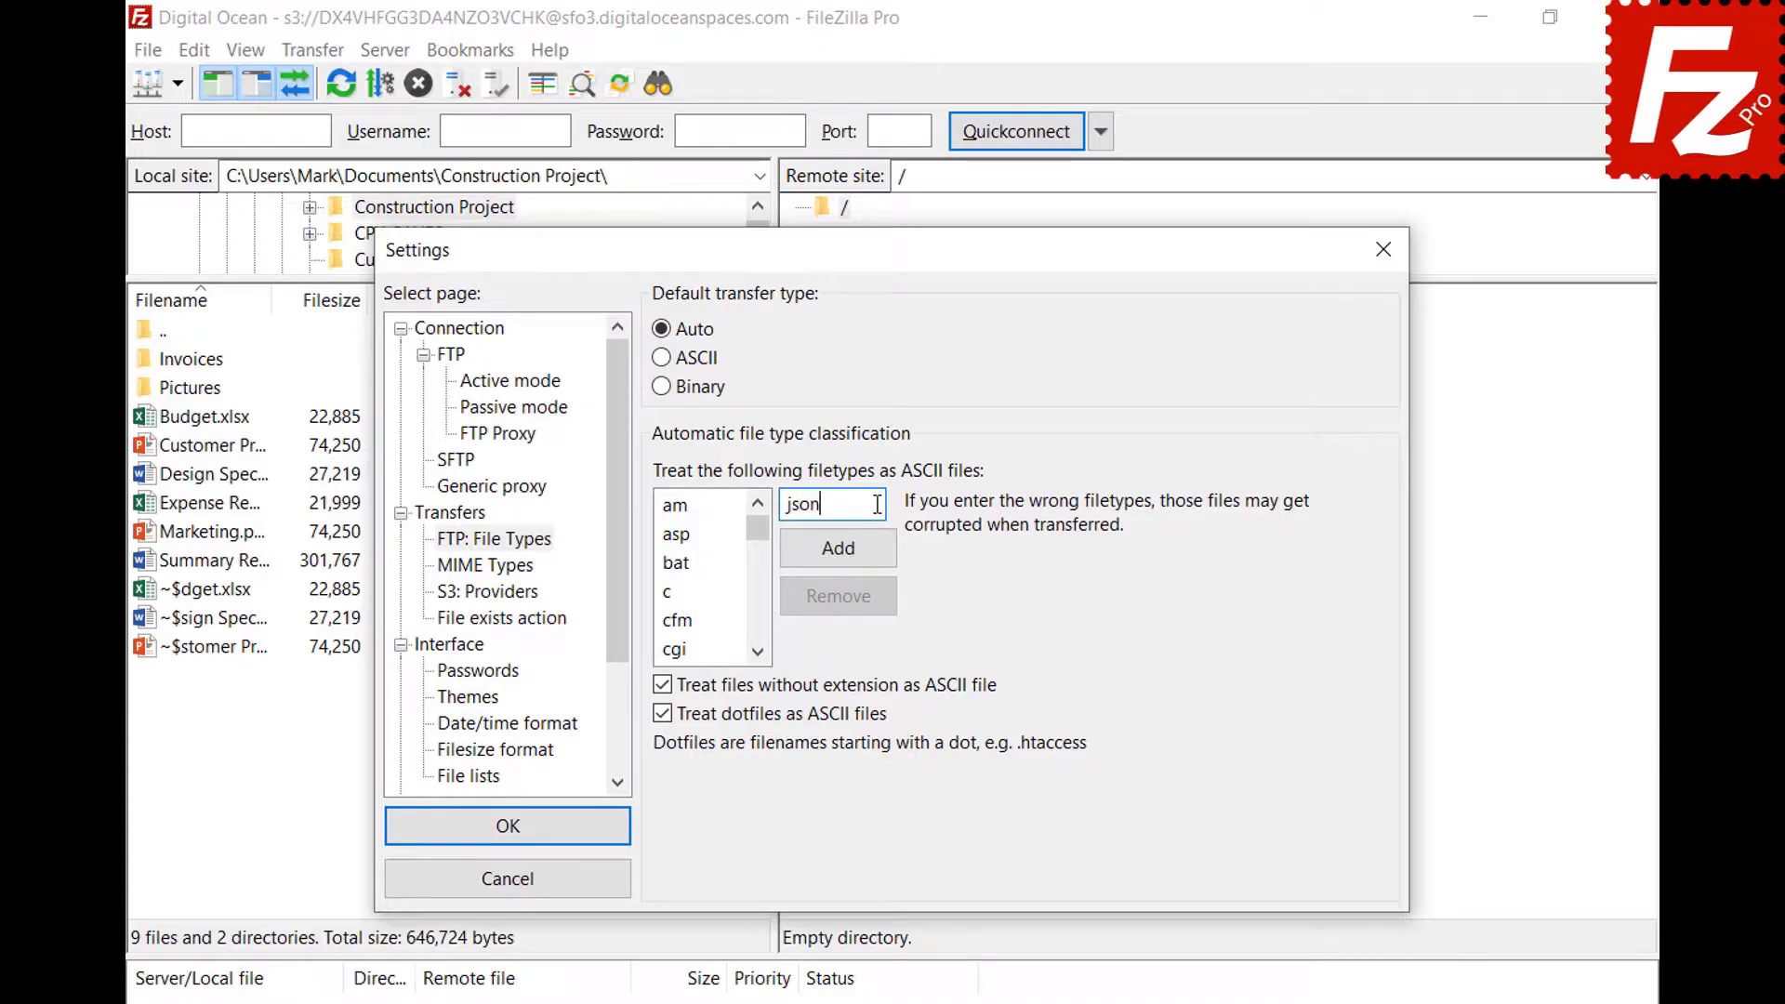
left_click(839, 560)
left_click_drag(759, 538, 761, 576)
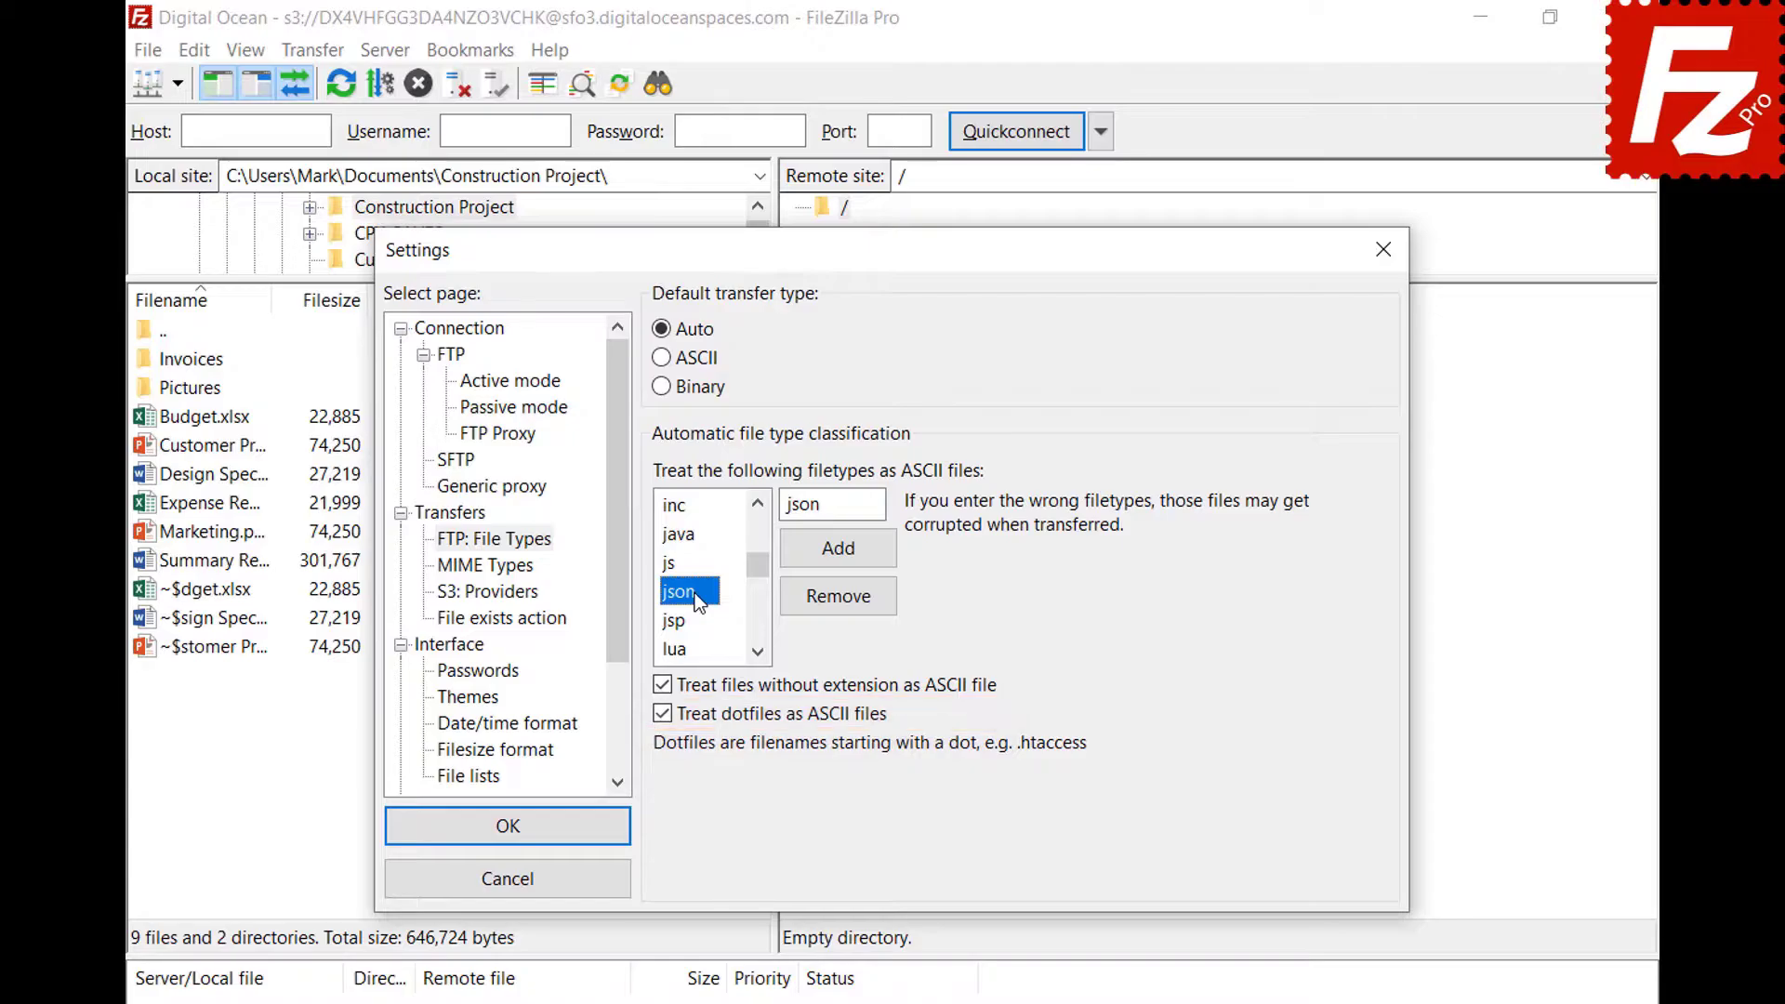
left_click(507, 850)
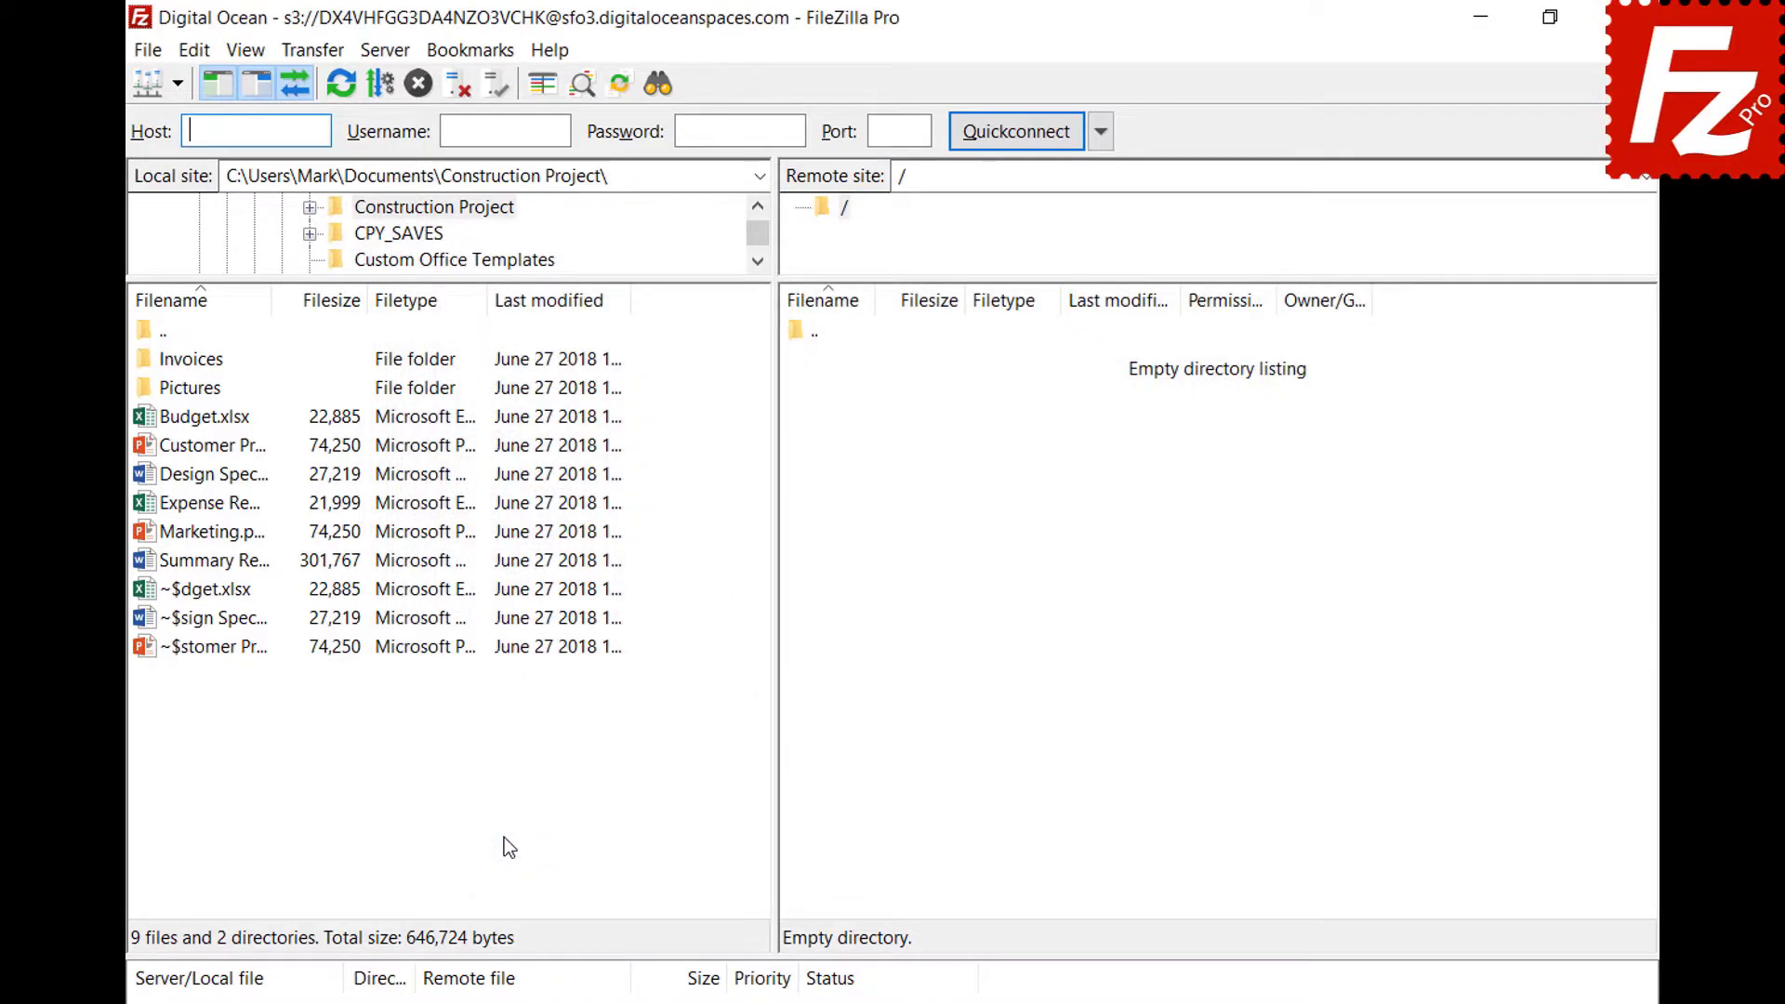
Open the saved FTP site in a new tab and check the Transfer > Transfer type choices.
left_click(177, 84)
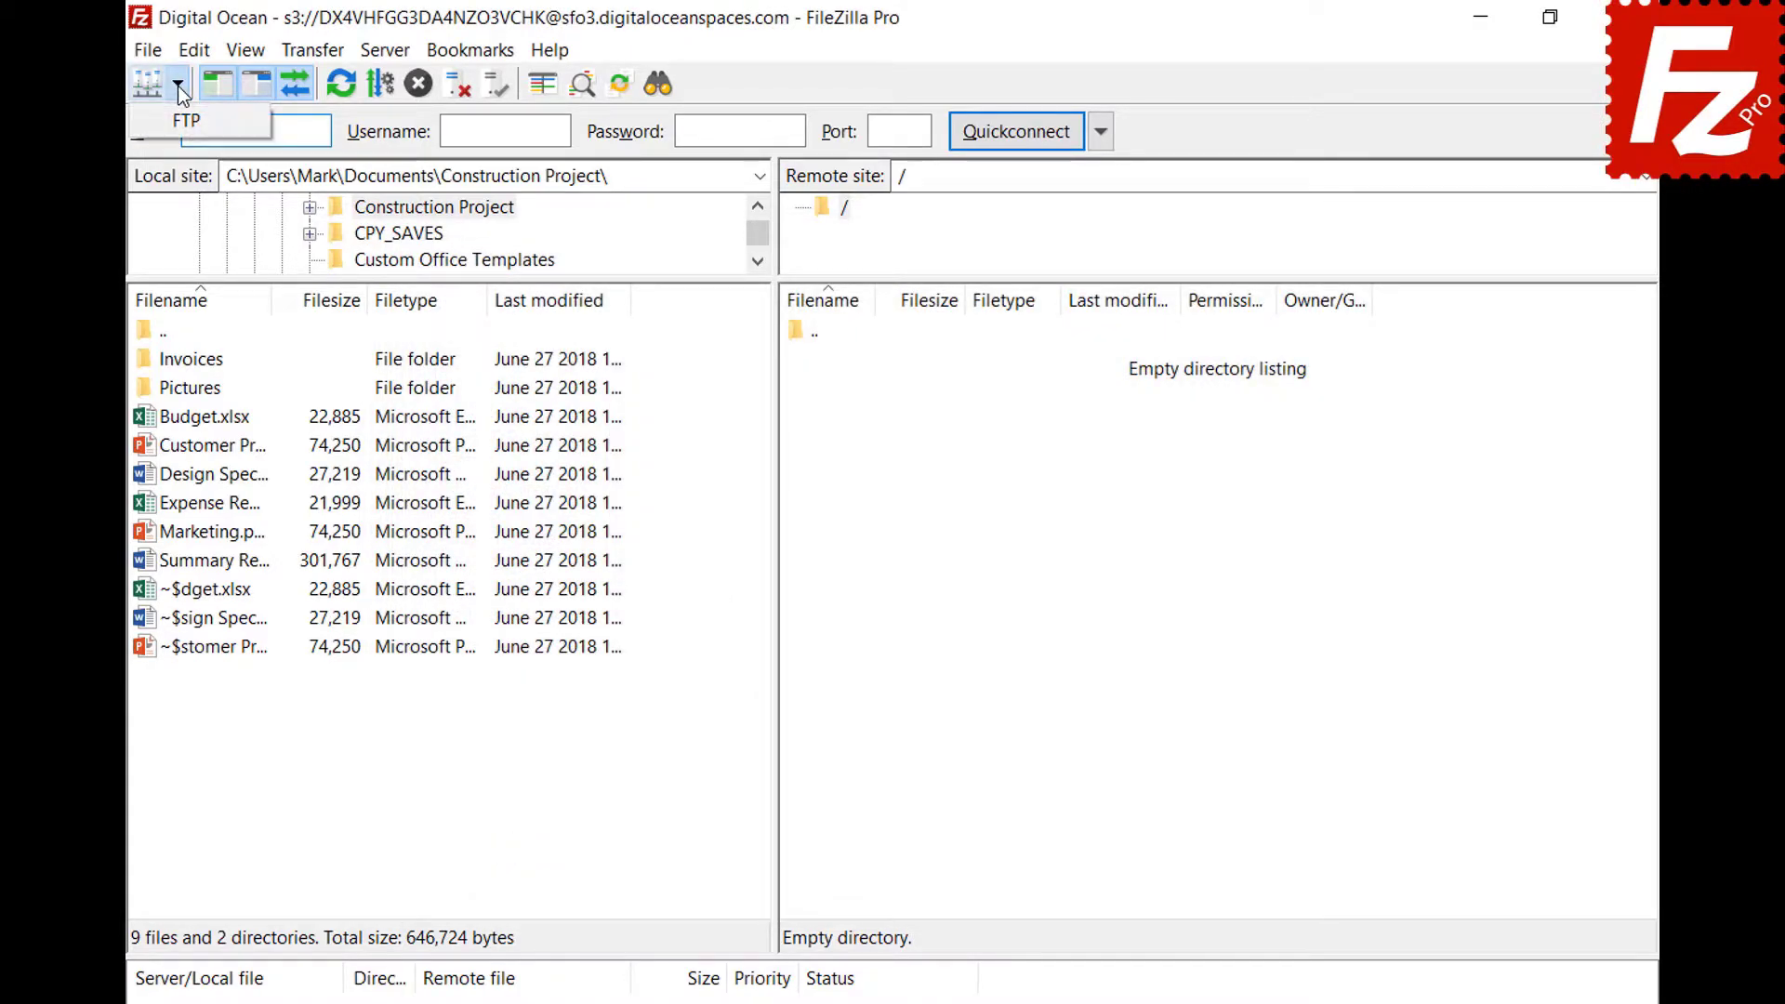
left_click(177, 115)
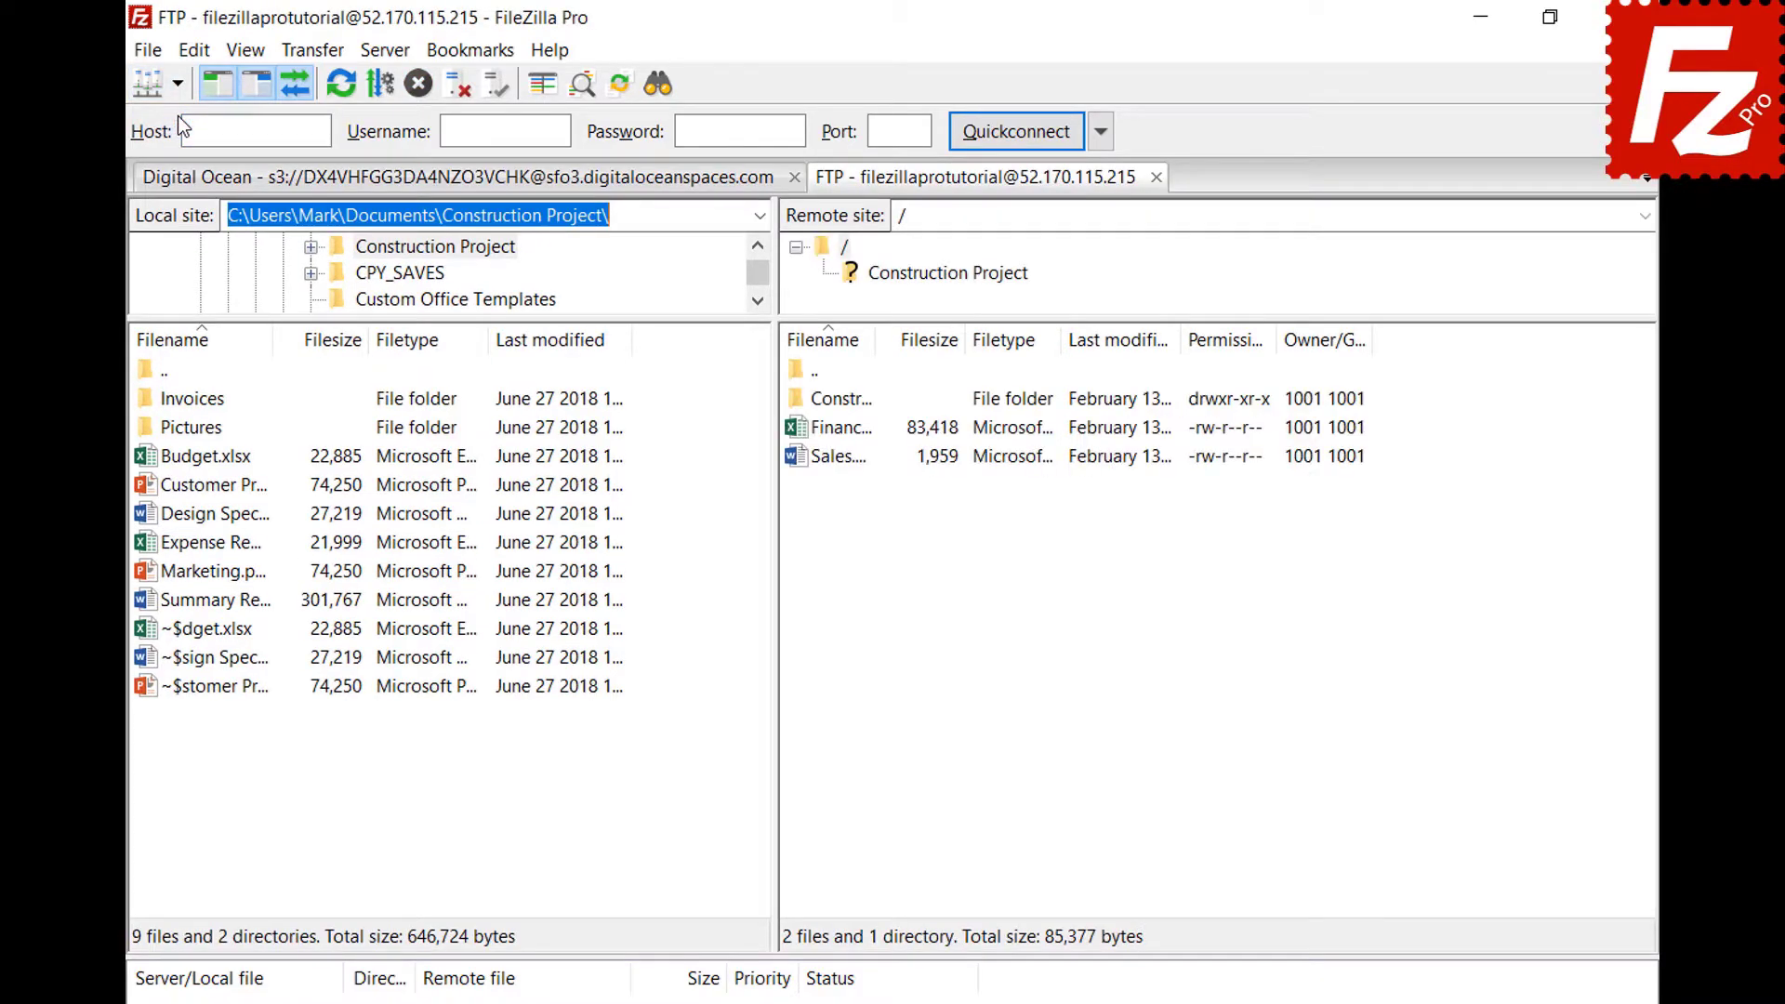
left_click(313, 52)
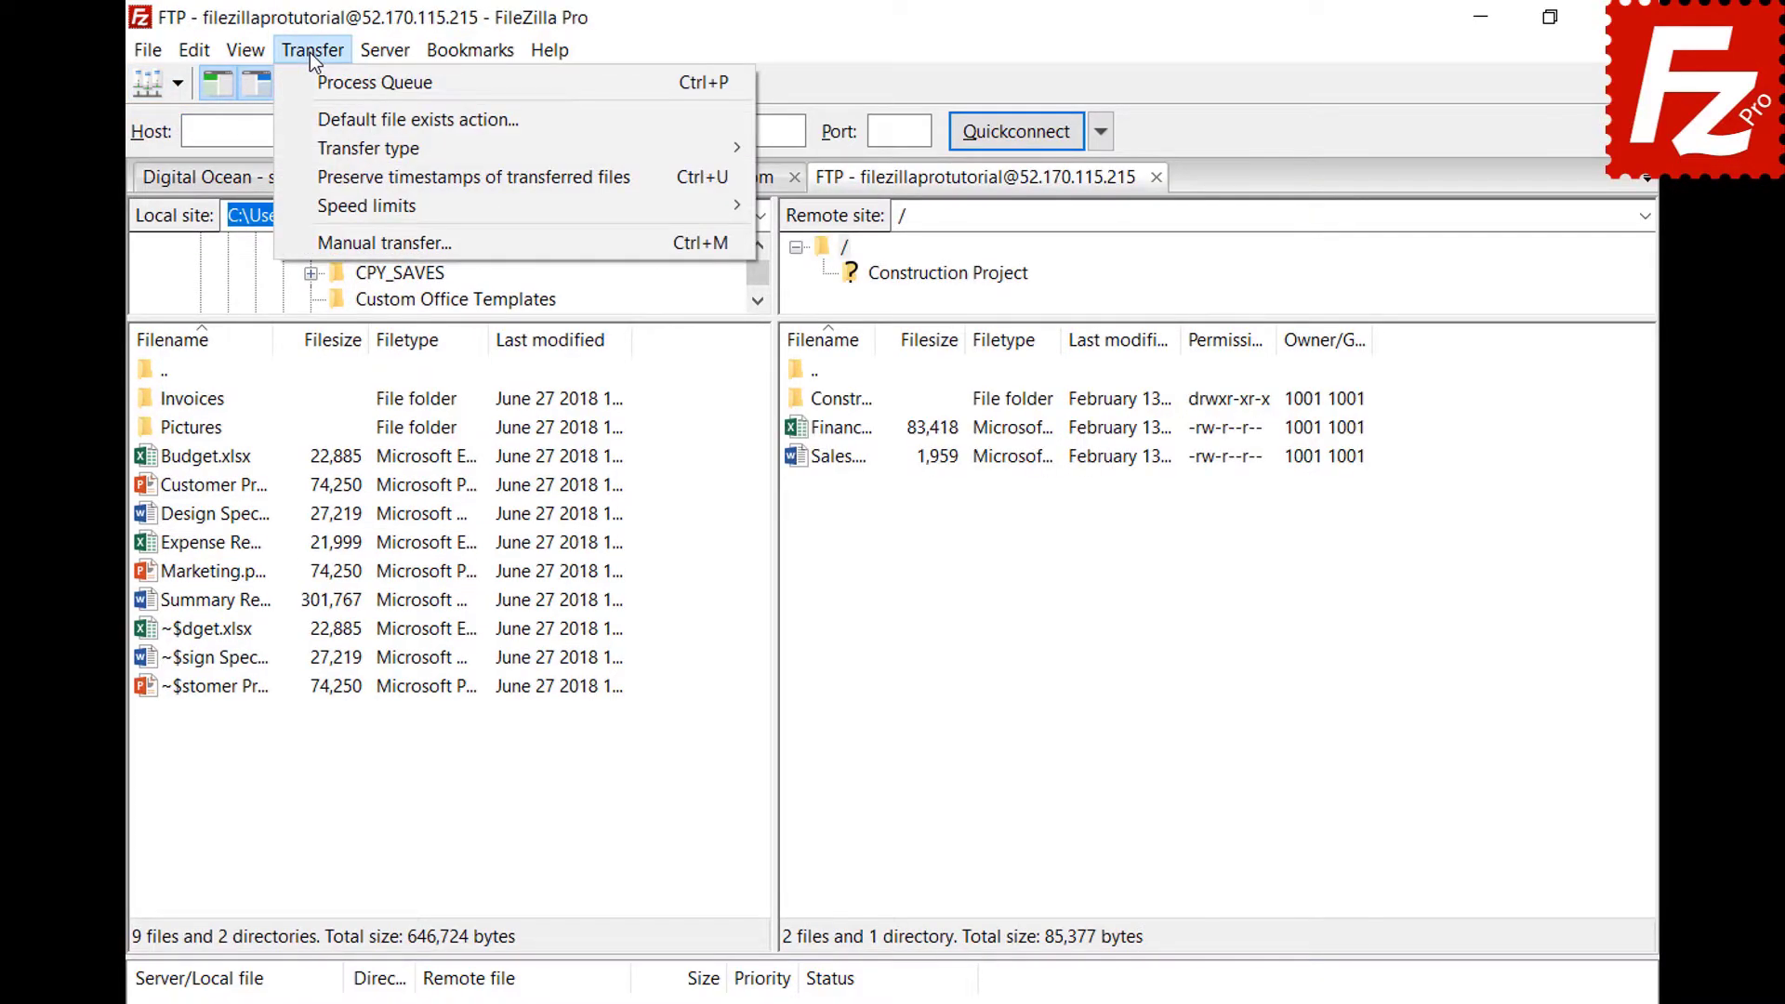
mouse_move(322, 150)
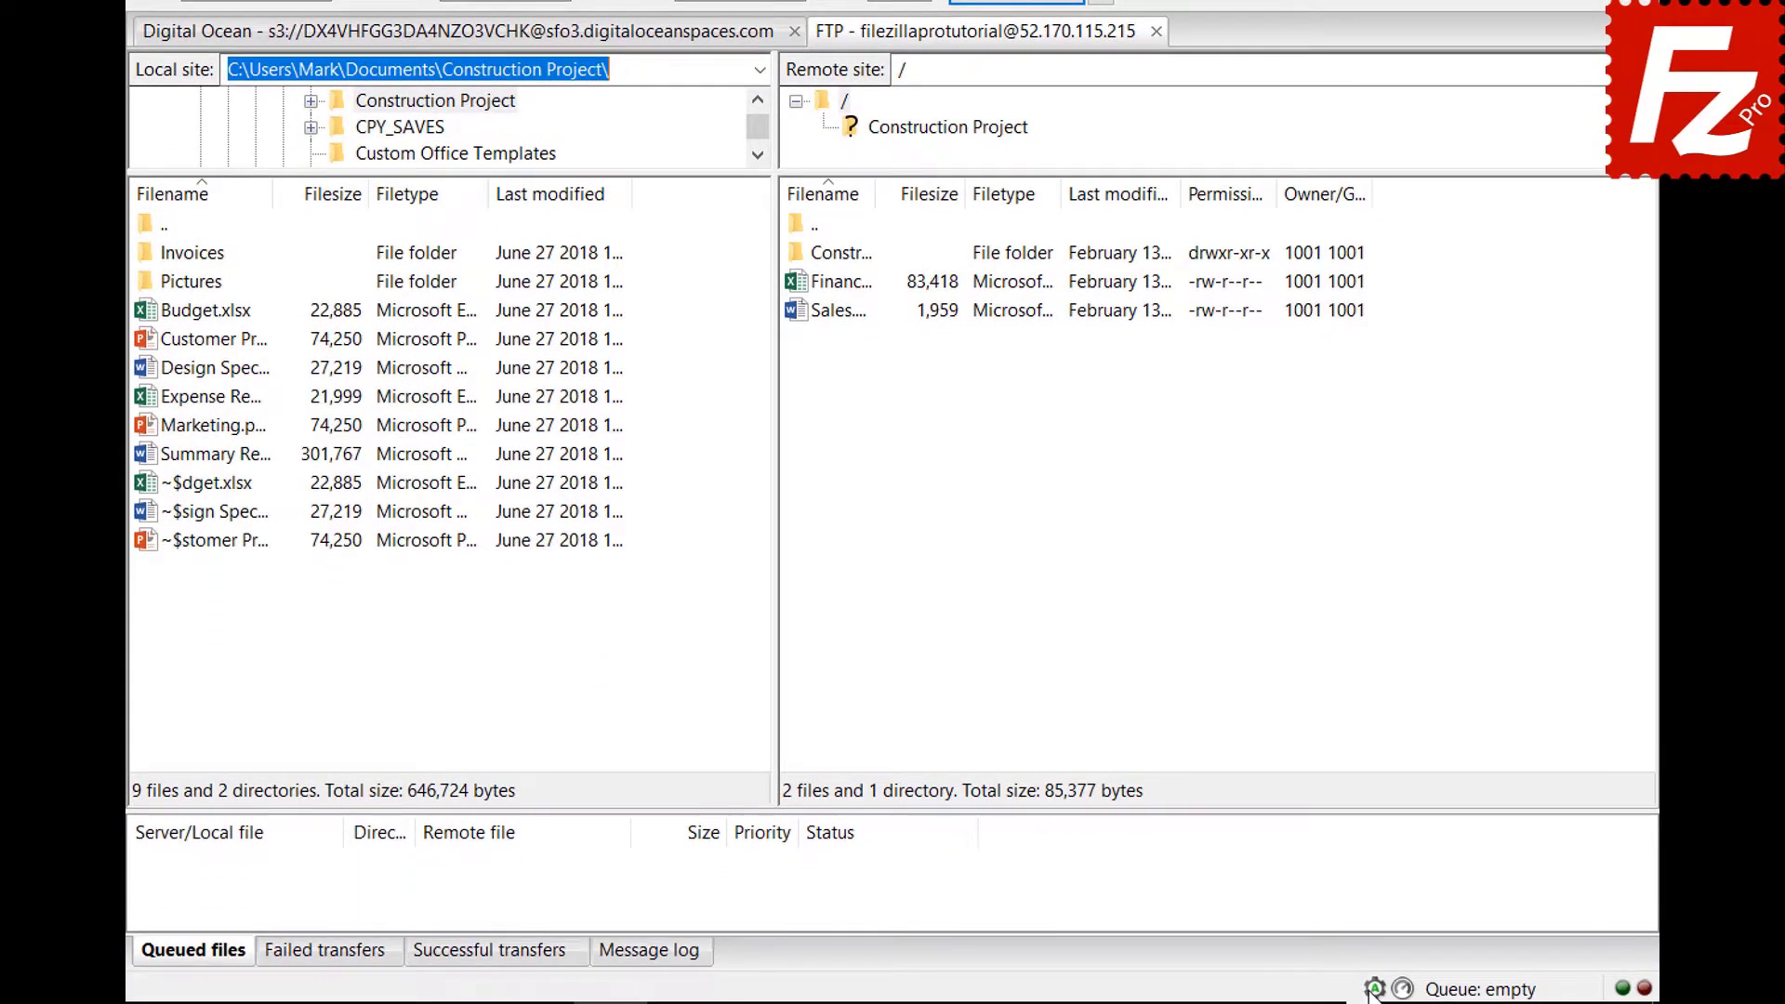
left_click(1374, 992)
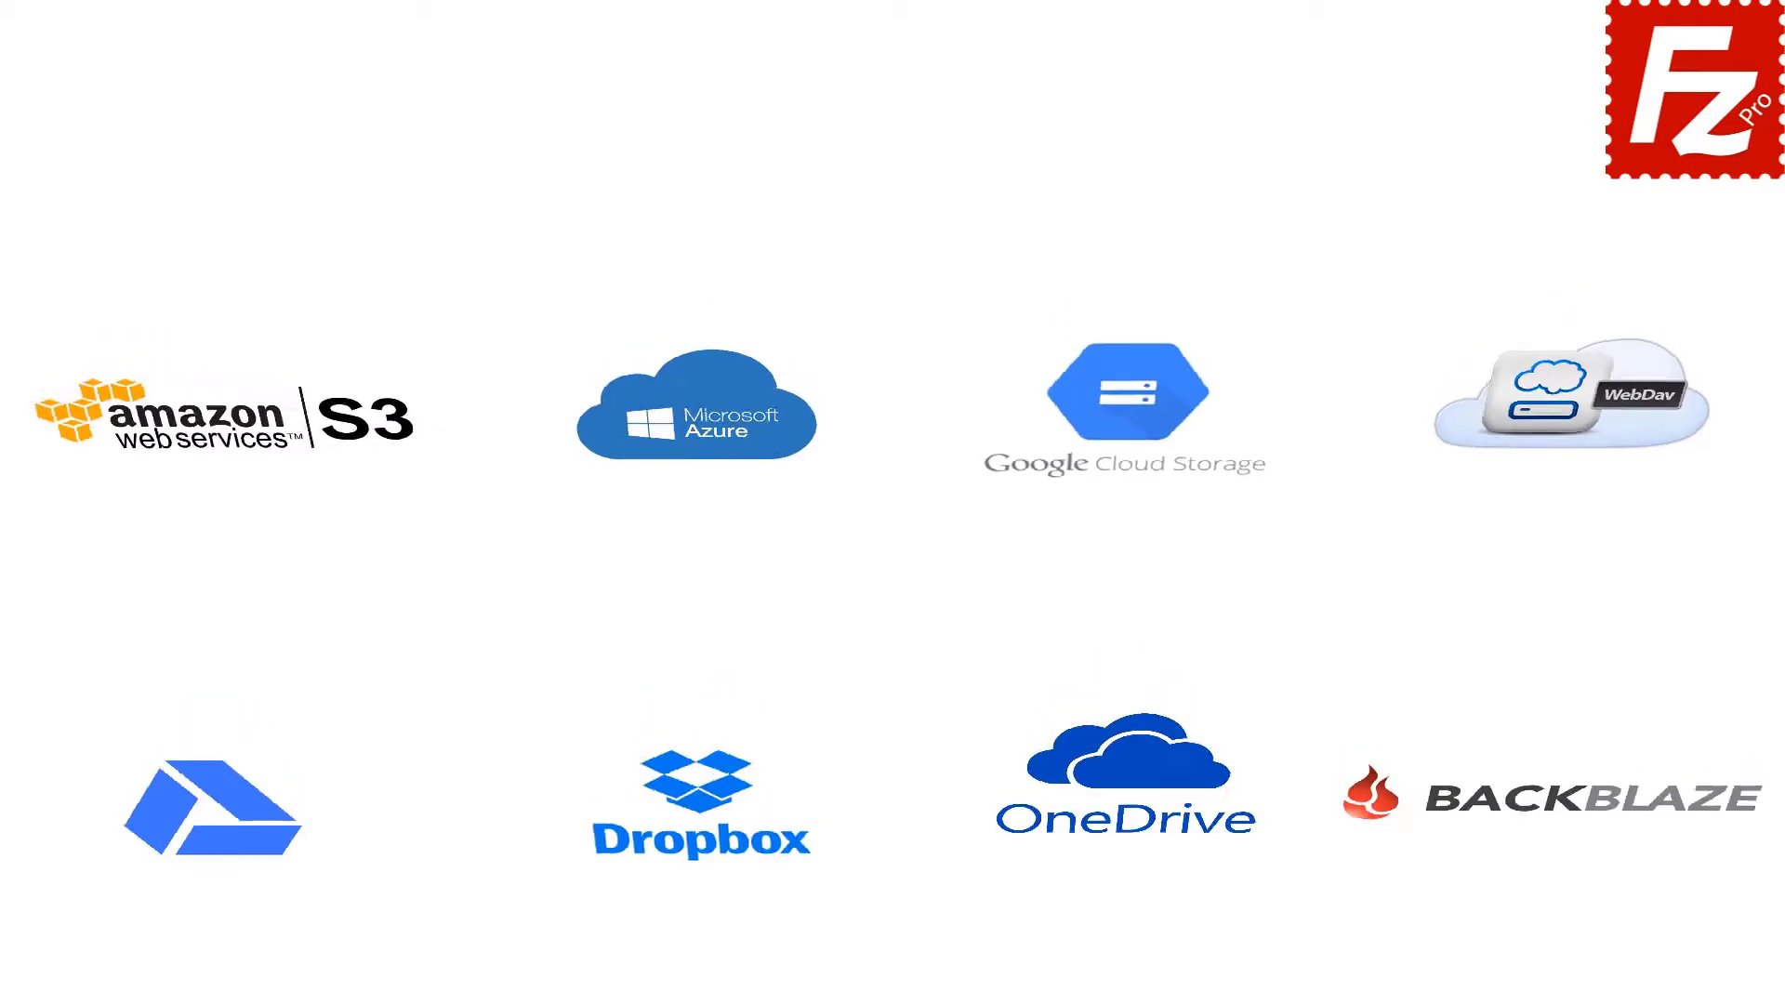
Launch FileZilla Pro, connect to FTP Tutorial and upload Summary Report.
double_click(283, 192)
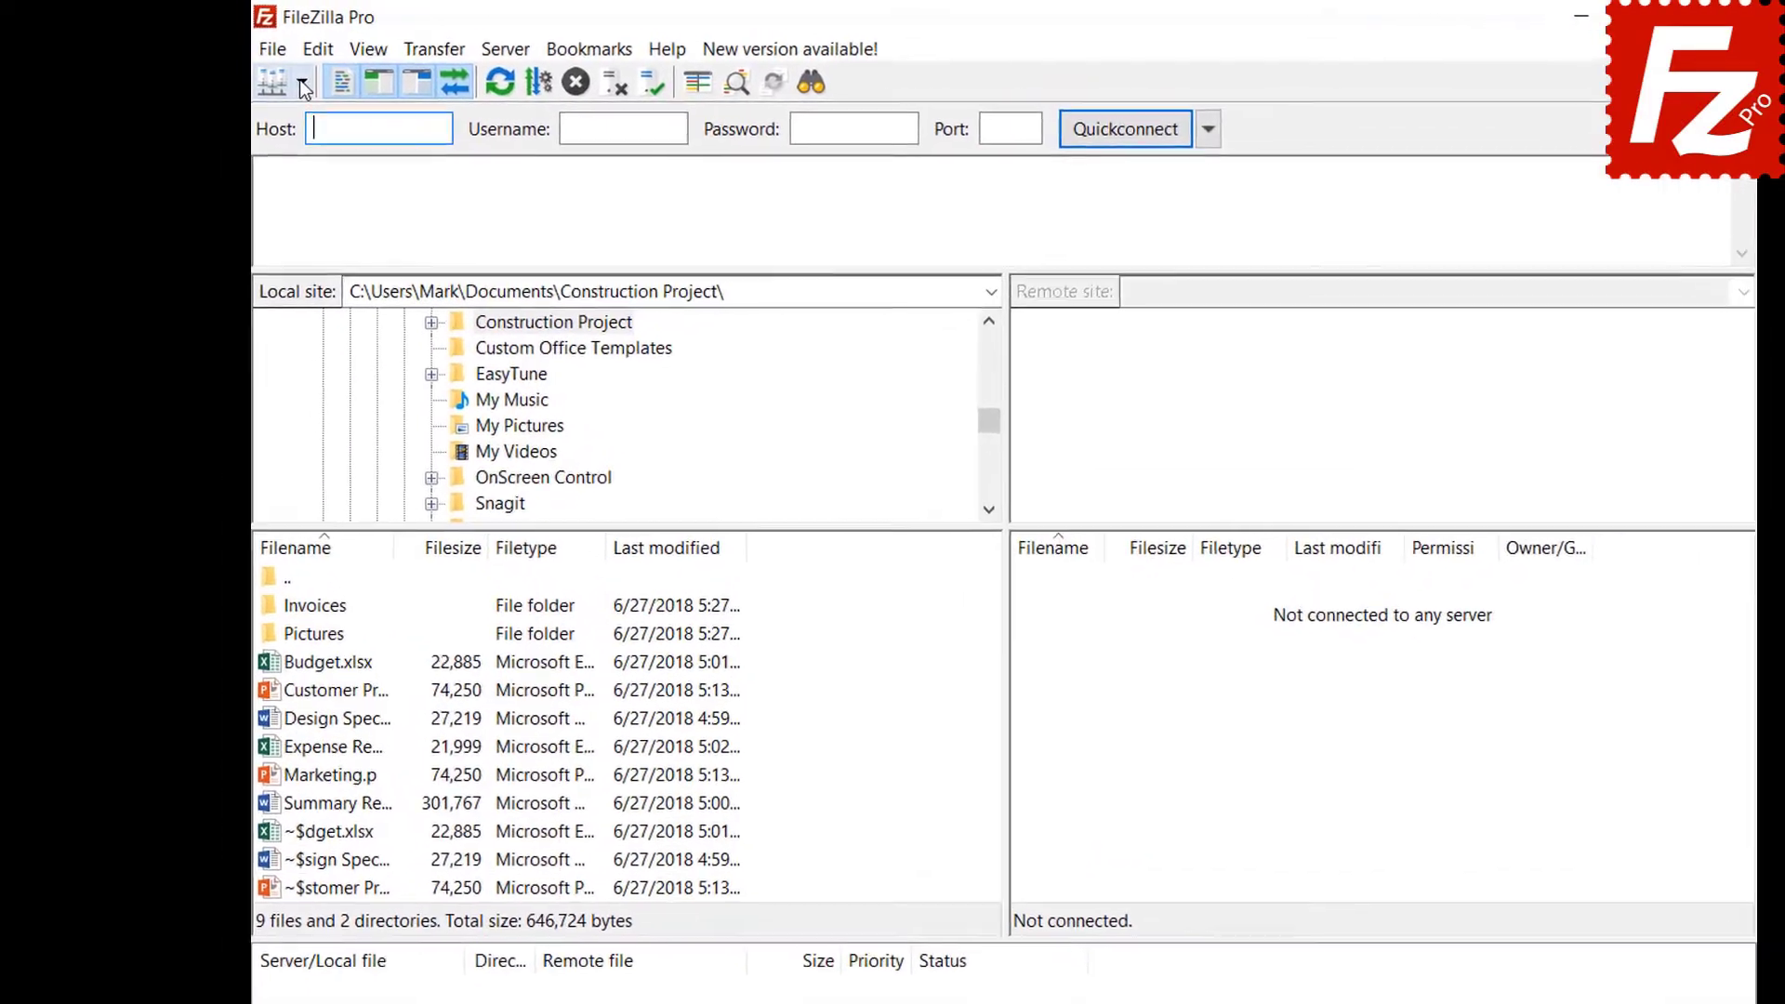
left_click(302, 84)
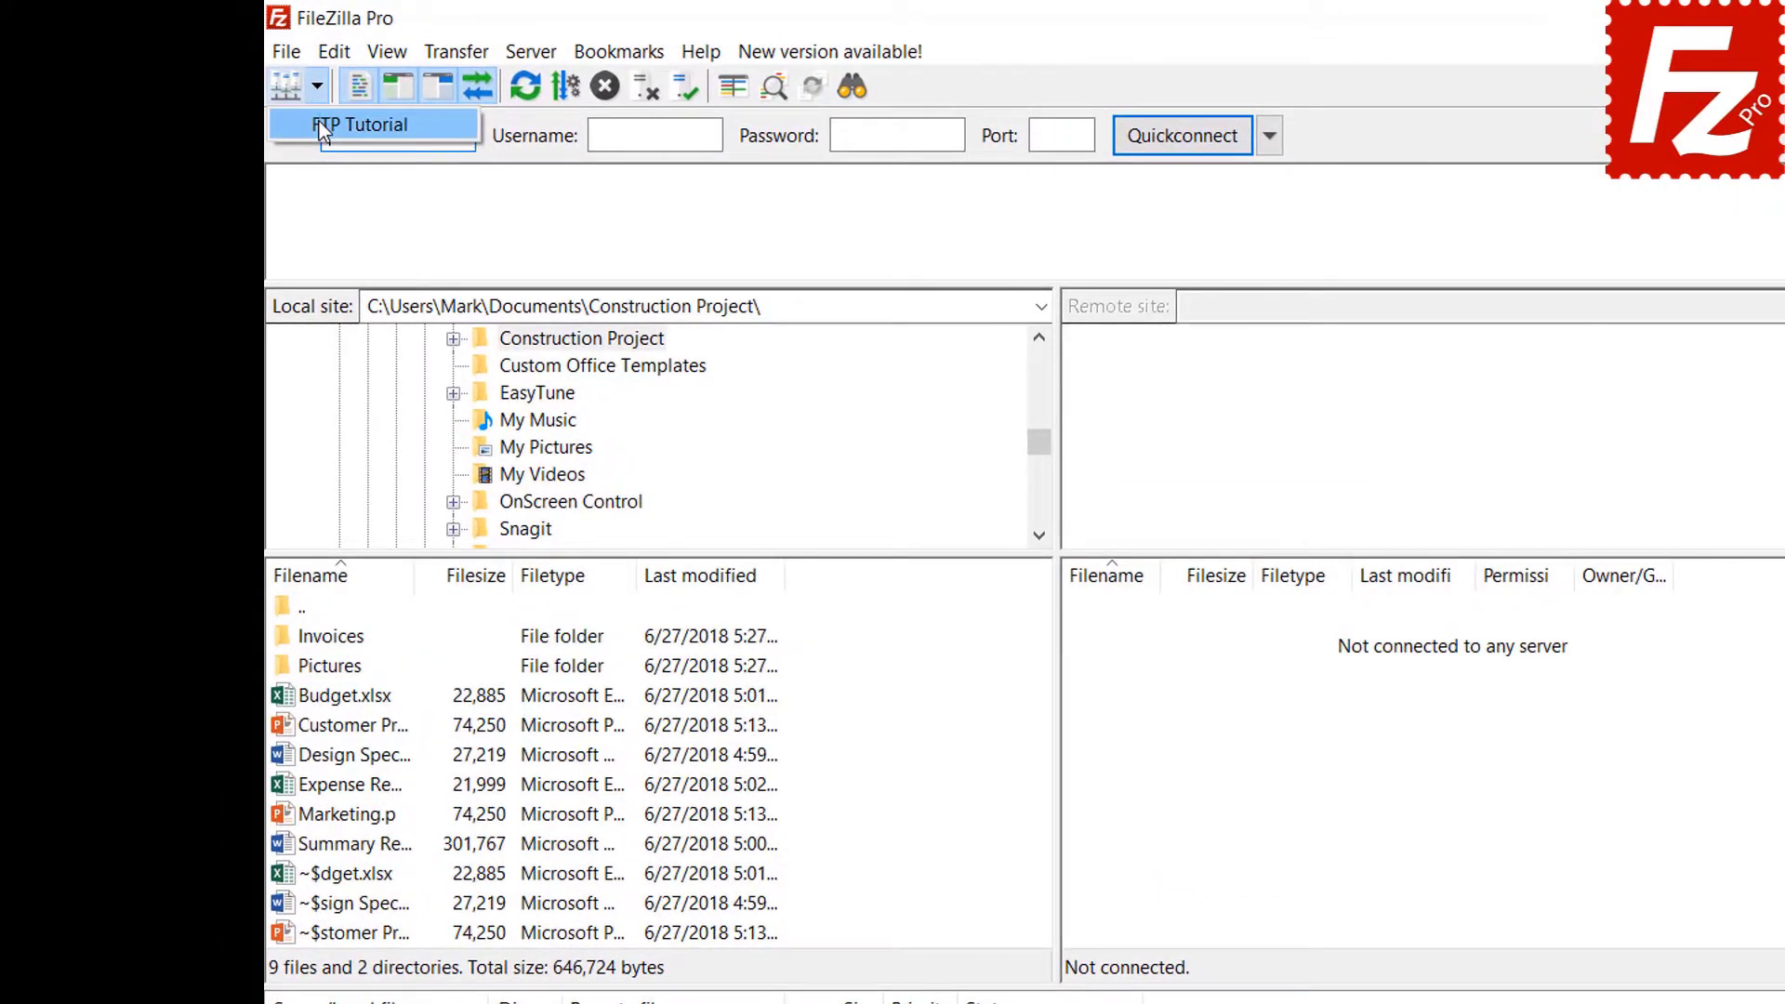
left_click(306, 115)
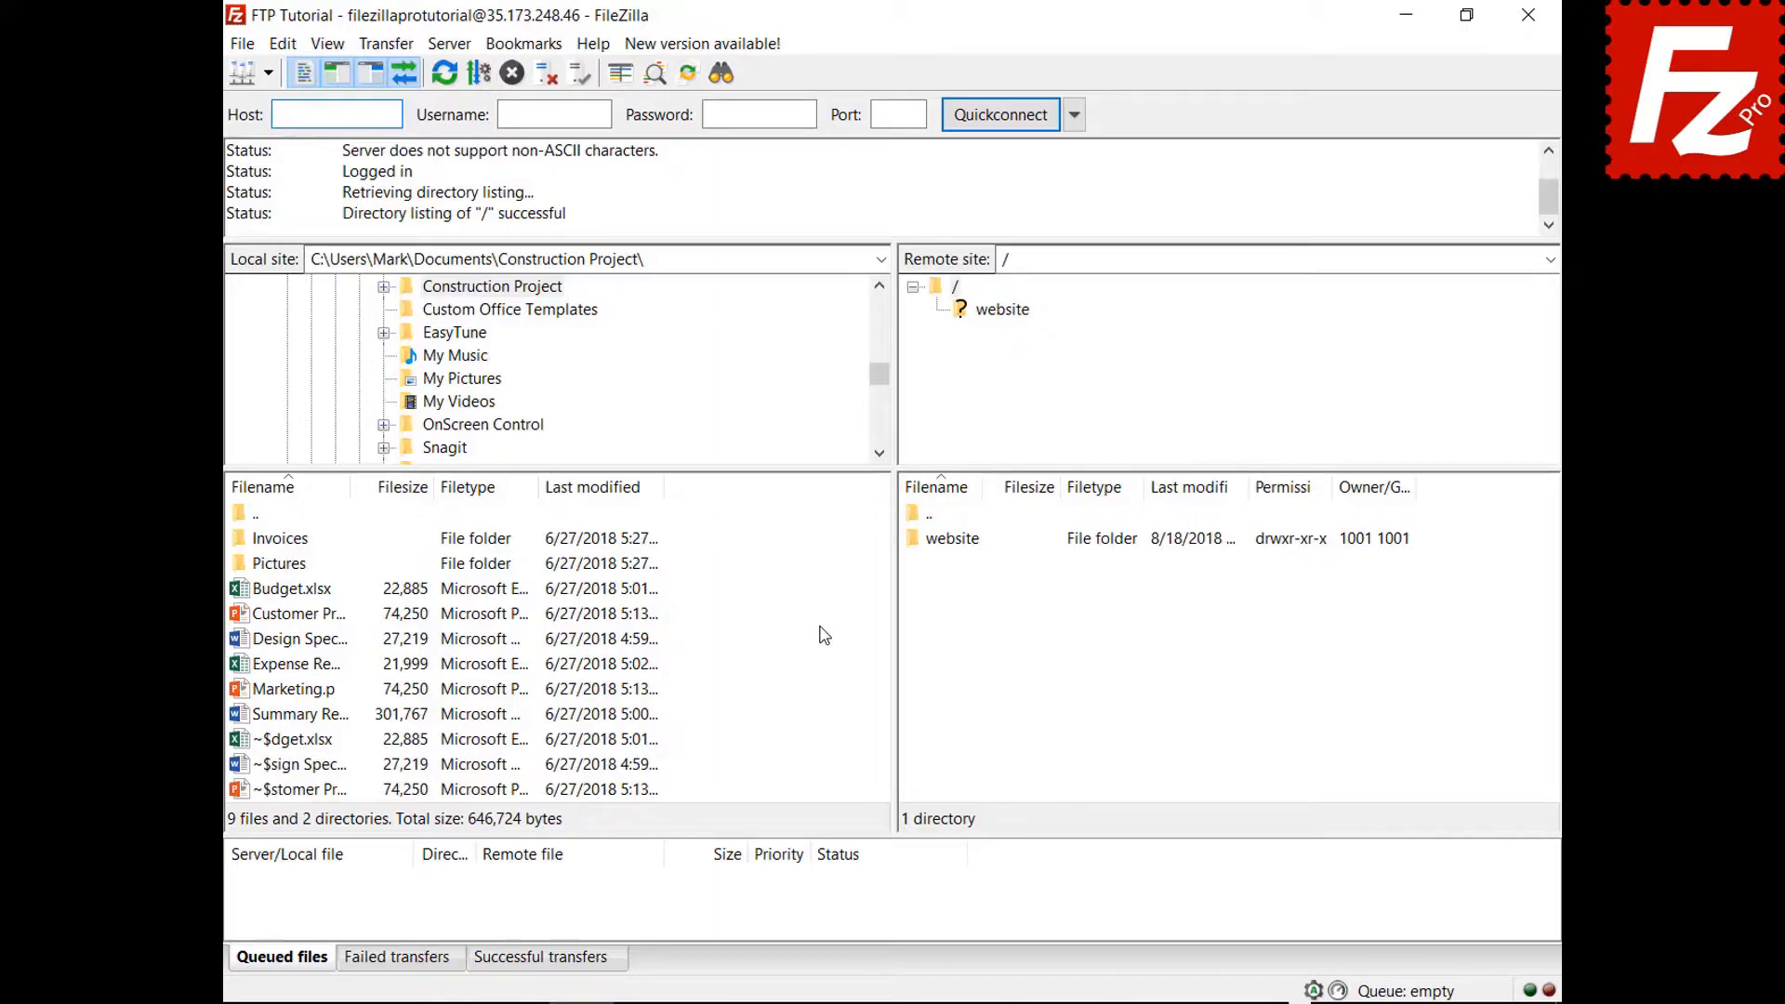
right_click(299, 717)
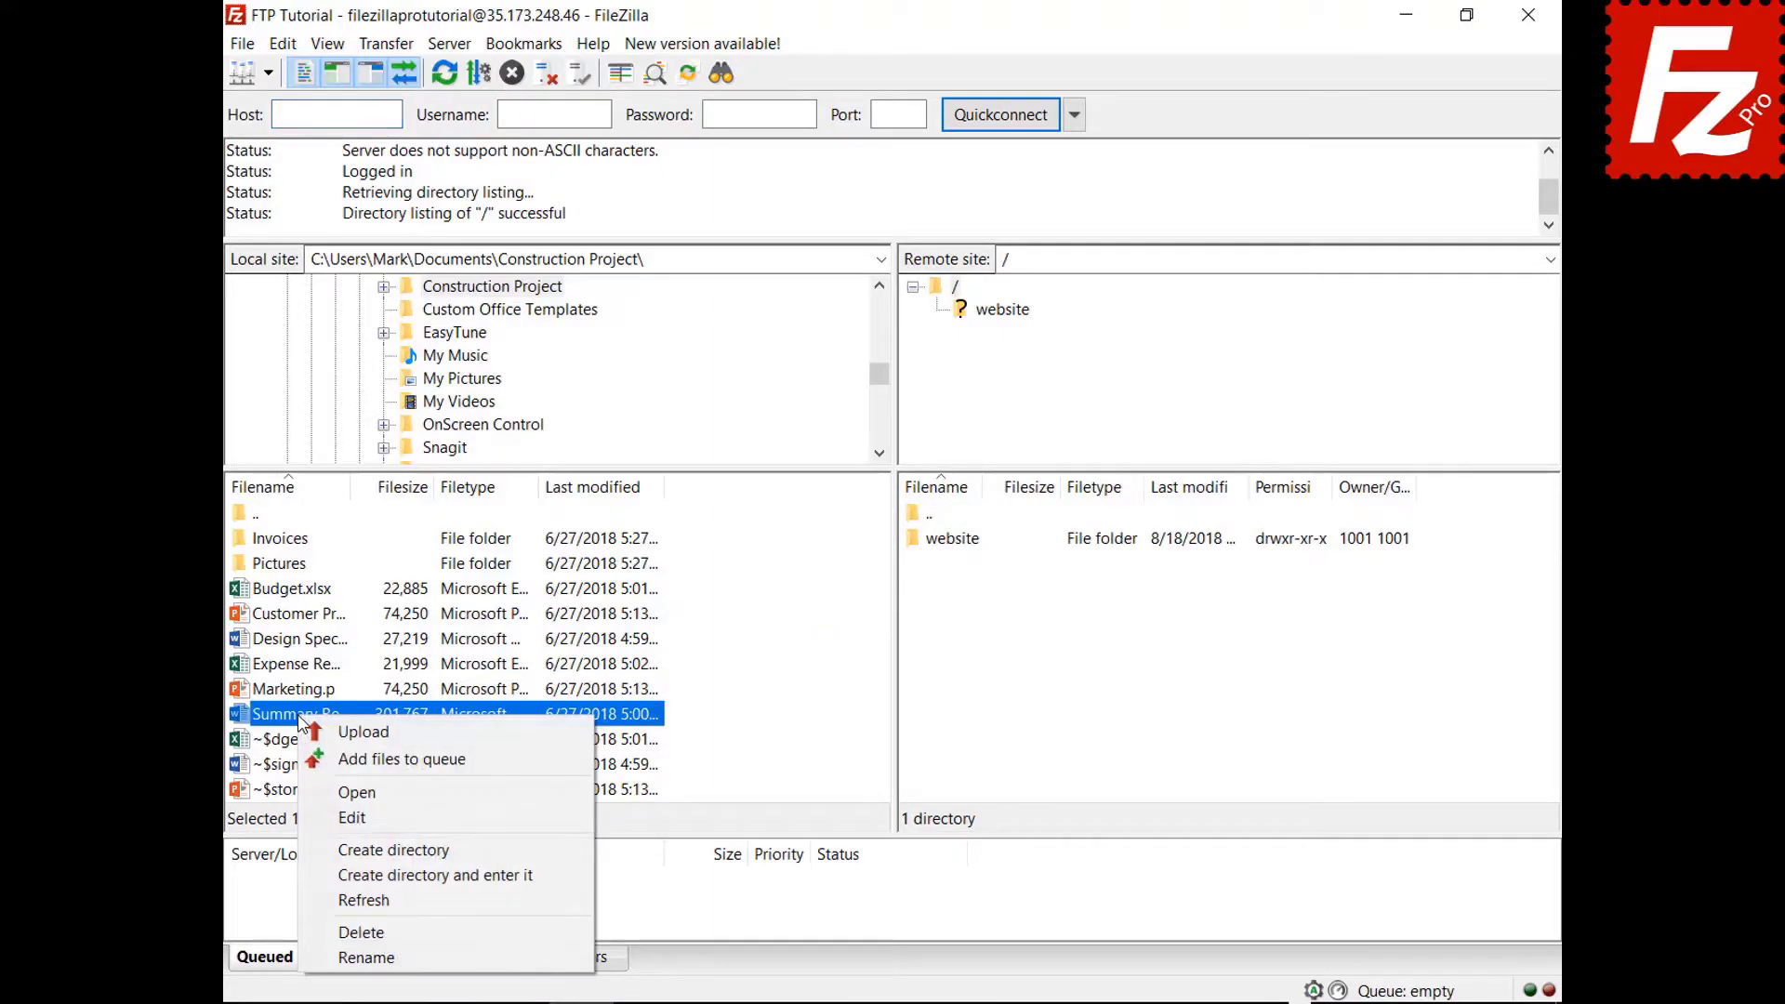
left_click(340, 735)
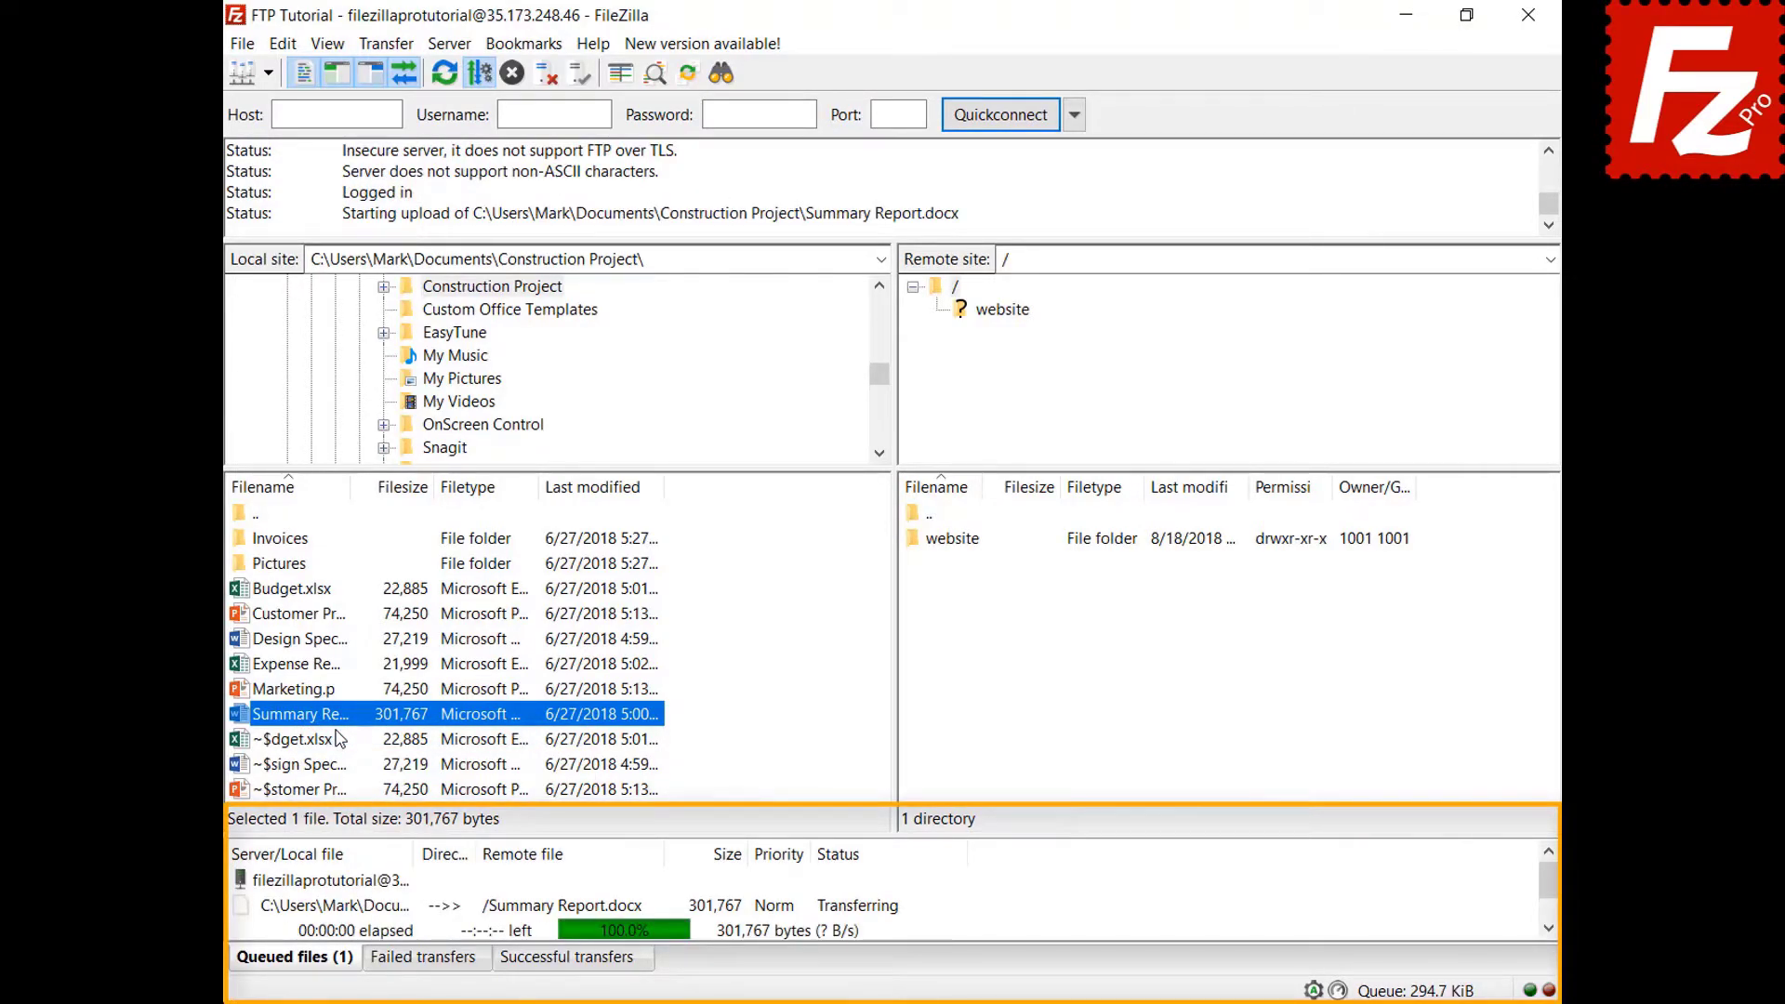
Queue Budget.xlsx and the Invoices folder for upload, then process the queue.
right_click(300, 590)
left_click(333, 633)
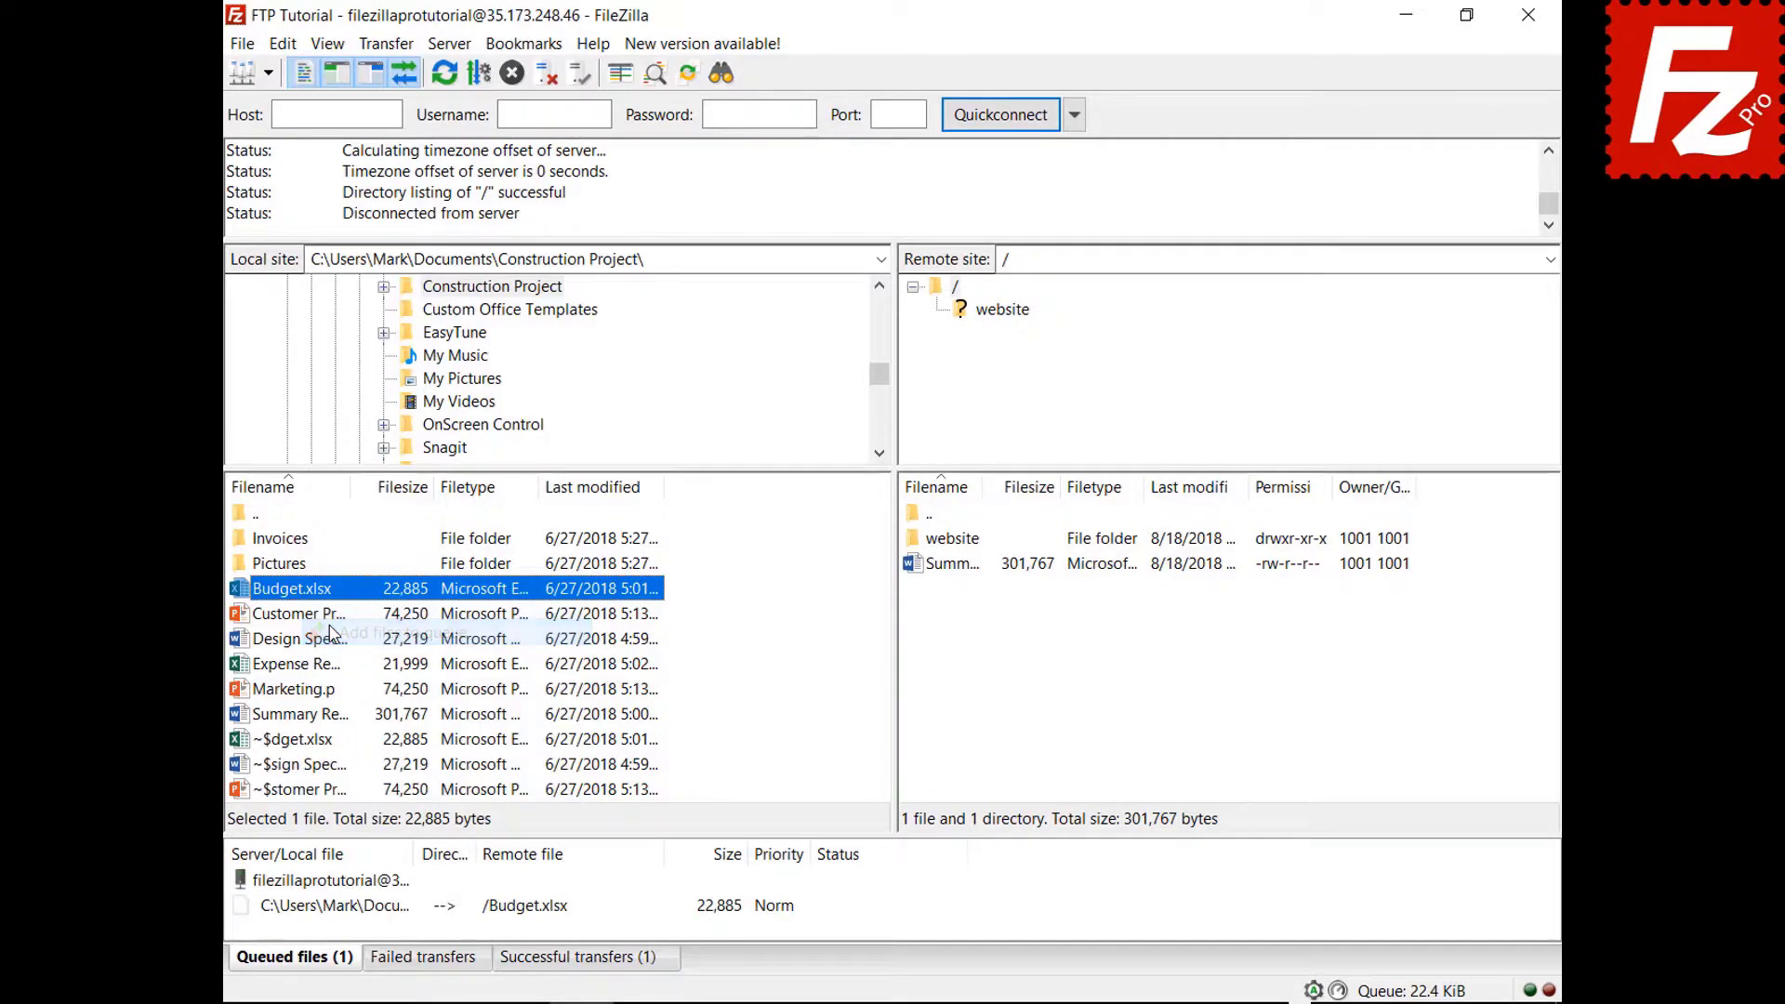
right_click(297, 540)
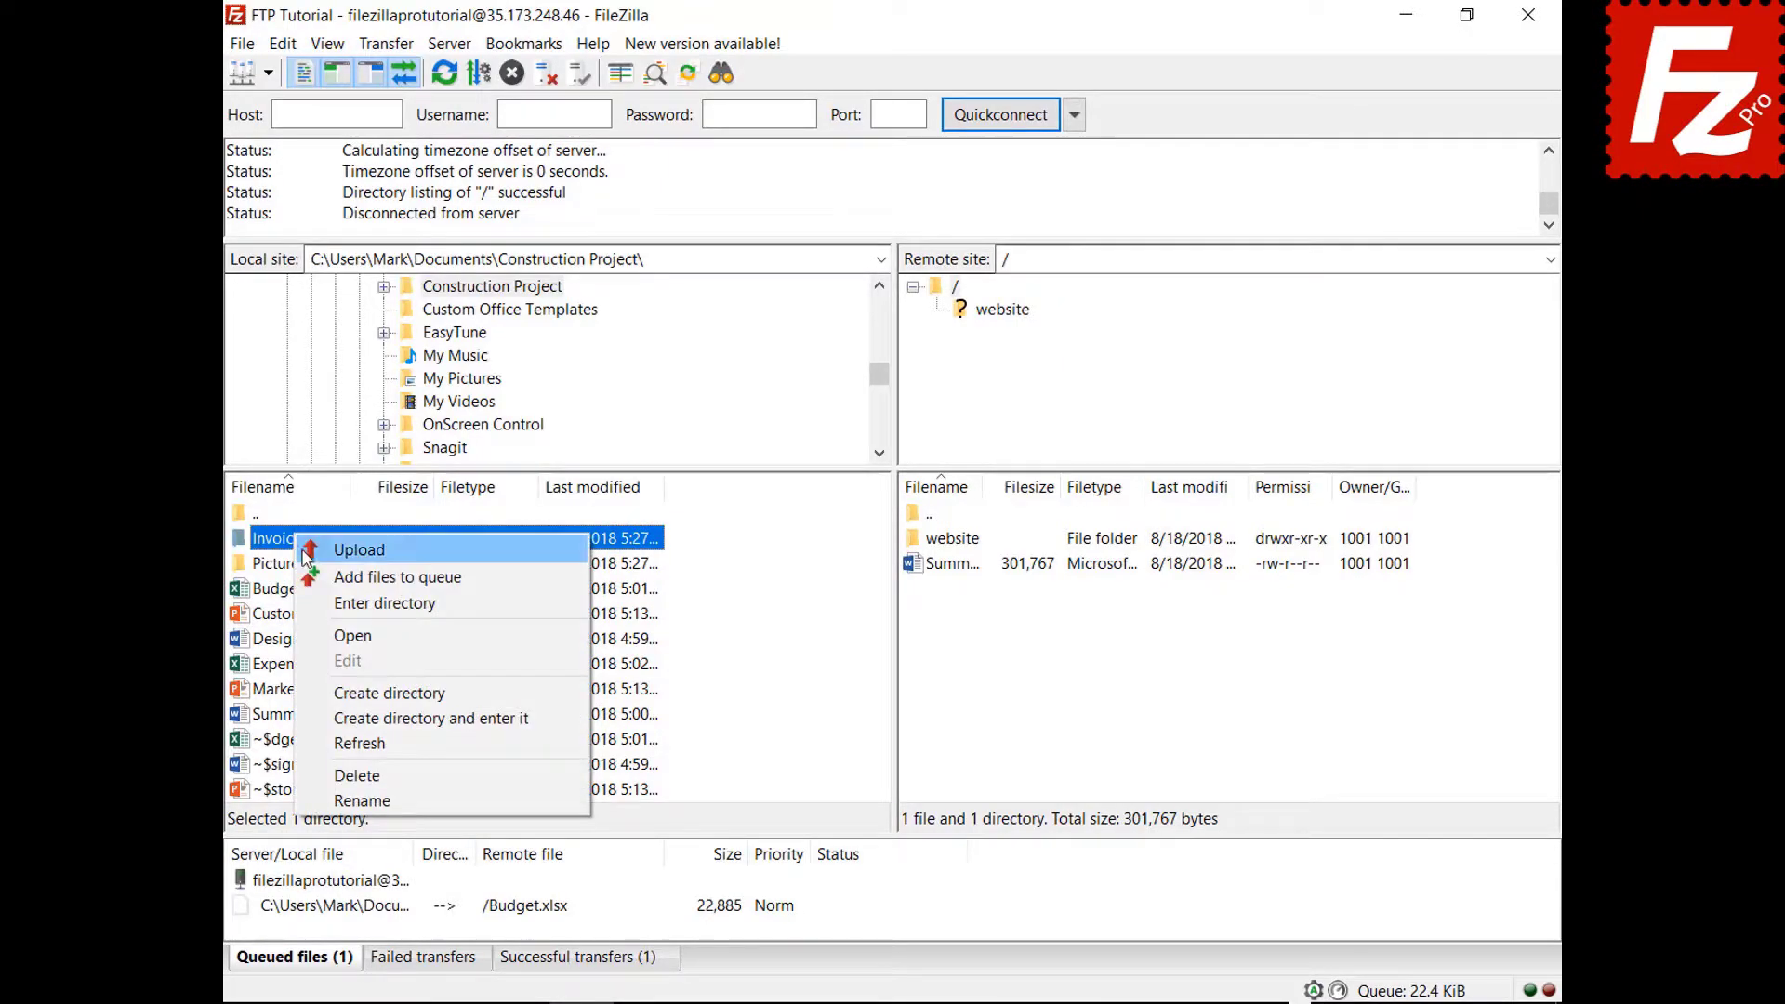
left_click(316, 576)
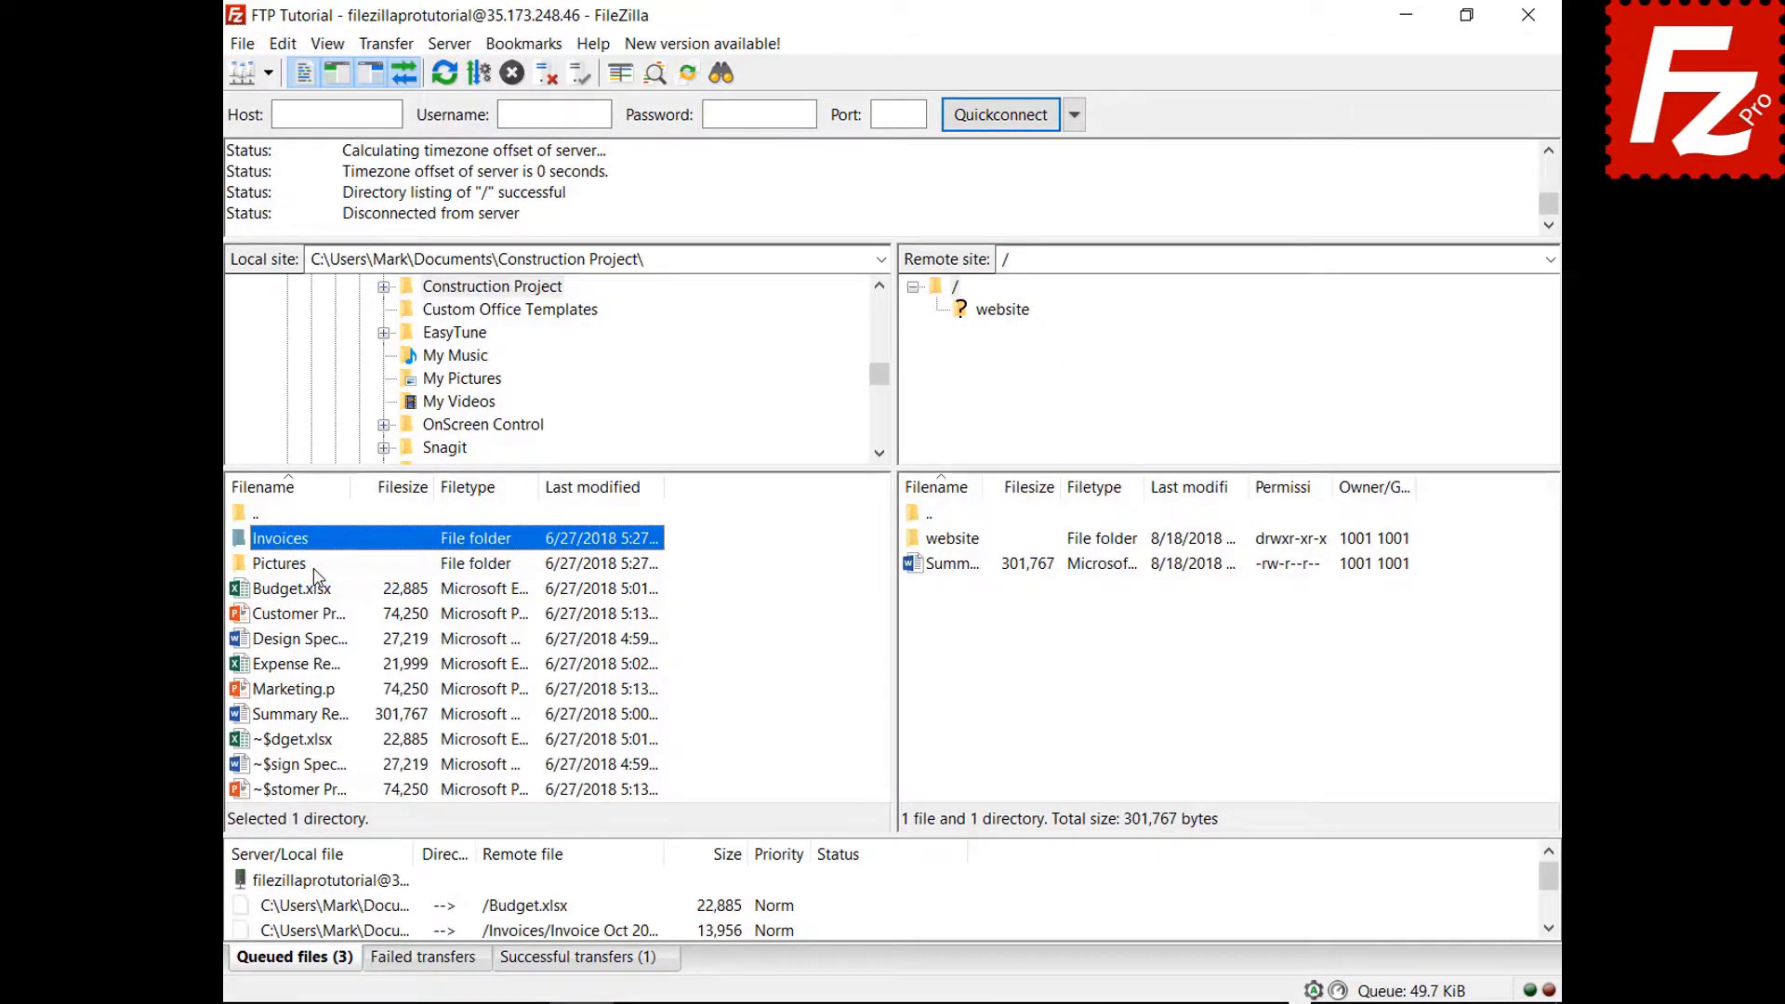
right_click(341, 883)
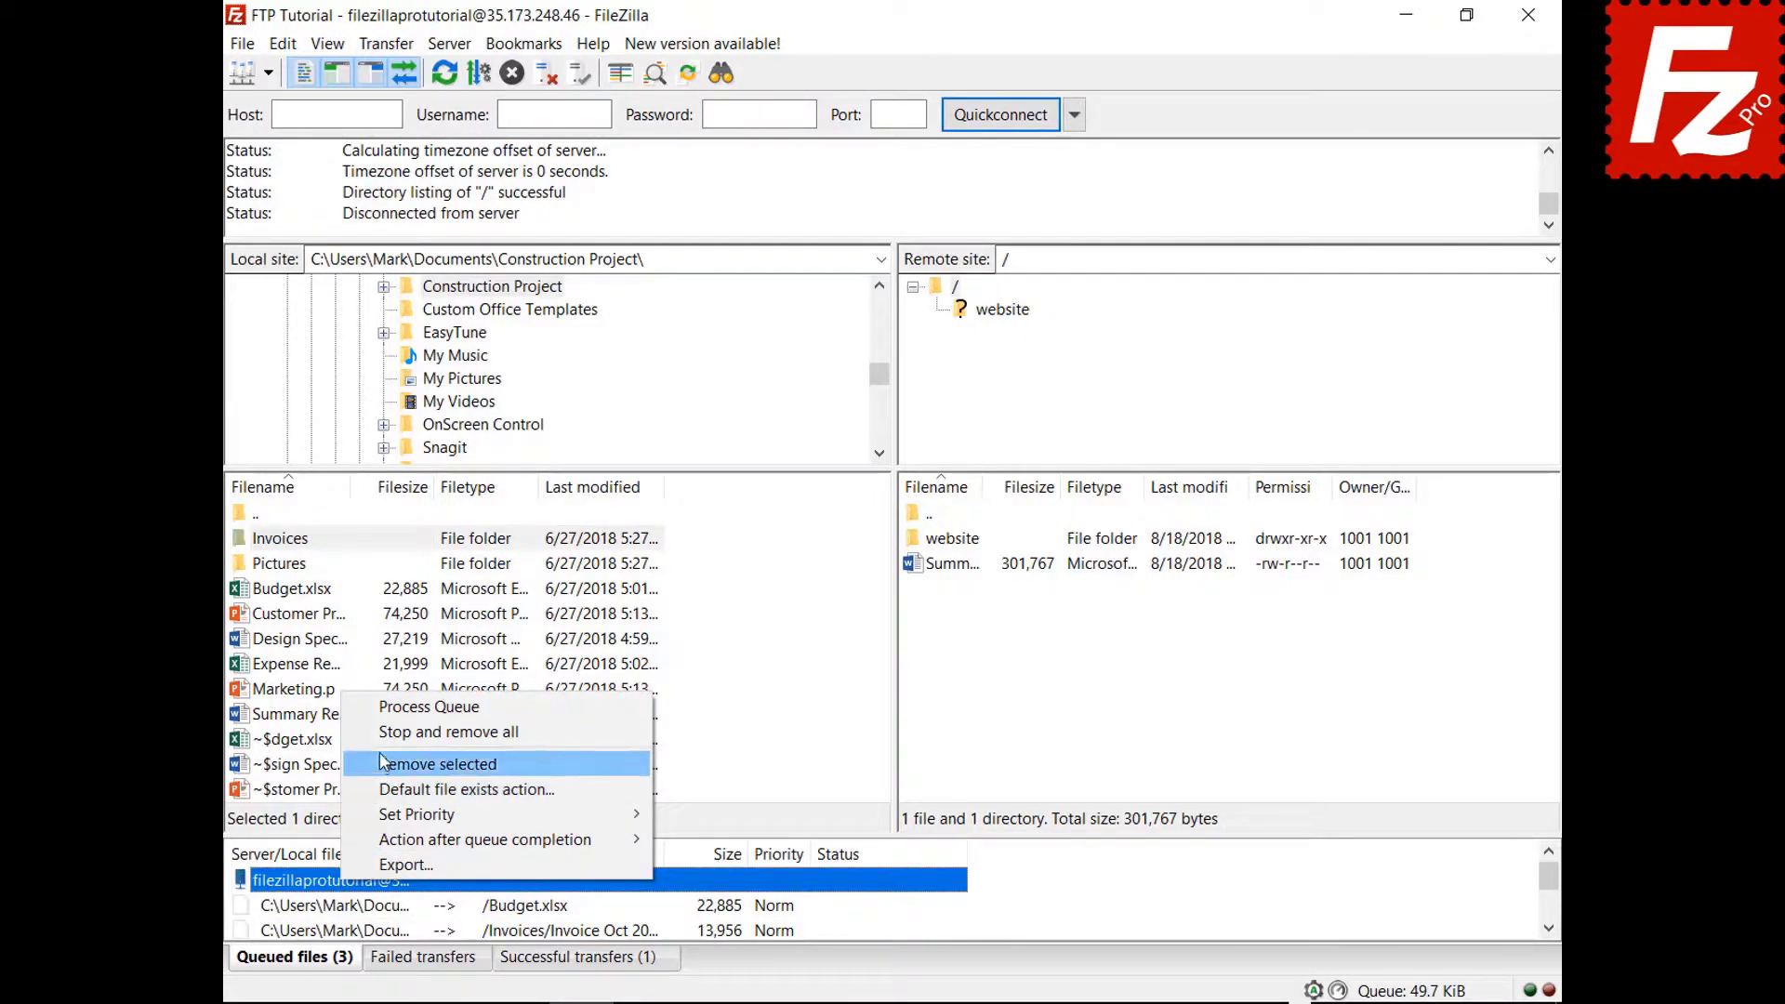
left_click(385, 709)
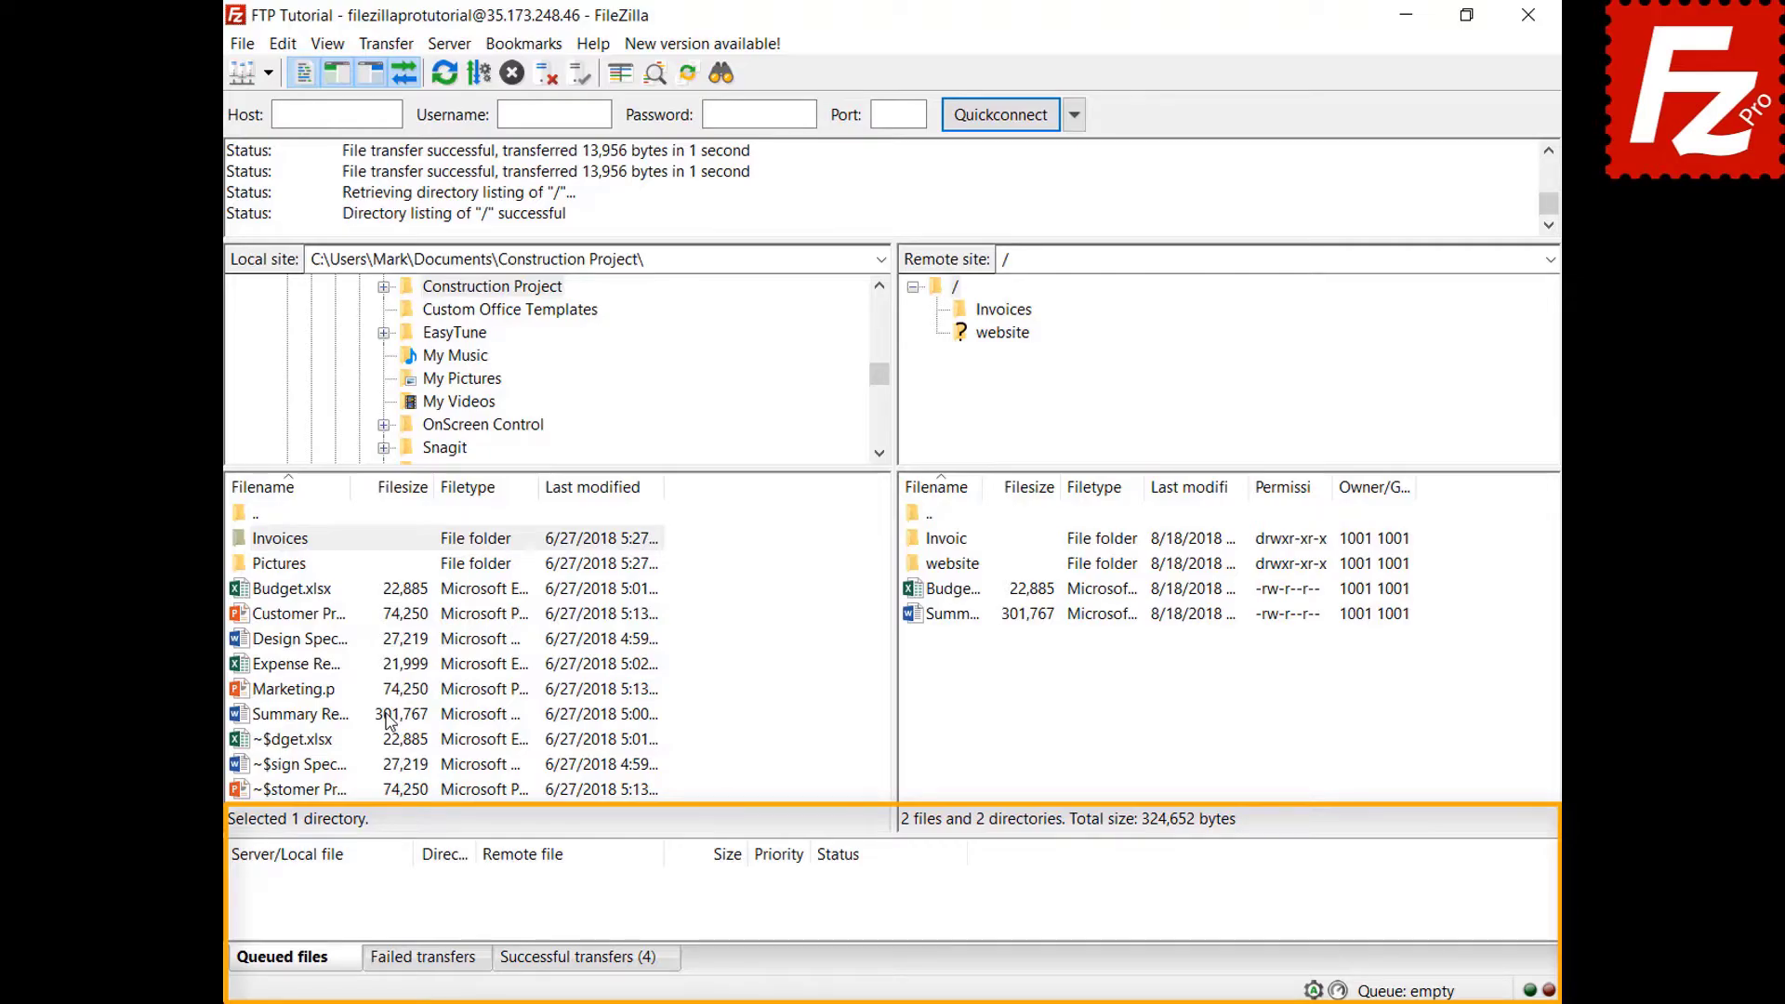
Queue Design Specs.docx and Expense Report.xlsx for upload and sort the queue by size.
right_click(309, 641)
left_click(344, 681)
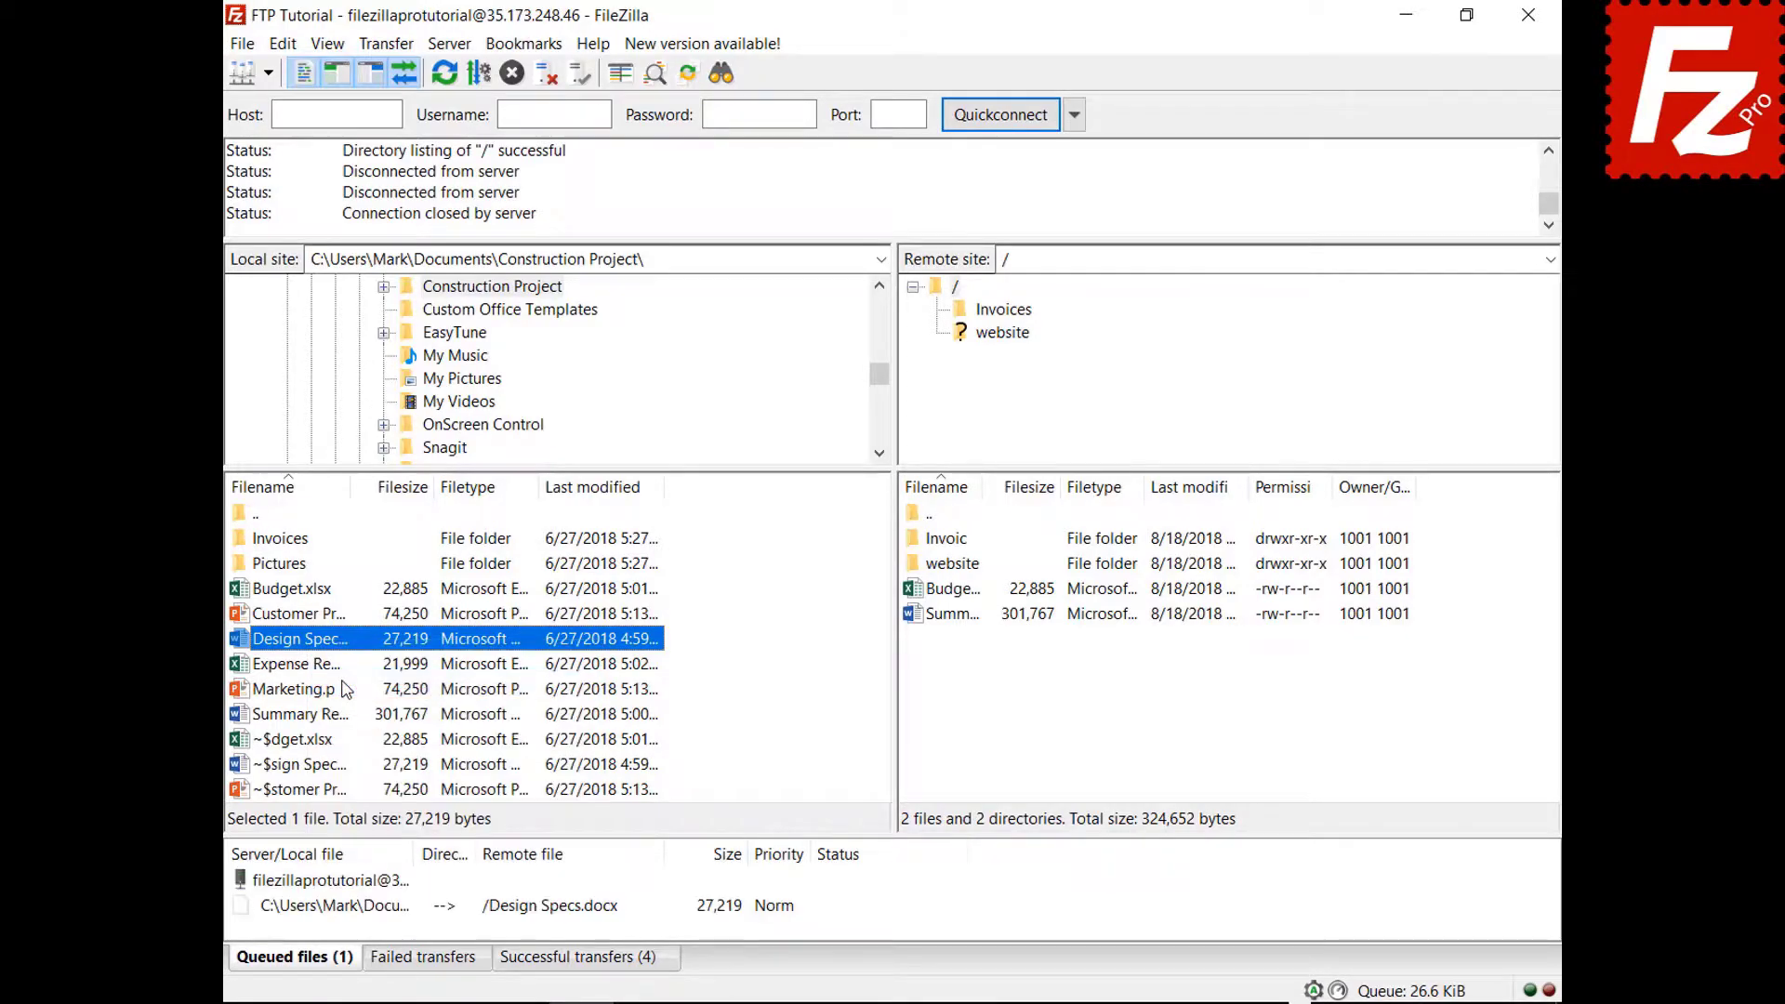
right_click(320, 671)
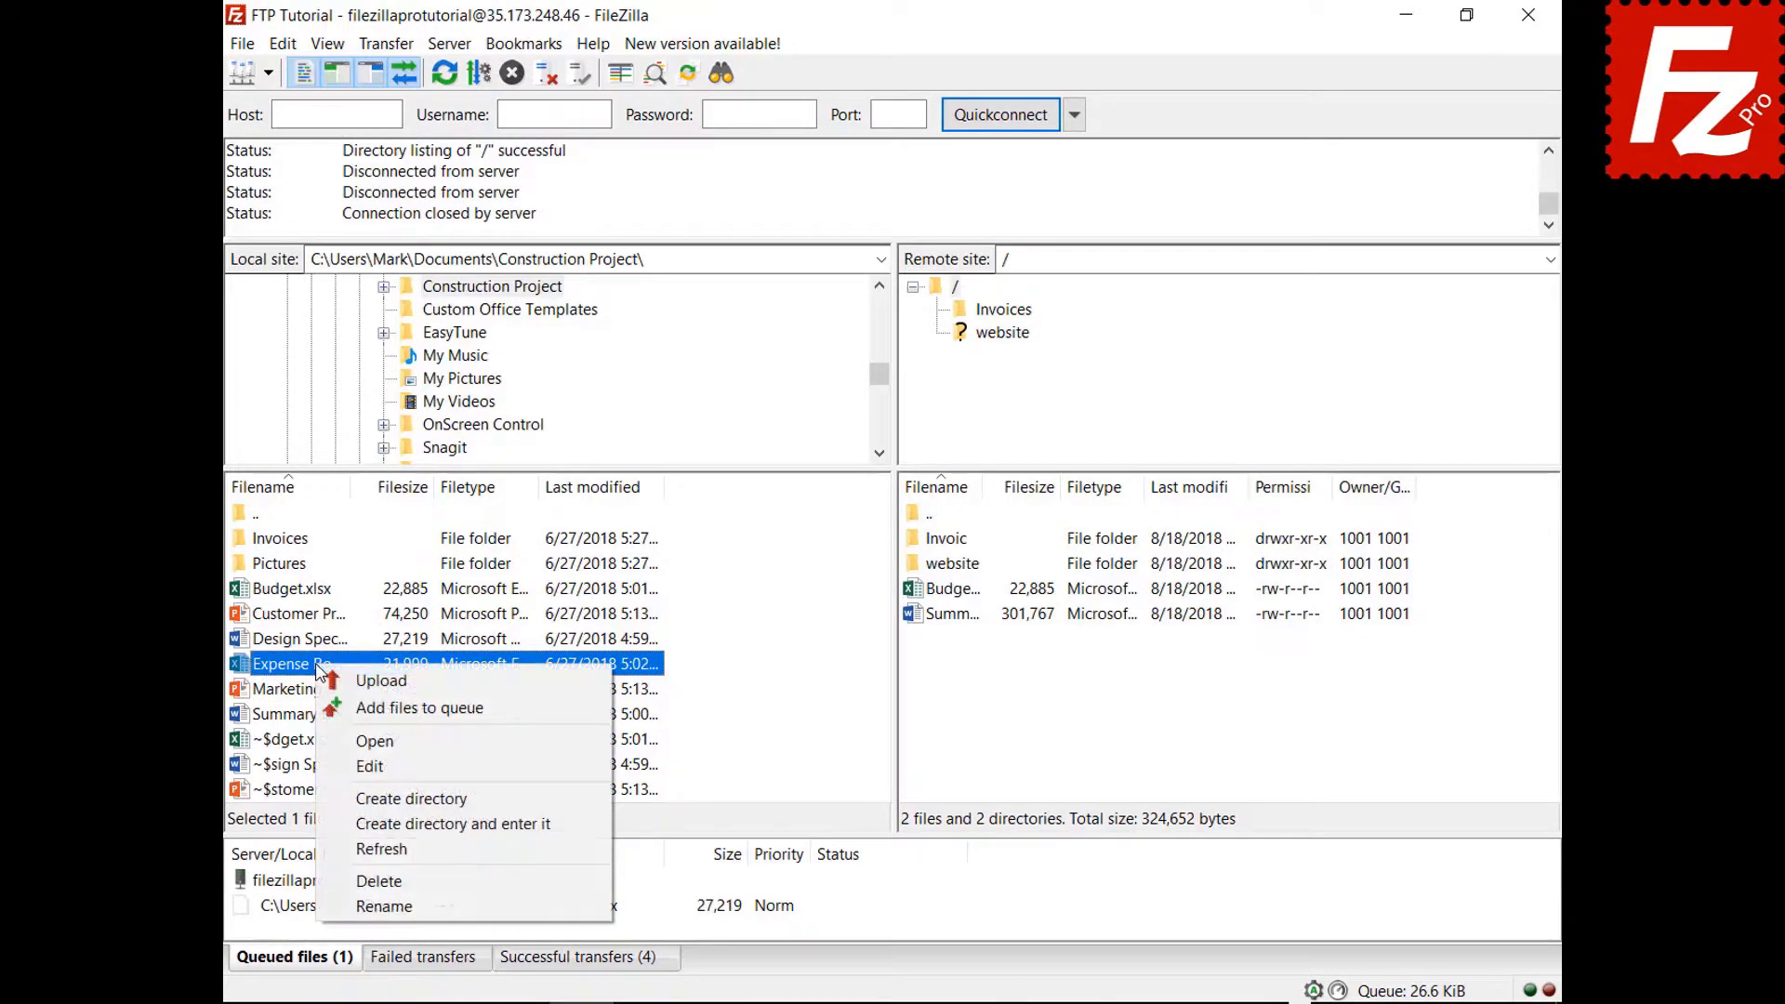
left_click(344, 706)
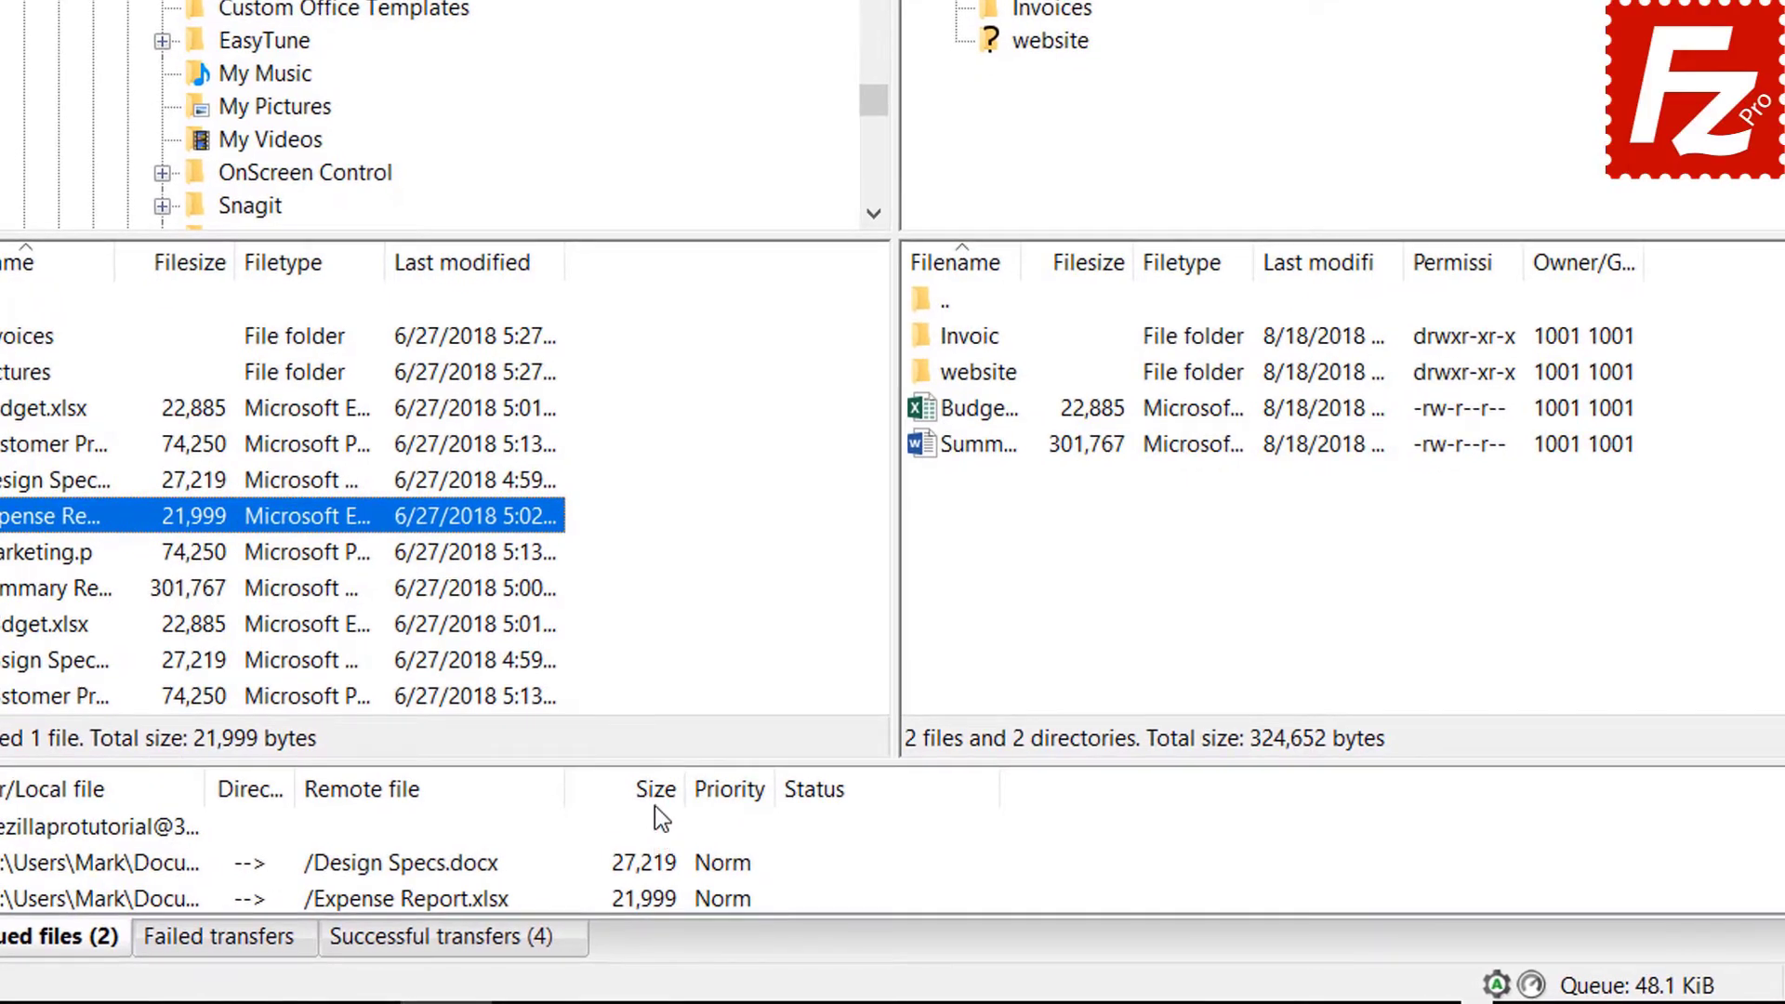
left_click(654, 801)
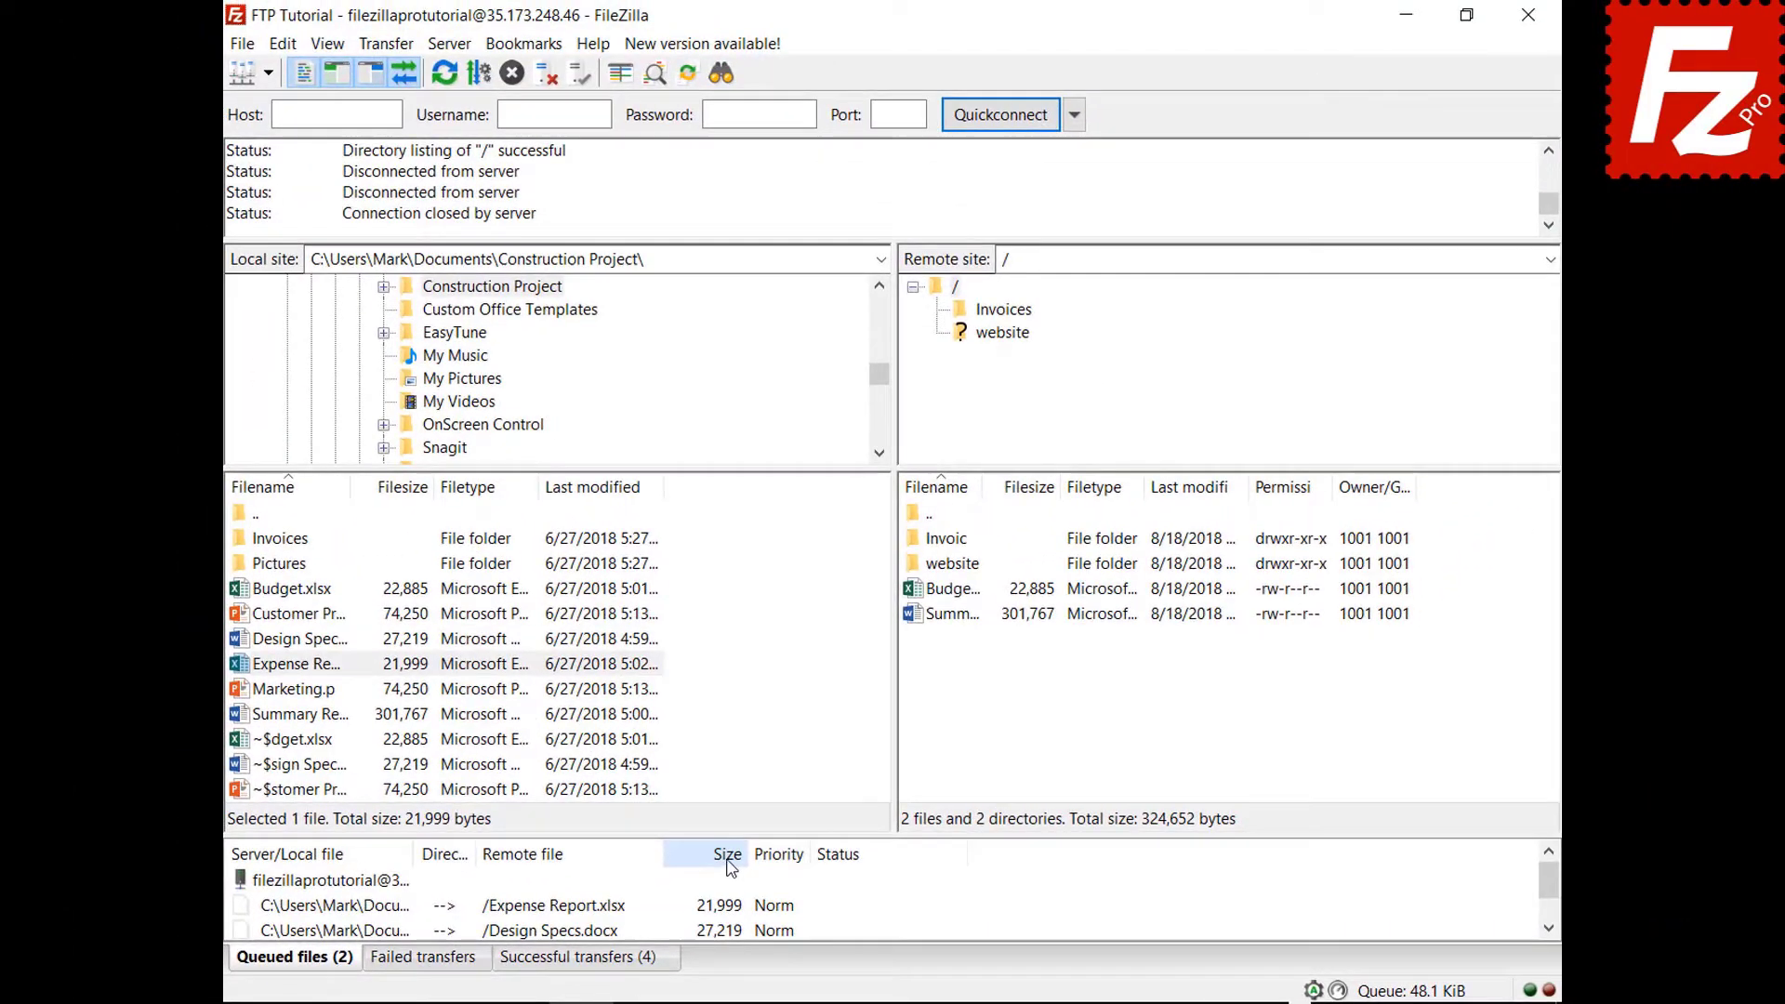
Give Expense Report.xlsx Highest priority, then process the upload queue.
right_click(403, 905)
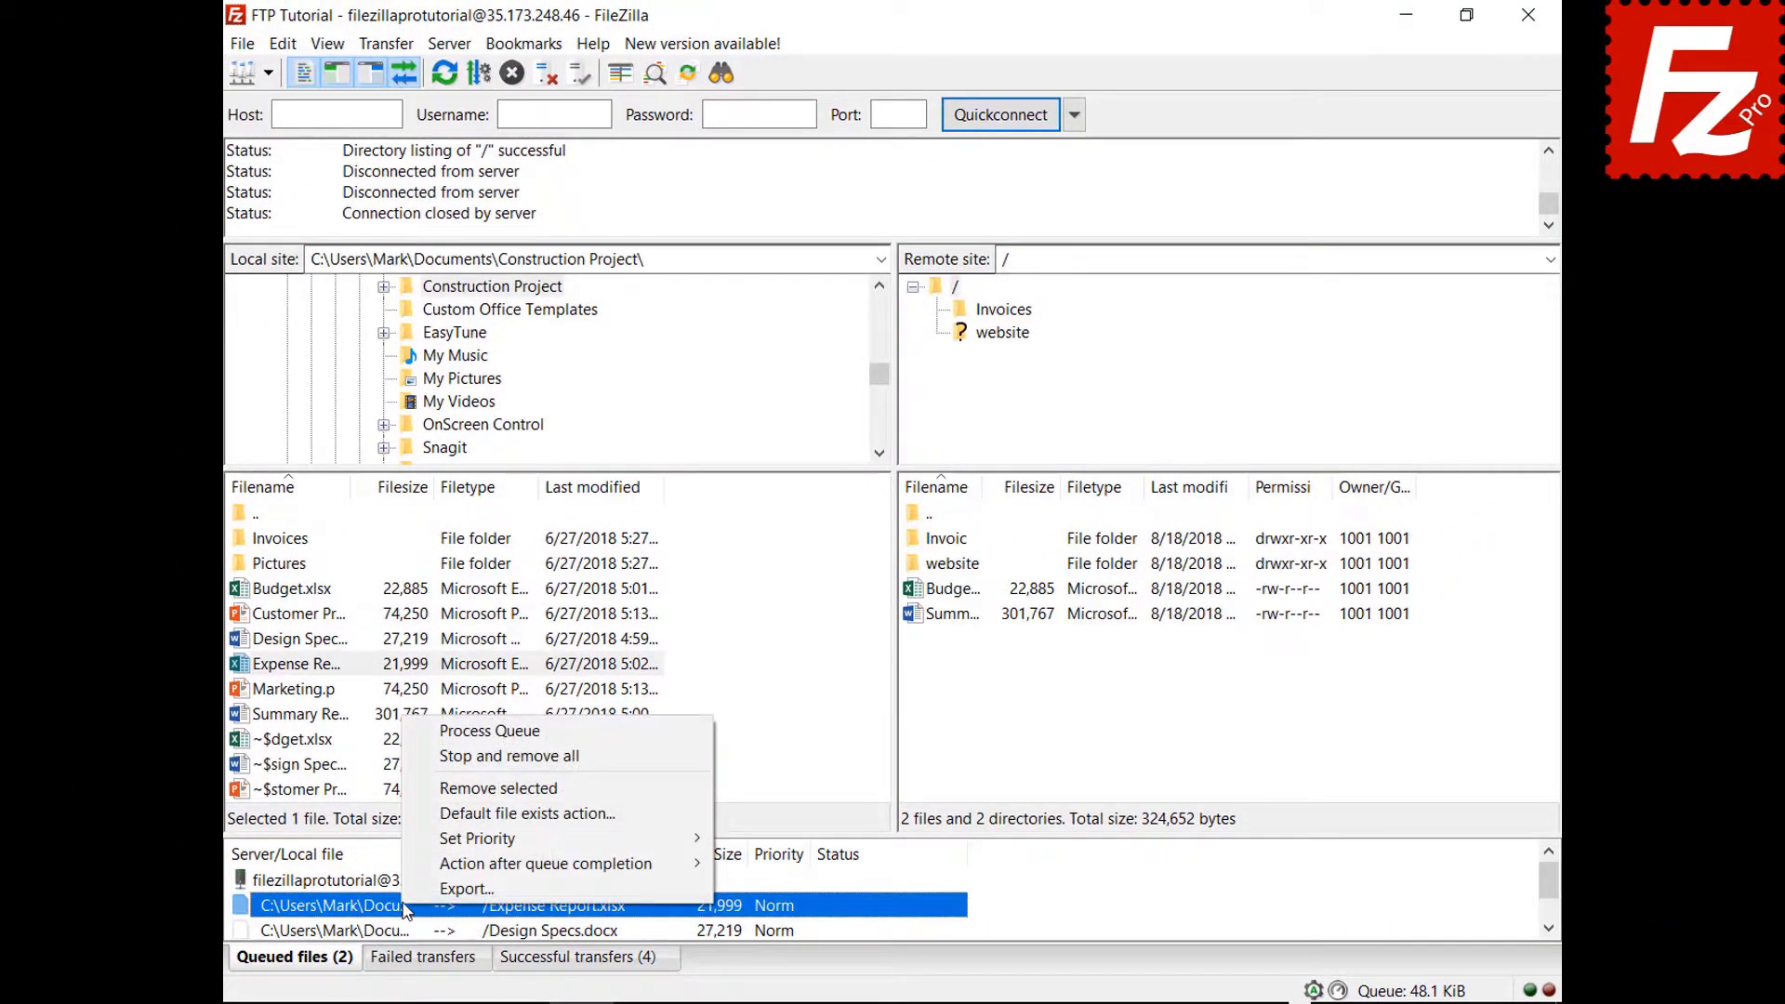
mouse_move(456, 848)
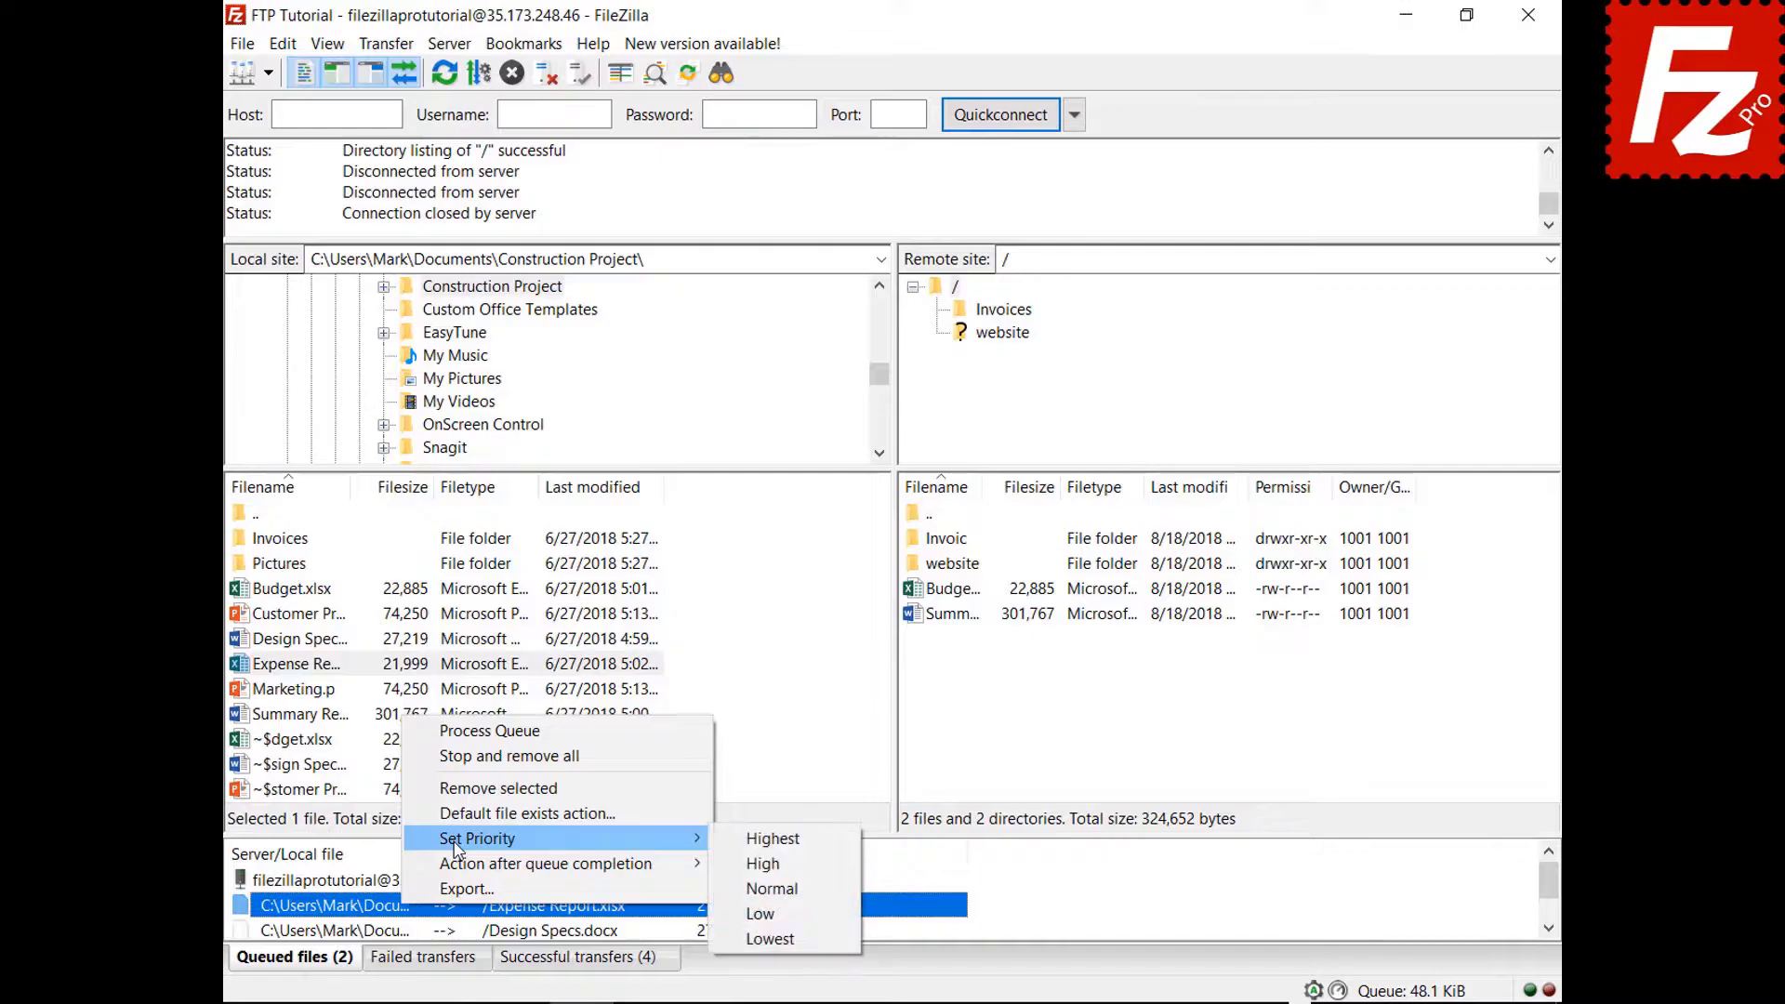
left_click(760, 839)
right_click(372, 883)
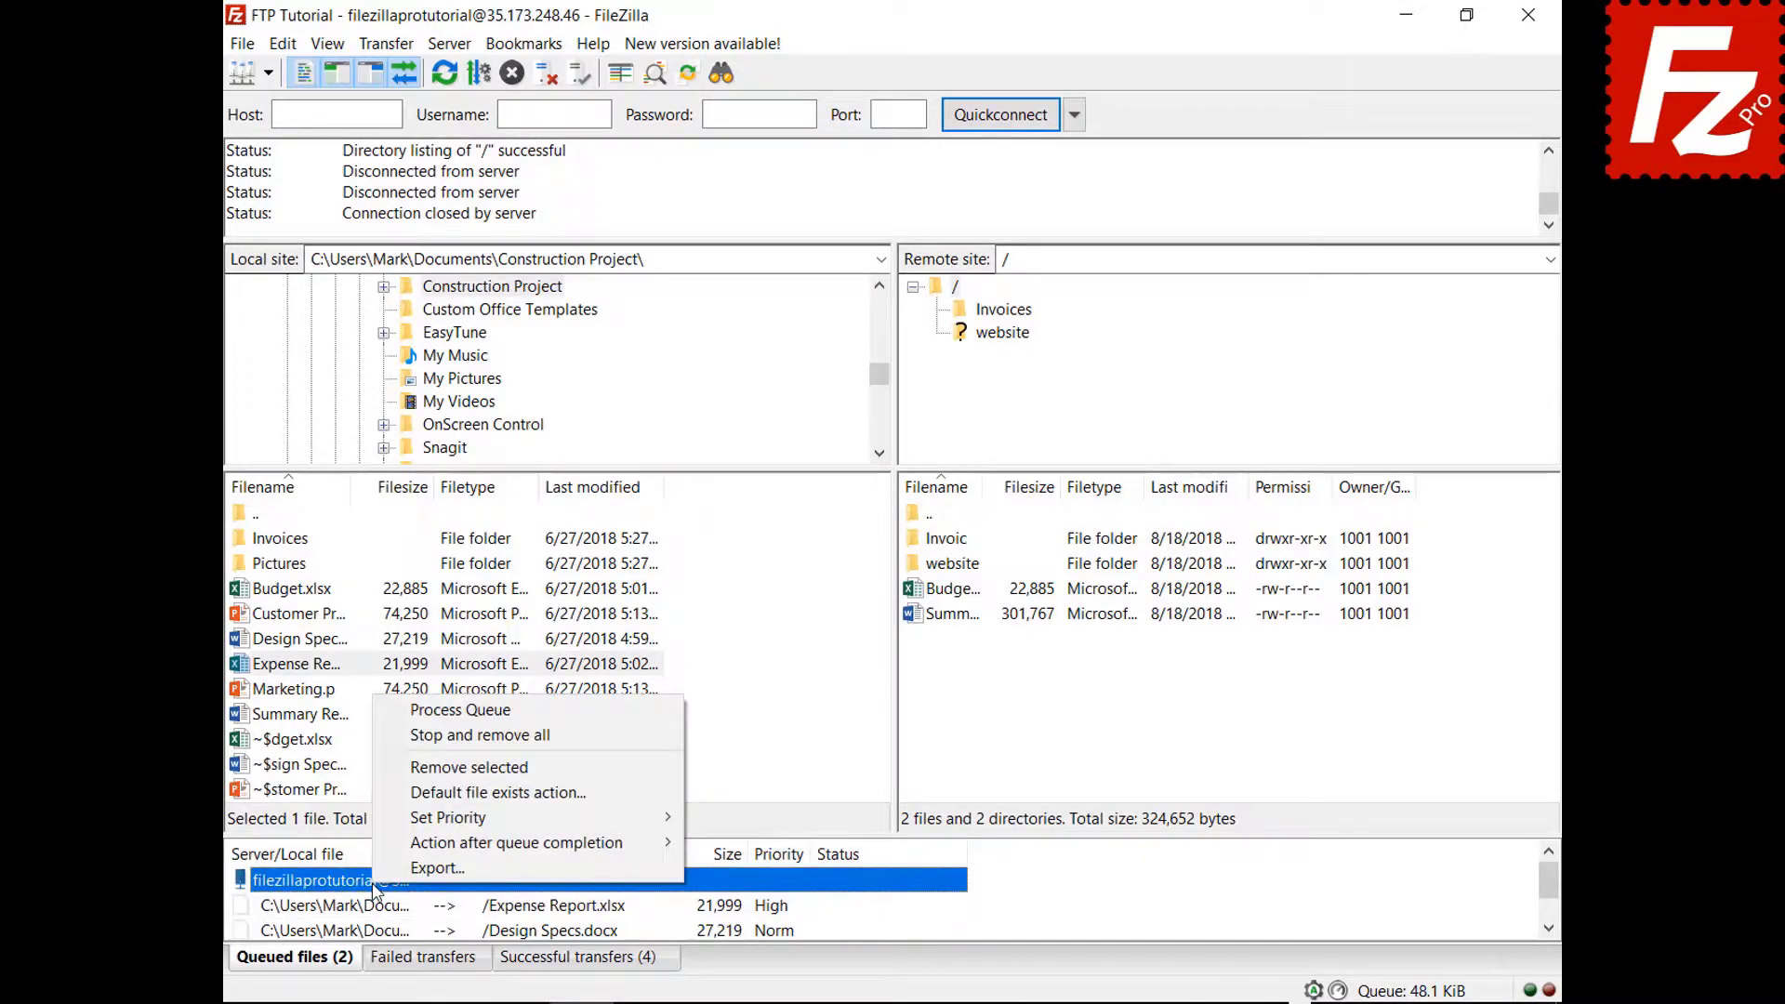
left_click(479, 711)
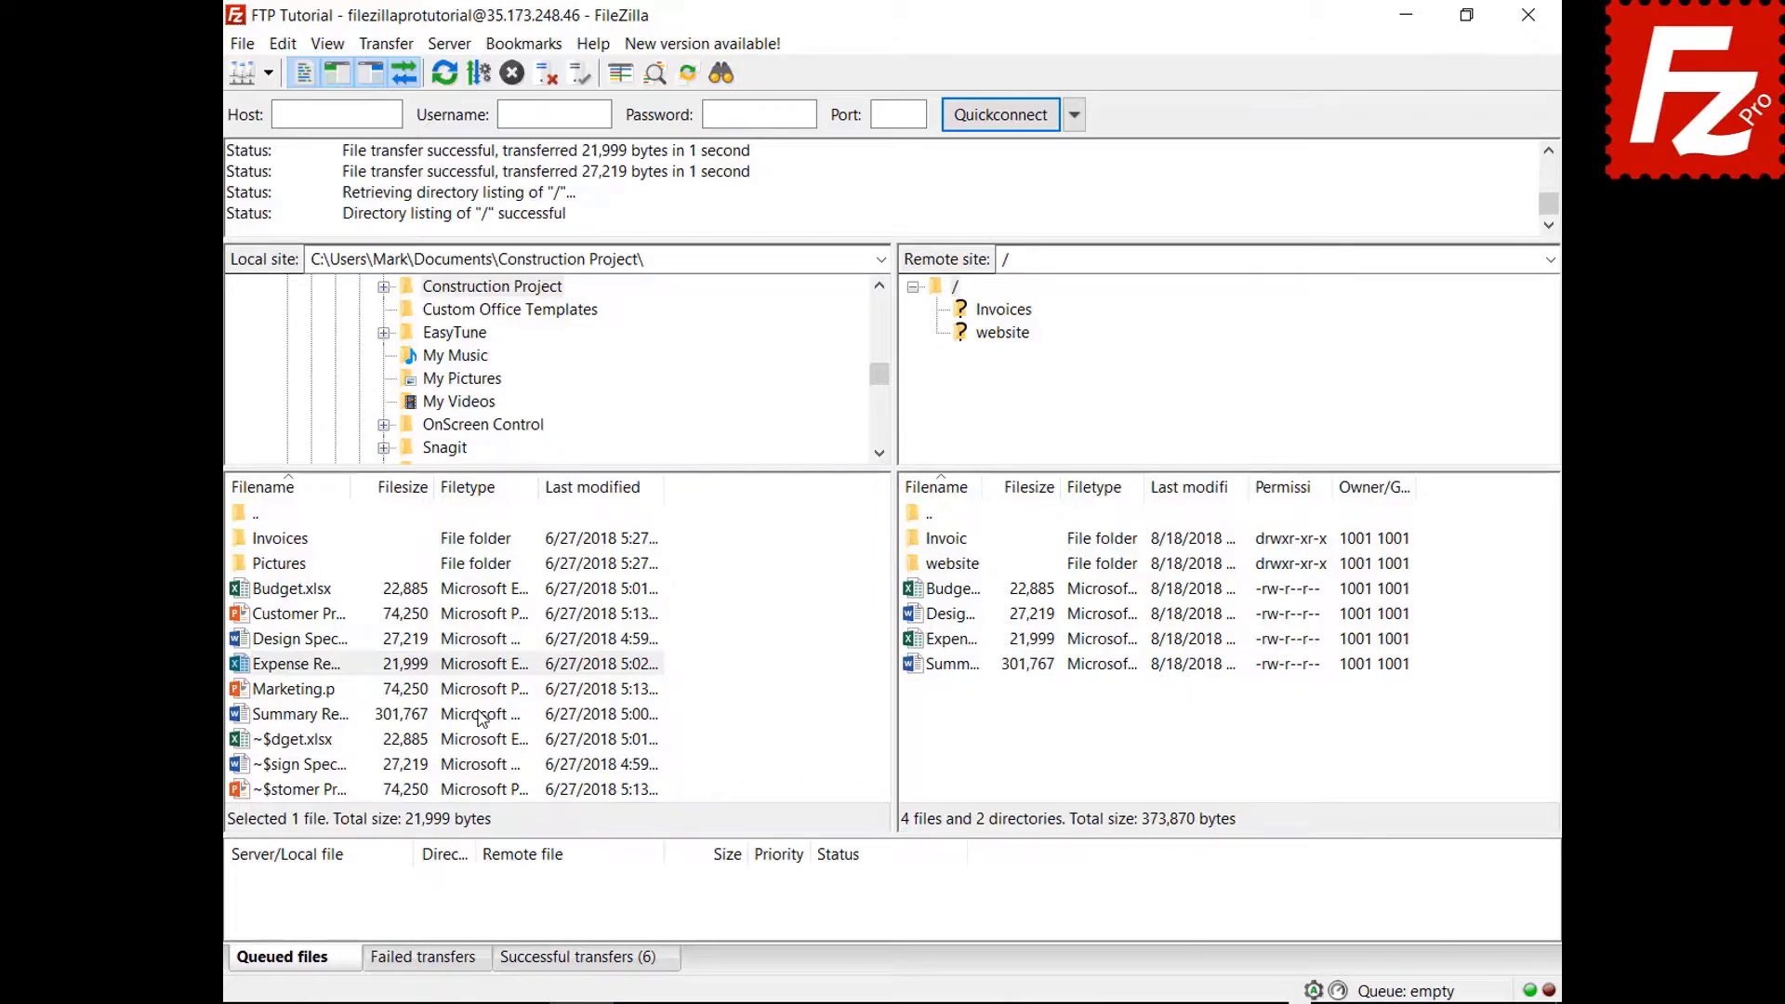
Queue Budget.xlsx again and look at the file exists action settings without saving.
right_click(321, 589)
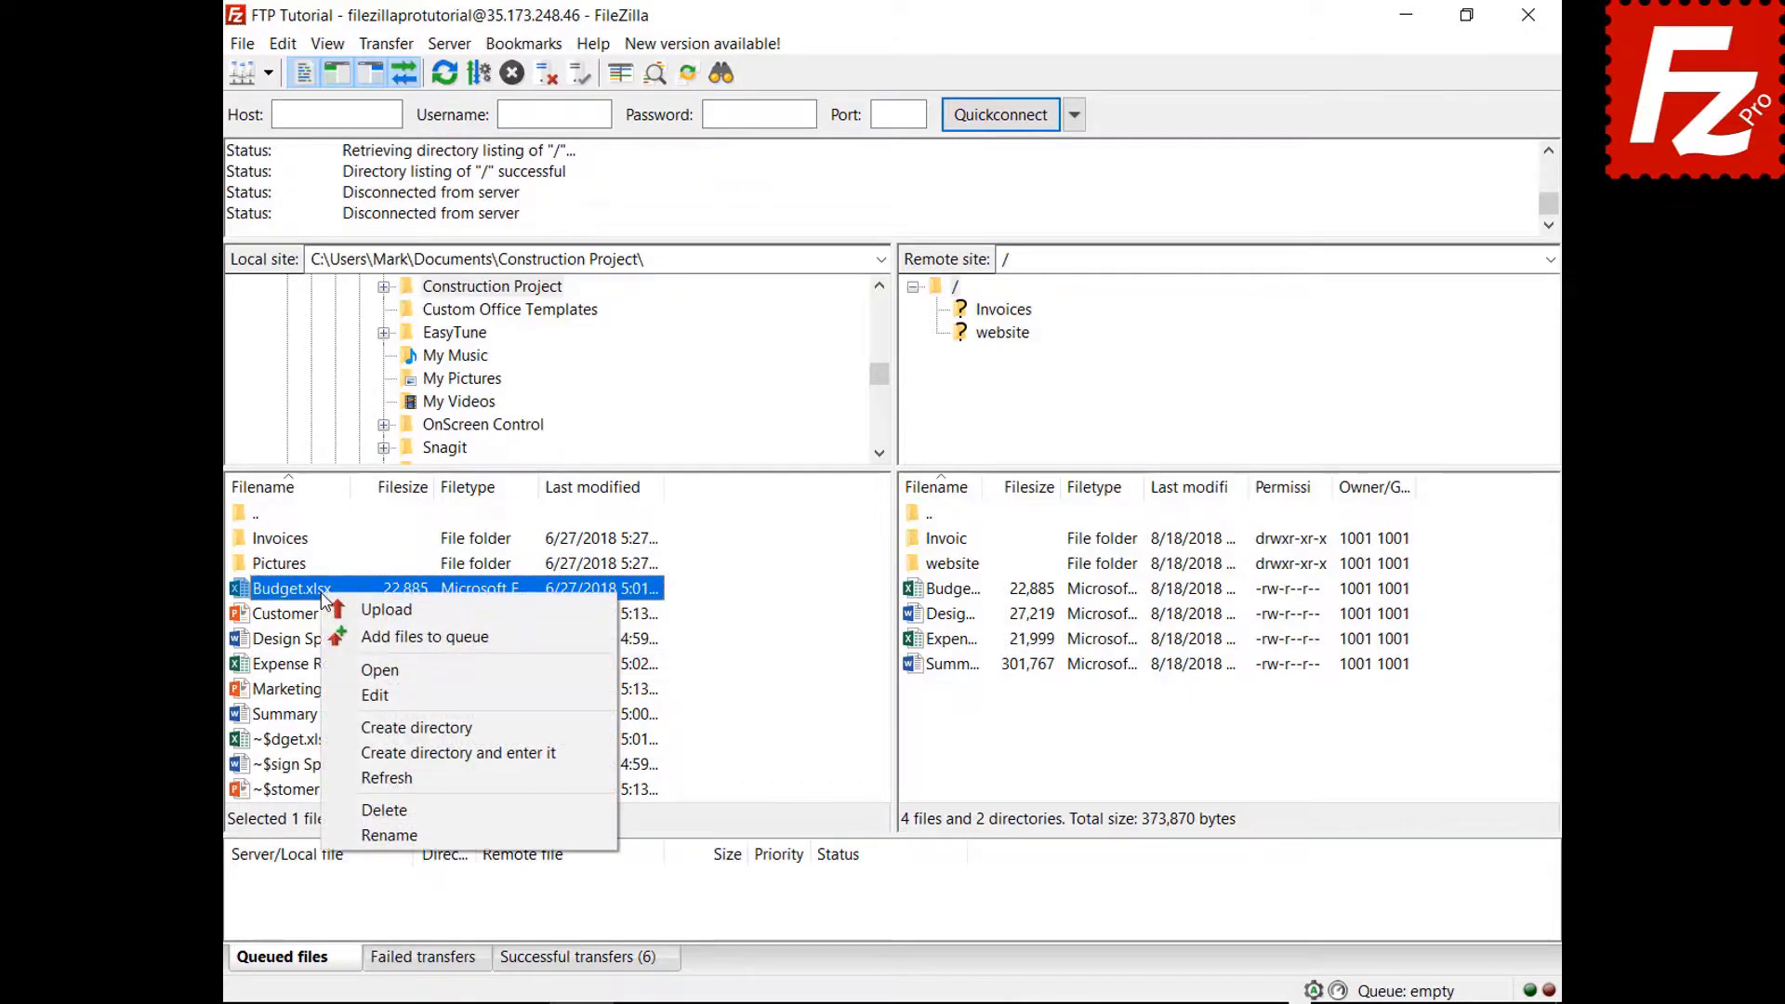
left_click(348, 639)
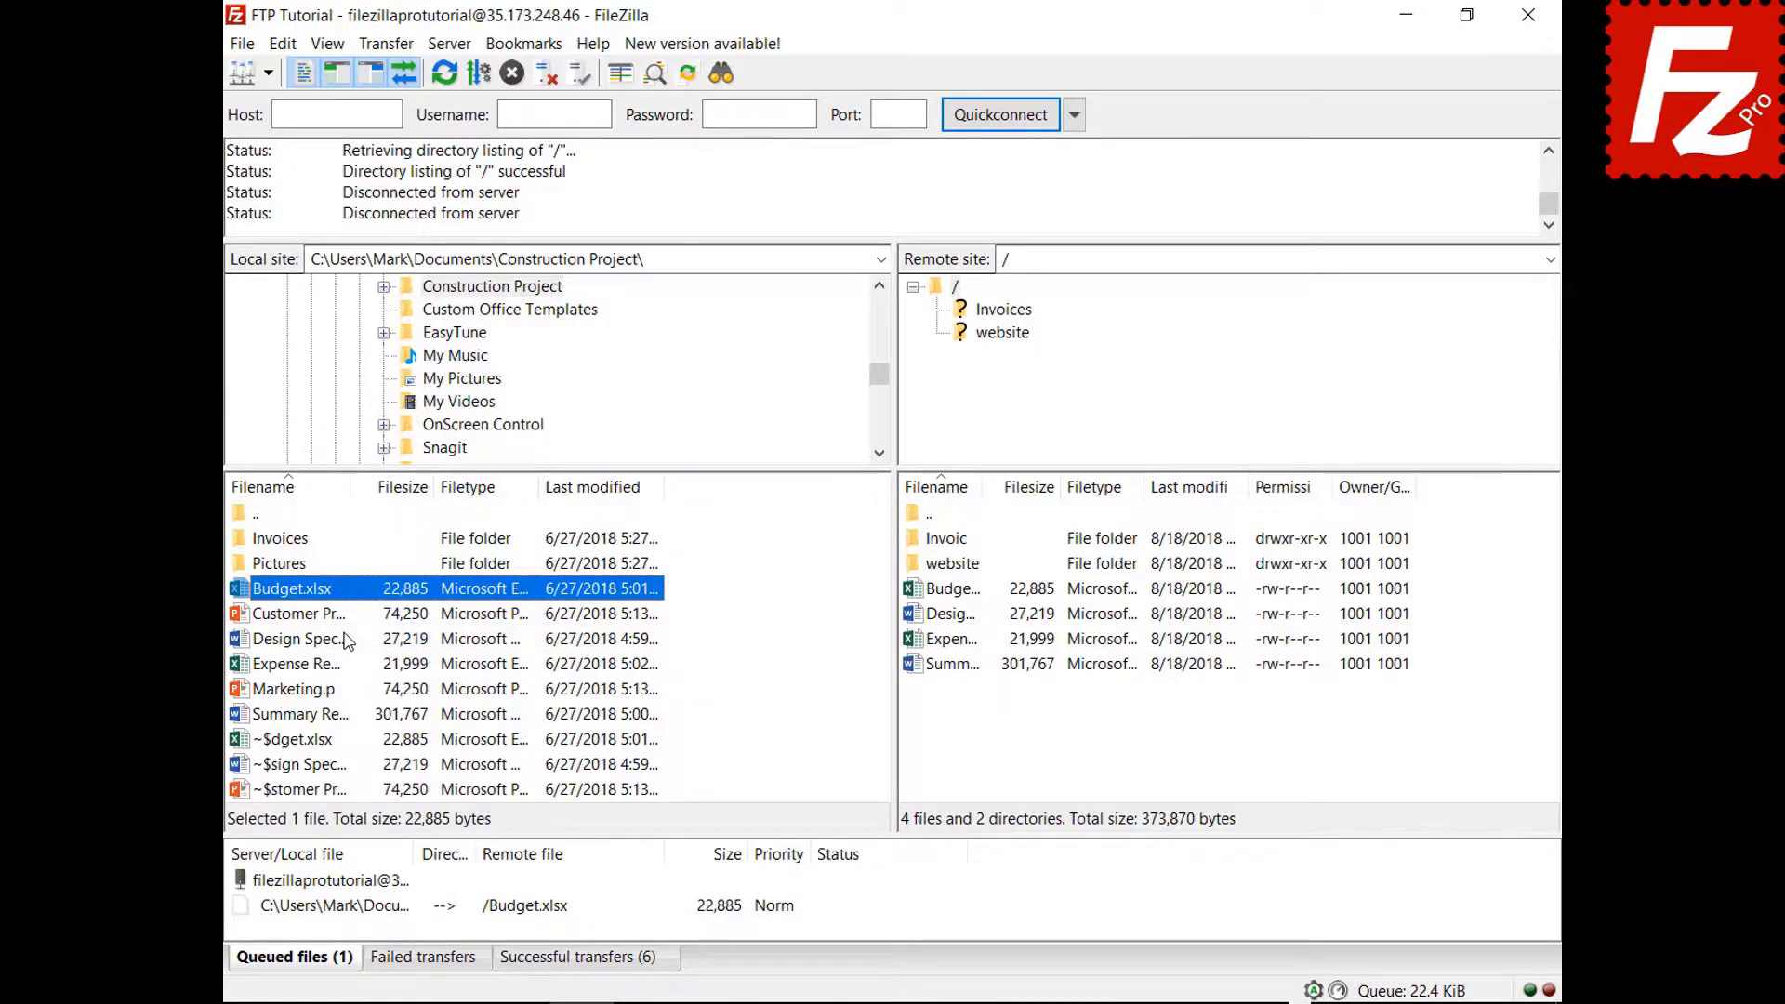
left_click(282, 45)
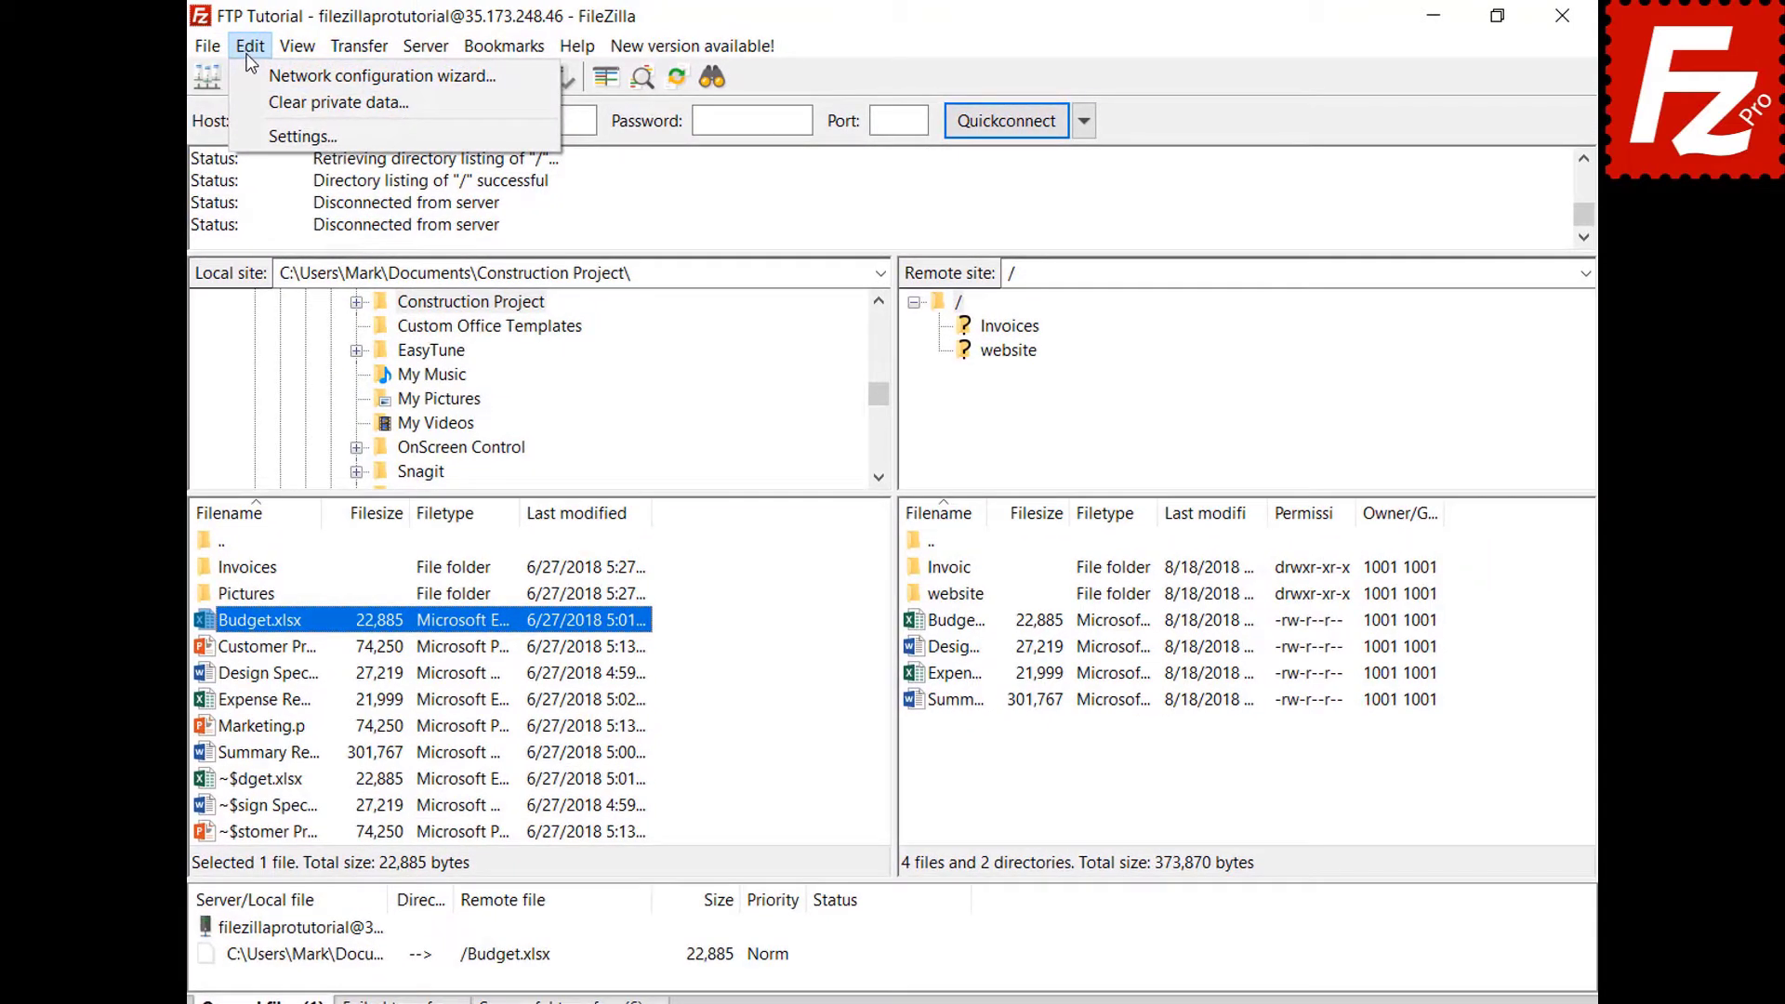
left_click(248, 132)
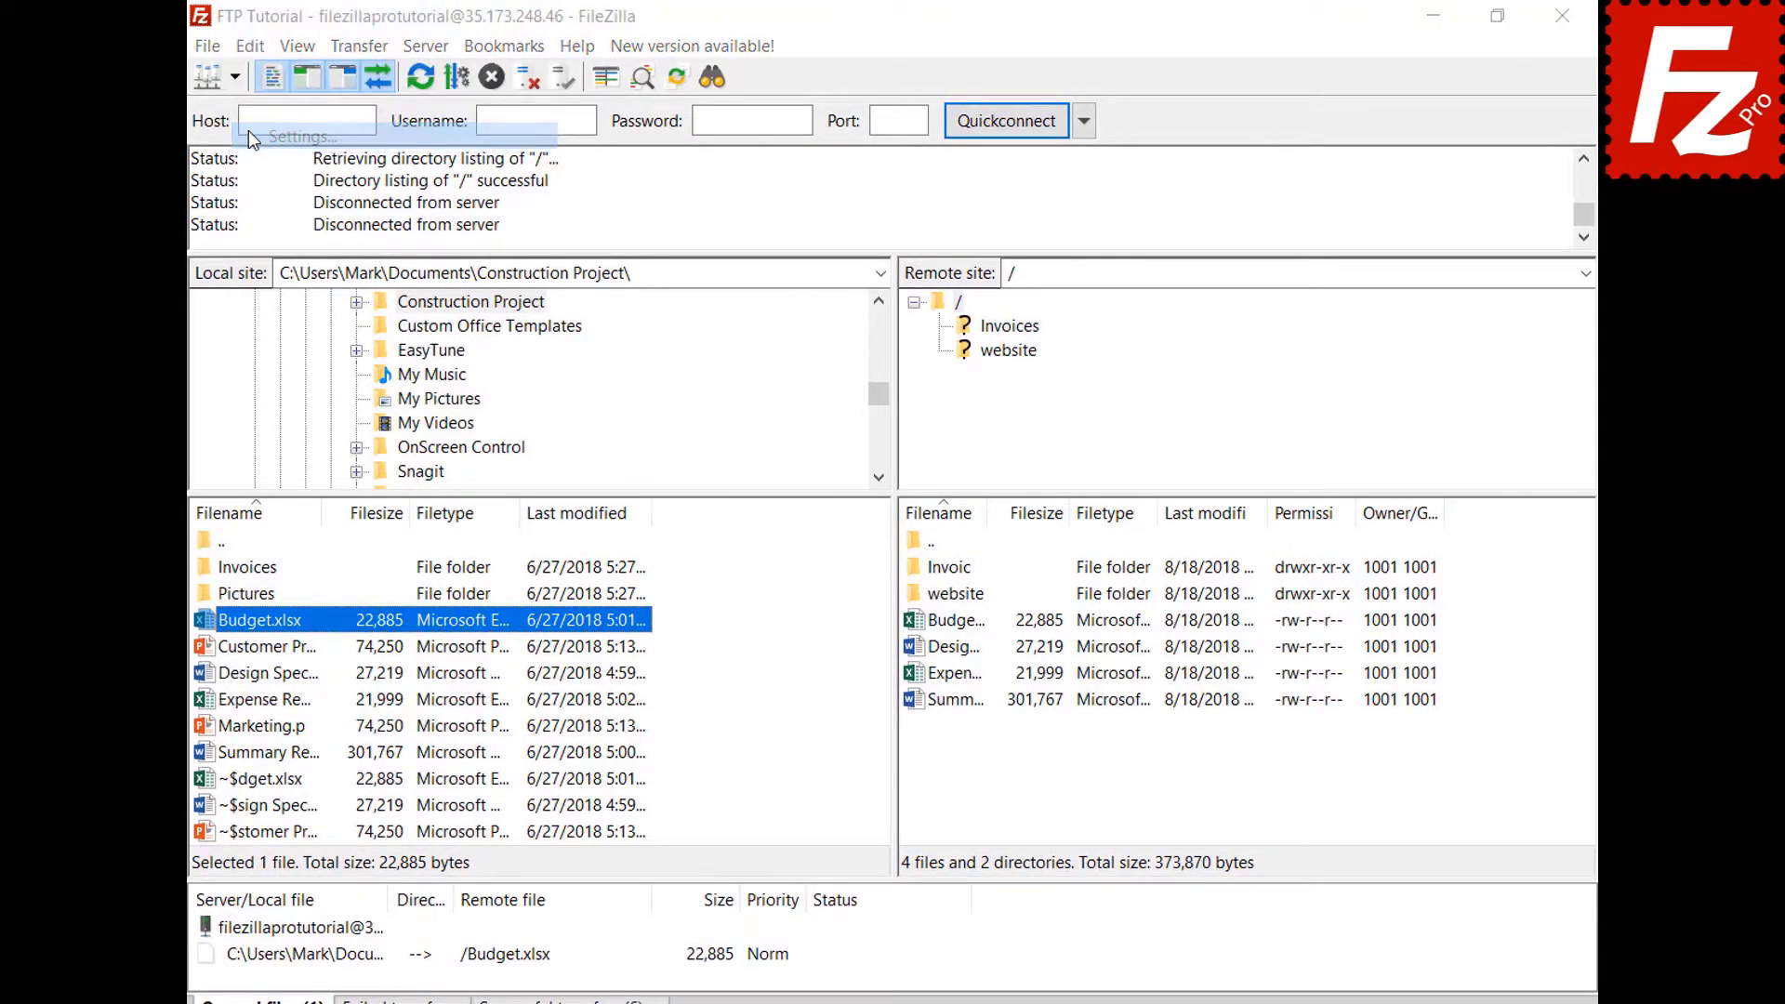
left_click(556, 571)
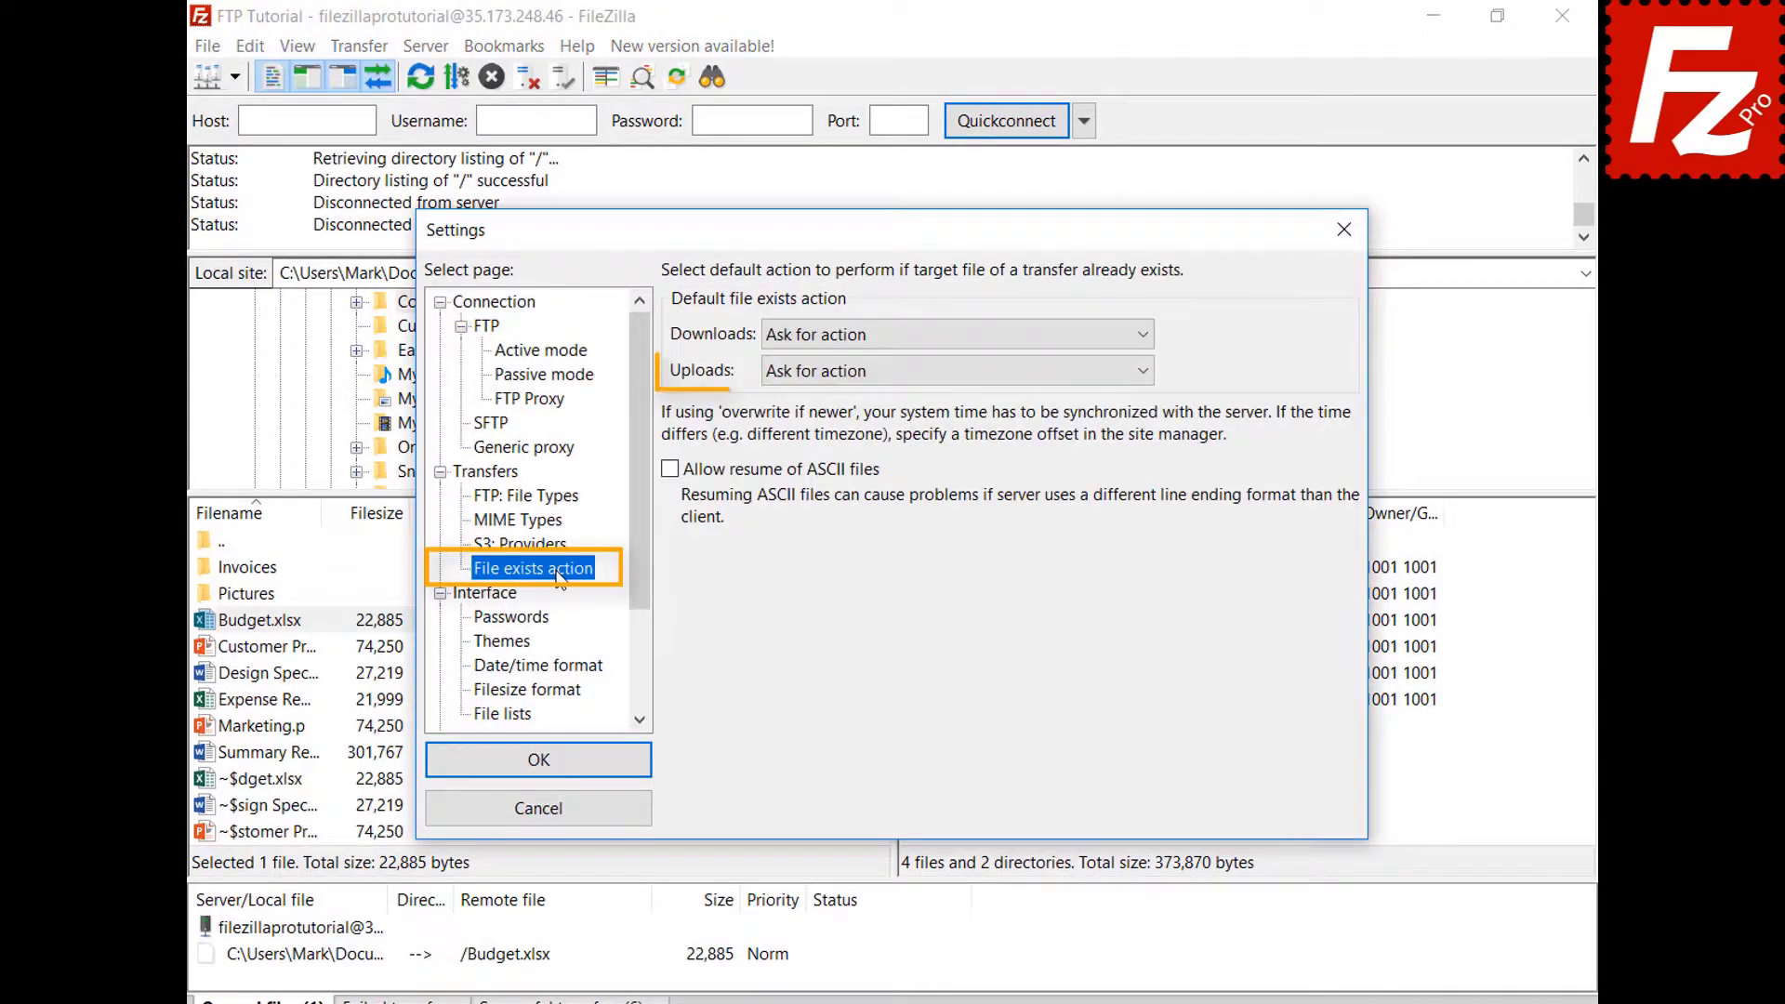
left_click(567, 816)
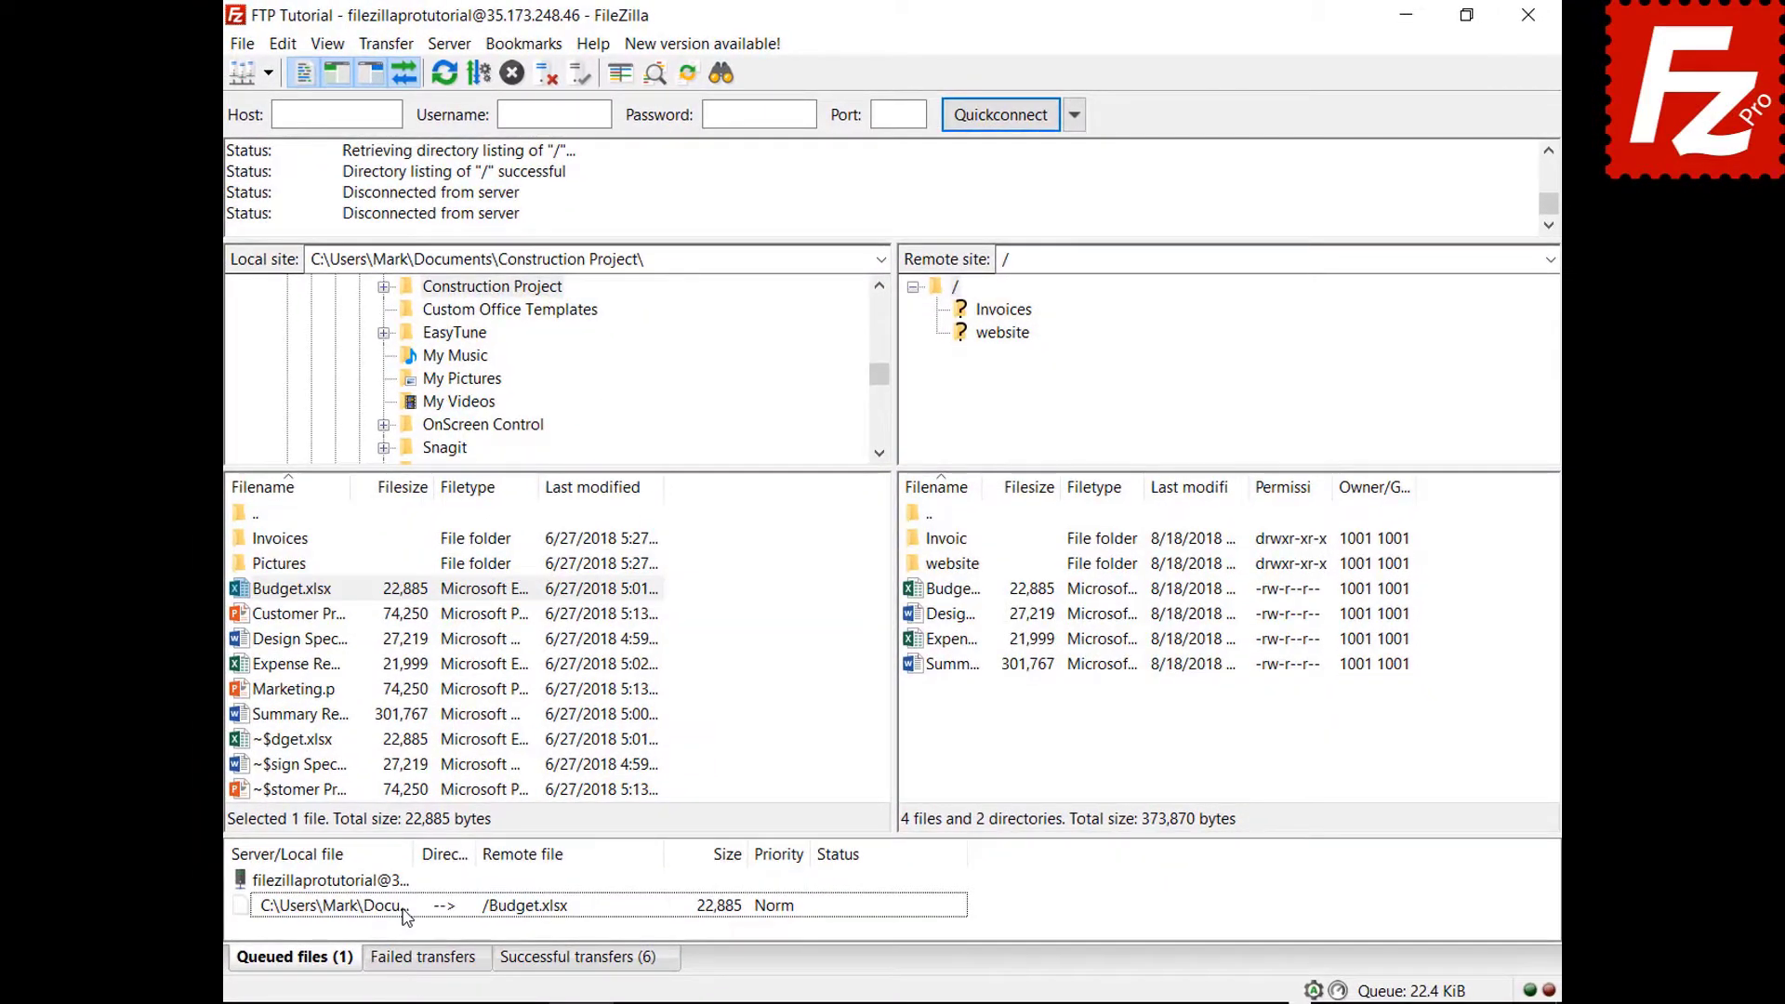
Set the queued upload's file-exists action to Overwrite file and process the queue.
right_click(407, 916)
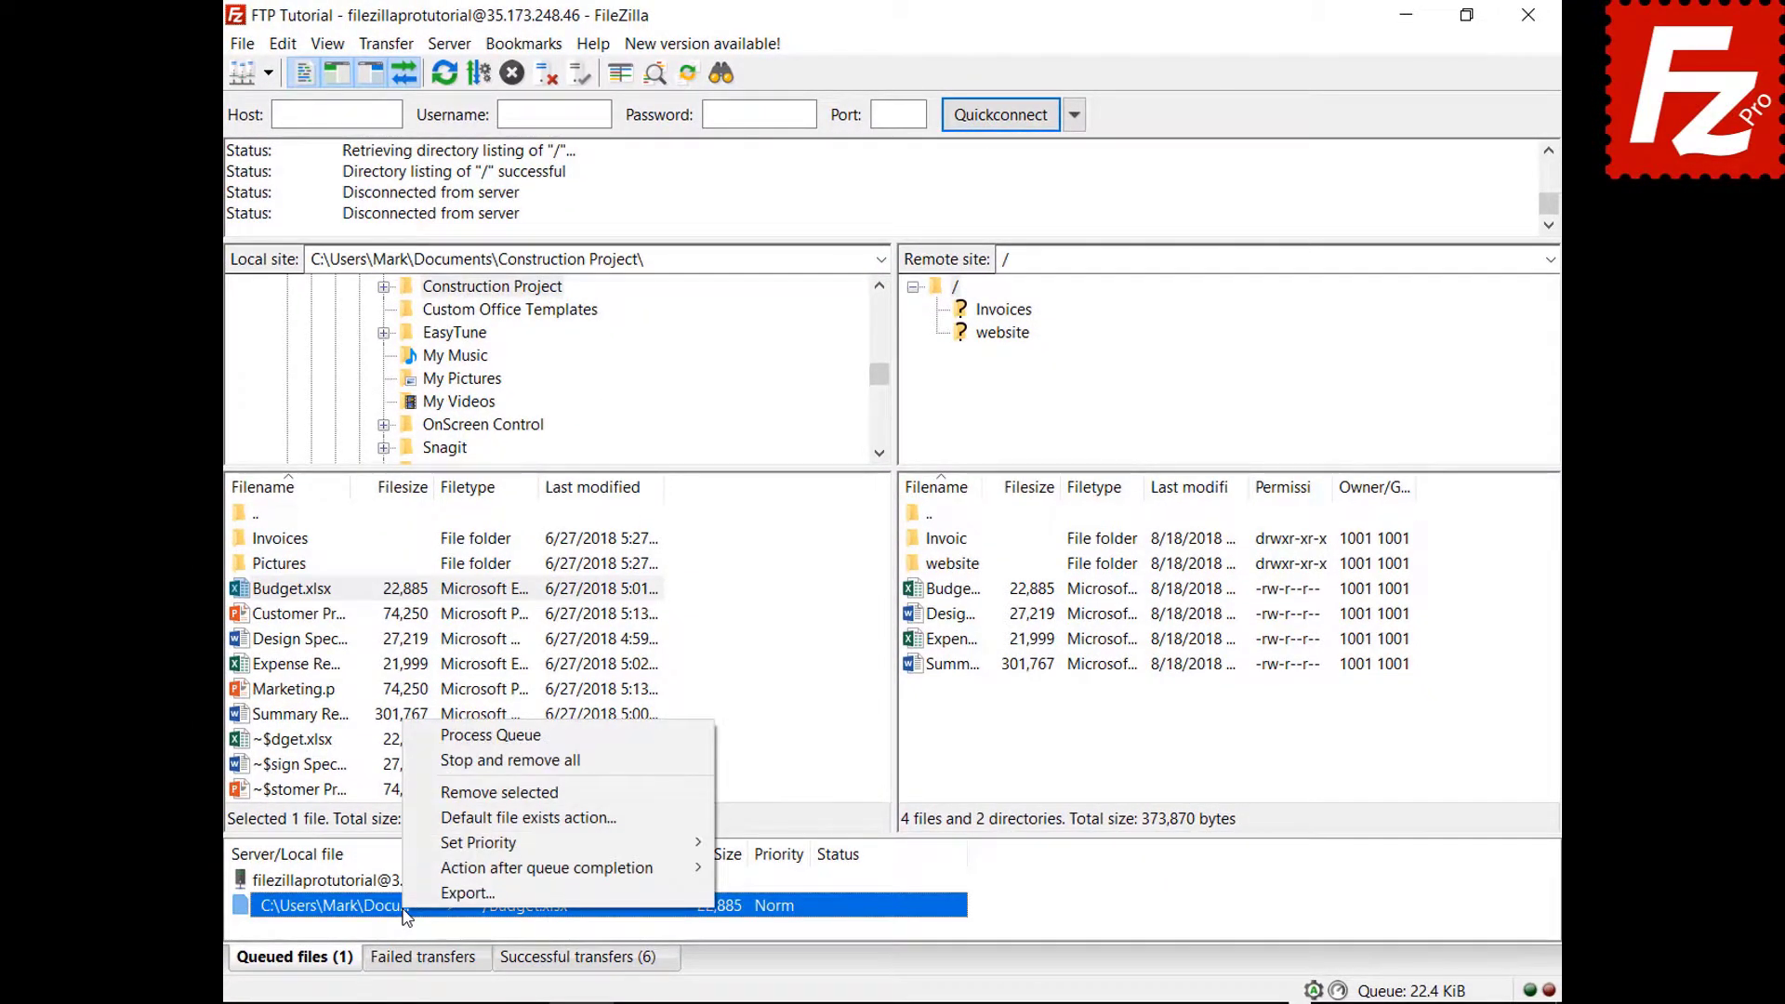
left_click(438, 818)
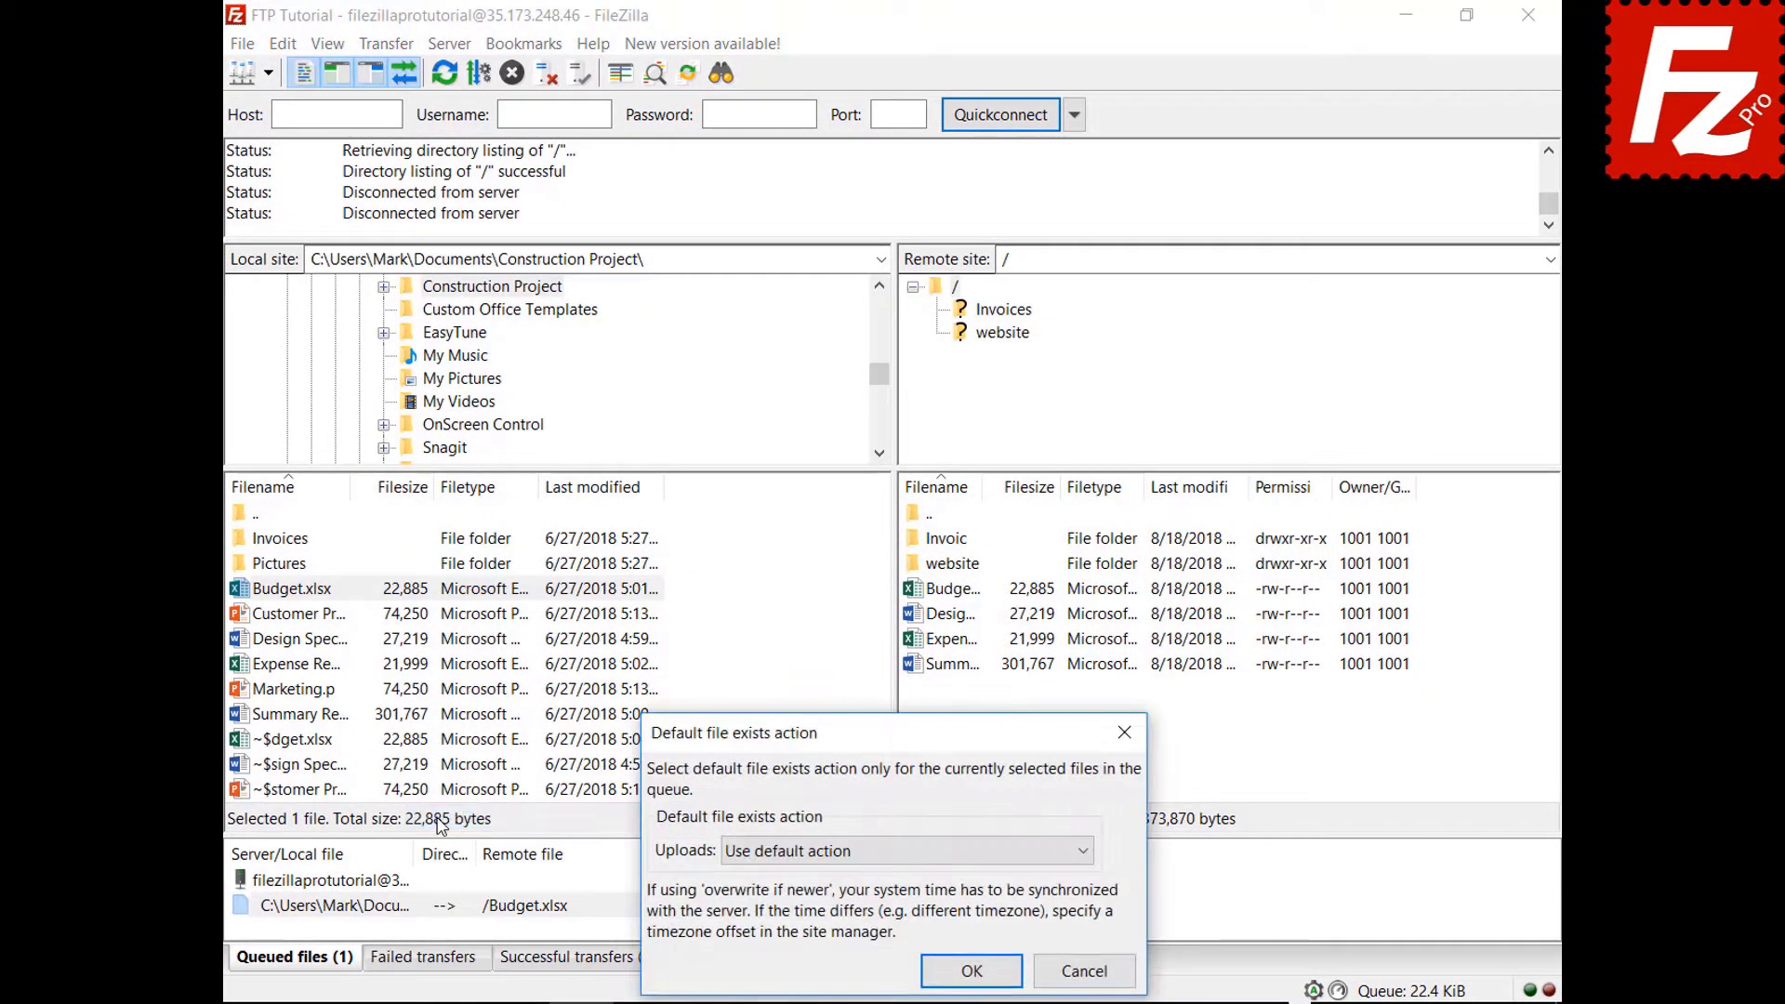
left_click(779, 859)
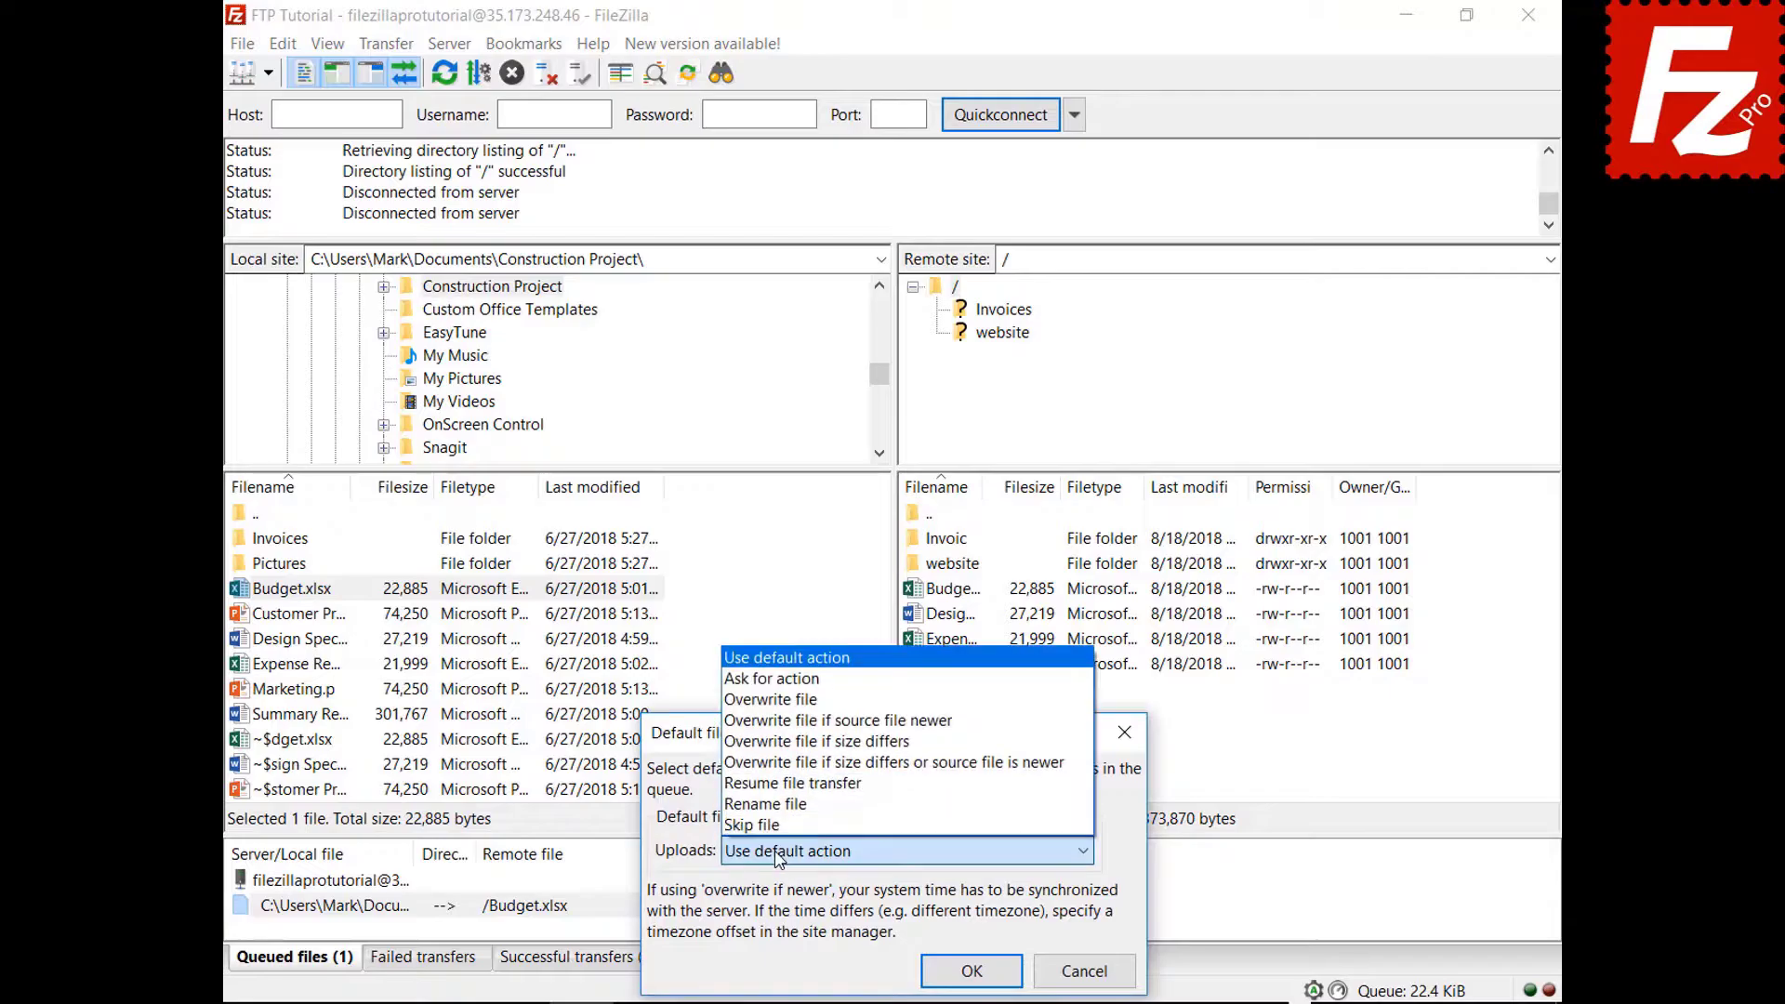
left_click(820, 701)
left_click(972, 969)
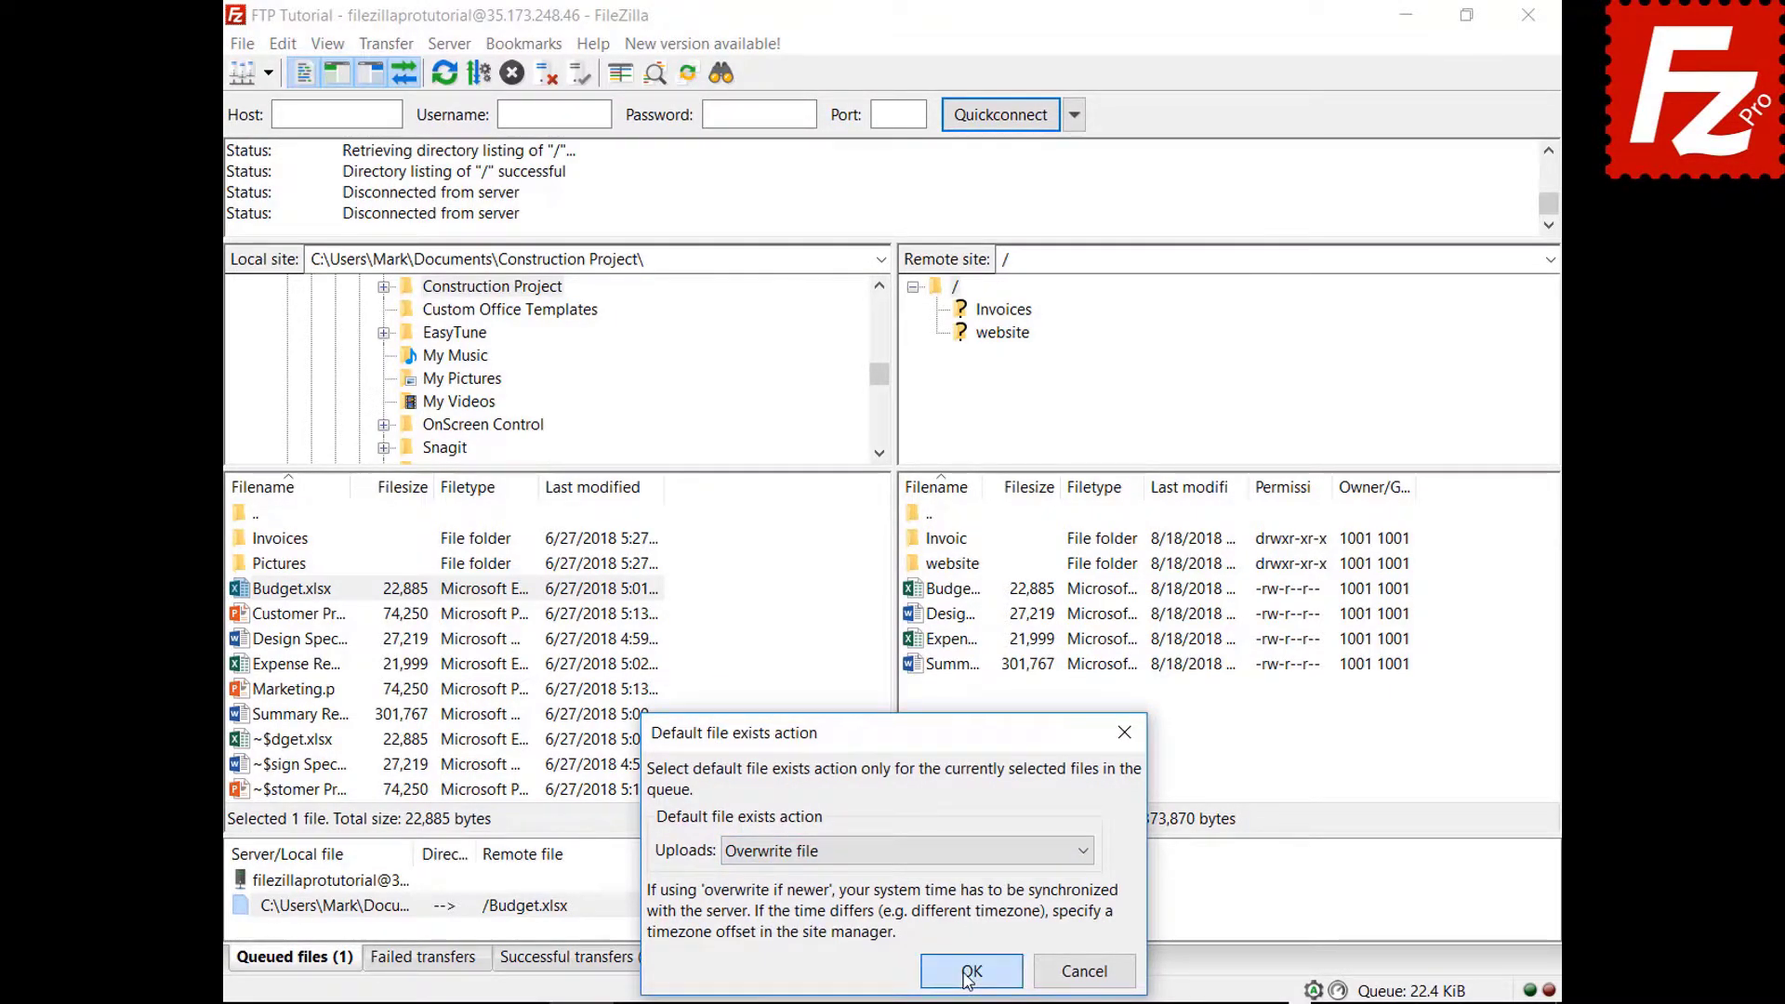
right_click(338, 883)
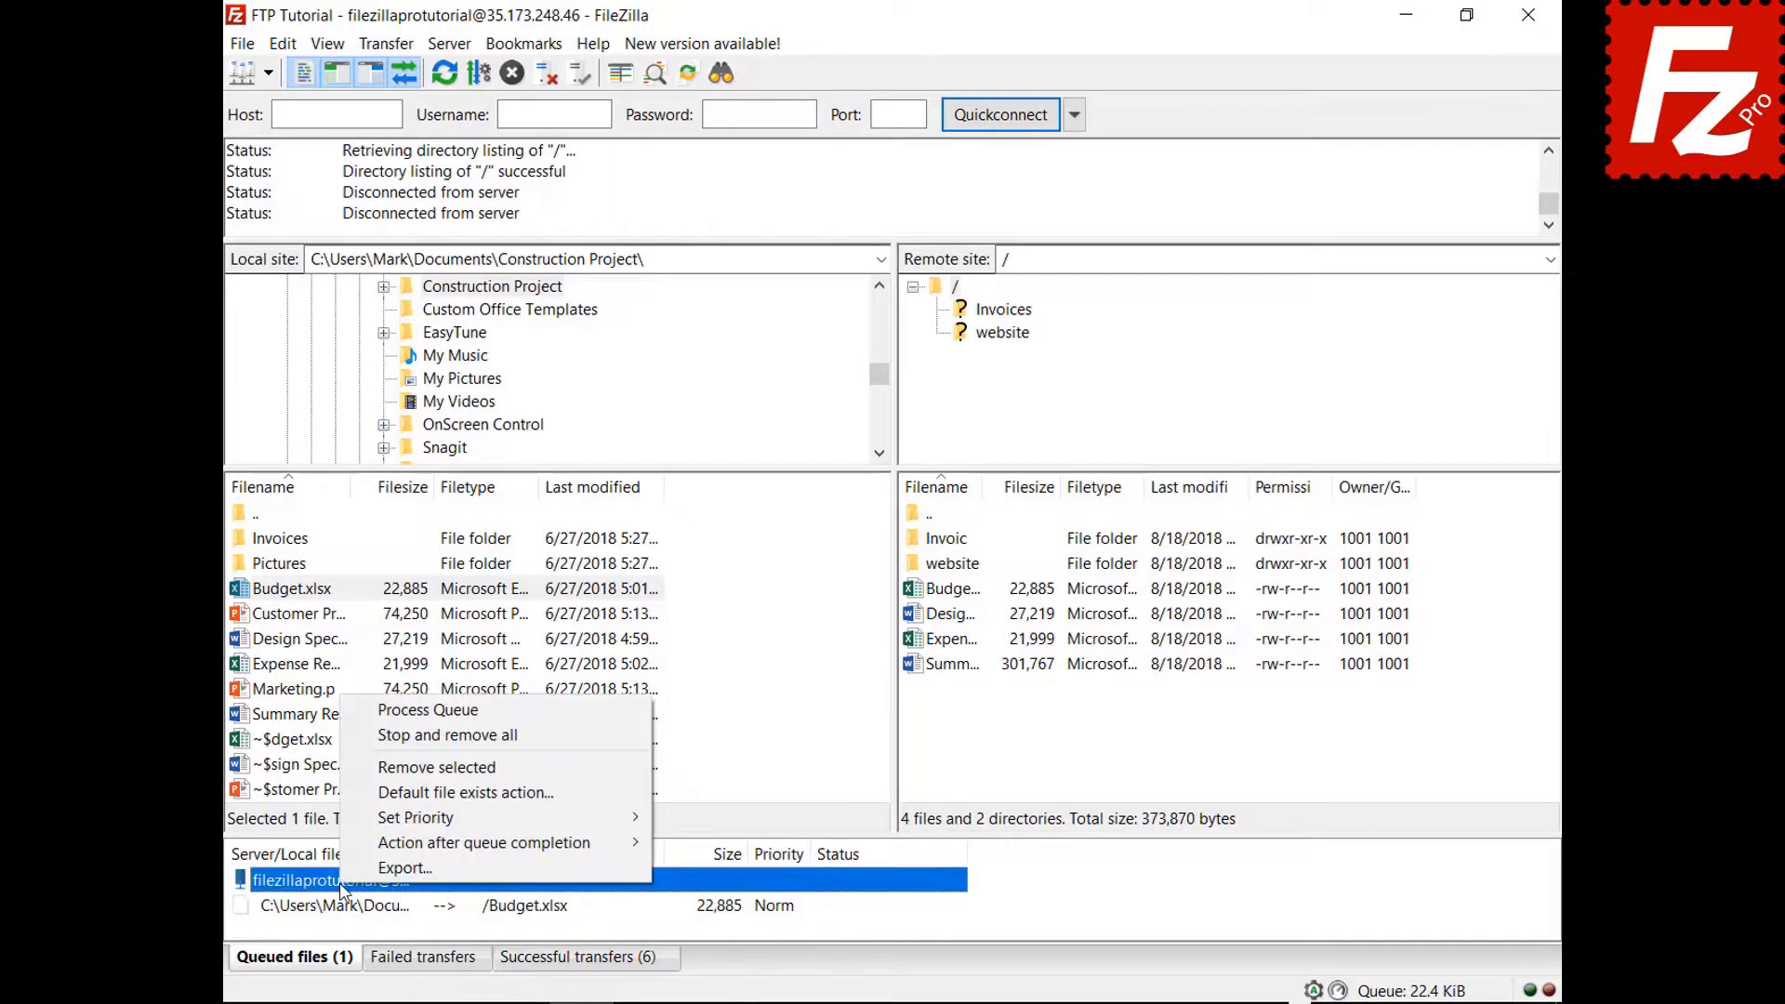
left_click(354, 710)
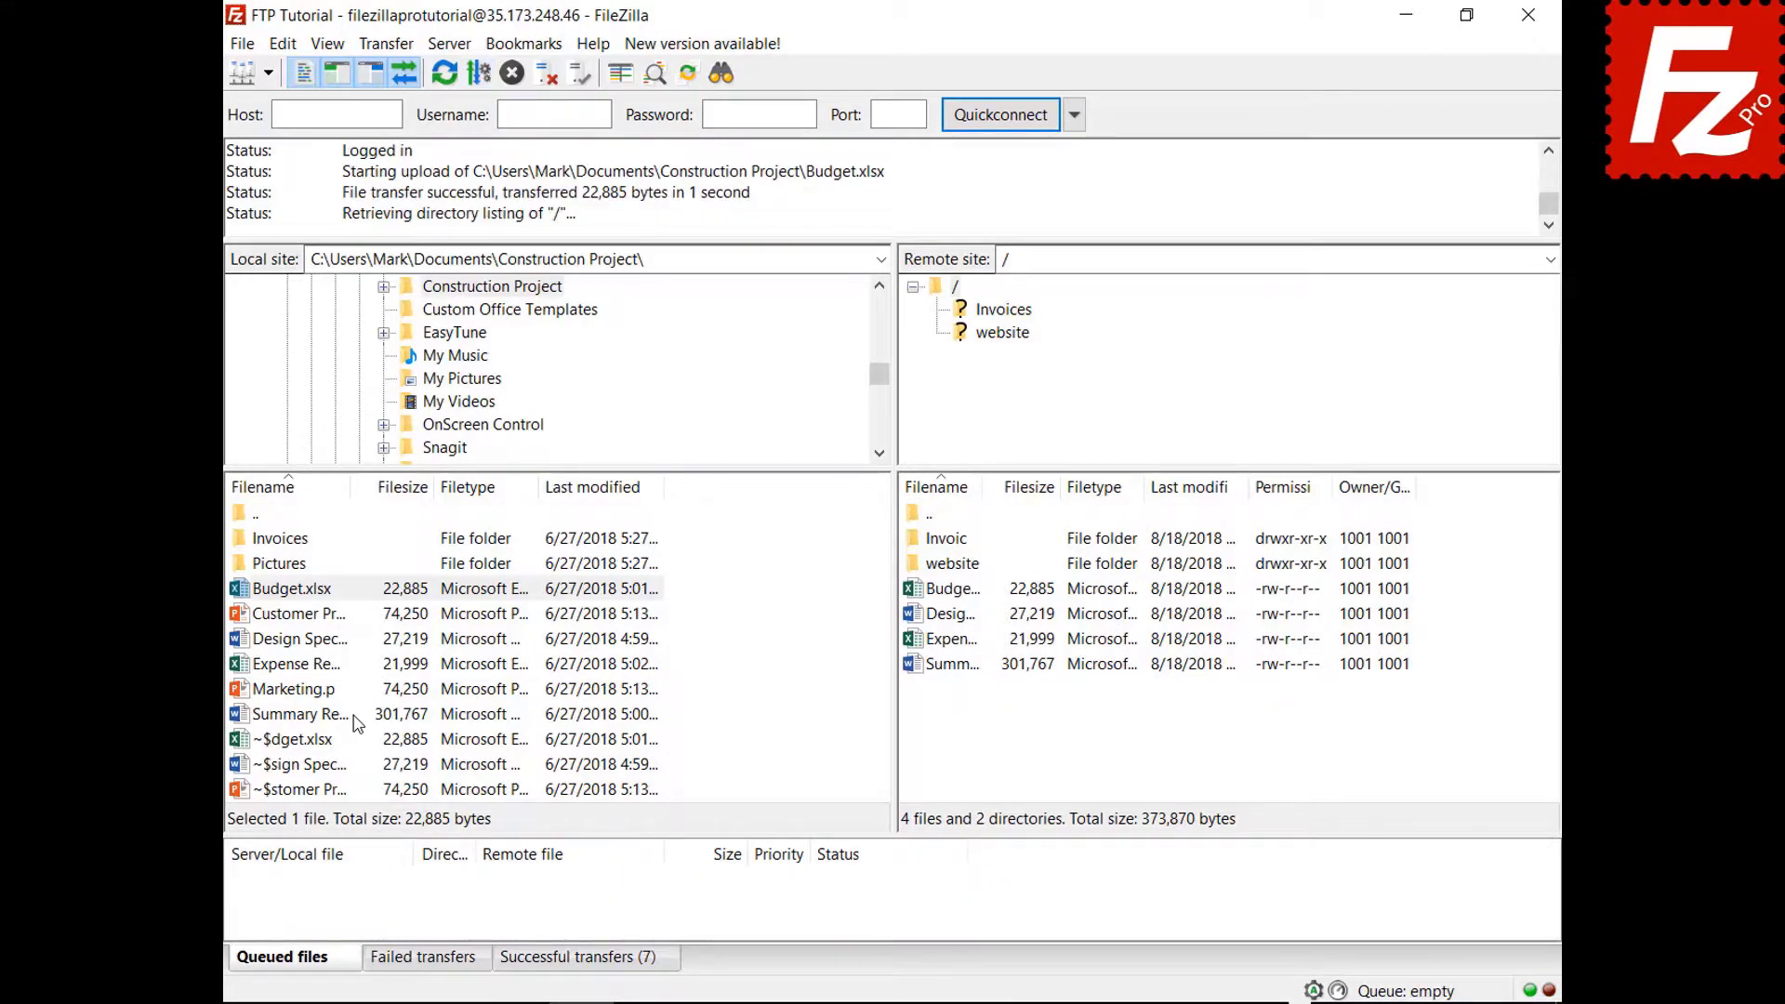
Queue Marketing.pptx, set Close FileZilla after queue completion, and process the queue.
right_click(315, 692)
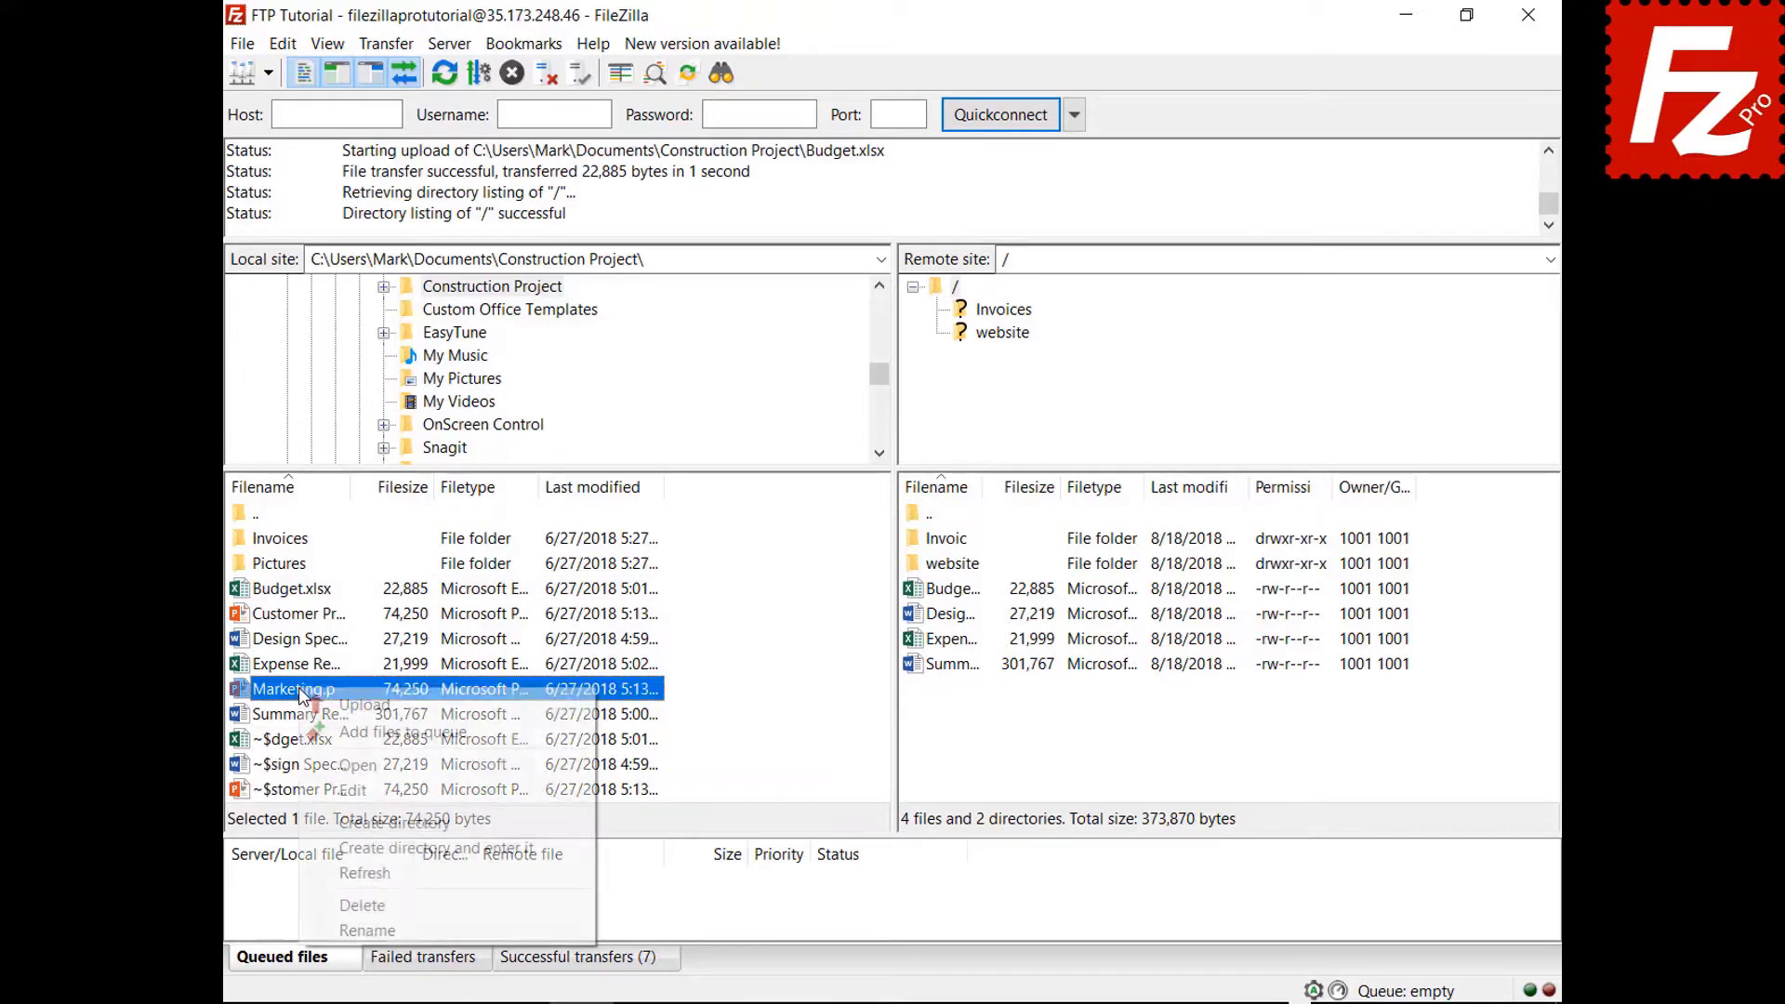
left_click(326, 731)
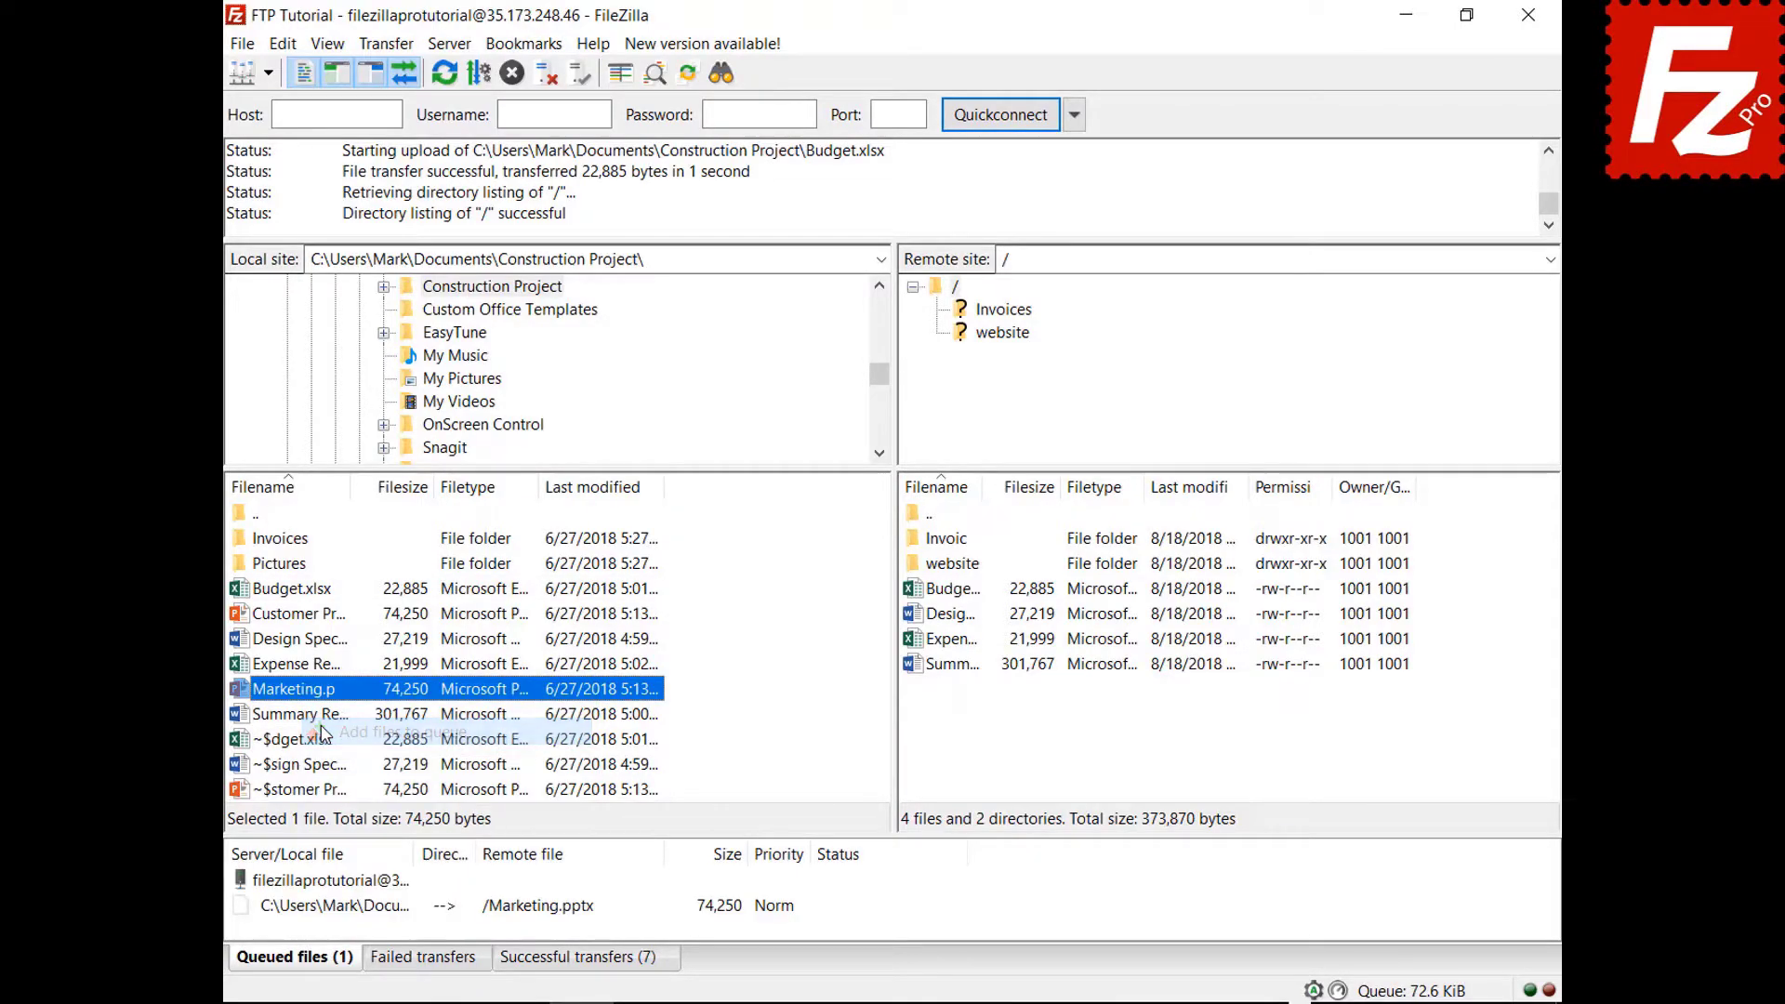
right_click(354, 906)
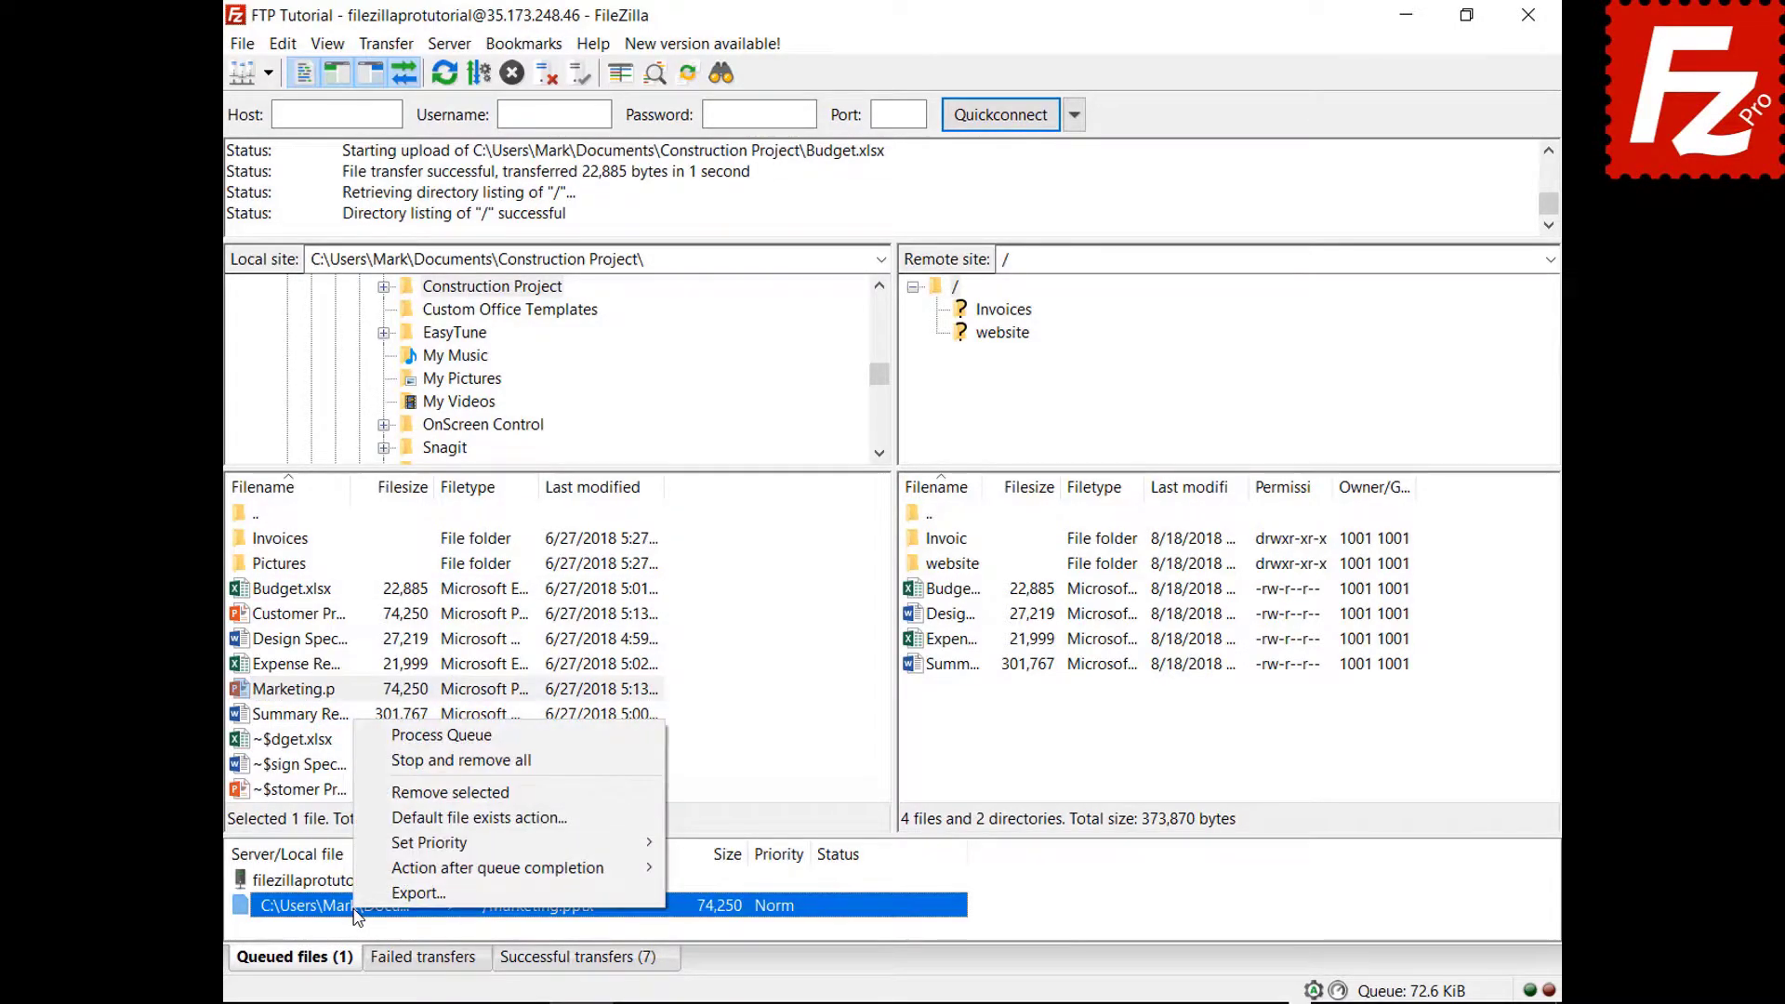
mouse_move(362, 869)
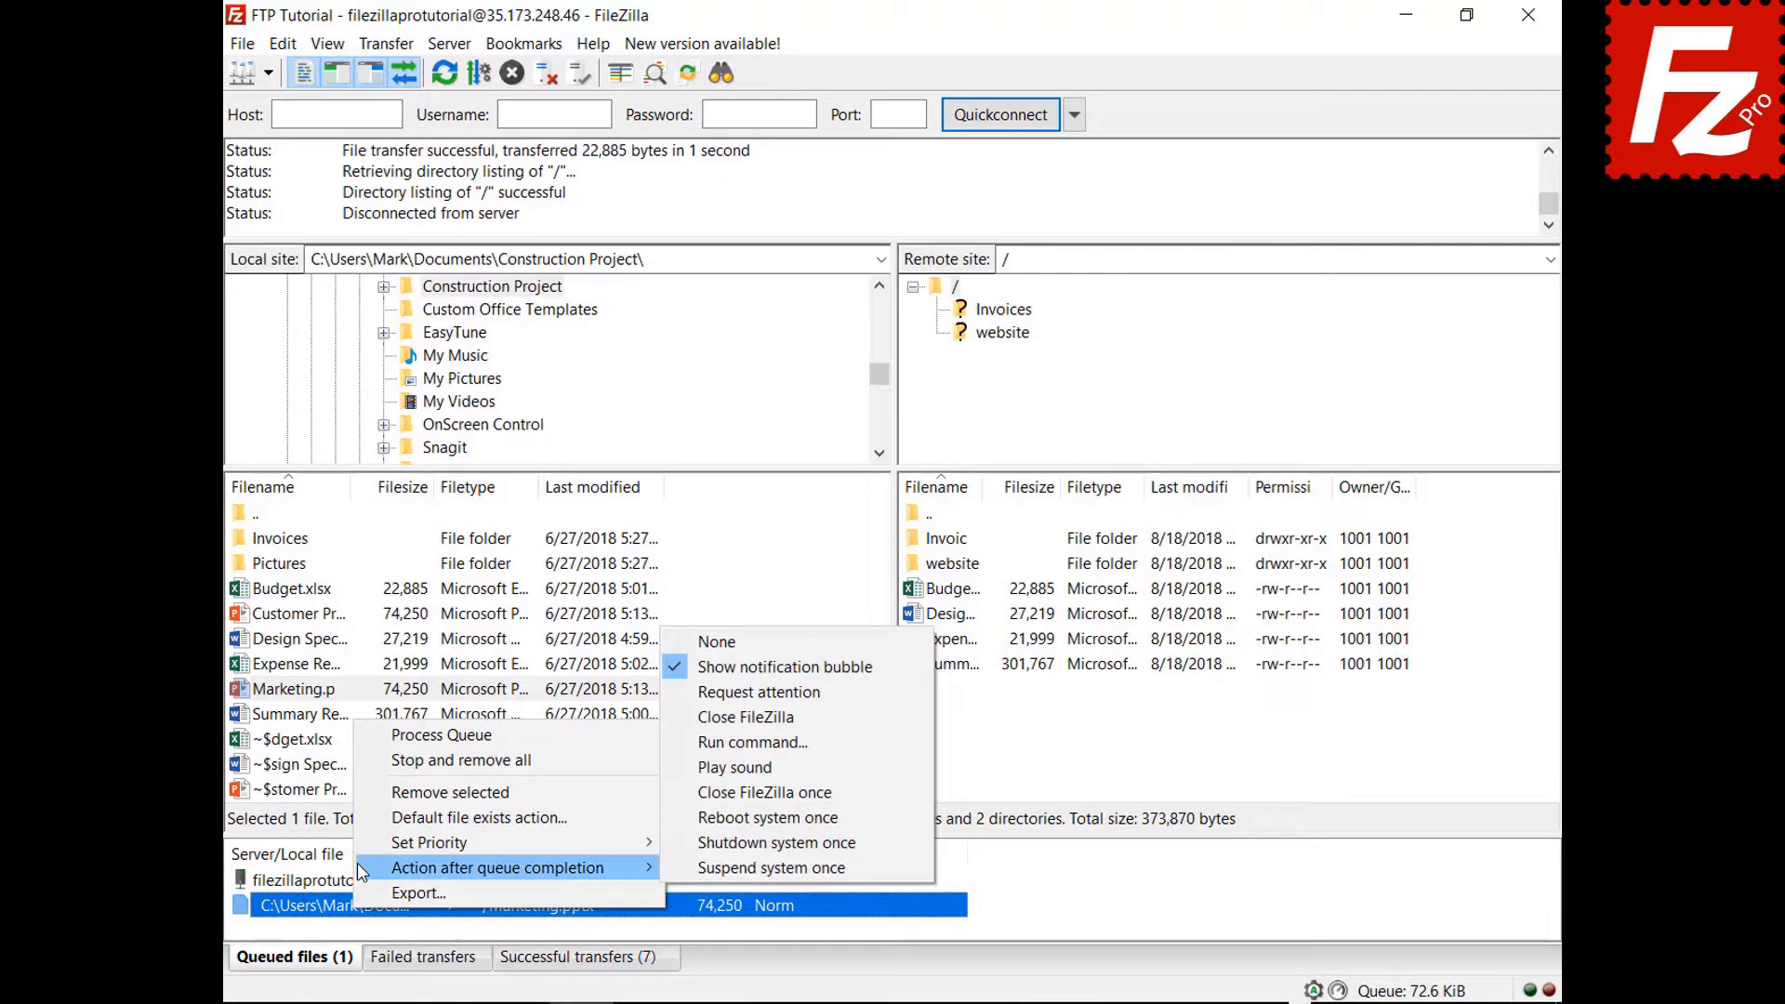
left_click(692, 718)
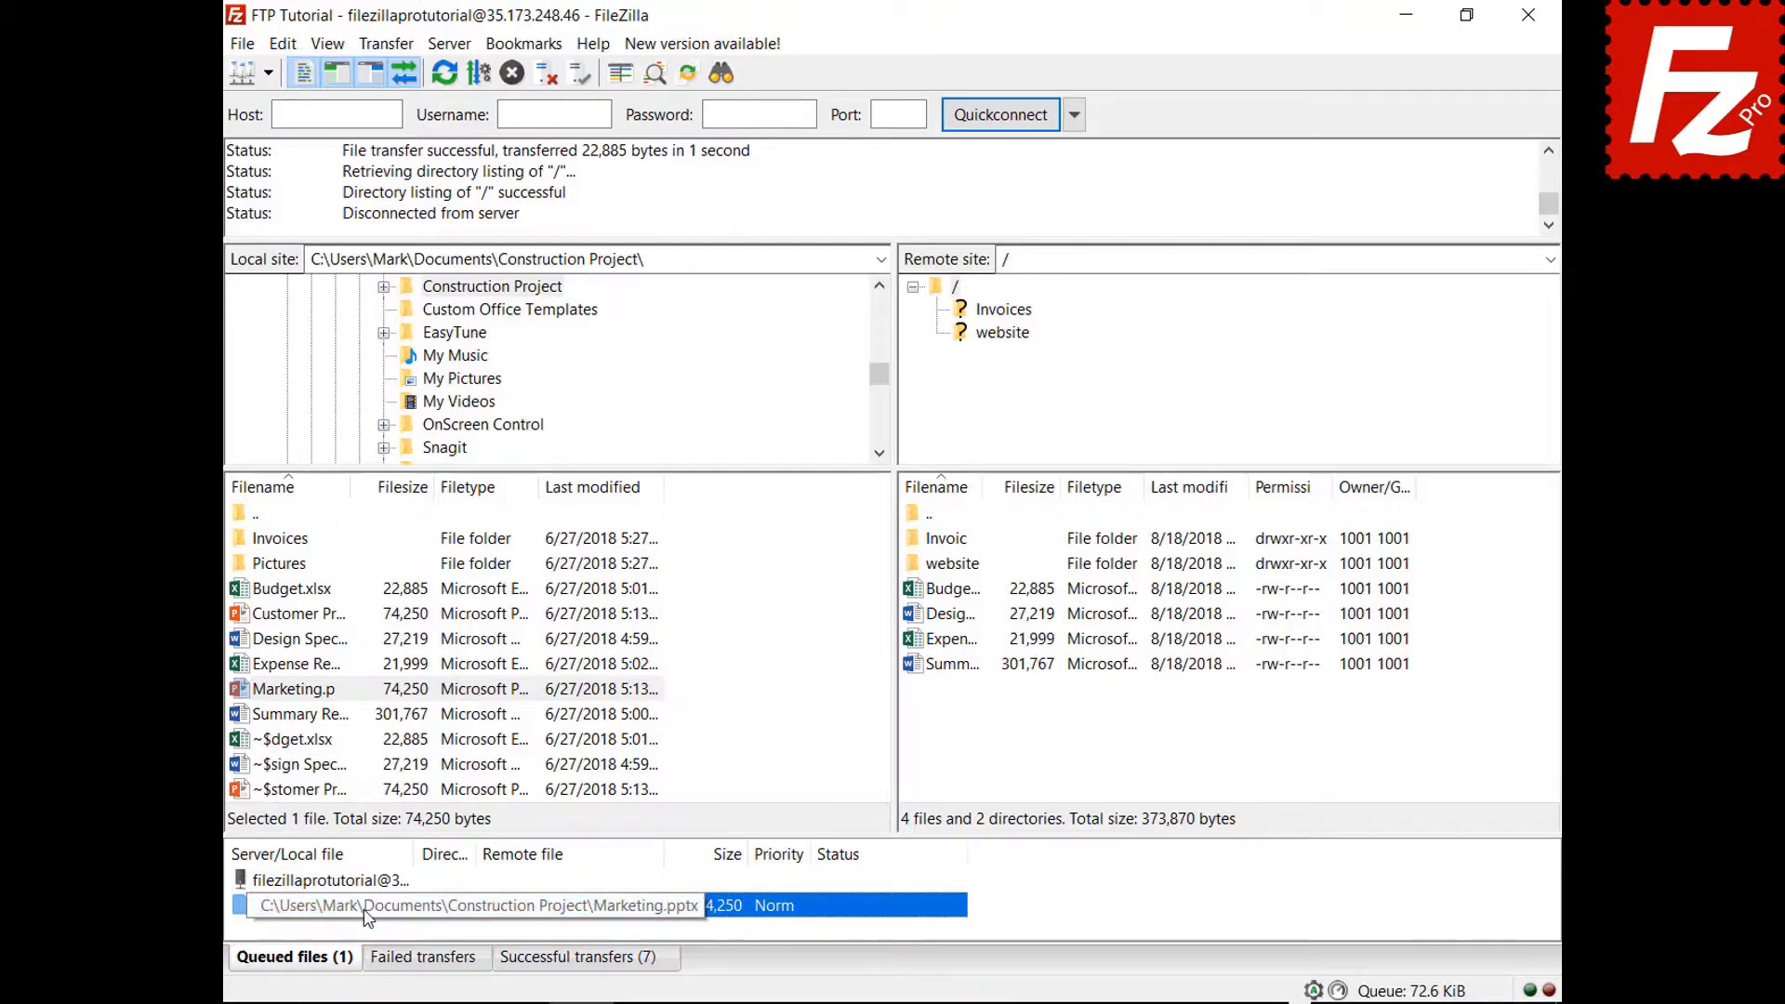
right_click(368, 882)
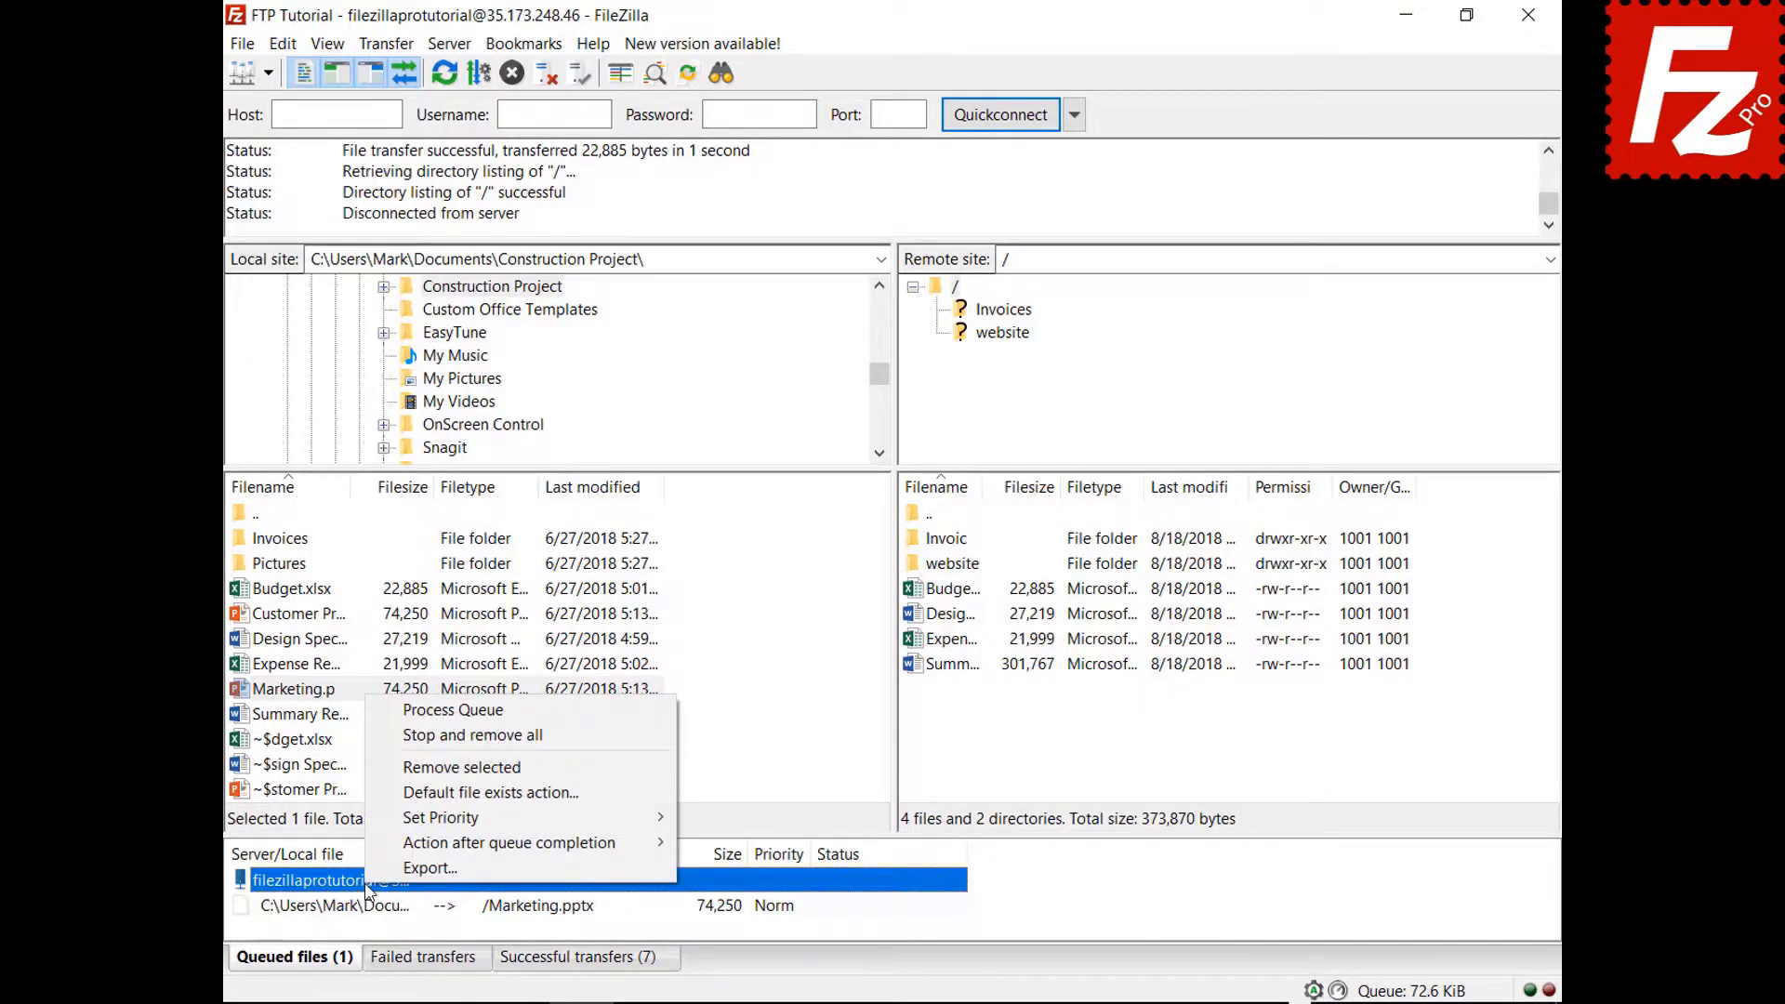
left_click(441, 710)
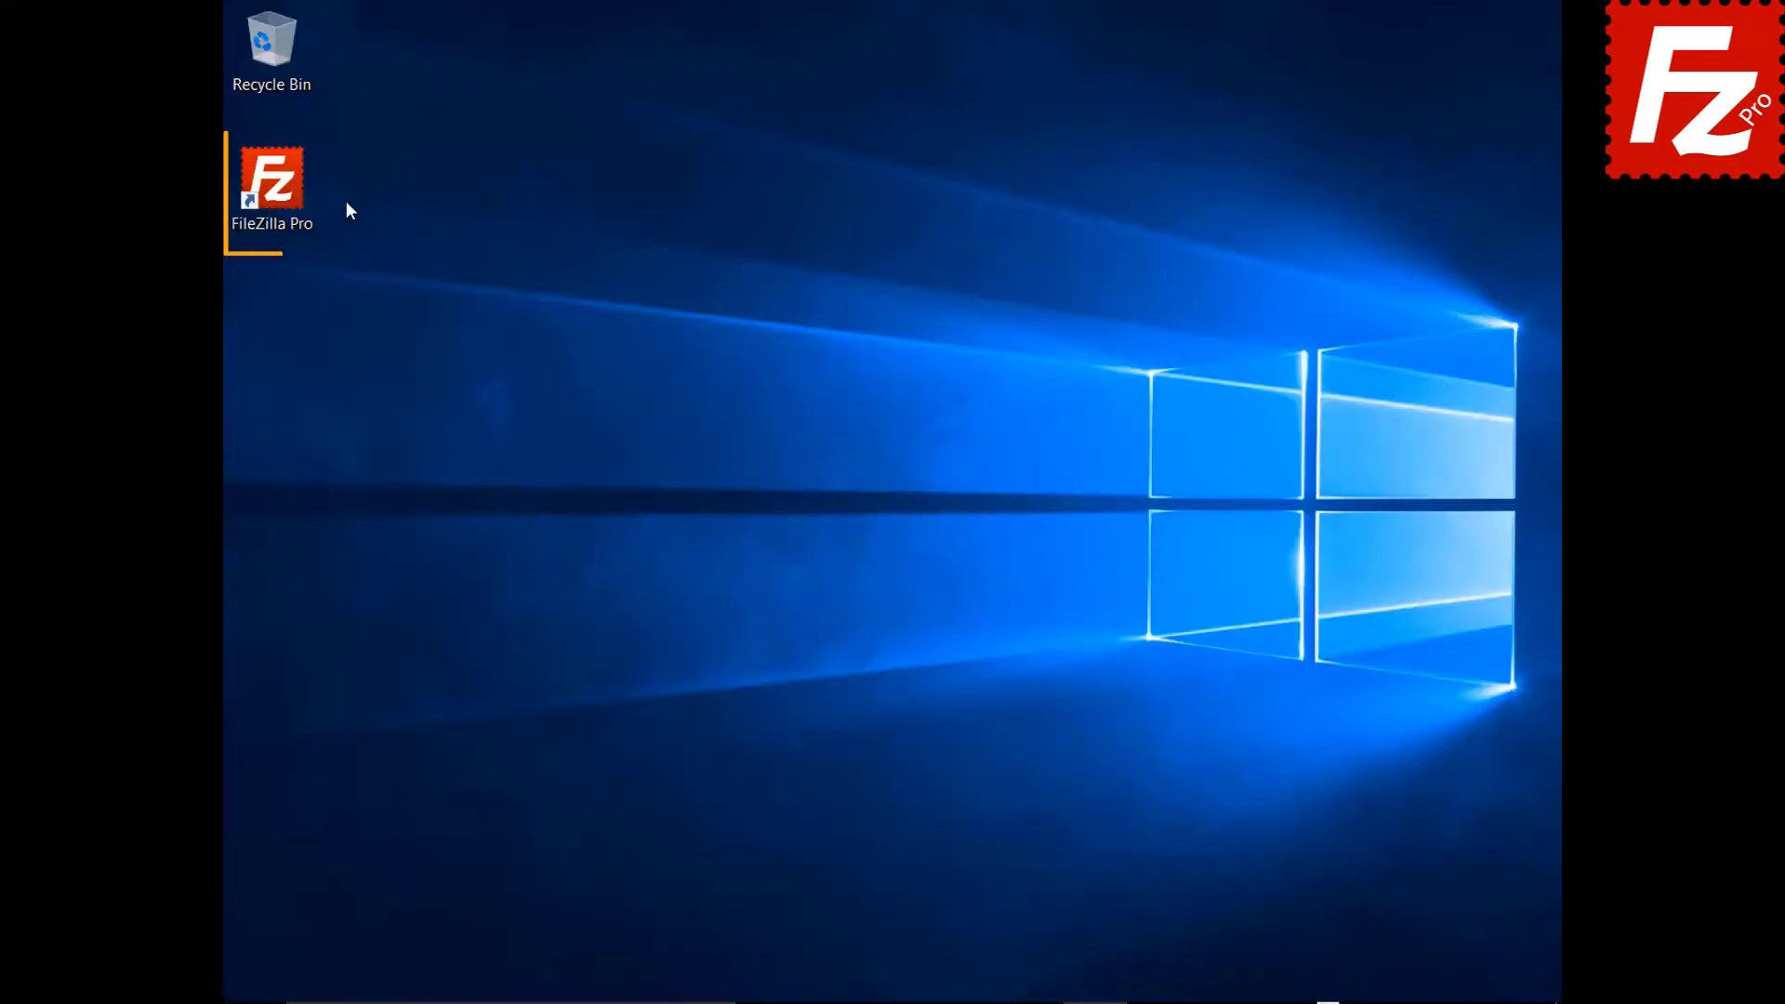
Relaunch FileZilla Pro, connect to FTP Tutorial and queue the Pictures folder files.
double_click(283, 193)
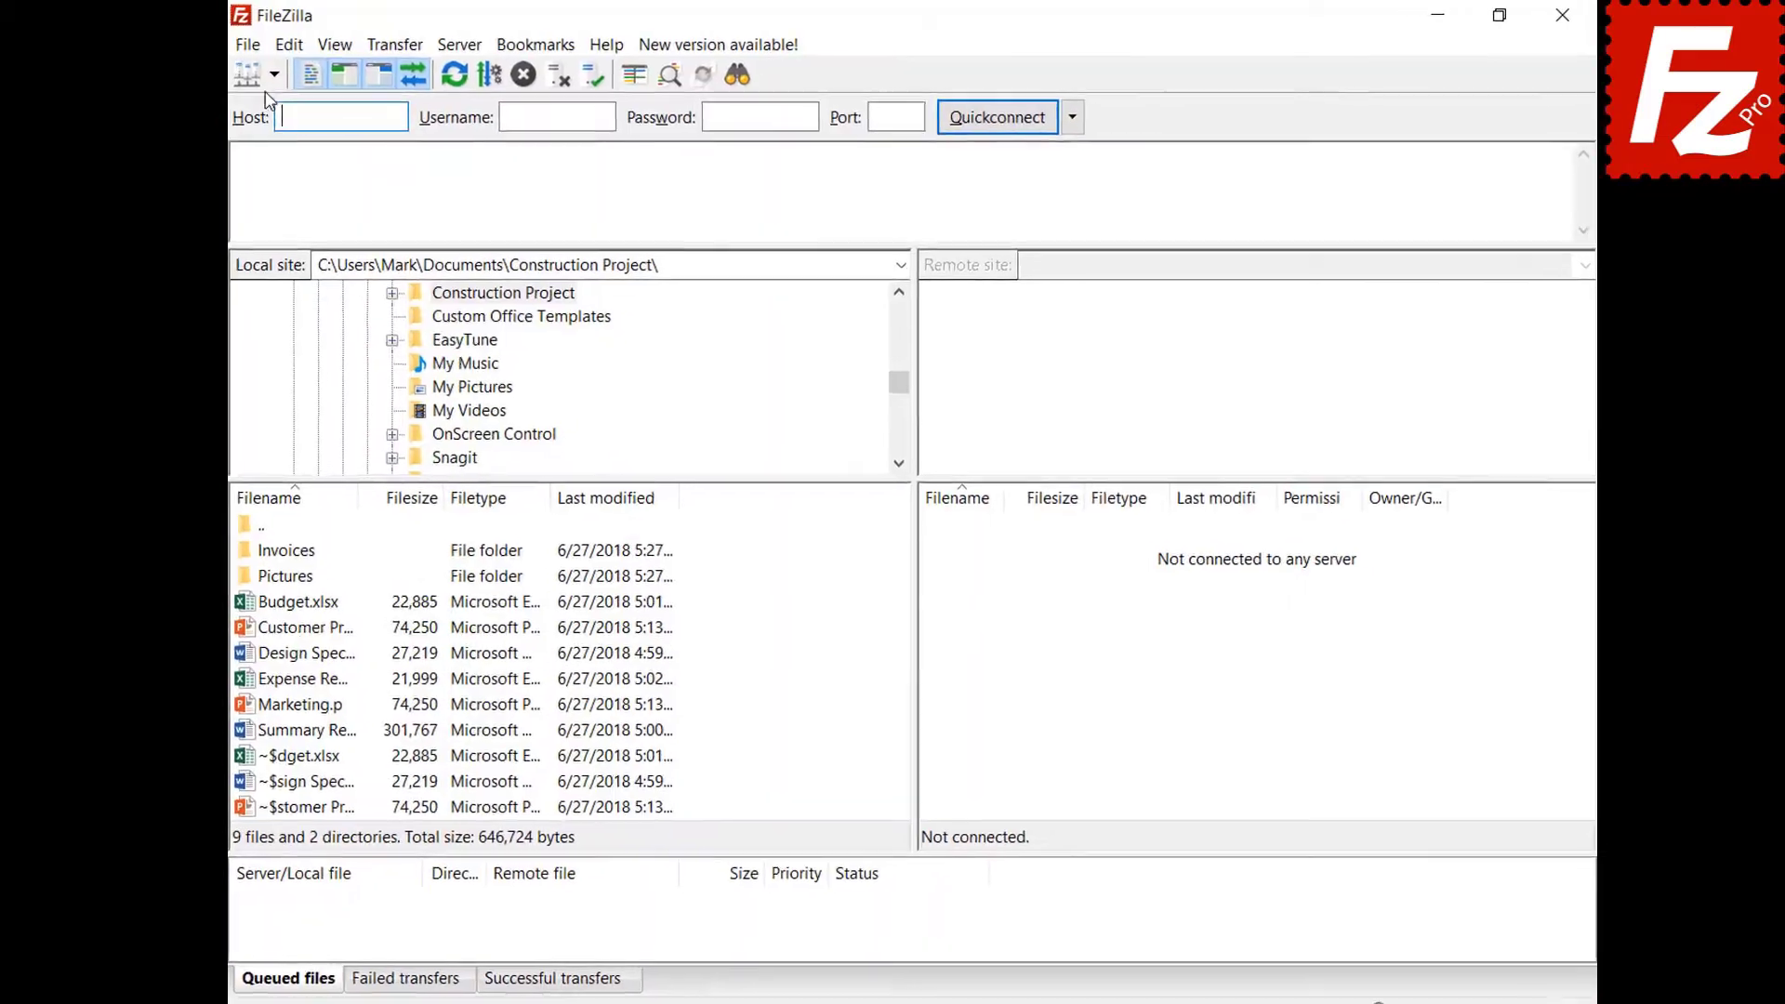
left_click(268, 77)
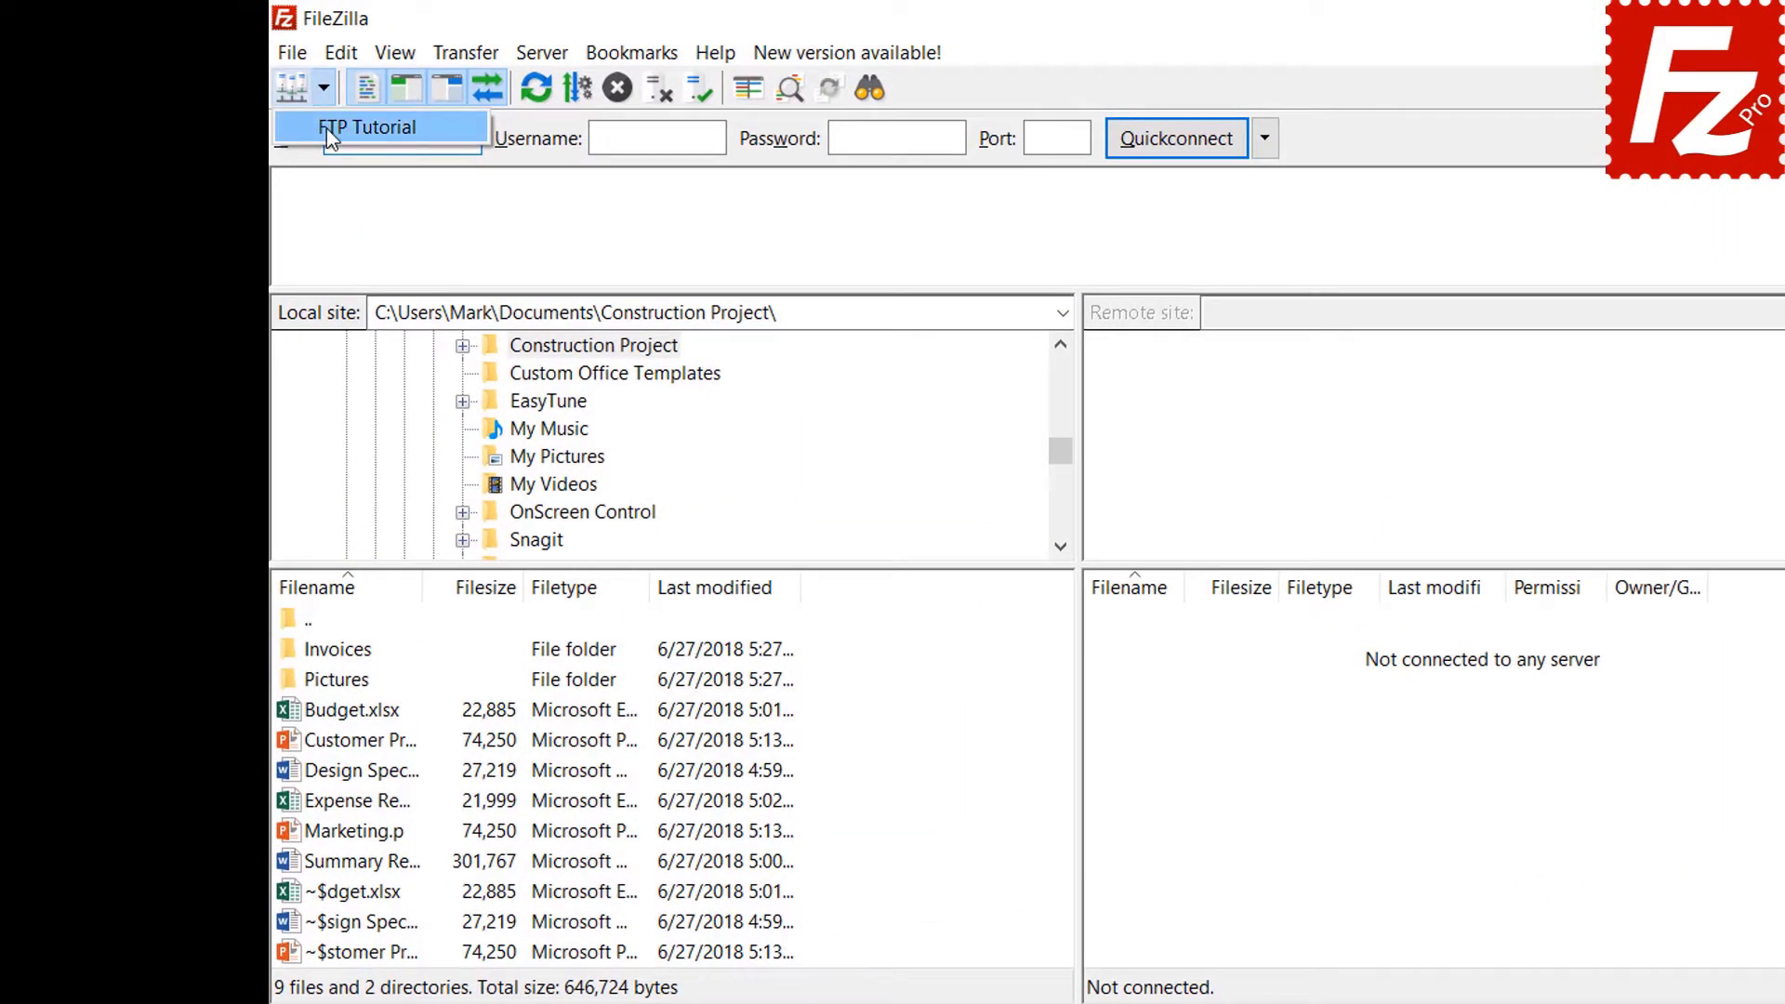
left_click(320, 127)
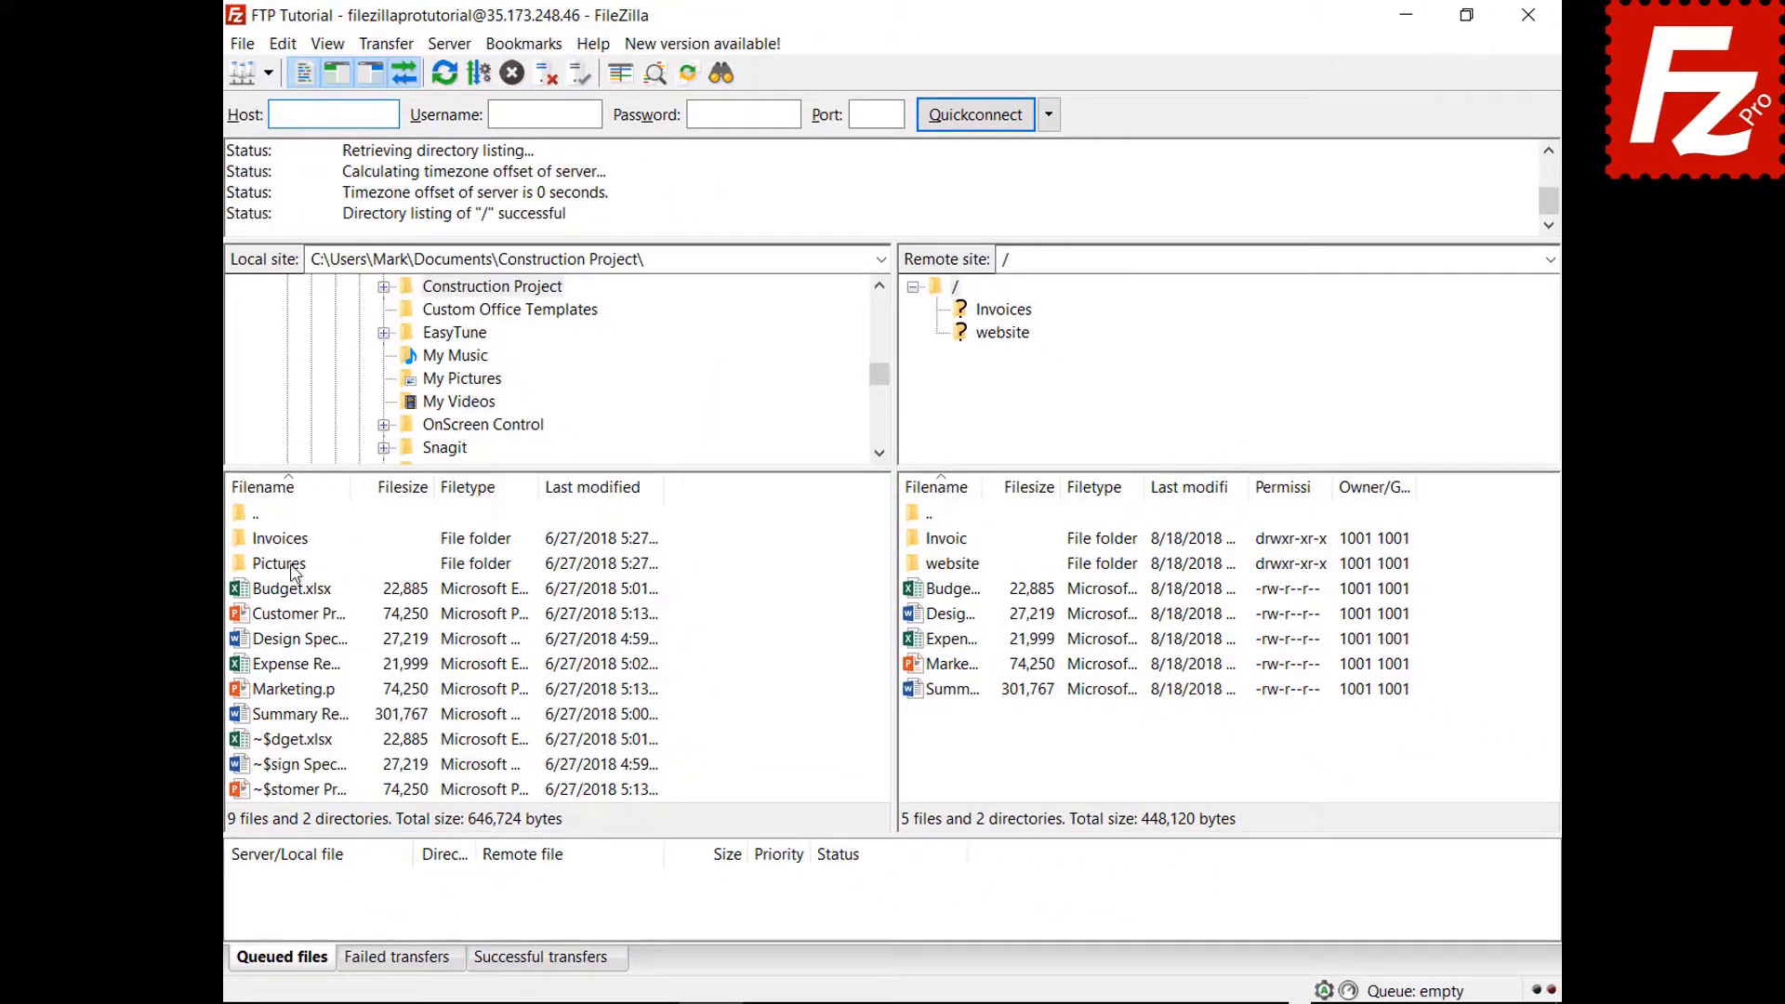
right_click(294, 569)
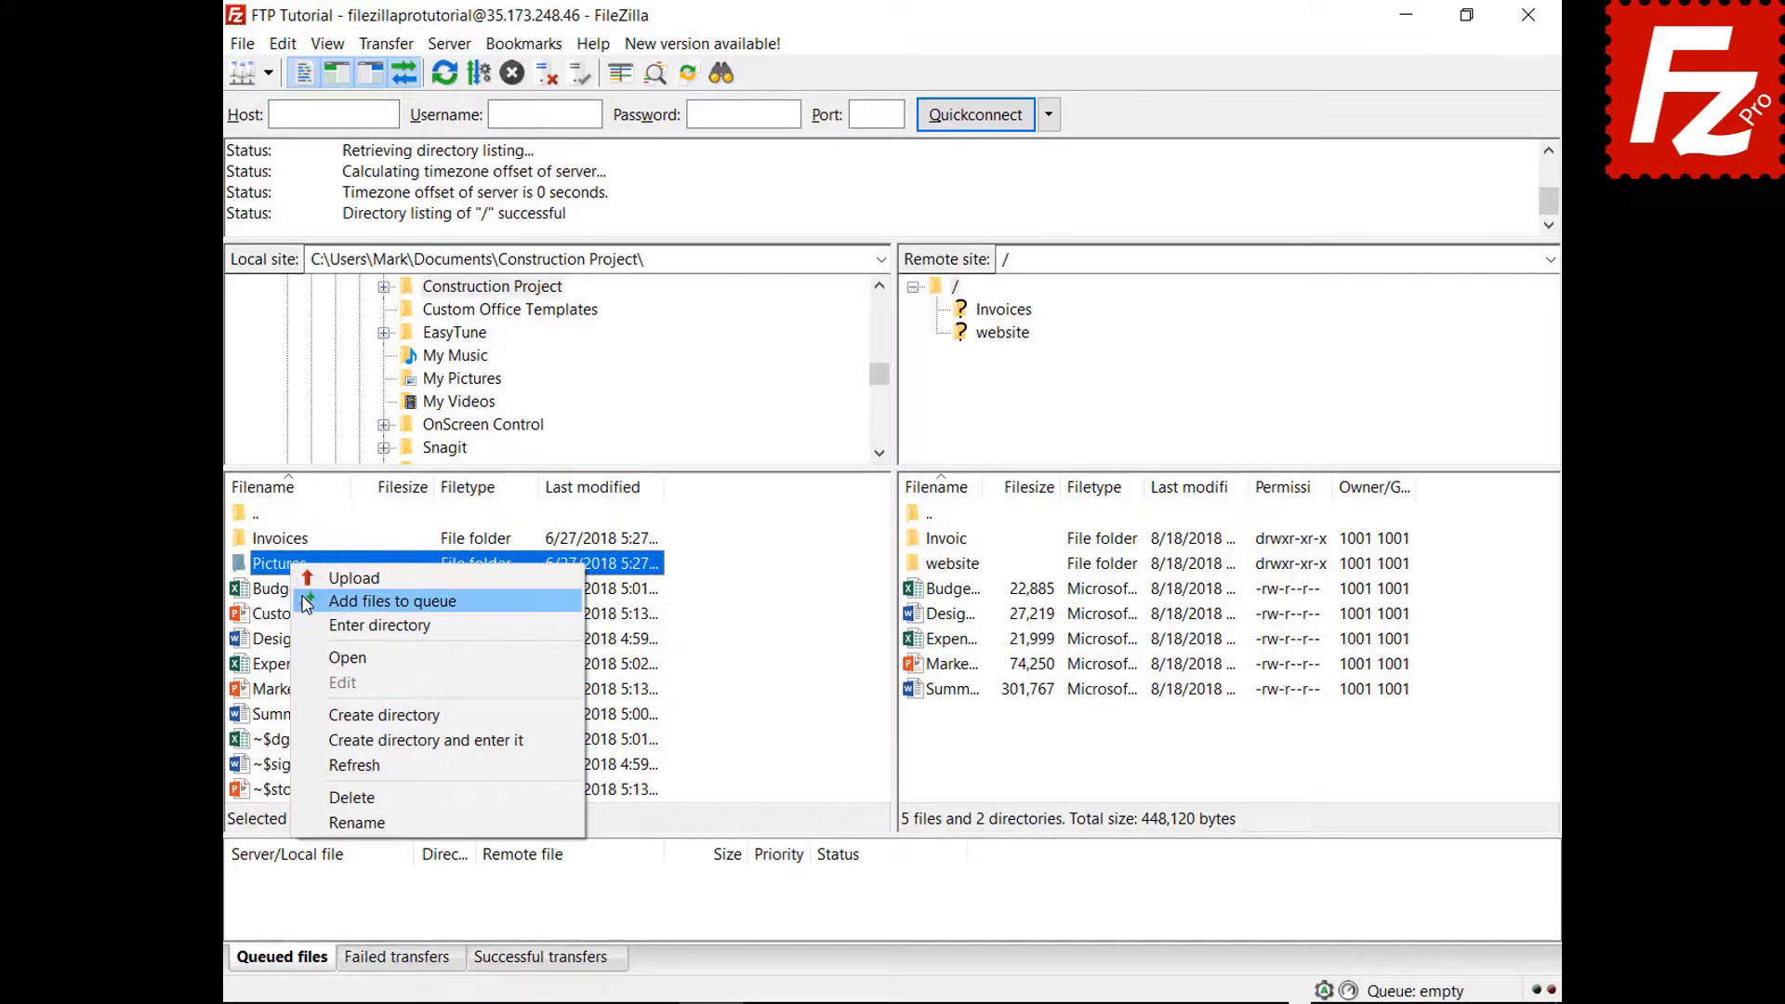
left_click(316, 601)
Close FileZilla with files queued, then process the restored queue after reopening.
left_click(1527, 15)
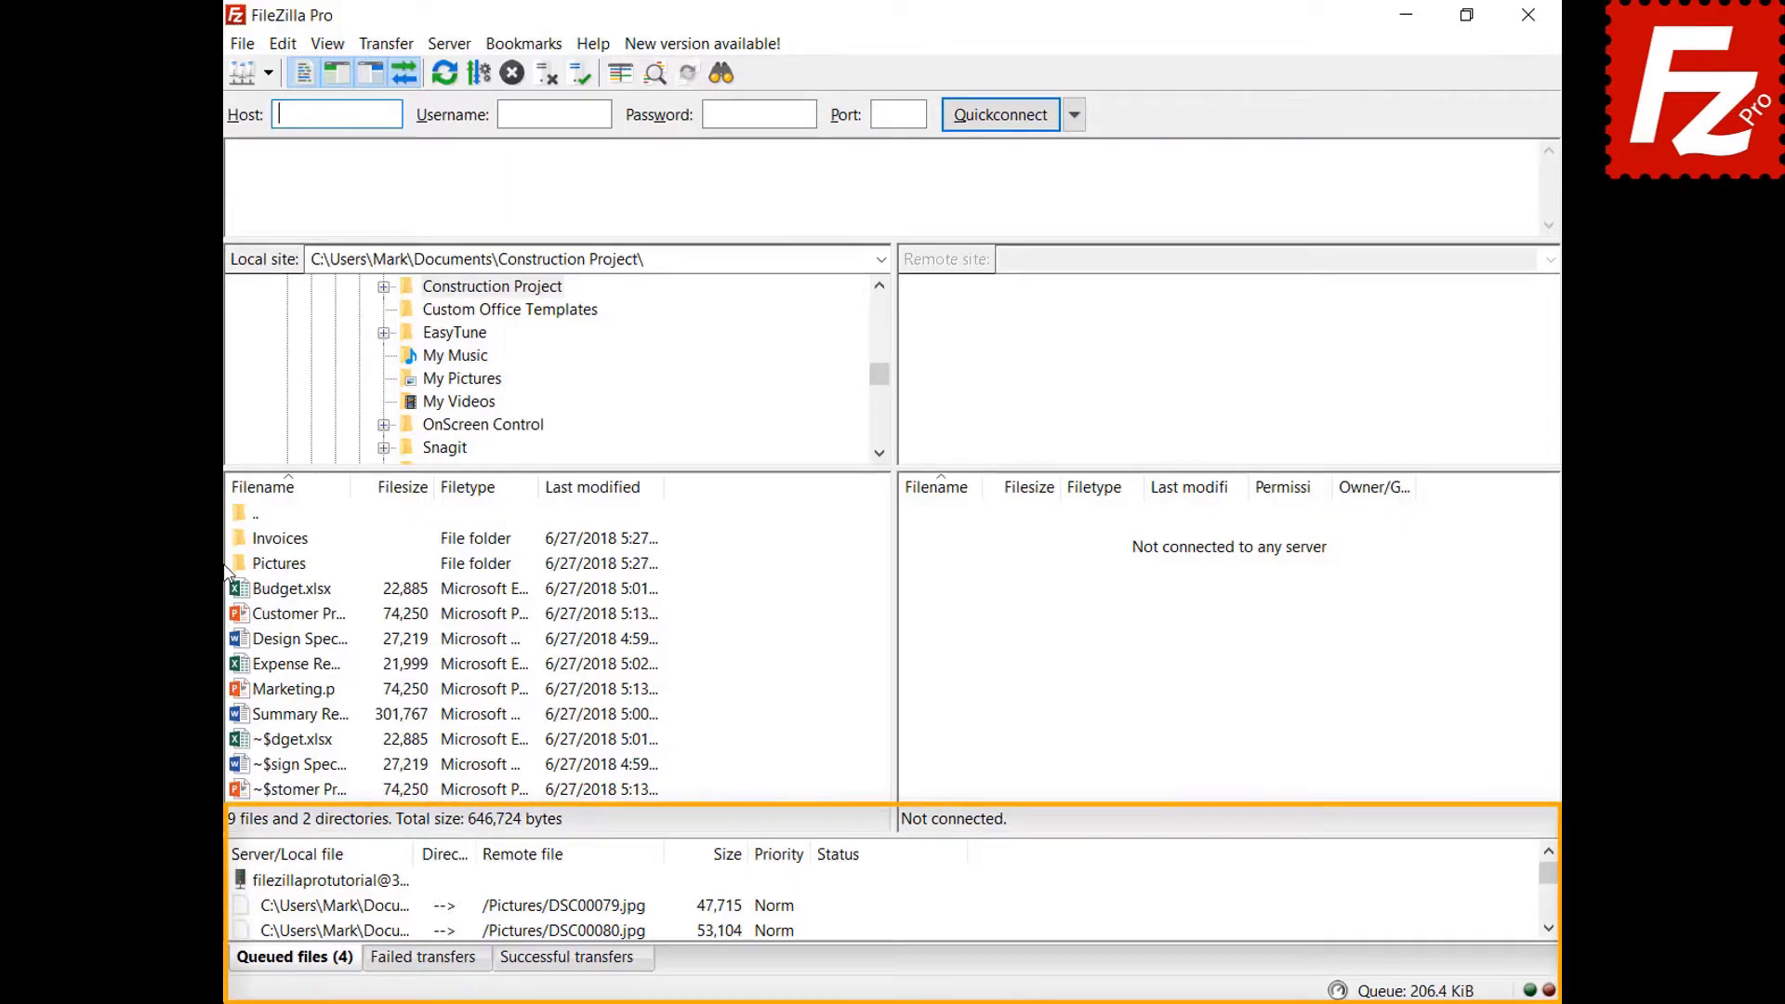
right_click(353, 883)
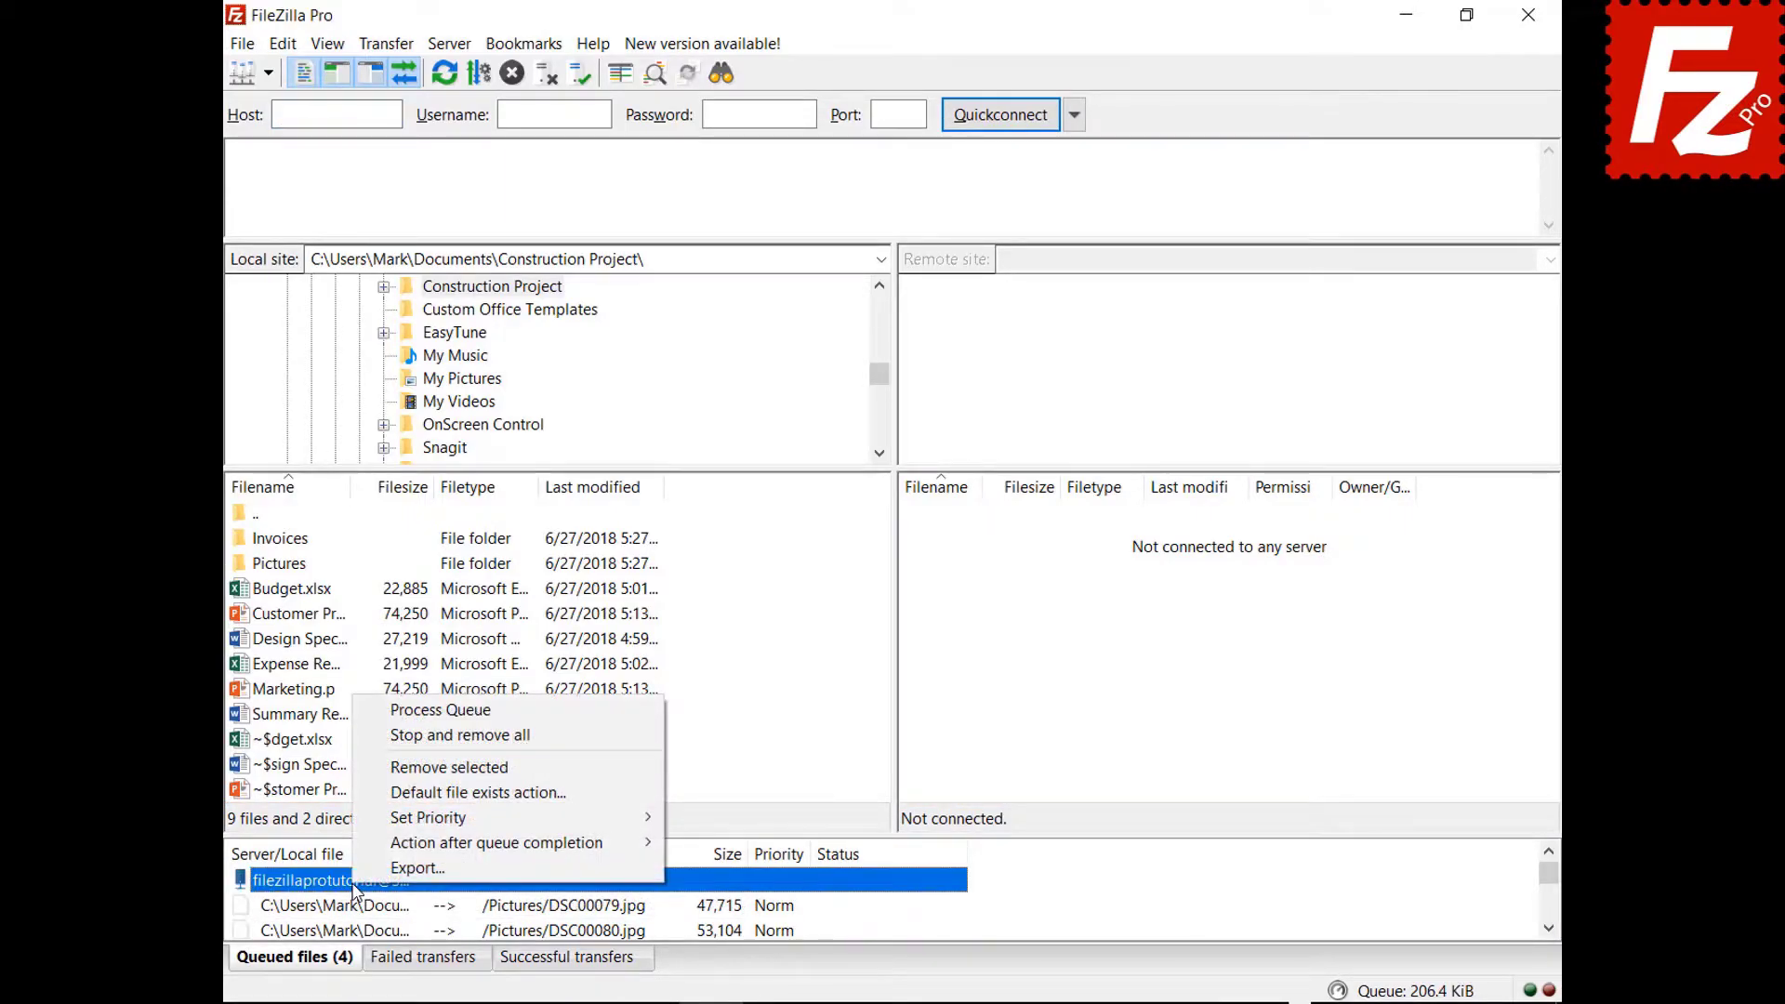
left_click(390, 712)
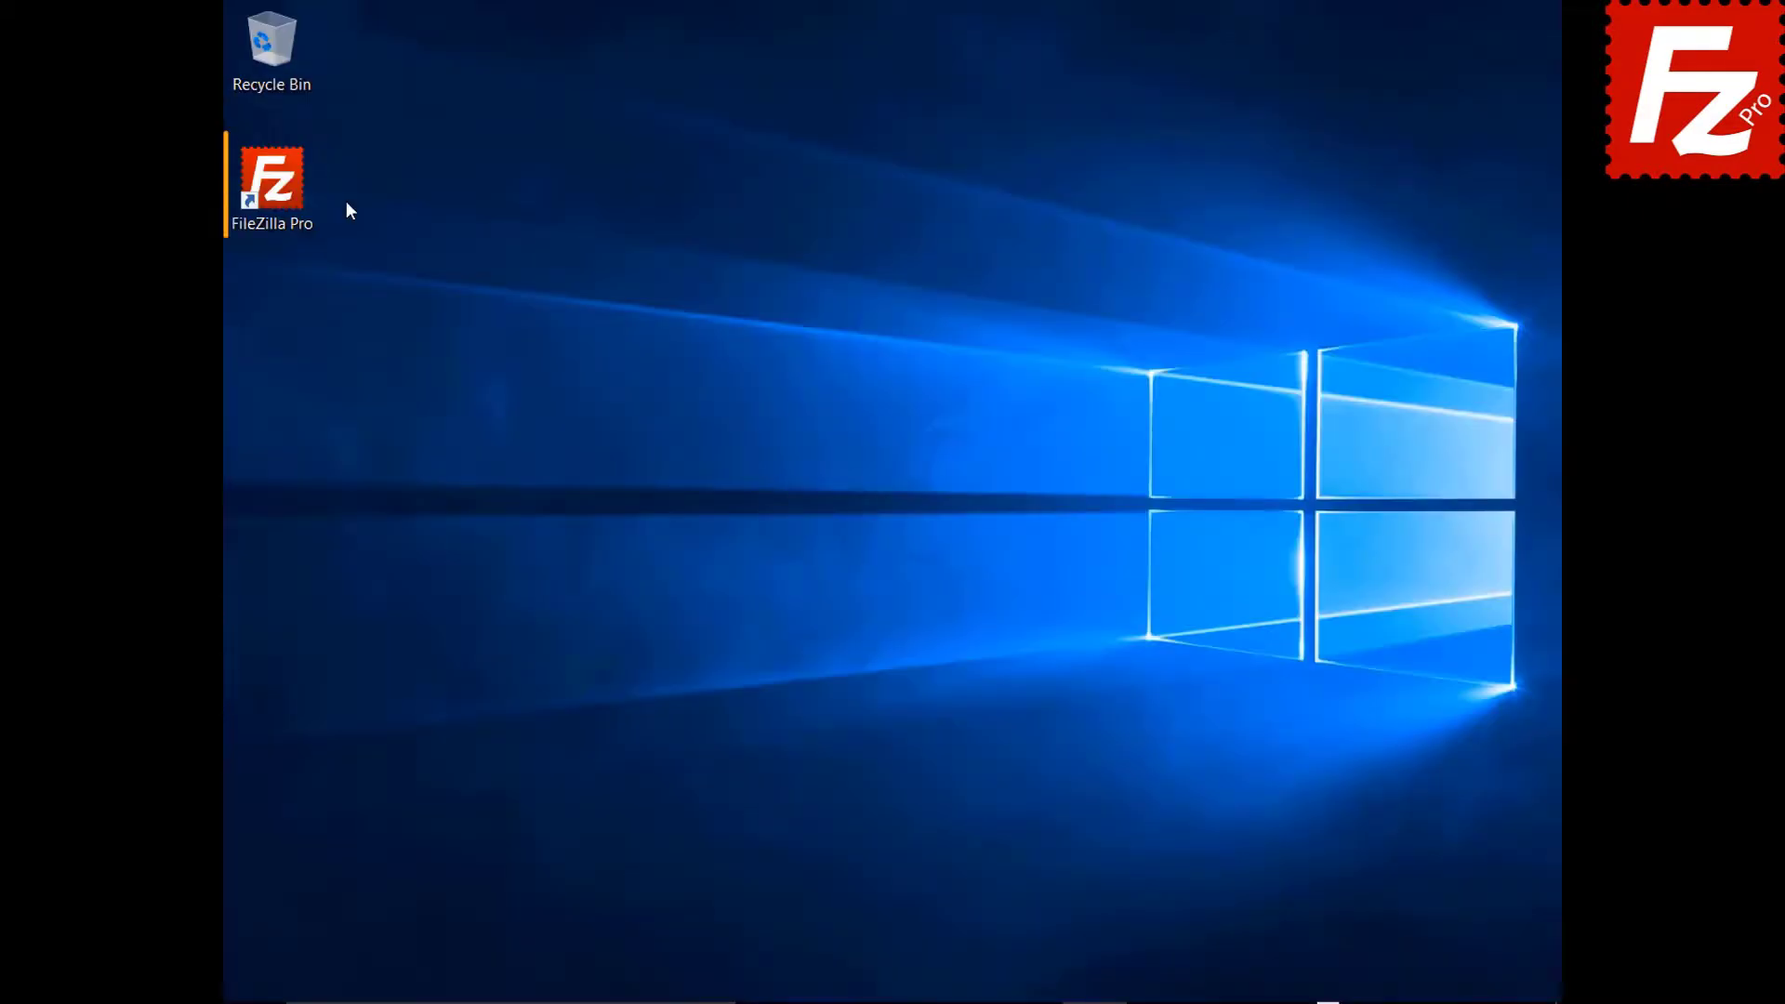
Connect to FTP Tutorial, queue Marketing.pptx, then Stop and remove all queued transfers.
double_click(283, 192)
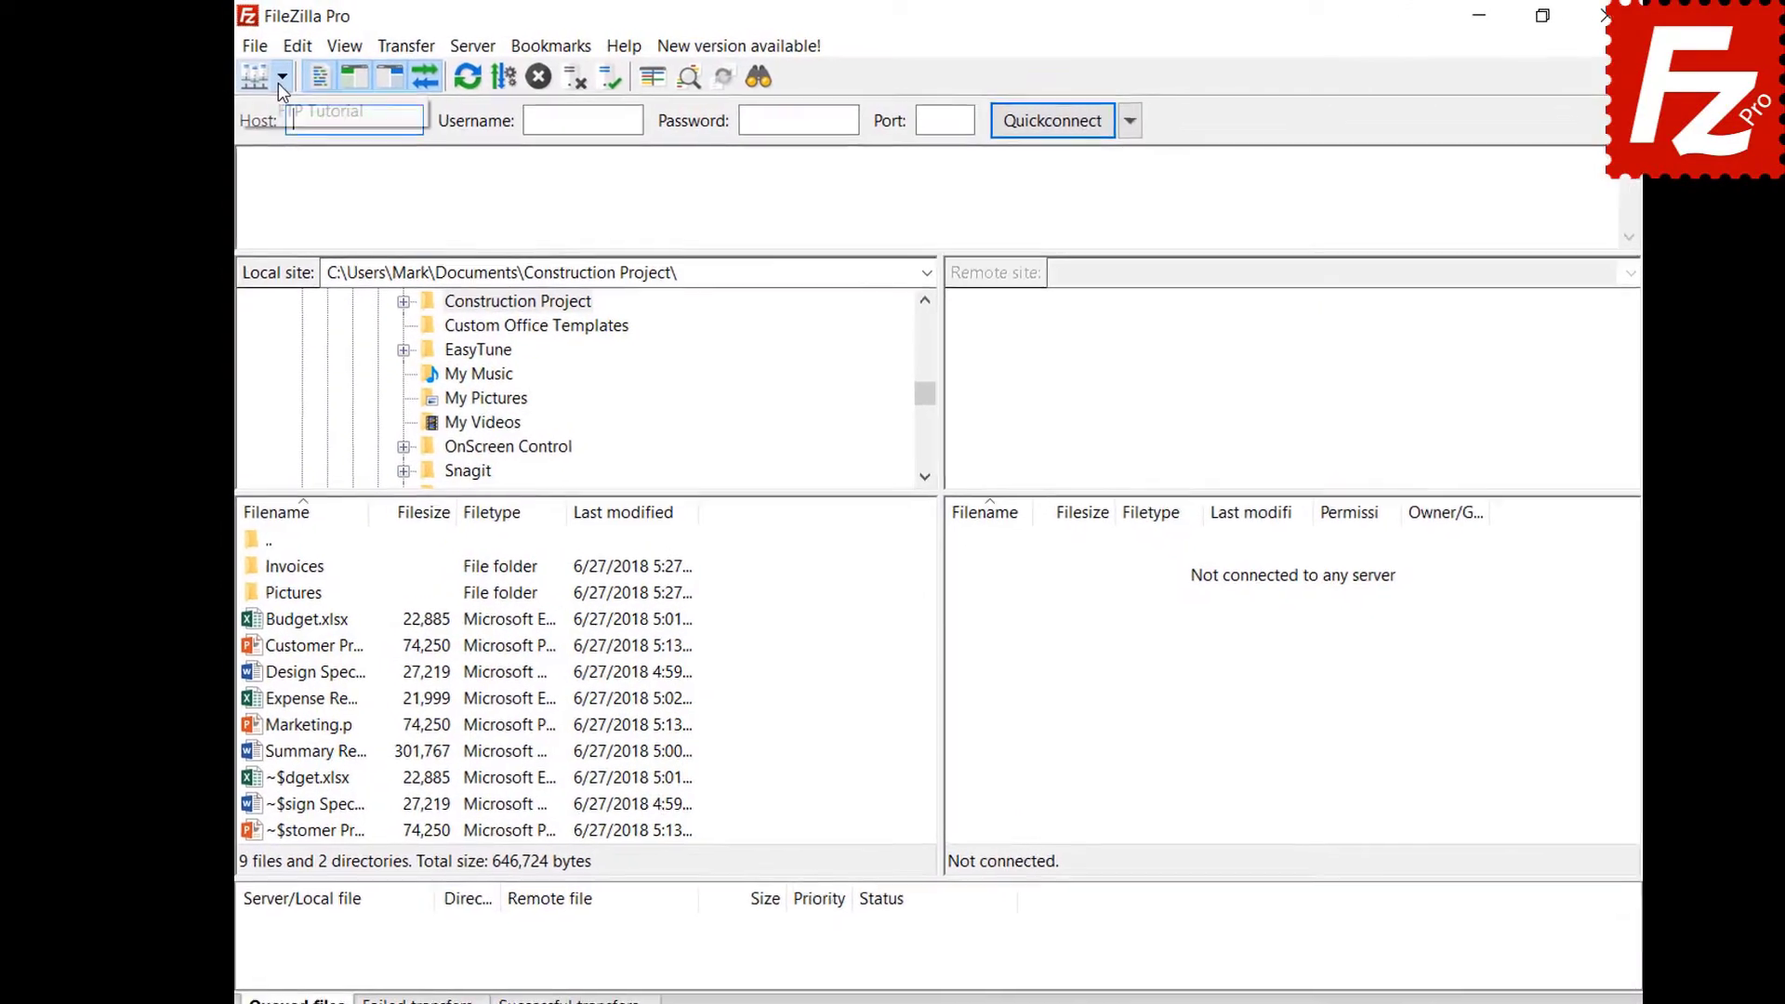
left_click(297, 111)
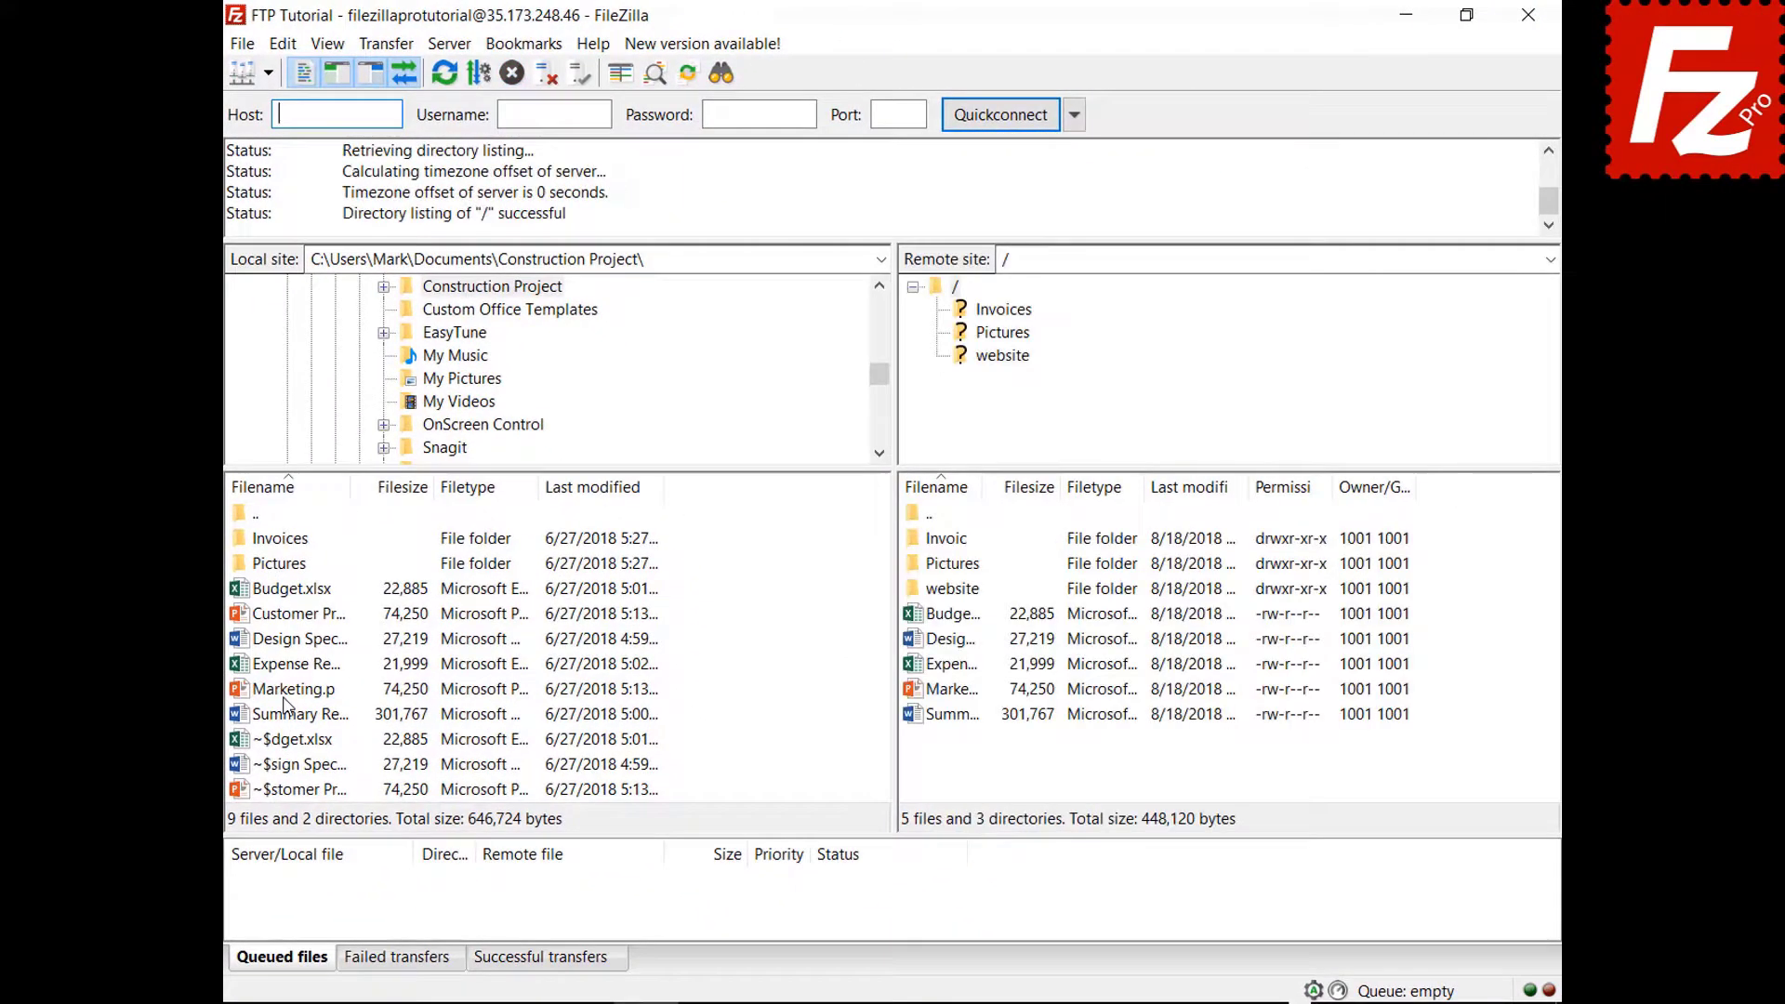
right_click(288, 692)
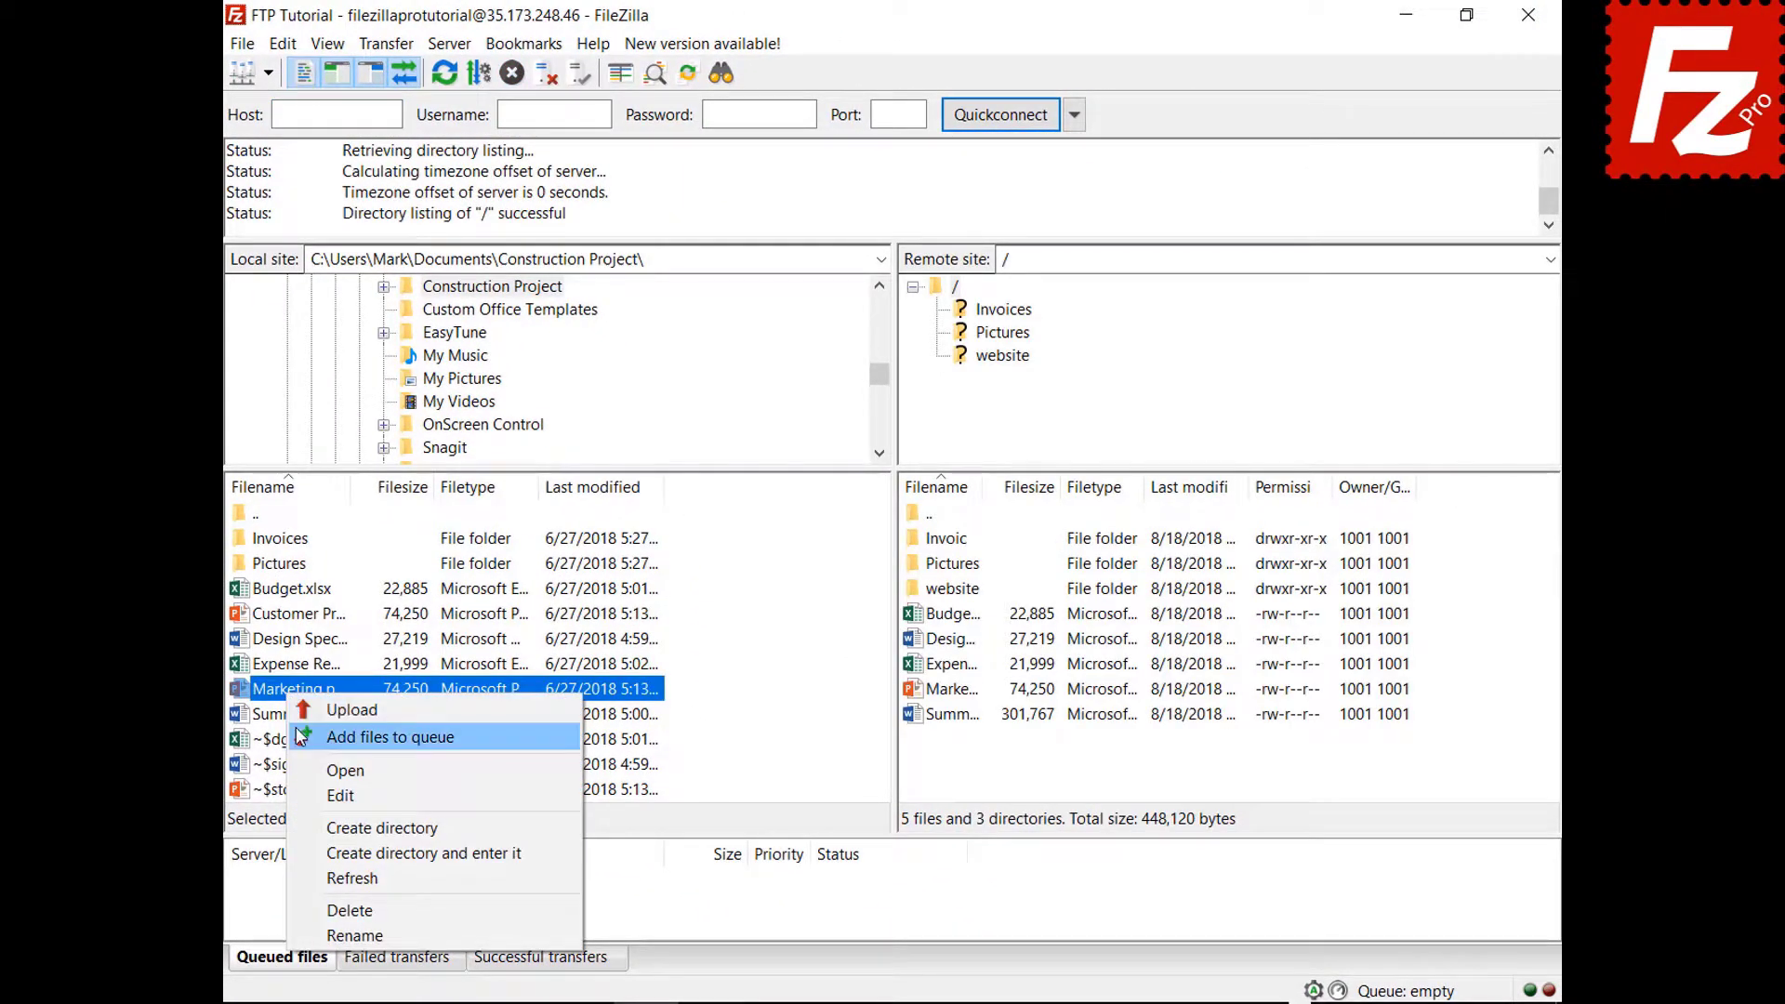
left_click(299, 736)
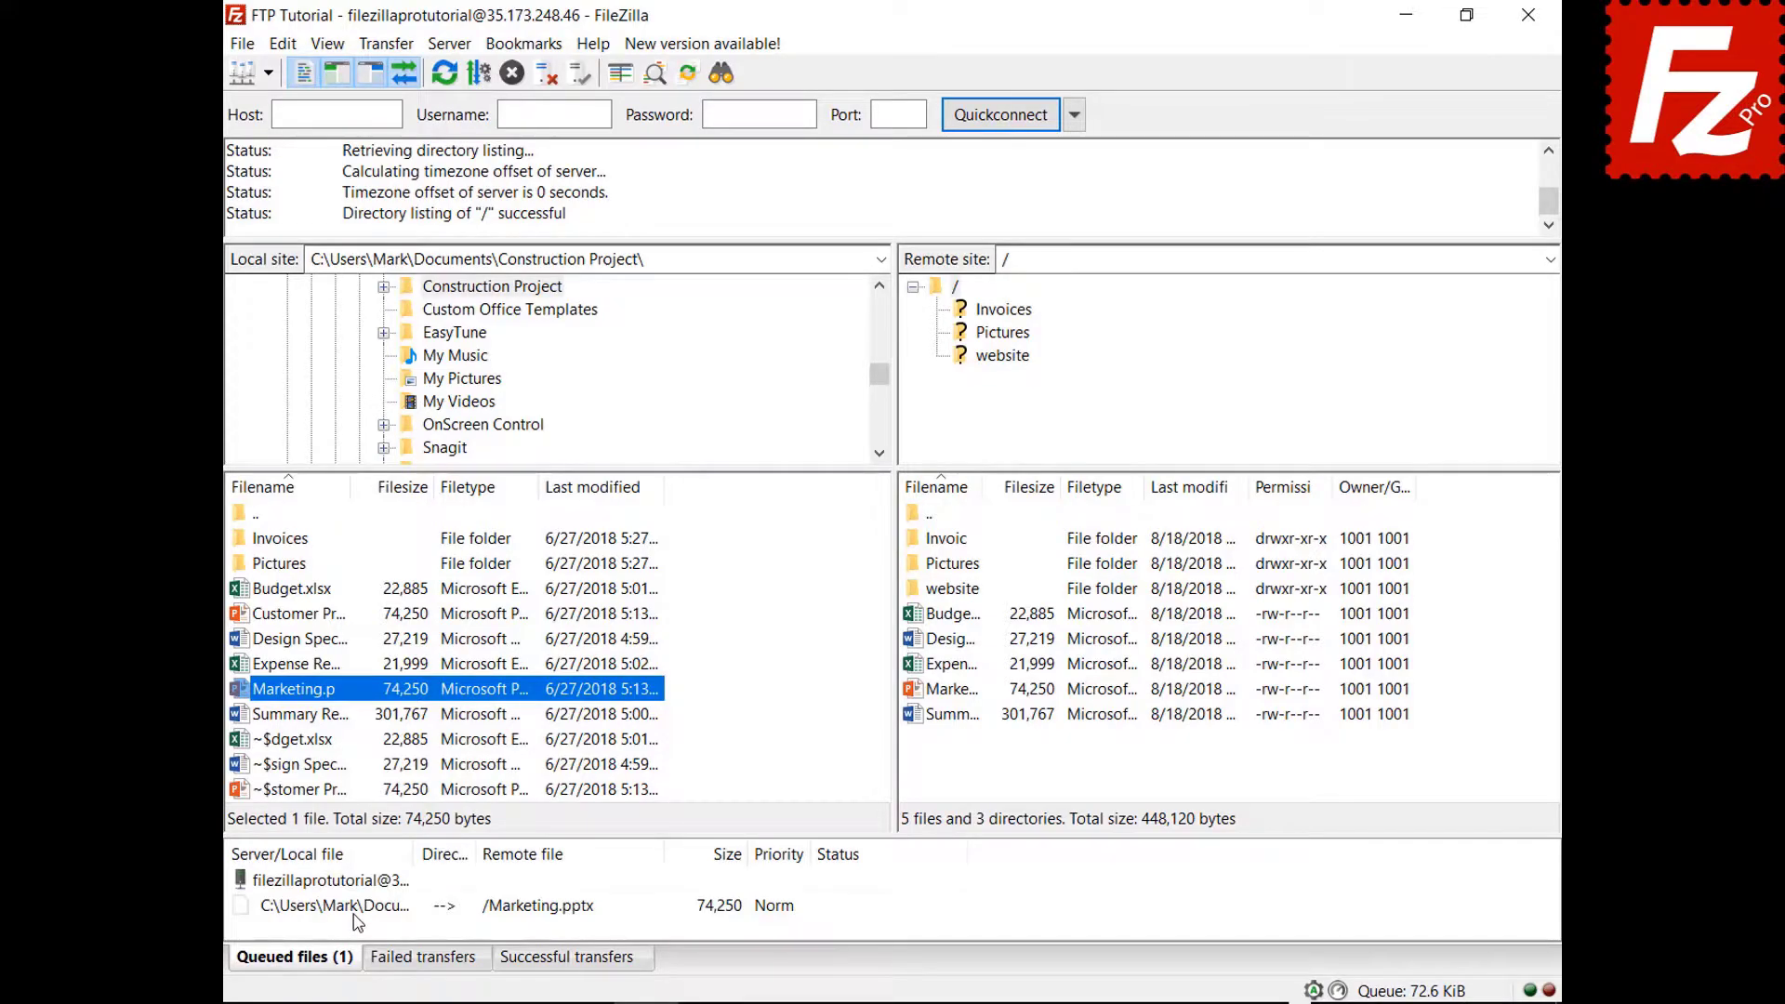
right_click(357, 911)
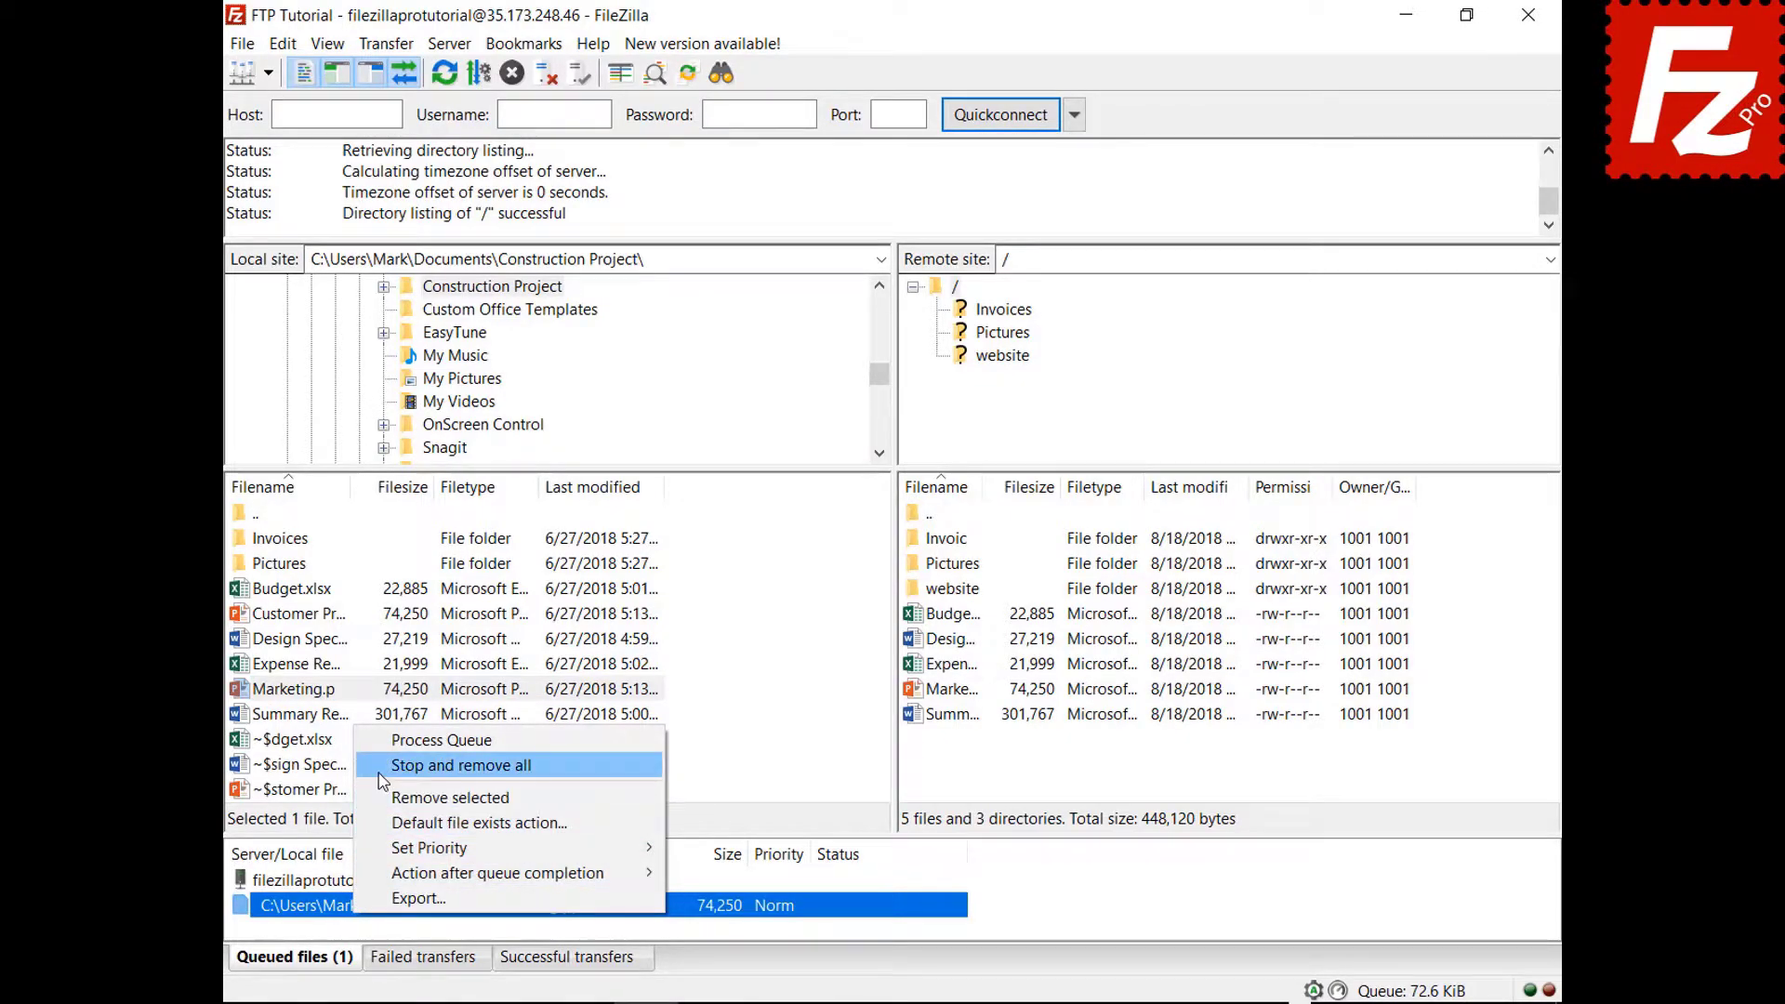
left_click(409, 766)
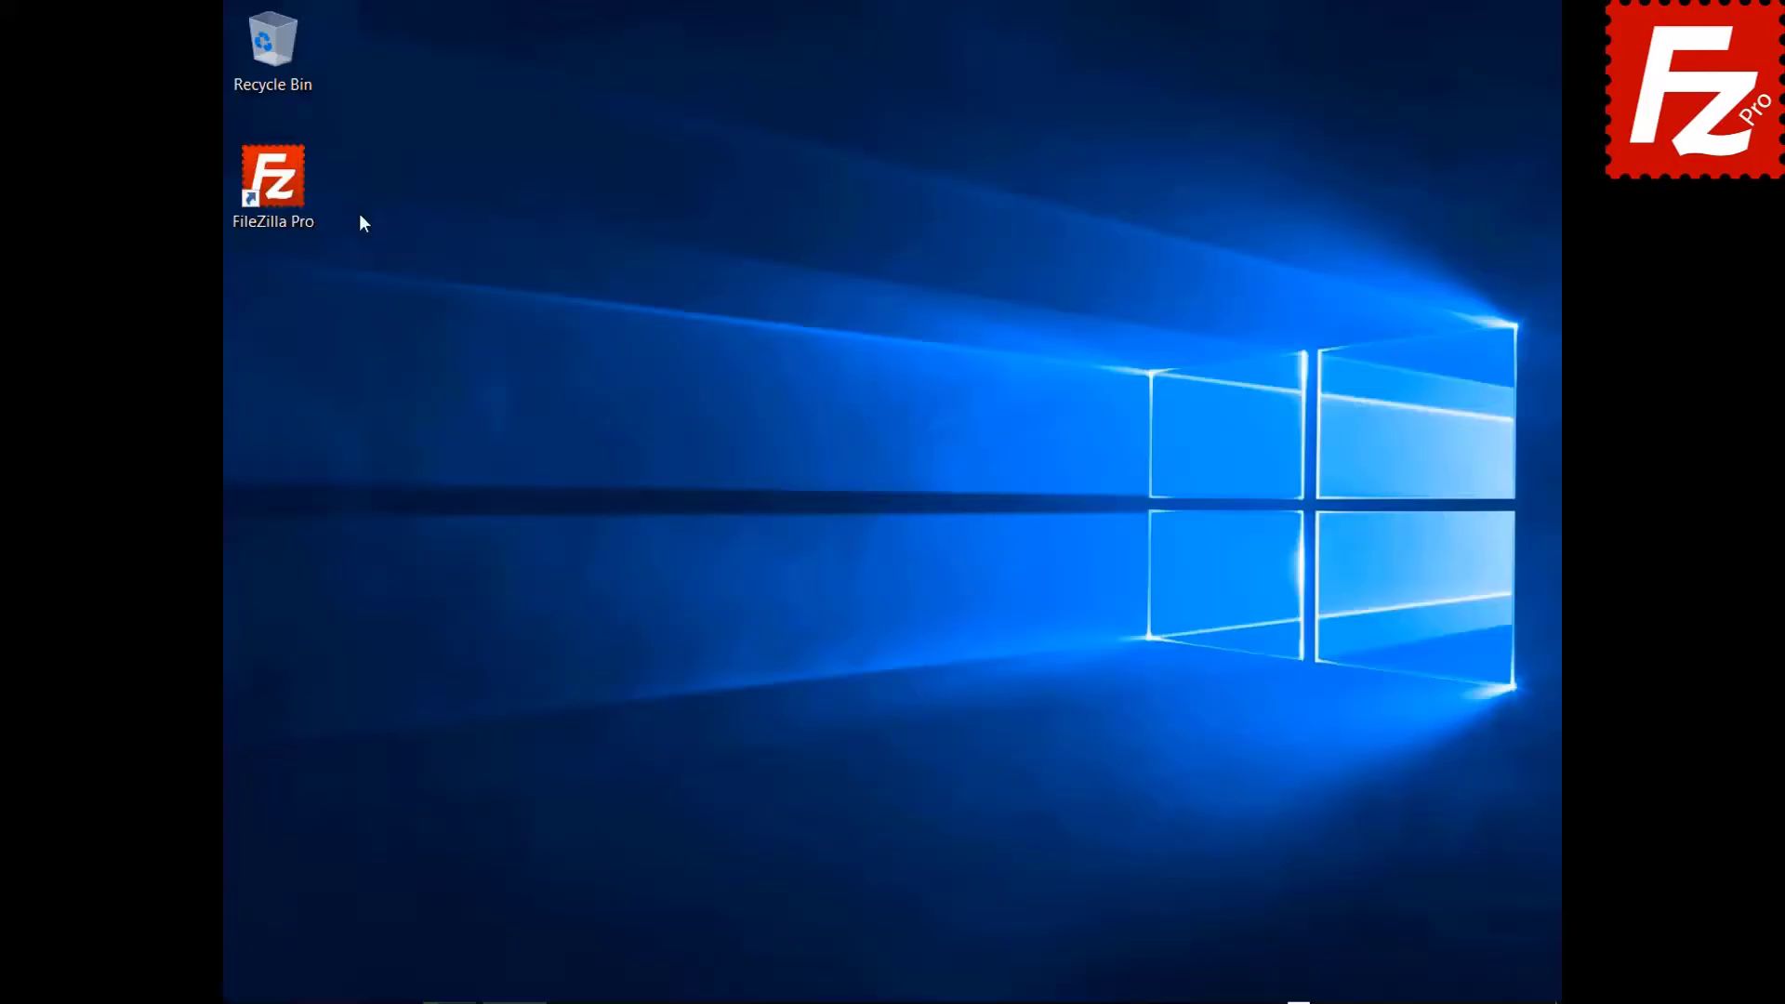
Connect to FTP Tutorial and open the 'website' folder in both the local and remote panes.
double_click(293, 176)
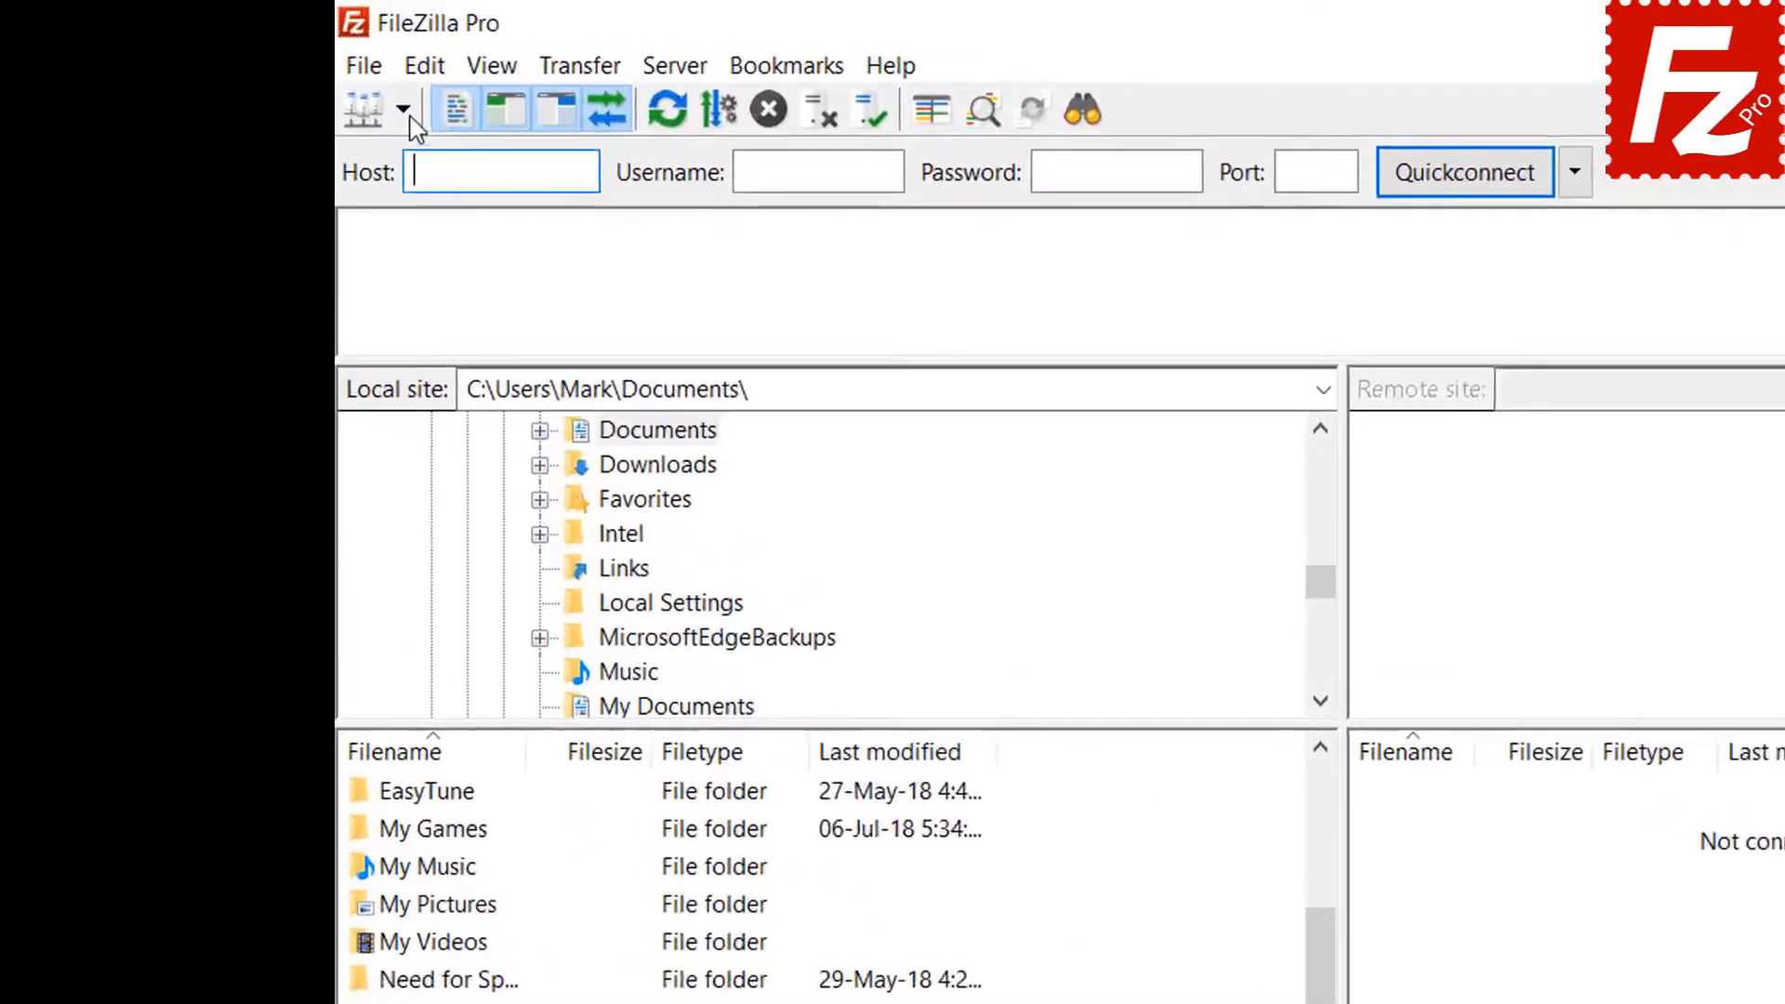
left_click(268, 72)
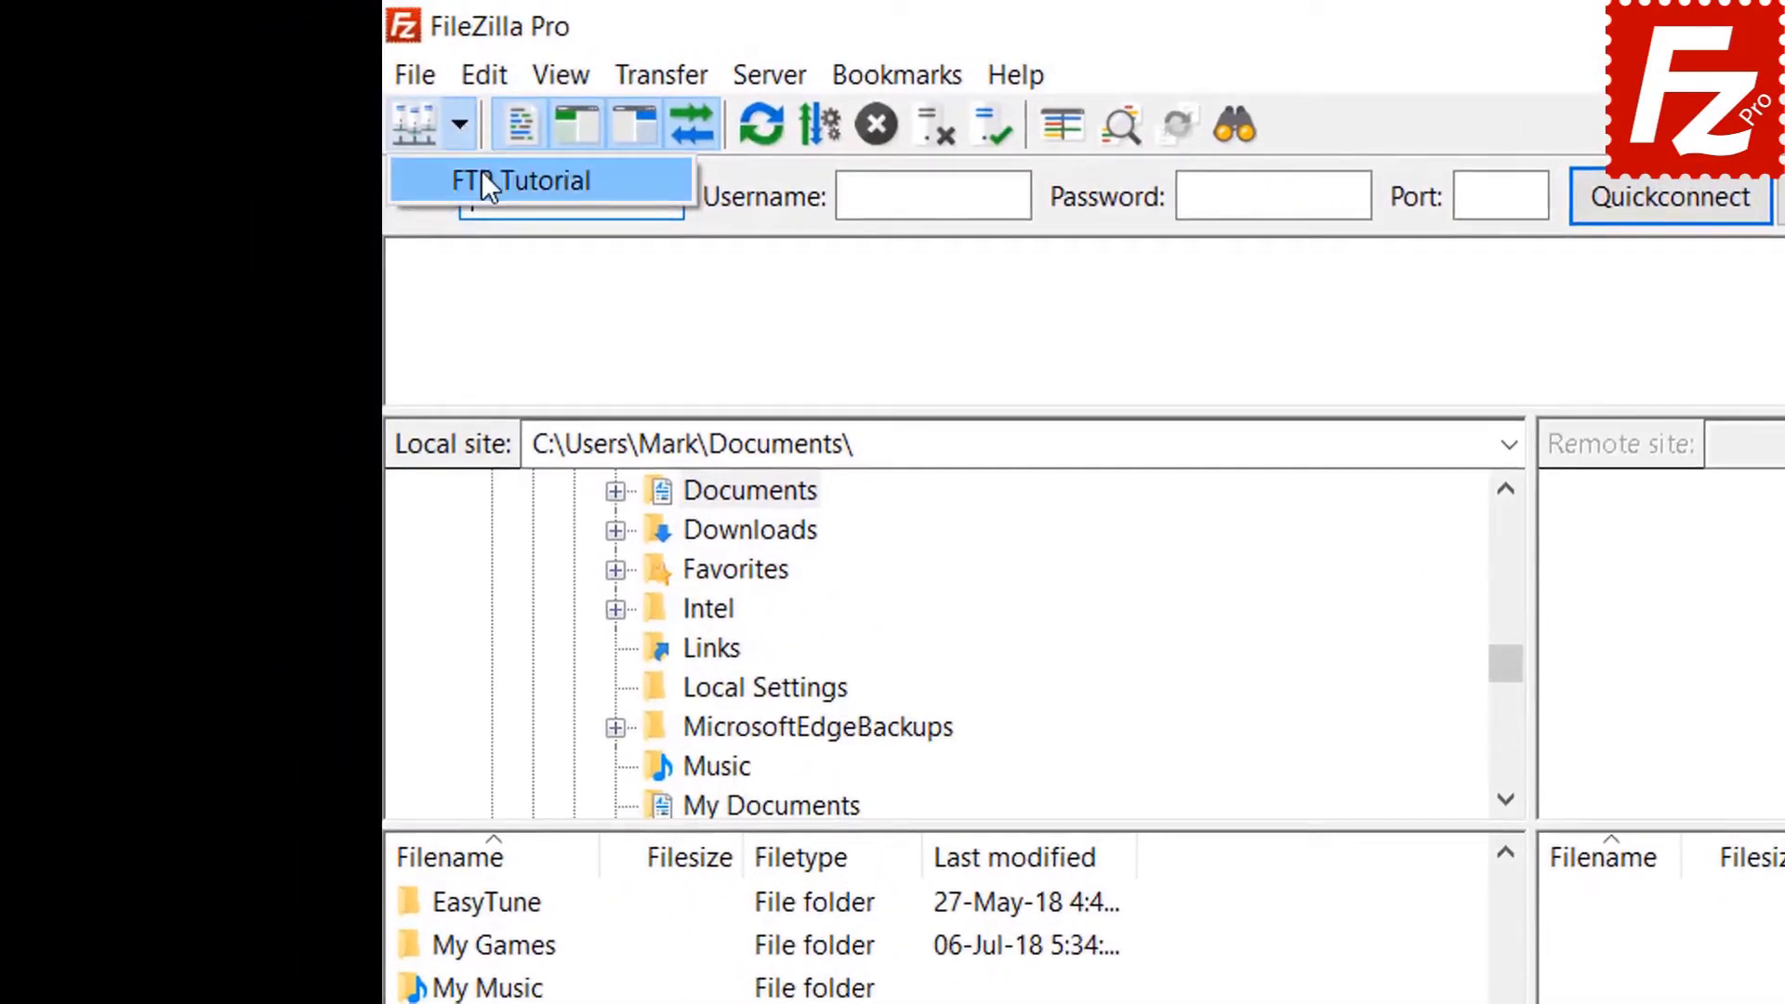
left_click(484, 178)
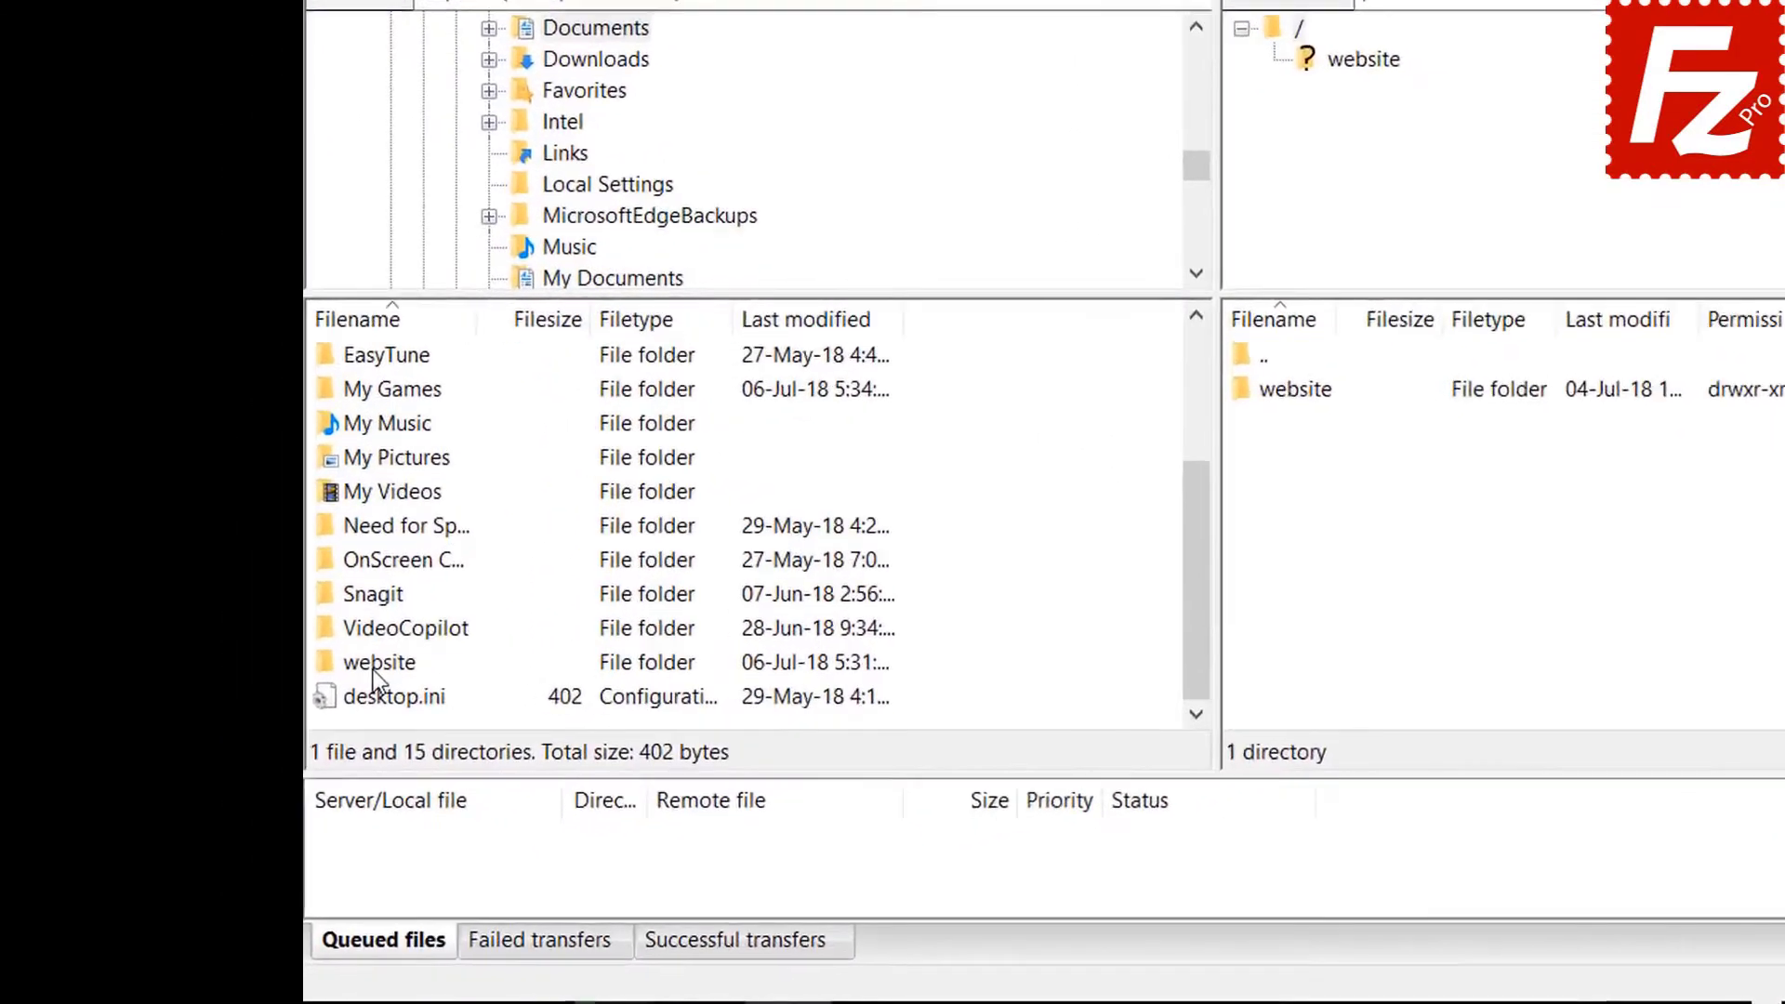
double_click(372, 664)
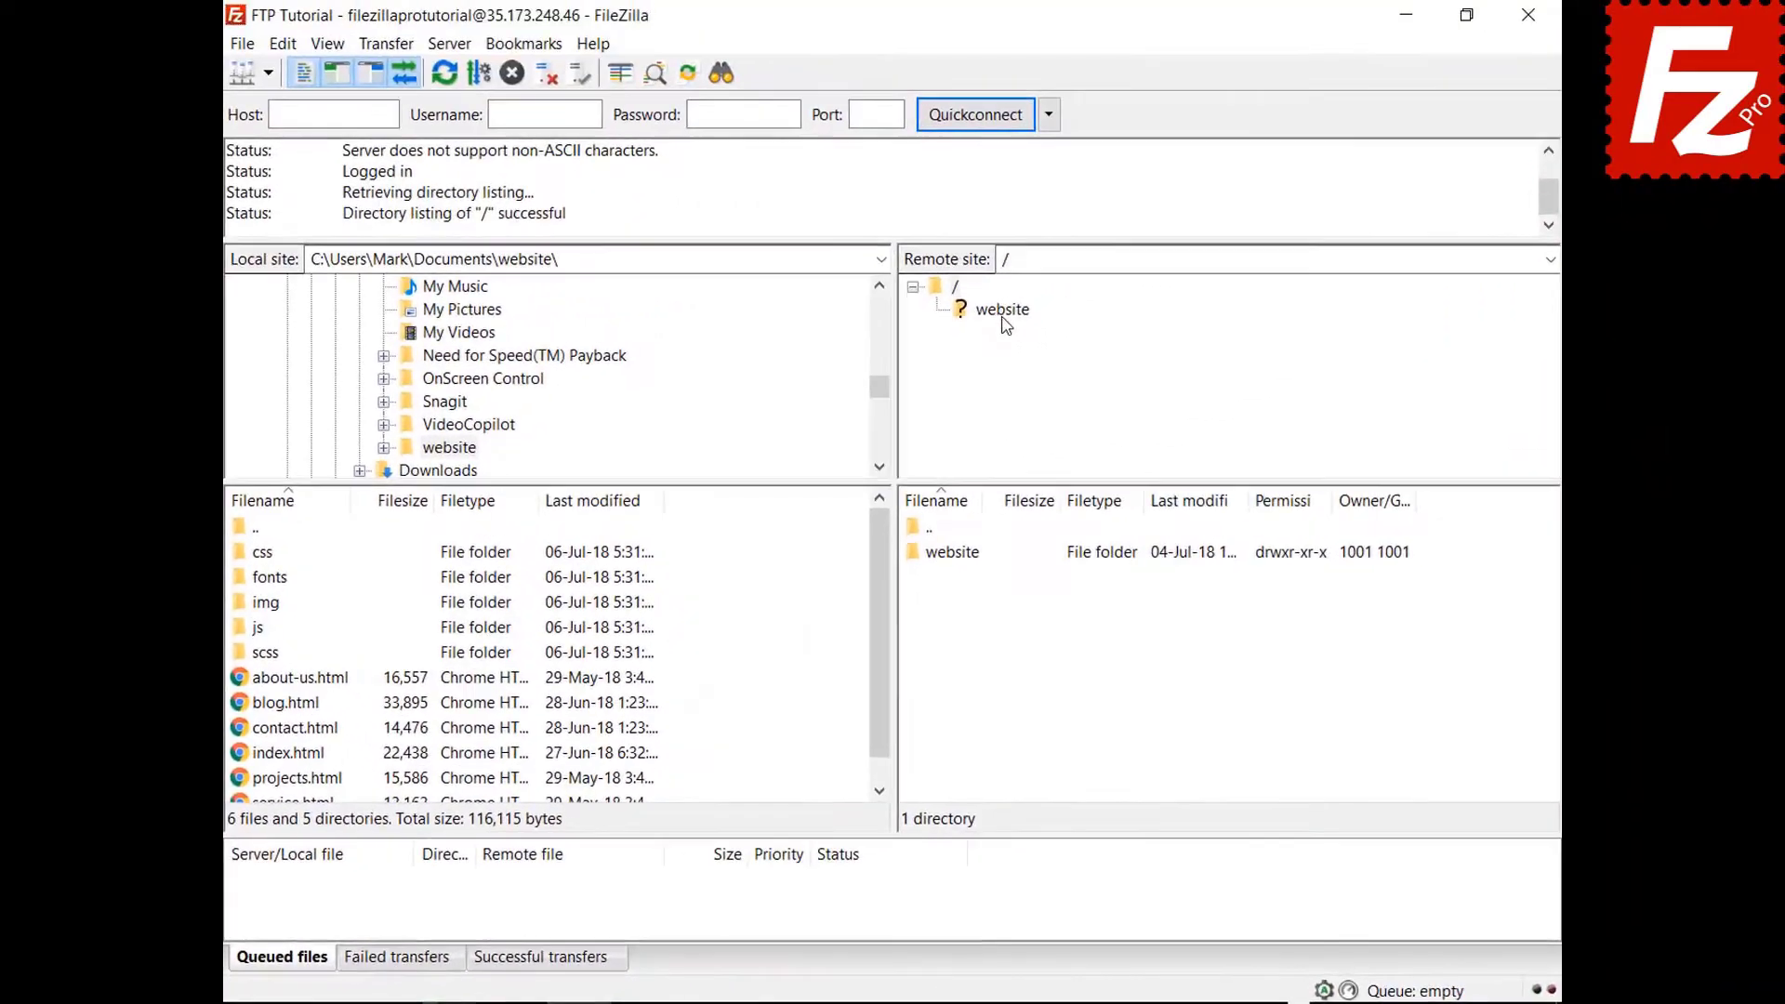
left_click(1002, 312)
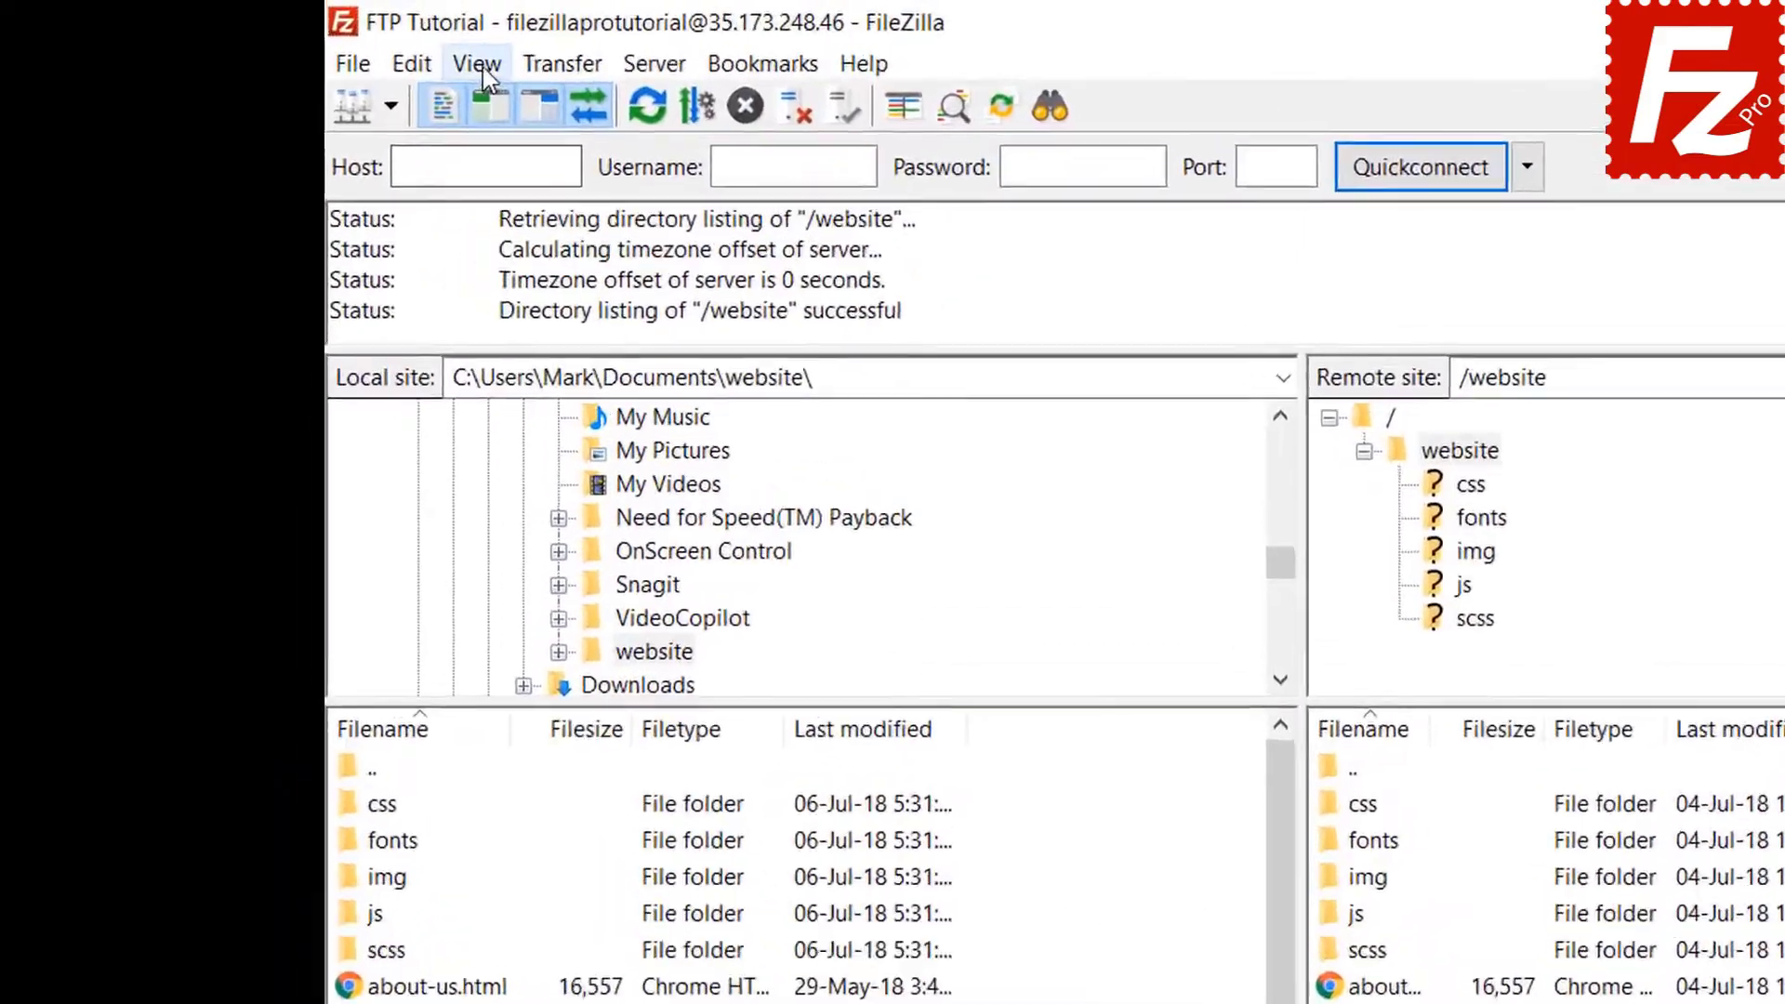
Enable directory comparison from View > Directory comparison.
left_click(327, 43)
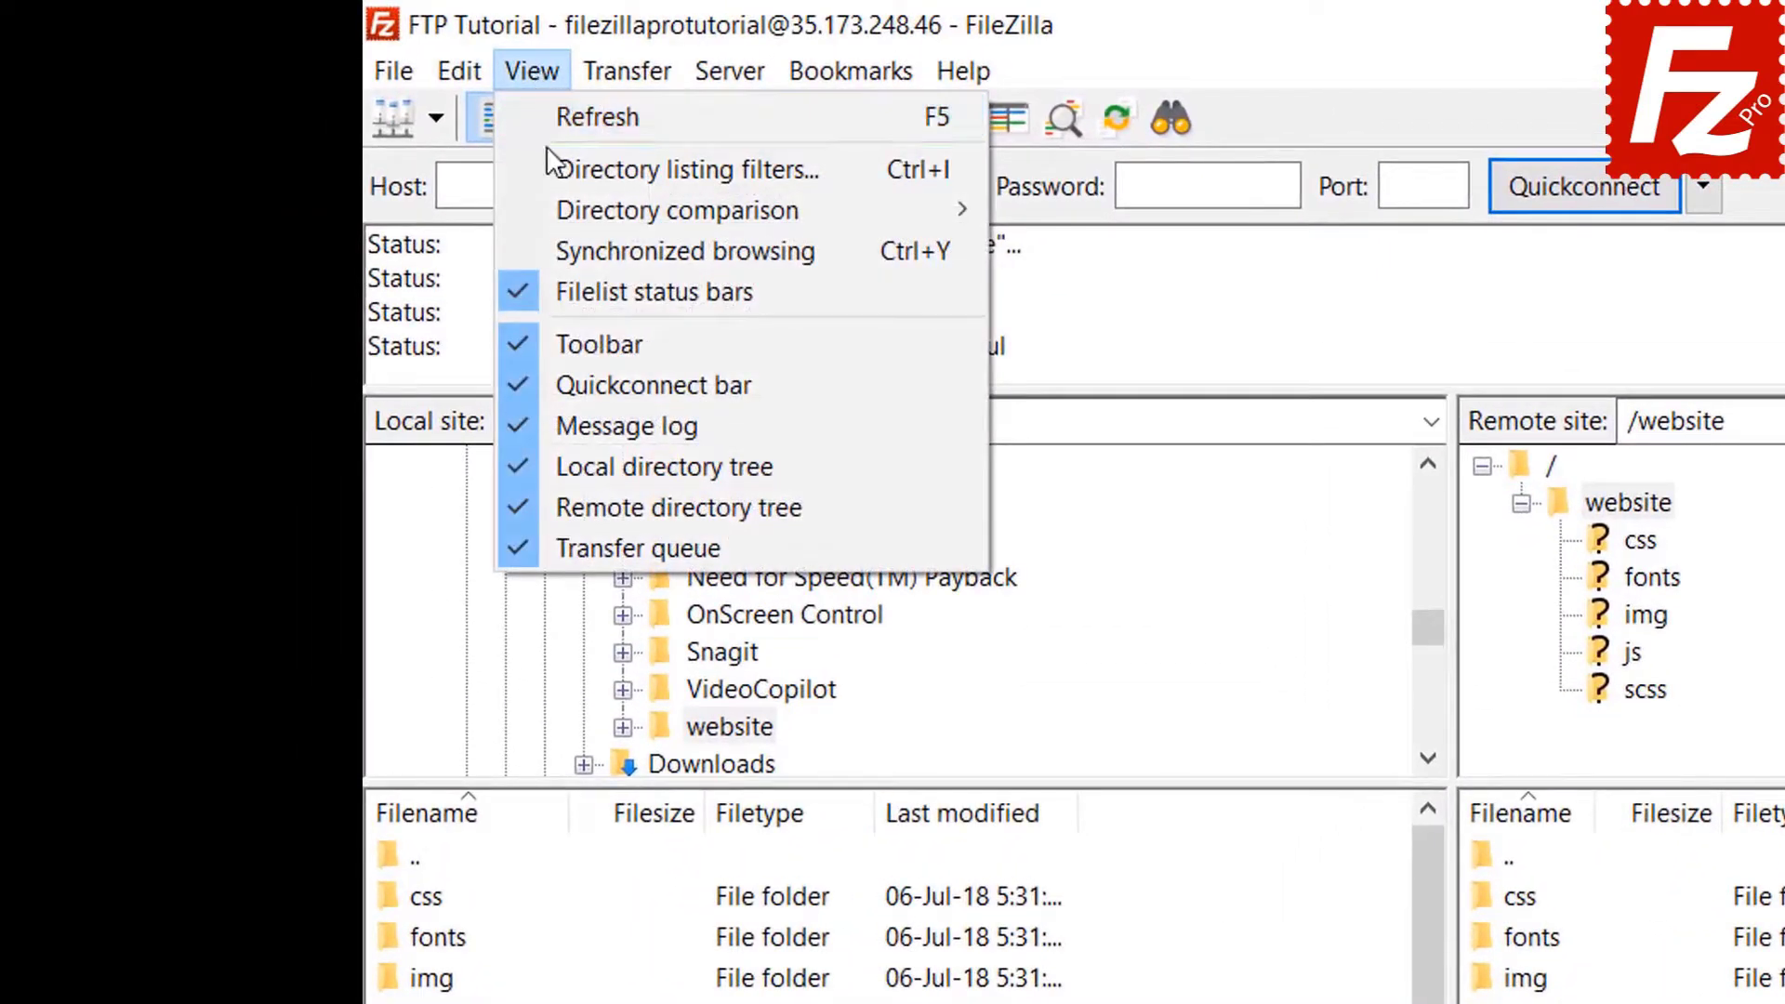
mouse_move(599, 207)
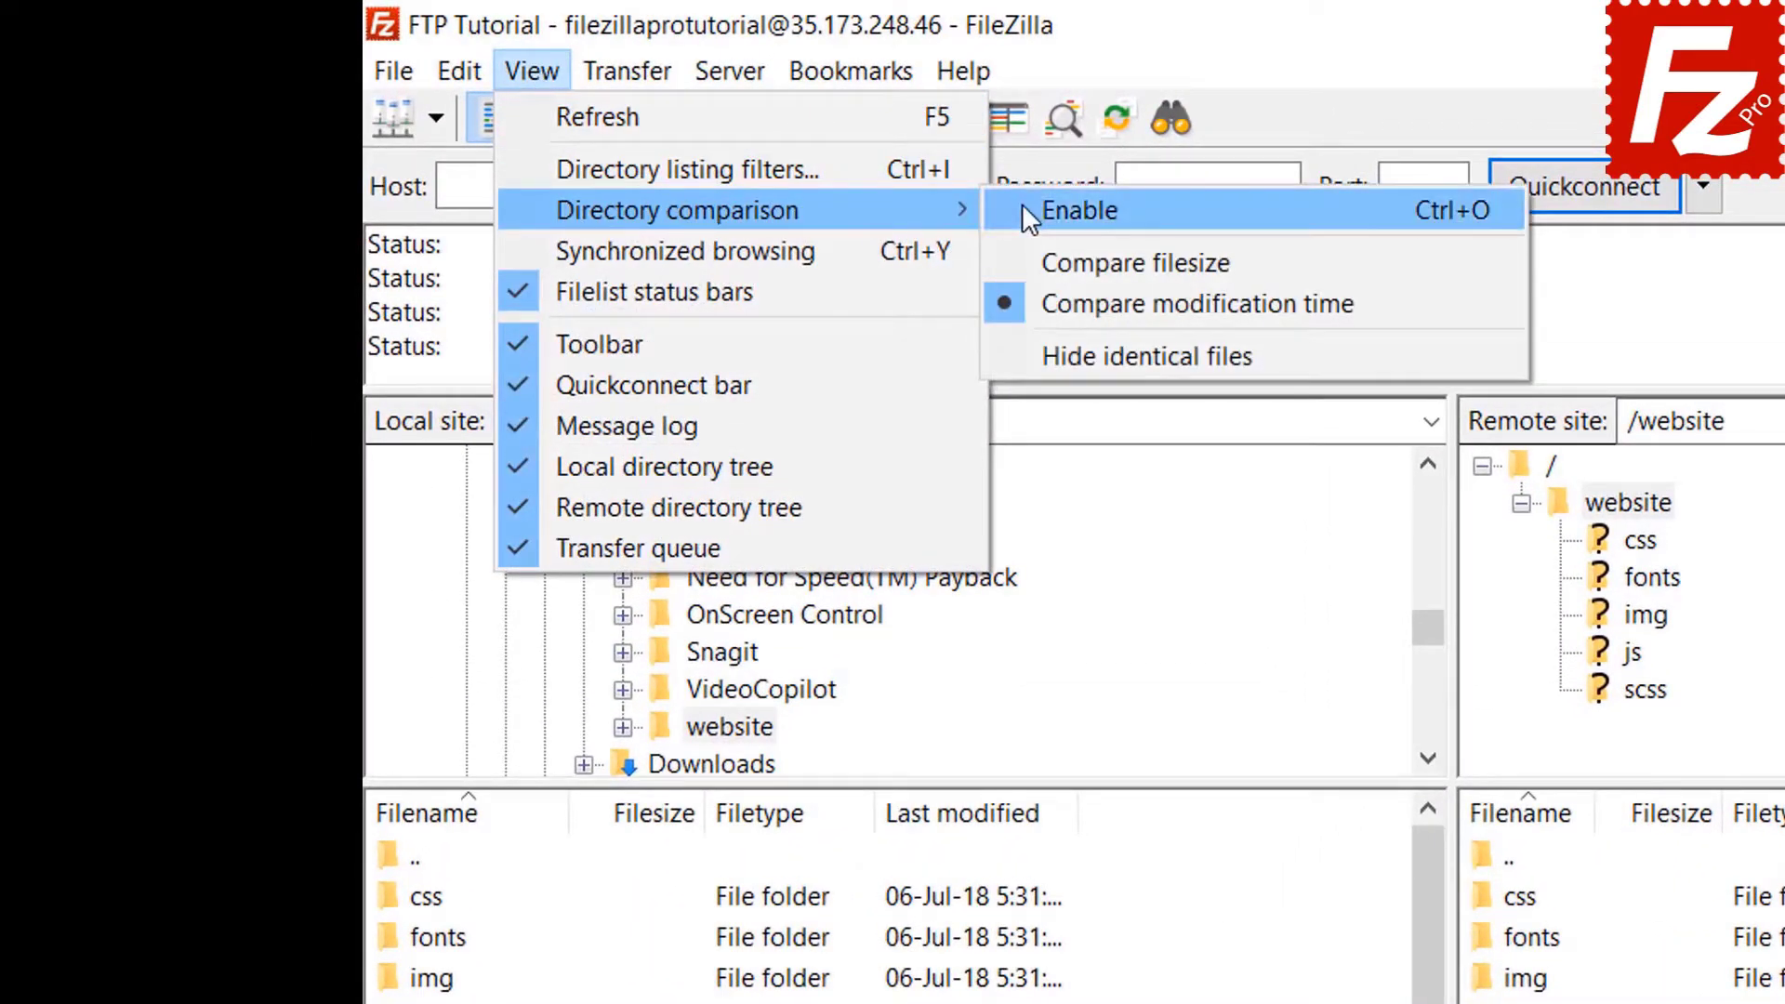
left_click(1023, 211)
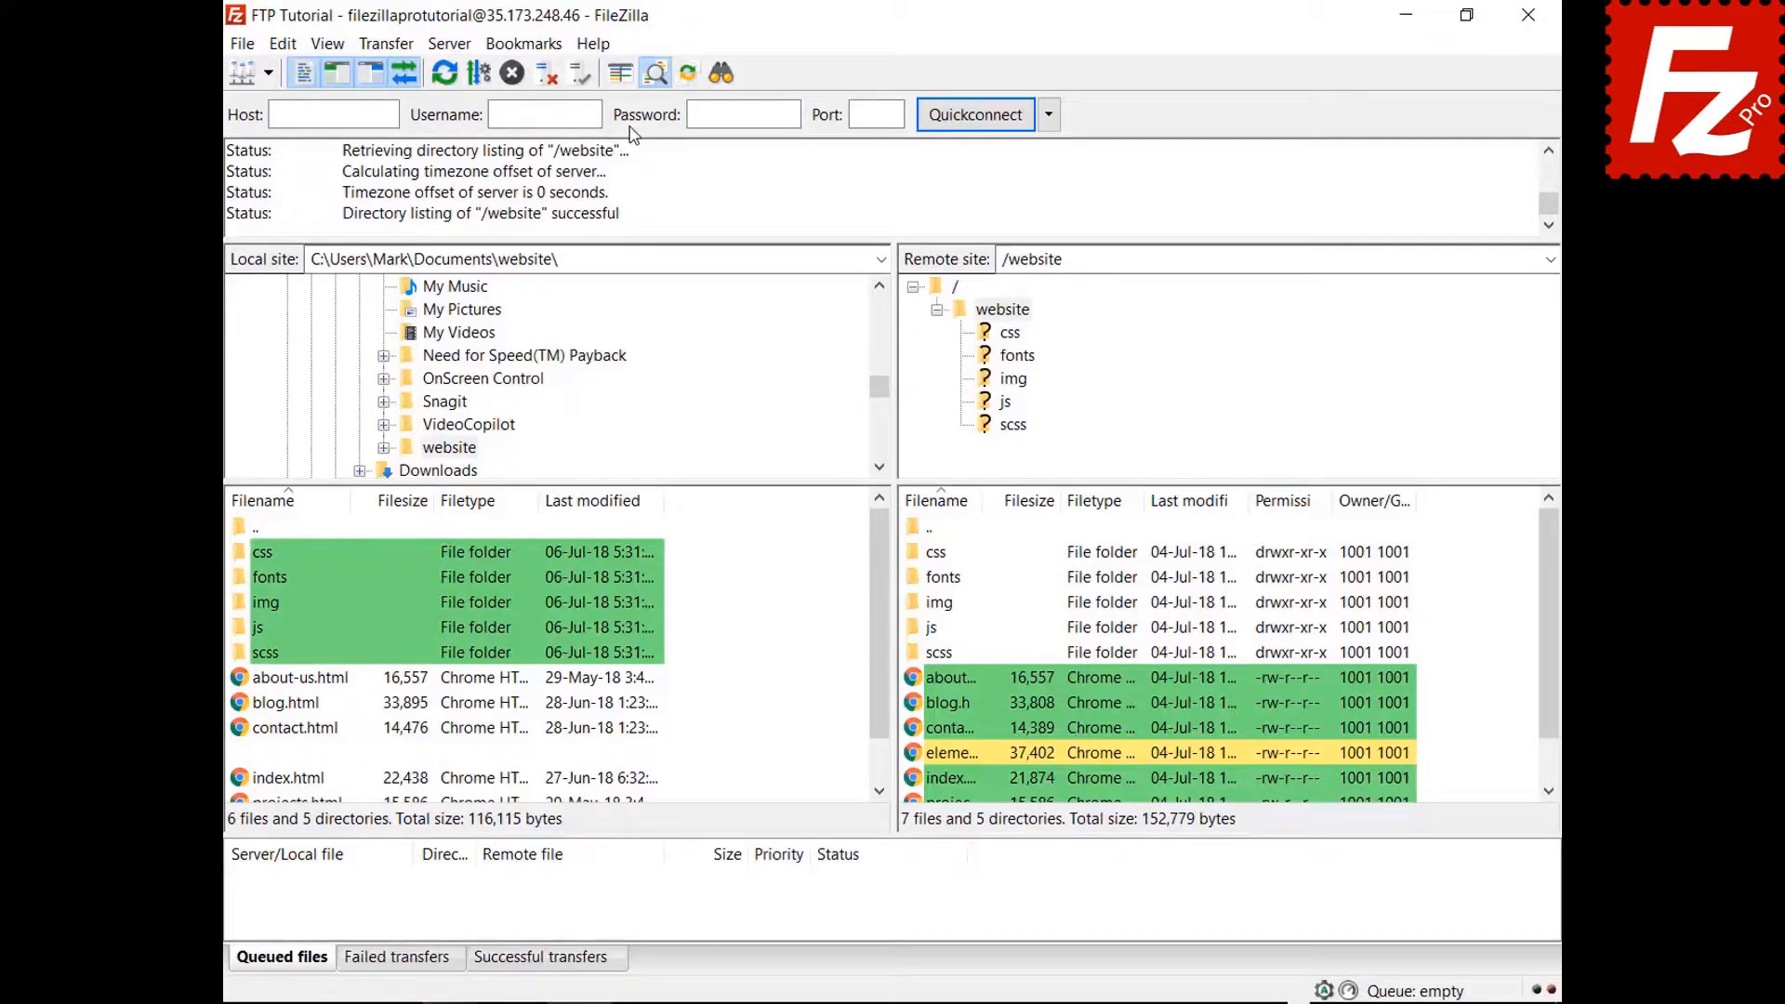
scroll(883, 642, "down", 1)
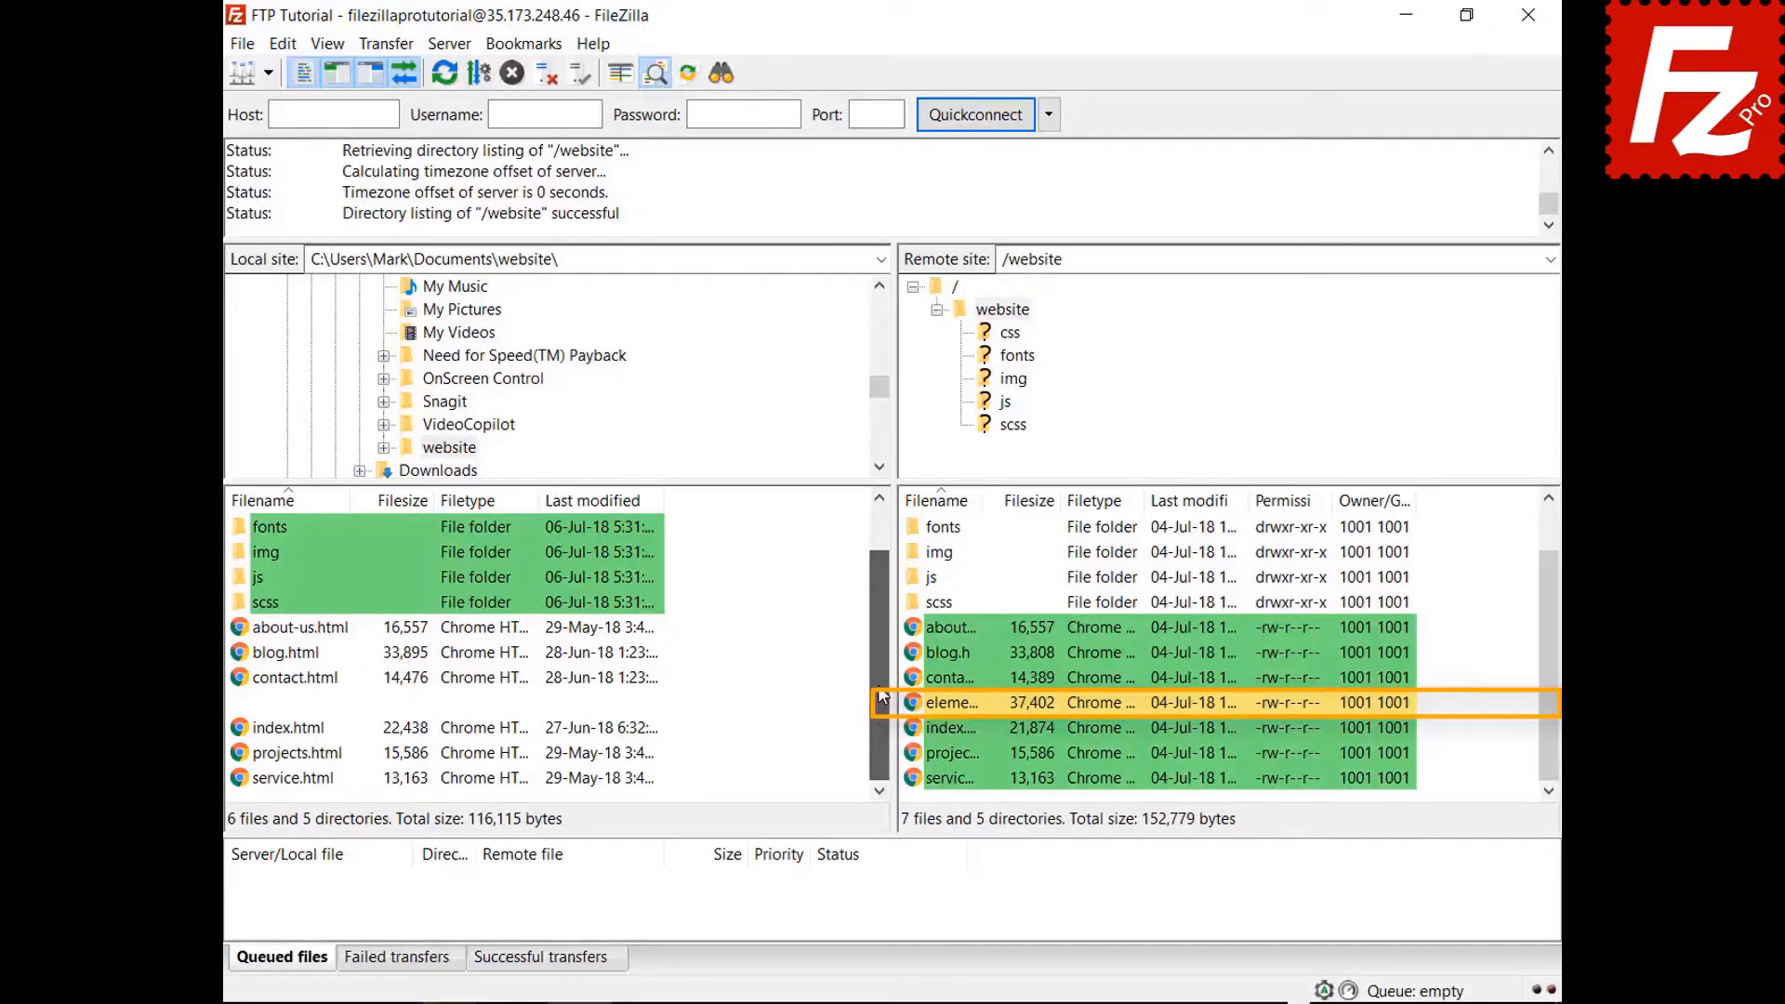
Switch the directory comparison to Compare filesize.
left_click(327, 42)
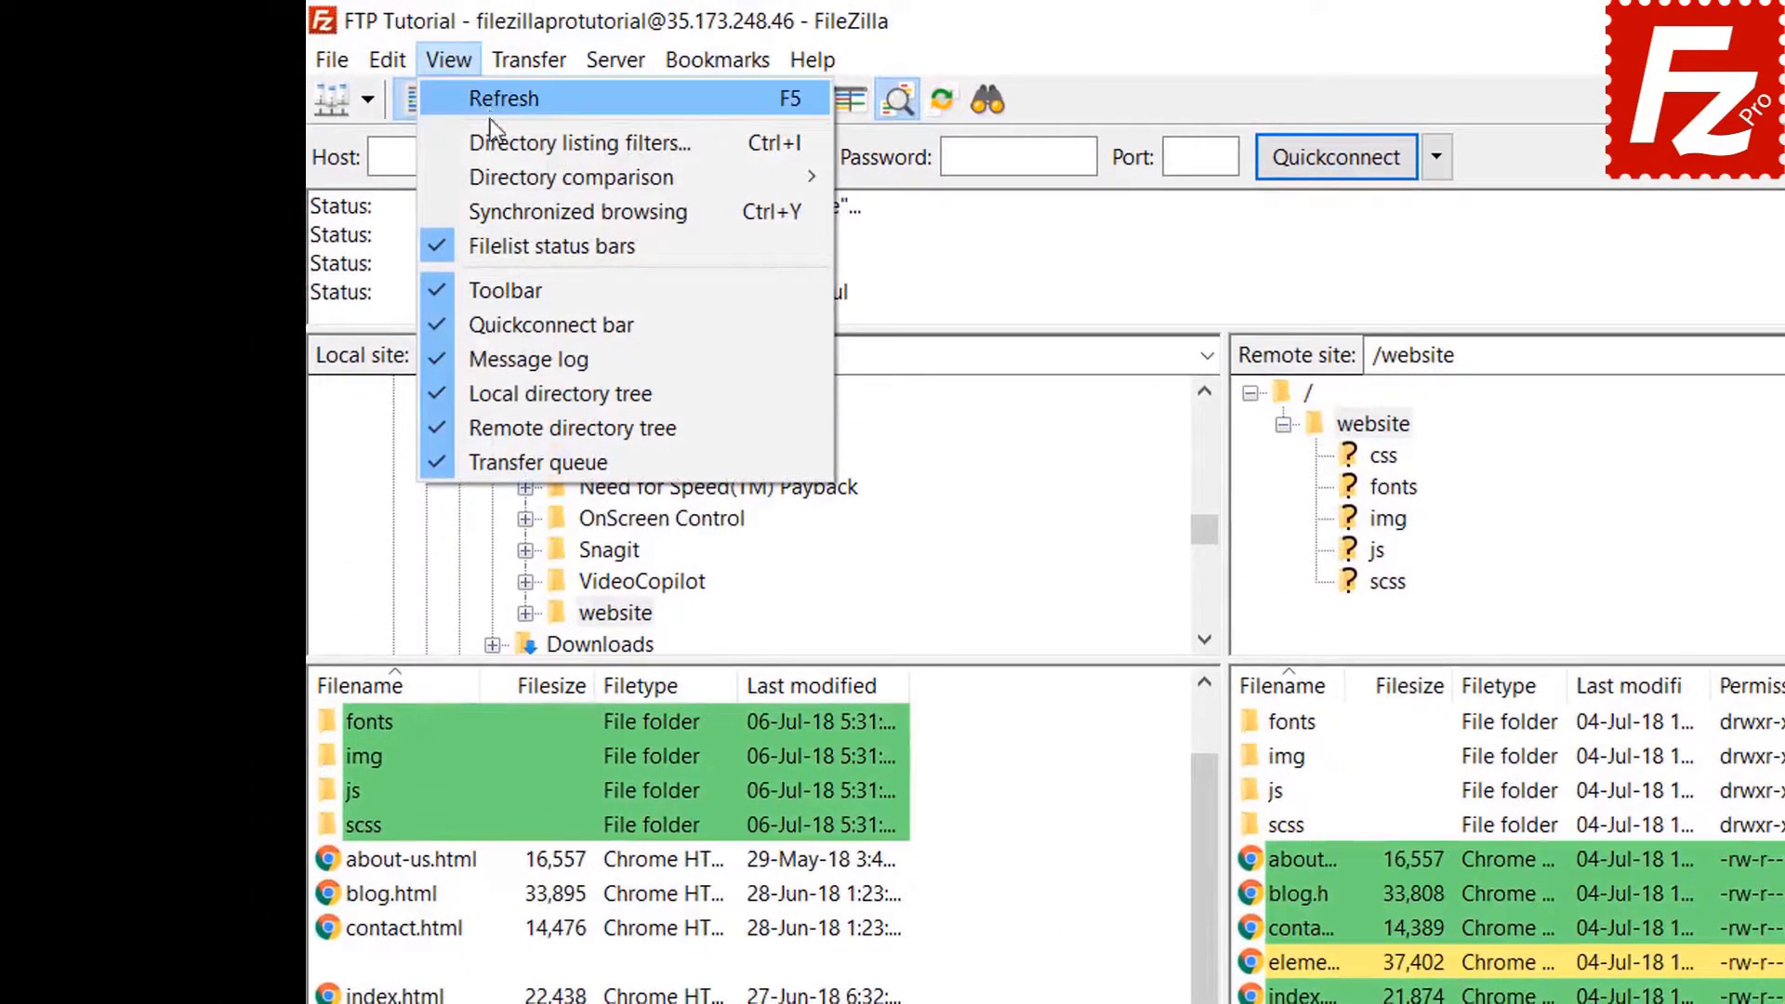
mouse_move(498, 173)
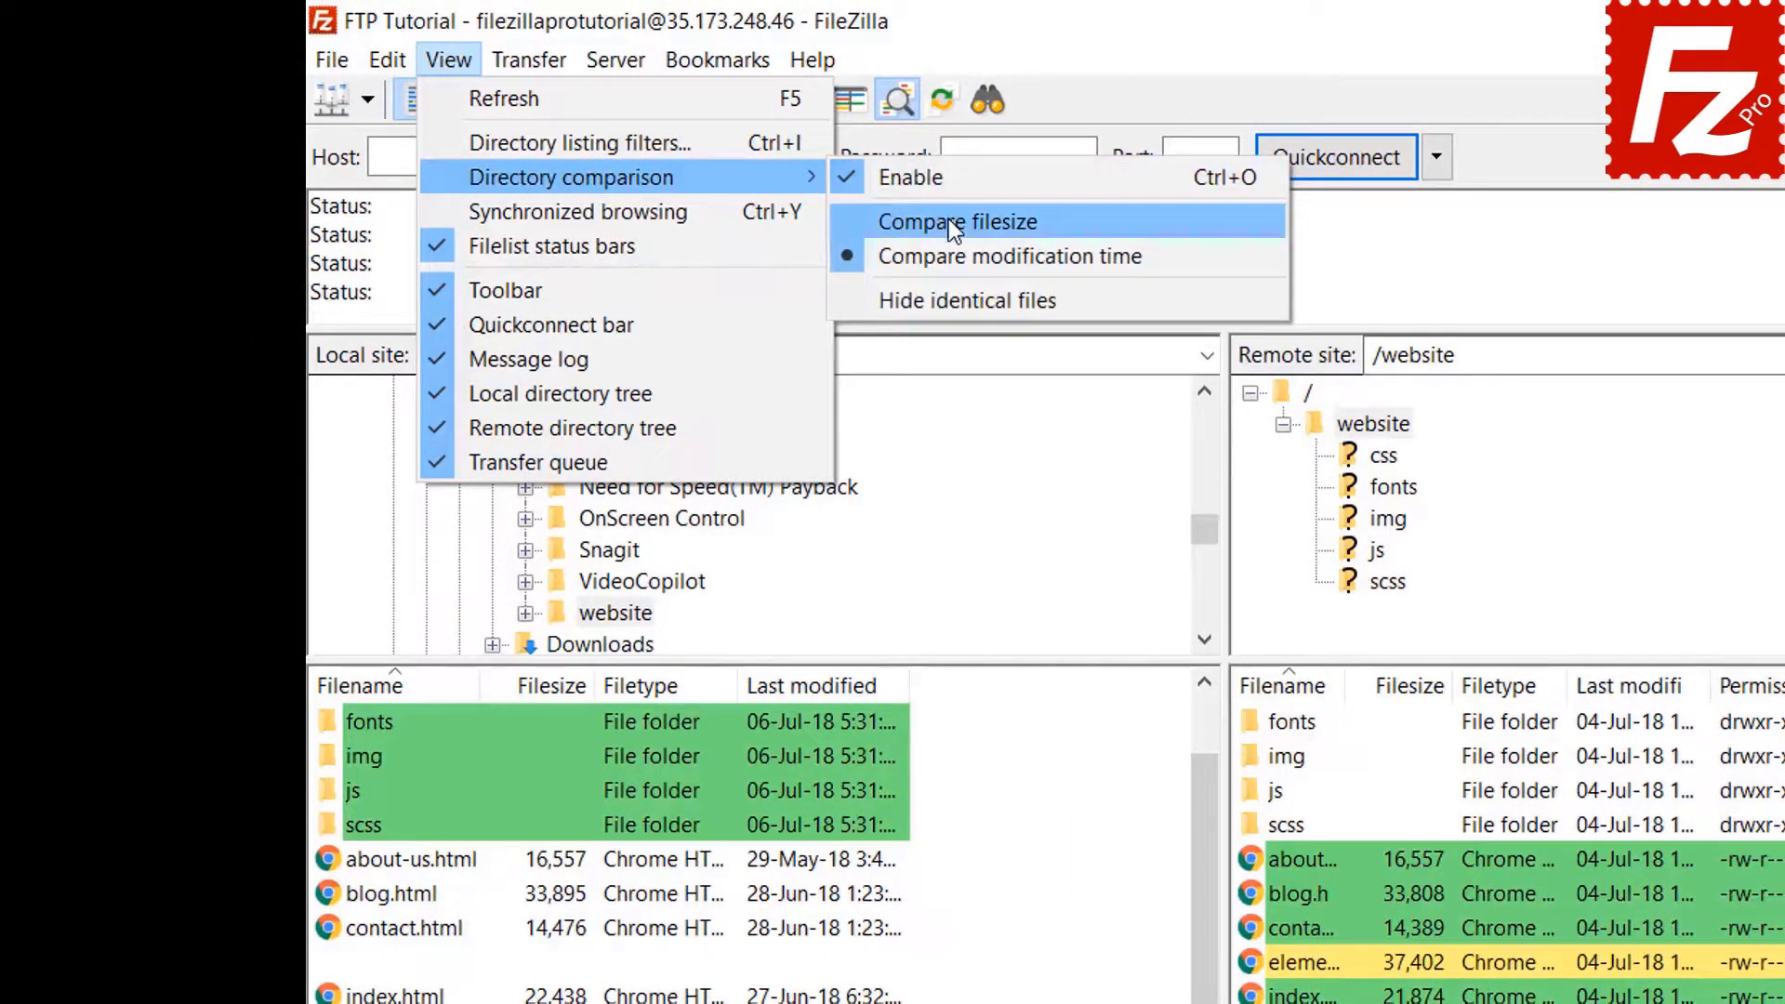
left_click(949, 221)
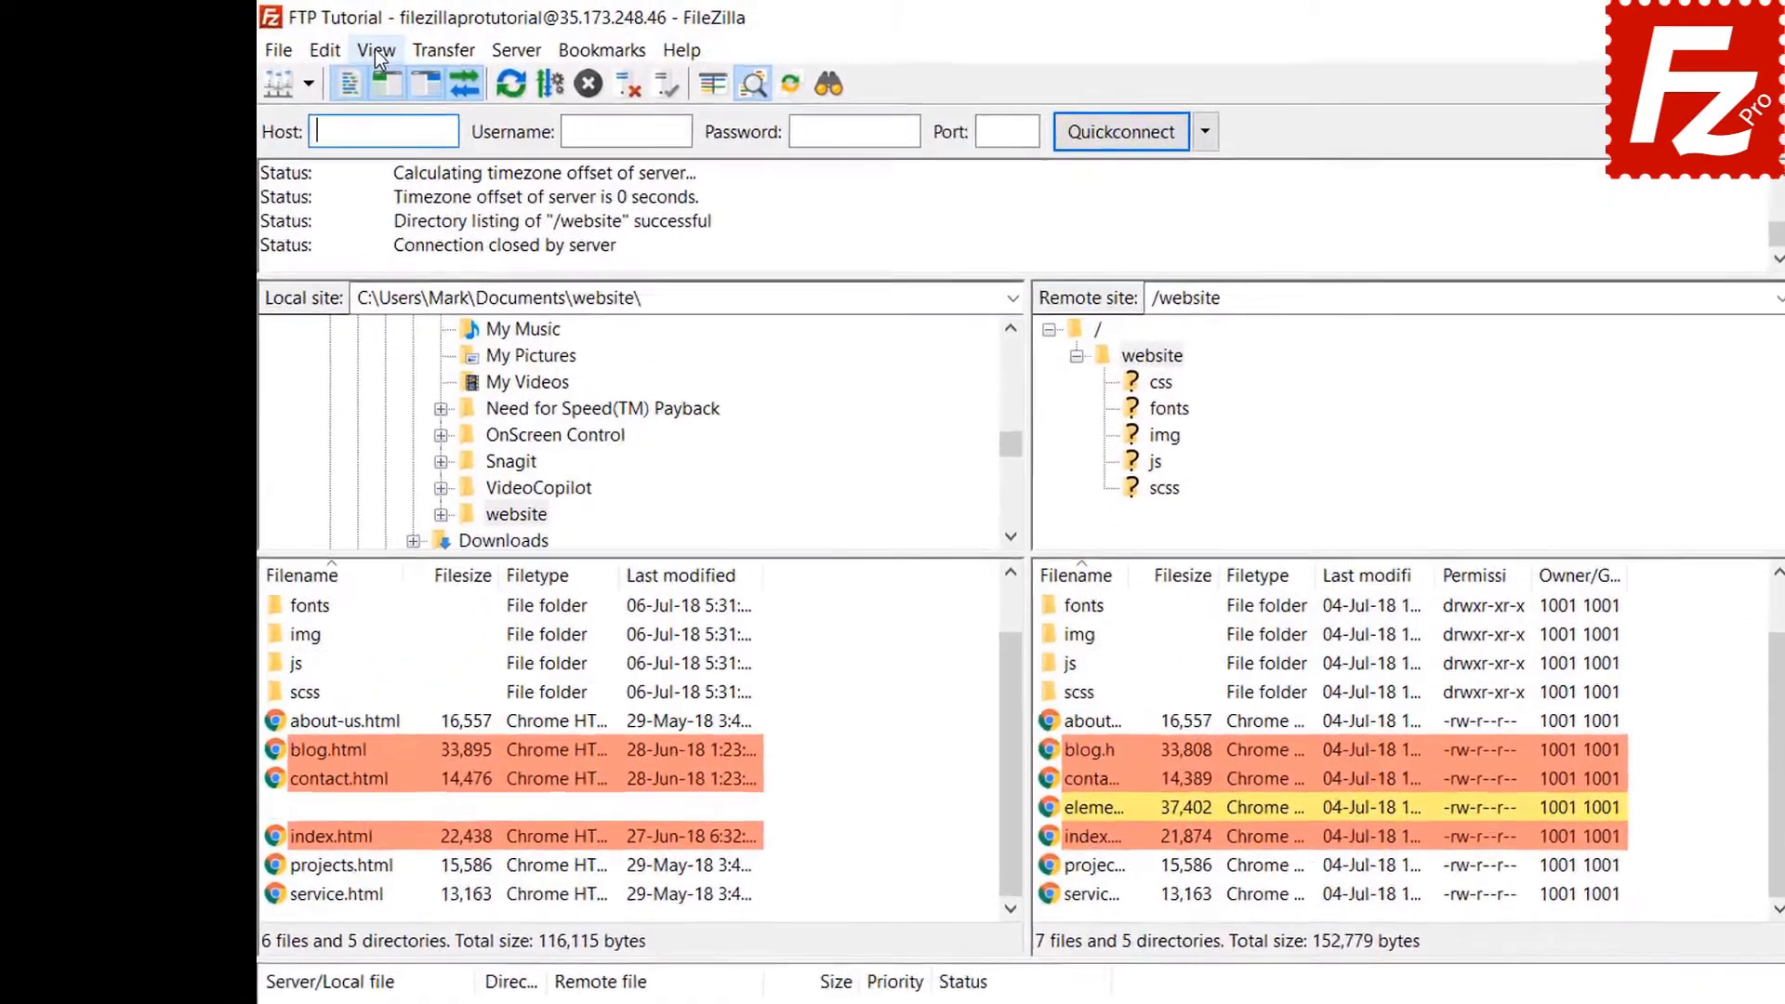
left_click(328, 43)
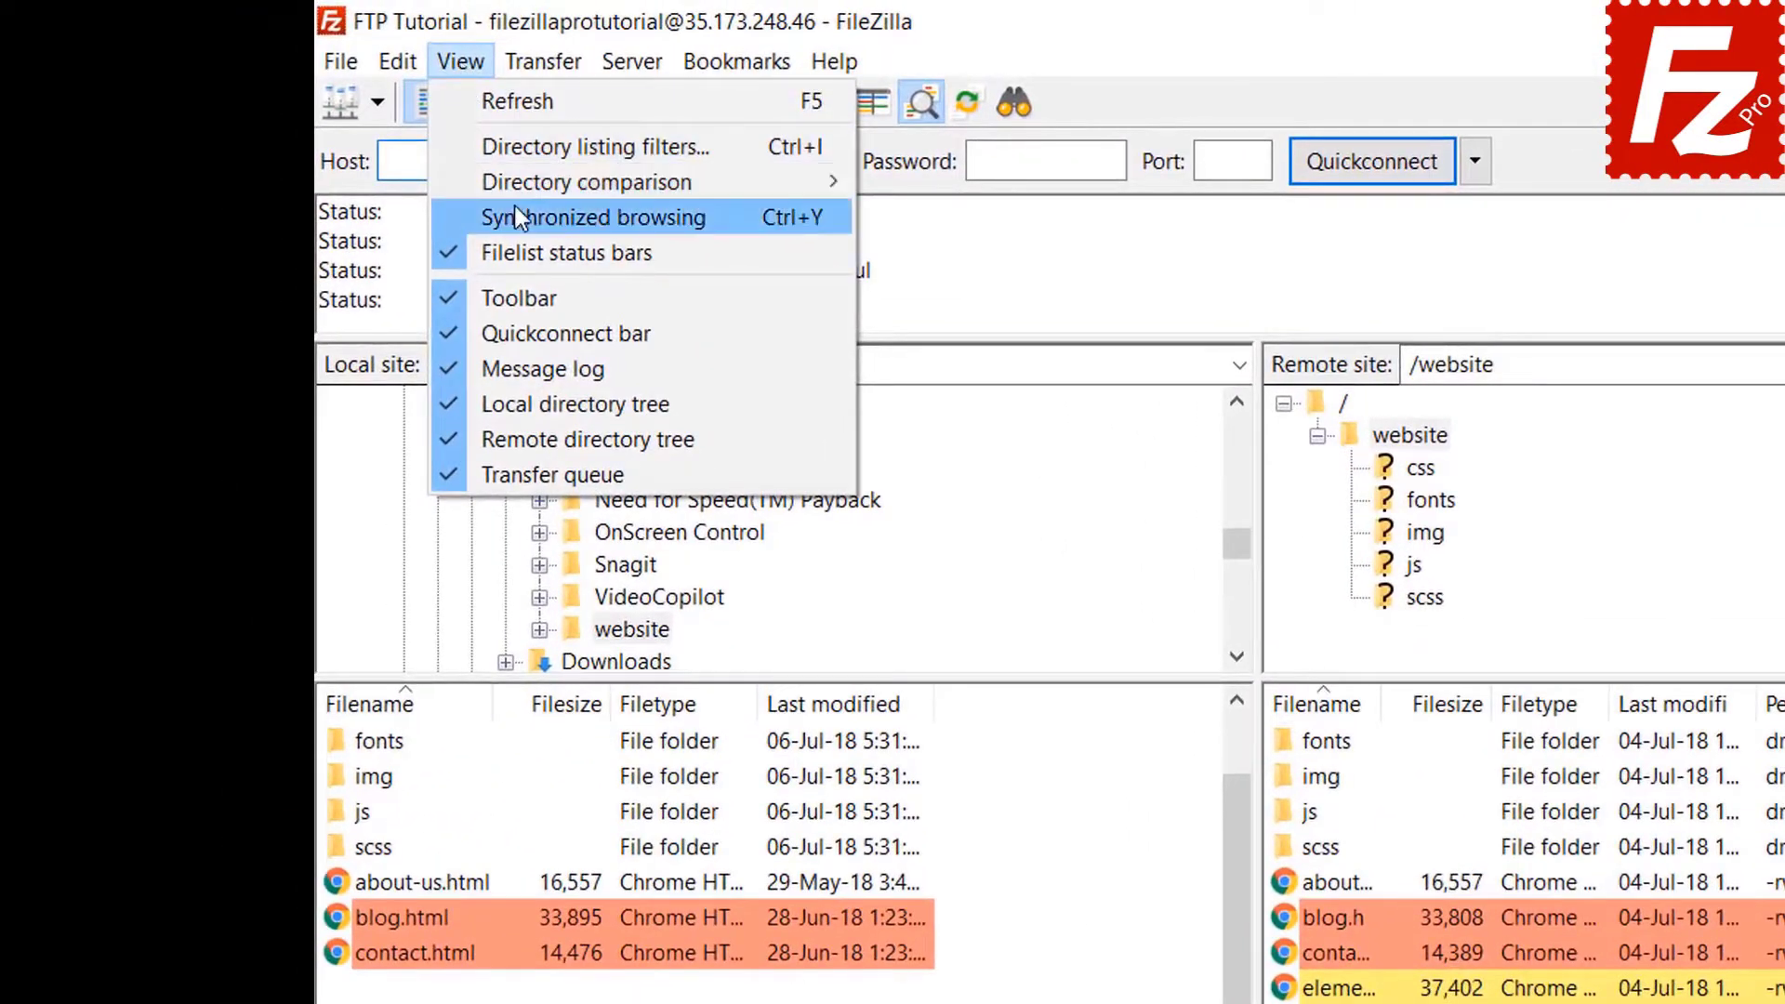
Turn on synchronized browsing, open the local css folder, then view the server's img folder.
left_click(515, 206)
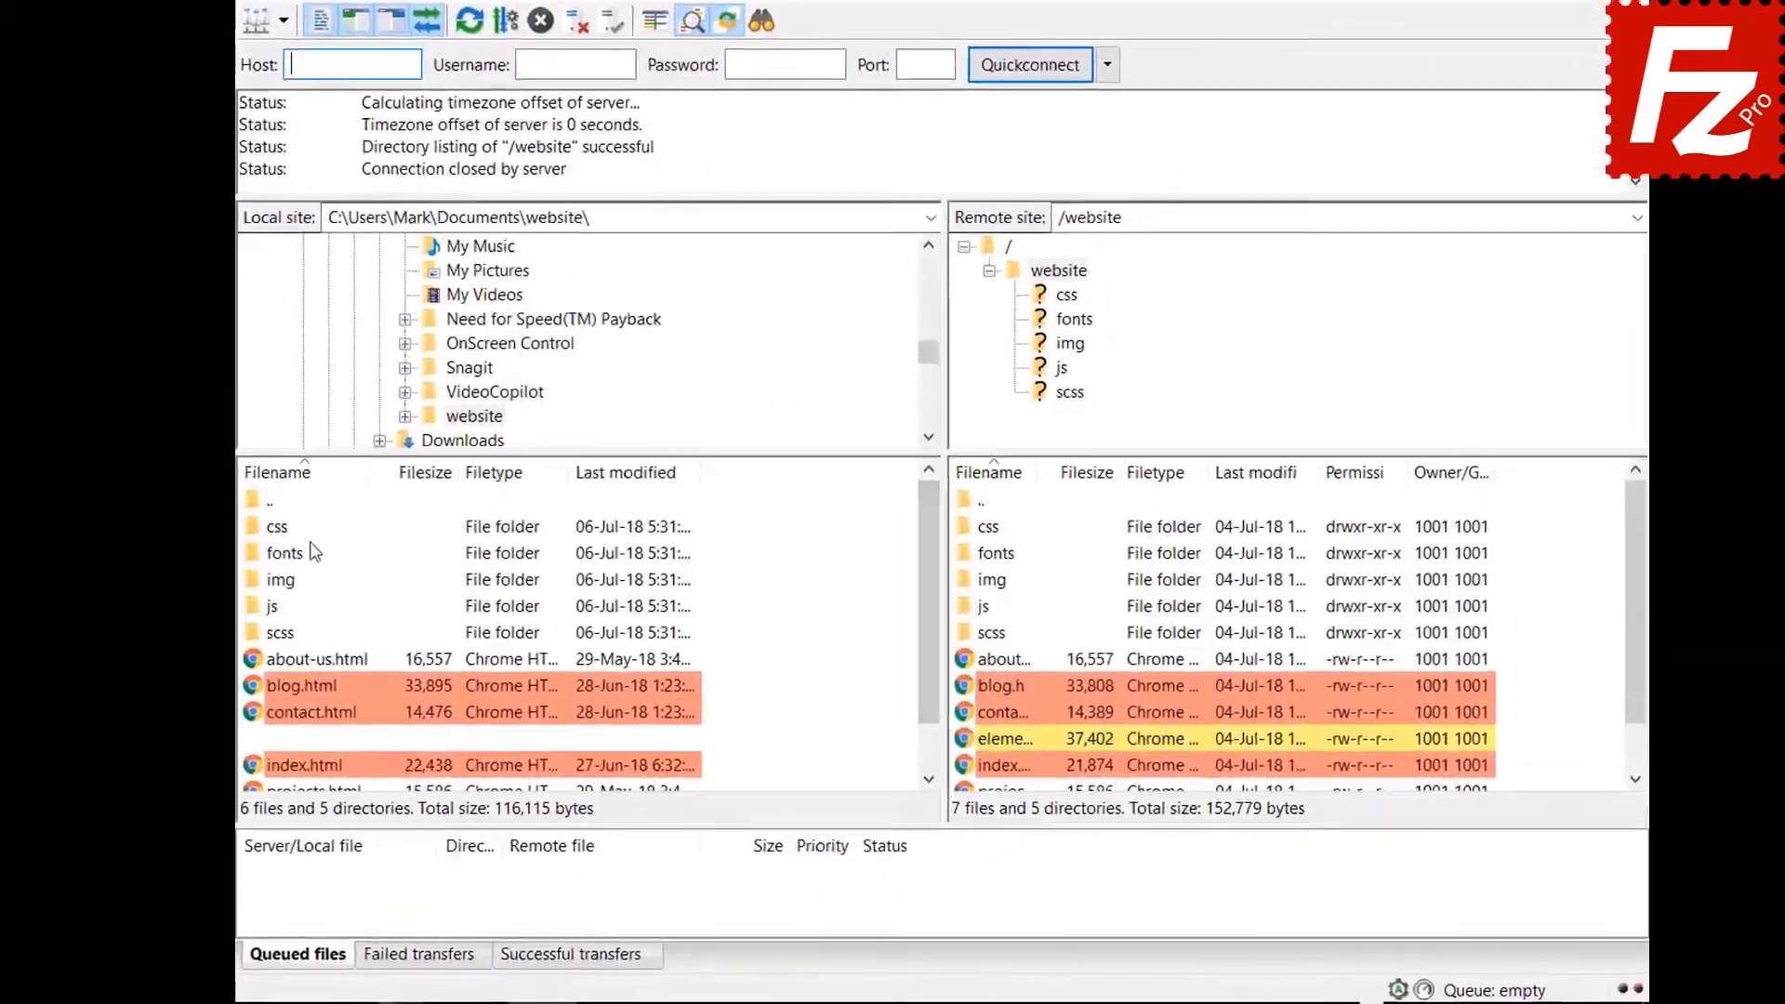
left_click(276, 537)
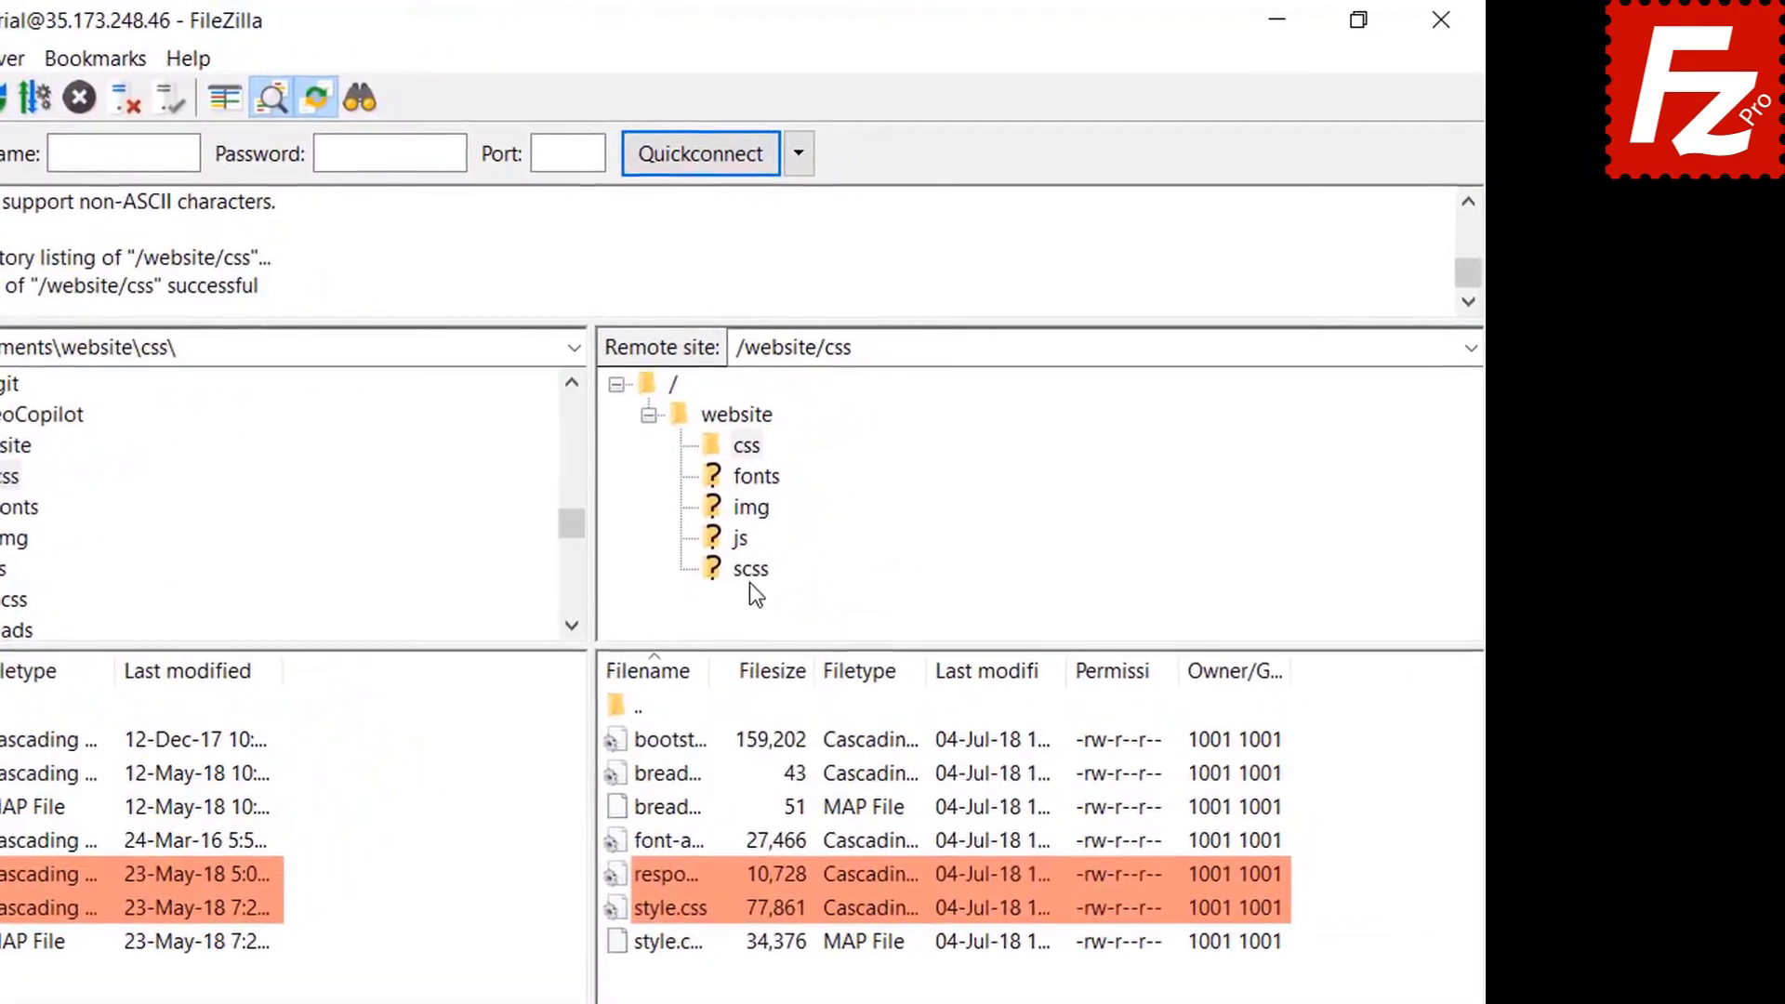
left_click(751, 508)
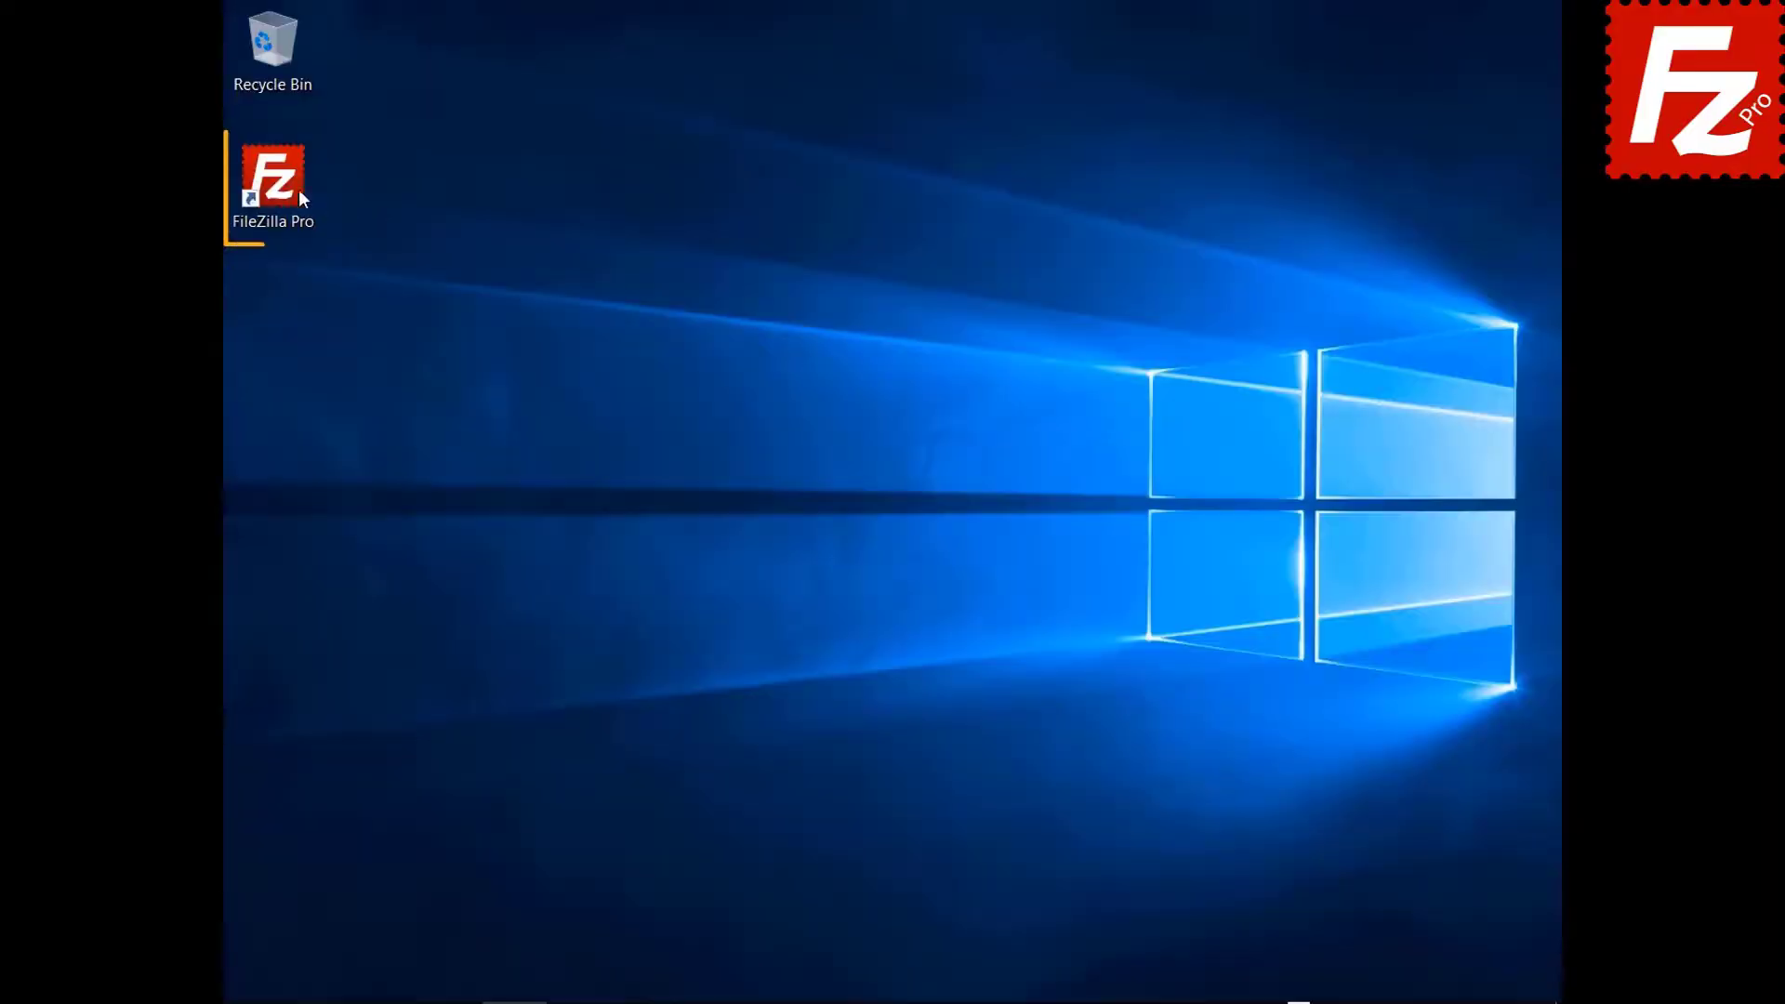
Launch FileZilla Pro and connect to the FTP Tutorial site from the Site Manager dropdown.
double_click(284, 187)
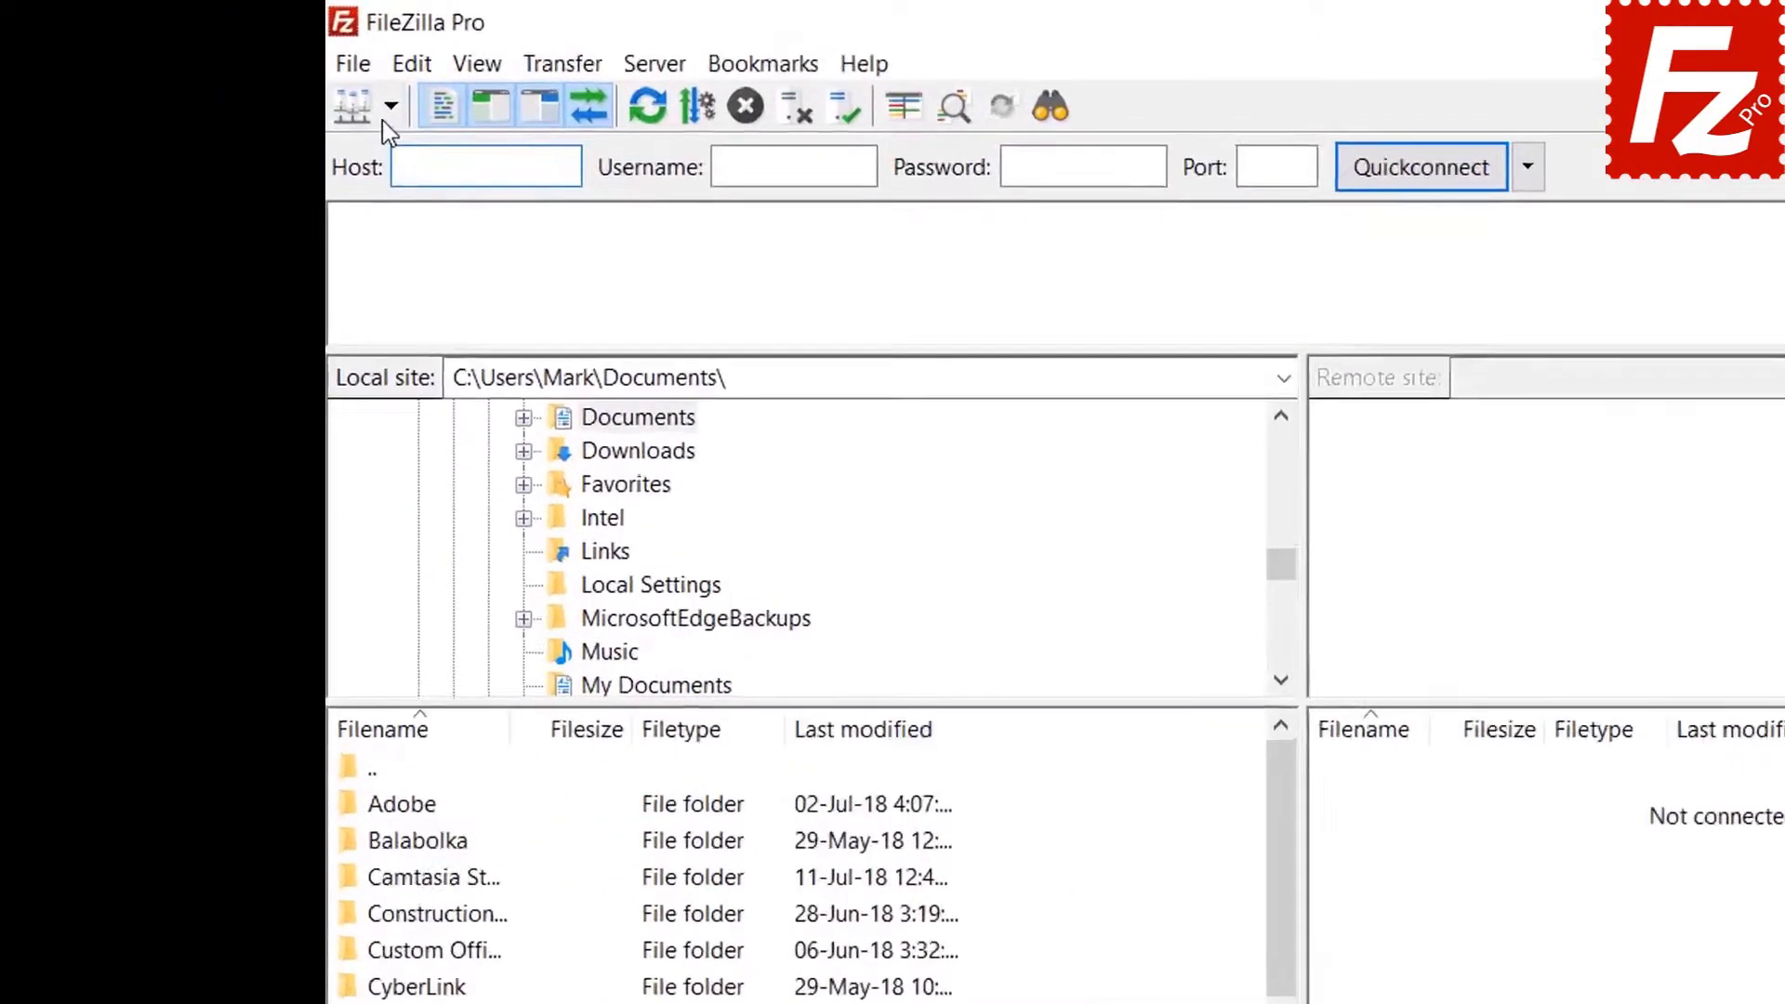
left_click(269, 74)
left_click(276, 99)
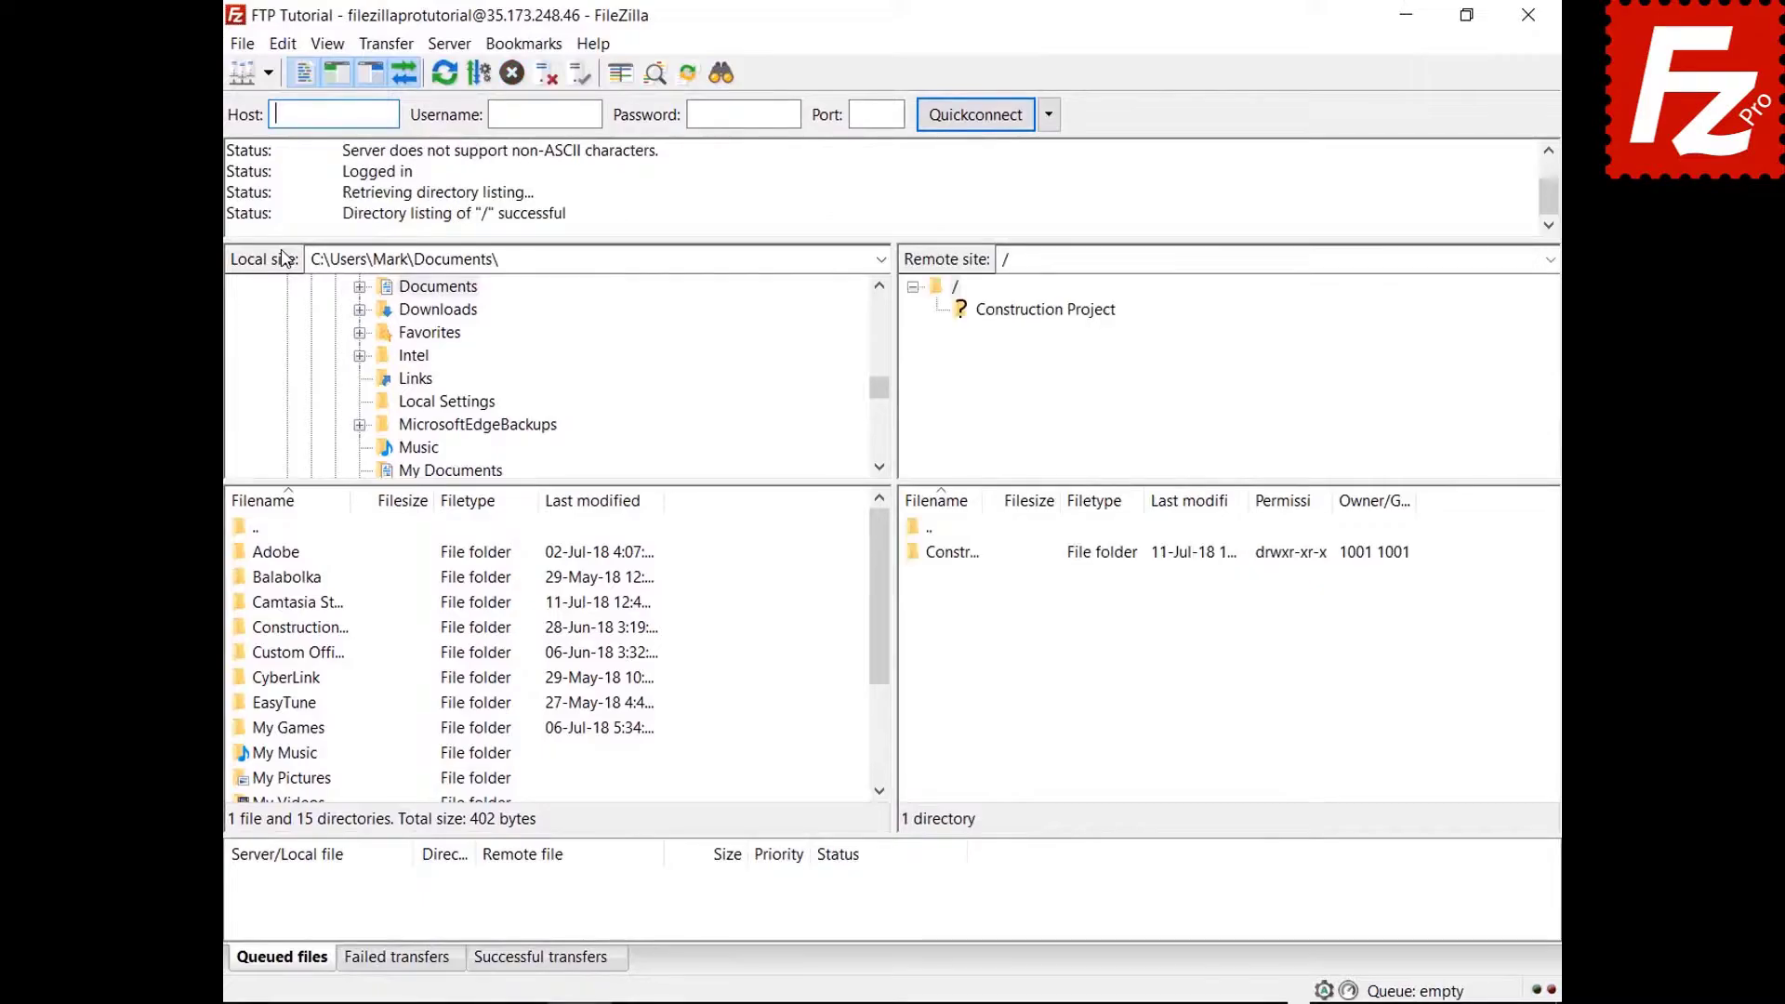
Open the Construction Project folder in both the local and remote file lists.
double_click(321, 628)
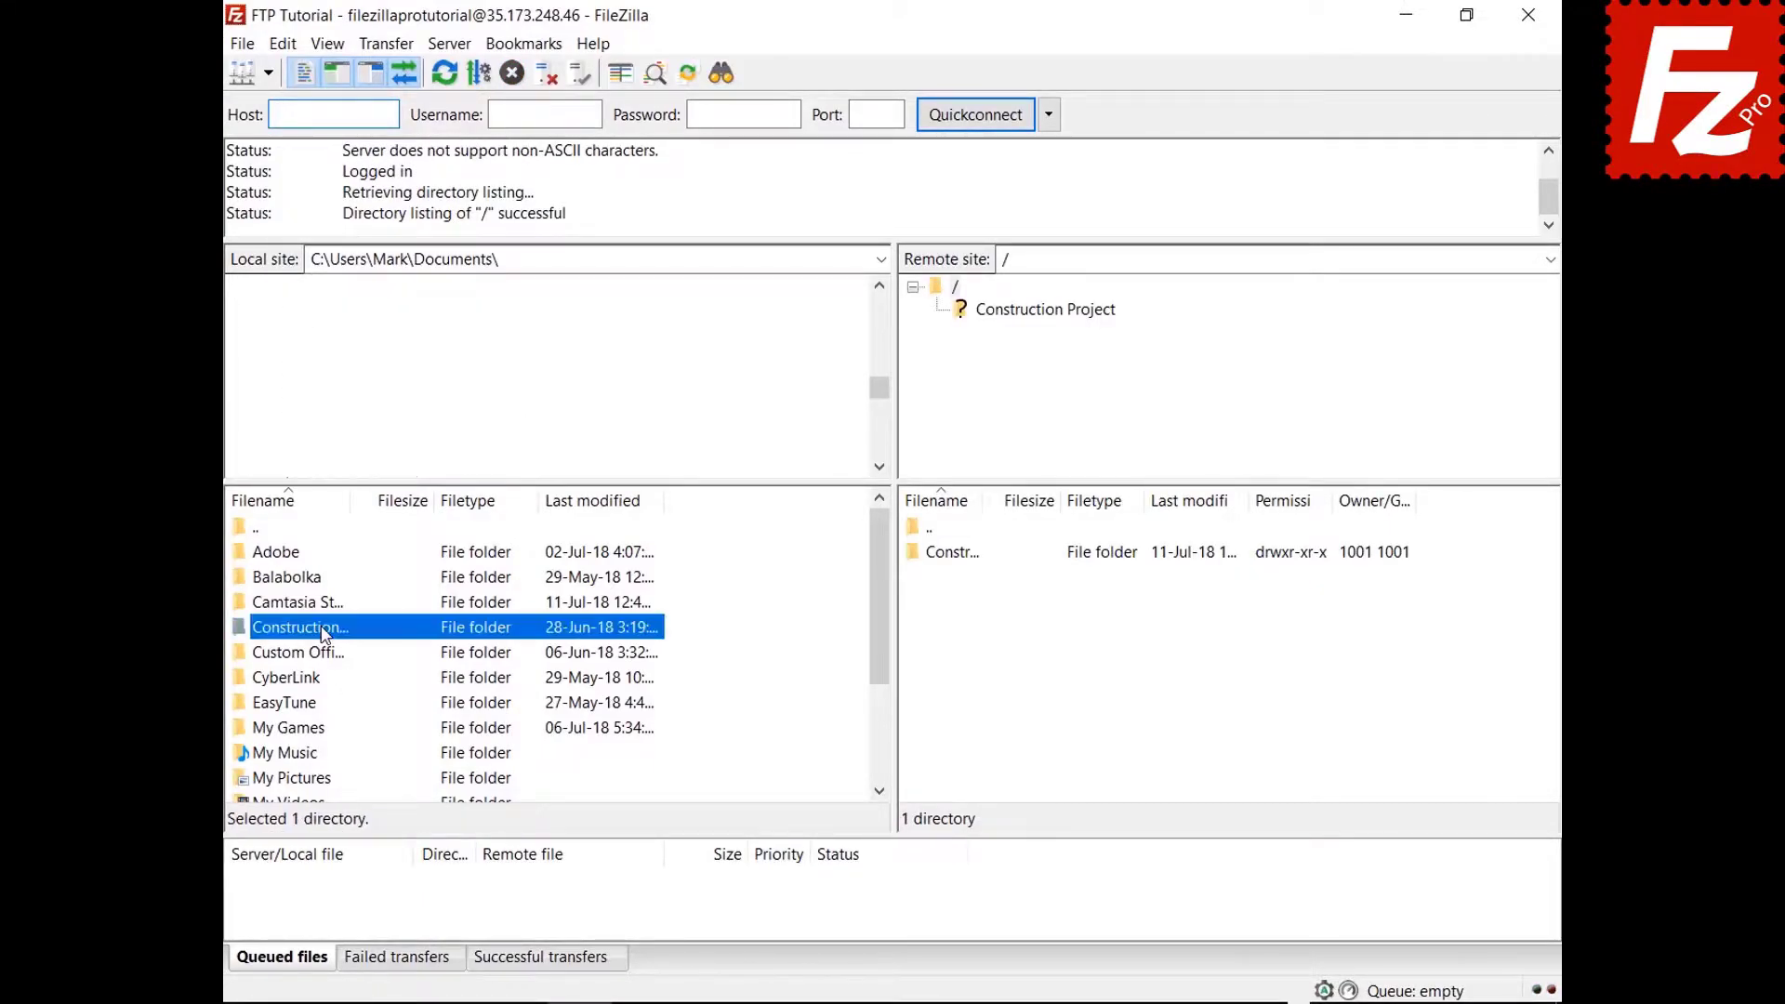
double_click(971, 555)
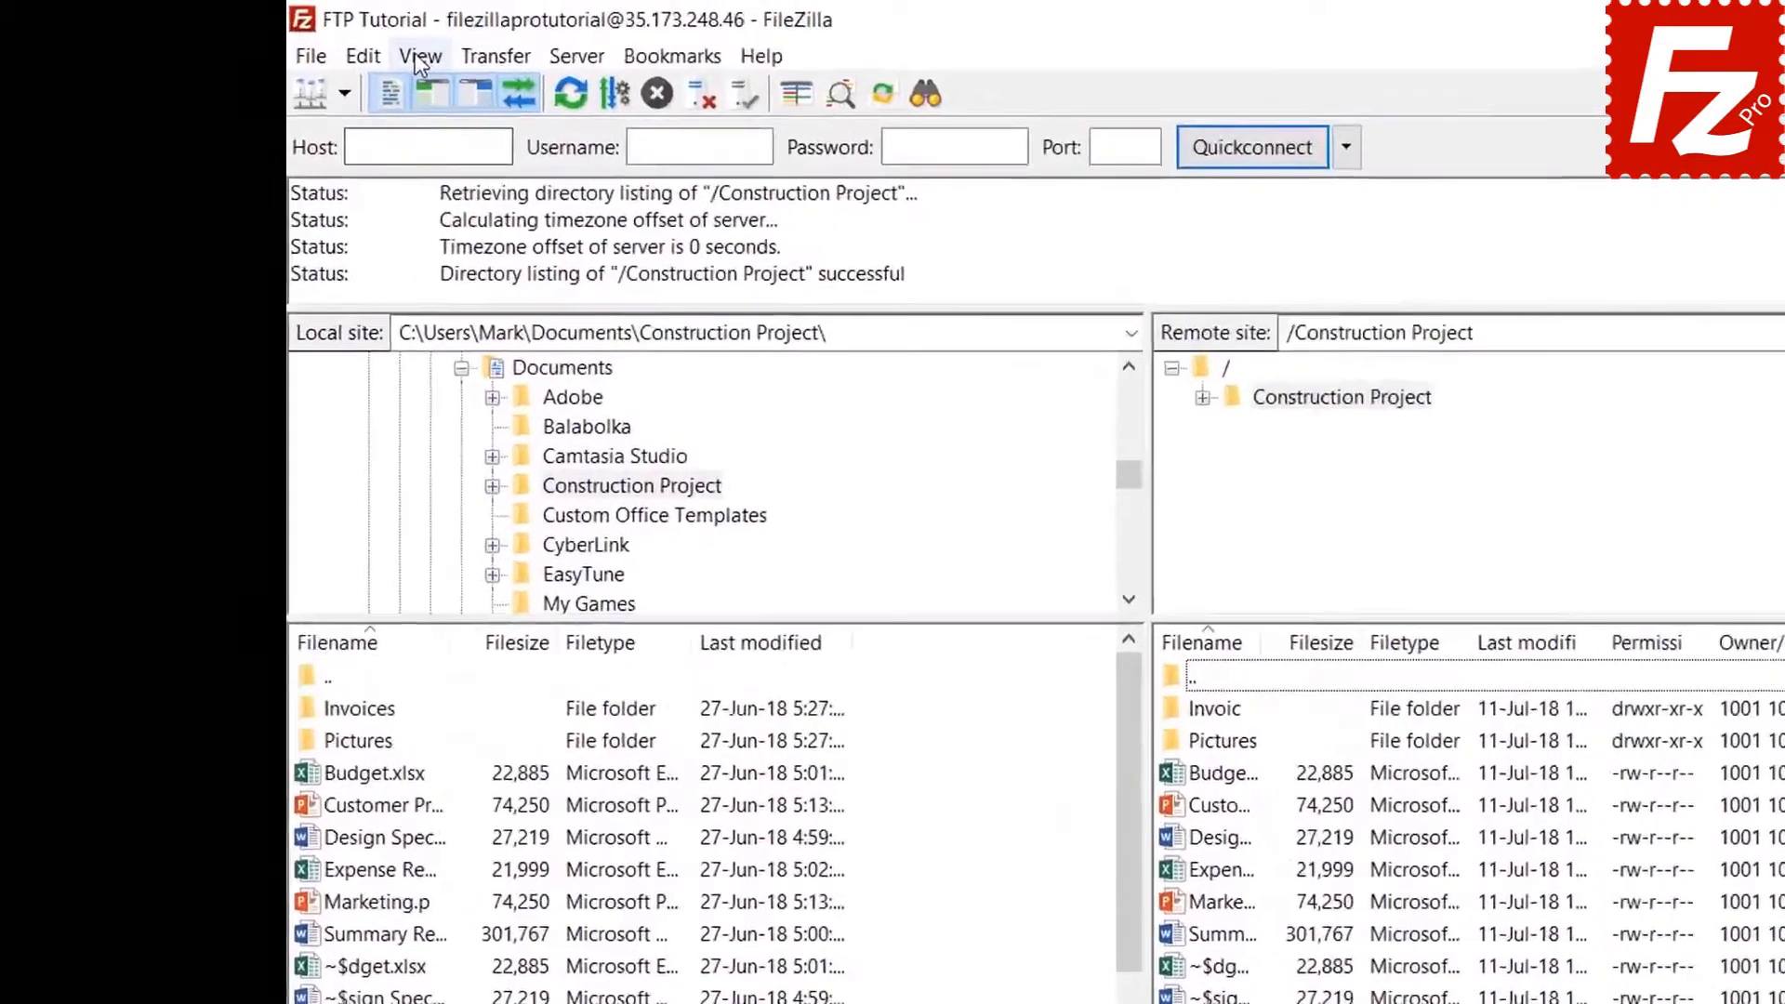
left_click(327, 43)
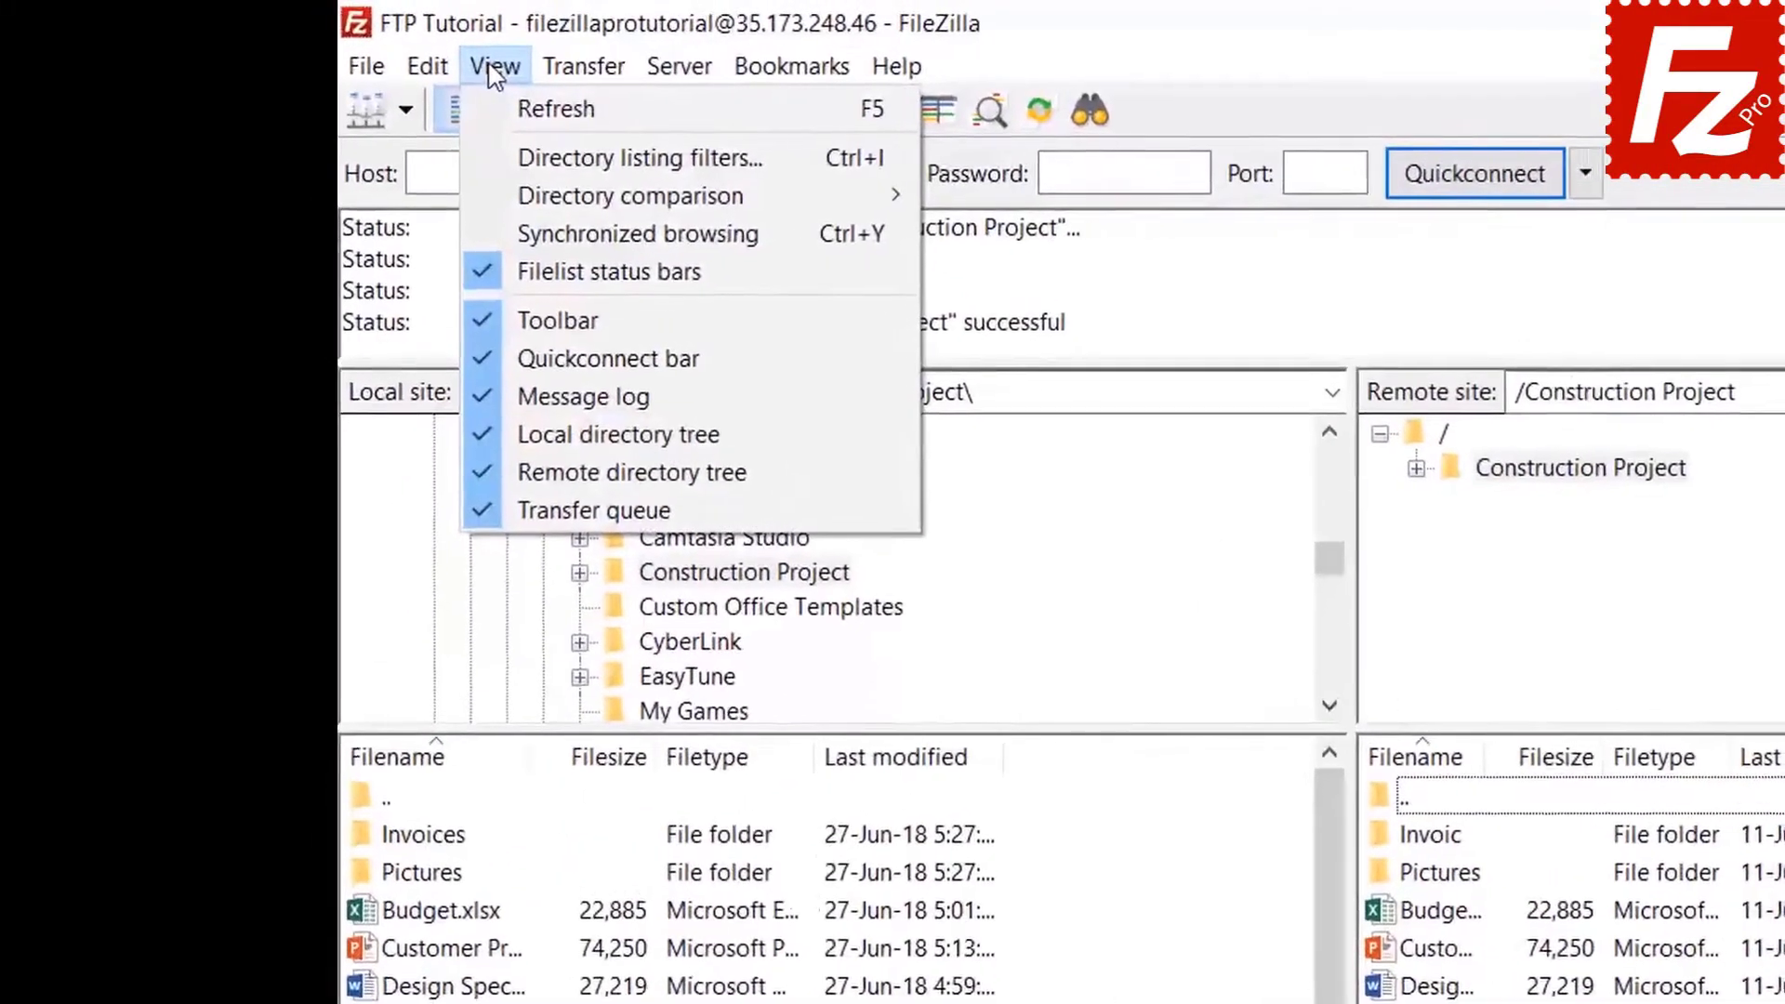
In Directory listing filters, edit the filter rules and add a new filter 'Microsoft Office Temporaries'.
left_click(518, 158)
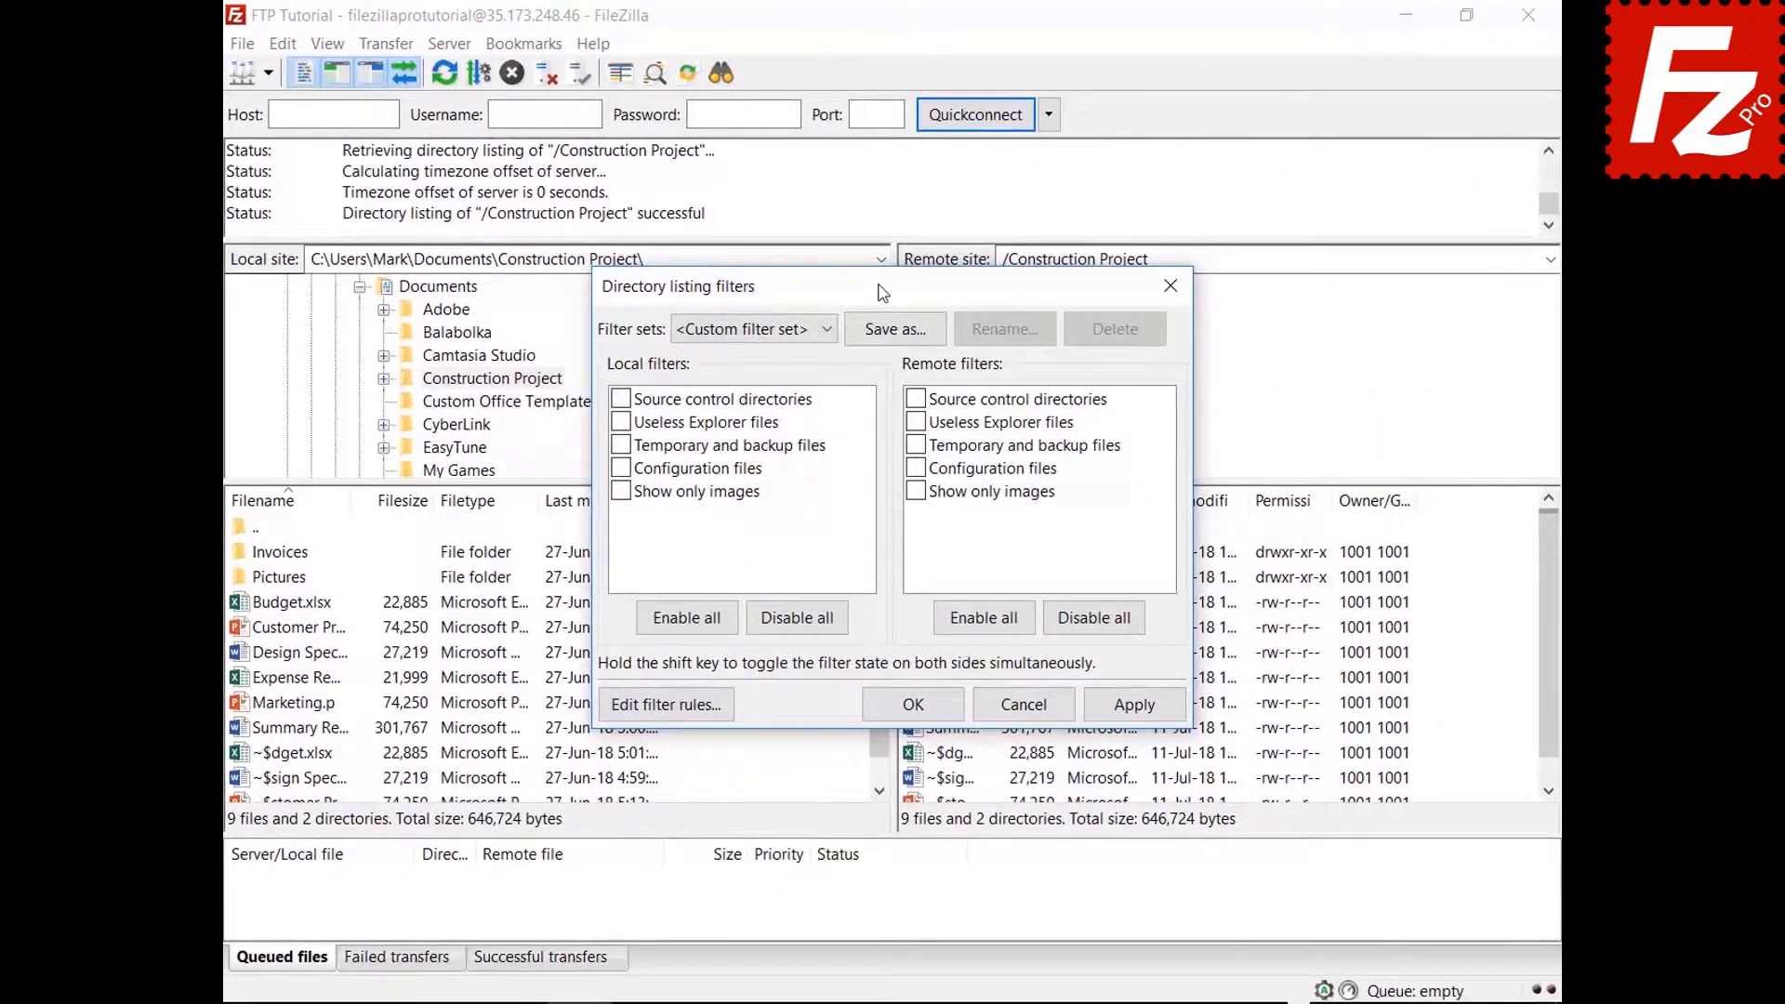
left_click_drag(882, 292, 881, 71)
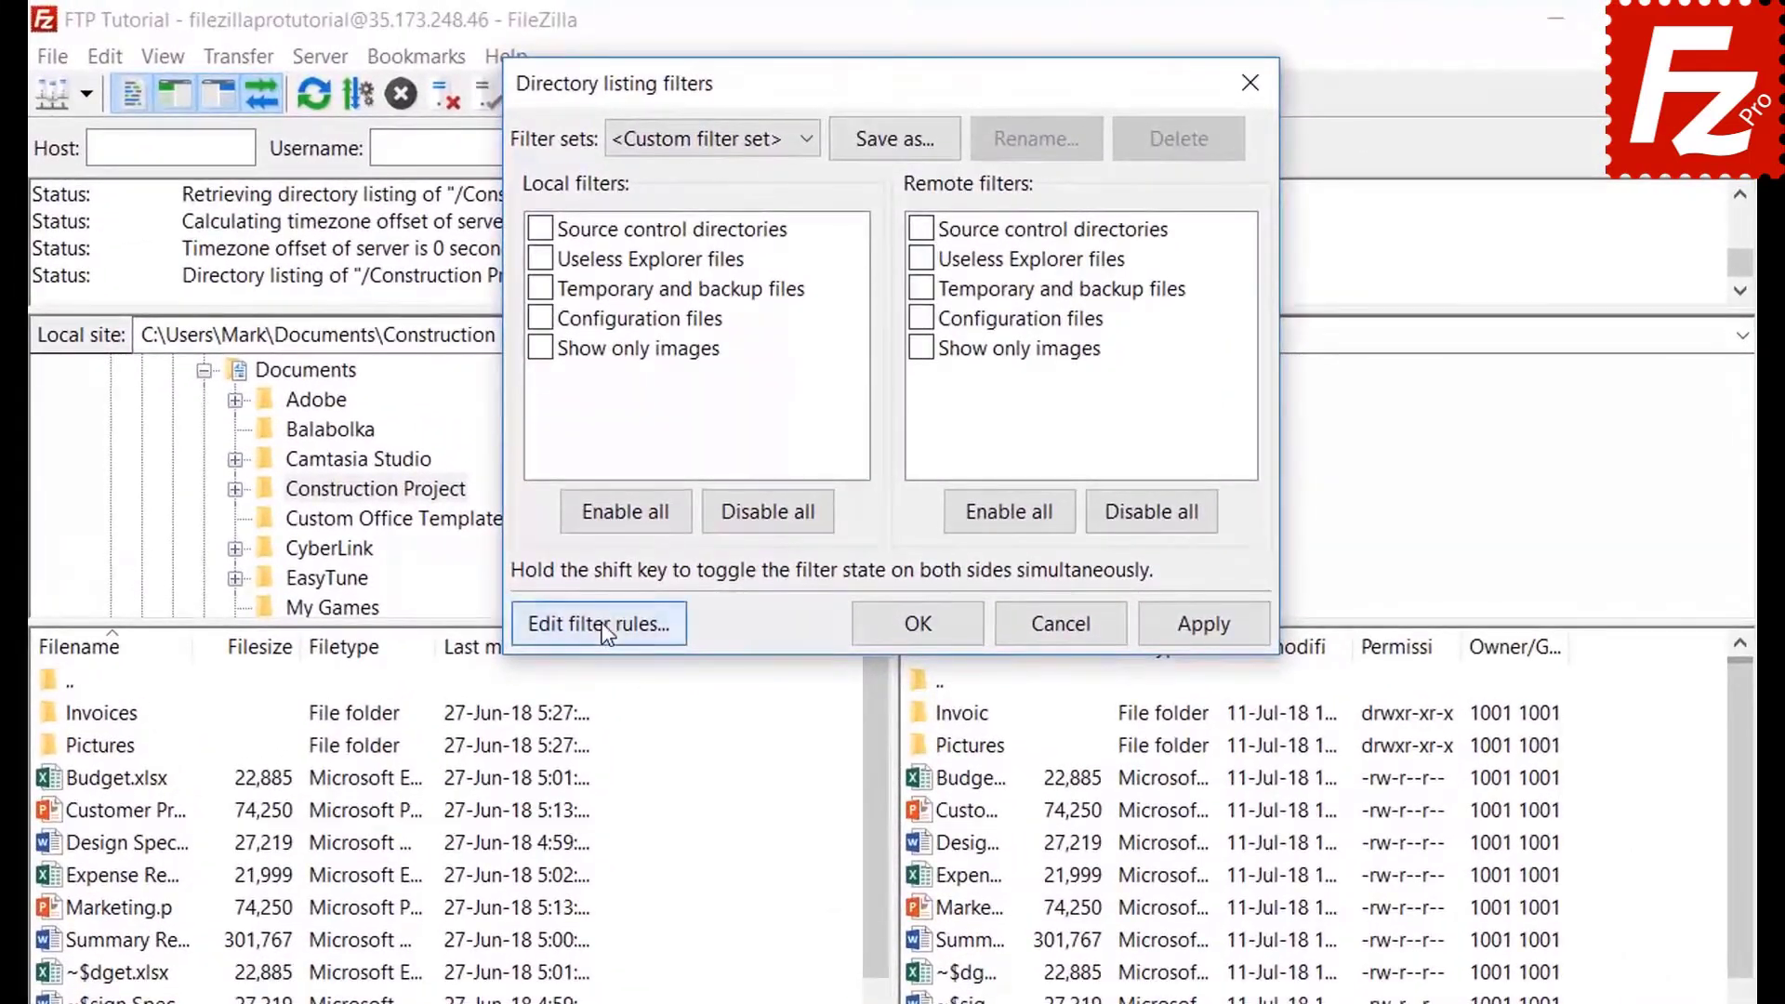
left_click(669, 484)
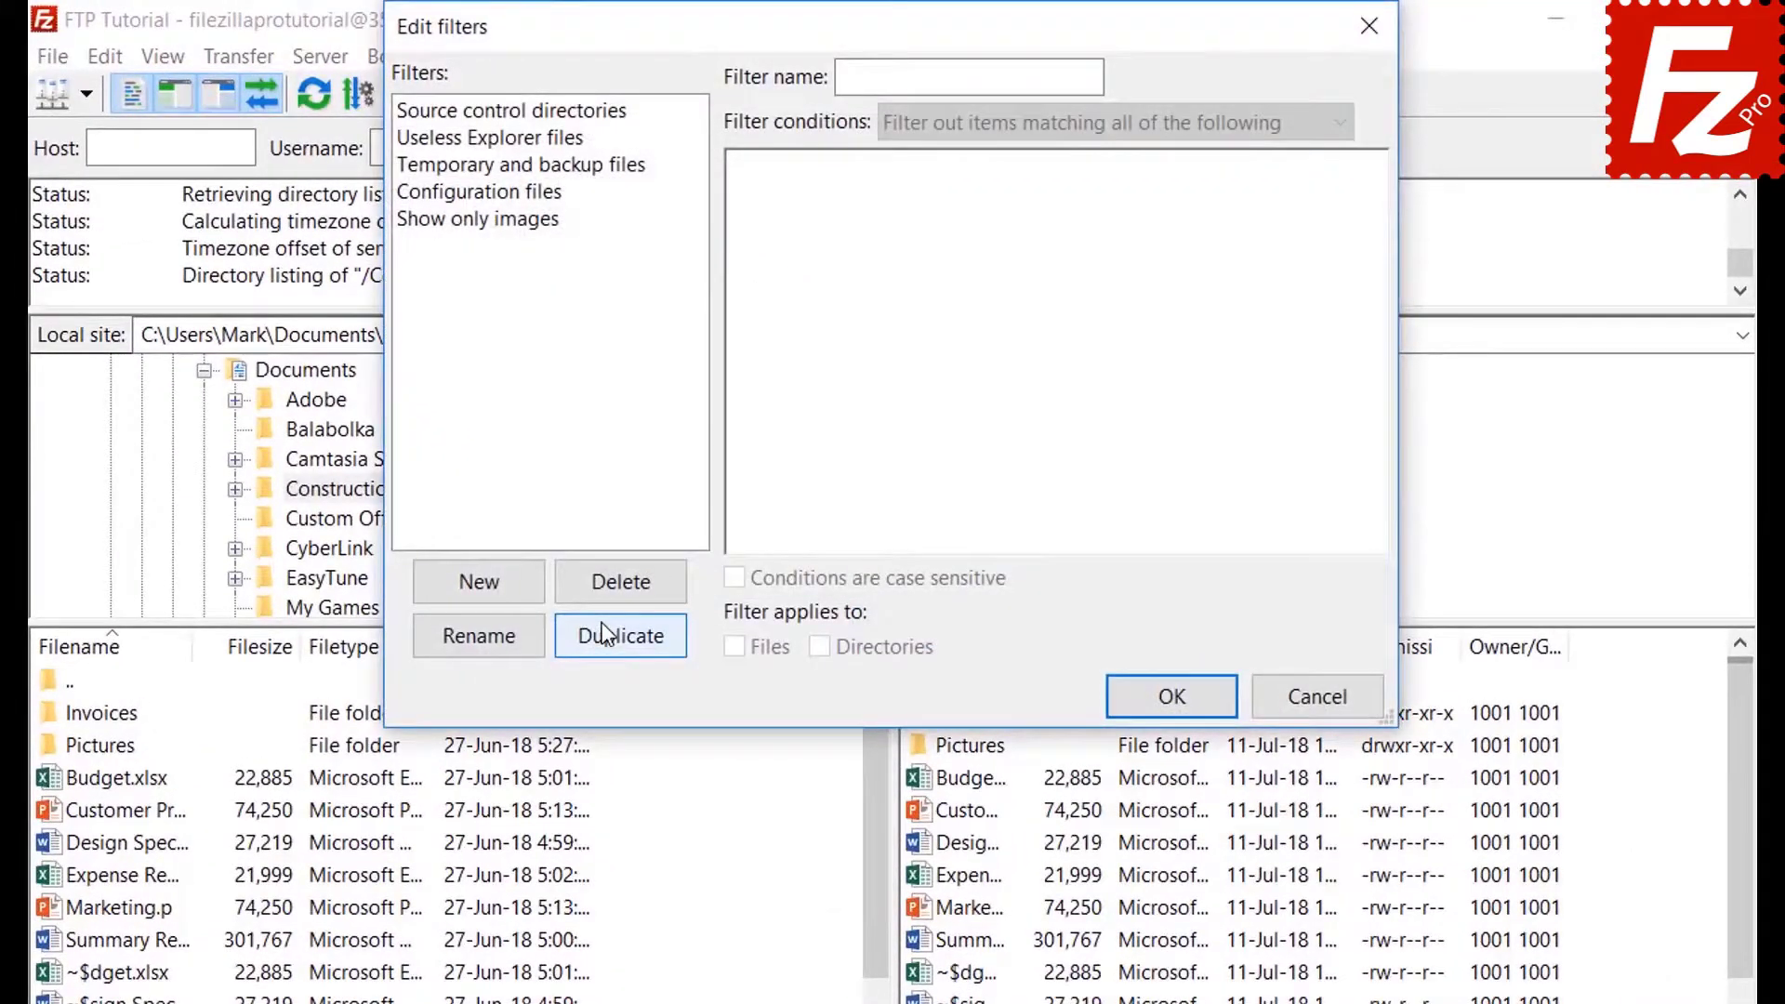
left_click(507, 587)
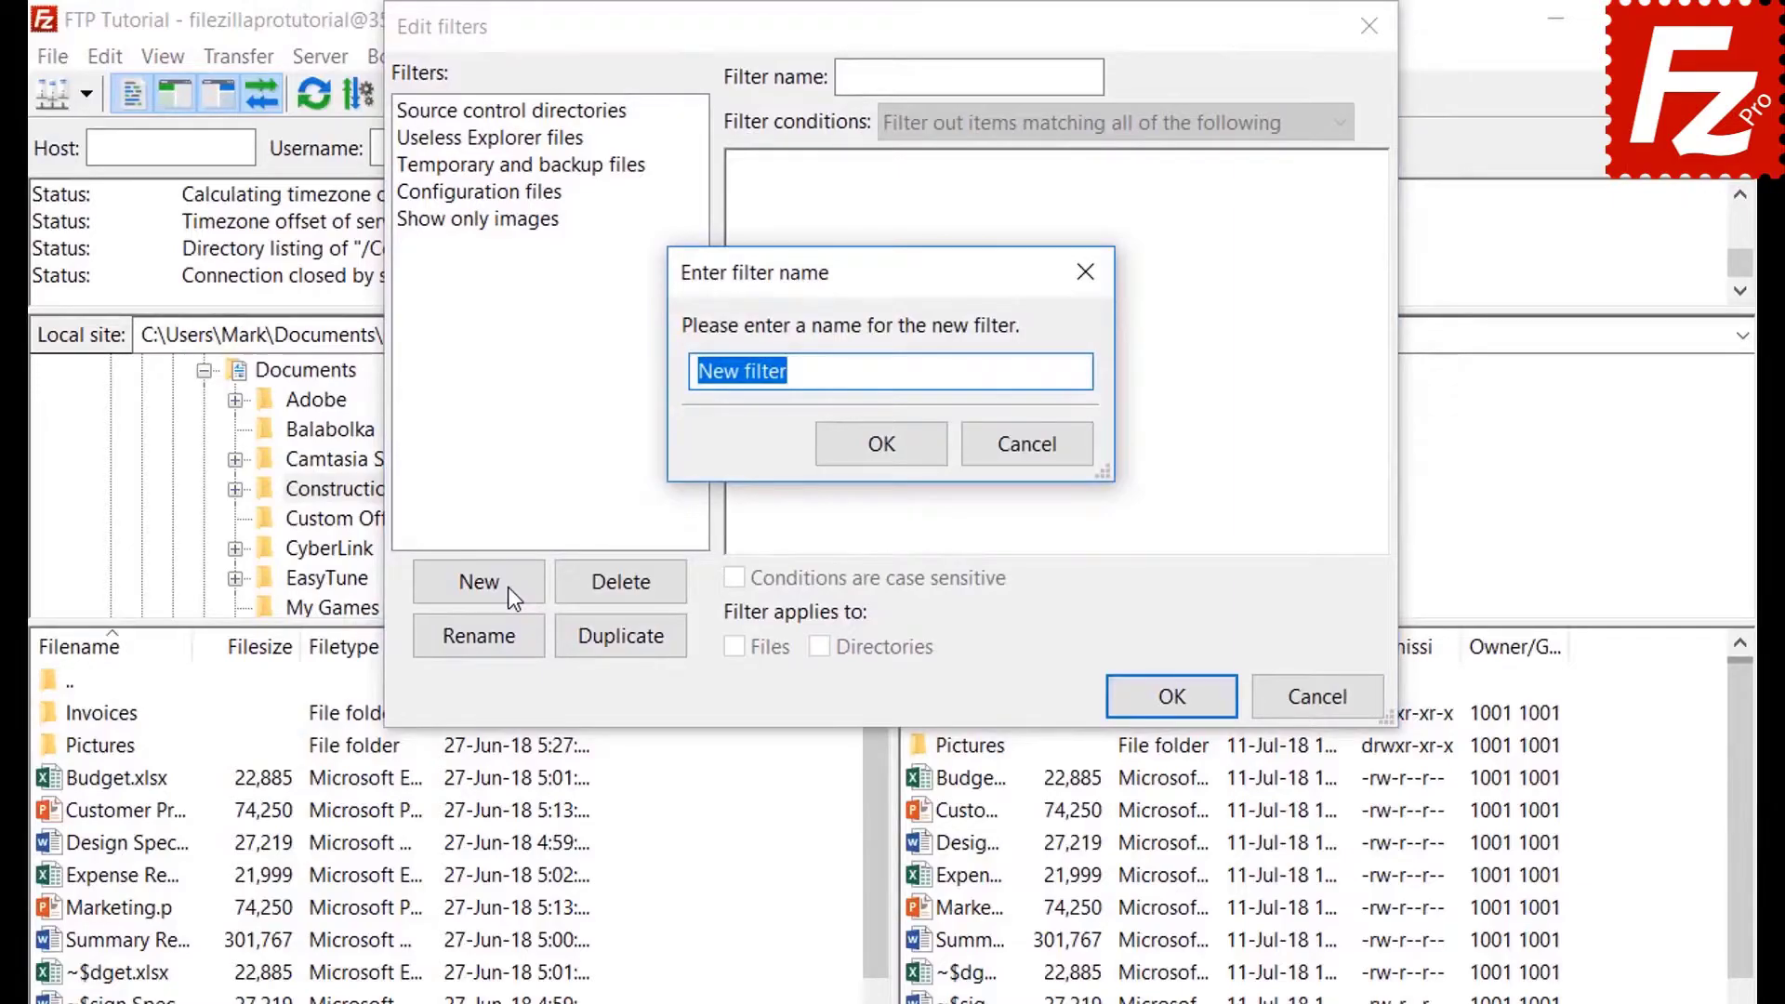
type("Microsoft Office Temporaries")
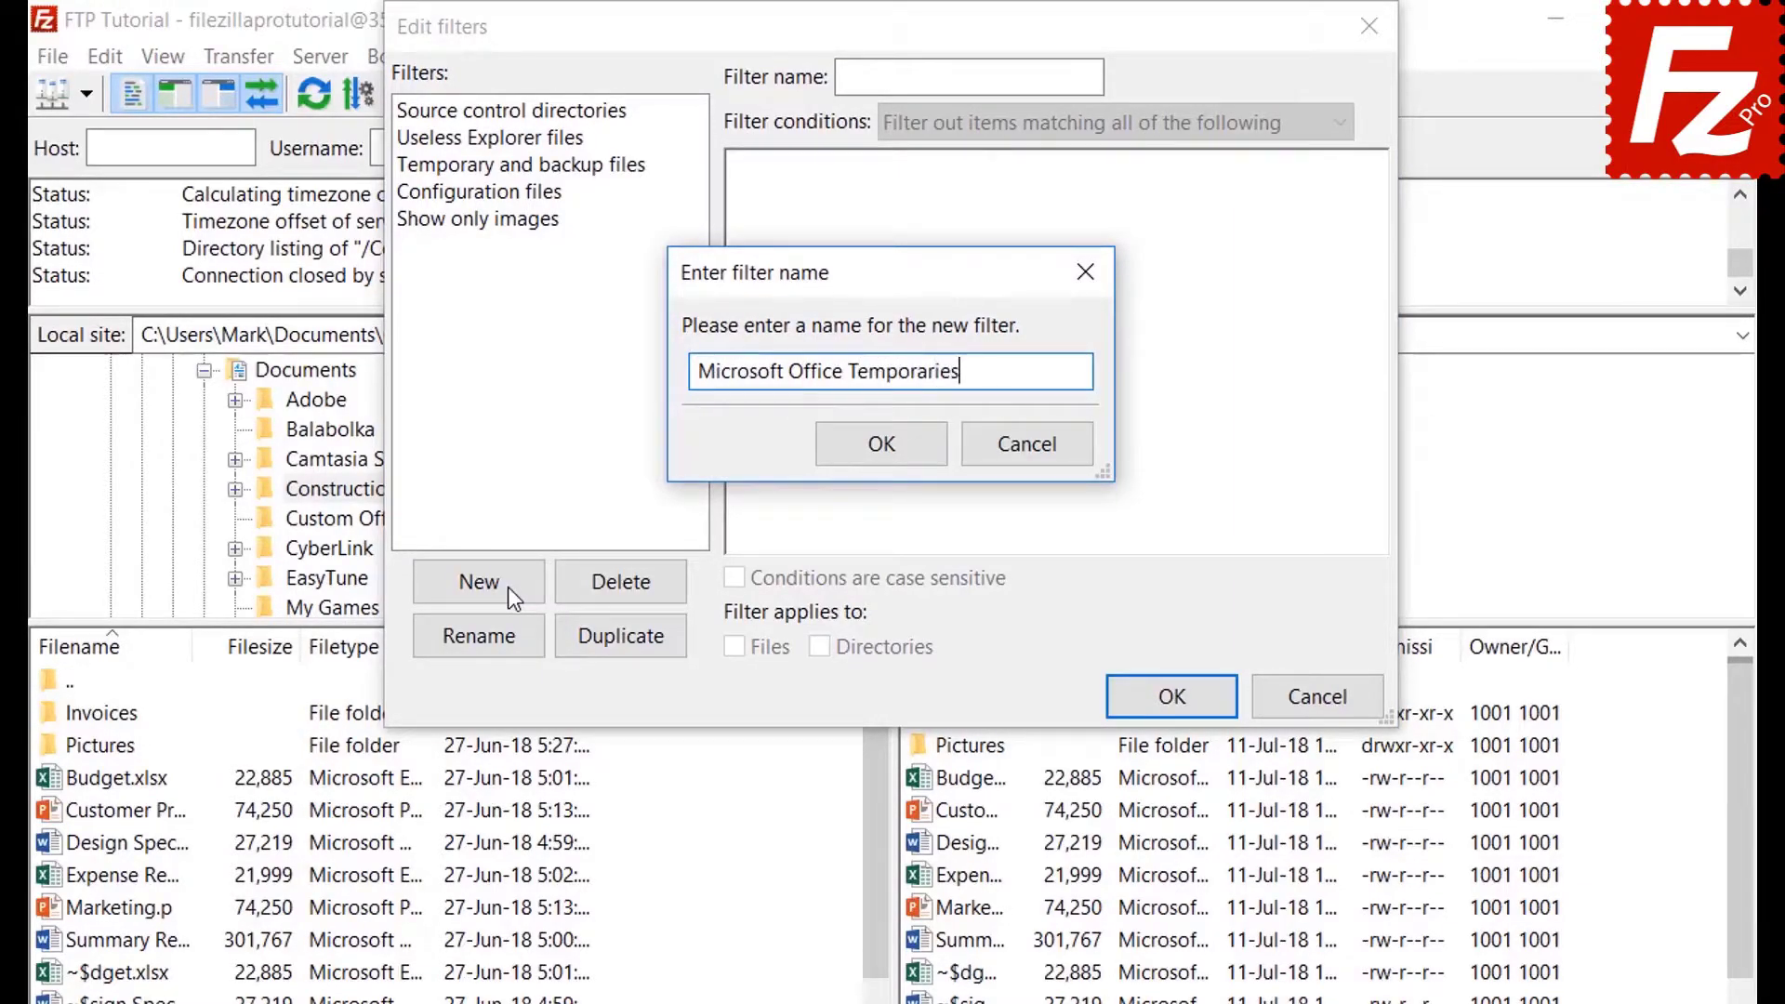
left_click(891, 451)
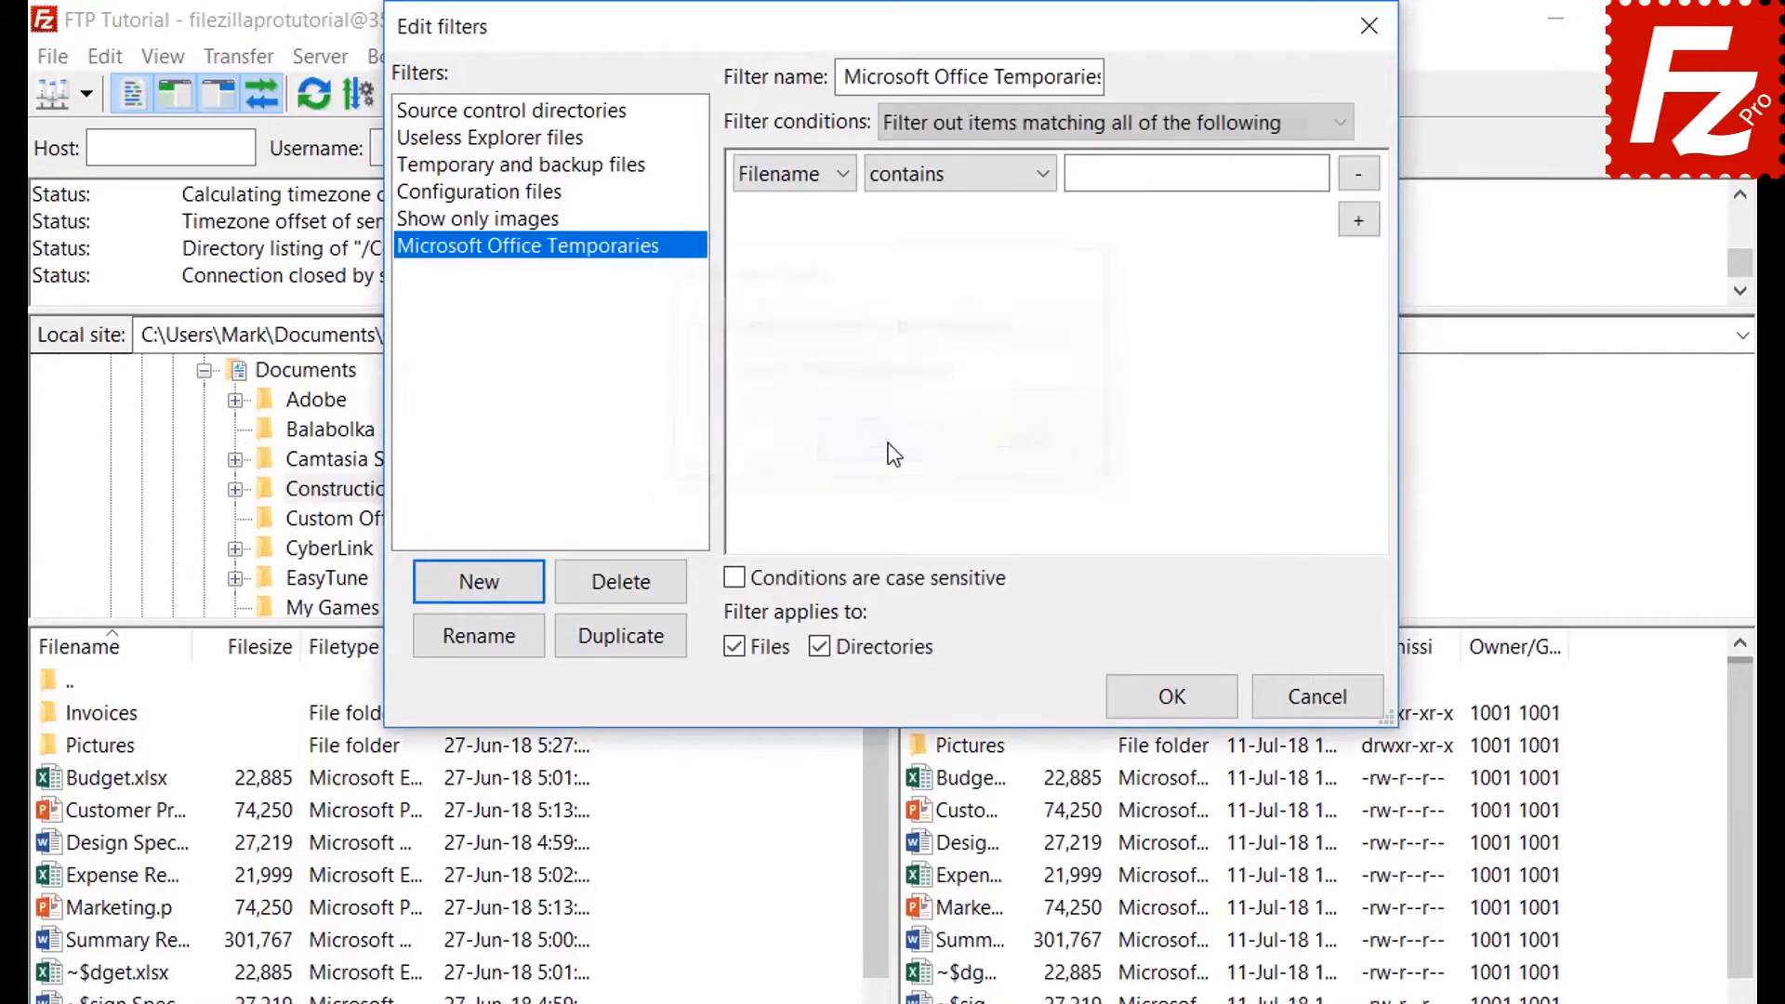
Explore the condition options, keeping match-all and trying file size and the Archive attribute.
left_click(980, 123)
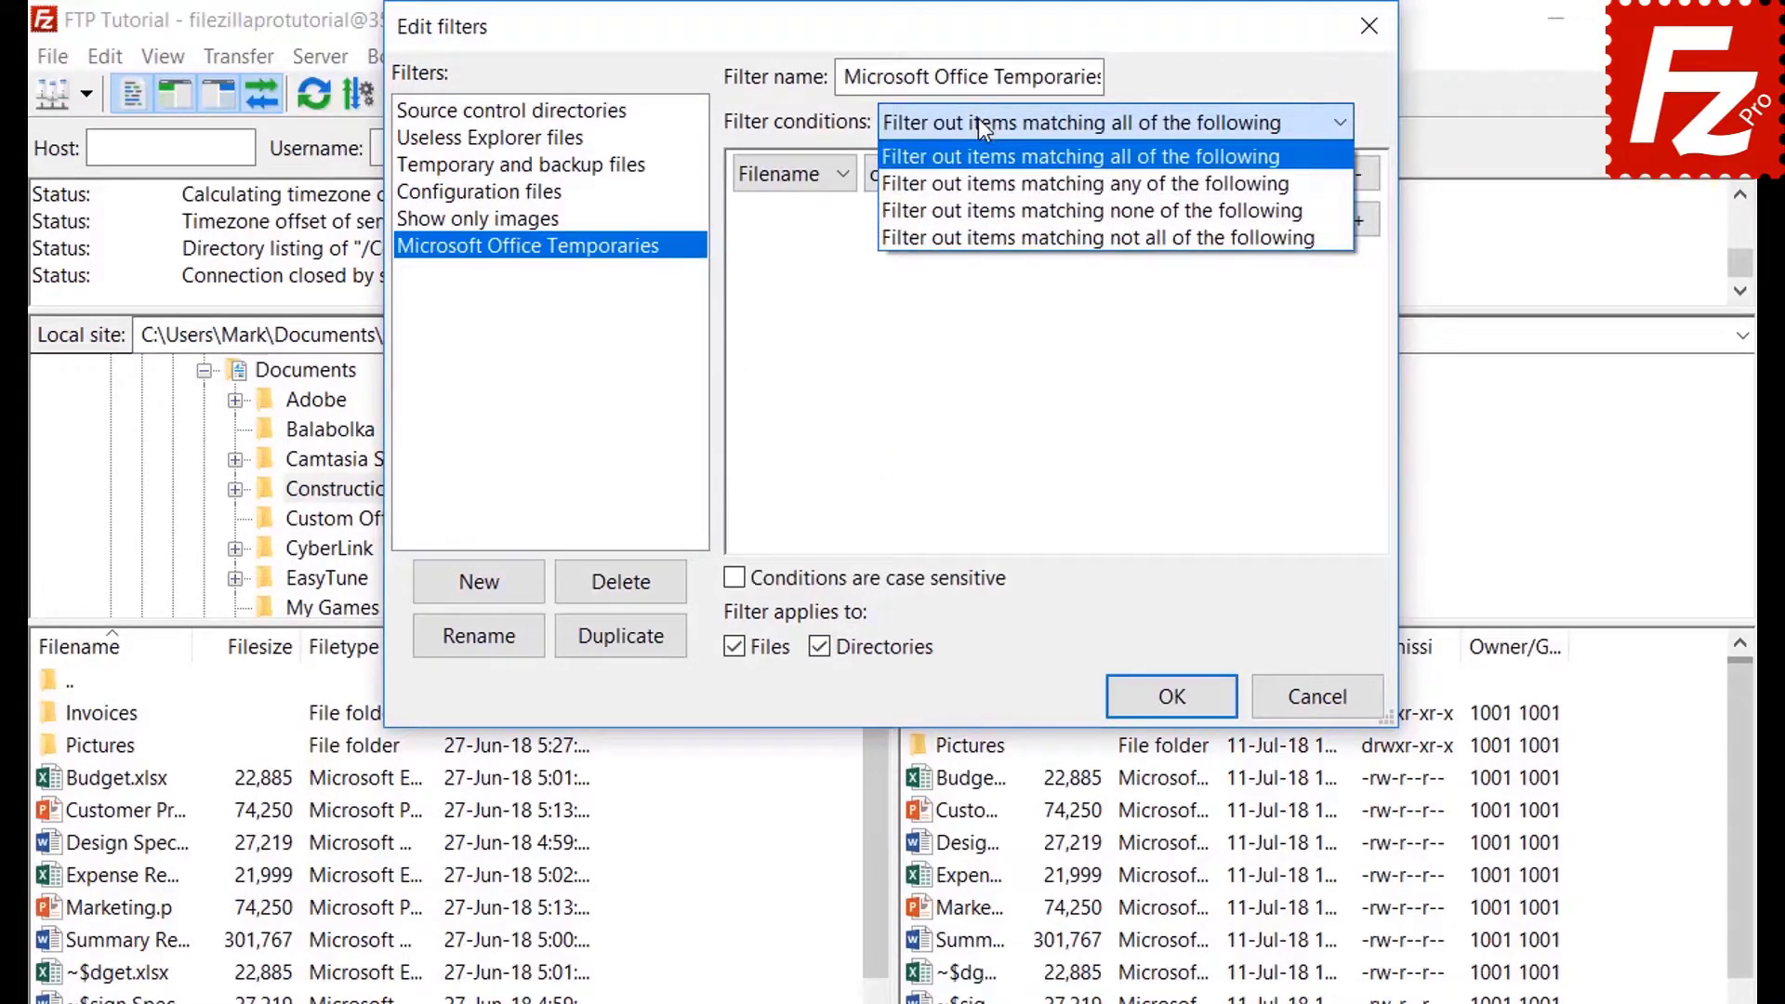
left_click(978, 119)
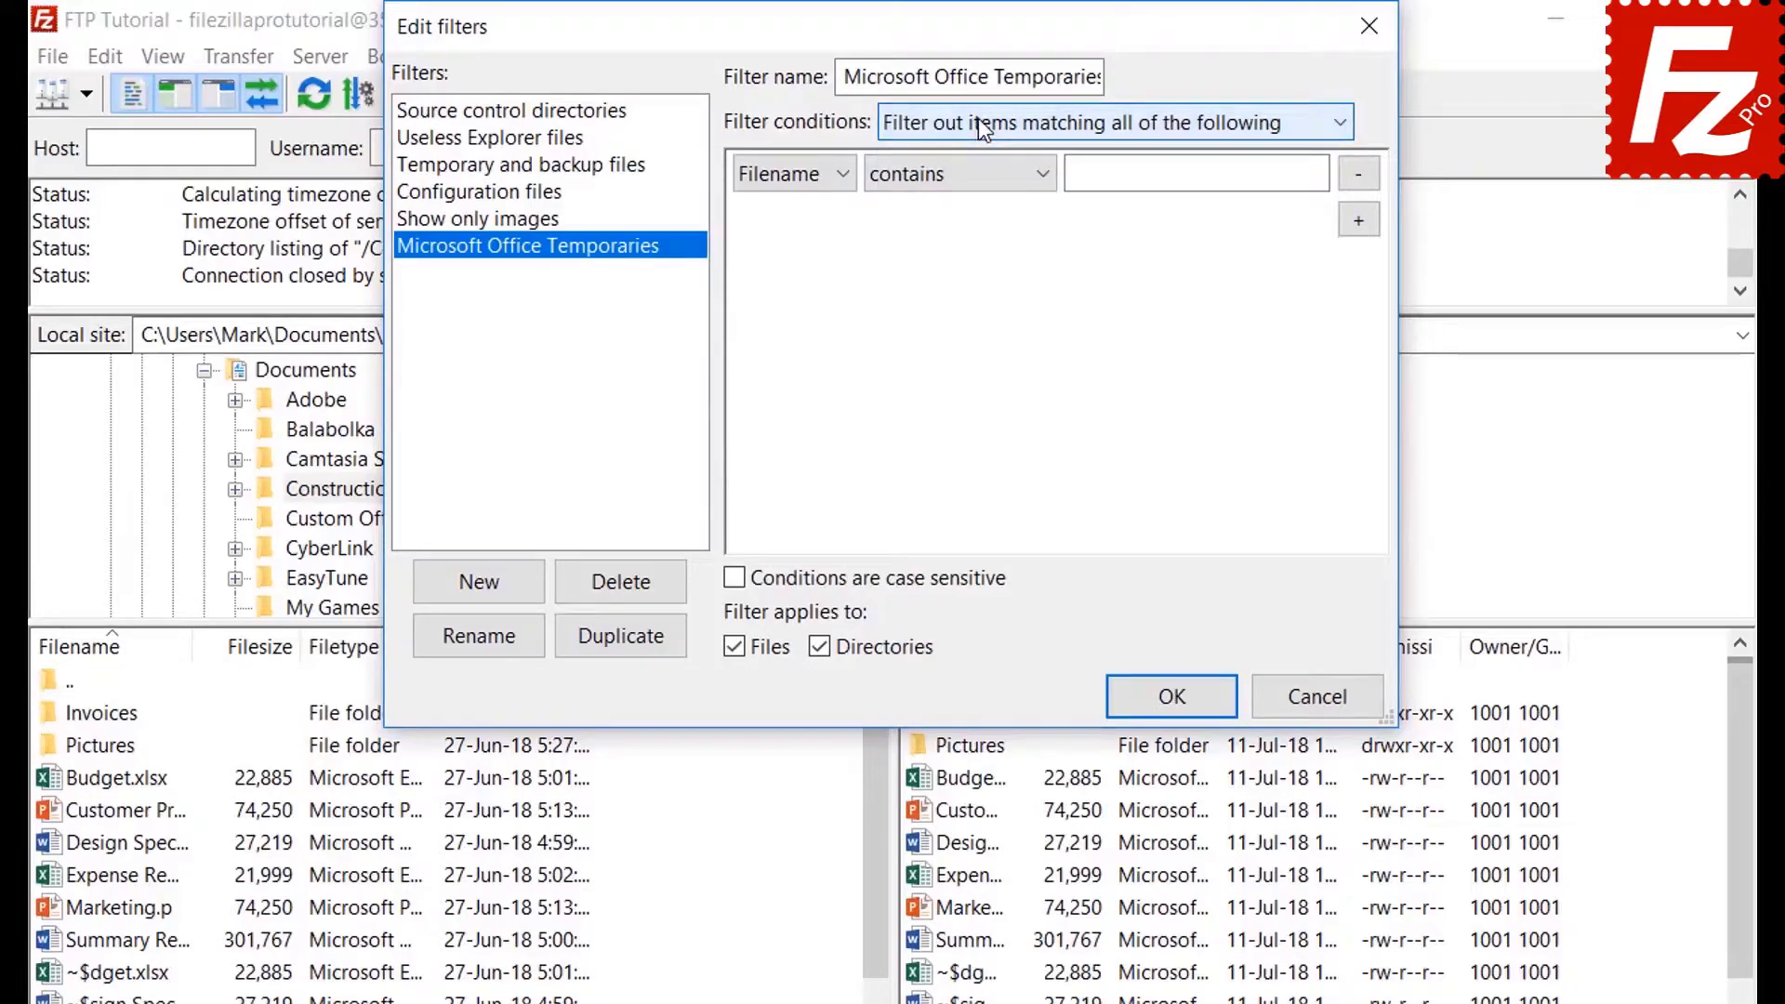
left_click(793, 174)
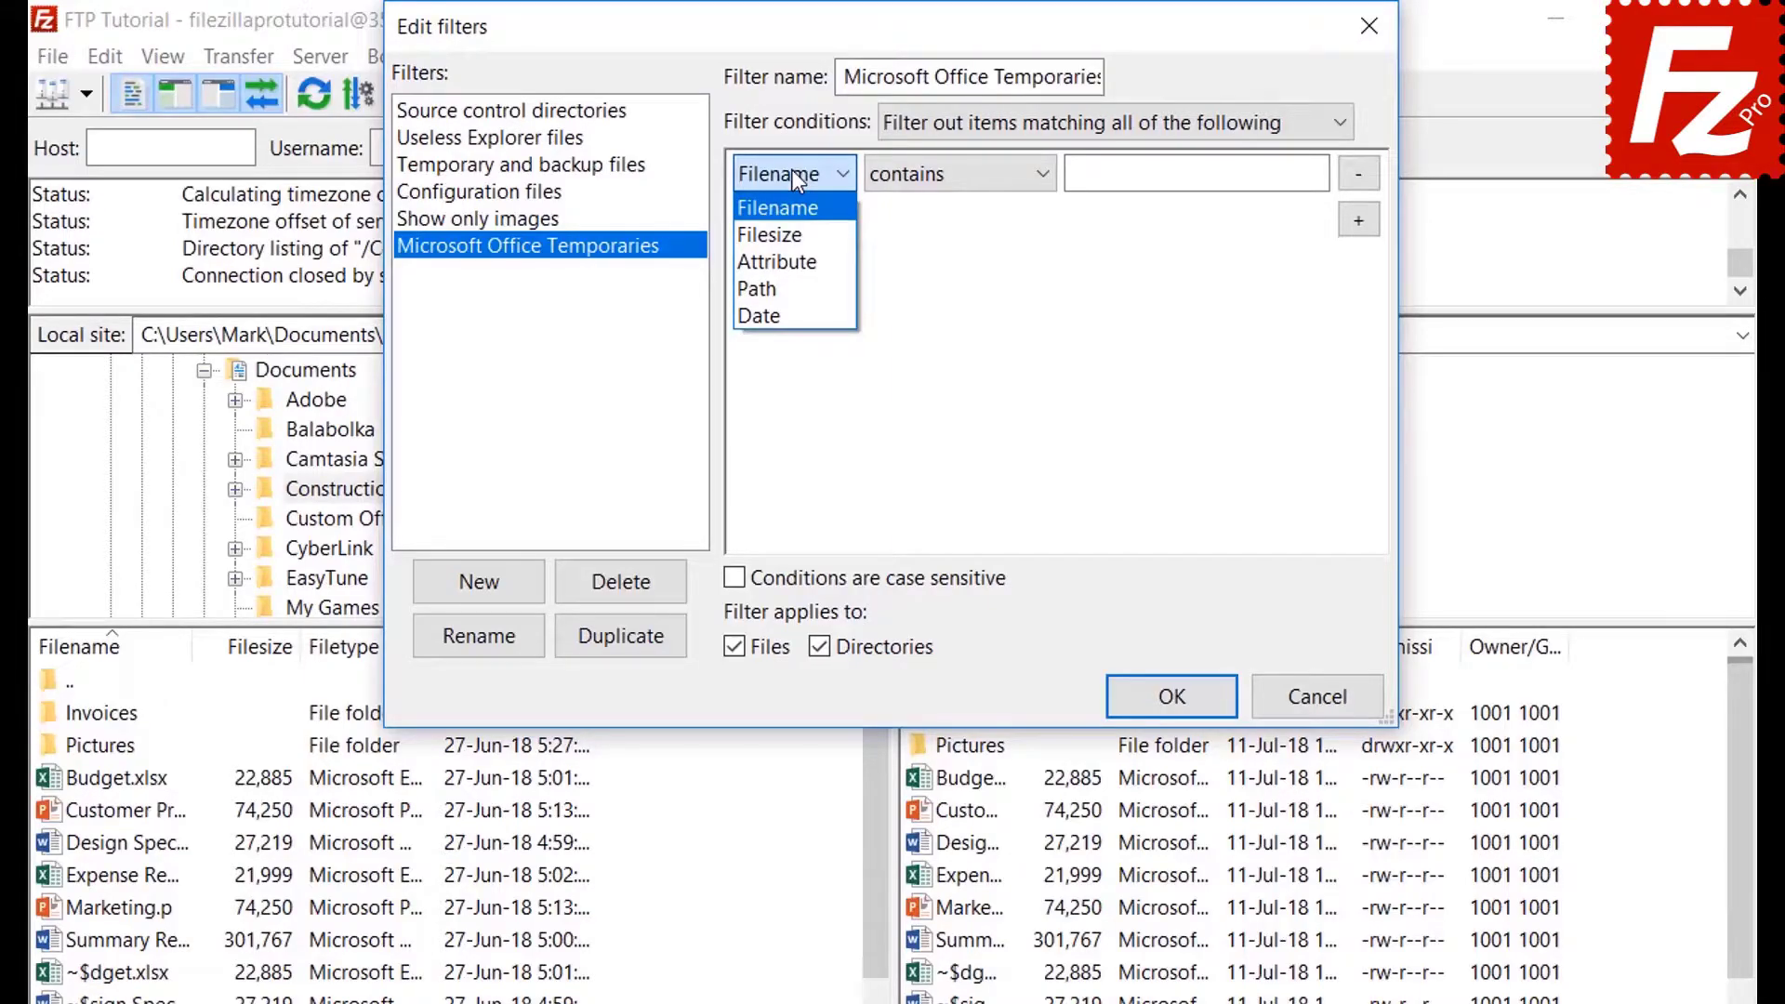
left_click(794, 229)
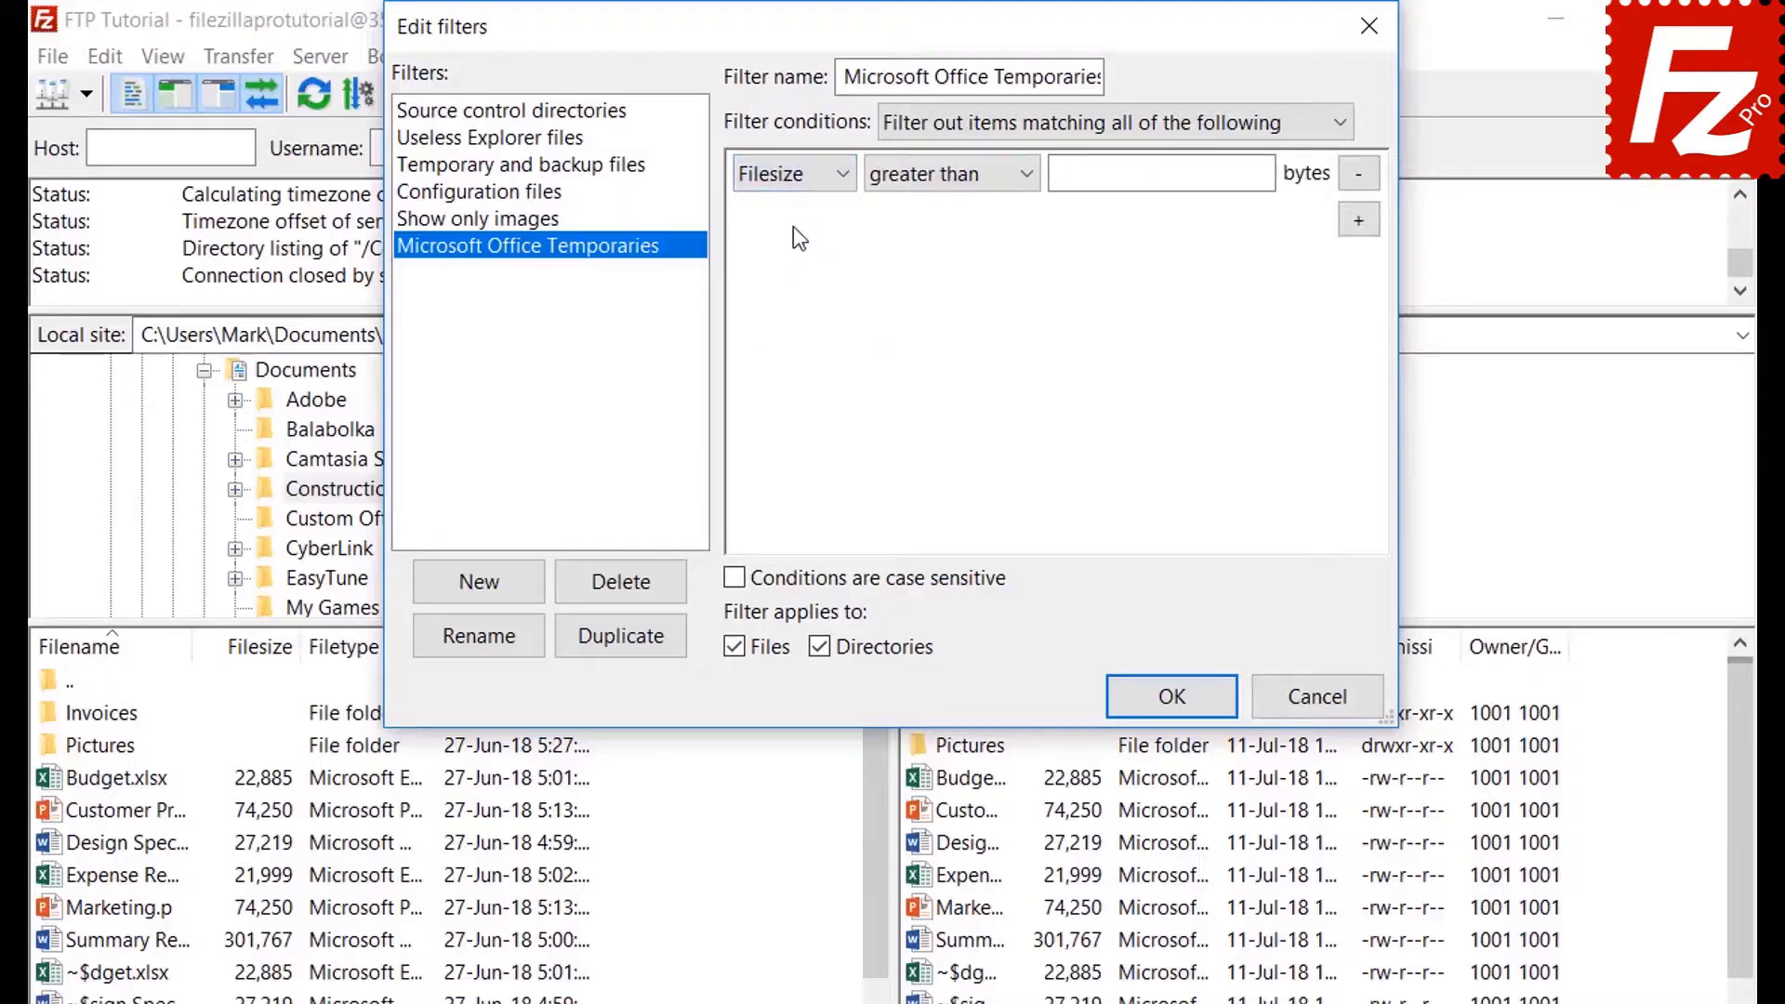
left_click(935, 178)
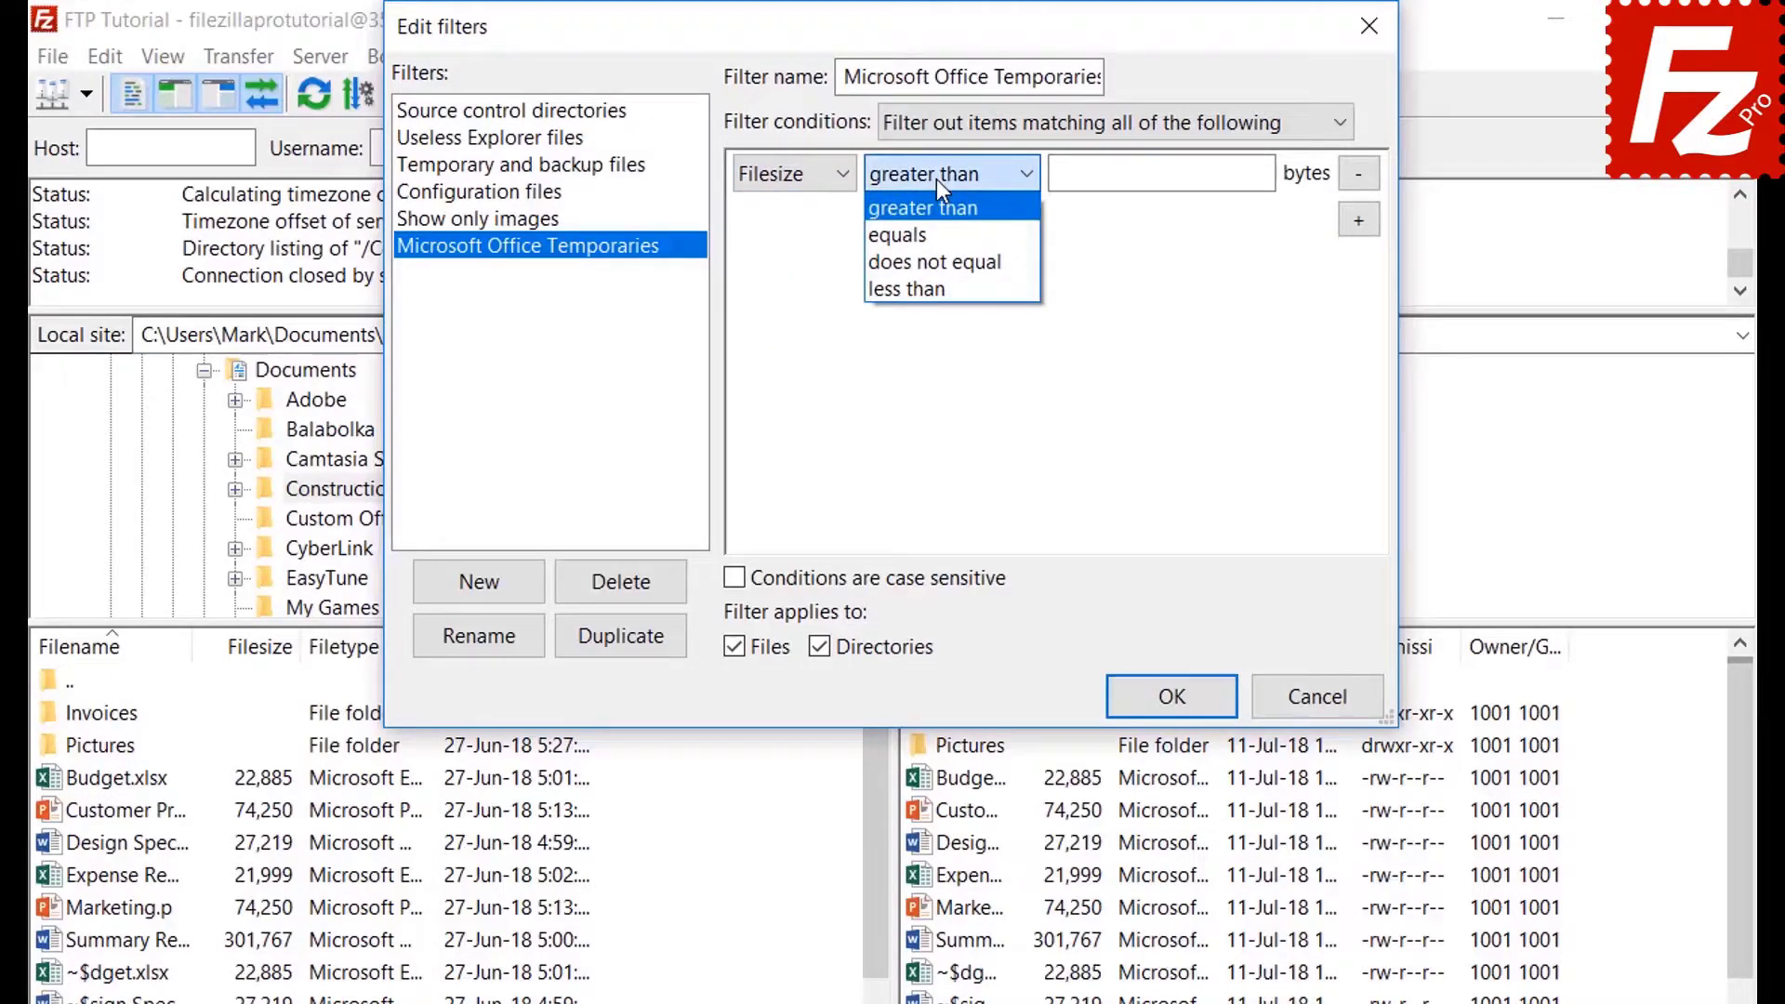
left_click(935, 179)
left_click(796, 176)
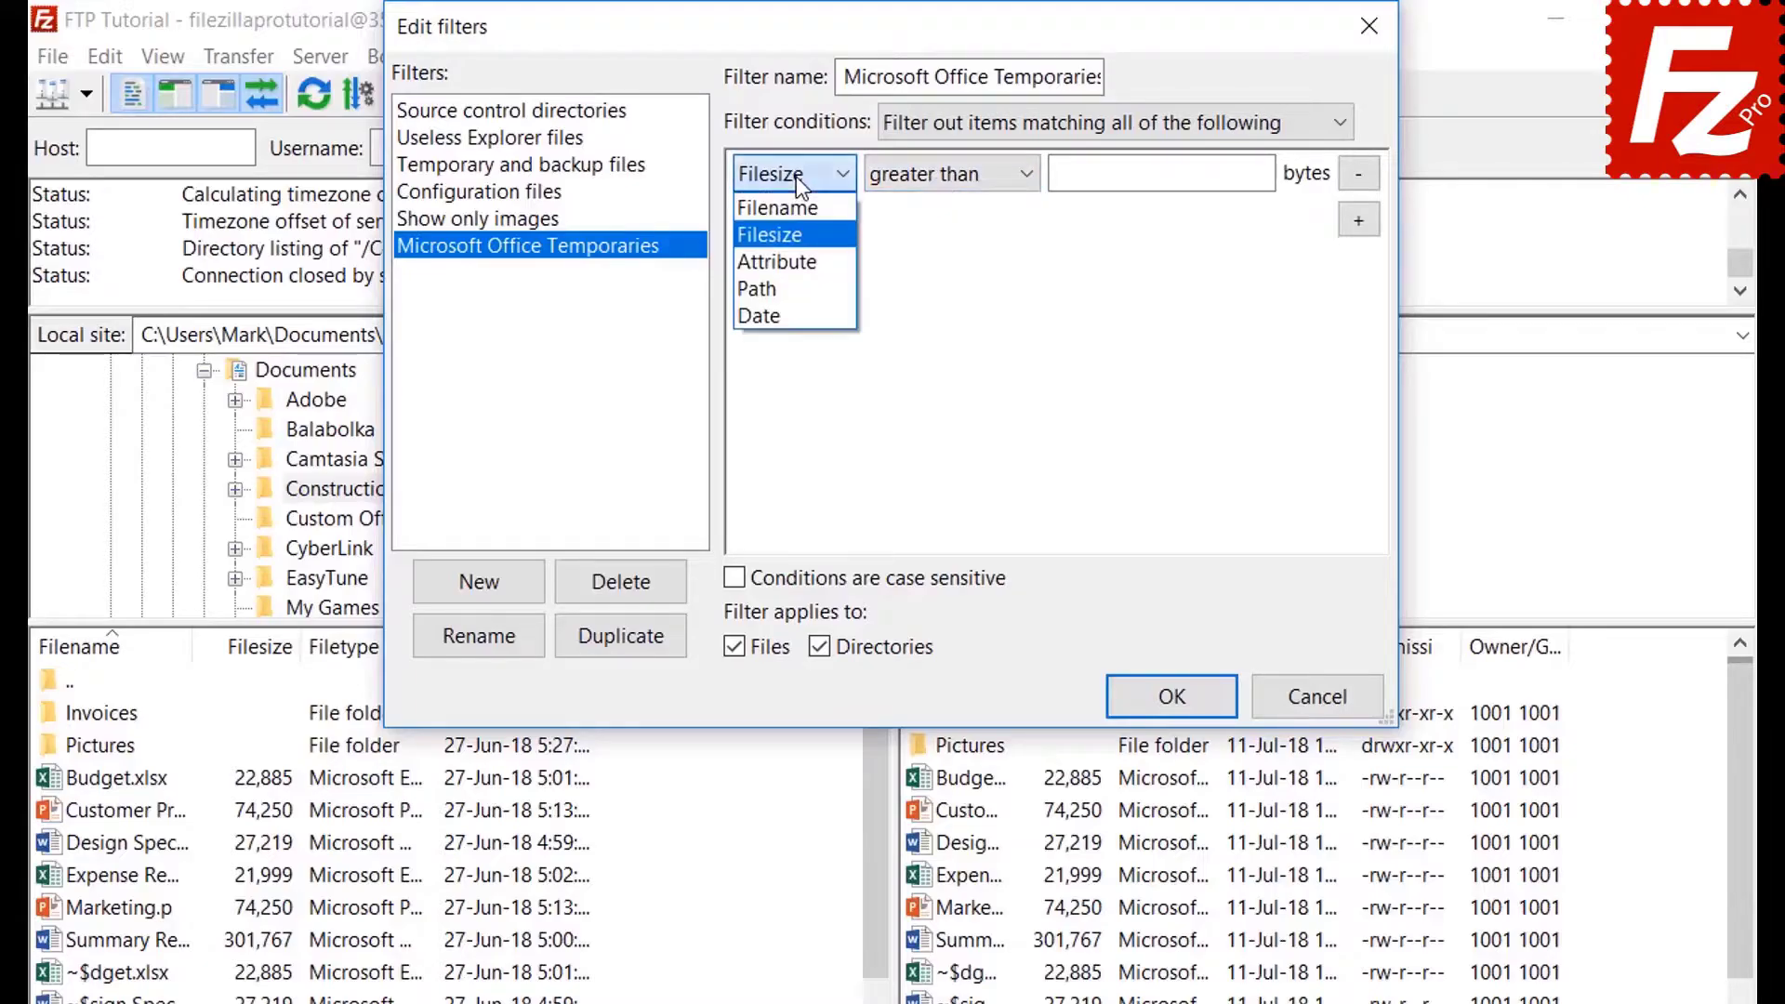
left_click(798, 258)
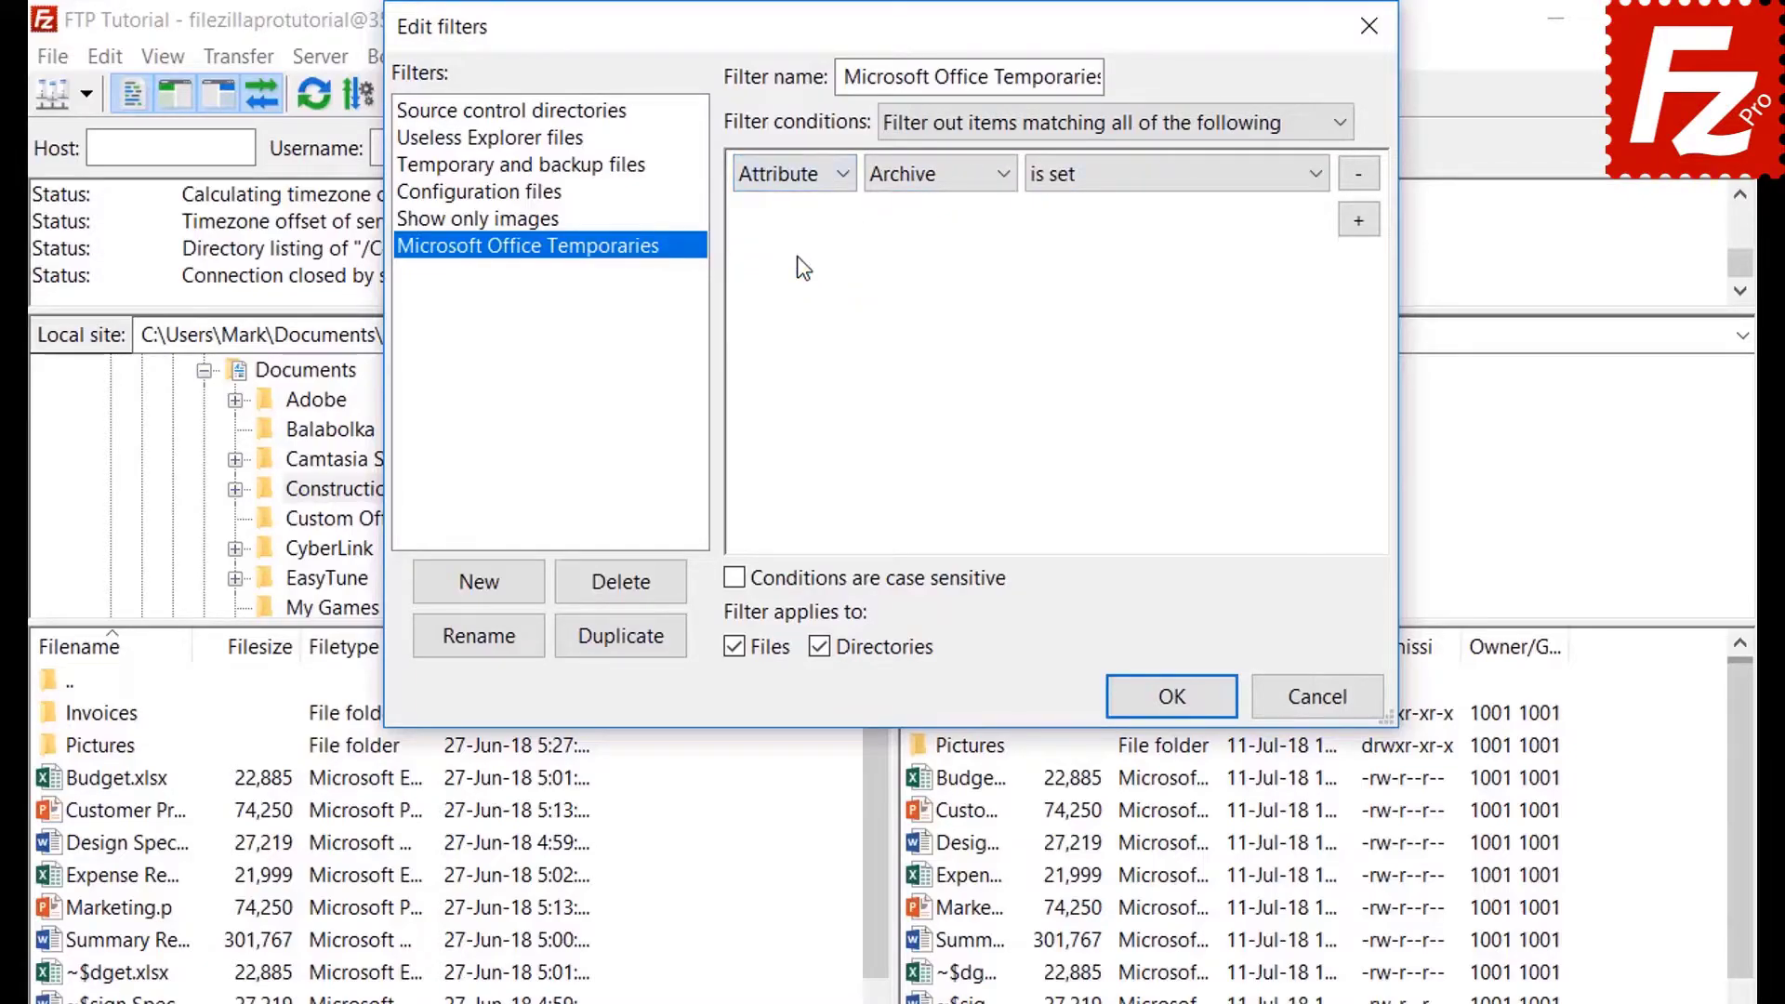
left_click(918, 181)
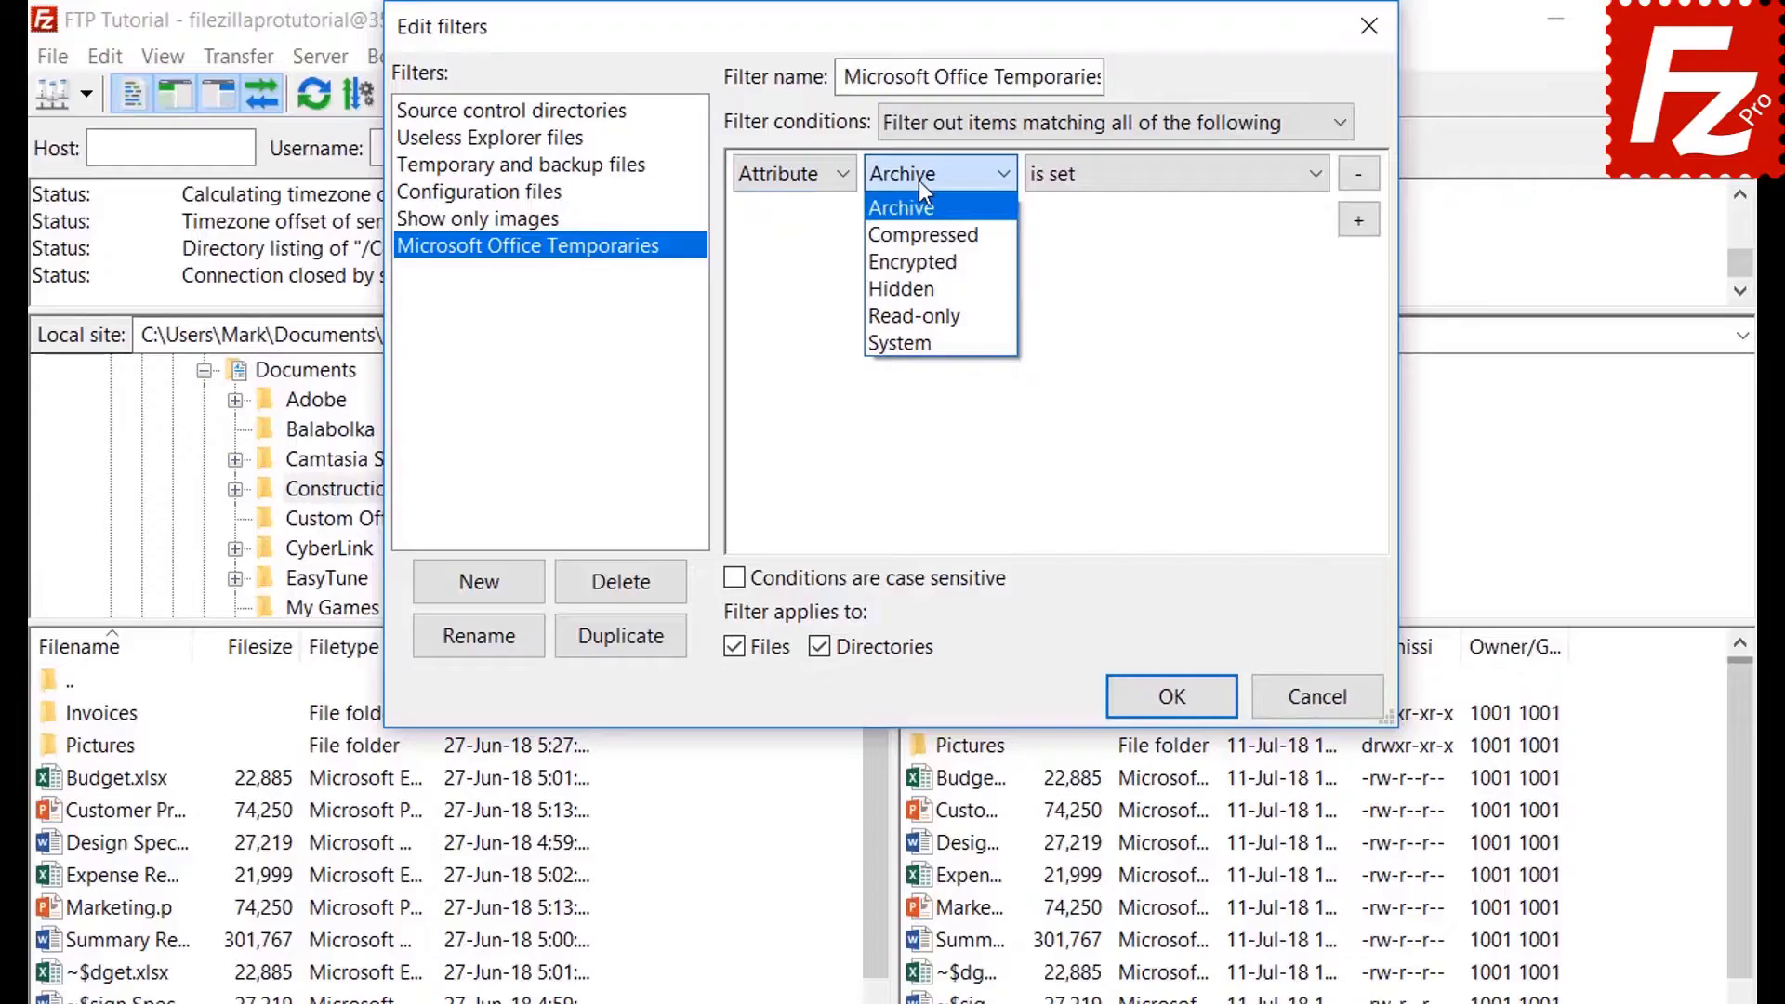
left_click(918, 181)
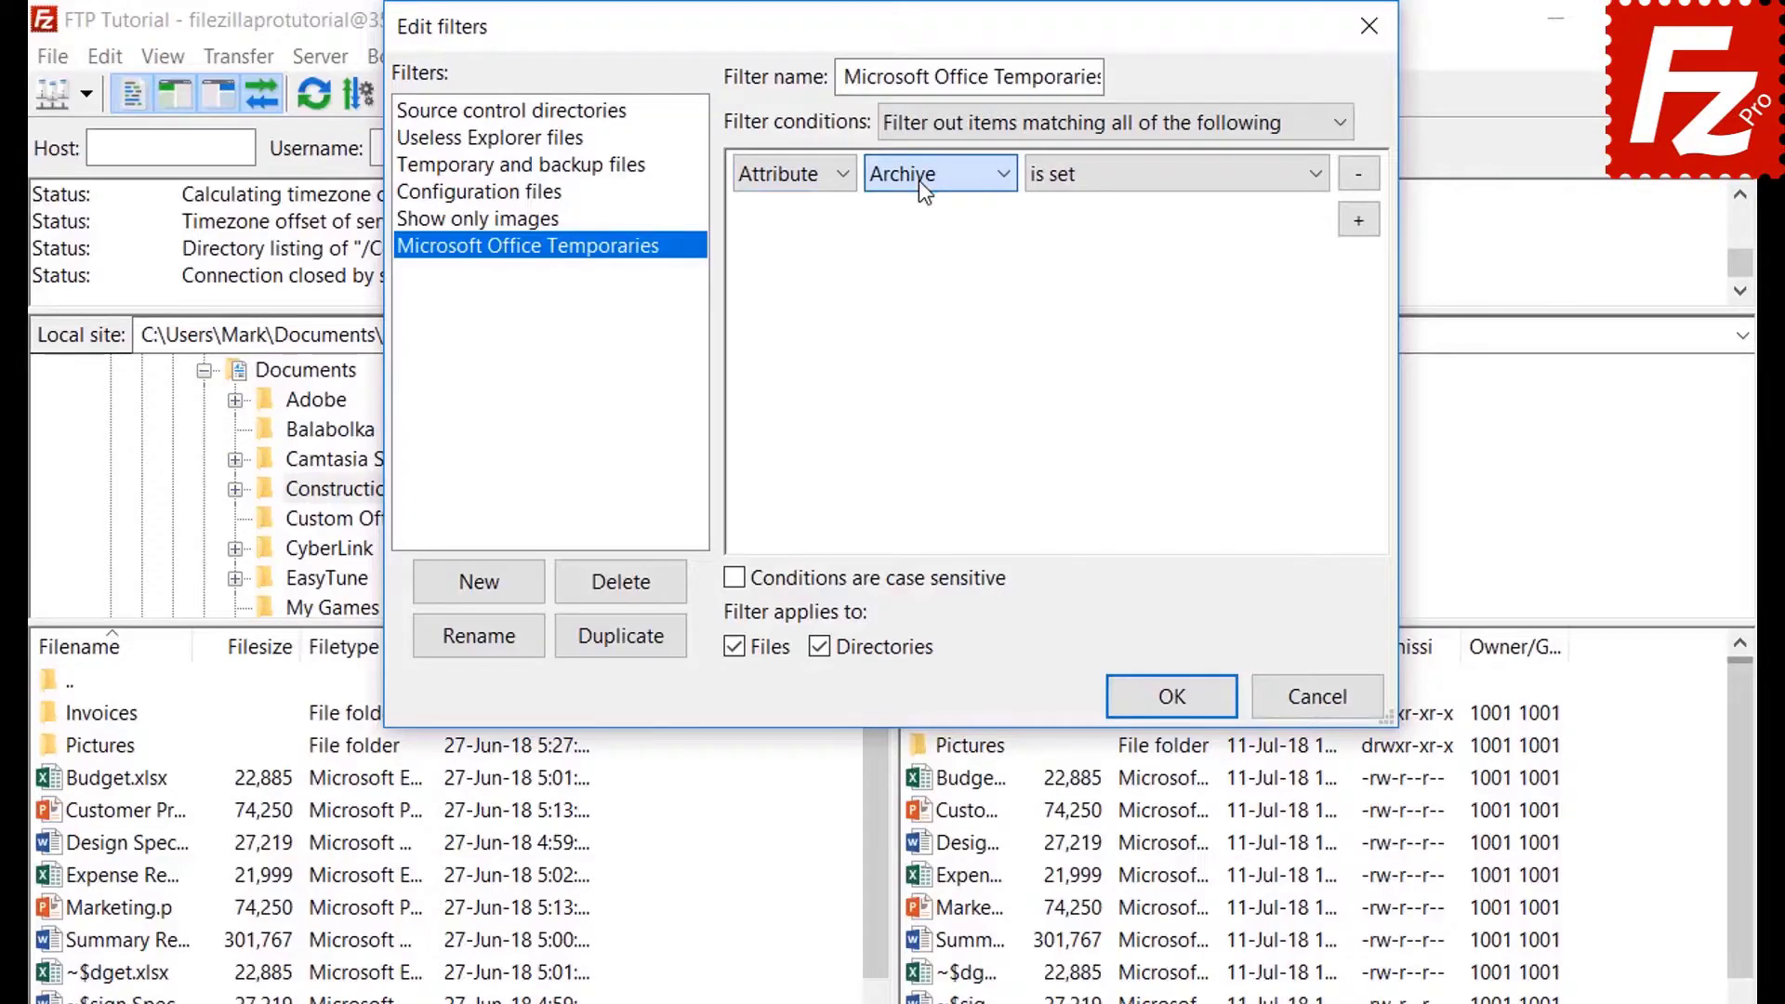
left_click(1116, 190)
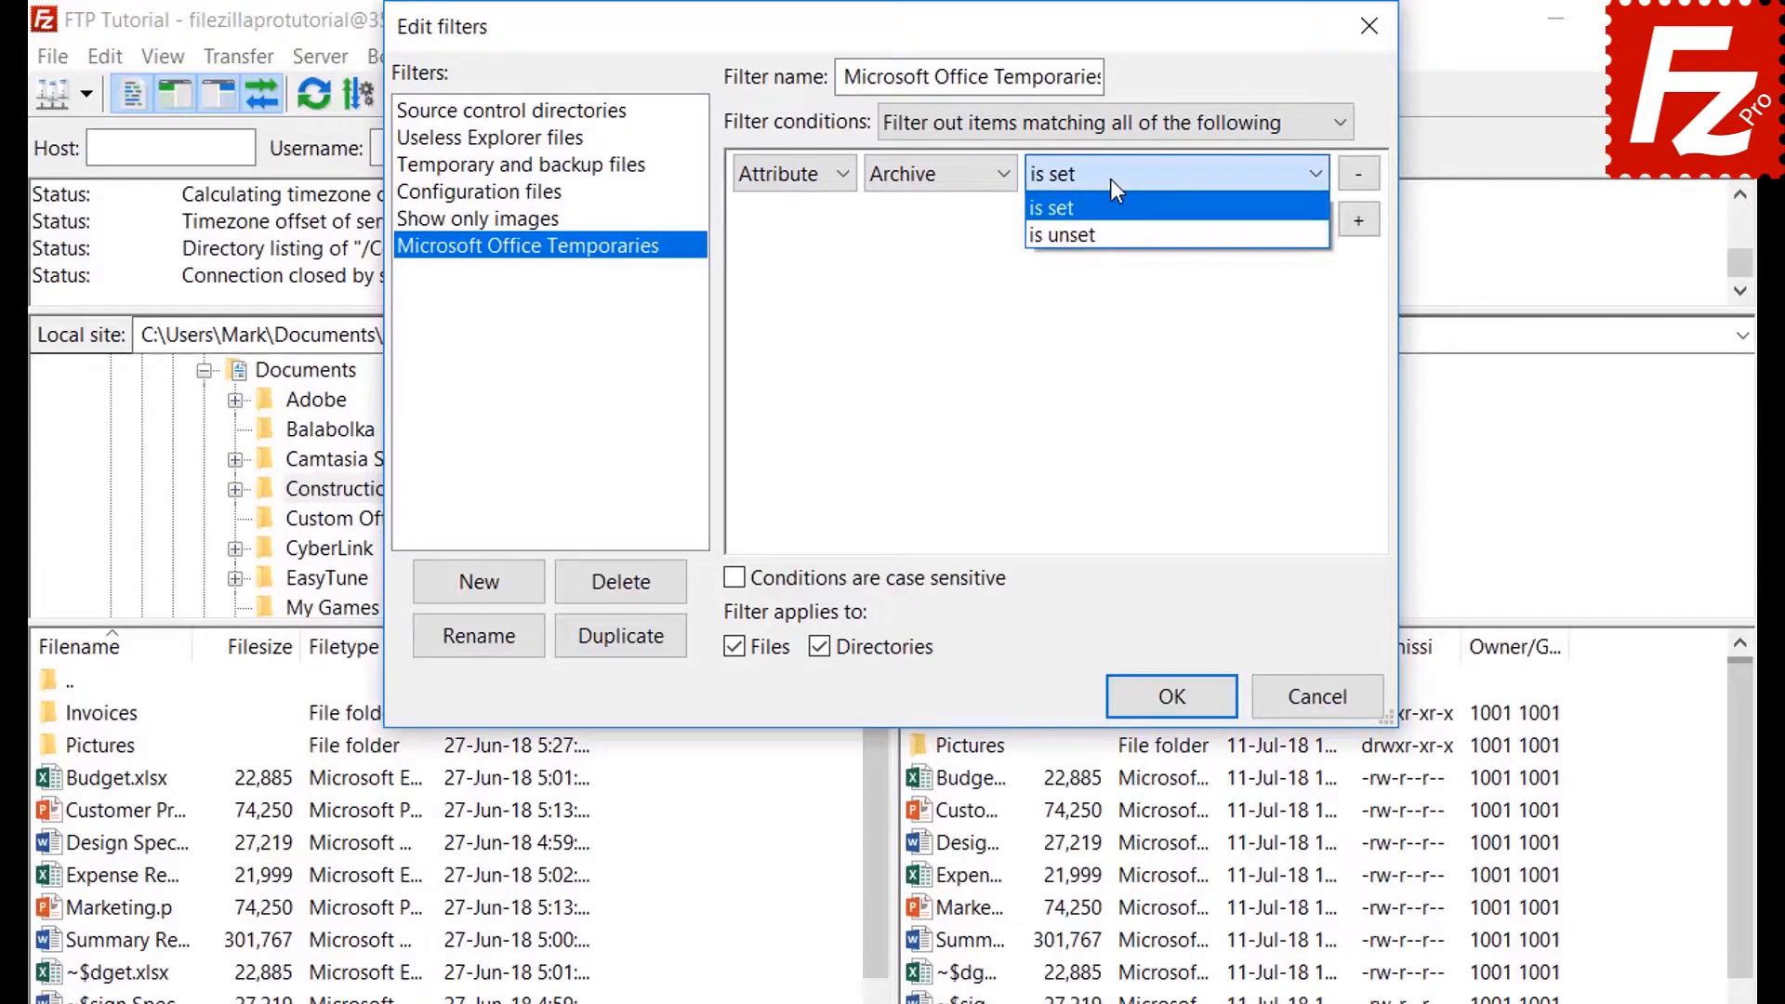
left_click(1111, 181)
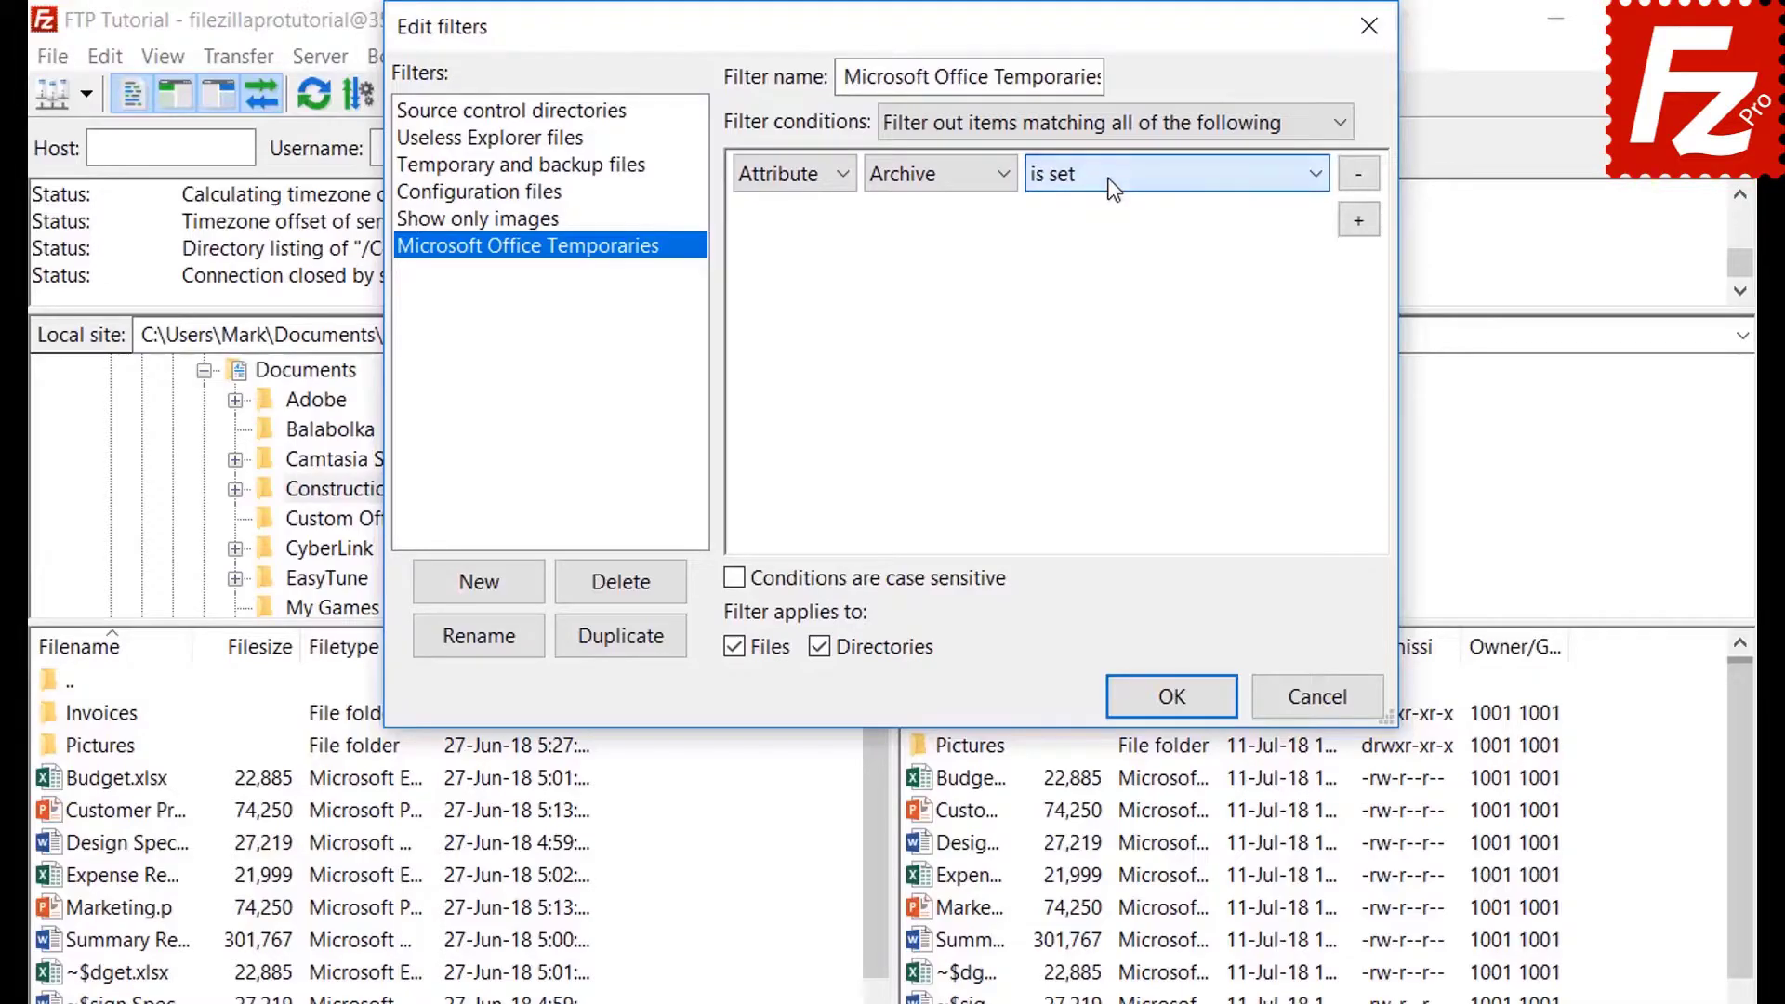
Try Path and Date as the condition field before choosing Filename.
left_click(787, 186)
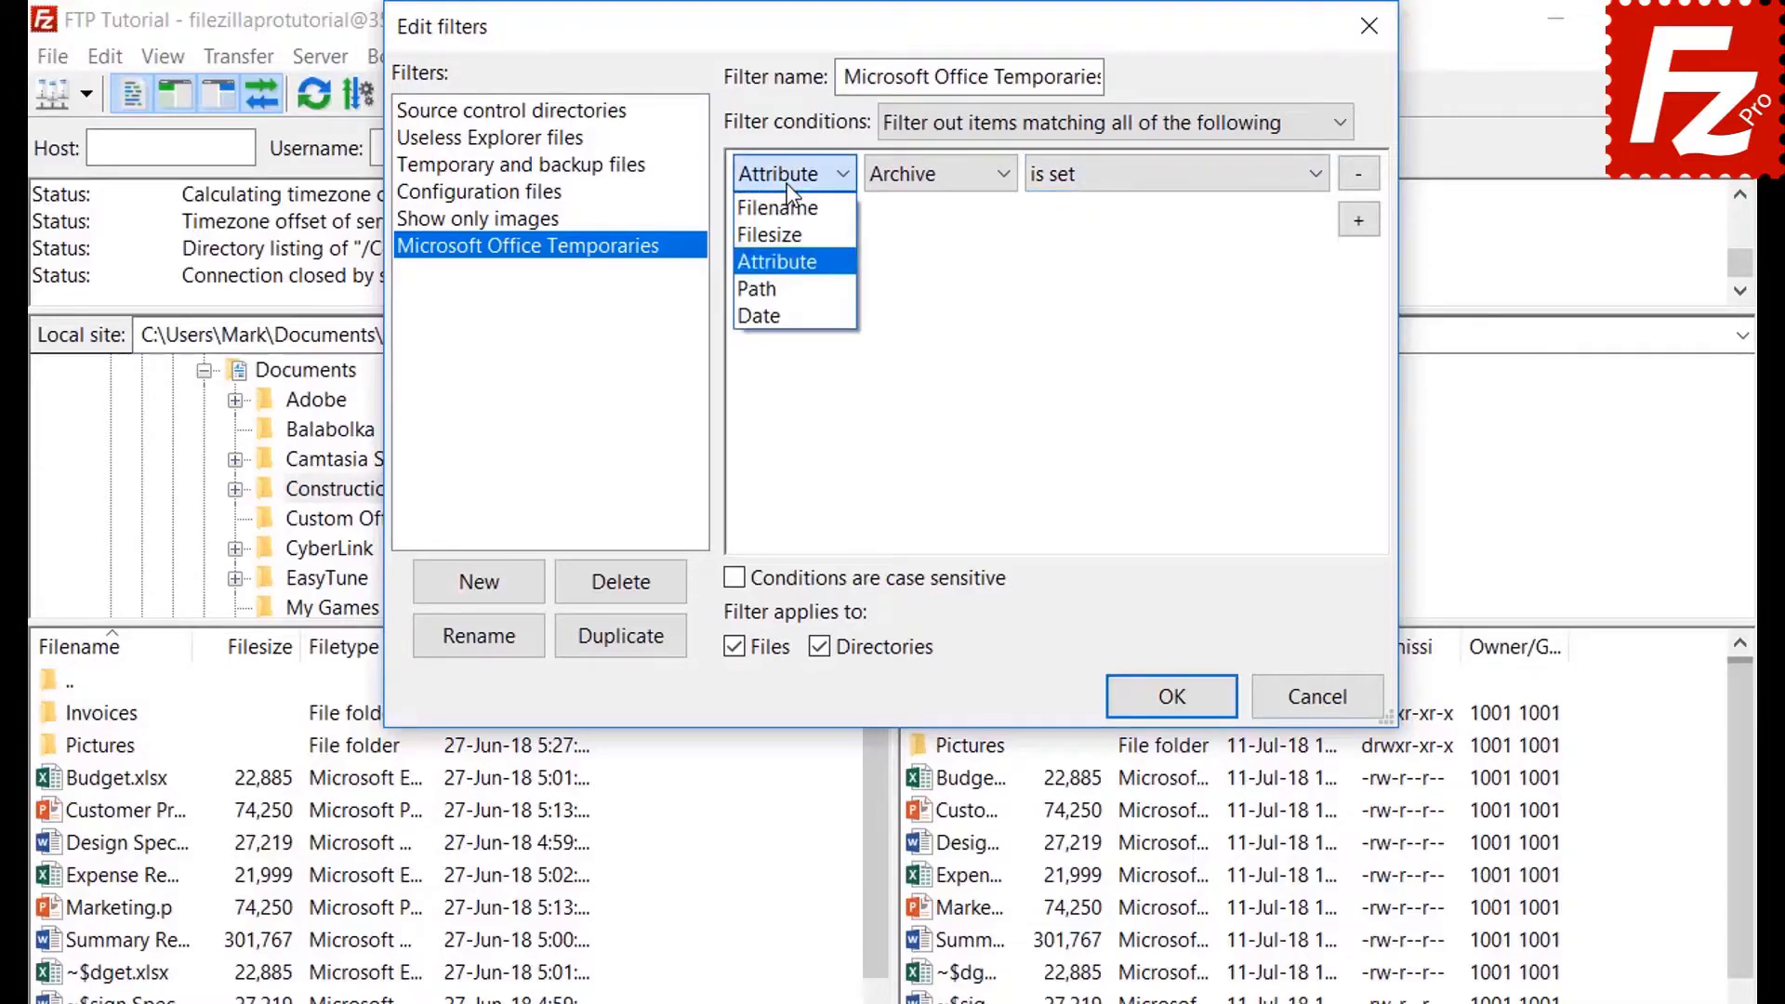
left_click(793, 290)
left_click(945, 177)
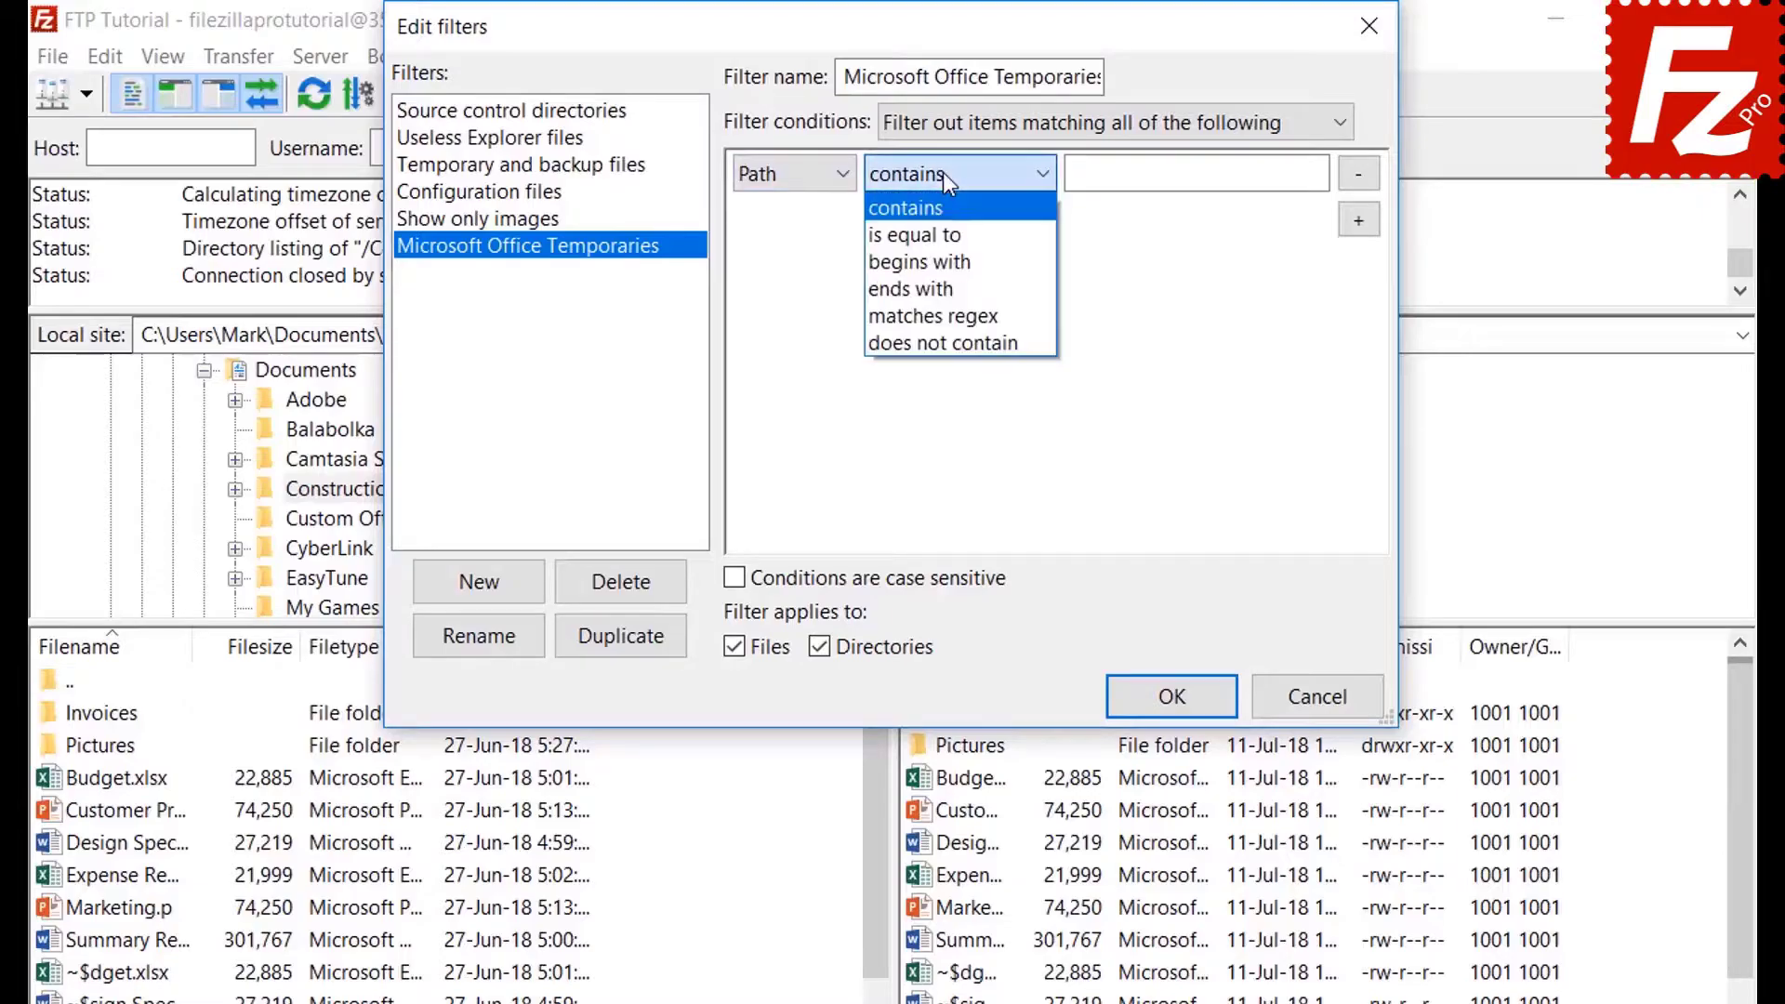
left_click(942, 171)
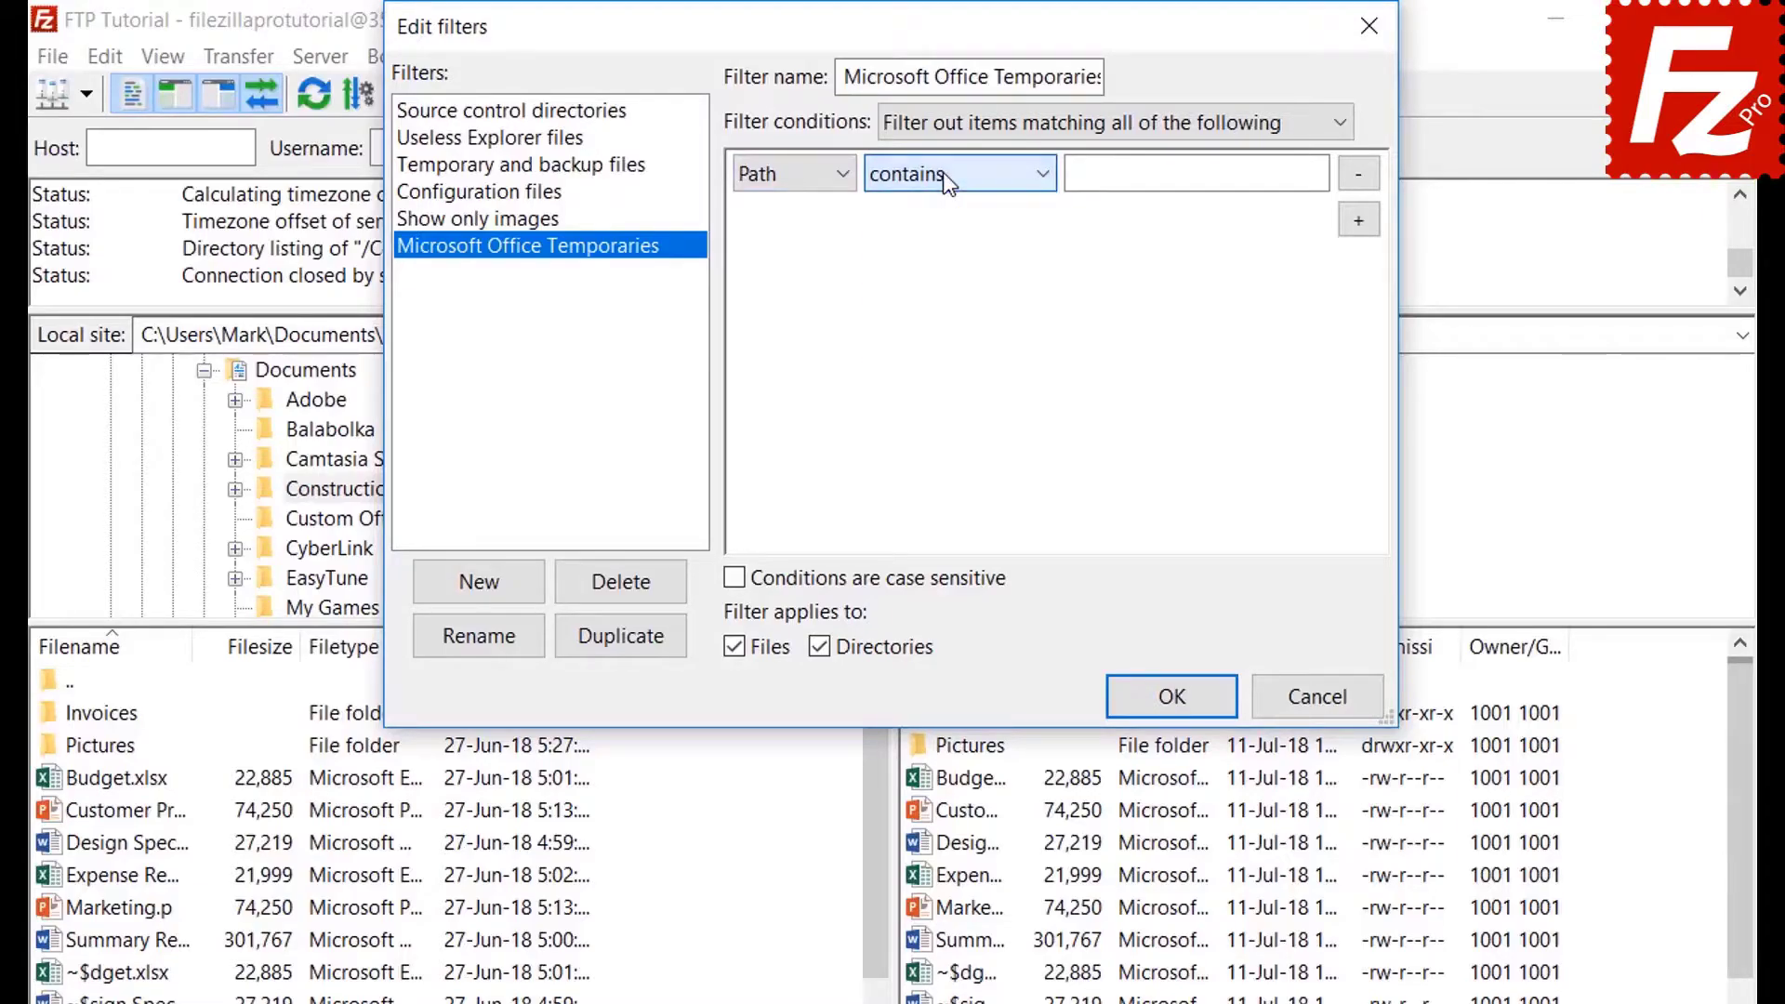
left_click(785, 175)
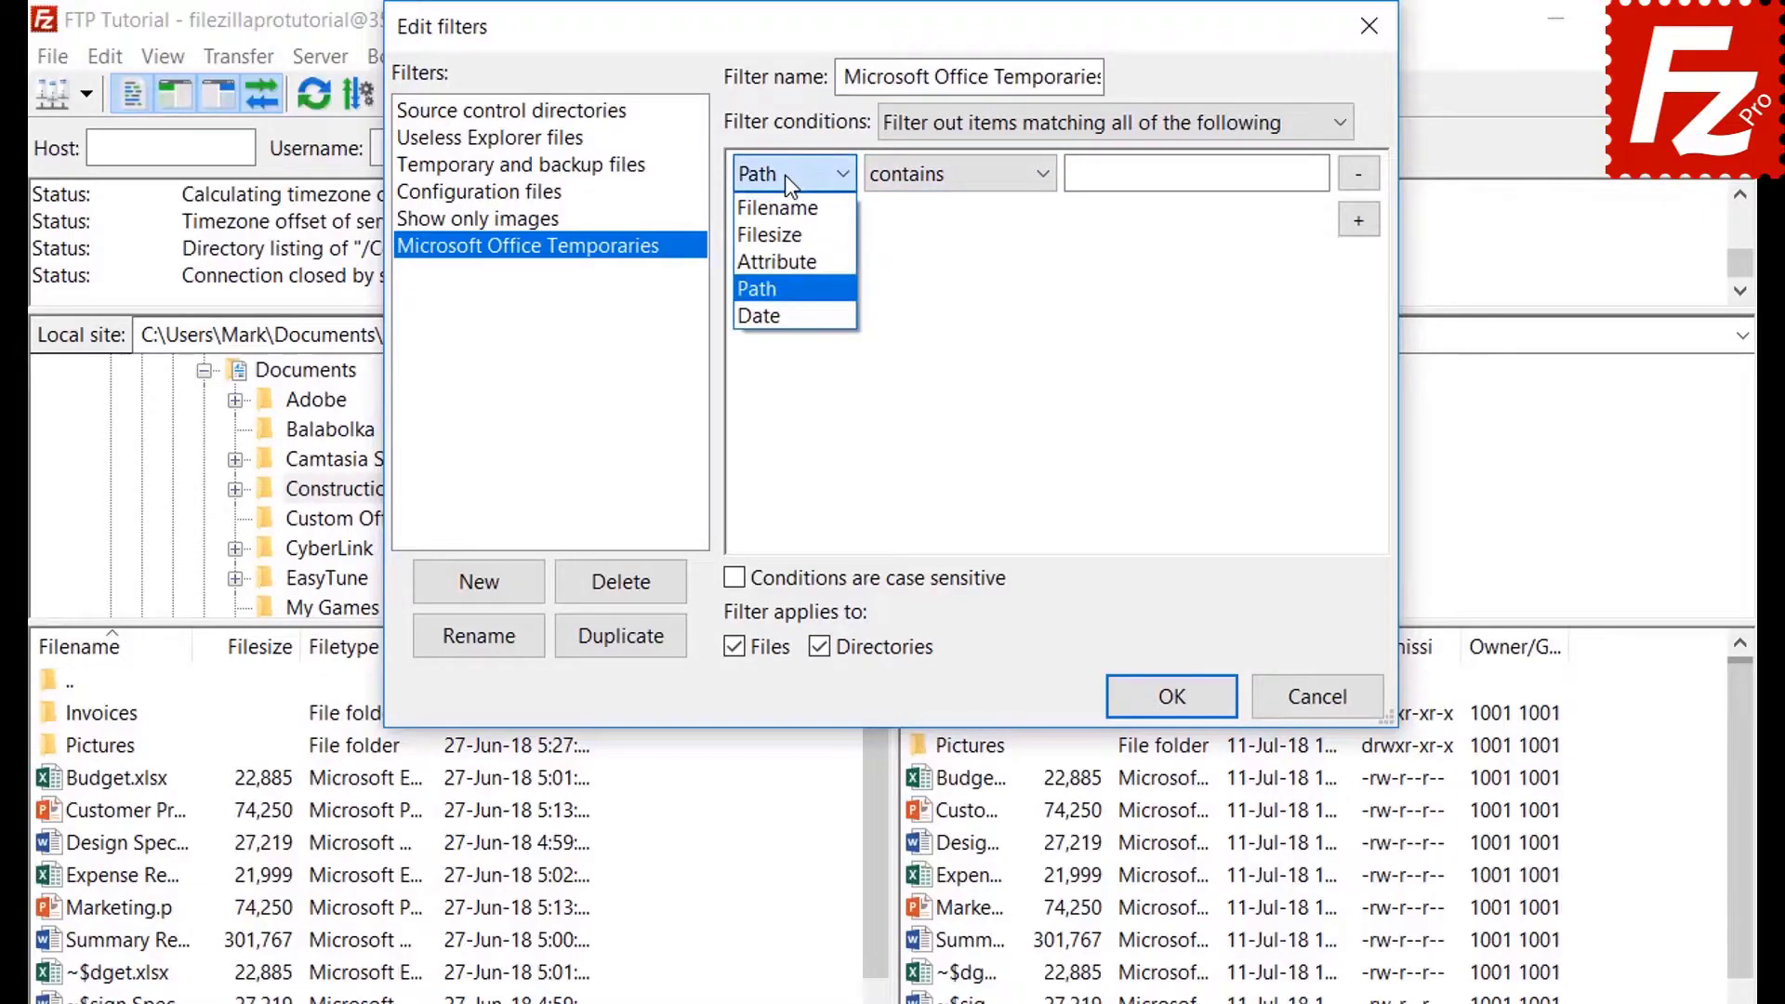
left_click(783, 311)
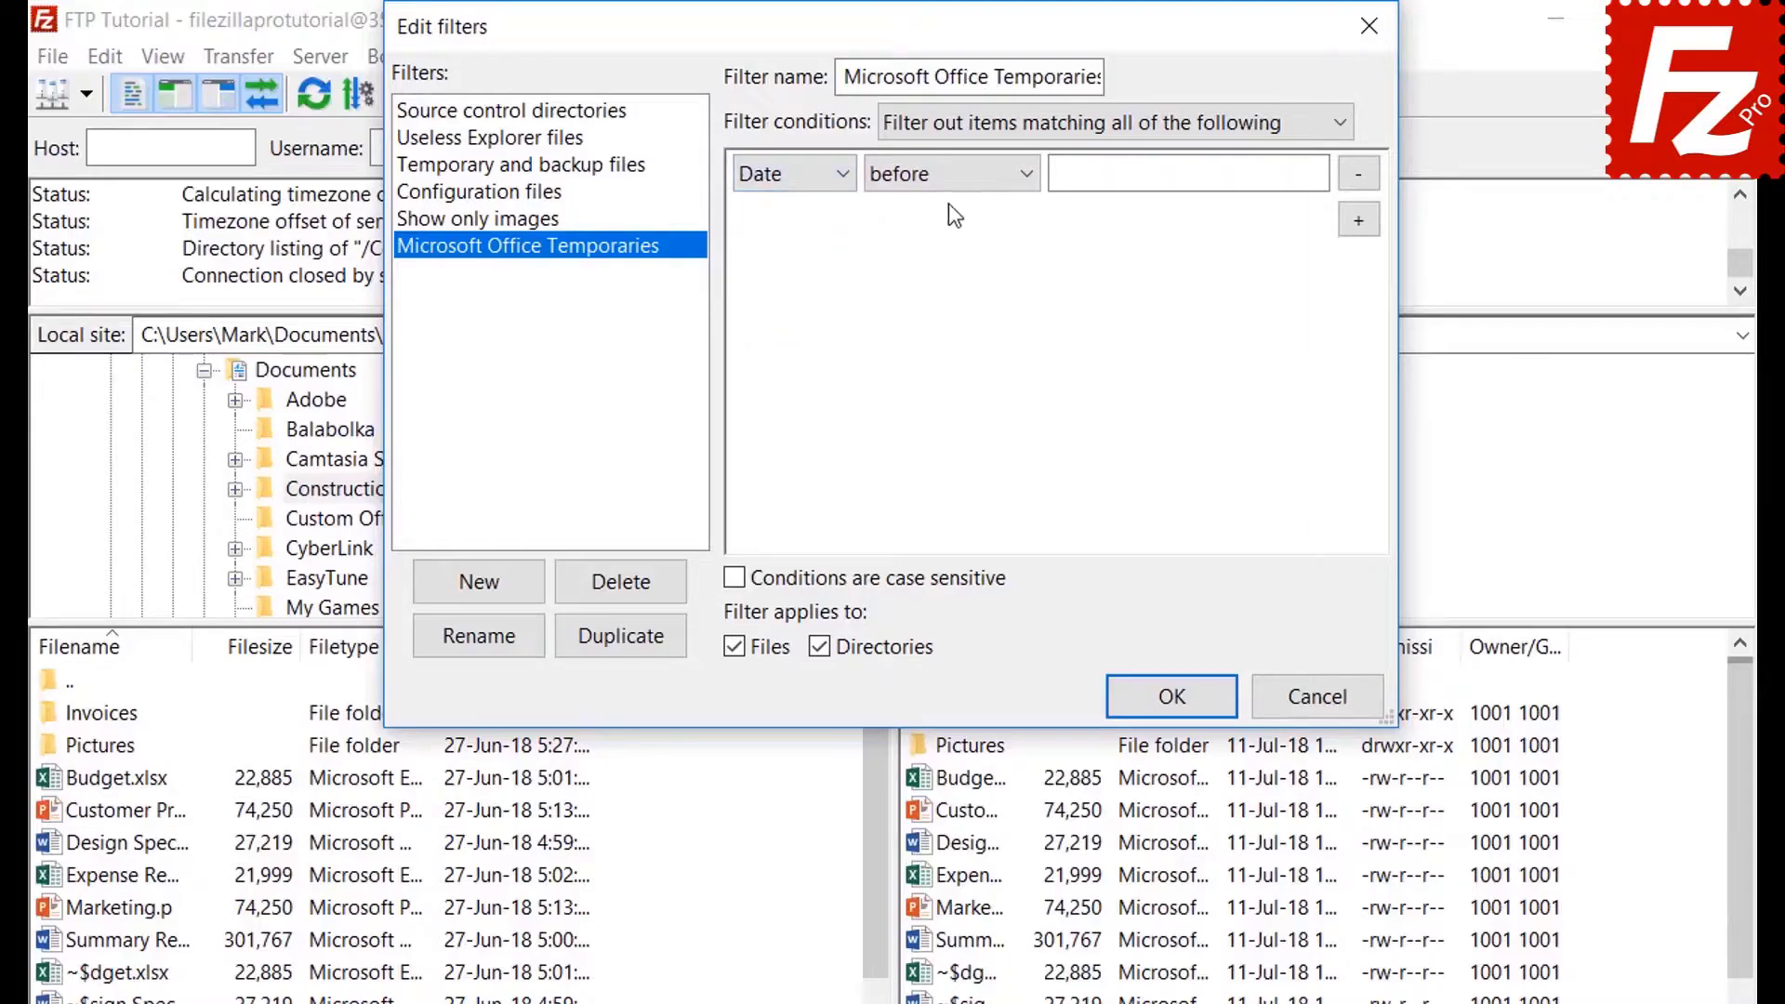
left_click(945, 176)
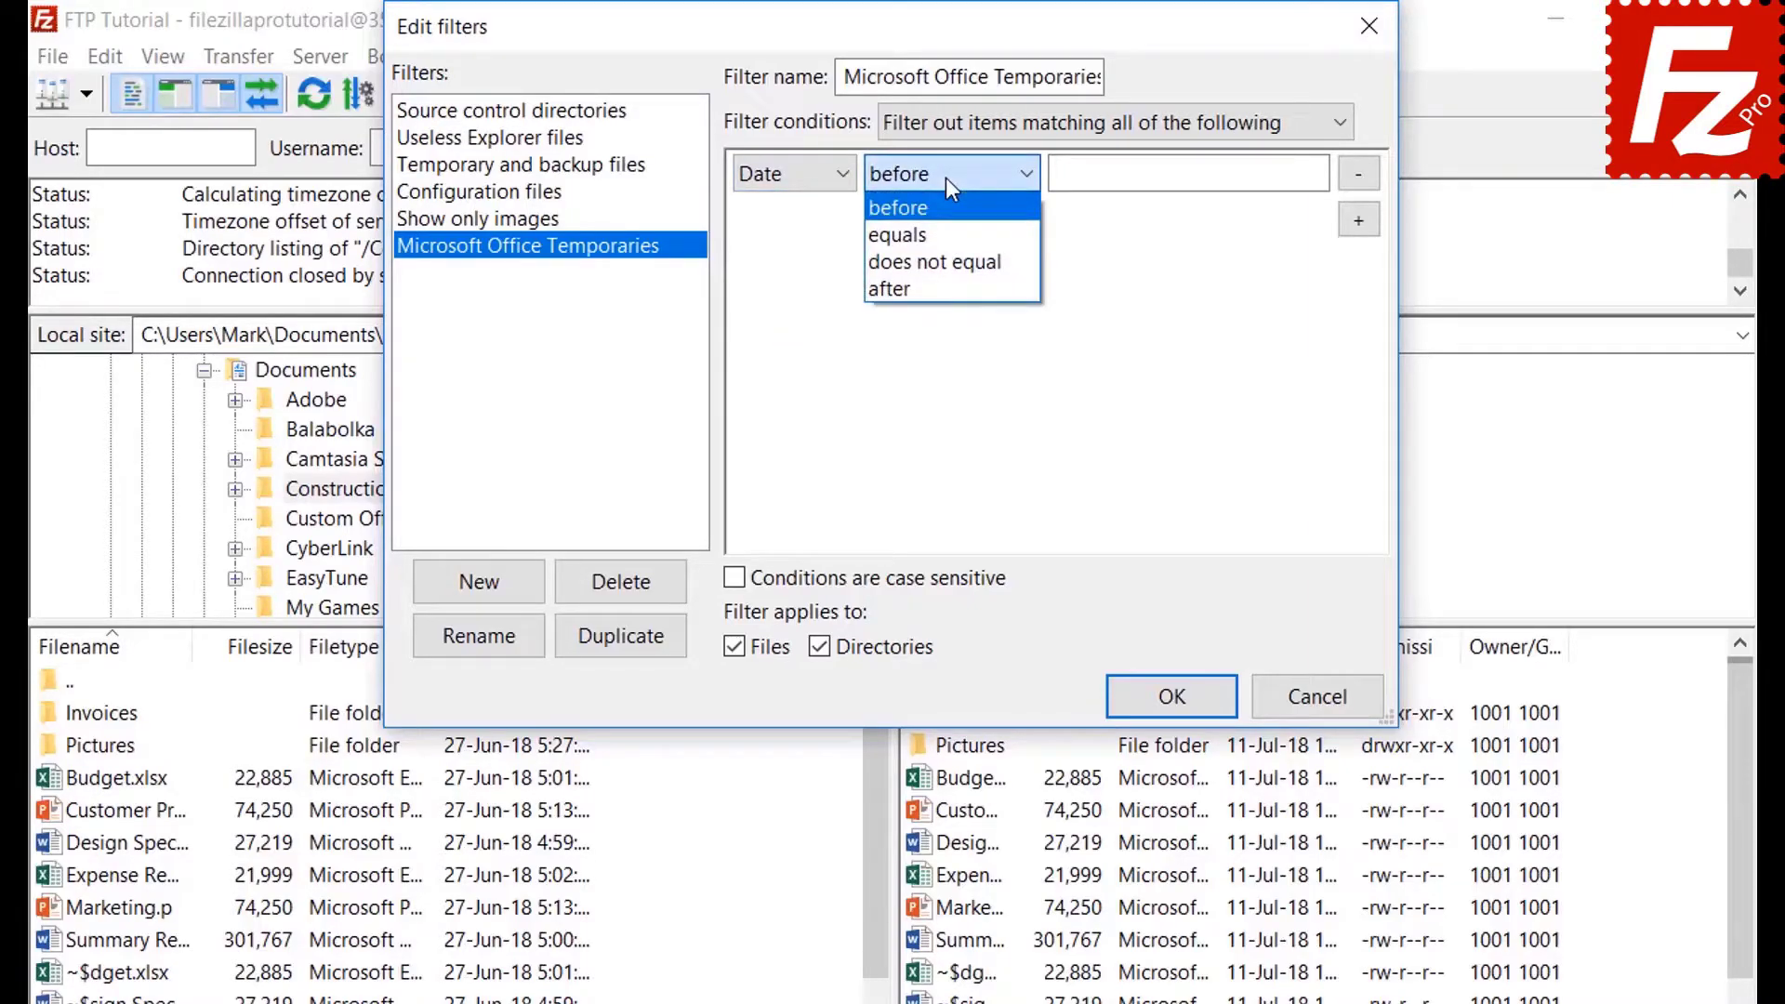
left_click(945, 177)
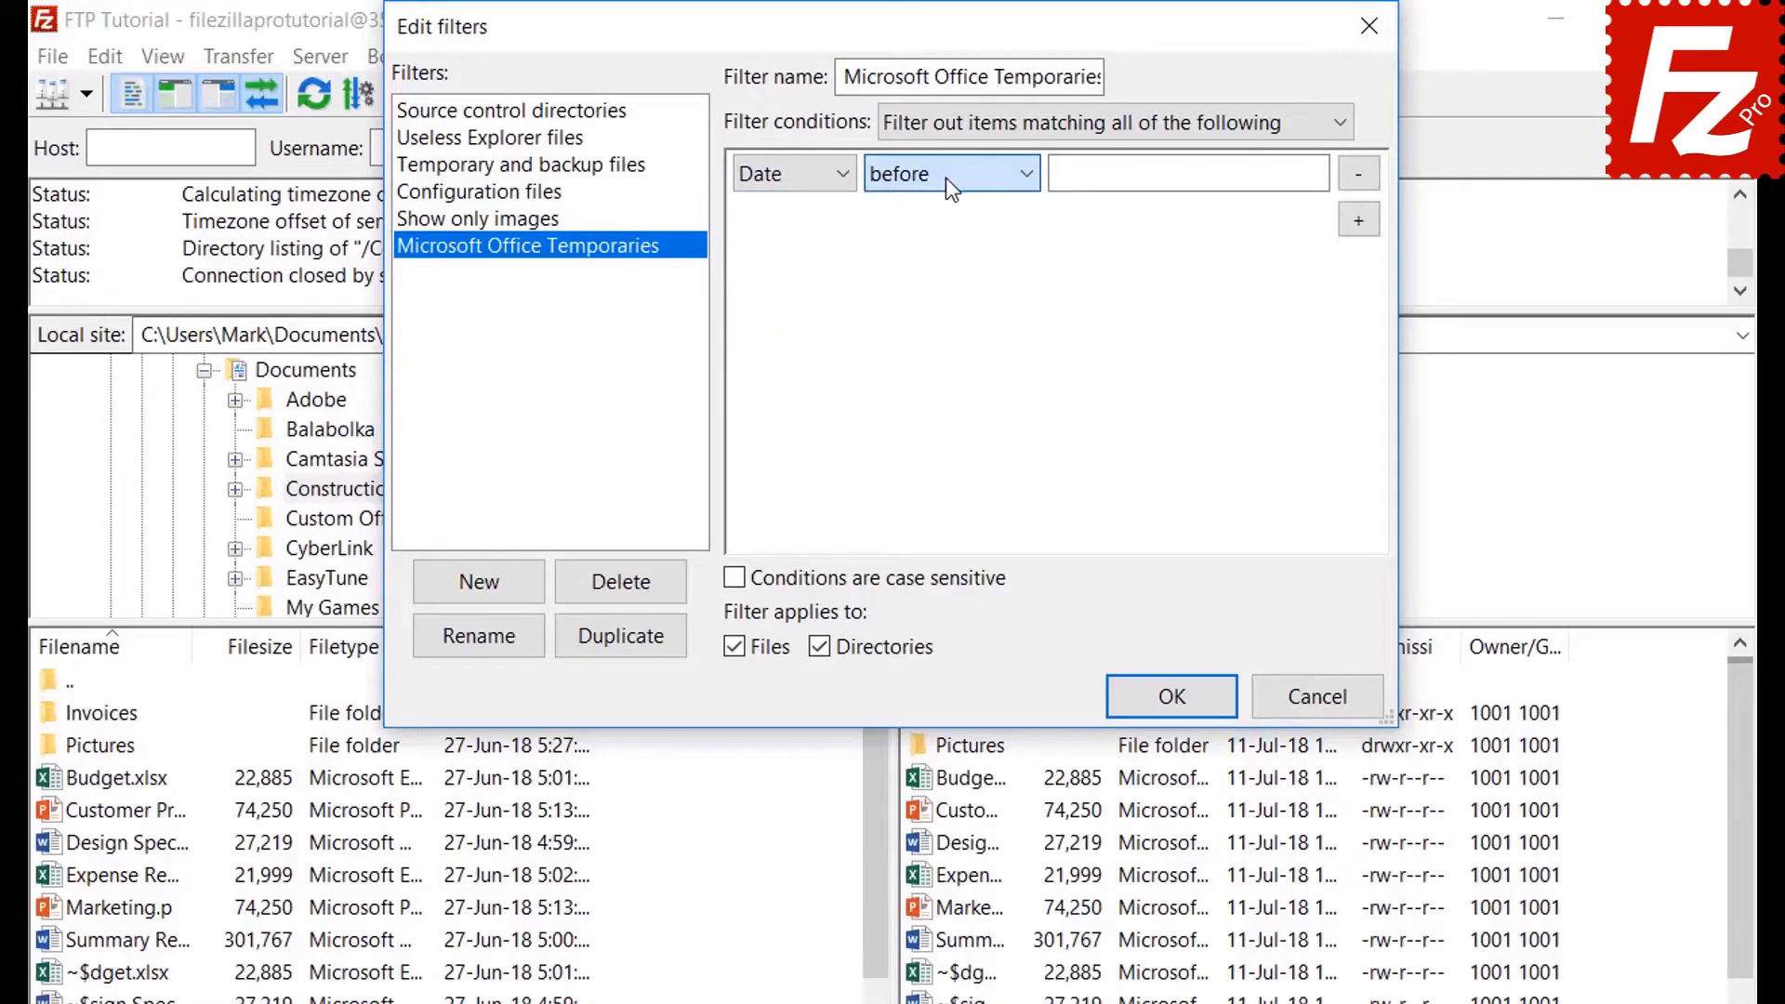
left_click(778, 178)
left_click(778, 209)
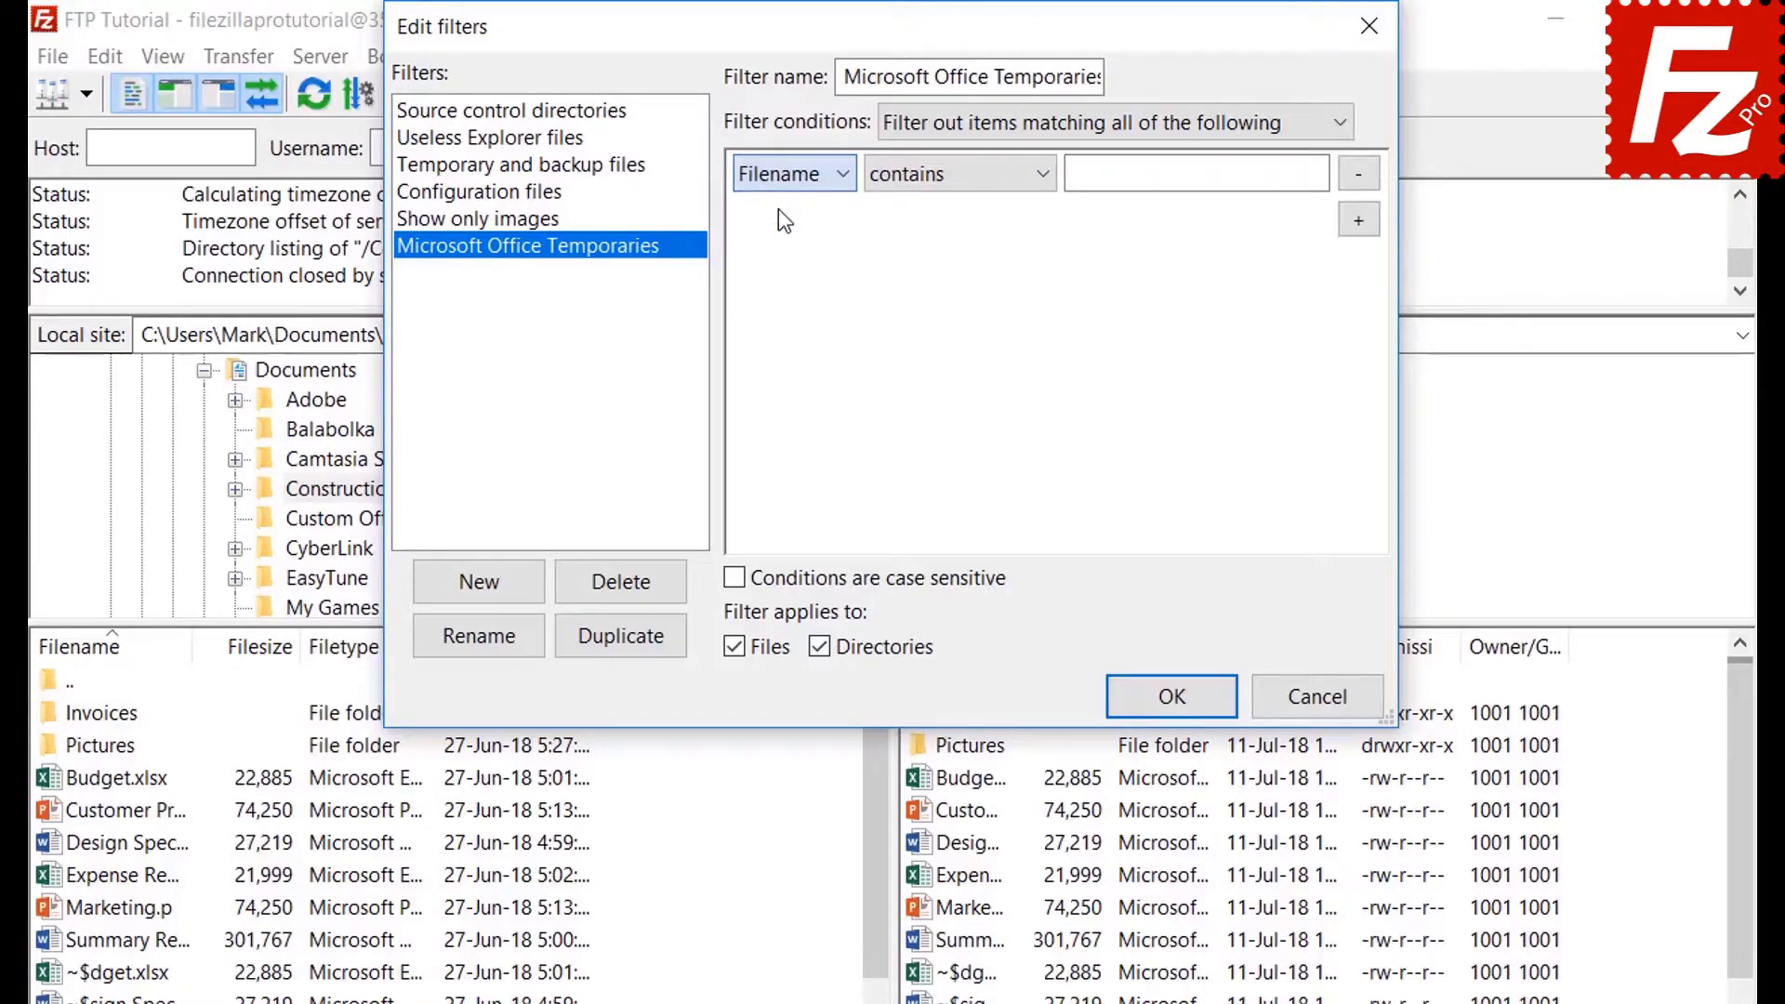
Set the condition to Filename begins with '~$', apply to files only, and confirm.
left_click(933, 184)
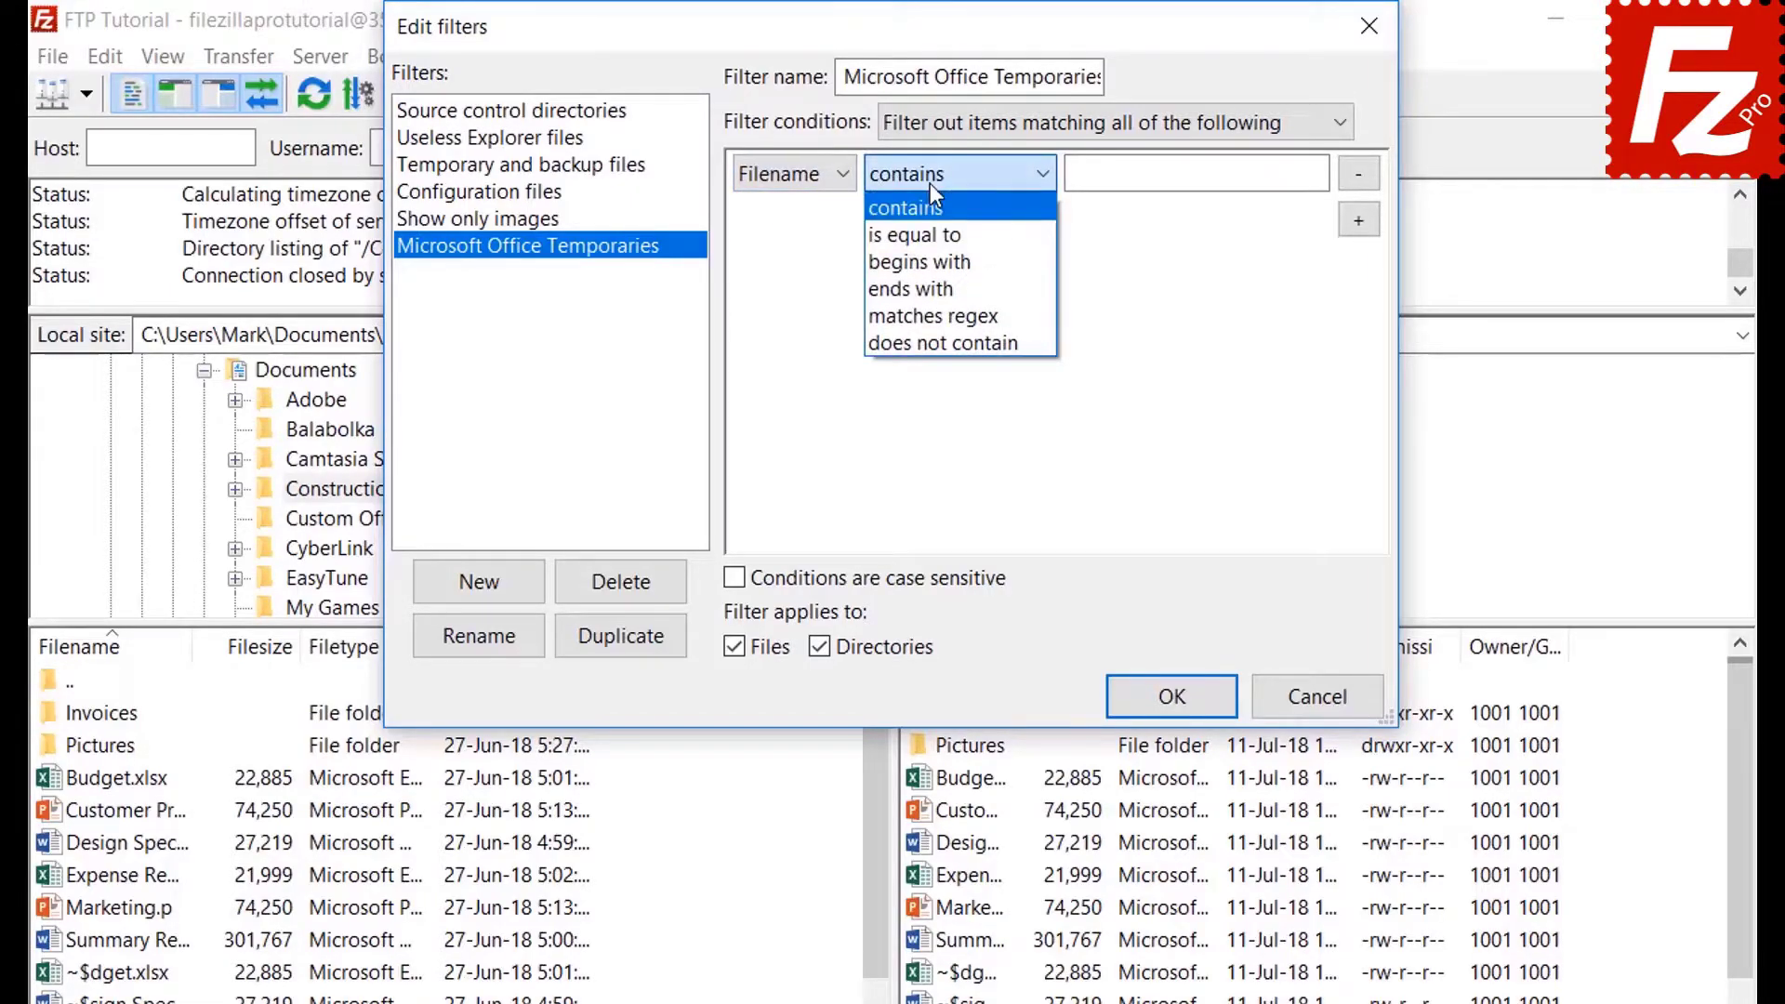
left_click(933, 258)
left_click(1106, 177)
type("~$")
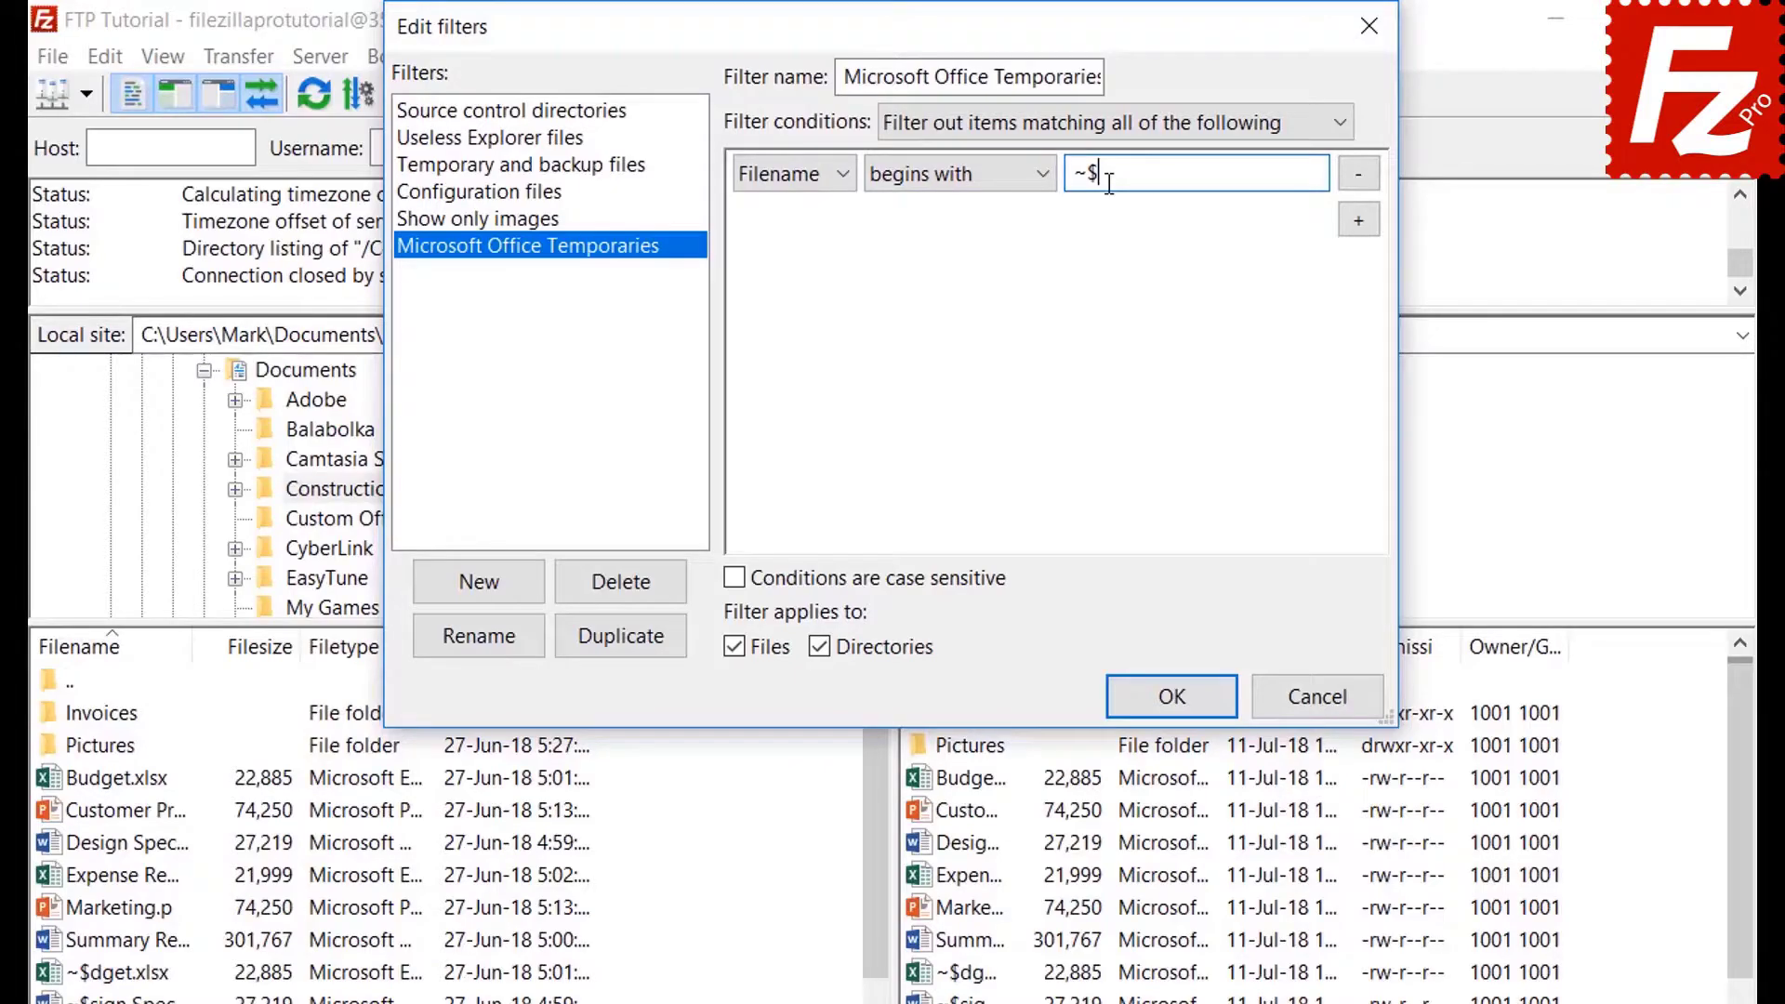
left_click(823, 645)
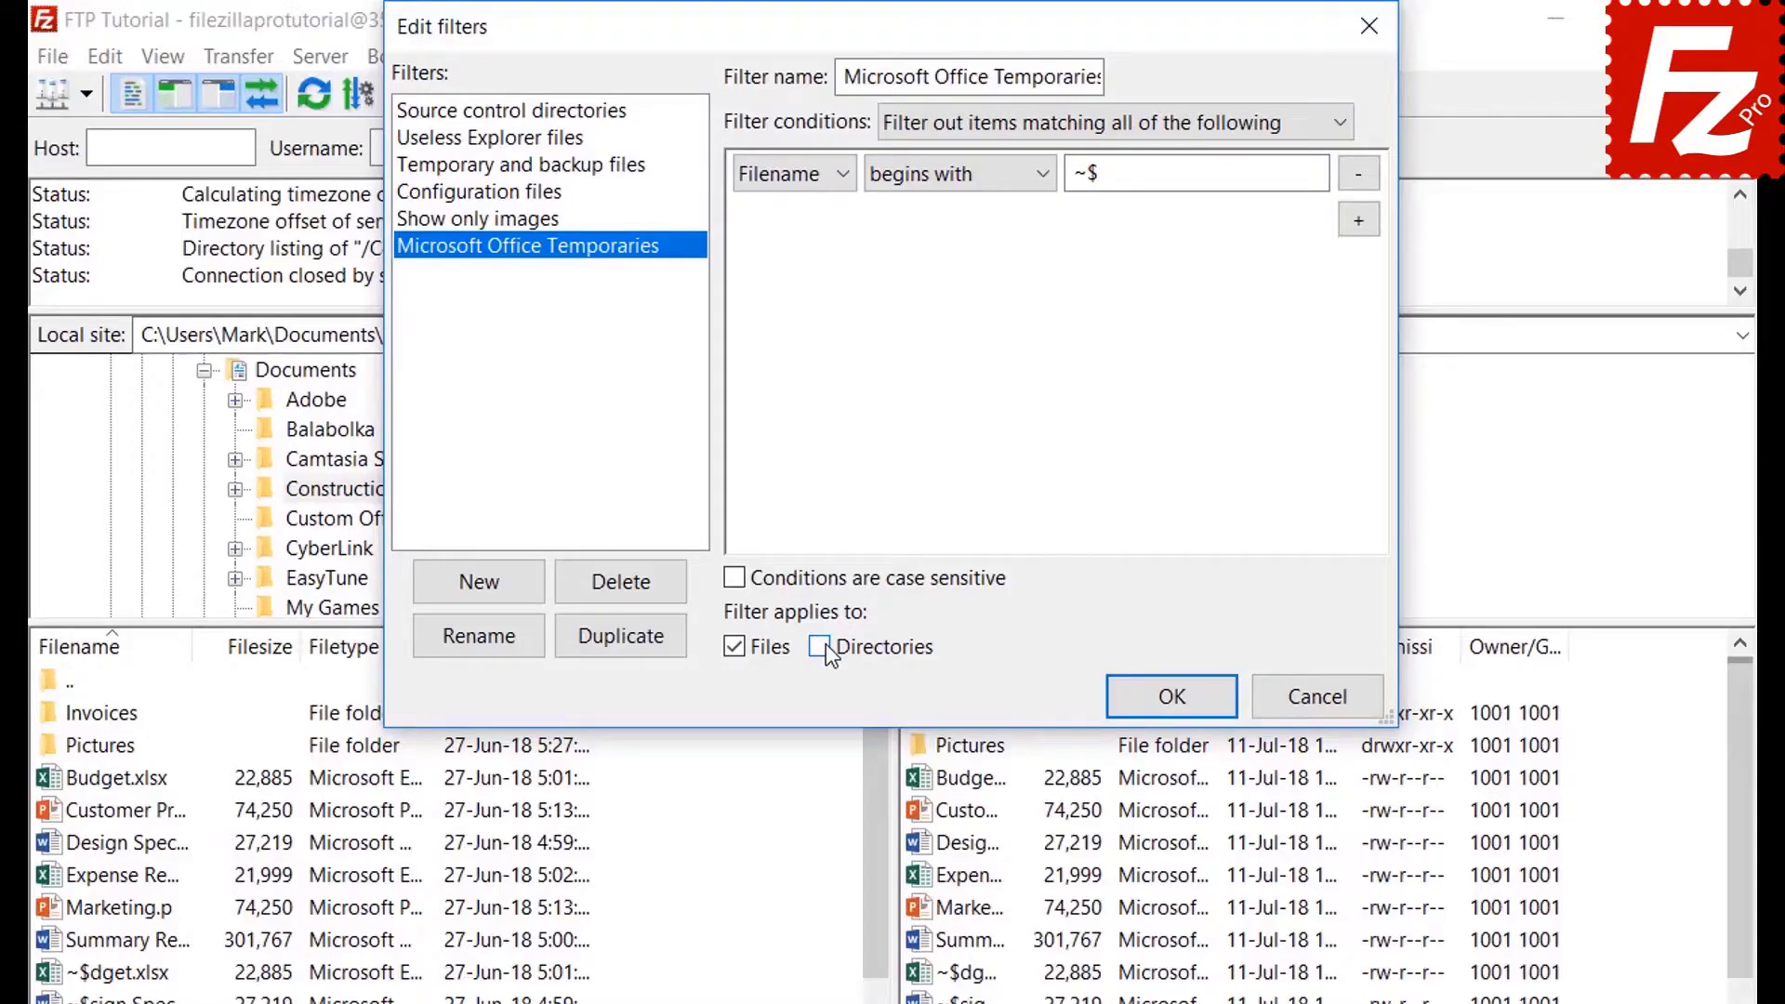
left_click(1172, 698)
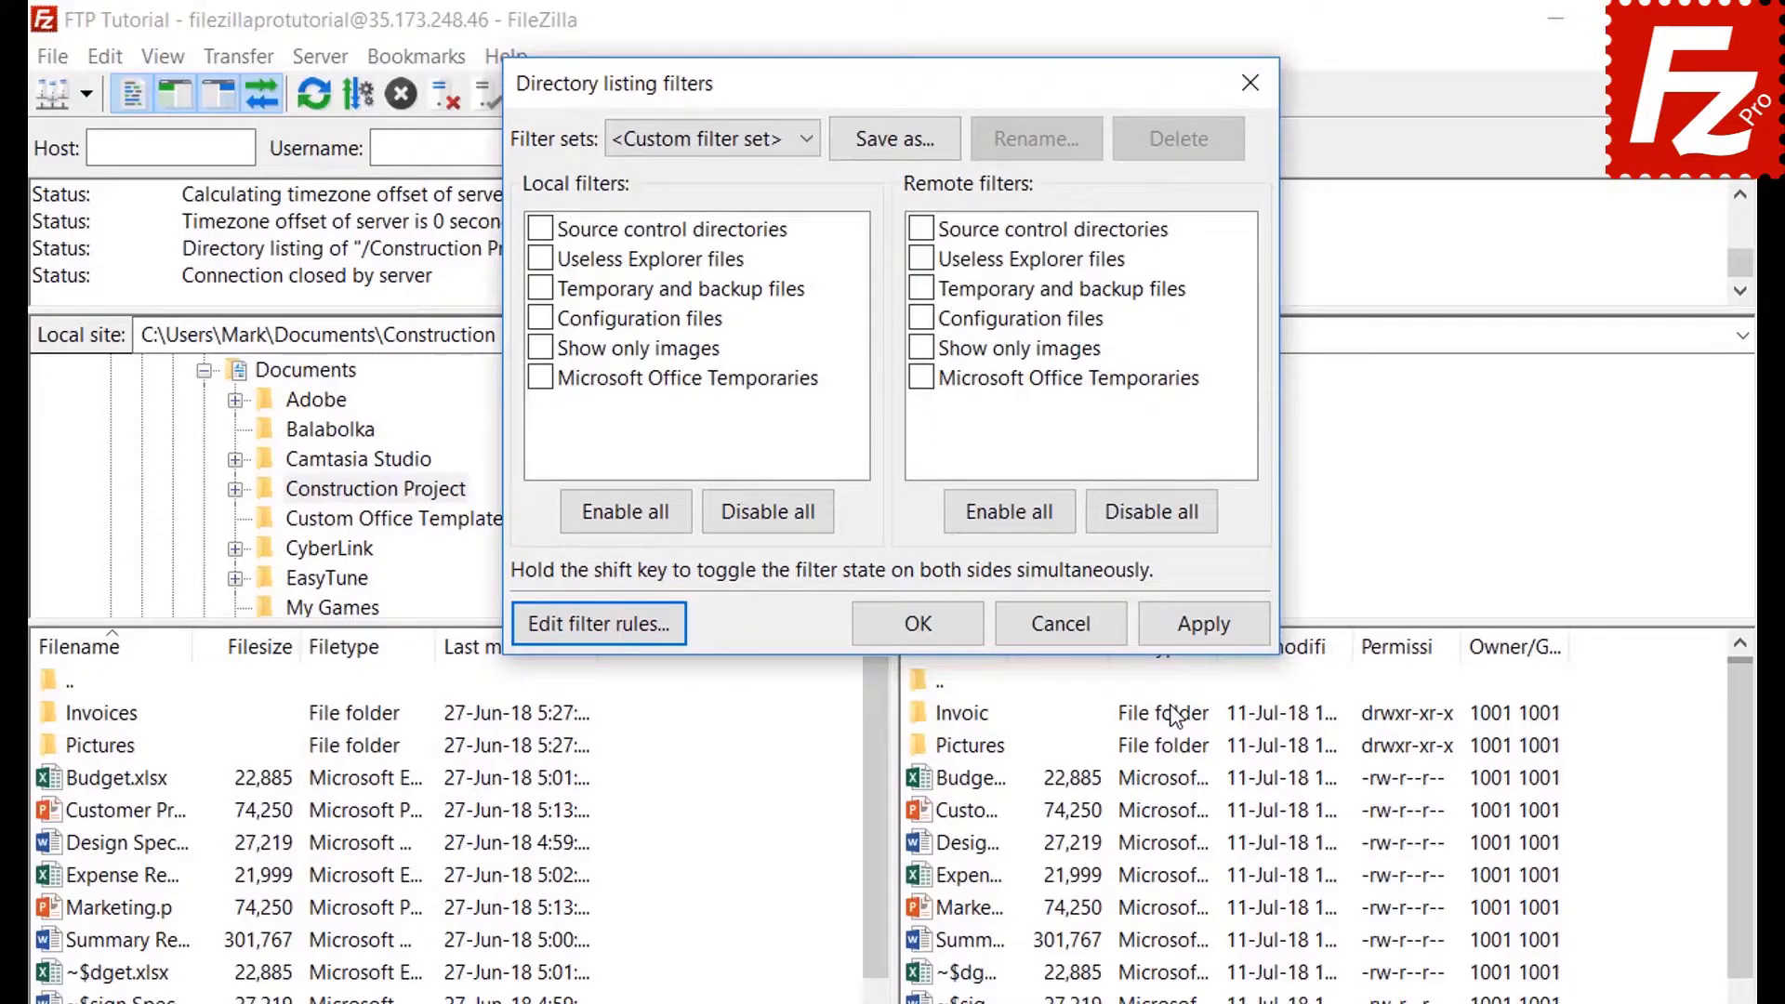
Enable Microsoft Office Temporaries under Local filters and apply it.
left_click(540, 378)
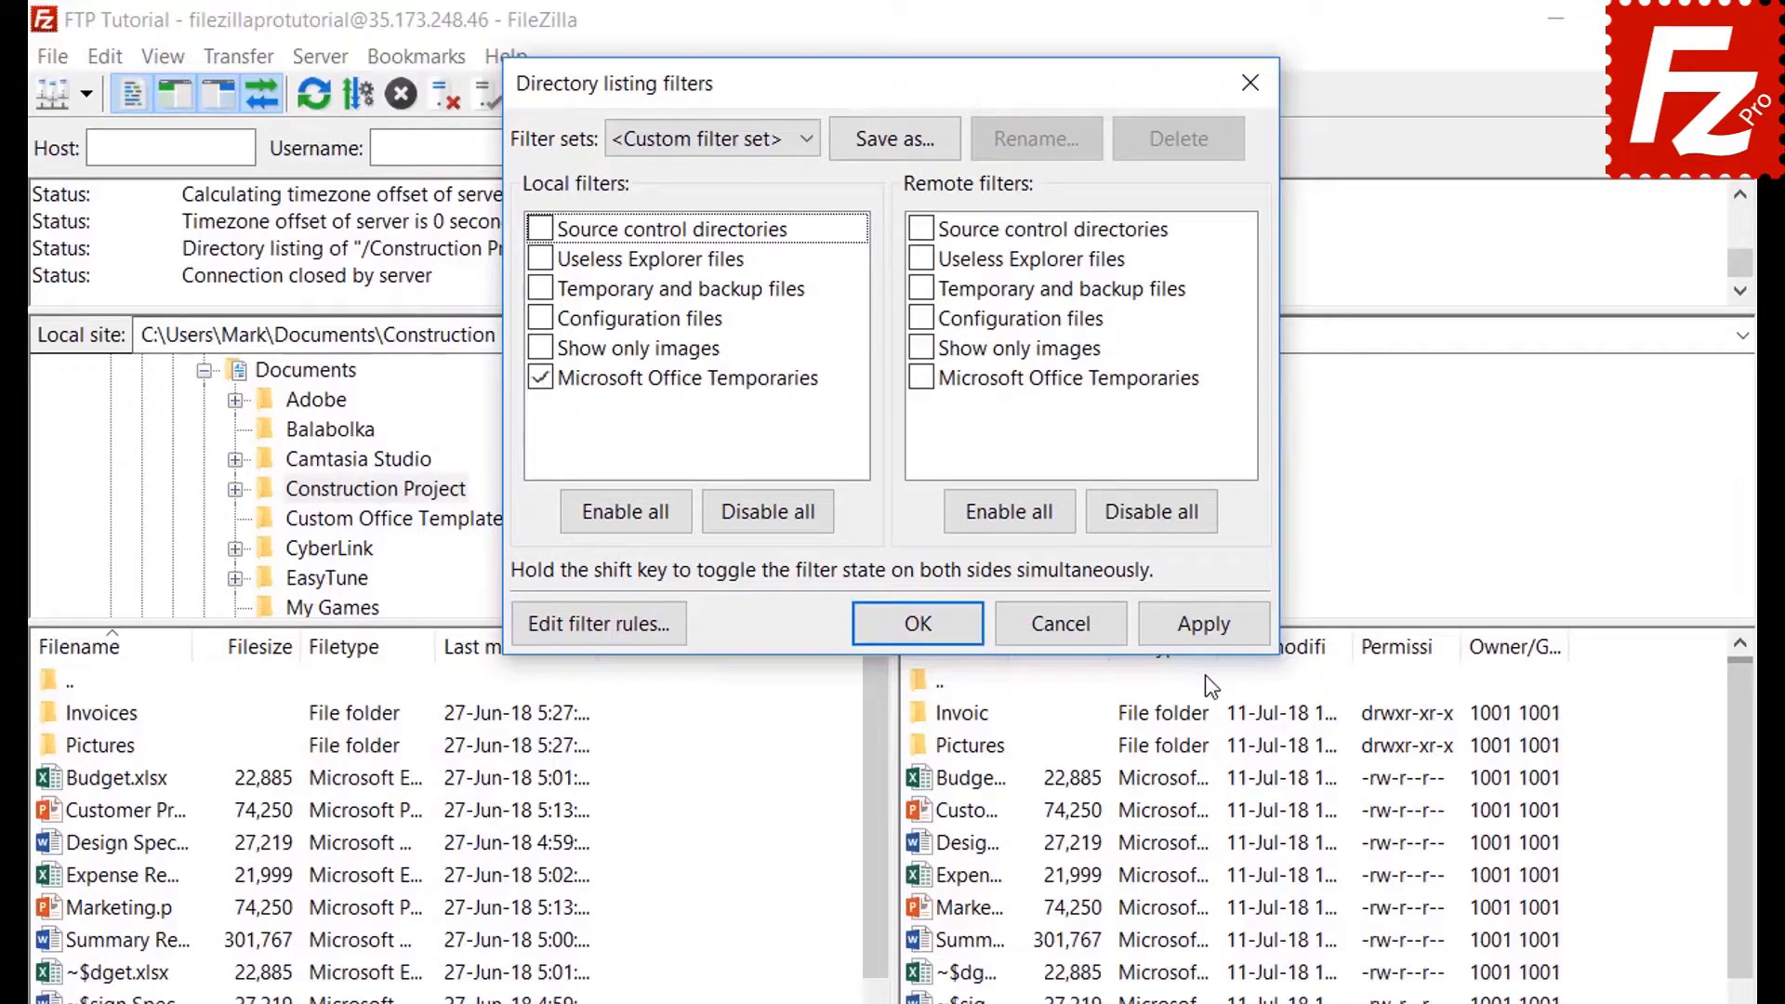
left_click(1205, 625)
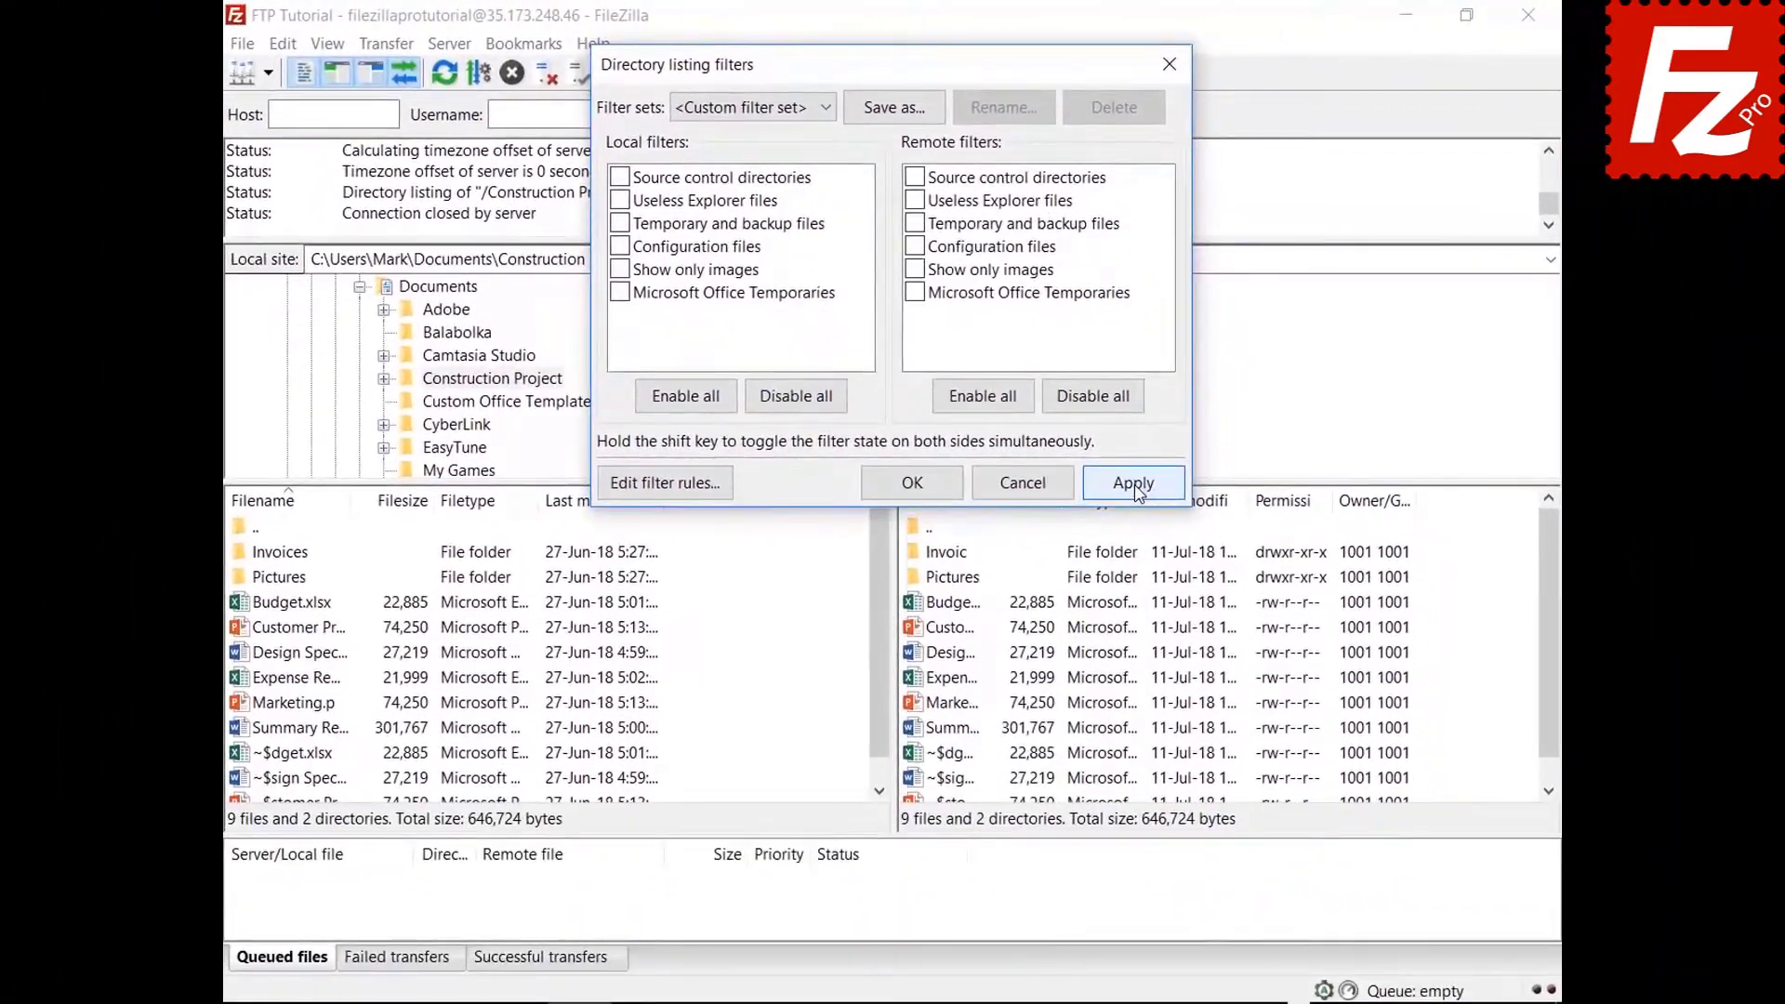
left_click(1195, 606)
Enable Microsoft Office Temporaries under Remote filters and apply it.
left_click(914, 298)
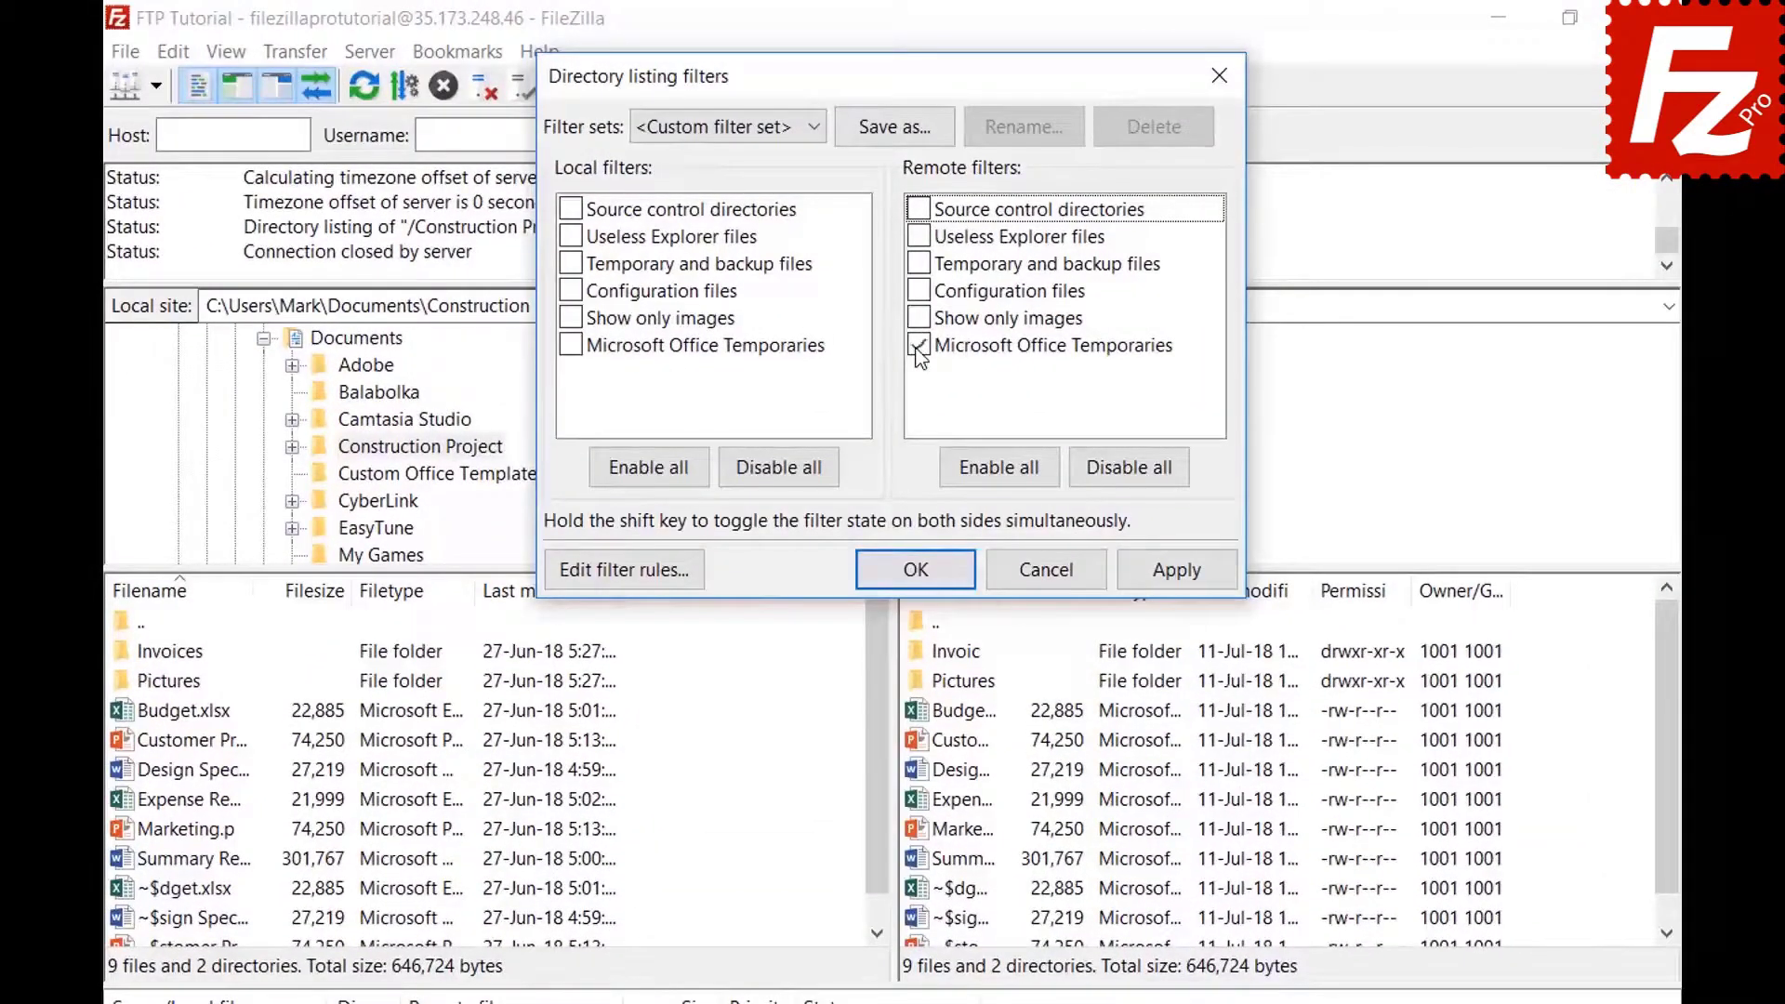
left_click(1173, 570)
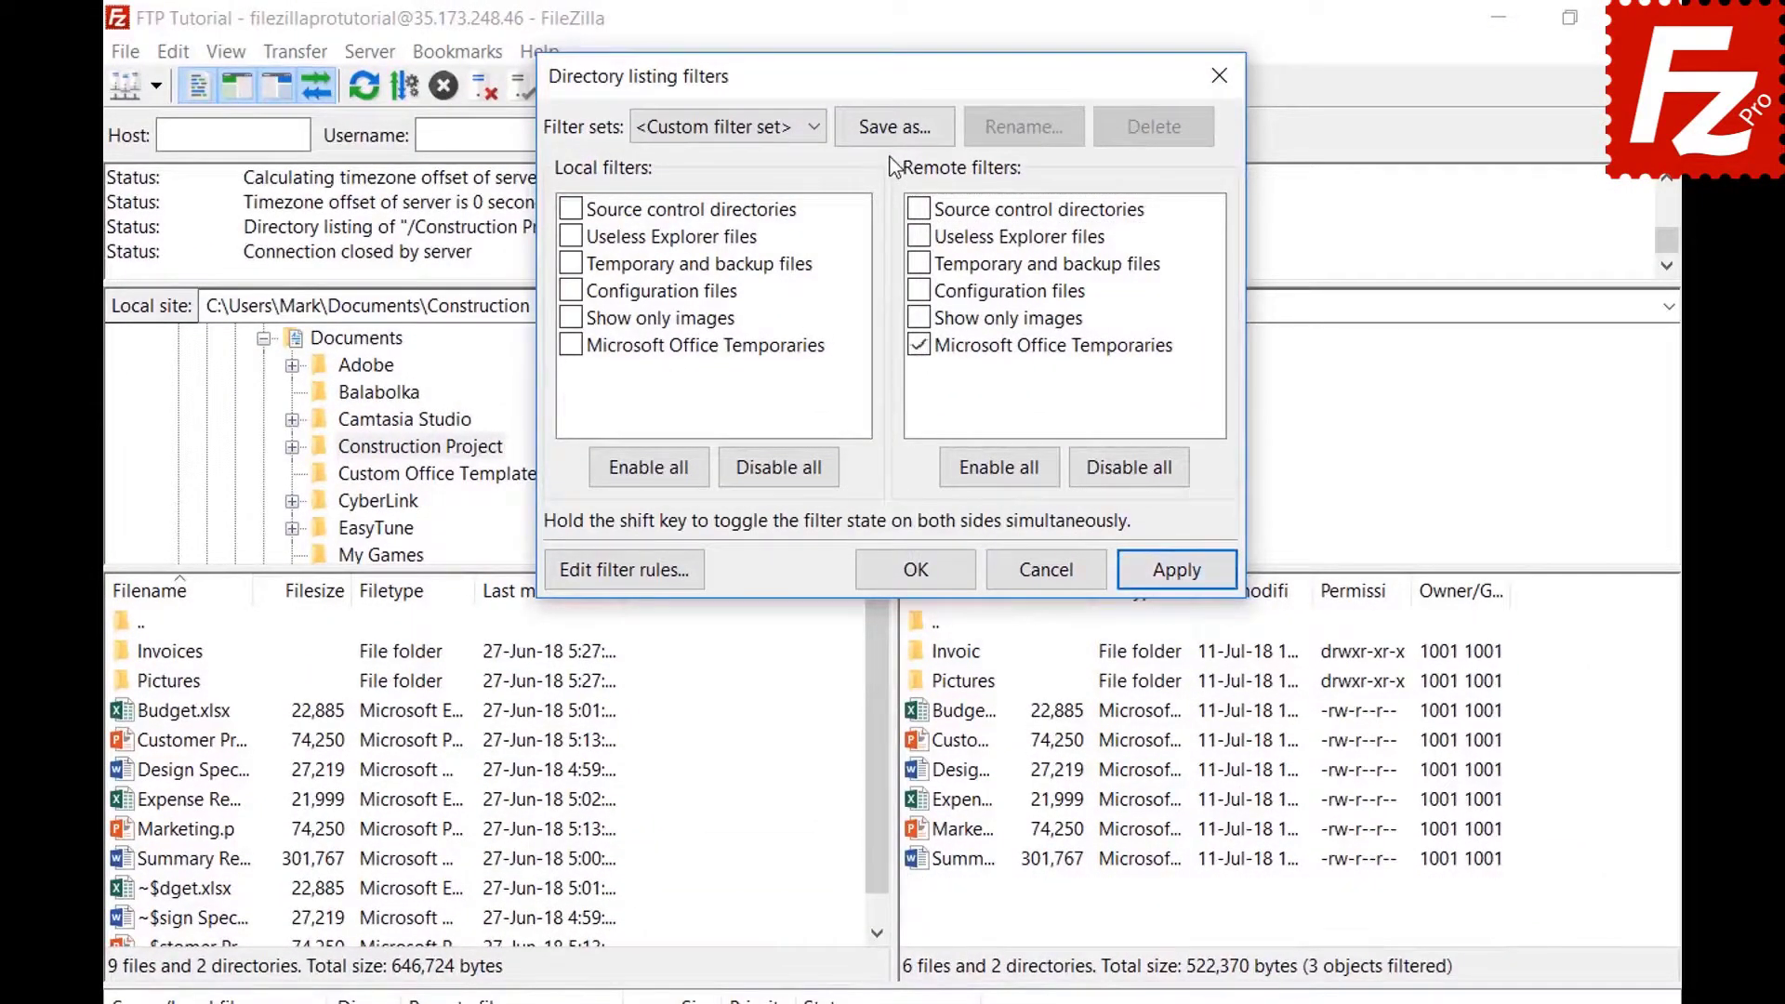
left_click(895, 126)
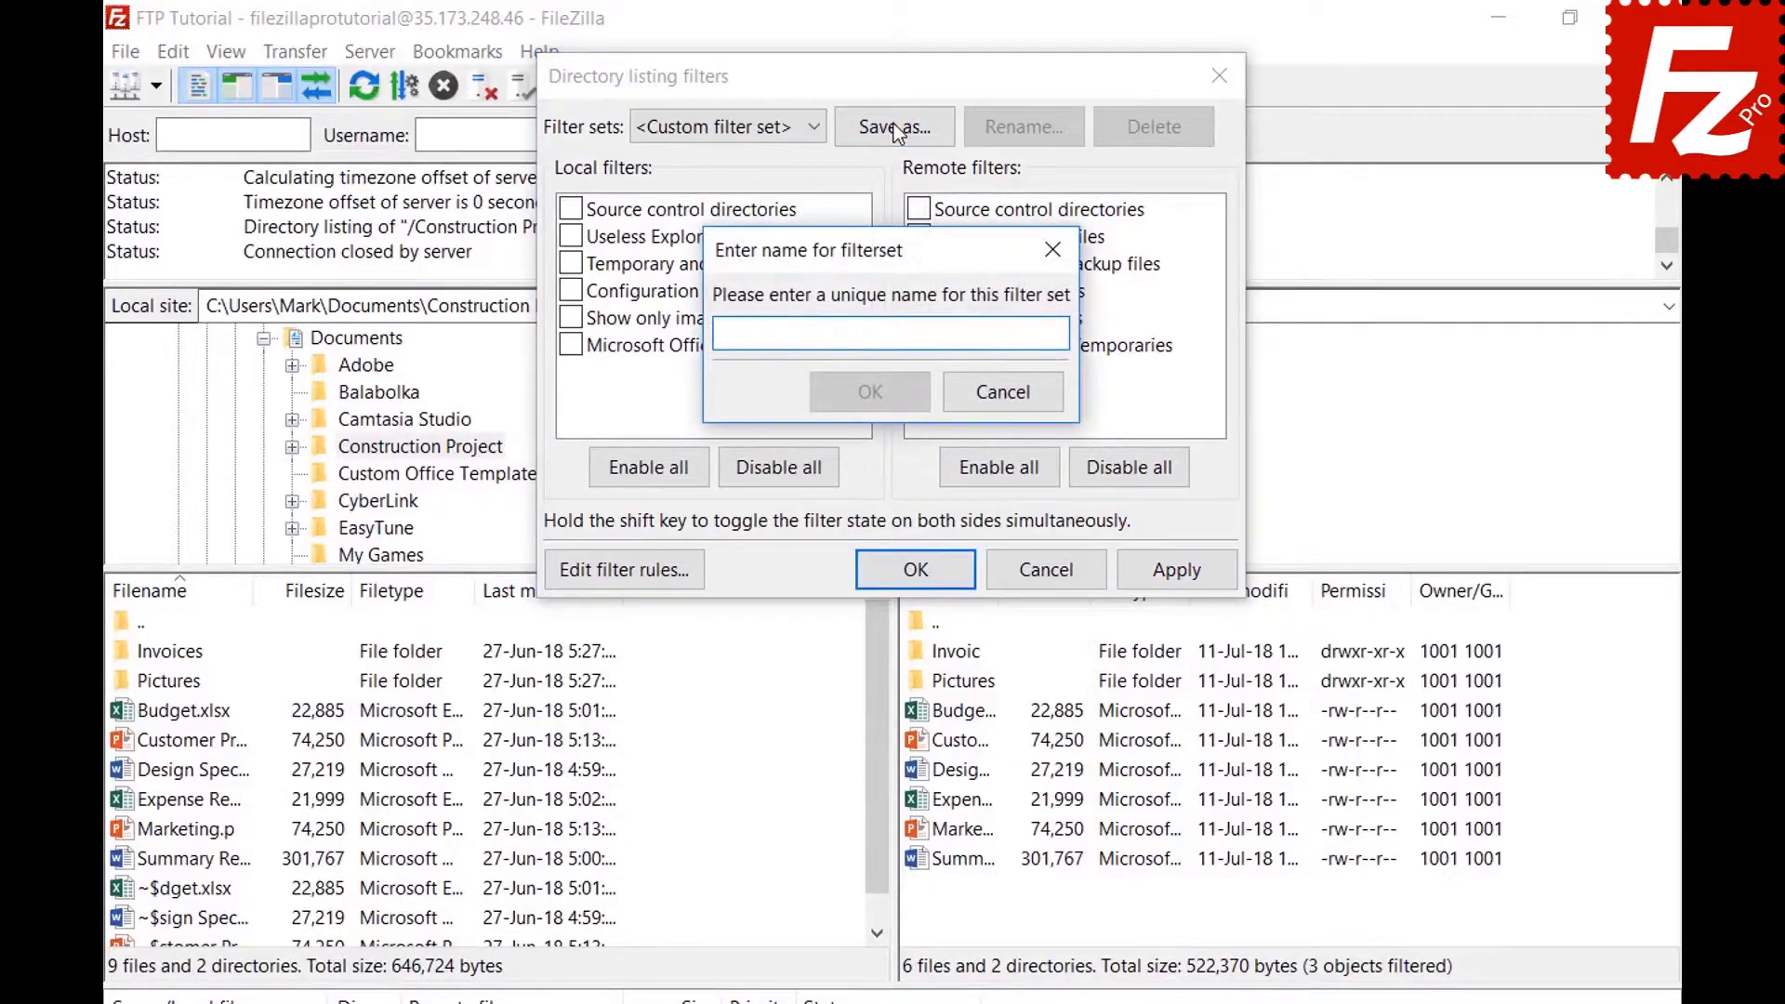
Name the filter set 'Project', confirm it, and close Directory listing filters.
type("Project")
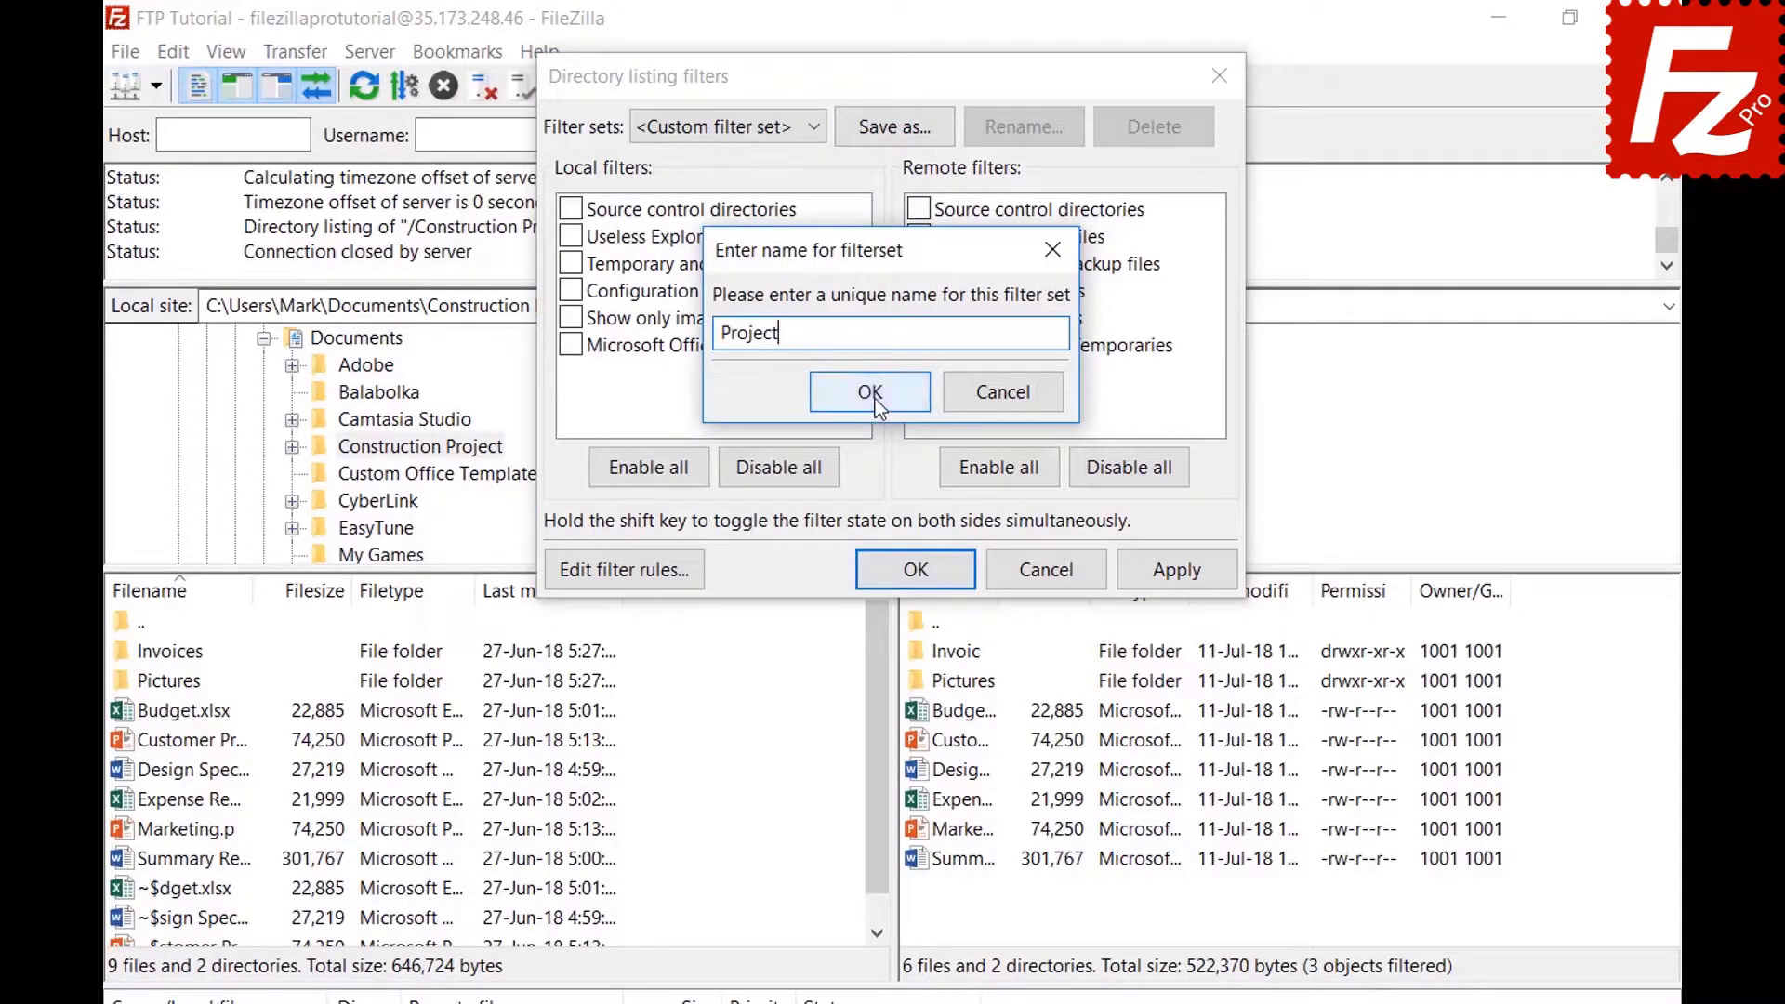
left_click(870, 391)
left_click(920, 569)
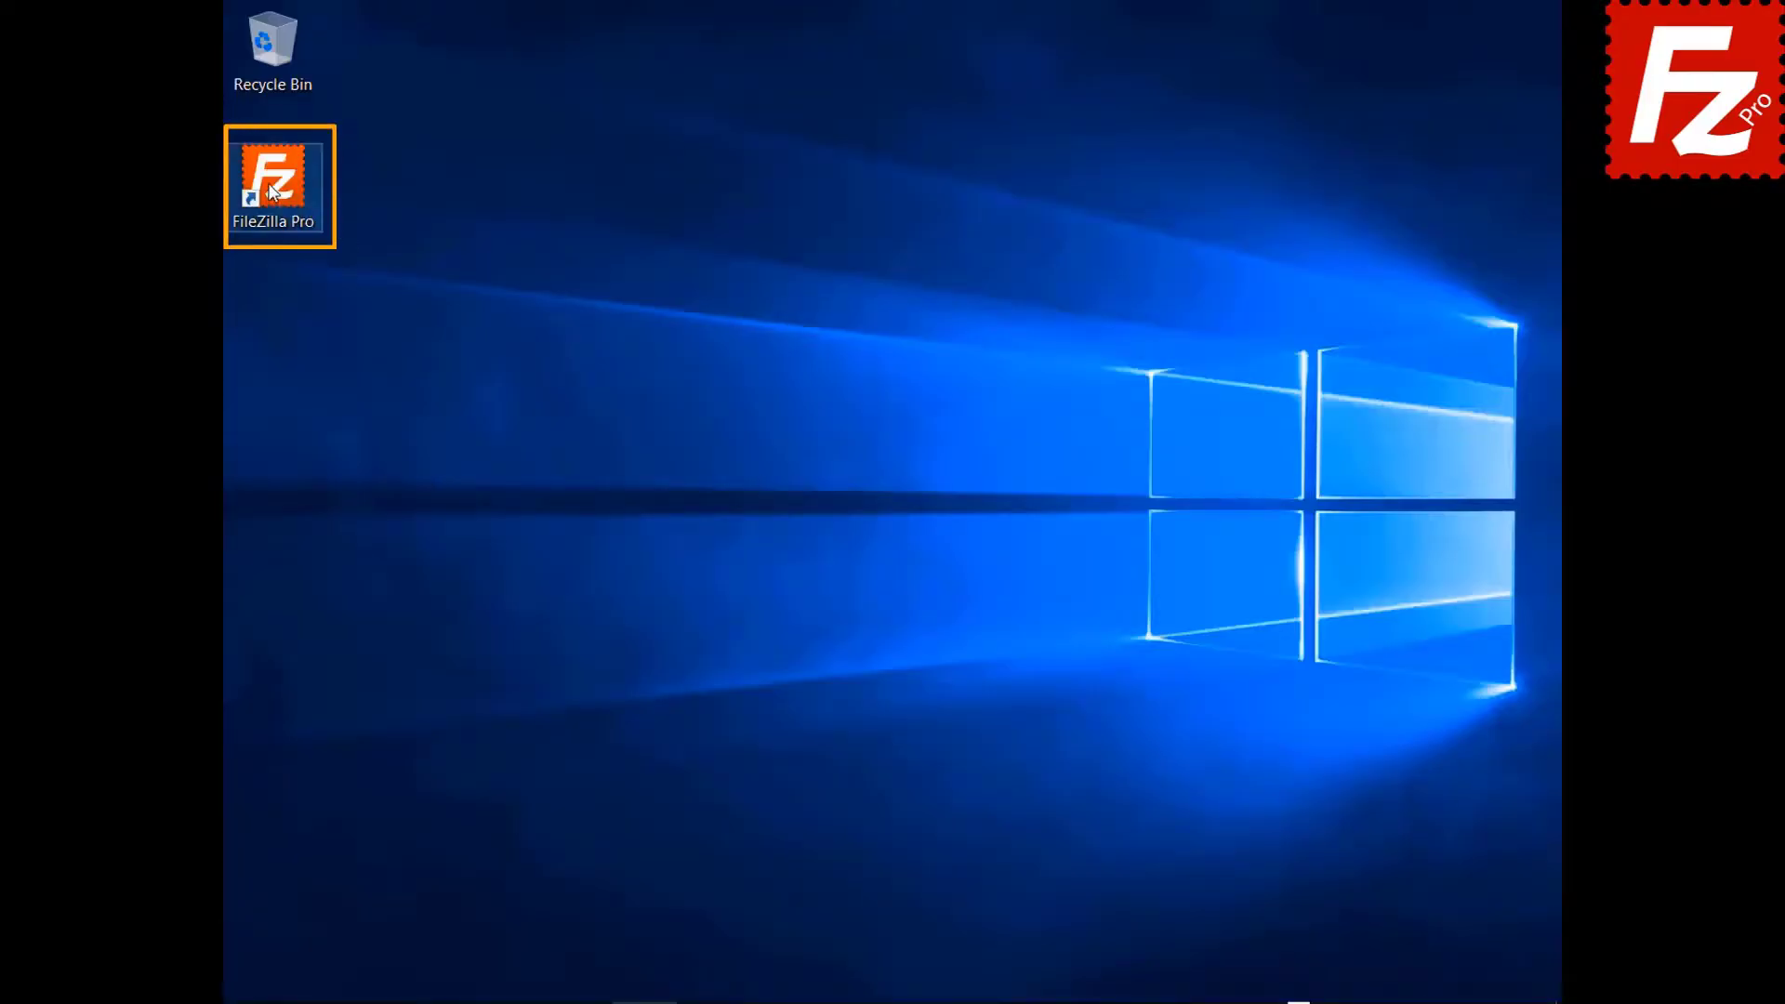
Launch FileZilla Pro, connect to the FTP connection site, and open a new tab.
double_click(271, 192)
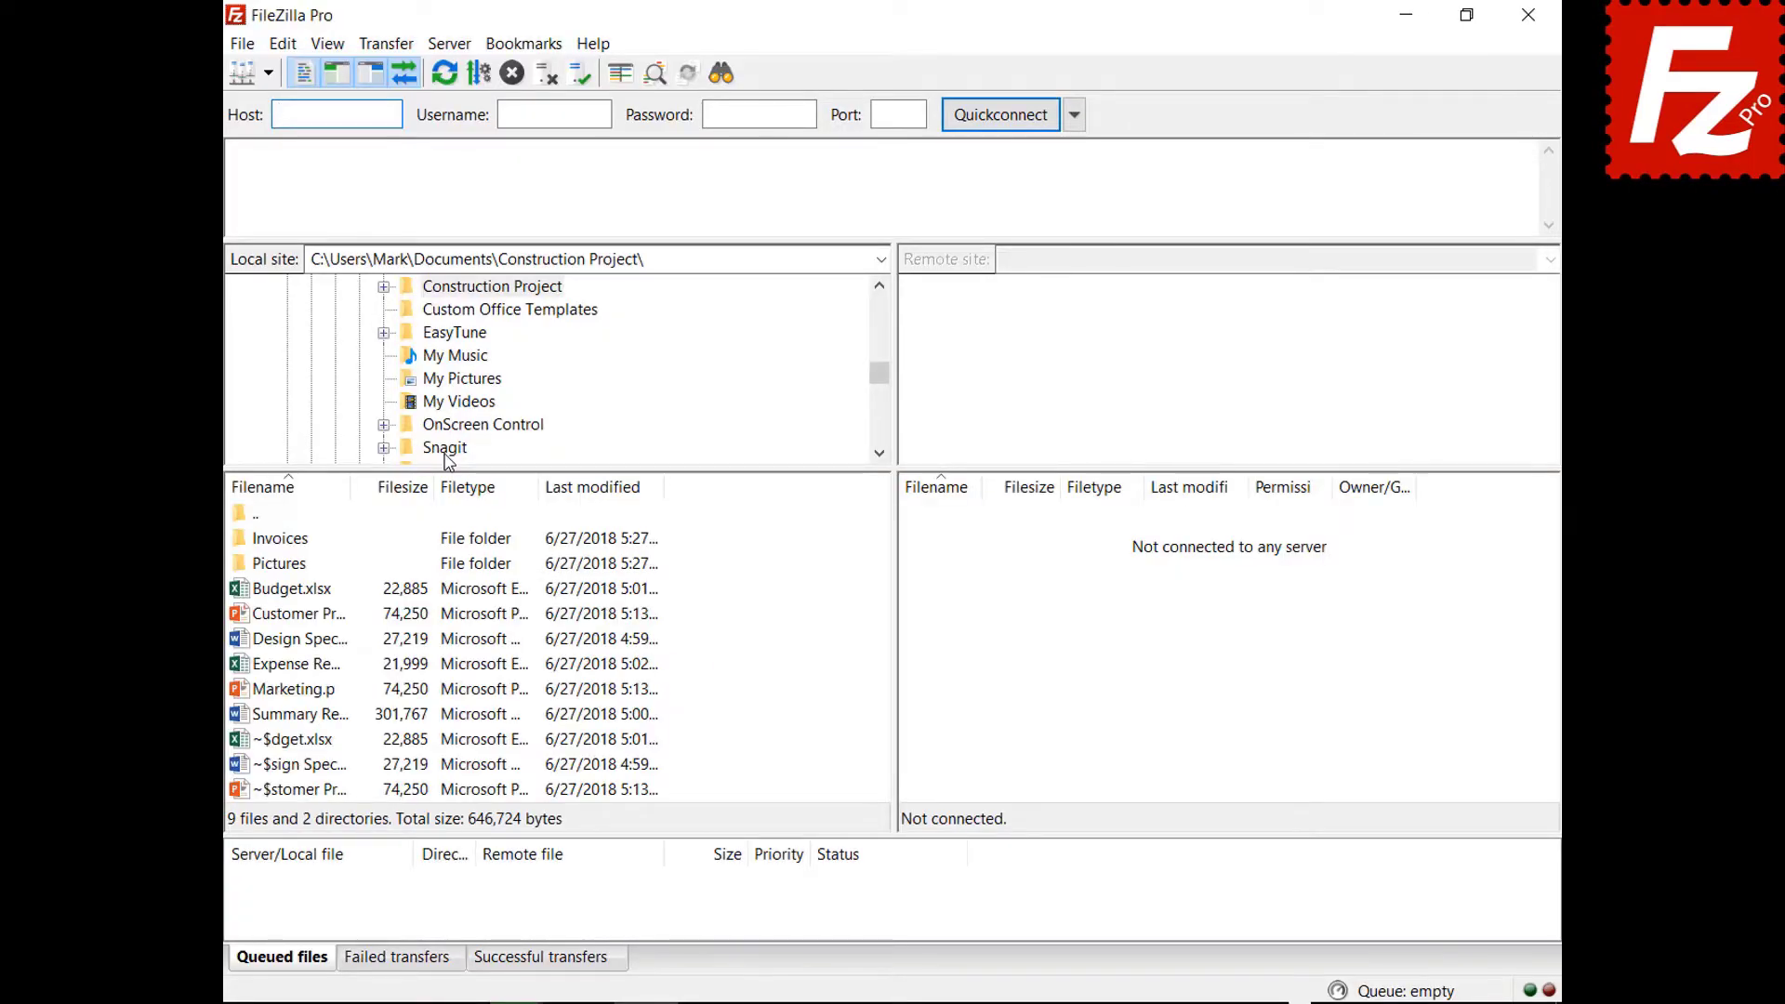
left_click(267, 73)
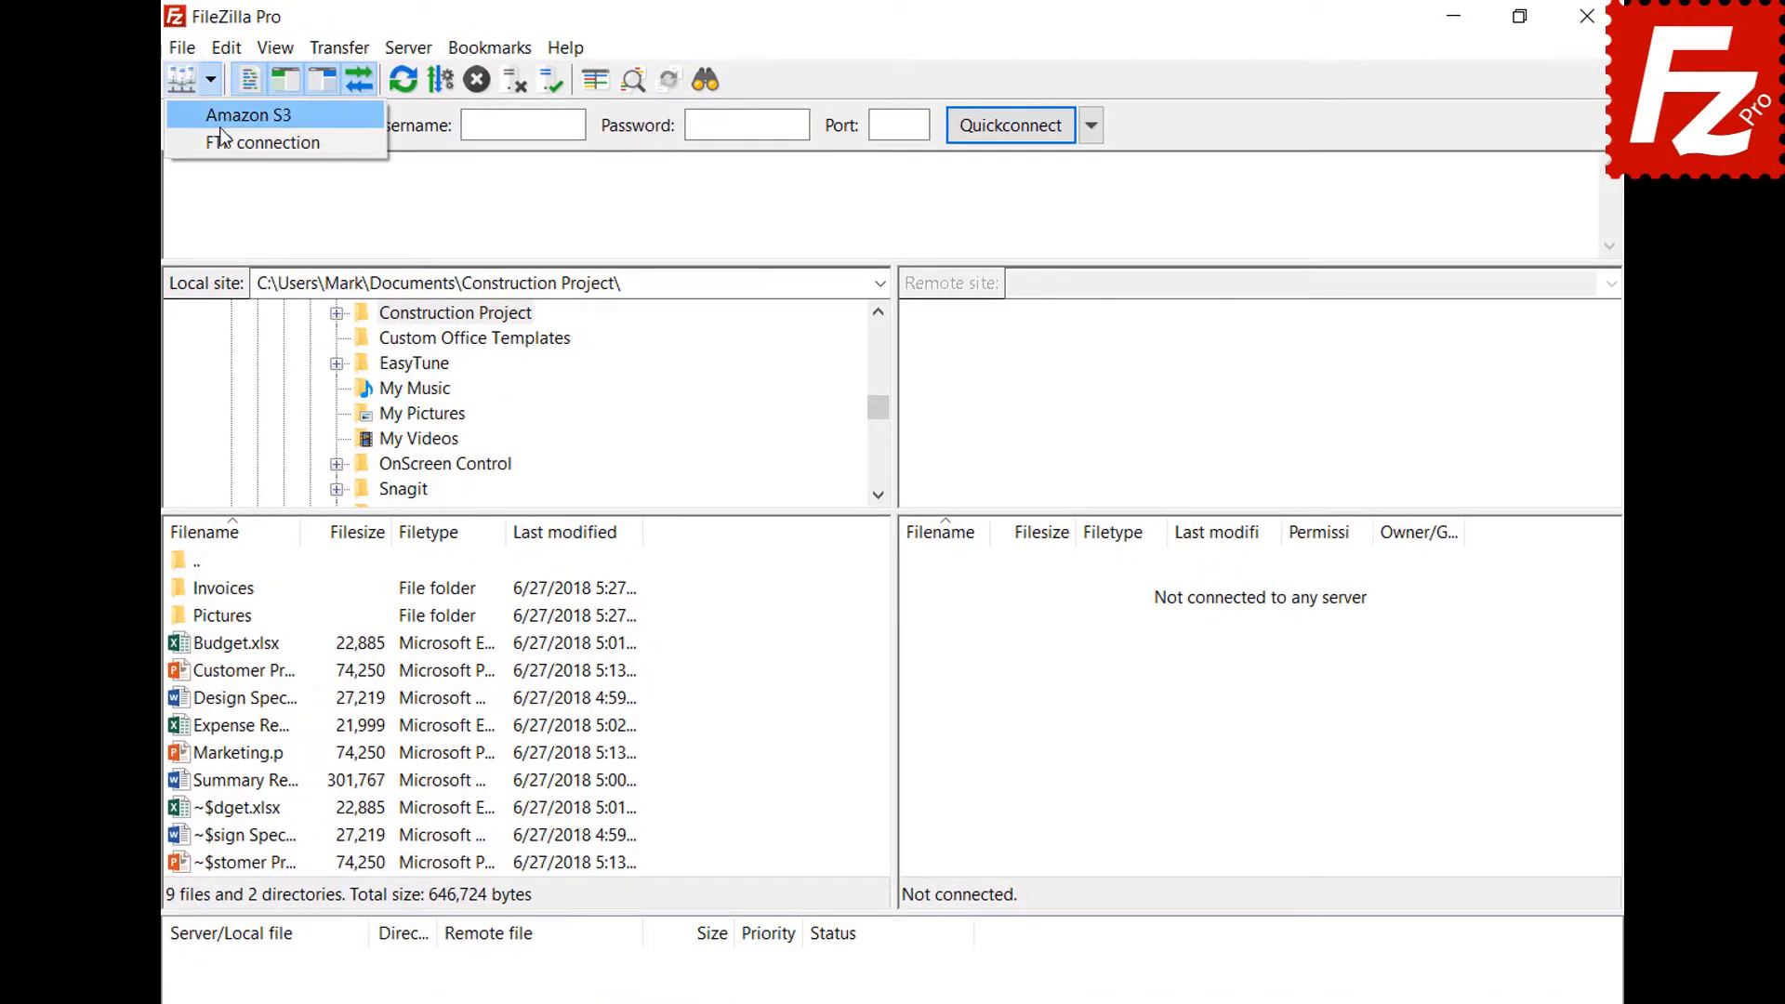
left_click(223, 139)
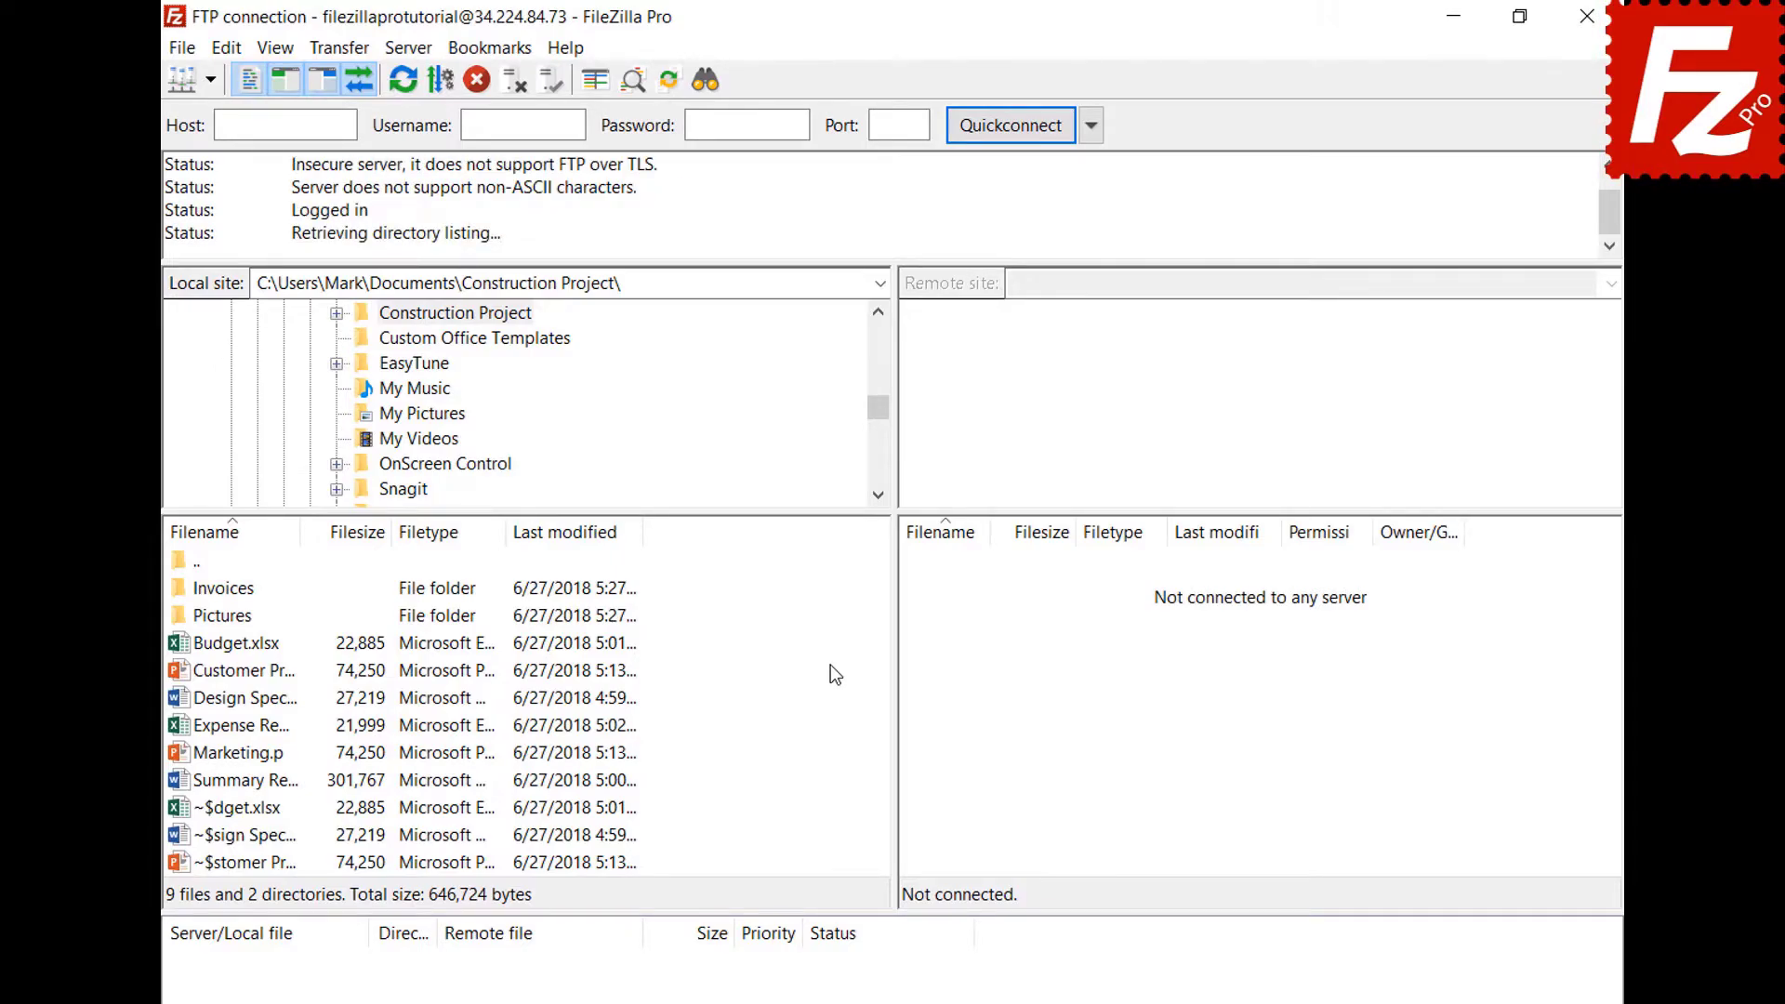
left_click(183, 49)
left_click(198, 130)
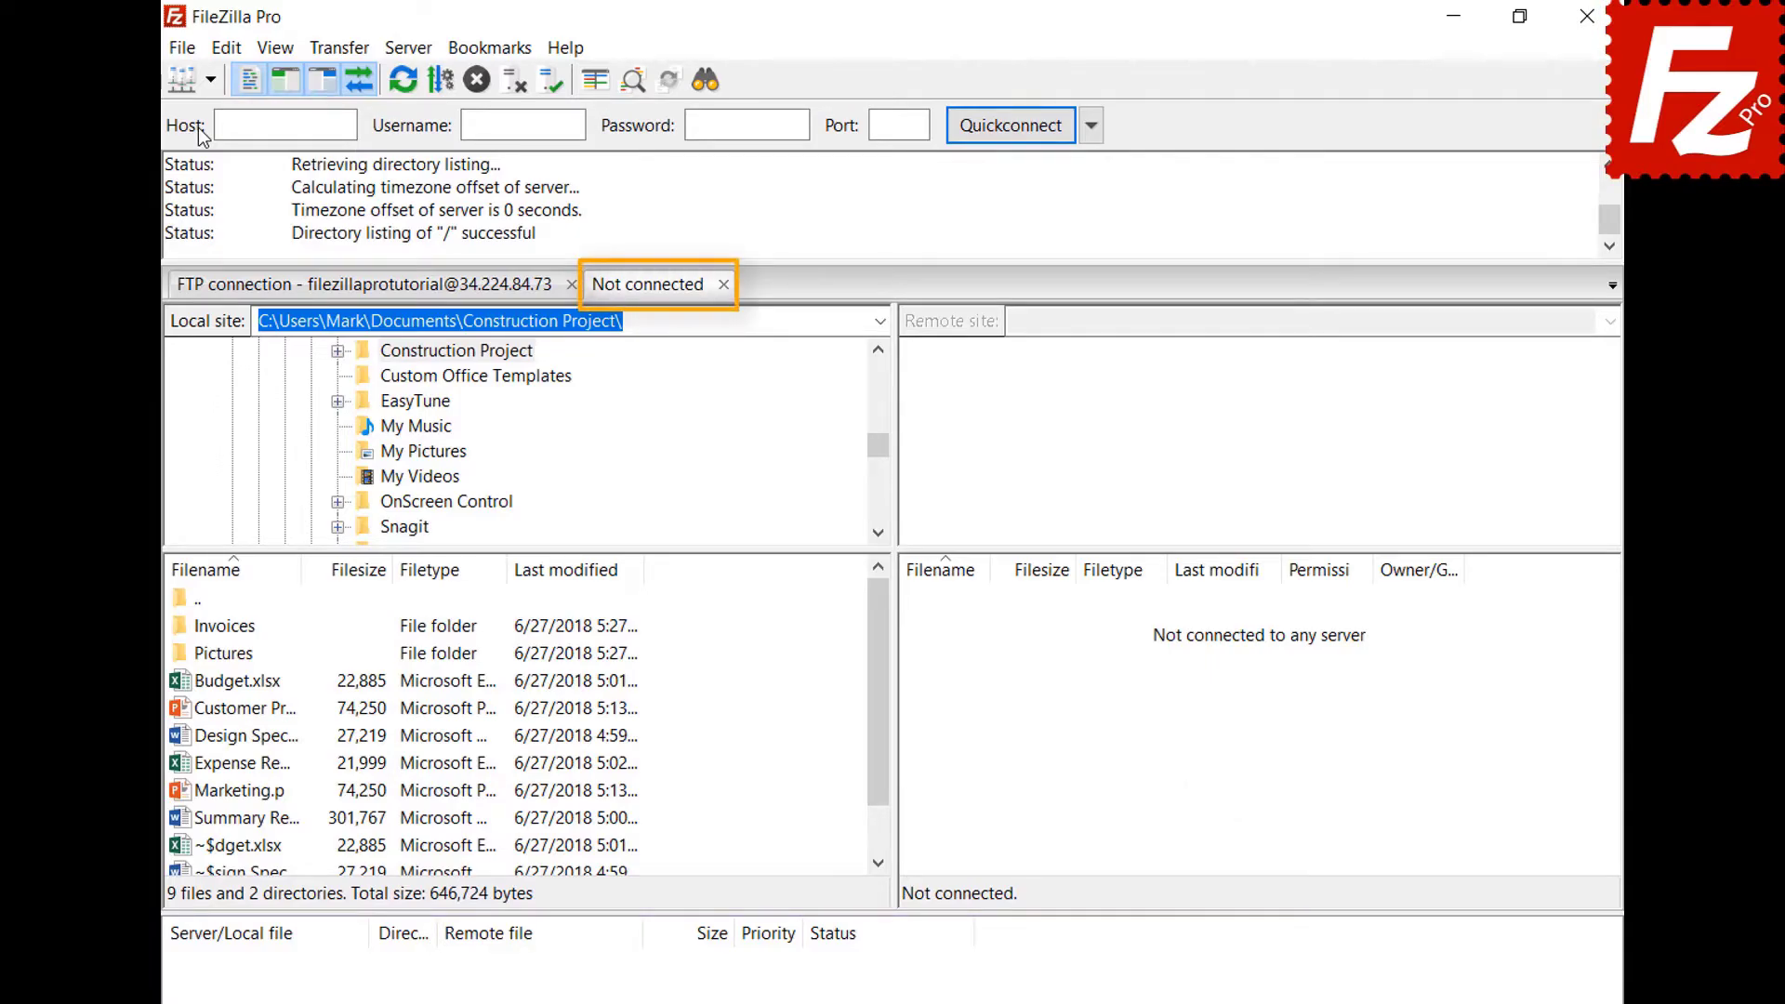
Connect the new tab to Amazon S3 and switch between the FTP and S3 tabs.
left_click(429, 296)
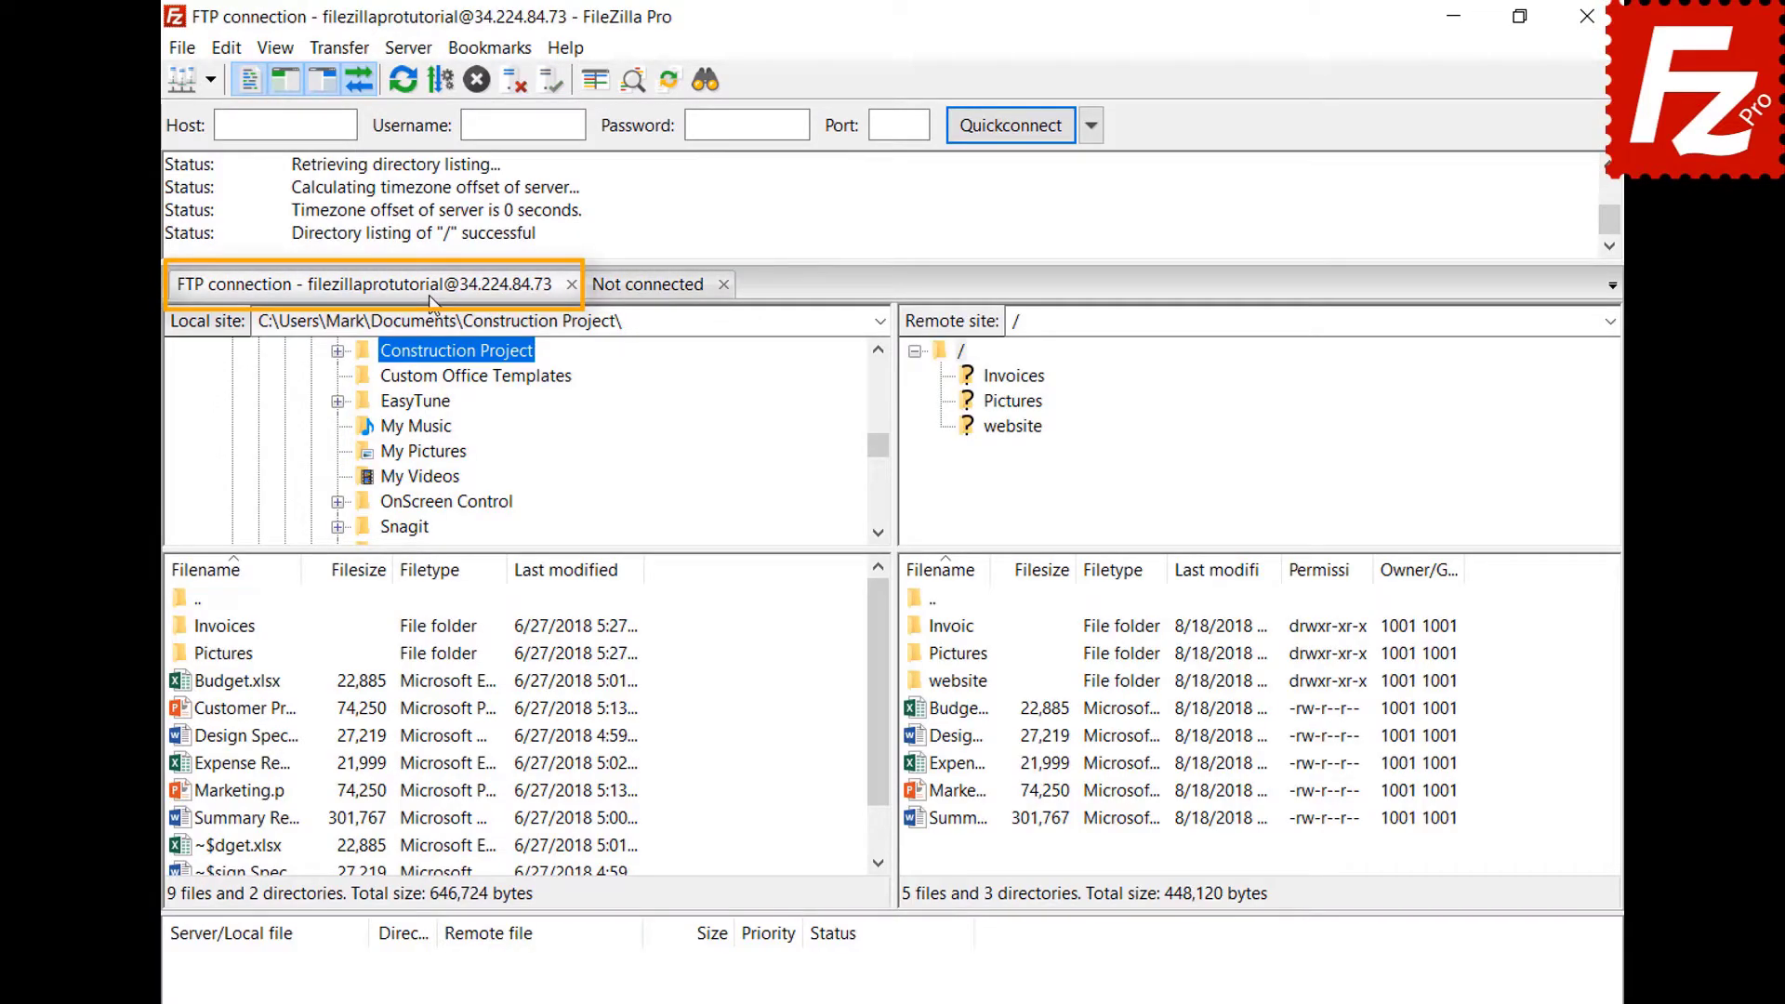
left_click(653, 292)
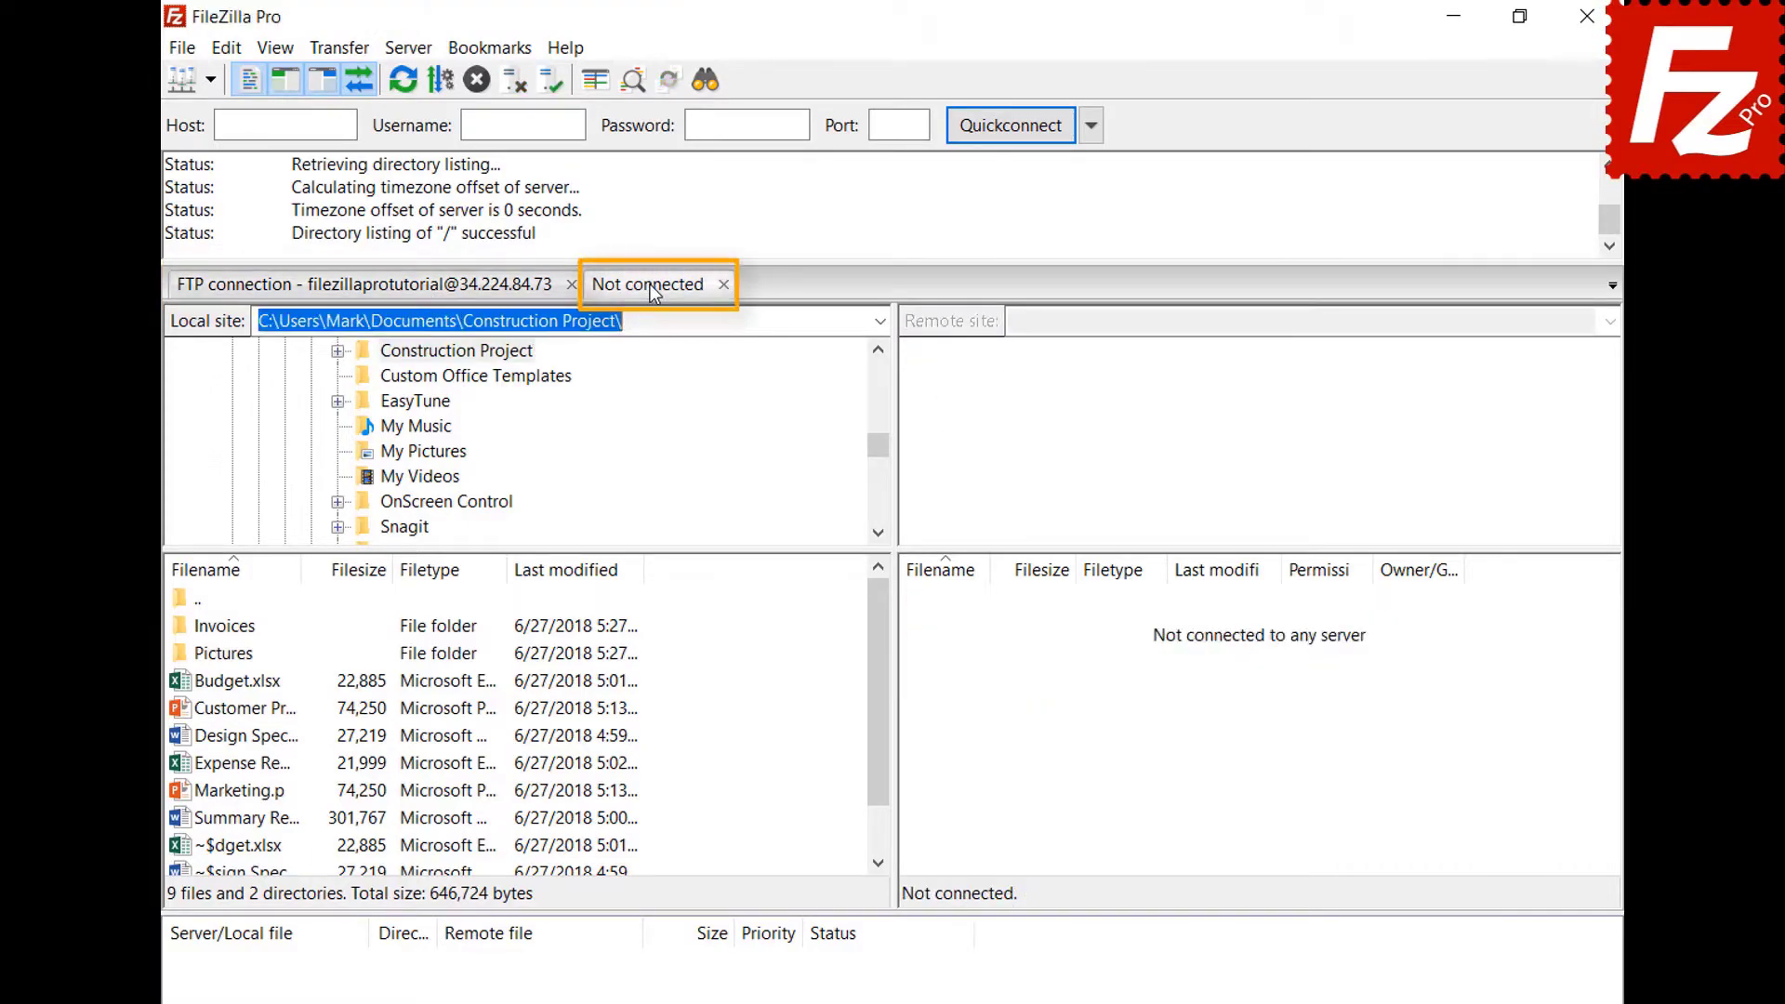
left_click(210, 80)
left_click(220, 117)
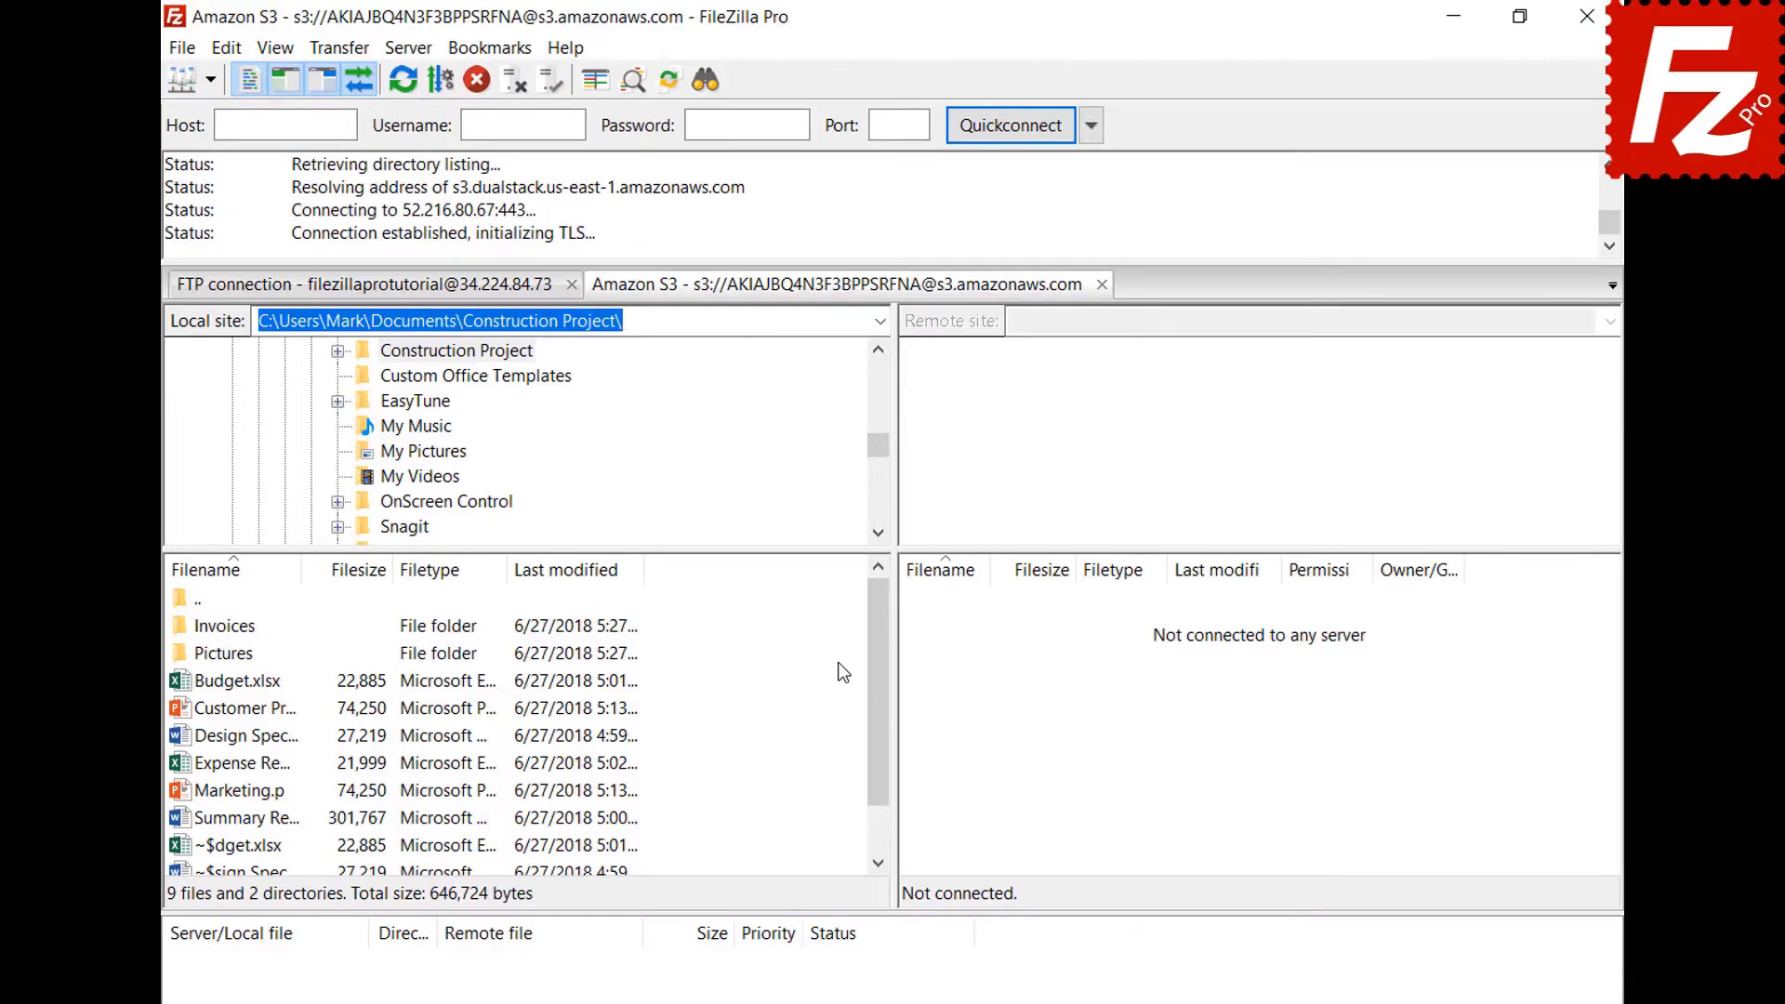
left_click(452, 292)
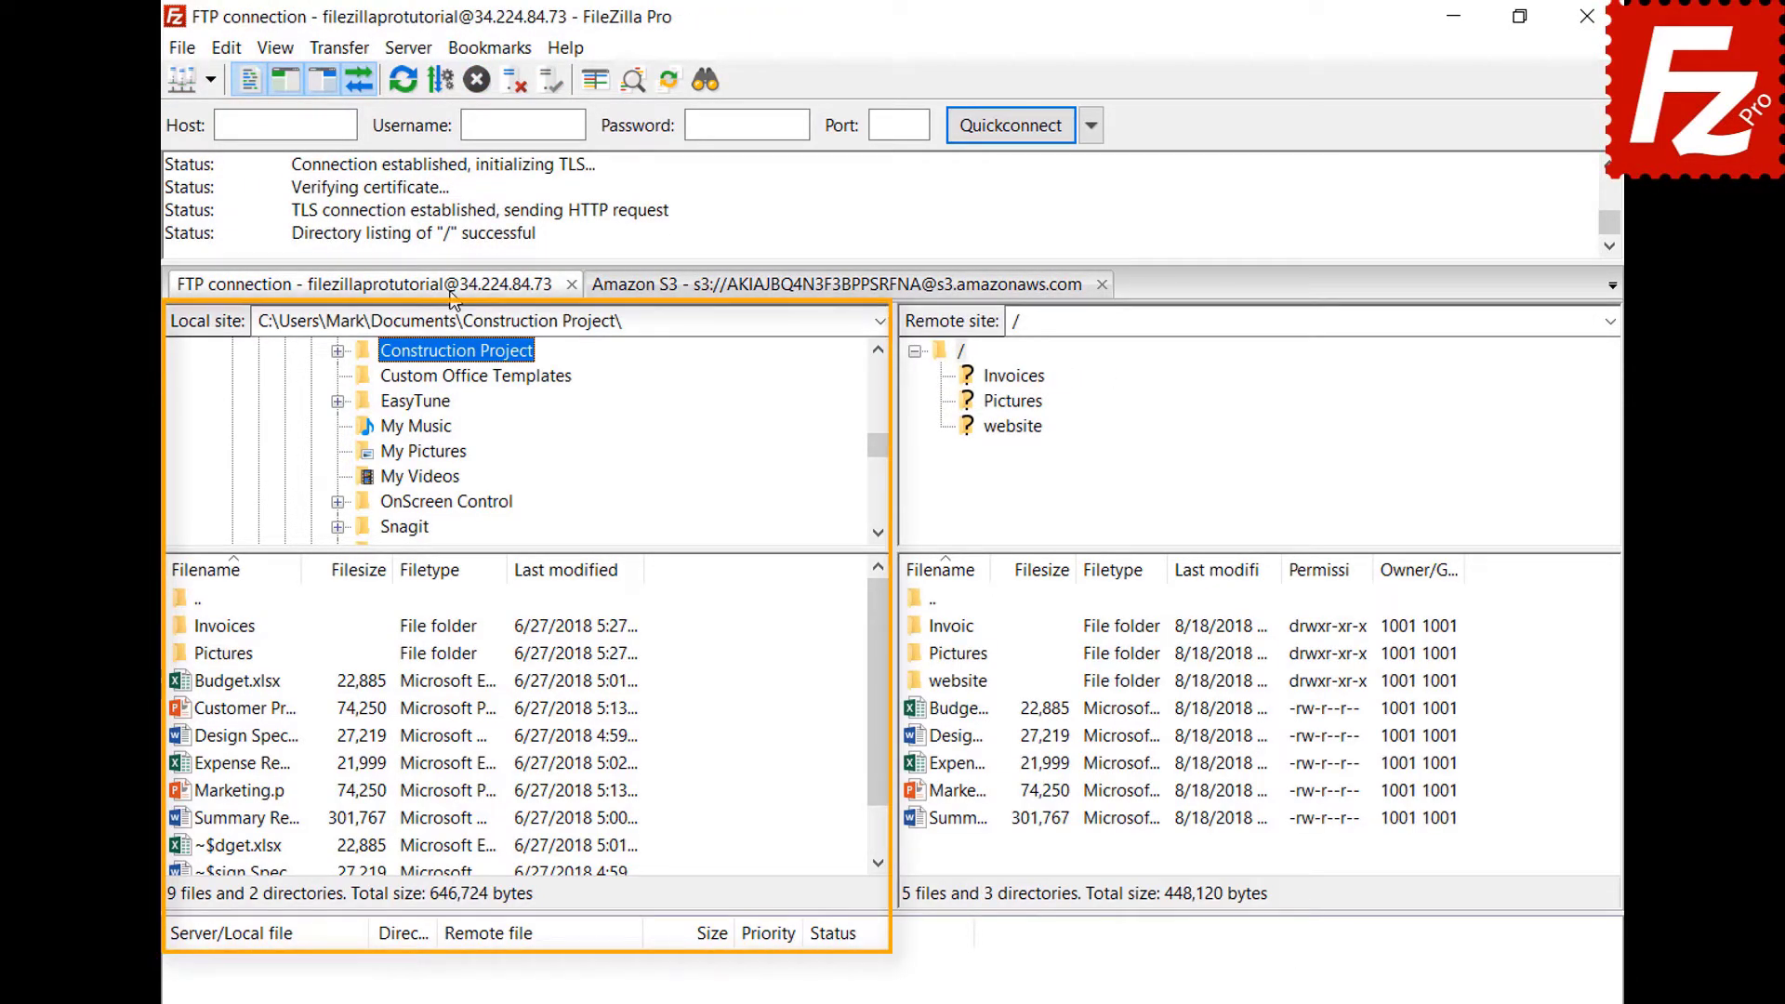
left_click(775, 288)
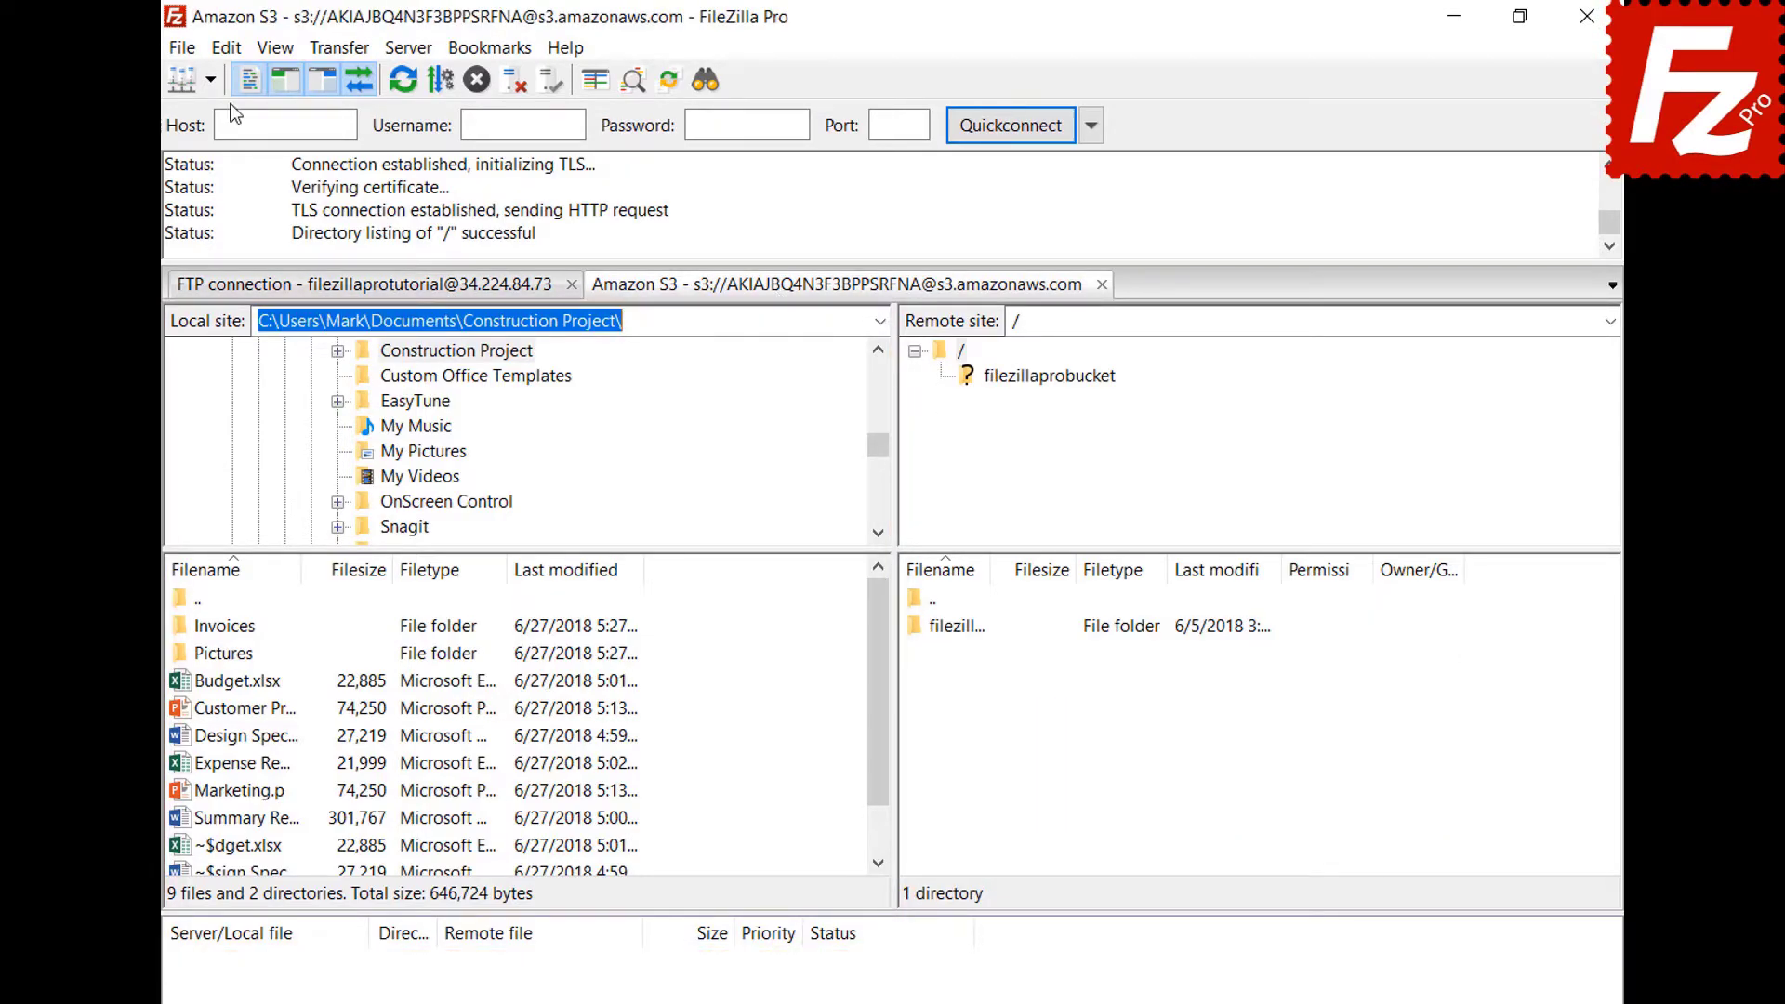
left_click(233, 49)
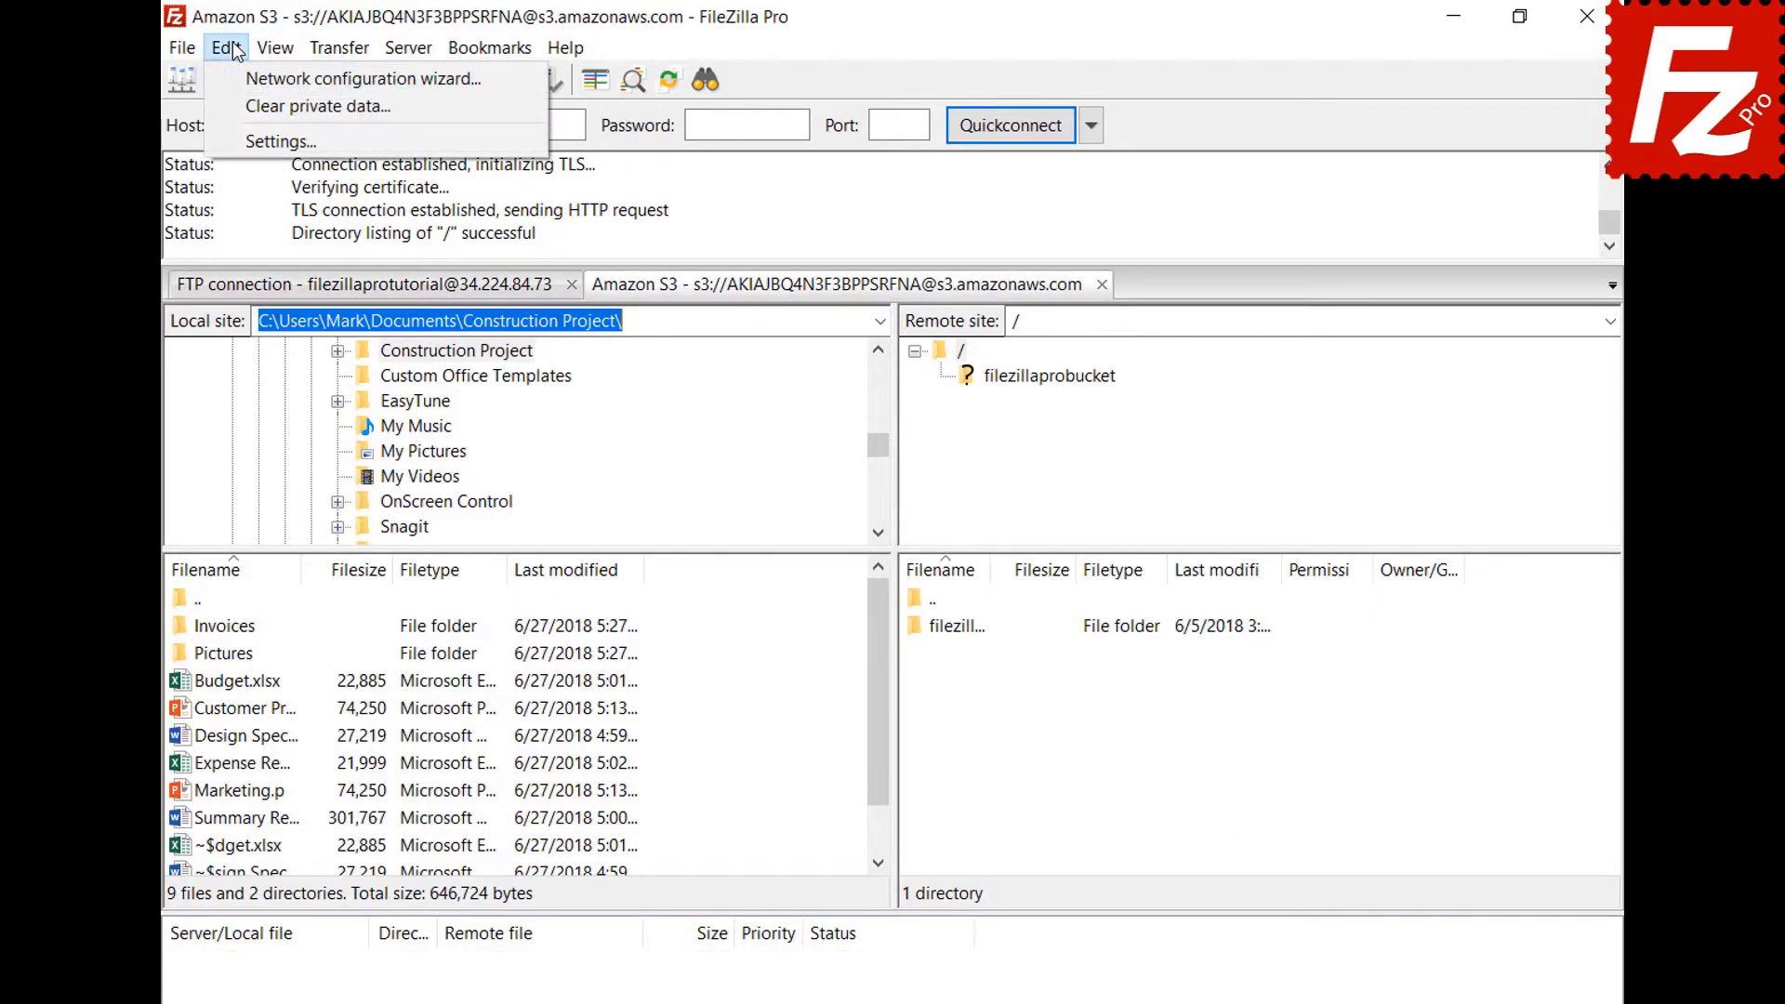
Enable restoring tabs and reconnecting on startup, then relaunch FileZilla Pro and close the Amazon S3 tab.
left_click(256, 142)
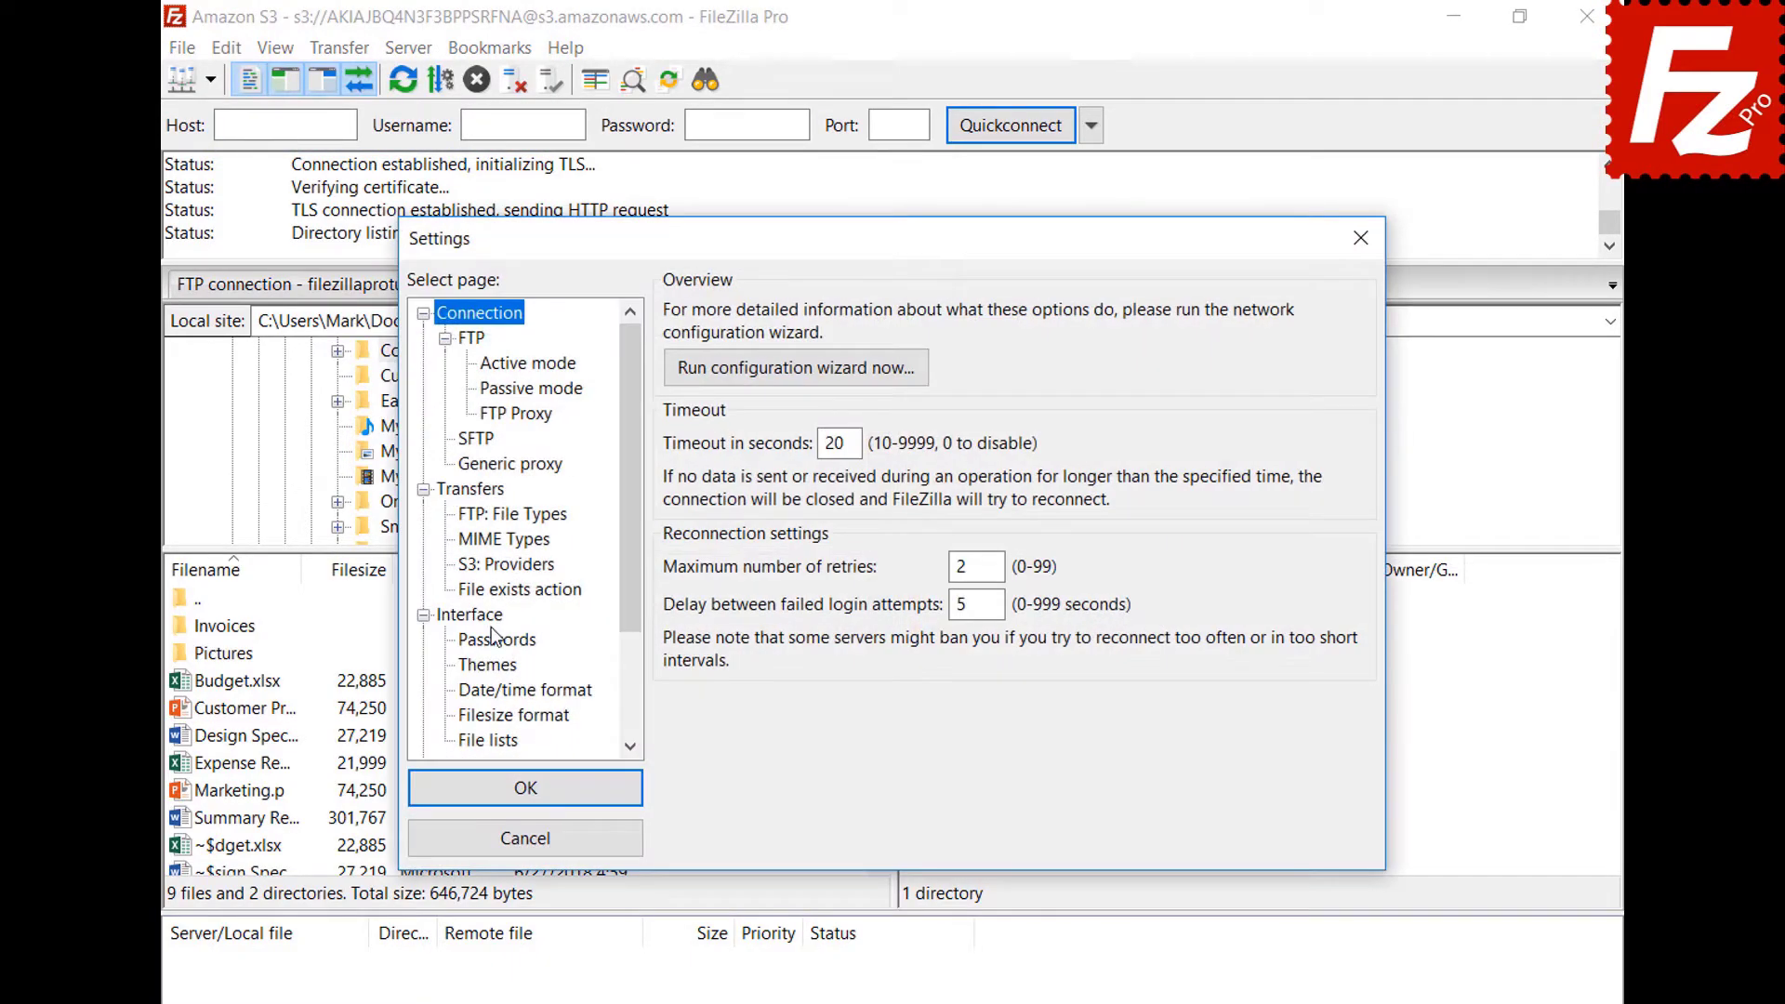
left_click(495, 618)
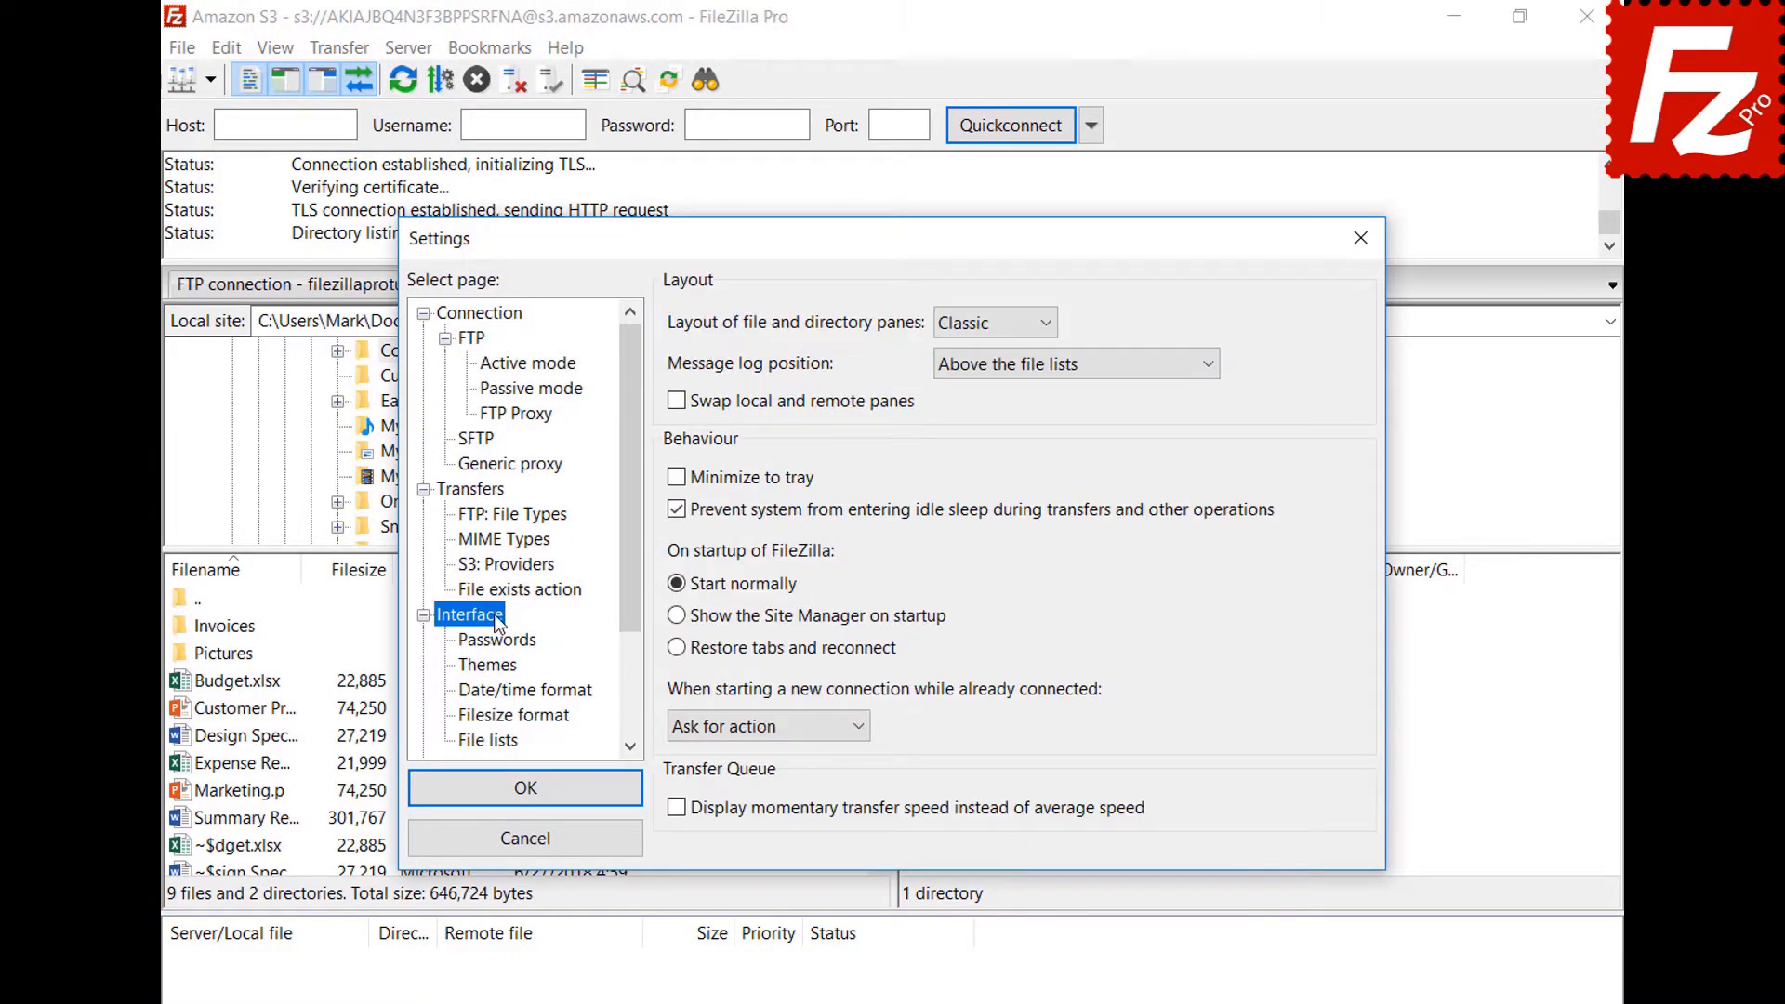
left_click(677, 649)
left_click(526, 789)
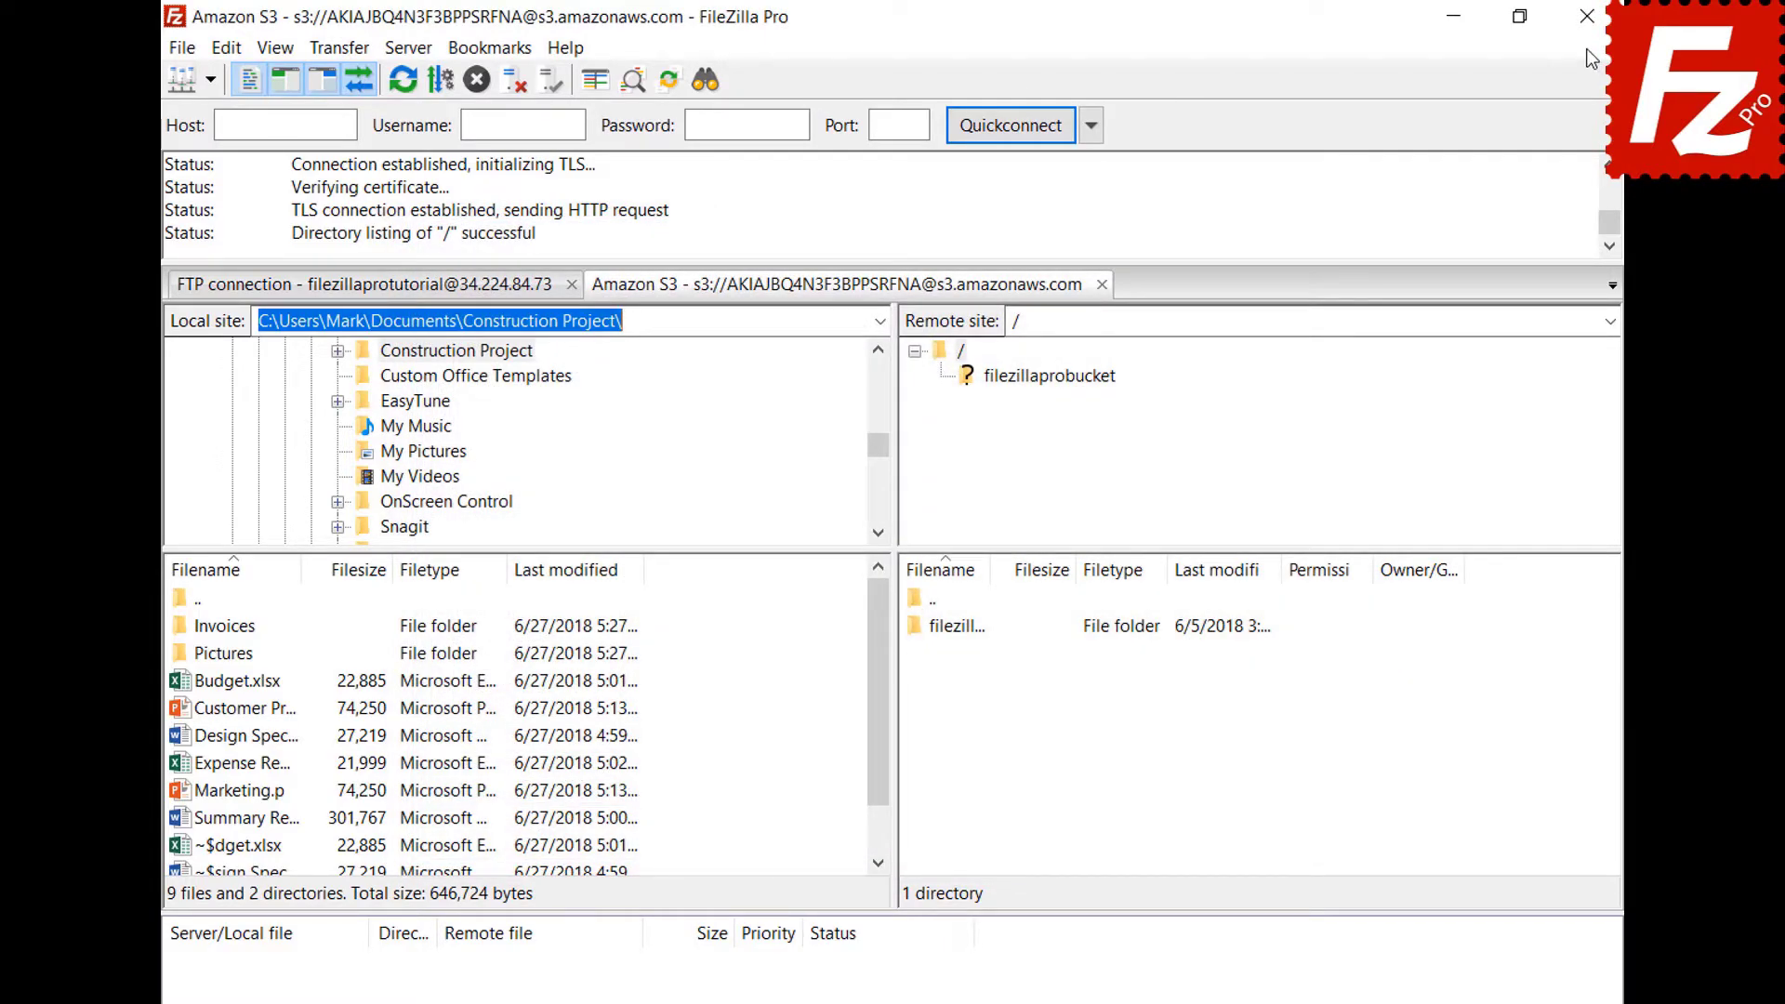
left_click(1587, 16)
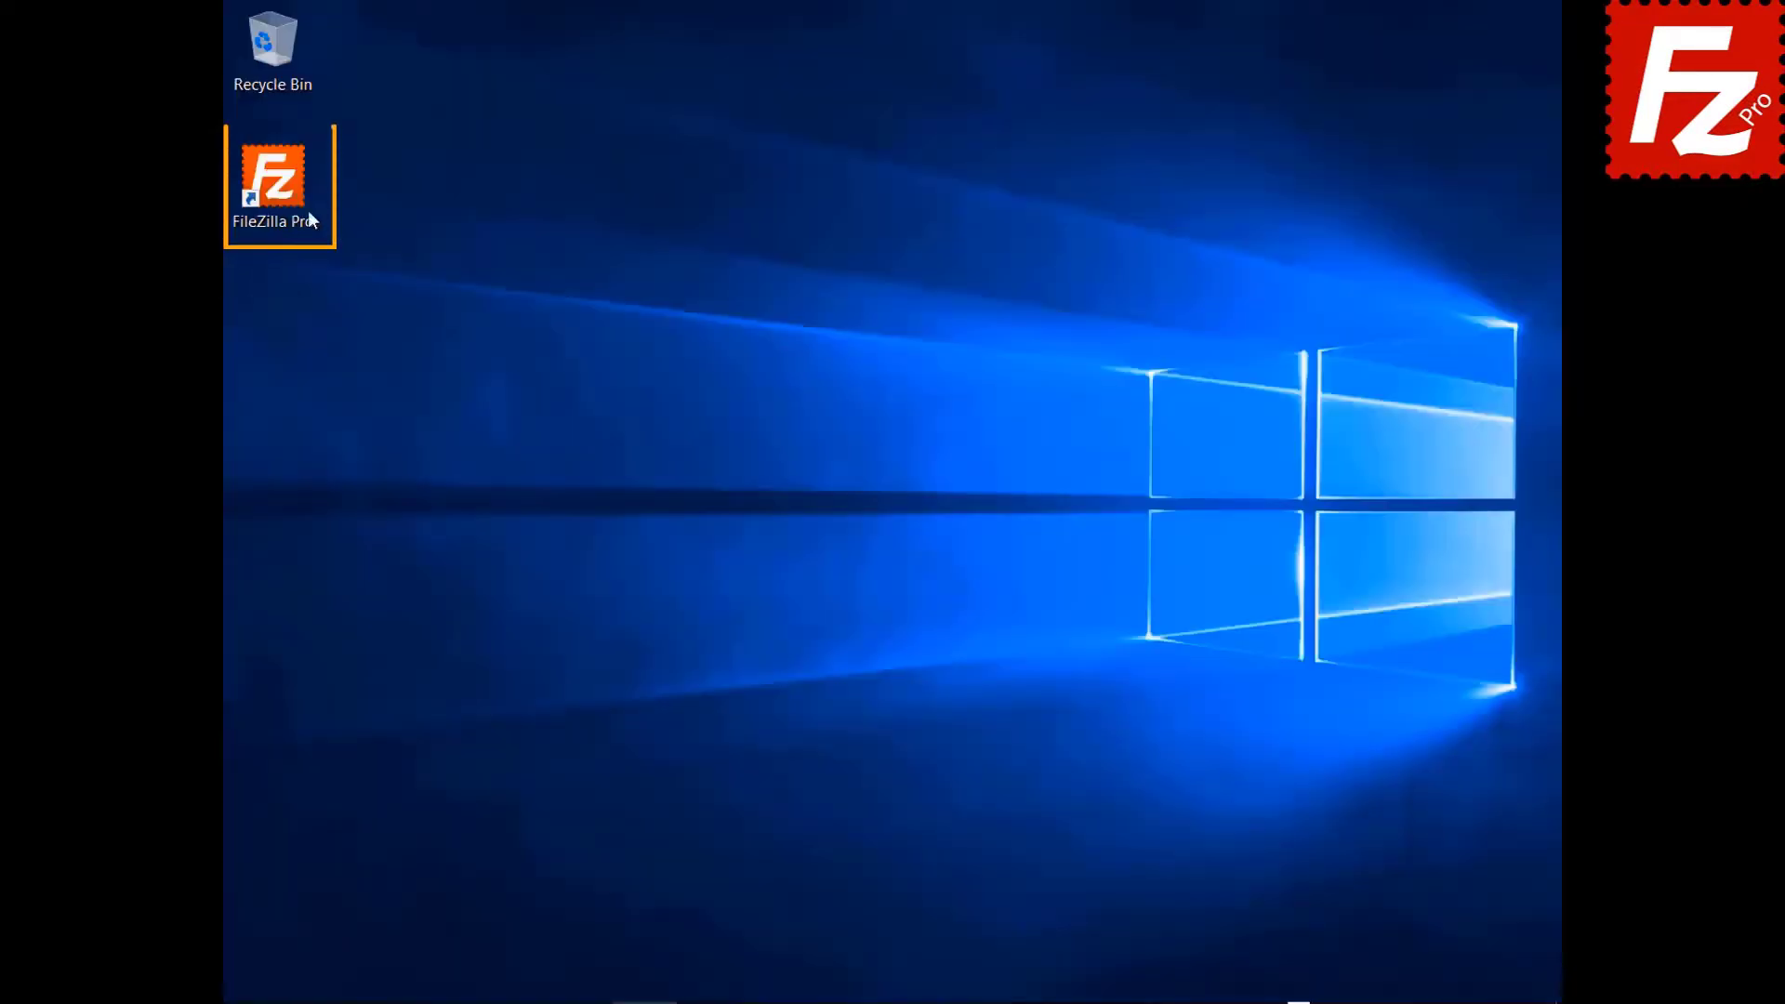
double_click(311, 220)
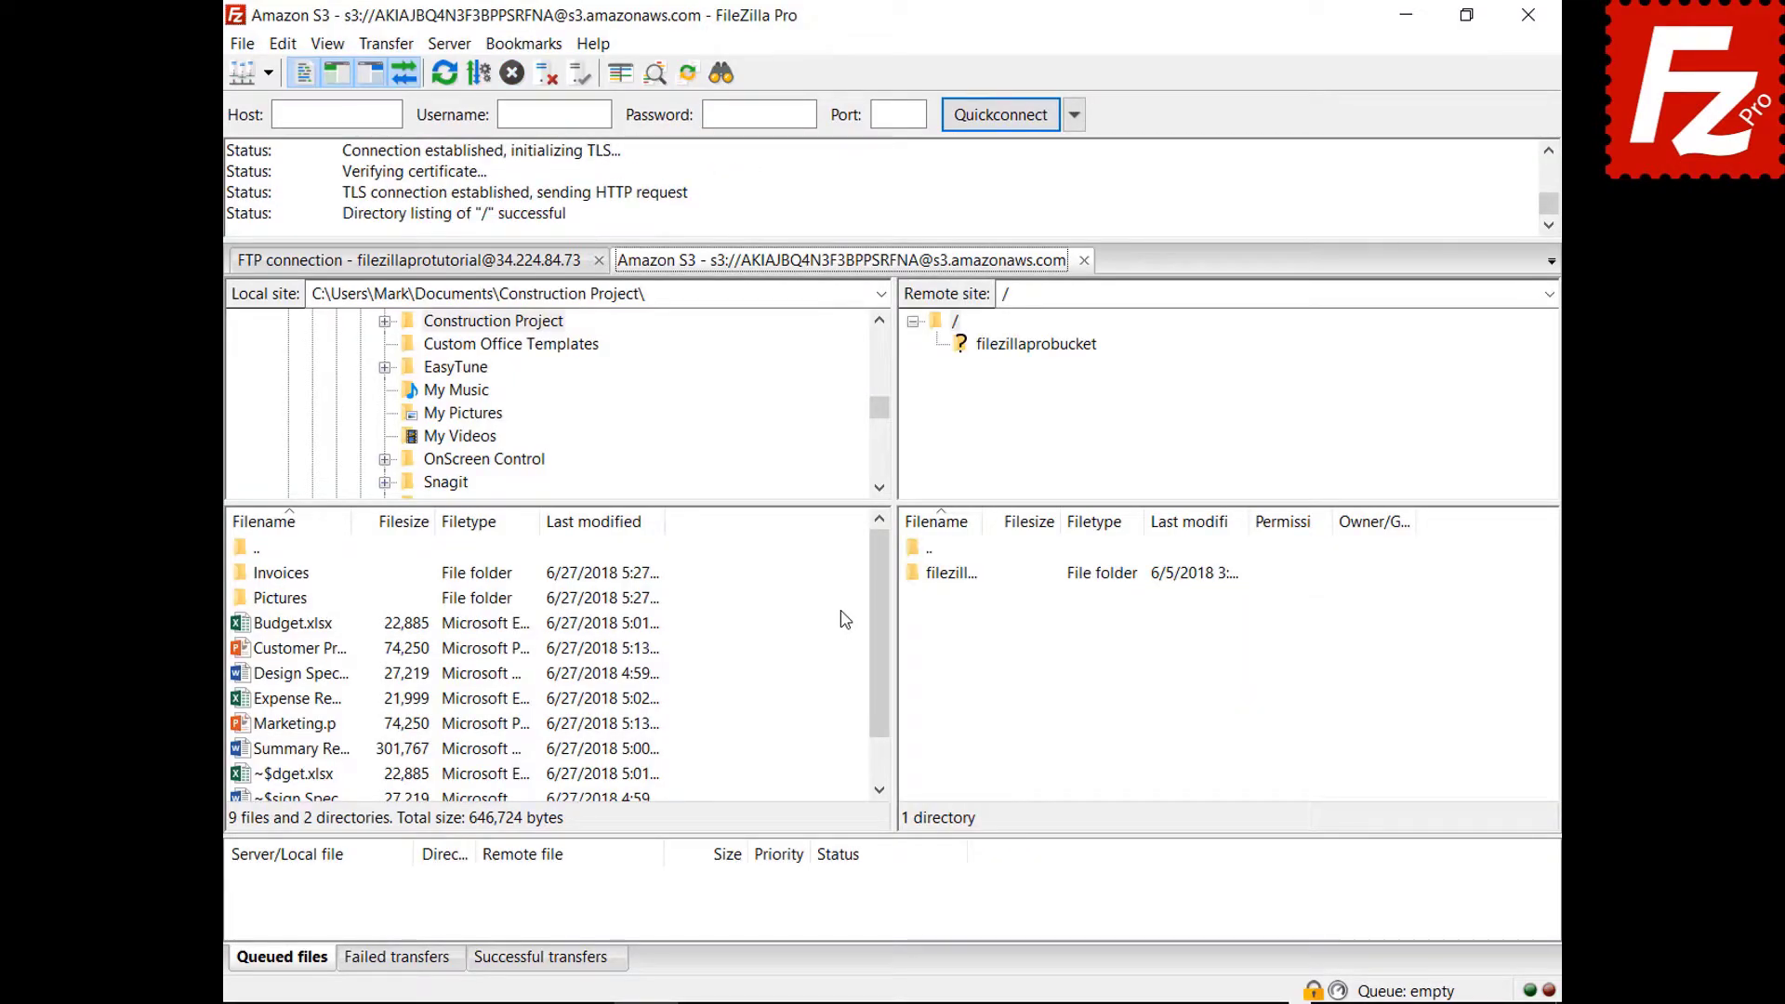
left_click(1084, 260)
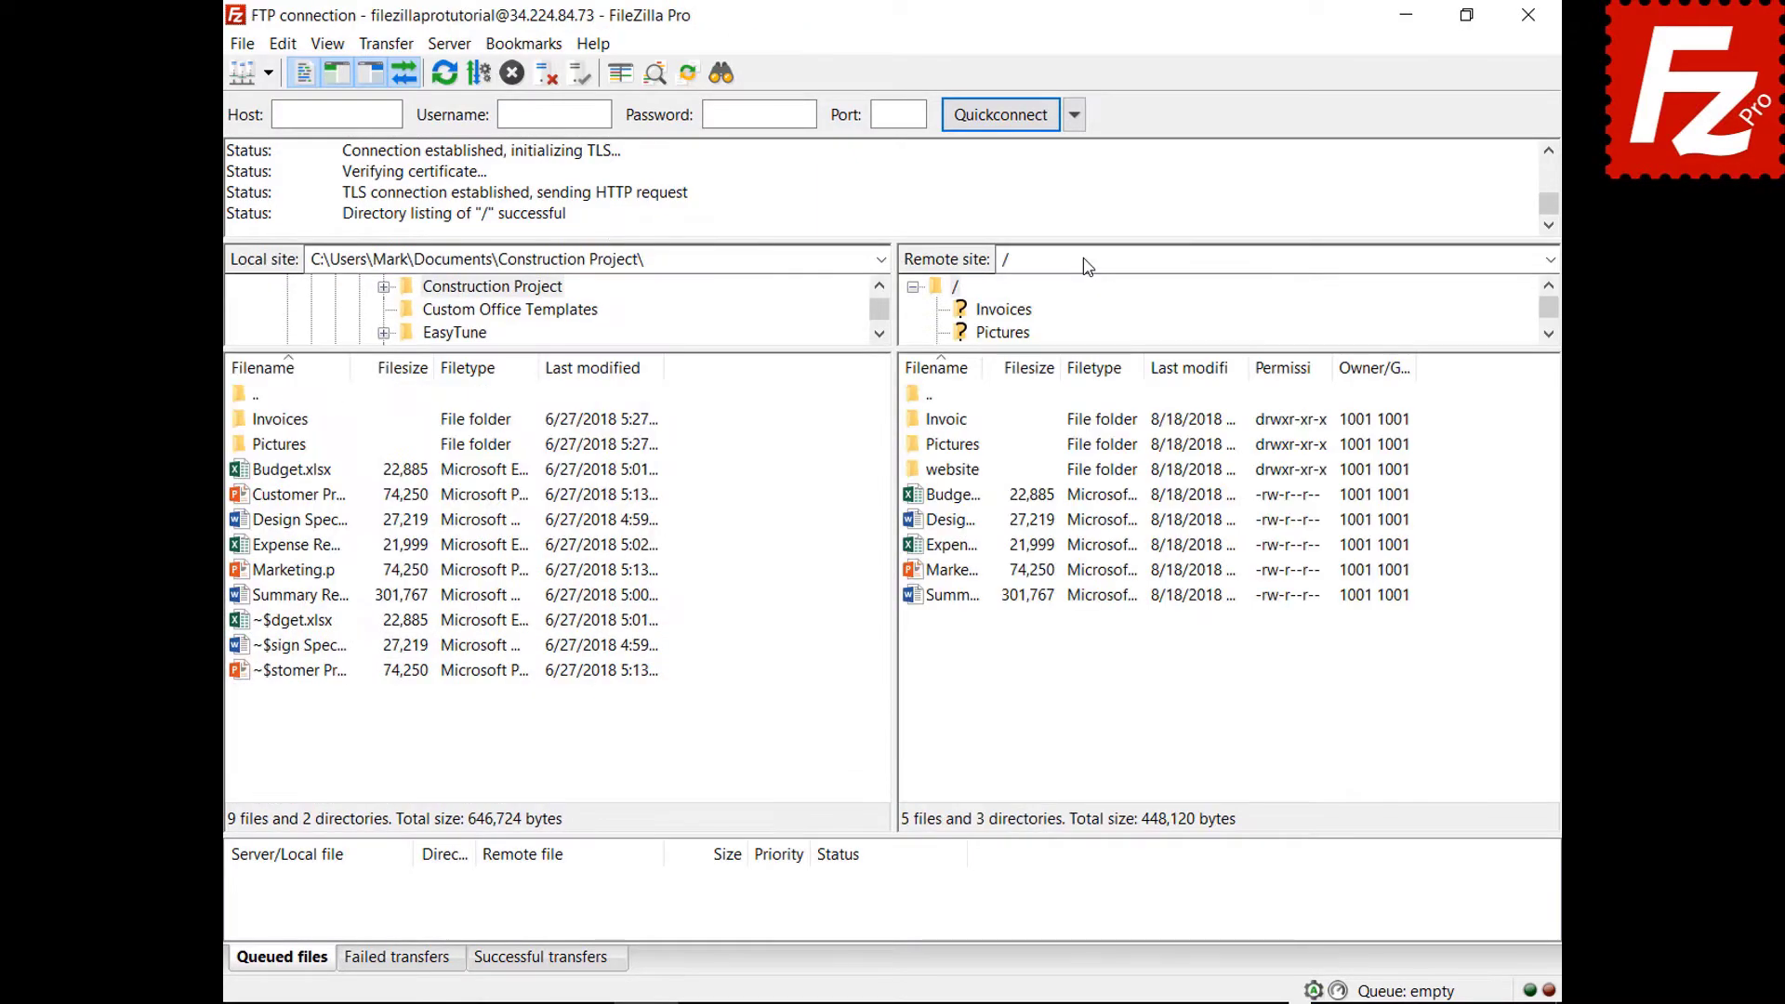
Set 'When starting a new connection' to Connect in new tab, then connect to Amazon S3.
left_click(282, 44)
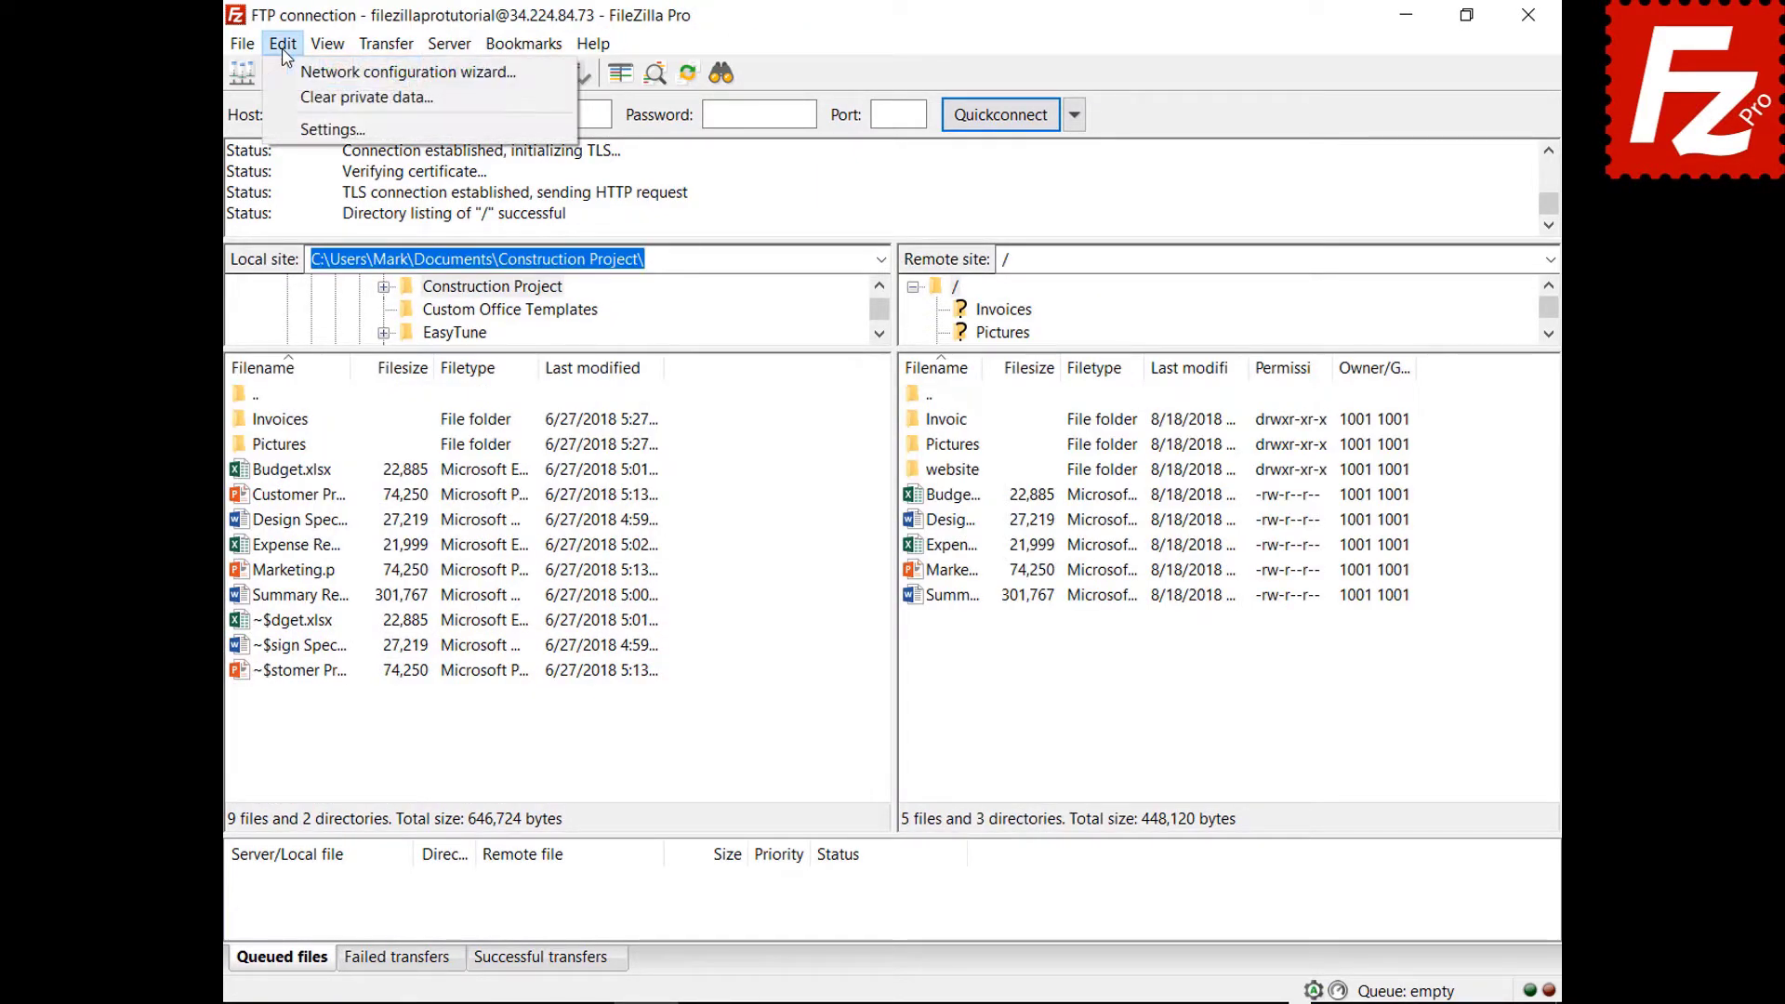
left_click(312, 130)
left_click(521, 567)
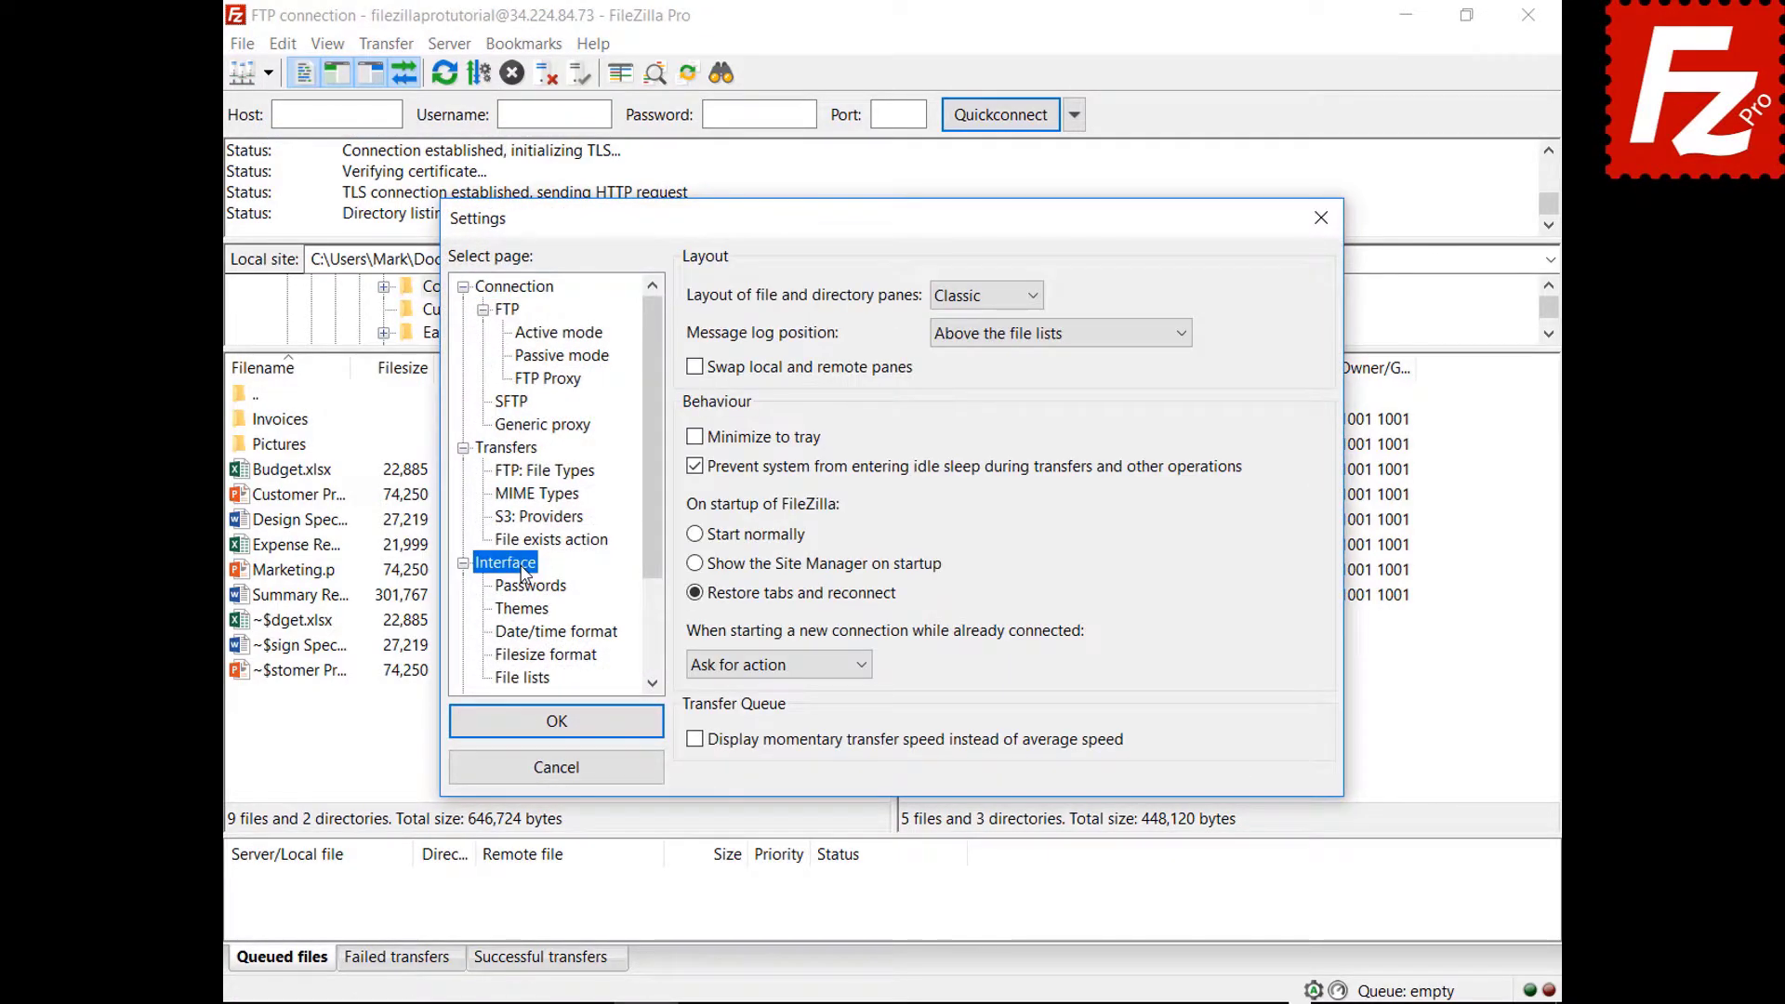
left_click(865, 668)
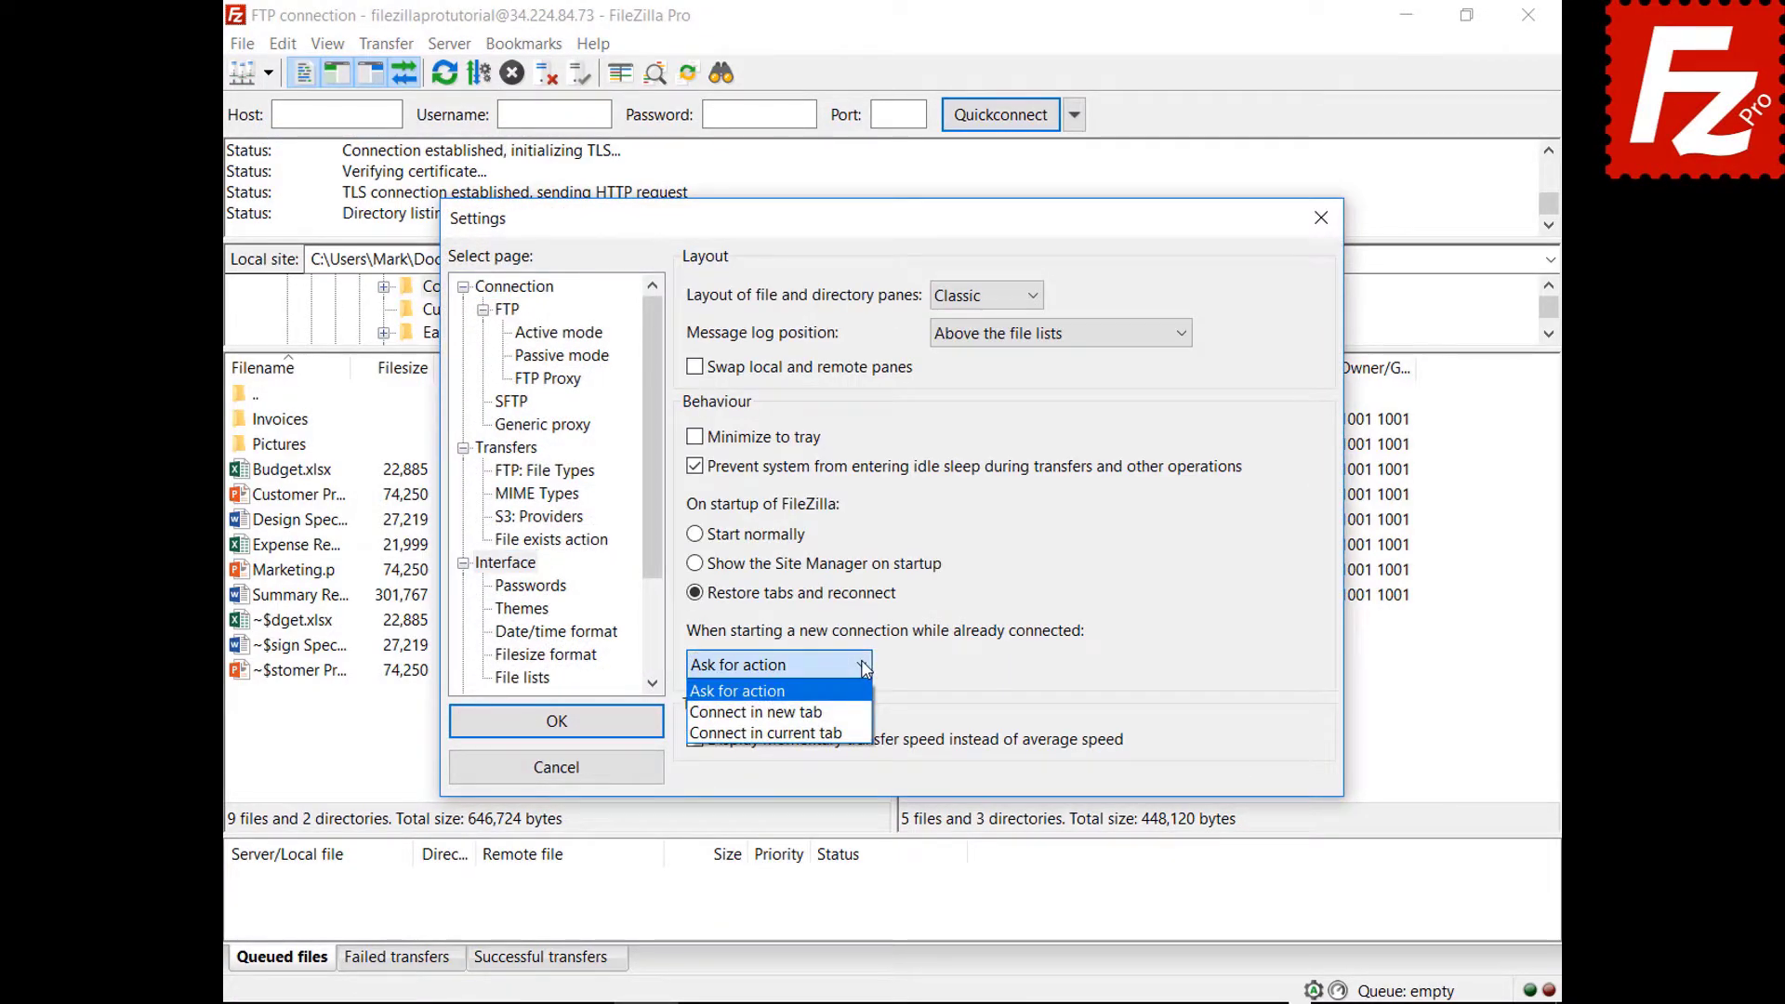
left_click(756, 712)
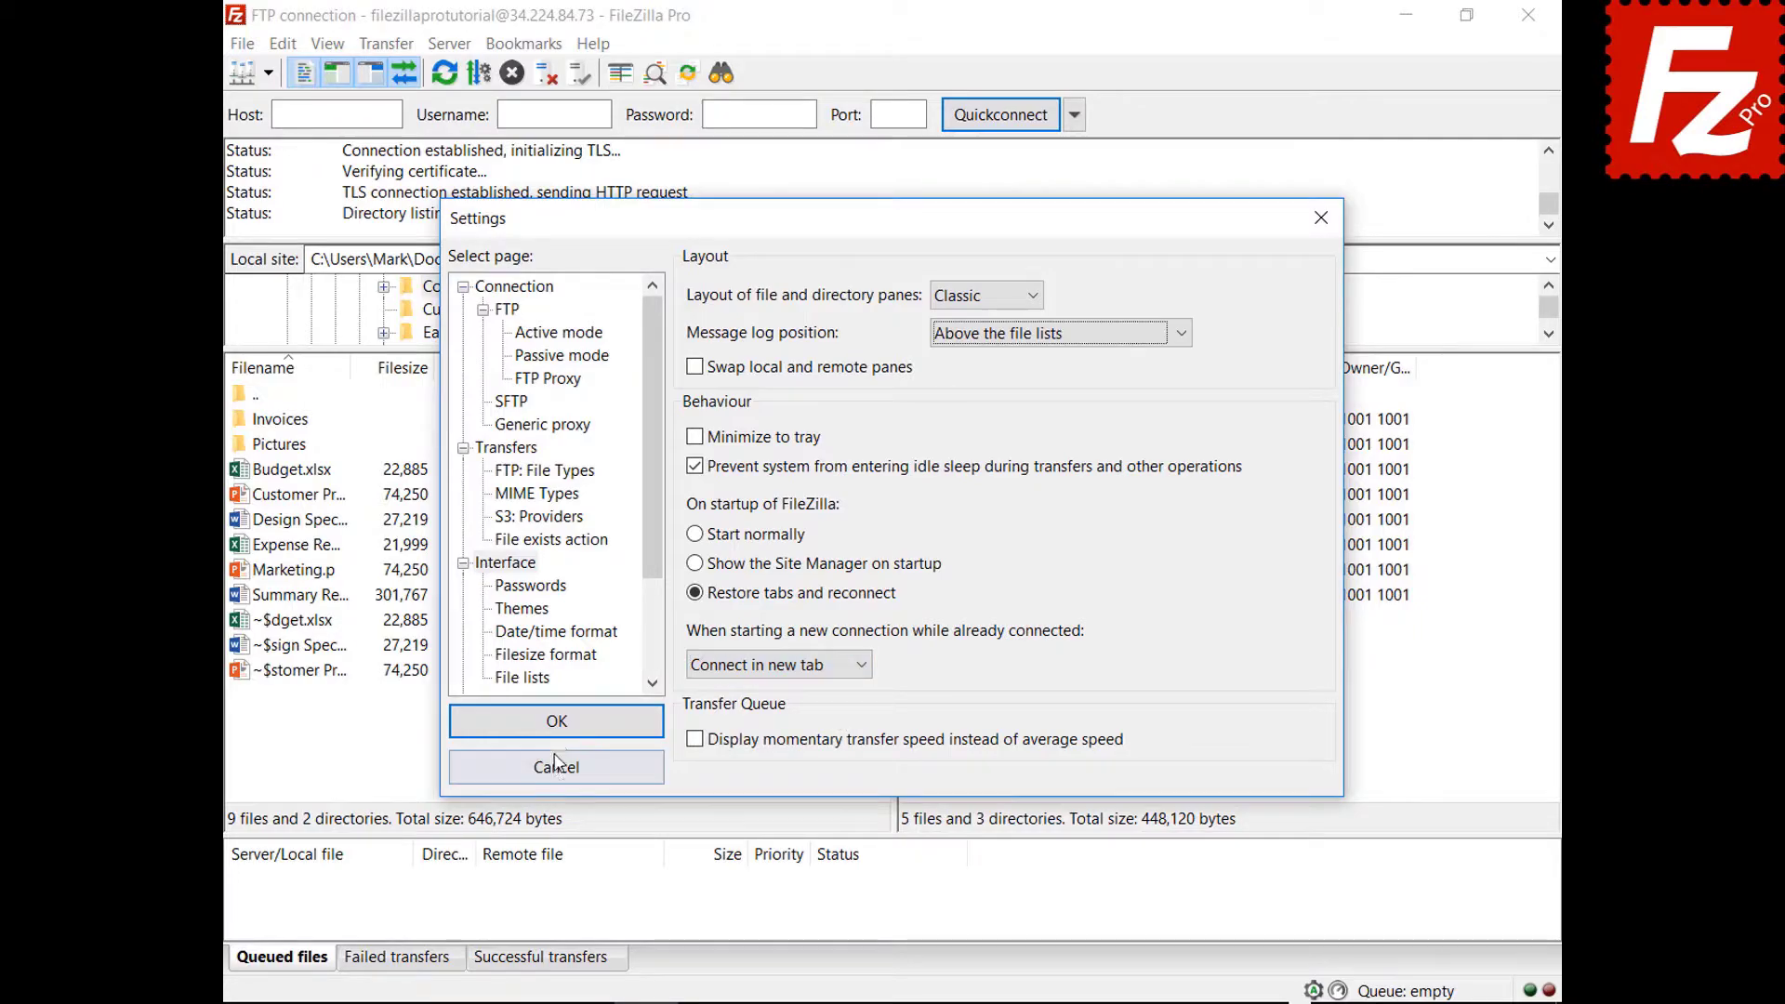
left_click(557, 721)
left_click(272, 78)
left_click(277, 109)
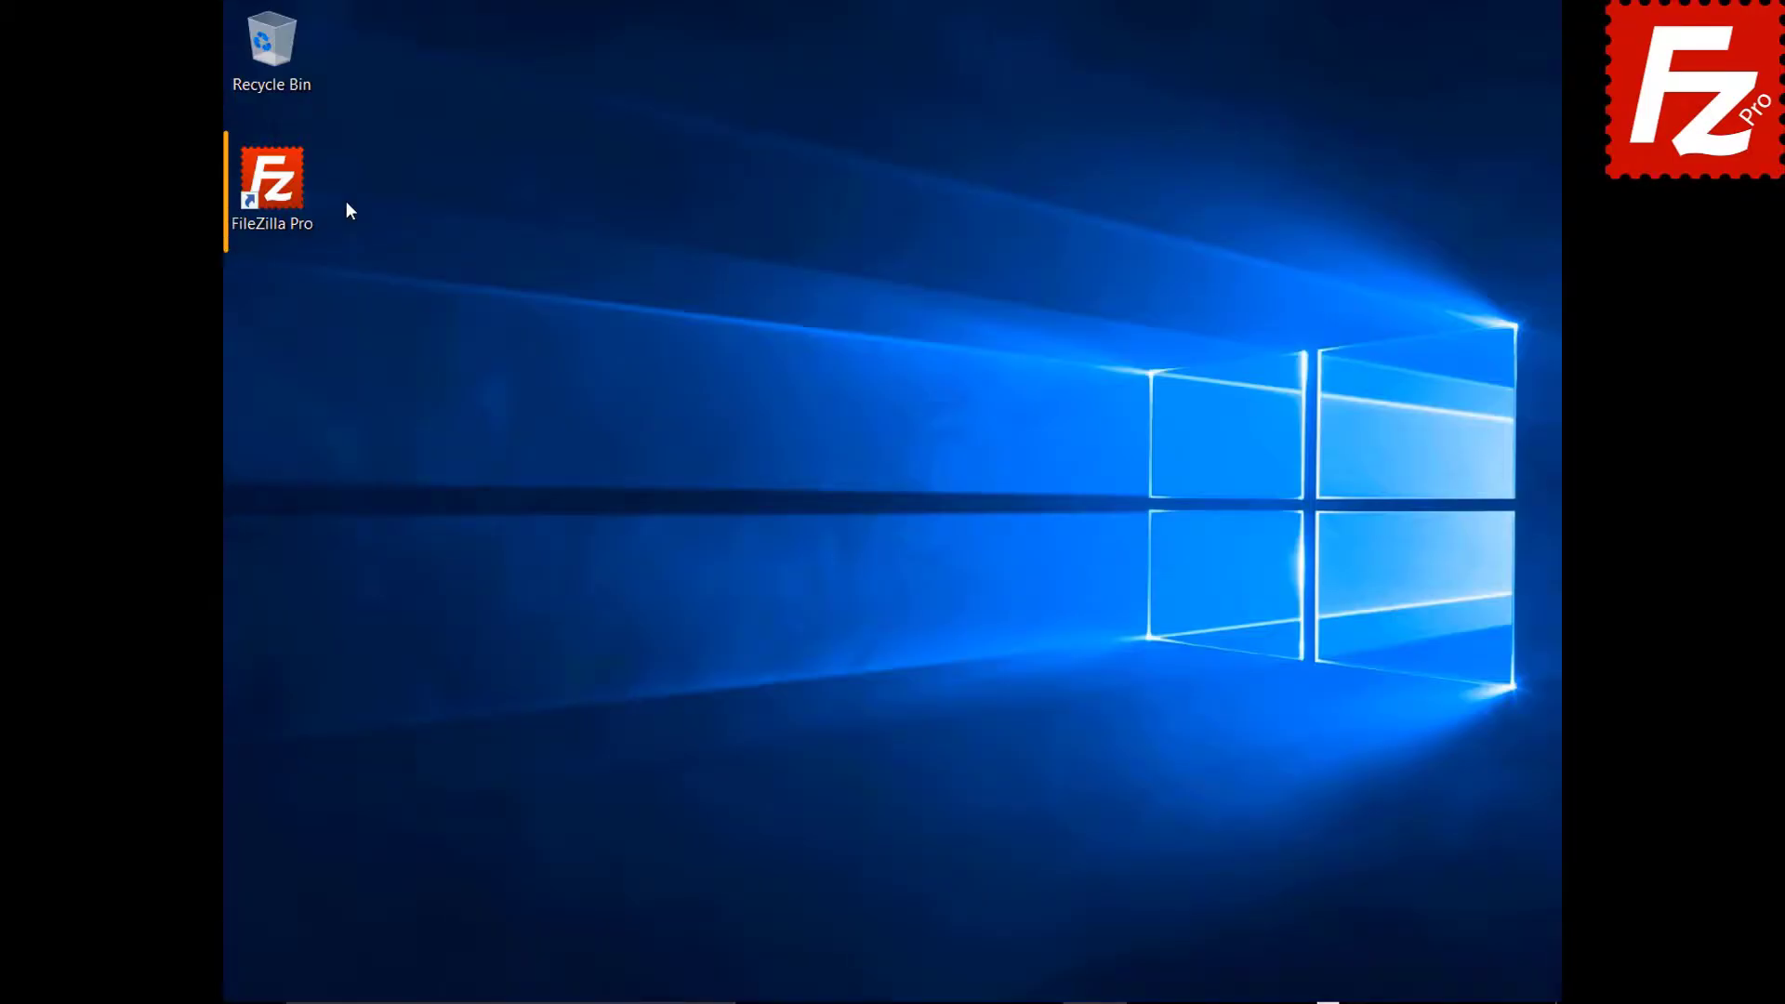
Relaunch FileZilla Pro, connect to Amazon S3, and View/Edit README in filezillaprobucket.
double_click(284, 193)
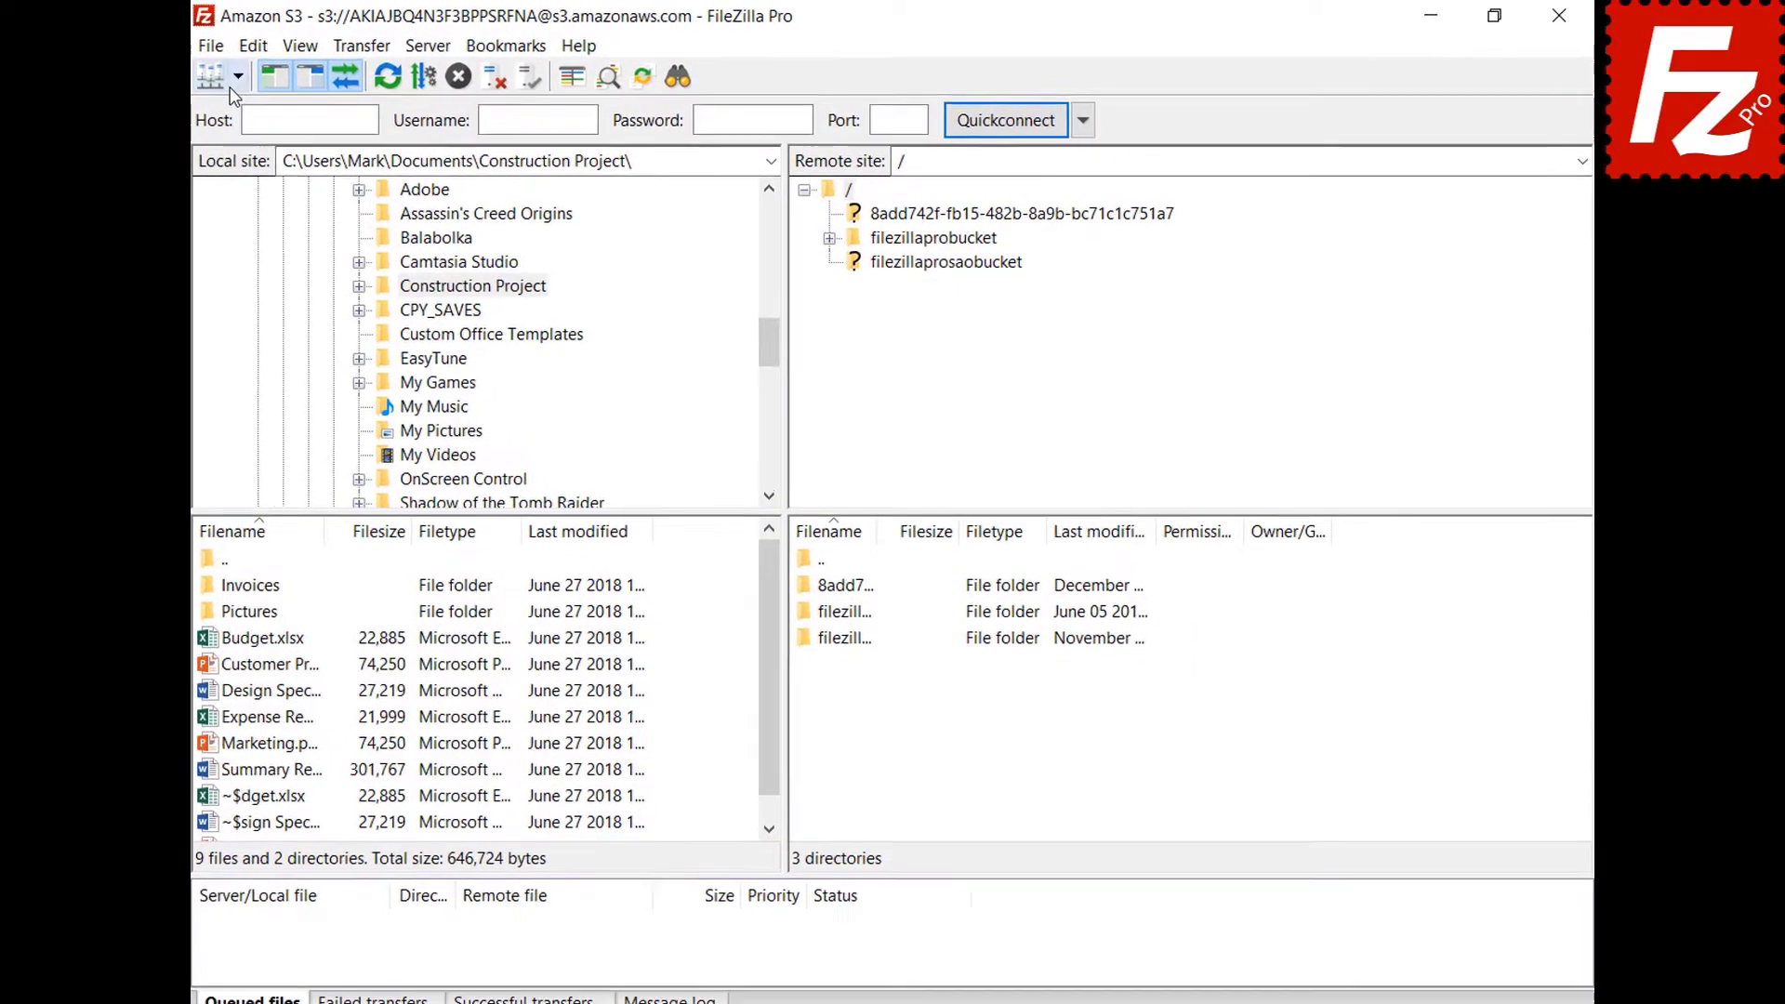
left_click(267, 74)
left_click(264, 105)
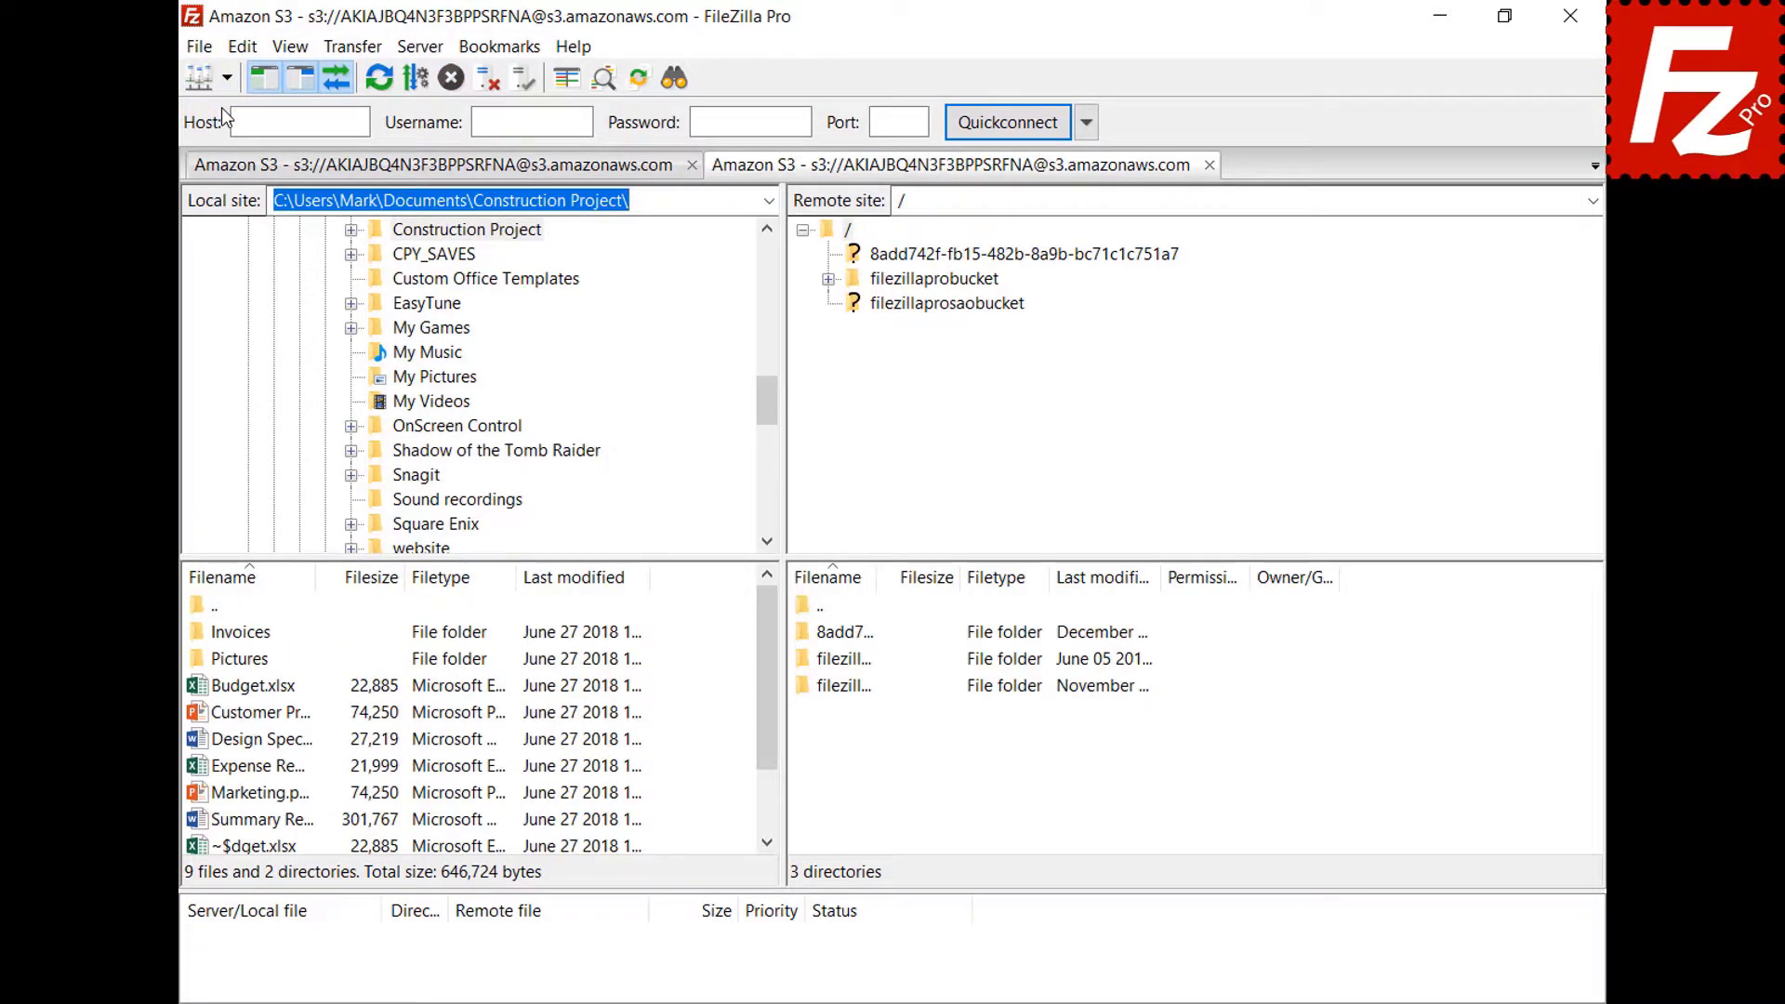
left_click(946, 282)
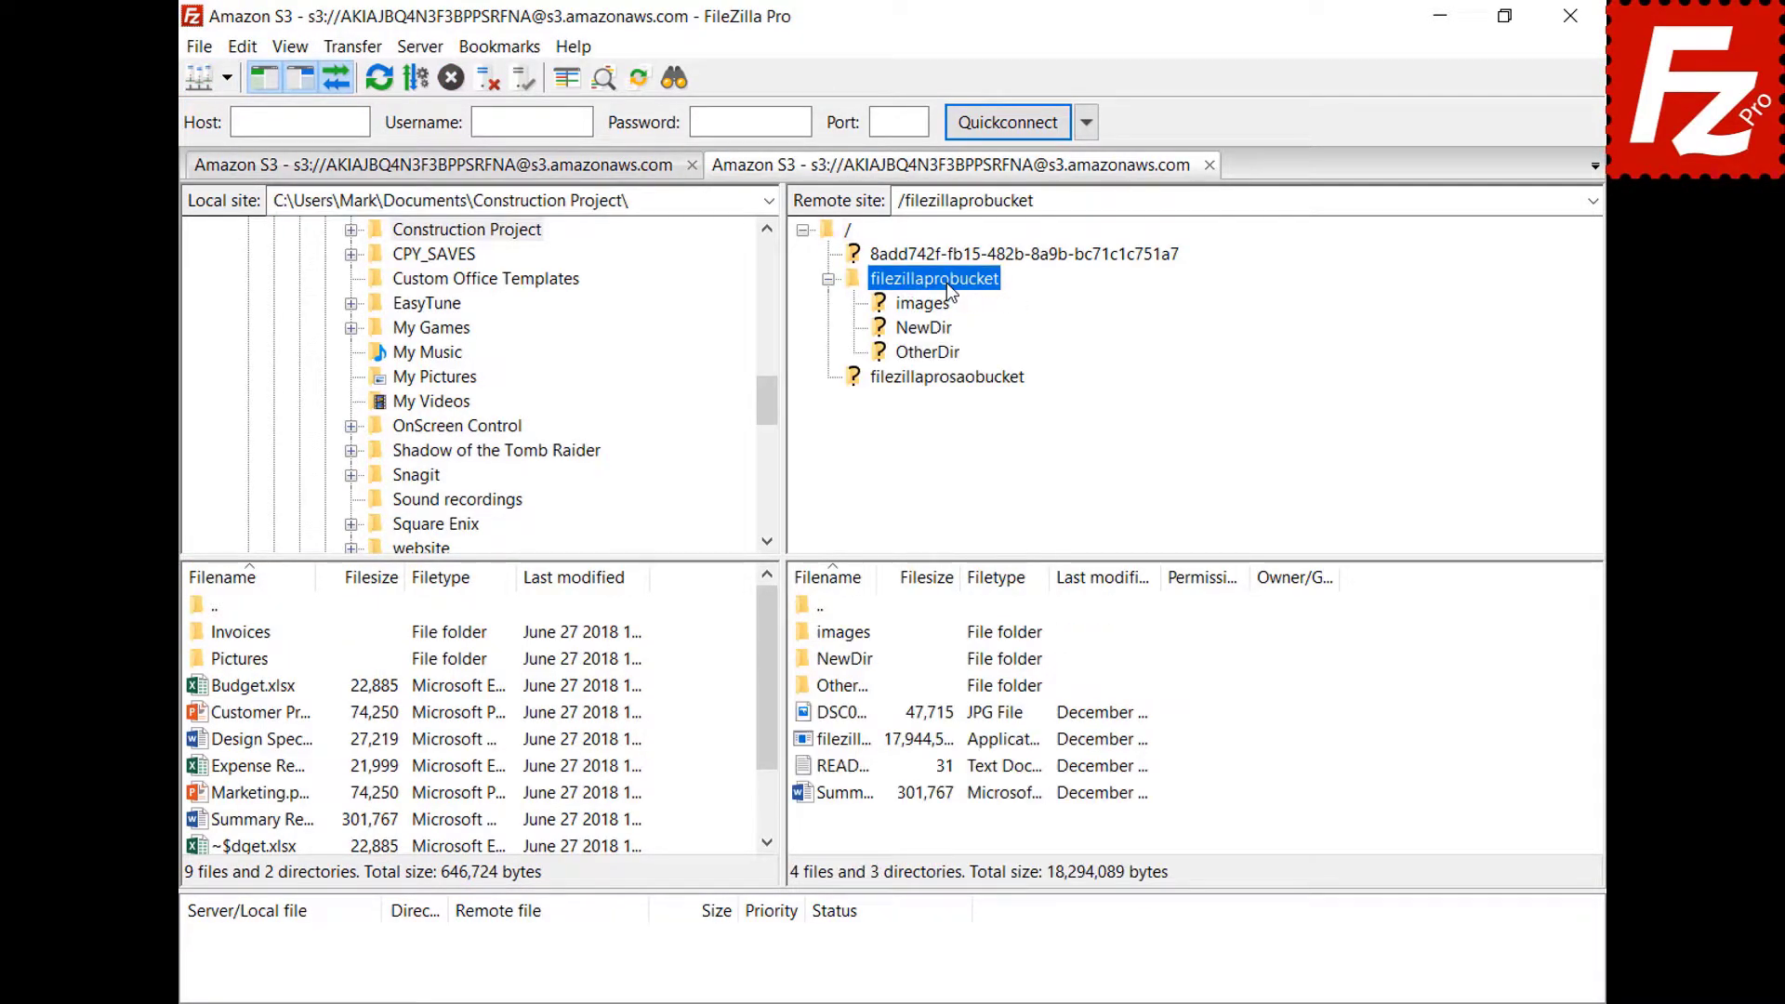
right_click(836, 766)
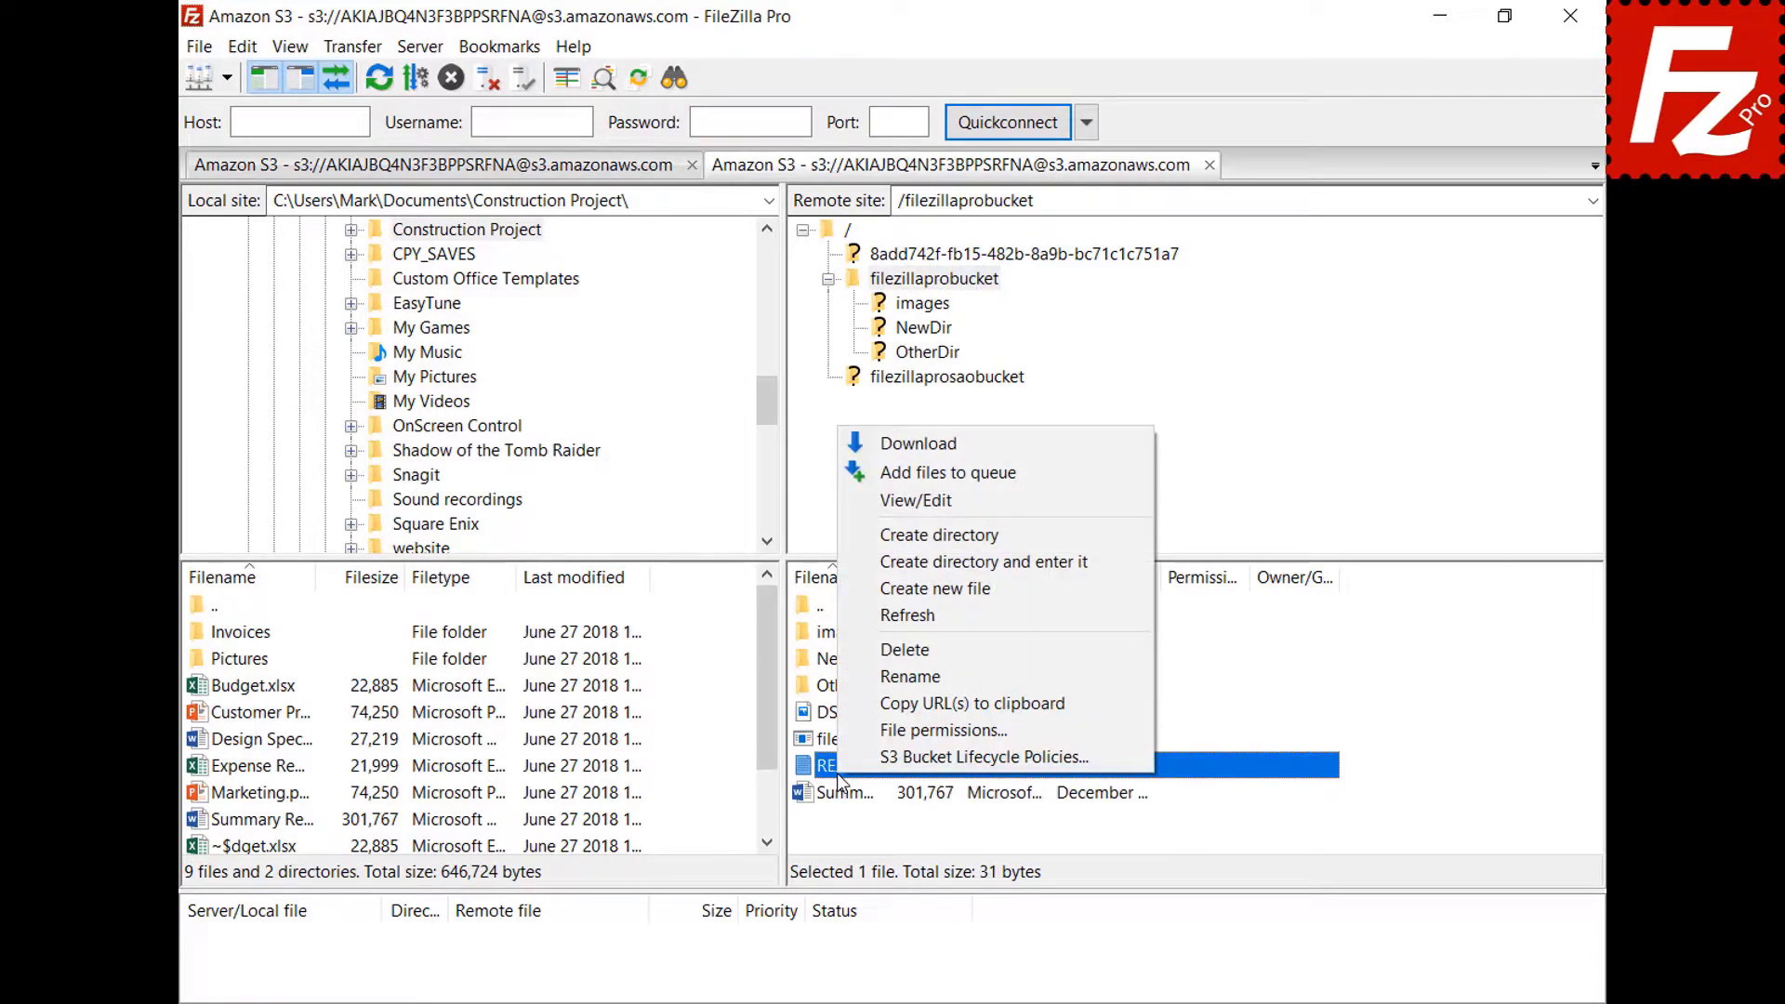
left_click(919, 510)
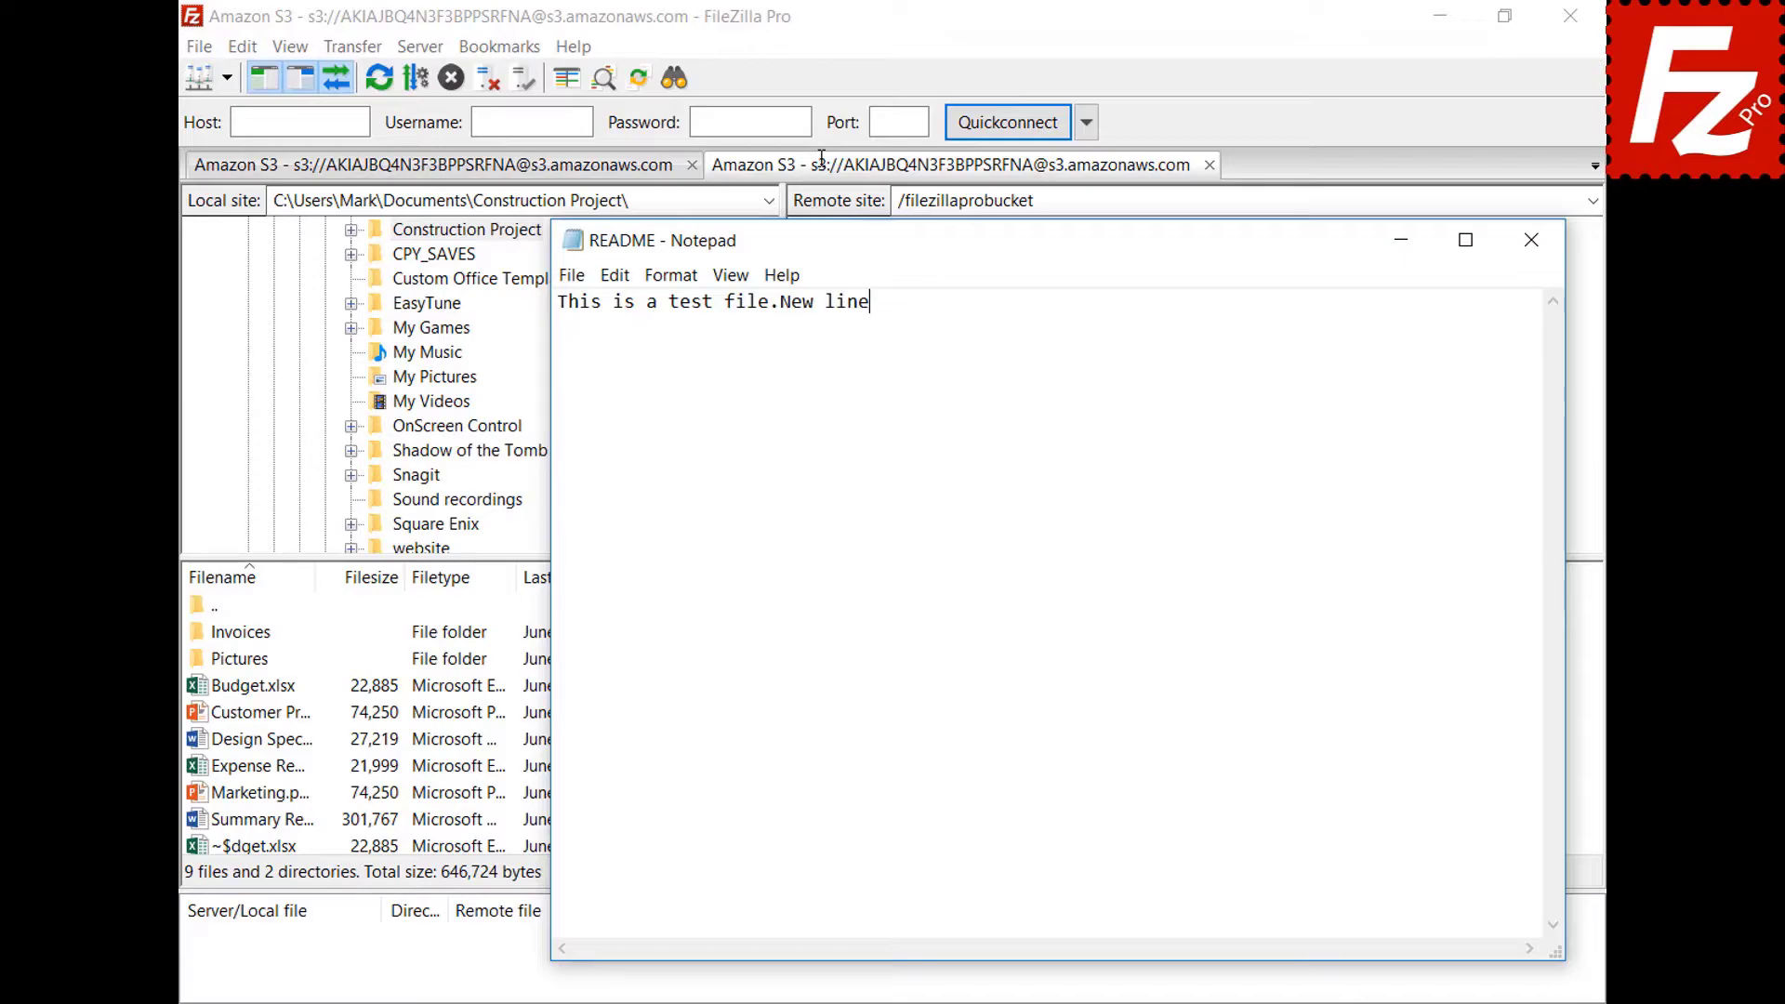
Add a line 'New line' to README, save it in Notepad, and upload it back.
key("Return")
type("New line")
left_click(1531, 241)
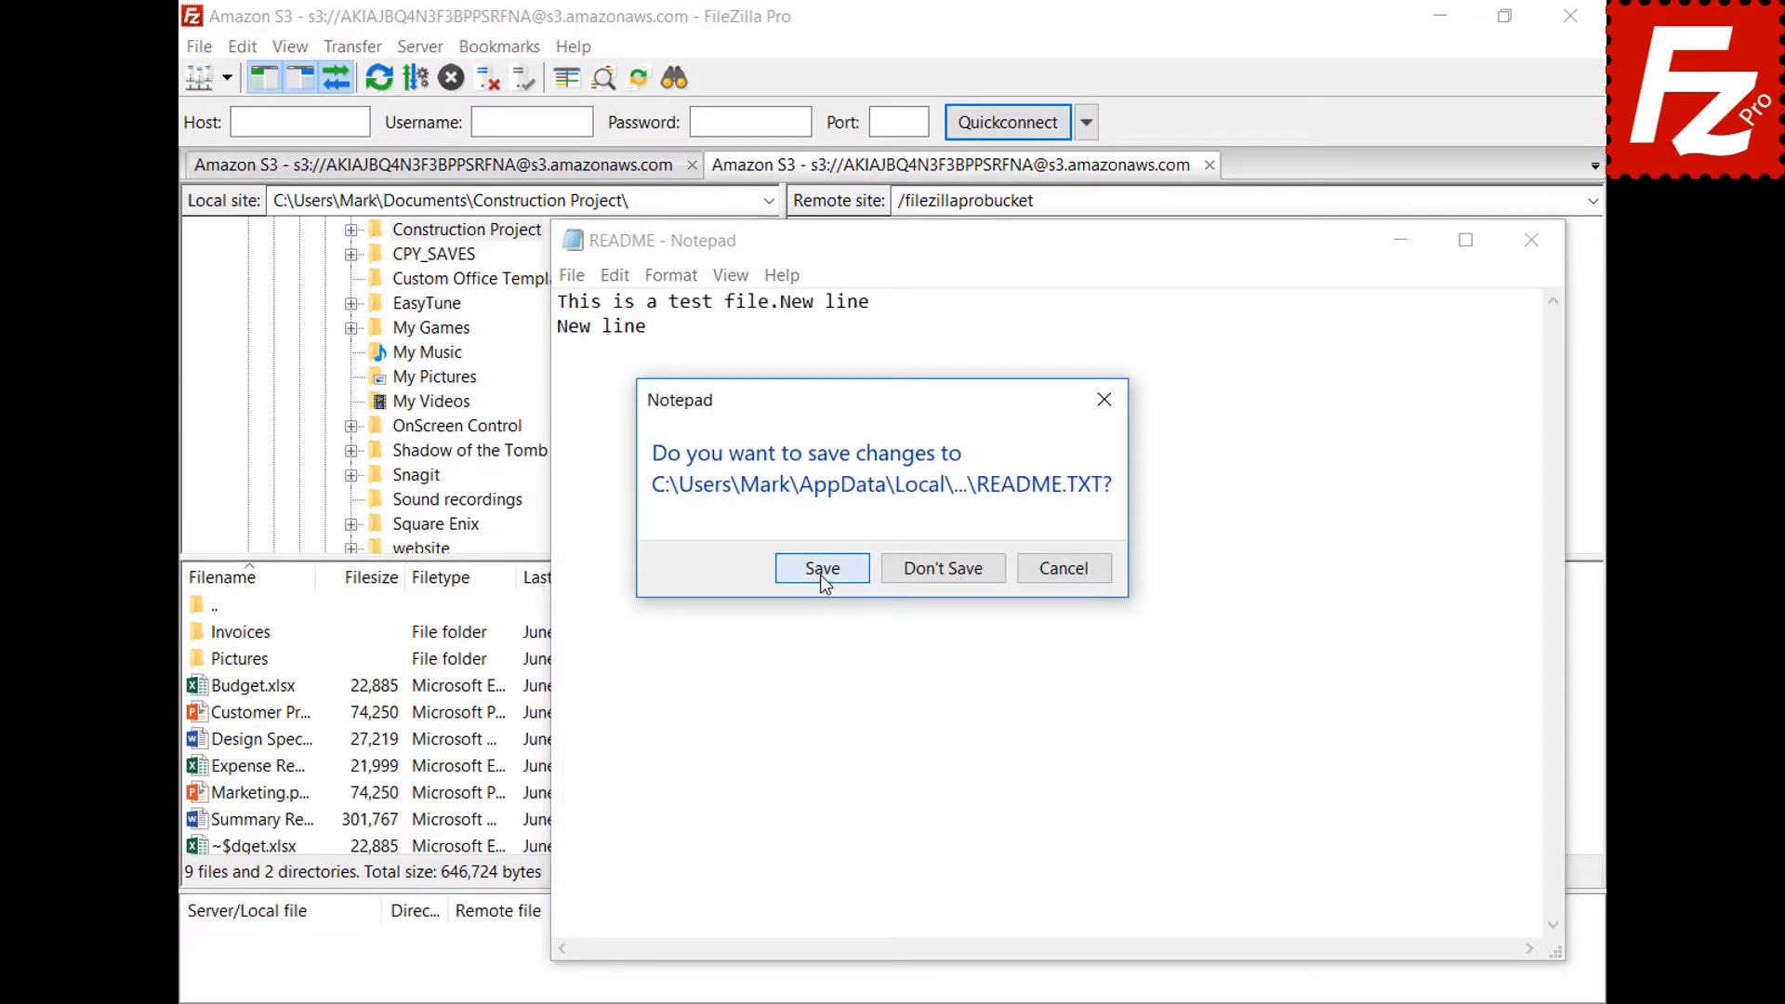
left_click(821, 574)
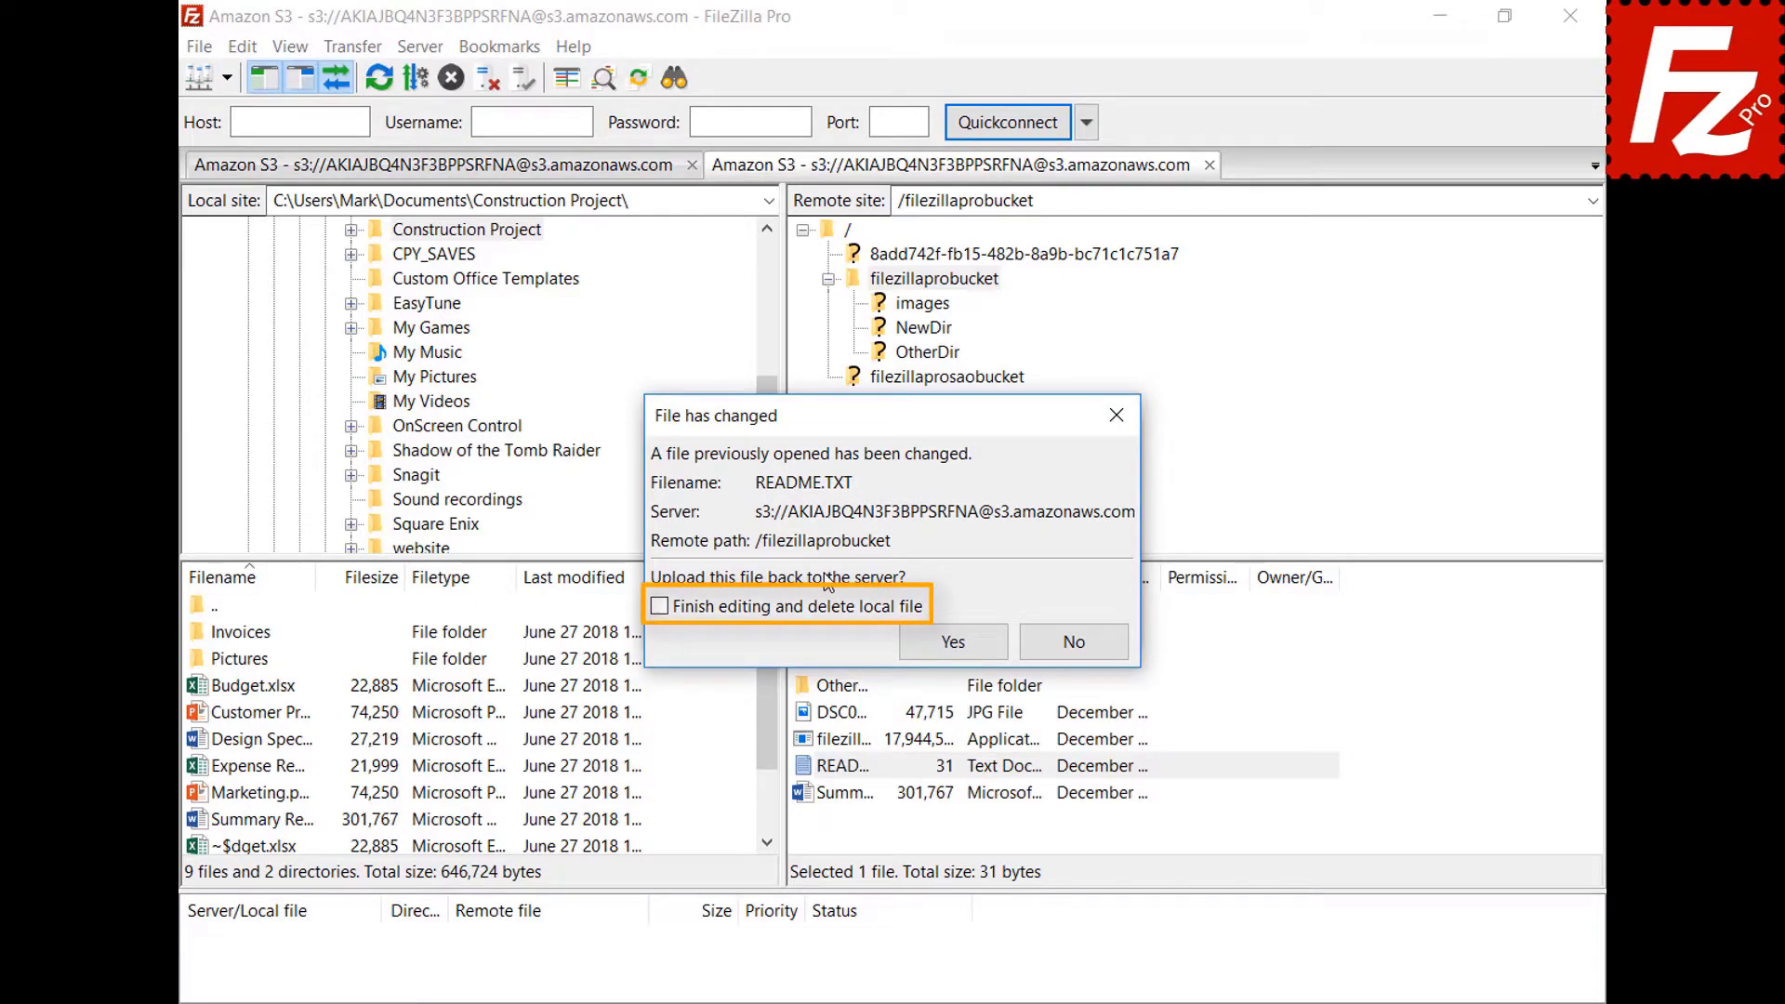
left_click(964, 647)
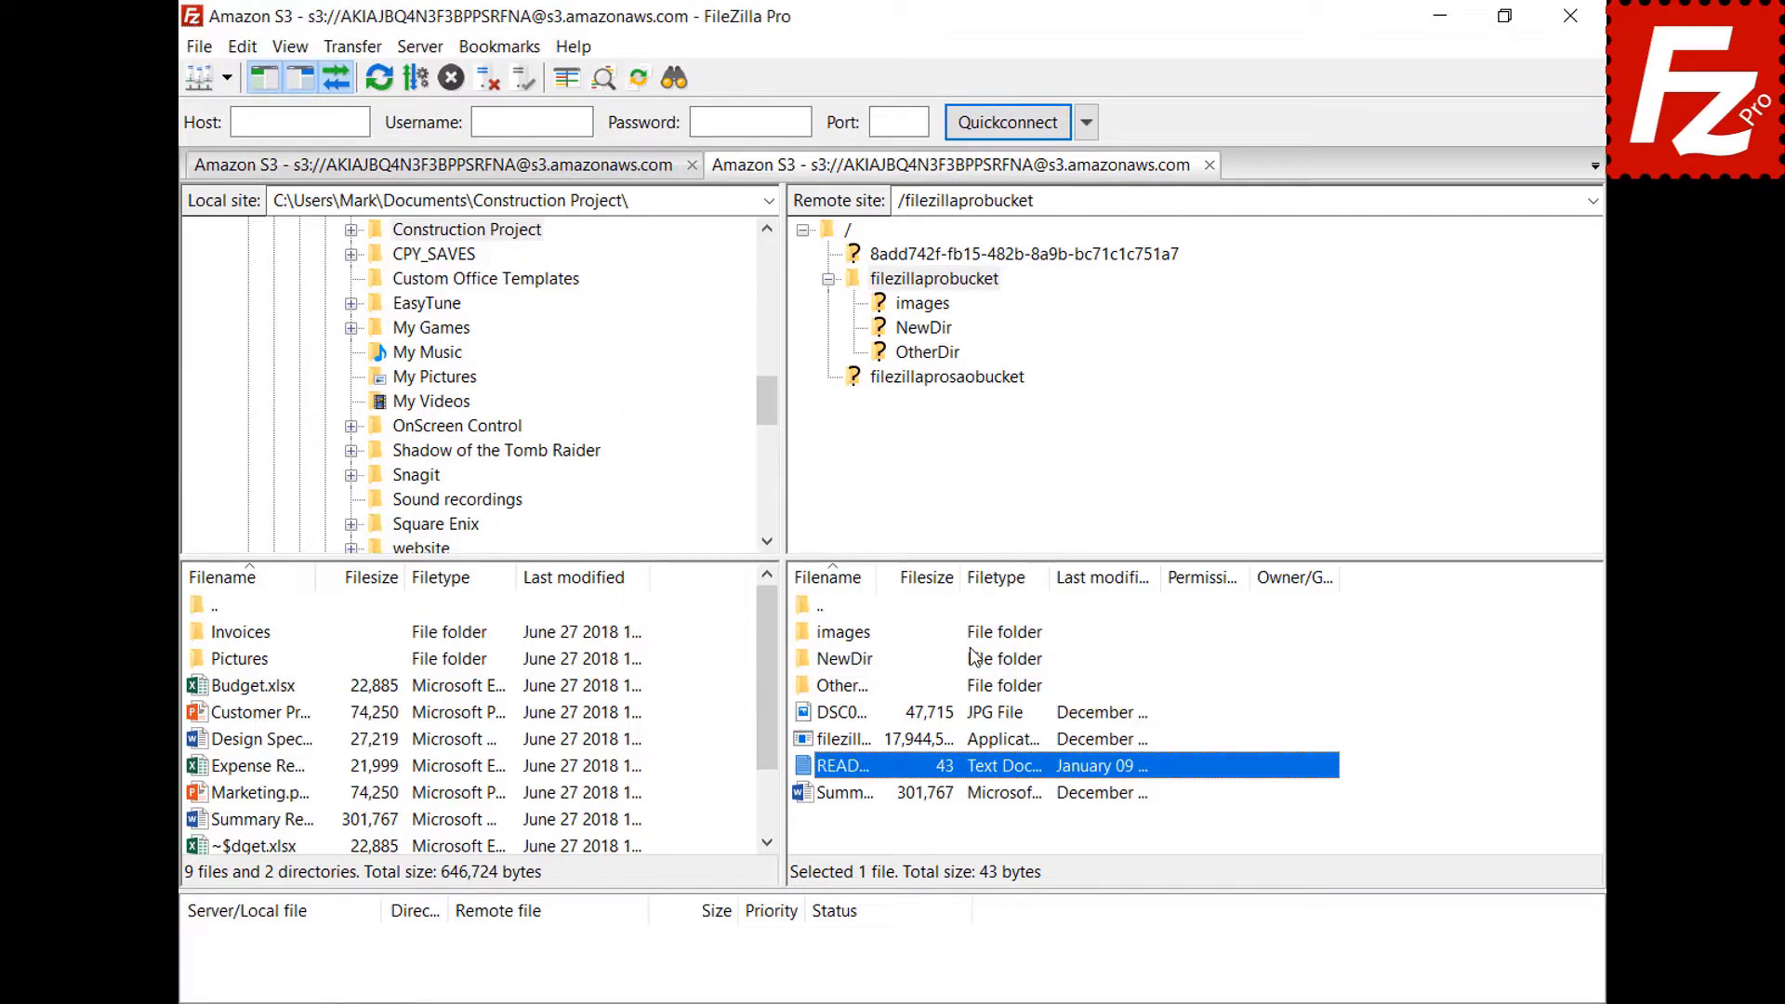
left_click(197, 45)
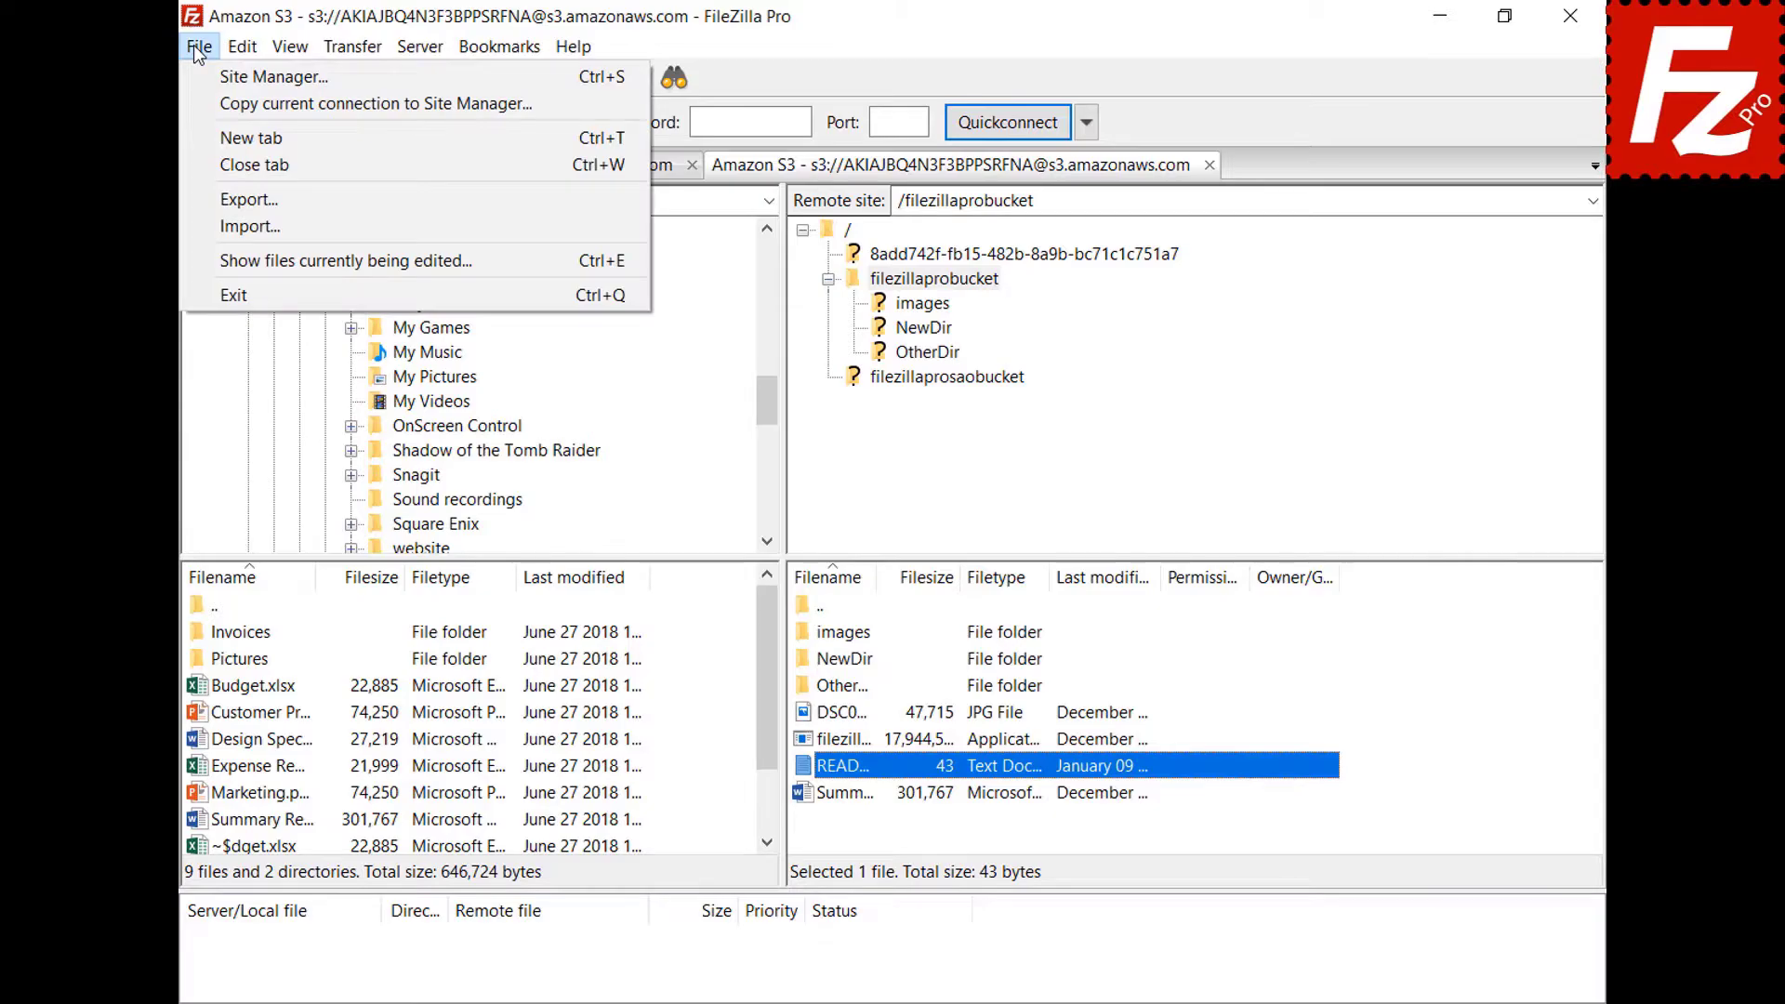
left_click(233, 259)
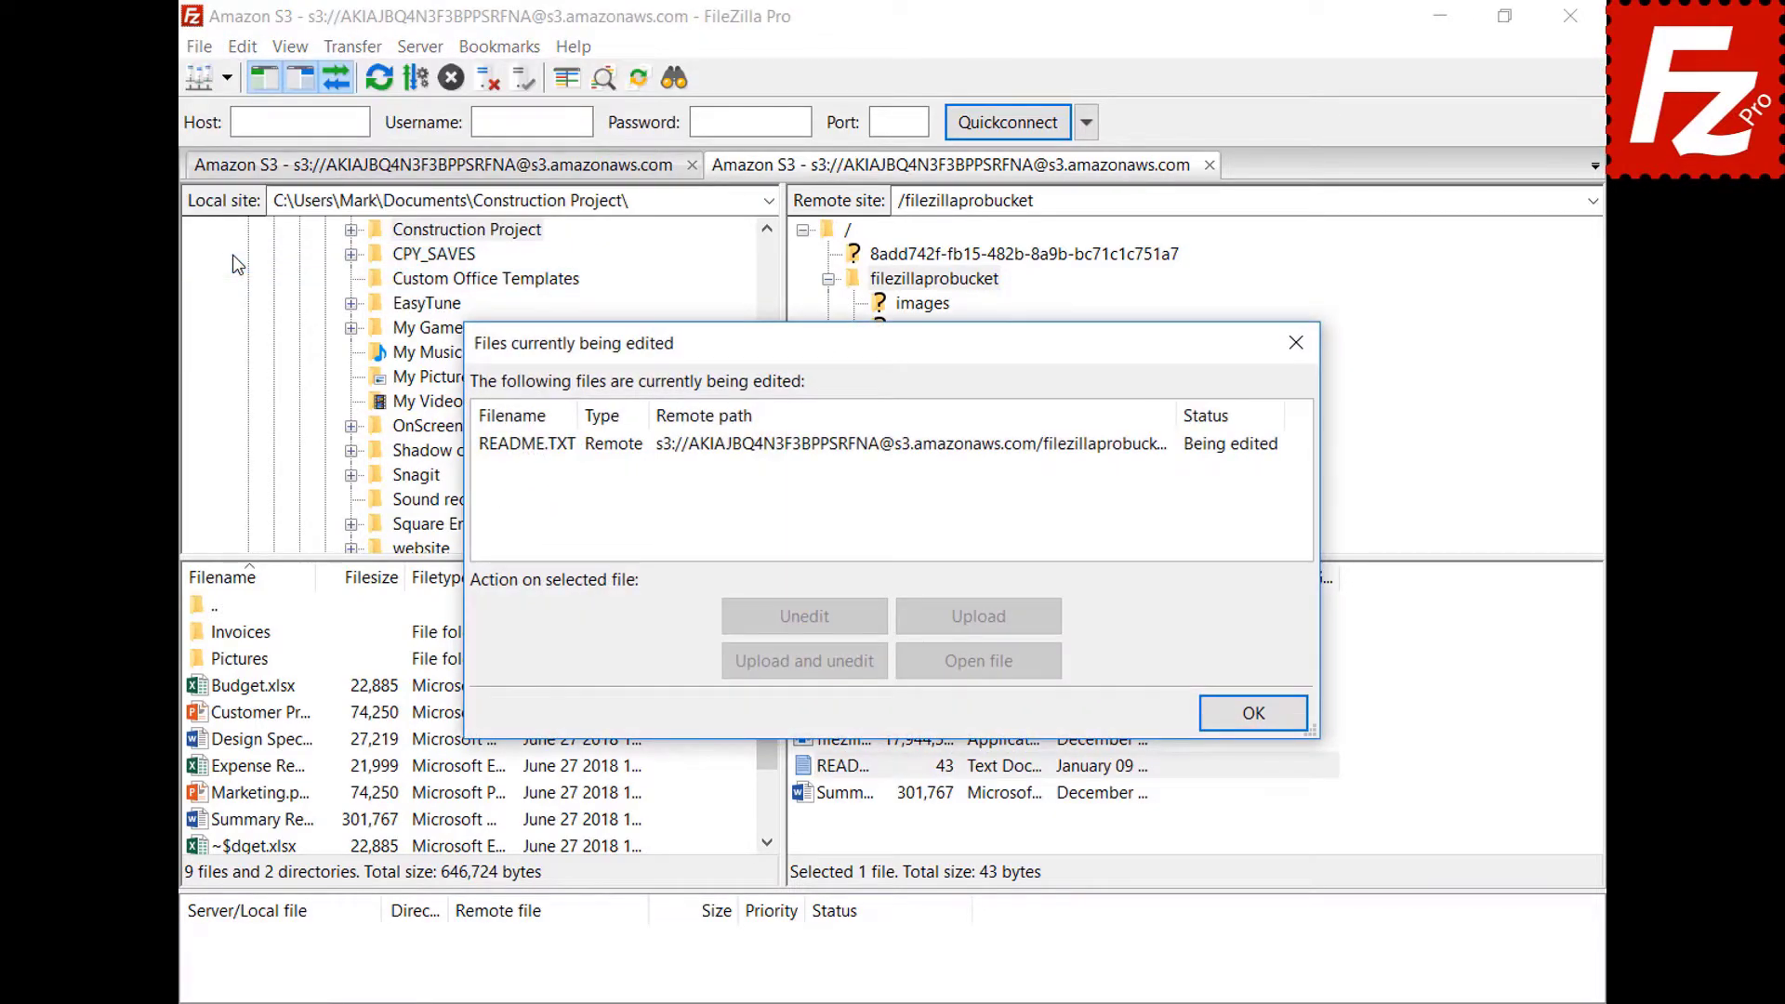
left_click(831, 448)
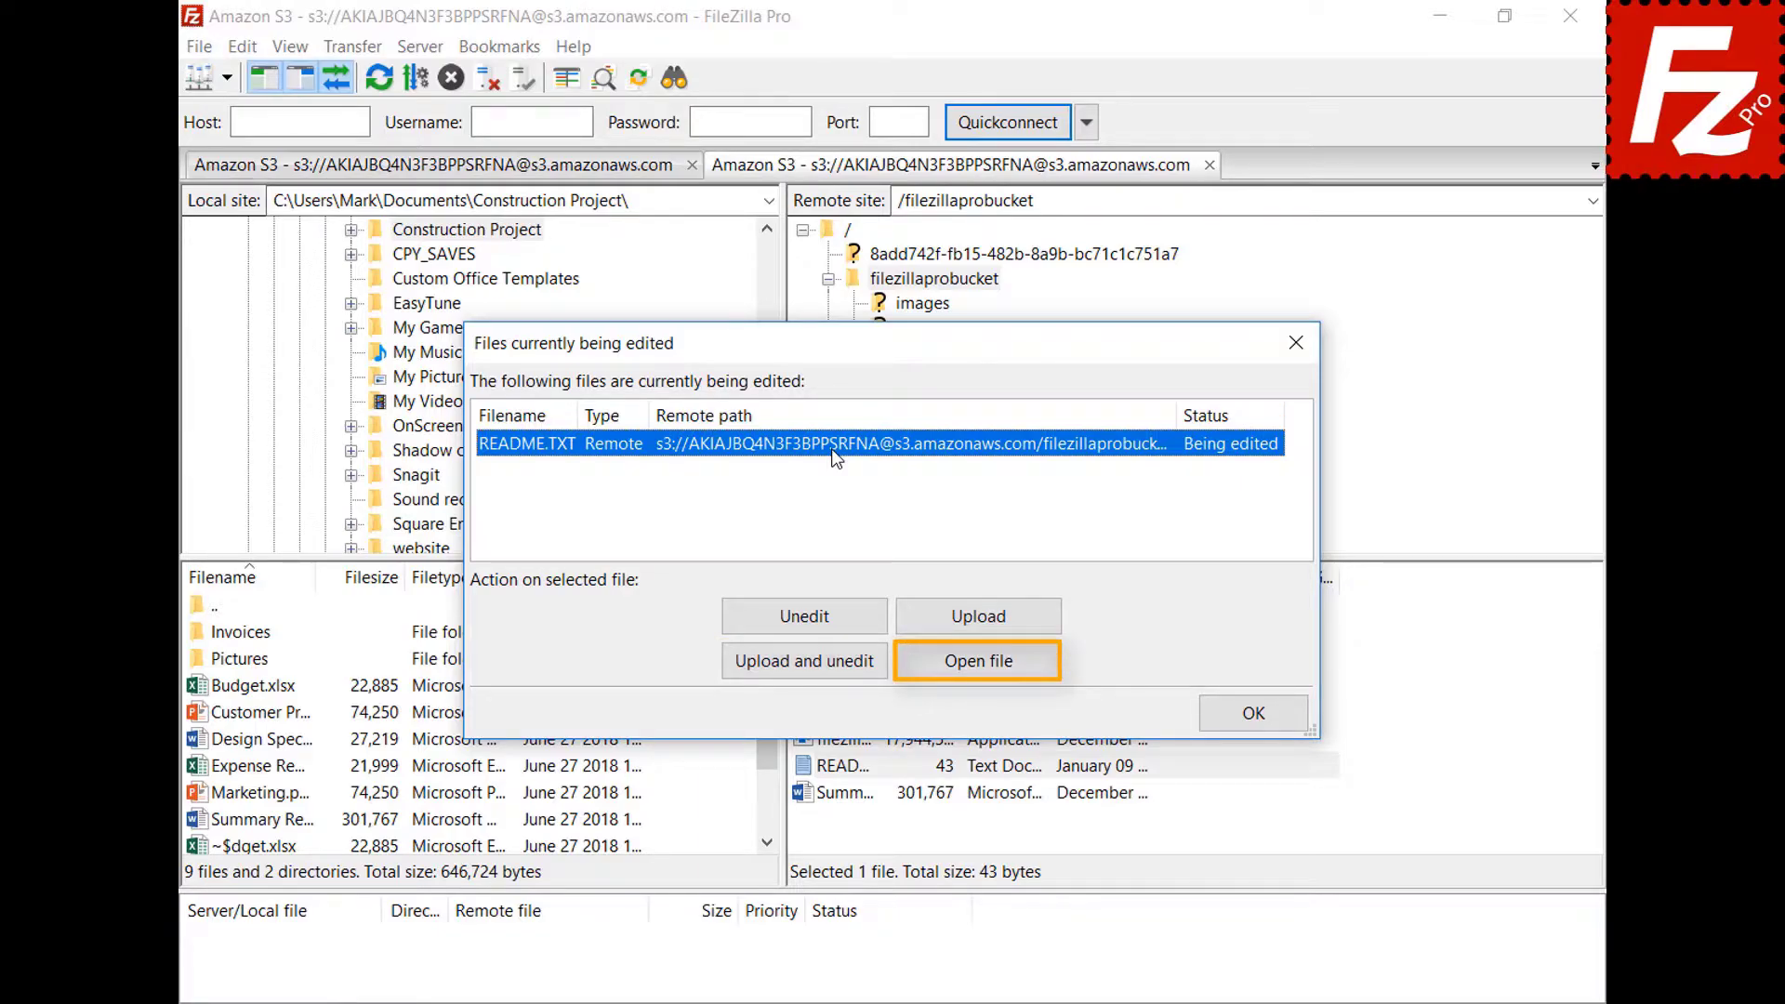
left_click(1255, 713)
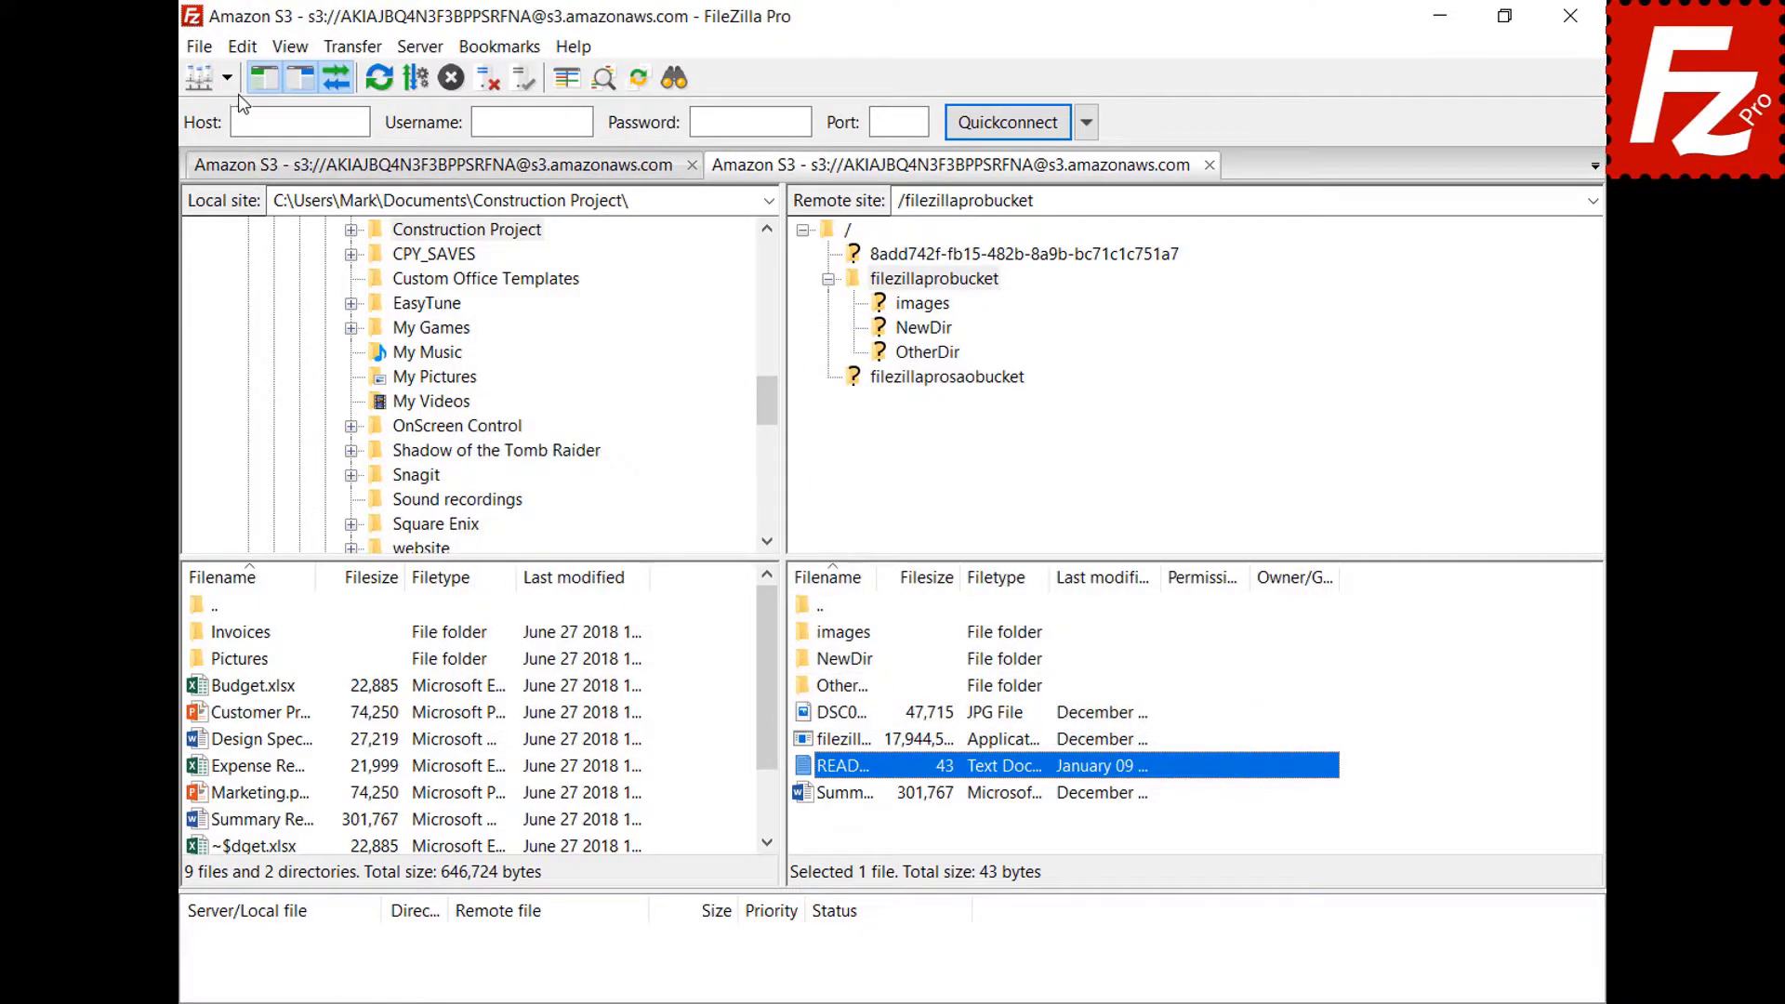
In Settings > File editing > Filetype associations, paste jpg "C:\Windows\system32\mspaint.exe" and save.
left_click(244, 48)
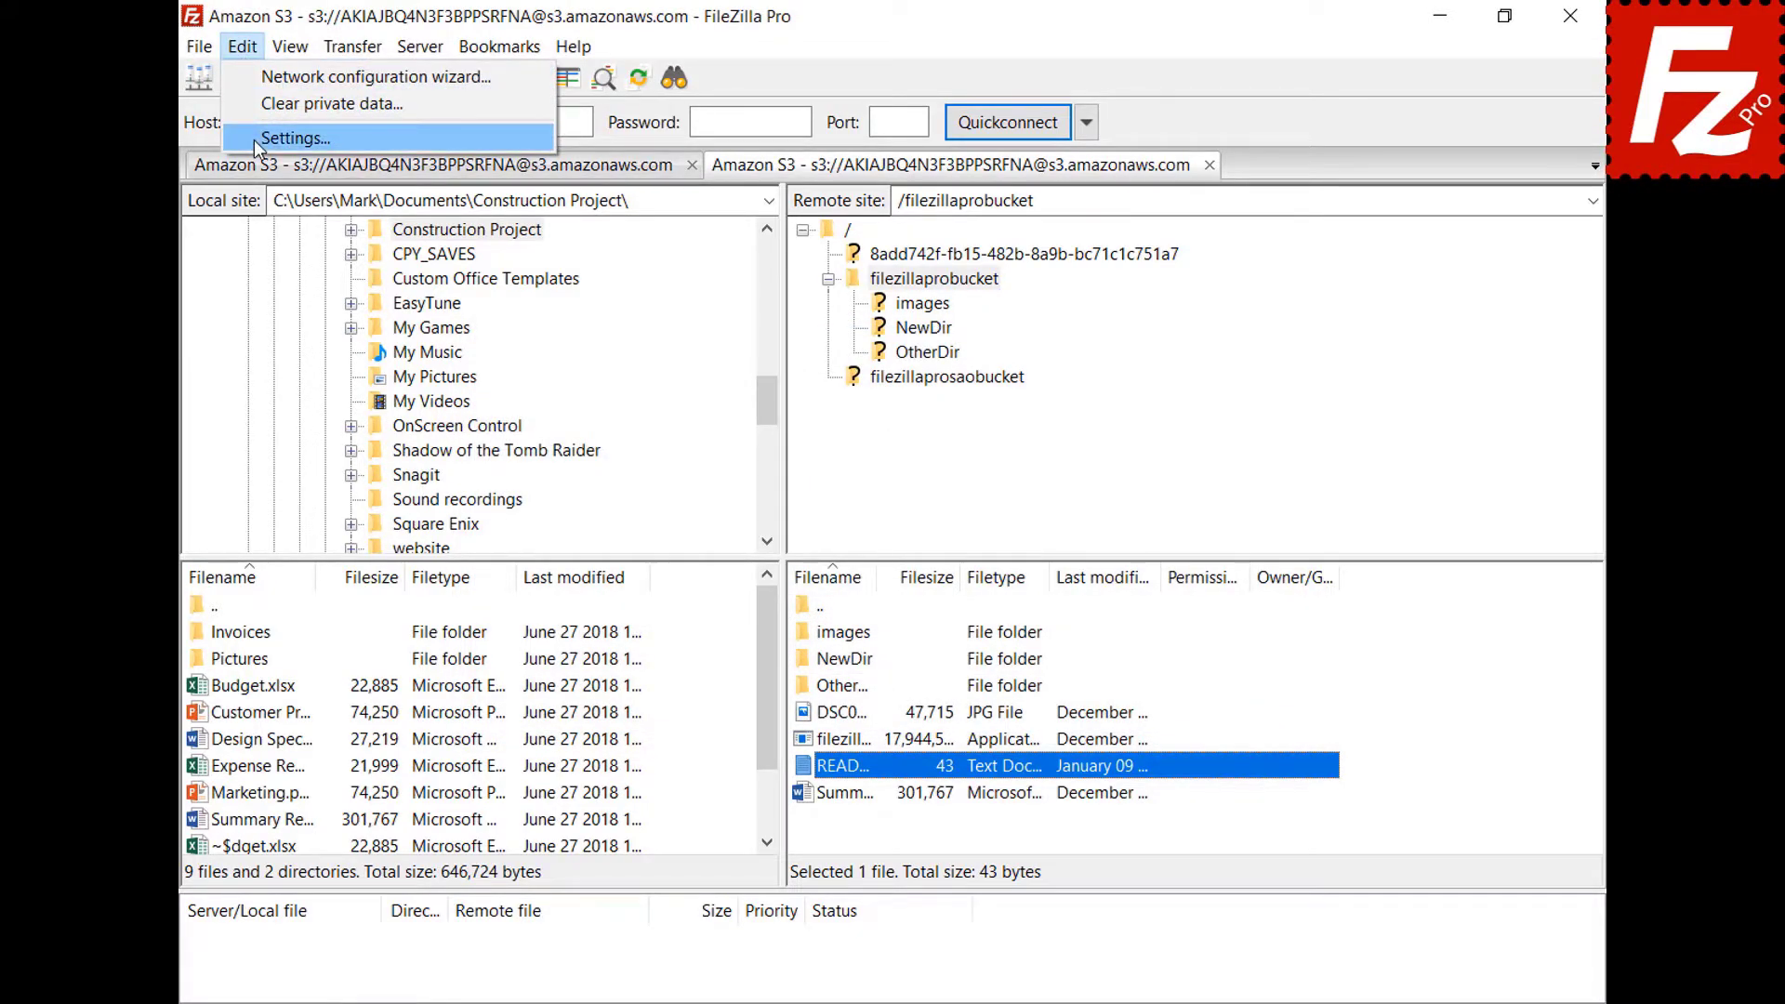
left_click(254, 140)
left_click_drag(638, 381, 637, 484)
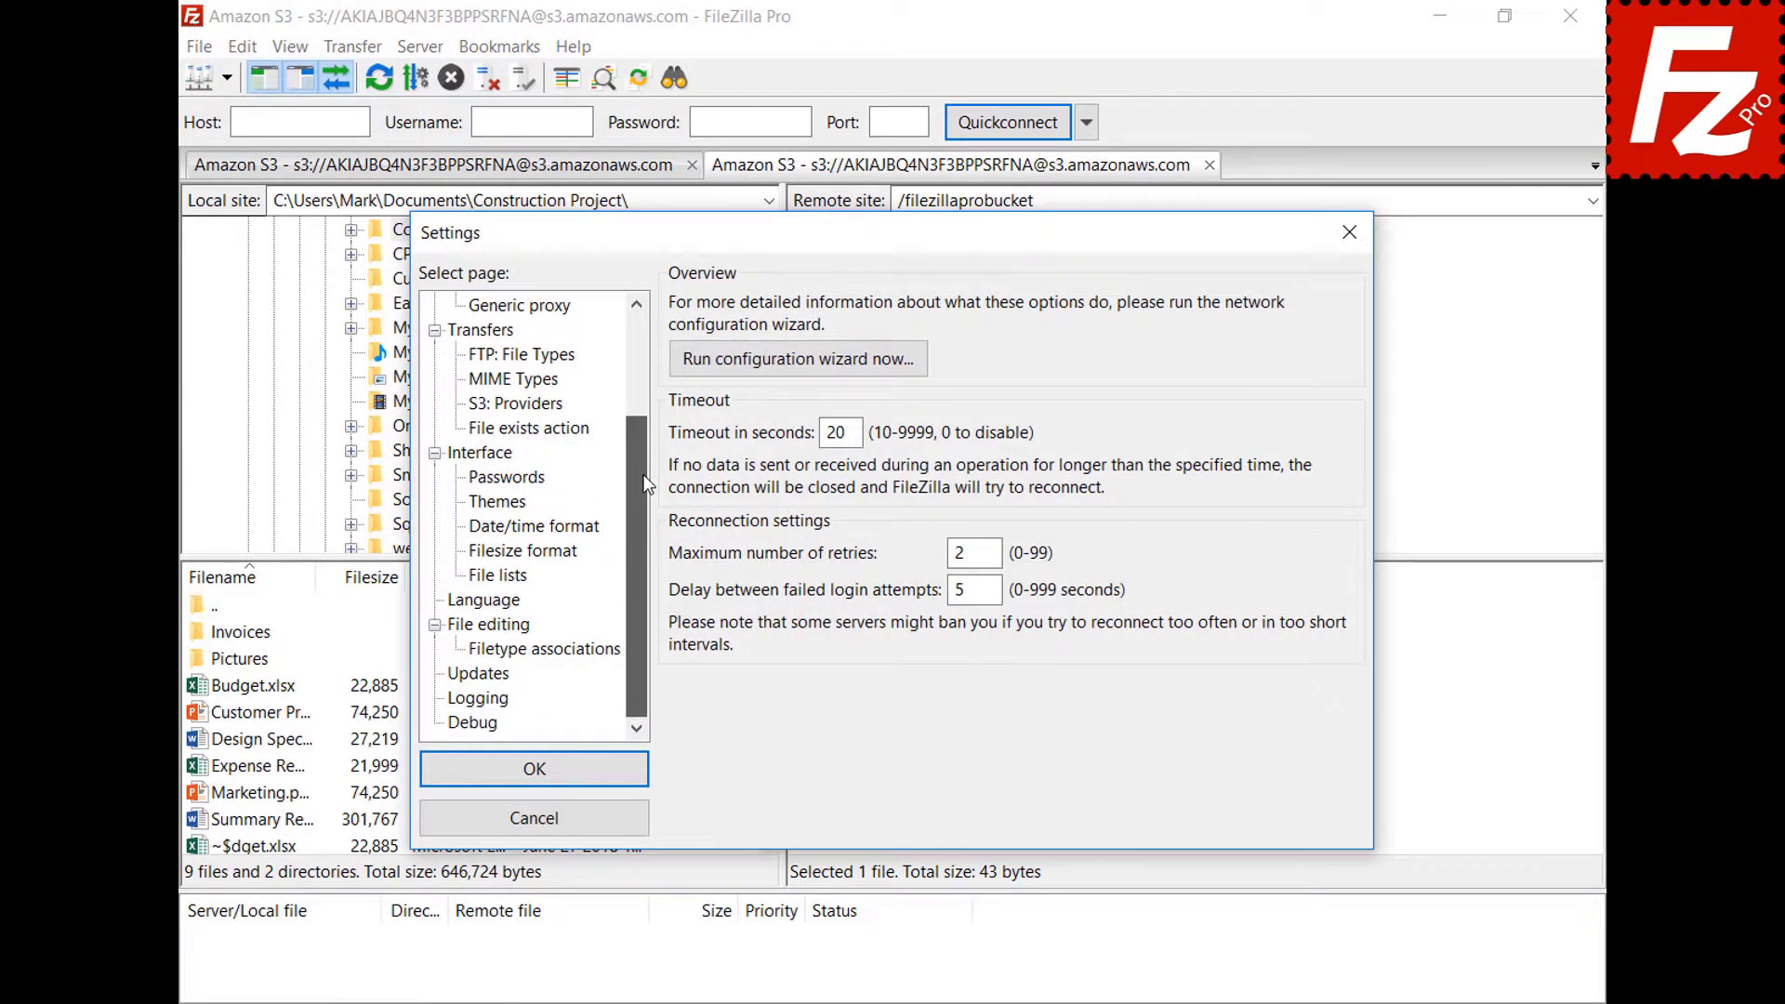
left_click(462, 627)
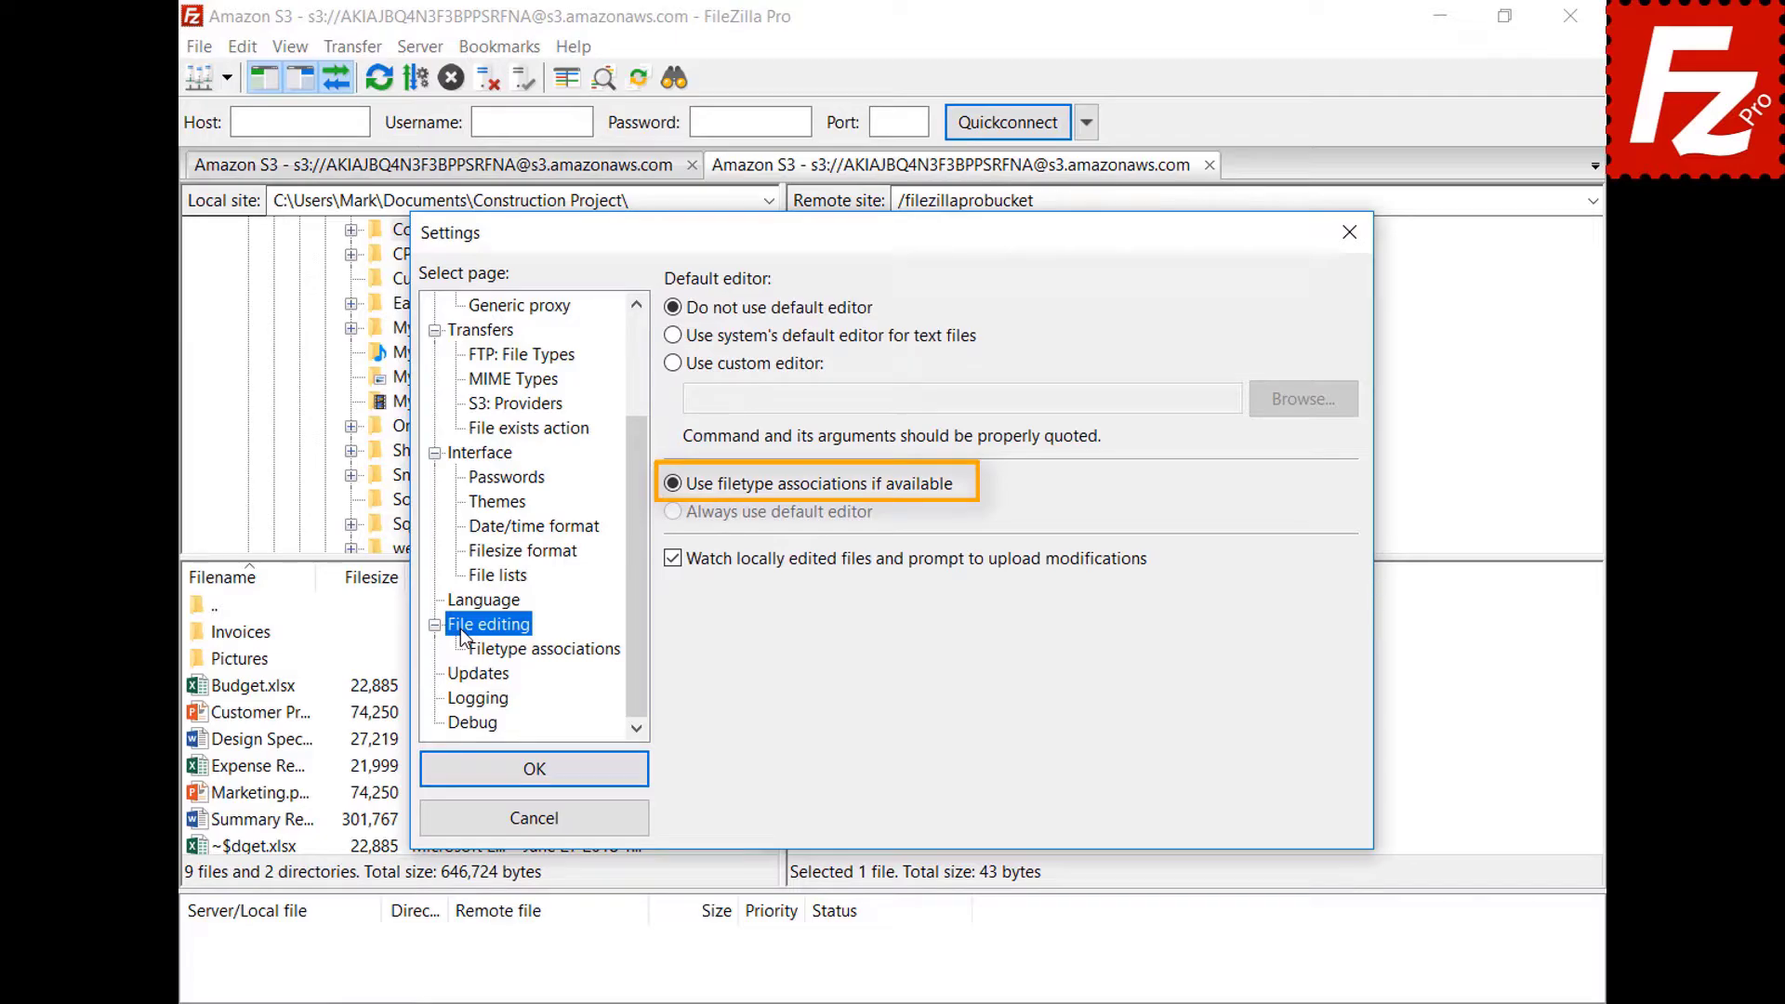
left_click(559, 655)
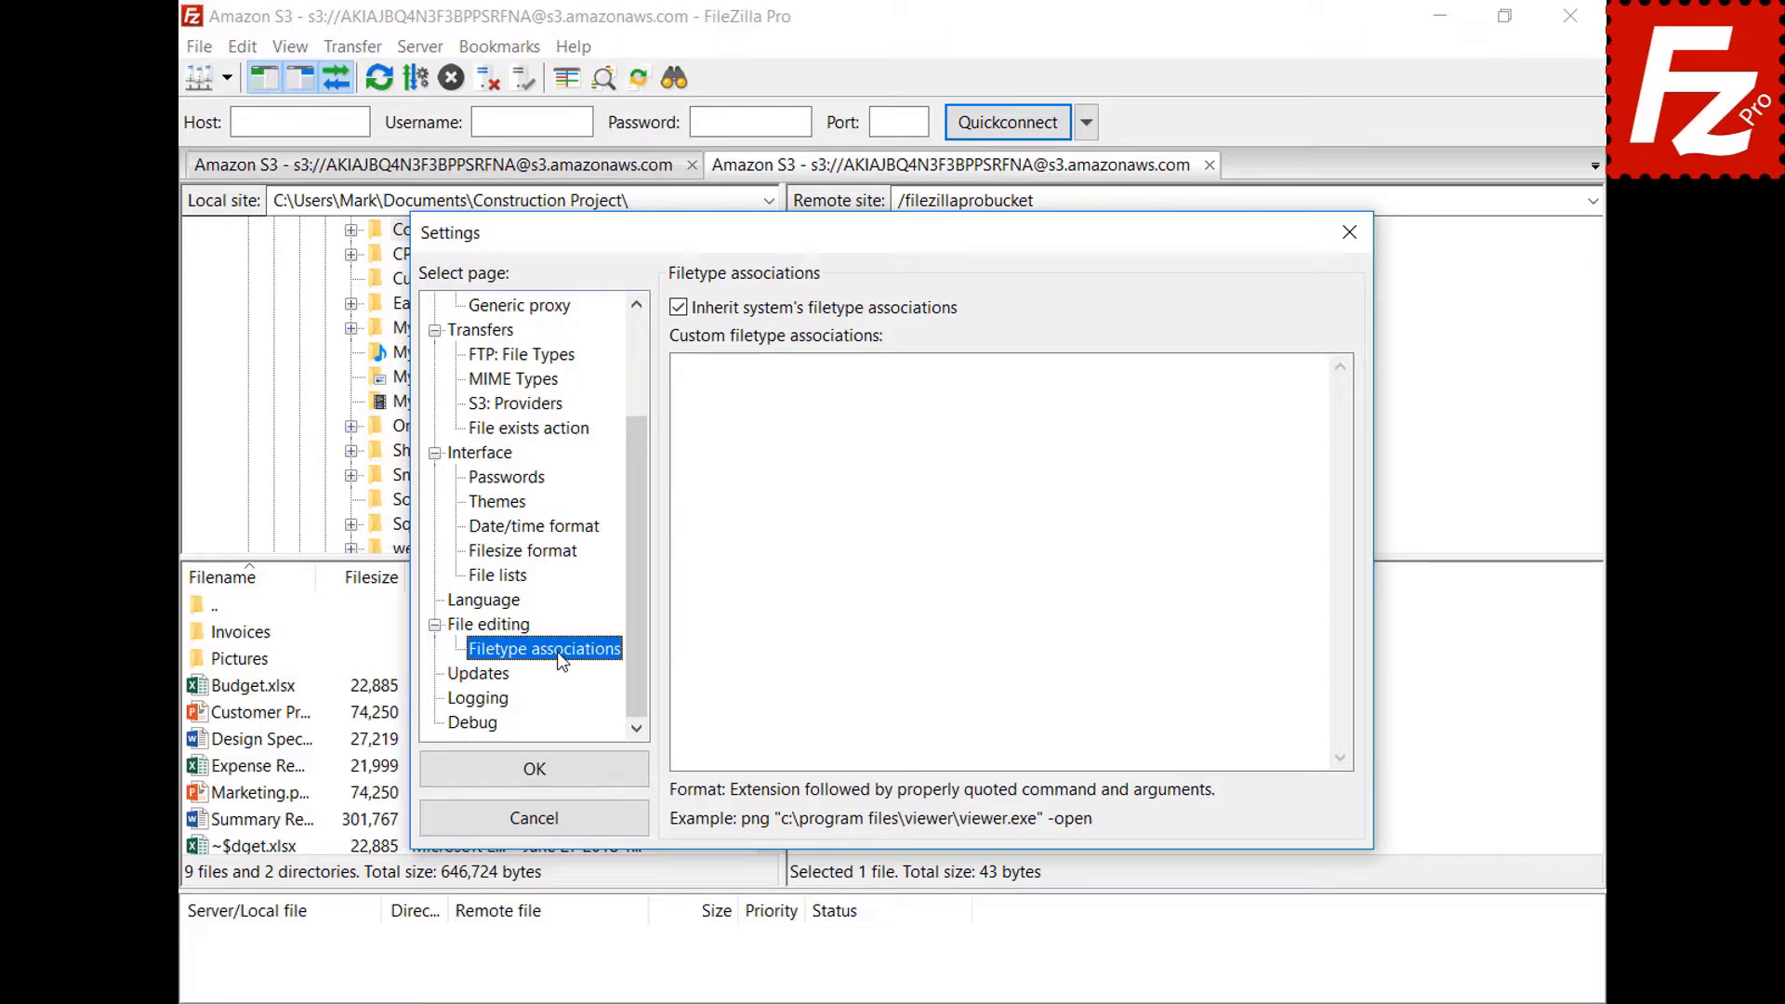
left_click(1287, 388)
type("jpg \"C:\\Windows\\system32\\mspaint.exe\"")
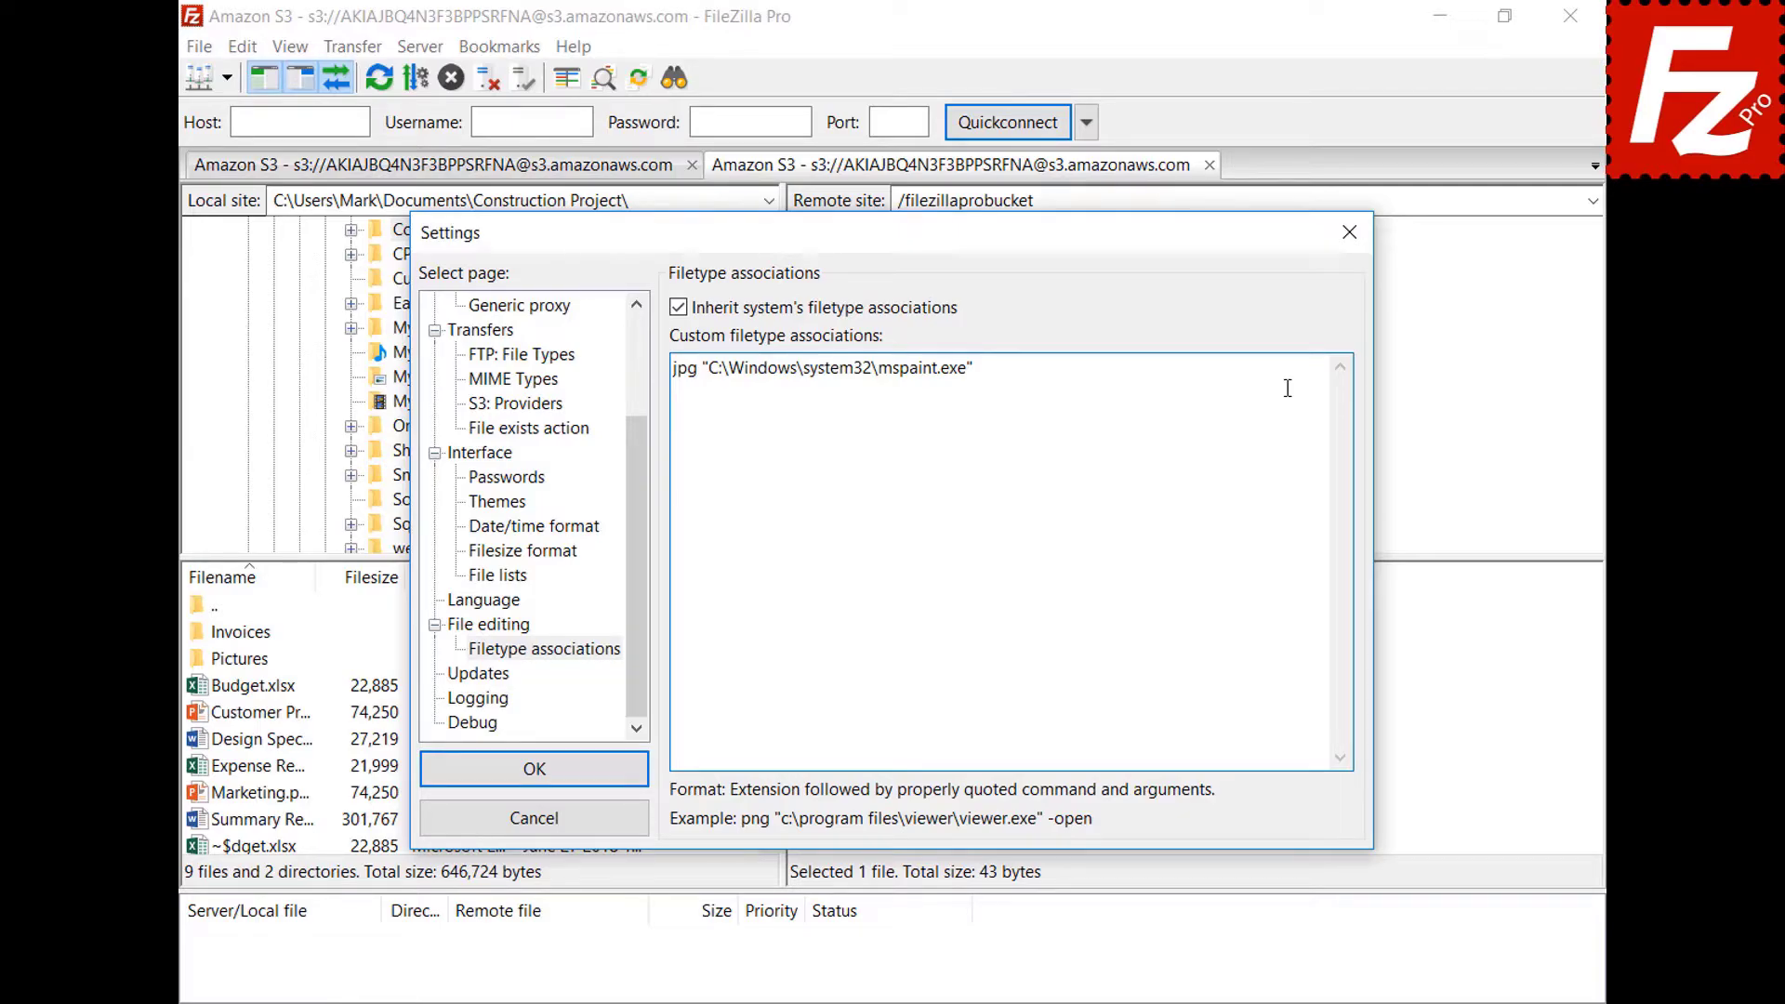
left_click(438, 781)
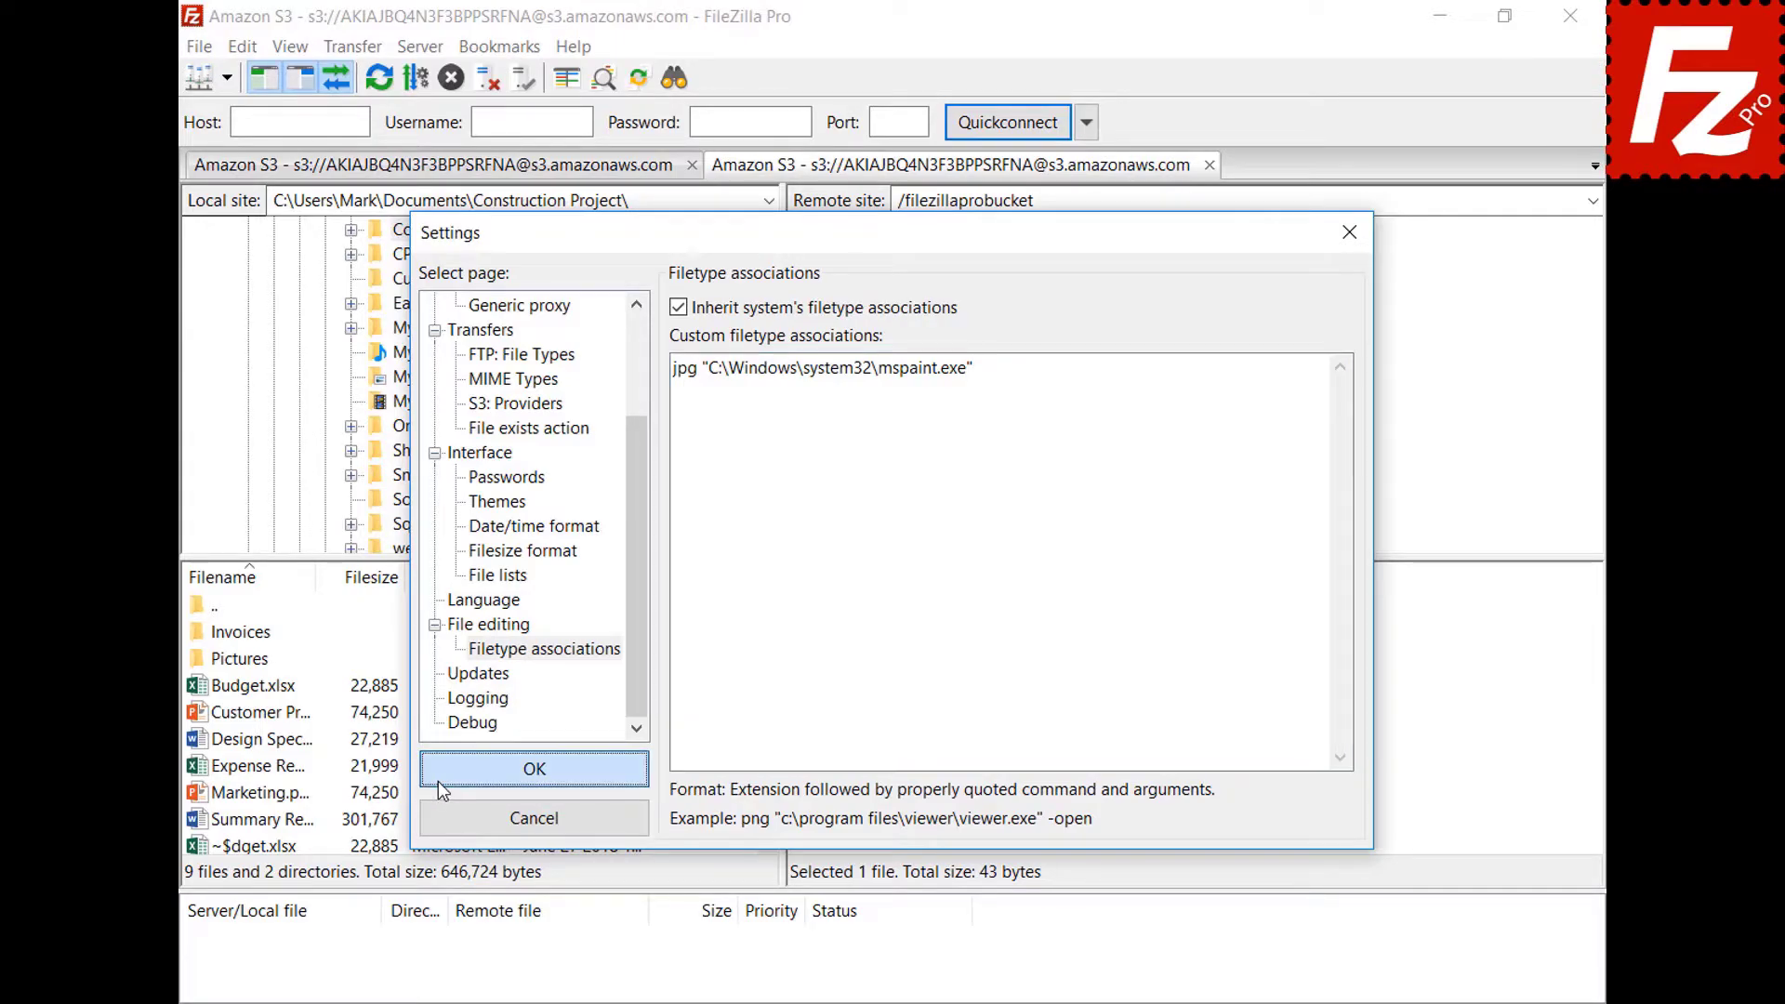
Open the DSC00079 photo from the bucket in Paint via View/Edit, then close Paint.
right_click(800, 714)
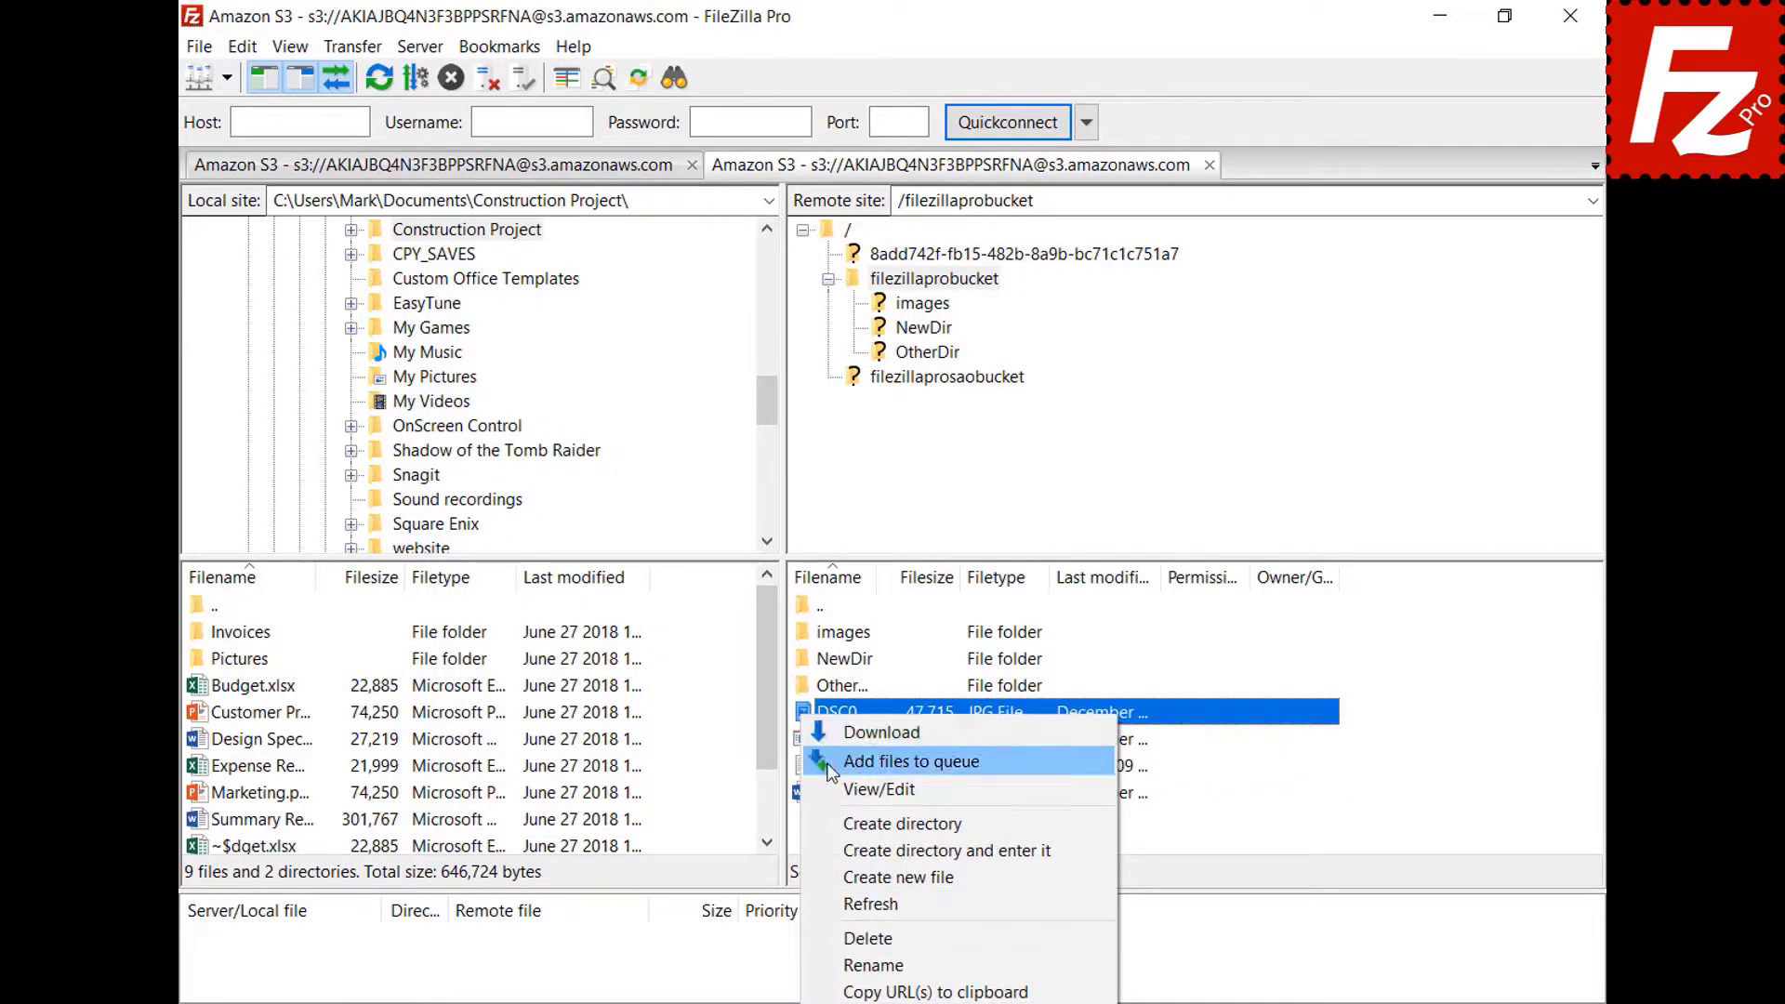
left_click(834, 789)
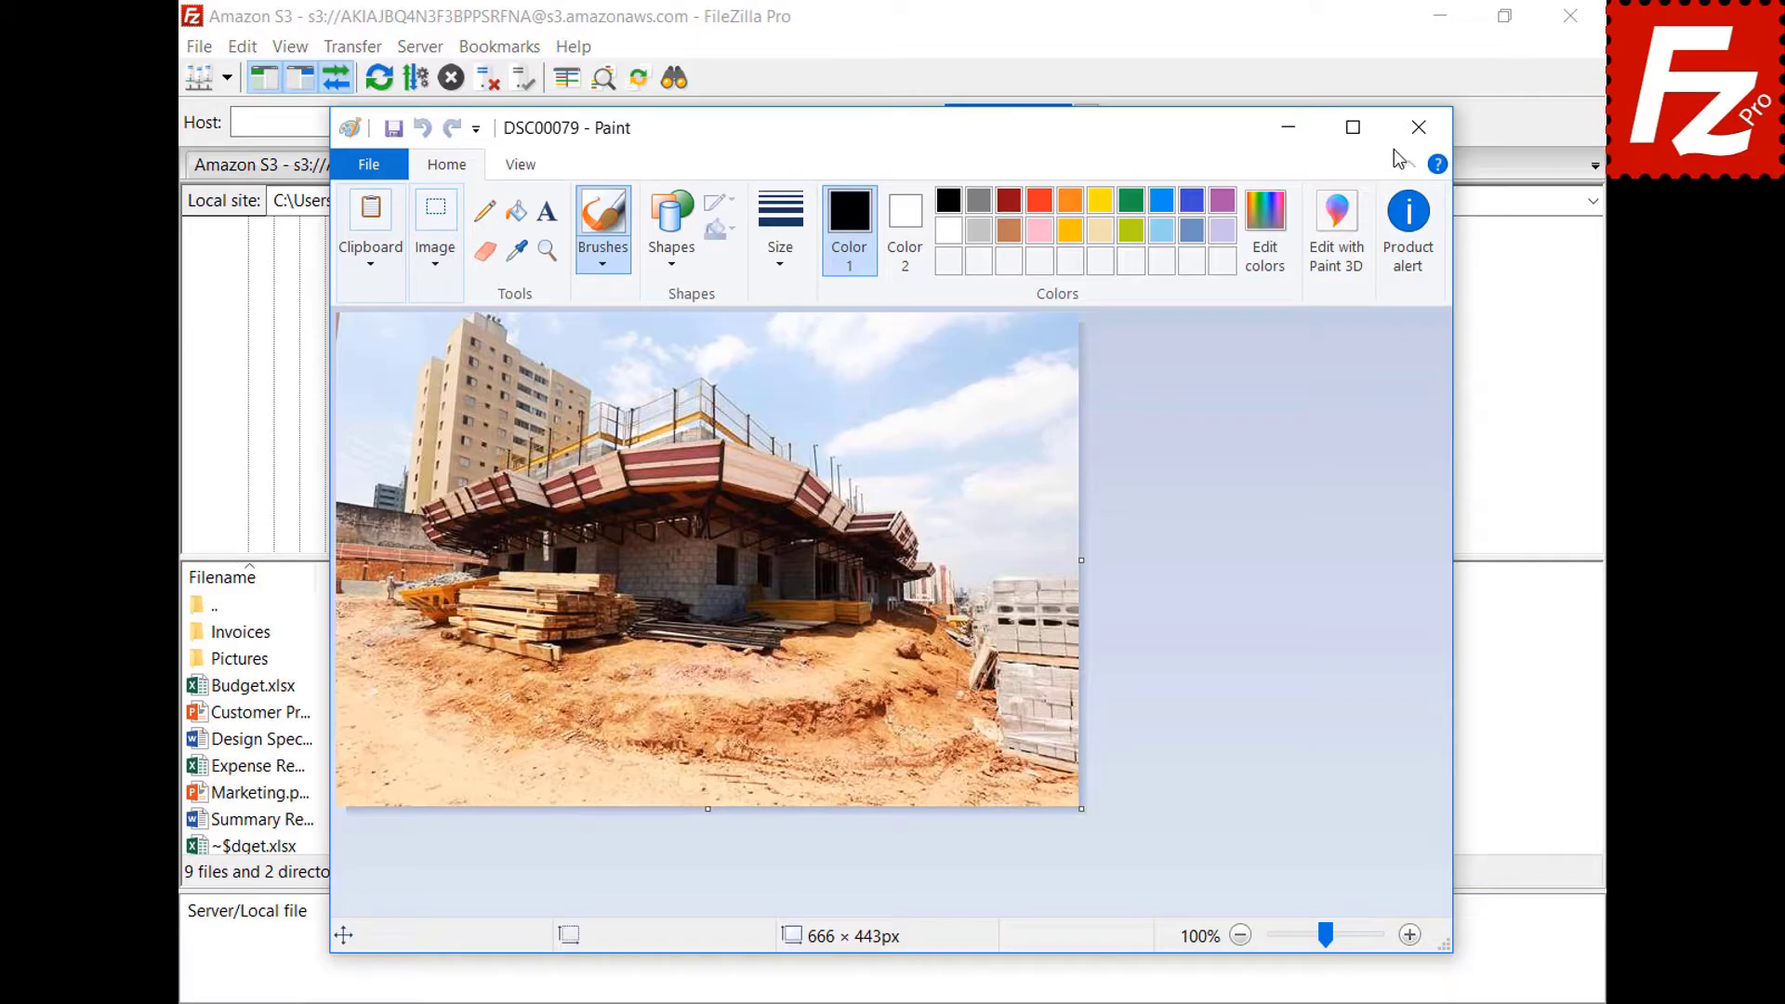
left_click(1418, 127)
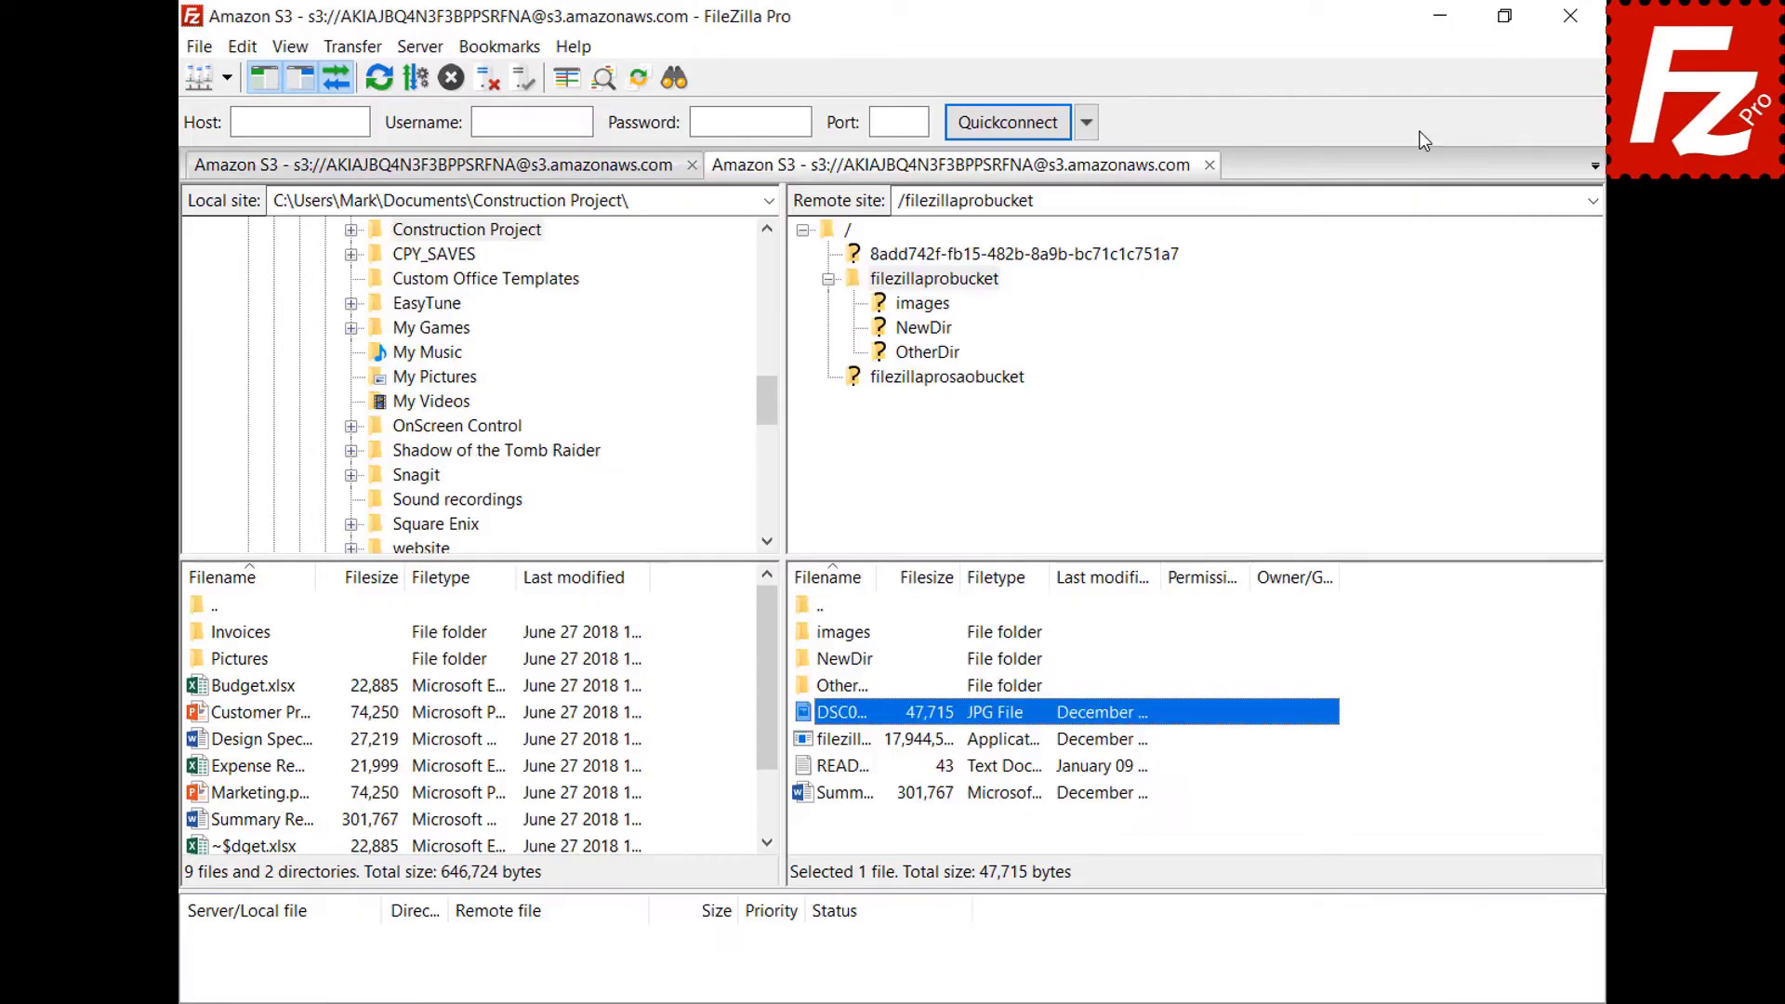
Go to the File editing page of FileZilla Pro's Settings.
left_click(241, 47)
left_click(258, 136)
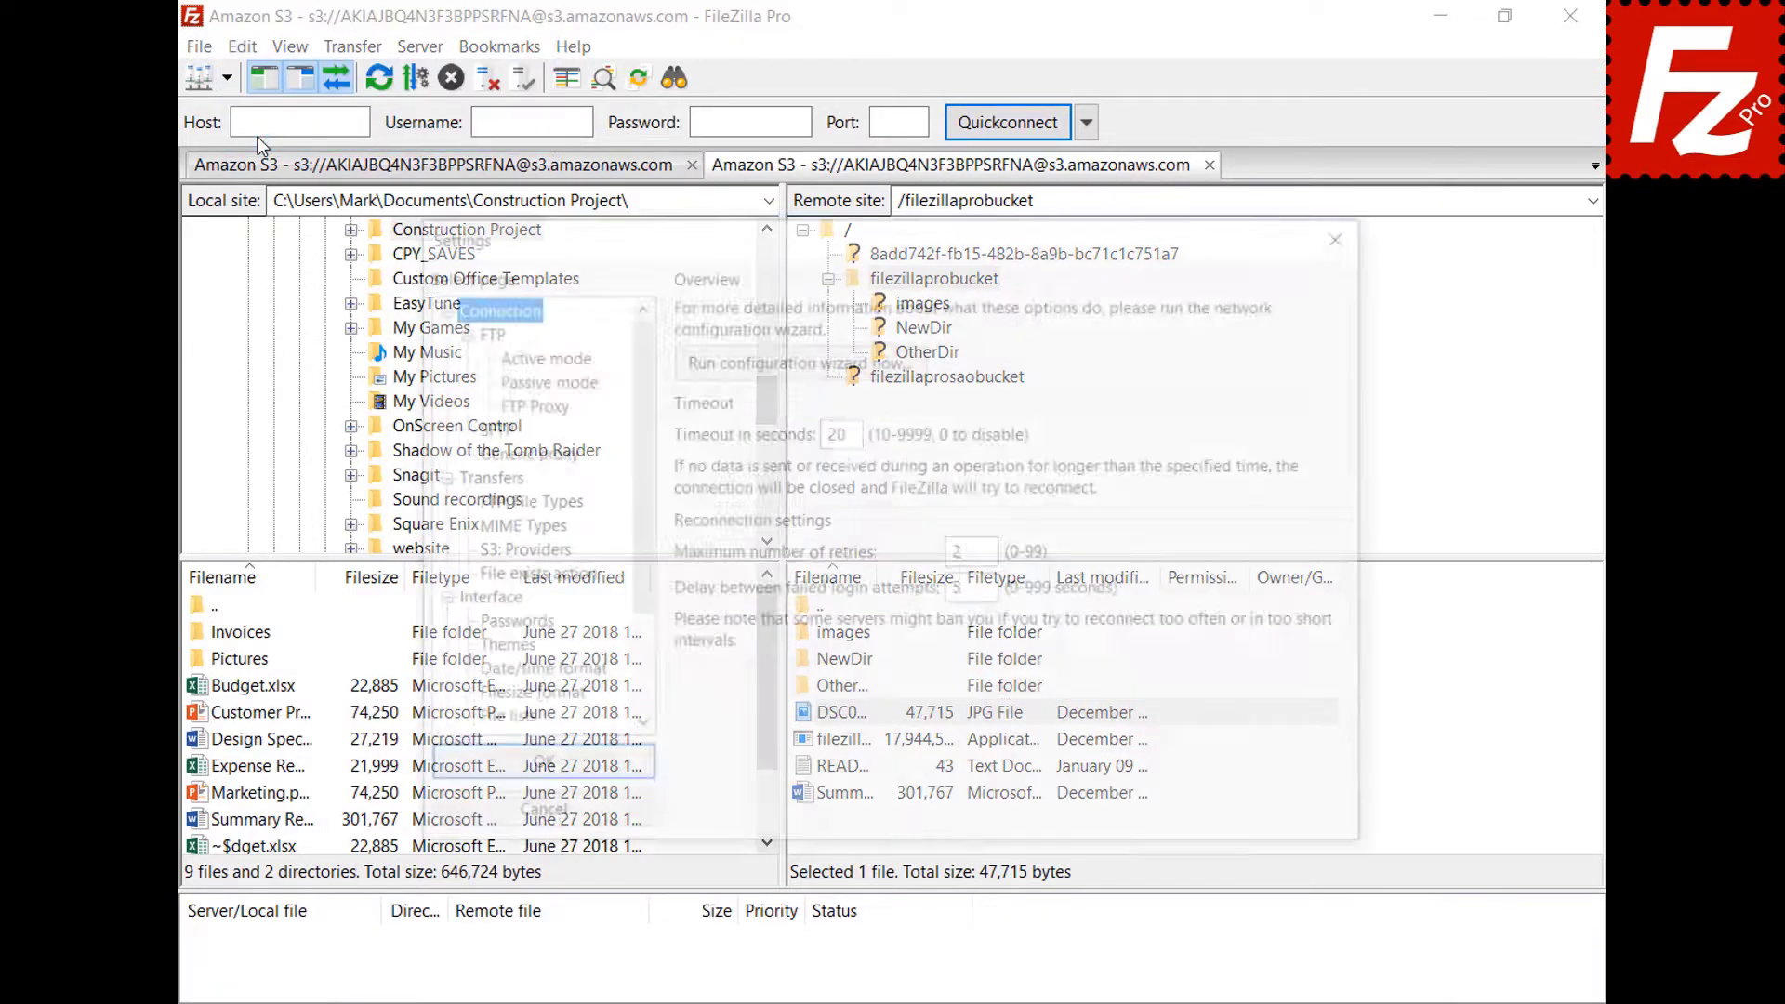
scroll(637, 366, "down", 2)
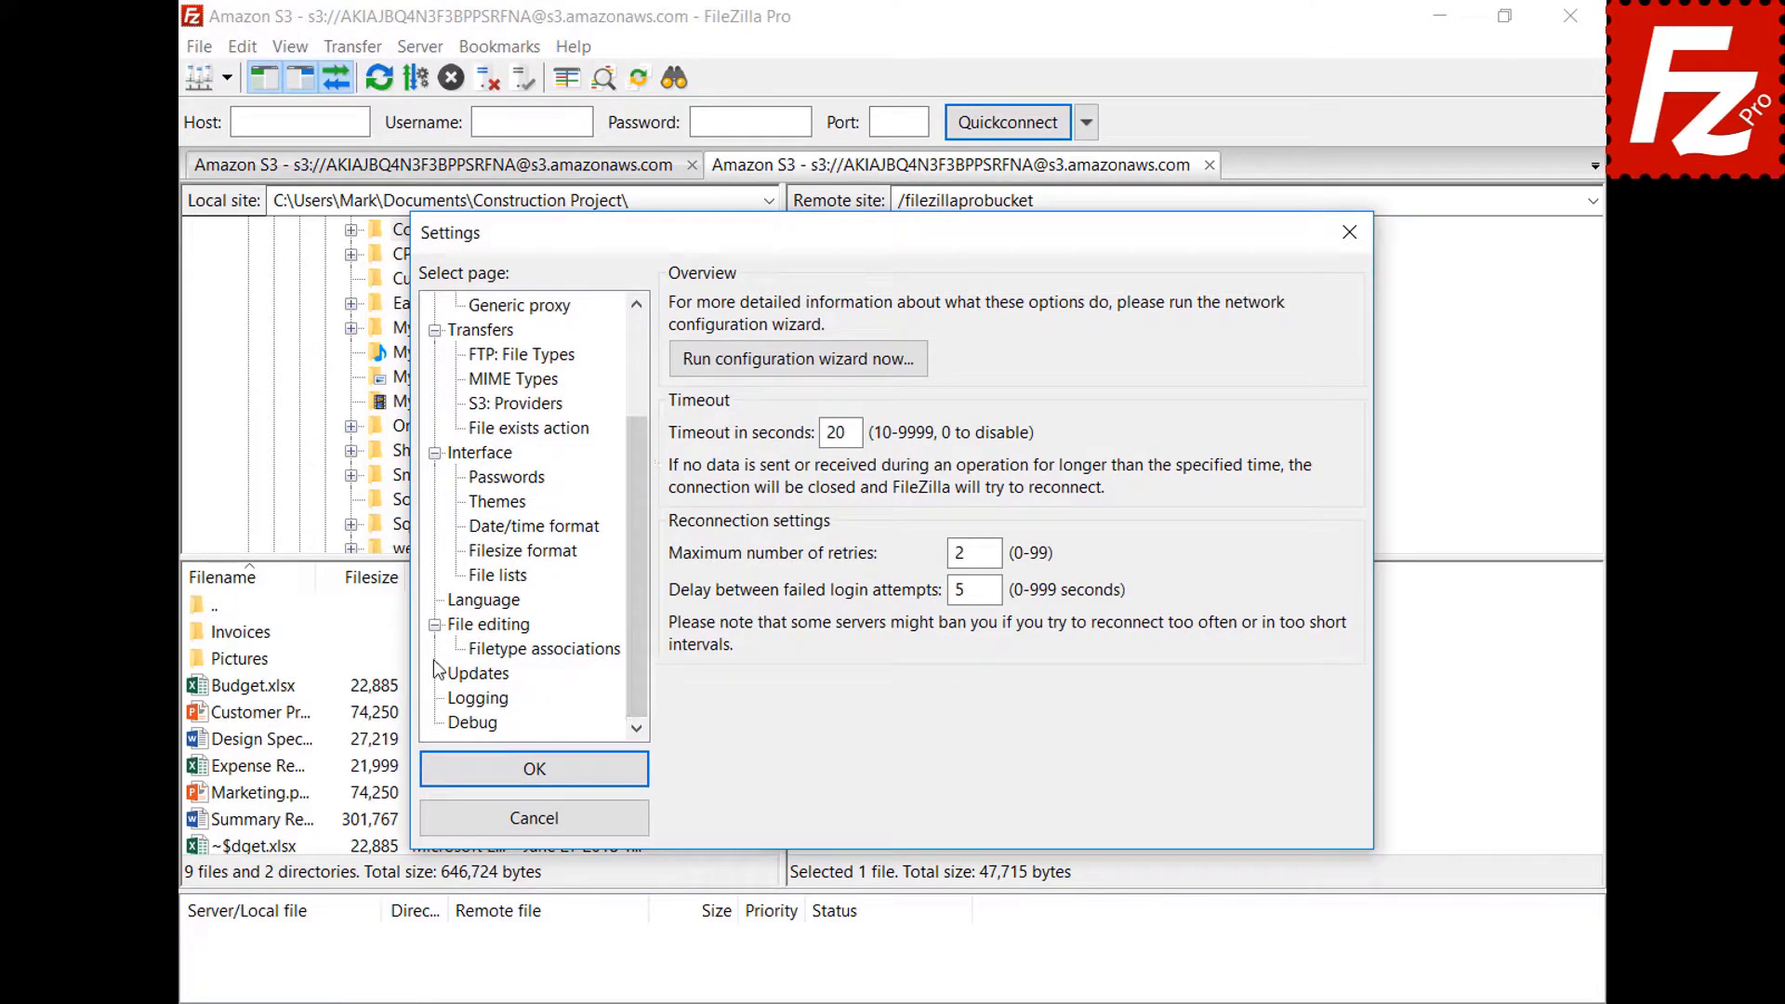
left_click(462, 635)
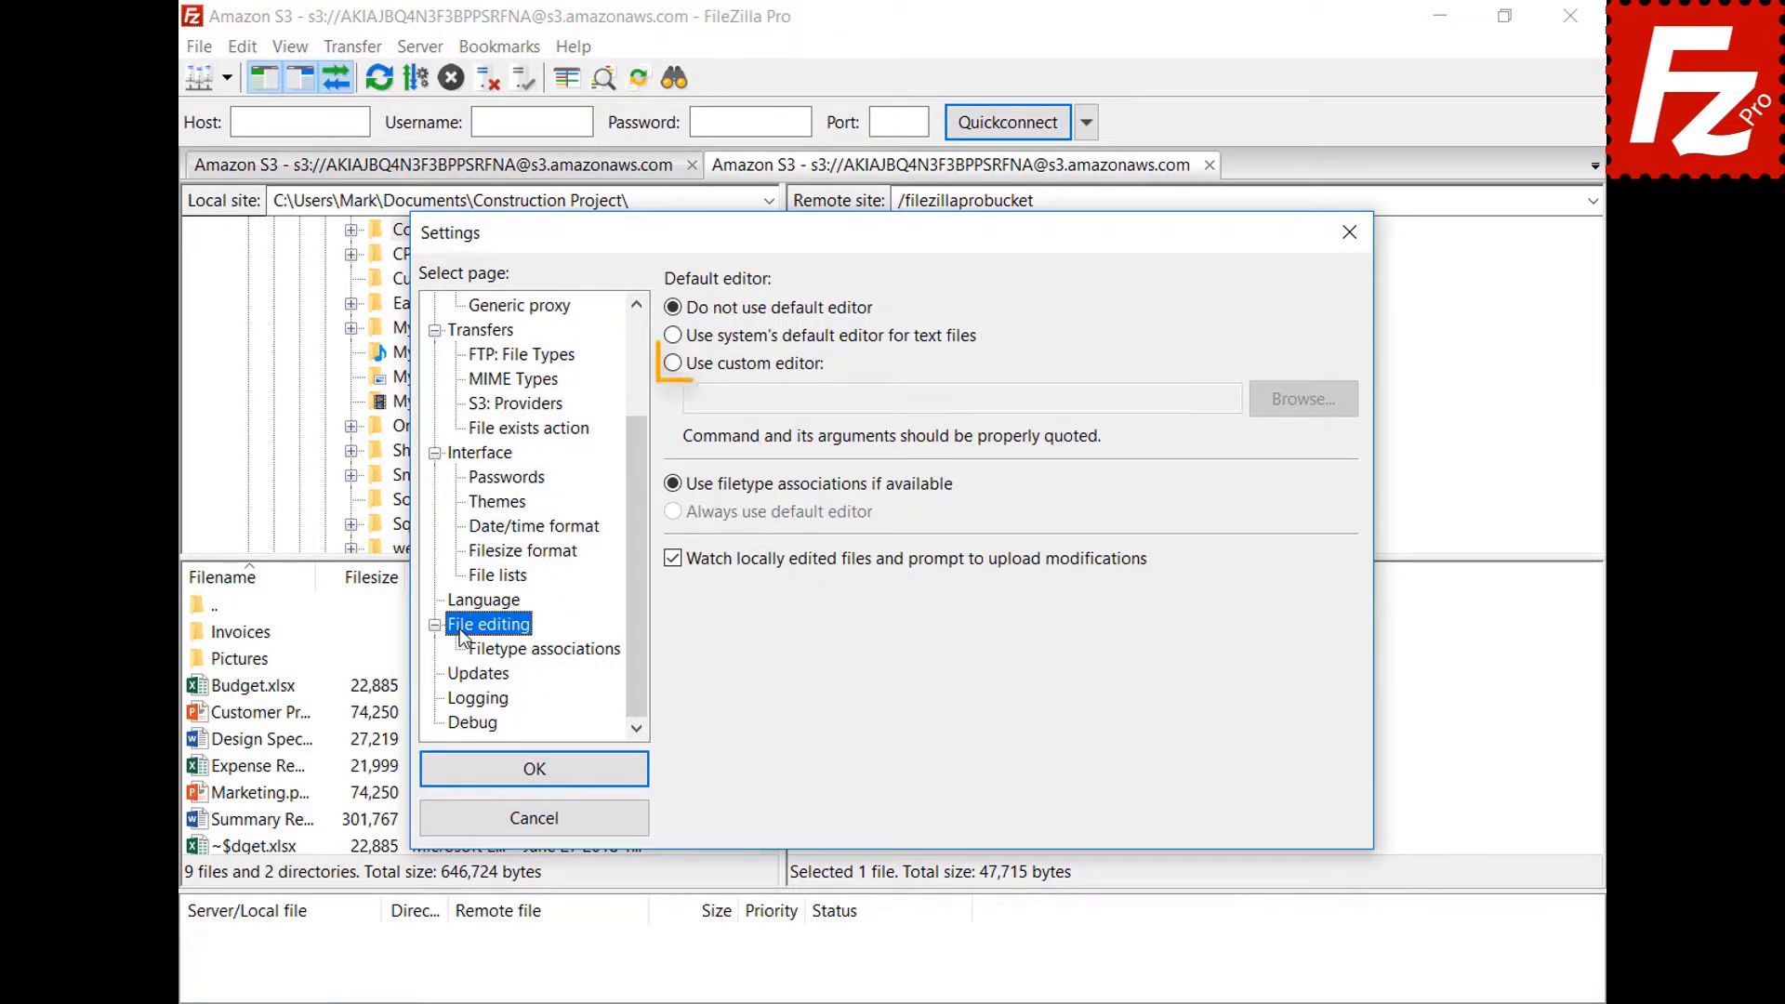
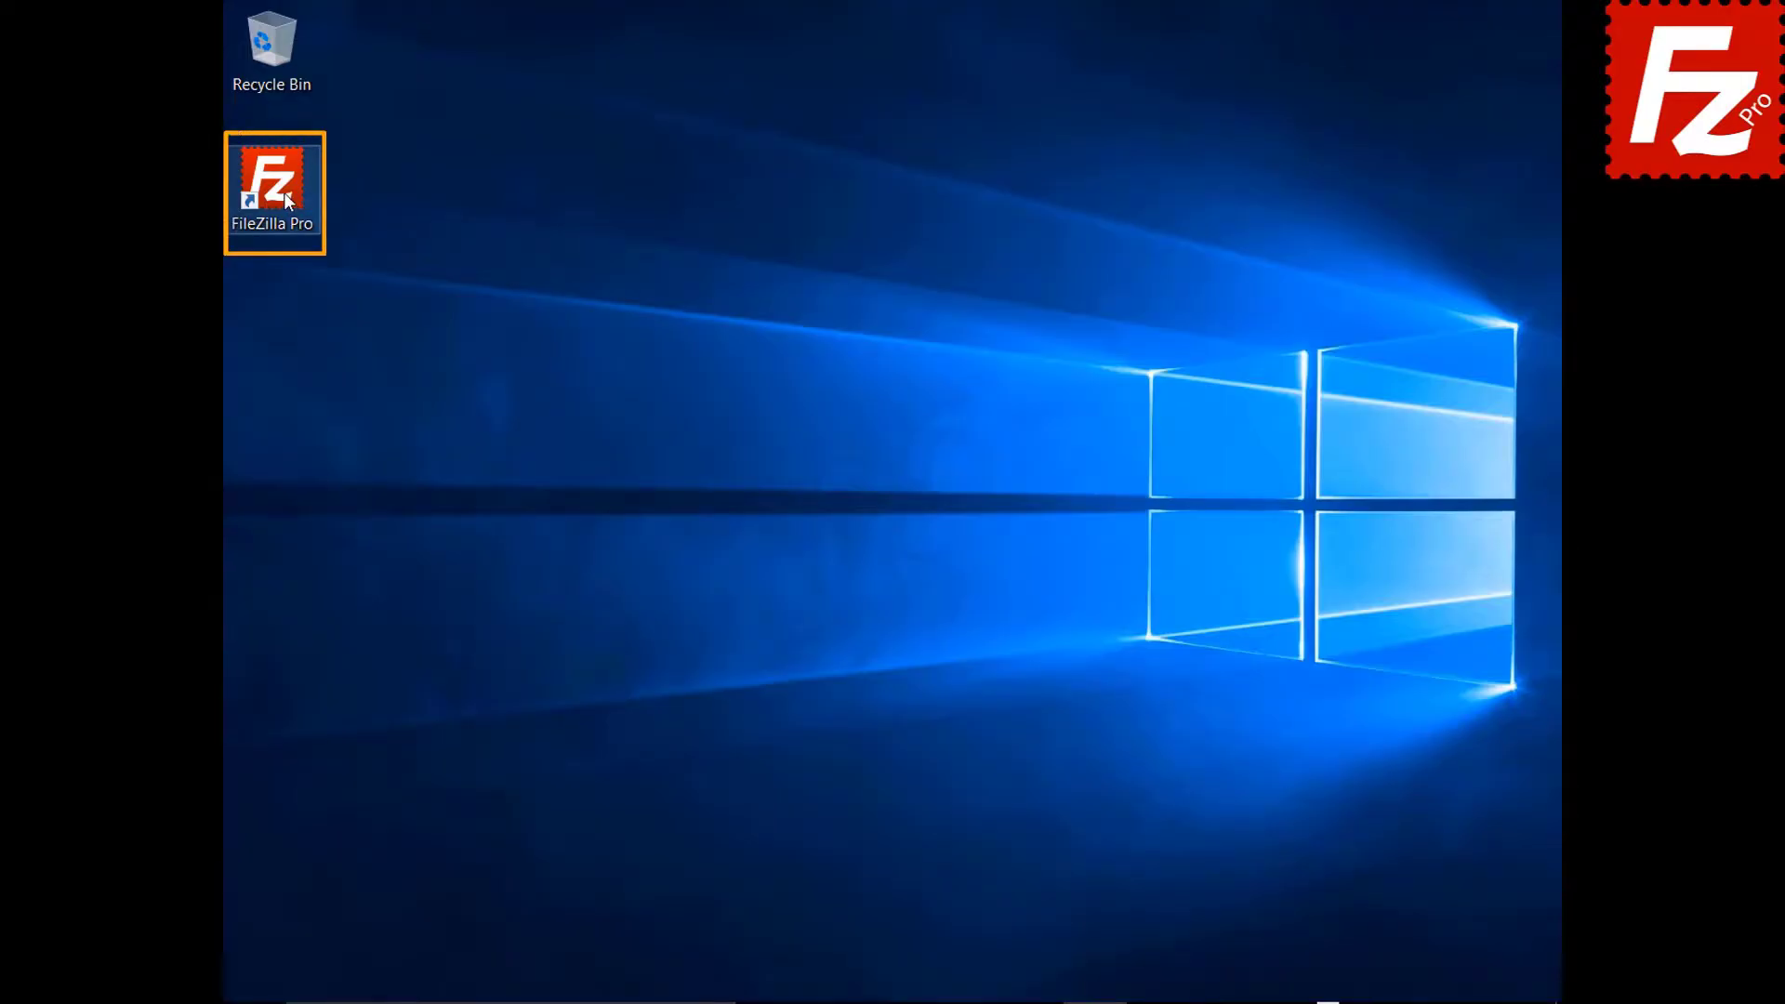
Launch FileZilla Pro and connect to the saved FTP site from the Site Manager list.
double_click(285, 193)
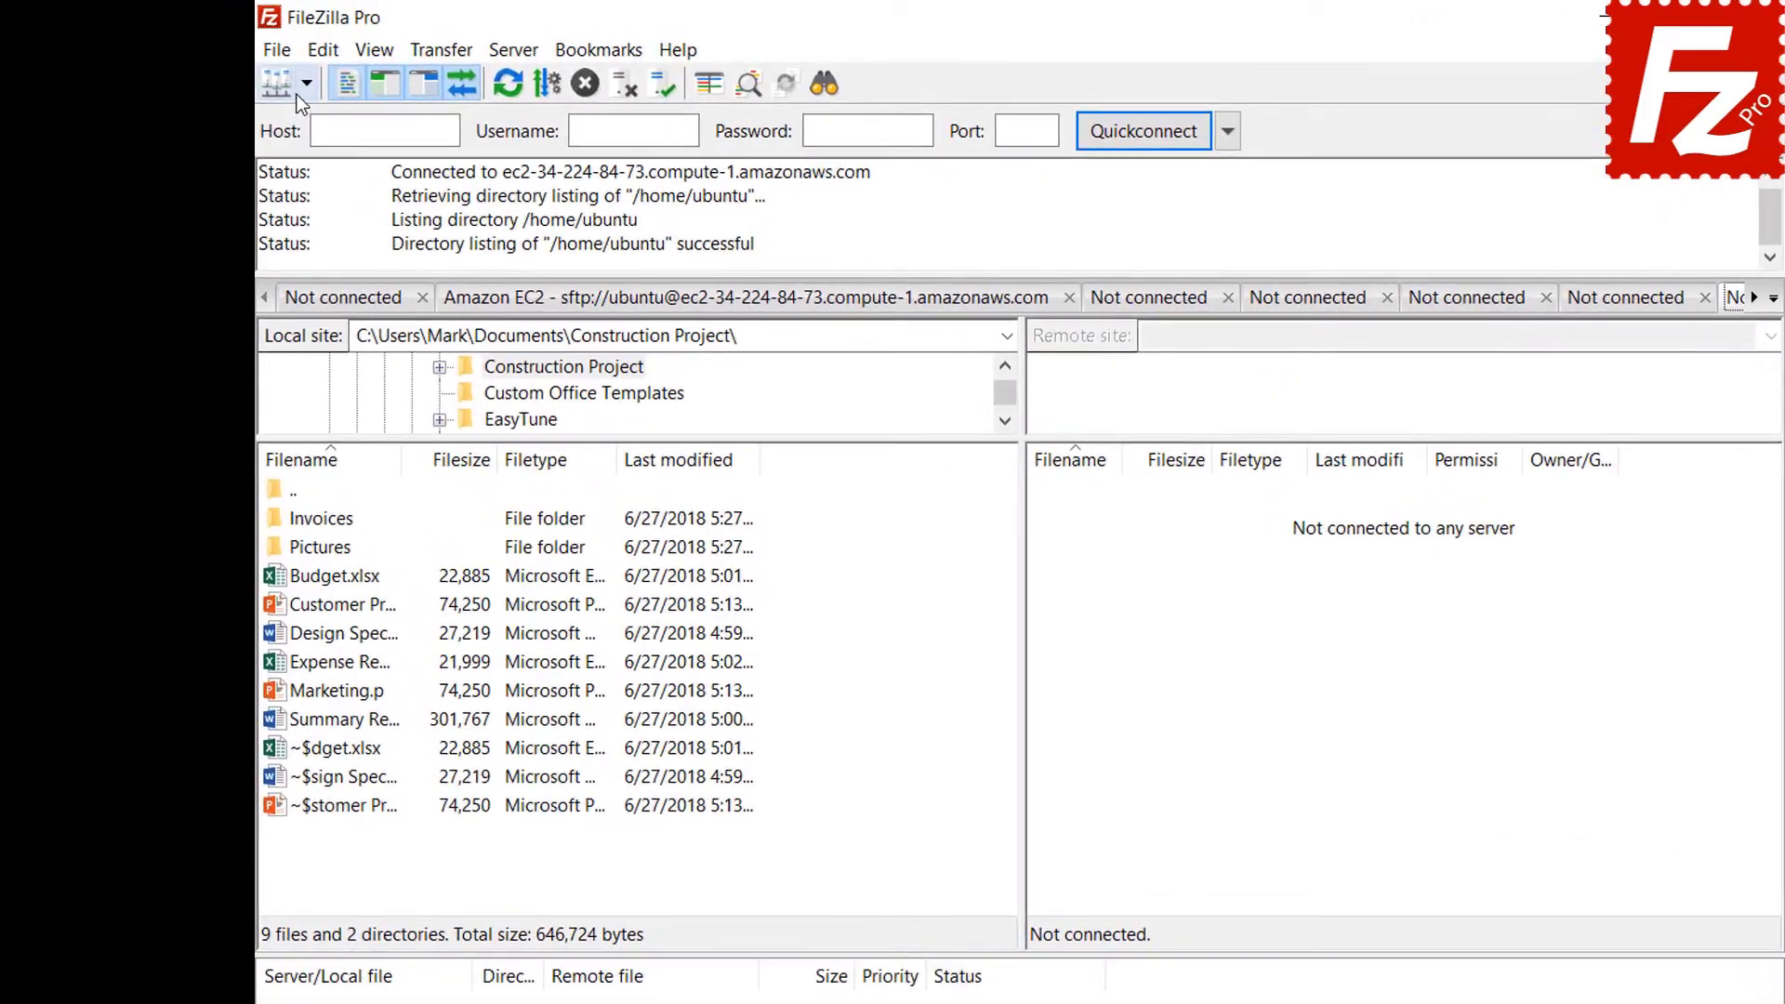
left_click(268, 73)
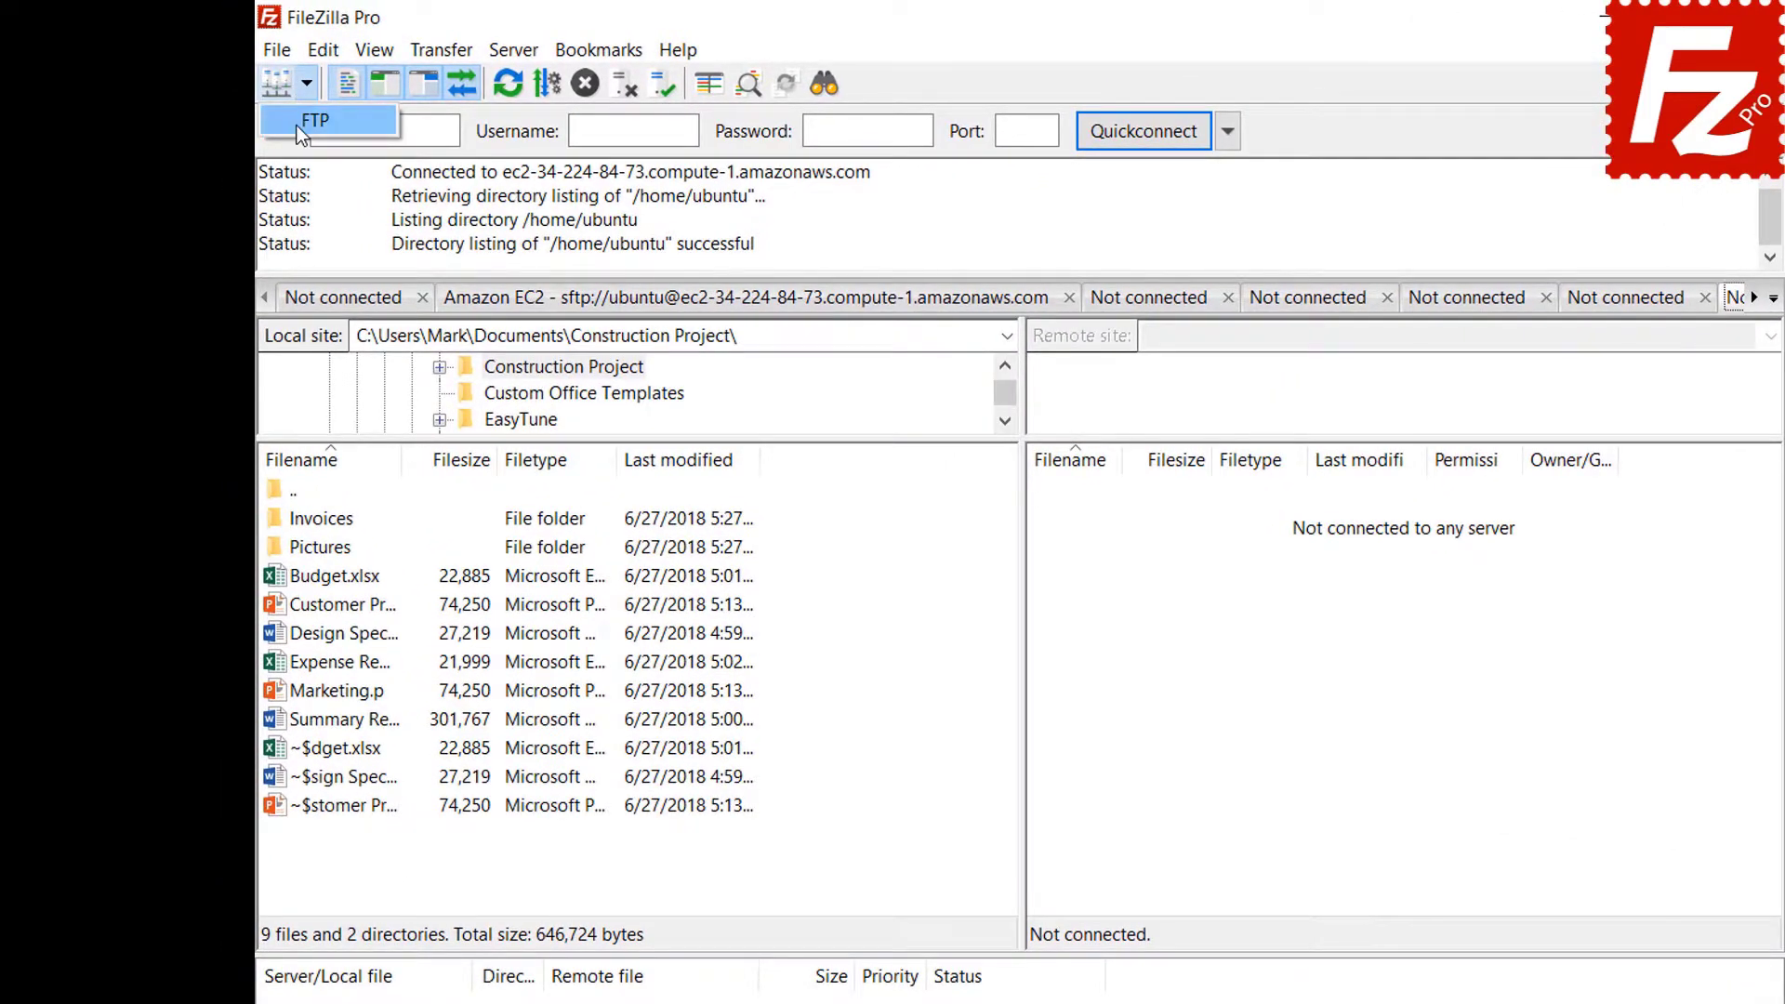
left_click(288, 121)
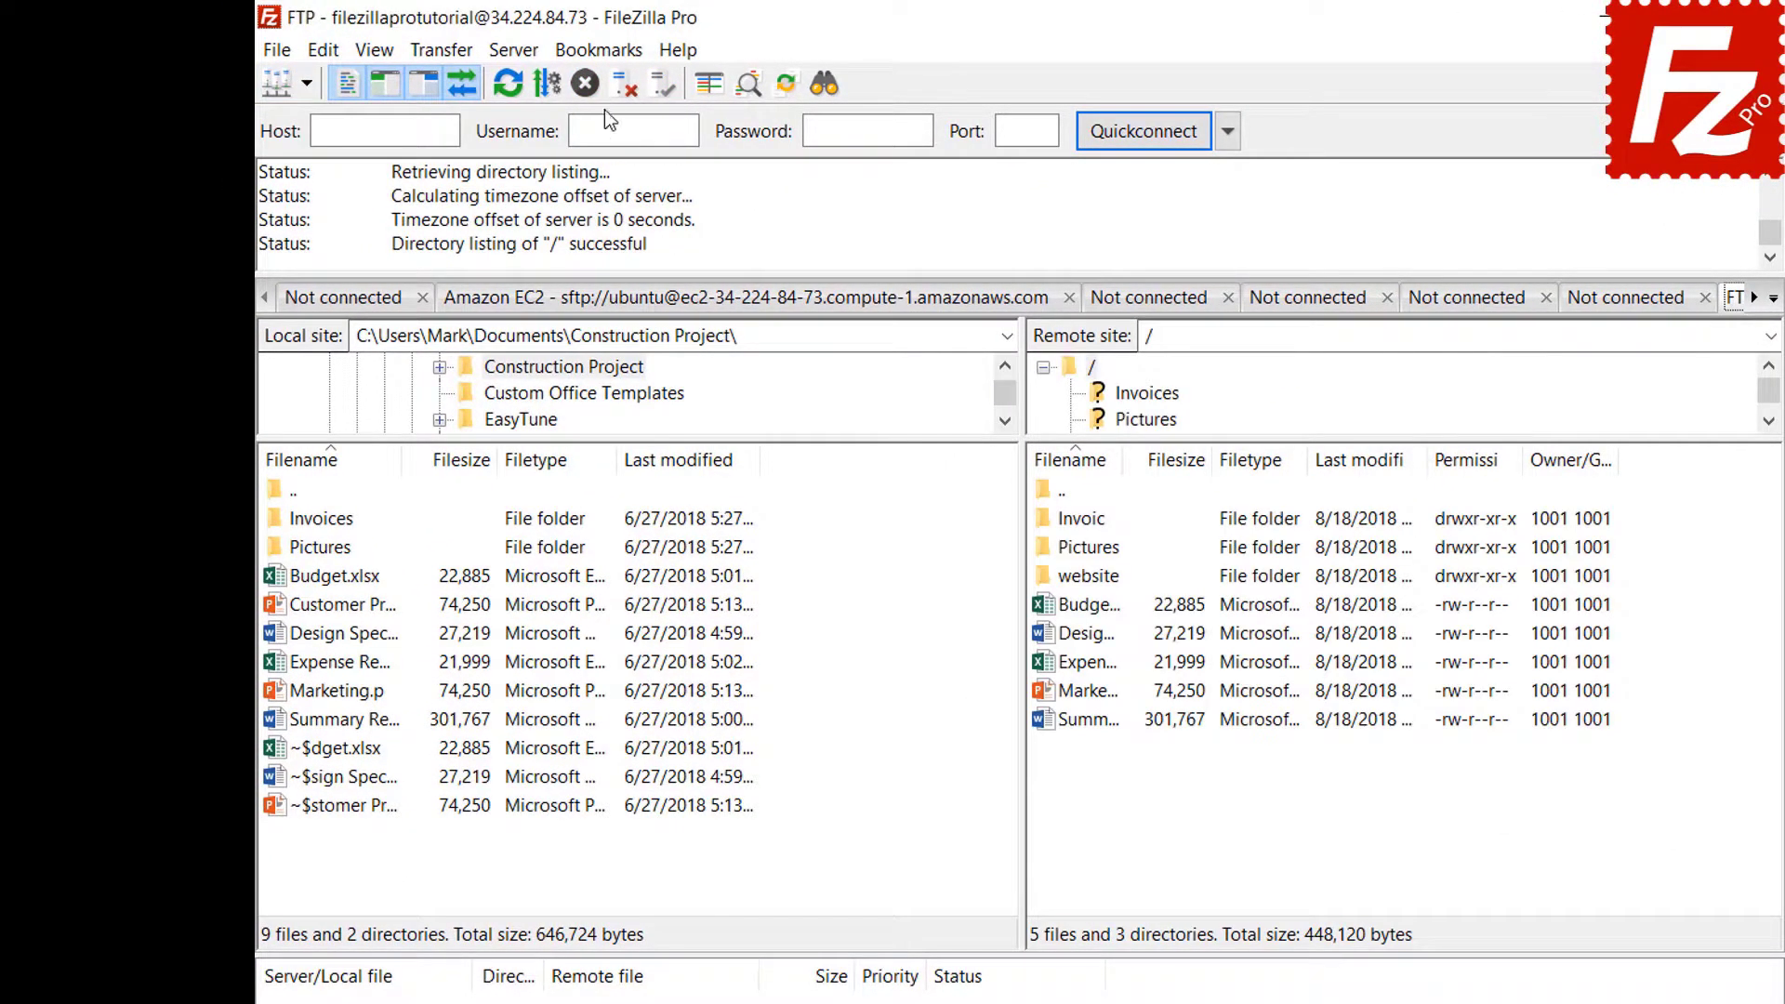
Add site-specific bookmark FTP-Pictures with local Pictures folder and remote directory Pictures.
left_click(604, 59)
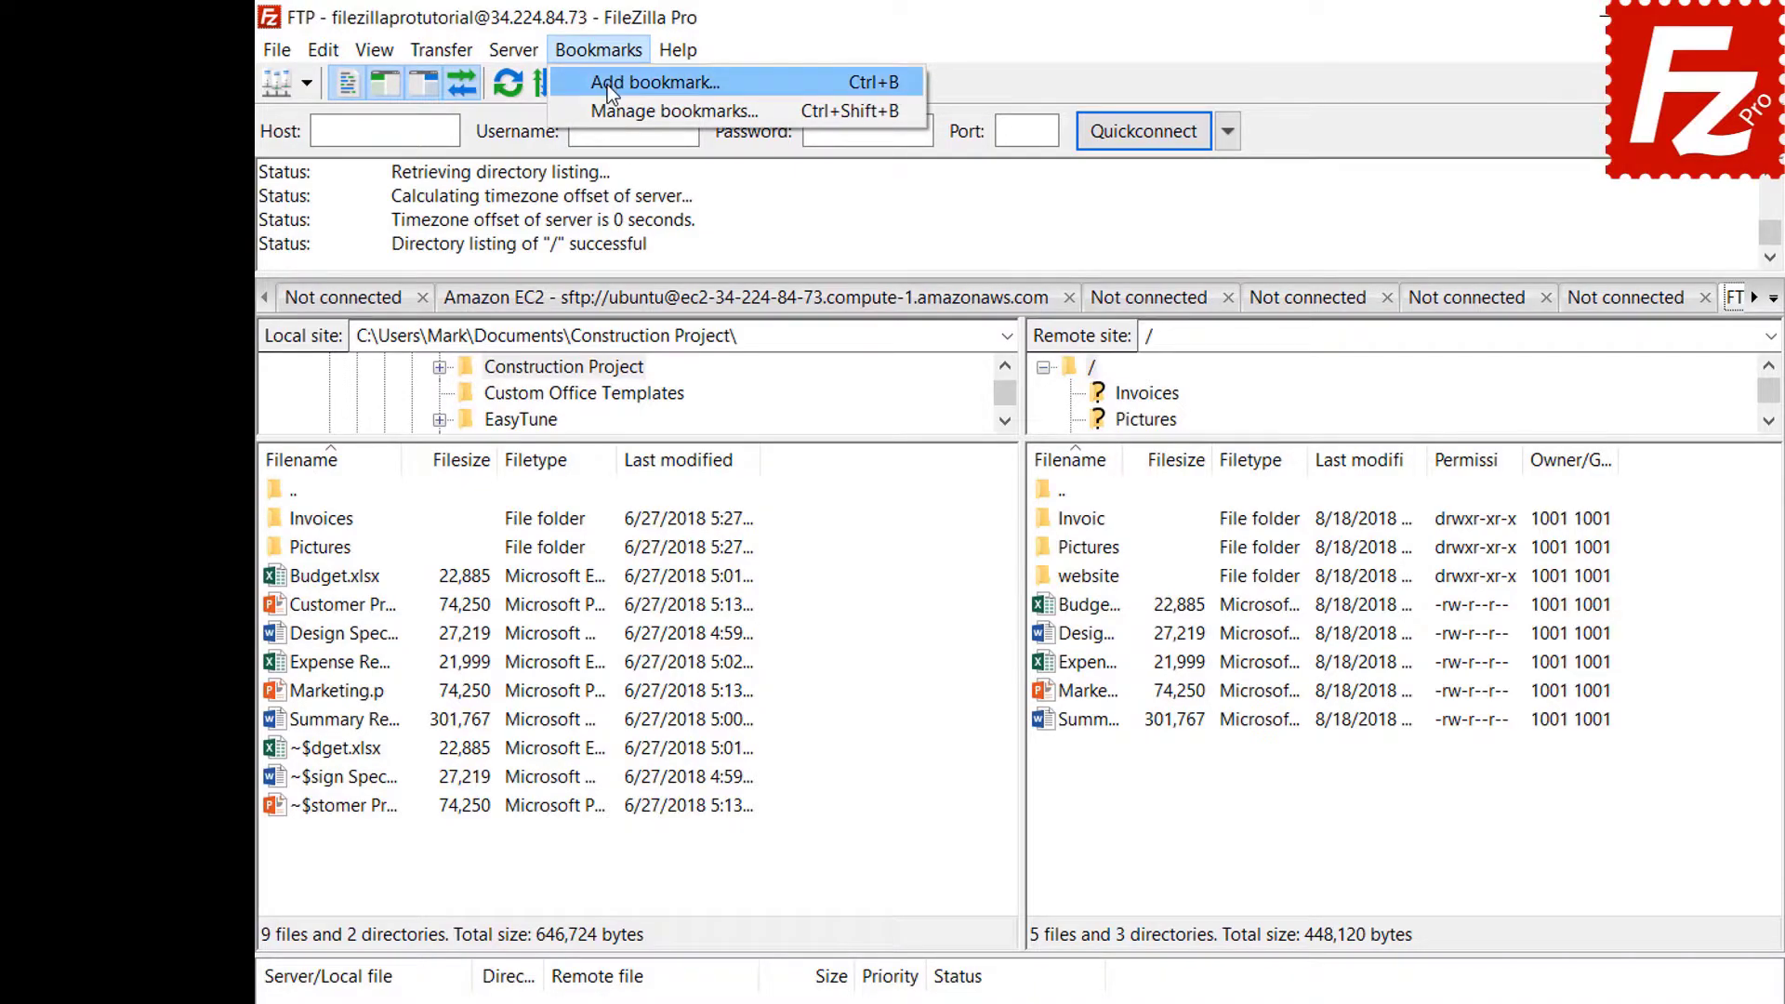
left_click(606, 85)
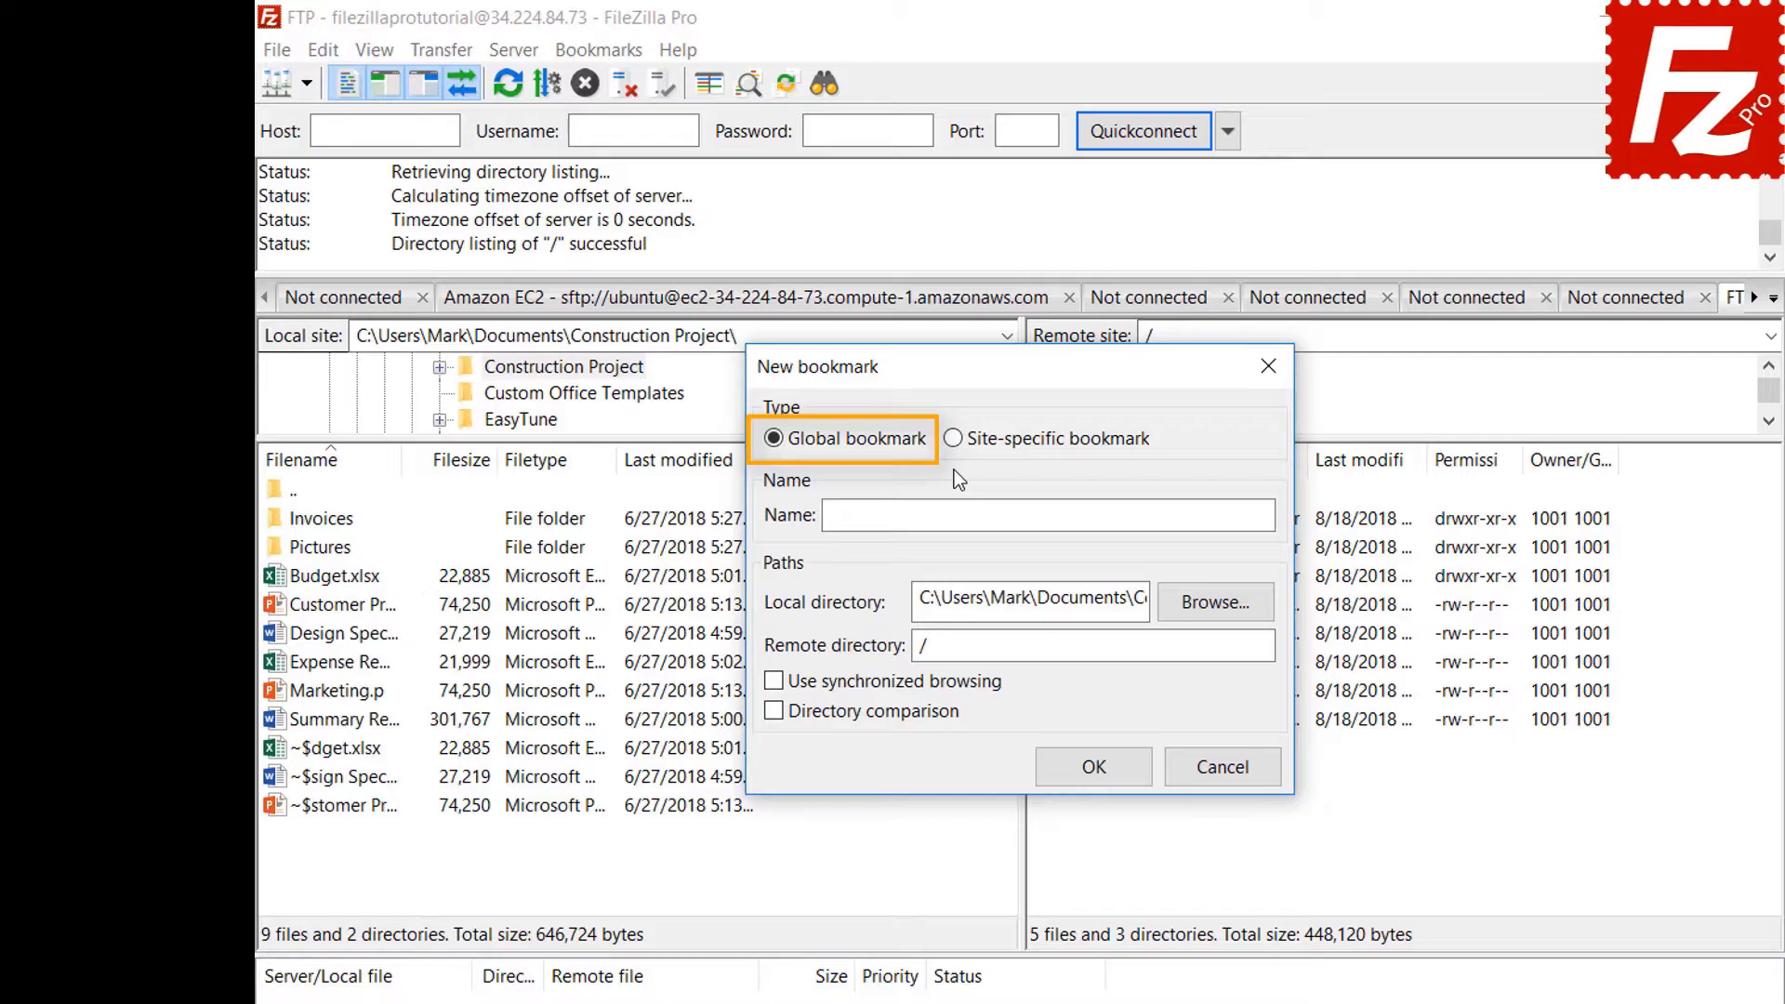
left_click(954, 440)
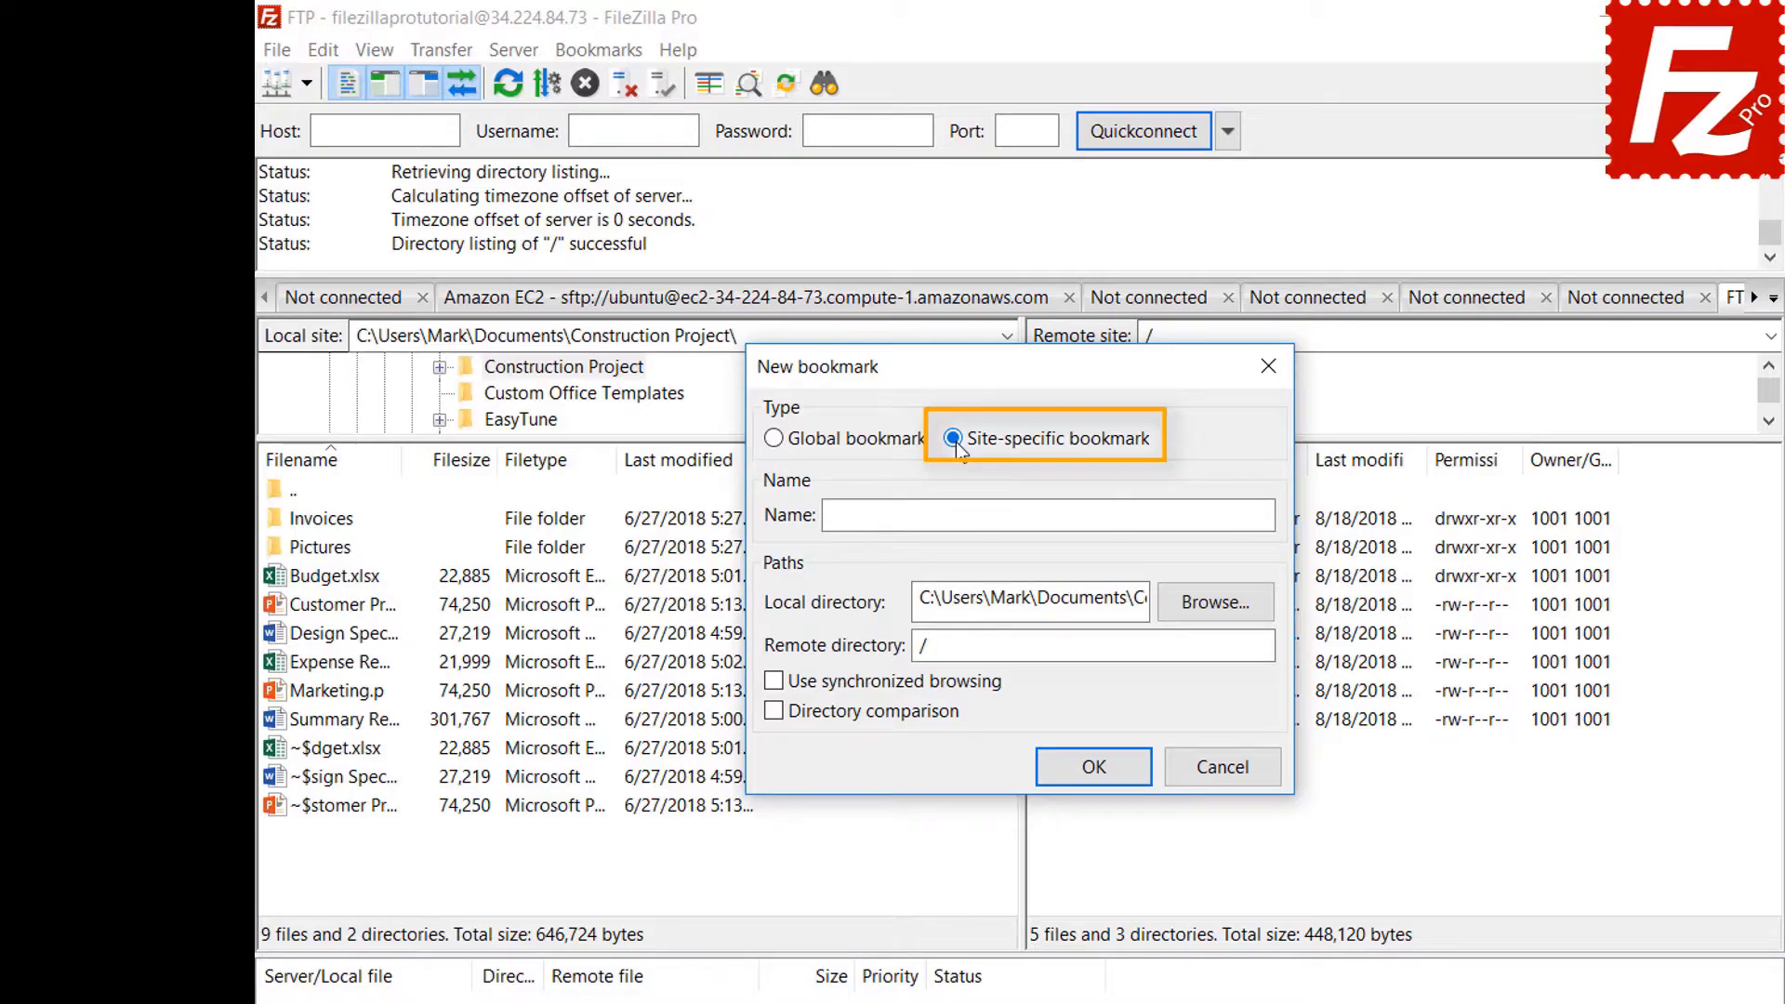
left_click(1180, 515)
type("FTP-Pictures")
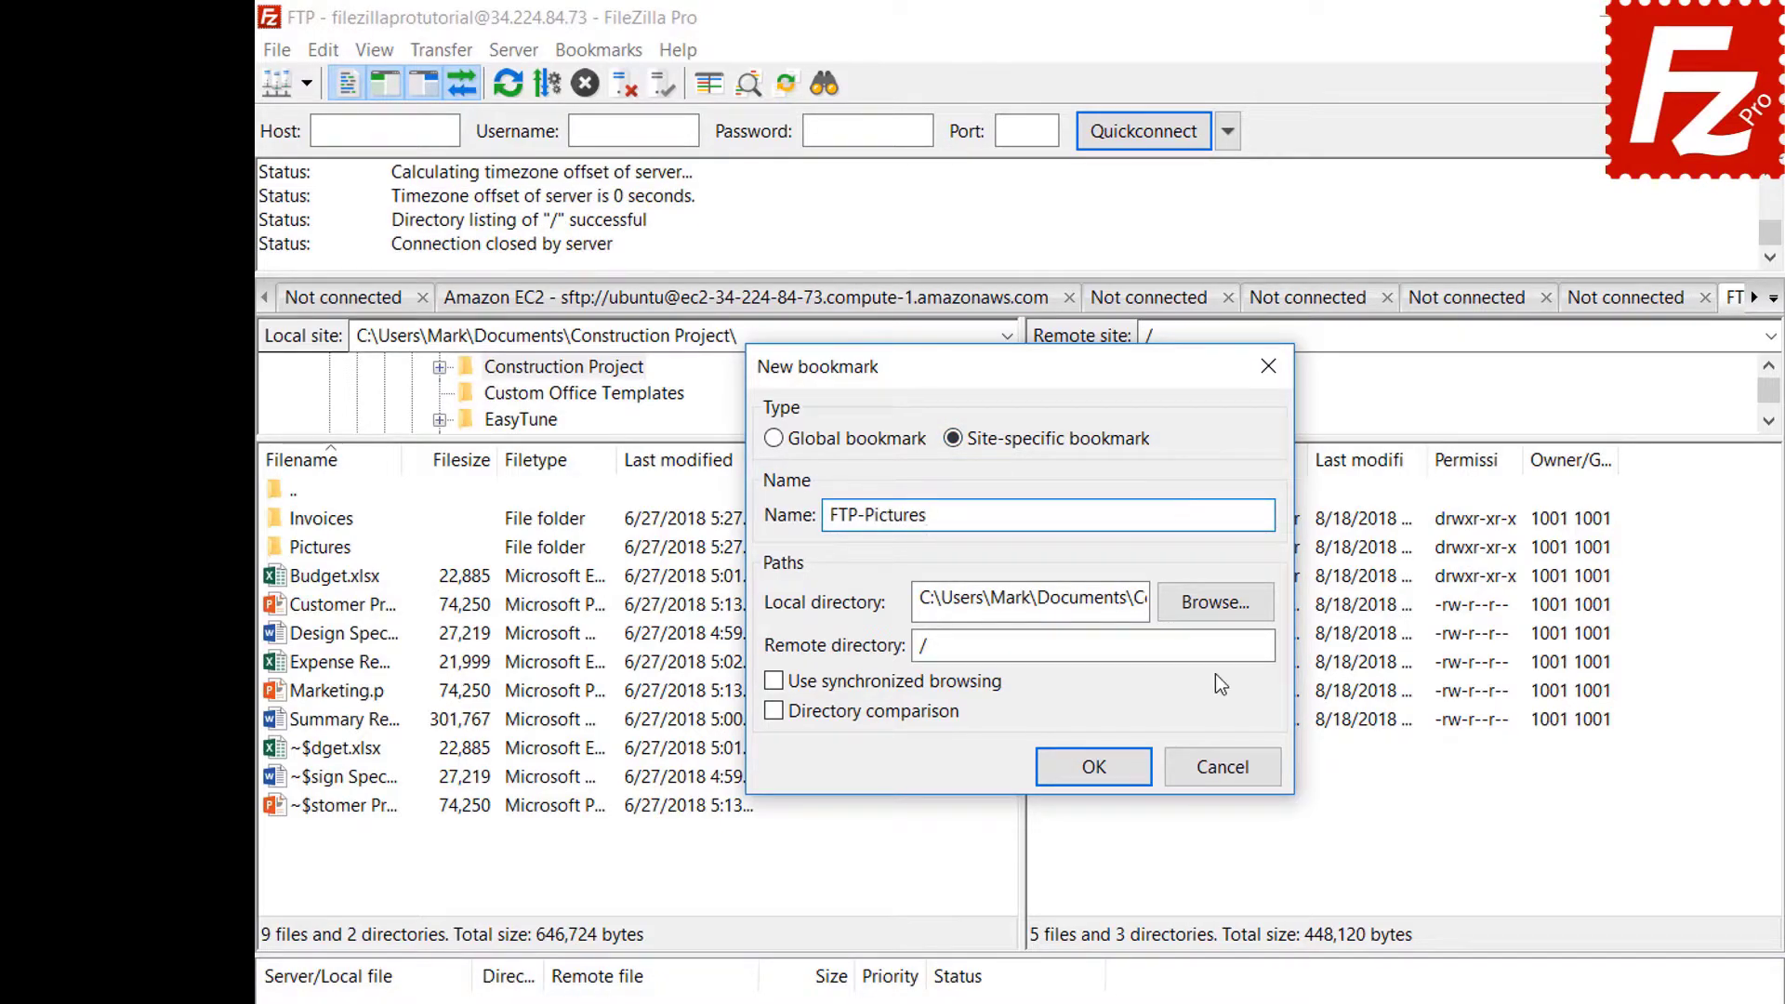
left_click(1215, 604)
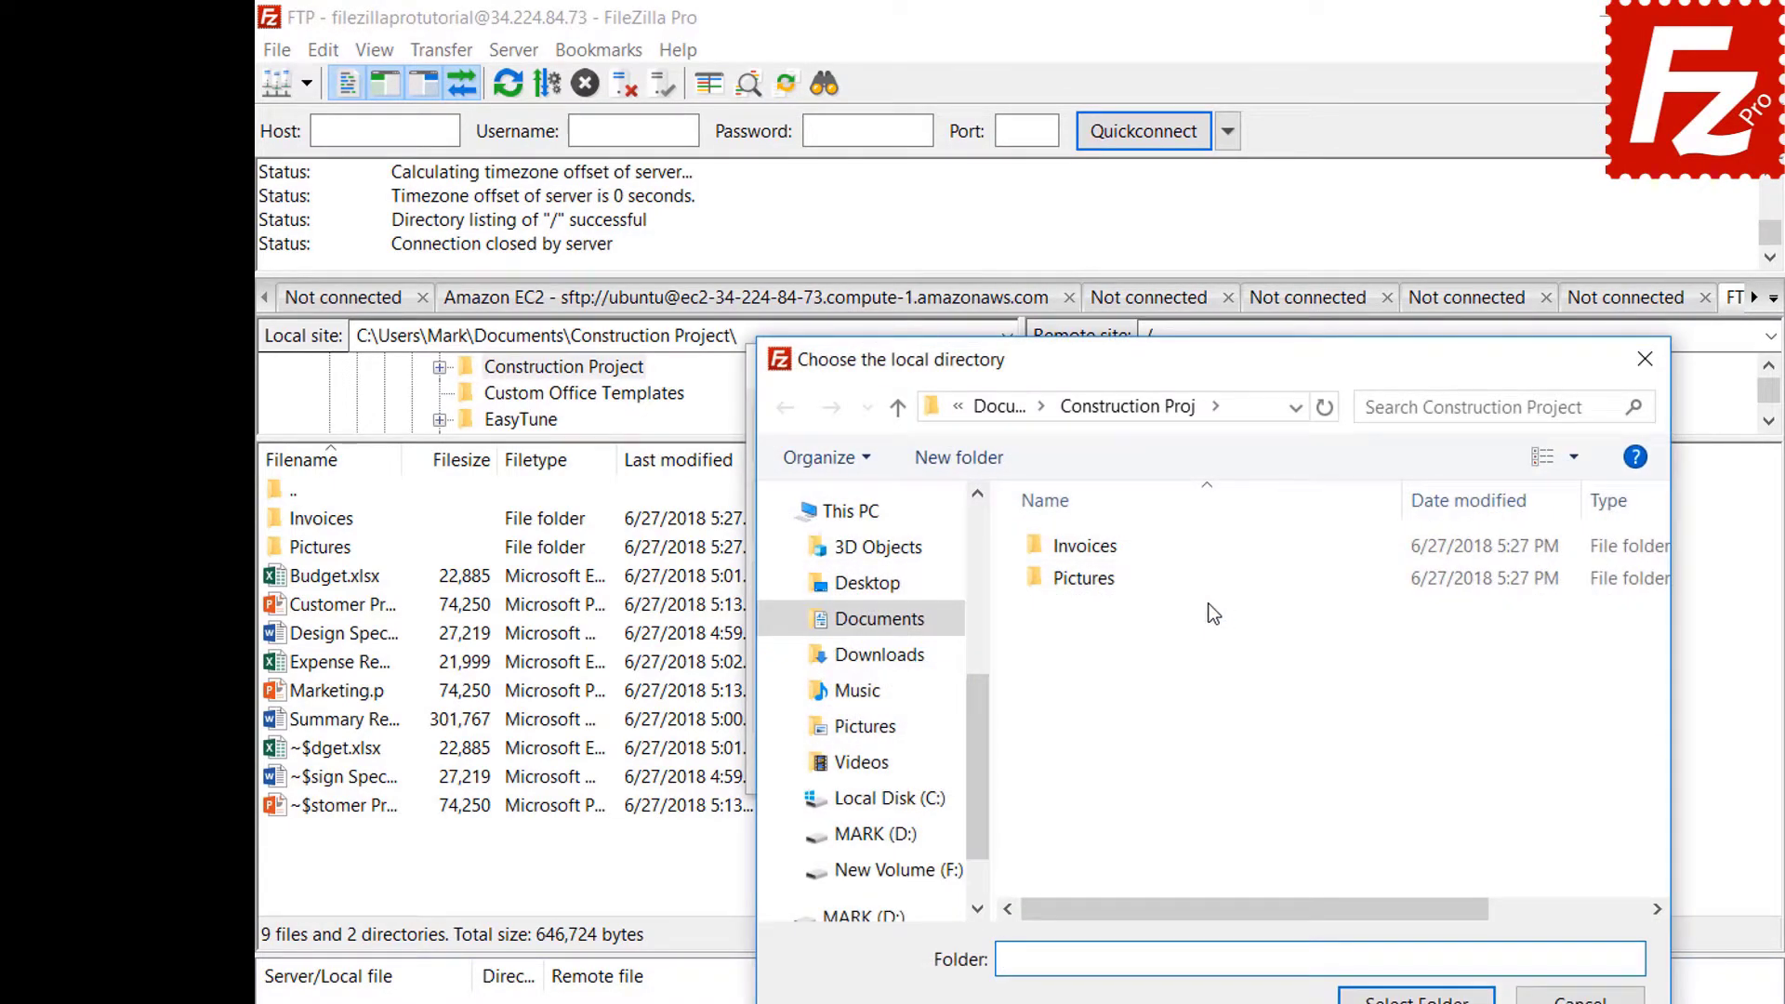
double_click(1091, 584)
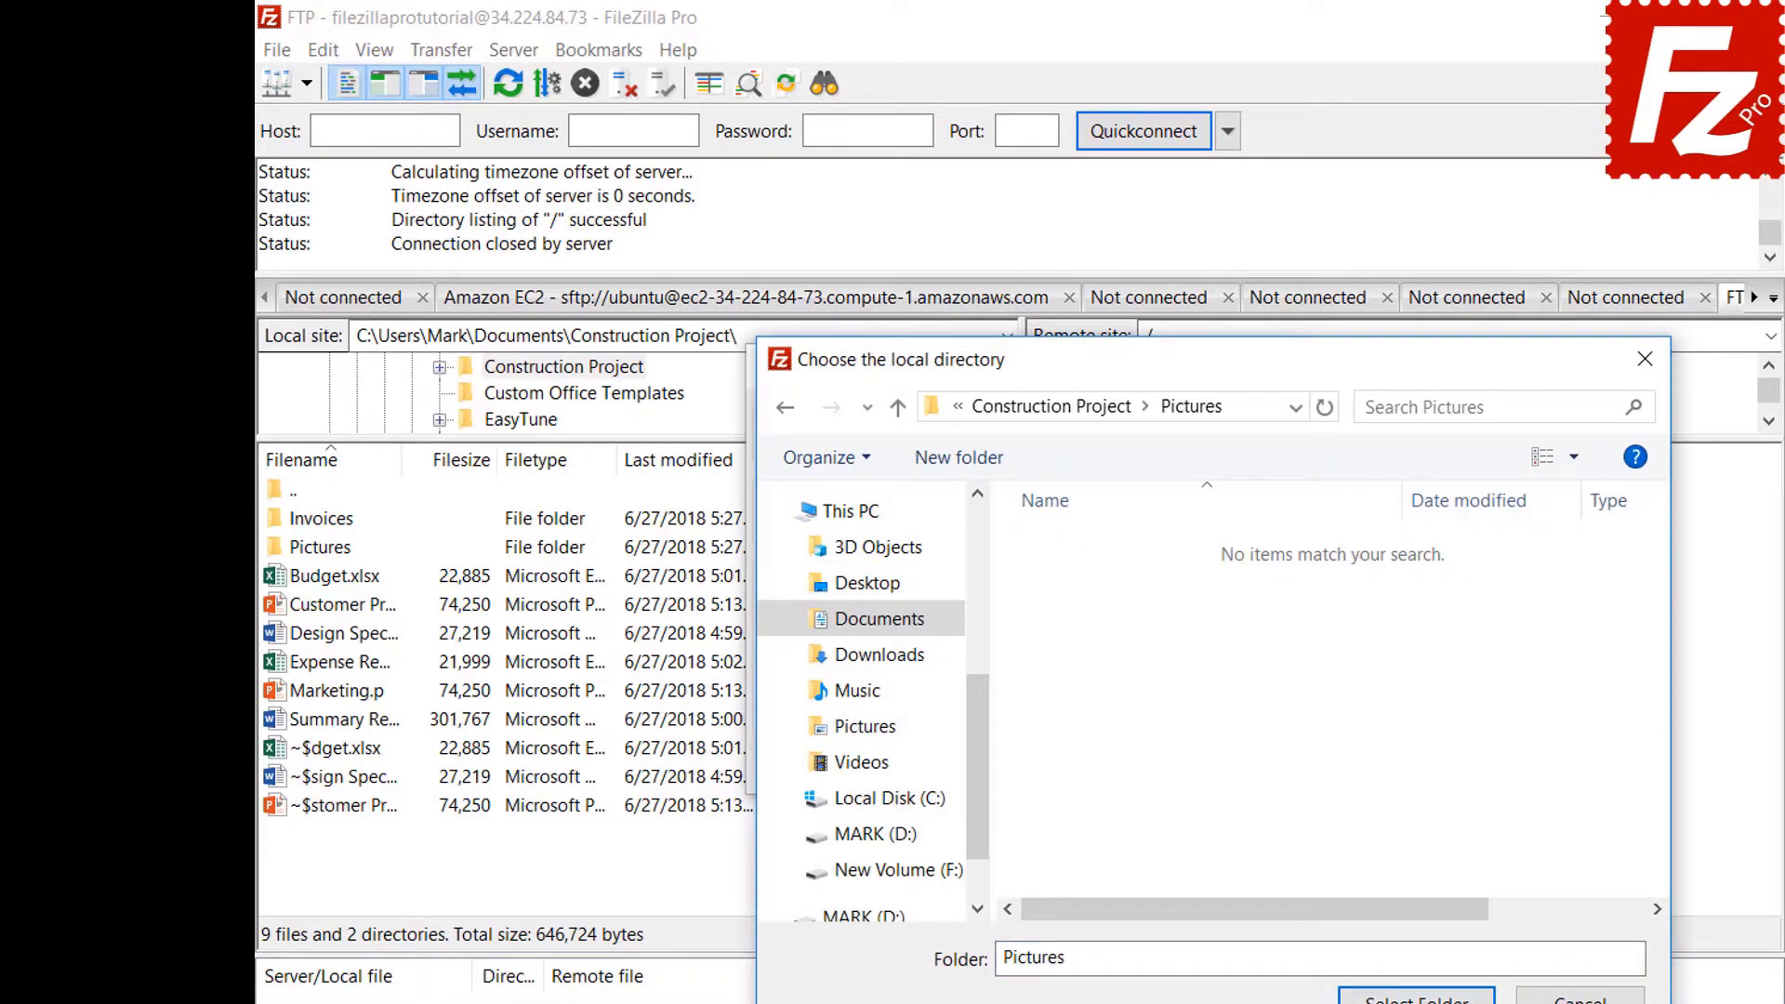
left_click(1416, 997)
left_click(1216, 649)
type("Pictures")
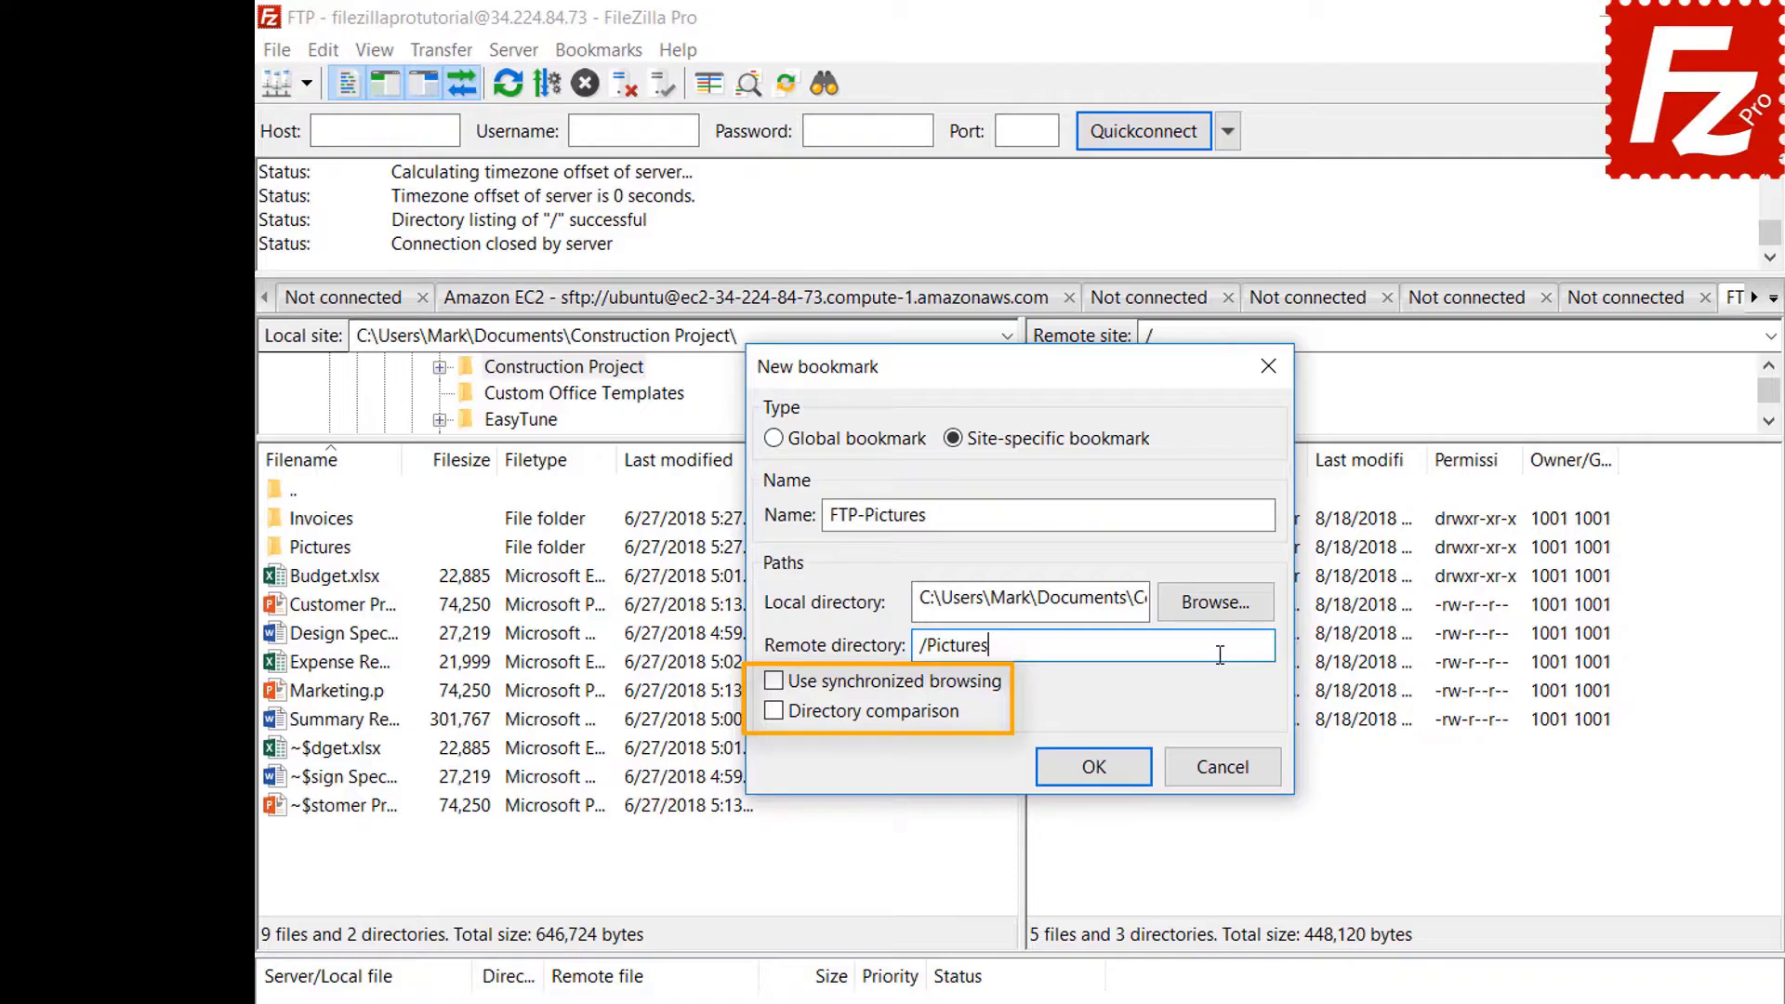
left_click(1110, 781)
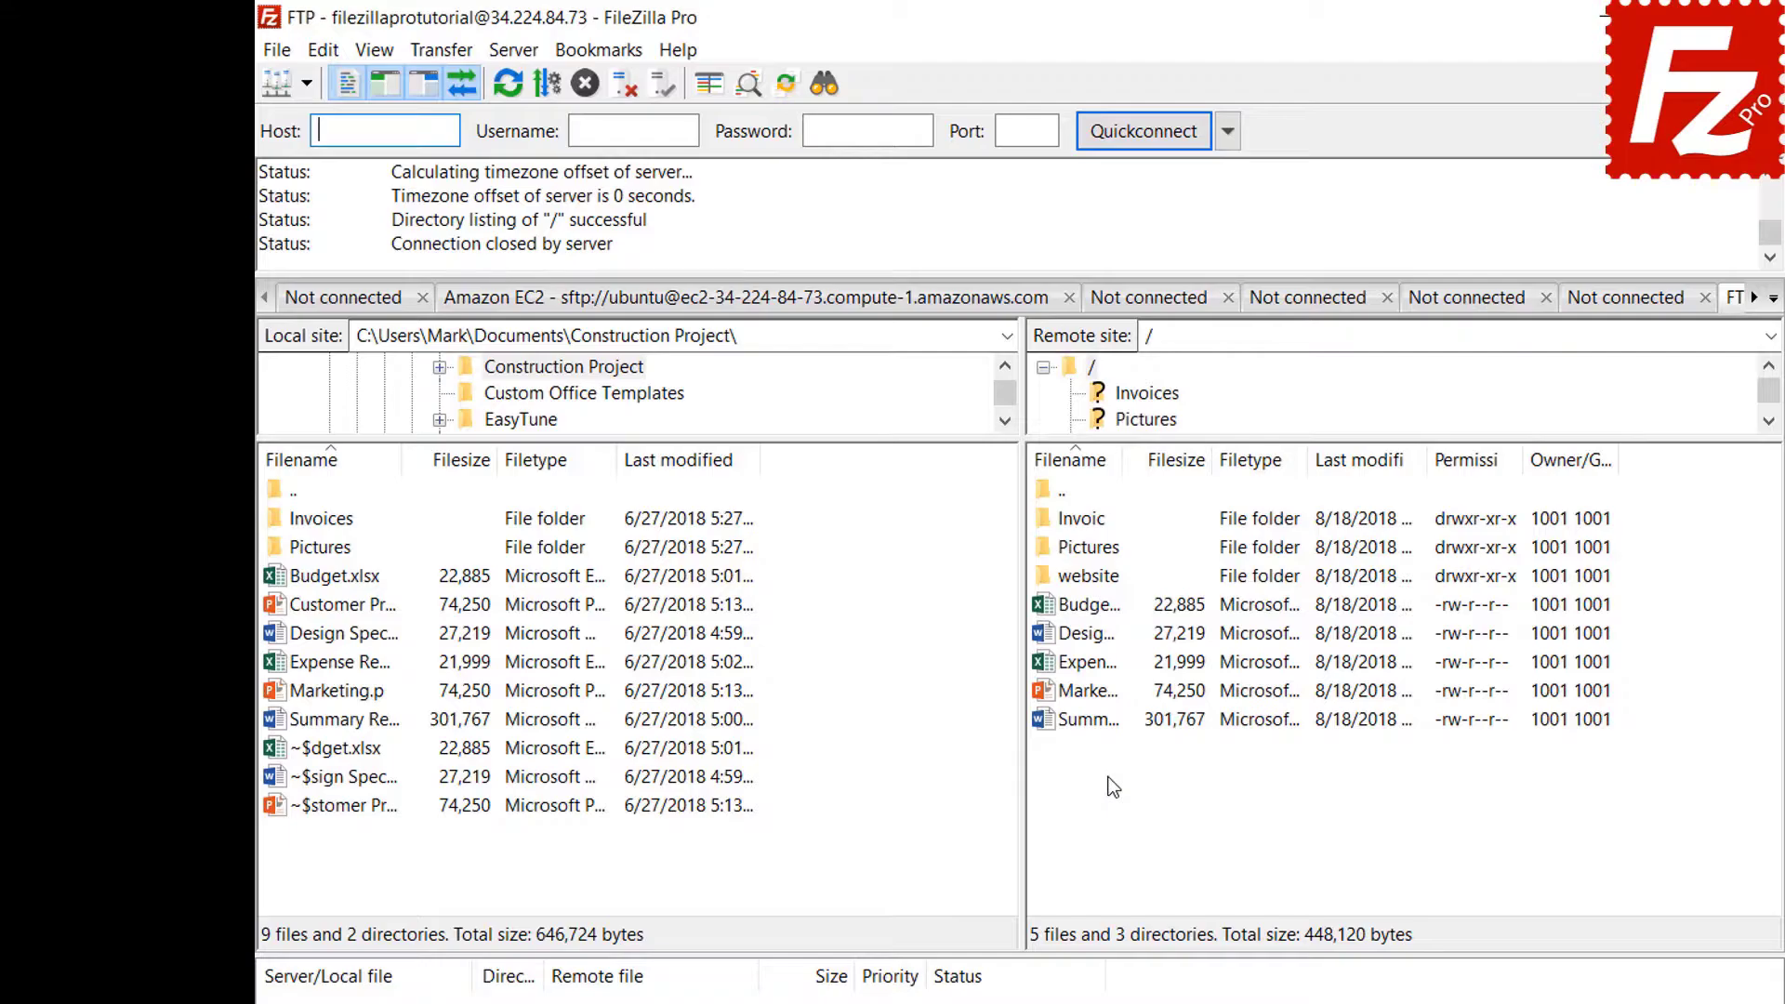
Jump to the FTP-Pictures bookmark, then disconnect from the FTP server.
left_click(599, 51)
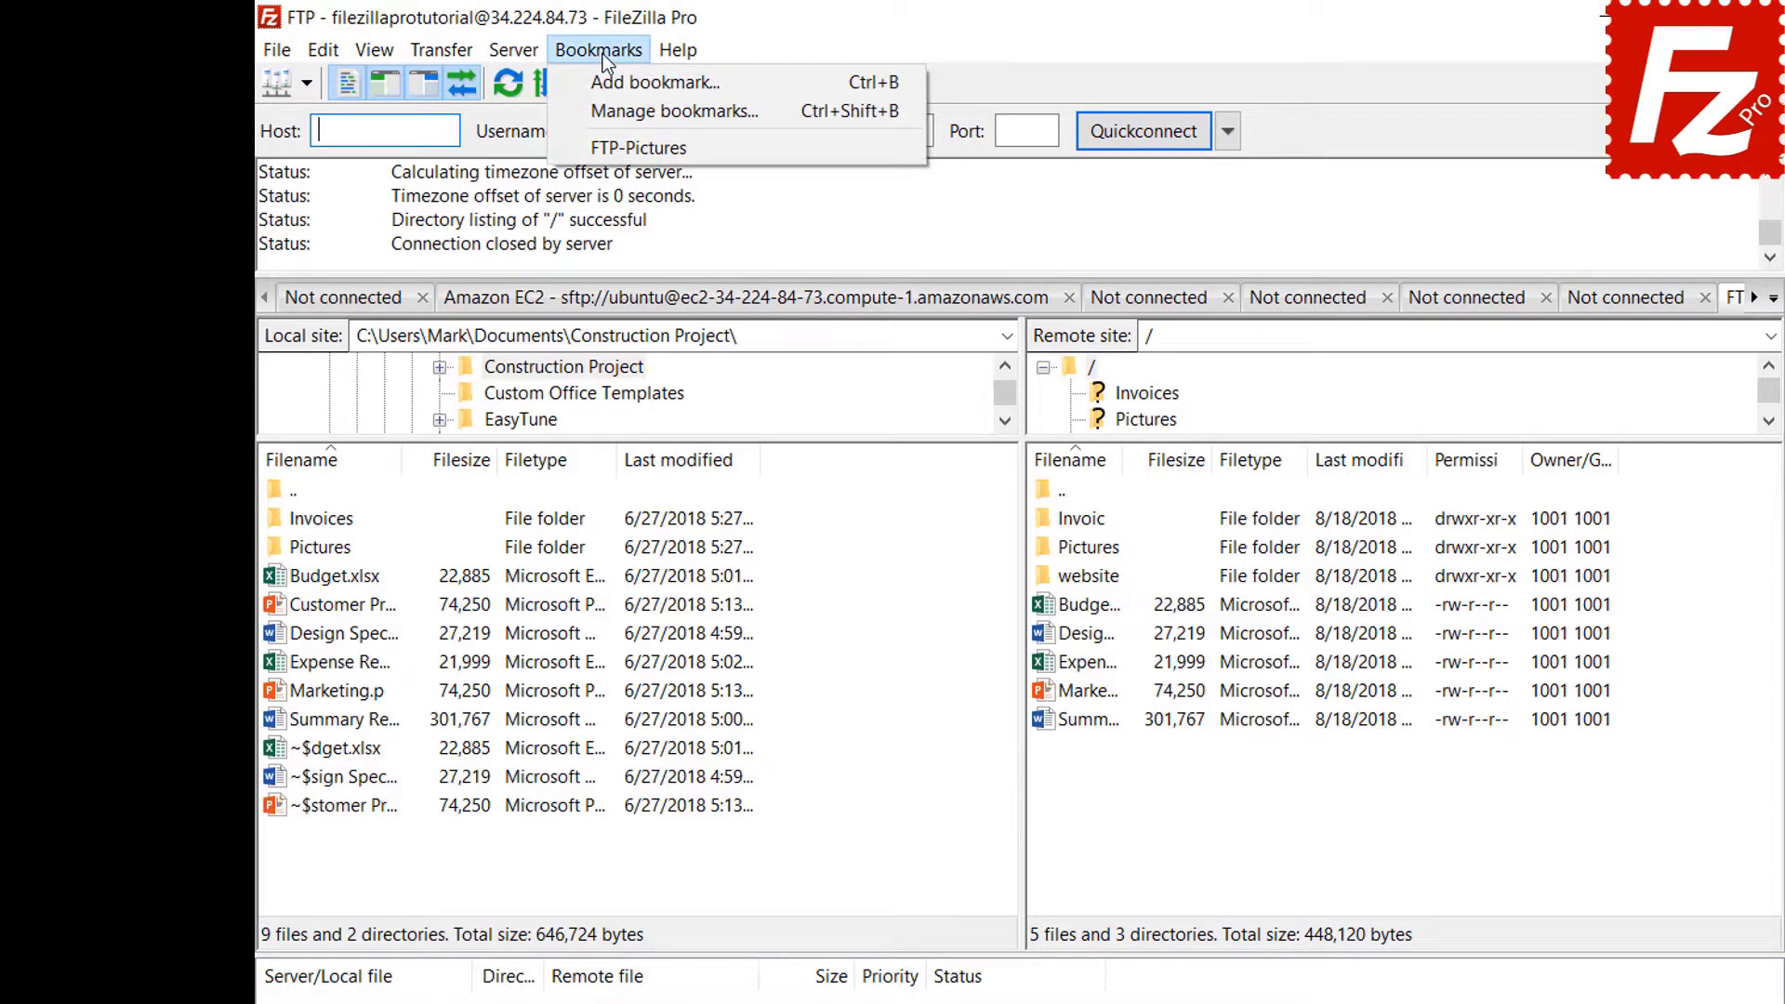
left_click(602, 148)
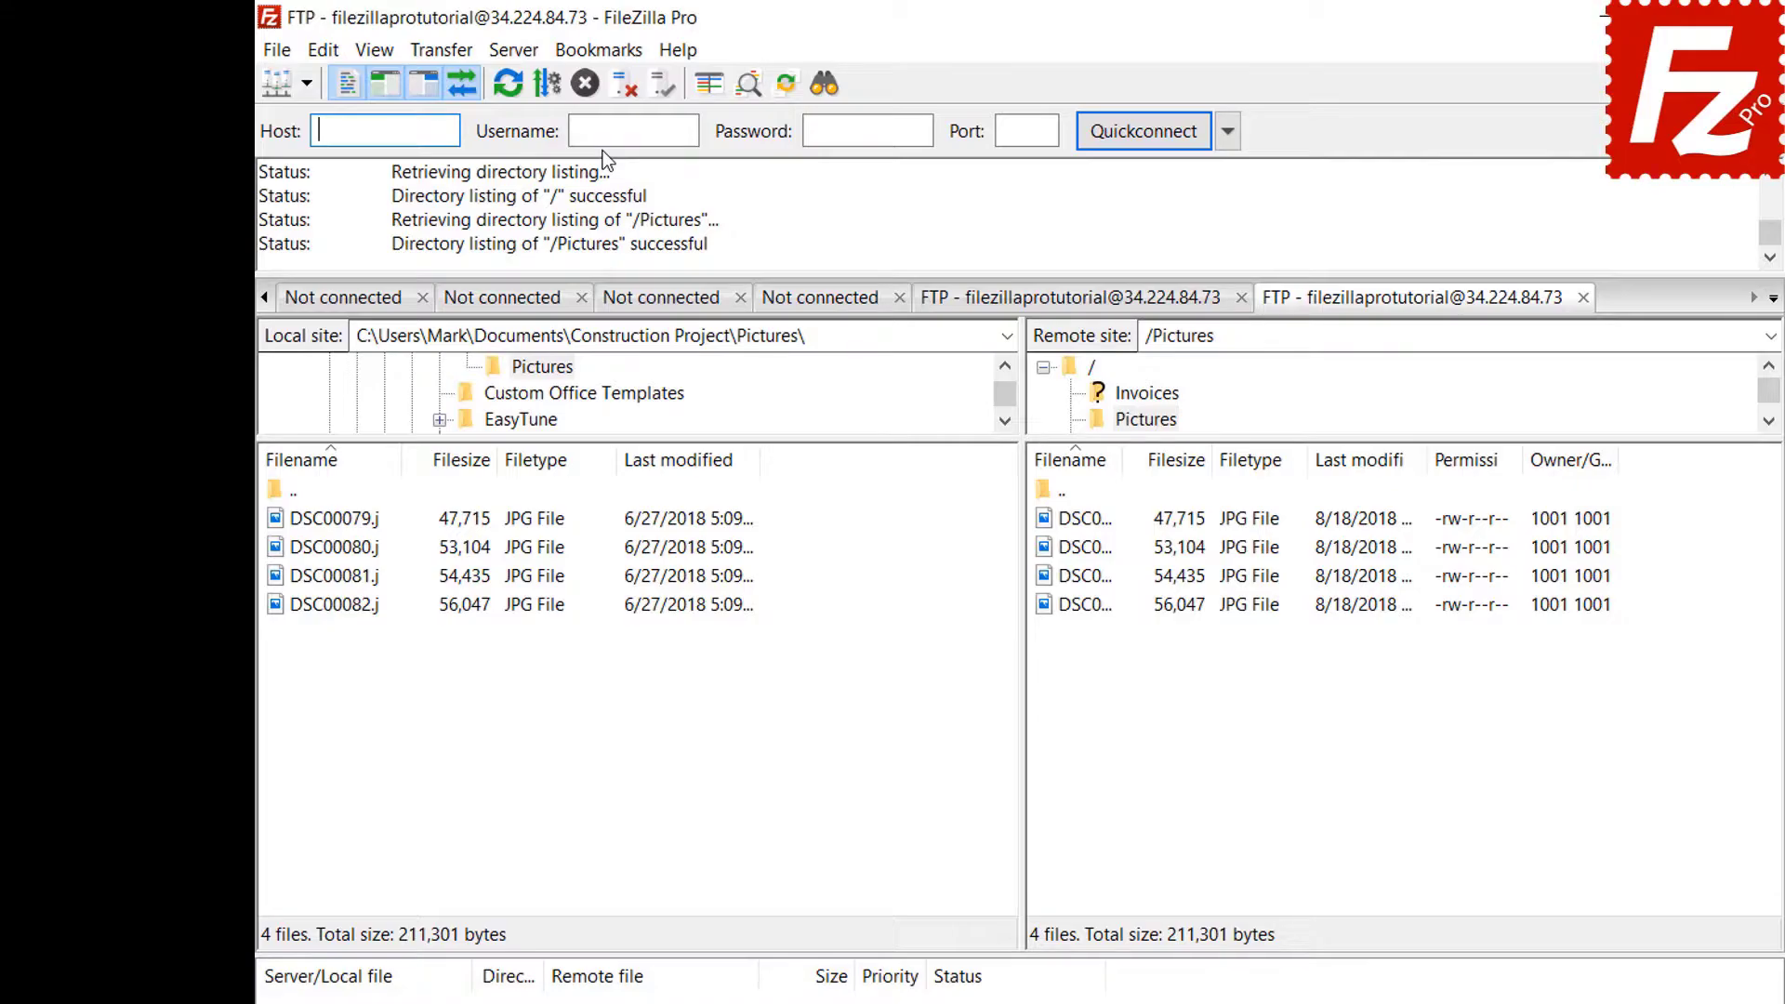
left_click(621, 88)
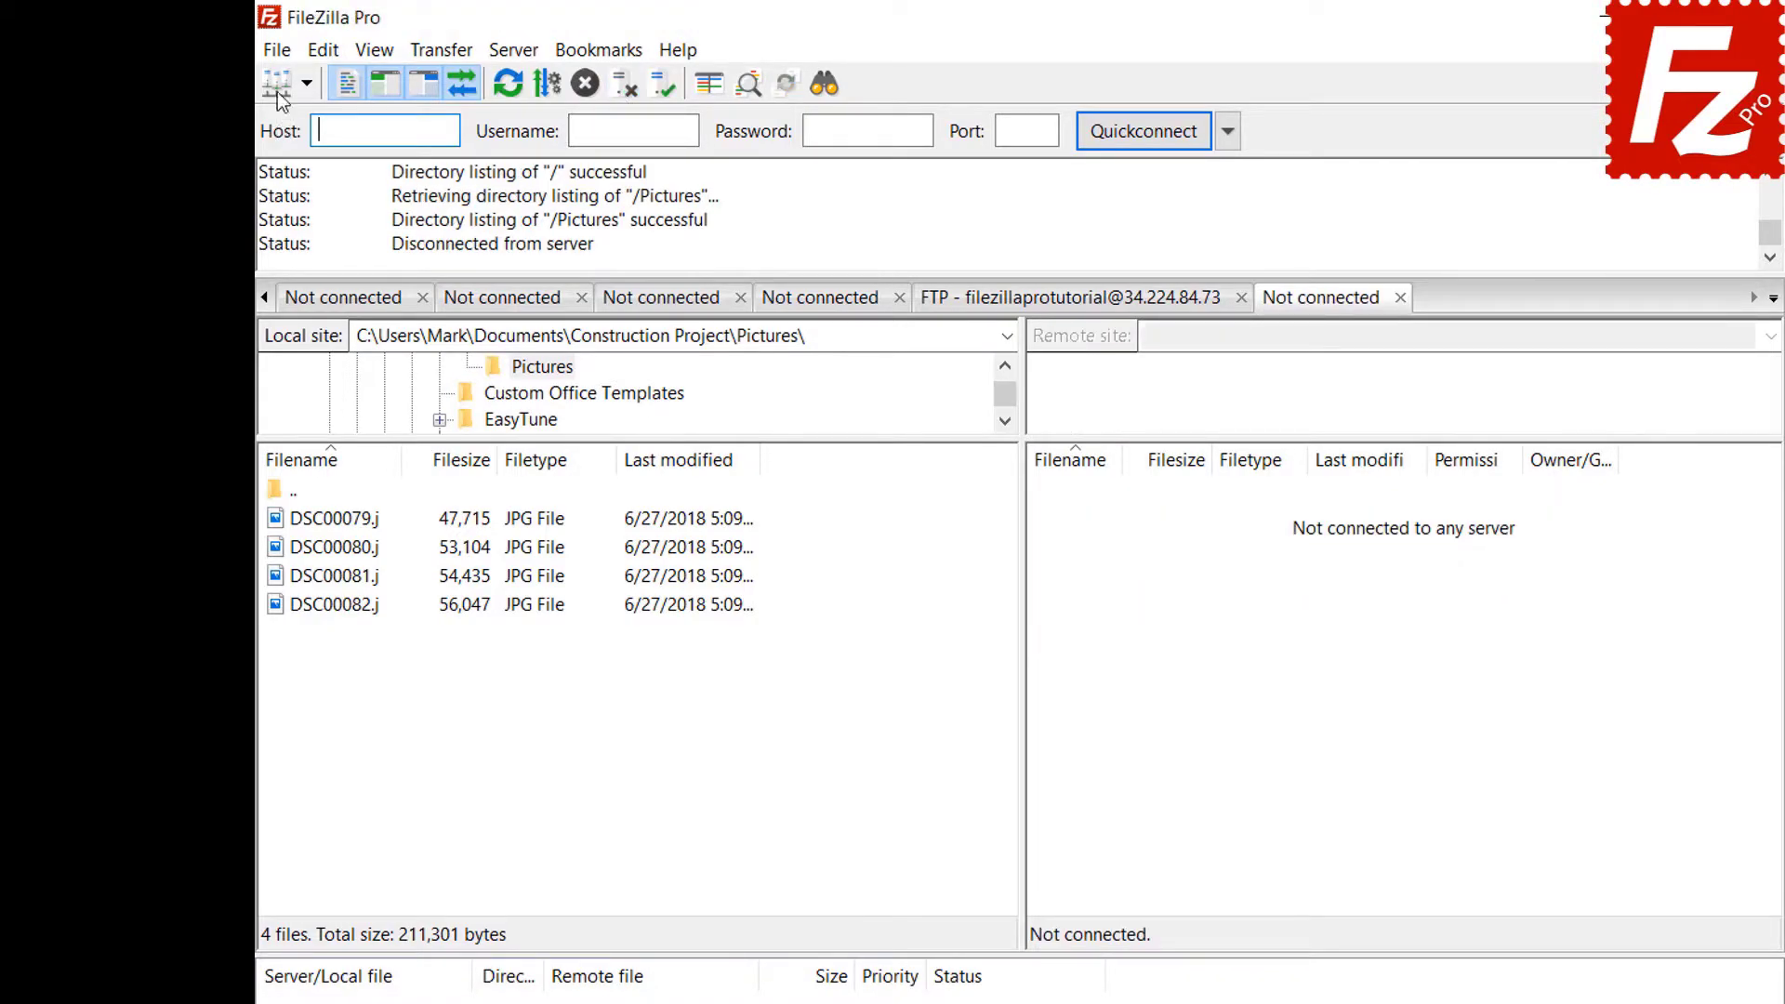
Reconnect through the FTP-Pictures bookmark in Site Manager and open the bookmark manager.
left_click(278, 52)
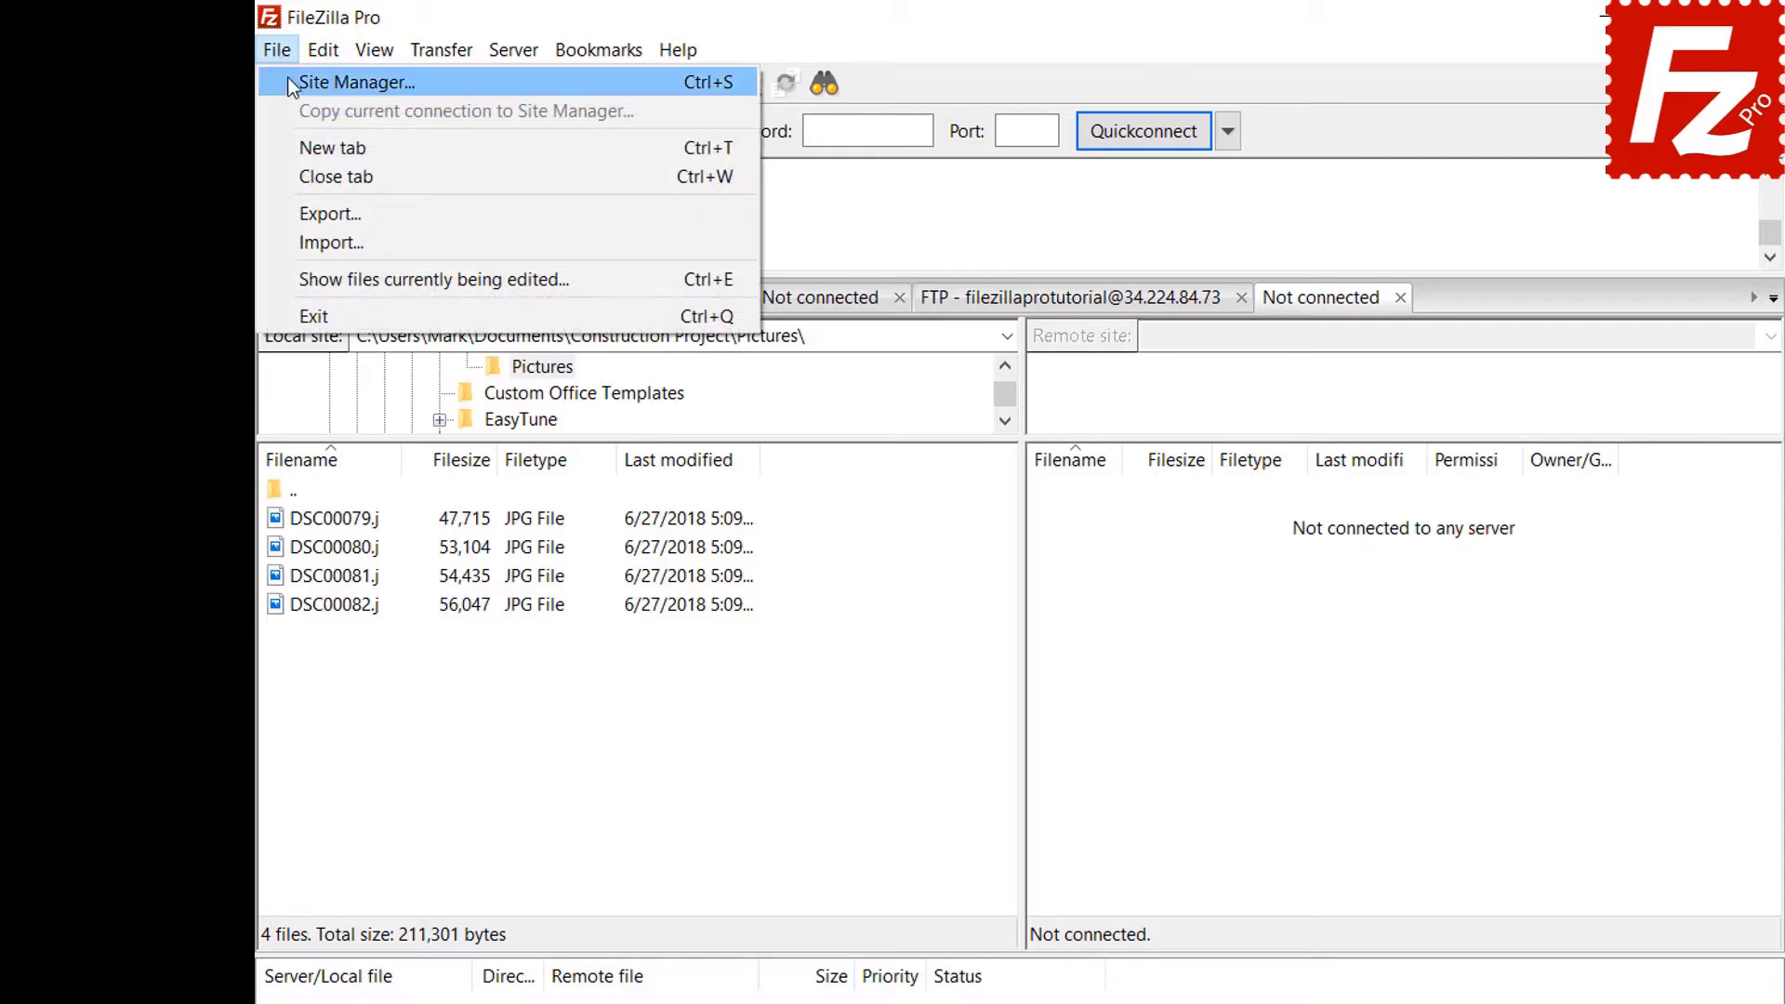
left_click(294, 87)
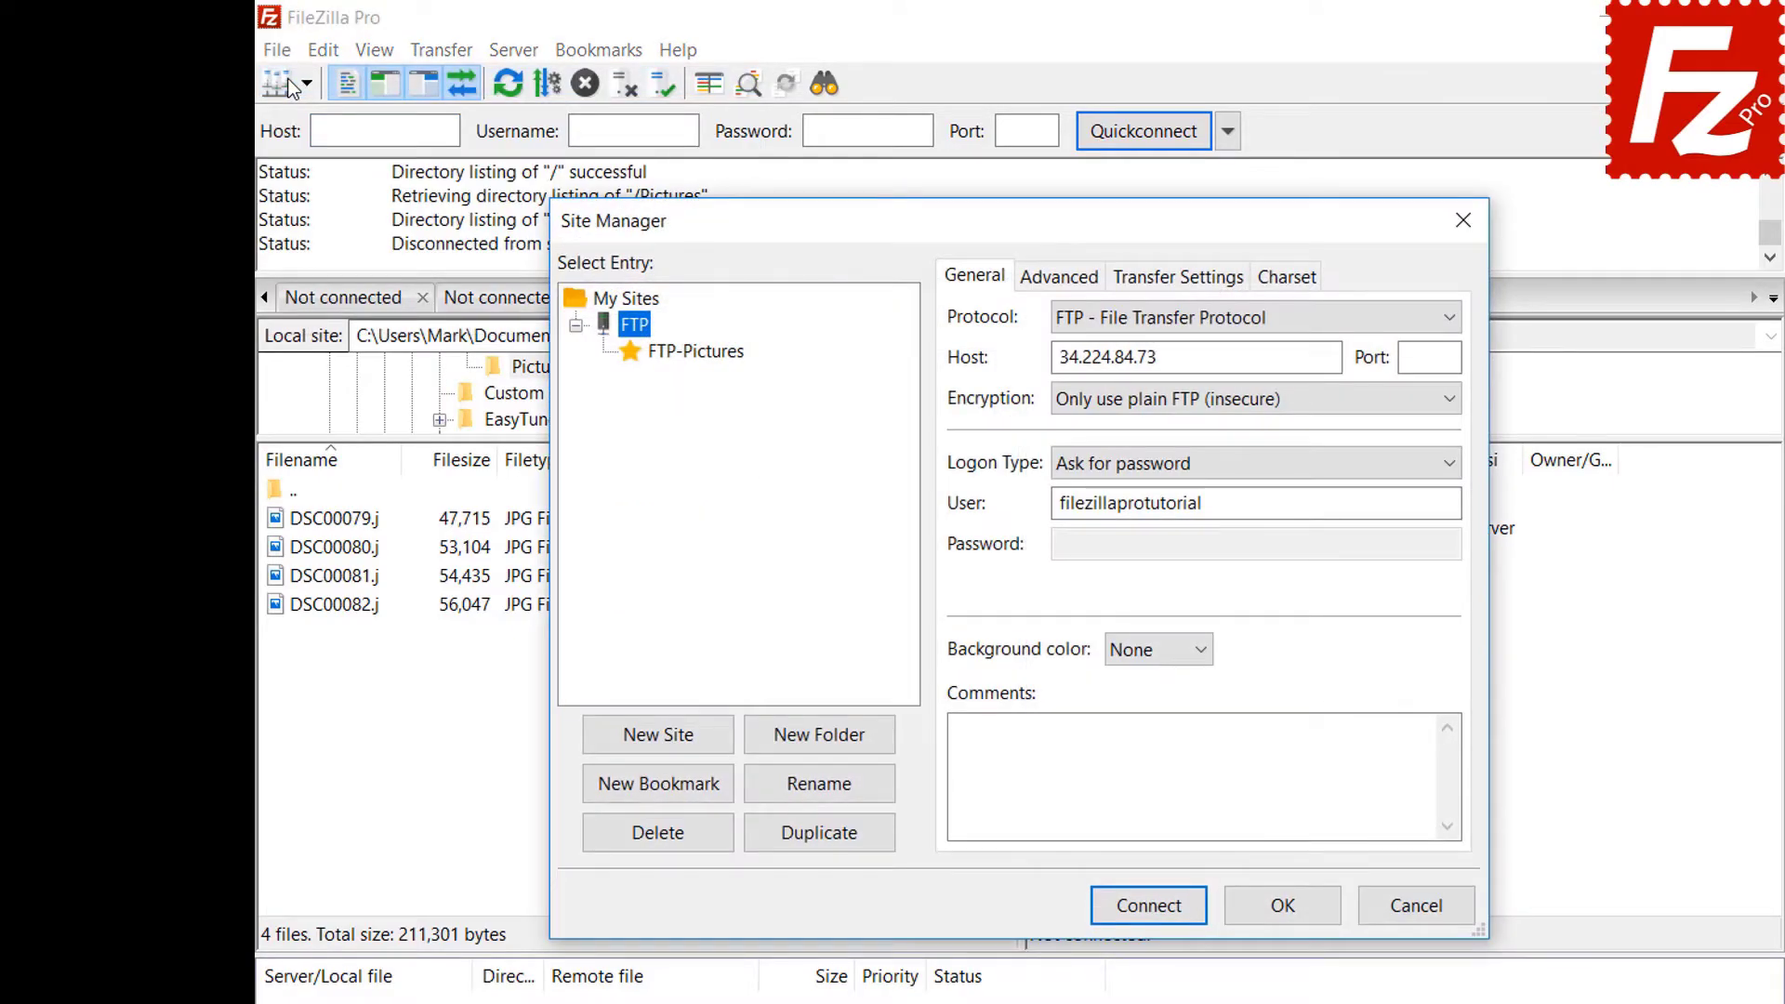
left_click(697, 353)
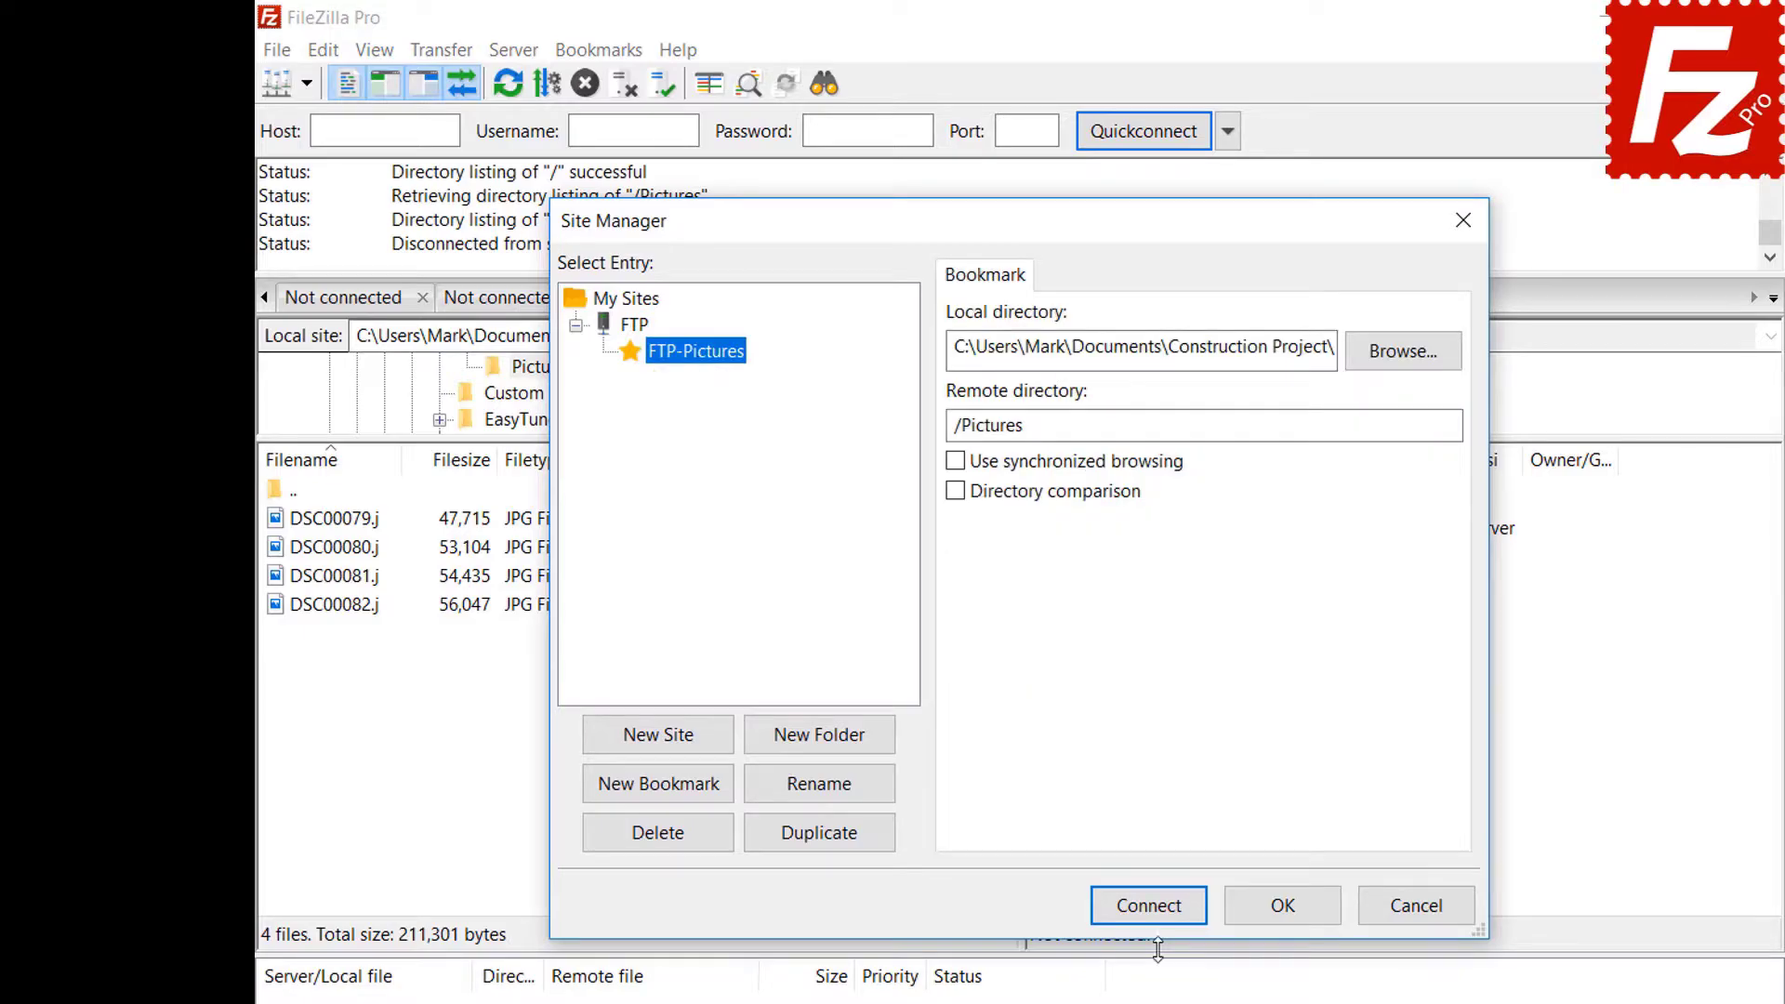
left_click(1162, 911)
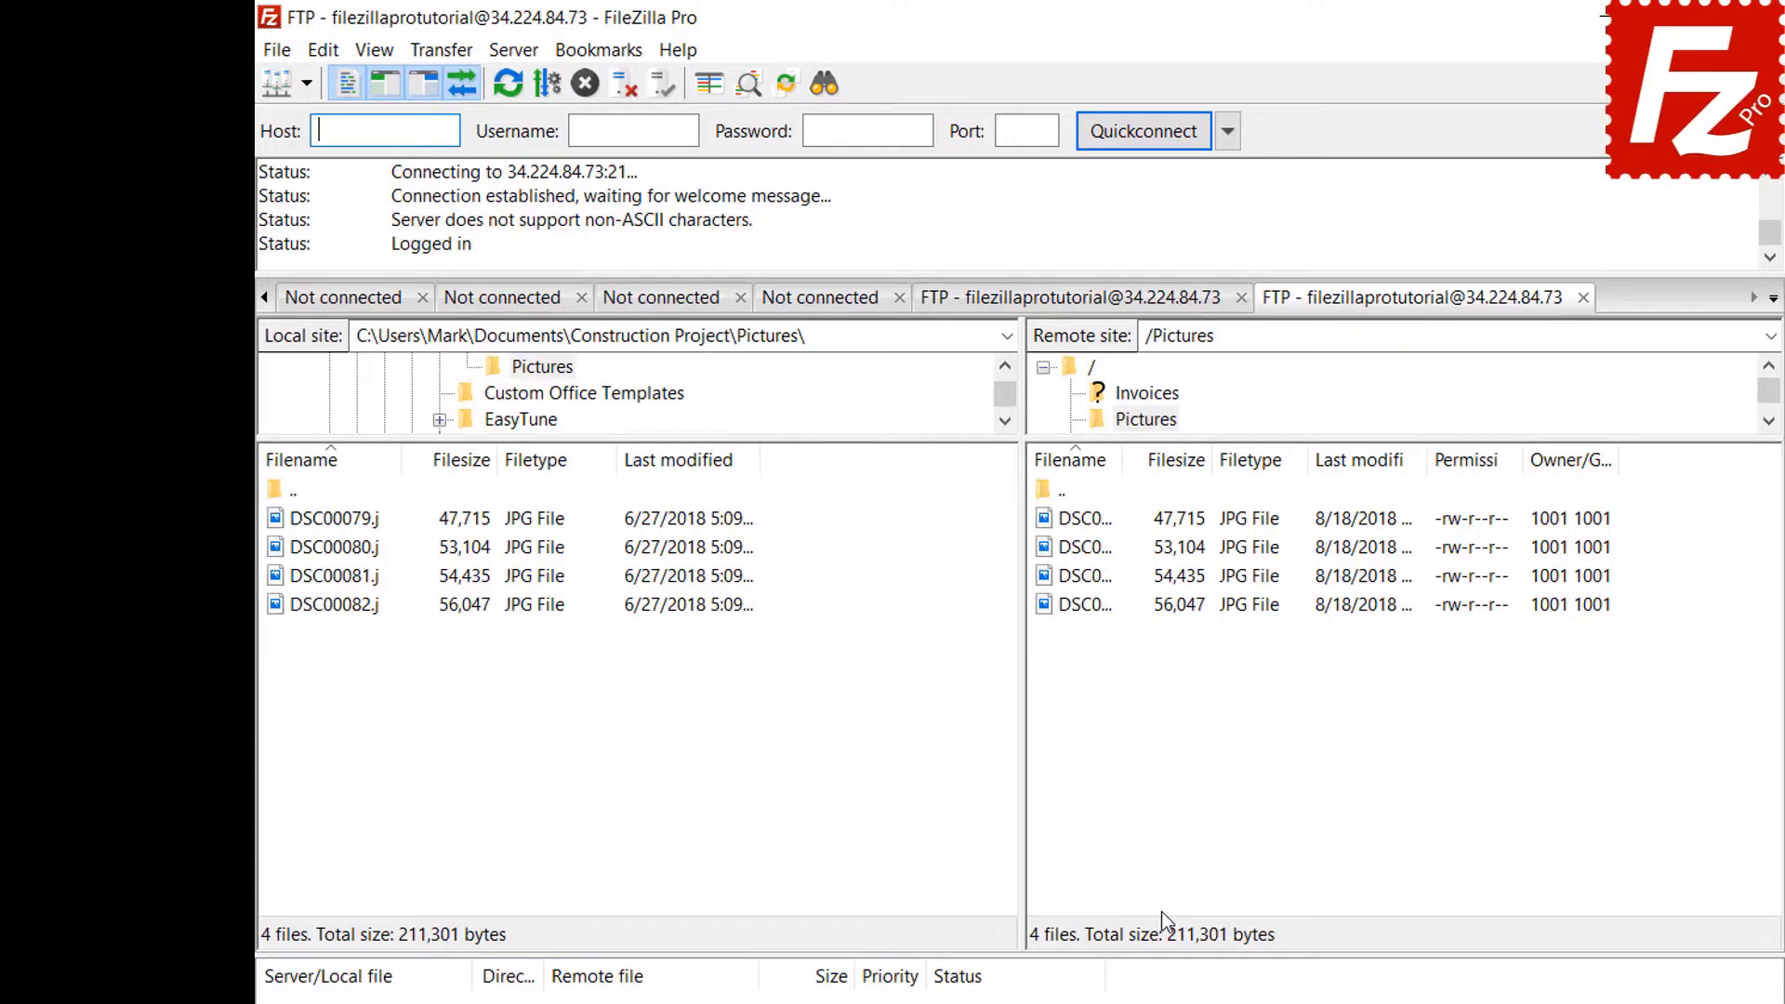
left_click(606, 52)
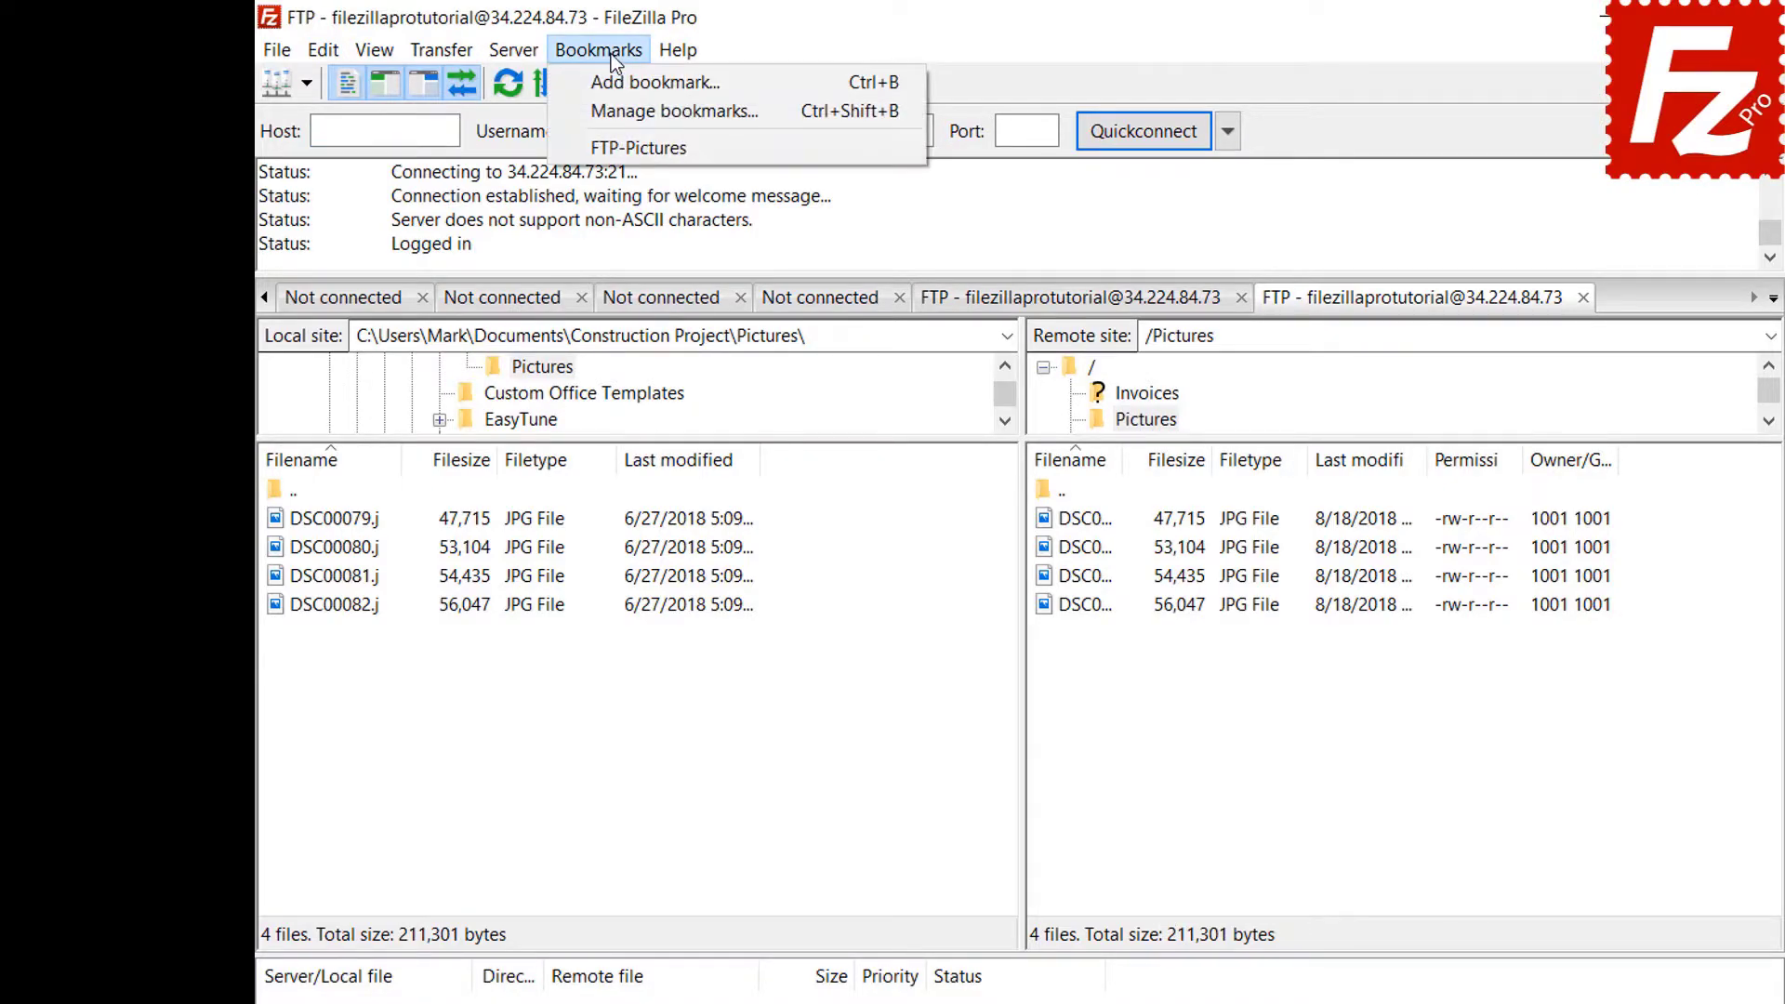
left_click(615, 111)
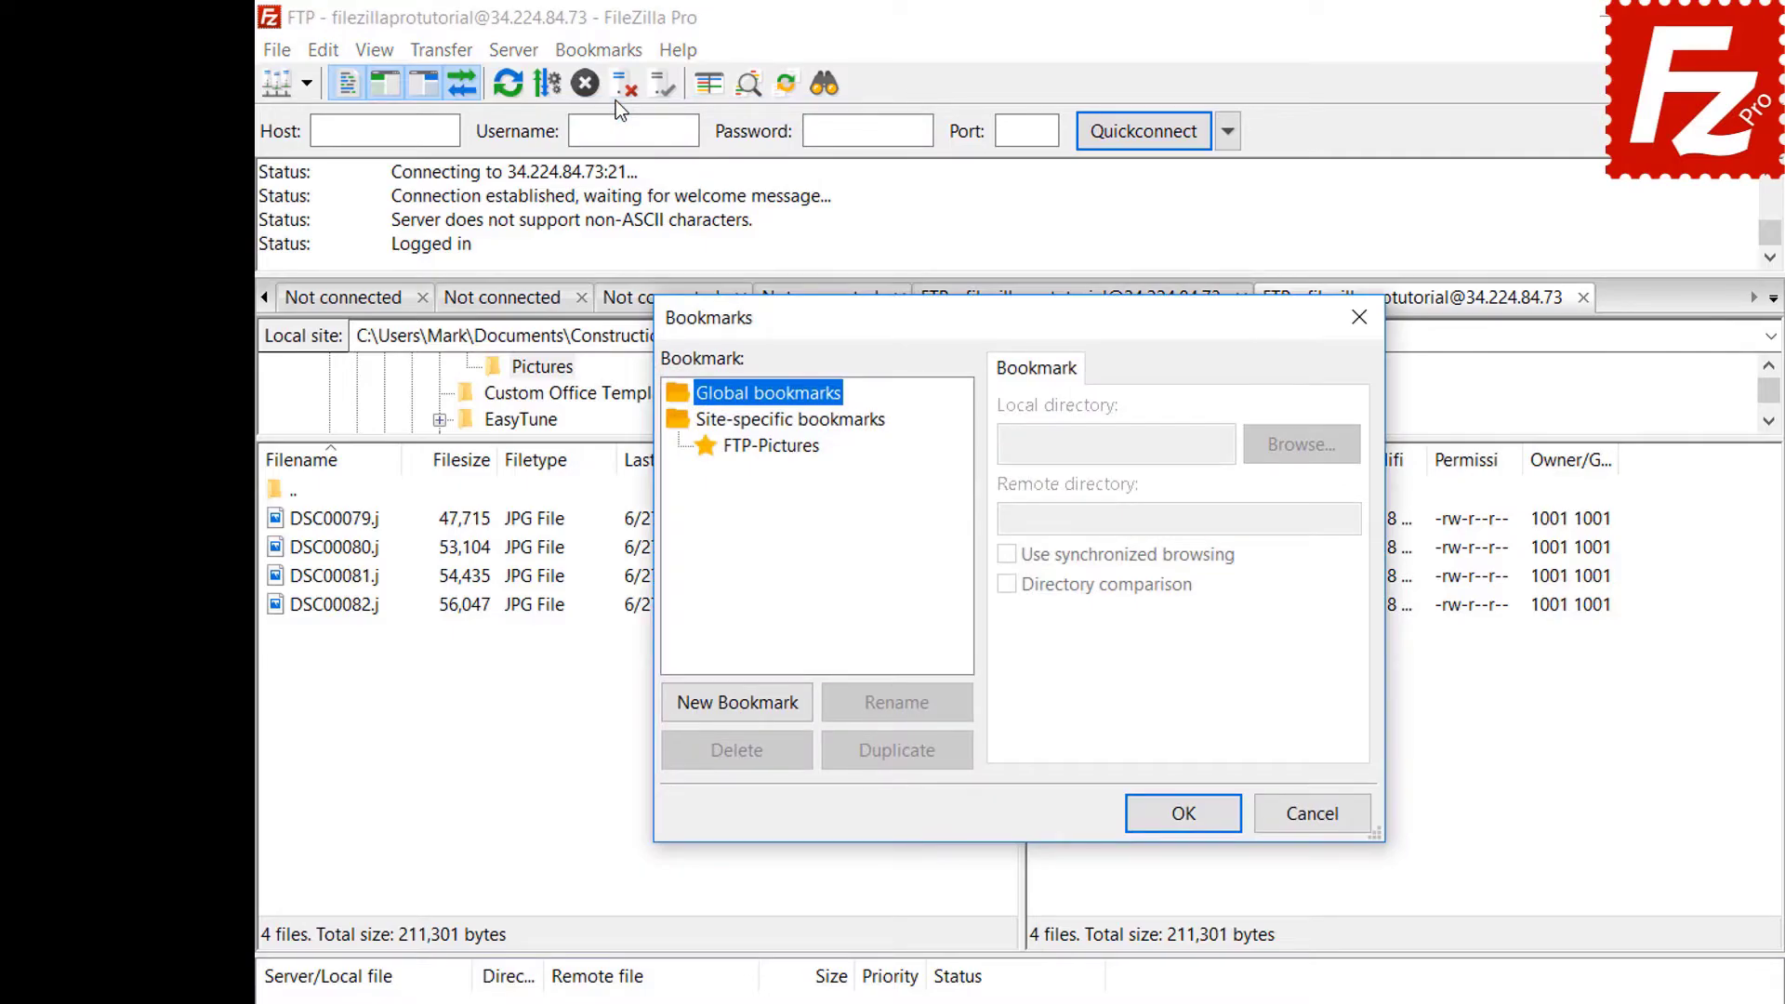
Select FTP-Pictures under Site-specific bookmarks to view its local and remote directories.
left_click(779, 446)
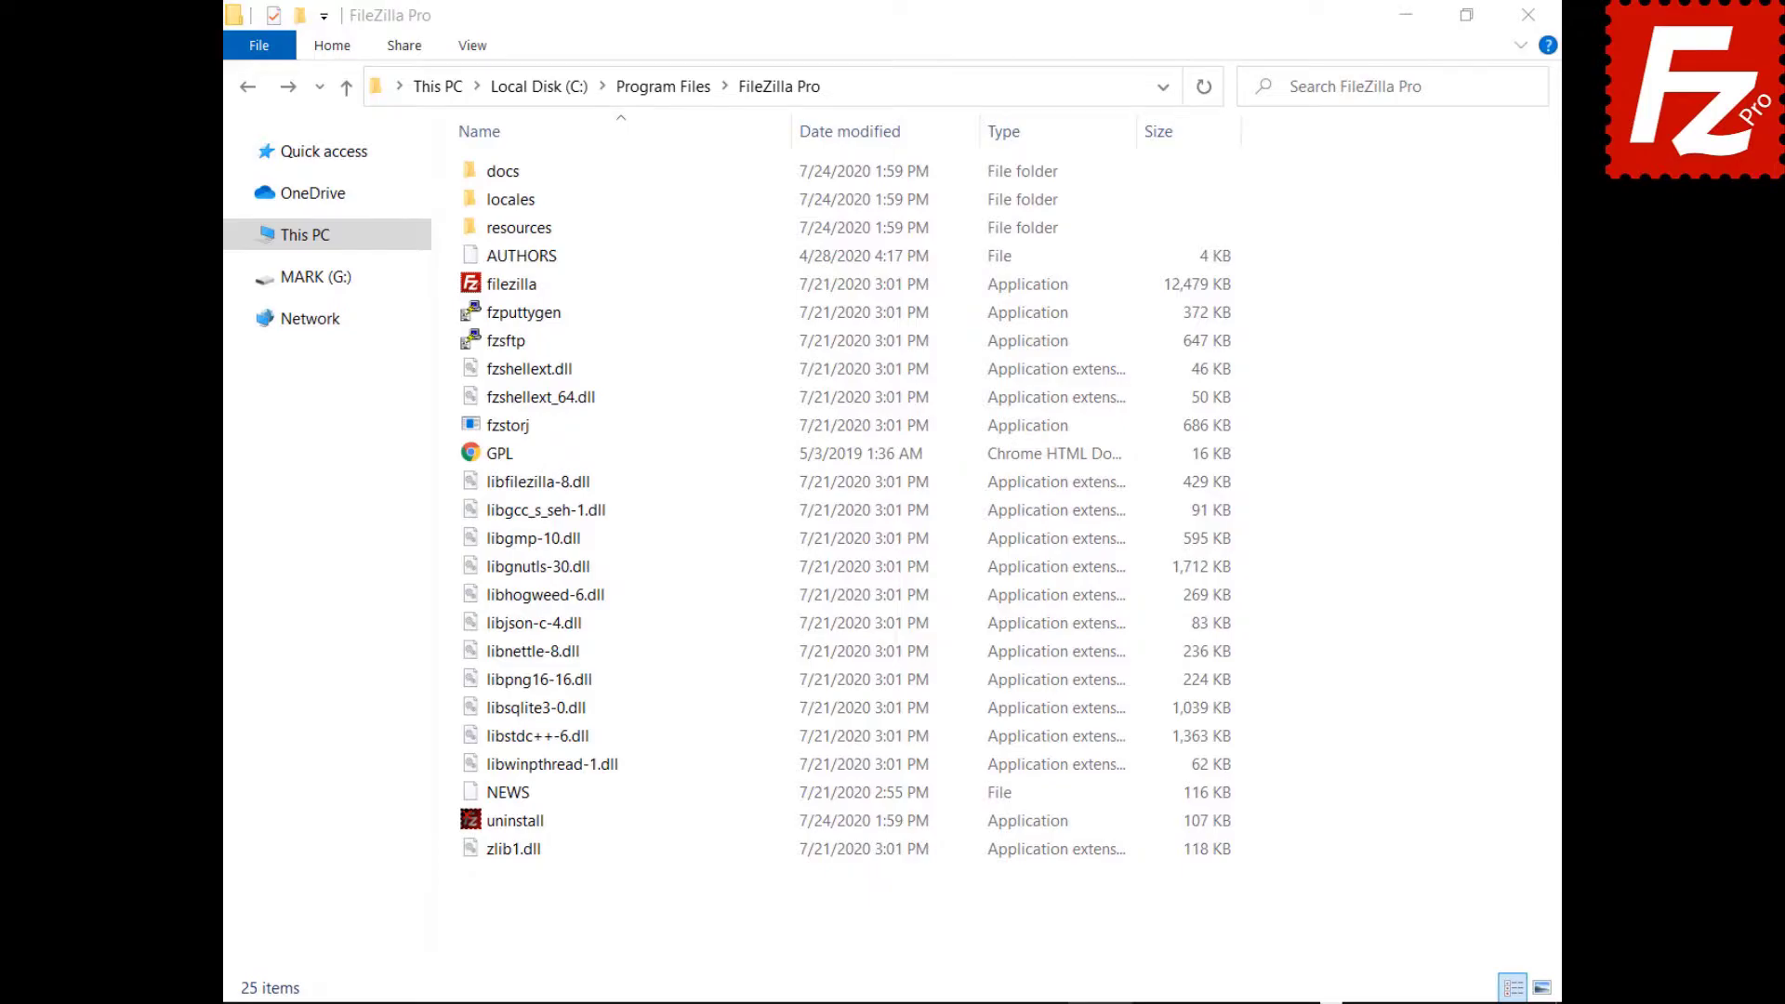
Open the docs folder and then fzdefaults.xml from the FileZilla Pro installation folder.
double_click(471, 173)
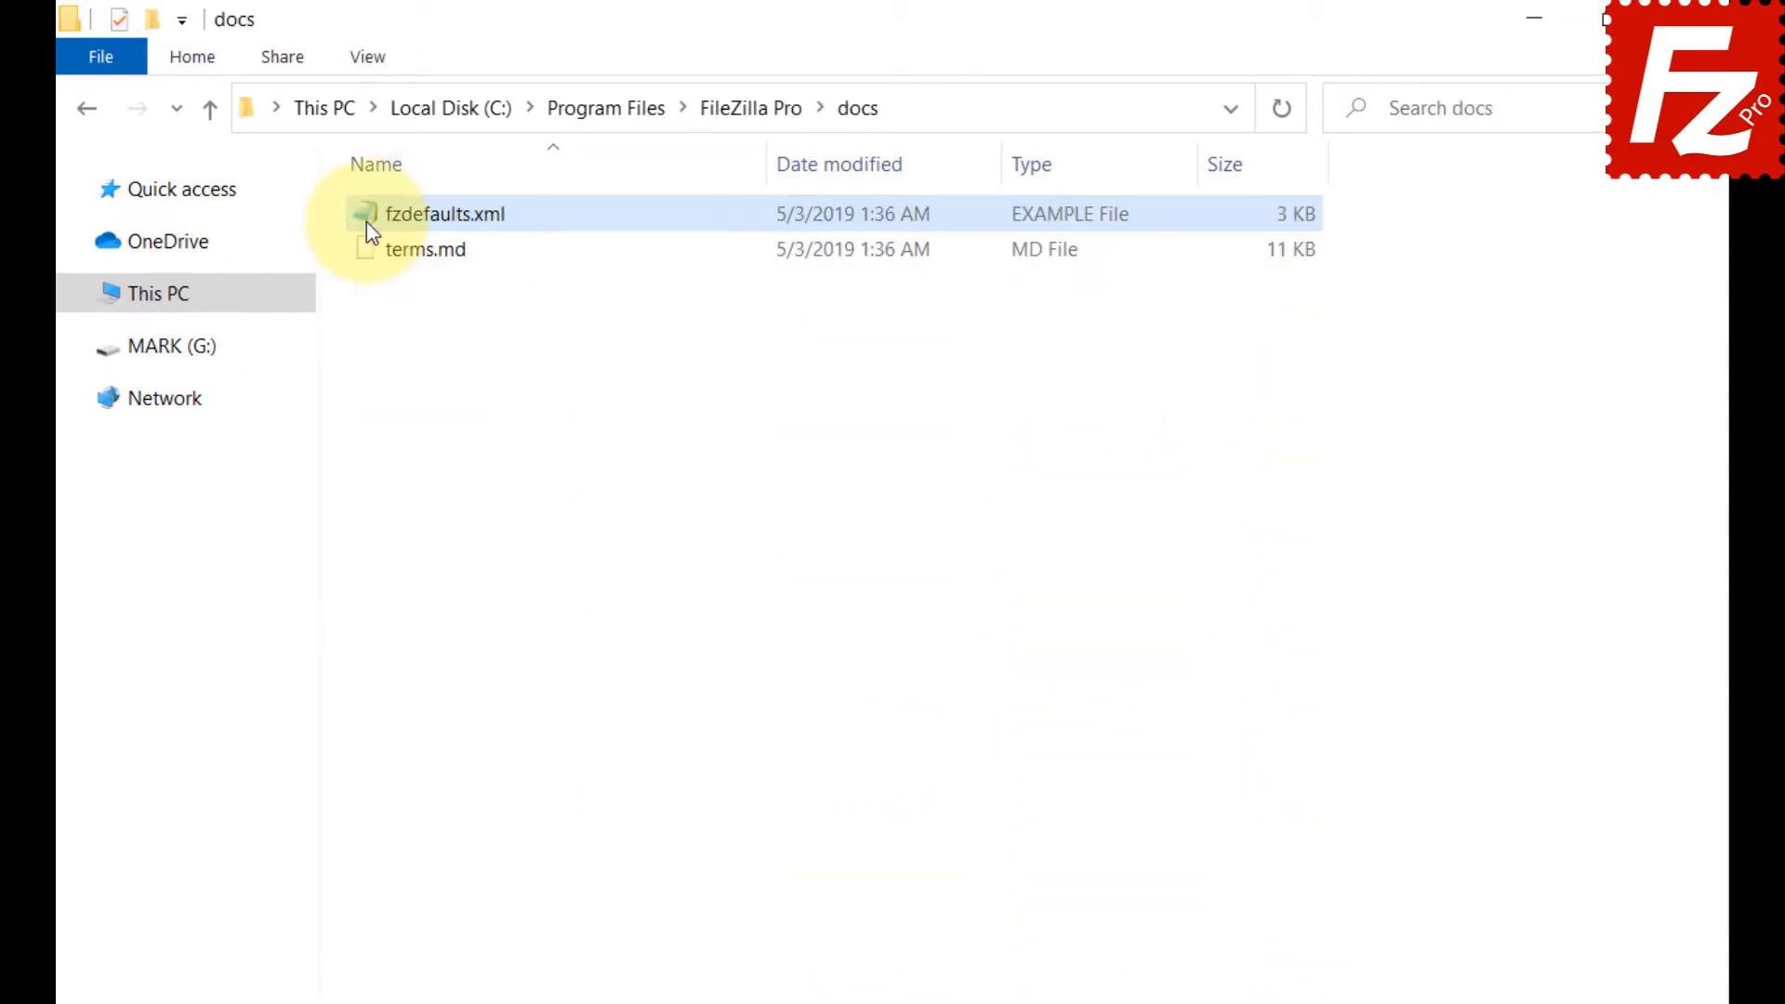
double_click(367, 221)
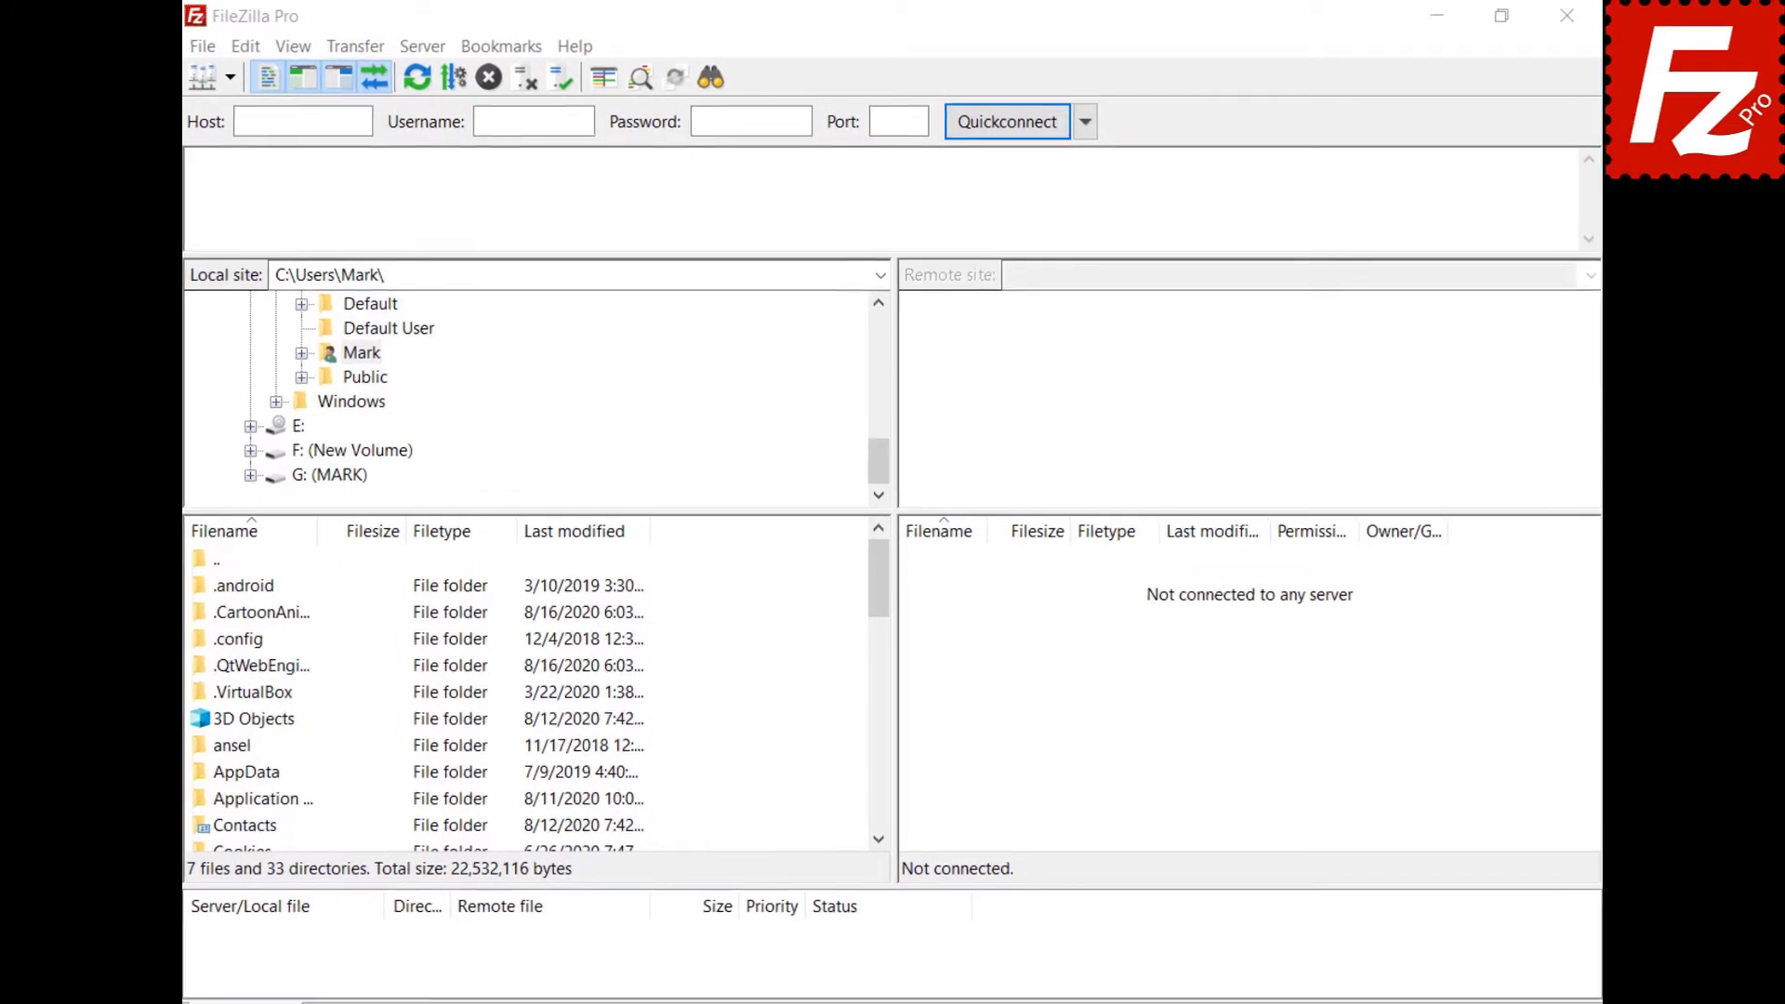
Export Site Manager entries and general settings to fzdefaults.xml.
left_click(194, 48)
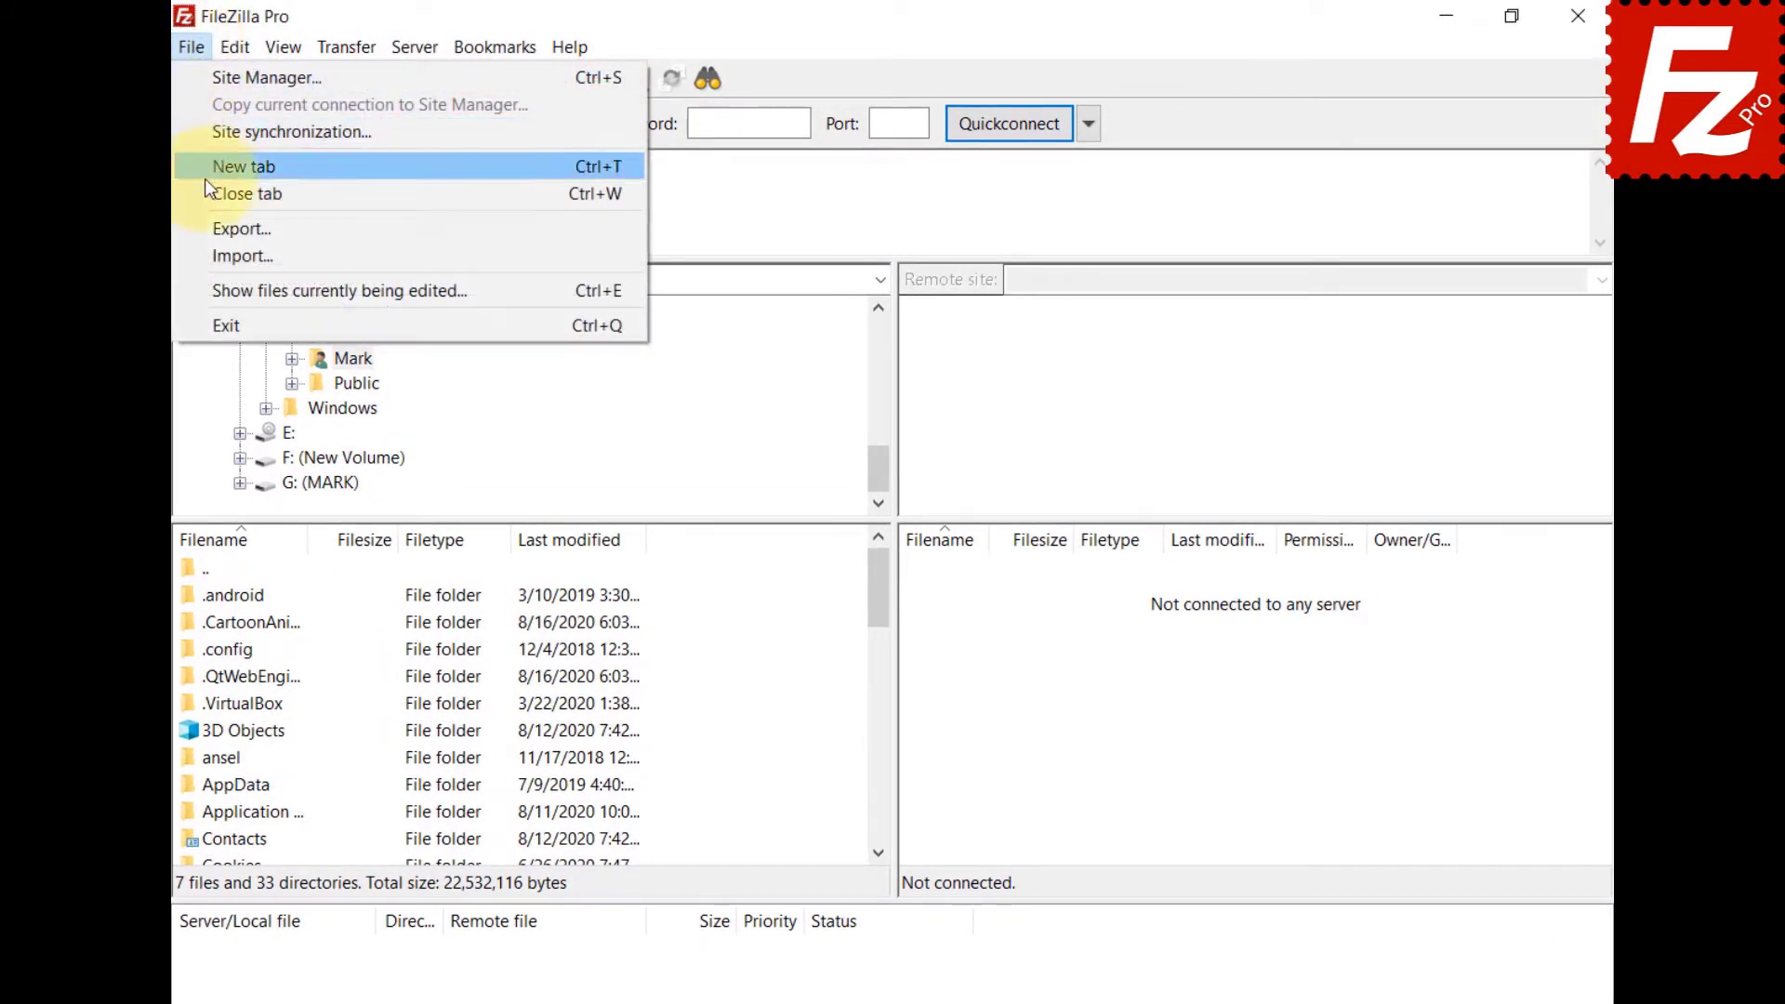
left_click(209, 224)
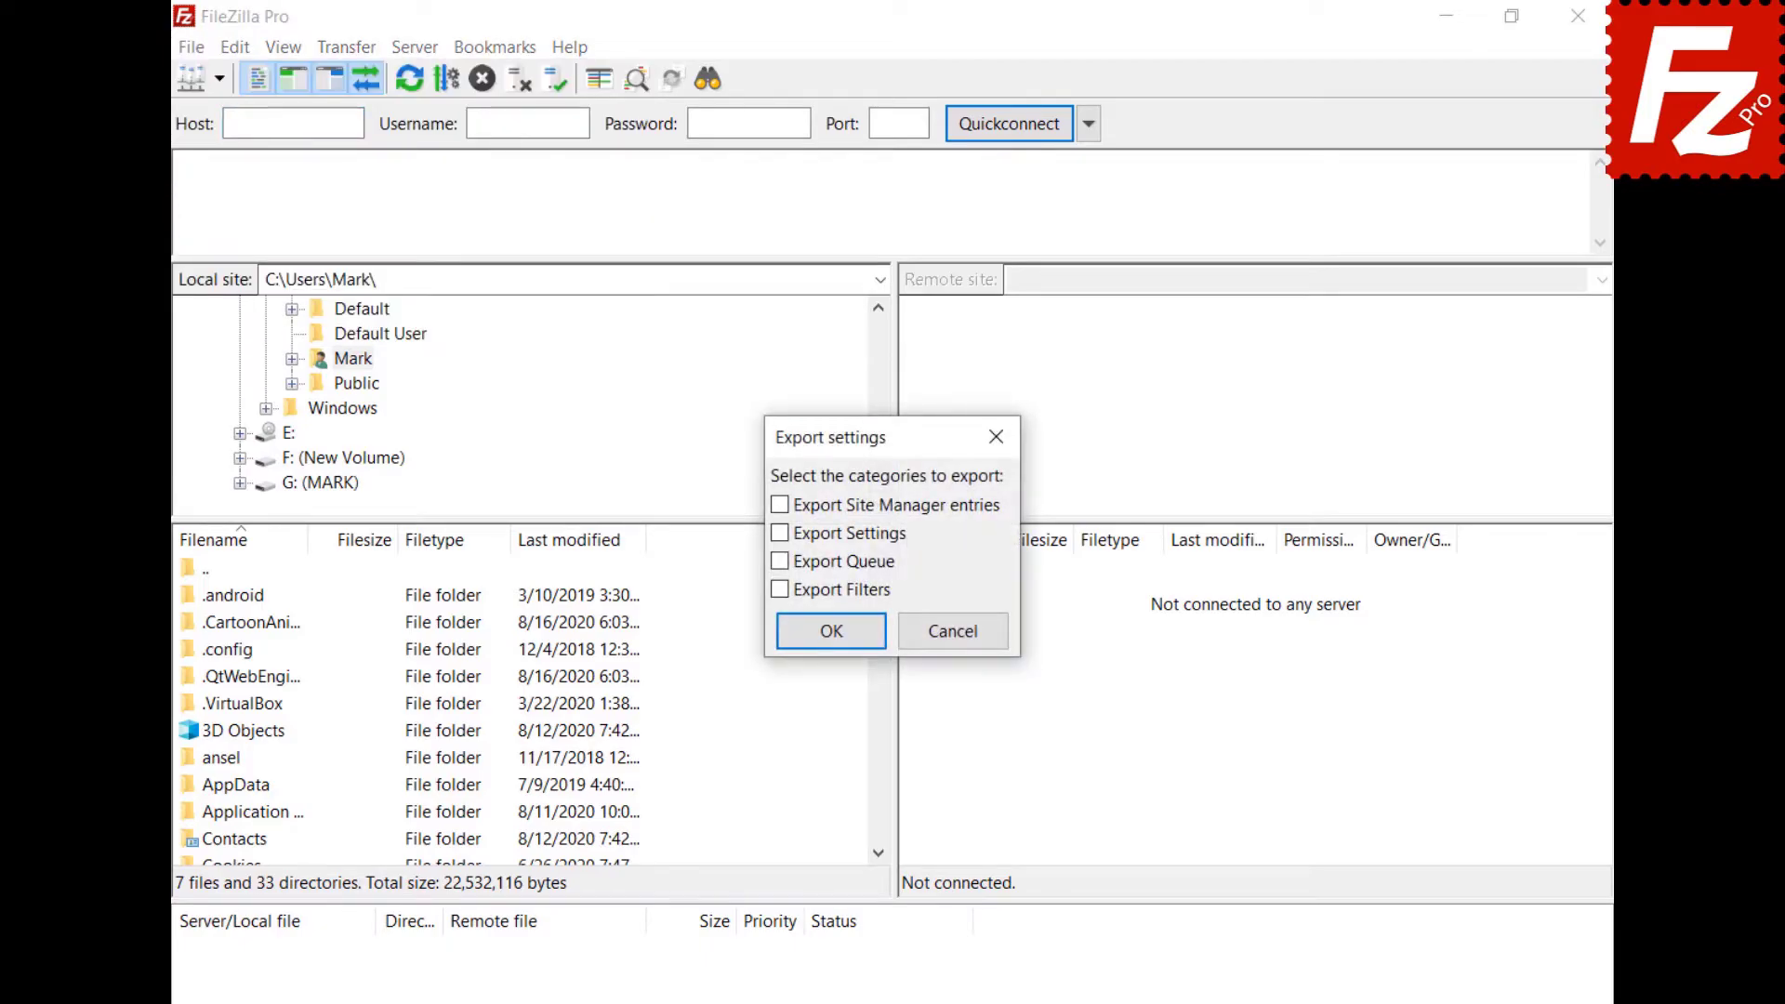
left_click(780, 506)
left_click(781, 534)
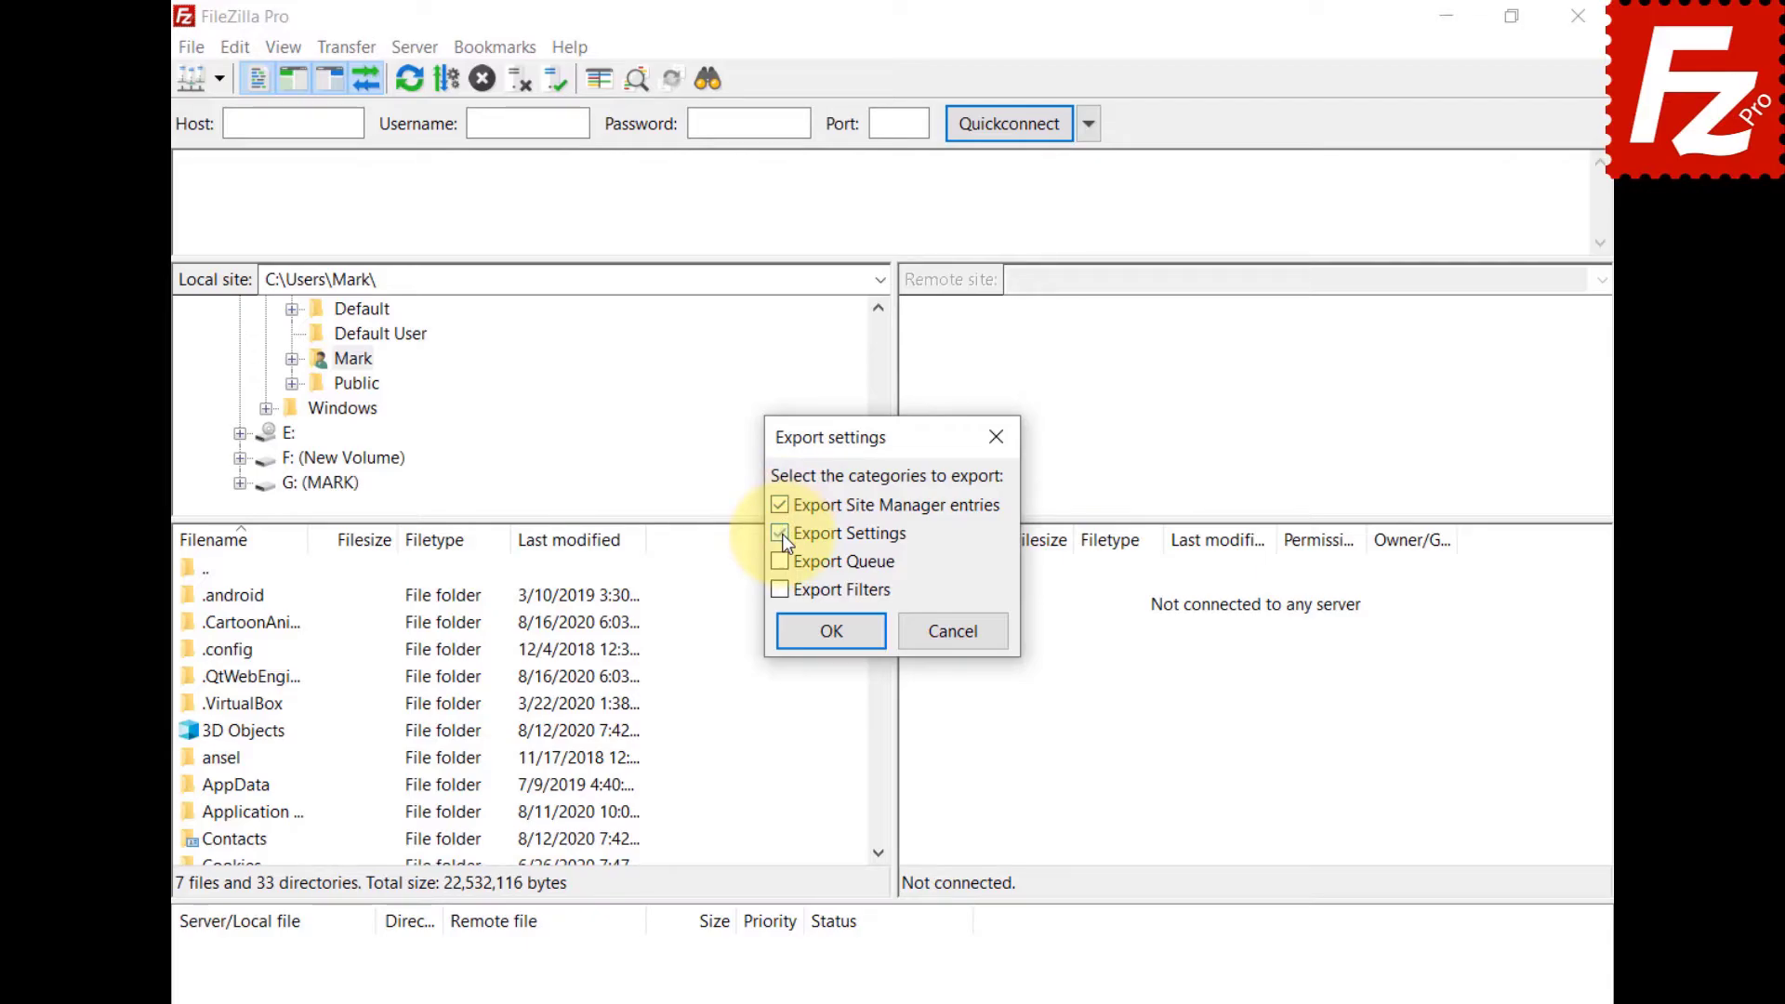
left_click(835, 639)
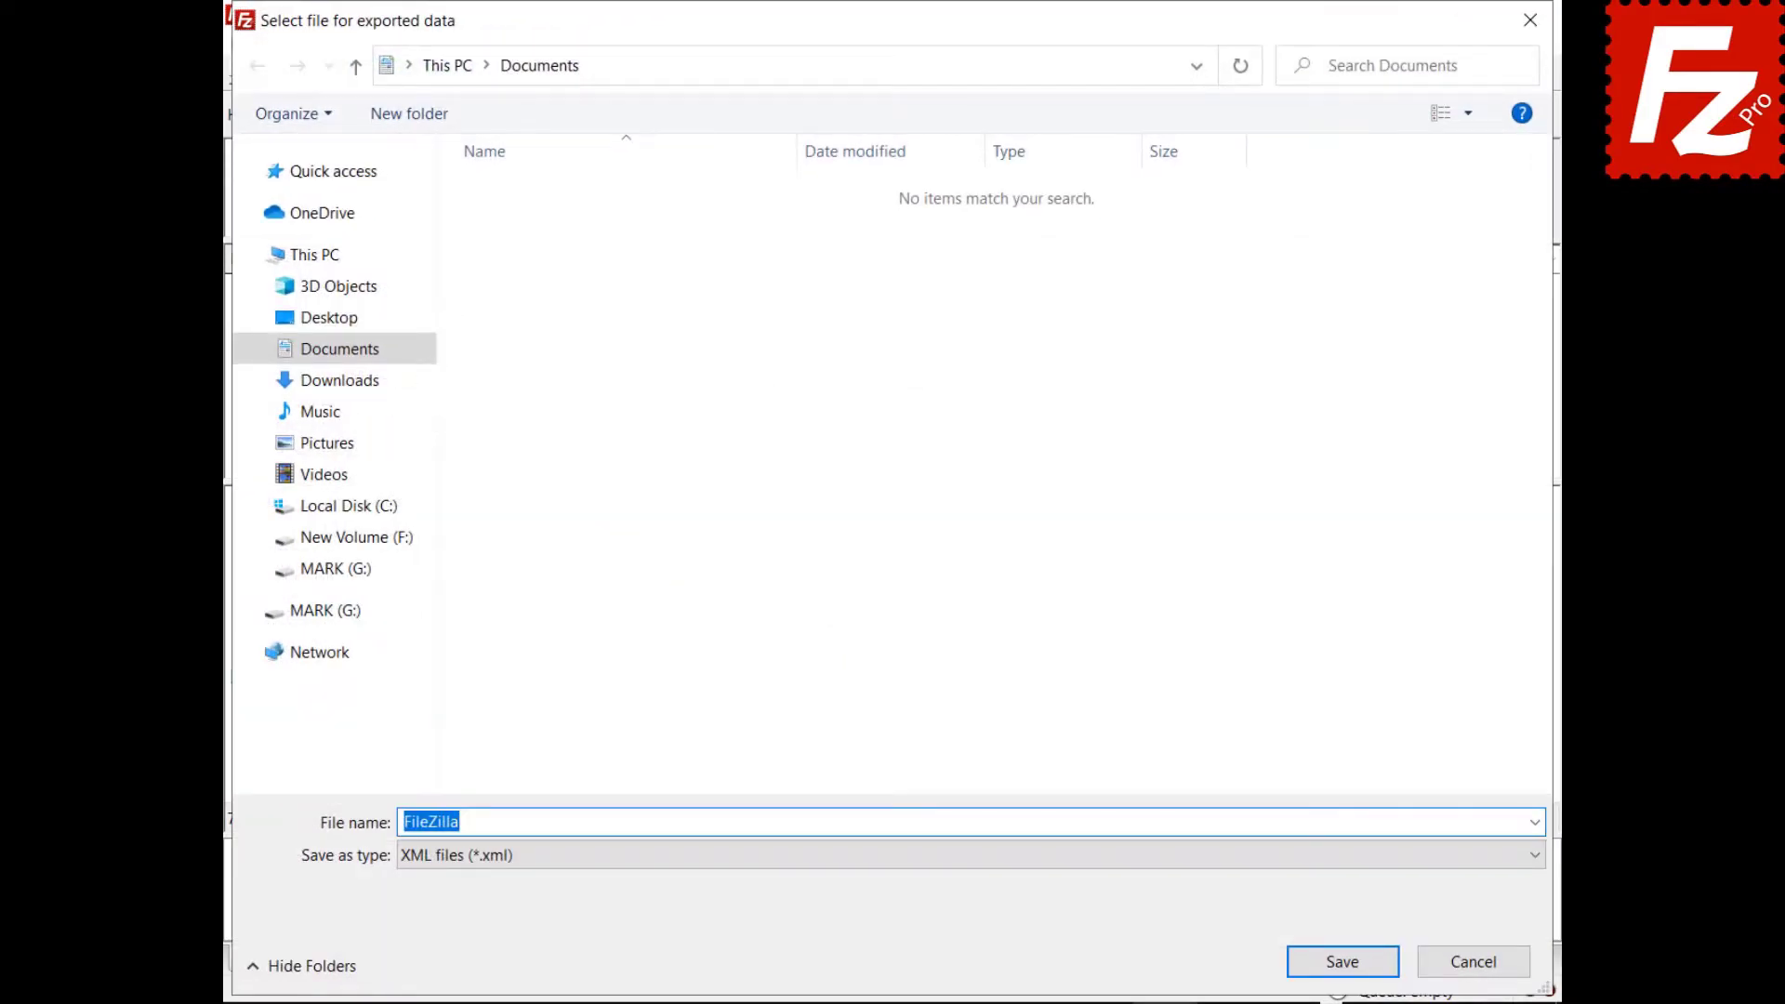
type("fzdefaults.xml")
left_click(1342, 962)
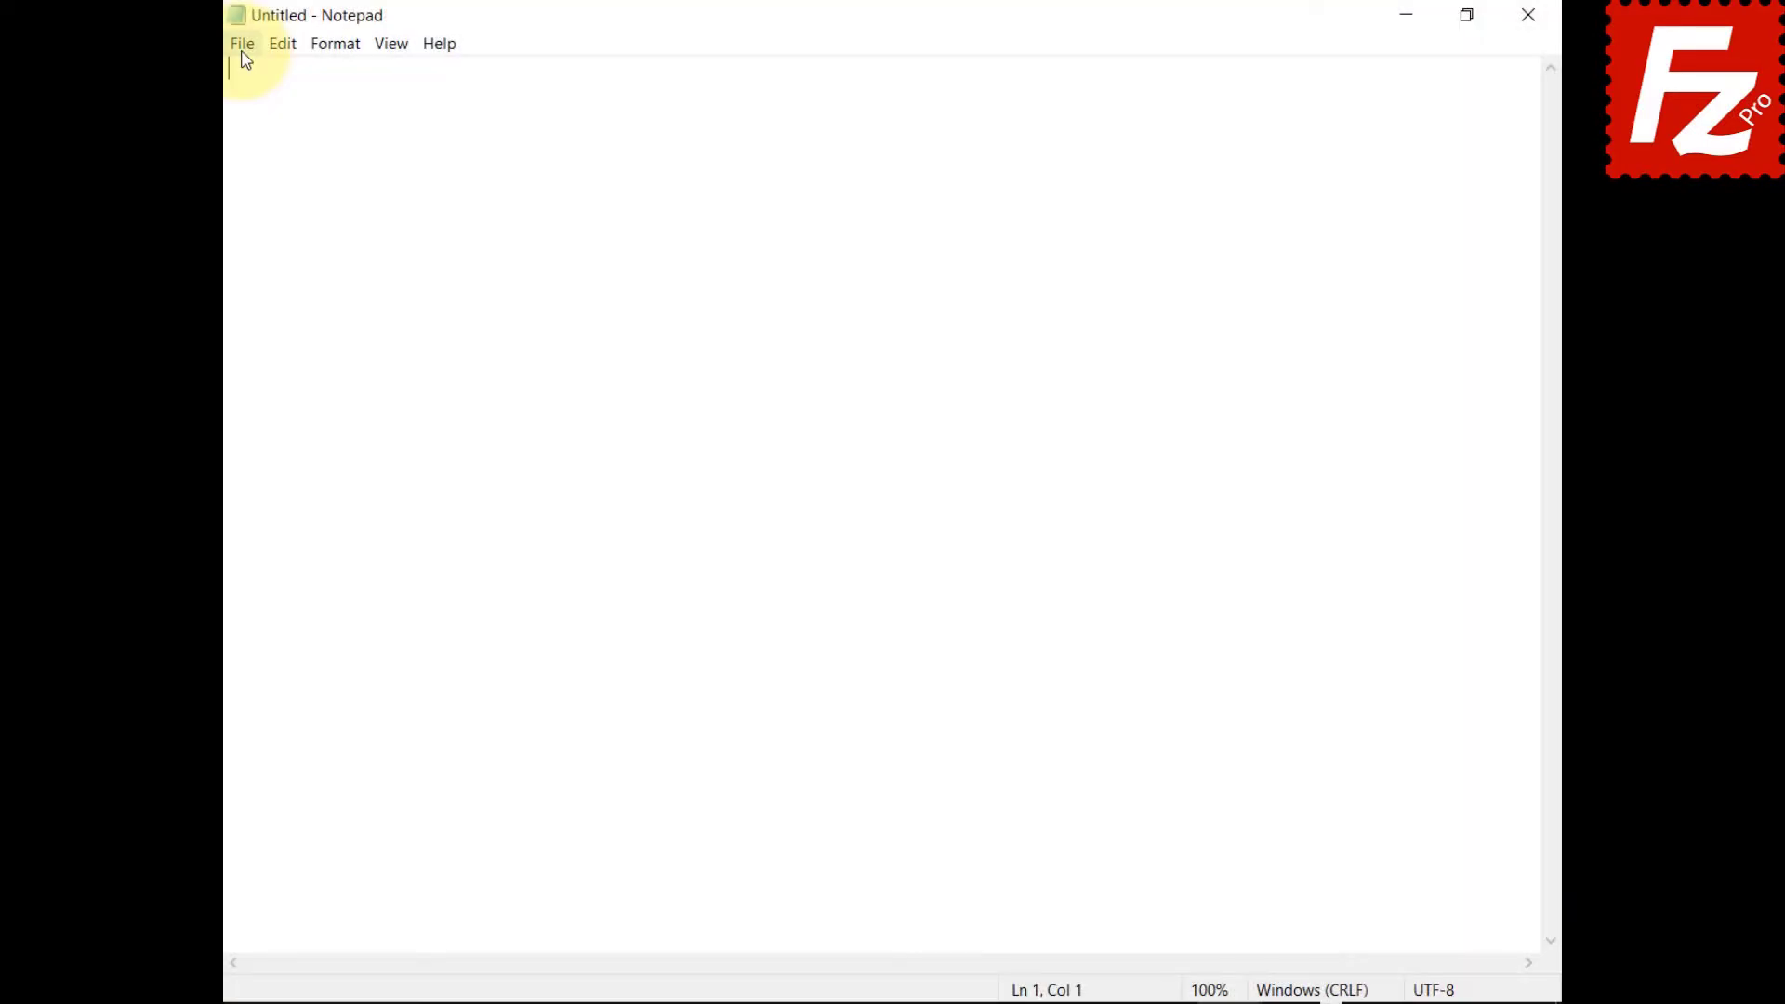
Open the fzdefaults file from Documents in Notepad.
left_click(242, 46)
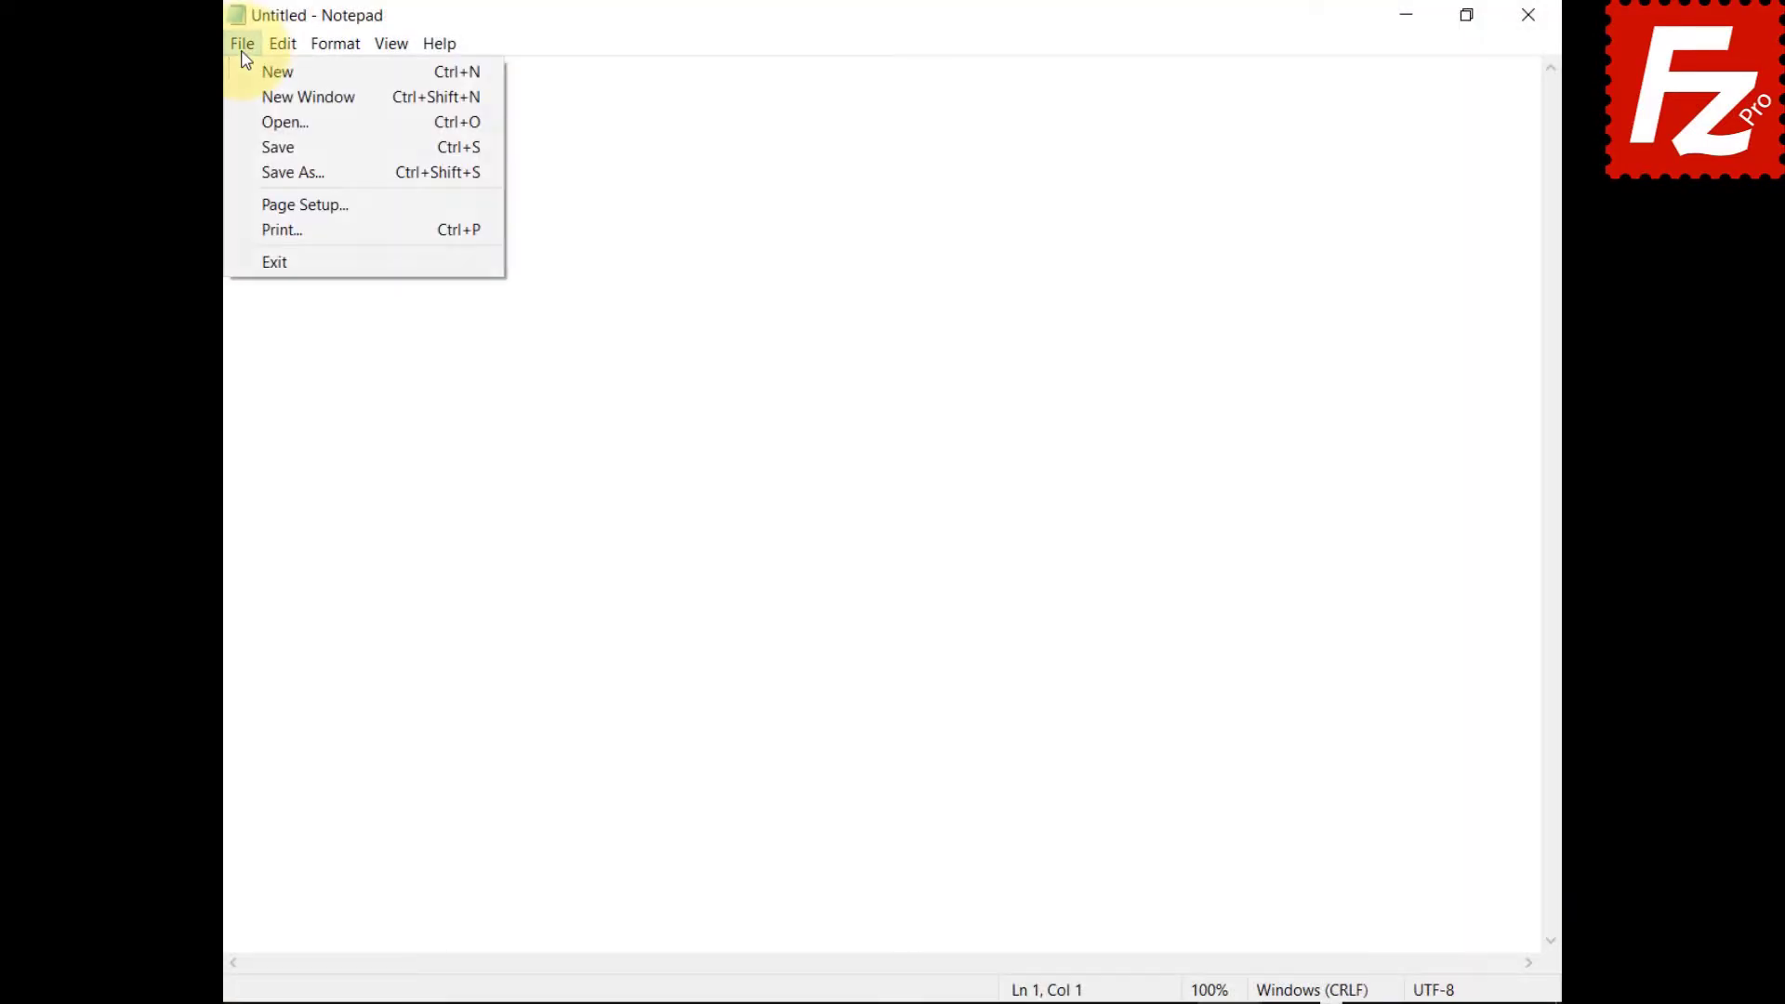
left_click(247, 124)
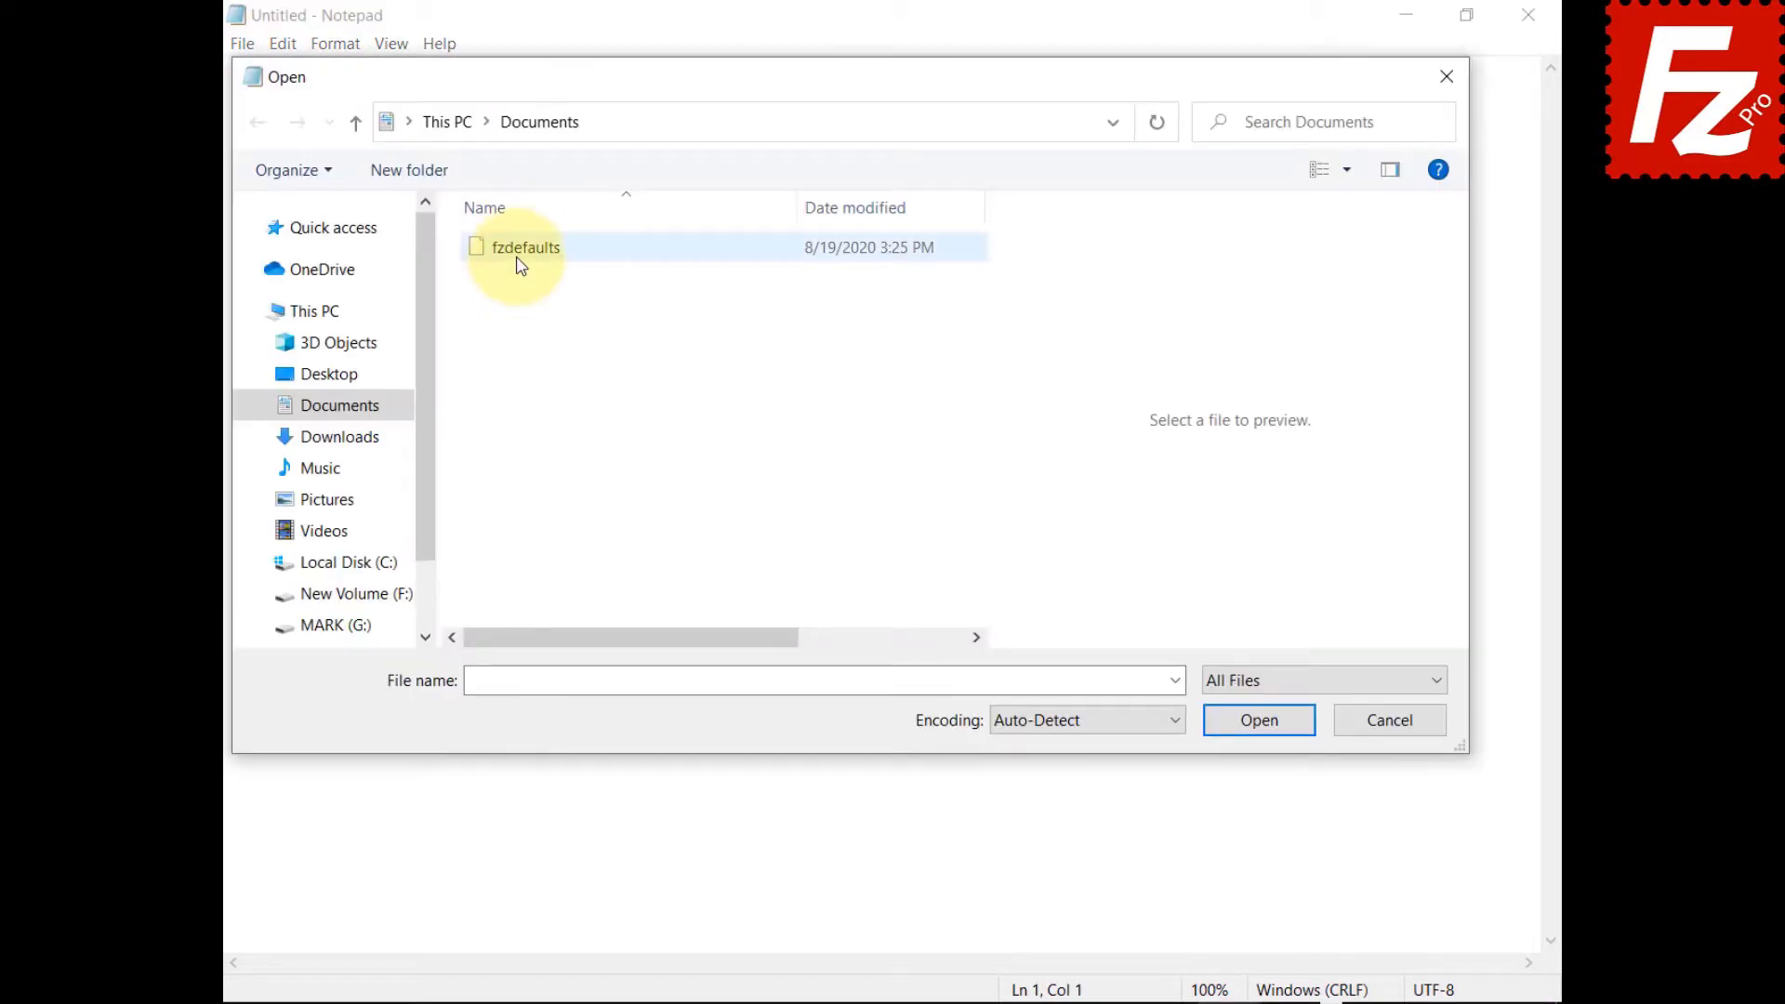
left_click(518, 265)
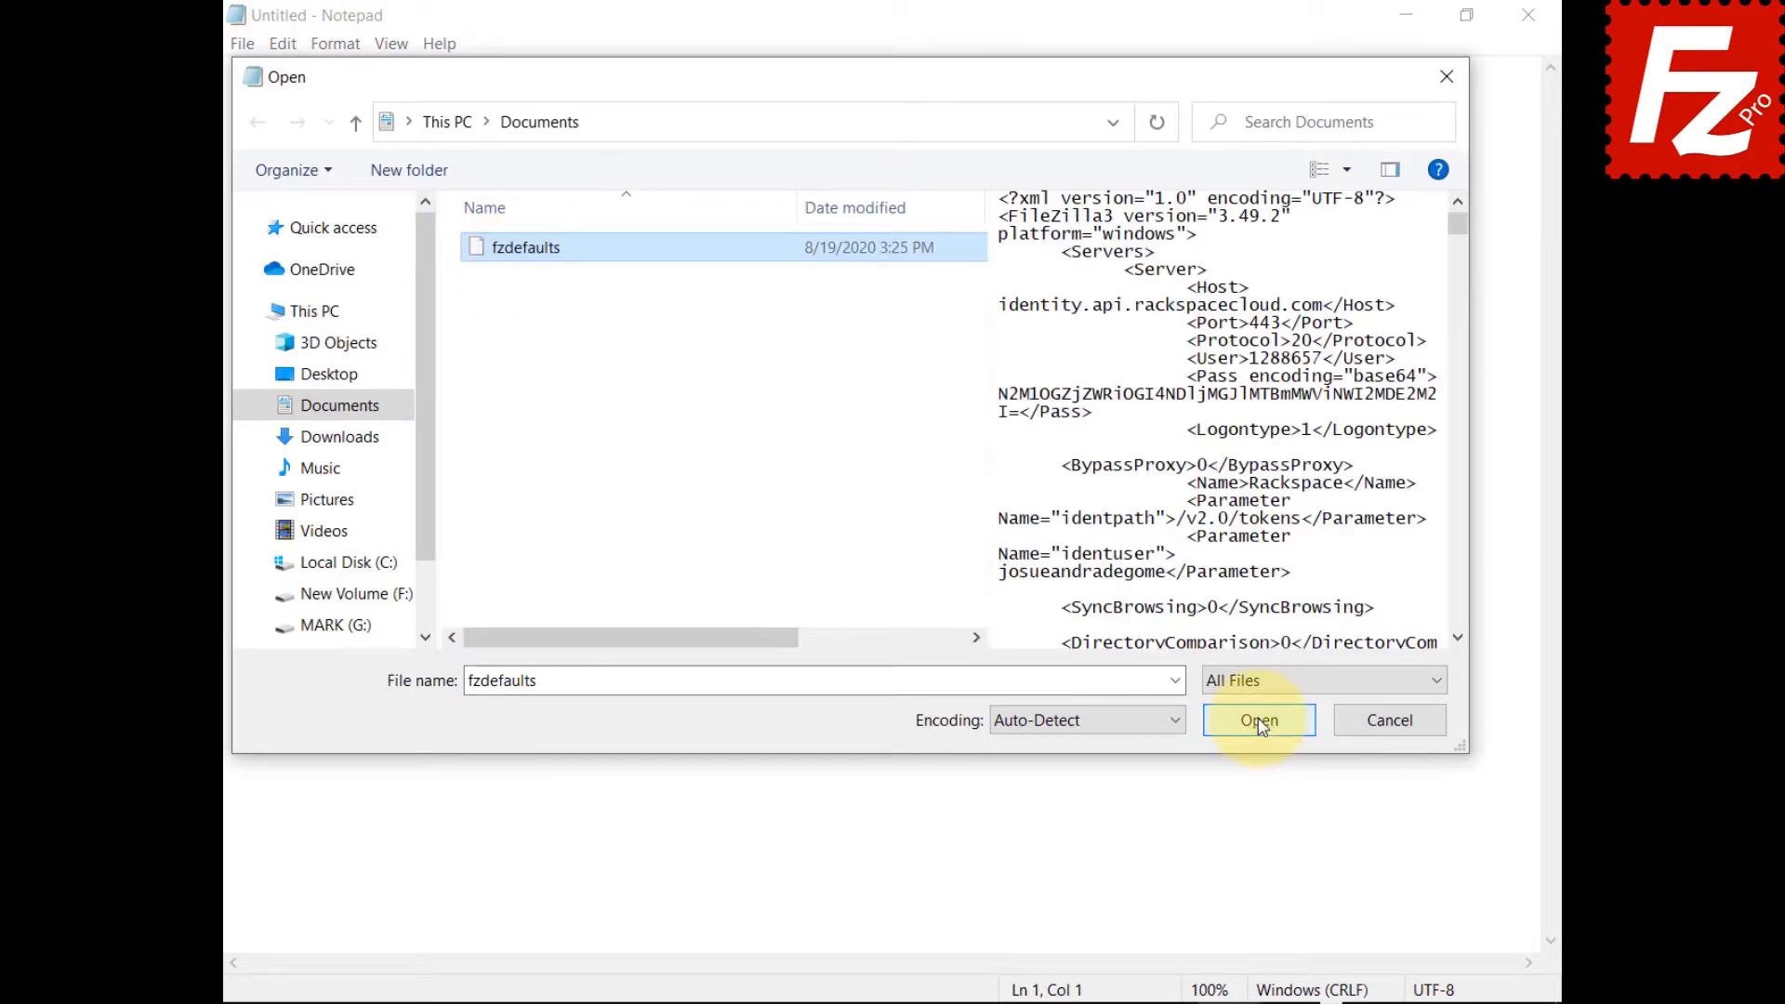
left_click(1259, 726)
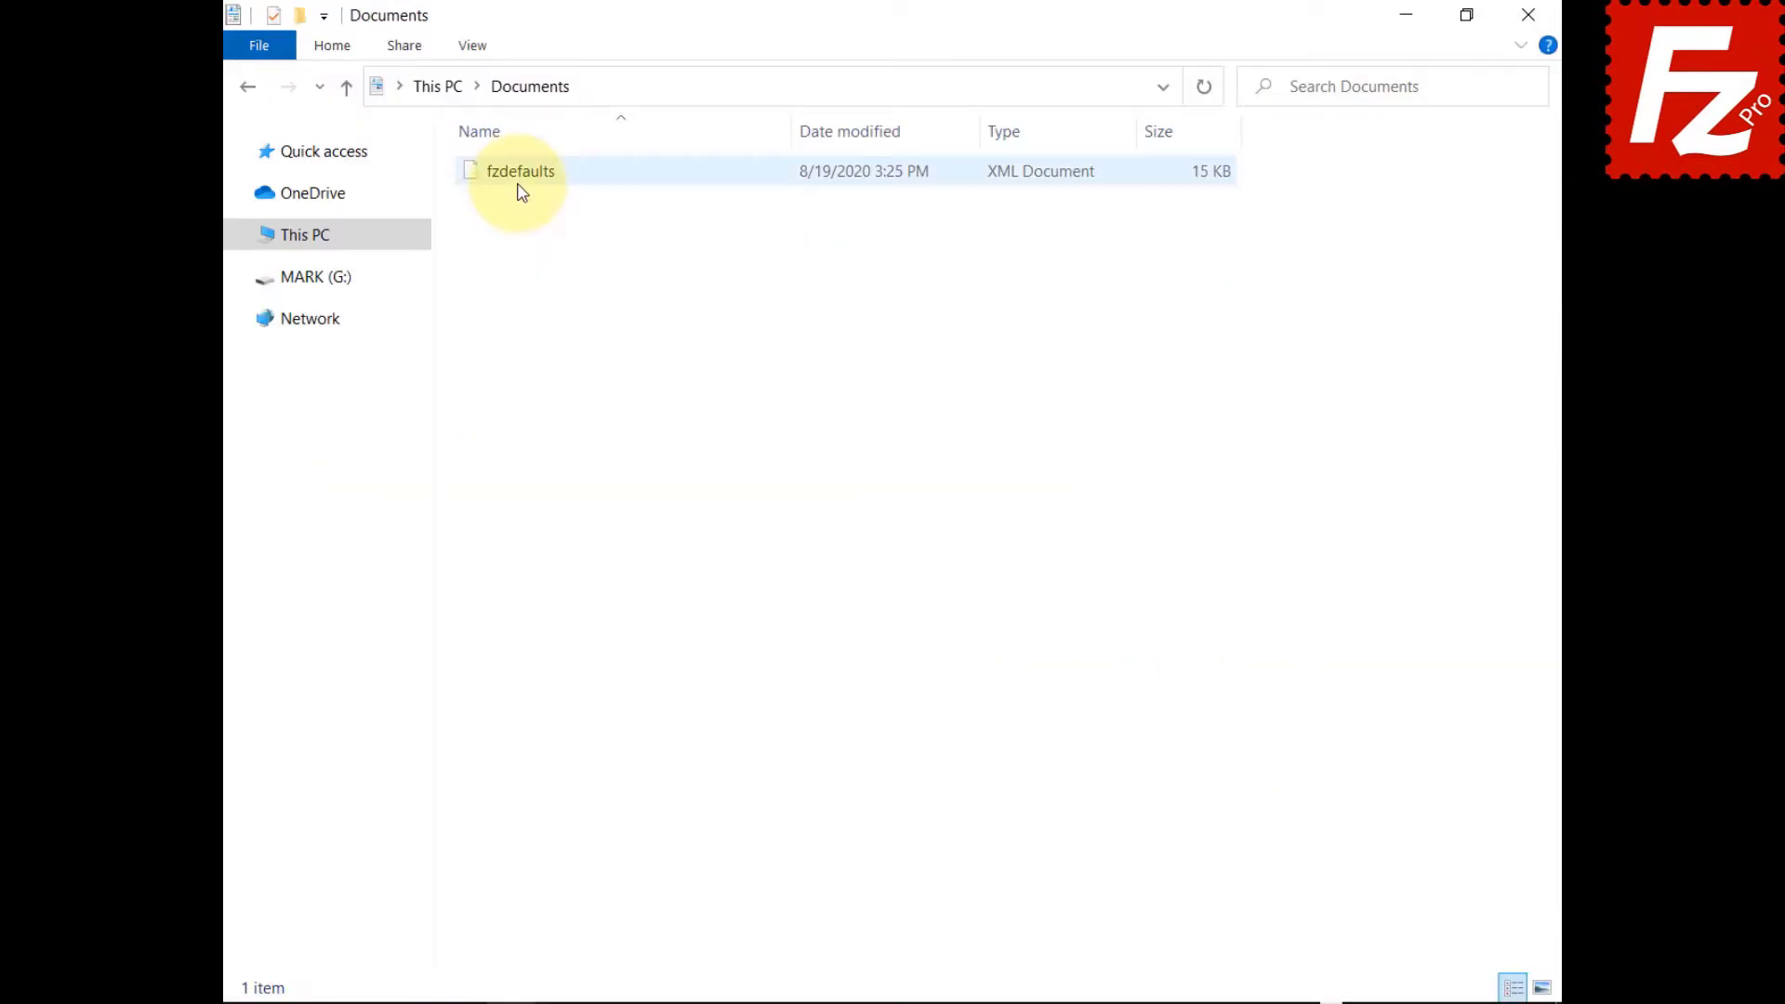
Copy fzdefaults into %ProgramFiles%\Filezilla Pro, granting administrator permission.
left_click(519, 183)
right_click(517, 180)
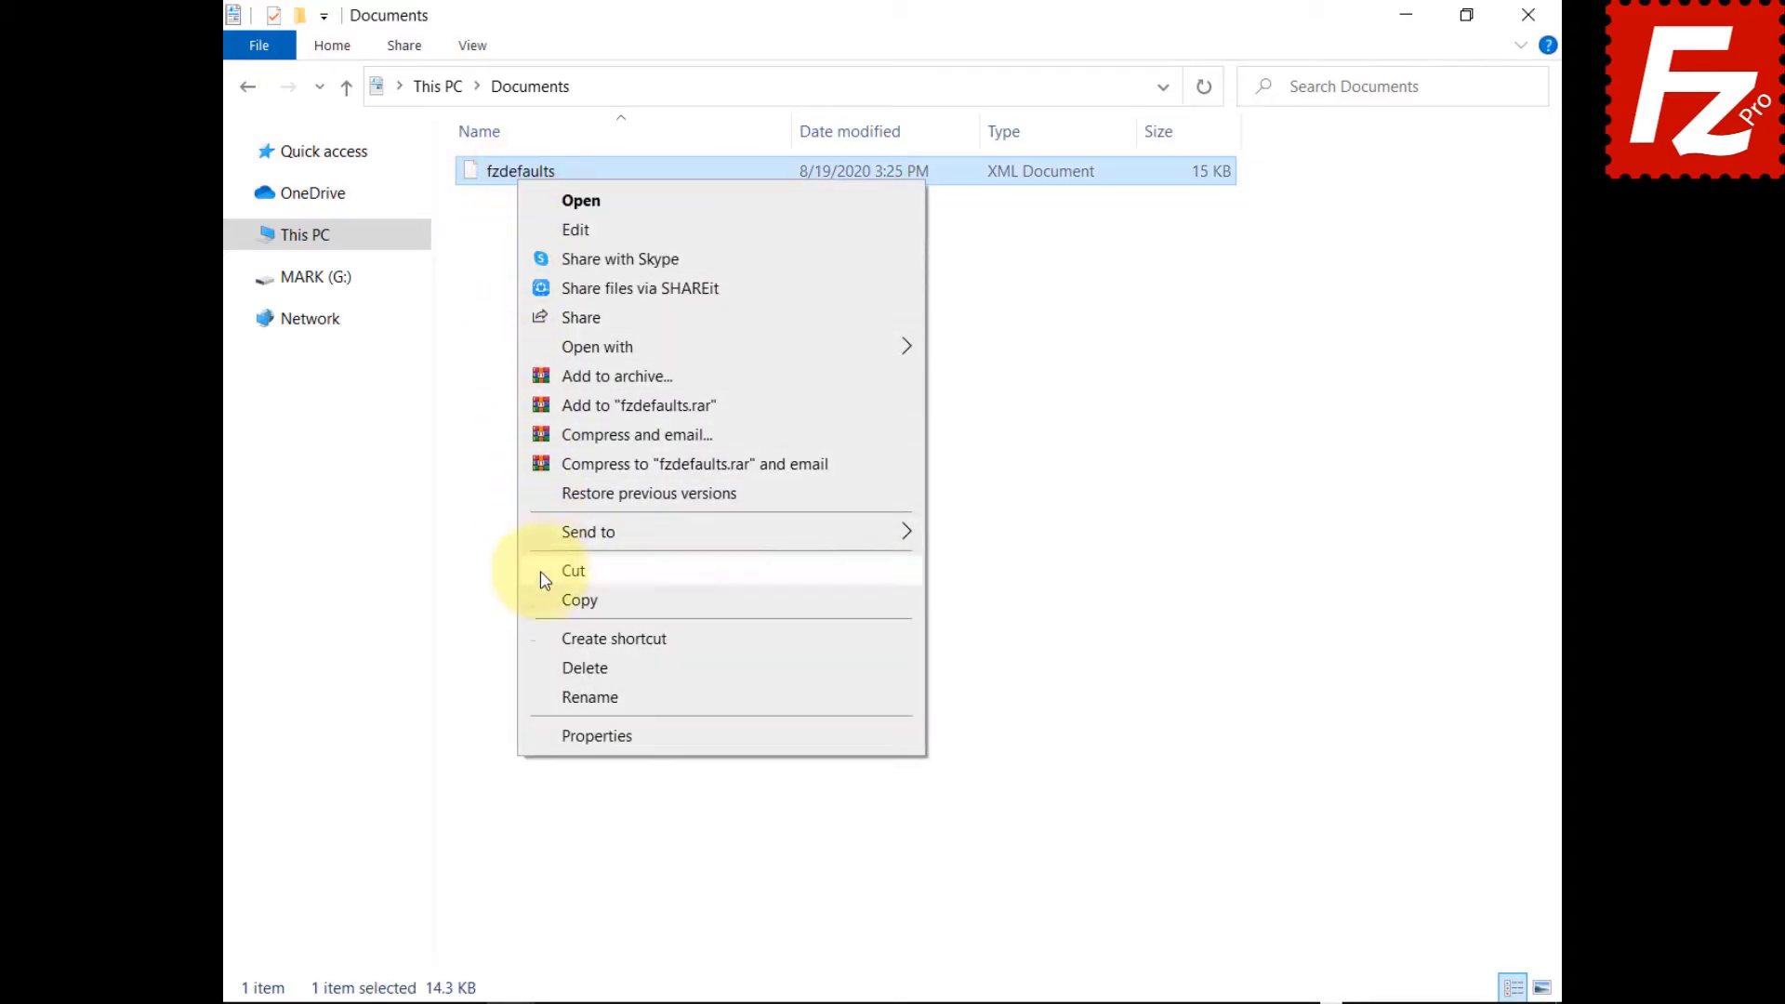
left_click(545, 600)
left_click(1095, 92)
type("%ProgramFi")
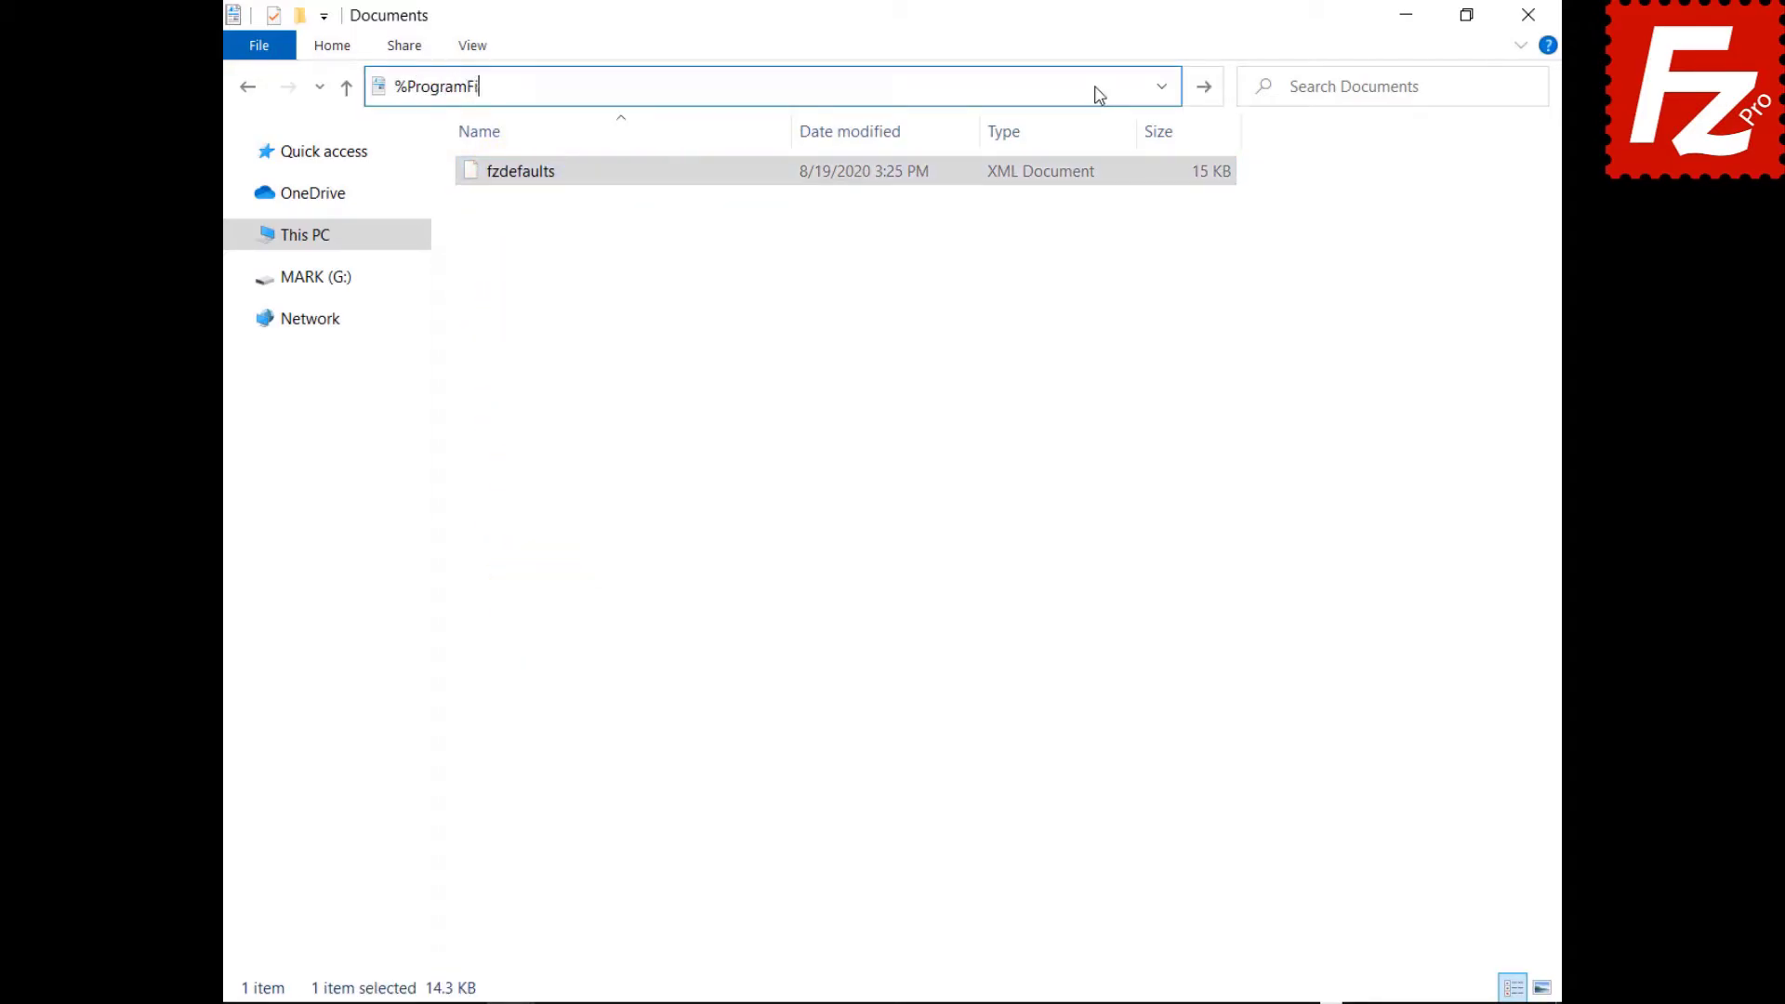
type("les%\\Filezilla Pro")
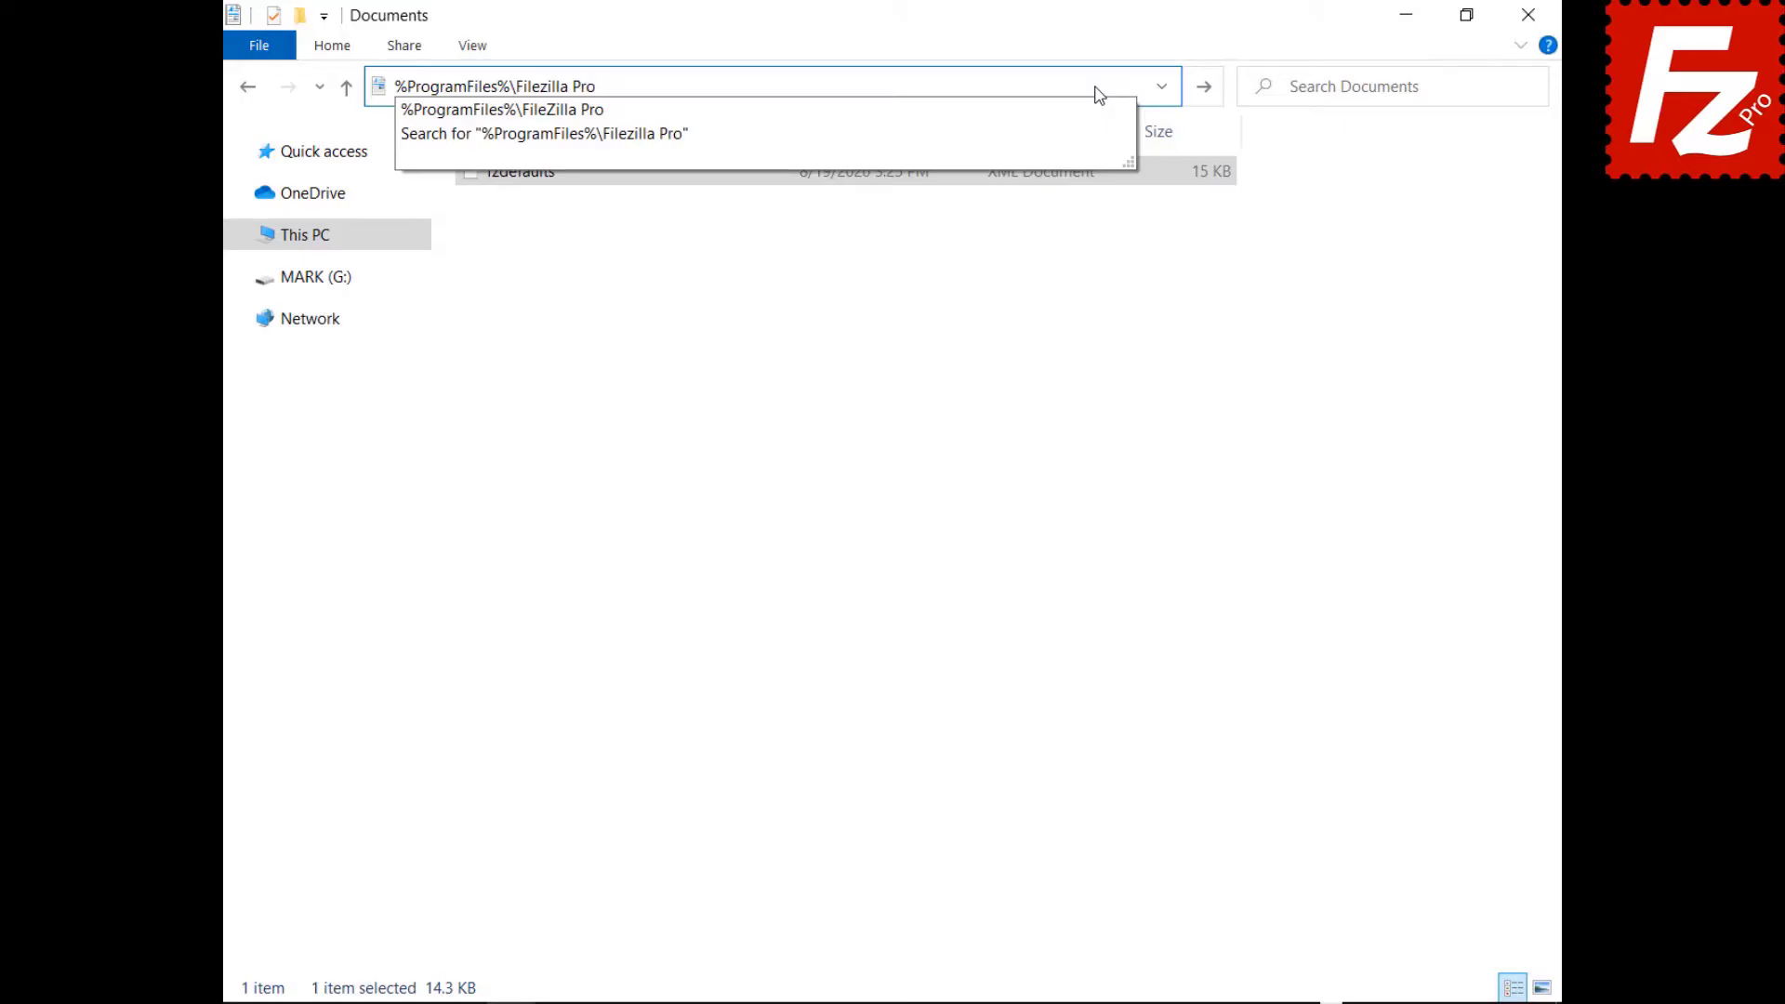
key("Return")
right_click(685, 906)
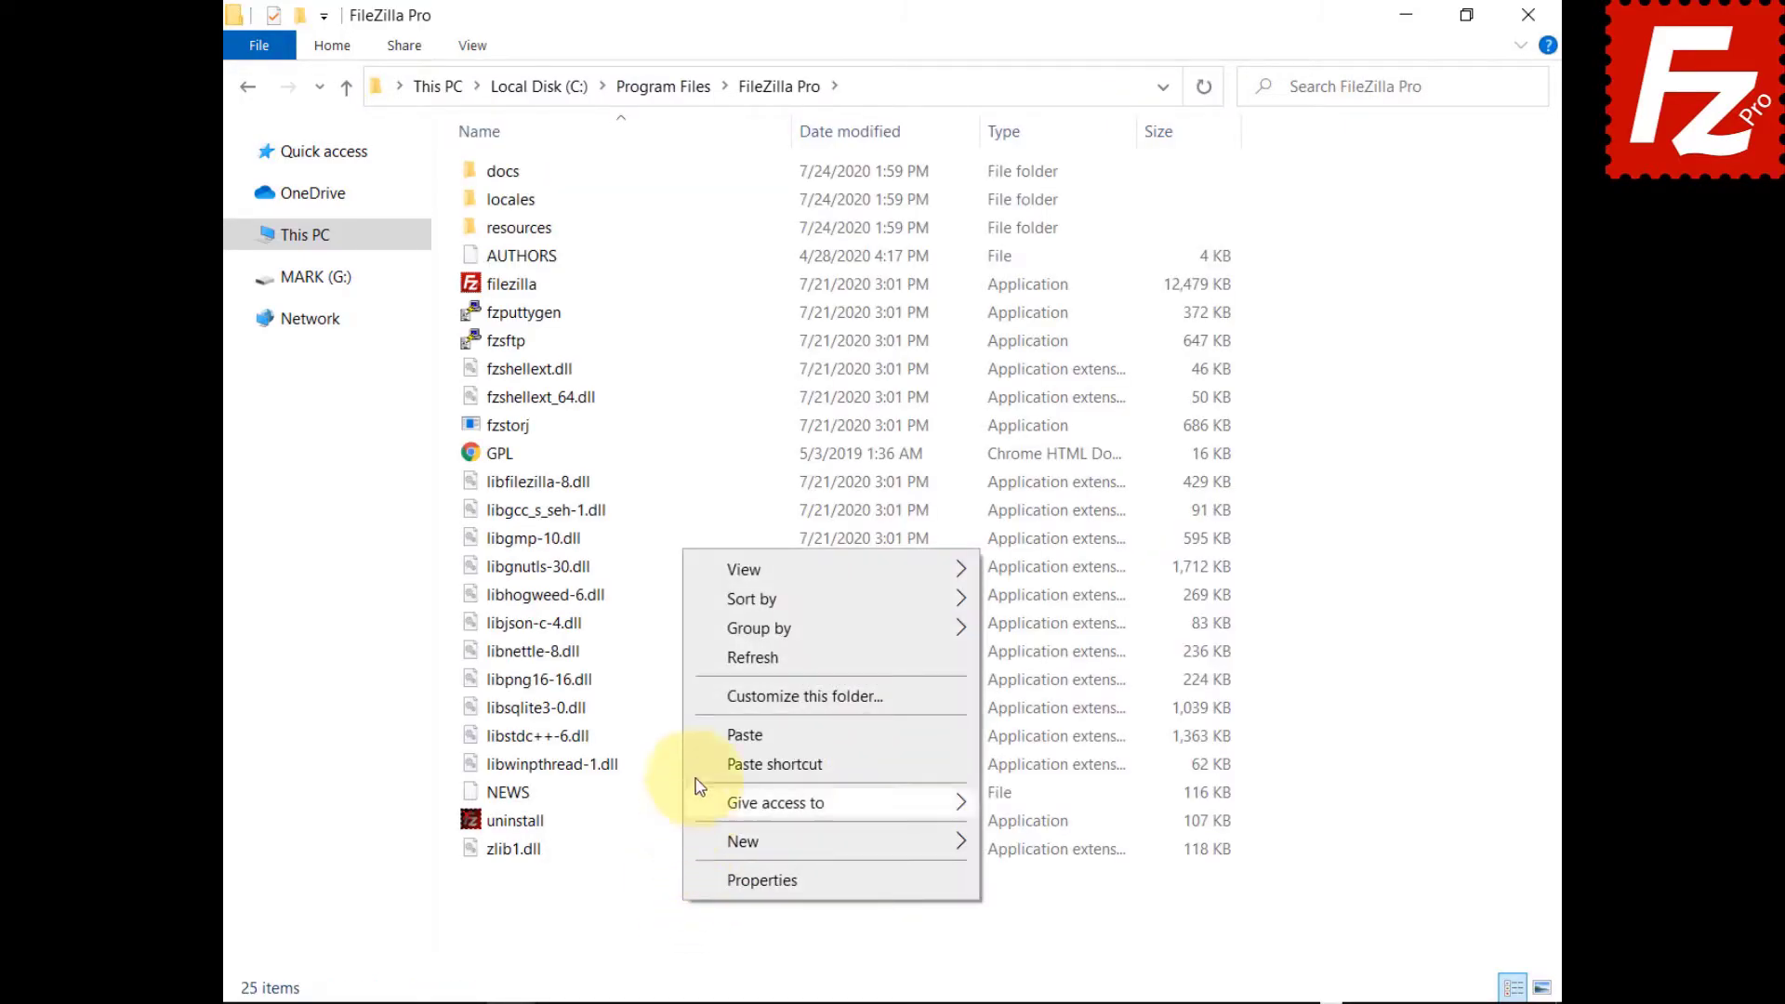
left_click(734, 734)
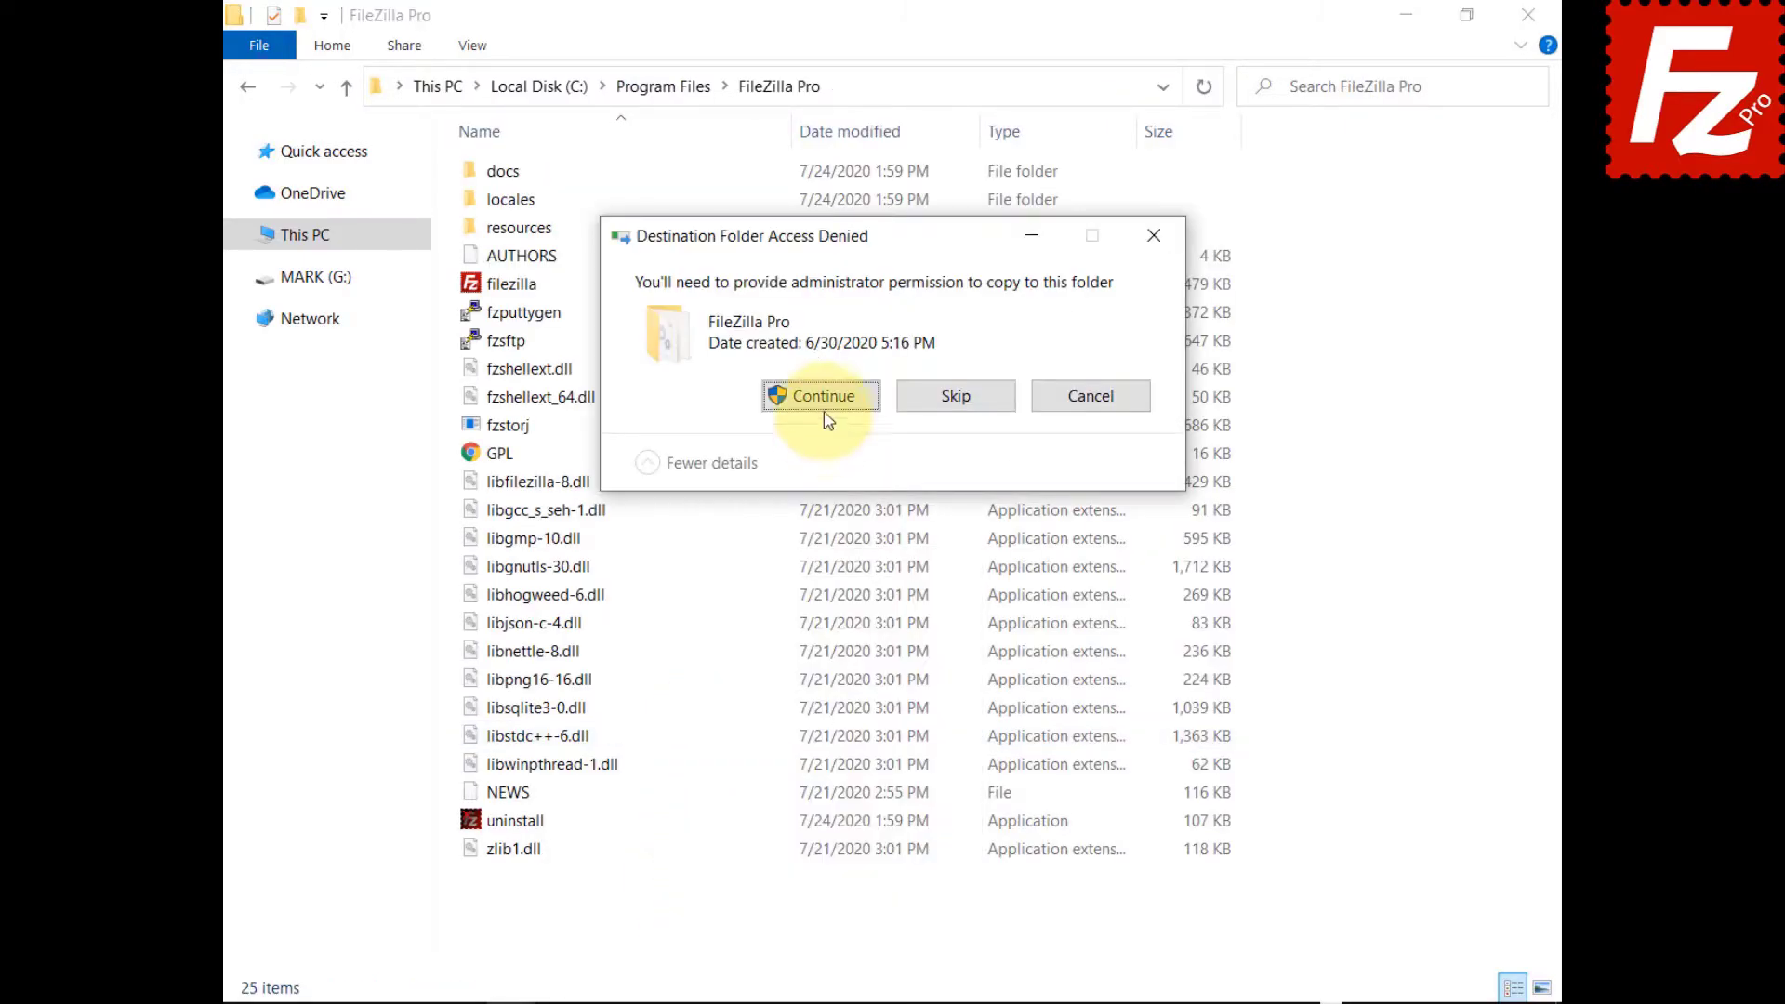
left_click(824, 398)
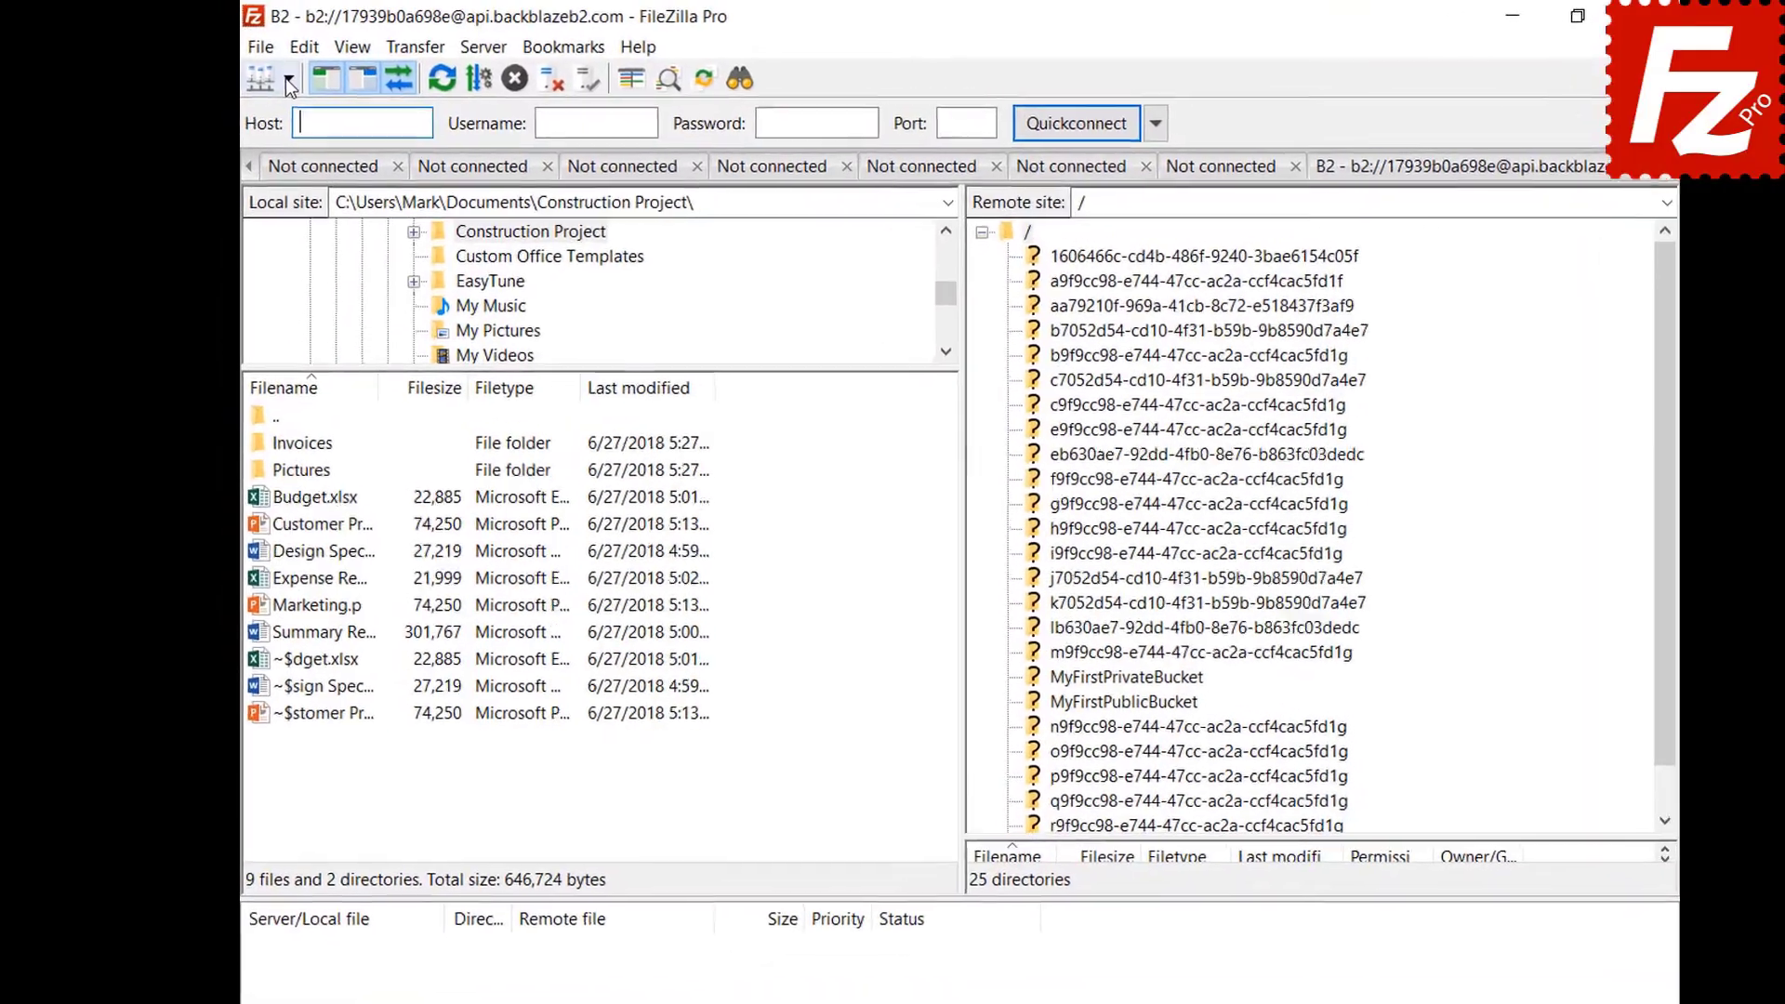
Connect FileZilla Pro to the saved Amazon S3 site.
left_click(290, 80)
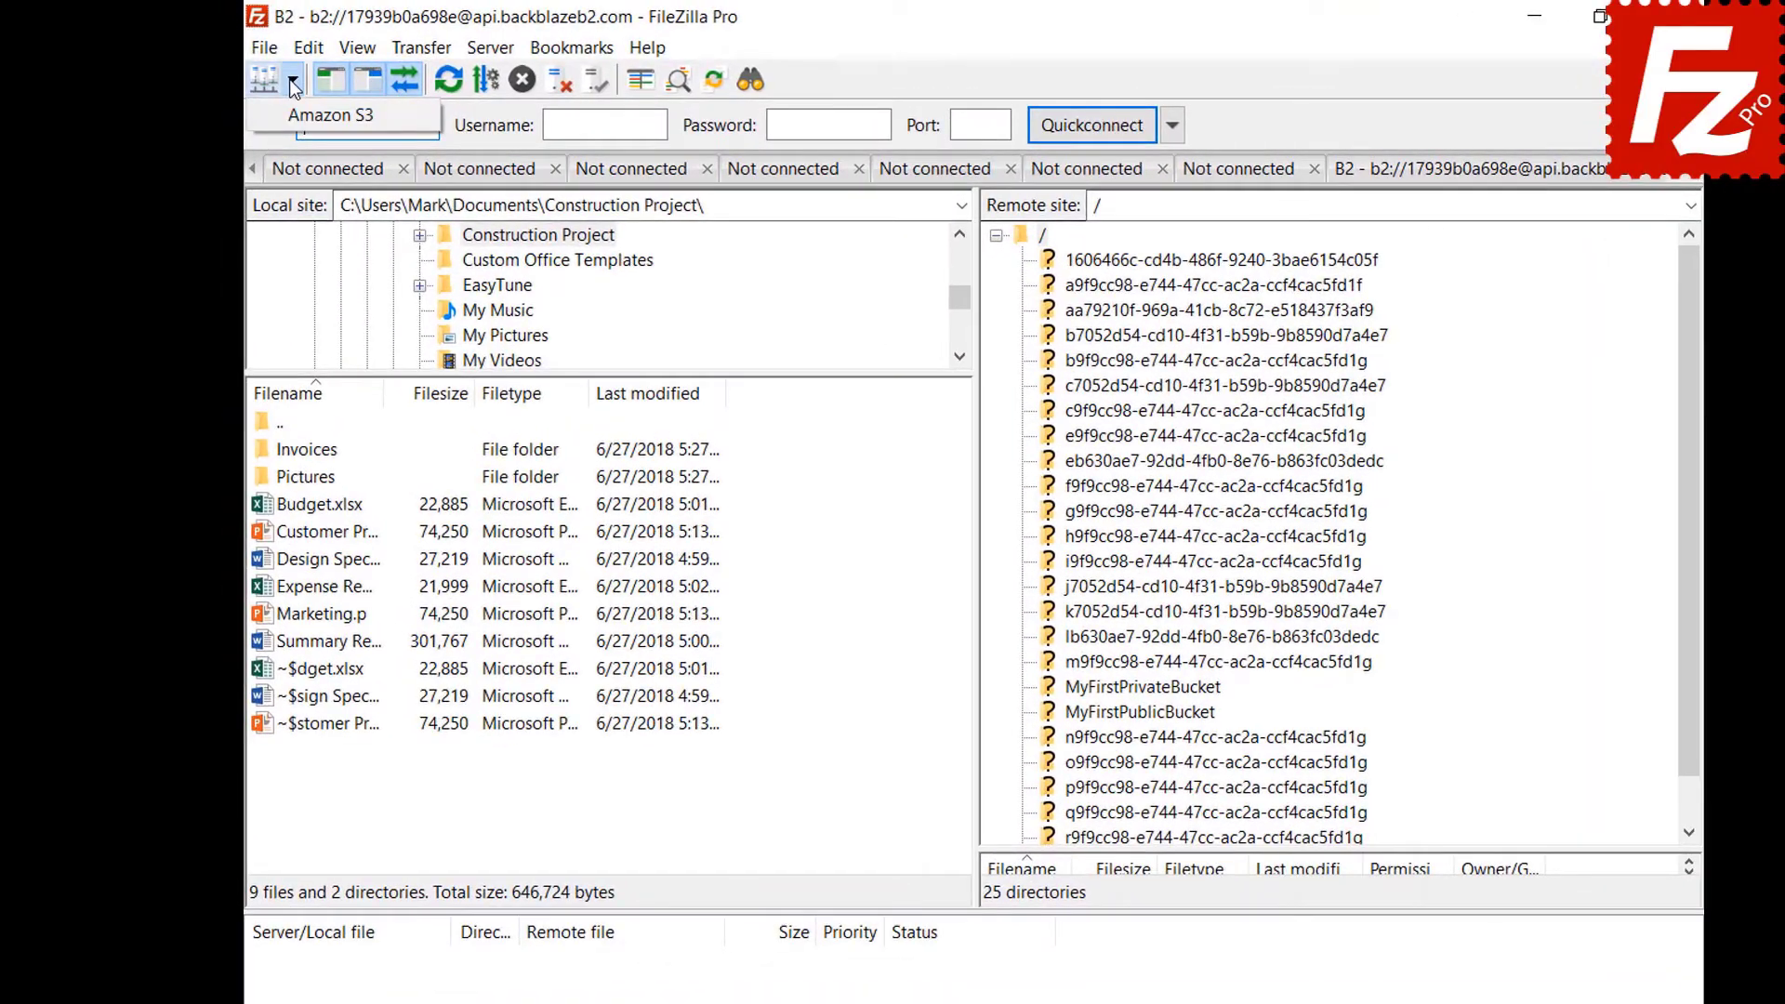
left_click(292, 113)
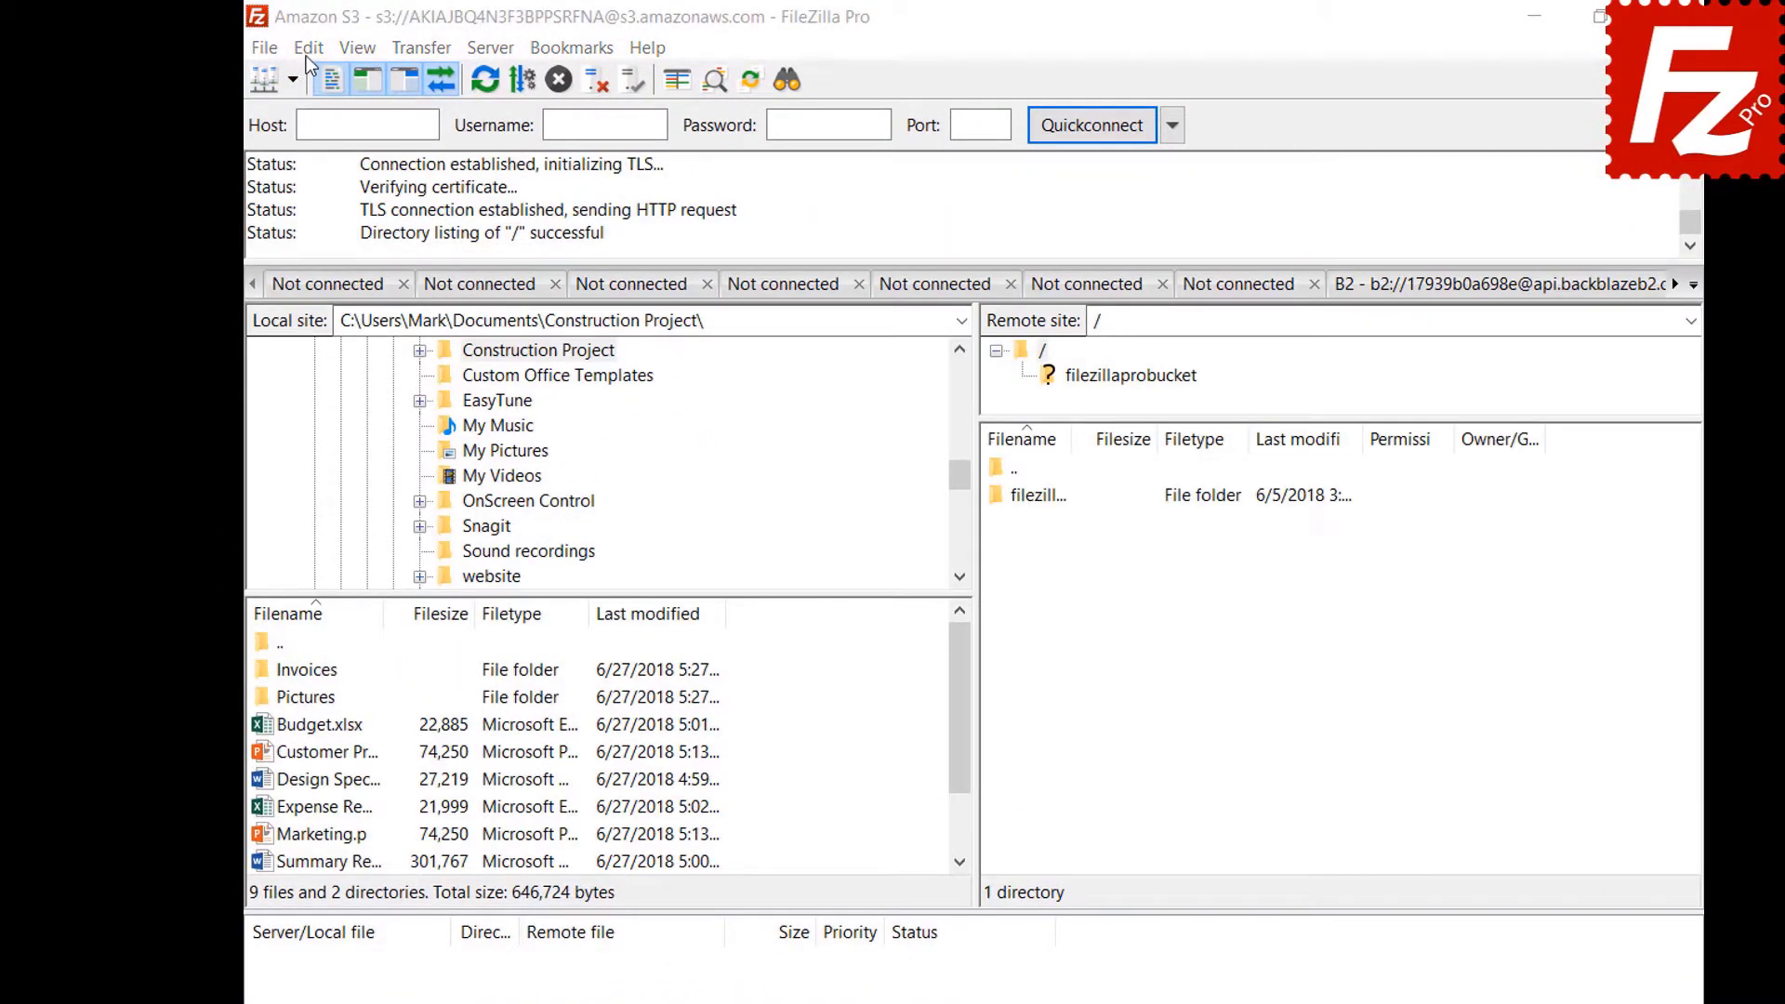
left_click(310, 49)
In Interface settings, preview the Explorer and then Widescreen pane layouts.
left_click(312, 144)
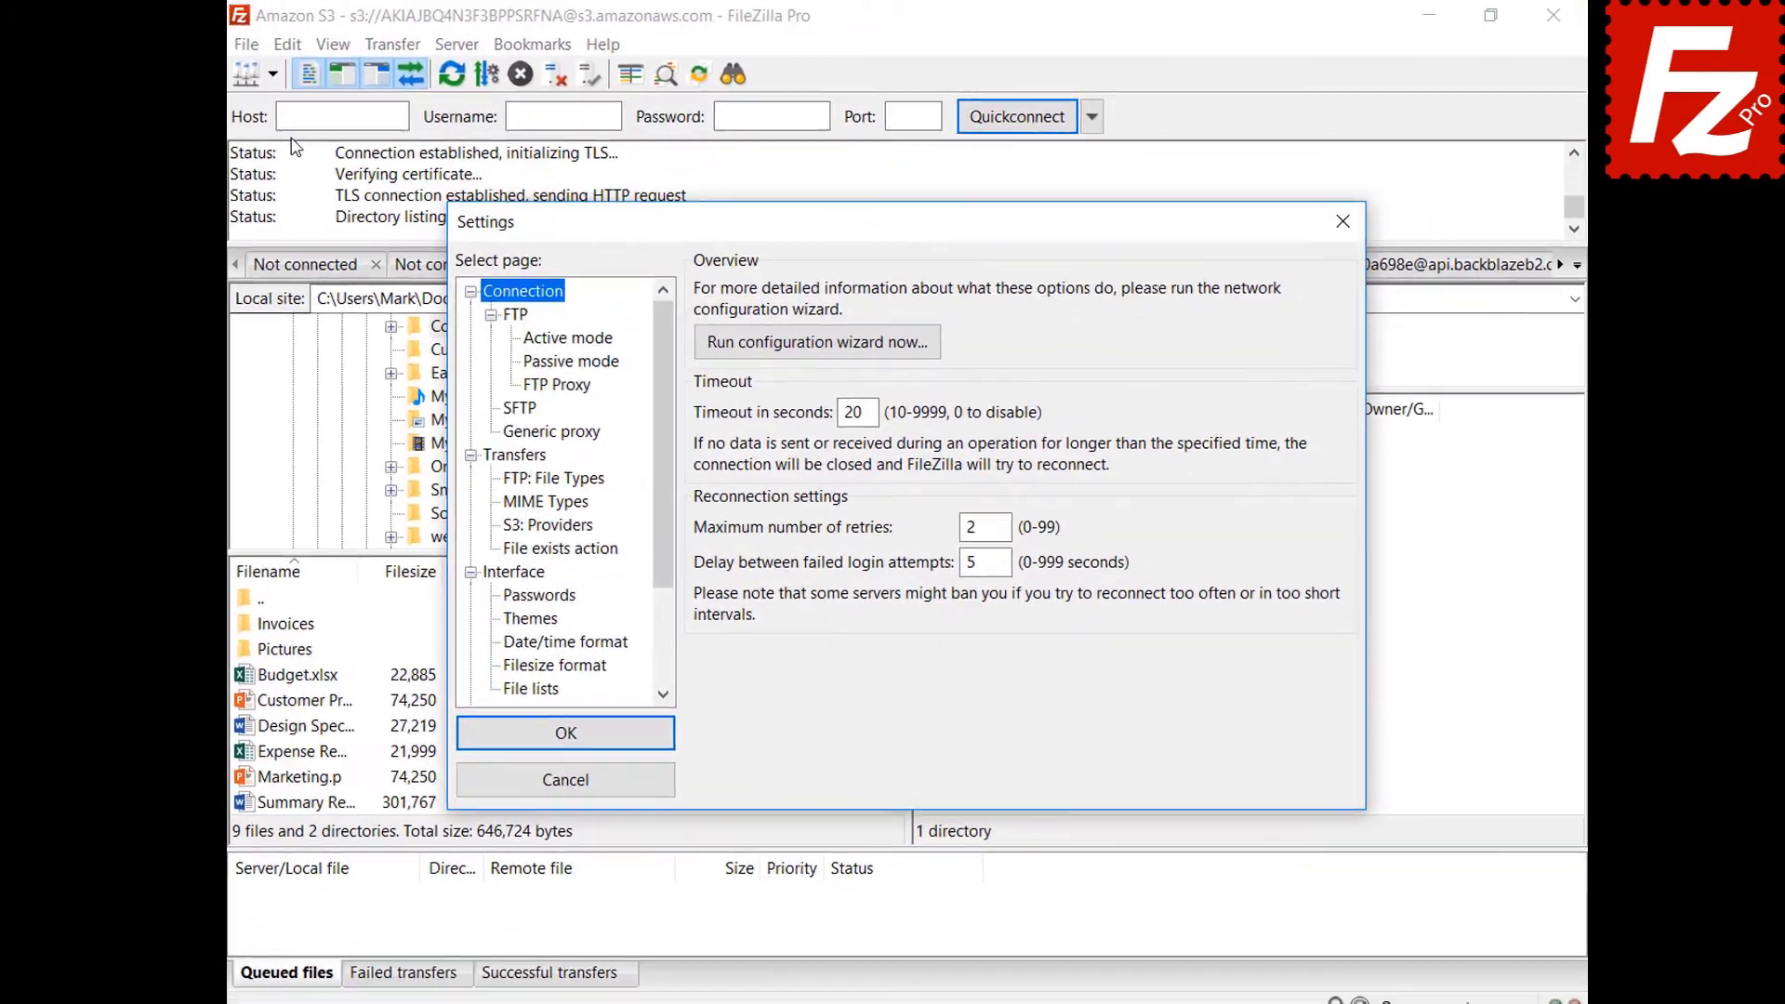
left_click(497, 574)
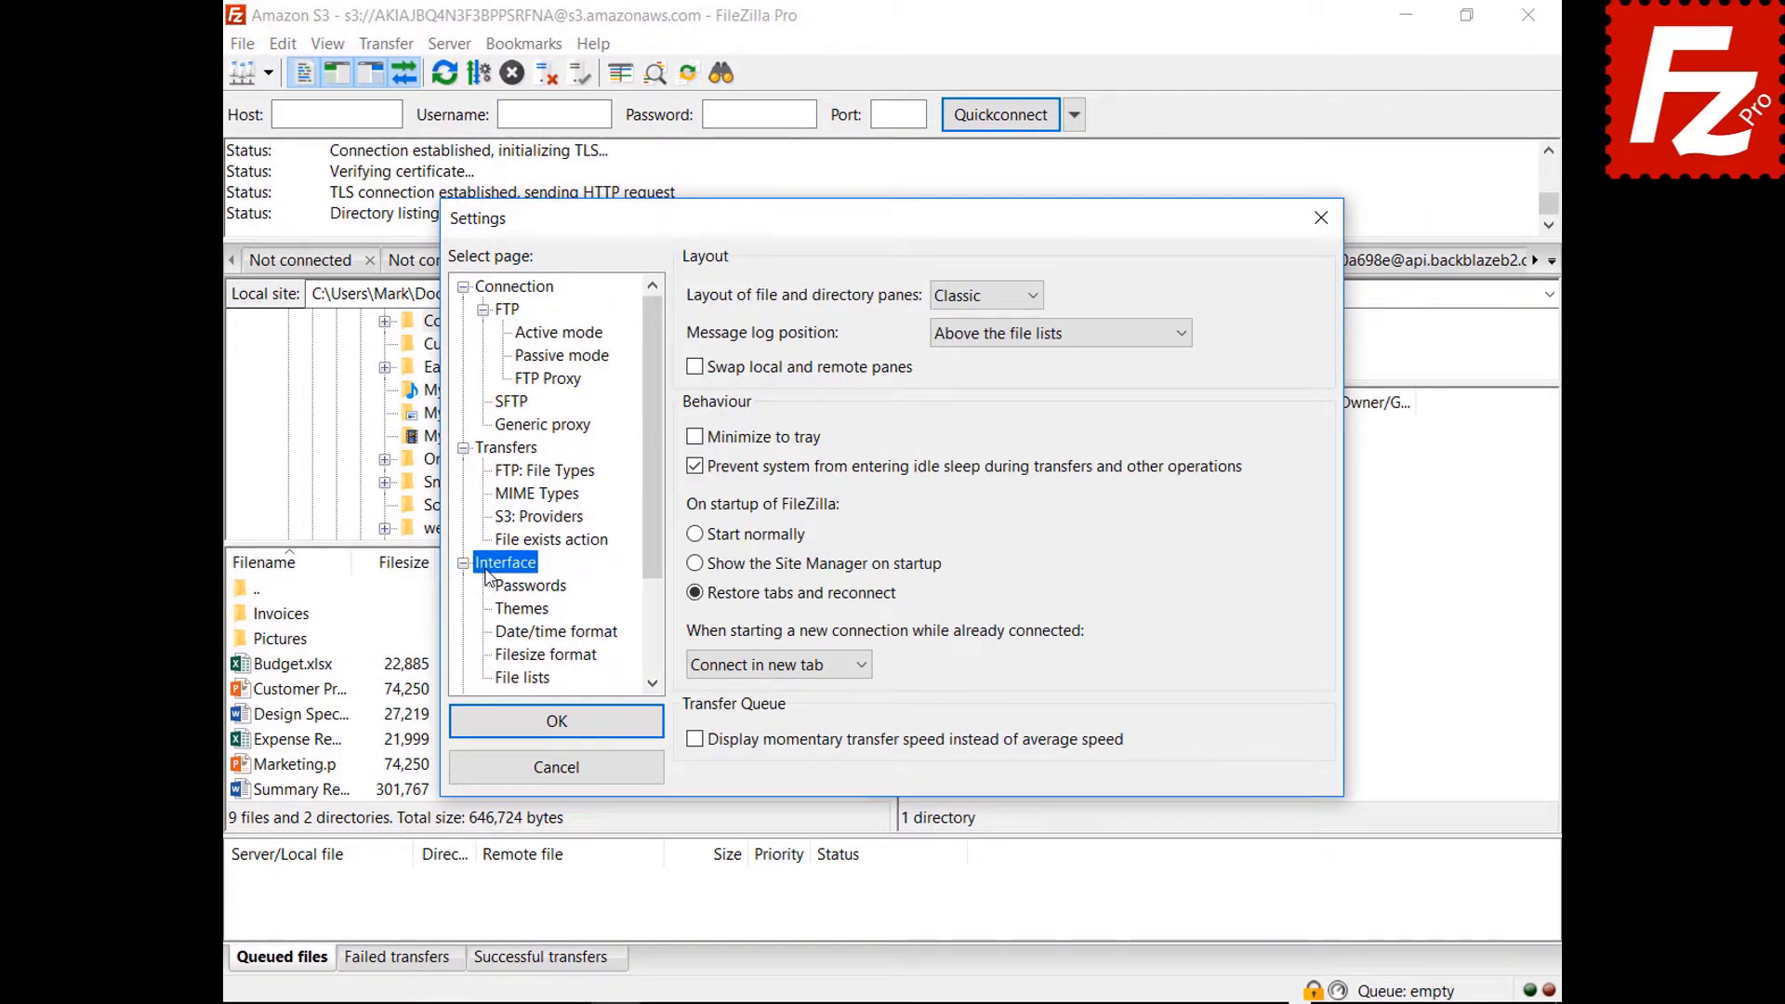
left_click(984, 297)
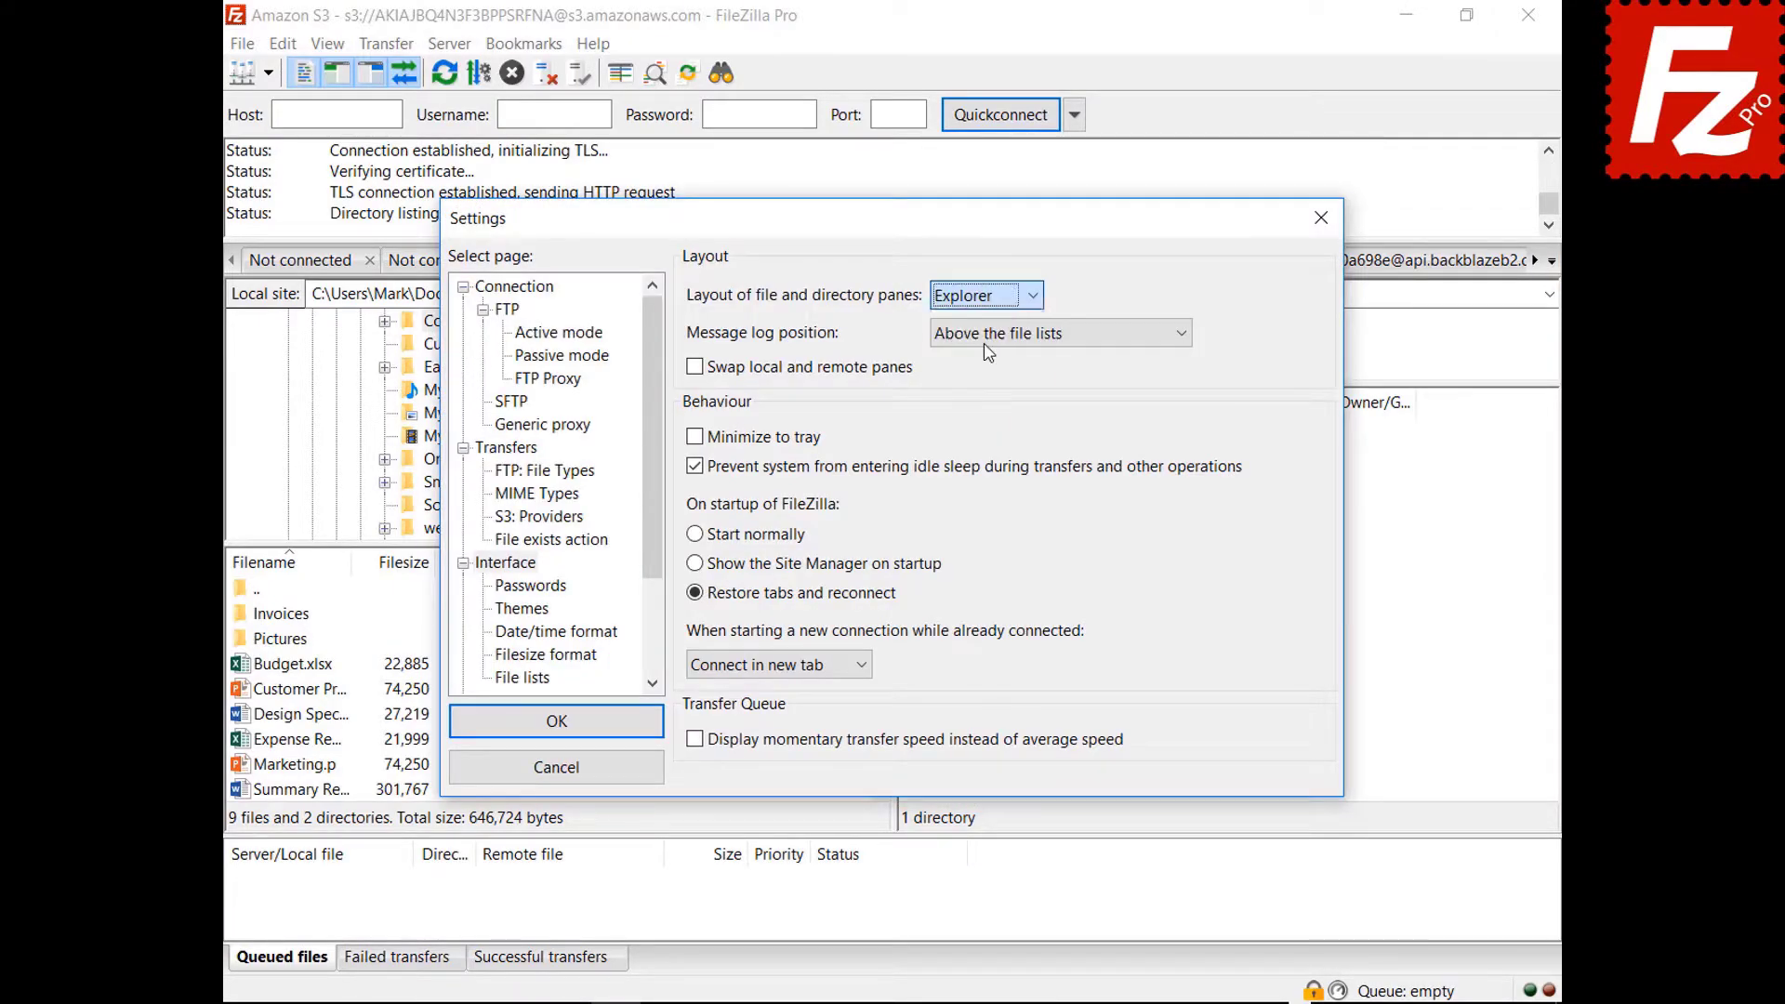
left_click(1004, 314)
left_click_drag(907, 226, 937, 1003)
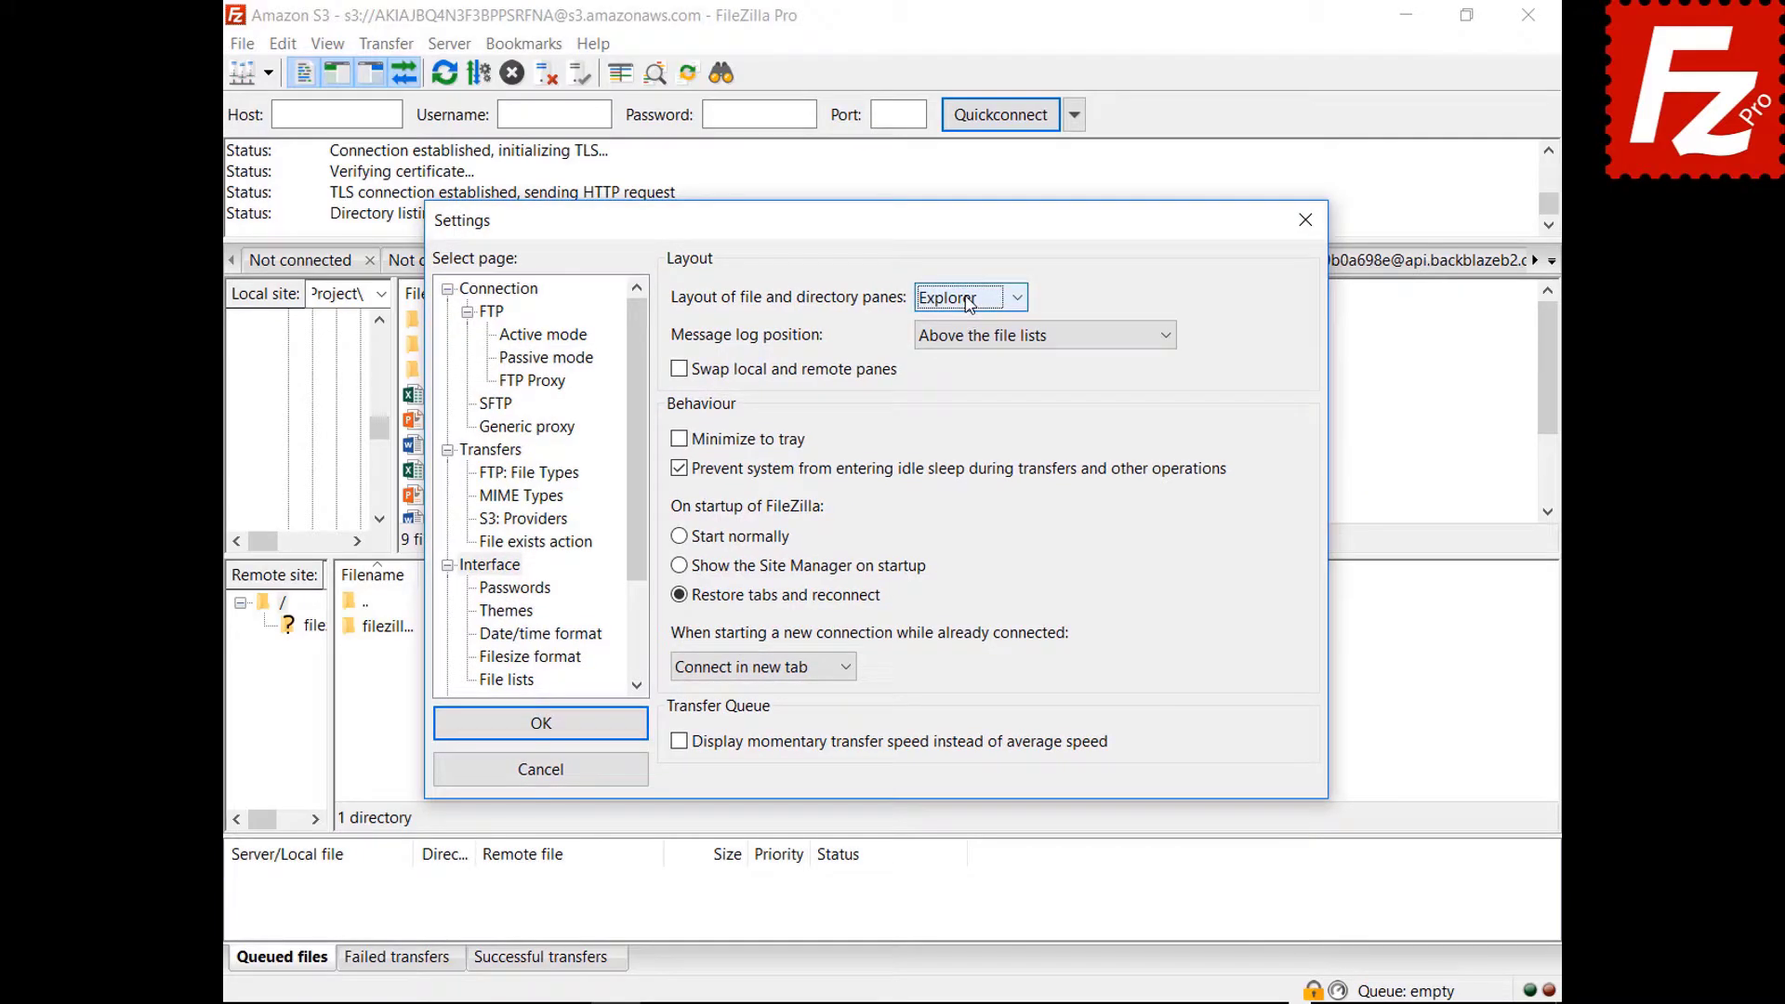
left_click(970, 298)
left_click(958, 365)
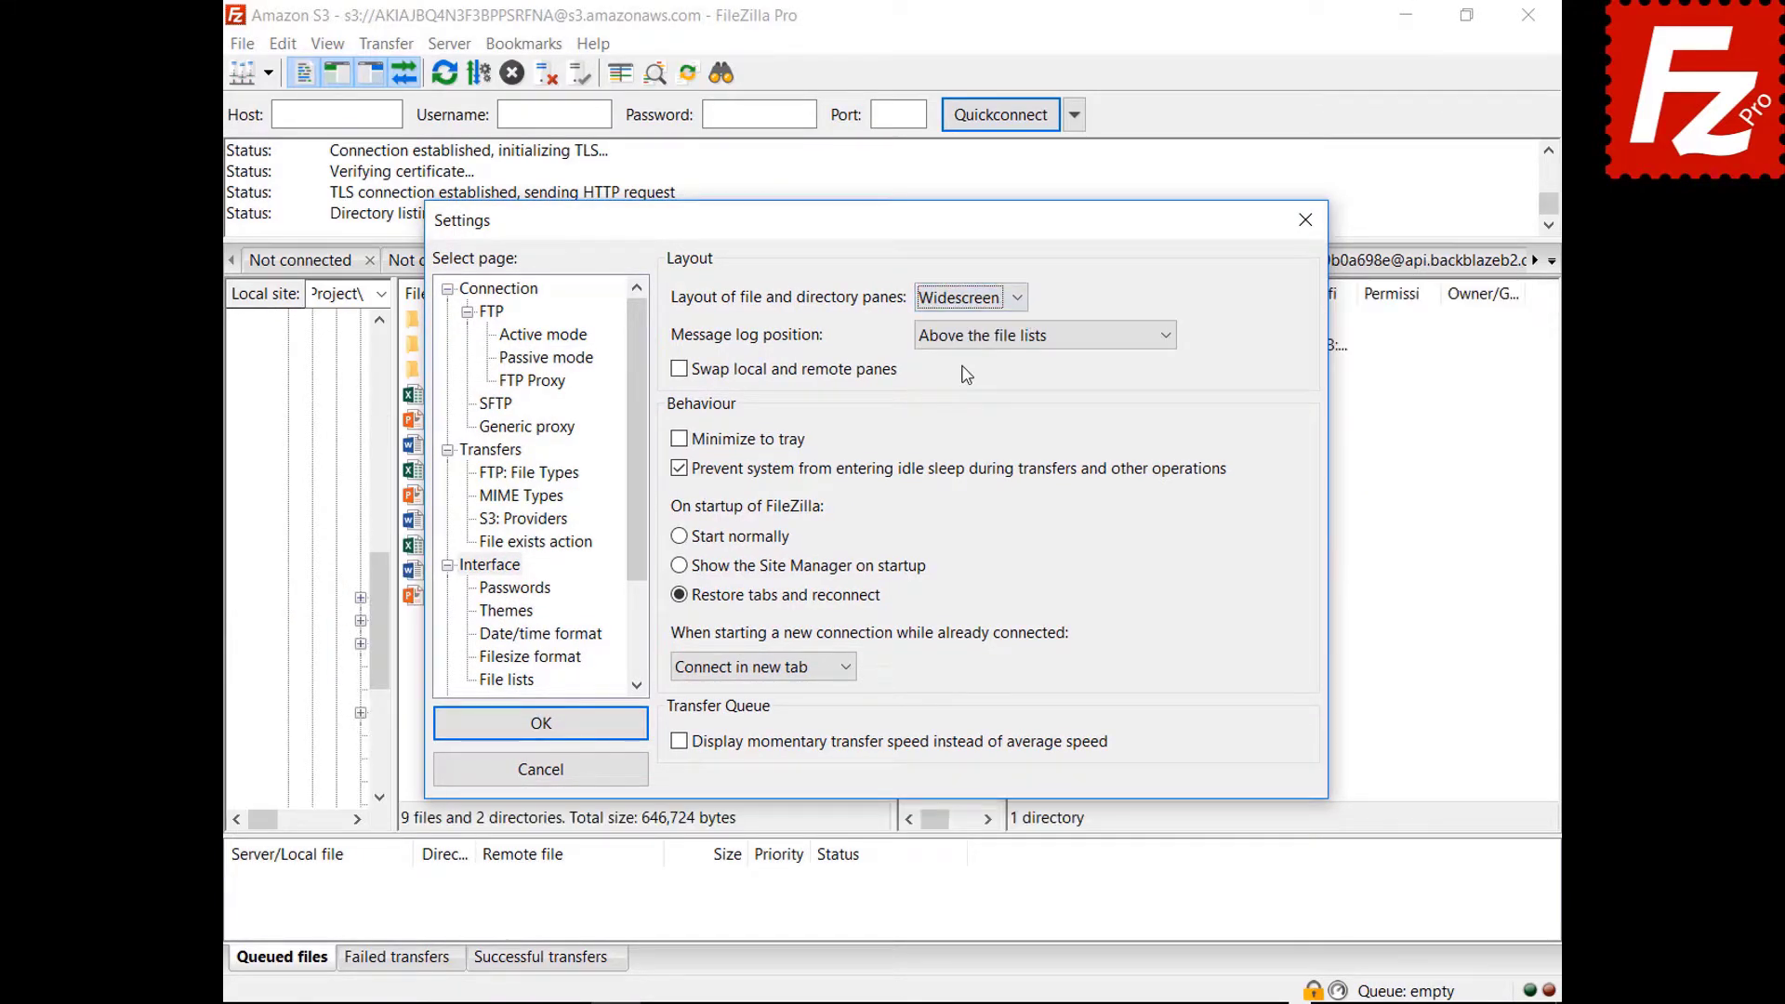
mouse_move(900, 239)
left_mouse_down()
mouse_move(944, 1003)
mouse_move(887, 247)
left_mouse_up()
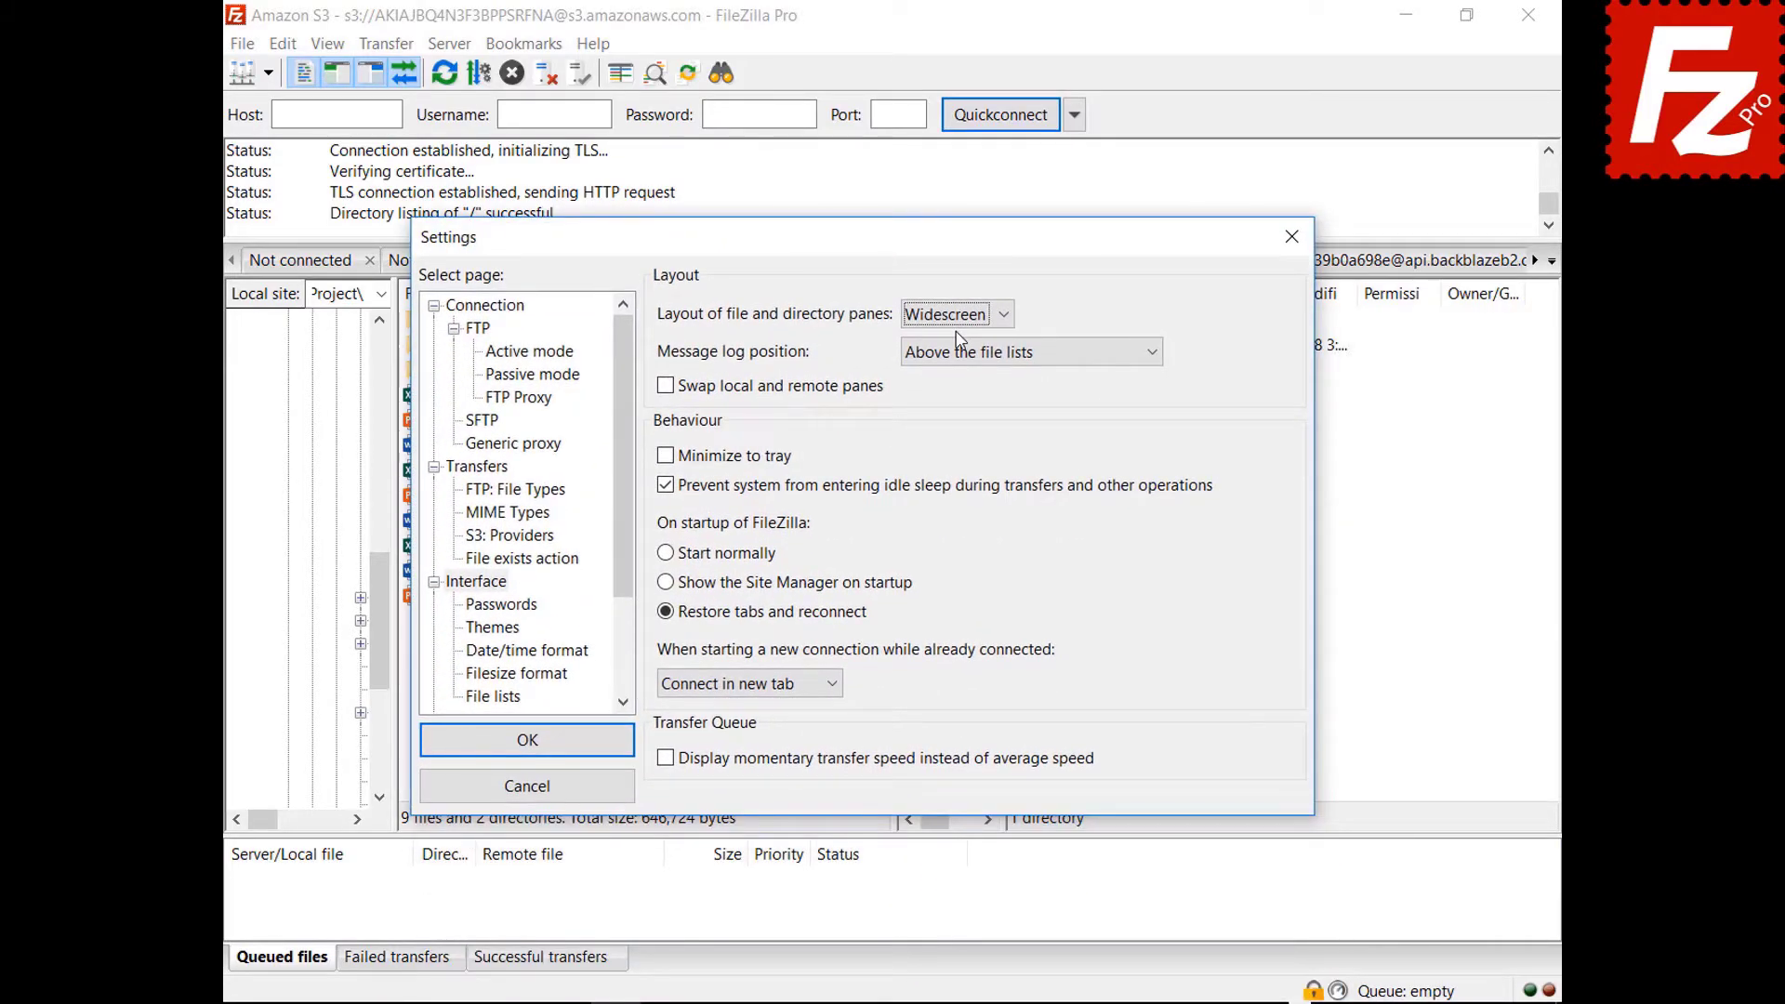
Preview the Blackboard pane layout, then restore the Classic layout.
left_click(960, 318)
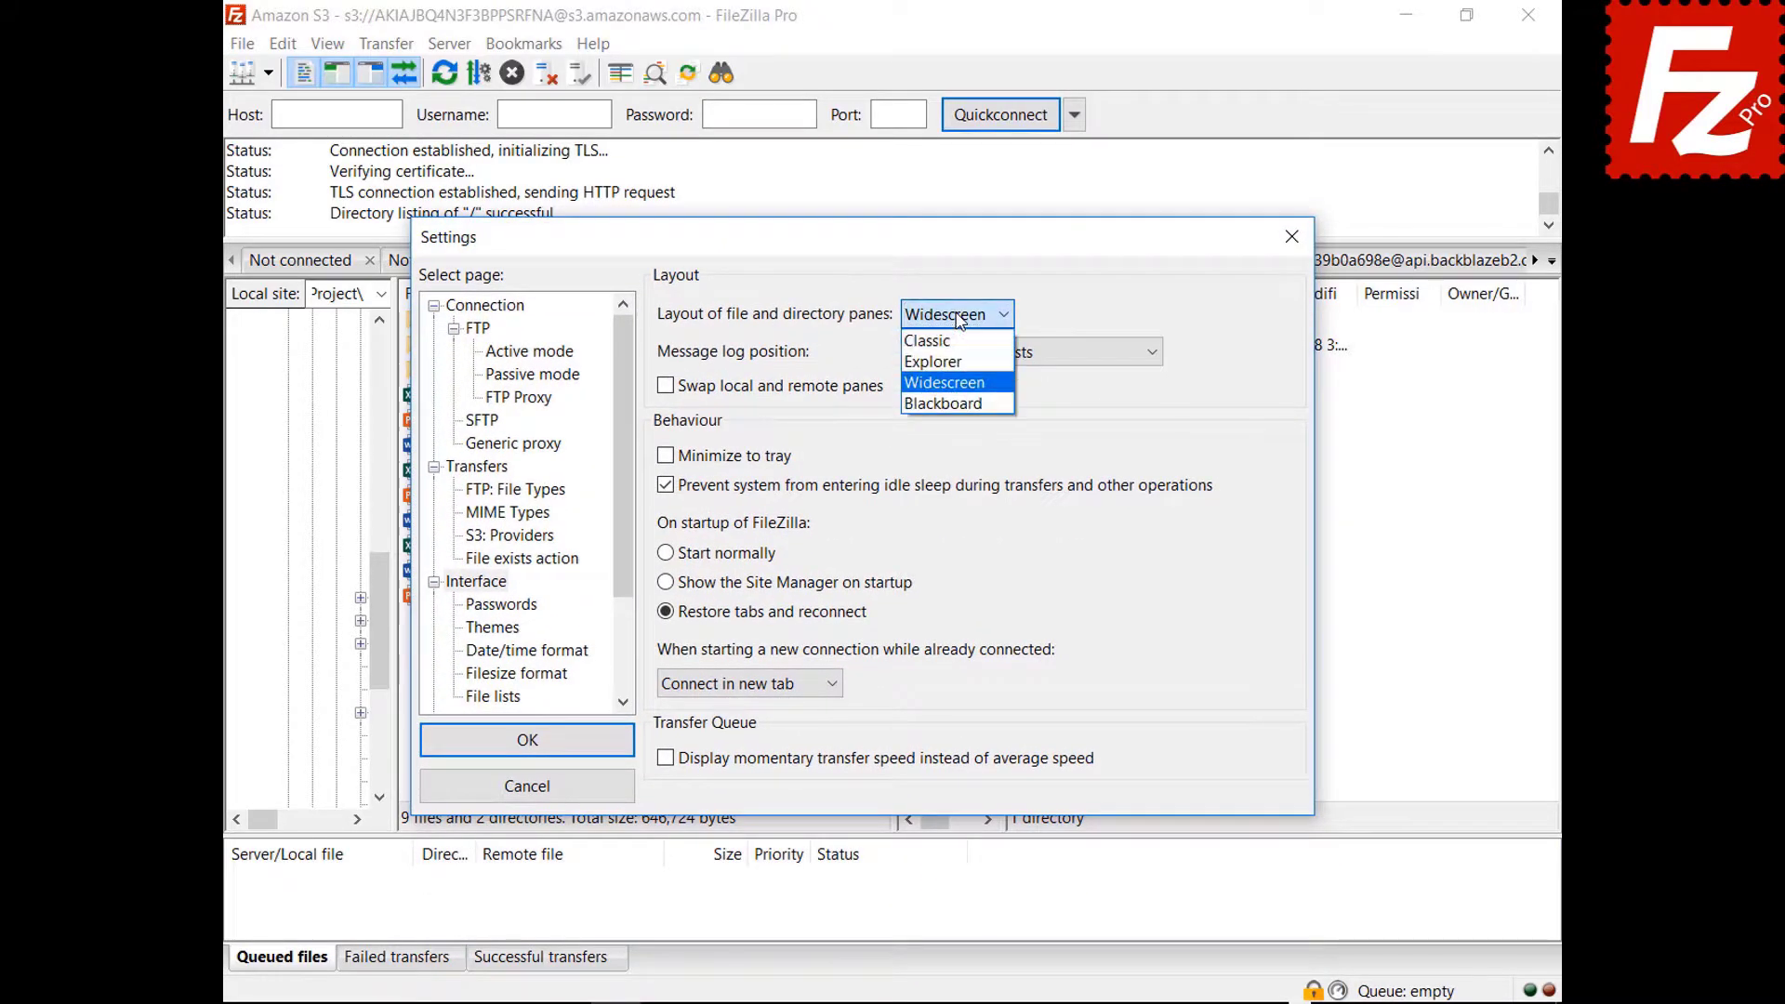
left_click(950, 406)
left_click_drag(865, 256, 866, 1003)
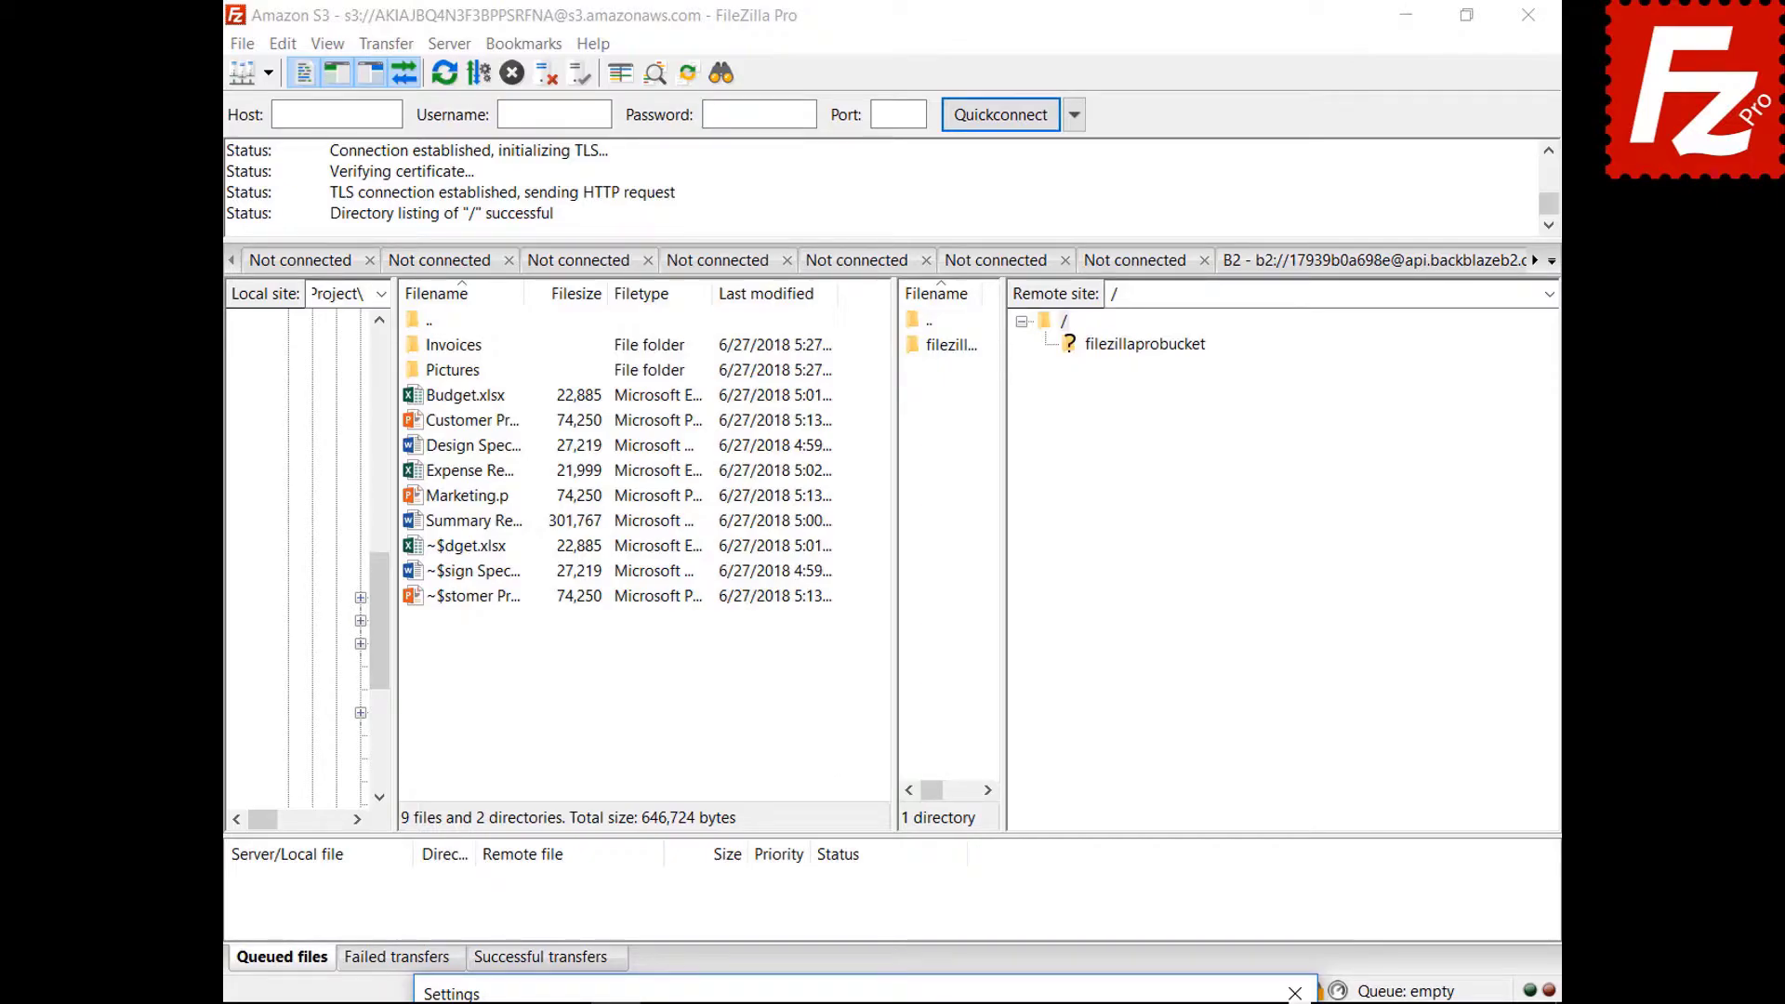
left_click_drag(867, 994, 822, 254)
left_click(909, 332)
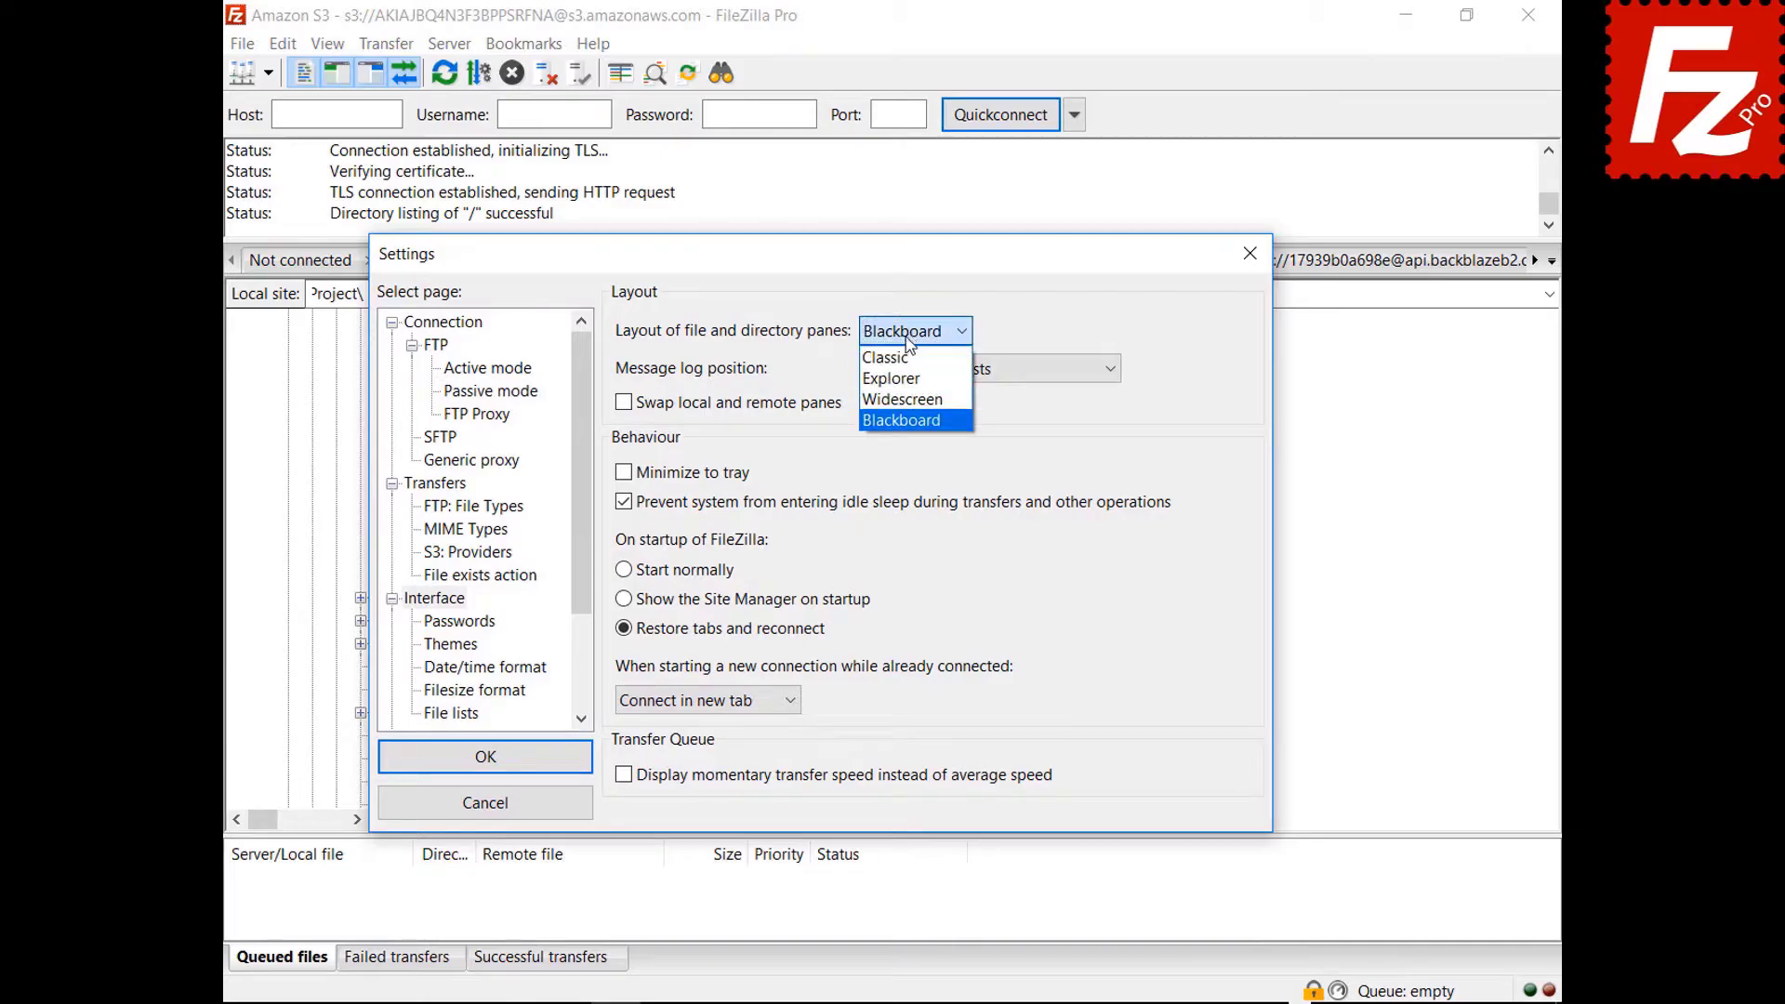
left_click(891, 353)
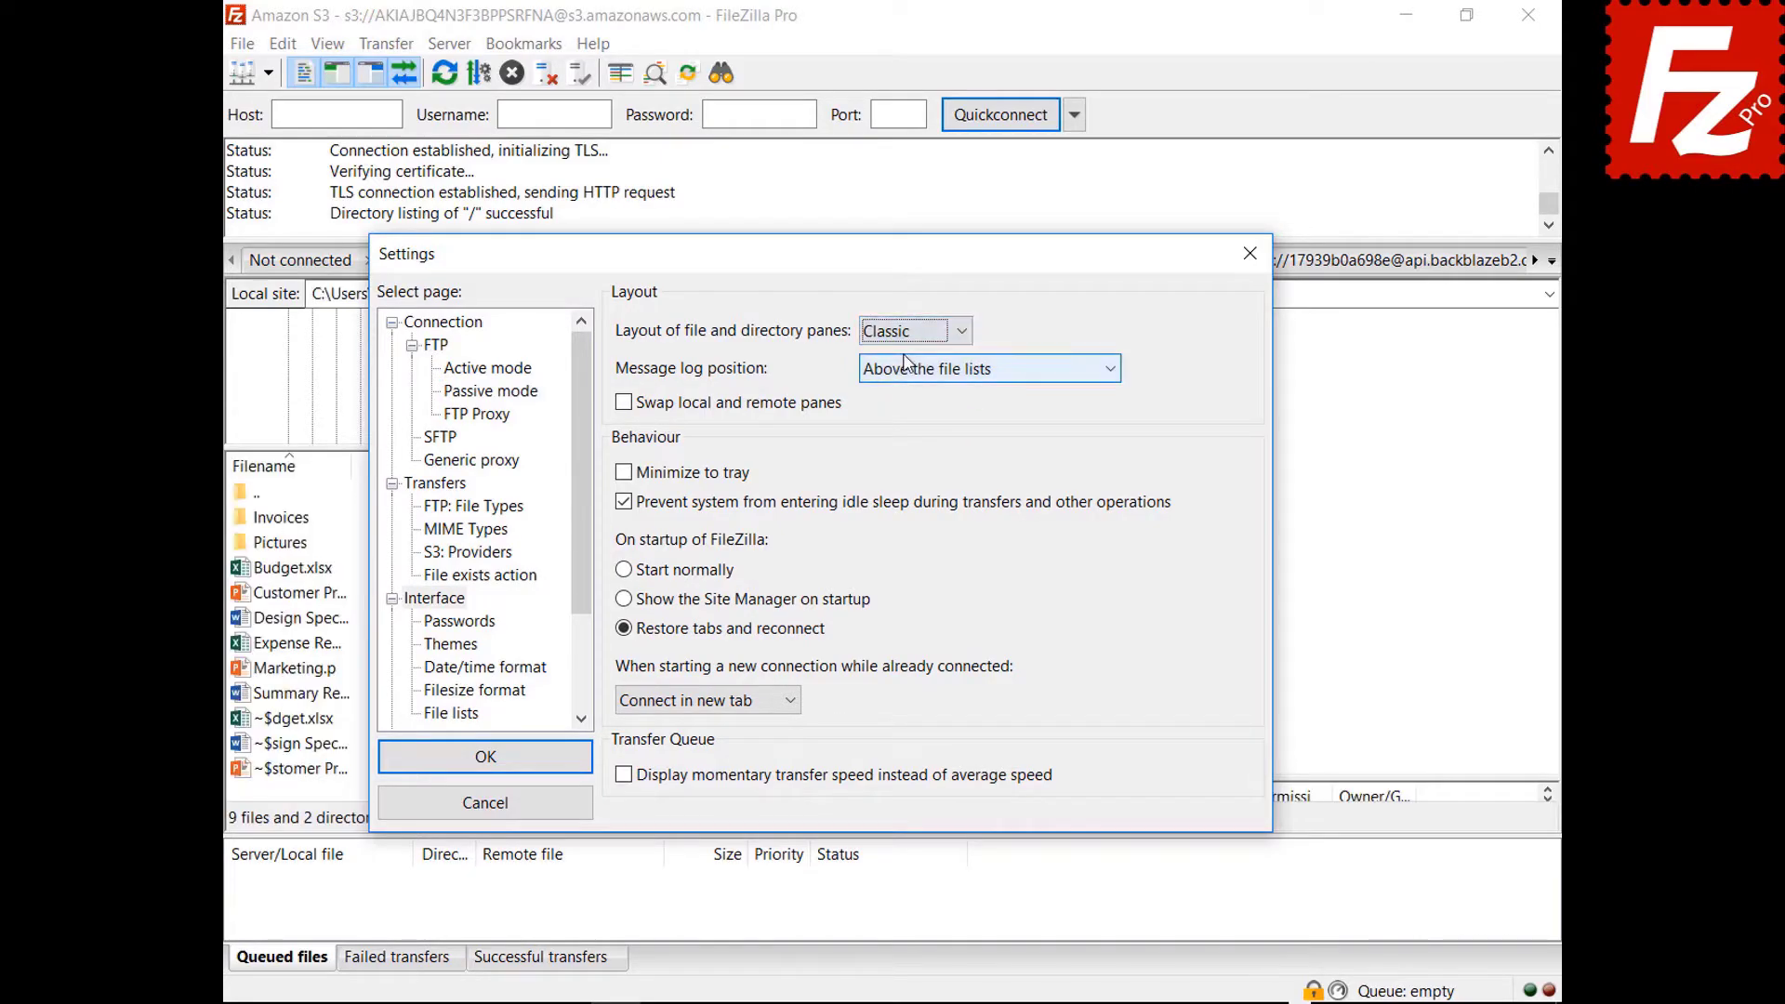
left_click(963, 370)
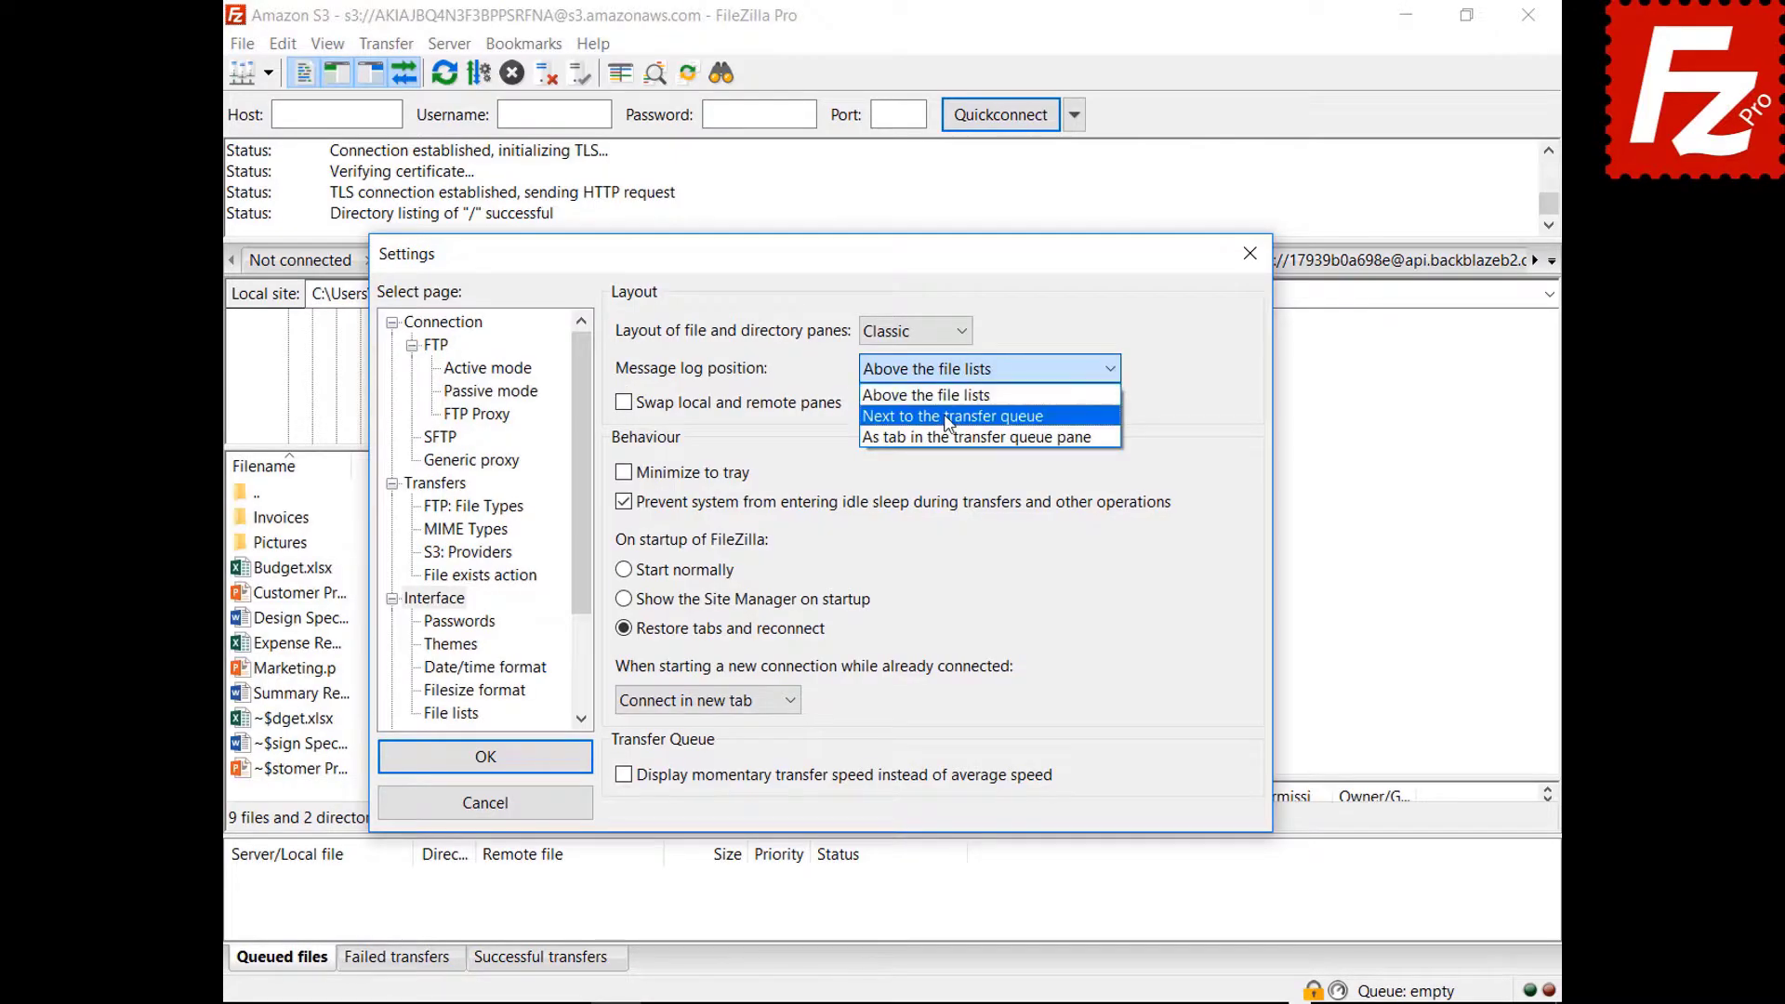
Set the message log position to 'As tab in the transfer queue pane'.
left_click(949, 416)
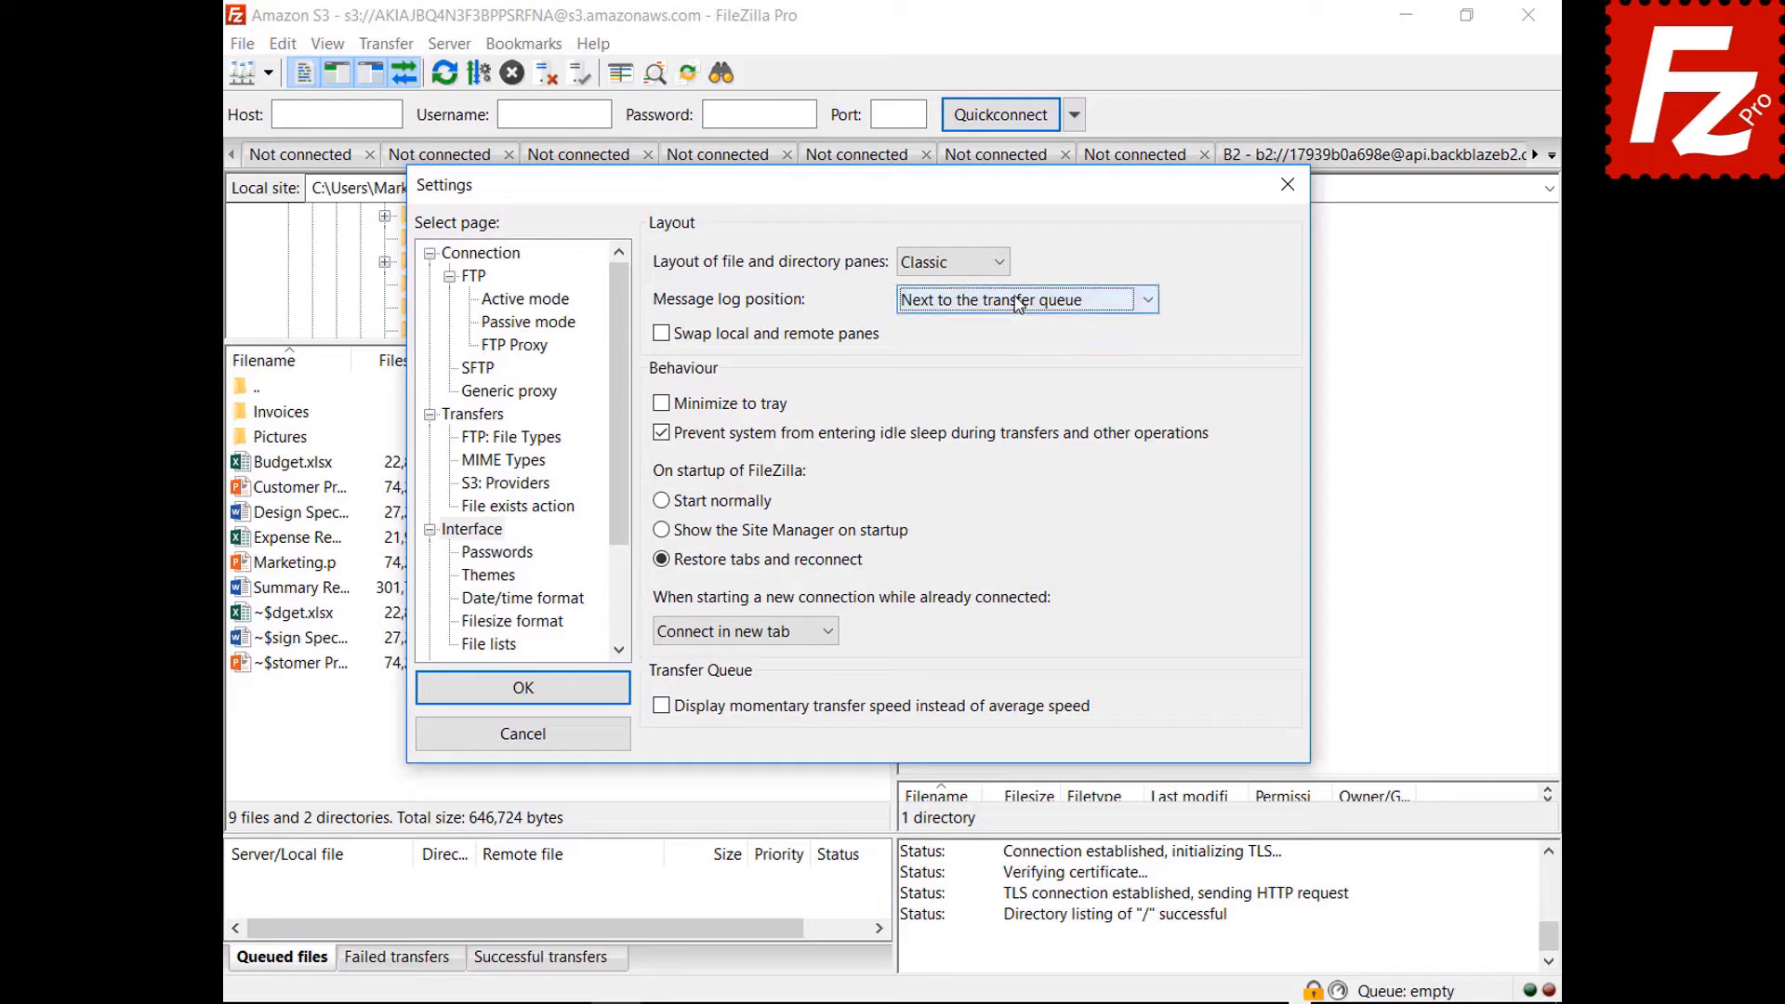
left_click(1017, 300)
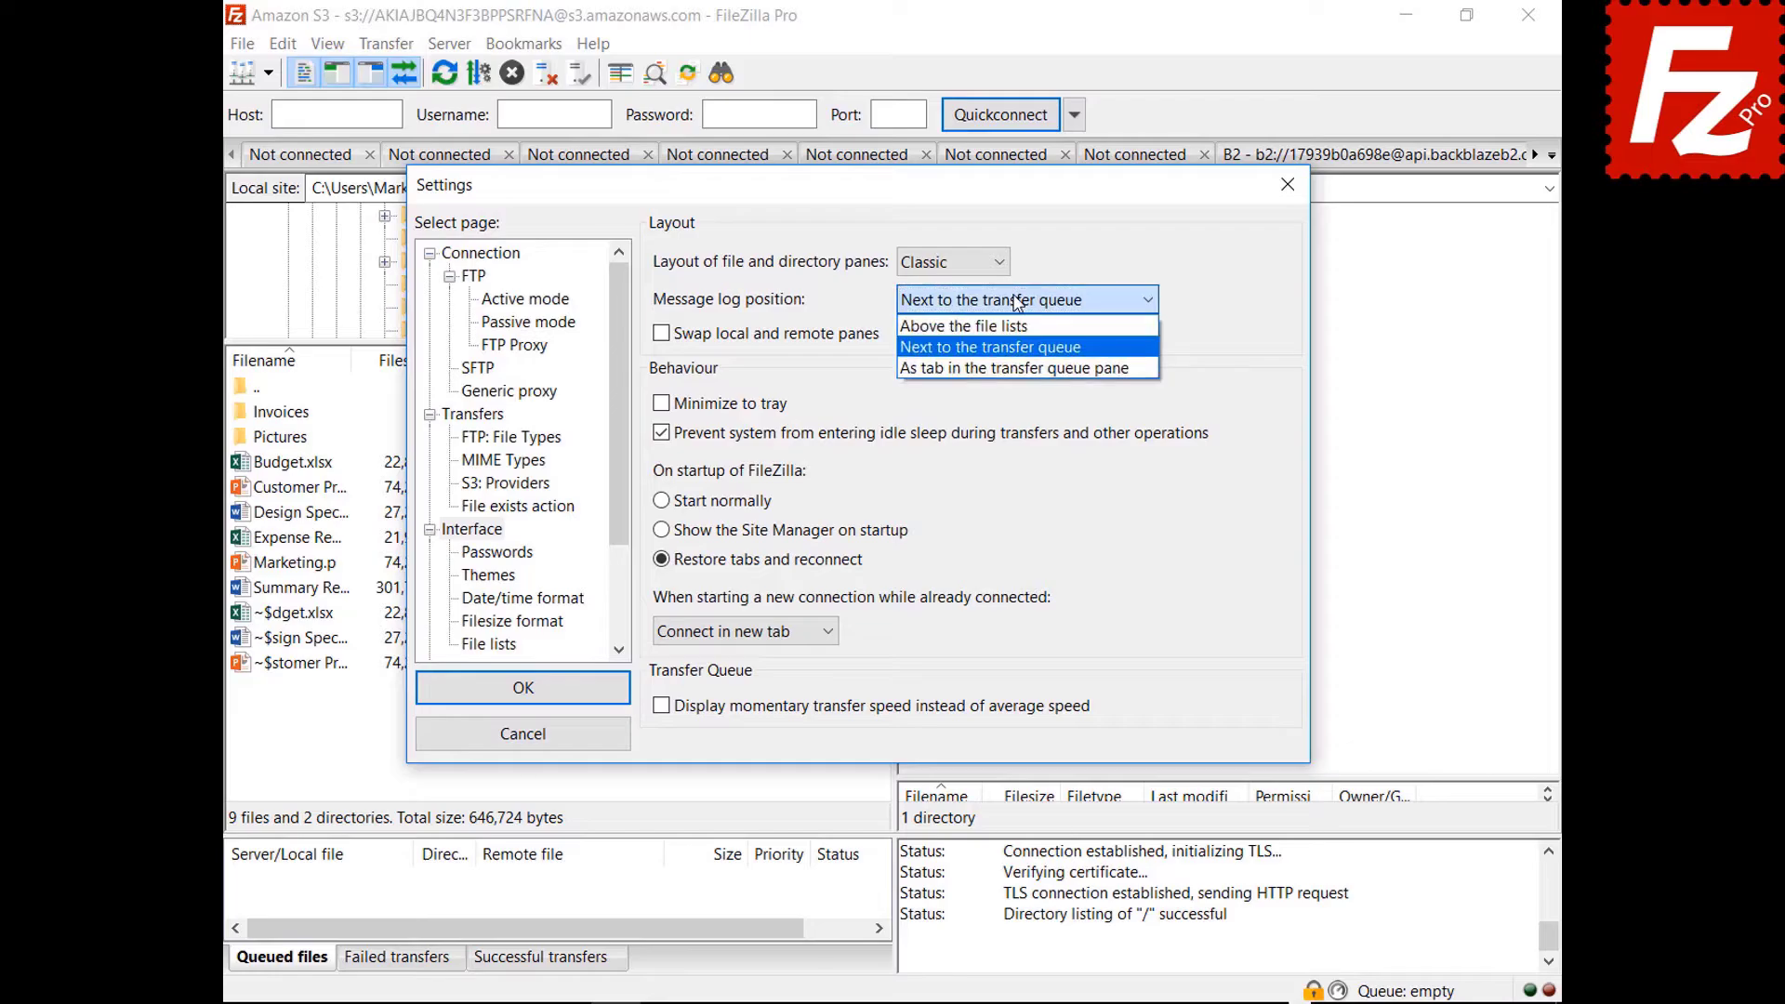
left_click(1009, 370)
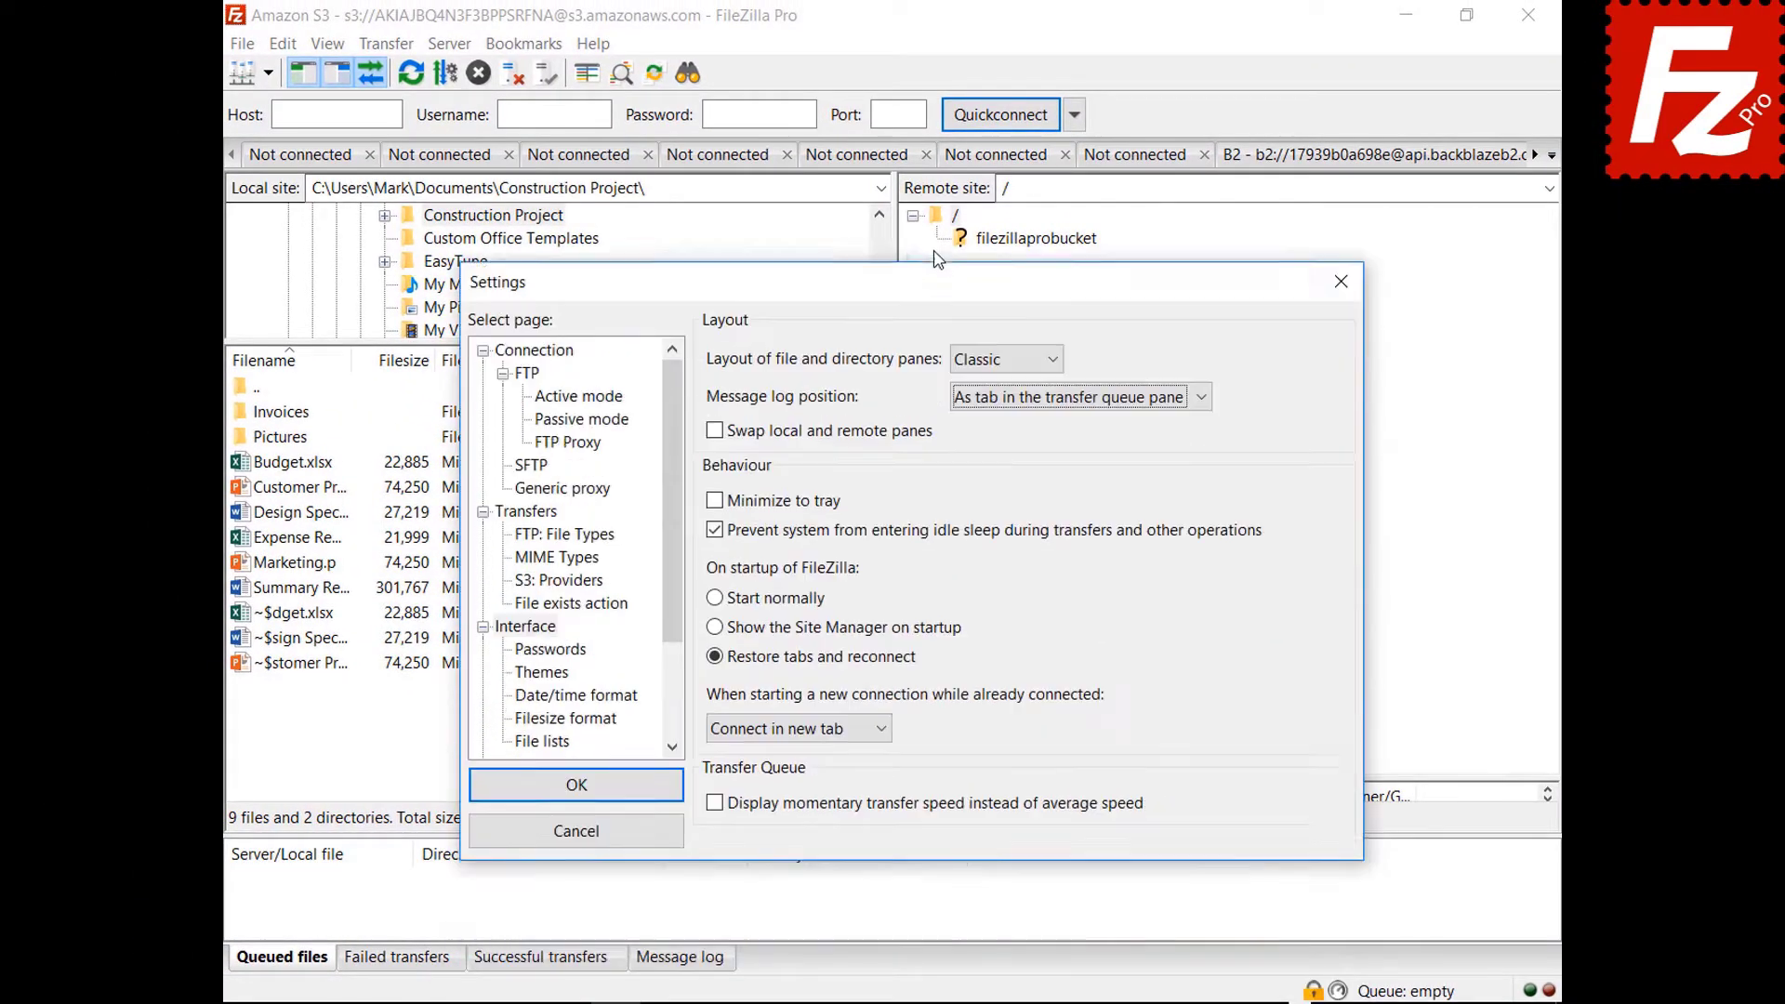
Enable Minimize to tray, apply, then test by minimizing and restoring from the tray.
left_click(715, 456)
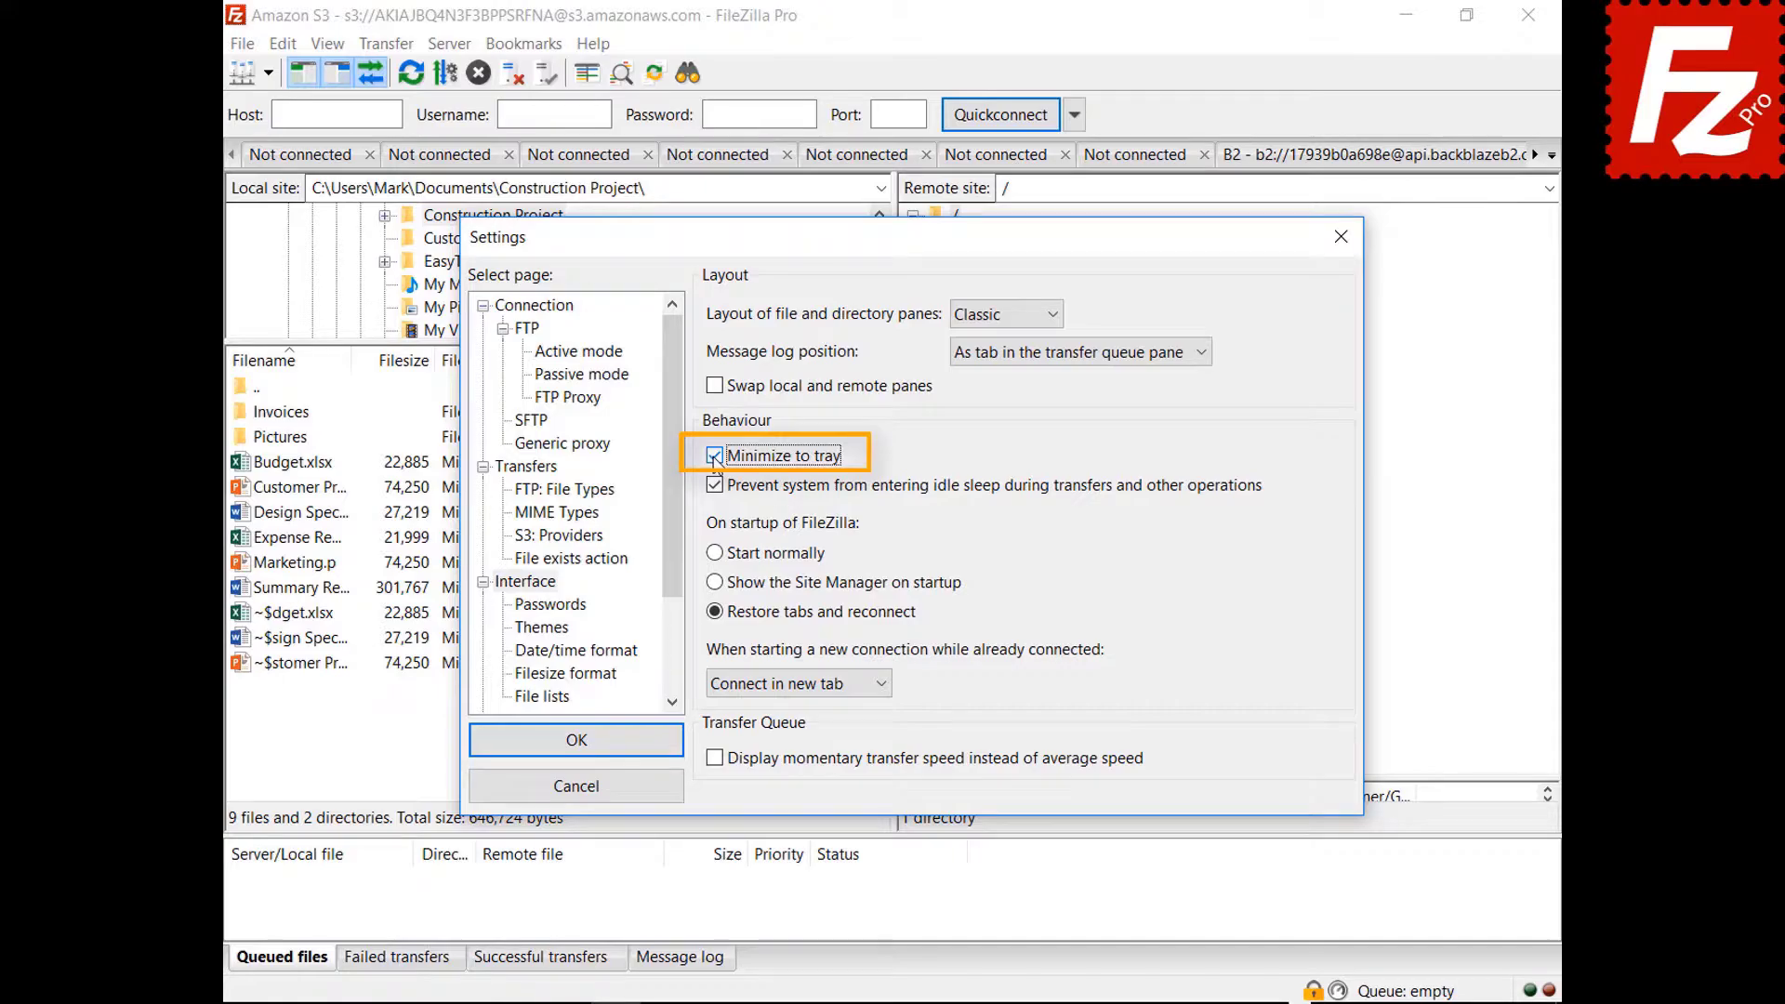
left_click(576, 744)
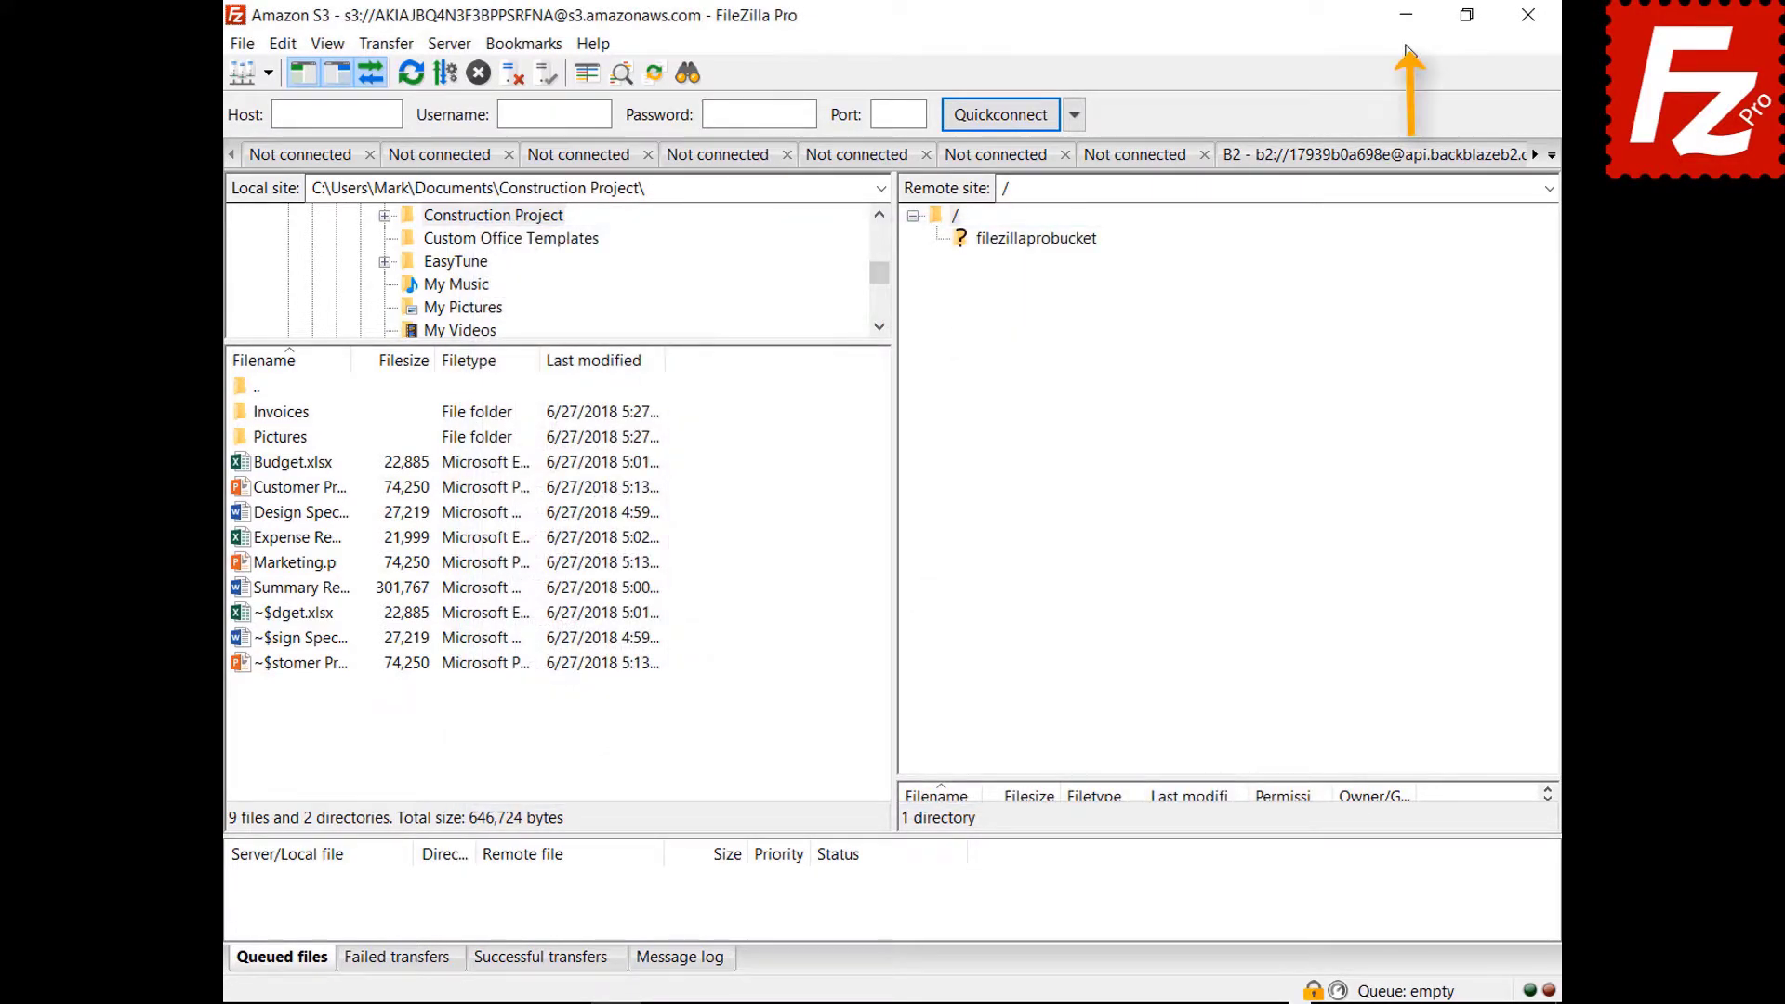
left_click(1406, 15)
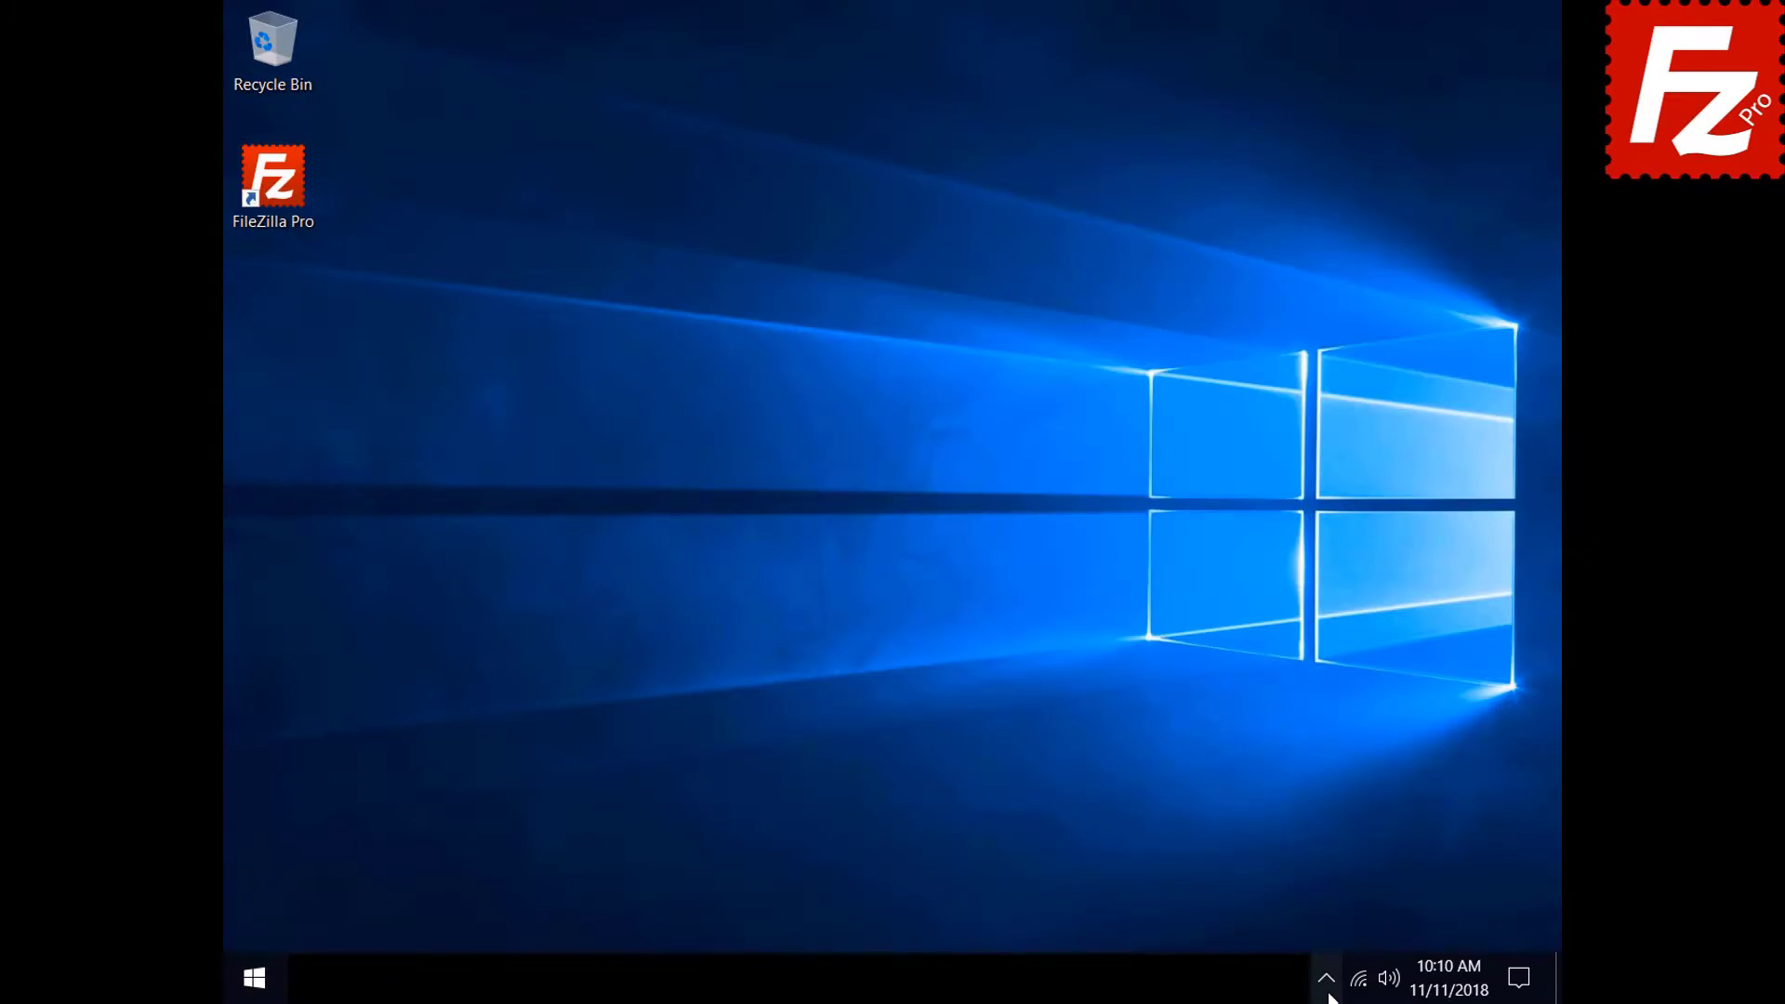
left_click(1327, 992)
left_click(1345, 930)
left_click(284, 45)
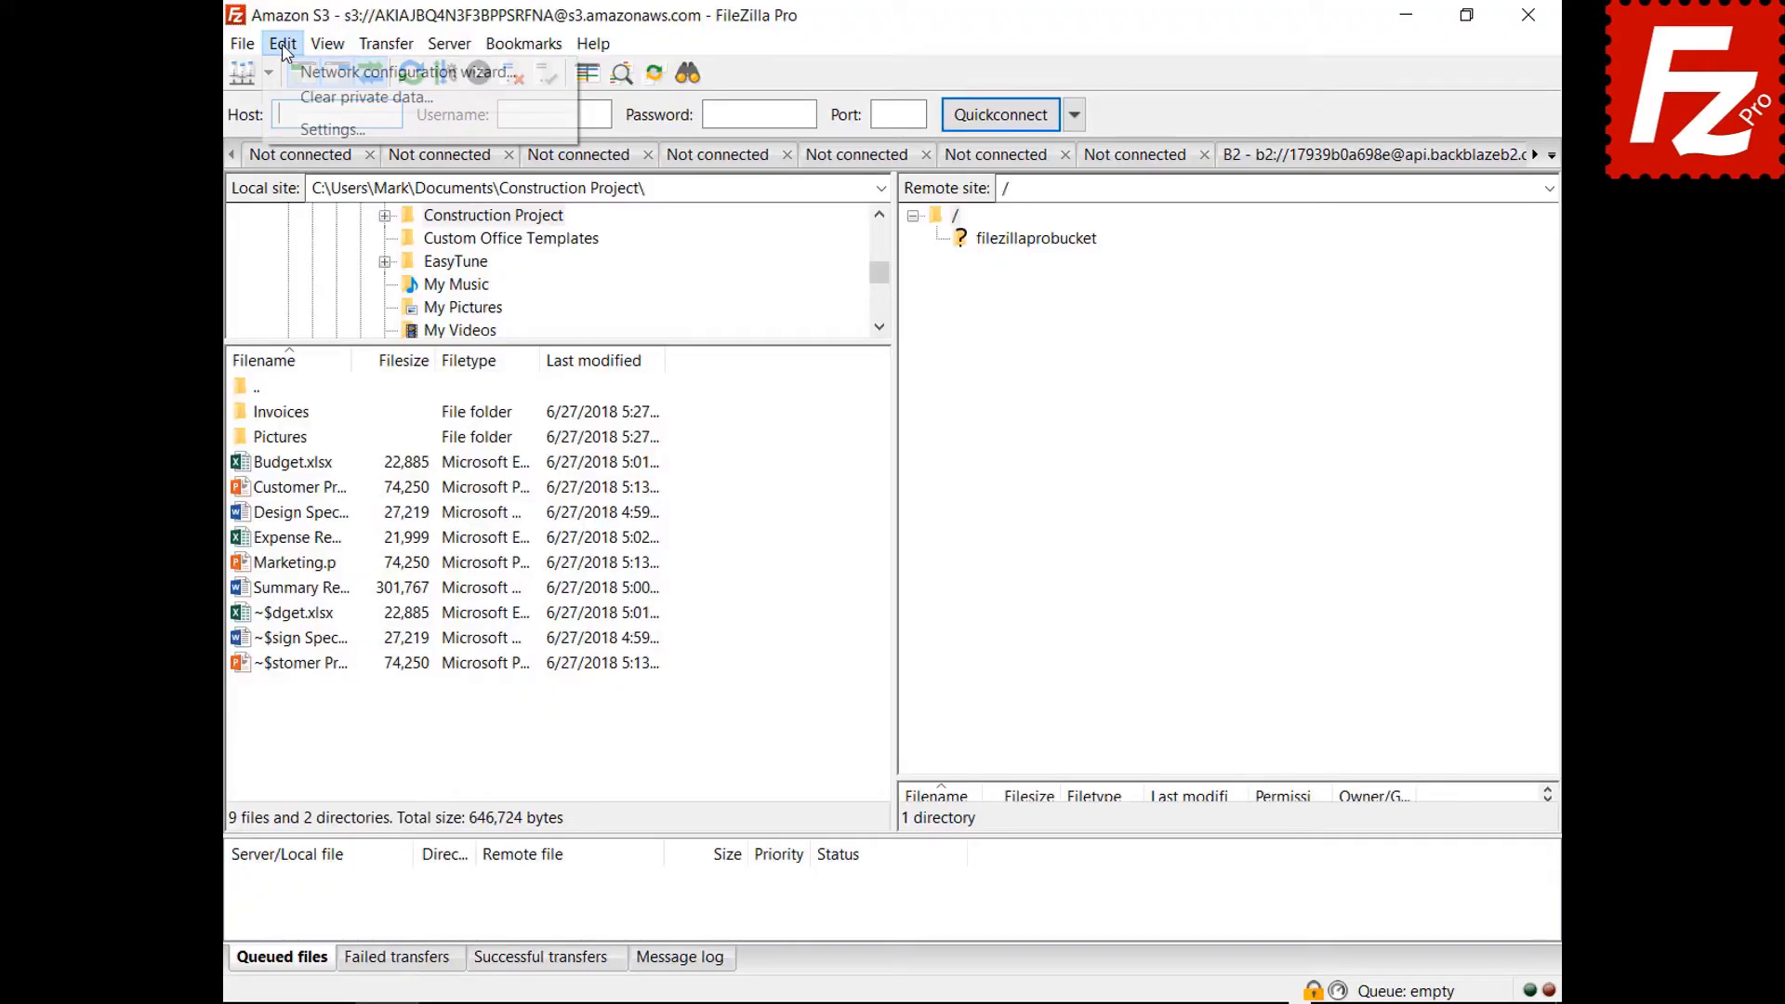
Set 'When starting a new connection while already connected' to 'Connect in new tab'.
left_click(316, 130)
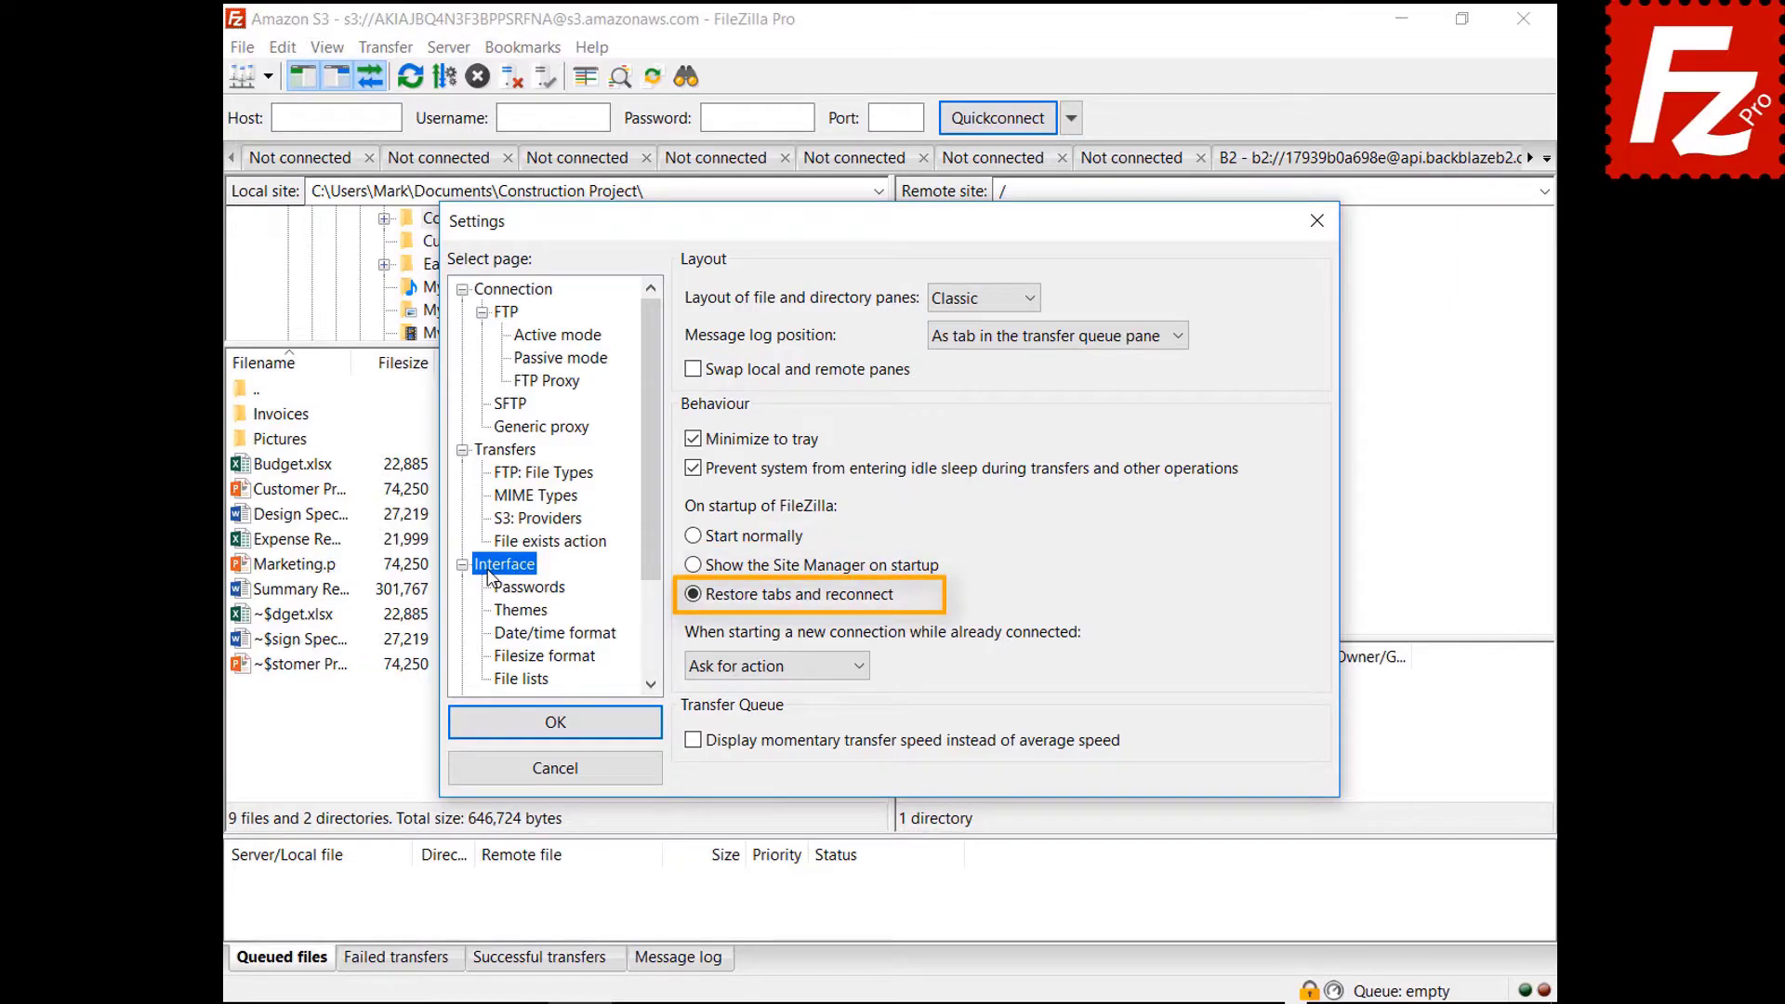
left_click(768, 667)
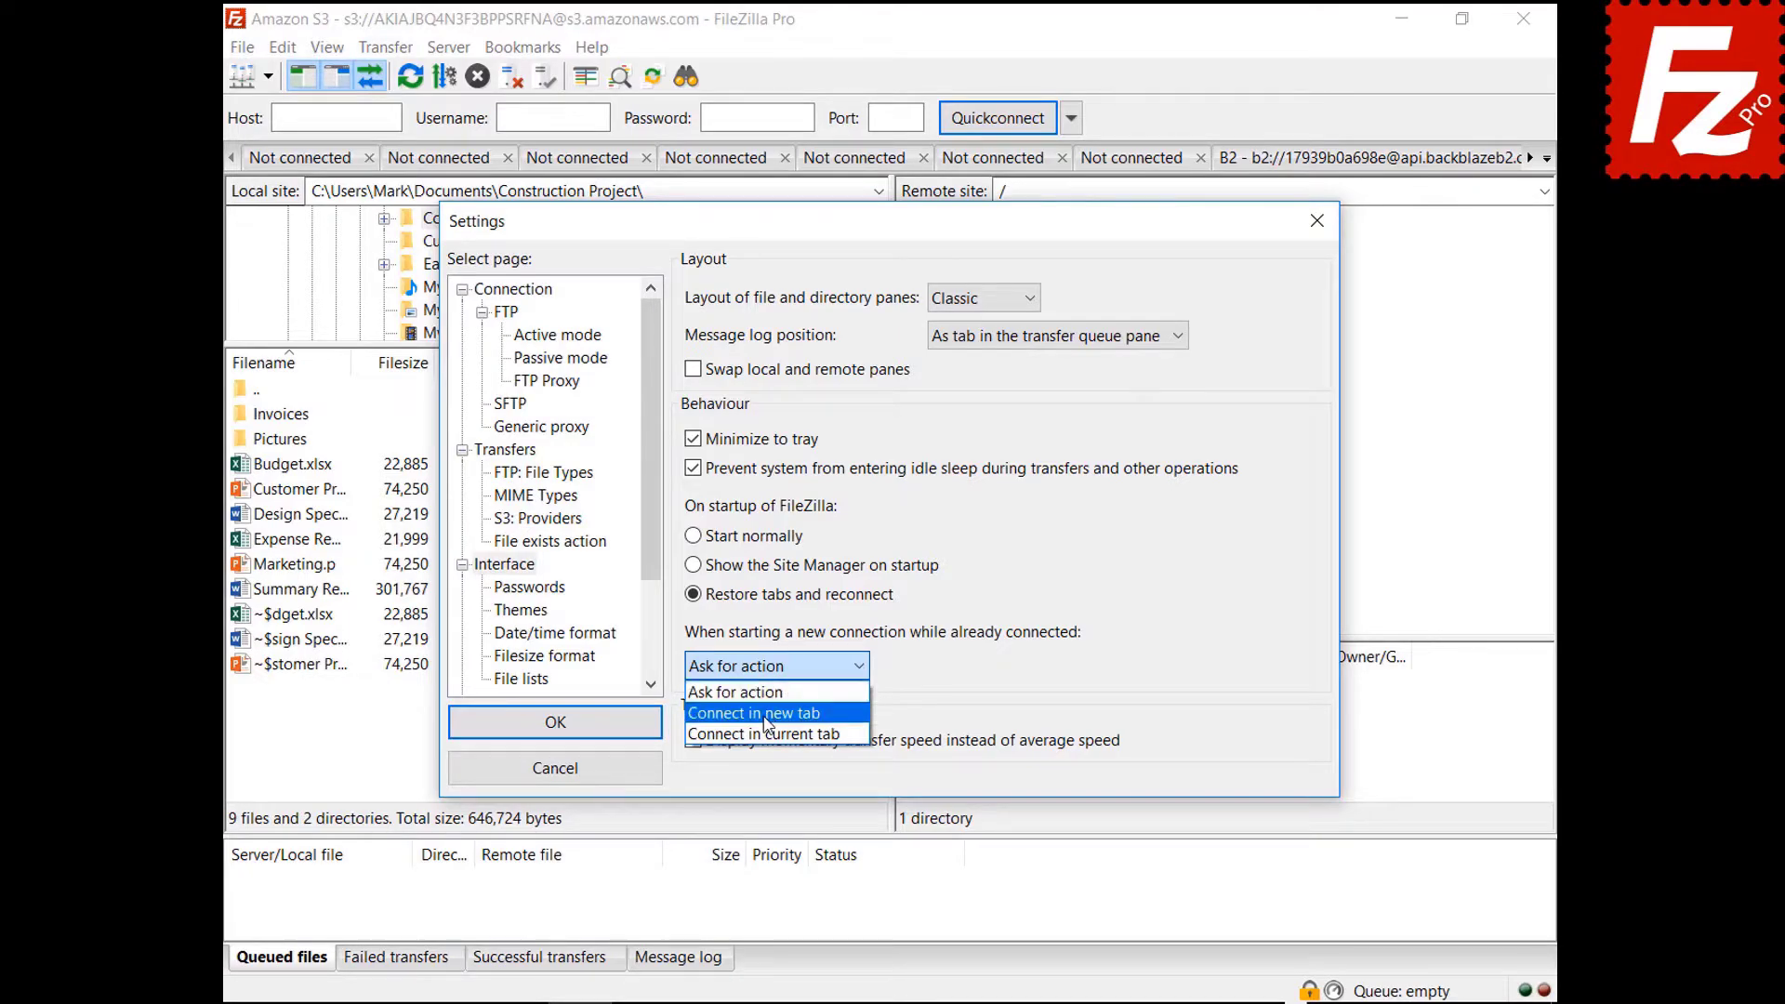
left_click(765, 716)
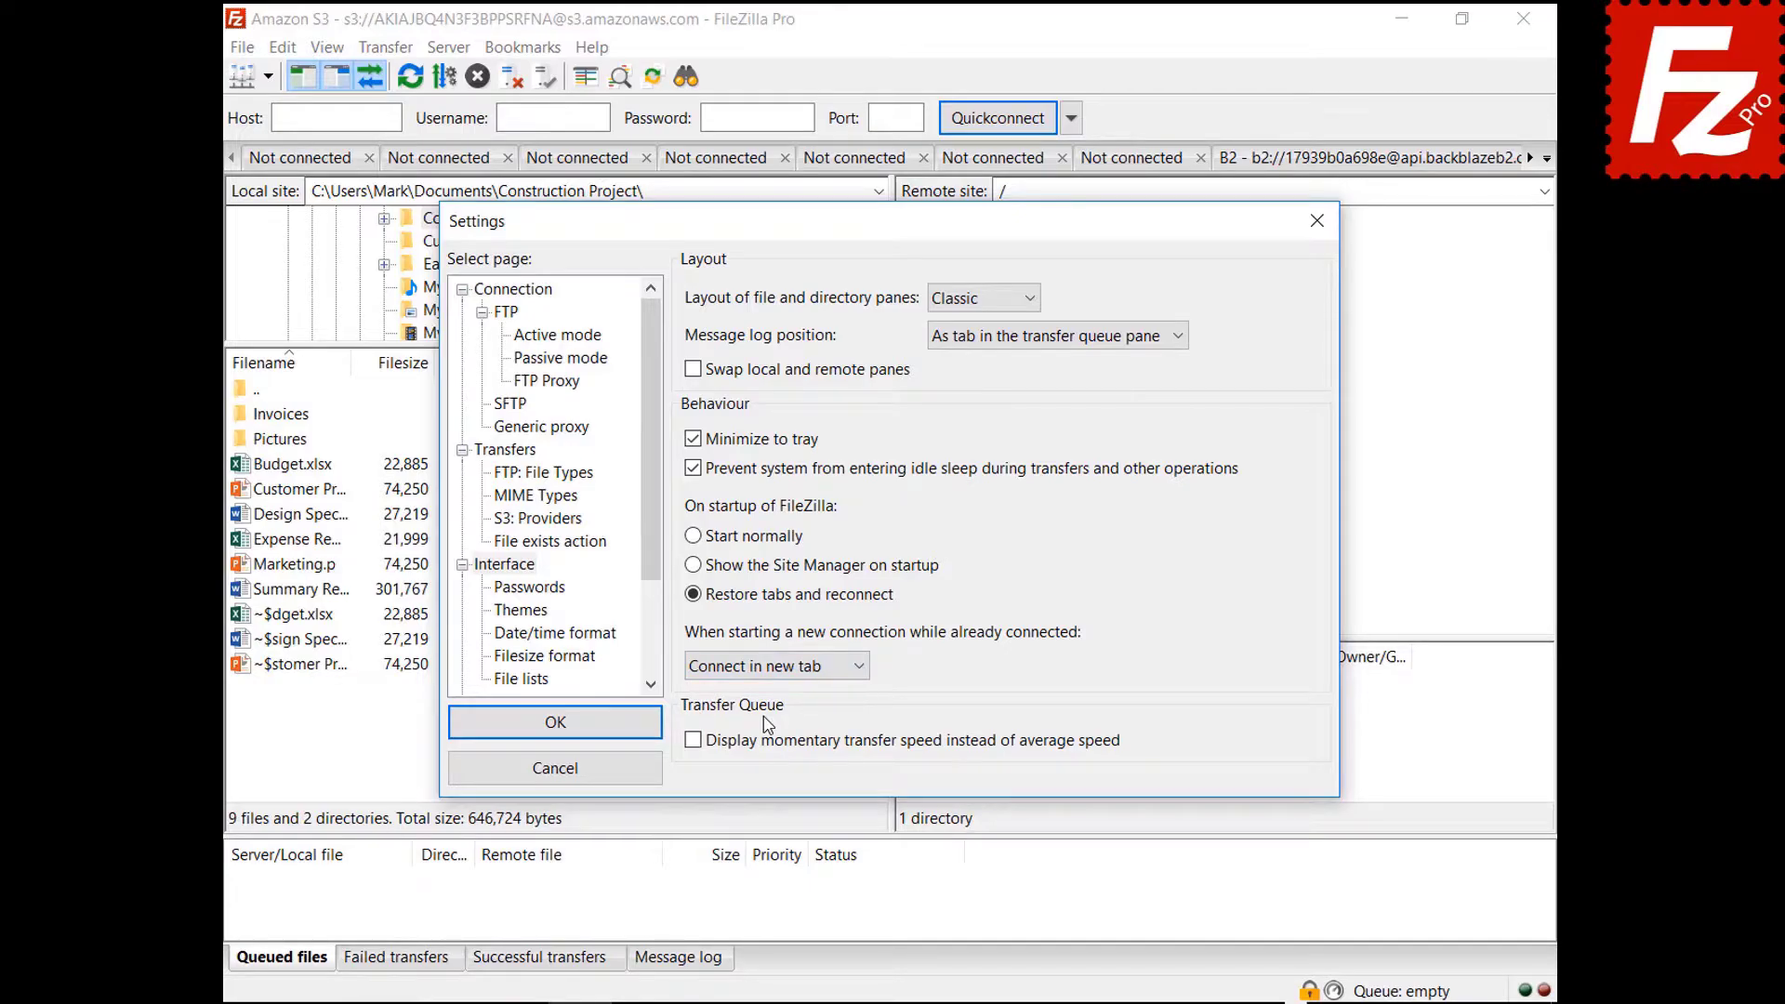
left_click(776, 668)
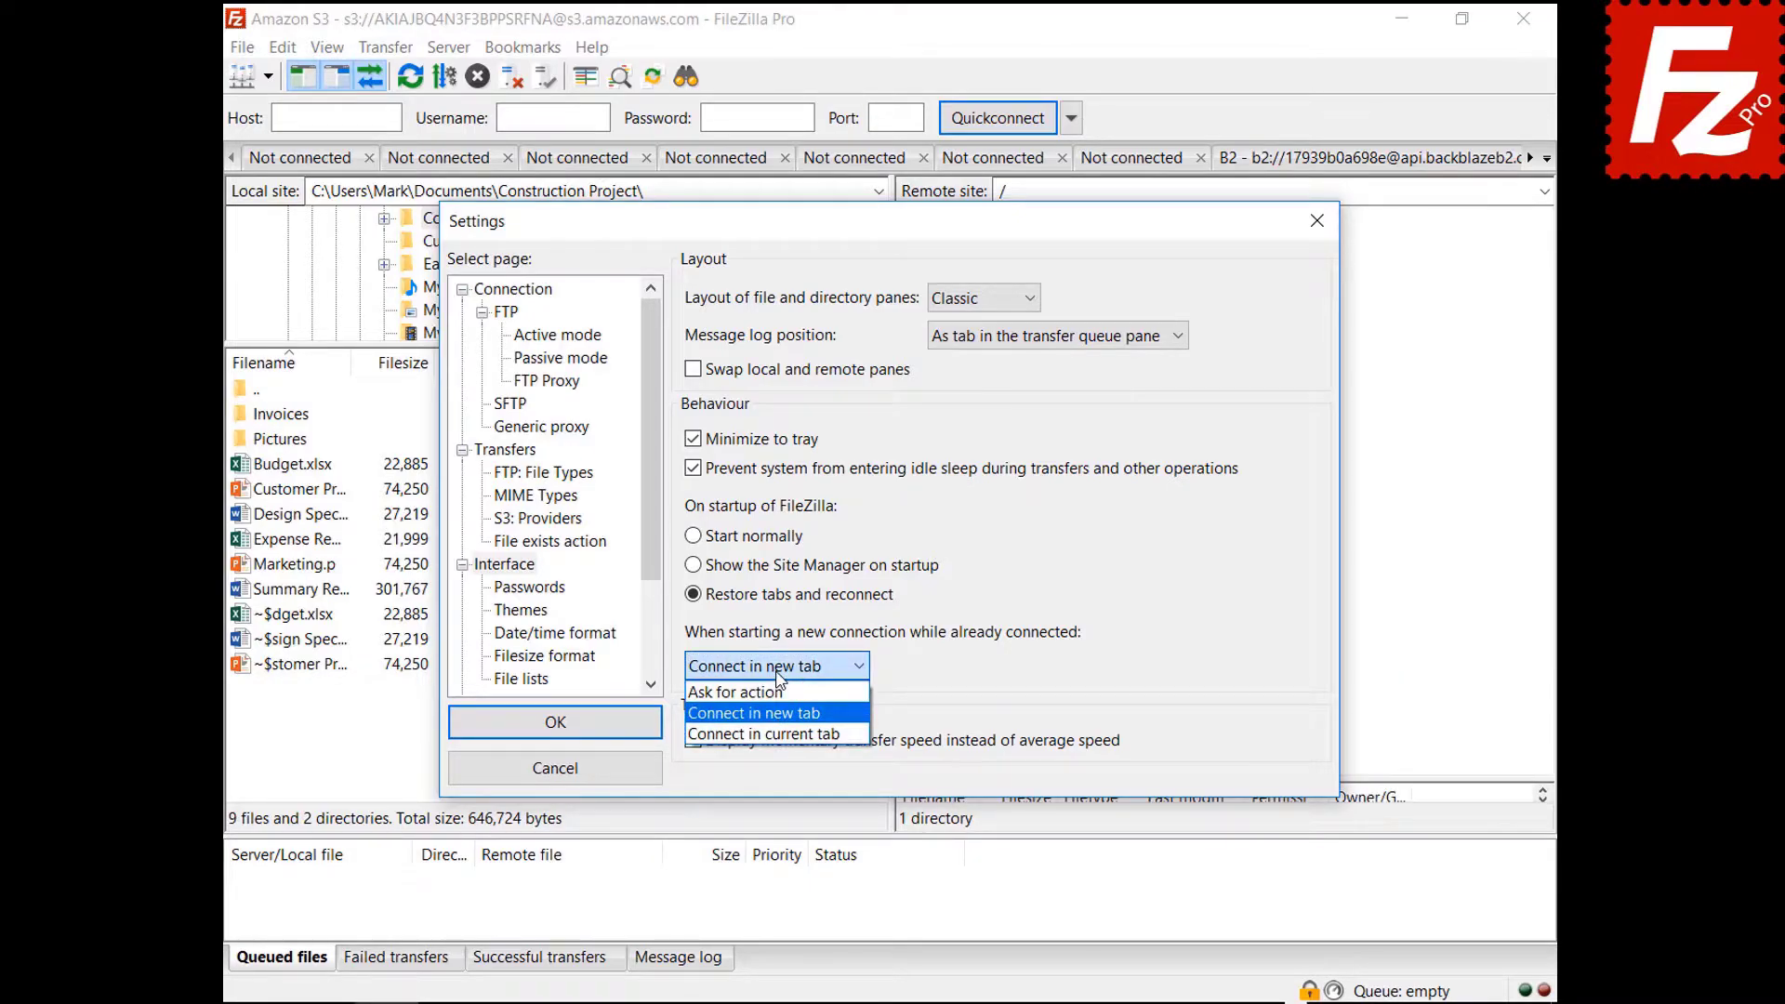
left_click(786, 734)
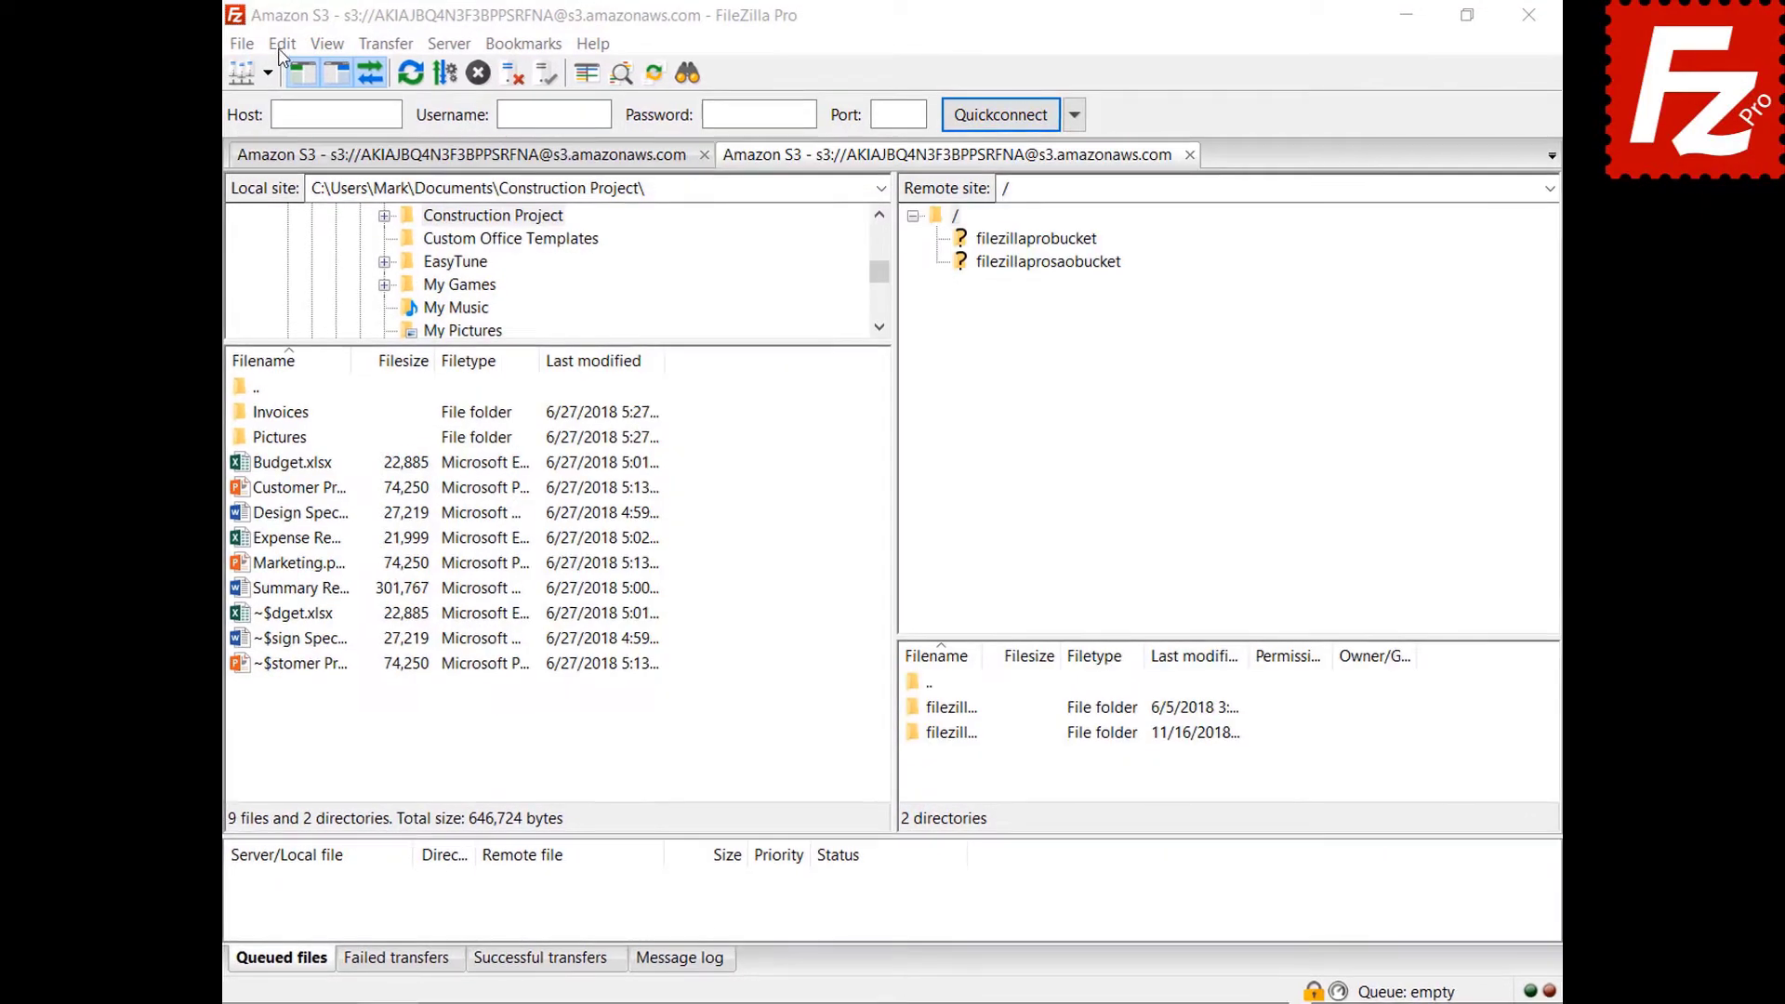
left_click(231, 47)
left_click(240, 147)
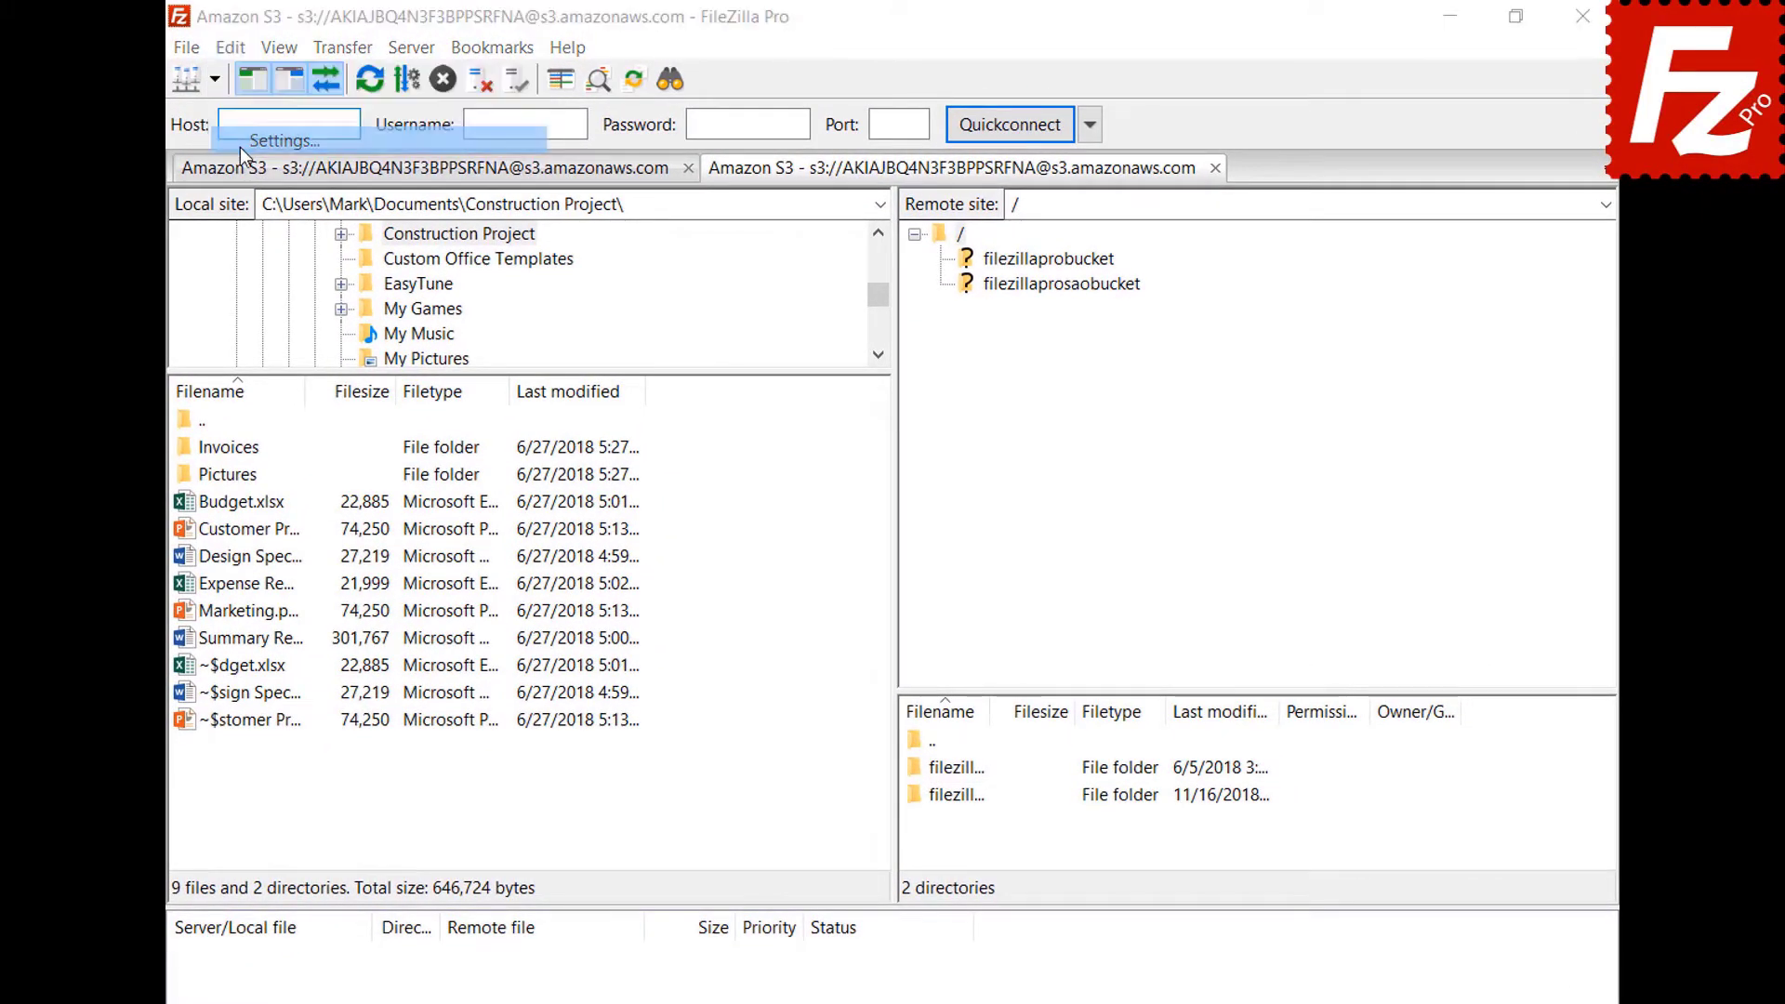
Set custom date format %B %d %Y and custom time format %H:%M:%S, then apply.
left_click(502, 686)
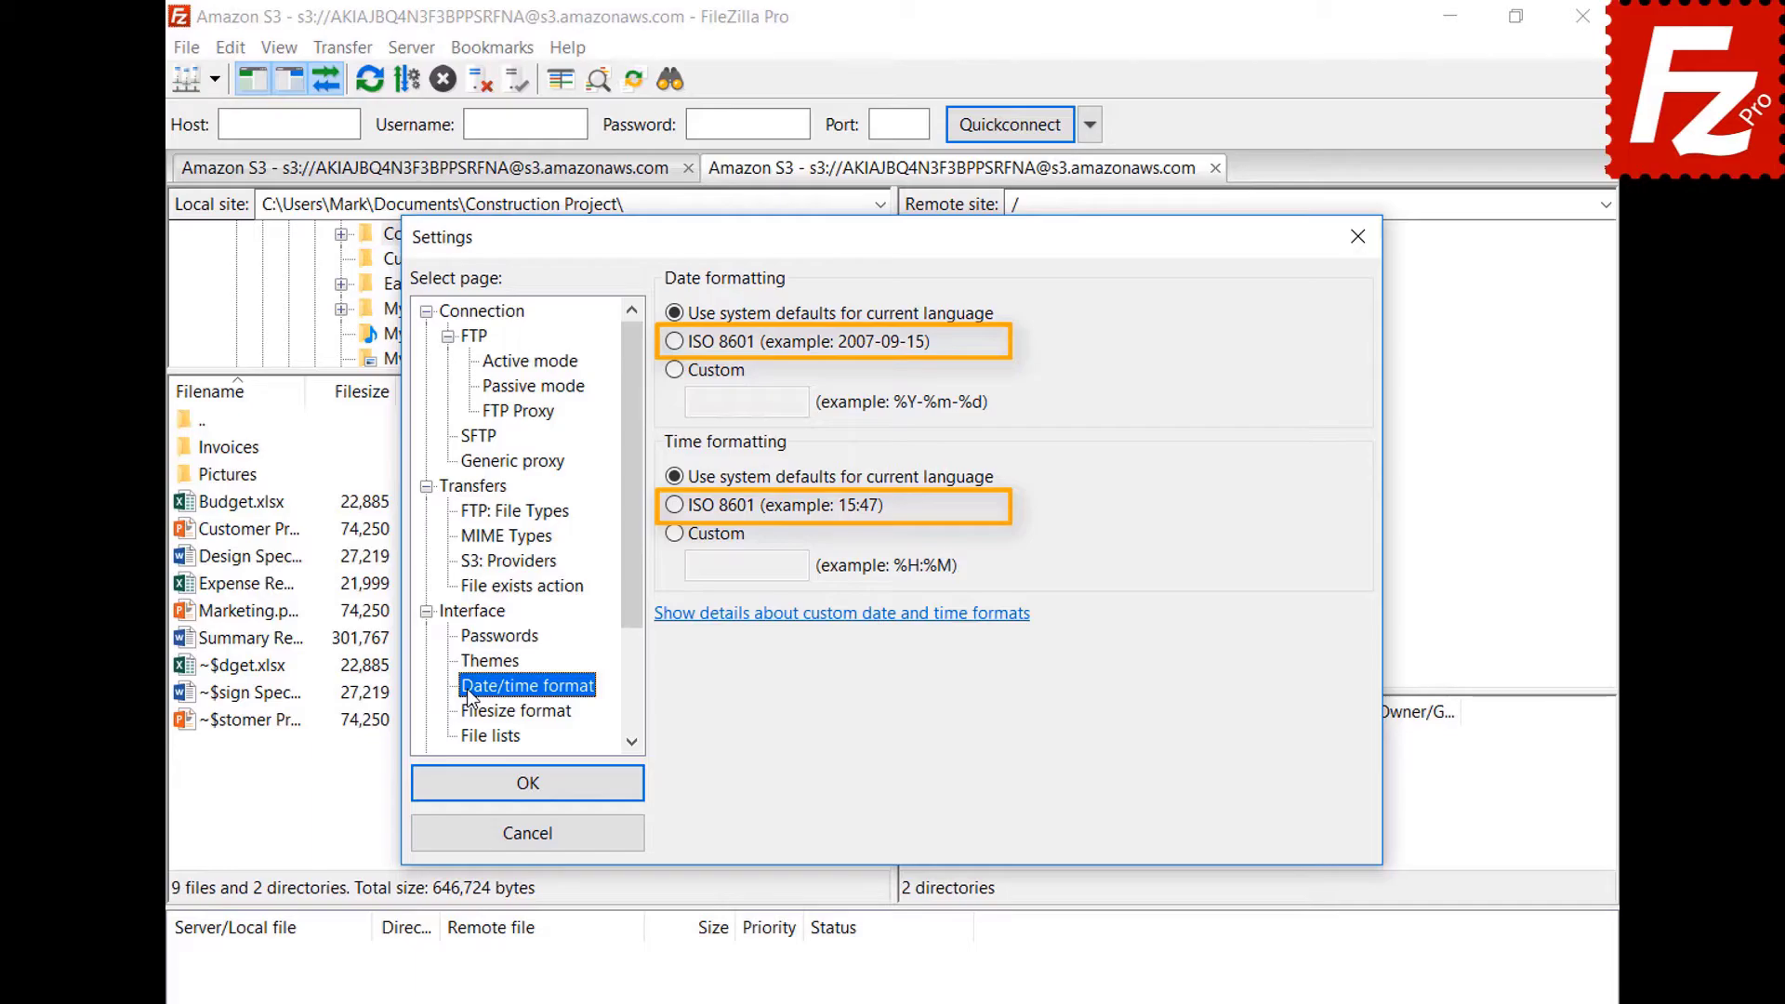
left_click(677, 378)
left_click(800, 404)
type("%B %d %Y")
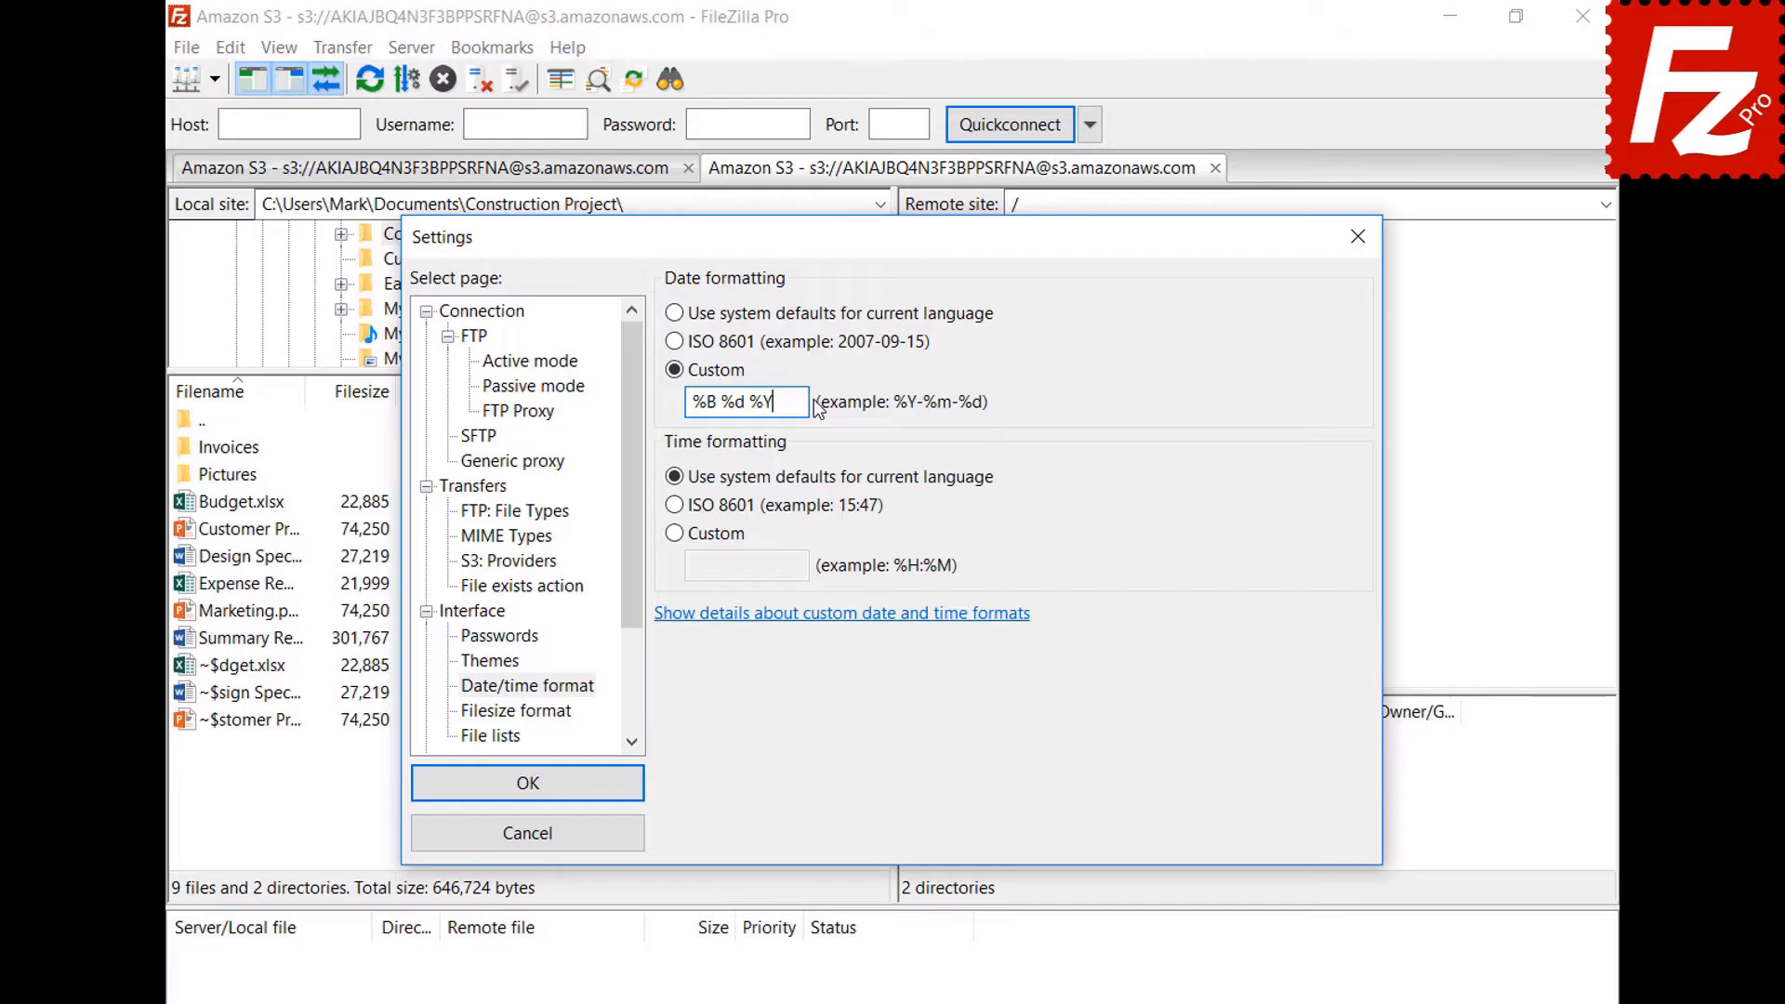
left_click(675, 533)
left_click(799, 568)
type("%H:%M:%S")
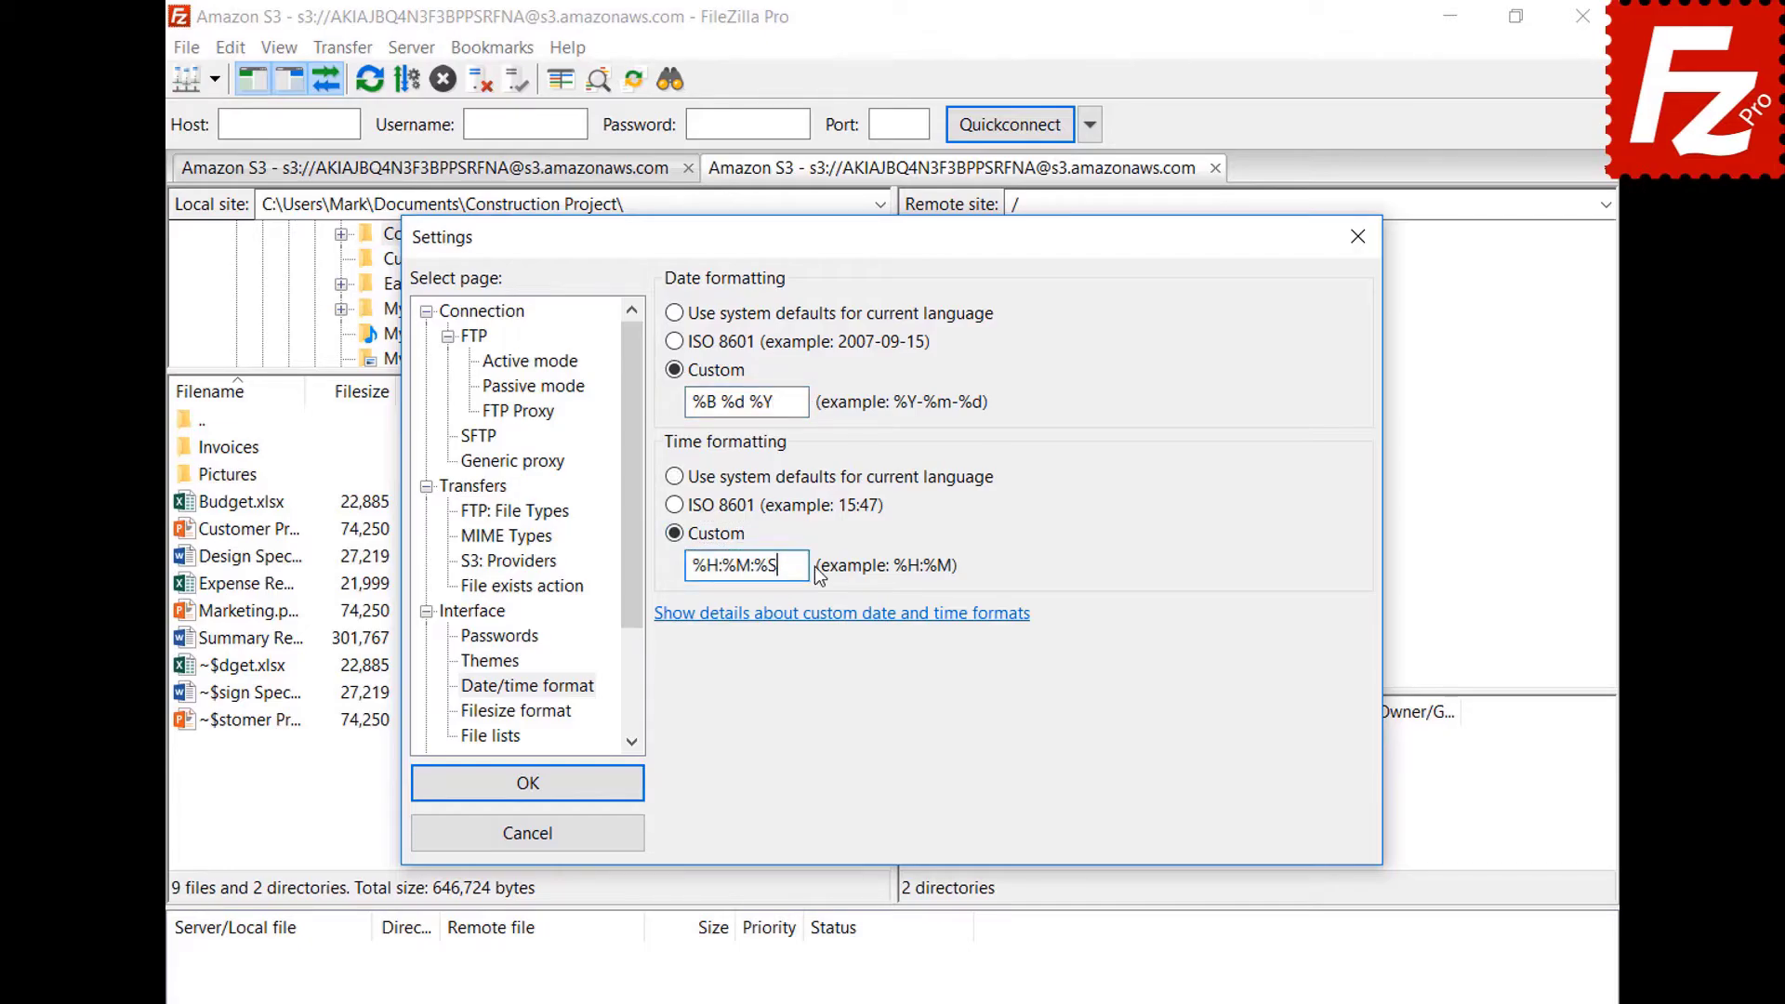
left_click(527, 783)
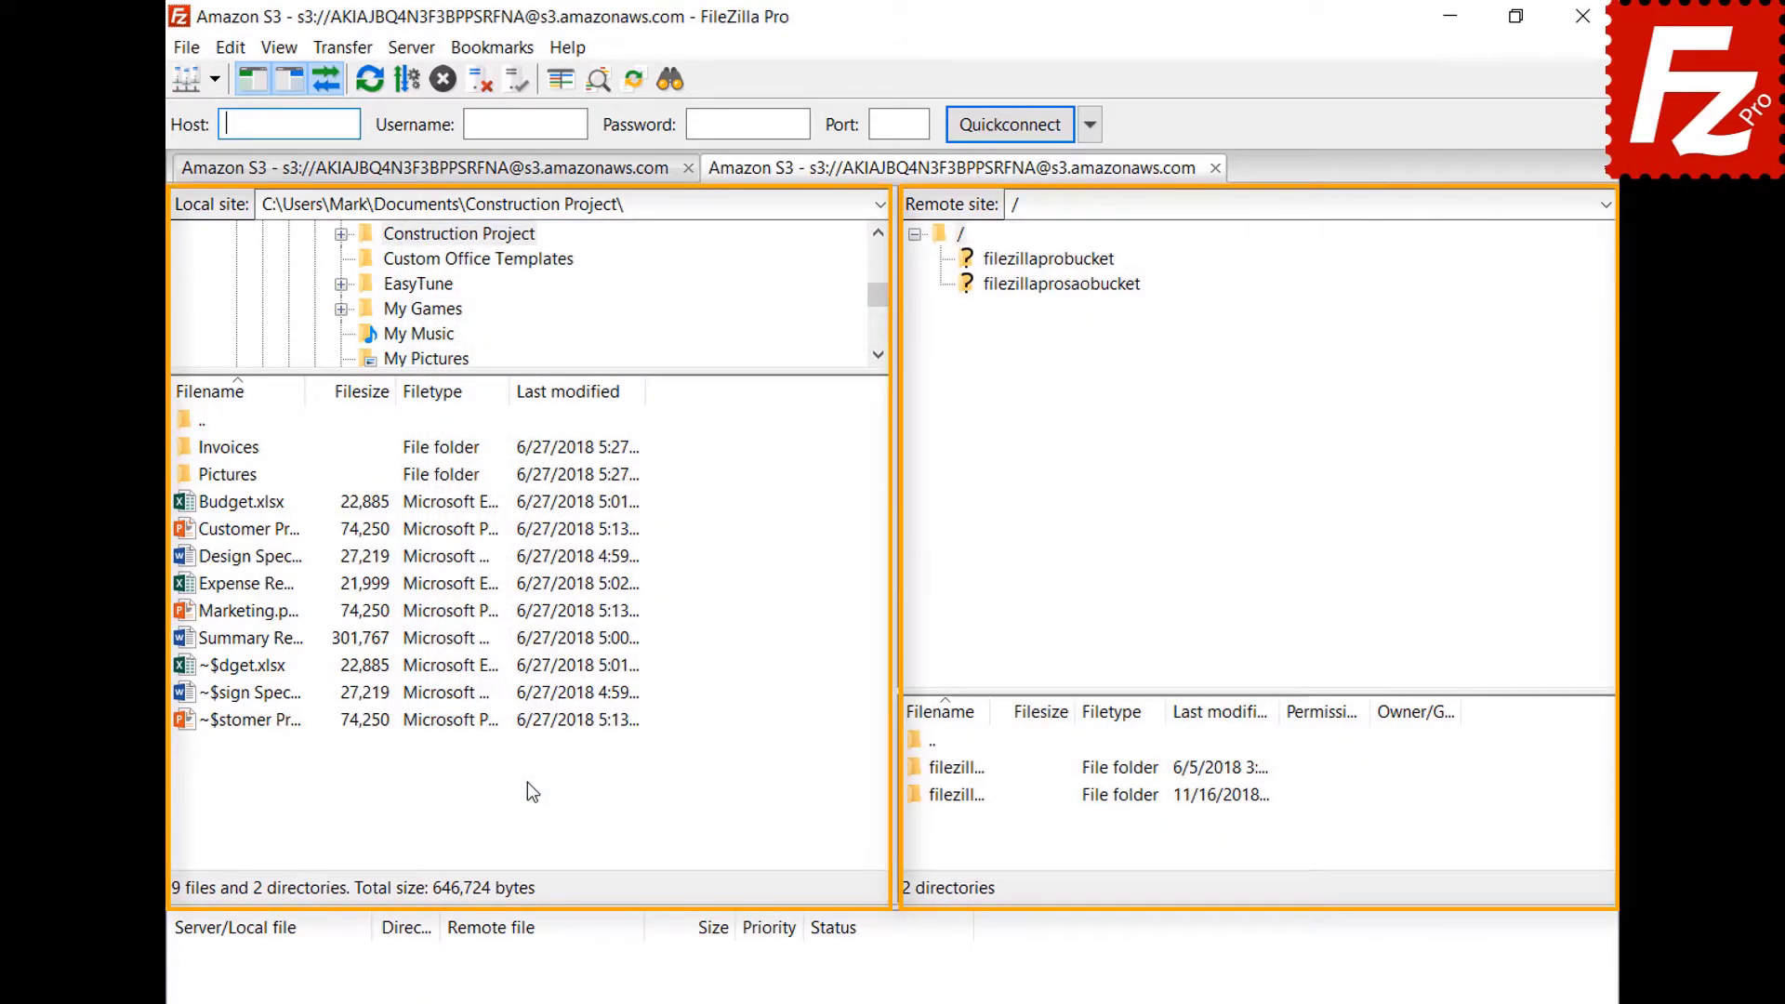
left_click(230, 46)
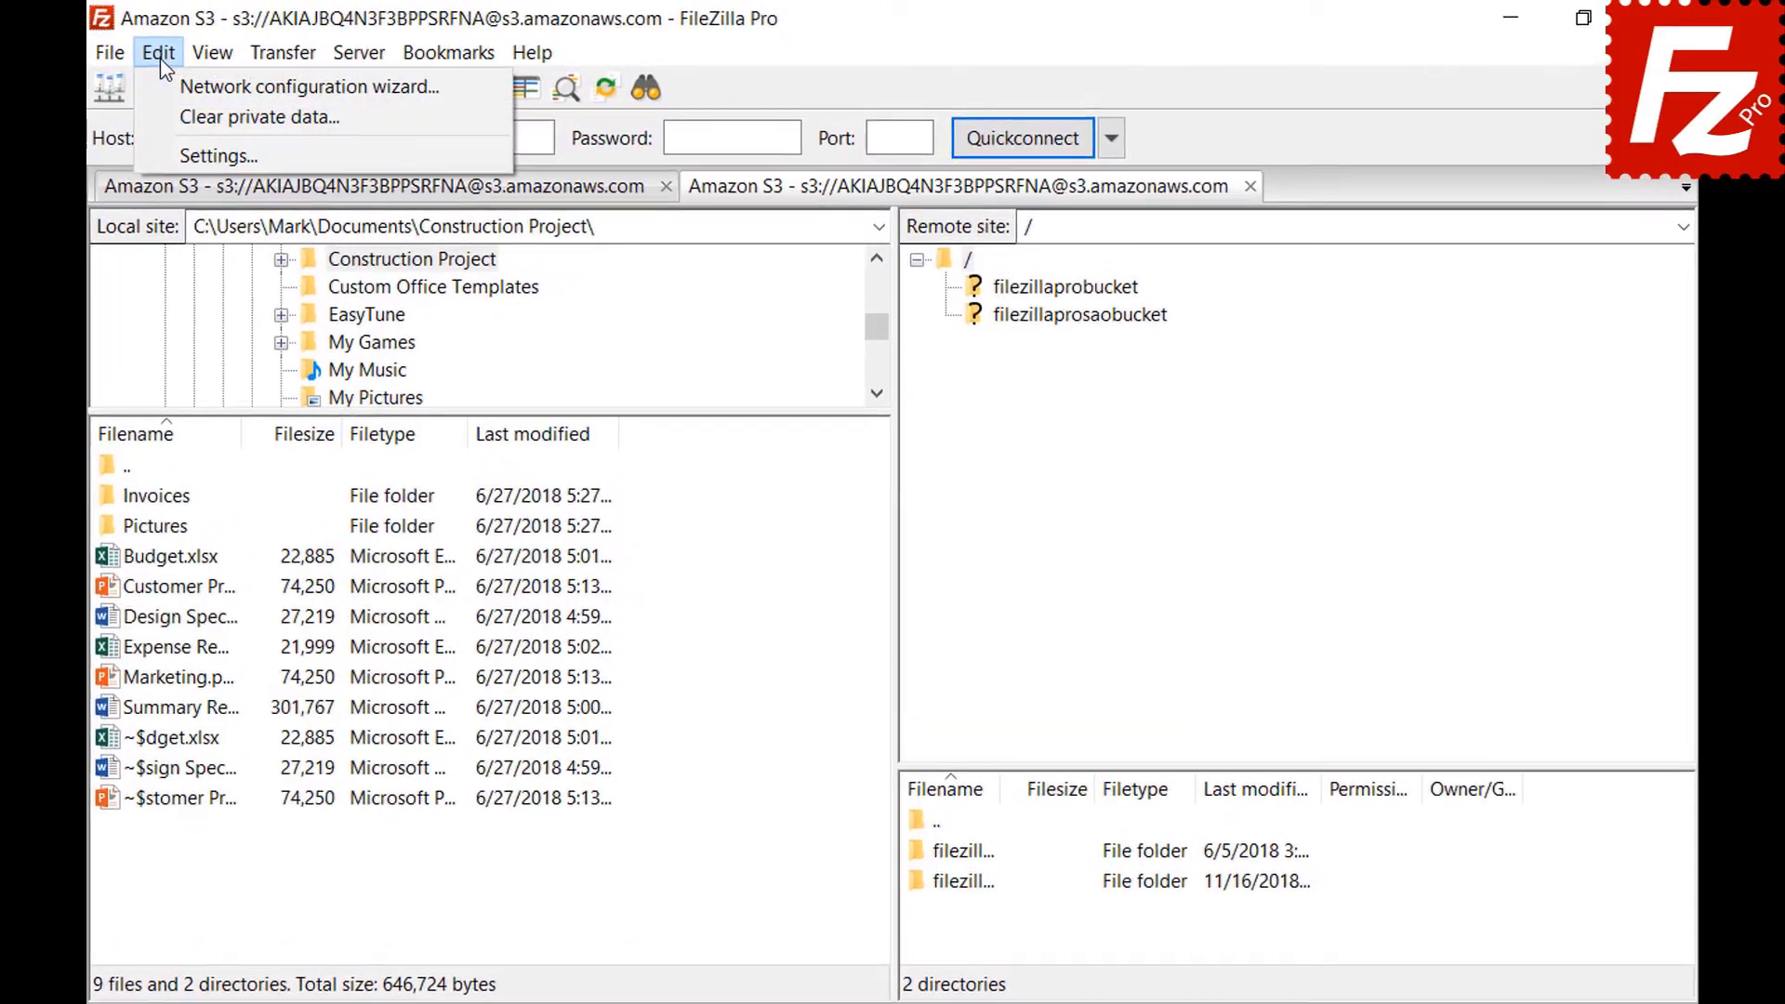
In the file size format settings, keep thousands separators, choose decimal SI prefixes and use 2 decimal places.
left_click(169, 148)
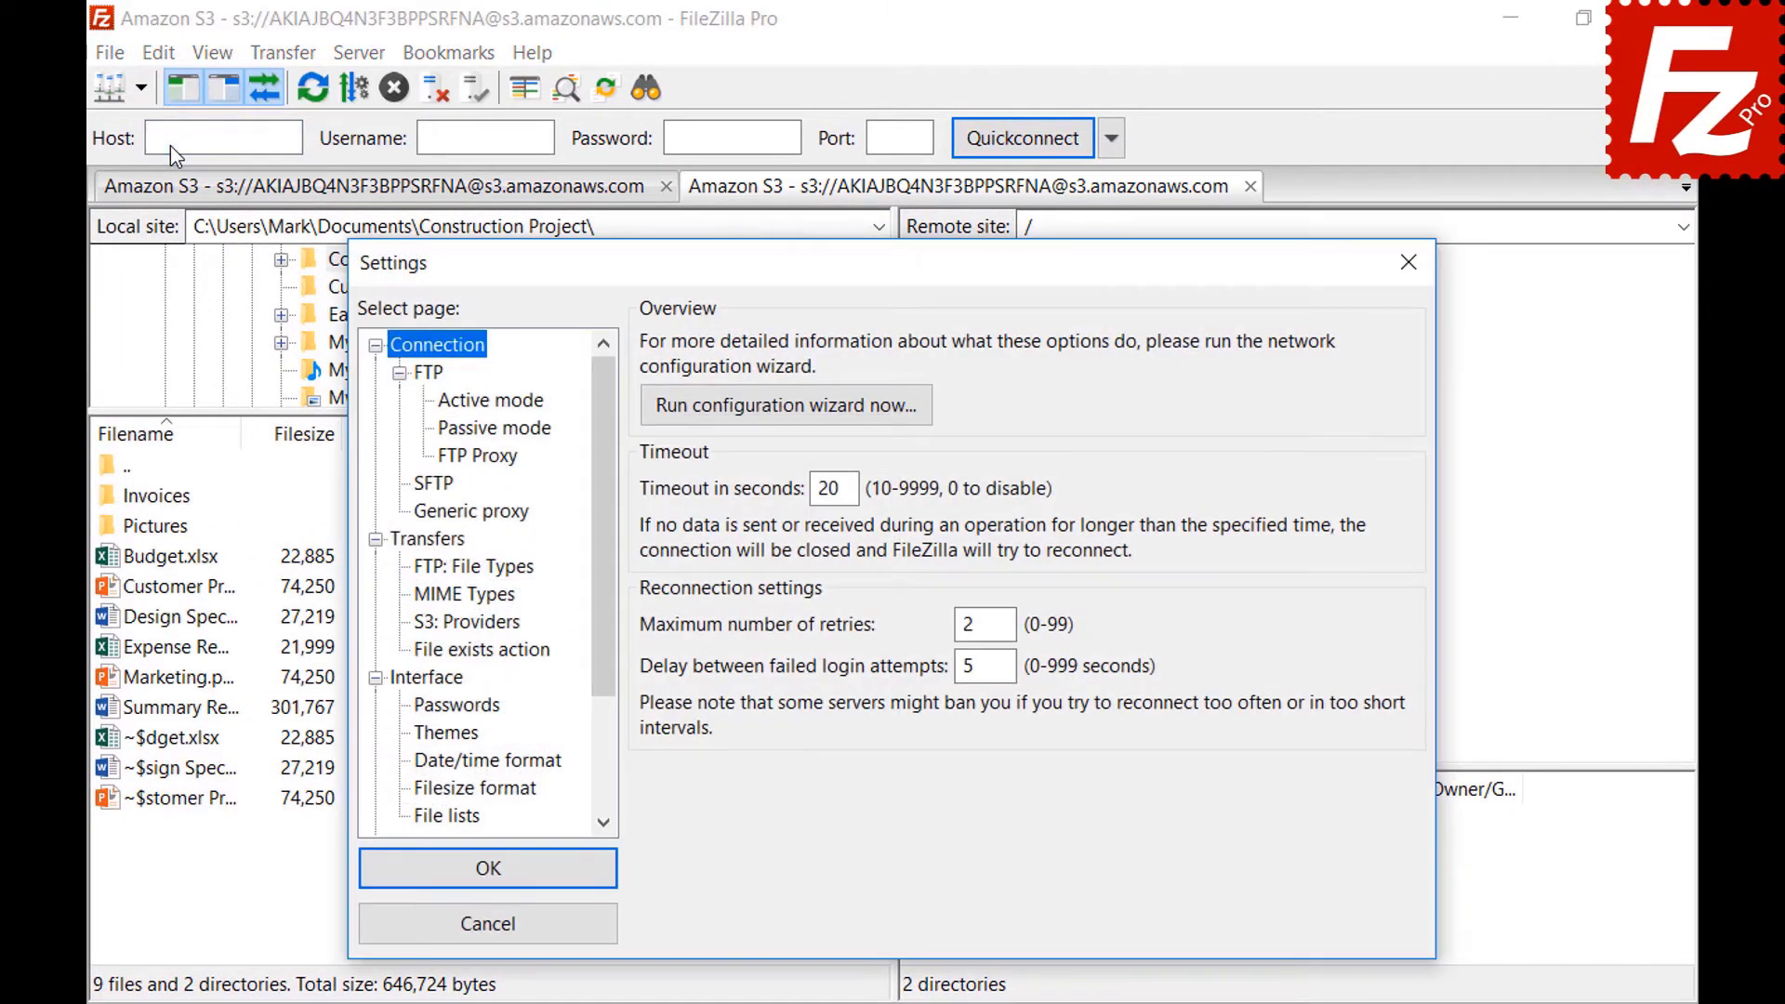
left_click(423, 795)
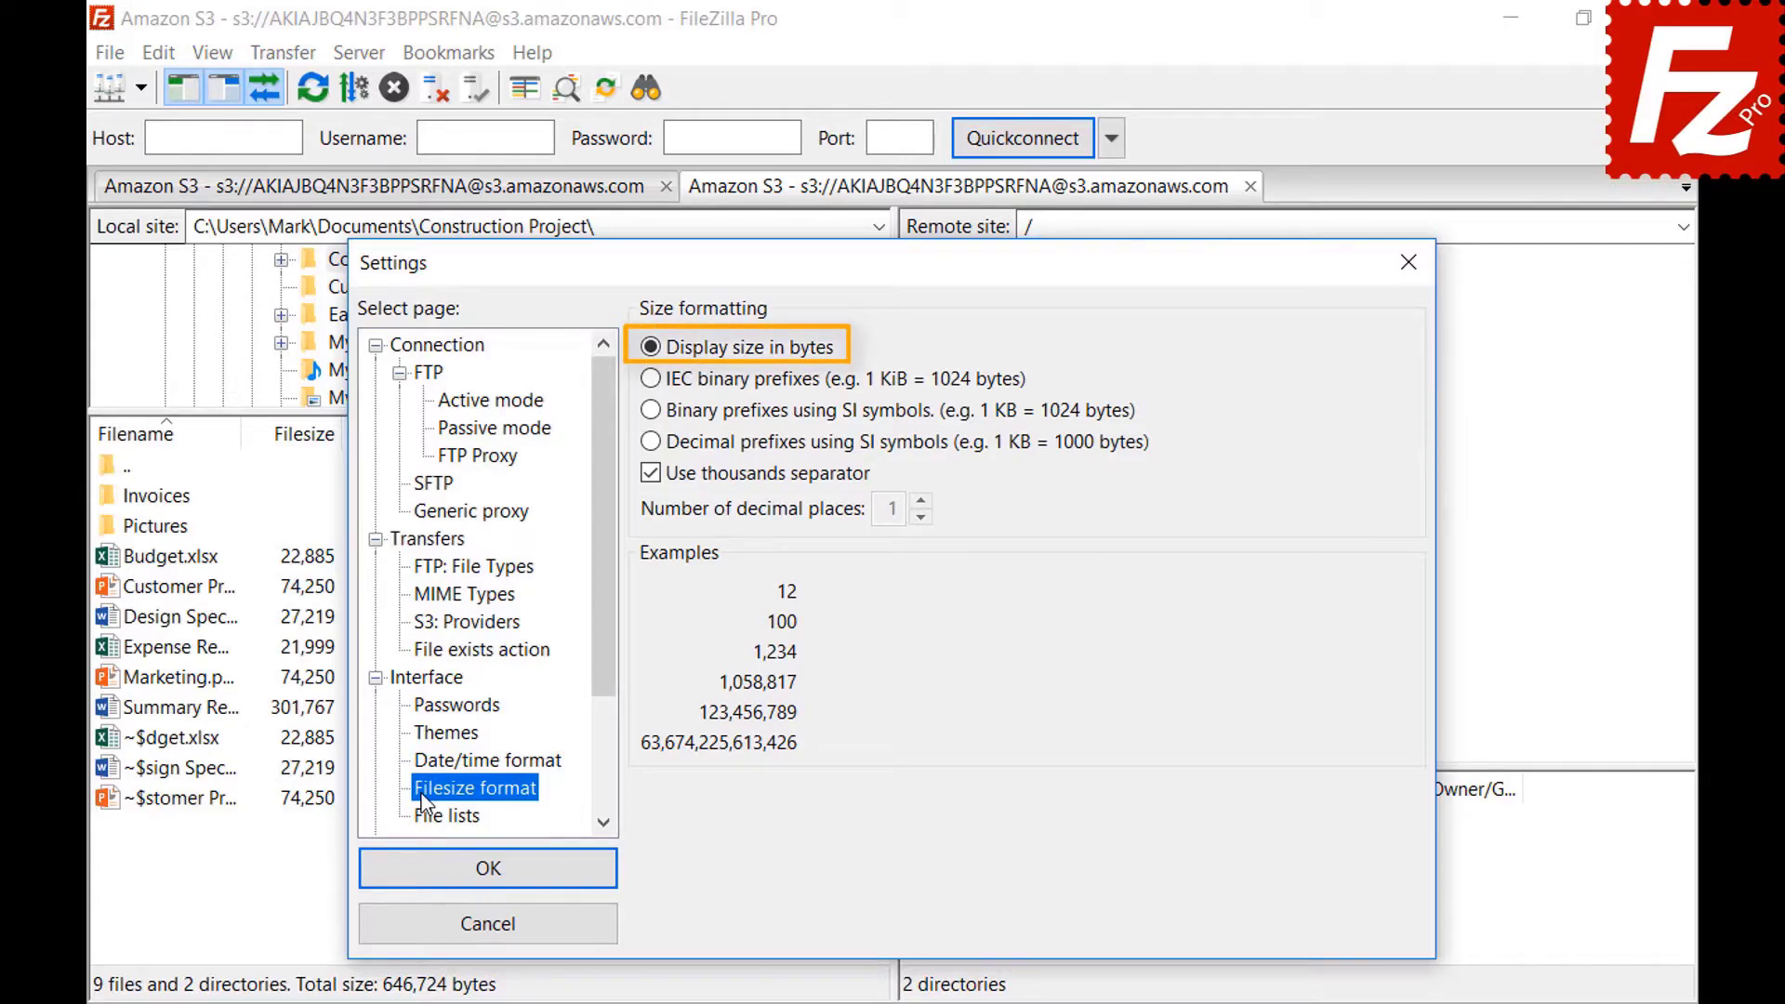
left_click(651, 476)
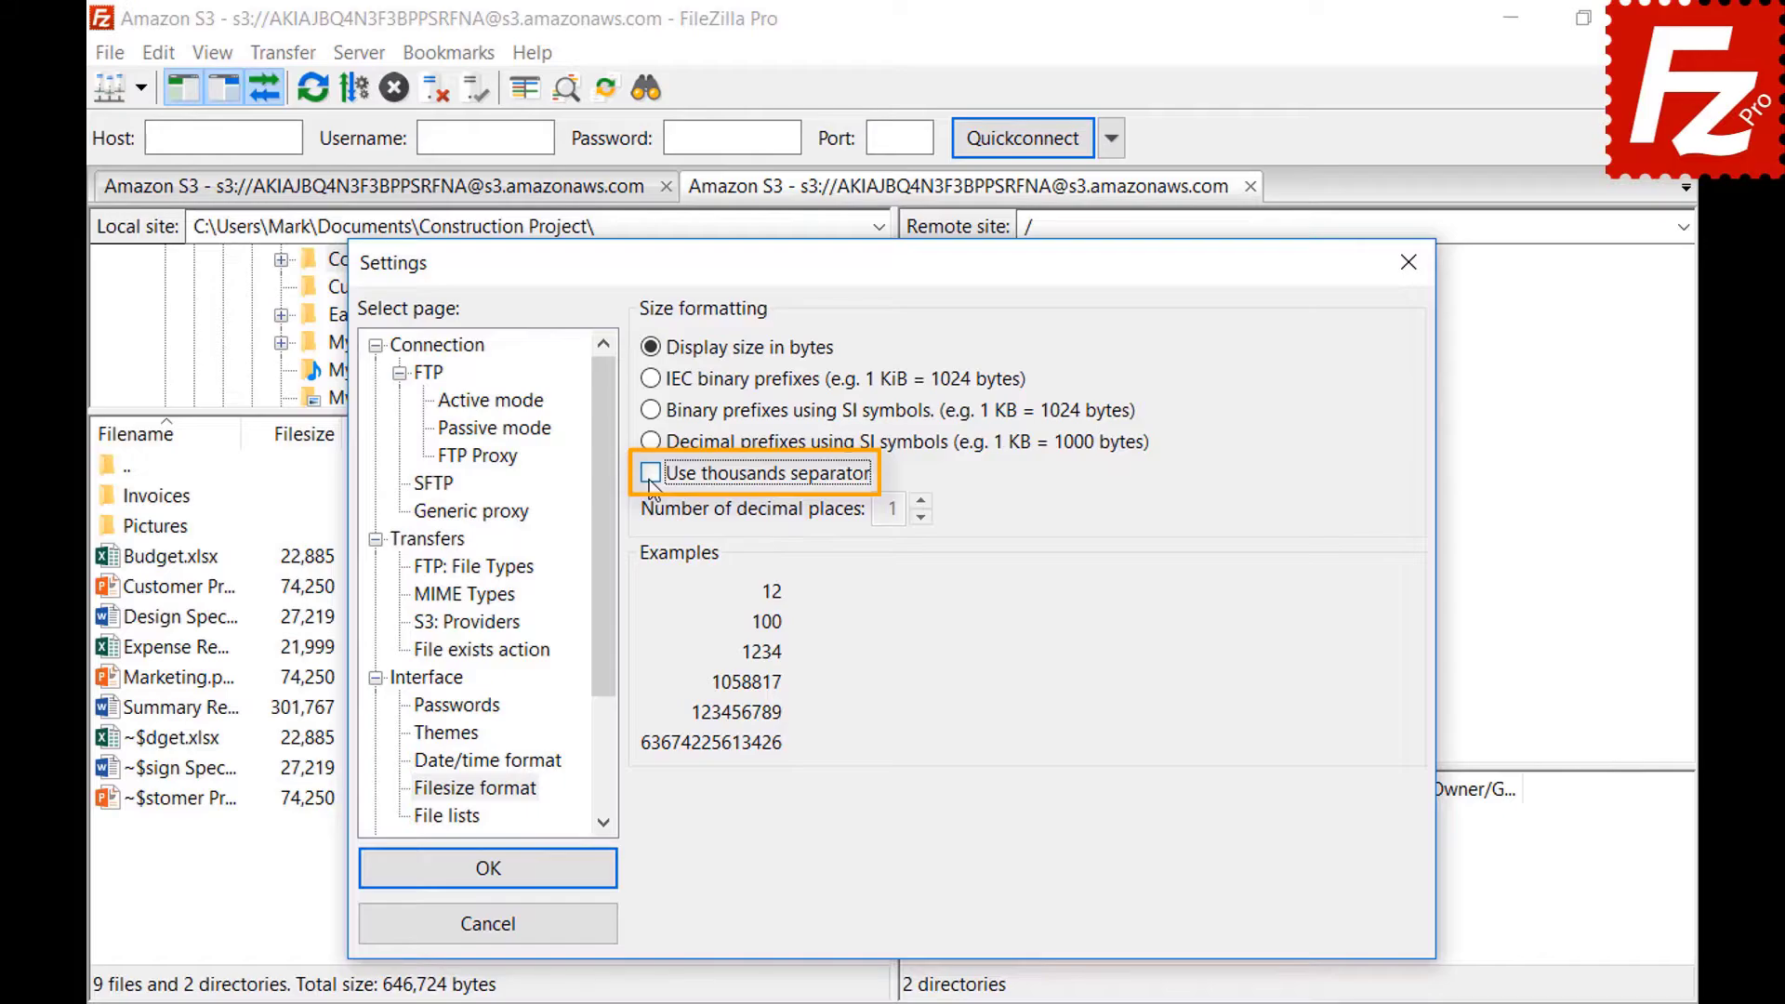
left_click(651, 476)
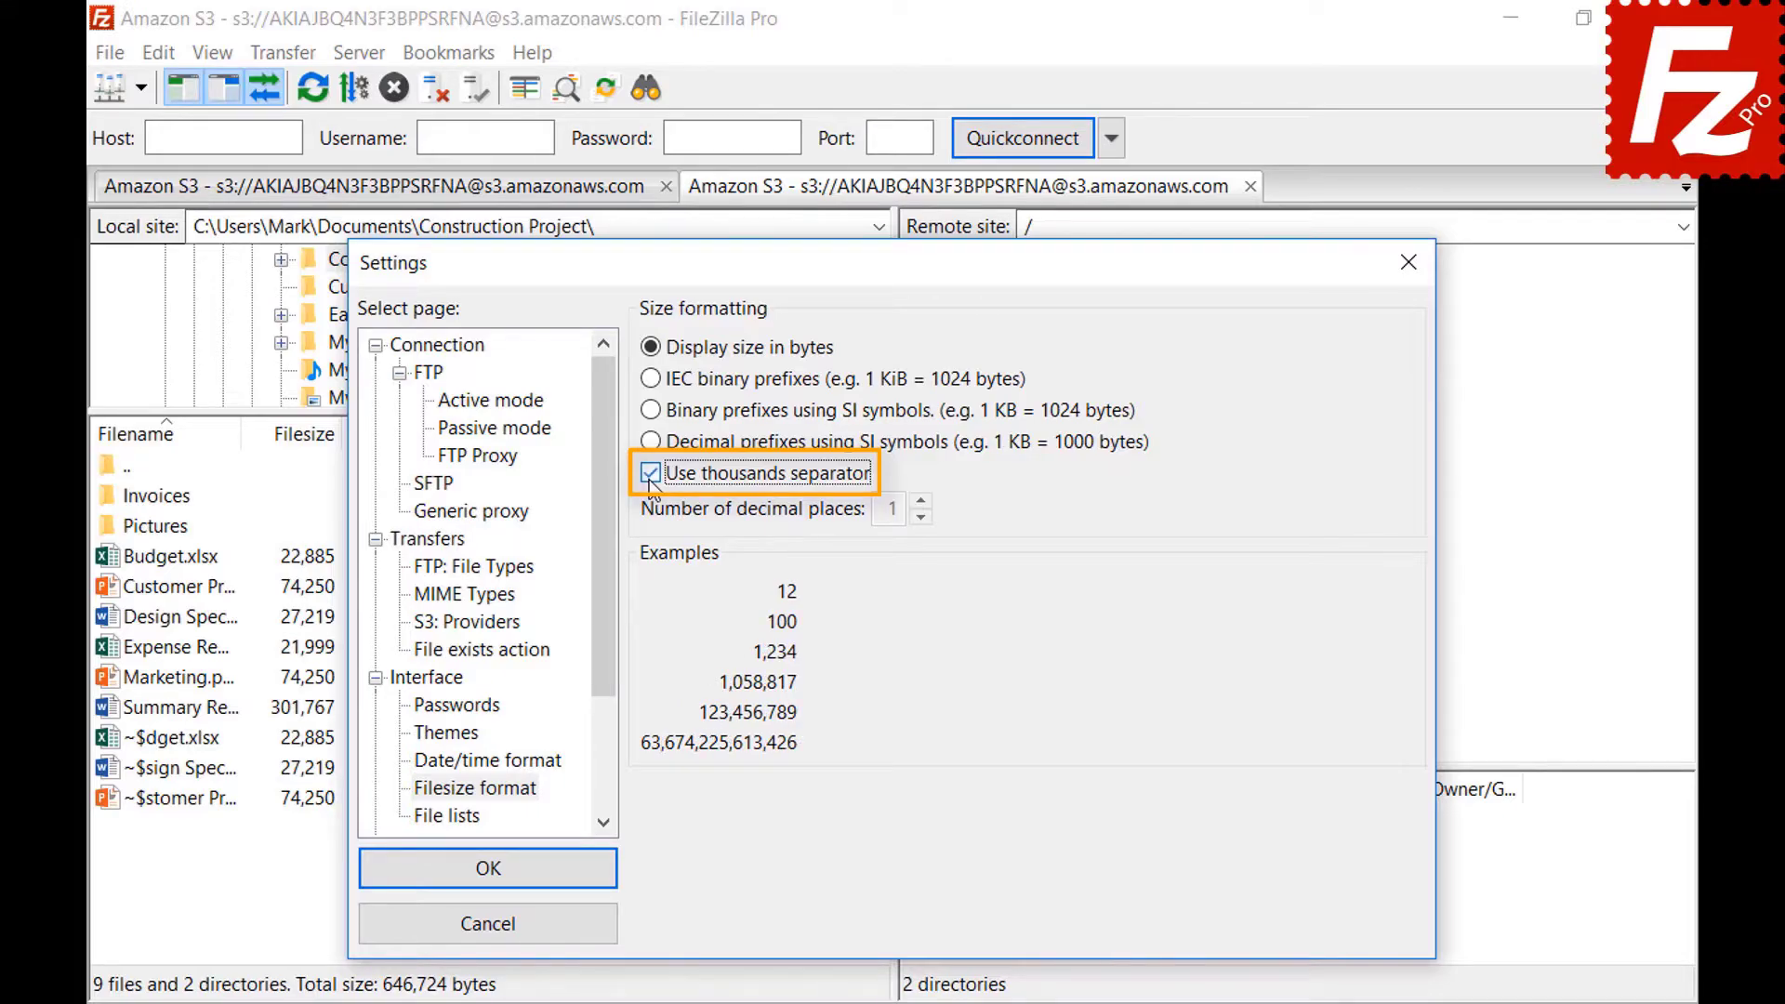
left_click(651, 379)
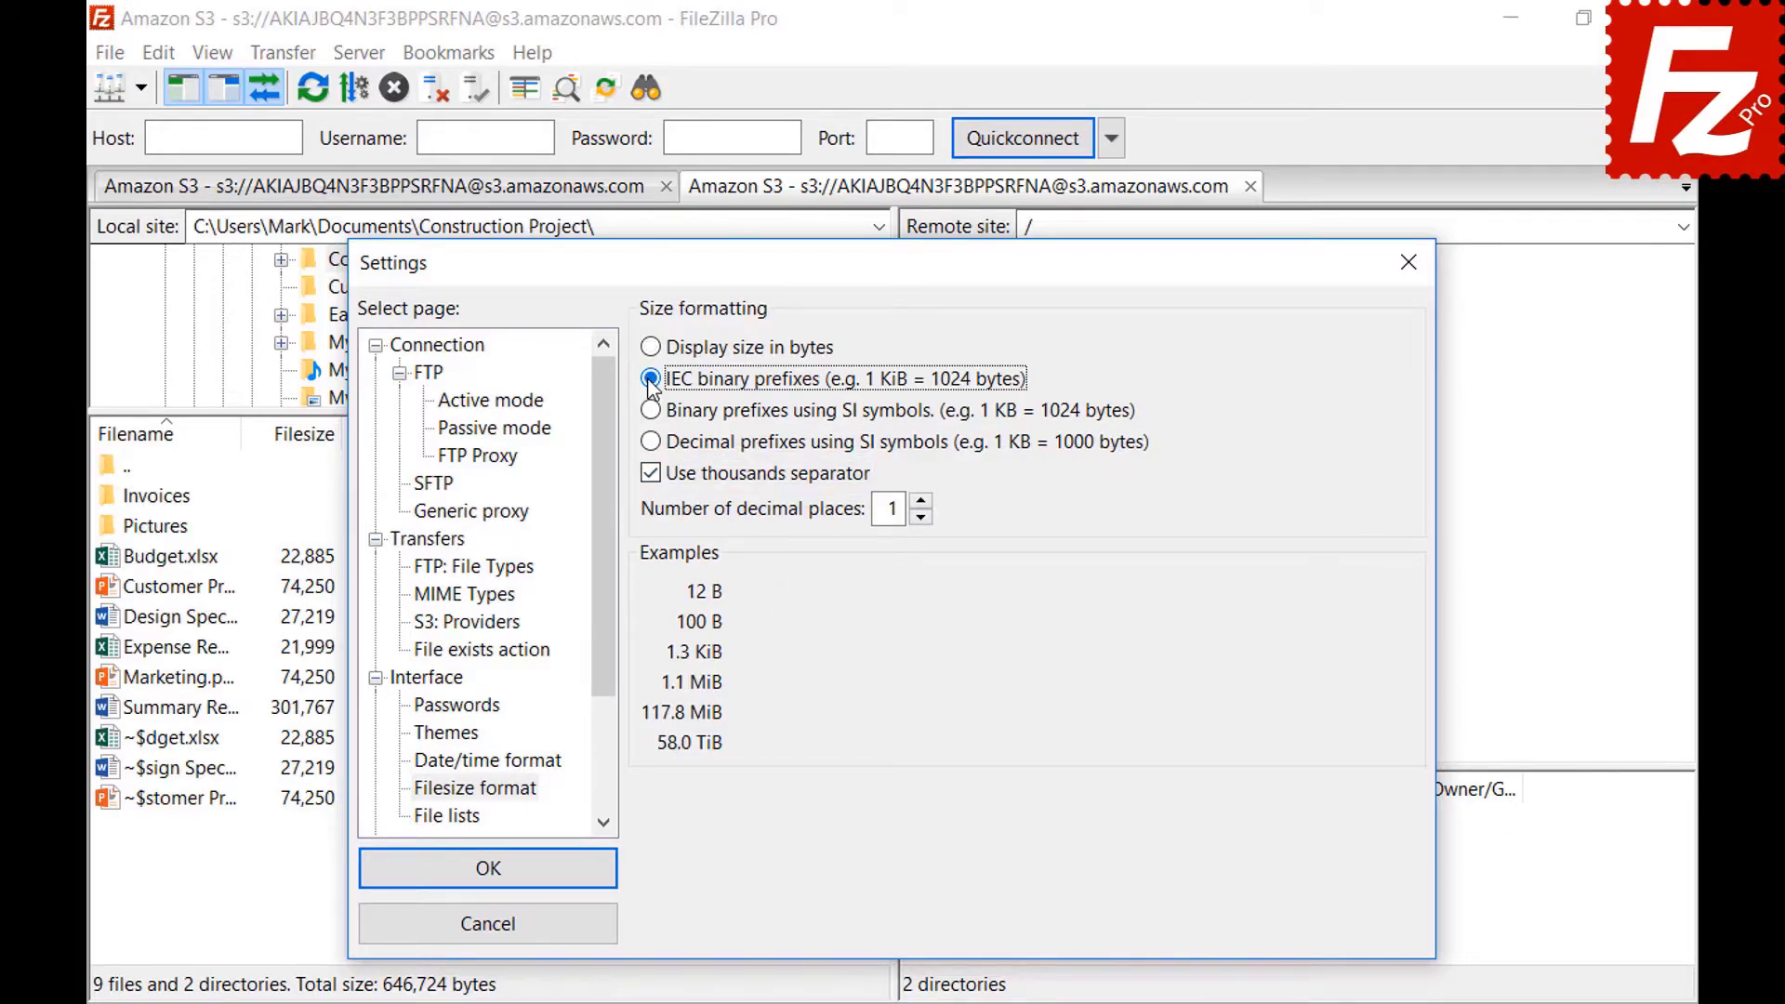
left_click(652, 411)
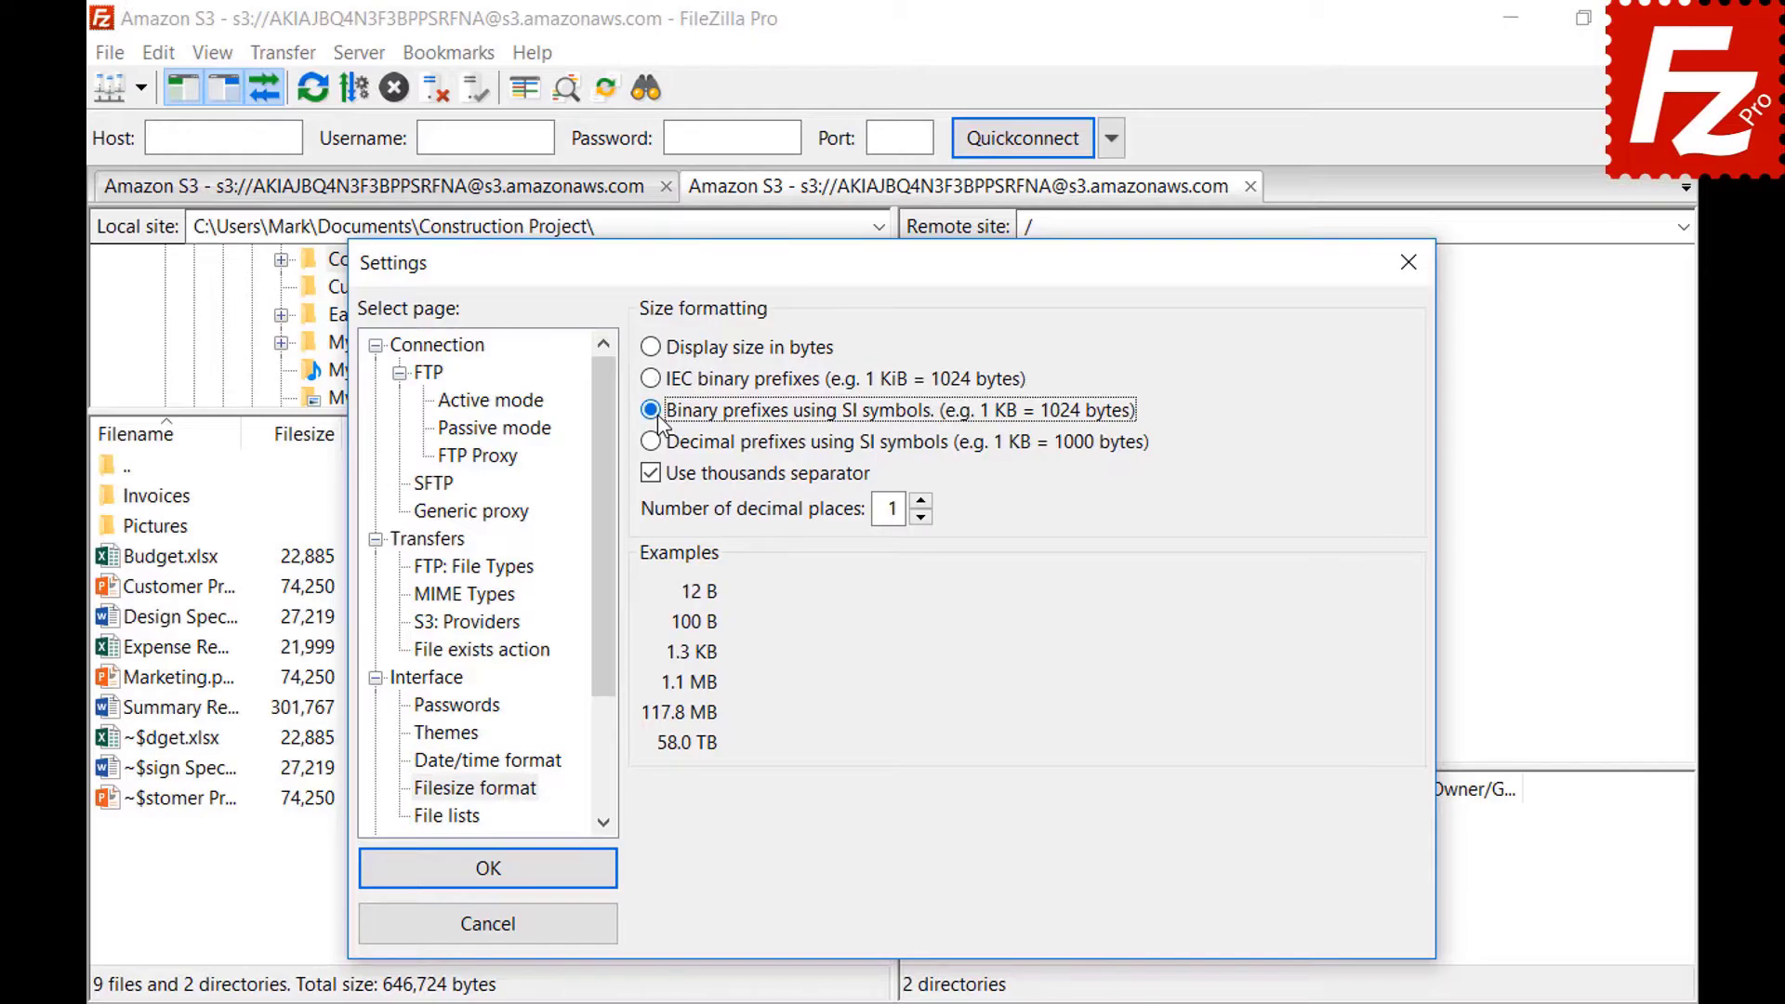
left_click(653, 443)
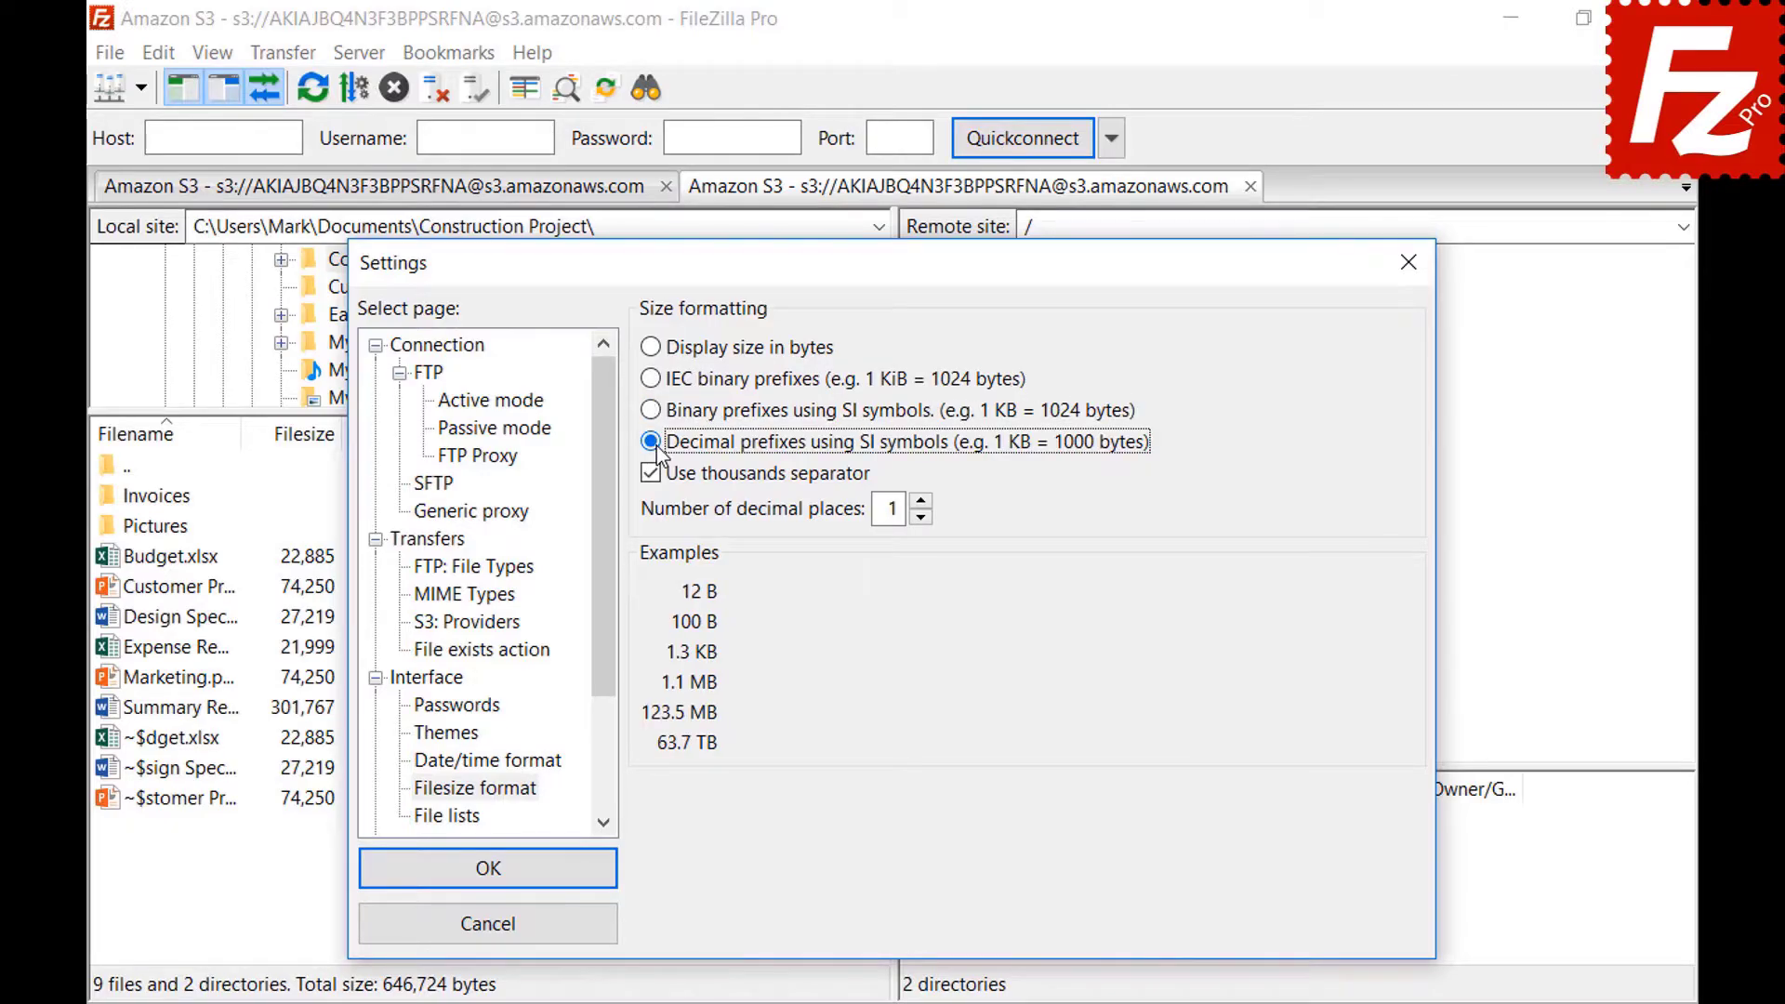
left_click(920, 501)
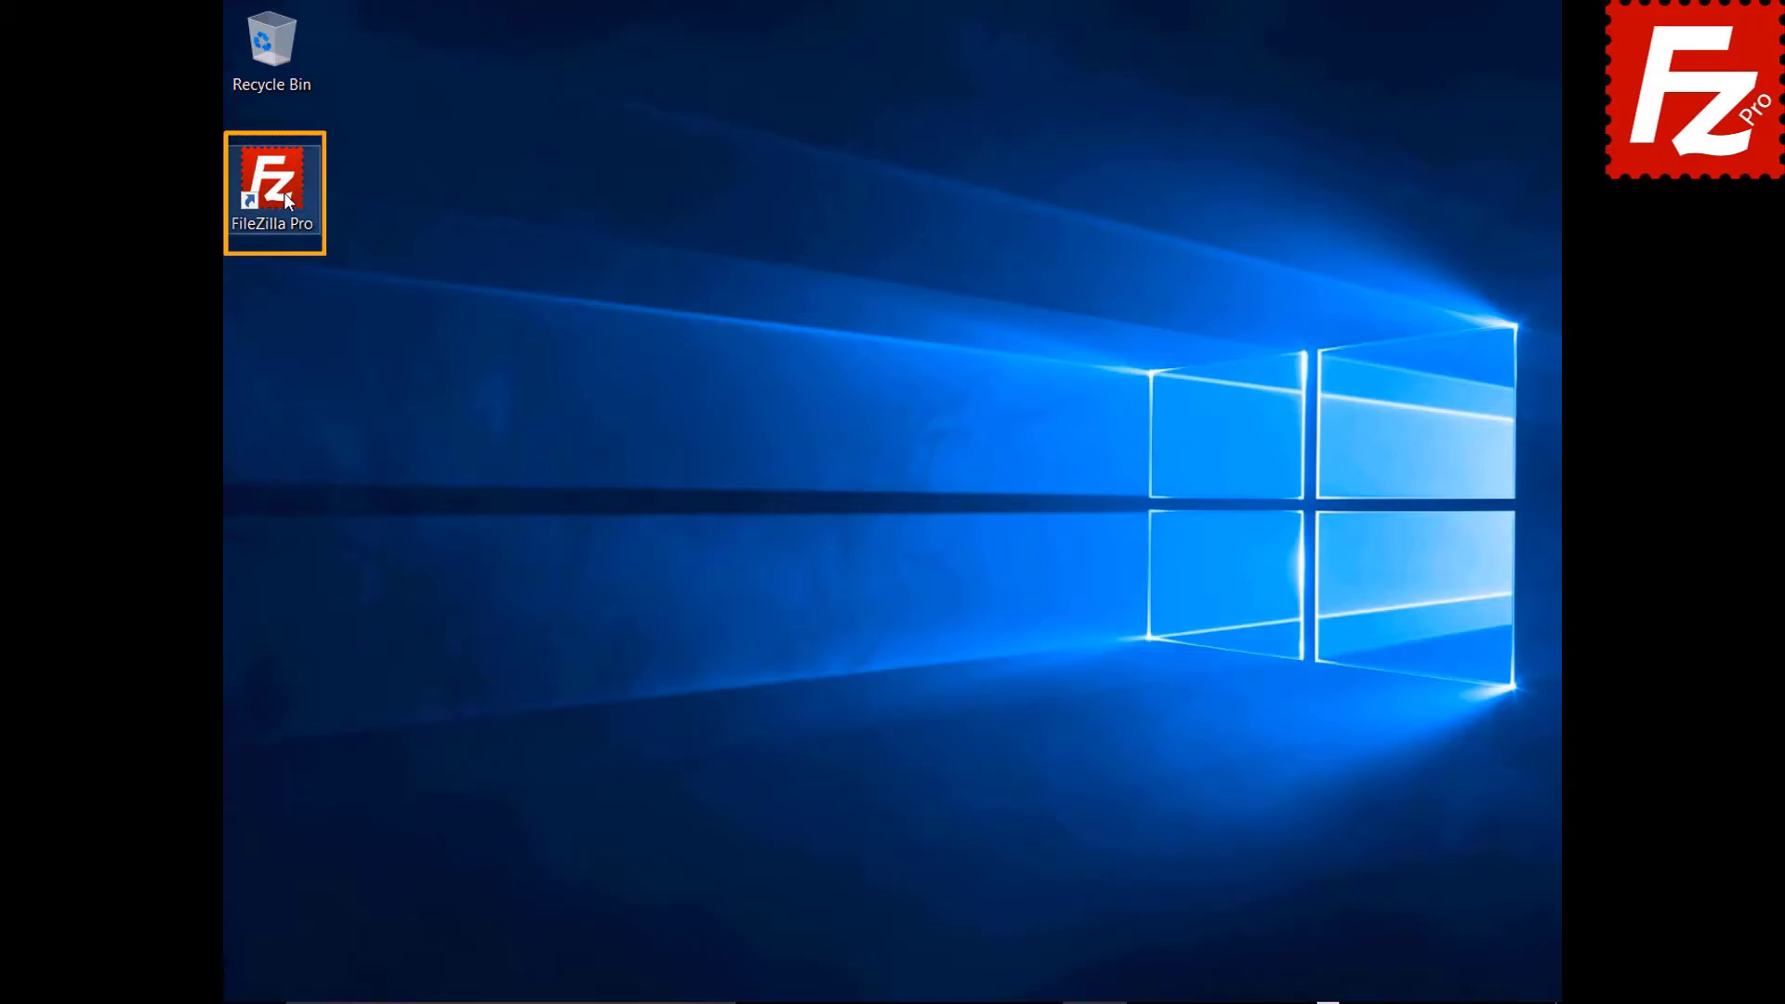
Launch FileZilla Pro and enable Site Manager data sync over FTP to host 40.121.111.78.
double_click(283, 193)
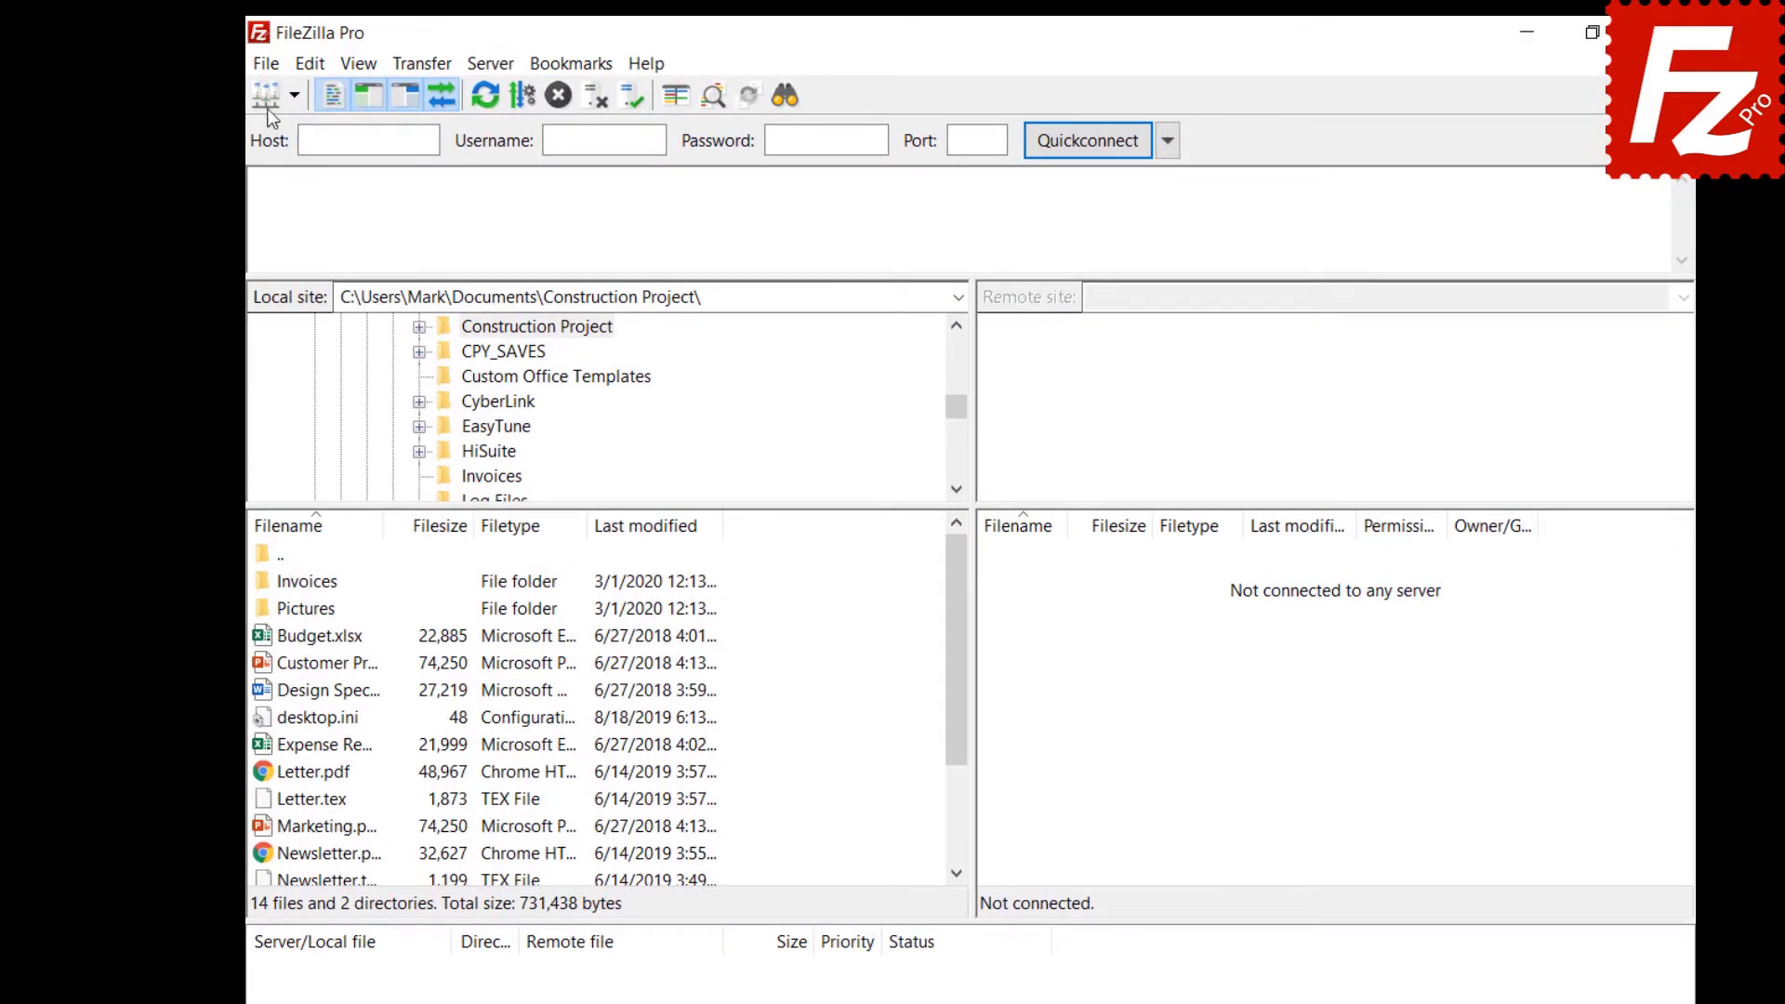
left_click(267, 67)
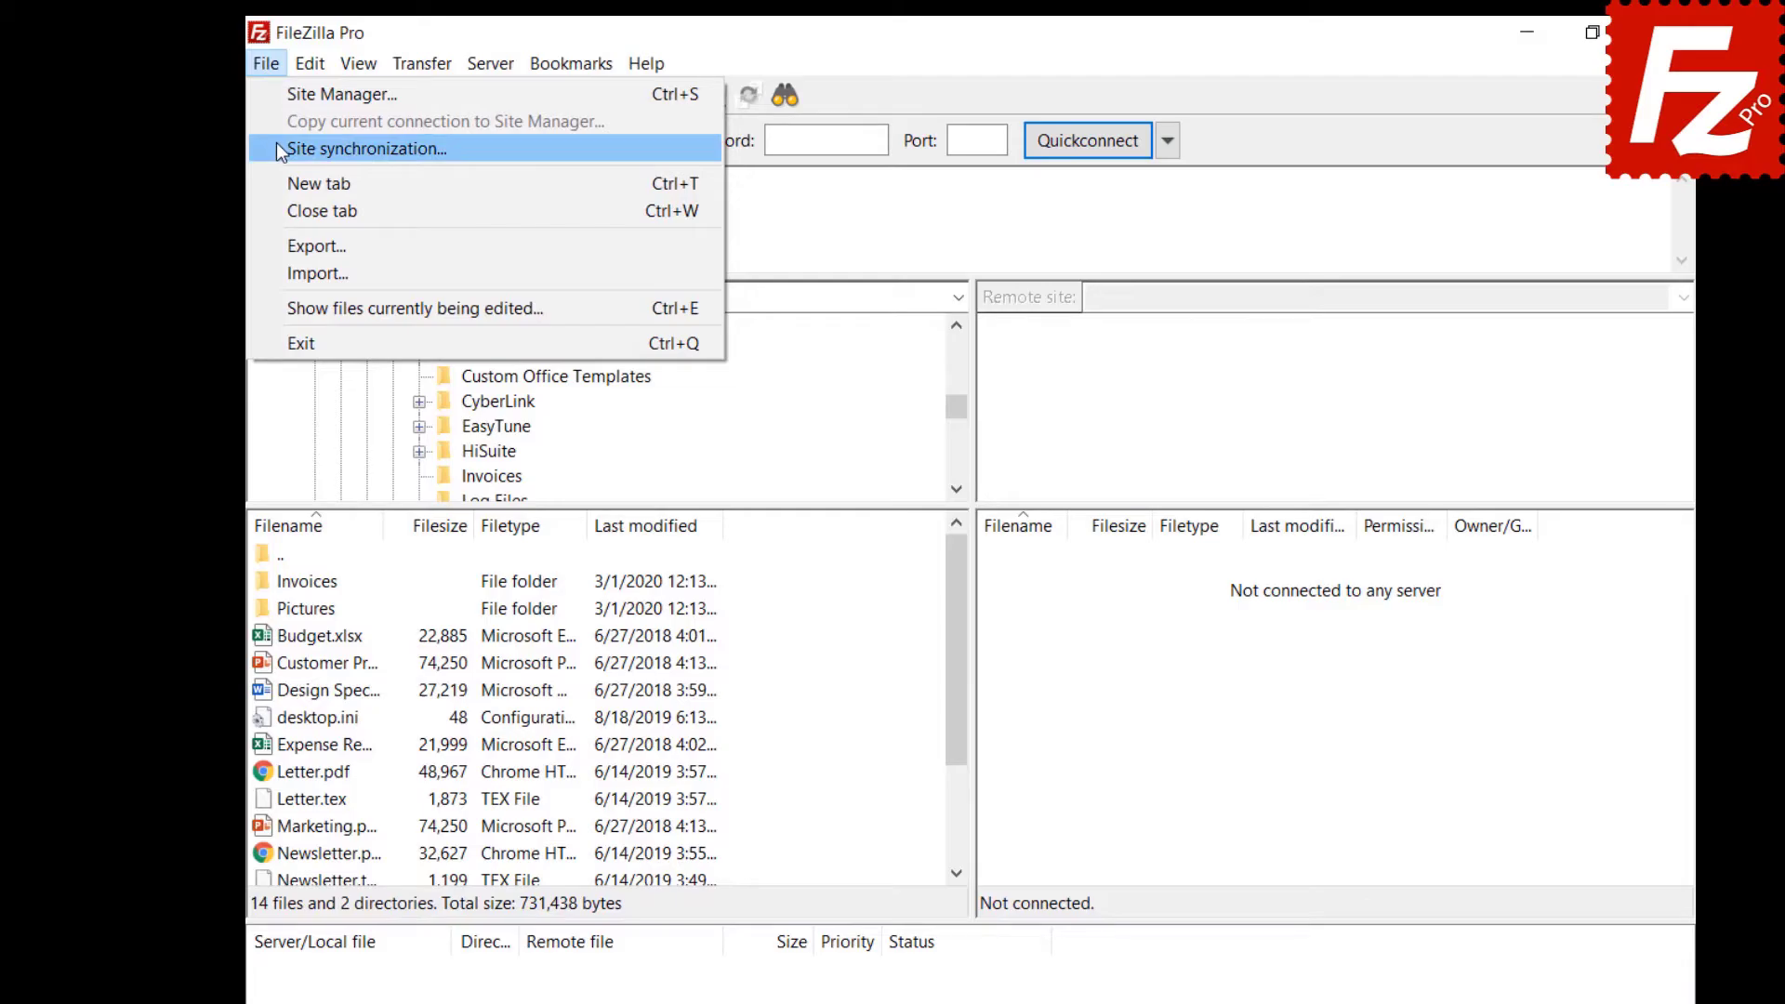
left_click(277, 146)
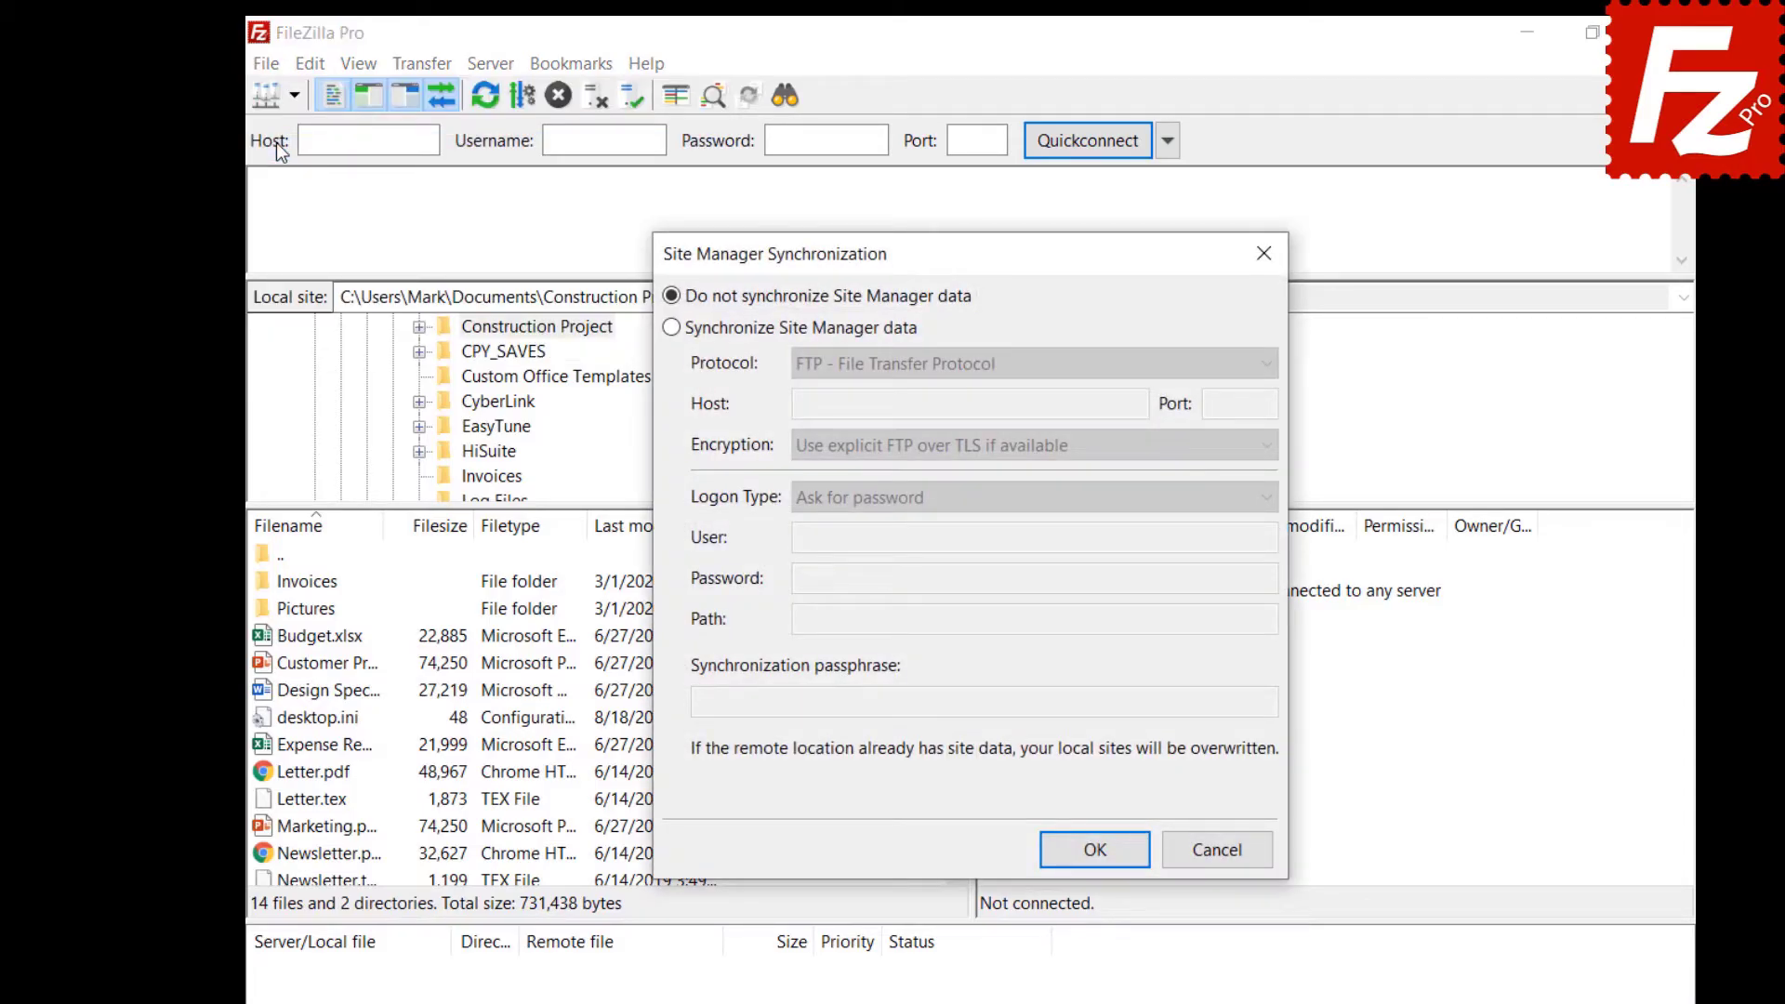
left_click(671, 328)
left_click(1008, 373)
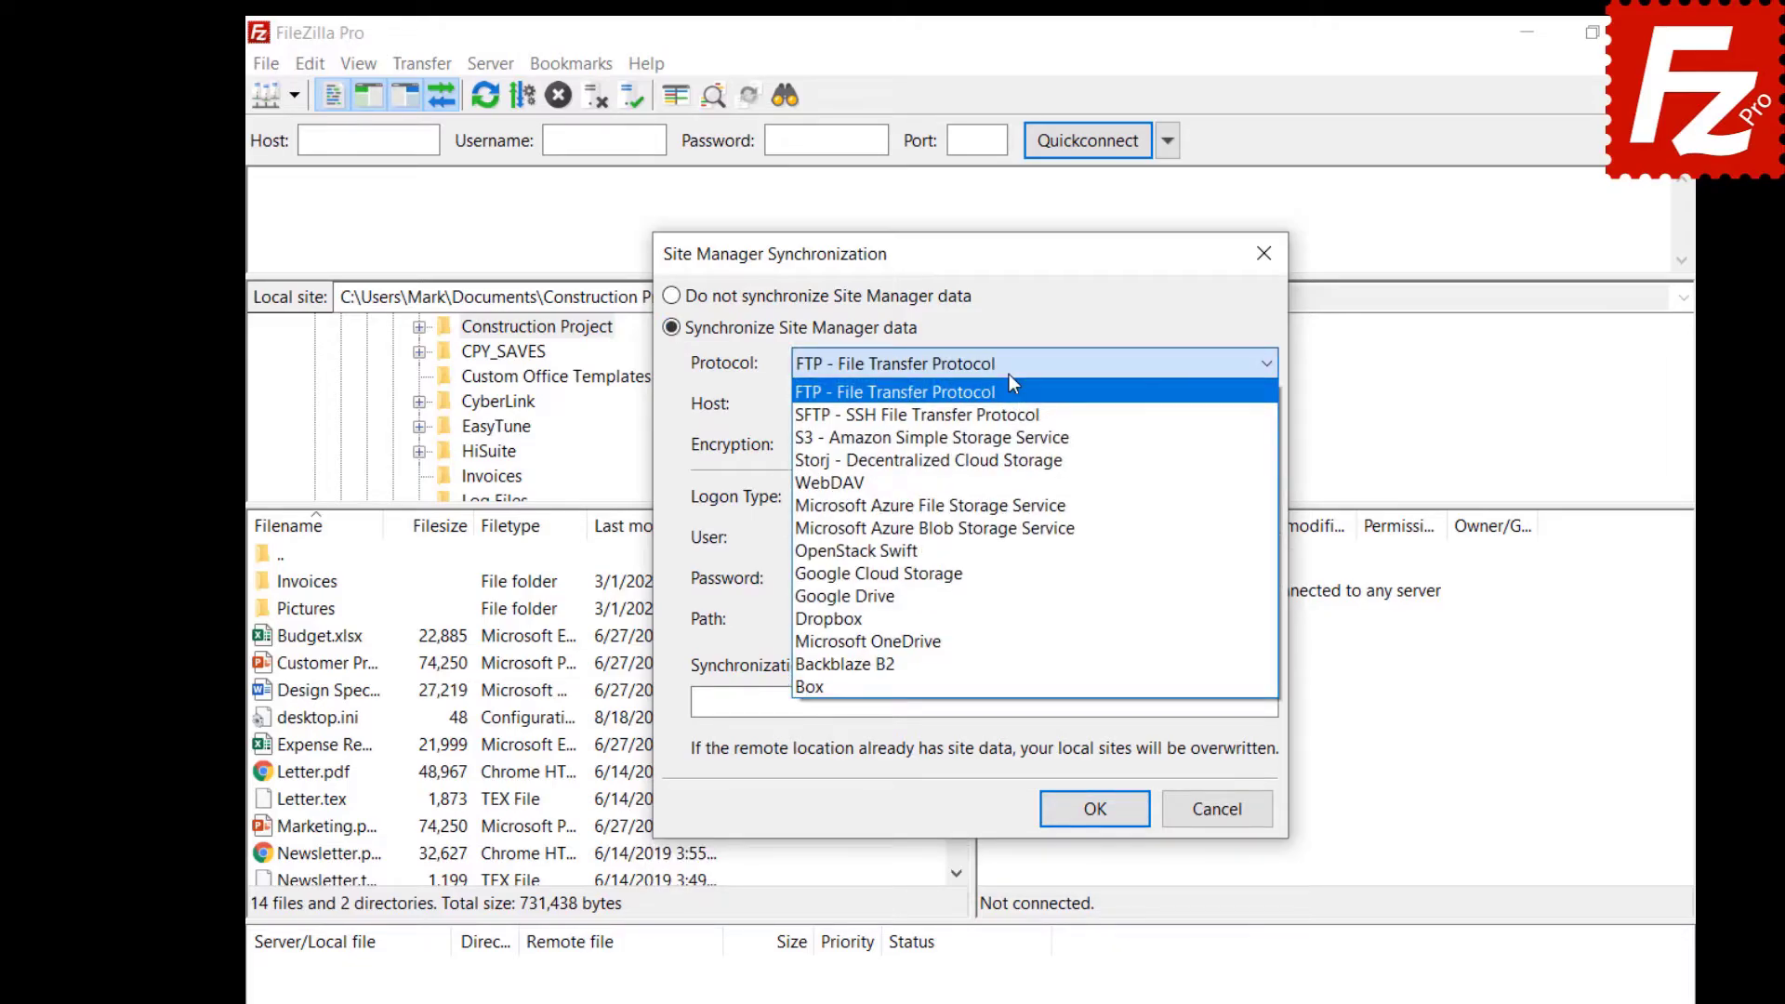
left_click(1010, 390)
left_click(1138, 404)
type("40.121.111.78")
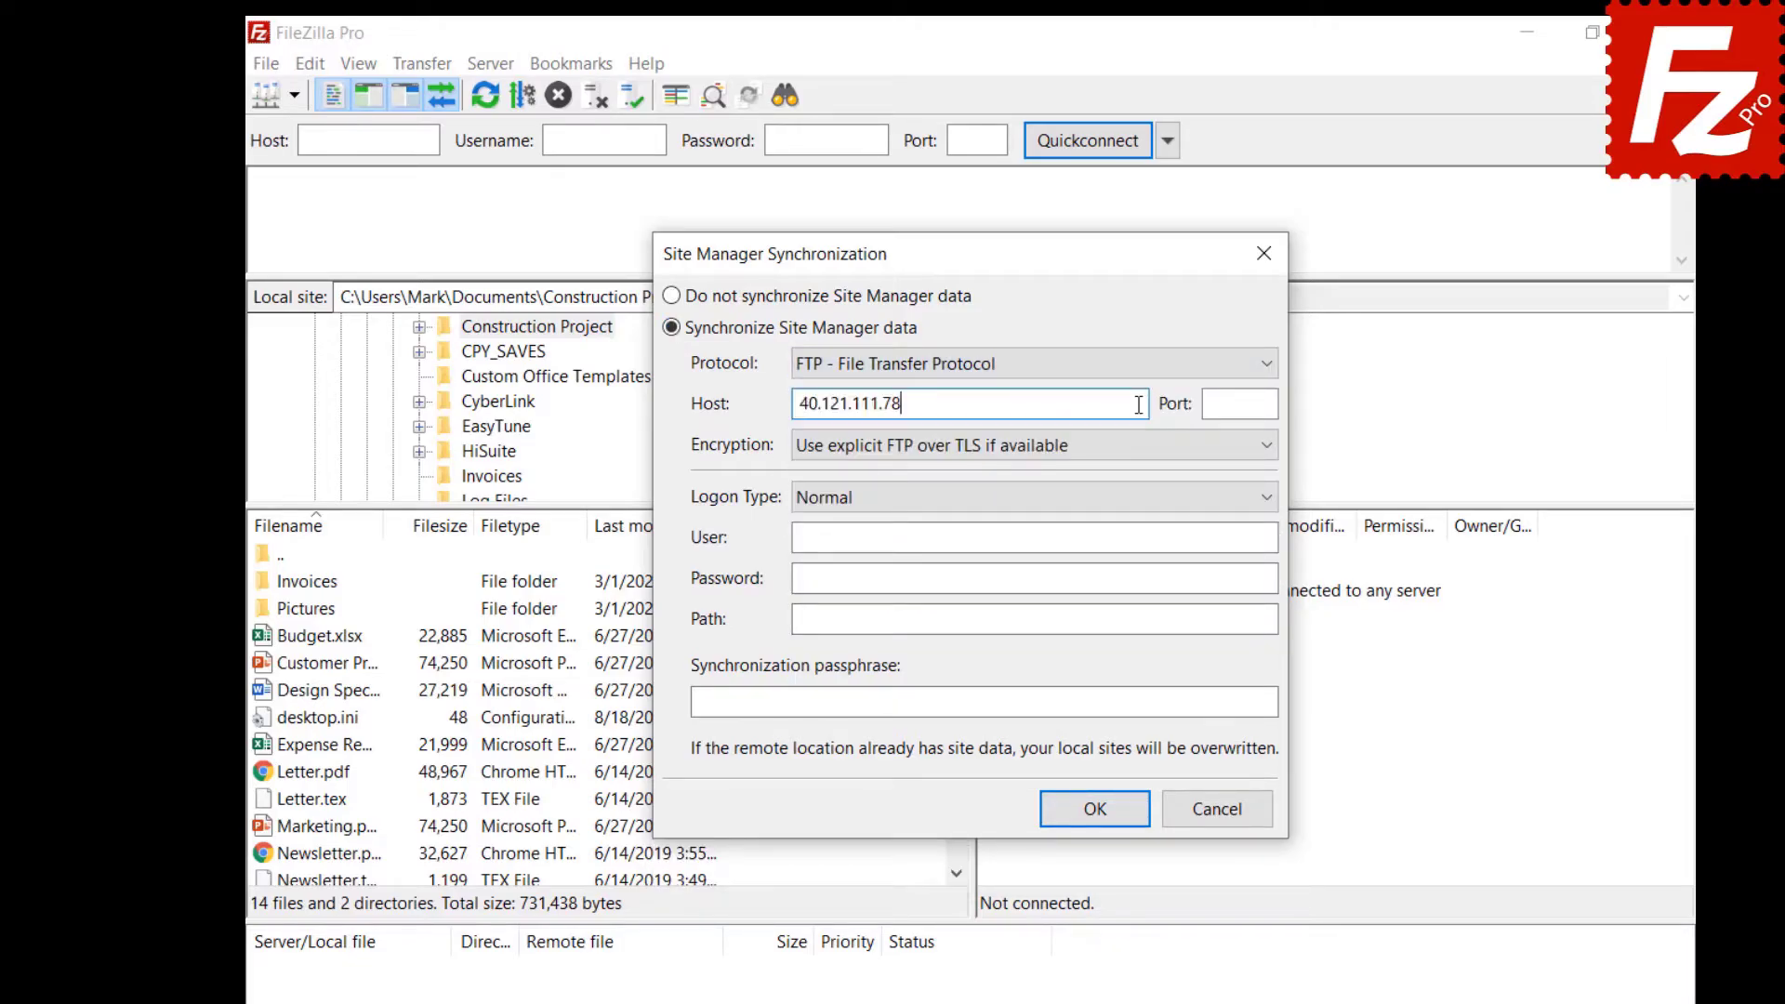
Enter the account user name and password, root path /, and the sync passphrase, then confirm.
left_click(1215, 539)
type("filezillaprotutorial")
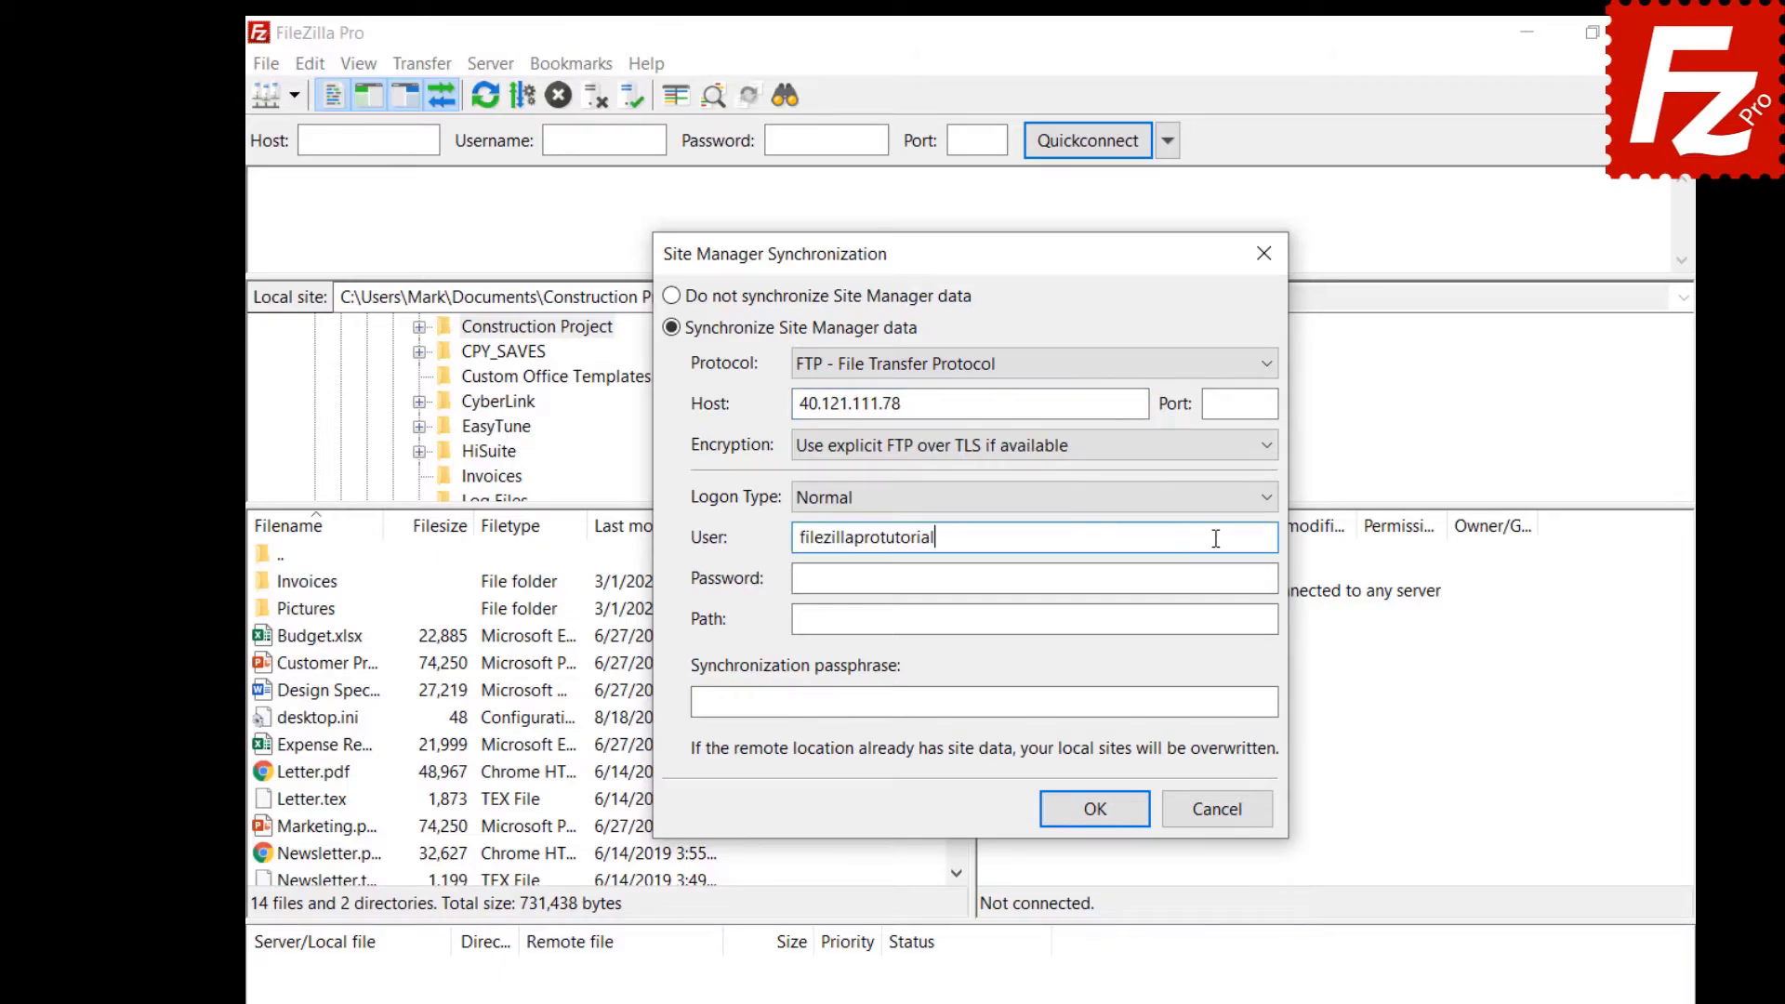
left_click(1233, 576)
key("ctrl+v")
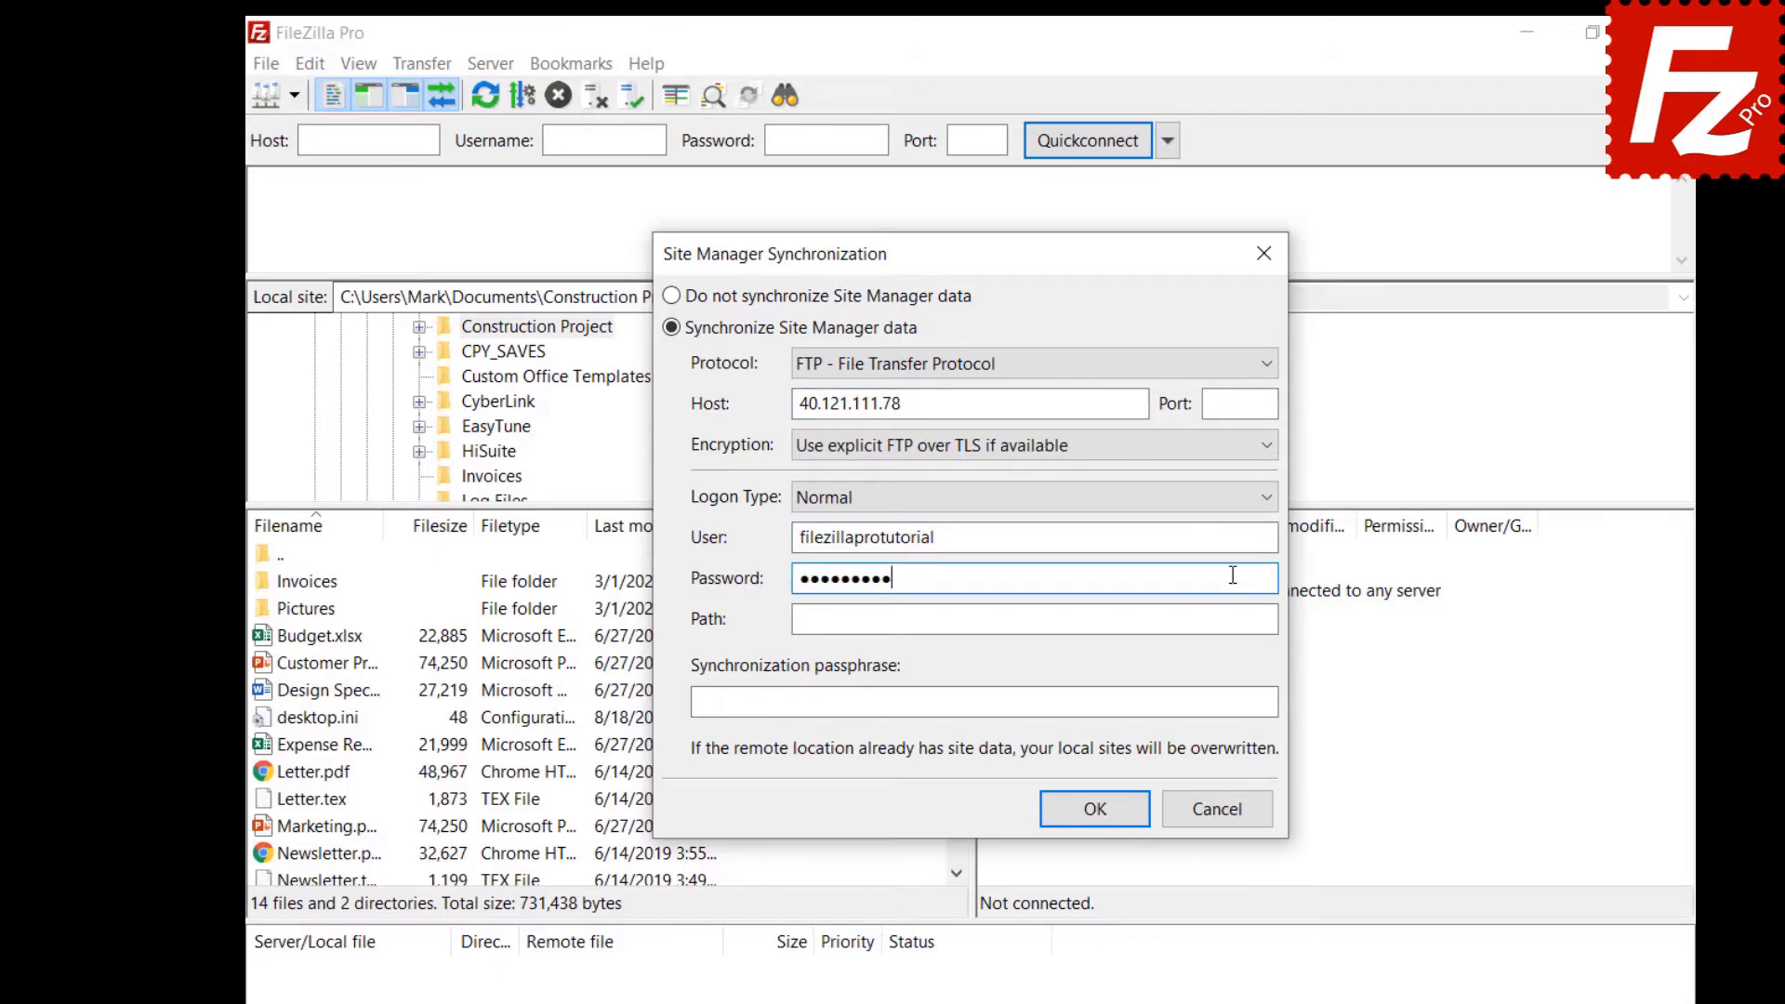
left_click(1233, 619)
type("/")
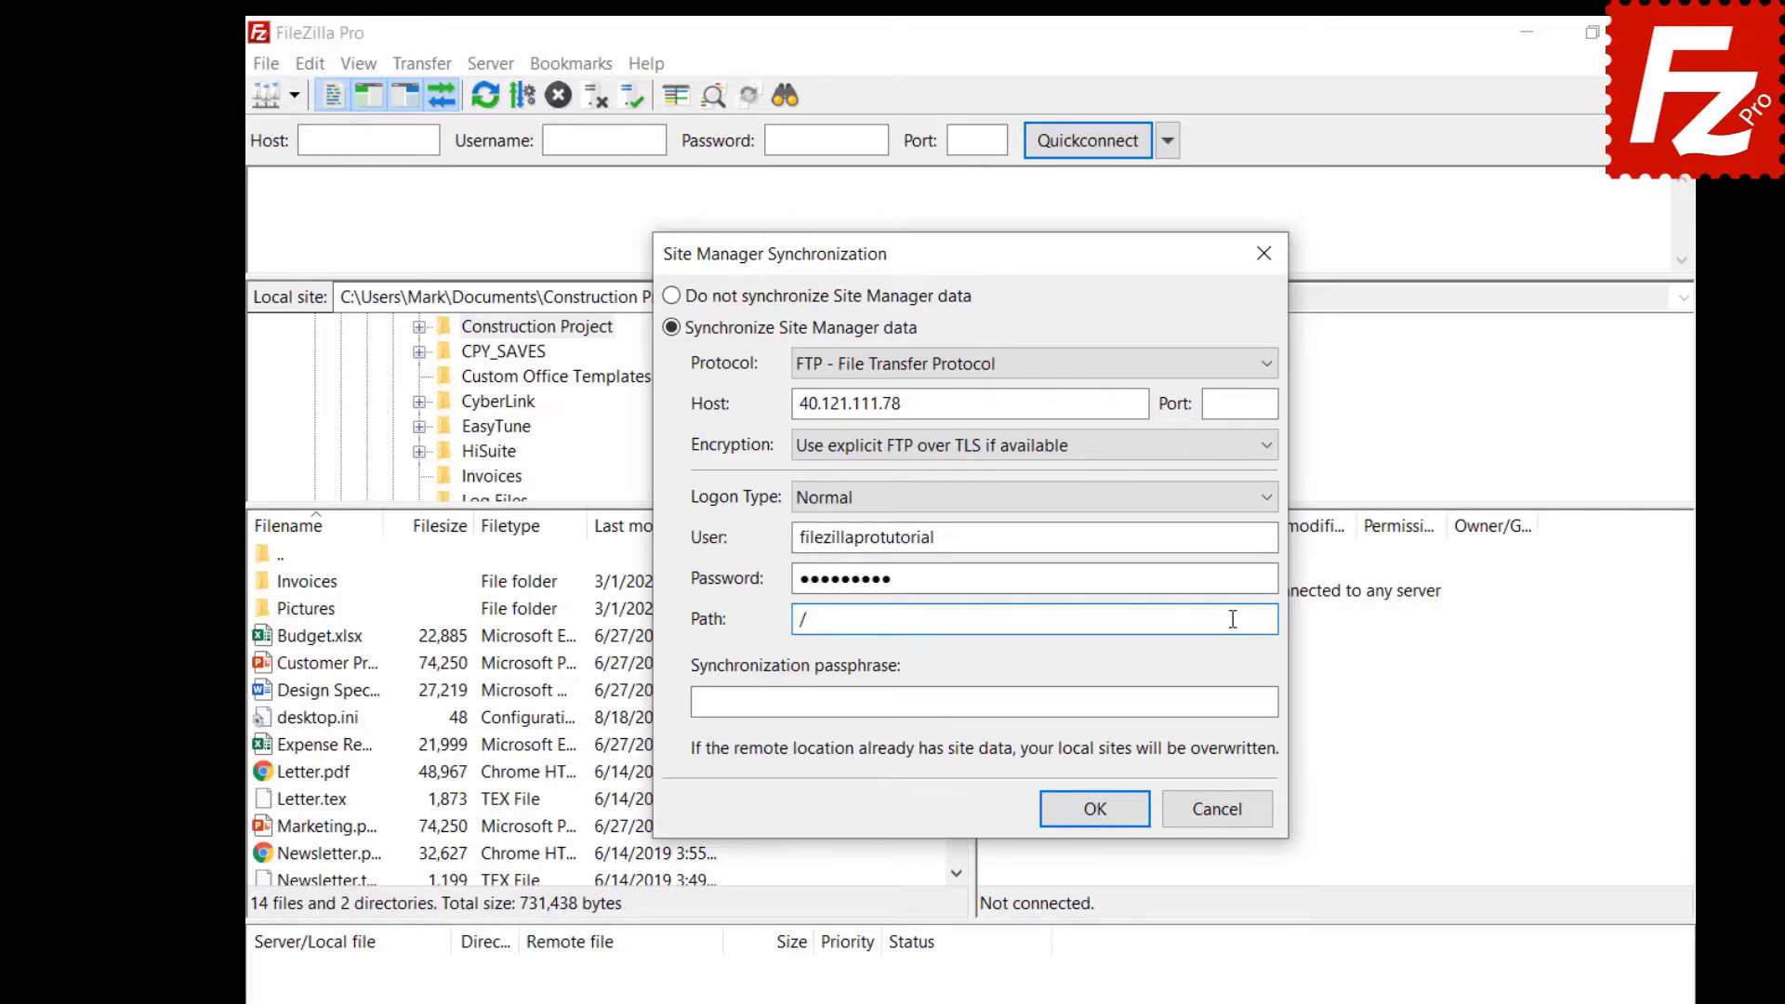
left_click(1257, 703)
key("ctrl+v")
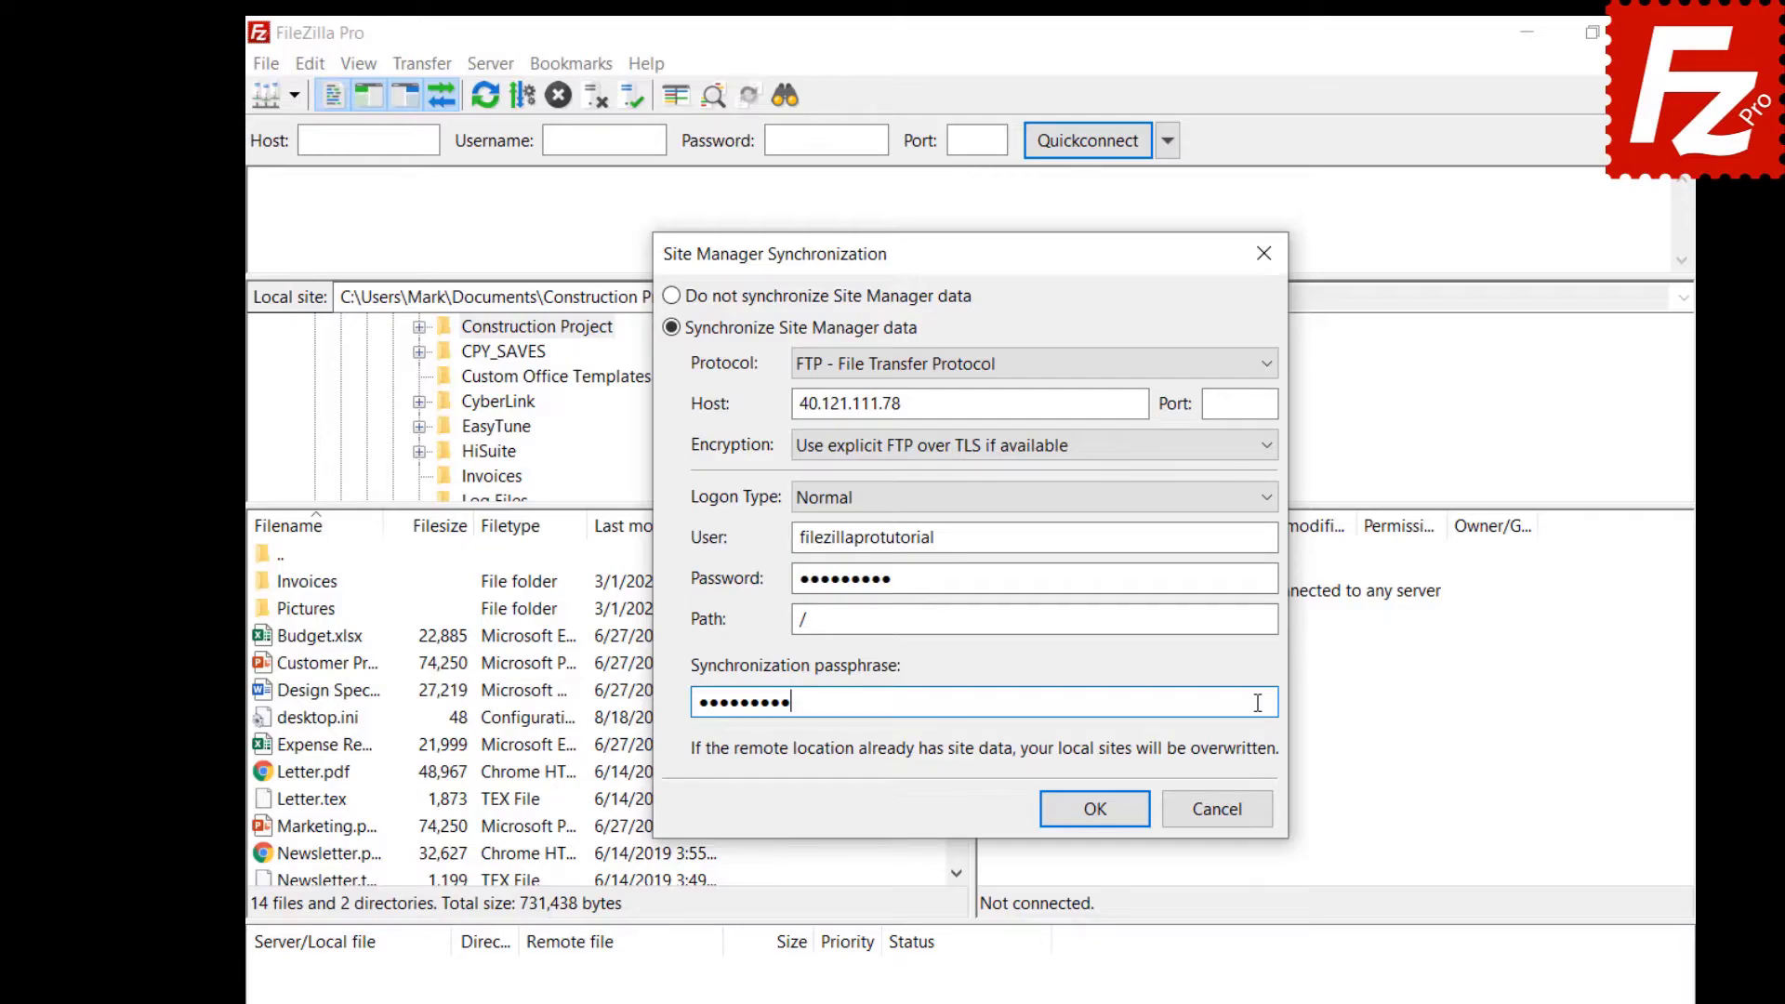
left_click(1095, 811)
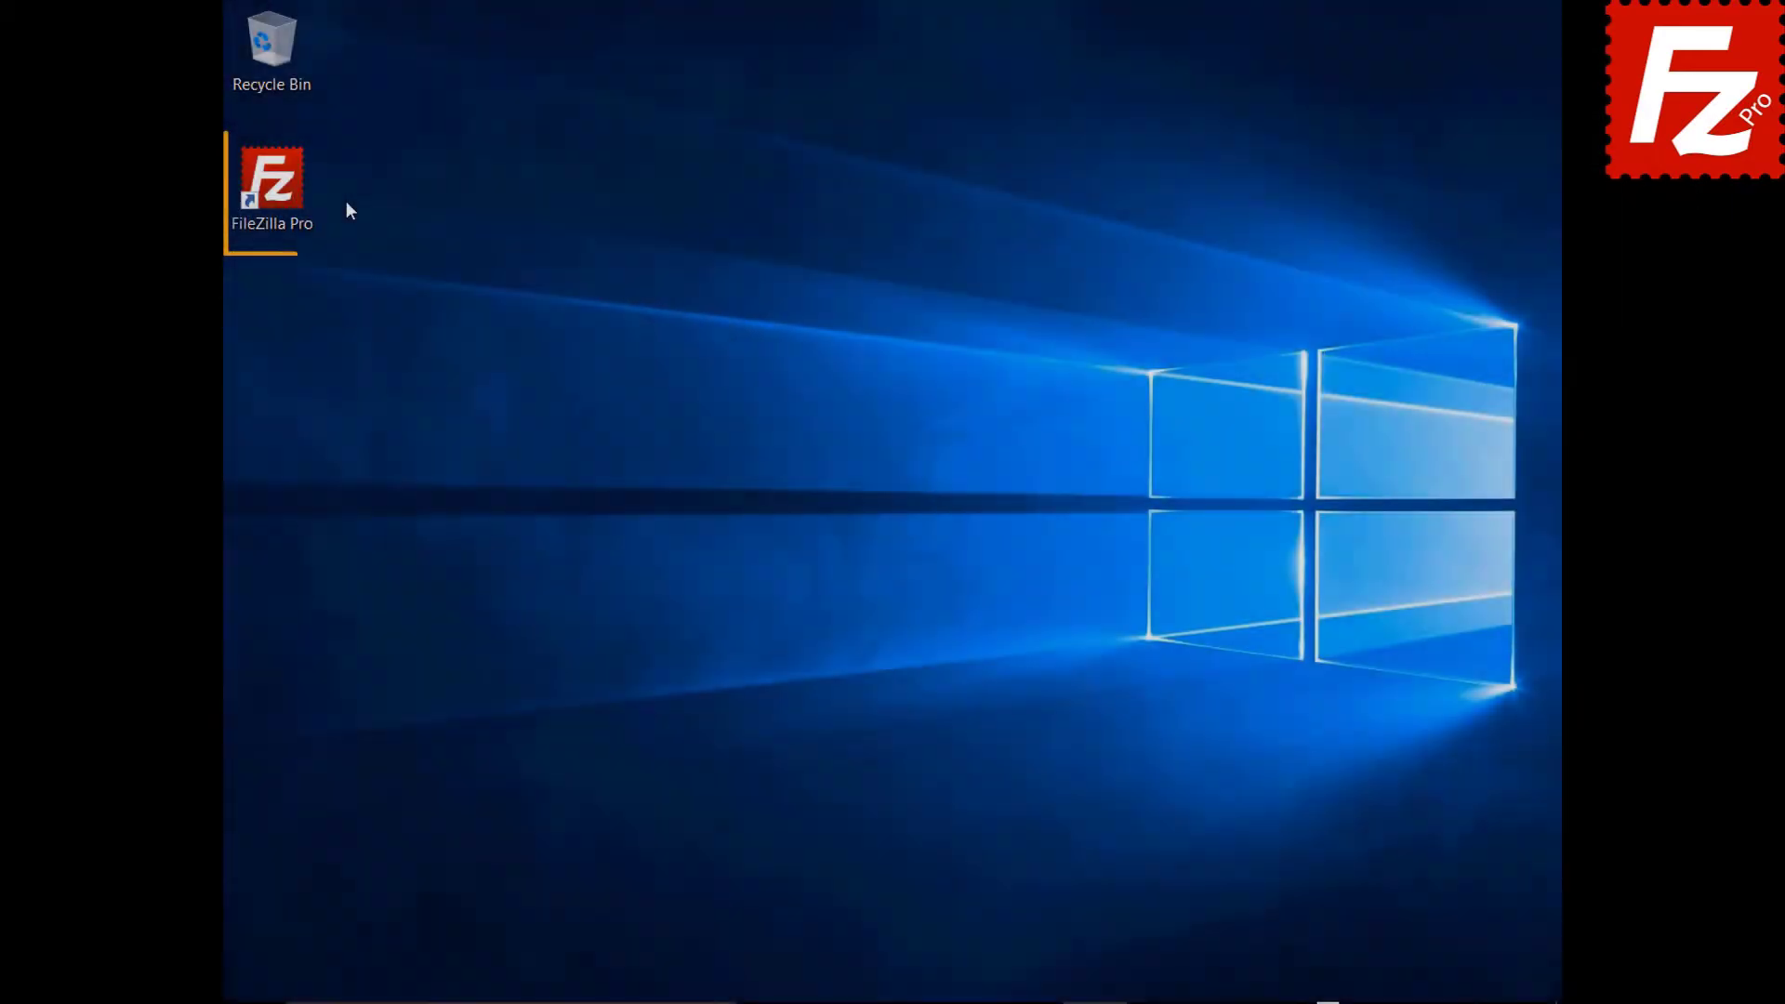
Relaunch FileZilla Pro and enable Site Manager sync with Normal logon to host 40.121.111.78.
double_click(283, 192)
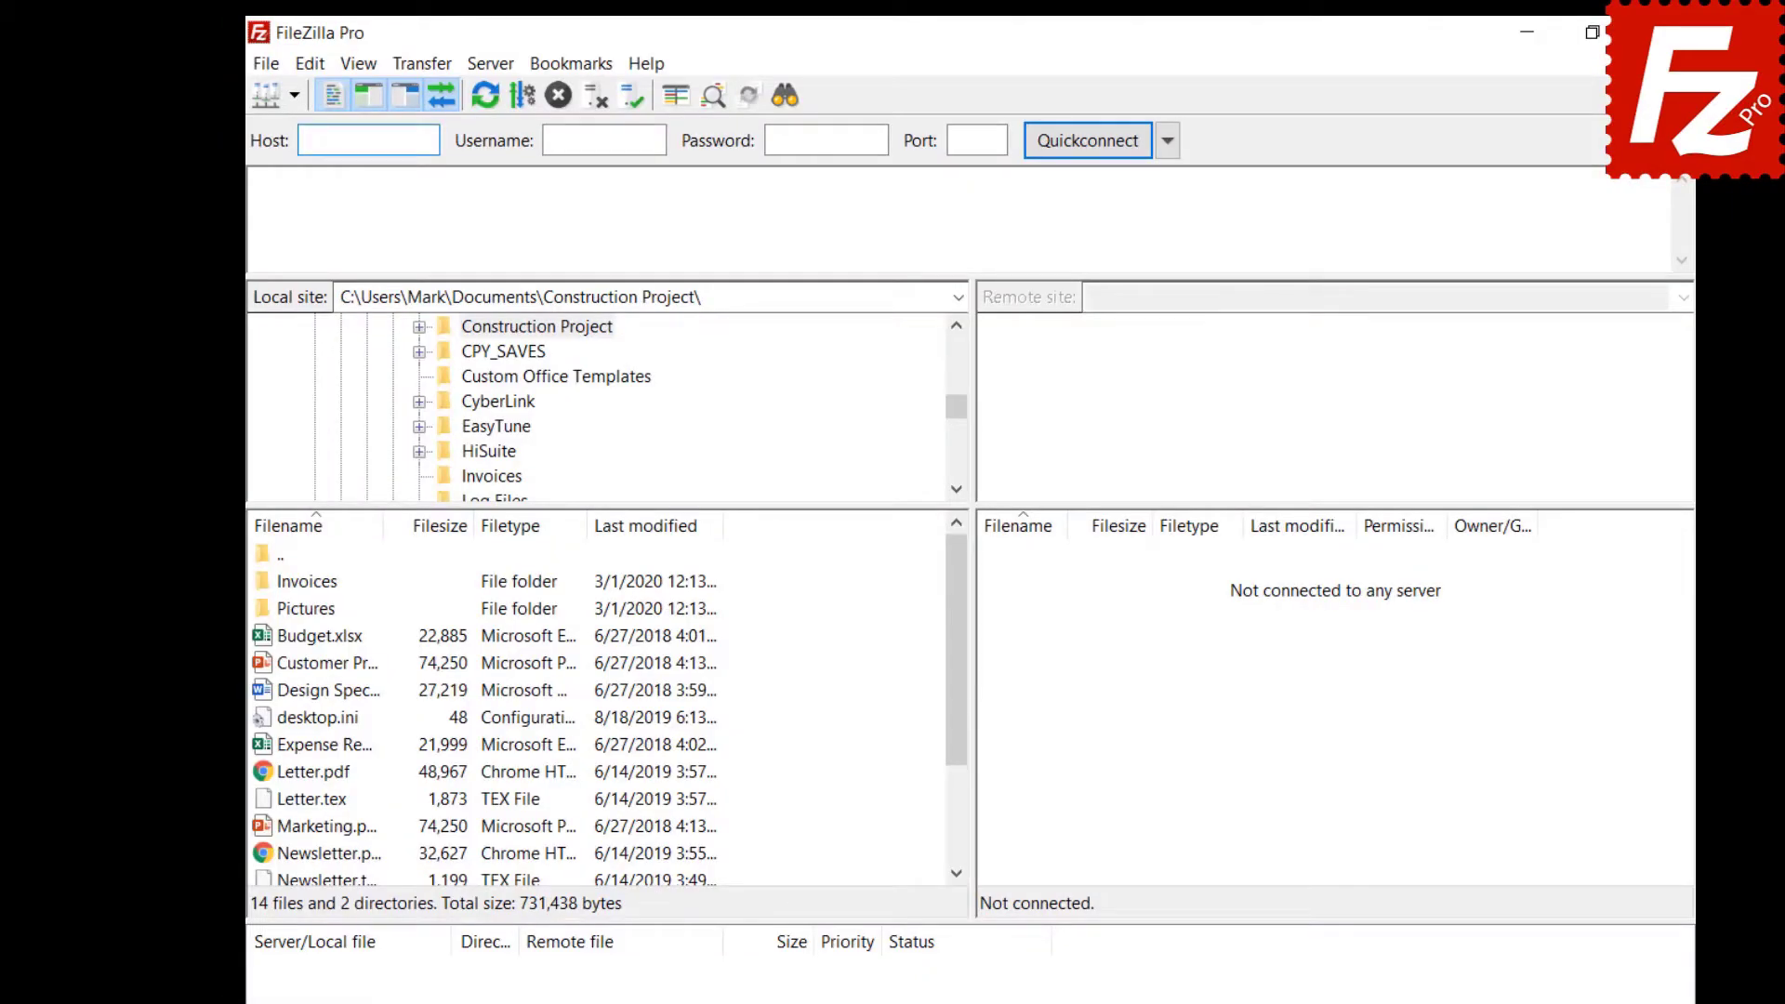
left_click(267, 64)
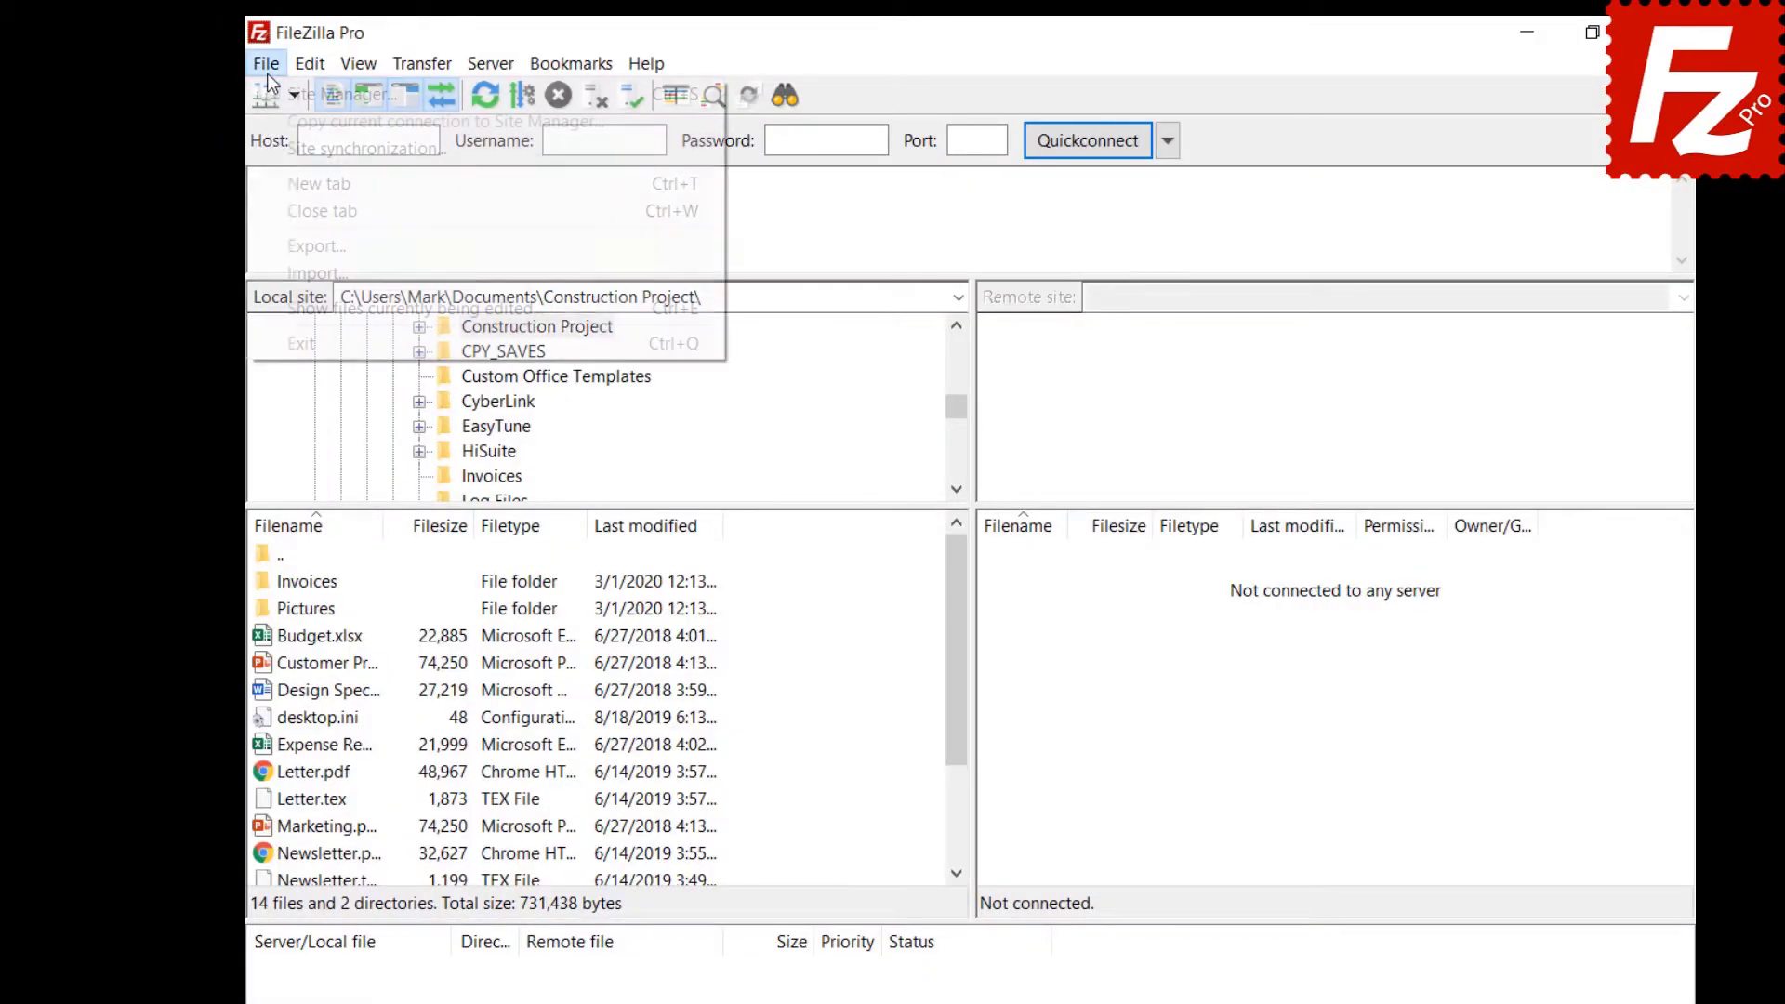
left_click(278, 145)
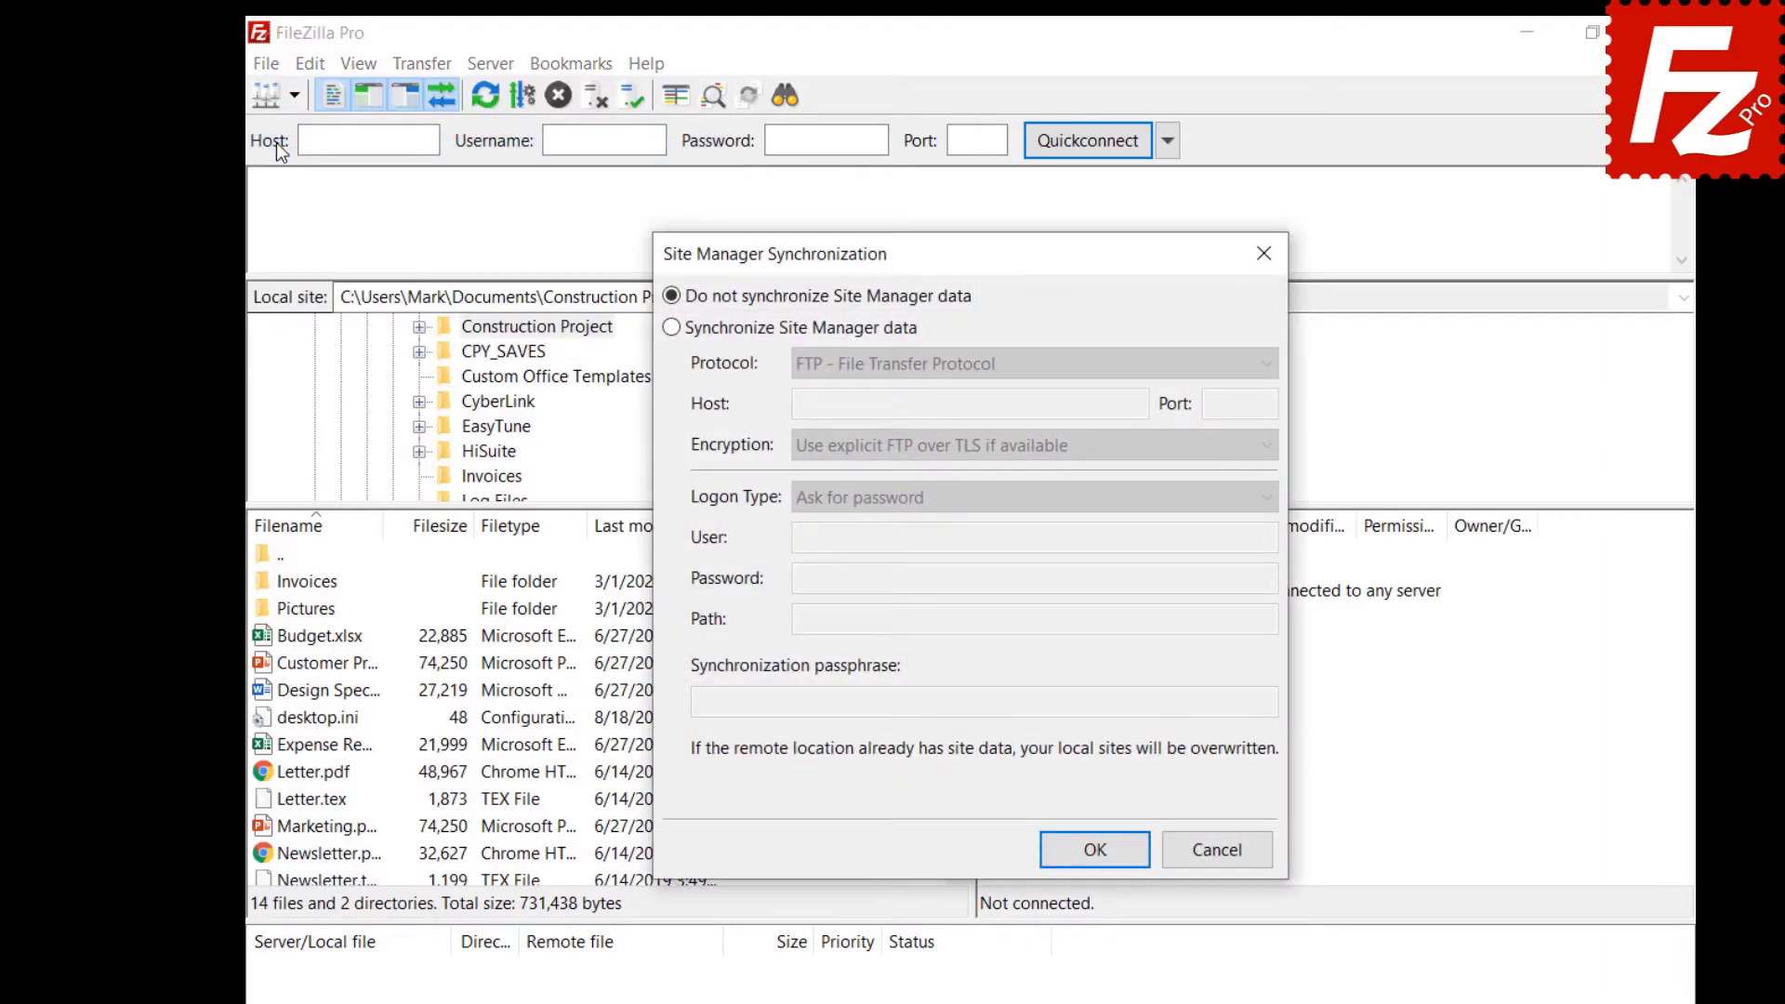
left_click(672, 327)
left_click(1034, 363)
left_click(930, 386)
left_click(969, 404)
type("40.121.111.78")
Fill in the account user name, path /, and the passphrase, and confirm the successful sync.
left_click(1035, 537)
type("filezillaprotutorial")
left_click(1233, 575)
left_click(1232, 619)
type("/")
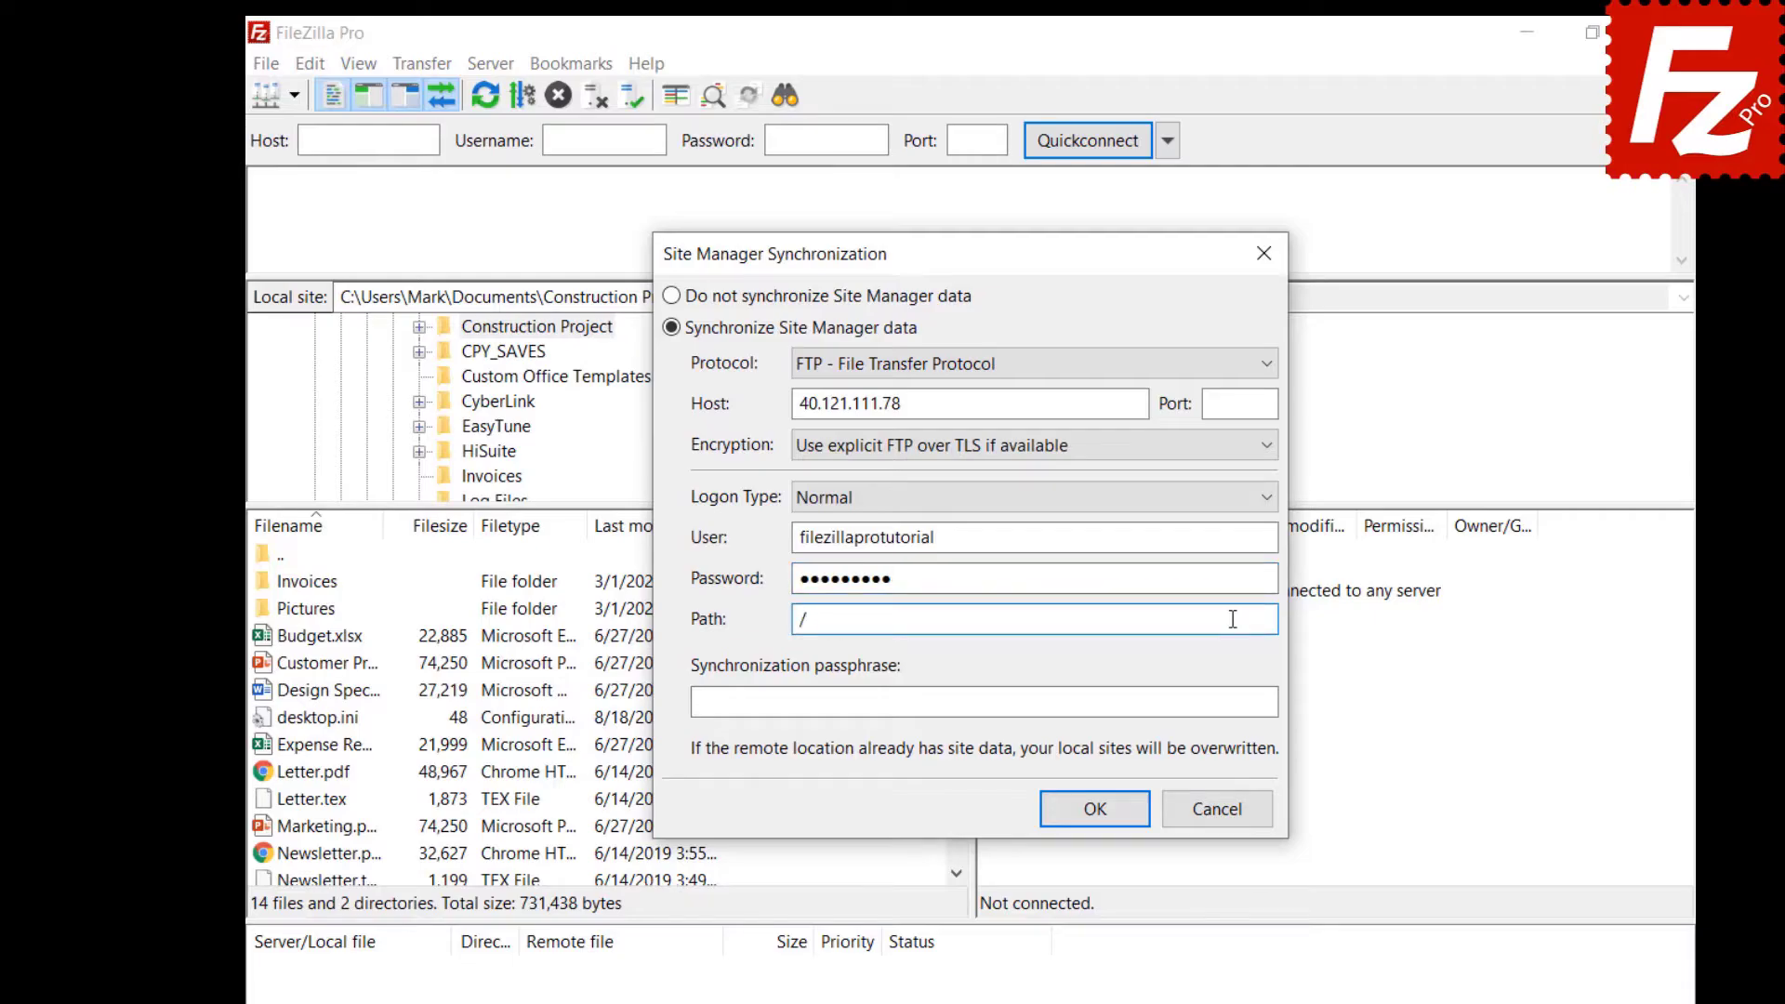
left_click(1257, 703)
key("ctrl+v")
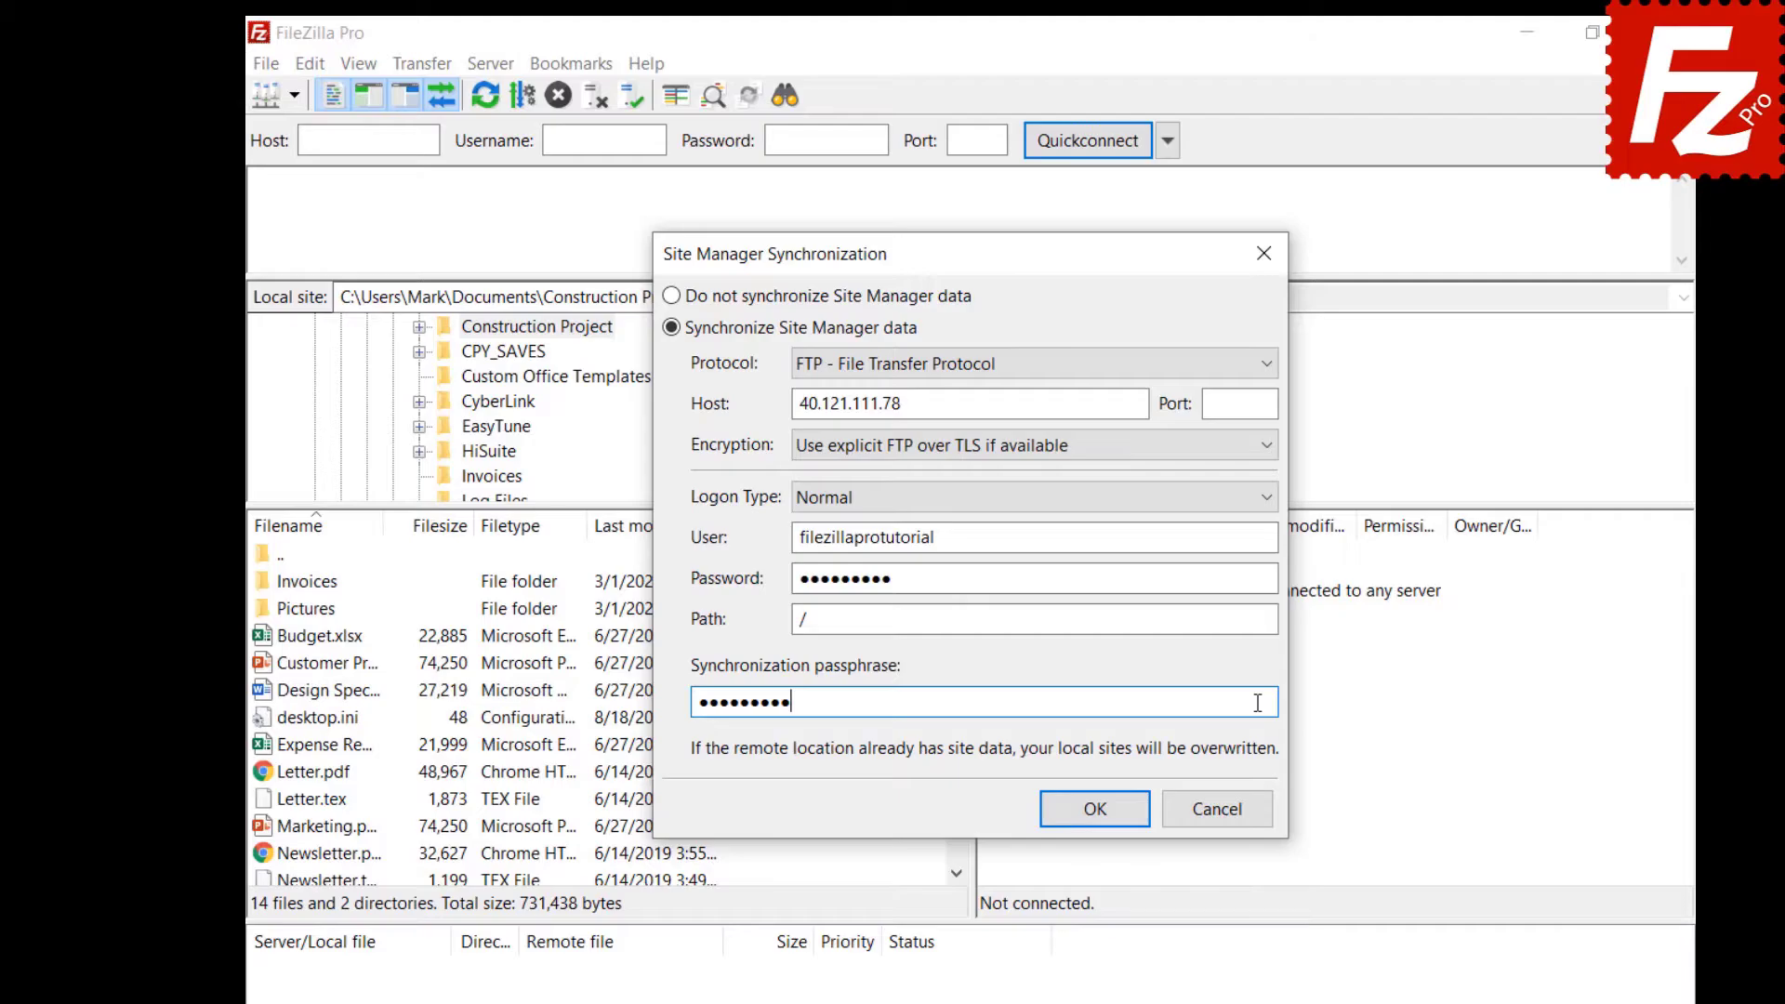
left_click(1093, 807)
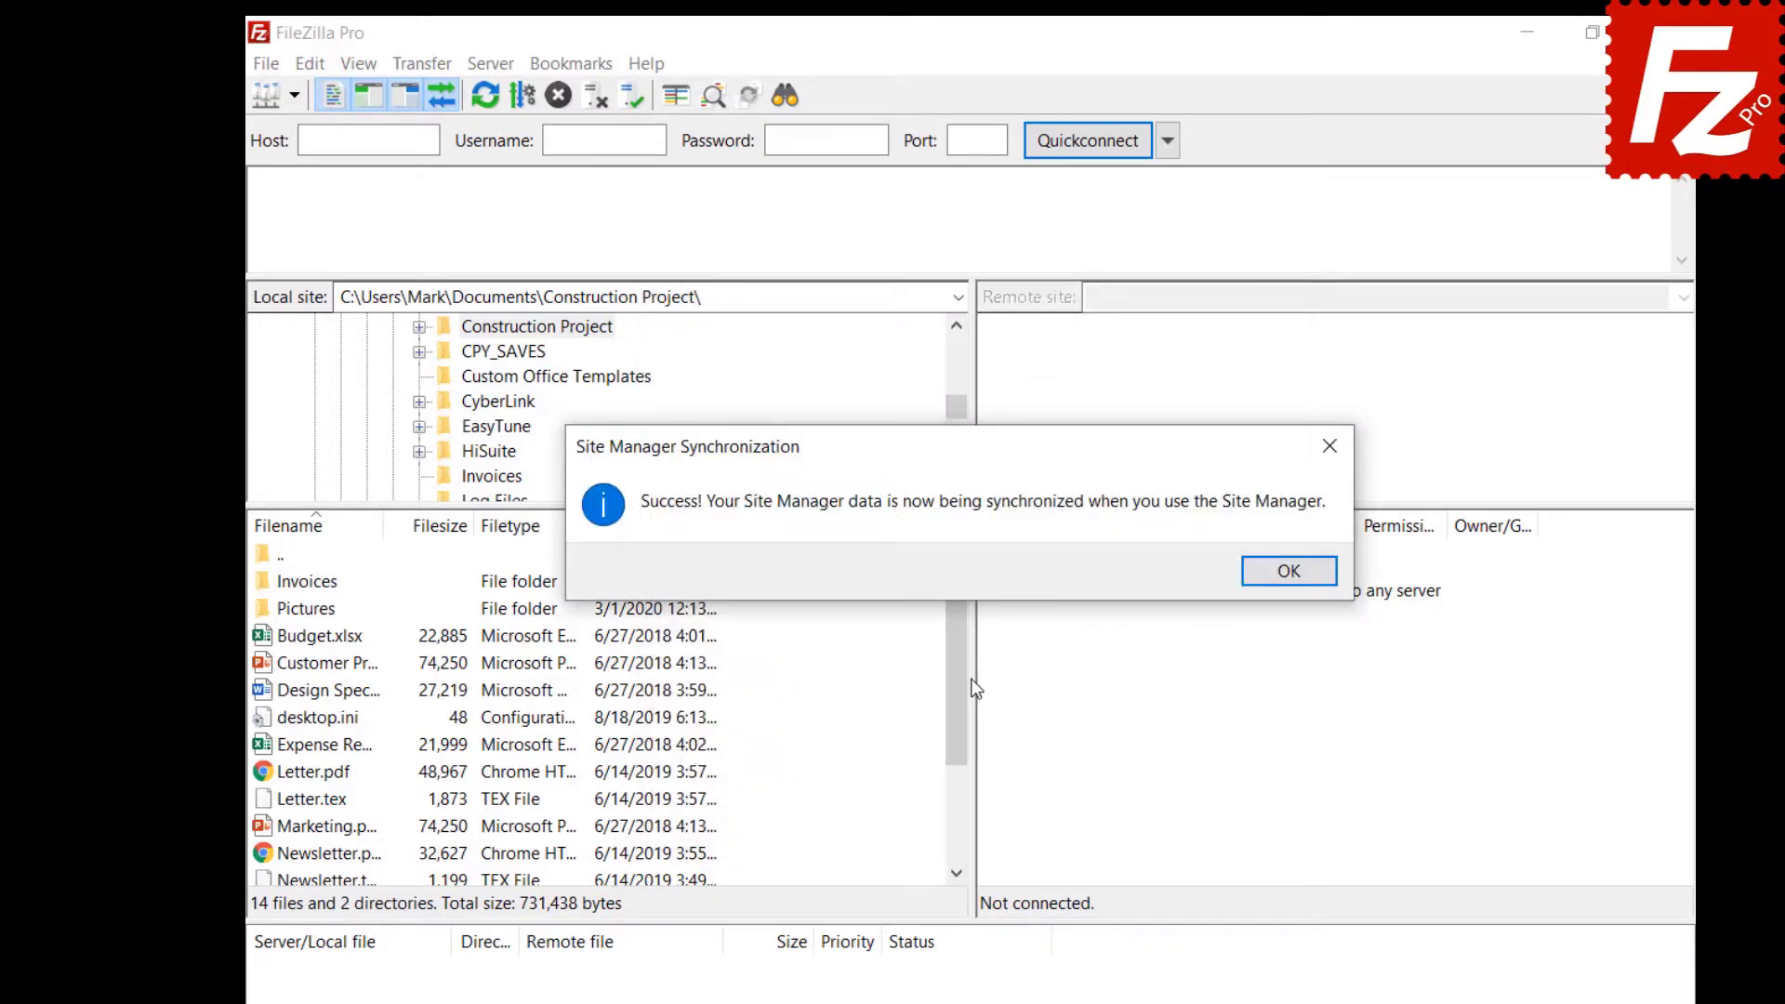
key("Return")
left_click(266, 64)
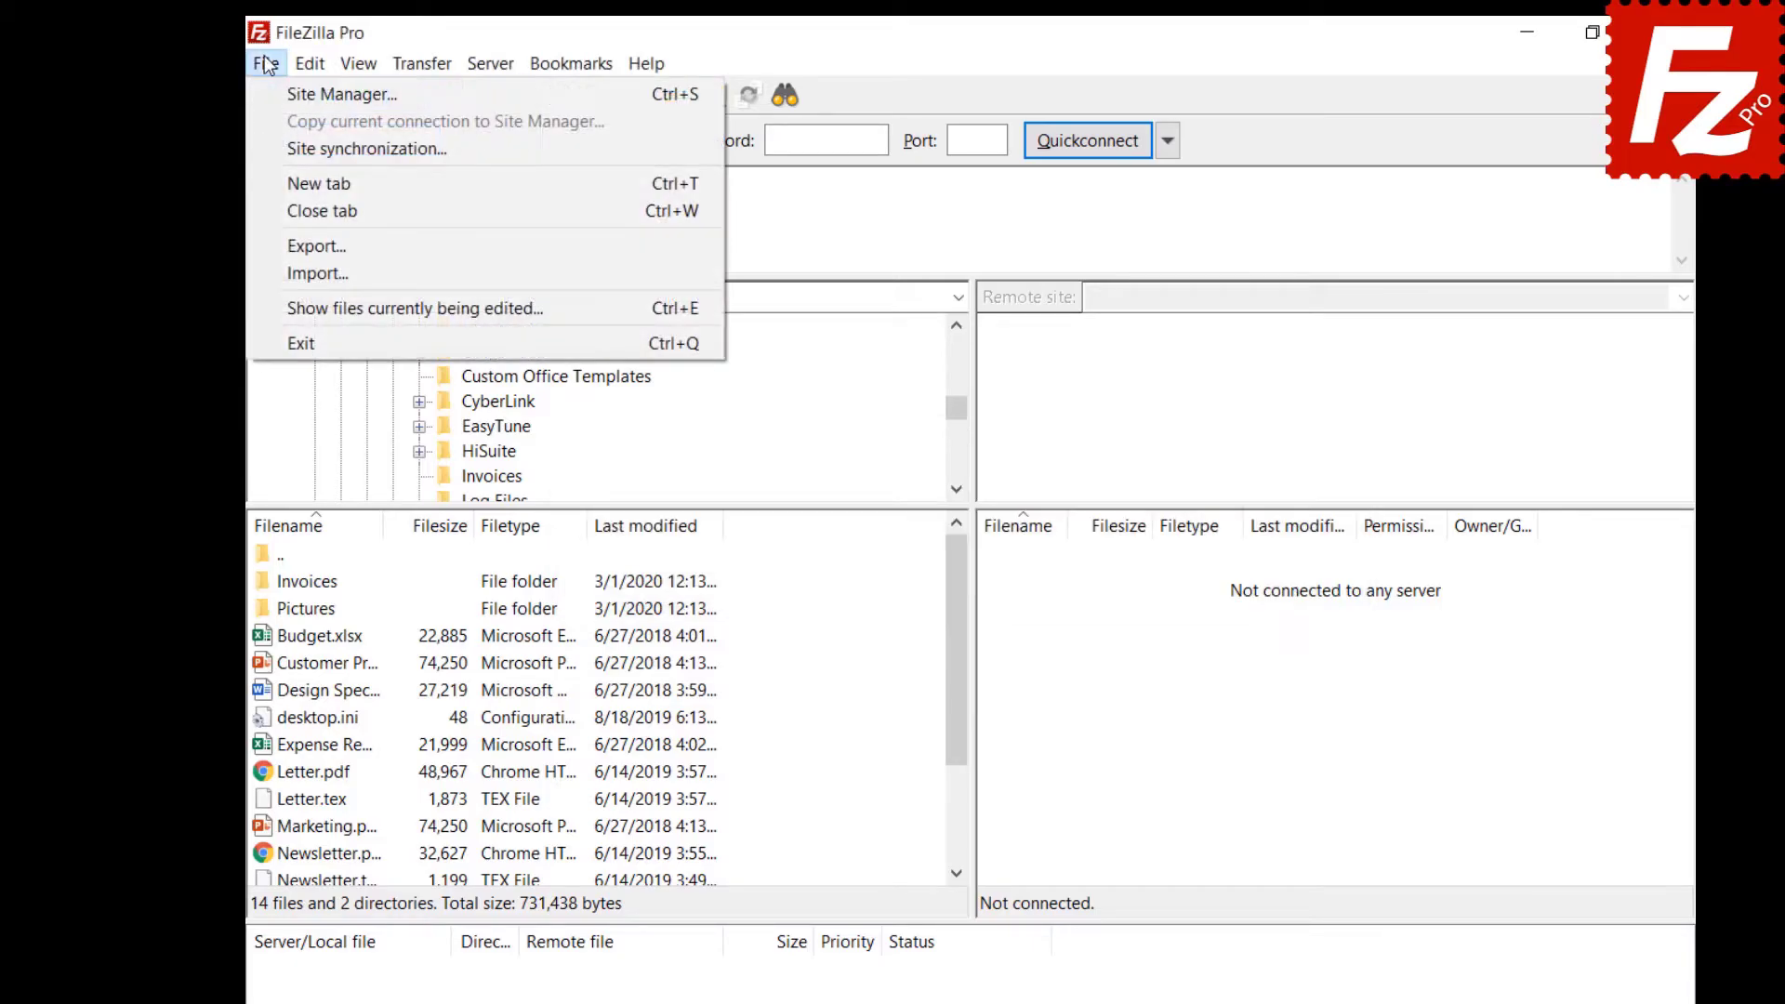
Create a new site named OneDrive using the Microsoft OneDrive protocol and save it.
left_click(276, 93)
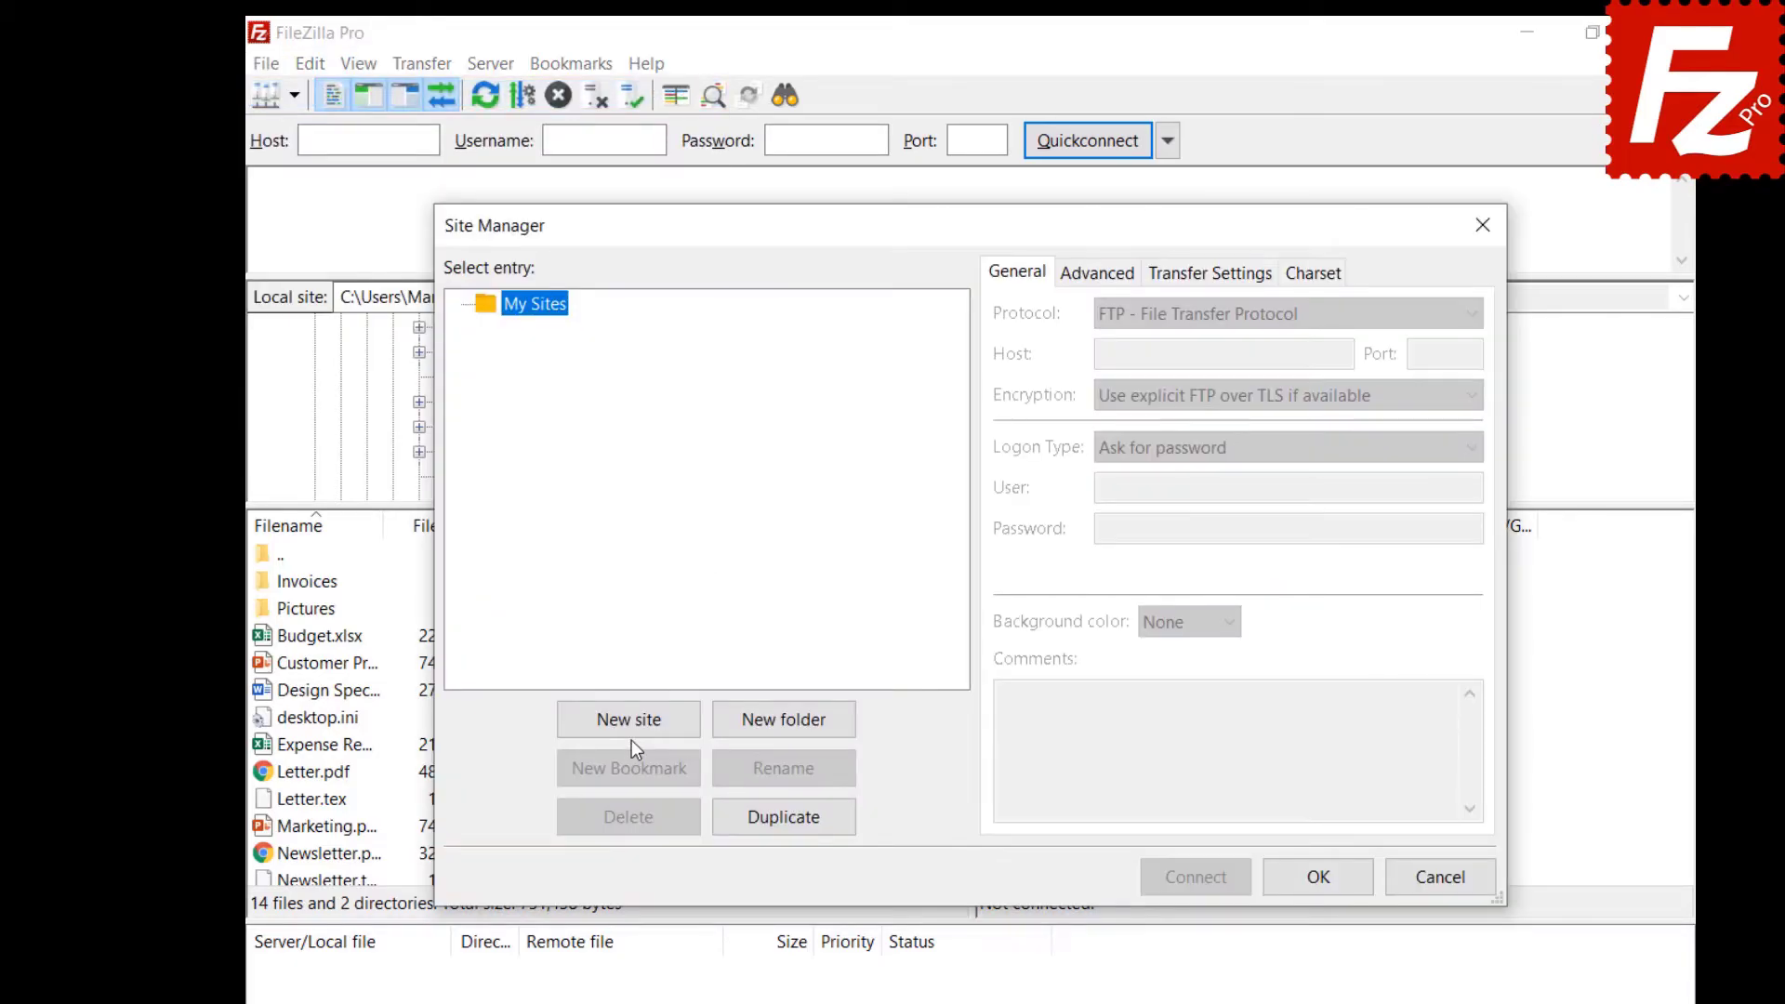
left_click(629, 720)
type("OneDrive")
key("Return")
left_click(1243, 327)
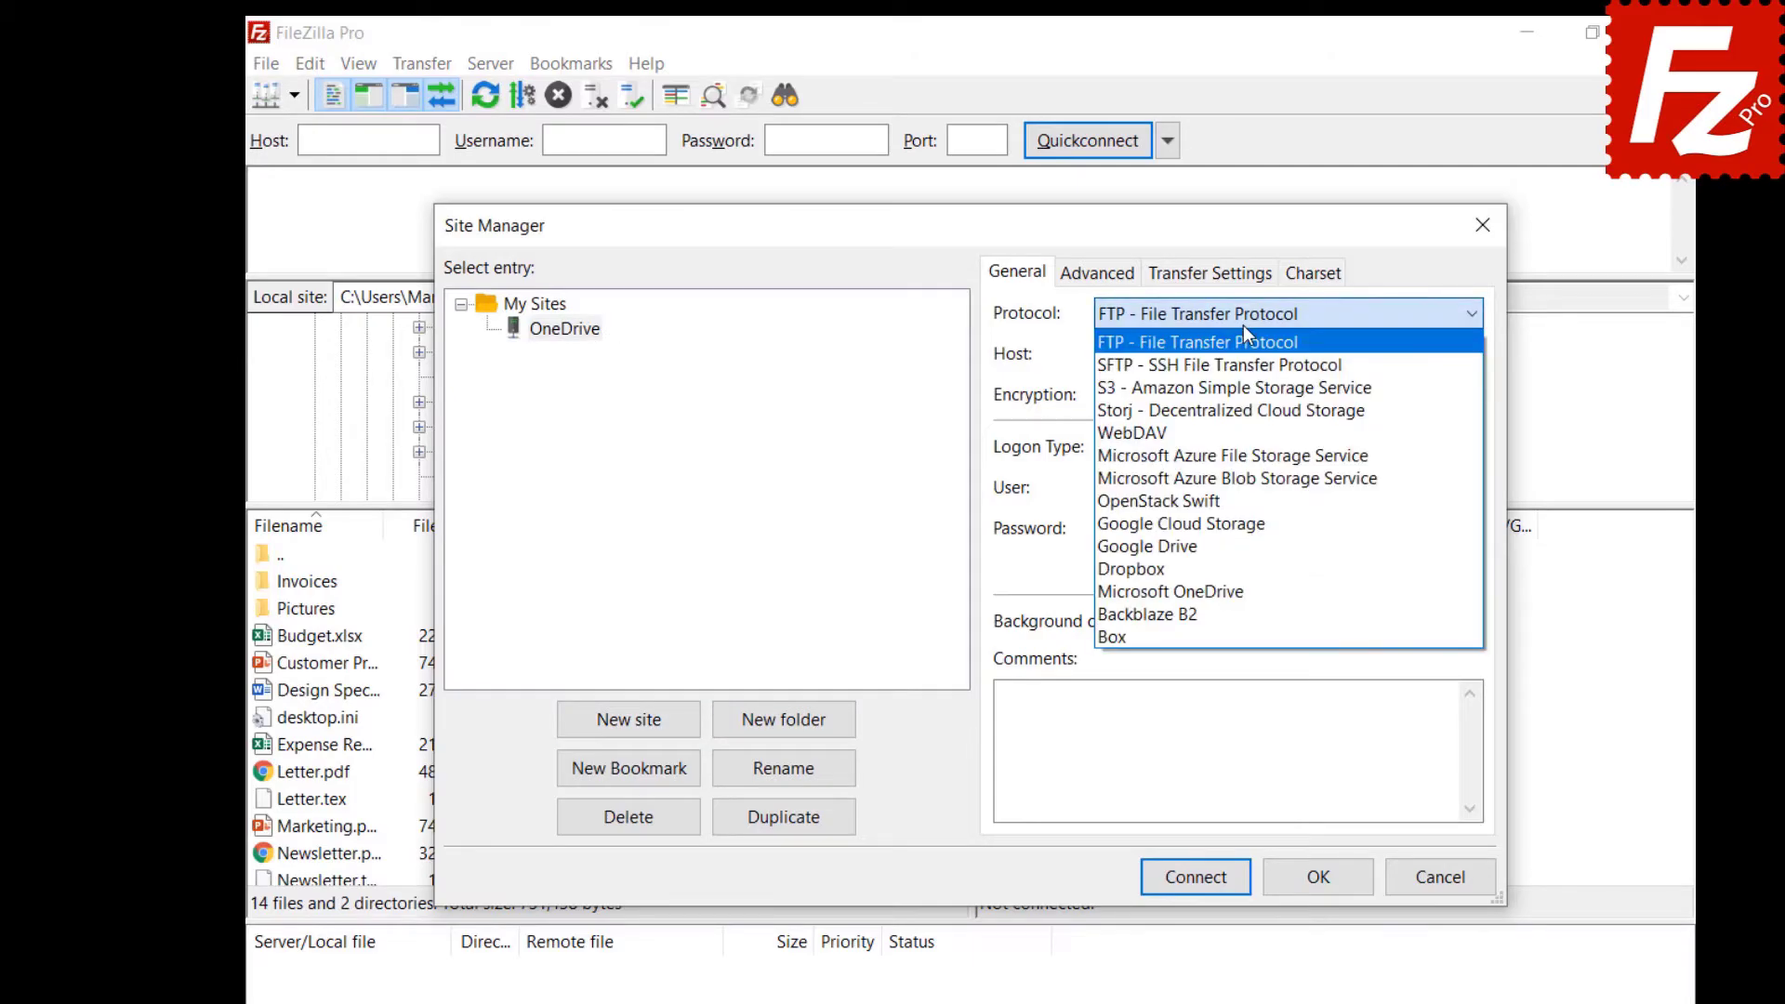
left_click(1223, 586)
left_click(1322, 888)
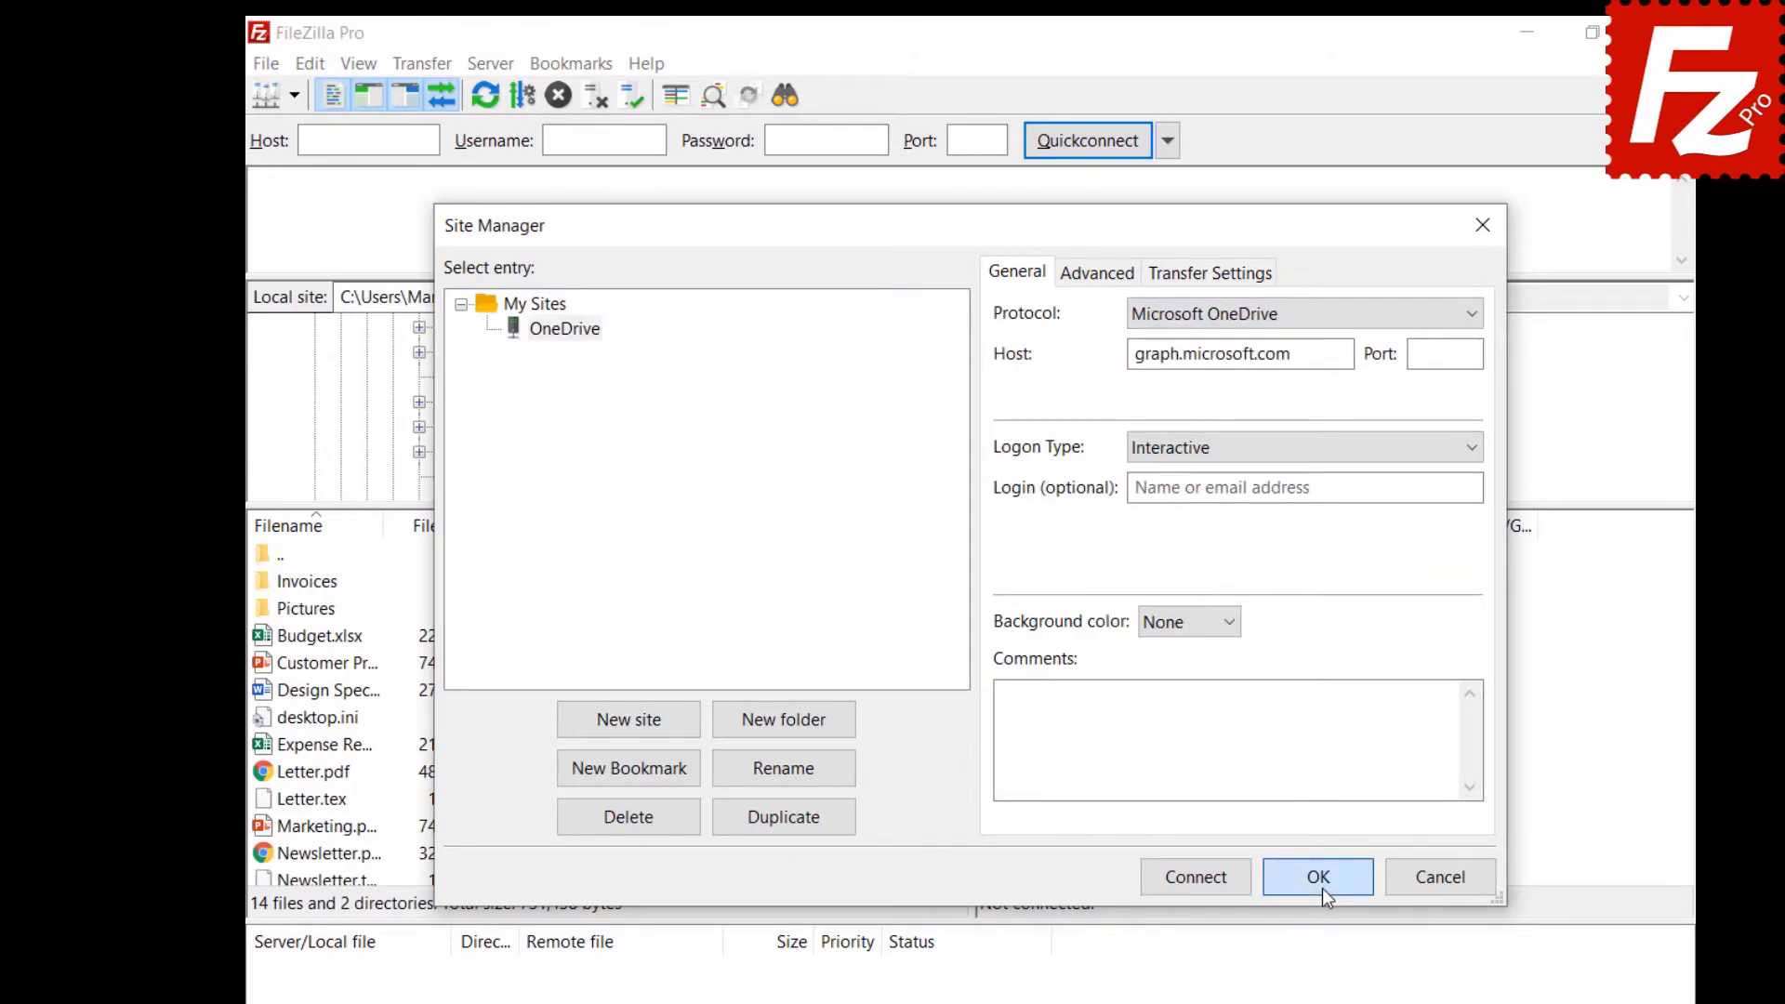
Reopen the Site Manager to check the OneDrive site is listed, then close it.
left_click(260, 64)
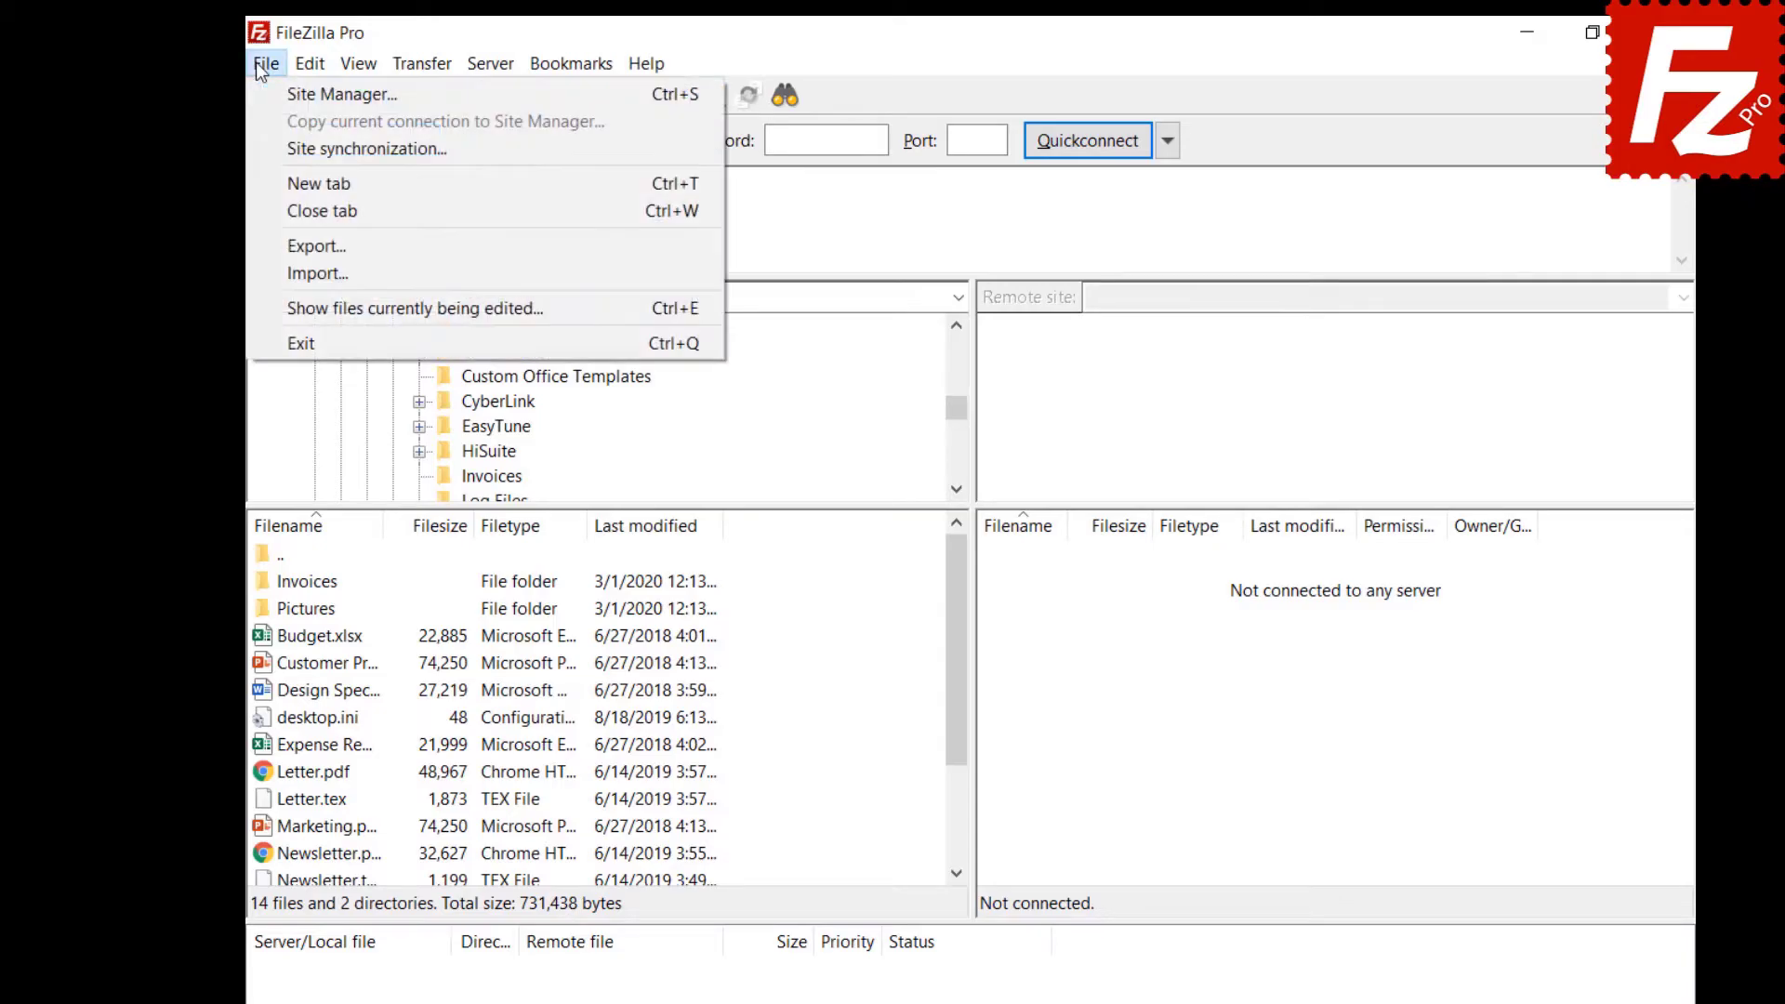
left_click(265, 88)
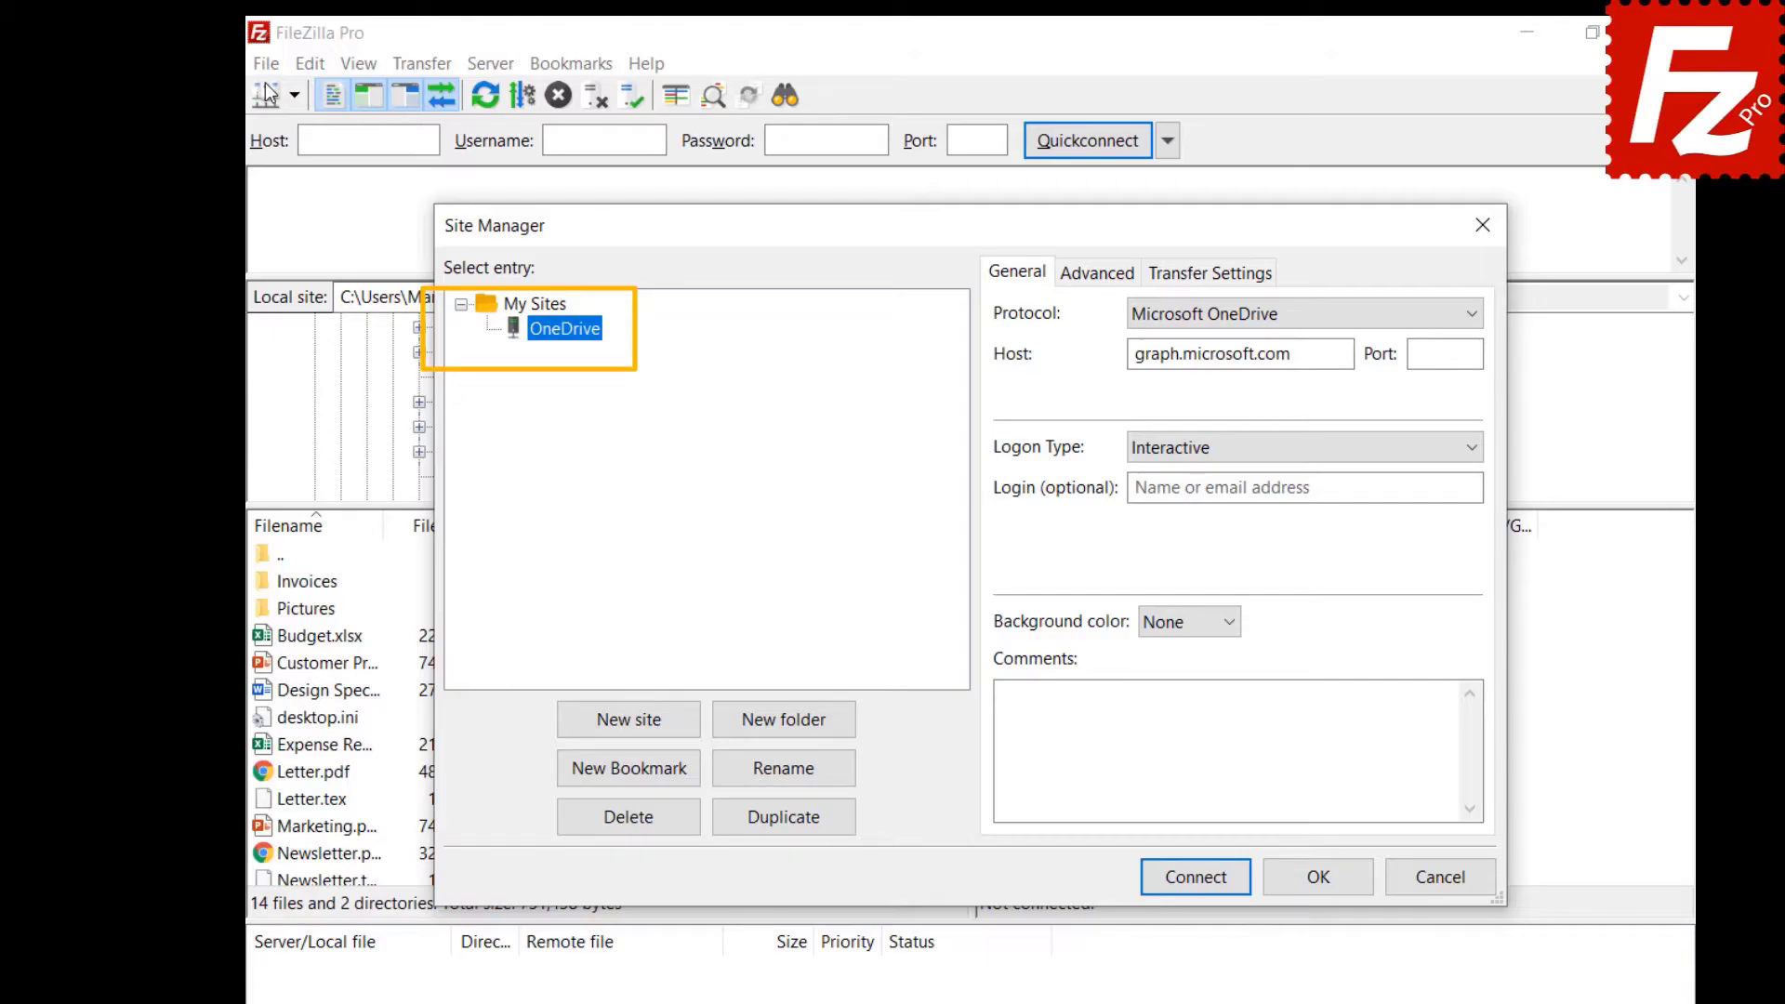
key("Escape")
left_click(267, 64)
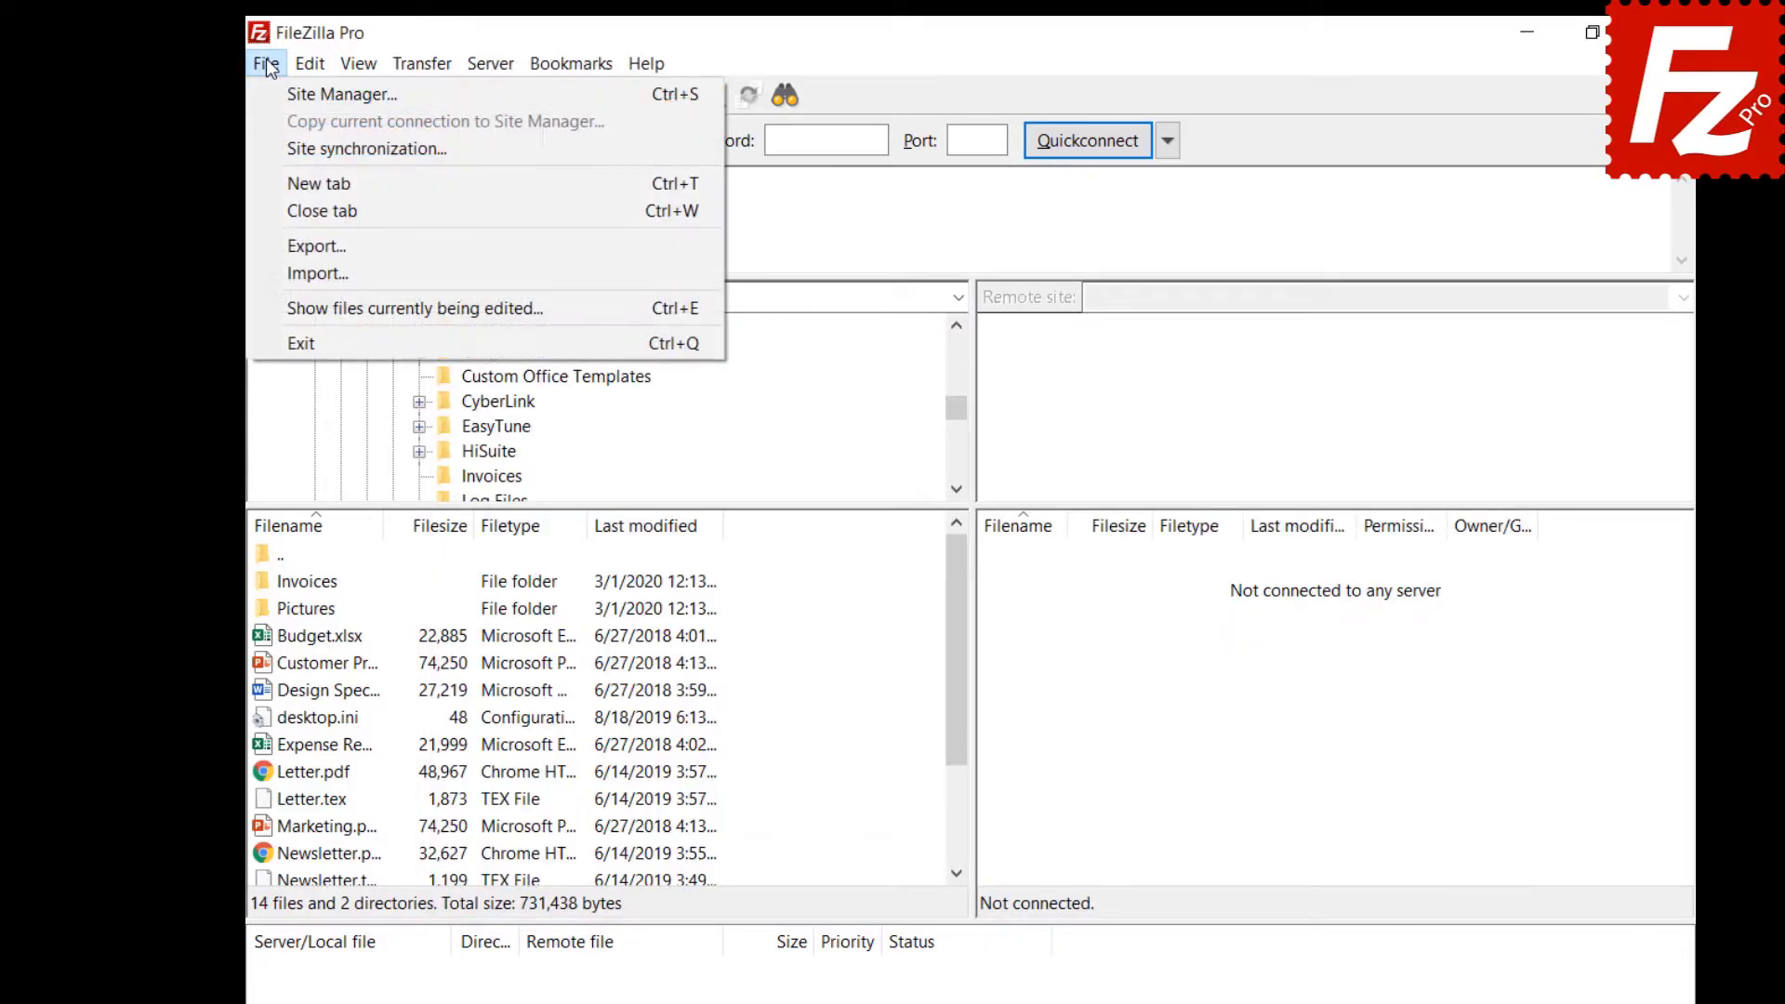
Set Site synchronization to Do not synchronize Site Manager data and confirm.
left_click(288, 149)
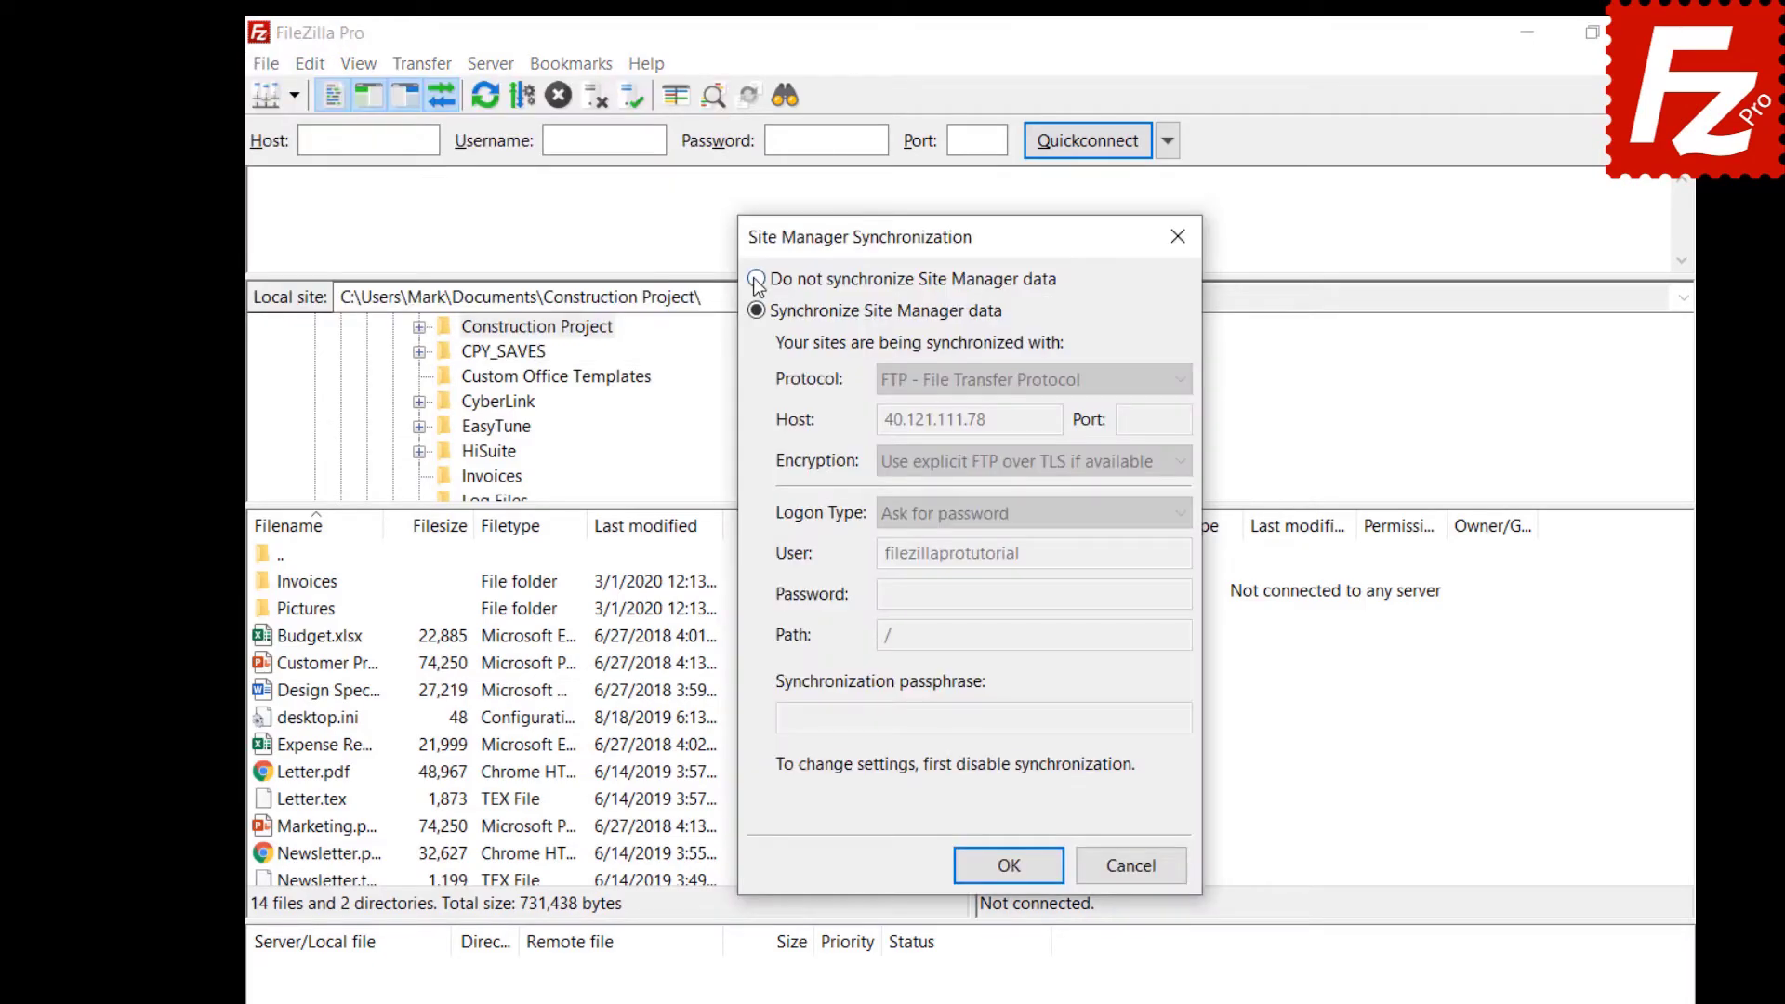
left_click(757, 280)
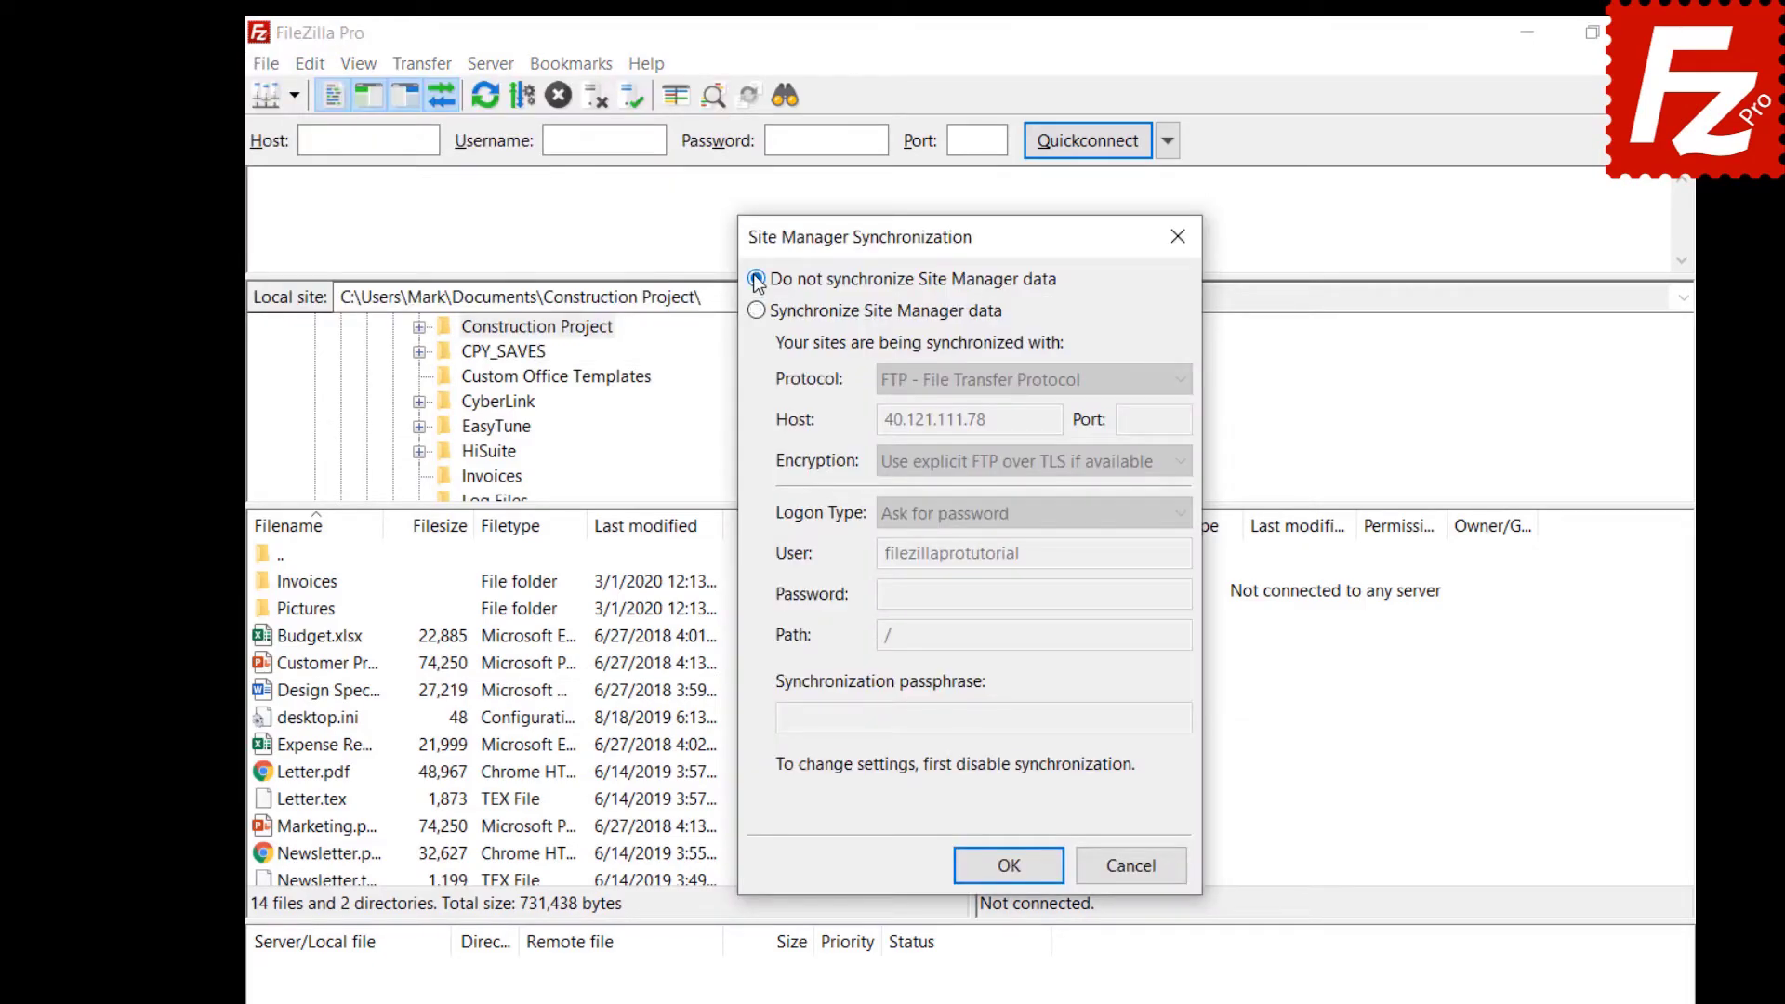
left_click(1016, 877)
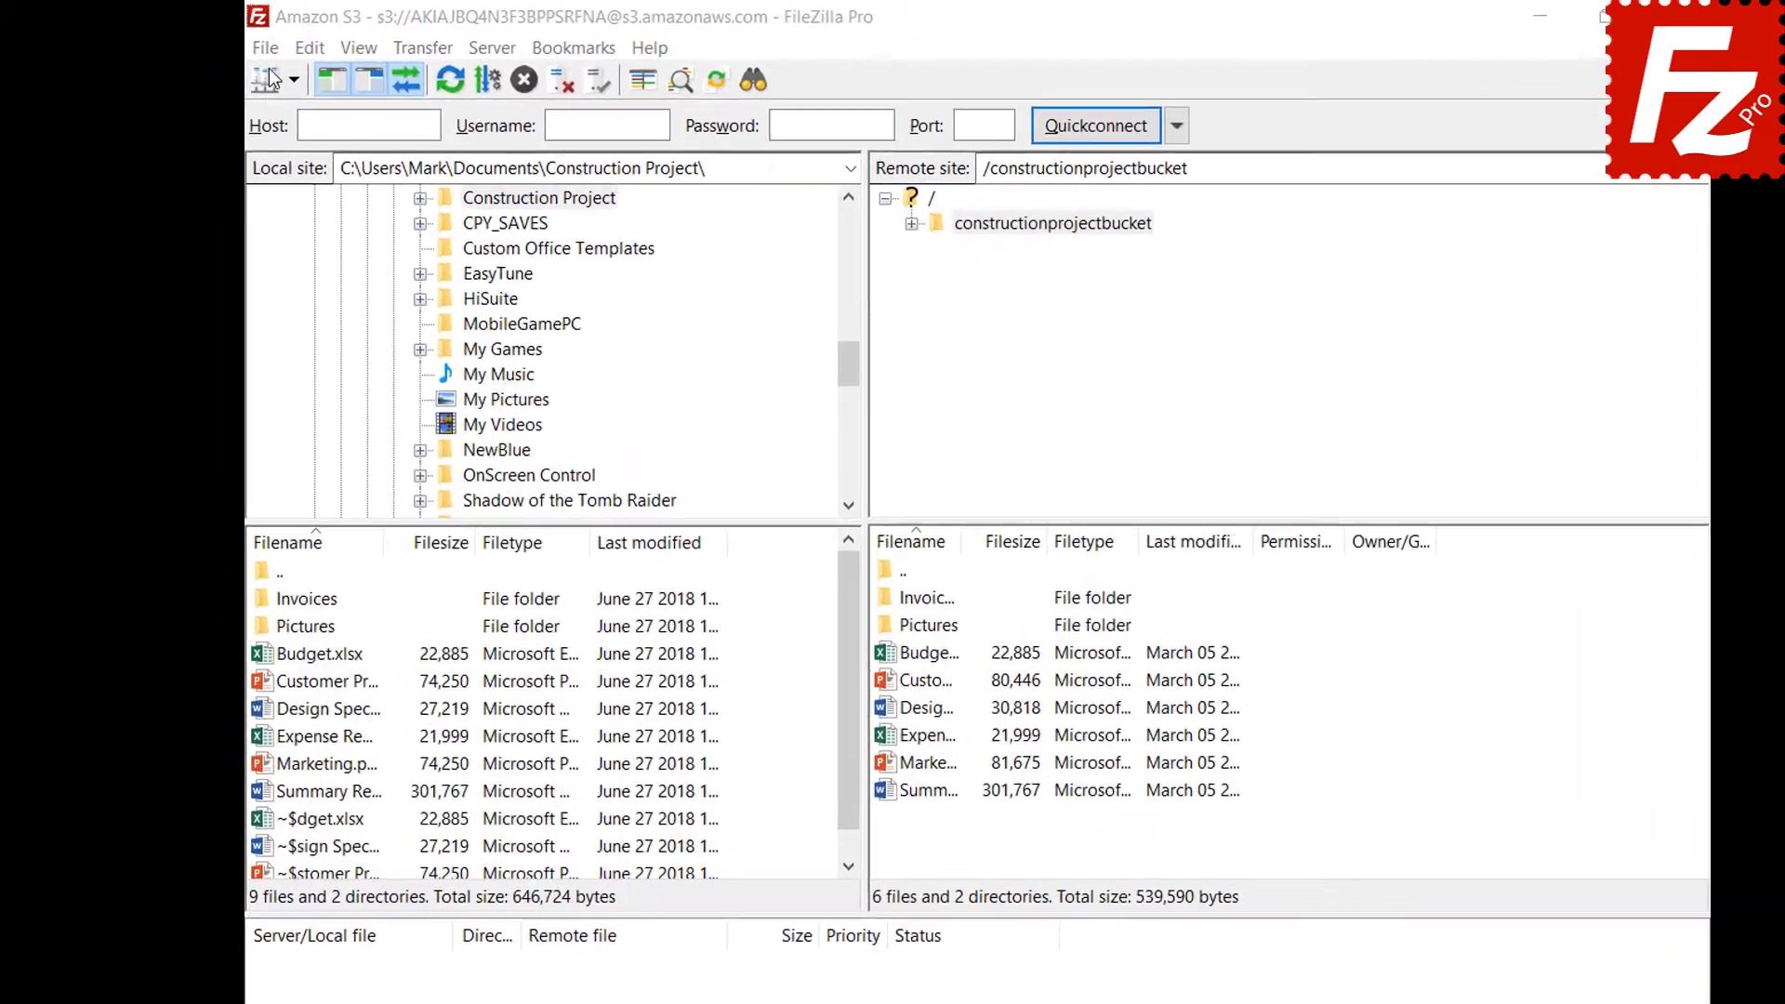
Export sites, settings, queue and filters together to FileZilla.xml in Documents.
left_click(244, 46)
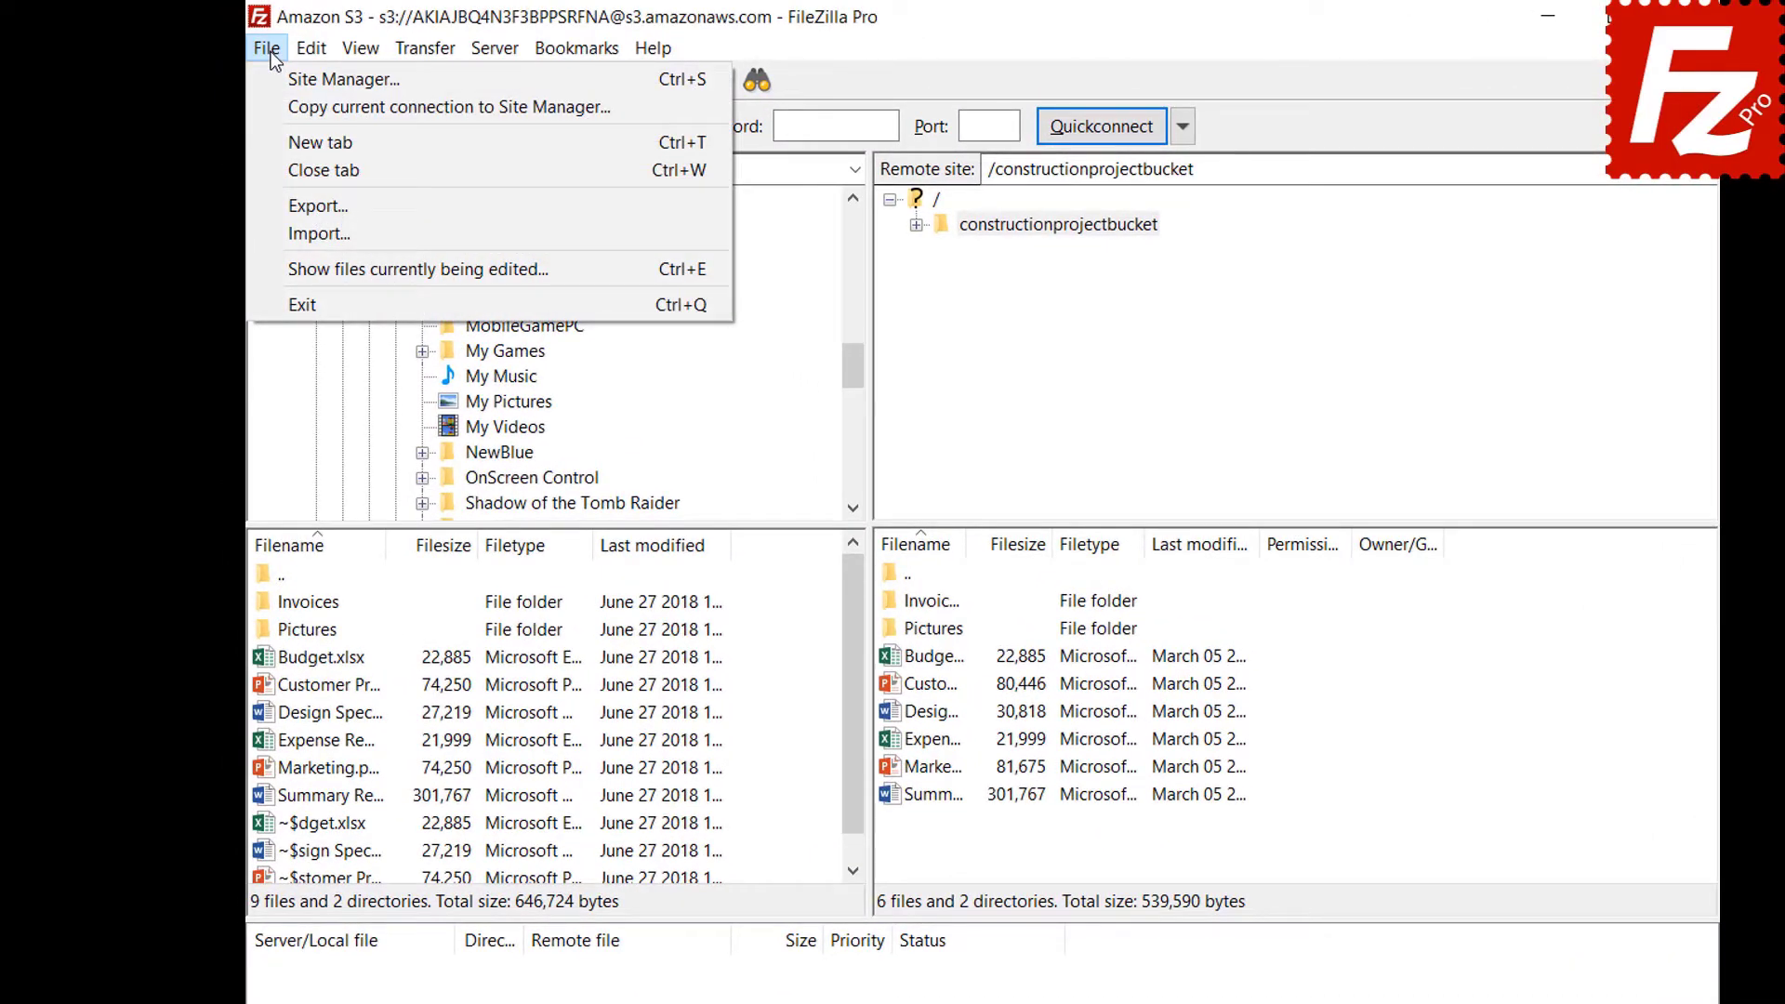
left_click(281, 203)
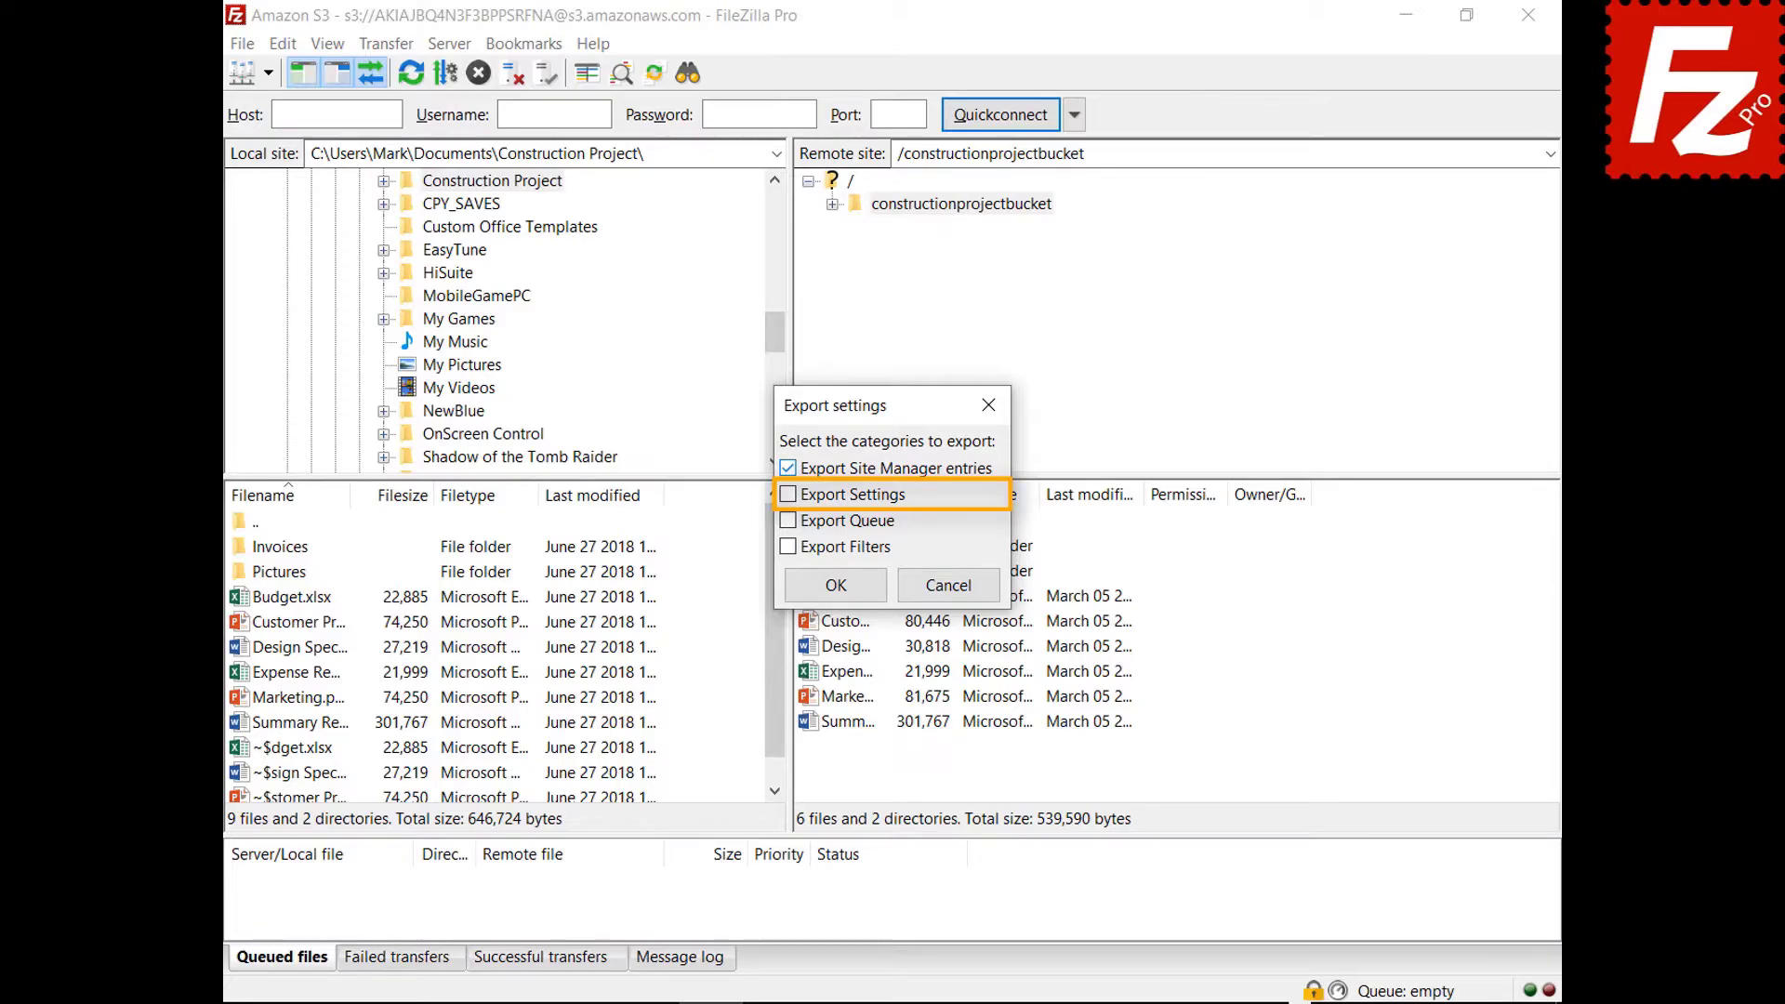
left_click(789, 496)
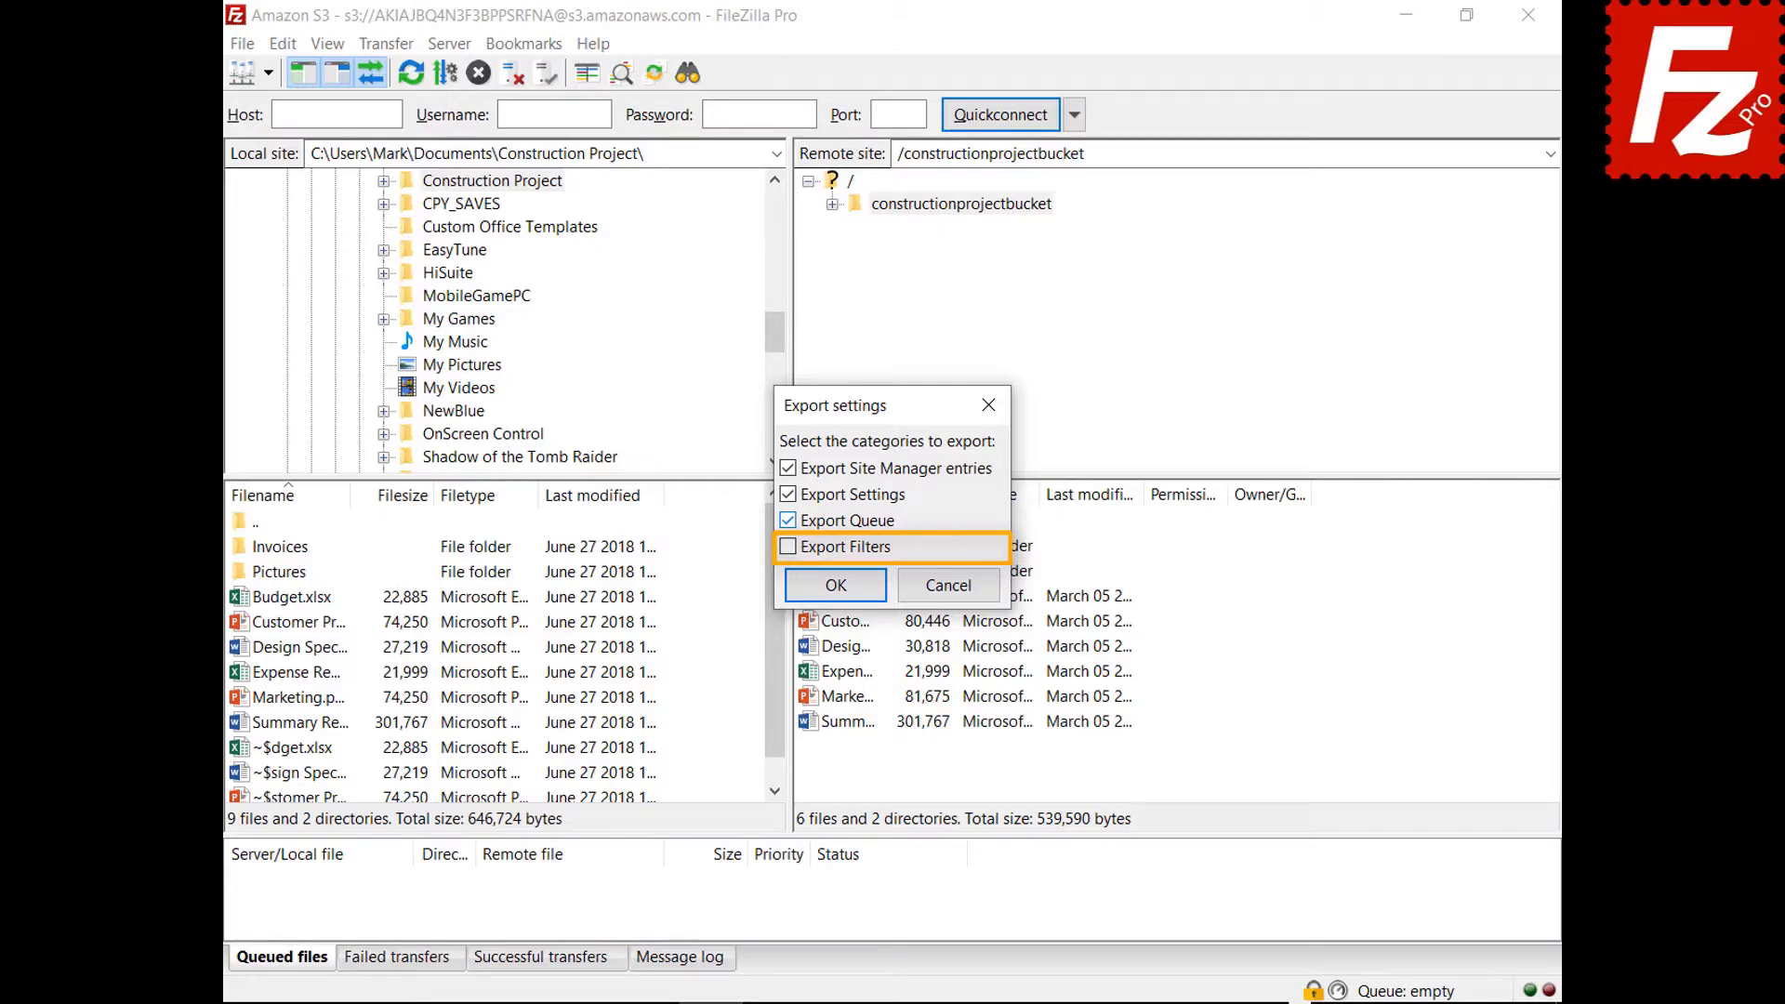
left_click(788, 547)
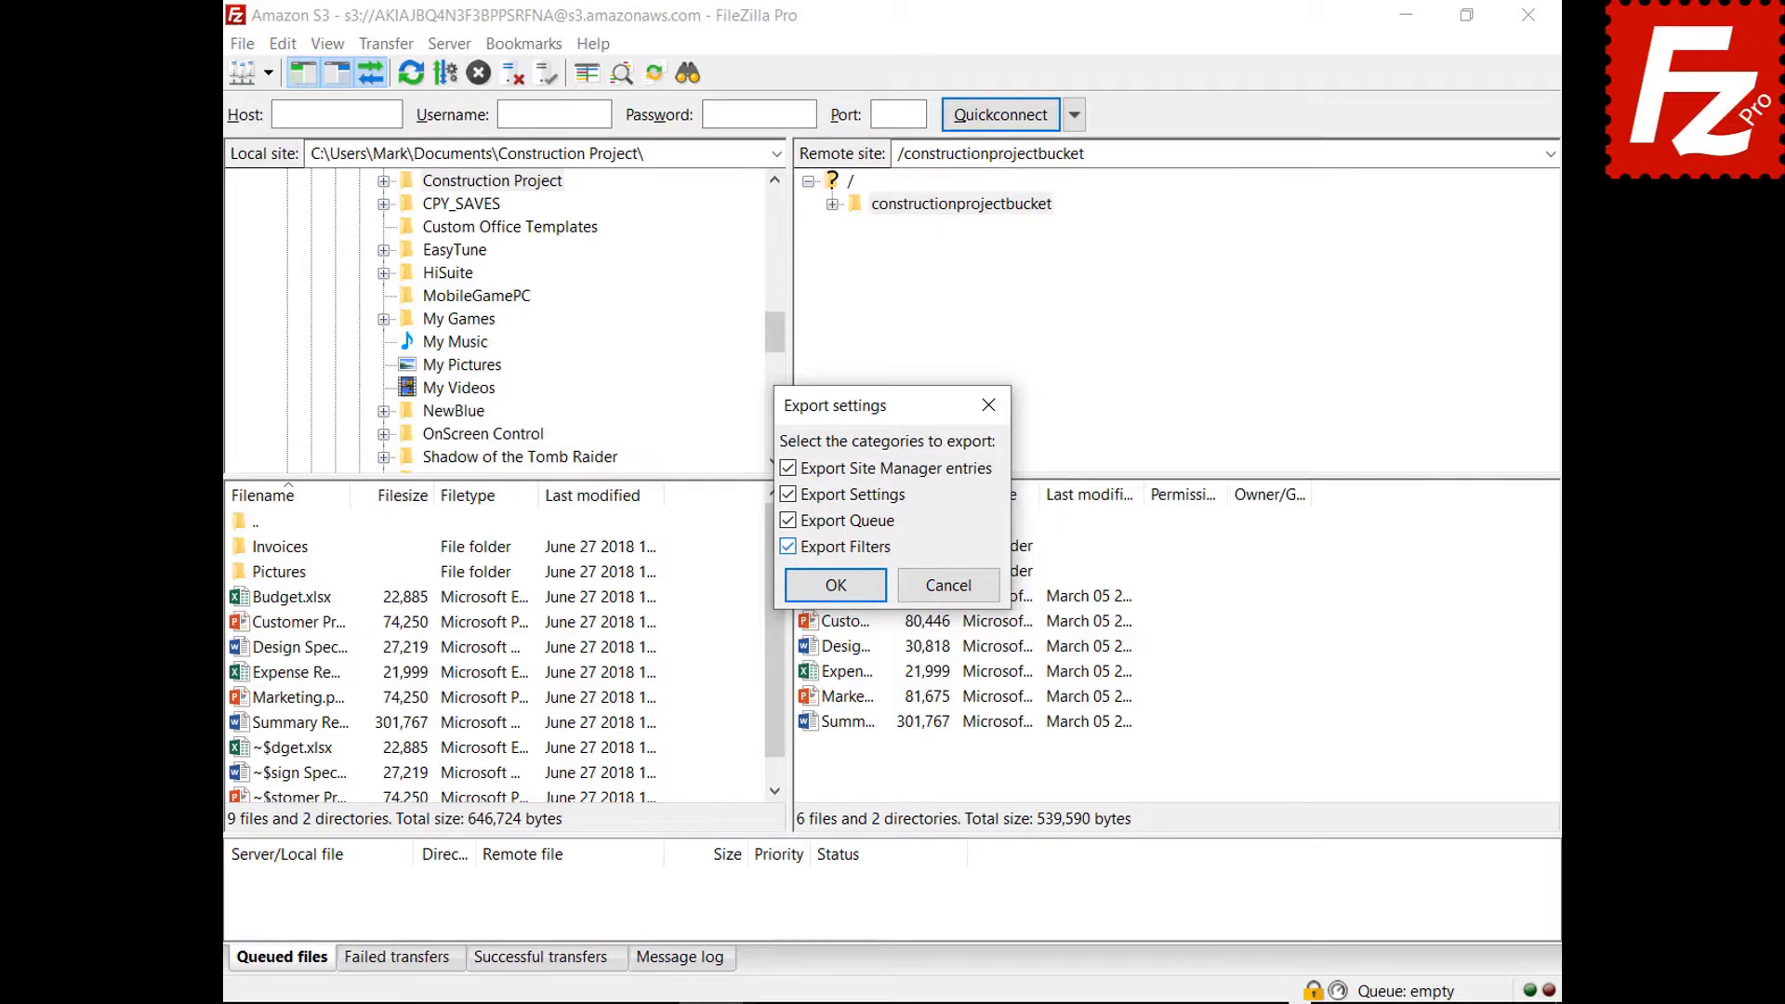
left_click(833, 586)
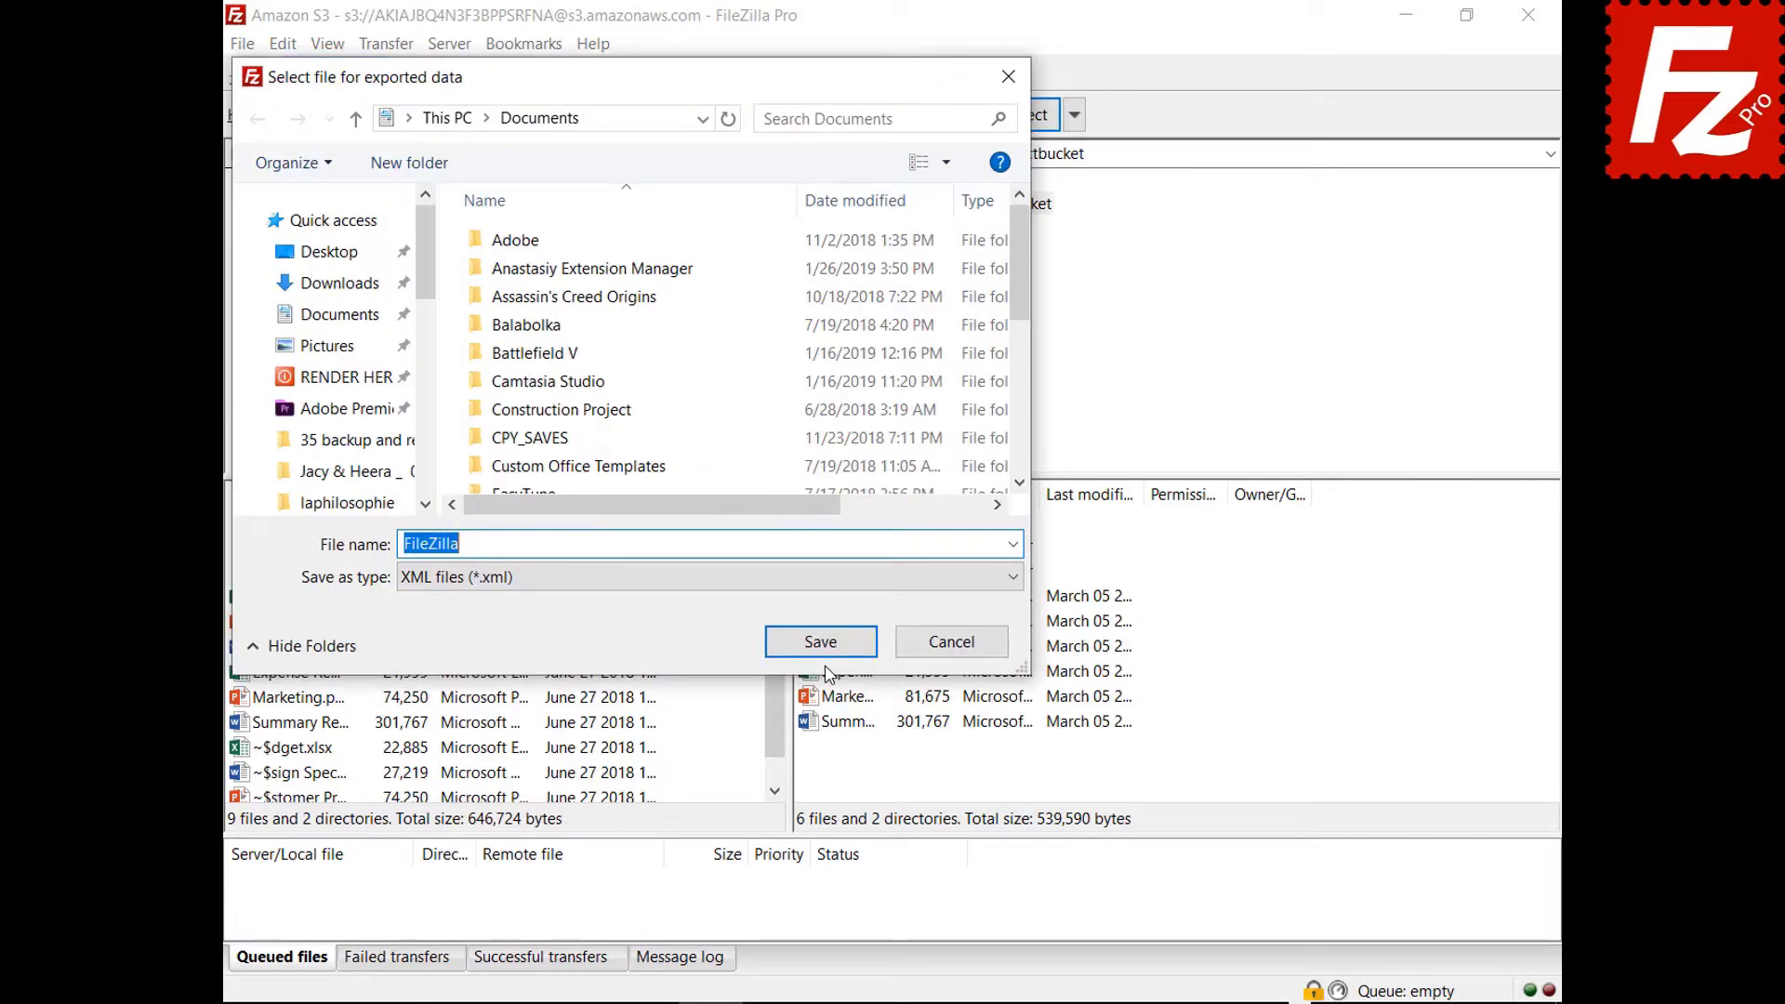
left_click(822, 649)
left_click(242, 44)
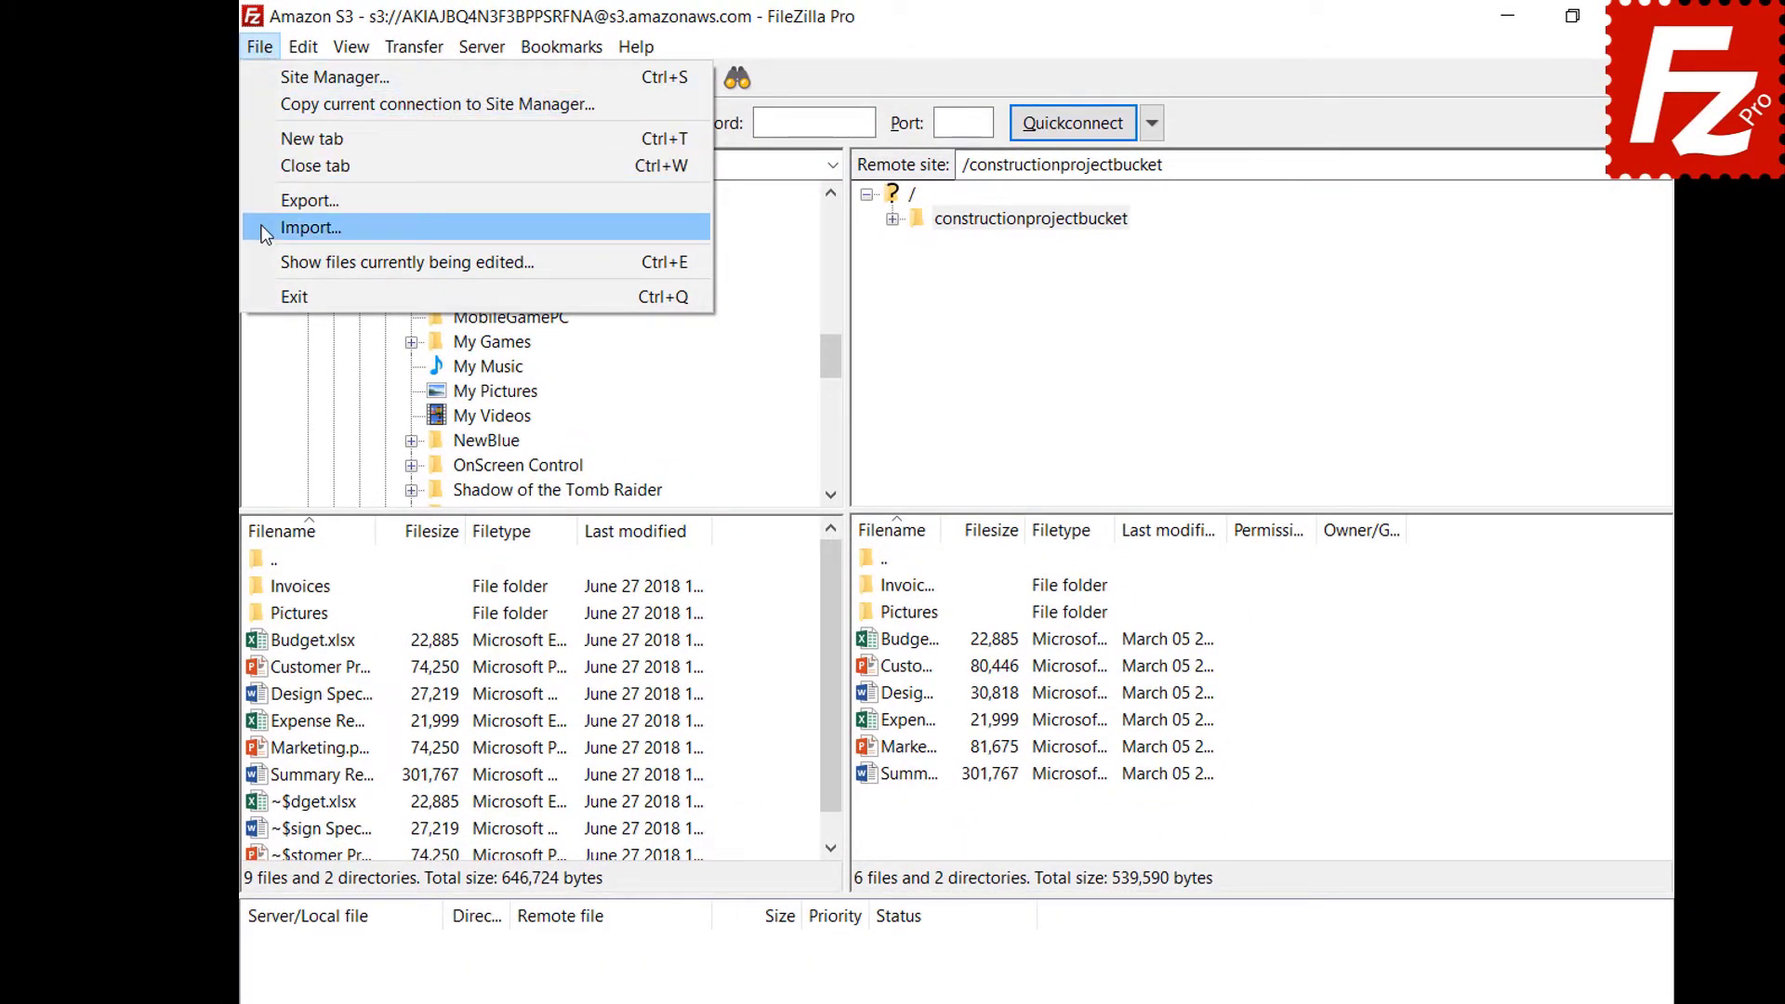
Choose File > Import to start importing settings from a file.
left_click(279, 228)
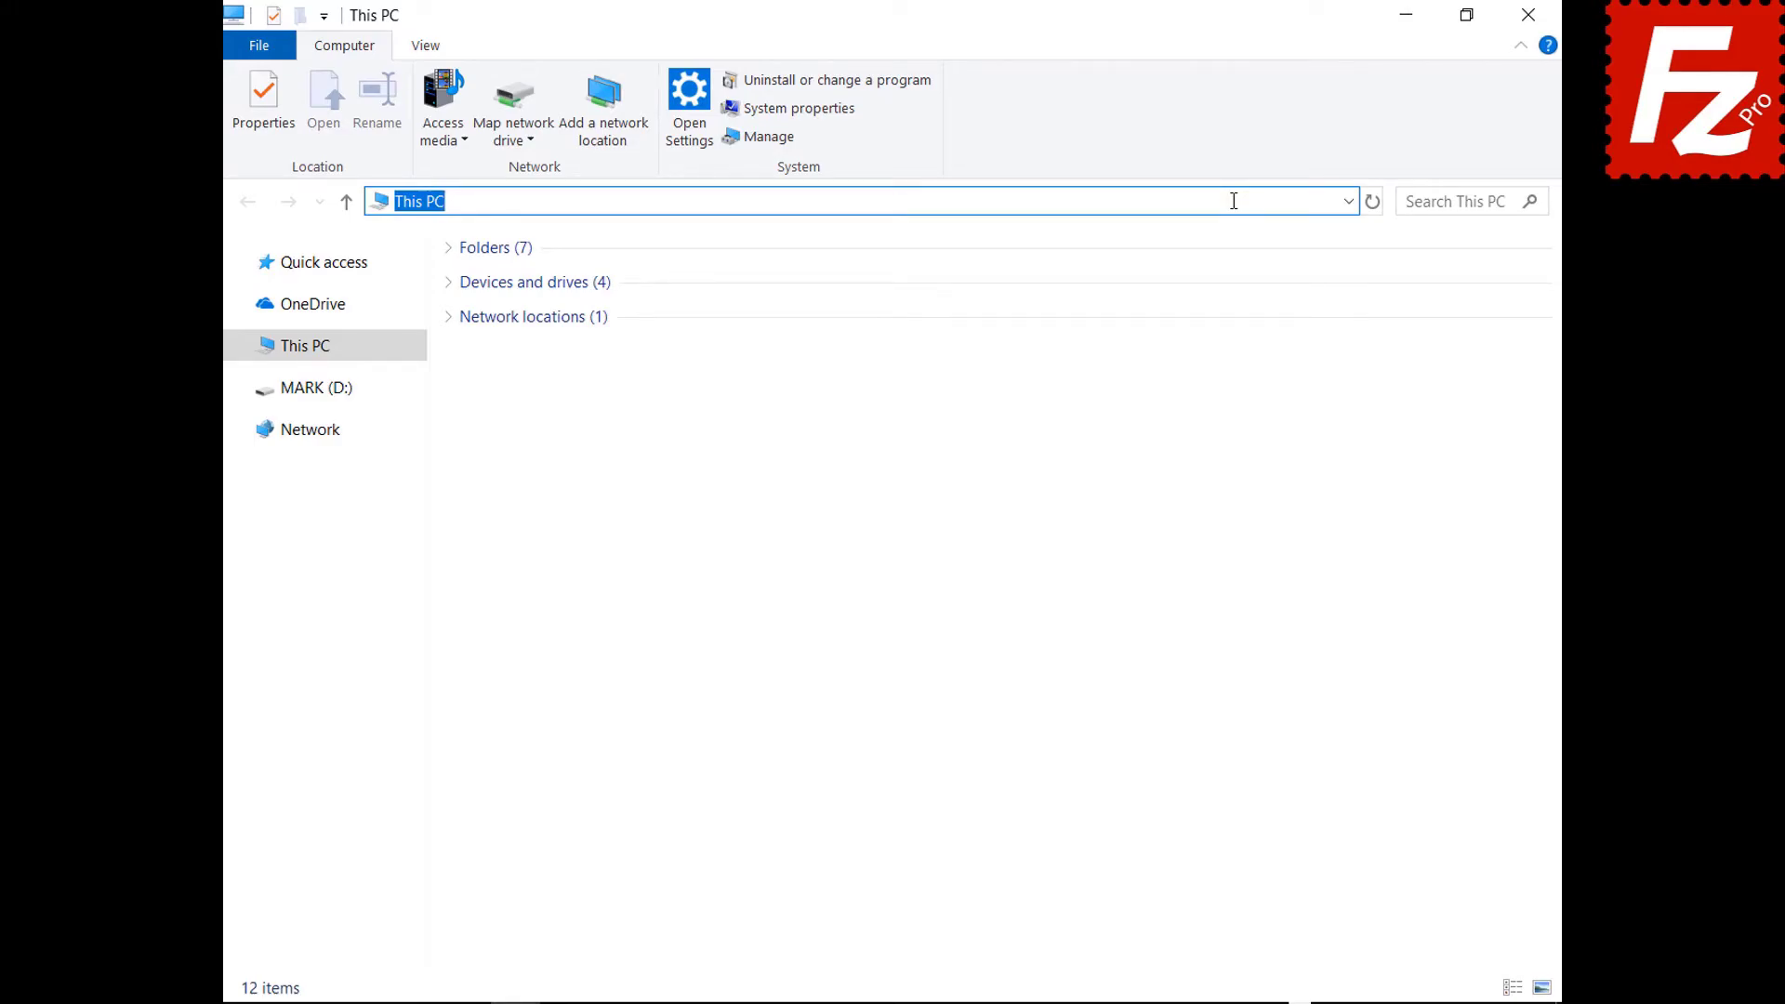
Go to %APPDATA%\FileZilla in File Explorer and select all seven configuration files.
type("%APPDATA%\\FileZilla")
key("Return")
left_click_drag(530, 488, 527, 263)
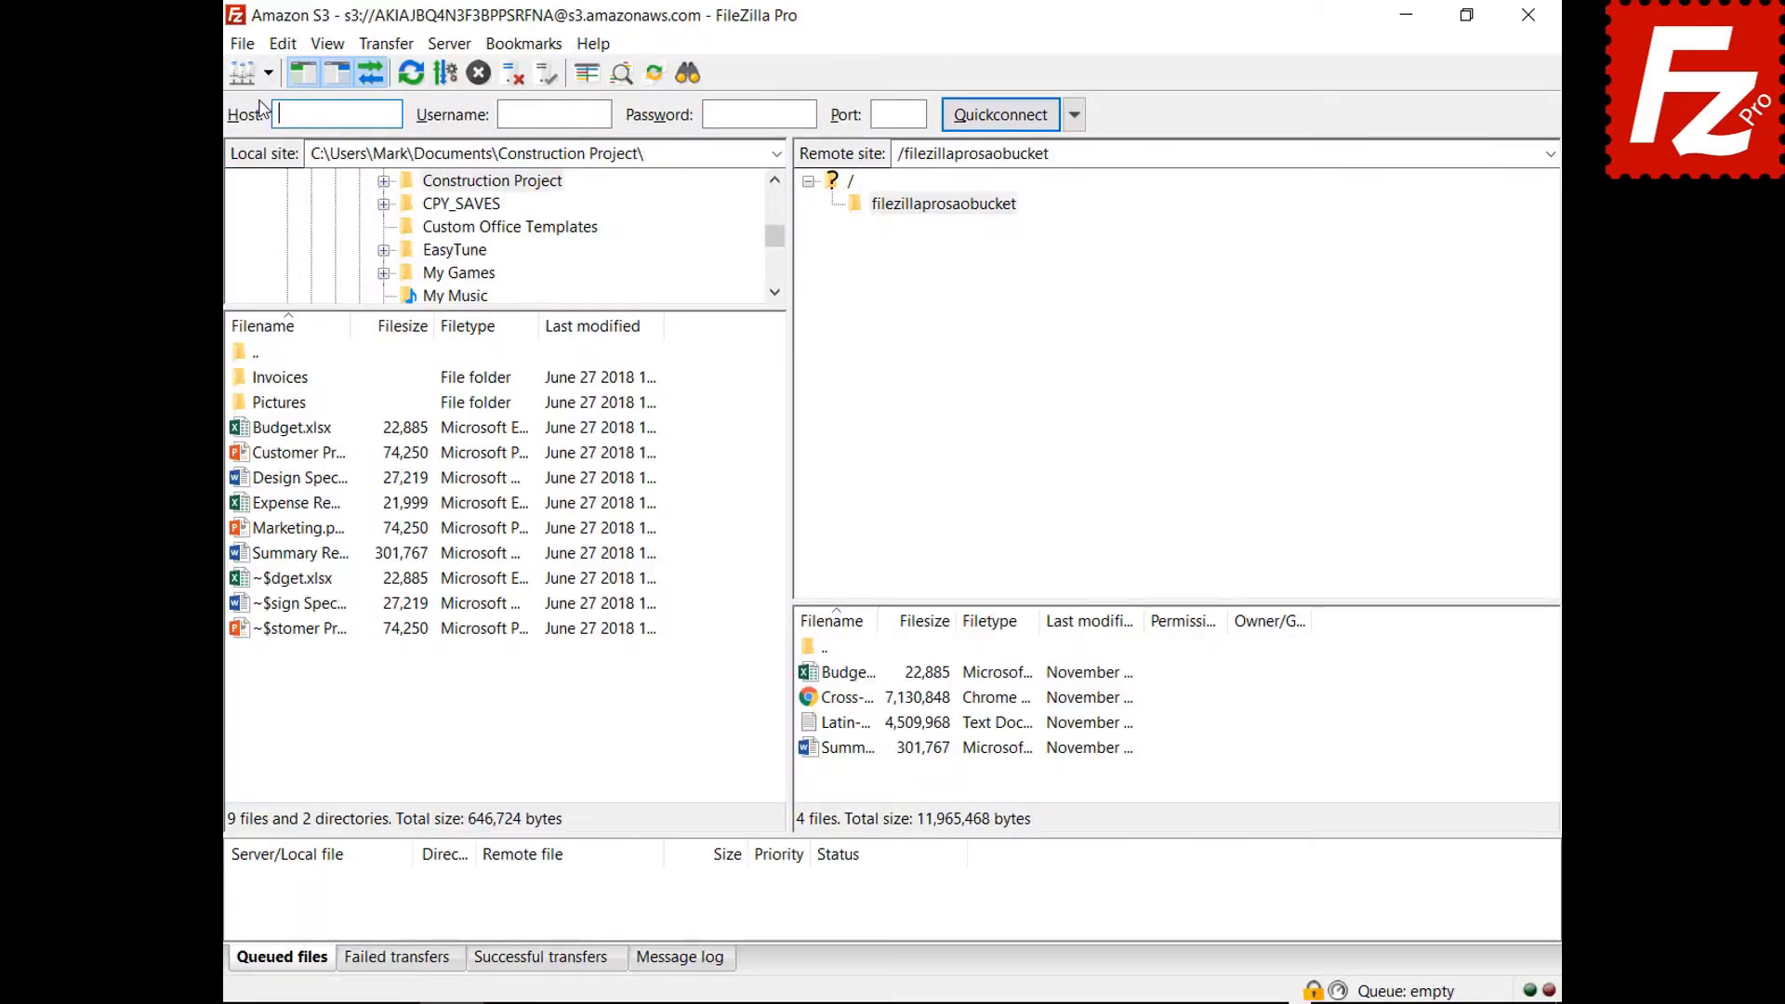
Connect to the saved Amazon S3 site and show the Message log.
left_click(210, 80)
left_click(246, 115)
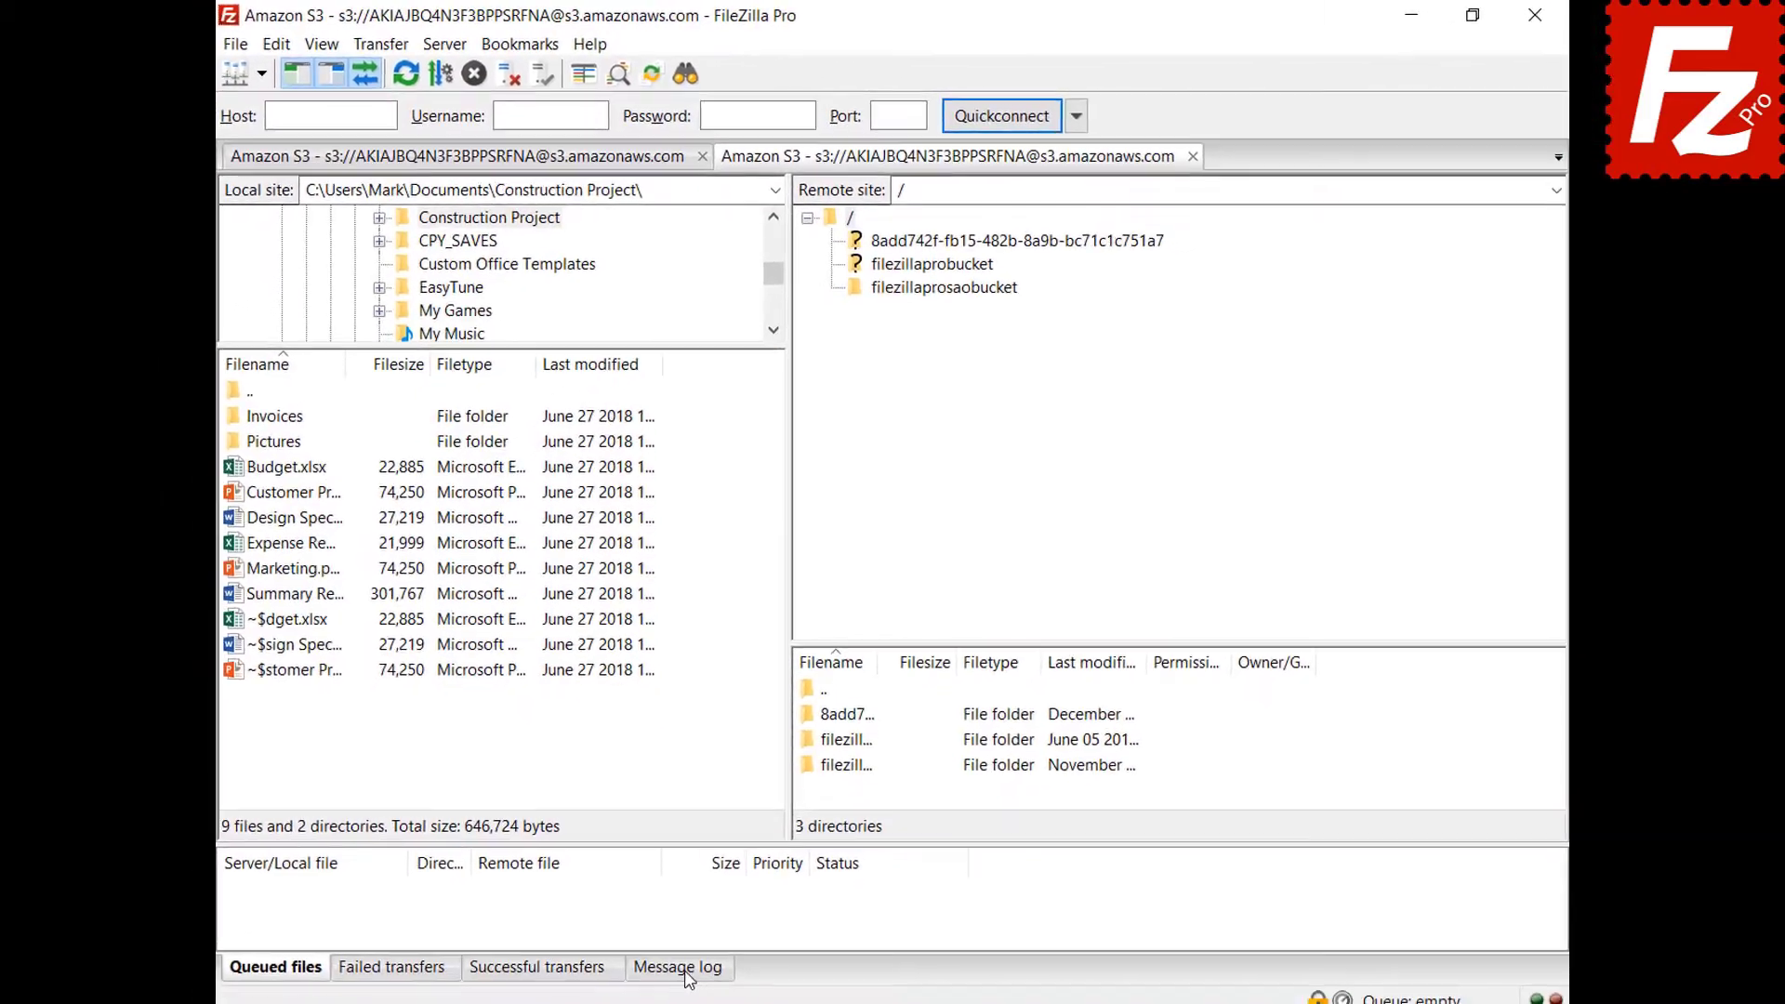
left_click(686, 968)
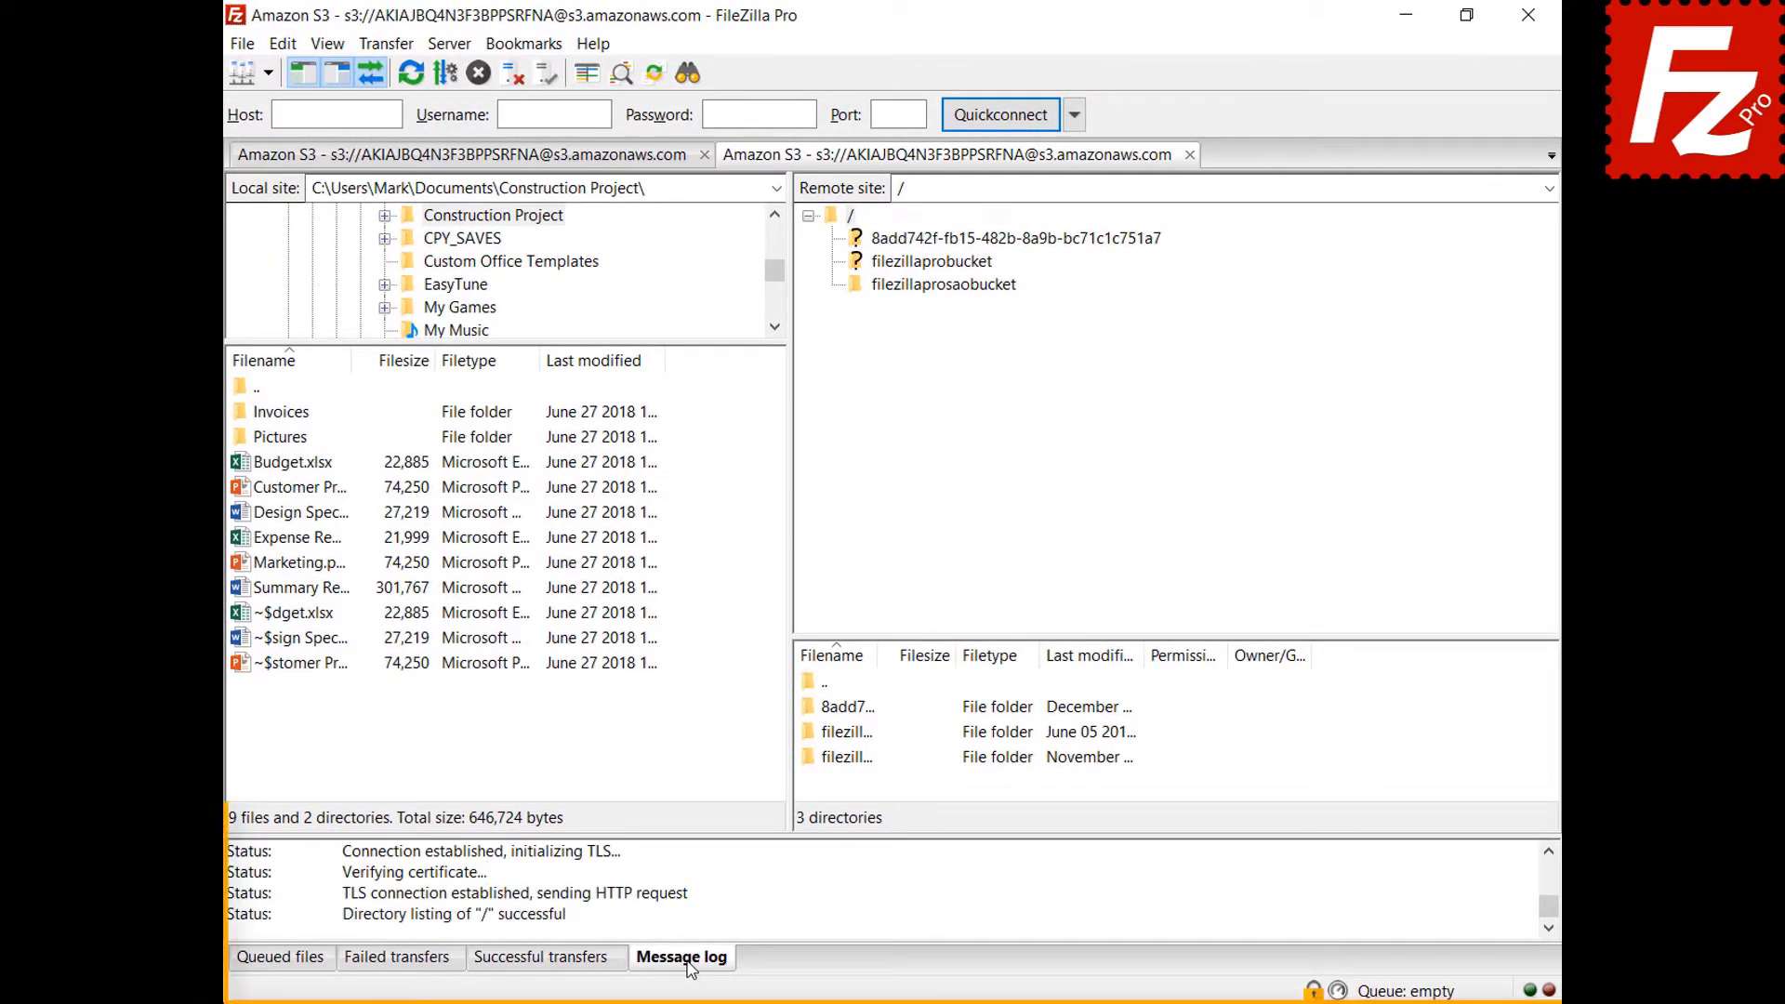
right_click(766, 884)
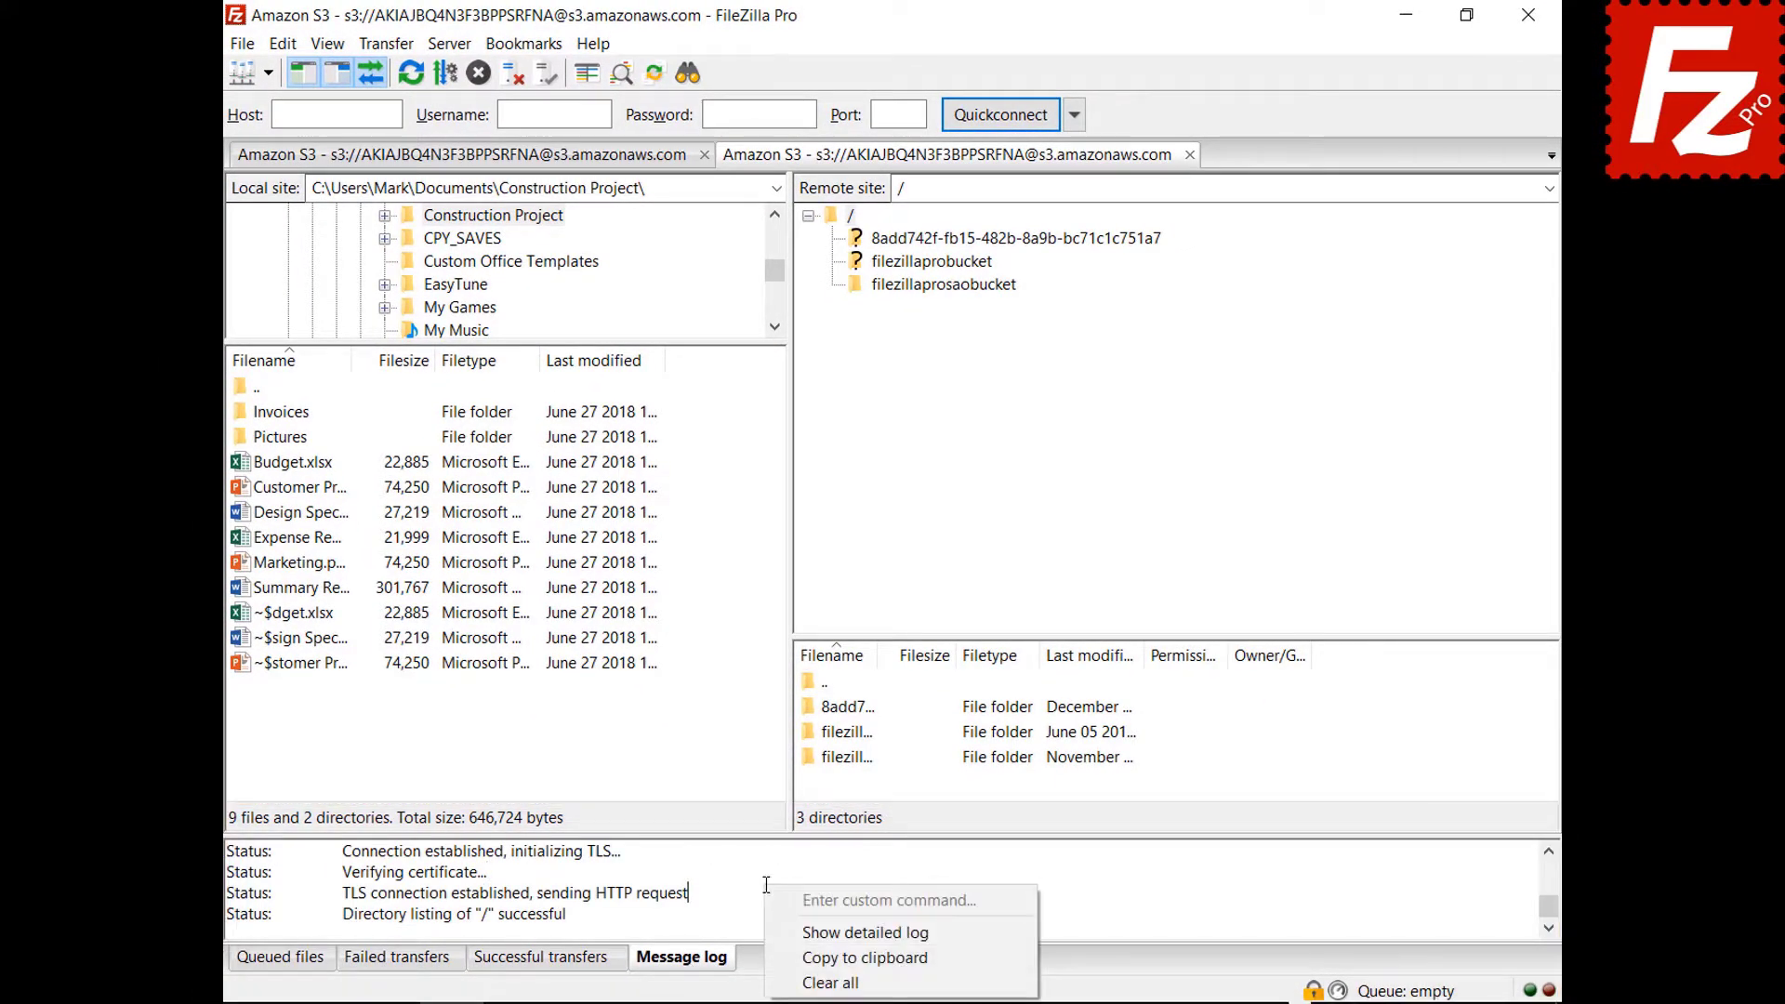
left_click(789, 934)
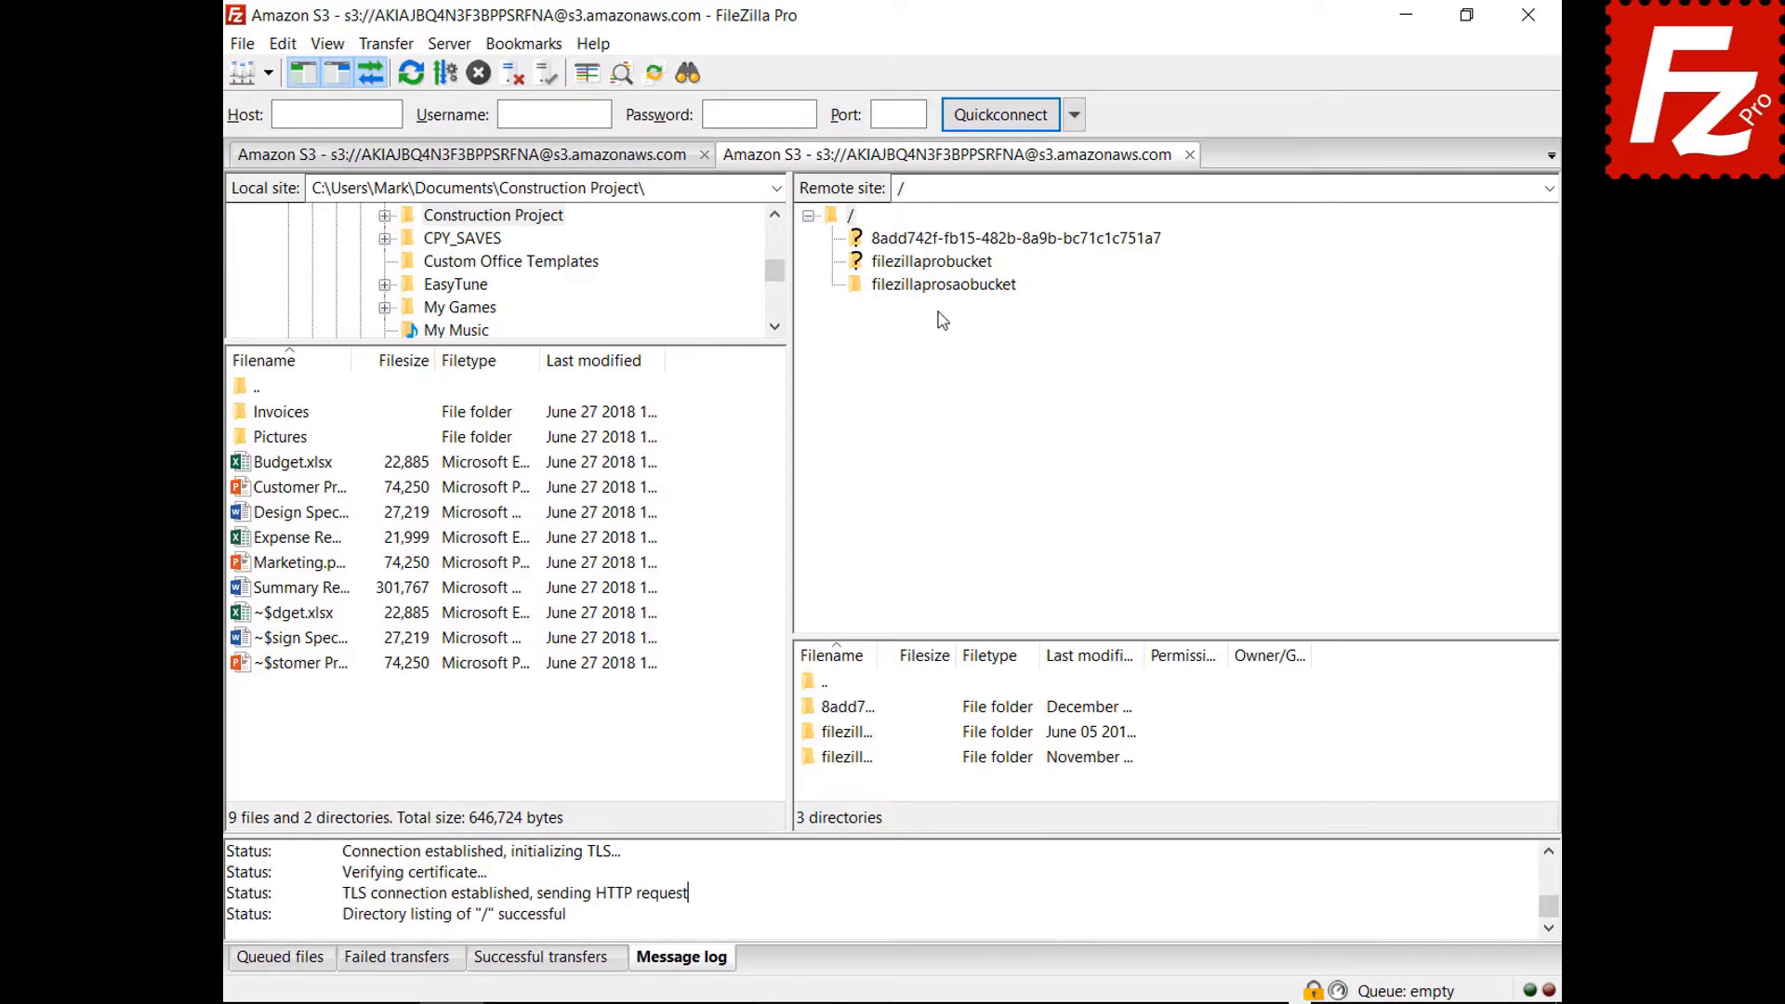
Open filezillaprosaobucket and copy the message log to the clipboard.
left_click(942, 286)
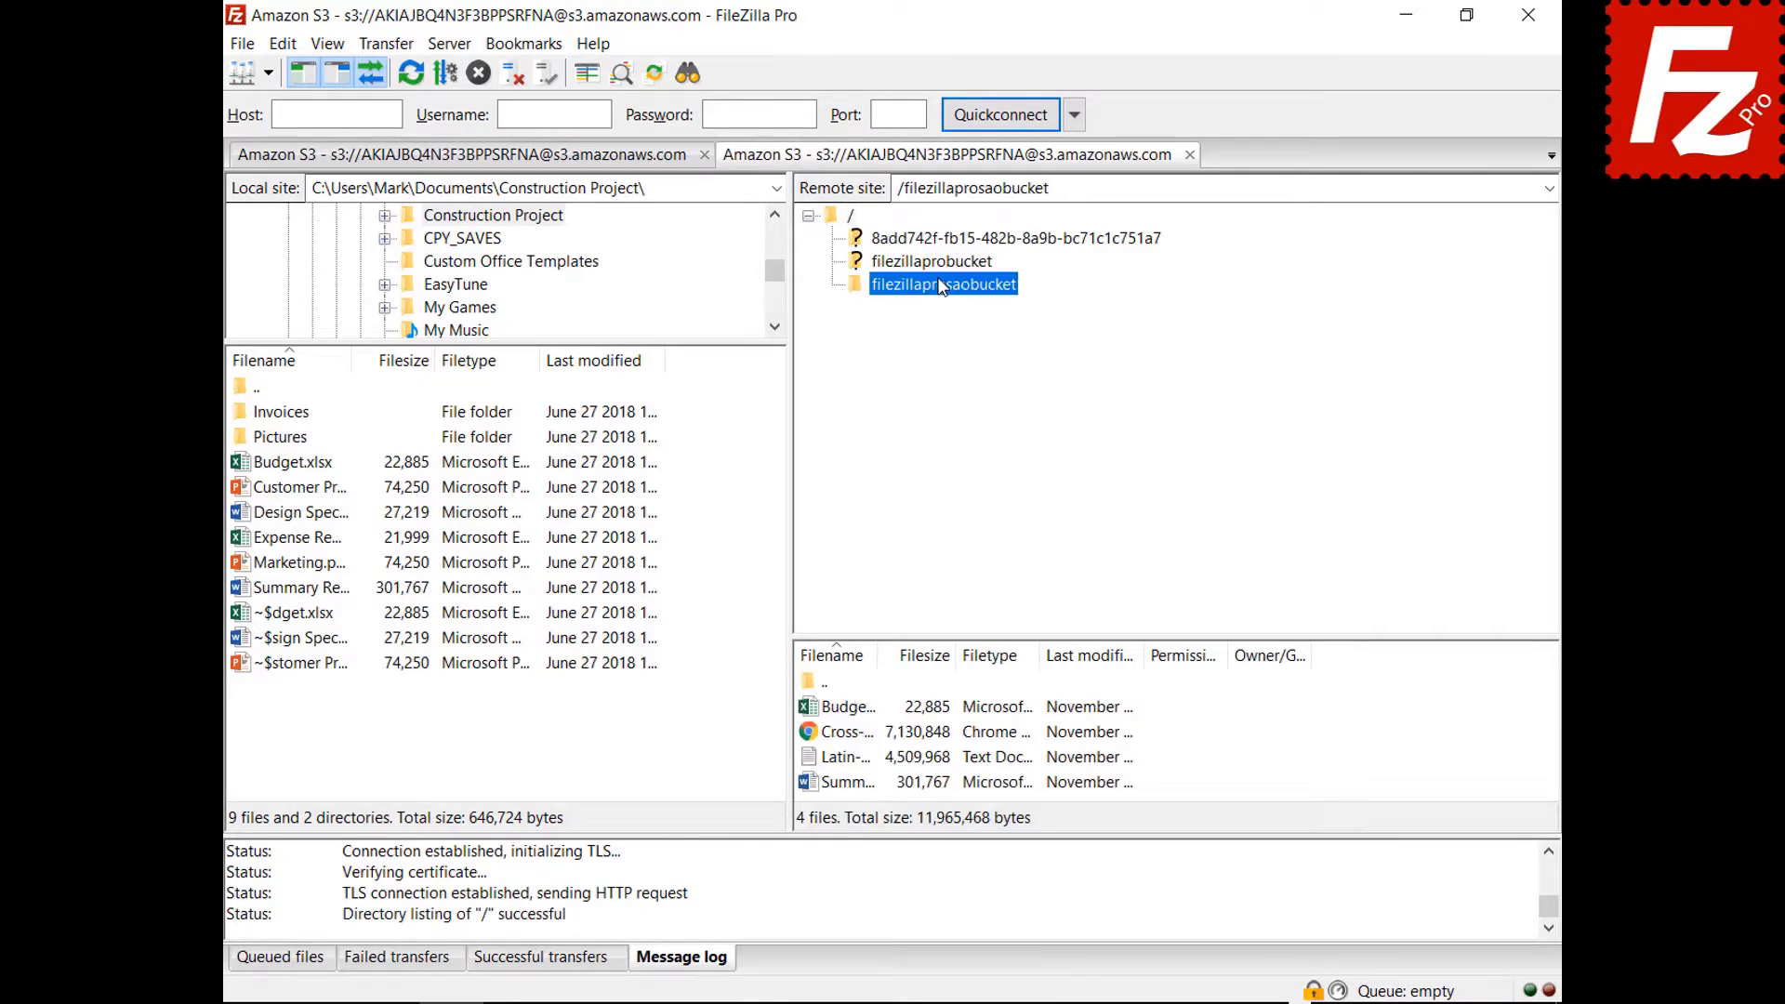
right_click(865, 895)
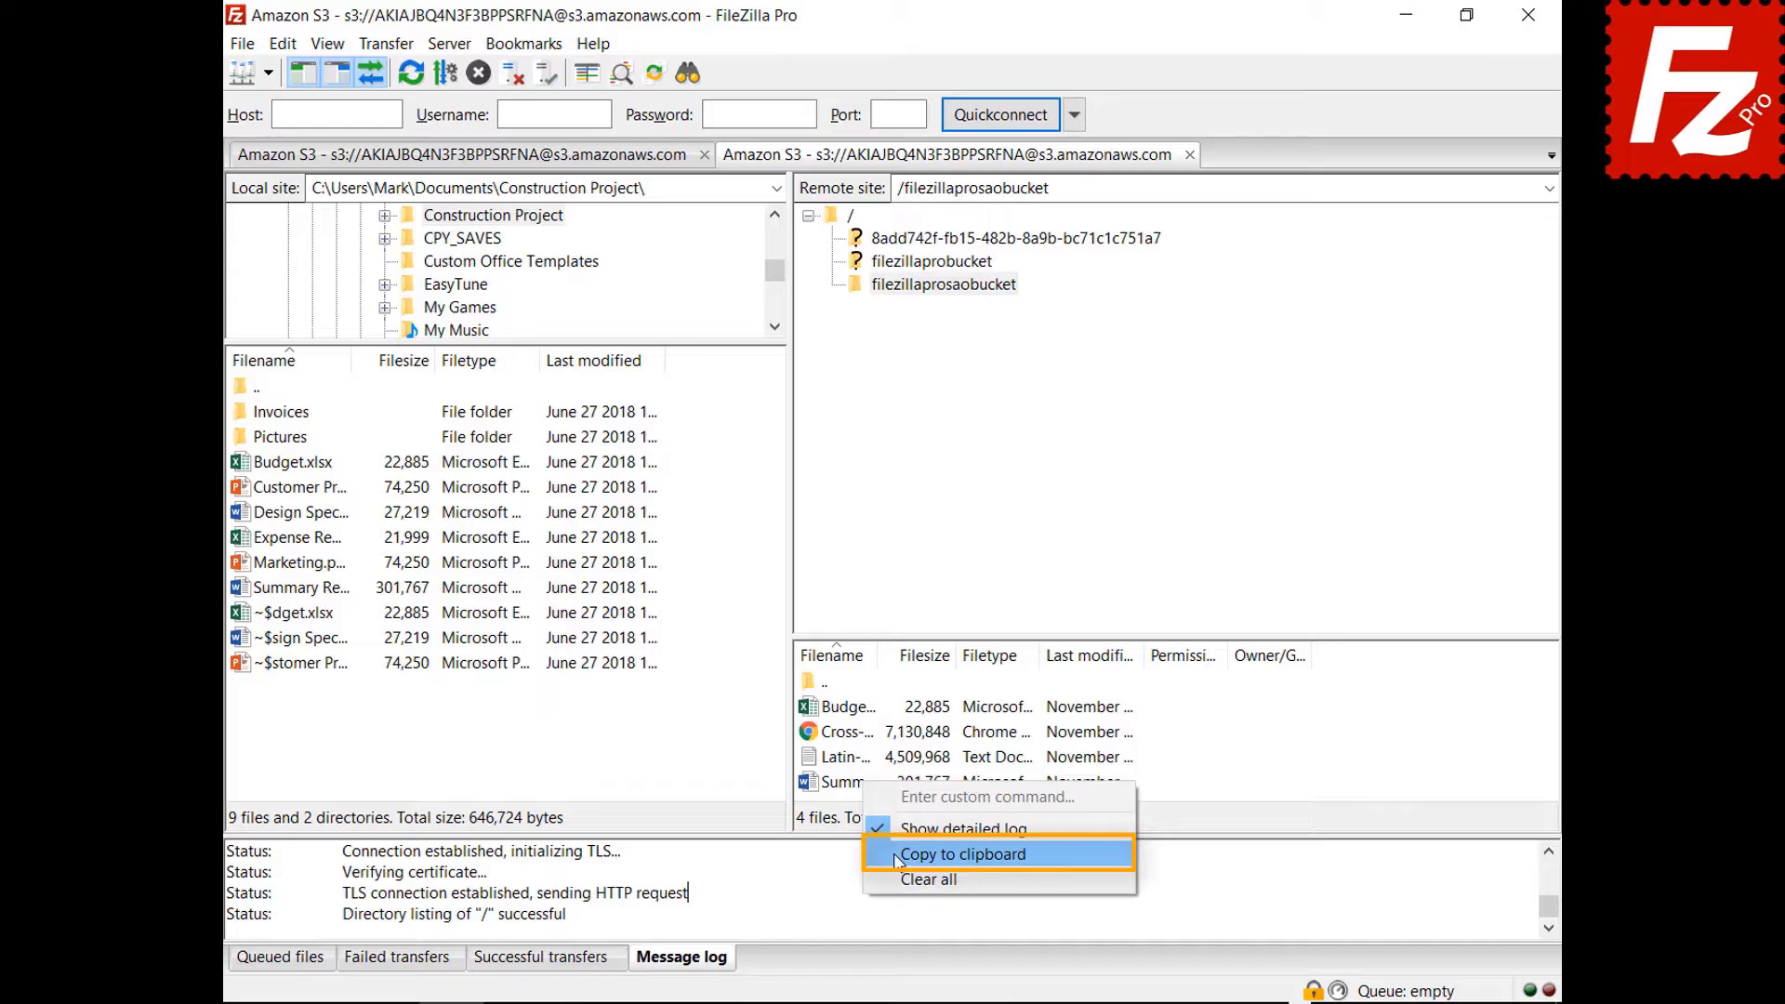
left_click(963, 854)
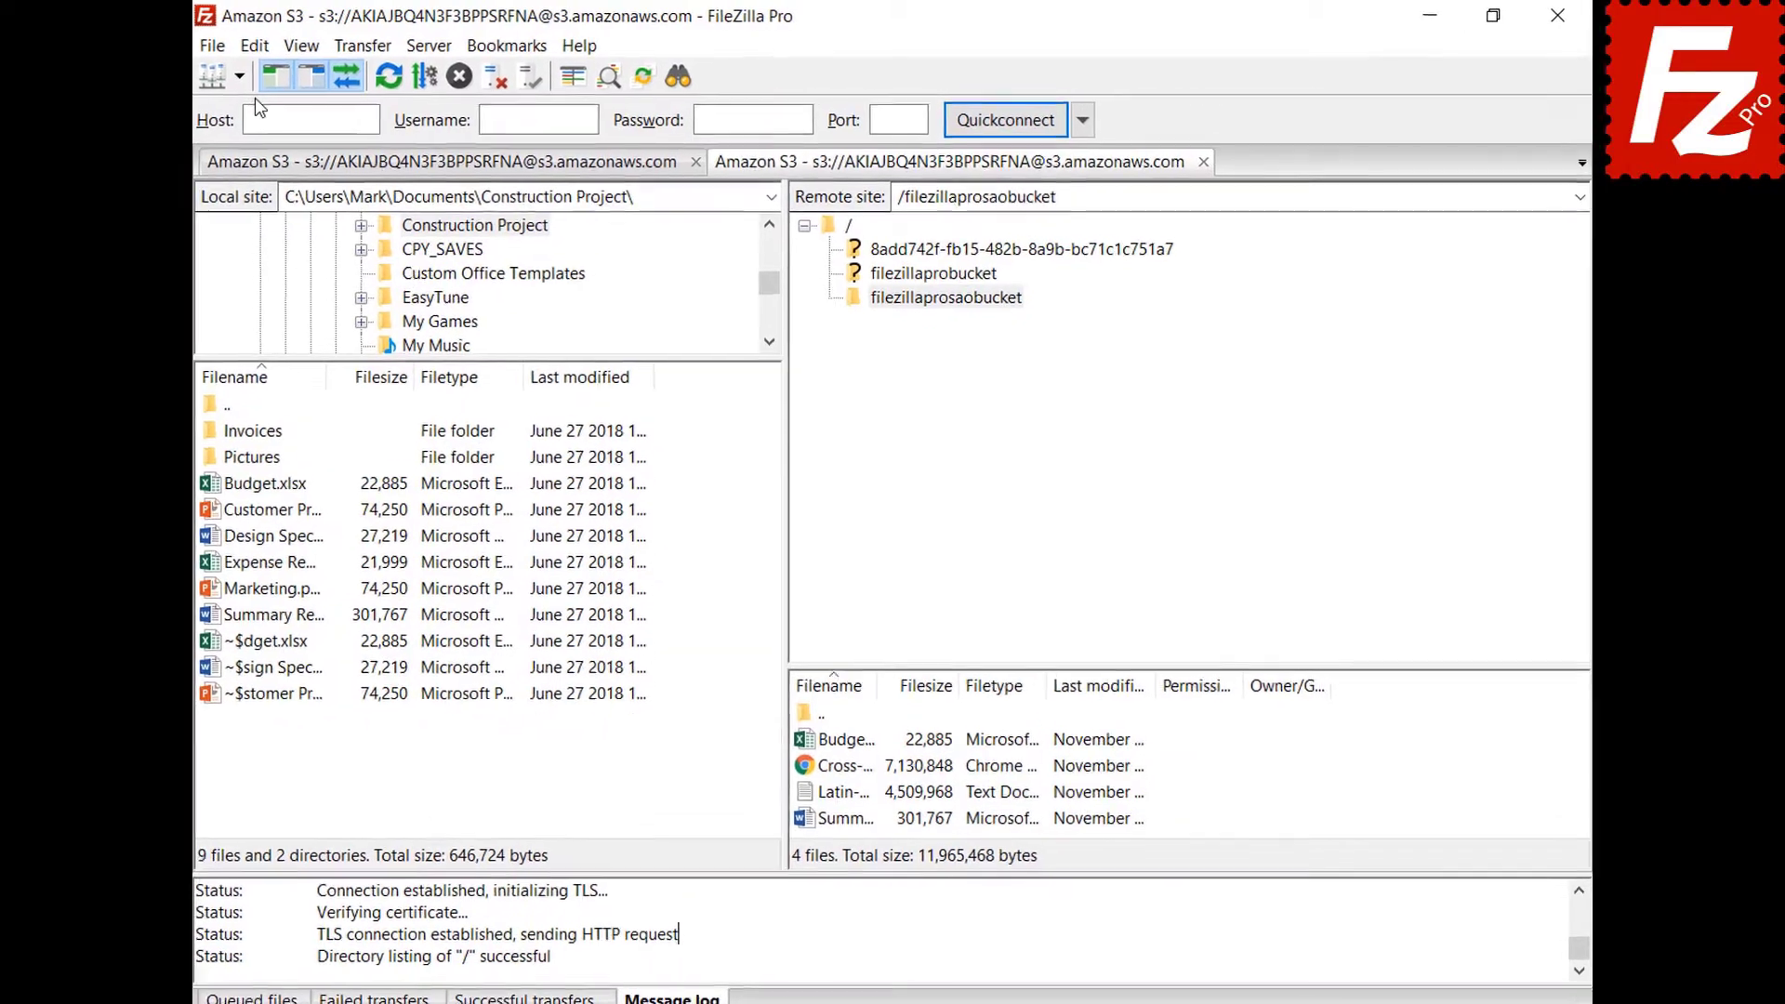
left_click(283, 43)
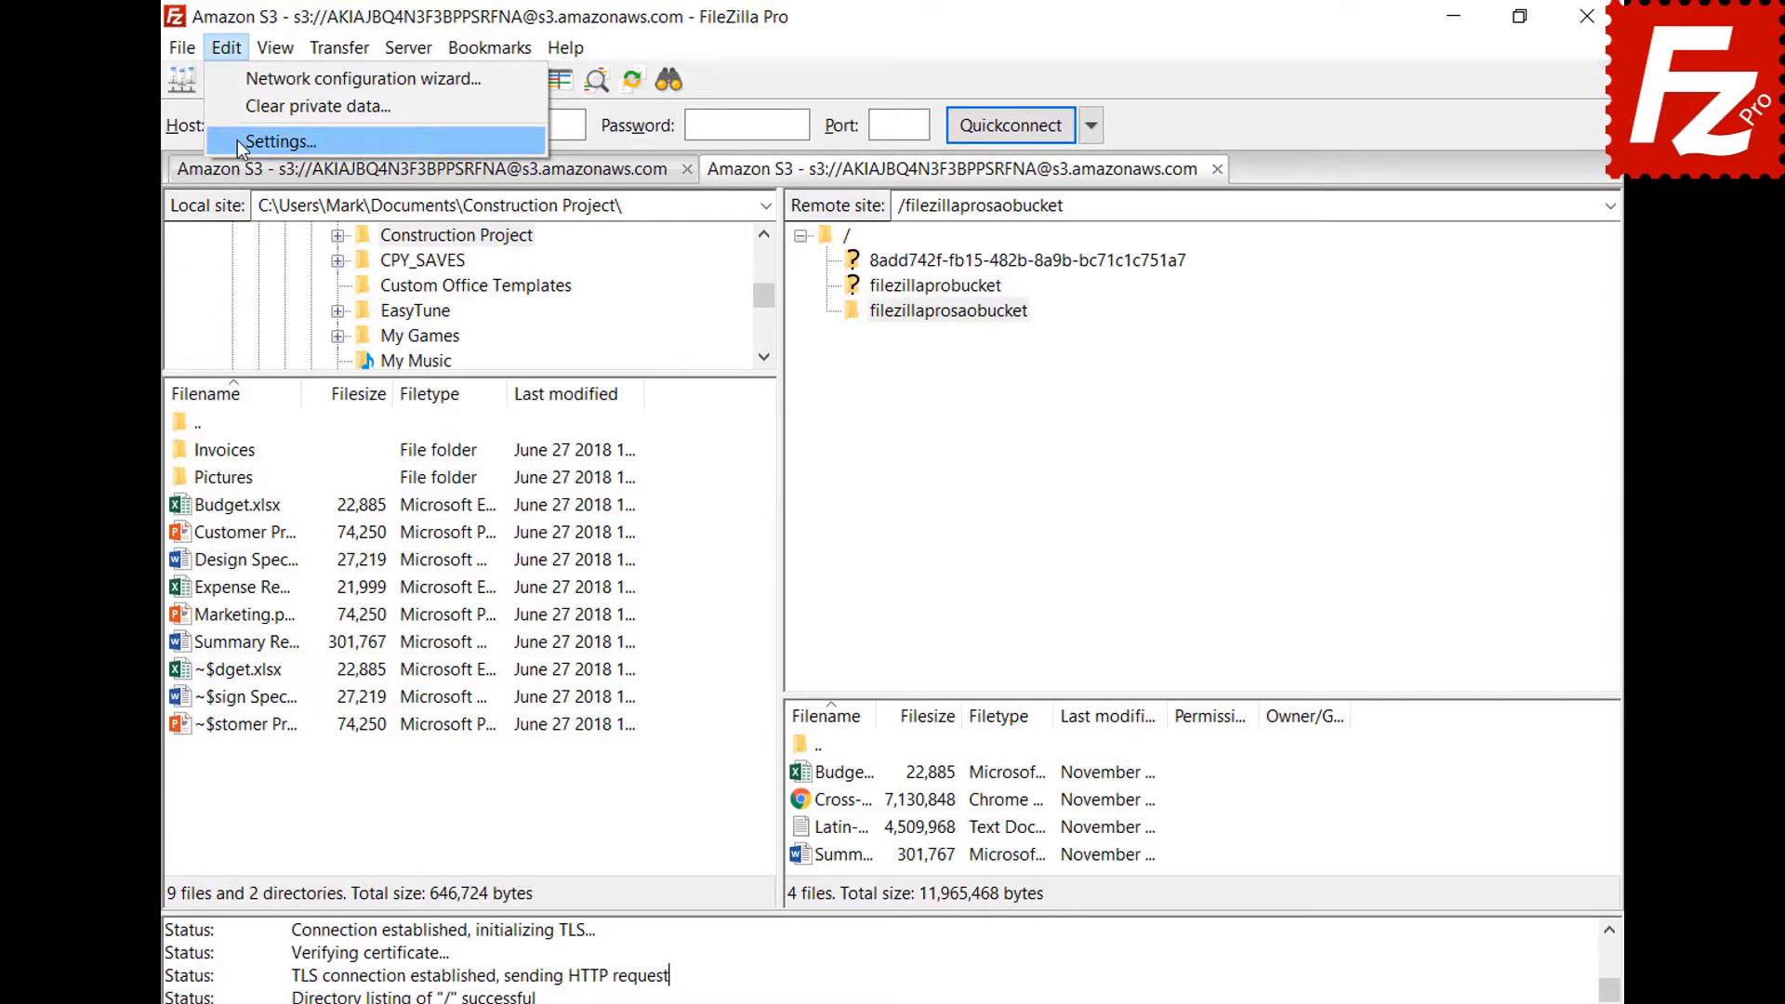
Turn on log timestamps and logging to filezilla.log in Documents with a 10 MiB limit.
left_click(240, 140)
left_click_drag(637, 395, 647, 466)
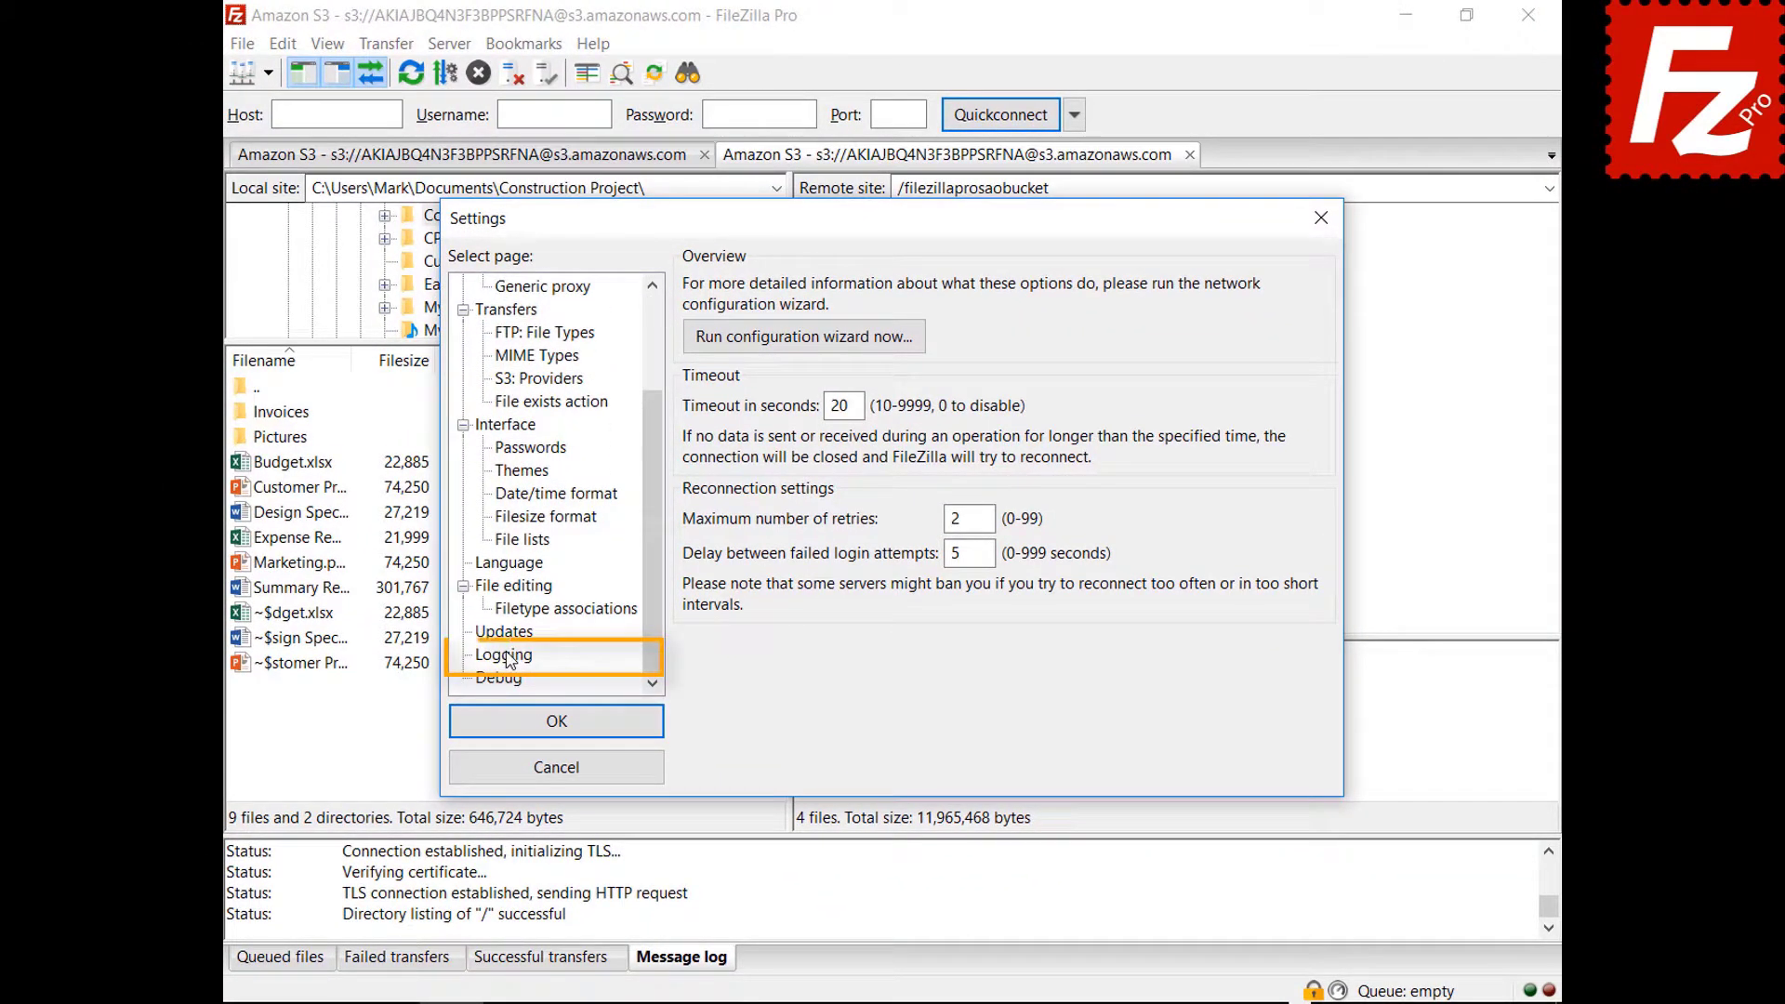
left_click(506, 655)
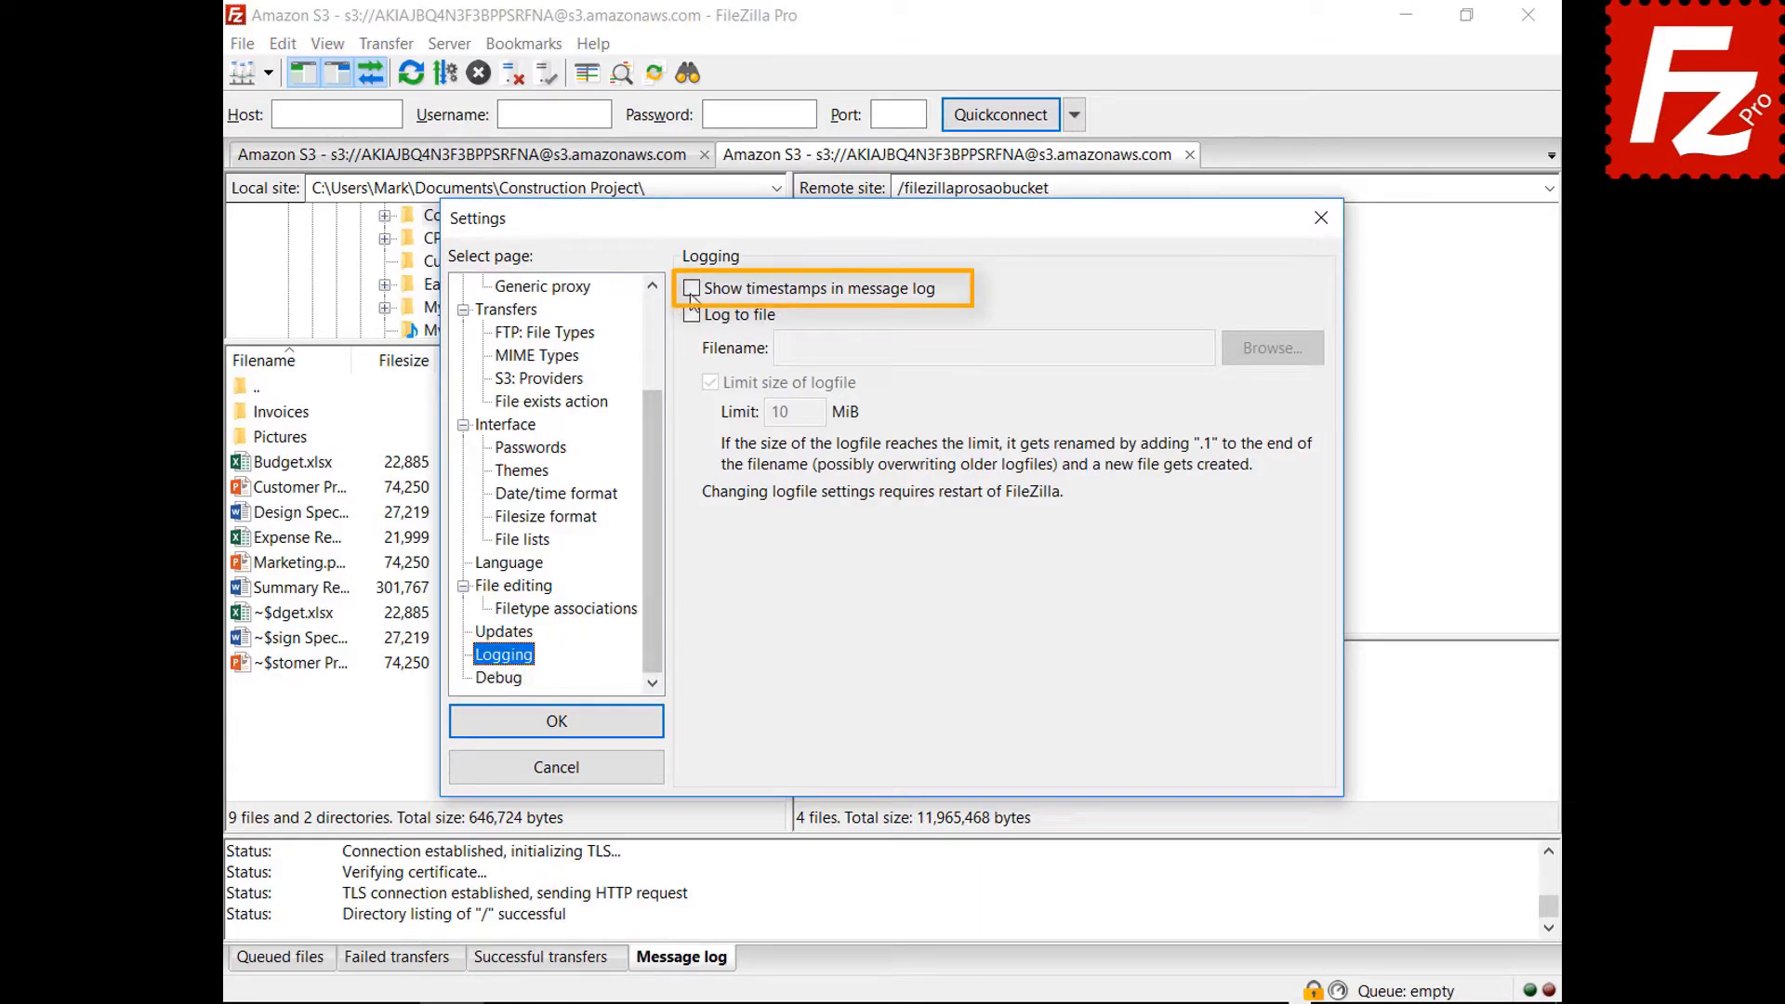
left_click(692, 290)
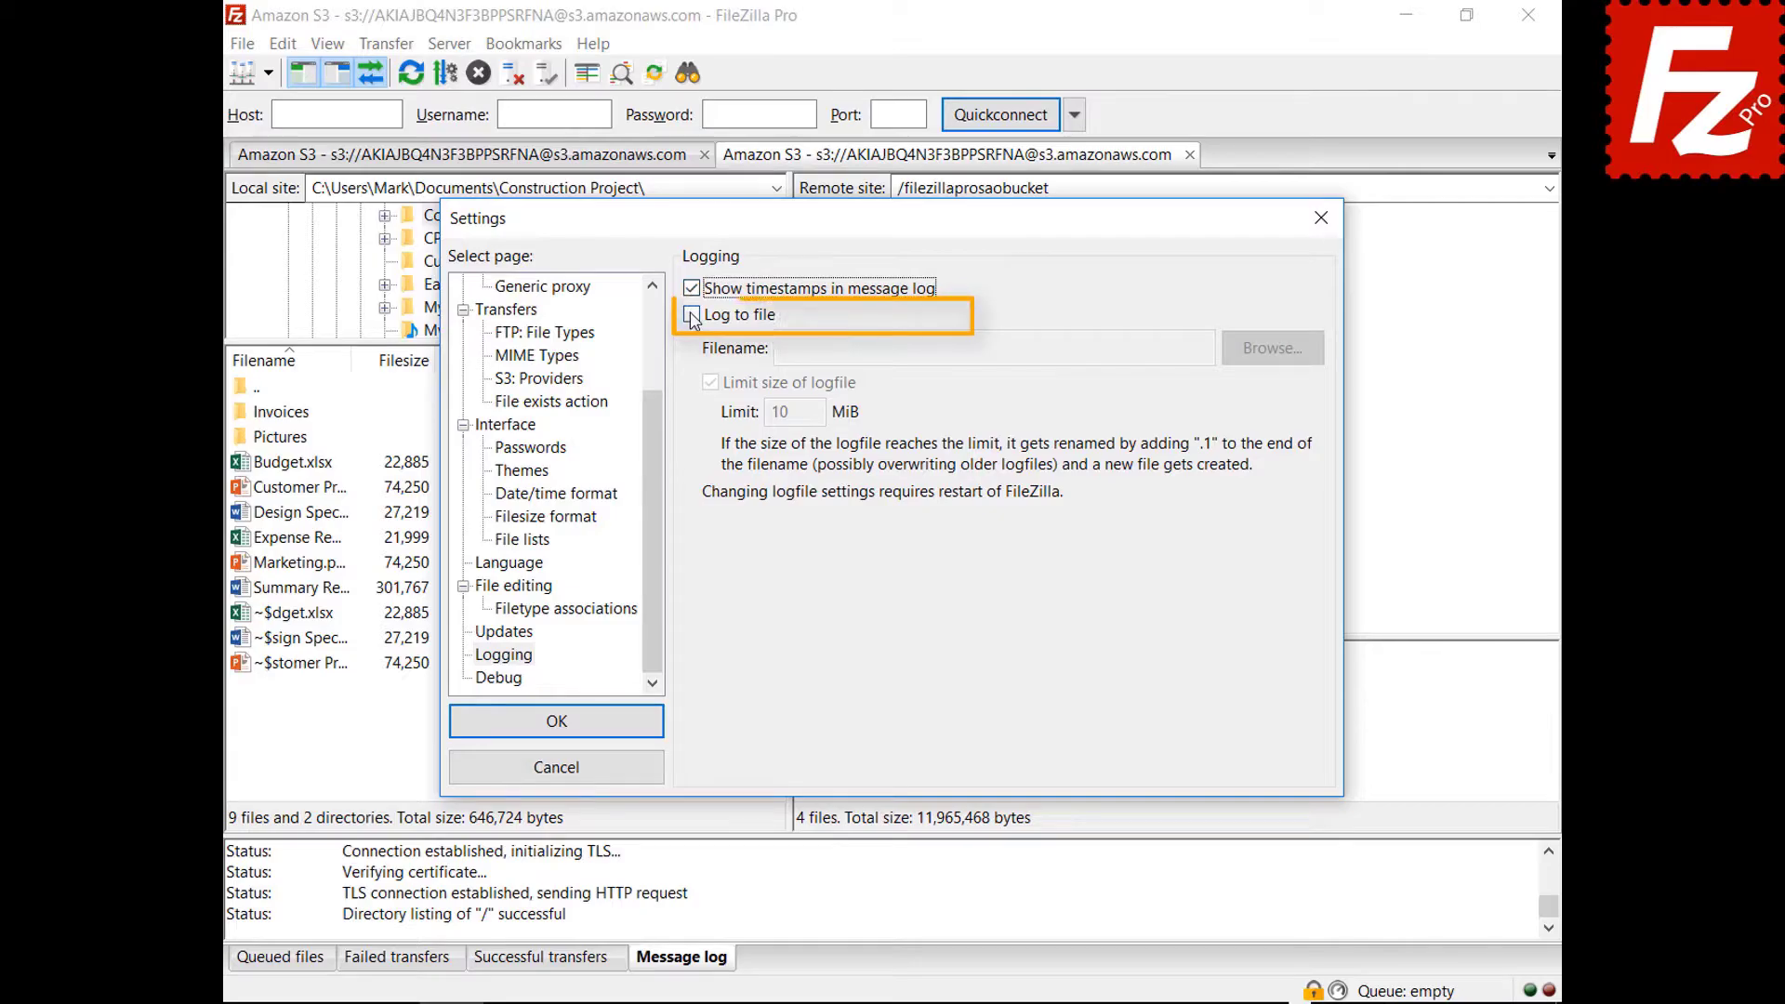
left_click(692, 316)
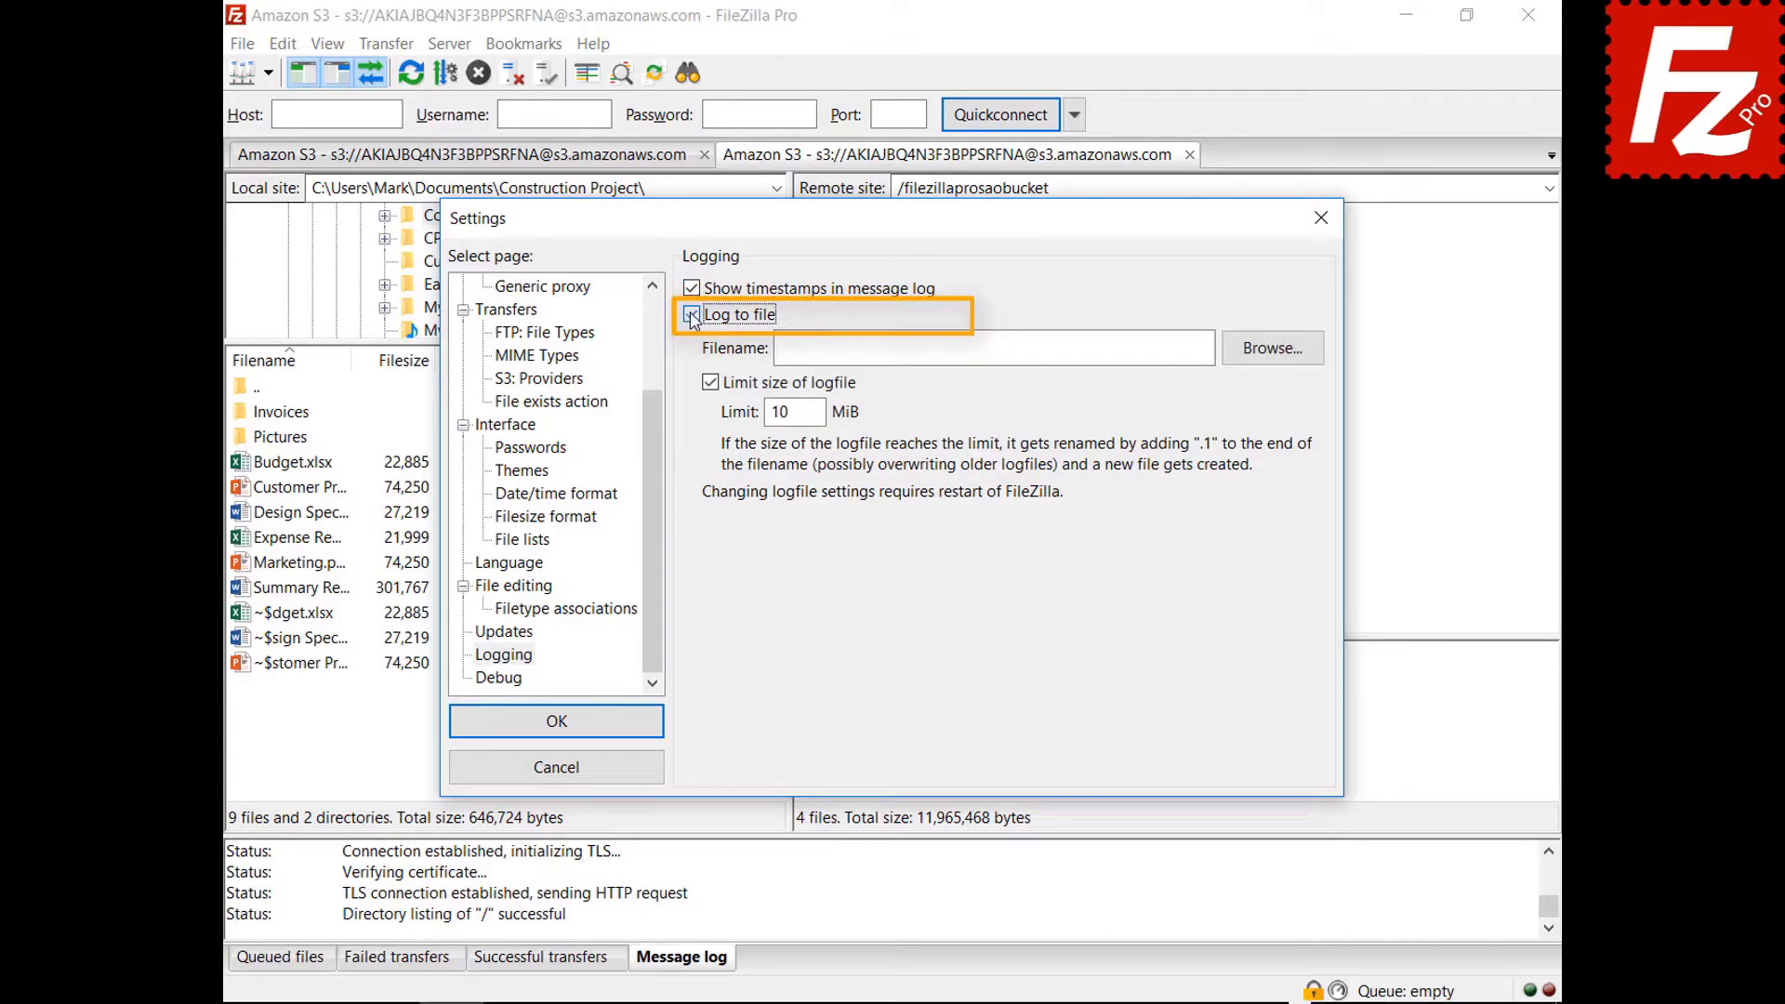
left_click(1268, 363)
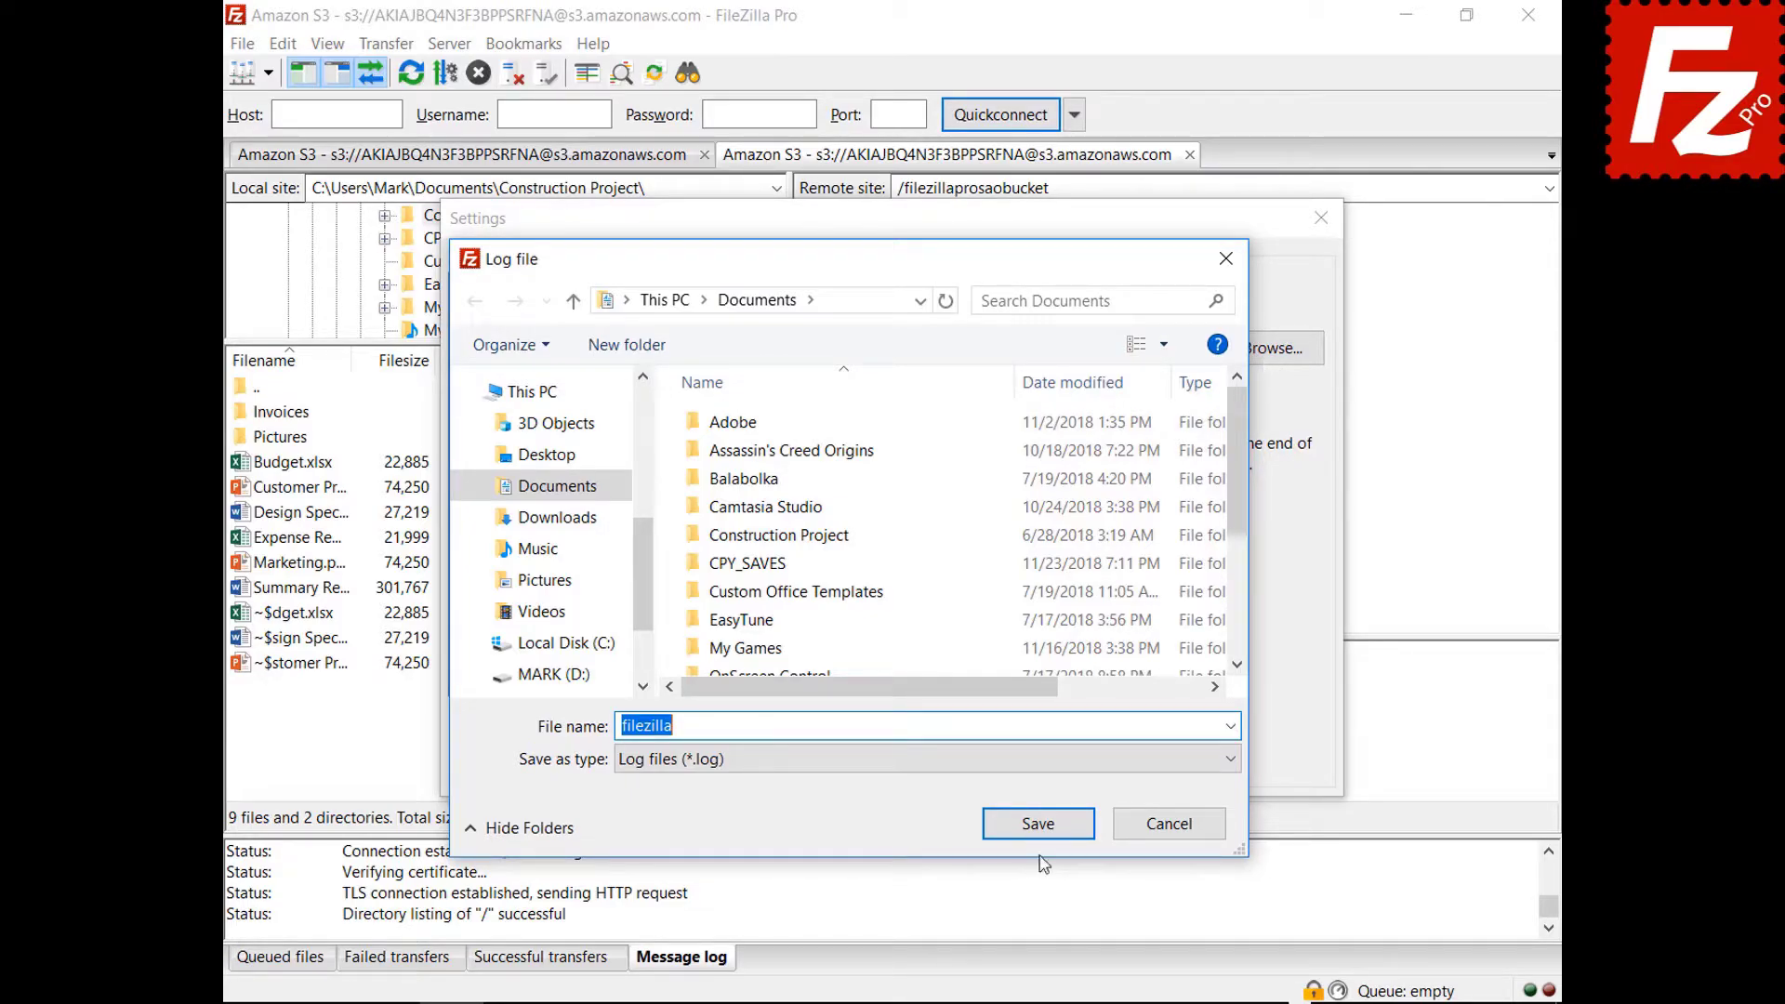
left_click(1038, 824)
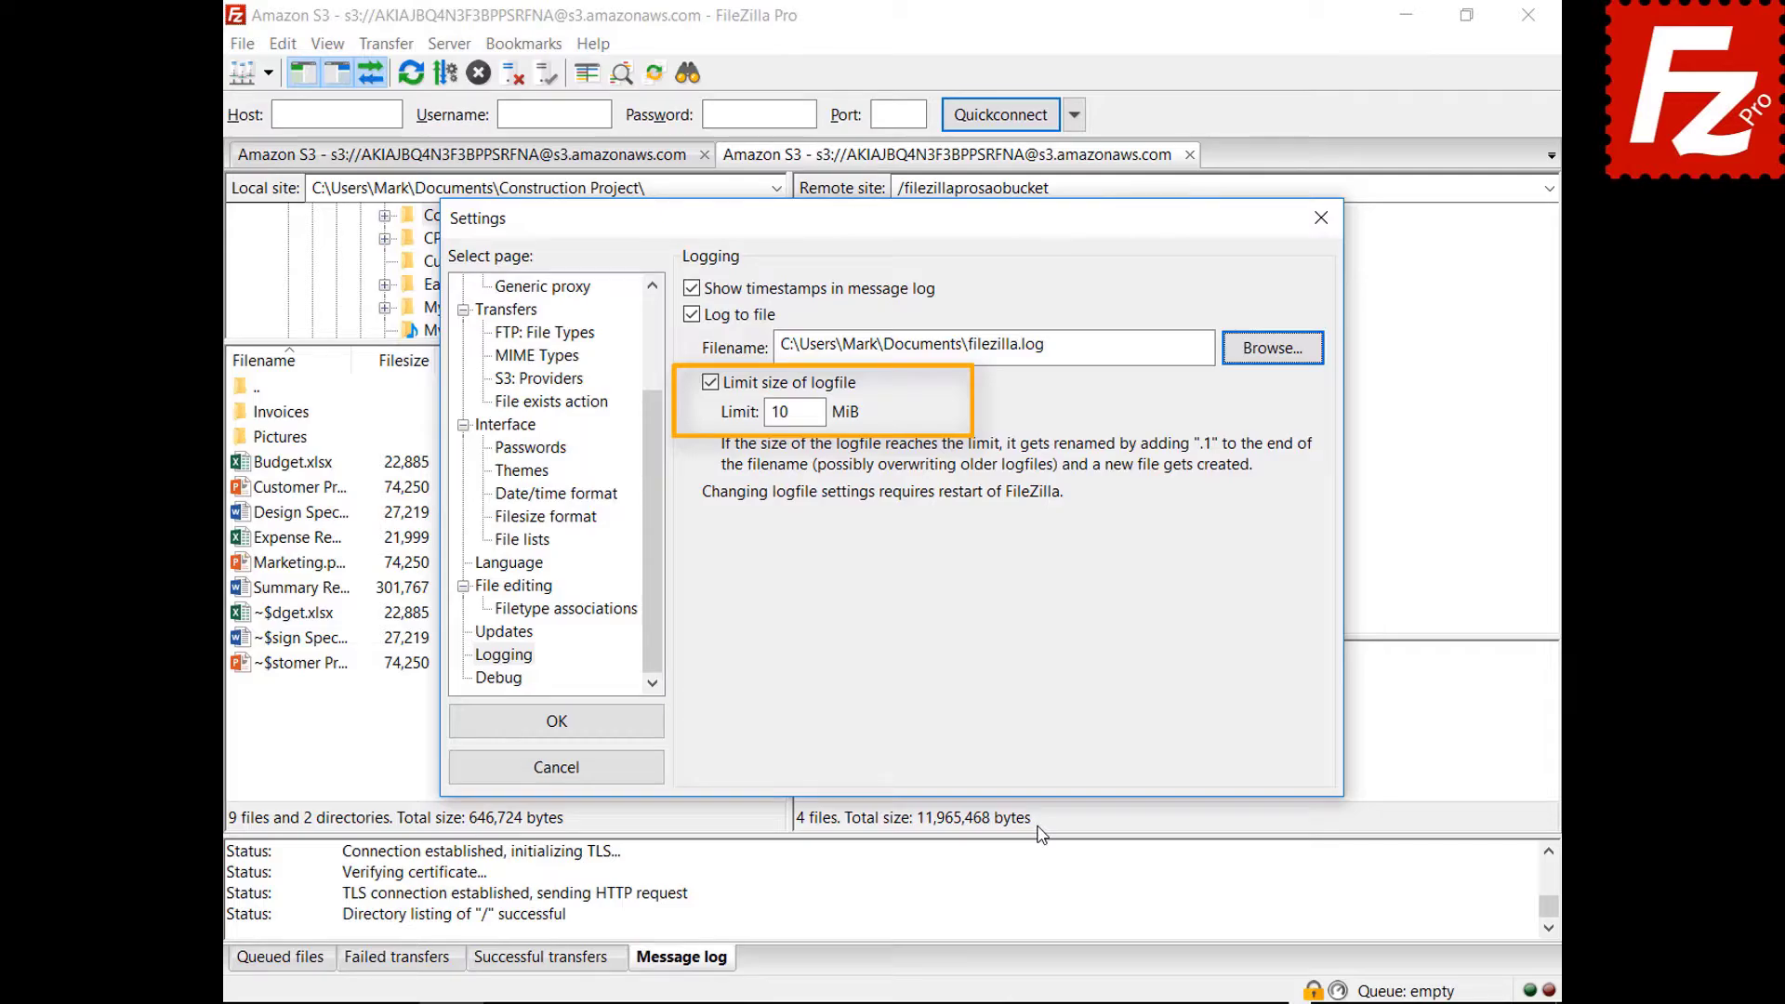
left_click(516, 683)
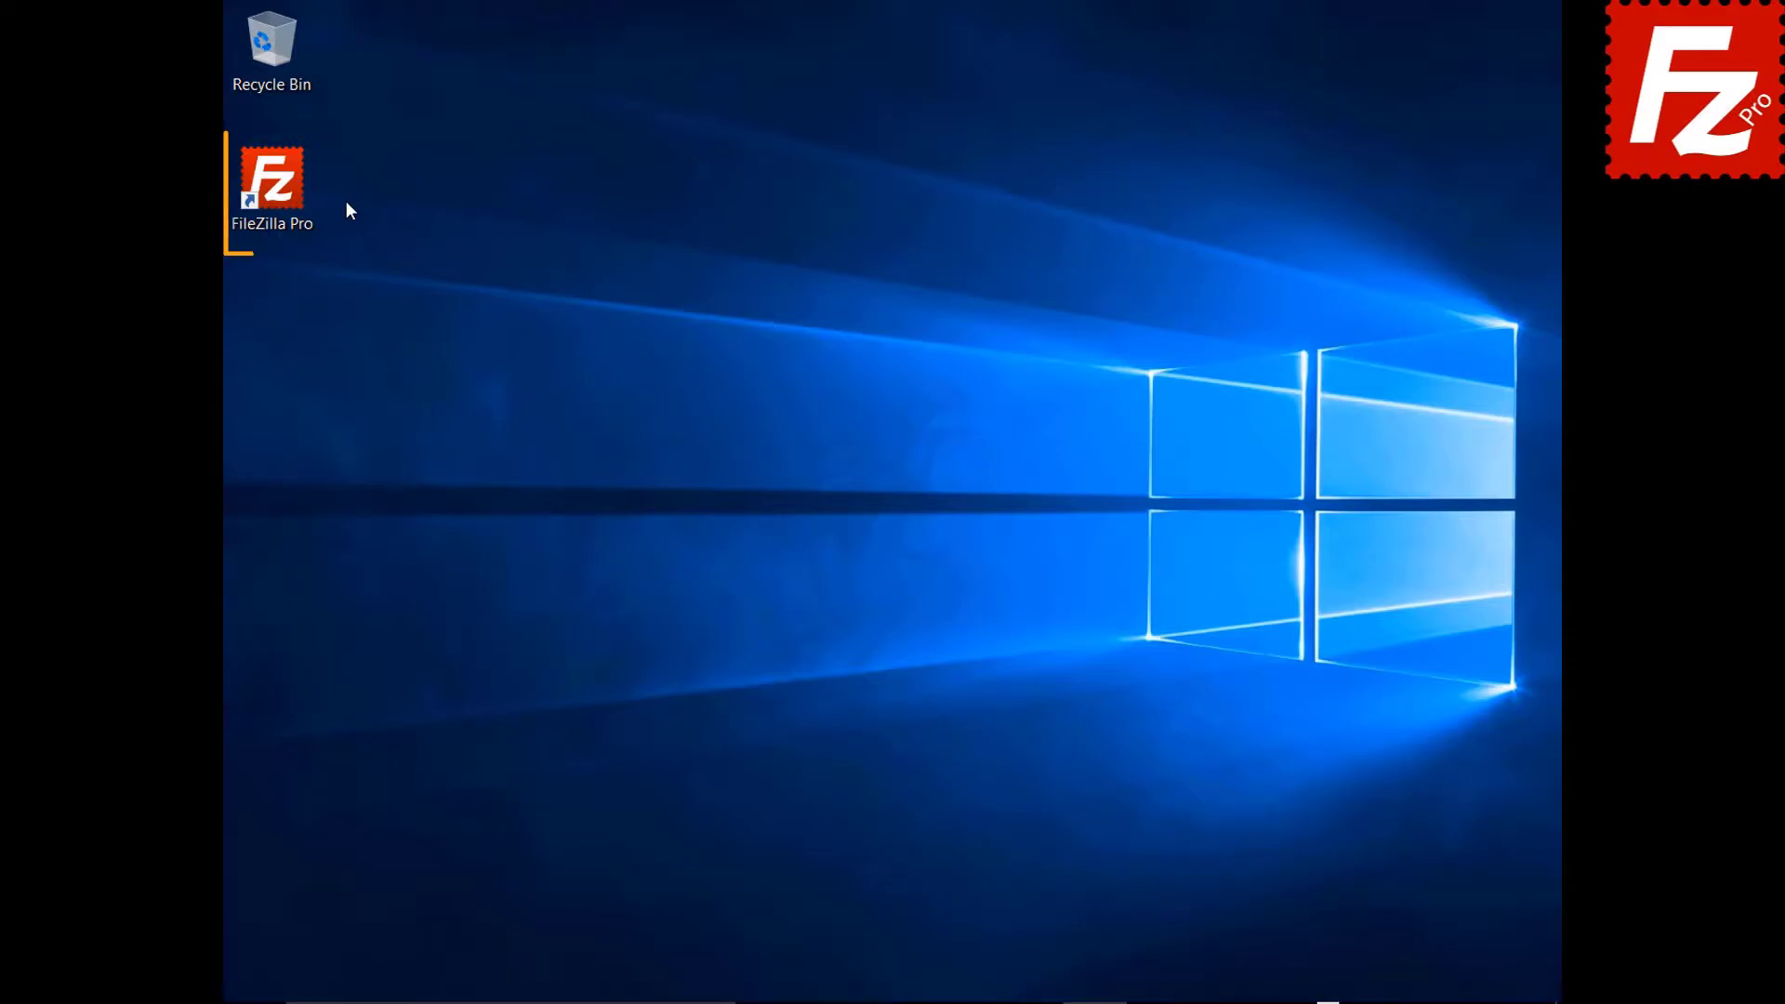
Launch FileZilla Pro and add a new saved site named 'Amazon EC2'.
double_click(285, 195)
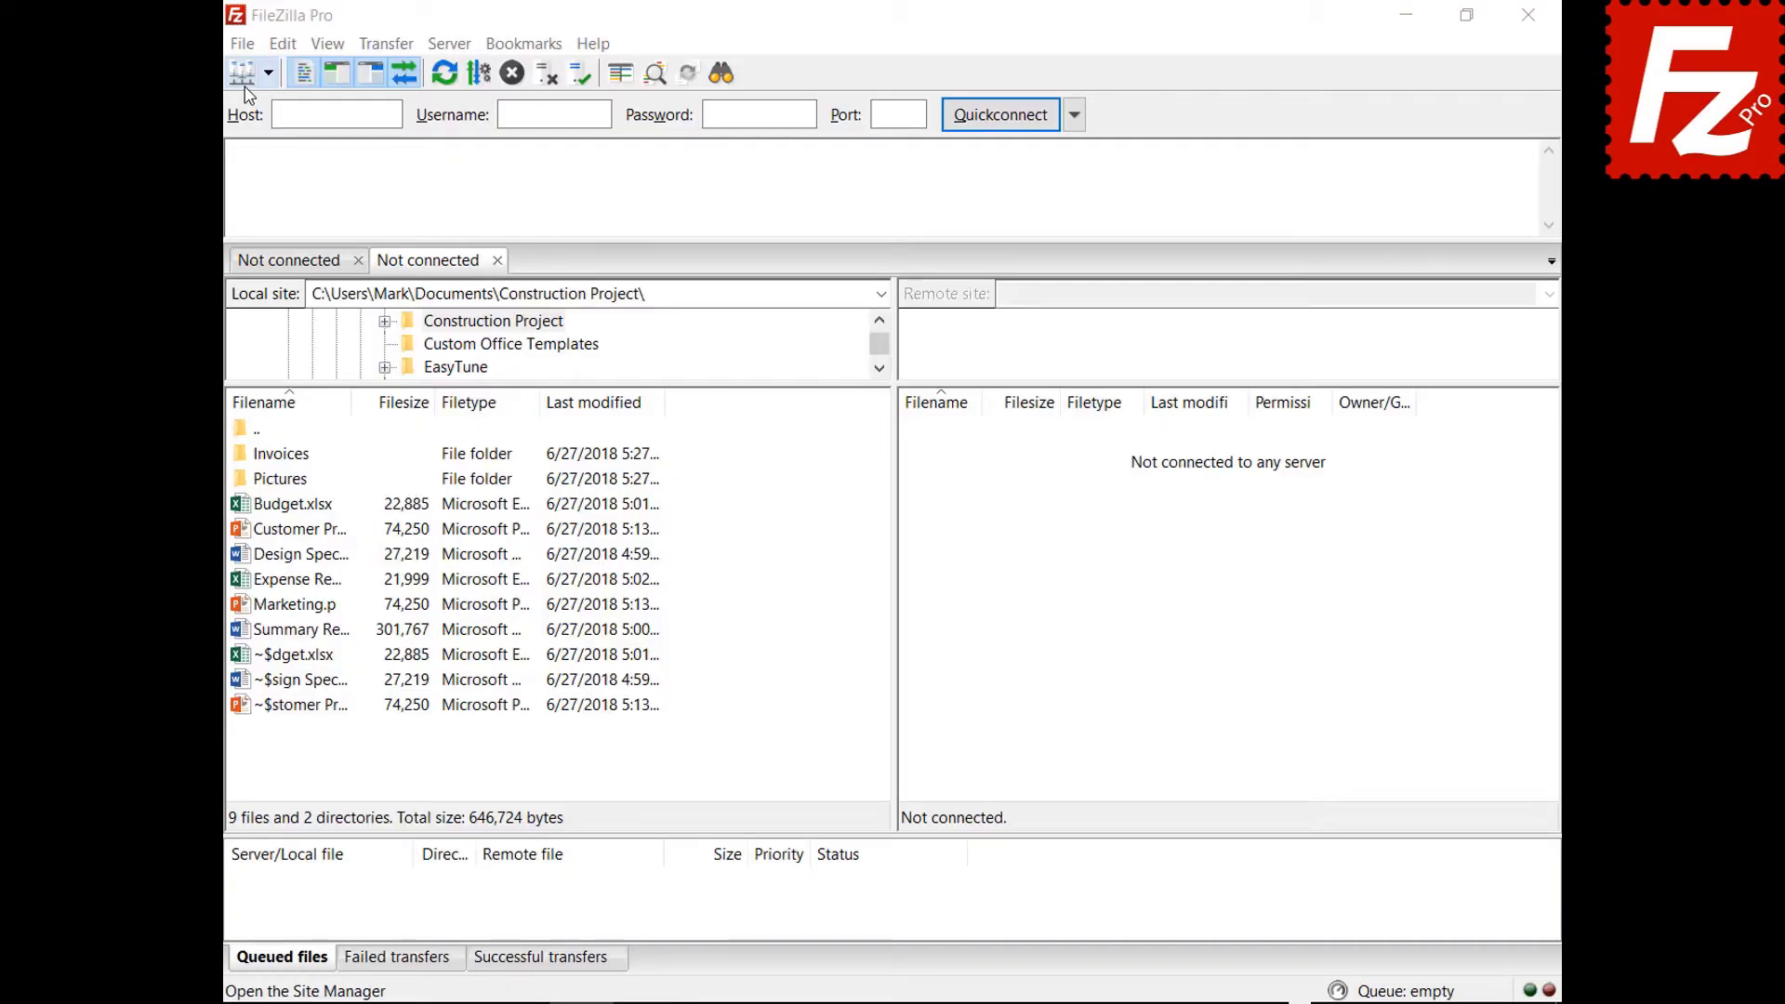
left_click(242, 46)
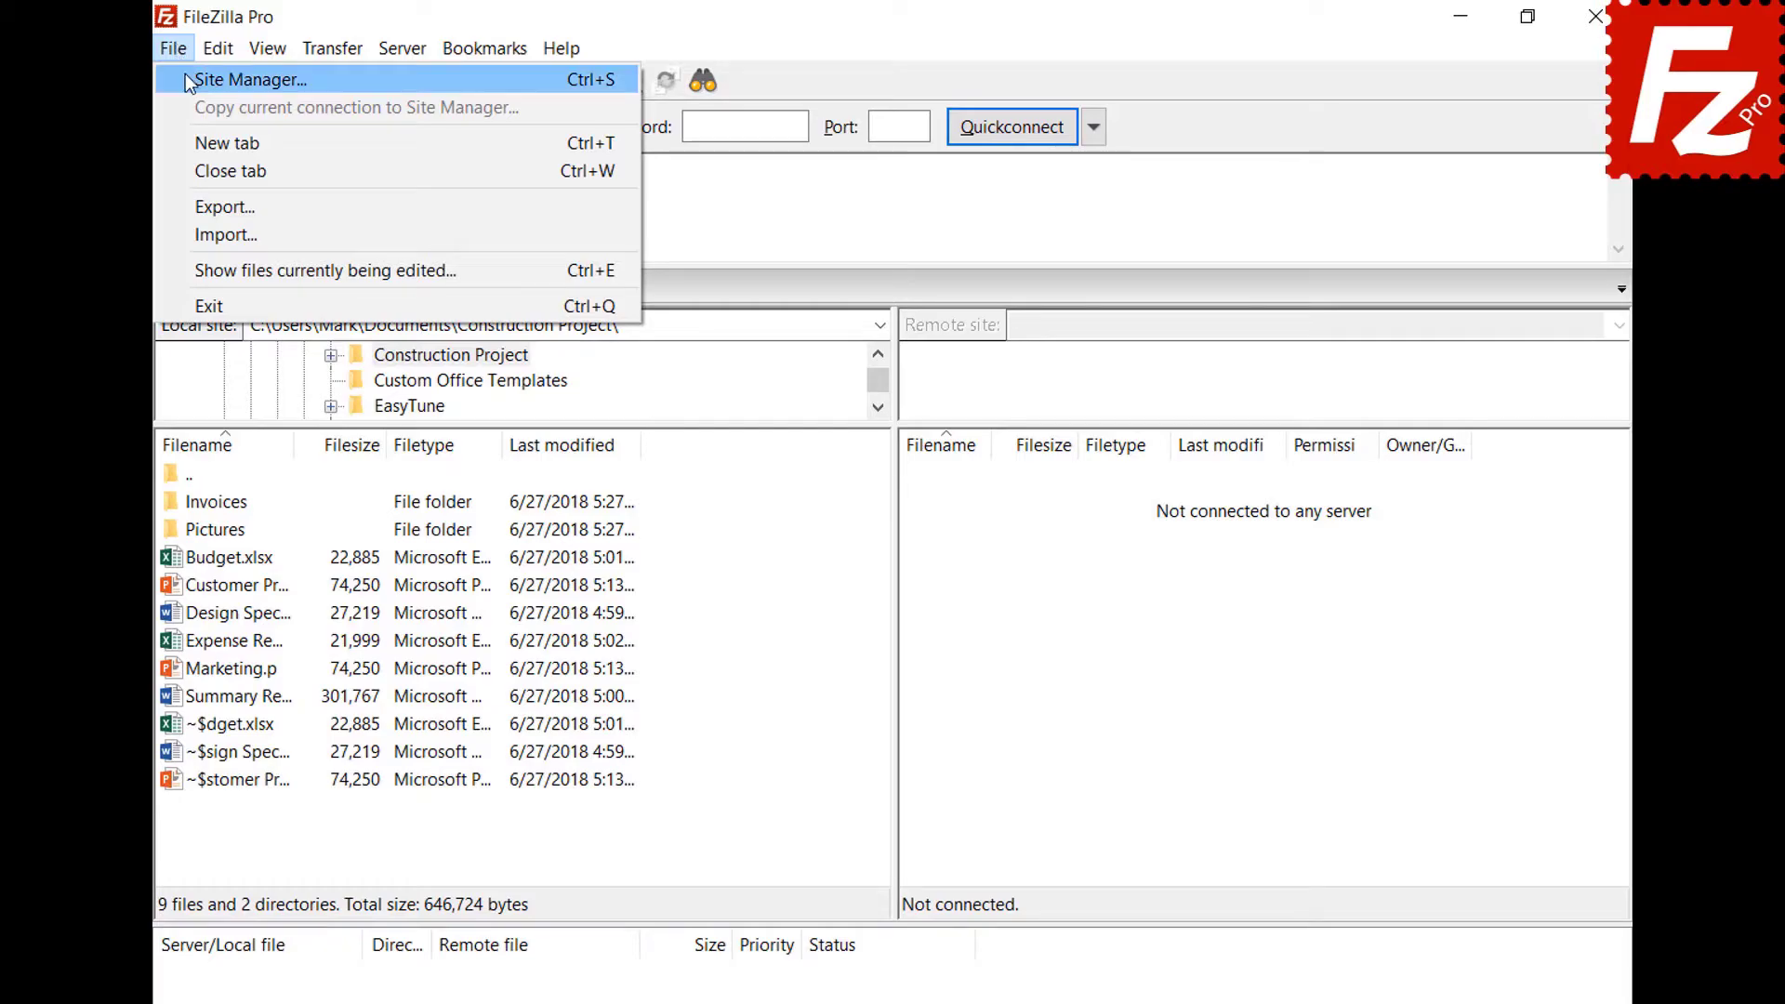
left_click(186, 74)
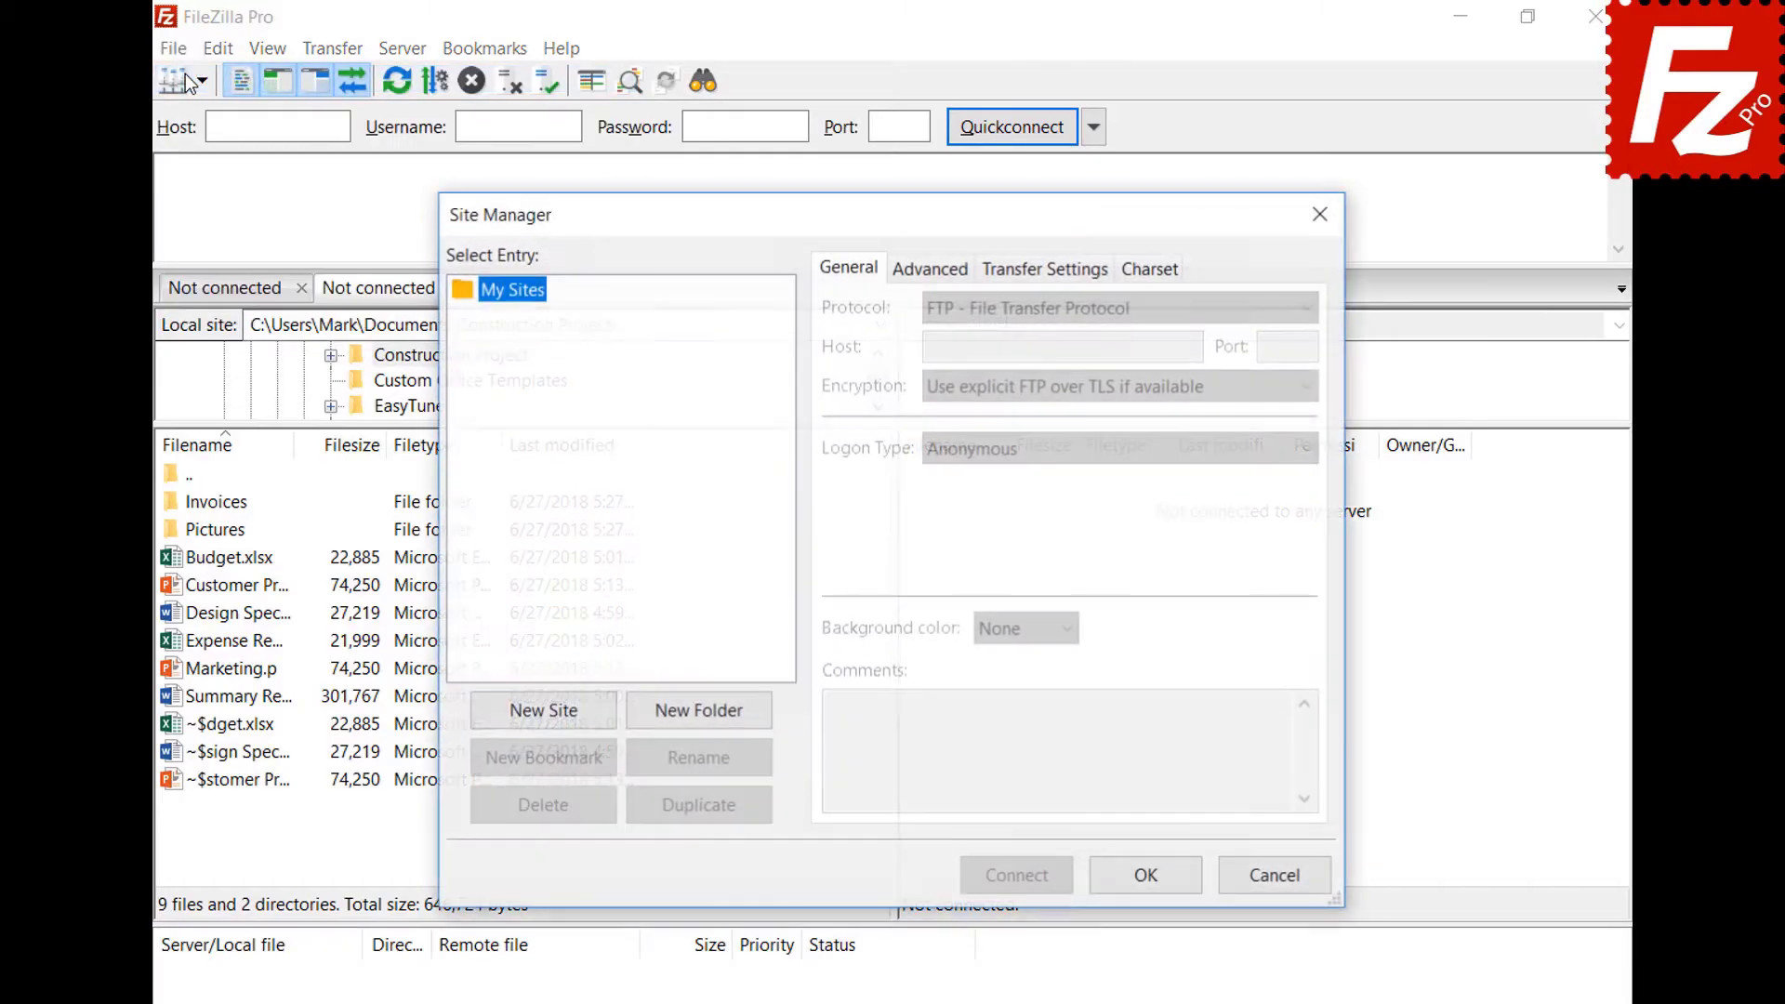
left_click(546, 714)
type("Amazo")
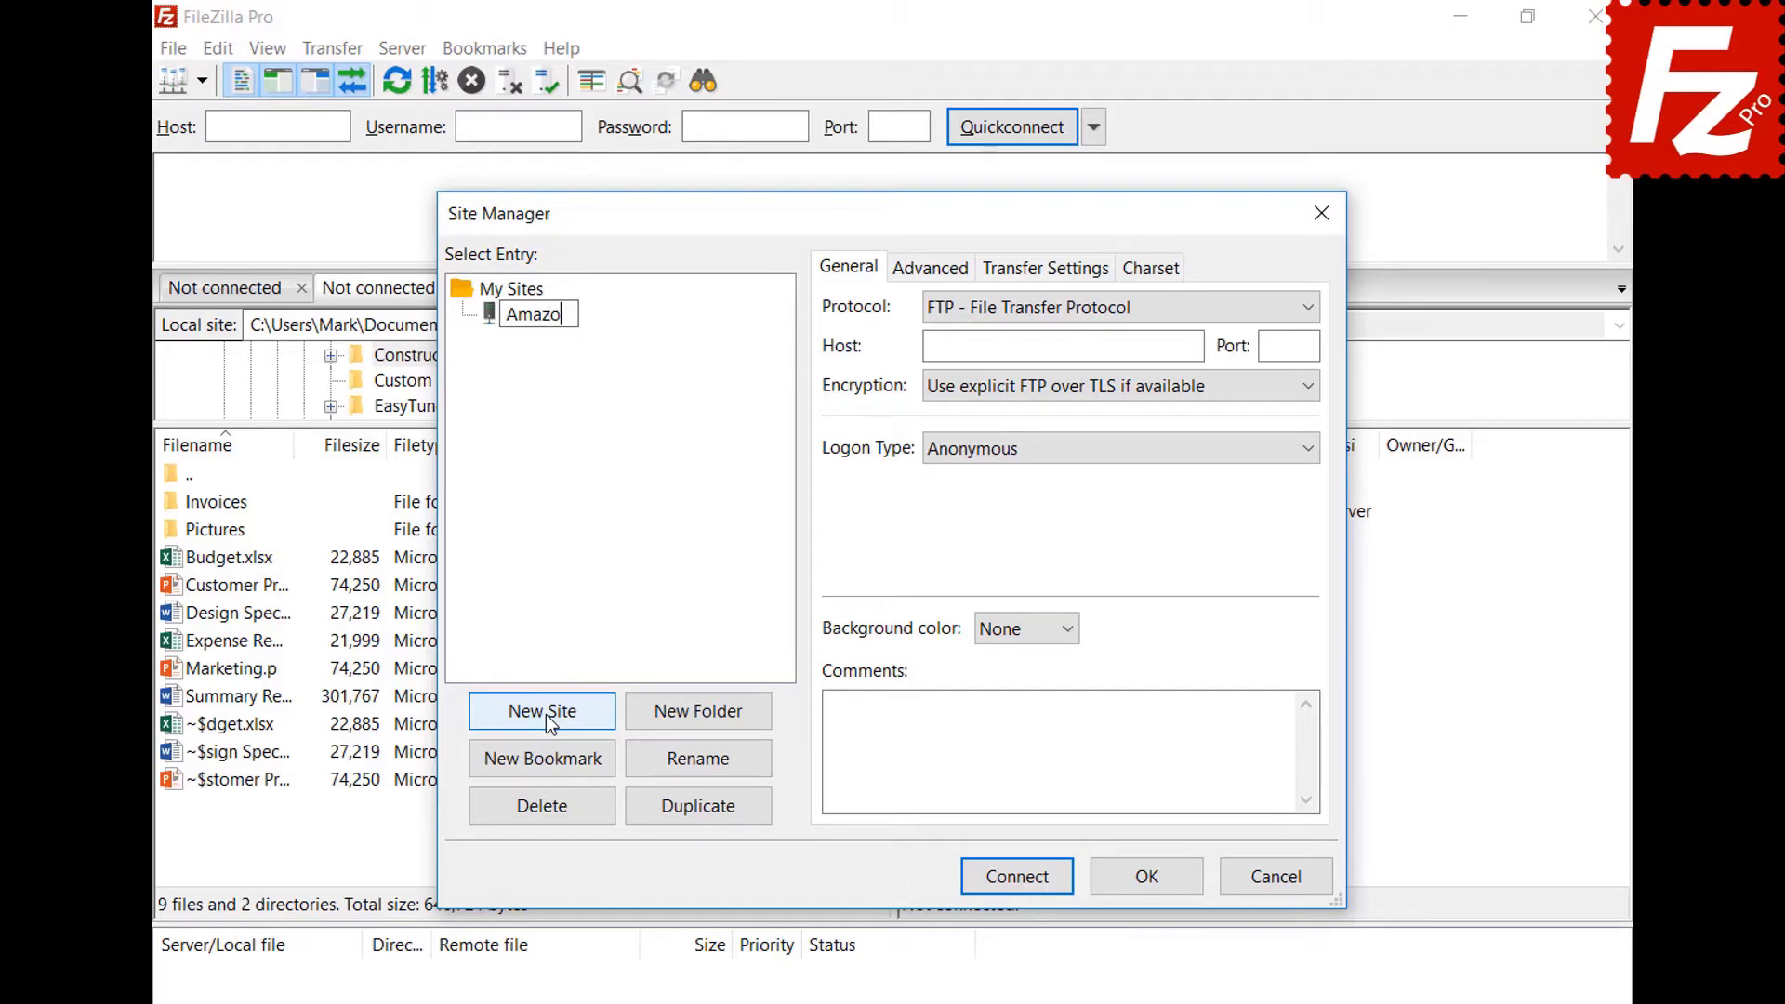
type("n EC2")
key("Return")
Set the site to SFTP with the EC2 host, Key file logon and user ubuntu.
left_click(1309, 305)
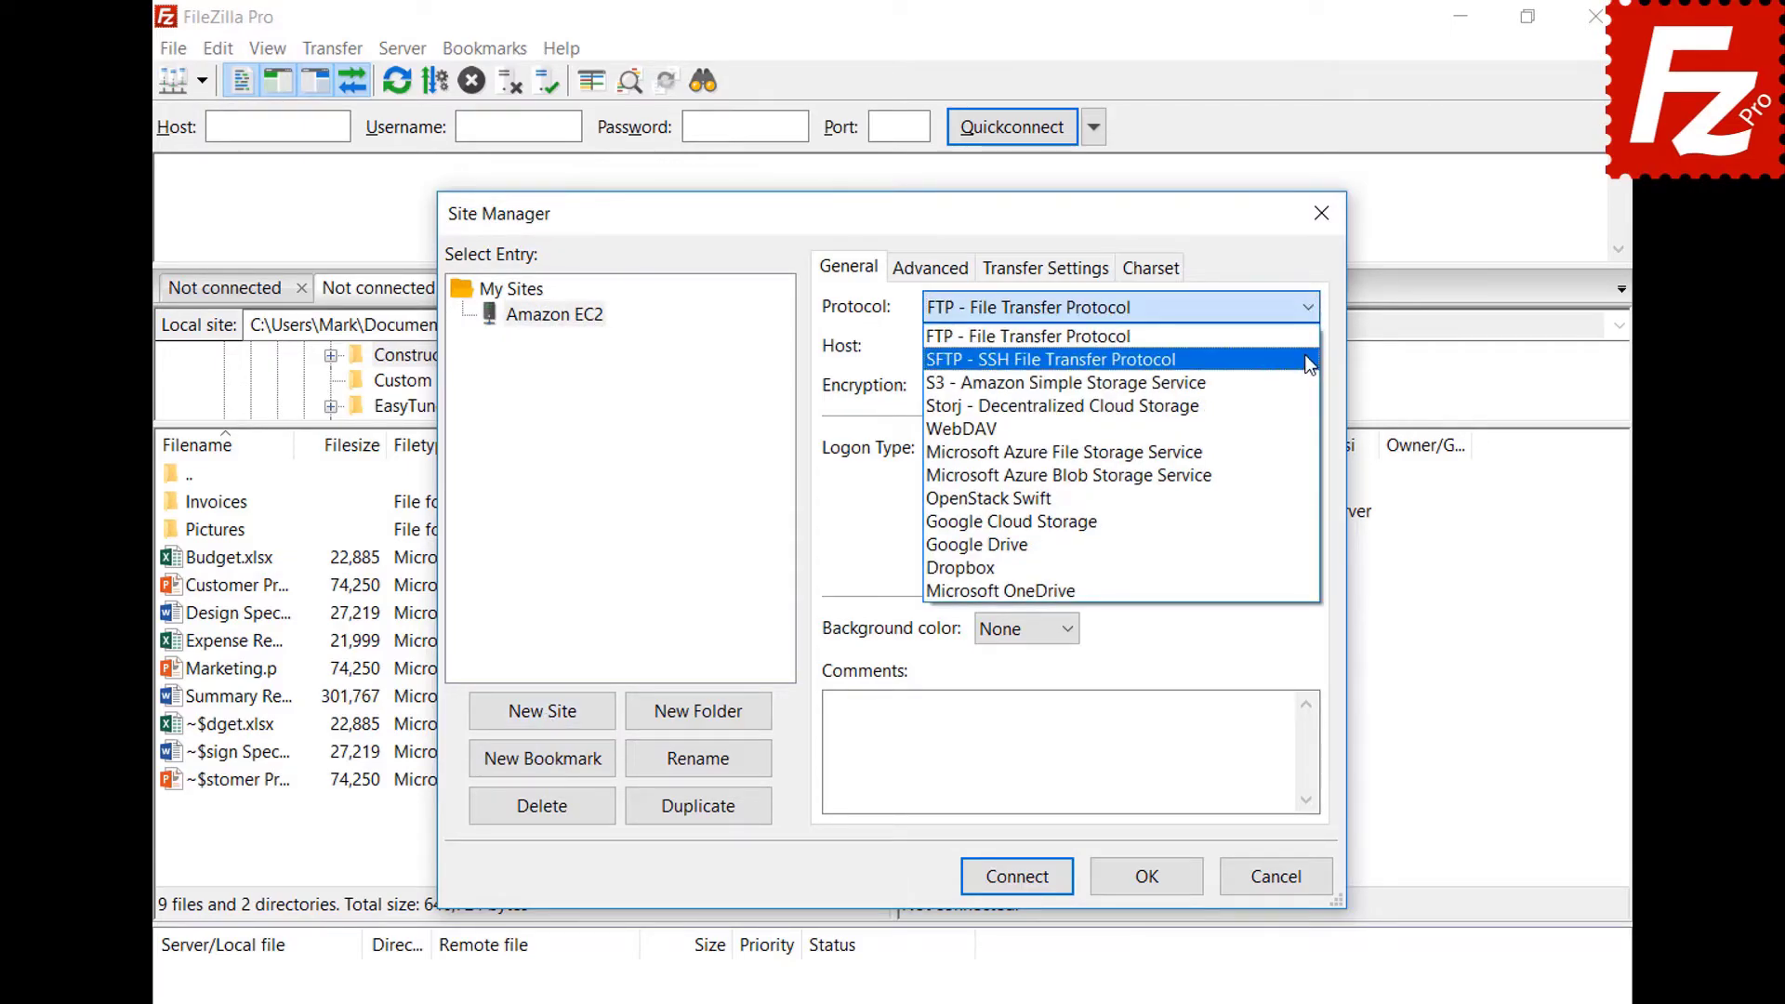
left_click(1309, 360)
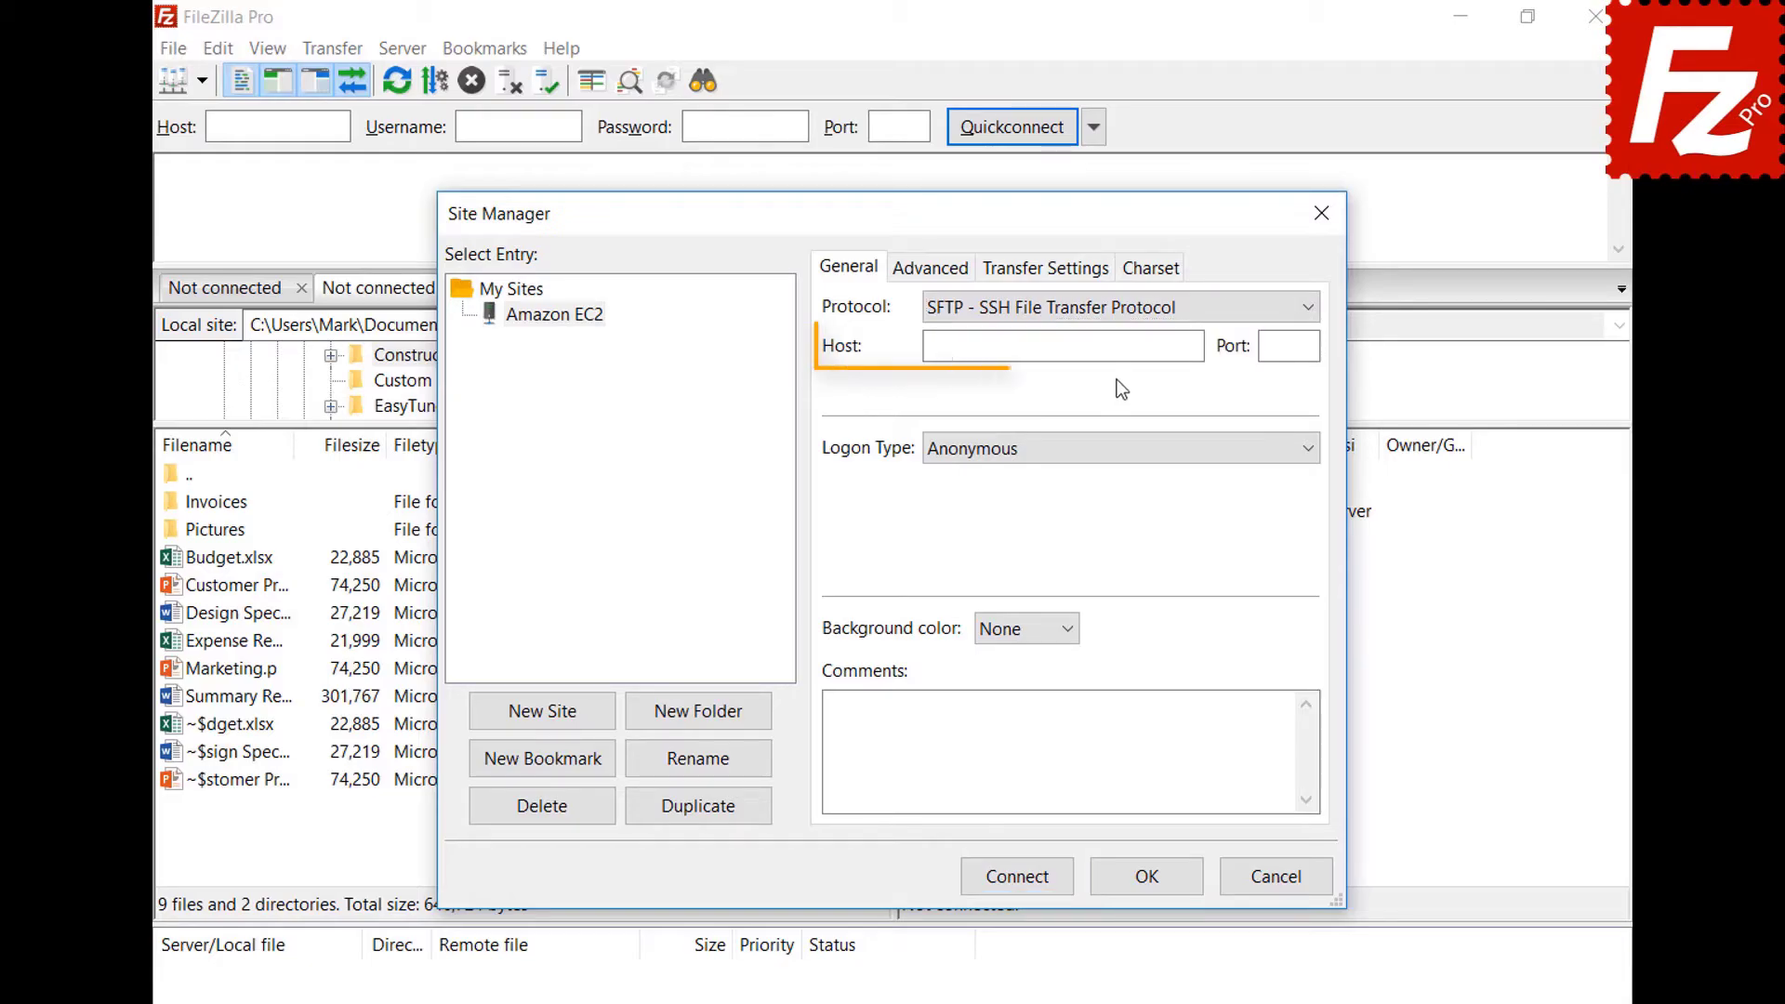
left_click(1118, 347)
key("ctrl+v")
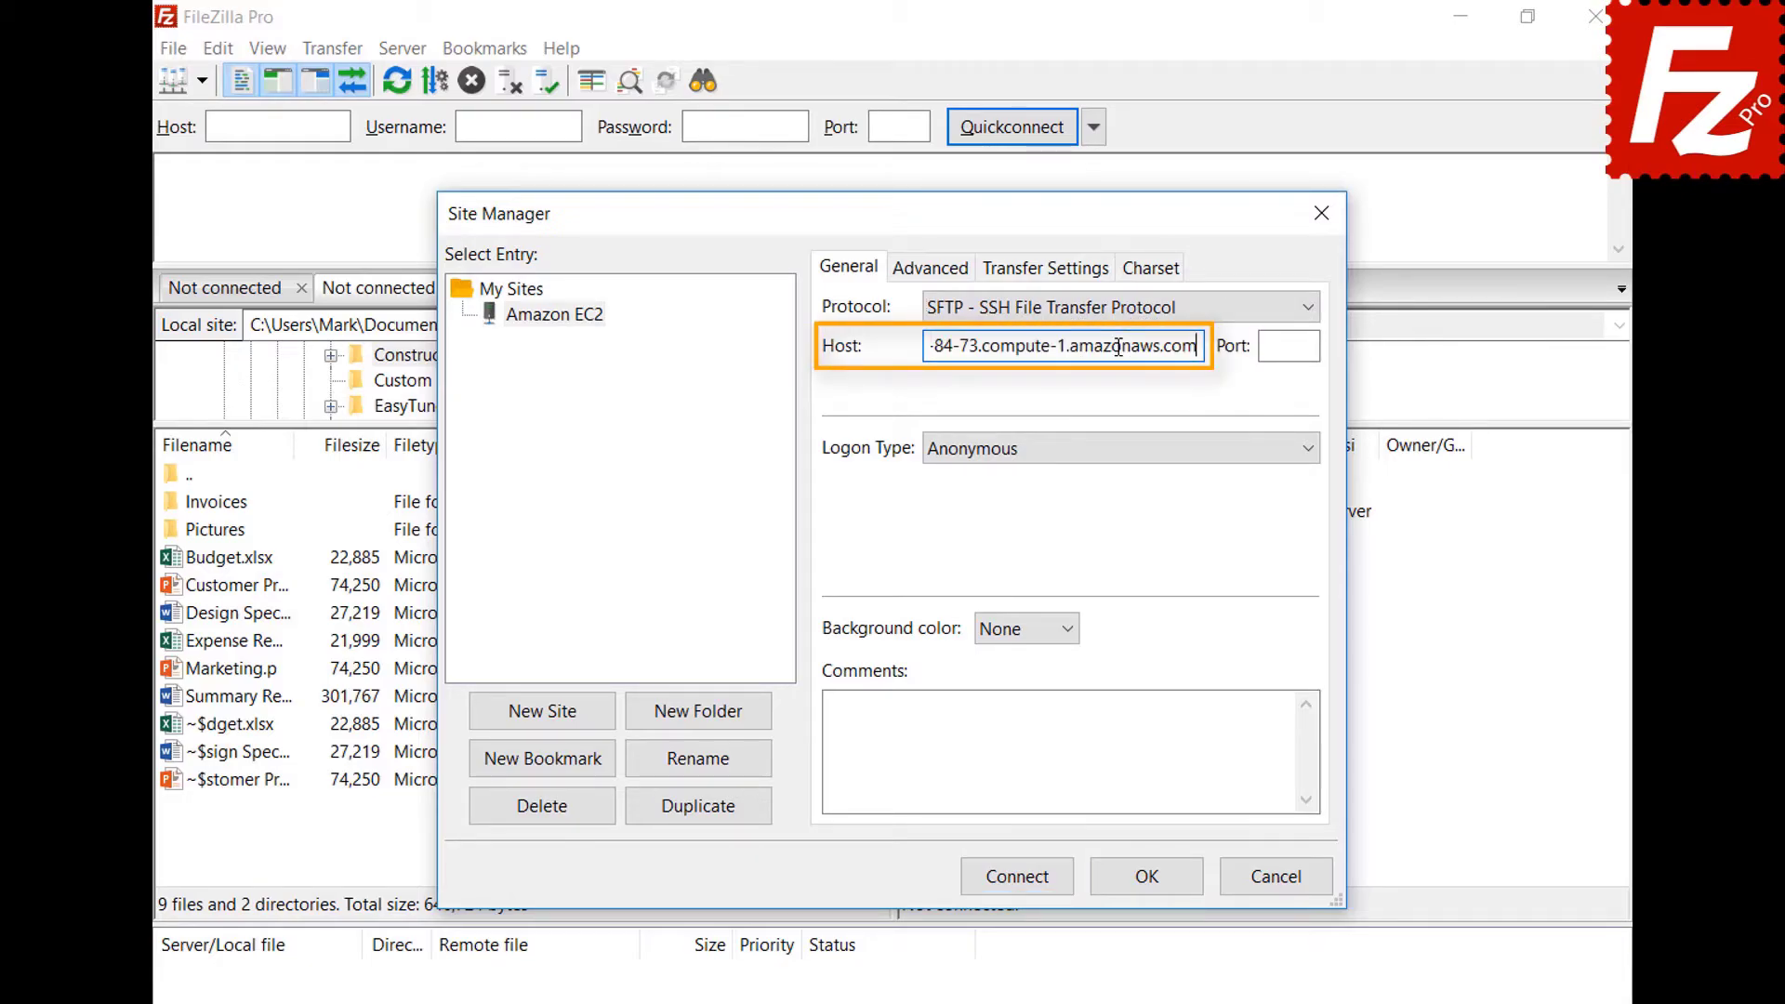
left_click(1140, 455)
left_click(1136, 566)
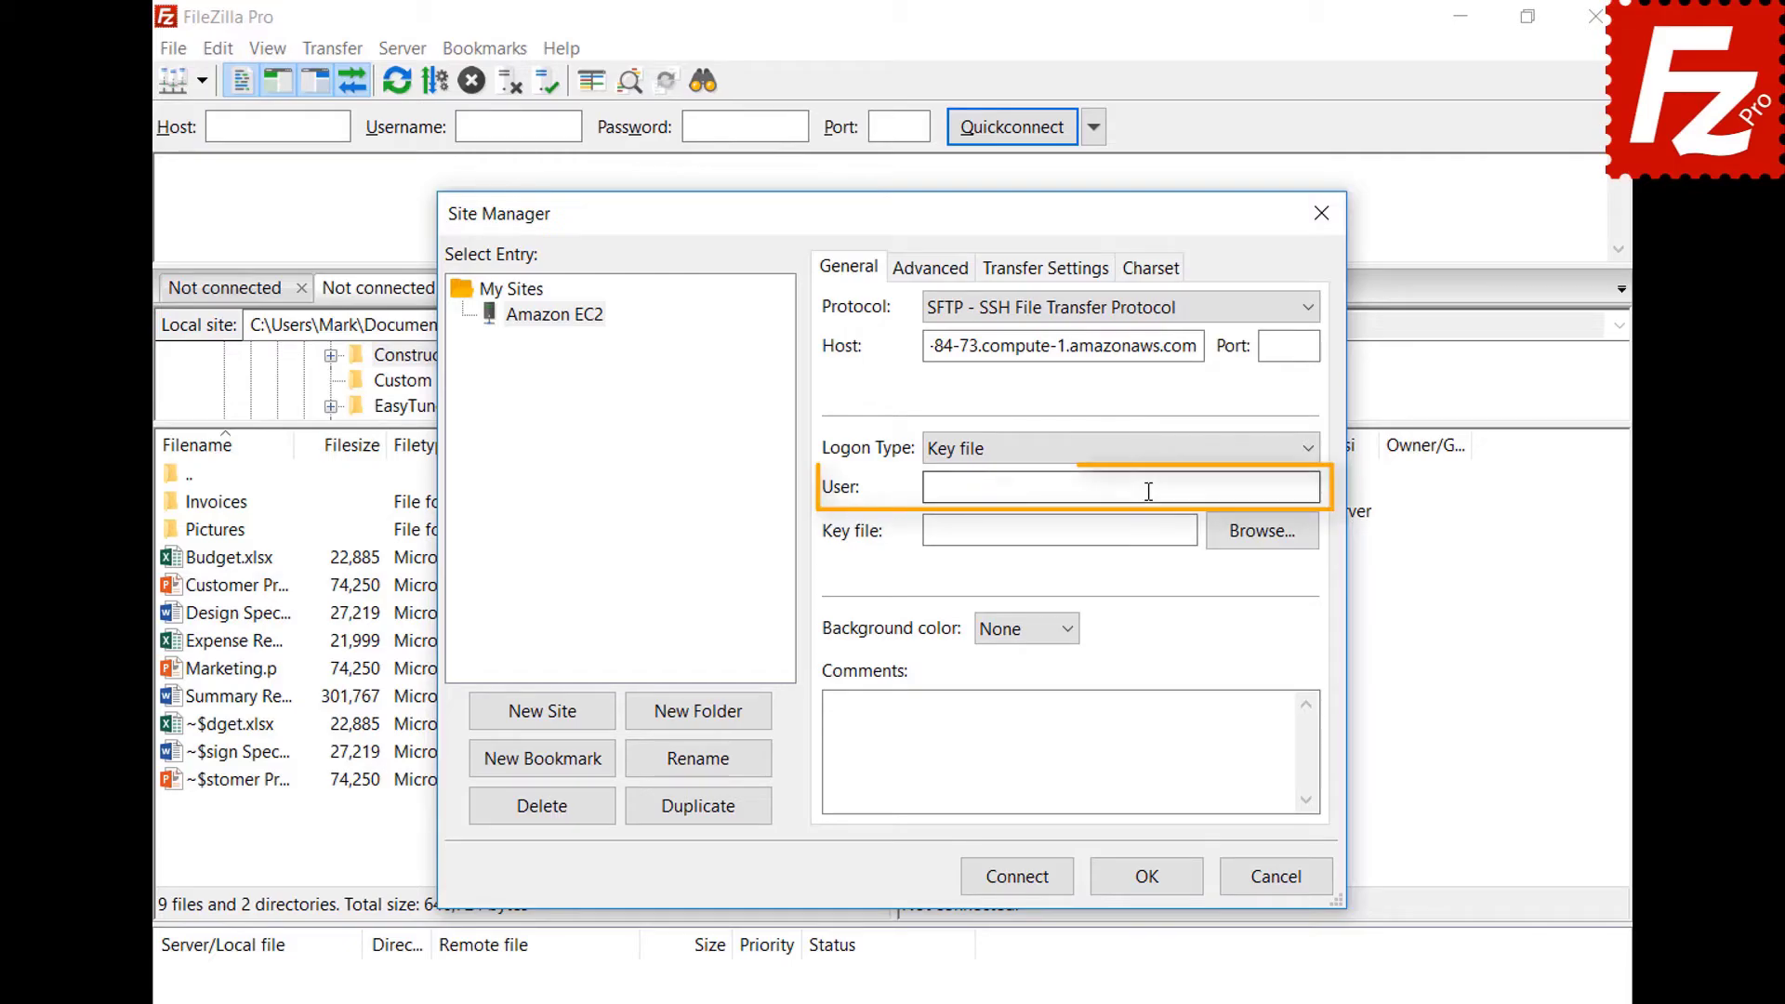
left_click(1148, 489)
type("ubuntu")
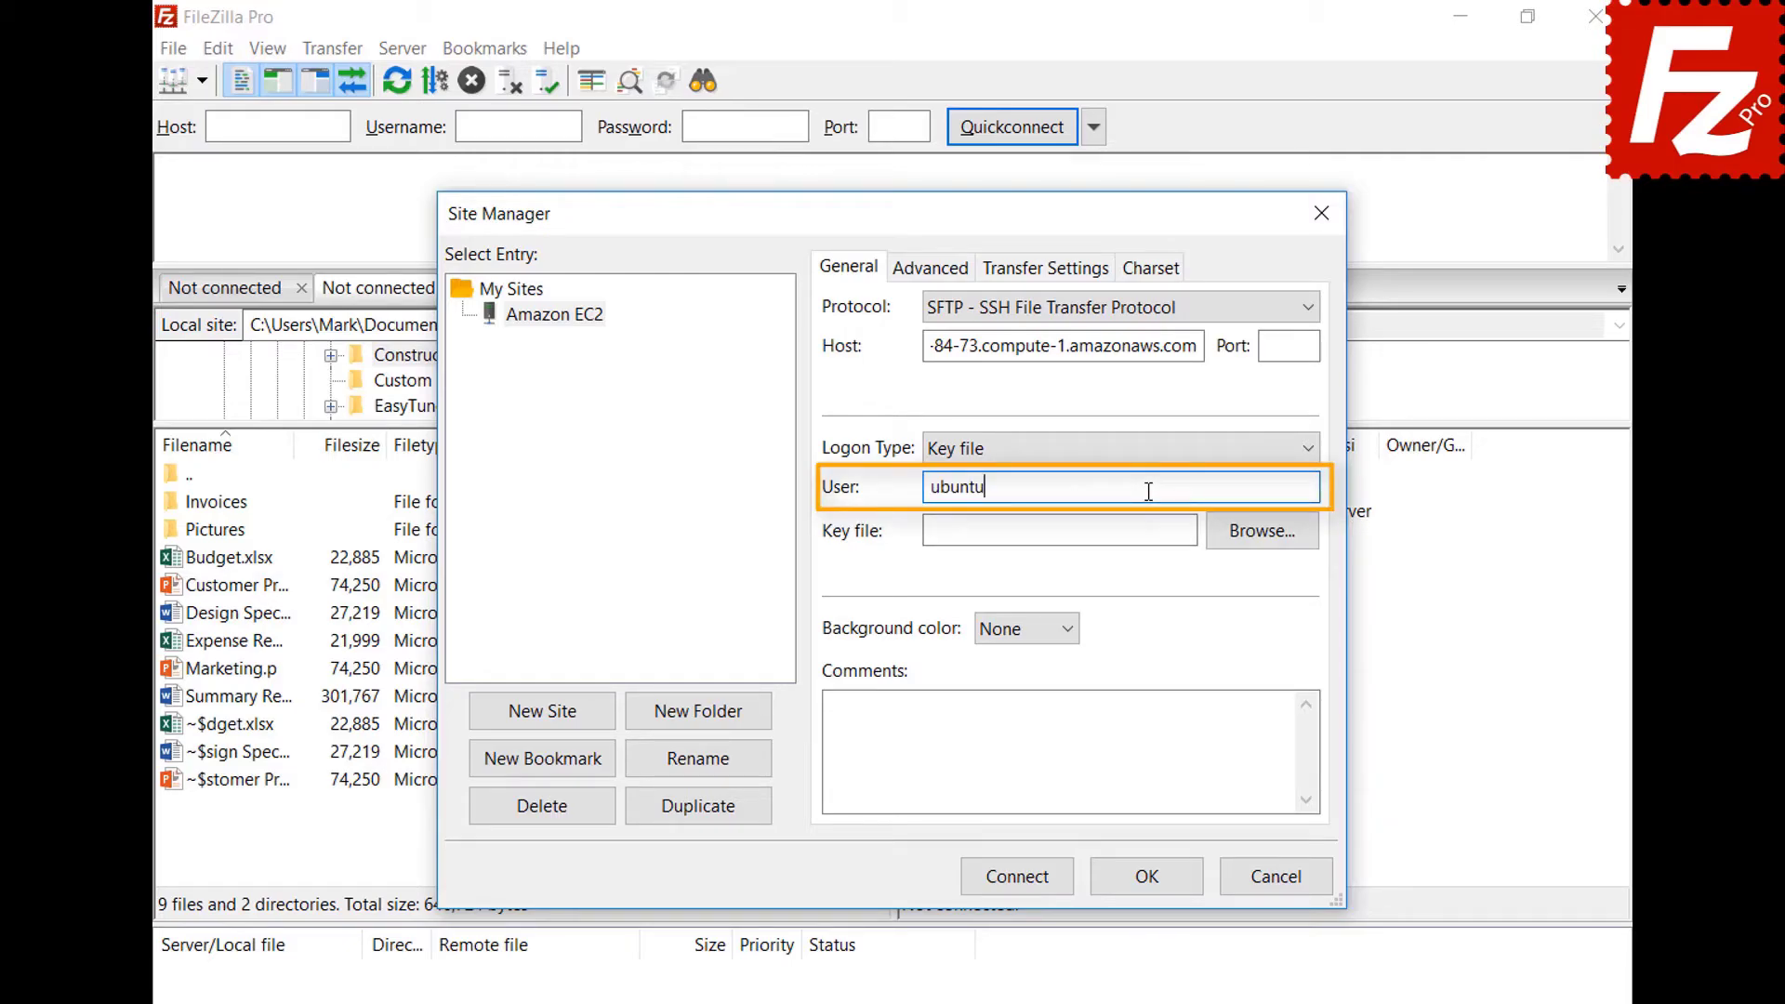
Use AWSKeyPair.pem as the key file, connect, and always trust the server's host key.
left_click(1261, 532)
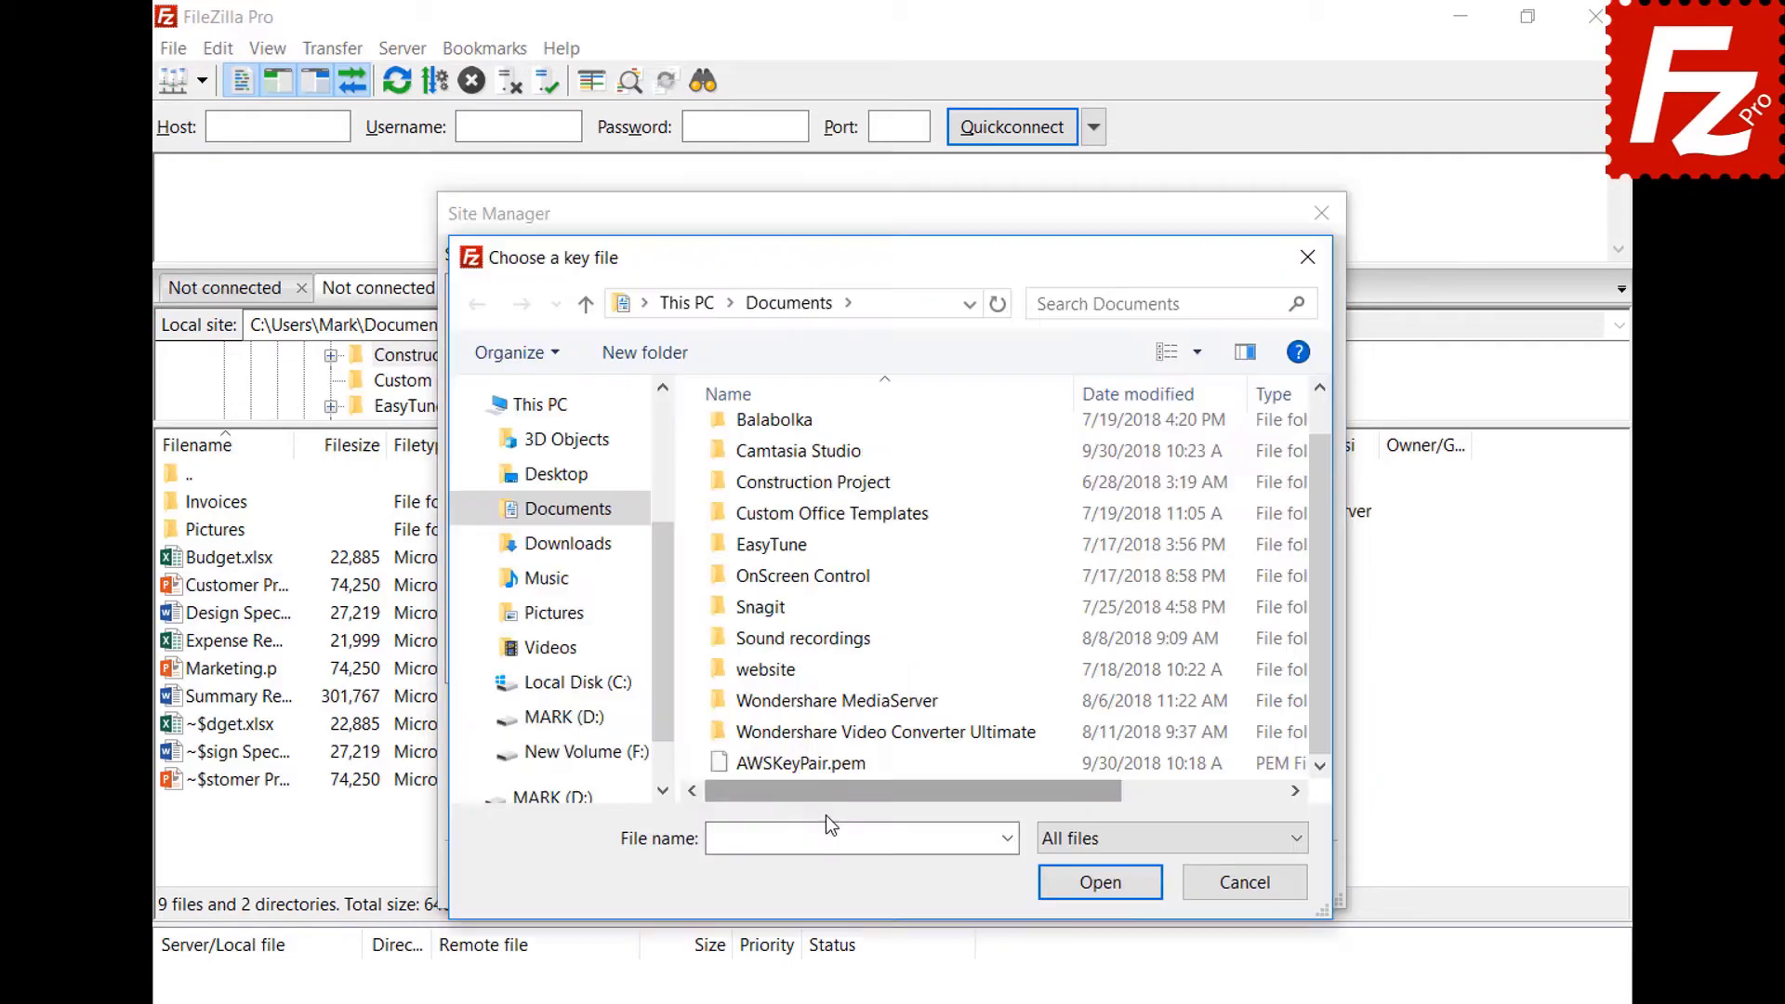
left_click(830, 766)
double_click(830, 766)
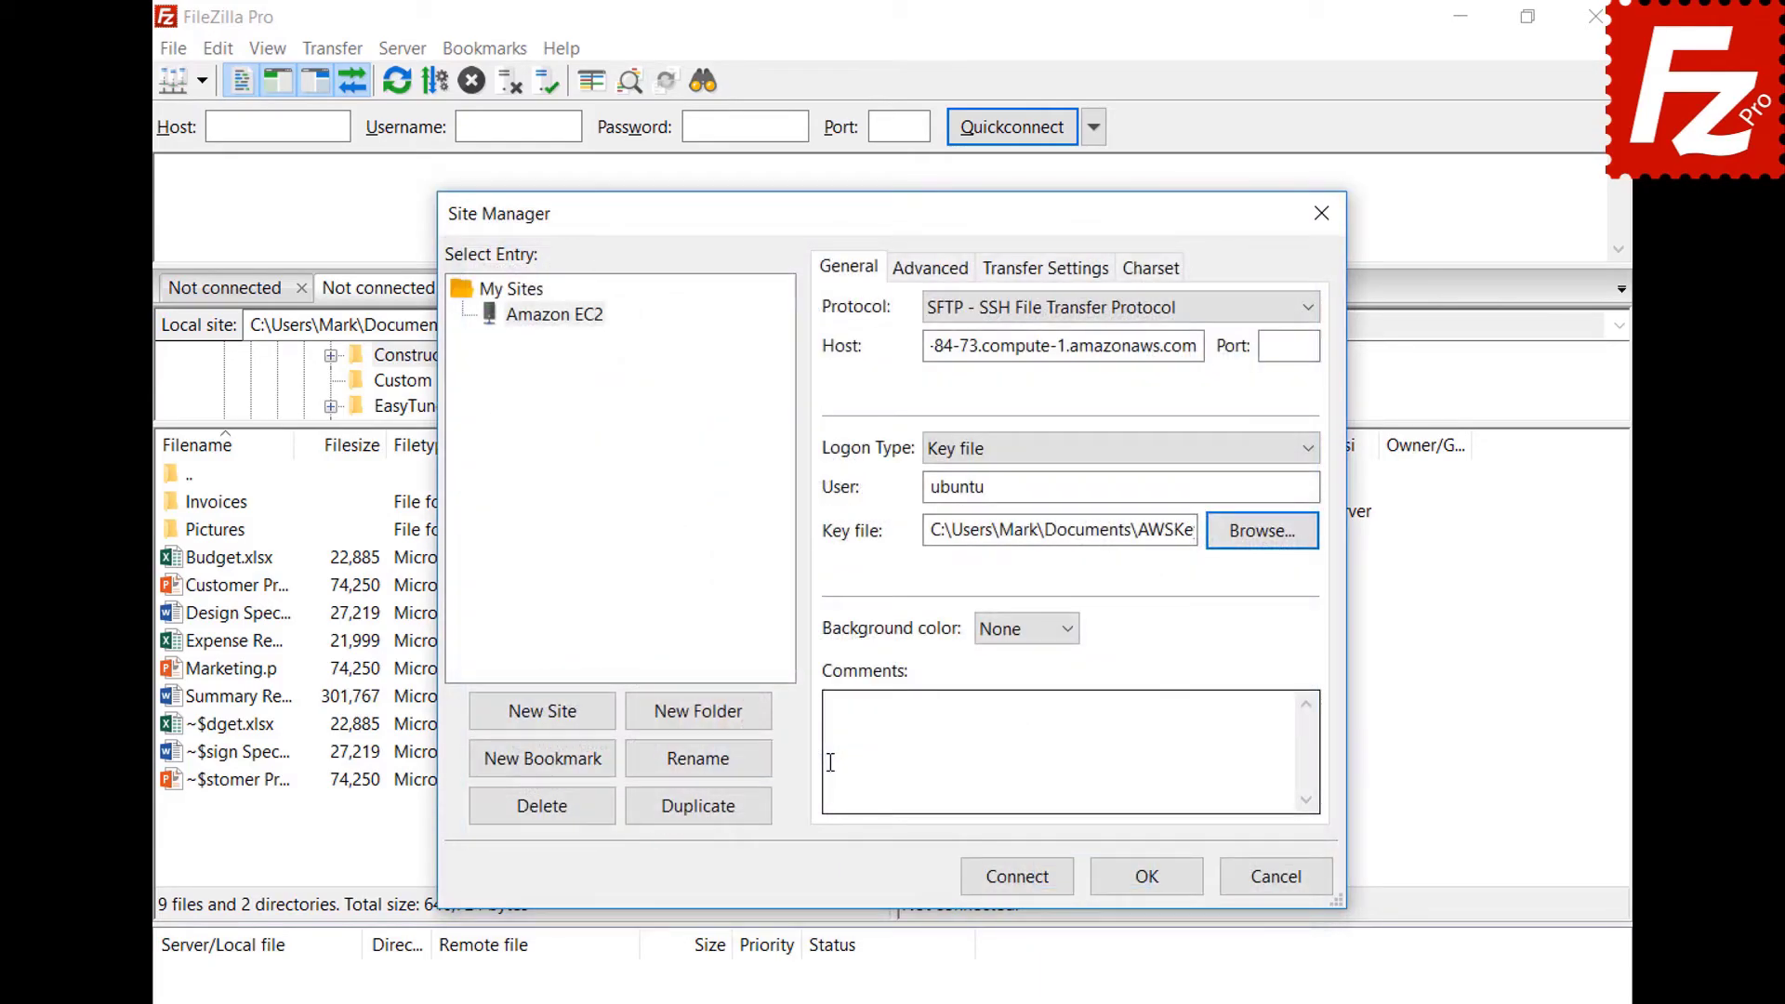
left_click(1017, 878)
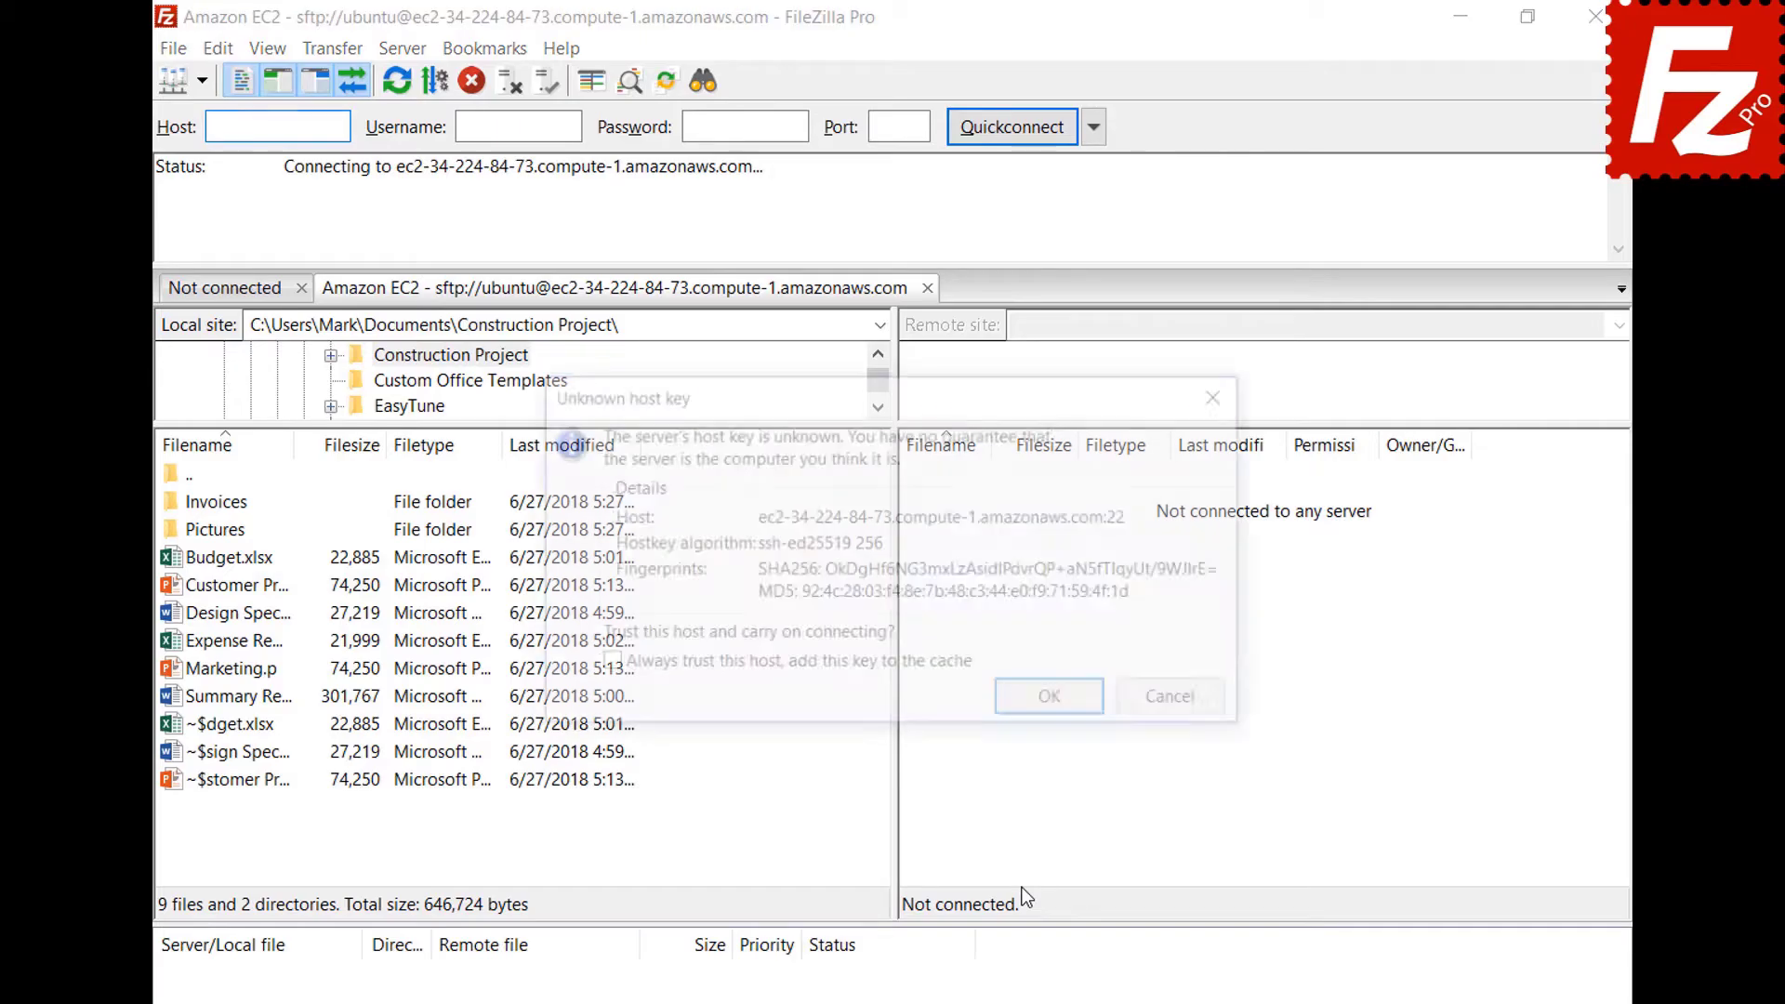
left_click(604, 665)
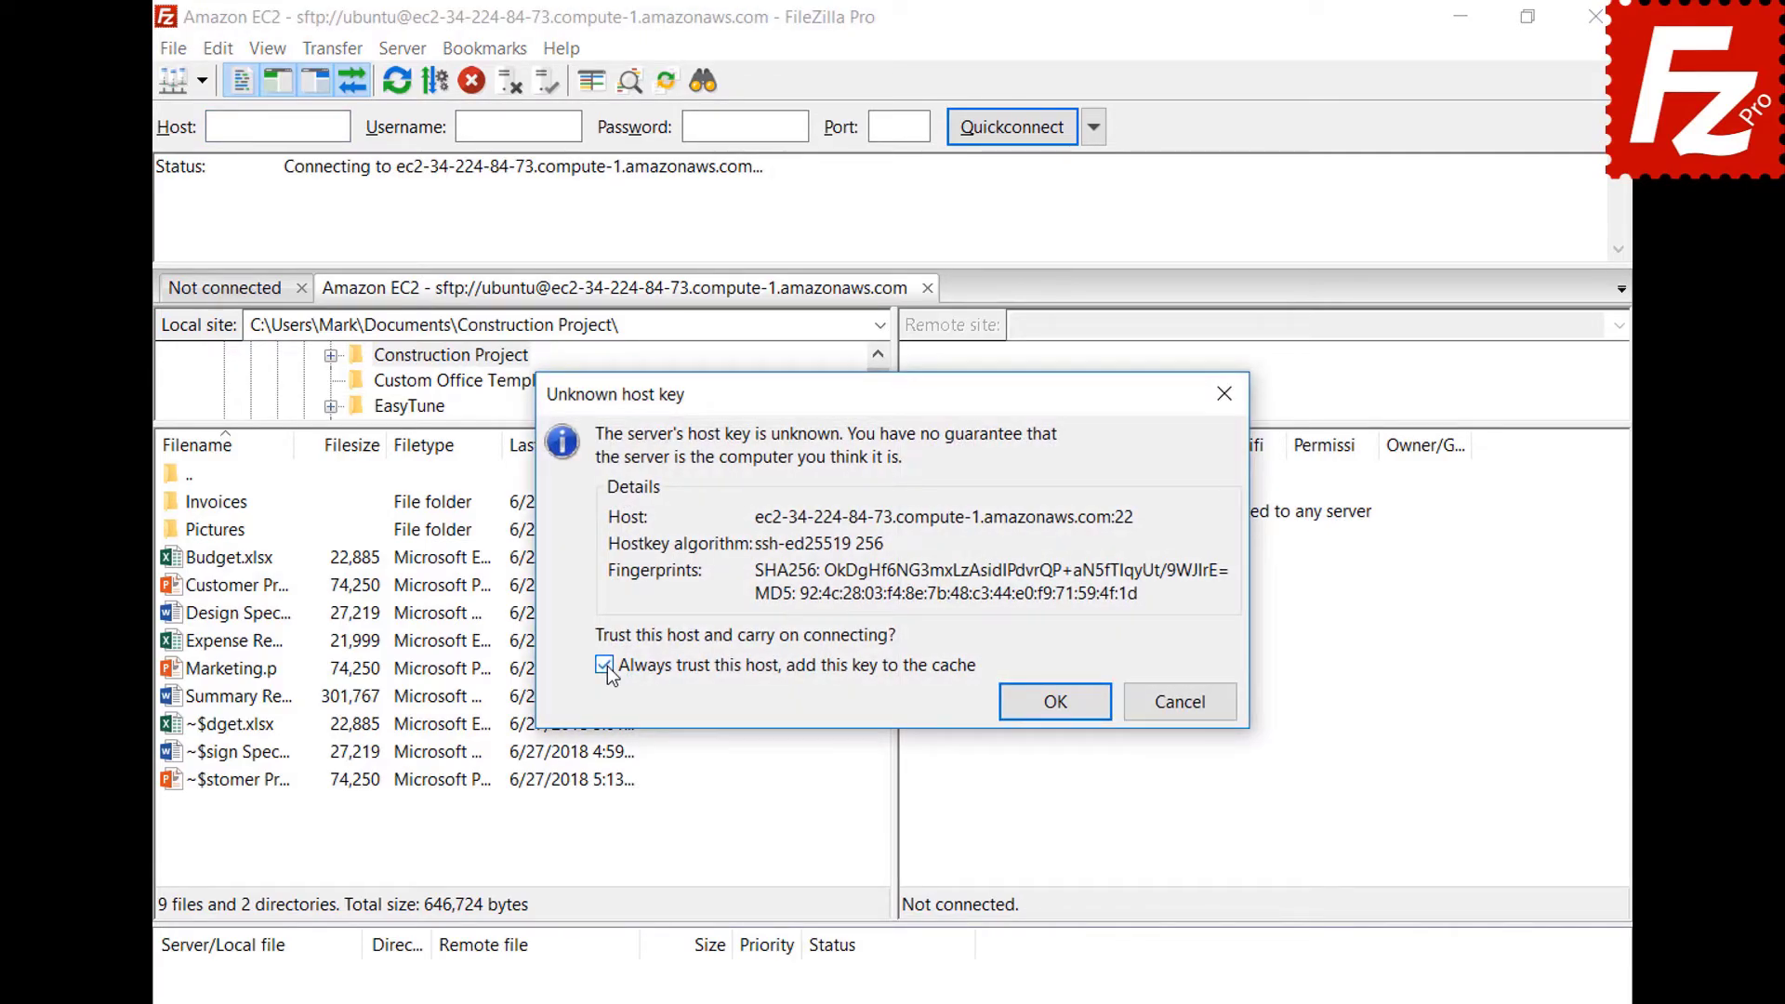
left_click(1055, 702)
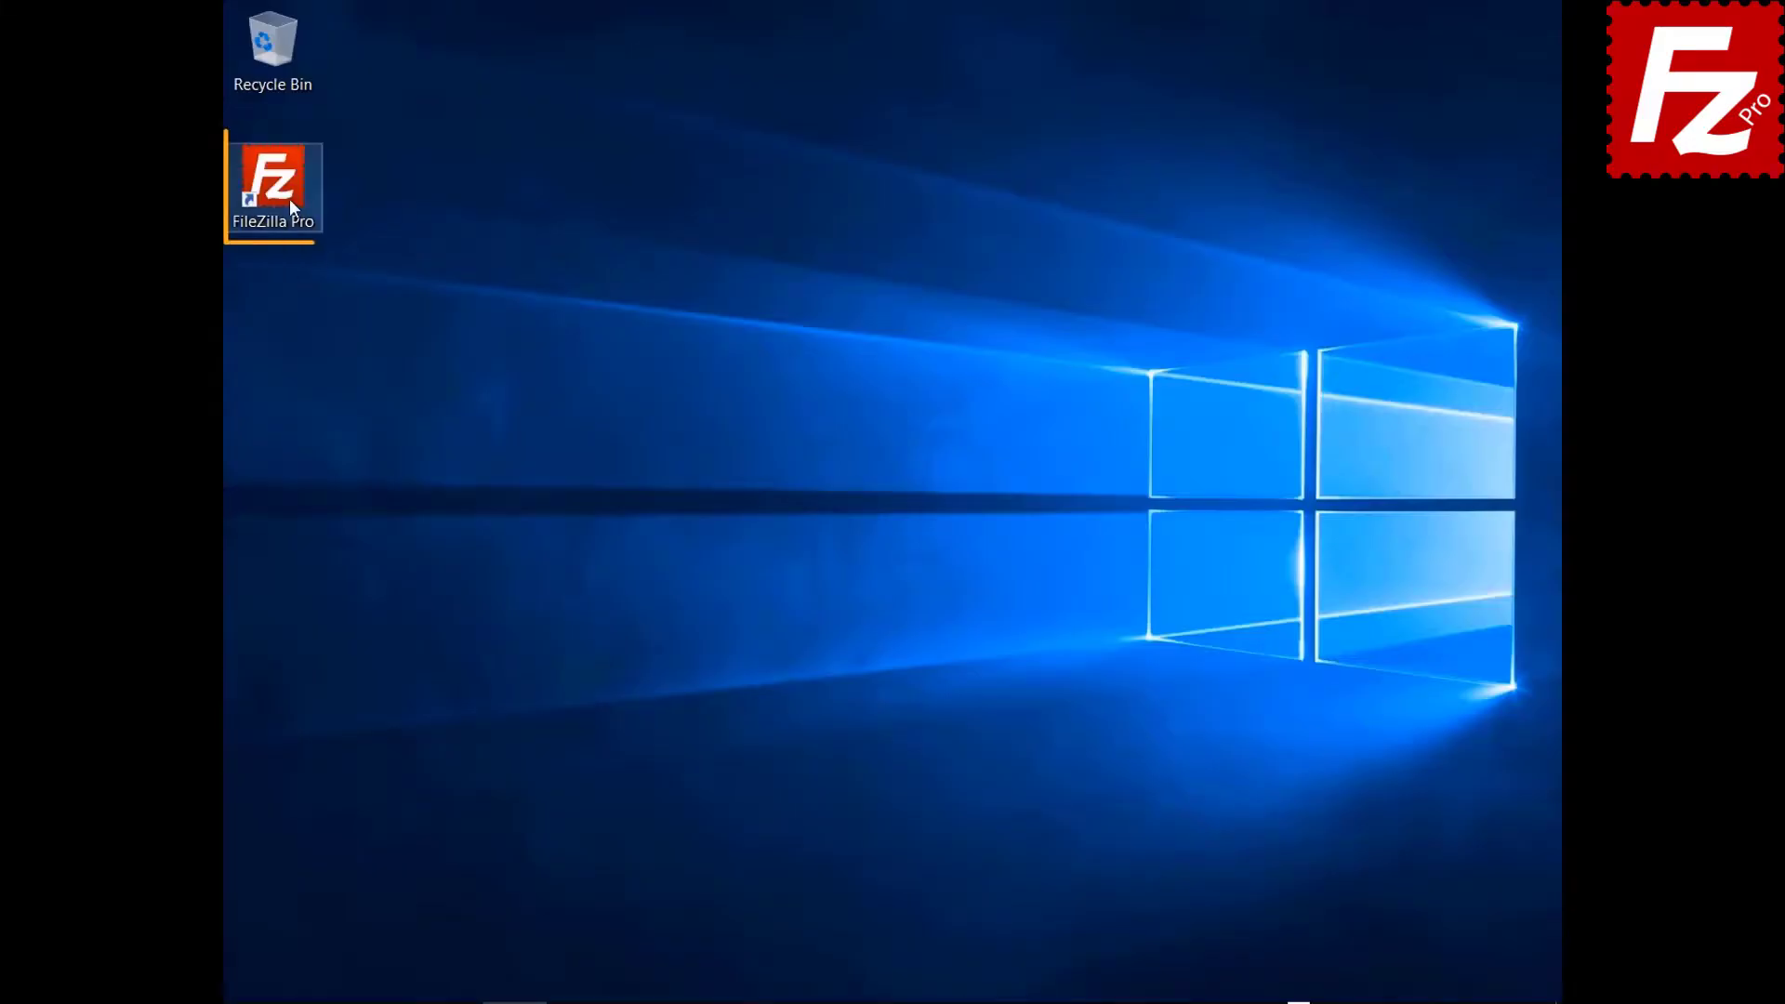
Start FileZilla Pro again from its desktop shortcut.
double_click(288, 198)
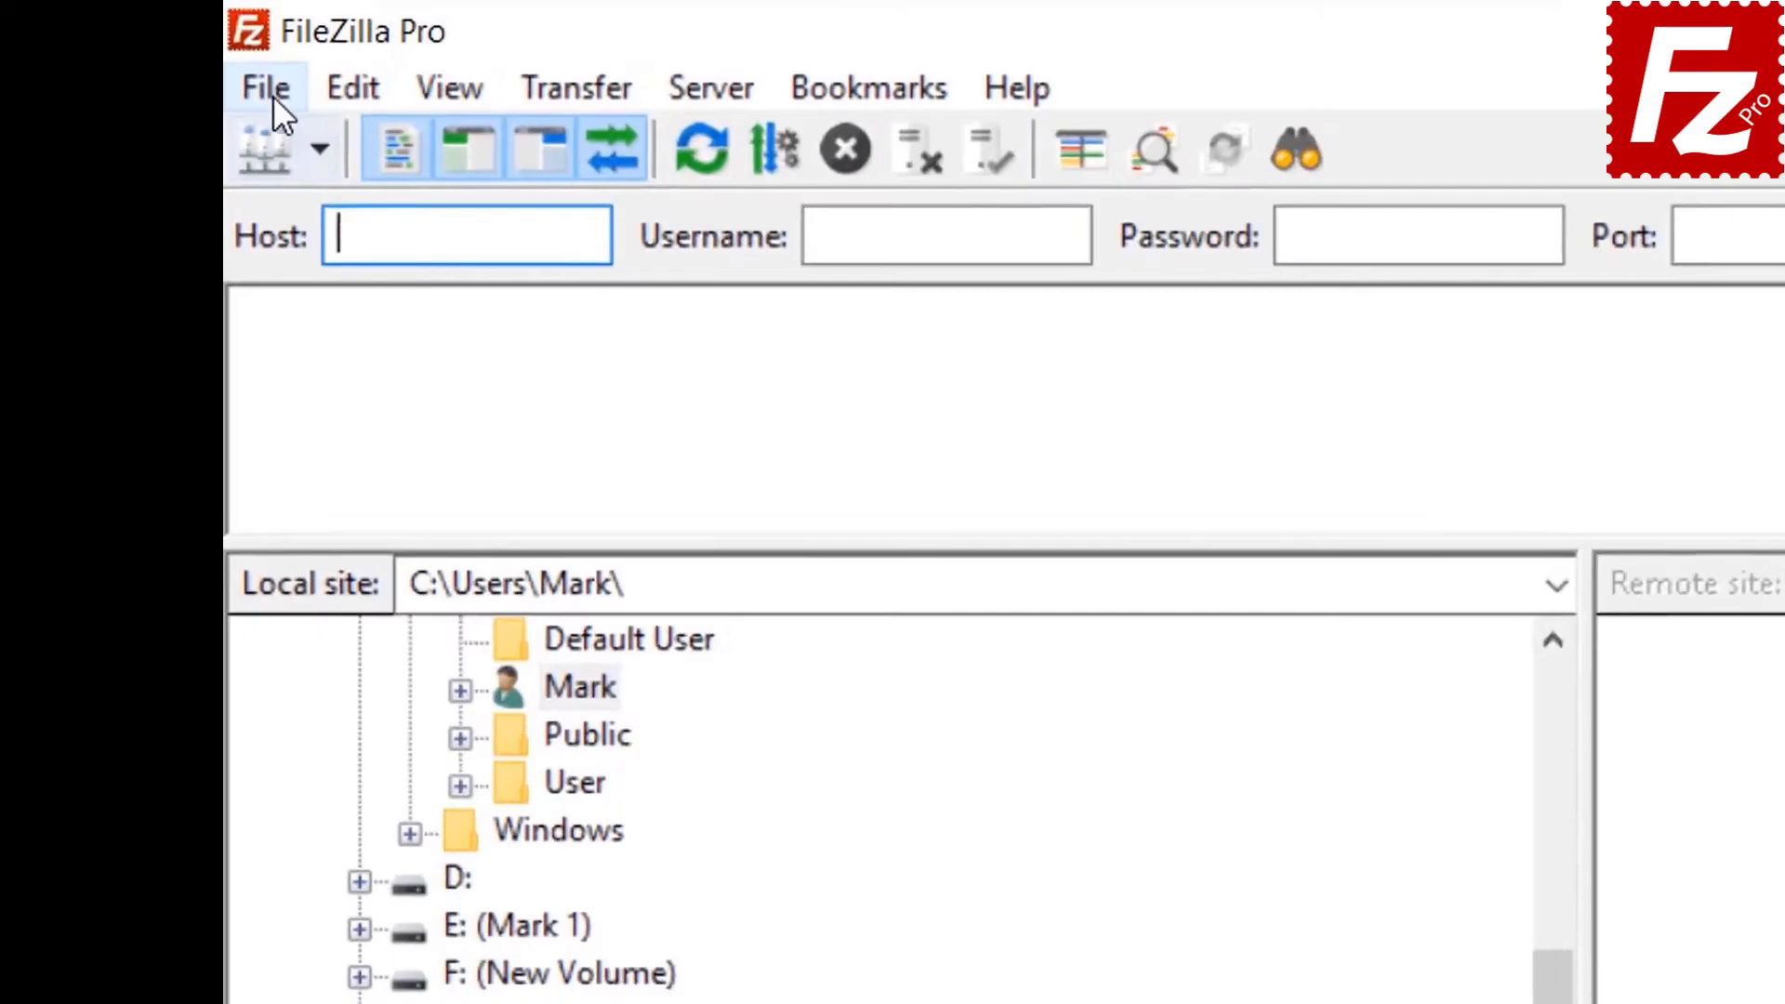
Add a new site named 'S3 Connection' using the Amazon S3 protocol.
left_click(245, 45)
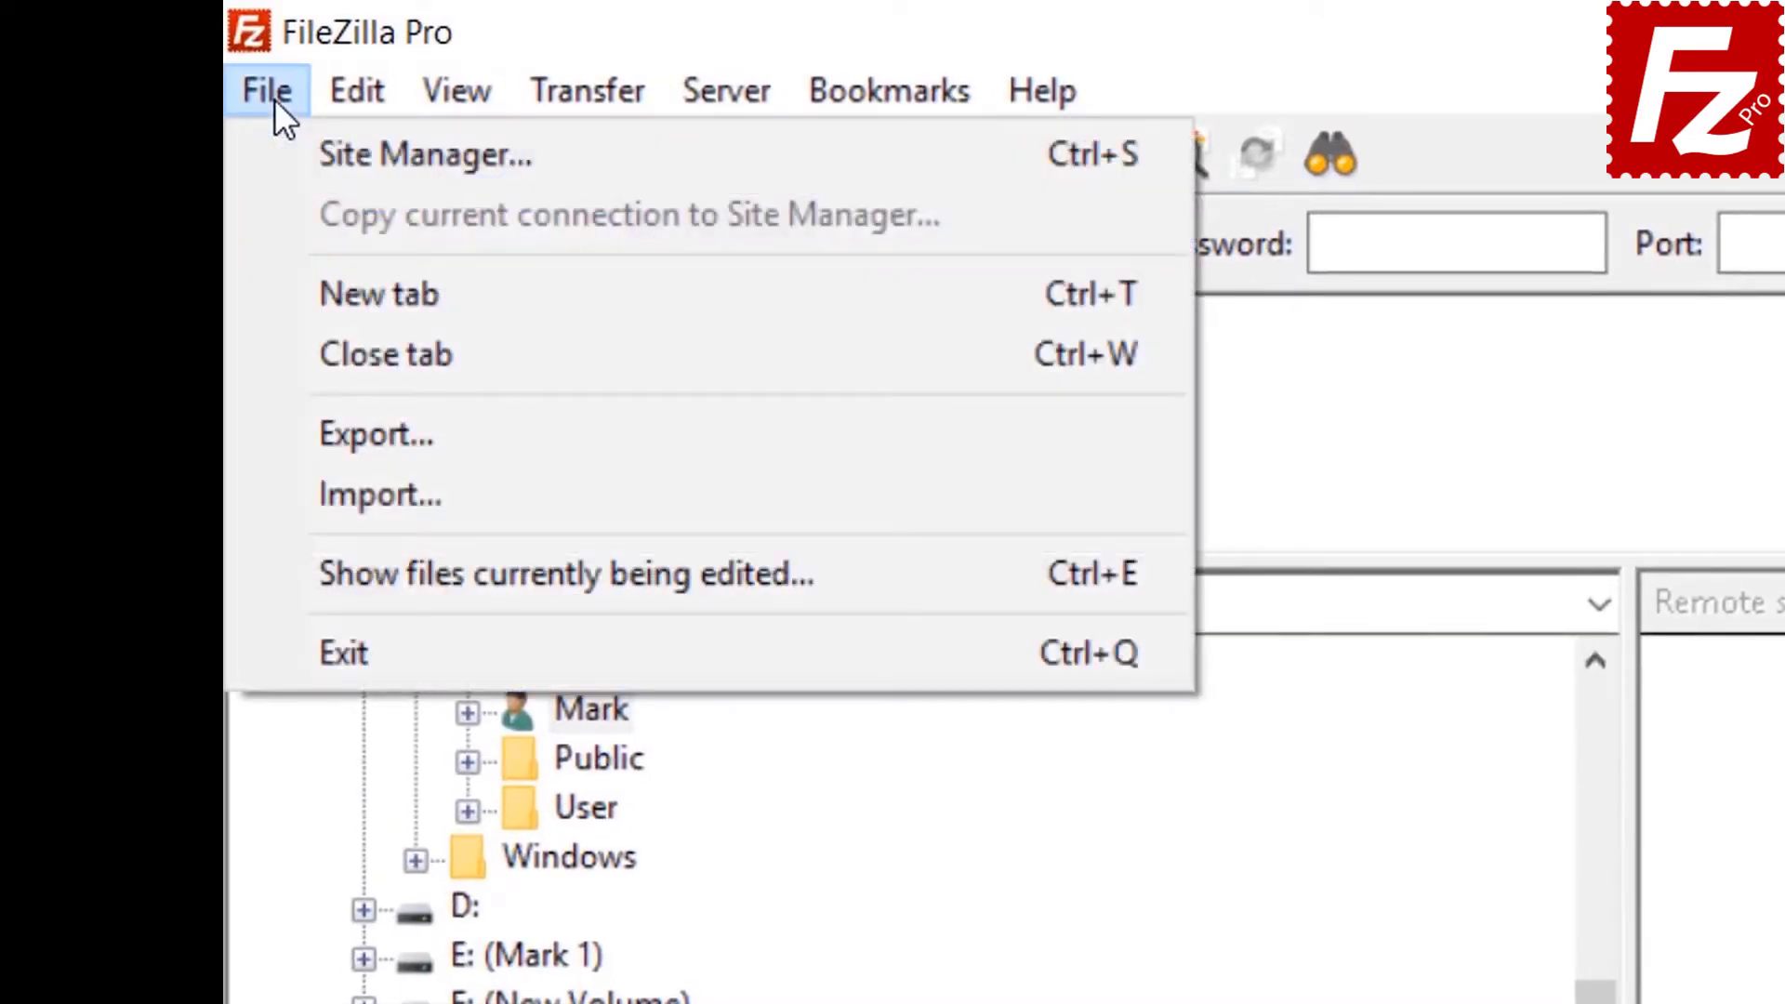
left_click(326, 154)
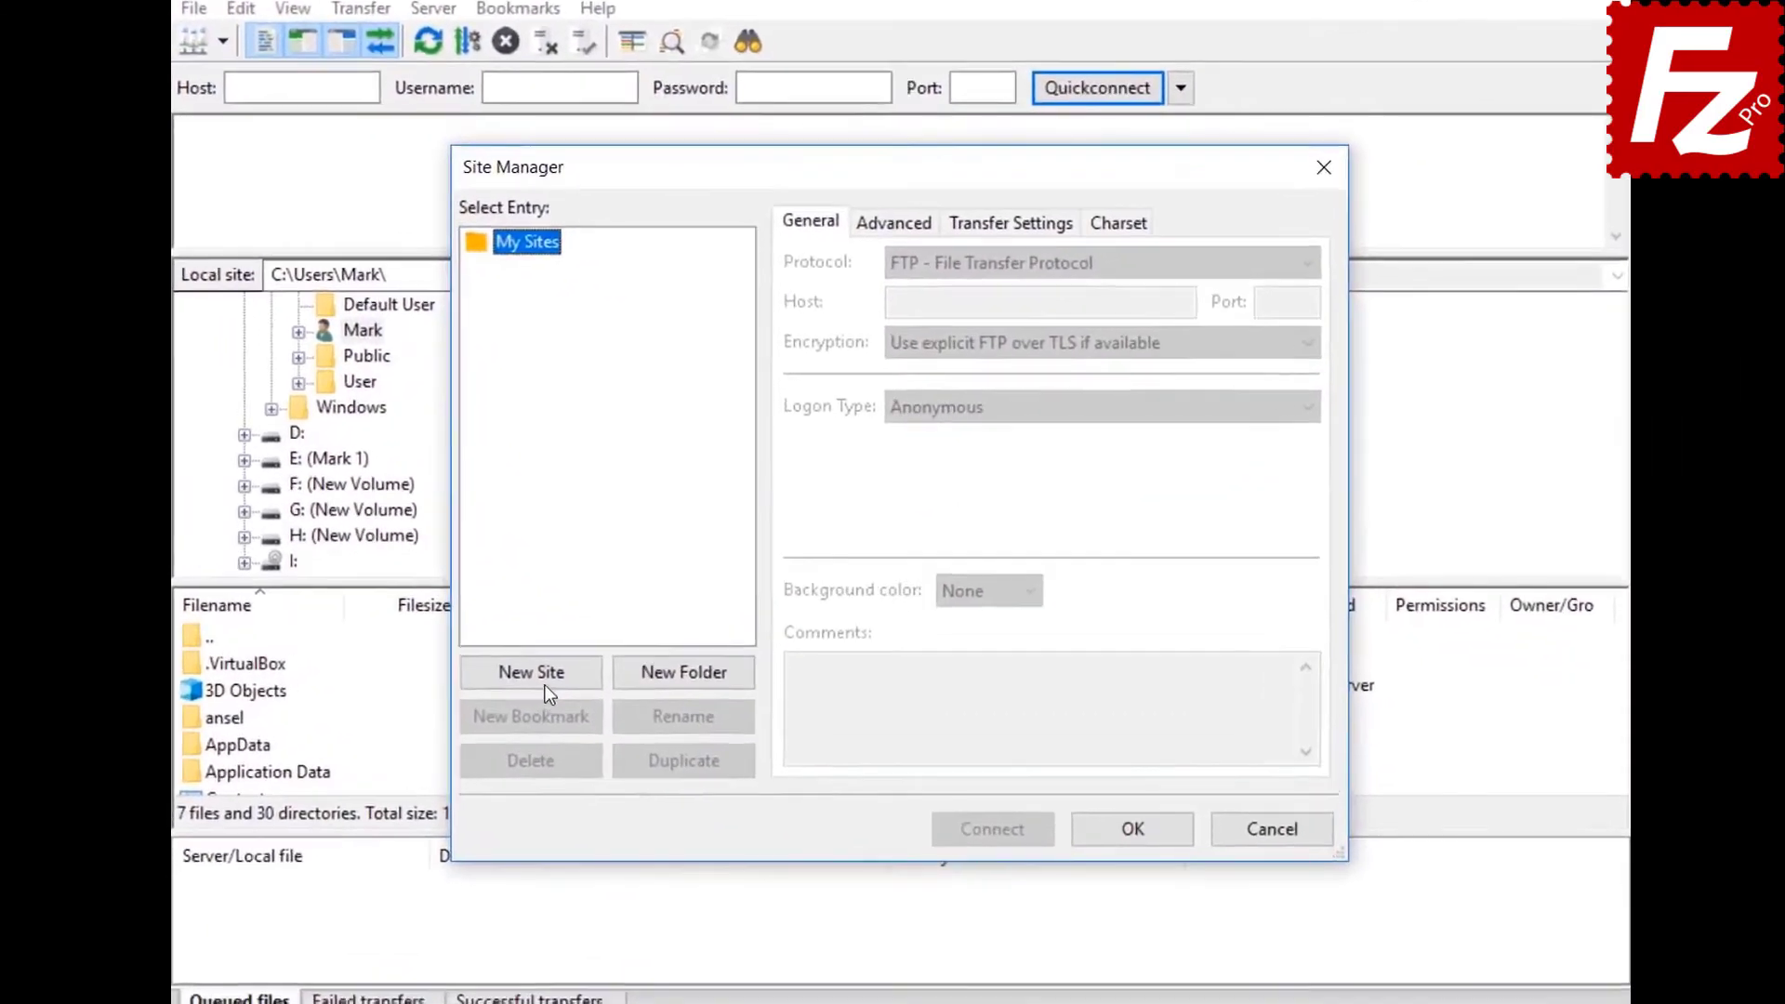
left_click(578, 654)
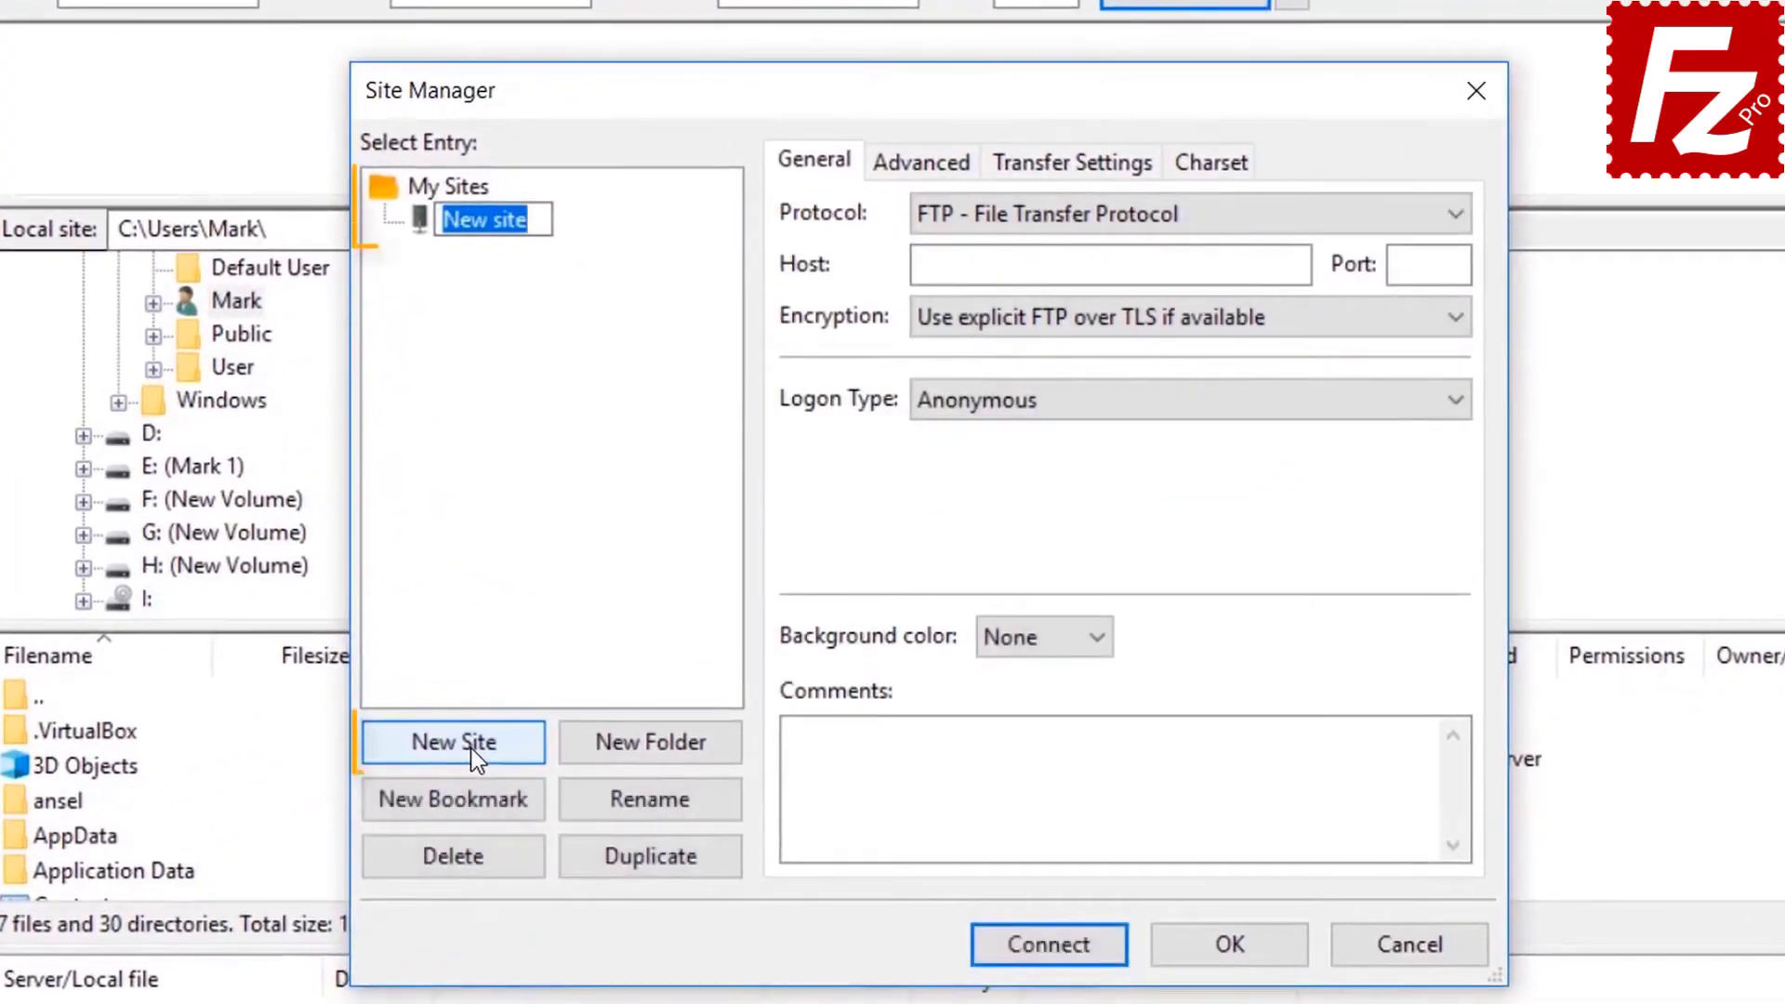
type("S3")
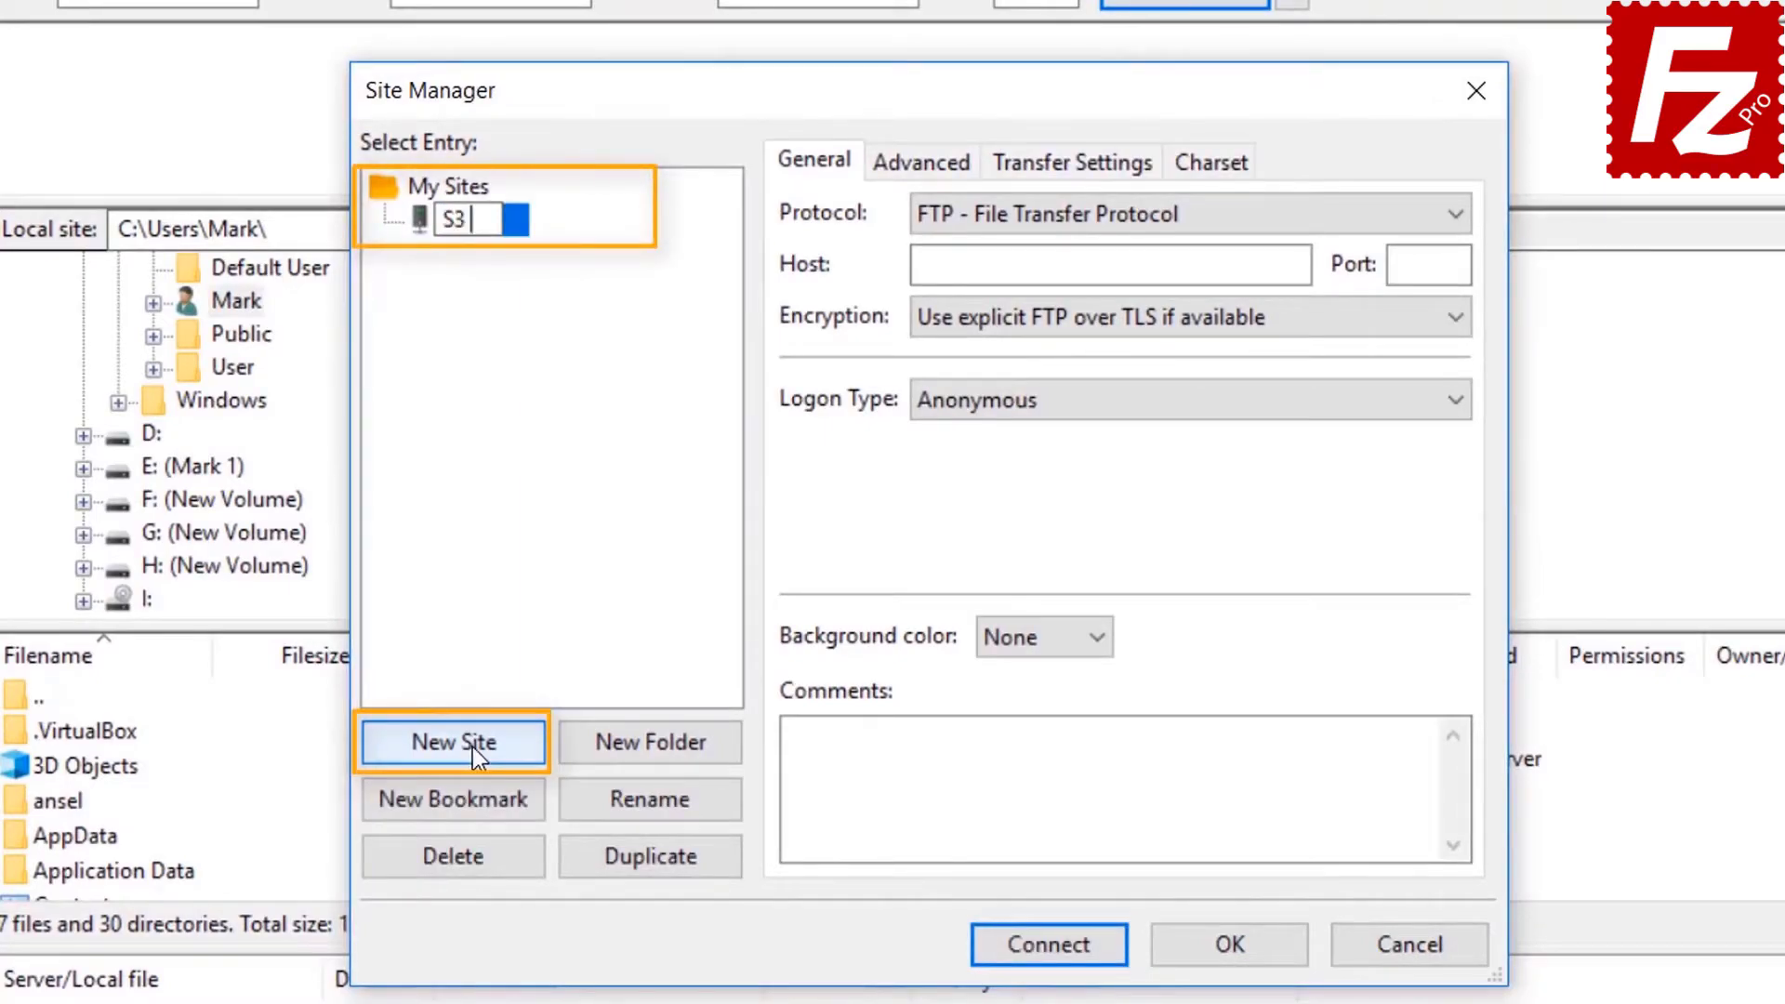
type(" Connect")
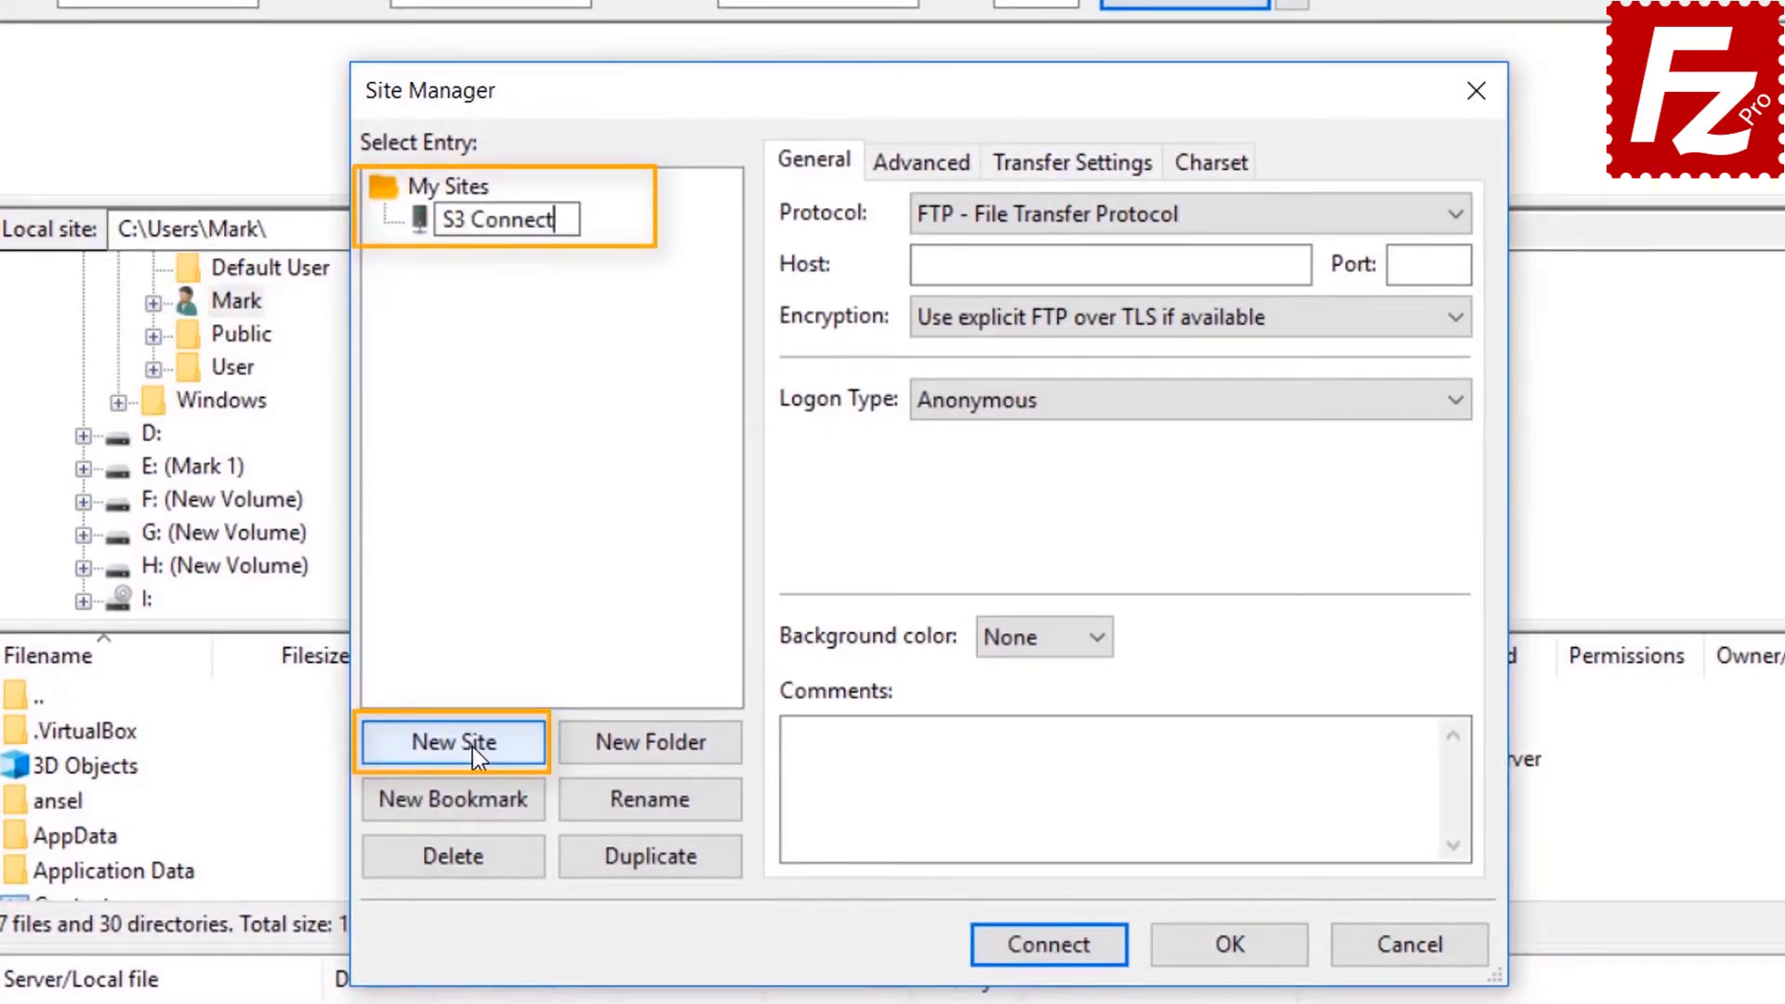
type("ion")
left_click(1153, 215)
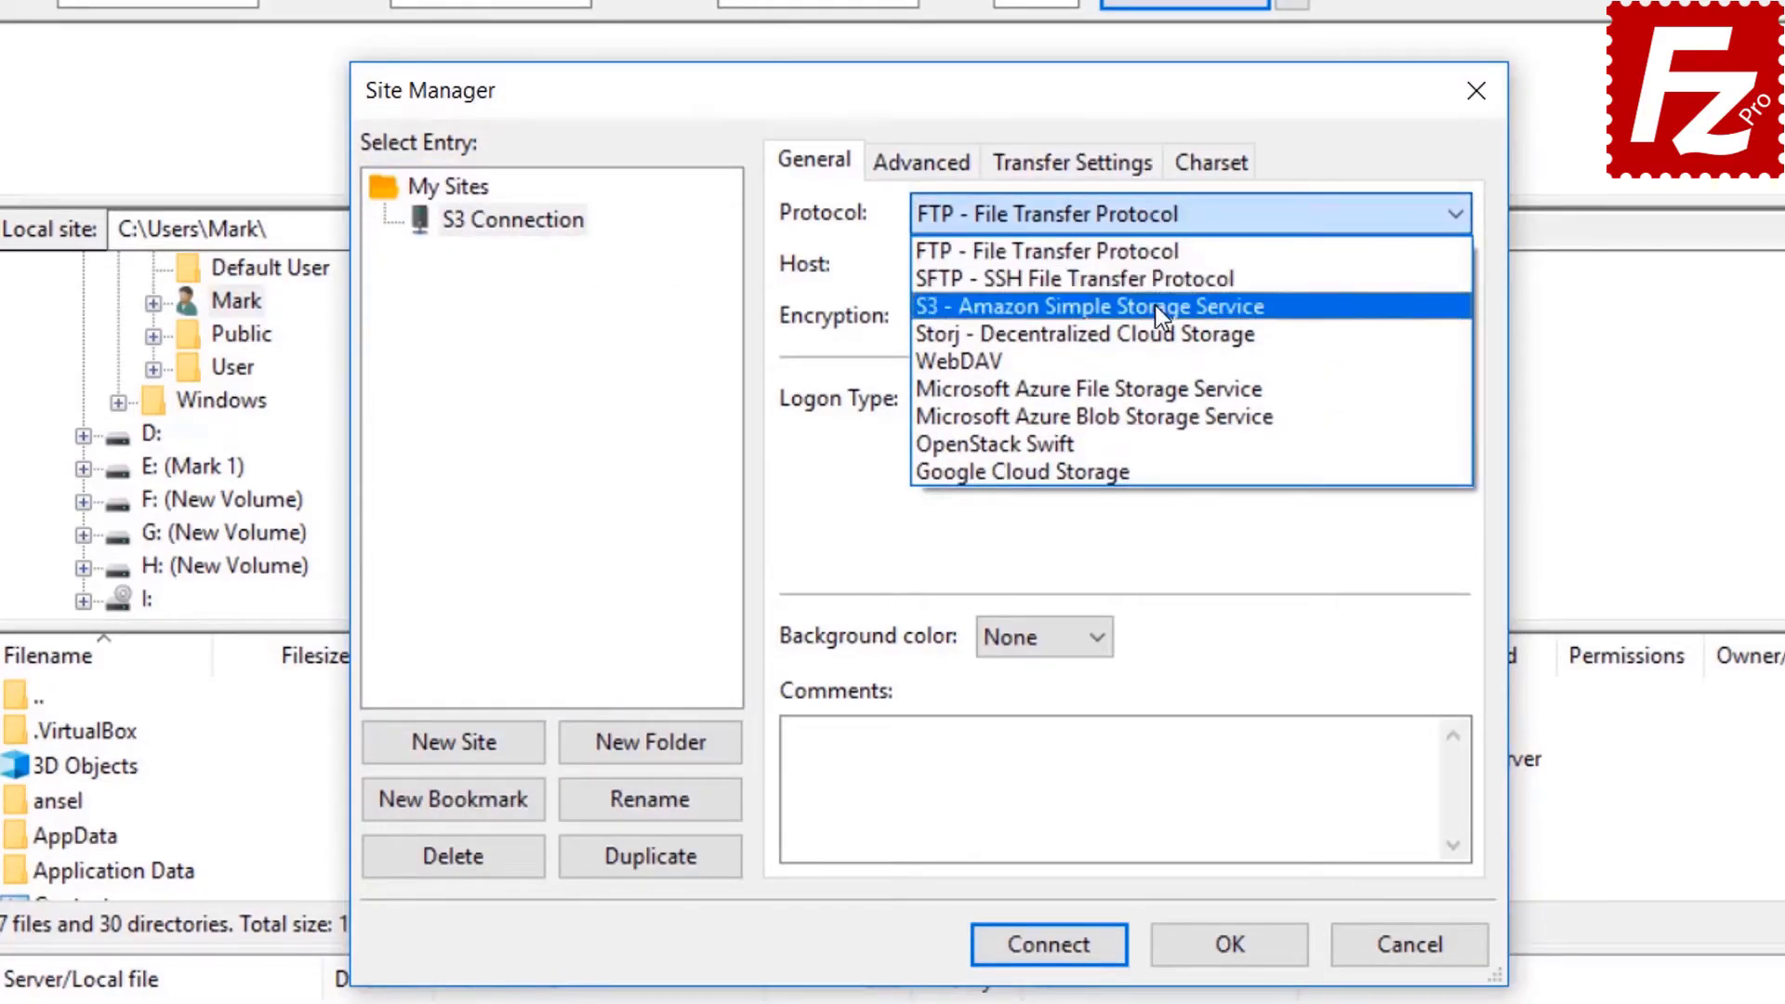
left_click(1156, 307)
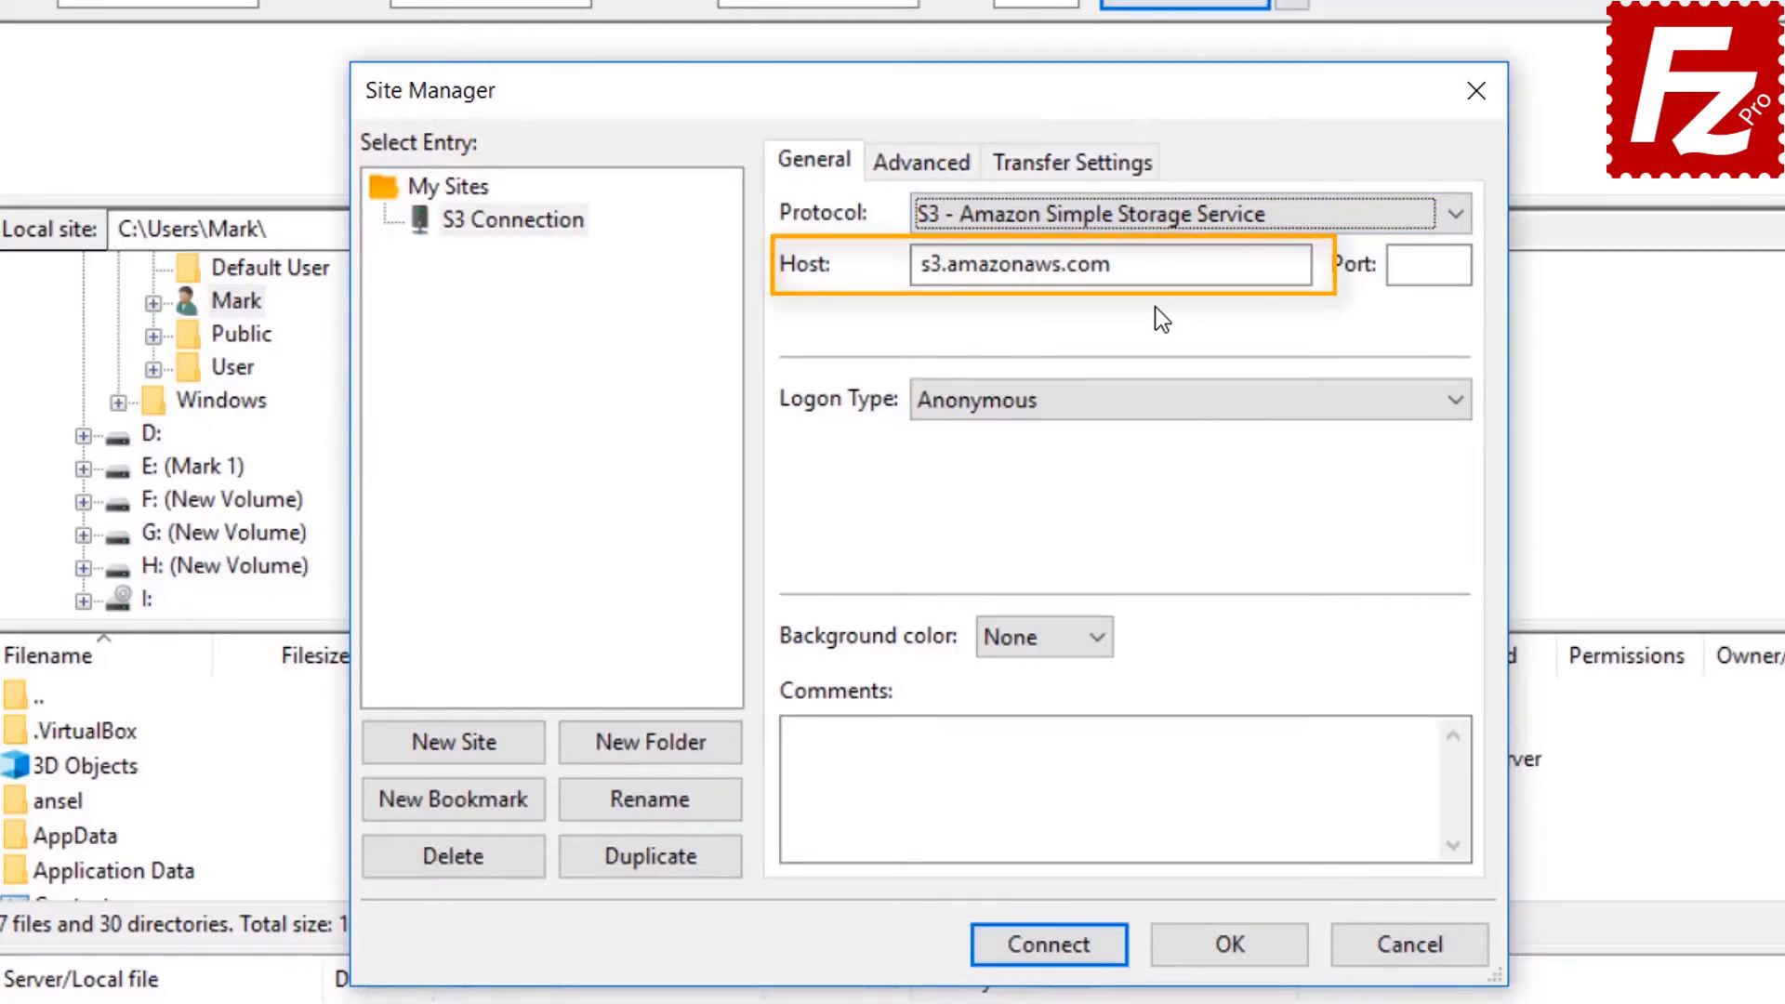
Choose Normal logon, paste the access key ID and secret access key, and connect.
left_click(1143, 404)
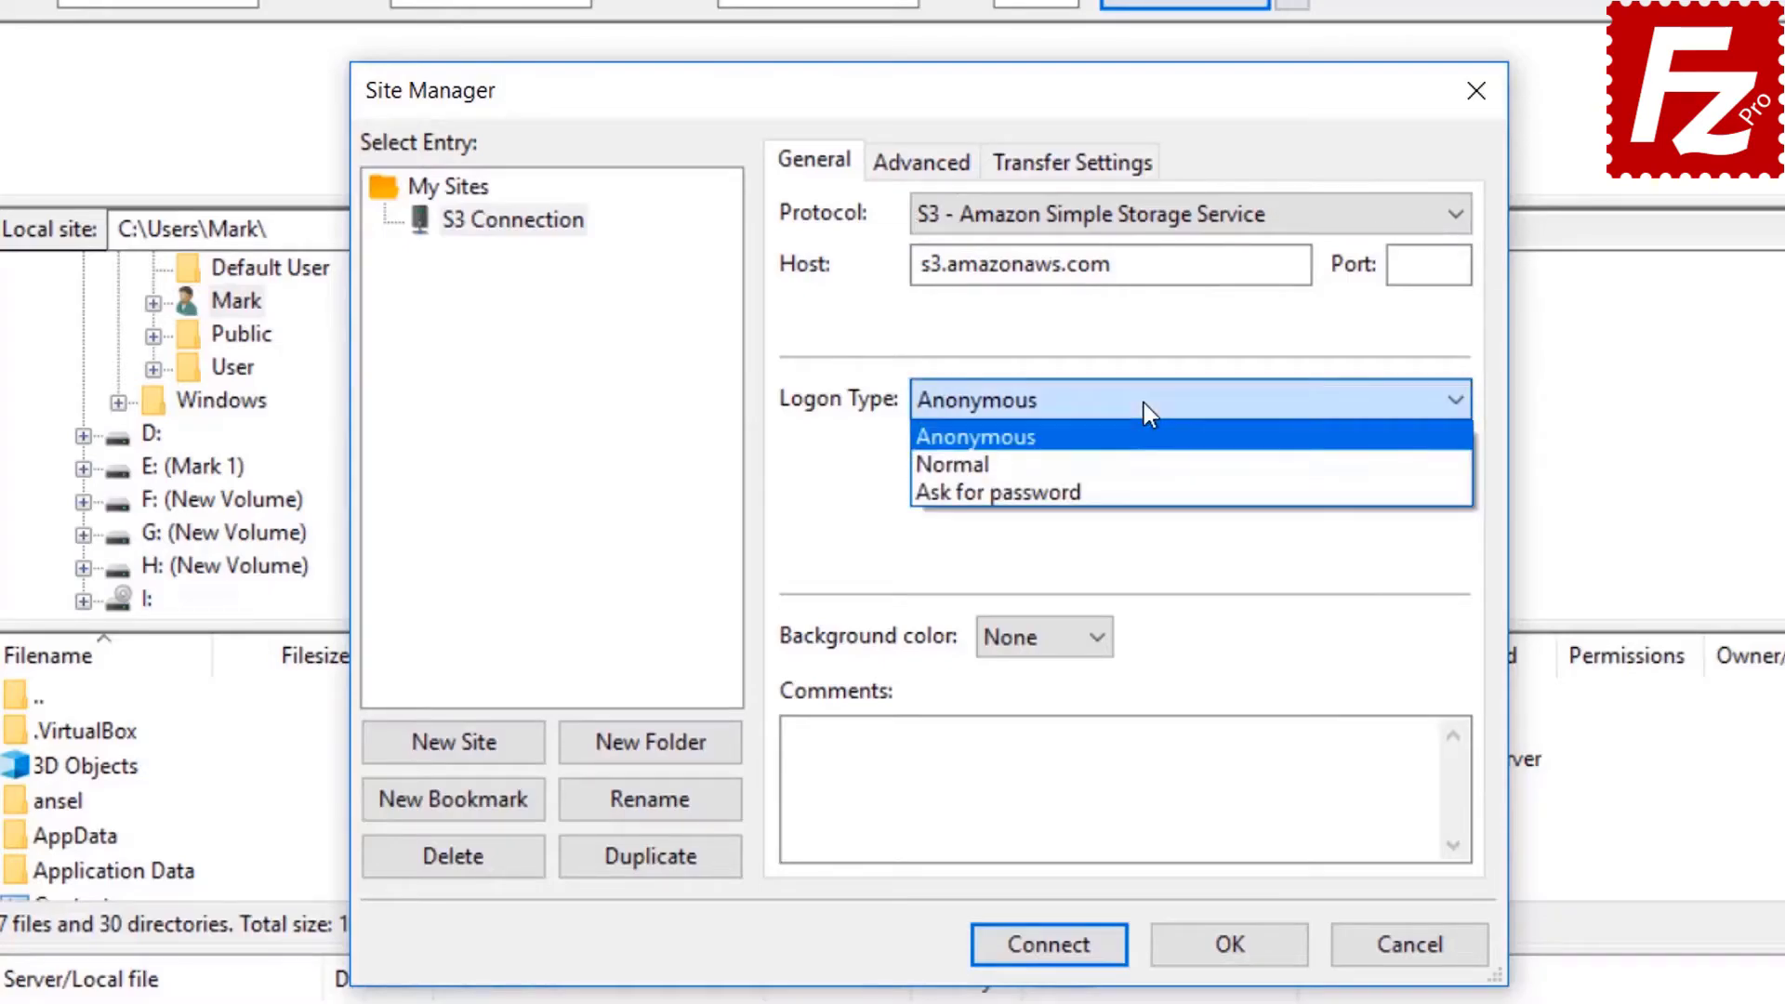
left_click(1144, 460)
left_click(1143, 459)
key("ctrl+v")
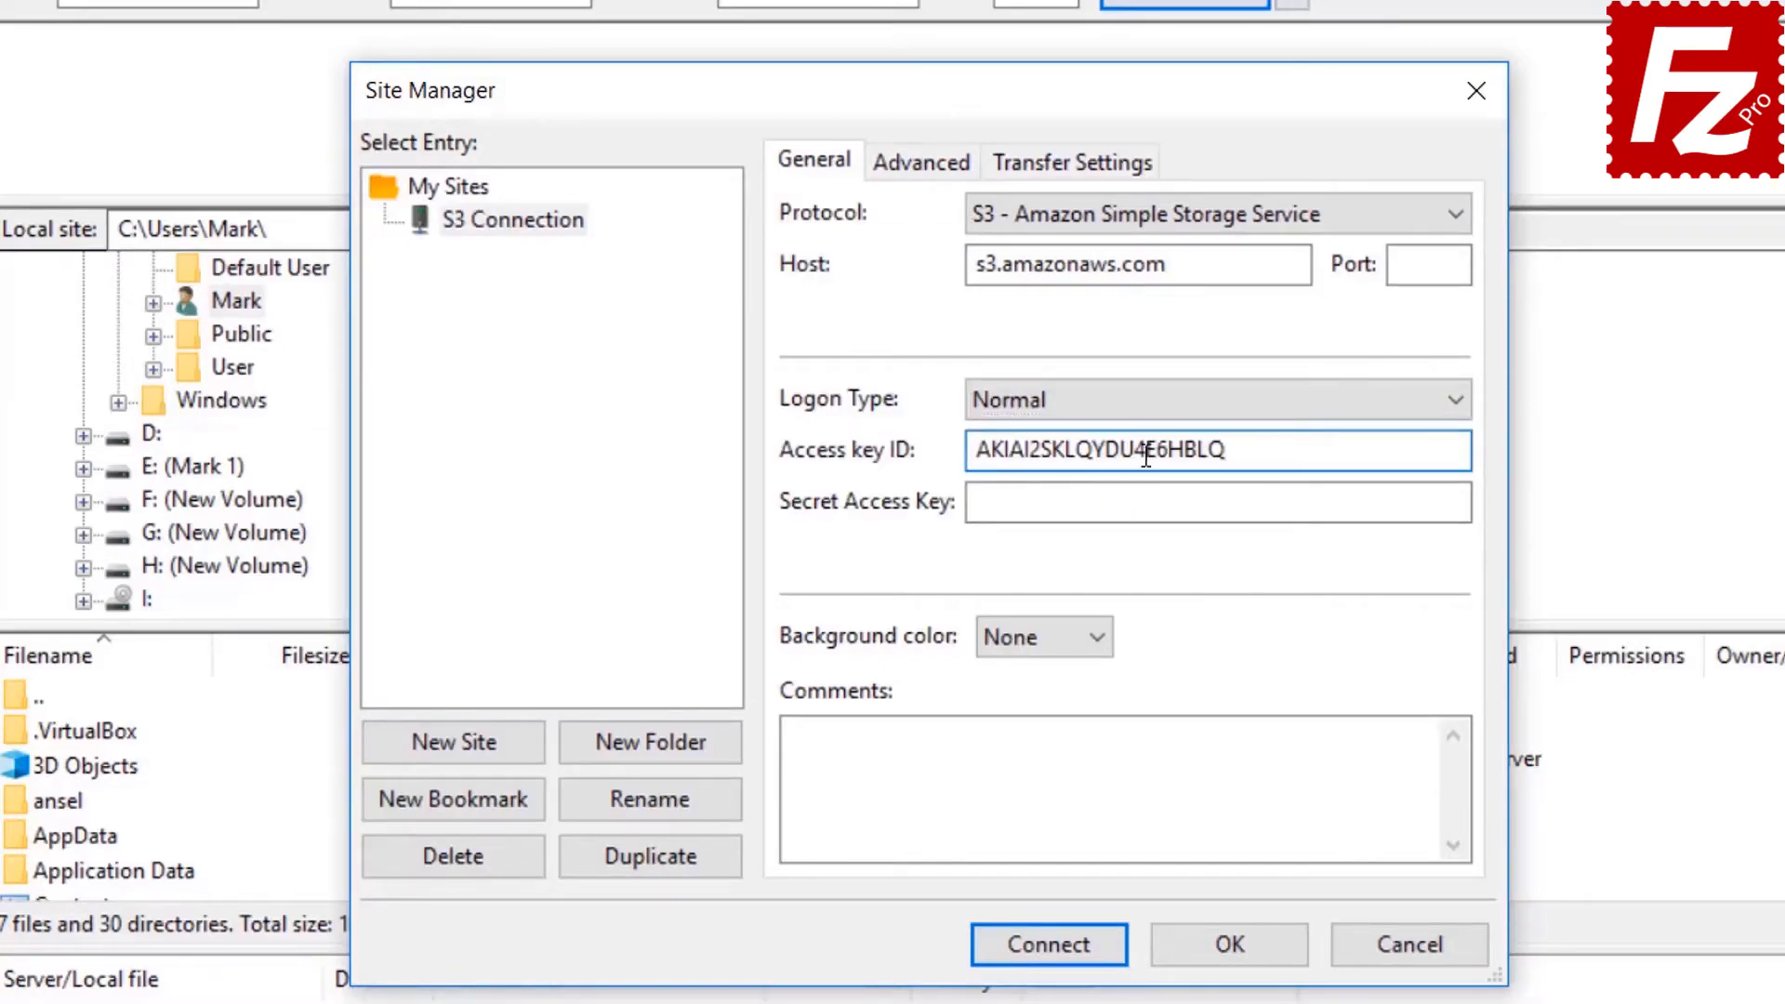
left_click(1155, 502)
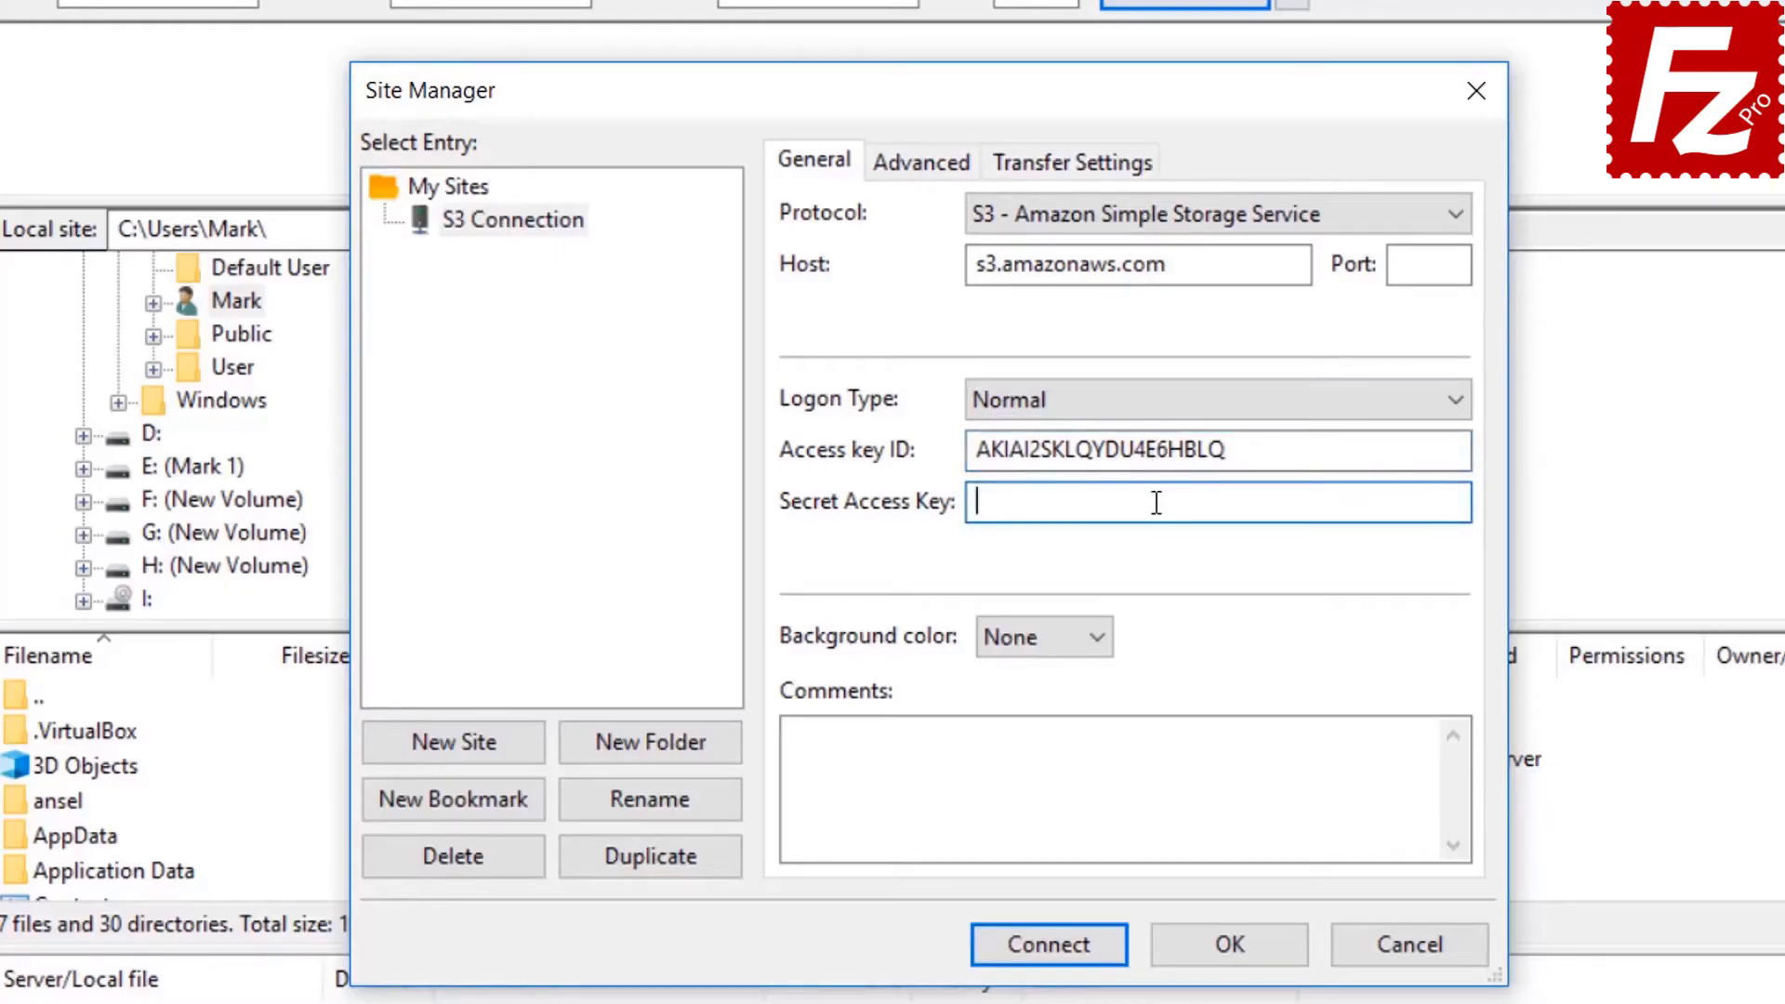
key("ctrl+v")
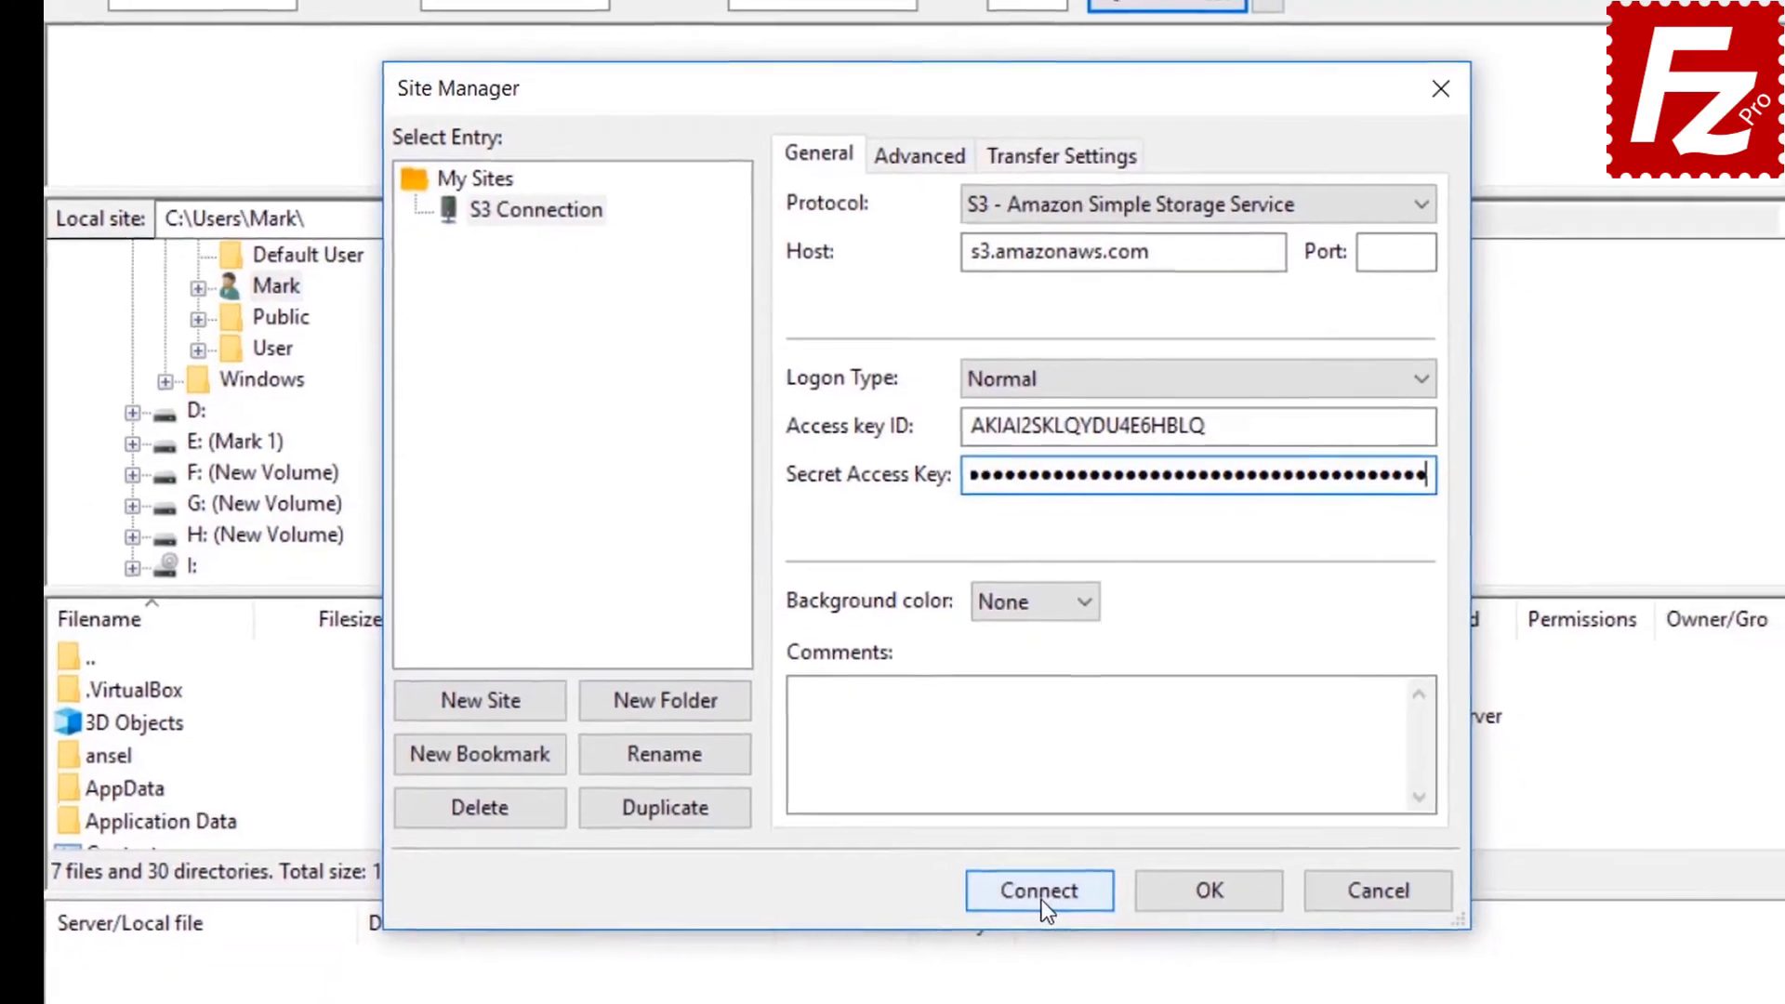
left_click(1041, 901)
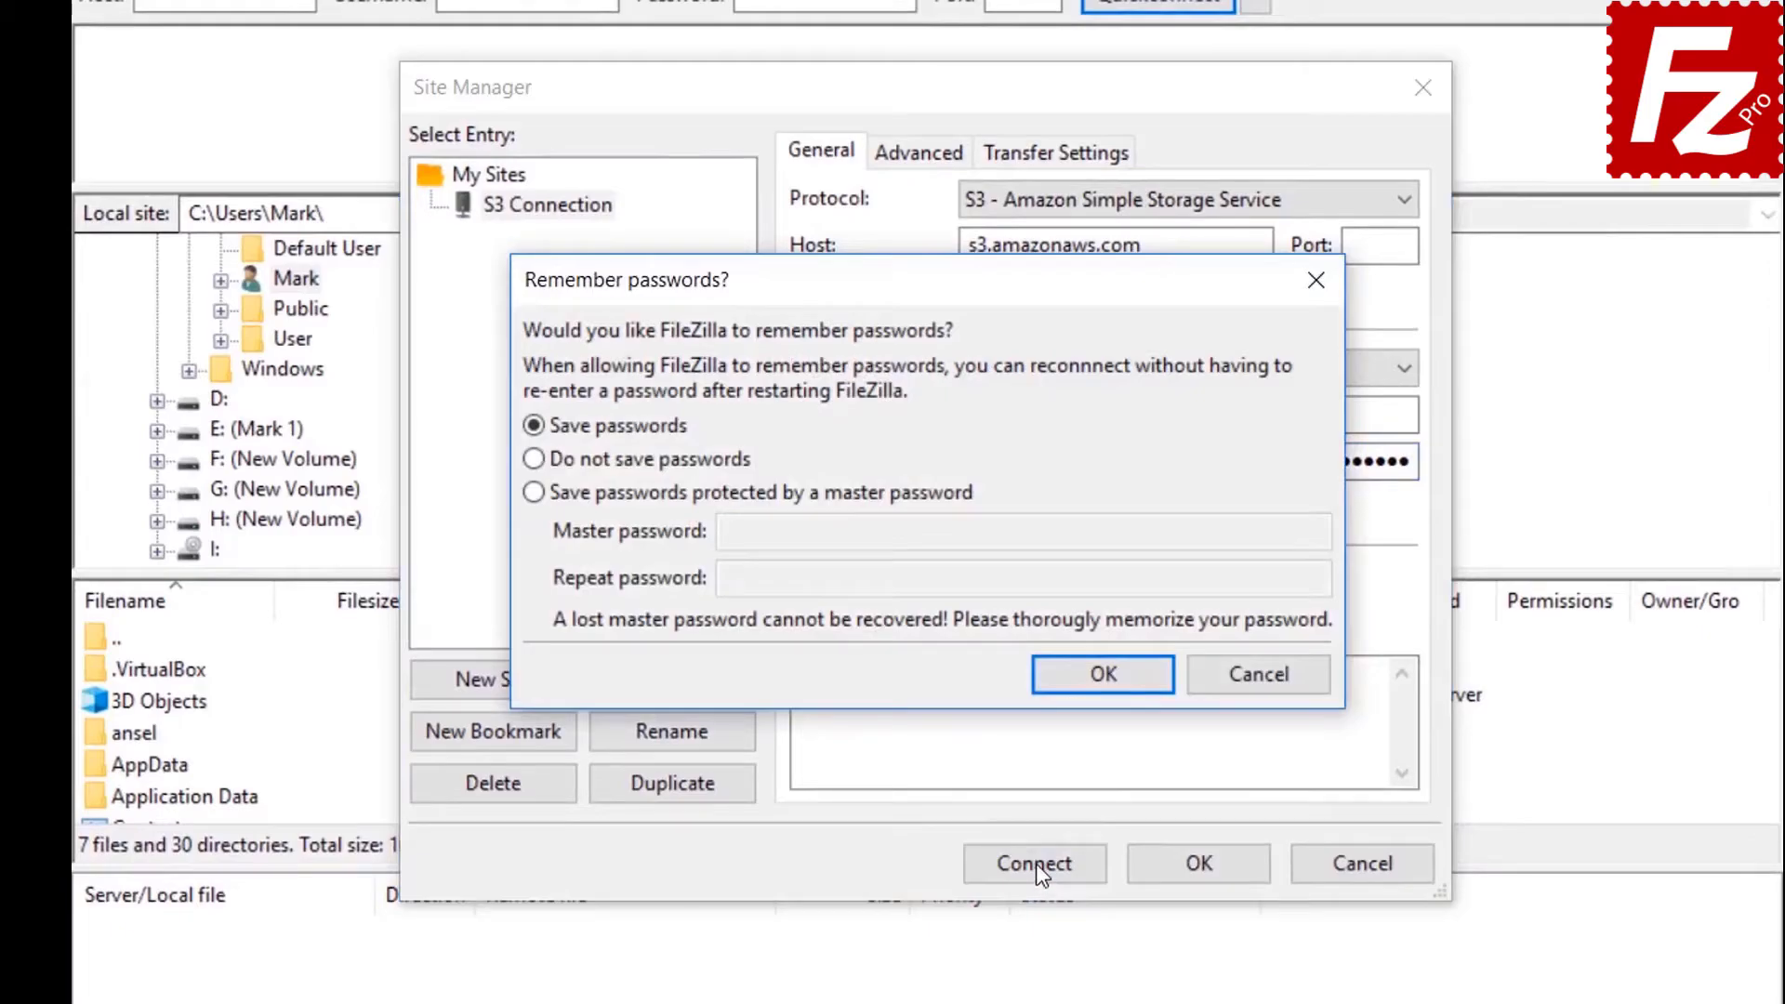
Keep Save passwords and connect to the S3 site.
left_click(1102, 674)
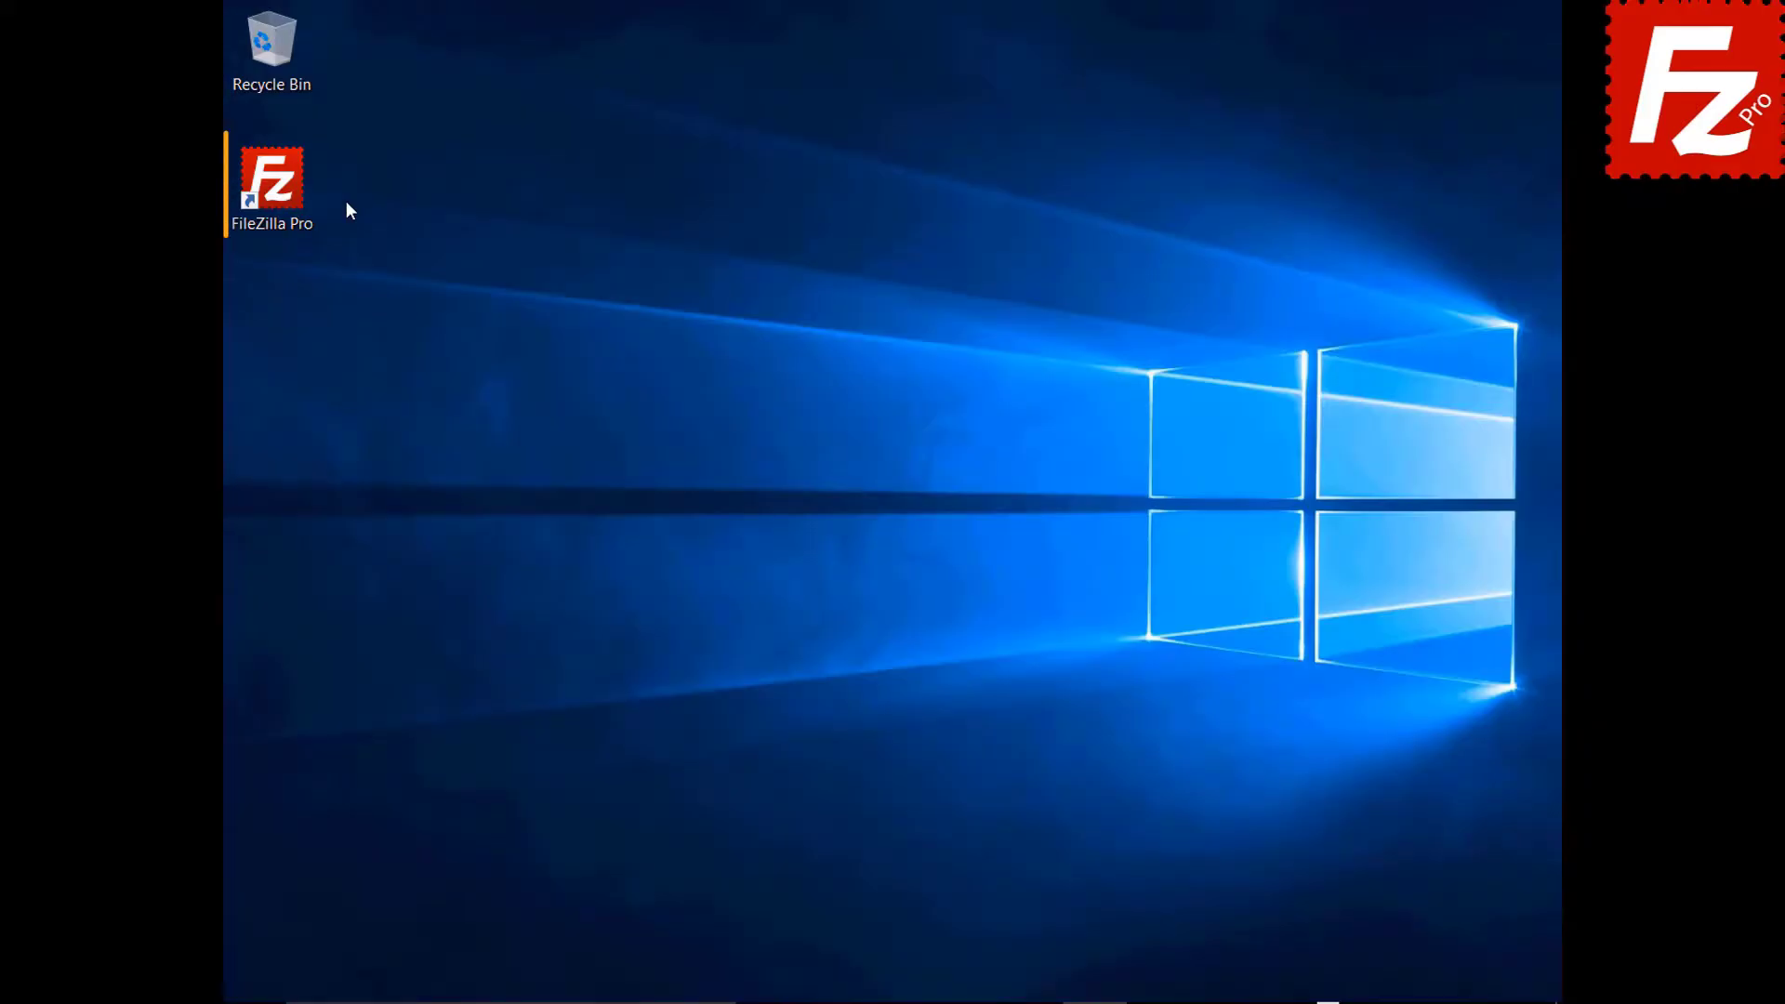
Relaunch FileZilla Pro from the desktop shortcut.
double_click(288, 193)
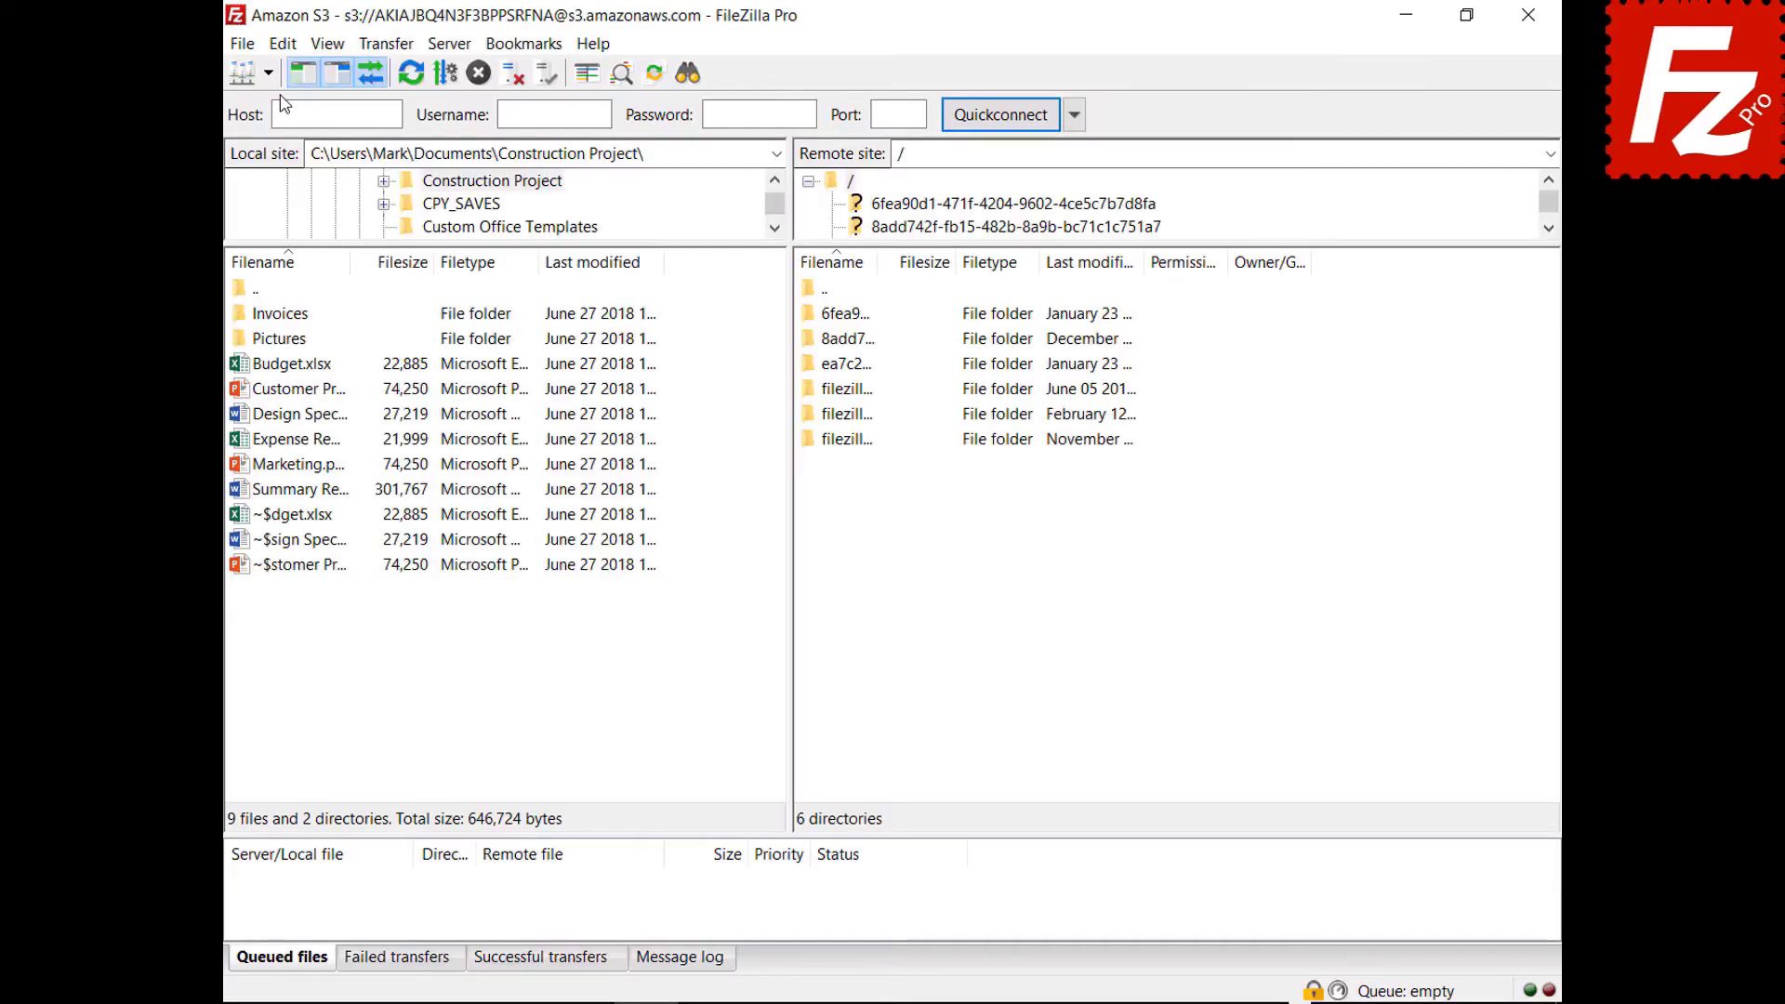
In Settings, open the S3 Providers page and add a provider named DigitalOcean.
left_click(283, 43)
left_click(282, 136)
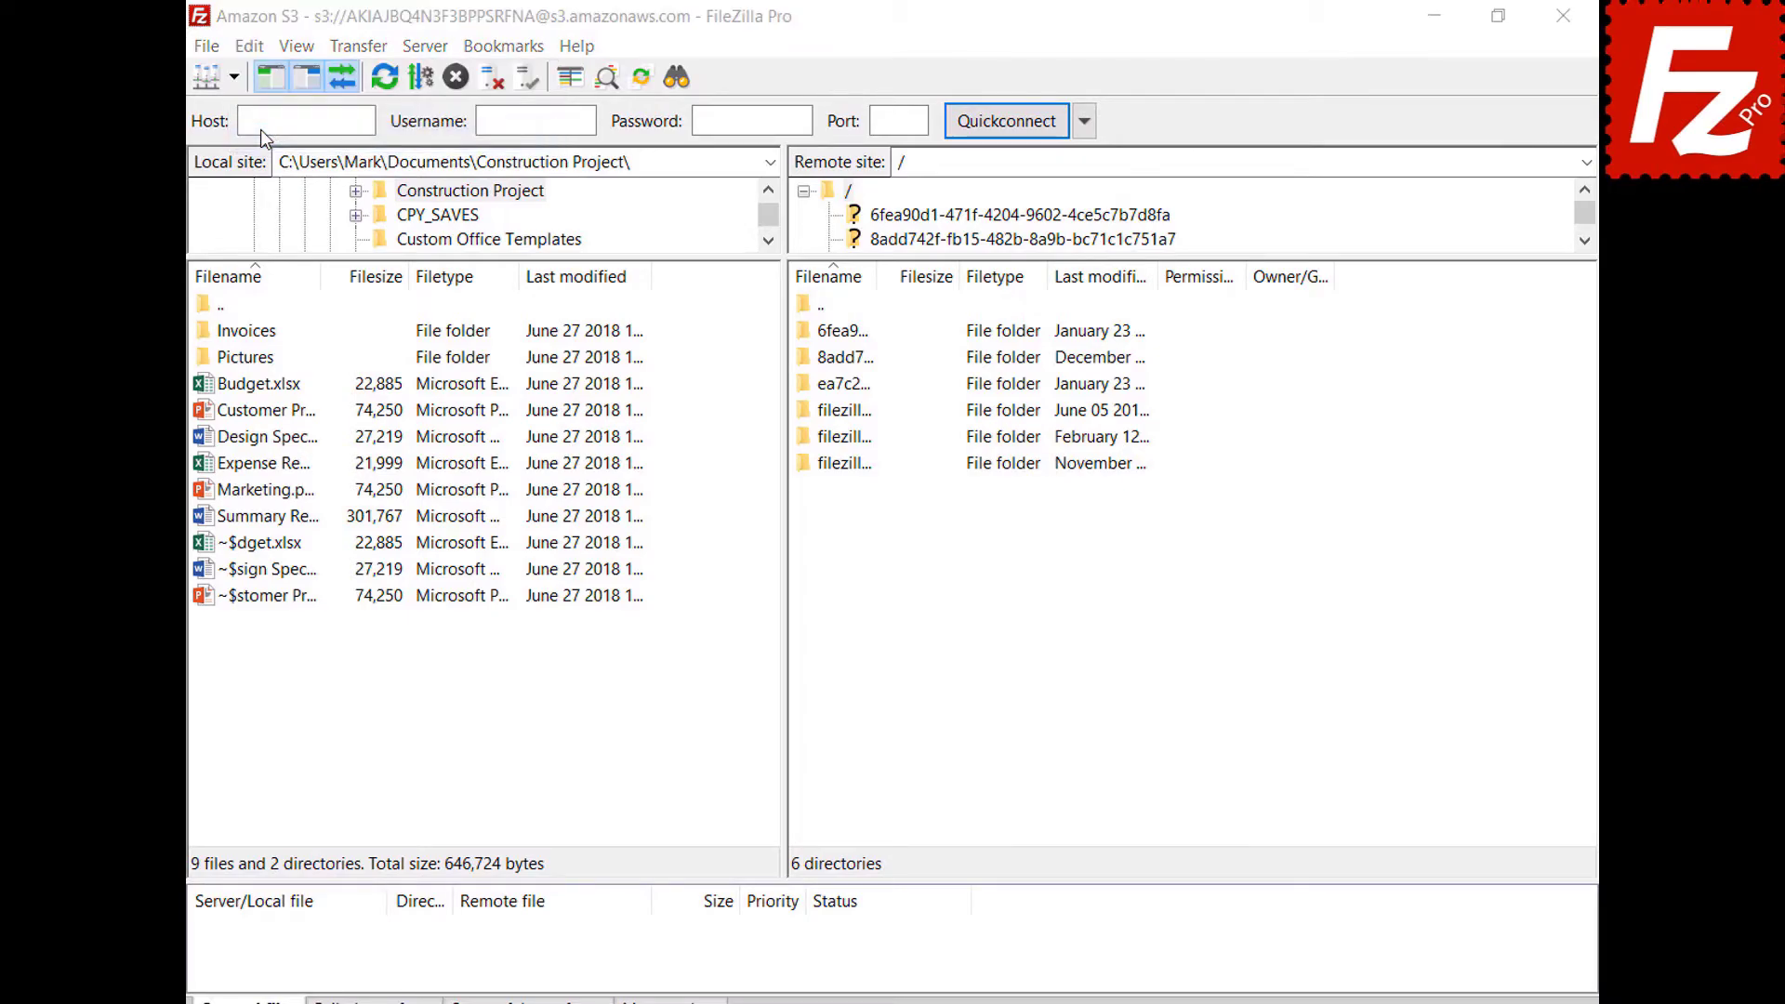
left_click(485, 549)
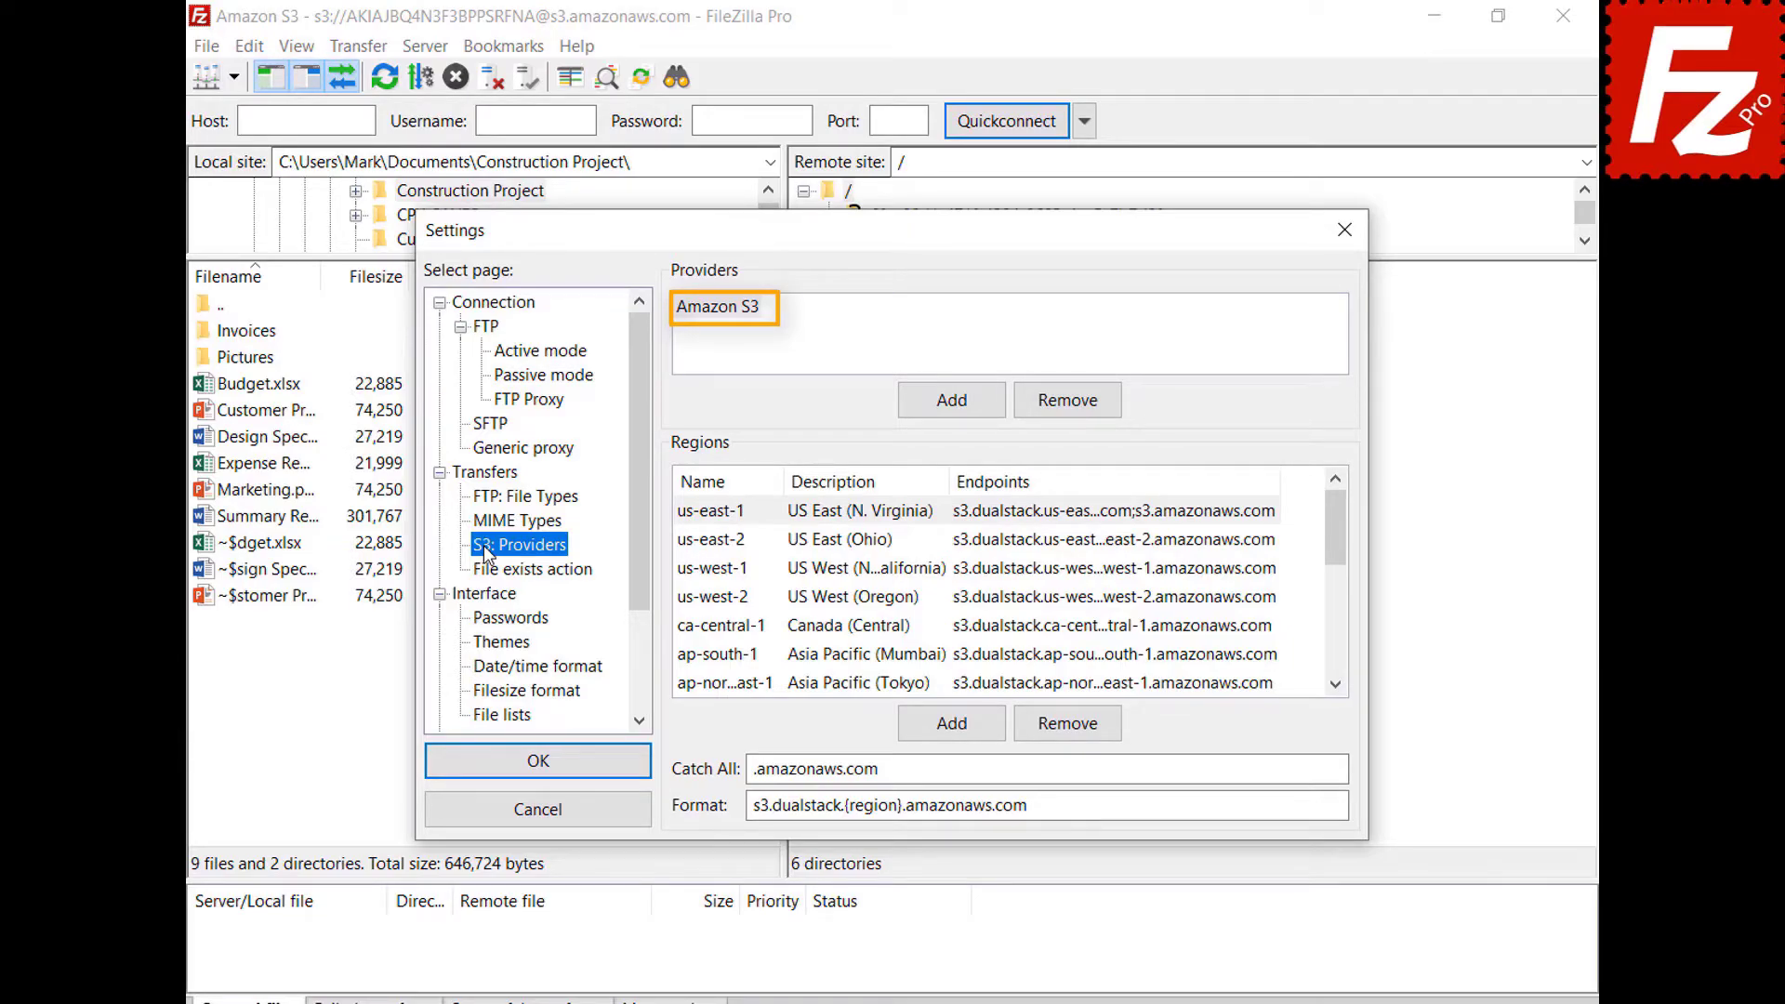
left_click(951, 414)
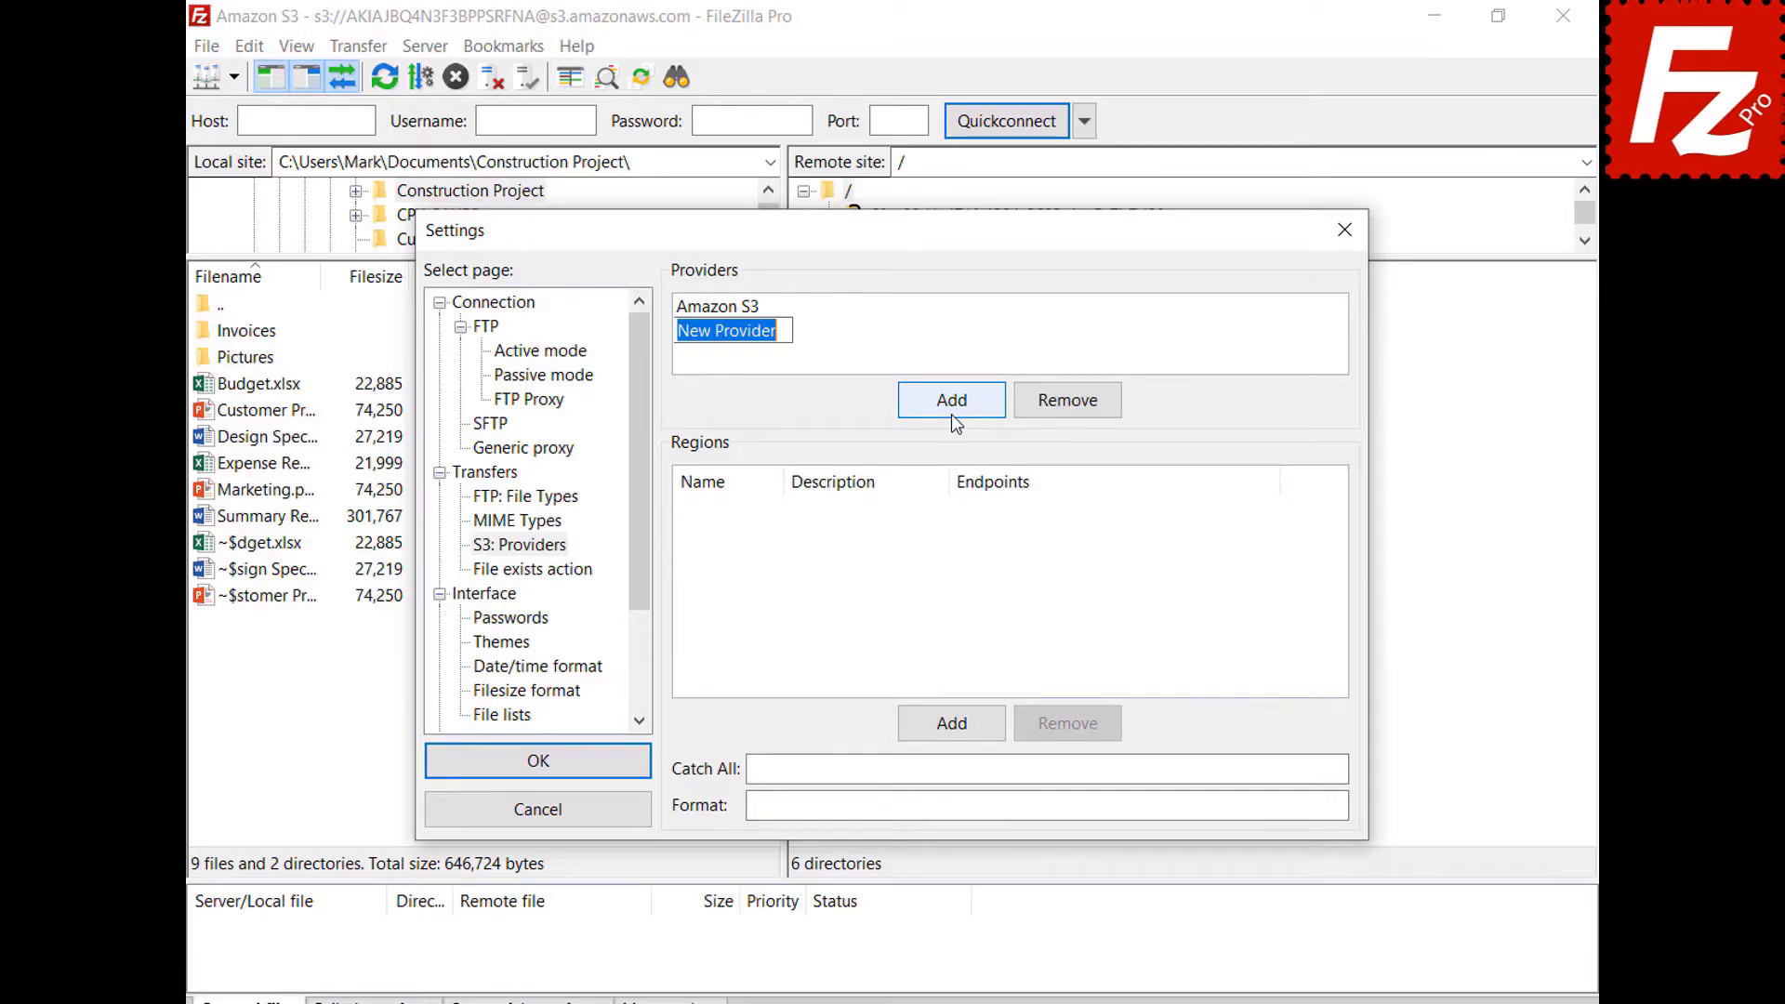
type("DigitalOcean")
key("Return")
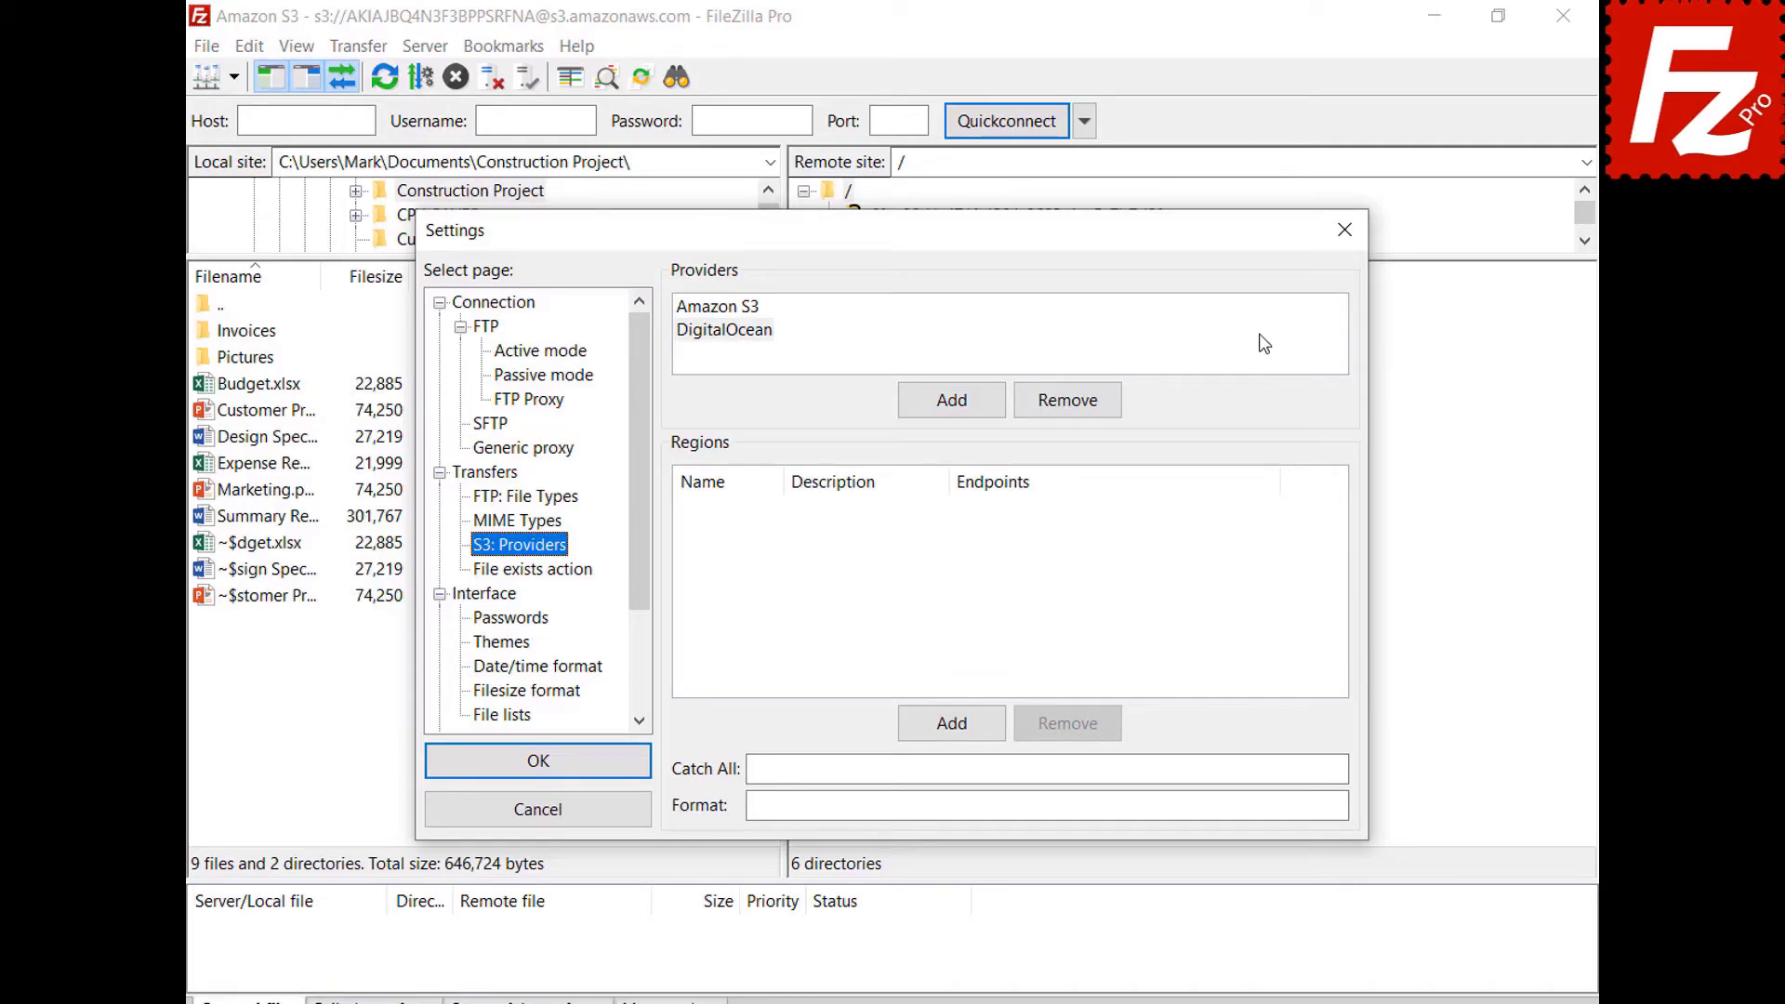
Add regions nyc3 'New York 3' and sgp1 'Singapore 1' with their endpoints.
left_click(1260, 336)
left_click(963, 736)
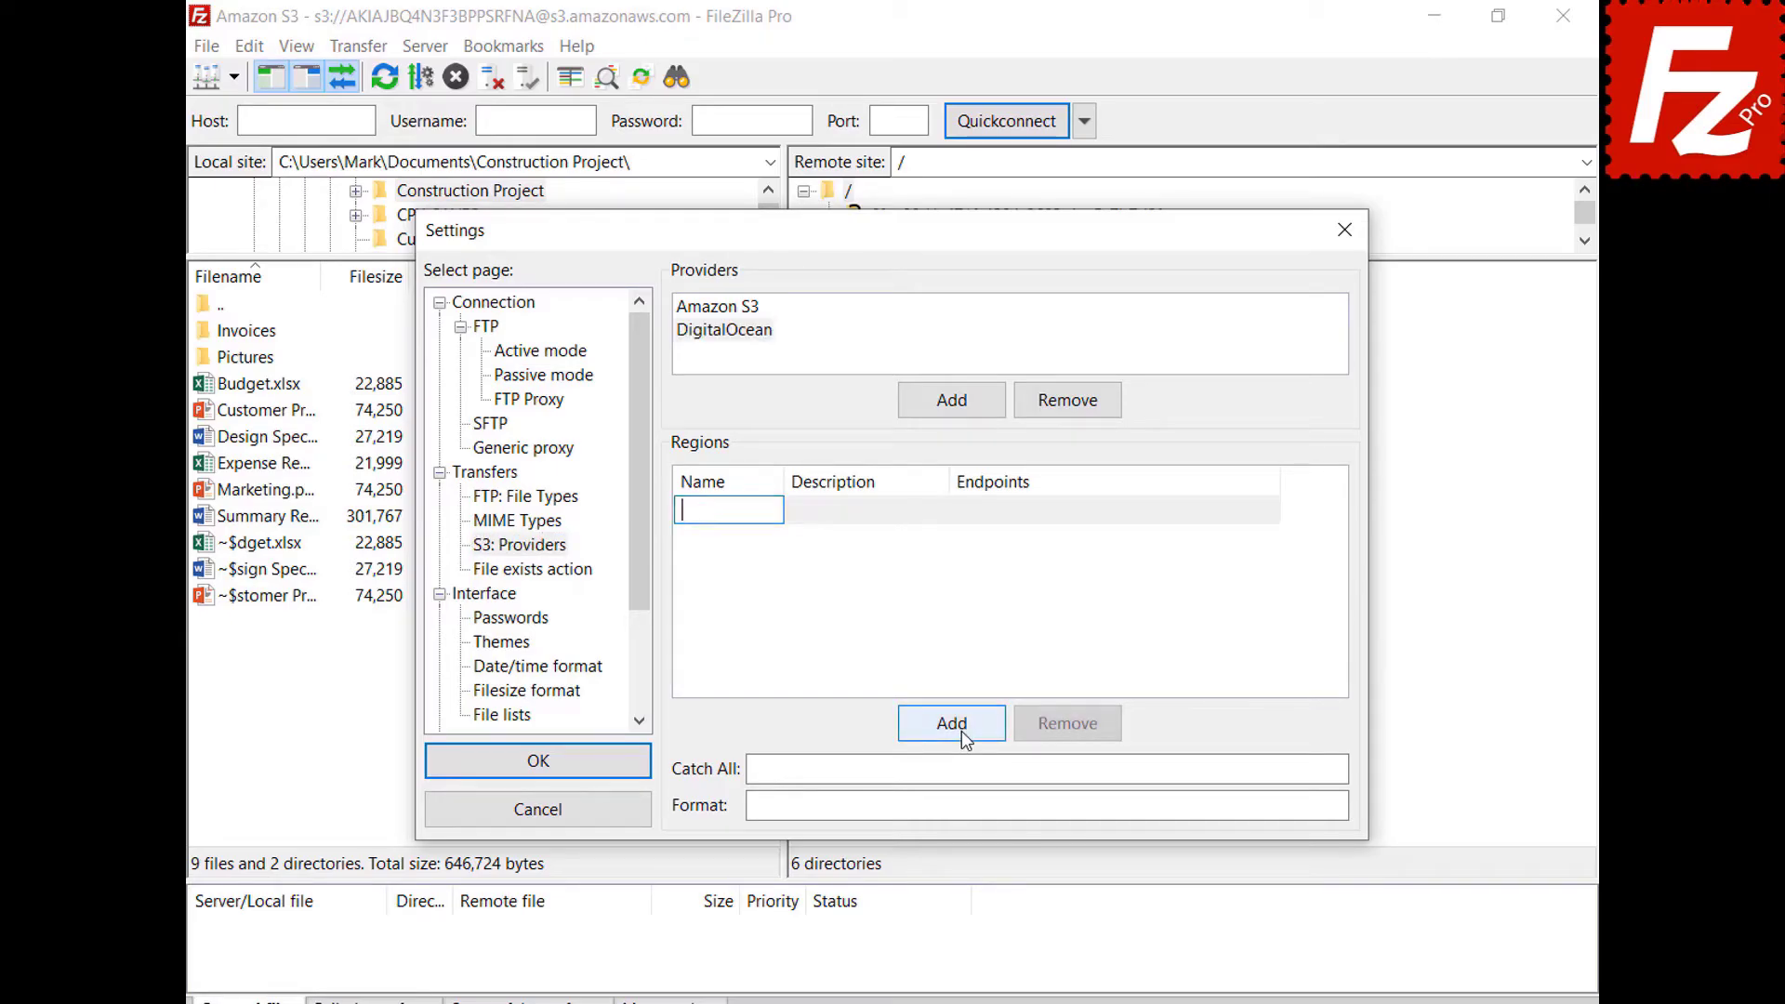
type("nyc3")
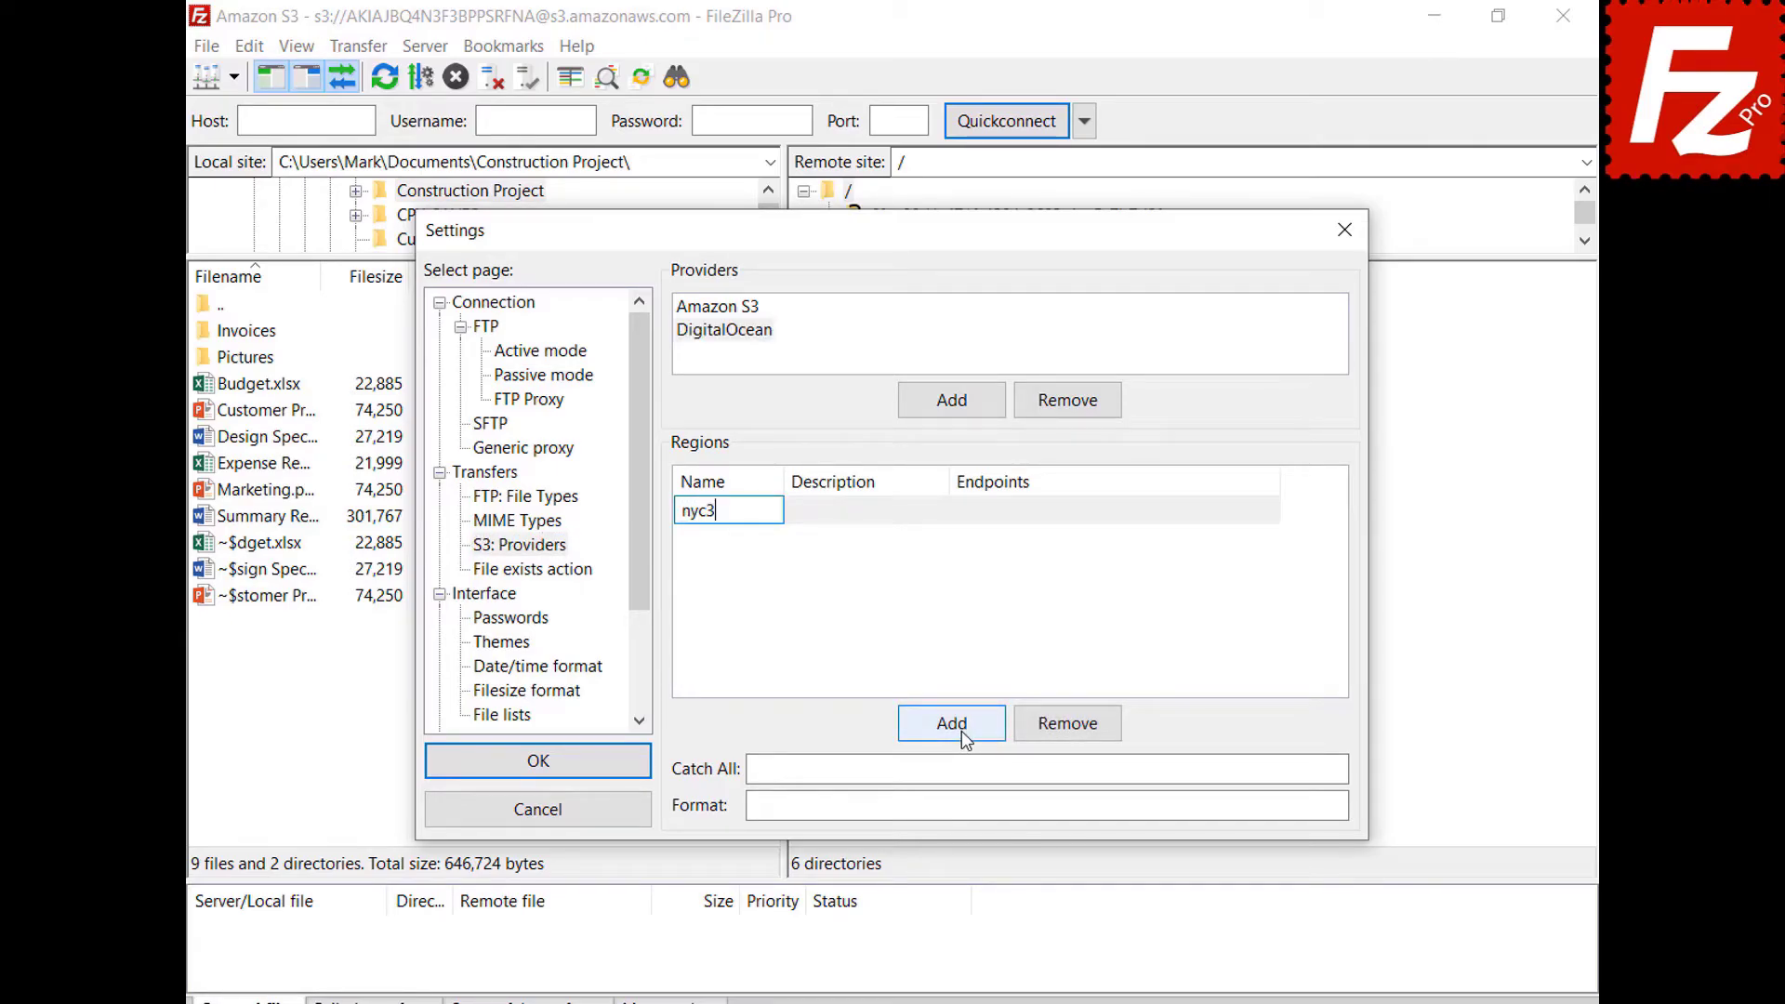
left_click(941, 511)
type("New York 3")
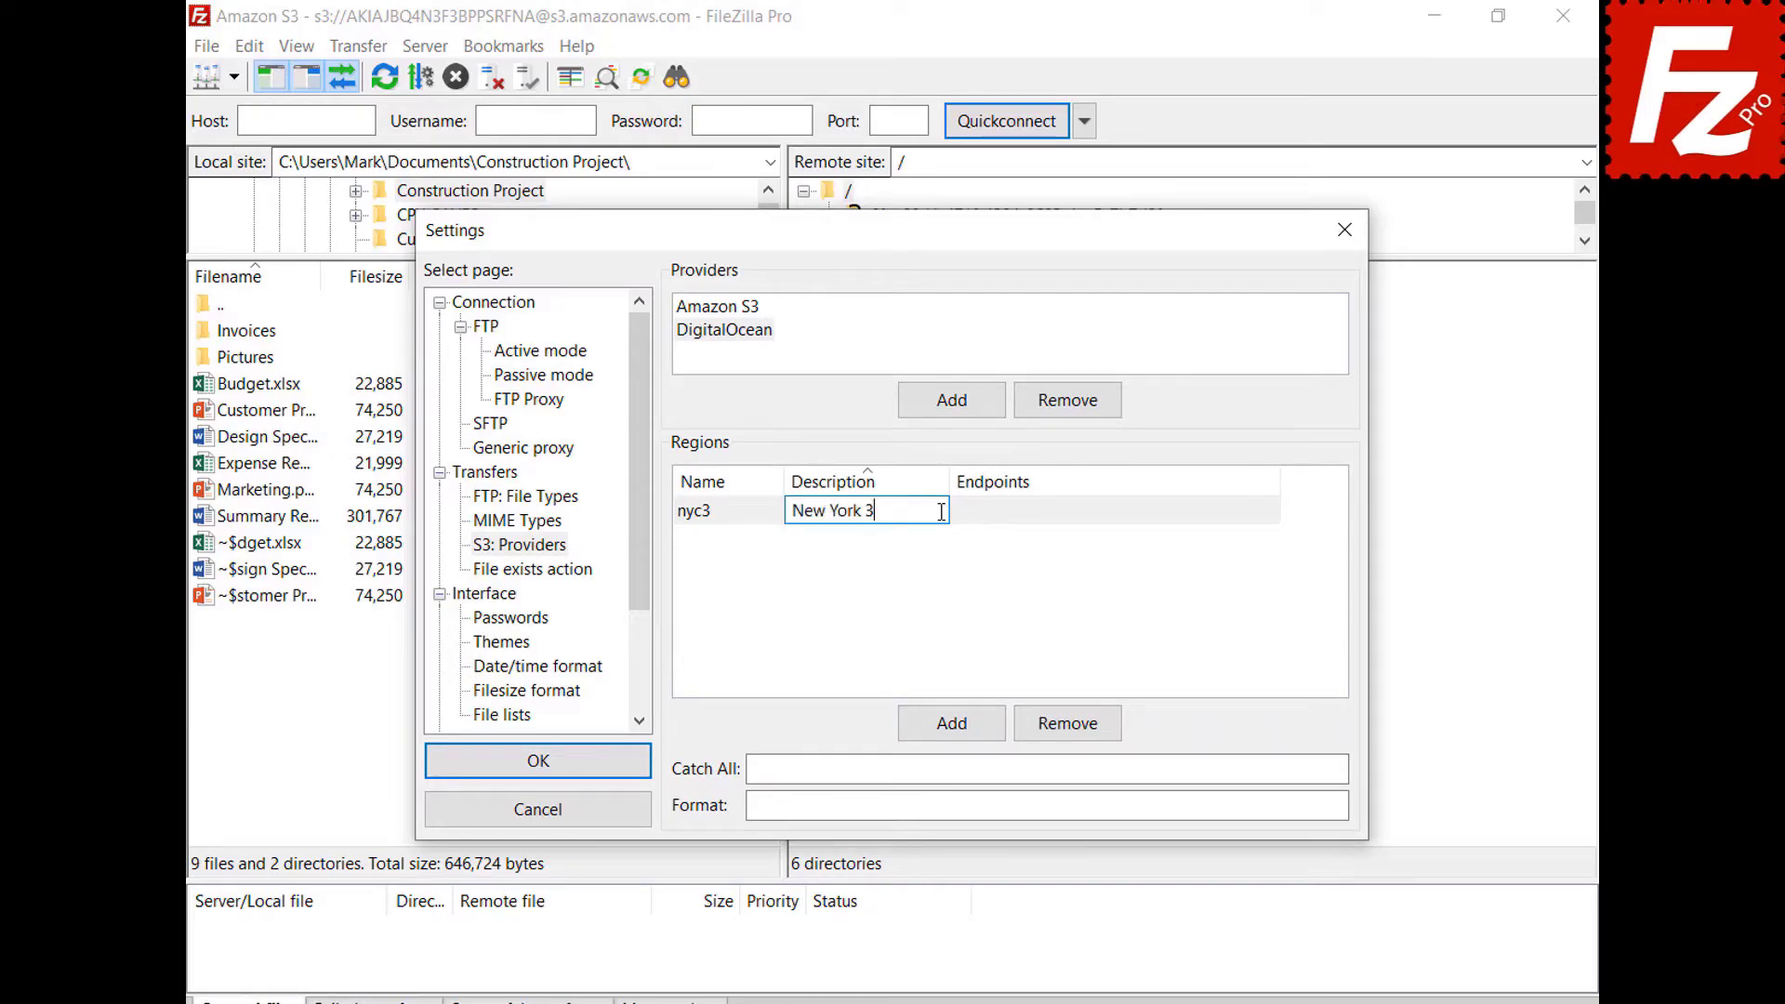
left_click(1273, 511)
type("nyc3.digitaloceanspaces.com")
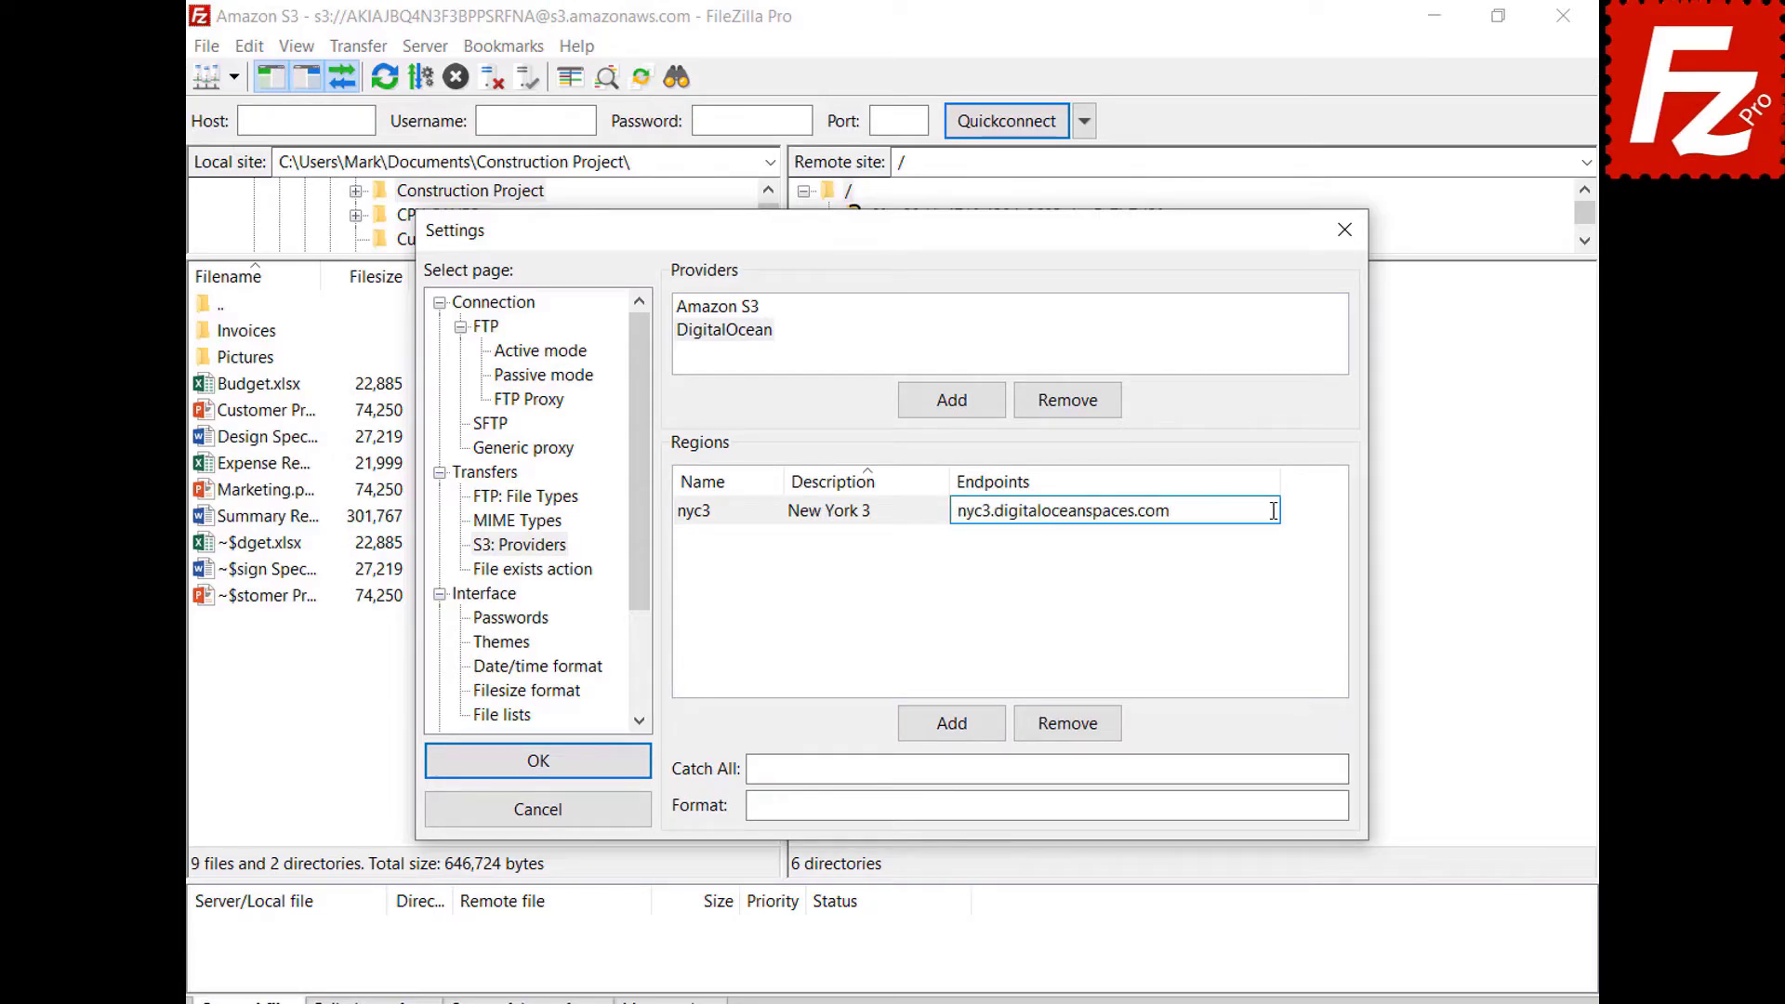
key("Return")
left_click(951, 727)
type("sgp1")
left_click(940, 511)
type("Singapore 1")
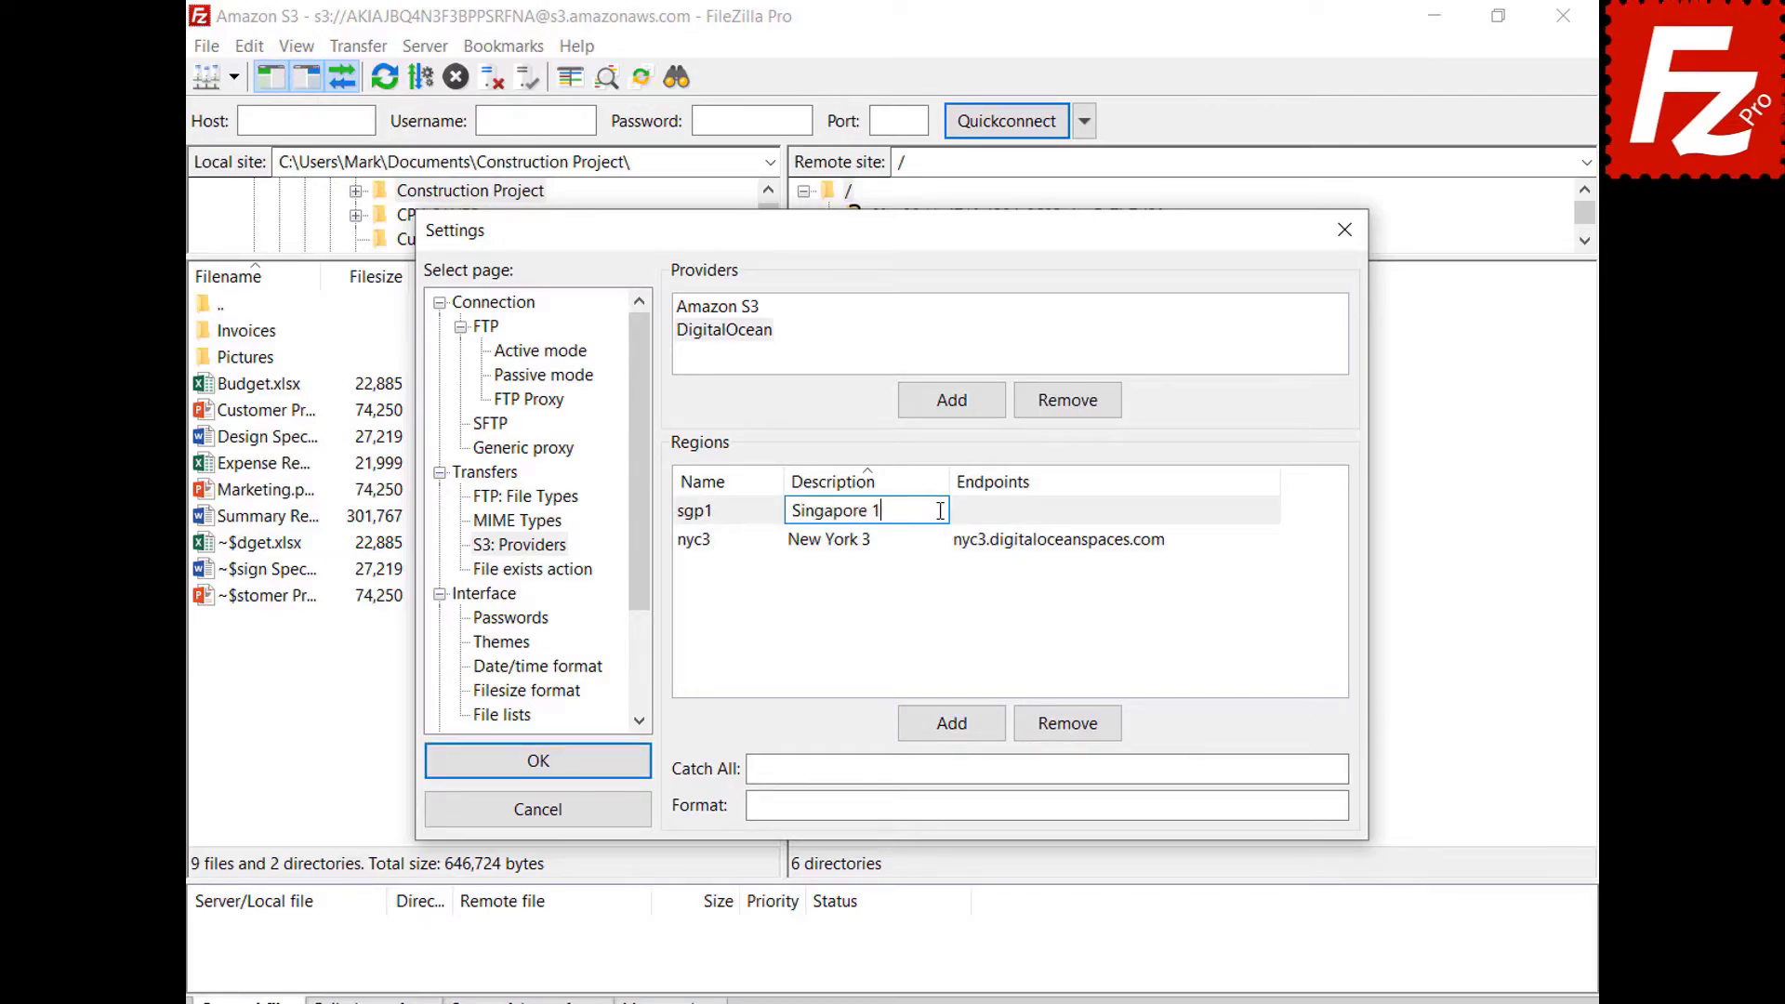
key("Return")
left_click(1168, 541)
type("sgp1.digitaloceanspaces.com")
key("Return")
Add regions ams3 'Amsterdam 3' and sfo2 'San Francisco 2' with their endpoints.
left_click(958, 730)
type("ams3")
left_click(934, 511)
type("Amst")
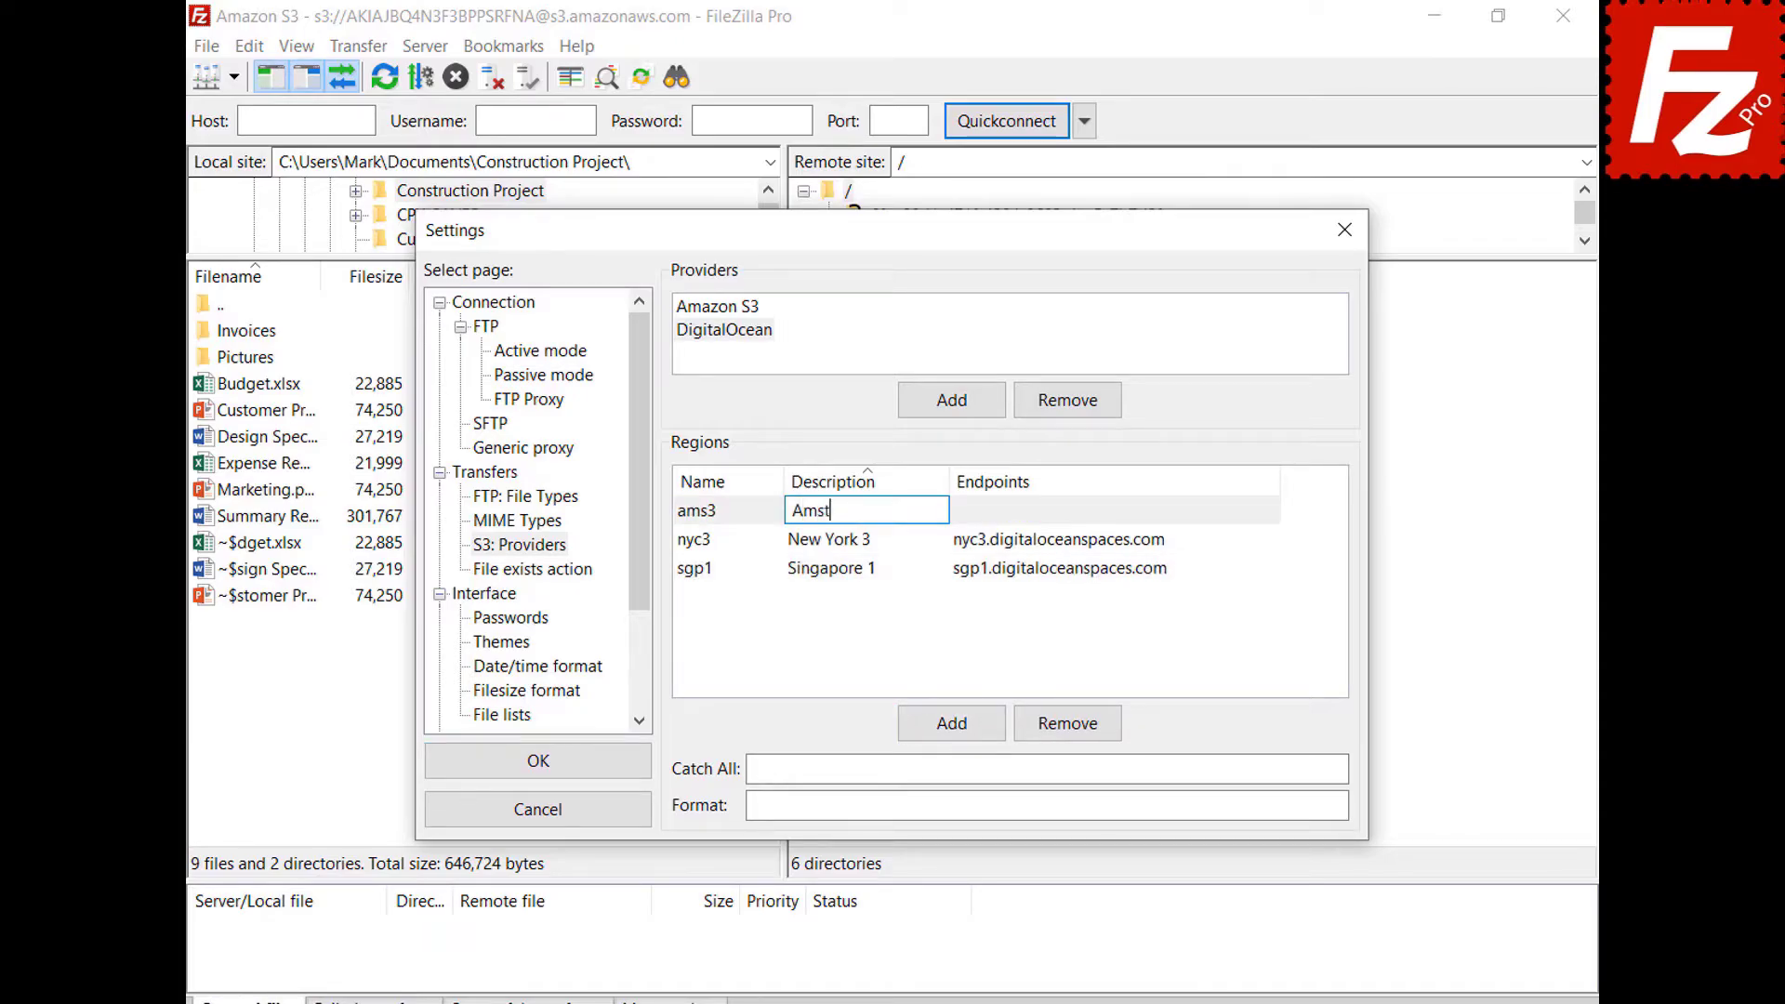
type("erdam 3")
left_click(1269, 511)
type("ams3.digitaloceanspaces.com")
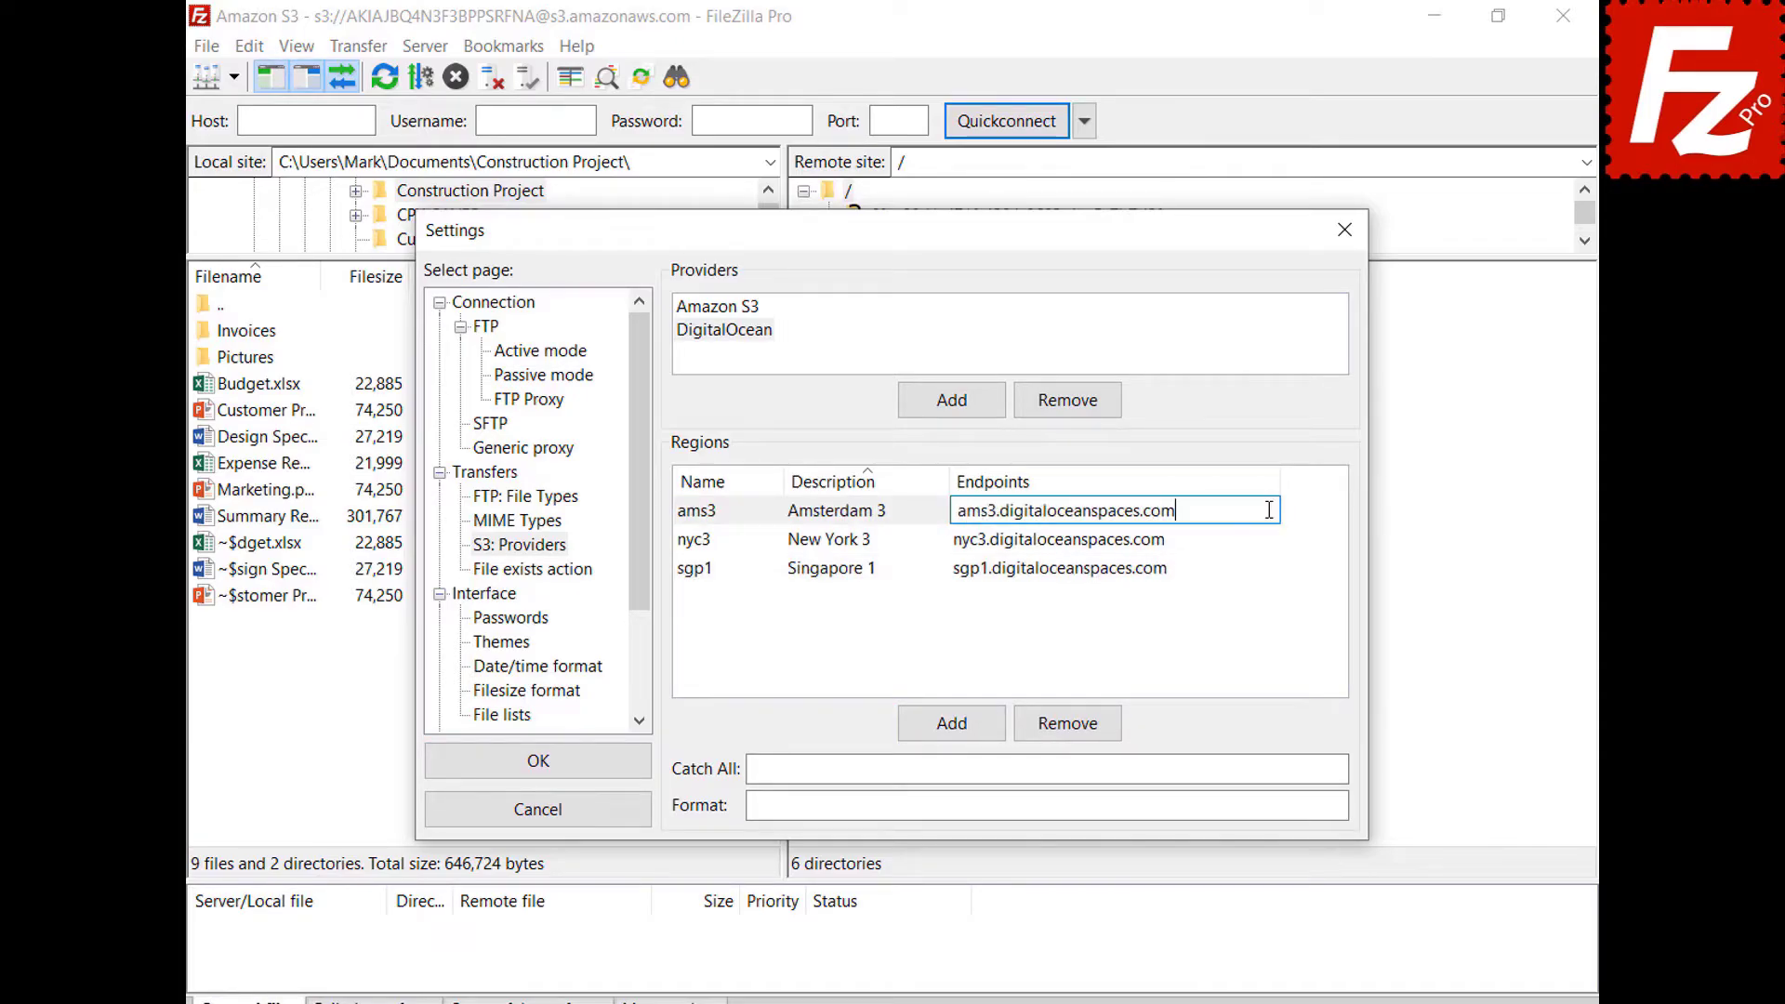
key("Return")
left_click(949, 733)
type("sfo2")
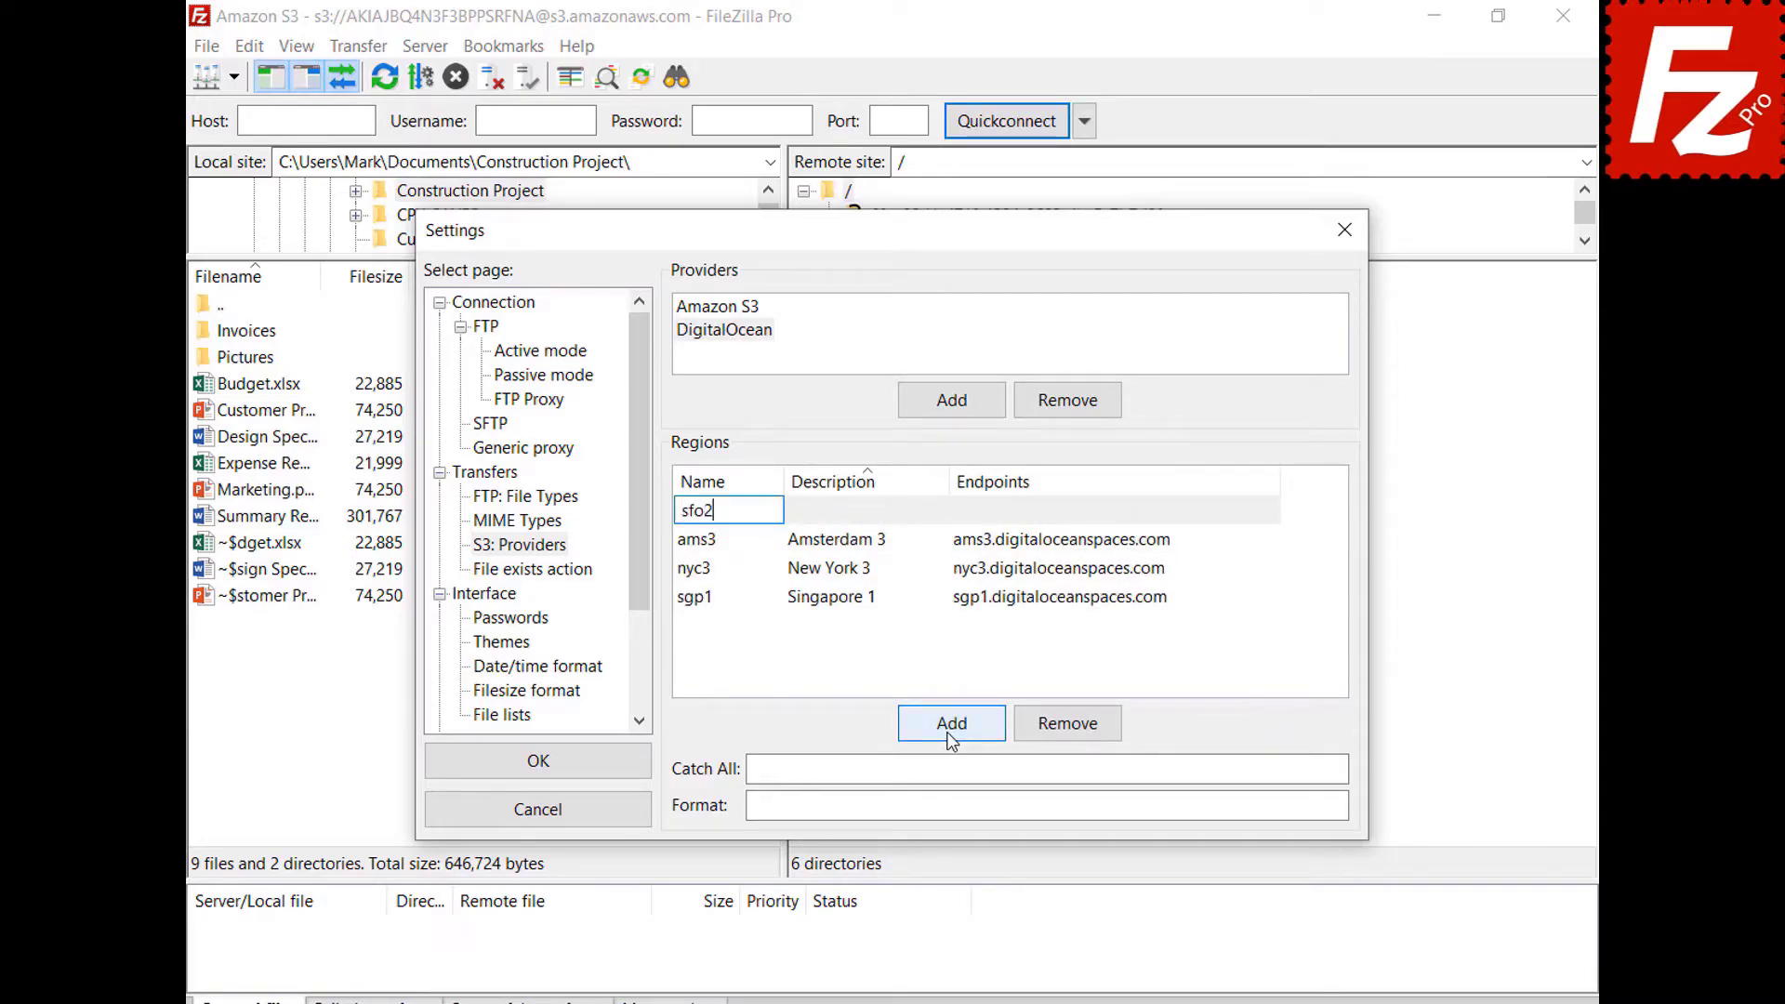
left_click(938, 510)
type("San Francisco 2")
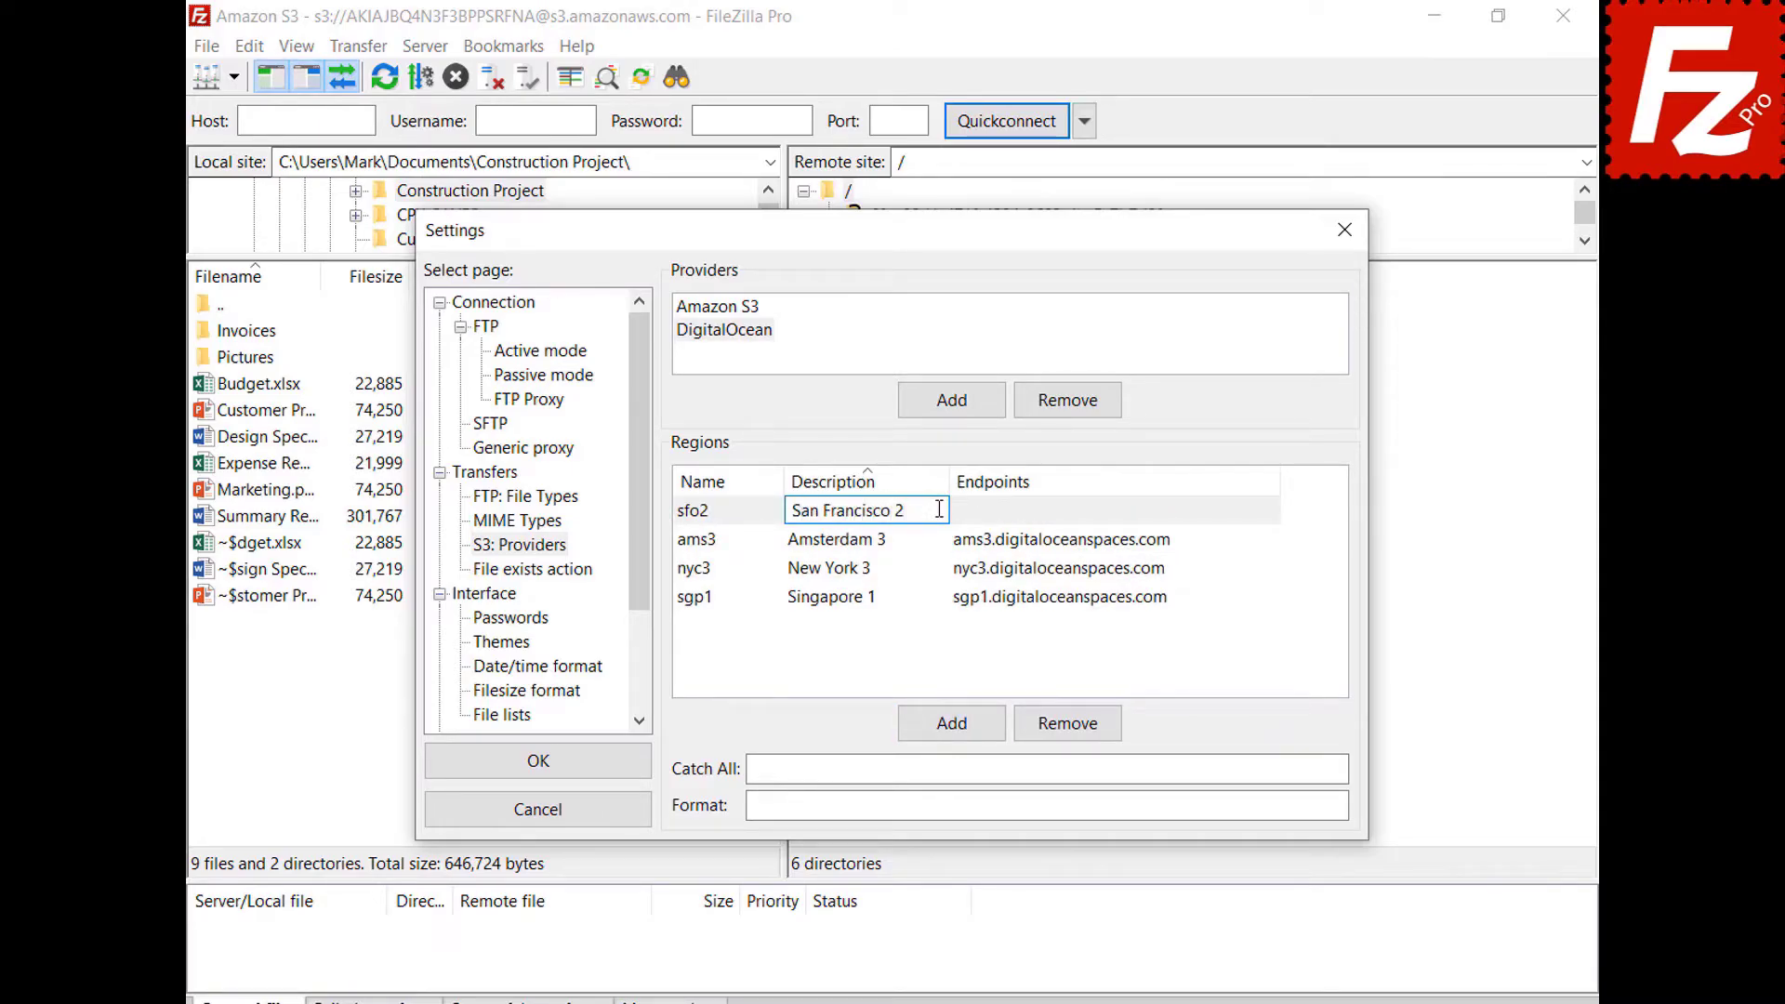
key("Return")
left_click(1145, 569)
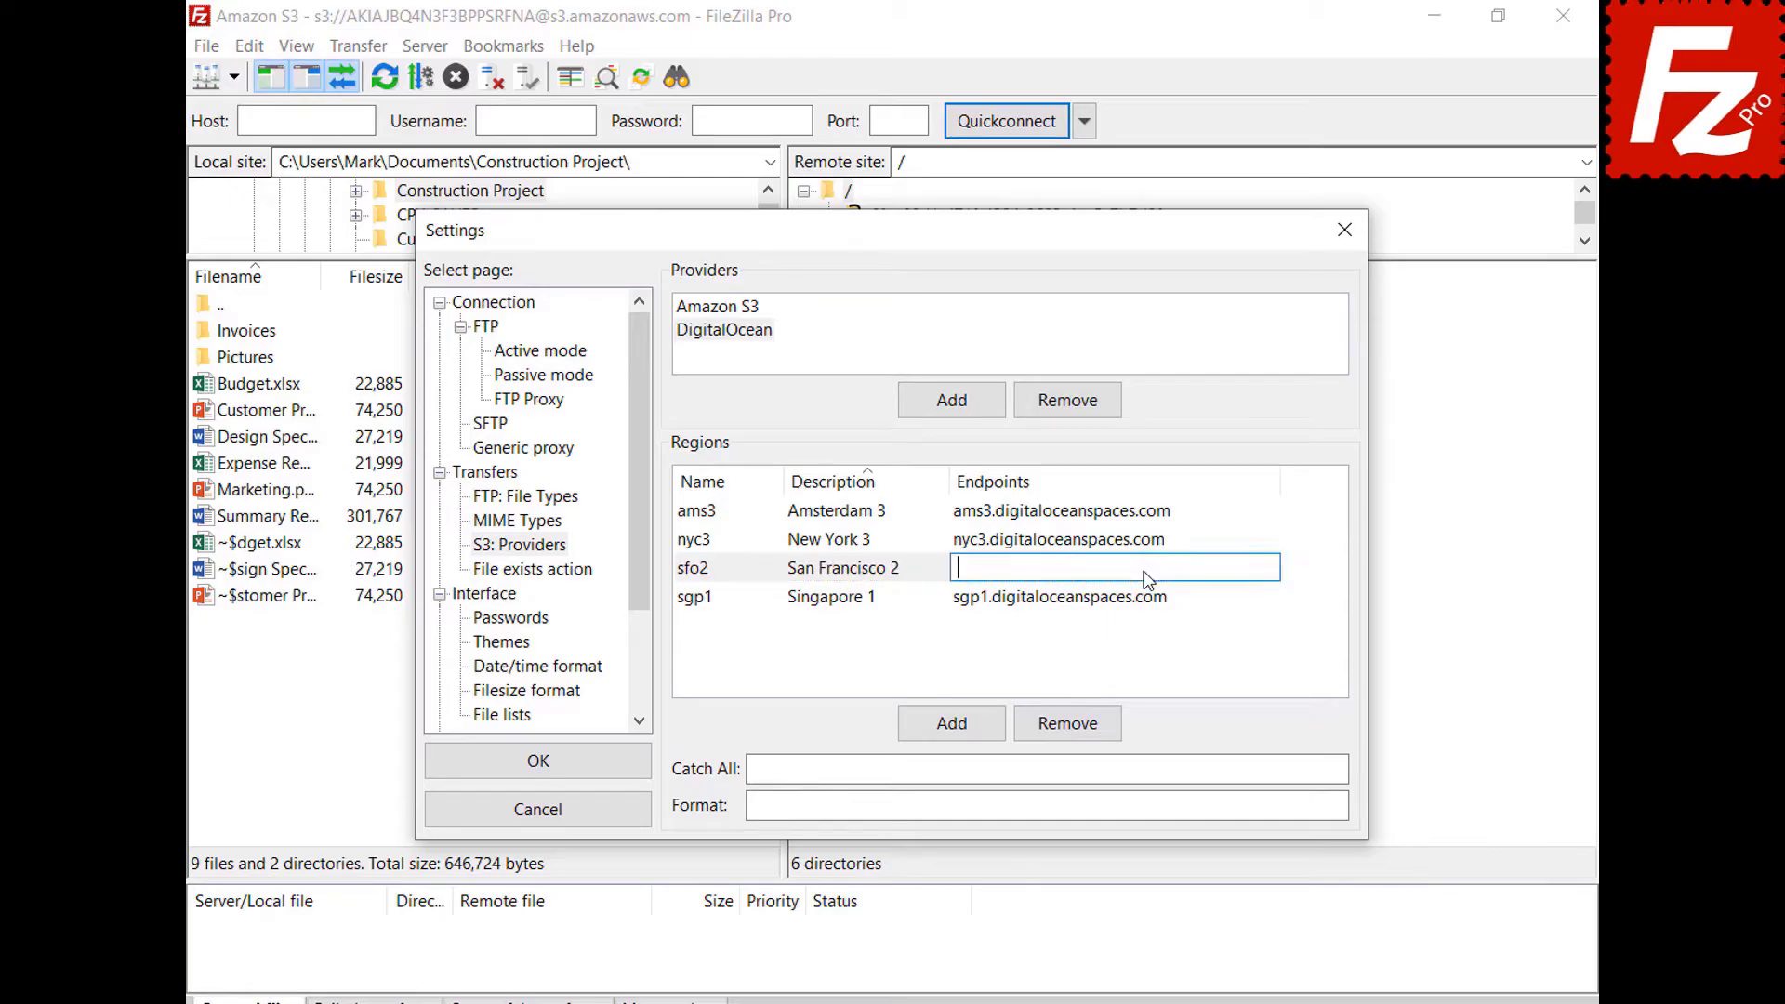
type("sfo2.digitaloceanspaces.com")
key("Return")
Fill in the catch-all domain and {BUCKET}.{REGION}.digitaloceanspaces.com format, then save.
left_click(1296, 768)
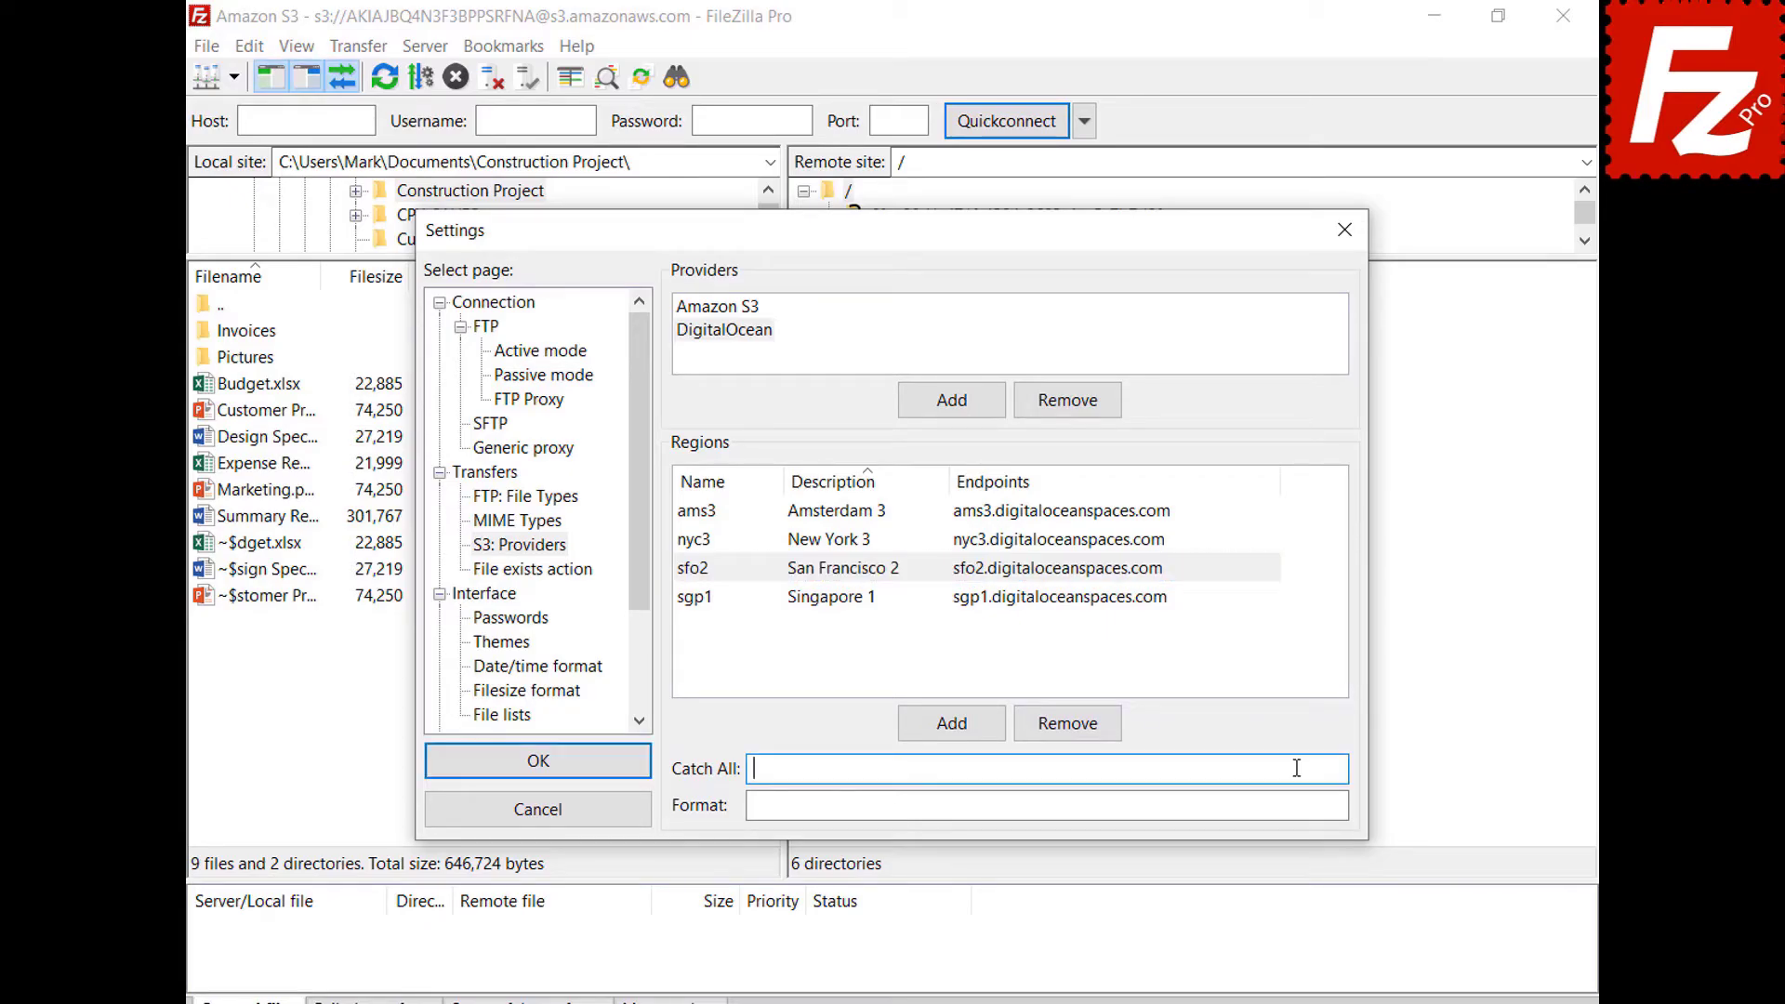
type(".digitaloceanspaces.com")
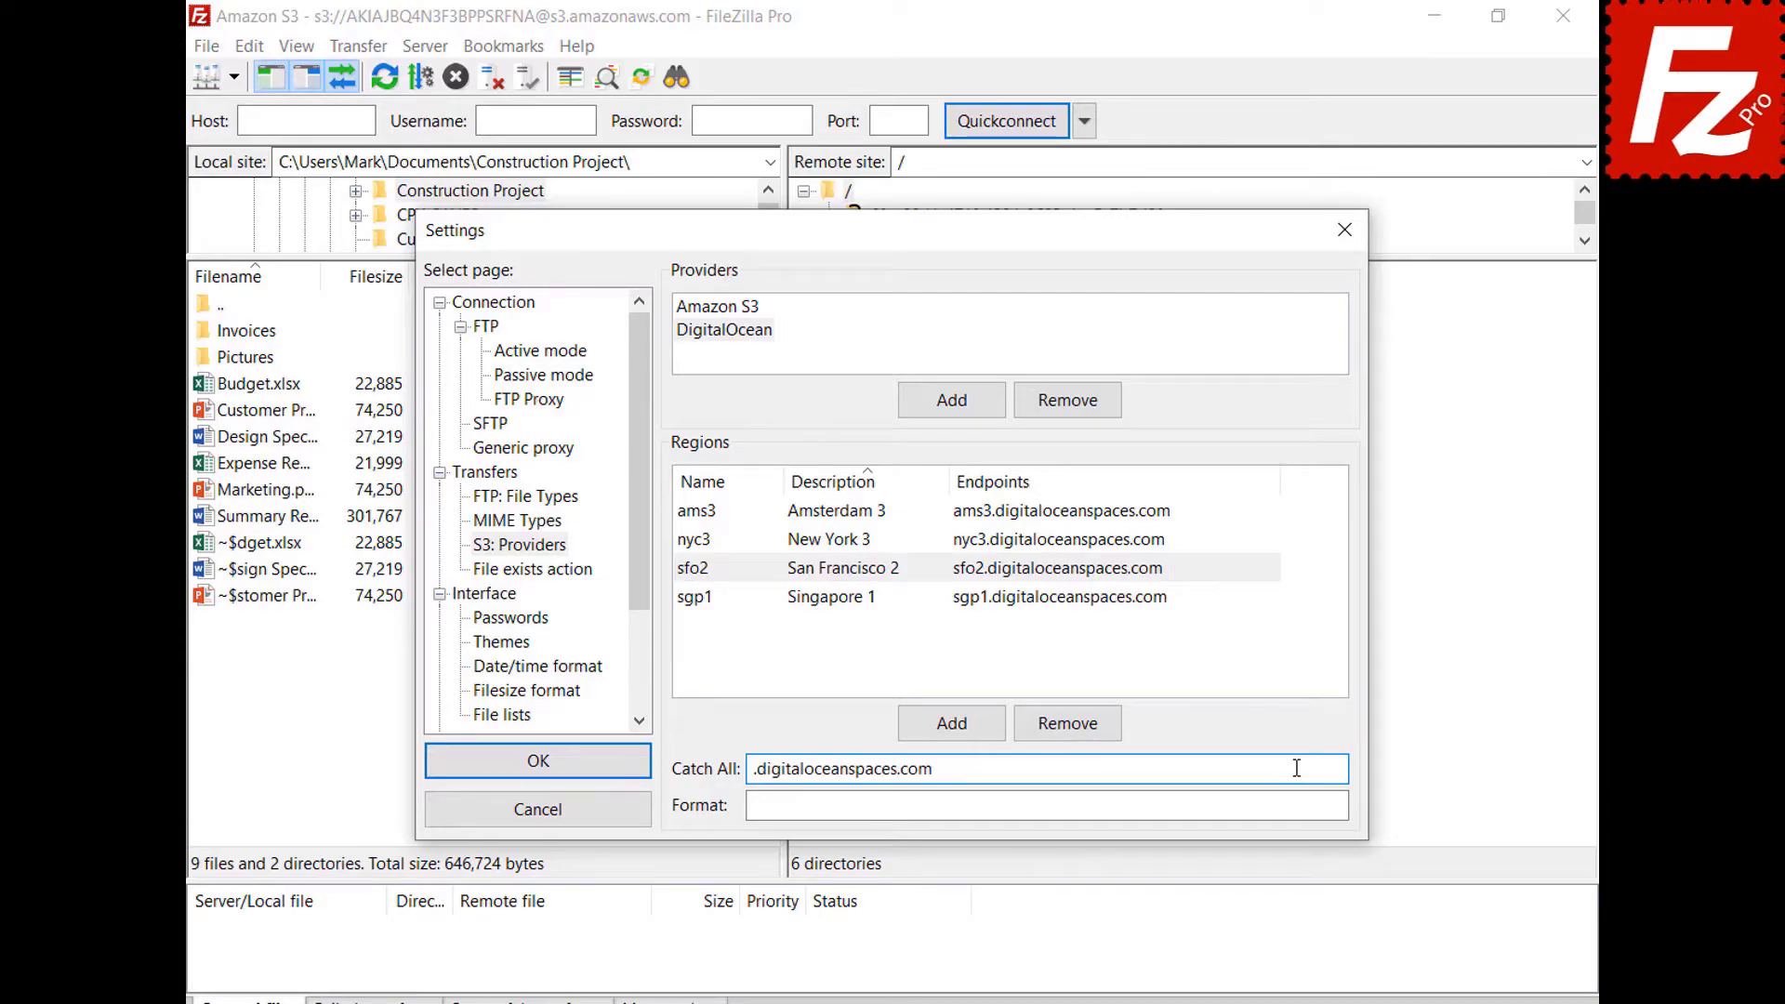
left_click(1302, 805)
type("{BUCKET}.{REGION}.digitaloceanspaces.com")
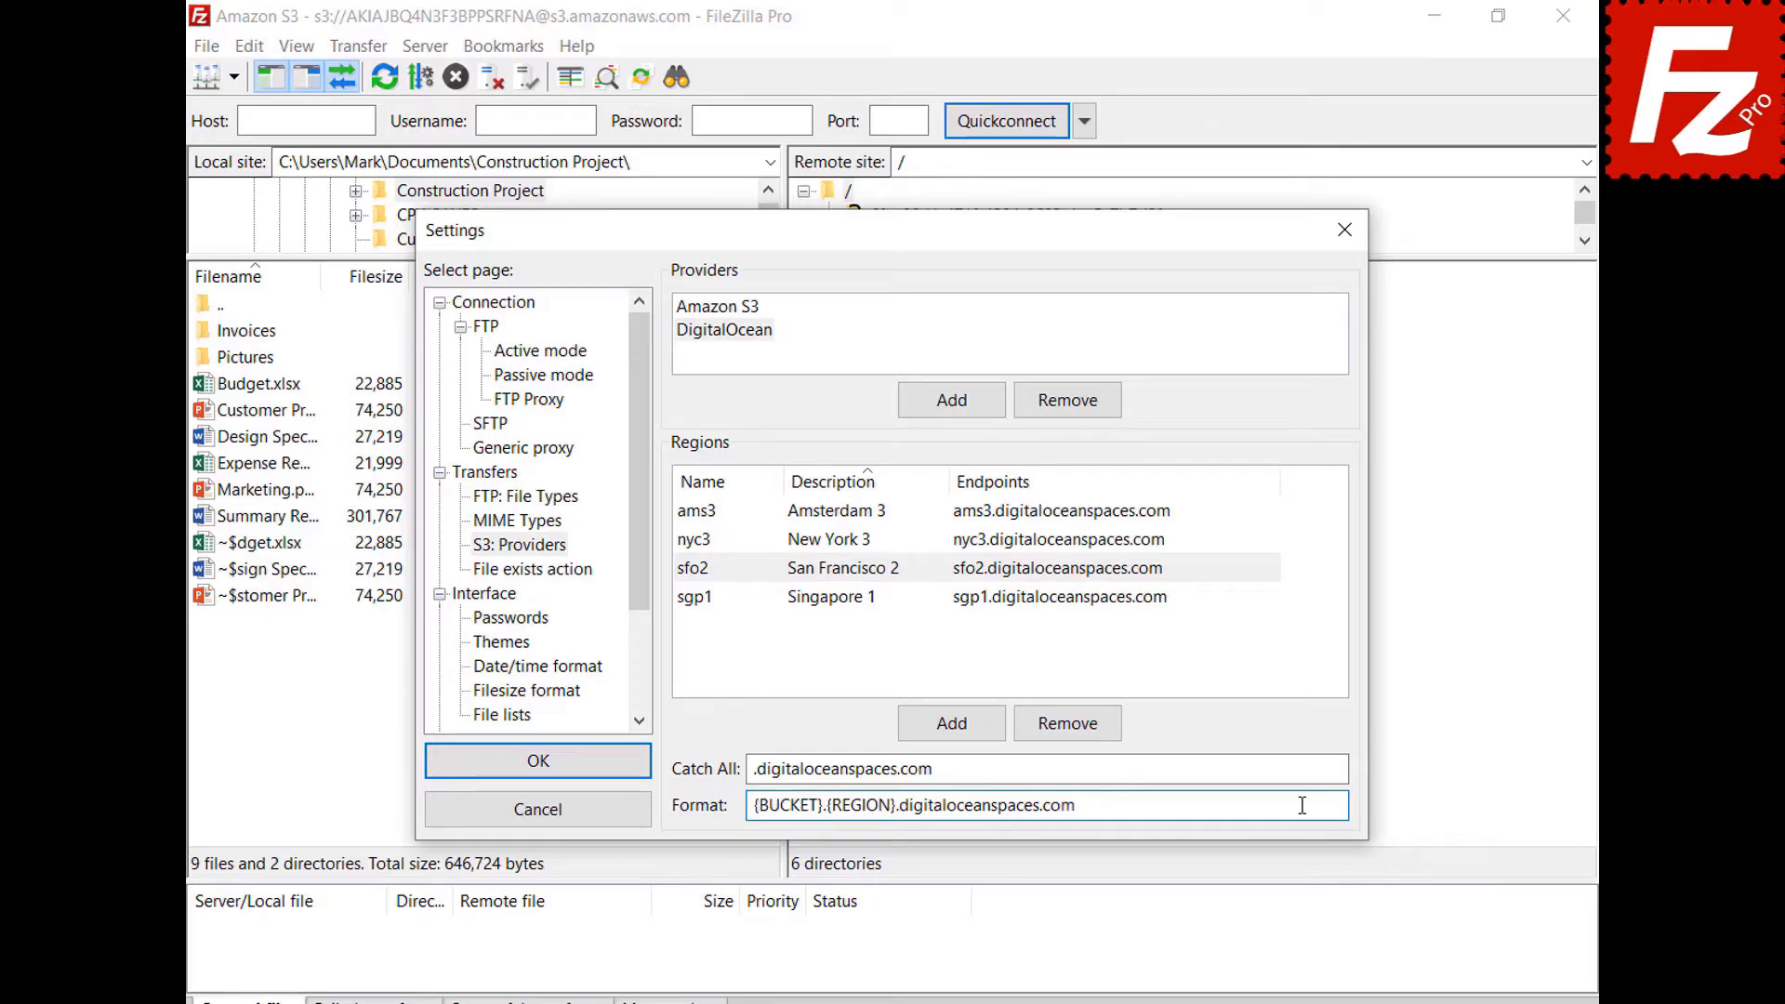
left_click(535, 768)
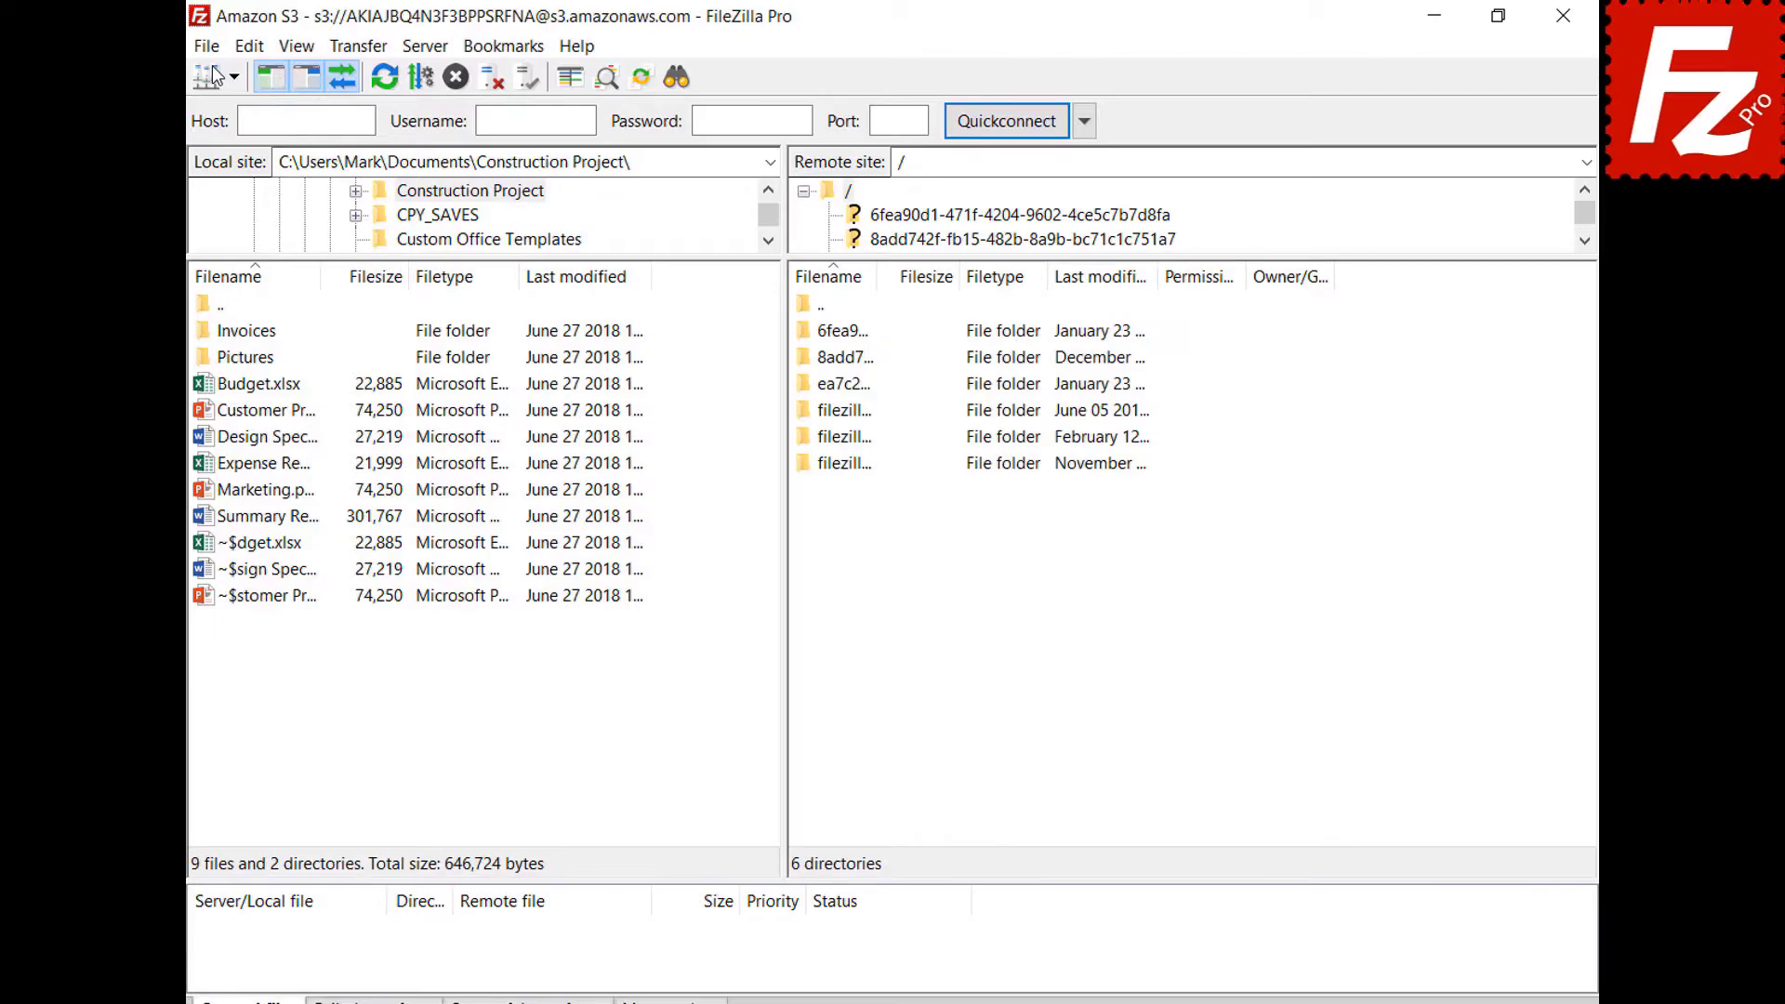
Create a new site named 'Digital Ocean' using the Amazon S3 protocol.
left_click(208, 49)
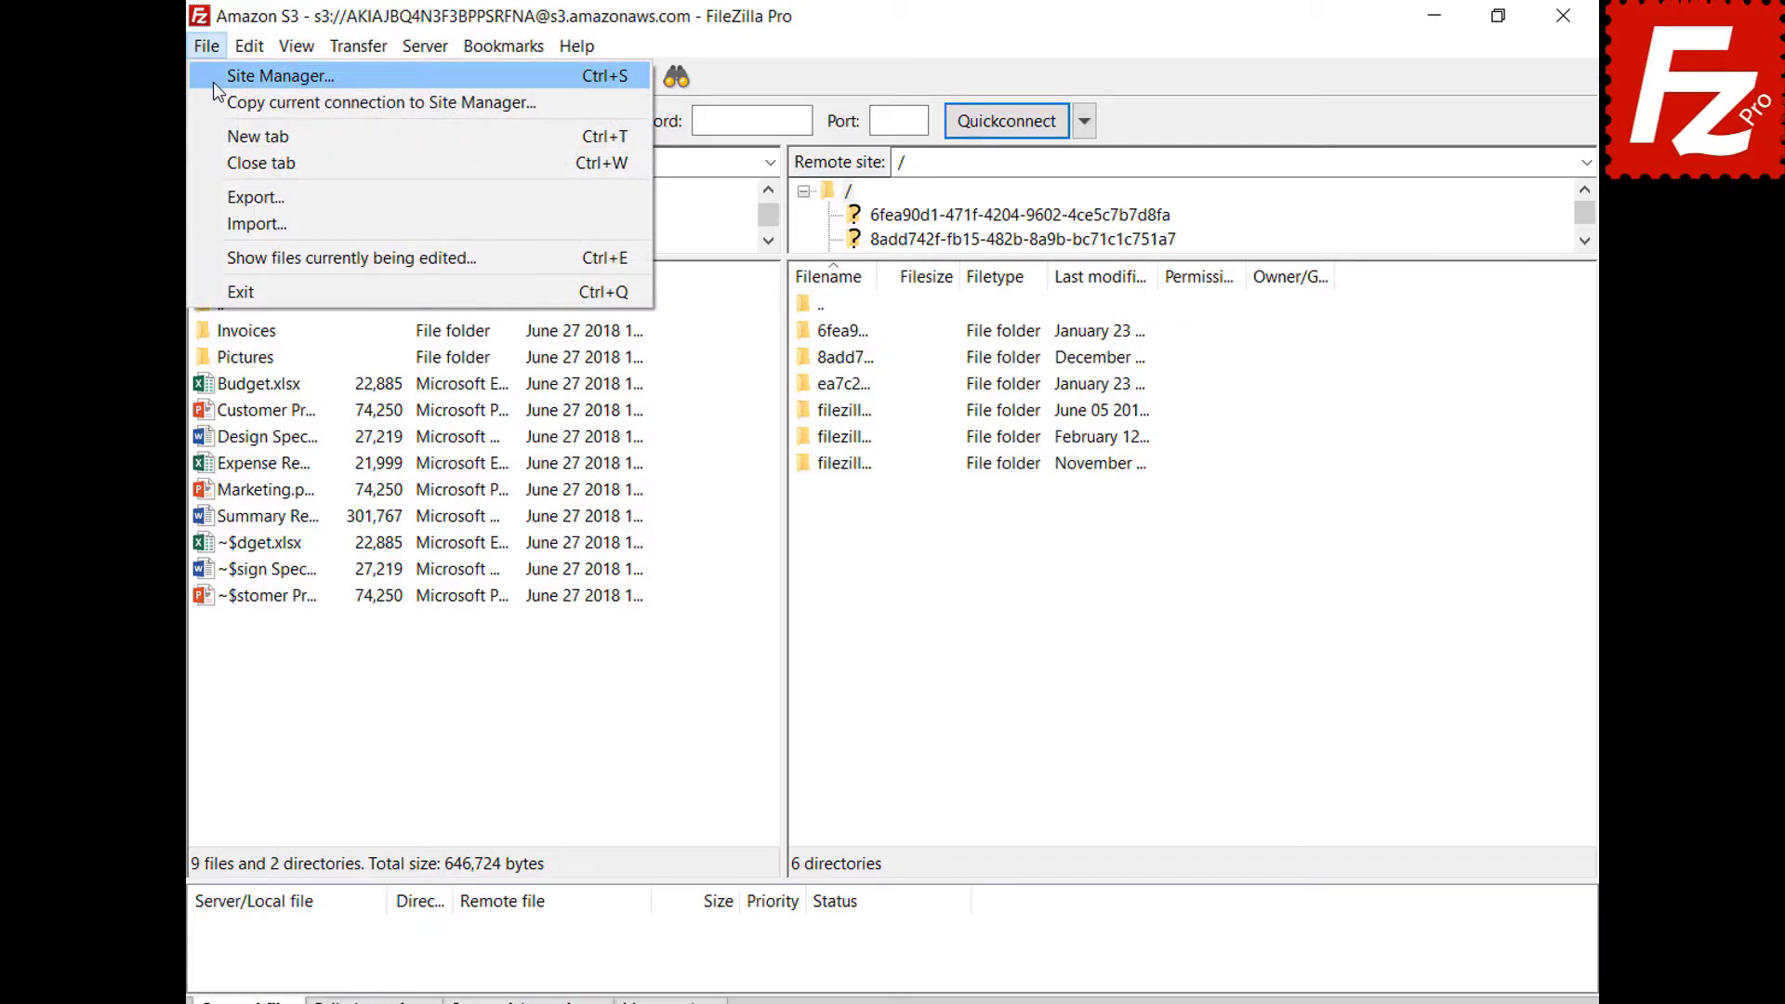
left_click(214, 82)
left_click(561, 679)
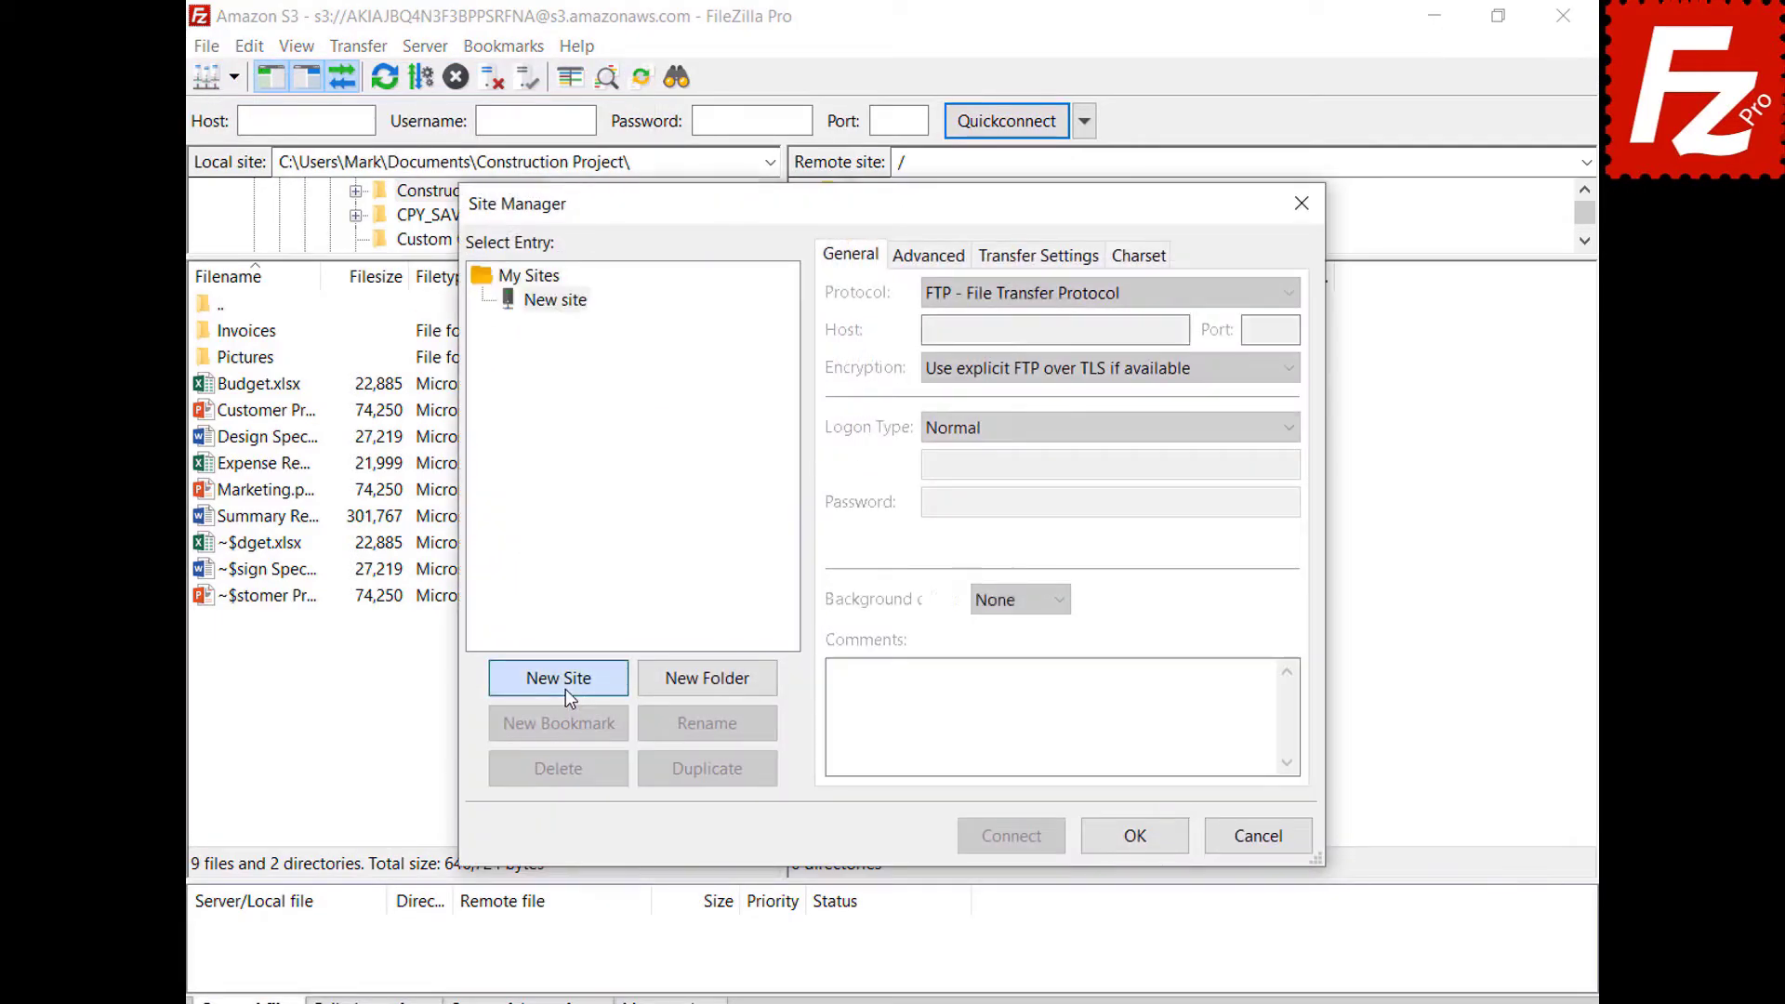
type("Digital Ocean")
key("Return")
left_click(1056, 296)
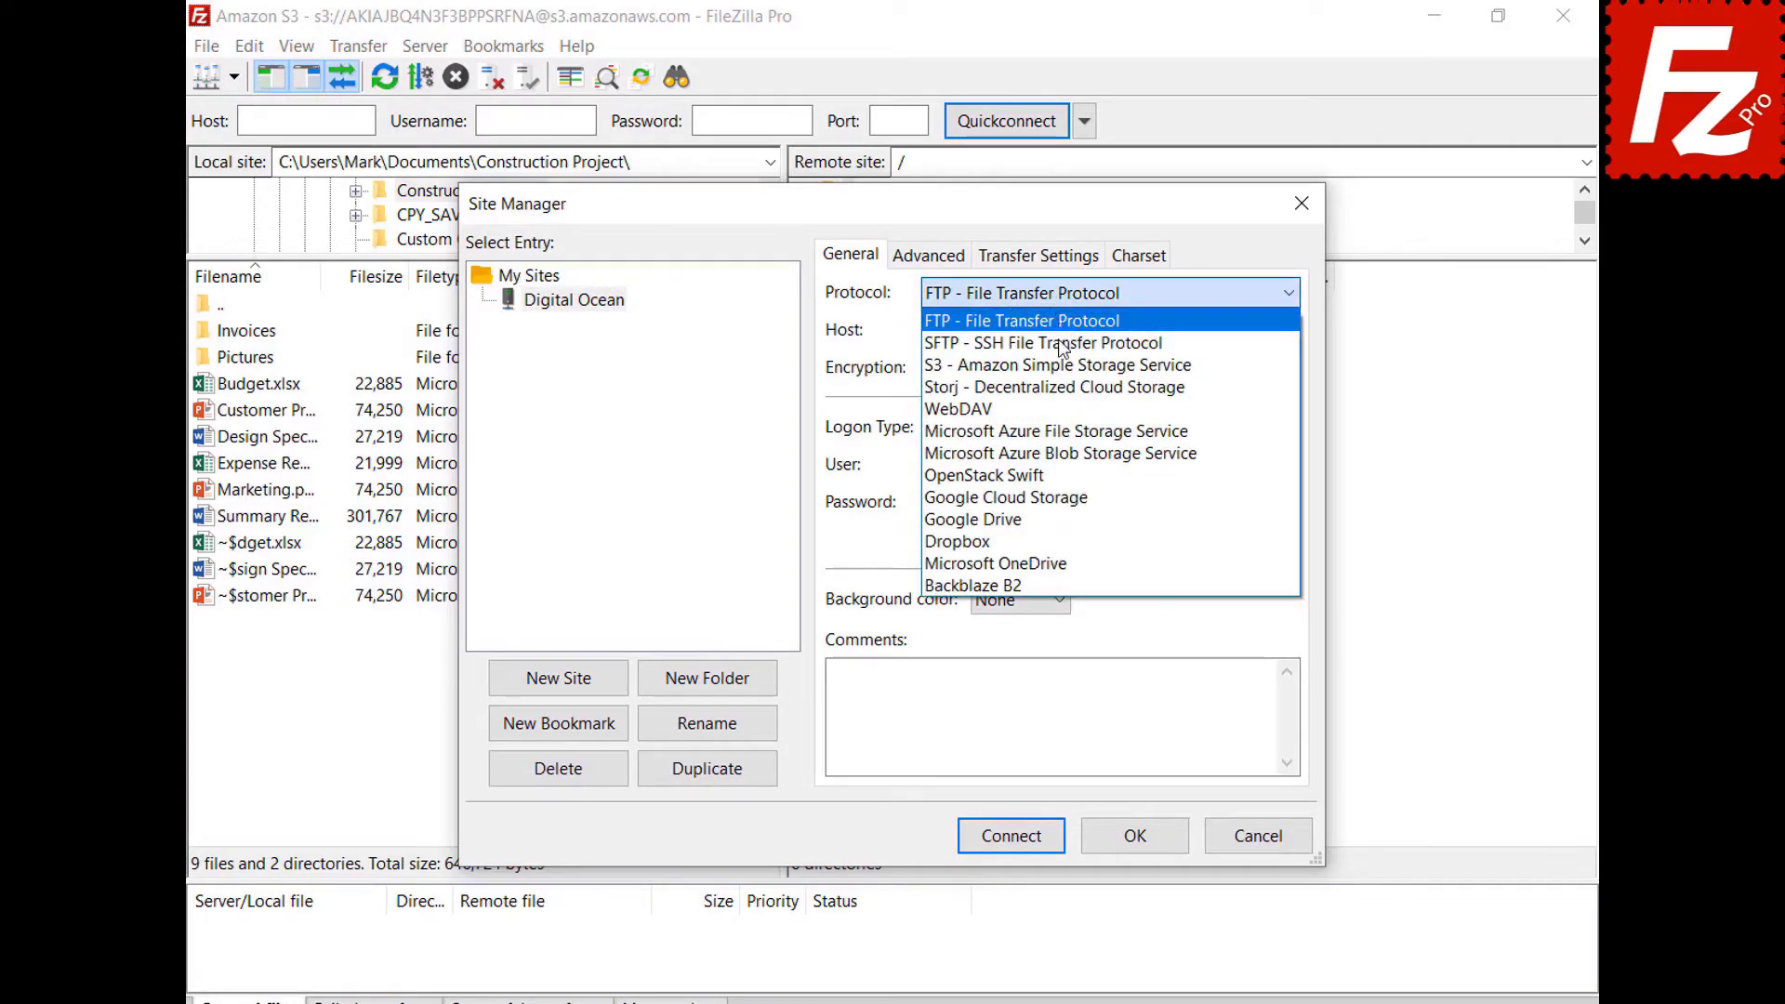
left_click(1068, 369)
Set host sfo3.digitaloceanspaces.com, paste the access and secret keys, and connect.
key("Tab")
key("BackSpace")
type("sfo3.digitaloceanspaces.com")
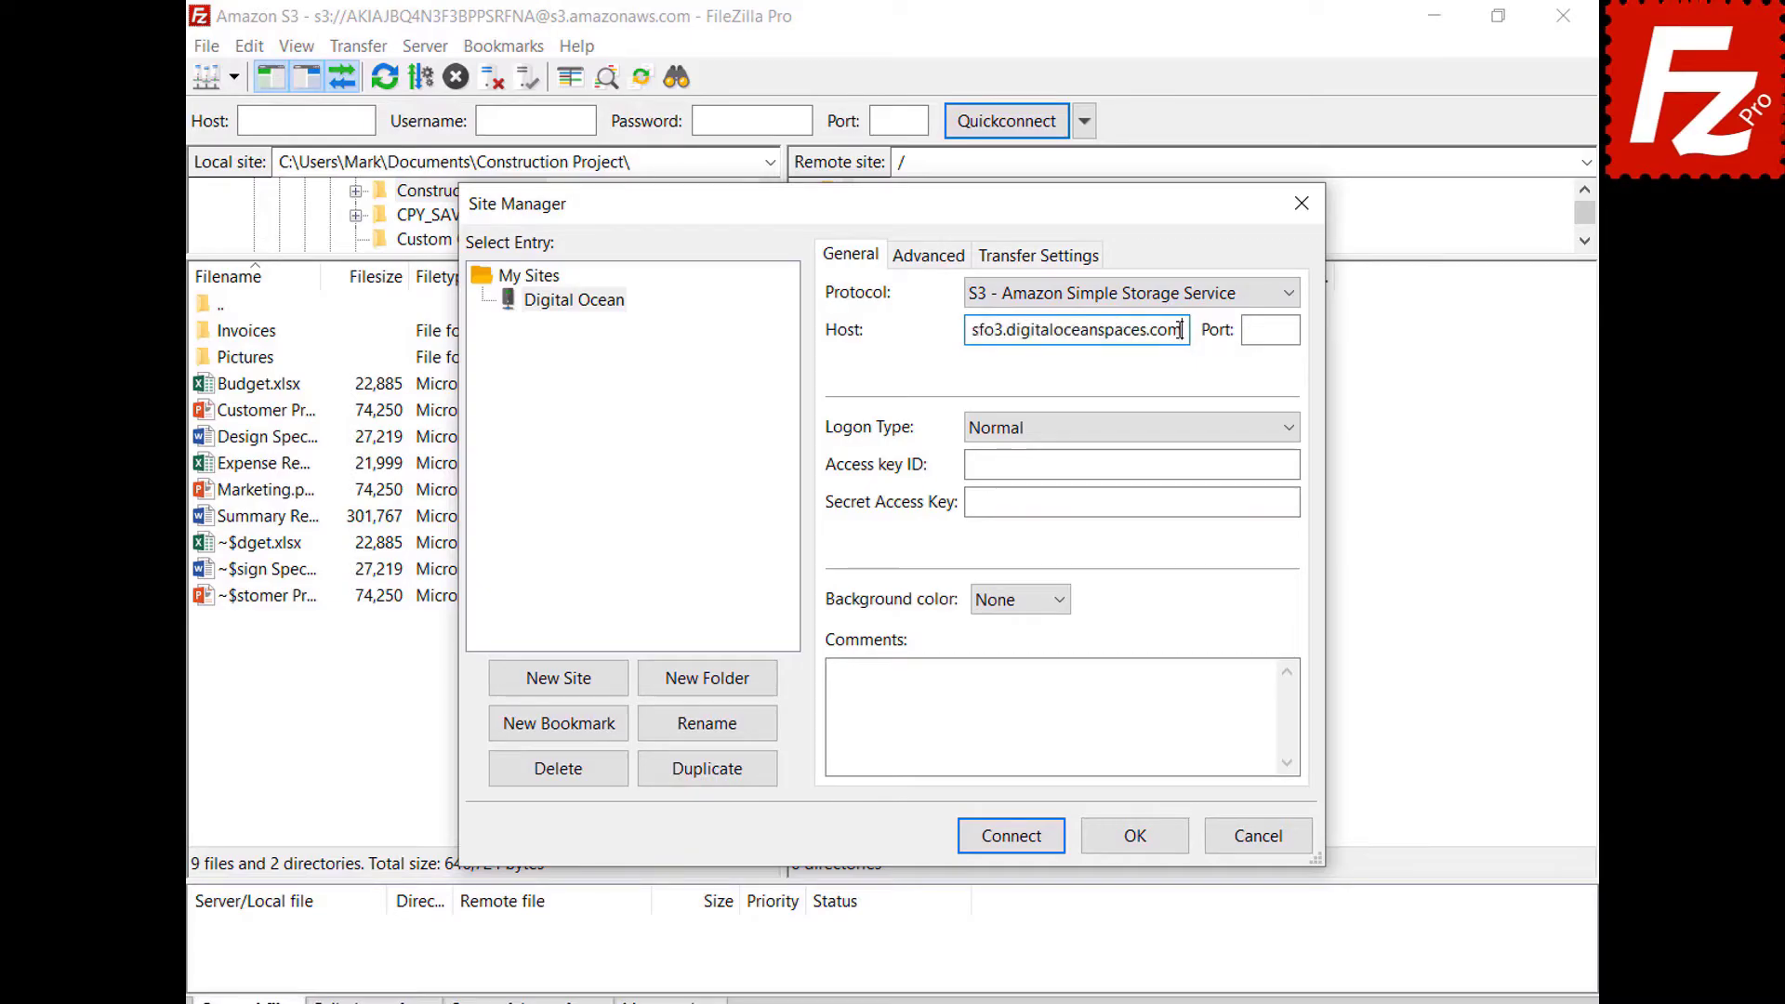
left_click(1294, 463)
key("ctrl+v")
left_click(1294, 502)
key("ctrl+v")
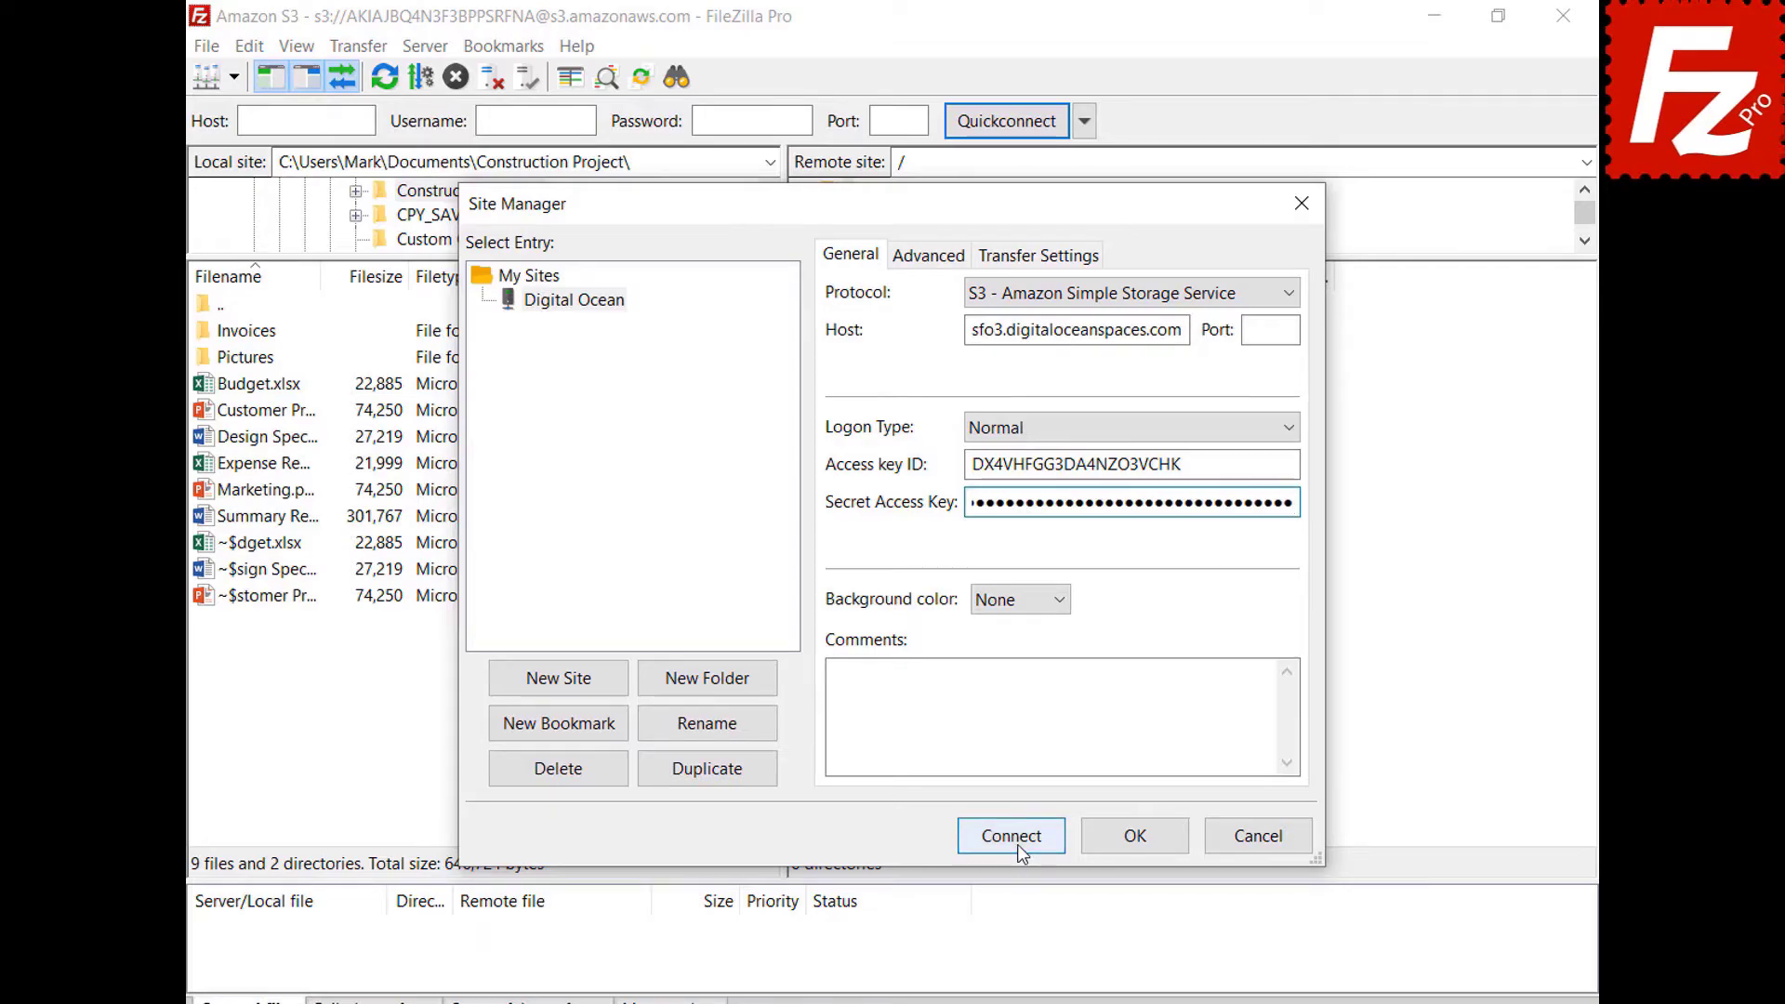
left_click(1013, 837)
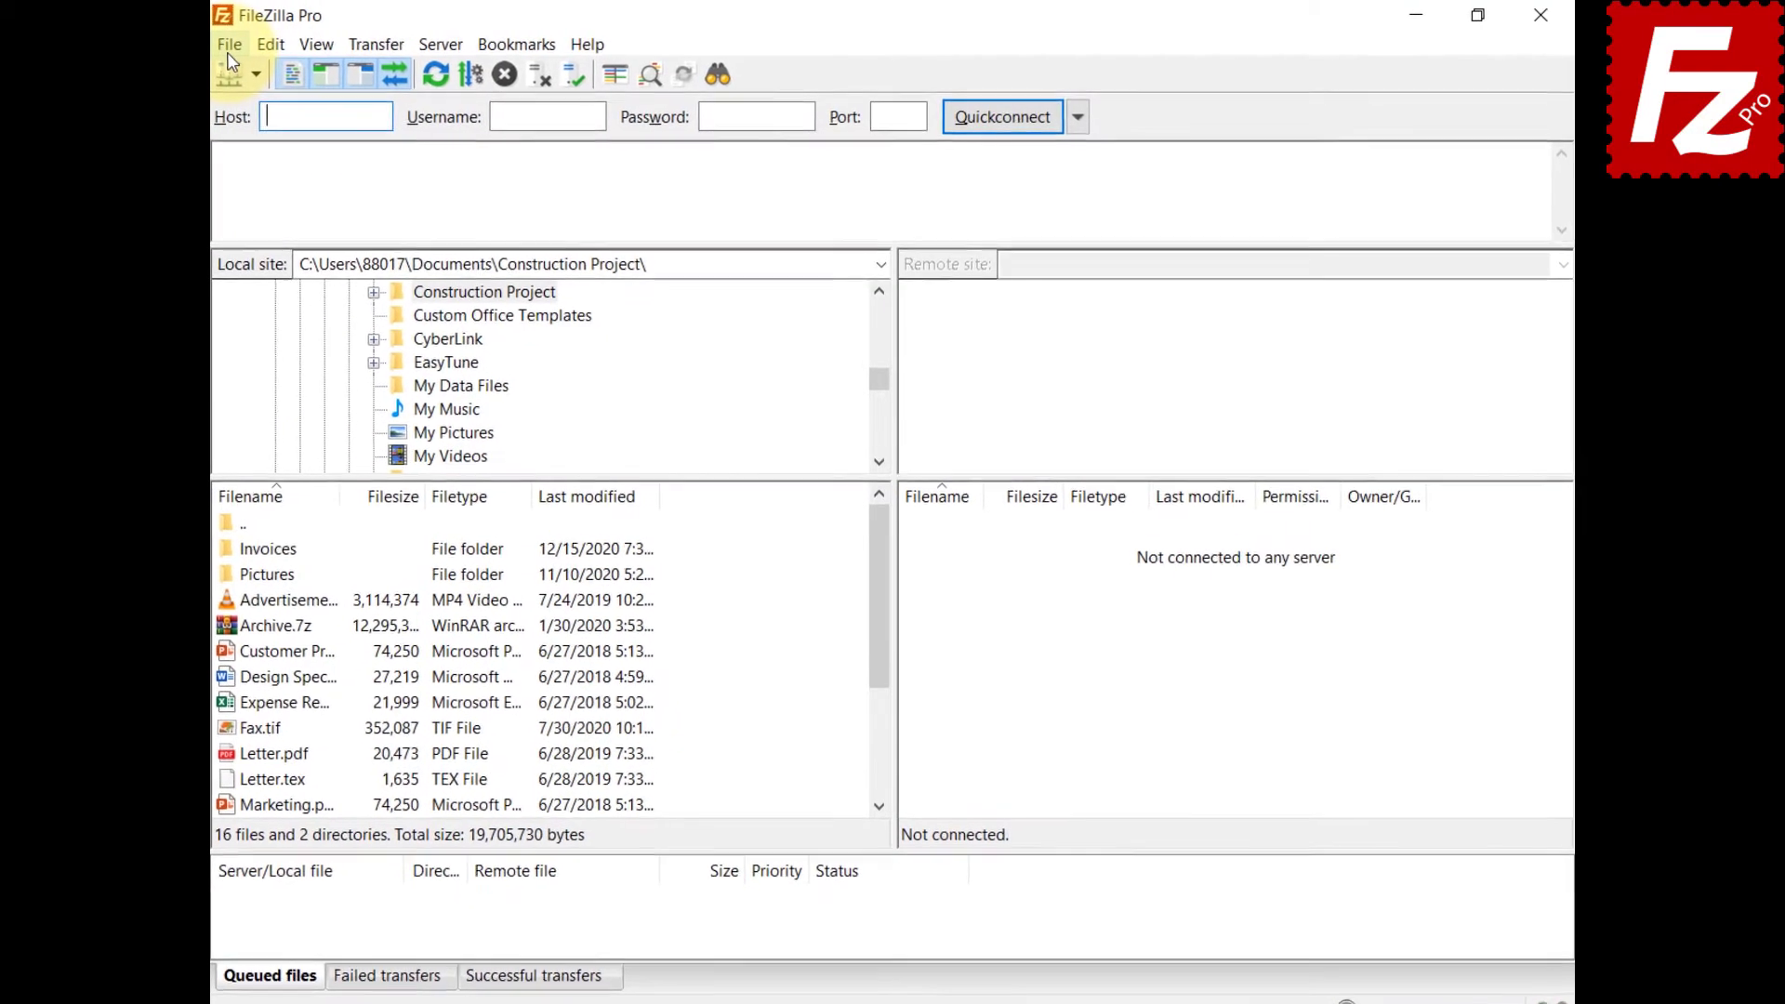
Connect to the saved S3 site and open File synchronization for Construction Project.
left_click(206, 47)
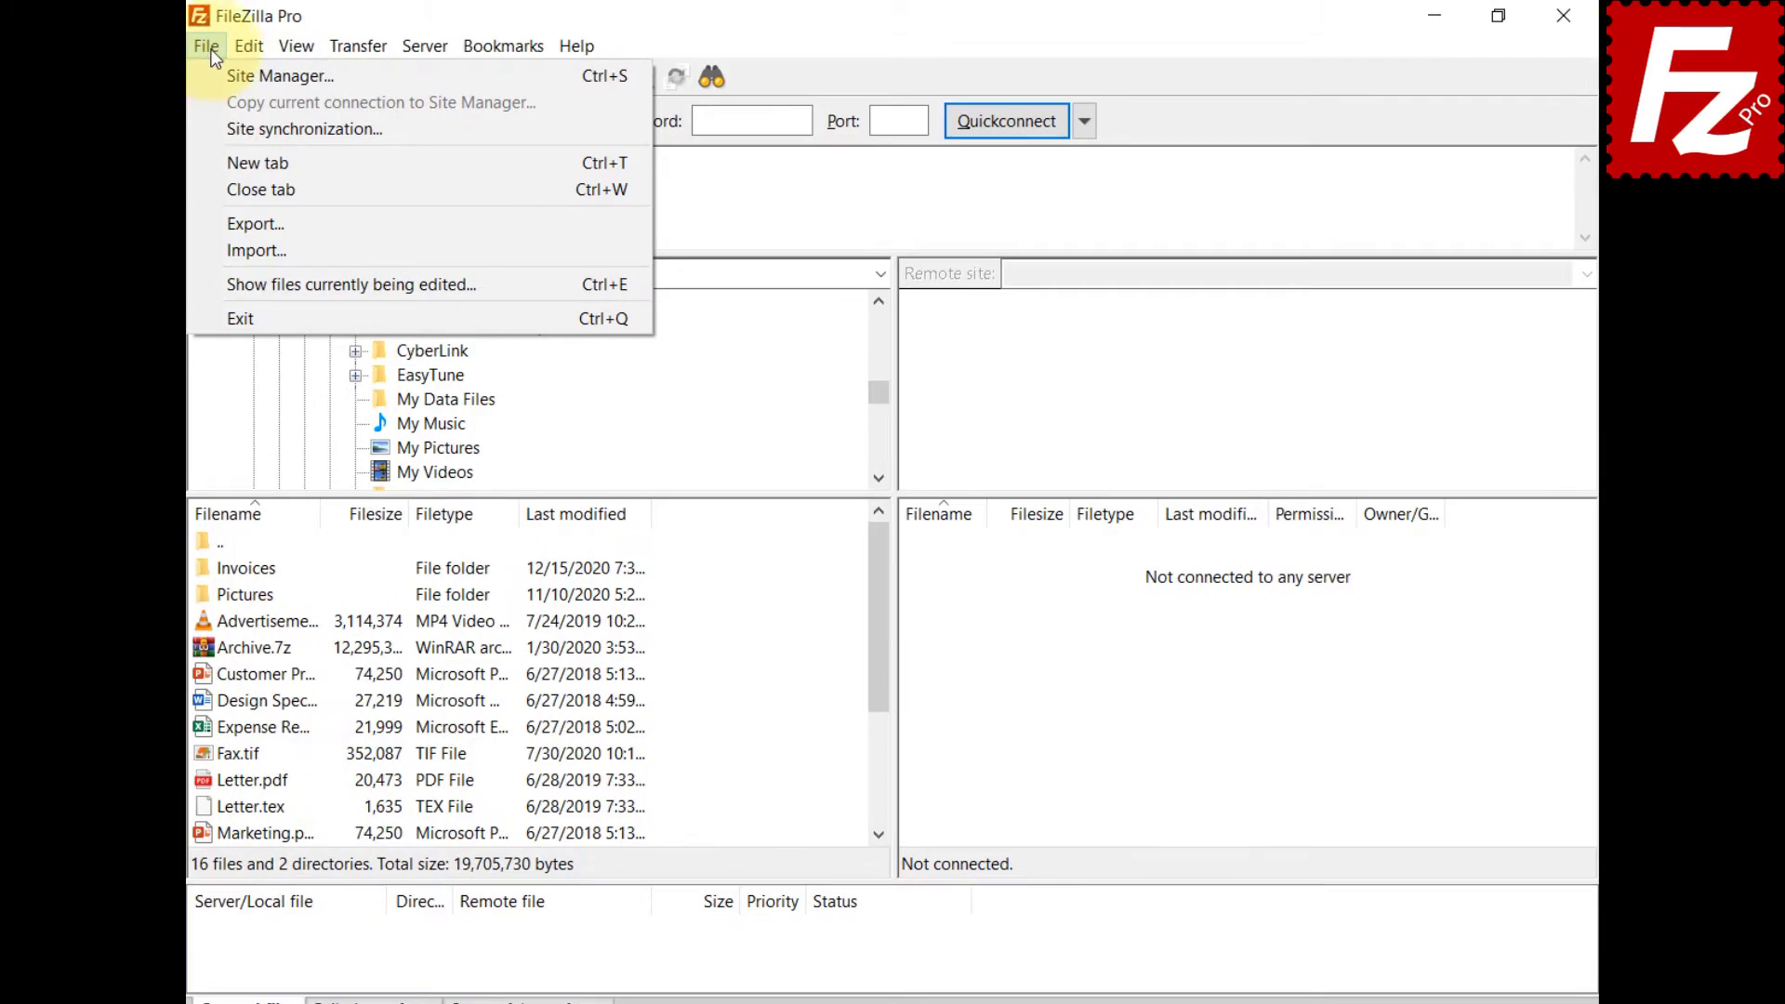
left_click(269, 76)
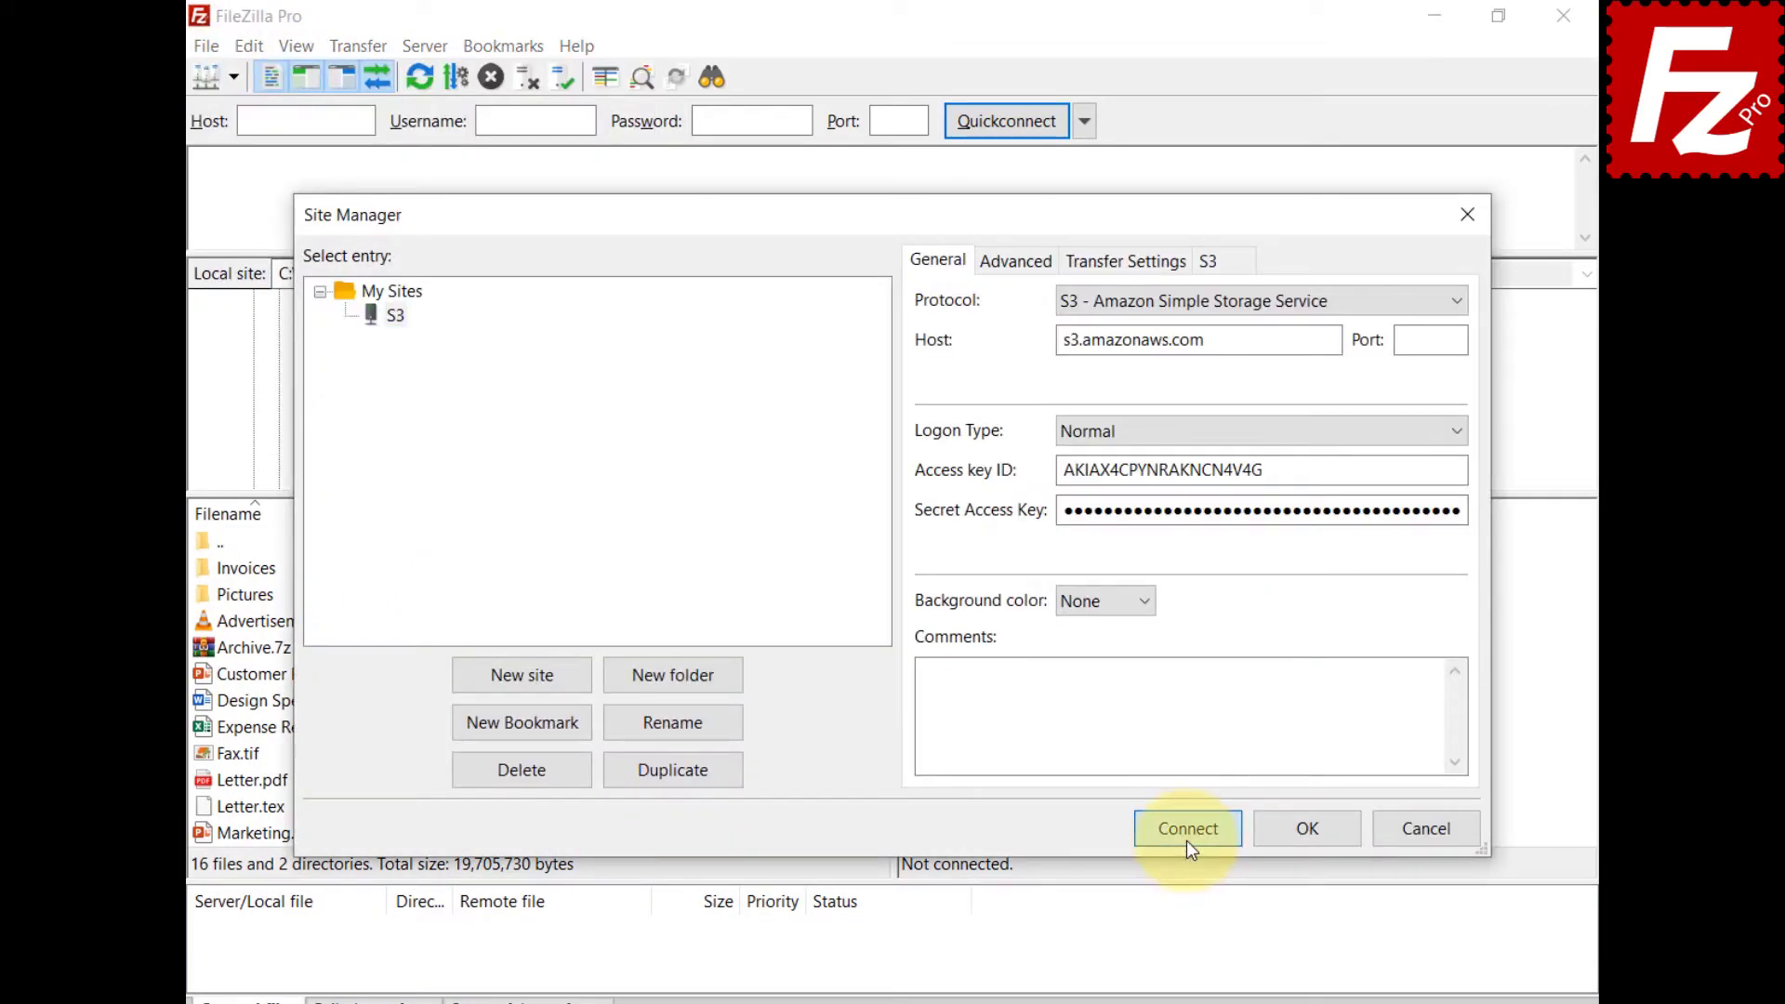
left_click(1188, 830)
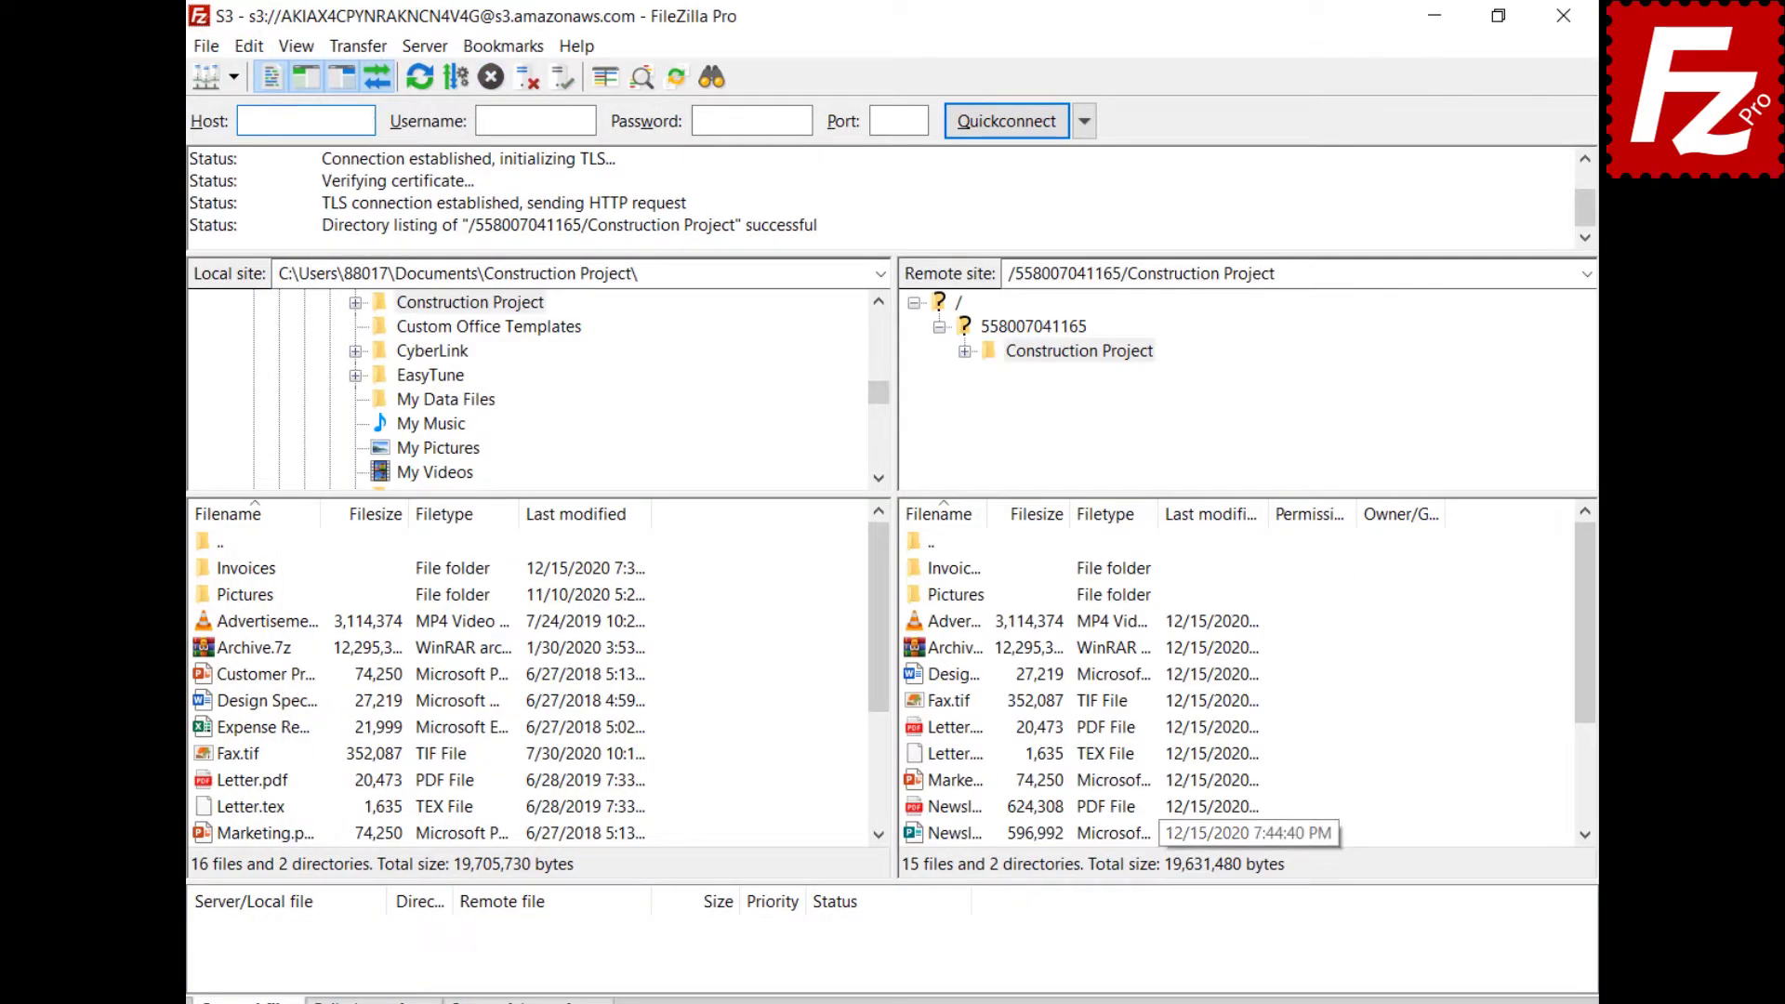
left_click(354, 46)
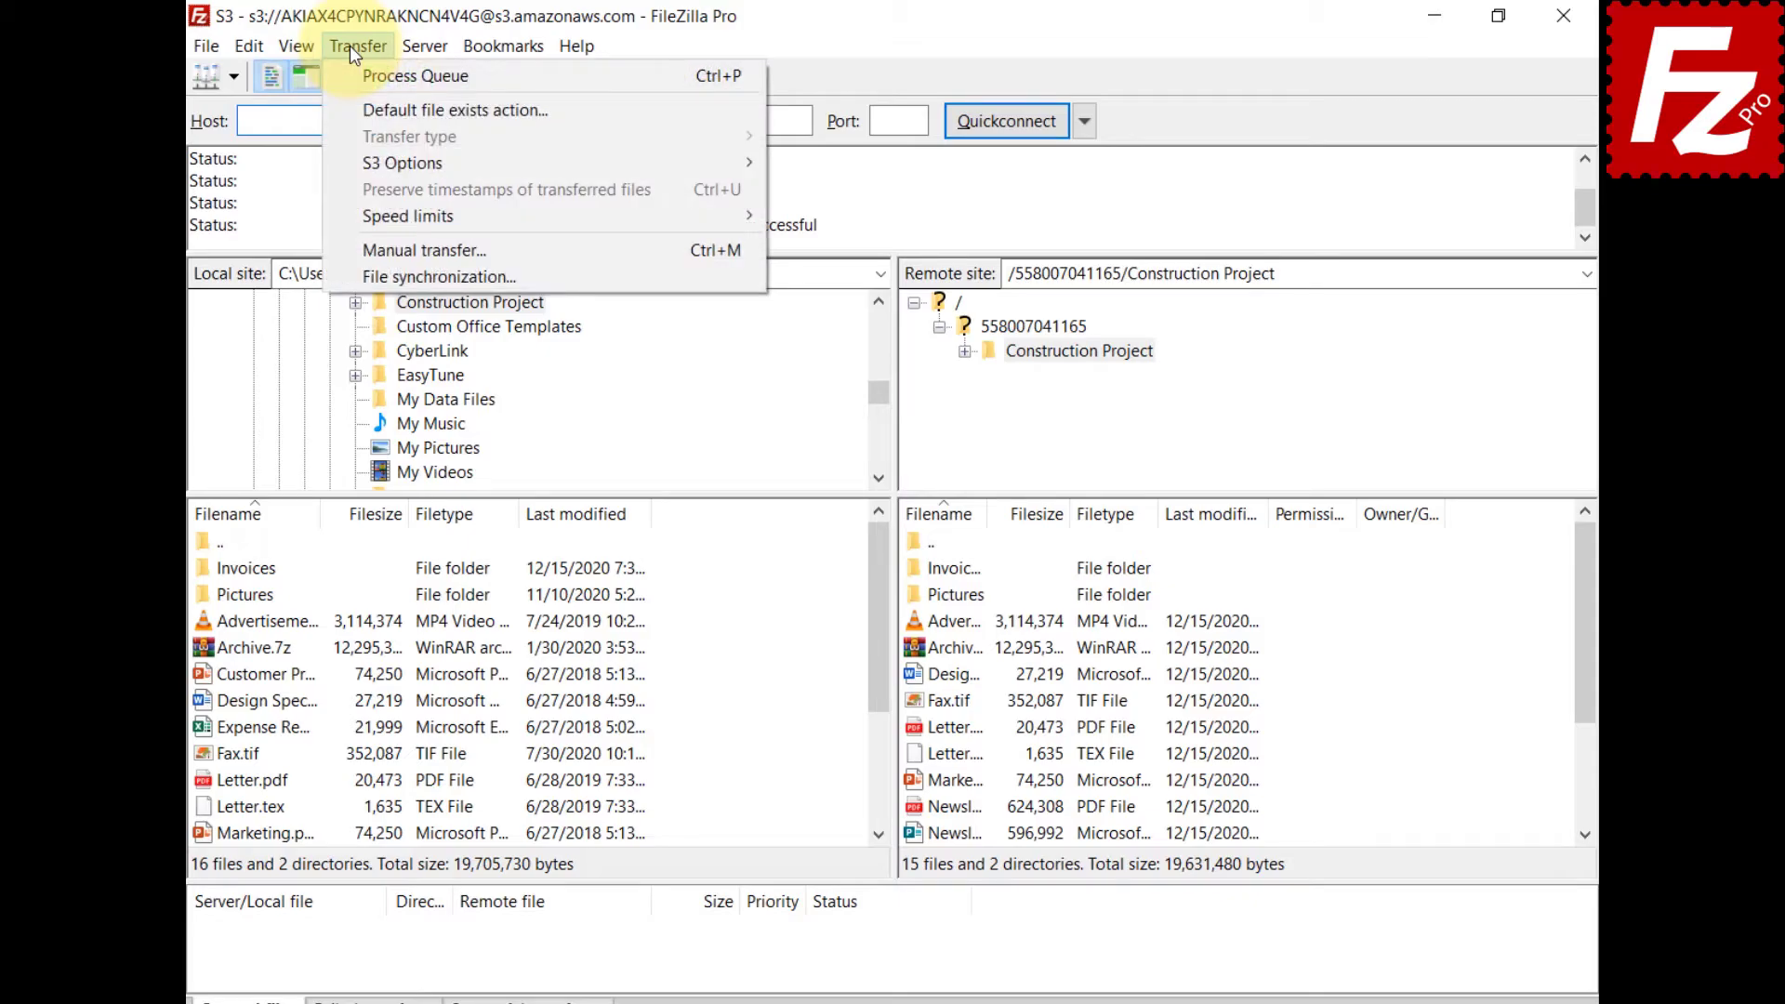
left_click(344, 276)
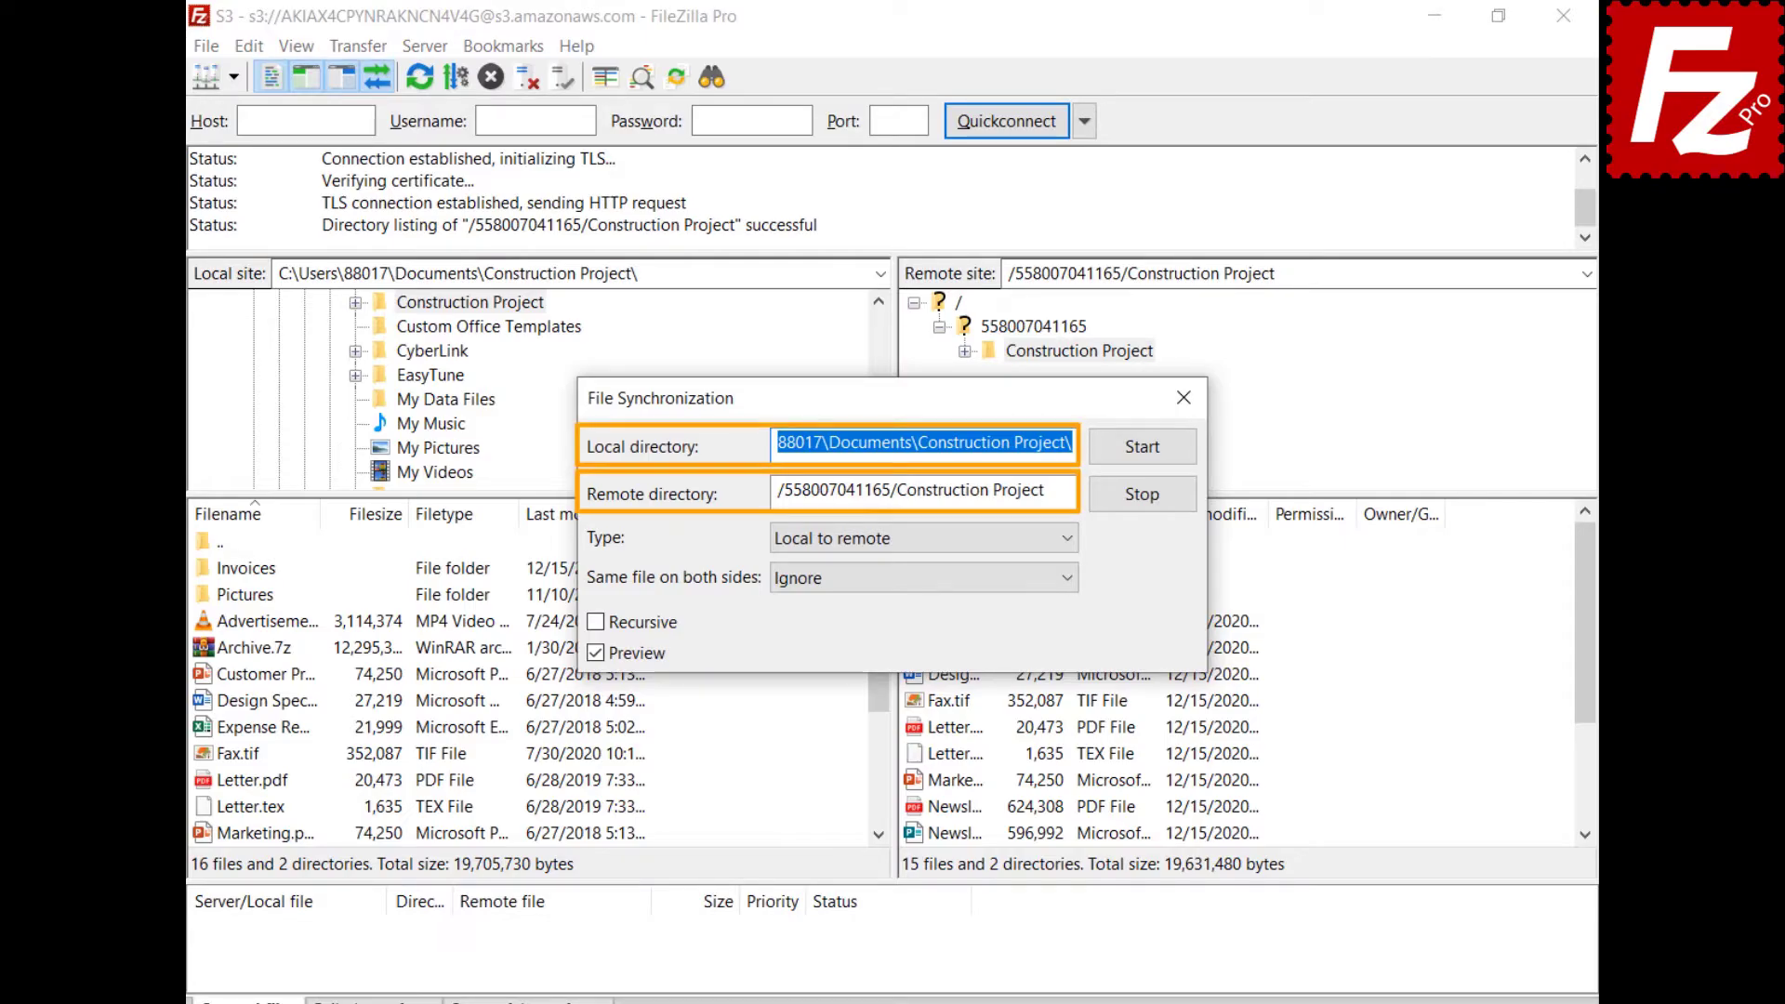
Keep 'Local to remote' and 'Ignore' for files on both sides, then start the sync preview.
left_click(1068, 539)
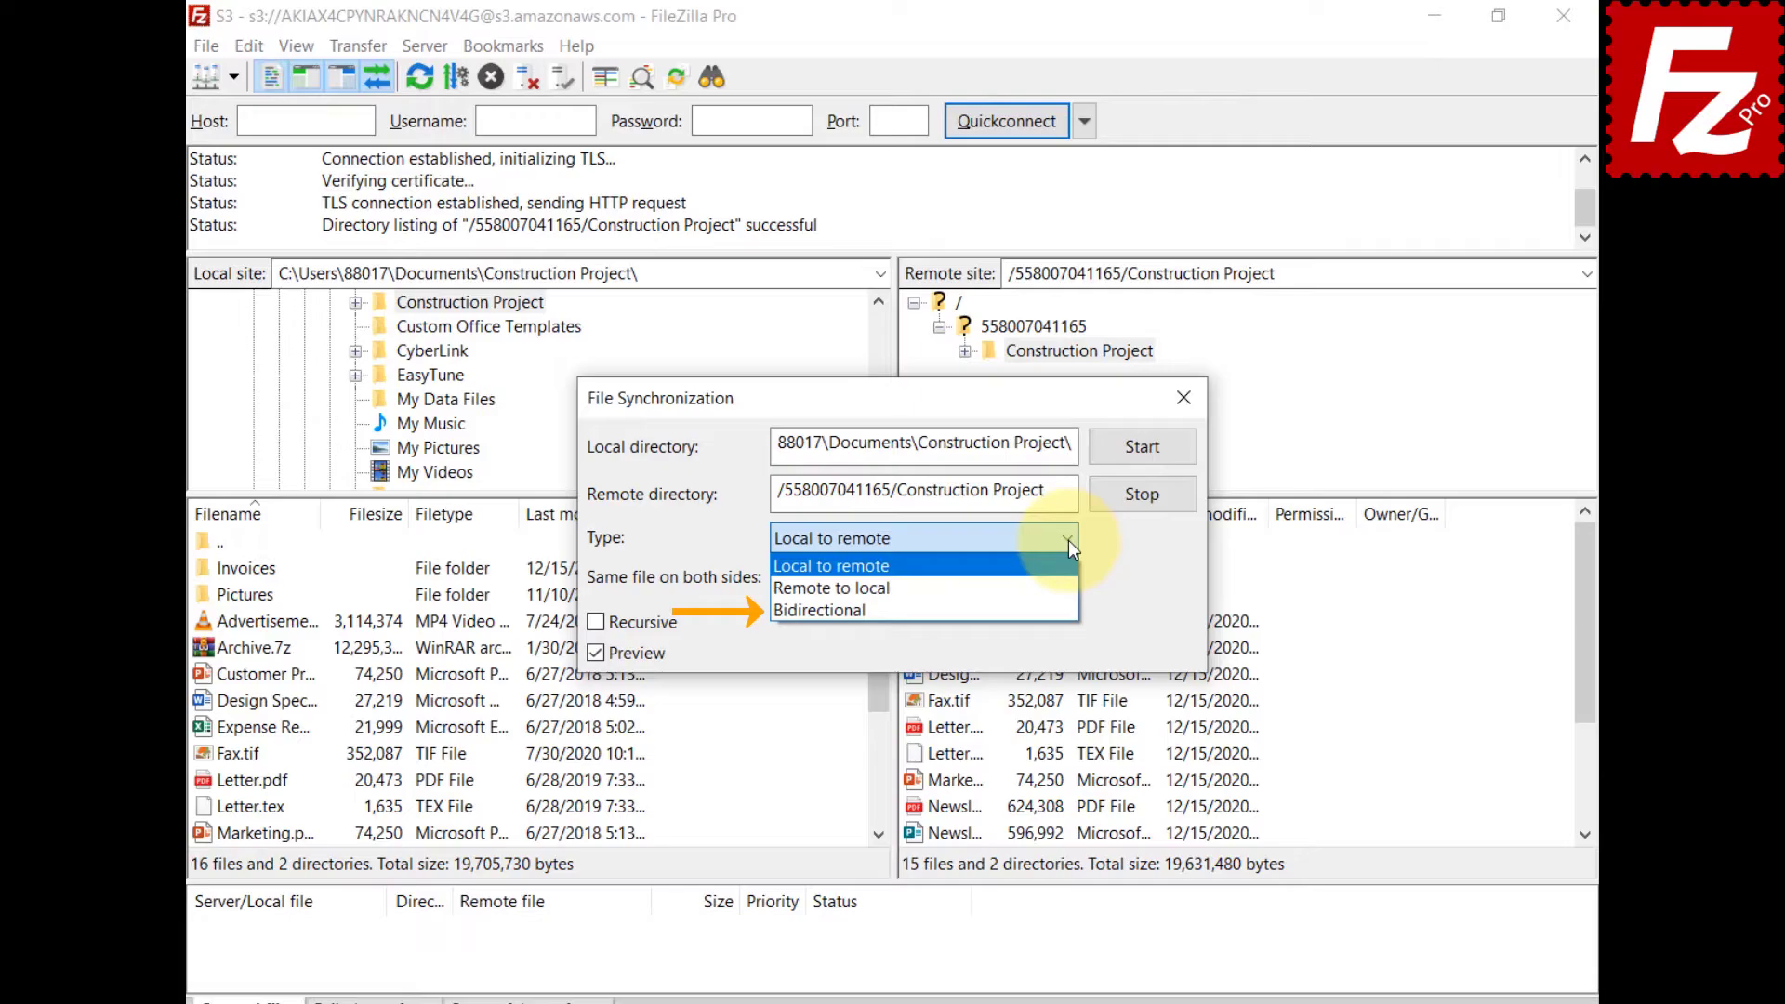
left_click(1068, 545)
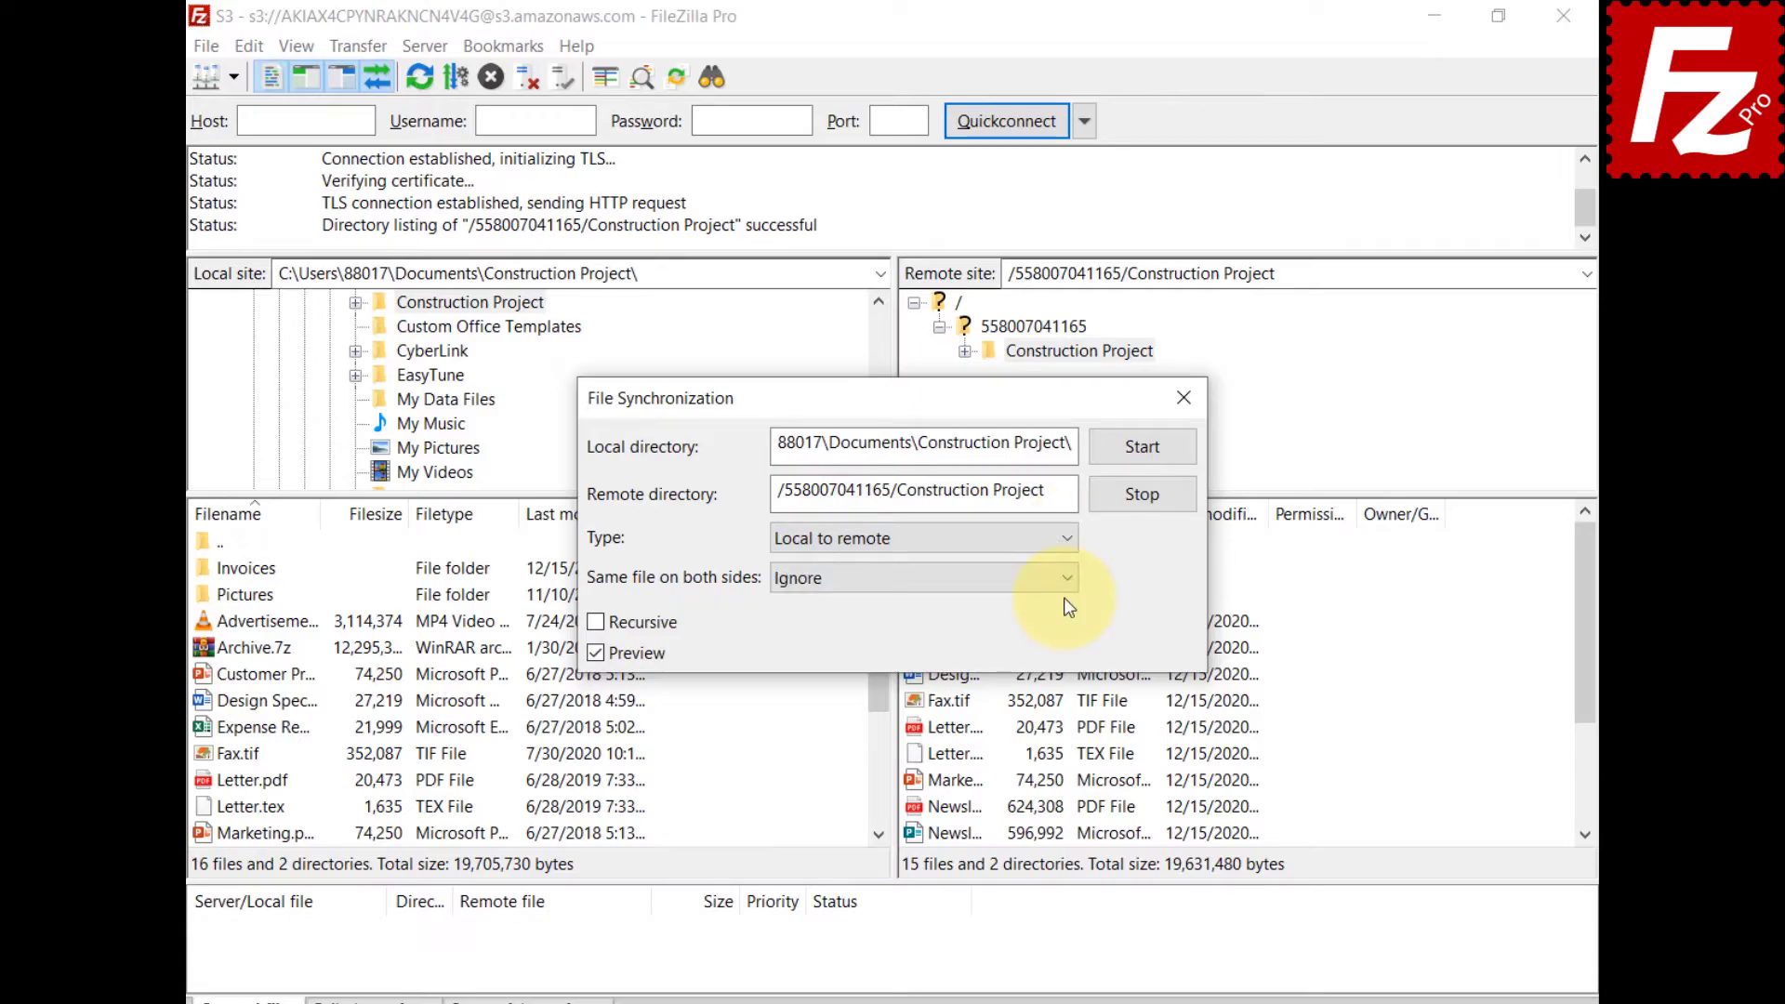
left_click(1066, 582)
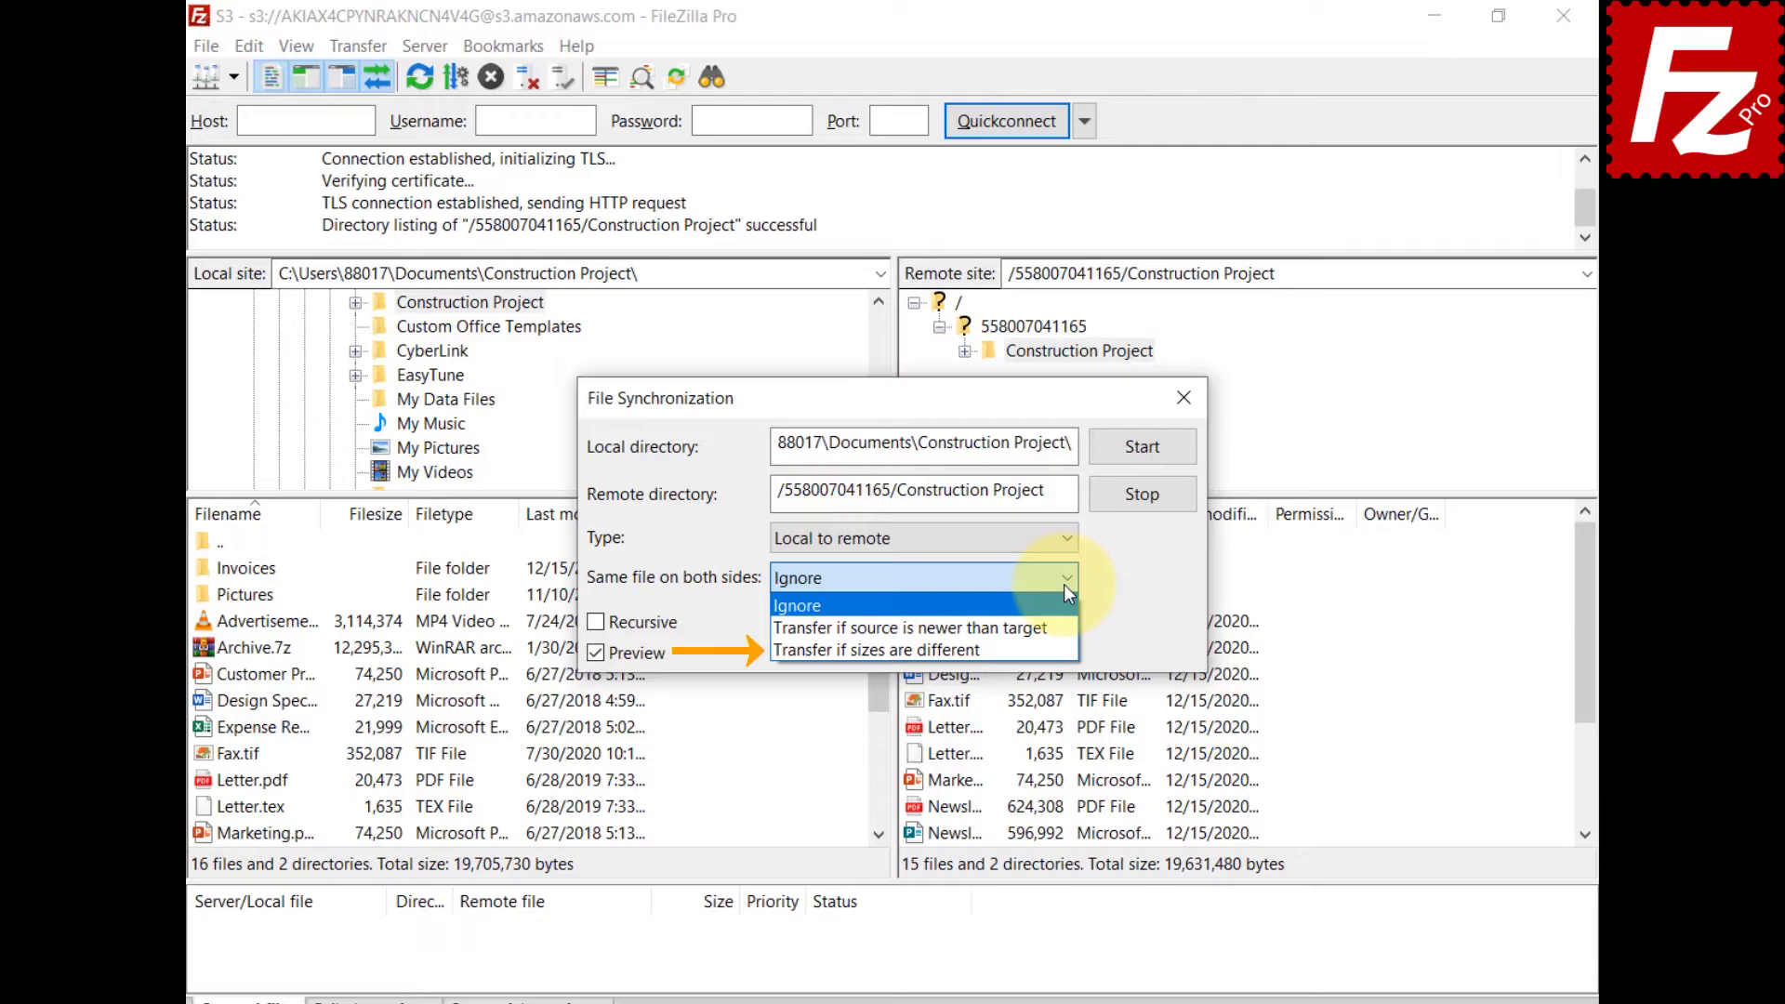
left_click(1065, 591)
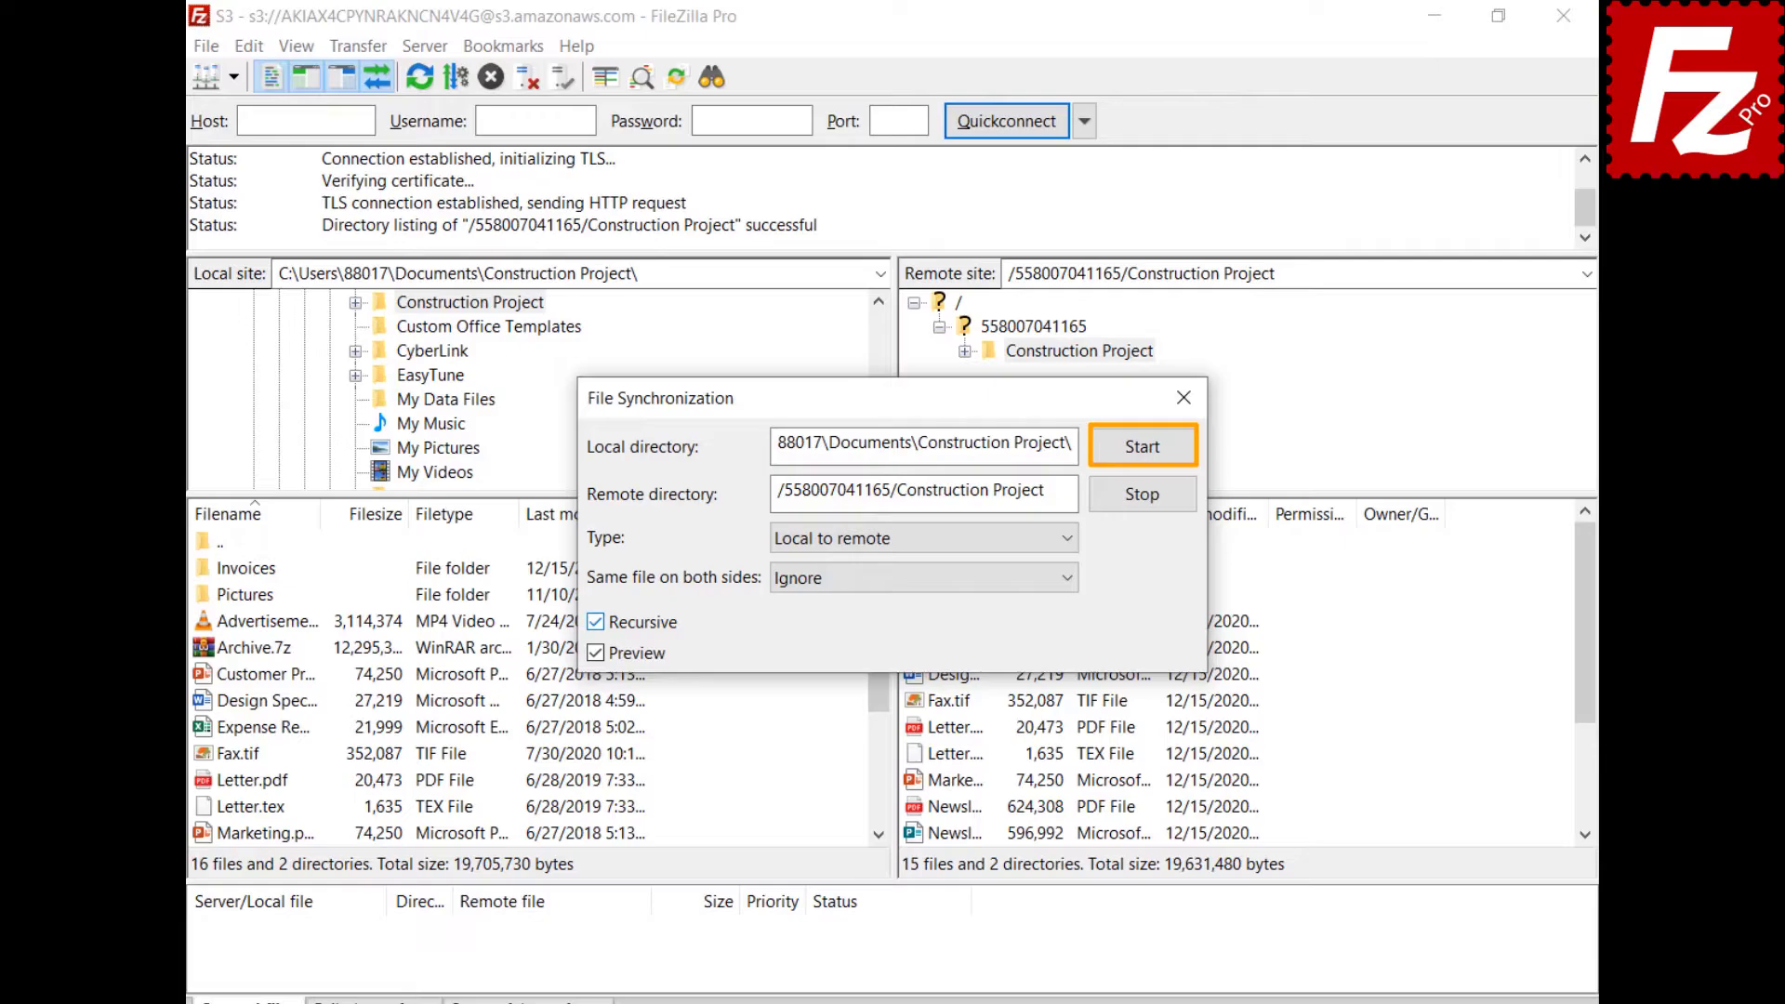
left_click(1144, 450)
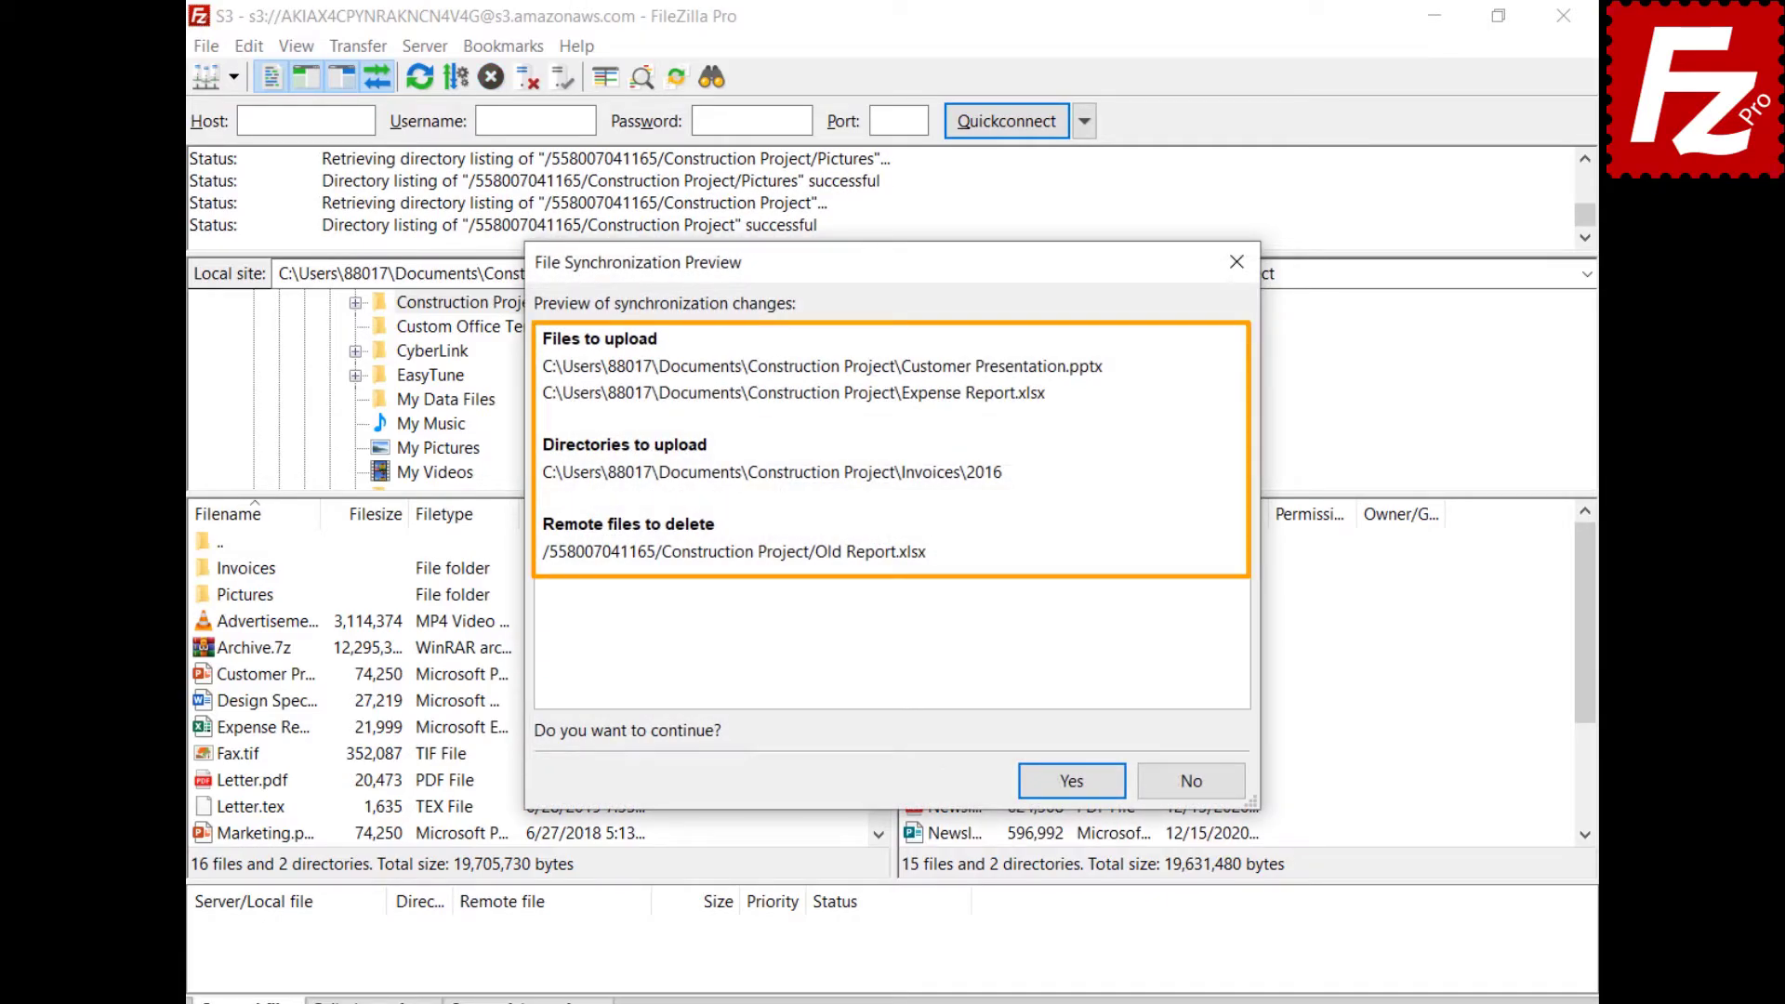
Approve uploading the two new files and Invoices\2016, and deleting remote Old Report.xlsx.
left_click(1075, 777)
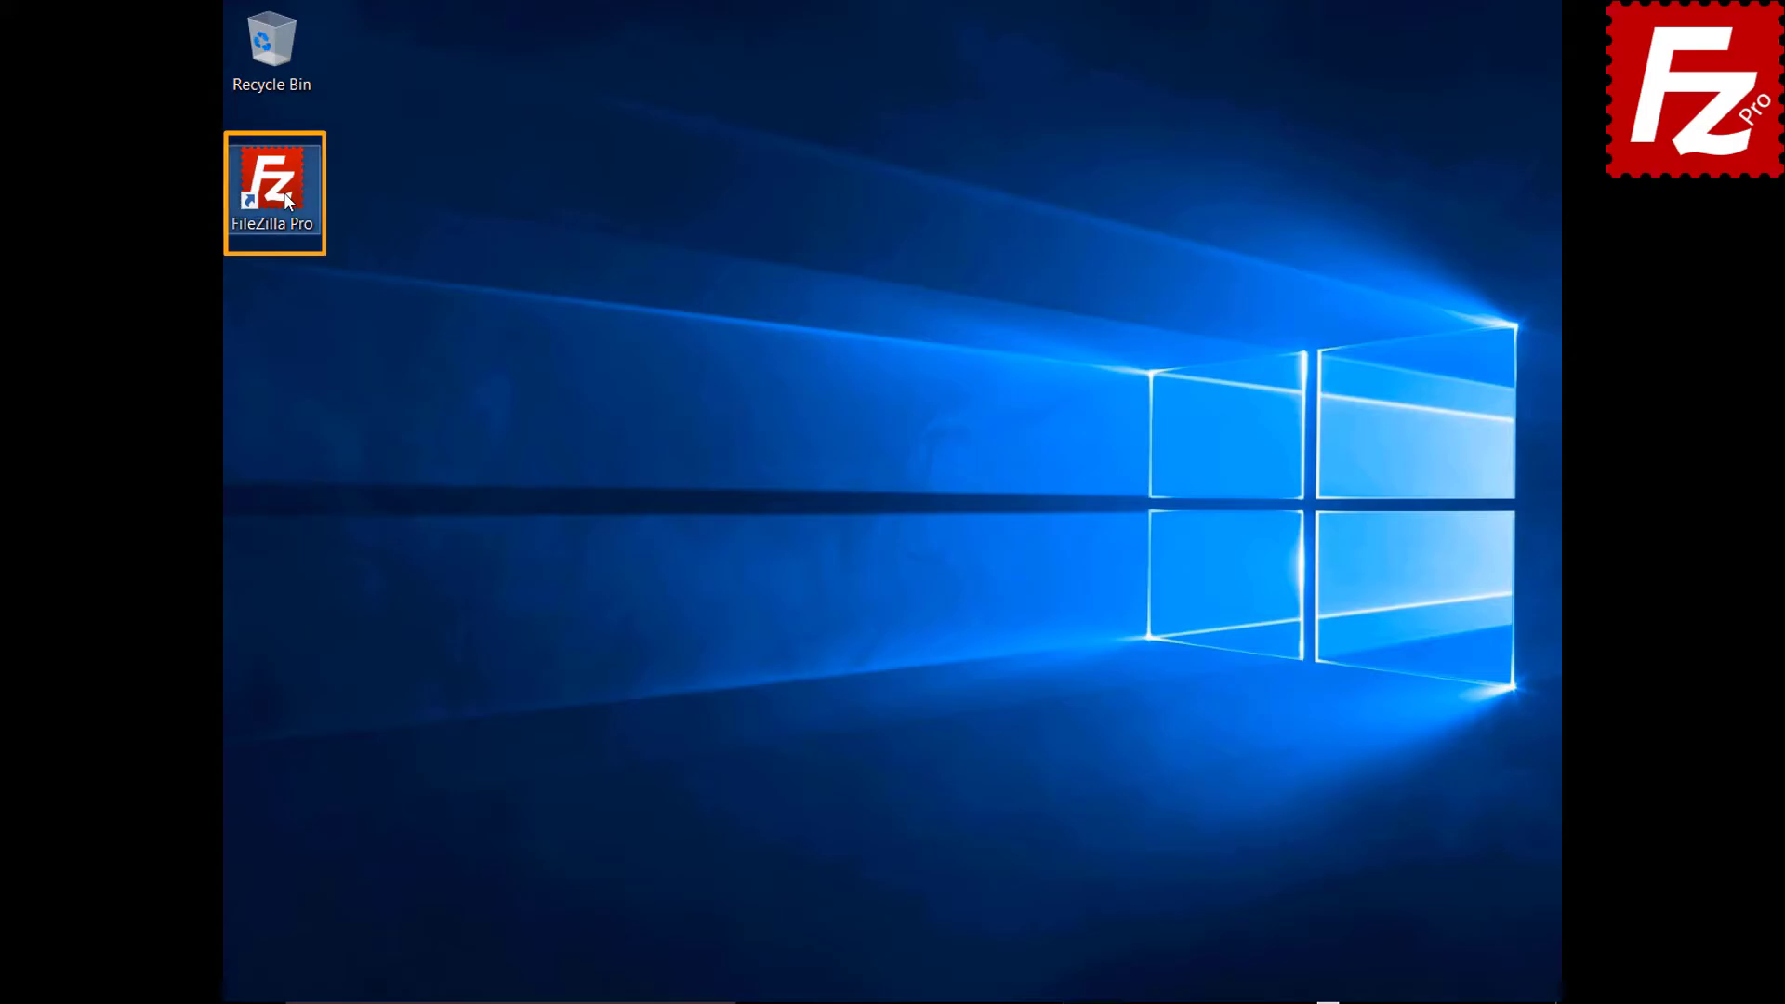
Relaunch FileZilla Pro and connect to the saved S3 site.
double_click(282, 192)
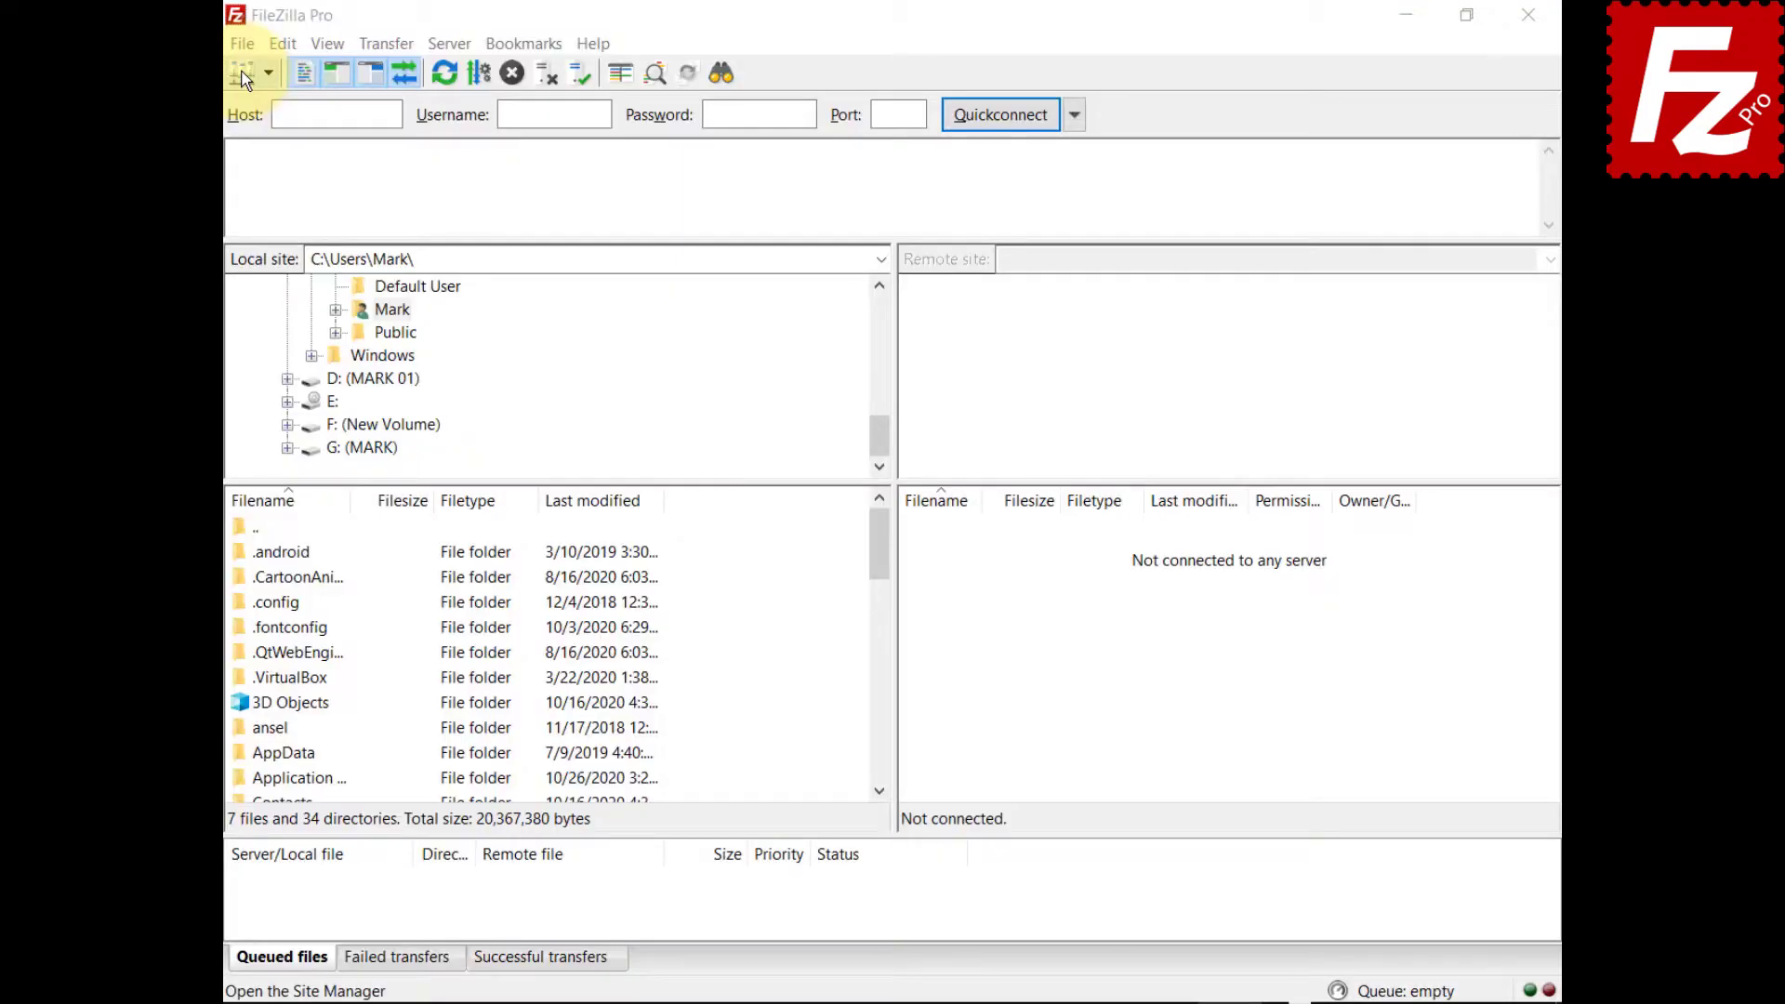
left_click(239, 43)
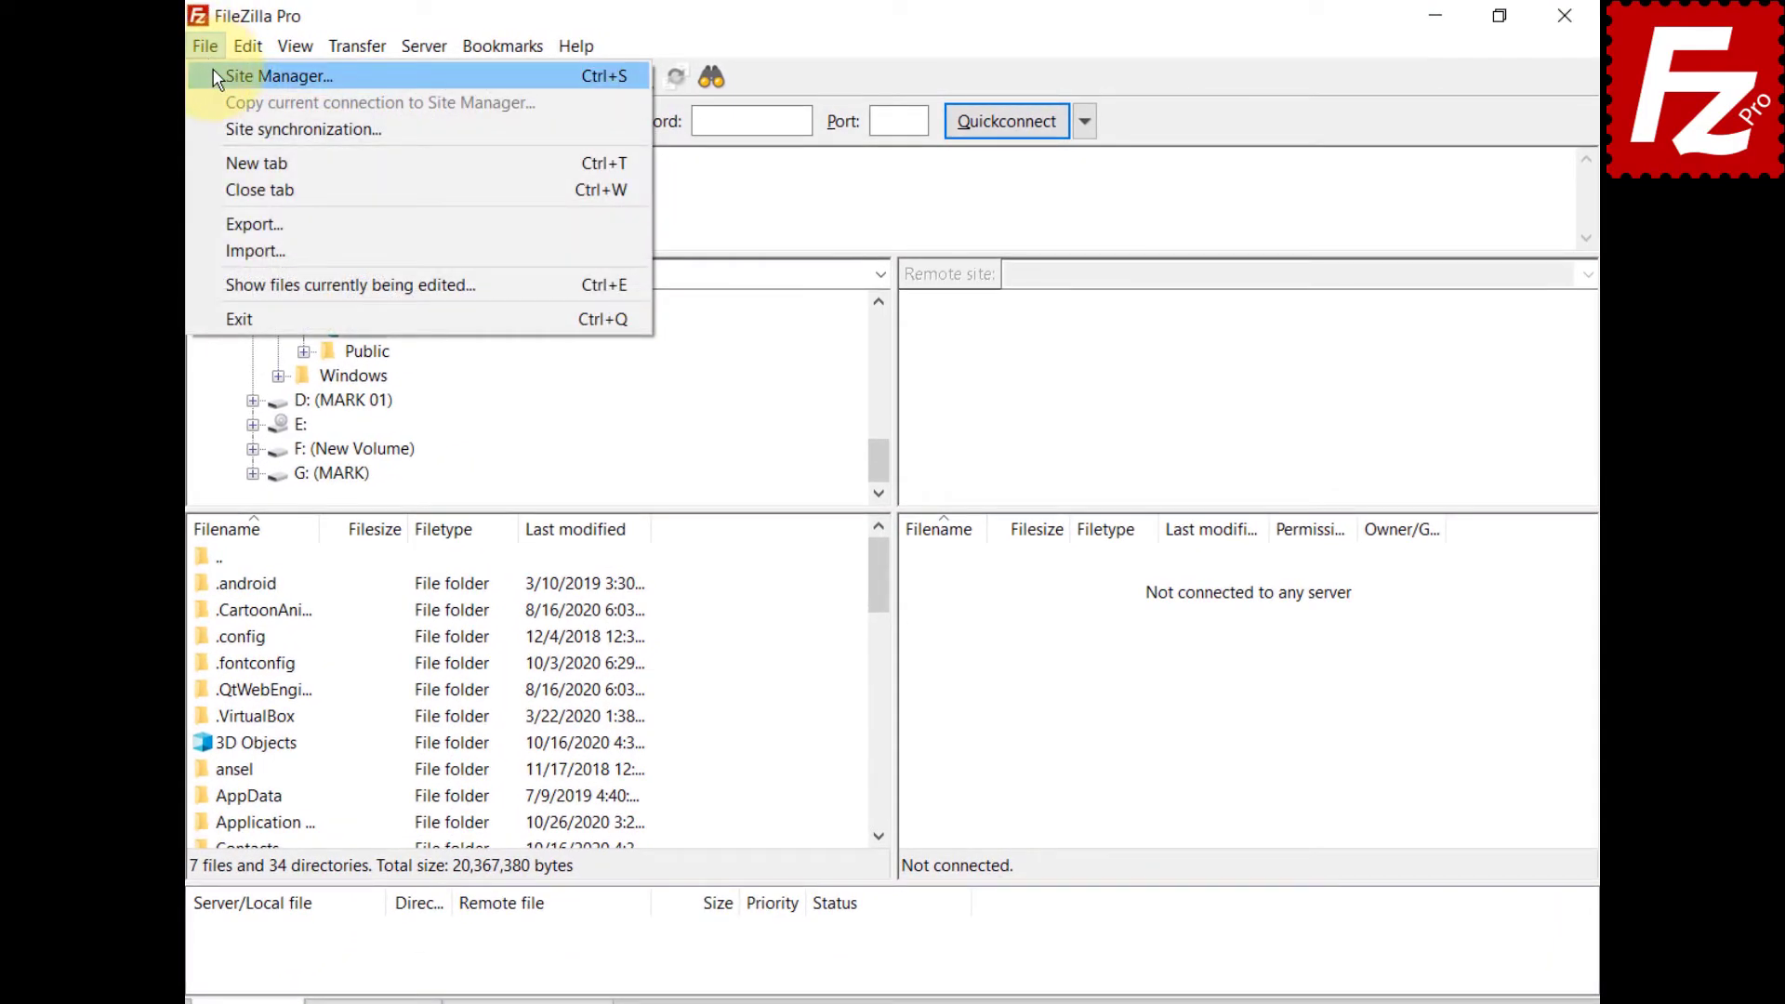
left_click(216, 74)
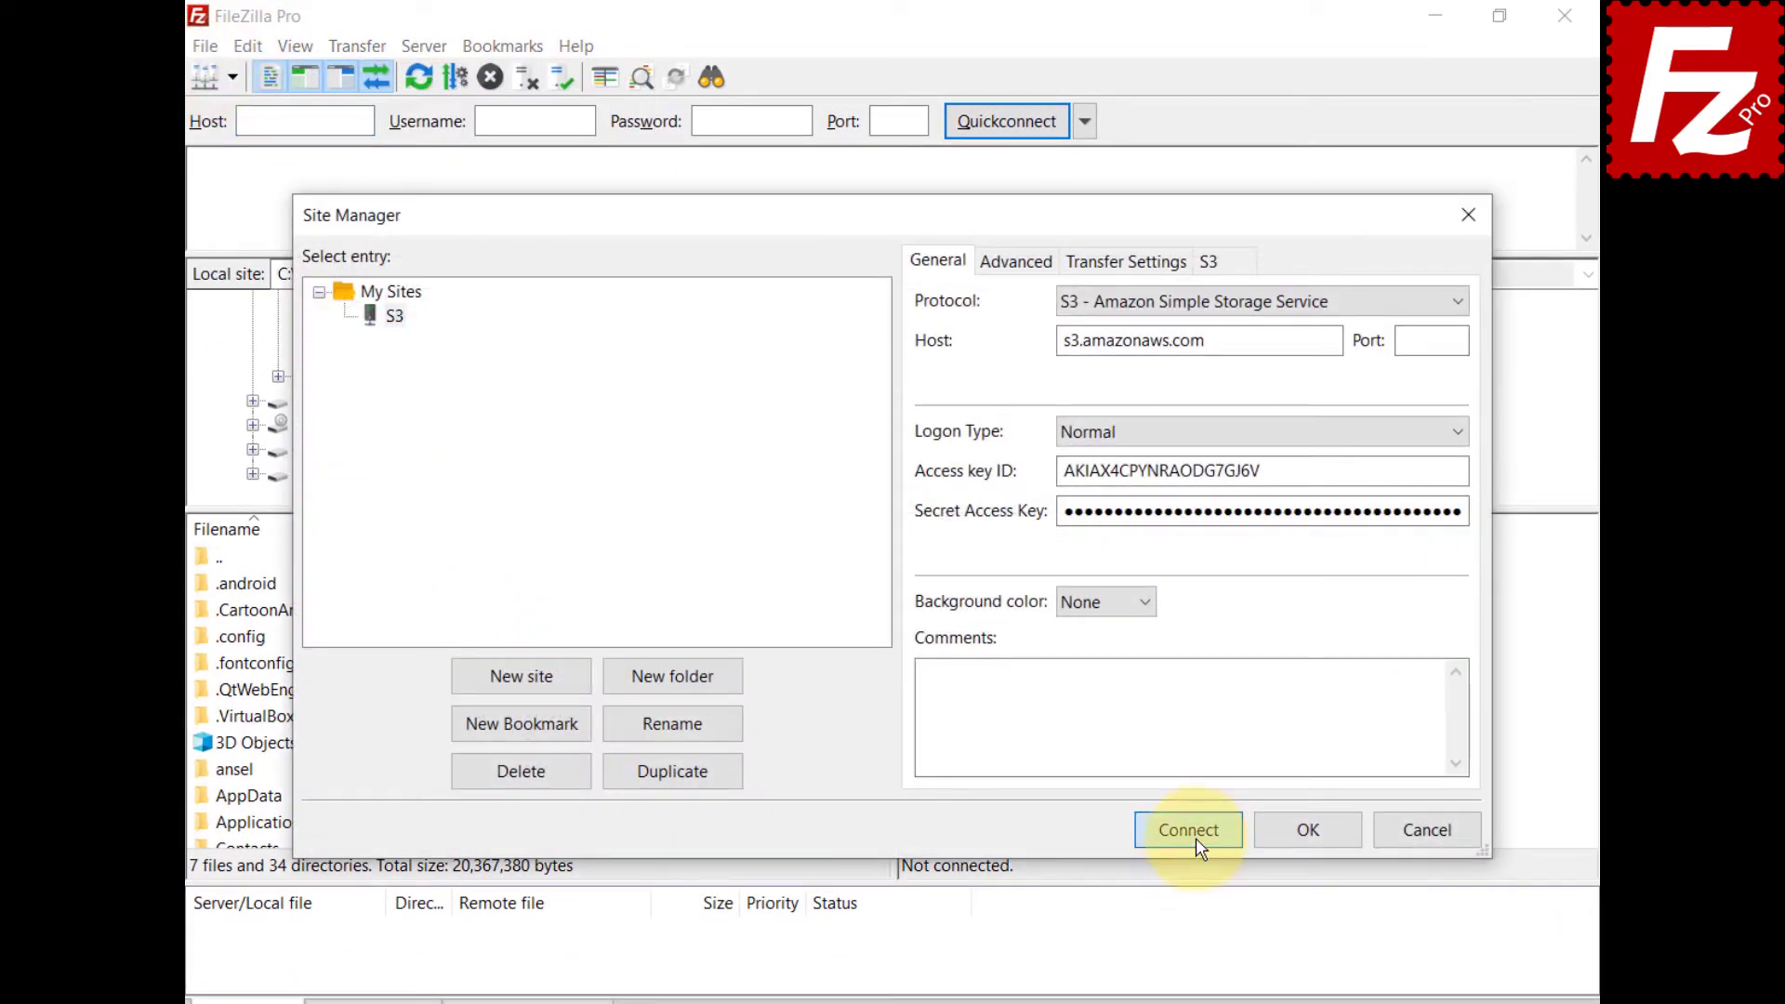
left_click(1195, 838)
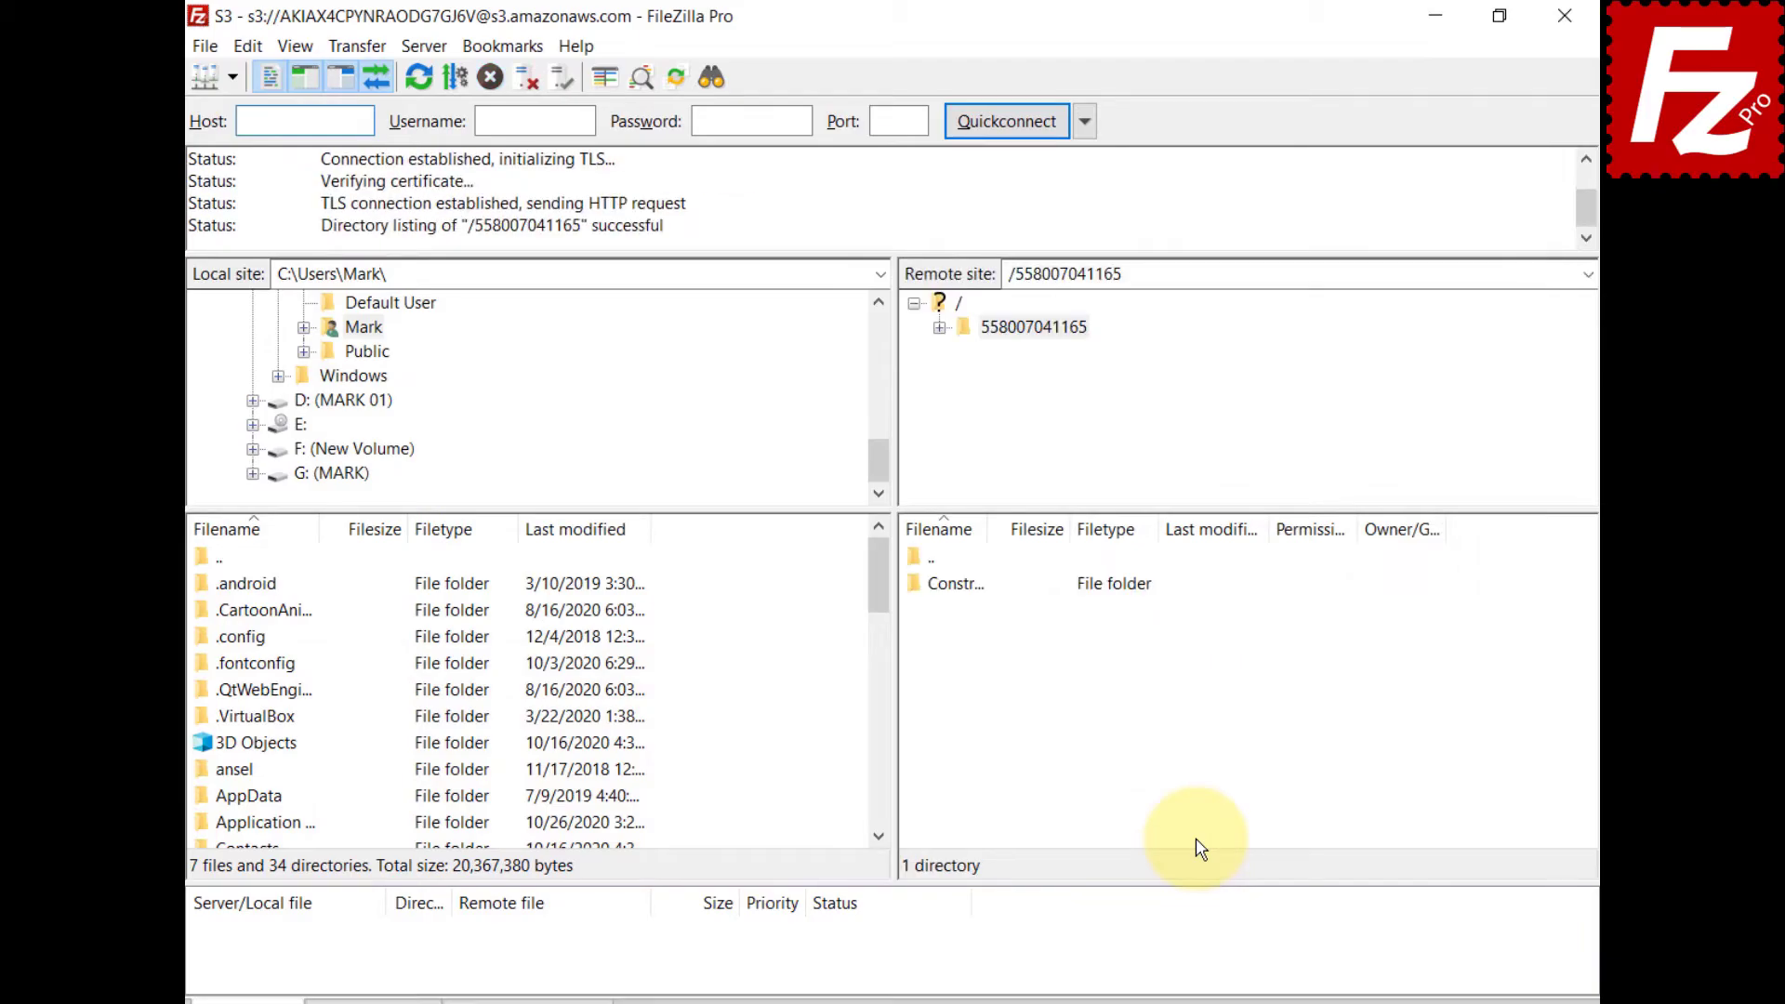
Show the canned ACL choices under Transfer > S3 Options and in the status bar.
left_click(353, 46)
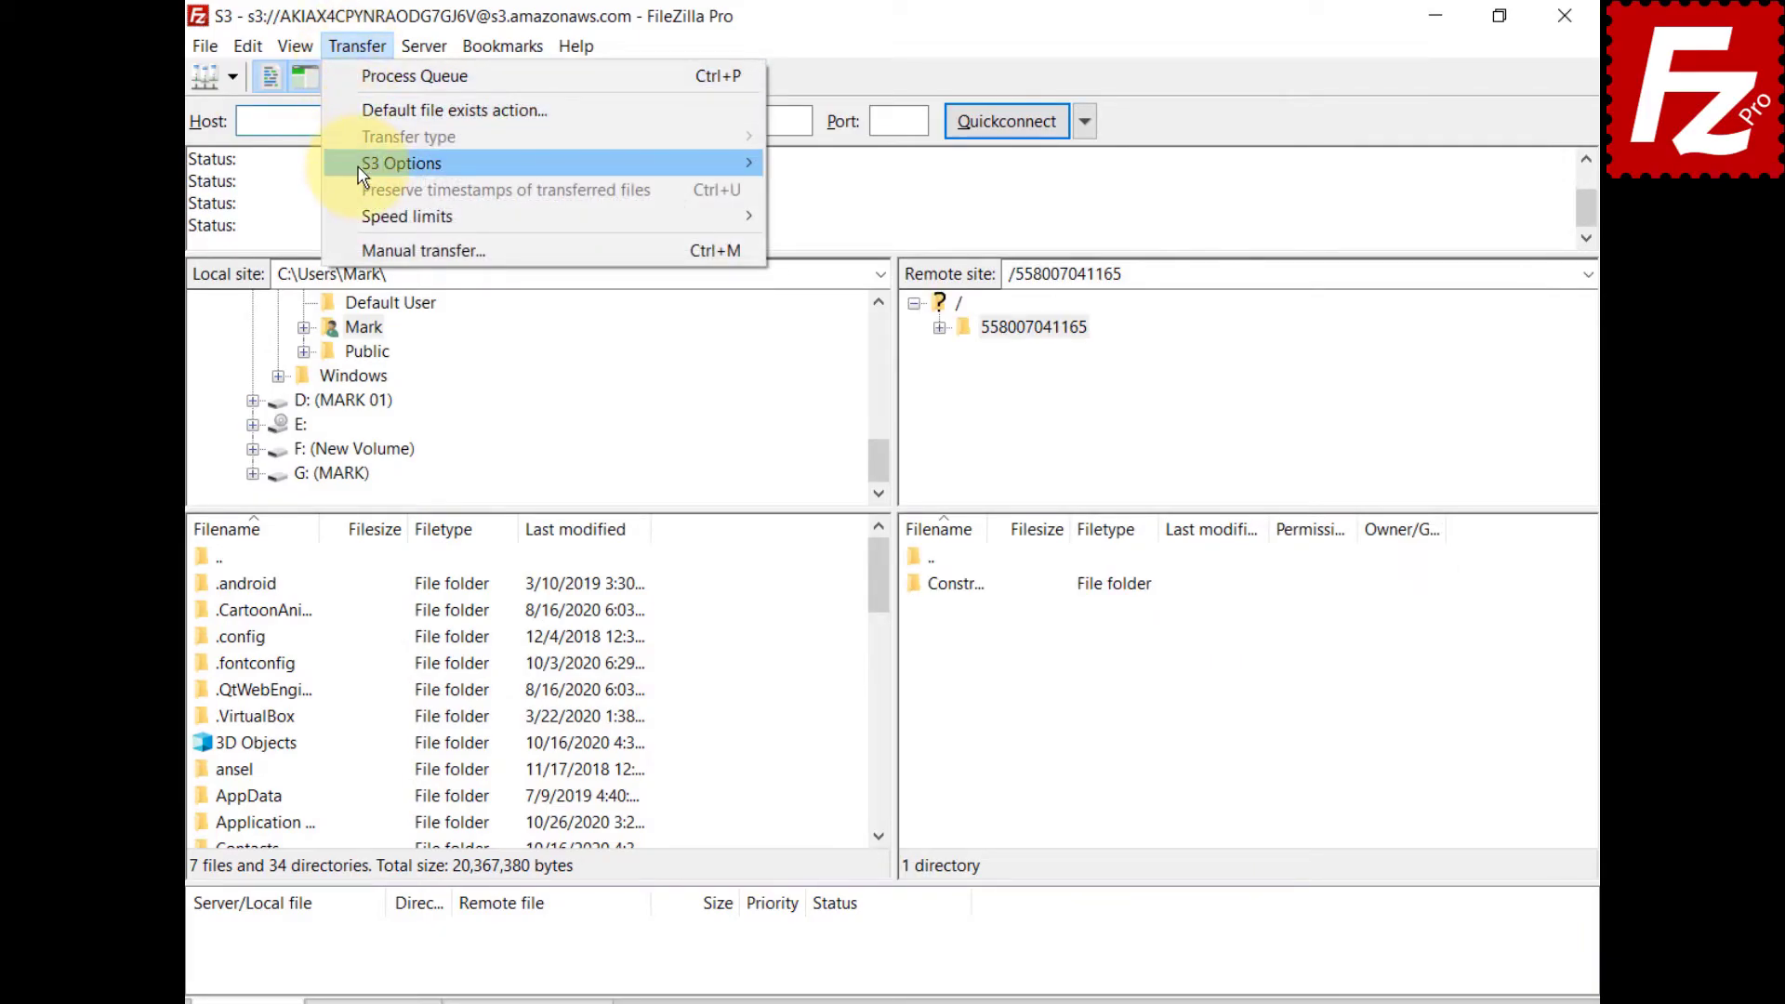
mouse_move(346, 164)
mouse_move(834, 173)
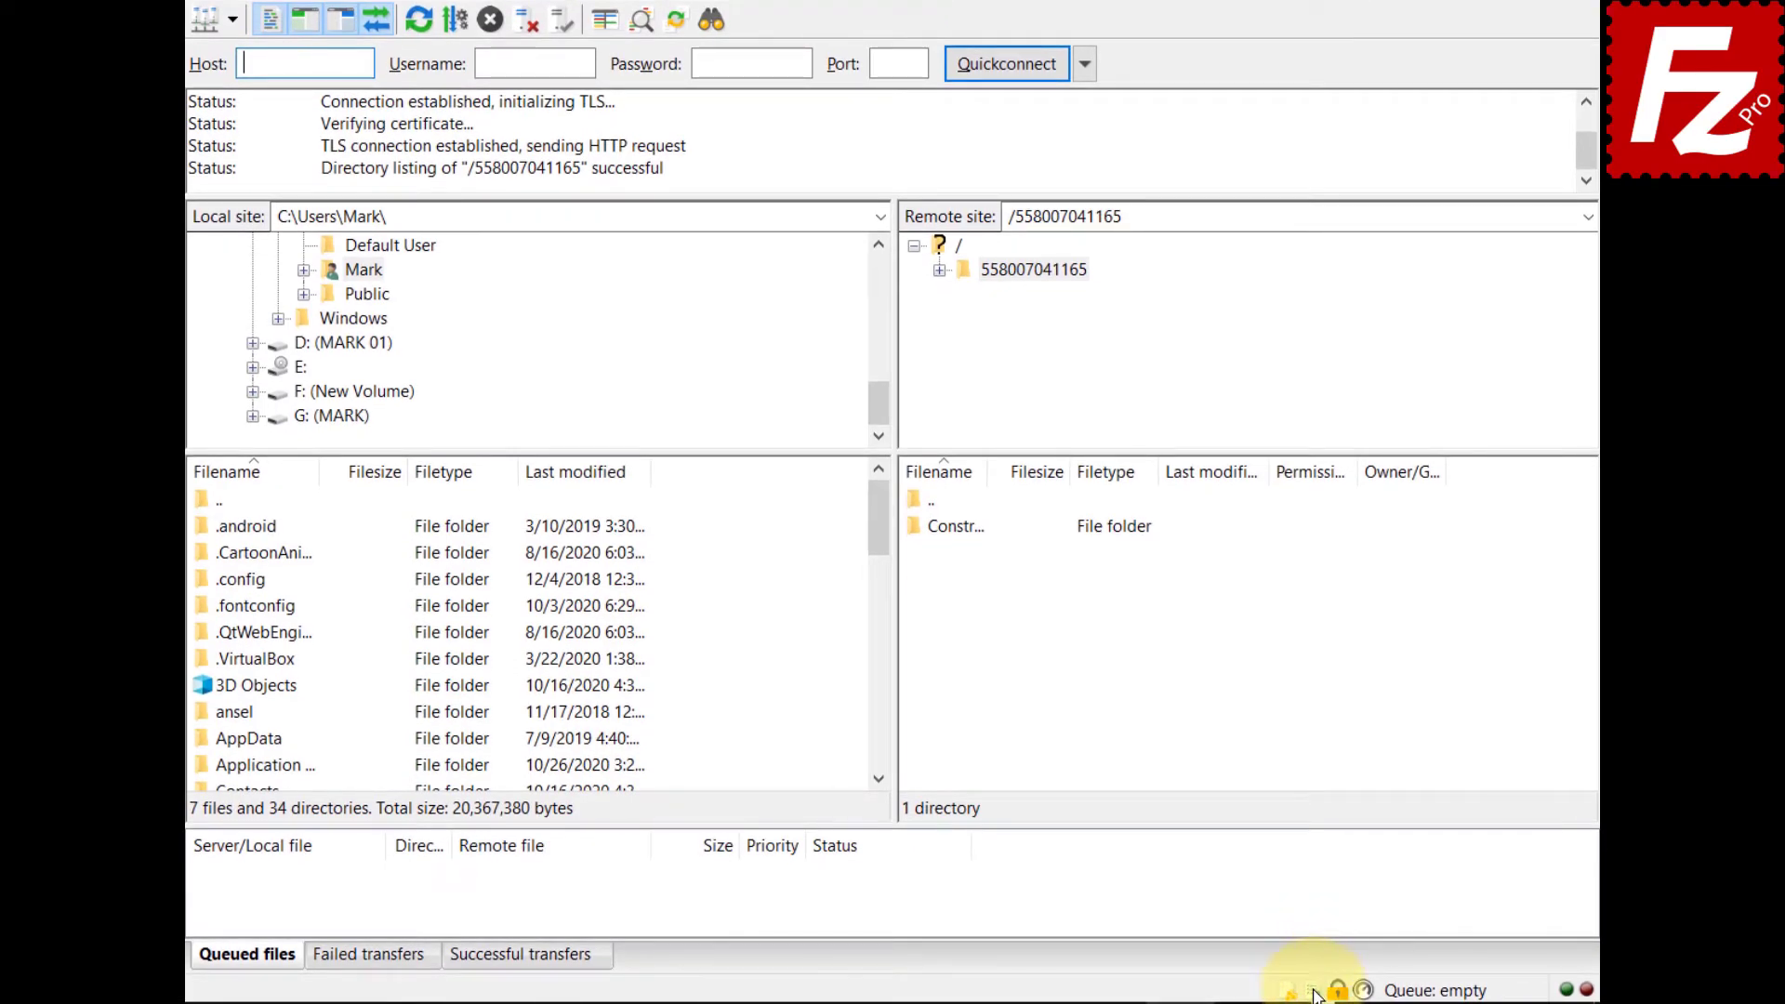
left_click(1313, 989)
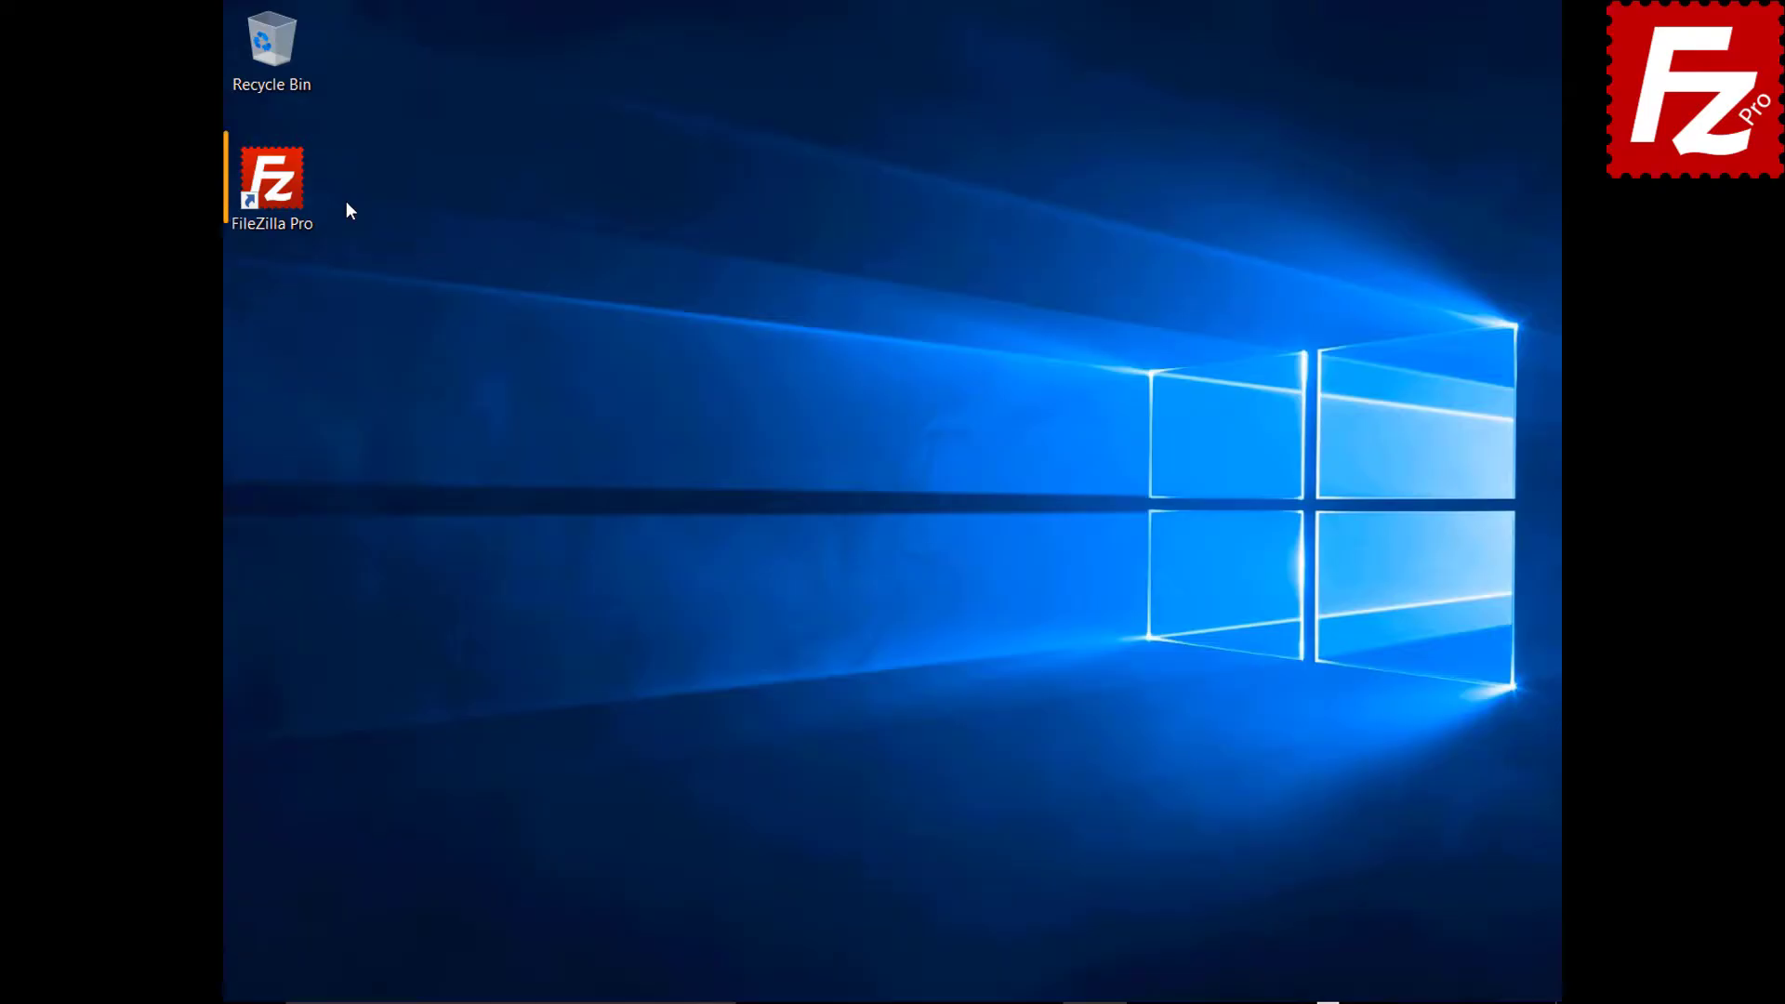
Launch FileZilla Pro and connect to the saved S3 site from the Site Manager.
double_click(283, 192)
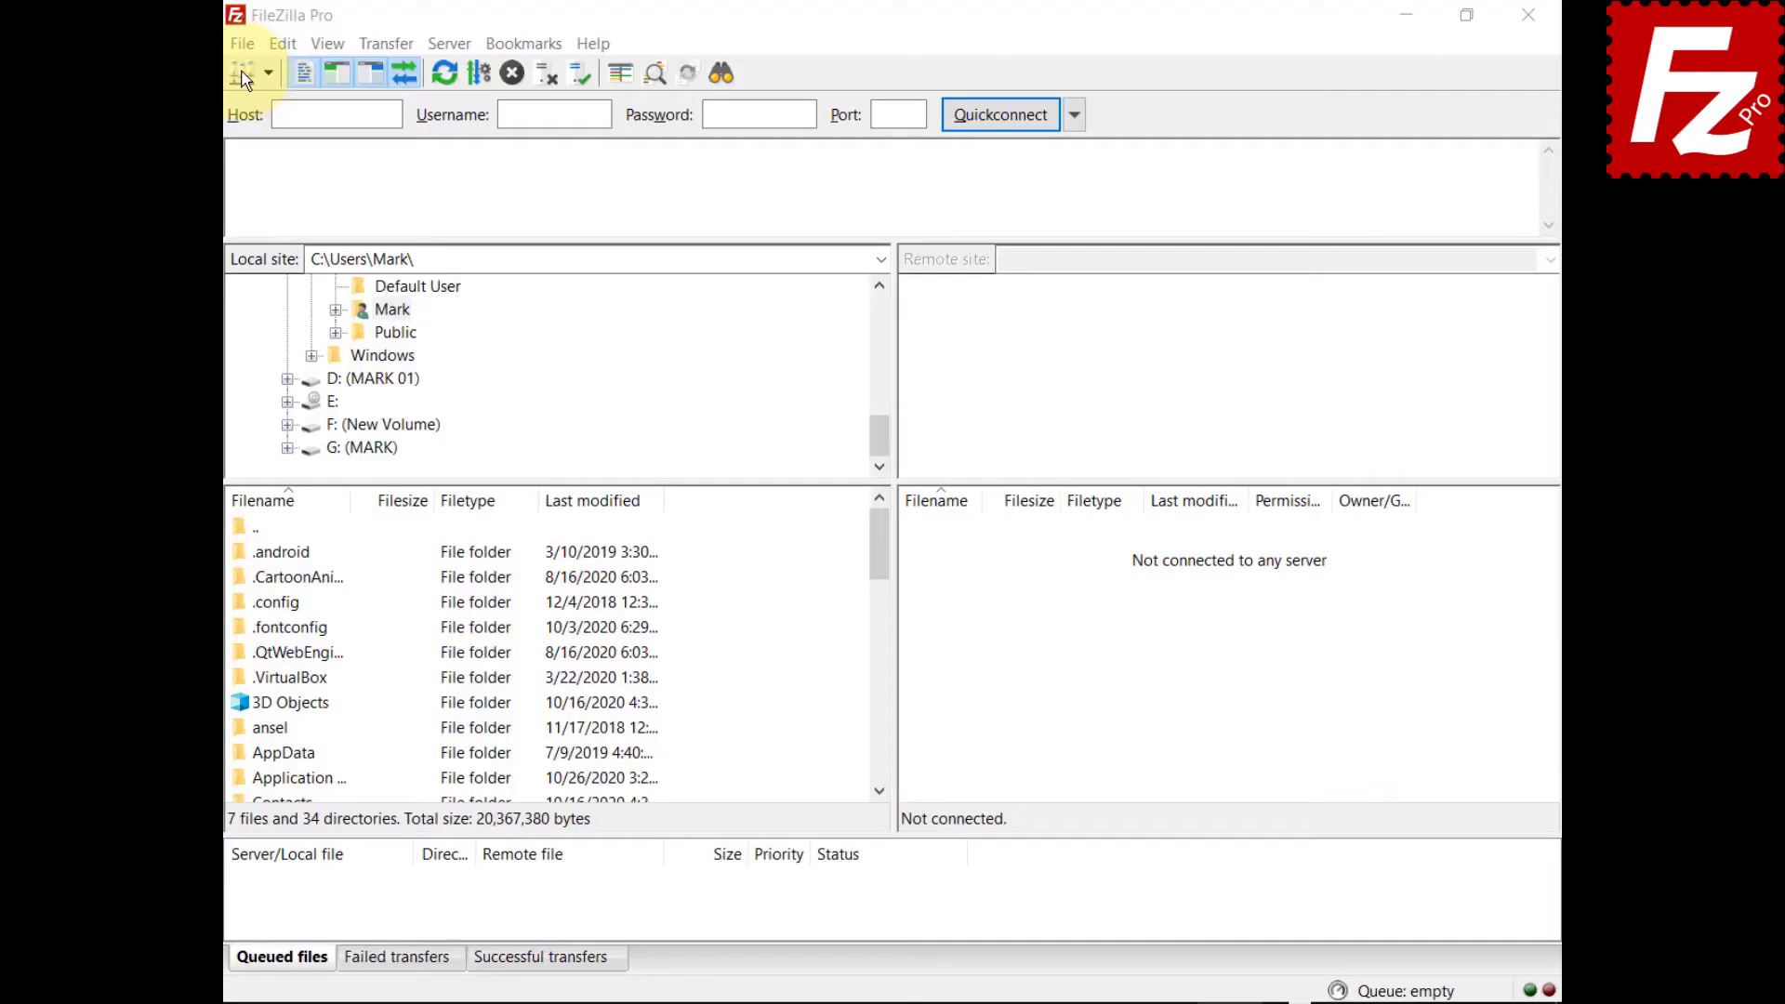
left_click(241, 43)
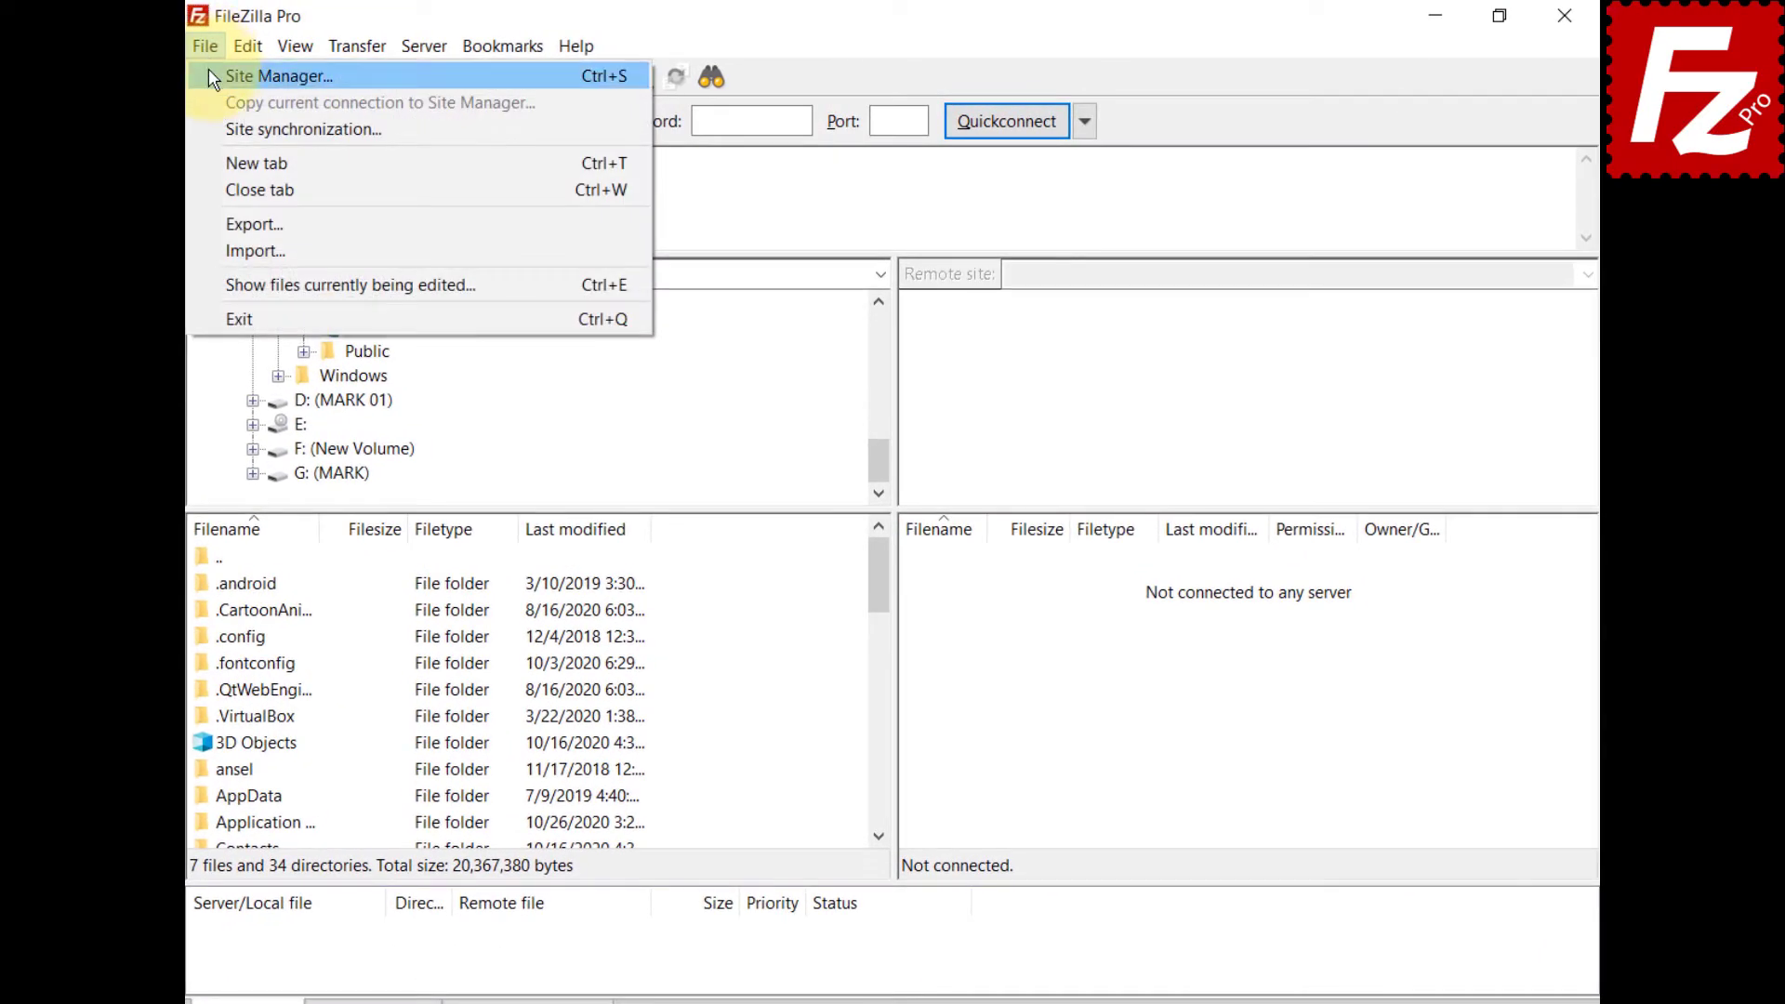
left_click(270, 75)
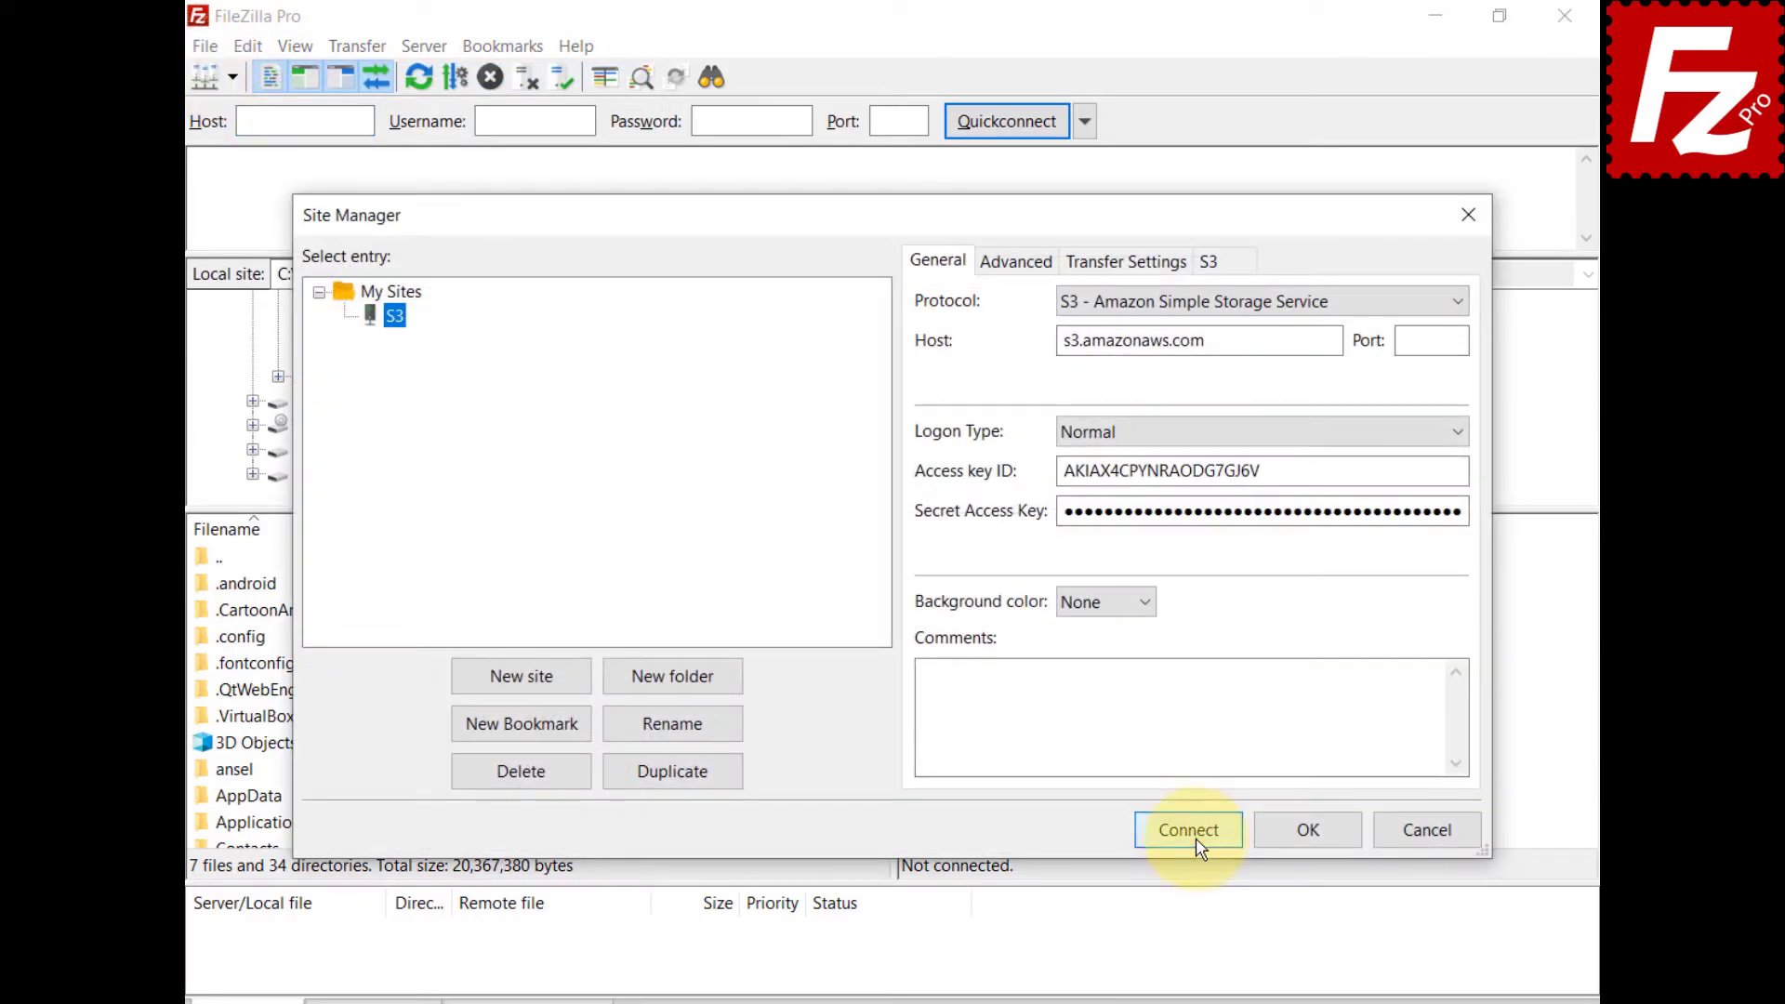
left_click(1195, 838)
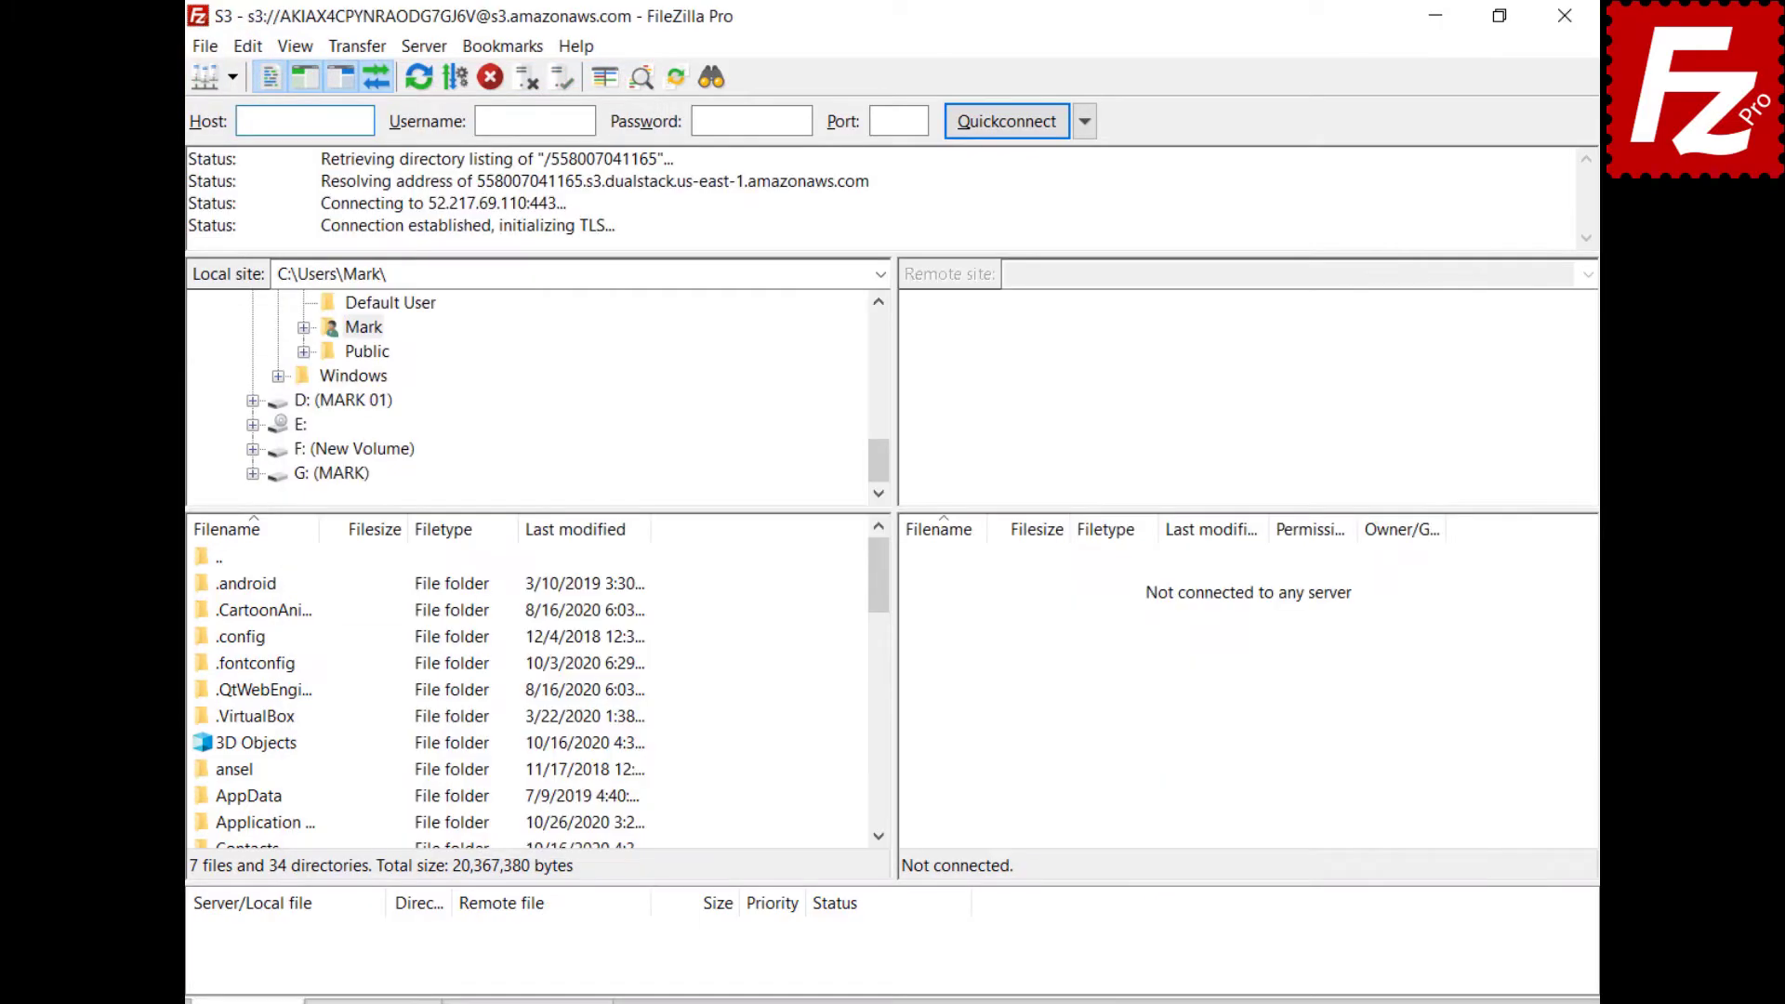
Show the S3 storage class choices, from None and Standard through Glacier Deep Archive.
left_click(357, 46)
mouse_move(368, 169)
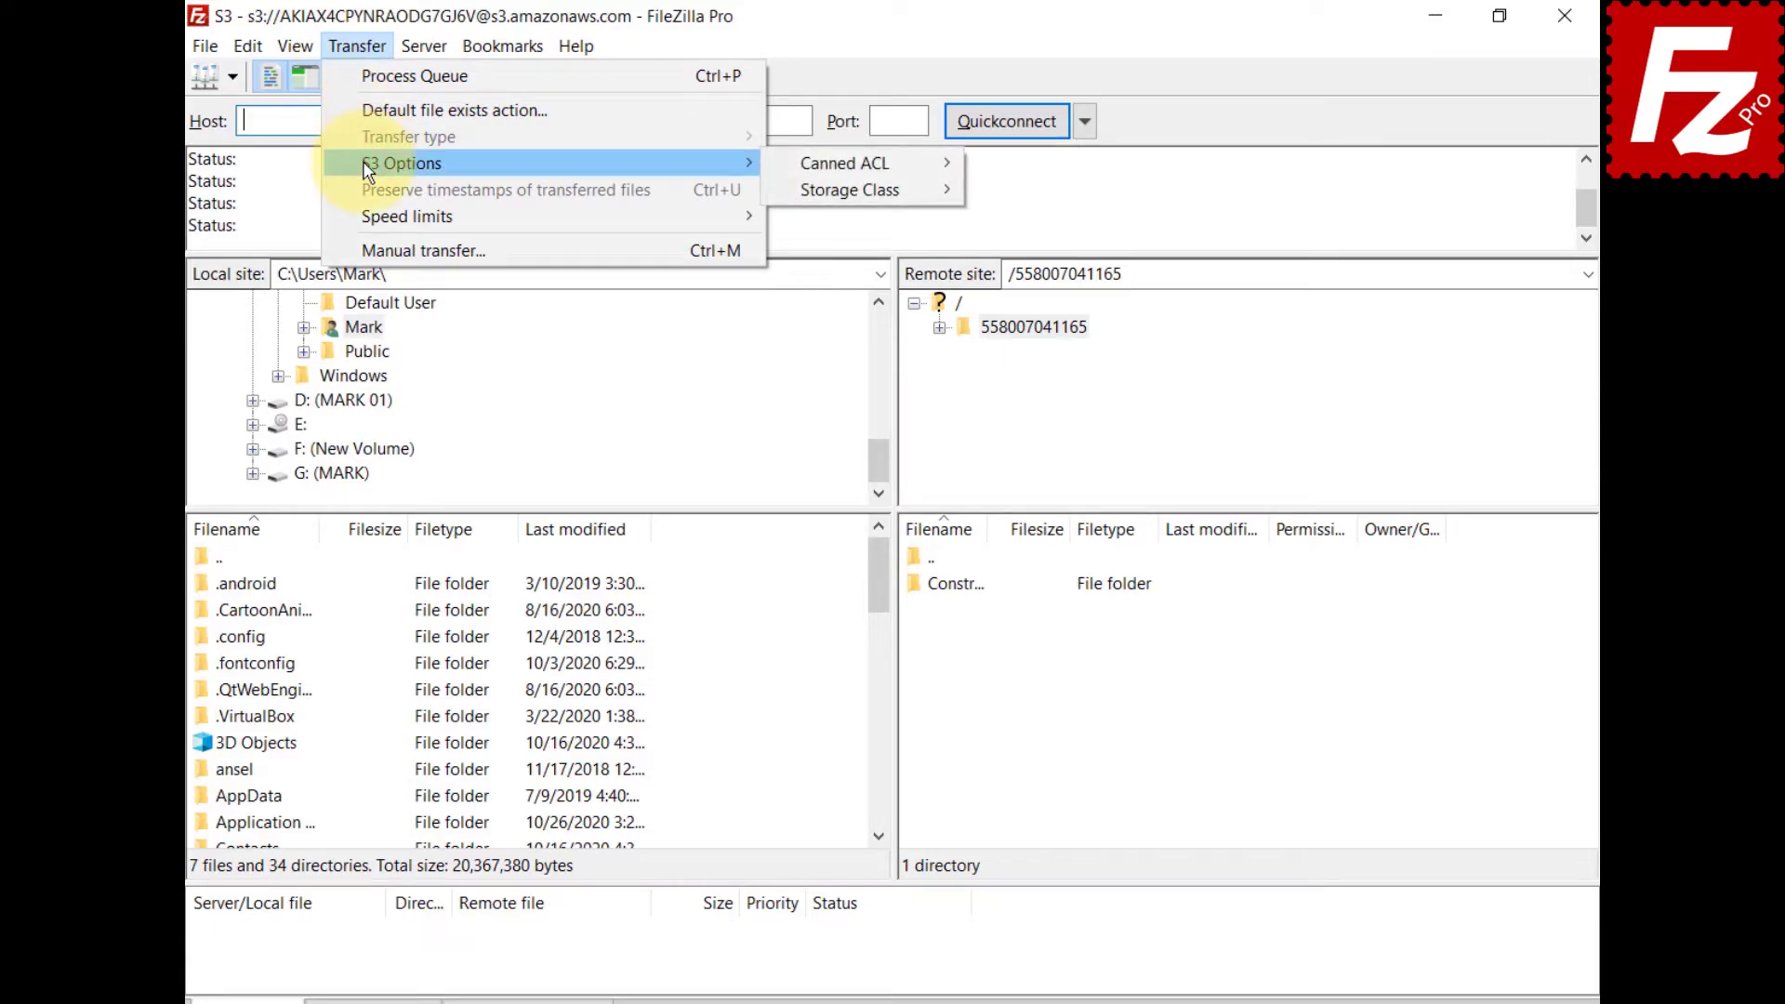
mouse_move(792, 203)
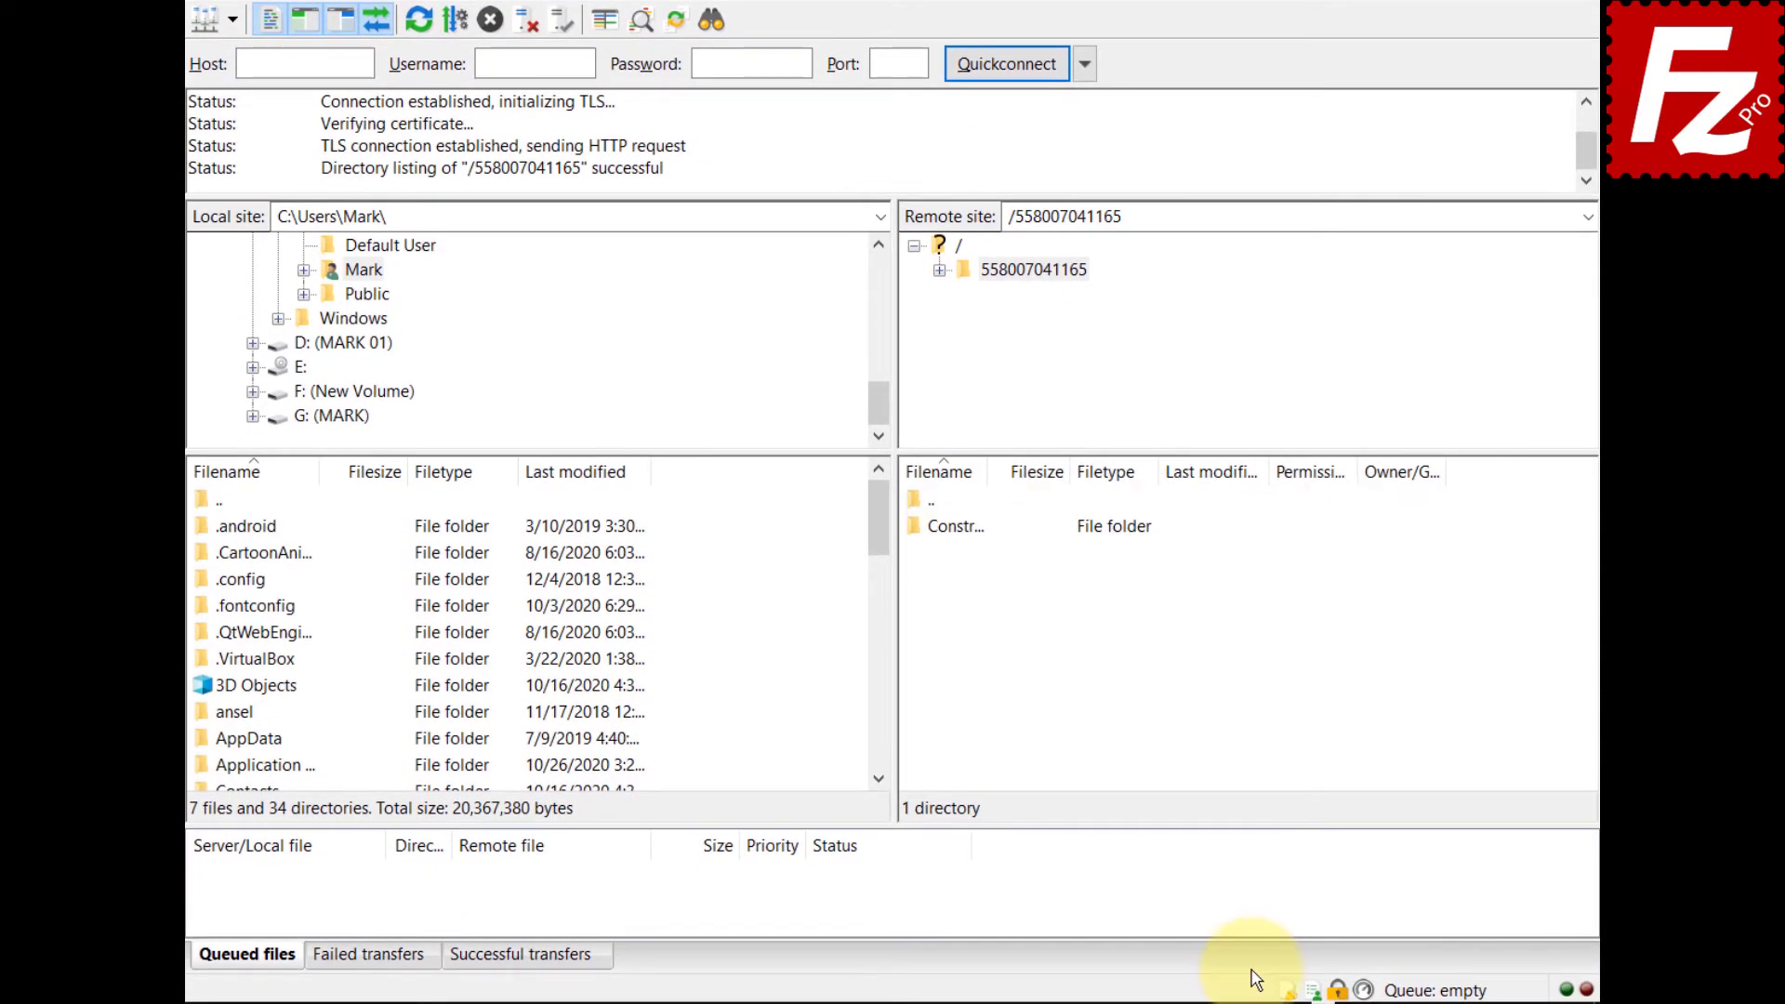
left_click(1287, 991)
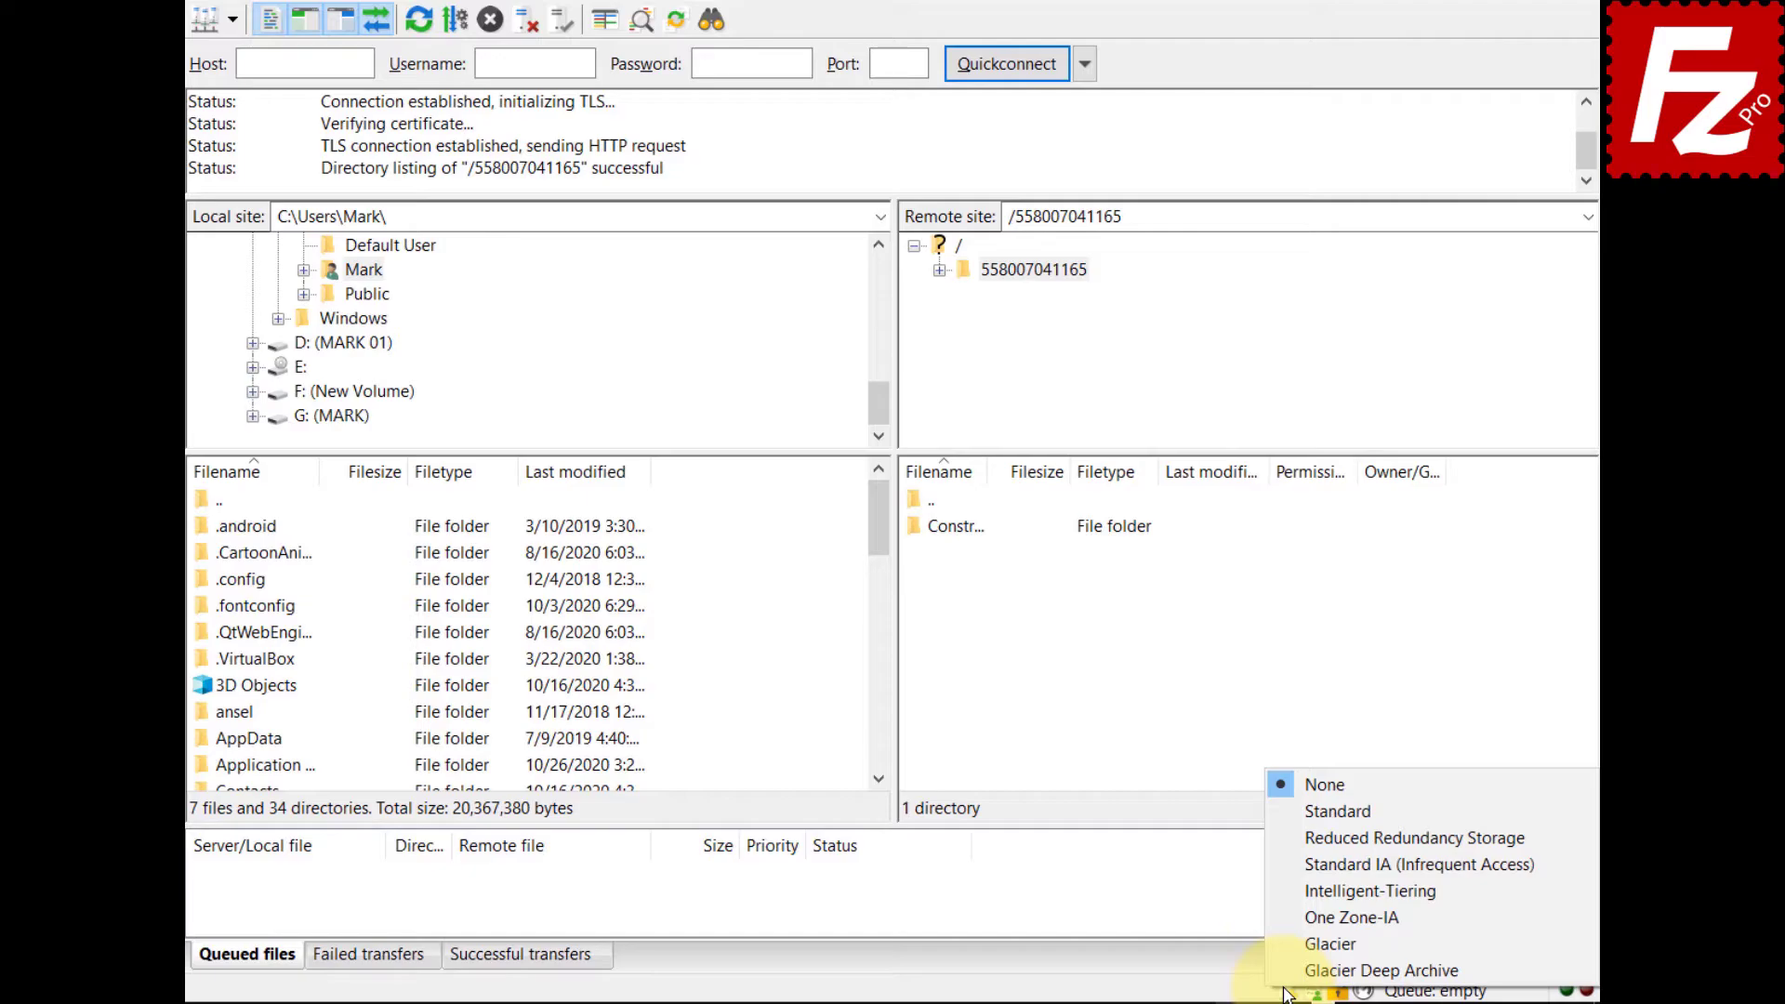
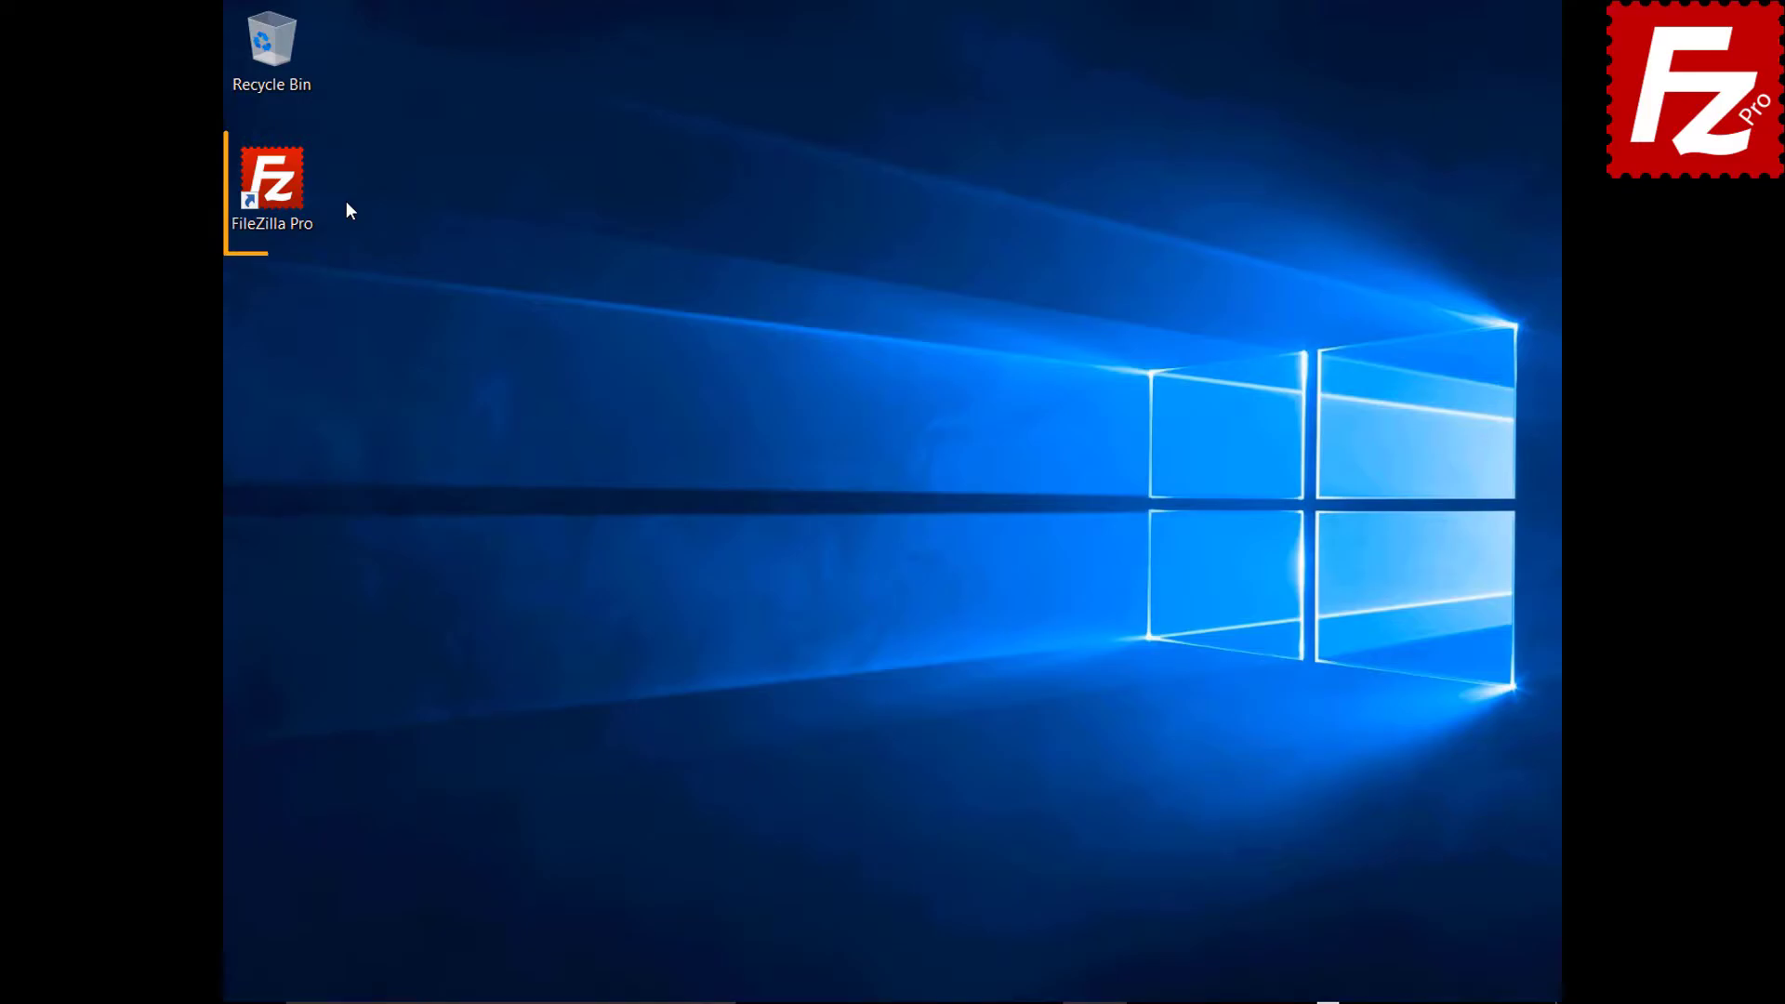
Launch FileZilla Pro, connect to the saved S3 site from Site Manager, and select Summary Report.docx.
double_click(282, 193)
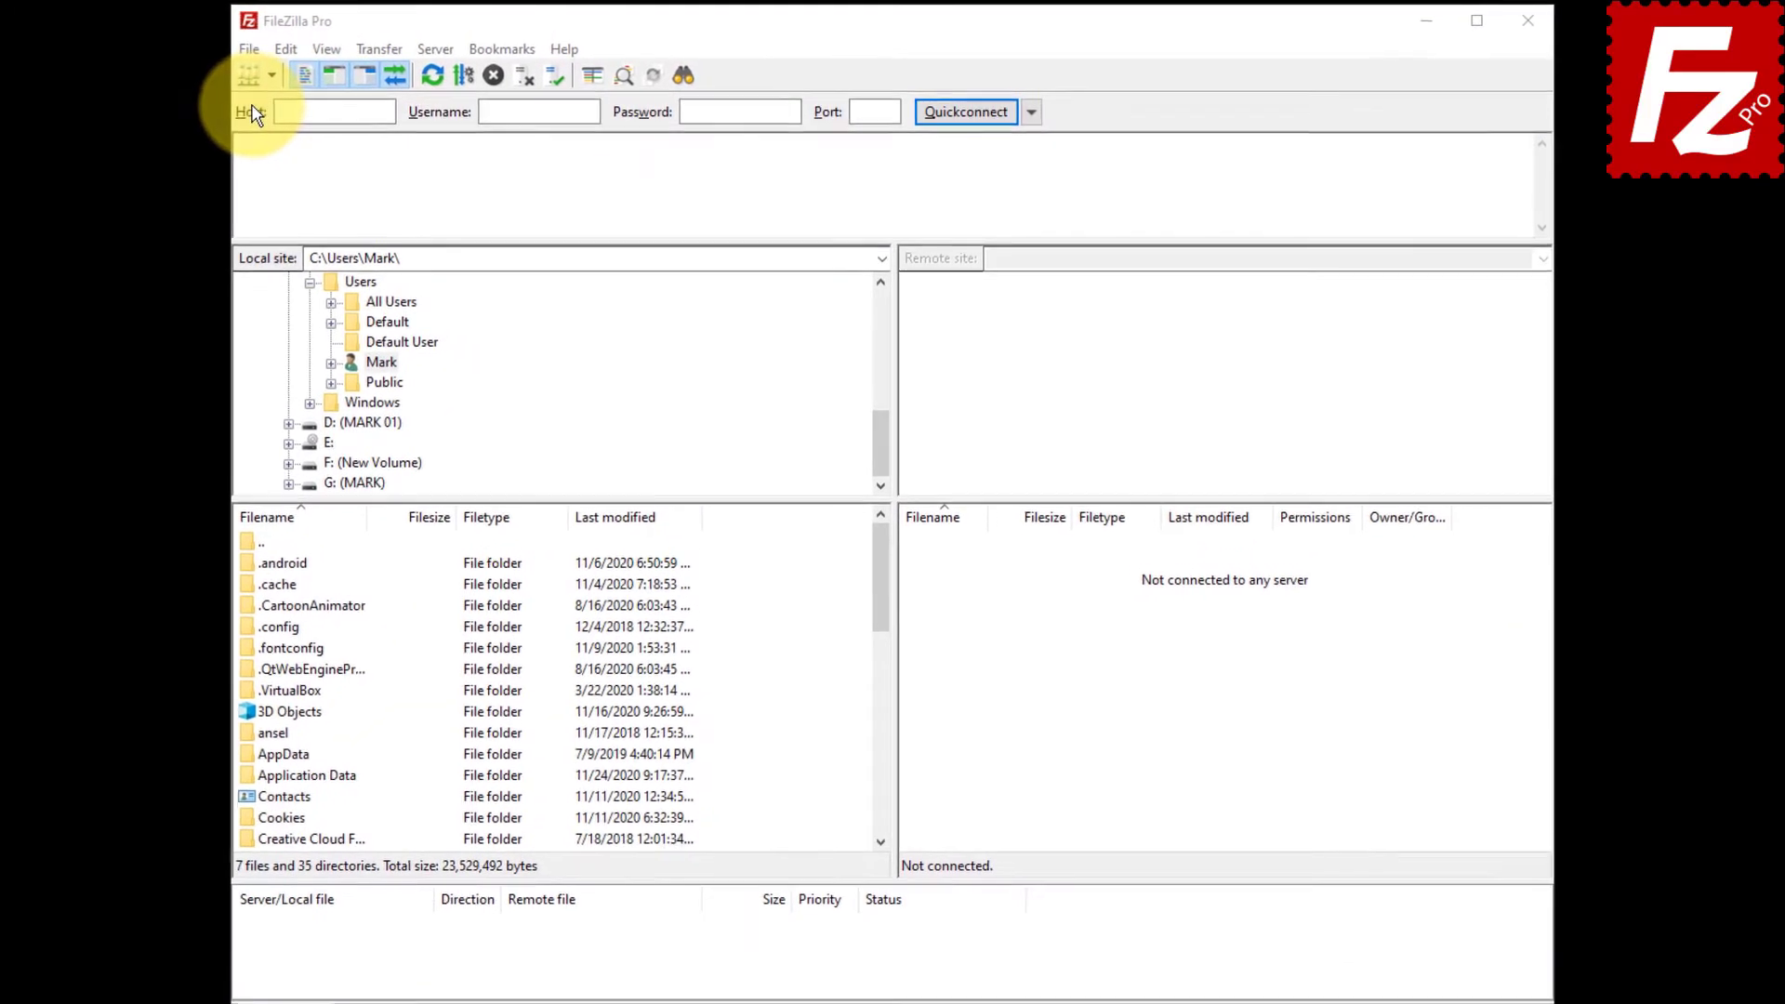
left_click(244, 49)
left_click(247, 76)
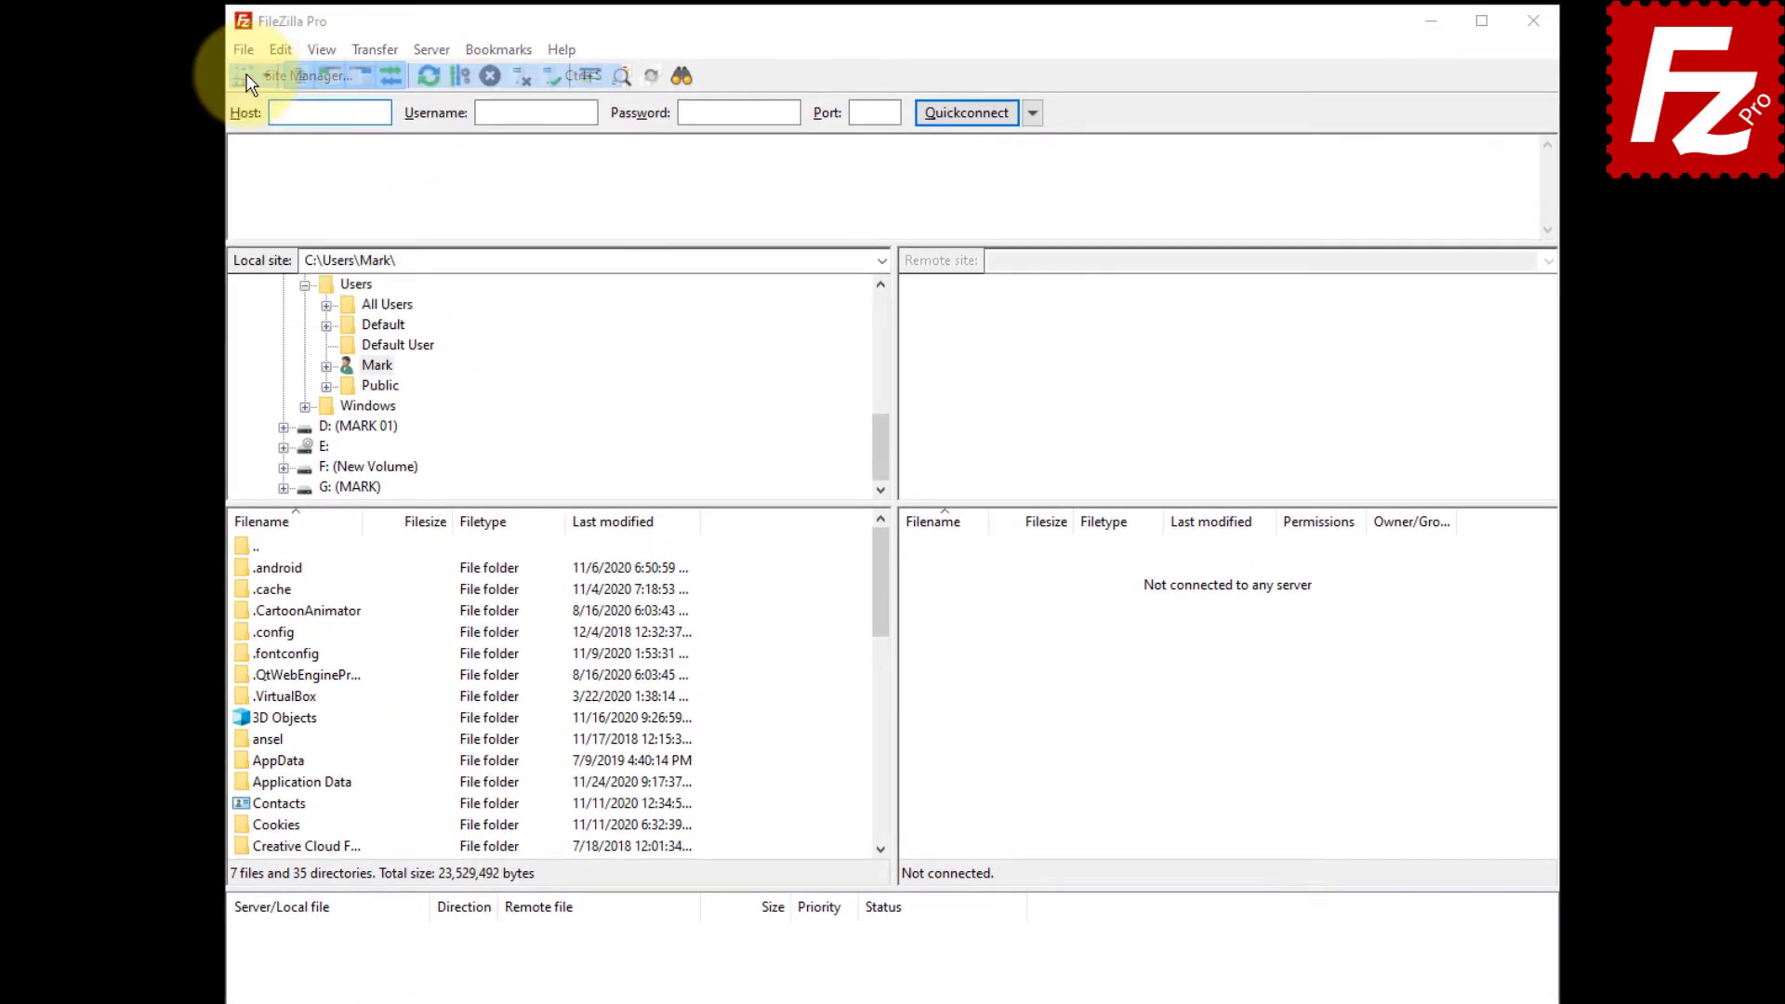
left_click(1123, 778)
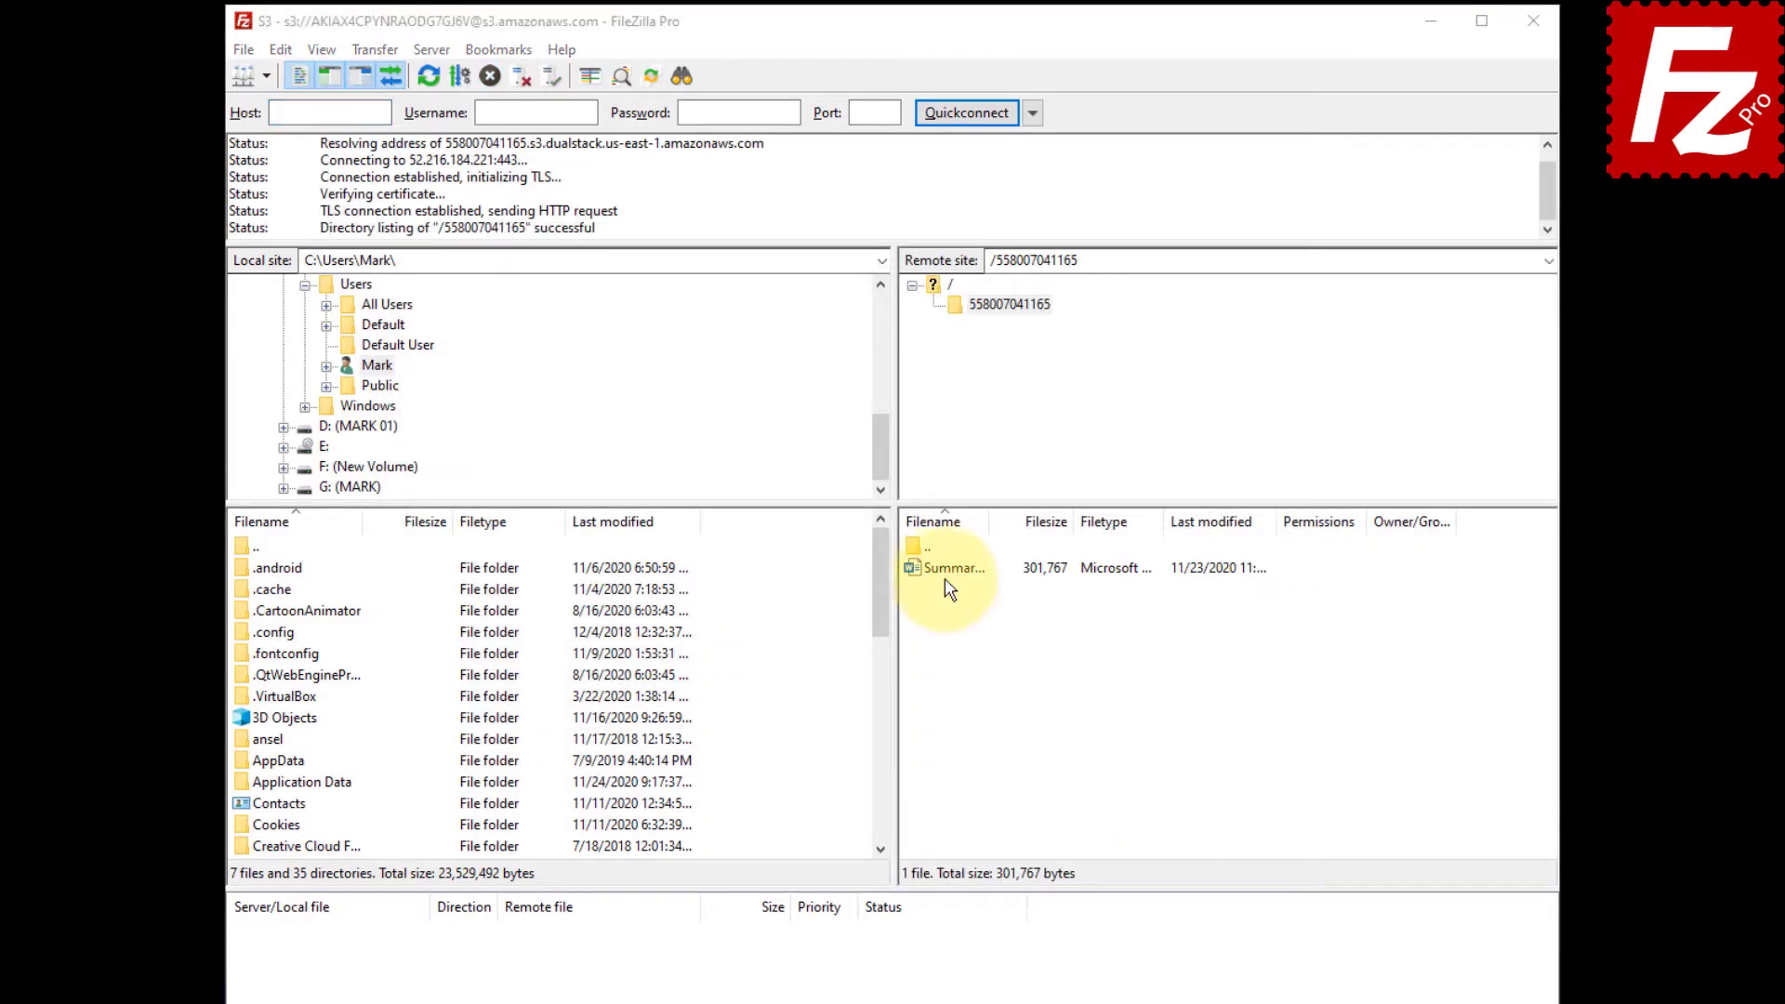
left_click(944, 571)
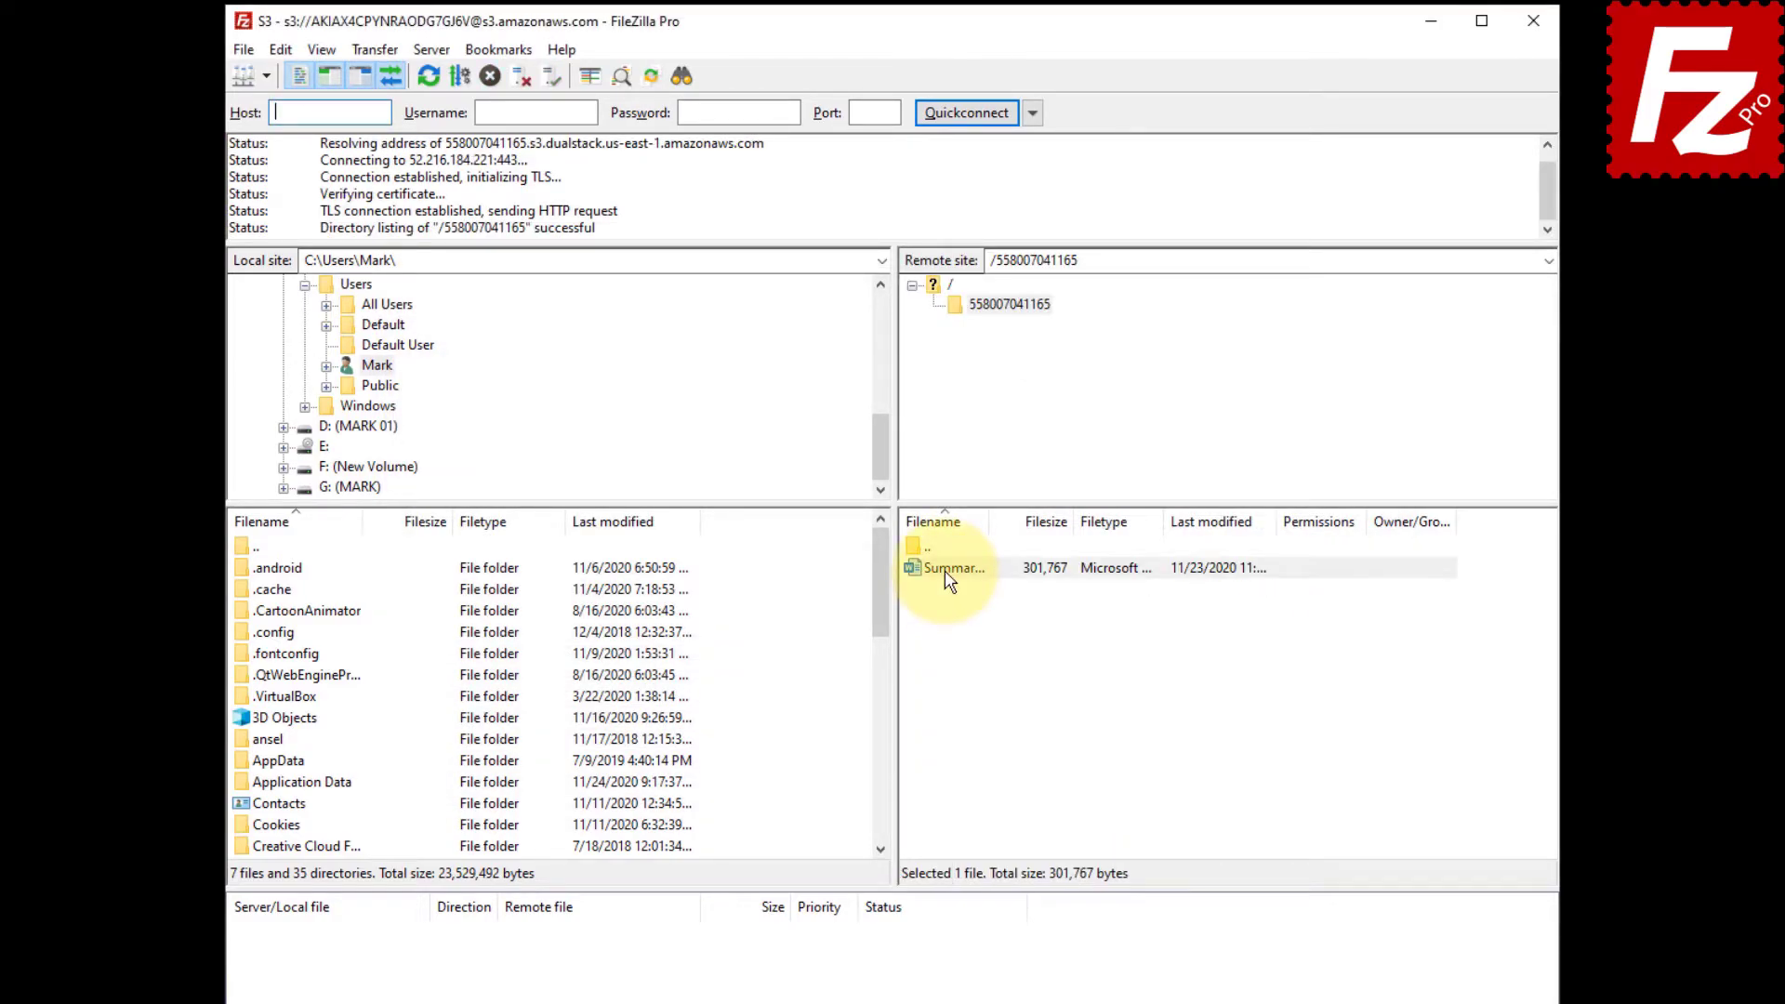
Open the S3 Properties of Summary Report.docx through its File permissions context entry.
right_click(944, 570)
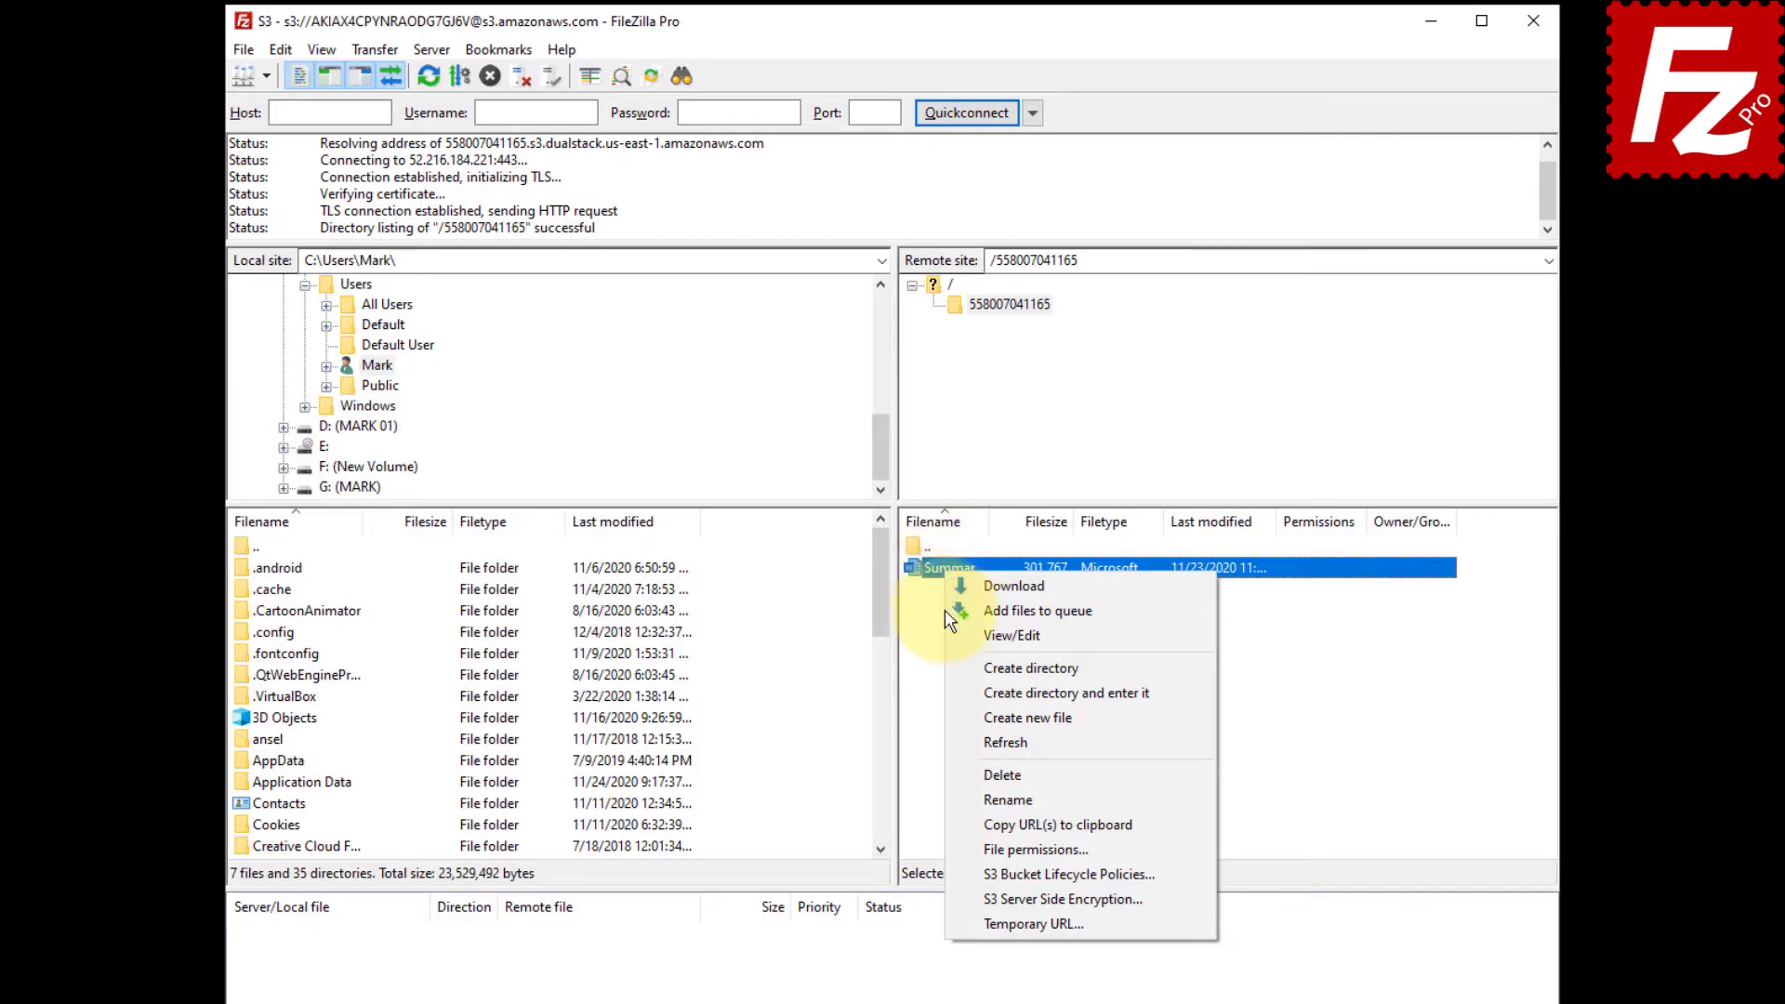
left_click(957, 848)
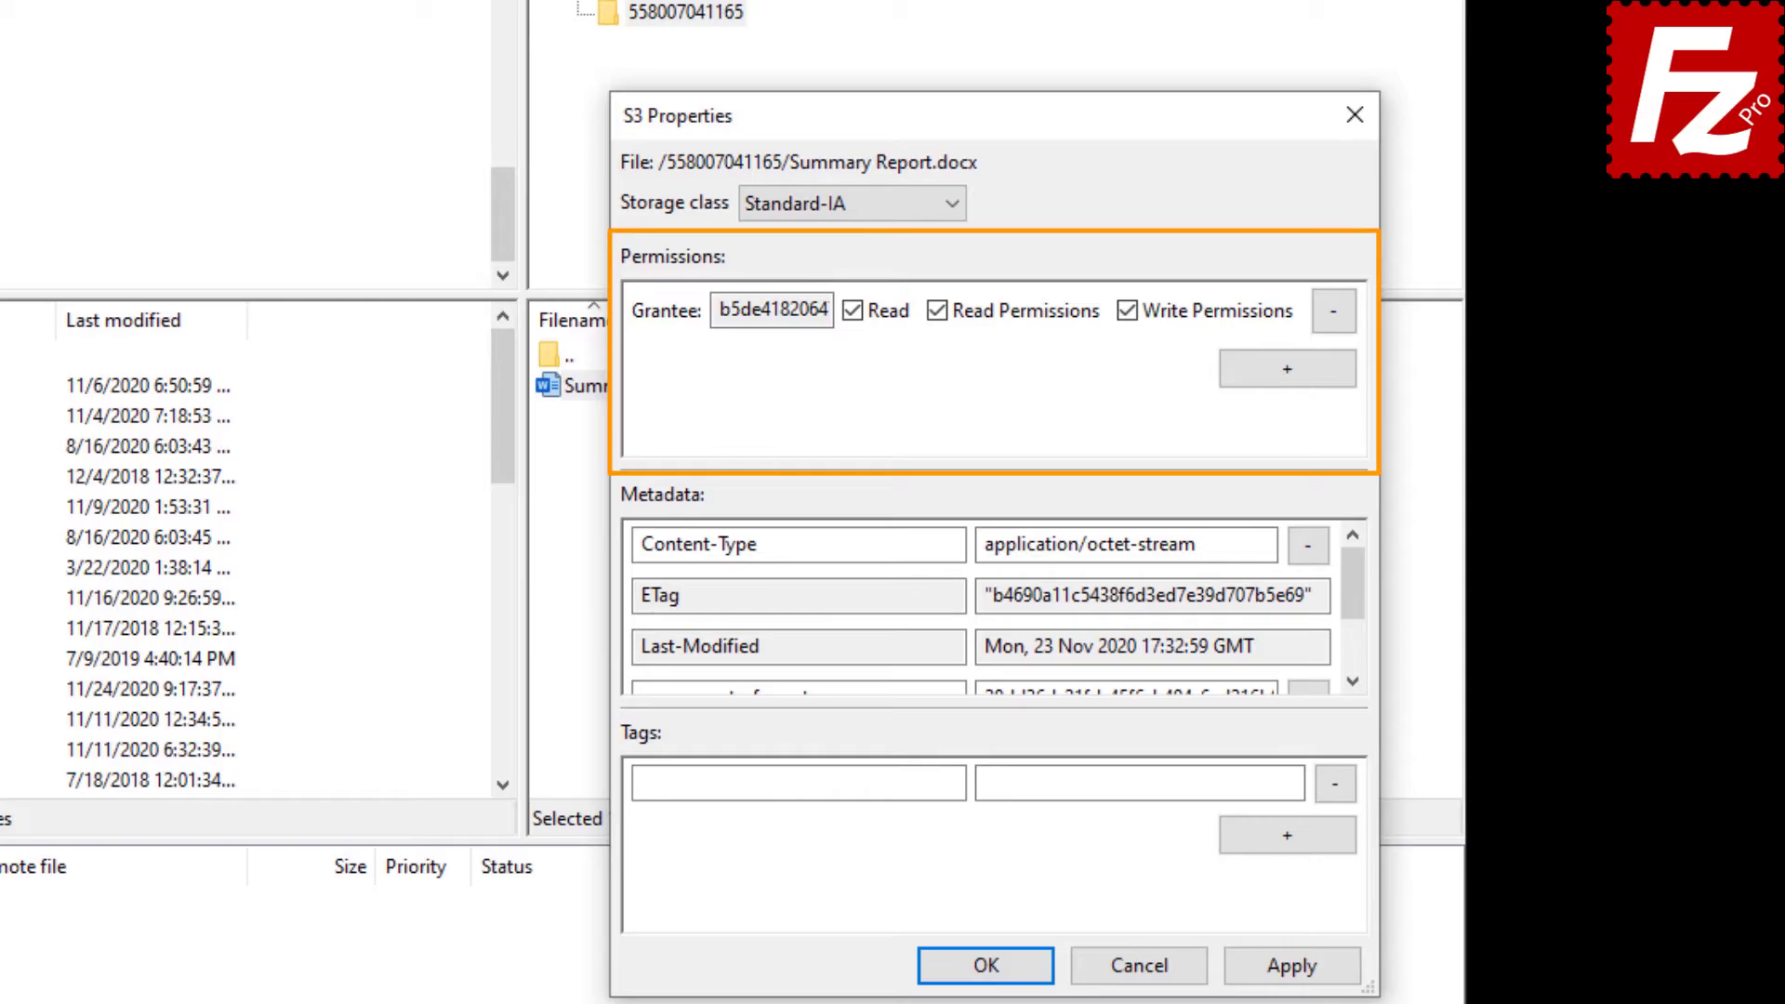
Add Everyone as a new grantee with Read permission on Summary Report.docx.
left_click(1287, 371)
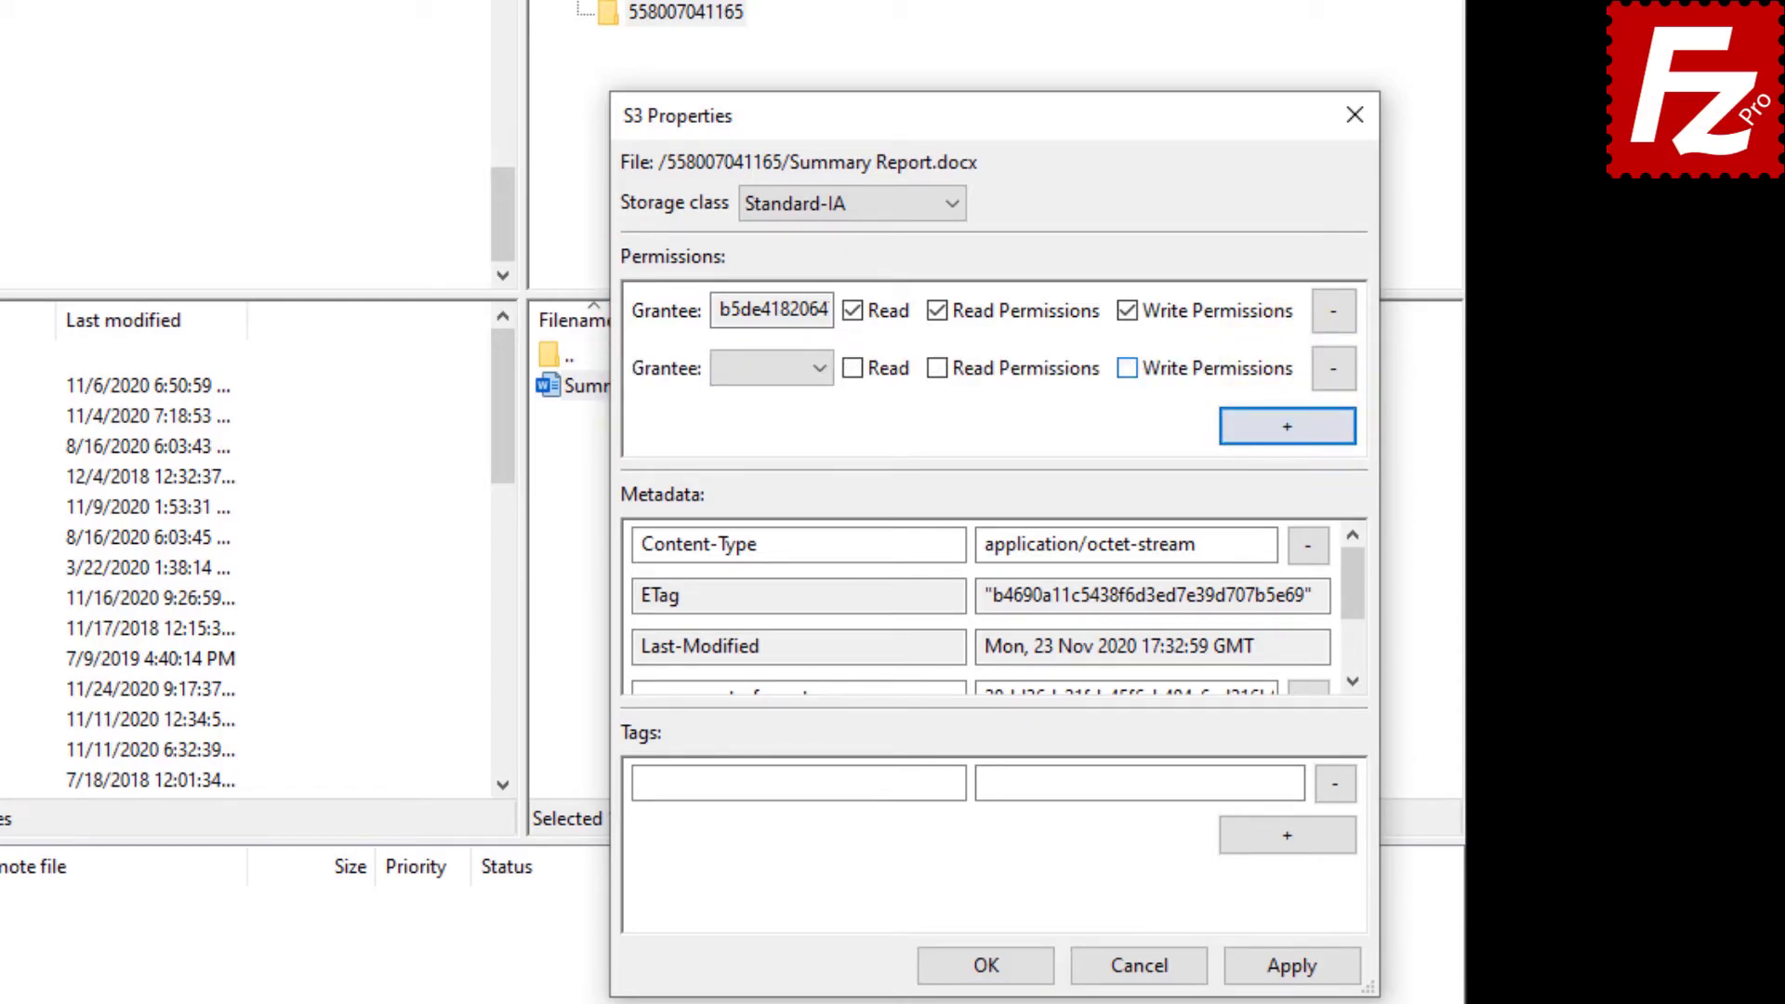
left_click(823, 365)
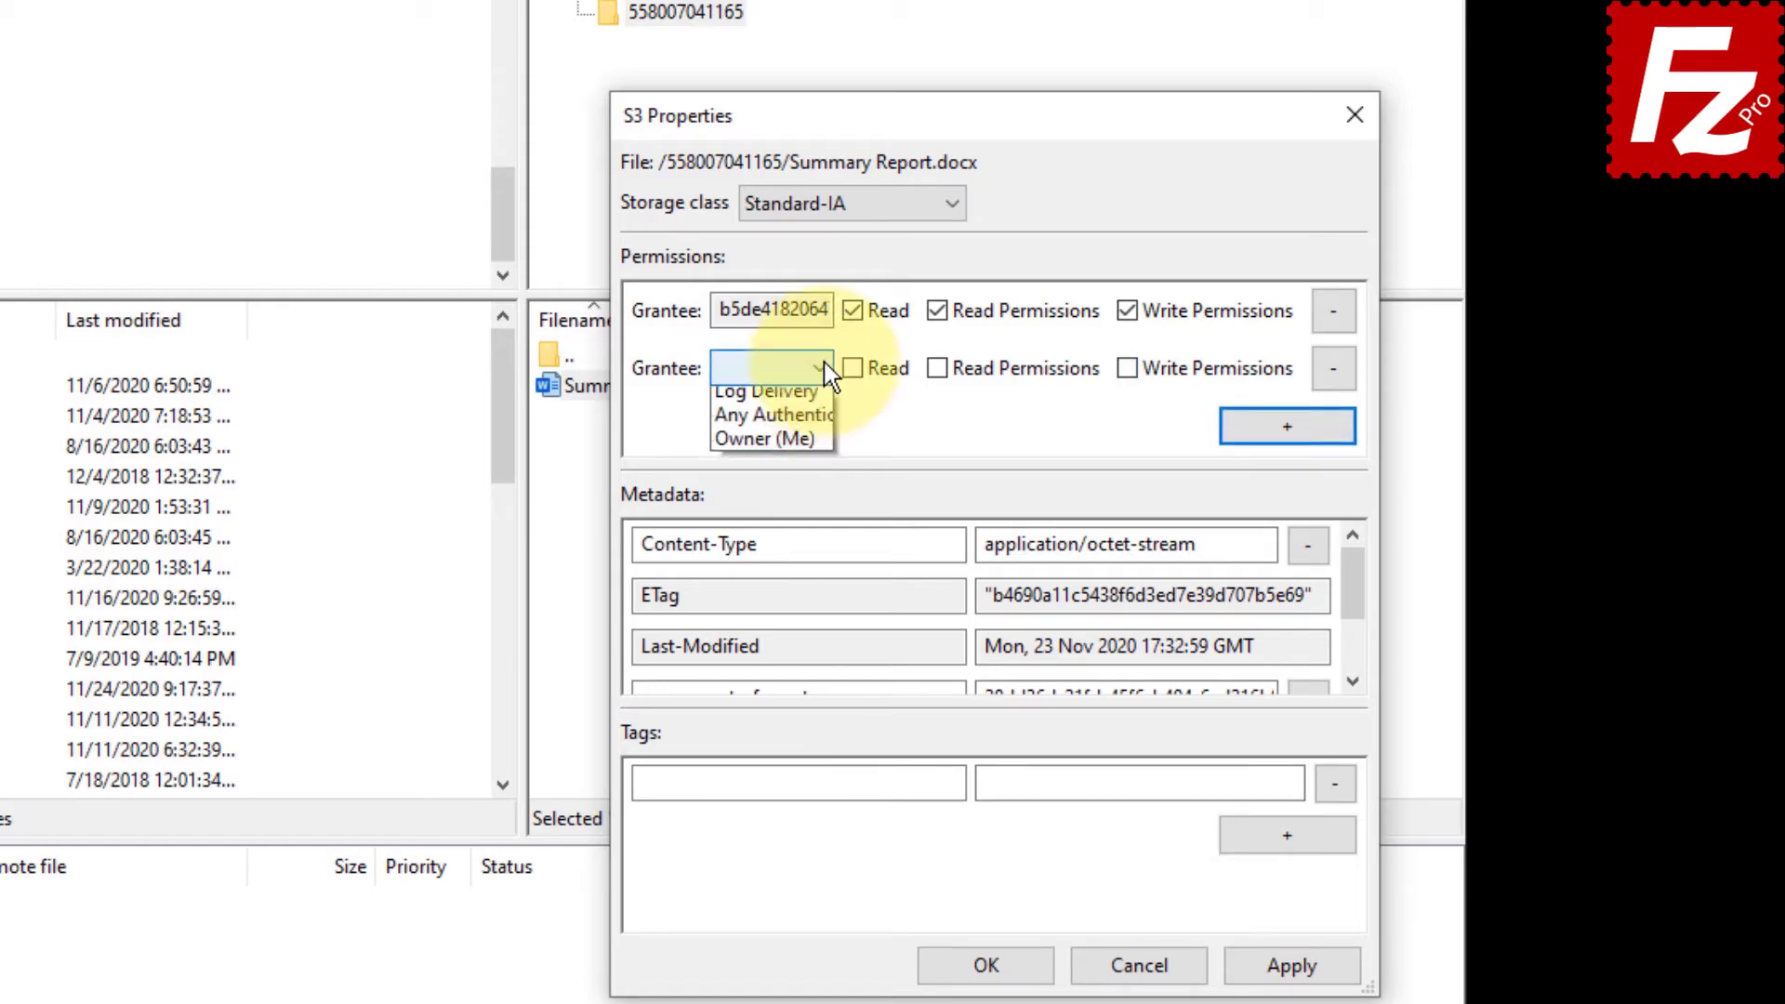
left_click(824, 398)
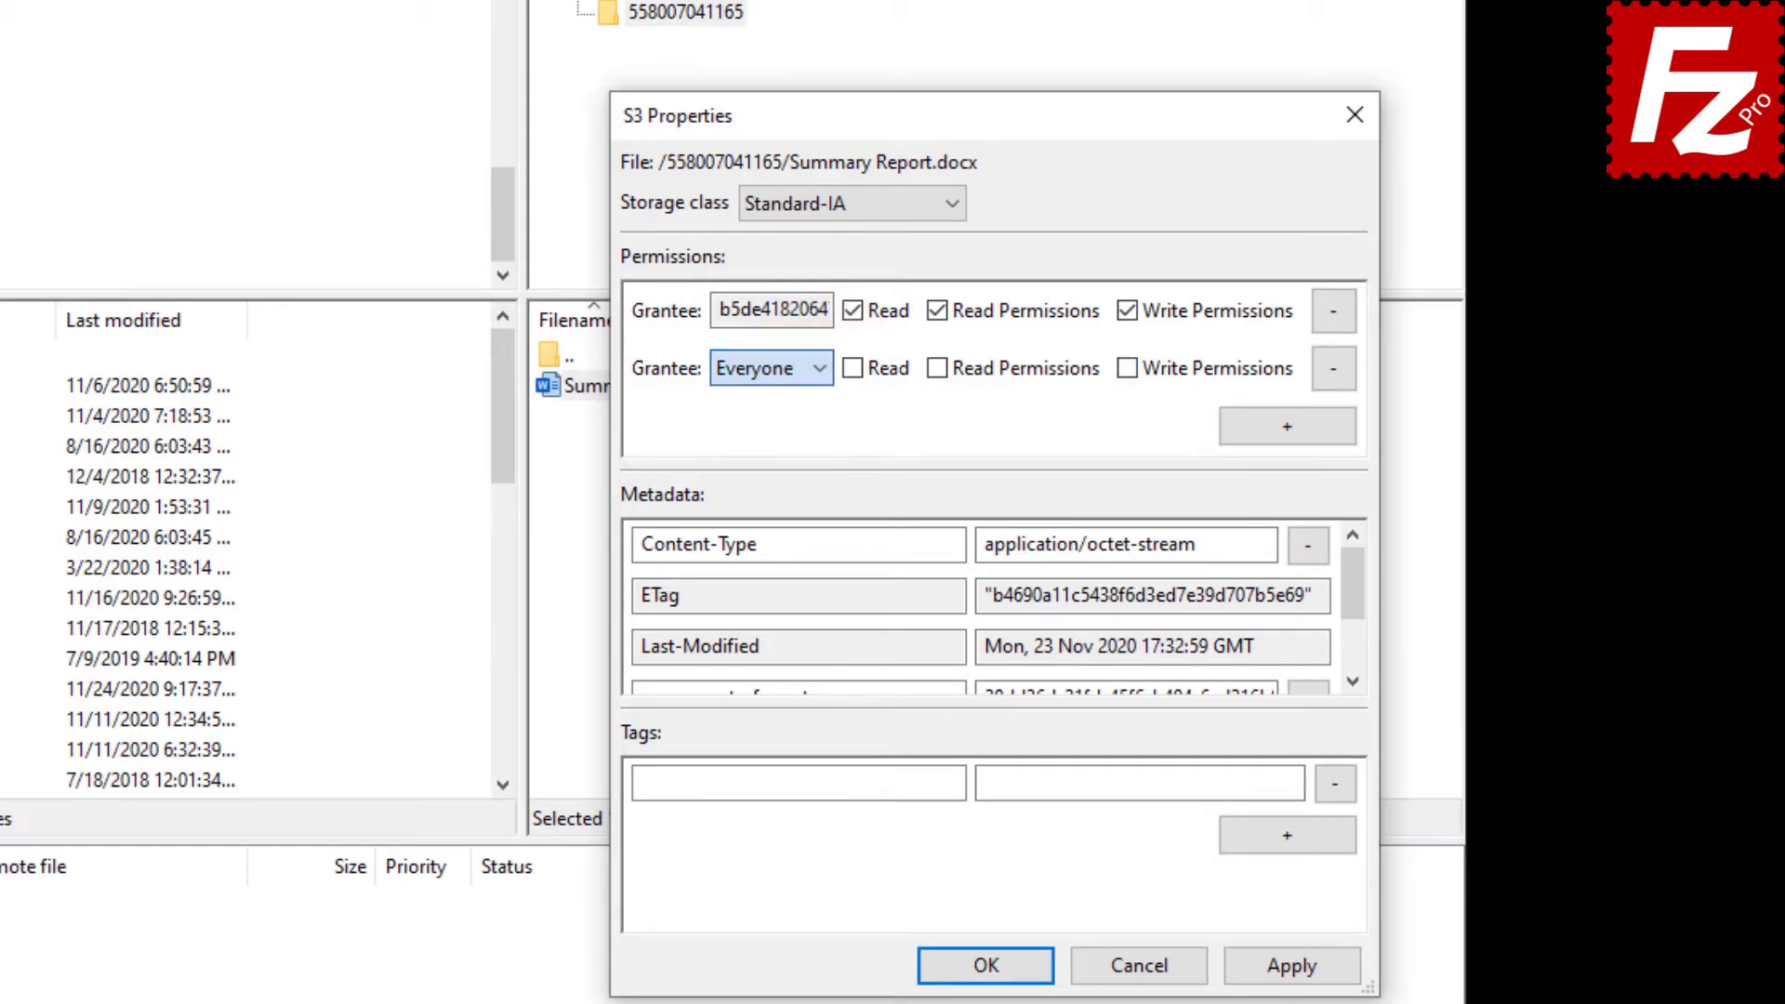
left_click(857, 371)
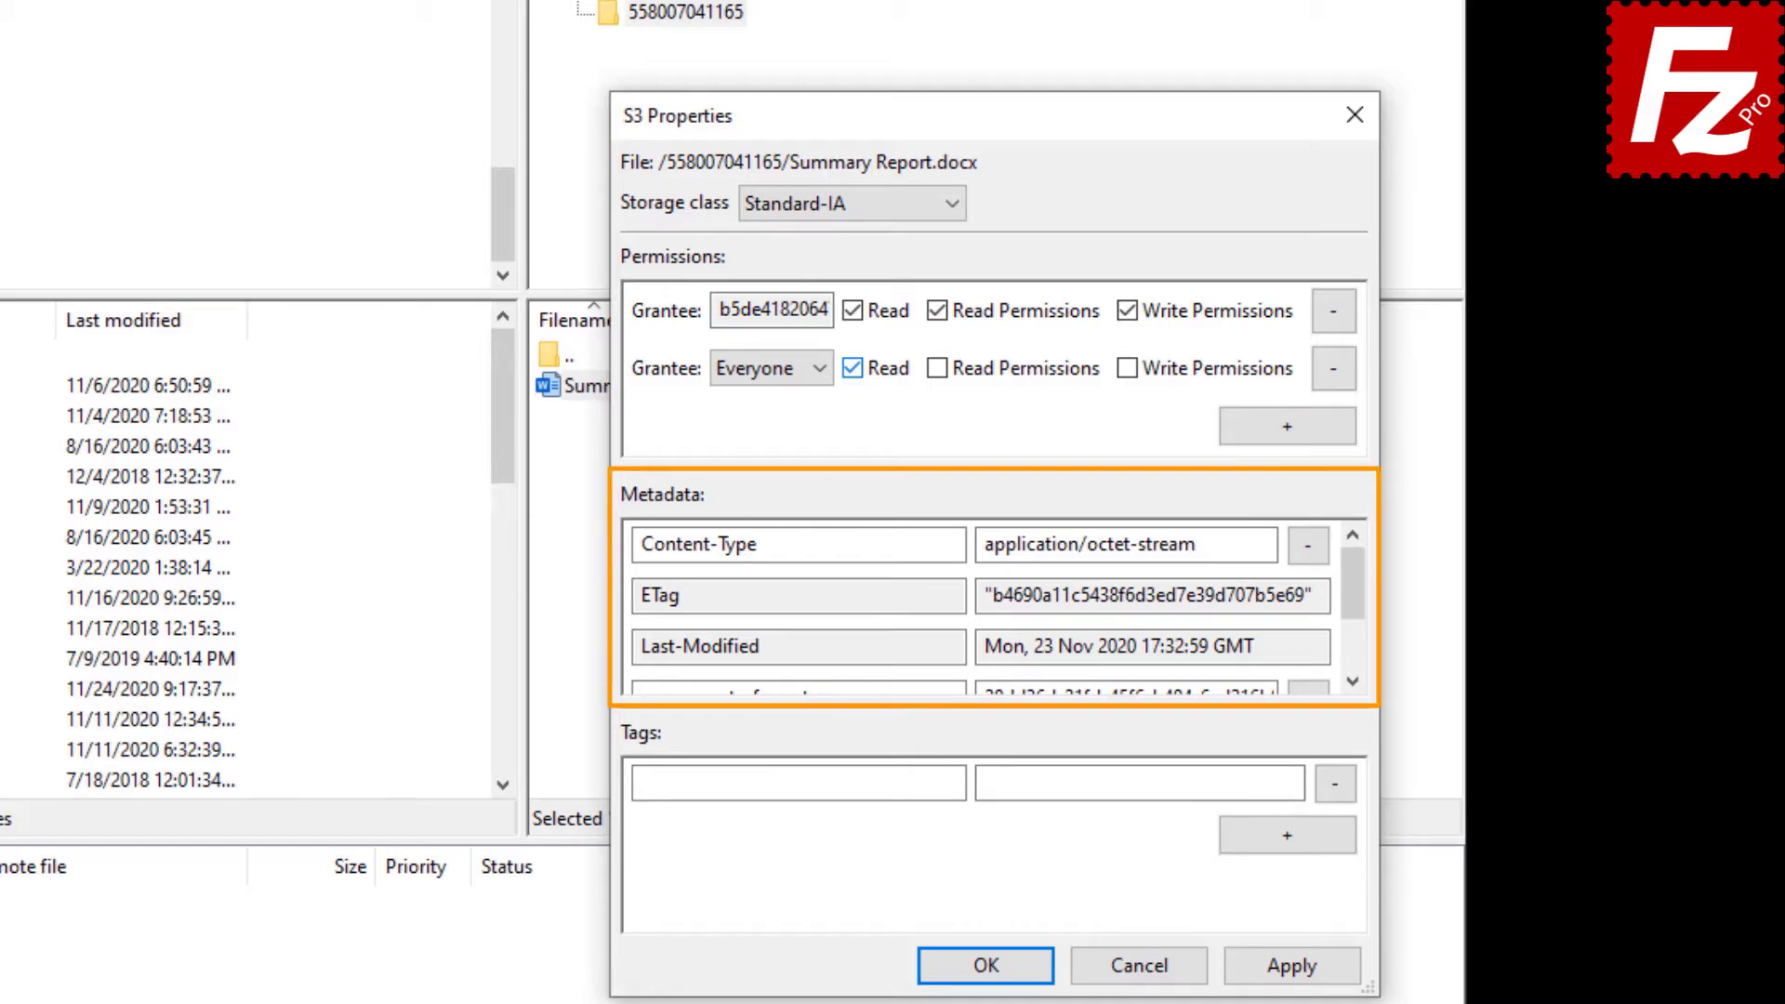
Look over the metadata list, then apply the new permissions and close S3 Properties.
scroll(1353, 624, "down", 2)
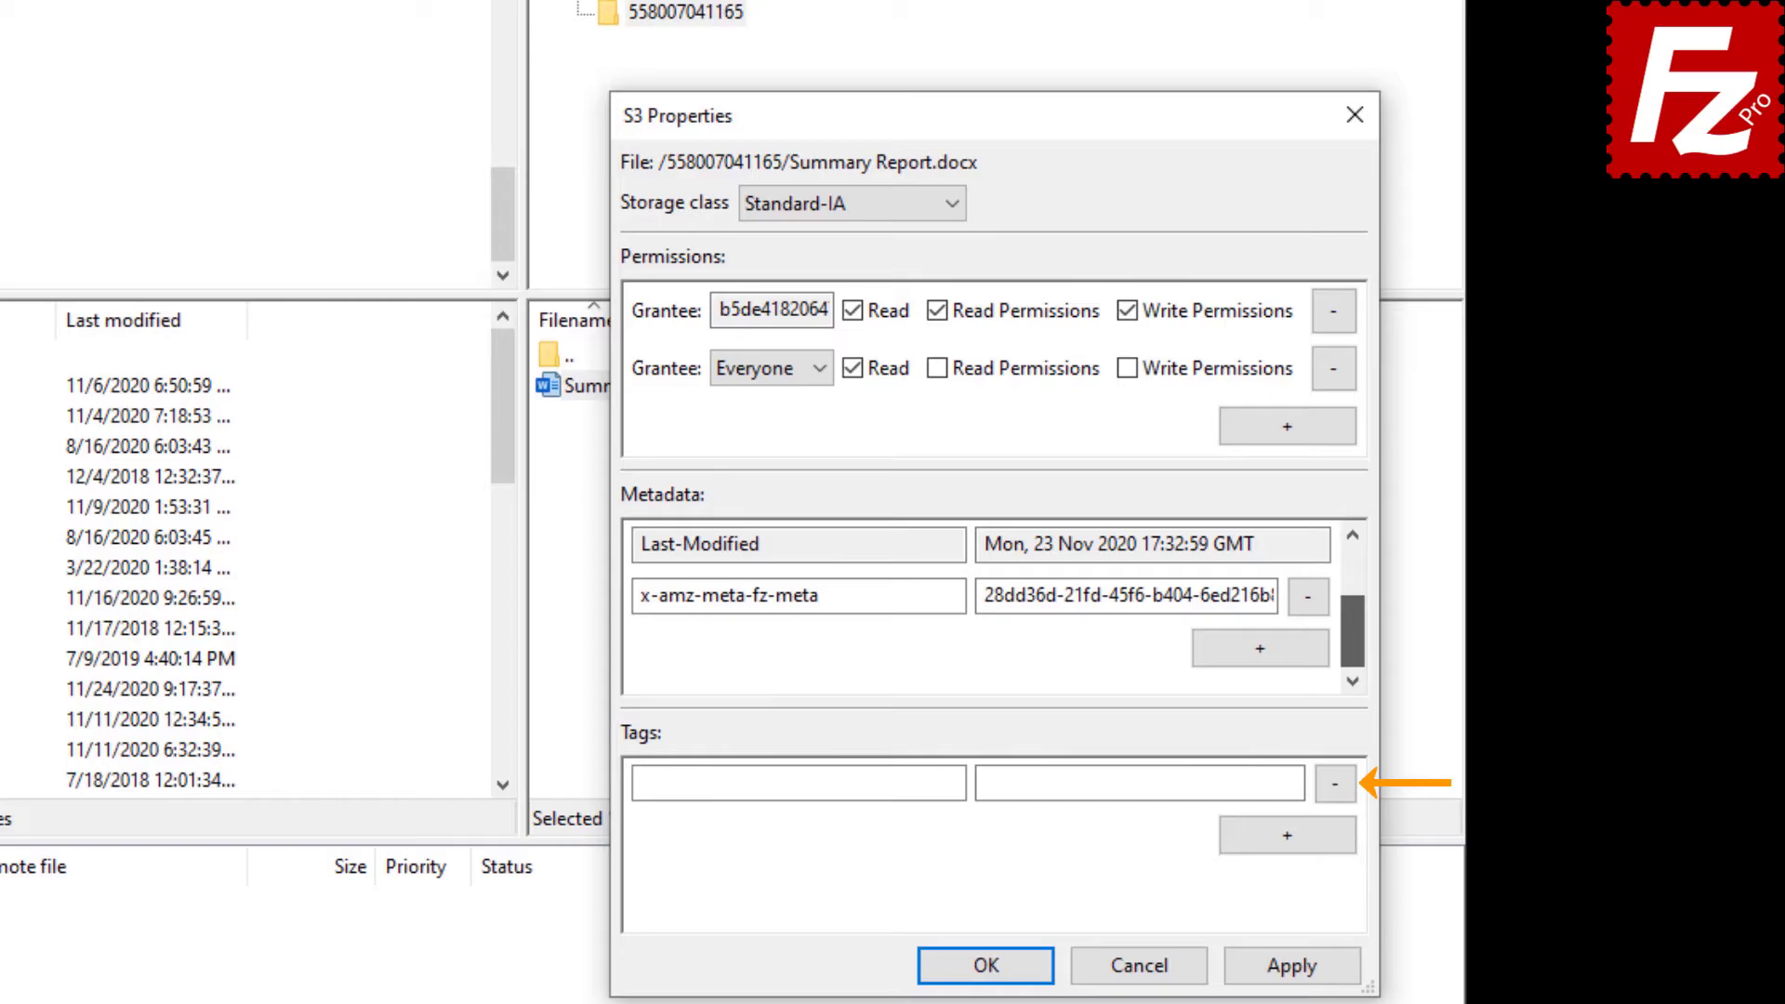
left_click(985, 965)
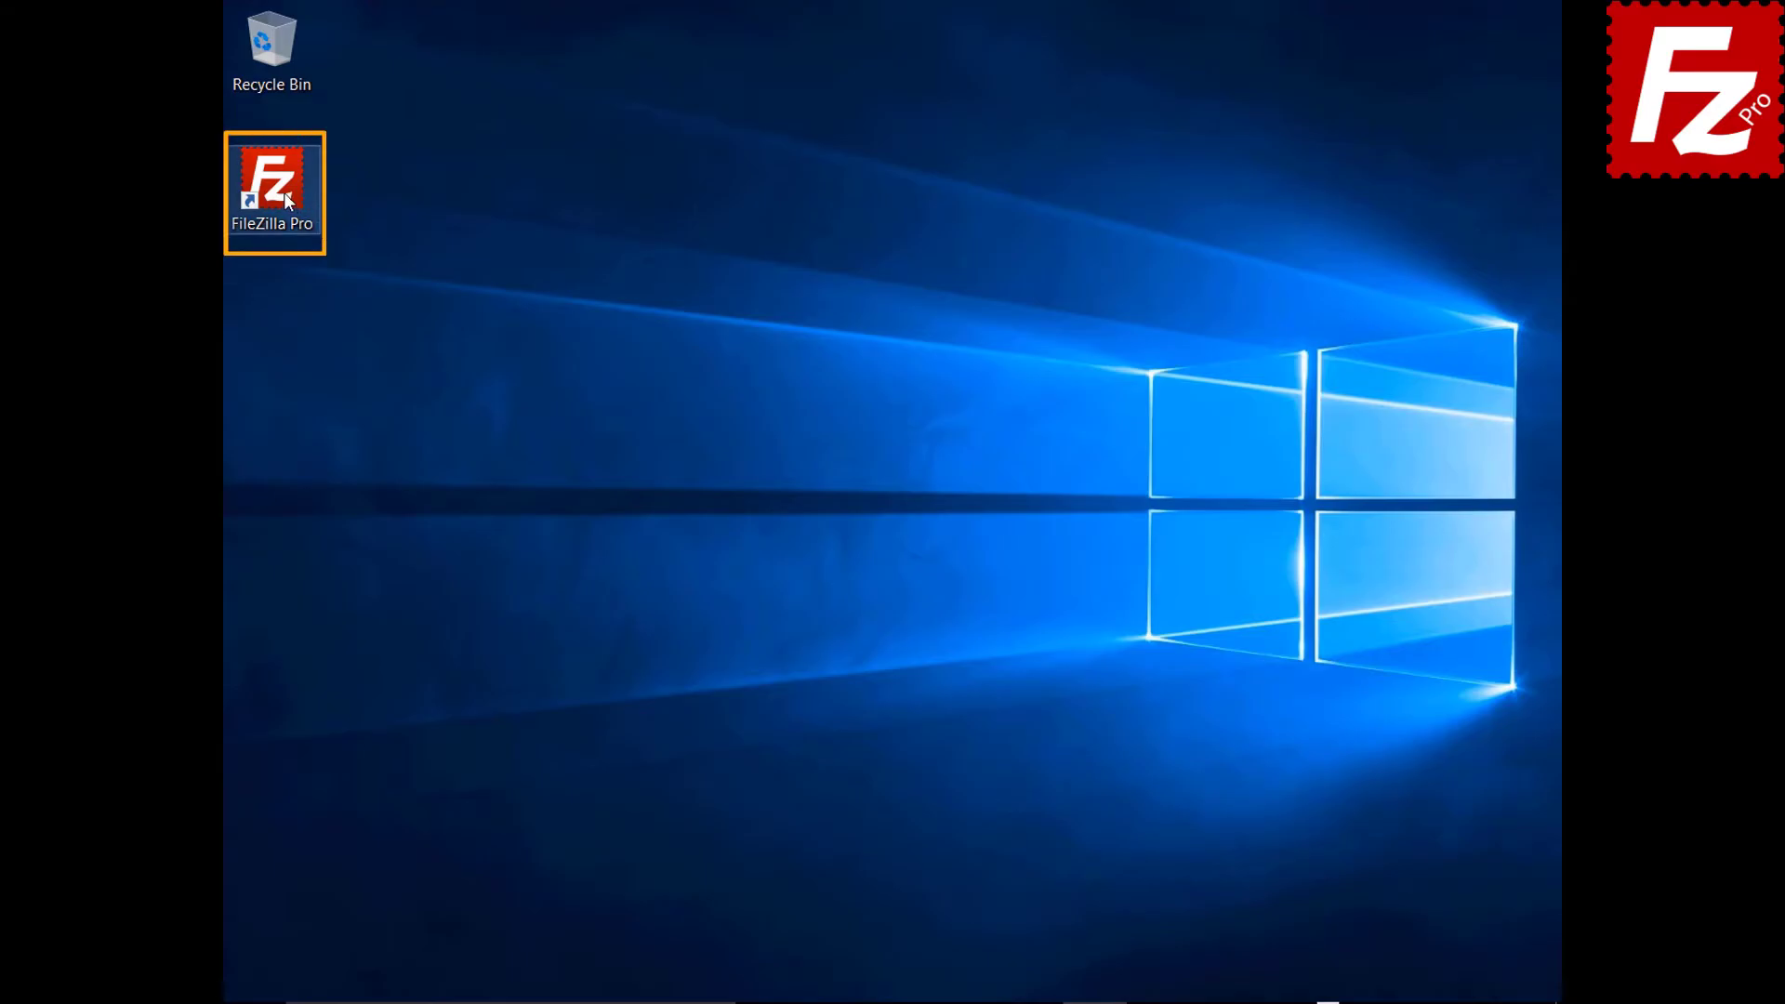
Relaunch FileZilla Pro and connect to the saved Amazon S3 site from the site dropdown.
double_click(282, 192)
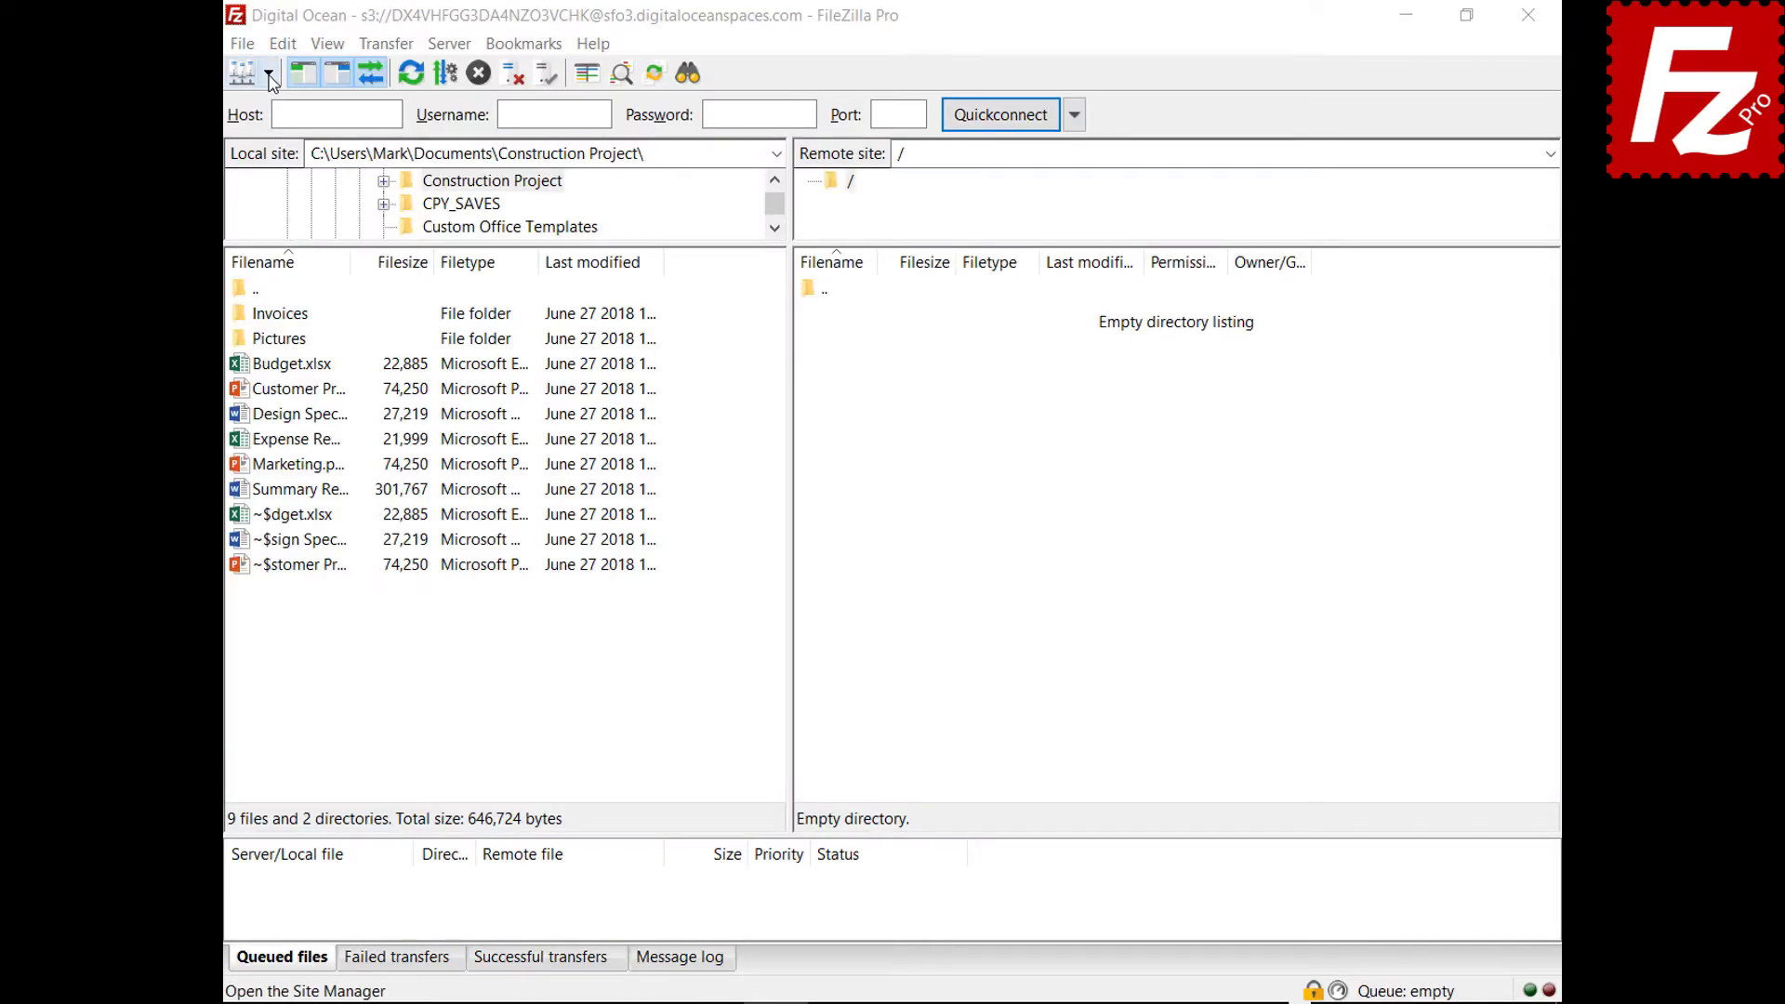
left_click(267, 73)
left_click(274, 109)
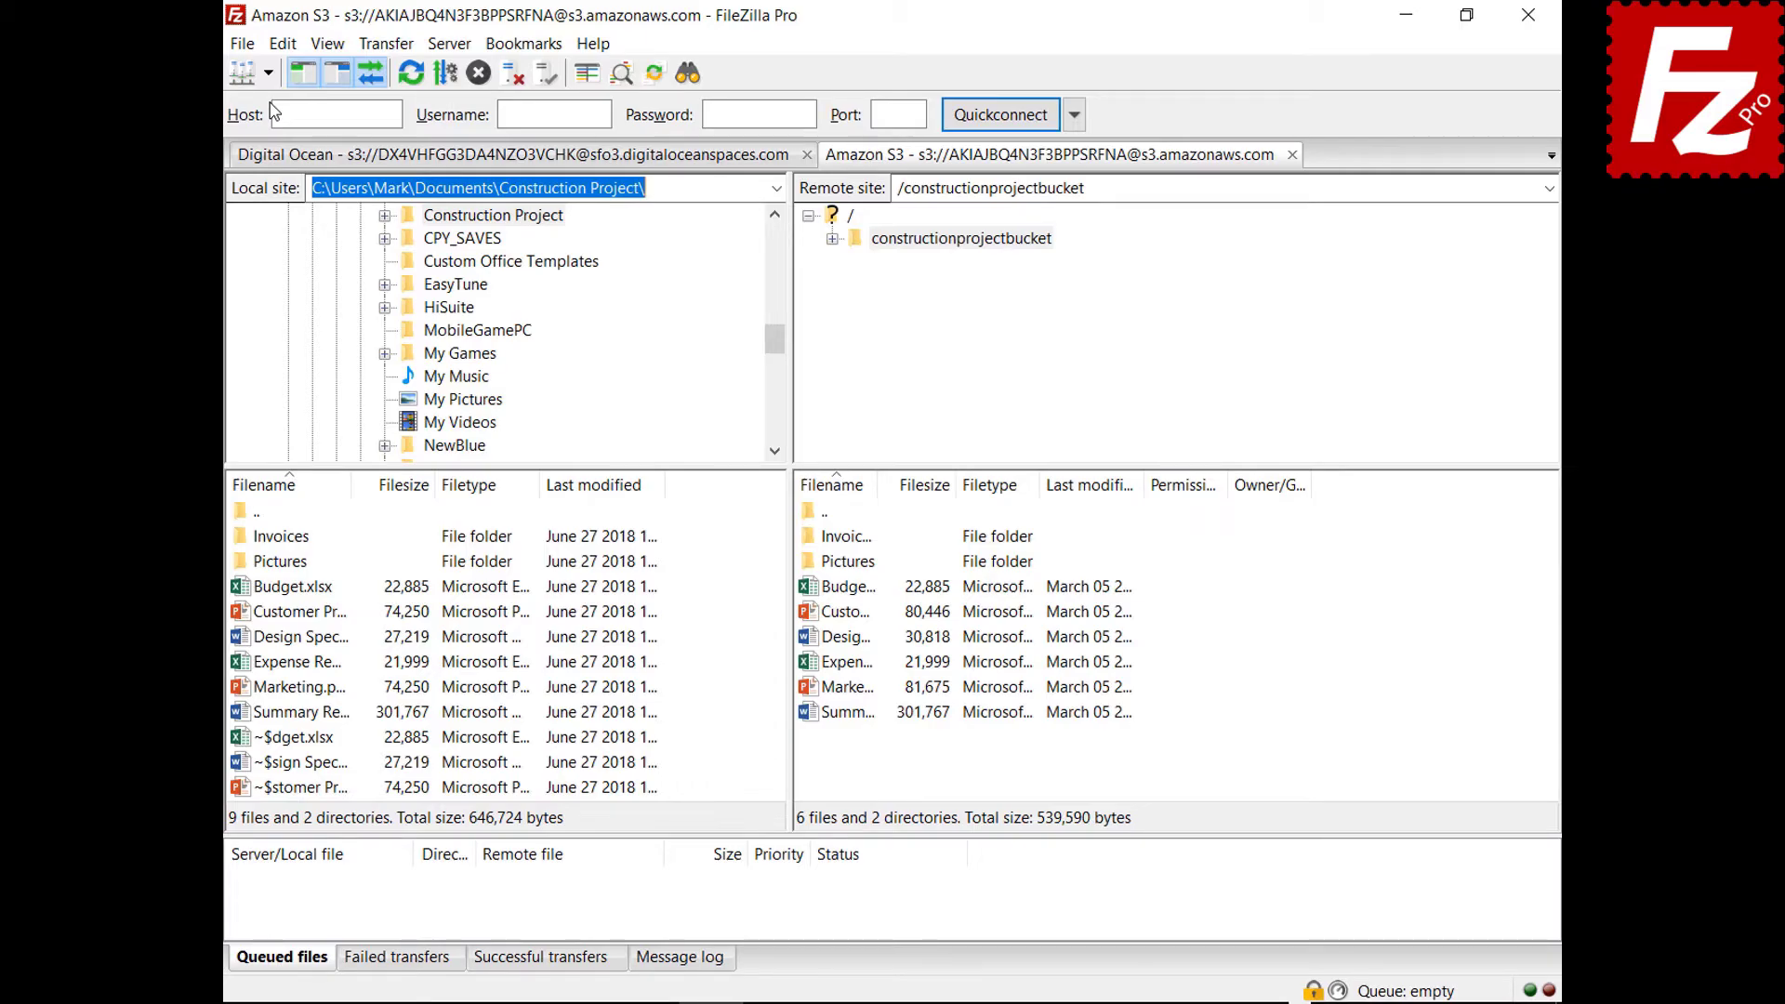
Preview AWS KMS server-side encryption on the Budget file, discard it, and open Site Manager.
right_click(808, 593)
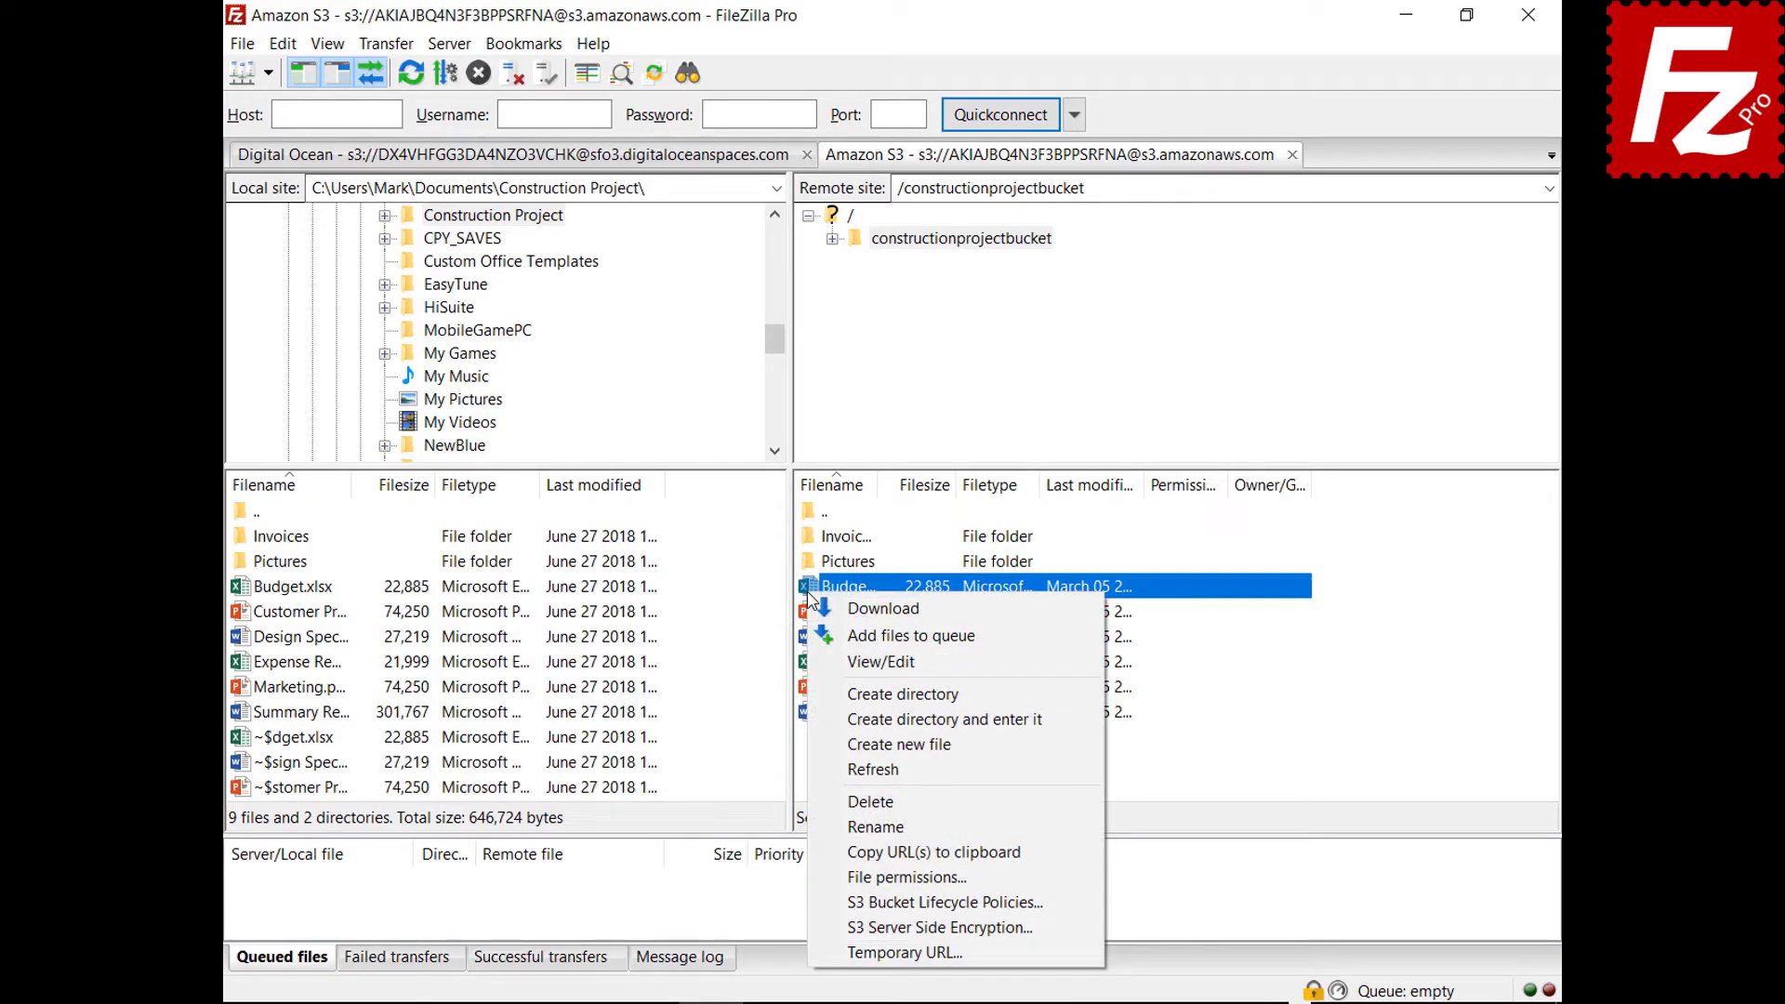
left_click(840, 932)
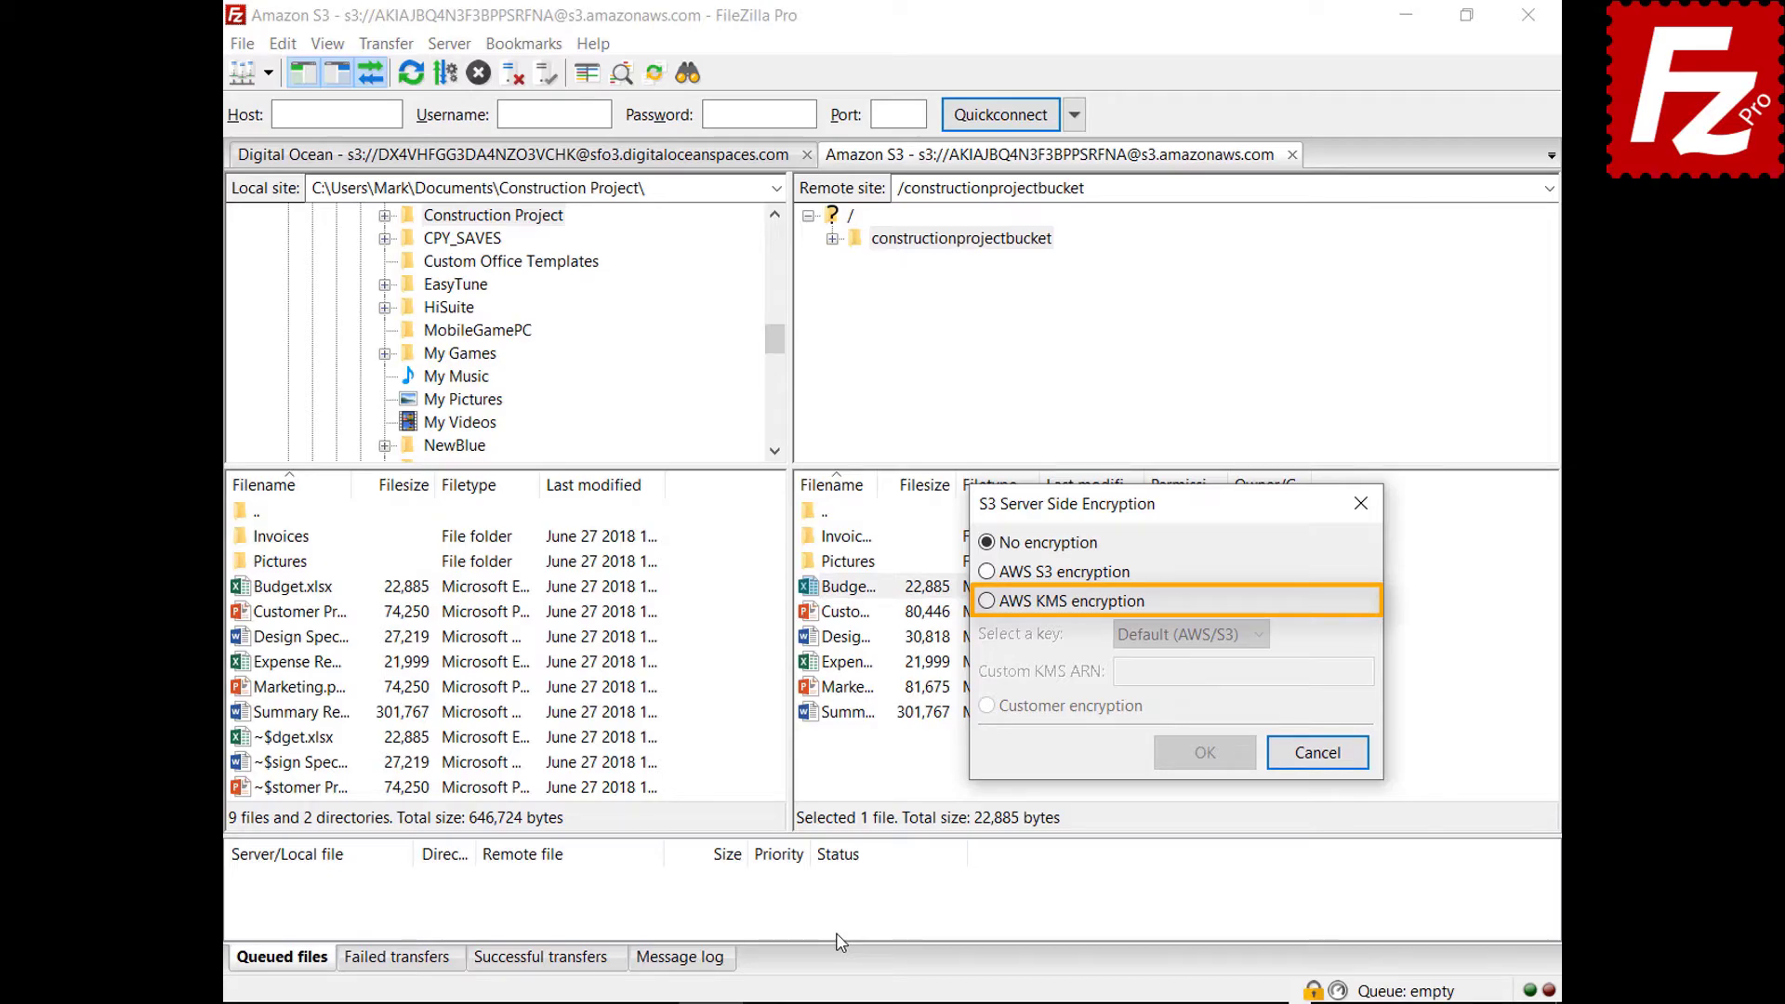
left_click(987, 602)
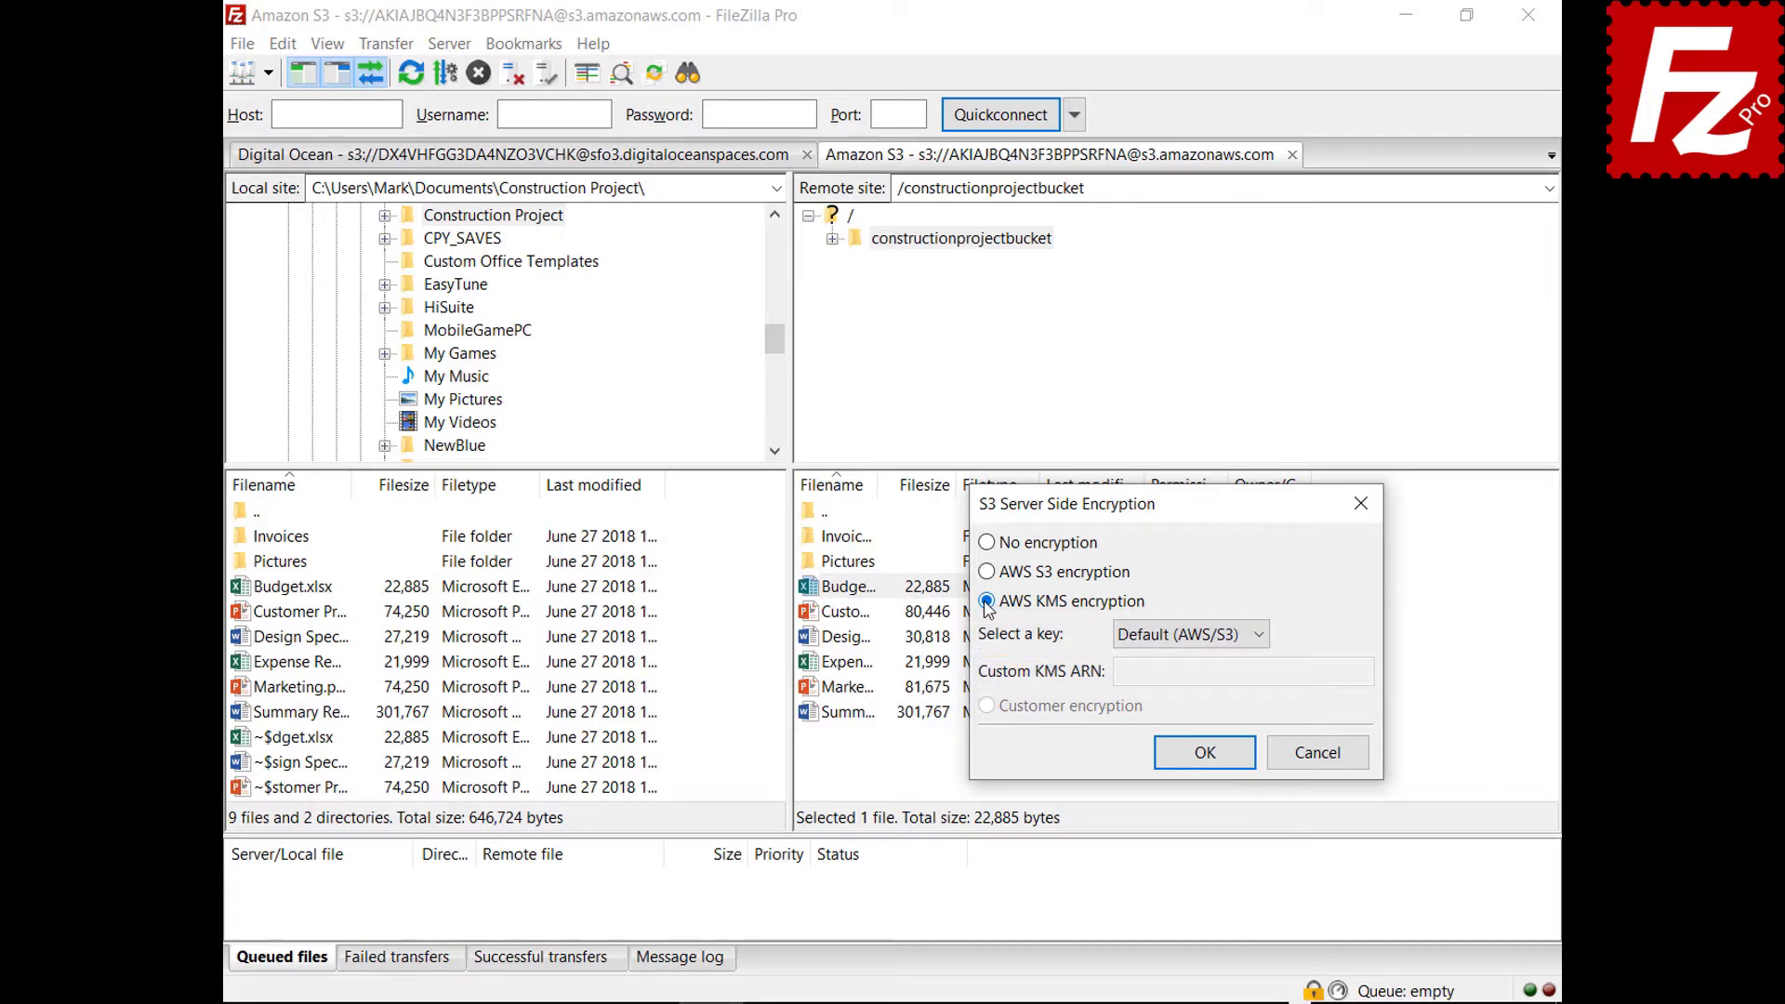
left_click(1318, 753)
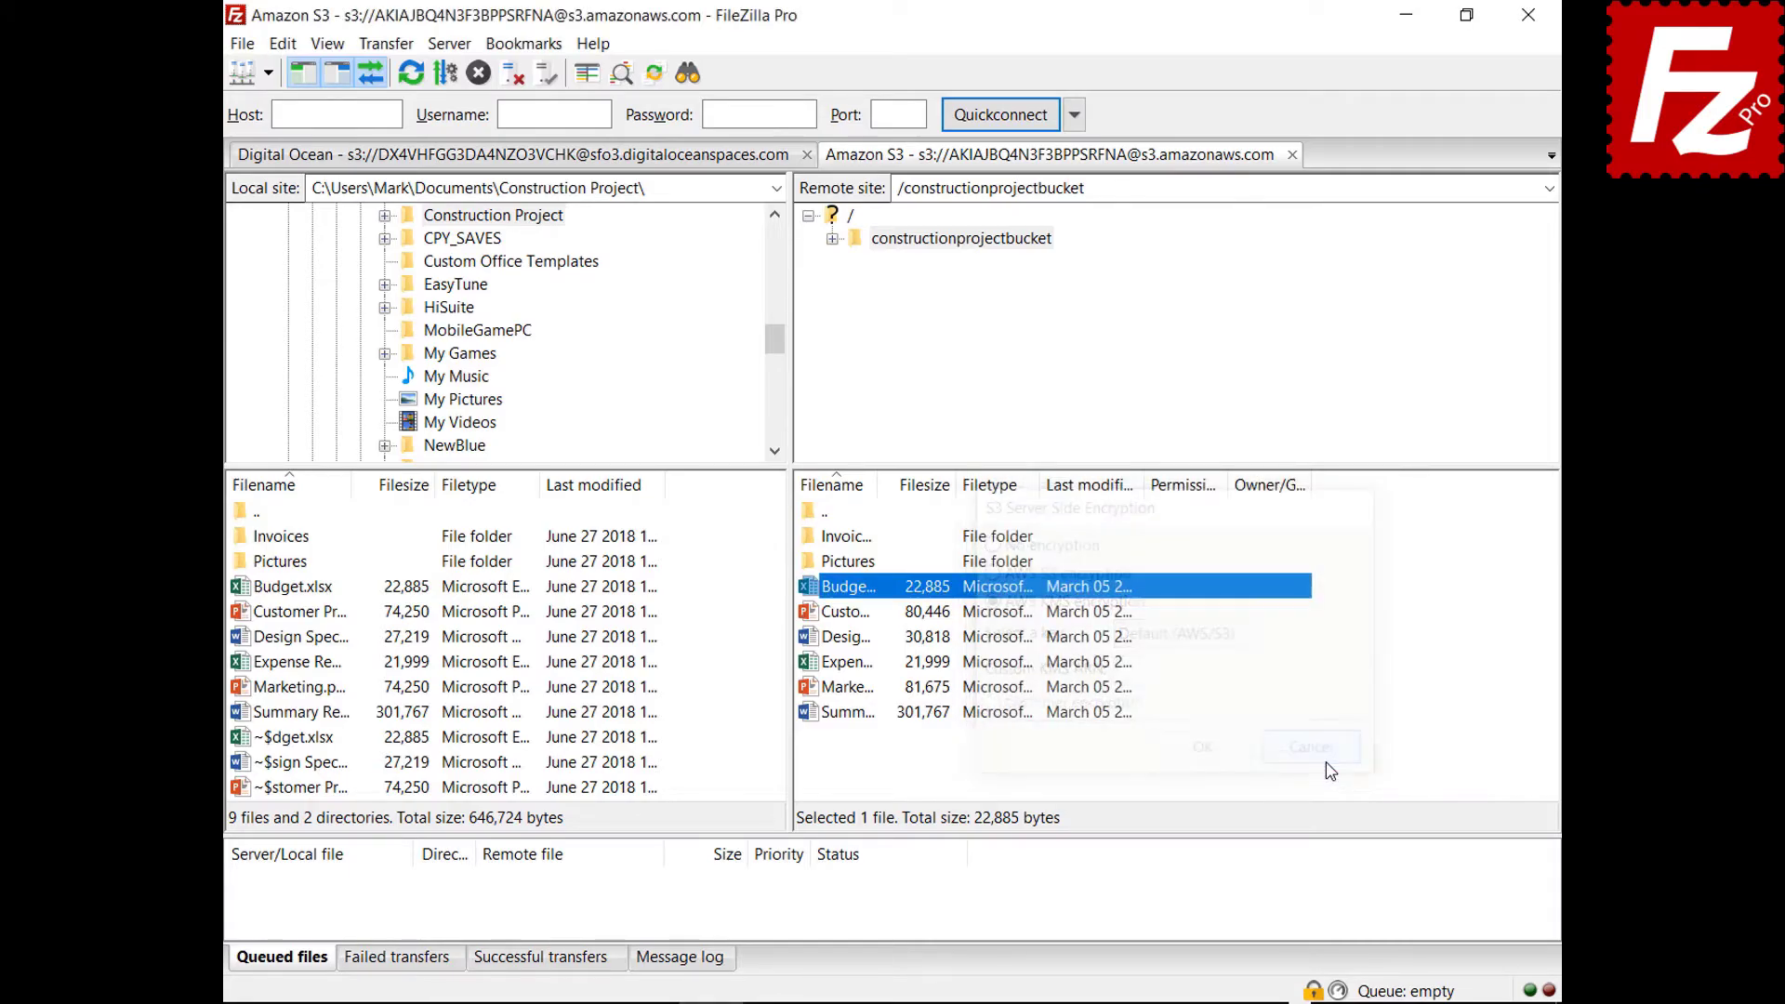
left_click(241, 43)
left_click(279, 72)
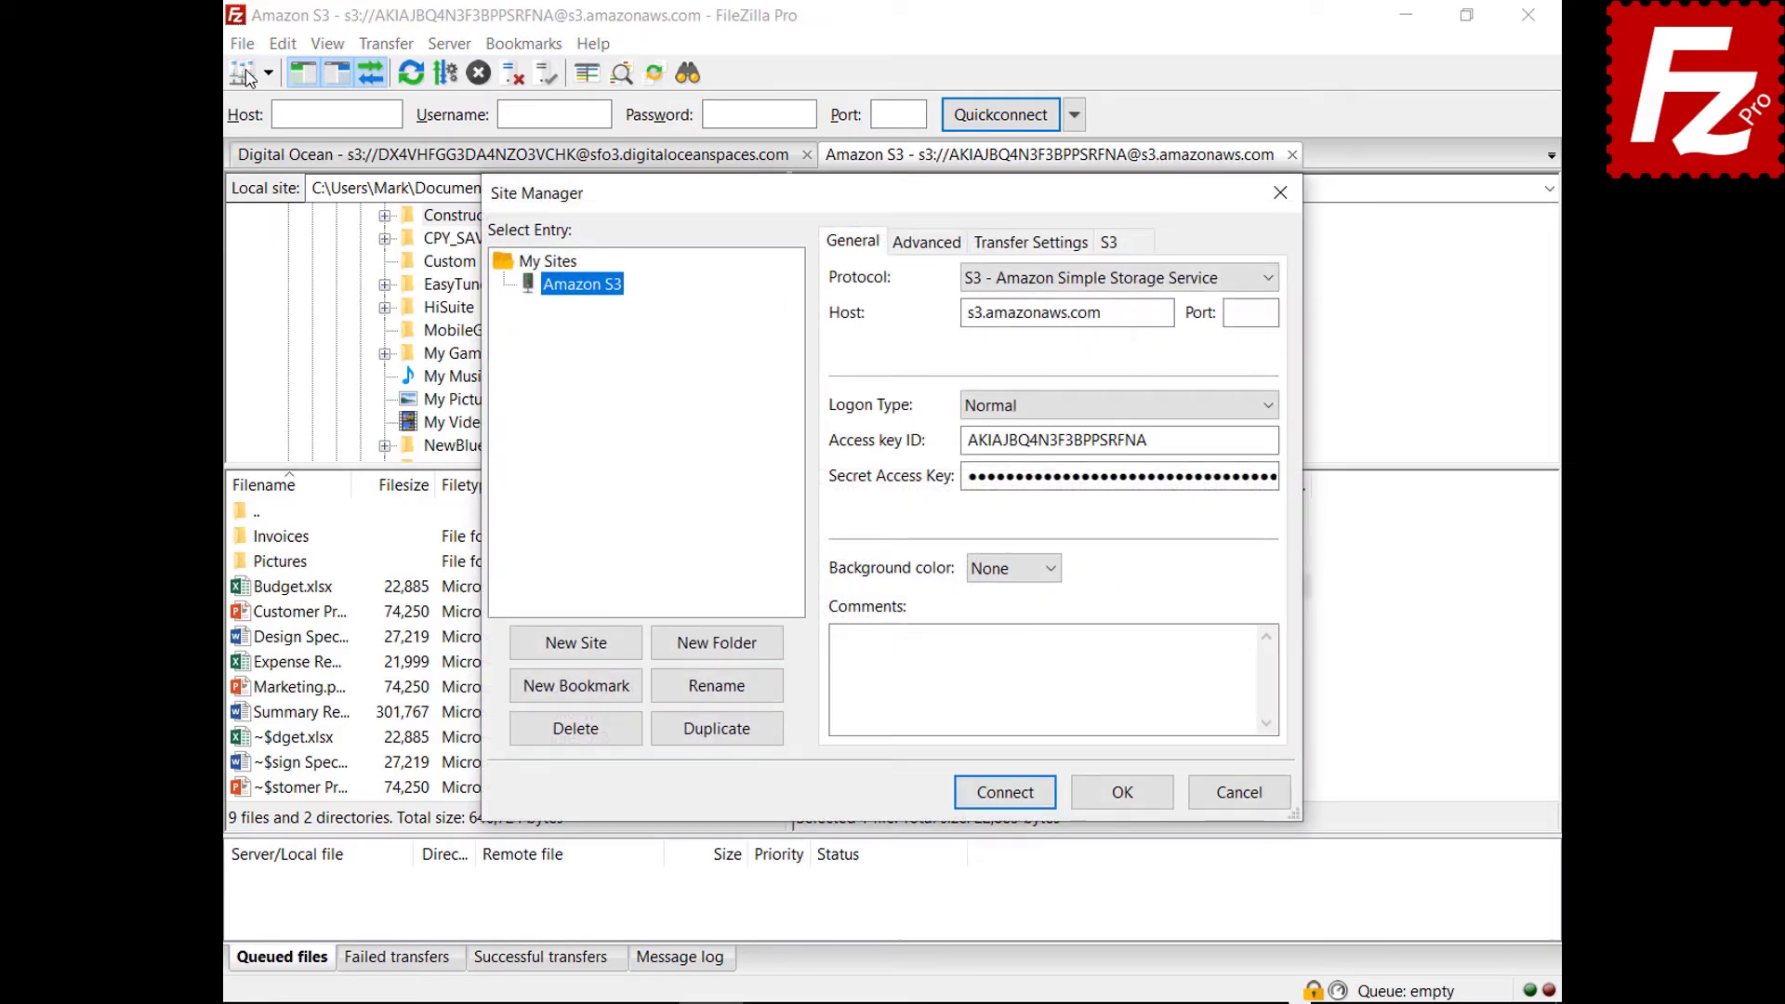
Try the site's AWS S3, AWS KMS (Default AWS/S3 key) and customer encryption options, then cancel.
left_click(1140, 250)
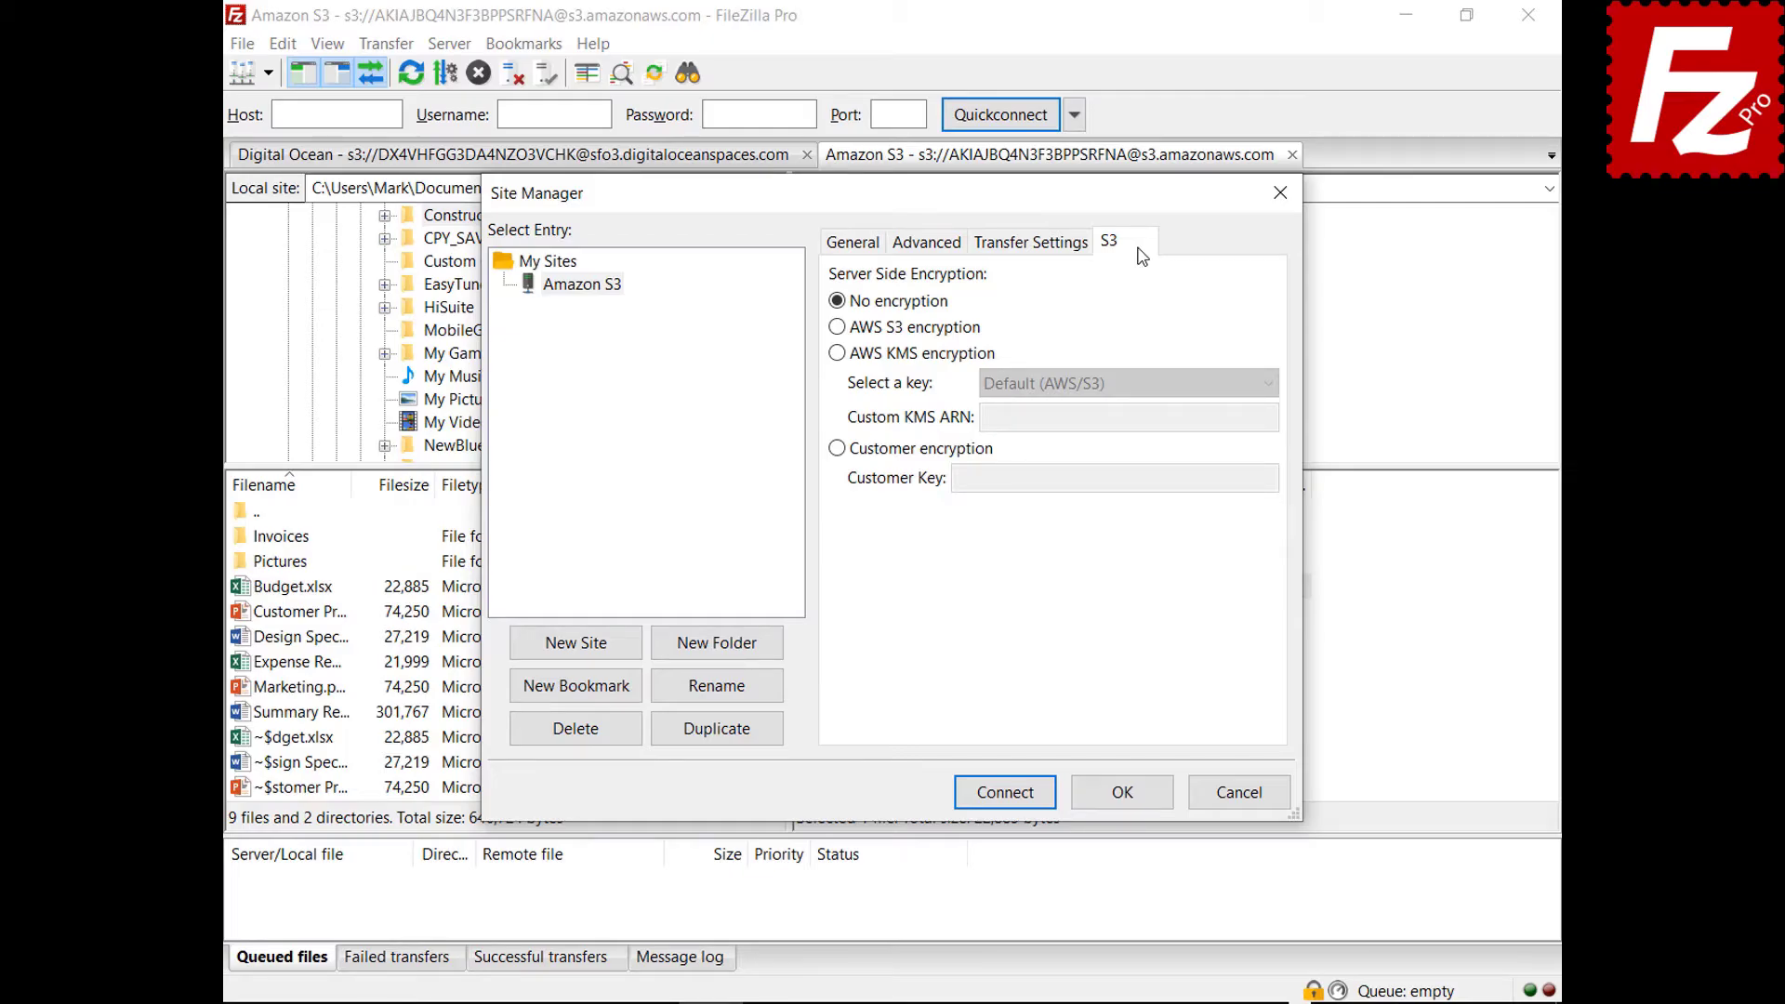
left_click(837, 327)
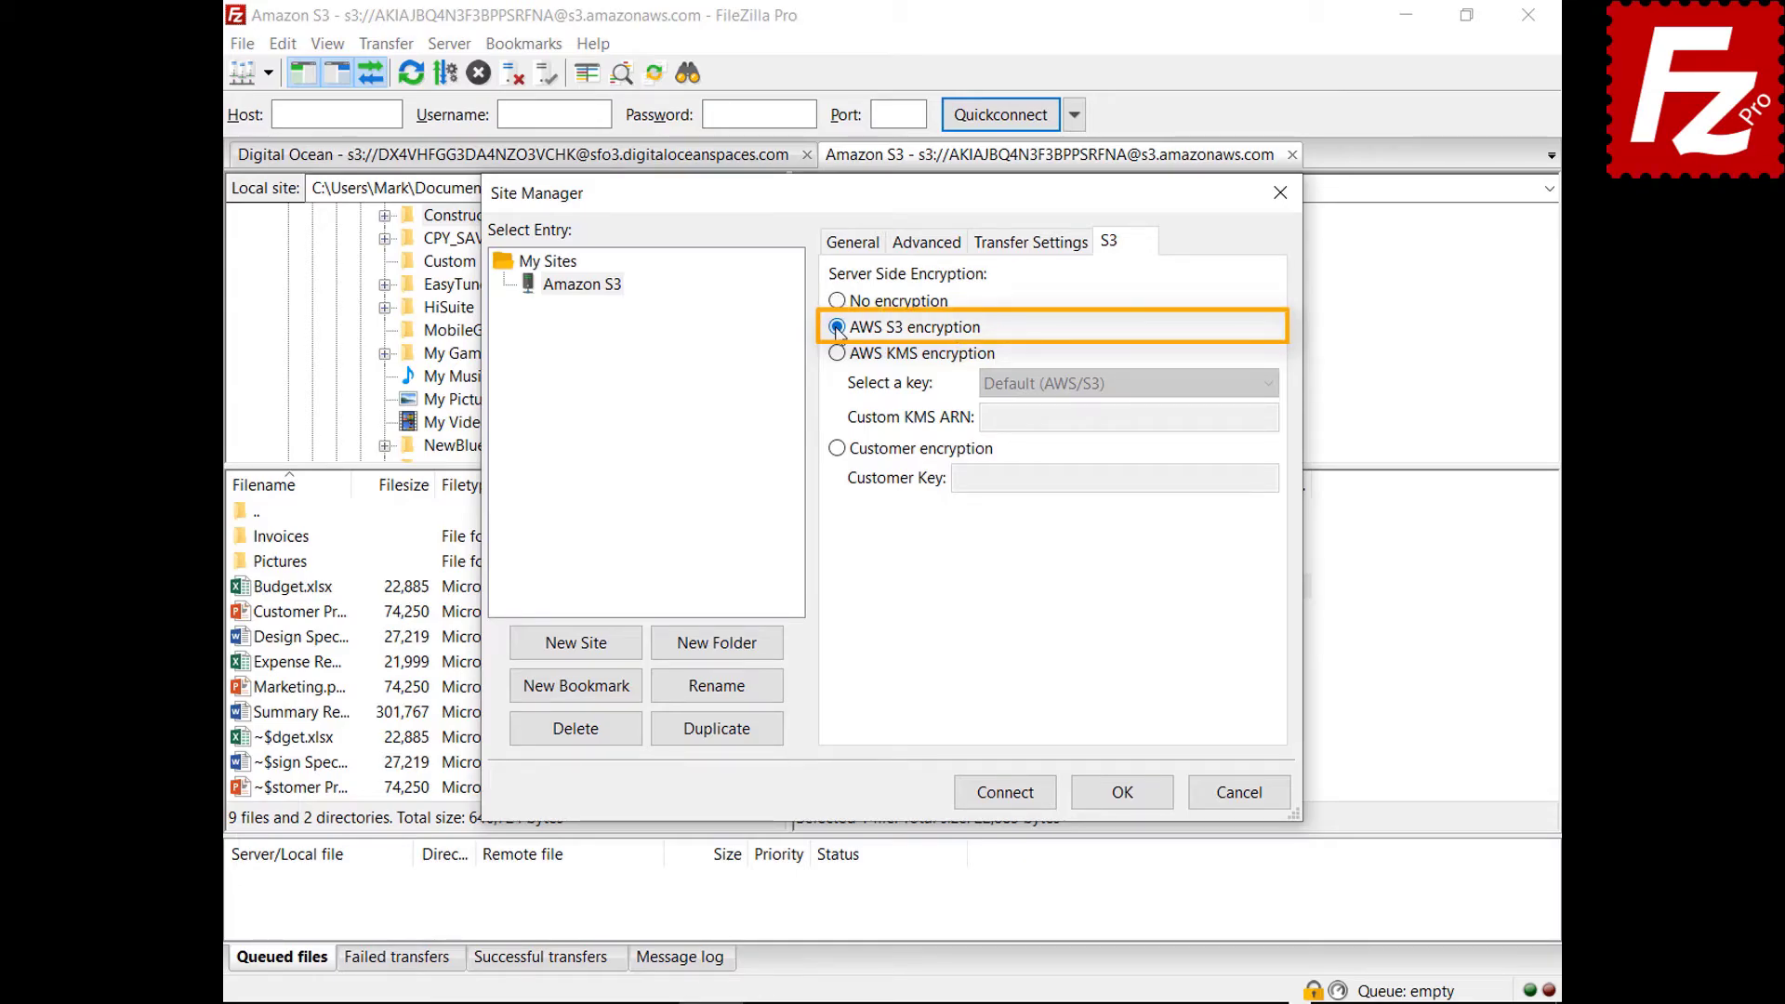
left_click(836, 354)
left_click(1268, 384)
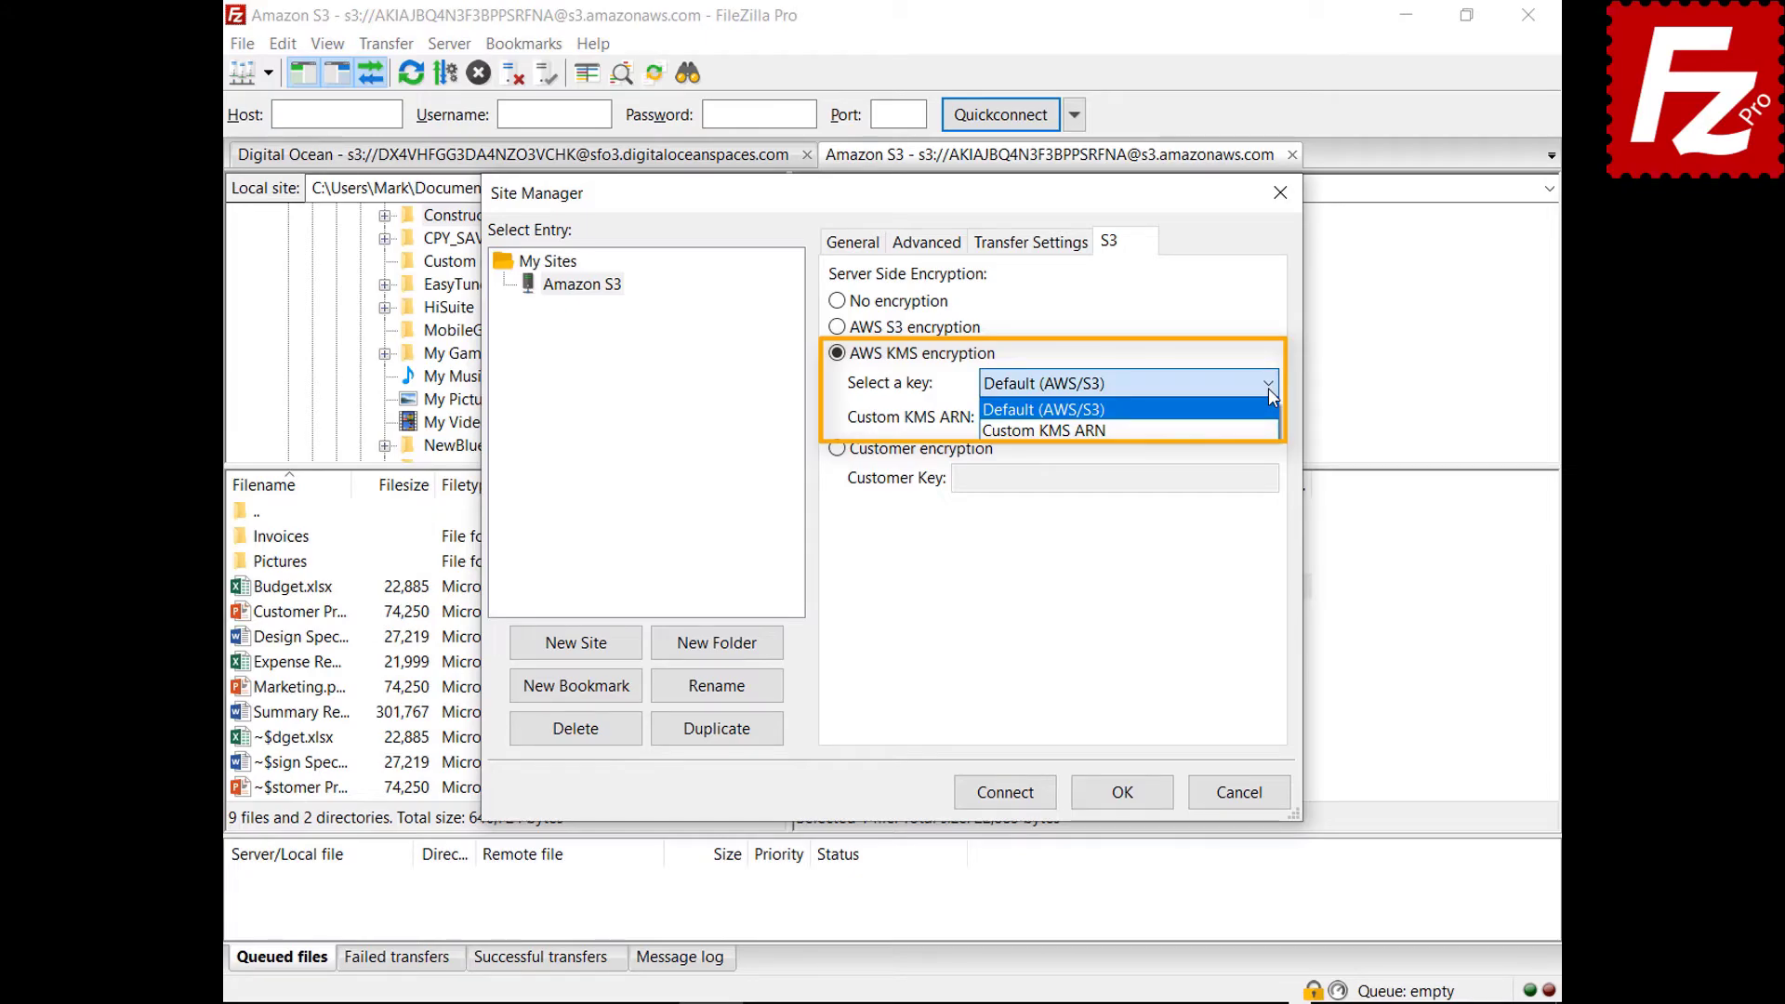
left_click(1268, 388)
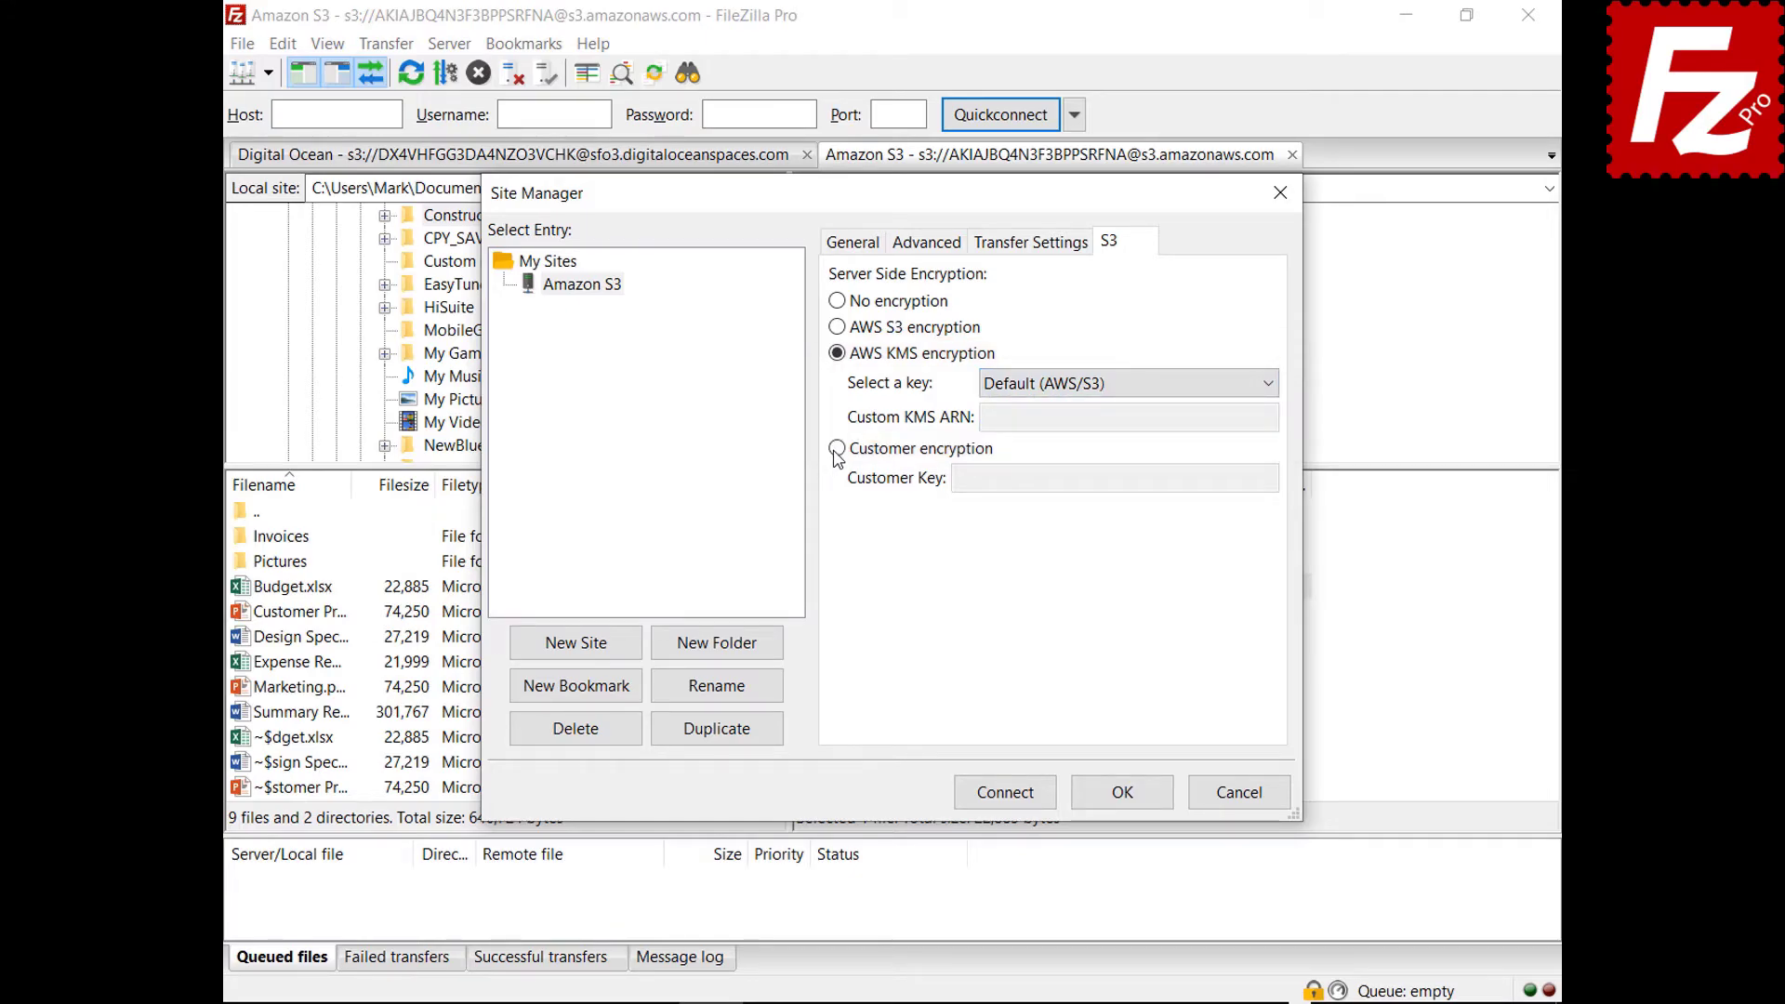
left_click(837, 449)
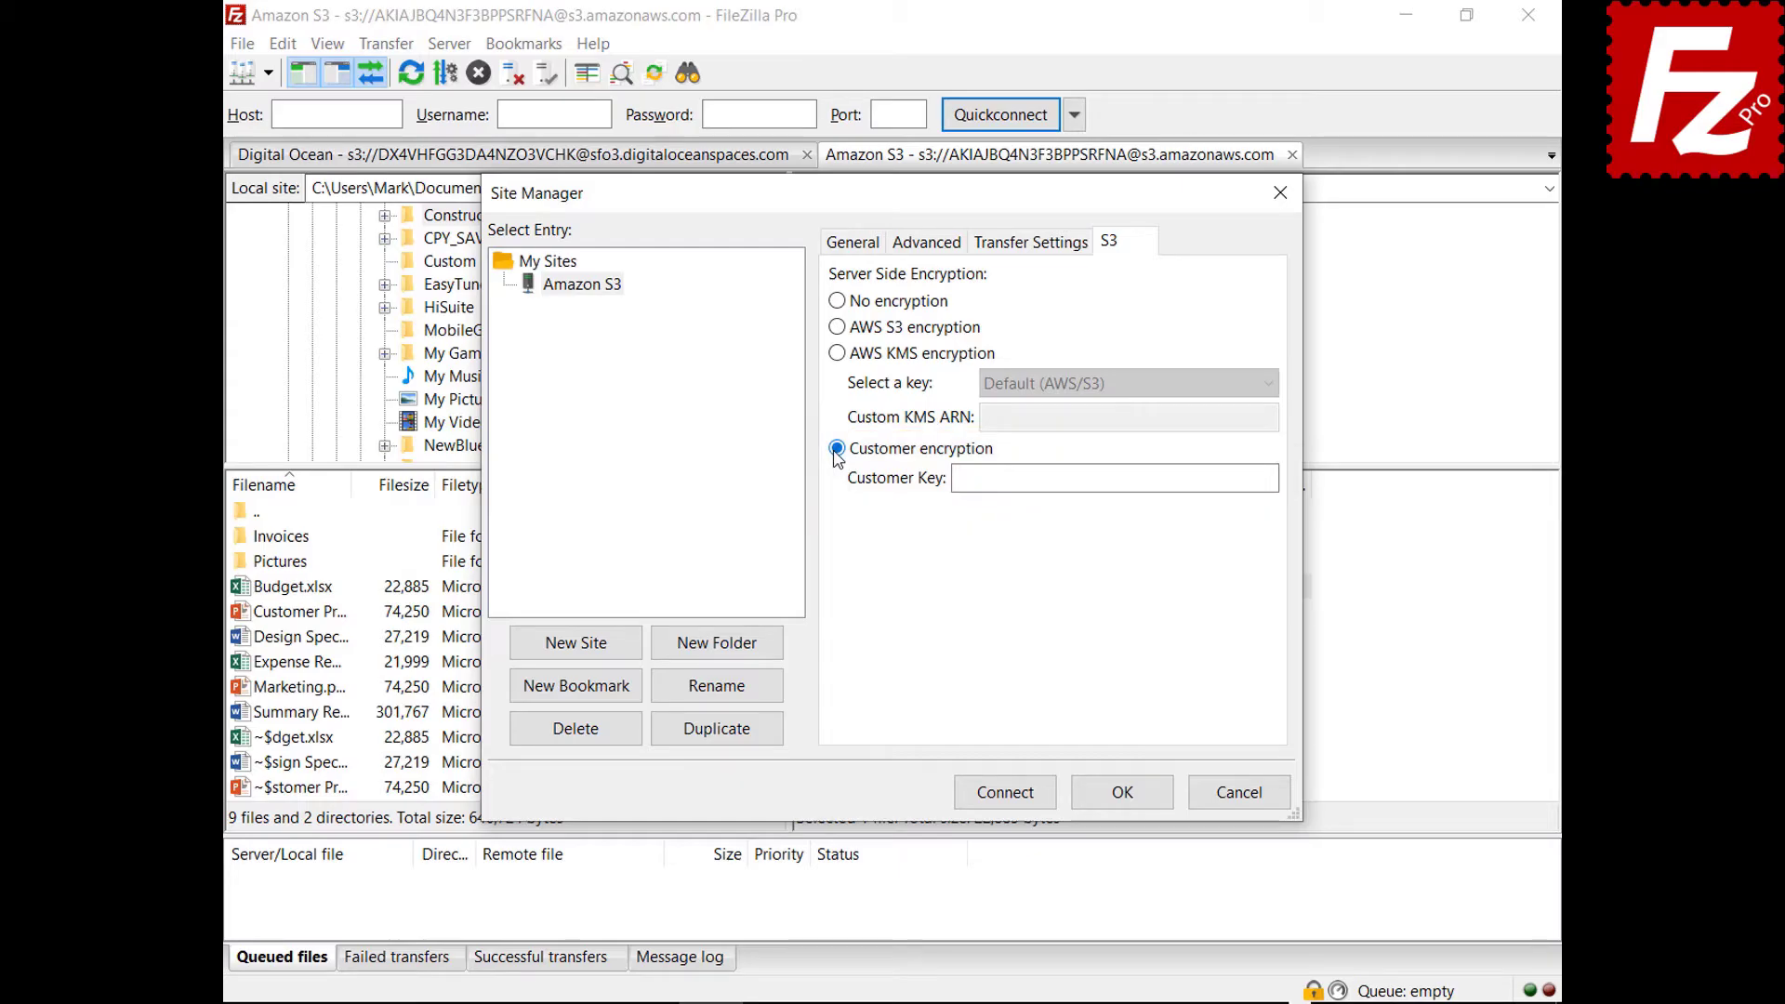
left_click(1240, 795)
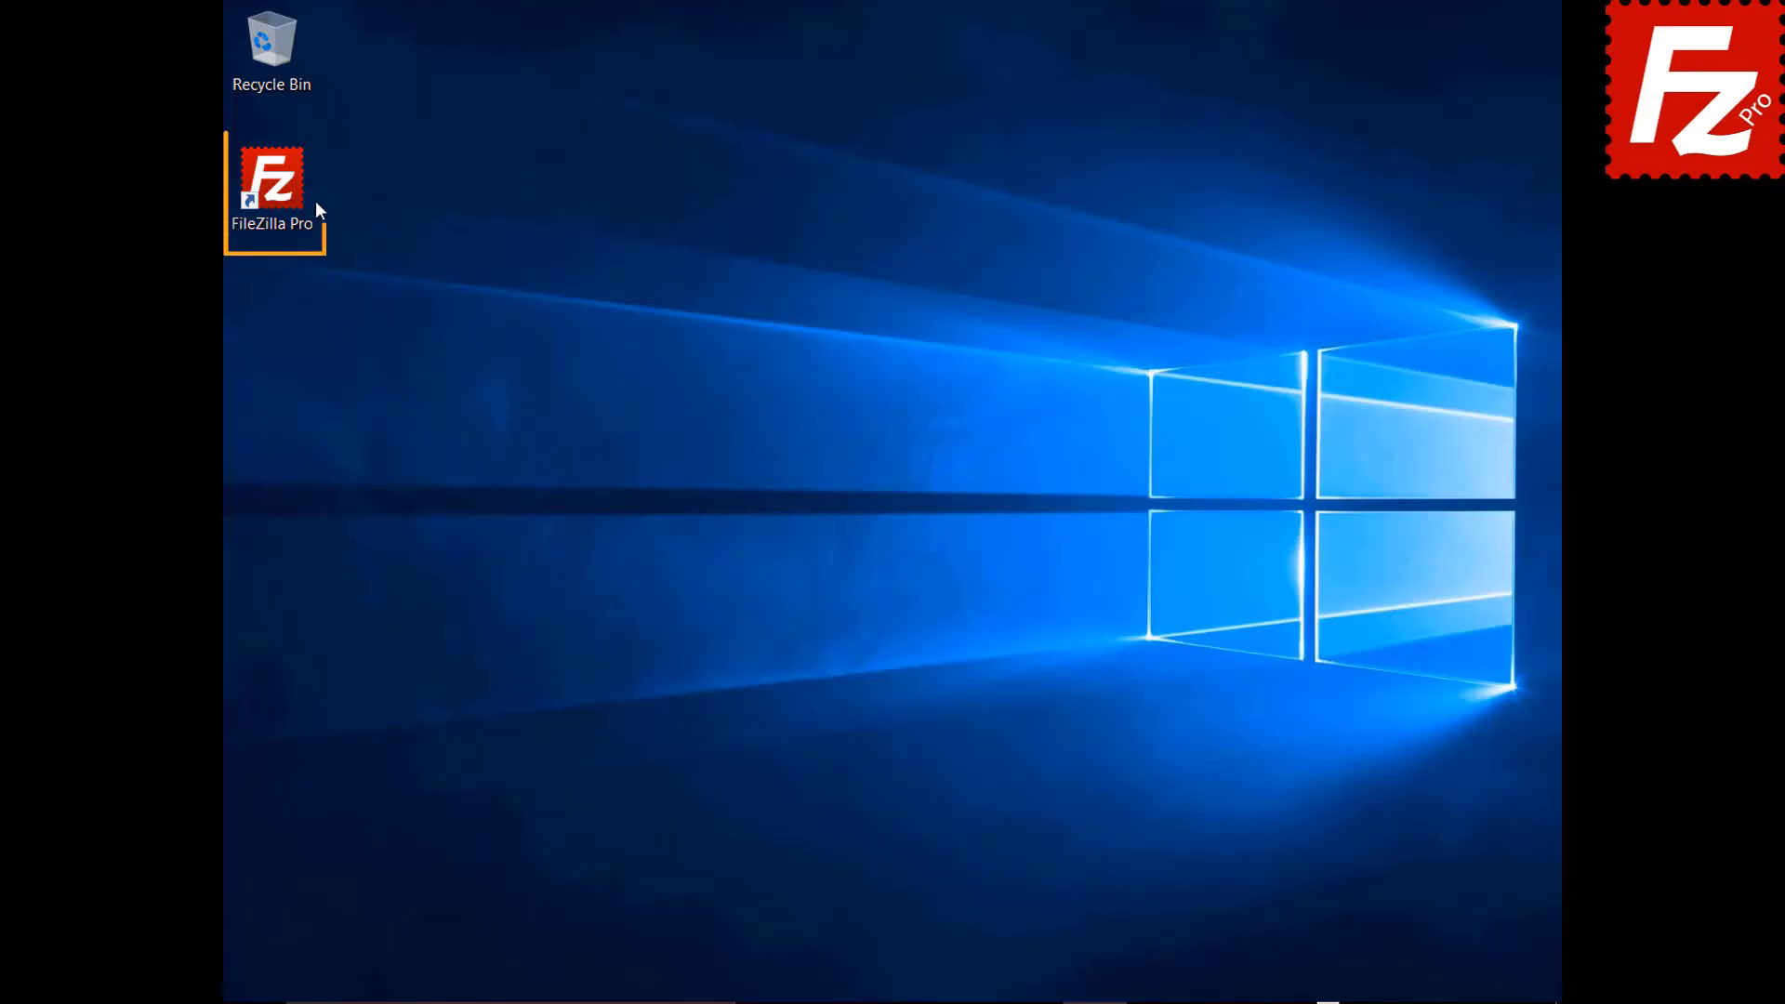
Launch FileZilla Pro and add 'Alibaba Object Storage' under Settings > S3: Providers.
double_click(283, 193)
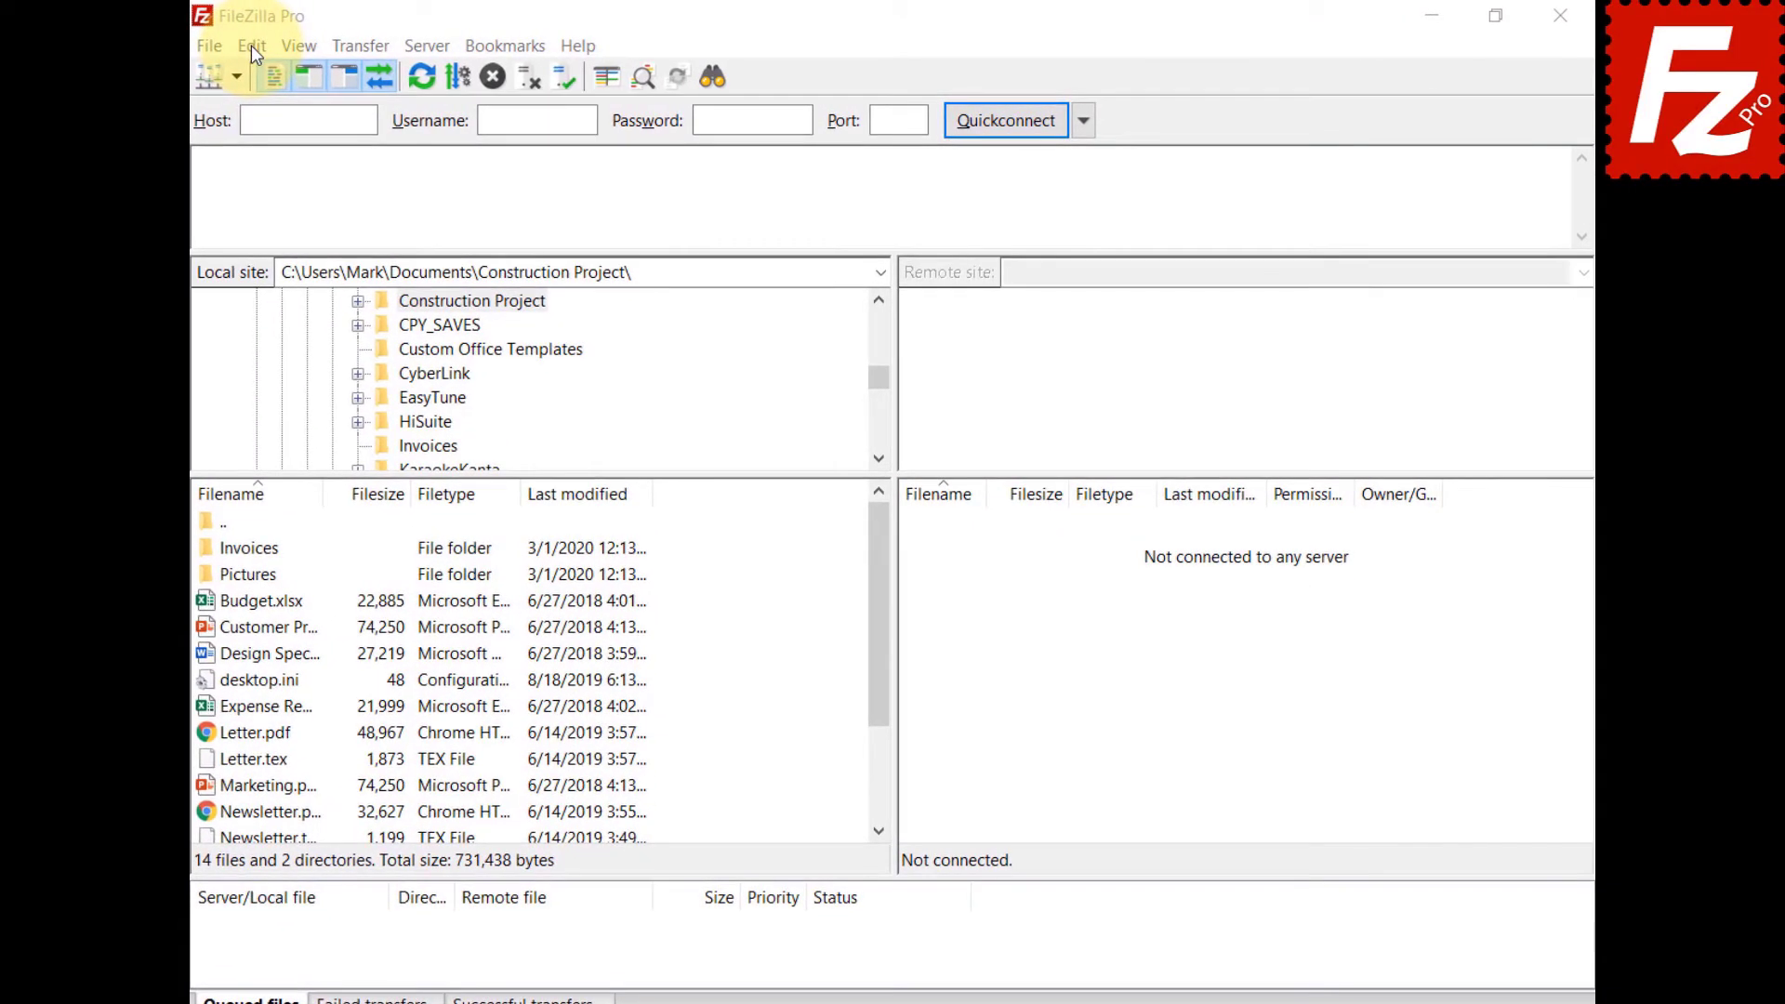
left_click(251, 45)
left_click(254, 135)
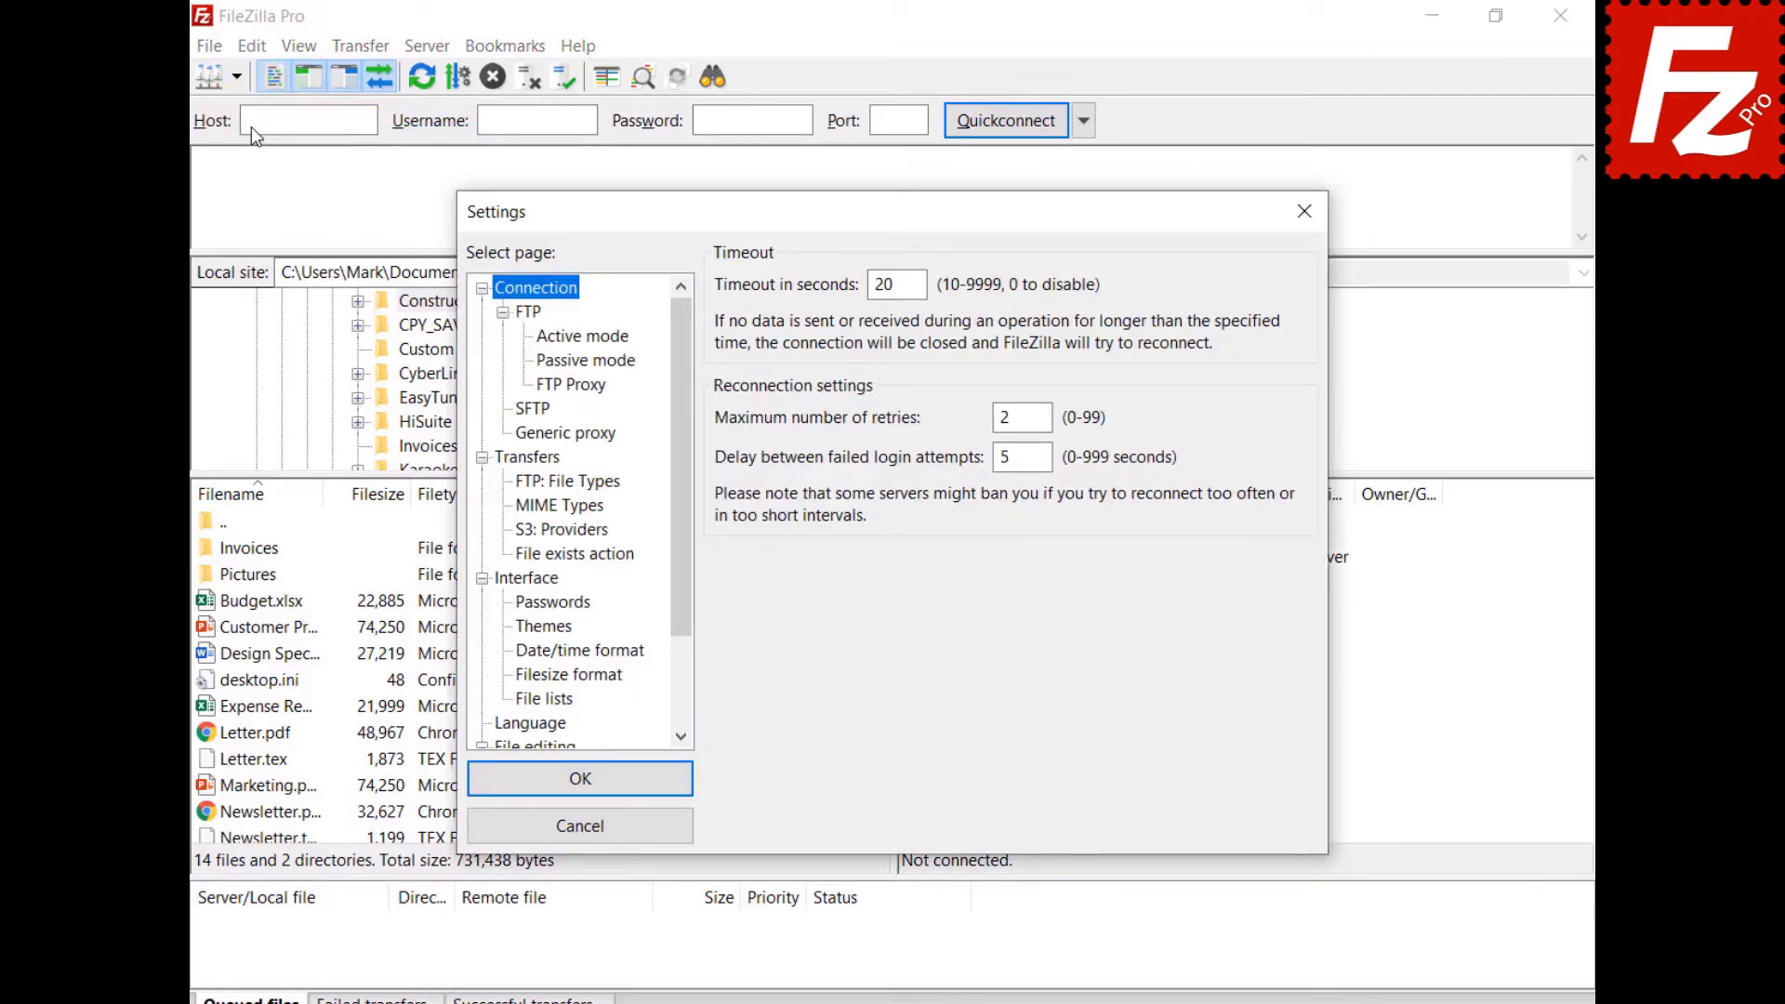
left_click(530, 528)
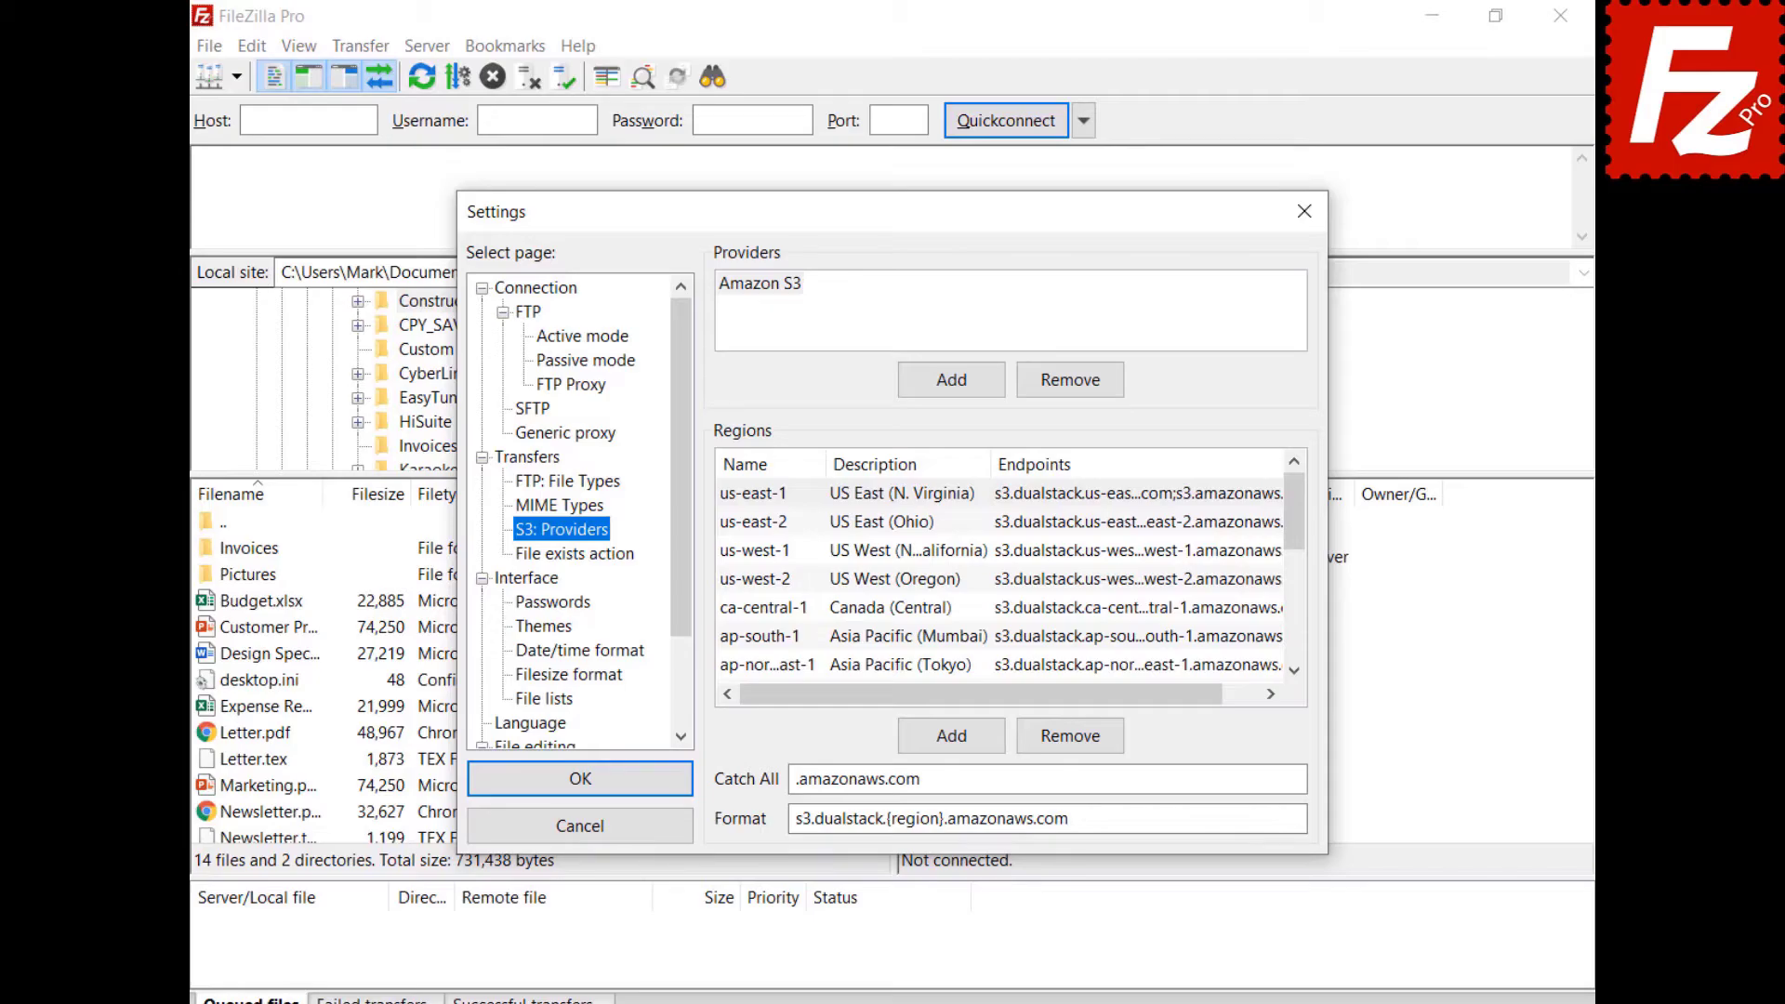
left_click(951, 381)
type("Alibaba ")
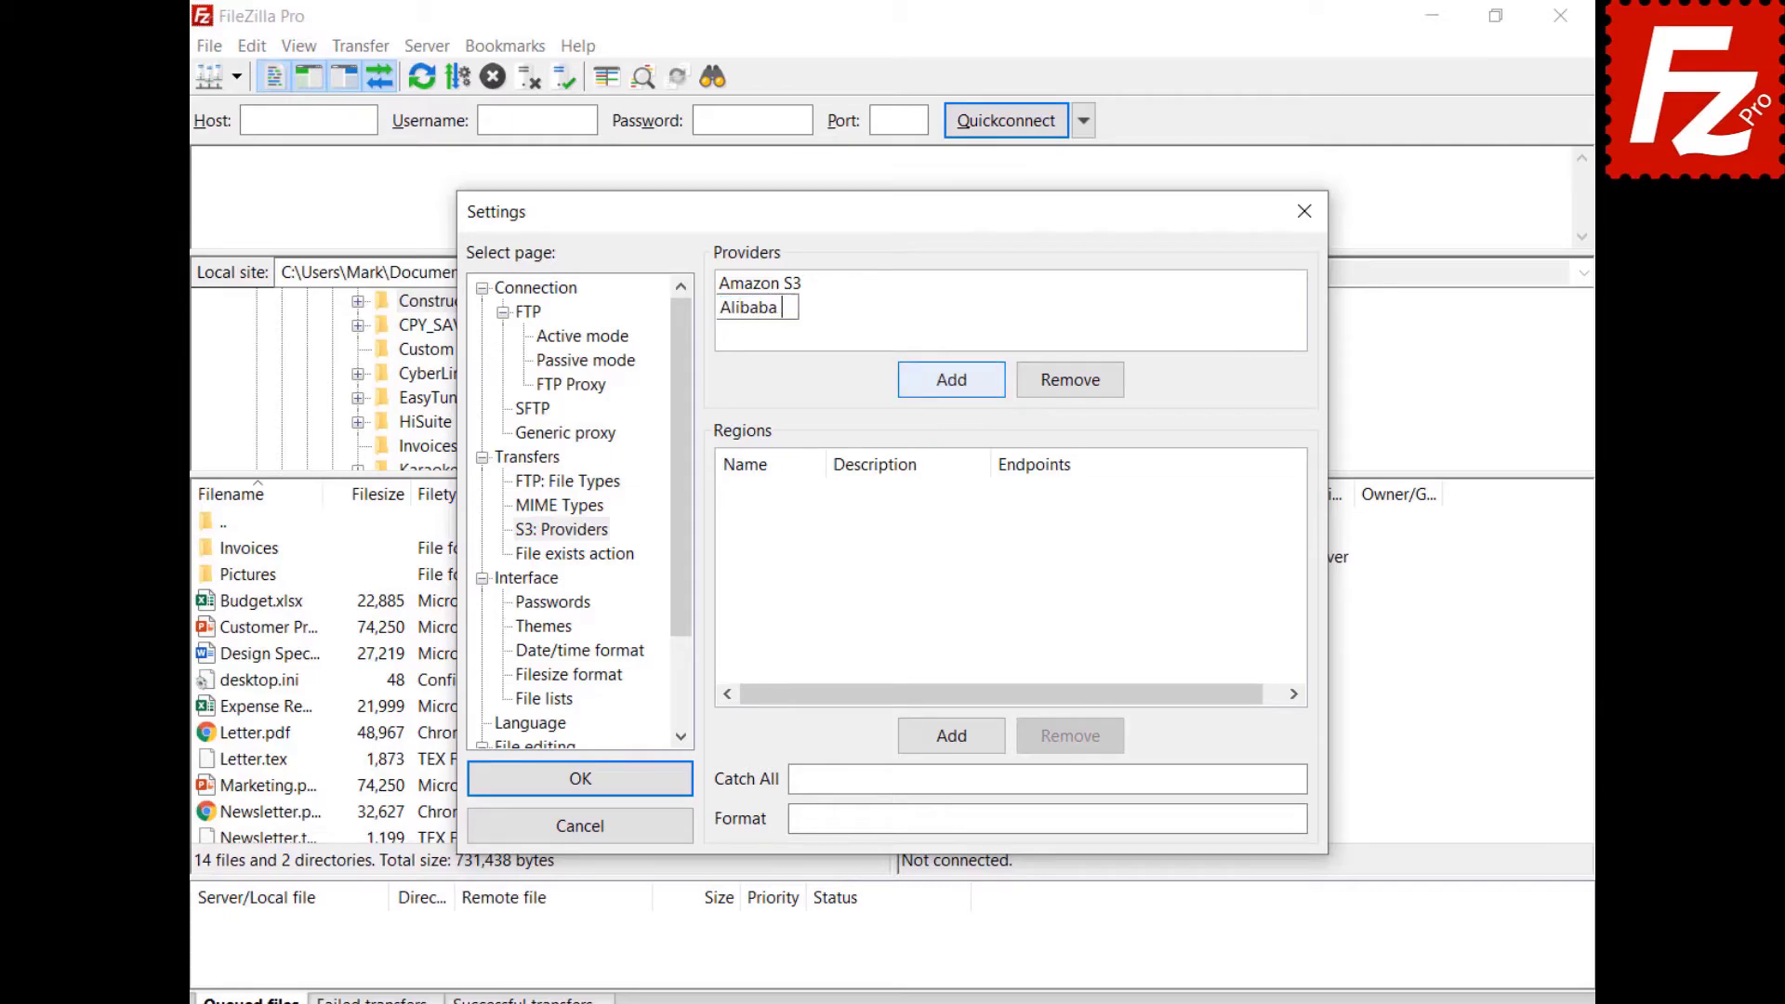
type("Object Storage")
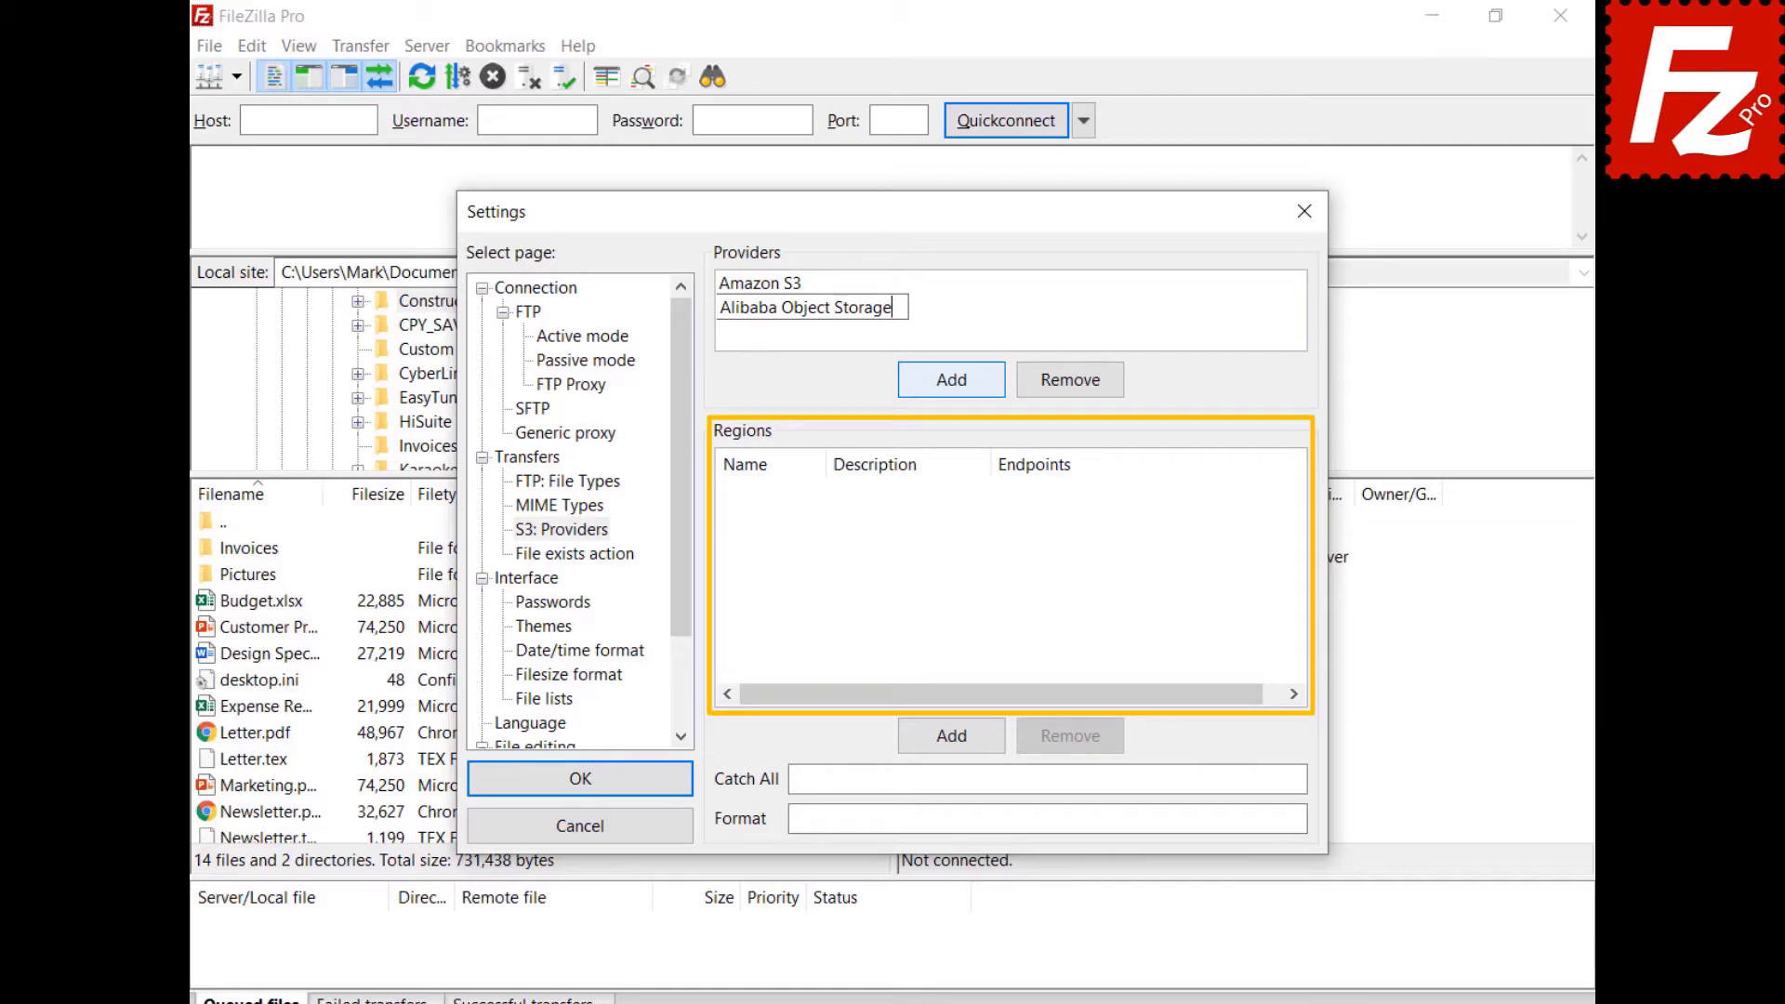
Add the Hangzhou region with description China (Hangzhou) and its aliyuncs.com endpoints.
left_click(960, 737)
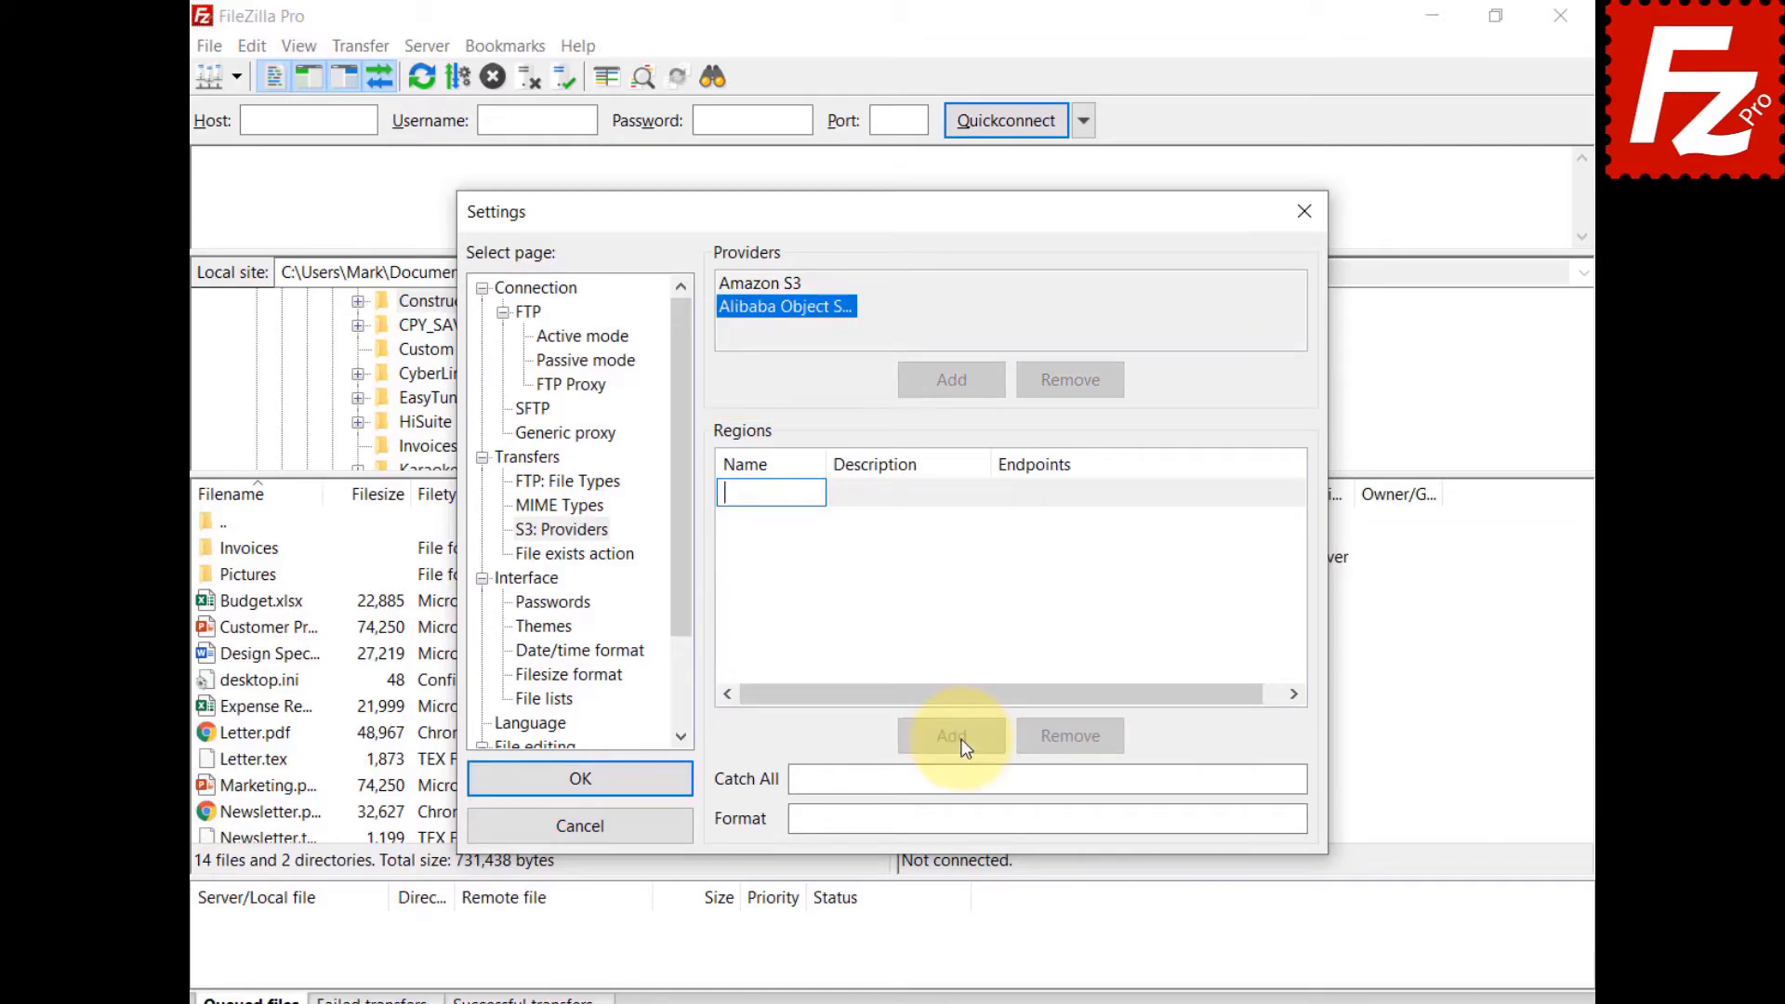
type("oss-cn-hangzhou")
left_click(898, 499)
left_click(898, 499)
type("China (Hangzhou)")
left_click(1079, 489)
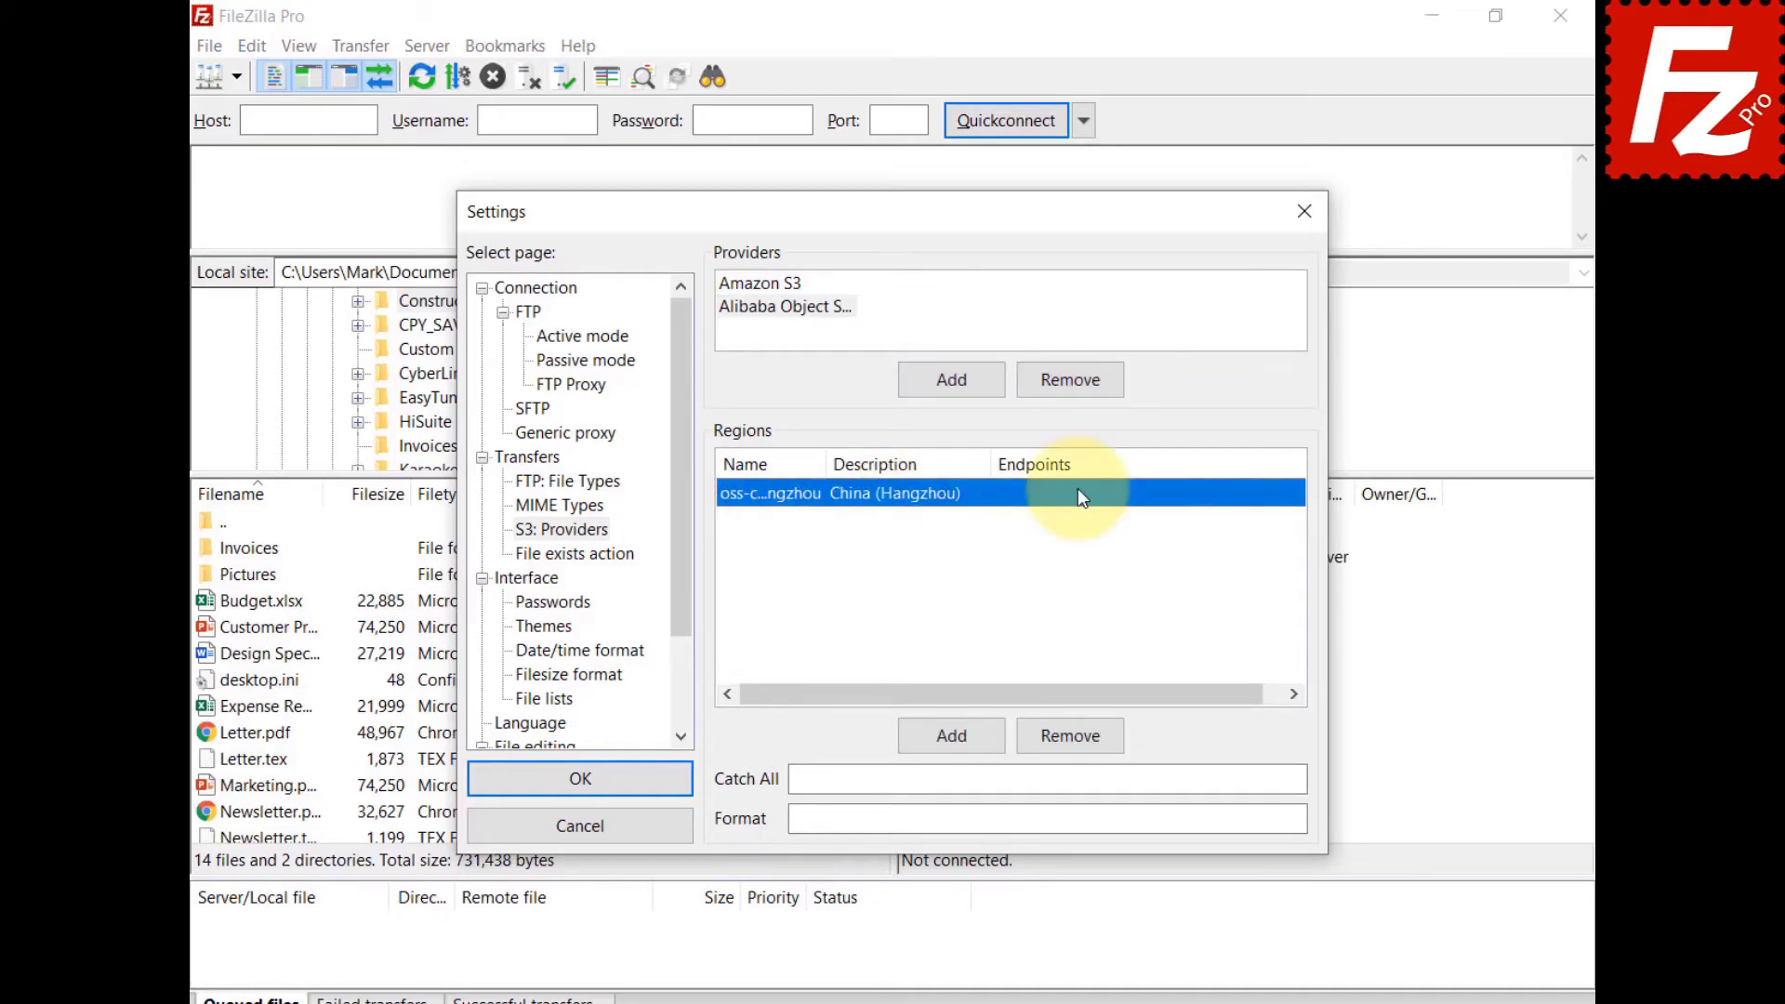
left_click(1079, 488)
key("ctrl+v")
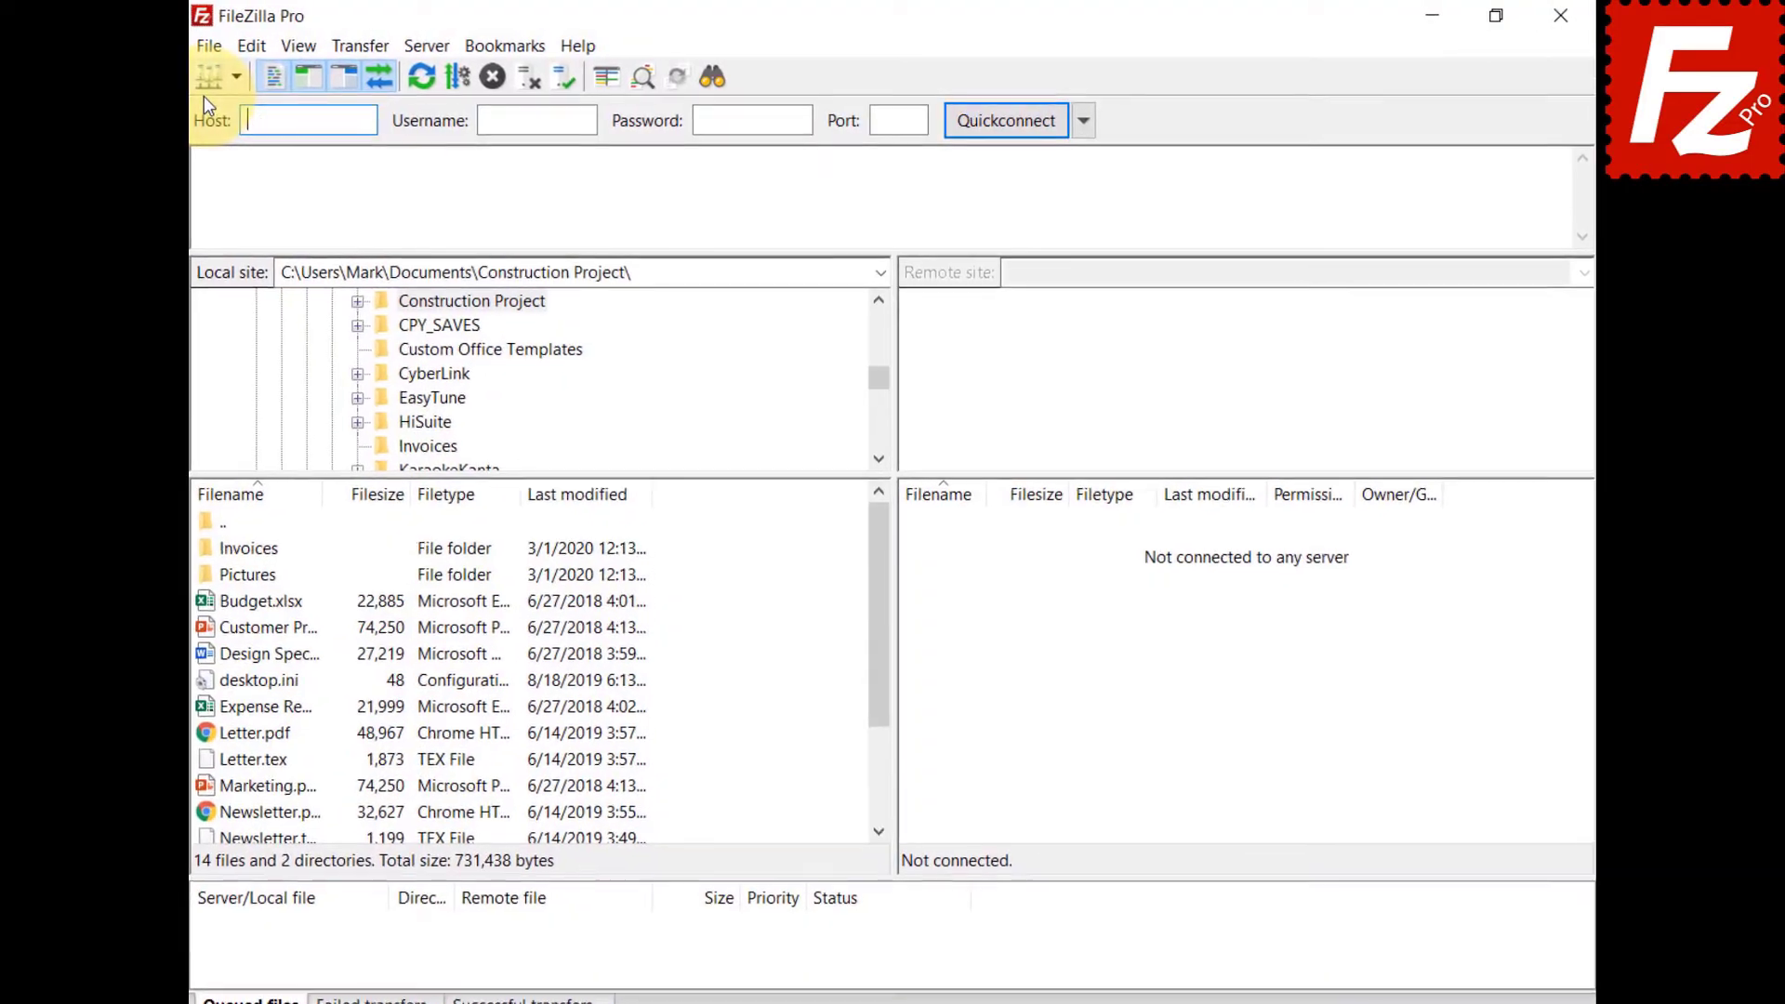
Add a new site 'Alibaba' in Site Manager with protocol S3 and host oss.aliyuncs.com.
left_click(216, 53)
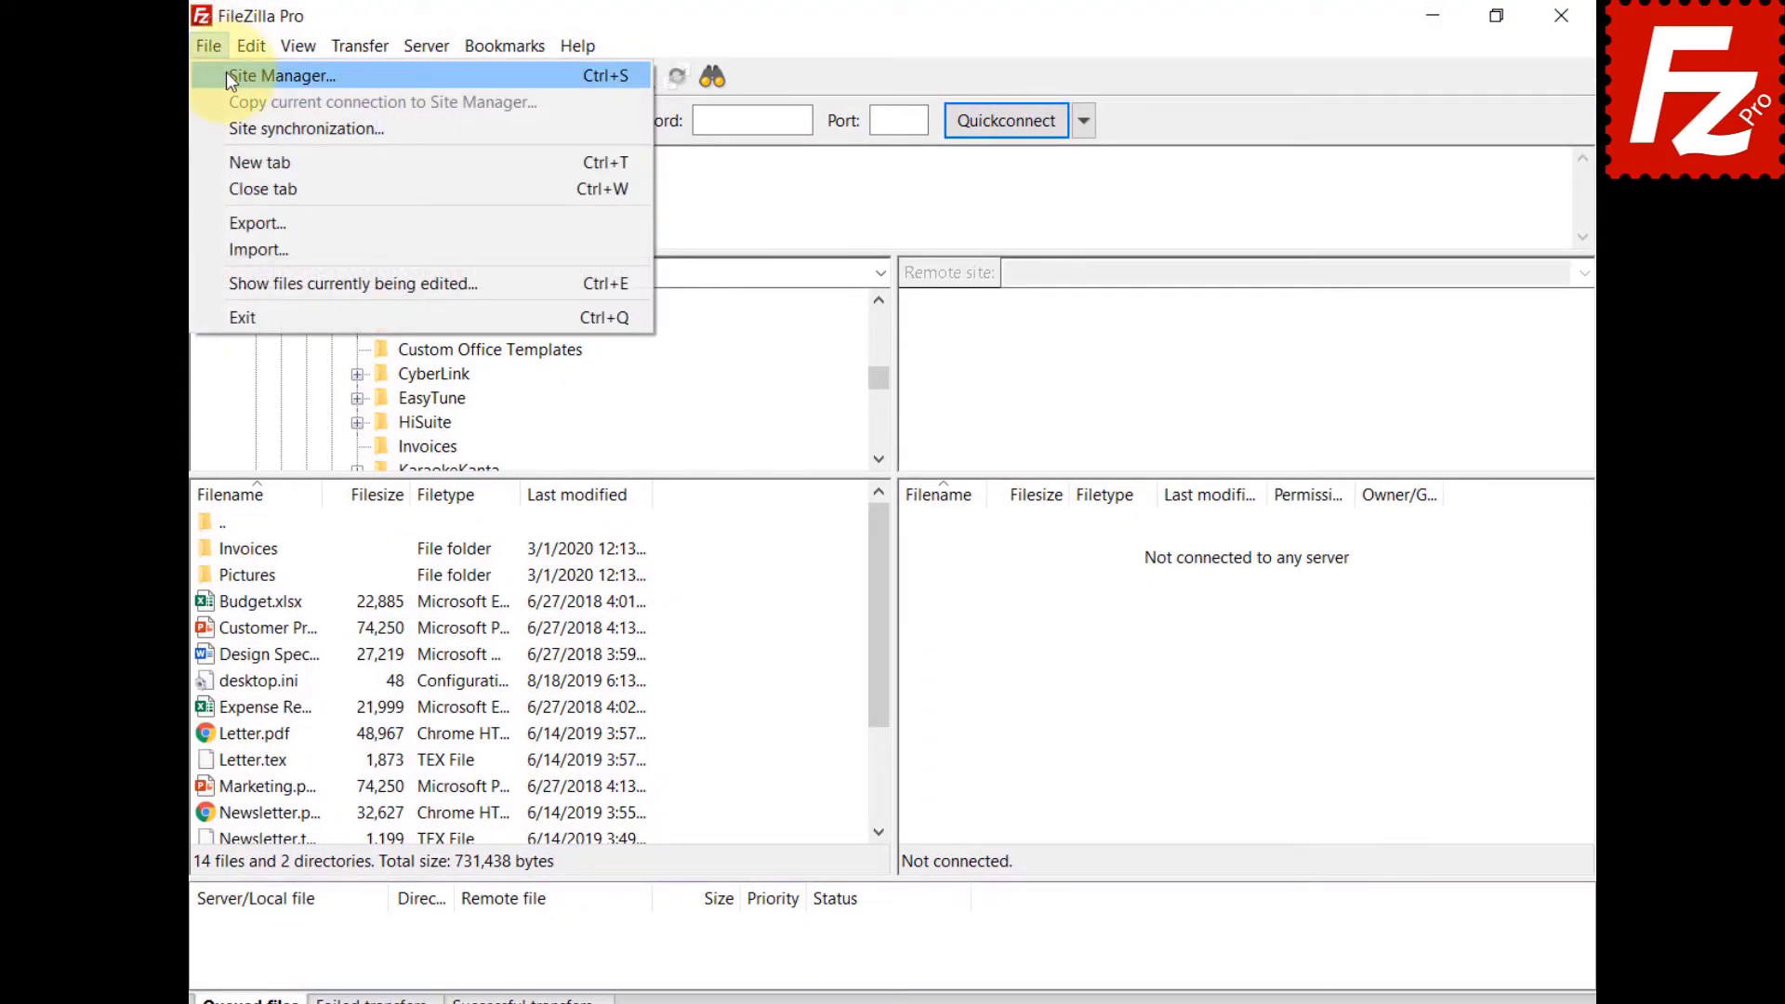
left_click(233, 74)
left_click(569, 688)
type("A")
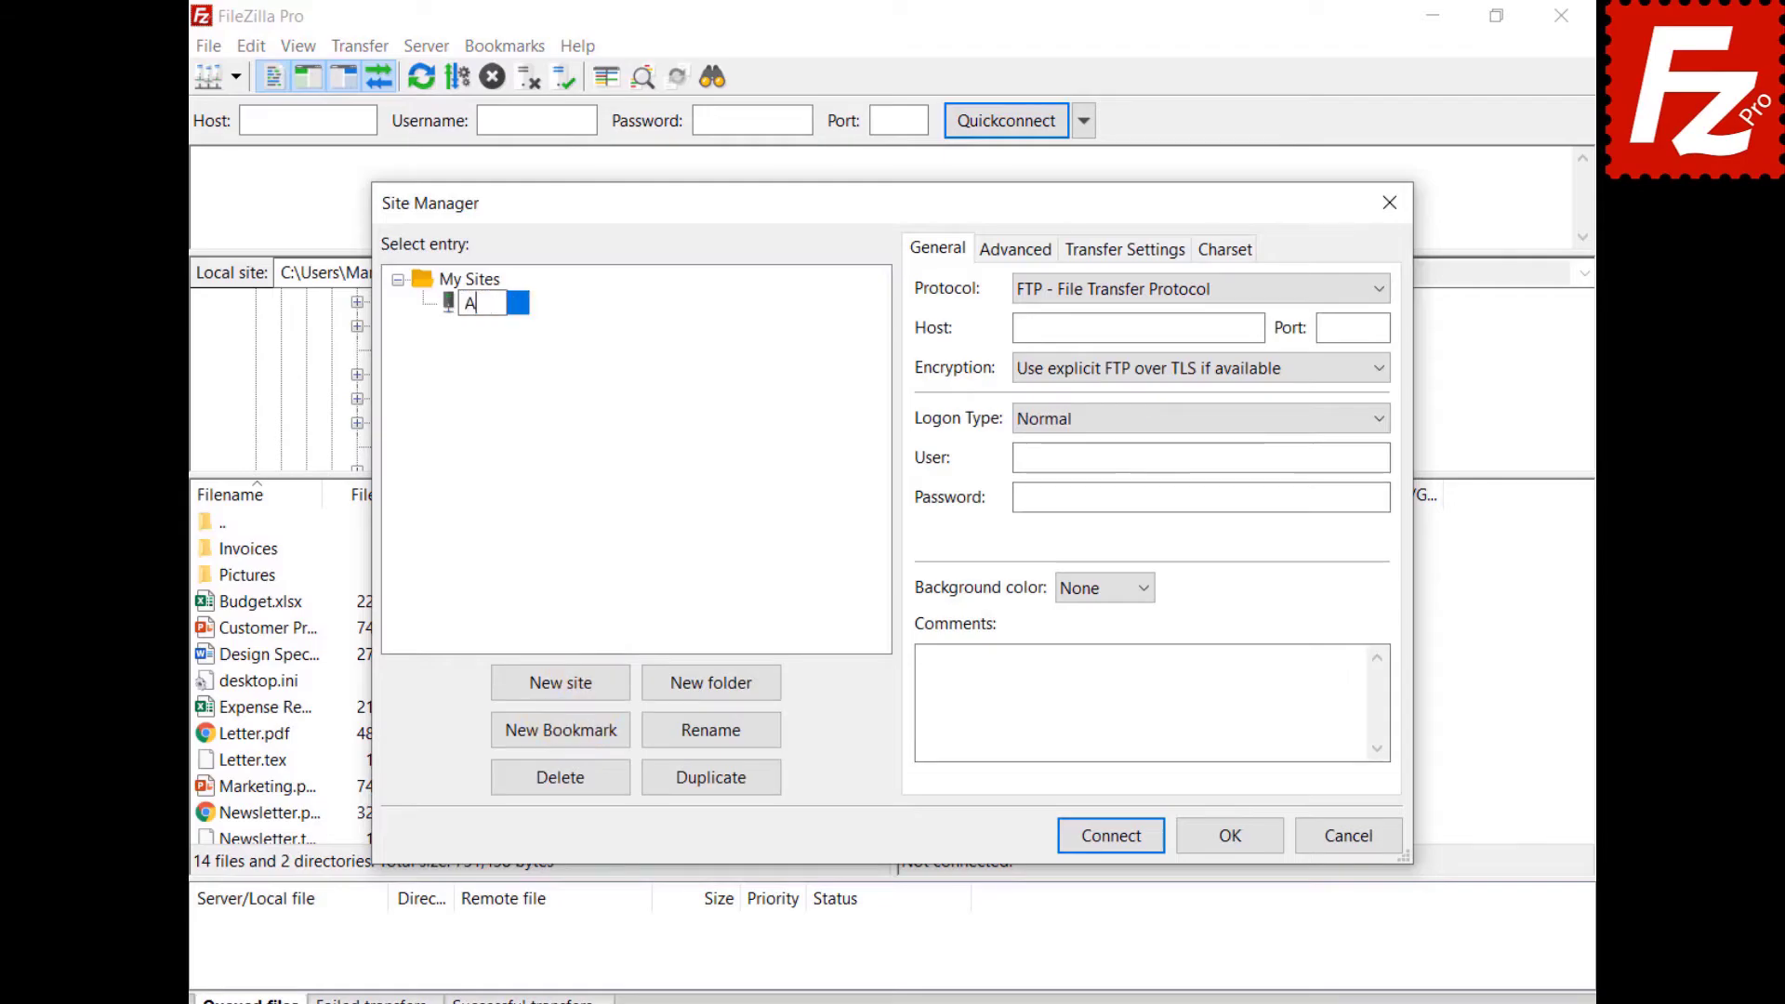
type("libaba")
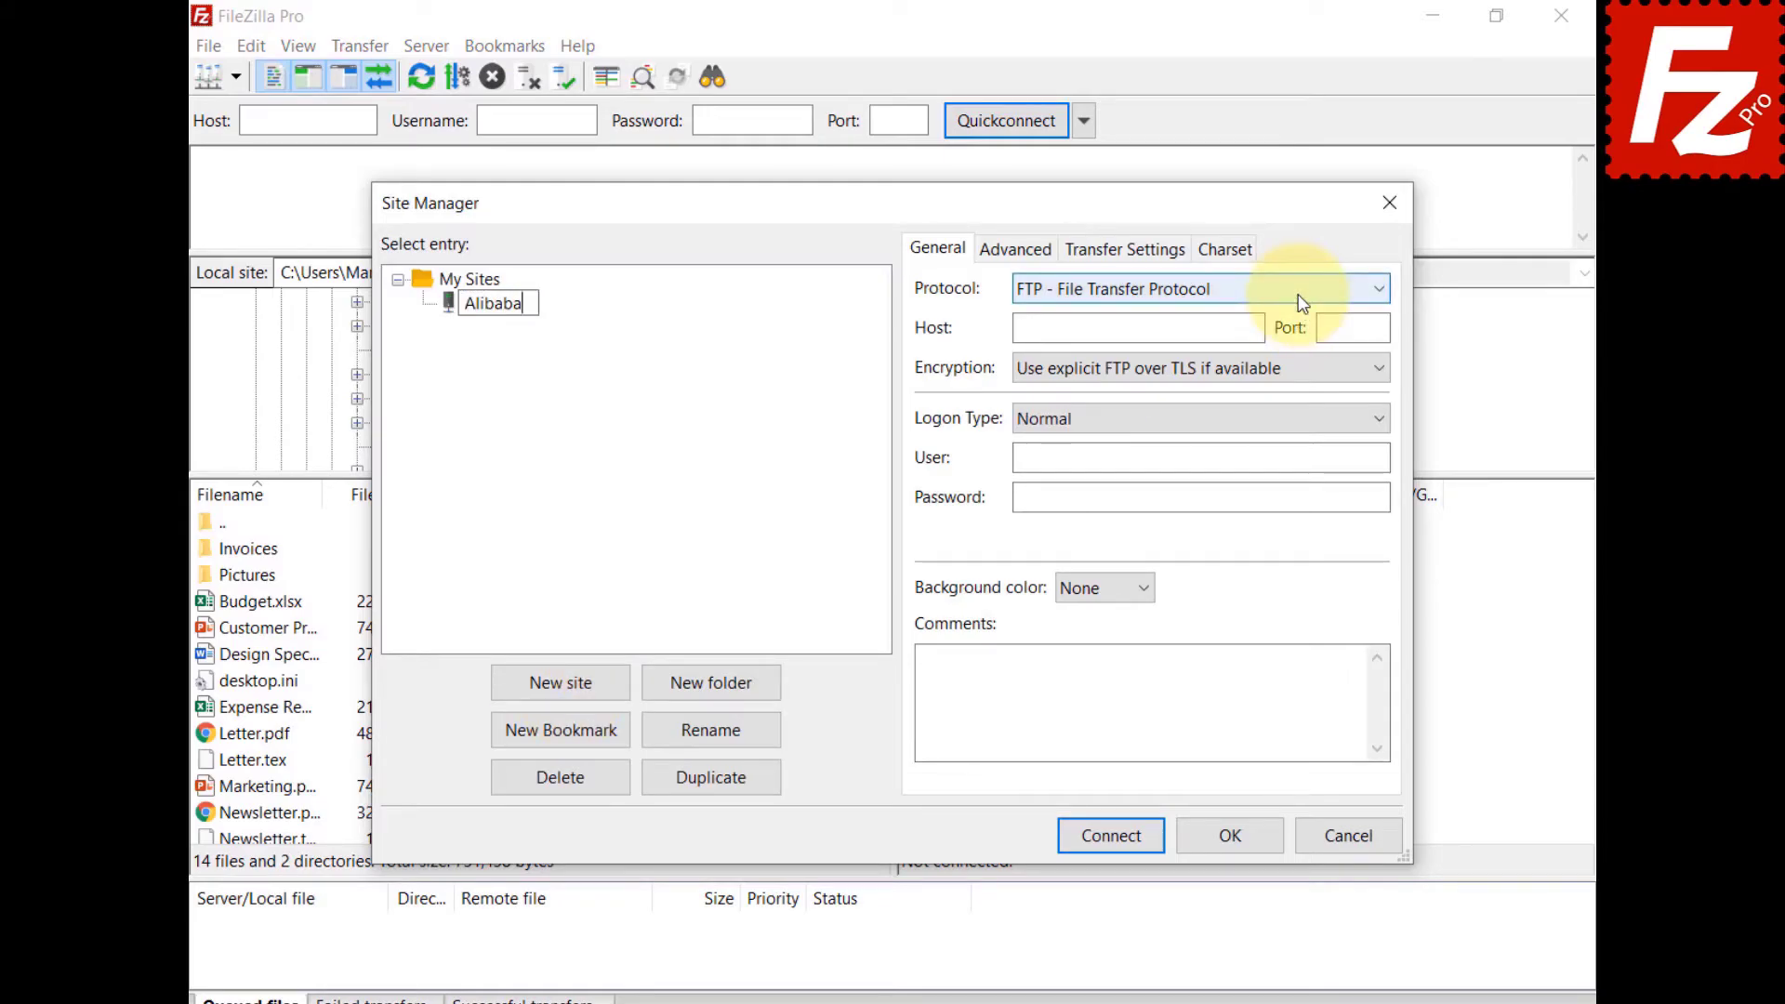
left_click(1297, 294)
left_click(1294, 361)
key("Tab")
type("oss.aliyuncs.com")
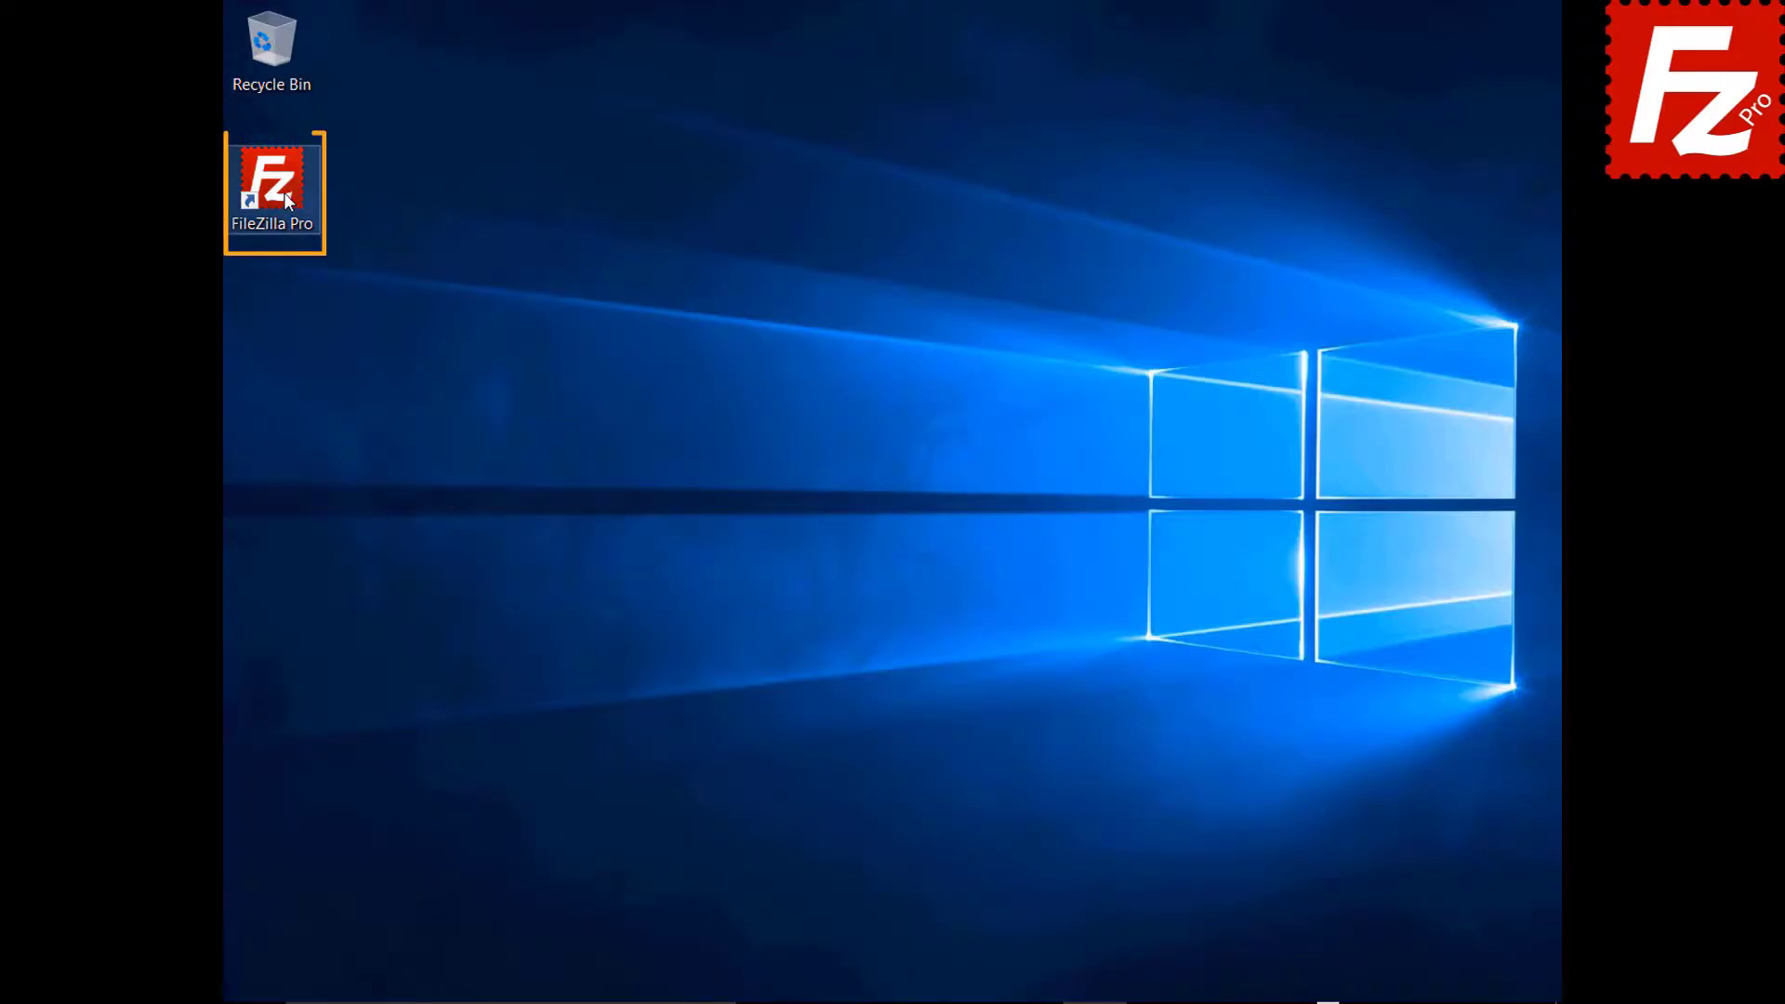
Launch FileZilla Pro and add 'StackPath' under Settings > S3: Providers.
double_click(283, 192)
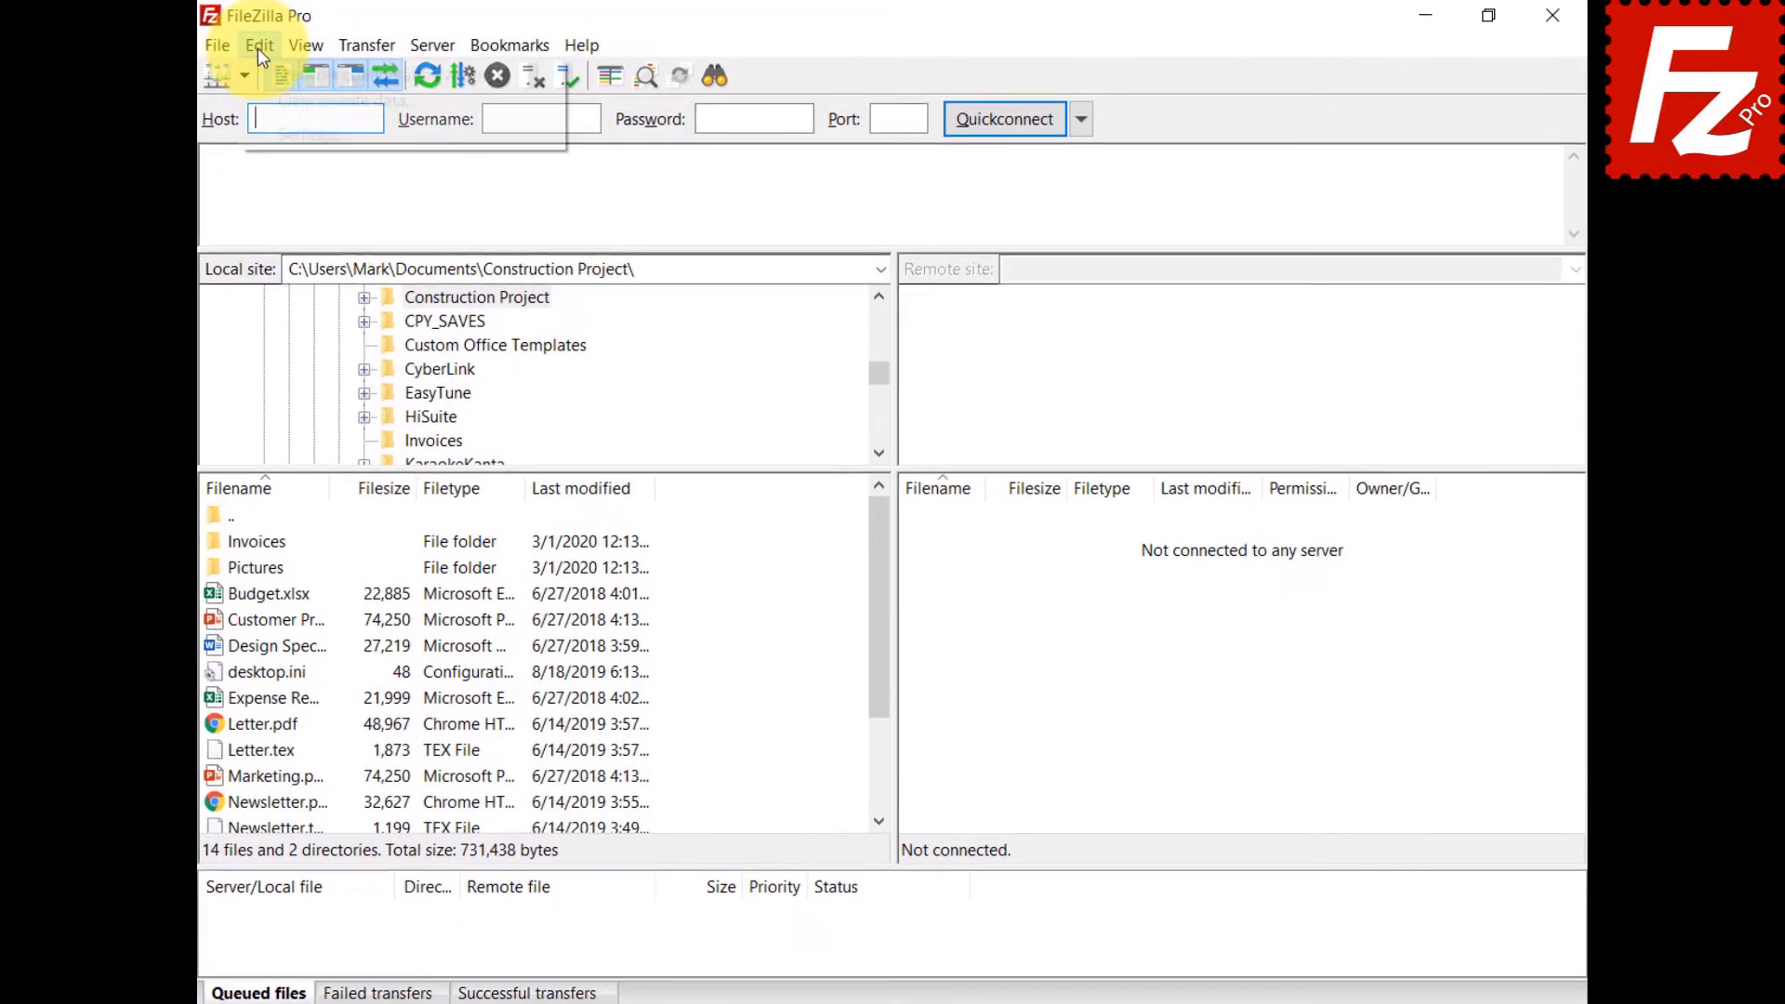
left_click(253, 47)
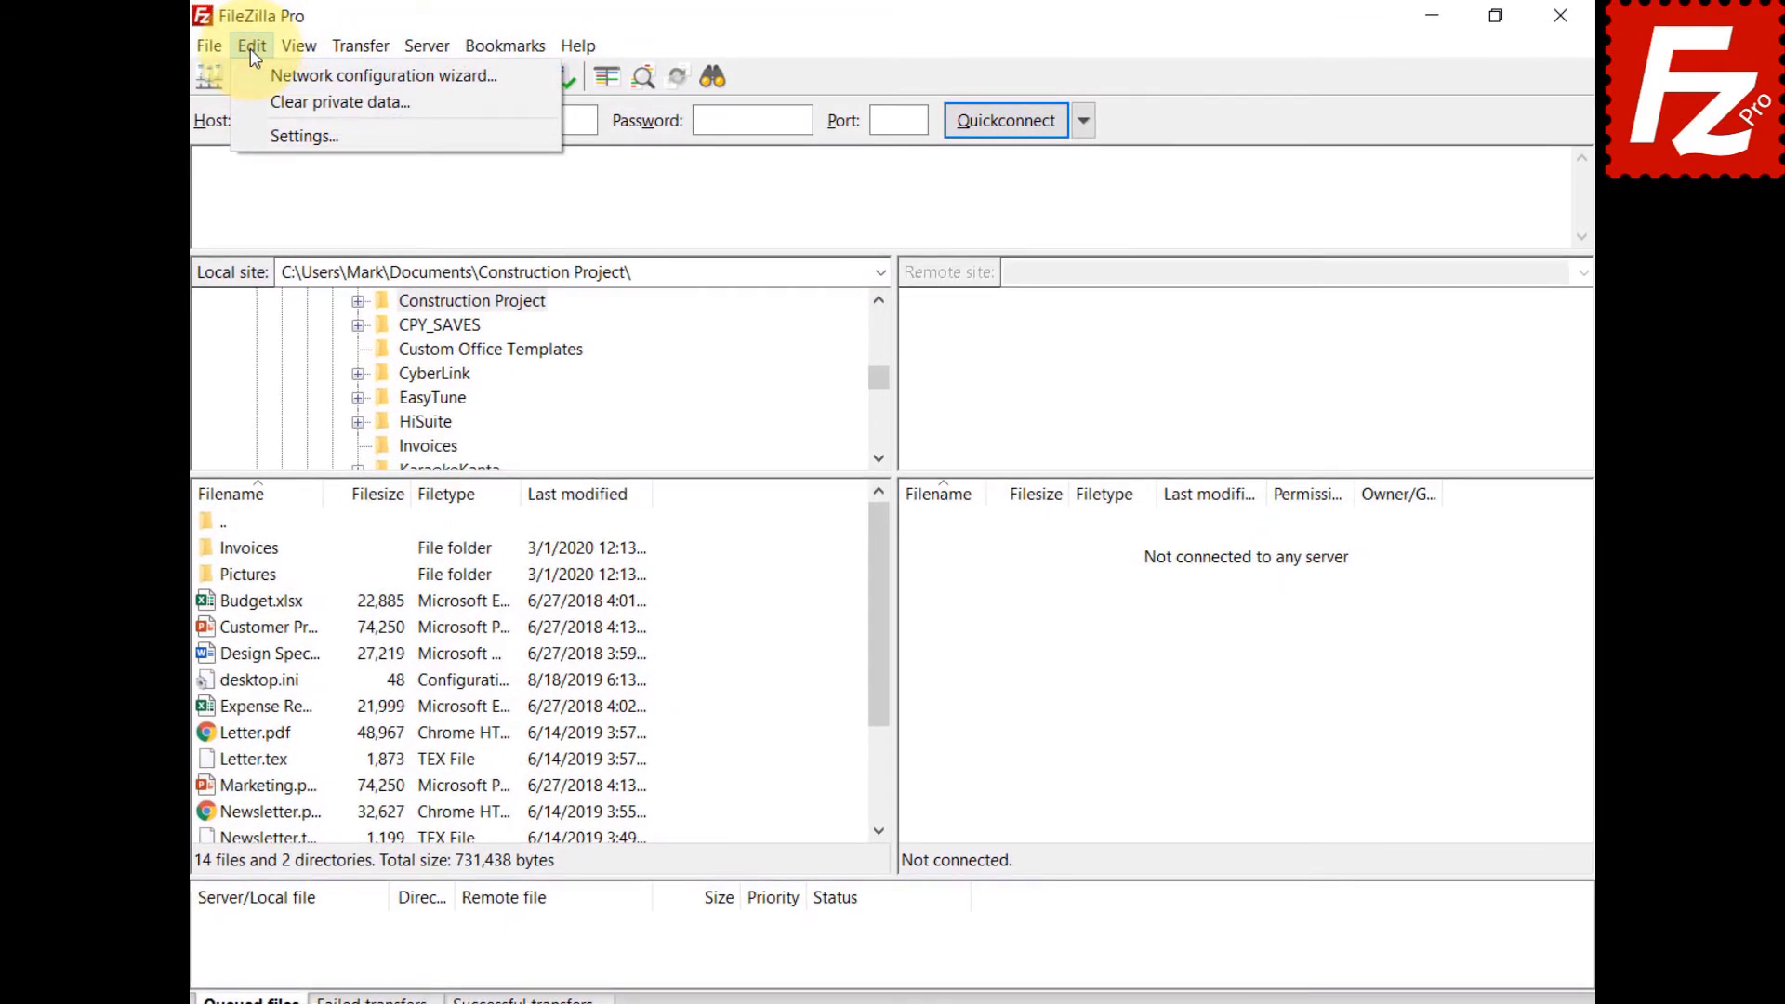
left_click(304, 136)
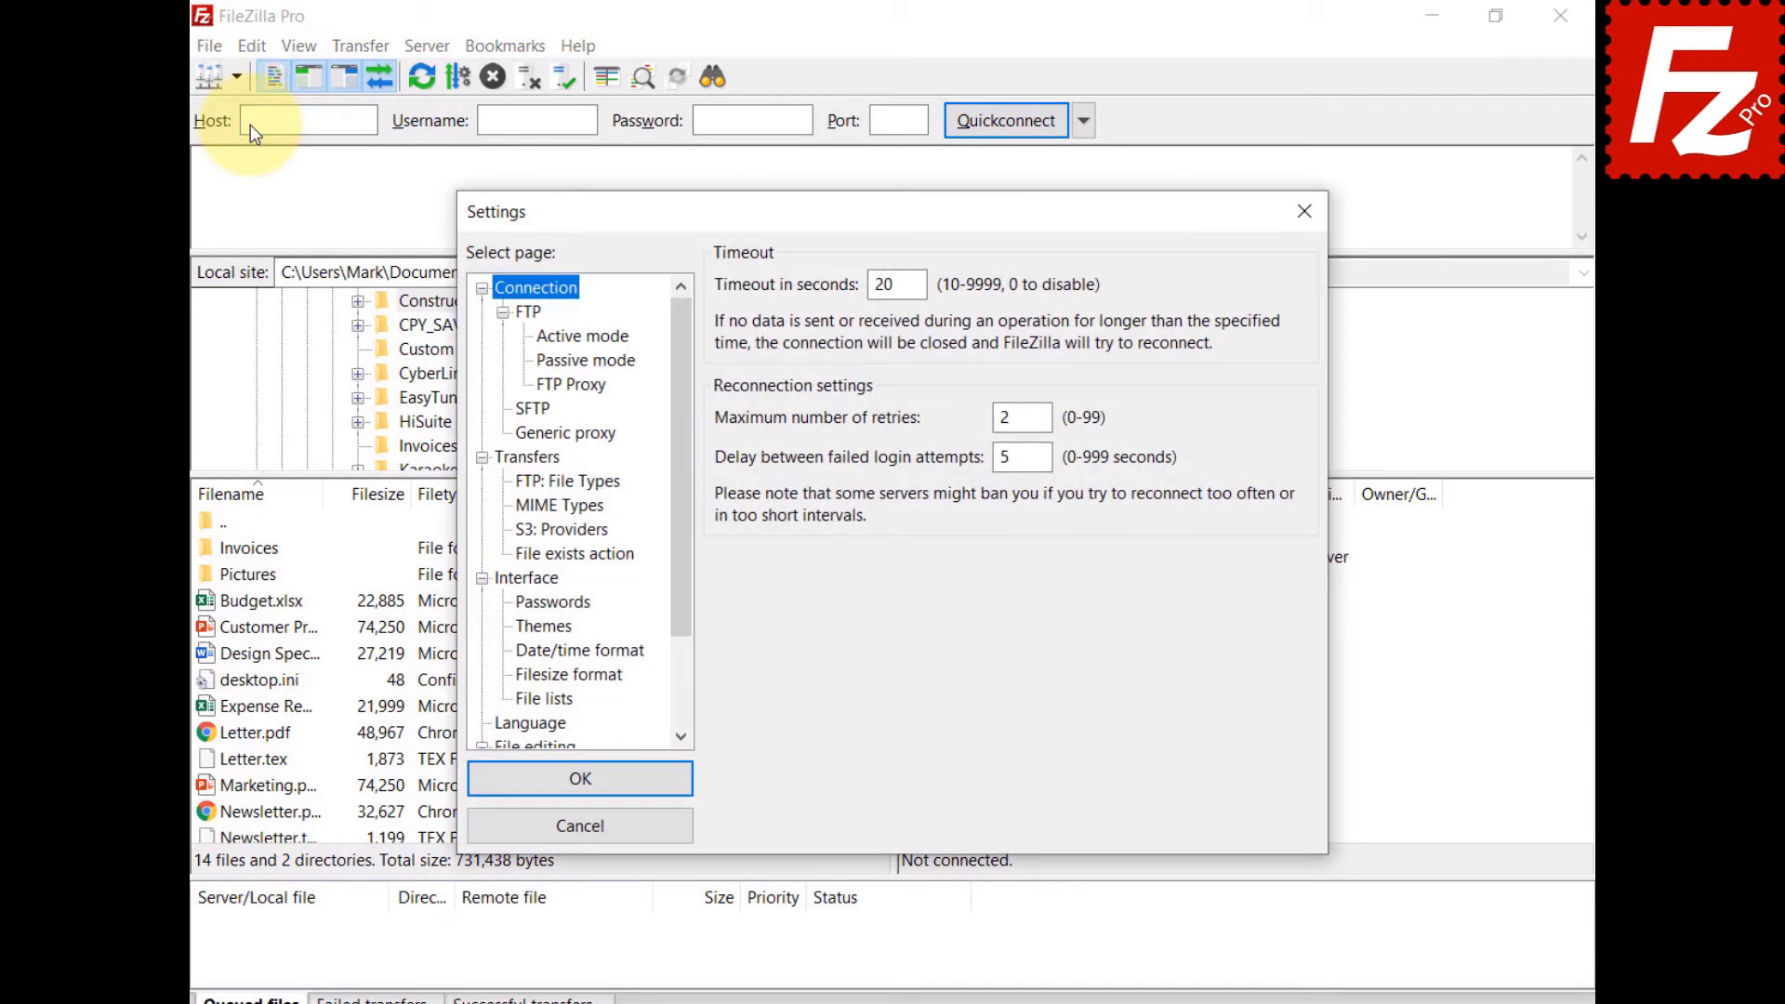
left_click(537, 530)
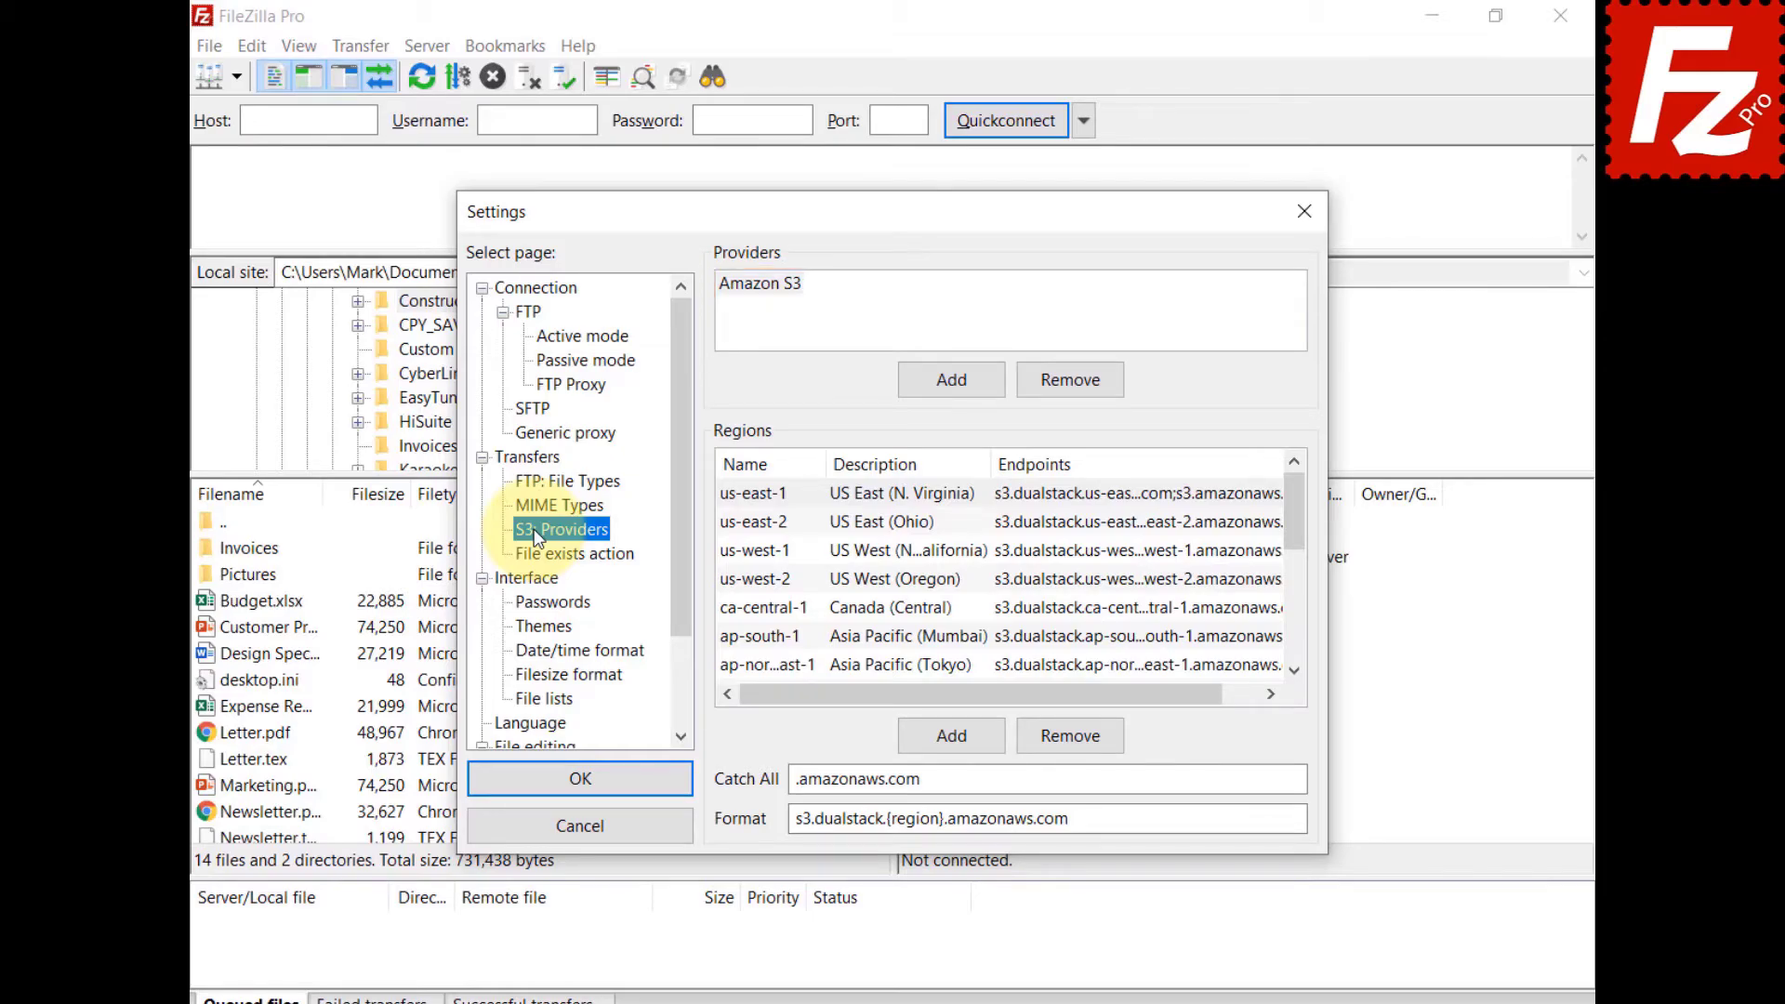
left_click(960, 379)
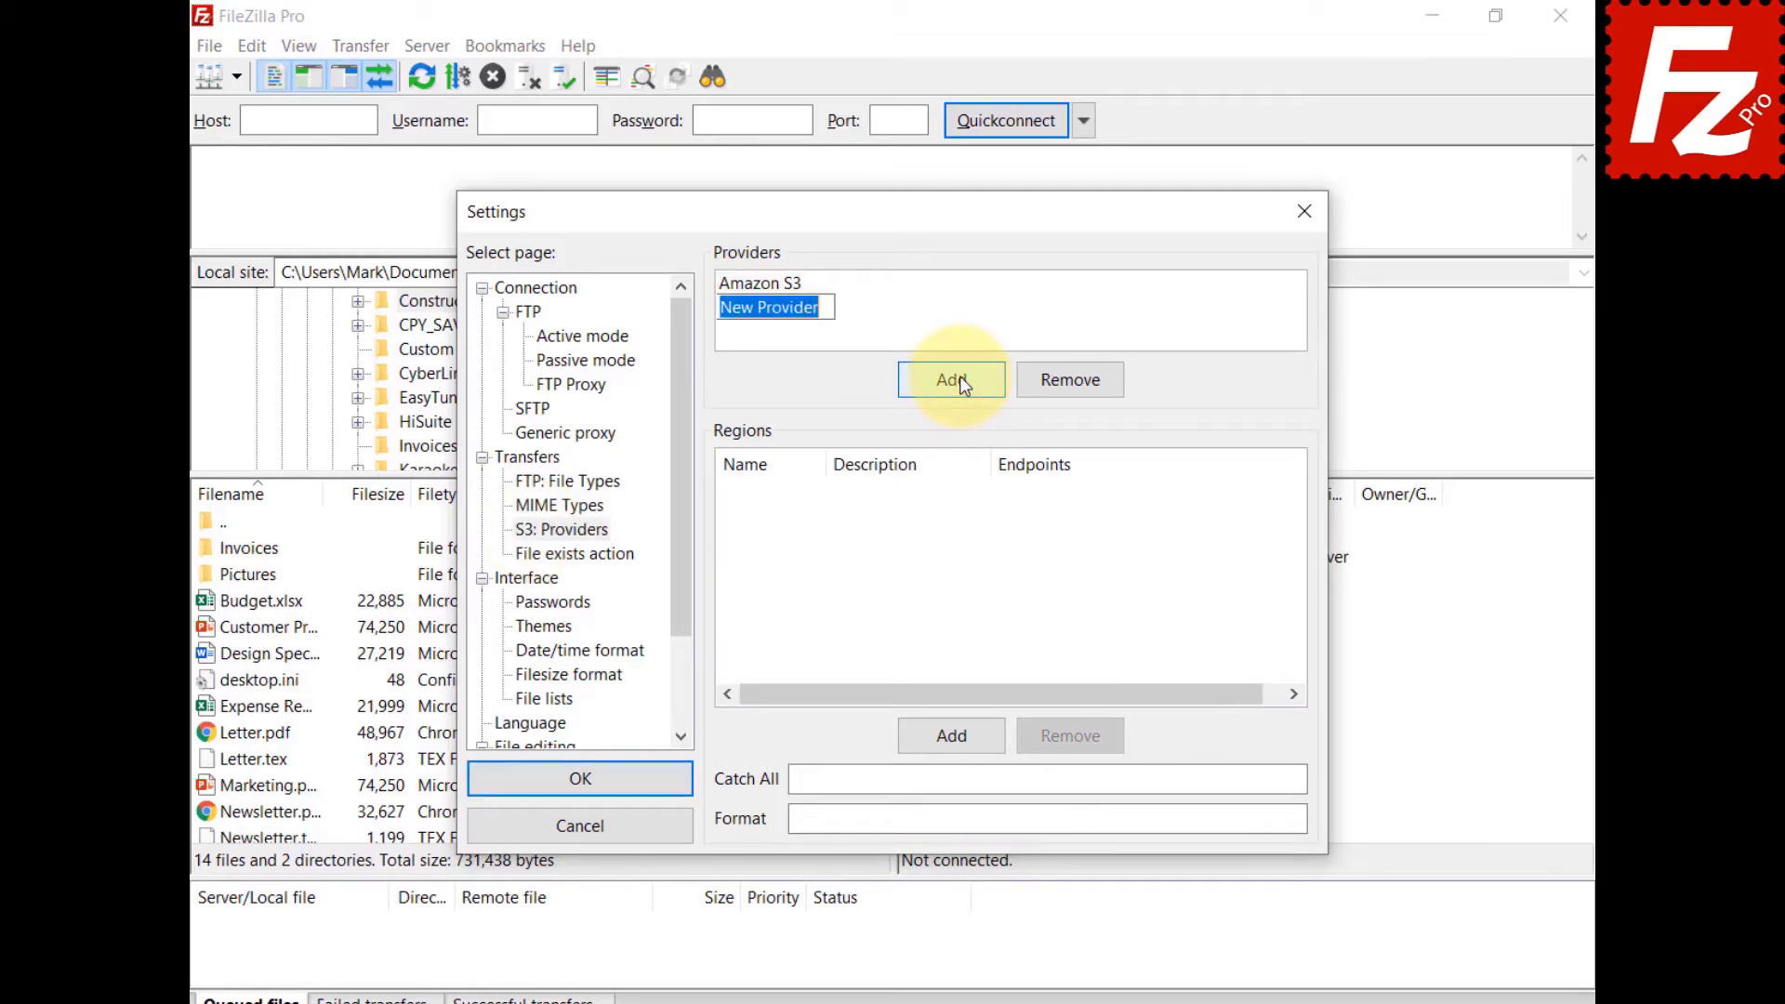
type("StackPath")
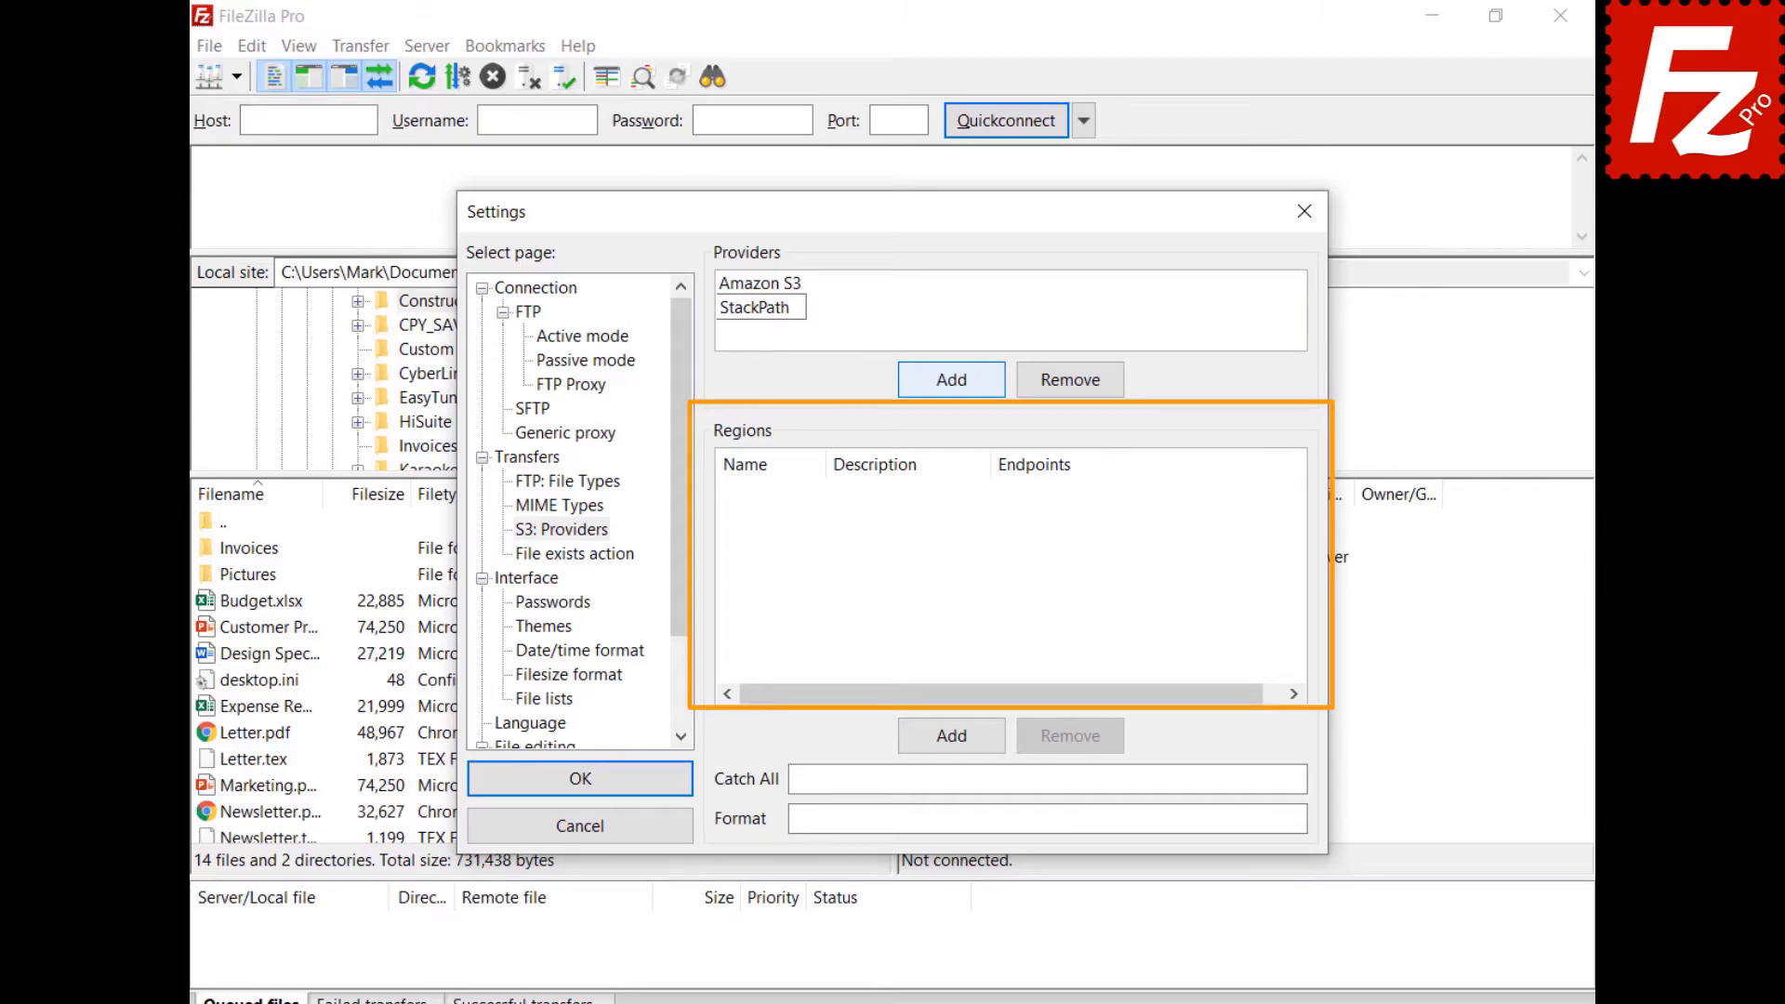
Give StackPath a us-east region with description 'US East 1' and its endpoint.
left_click(958, 737)
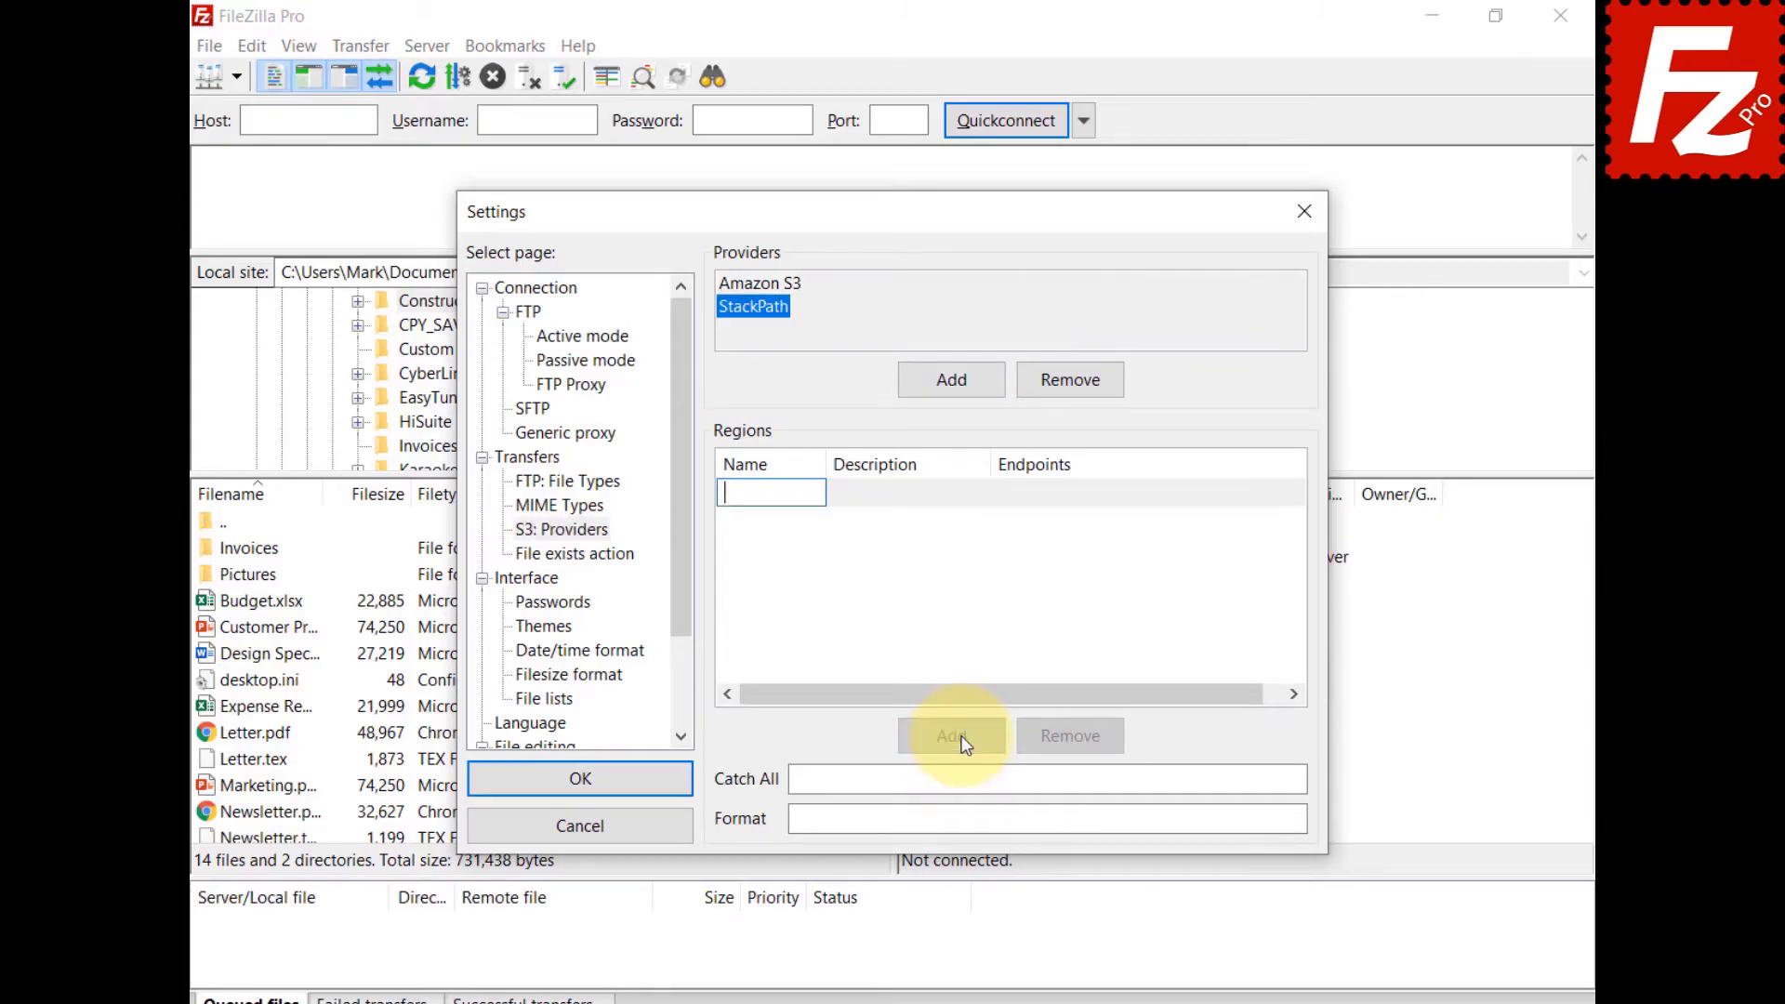
type("us-east")
left_click(884, 507)
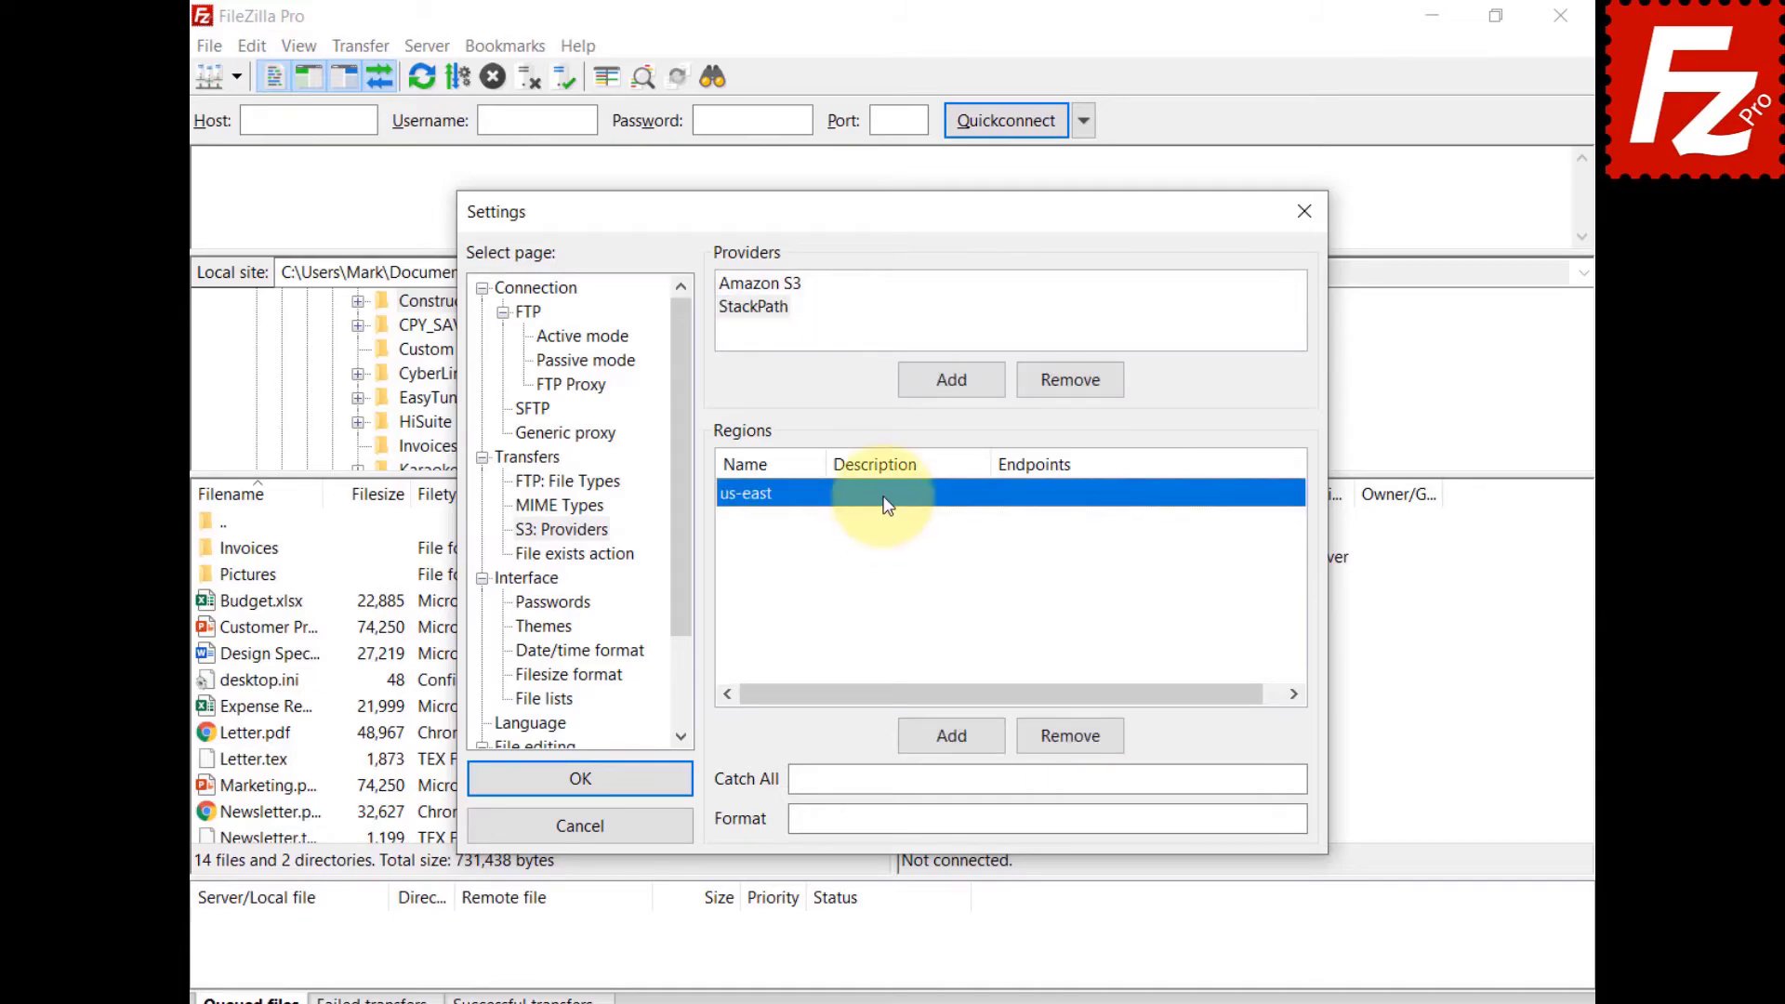
left_click(884, 507)
type("US East 1")
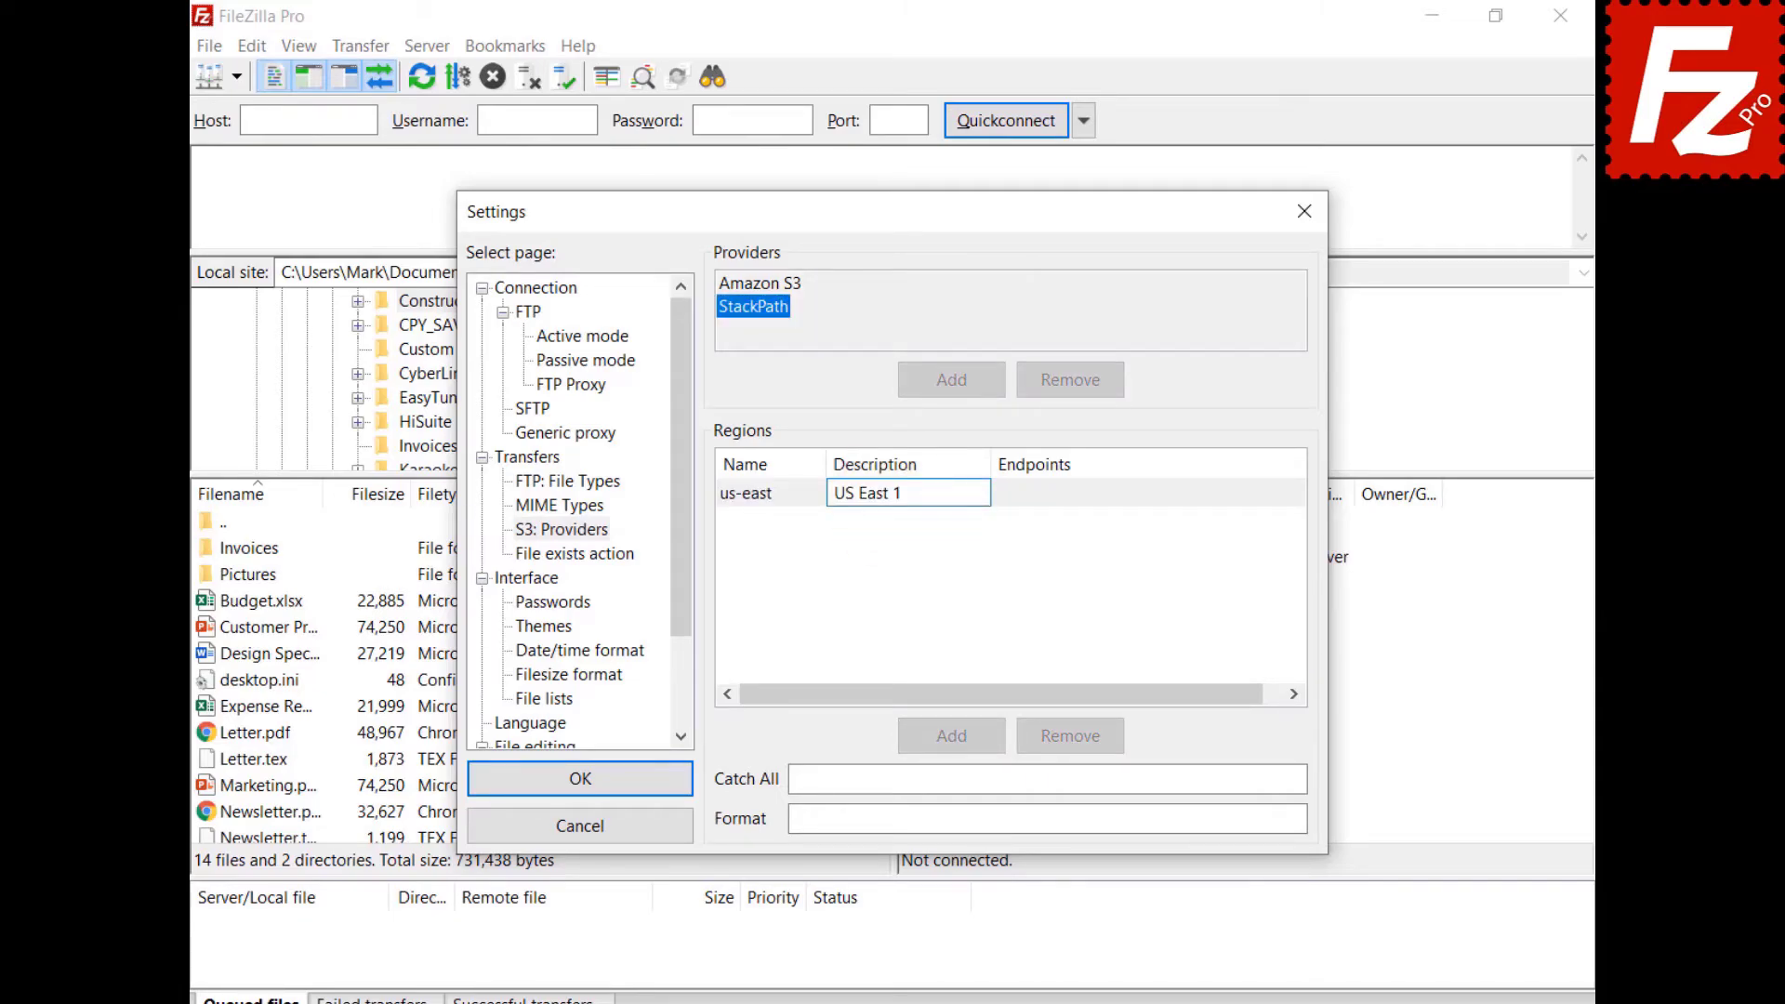
key("Return")
left_click(1047, 487)
type("s3.us-east.stackpathstorage.com")
key("Return")
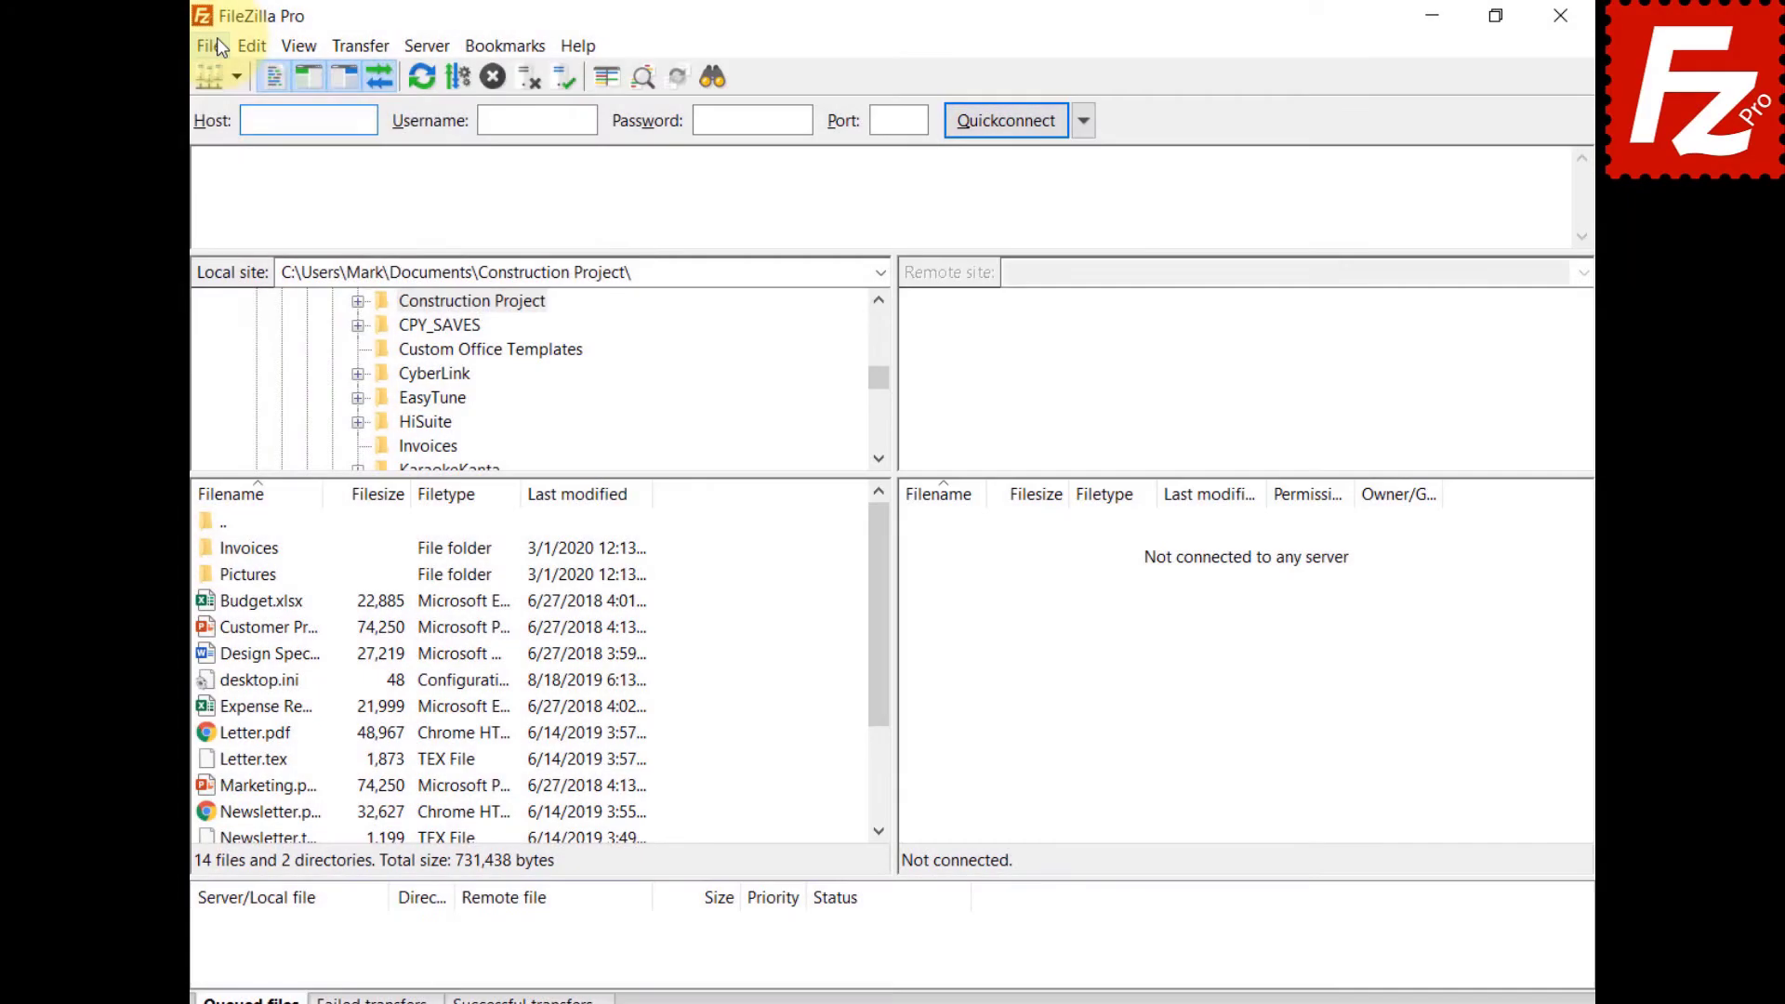
Create a new site named StackPath in Site Manager using the S3 protocol.
left_click(218, 43)
left_click(217, 78)
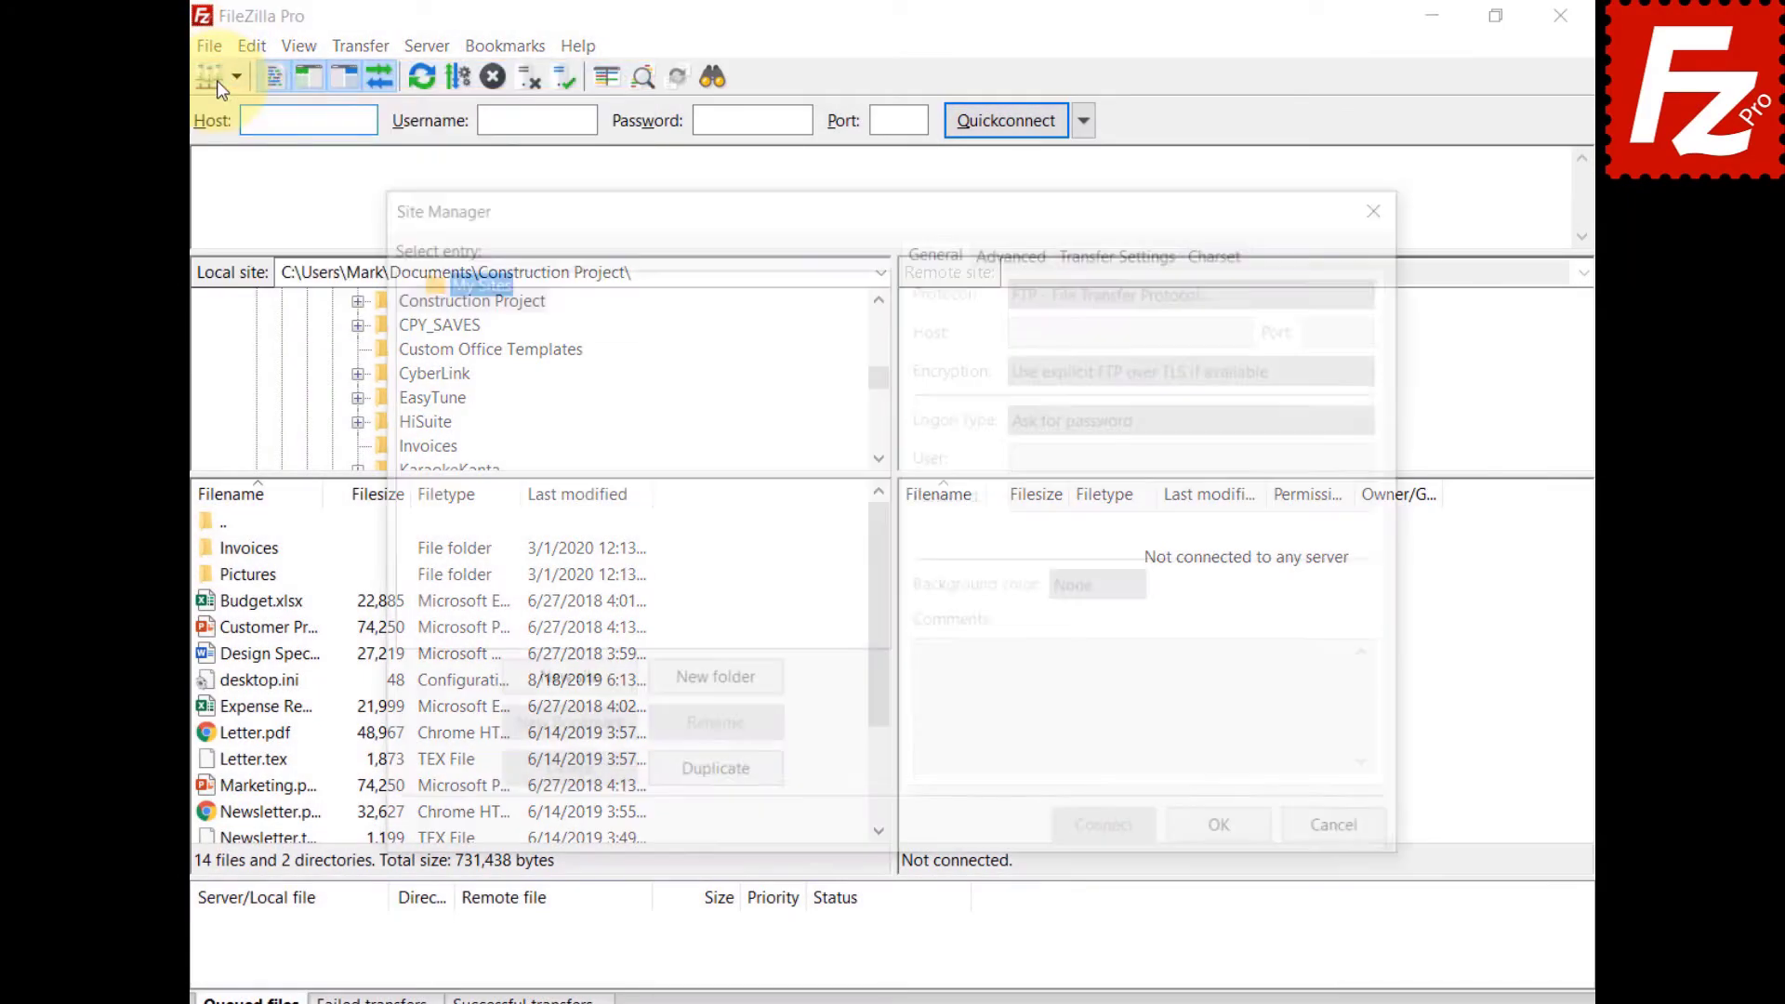
left_click(565, 683)
type("StackPath")
key("Return")
left_click(1203, 288)
left_click(1209, 359)
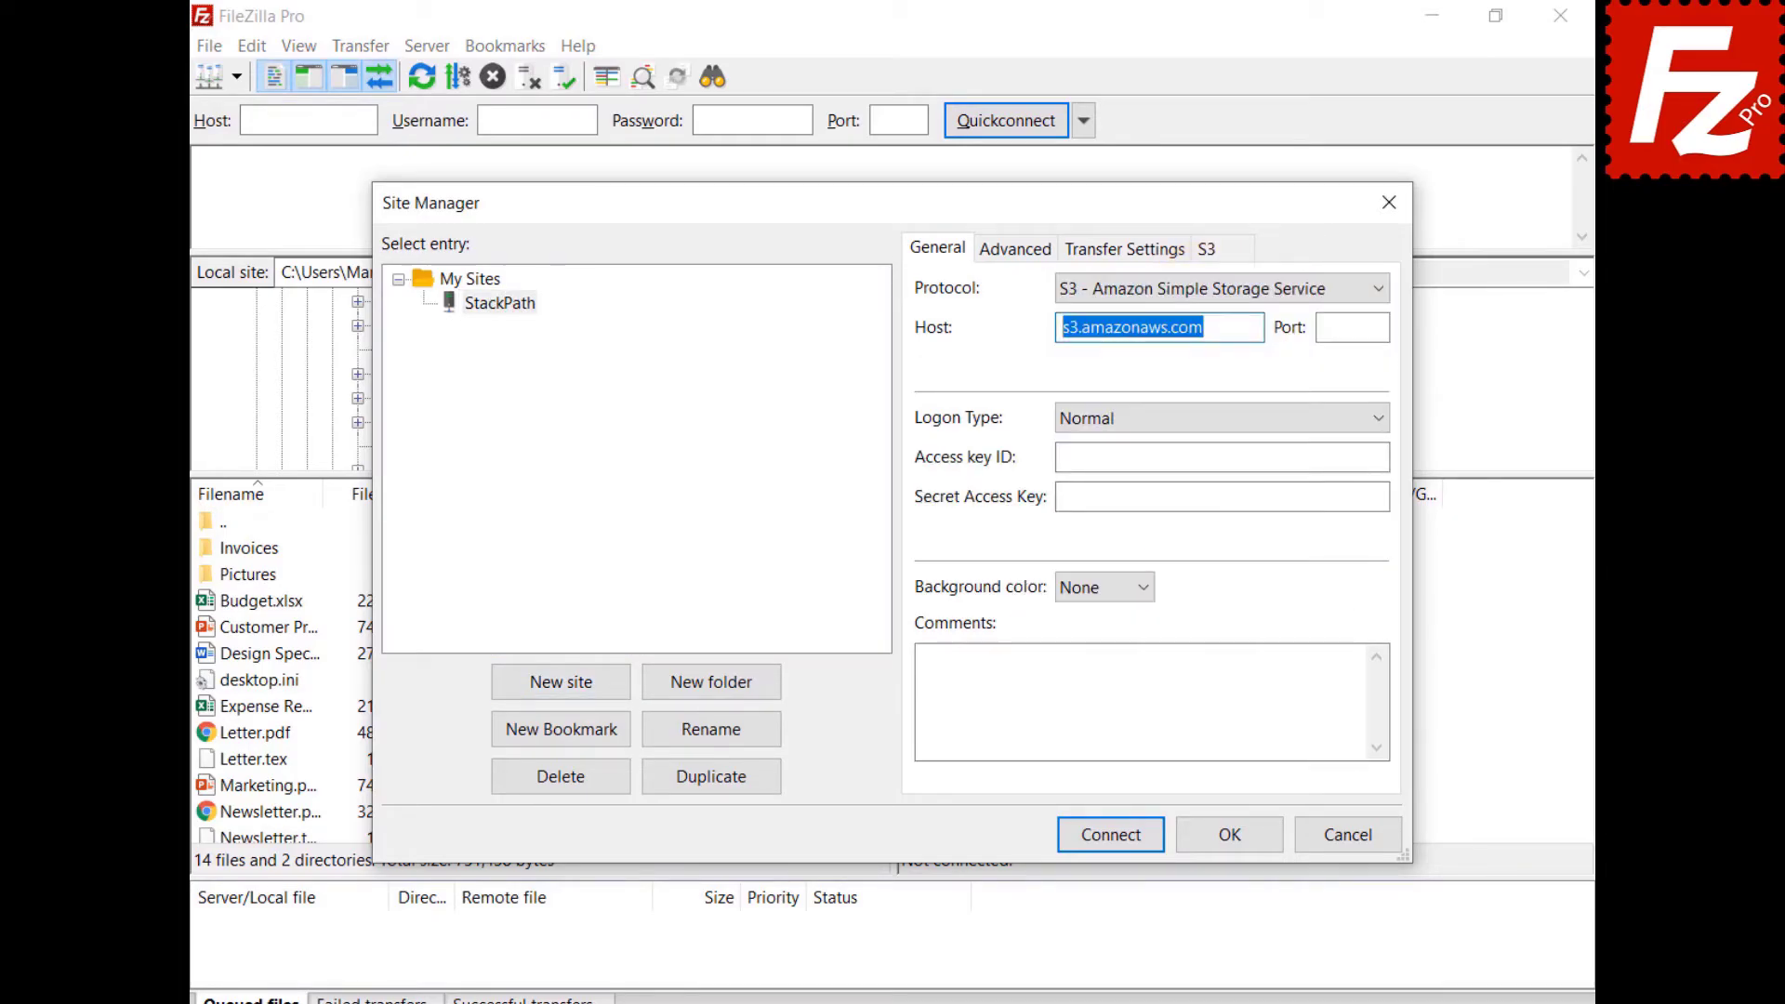
Paste the StackPath east host address, the access key ID and the secret access key.
key("ctrl+v")
left_click(1221, 456)
key("ctrl+v")
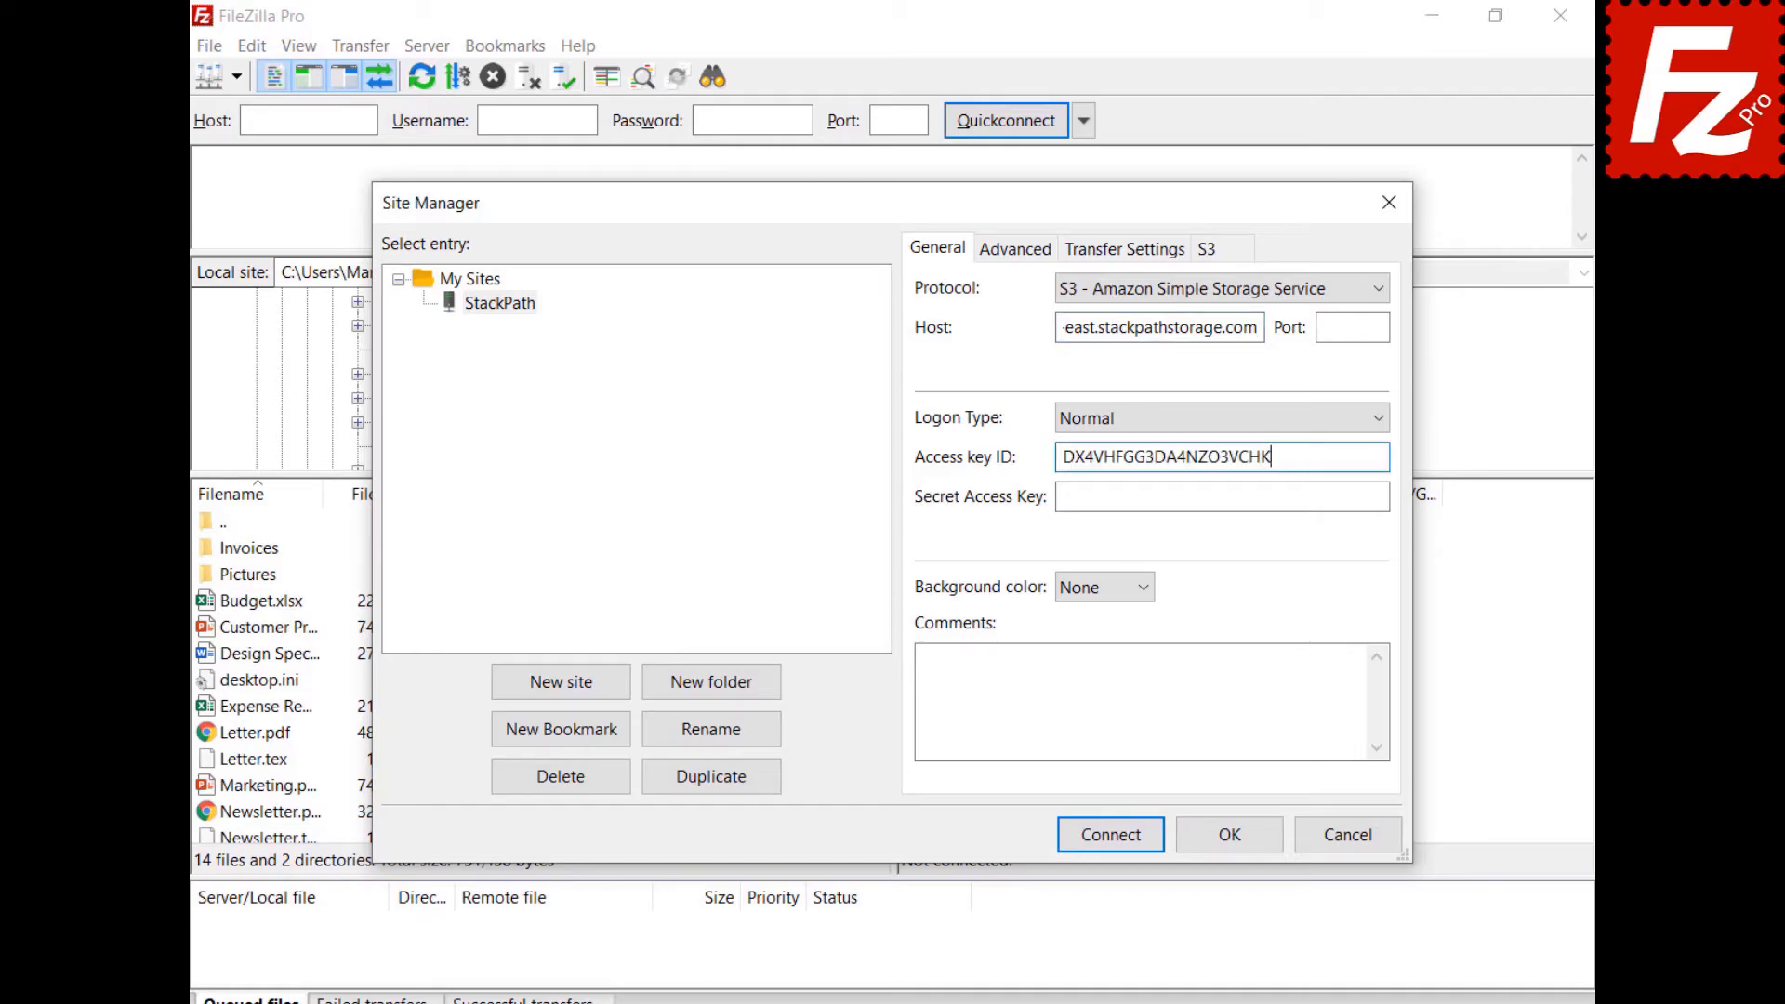
key("Tab")
key("ctrl+v")
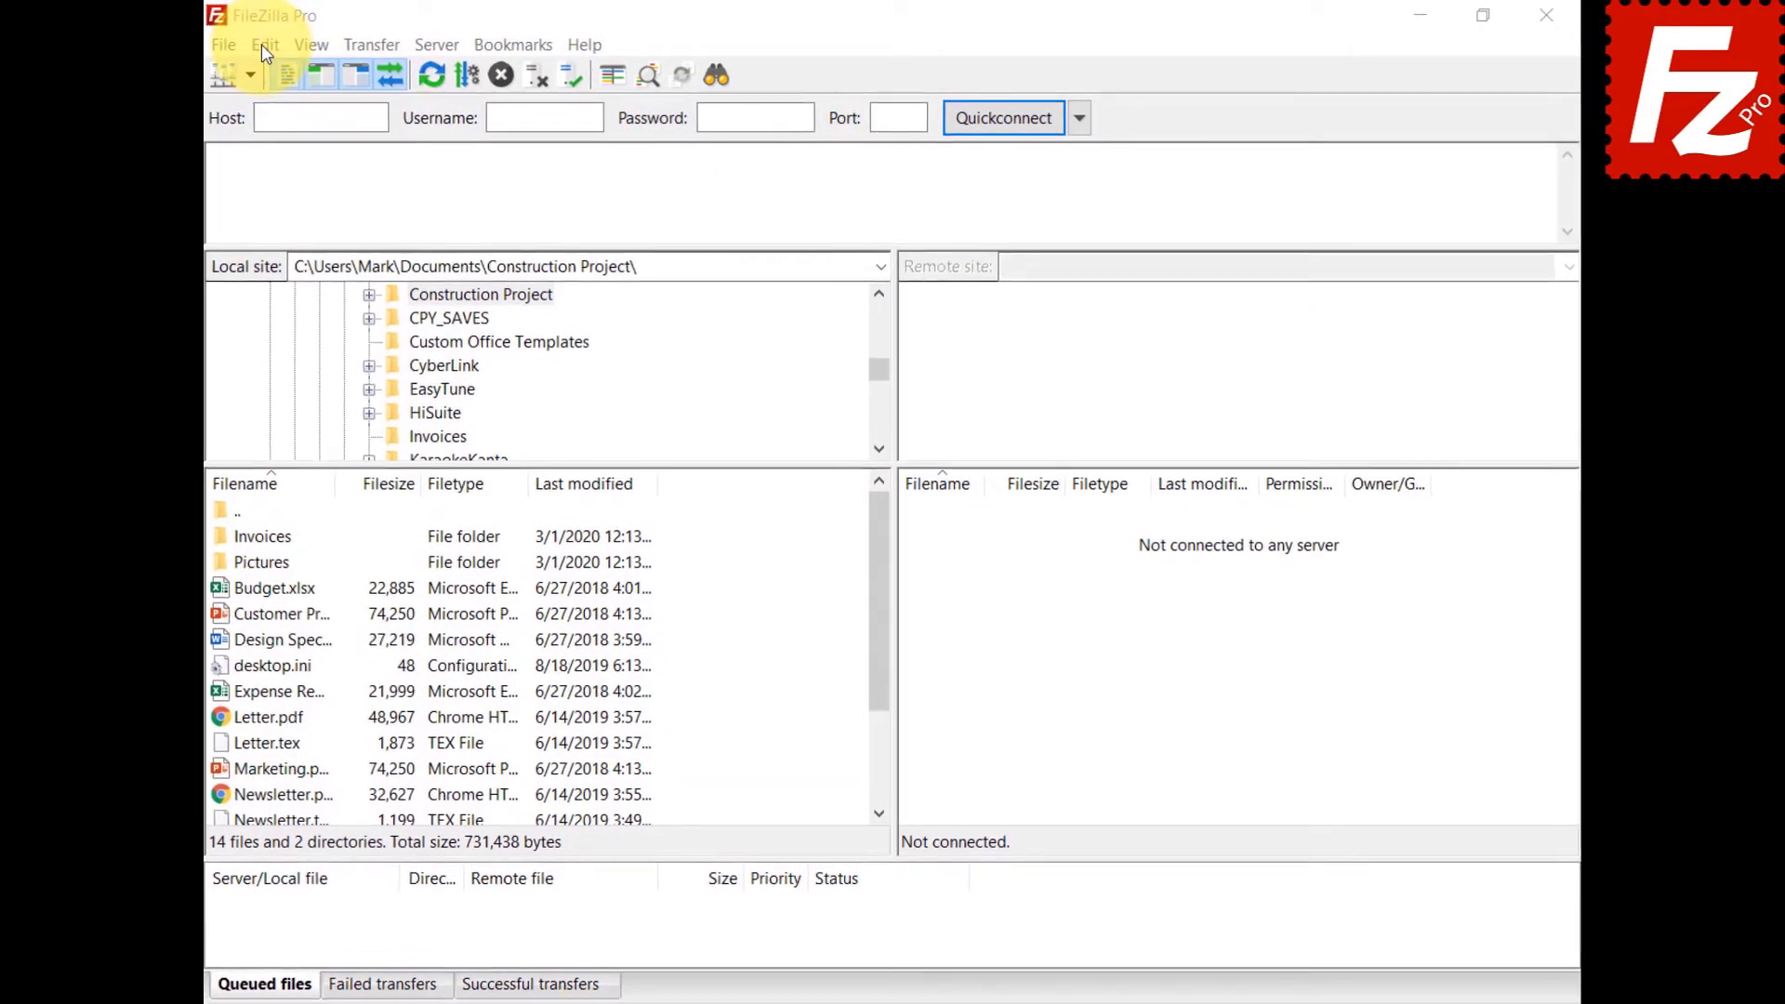
Add a new S3 provider named Wasabi in the S3: Providers settings.
left_click(260, 44)
left_click(261, 133)
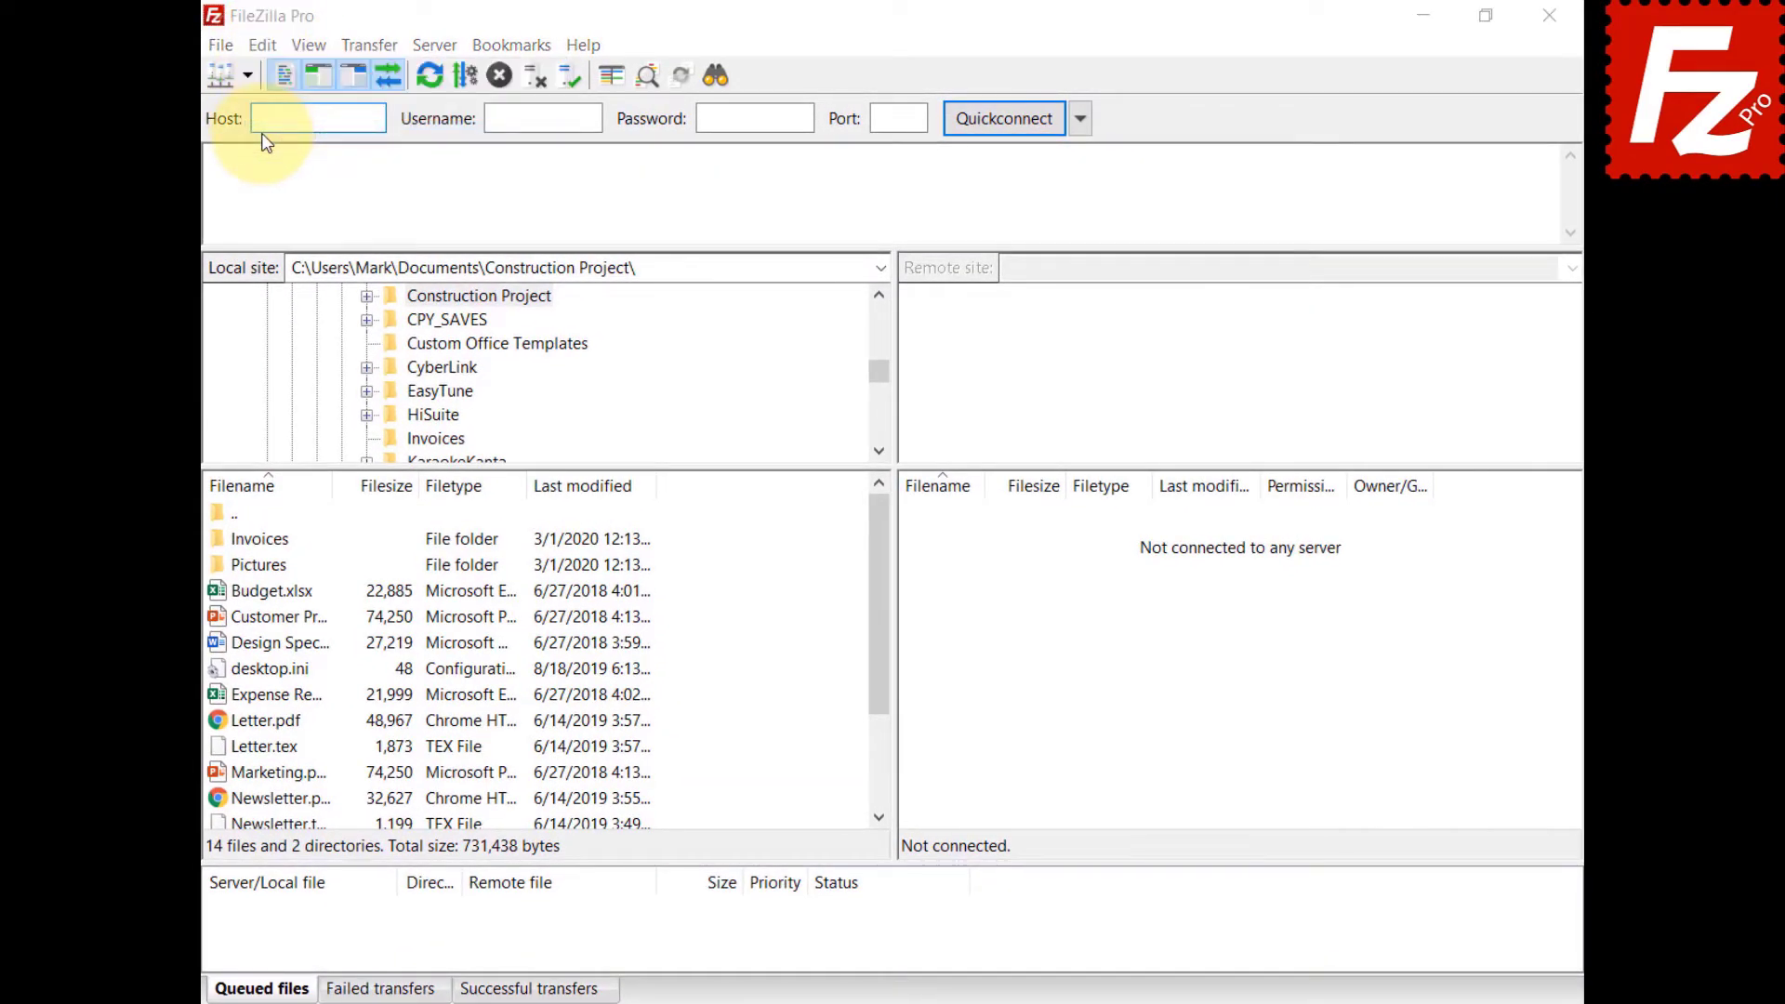
left_click(540, 523)
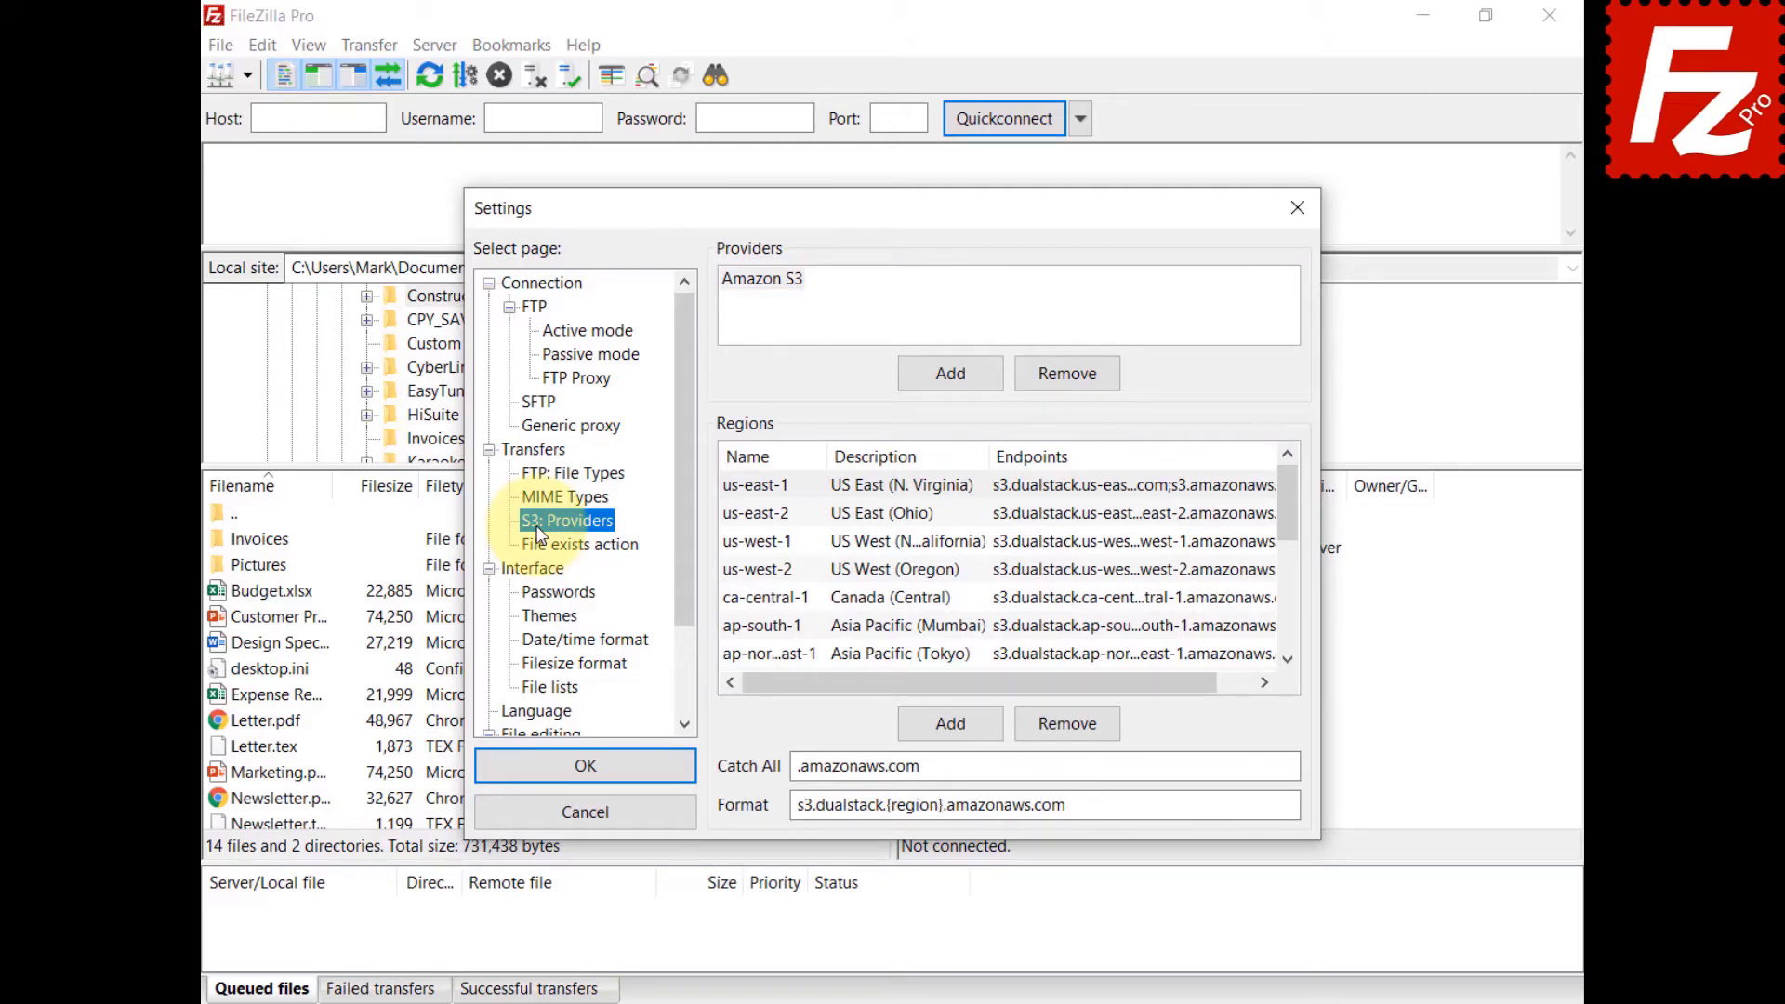
left_click(952, 376)
type("Wasabi")
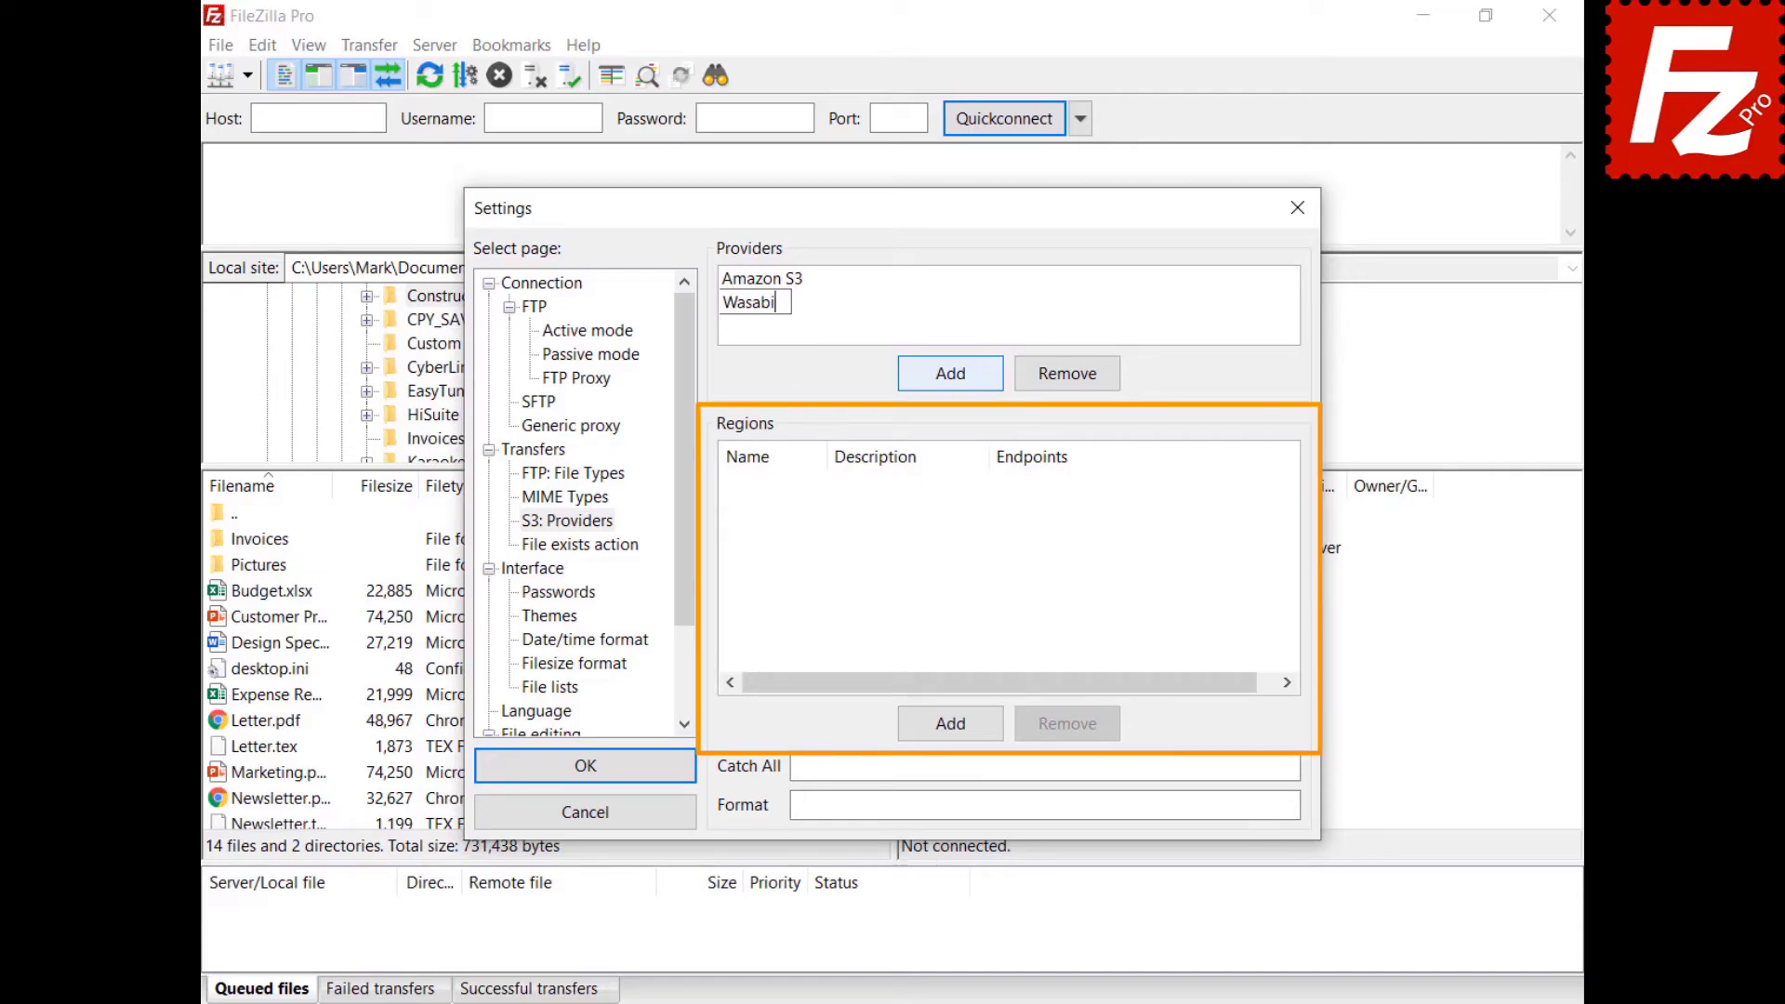
Give Wasabi a us-east-1 region described 'US East 1' with endpoint s3.wasabisys.com.
left_click(950, 724)
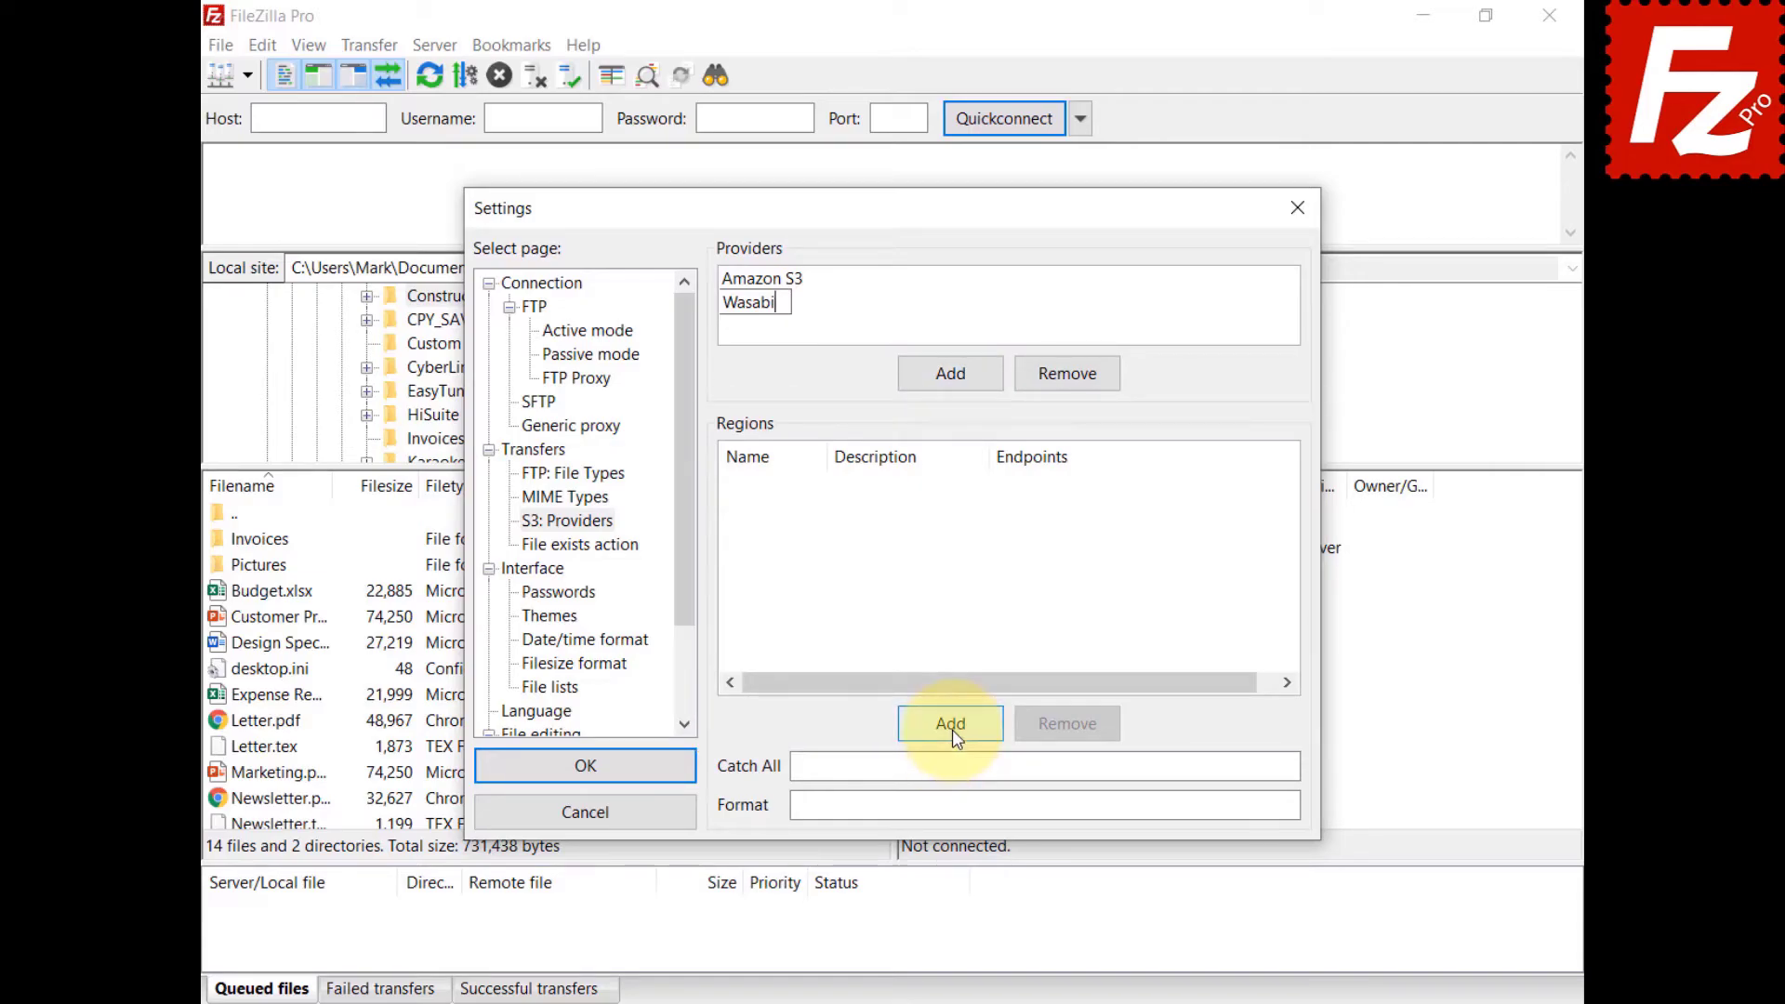
type("us-east-1")
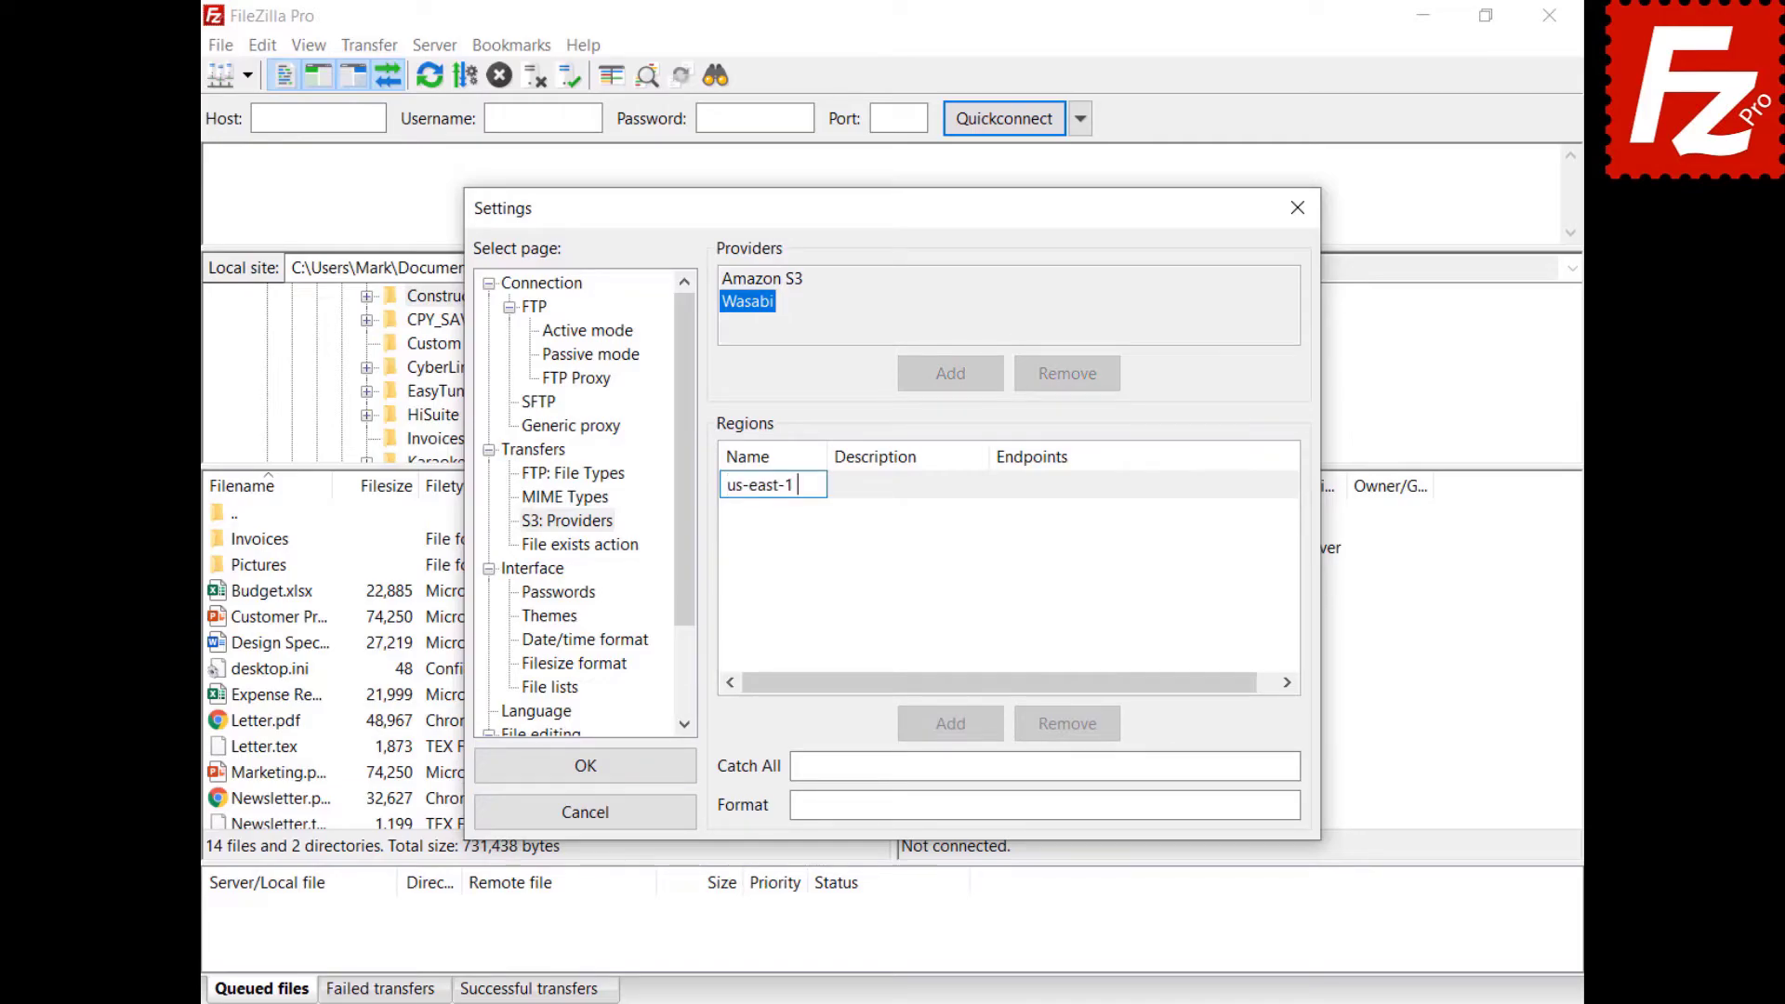
key("Return")
left_click(869, 484)
type("US East 1")
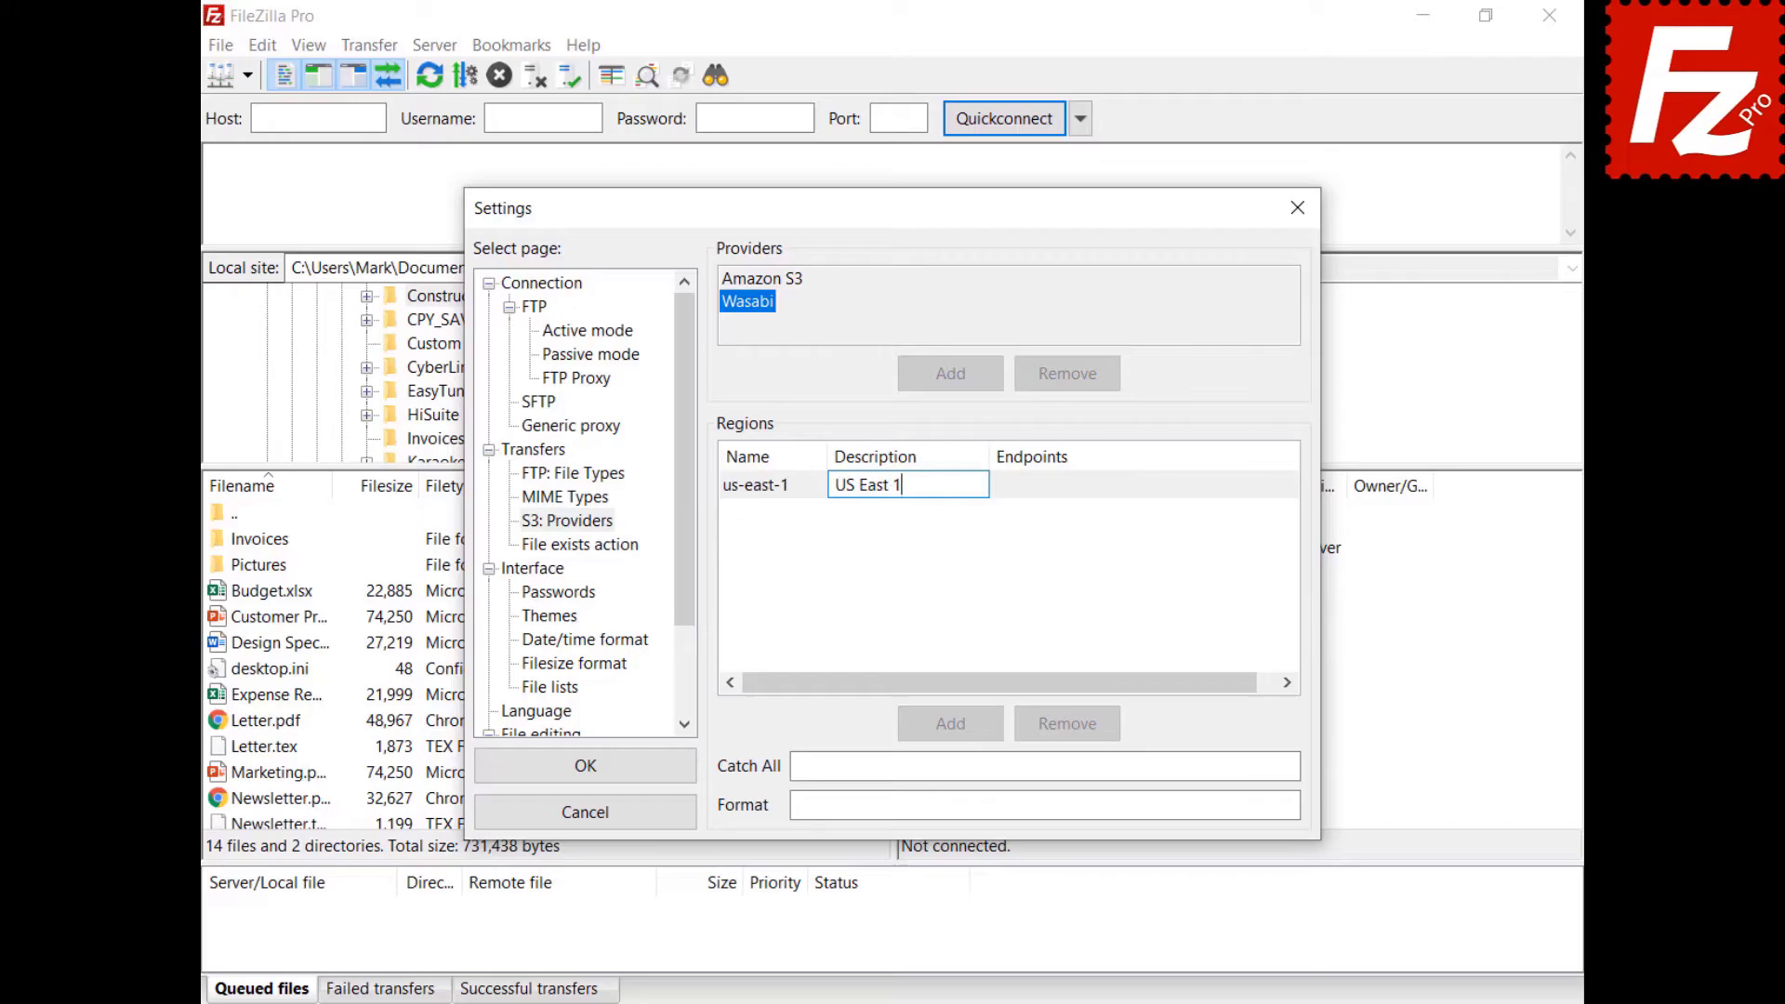
key("Return")
left_click(1043, 487)
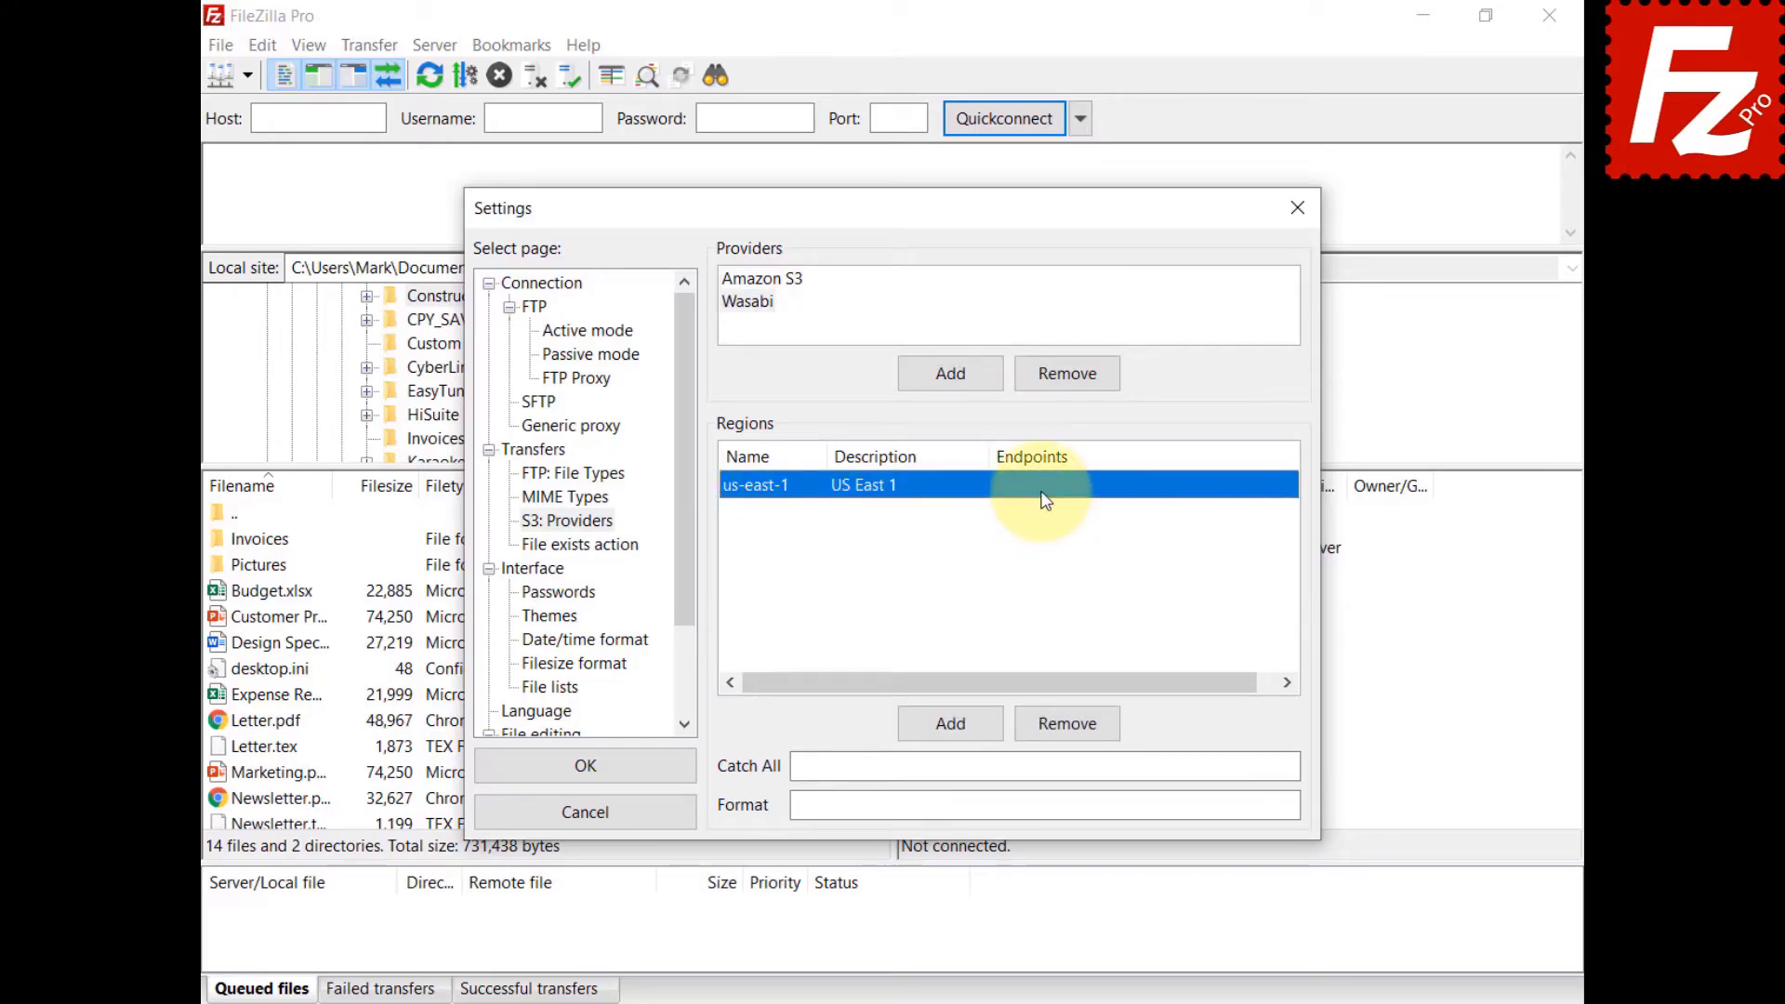
type("s3.wasabisys.com")
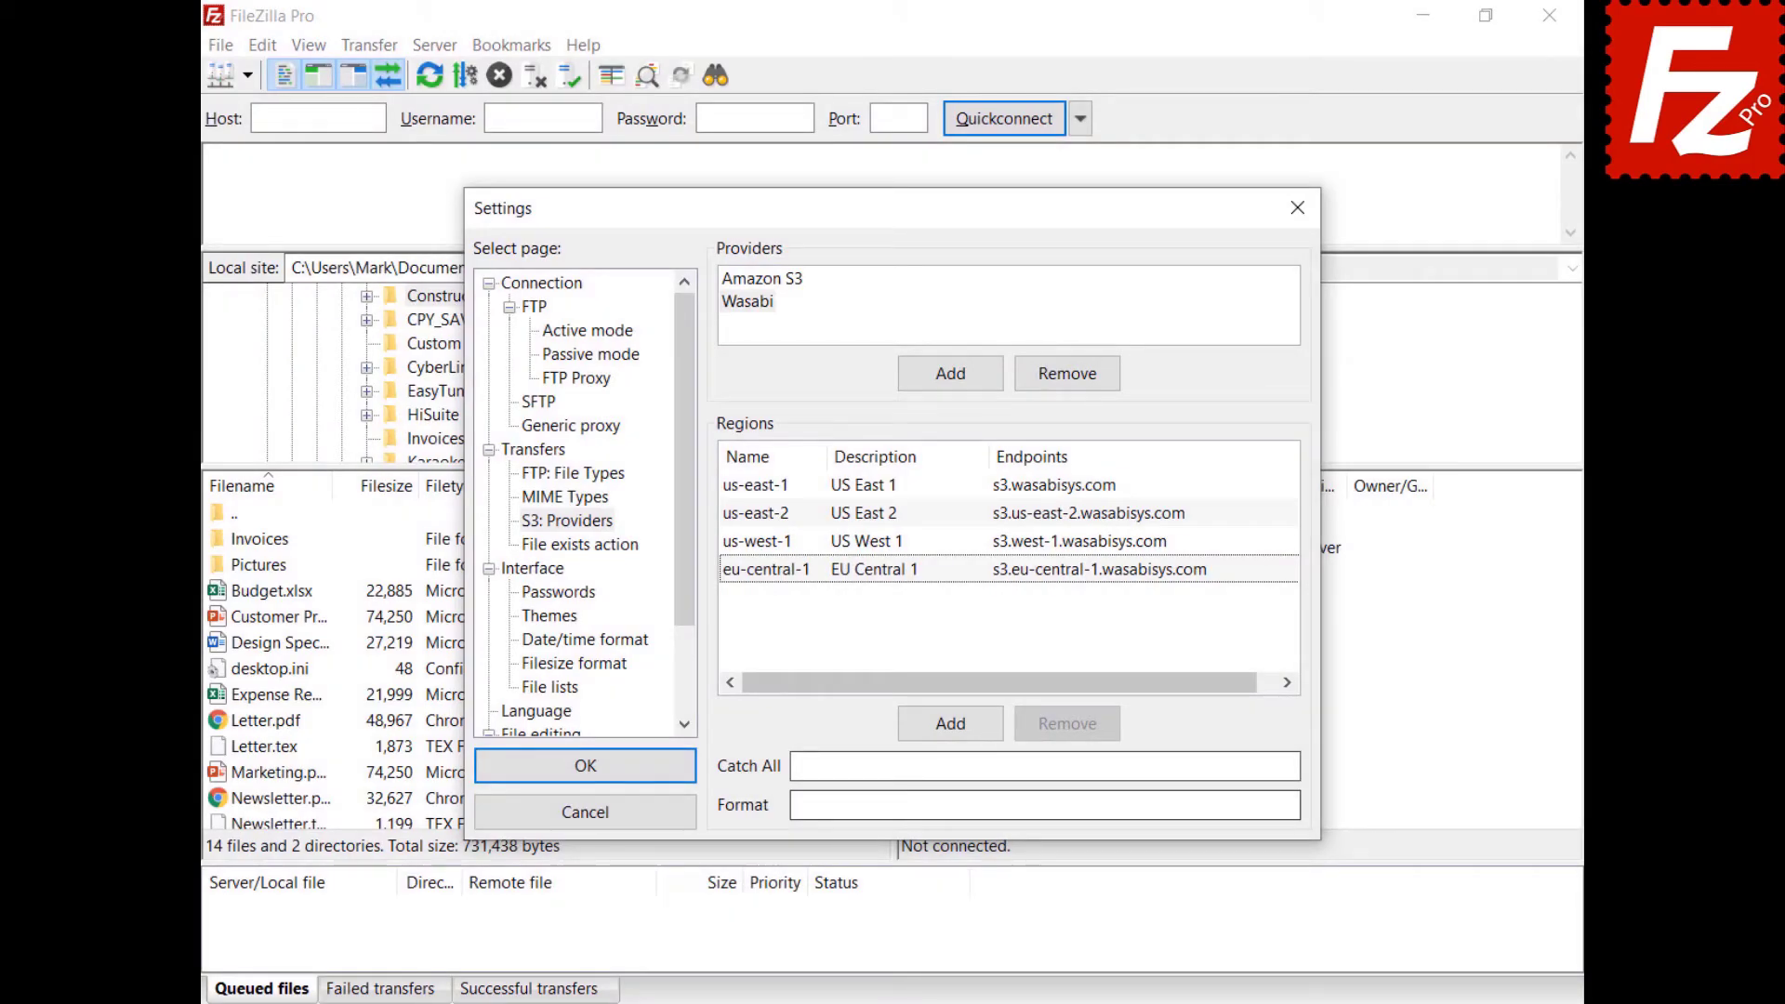
Paste catch-all .wasabisys.com and format {bucket}.s3.{region}.wasabisys.com for the provider.
left_click(1041, 766)
type(".wasabisys.com")
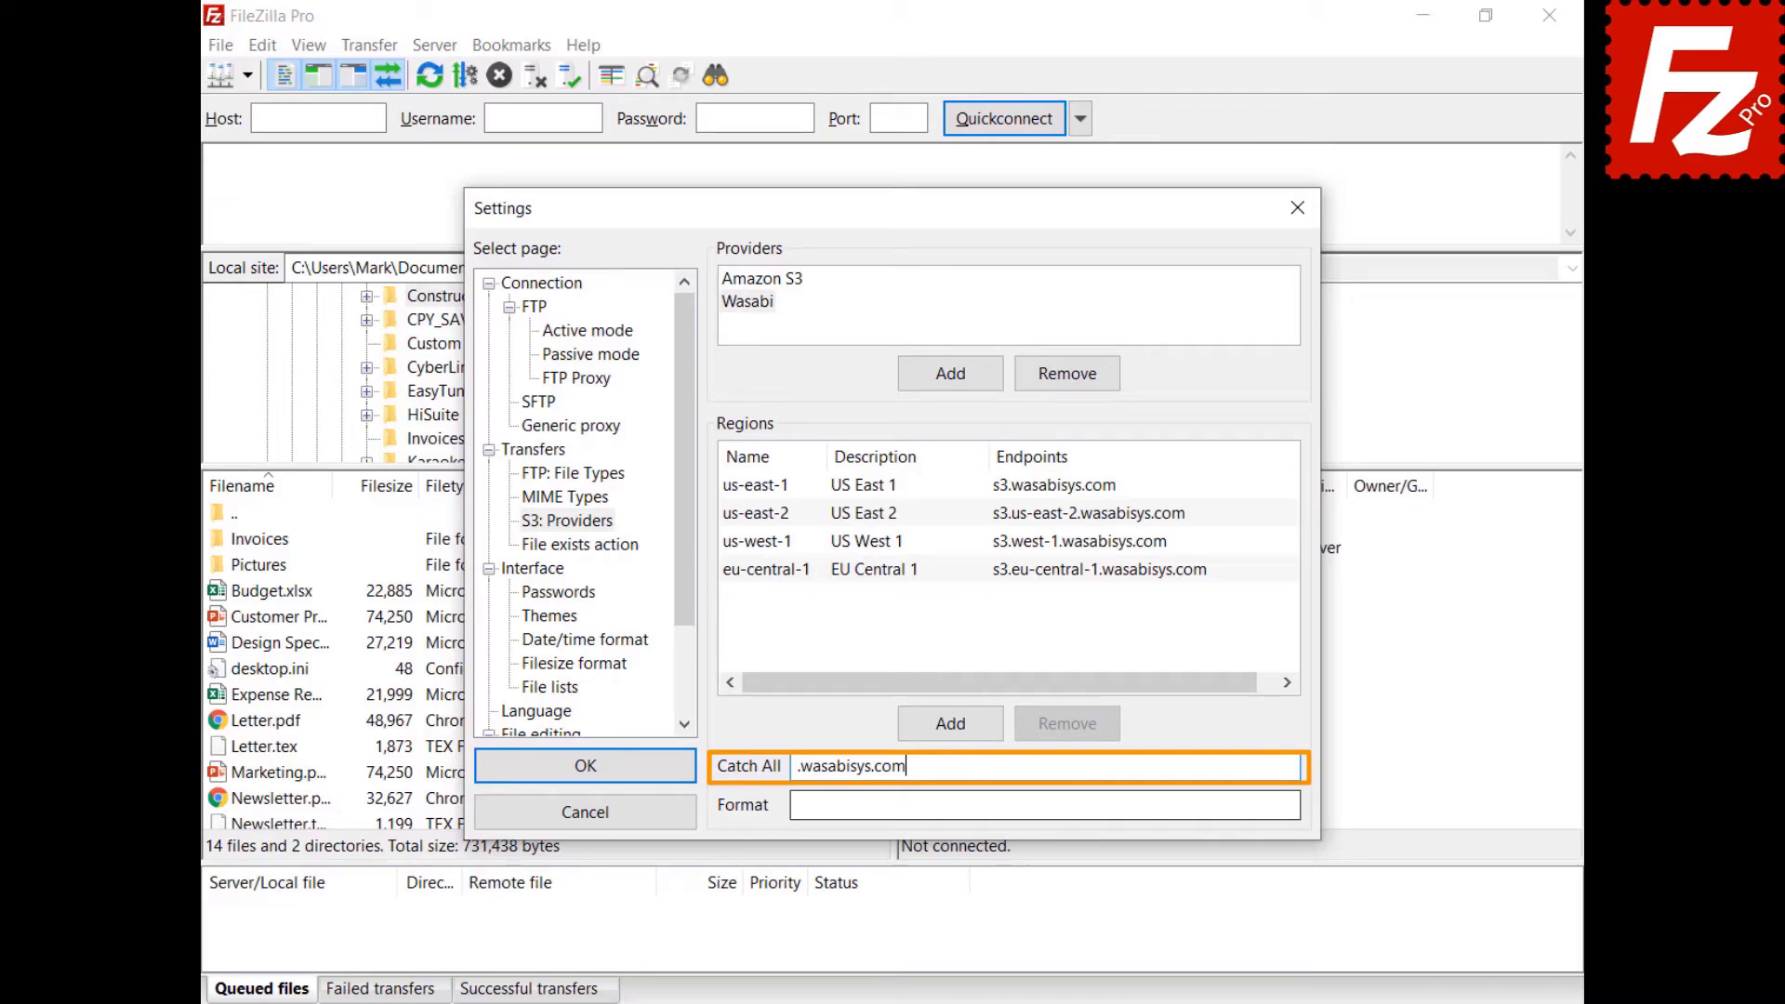
left_click(1045, 805)
type("{bucket}.s3.{region}.wasabisys.com")
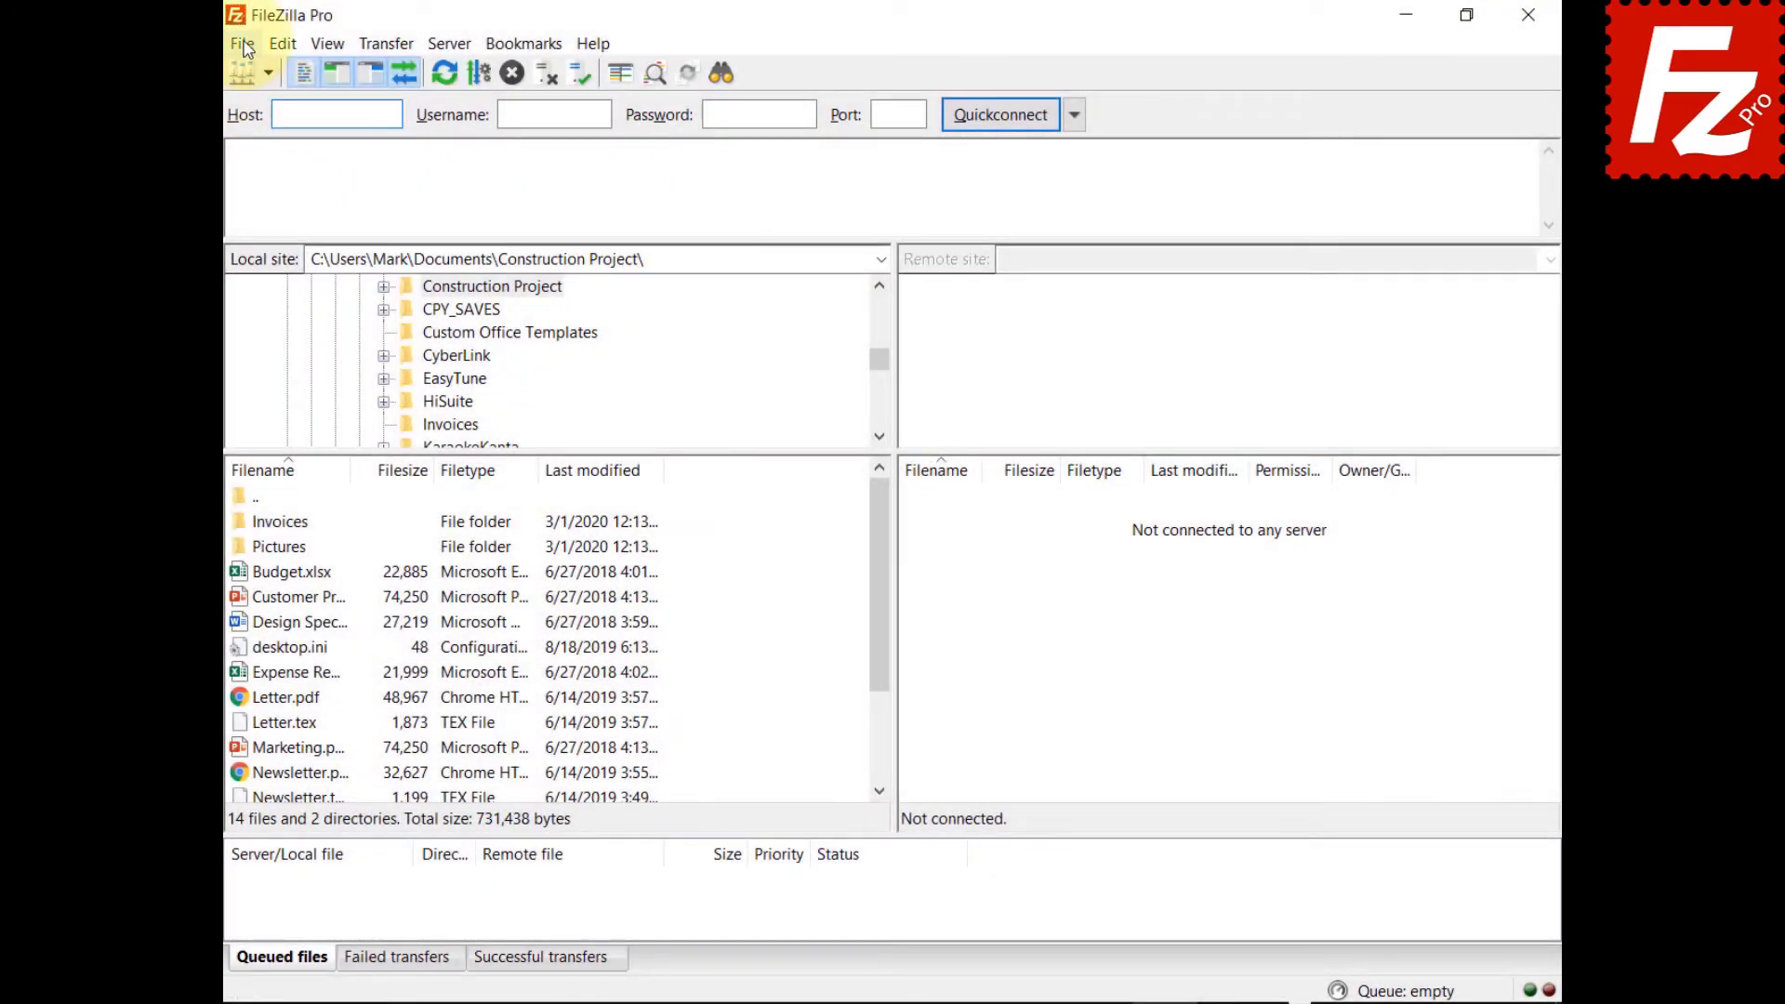
Create a new Site Manager entry named Wasabi using the Amazon S3 protocol.
left_click(243, 45)
left_click(256, 71)
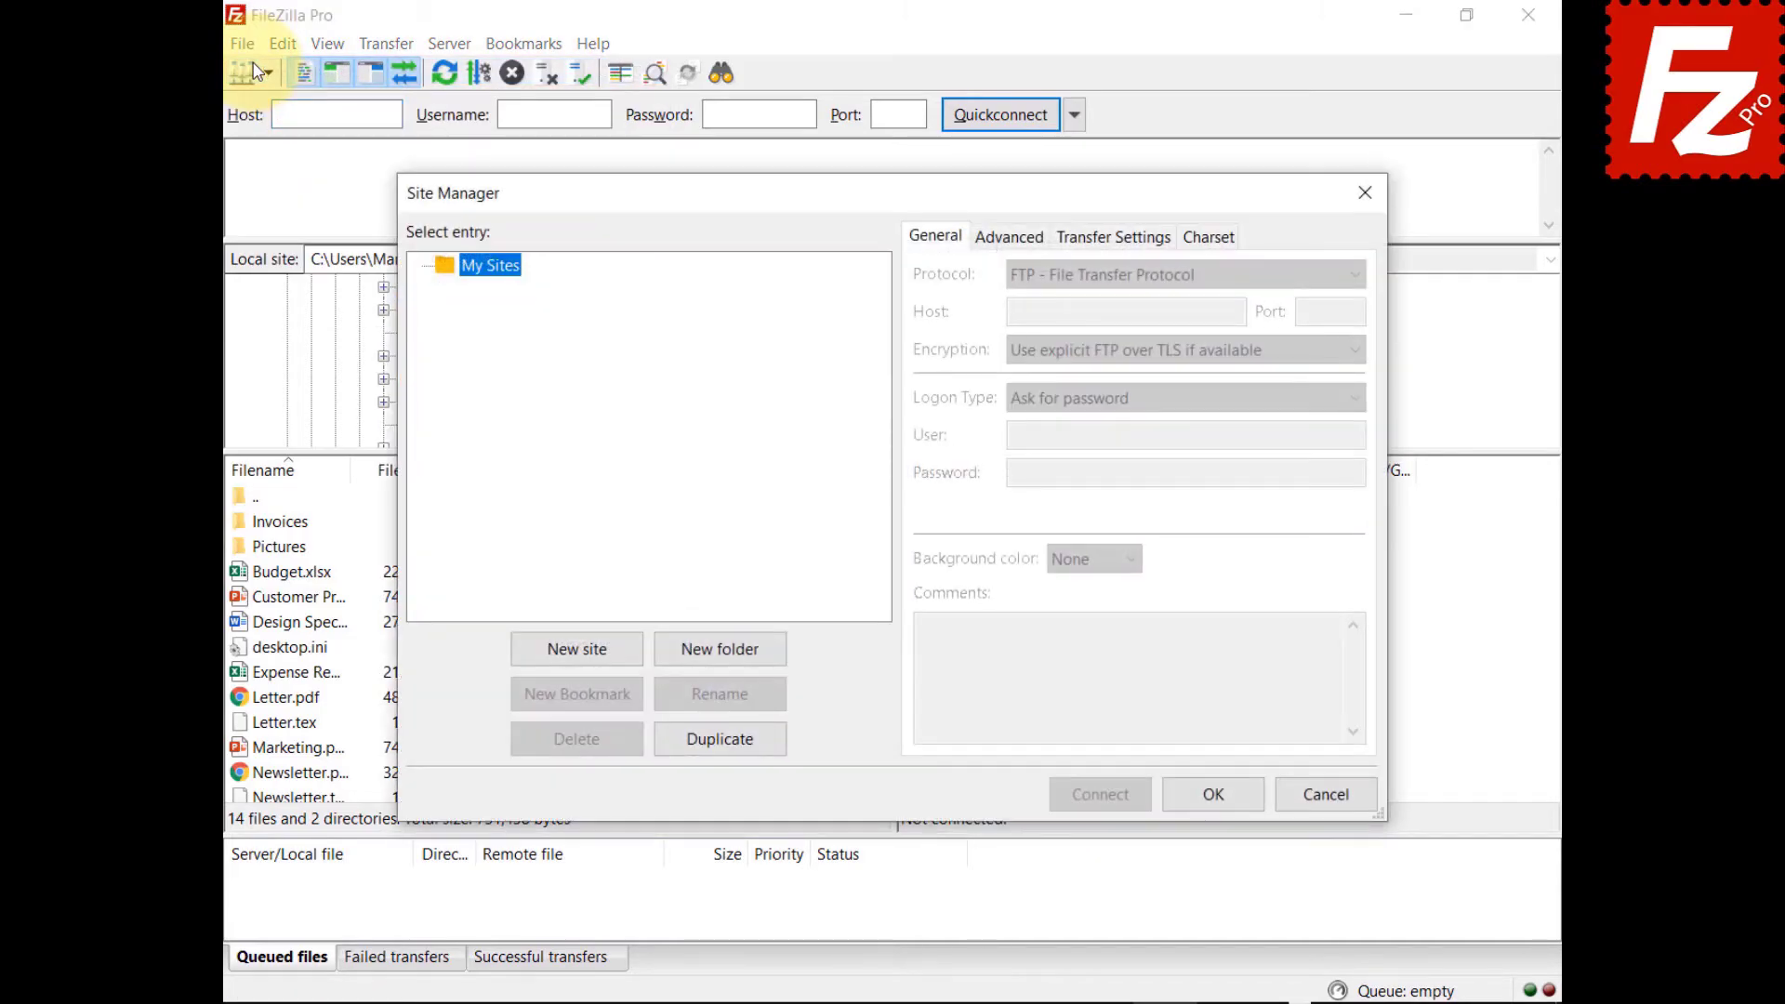
left_click(577, 651)
type("Wasabi")
left_click(1149, 273)
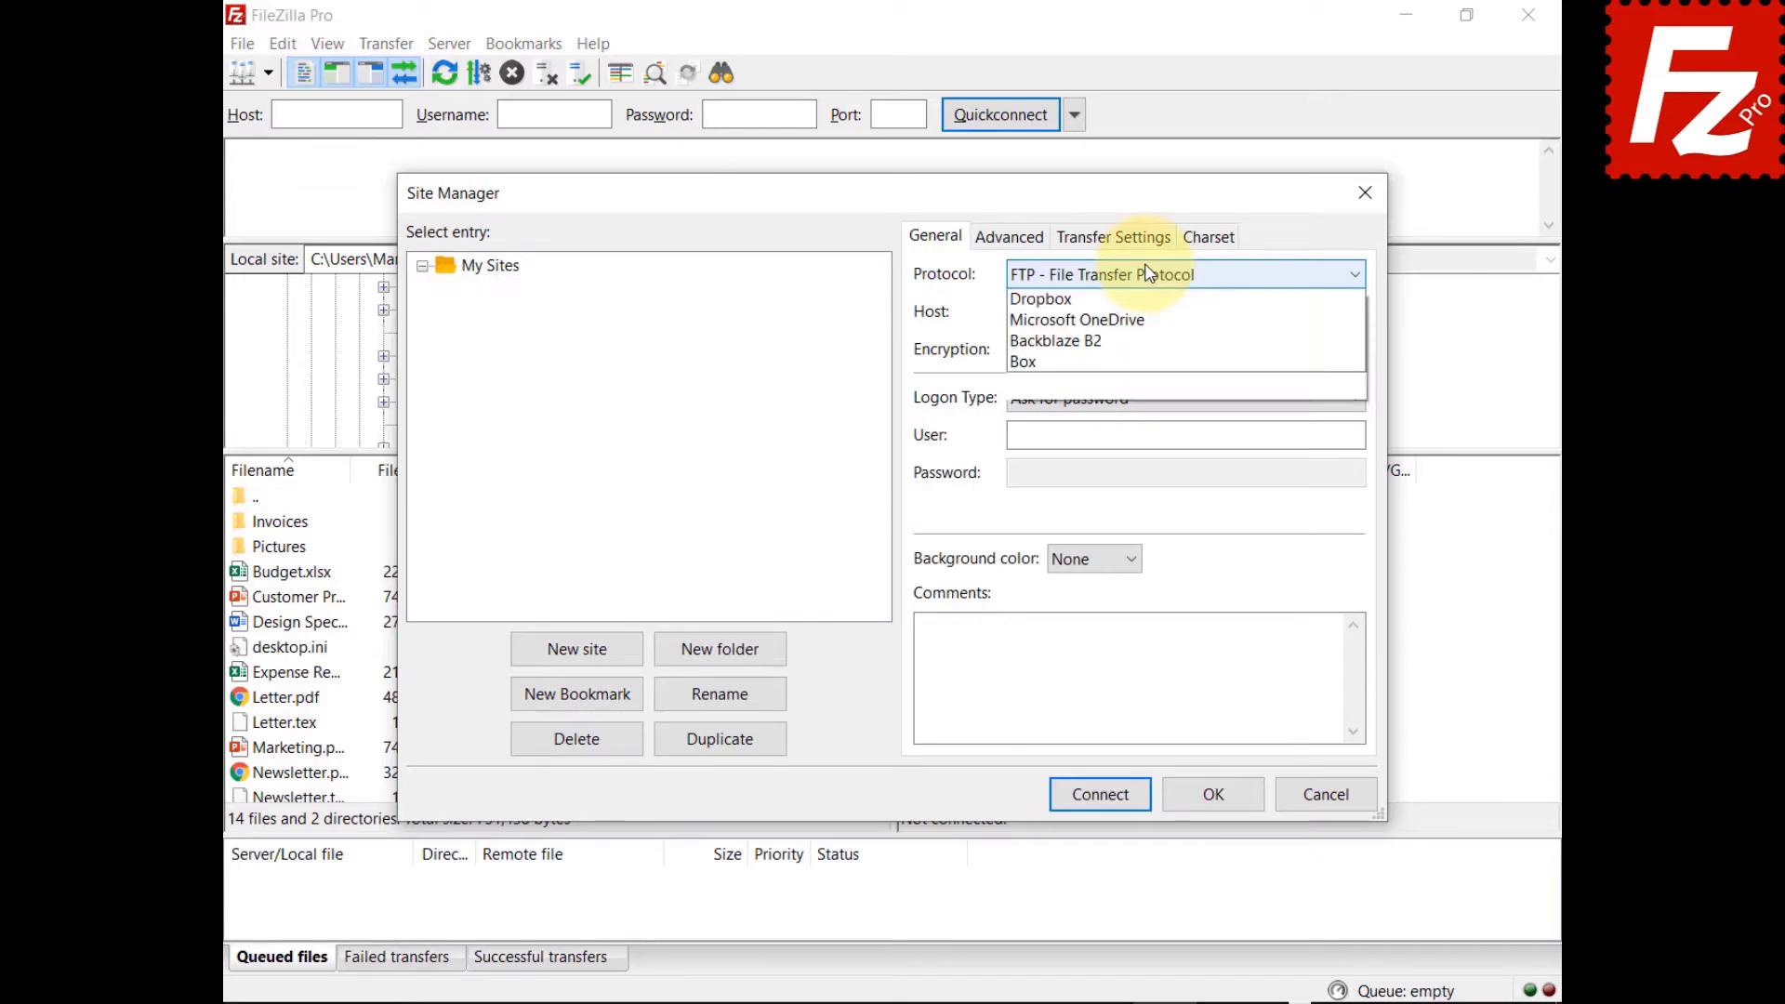
left_click(1151, 338)
Set host s3.wasabisys.com and paste the access key ID and secret access key.
key("Tab")
type("s3.wasabisys.com")
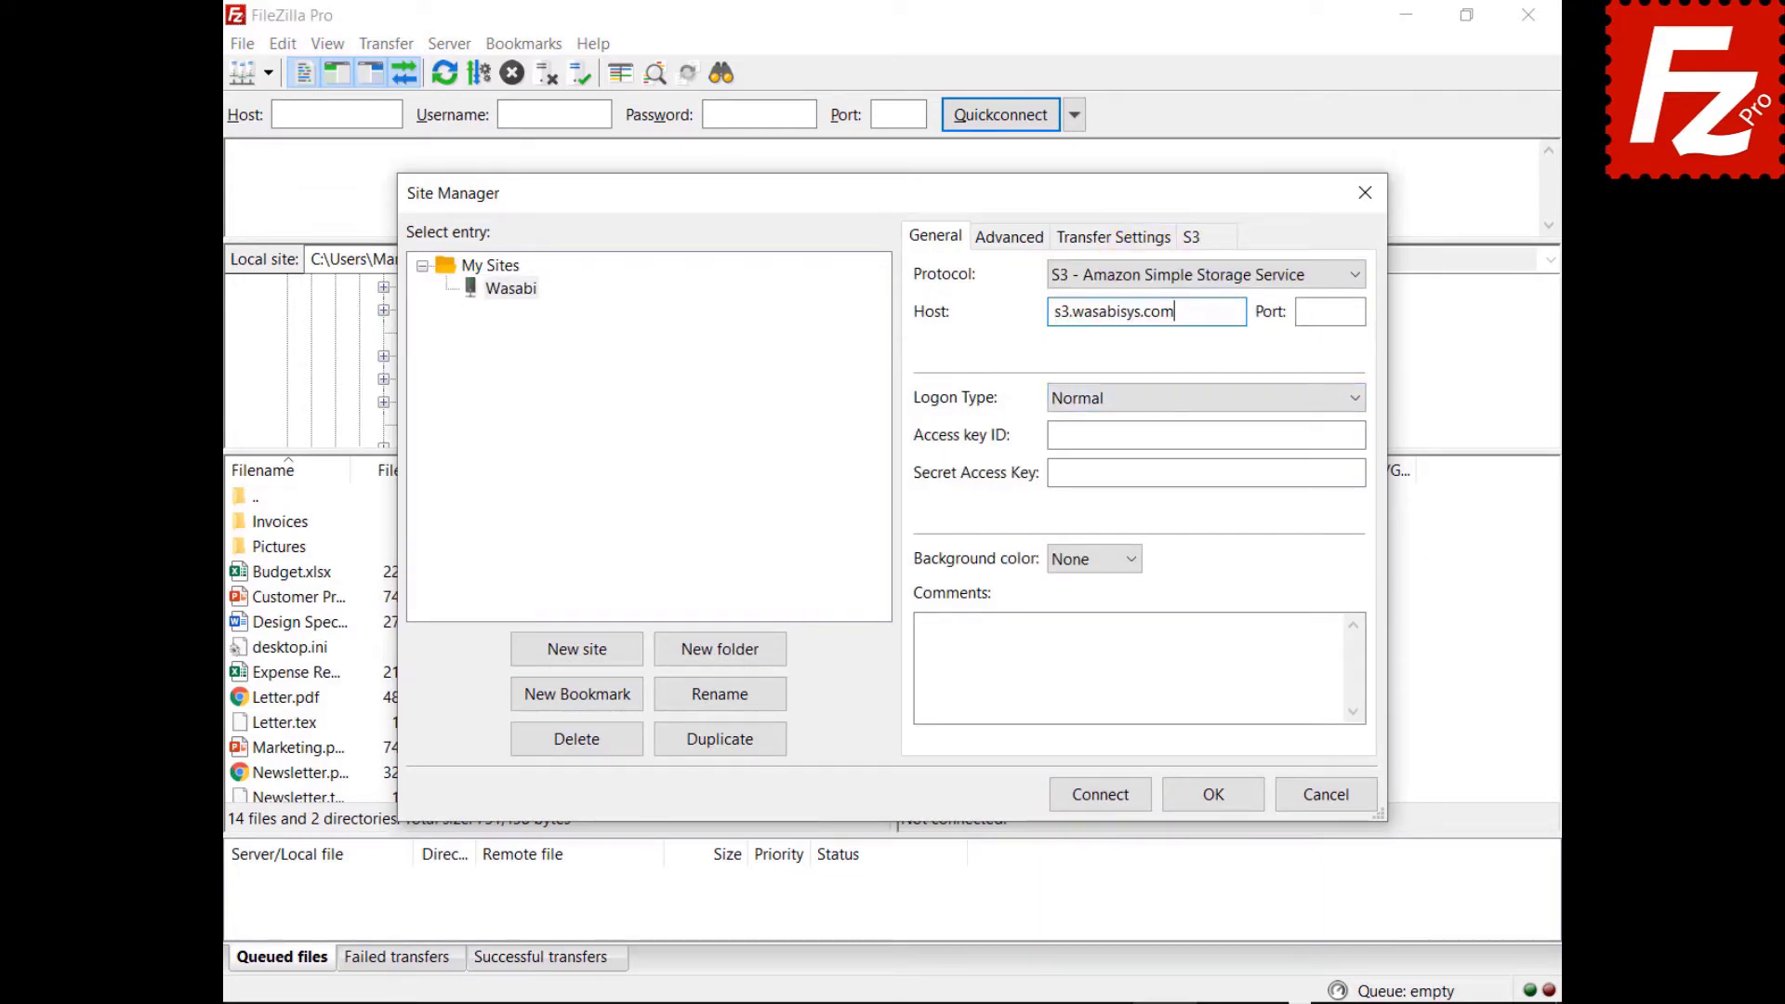
key("Tab")
key("Tab")
key("Tab")
key("ctrl+v")
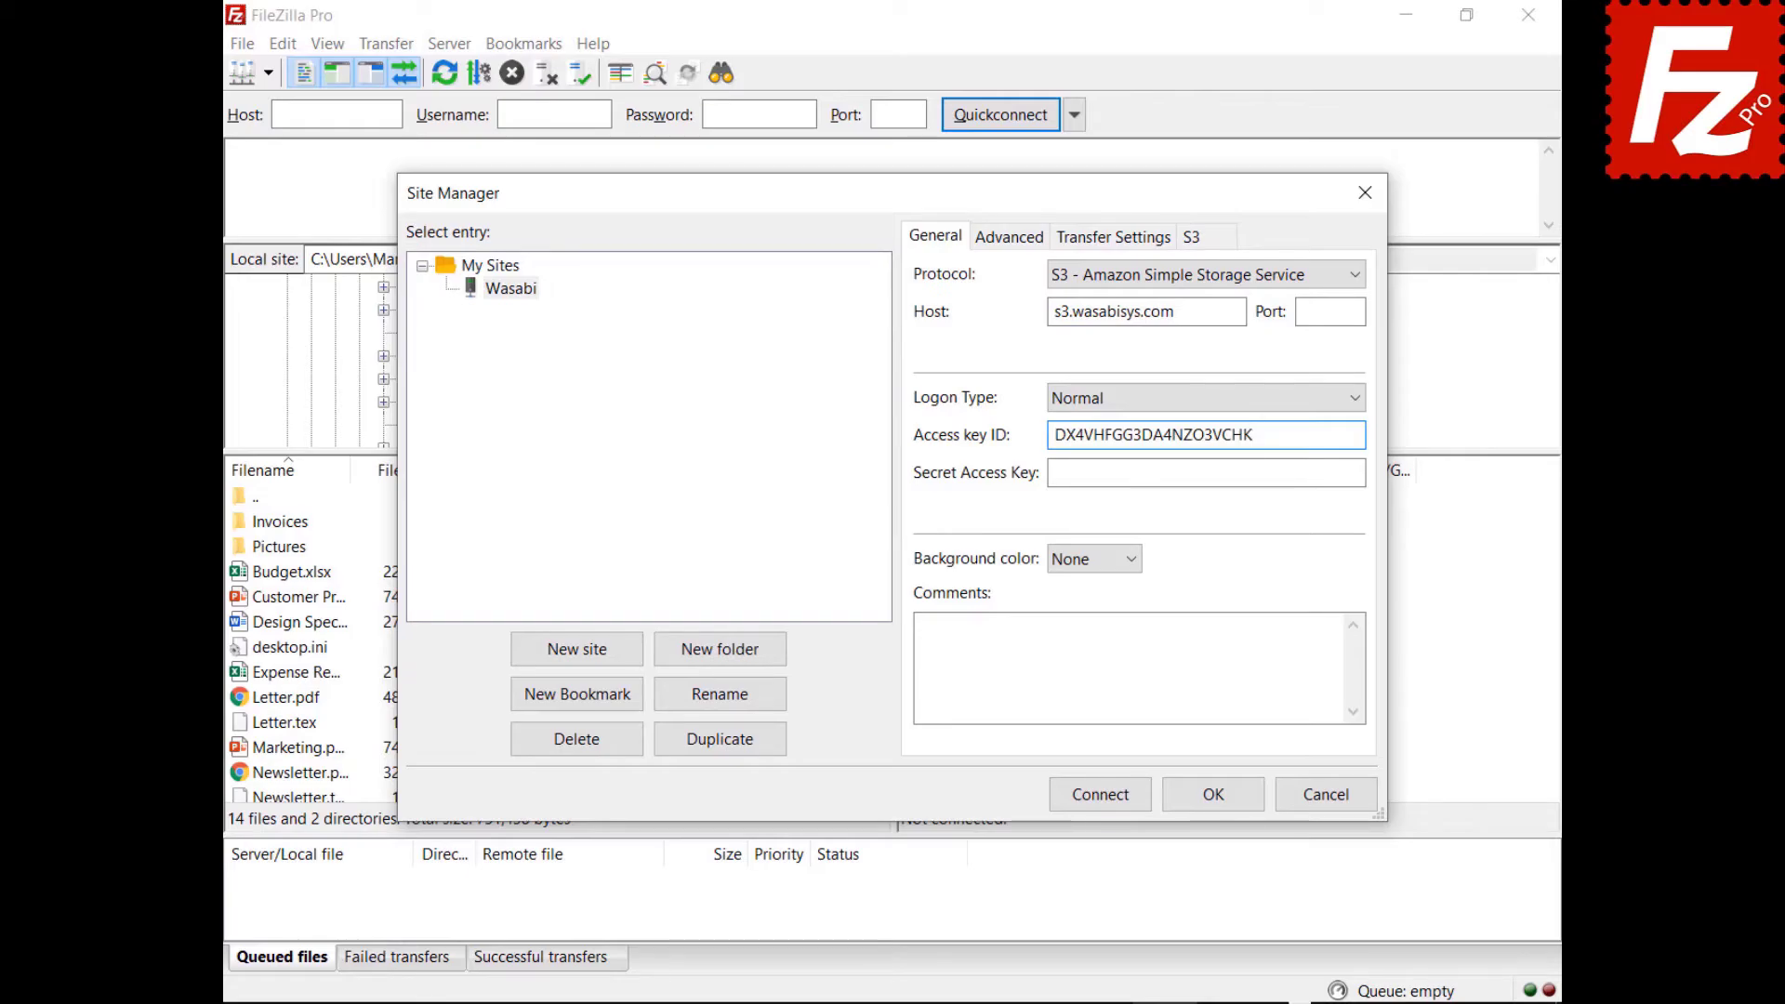
key("Tab")
key("ctrl+v")
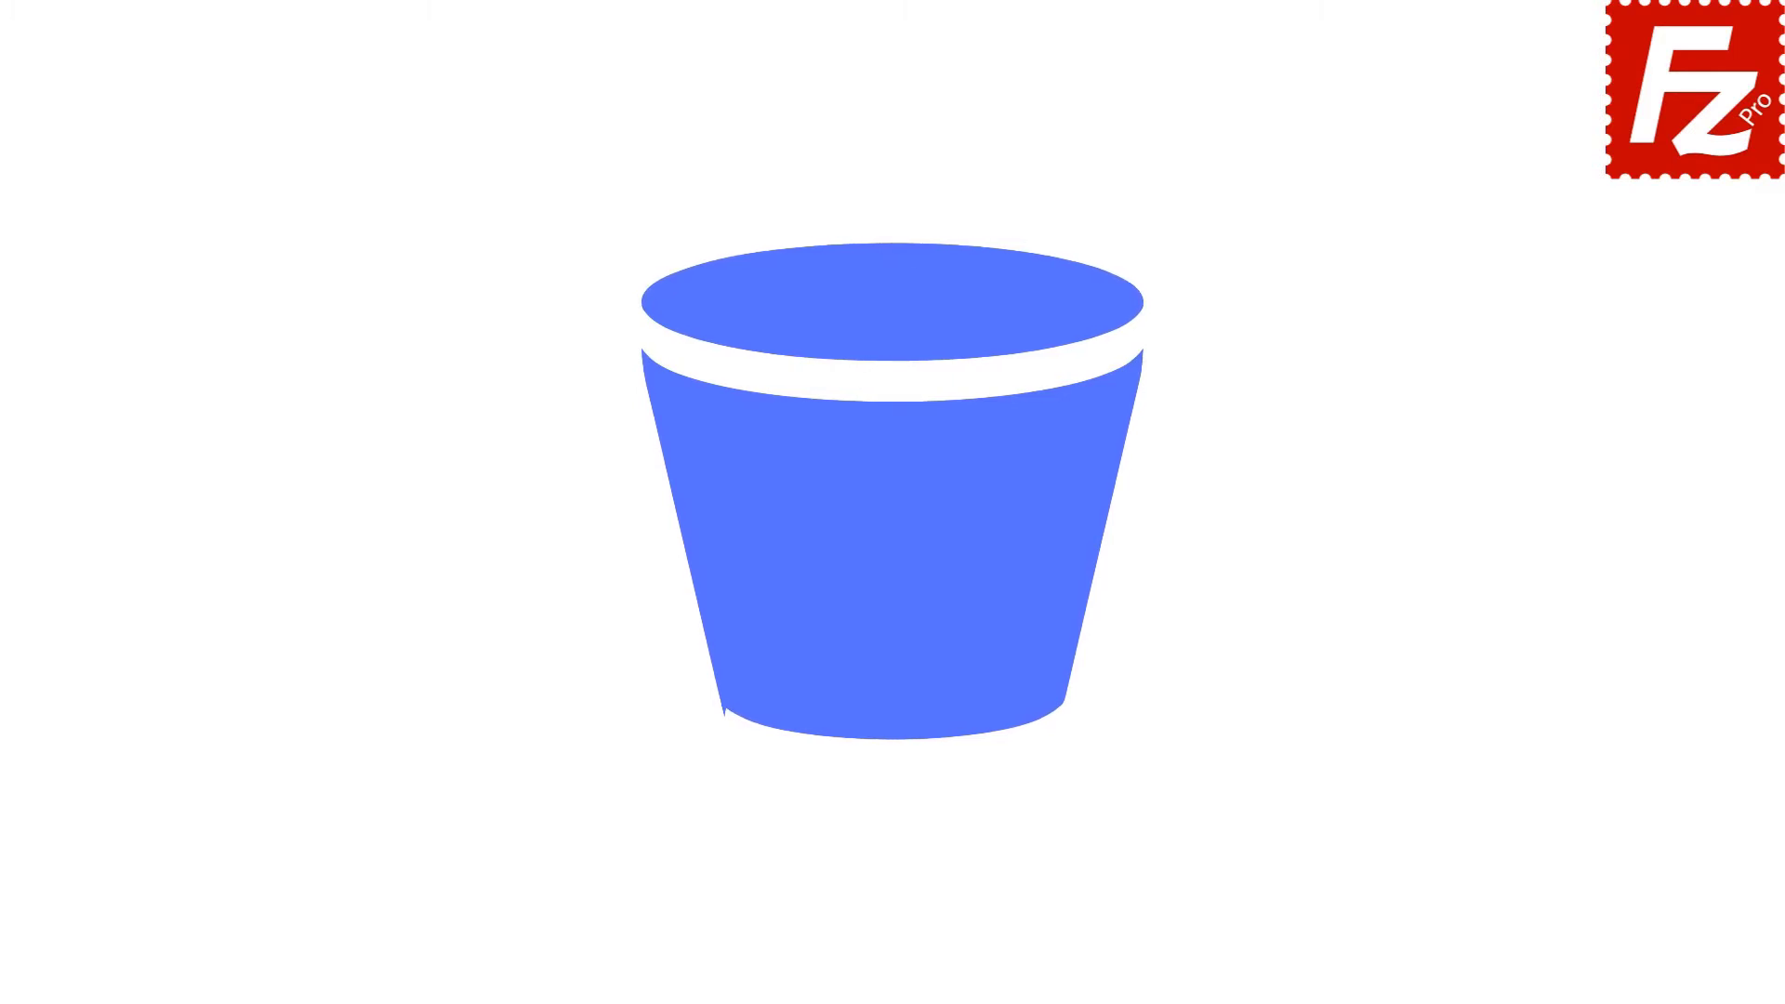
Launch FileZilla Pro, open the Amazon S3 site in a new tab, and open filezillaprobucket's lifecycle policies.
double_click(282, 193)
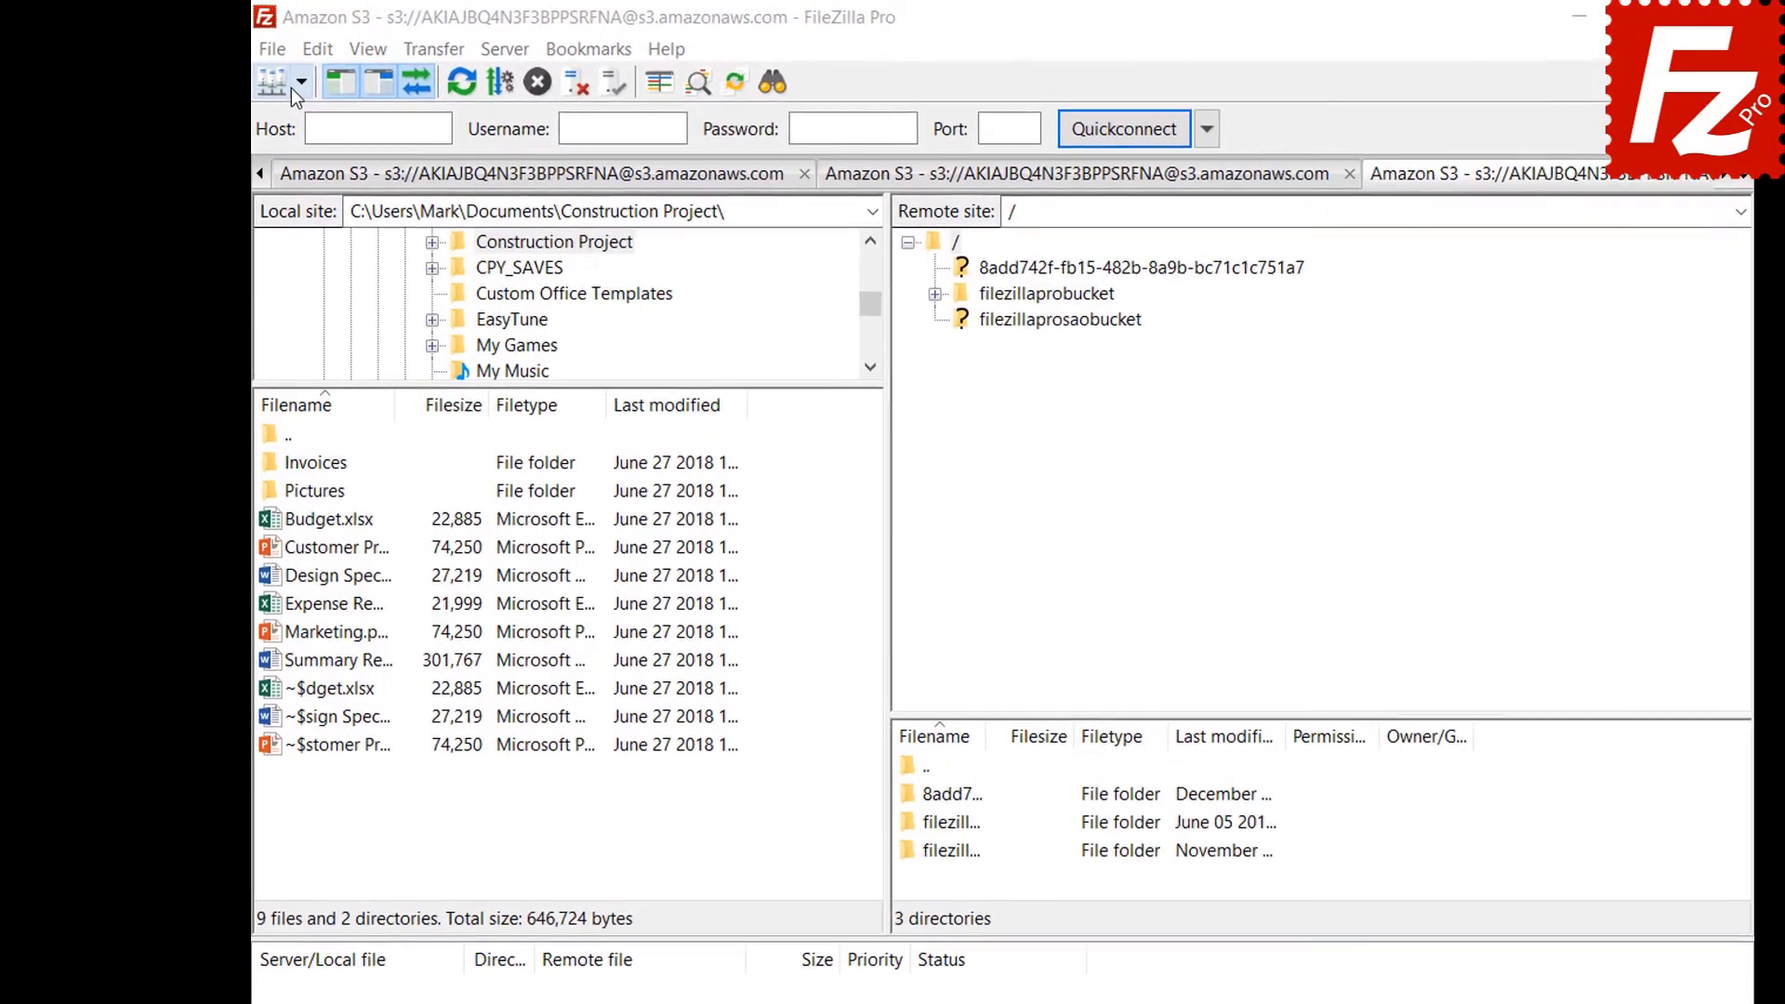
left_click(297, 83)
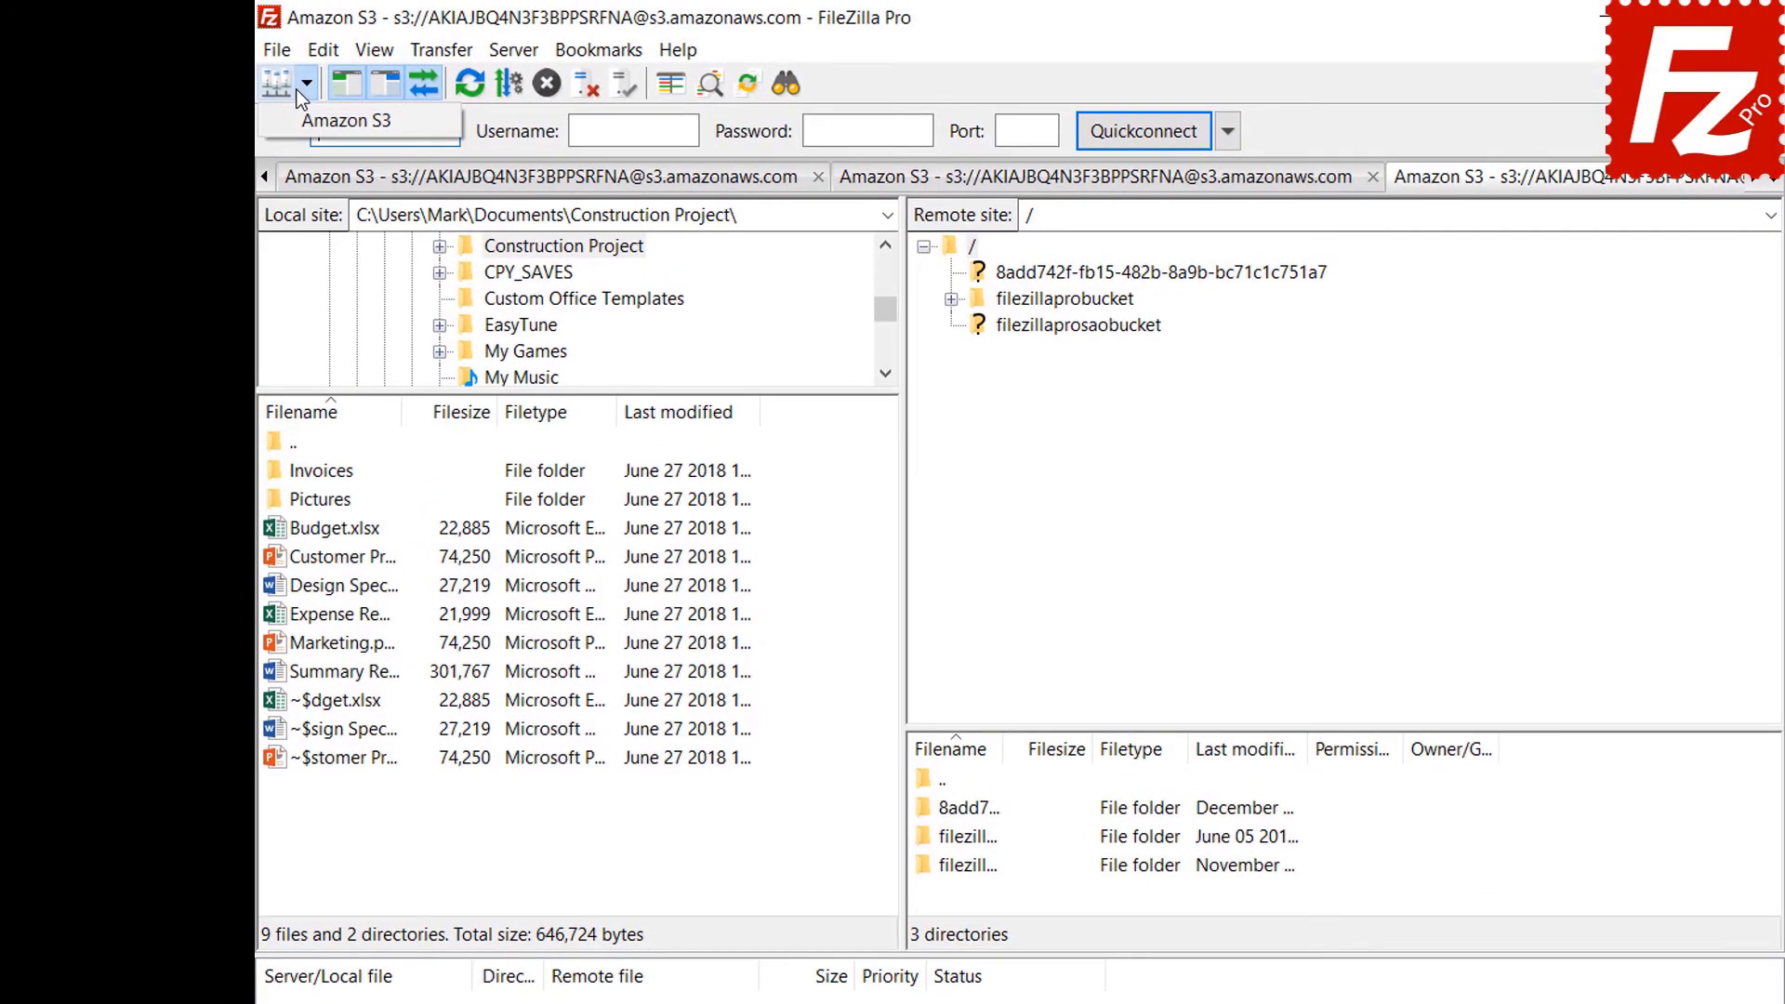
left_click(296, 119)
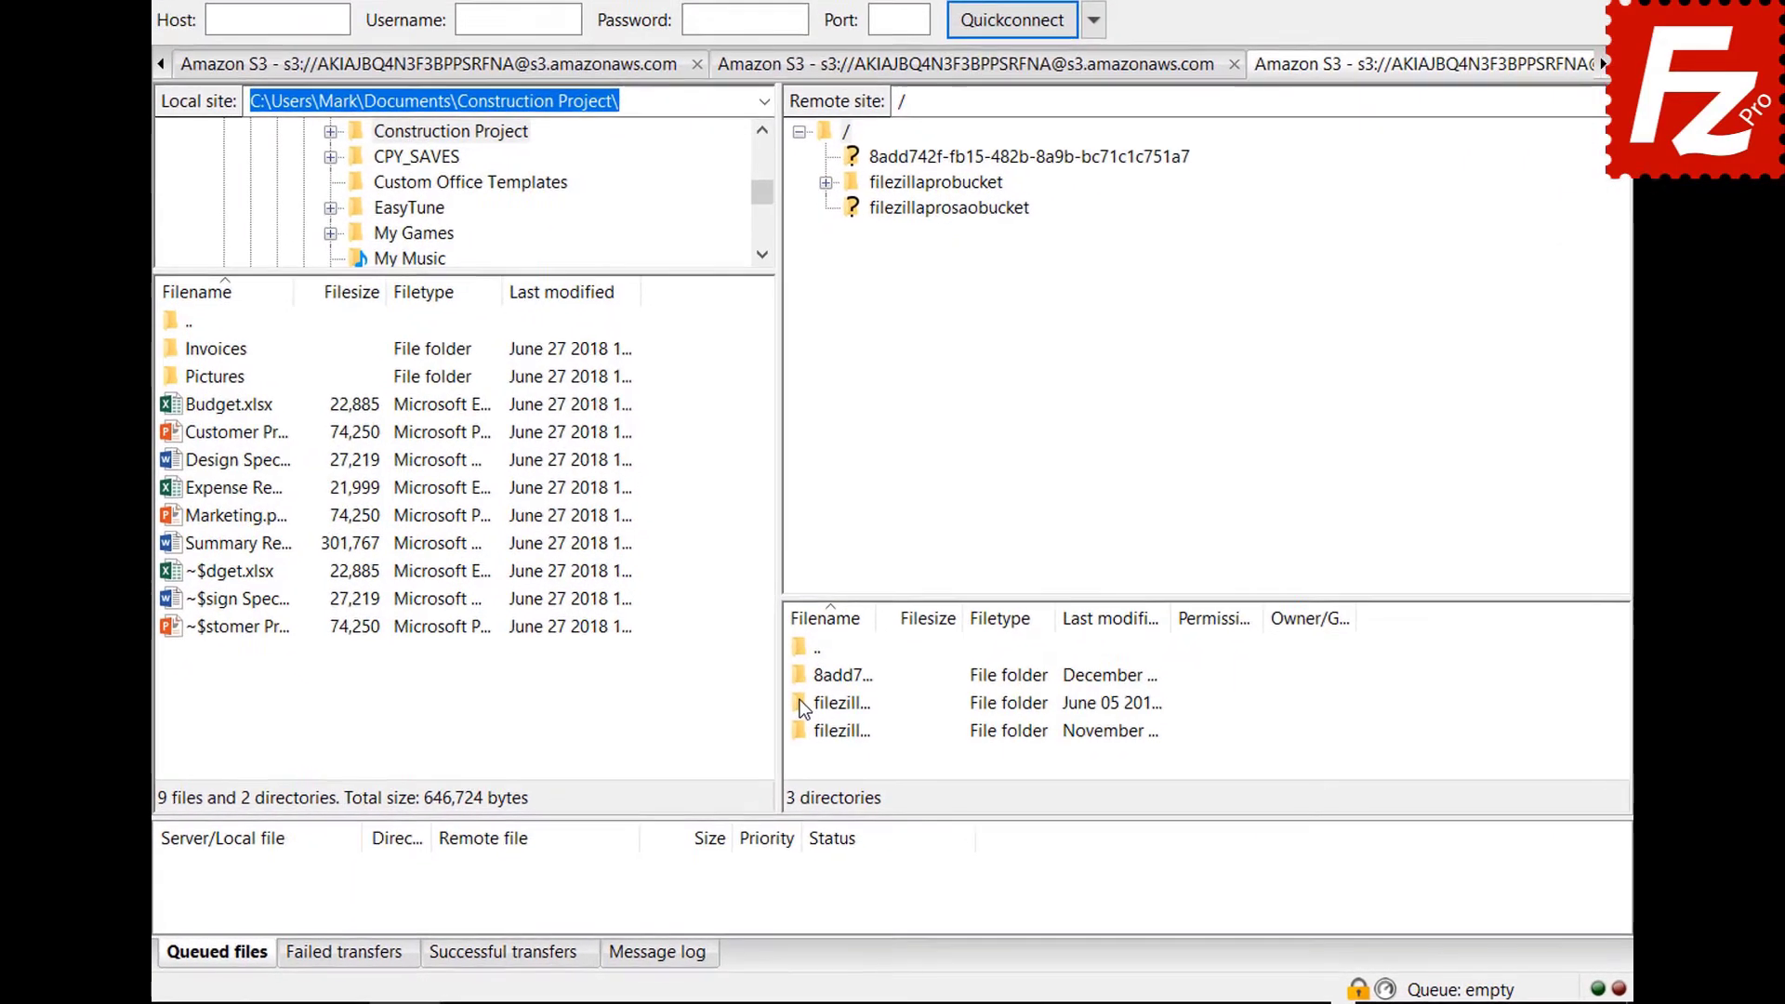
right_click(795, 684)
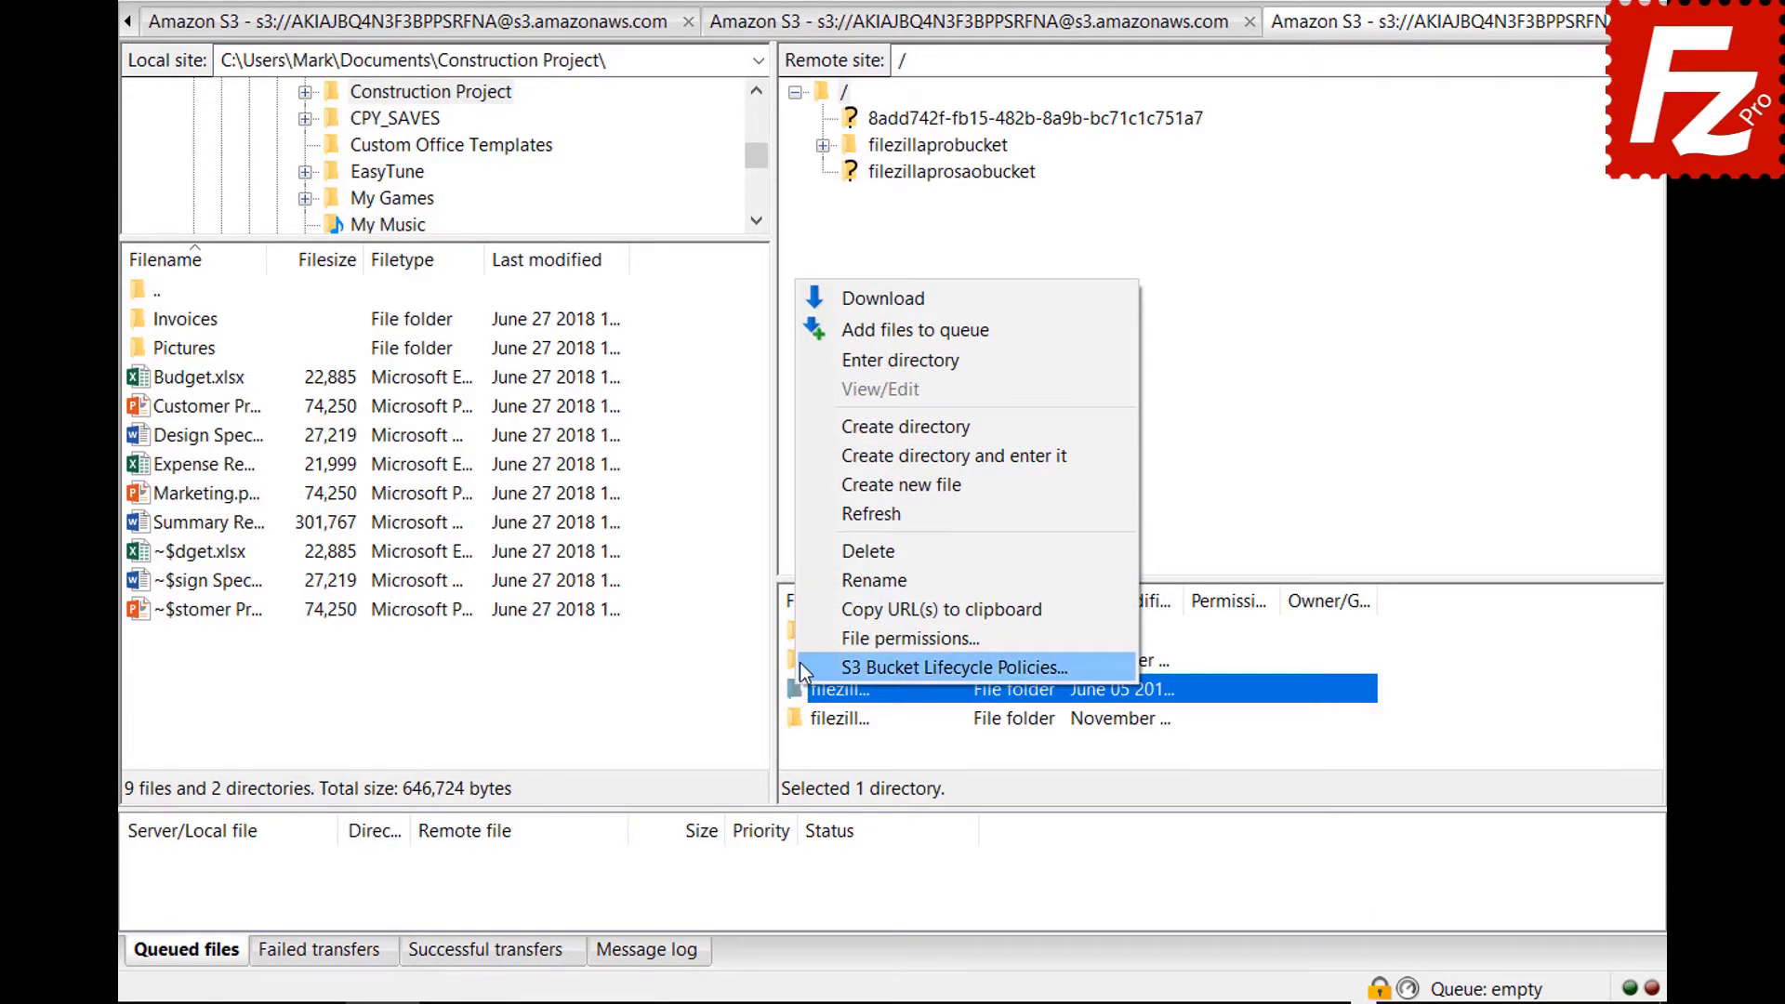
left_click(800, 664)
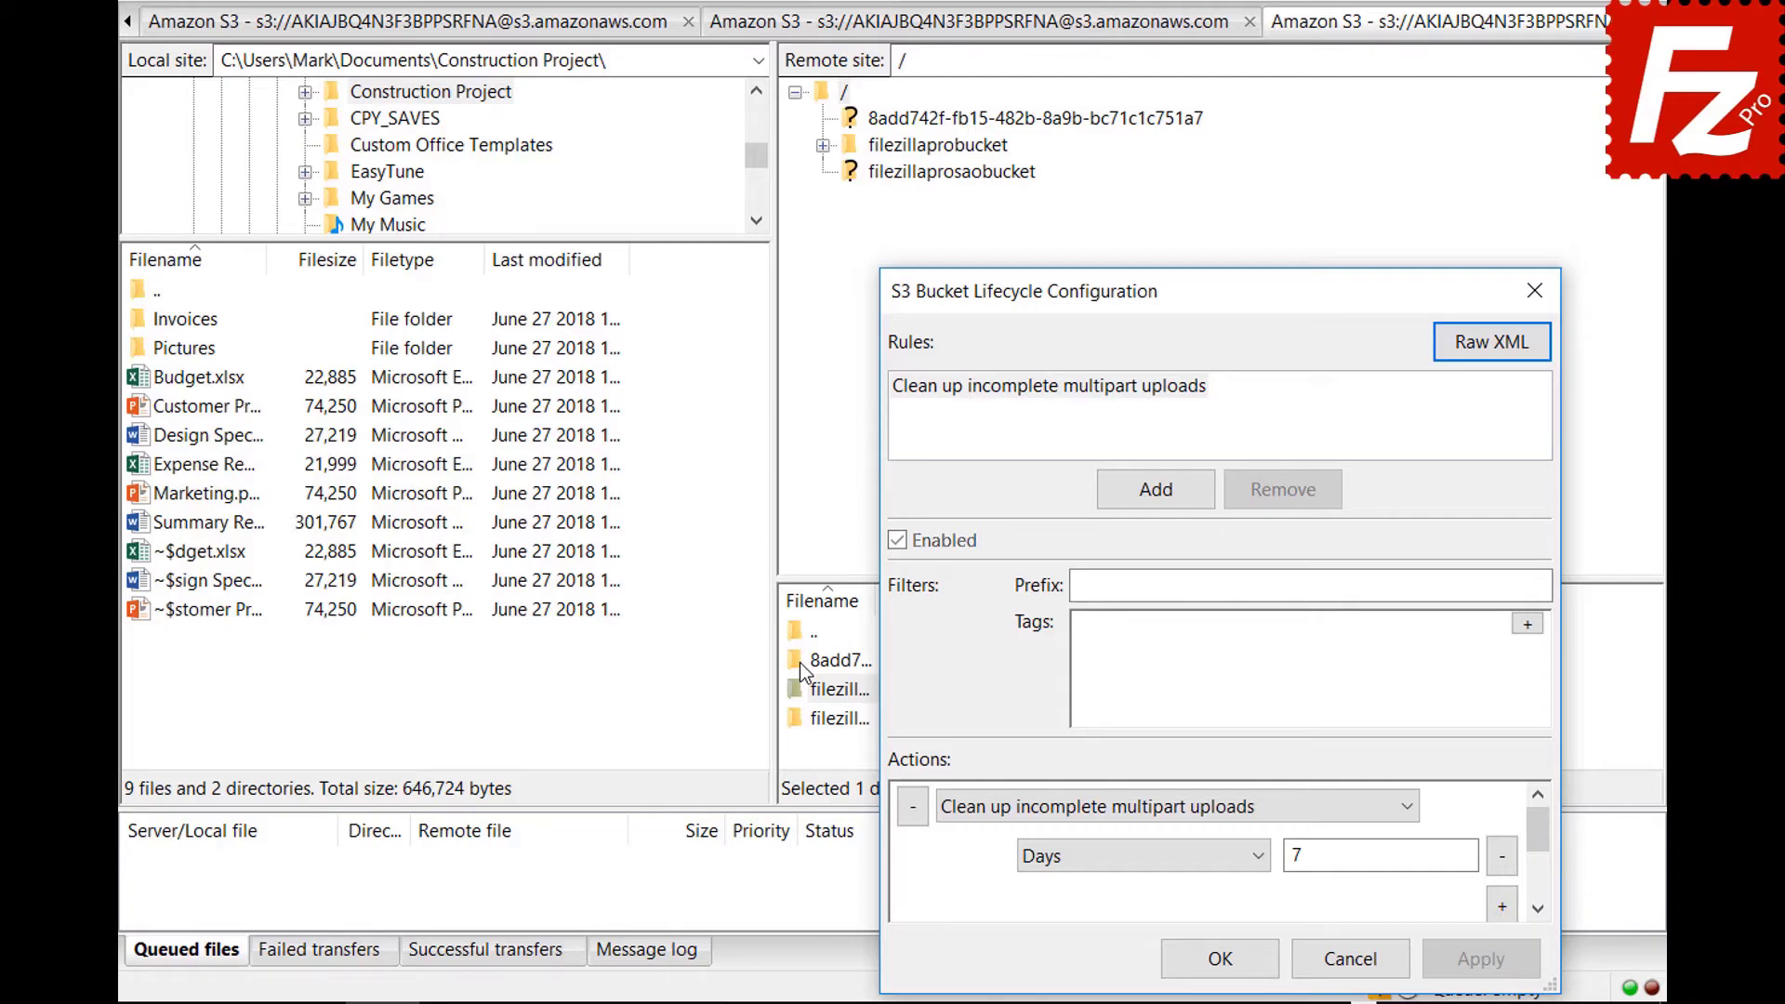
Add a lifecycle rule named 'Archive old site images' with prefix filter images/.
left_click(1156, 489)
type("Archive old site images")
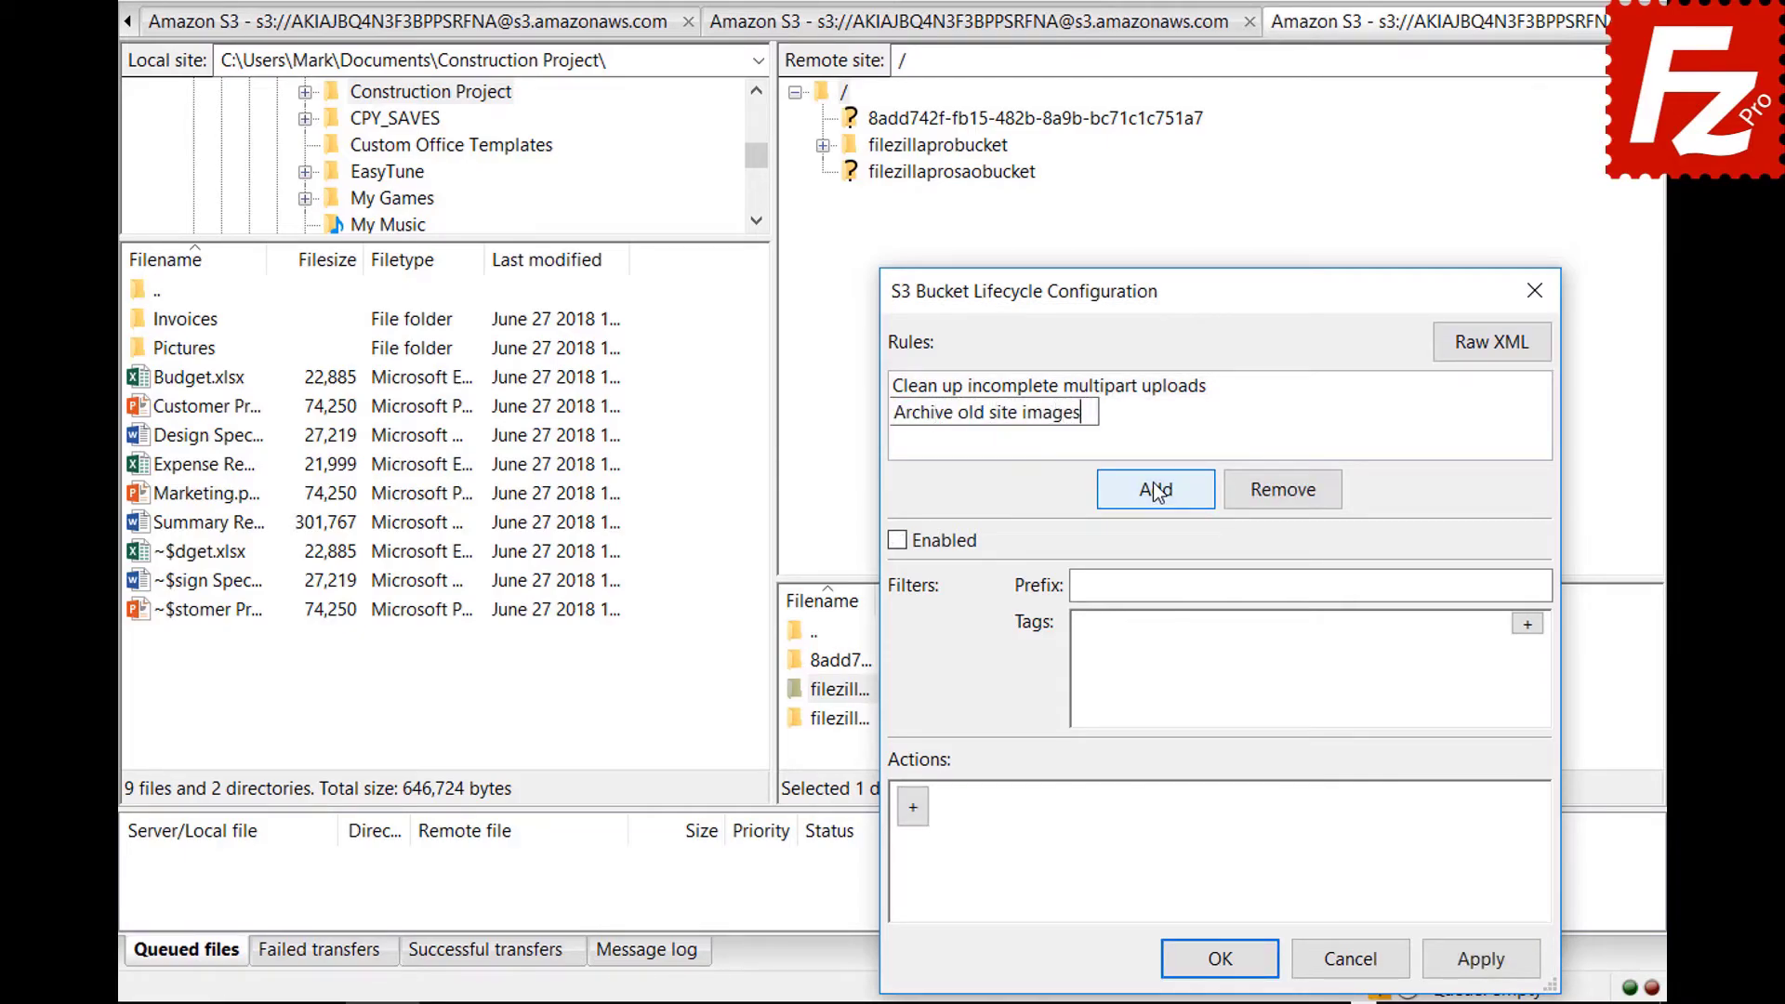
key("Return")
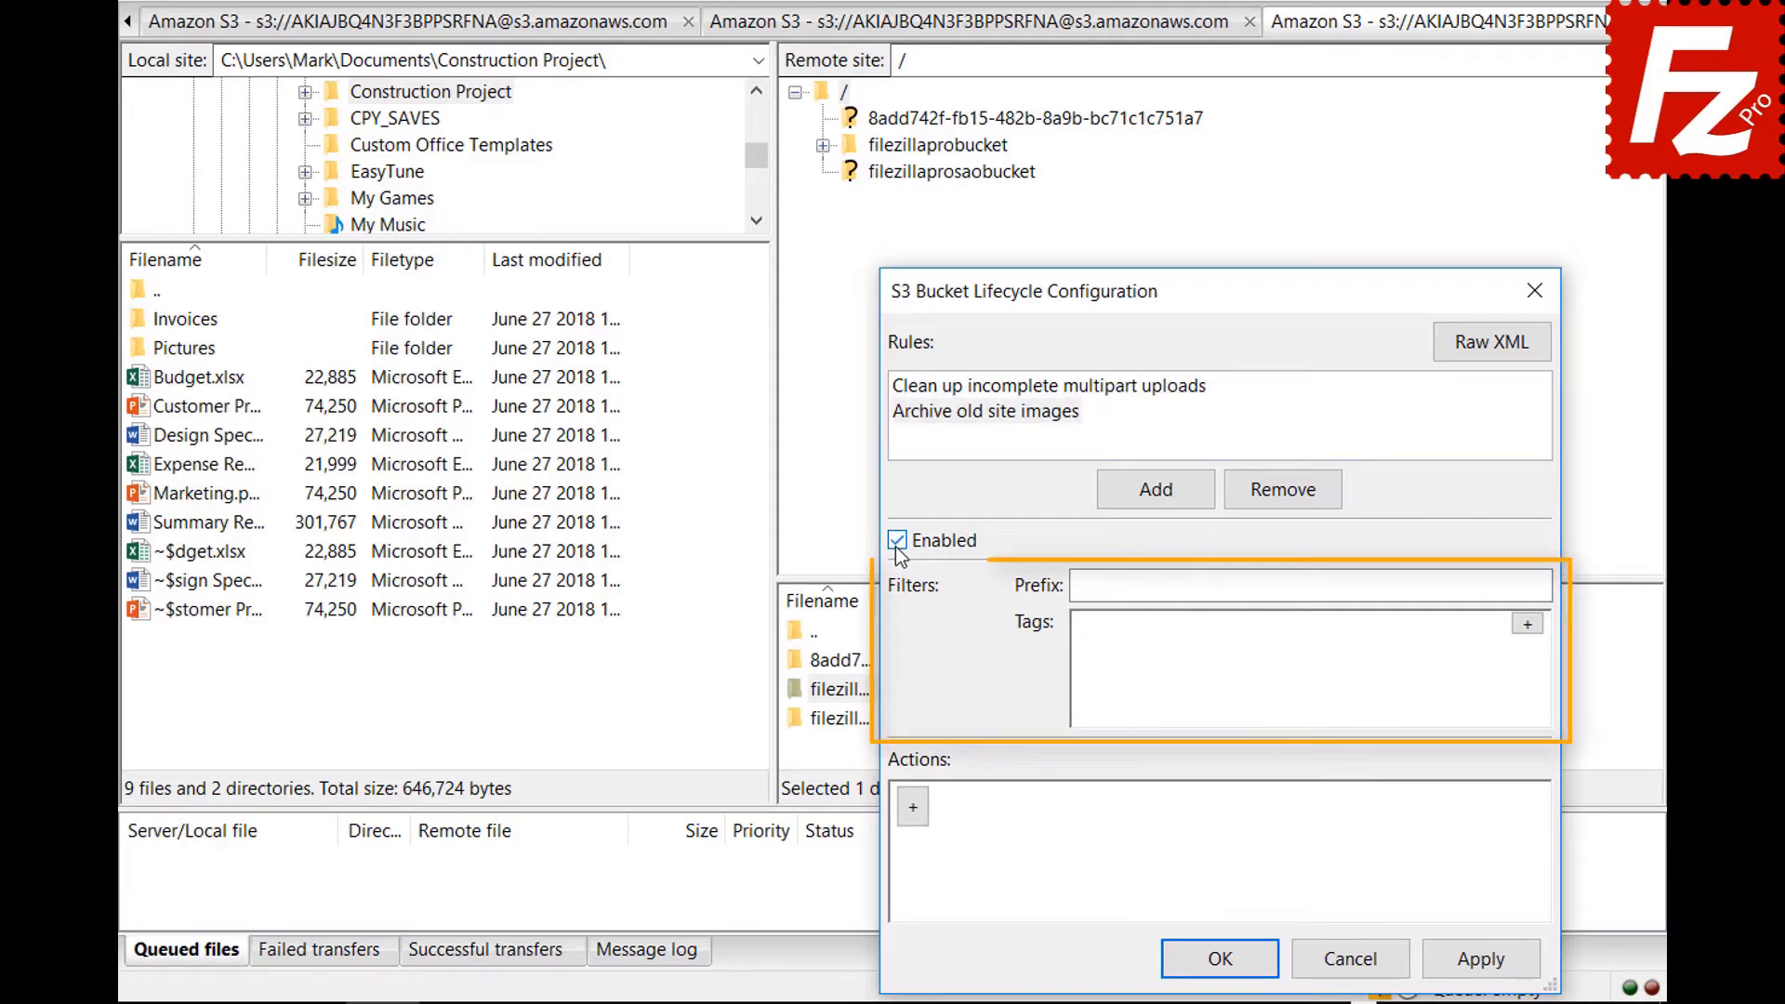
left_click(1367, 586)
type("images/")
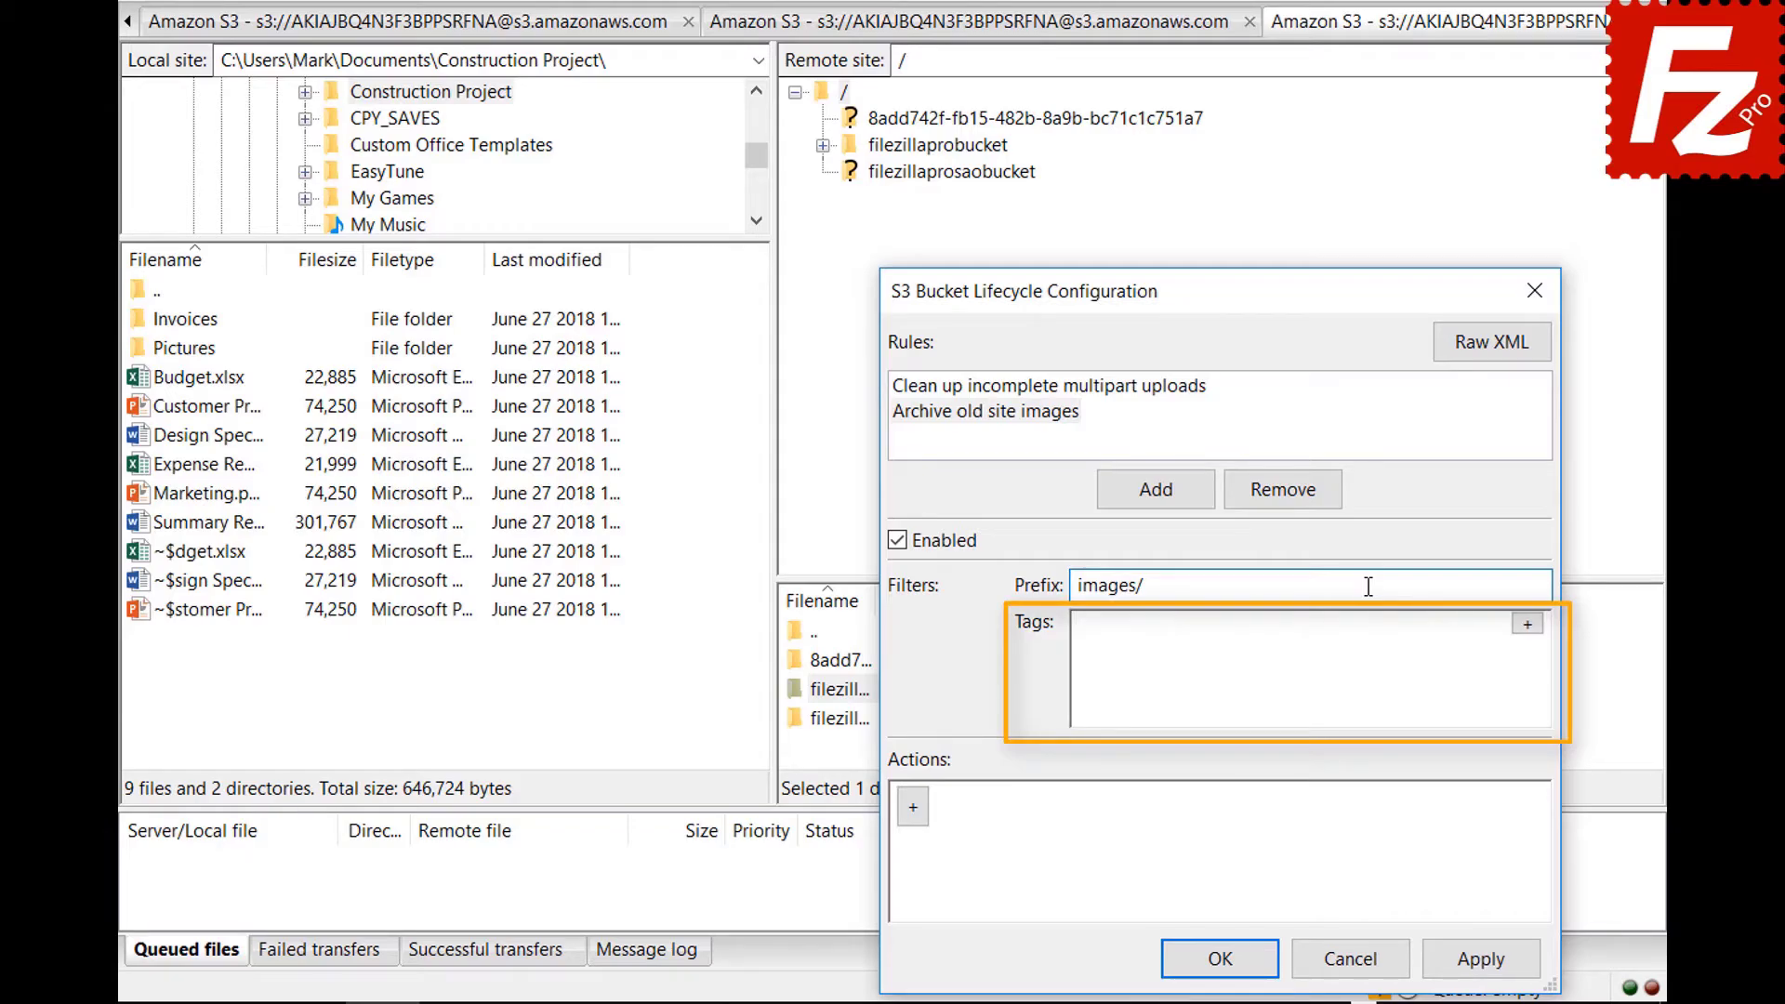
Add tag filter location=site to the rule and add a Transition action.
left_click(1527, 624)
left_click(1318, 634)
type("location")
left_click(1452, 634)
type("site")
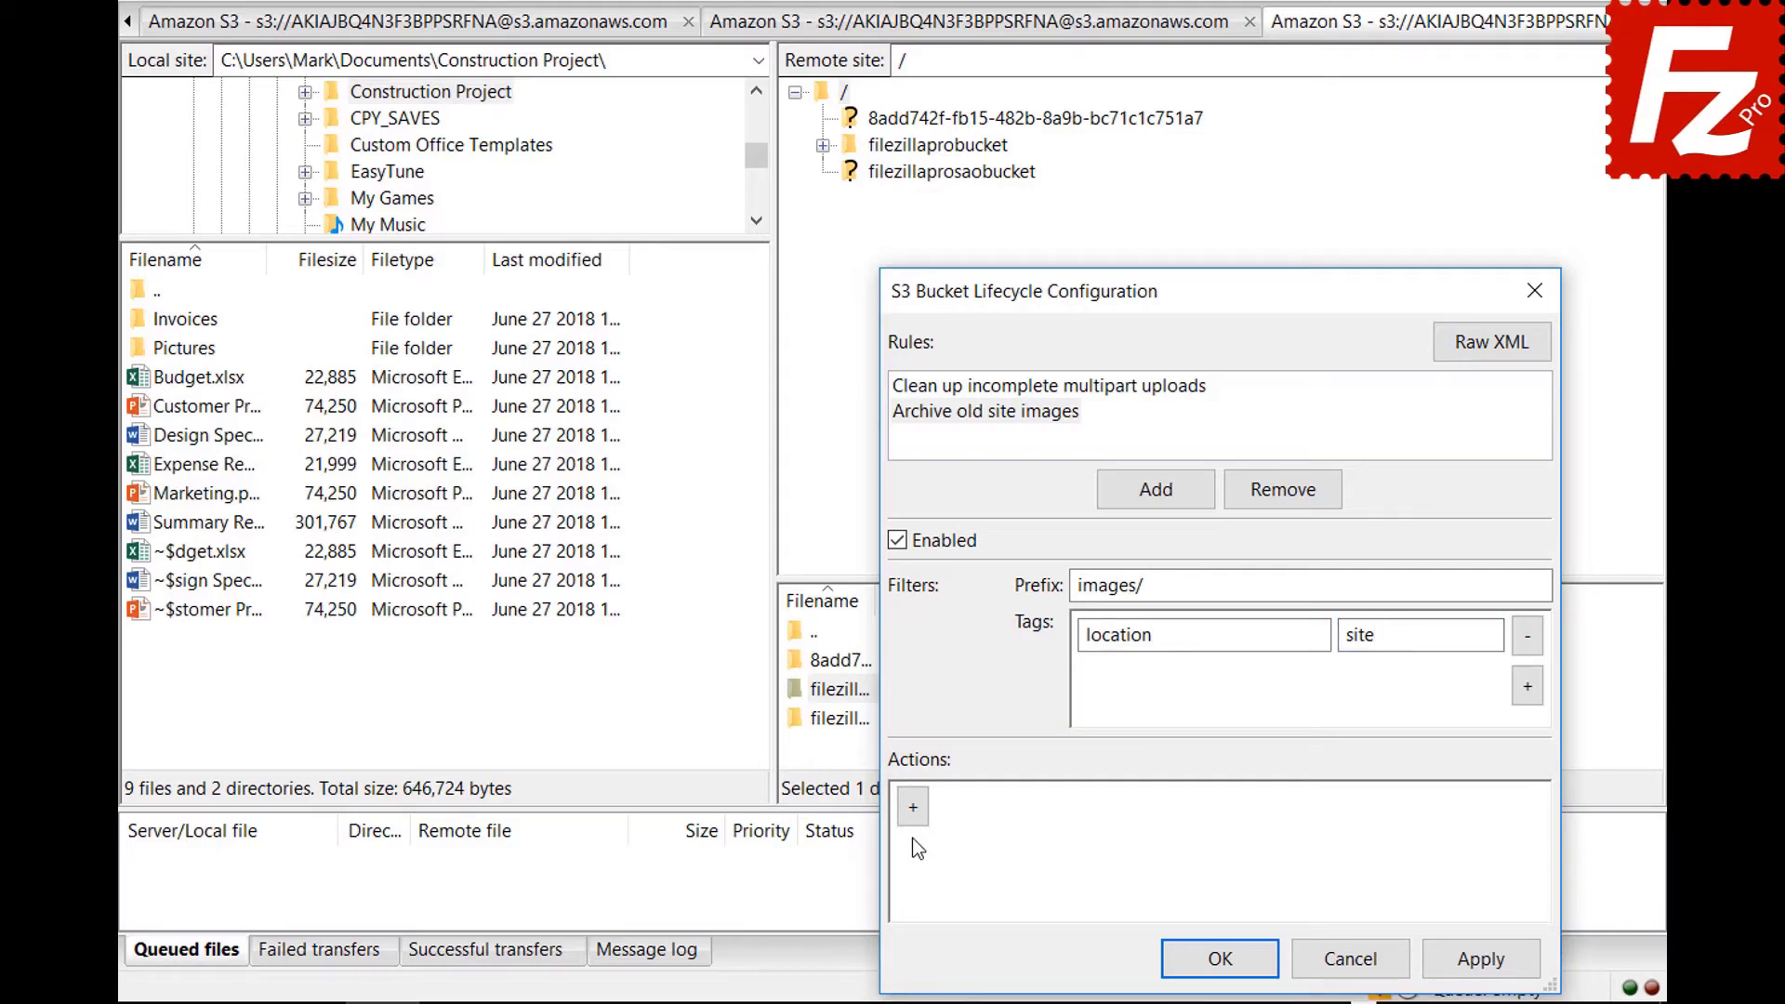
left_click(913, 807)
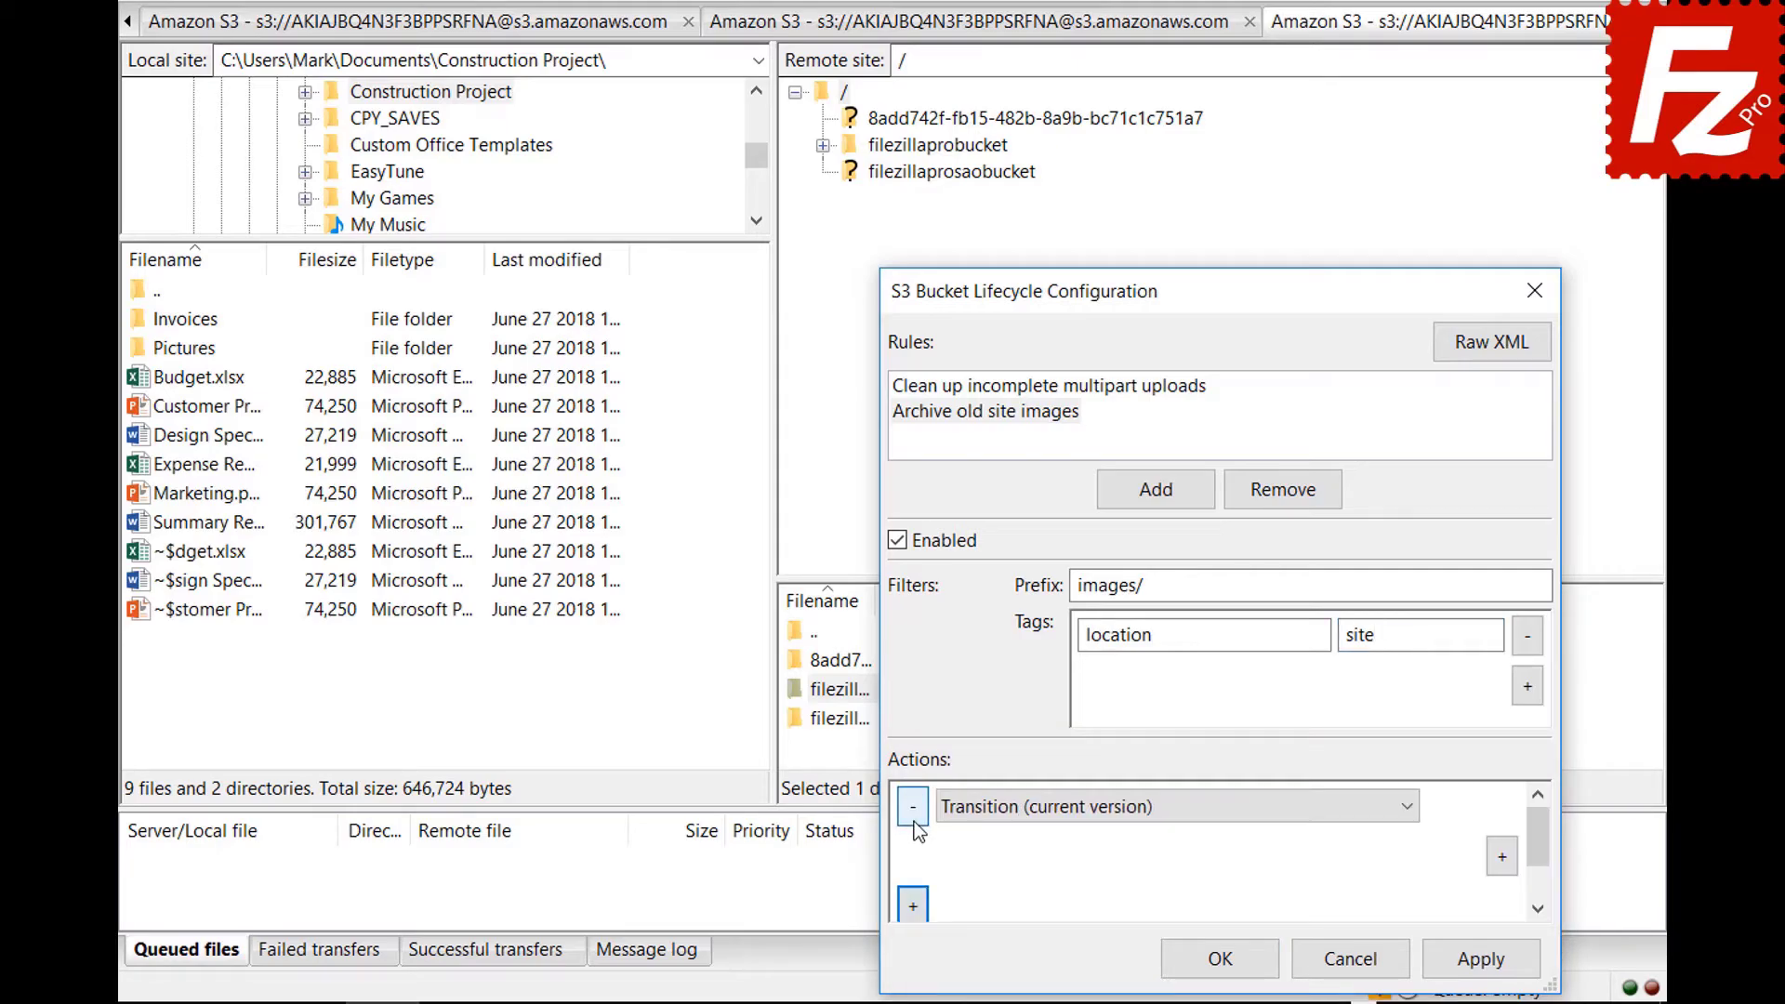
Keep Transition (current version) as the action and add a 30-day condition.
left_click(1407, 811)
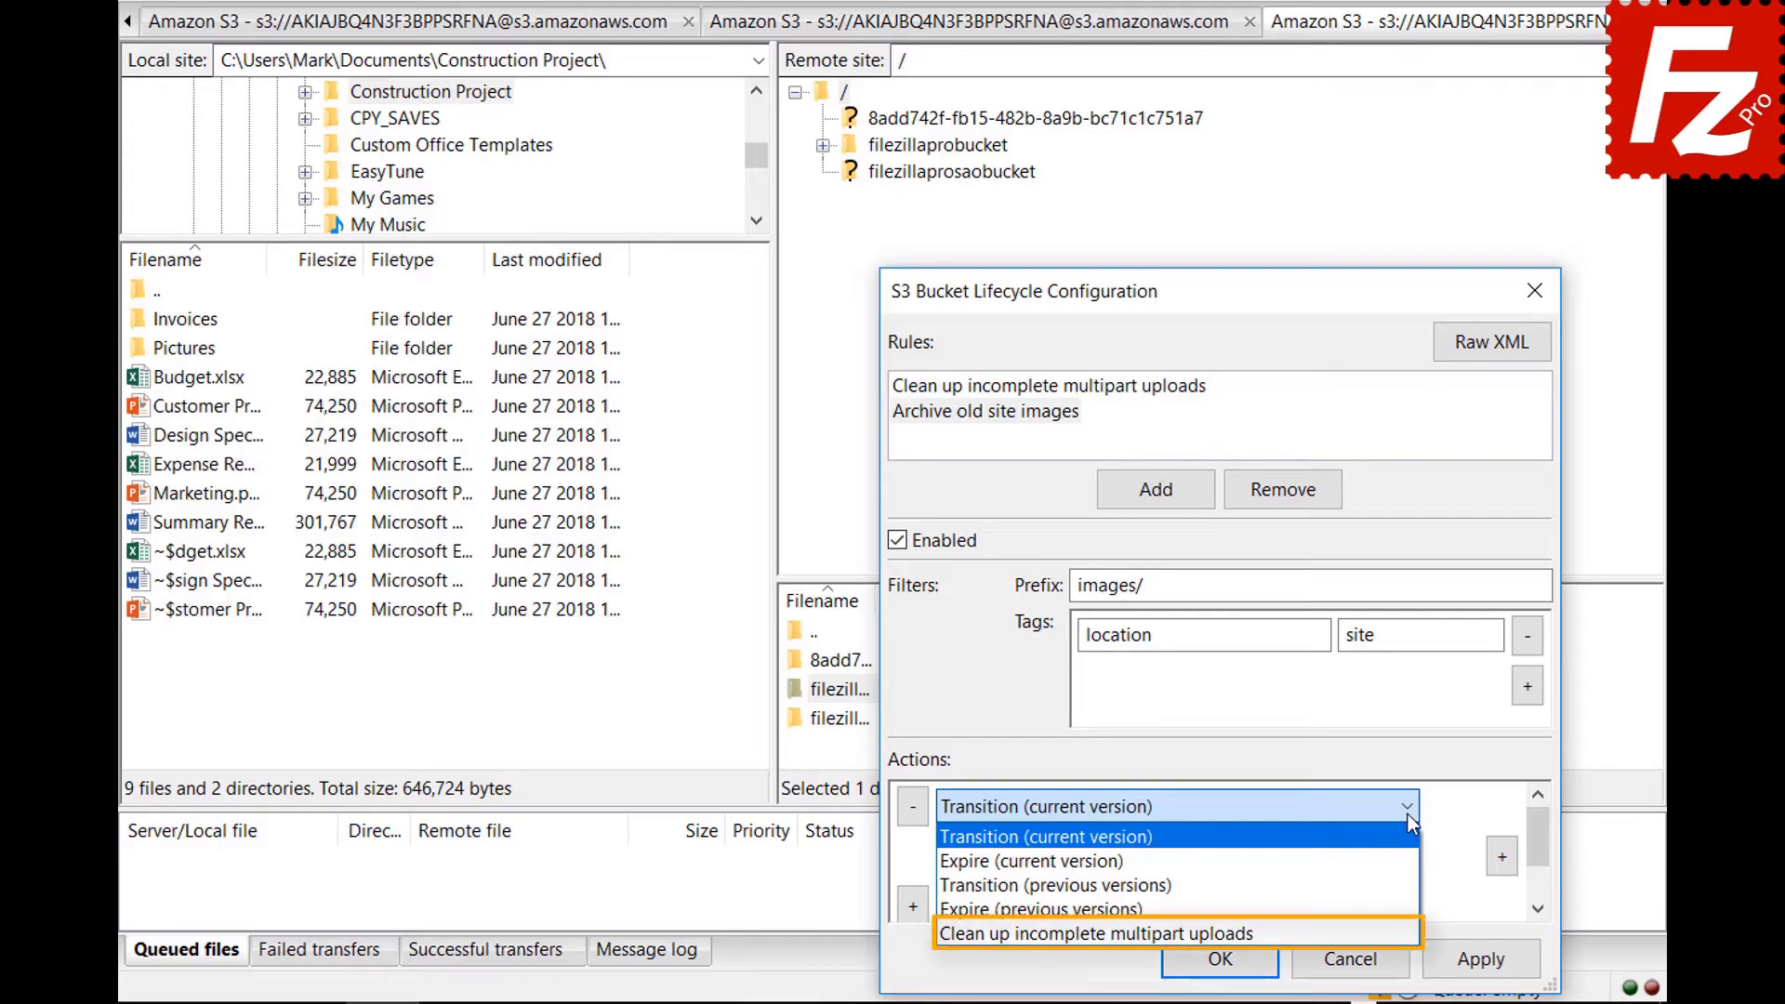
left_click(1407, 814)
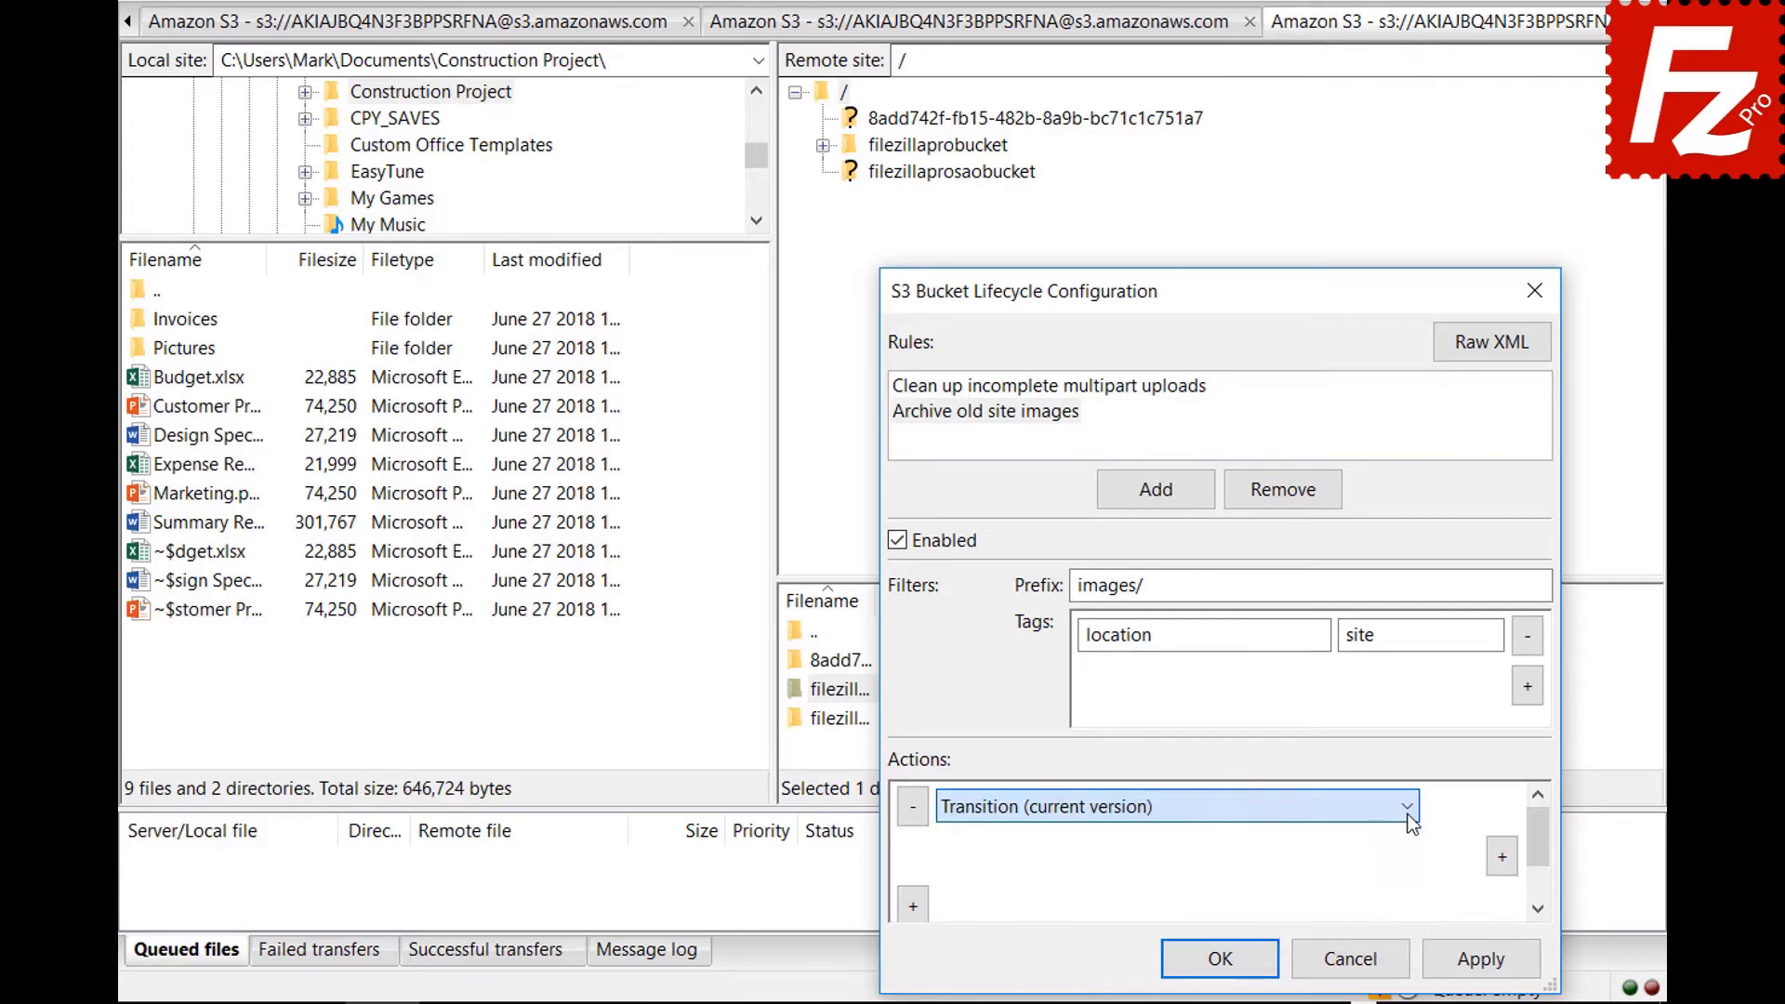
left_click(1501, 856)
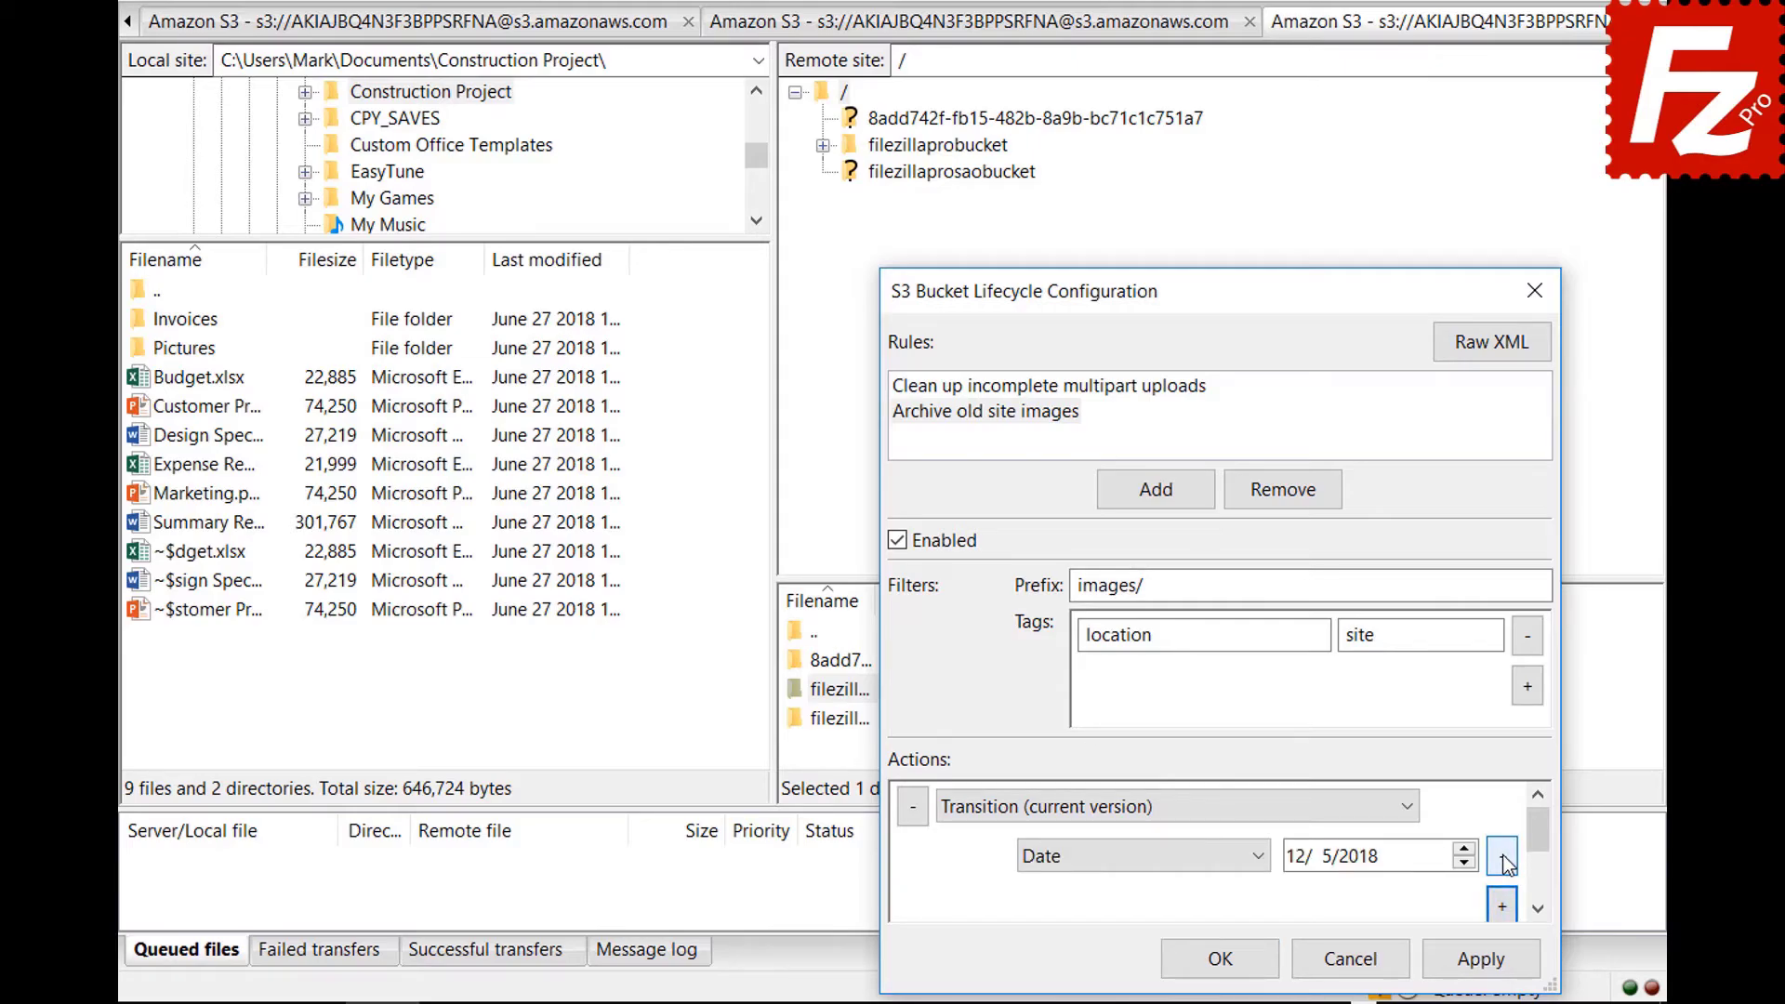
left_click(1260, 858)
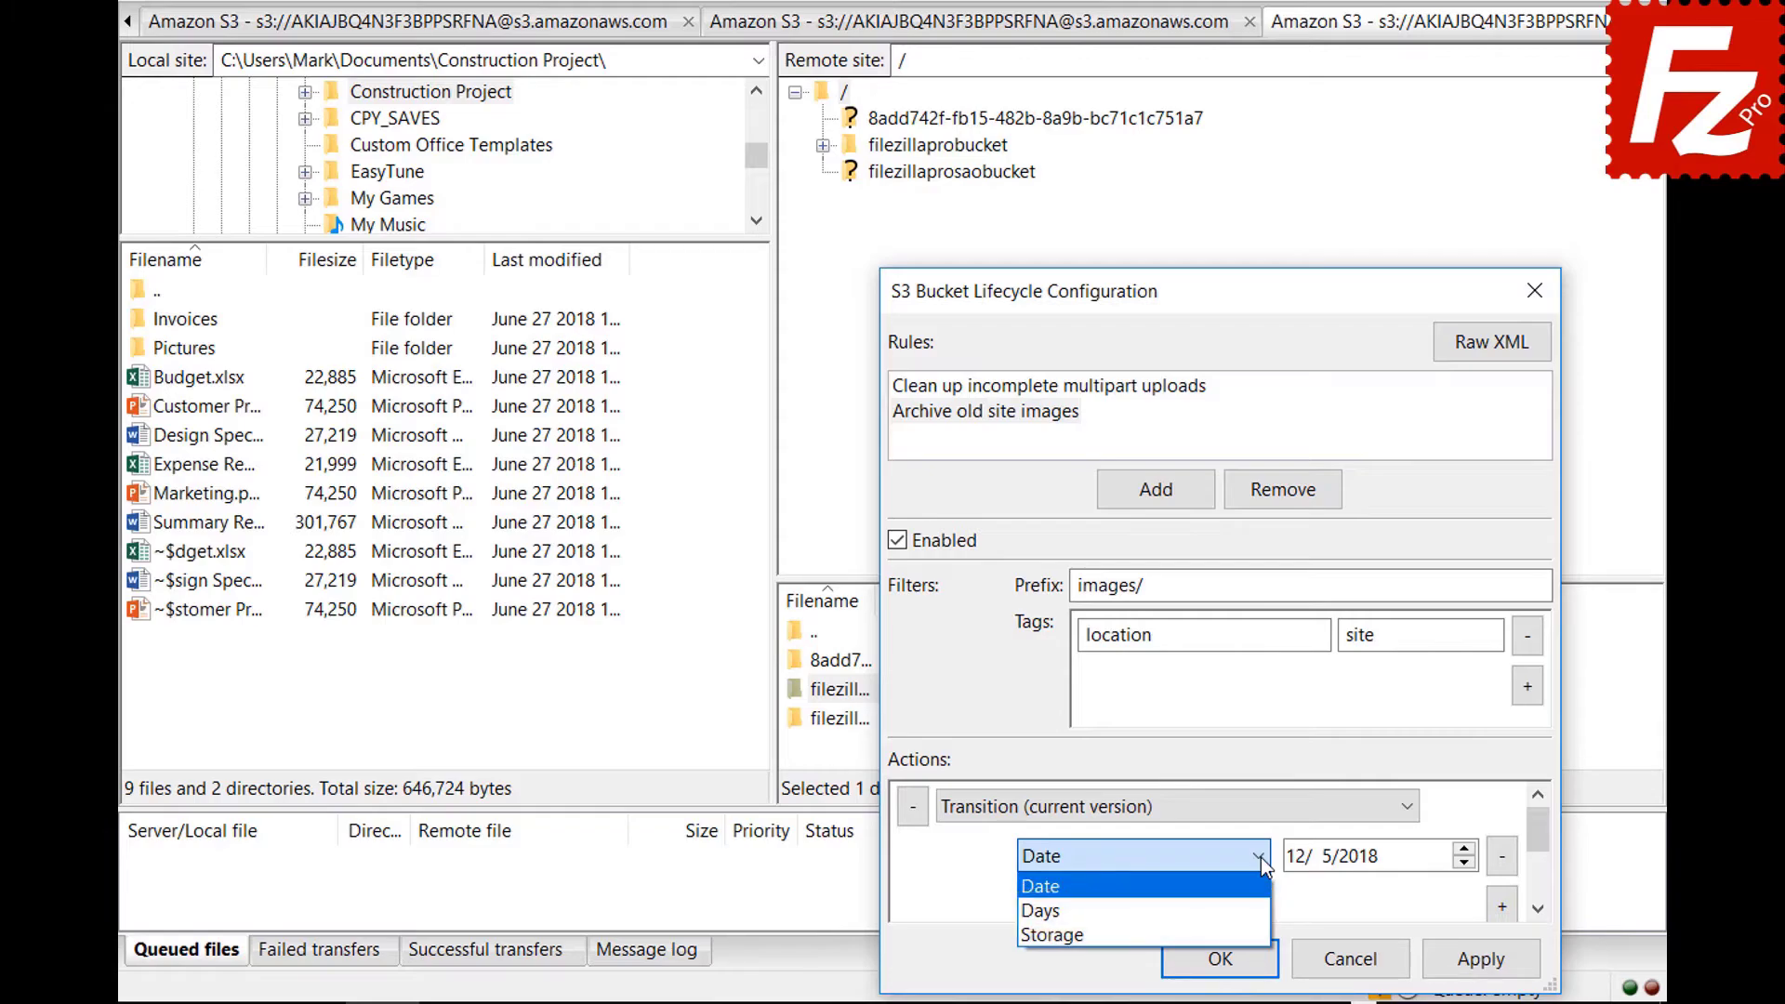
left_click(1265, 911)
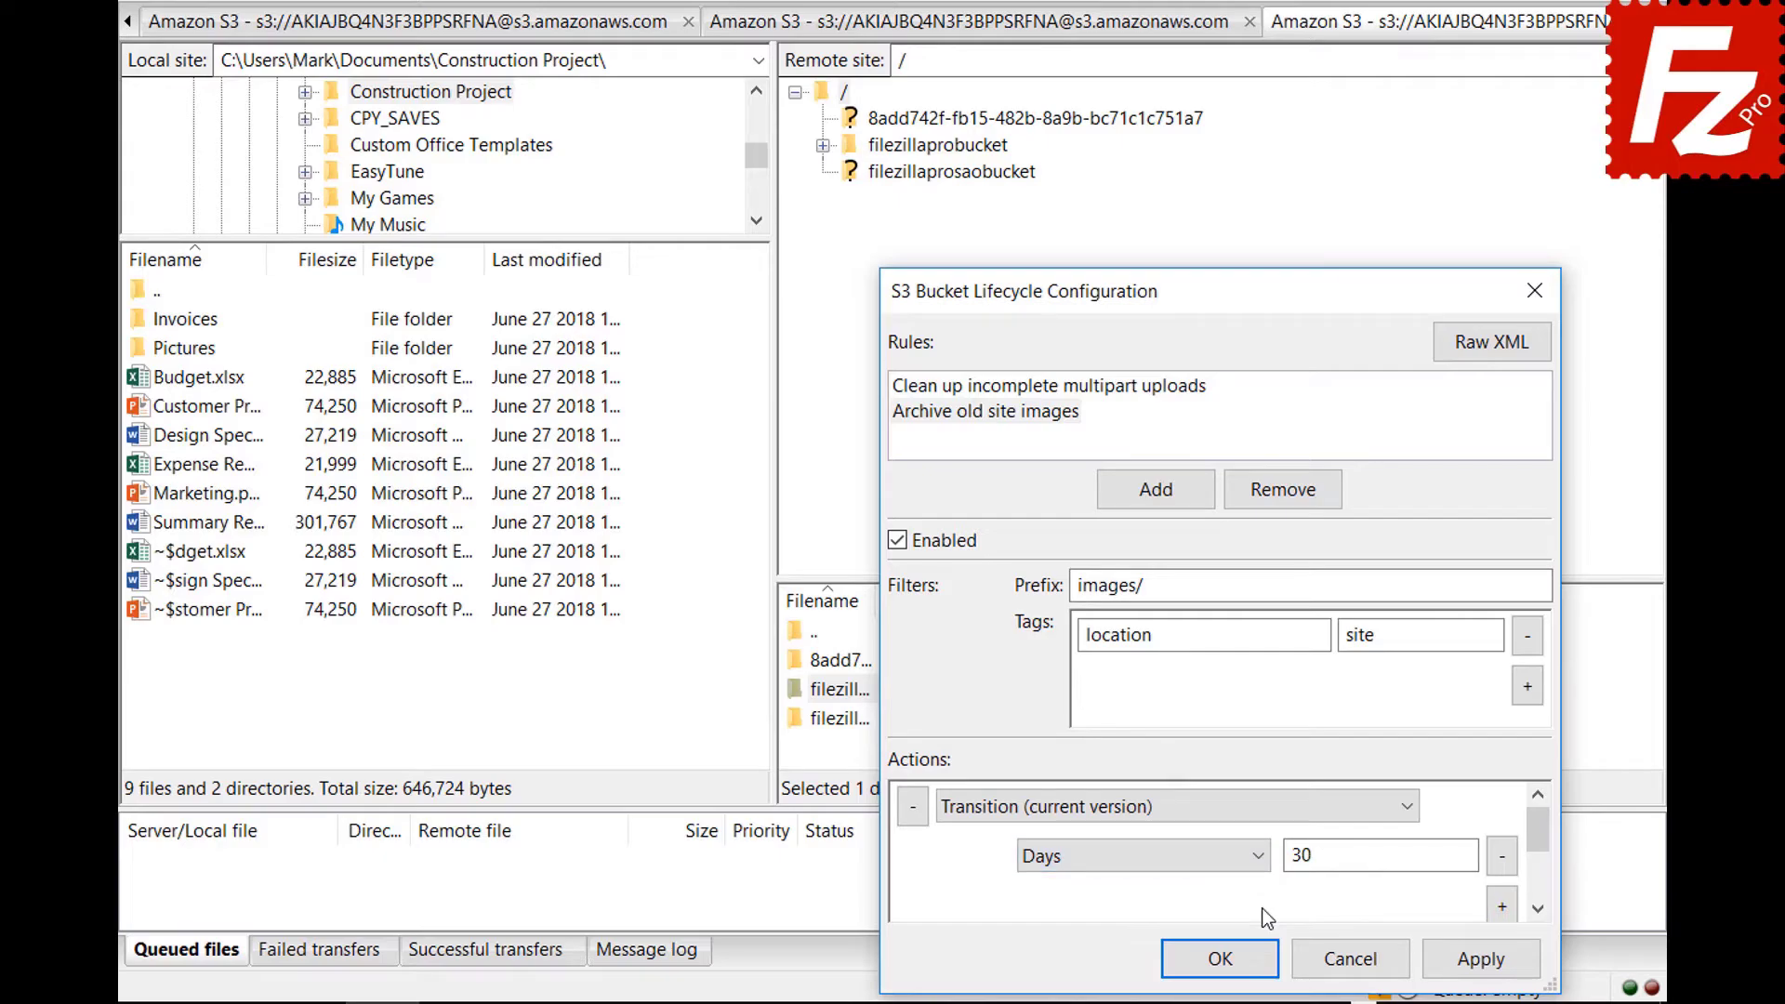
scroll(1543, 856, "down", 1)
Add a Glacier storage-class condition and save the lifecycle configuration.
left_click(1502, 906)
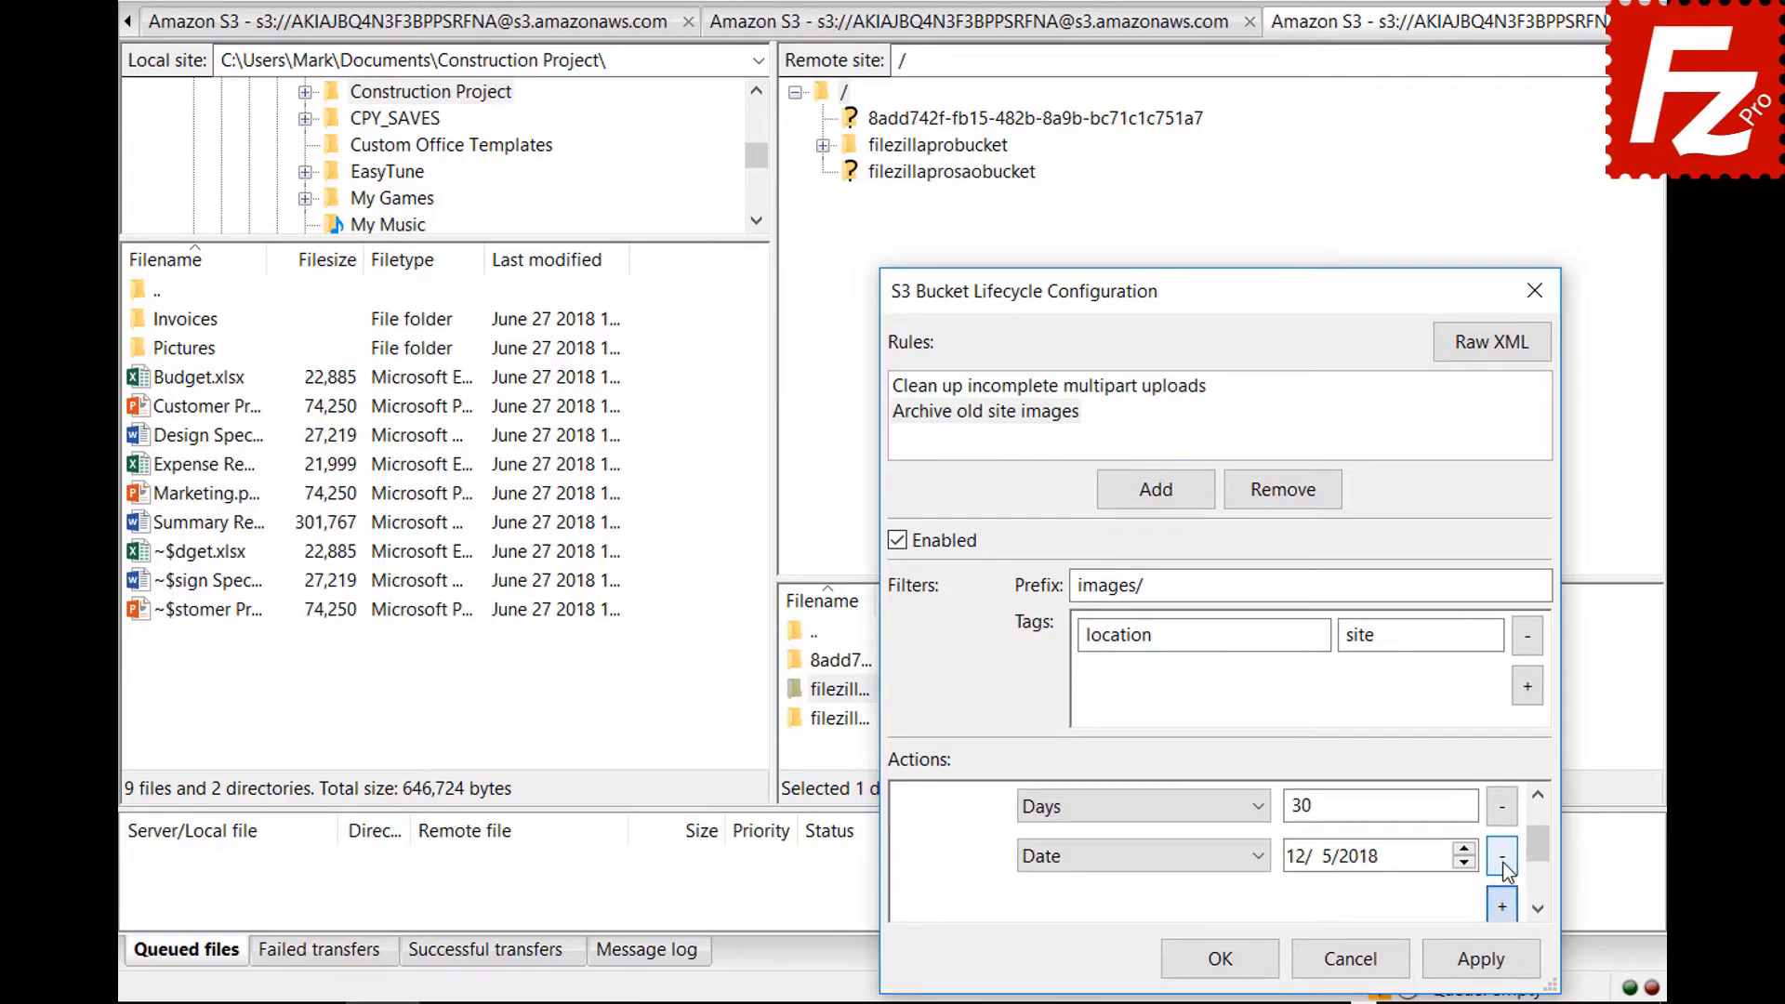
left_click(1136, 855)
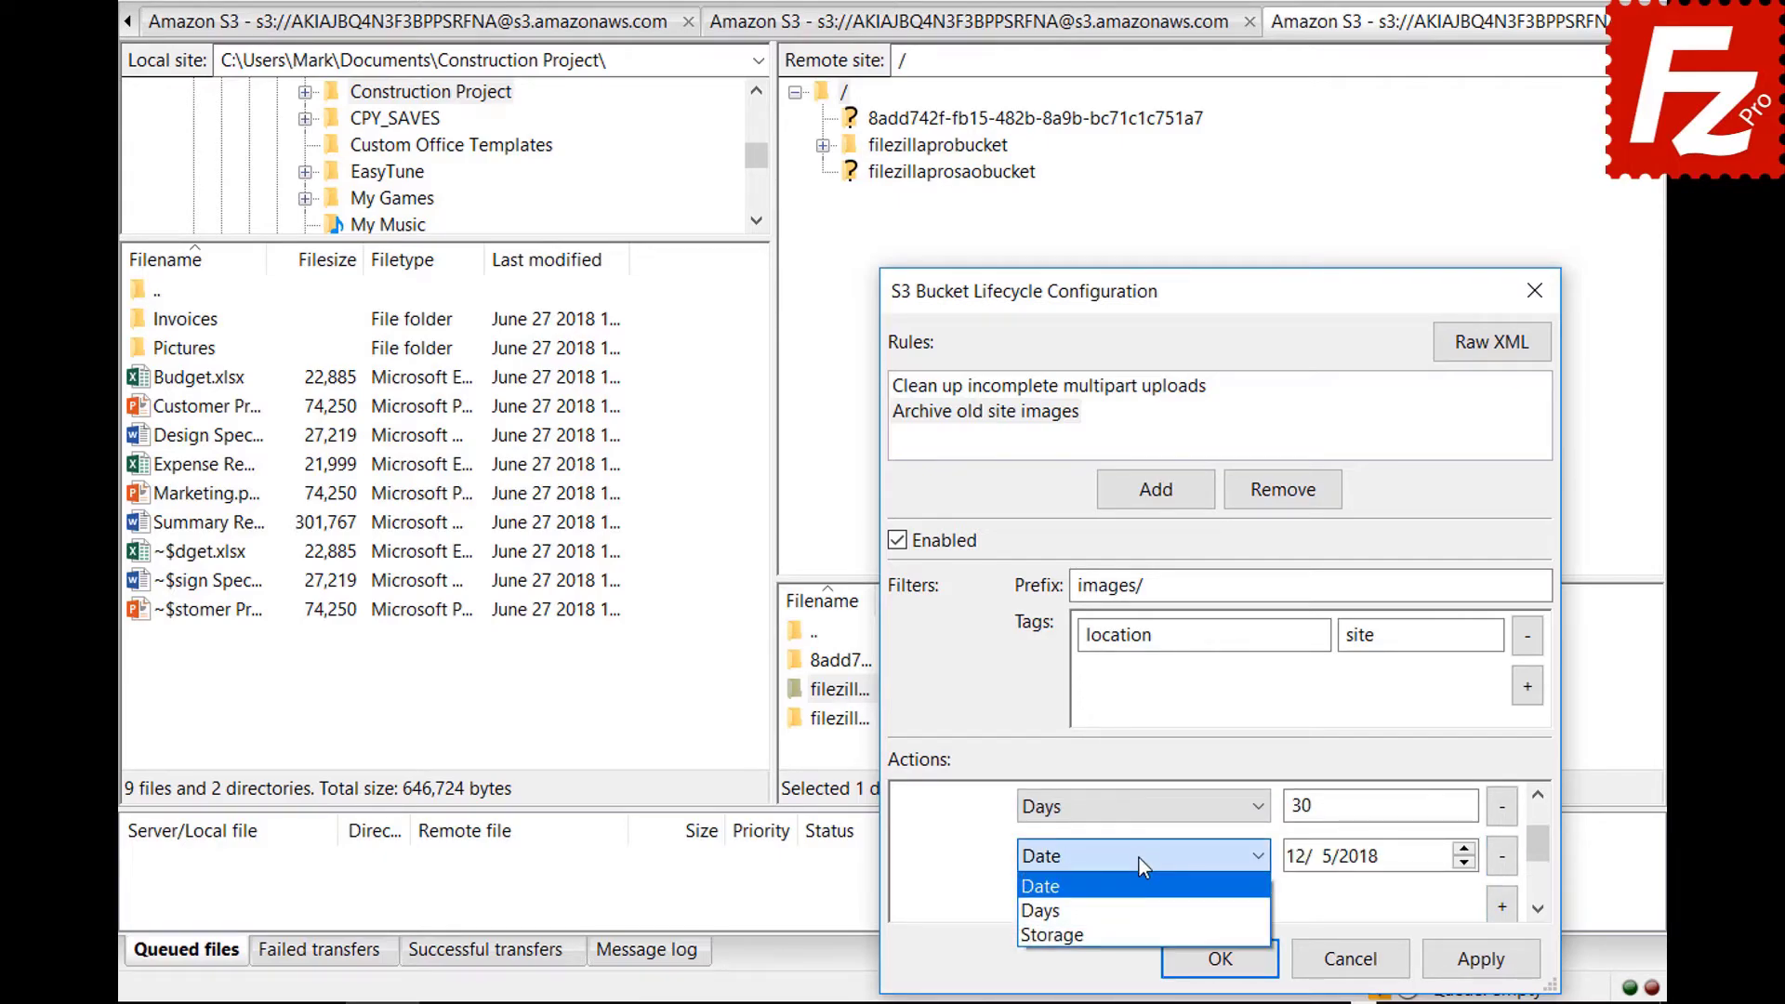
left_click(1140, 926)
left_click(1340, 863)
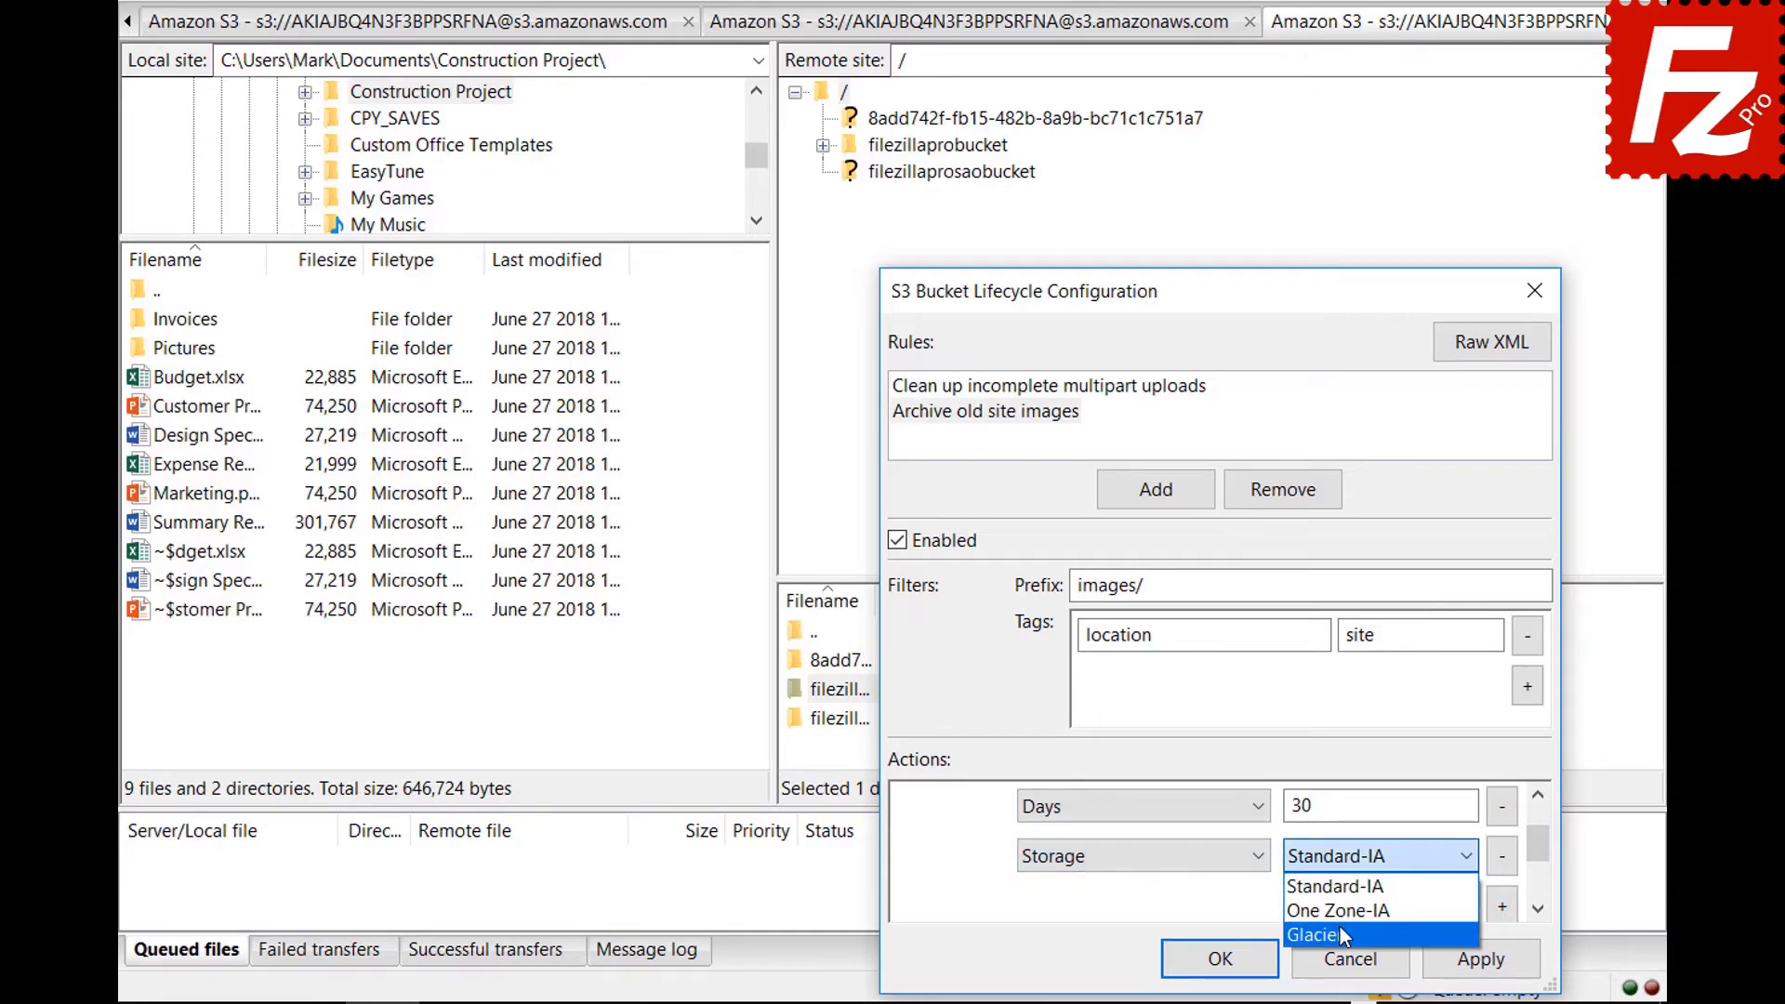
left_click(1341, 926)
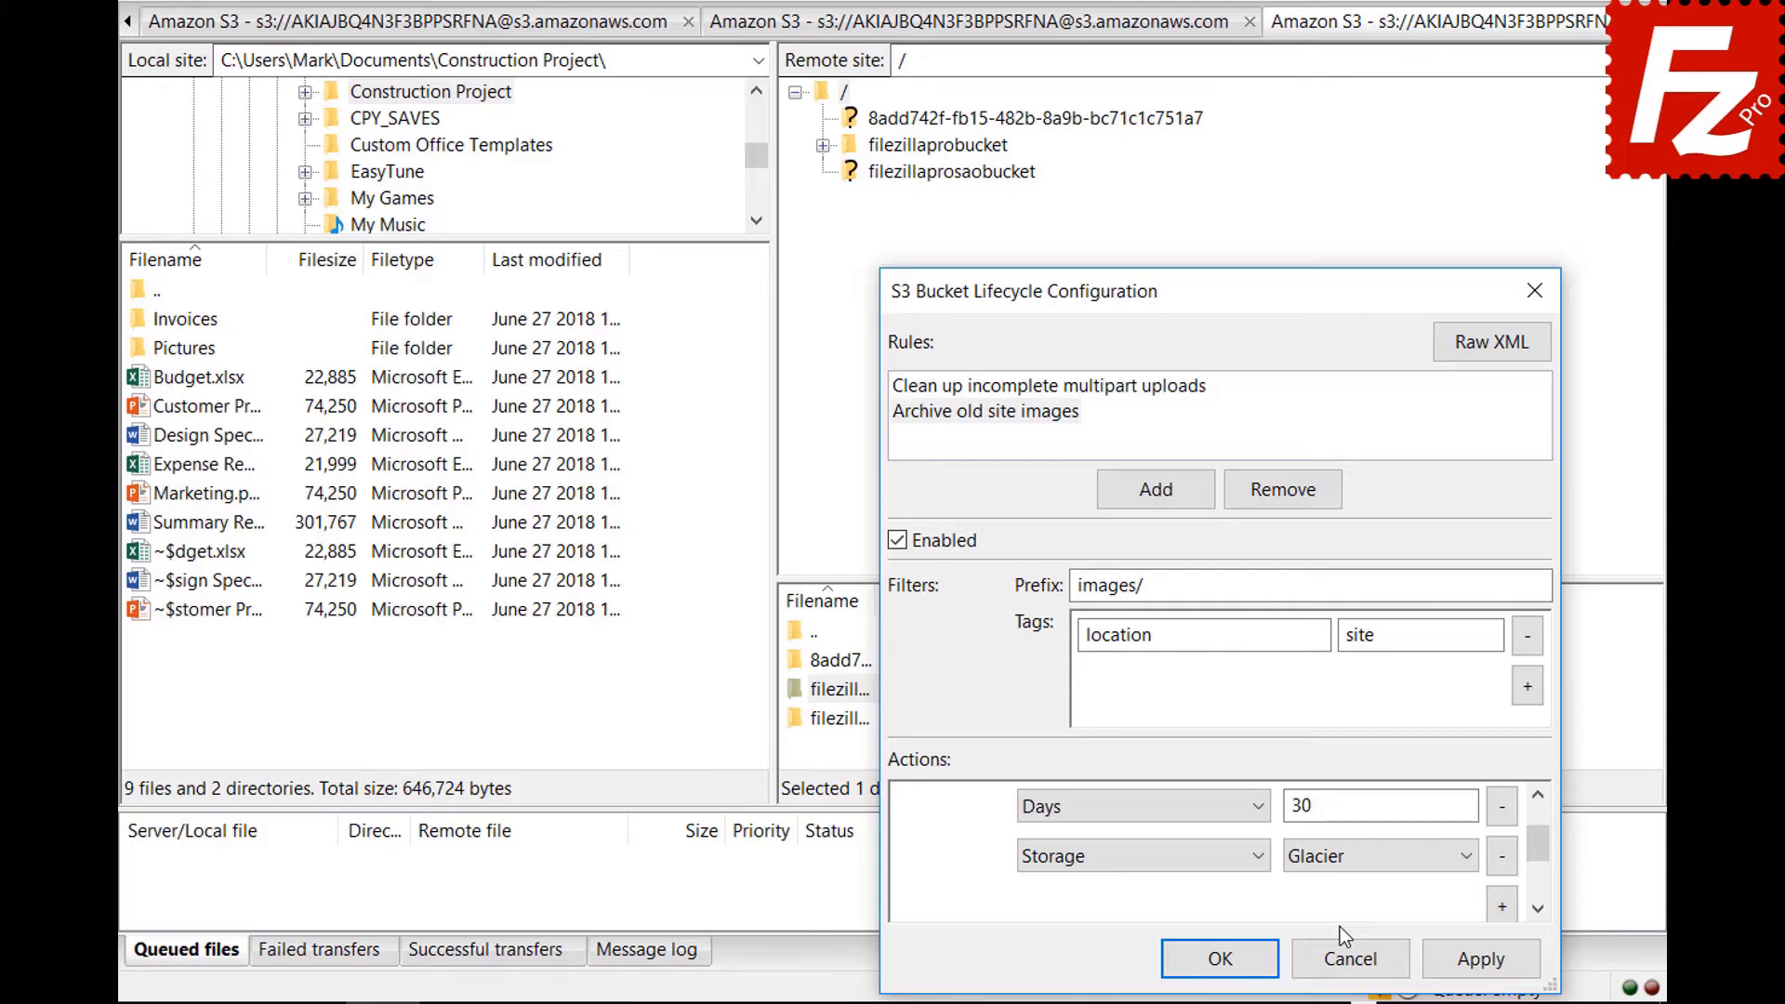
left_click(1224, 958)
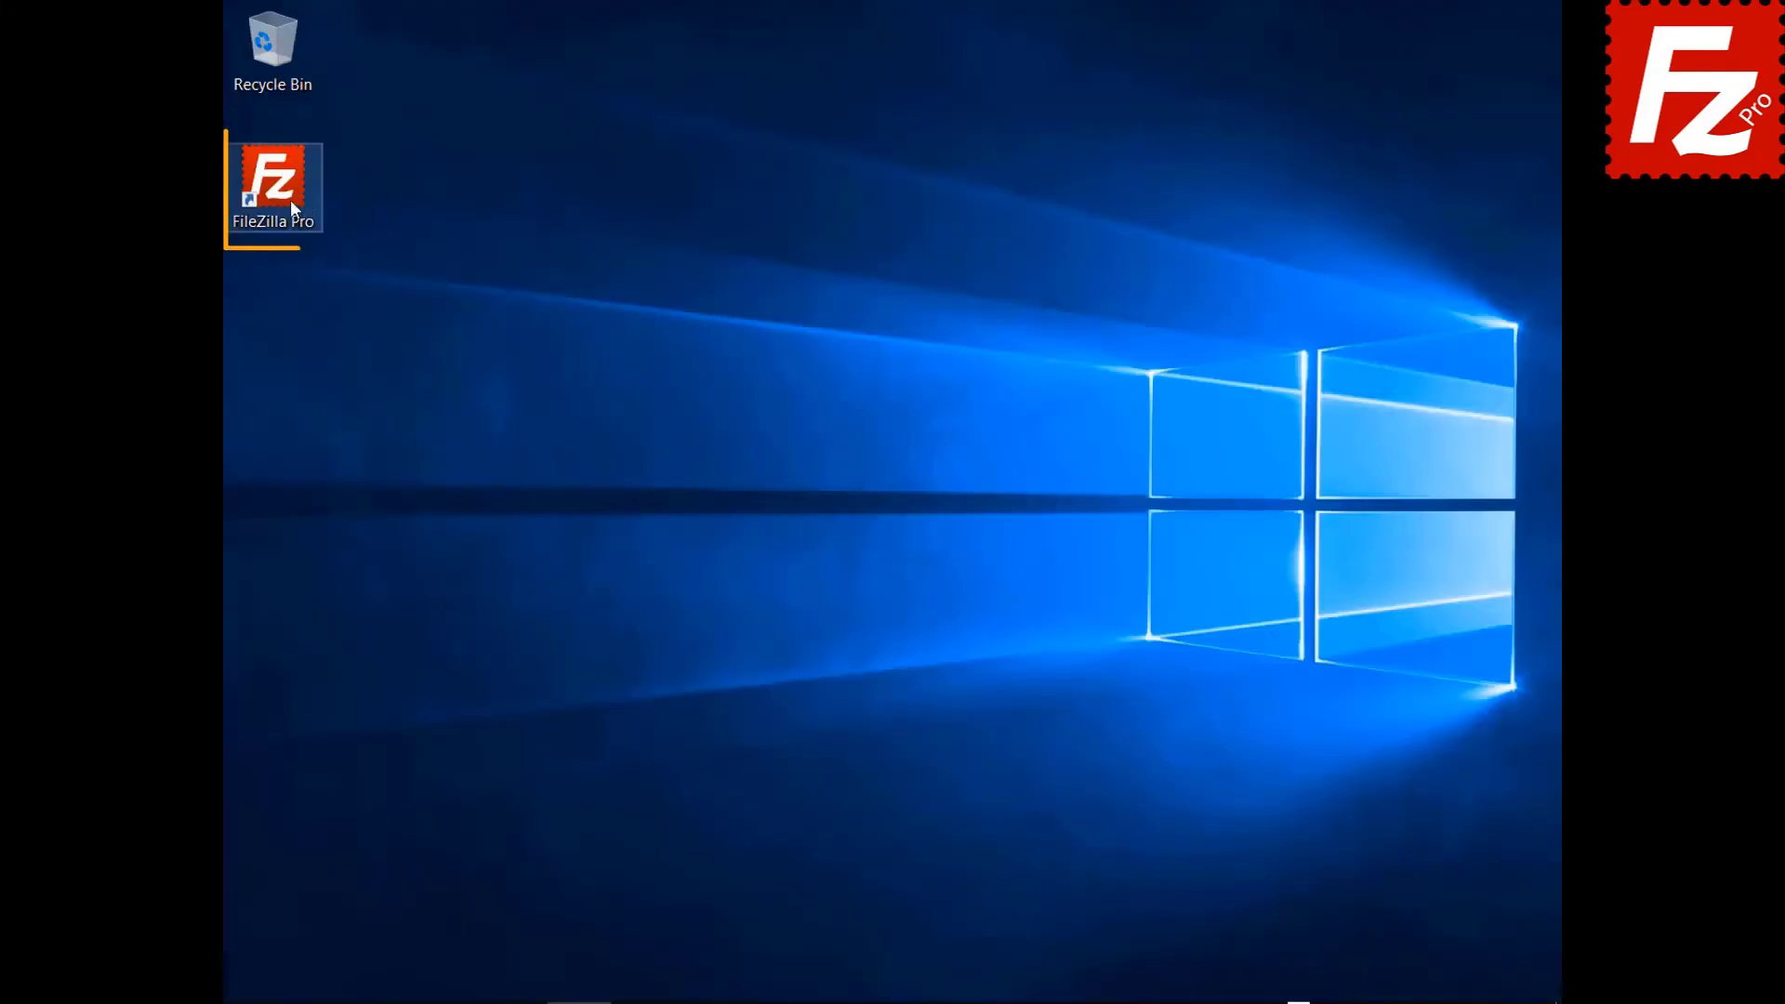
Launch FileZilla Pro from its desktop shortcut.
double_click(288, 199)
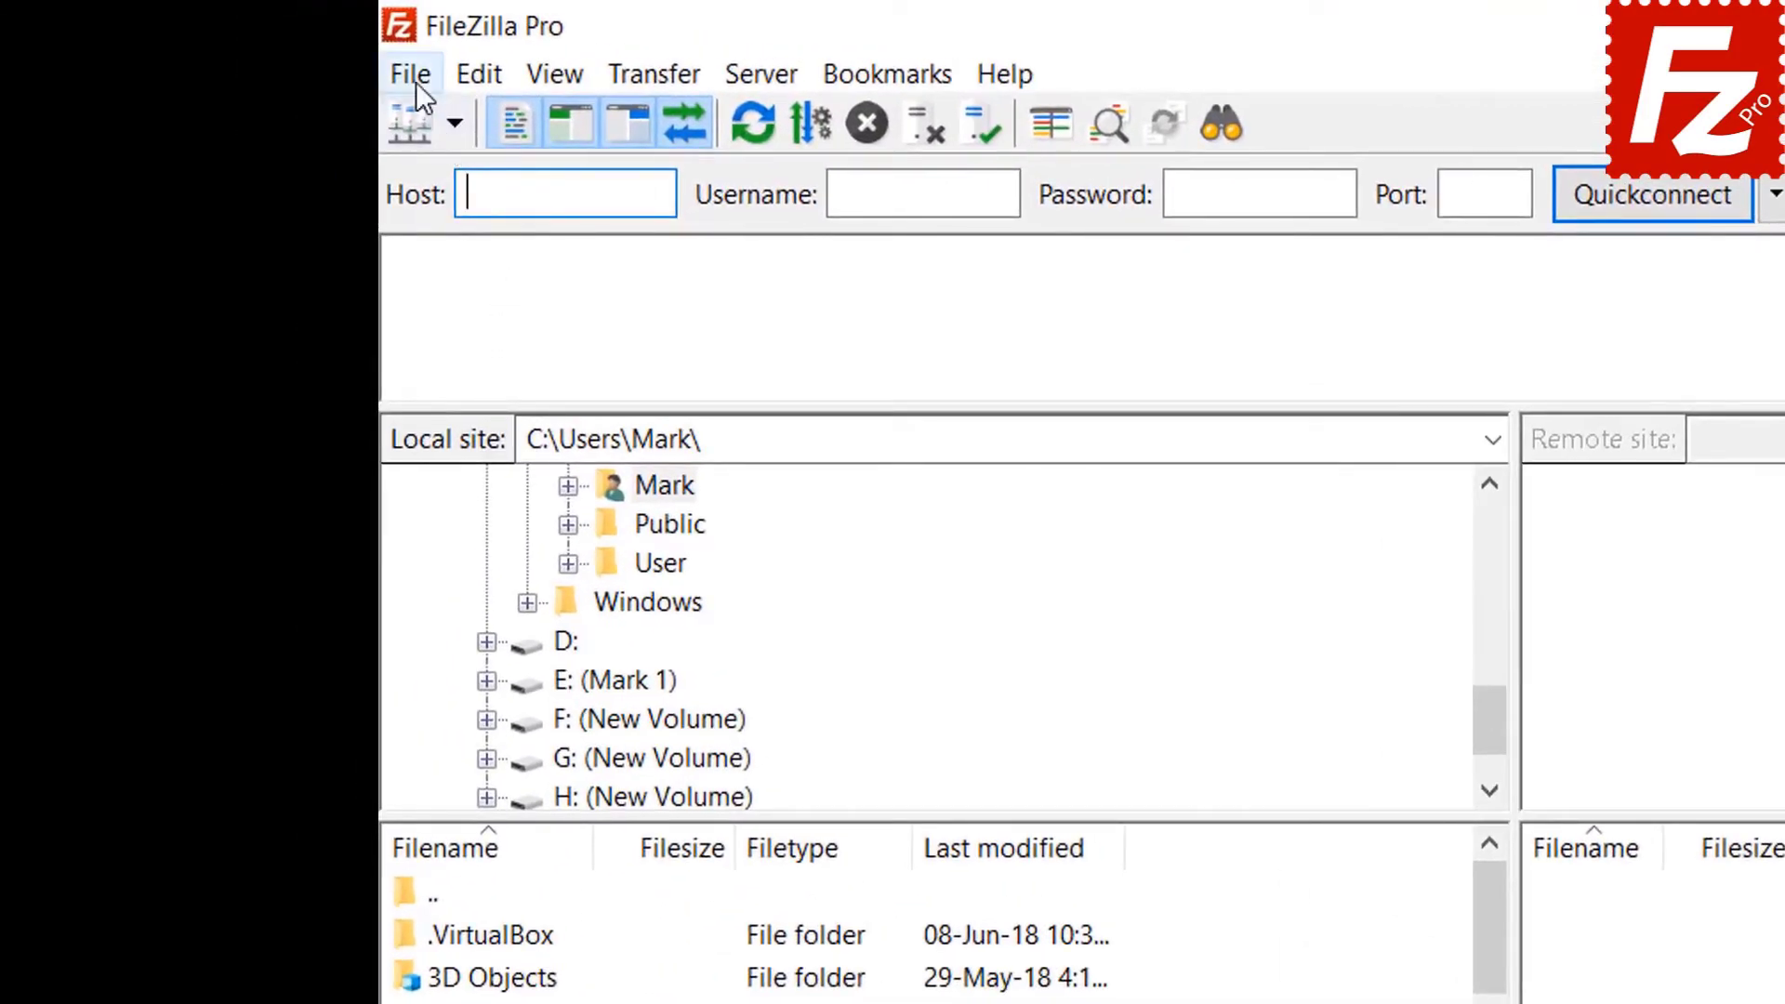
Create a new site 'Azure File Connection' using Microsoft Azure File Storage Service.
left_click(415, 78)
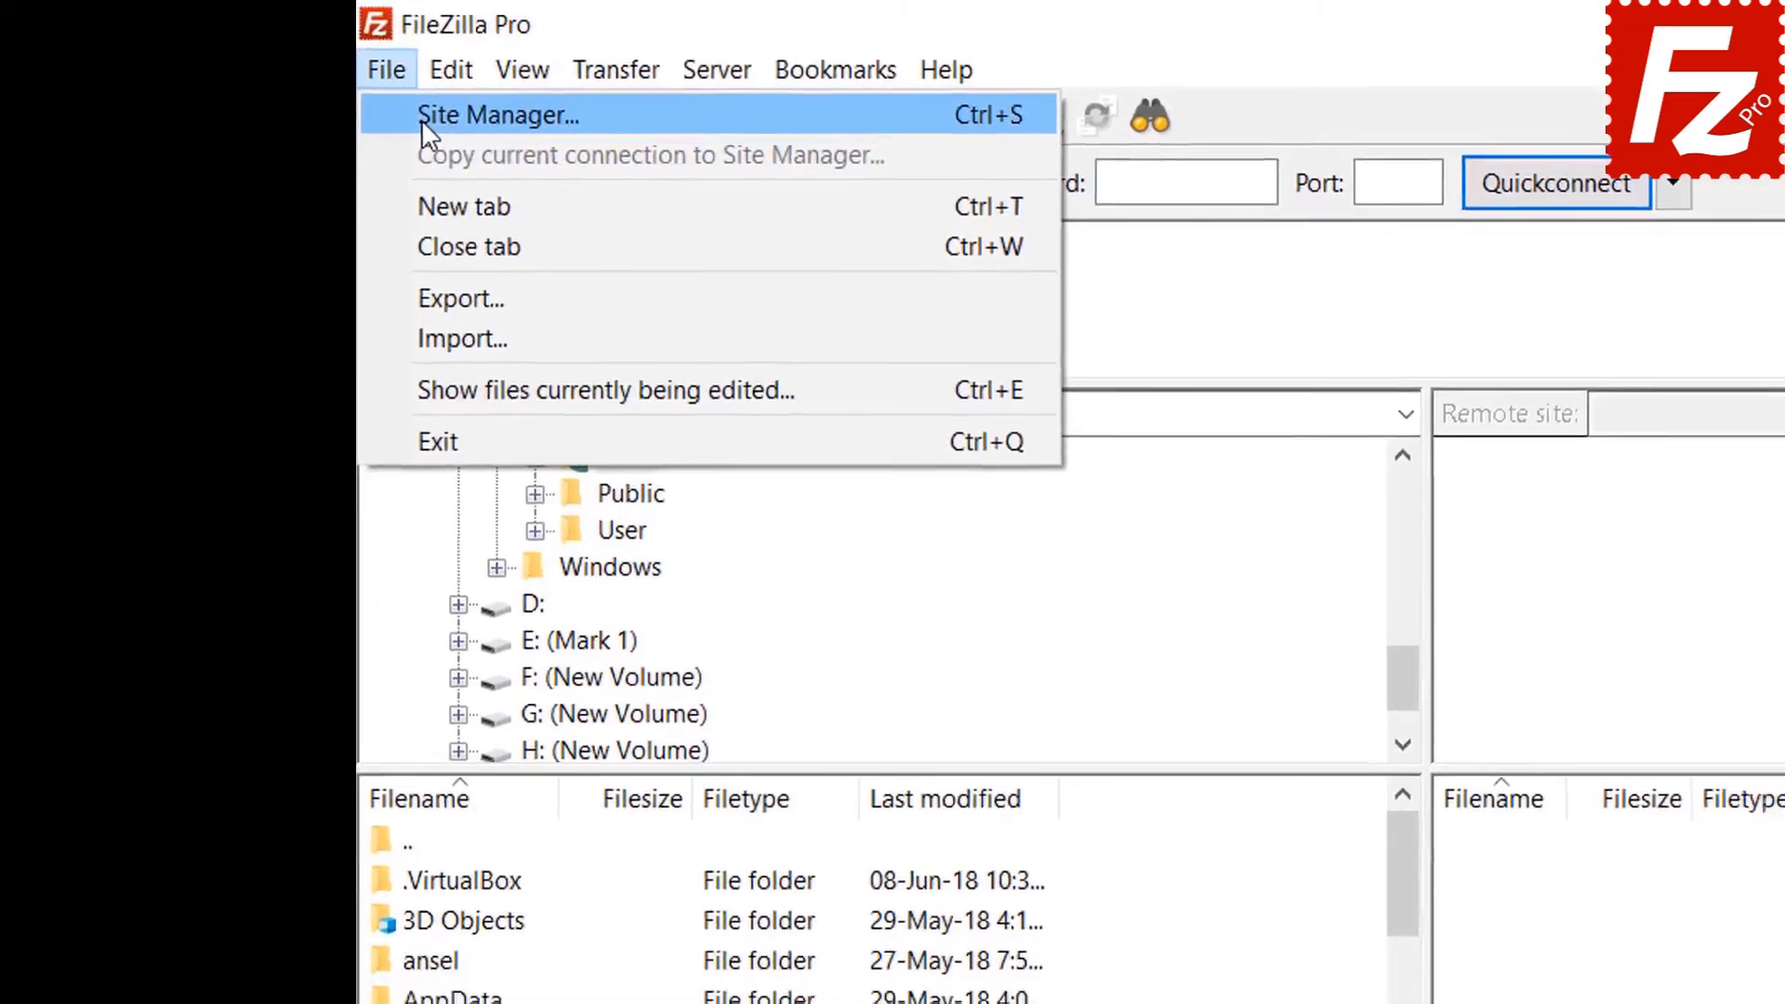
left_click(451, 124)
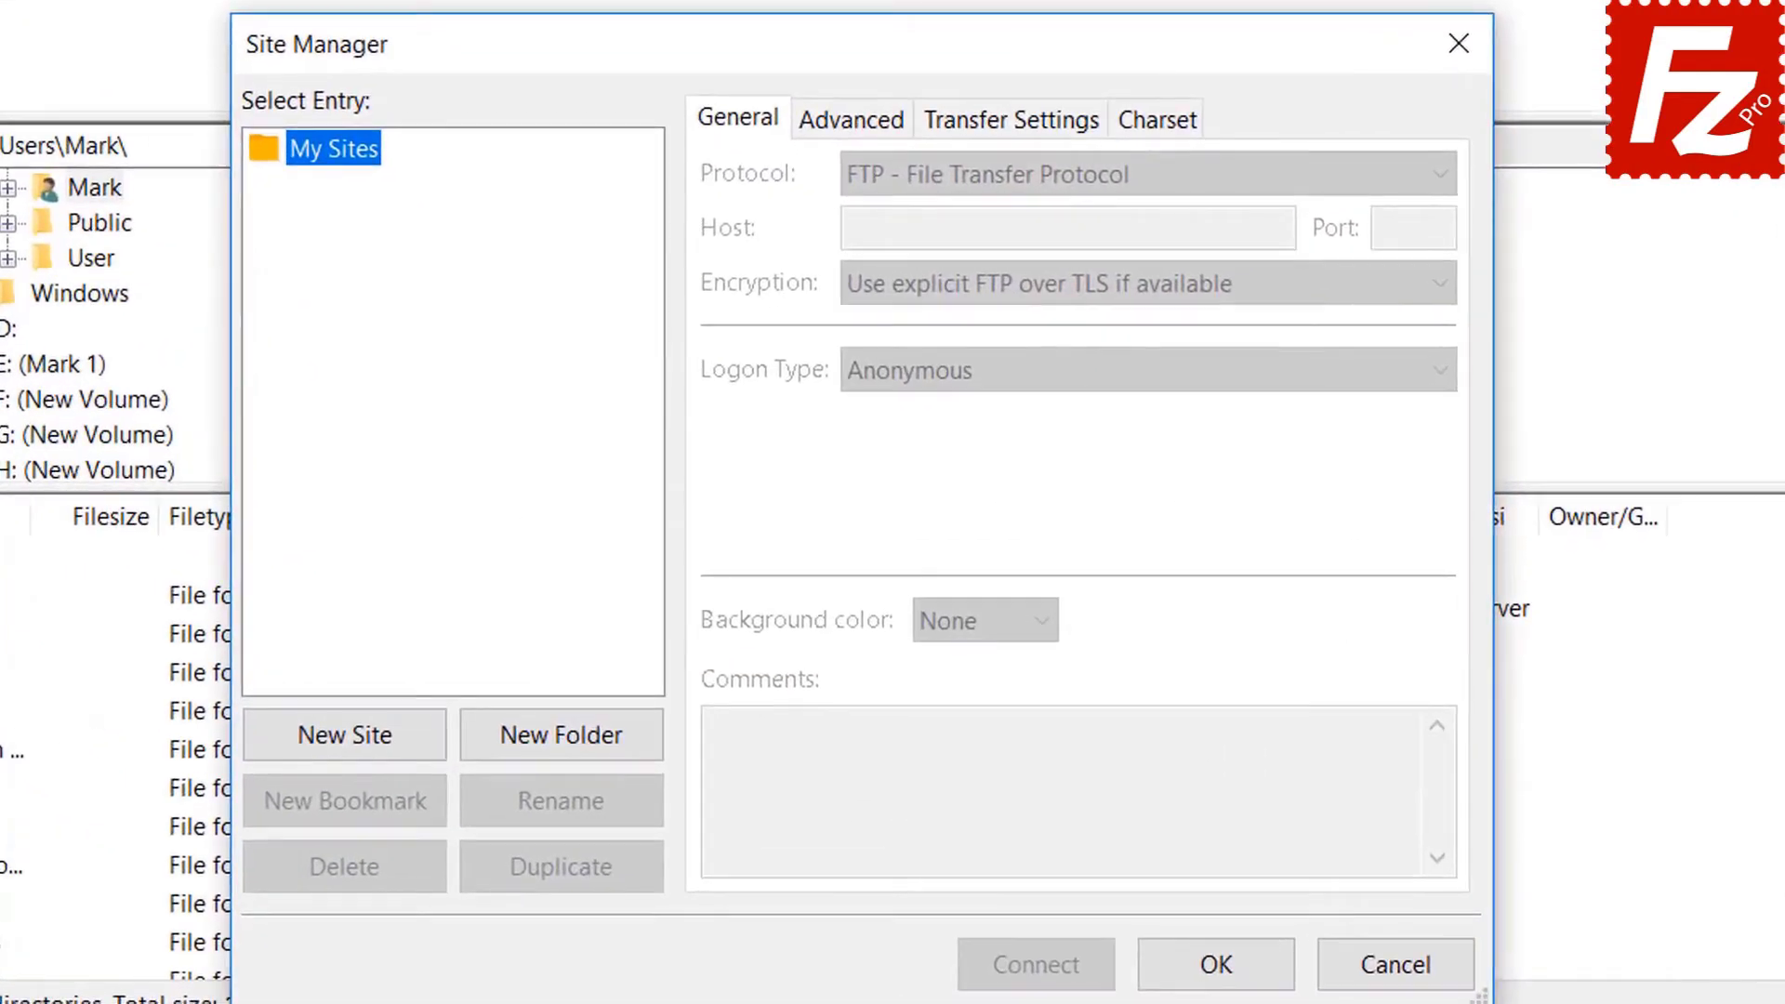
left_click(358, 741)
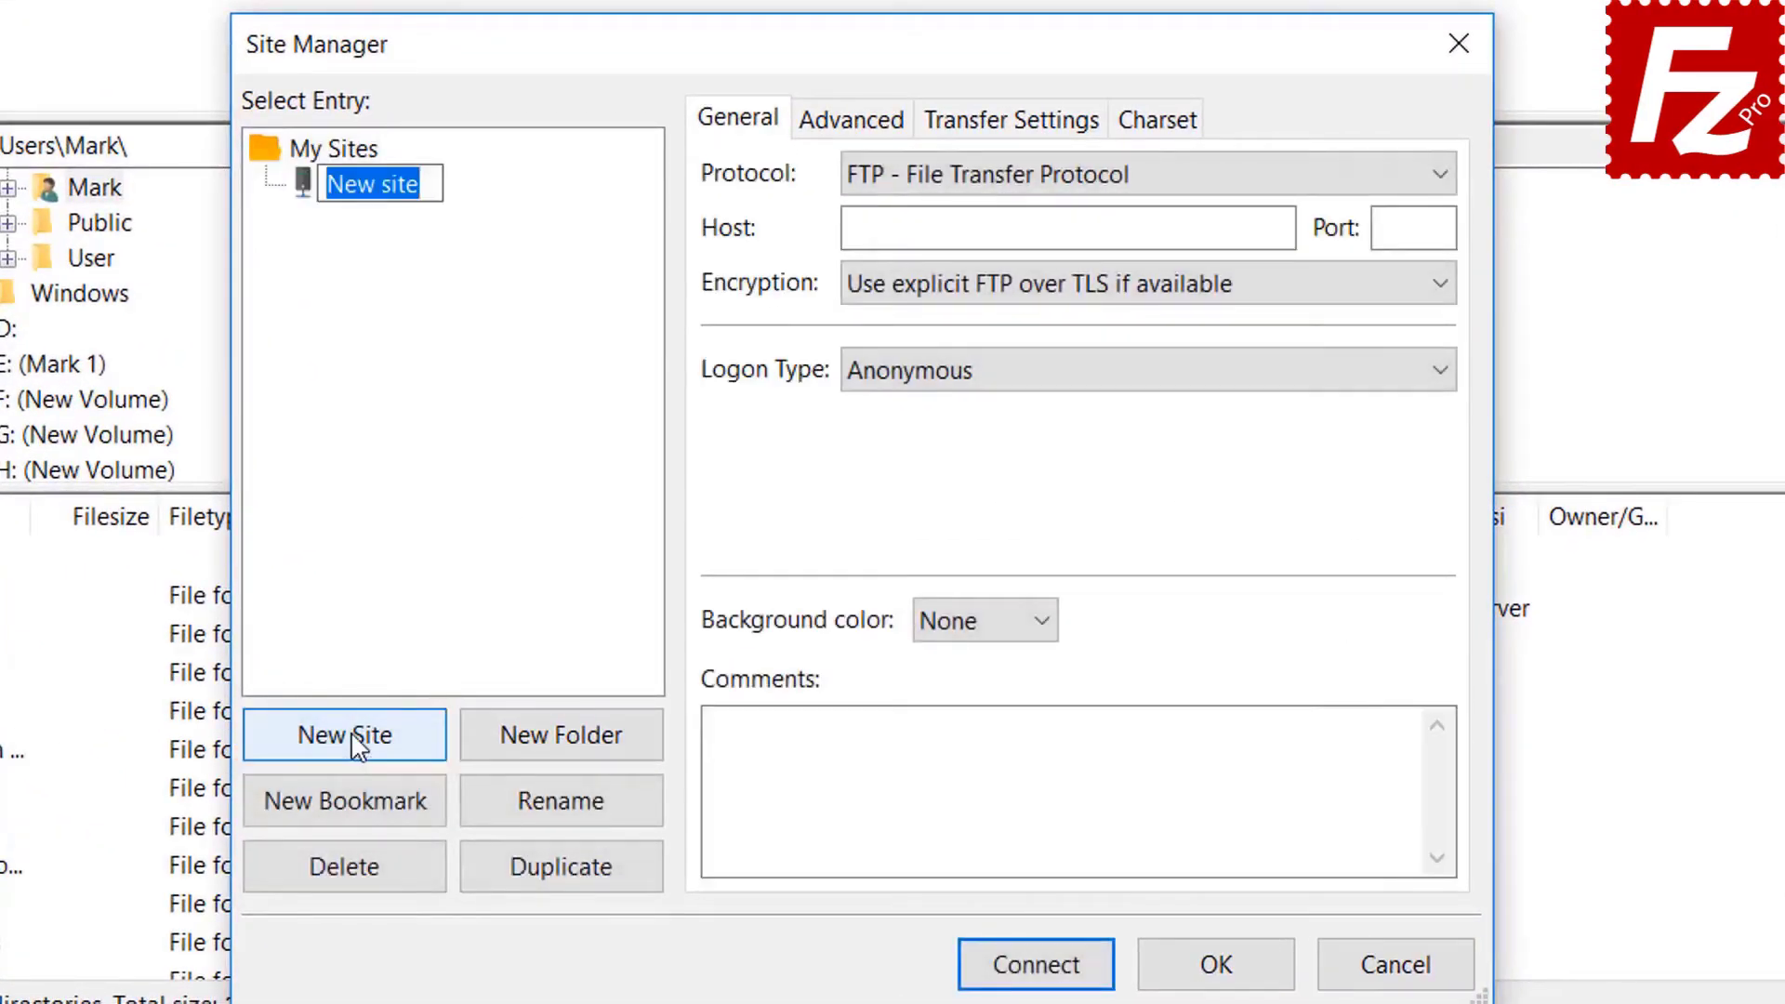
type("Azure")
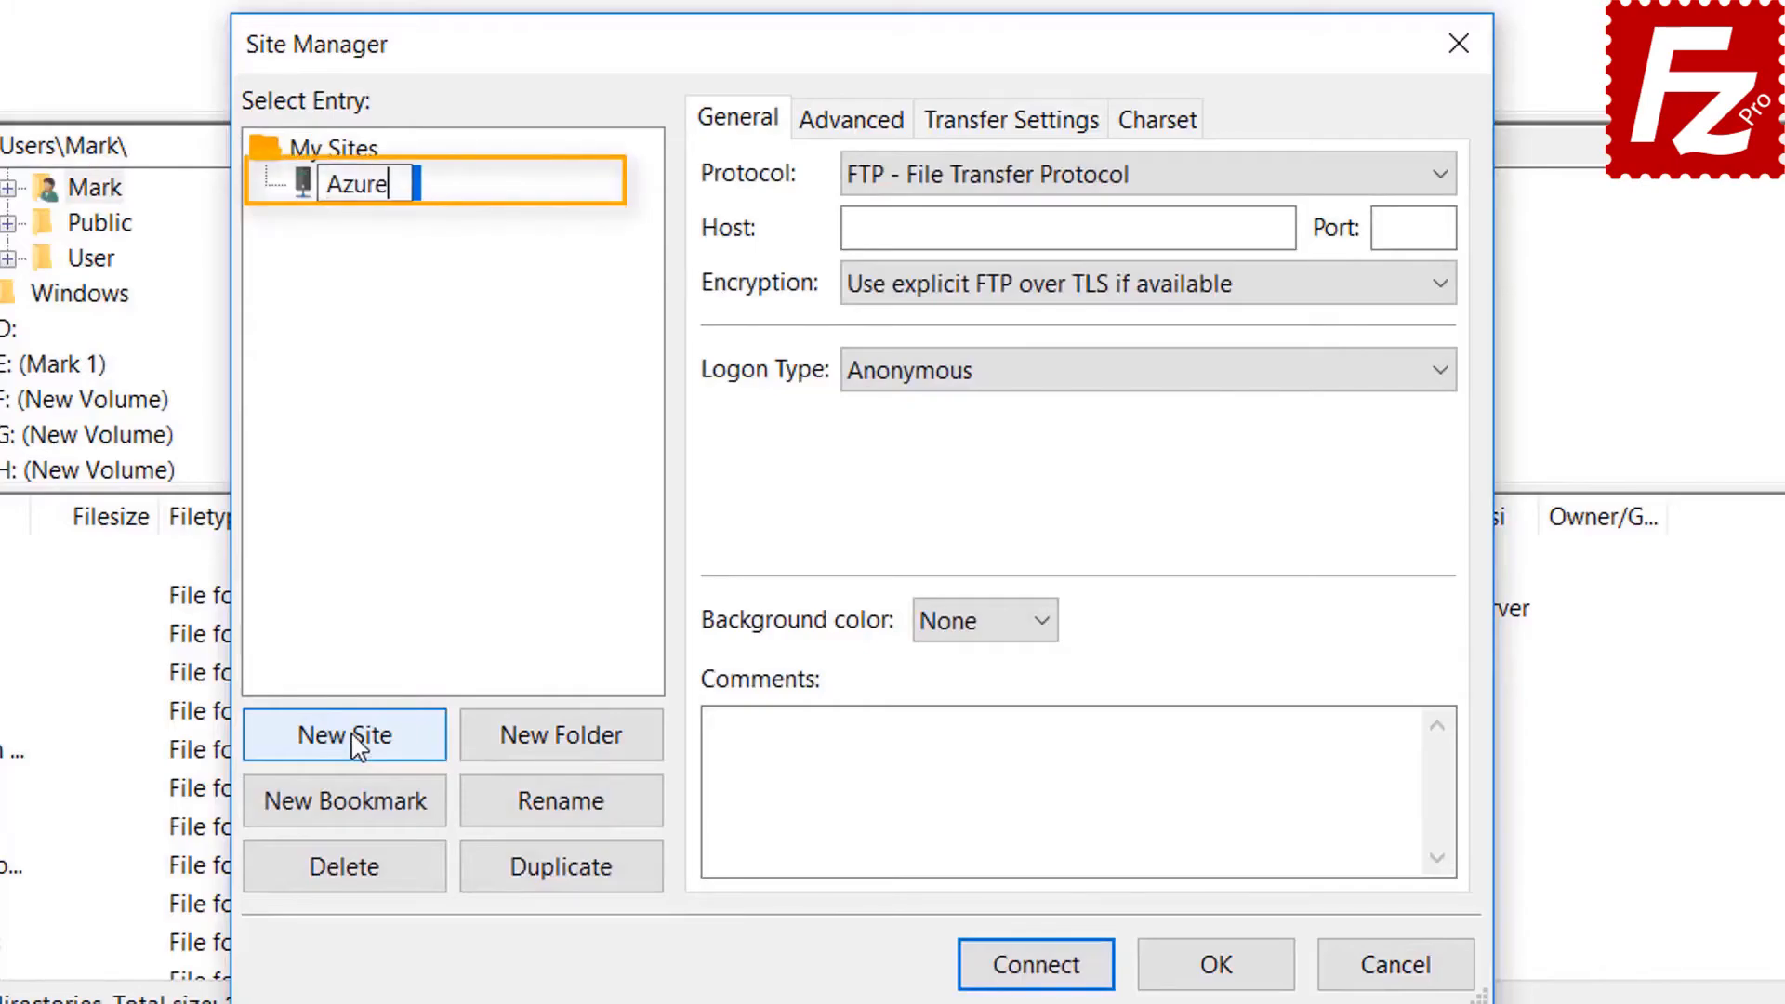
type(" File ")
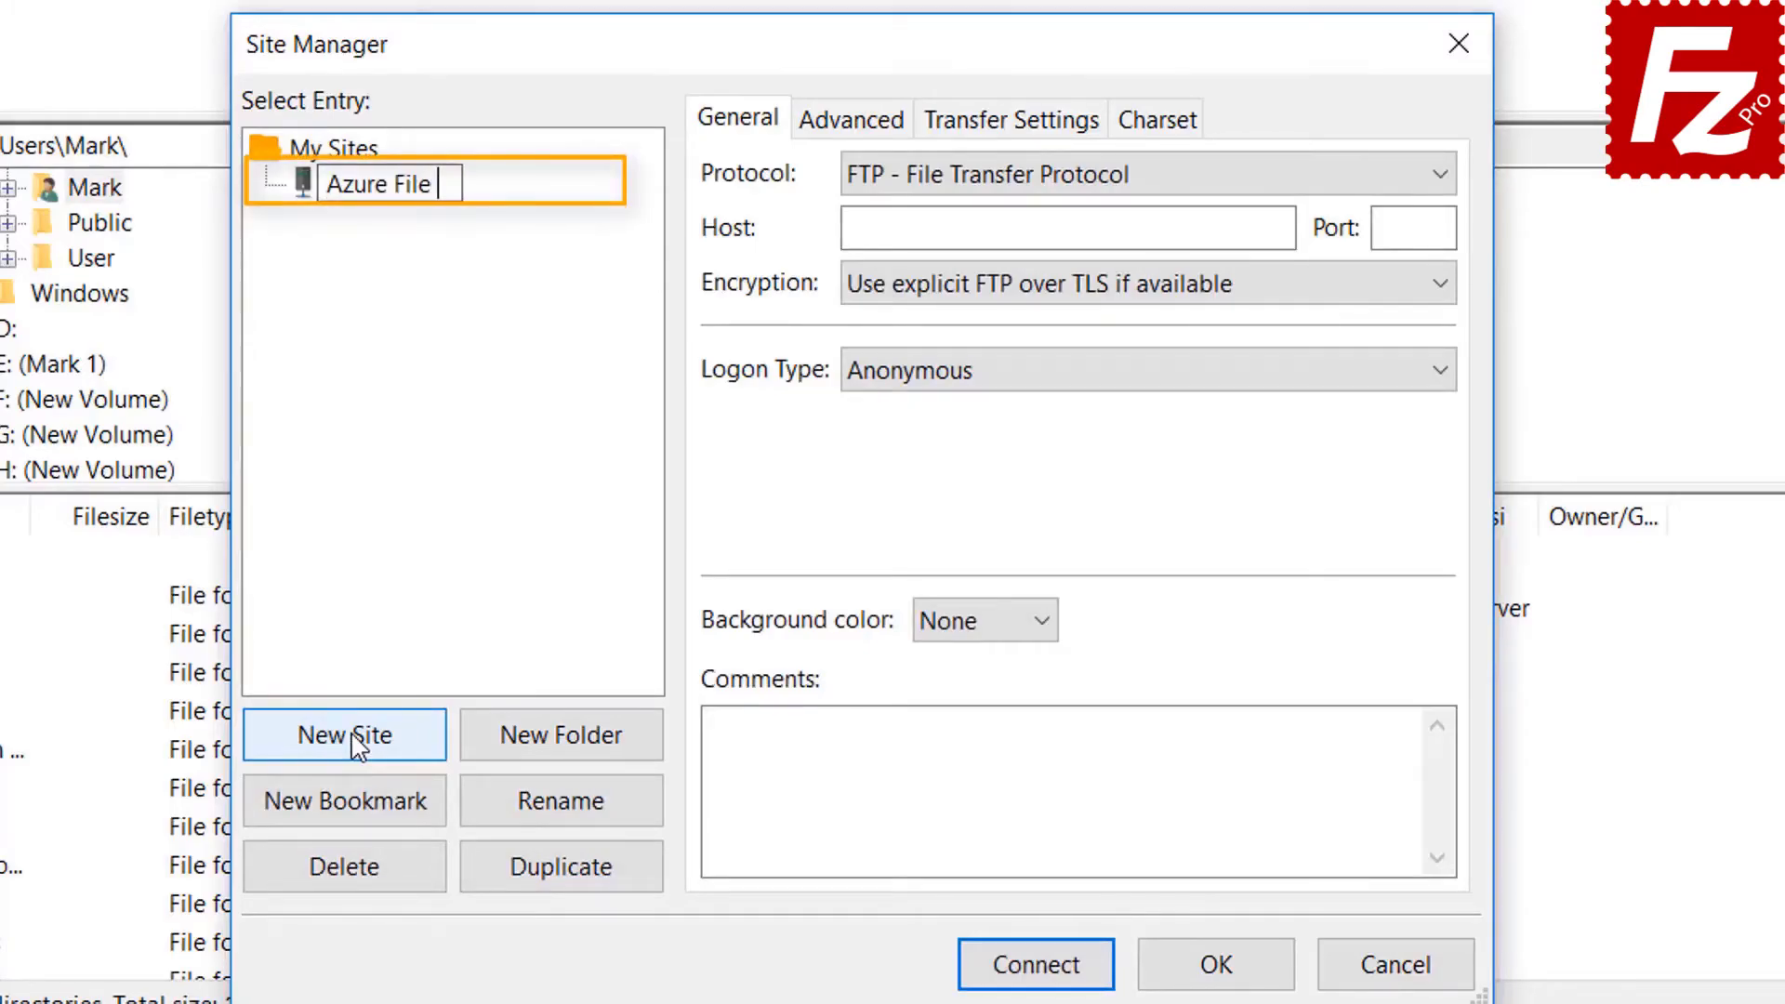
type("Connection")
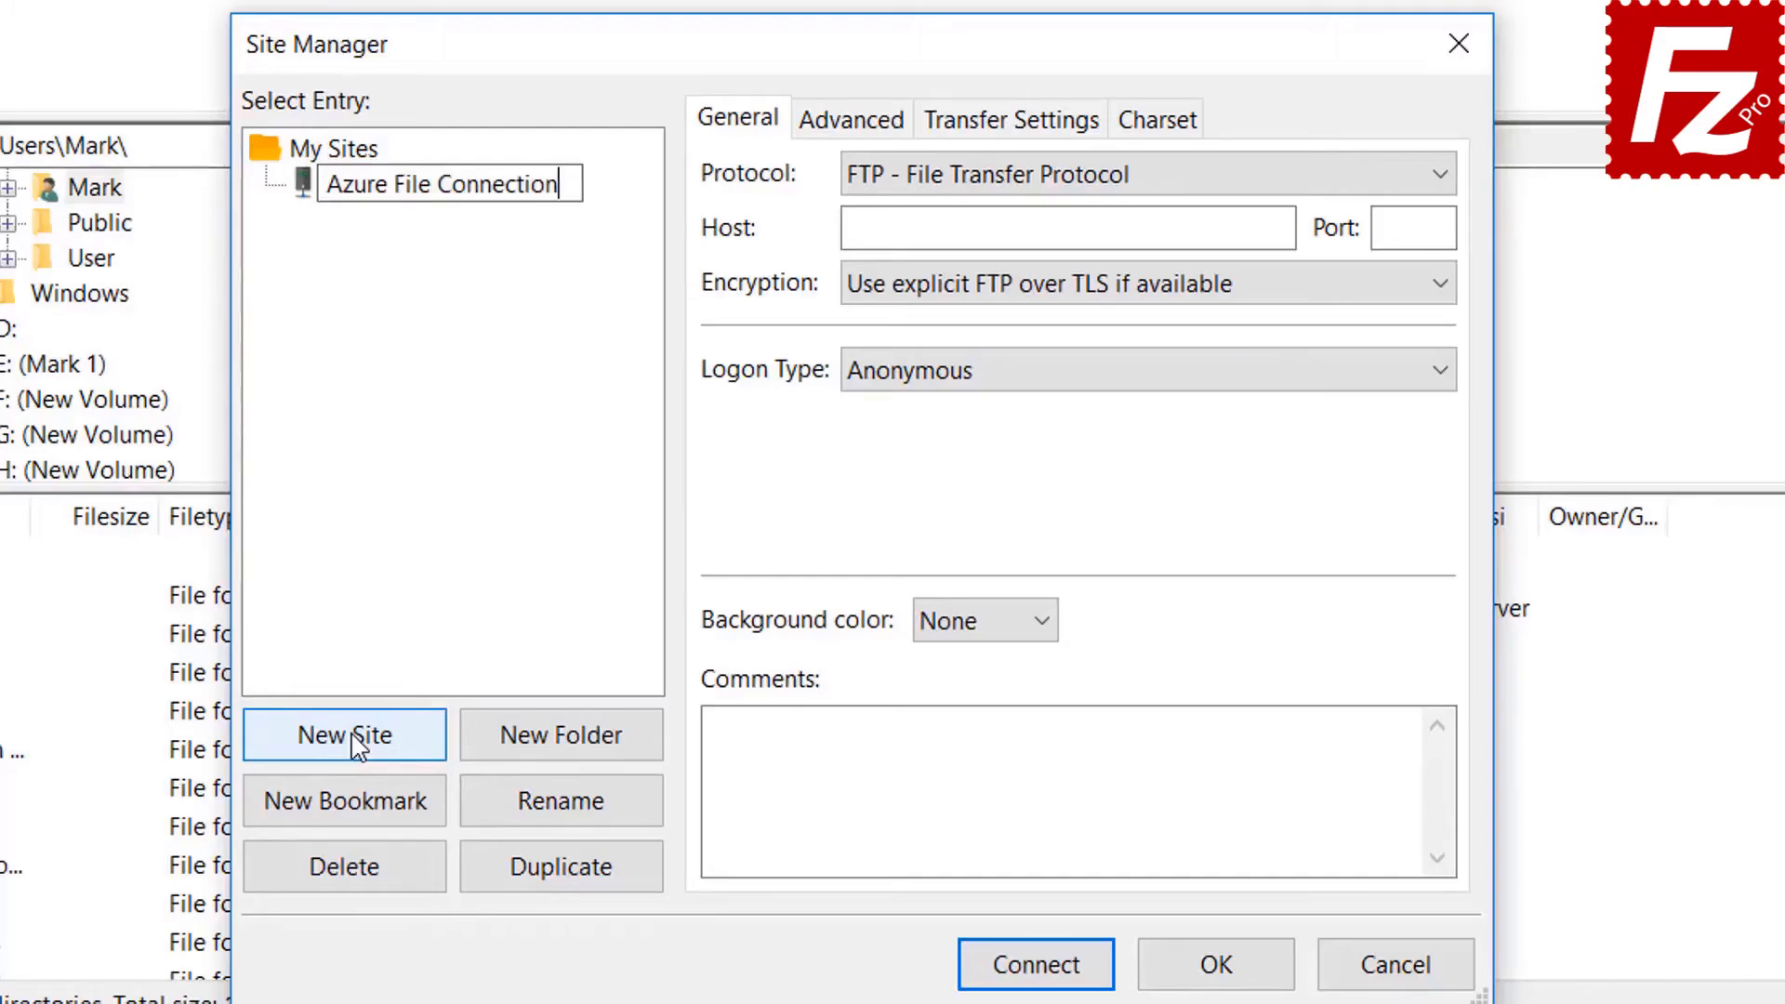
key("Return")
left_click(1138, 180)
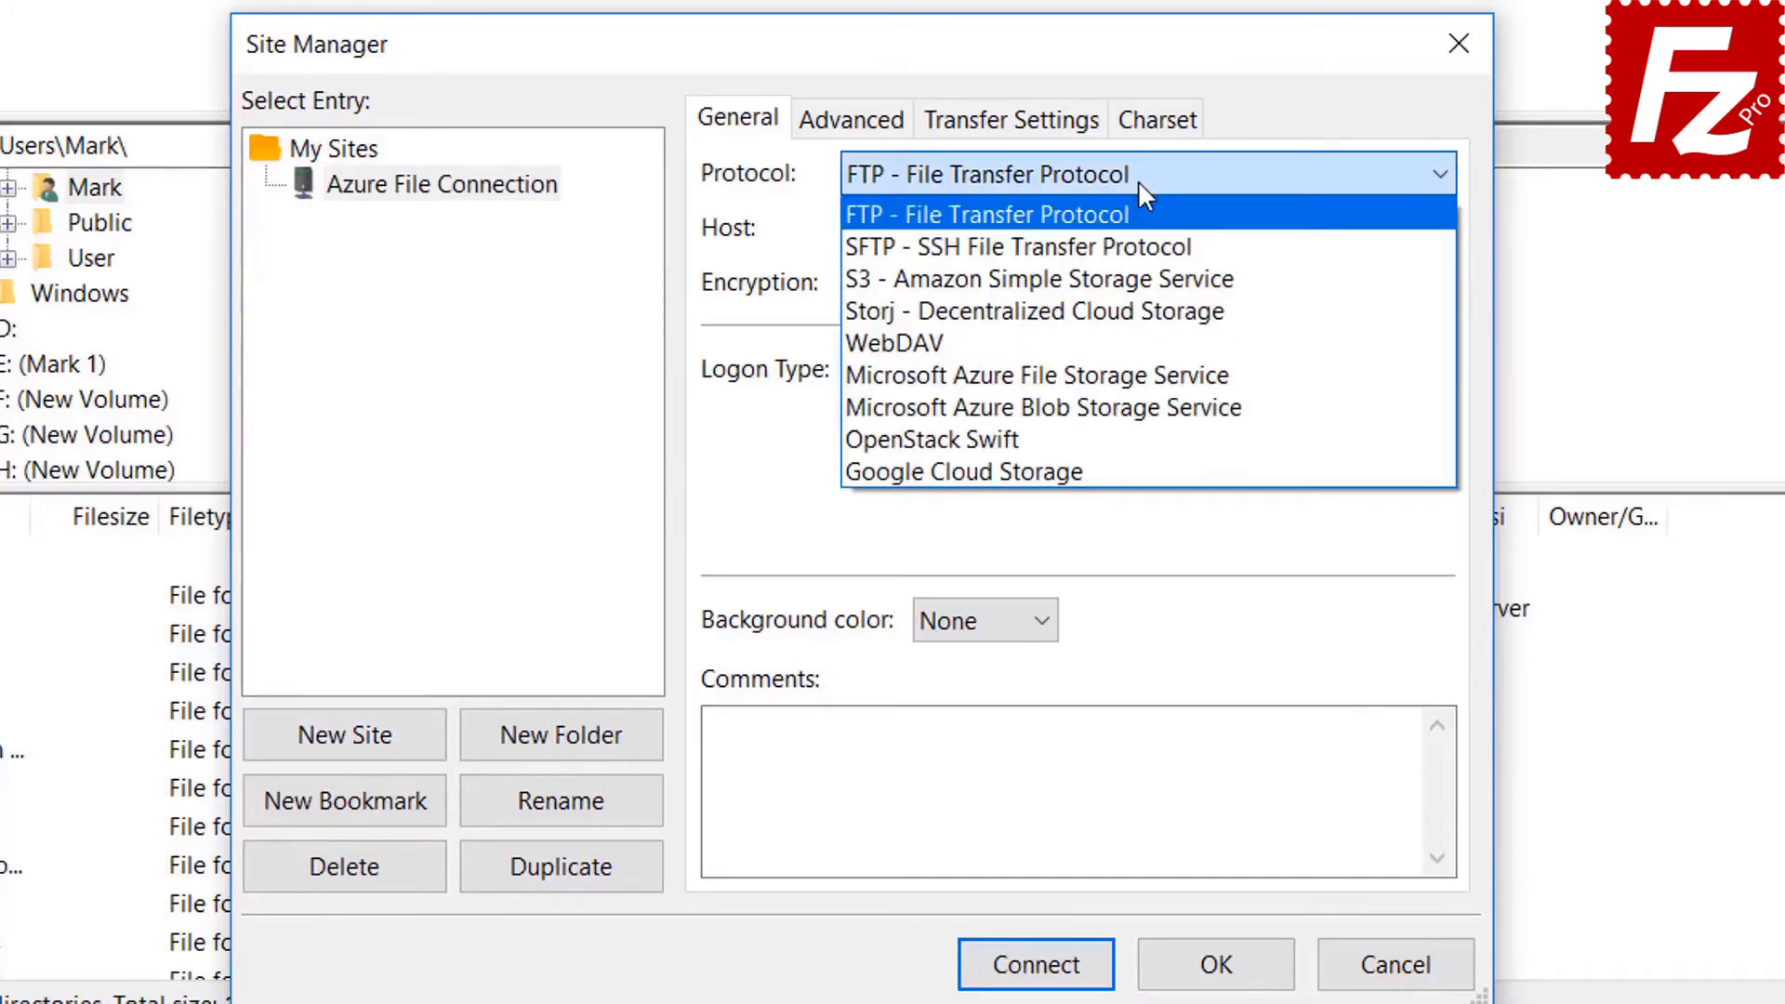
left_click(1138, 377)
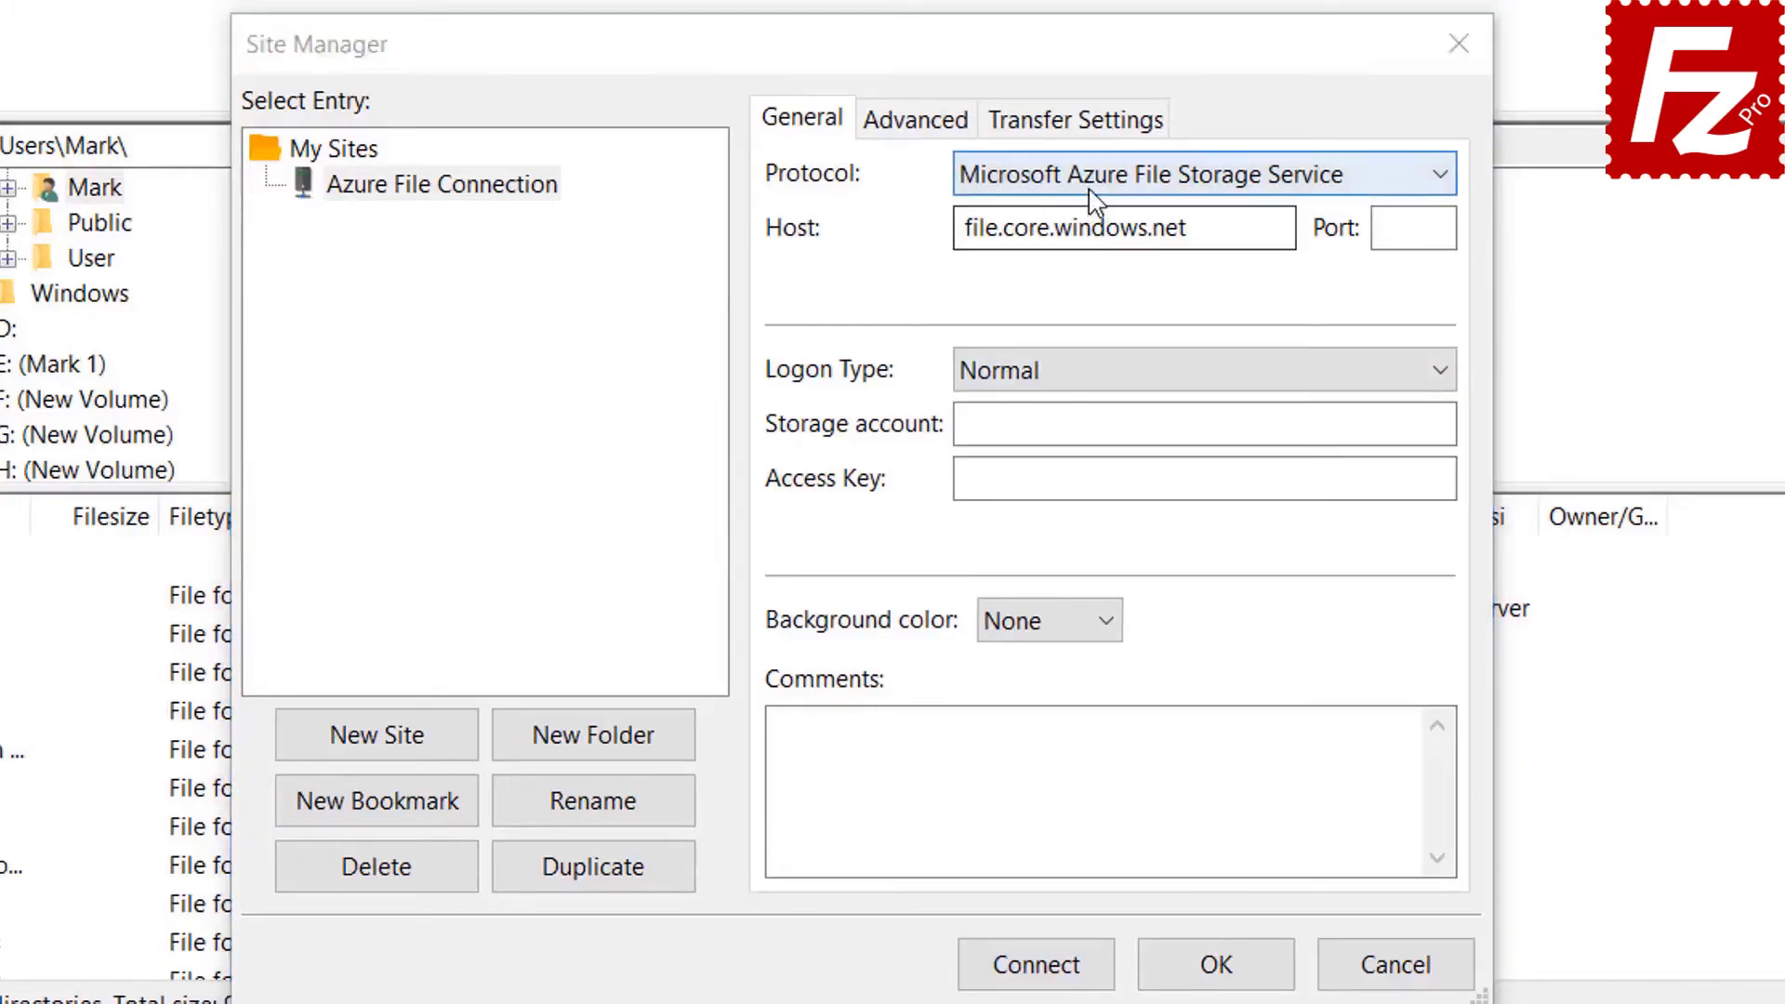
Paste the storage account name and access key, then connect to the site.
left_click(1092, 181)
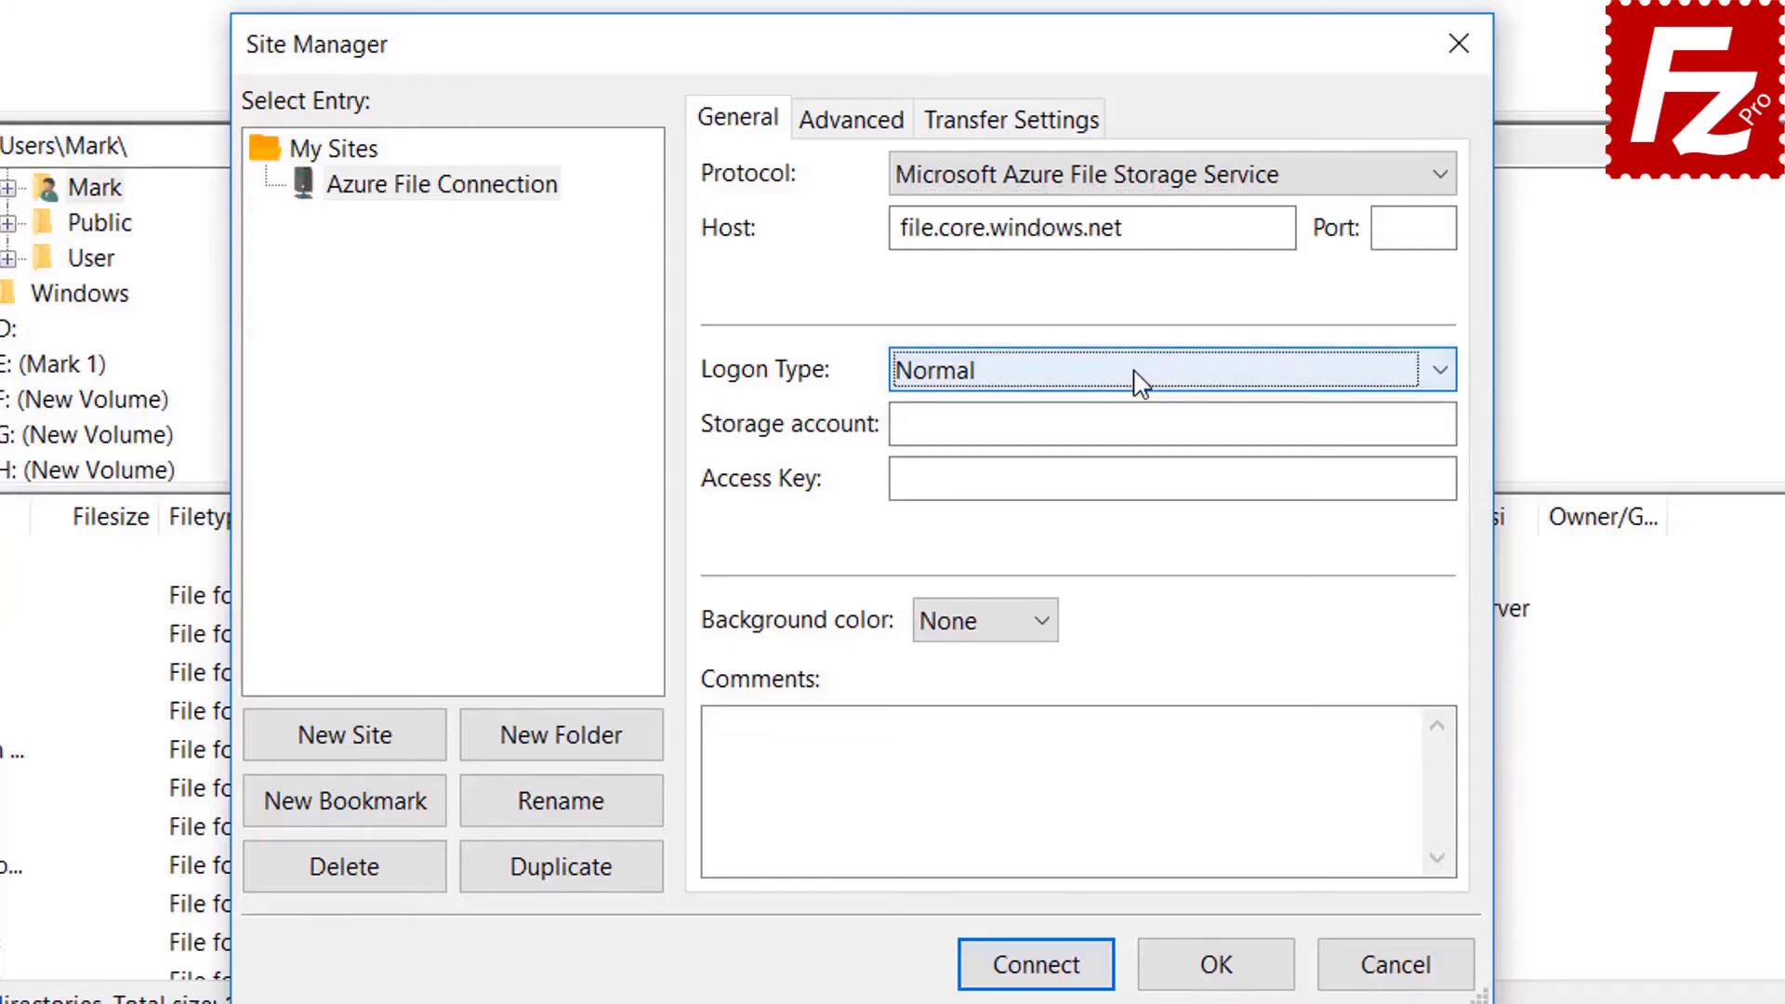
left_click(1113, 423)
left_click(980, 488)
key("ctrl+v")
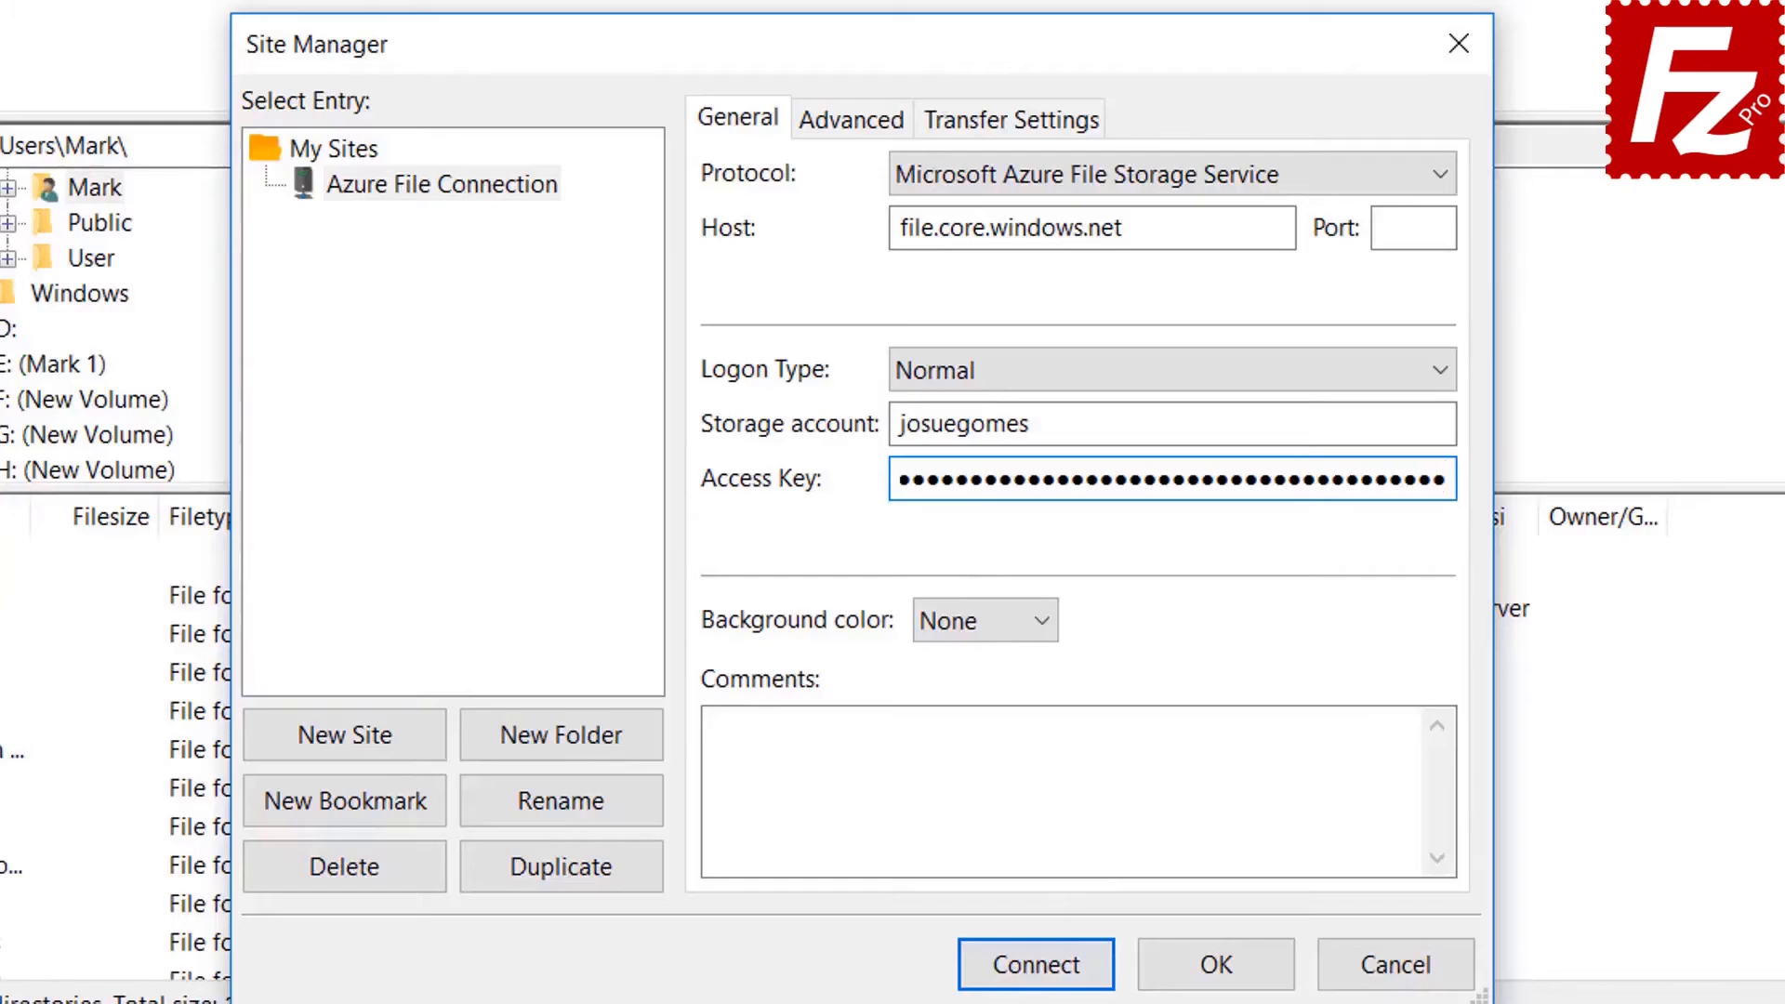
left_click(1038, 967)
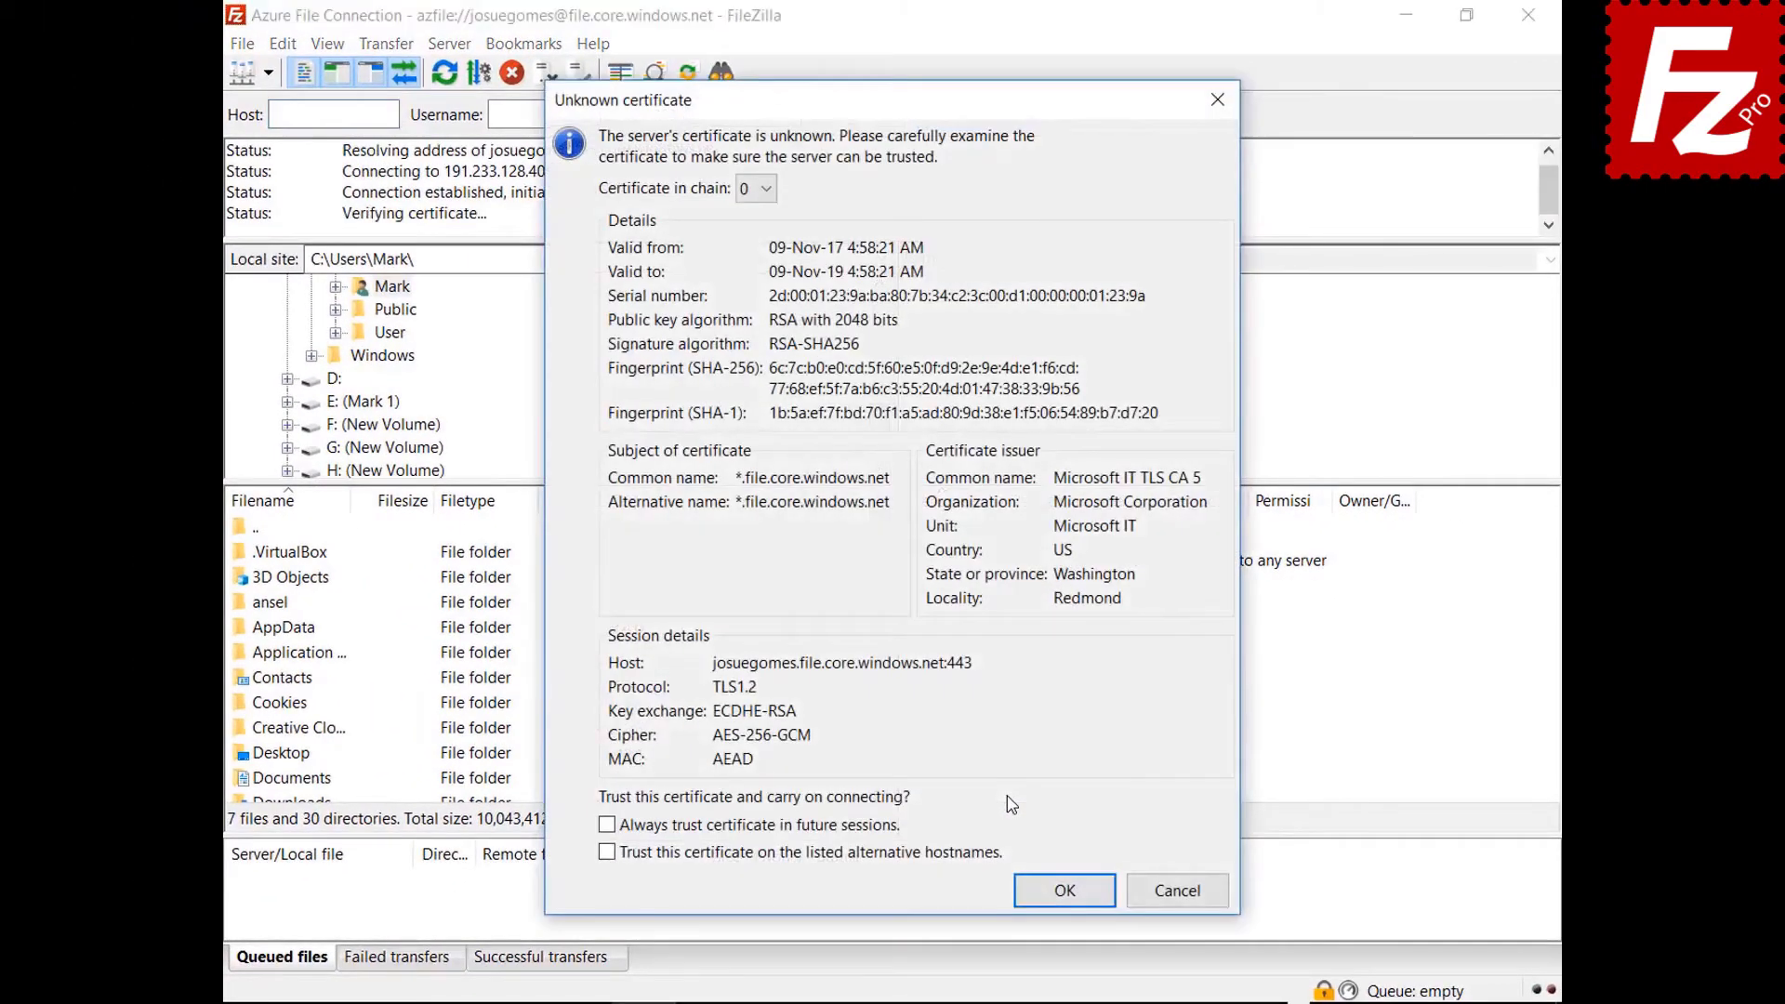
Always trust the Azure server's certificate in future sessions and accept it.
left_click(871, 828)
left_click(1045, 890)
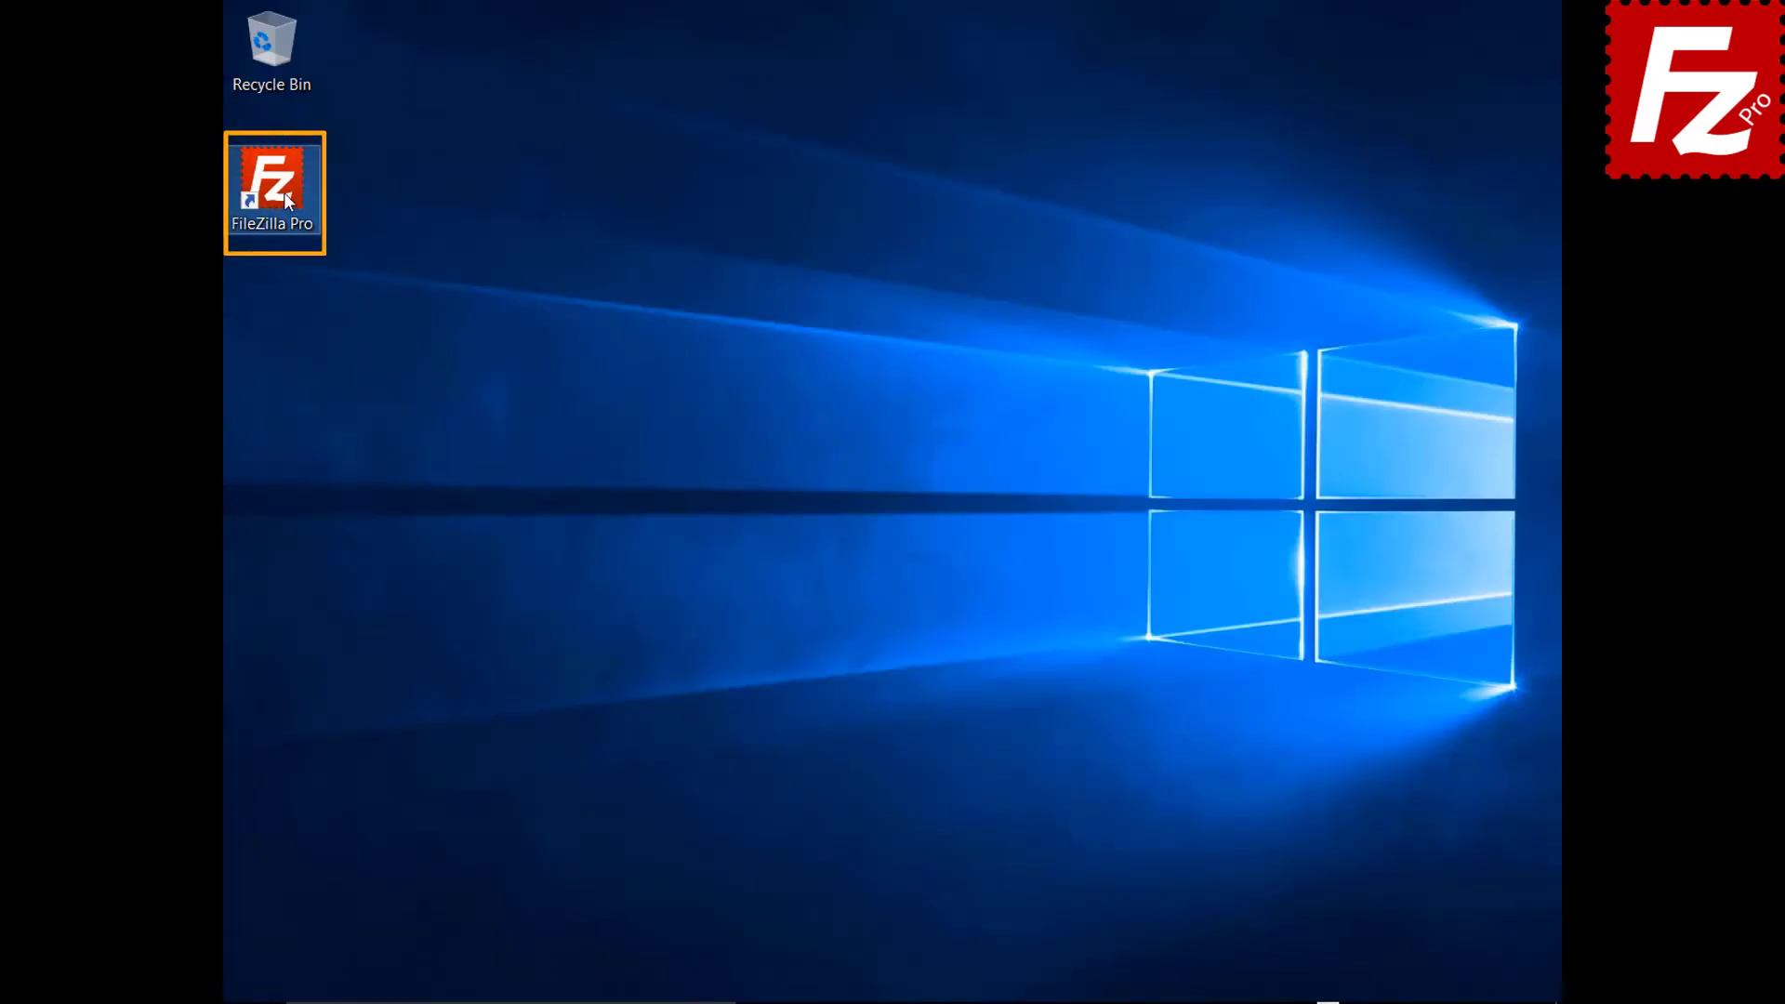
Launch FileZilla Pro and create a new site 'Google Drive' using the Google Drive protocol.
double_click(285, 201)
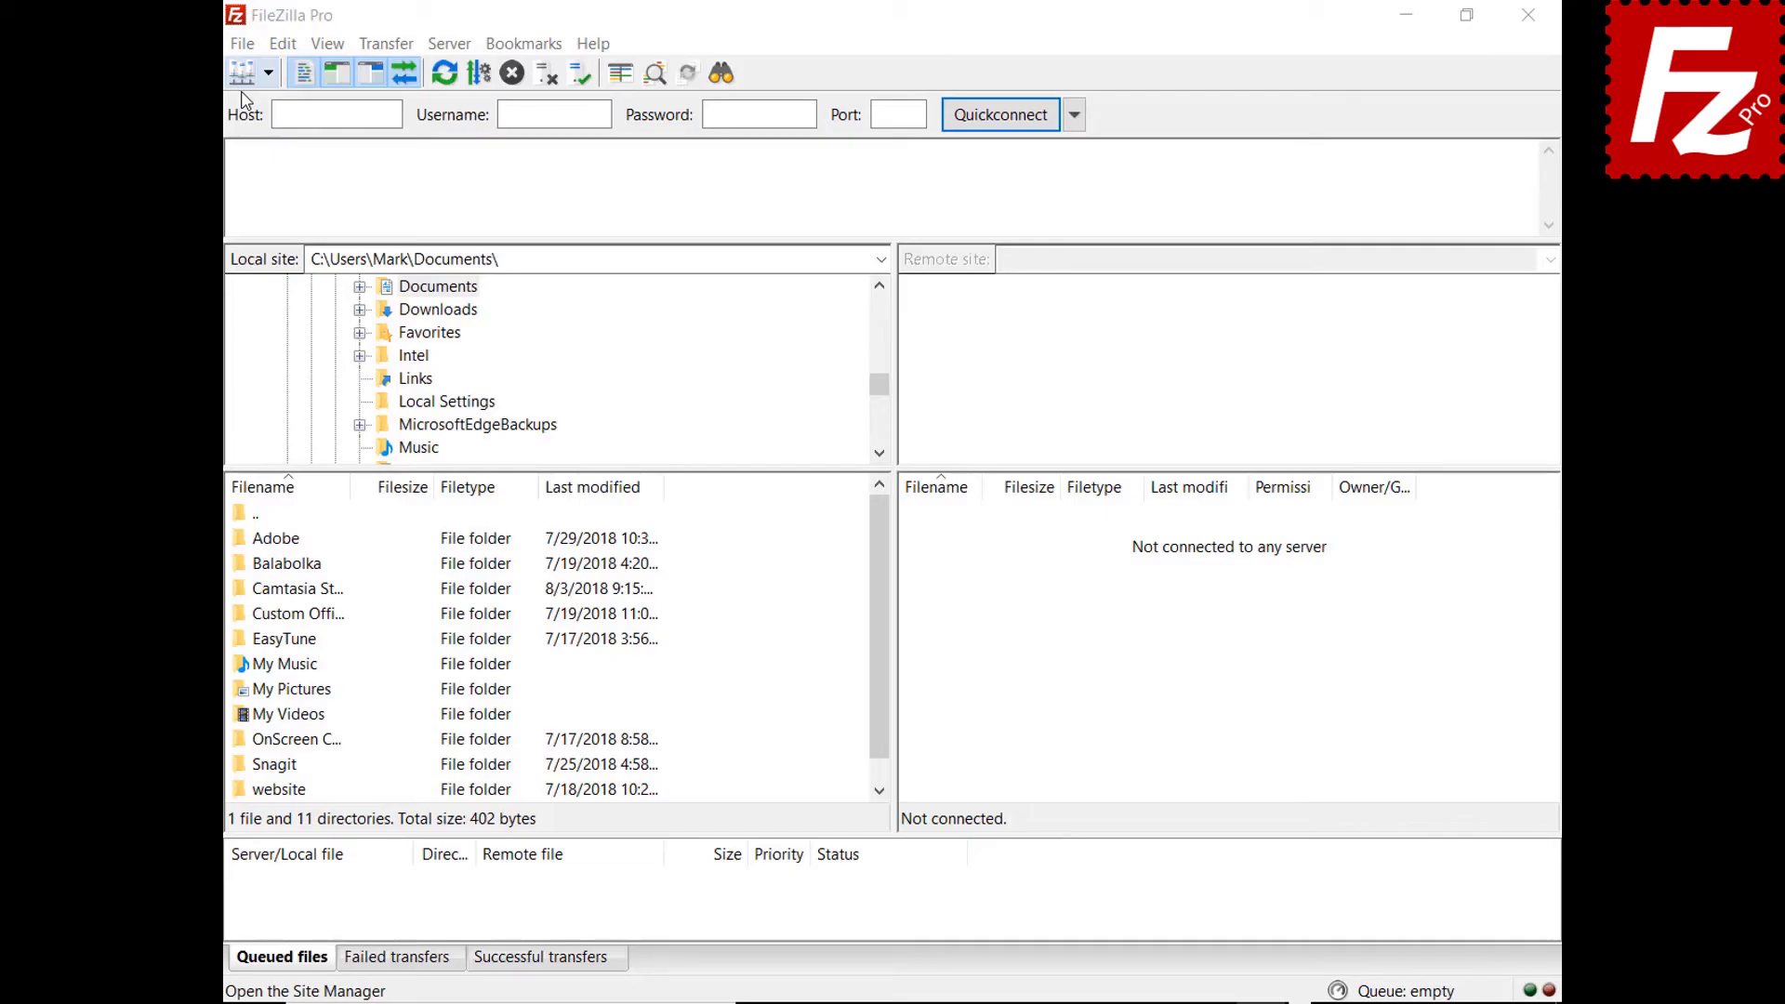
left_click(242, 43)
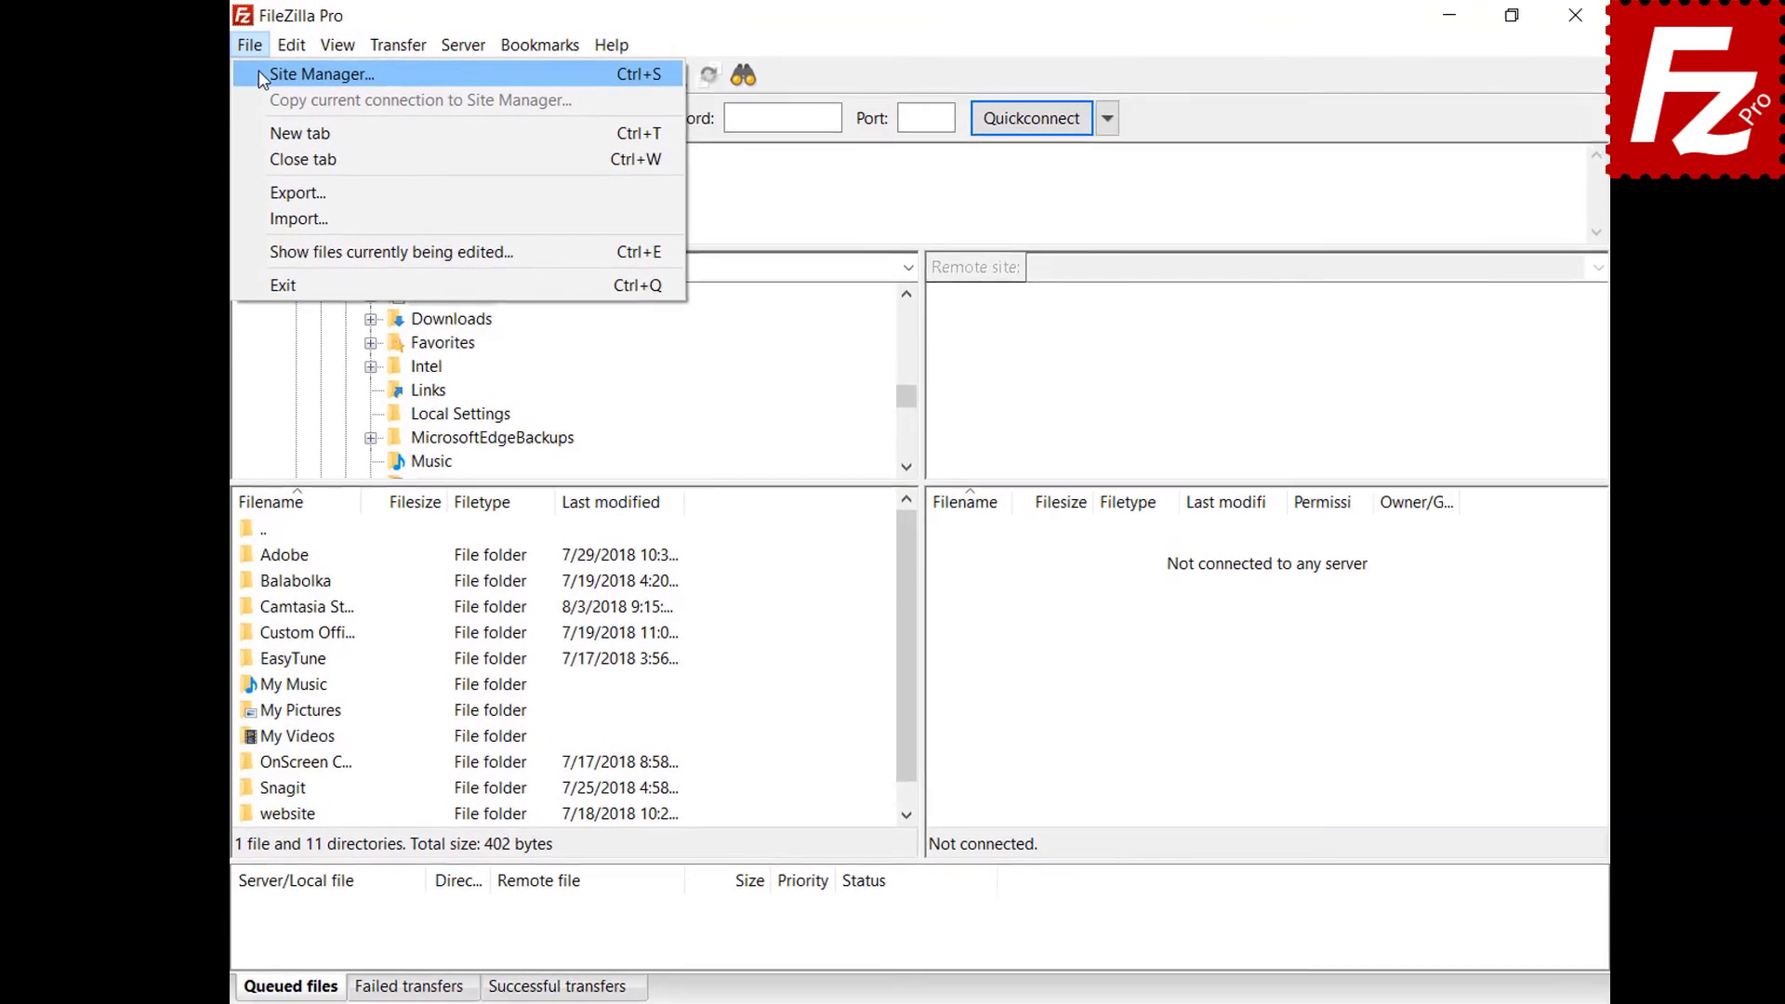
left_click(262, 76)
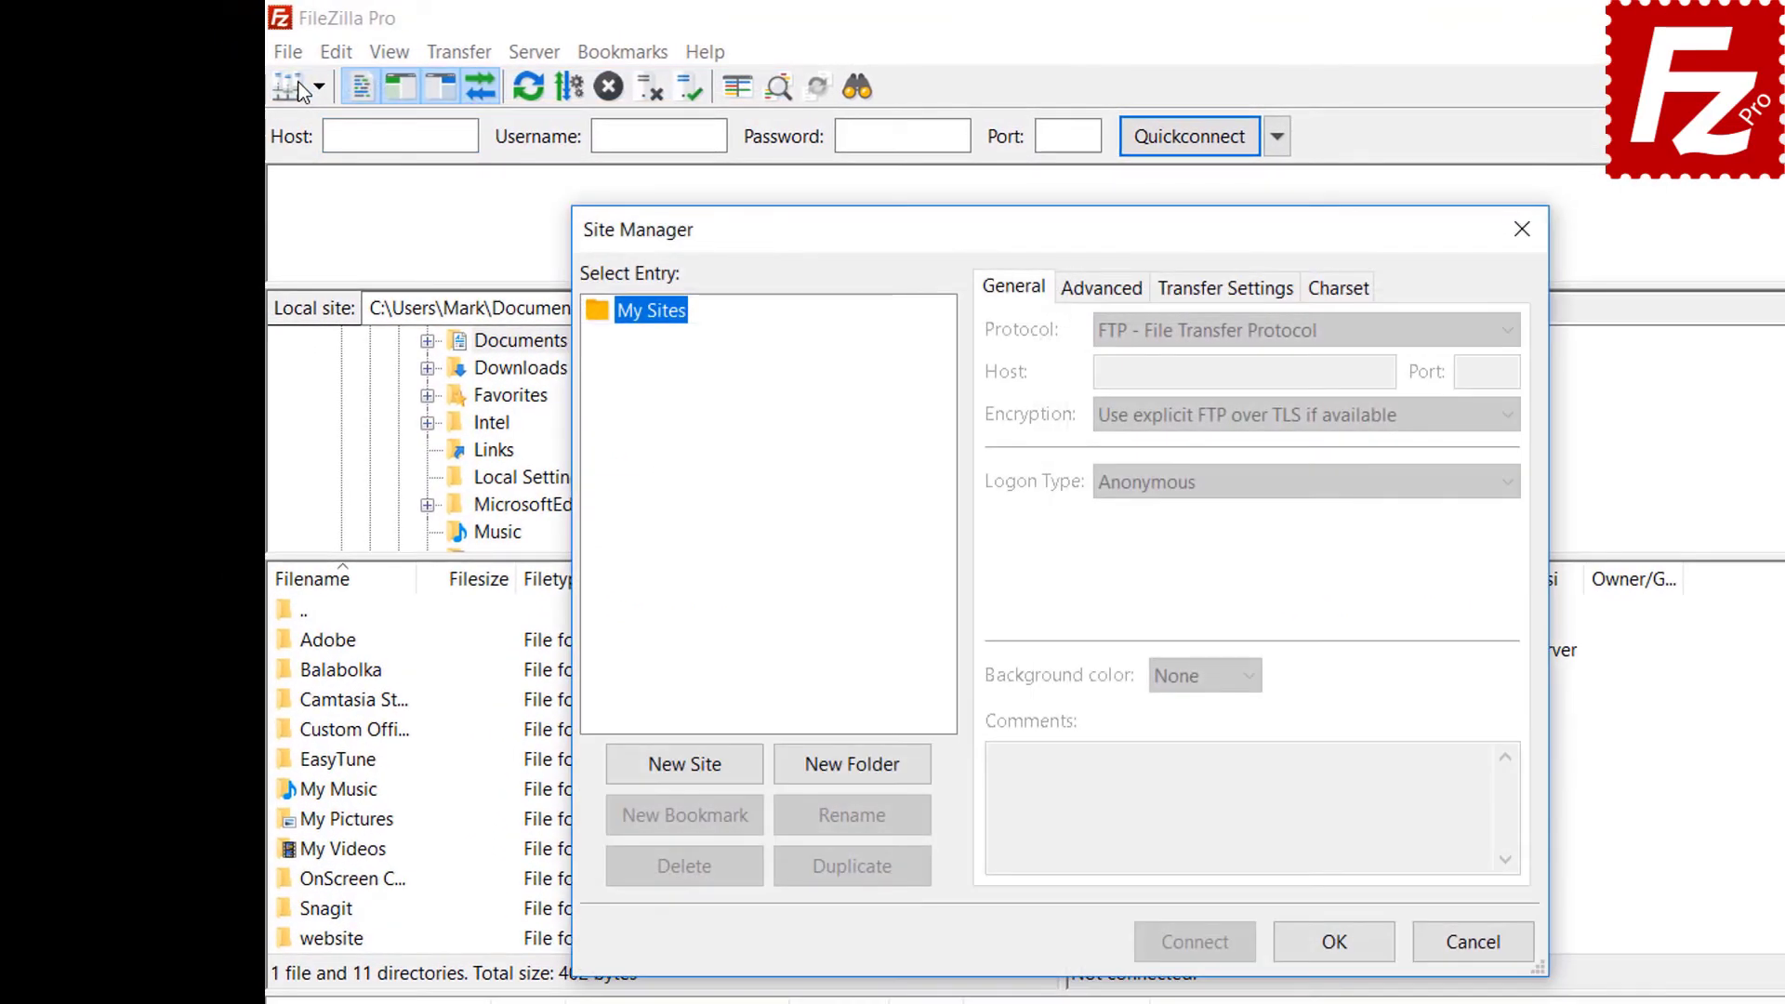
left_click(685, 770)
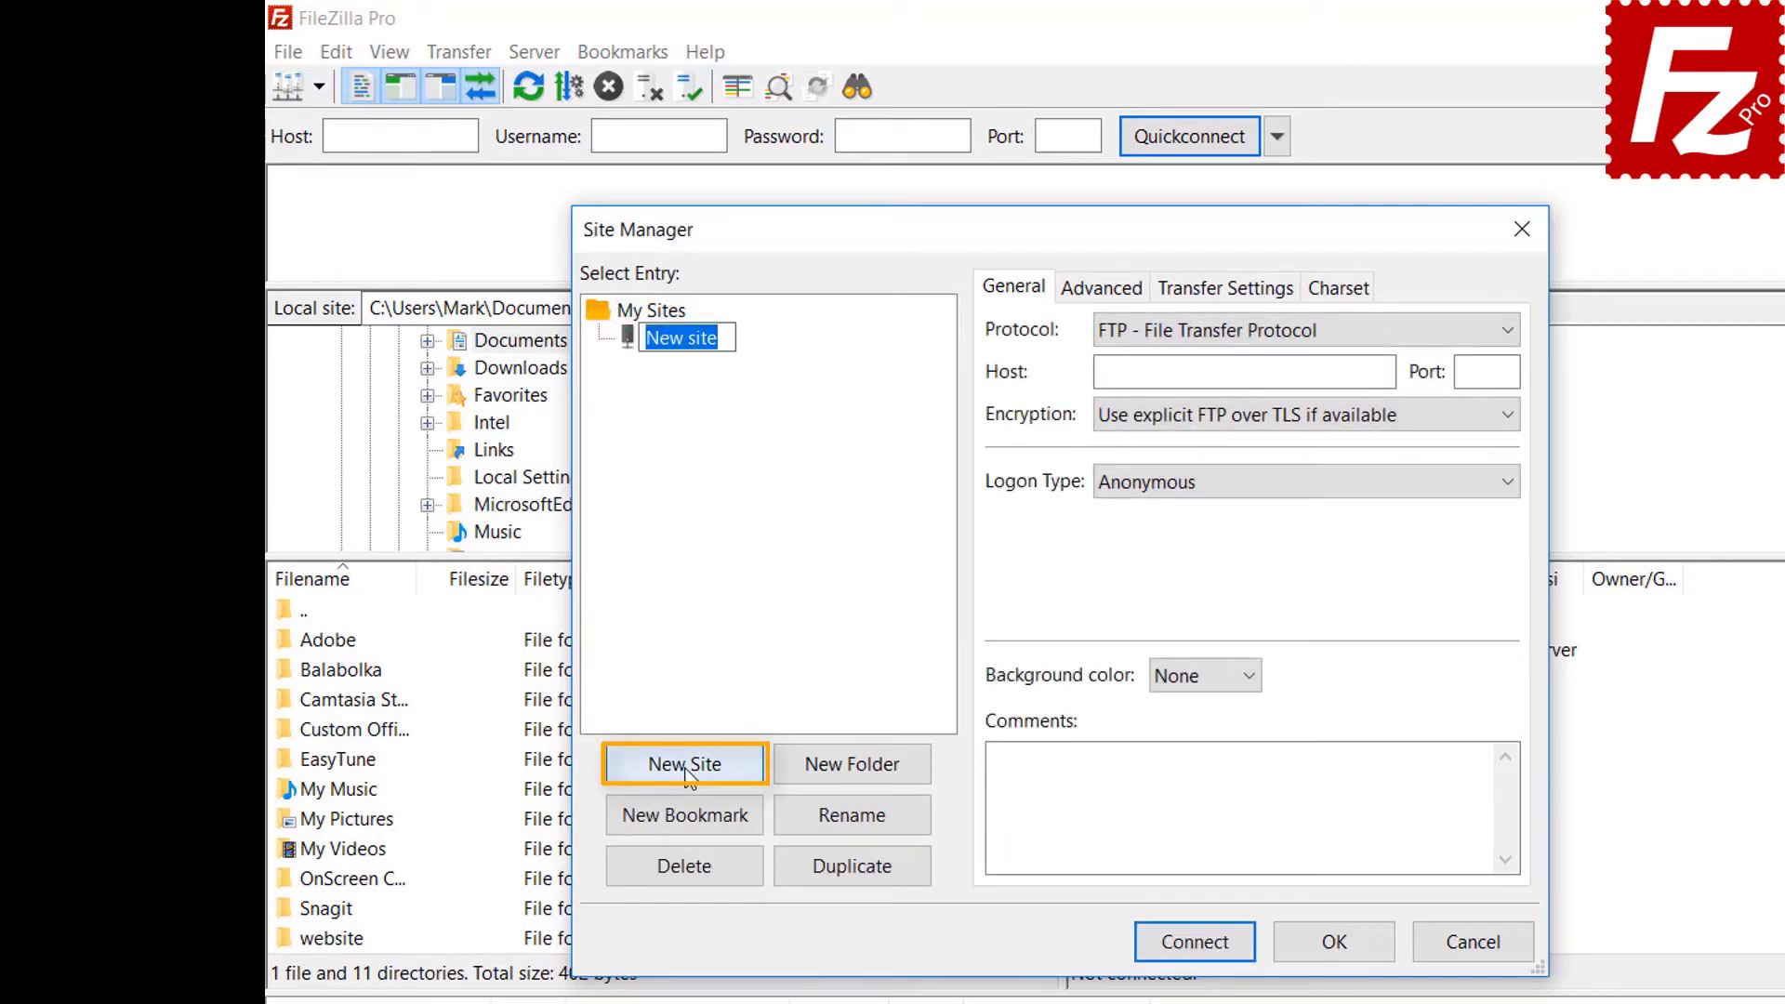
type("Google Drive")
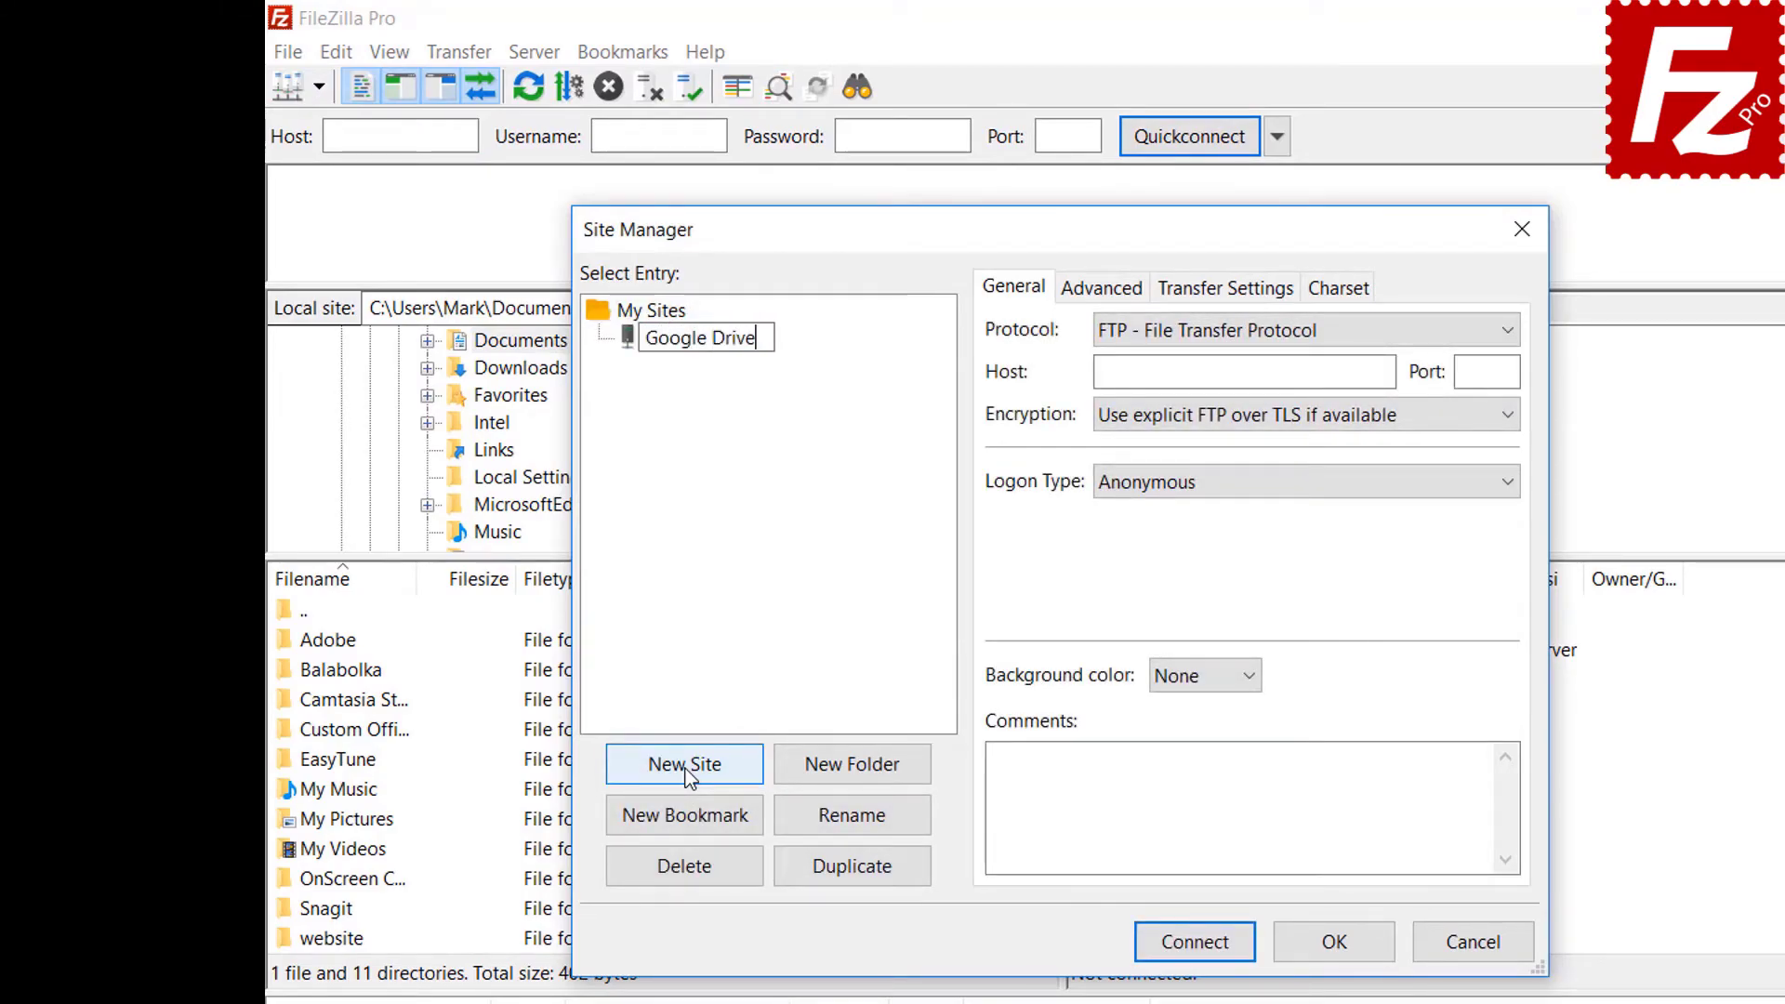
left_click(1231, 342)
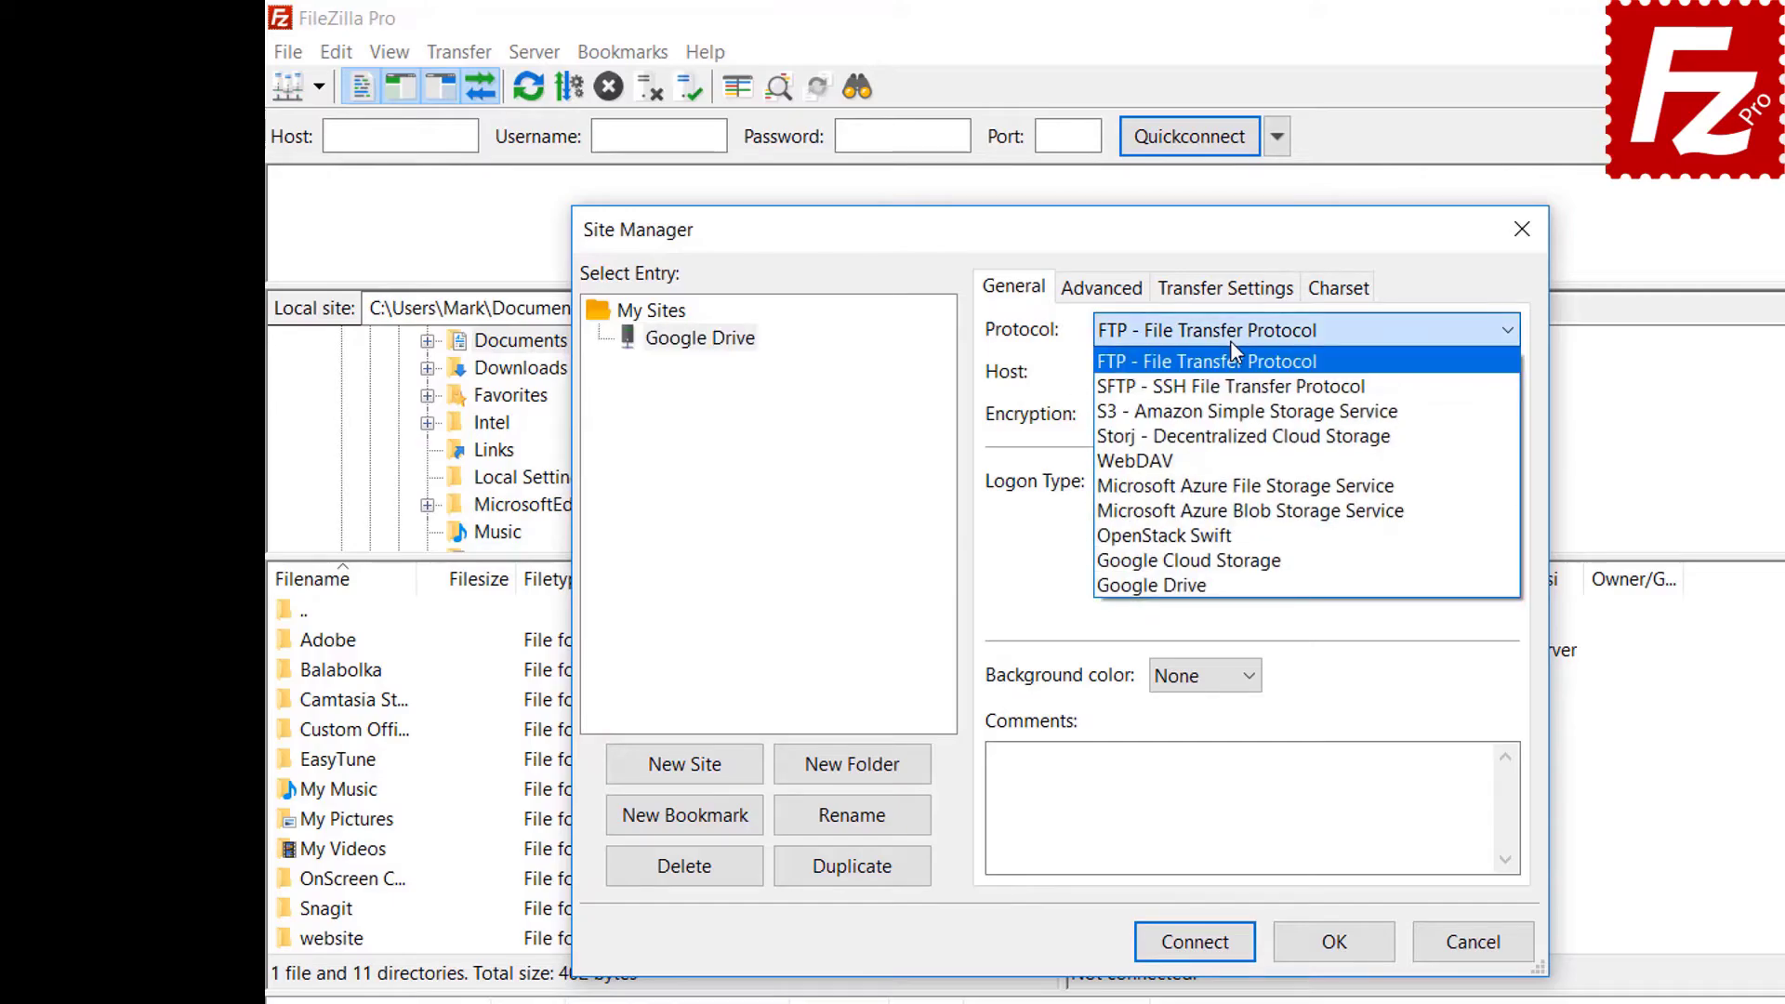
left_click(1225, 583)
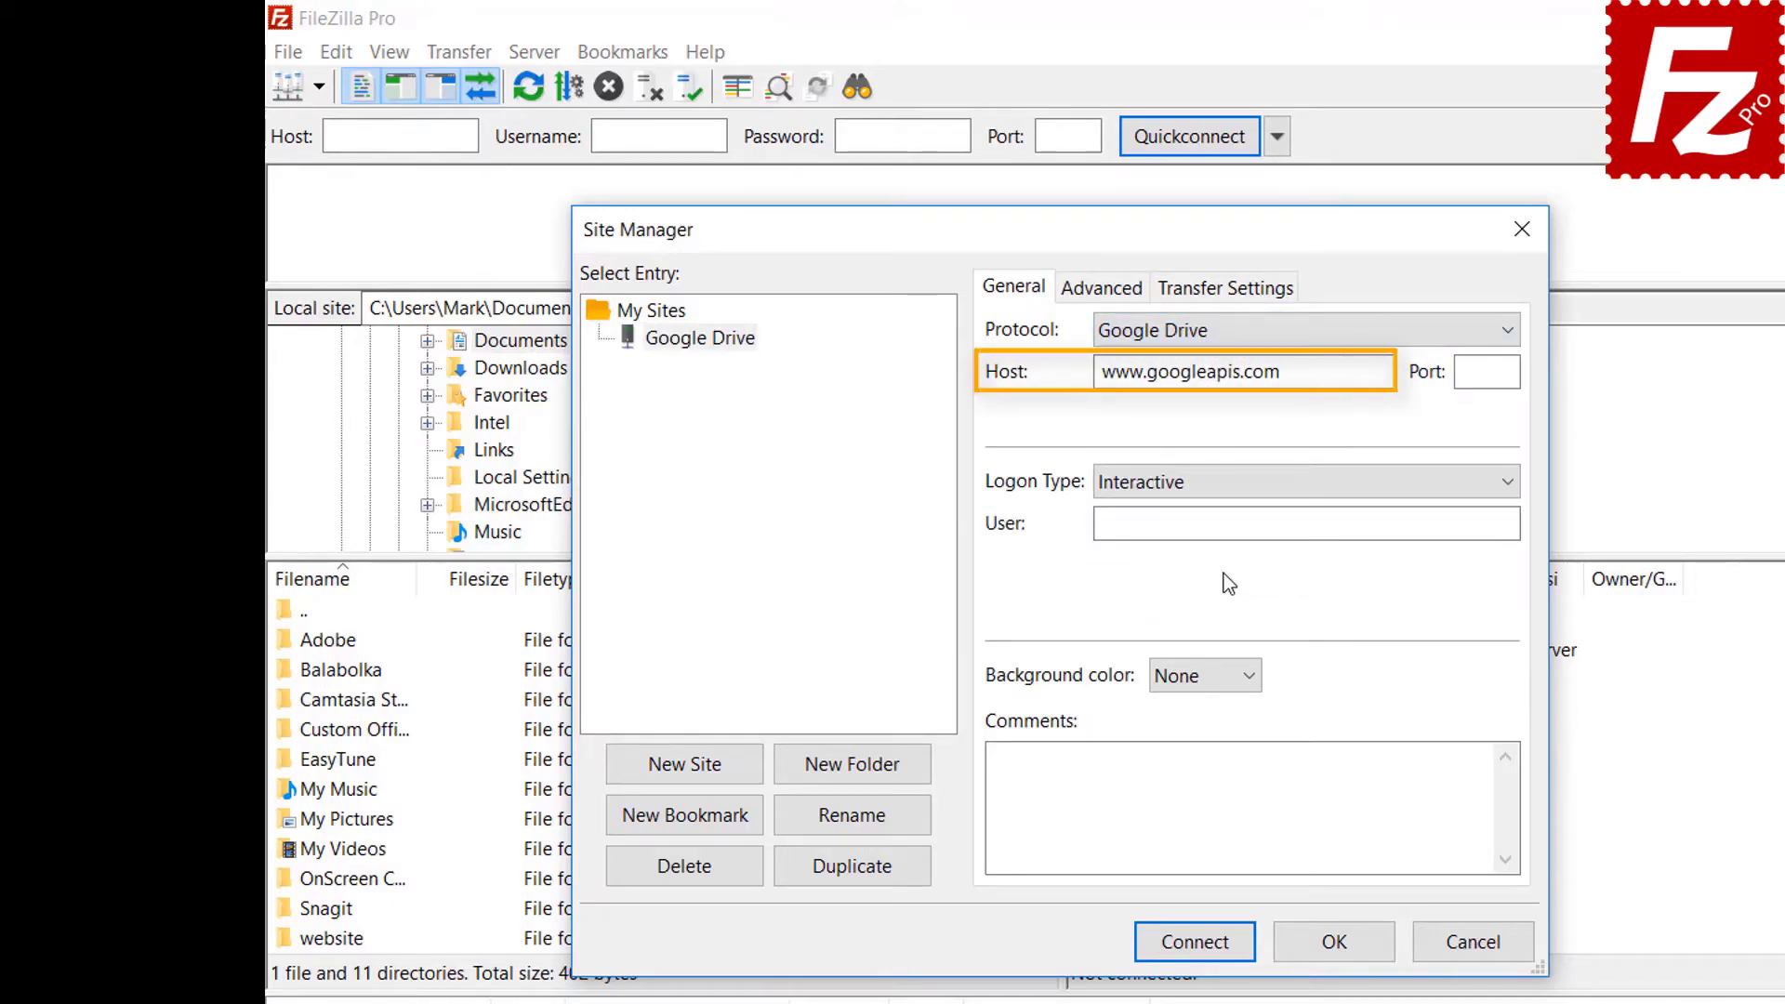
Enter the account's e-mail address as the user and connect to the site.
left_click(1425, 521)
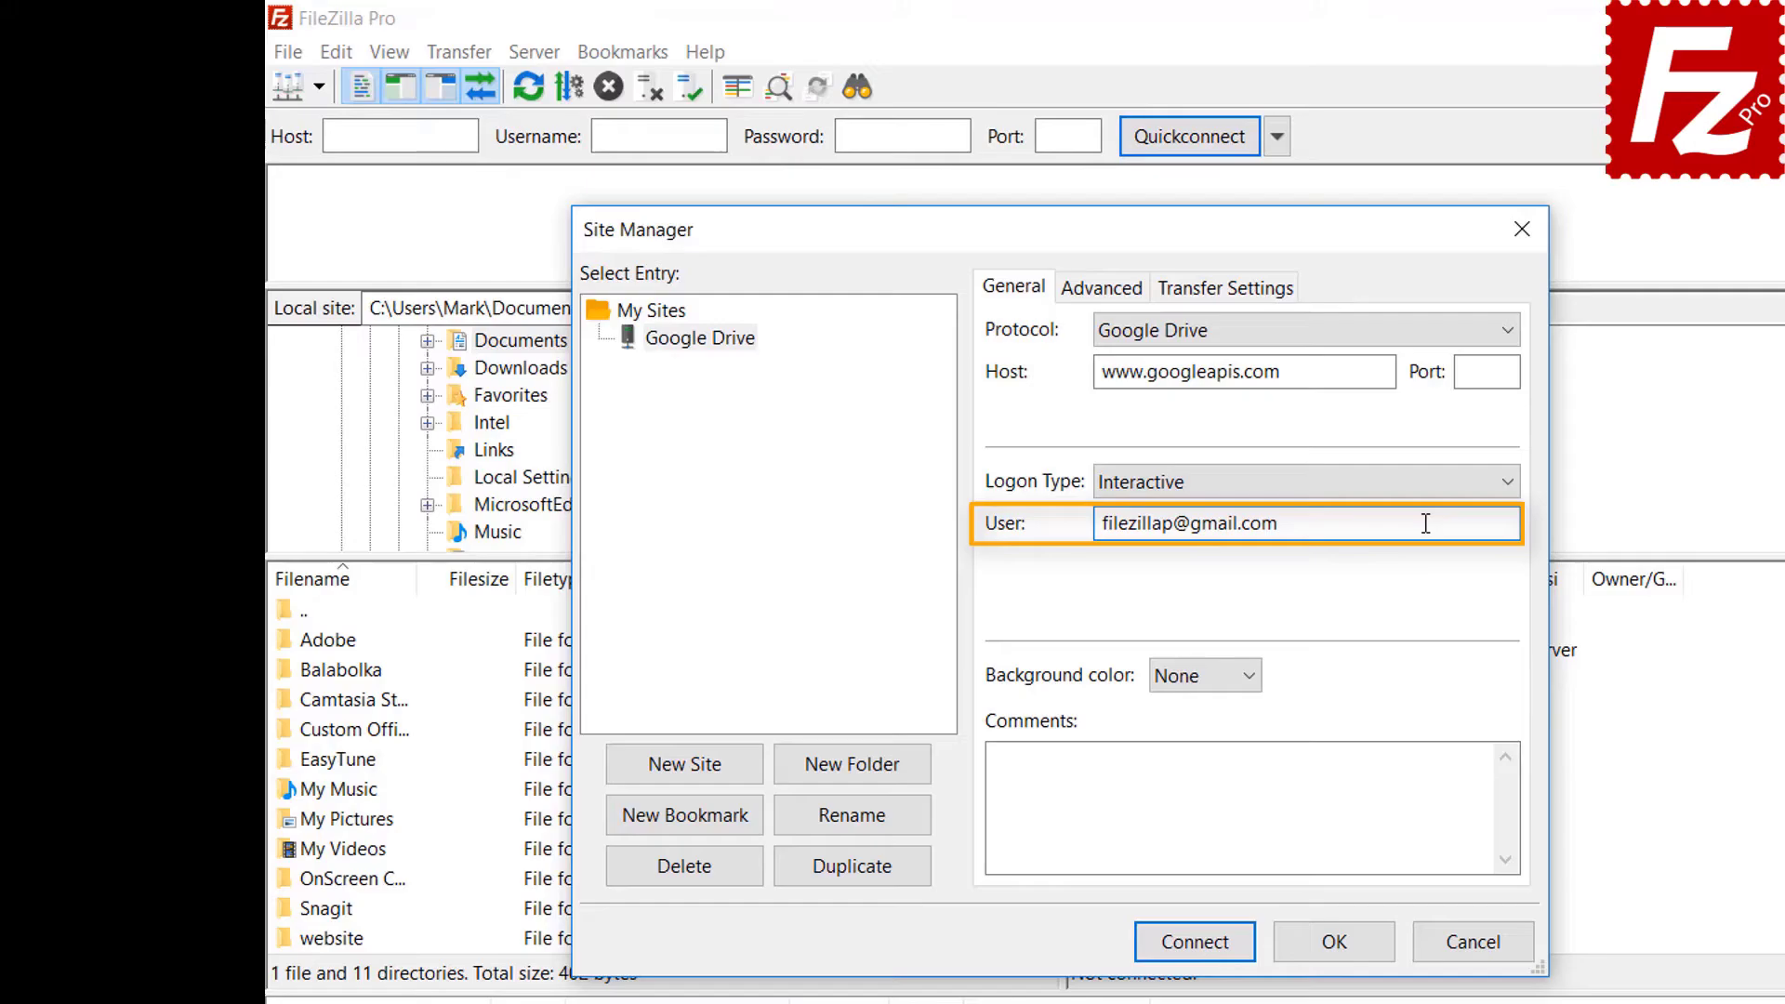
left_click(1204, 943)
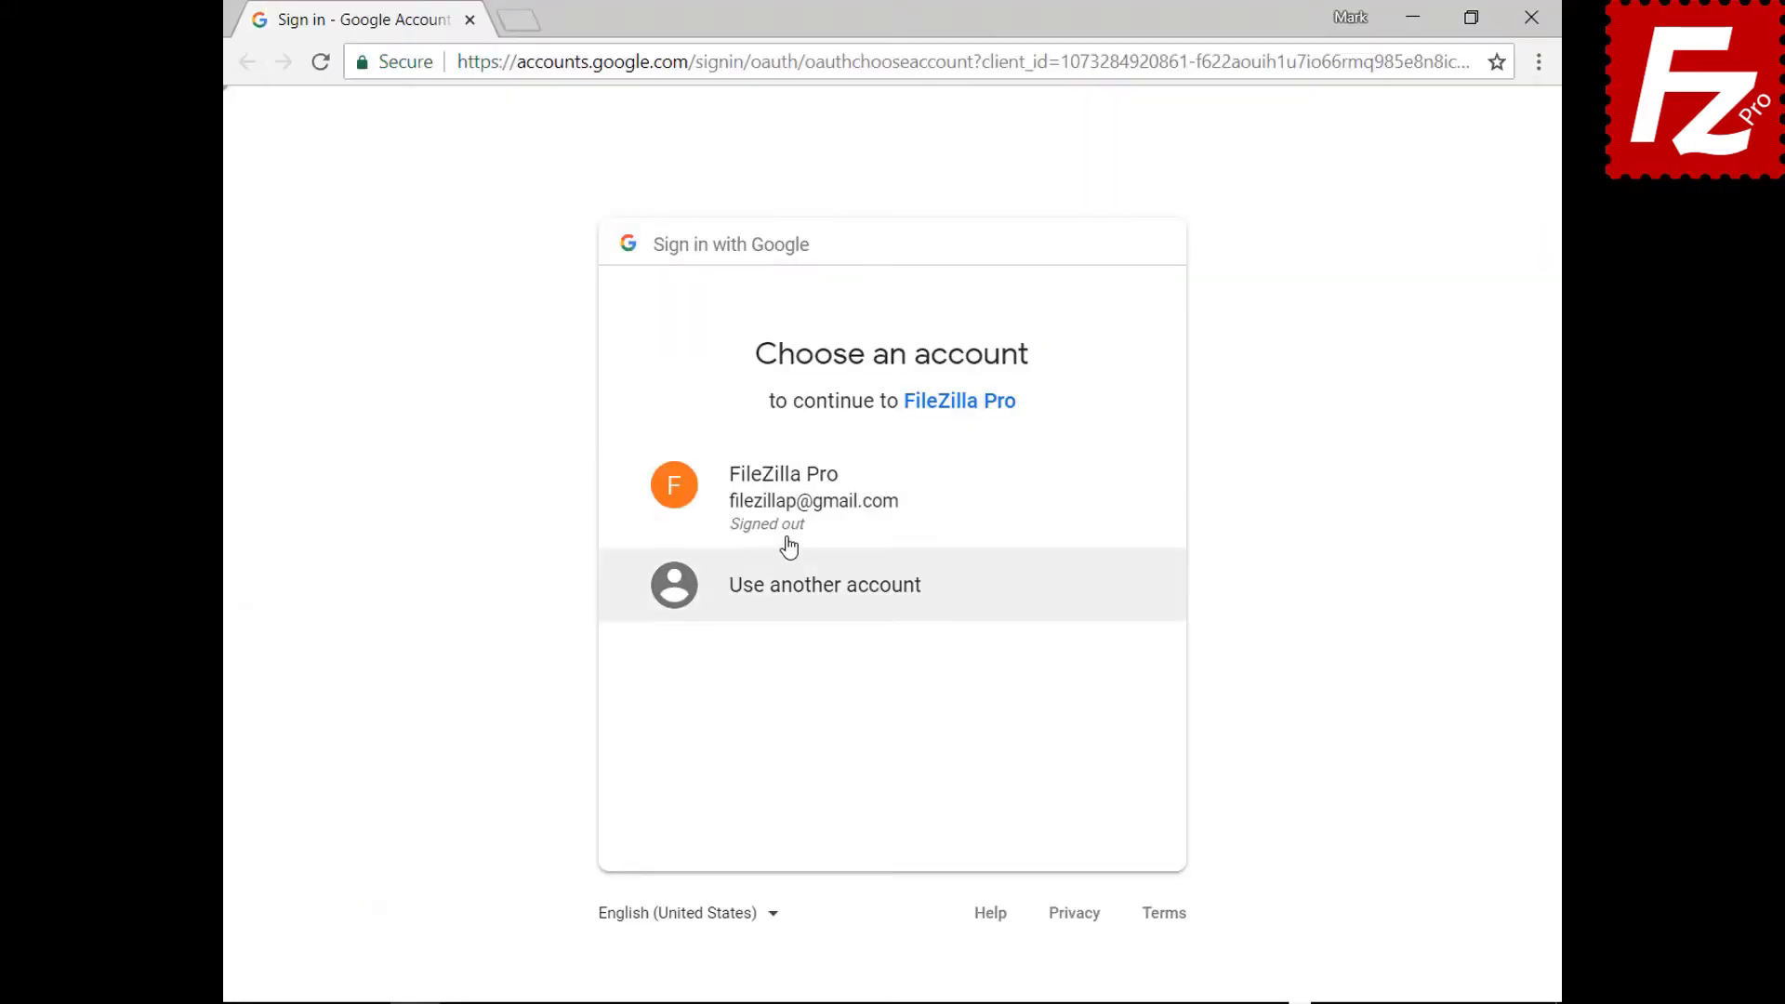
Pick the Google account, enter its password, allow FileZilla Pro Drive access, and close Chrome.
left_click(788, 518)
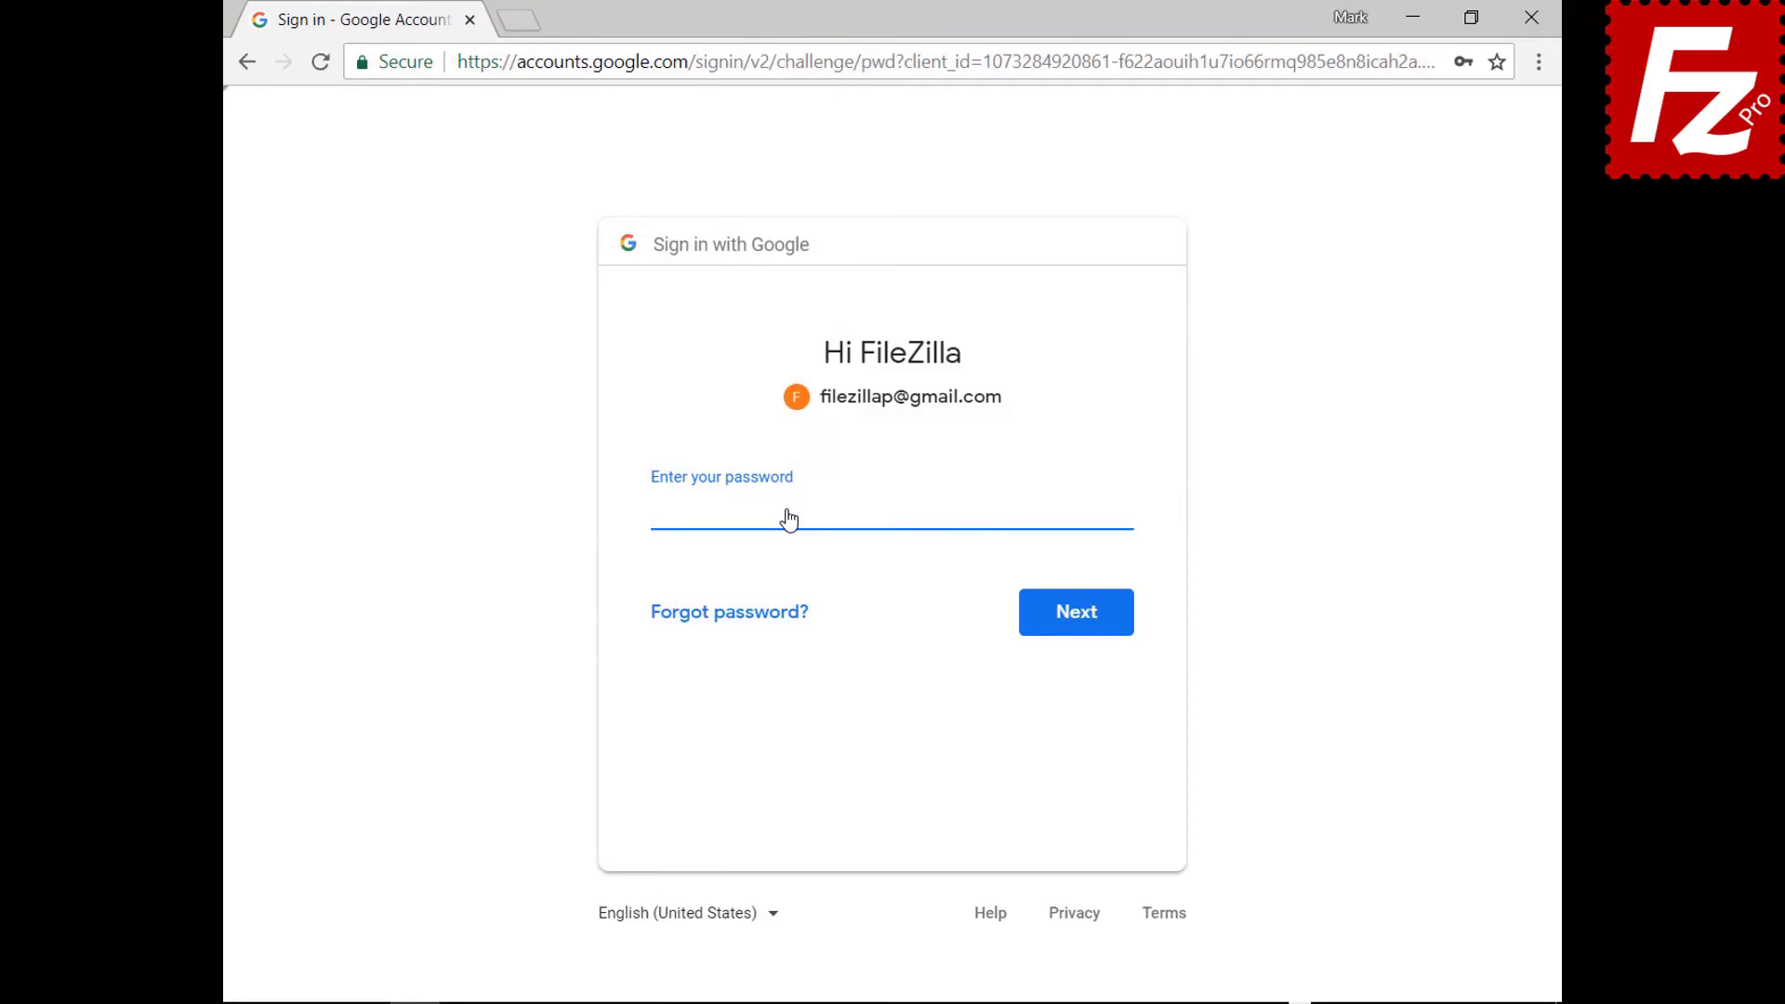
key("ctrl+v")
left_click(1080, 630)
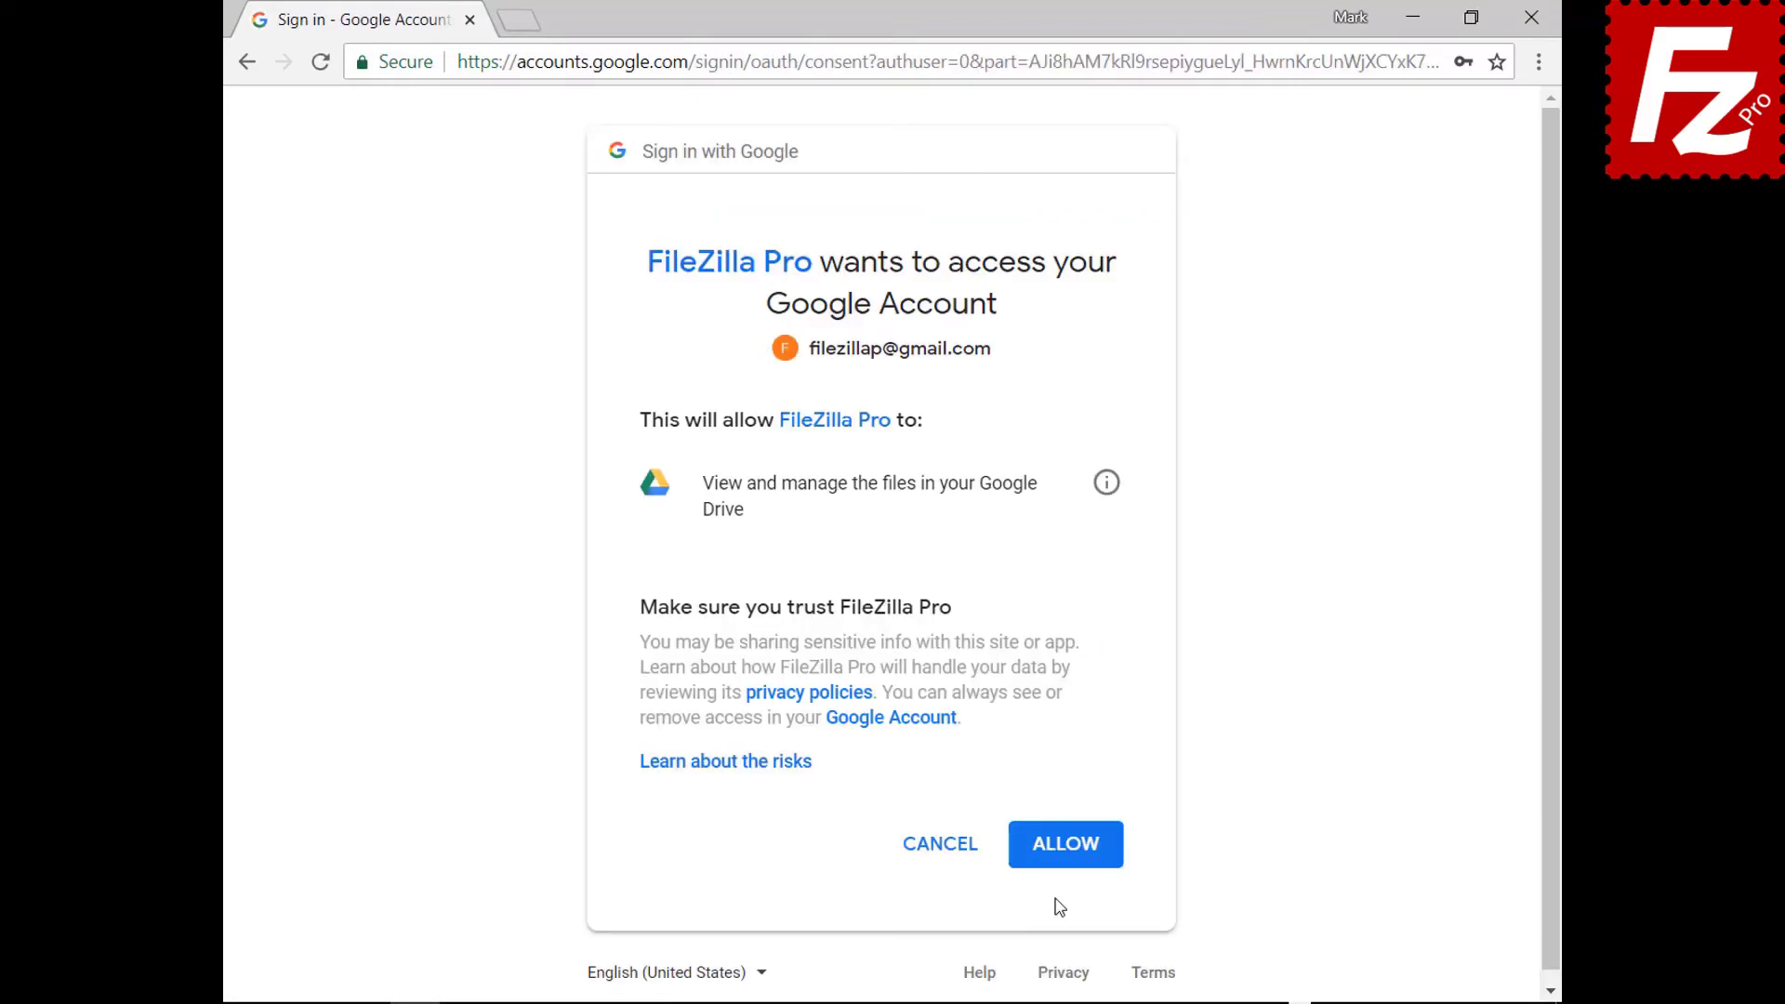
left_click(1067, 844)
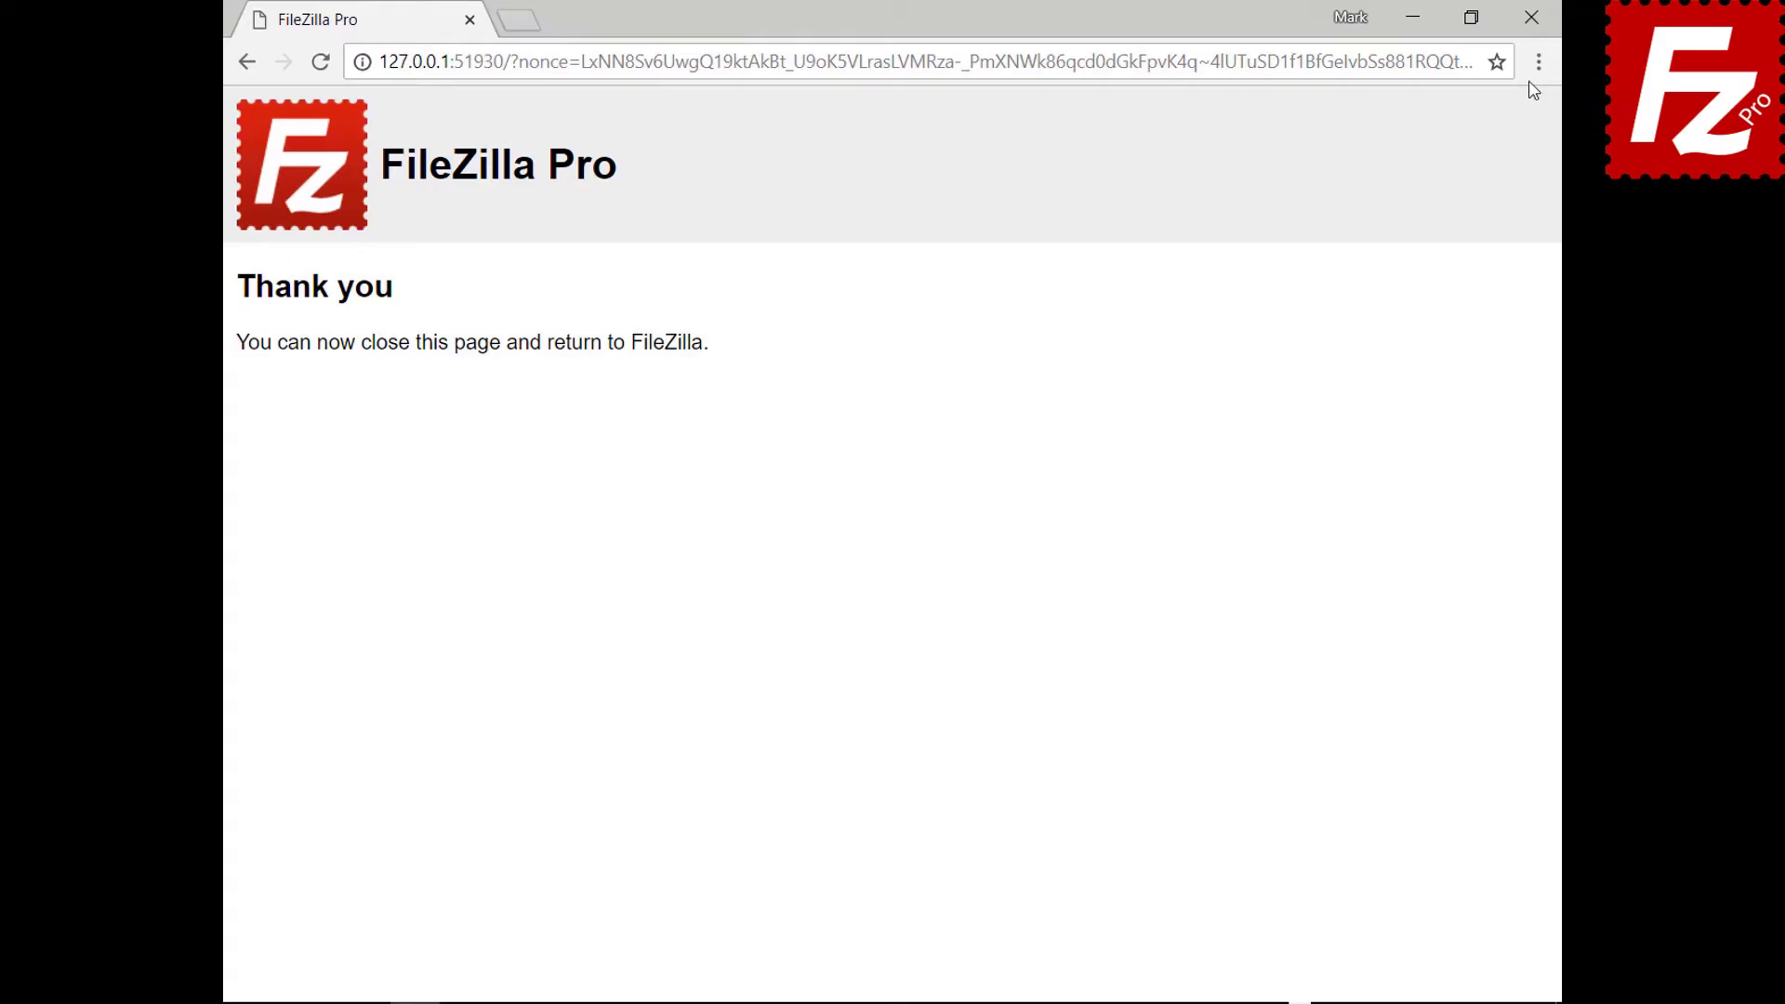
left_click(1531, 18)
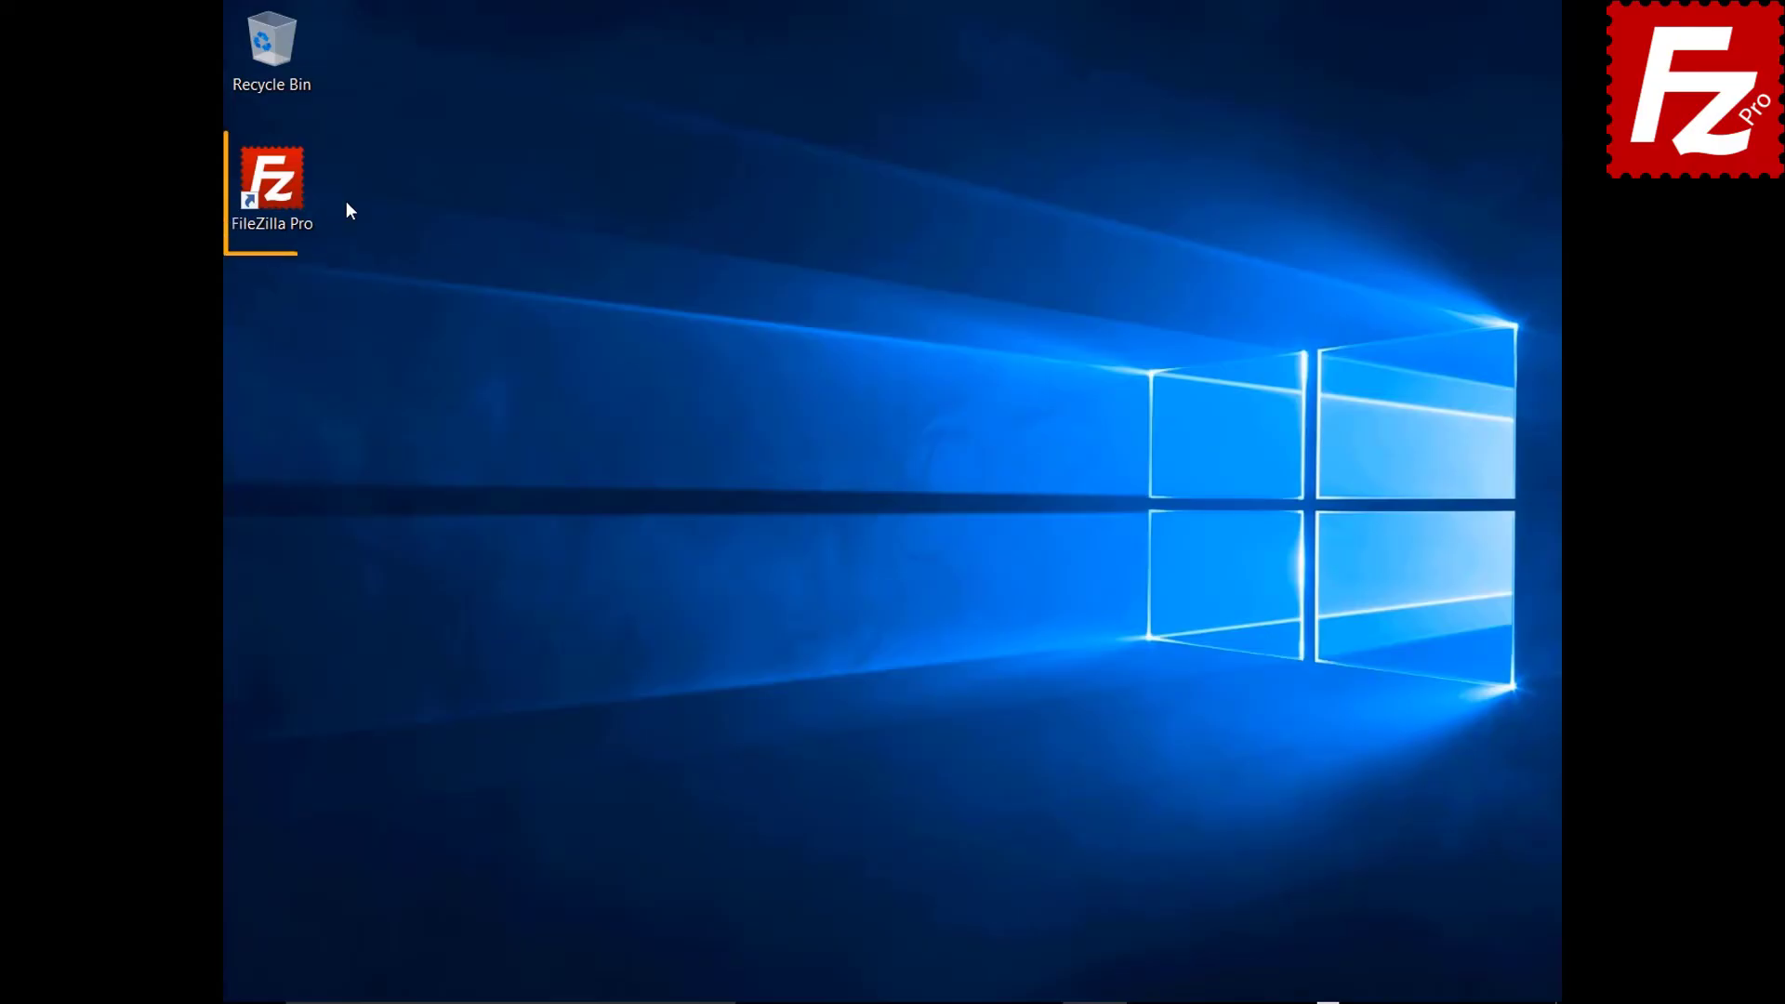
Launch FileZilla Pro from the desktop shortcut, with no server connected.
double_click(284, 195)
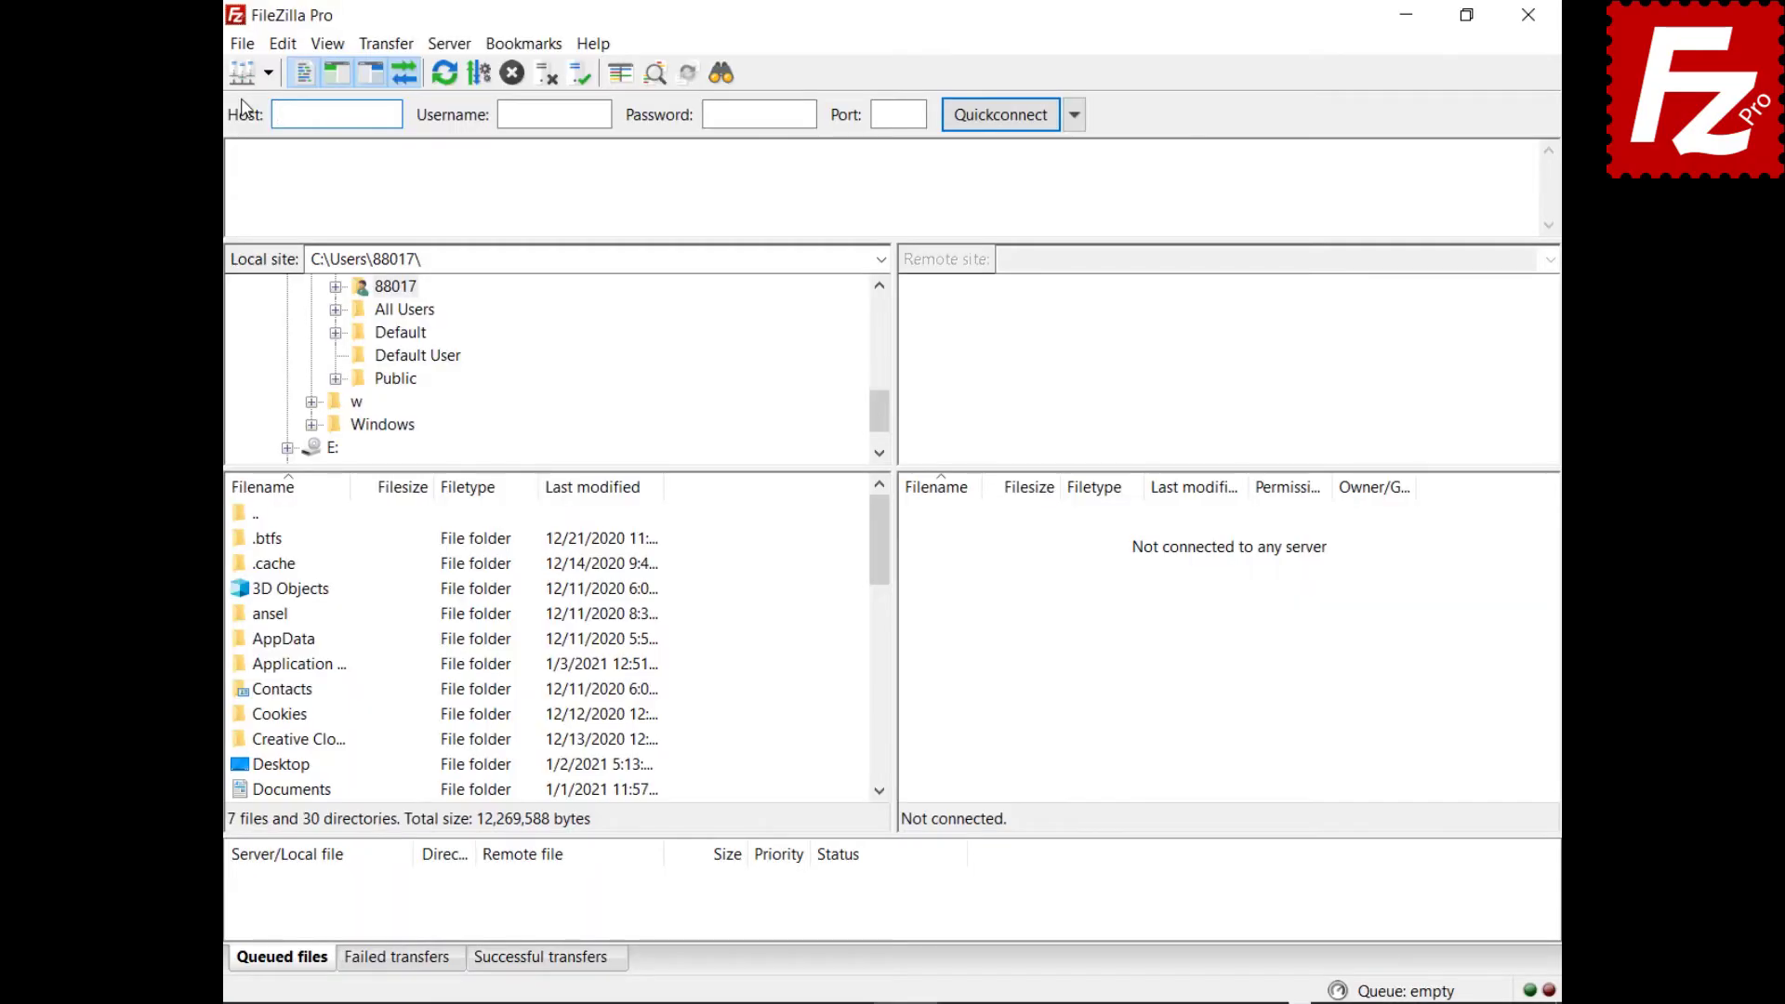
Connect to the saved Google Drive site from the Site Manager.
left_click(237, 43)
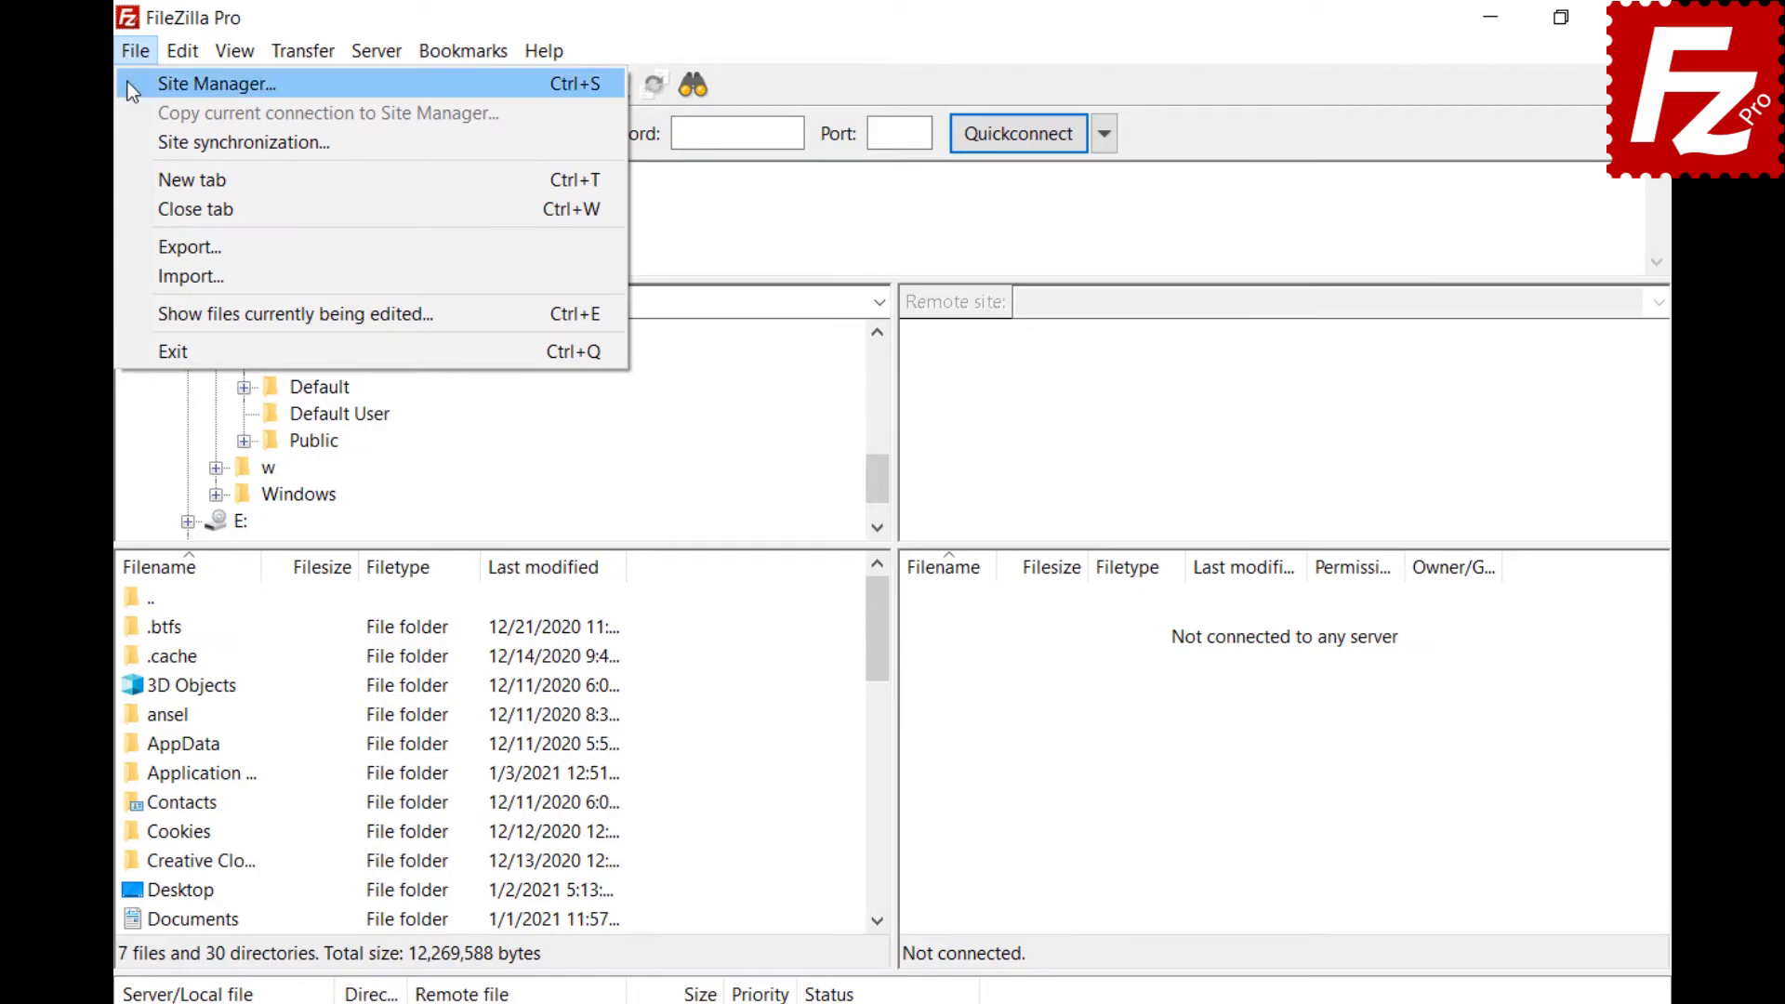
left_click(130, 83)
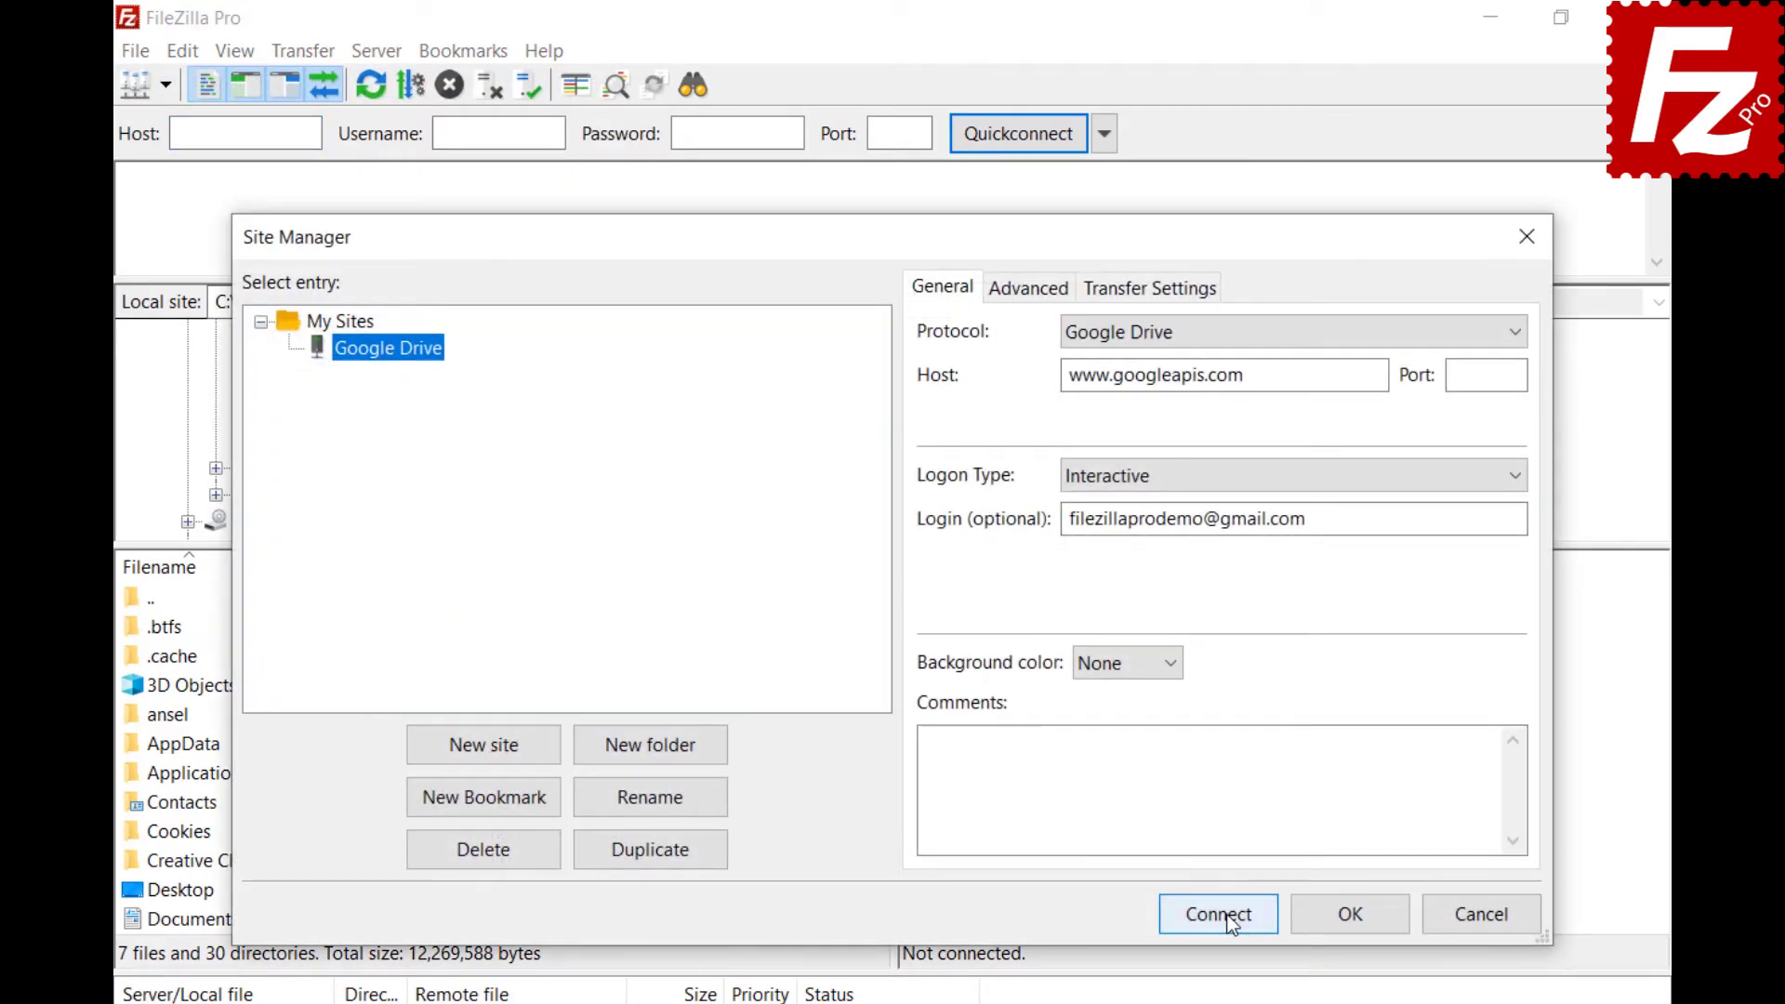
left_click(1220, 916)
Go to My Drive > Construction Project and open Share settings for Audio.ogg.
left_click(1025, 361)
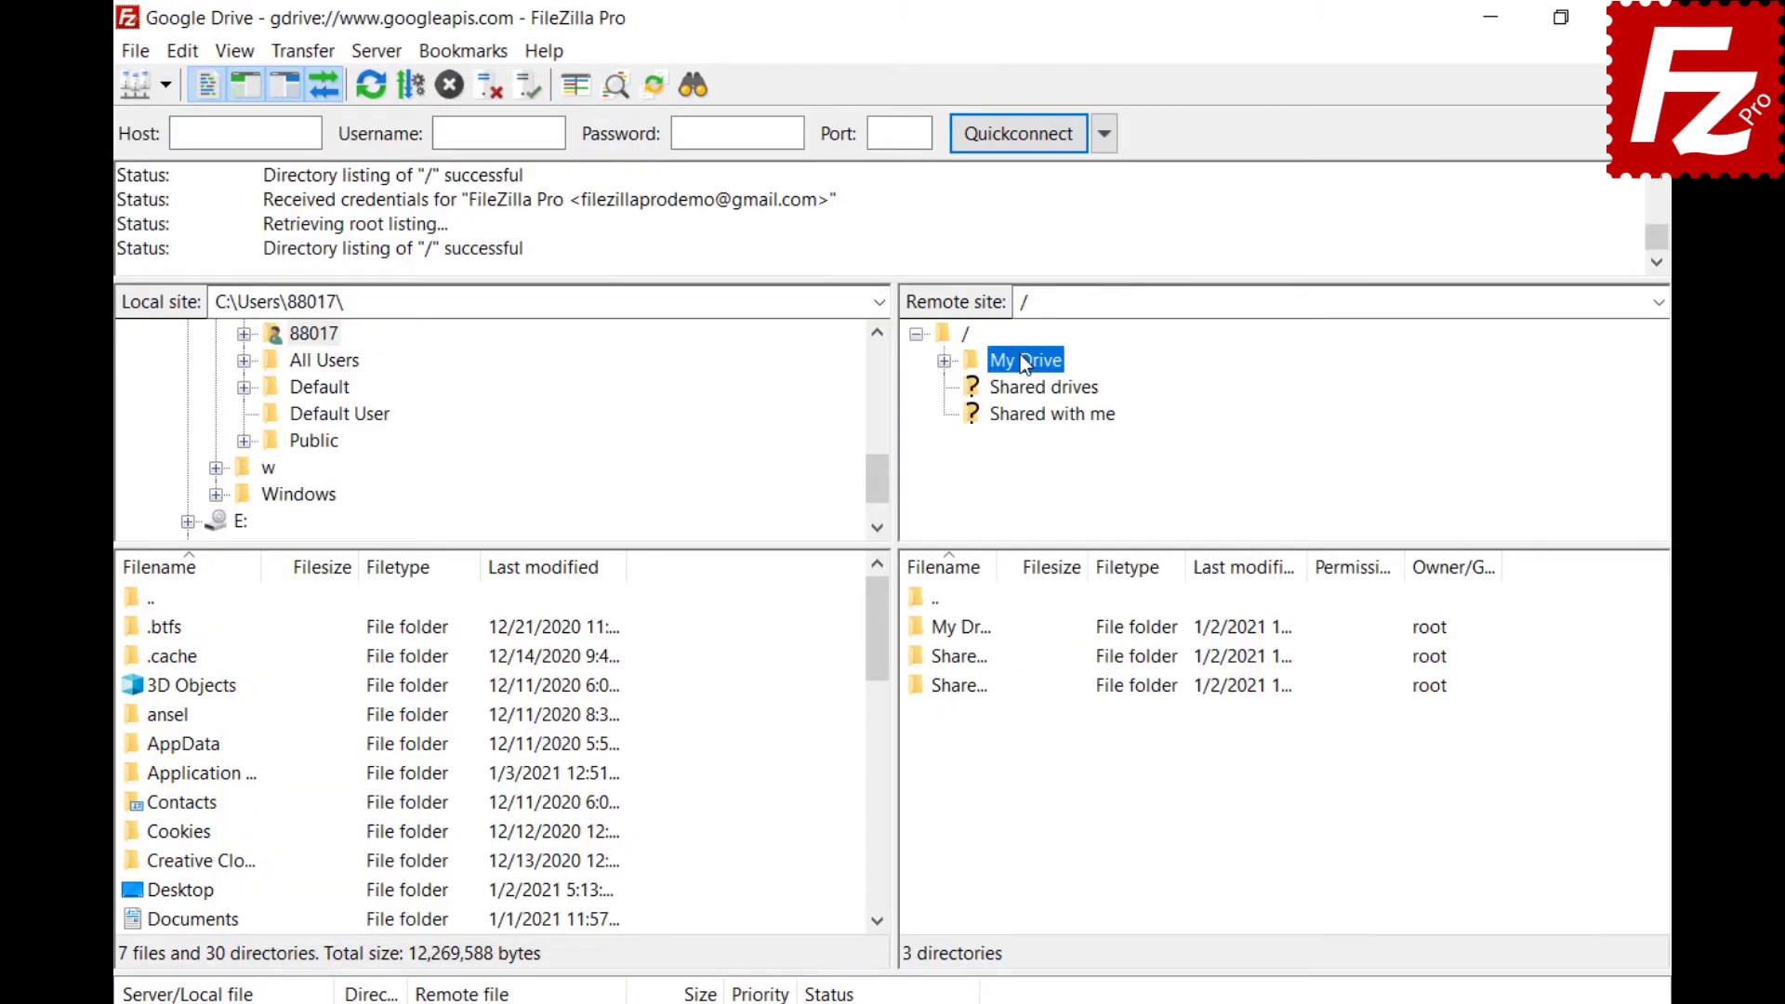
left_click(1042, 389)
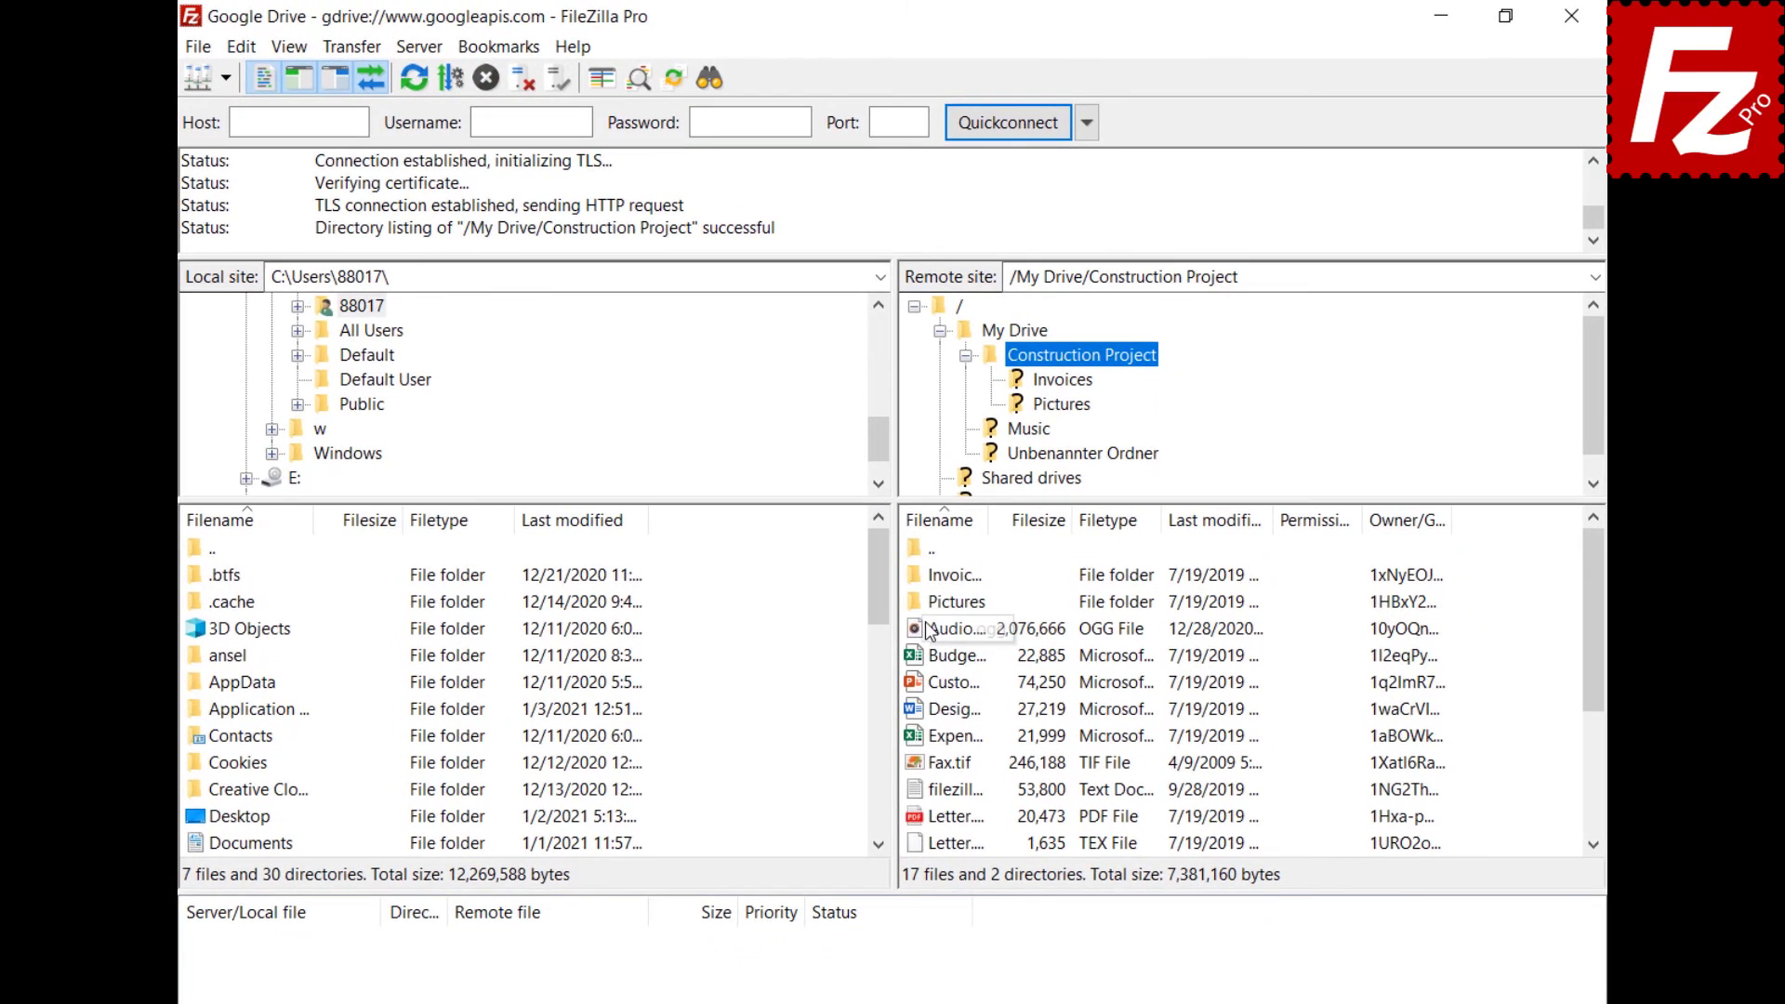
right_click(930, 687)
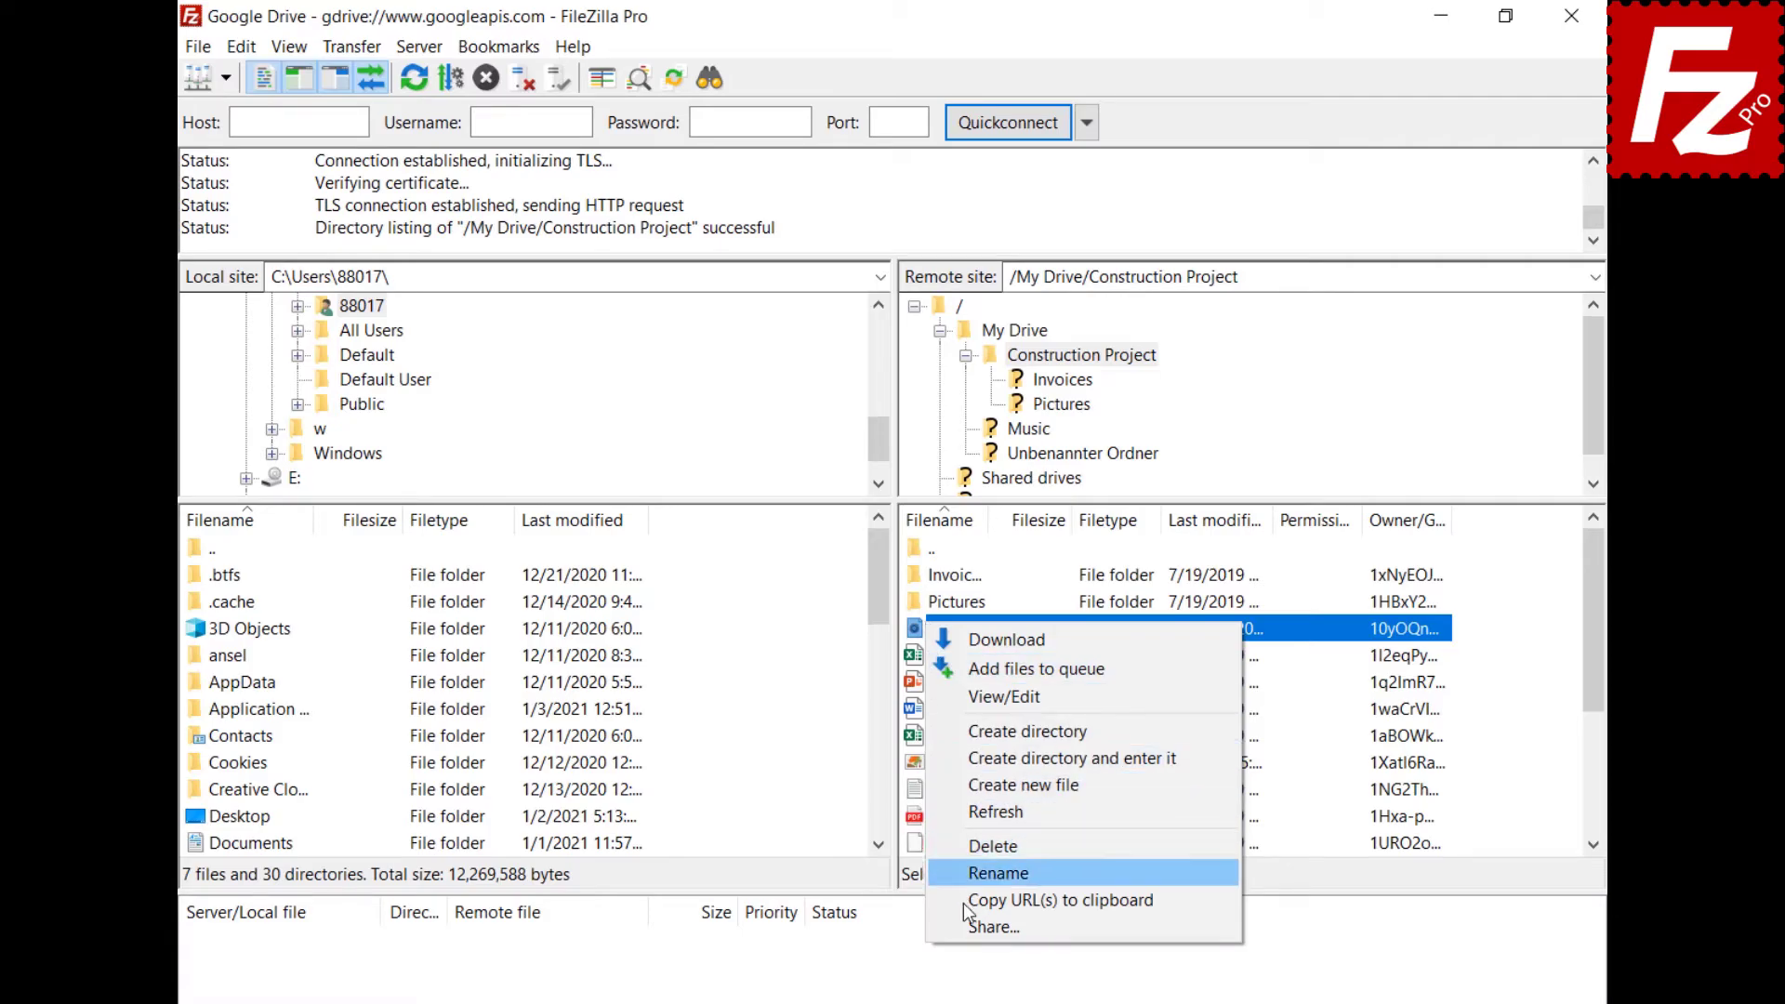
left_click(987, 927)
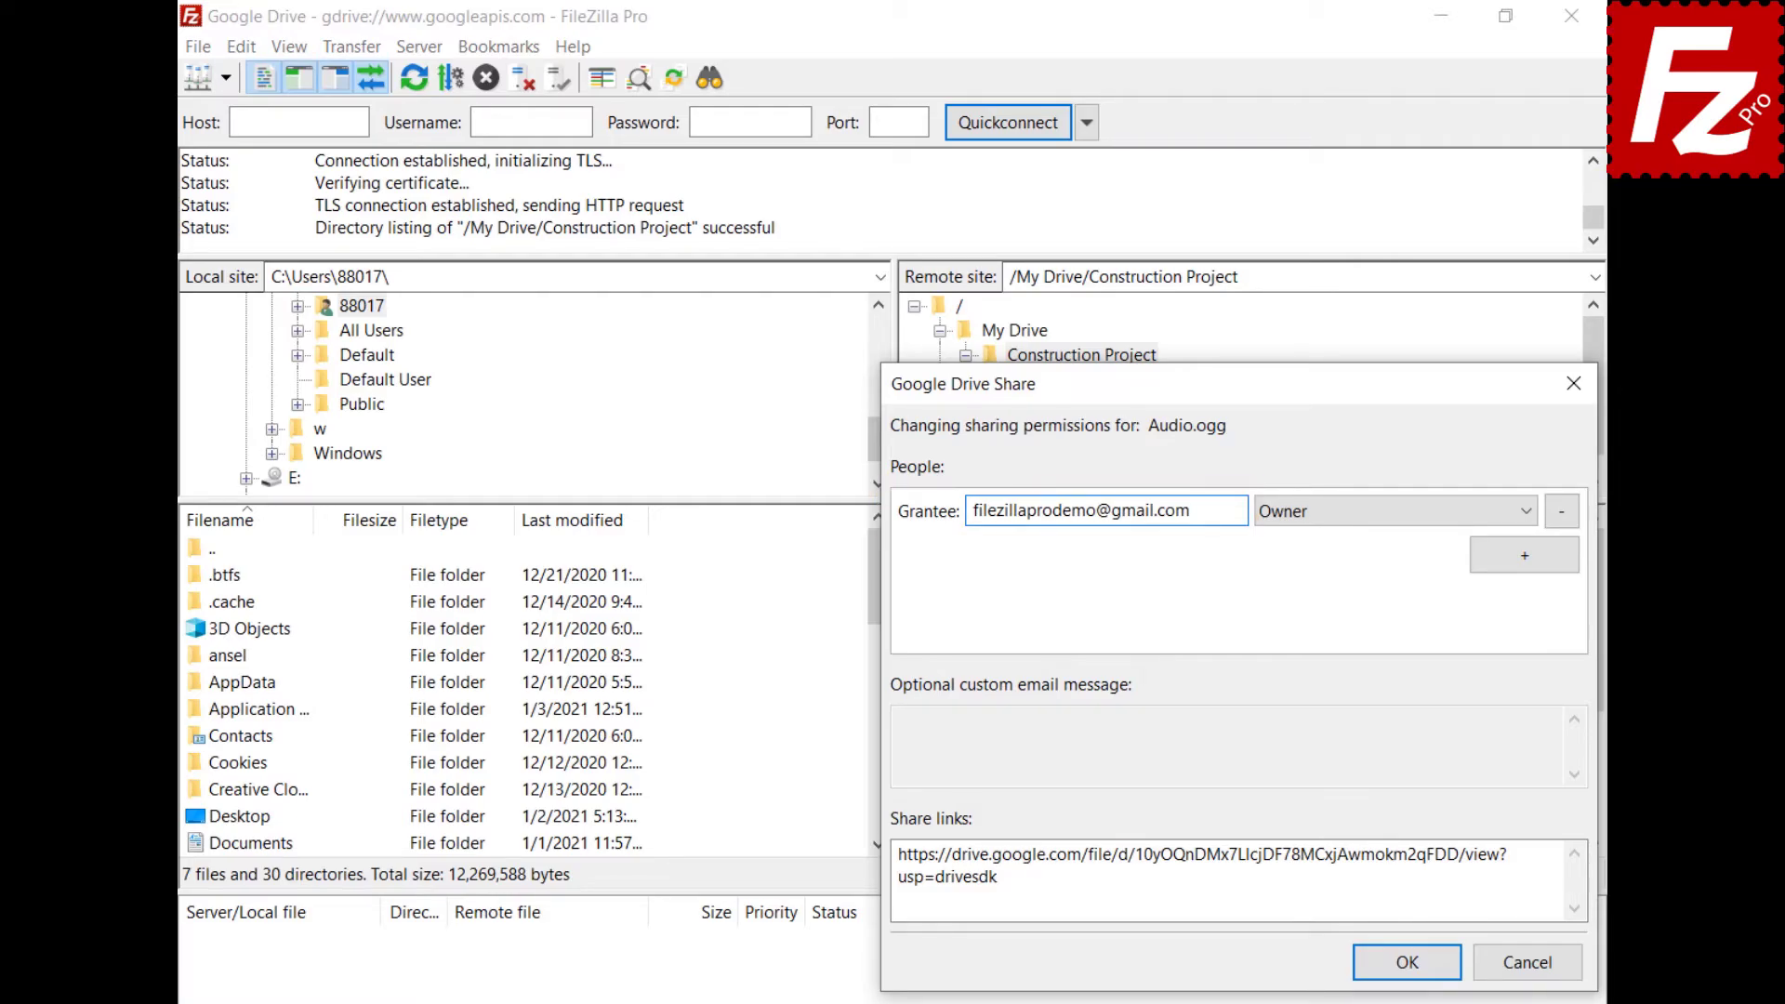
Add a Google group as a second grantee for Audio.ogg with Can Comment permission.
left_click(1524, 557)
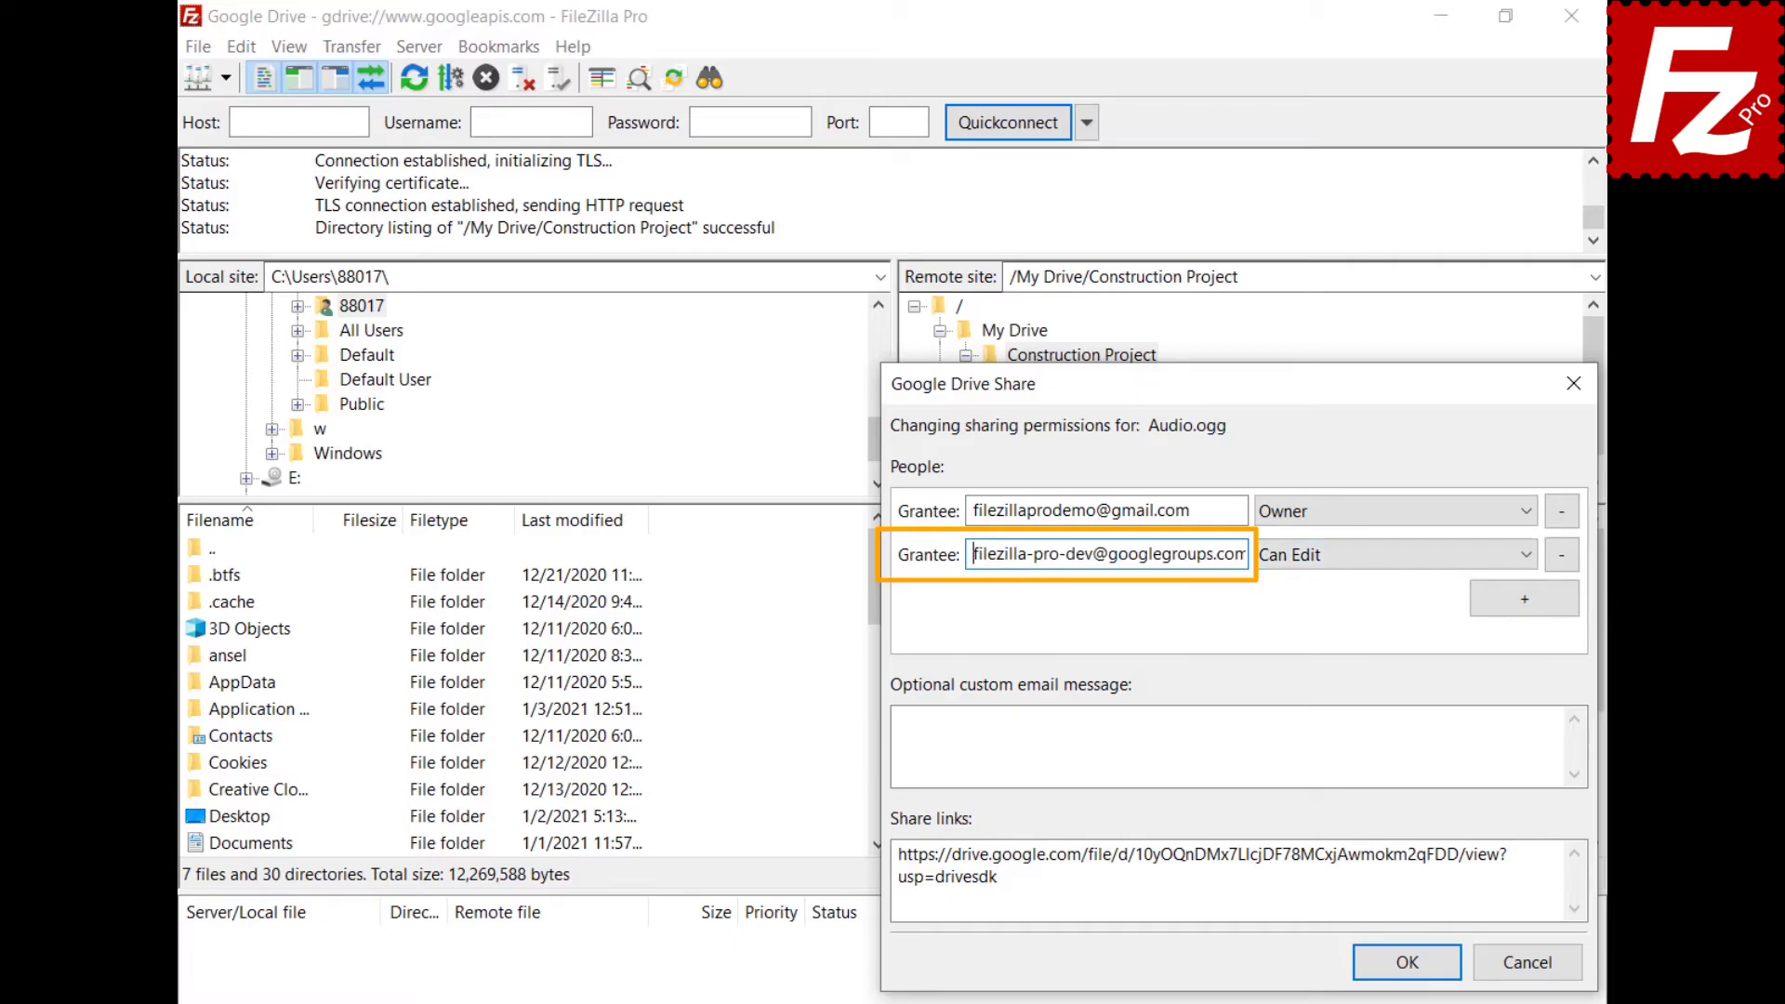
left_click(1530, 560)
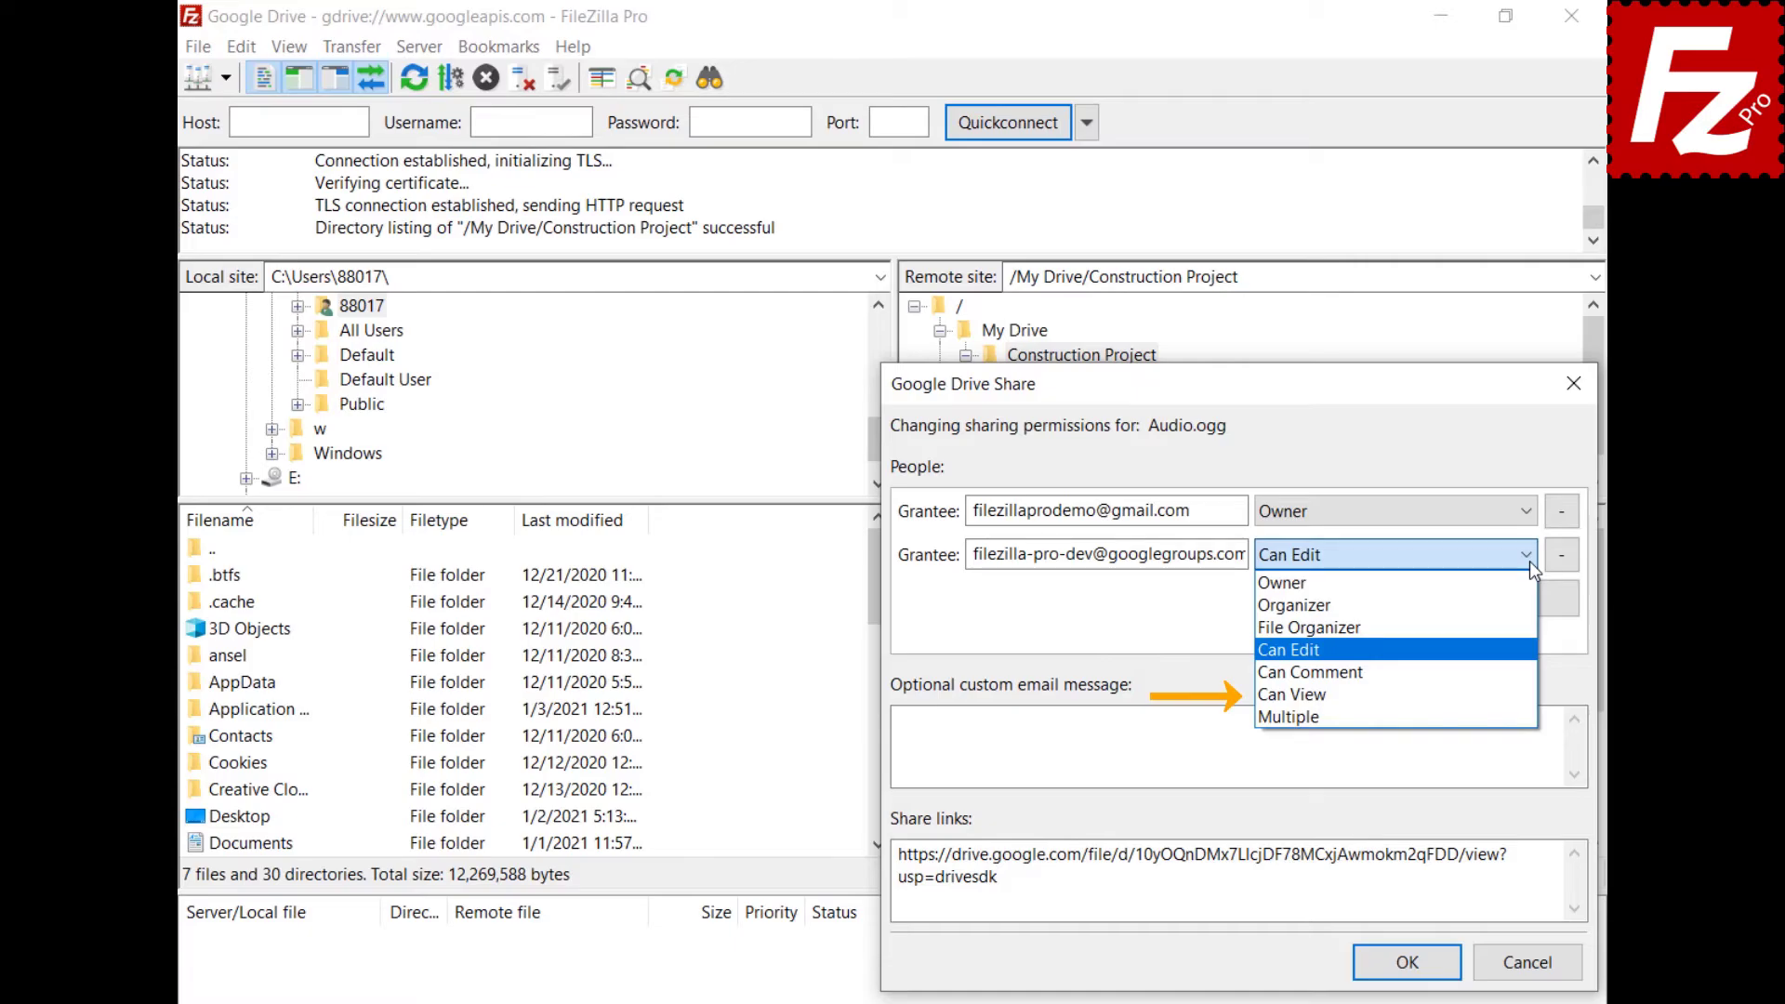
left_click(1519, 671)
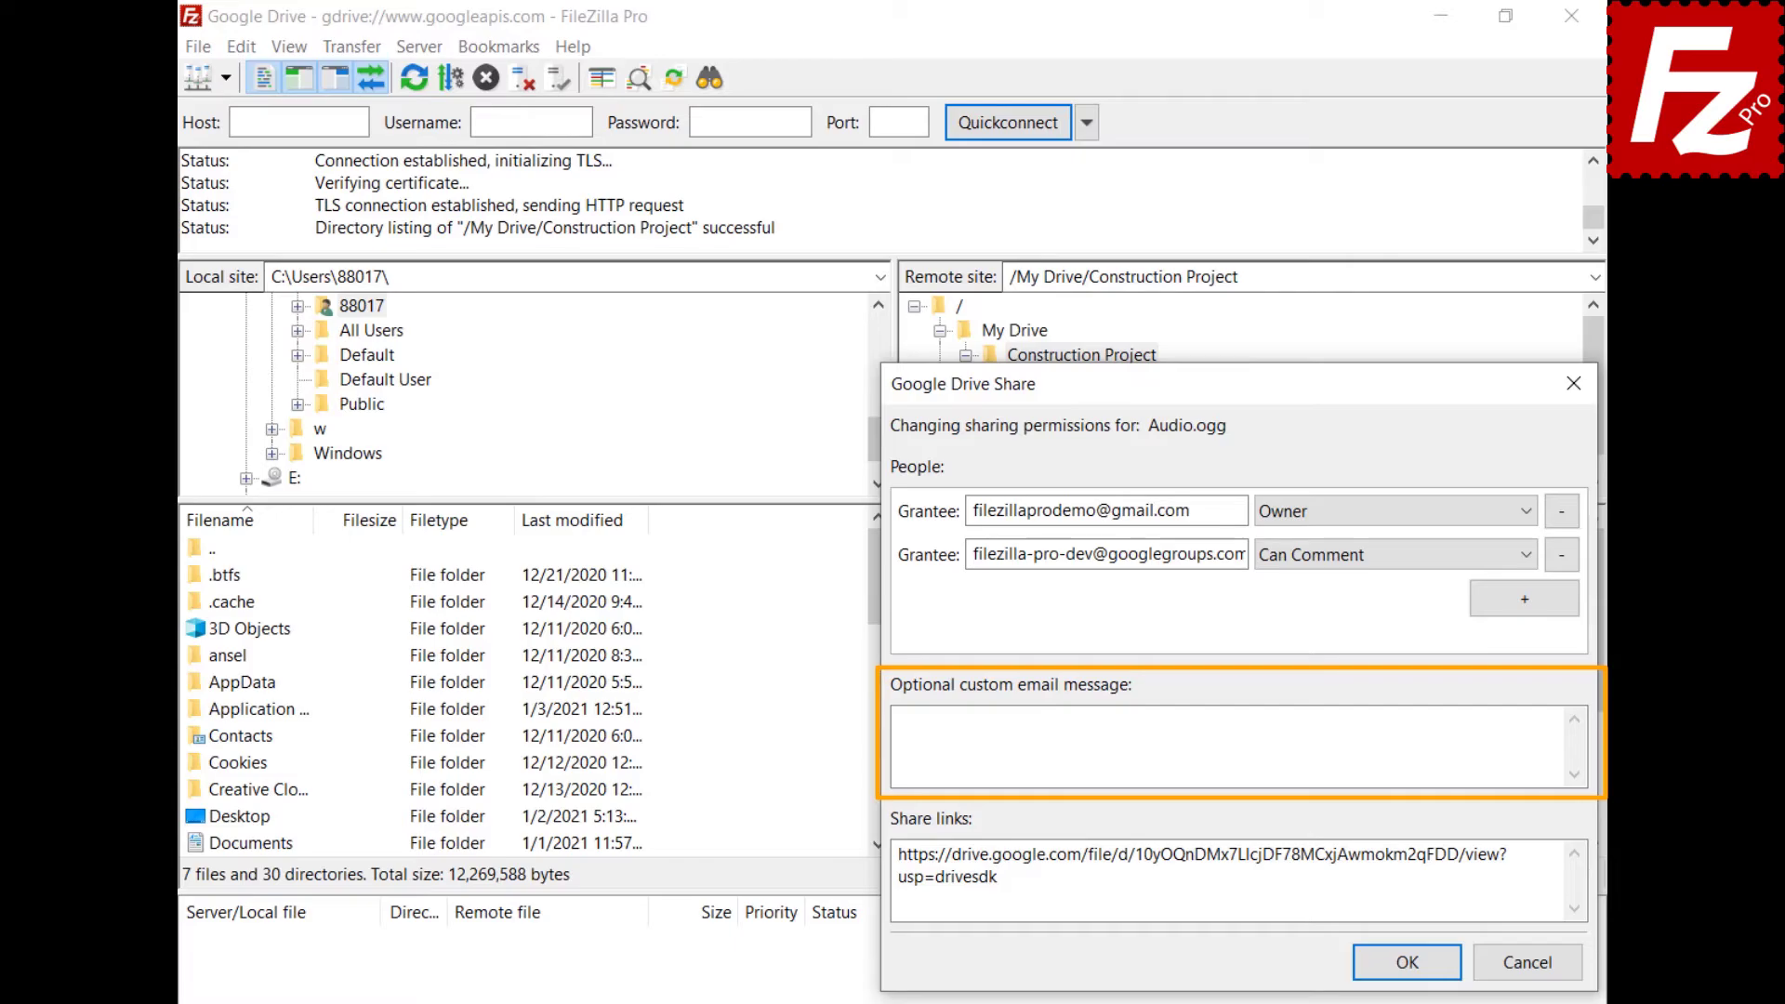
Add the share message 'Shared with FileZilla Pro', confirm the share, and relaunch FileZilla Pro.
left_click(903, 720)
type("Shared with ")
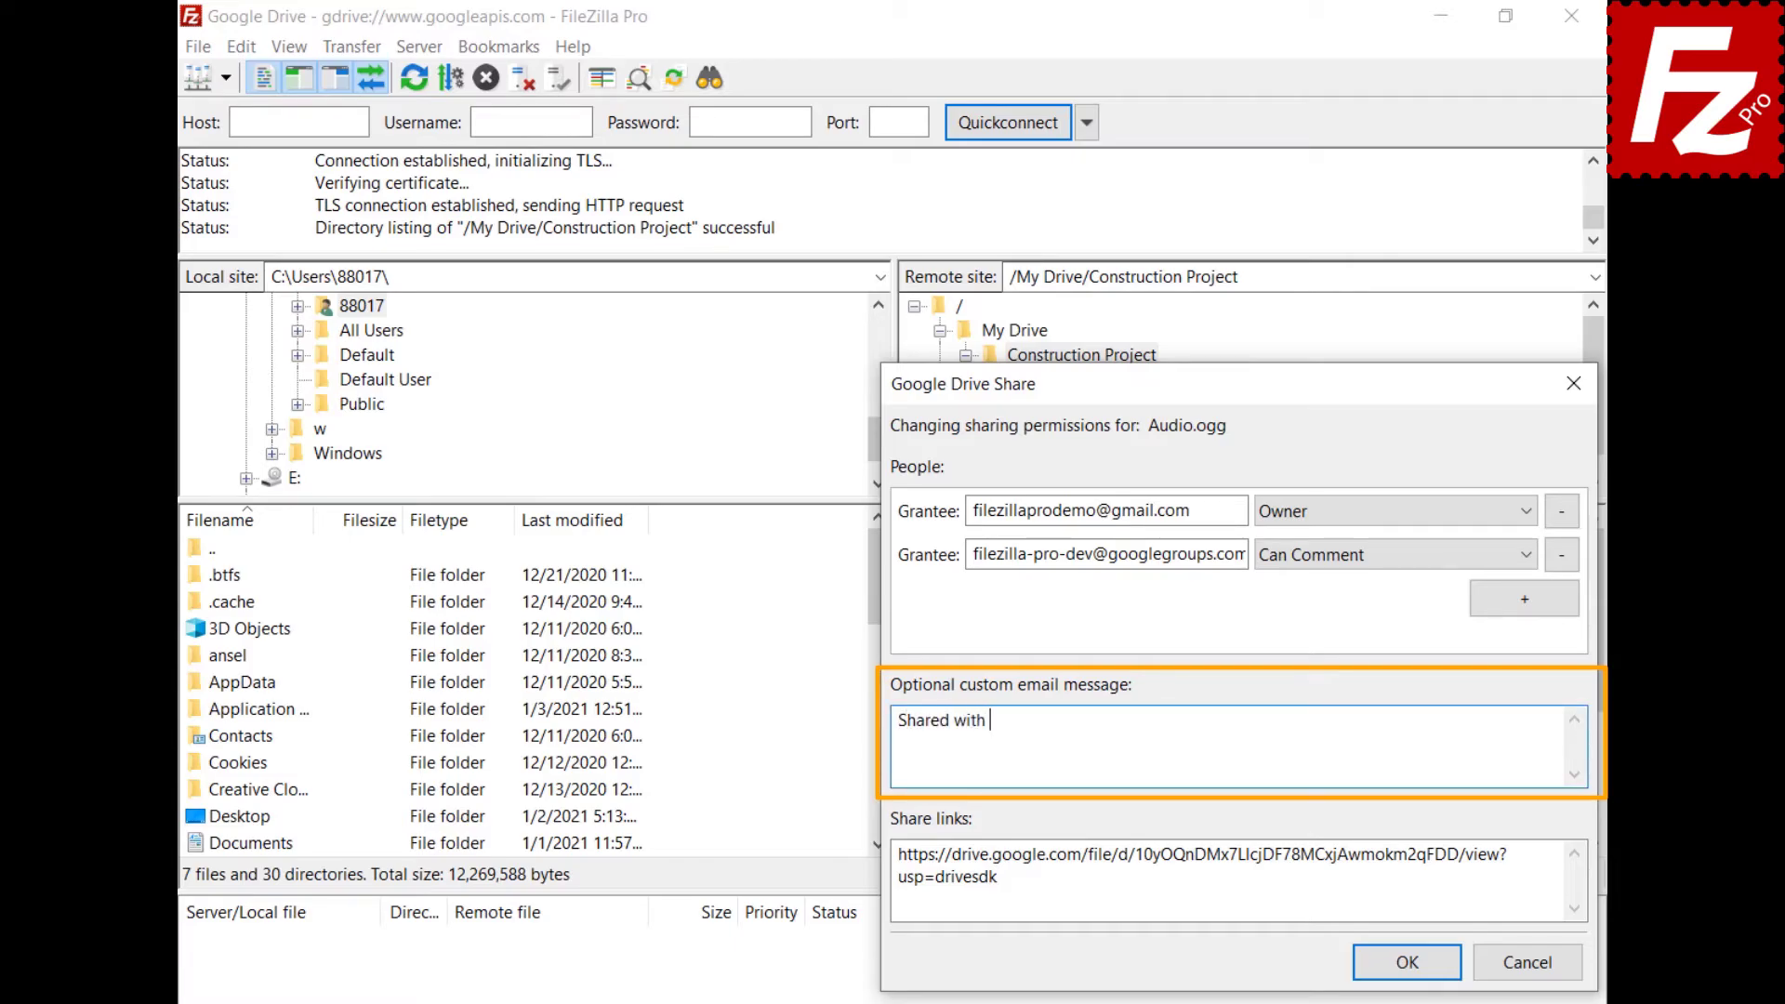
type("FileZilla Pro")
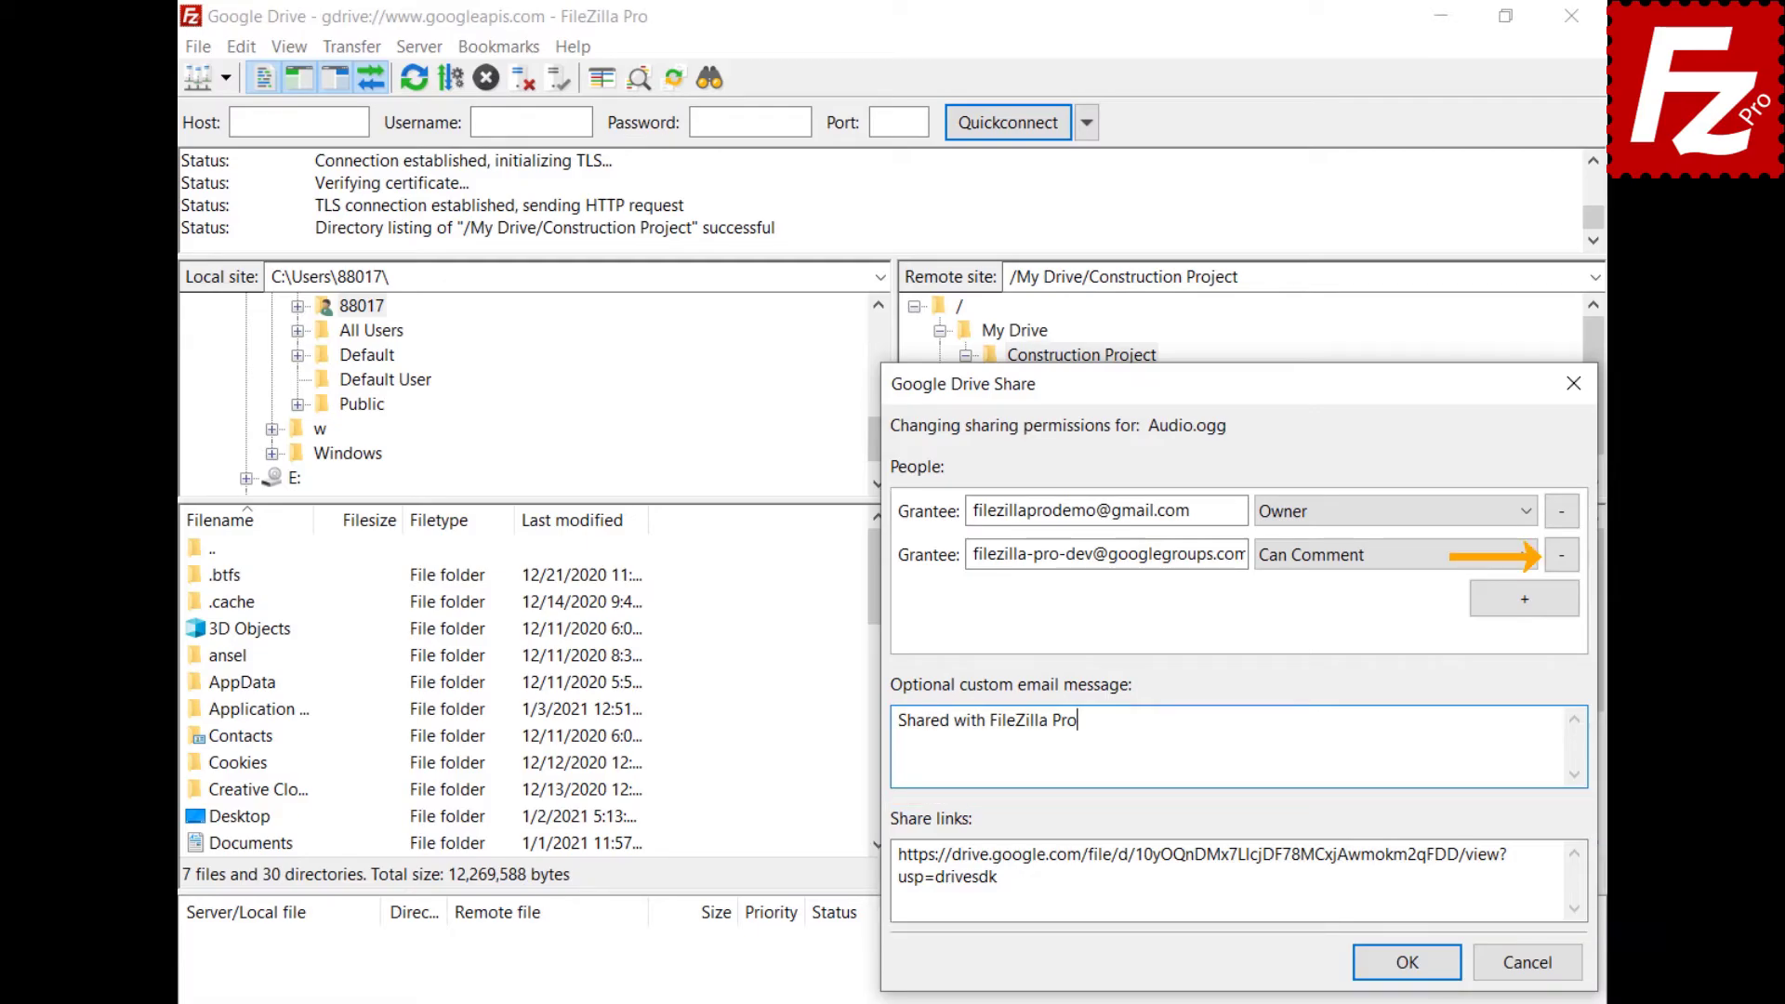
left_click(1408, 963)
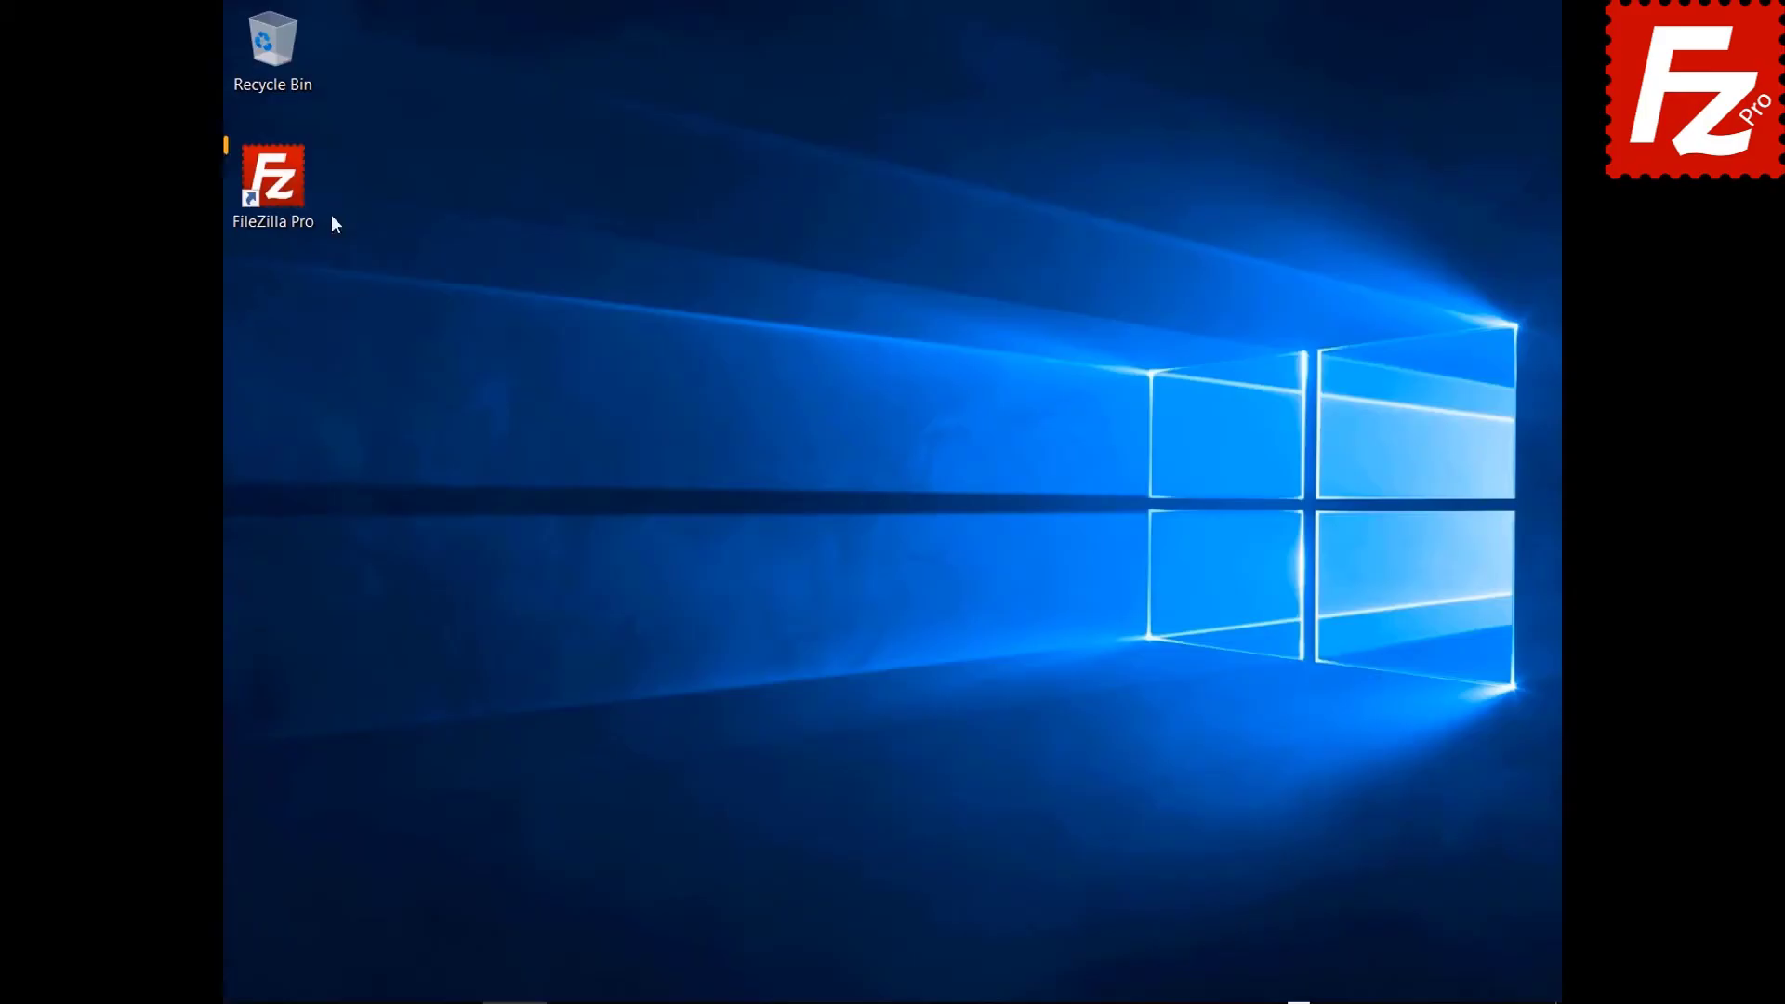
double_click(282, 204)
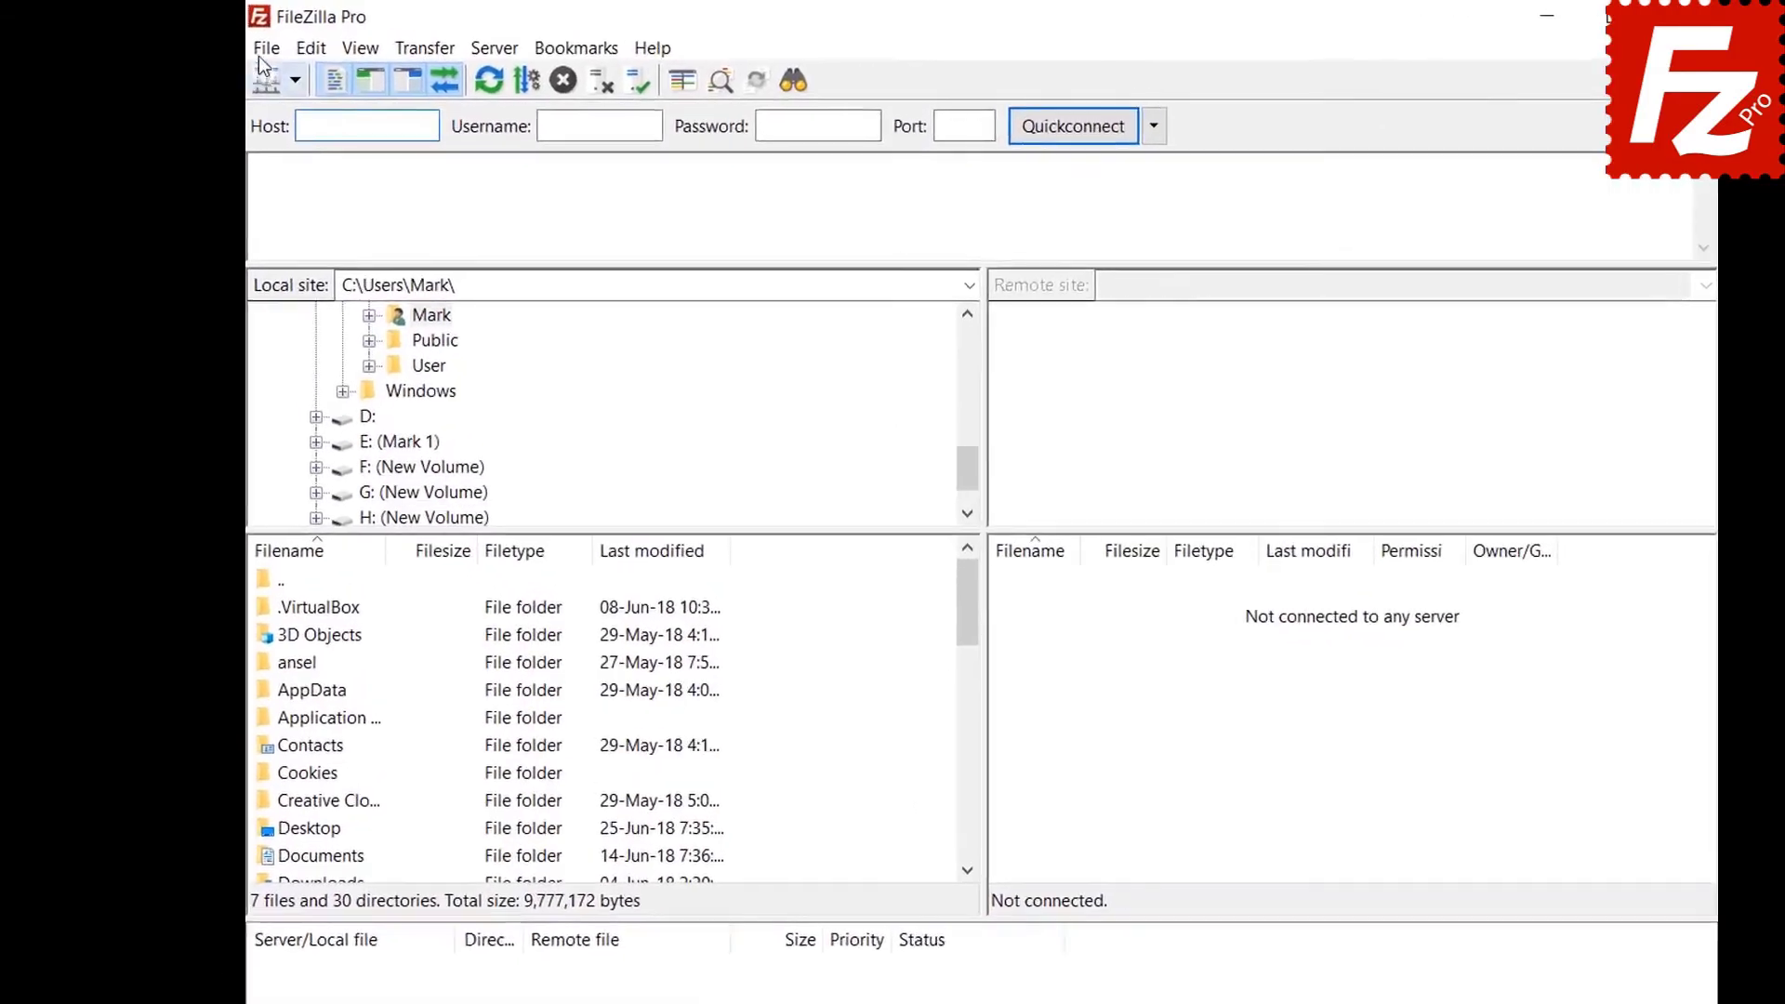
Create a new saved site named 'Google Cloud Connection' in the Site Manager.
left_click(240, 44)
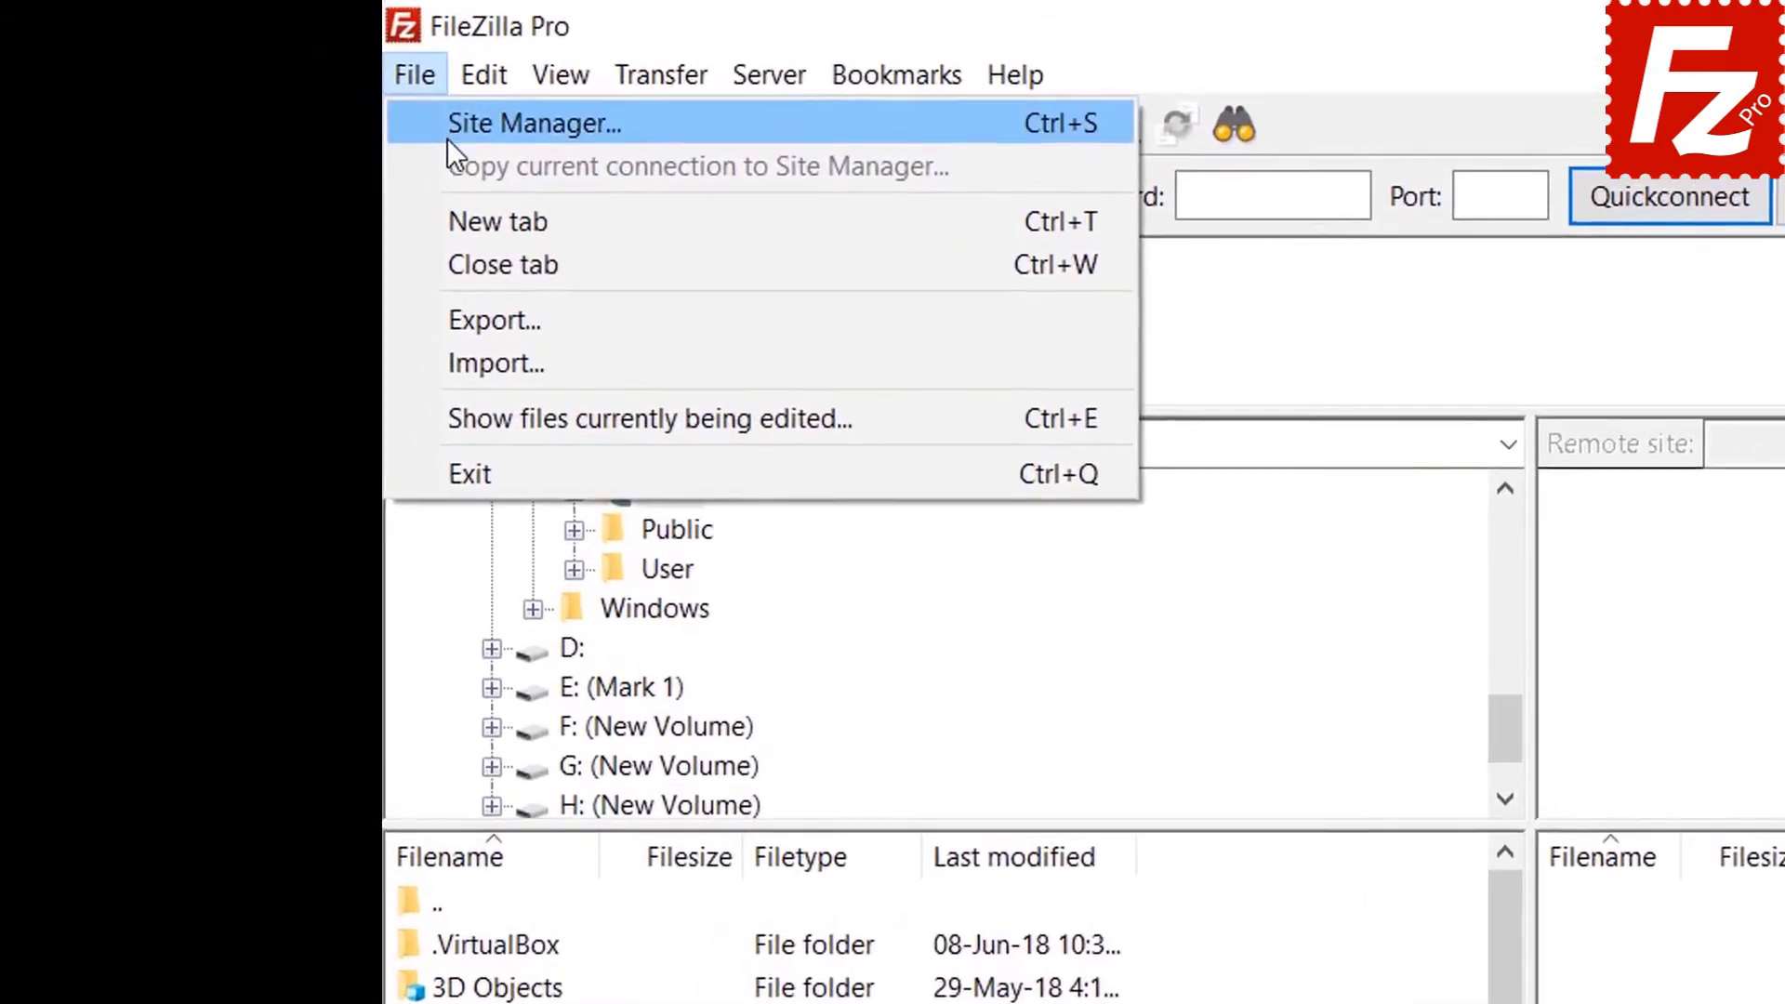
left_click(264, 78)
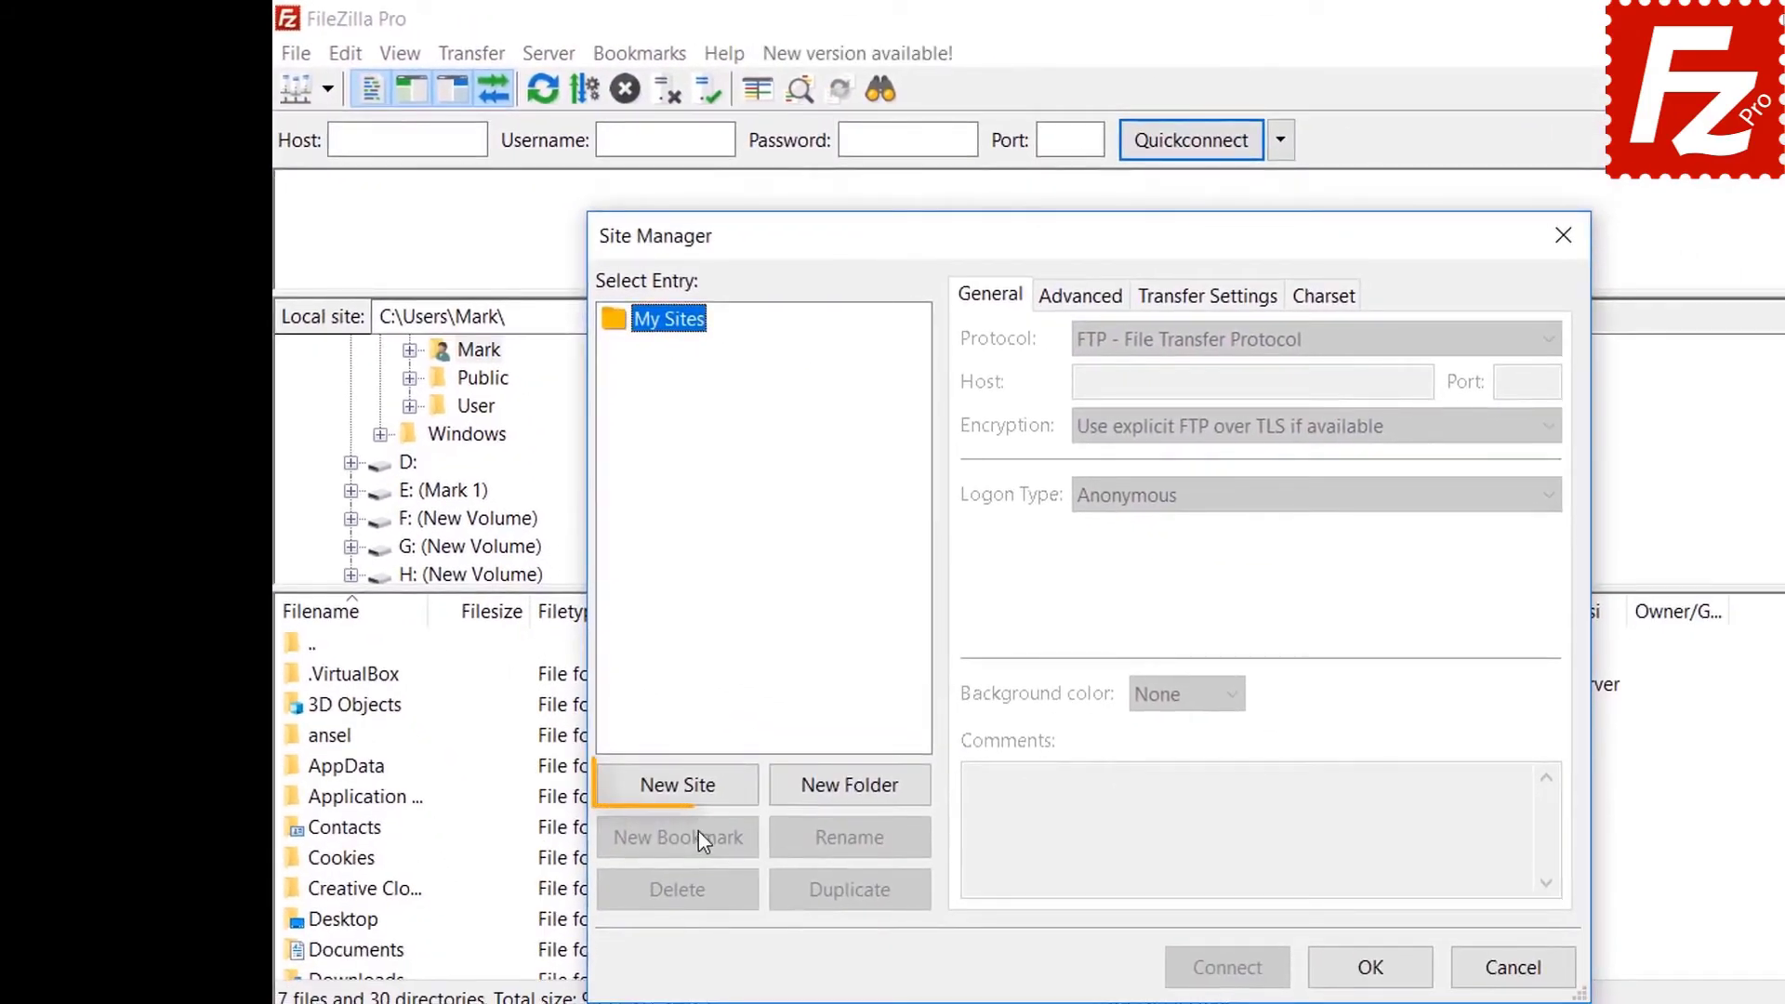
left_click(695, 787)
type("Google Clou")
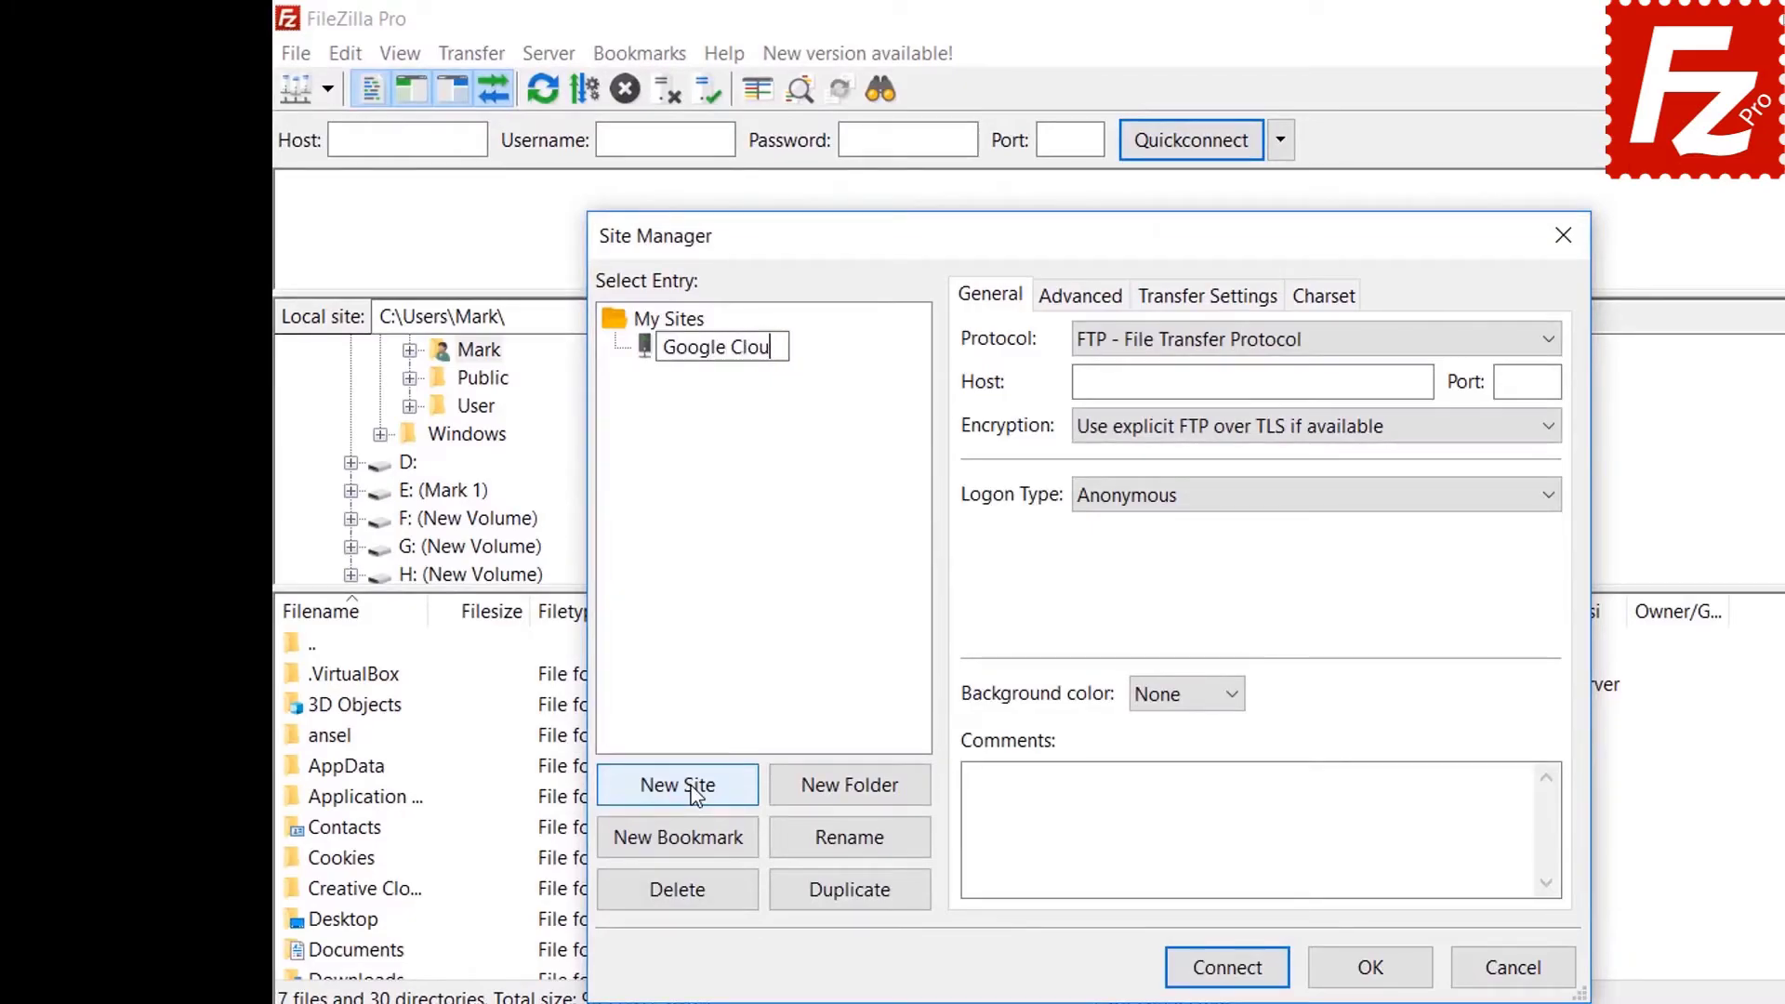
type("d Connection")
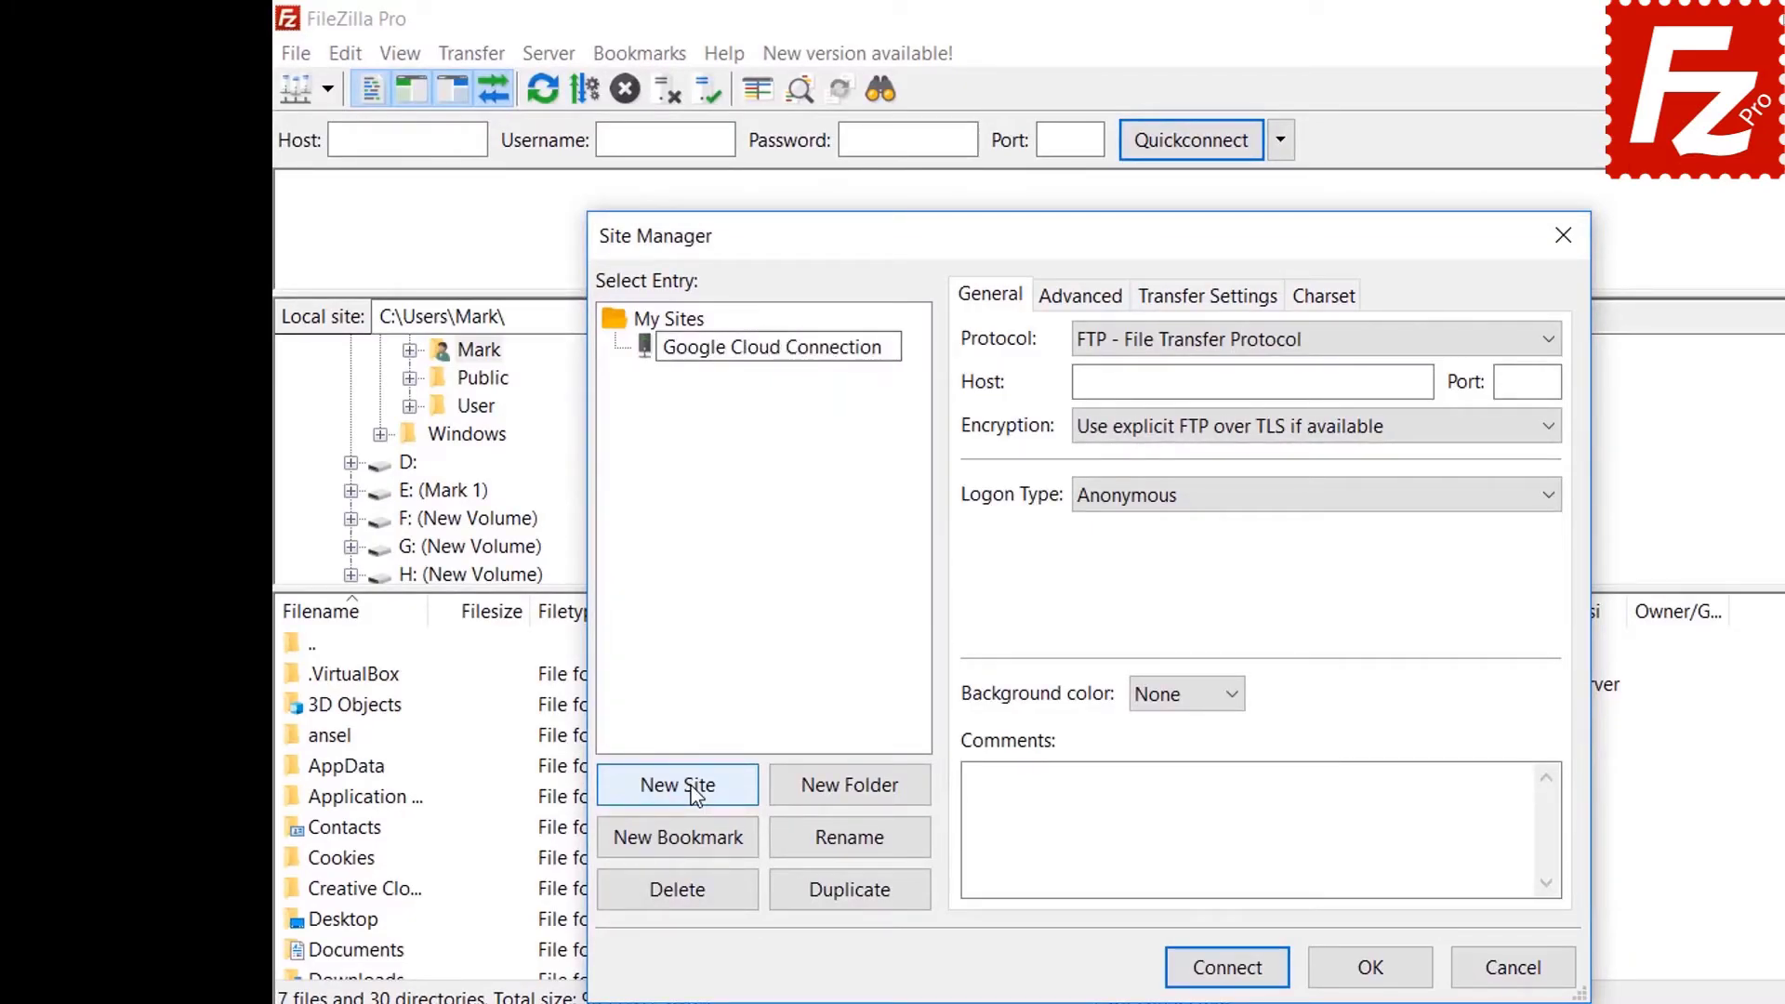
key("Return")
Set its protocol to Google Cloud Storage, project ID filezilla-pro, and enter the account e-mail.
left_click(1155, 342)
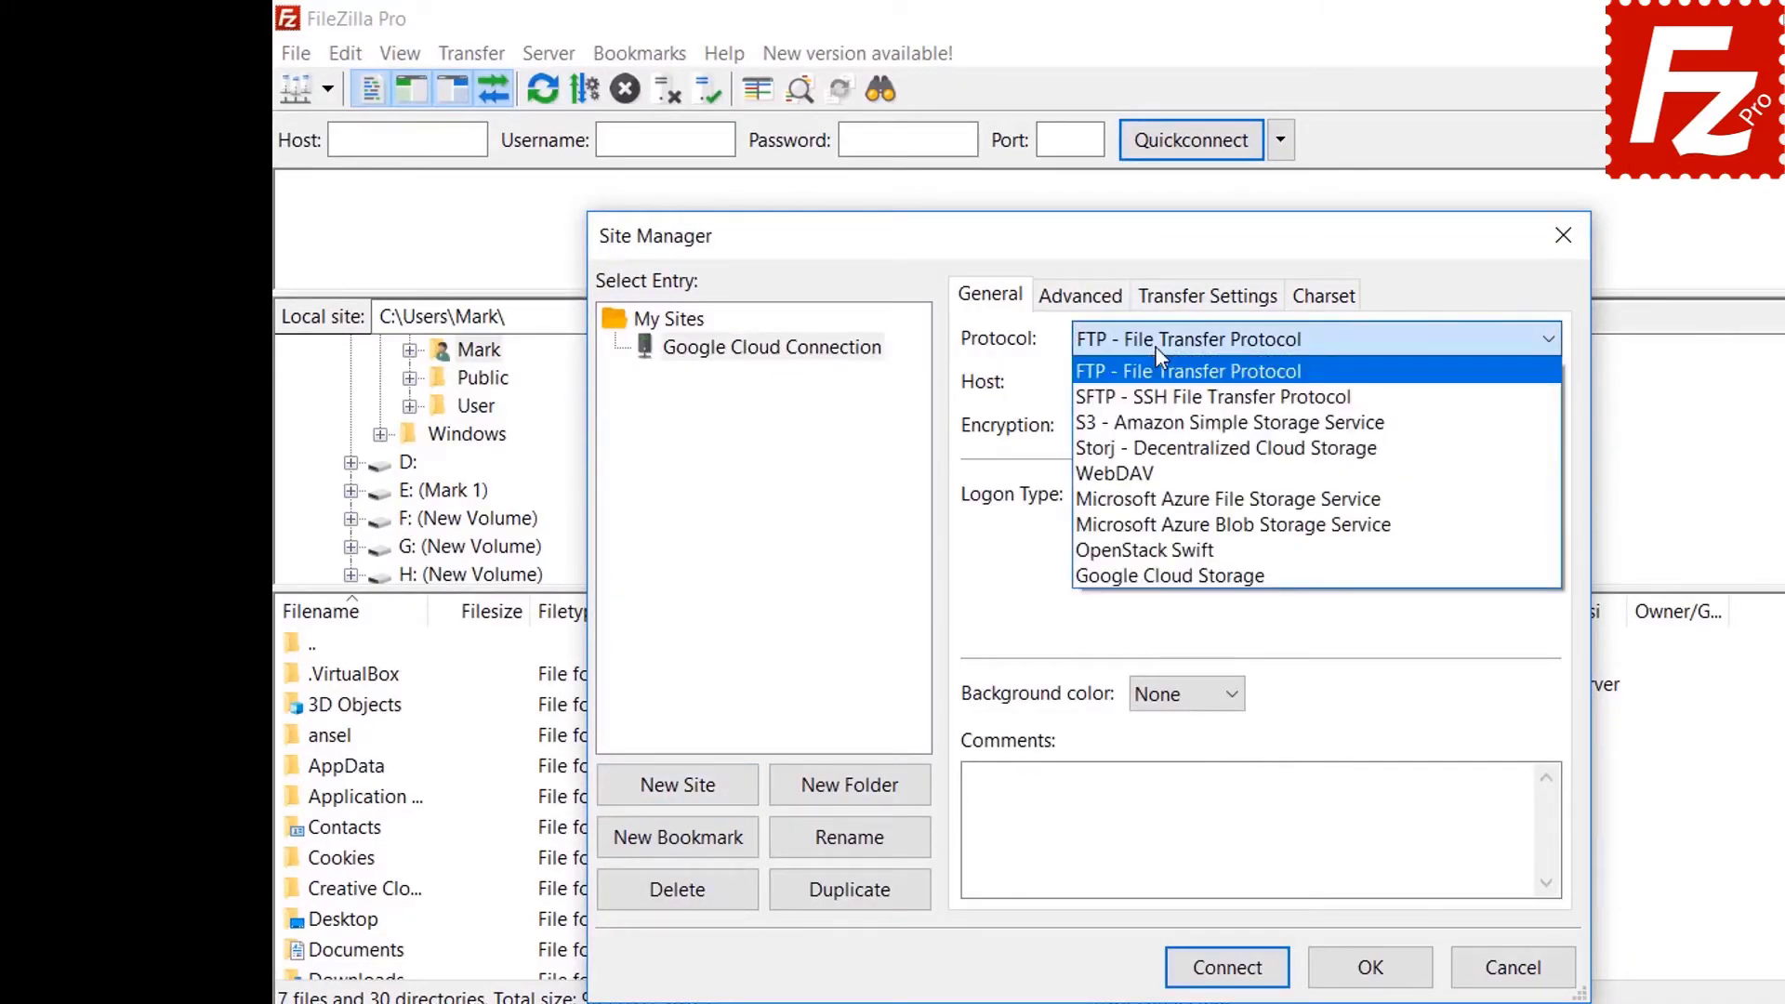
left_click(1143, 577)
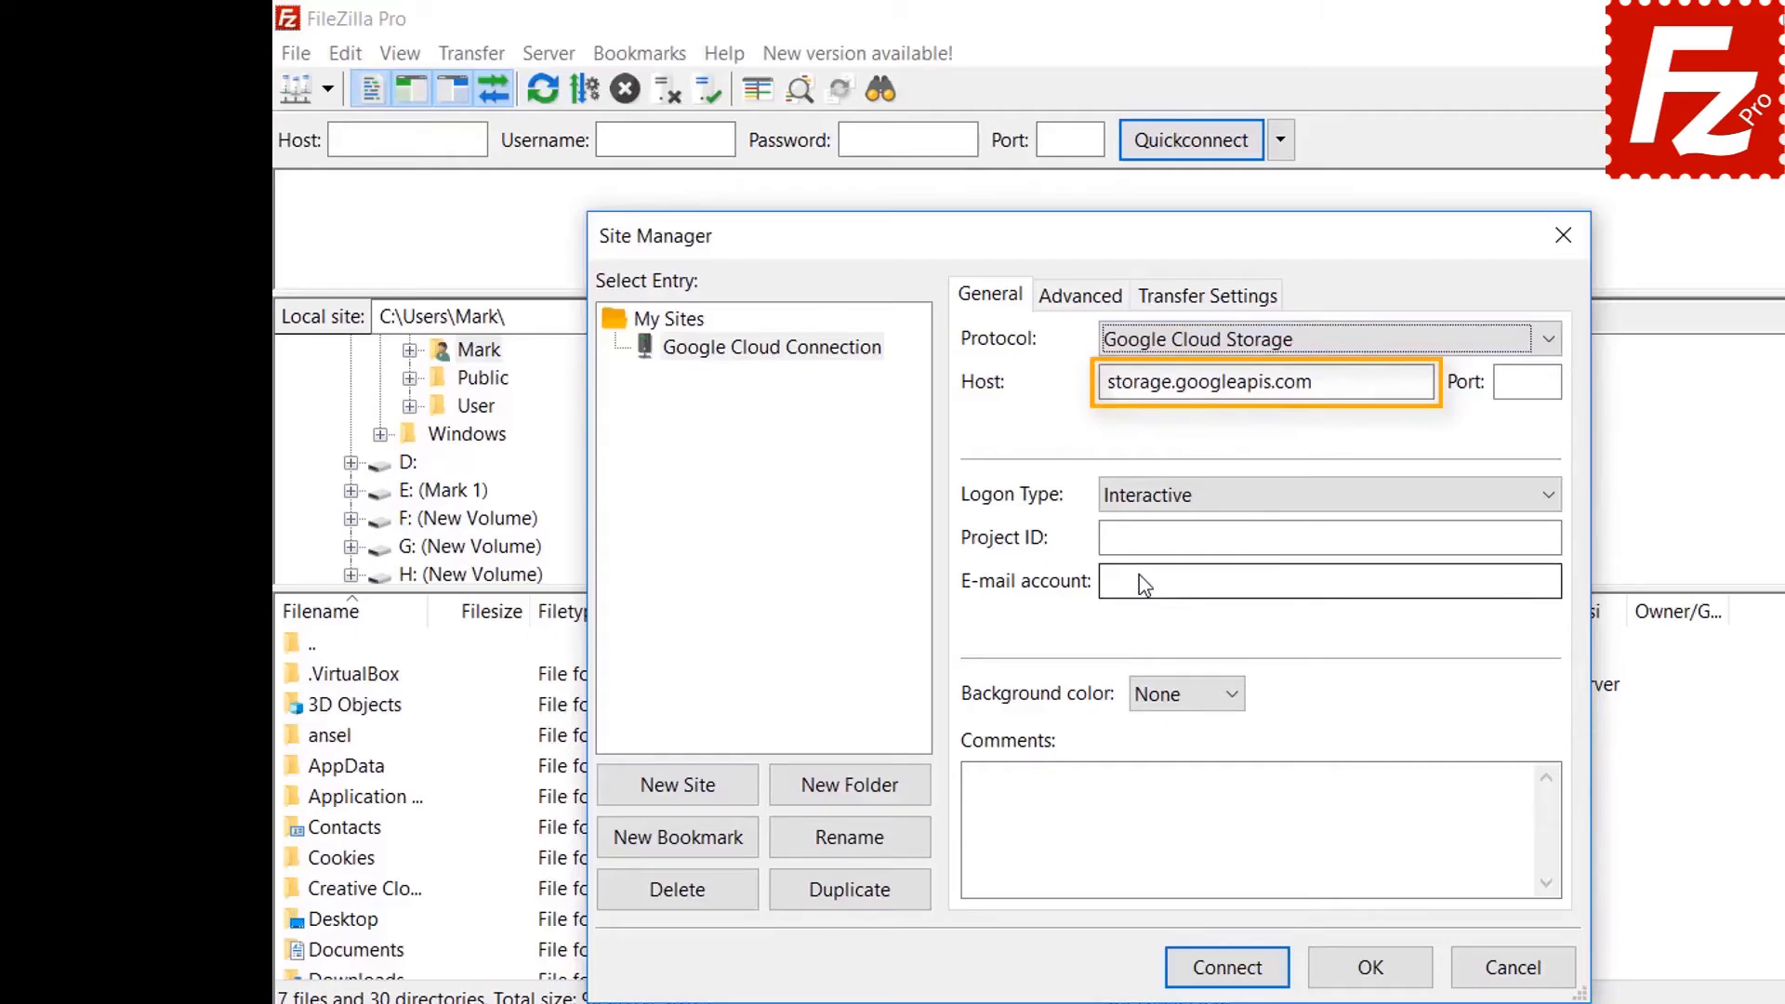
type("filezilla-pro")
key("Tab")
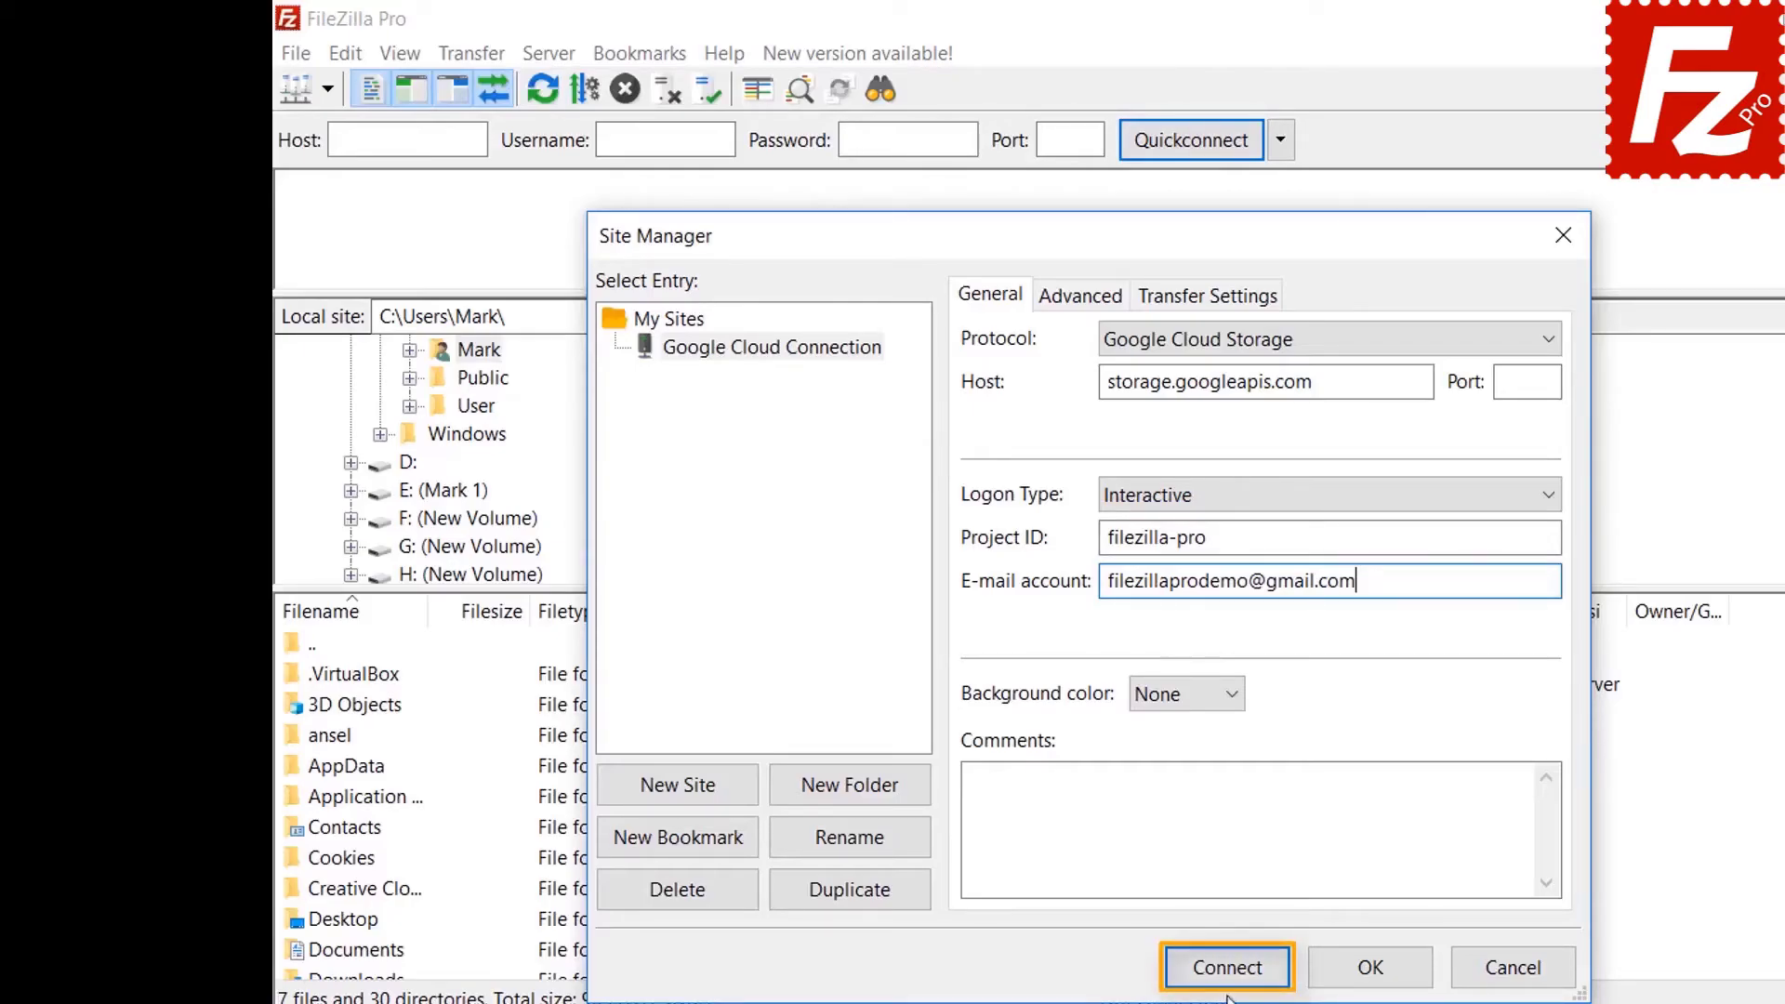
Connect and sign in to Google with the account e-mail and password.
left_click(1228, 968)
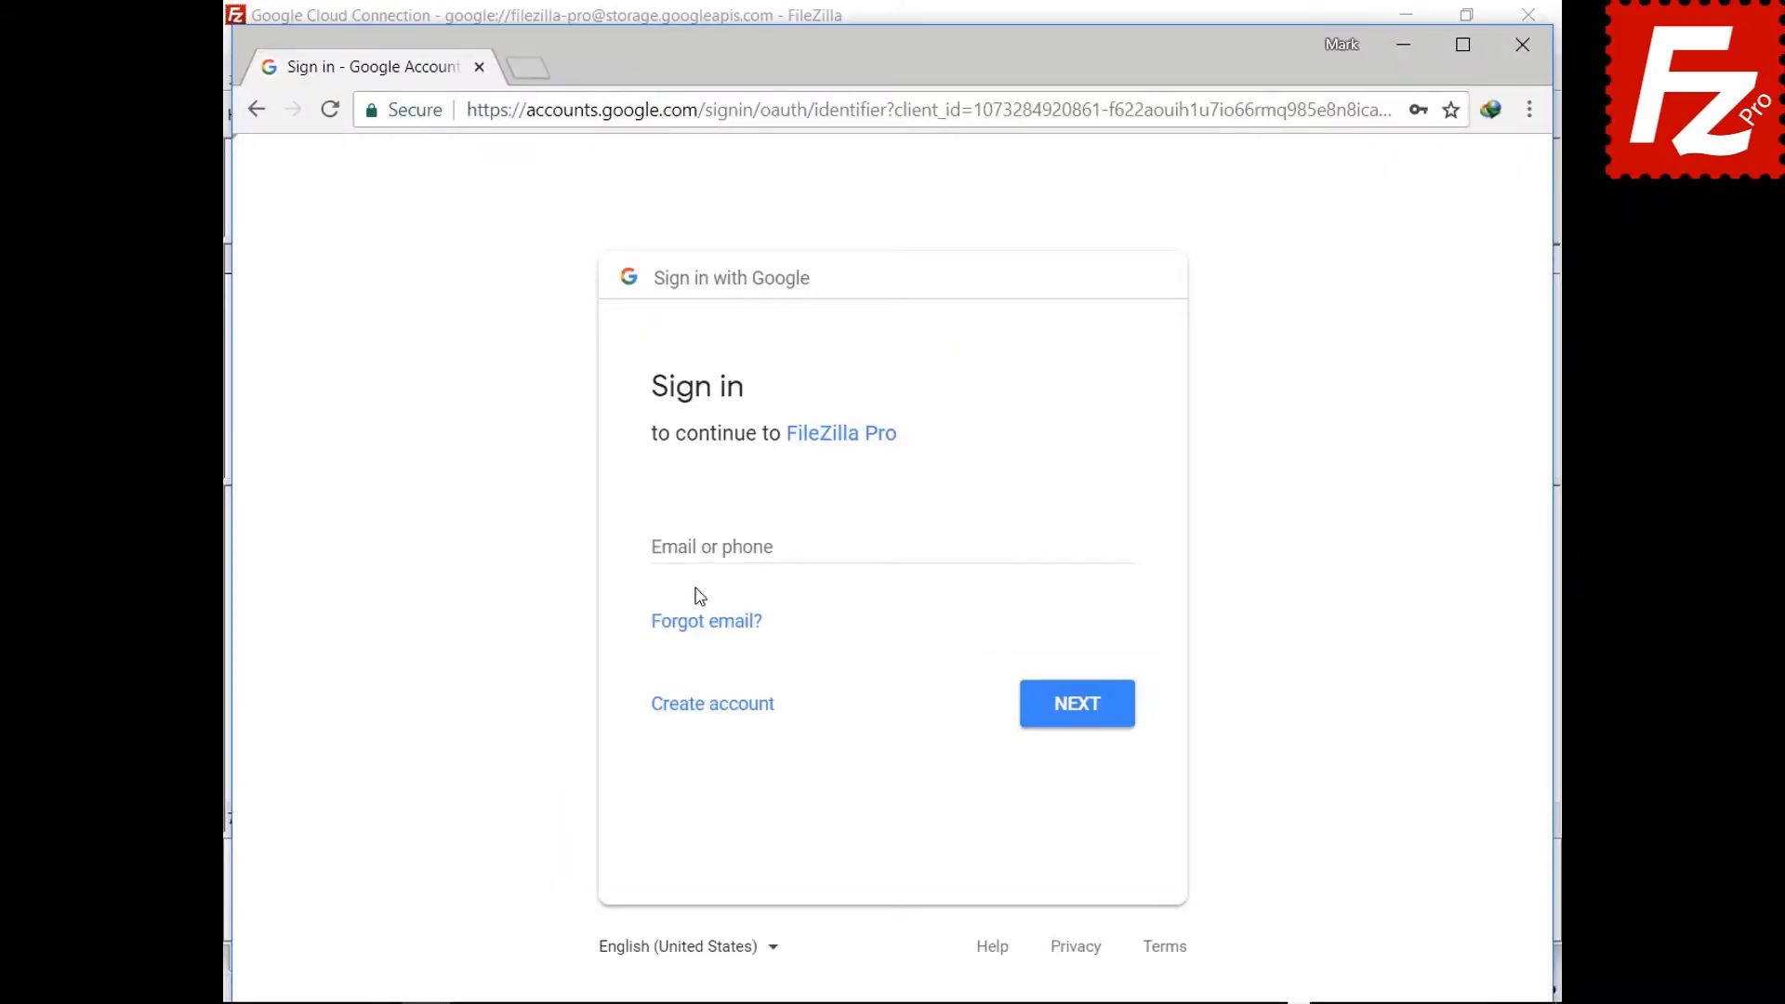
left_click(702, 547)
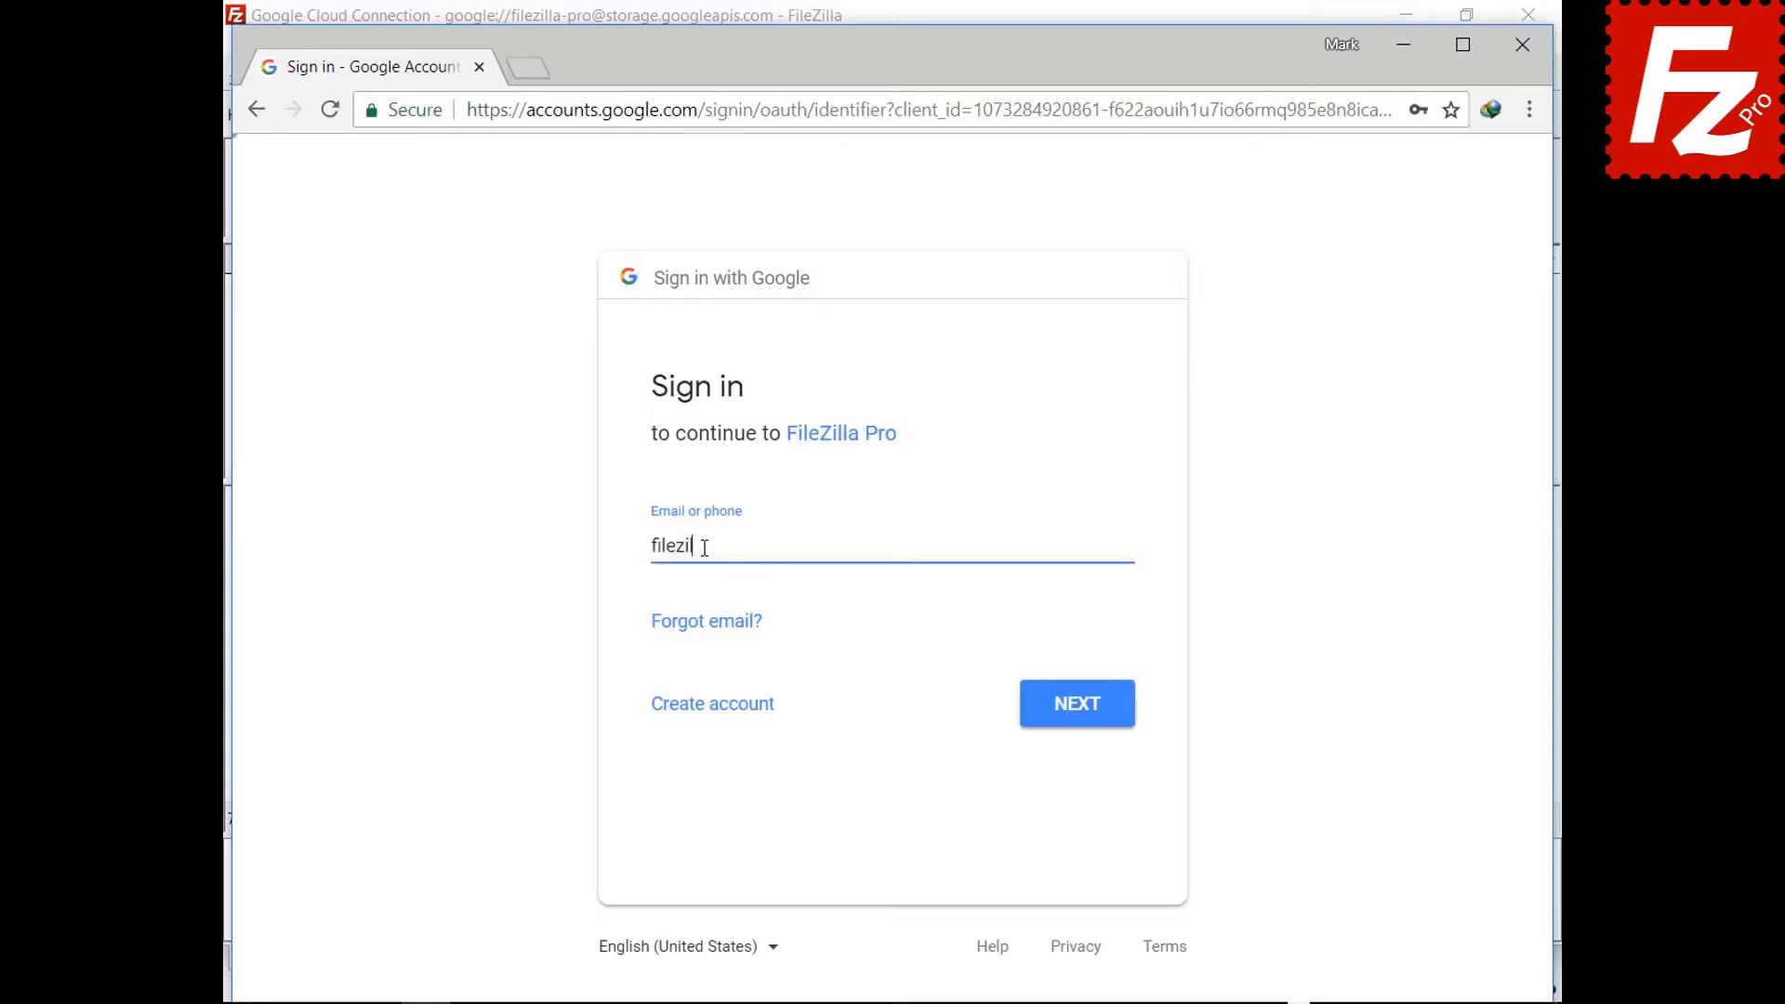
left_click(1074, 717)
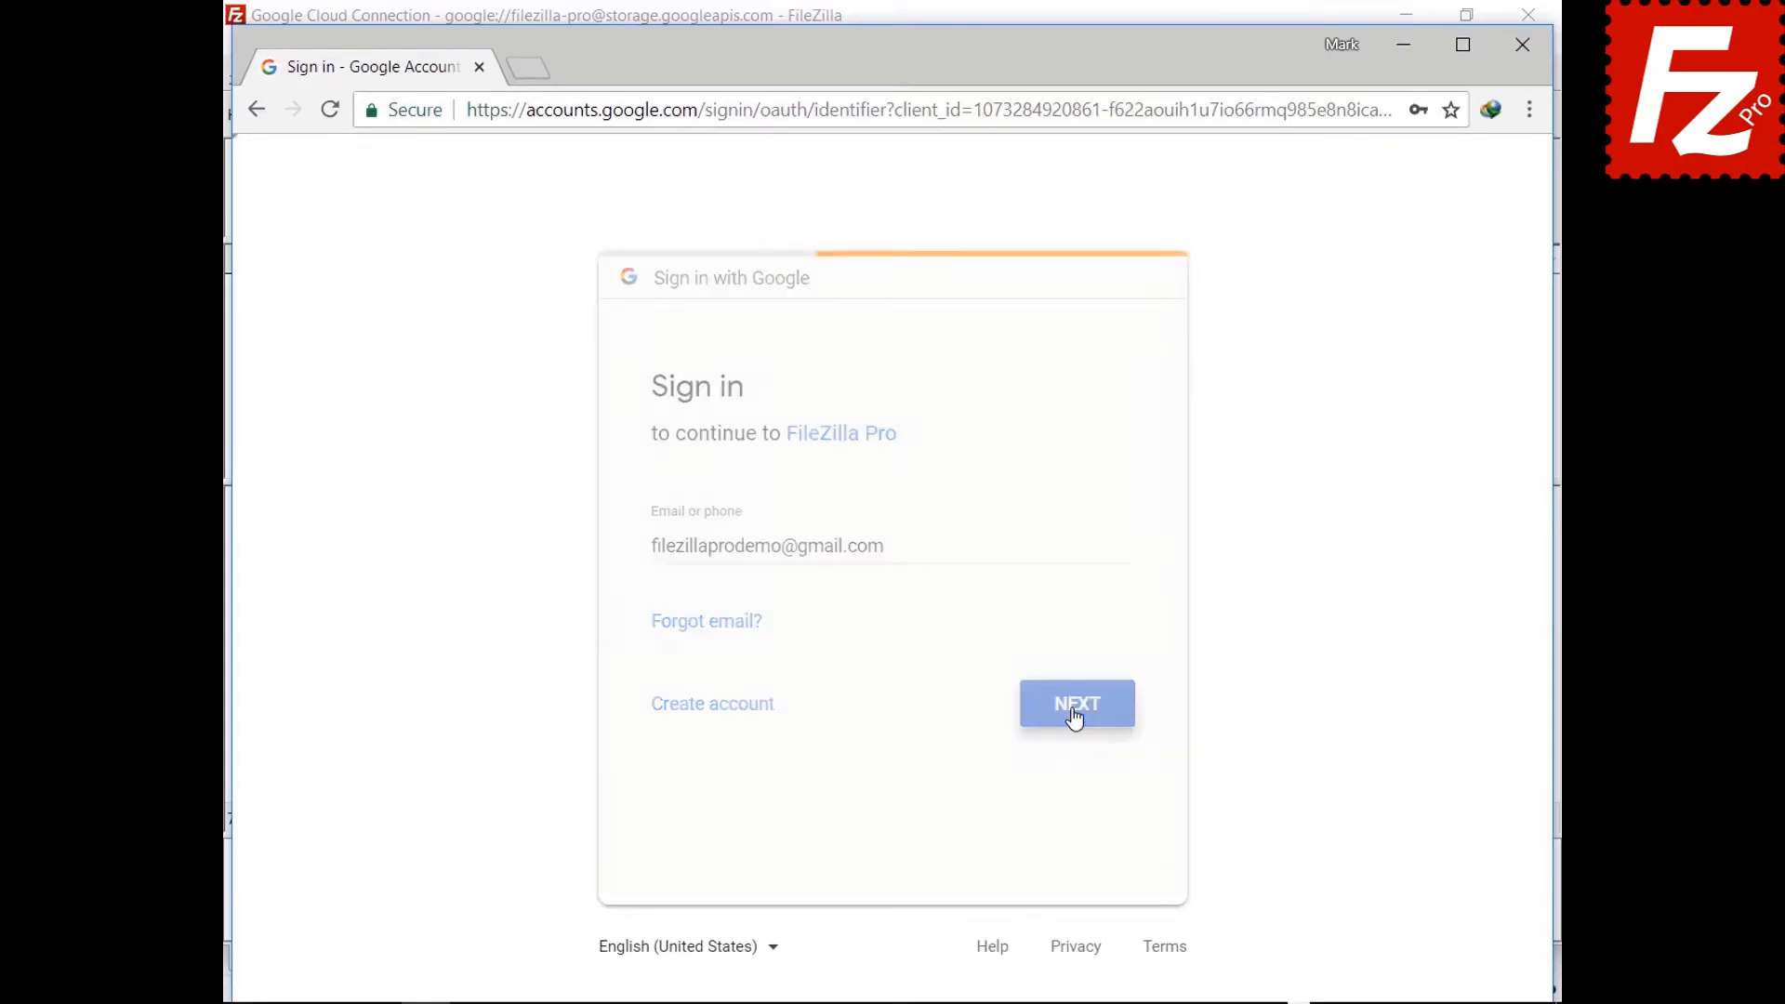
type("•••••••••")
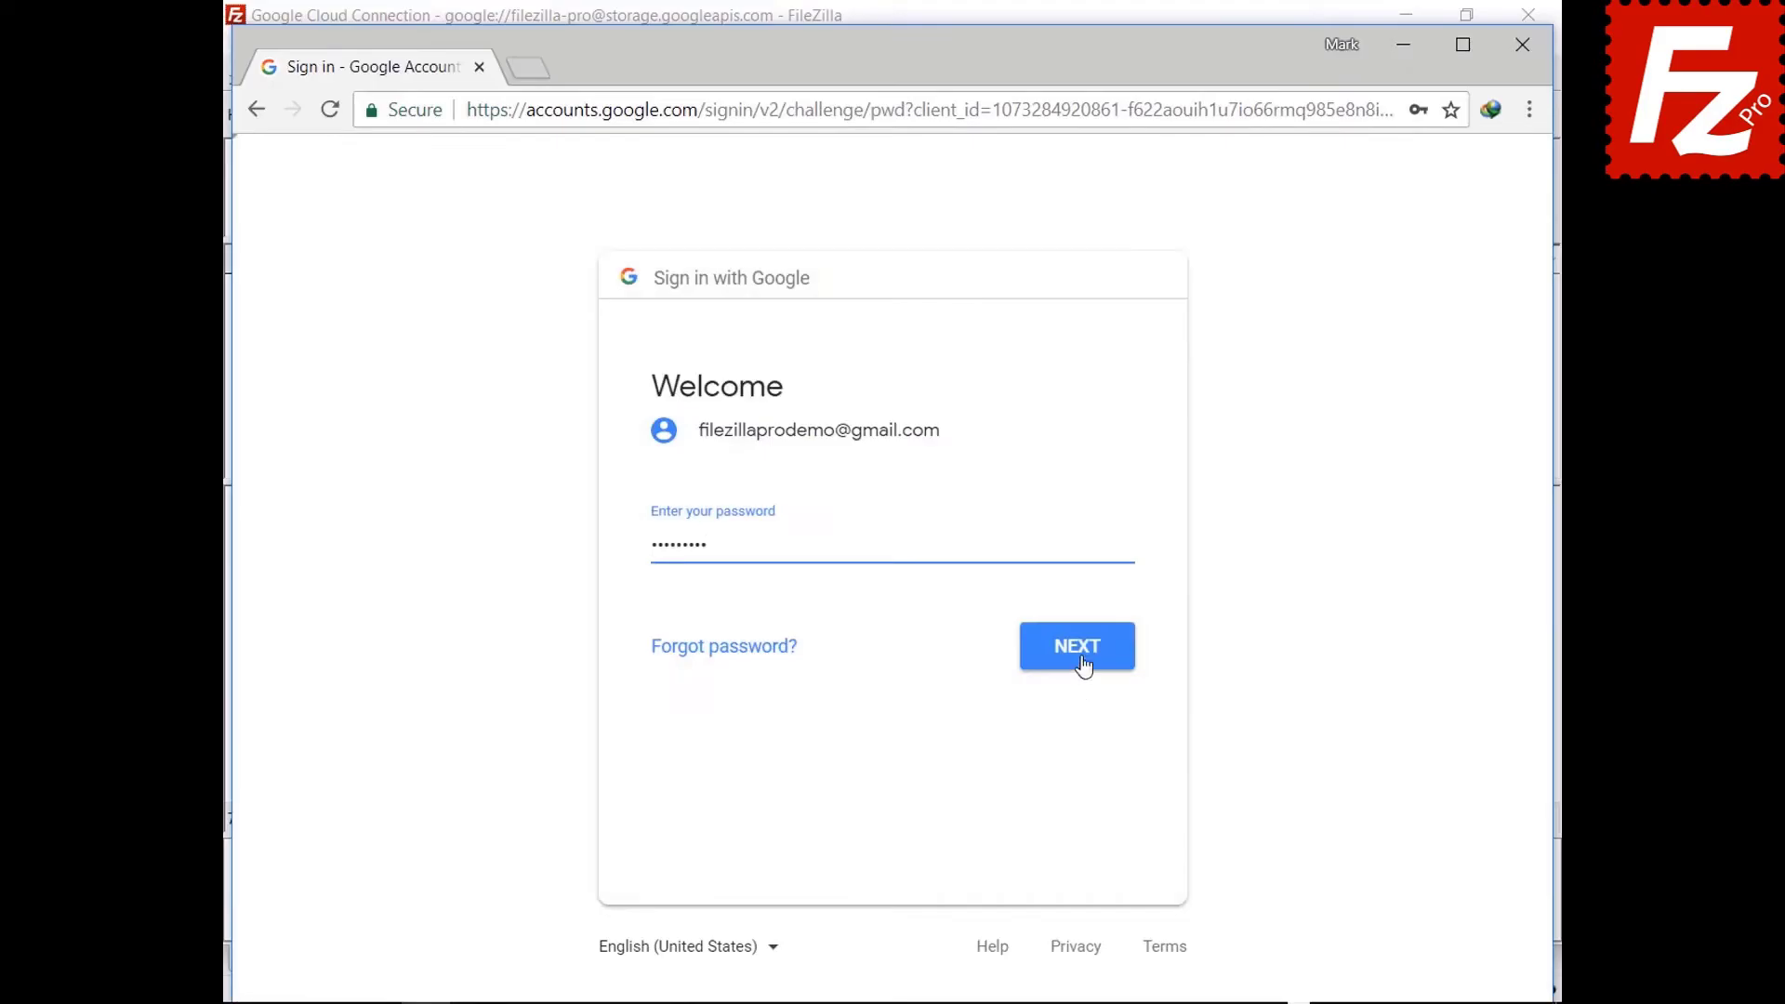
left_click(1080, 664)
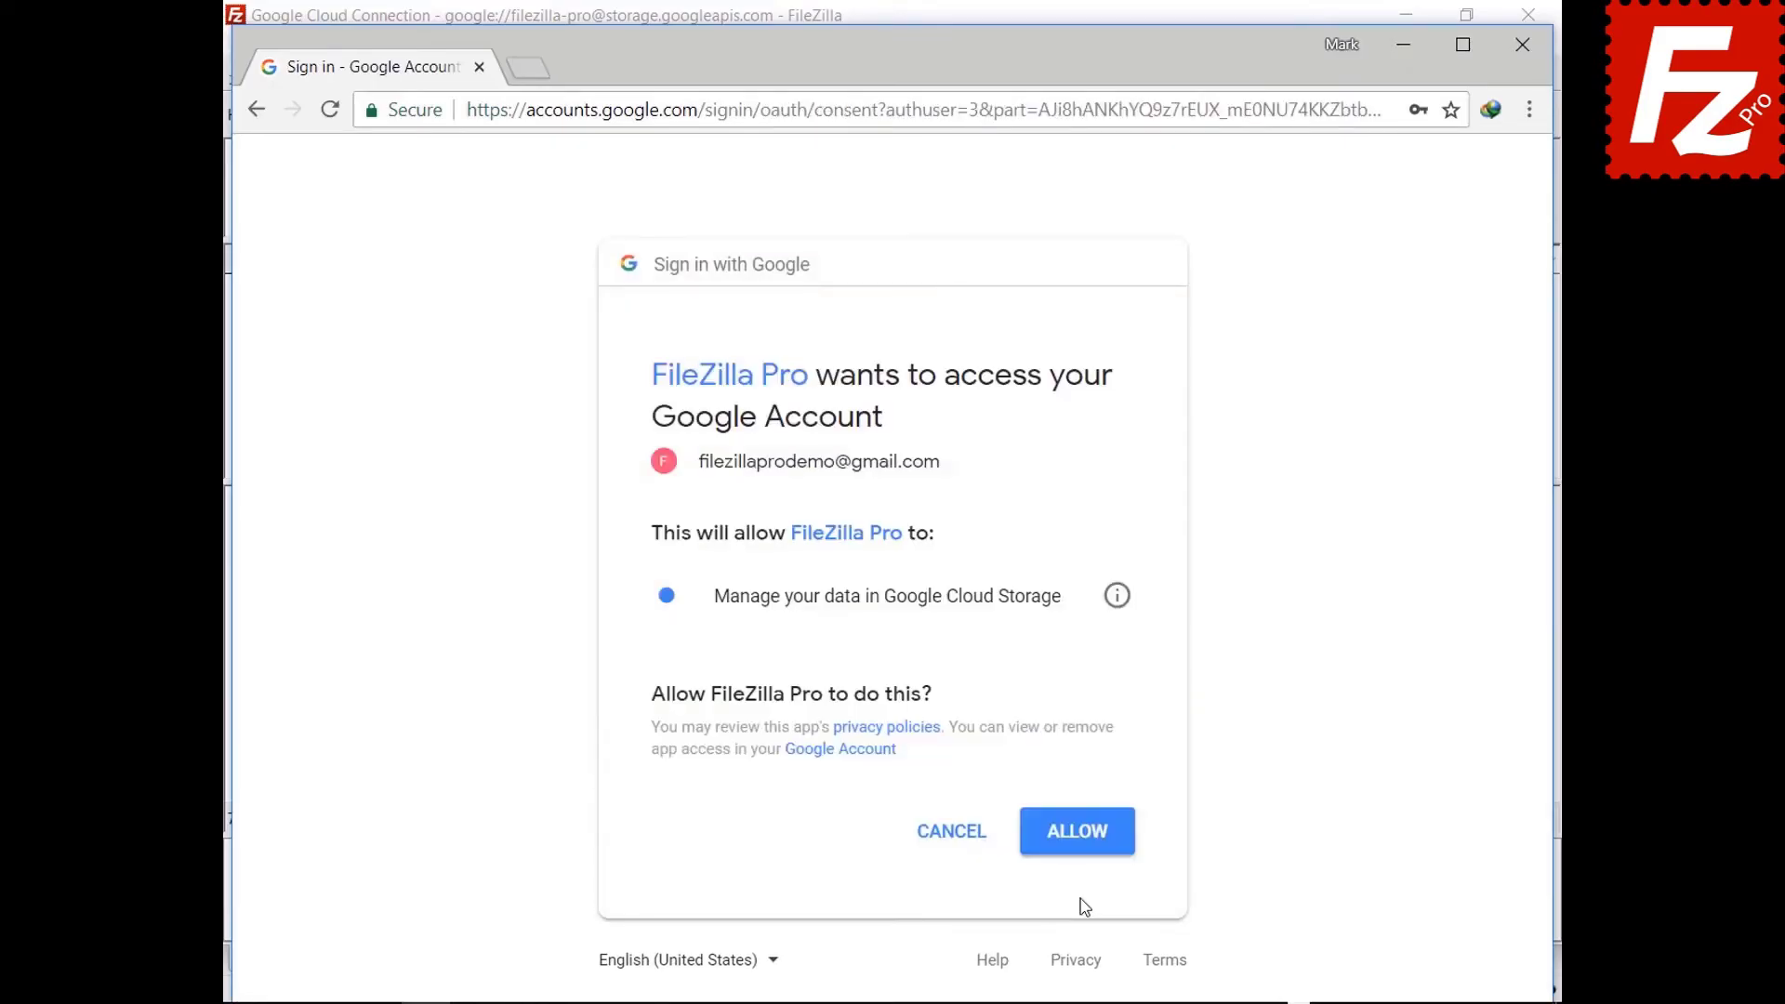
Allow FileZilla Pro to manage Google Cloud Storage data and close the browser.
left_click(1076, 852)
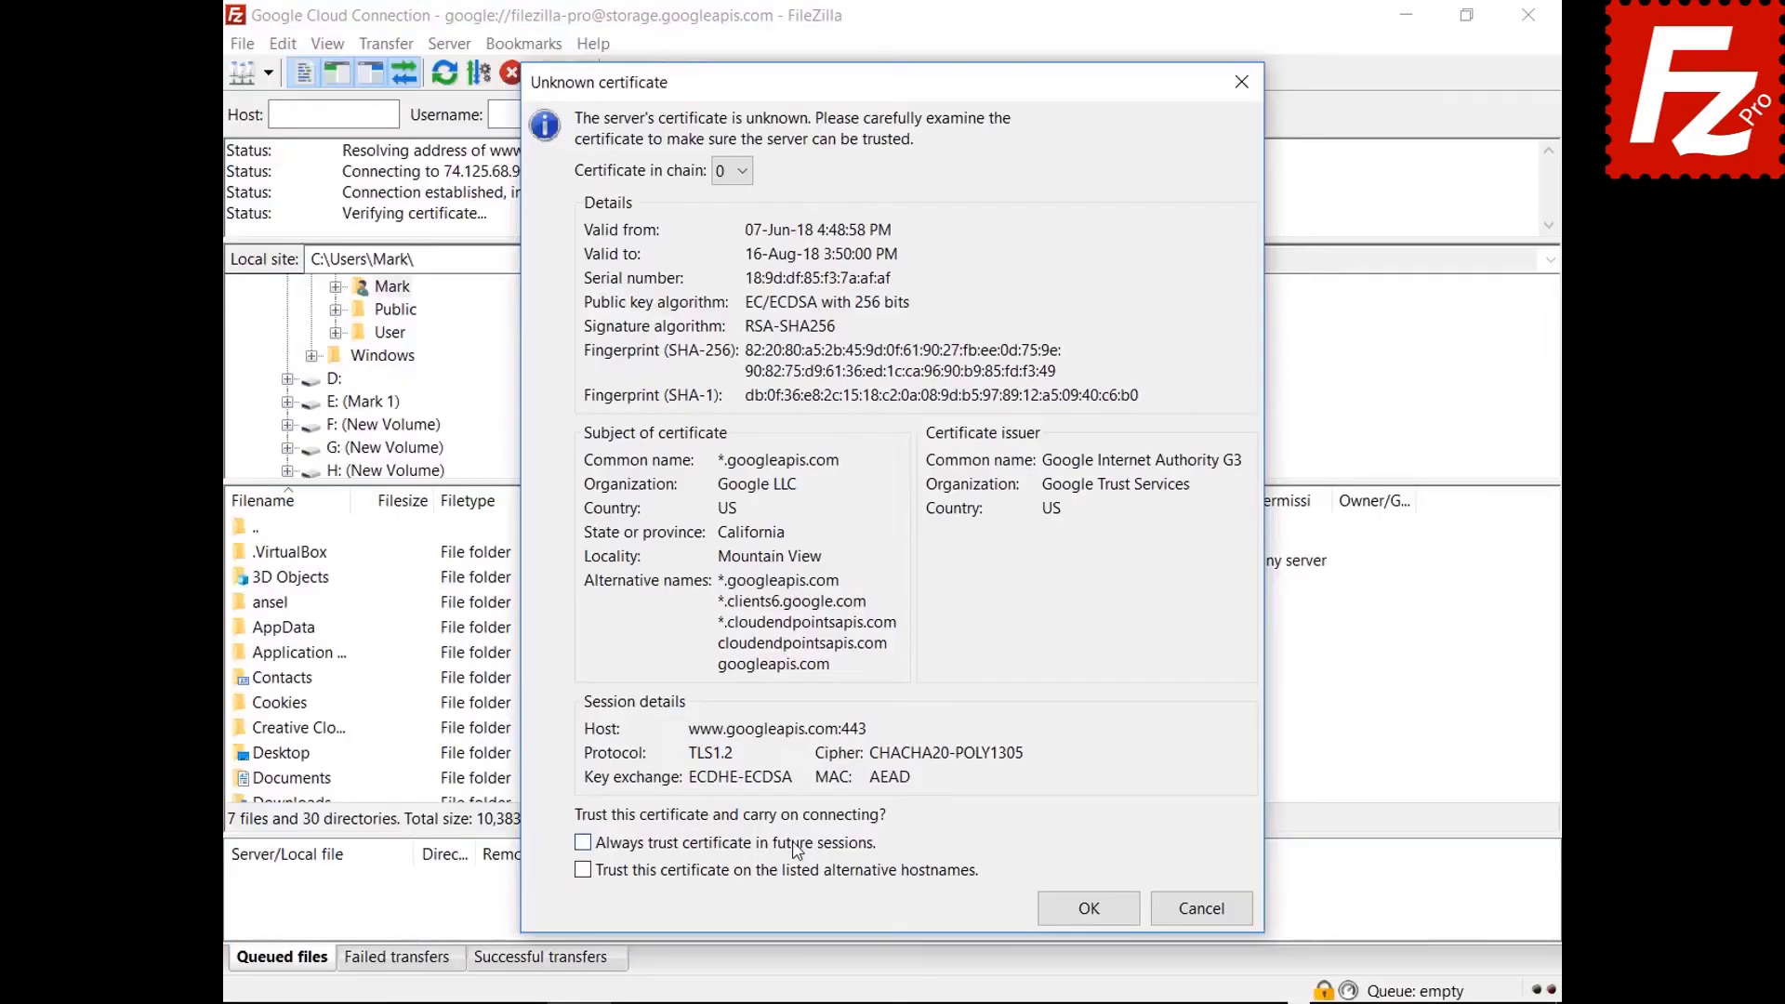
left_click(794, 843)
left_click(792, 871)
Trust the storage.googleapis.com certificate so the bucket directories are listed.
left_click(1043, 922)
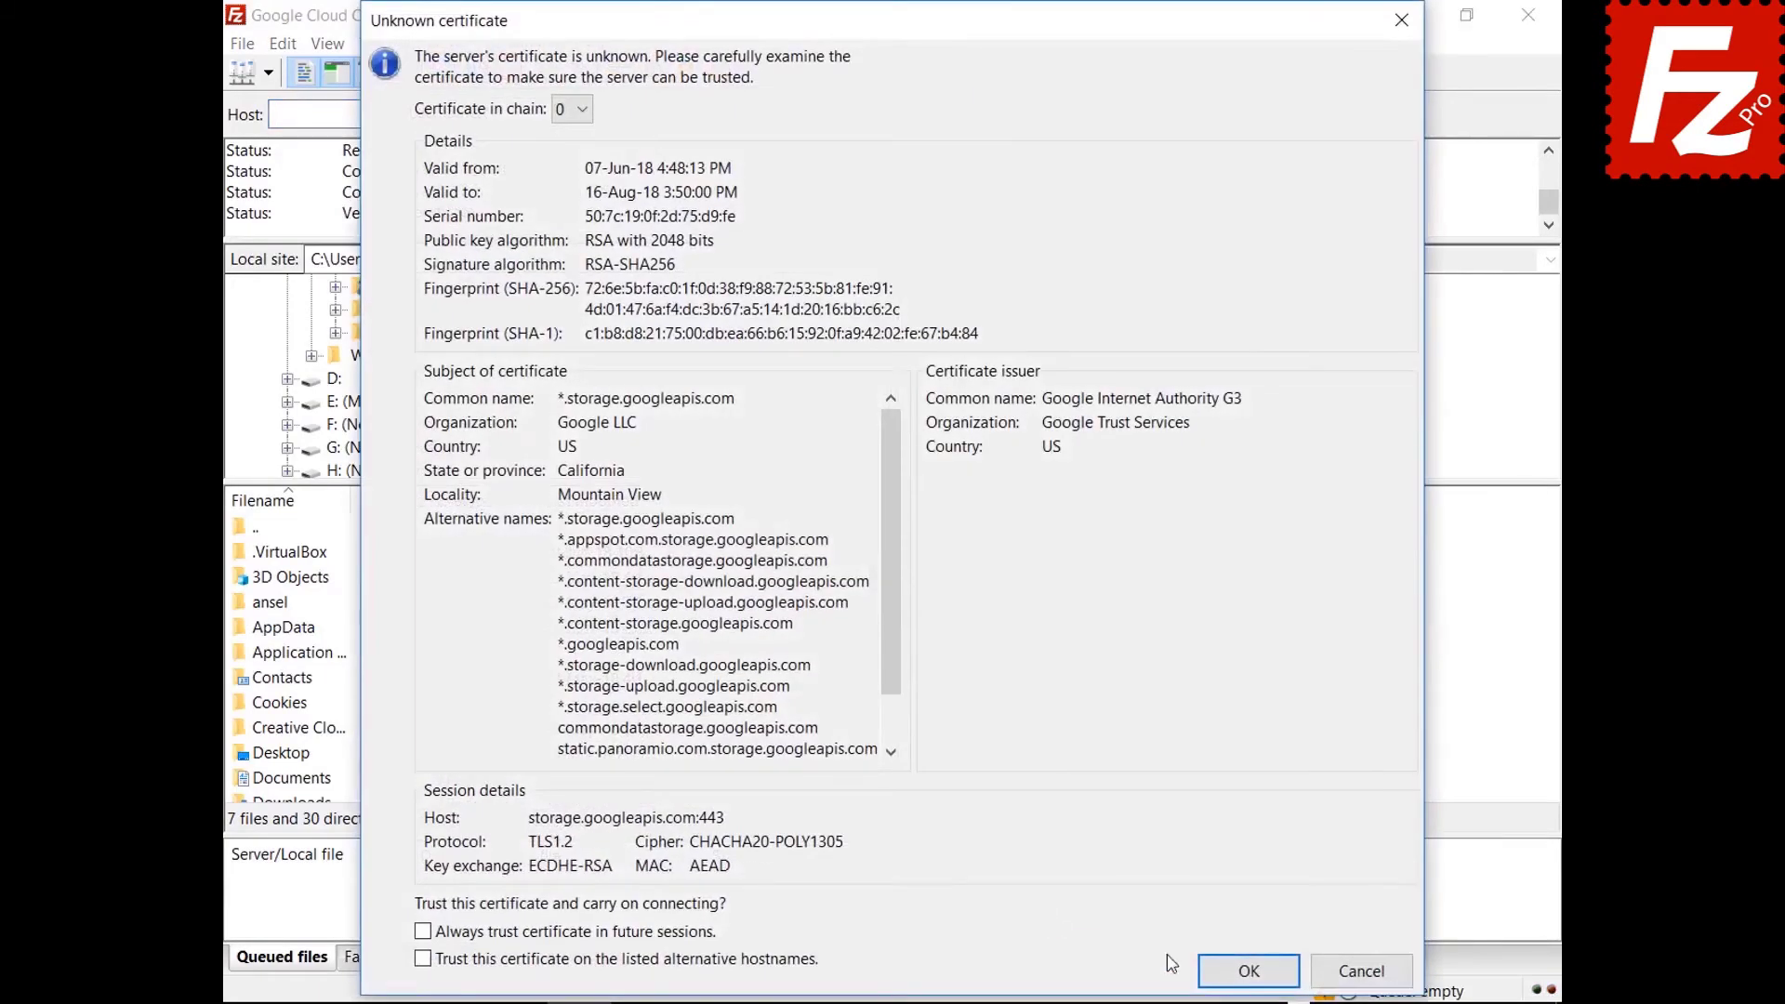
left_click(1229, 971)
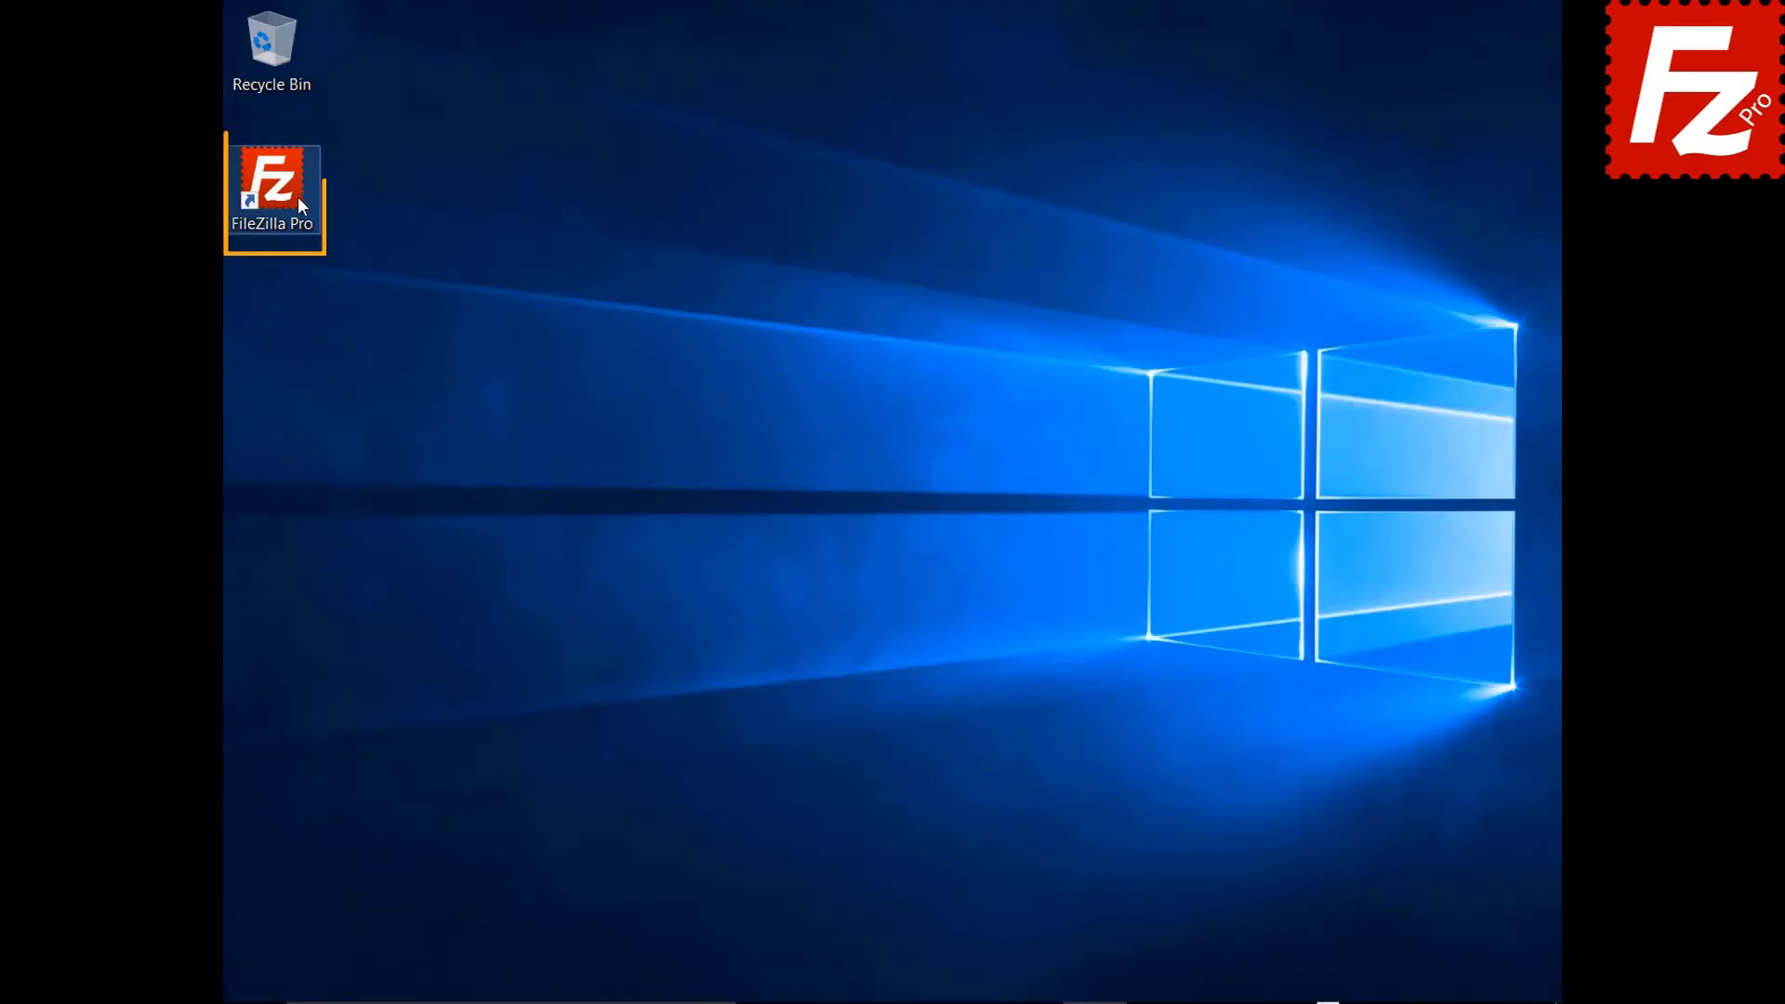
Relaunch FileZilla Pro, create a site named Dropbox with the Dropbox protocol, and connect.
double_click(282, 193)
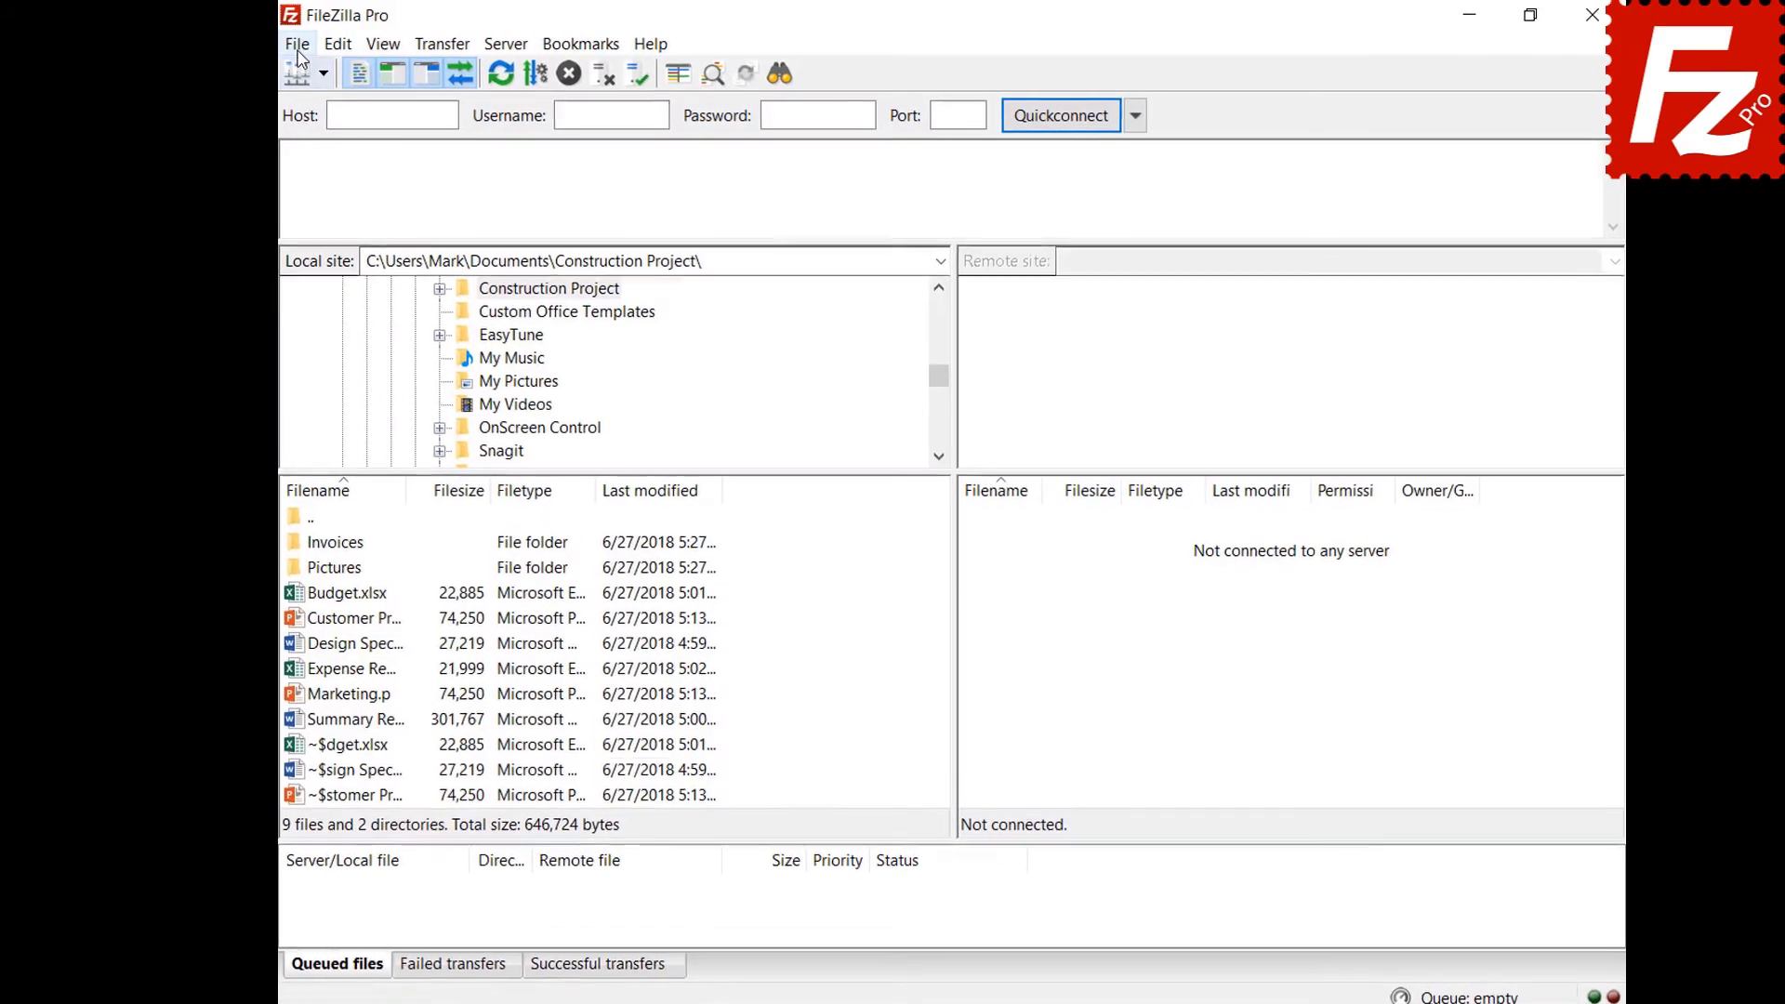
left_click(290, 40)
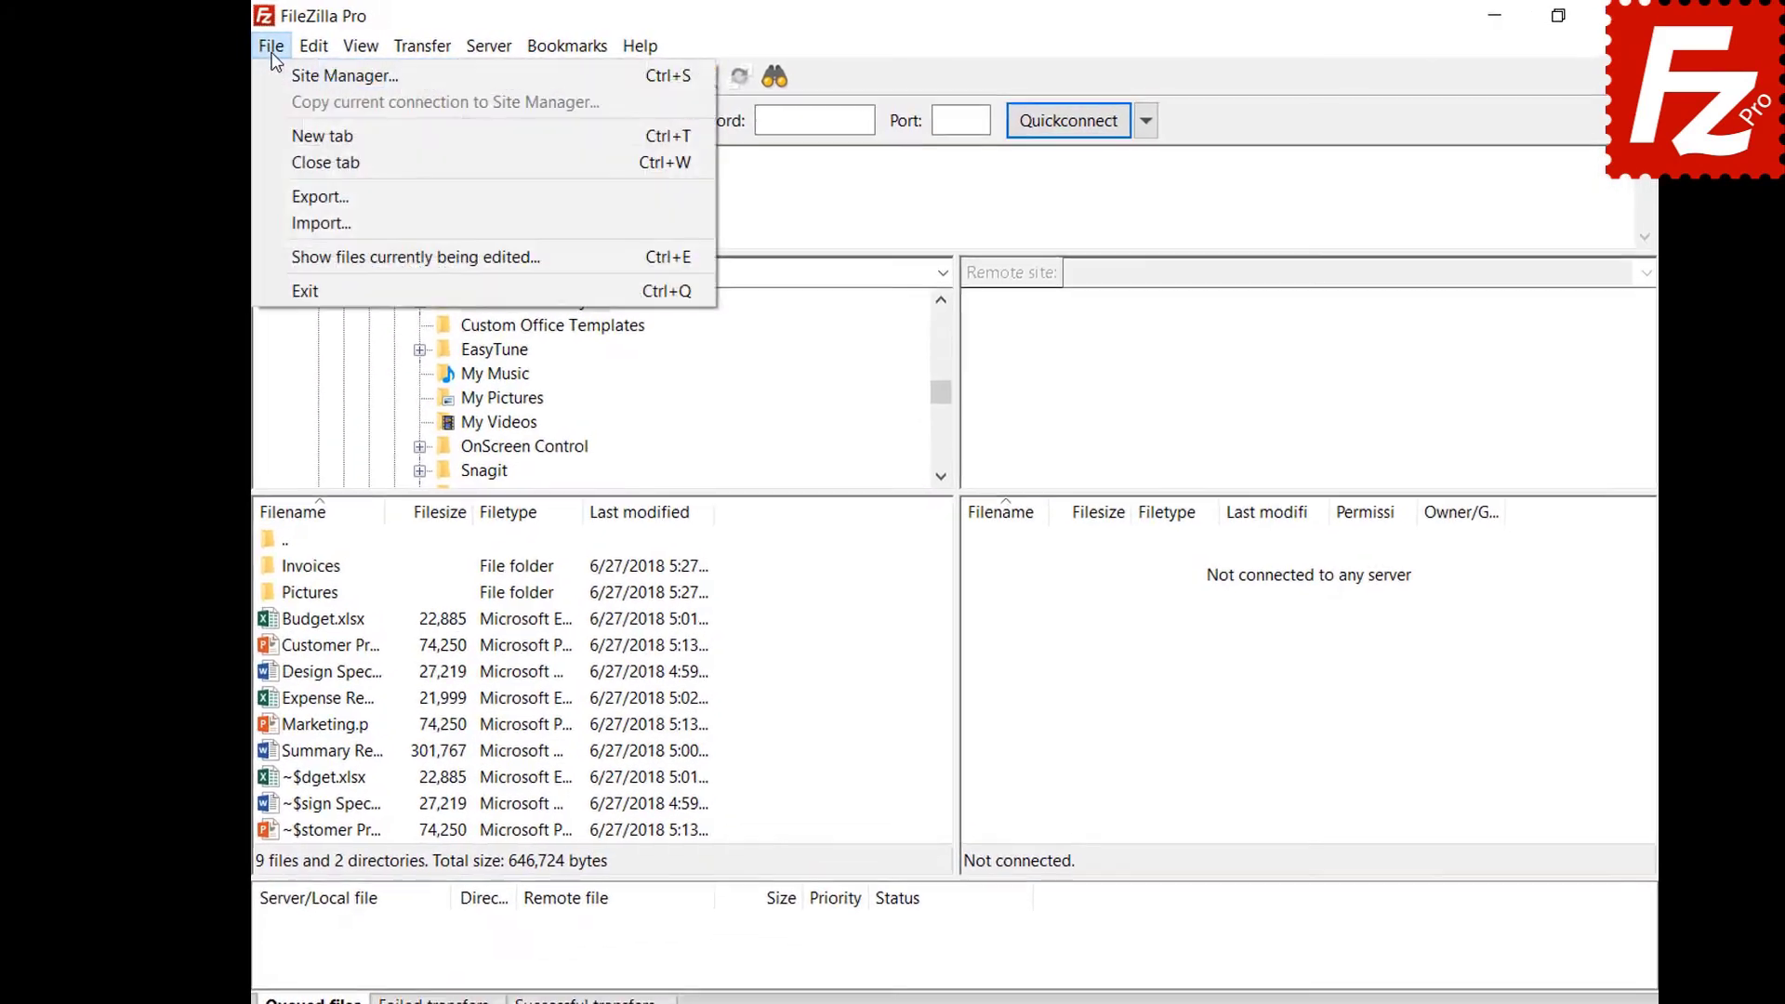
left_click(244, 78)
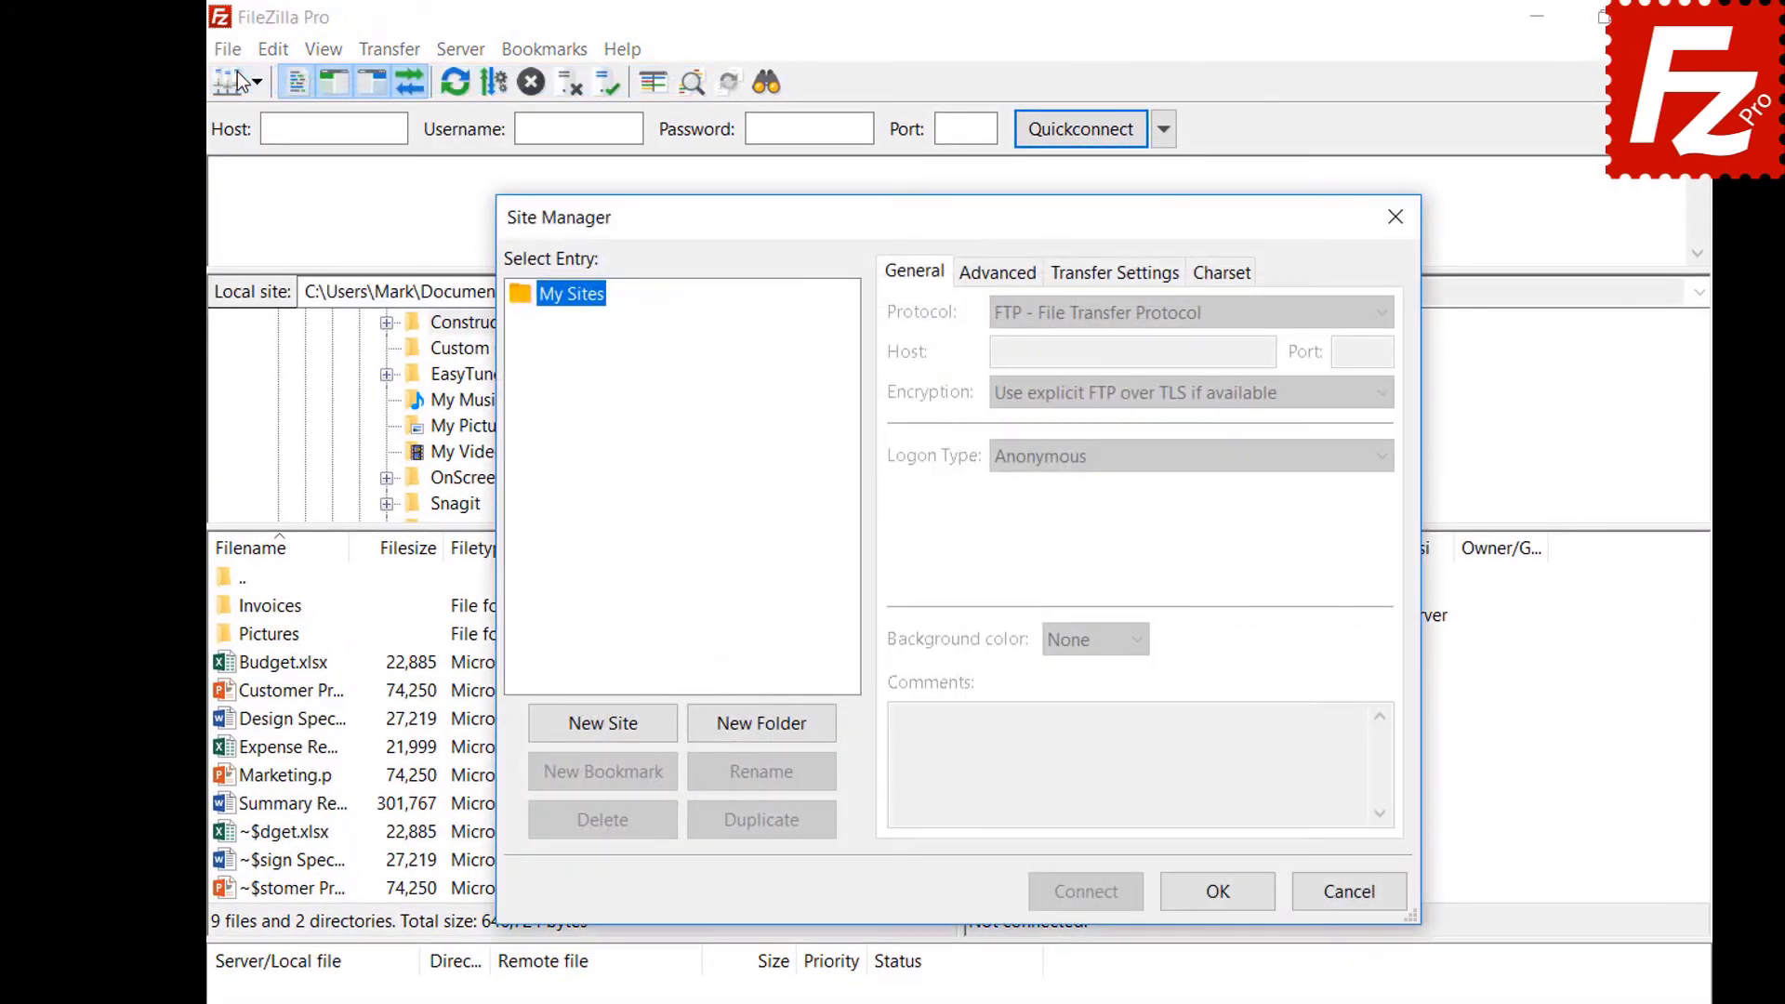
left_click(604, 724)
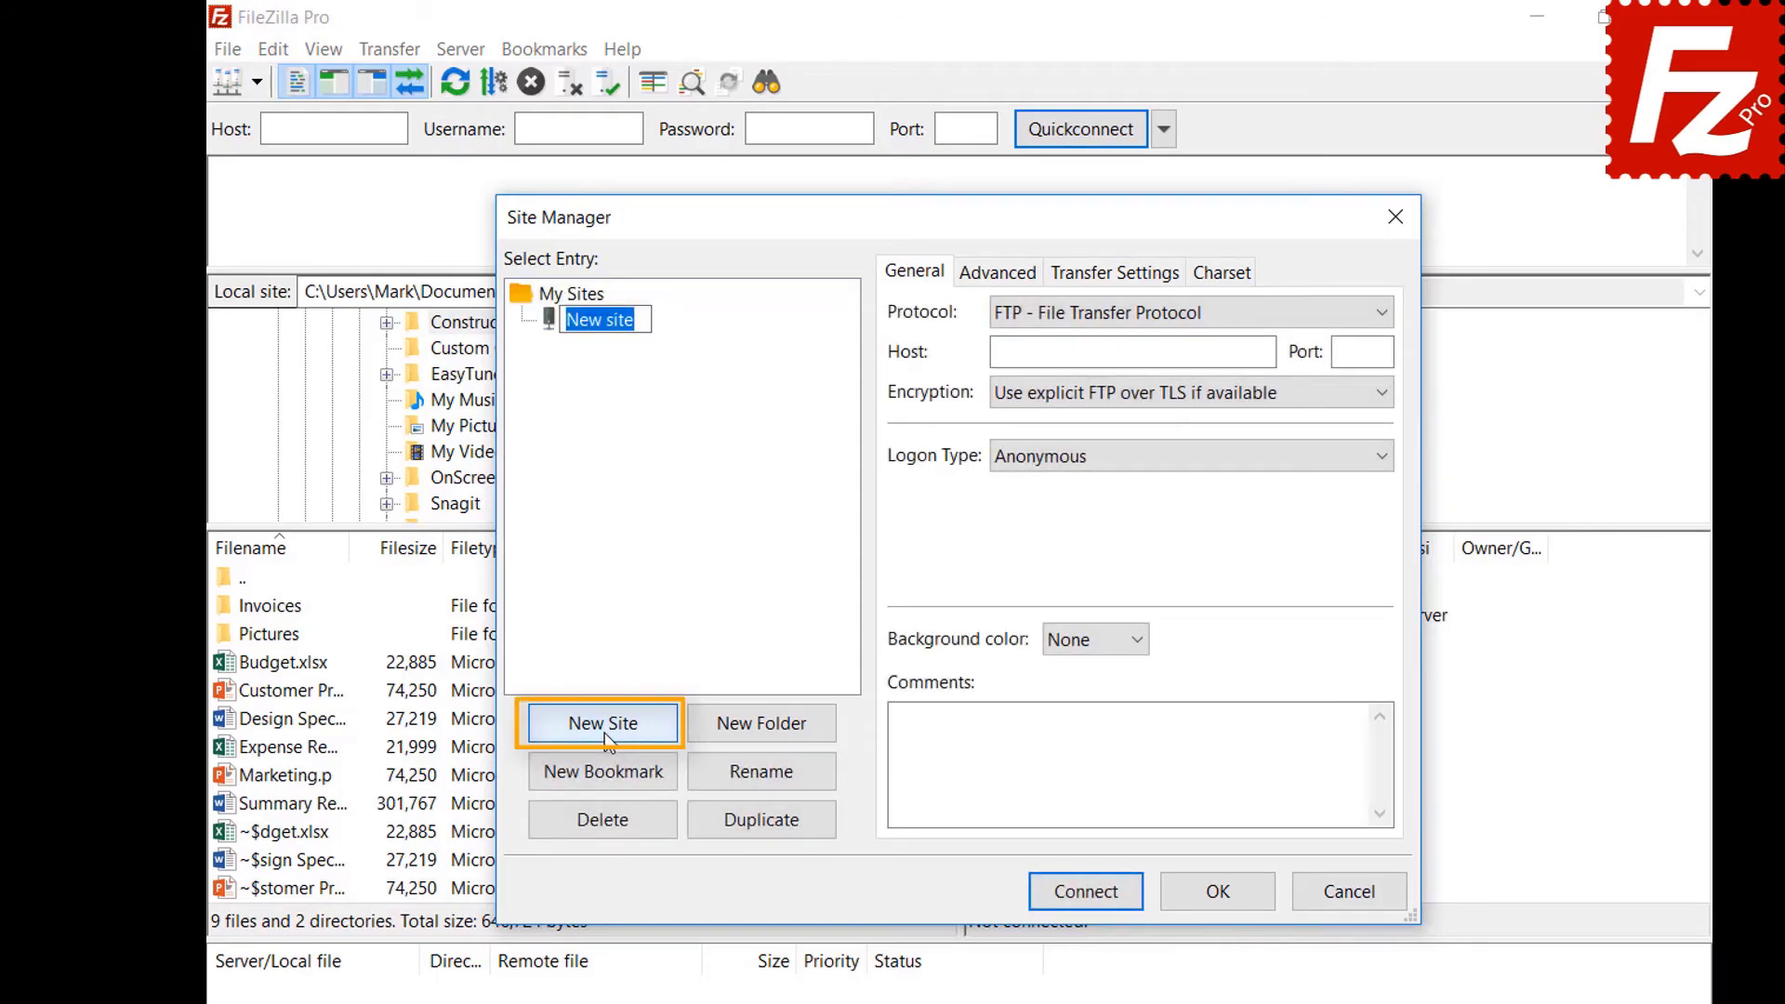
type("Dro")
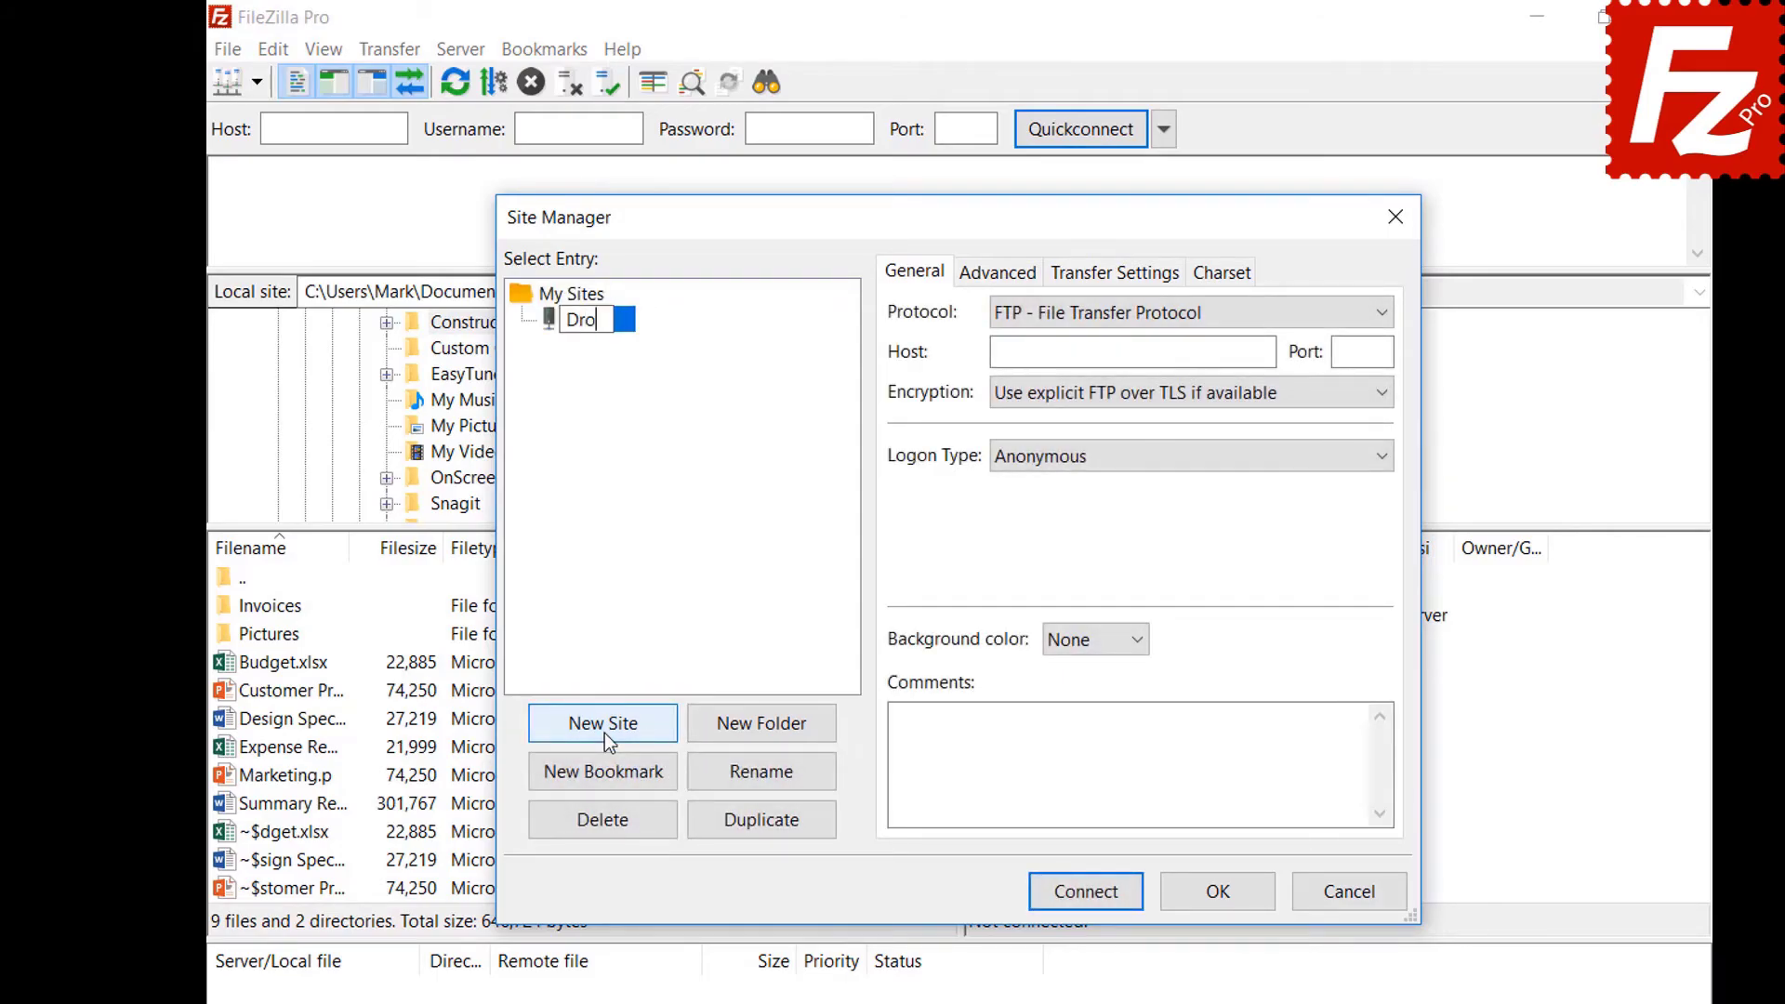
type("pbox")
left_click(1303, 314)
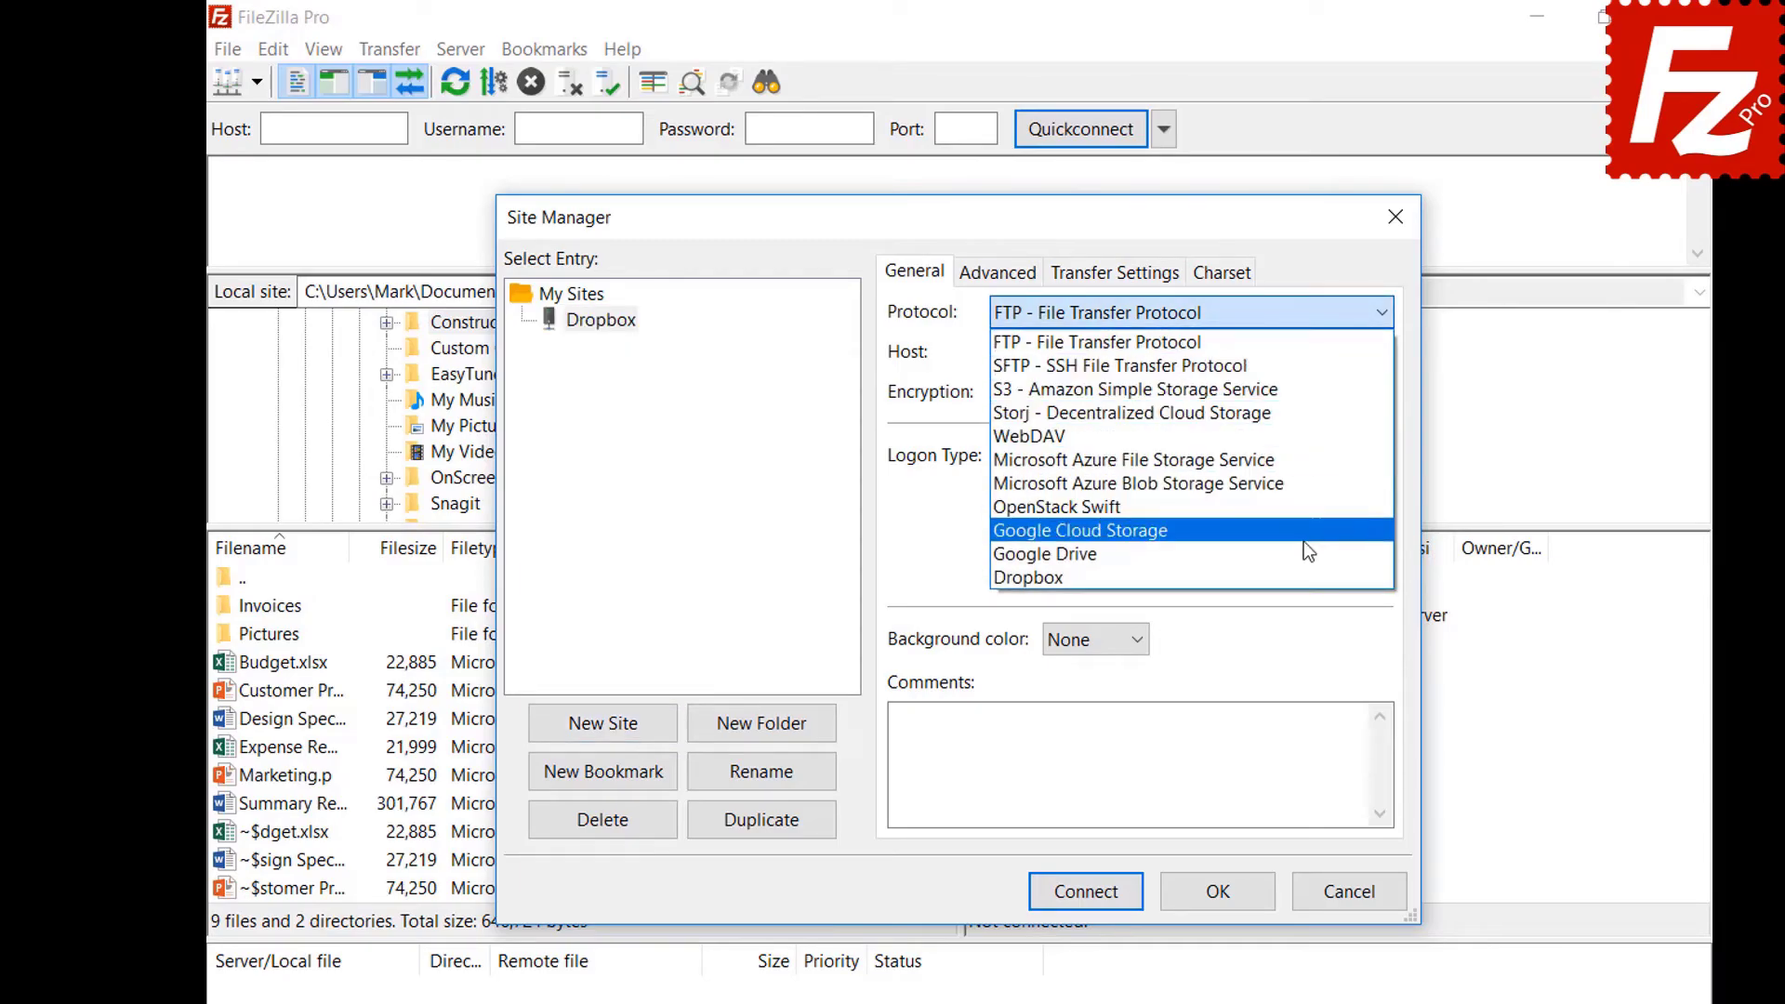
left_click(1304, 578)
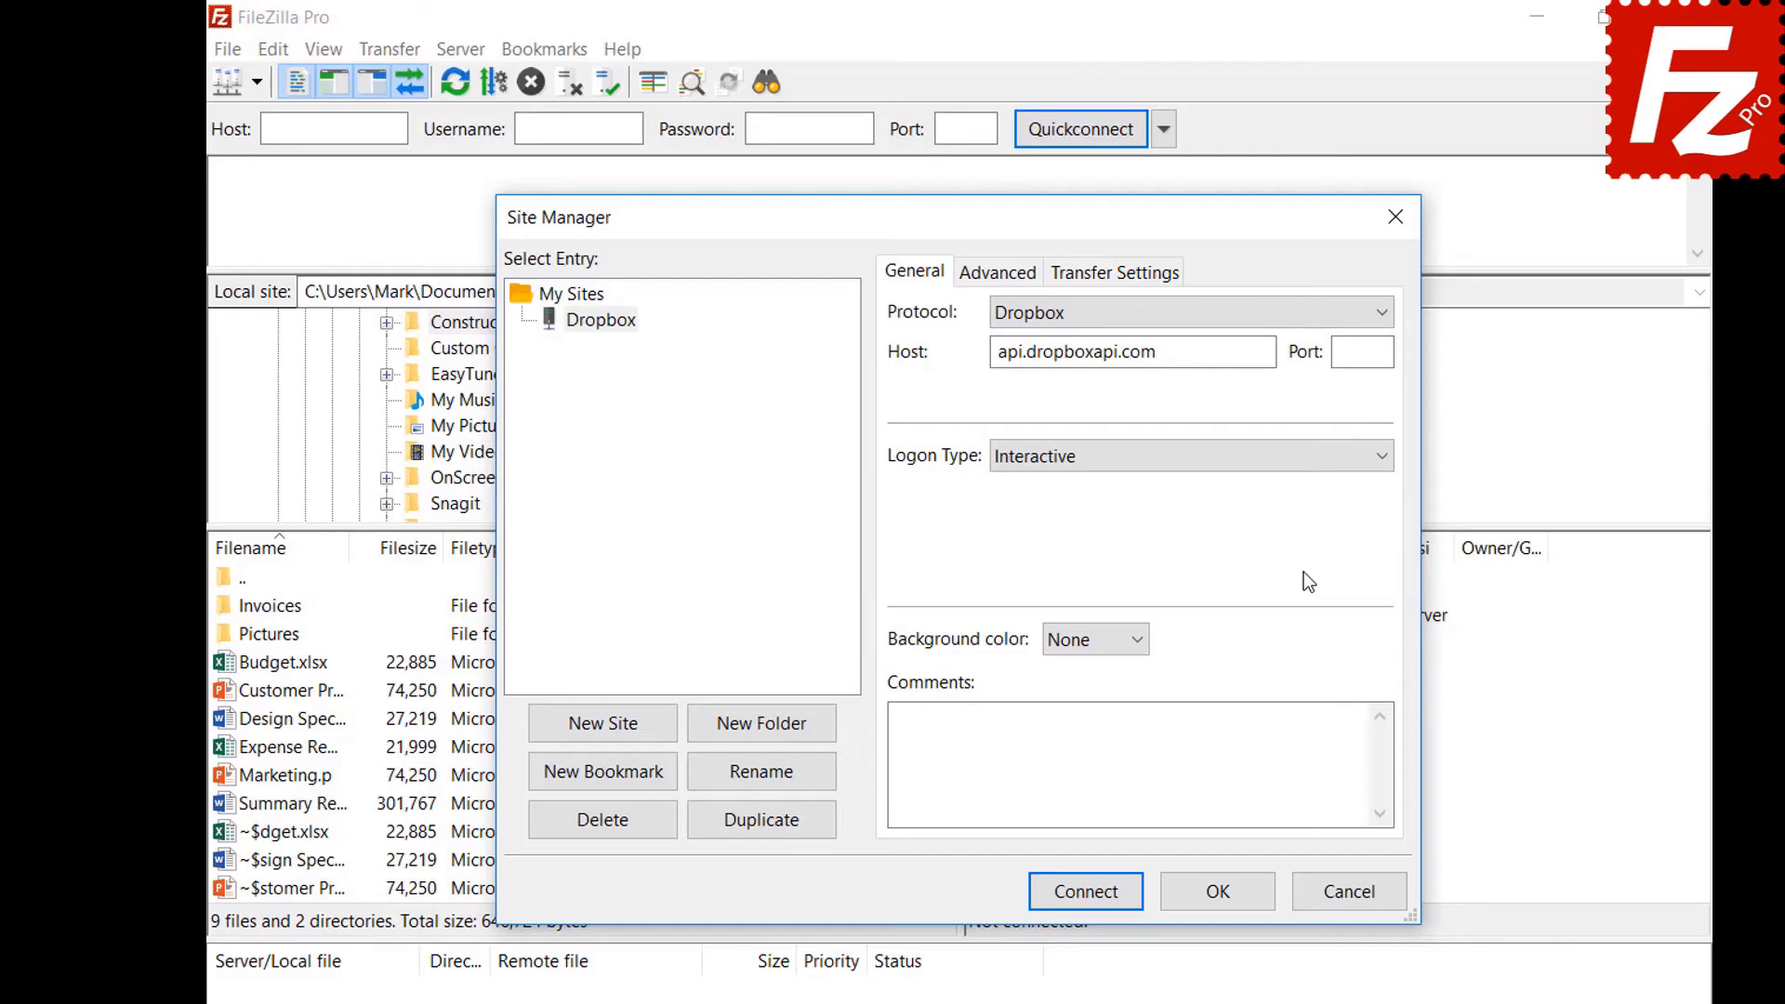
left_click(1080, 893)
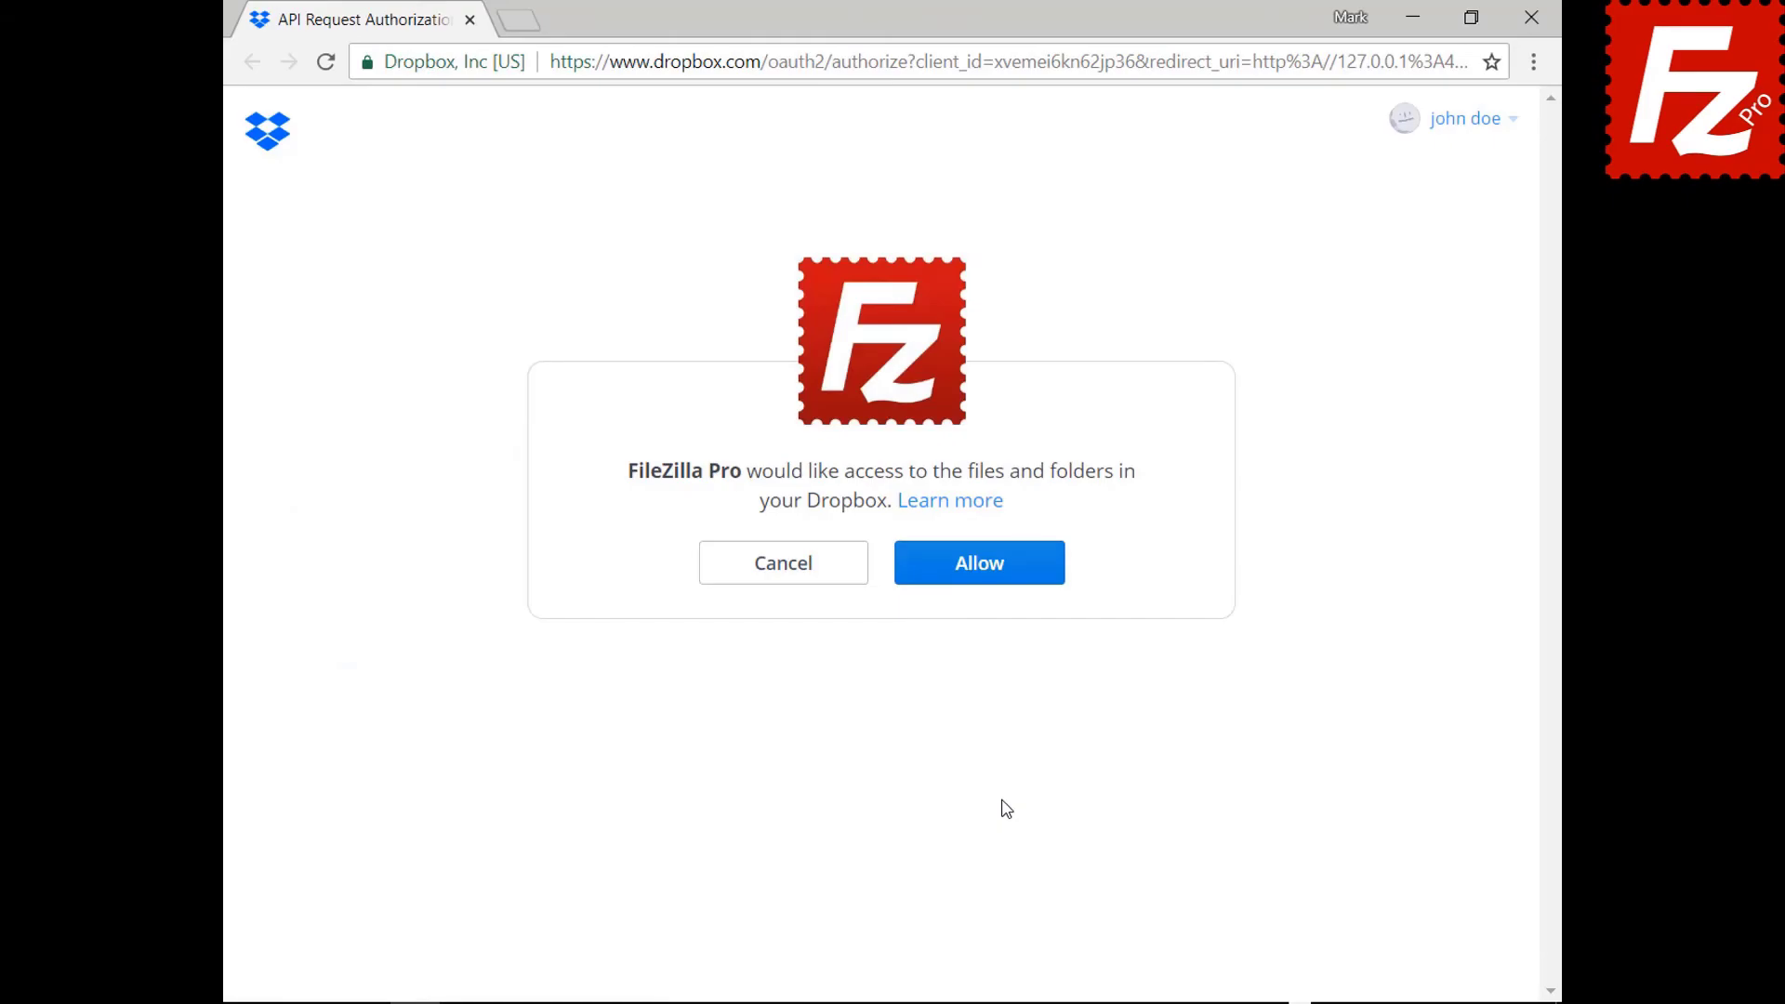
Allow FileZilla Pro access on the Dropbox API authorization page.
left_click(991, 579)
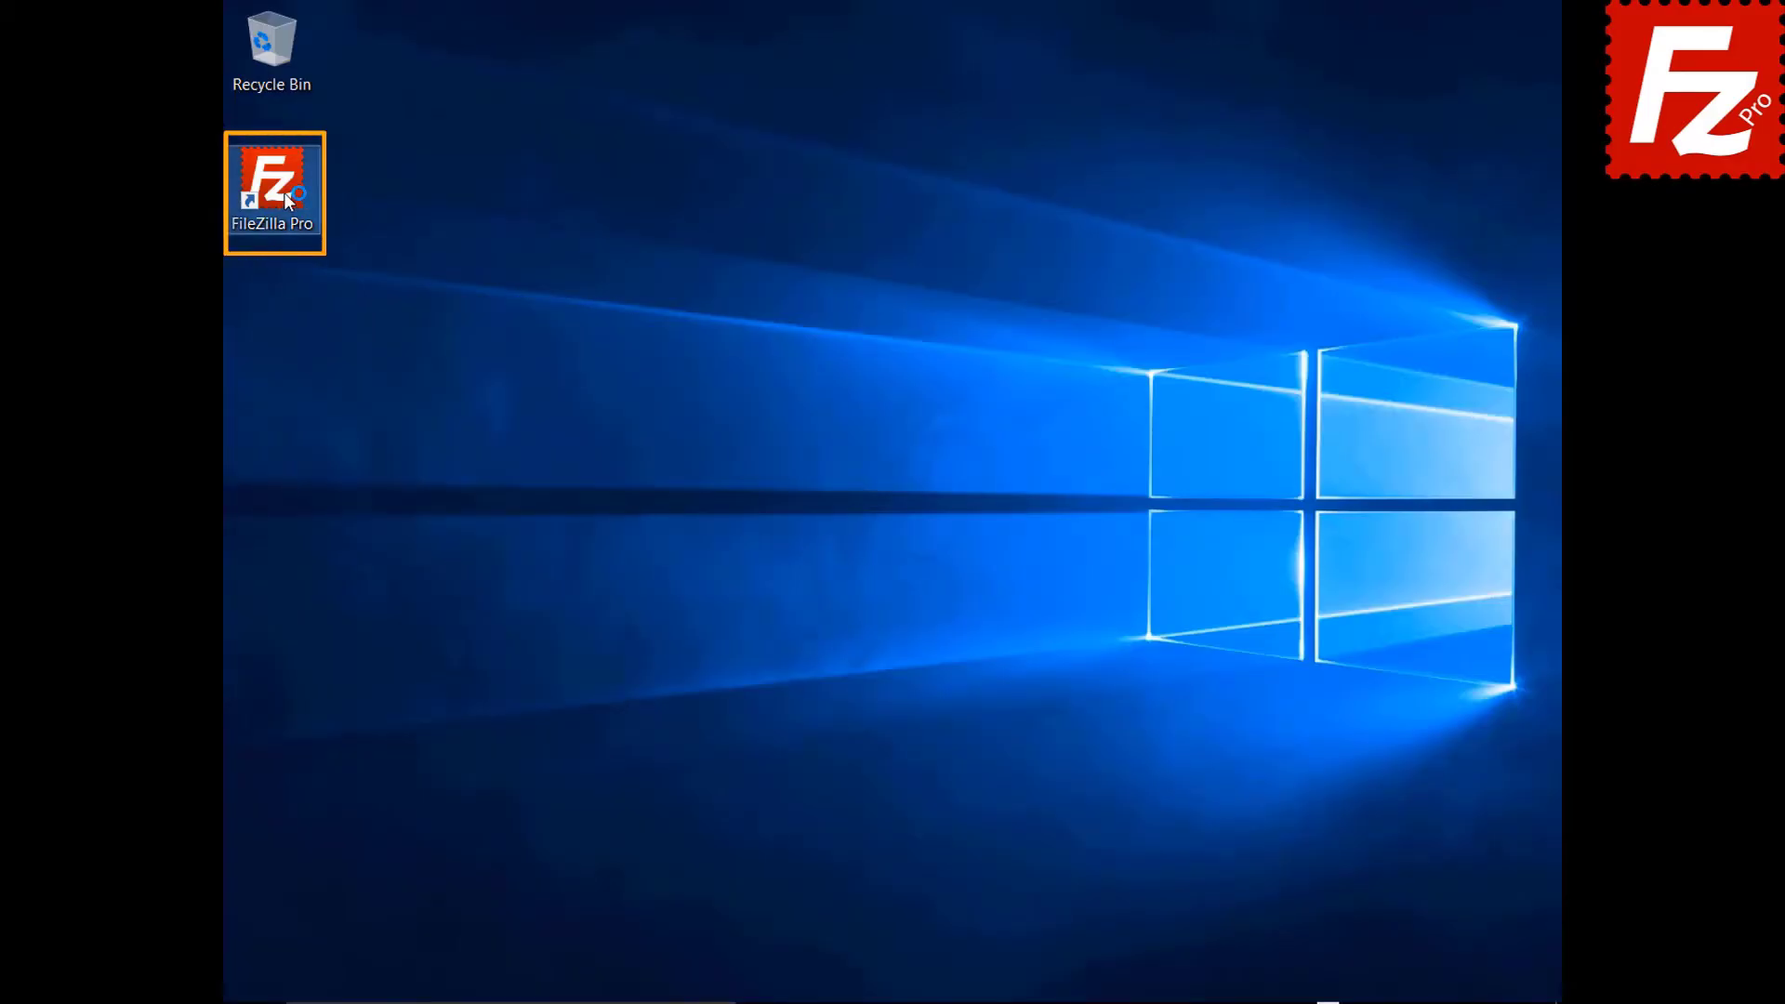
Relaunch FileZilla Pro, create a site named OneDrive with the Microsoft OneDrive protocol, and connect.
double_click(283, 193)
left_click(169, 50)
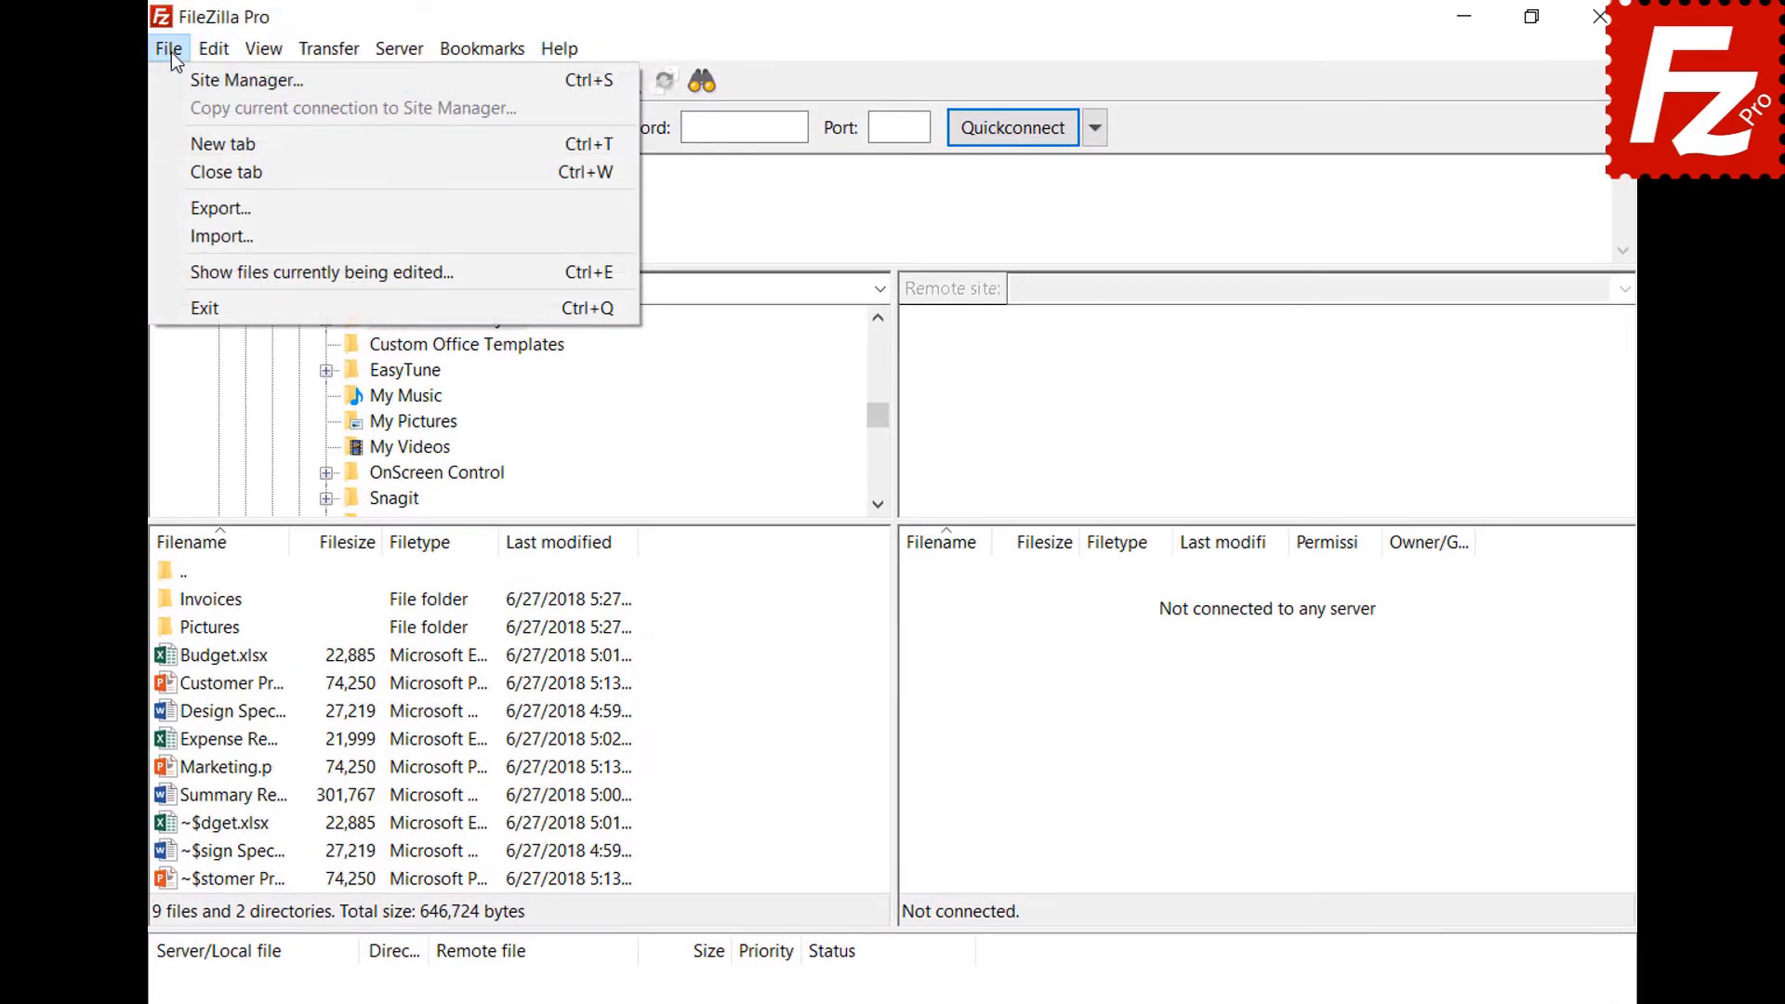
left_click(171, 74)
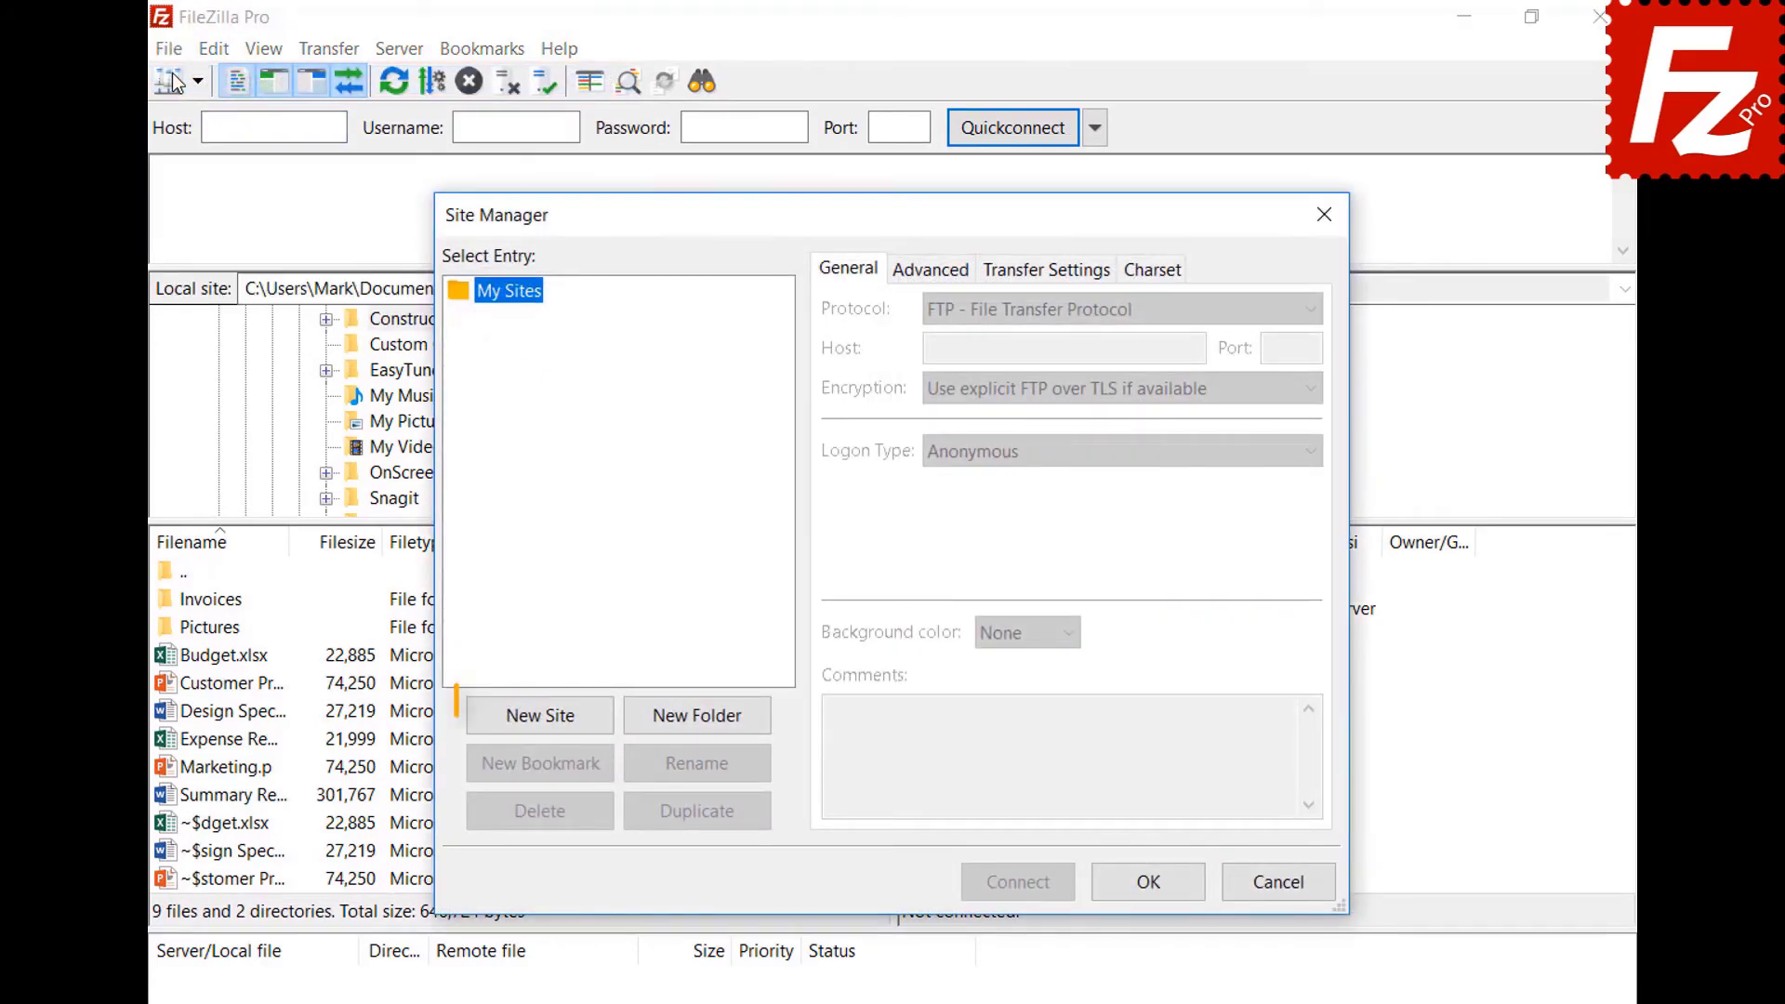
left_click(553, 724)
type("OneDrive")
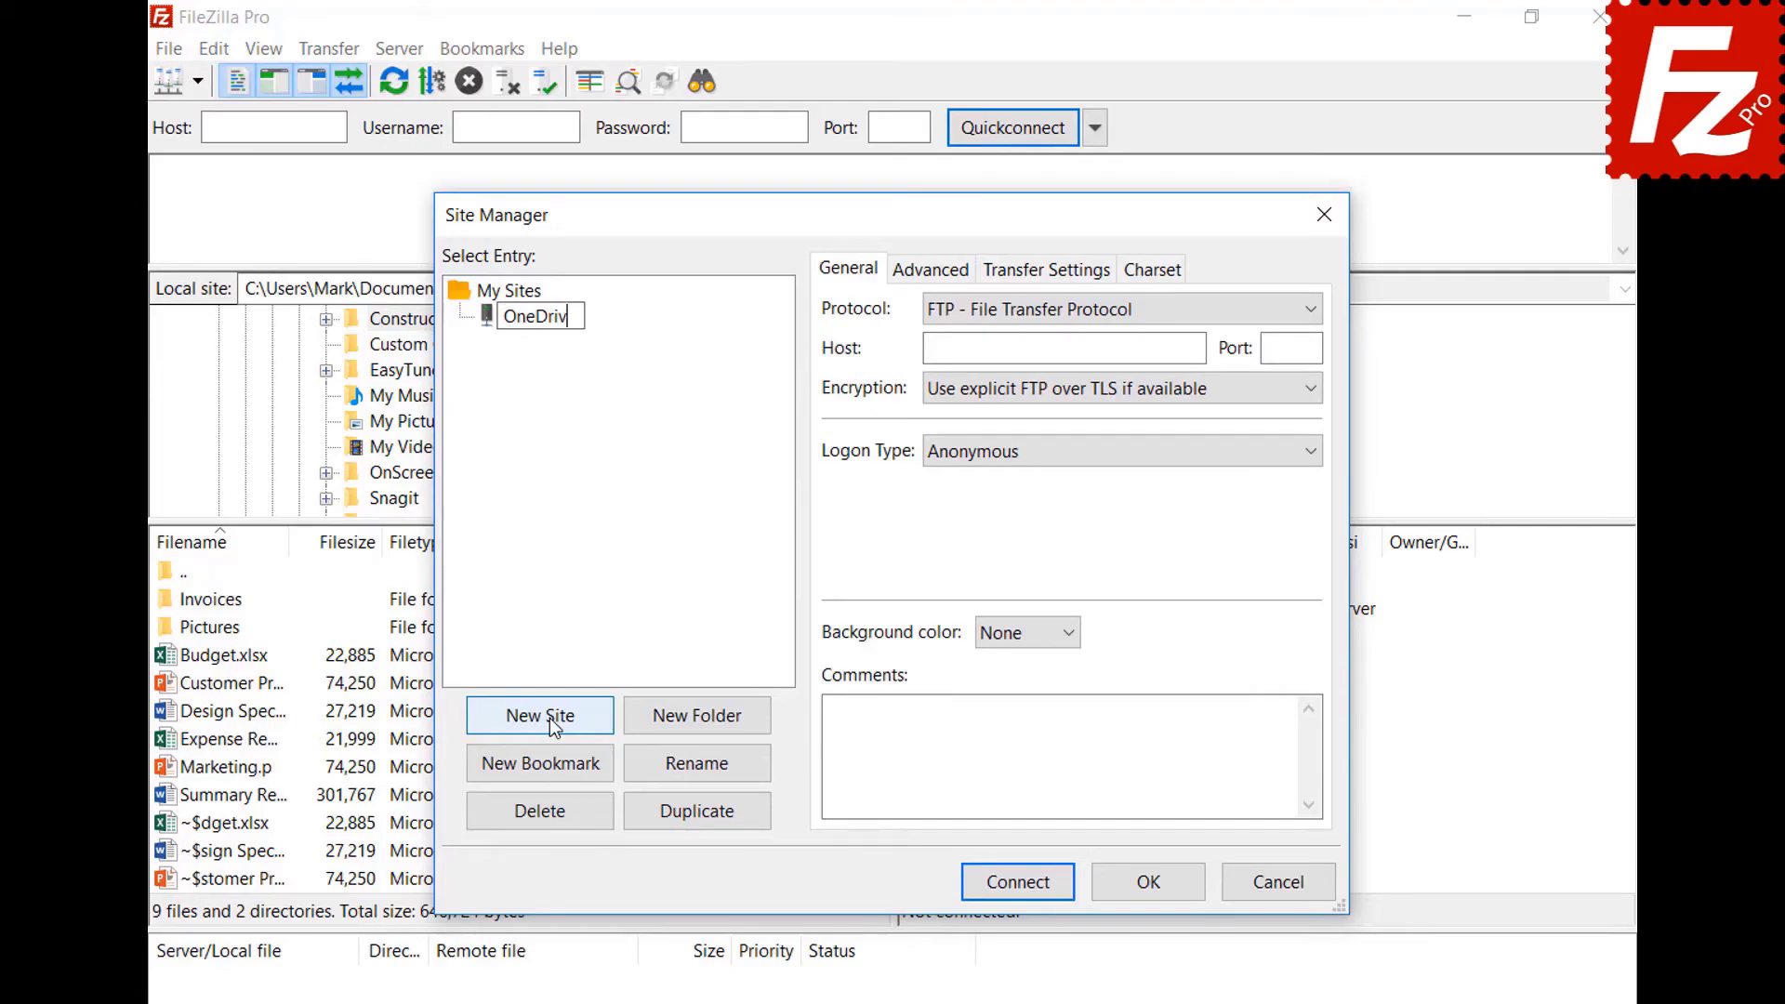
left_click(1017, 315)
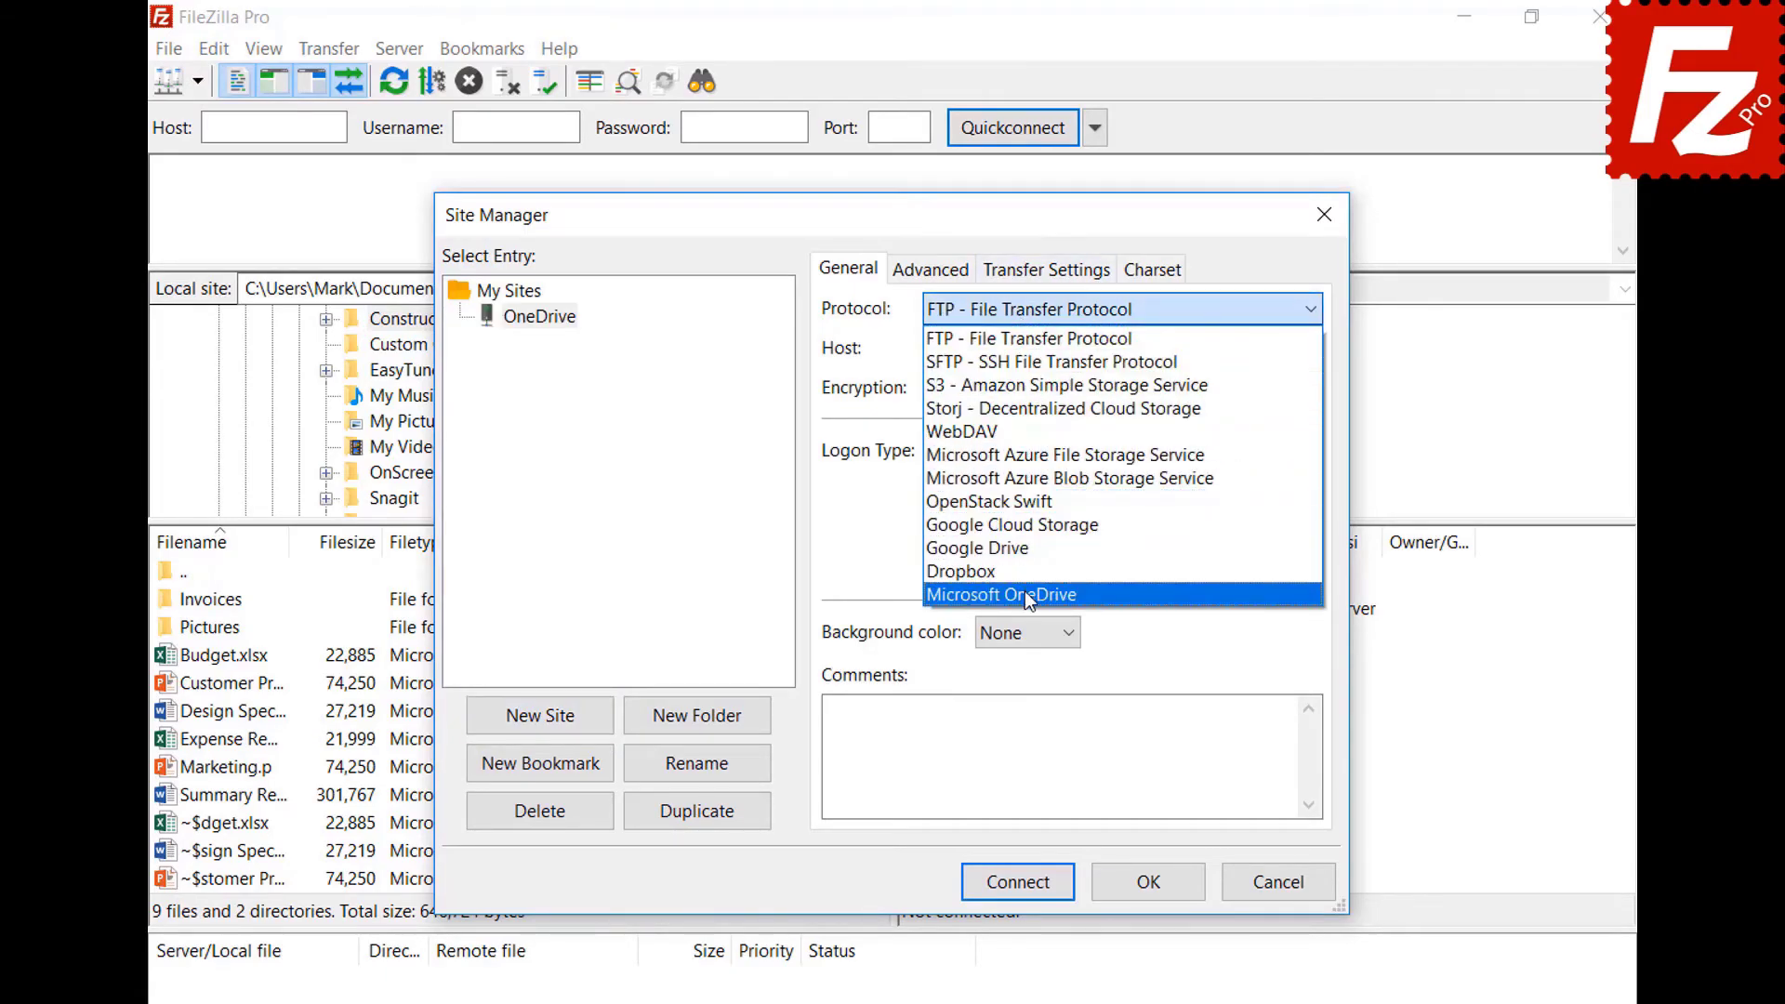
left_click(1024, 589)
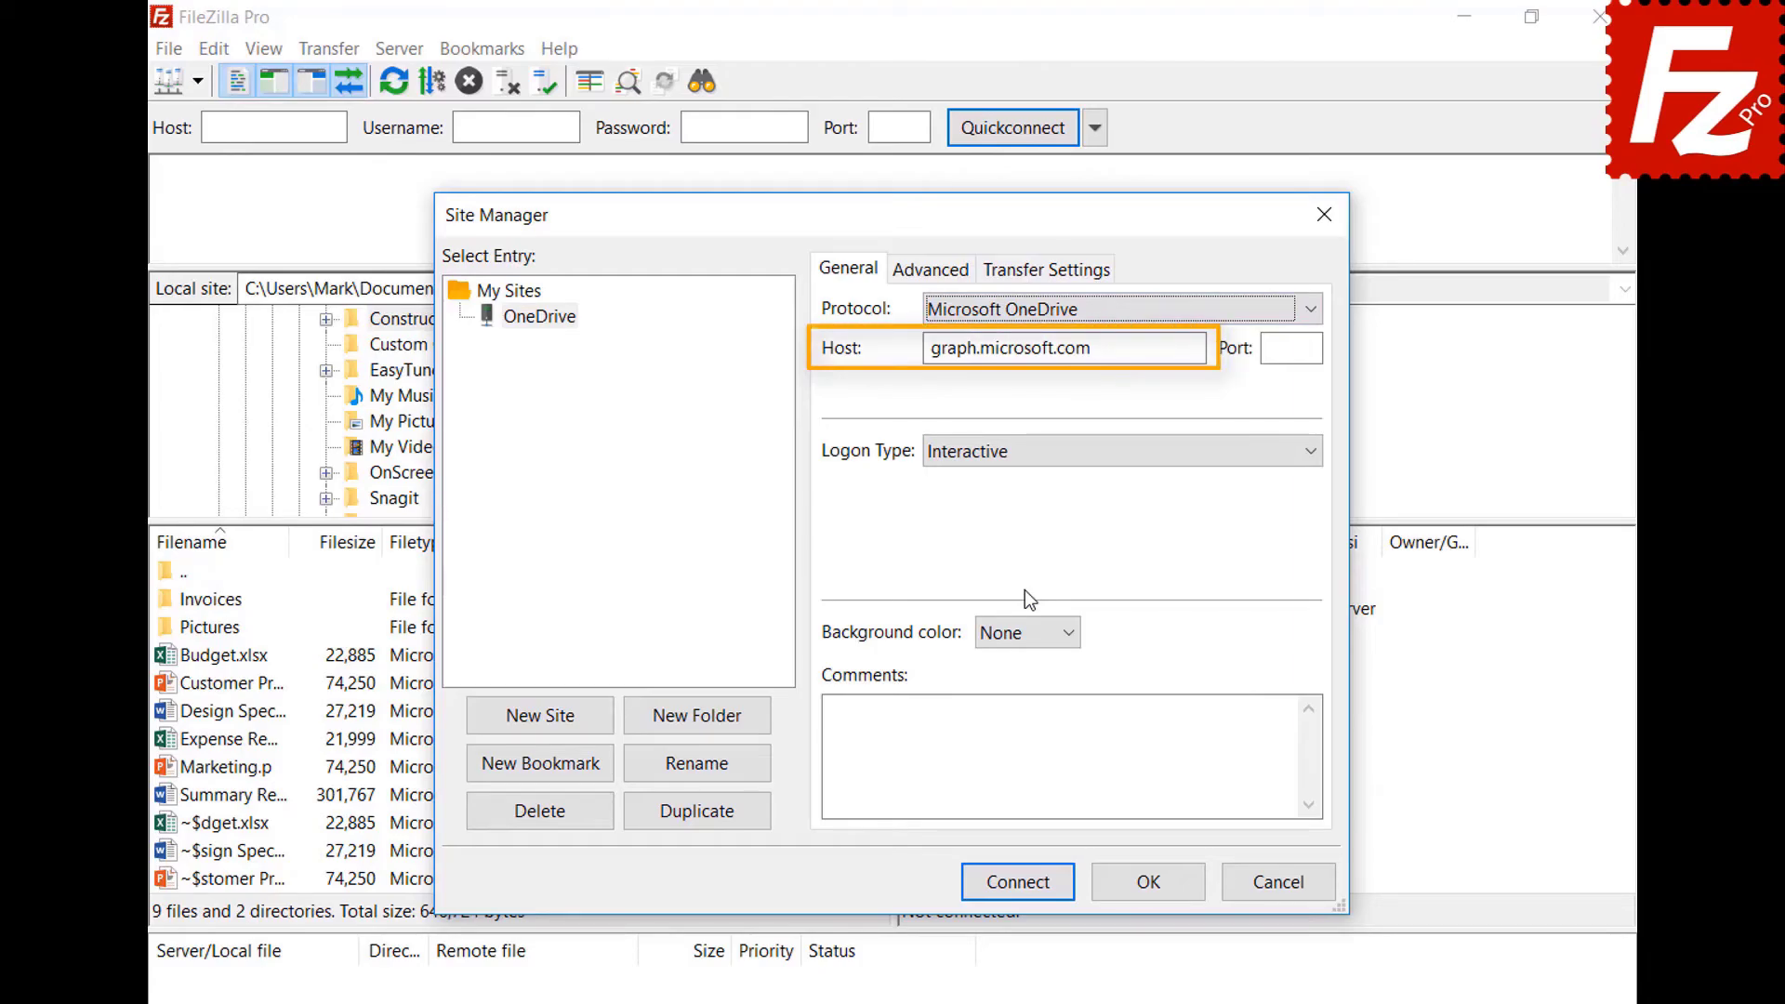
left_click(1016, 885)
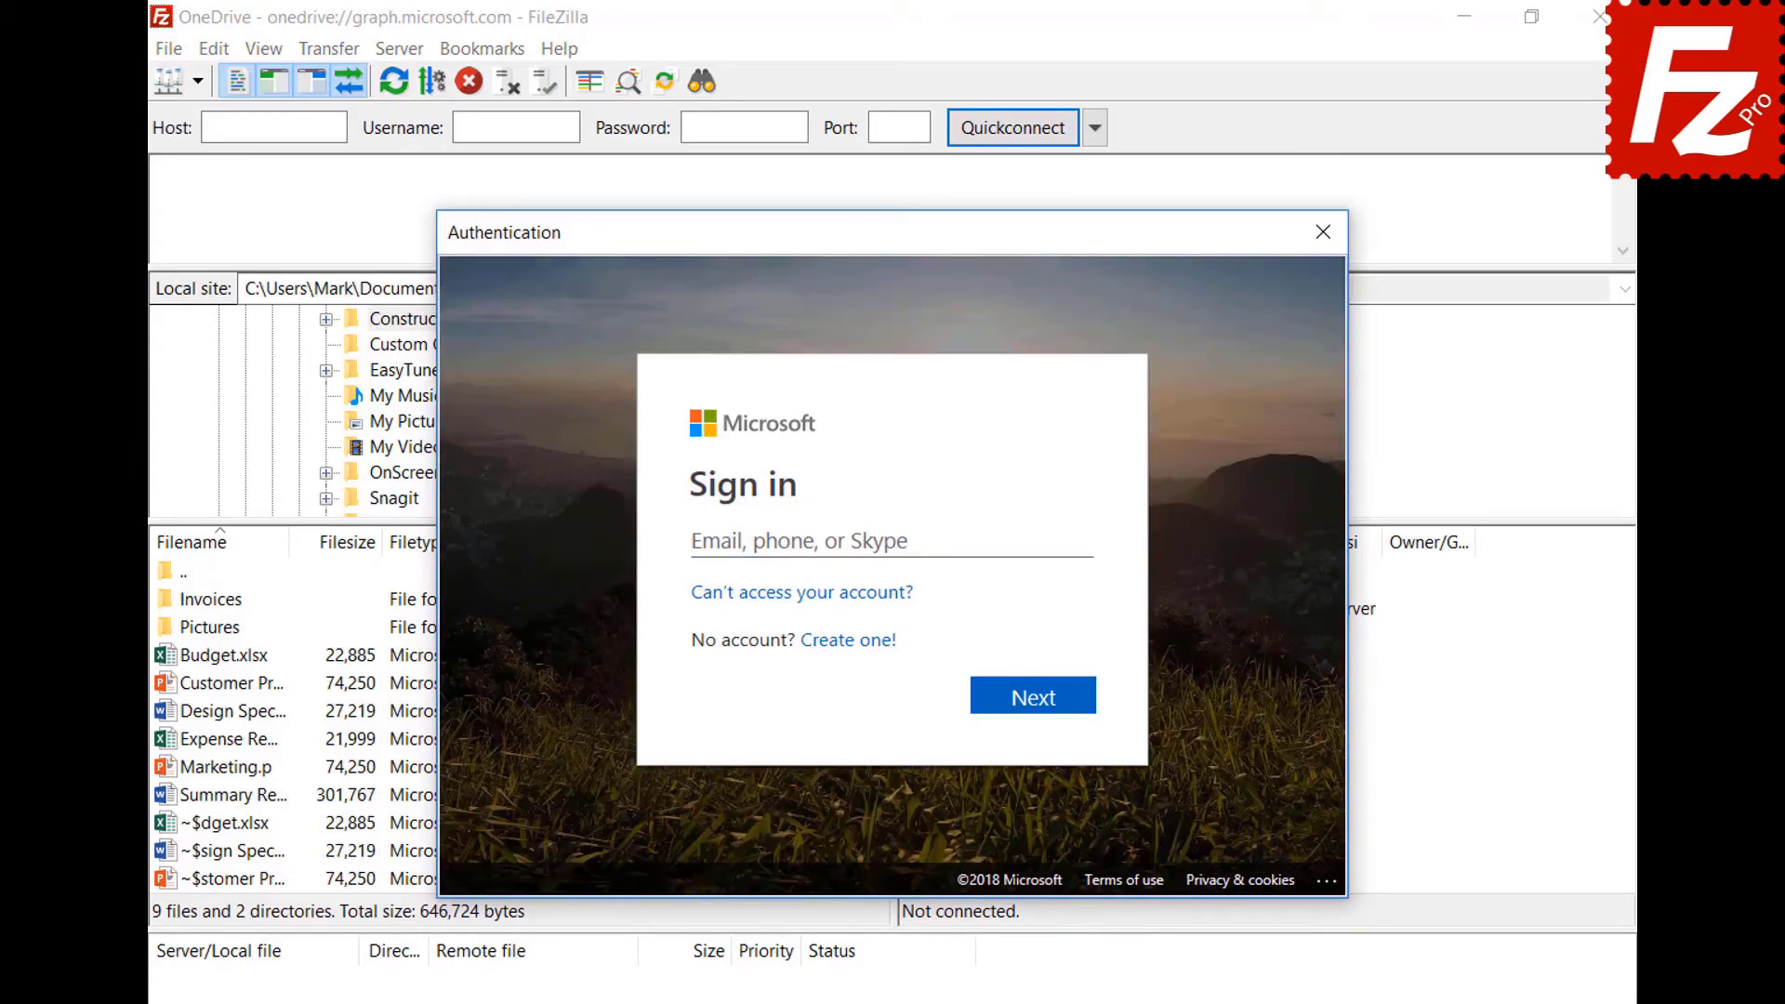
Sign in with the Microsoft account e-mail and password, then allow FileZilla Pro access to the files.
left_click(996, 538)
key("ctrl+v")
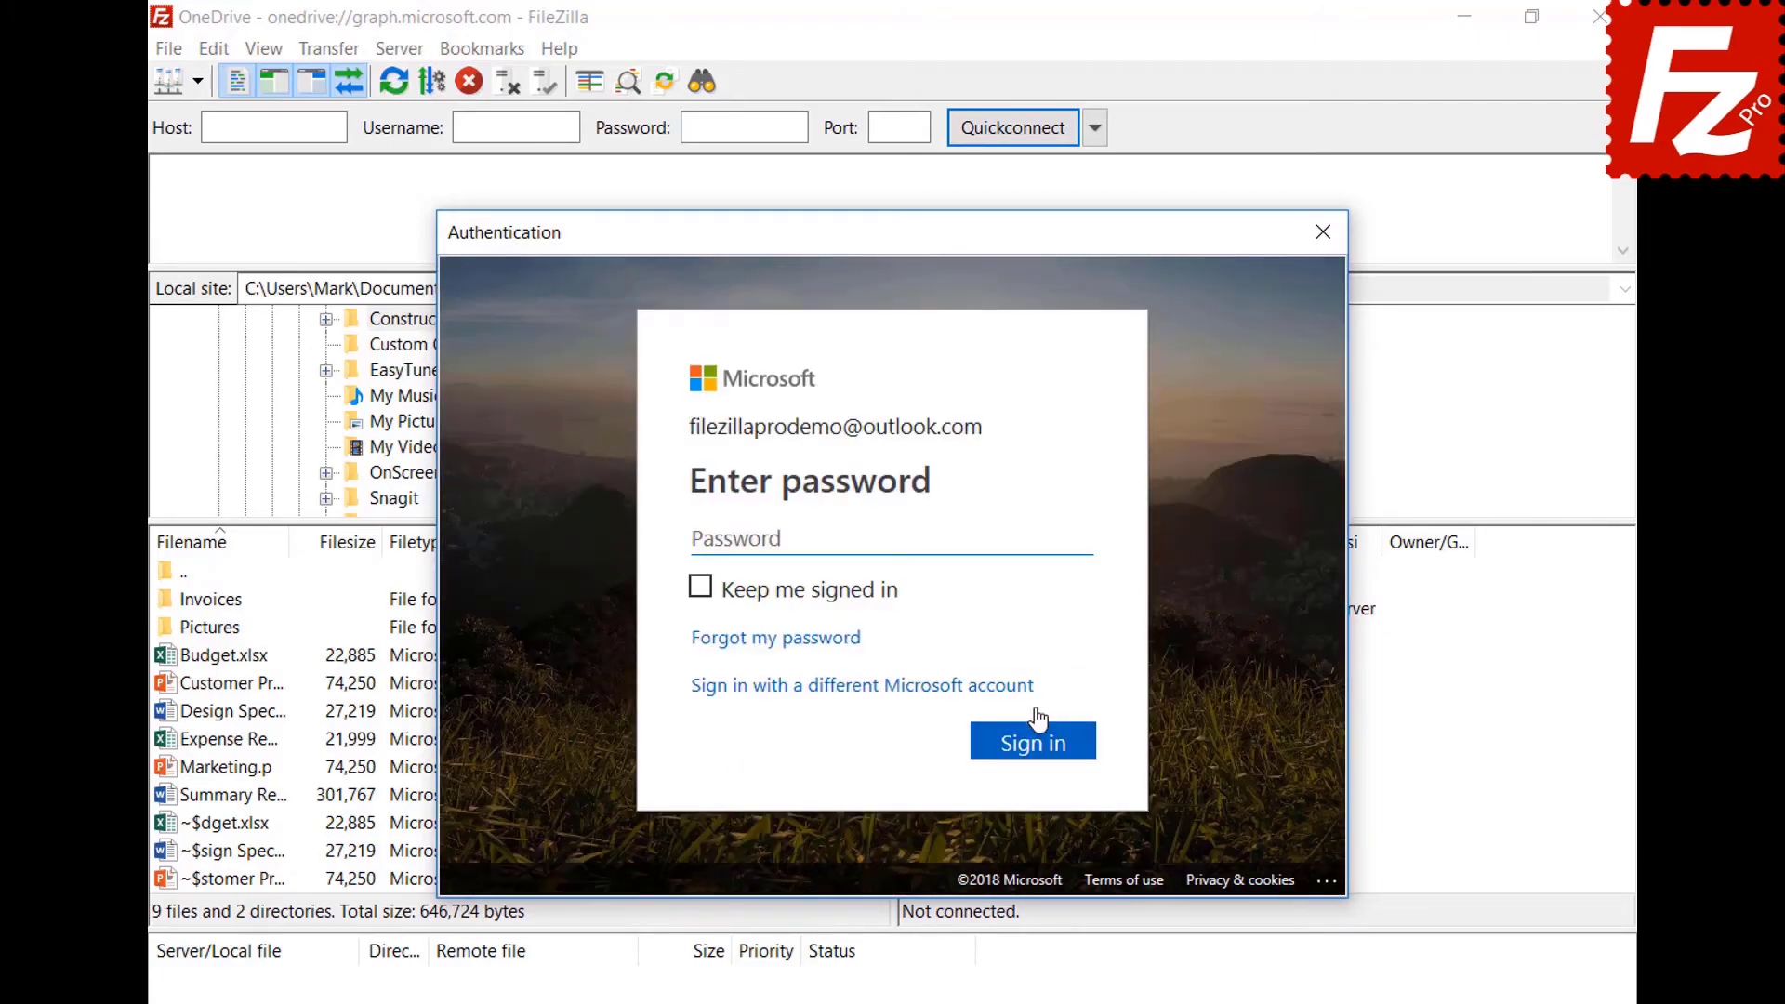
key("ctrl+v")
left_click(1045, 768)
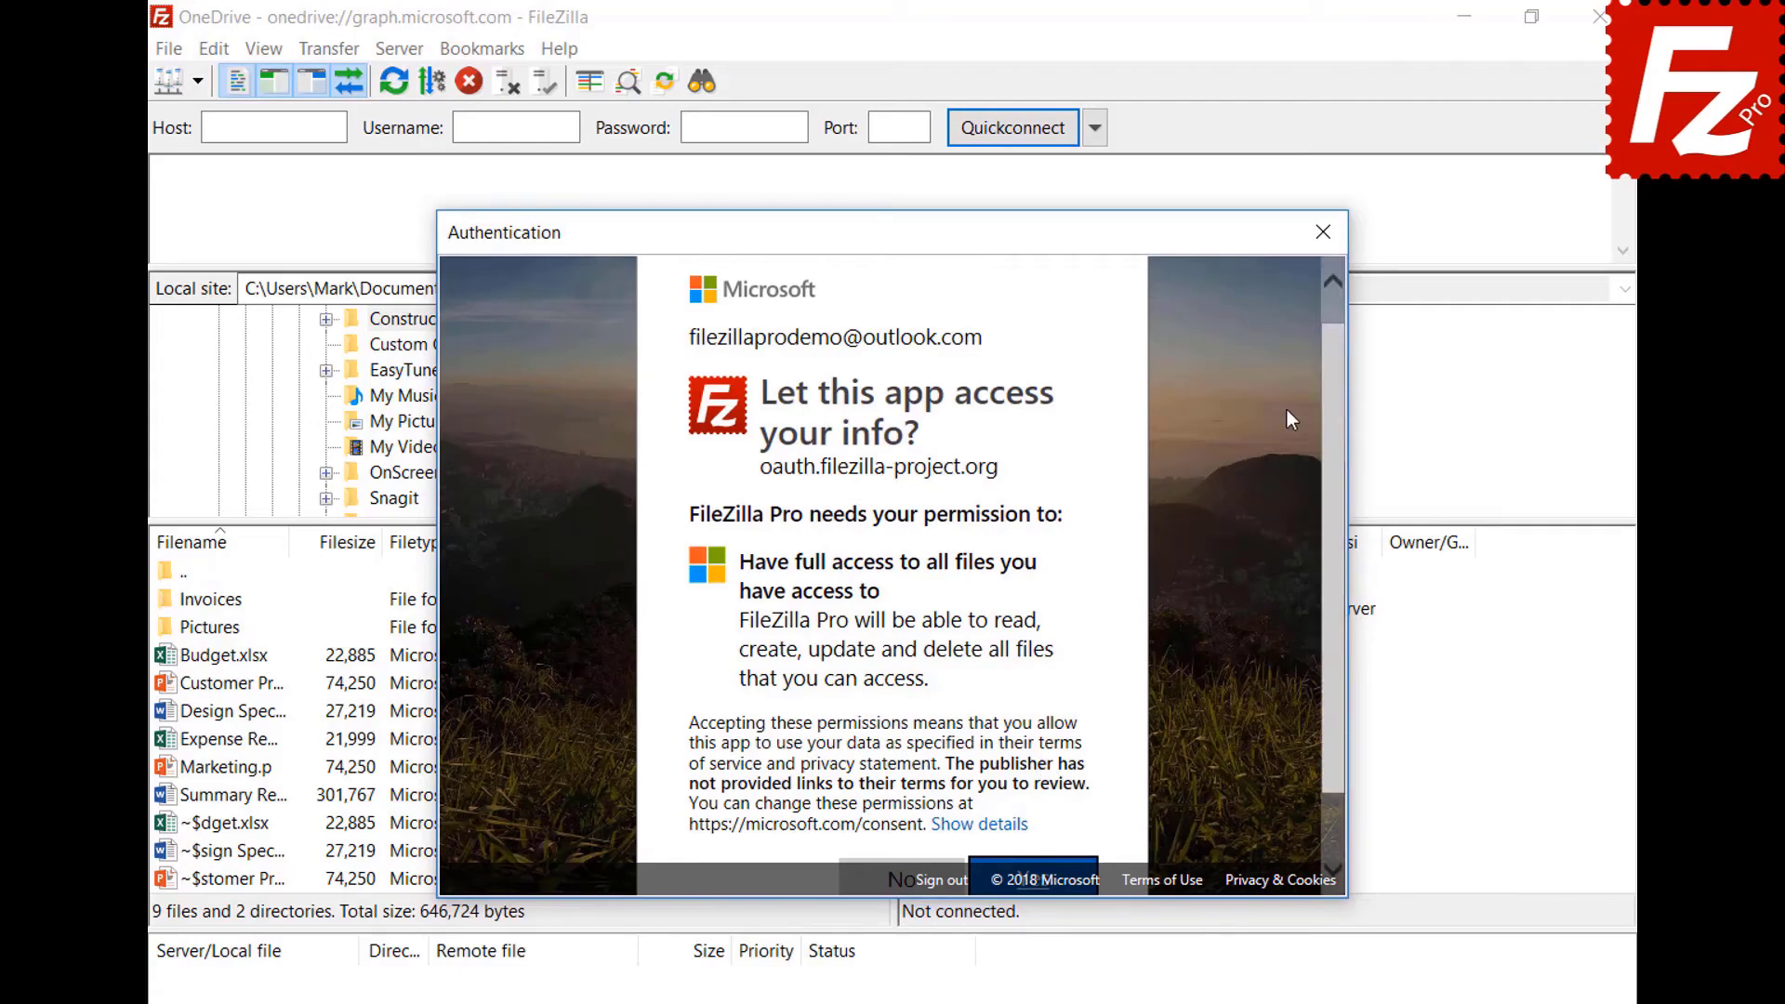
scroll(1336, 413, "down", 2)
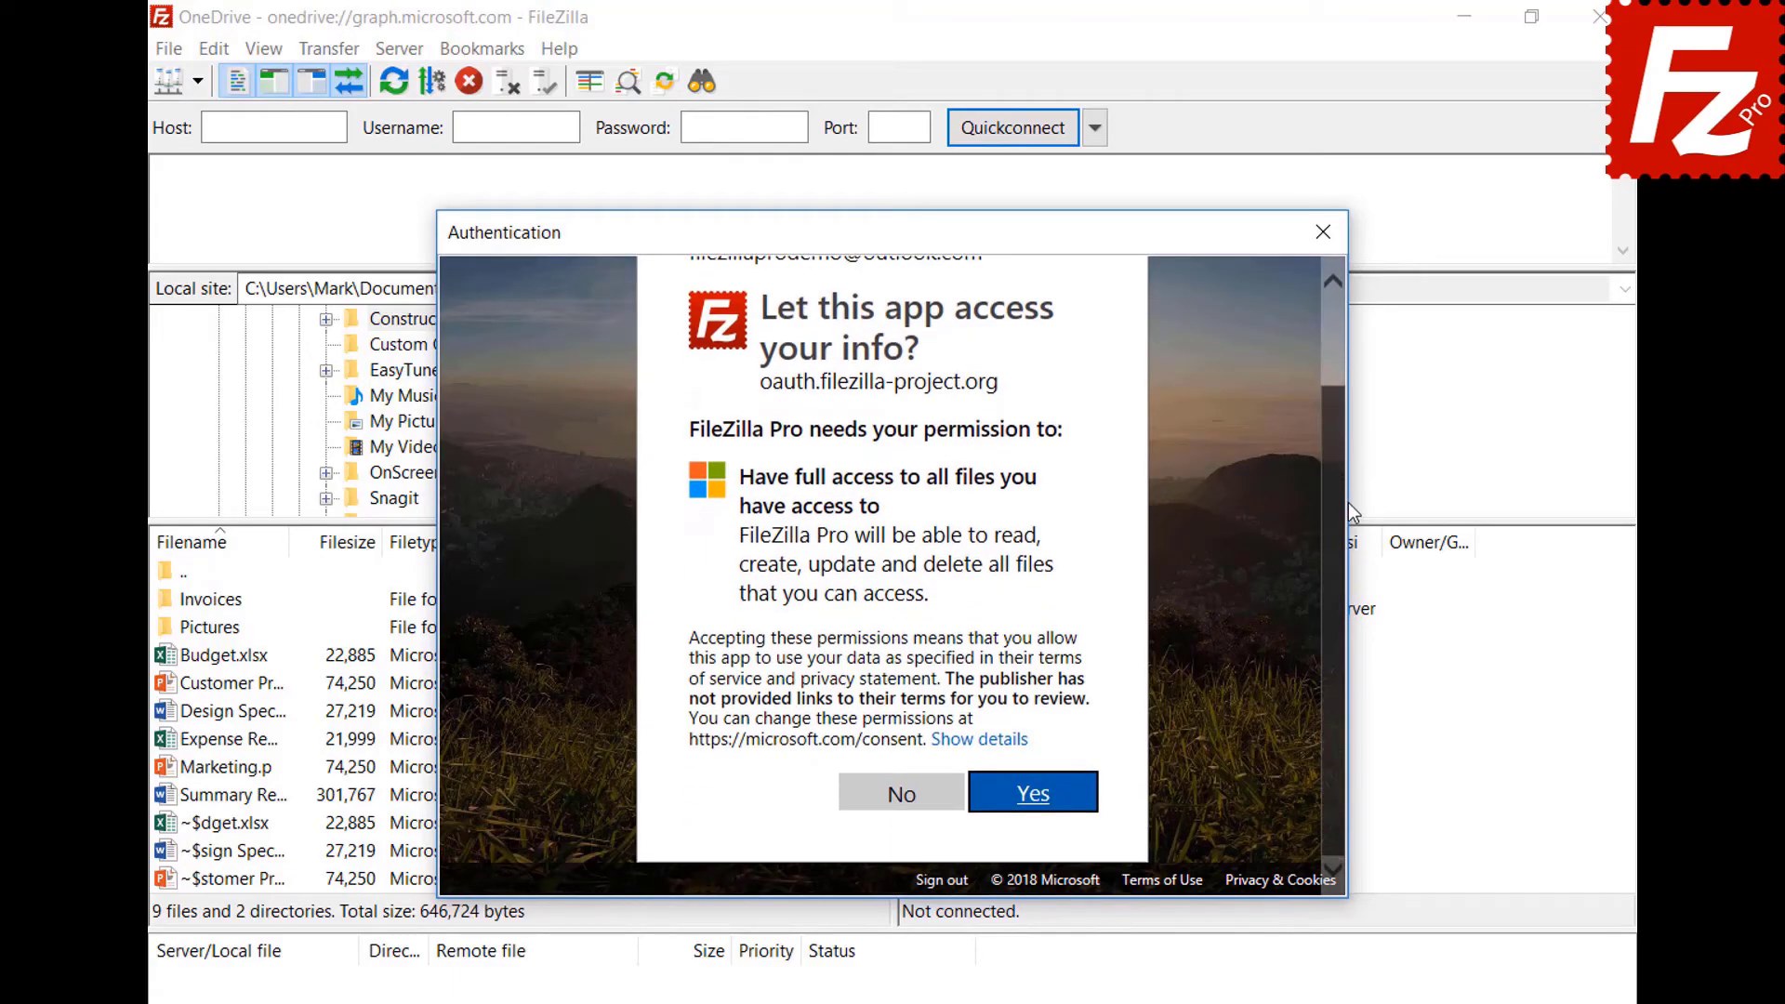
left_click(1040, 810)
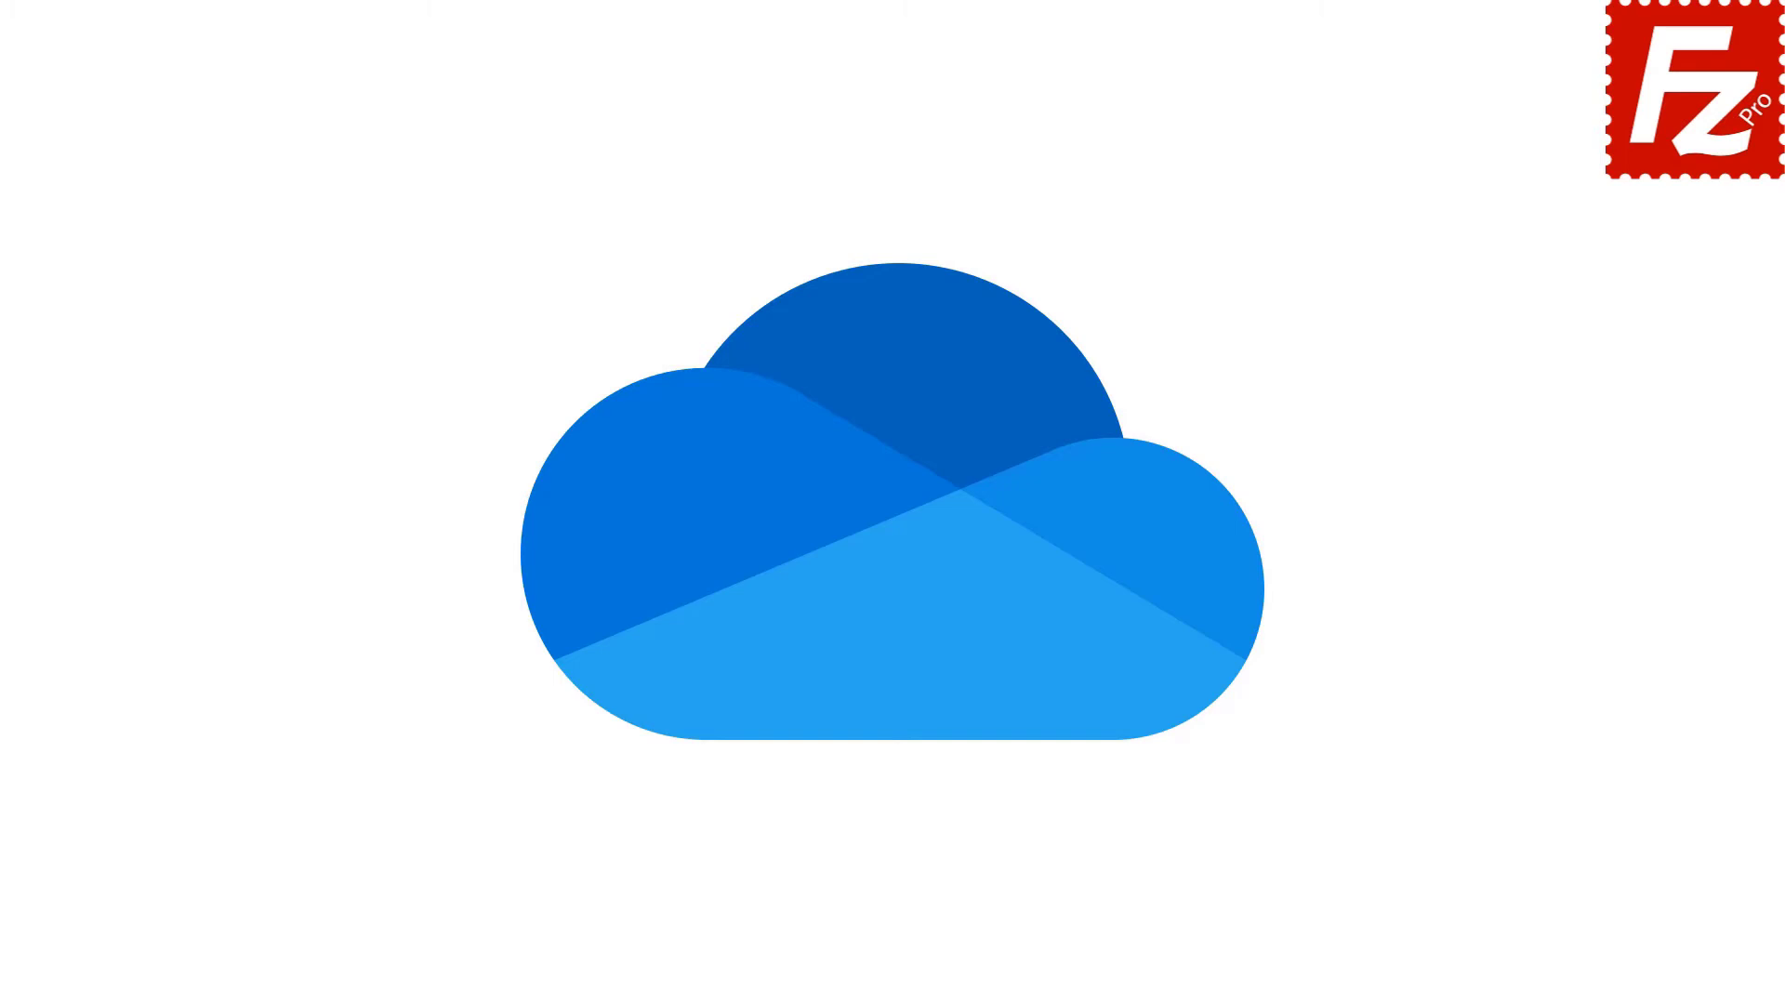
Add a saved site named 'OneDrive' using the Microsoft OneDrive protocol.
left_click(204, 254)
type("OneDrive")
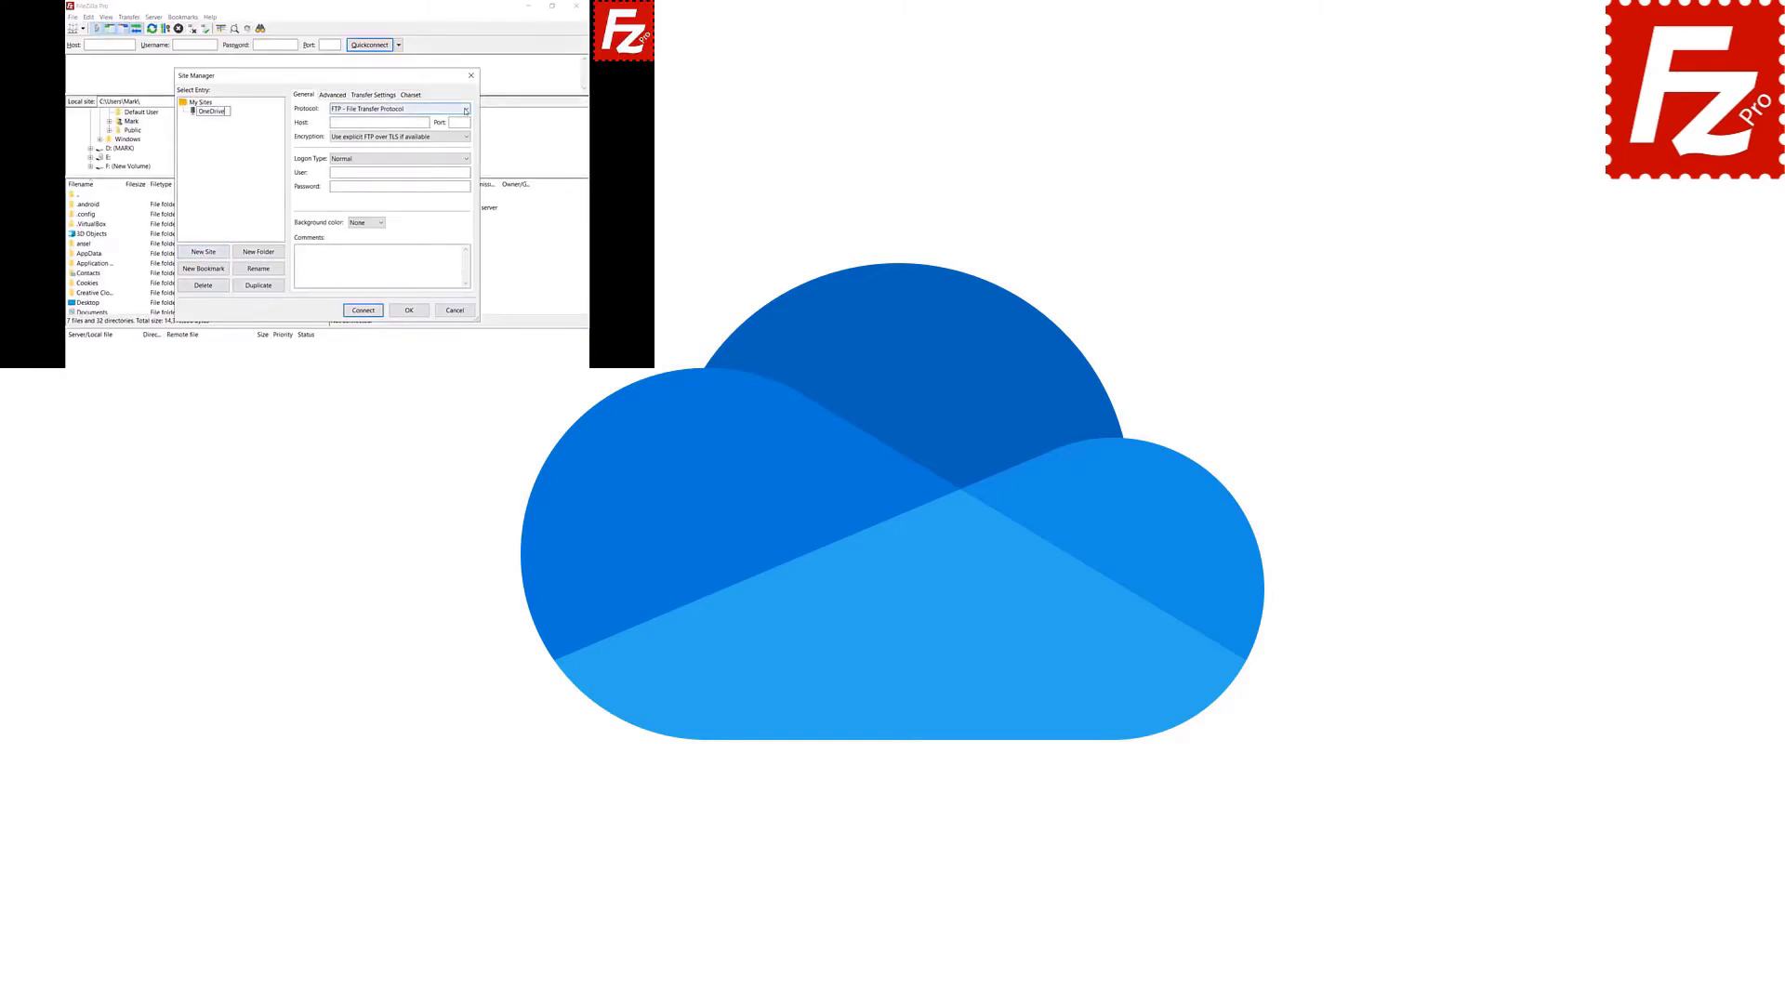
left_click(464, 108)
left_click(468, 208)
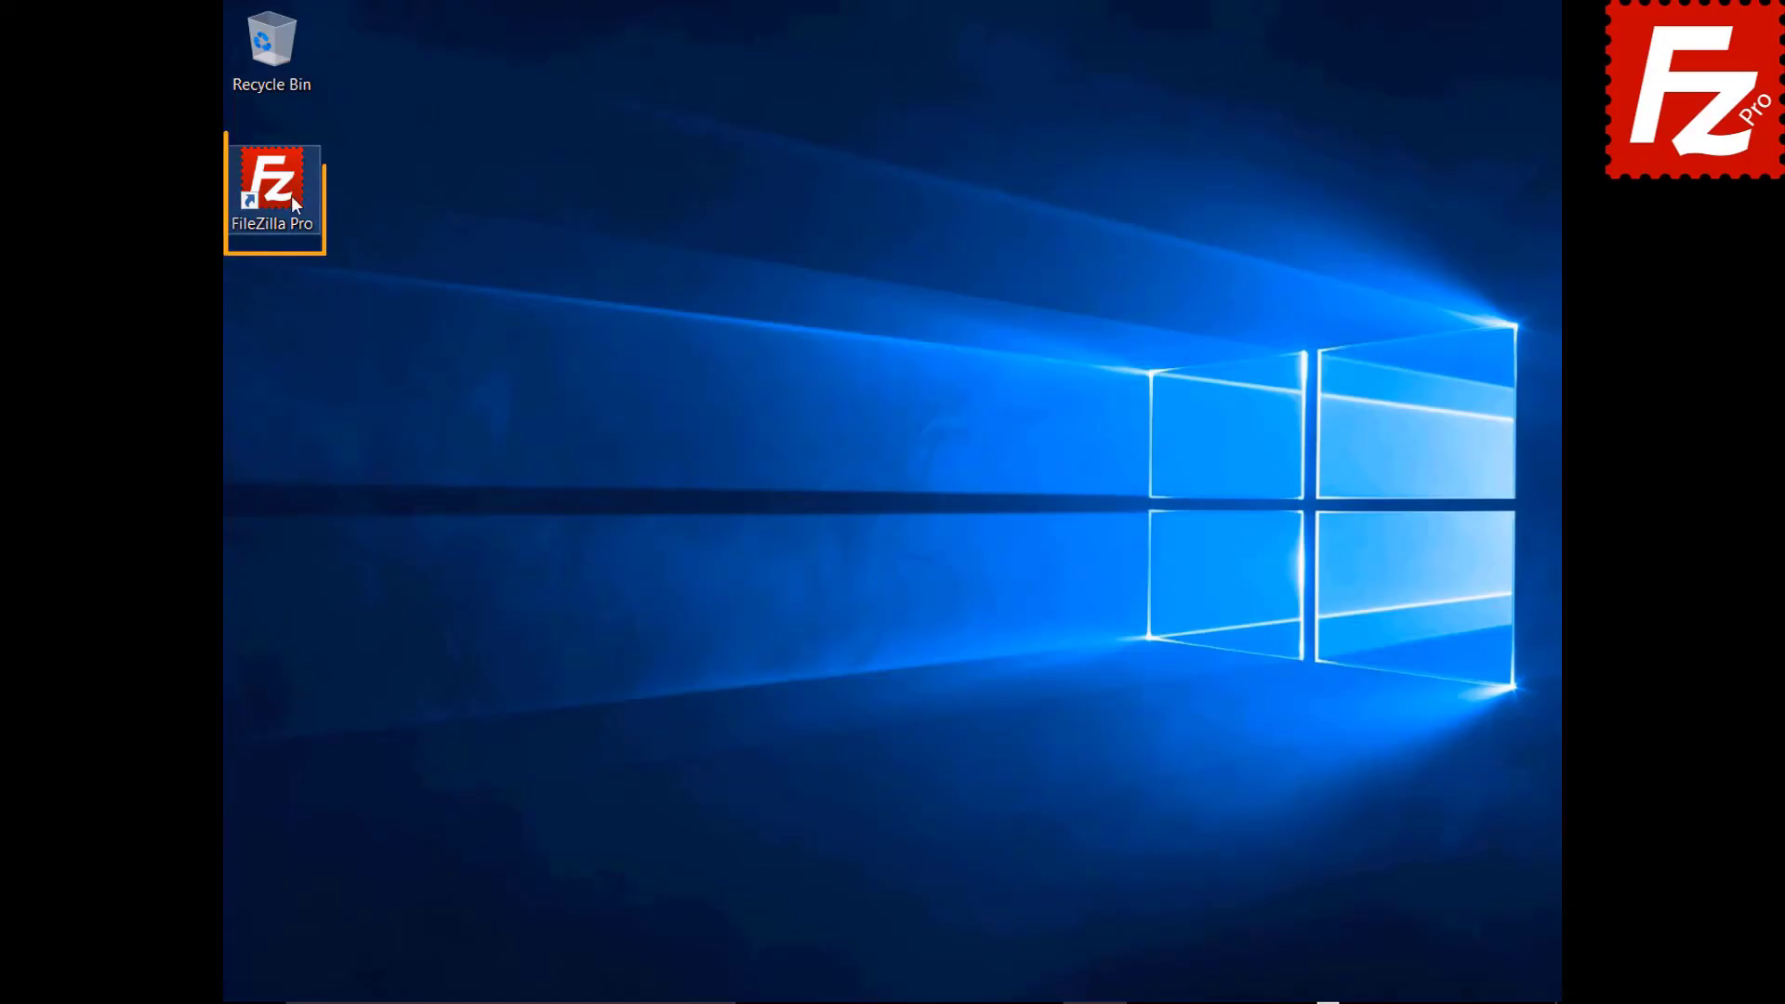
Relaunch FileZilla Pro and connect to the saved OneDrive site from the site list.
double_click(278, 186)
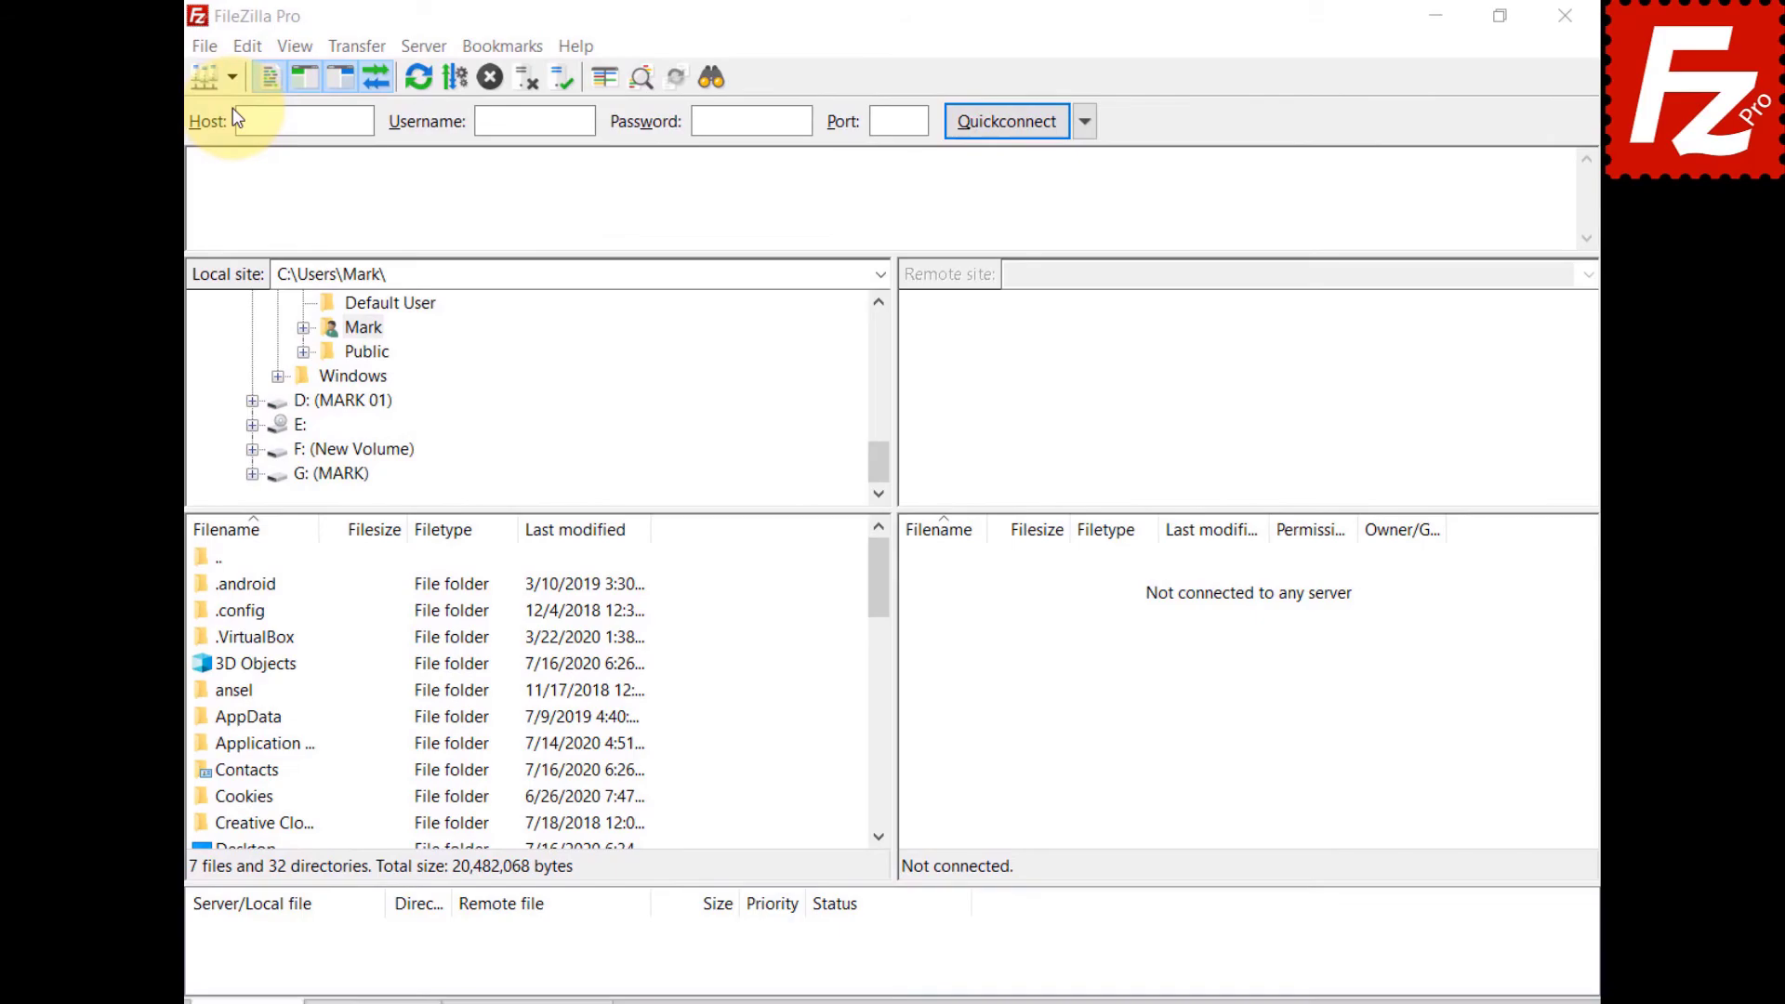
left_click(236, 80)
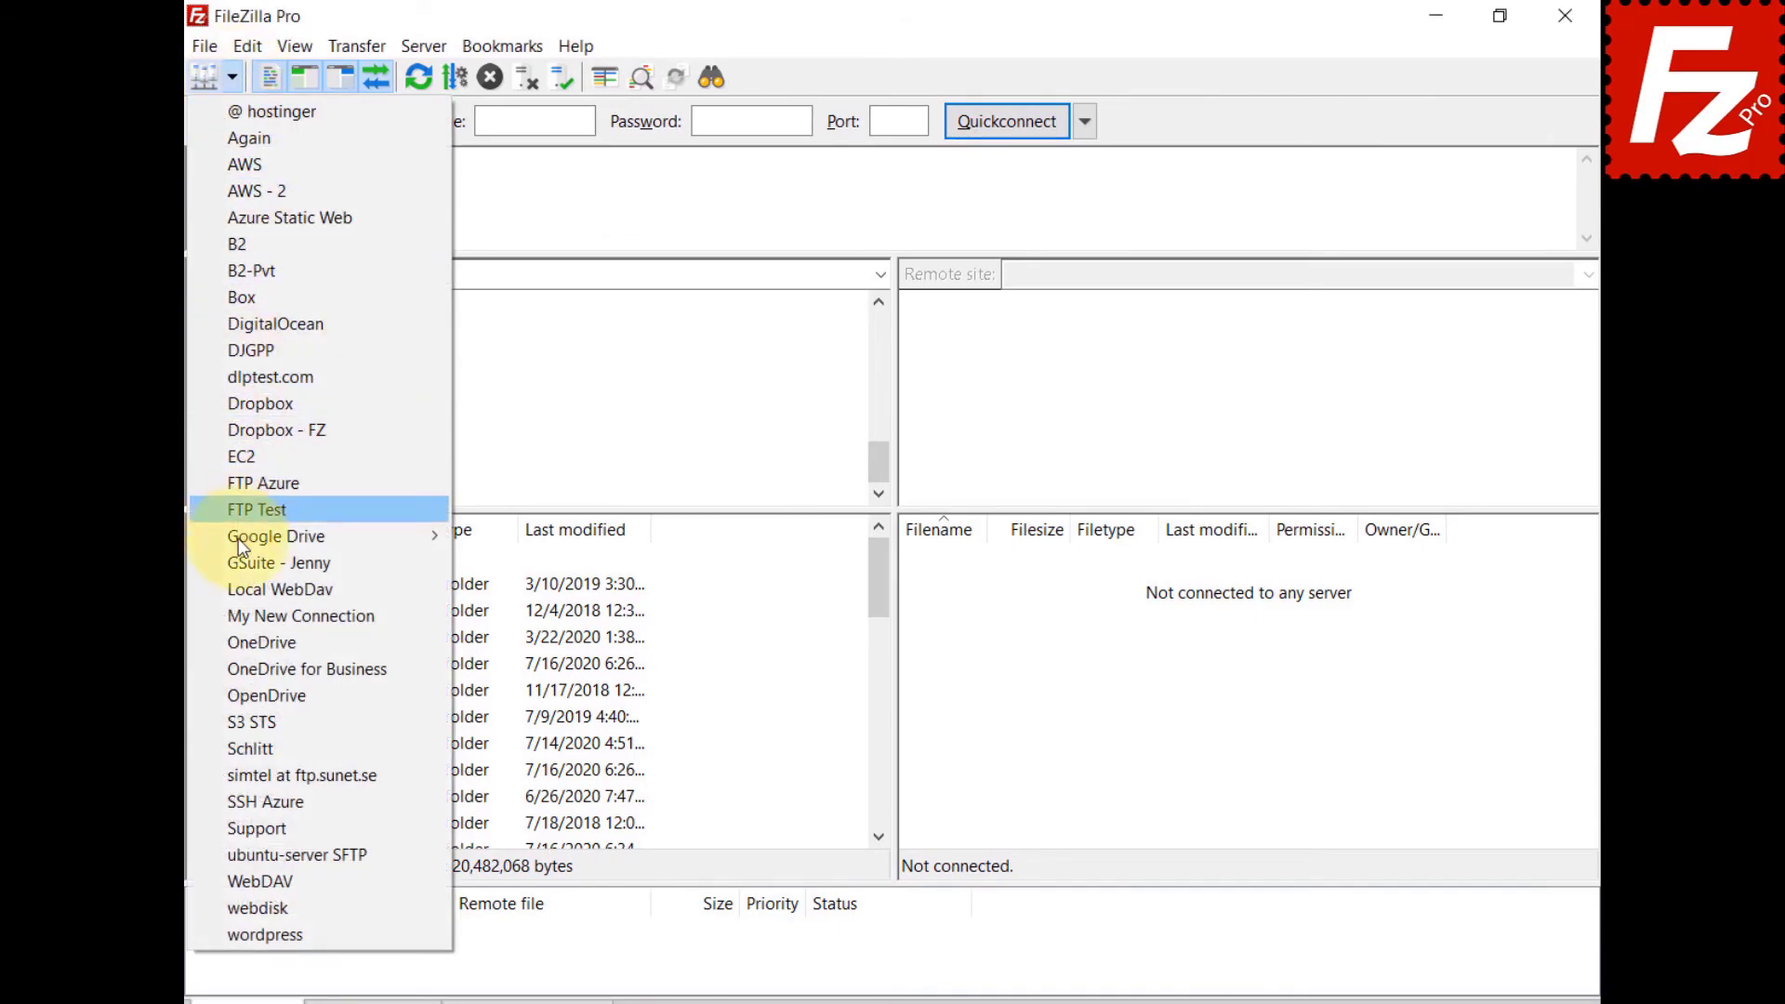
left_click(242, 641)
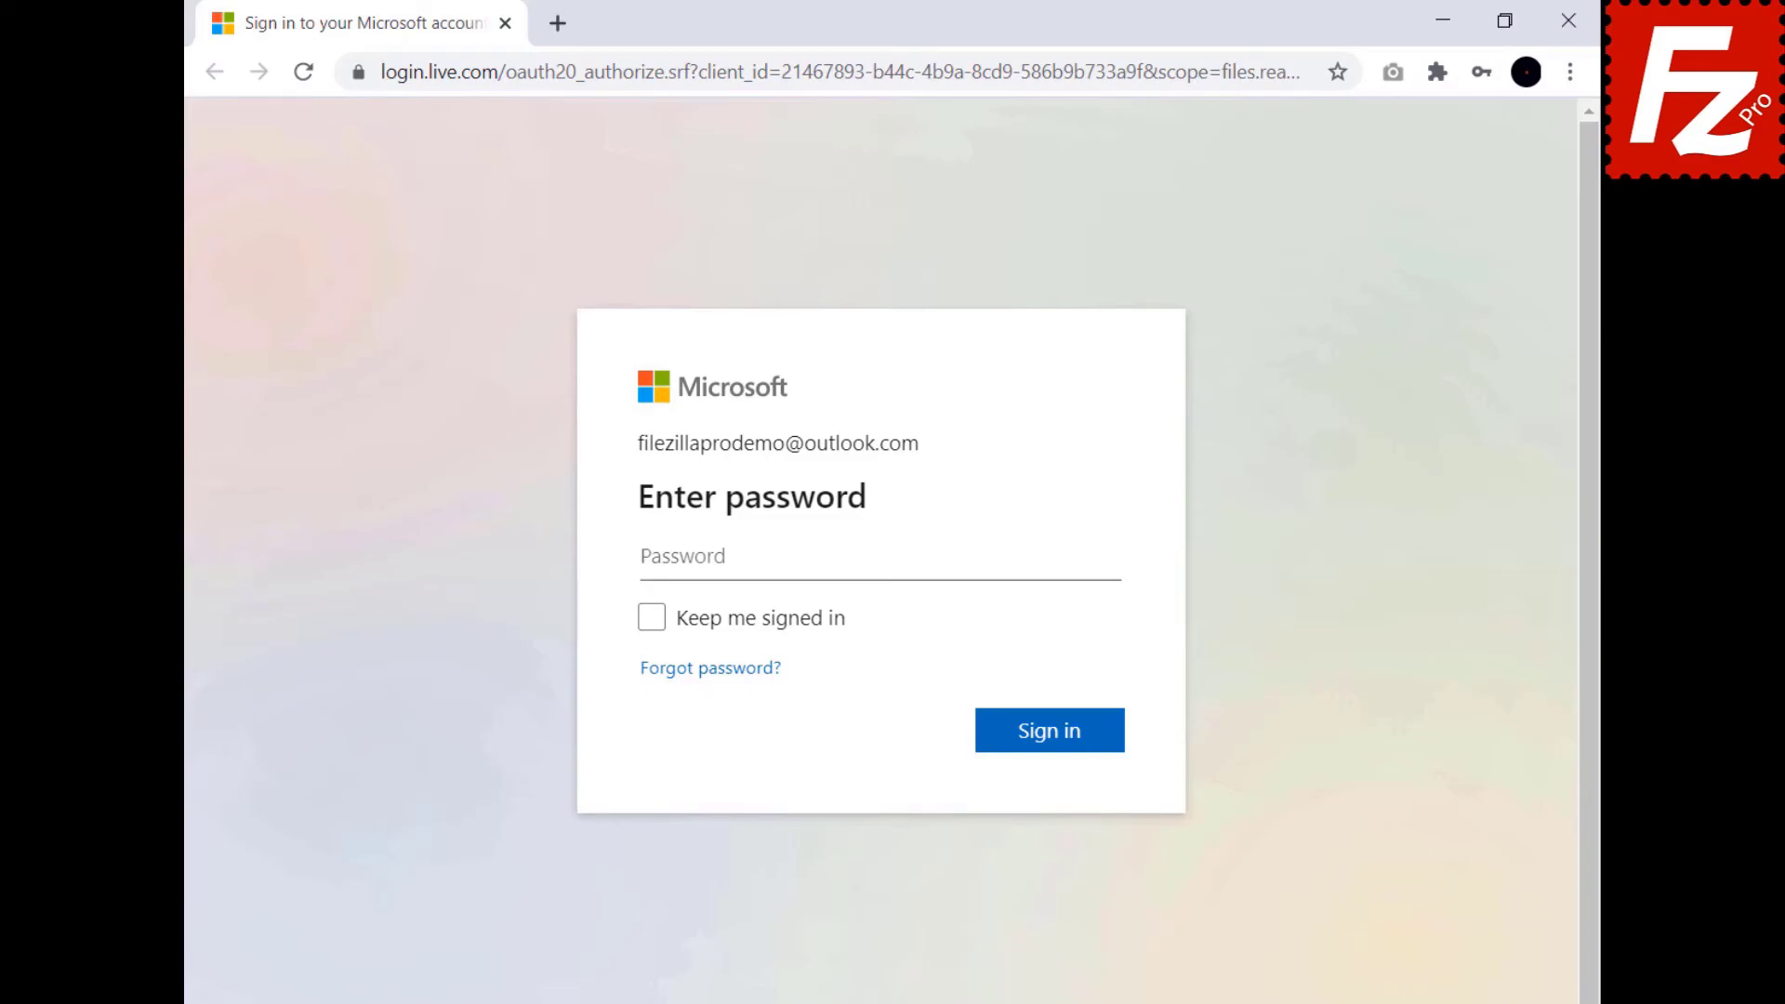
Sign in with the account password and copy the authorization code from FileZilla's thank-you page.
key("ctrl+v")
left_click(1053, 739)
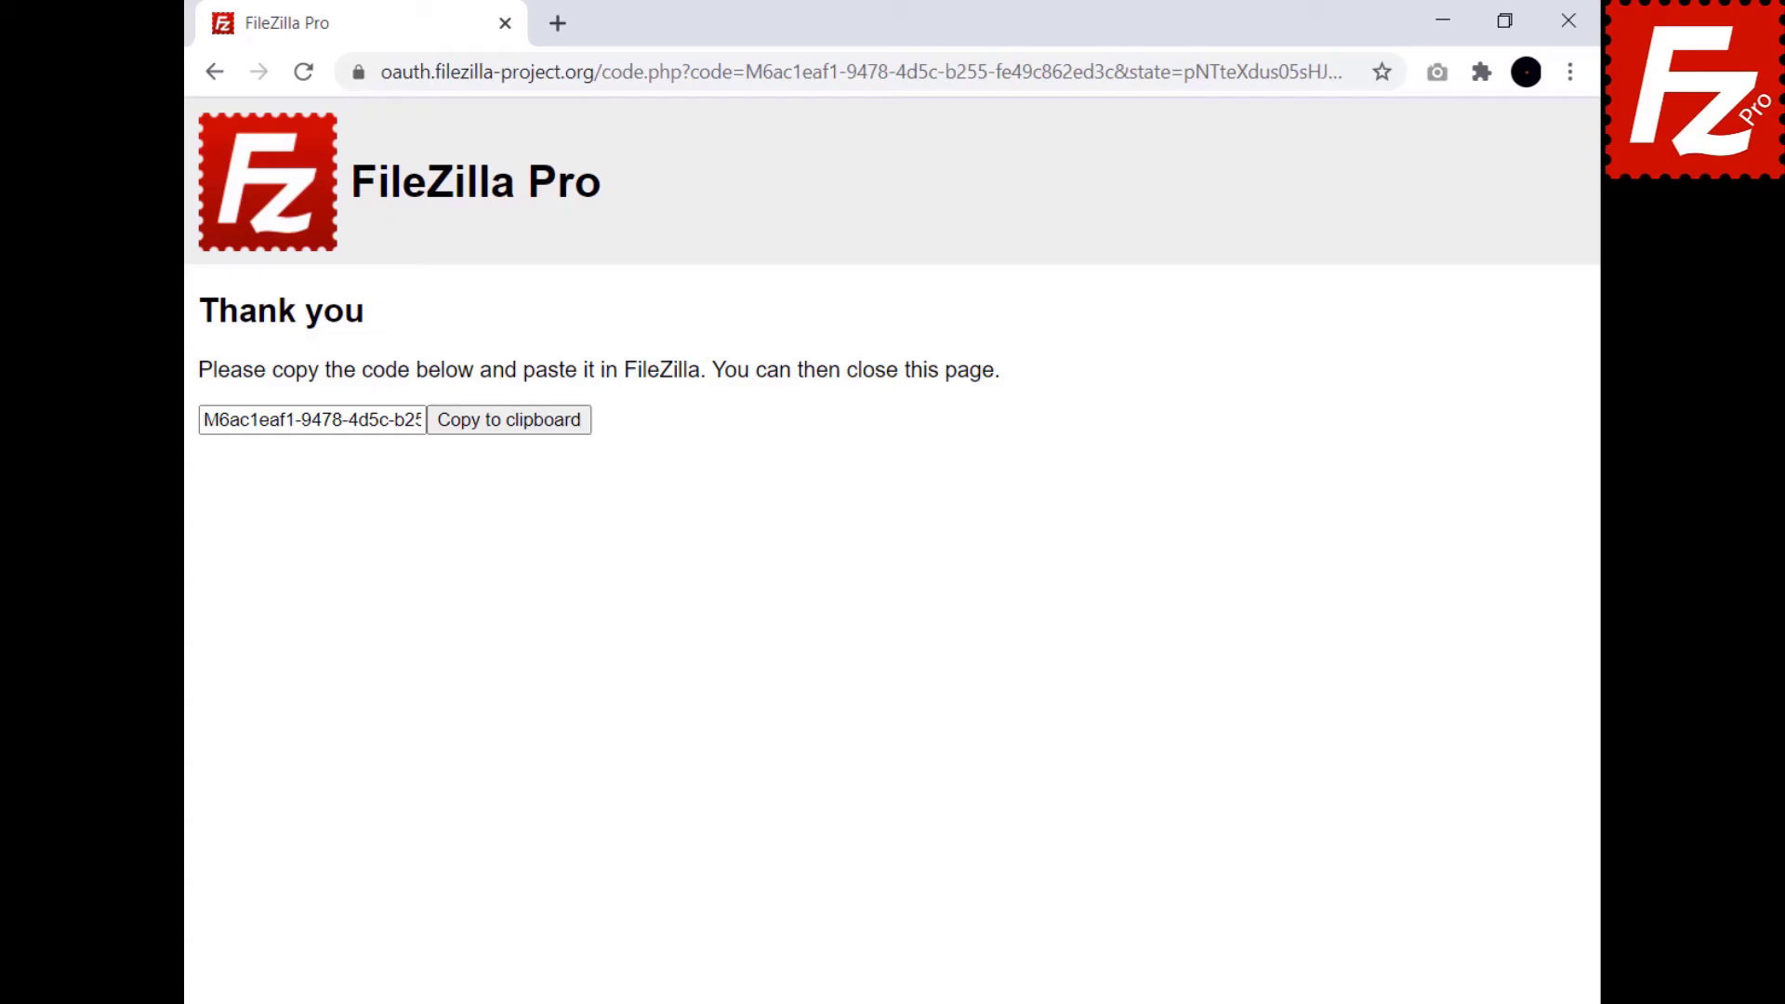
left_click(509, 435)
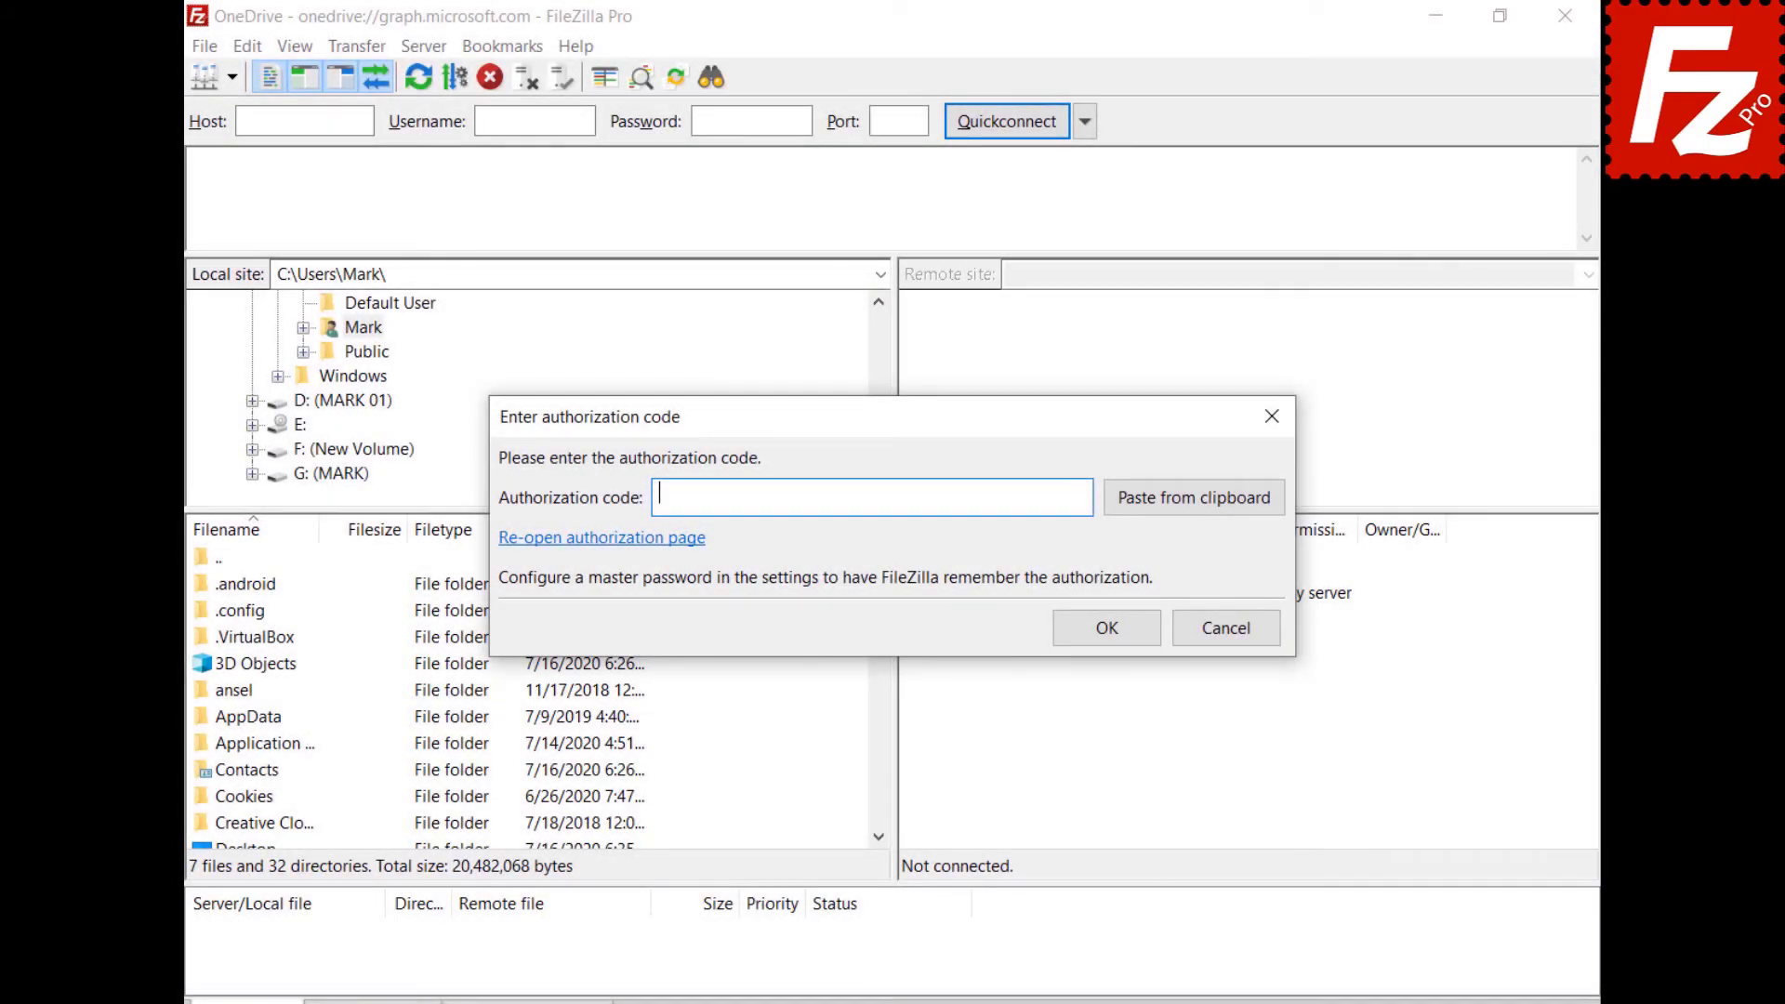
Submit the authorization code, open /My Drives/OneDrive/Documents/Construction Project, and select Budget.xlsx.
key("ctrl+v")
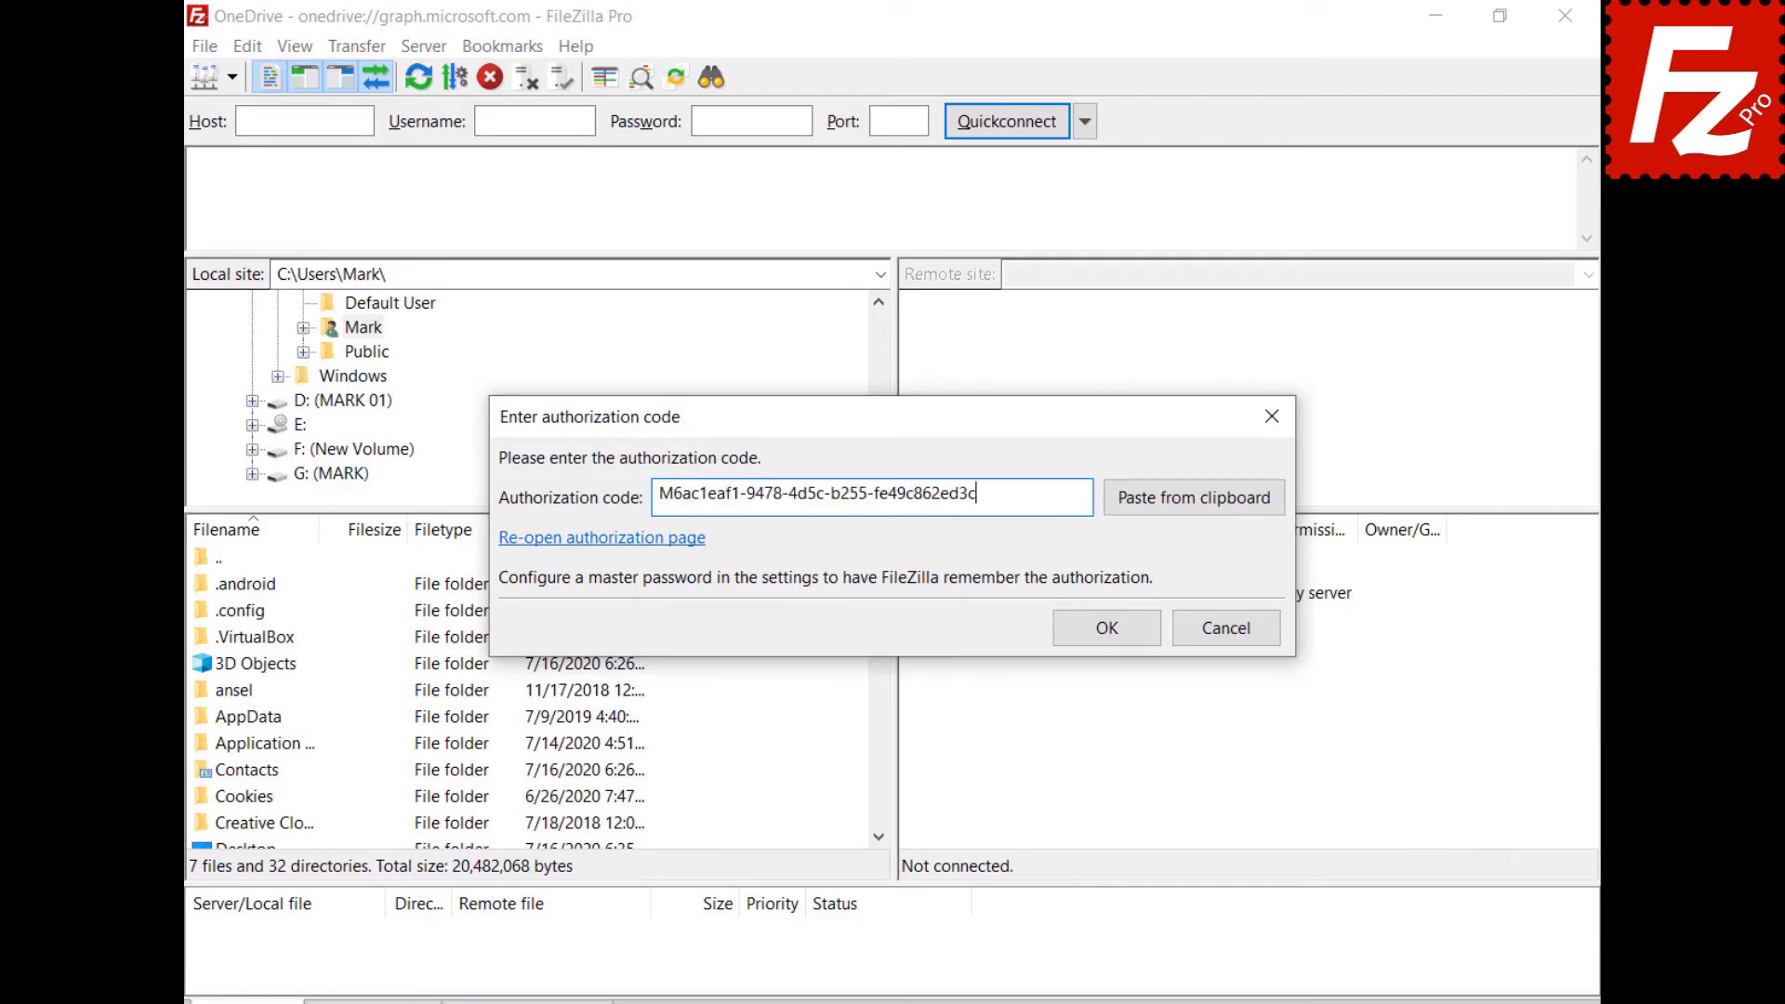
left_click(1118, 626)
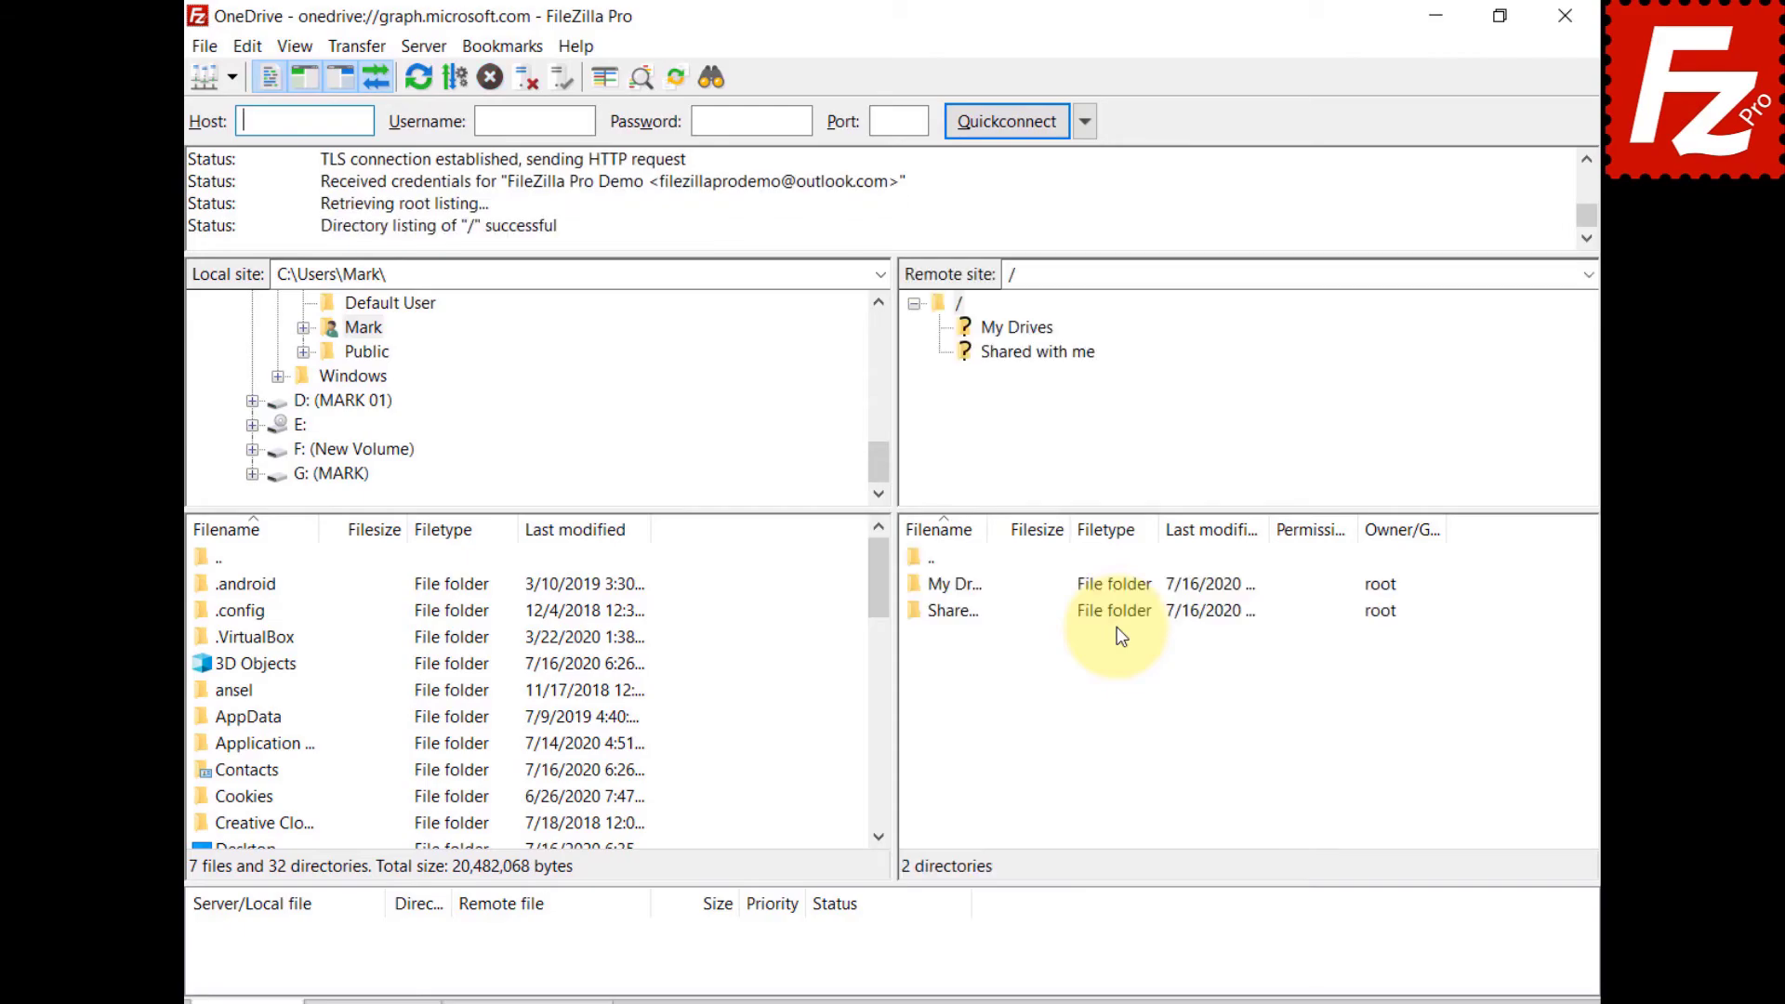
key("ctrl+v")
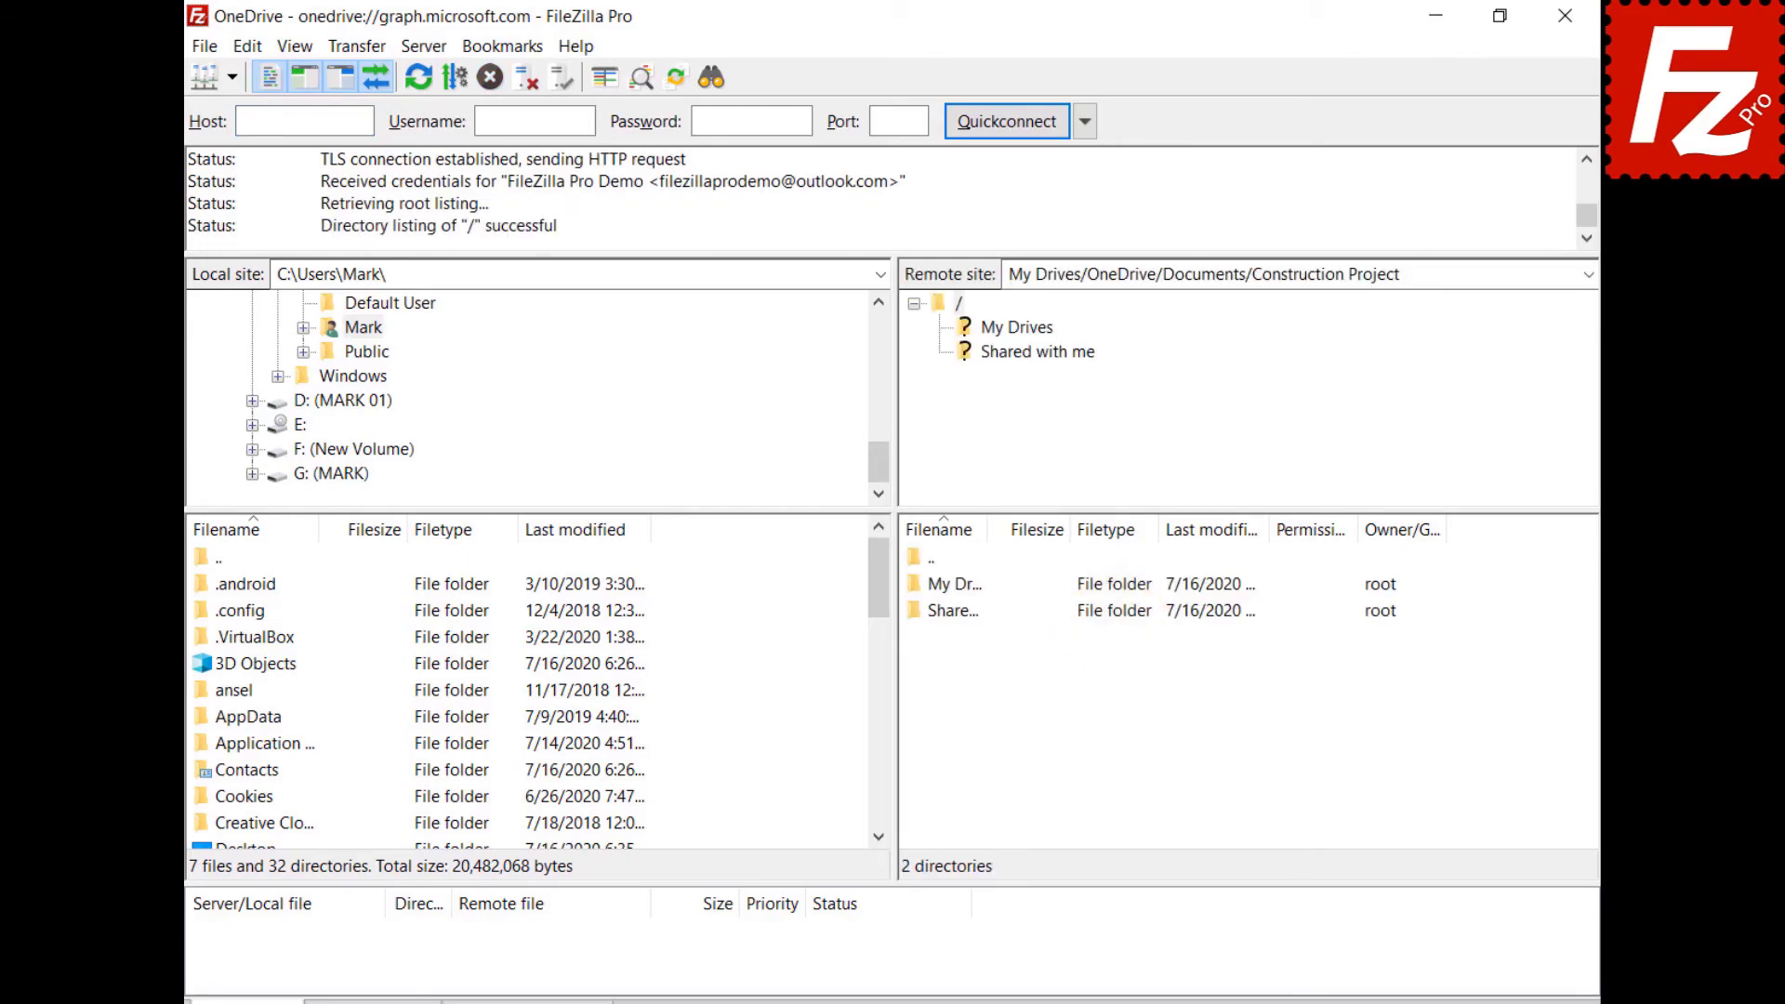
key("Return")
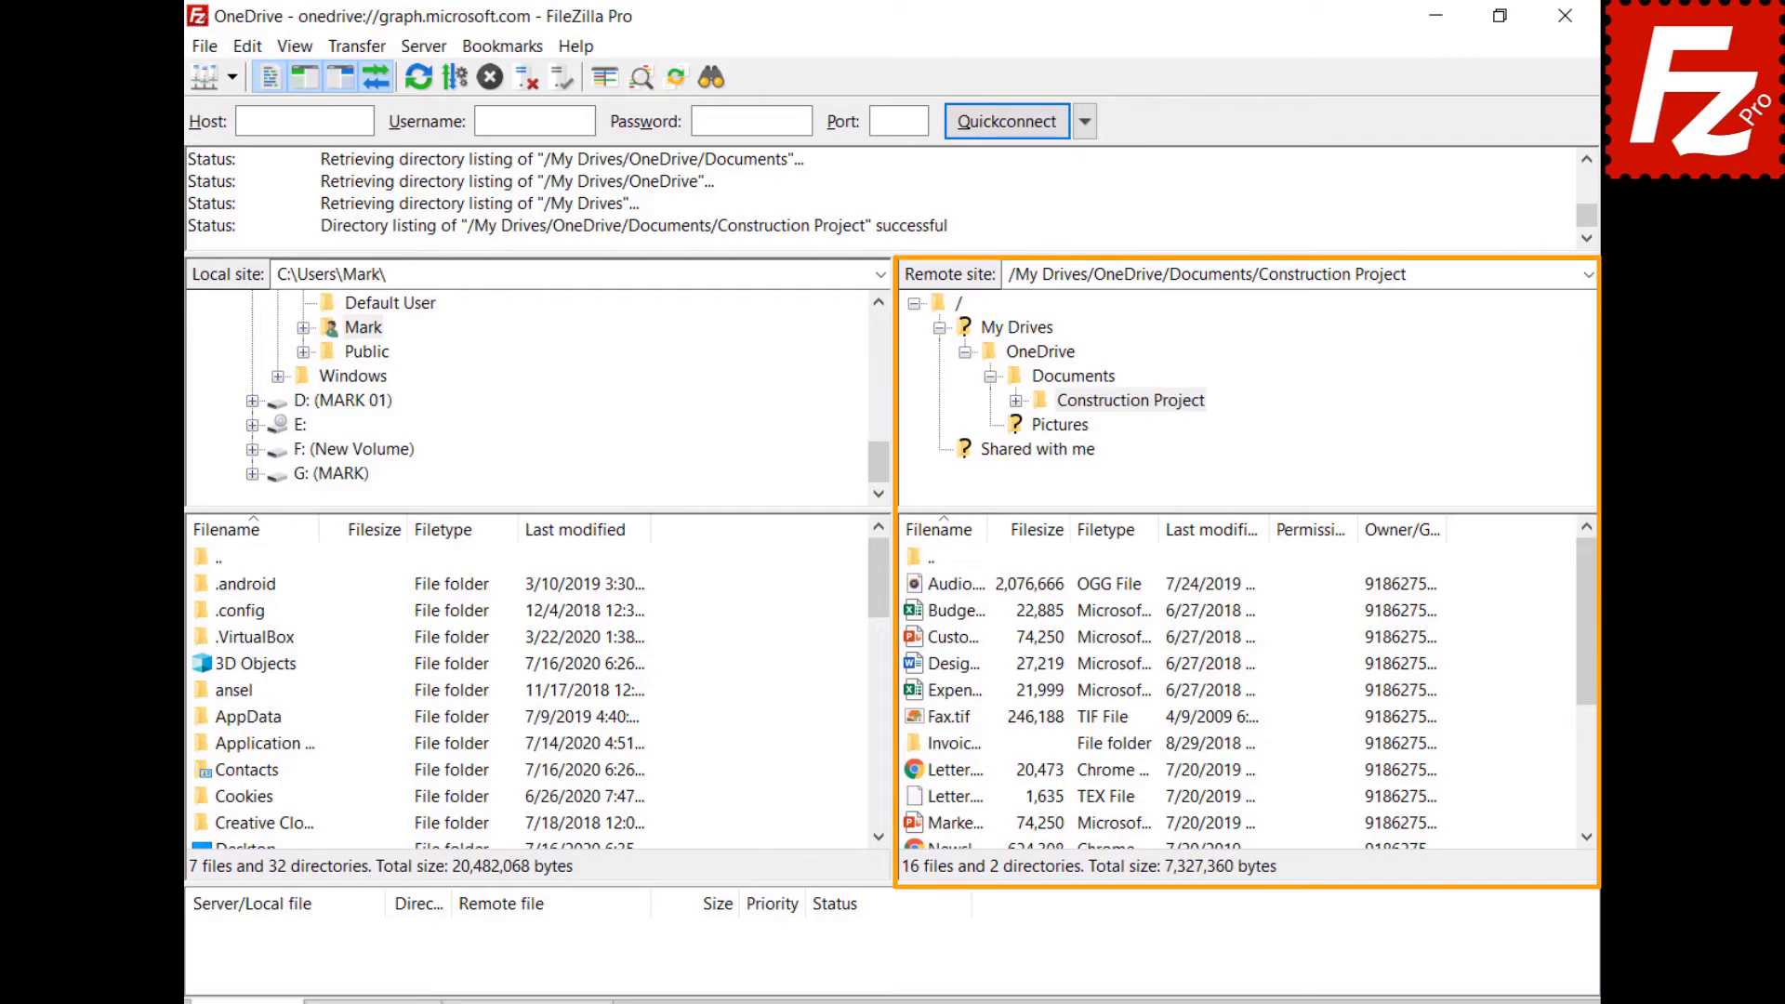
left_click(914, 613)
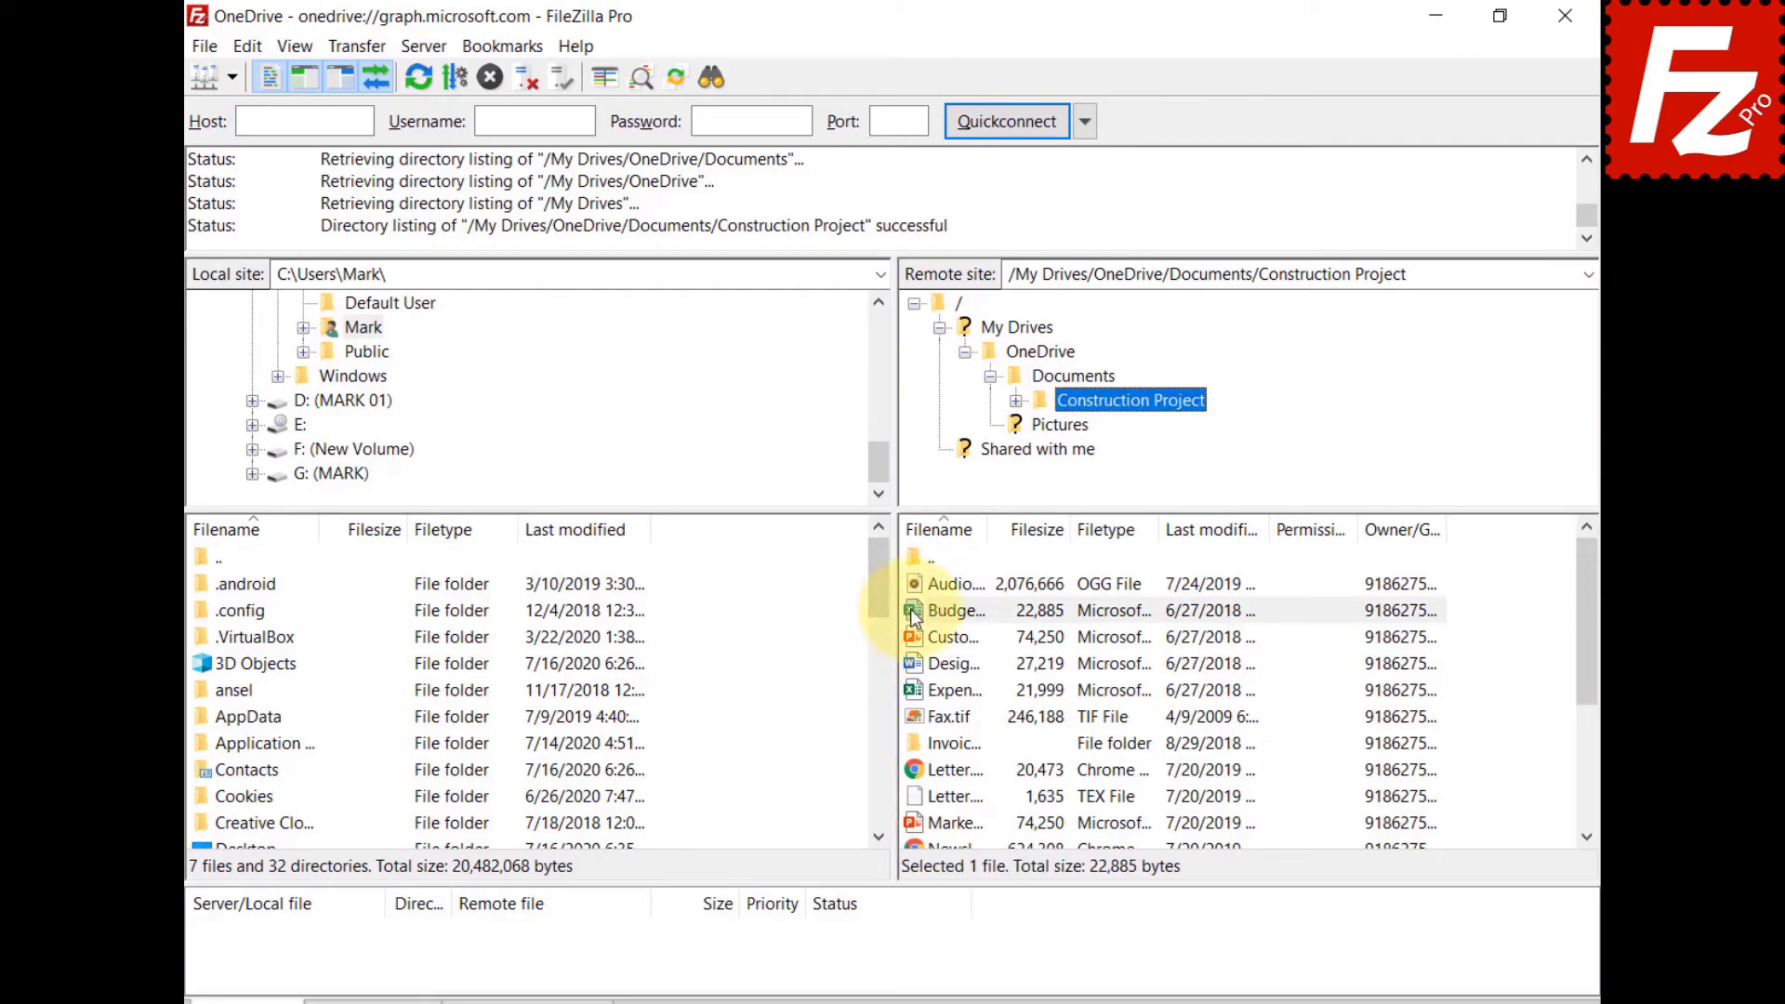
Share Budget.xlsx with the grantee's e-mail at Can Edit, adding the message 'Shared with Filezilla Pro'.
right_click(914, 614)
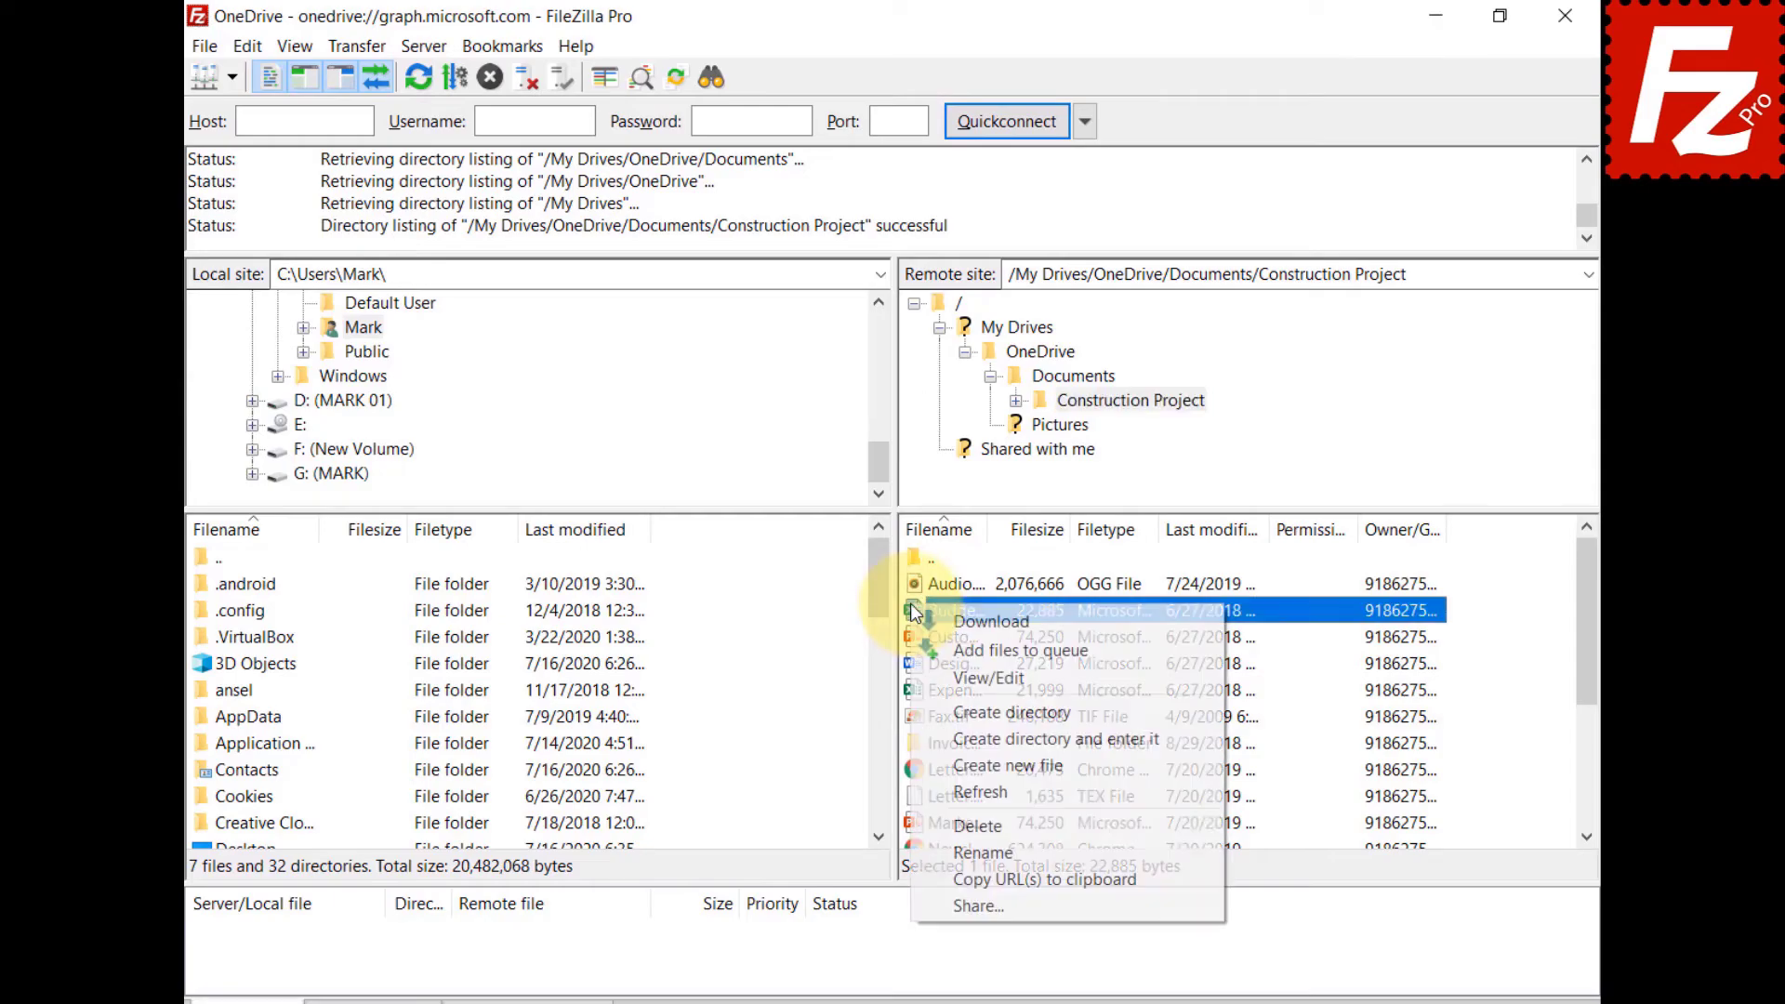
left_click(958, 900)
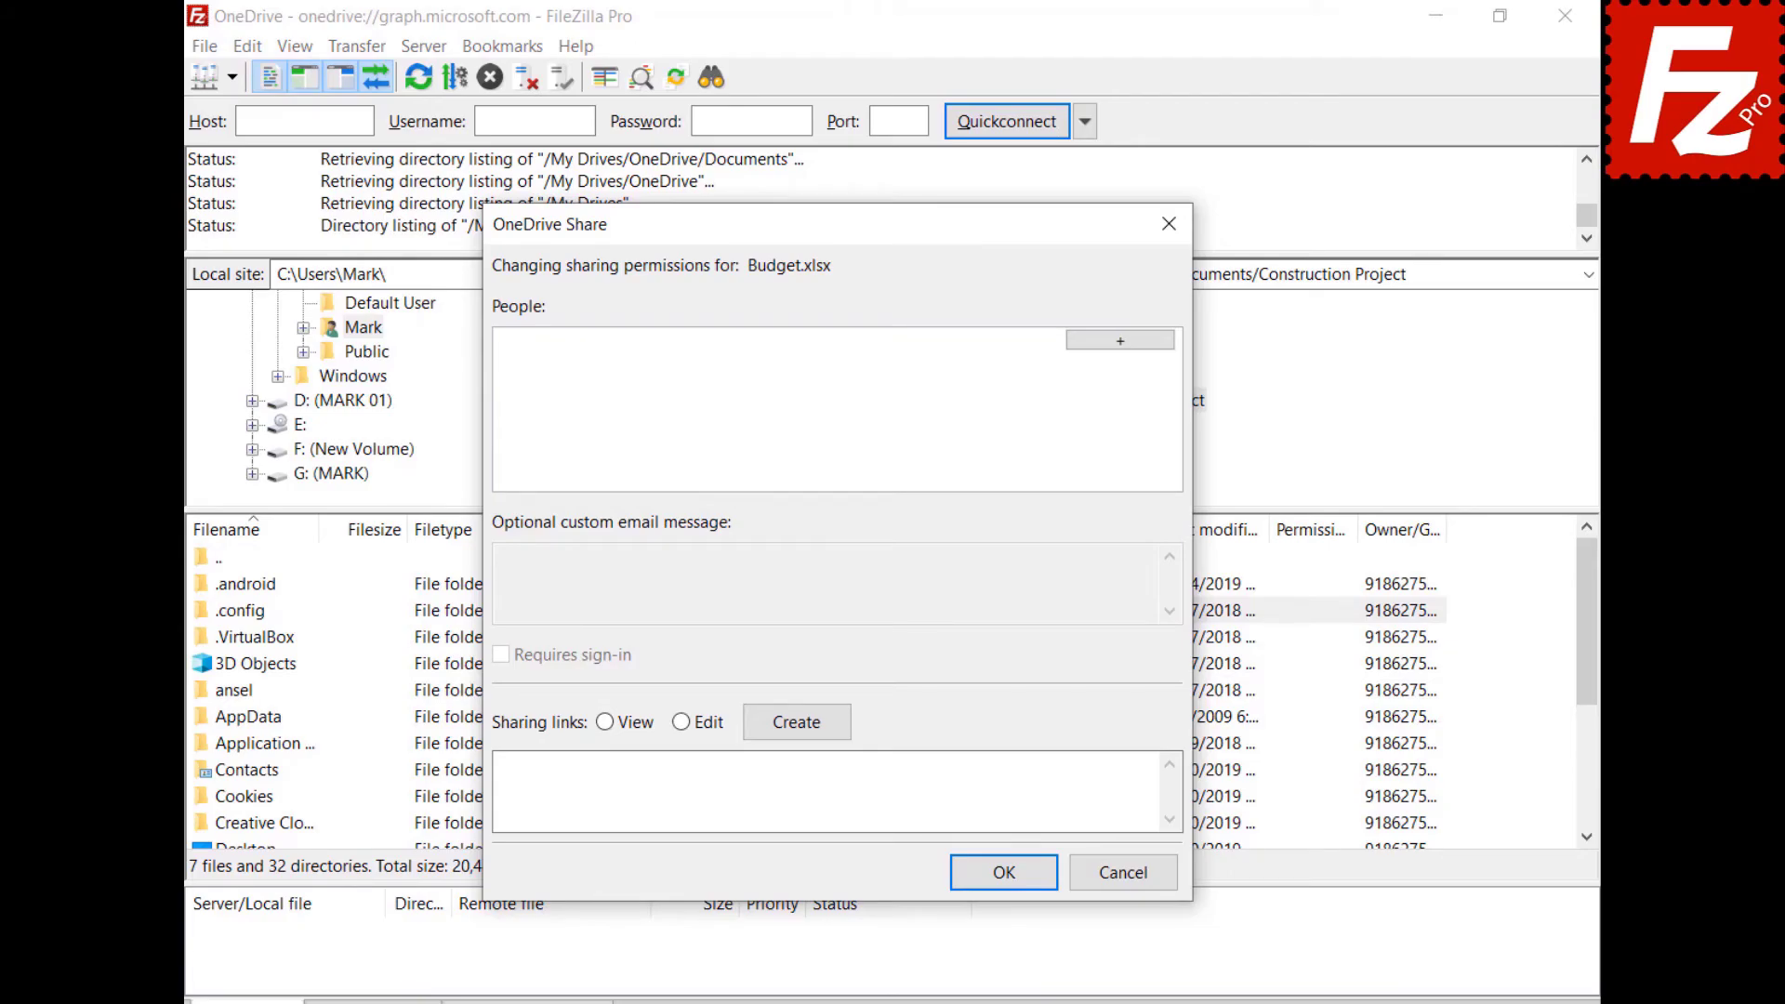
left_click(1120, 341)
key("ctrl+v")
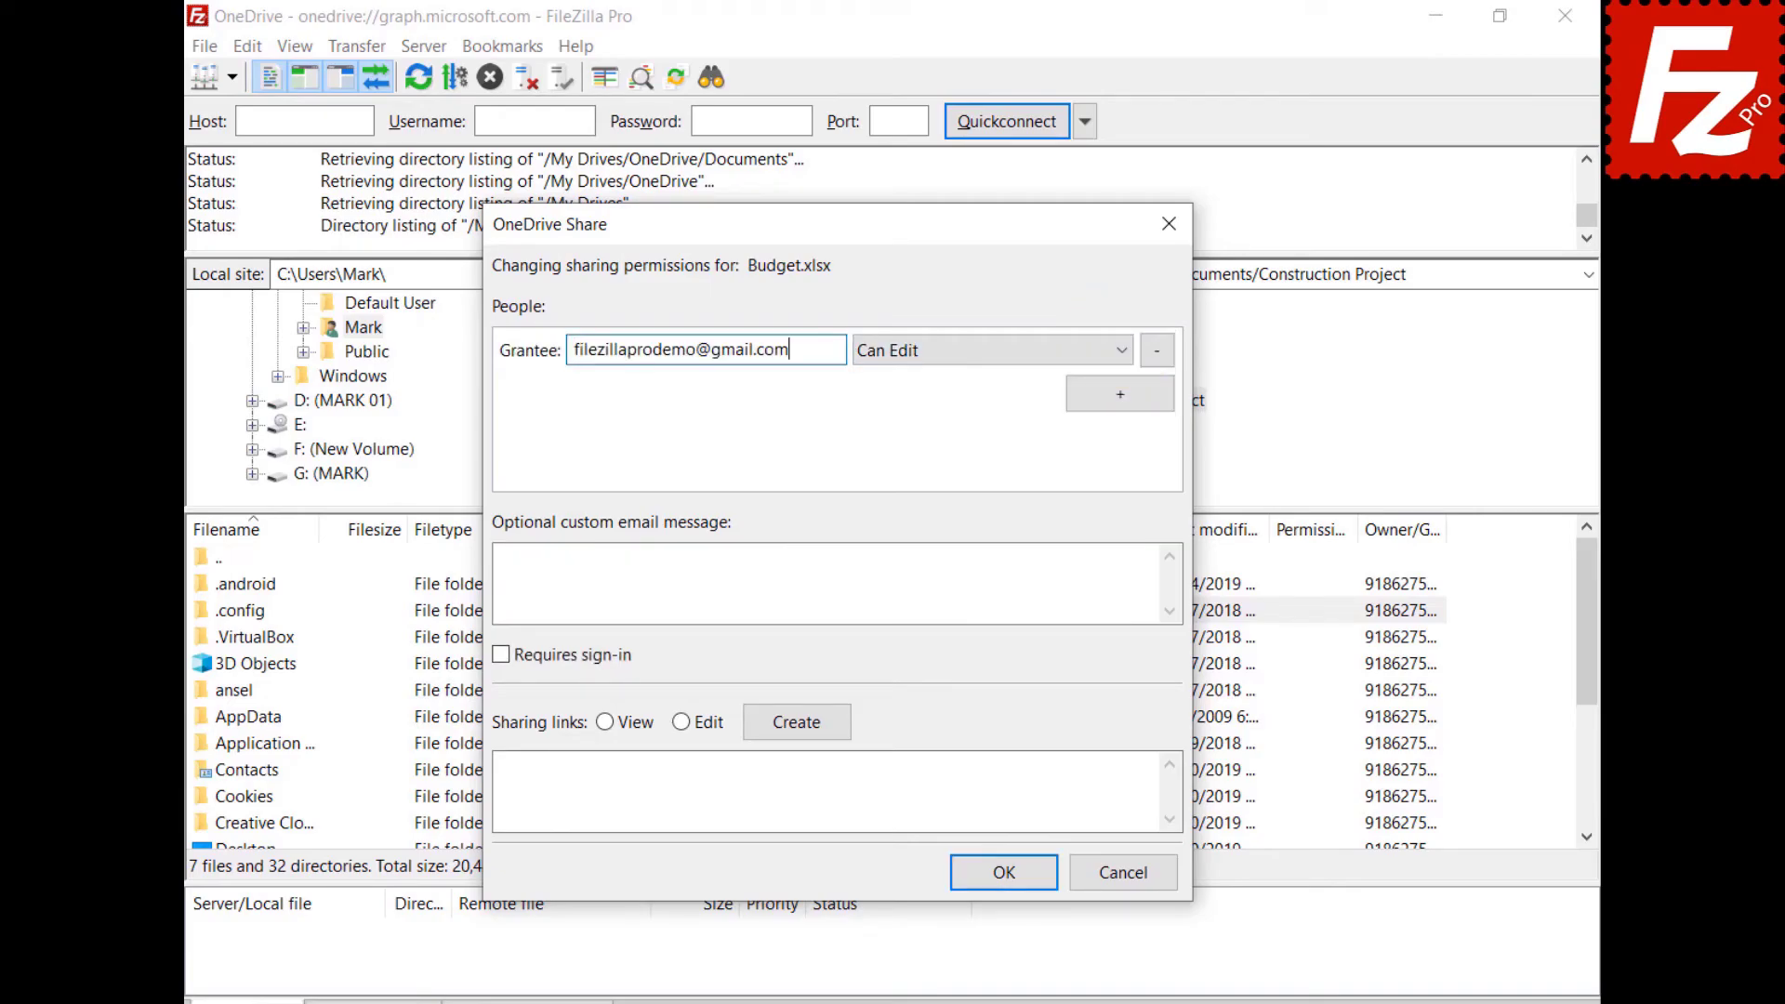
left_click(944, 361)
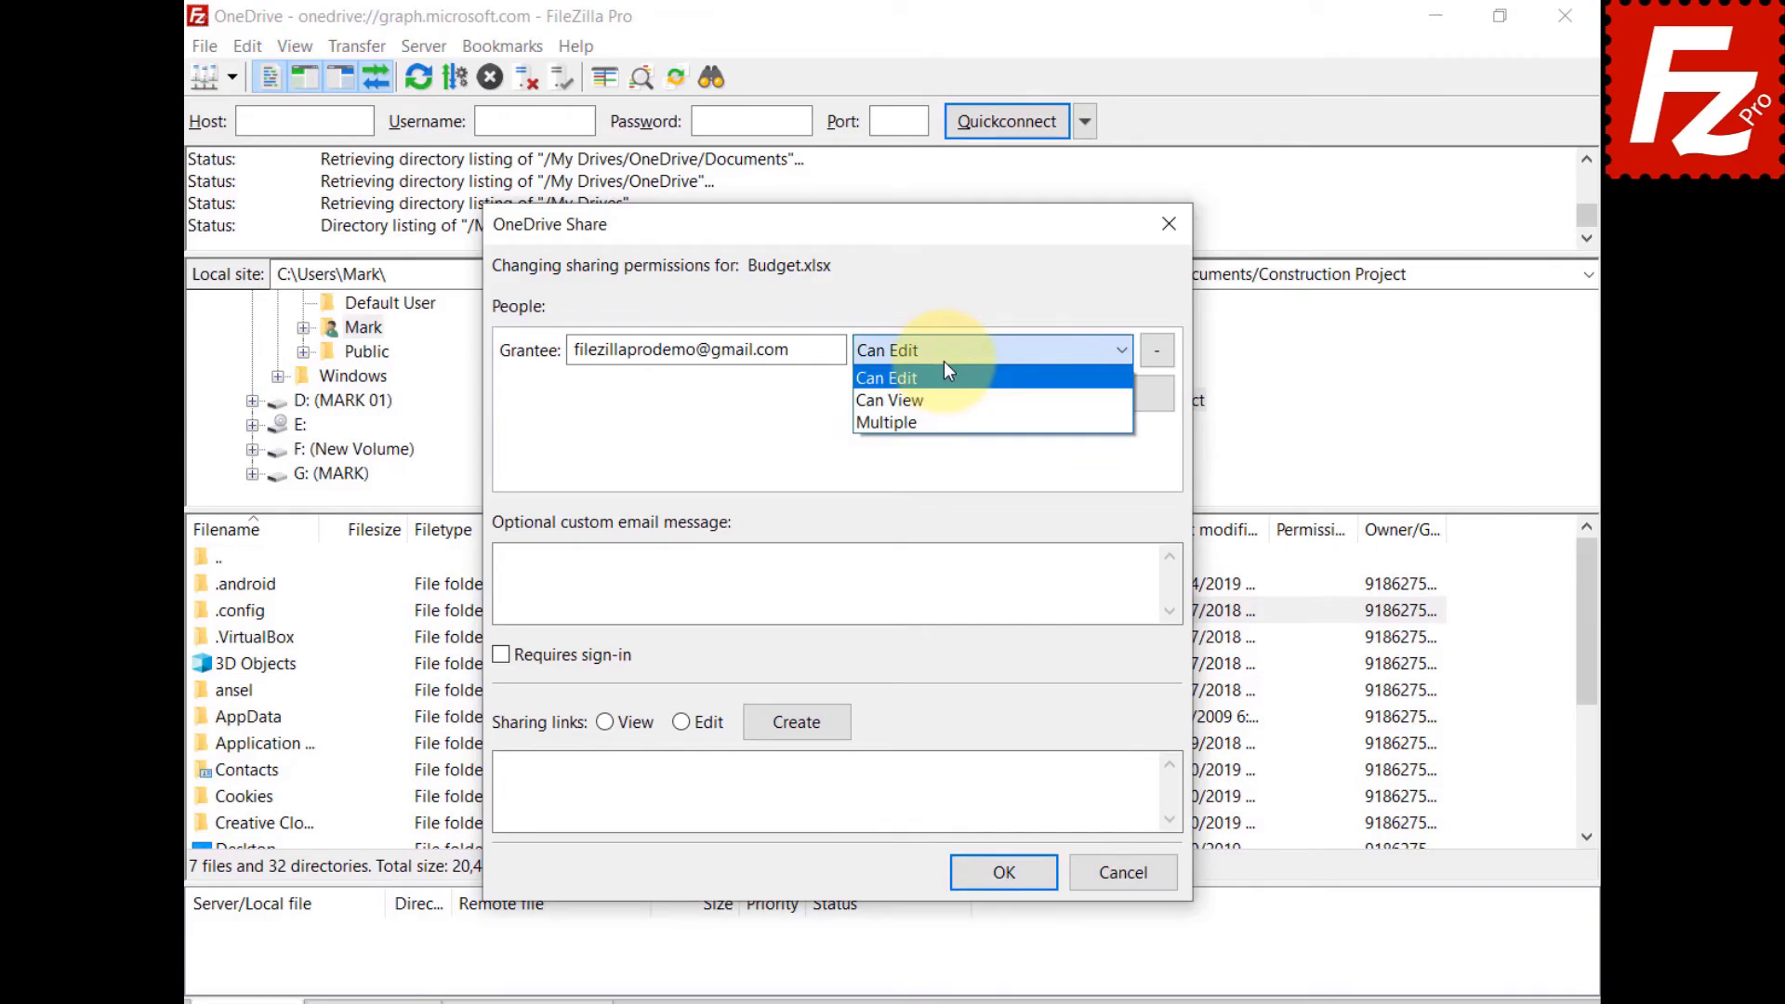
left_click(945, 372)
left_click(650, 576)
type("Shared w")
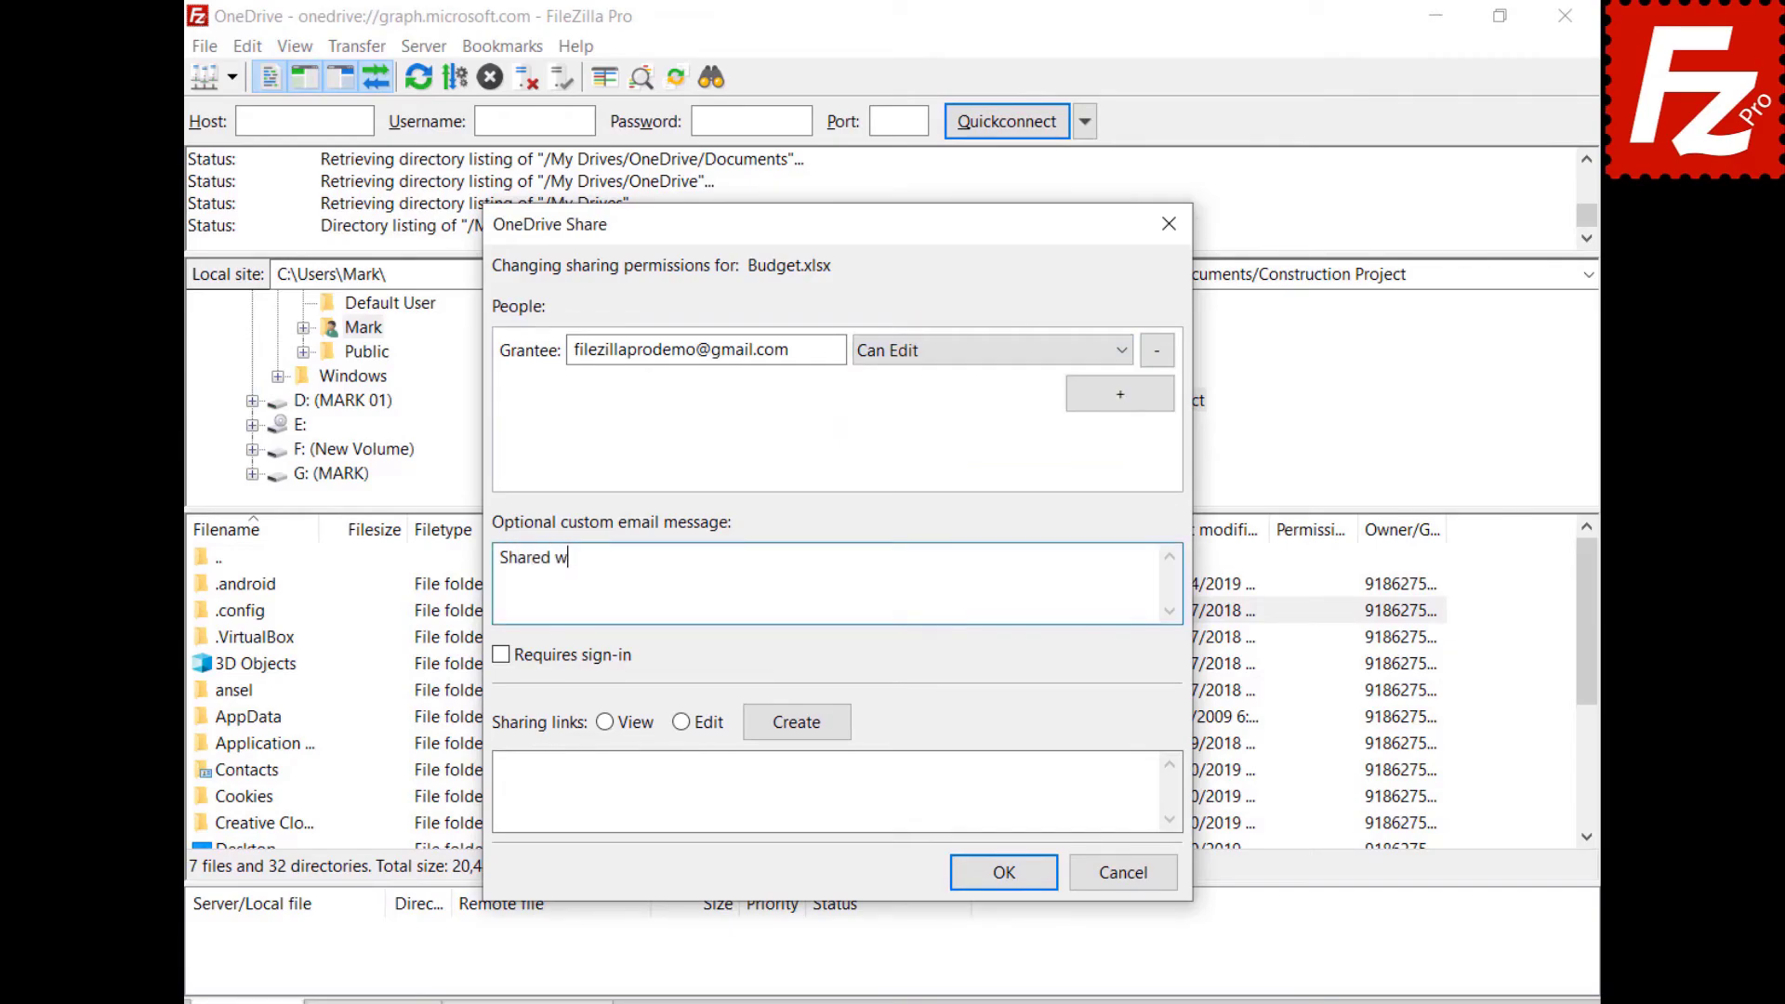
type("ith Filezilla Pro")
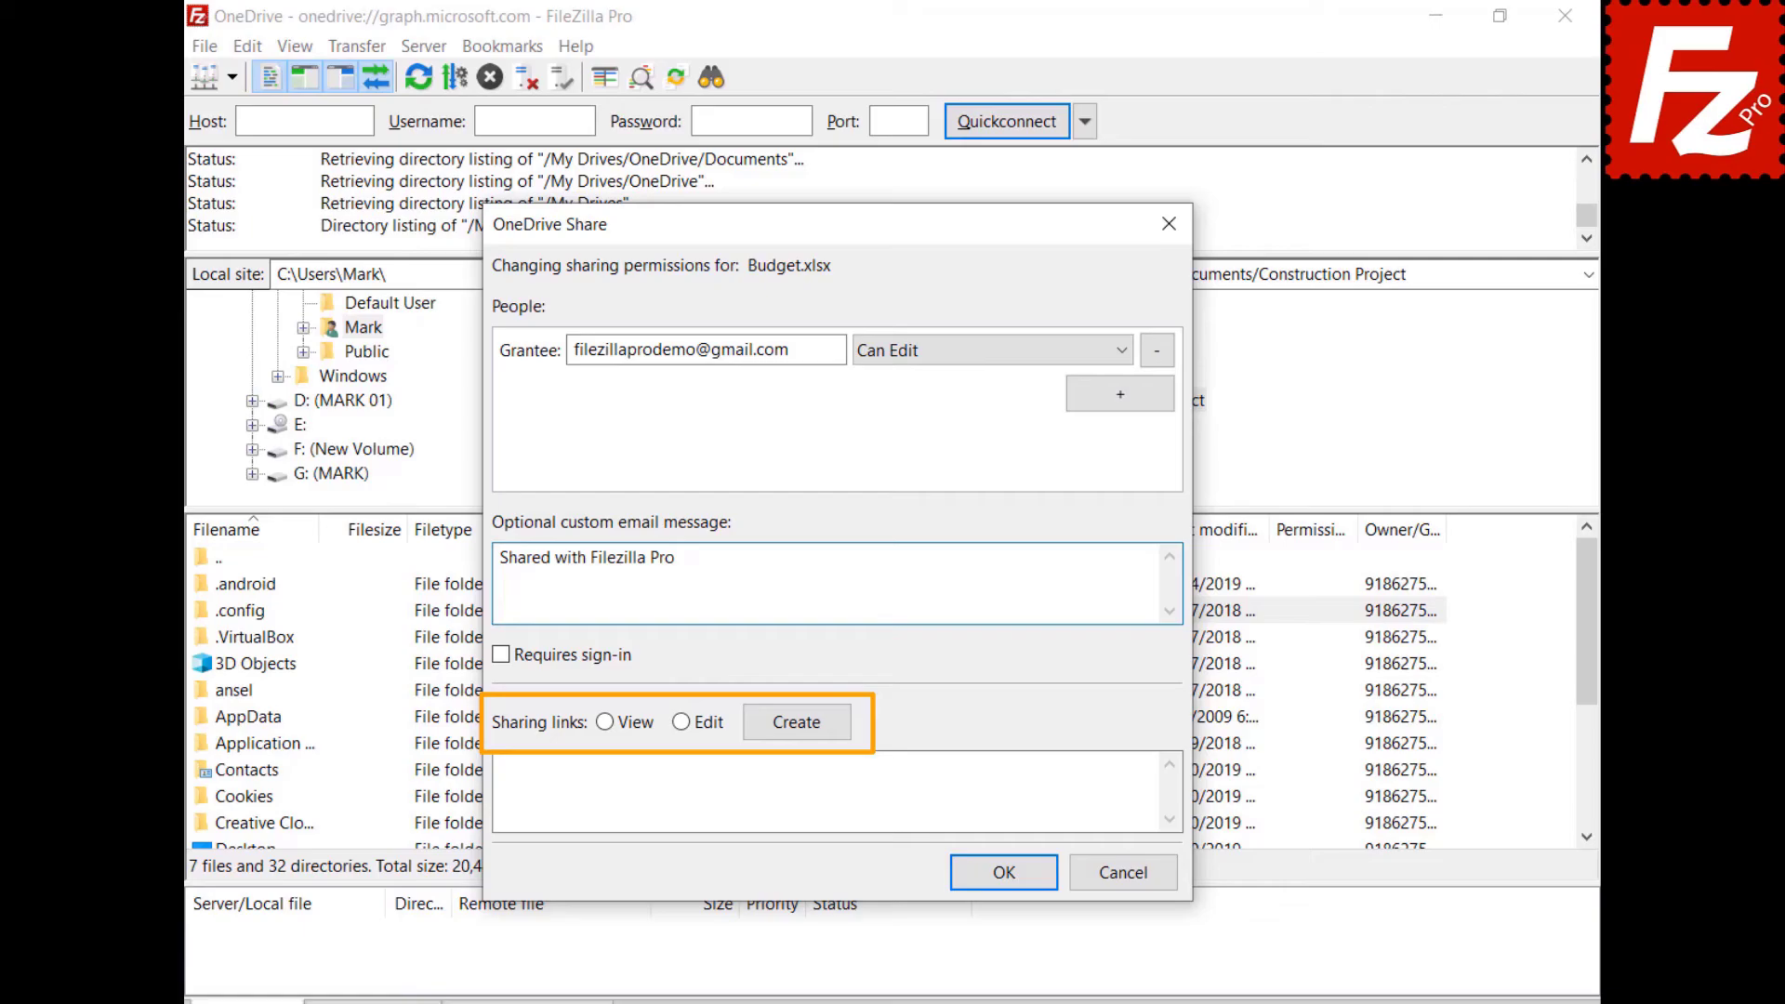
Create a view-only sharing link for Budget.xlsx.
left_click(605, 722)
left_click(797, 723)
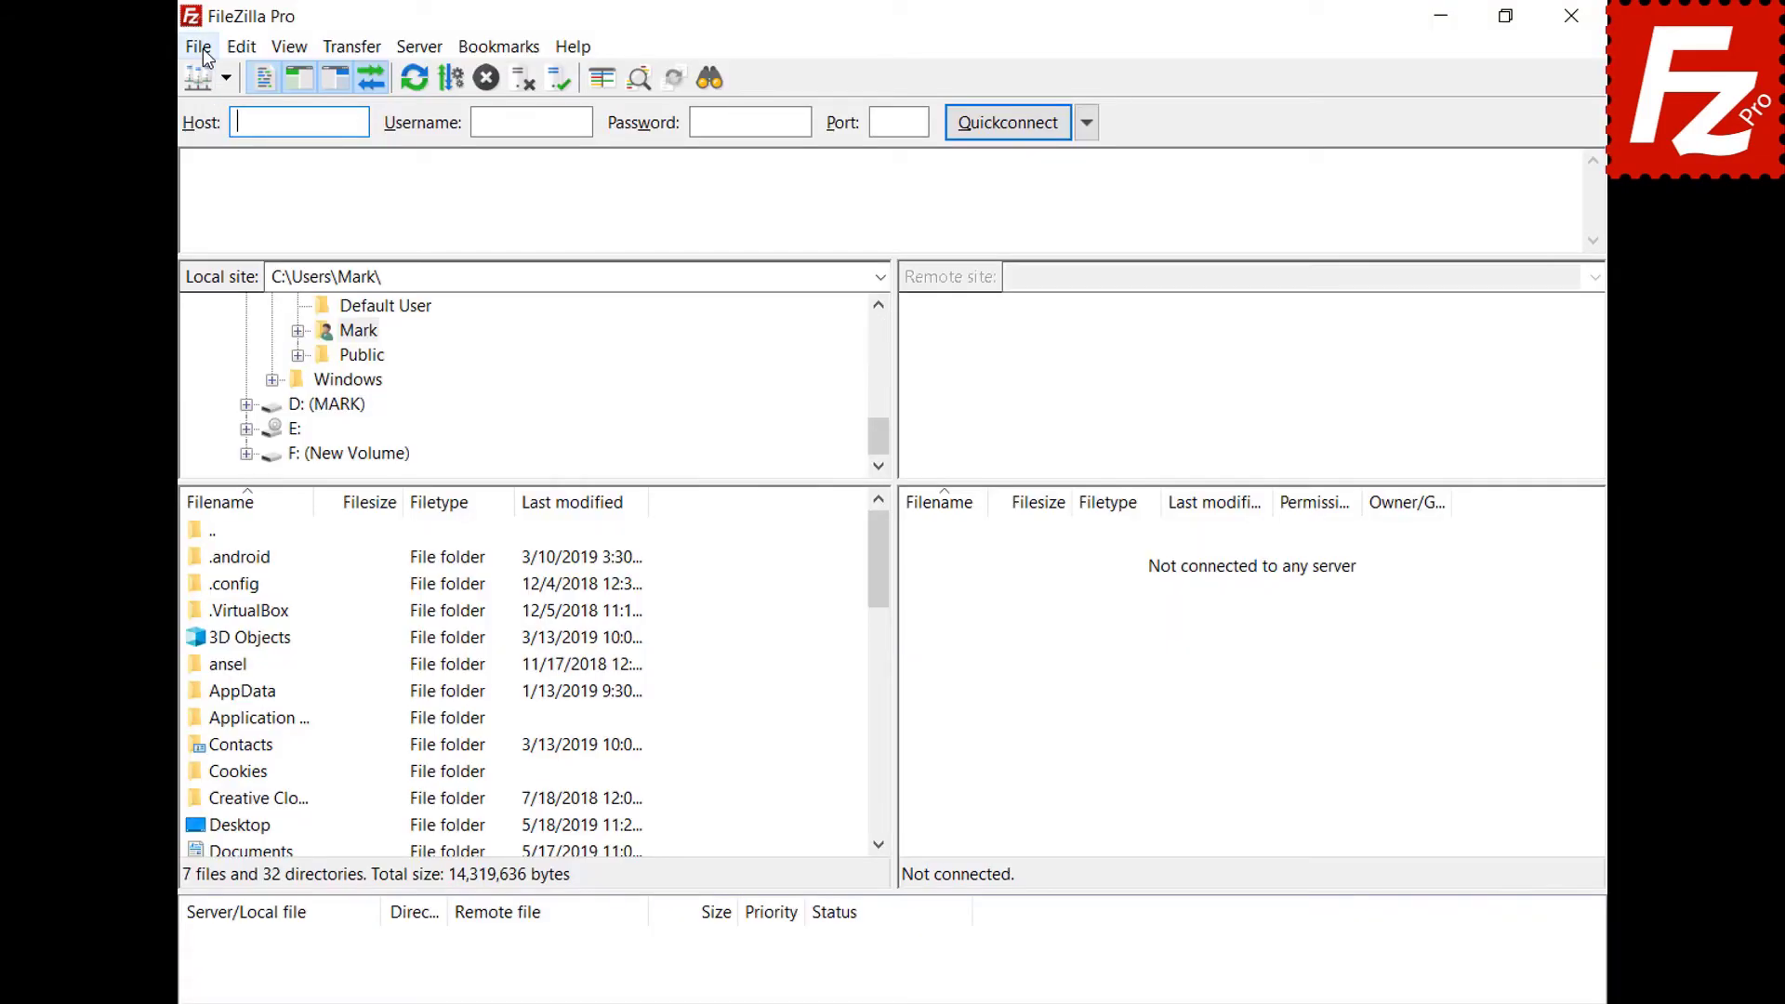
In Site Manager, add 'OneDrive for Business' with the Microsoft OneDrive protocol and connect.
left_click(203, 48)
left_click(203, 80)
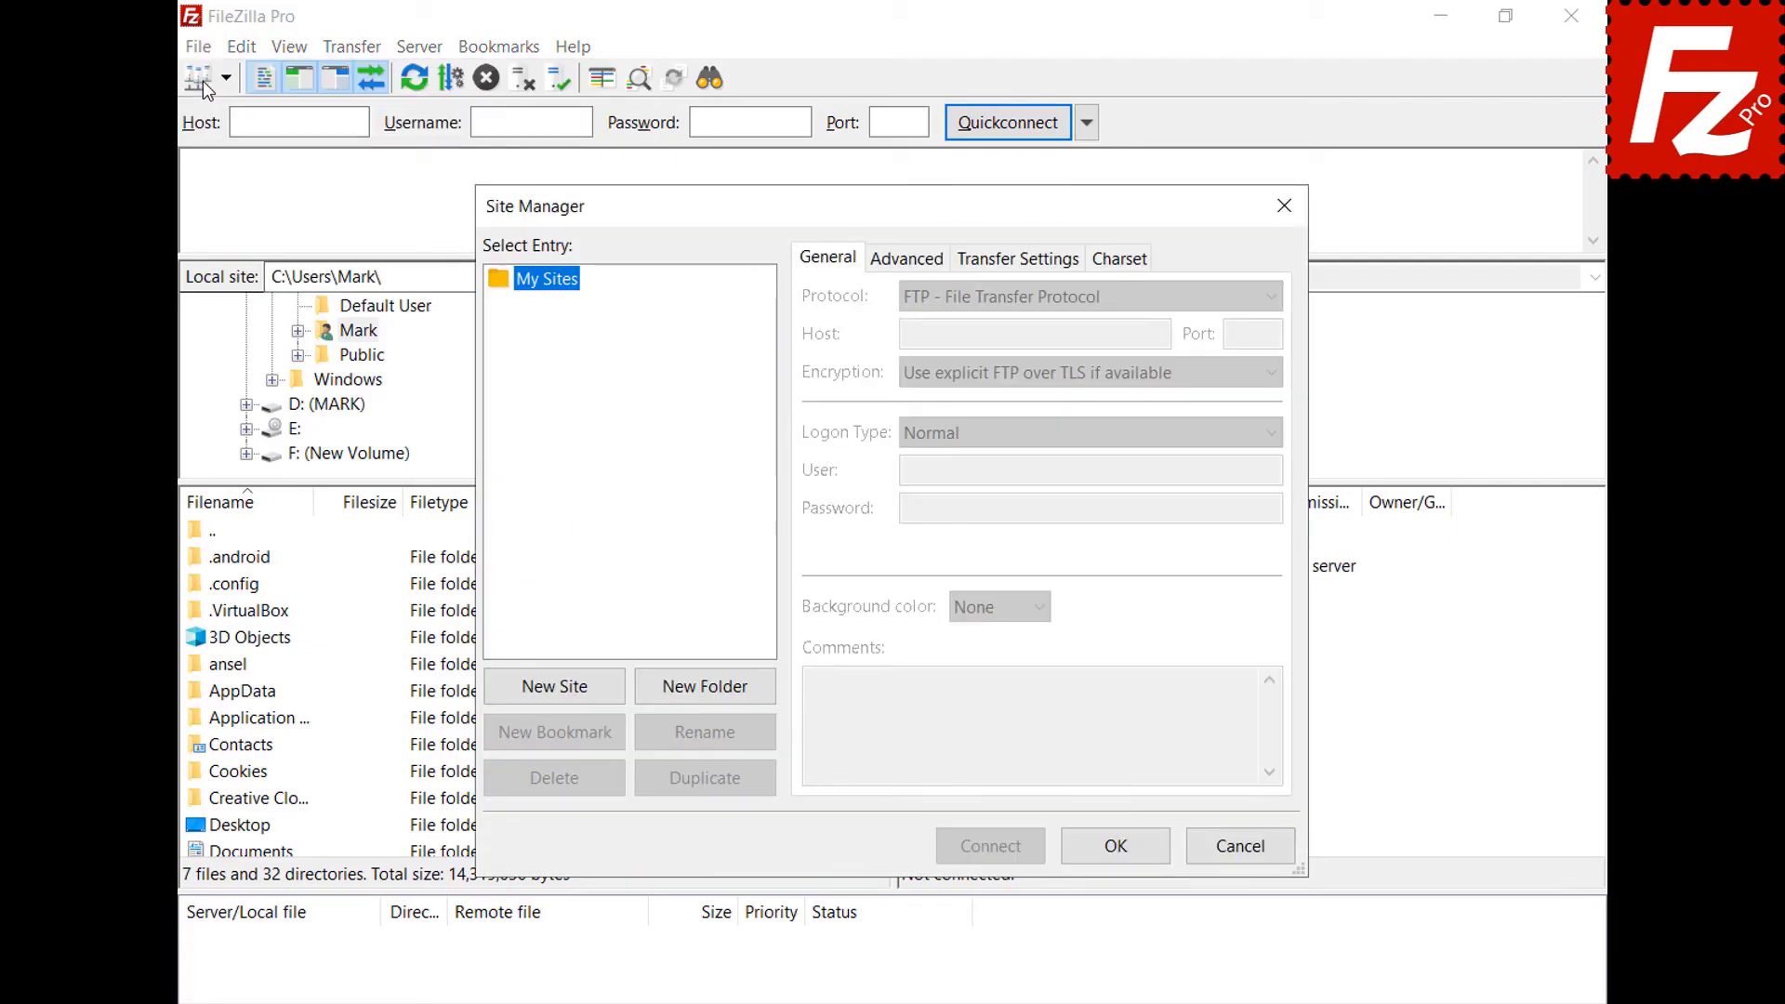
left_click(564, 688)
type("OneDrive ")
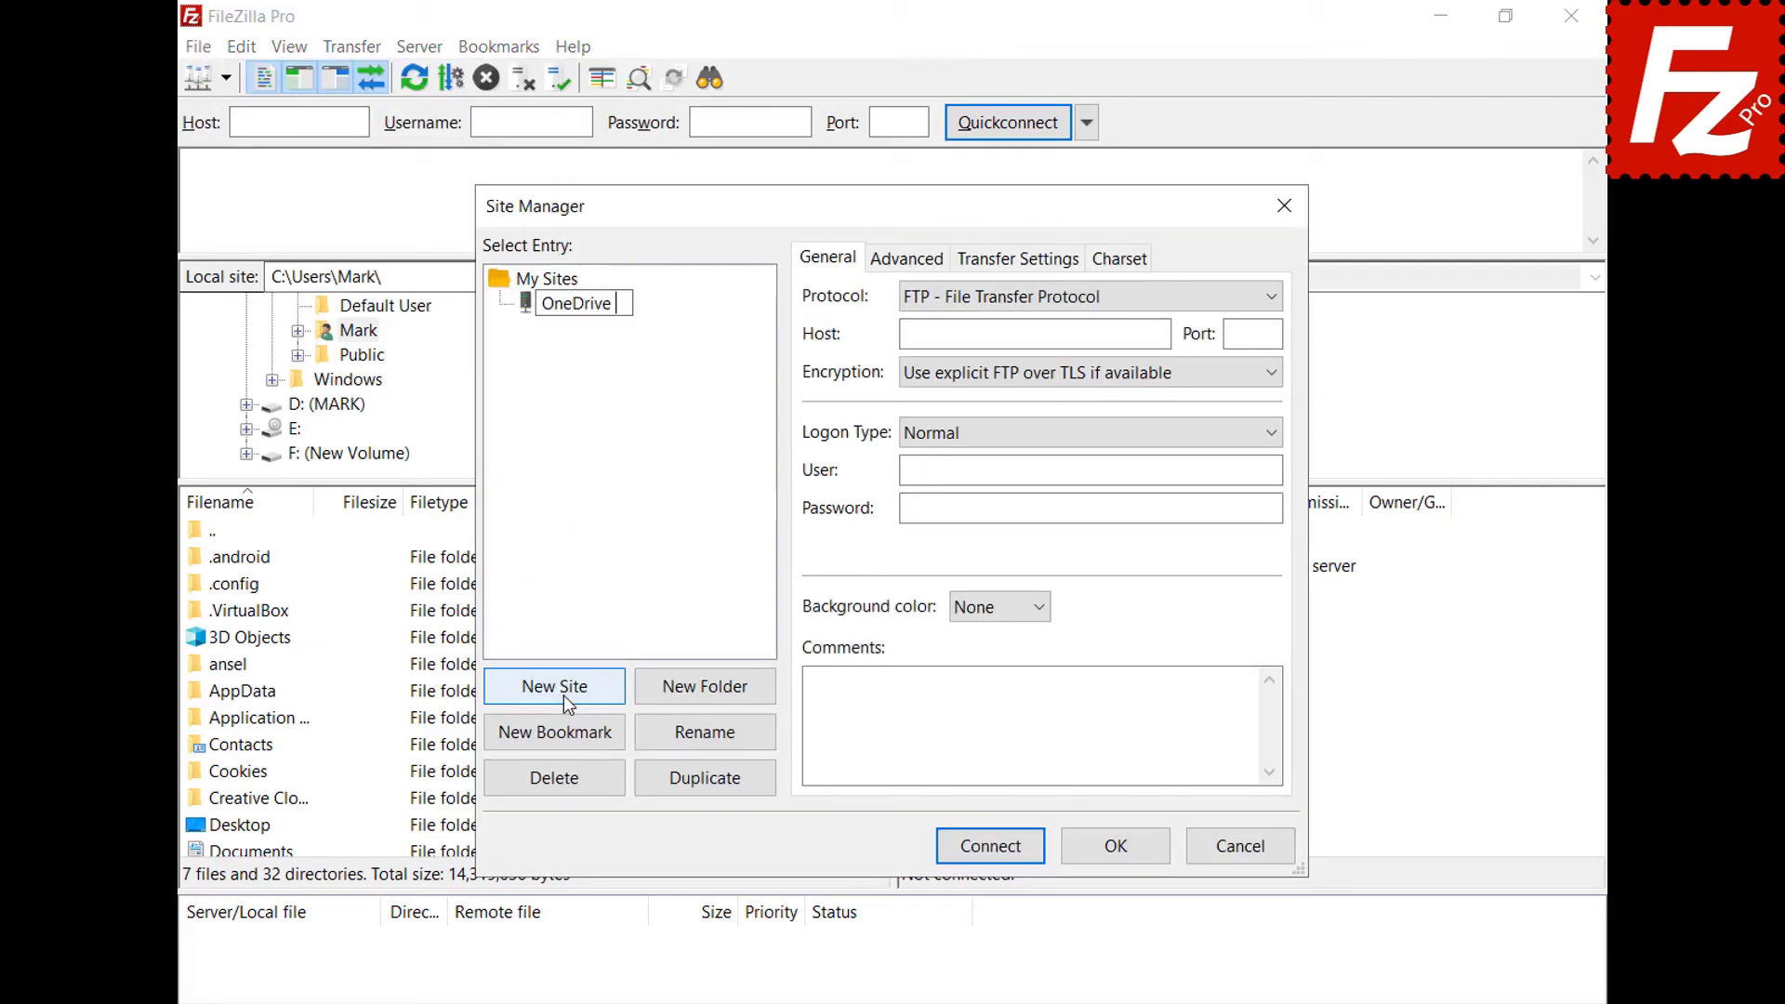
type("for Business")
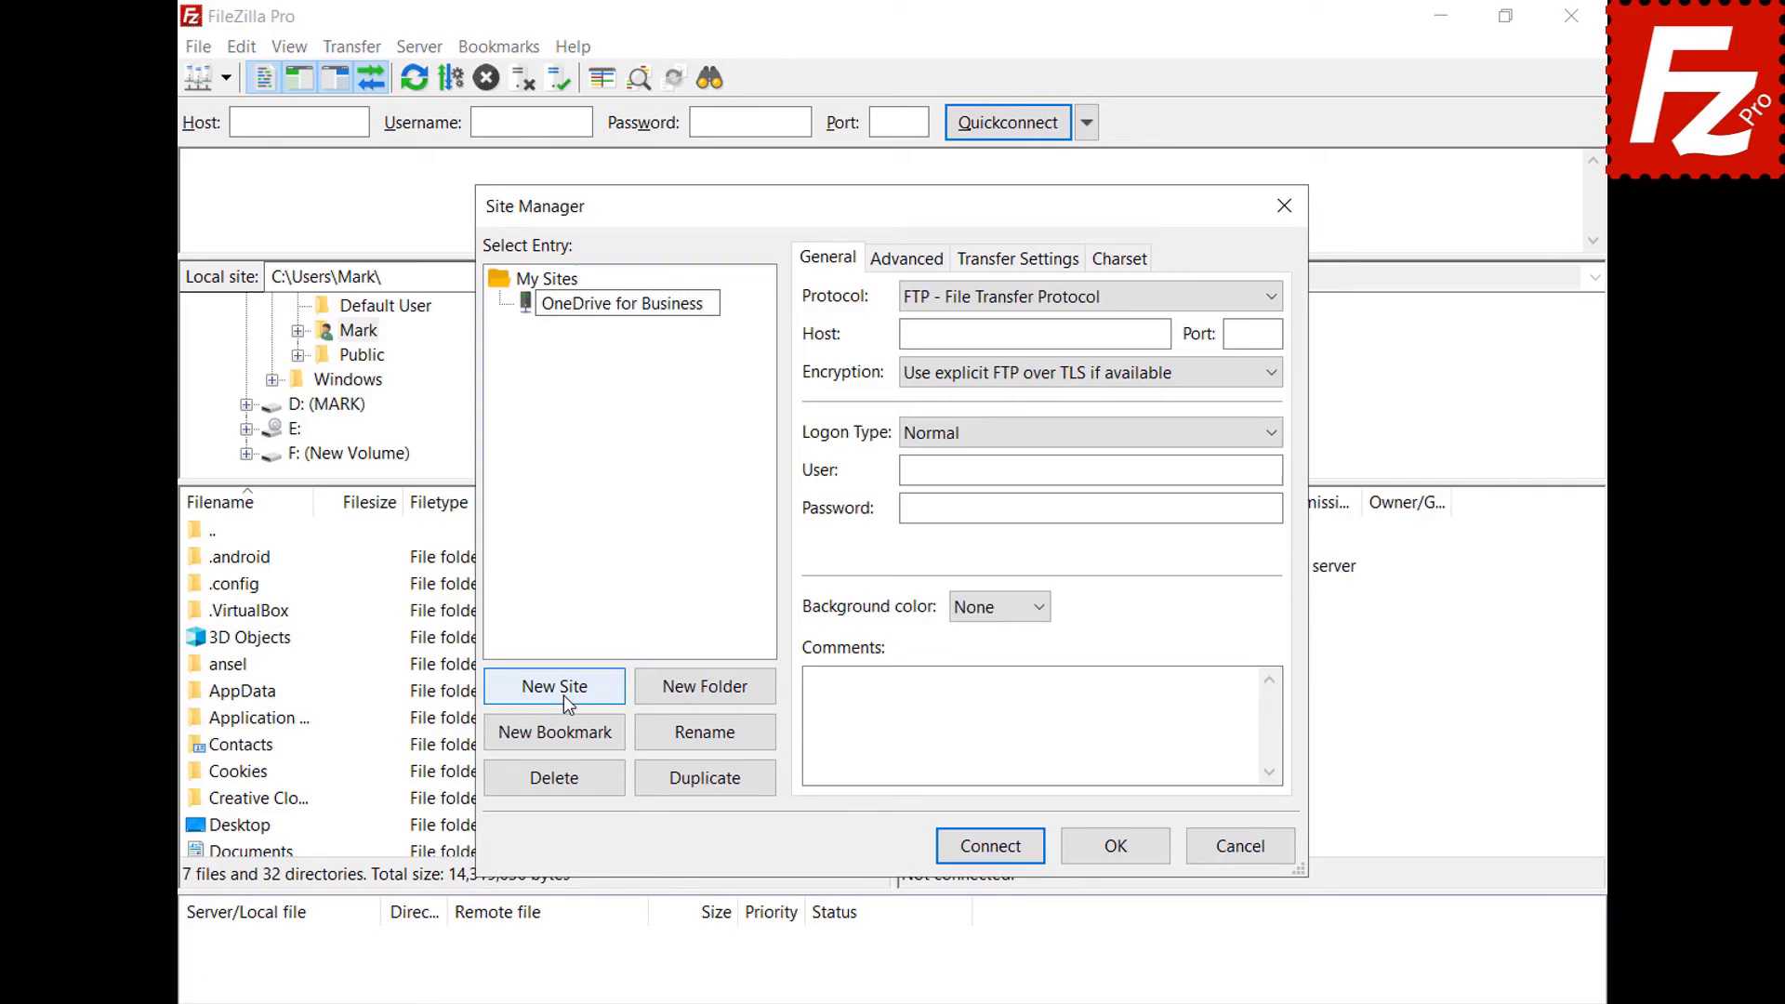
left_click(1279, 299)
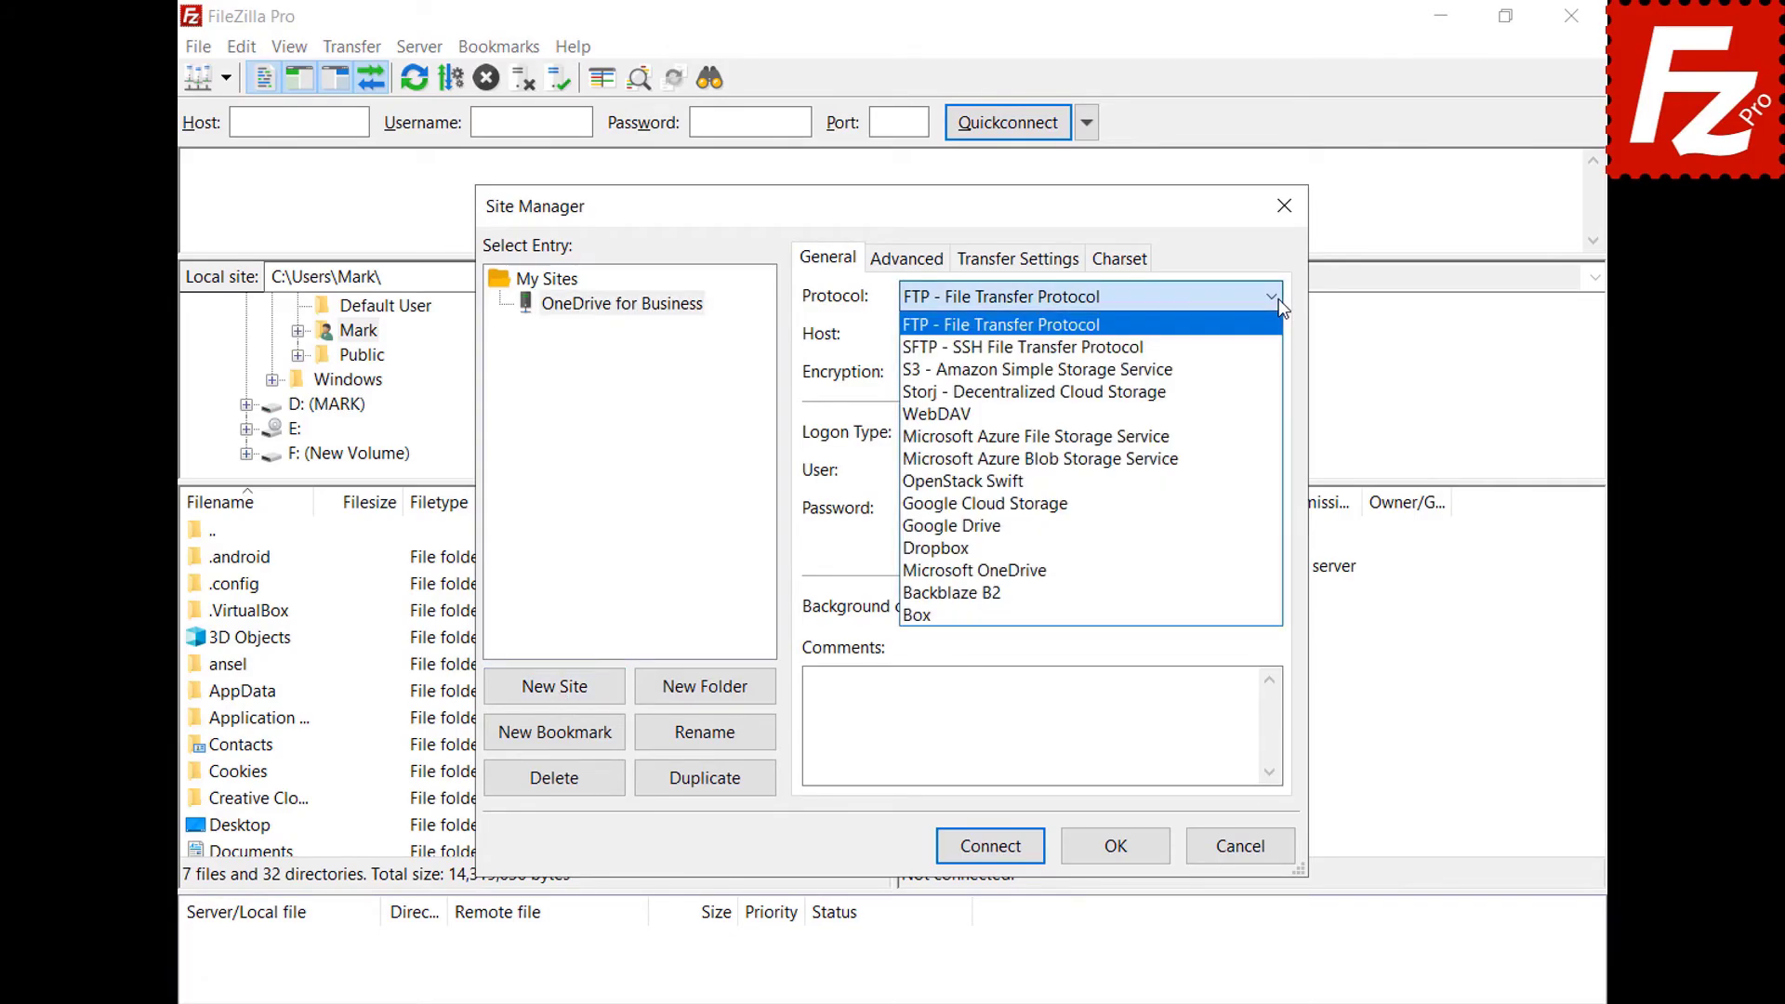
left_click(1252, 568)
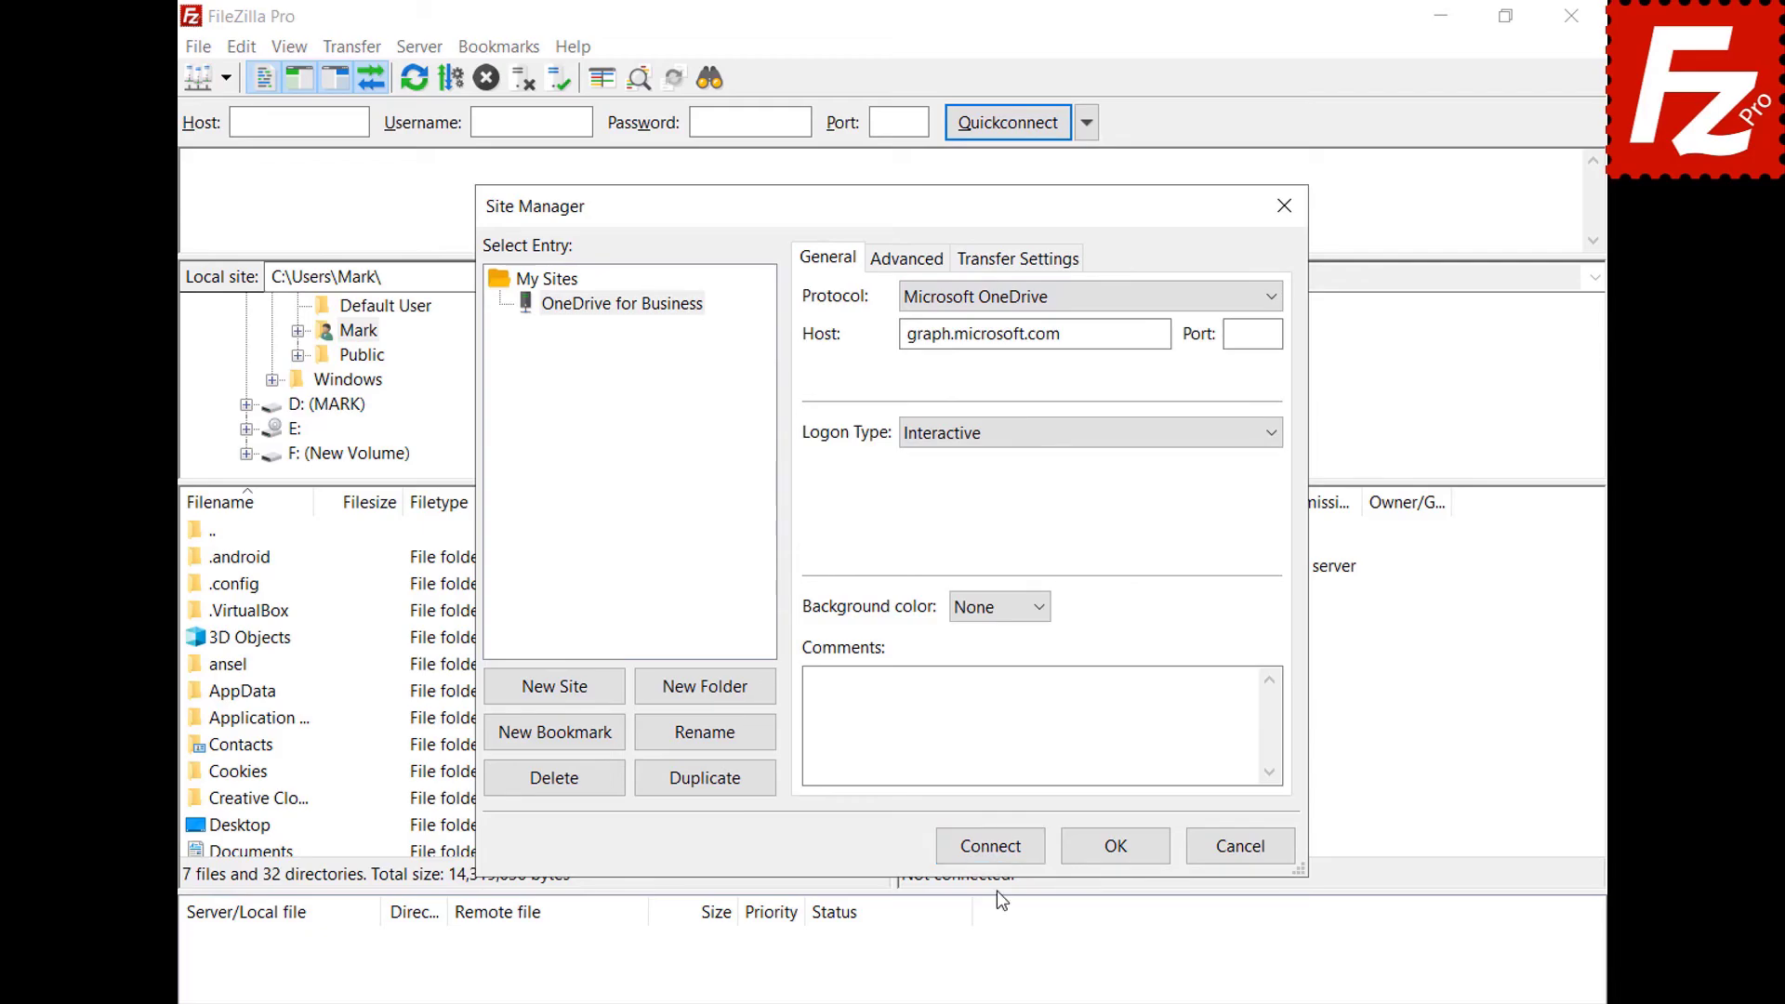
left_click(992, 847)
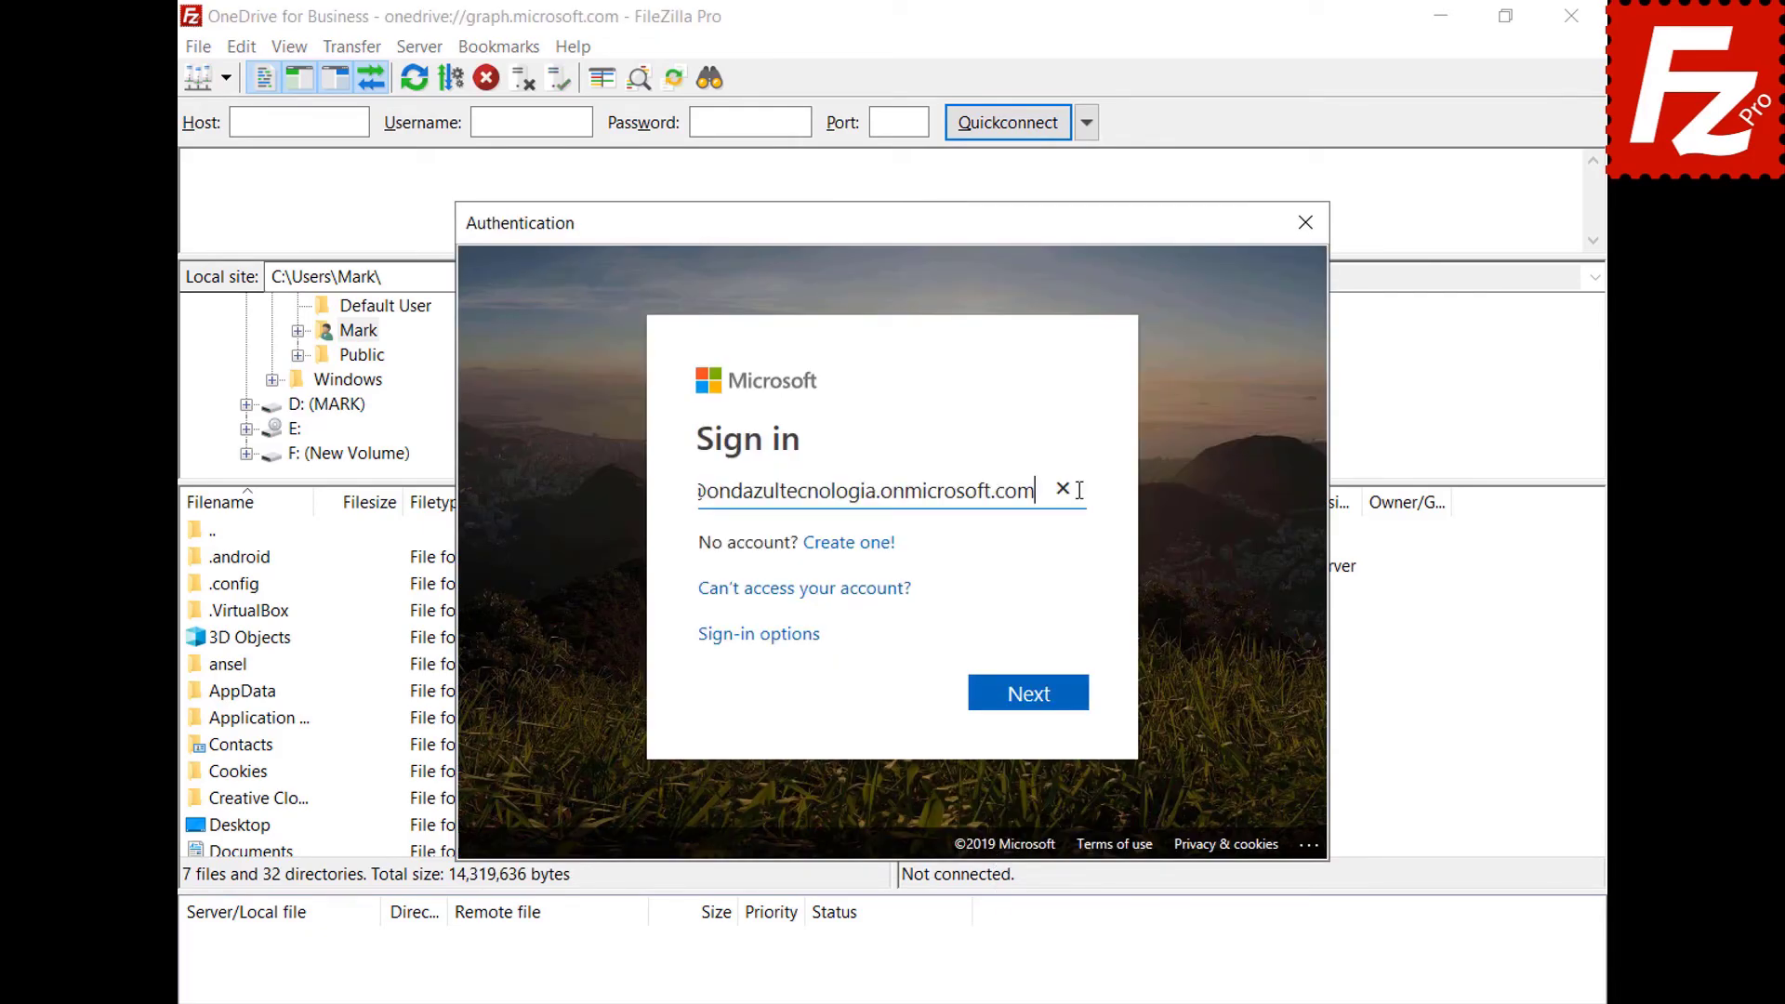
Sign in to the business account and accept permissions with consent for the whole organization.
left_click(1037, 704)
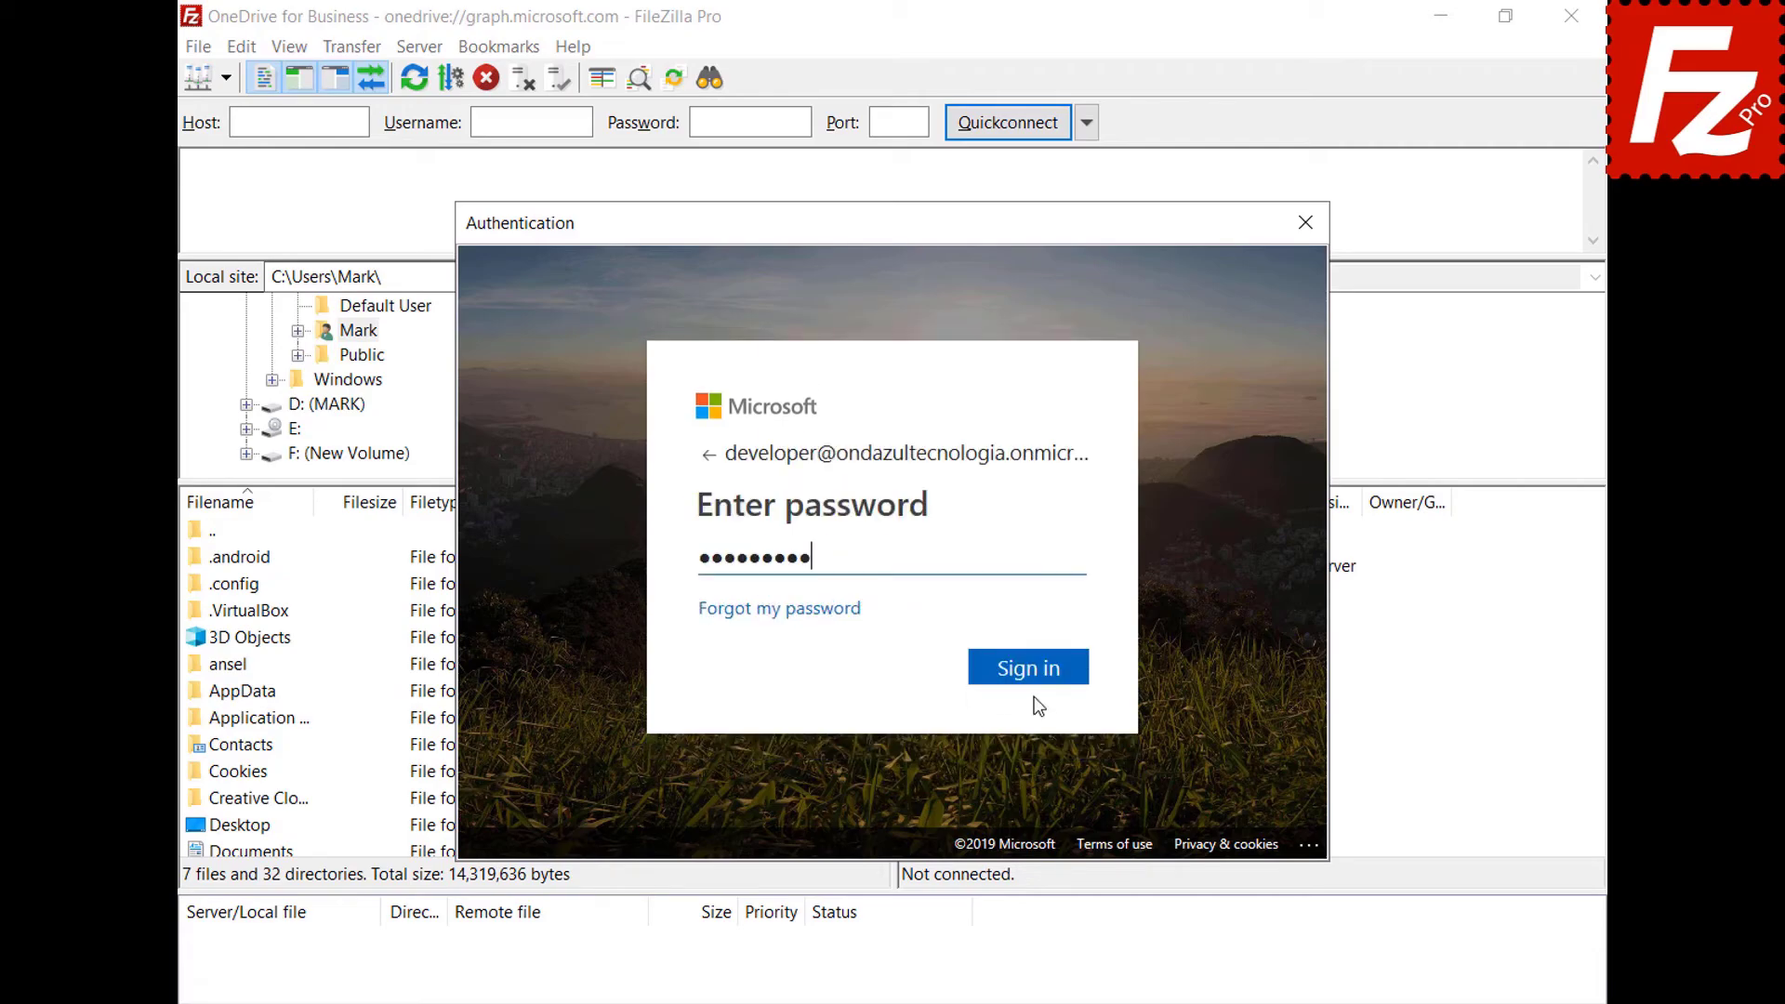
left_click(1028, 670)
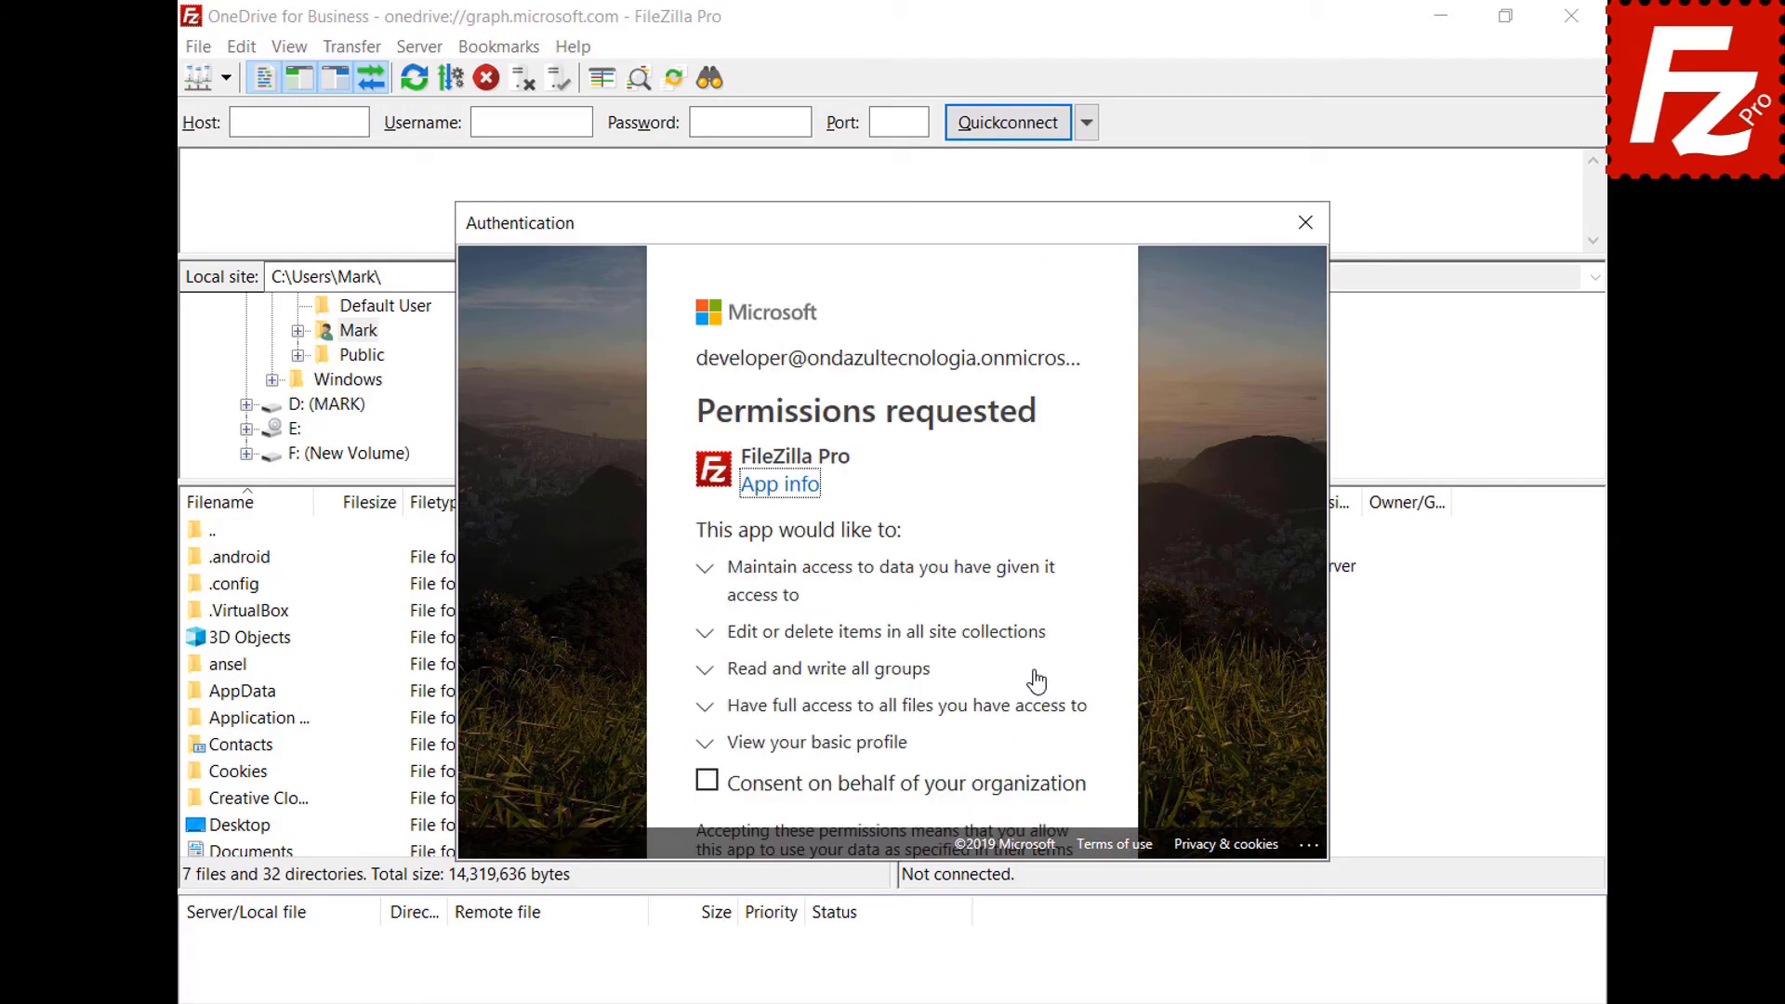
left_click(707, 782)
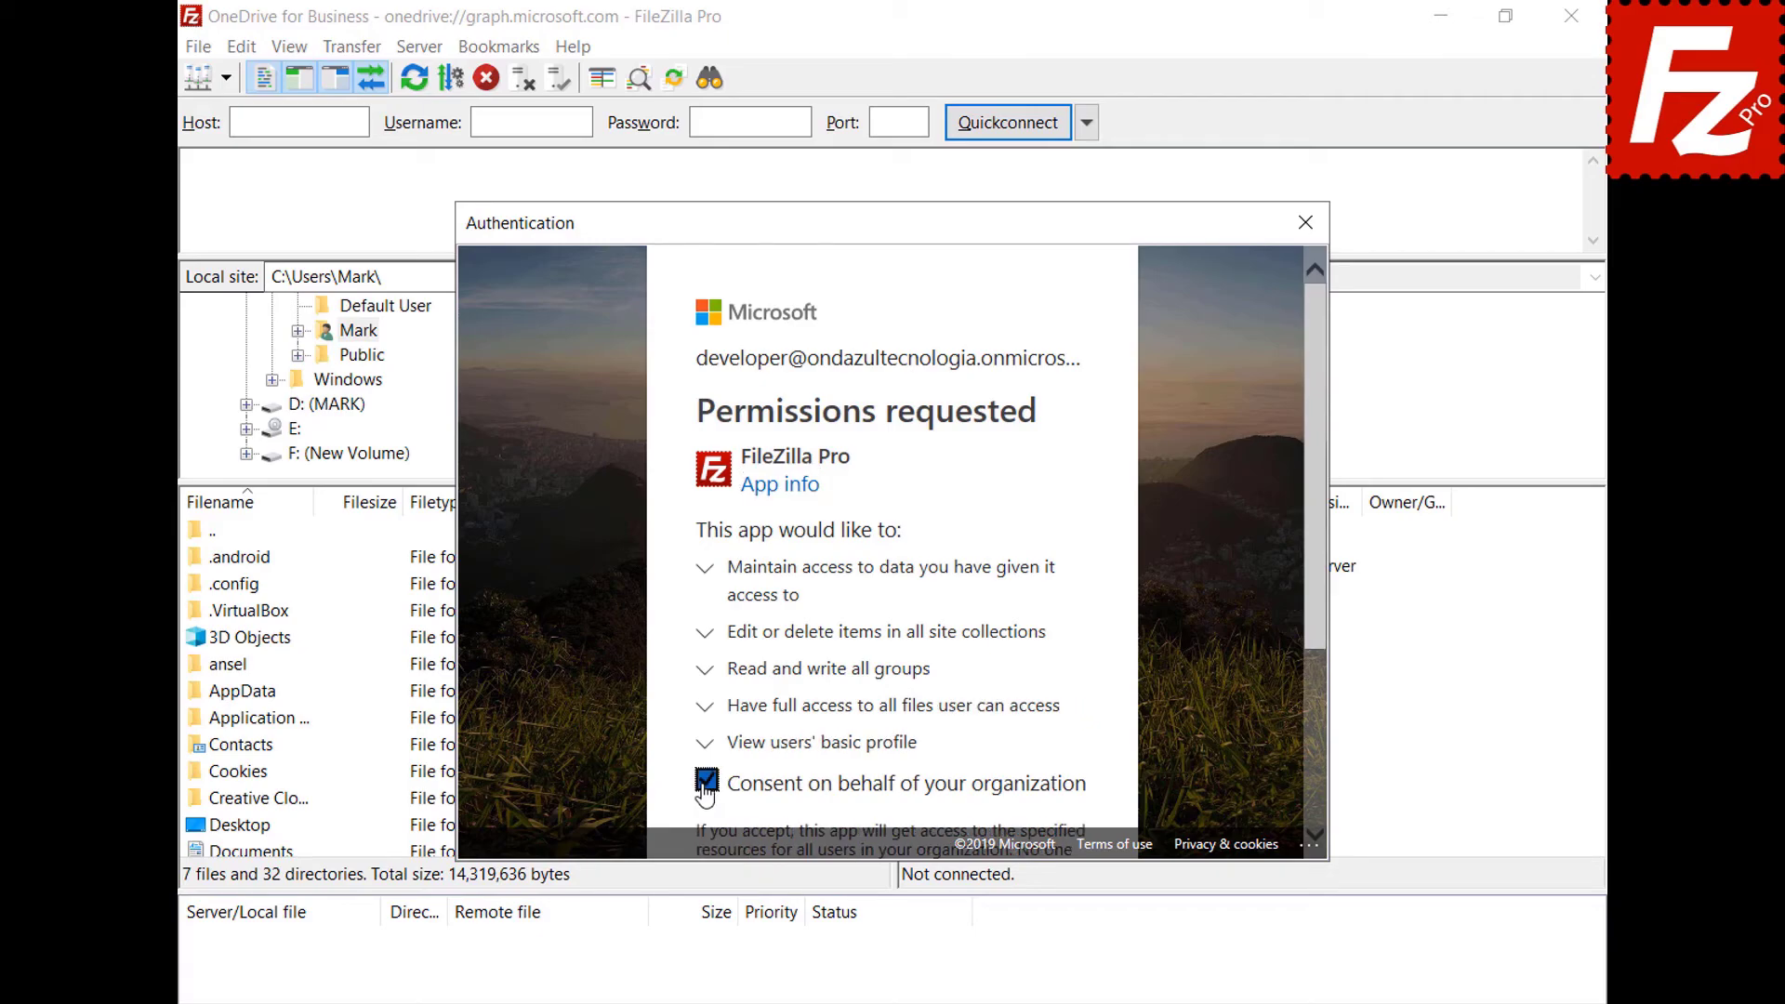
left_click_drag(1314, 610, 1310, 799)
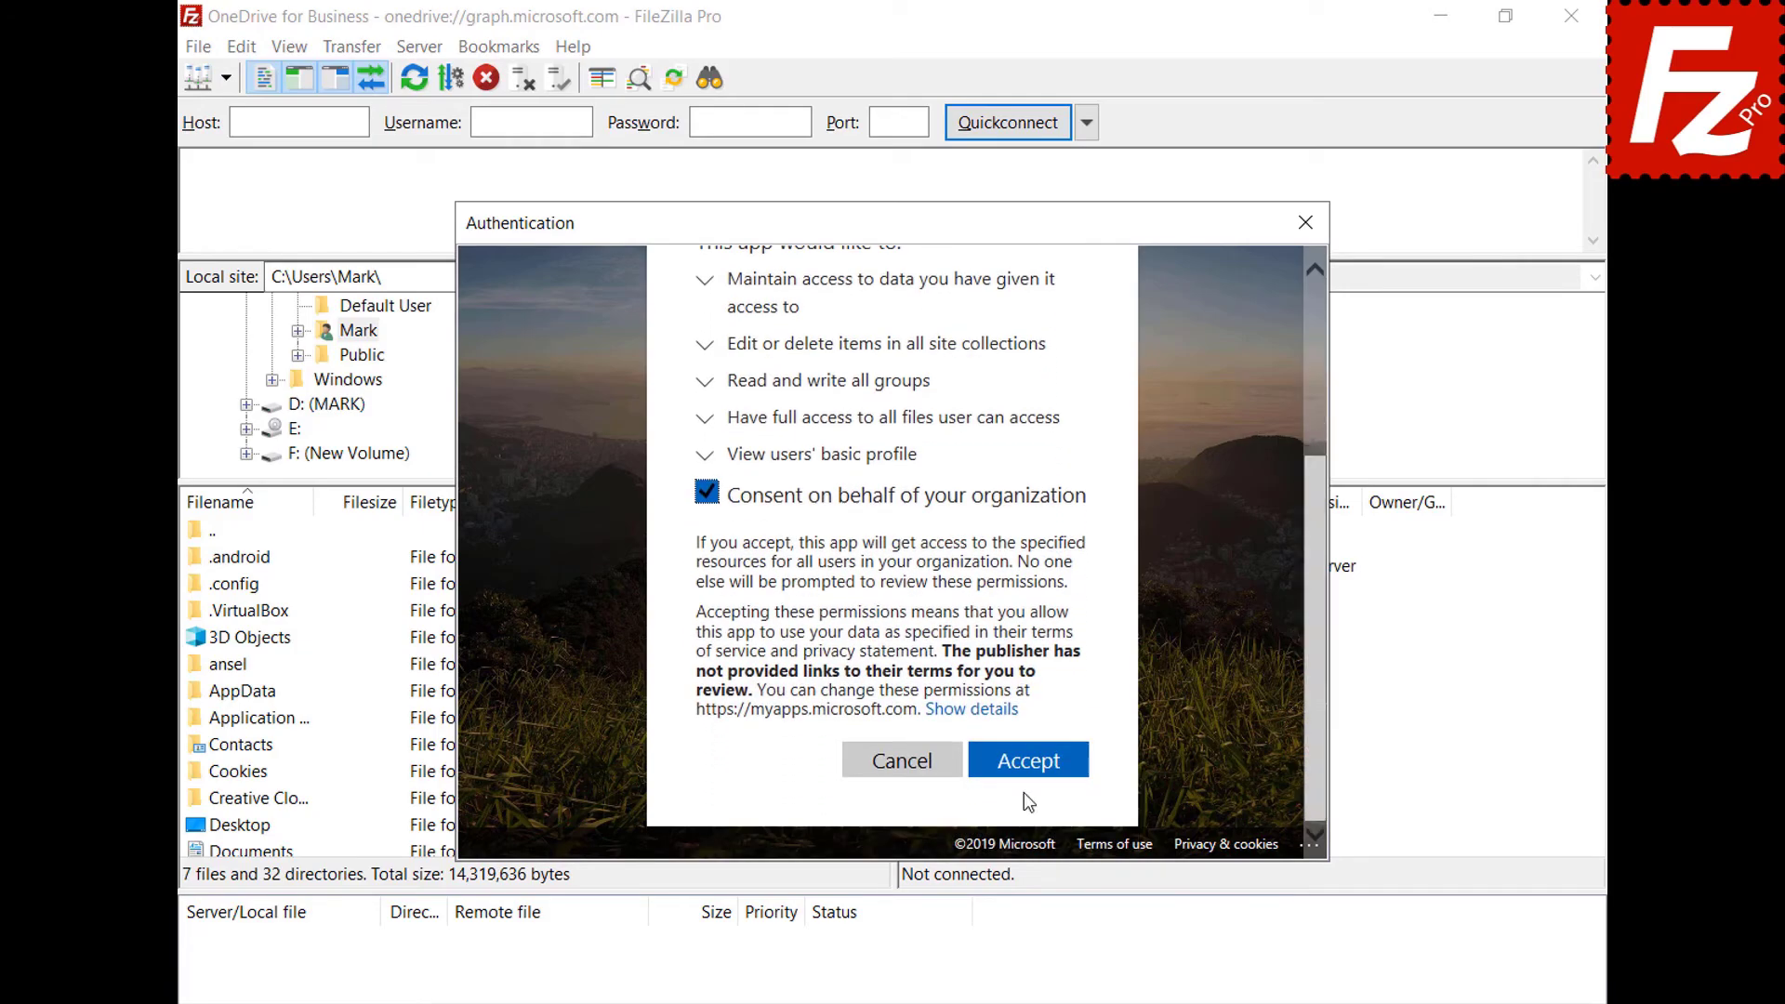
left_click(1023, 760)
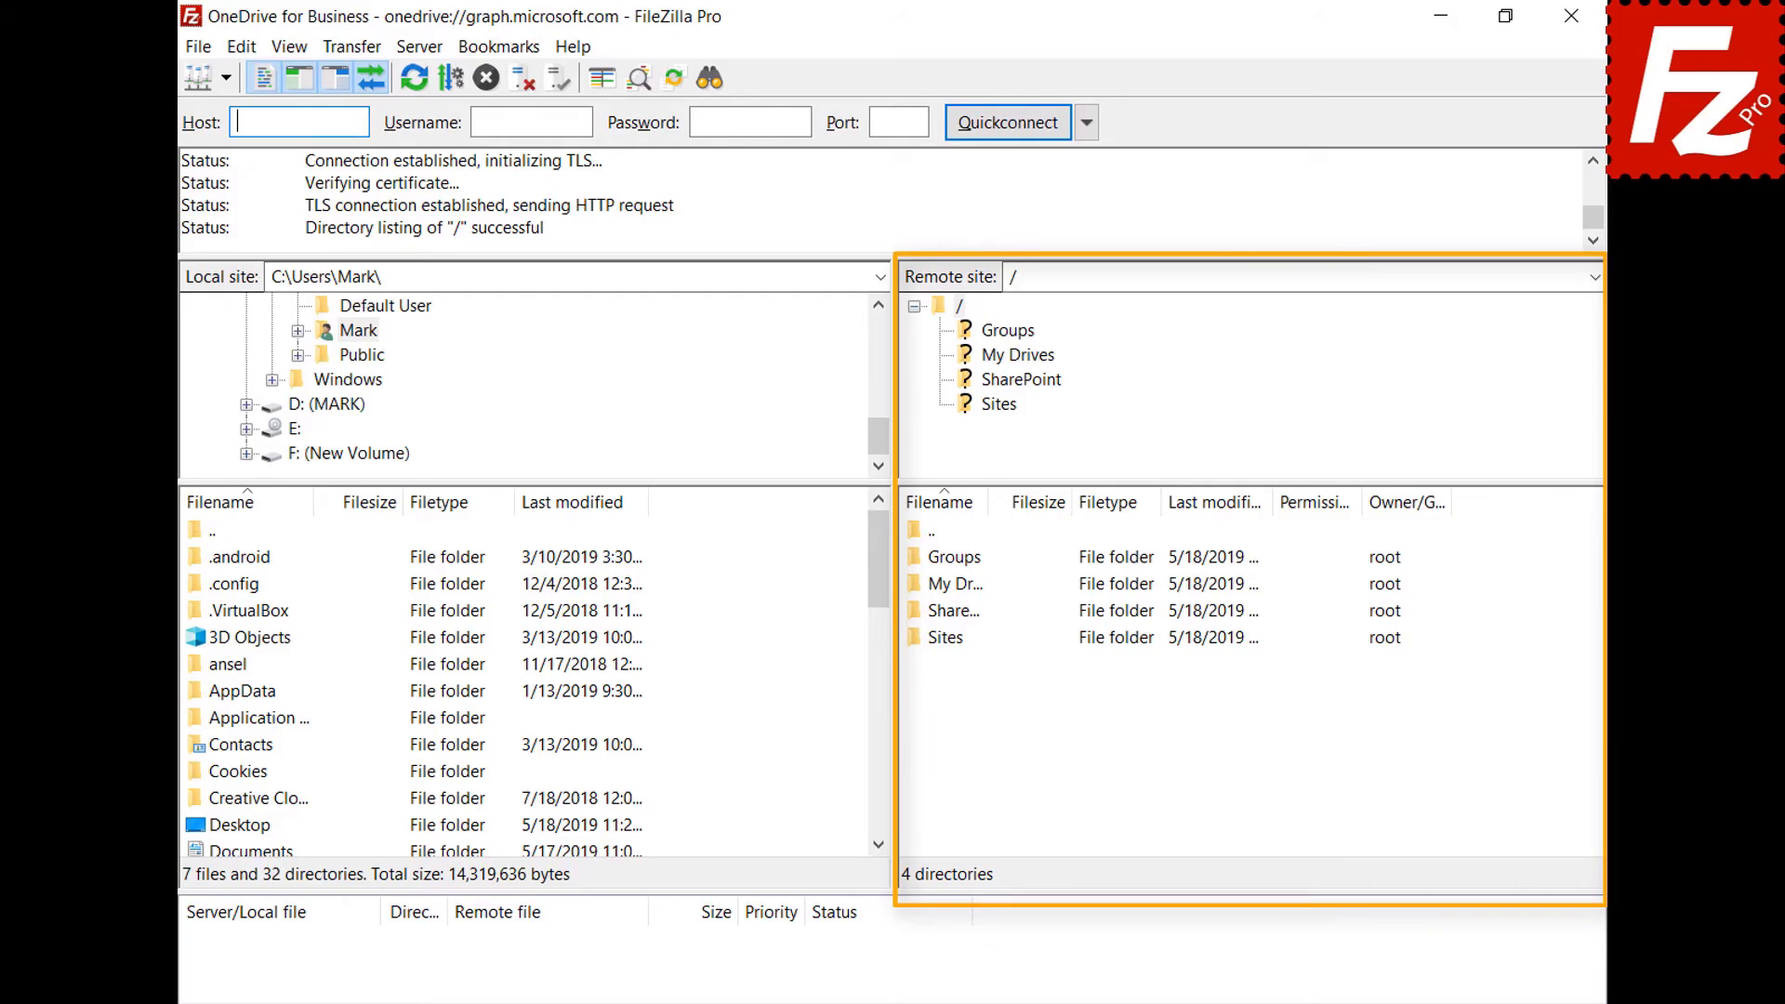
Browse into My Drives > OneDrive on the business account.
double_click(942, 586)
double_click(947, 559)
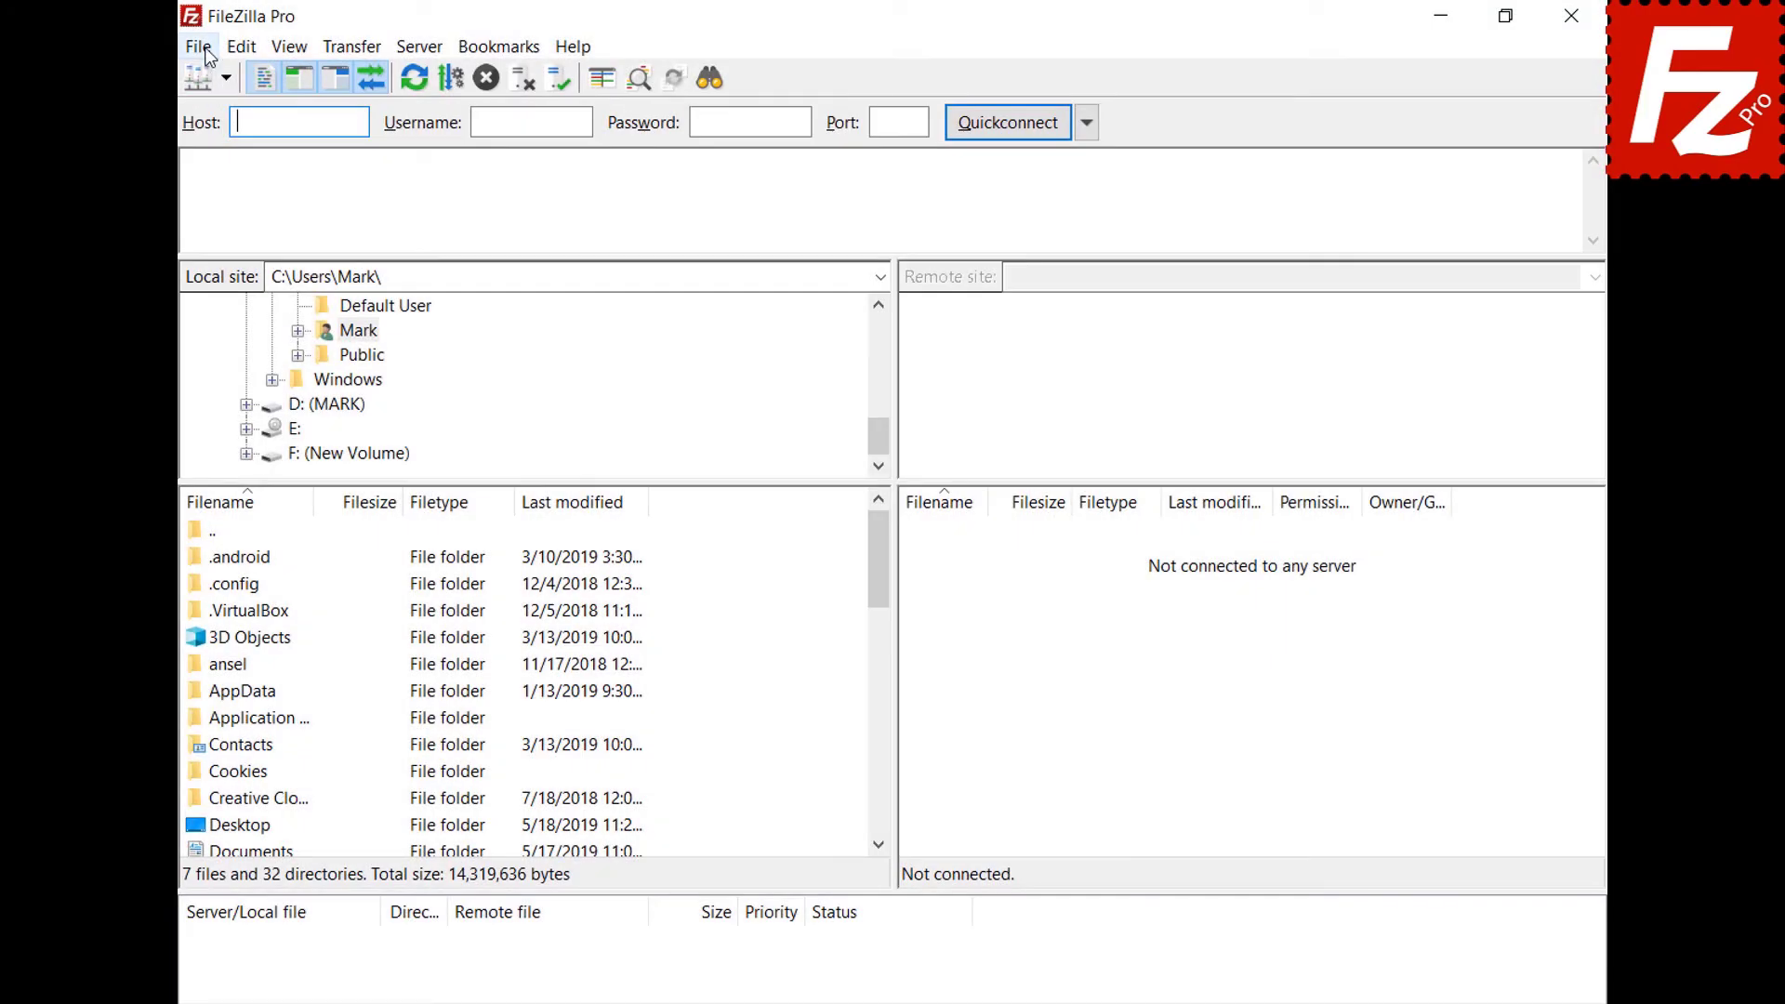
left_click(206, 52)
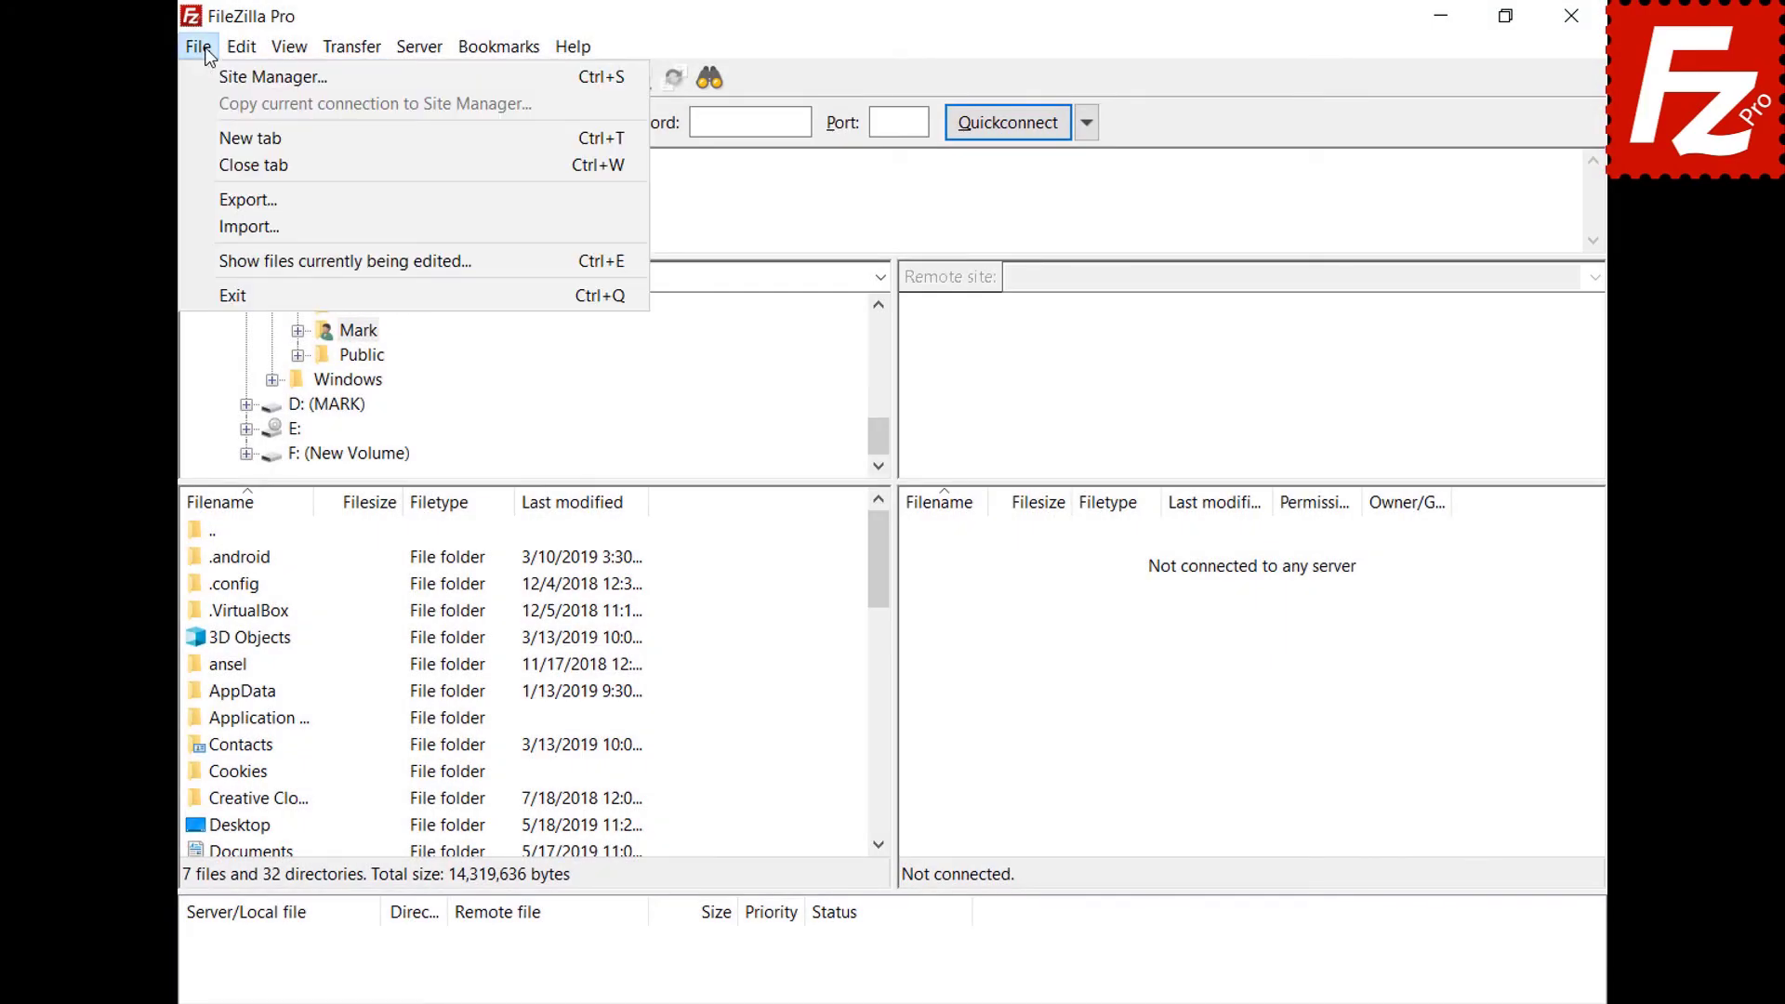
Create a new 'OneDrive for Business' site with the Microsoft OneDrive protocol and connect.
left_click(210, 74)
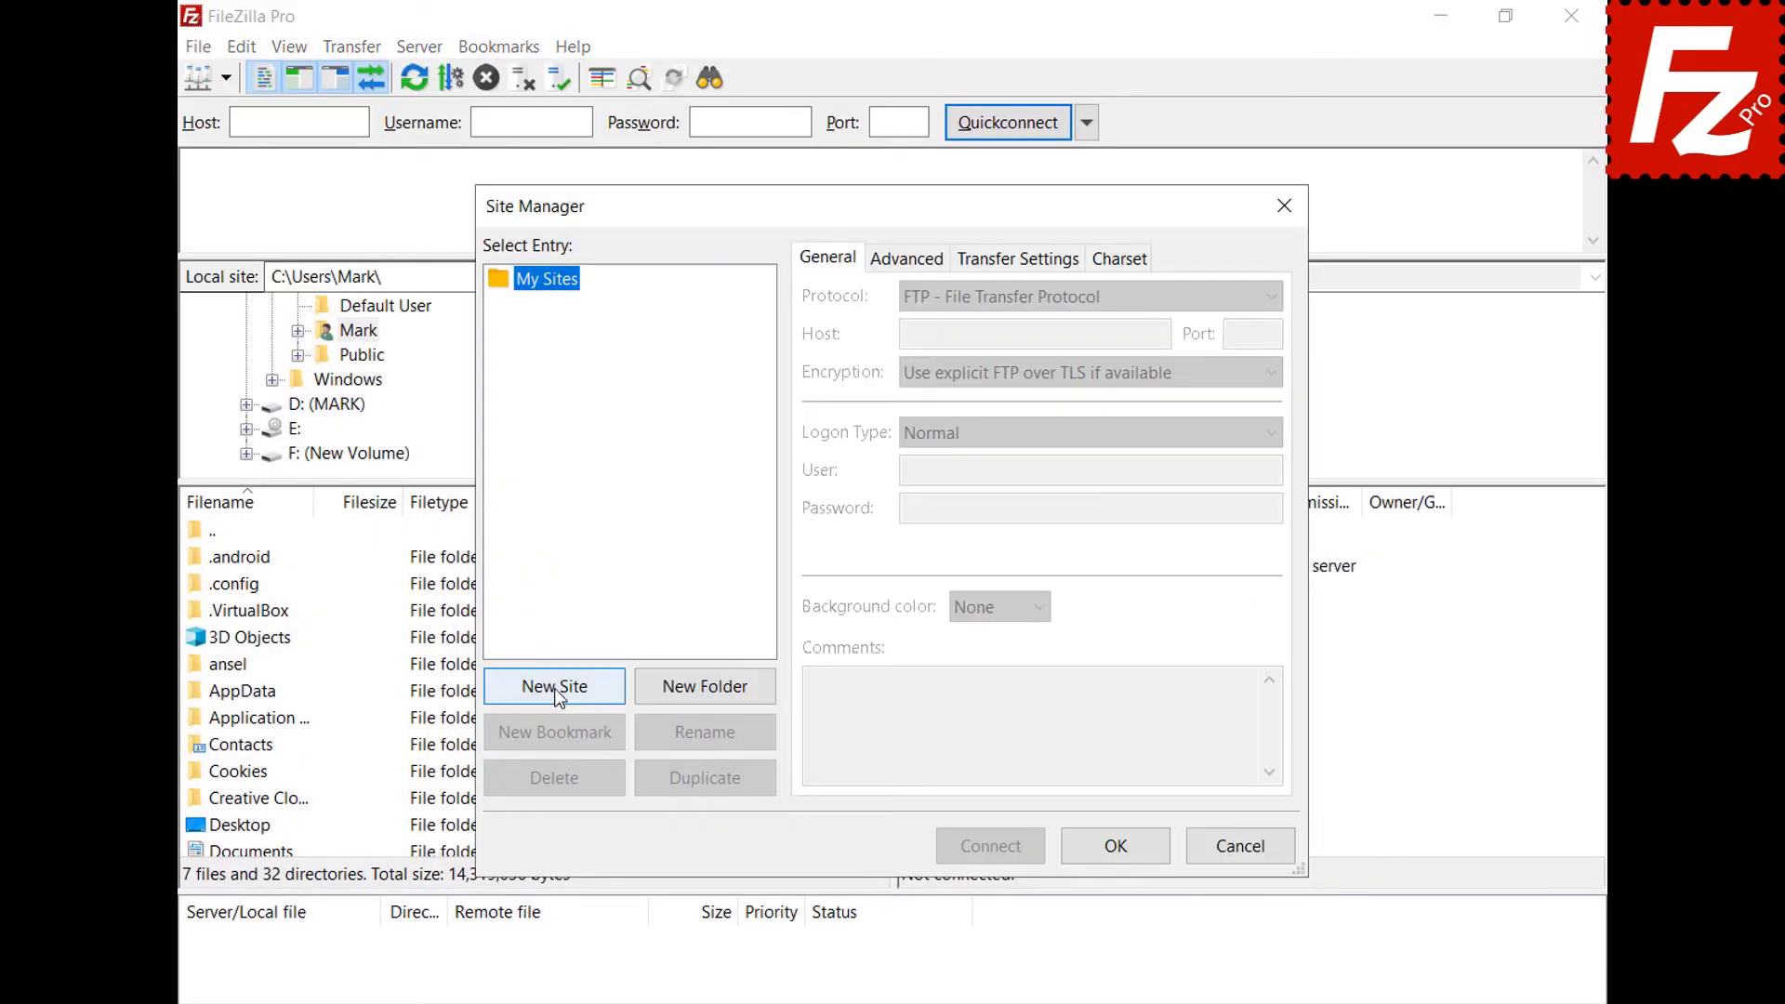
left_click(554, 688)
type("OneDrive")
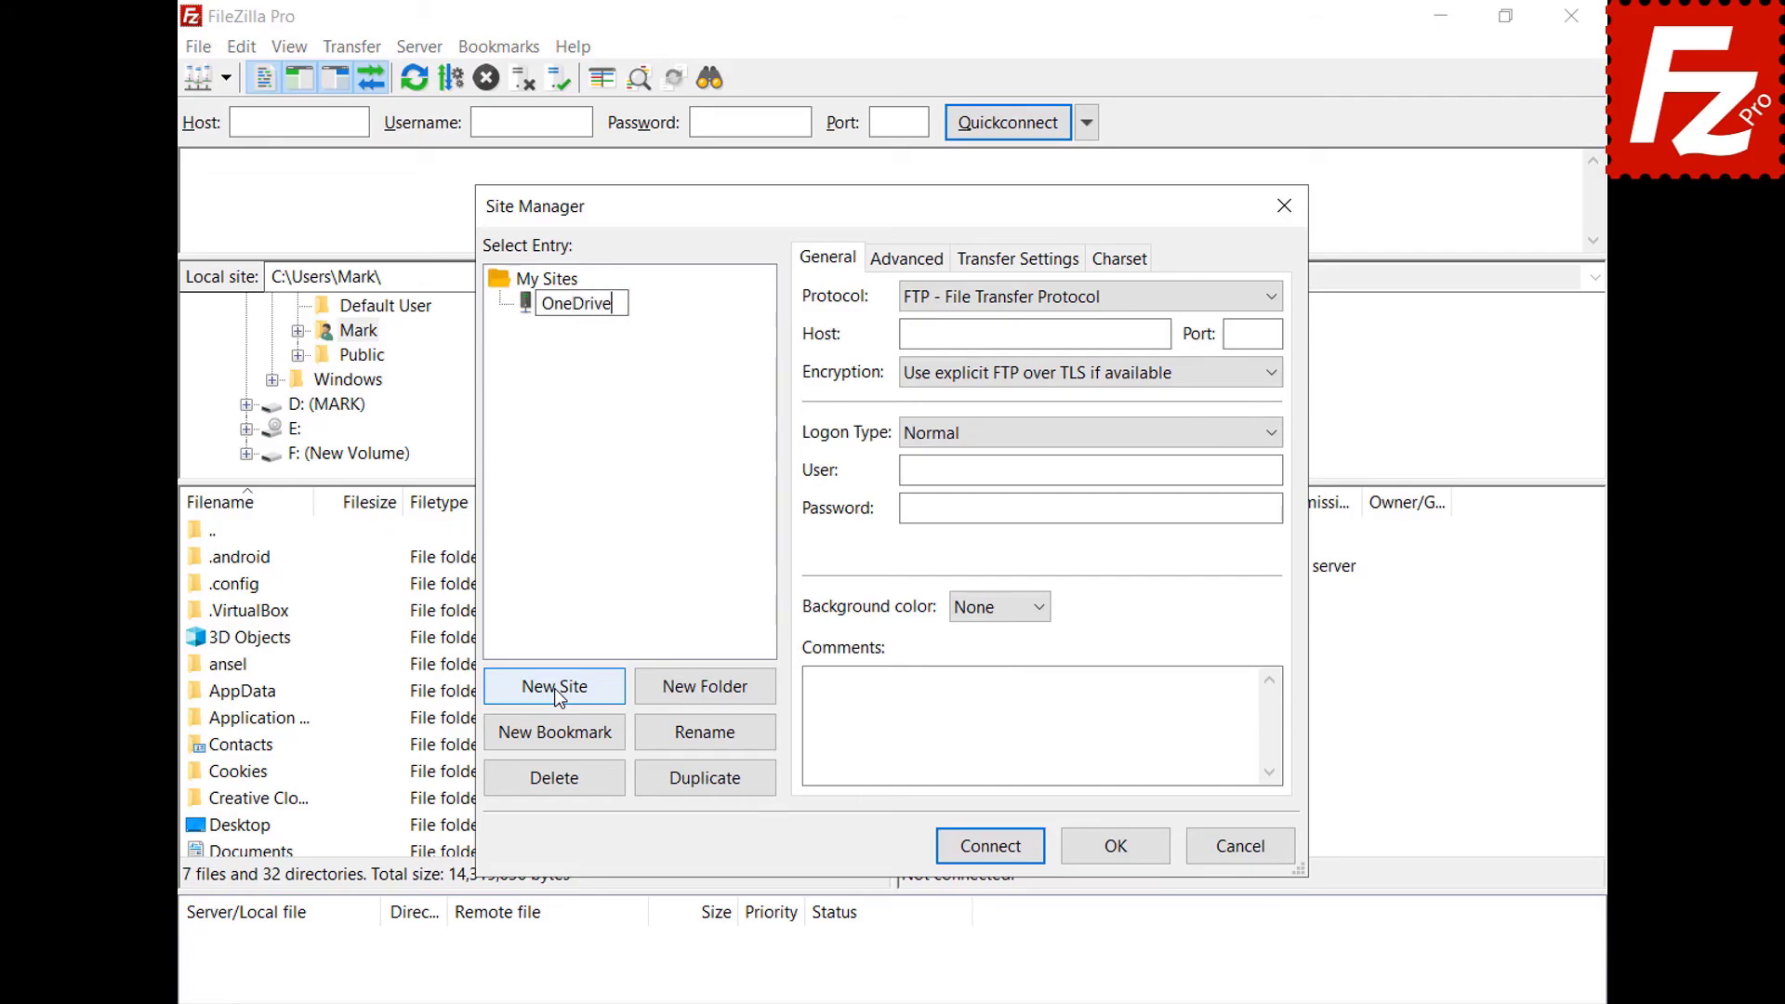
type(" for Business")
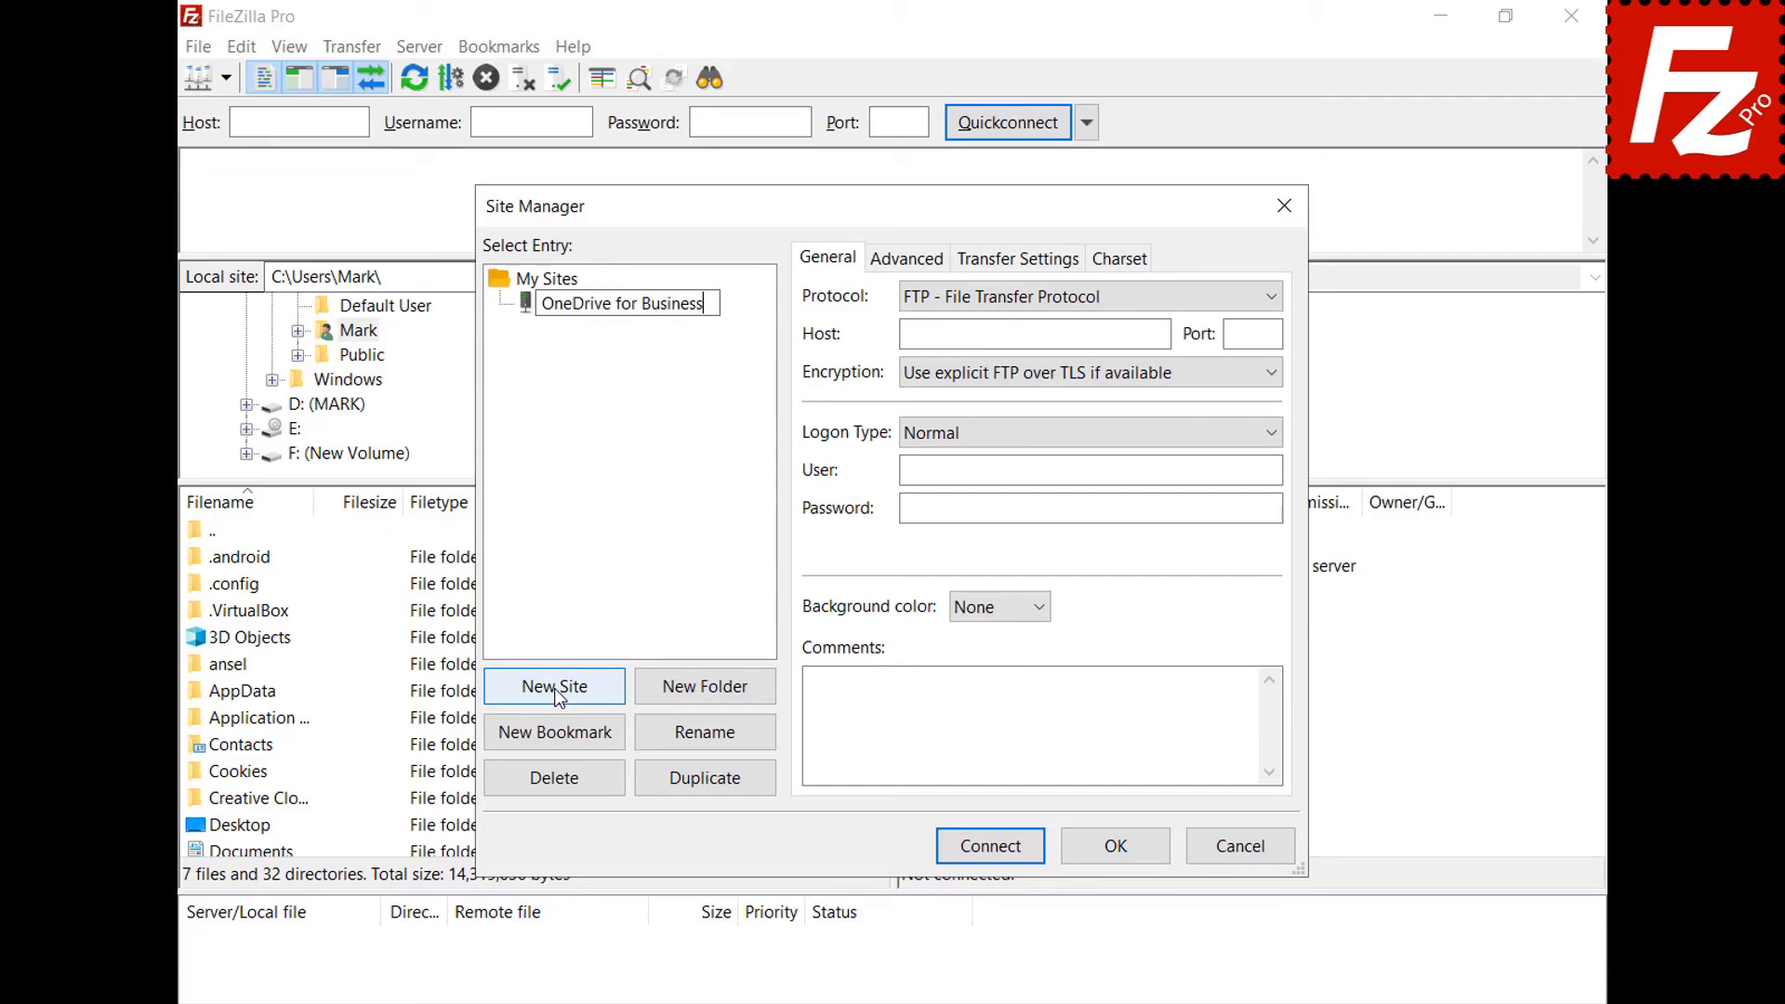
key("Return")
left_click(1269, 298)
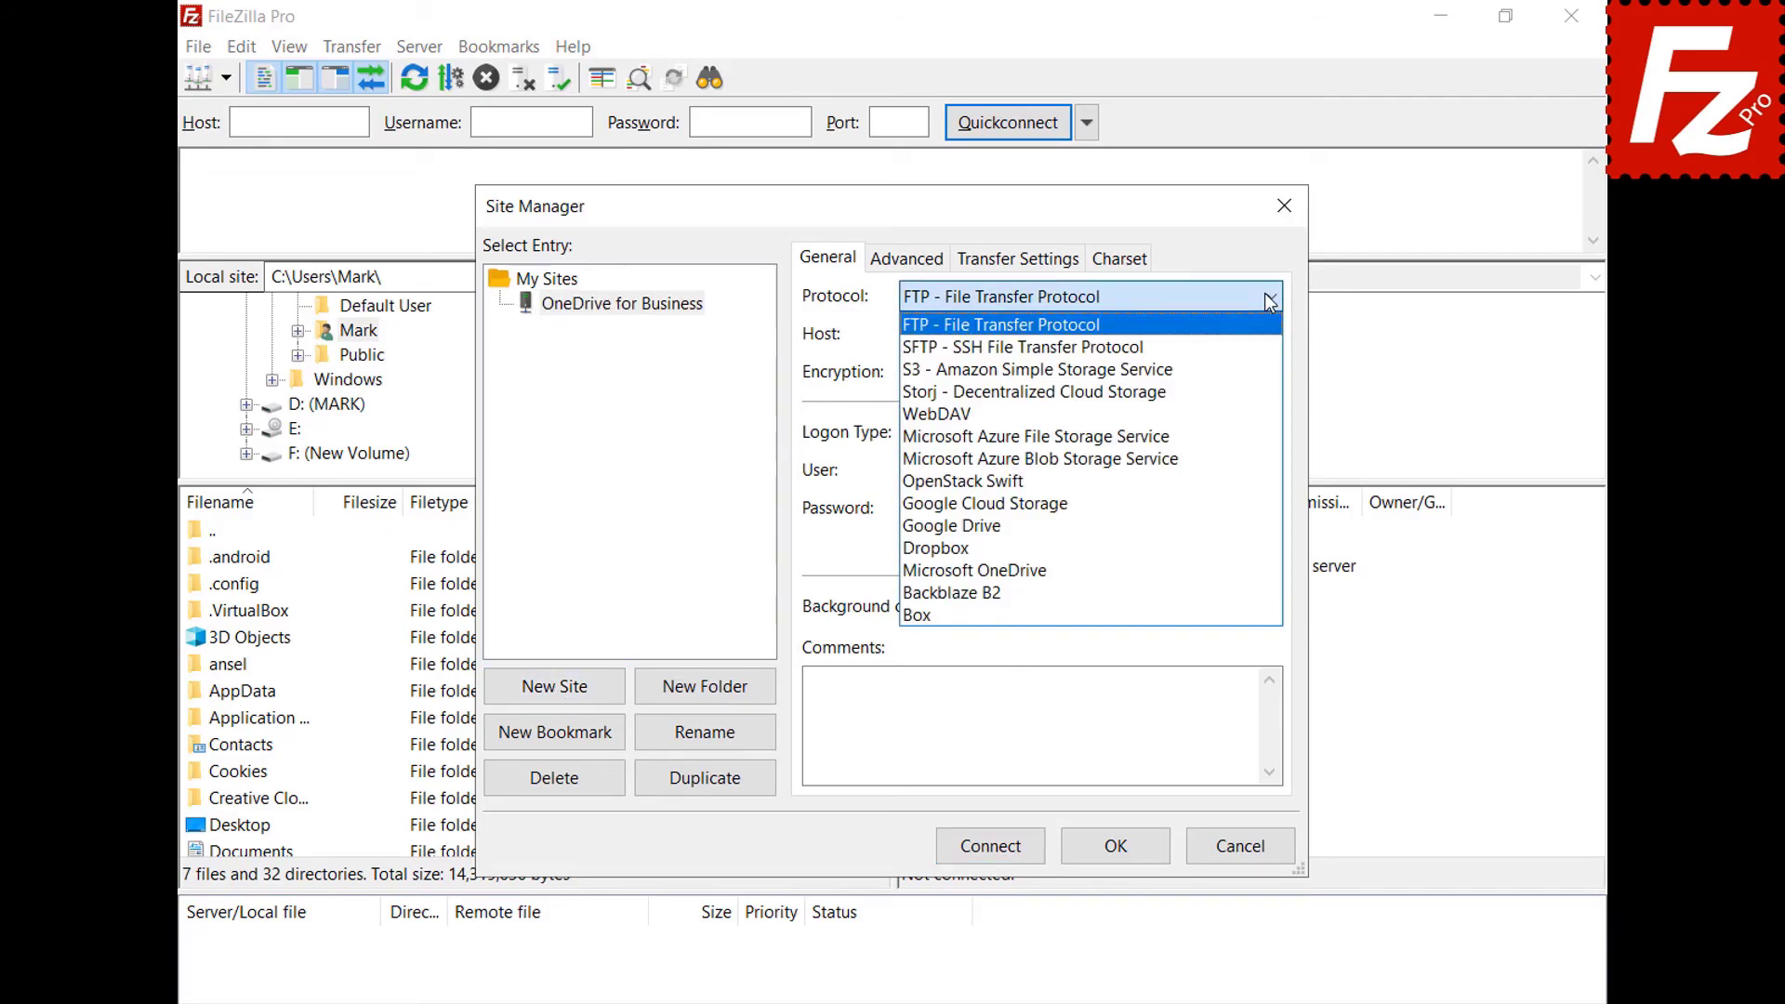
left_click(1236, 573)
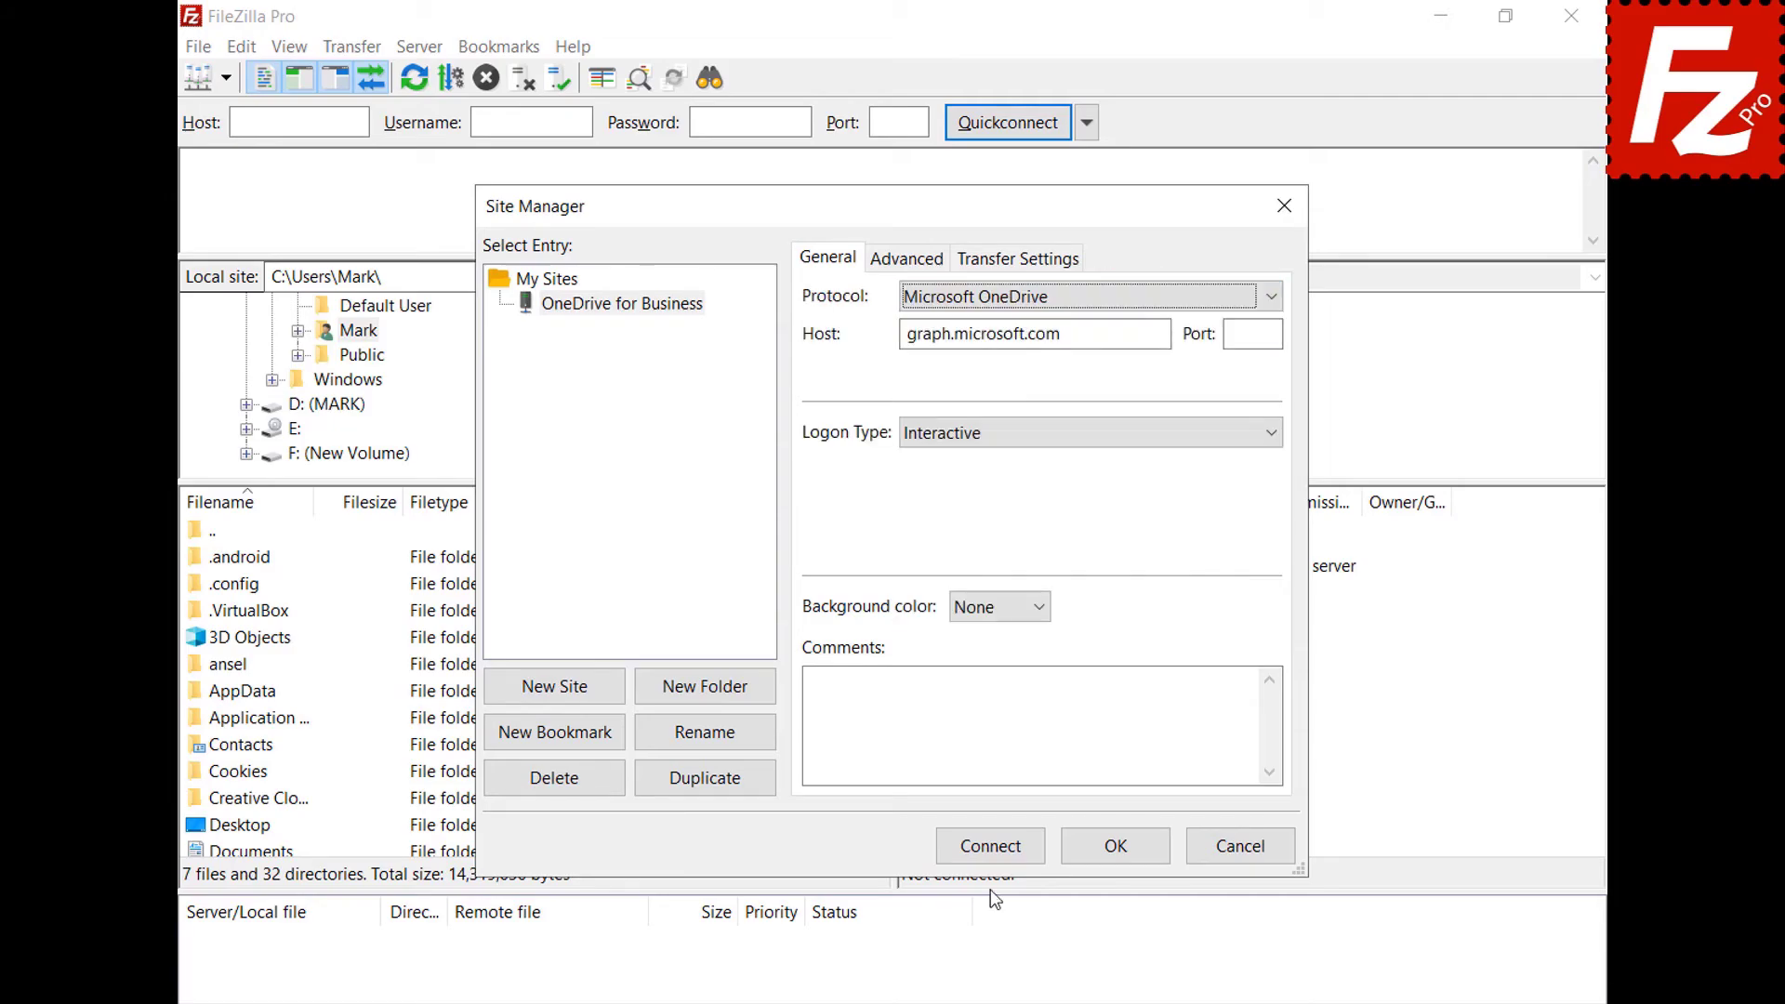
left_click(990, 855)
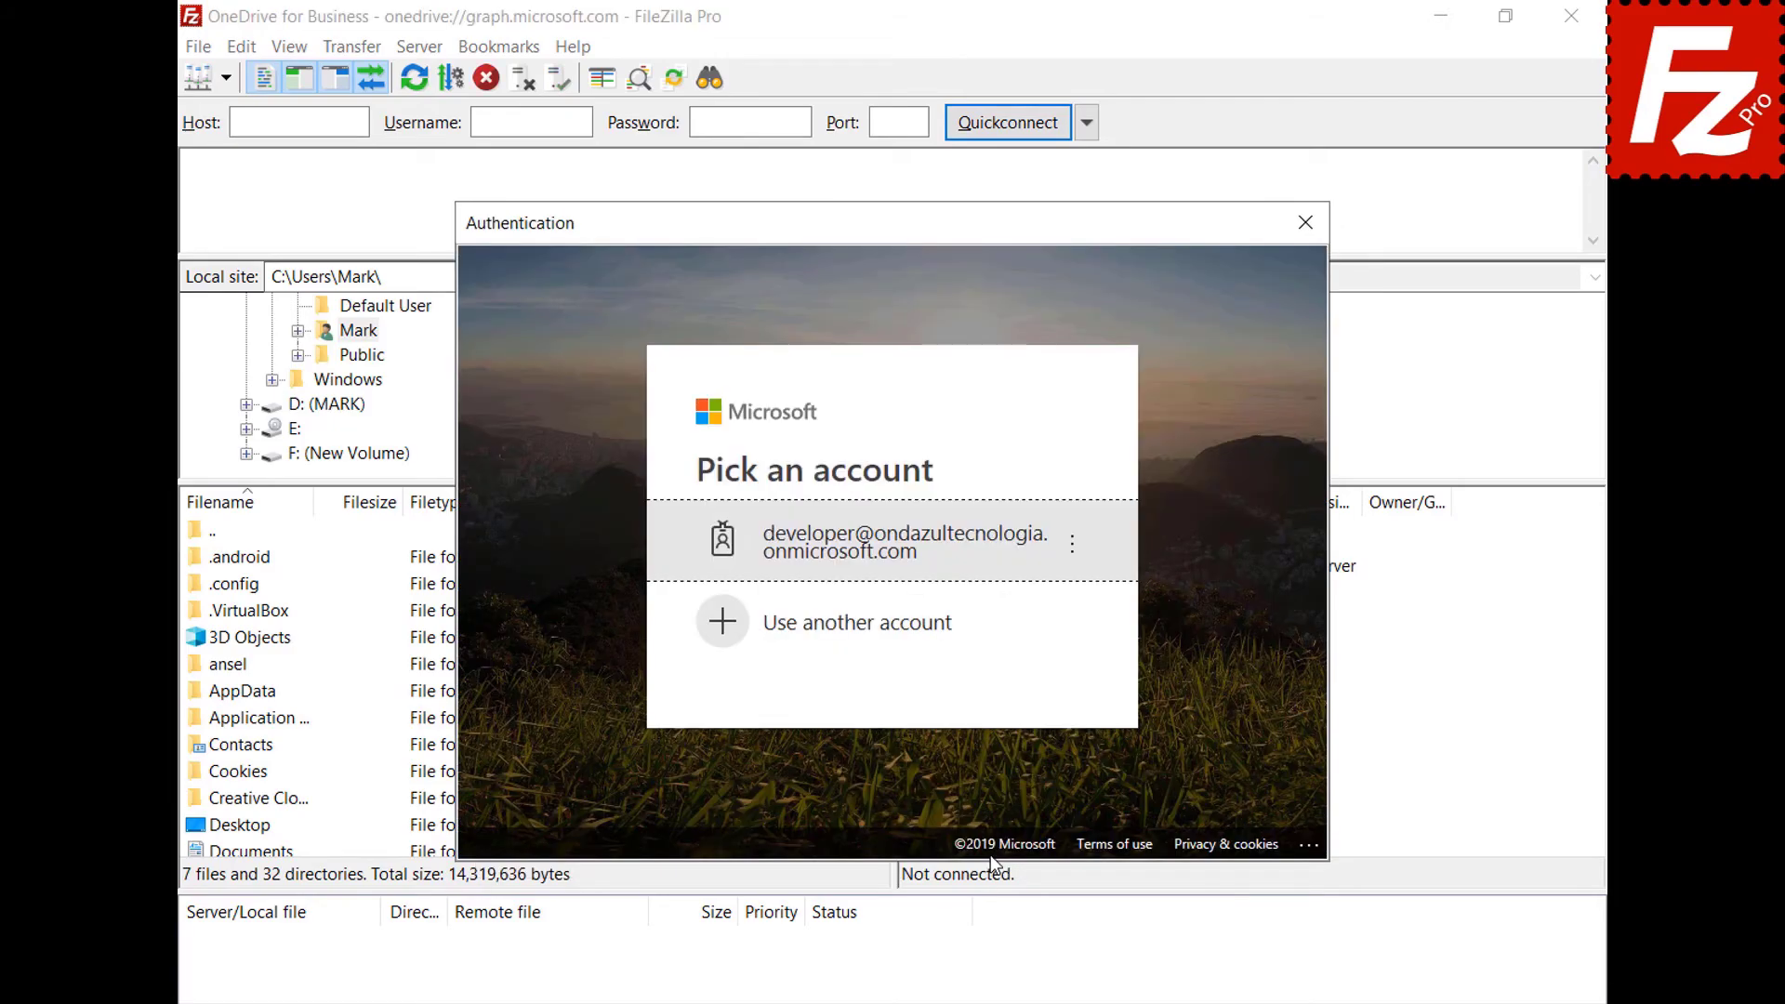
Sign in using a different Microsoft account's e-mail and password.
left_click(941, 626)
key("ctrl+v")
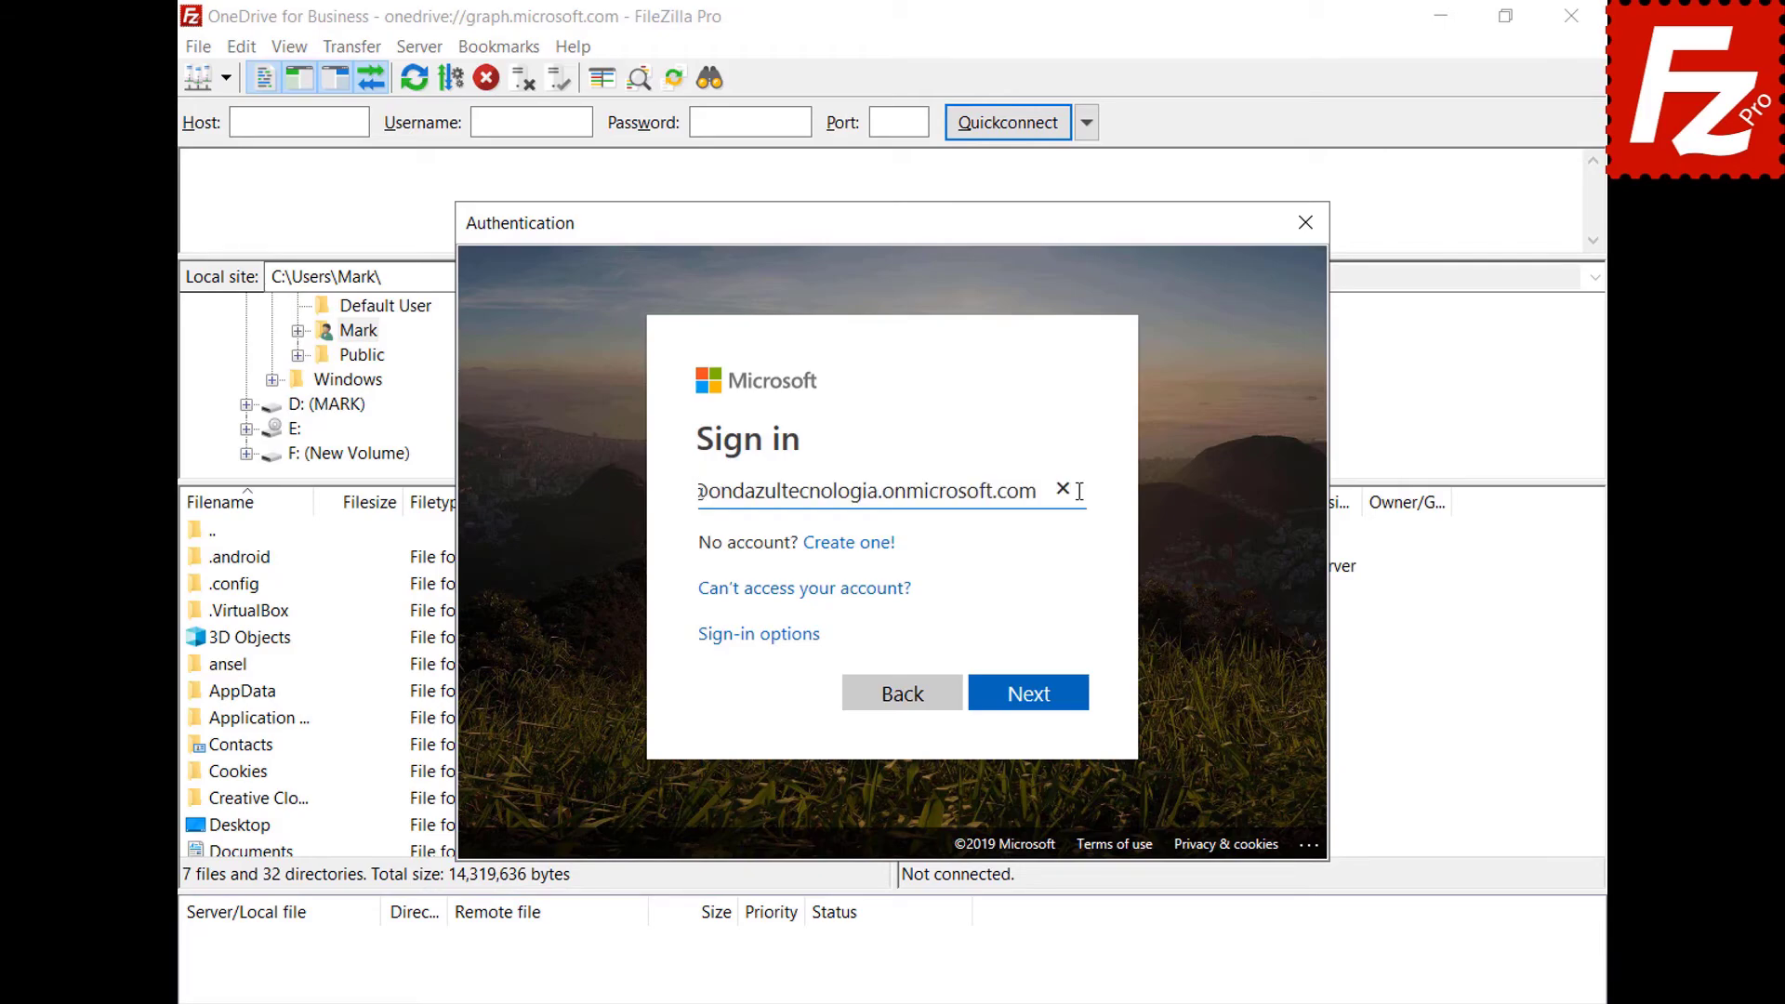
left_click(1029, 696)
key("ctrl+v")
left_click(1028, 667)
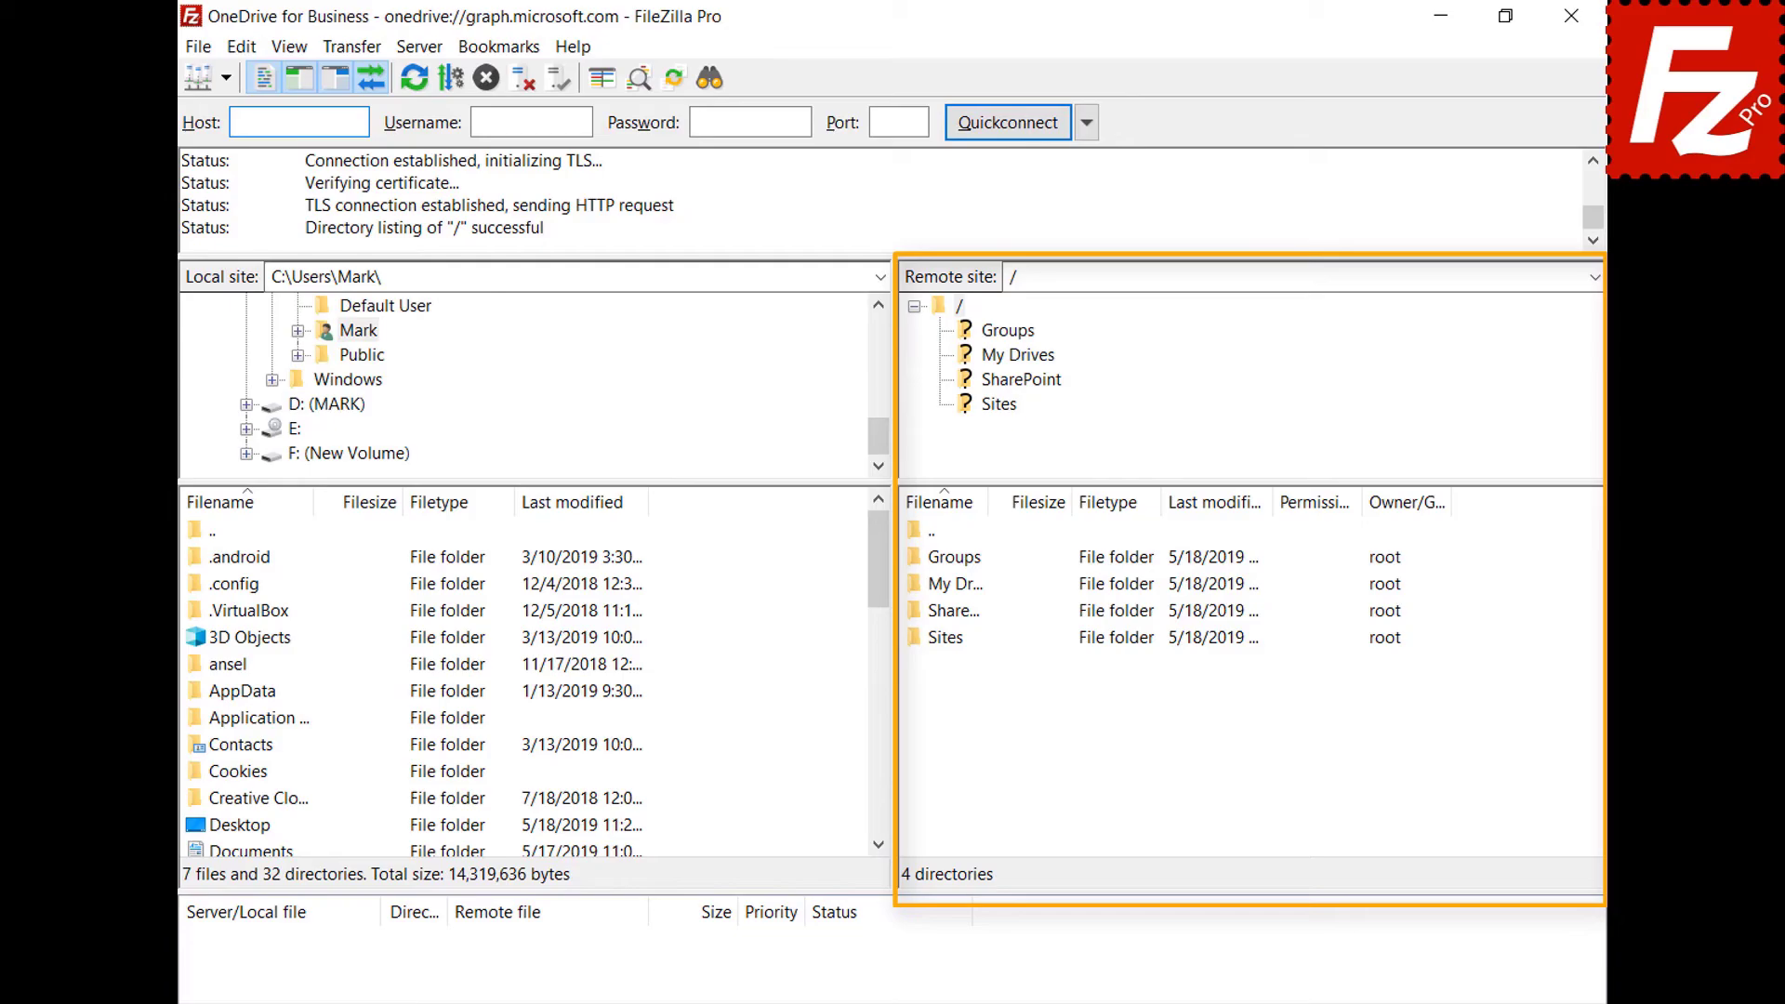
Browse from the remote root into My Drives > OneDrive.
double_click(917, 593)
double_click(940, 565)
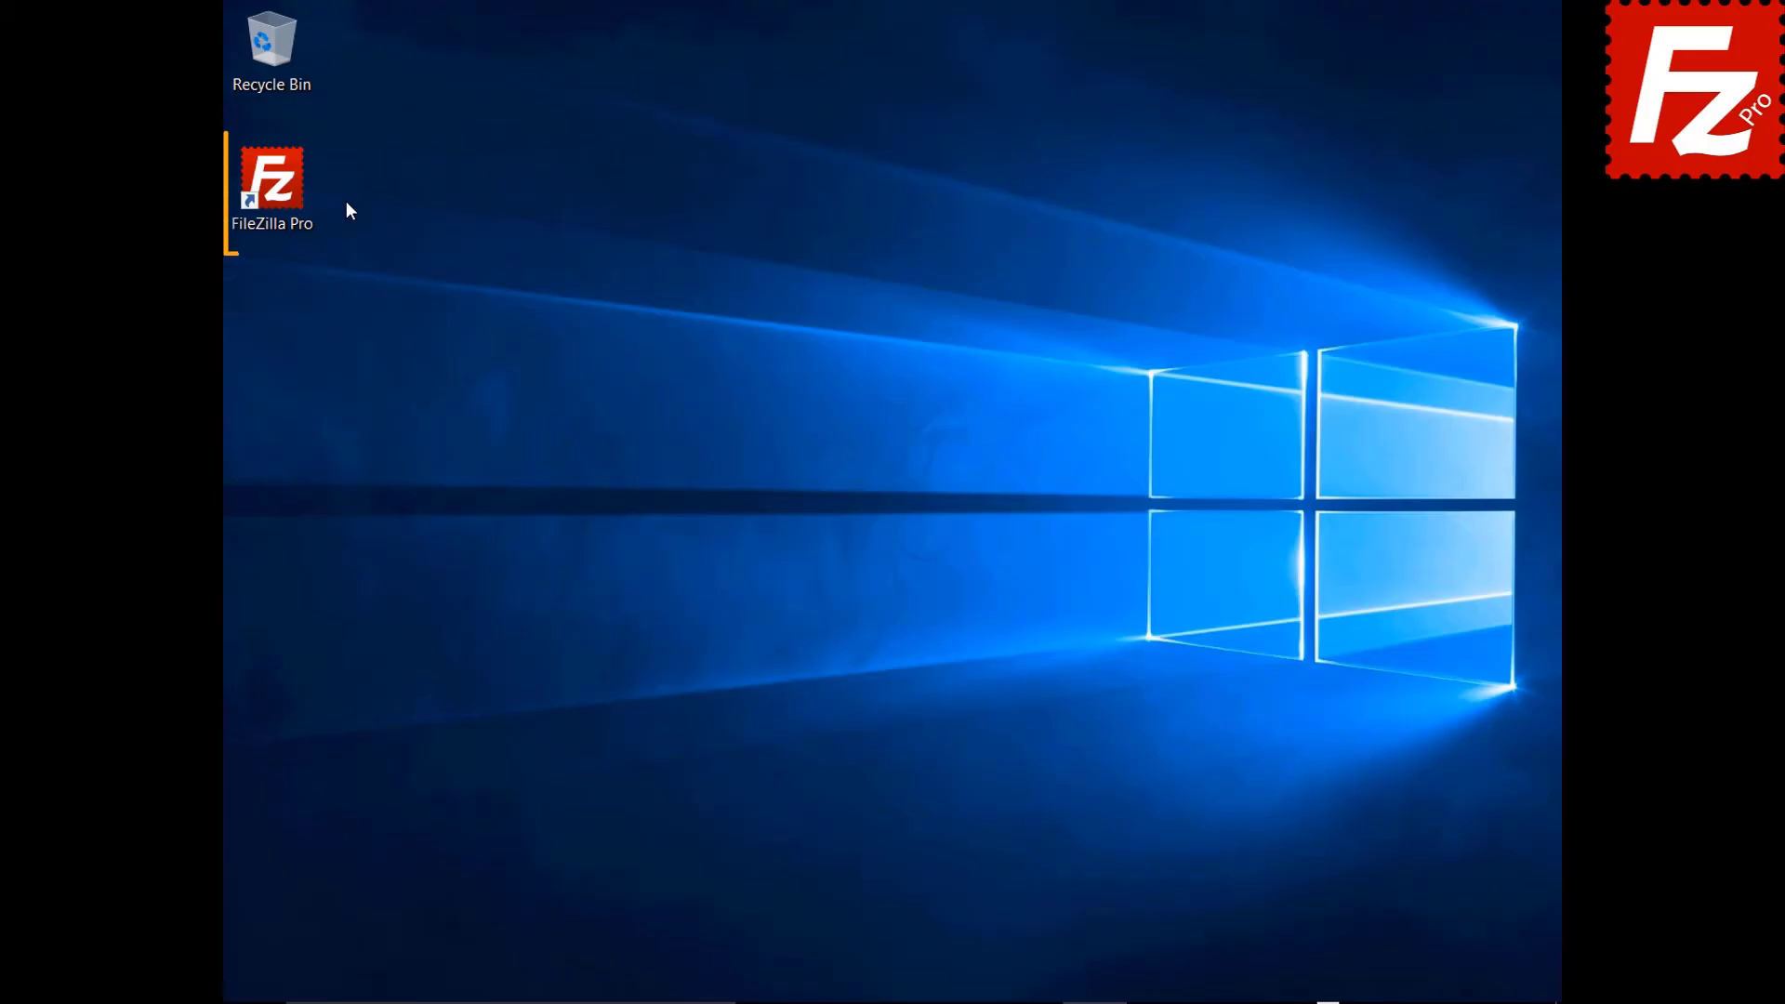
Launch FileZilla Pro and connect to the saved Amazon S3 site in a new tab.
double_click(283, 192)
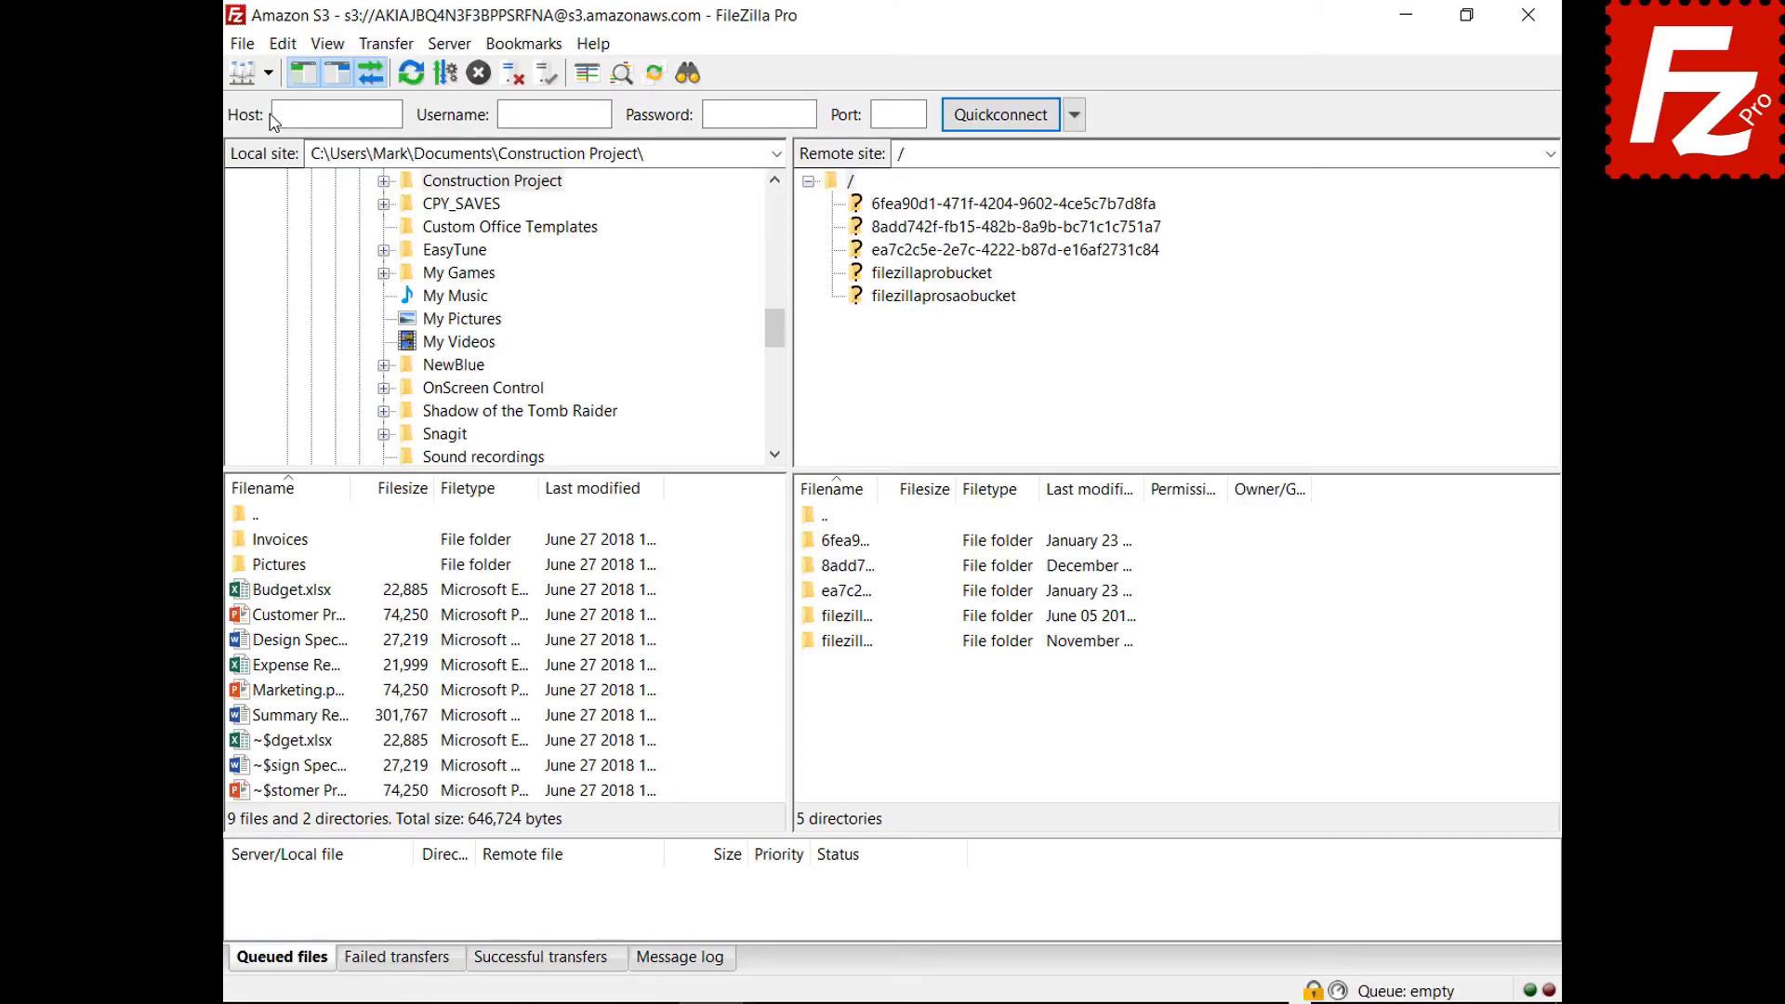
left_click(268, 72)
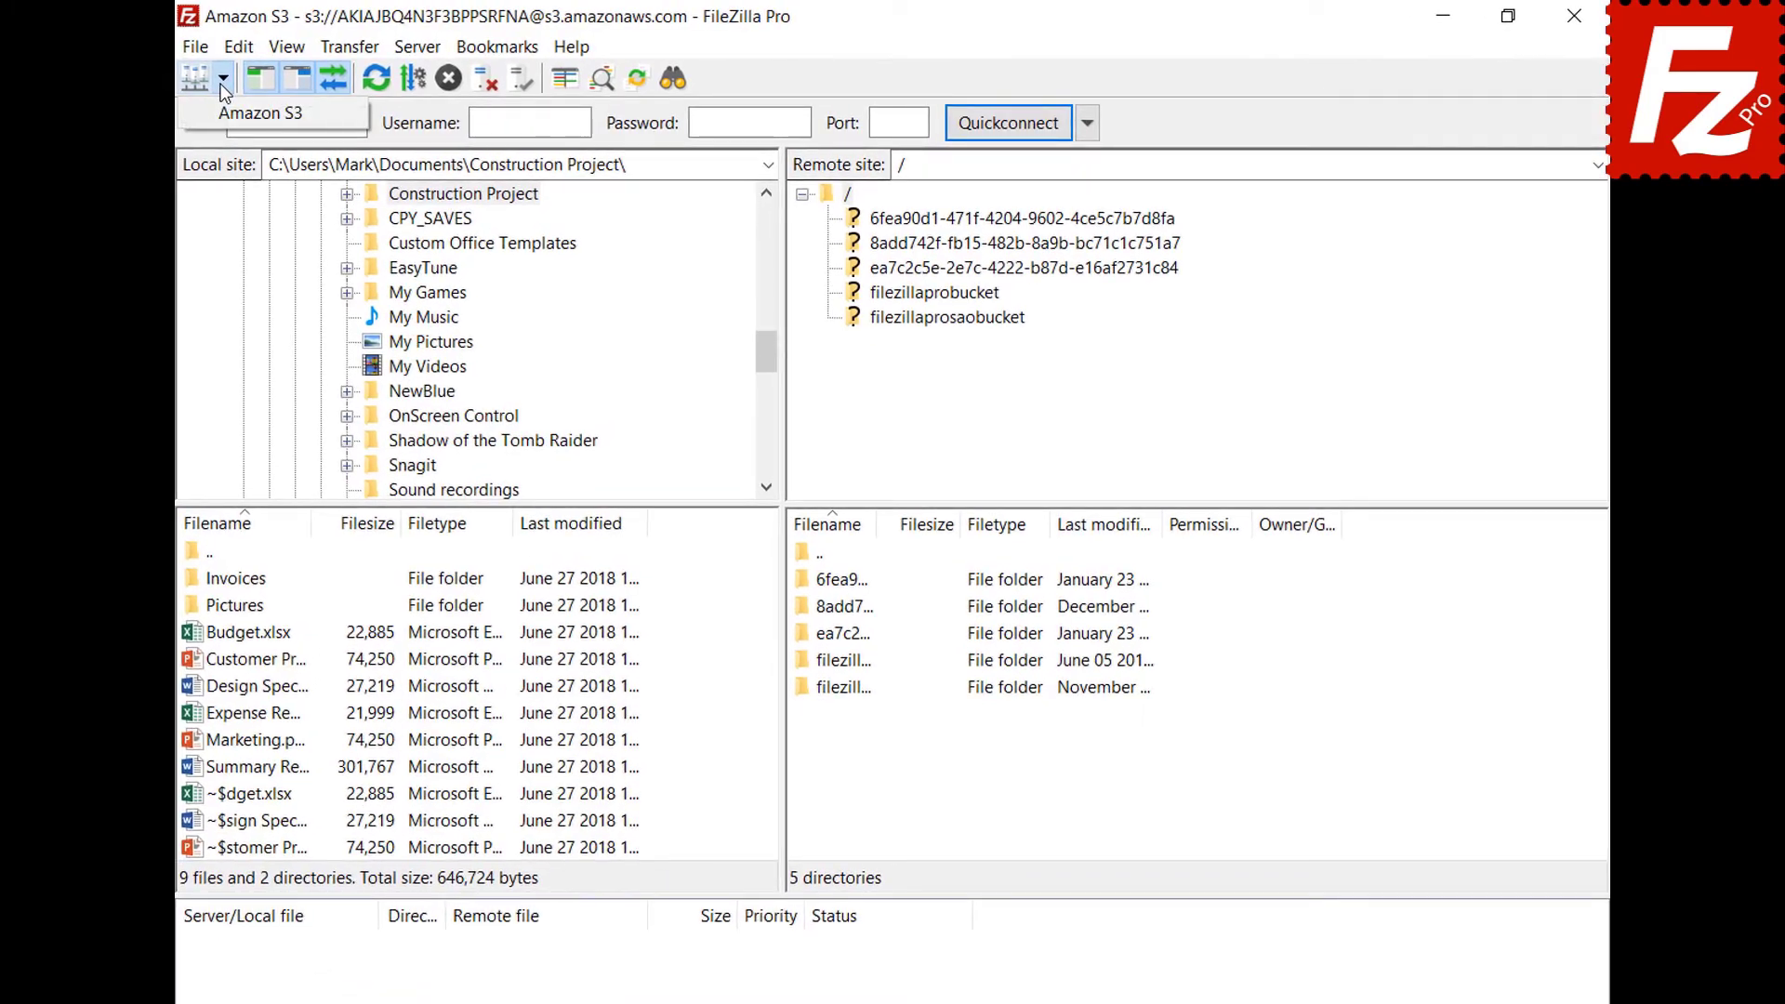
left_click(221, 108)
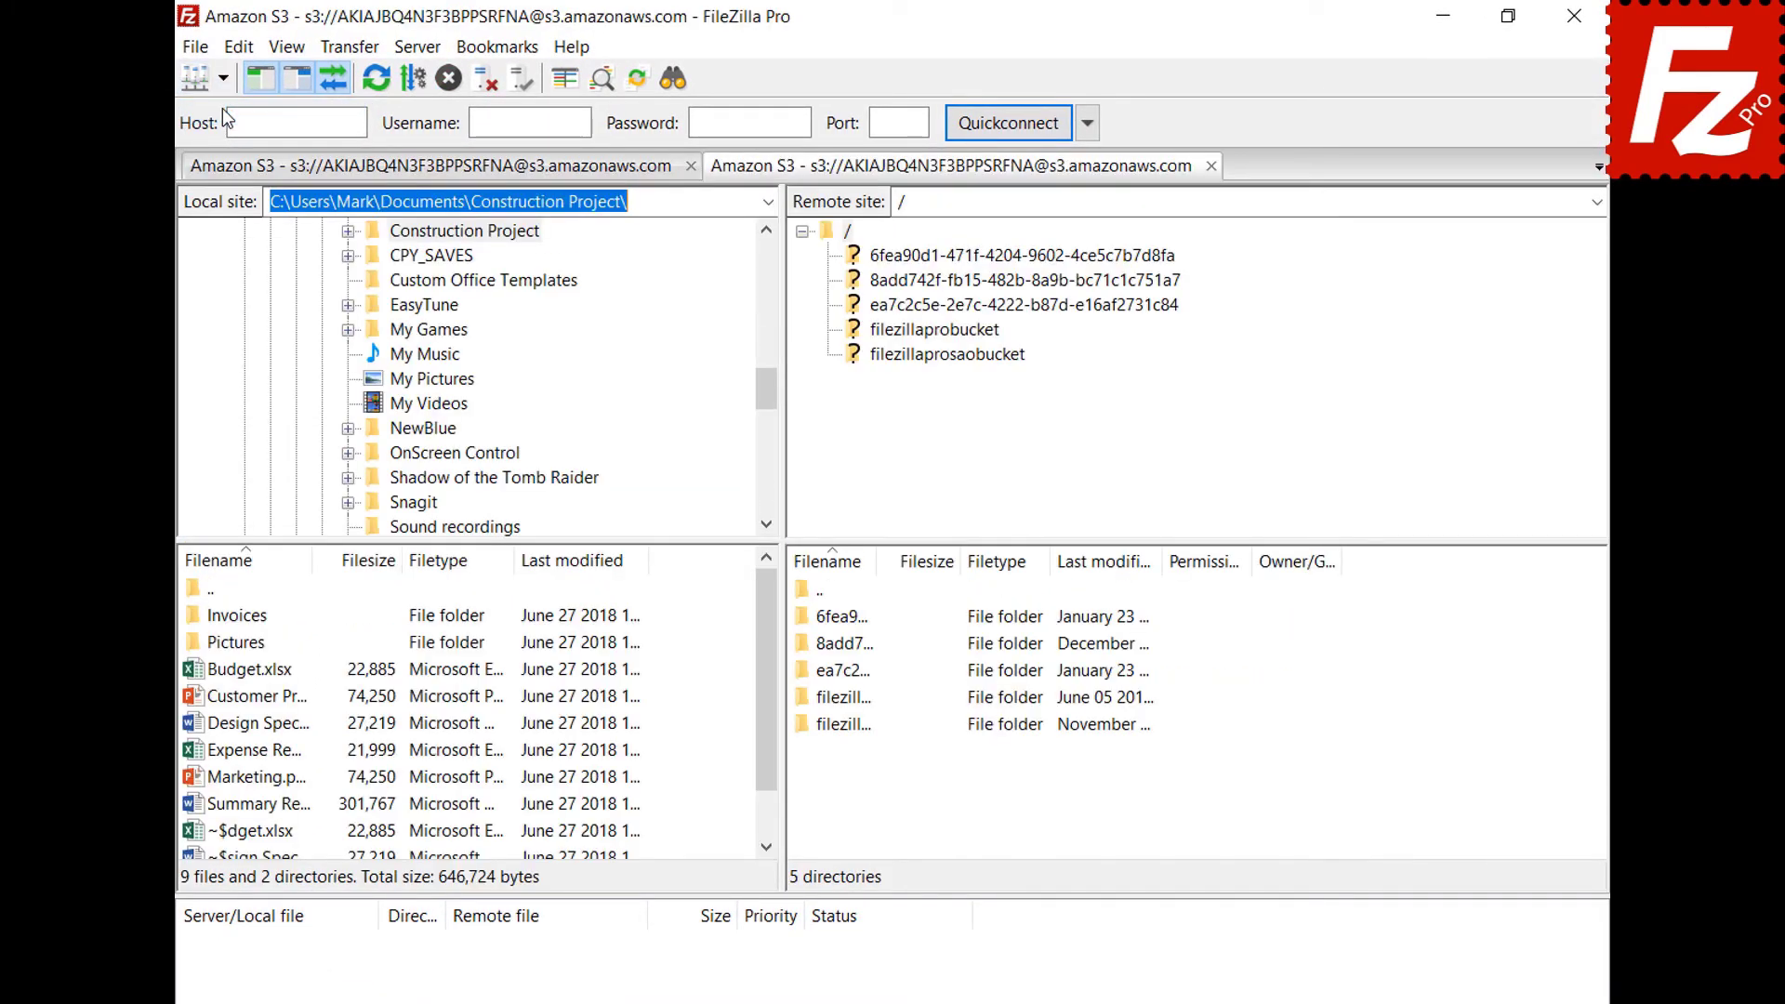
In filezillaprobucket, generate a temporary URL for the README file.
left_click(935, 334)
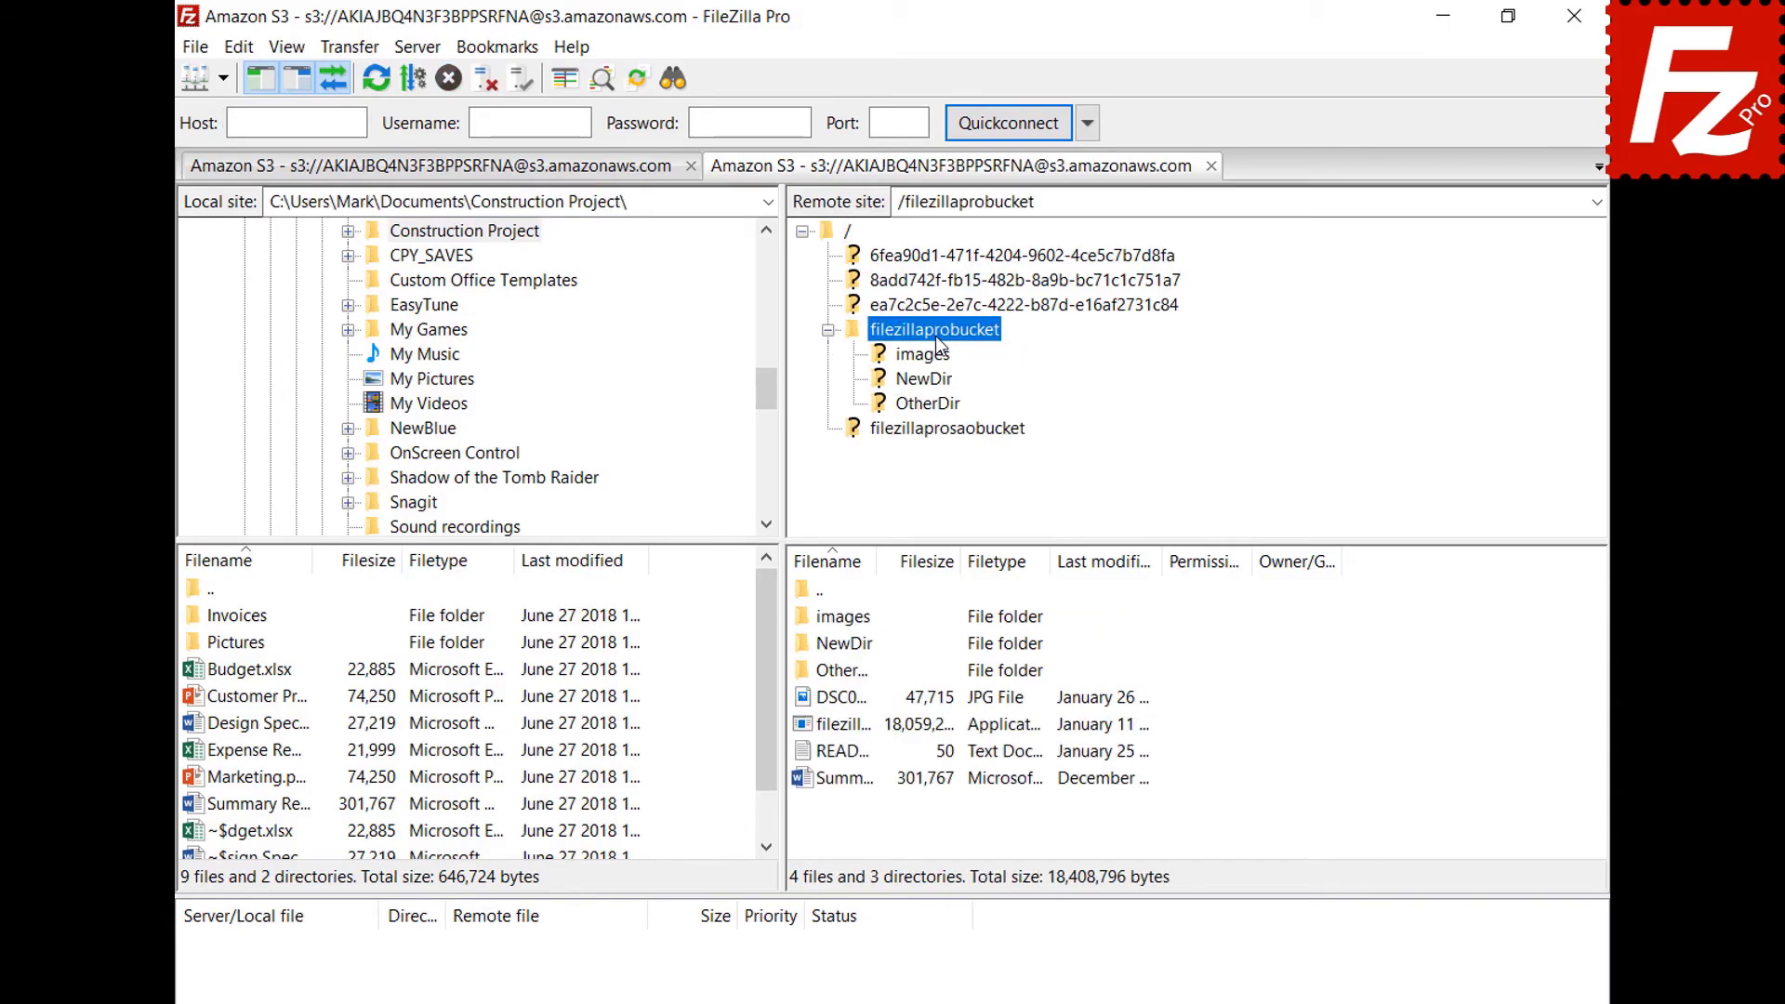
right_click(846, 759)
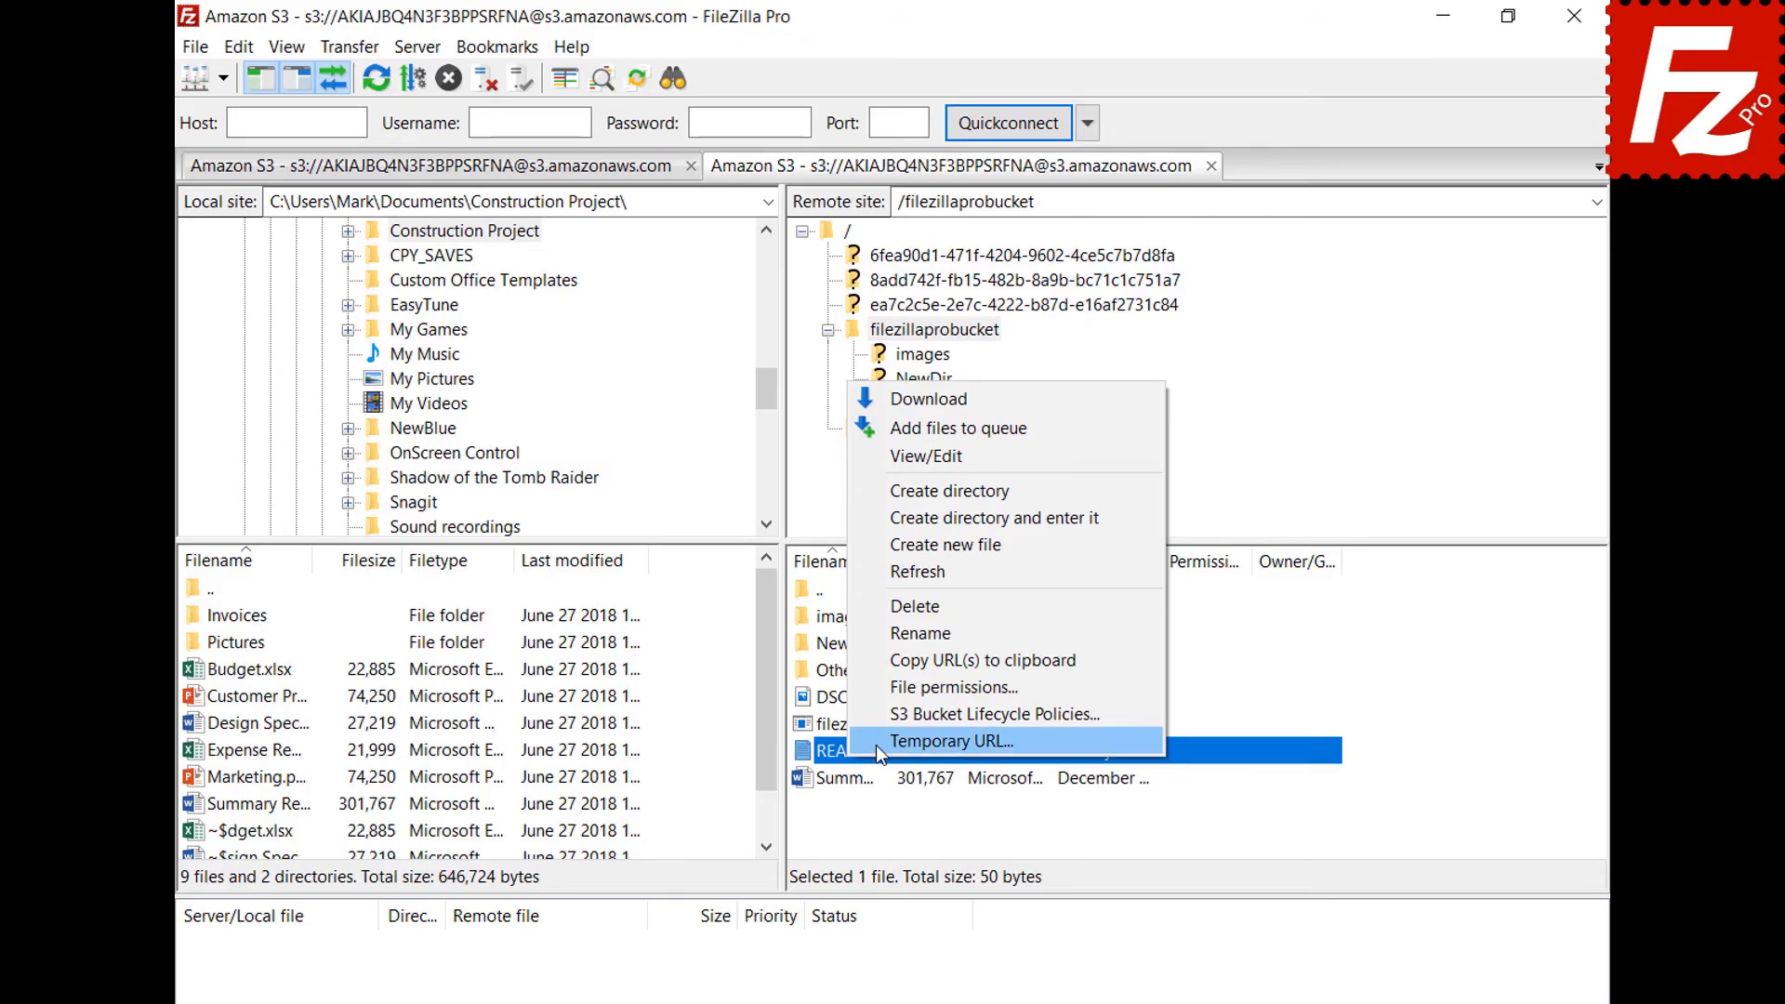
left_click(875, 743)
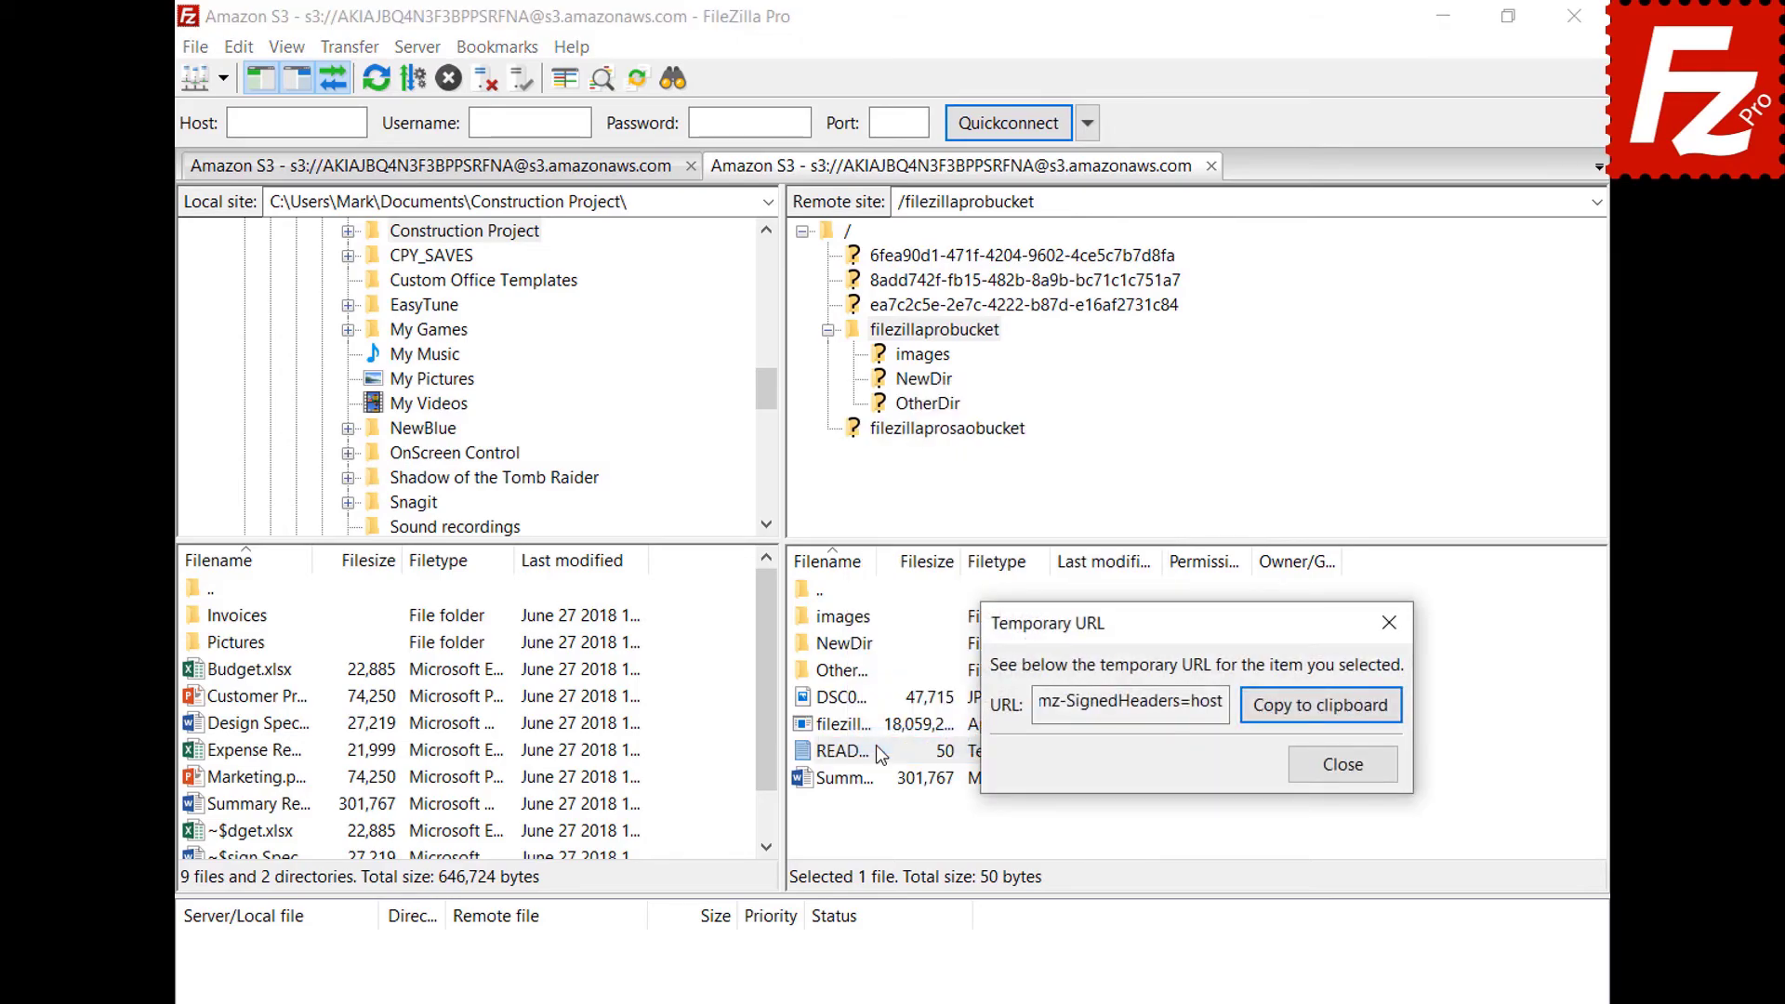
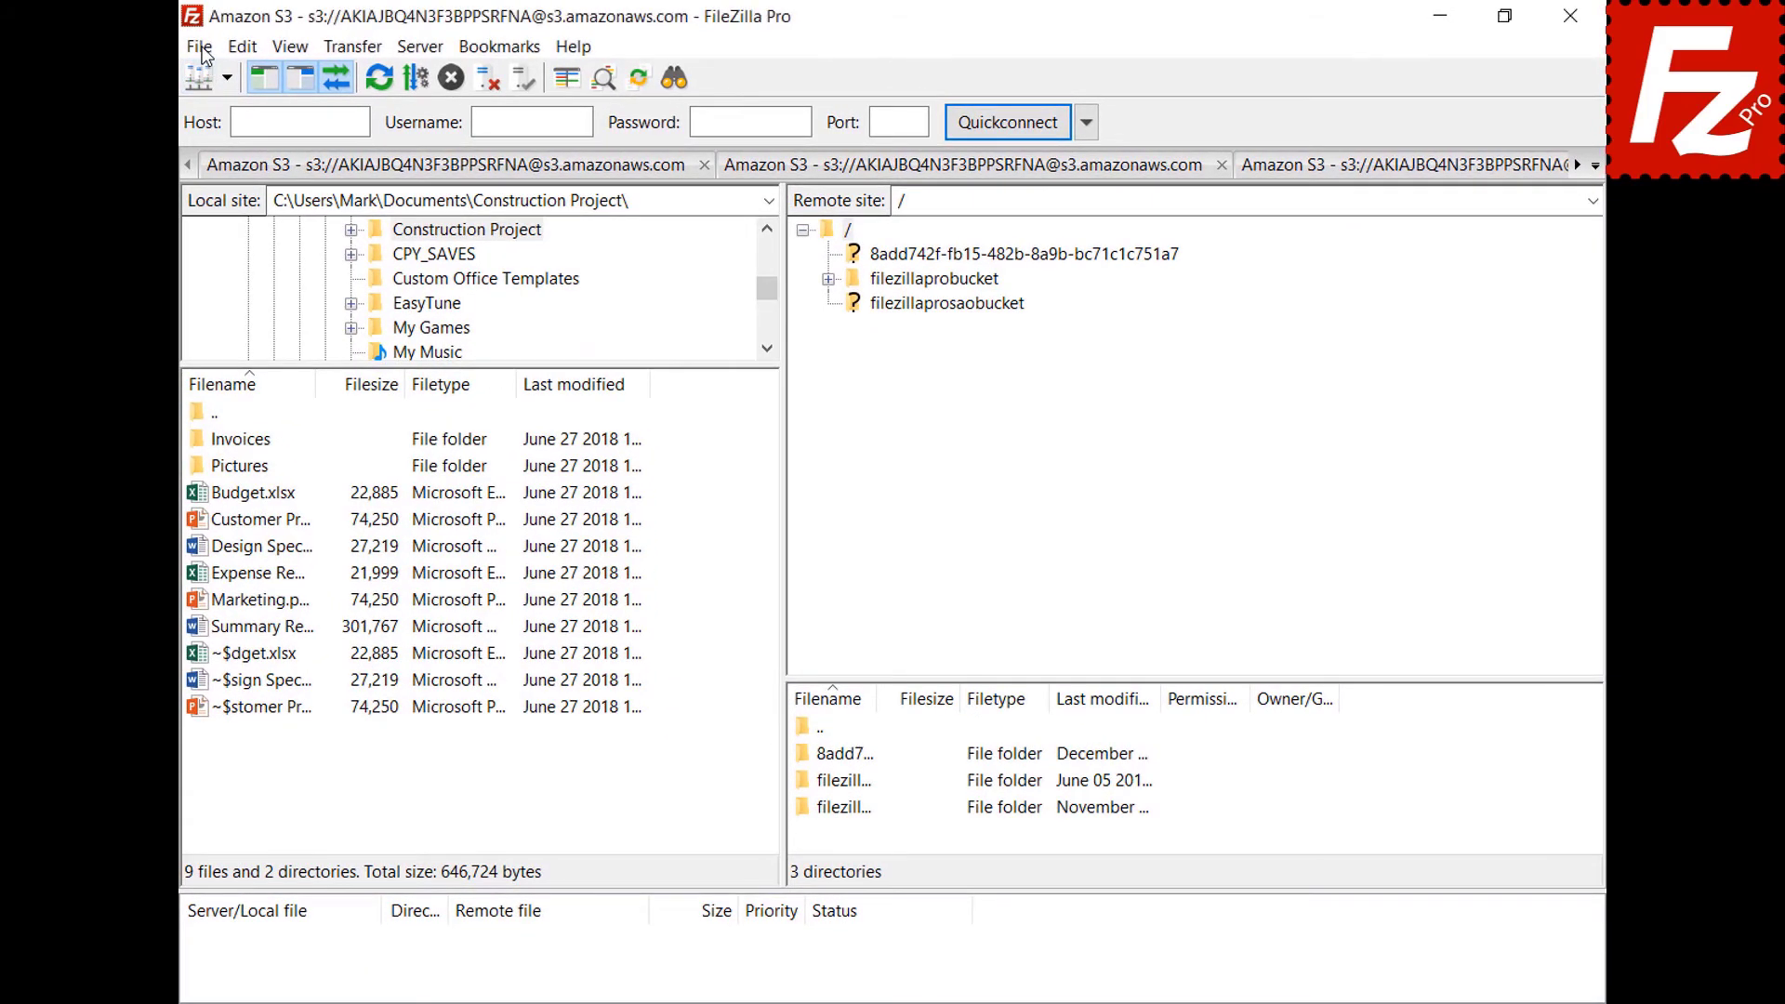
In Site Manager, create a new site named OneDrive using the Microsoft OneDrive protocol.
left_click(201, 48)
left_click(205, 79)
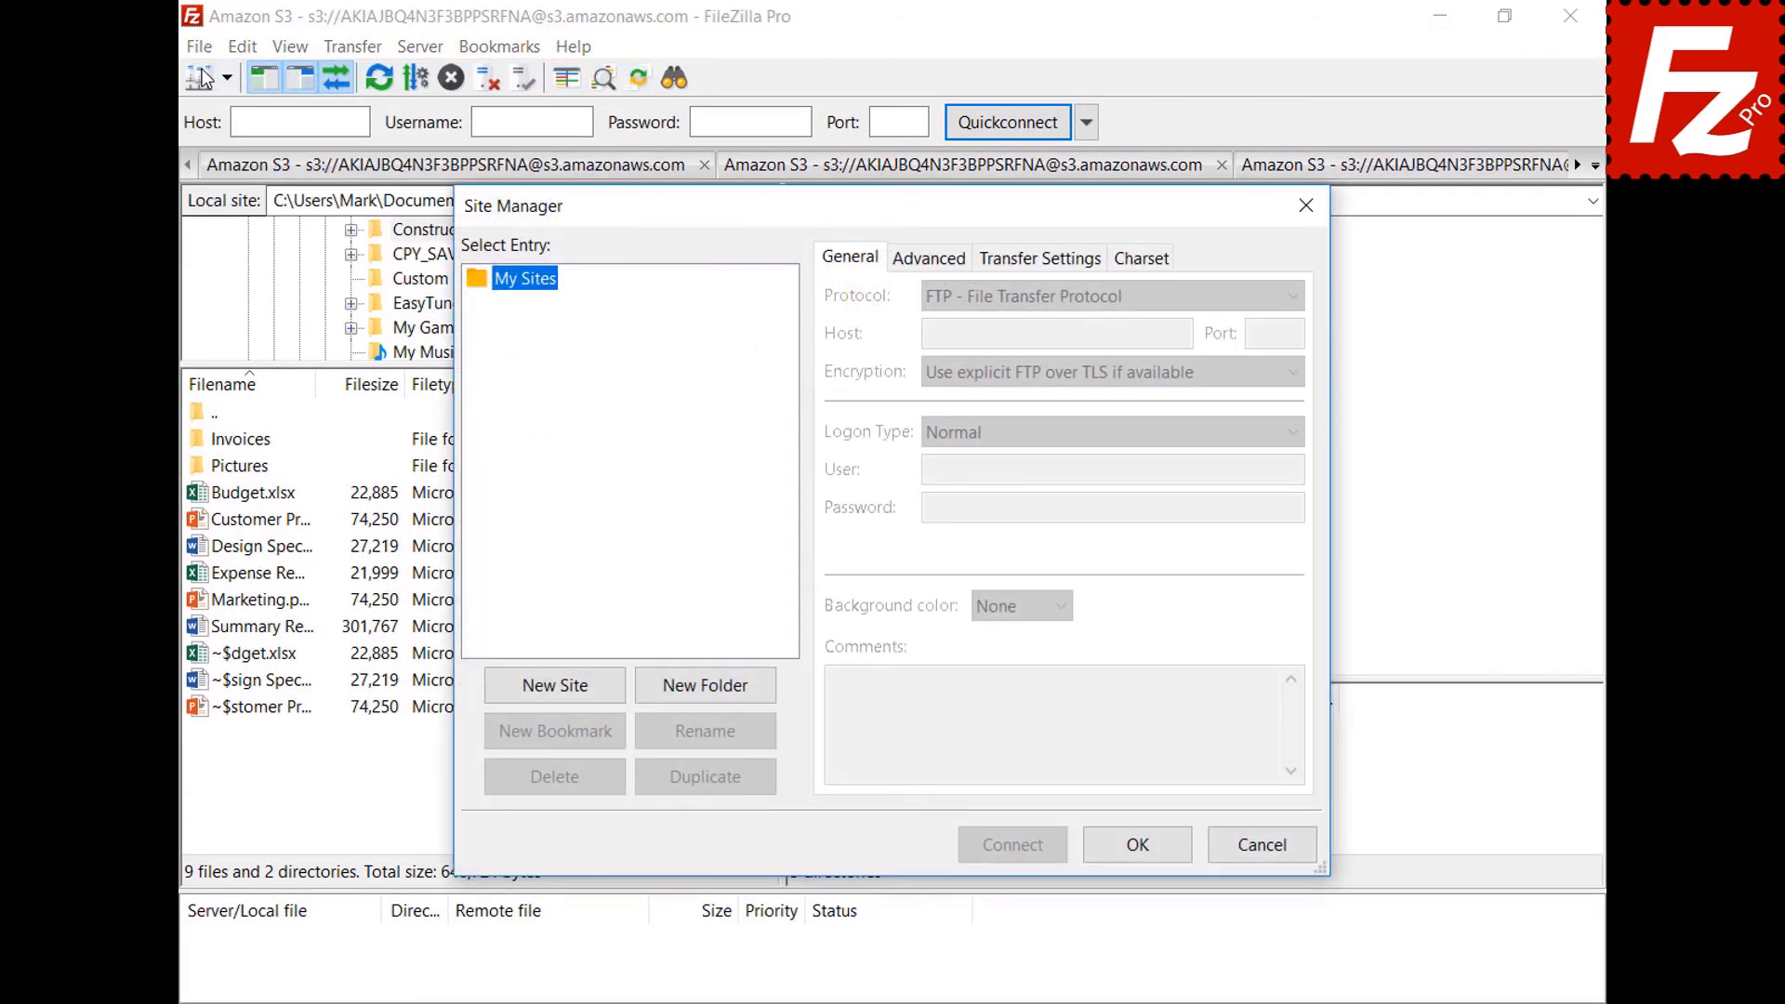
left_click(555, 685)
type("OneDrive")
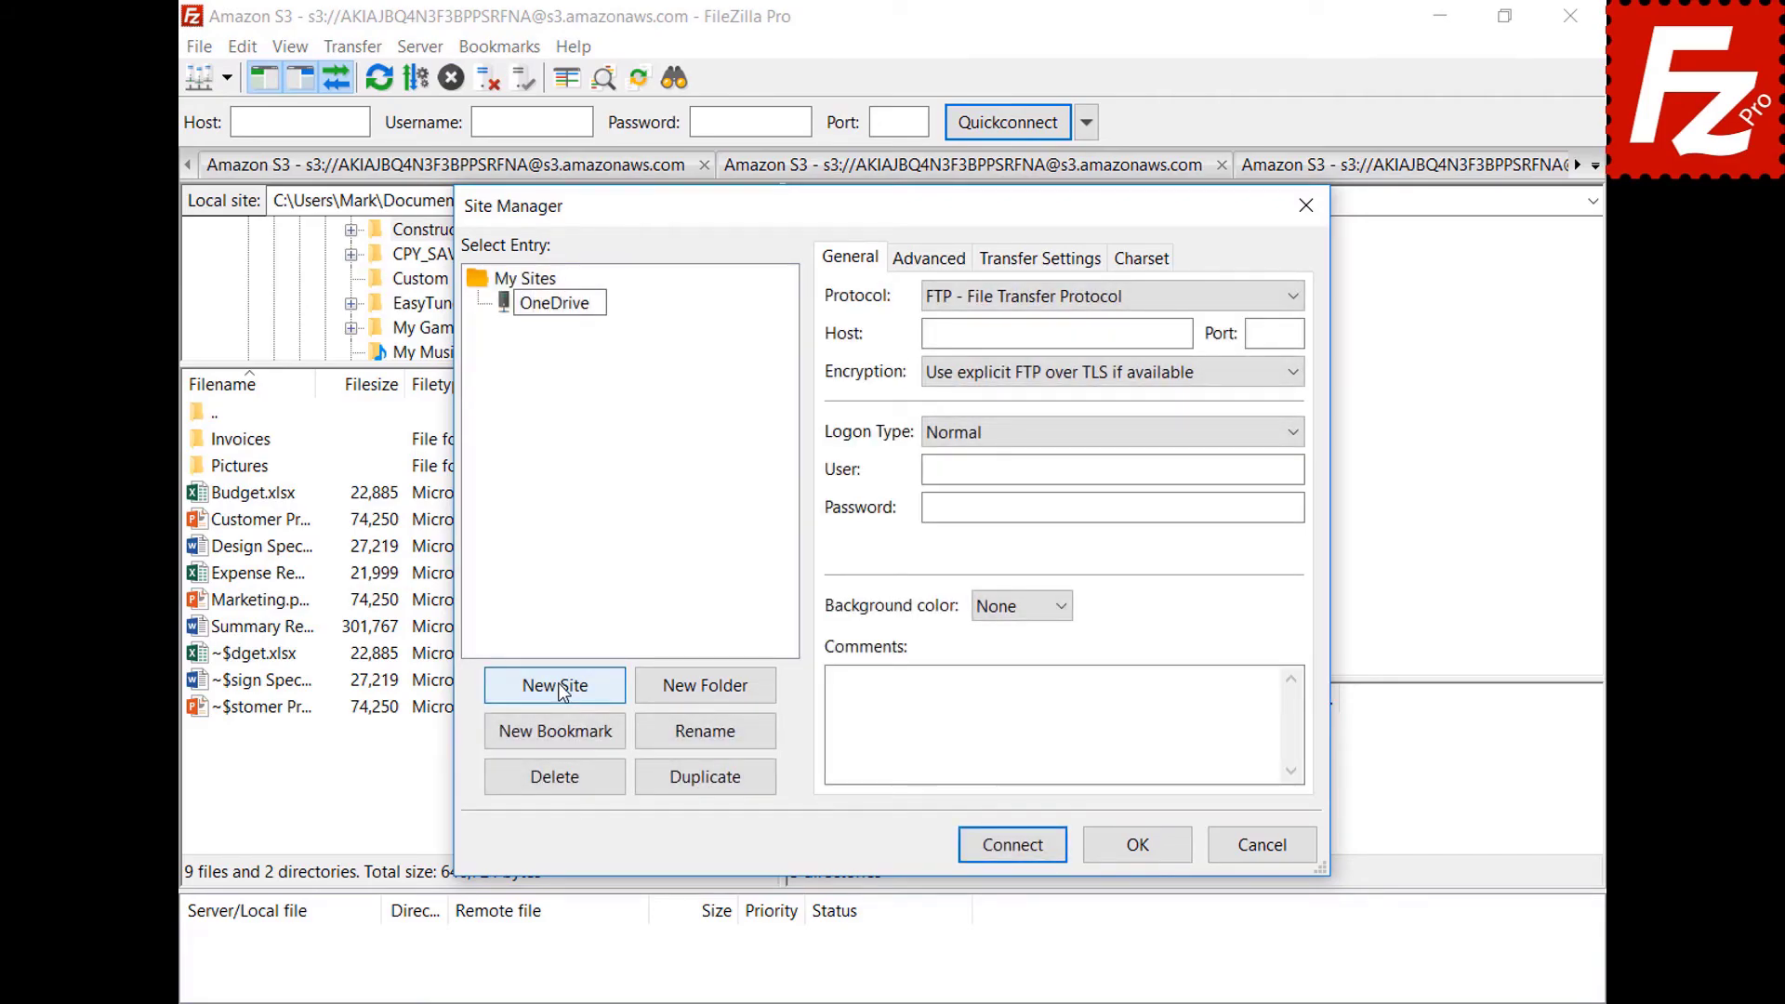
left_click(1294, 299)
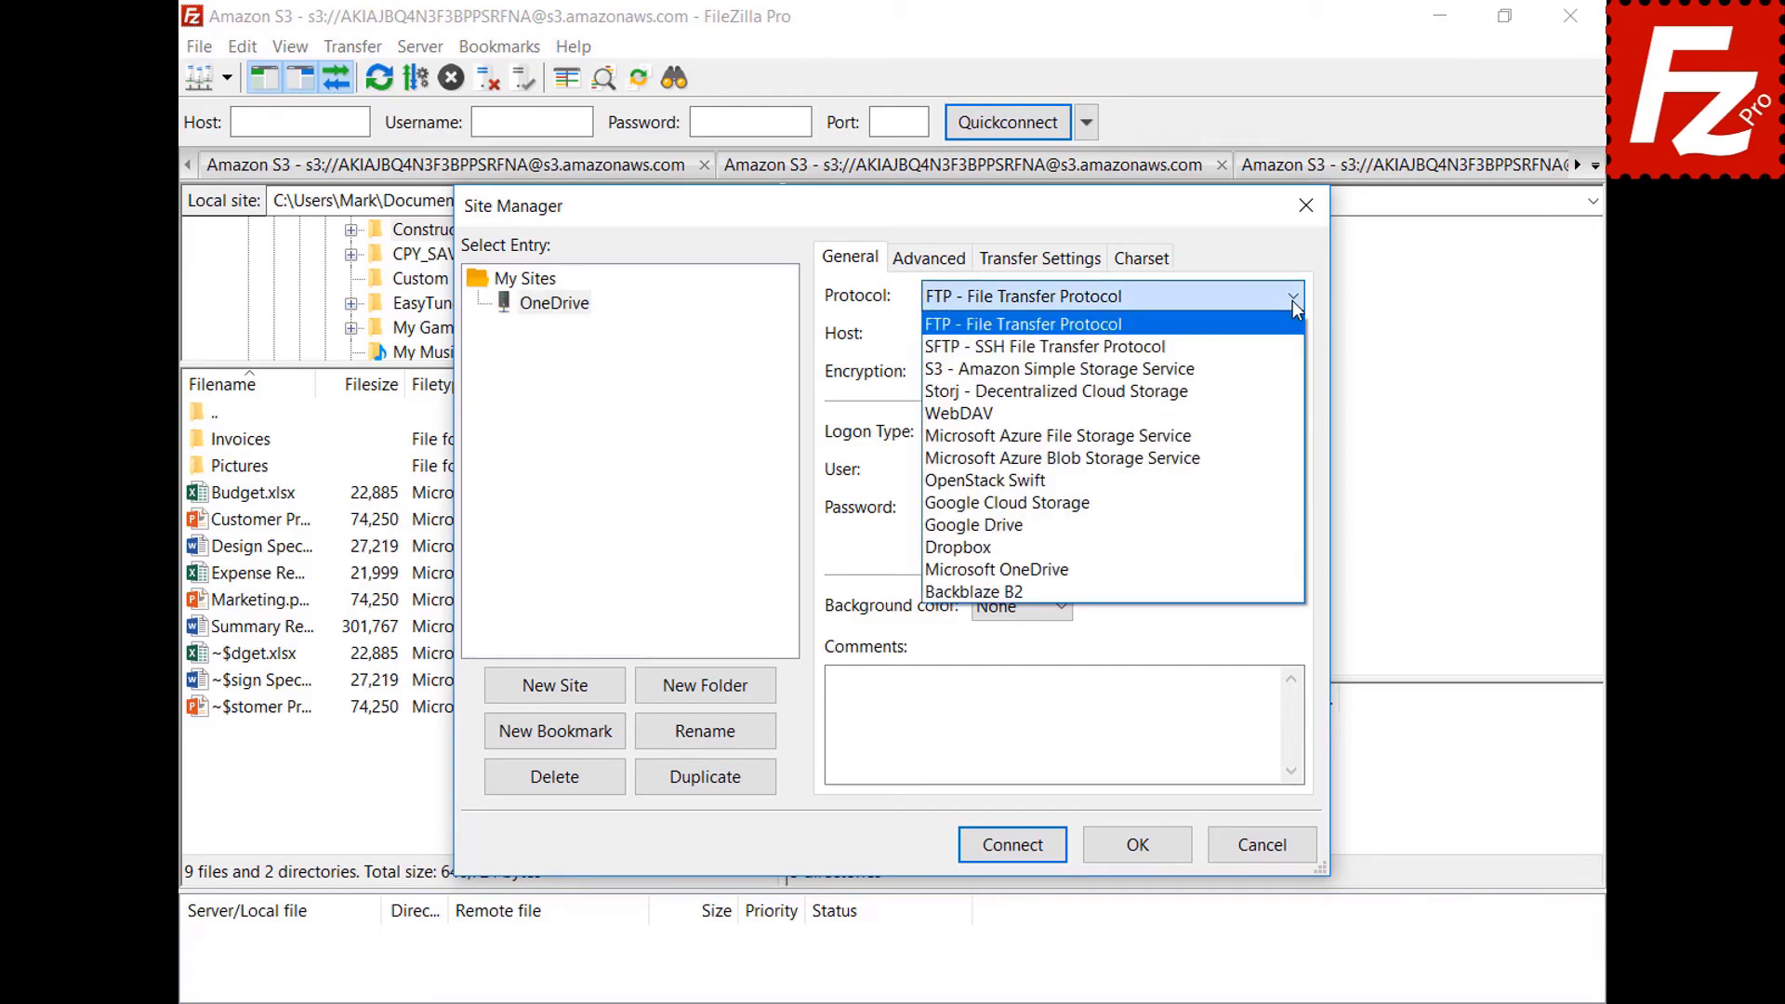
left_click(1285, 570)
Connect to the OneDrive site and sign in with the Microsoft account e-mail and password.
left_click(1014, 846)
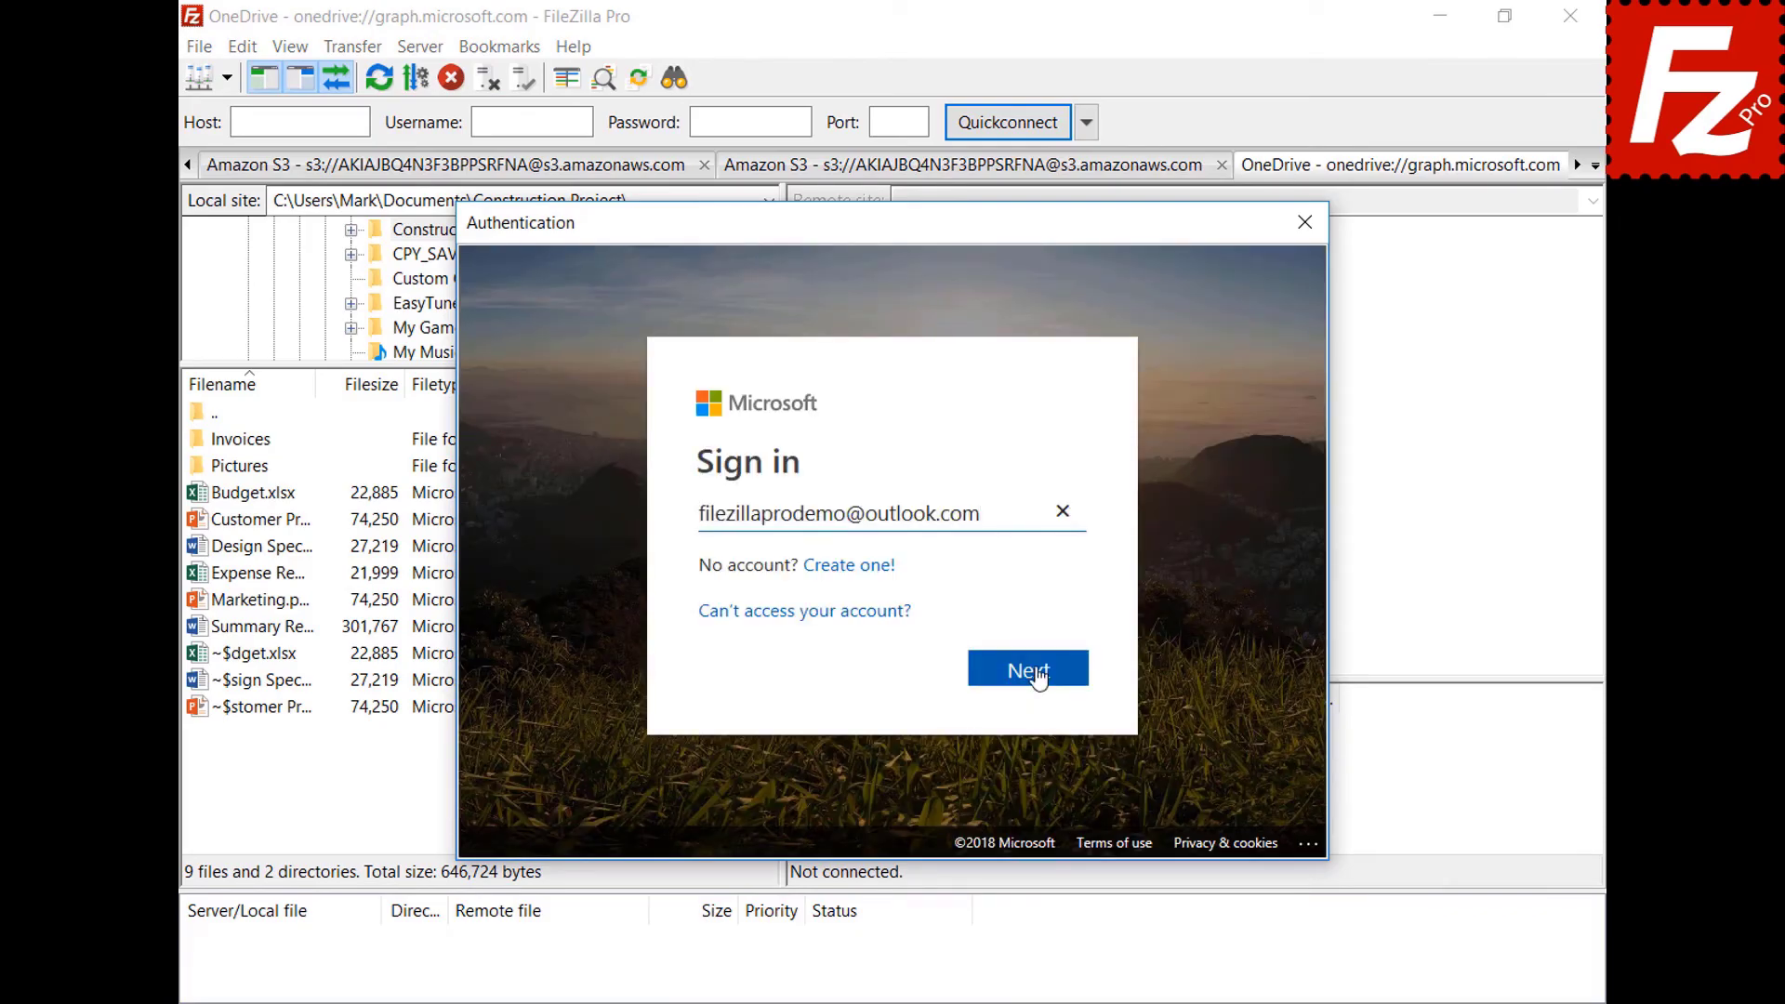
left_click(1038, 677)
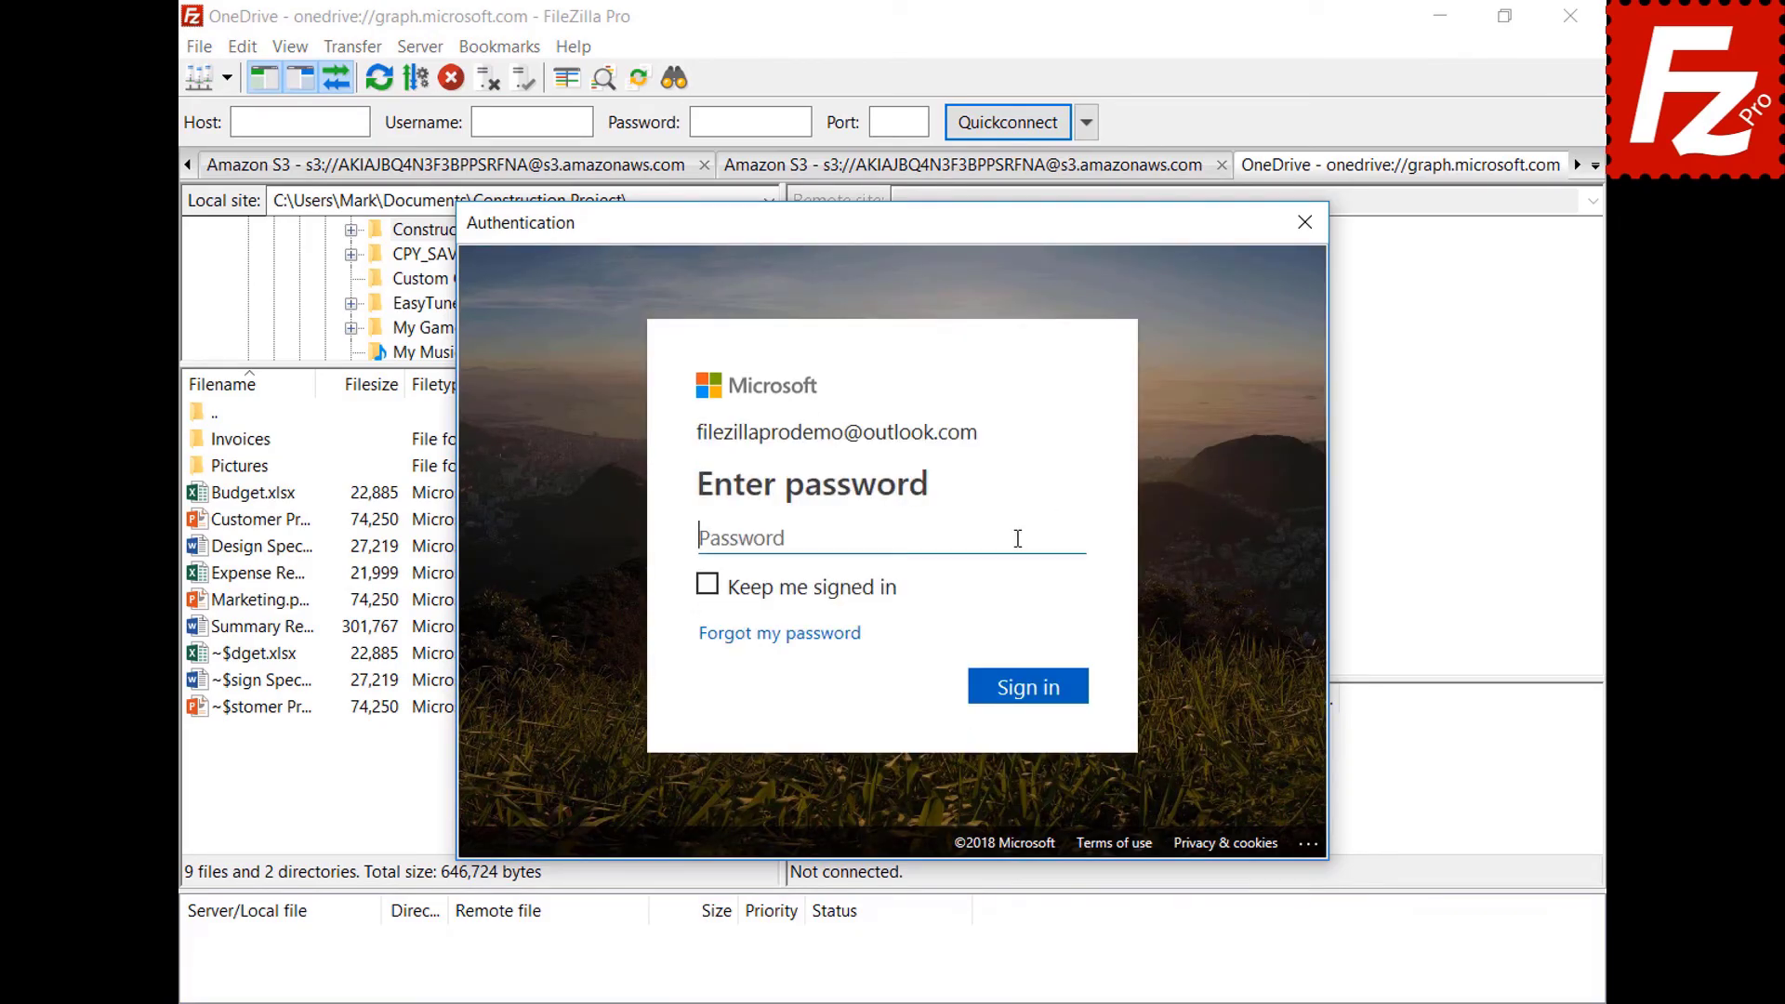
key("ctrl+v")
left_click(1034, 695)
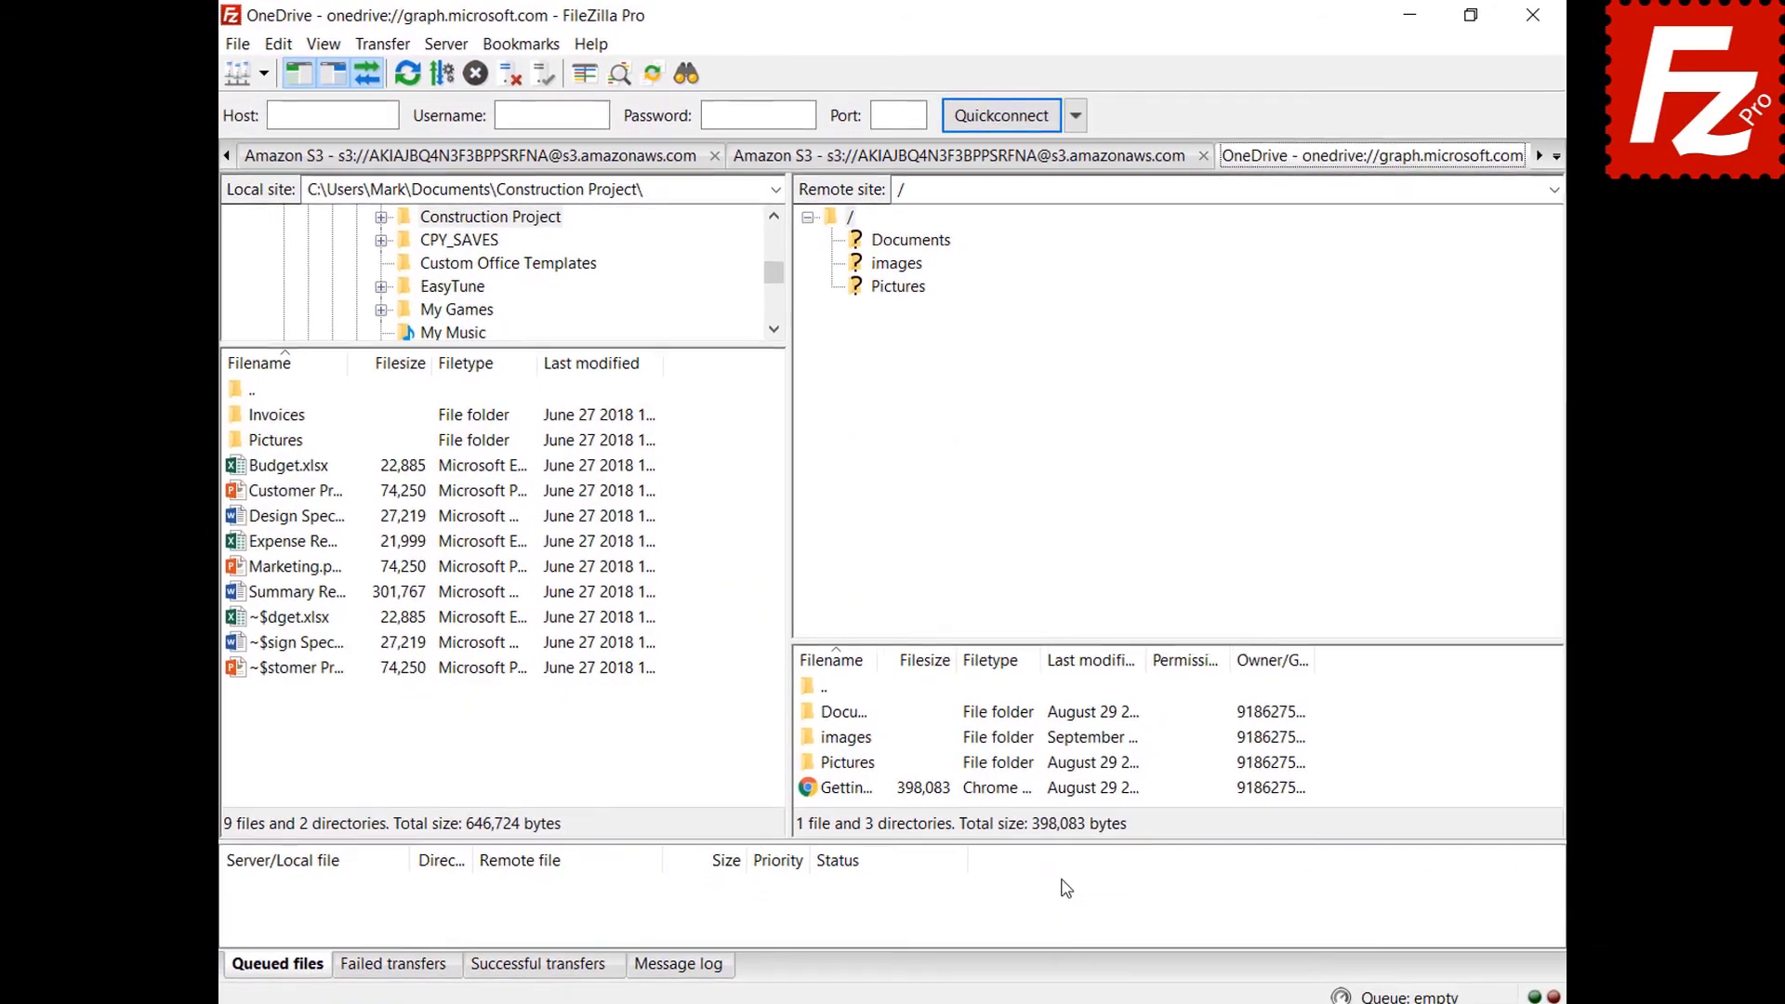
left_click(1529, 20)
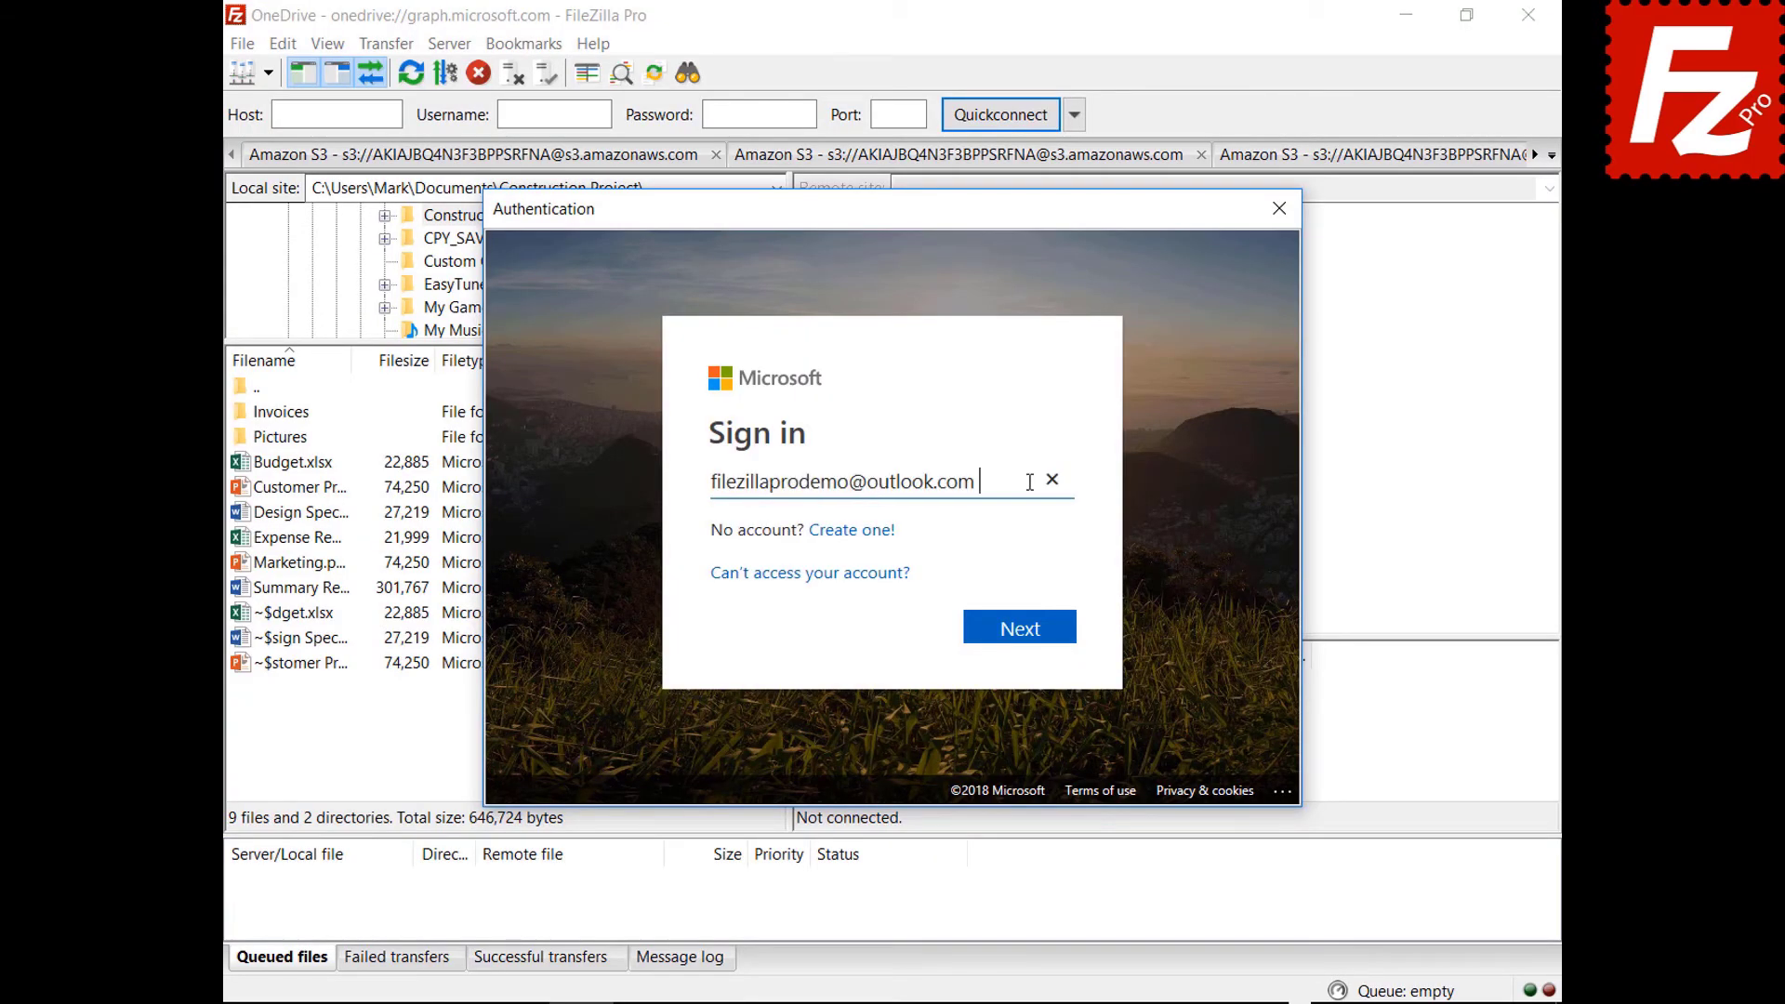
left_click(1023, 639)
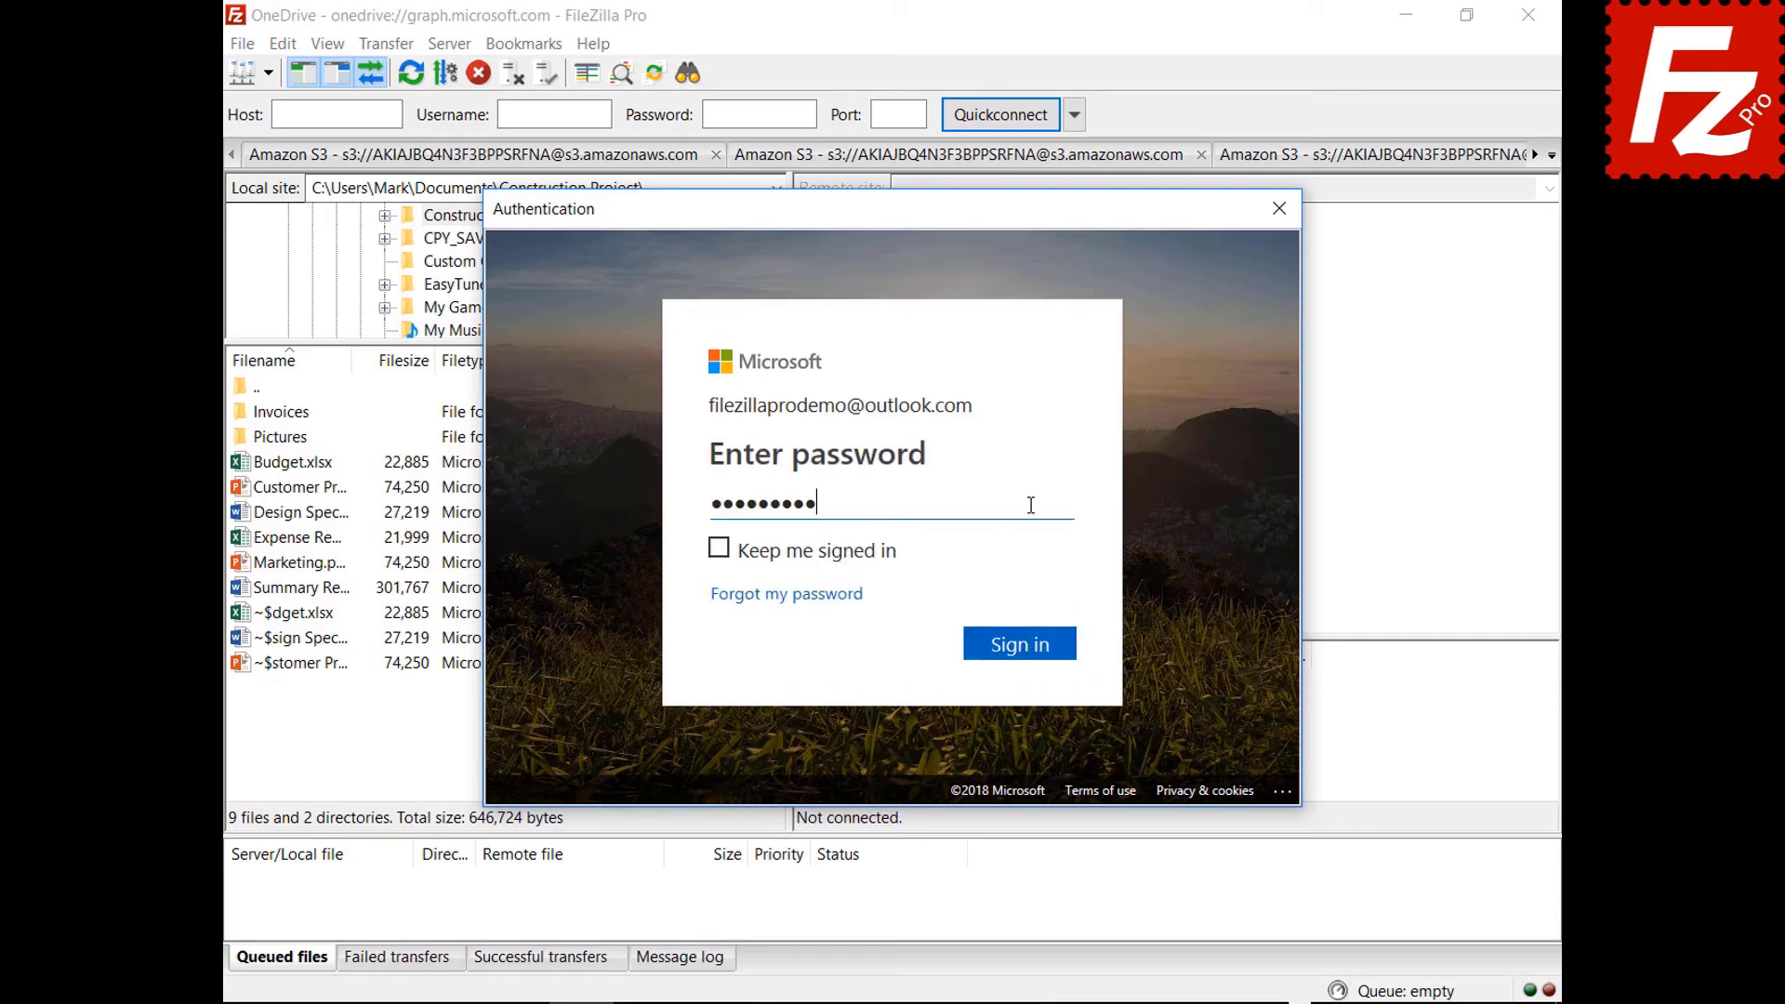
left_click(1021, 653)
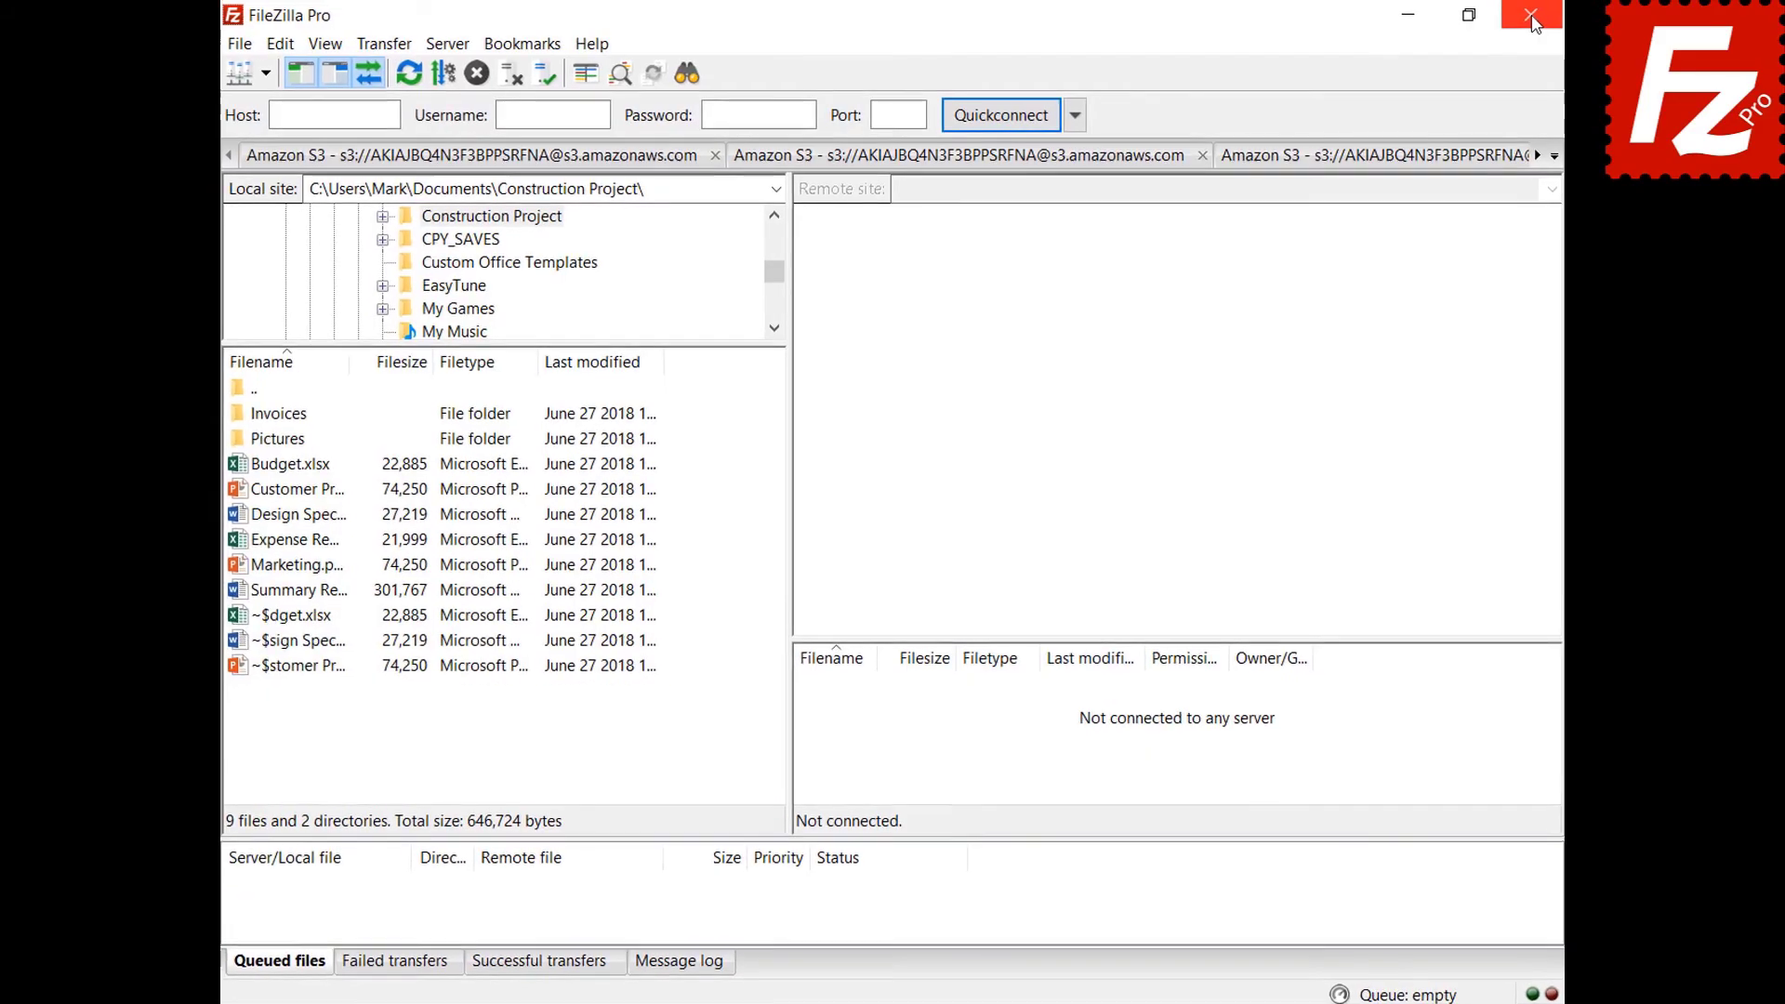
In Settings > Passwords, protect saved passwords with a master password, entered twice.
left_click(238, 46)
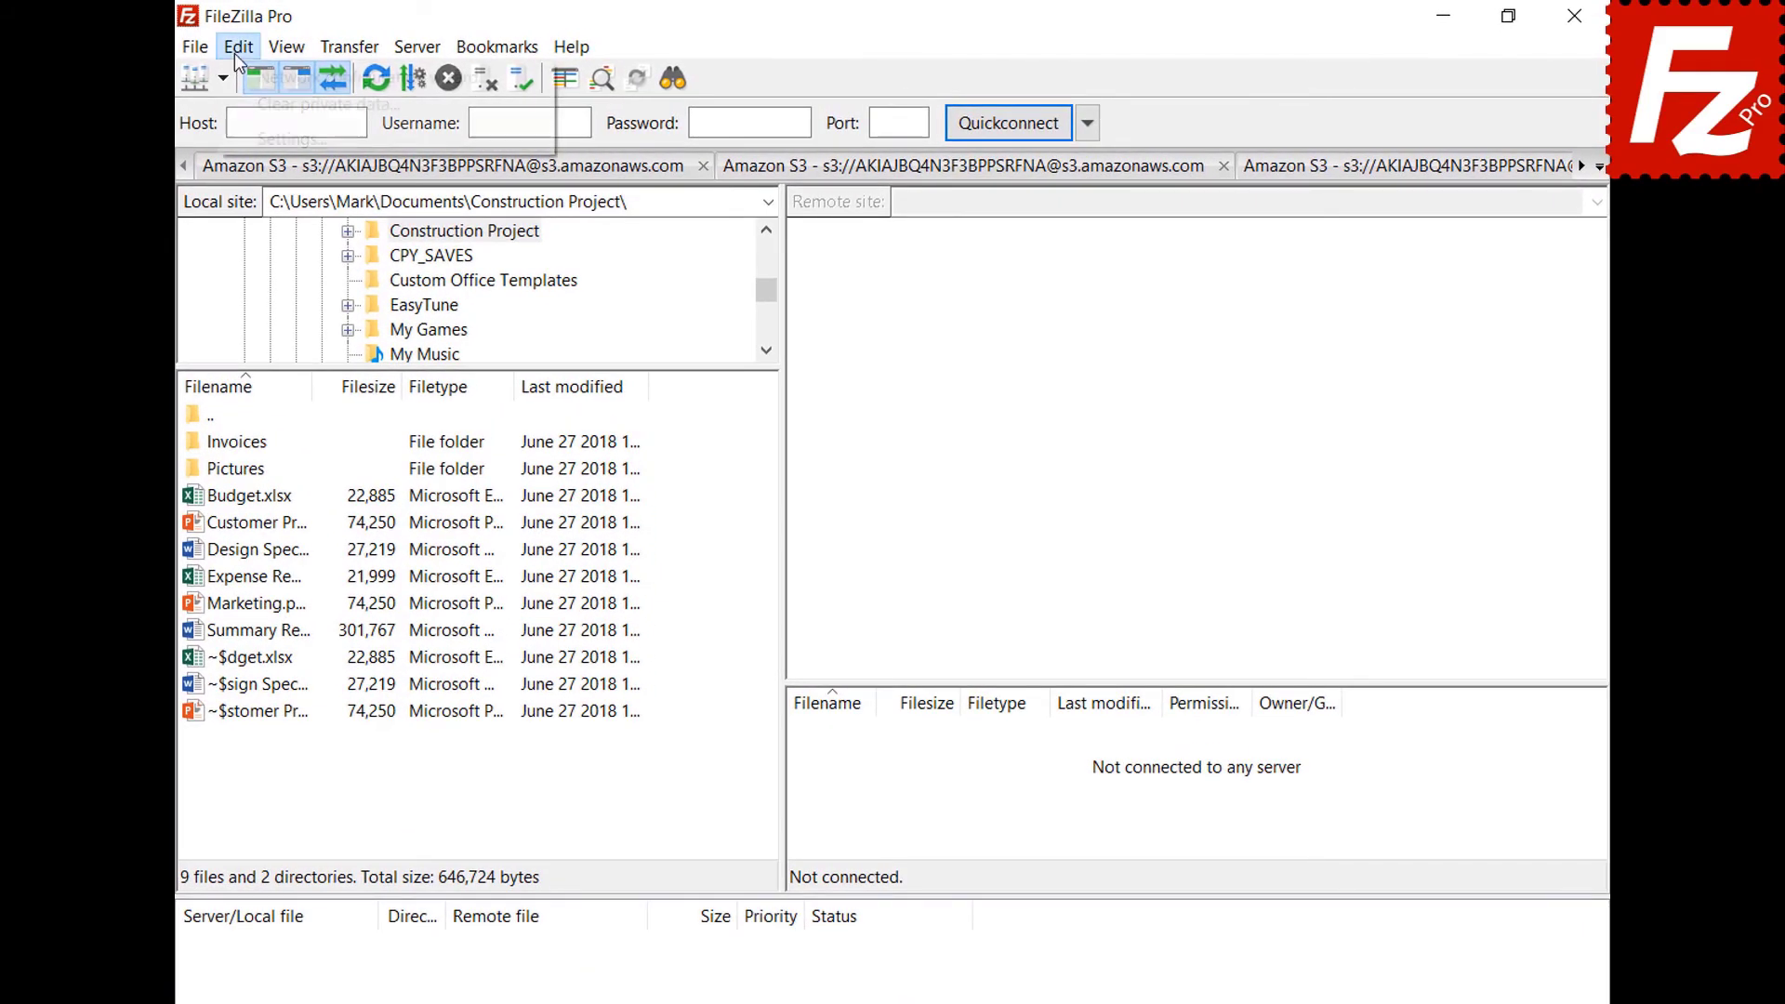
left_click(247, 138)
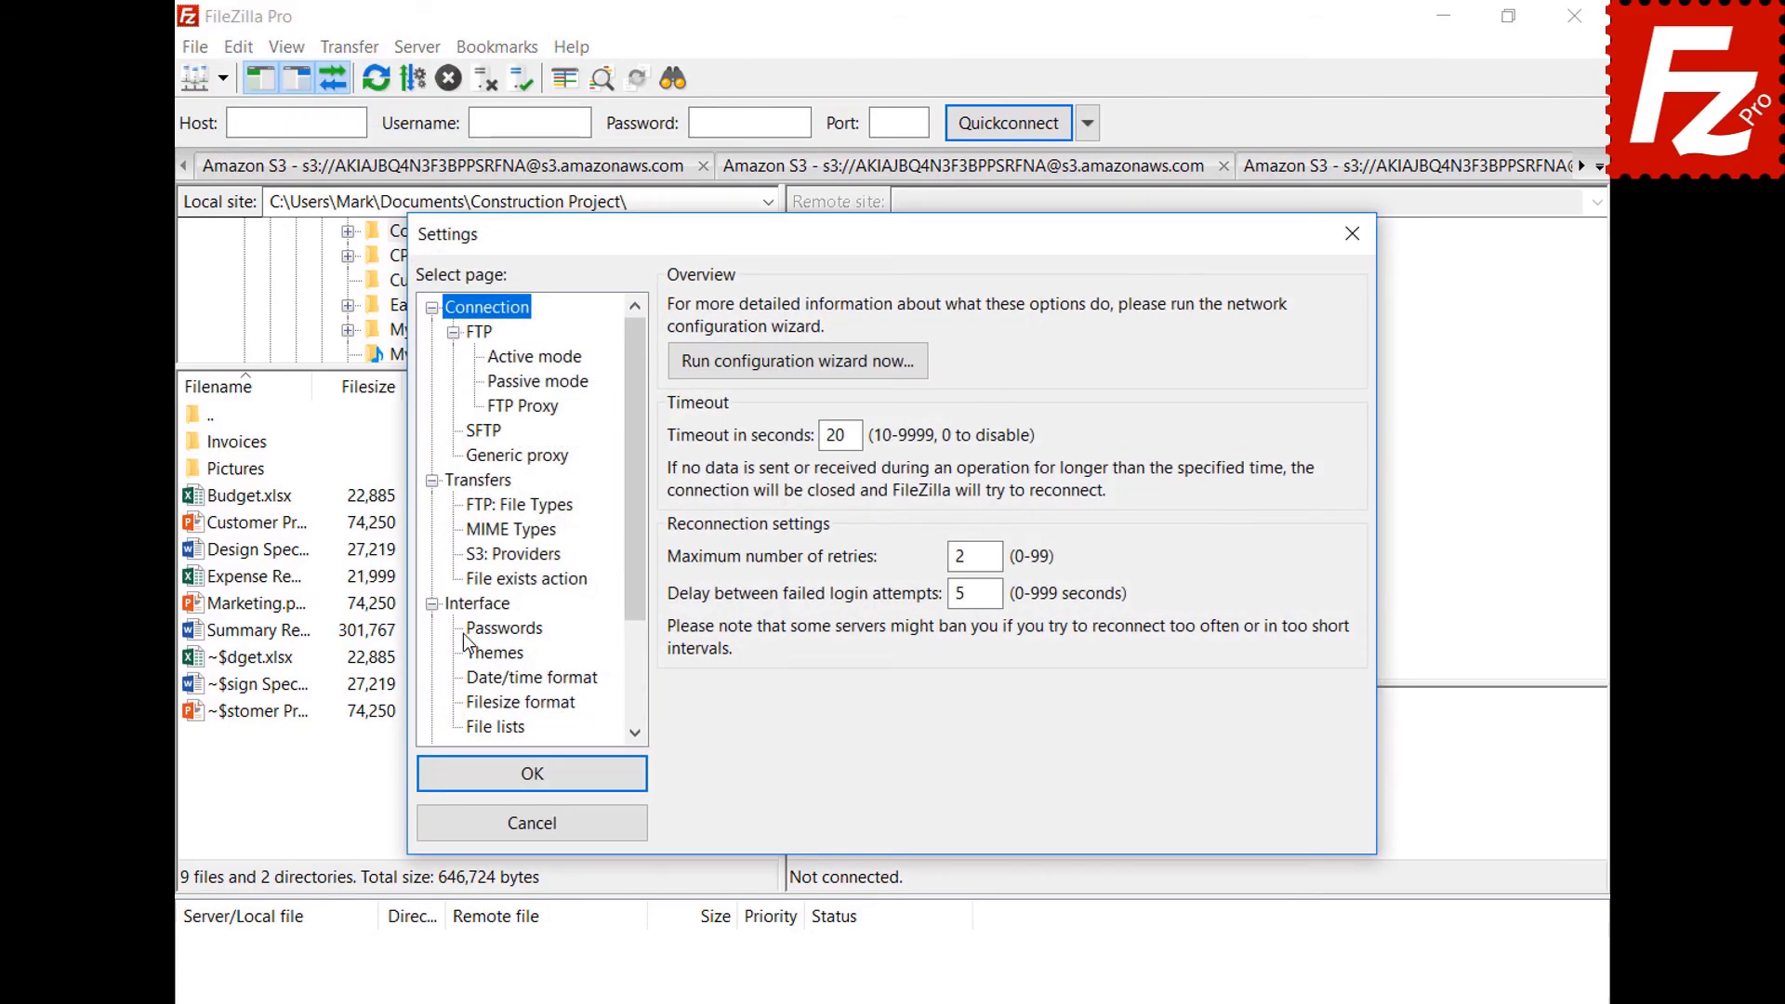
left_click(466, 632)
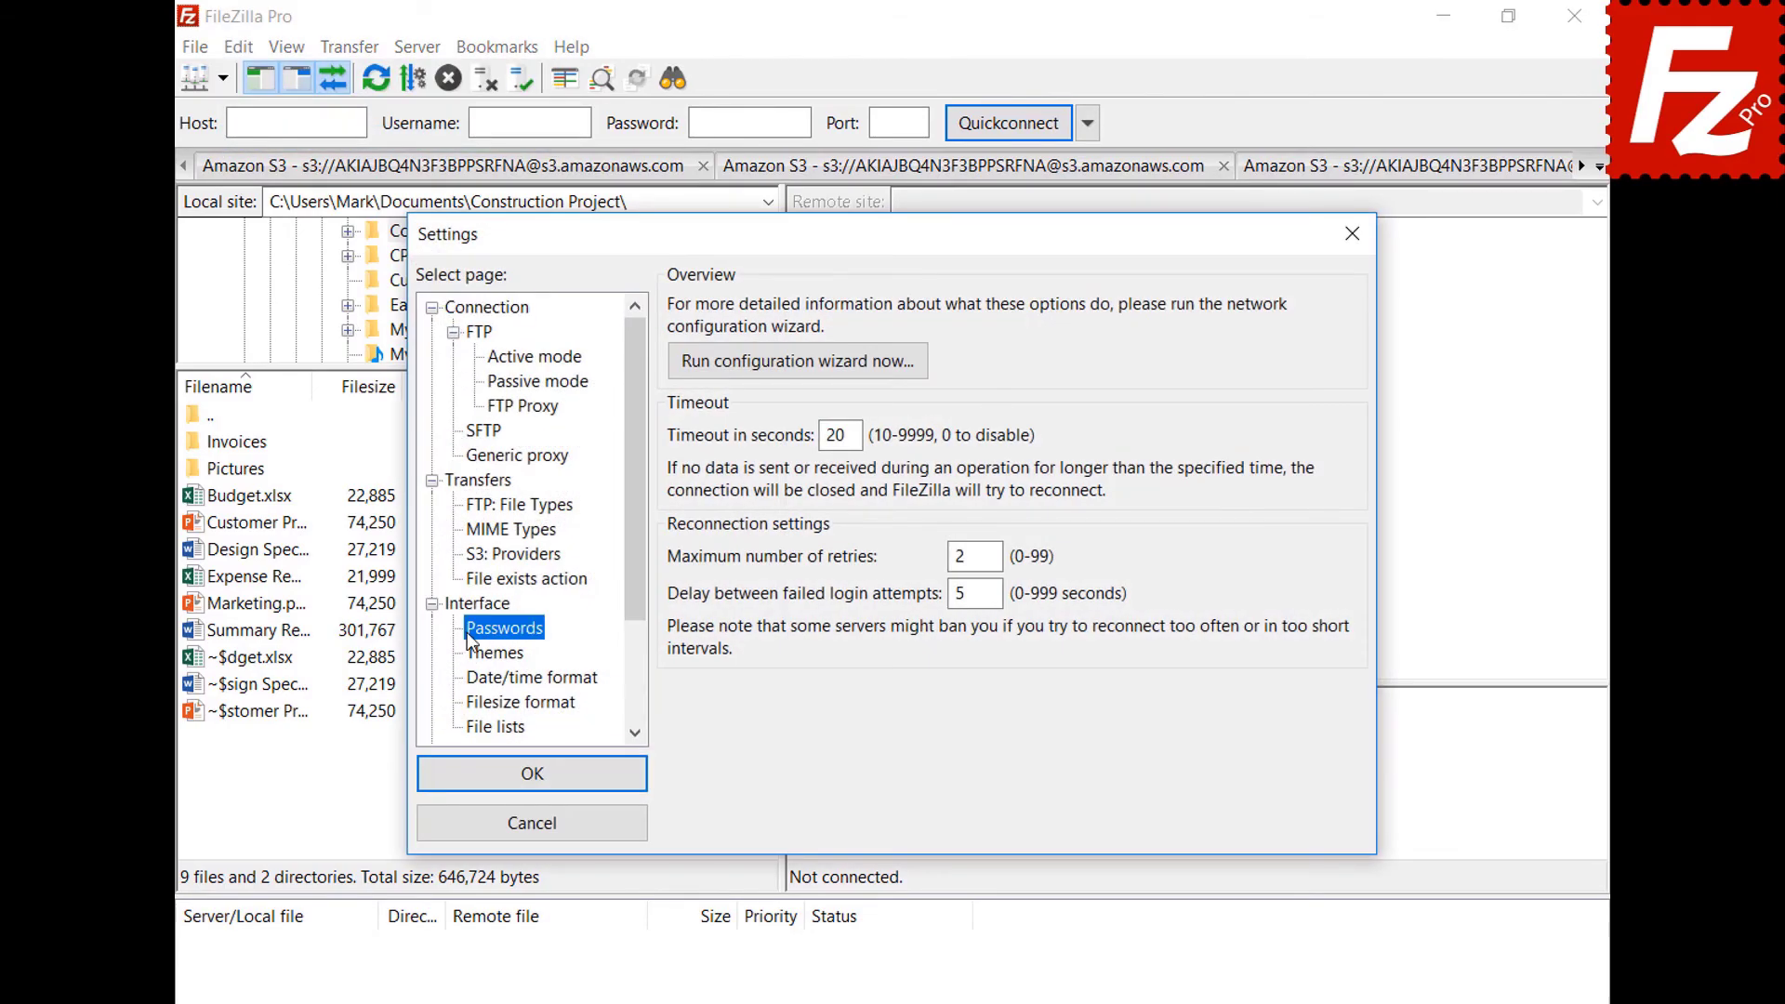
left_click(681, 376)
left_click(1300, 409)
key("ctrl+v")
key("Tab")
key("ctrl+v")
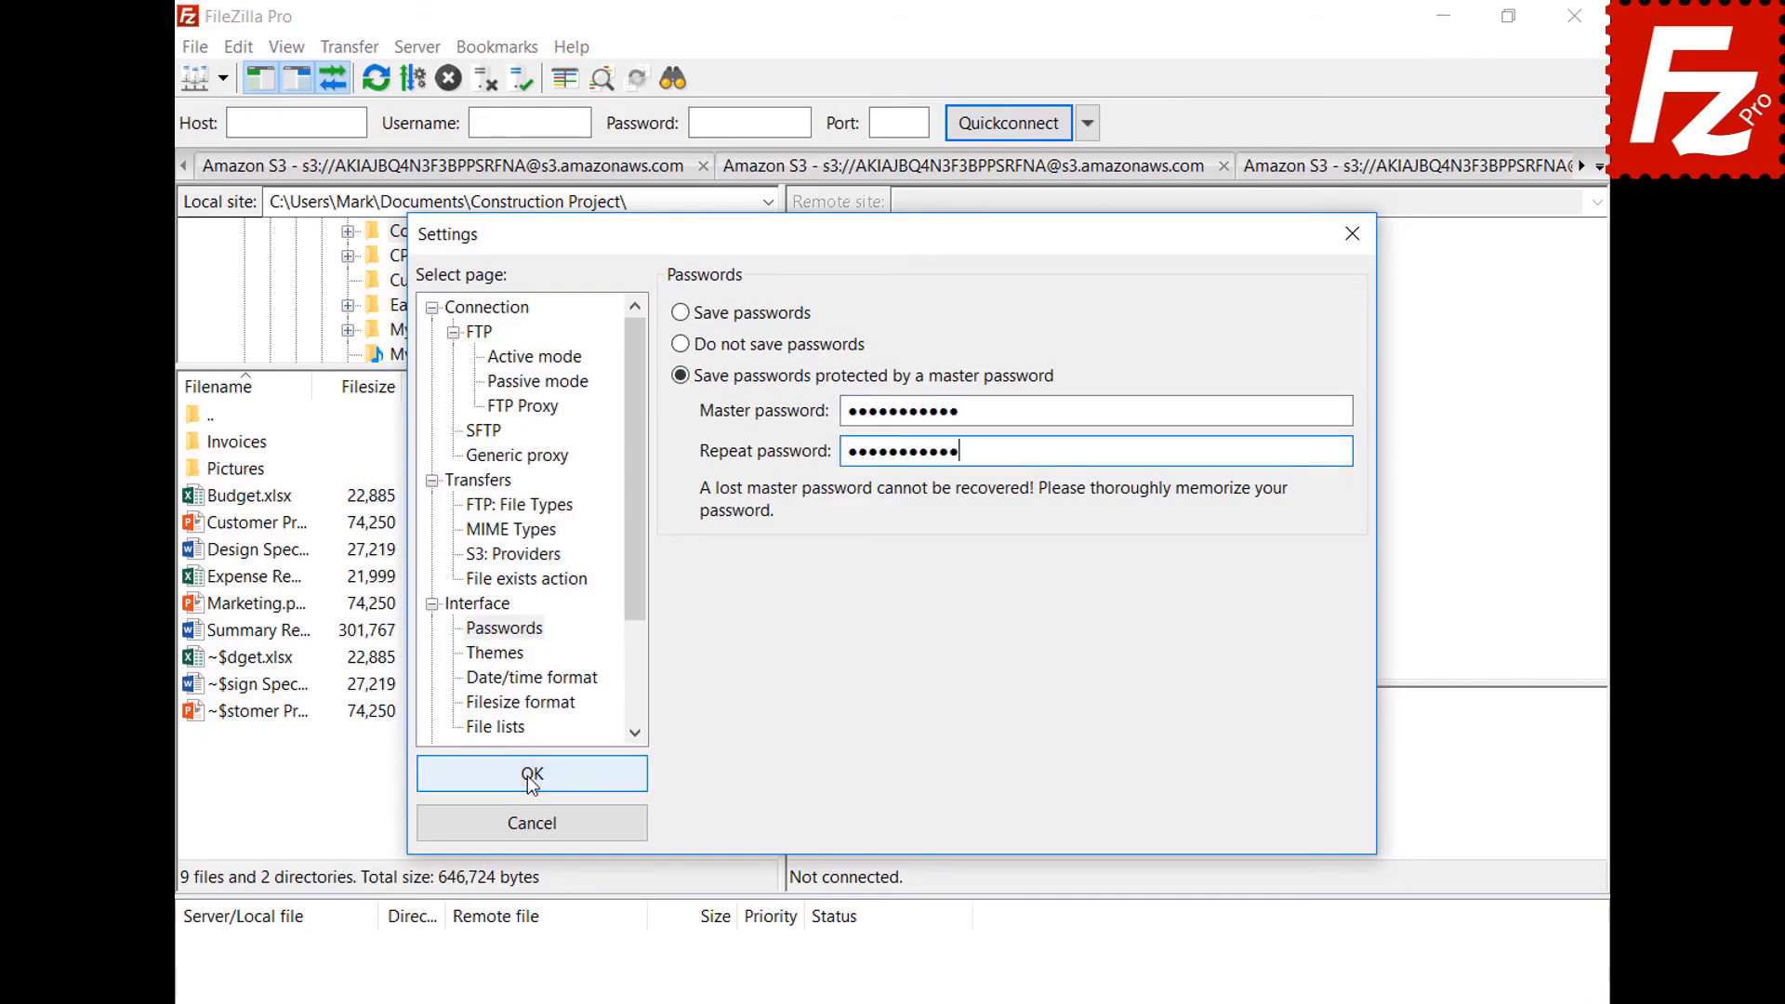
left_click(527, 777)
Reconnect to the saved OneDrive site, sign in again, then close FileZilla Pro.
left_click(222, 80)
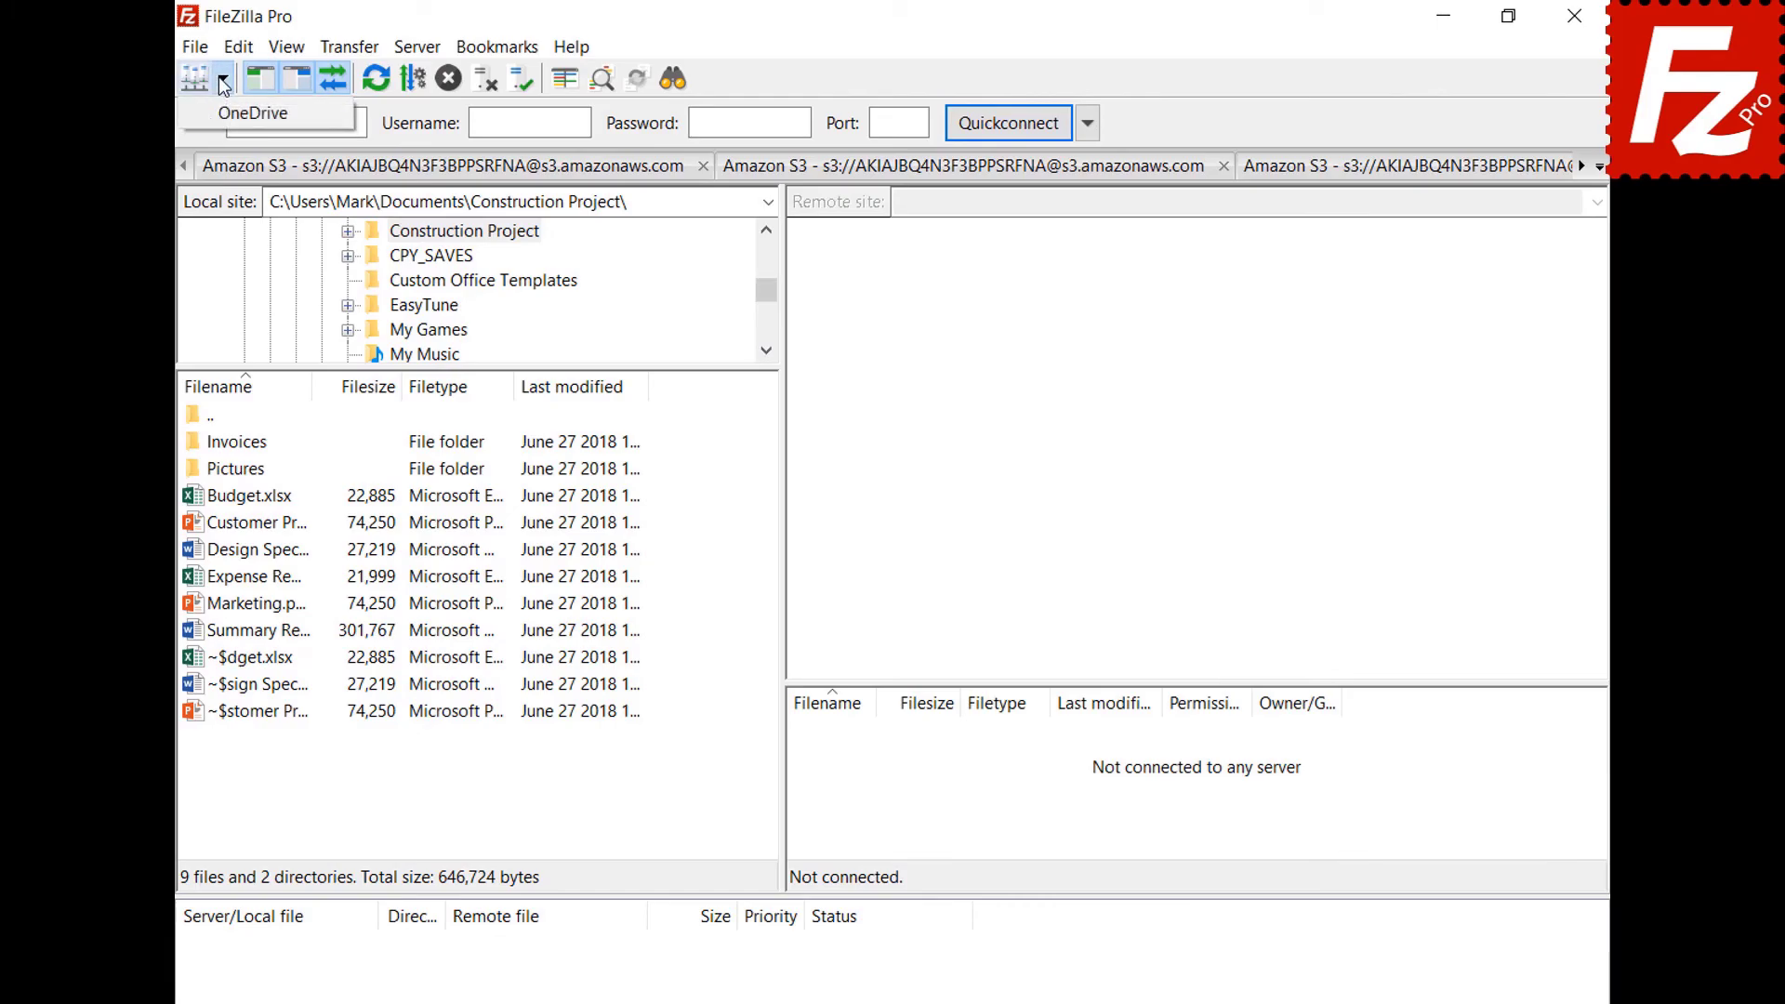
left_click(221, 114)
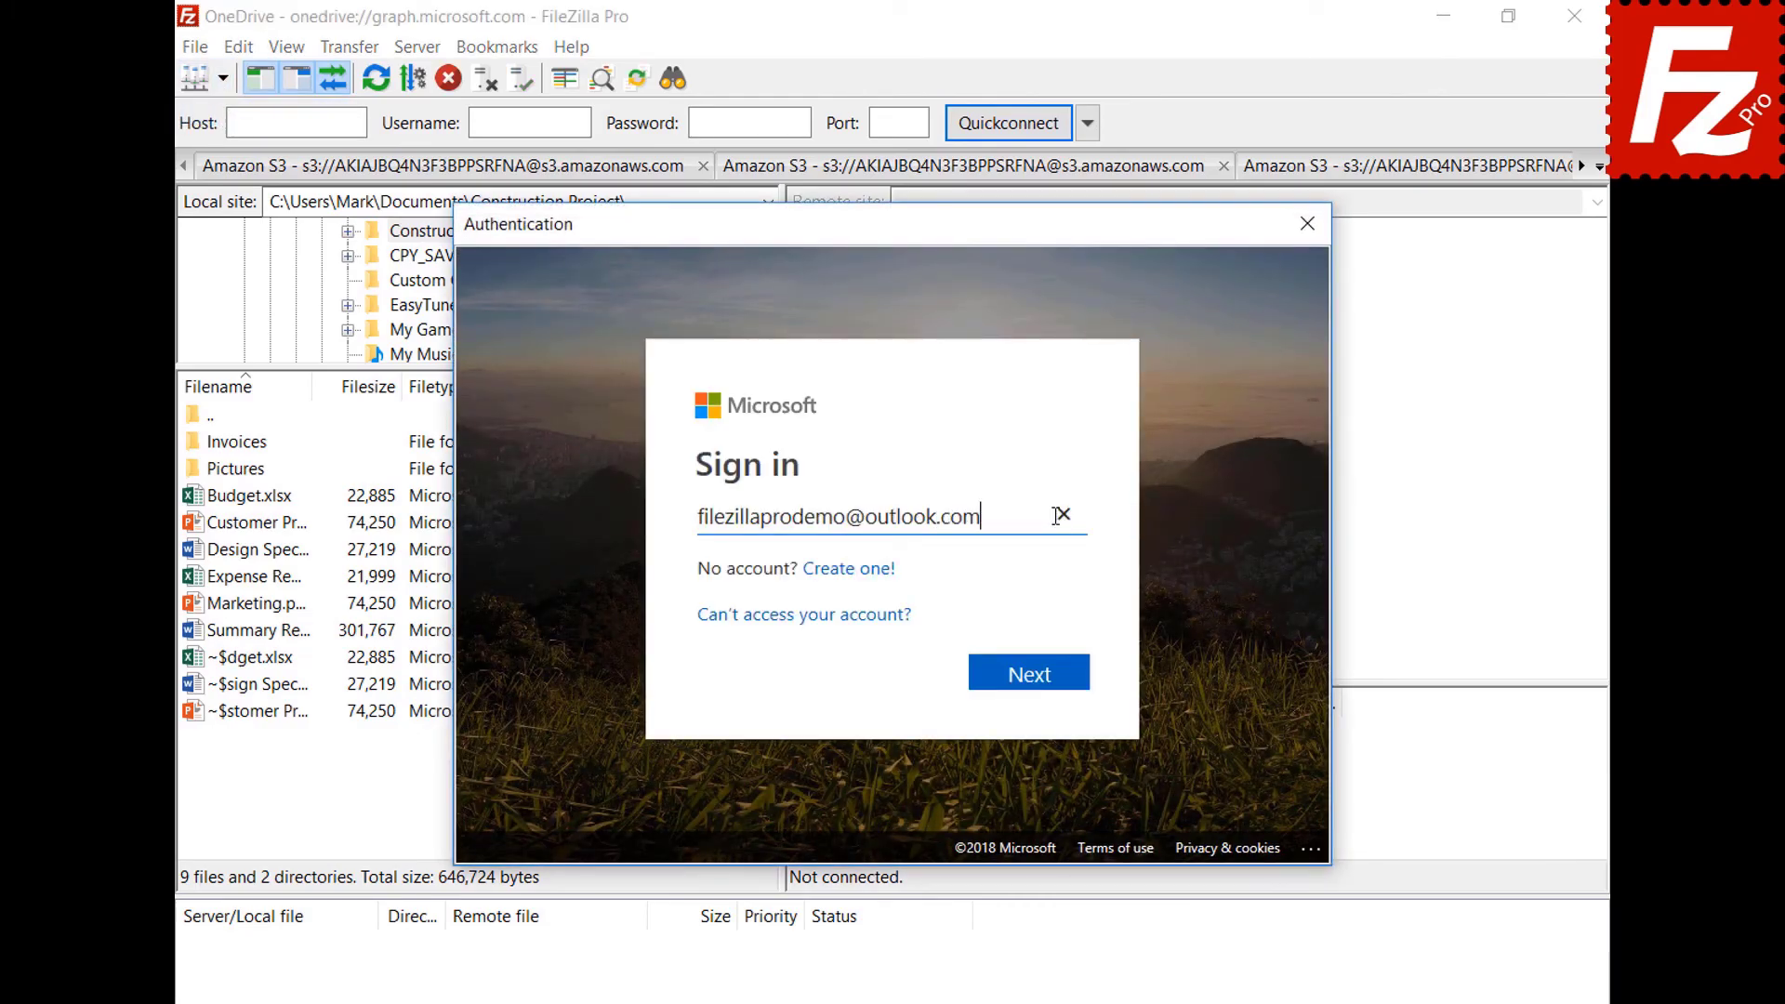
left_click(1030, 673)
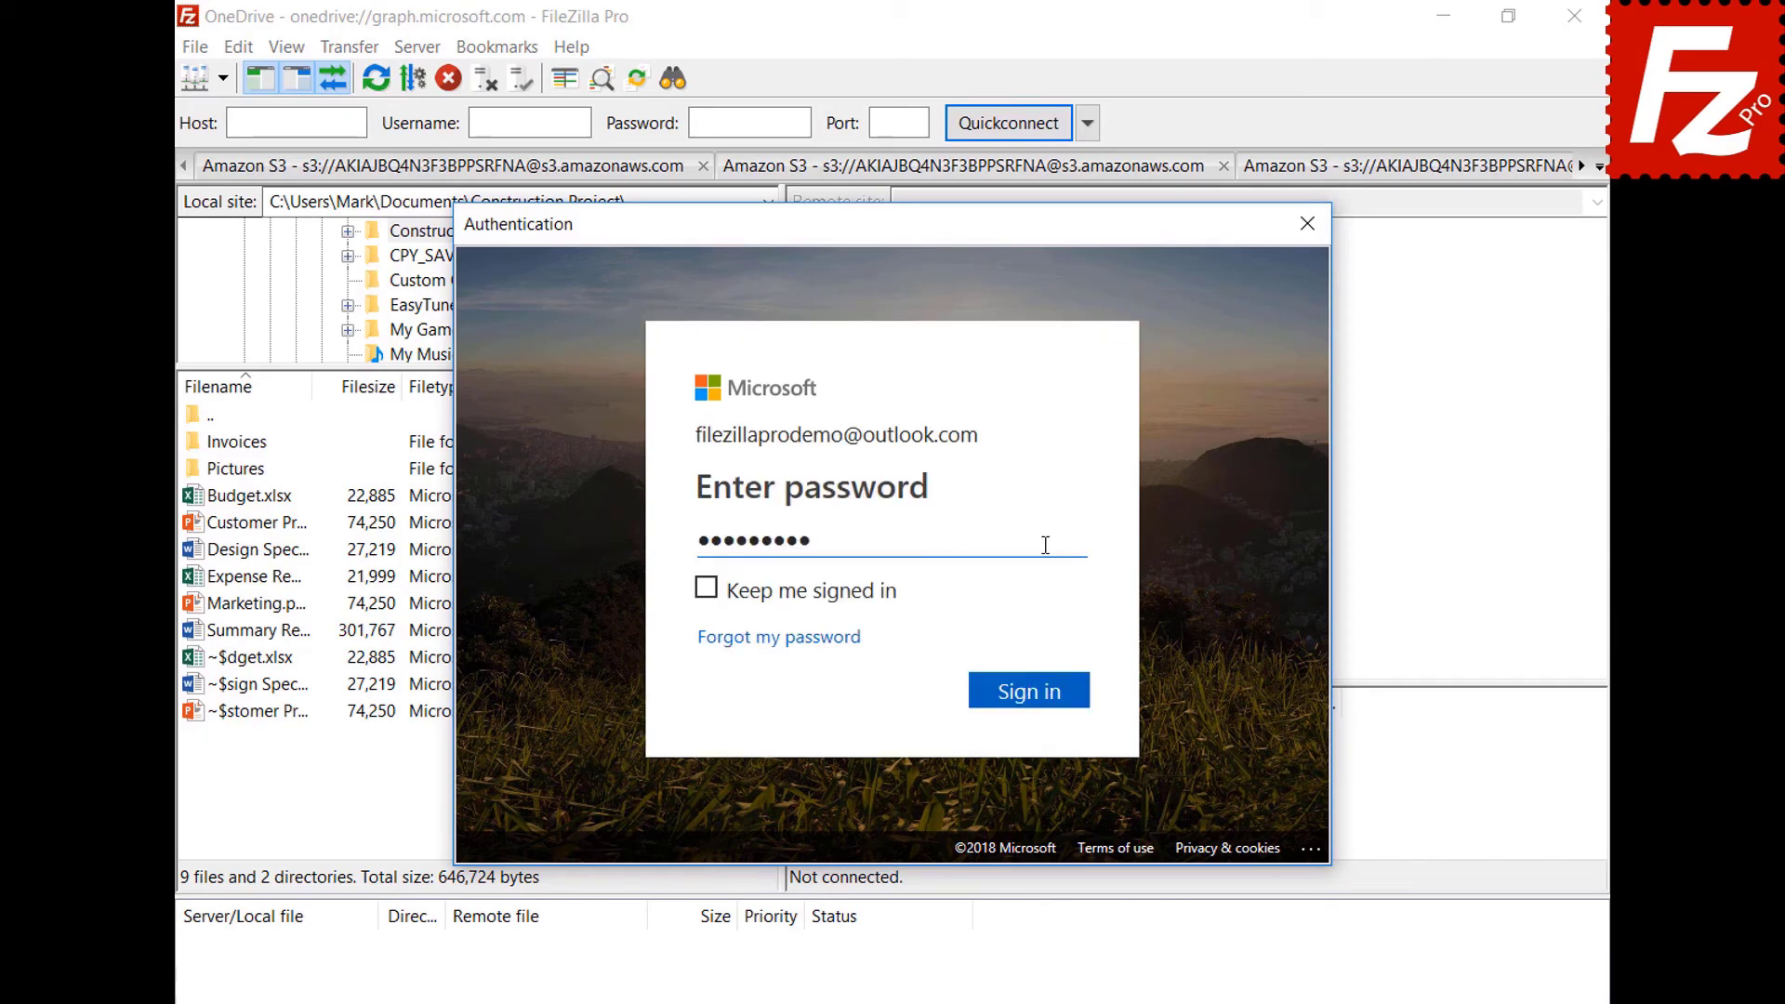
left_click(1034, 696)
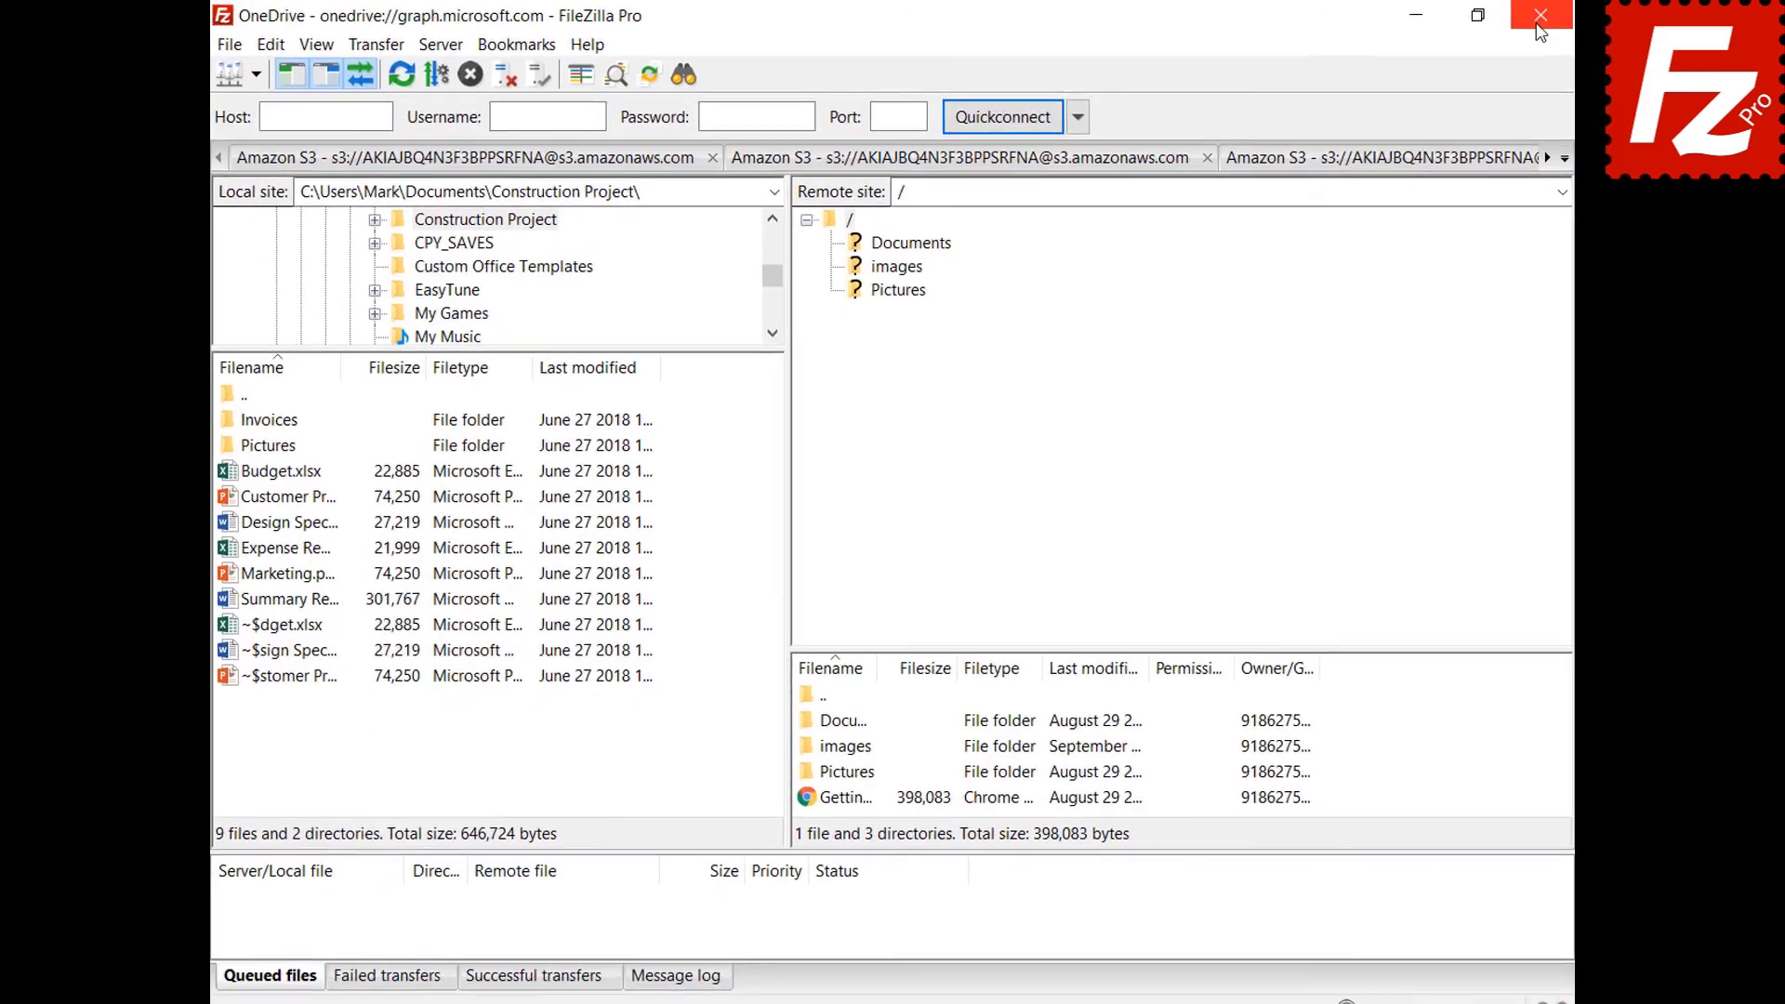
left_click(1538, 20)
left_click(305, 199)
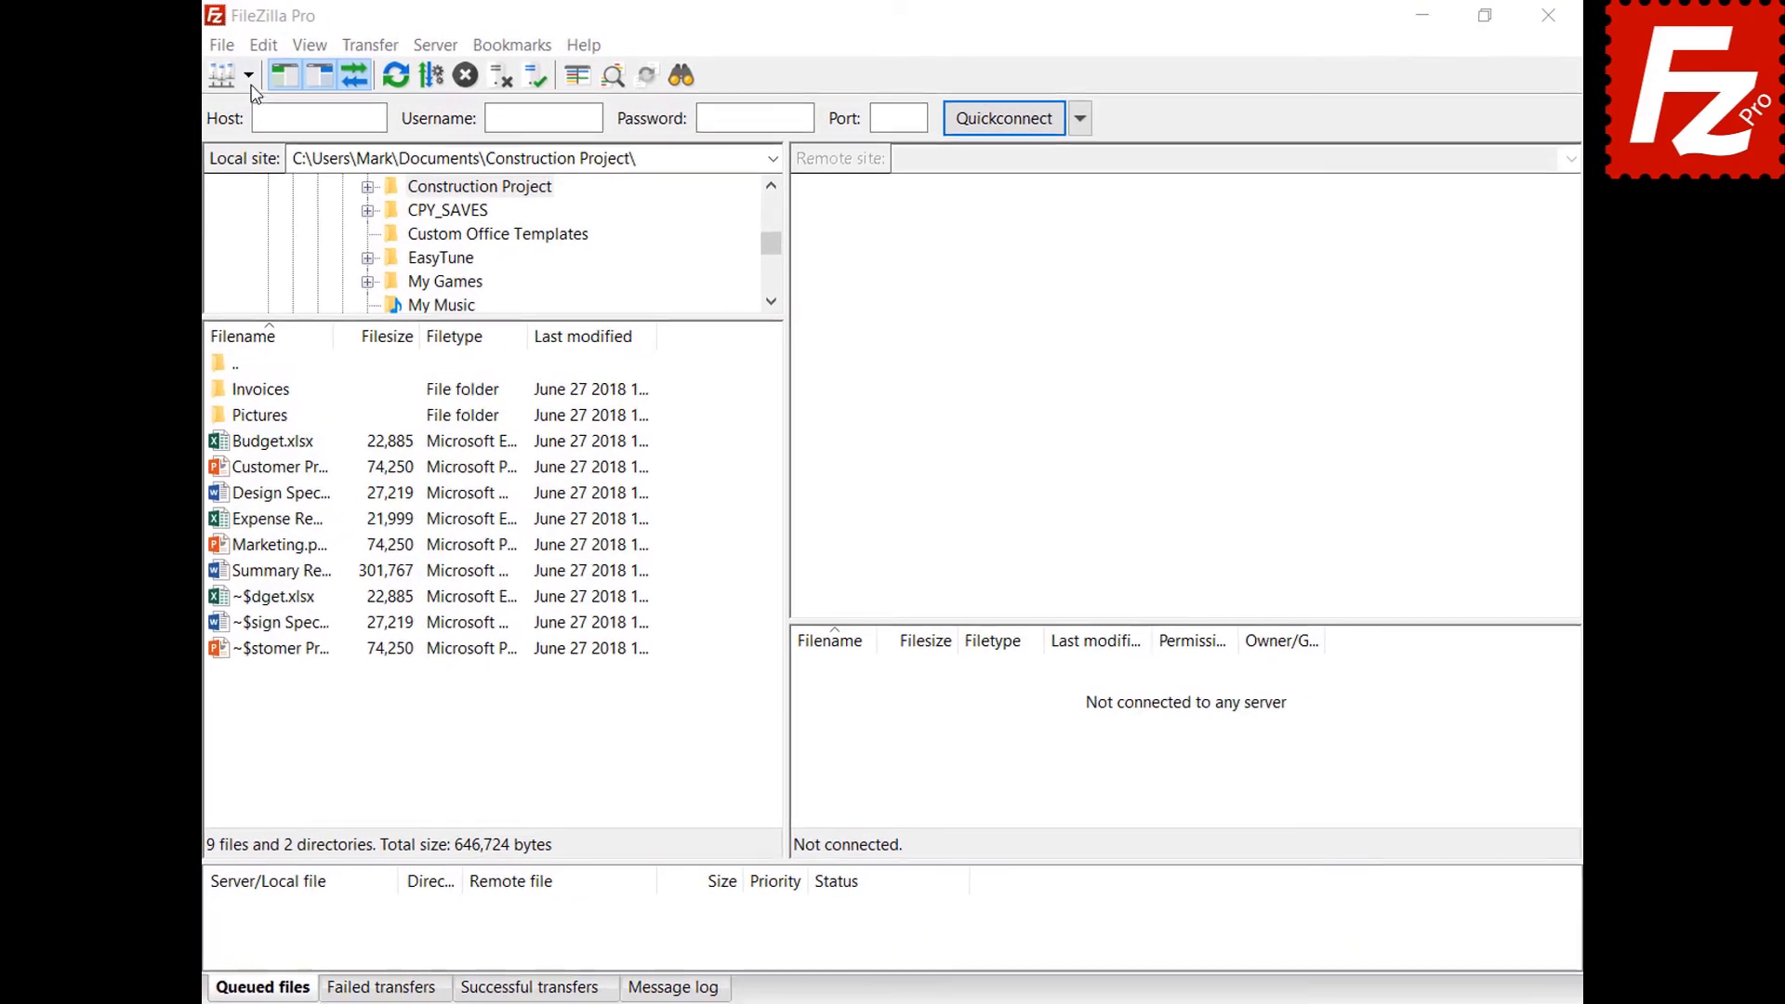
Connect to OneDrive from the saved-sites dropdown and unlock it with the master password.
left_click(223, 79)
left_click(223, 113)
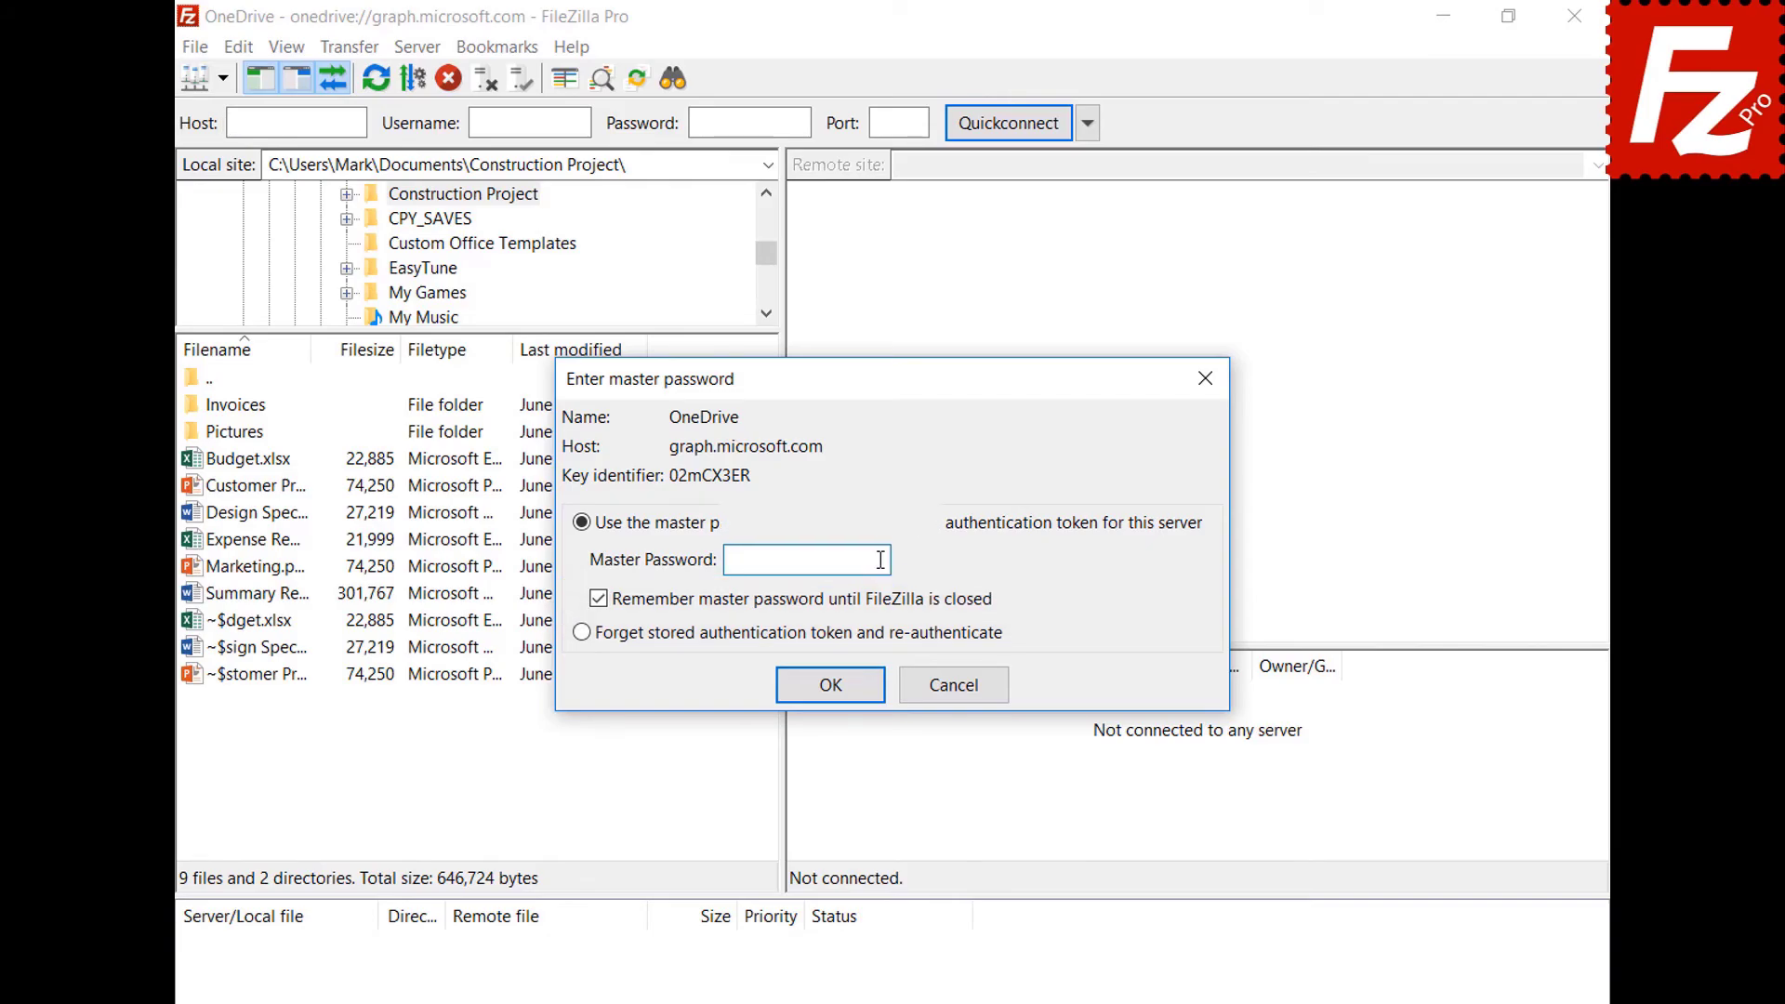
key("ctrl+v")
left_click(830, 685)
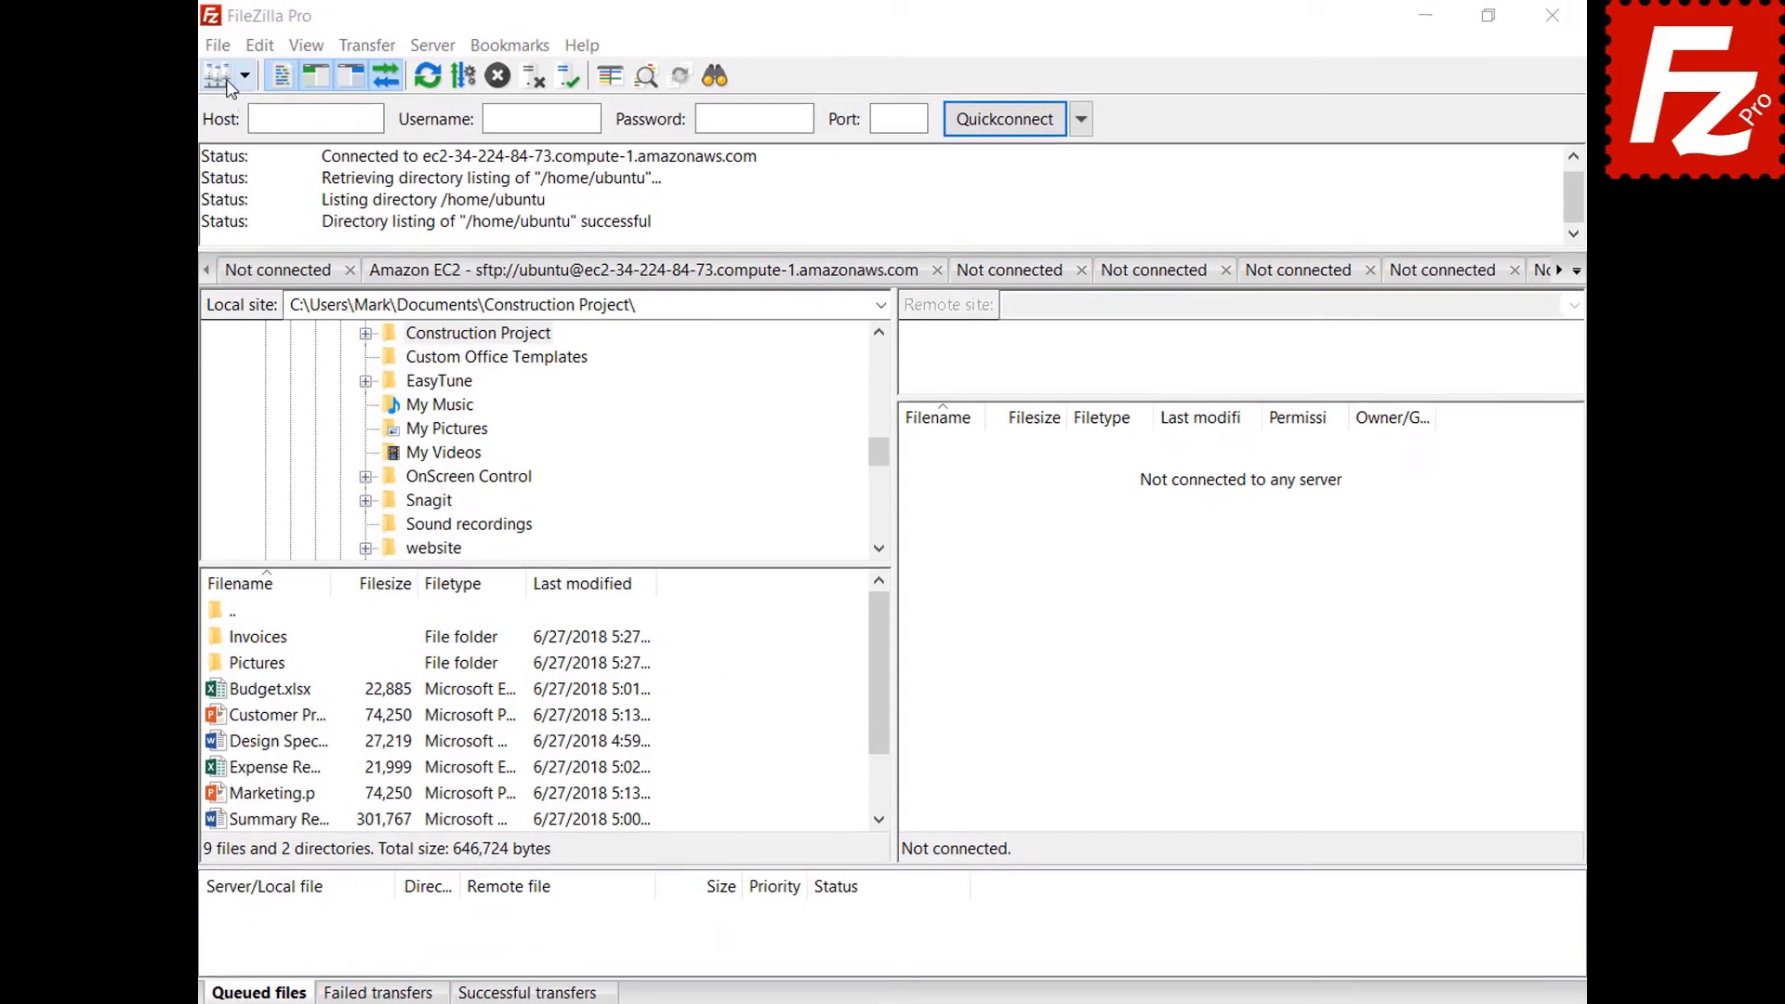
In Site Manager, add a new site named B2 using the Backblaze B2 protocol.
left_click(185, 49)
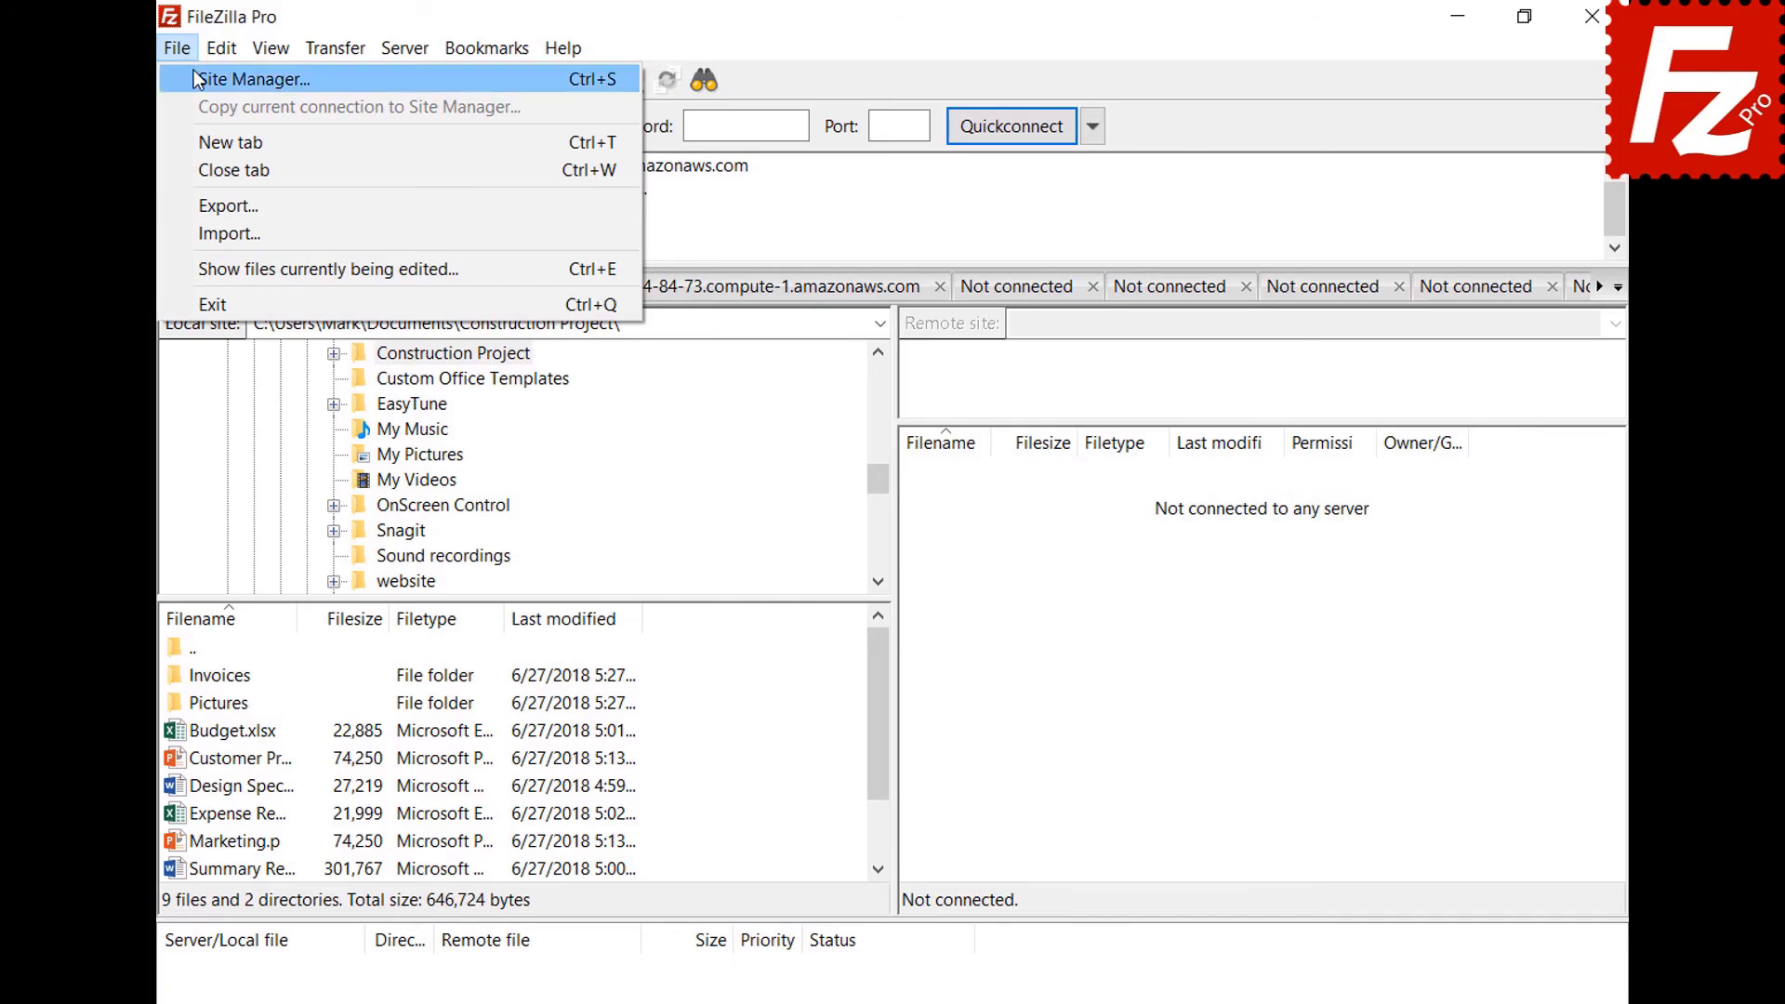
left_click(195, 78)
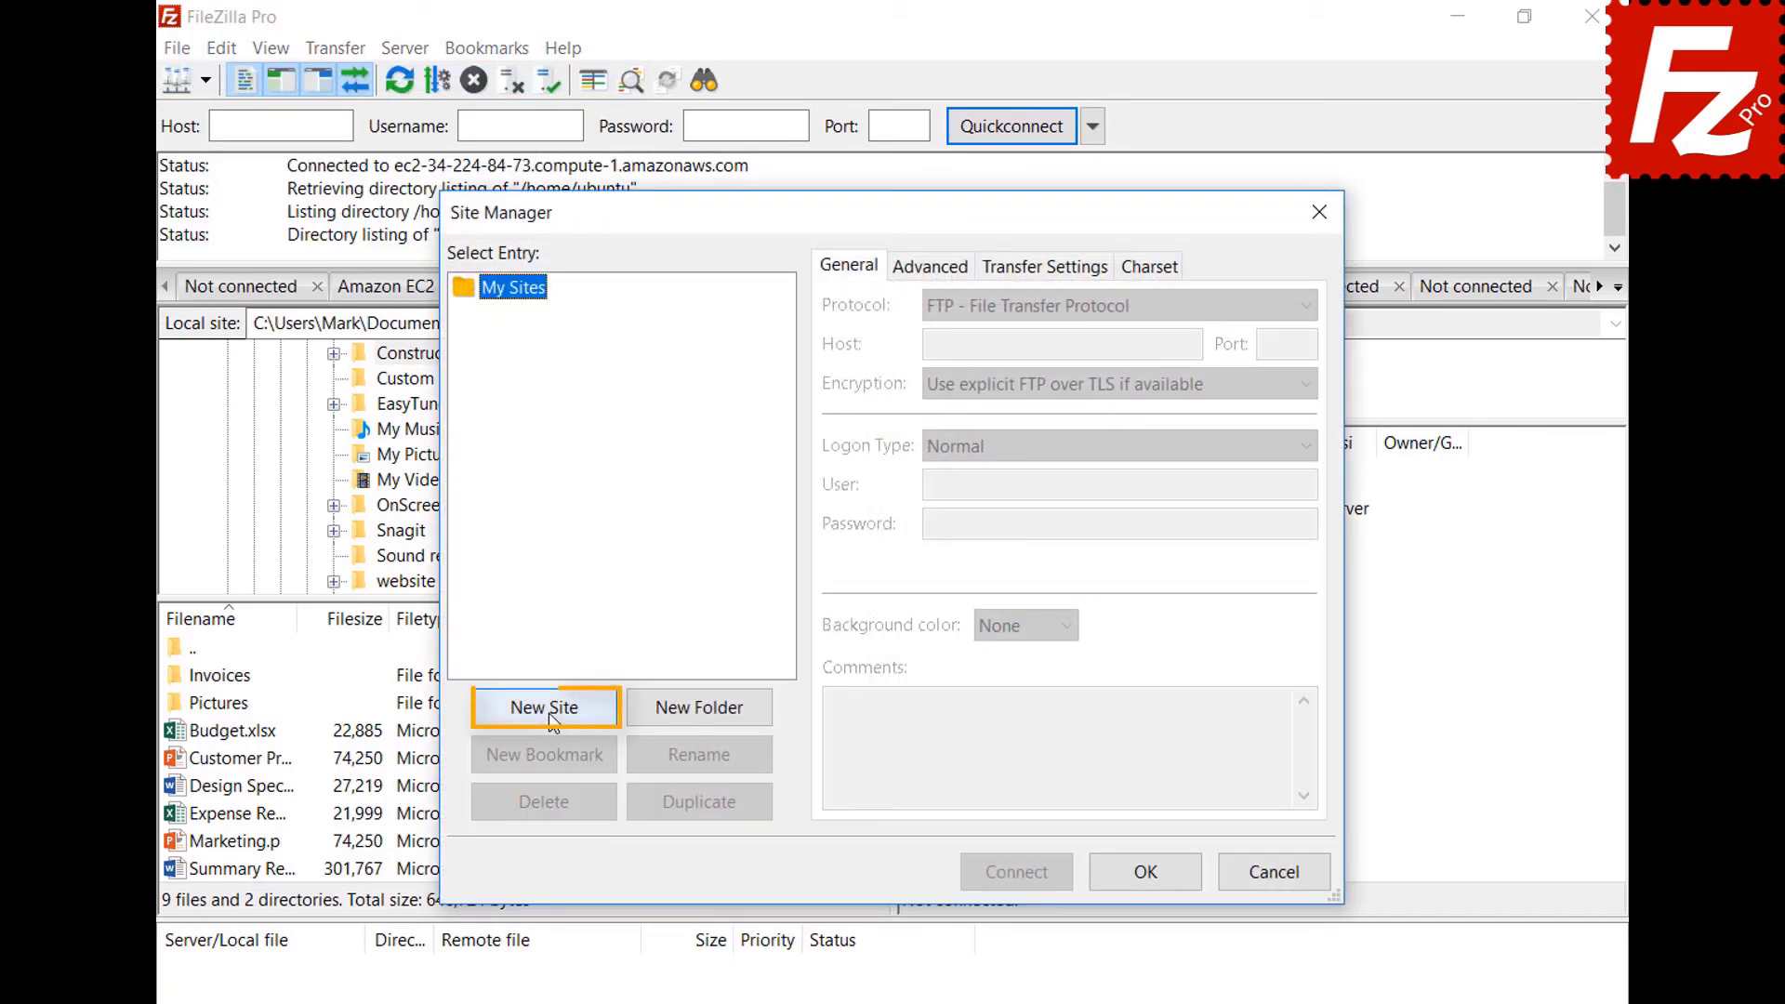
left_click(549, 712)
type("B2")
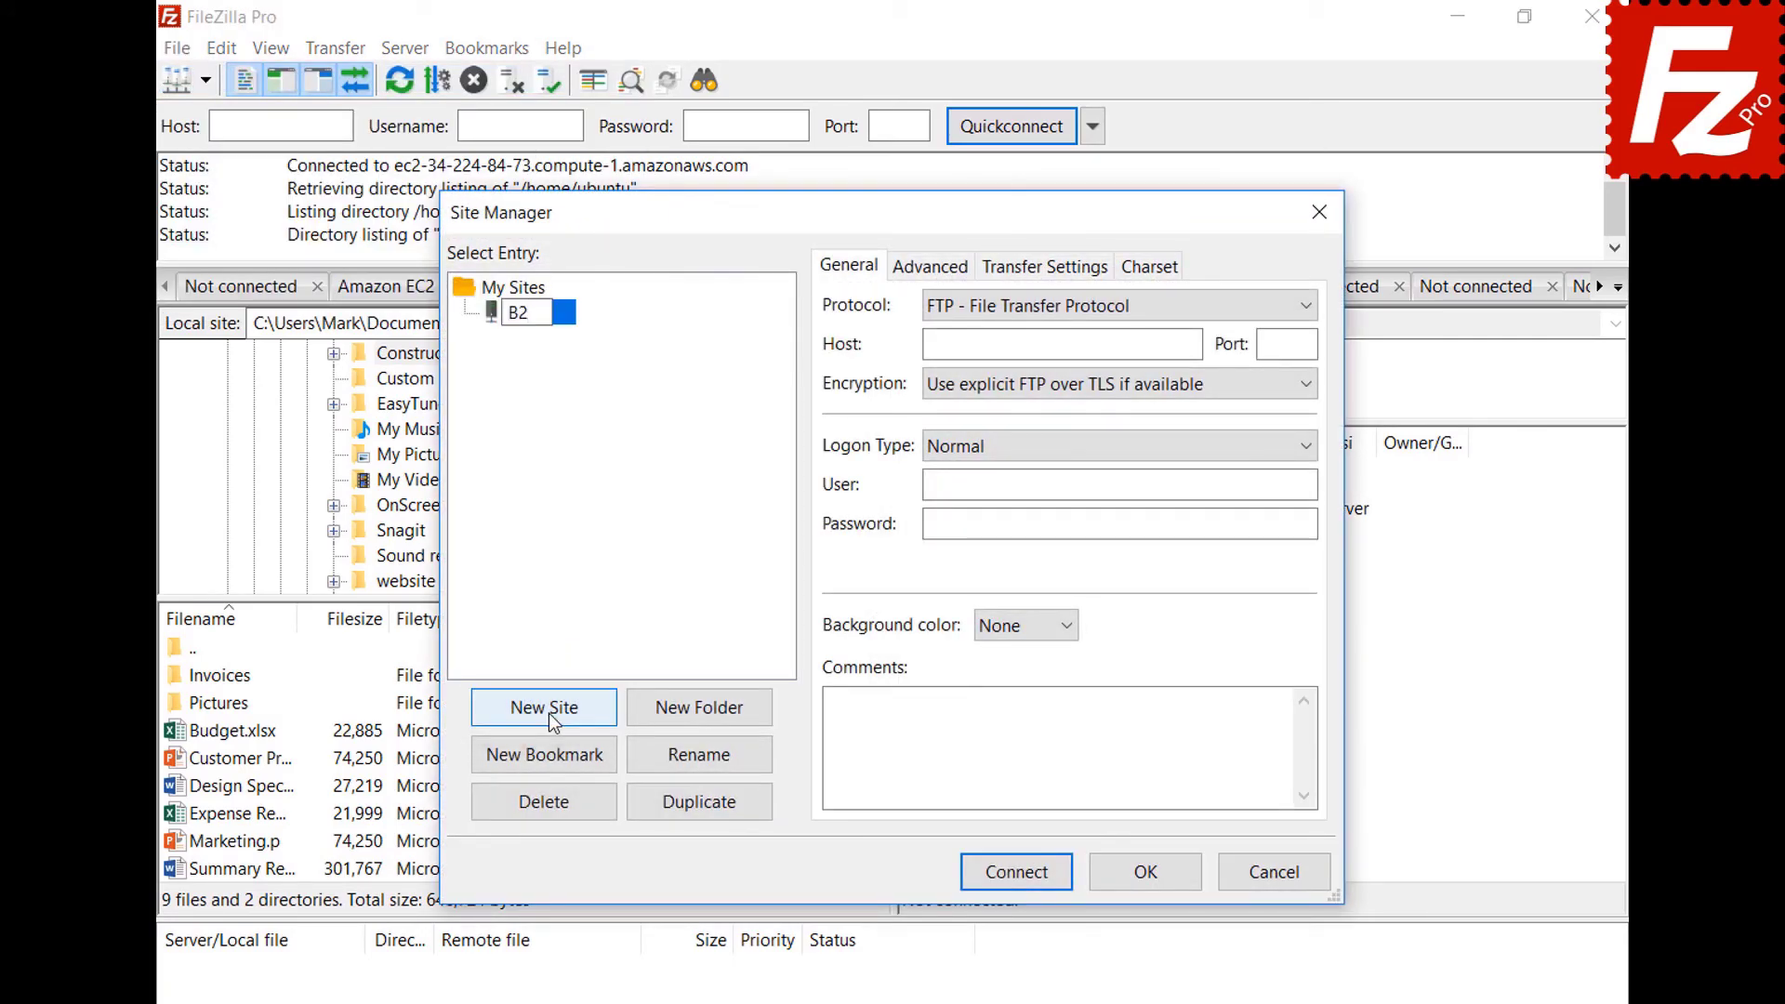
left_click(1061, 304)
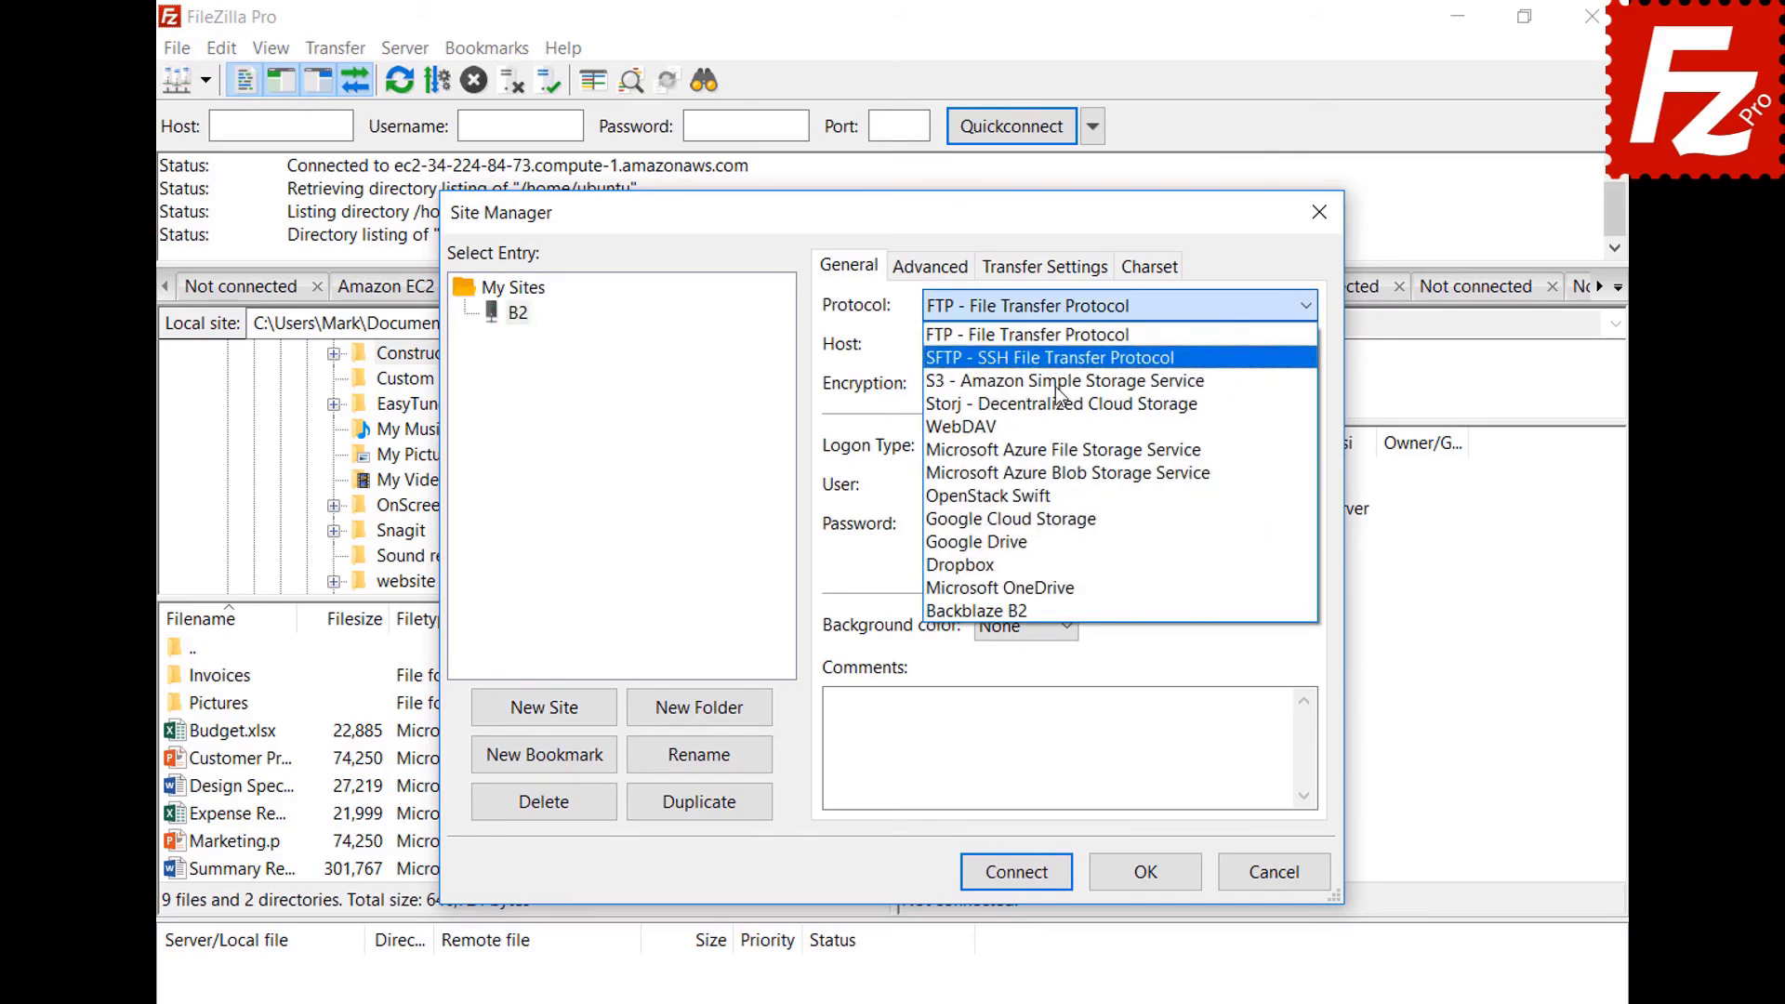
left_click(1059, 609)
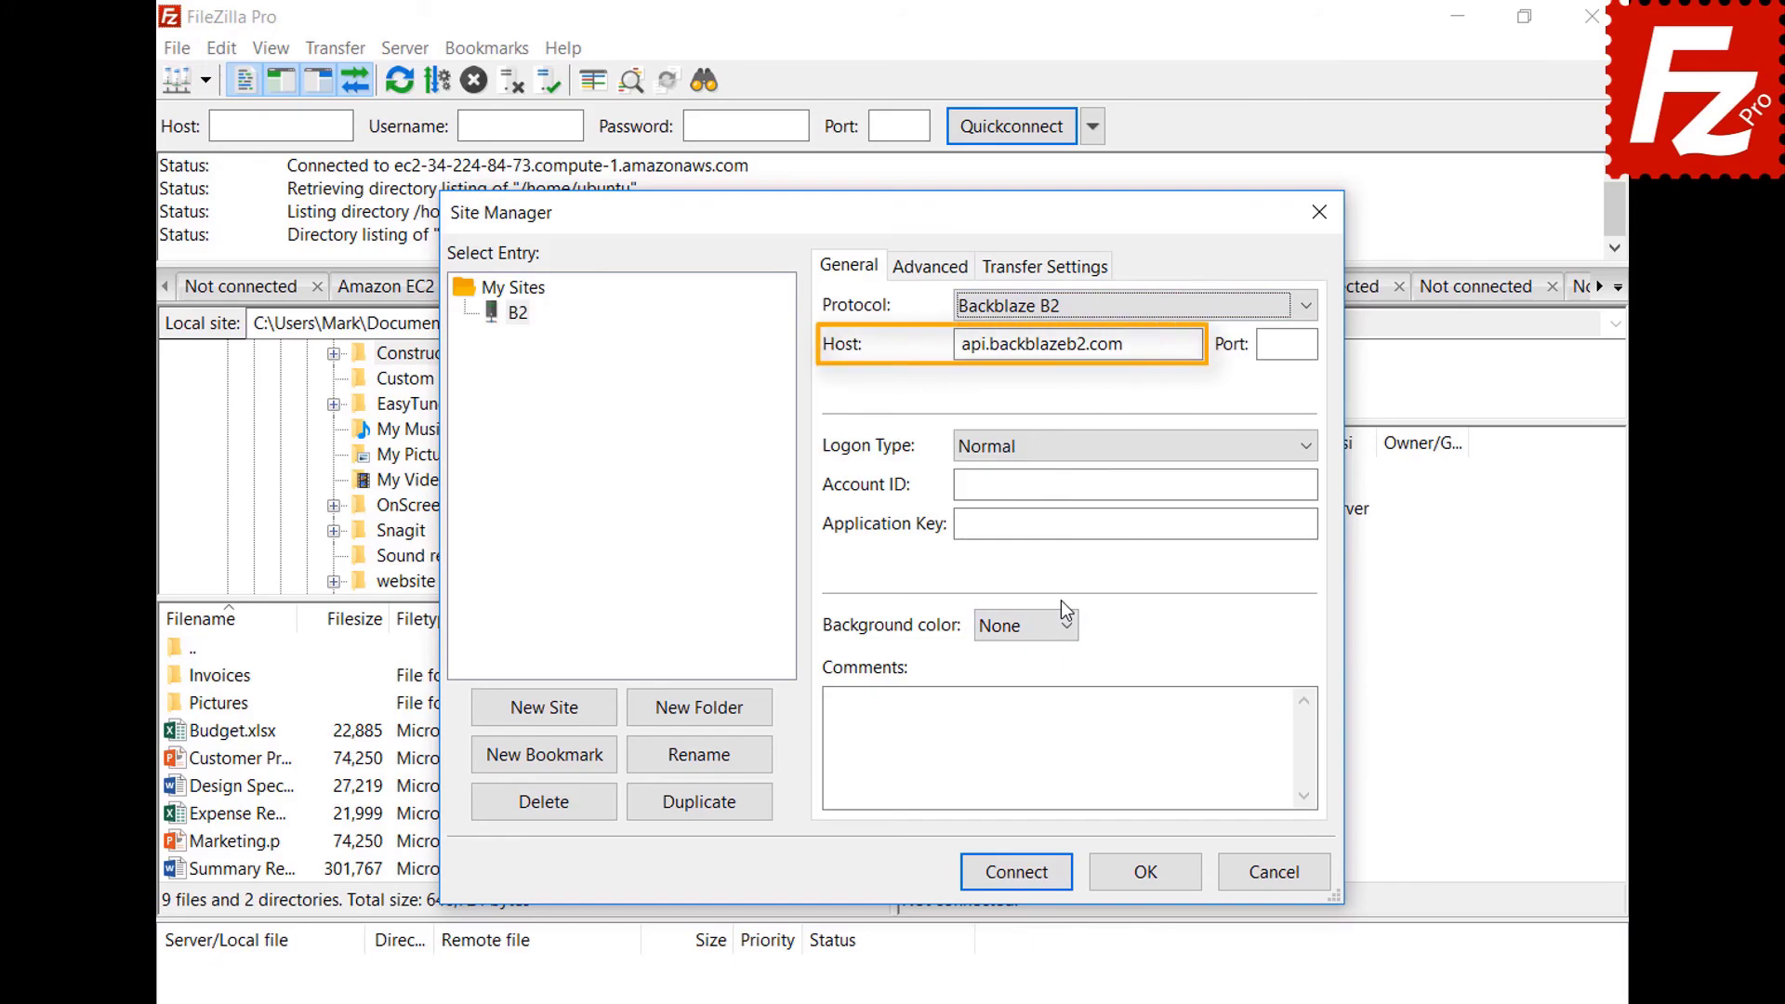
Fill in the B2 account ID and application key, then connect.
left_click(1311, 484)
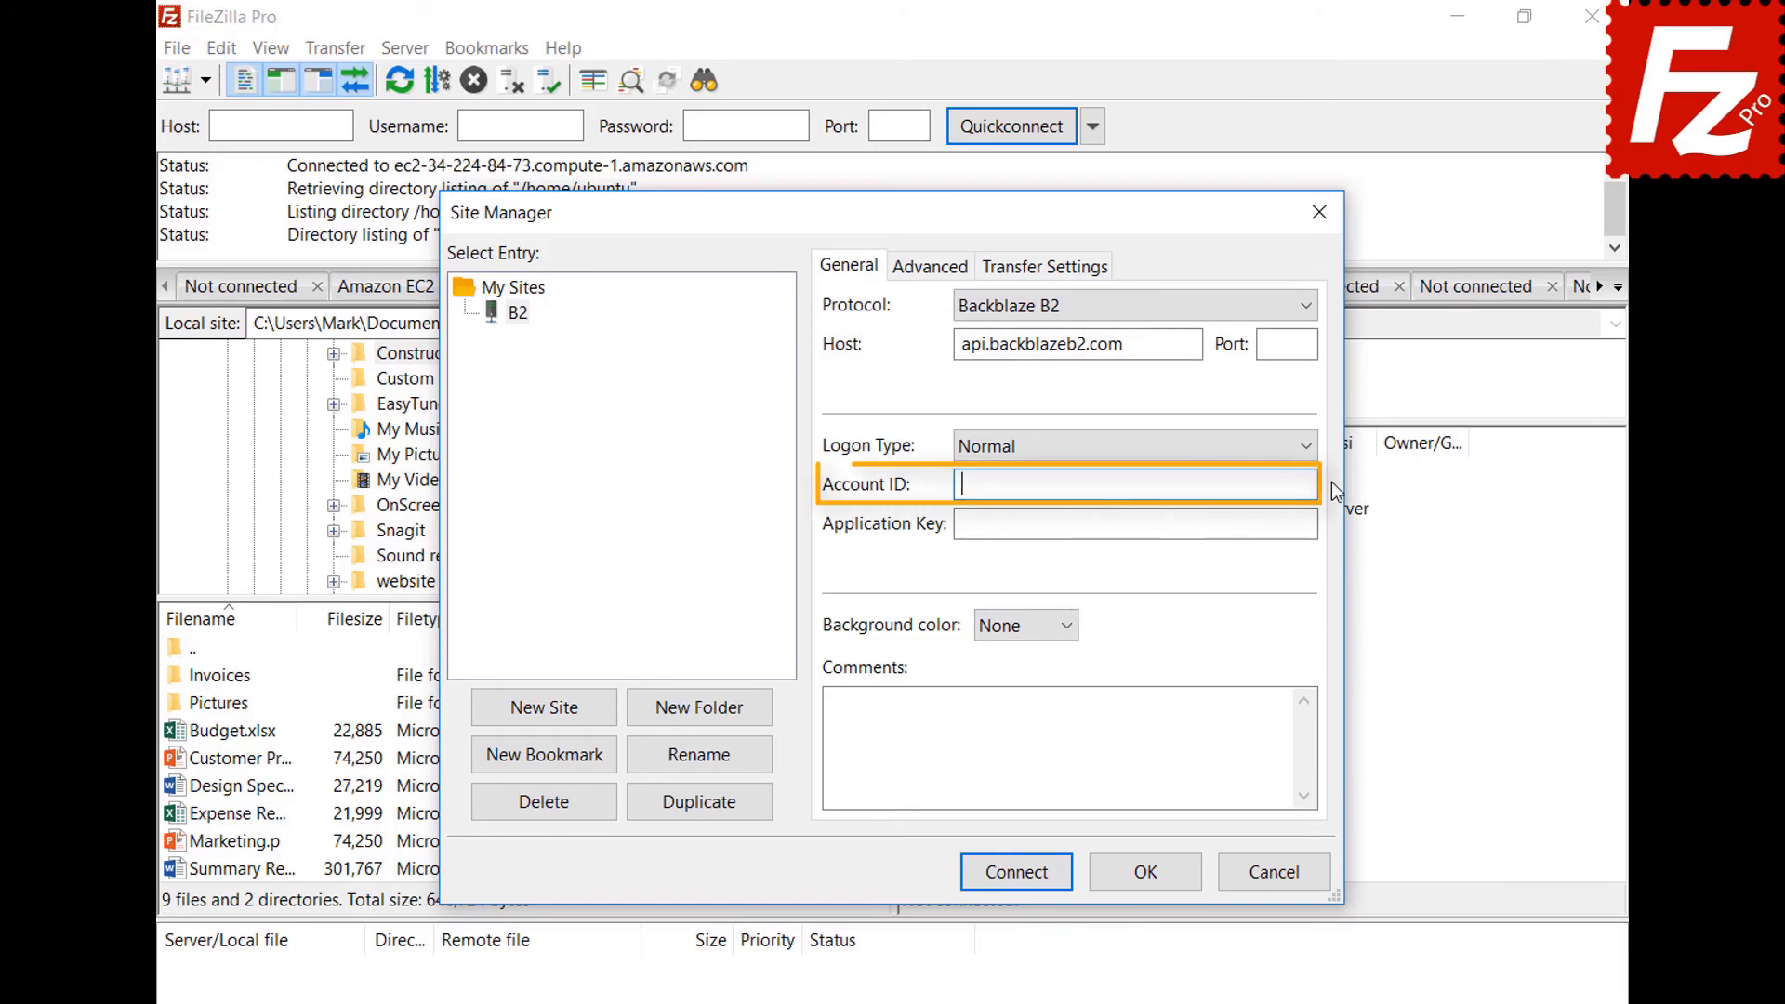
type("17939b0a698e")
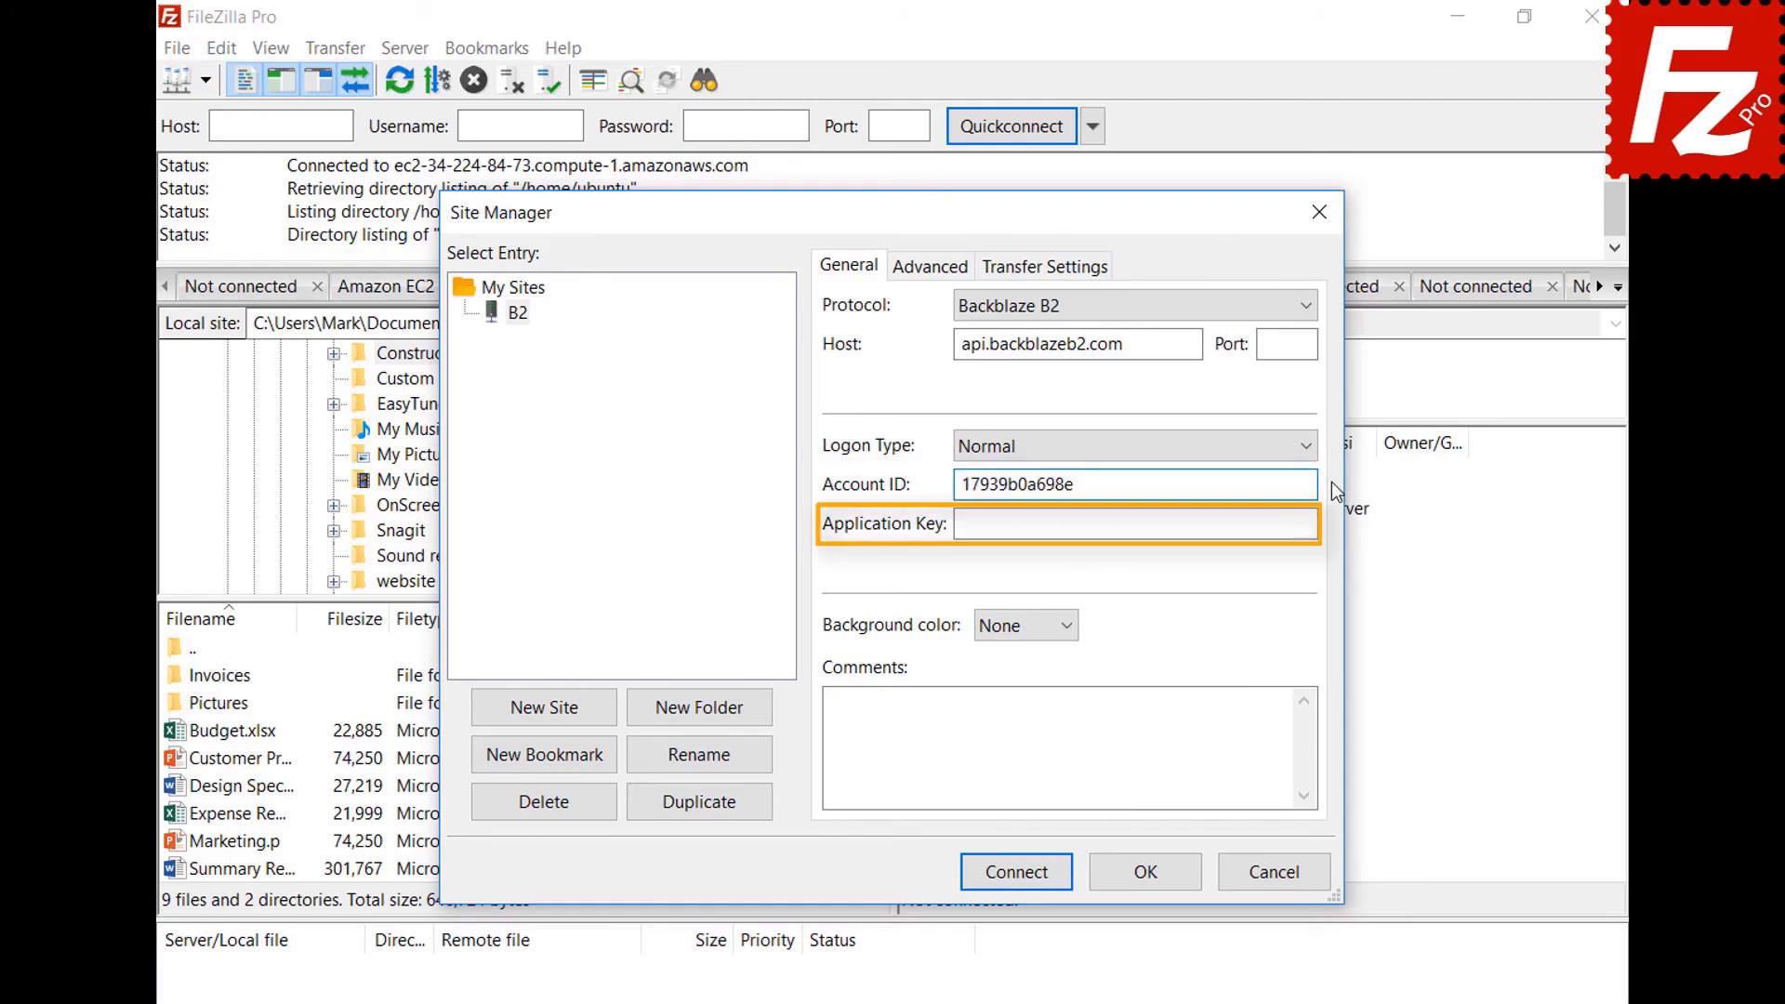
left_click(1332, 526)
key("ctrl+v")
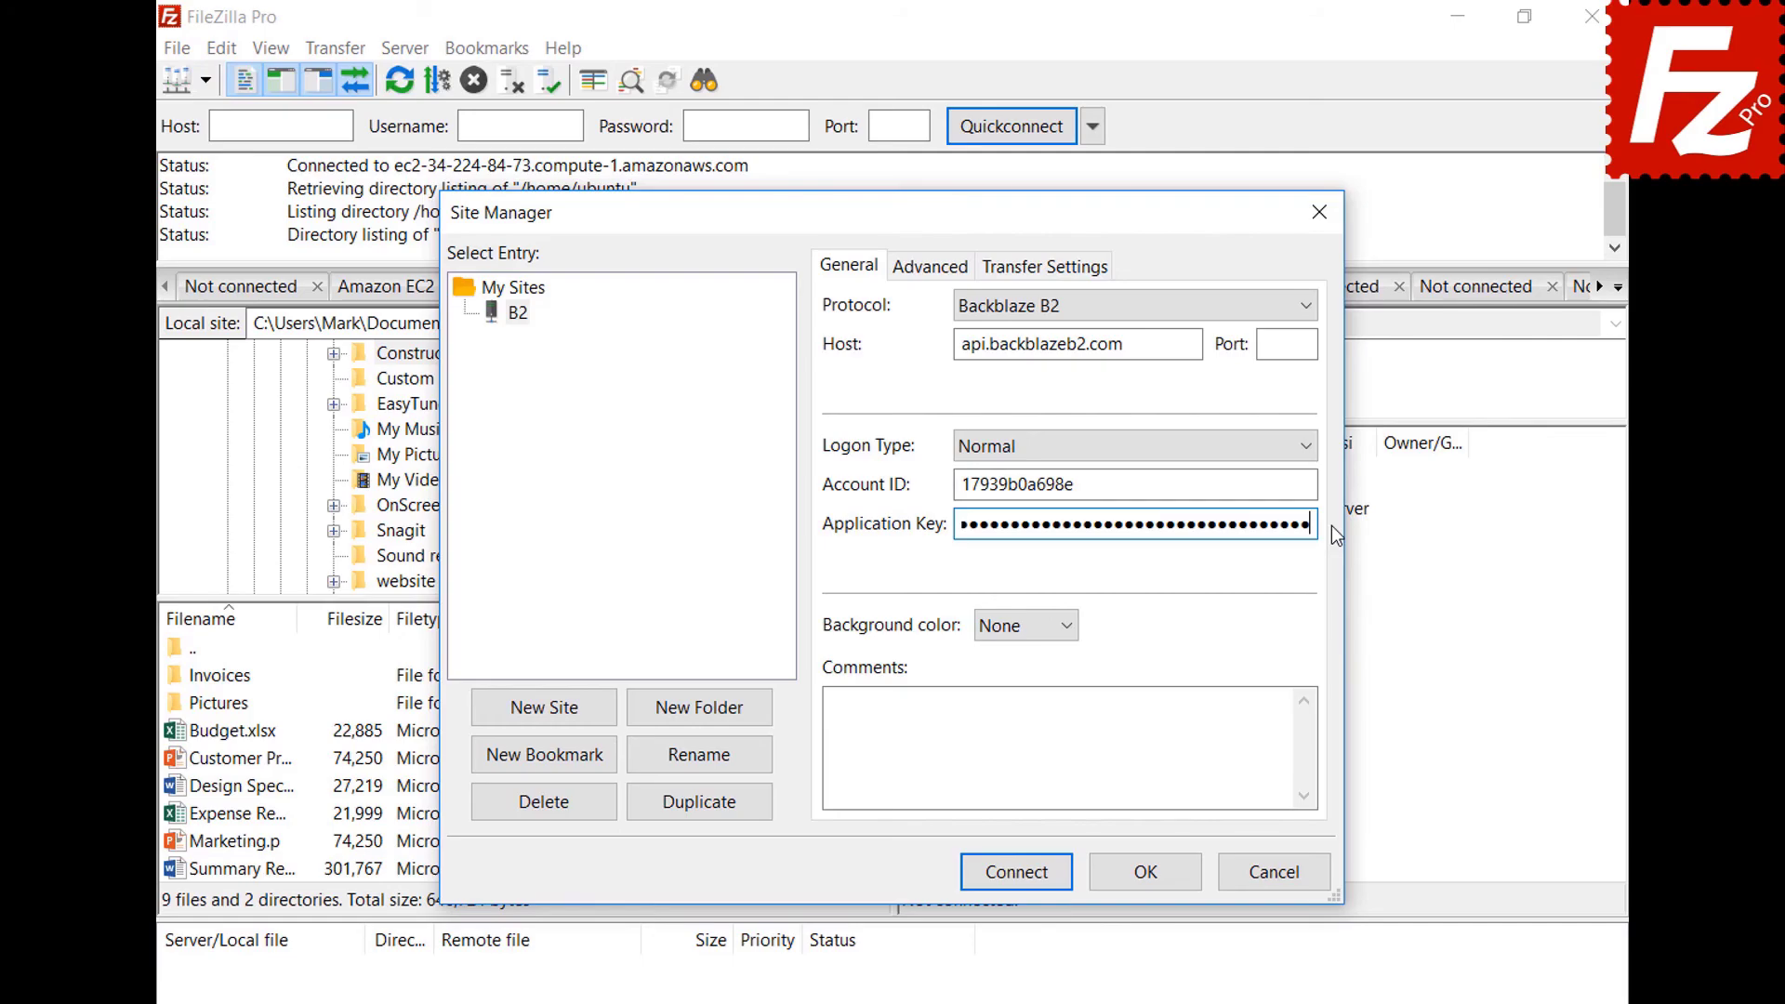
left_click(1024, 881)
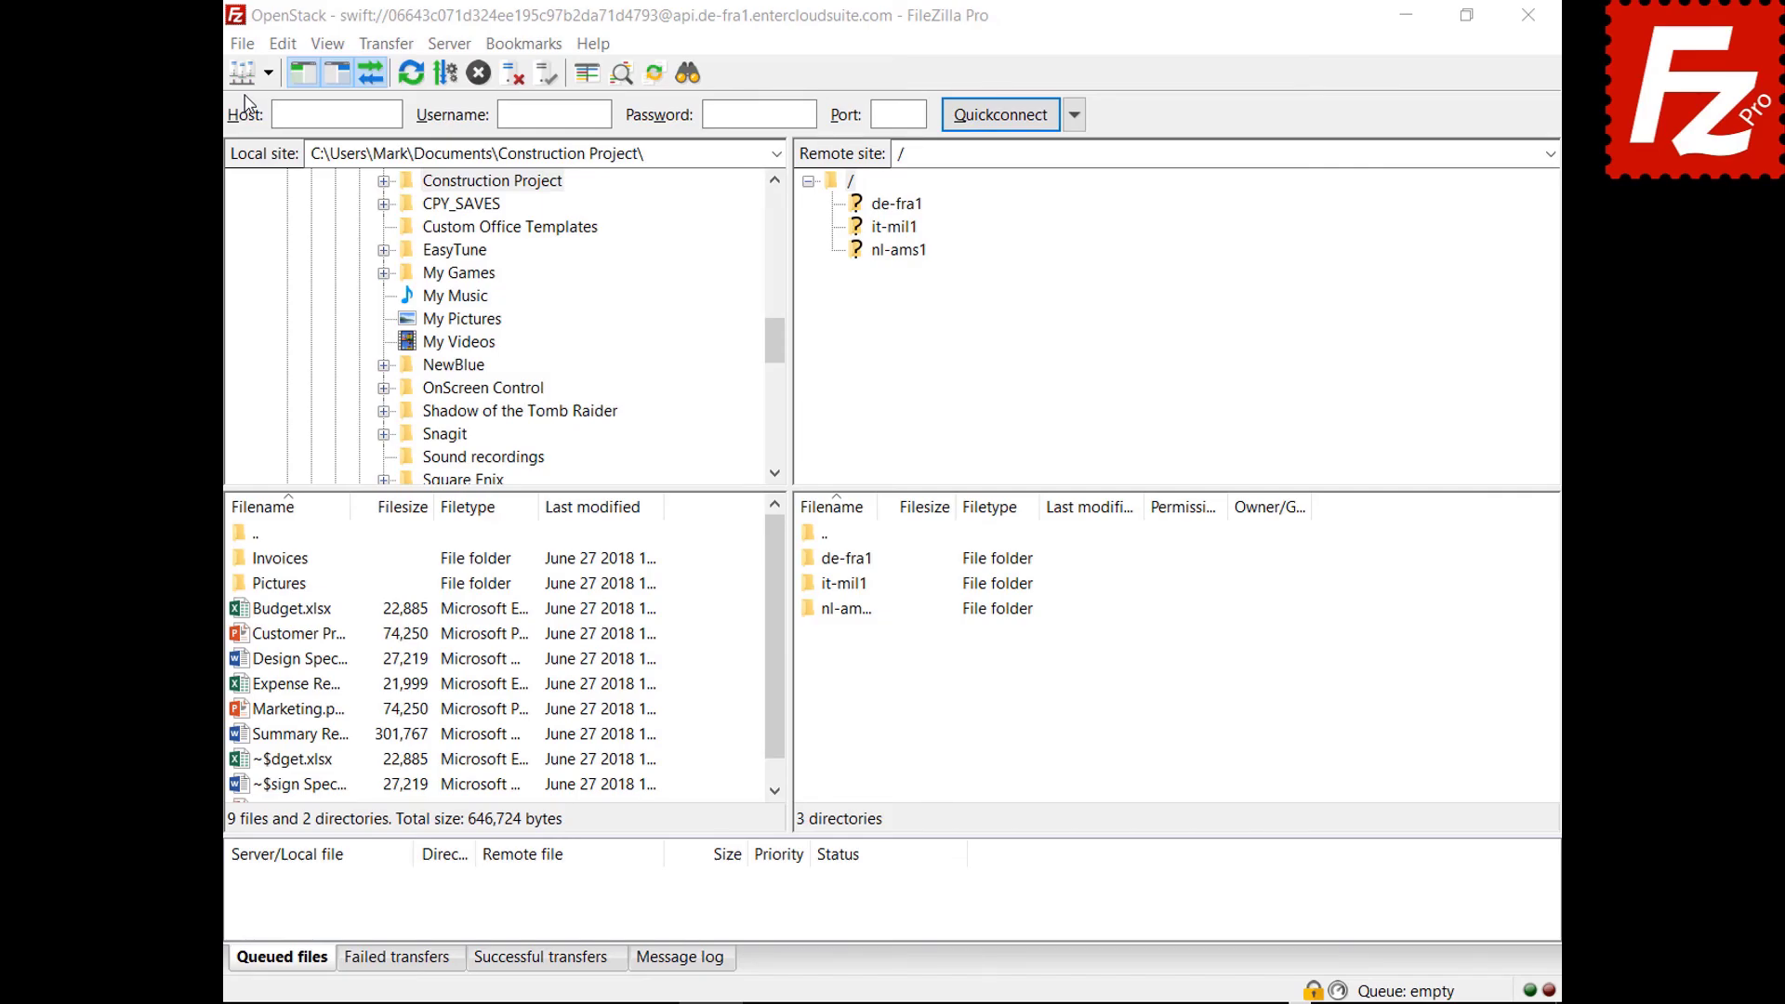
In Site Manager, add a new site named WebDav using the WebDAV protocol.
left_click(242, 44)
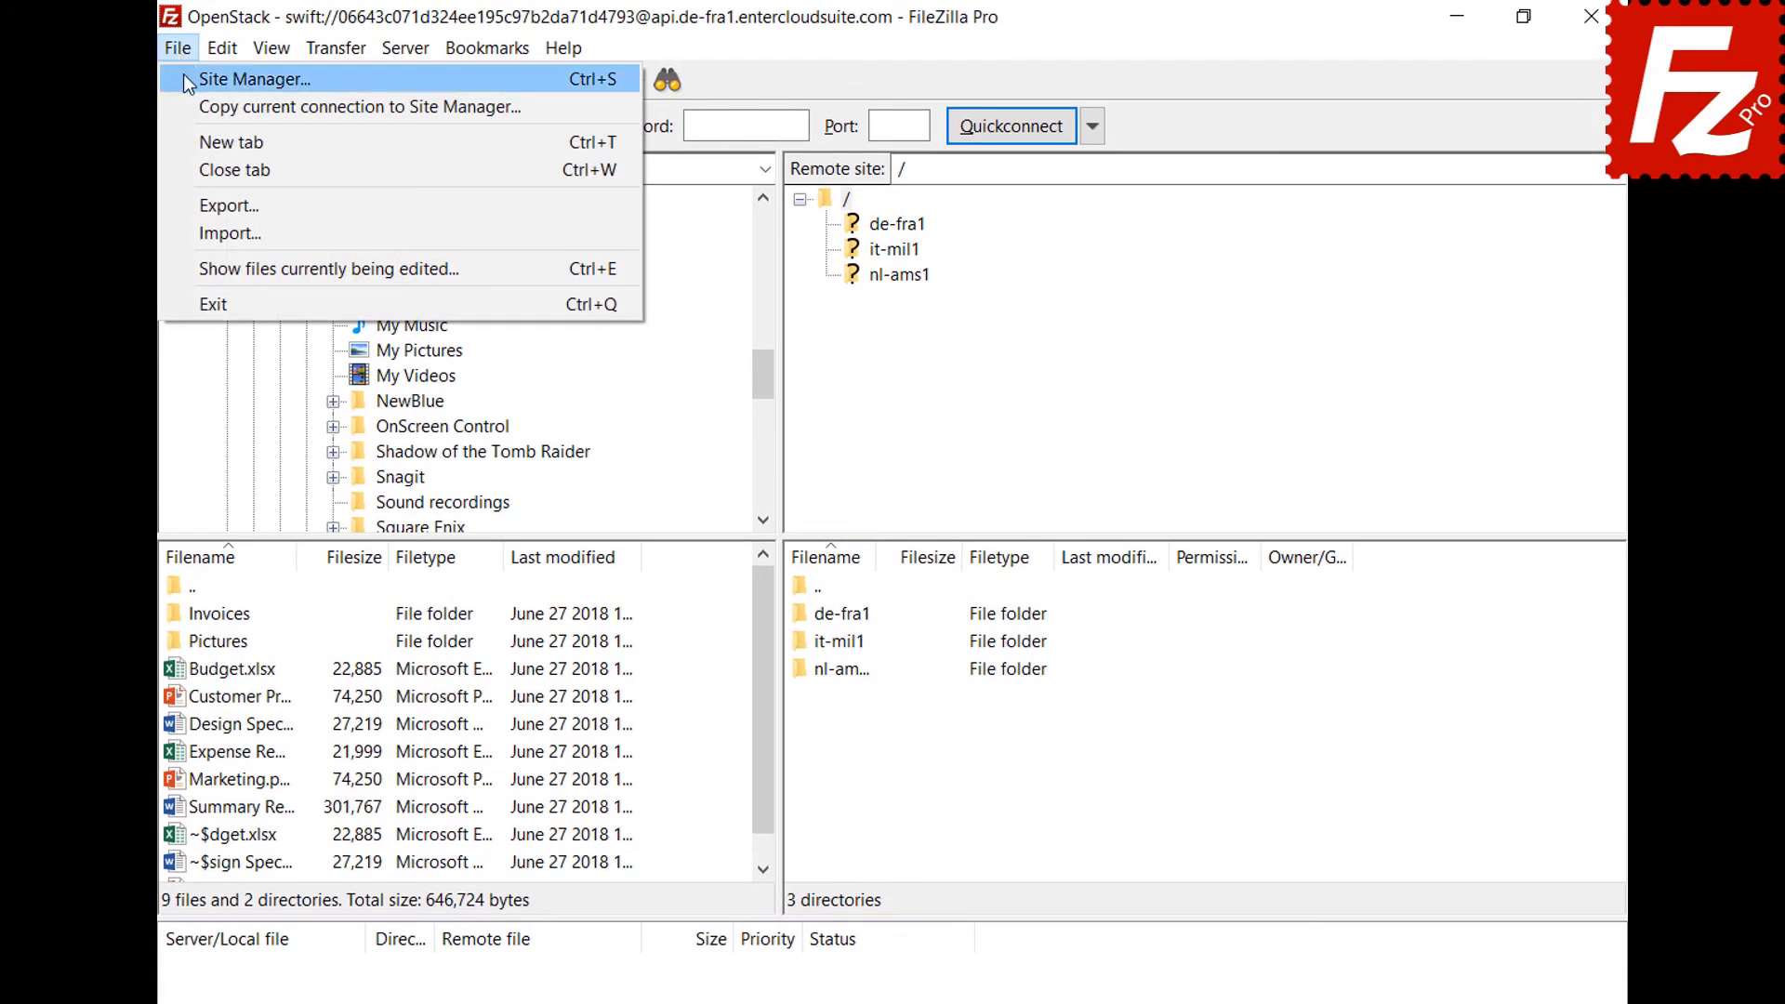
left_click(184, 79)
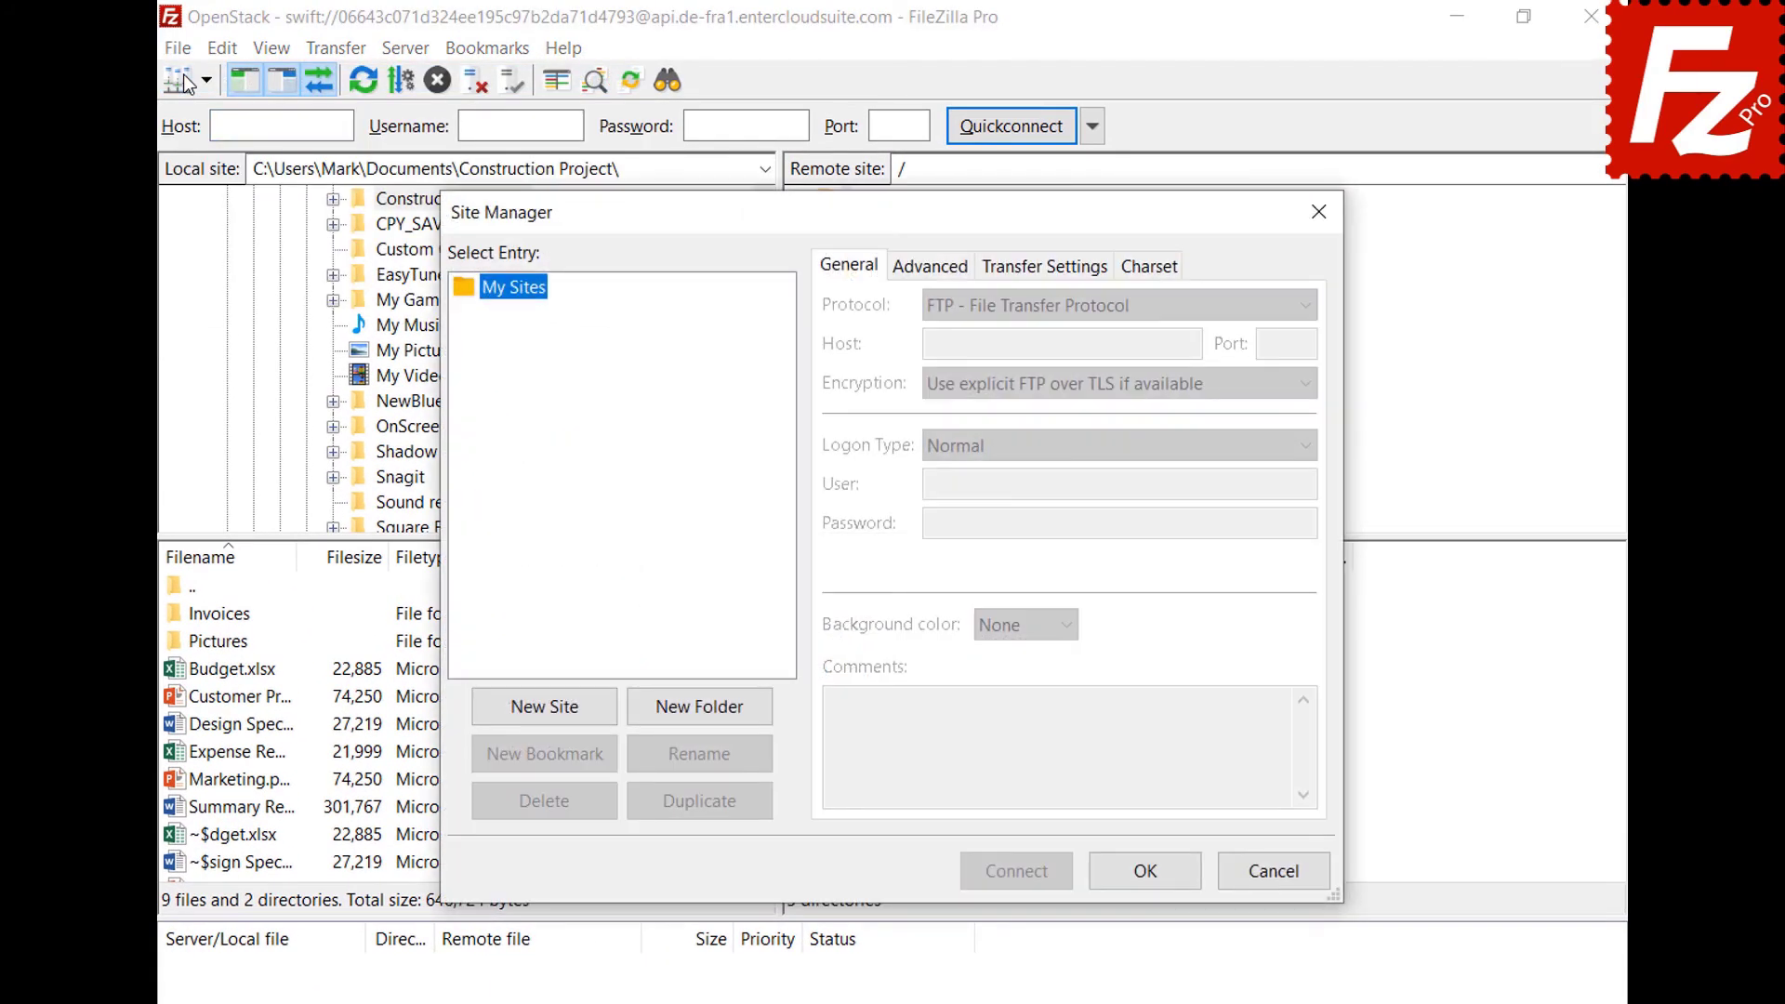
left_click(549, 718)
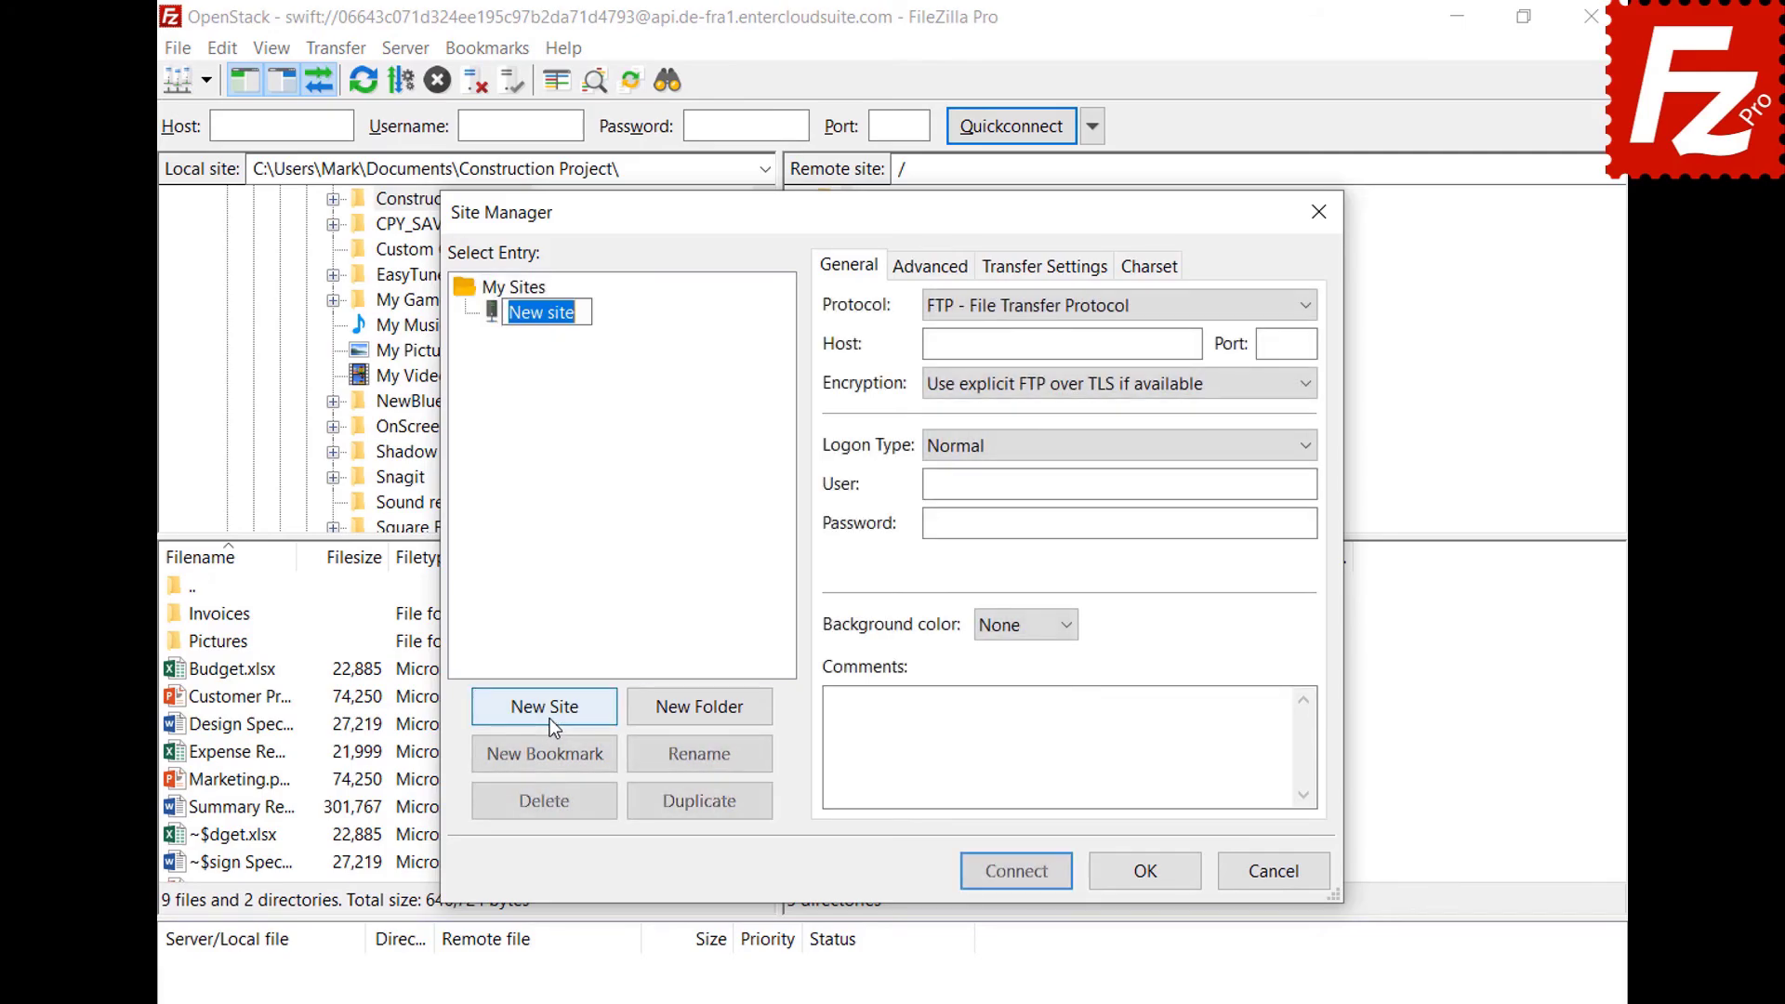
type("WebDav")
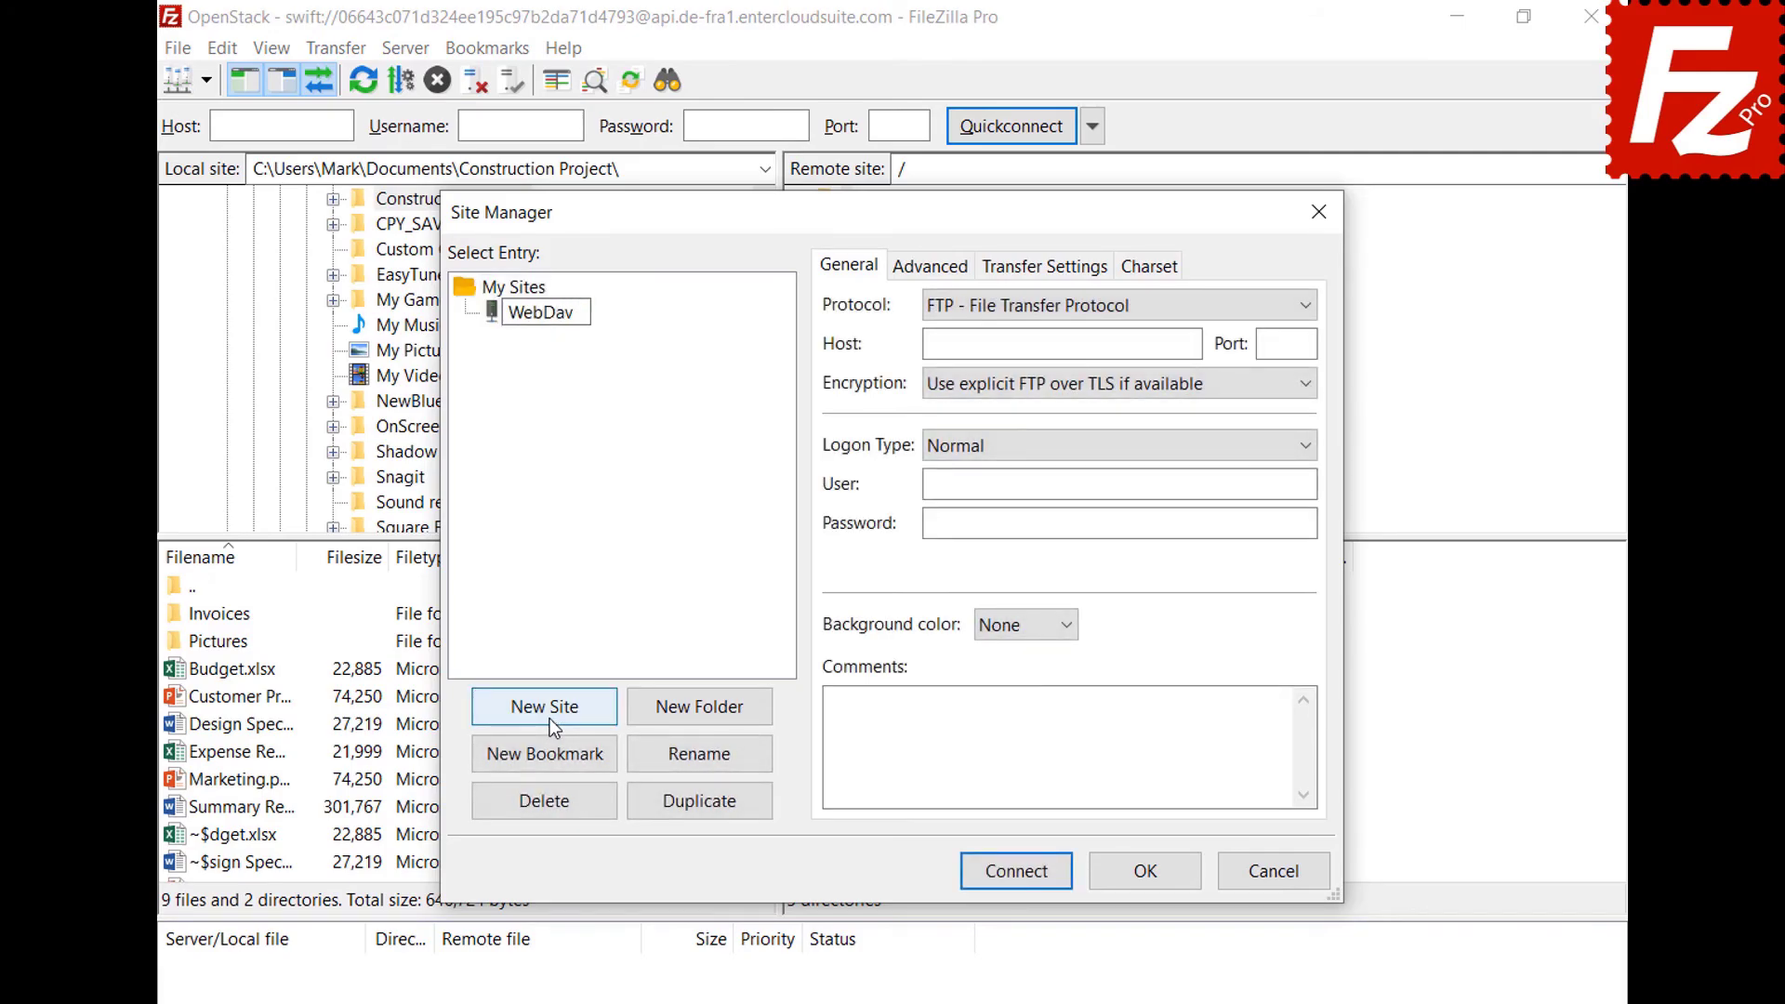
key("Return")
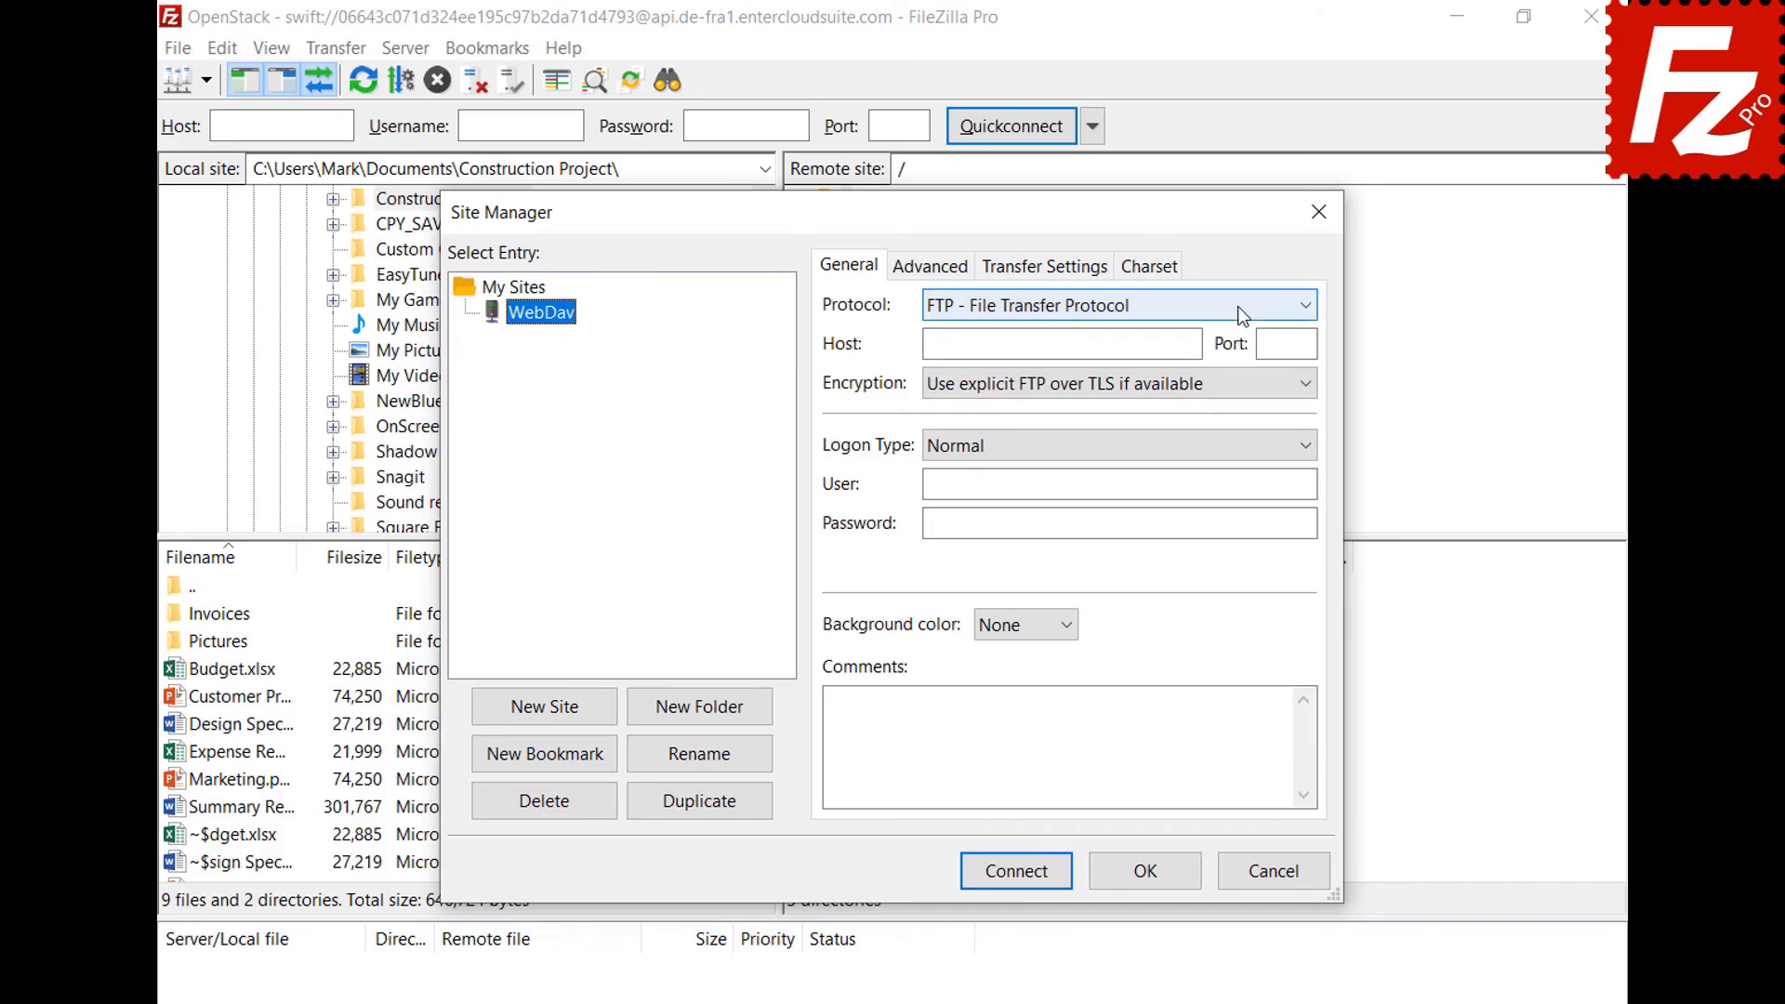
left_click(1236, 305)
left_click(1225, 418)
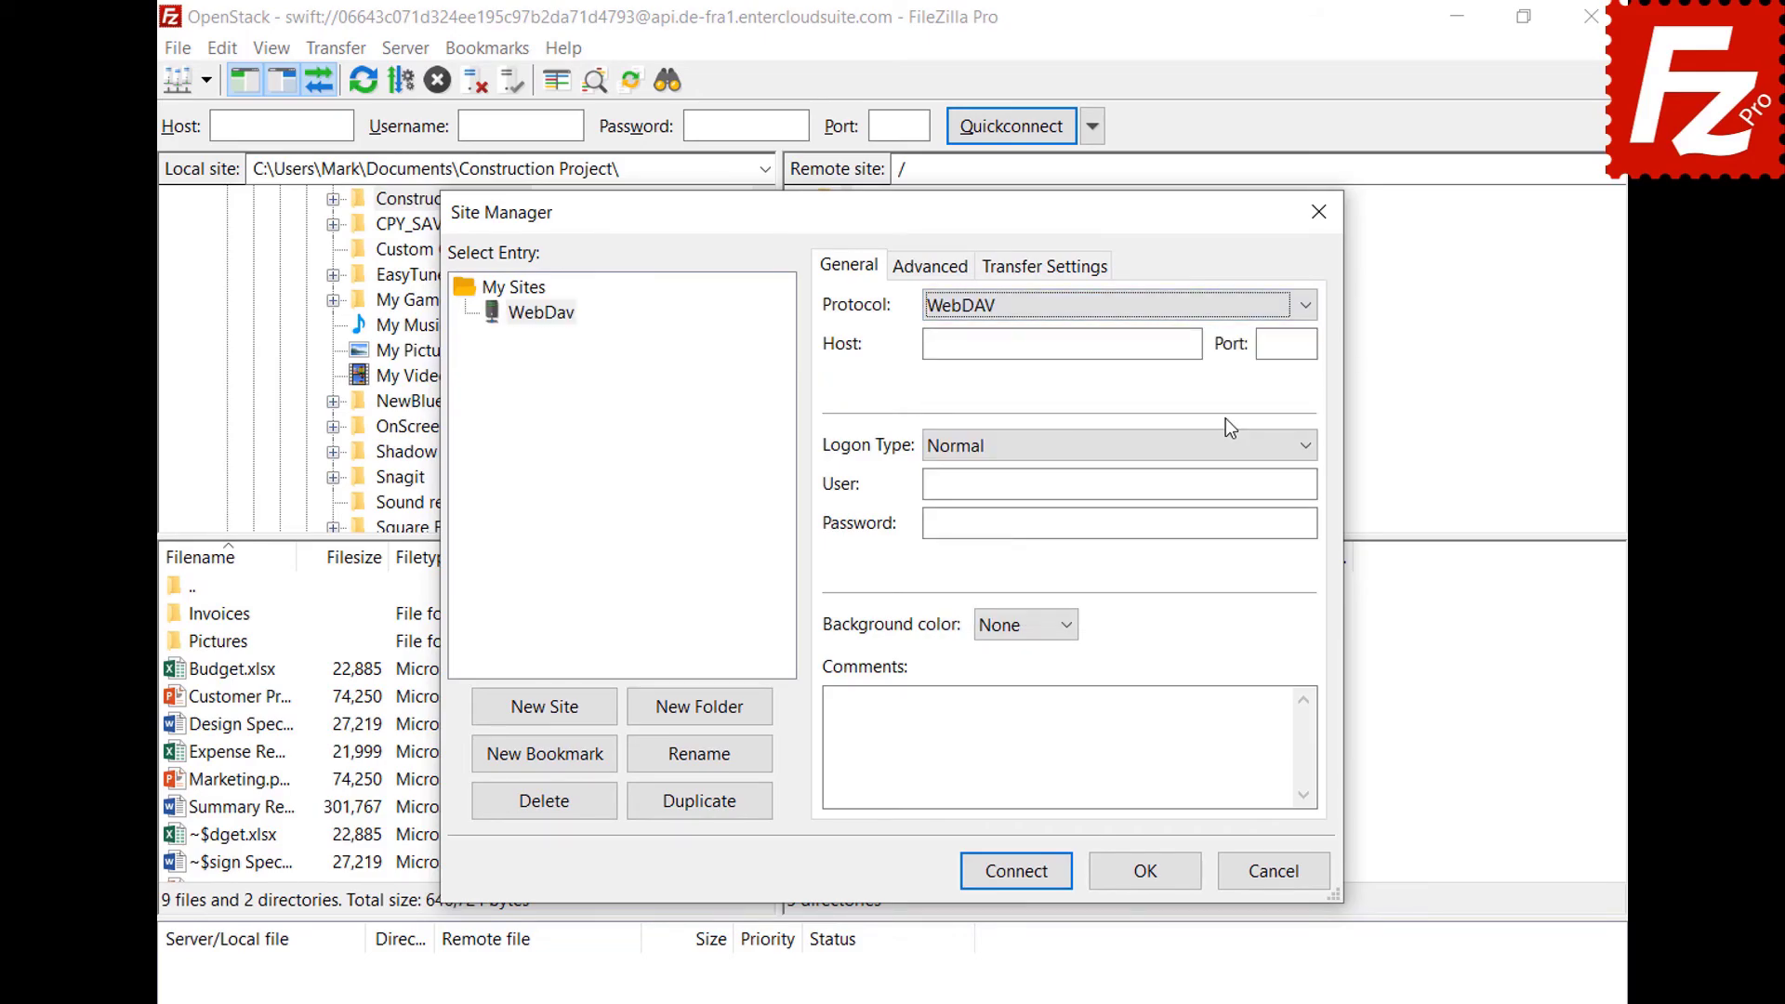
Set host webdav.opendrive.com with the account's user name and password, then connect.
left_click(1194, 343)
type("webdav.opendrive.com")
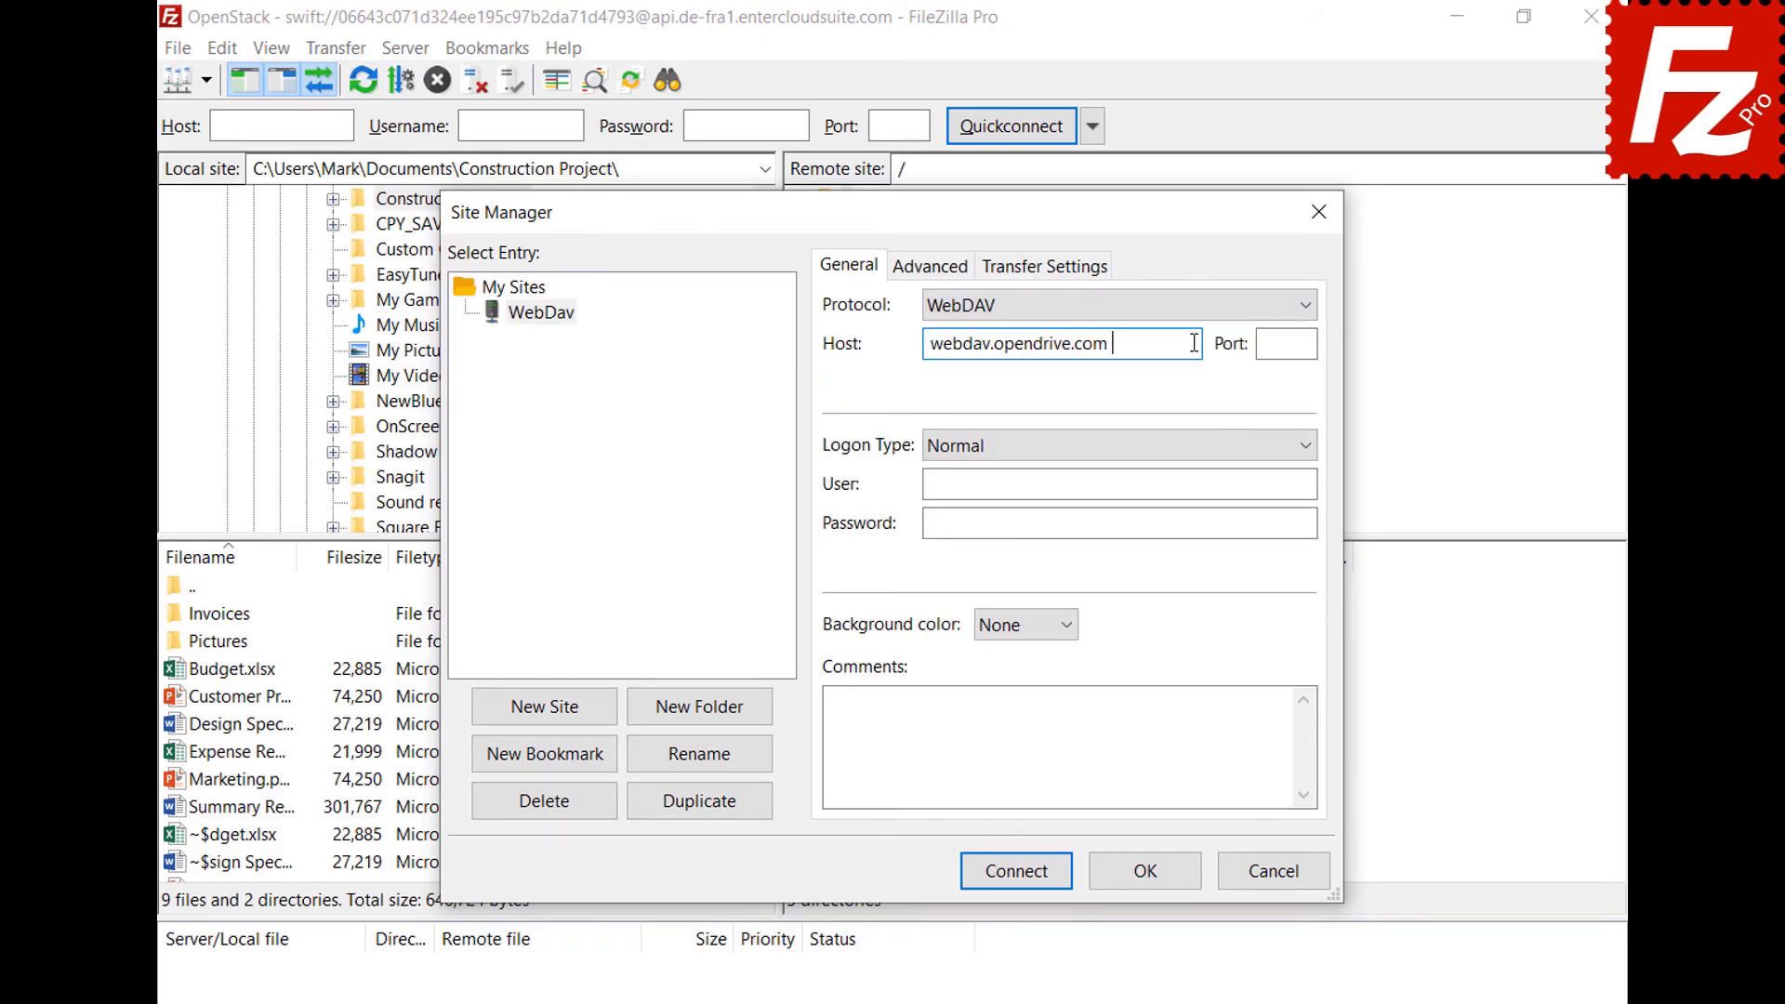
left_click(1295, 483)
key("ctrl+v")
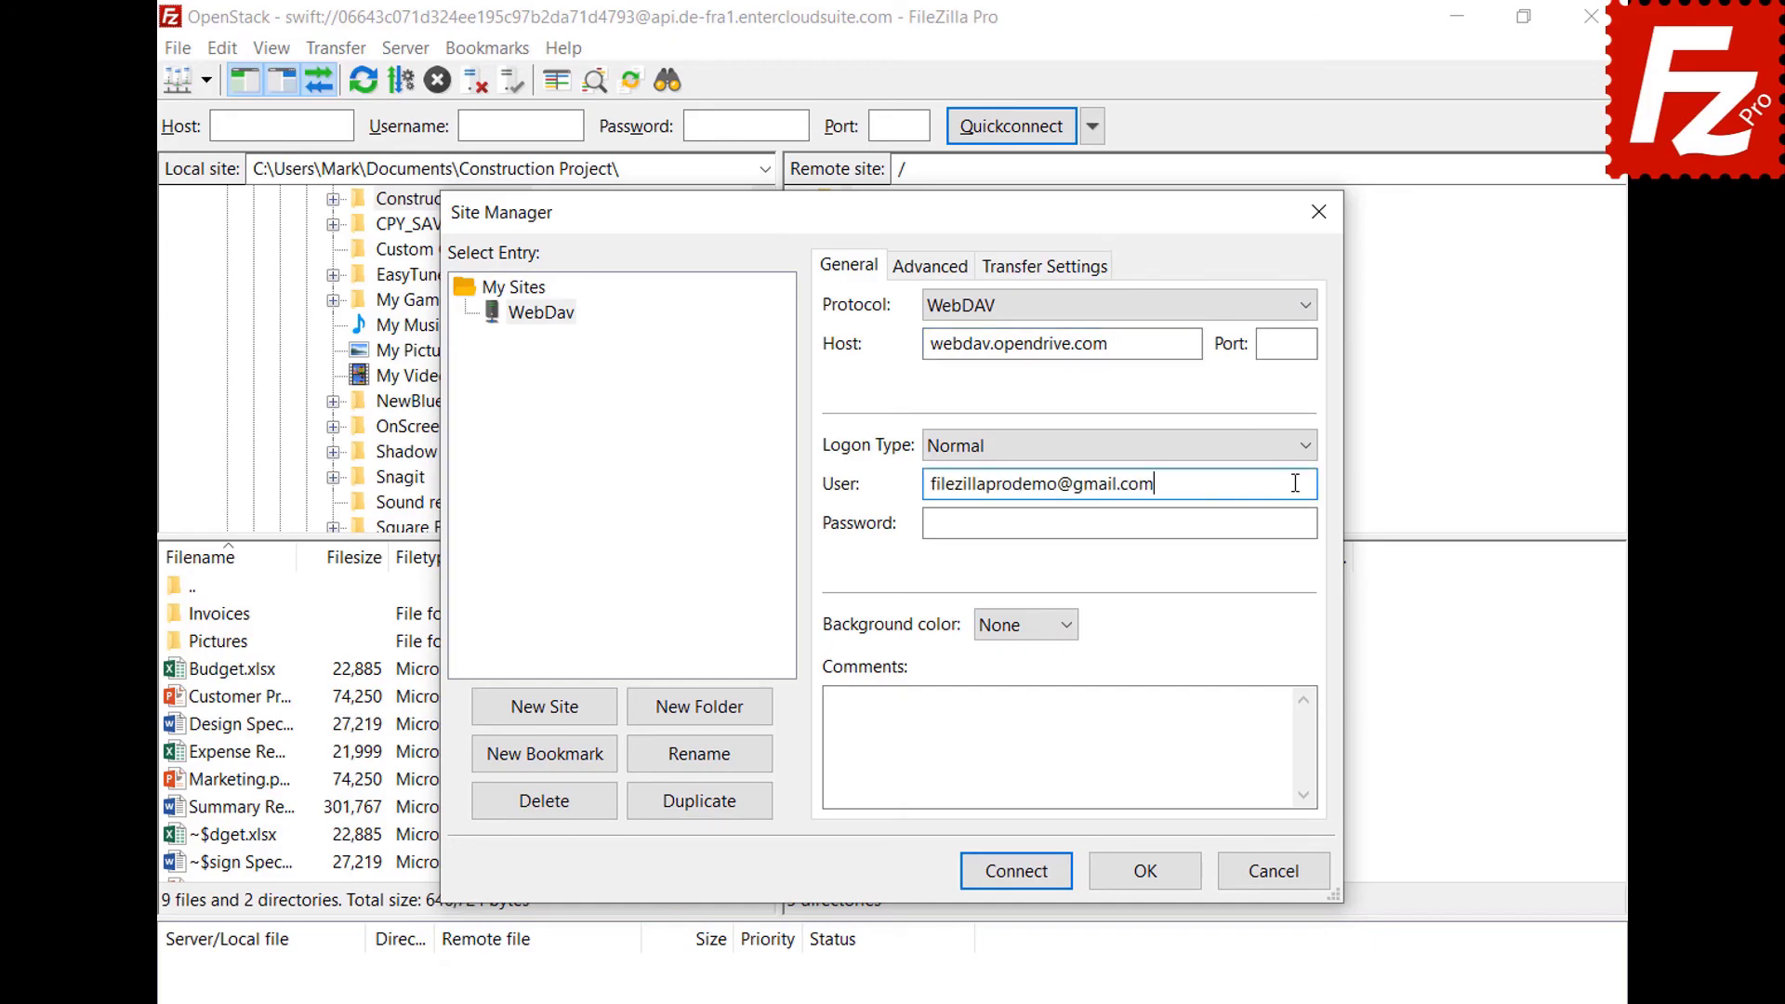
left_click(1290, 522)
key("ctrl+v")
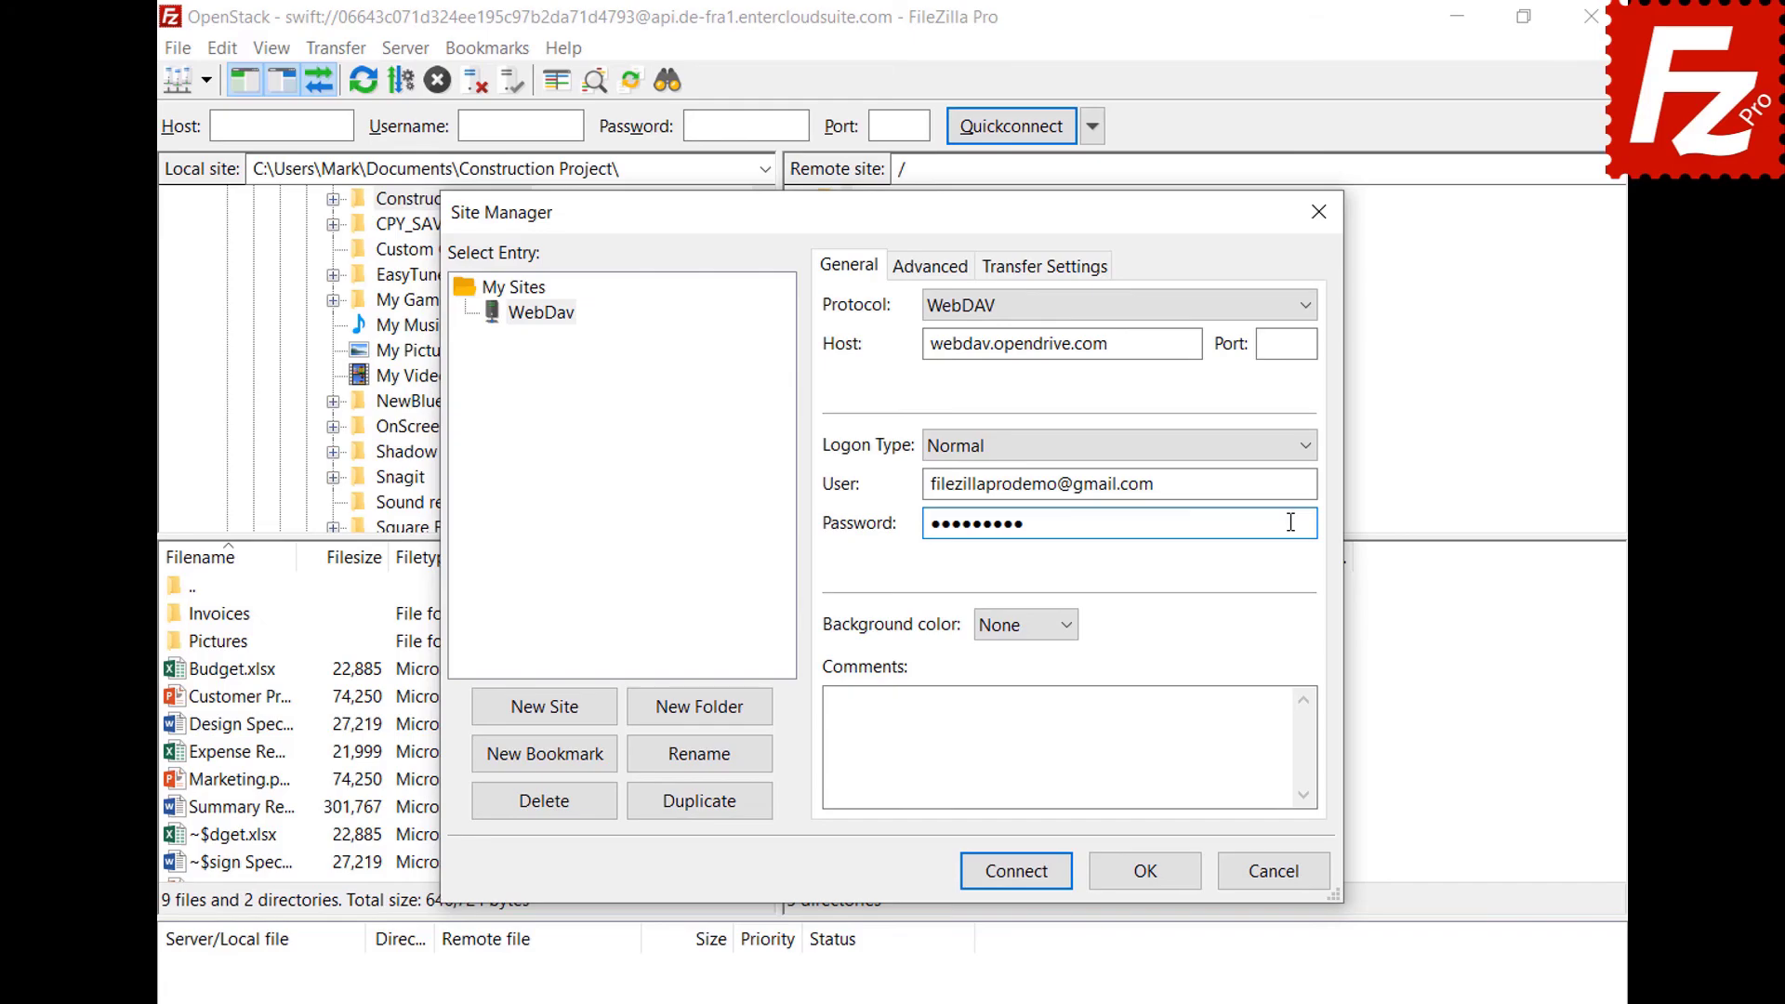
left_click(1023, 878)
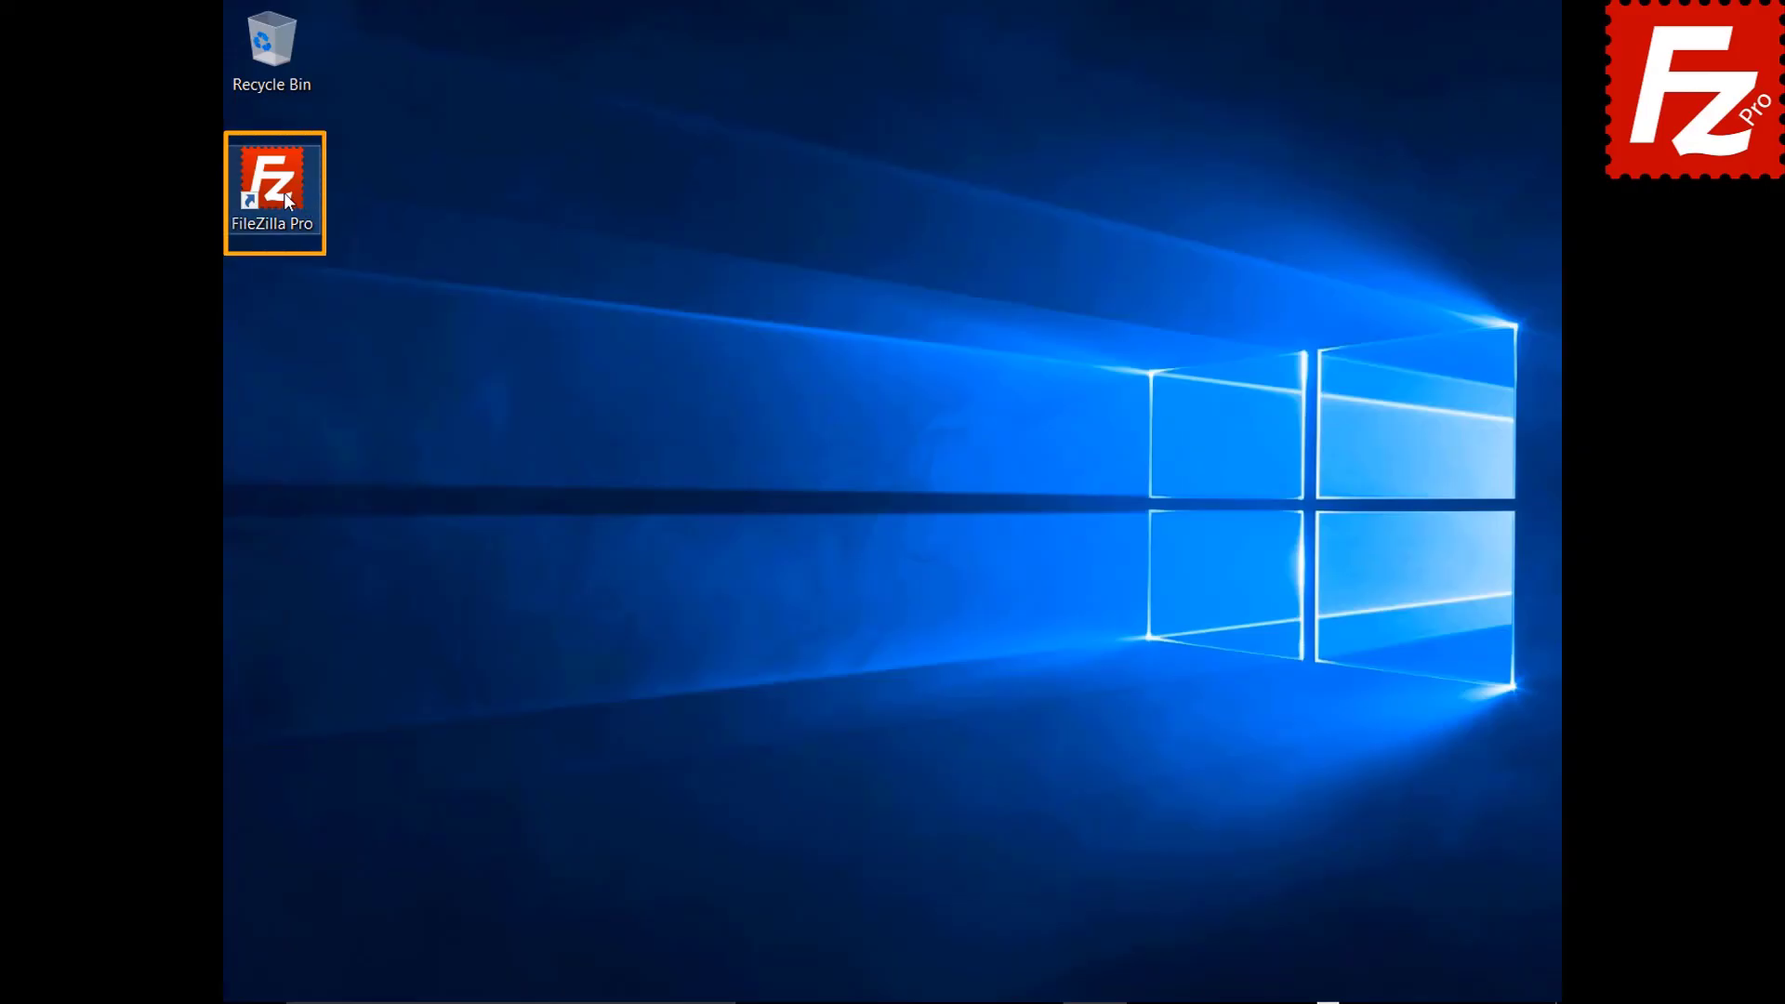
Launch FileZilla Pro and add a site named OpenStack using the OpenStack Swift protocol.
double_click(282, 193)
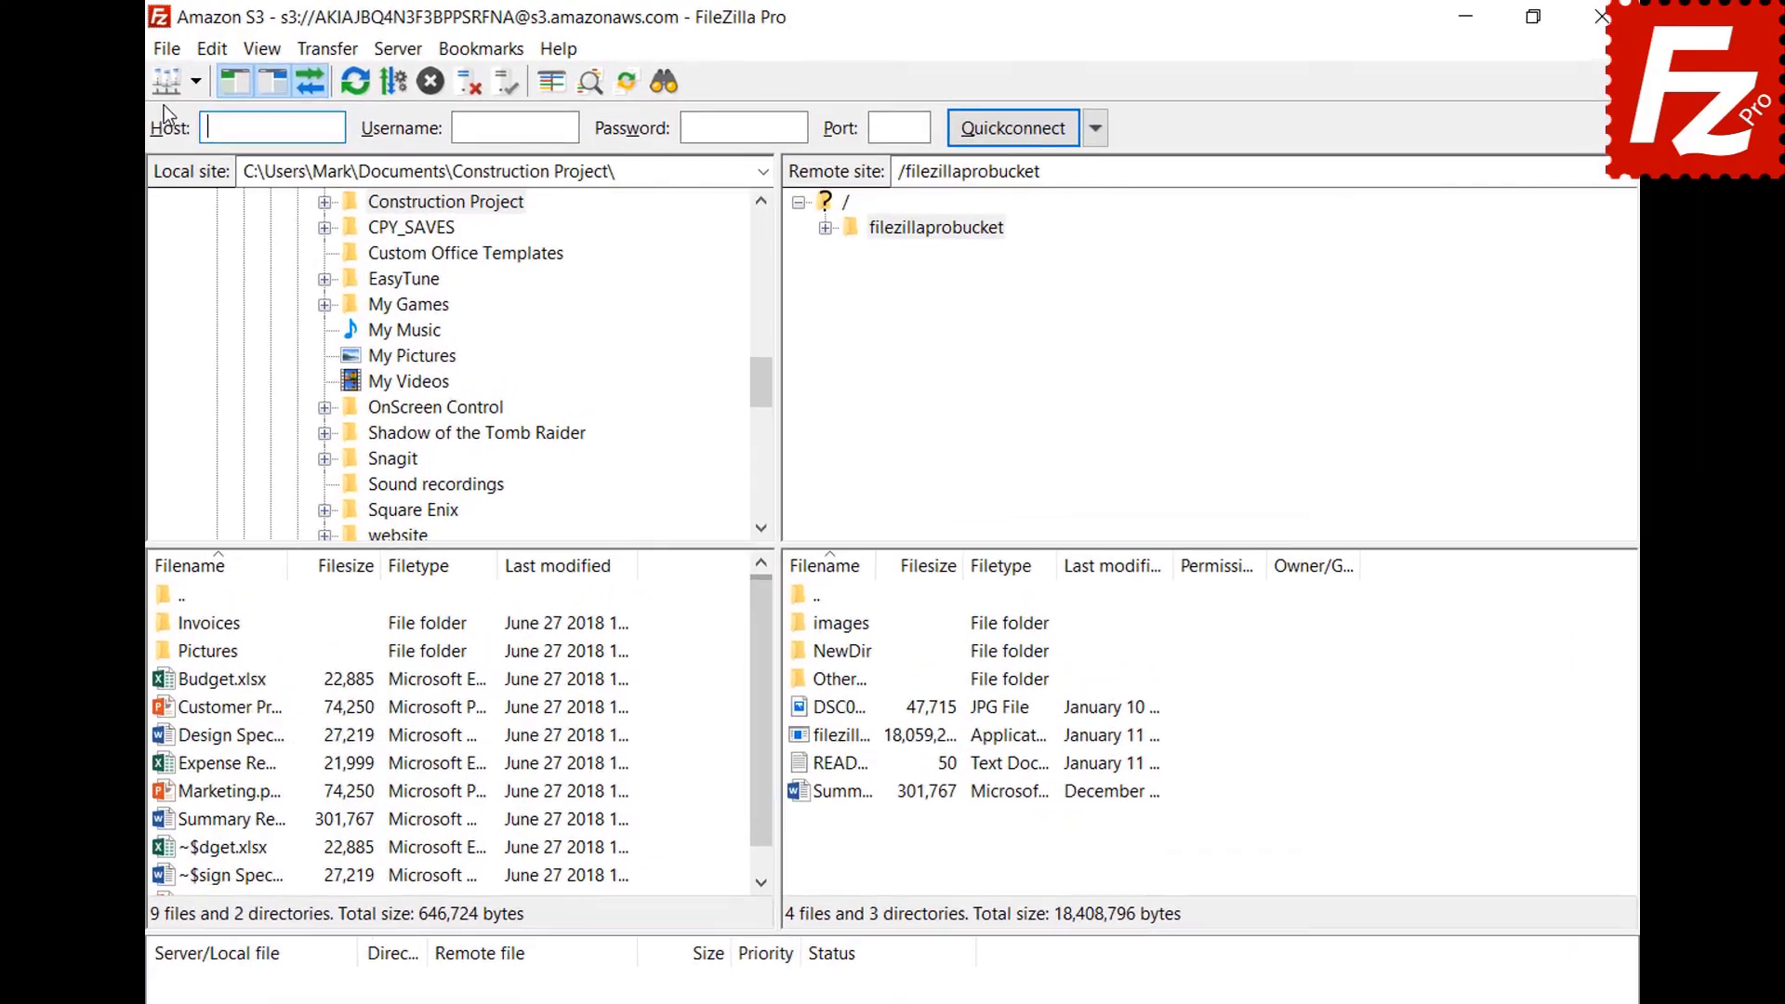
left_click(238, 48)
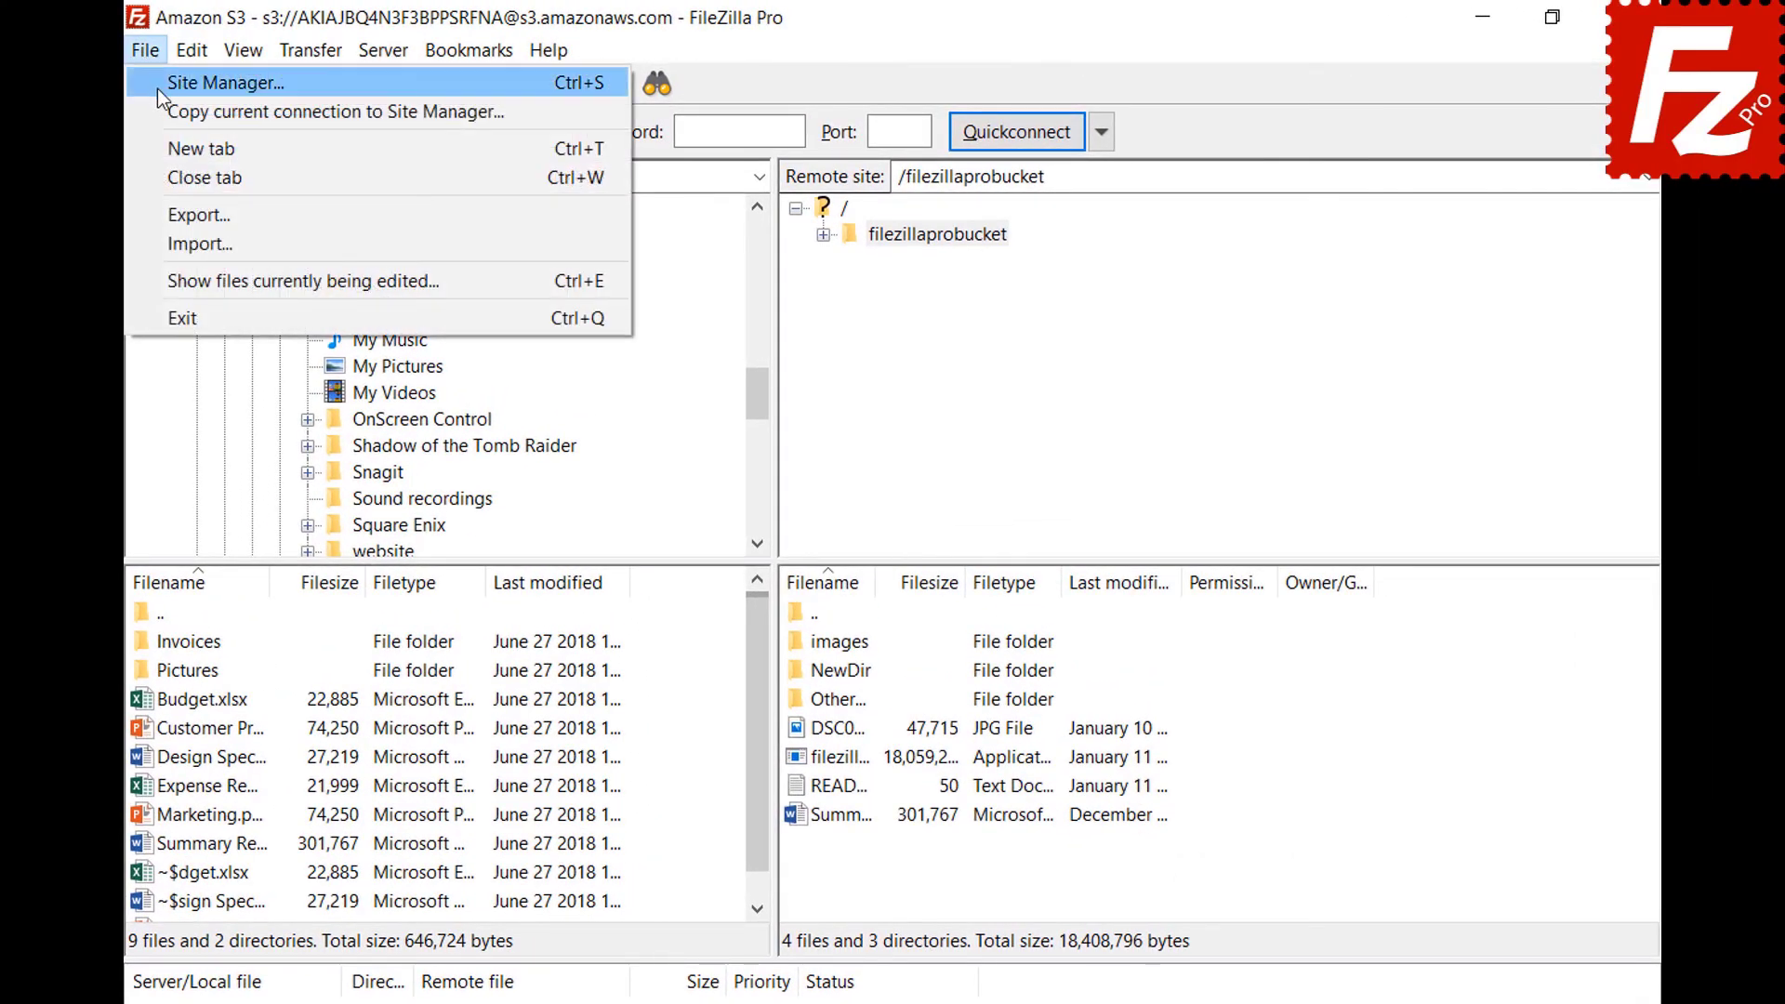
left_click(158, 88)
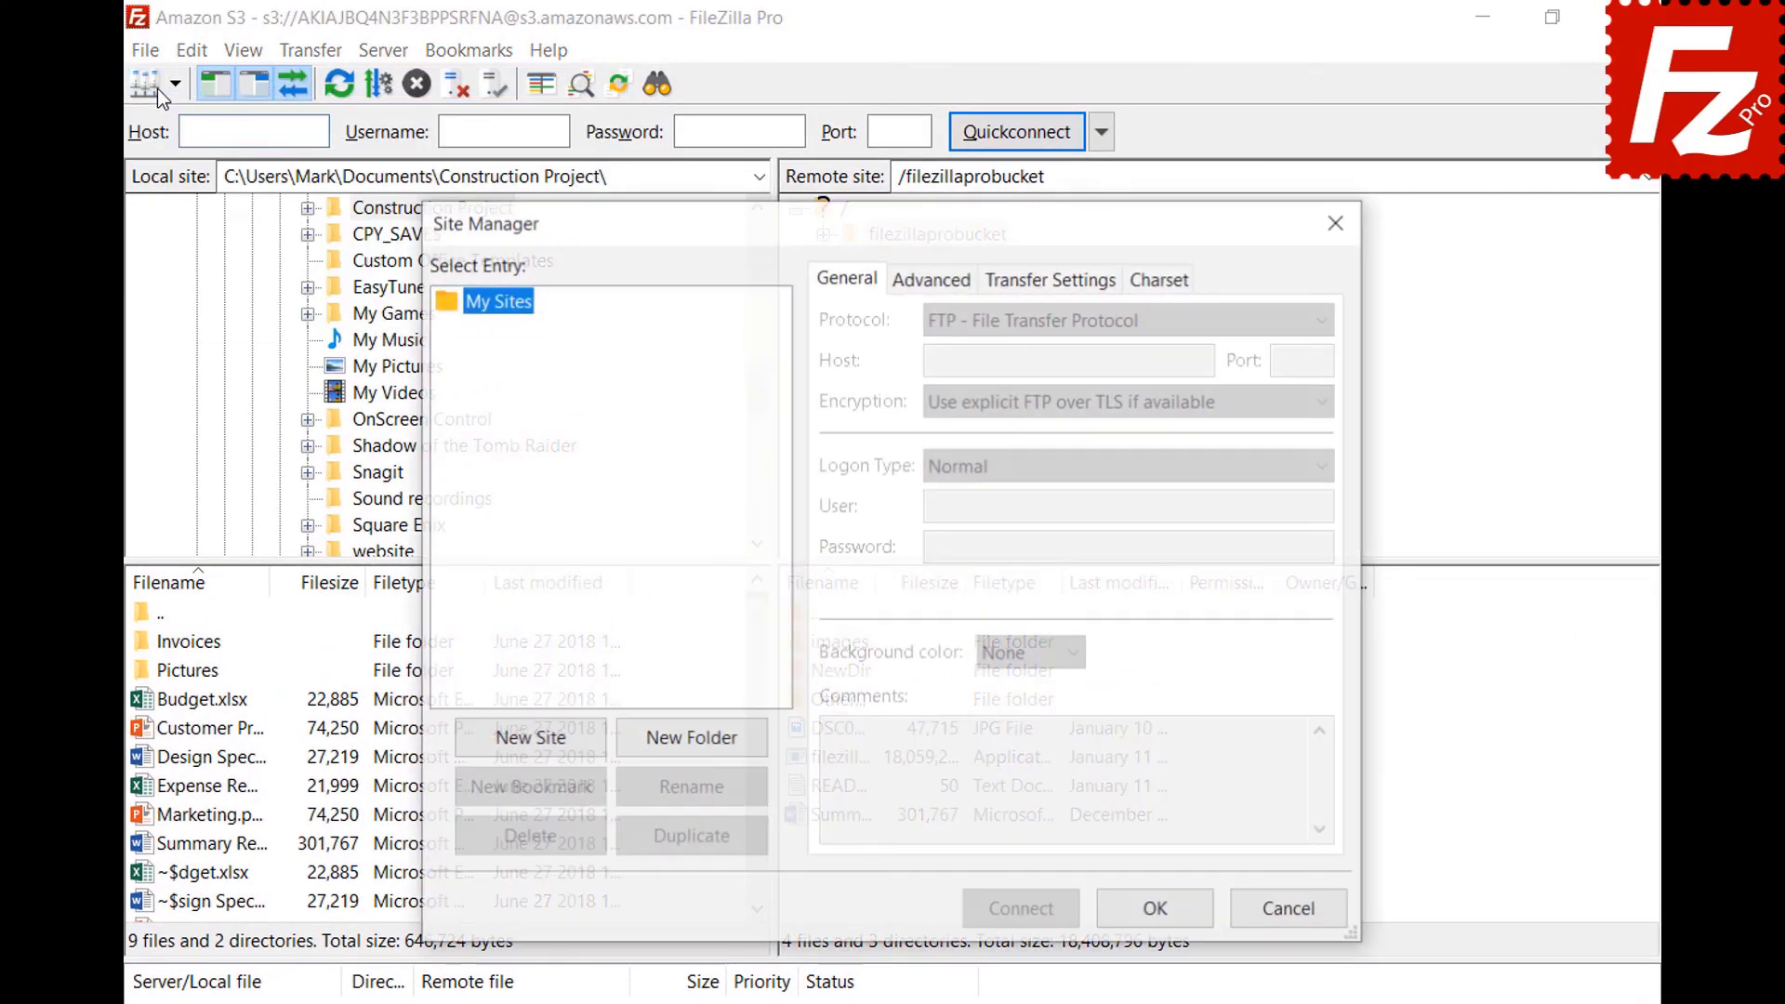
left_click(533, 747)
type("OpenStack")
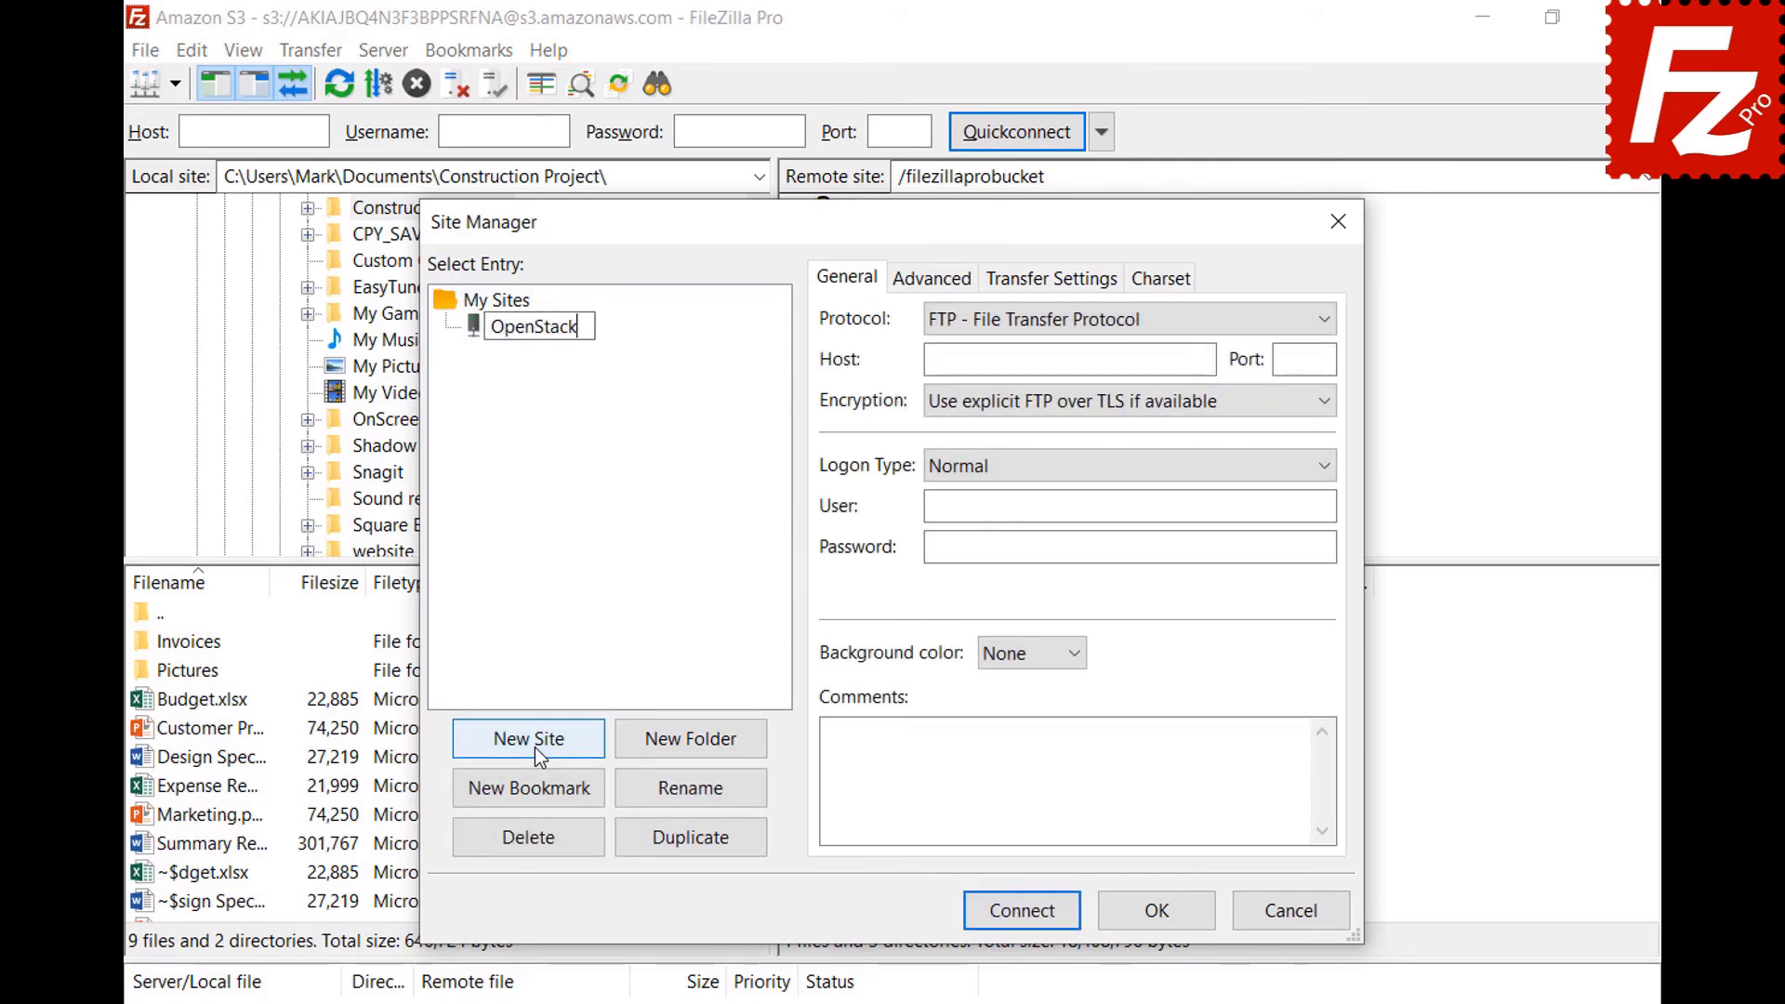
key("Return")
left_click(1146, 322)
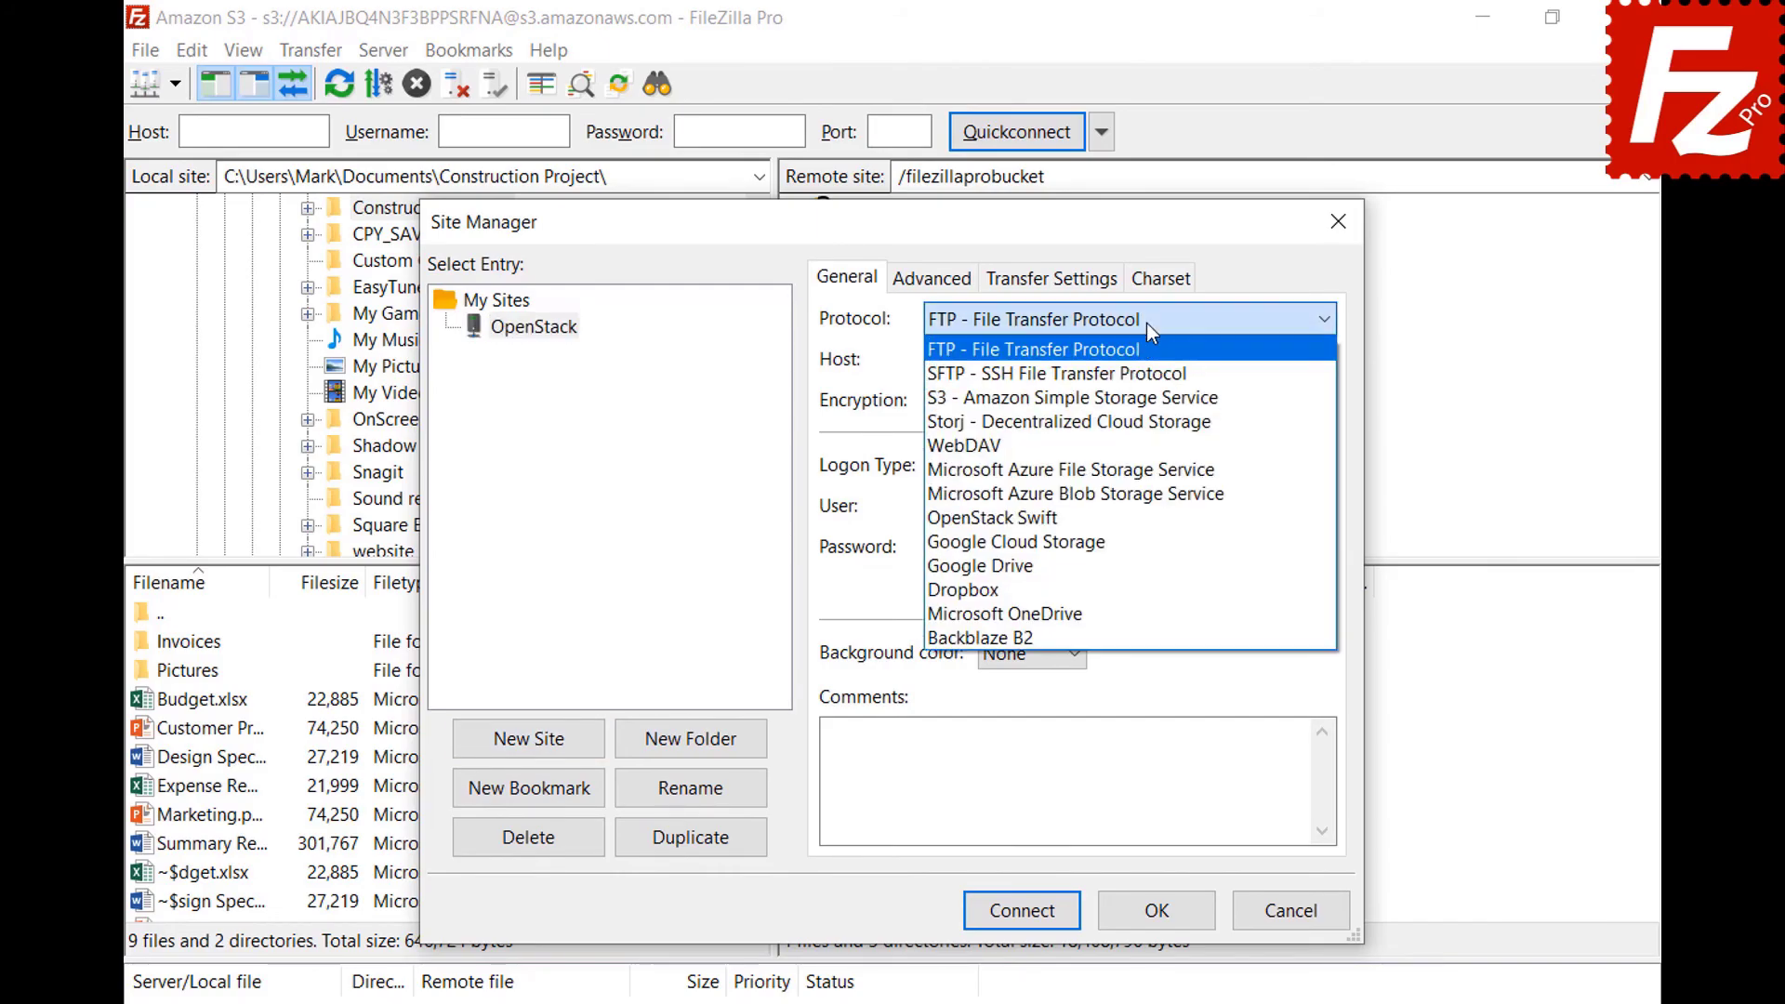
left_click(1145, 526)
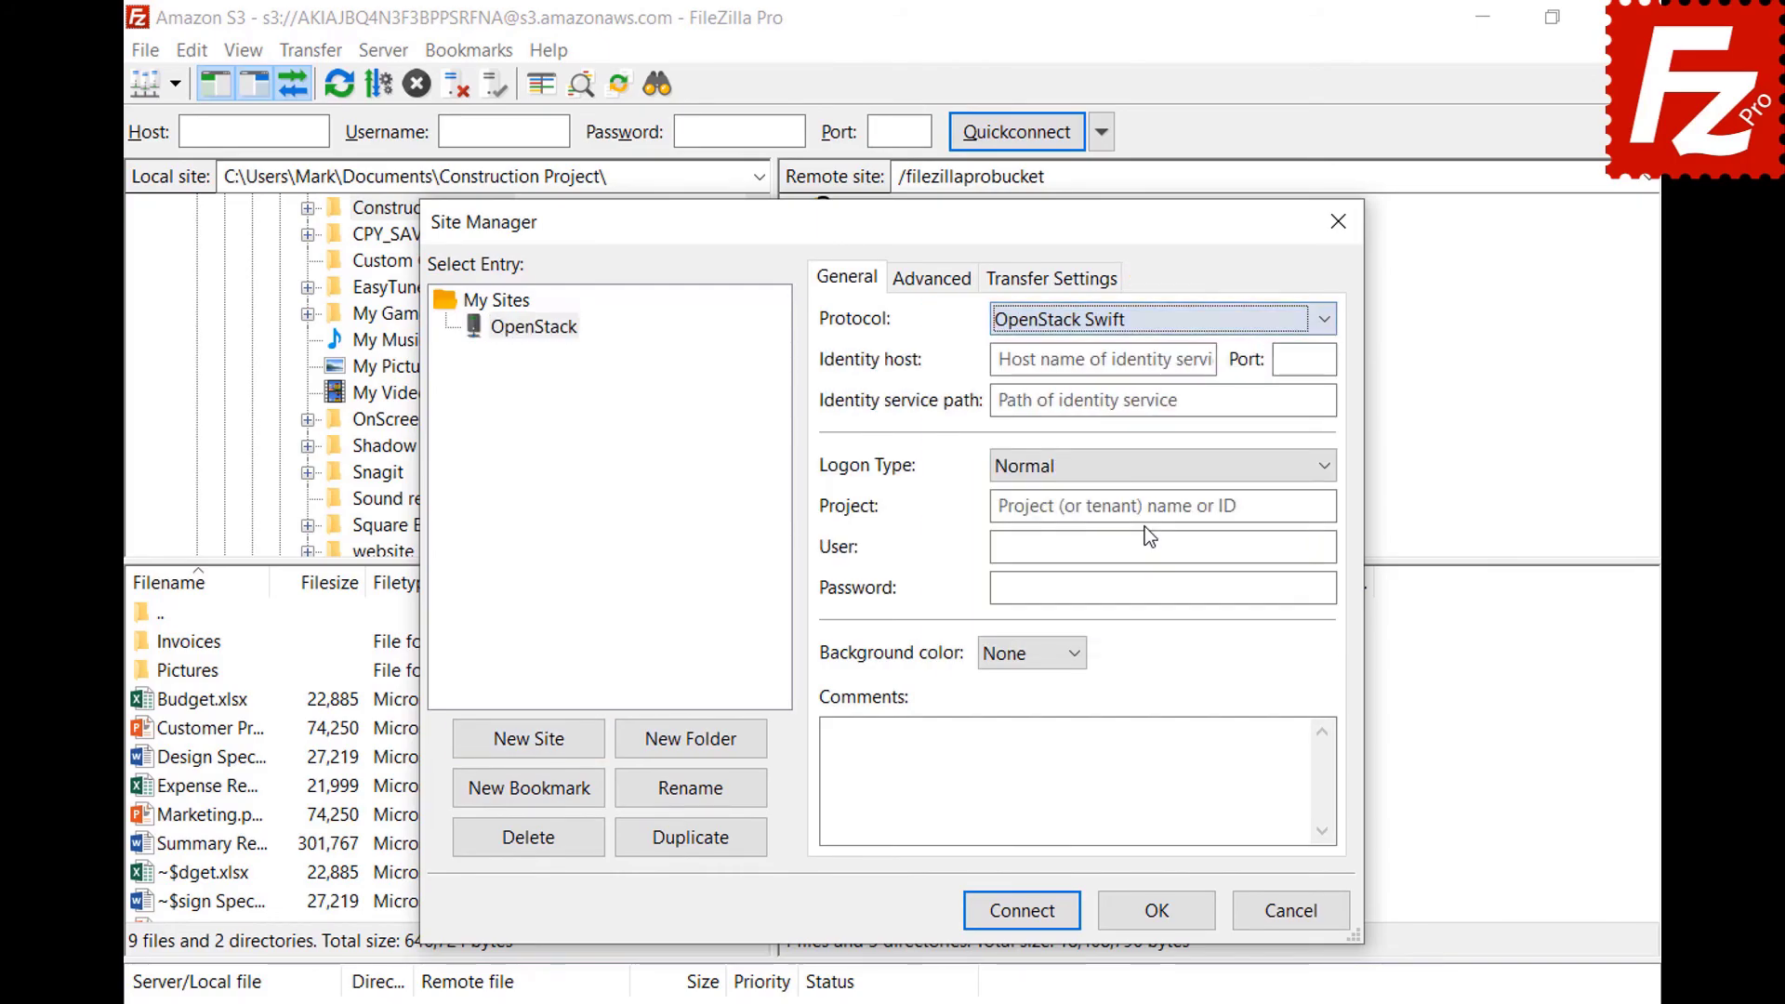
Enter the entercloudsuite.com identity host, /v2.0/tokens path, project ID and login, then connect.
left_click(1209, 360)
type("identity.de-fra1.entercloudsuite.com")
left_click(1317, 400)
type("/v2.0/tokens")
left_click(1324, 506)
type("06643c071d324ee195c97b2da71d4793")
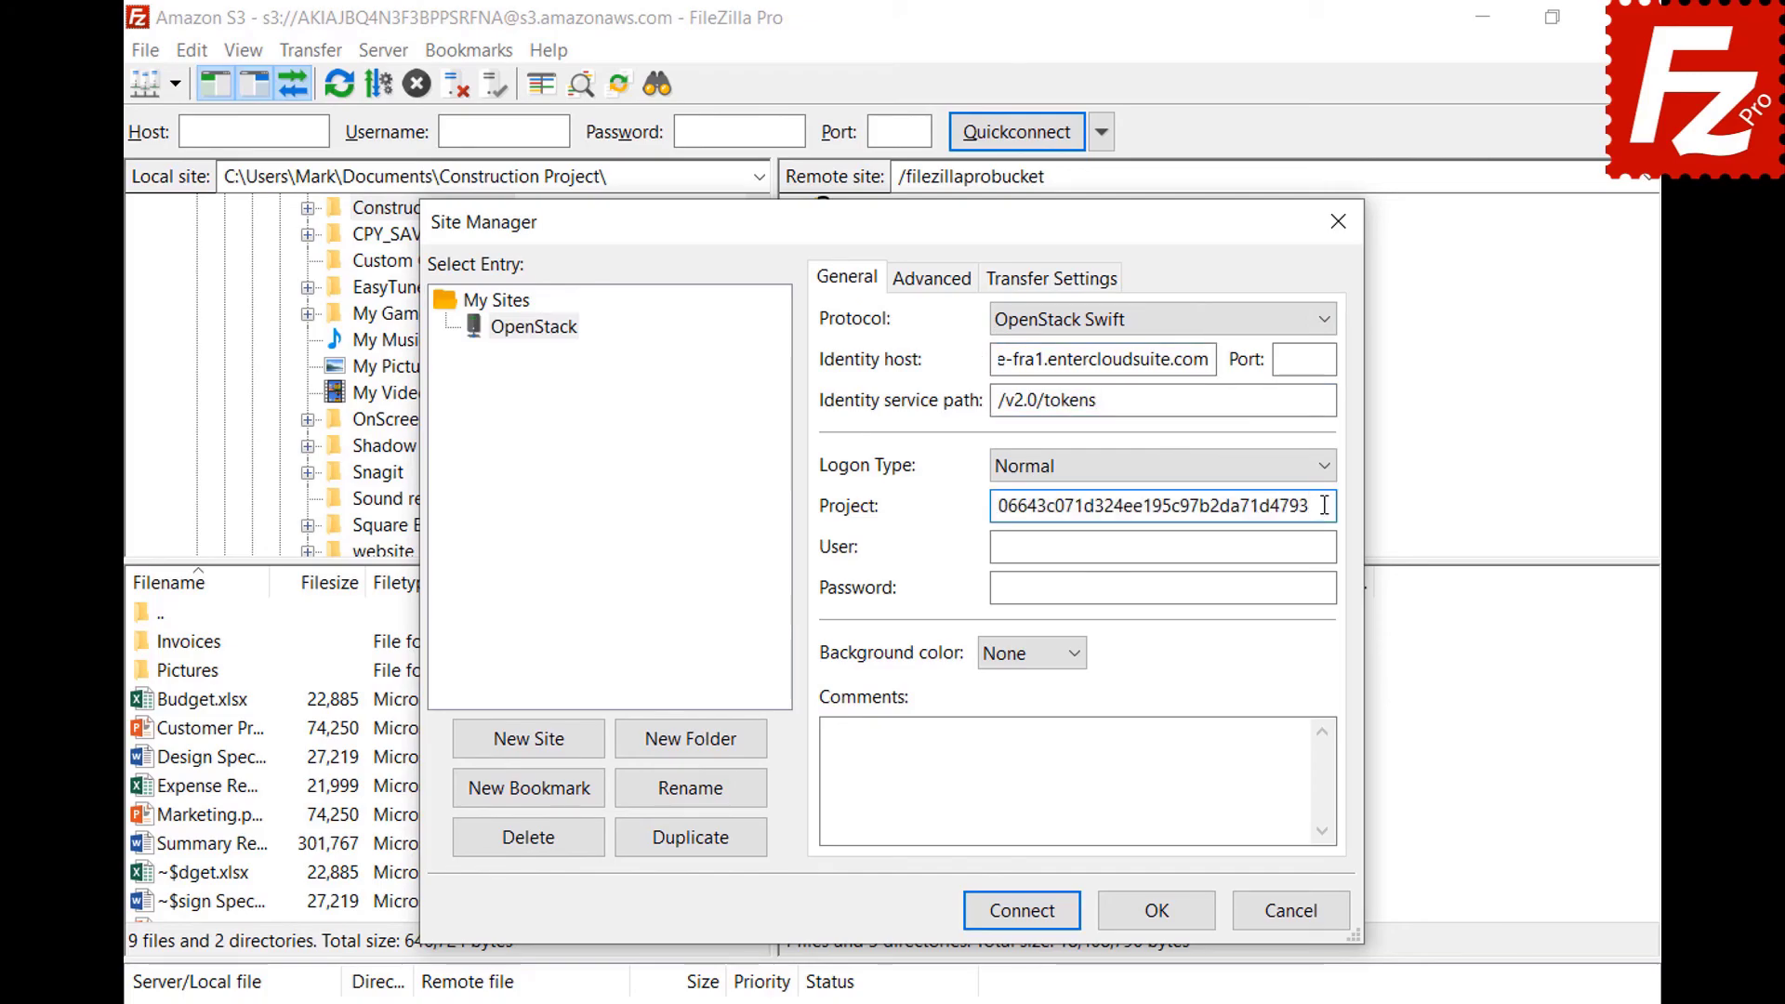
left_click(1327, 547)
key("ctrl+v")
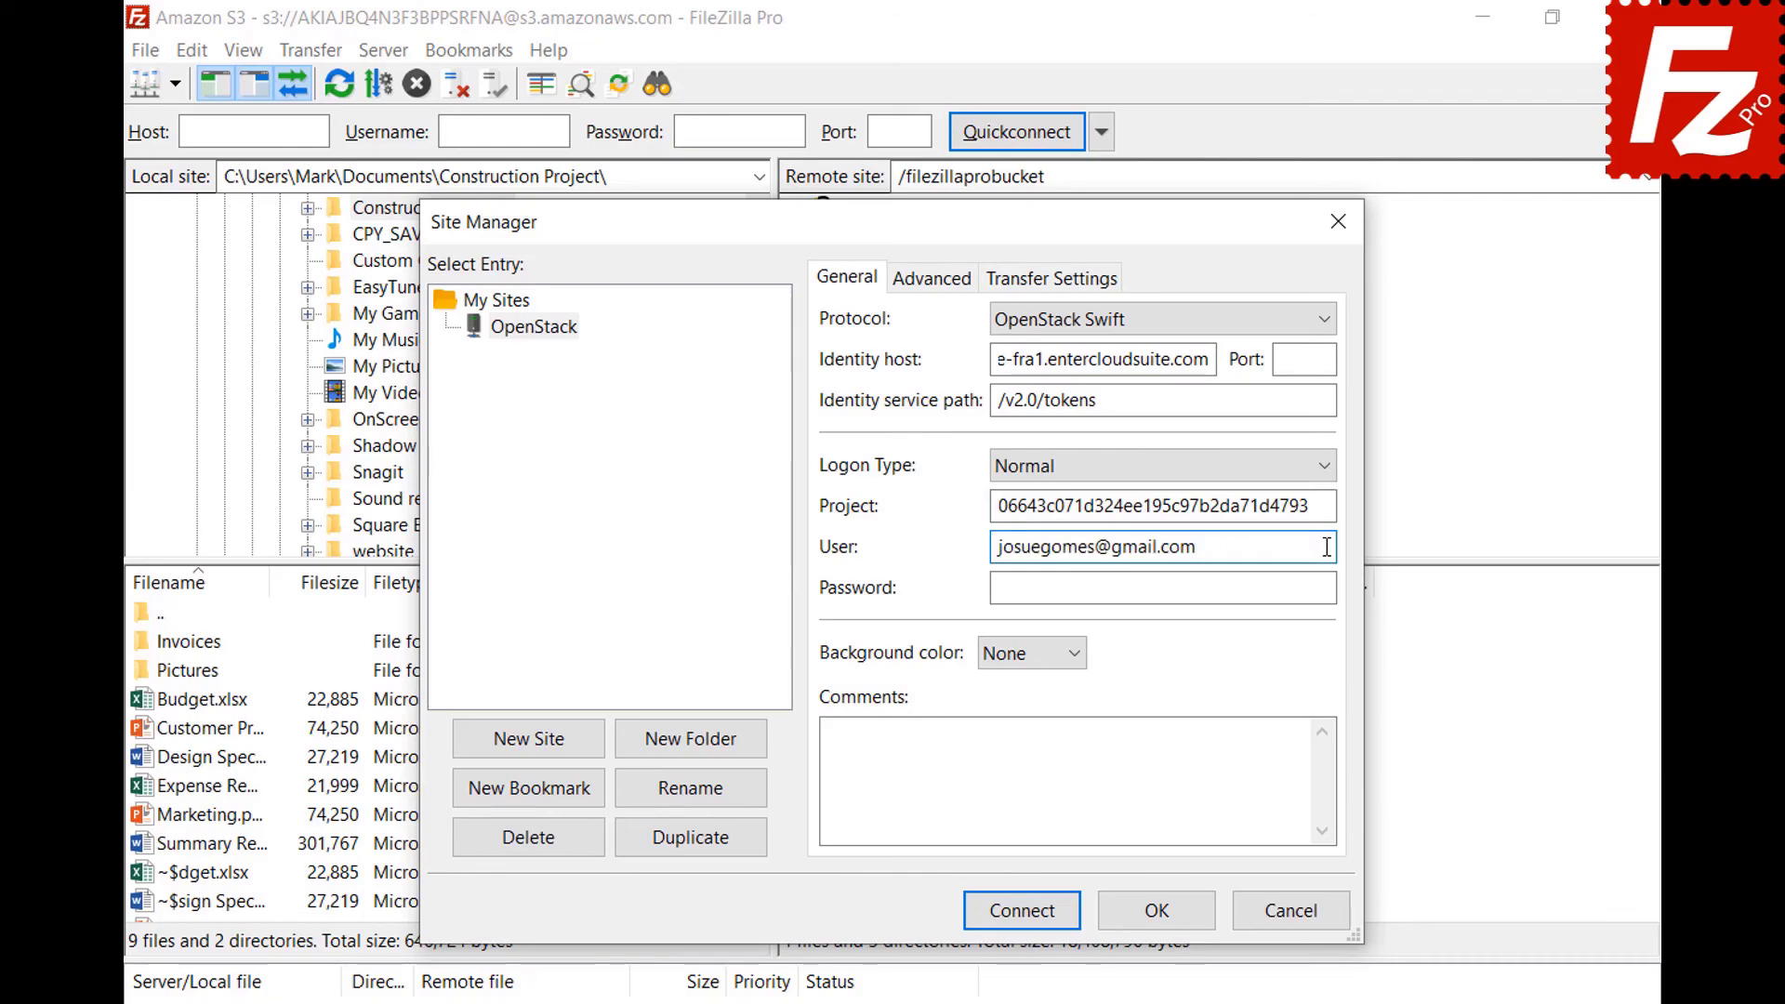
left_click(1331, 588)
key("ctrl+v")
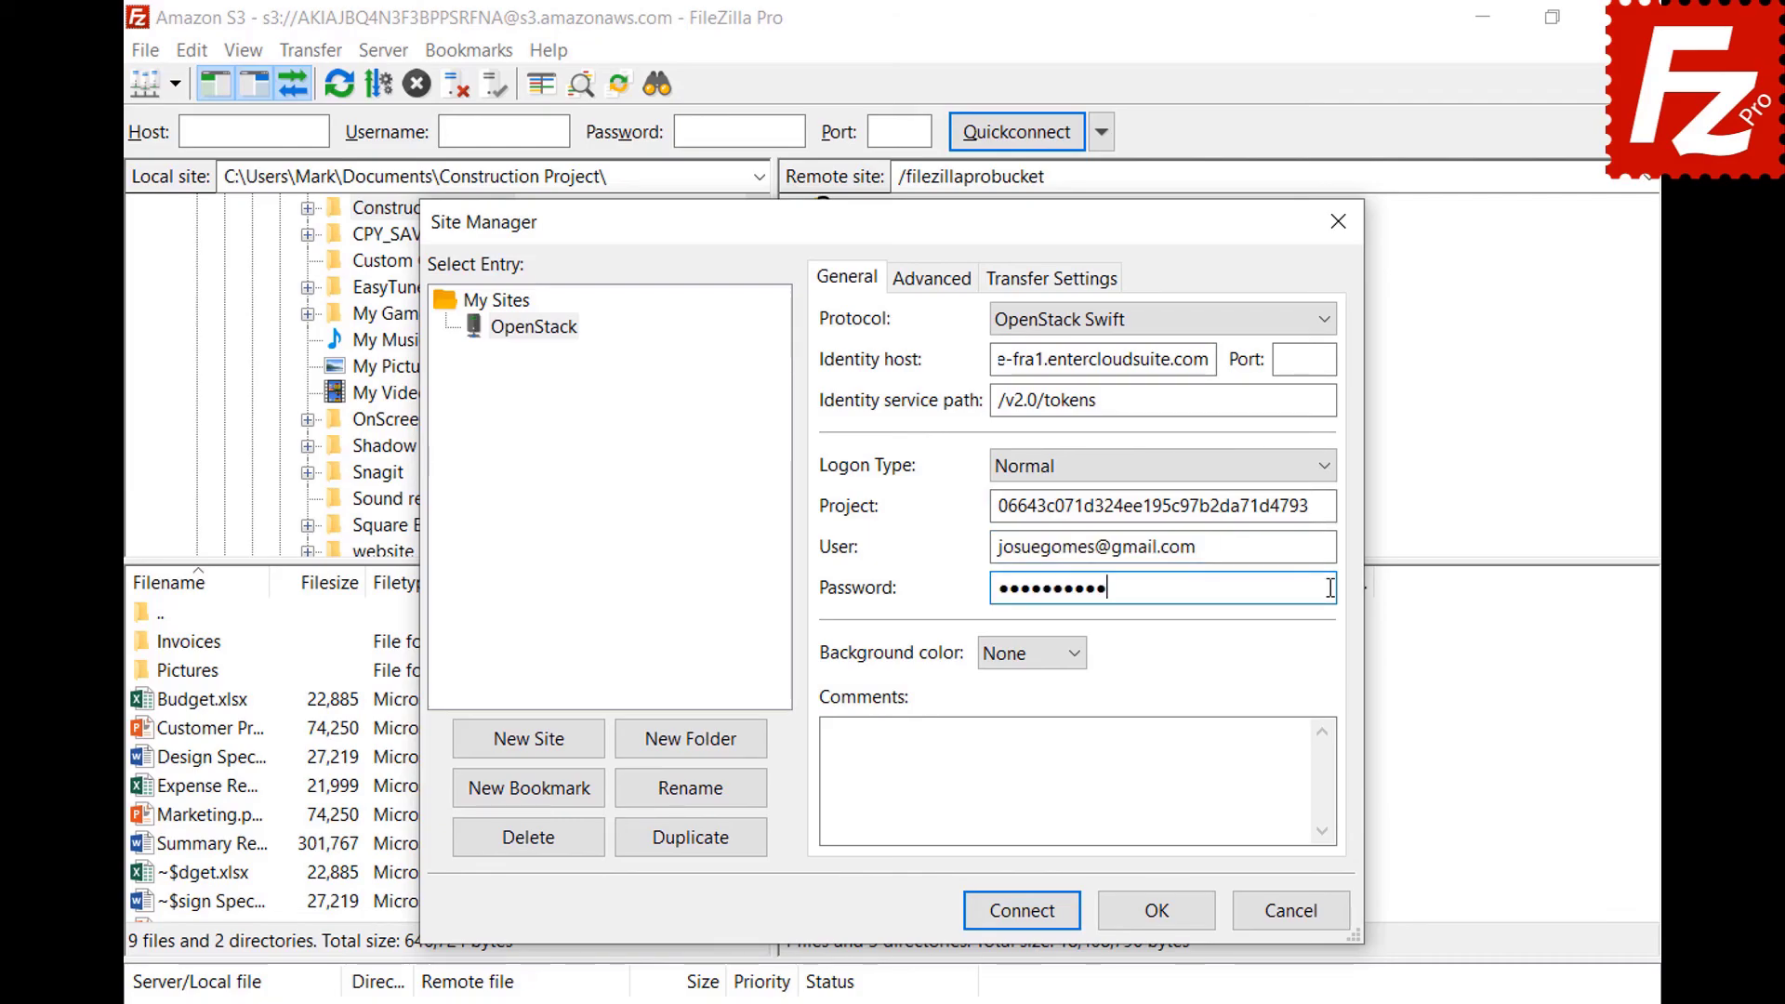
left_click(1016, 915)
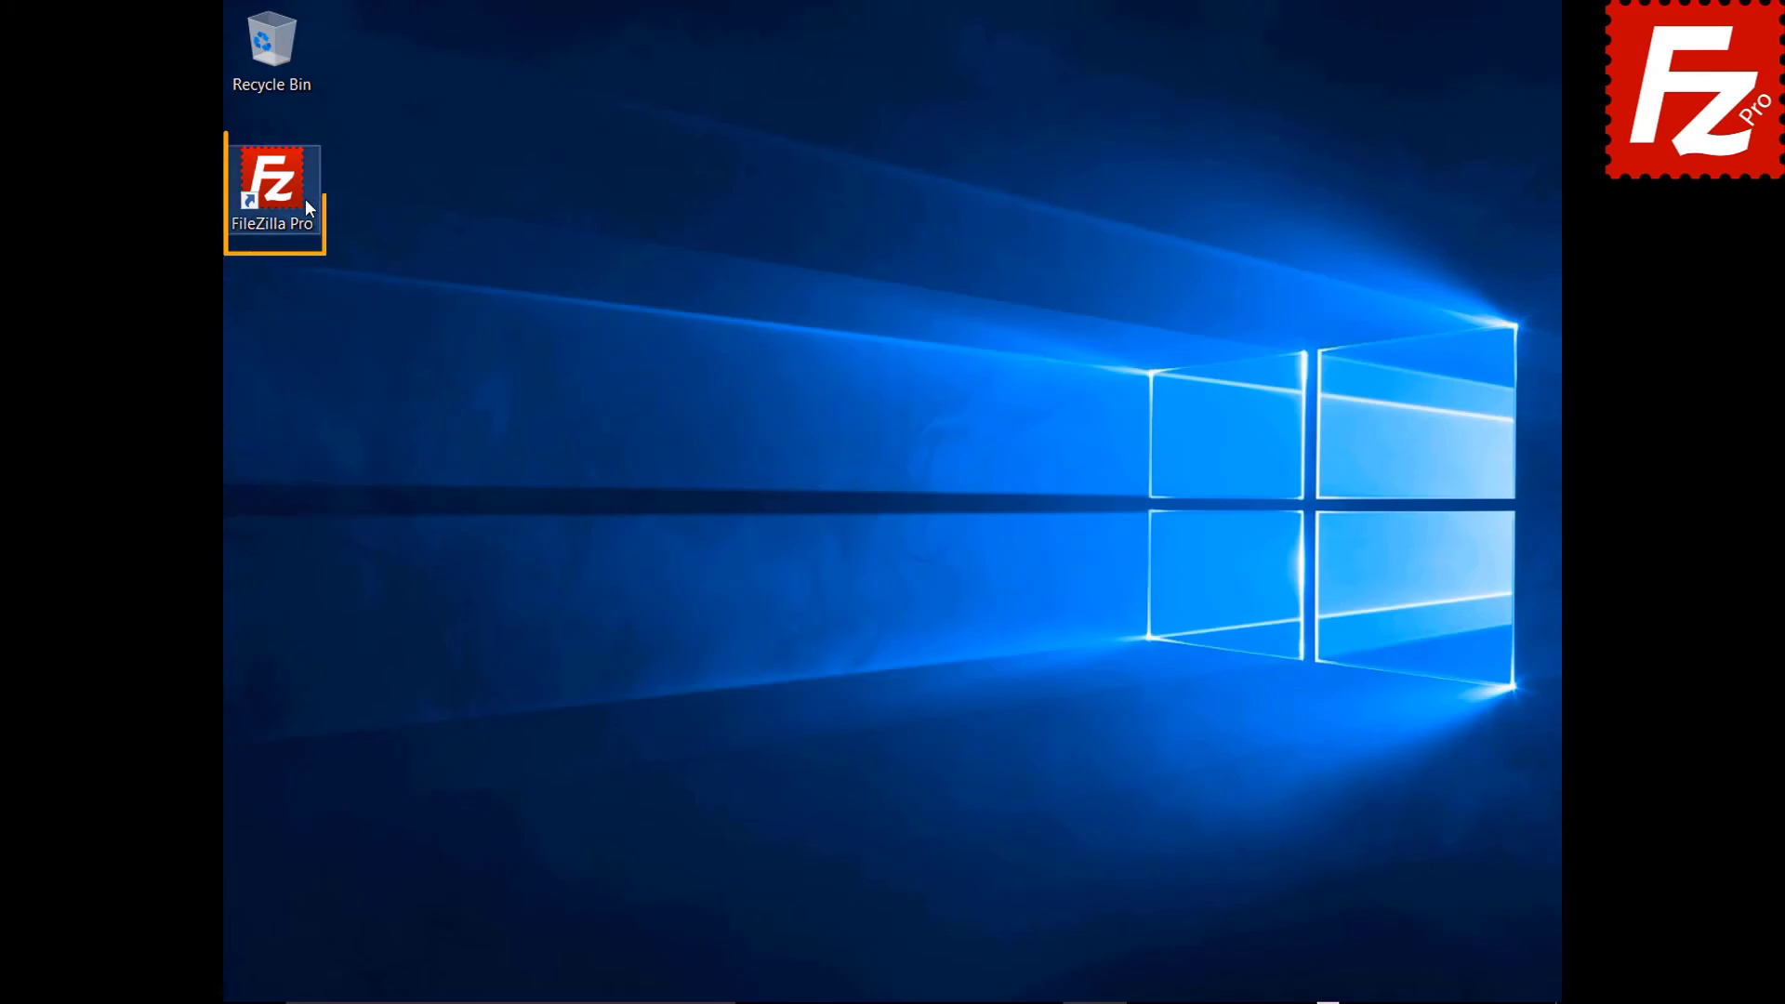
Launch FileZilla Pro and add a site named Rackspace using Rackspace Cloud Storage.
double_click(282, 193)
left_click(197, 46)
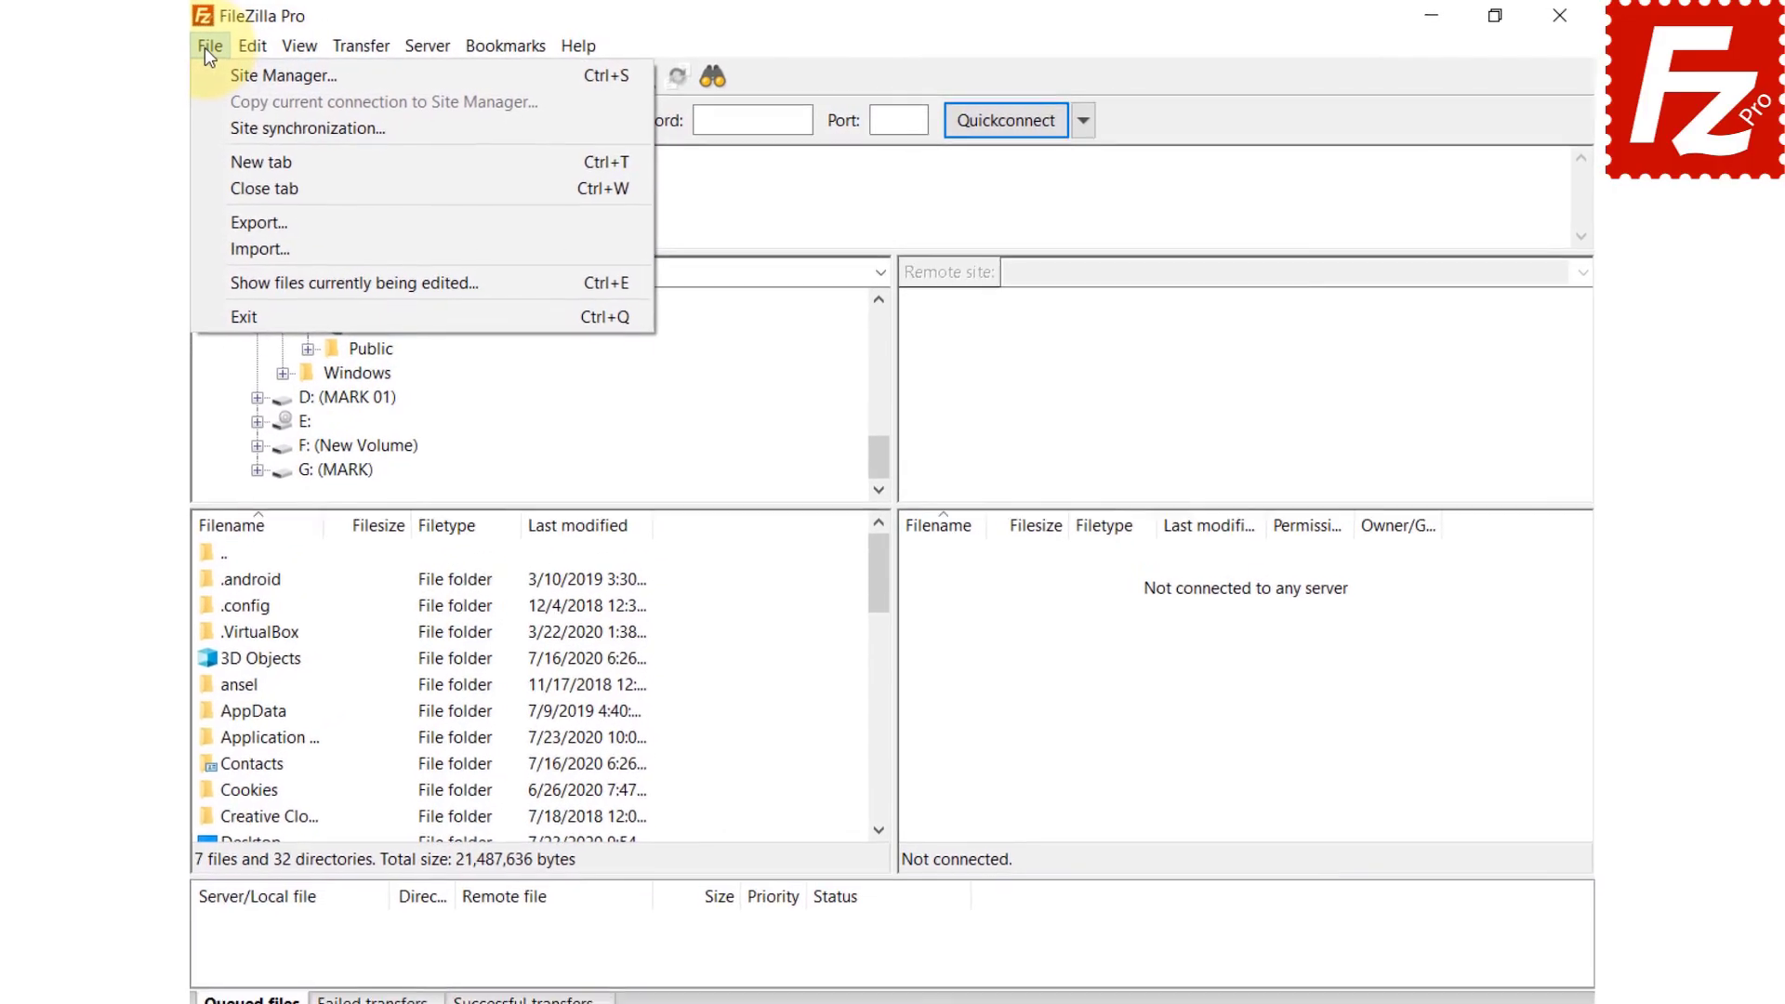
left_click(210, 78)
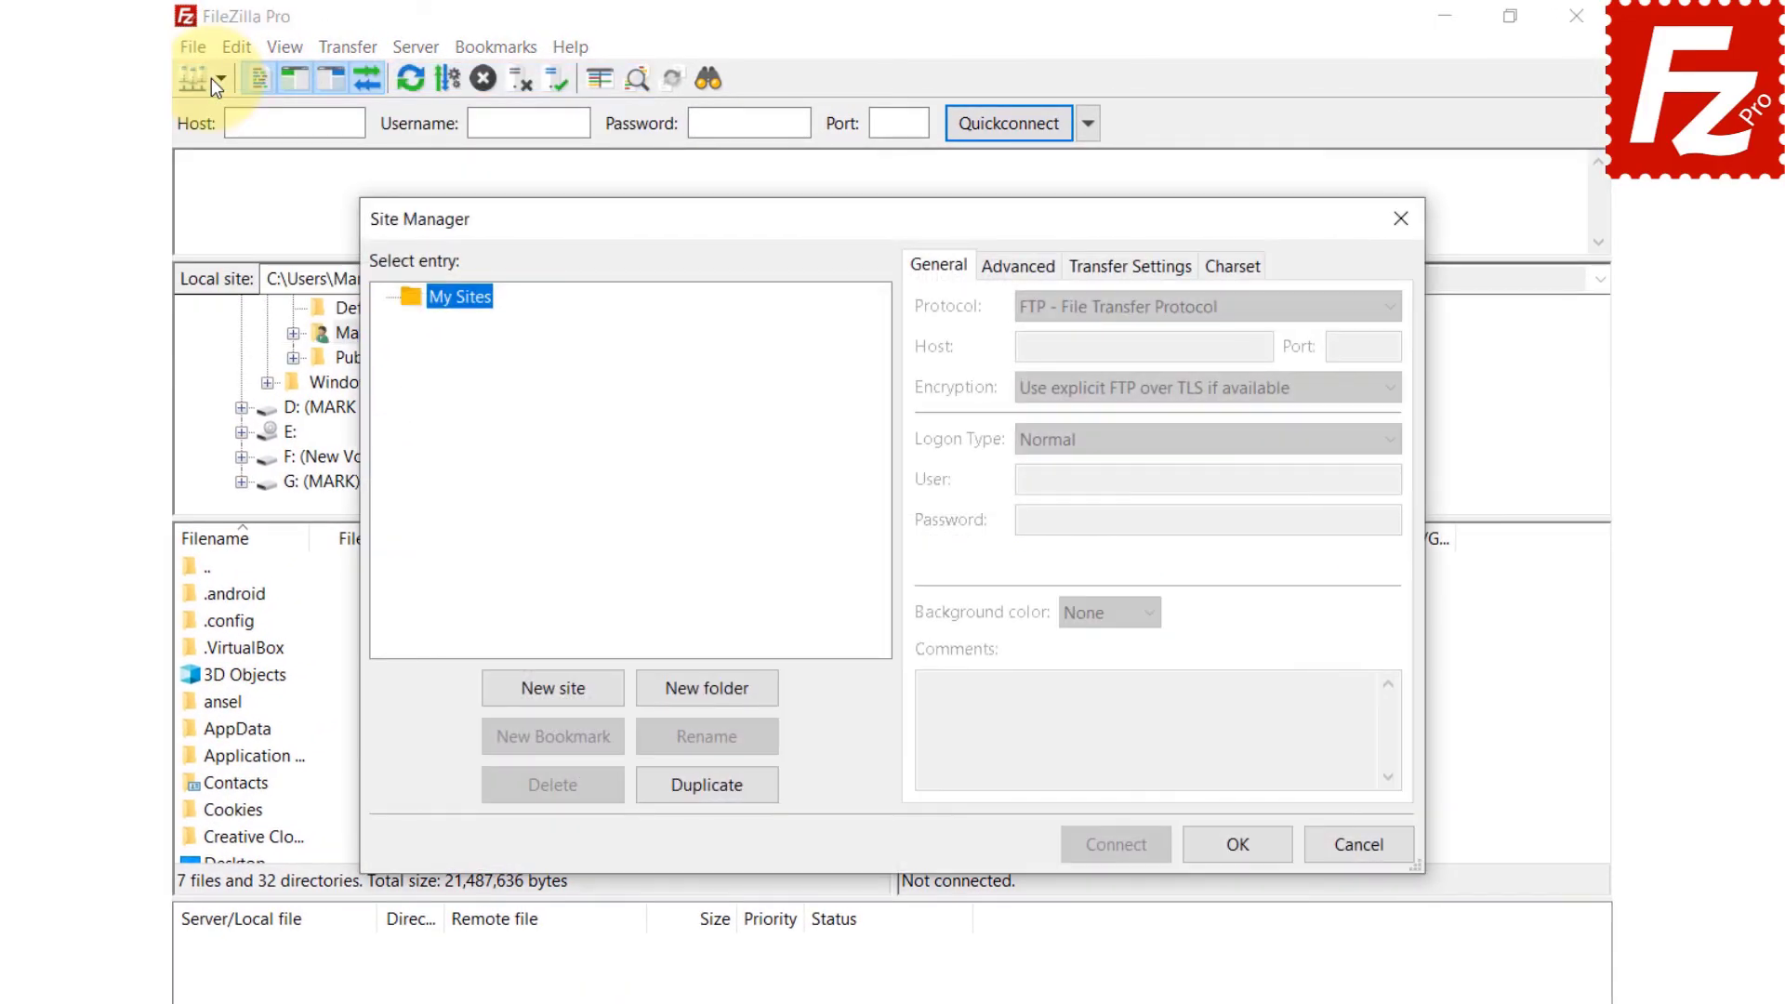
left_click(562, 692)
type("Rackspace")
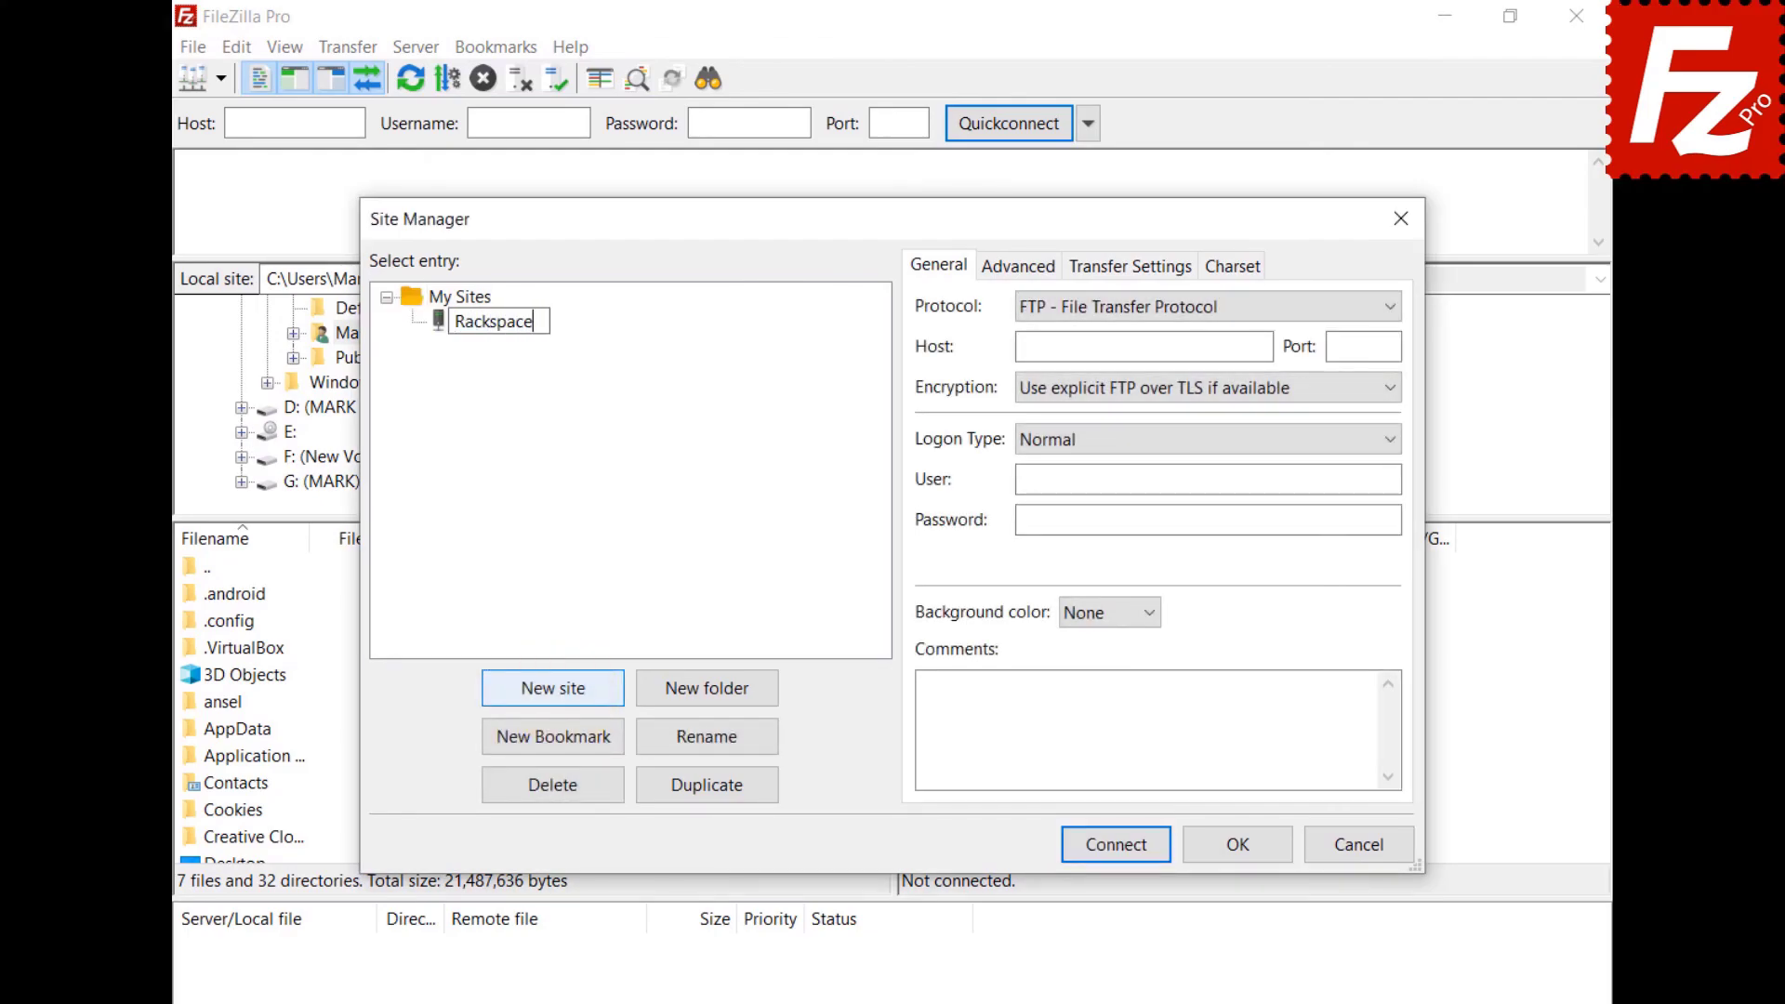
key("Return")
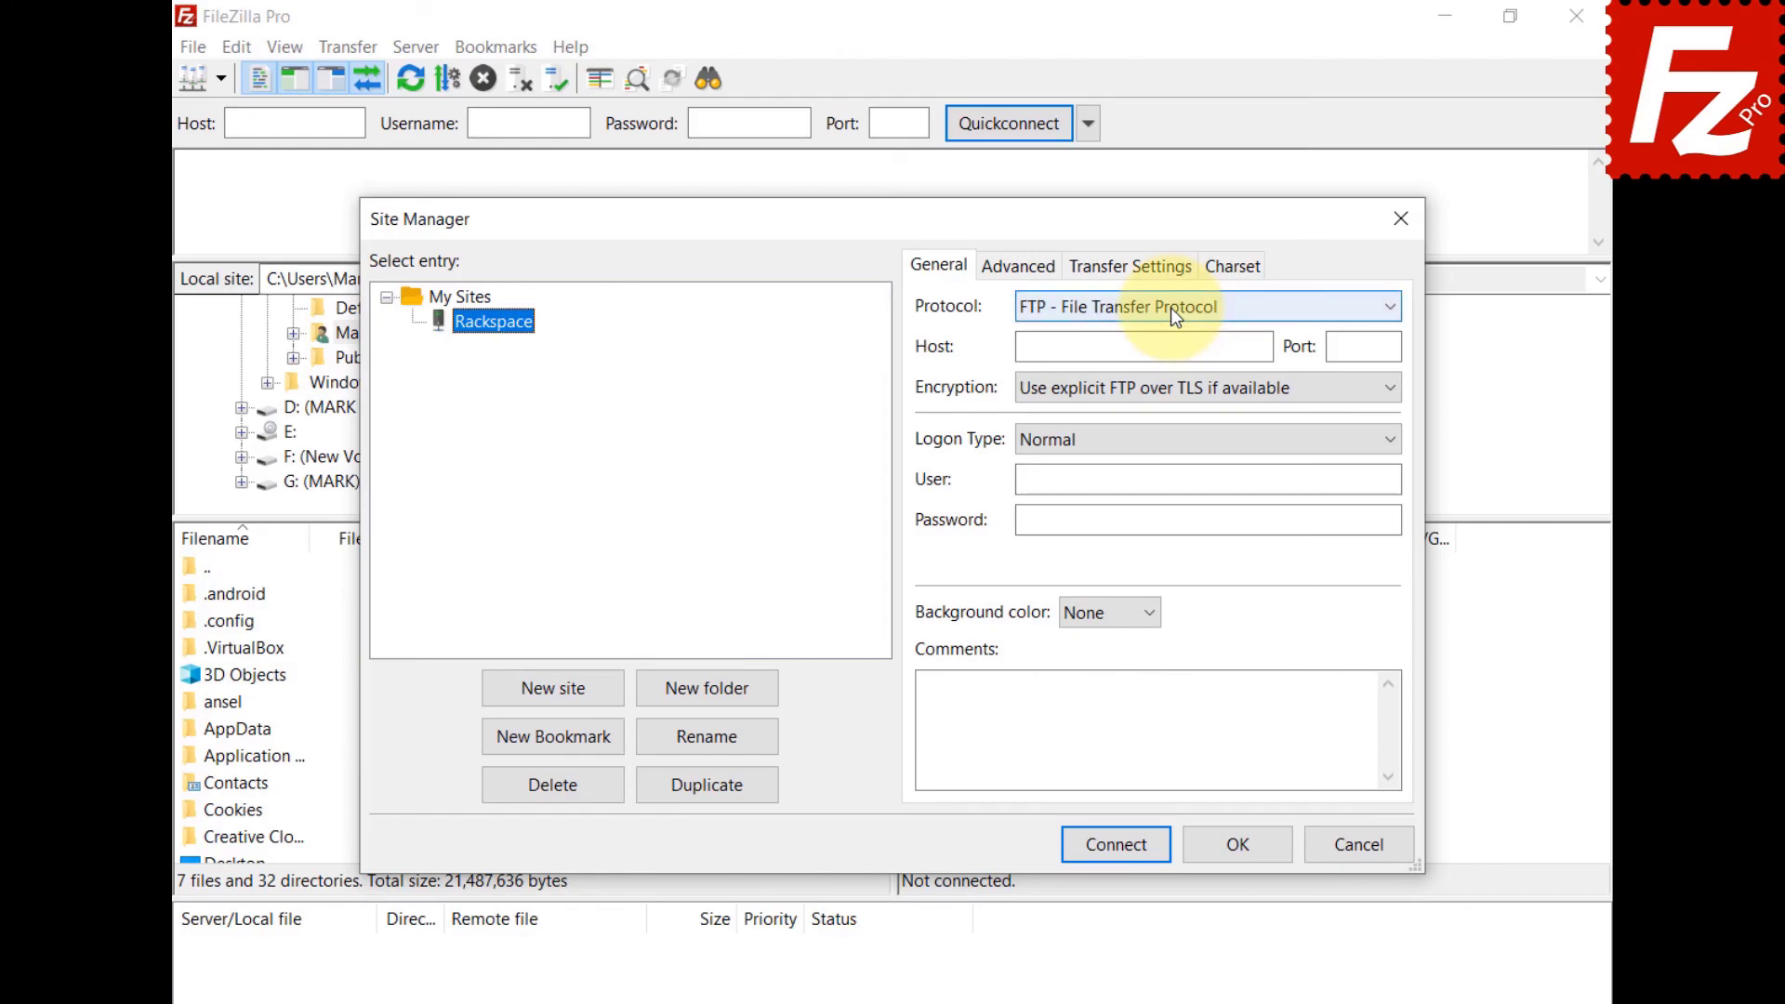
left_click(1169, 308)
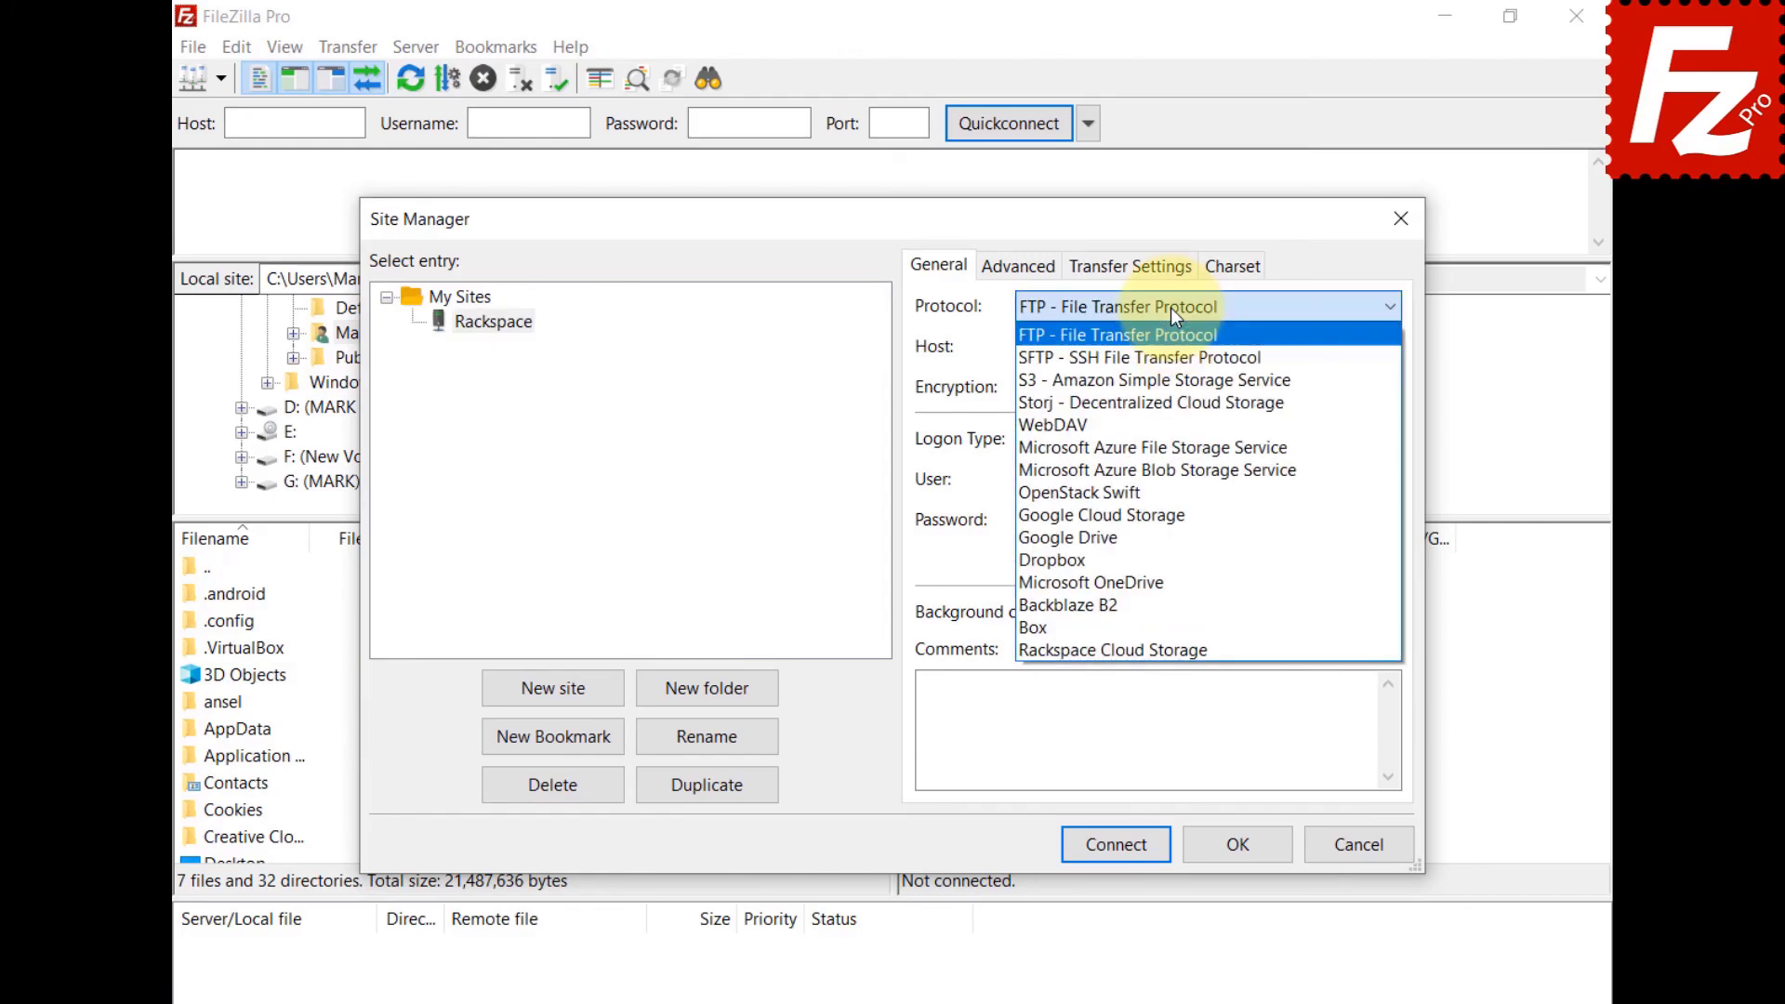
left_click(1169, 650)
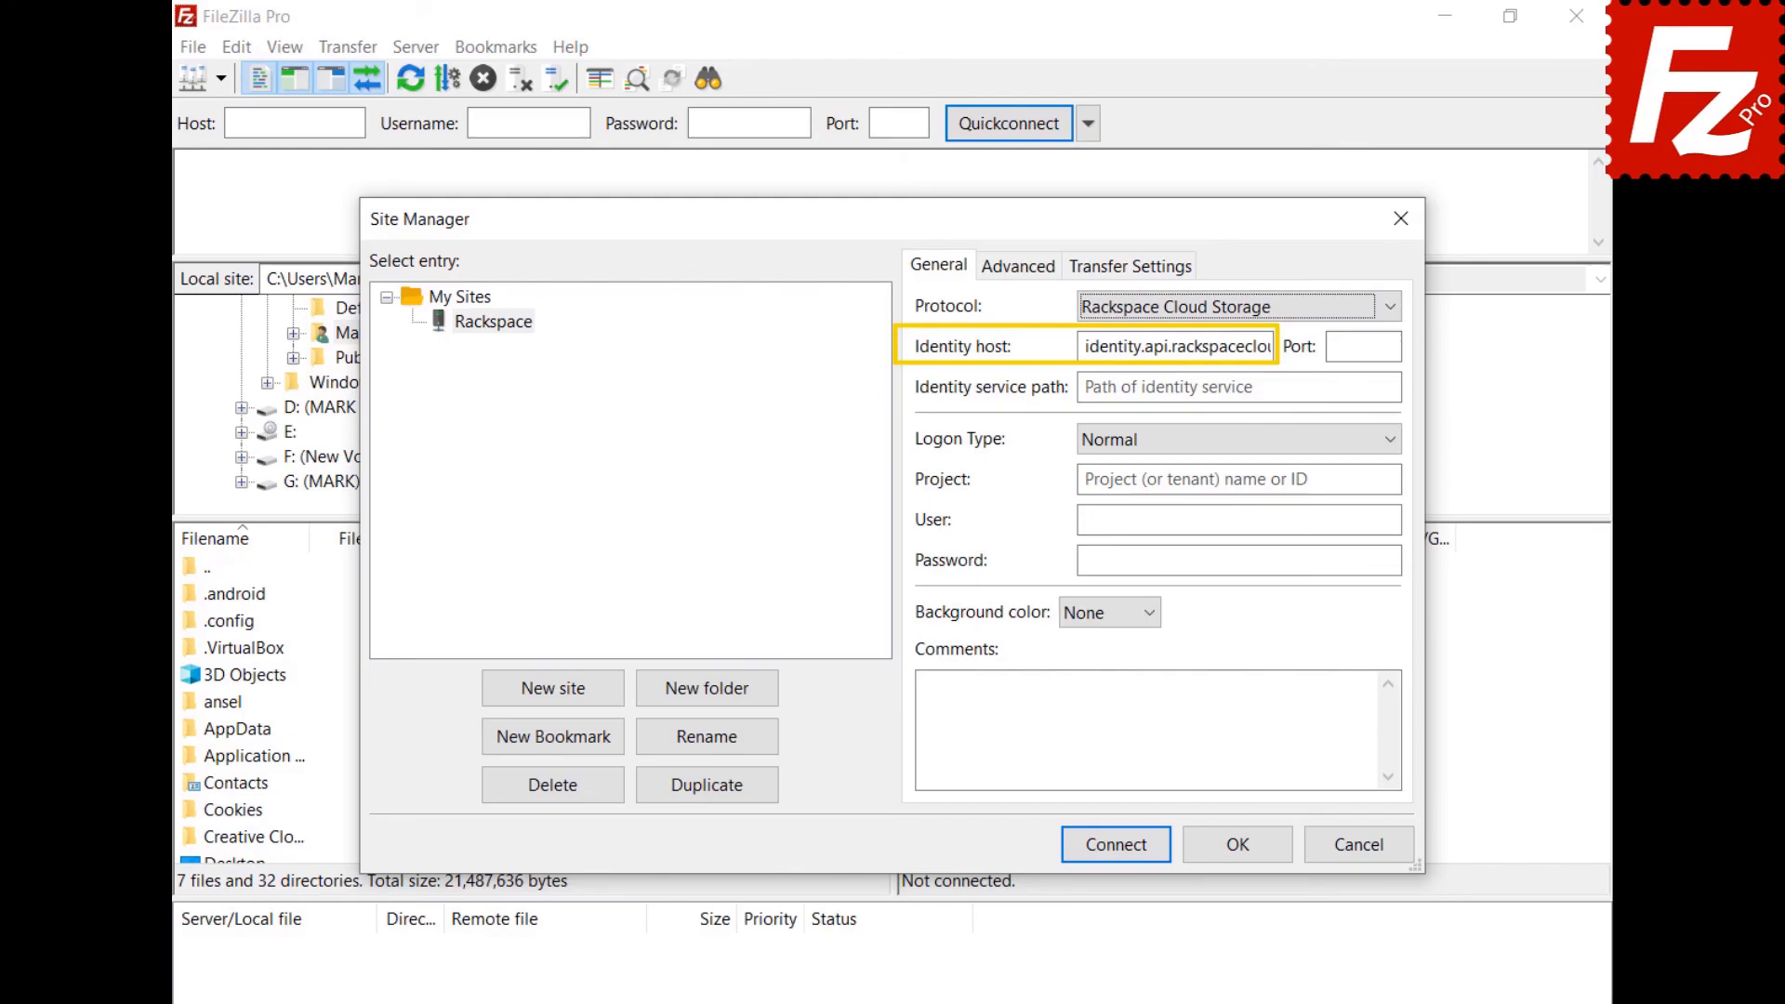
Enter path /v2.0/tokens, project number, user and password, connect, and open the IAD folder.
left_click(1170, 387)
type("/v2.0/tokens")
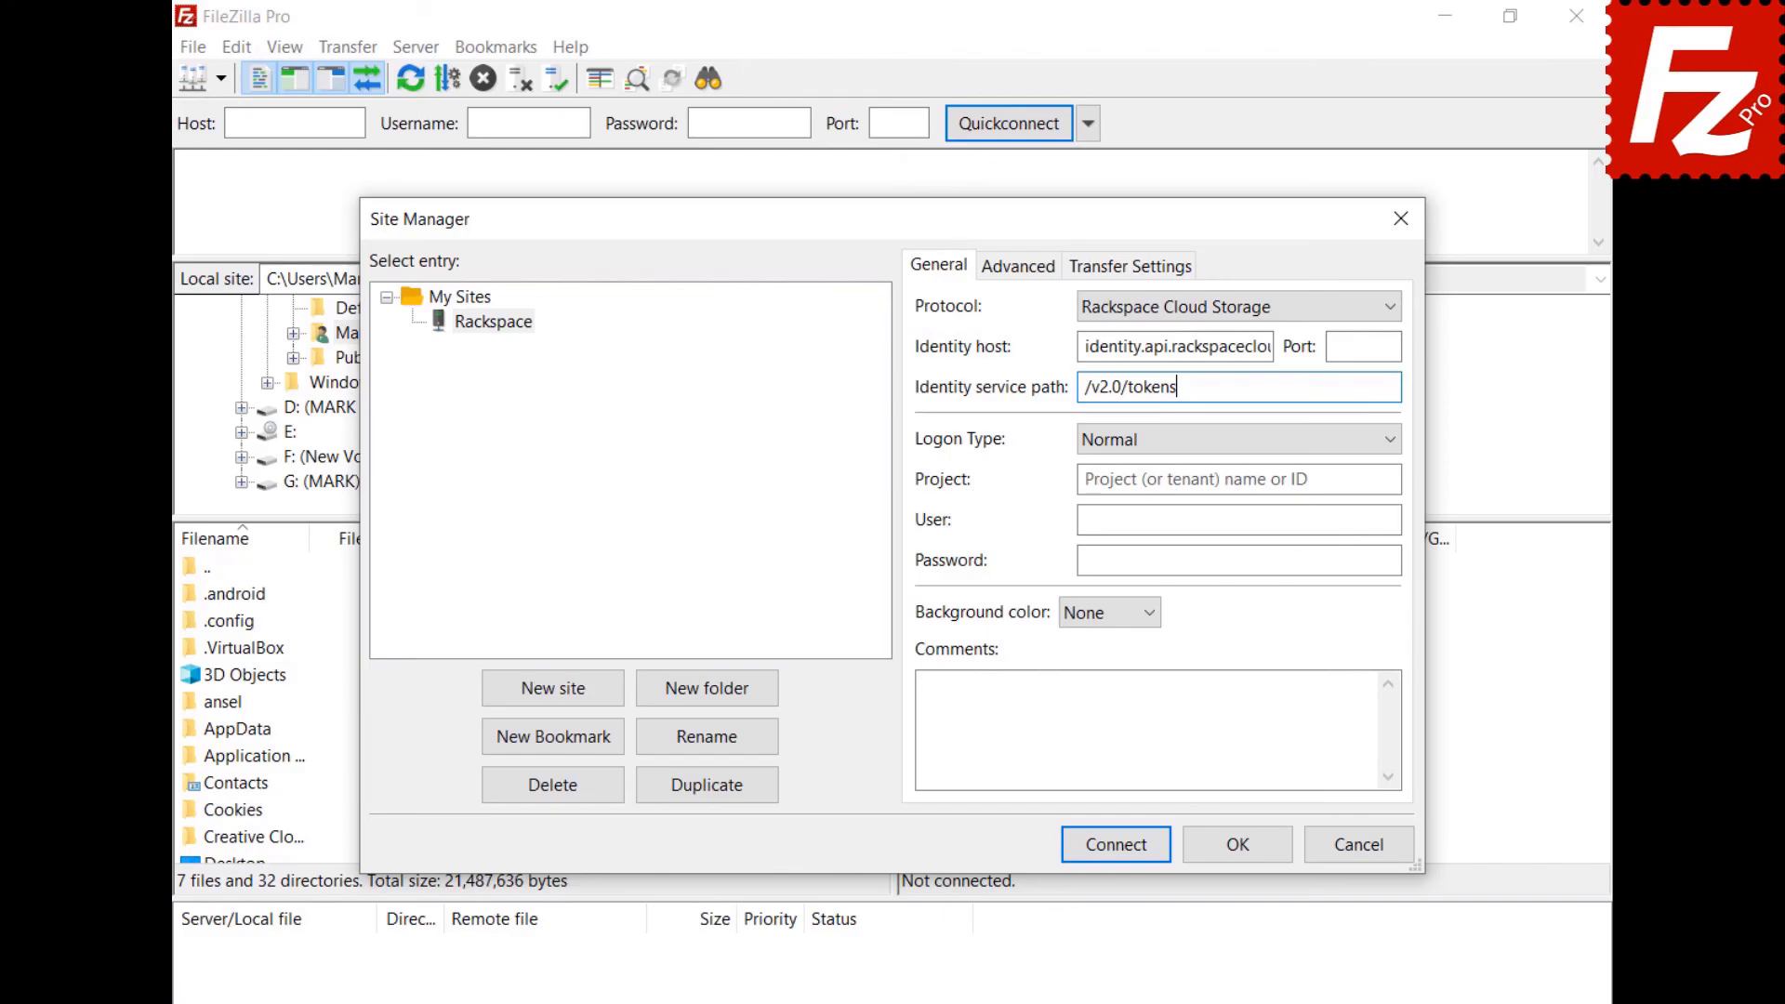
left_click(1238, 479)
type("1288657")
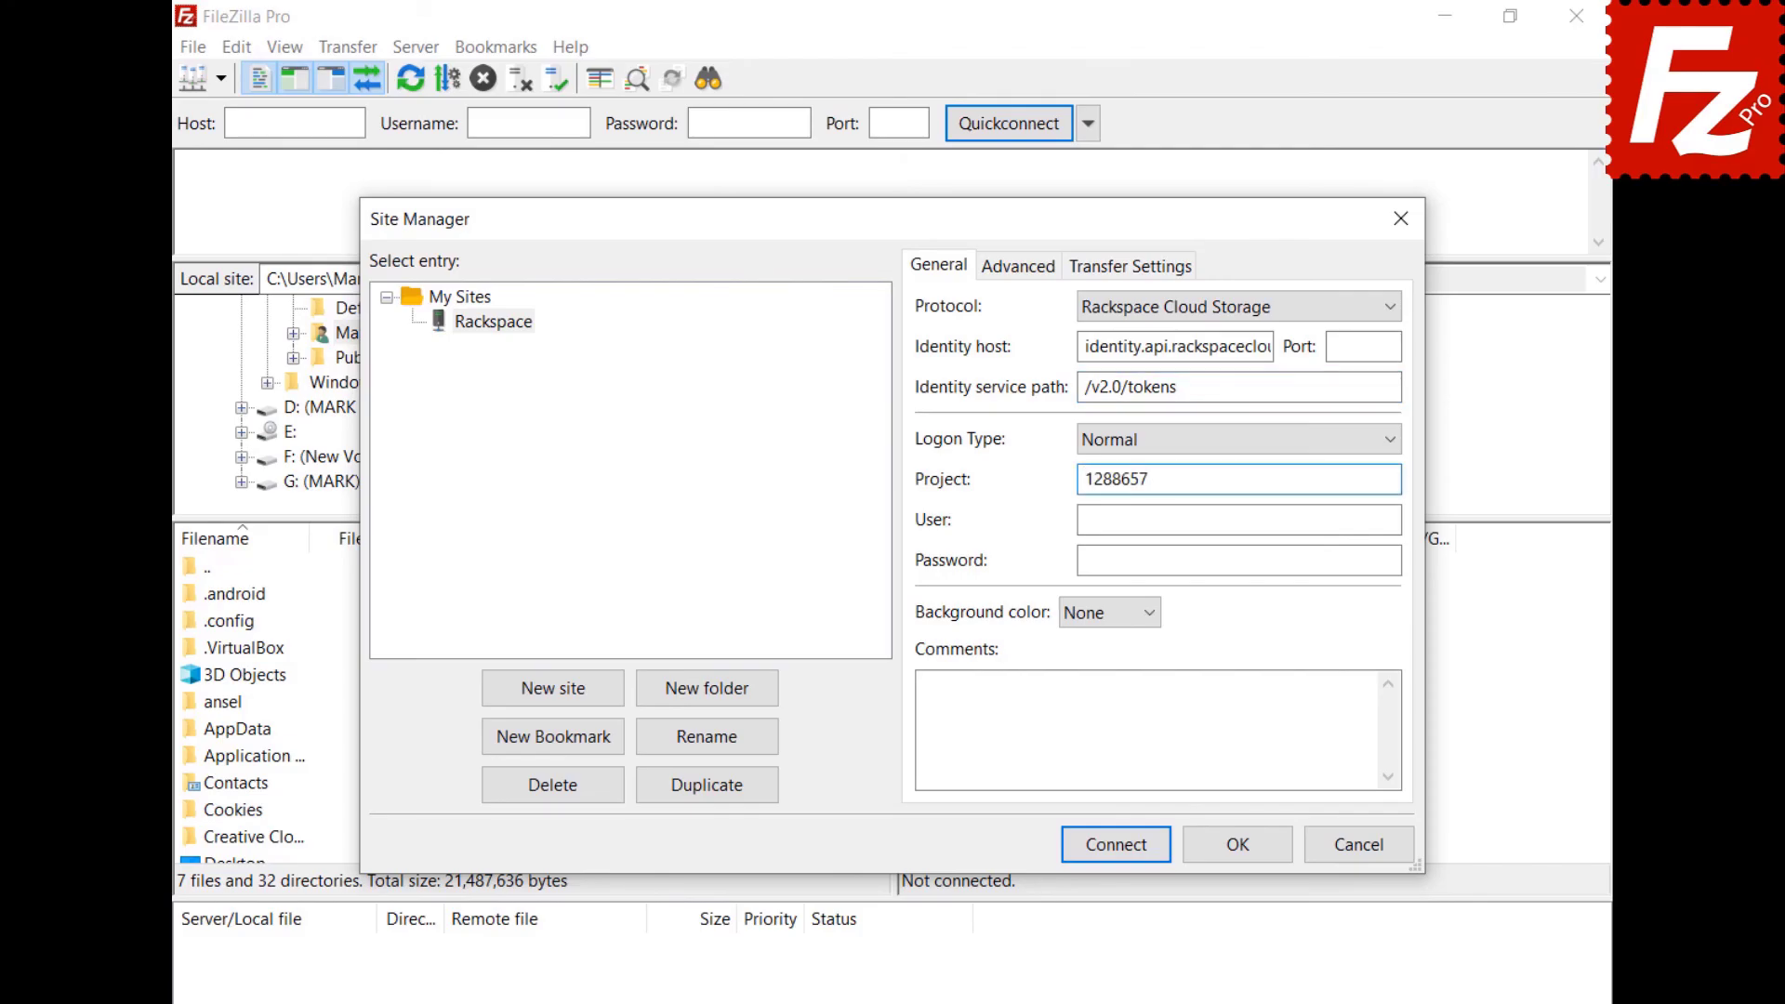
left_click(1238, 520)
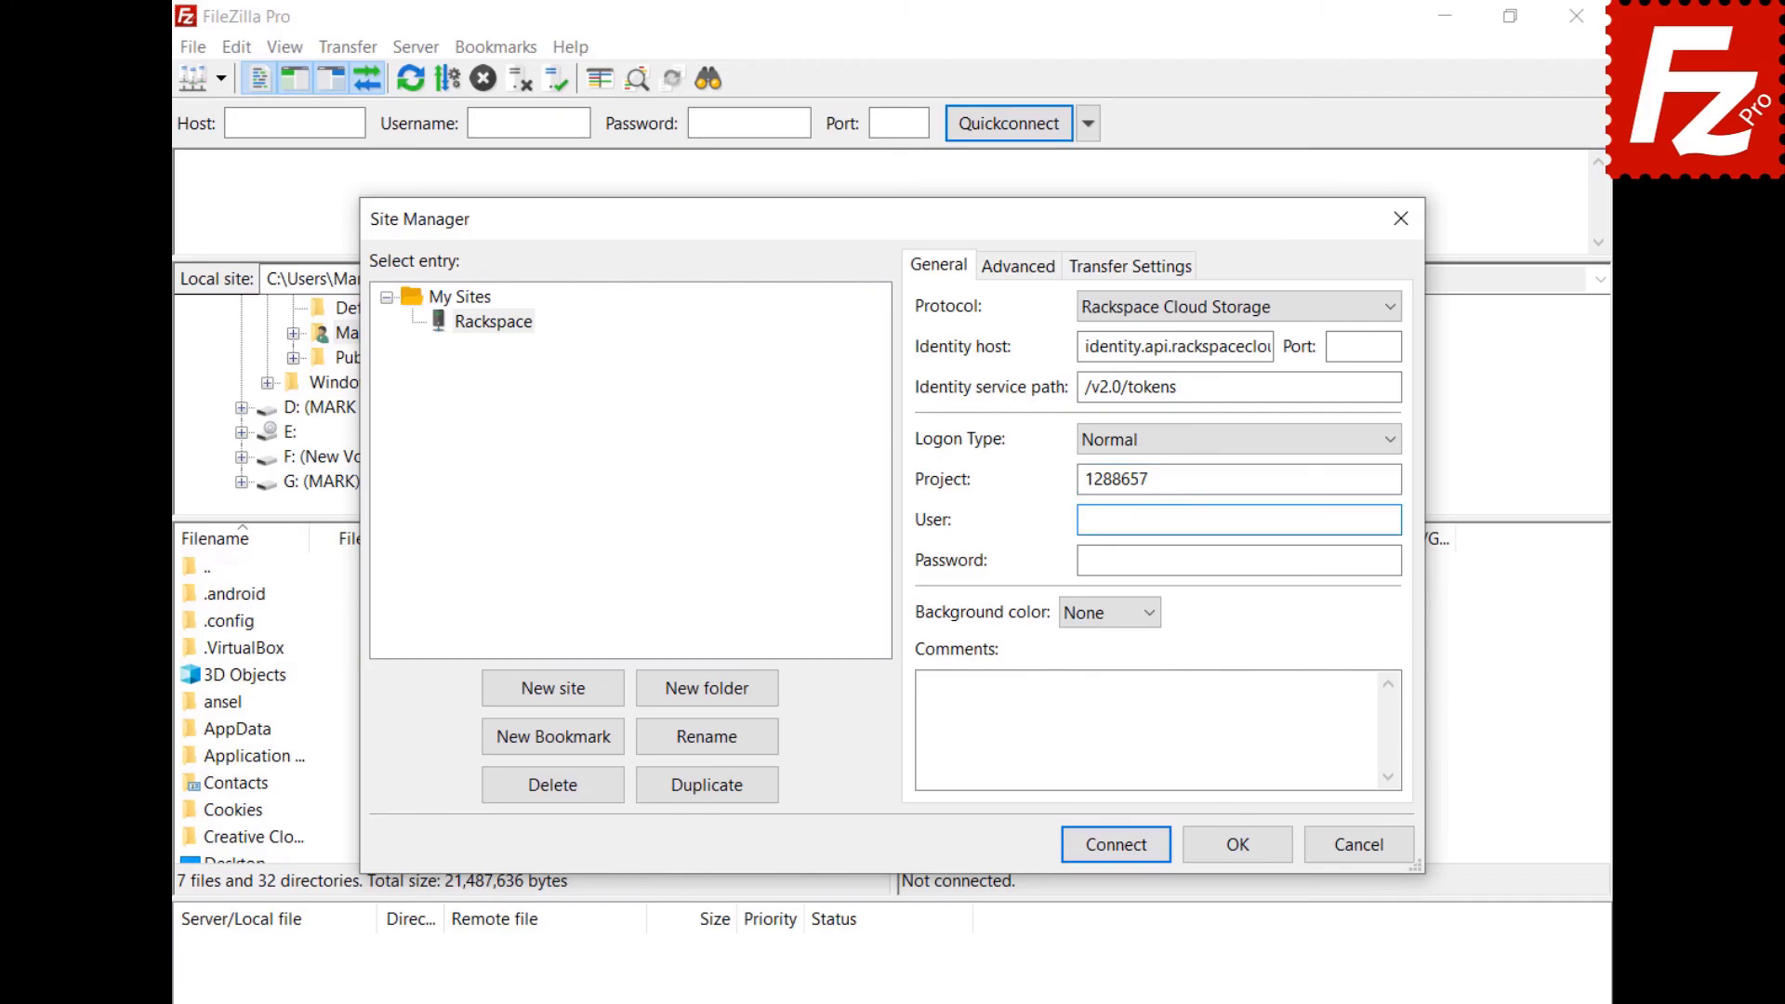
left_click(1239, 561)
key("ctrl+v")
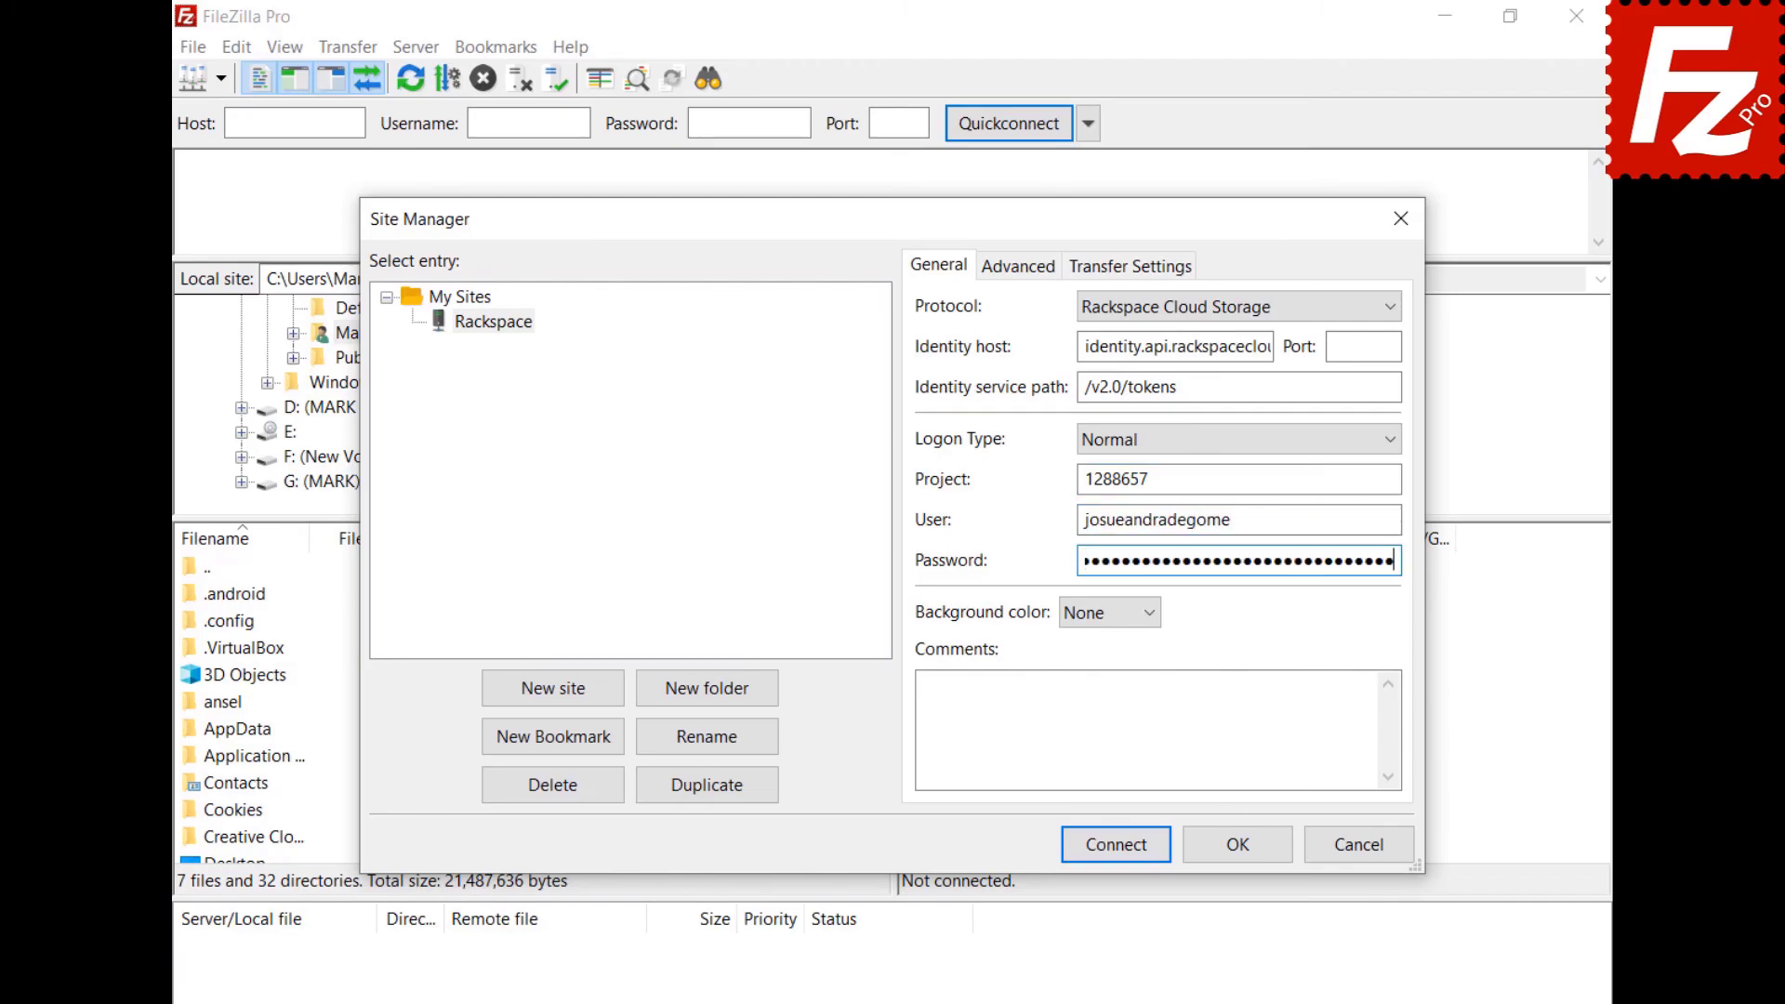
left_click(1087, 845)
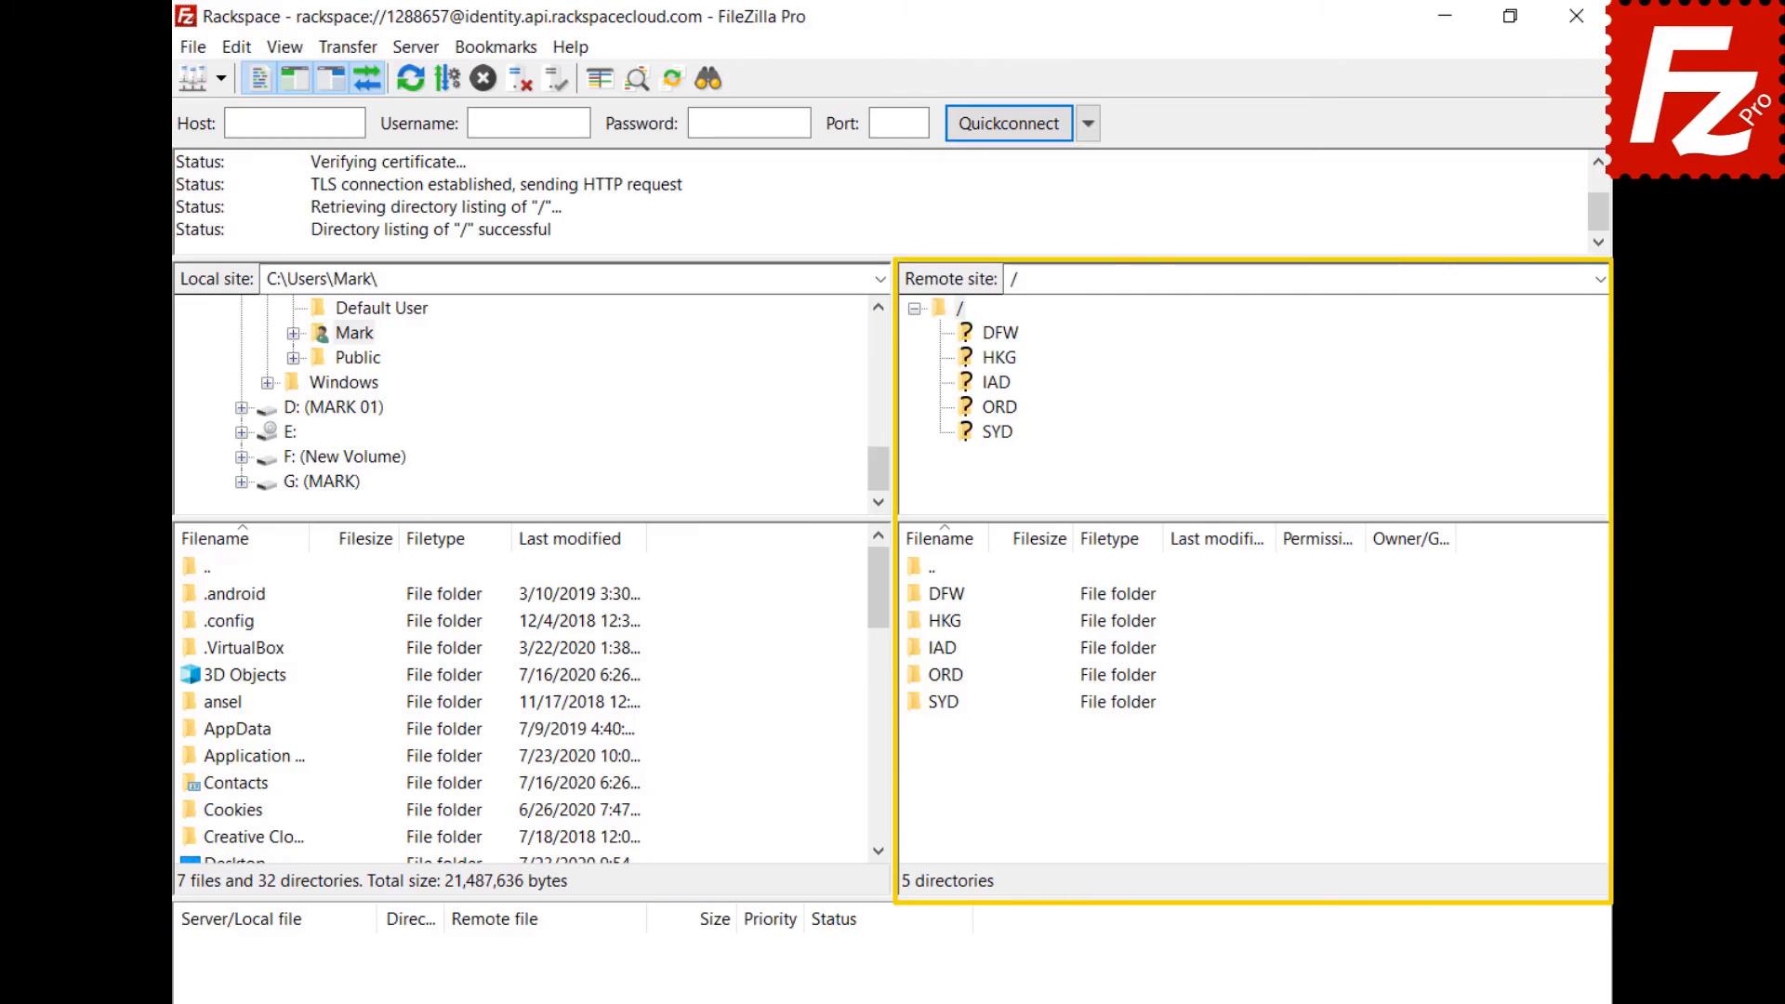
double_click(940, 645)
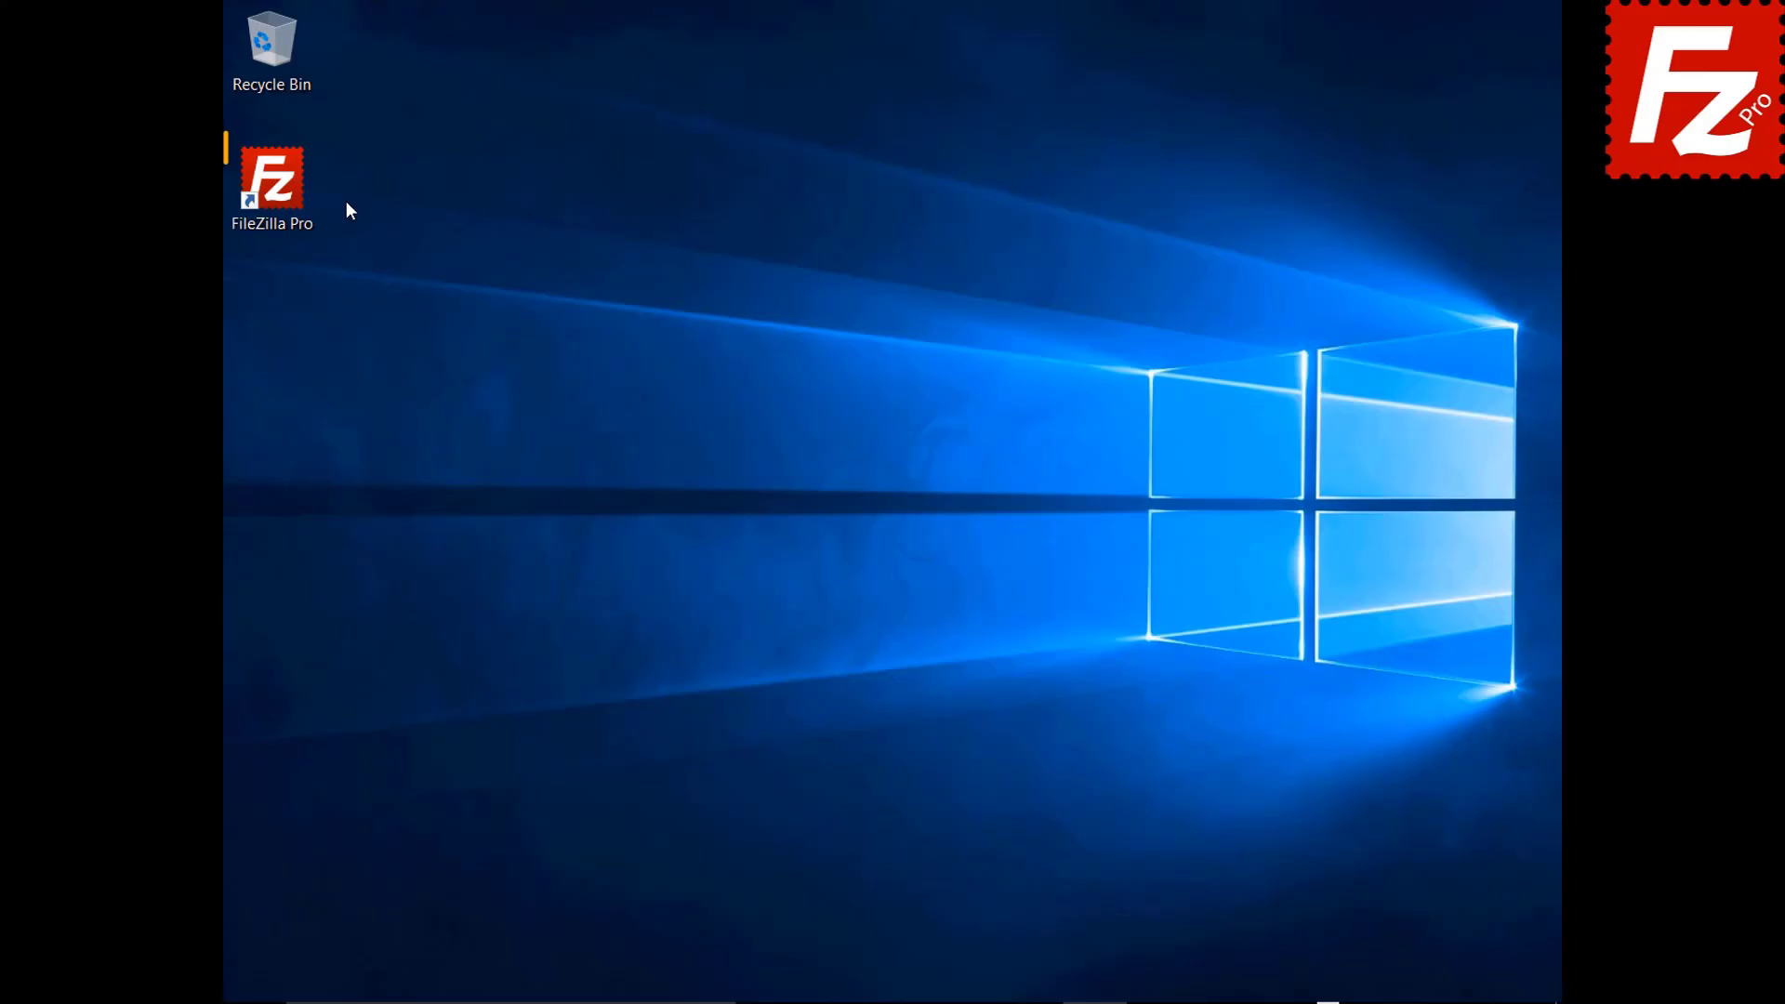
Launch FileZilla Pro, add a site named Box with the Box protocol, and connect.
double_click(282, 192)
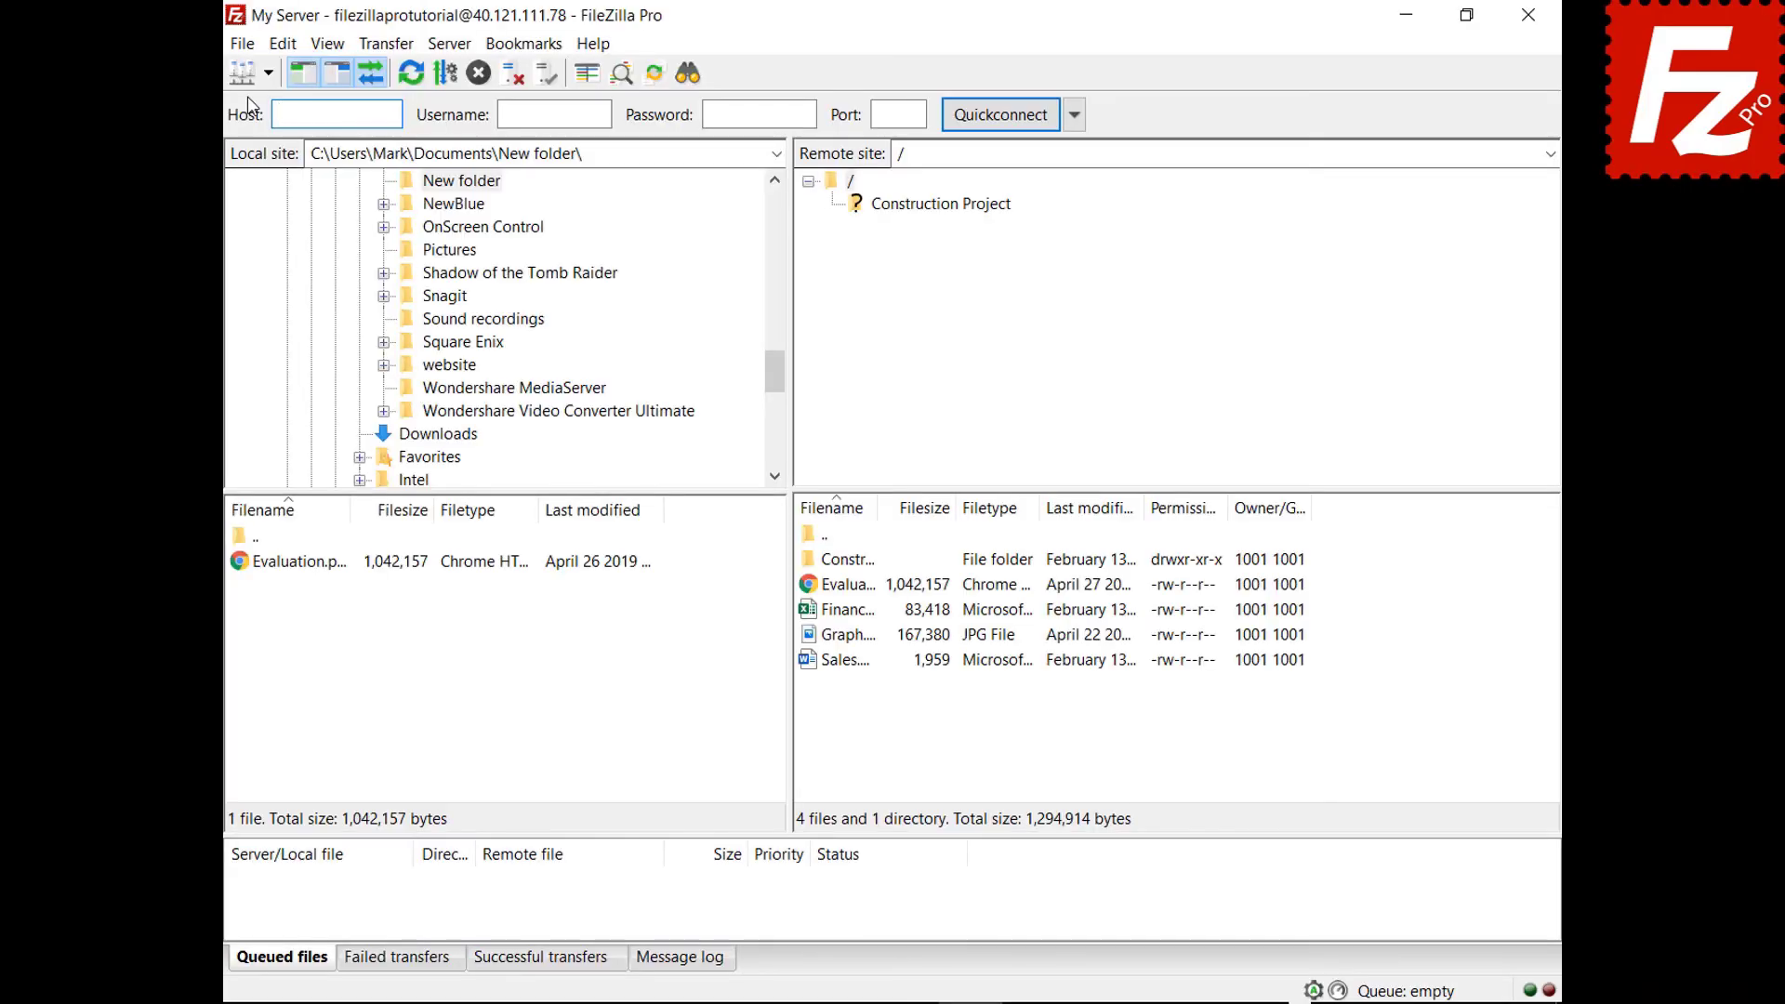
left_click(196, 54)
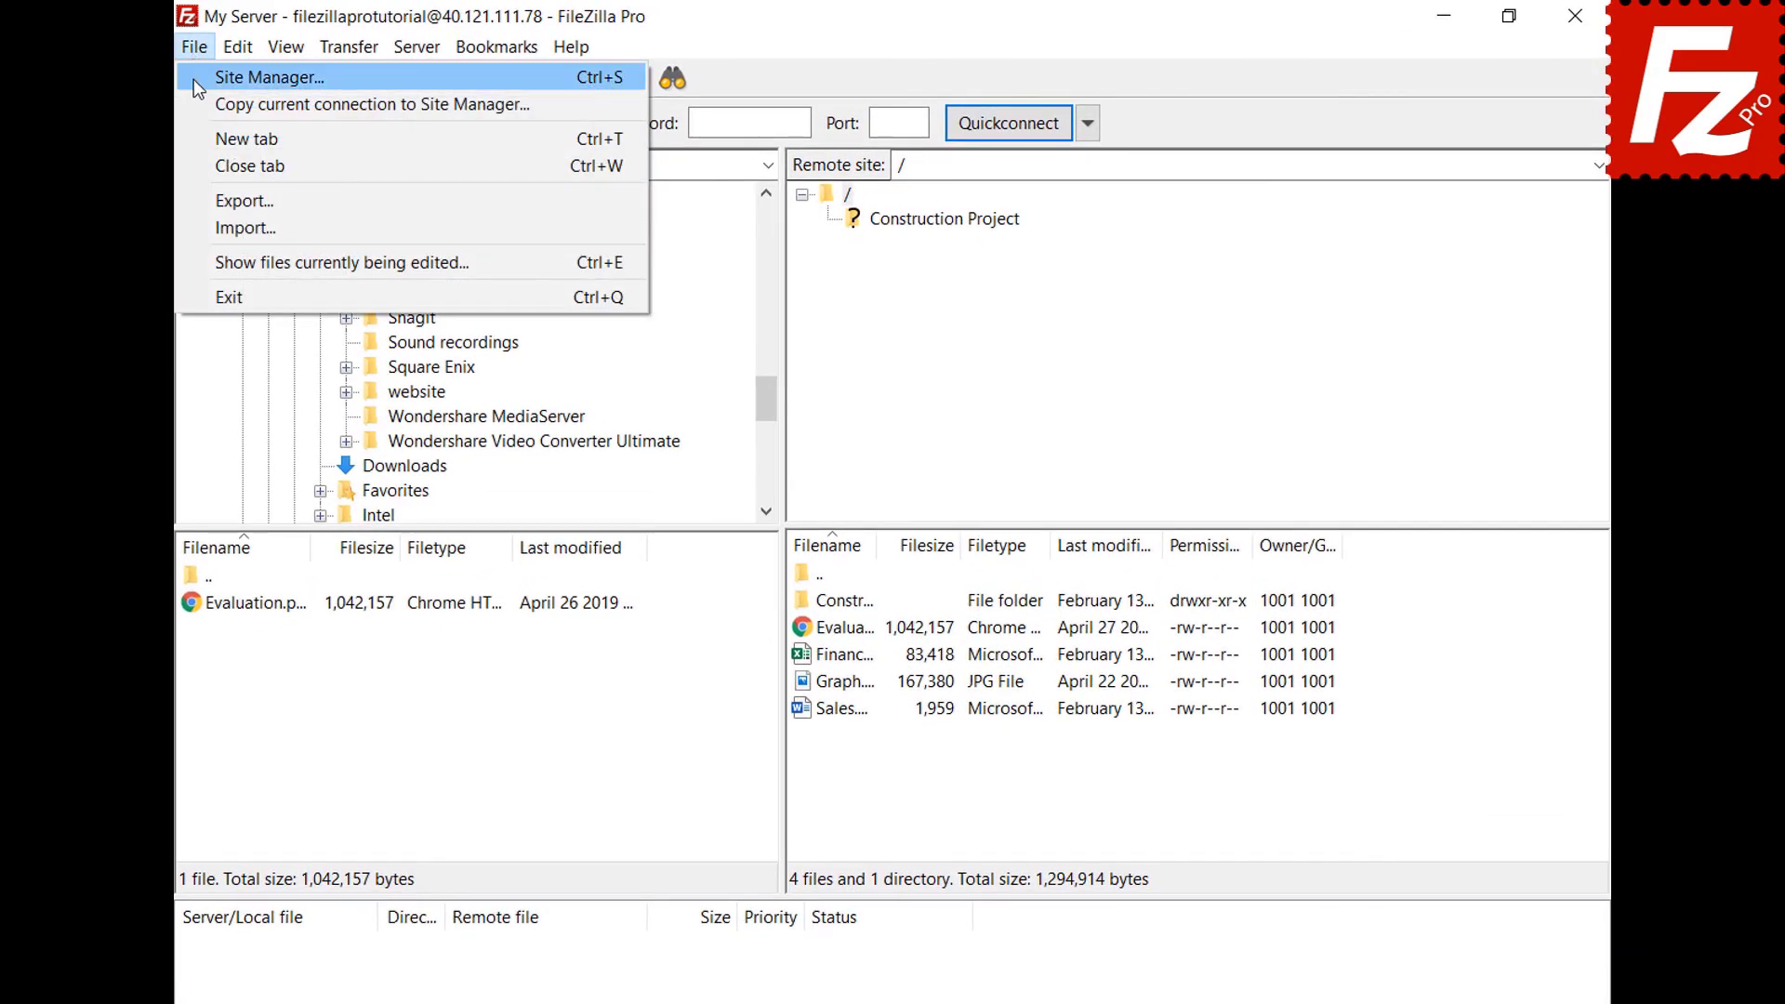
left_click(193, 78)
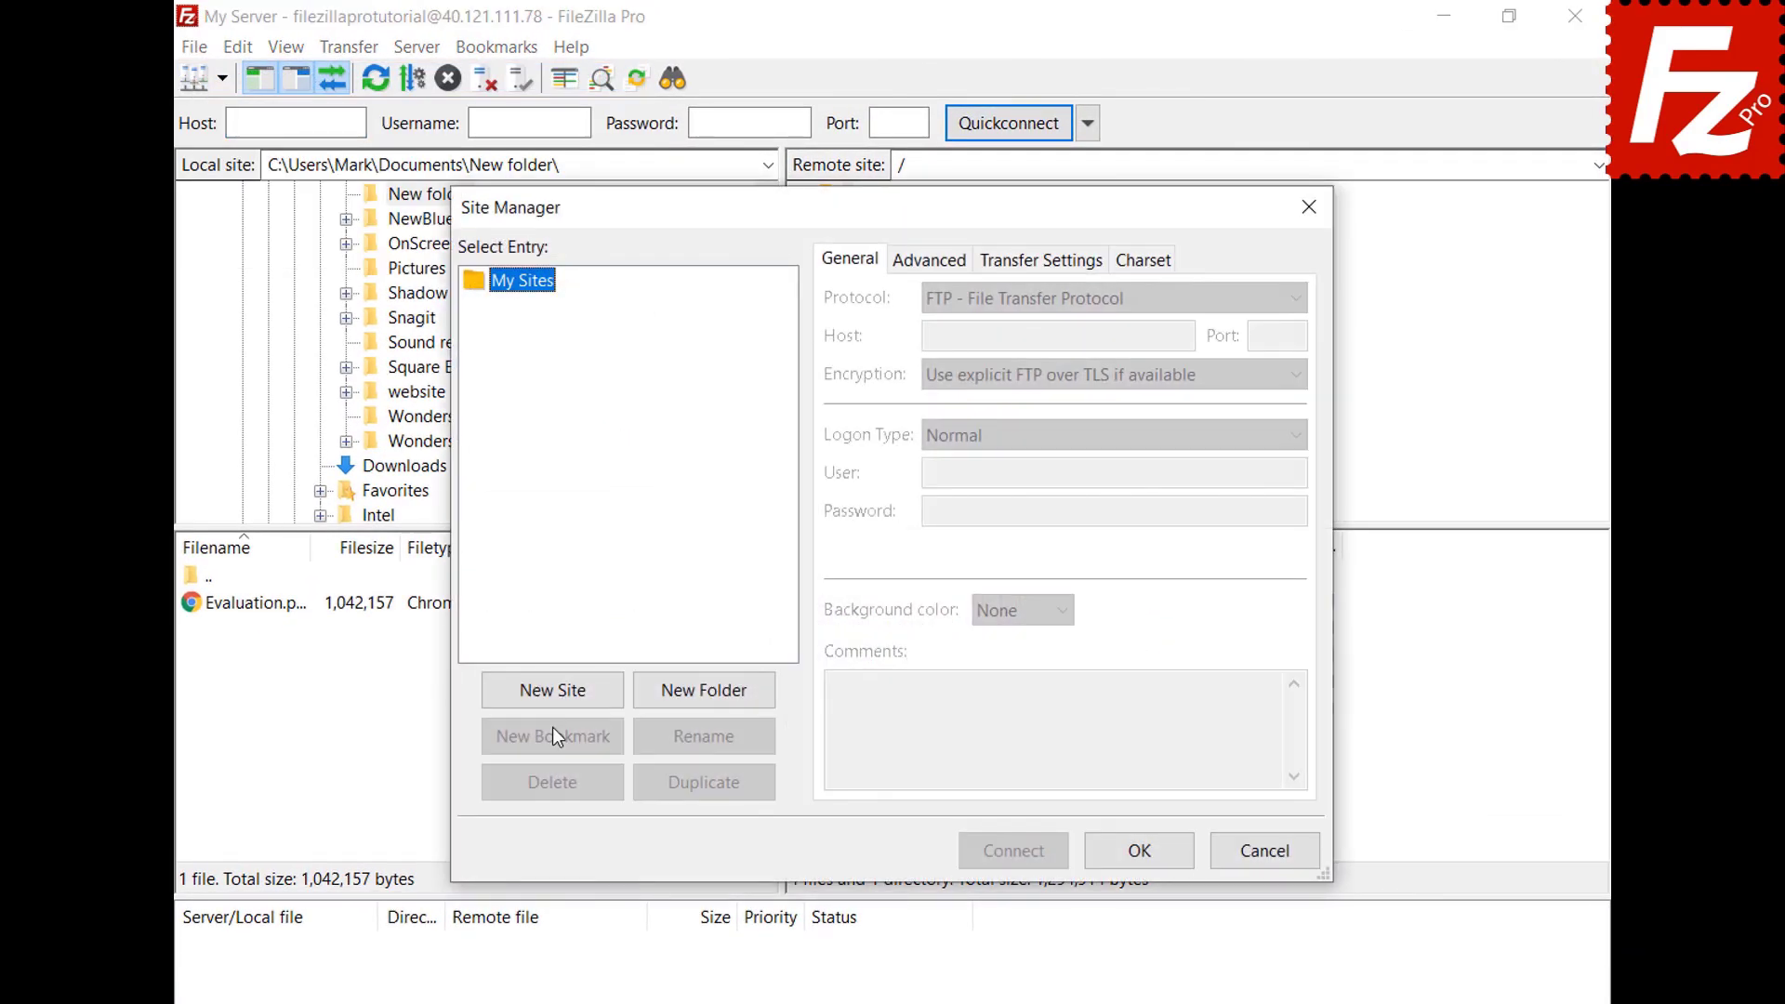
left_click(552, 693)
type("Box")
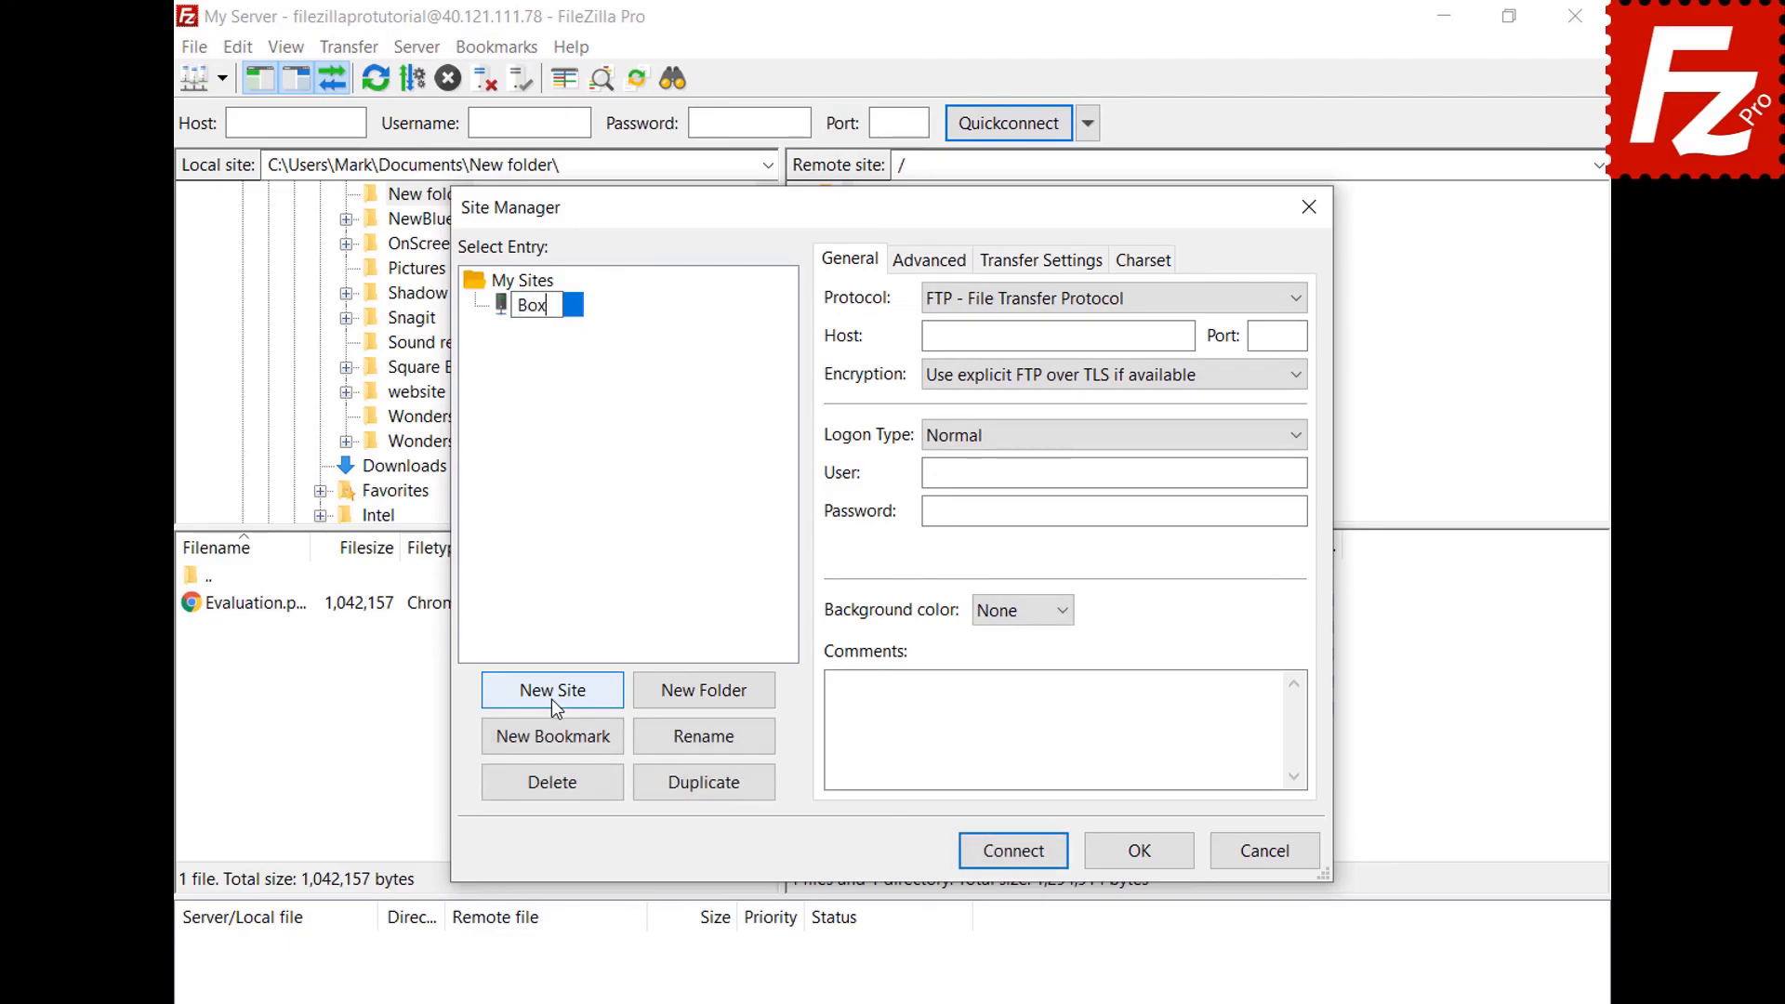
key("Return")
left_click(1295, 298)
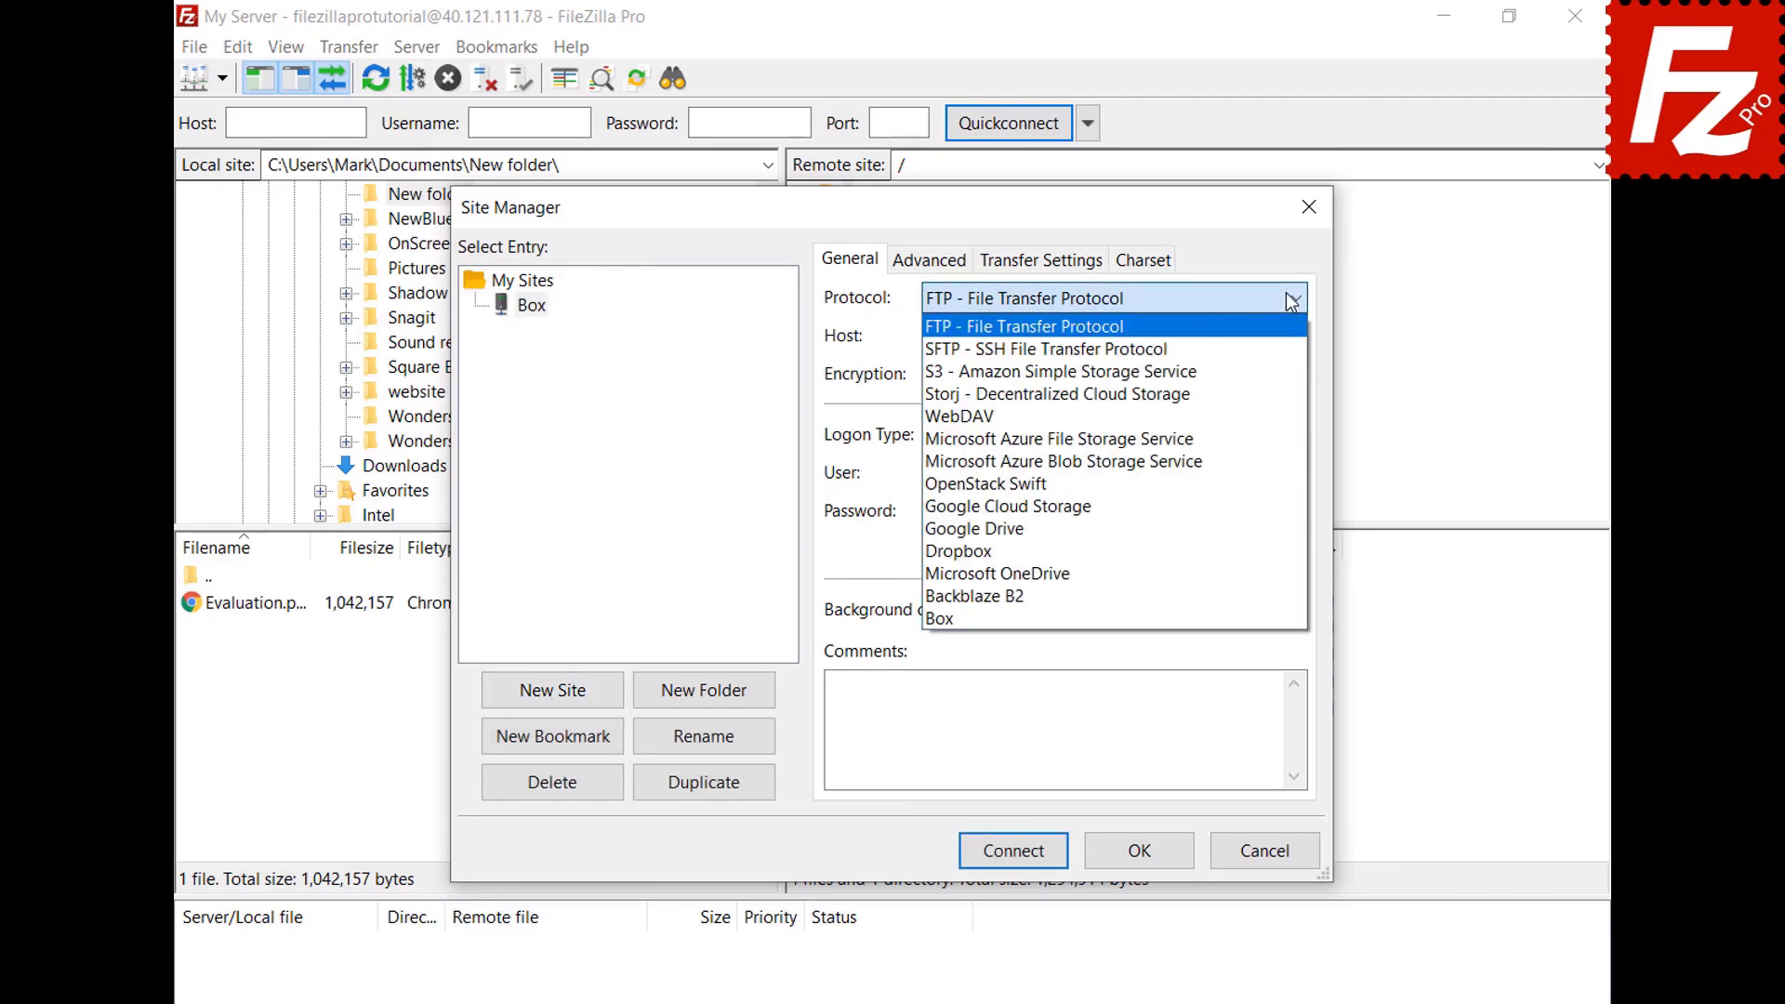
left_click(1259, 612)
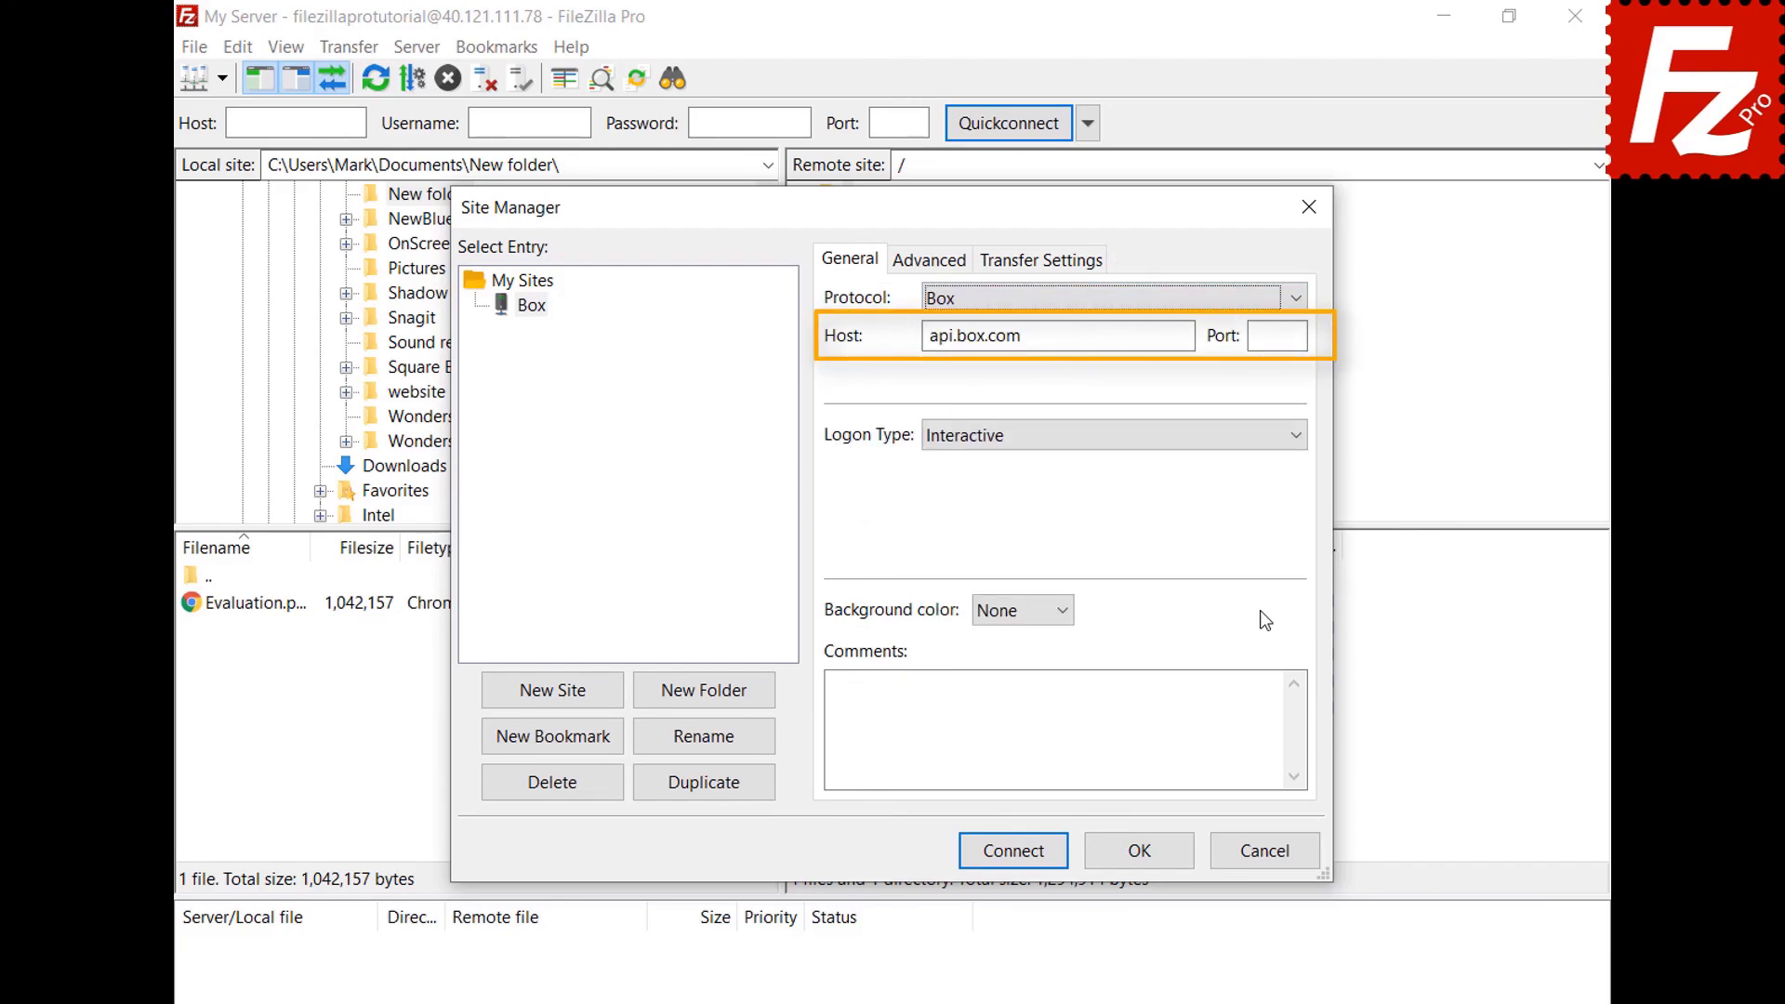
left_click(1010, 853)
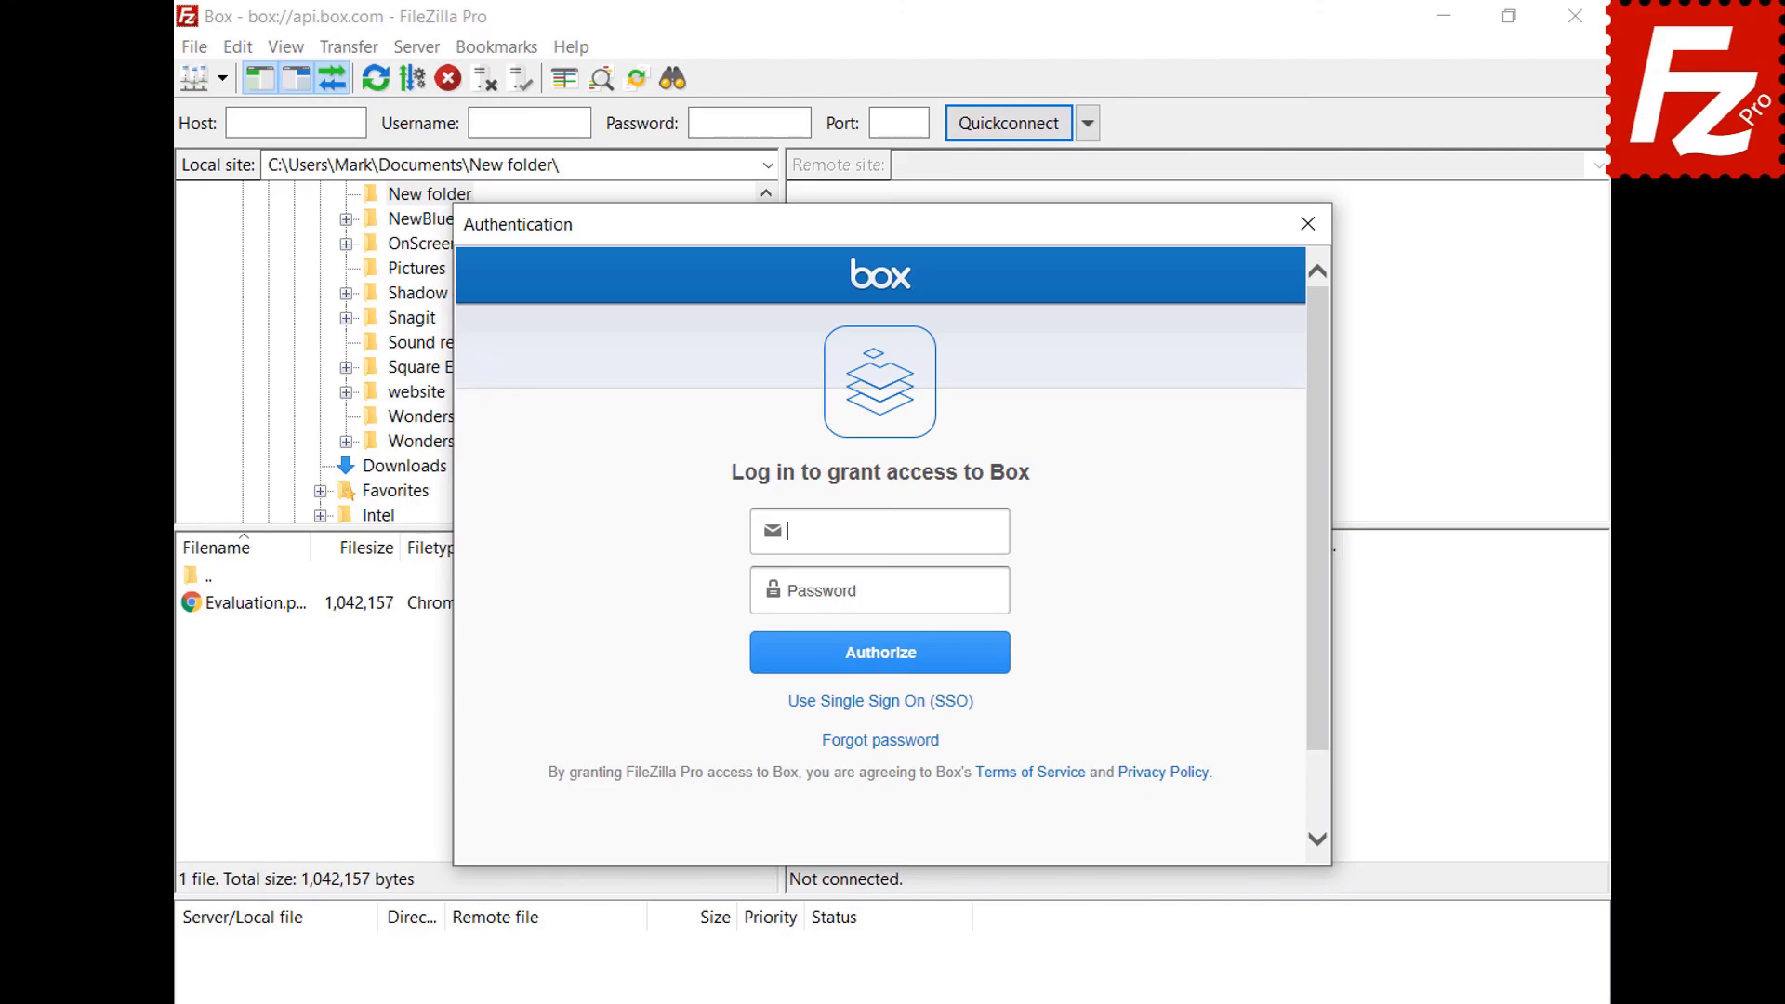
Log in to Box with the account e-mail and password, authorize, and grant FileZilla Pro access.
key("ctrl+v")
left_click(997, 591)
key("ctrl+v")
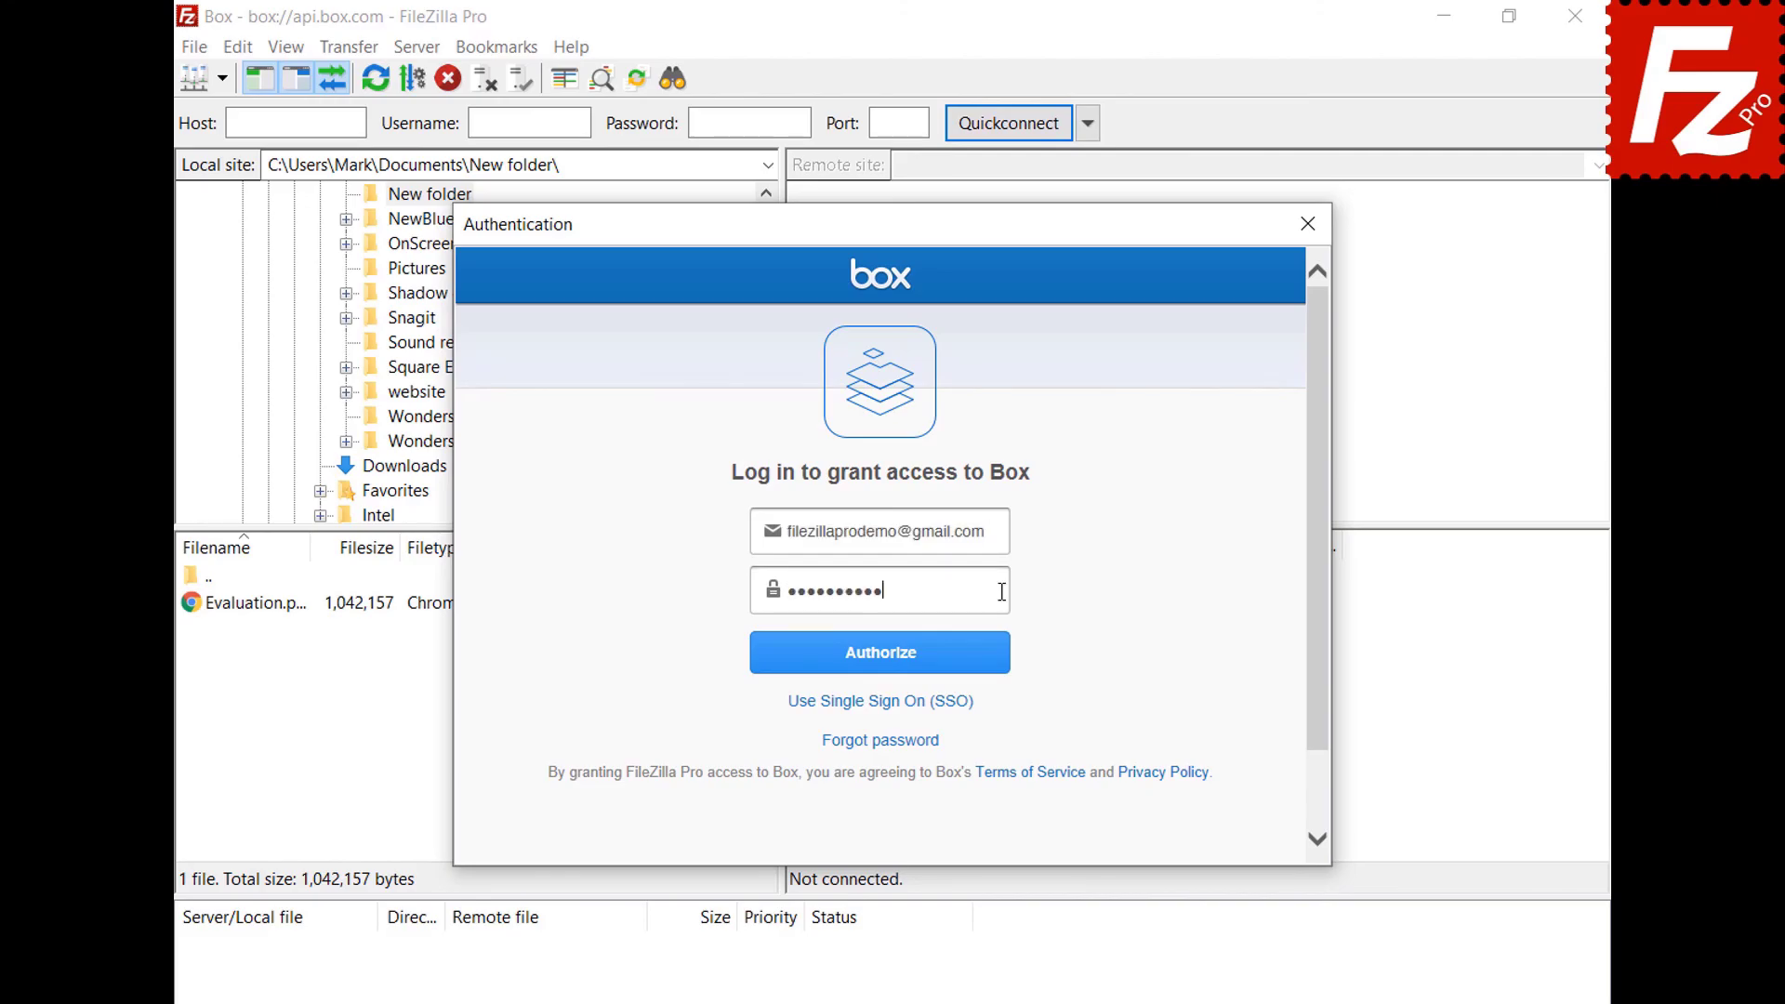
left_click(880, 671)
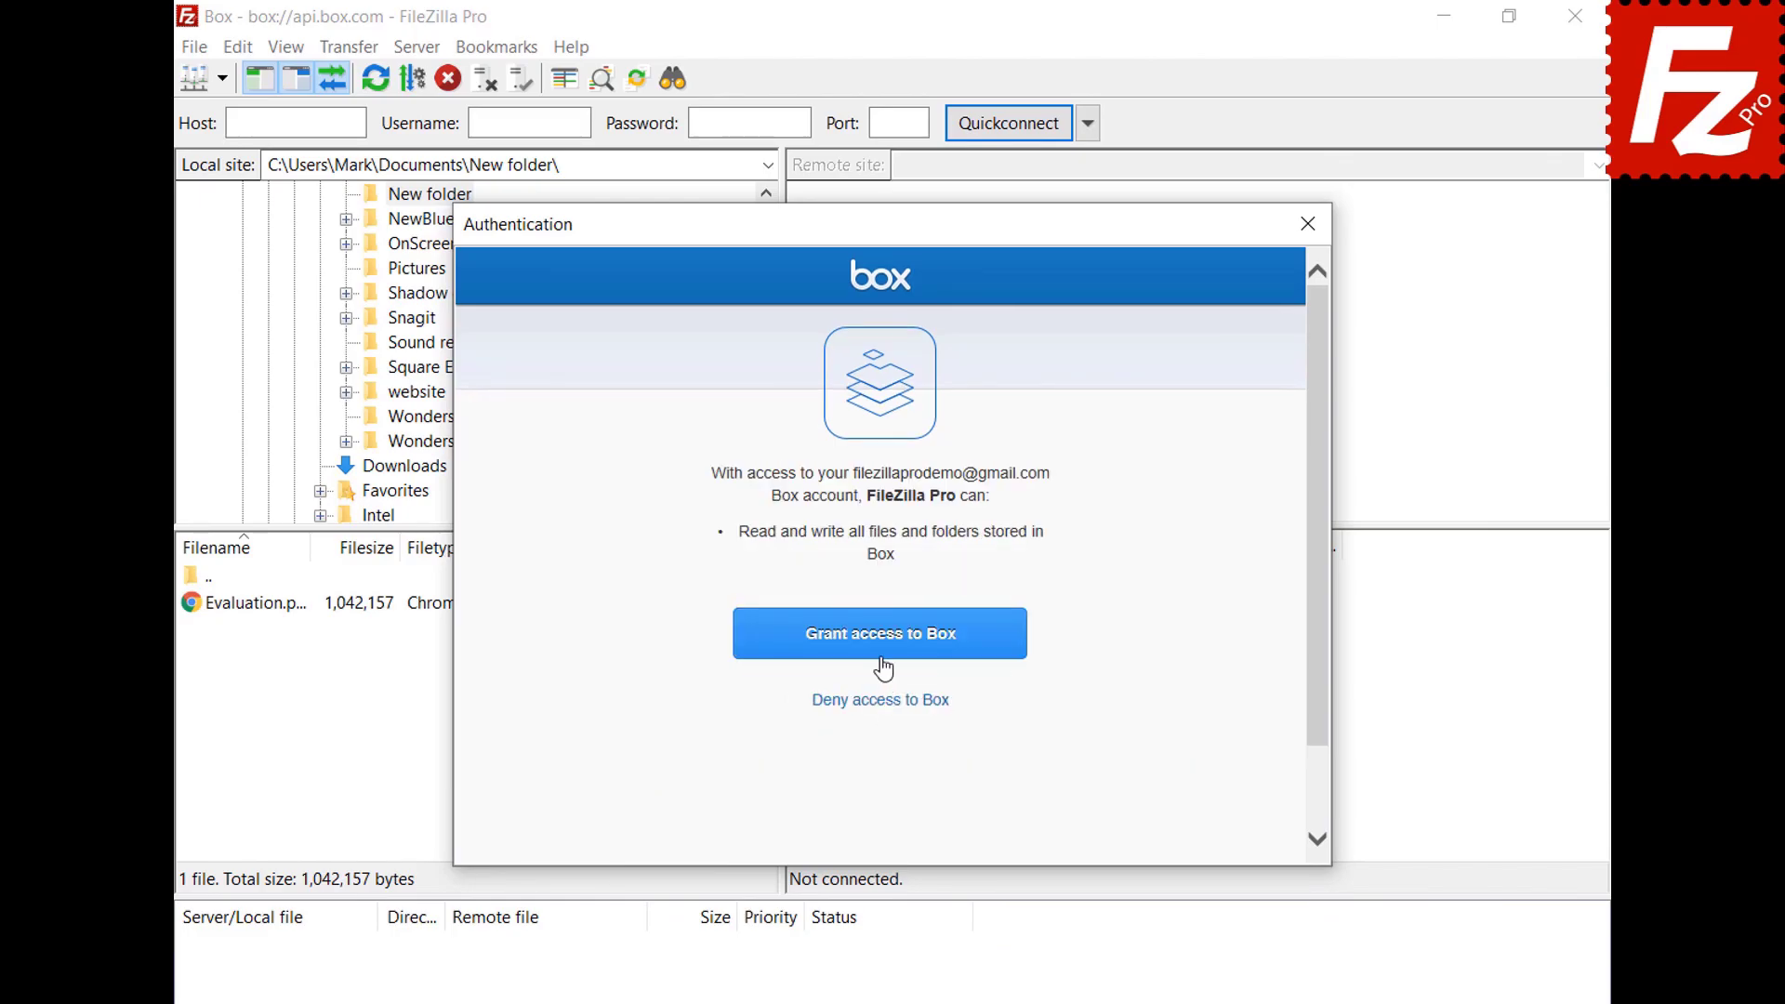
left_click(883, 646)
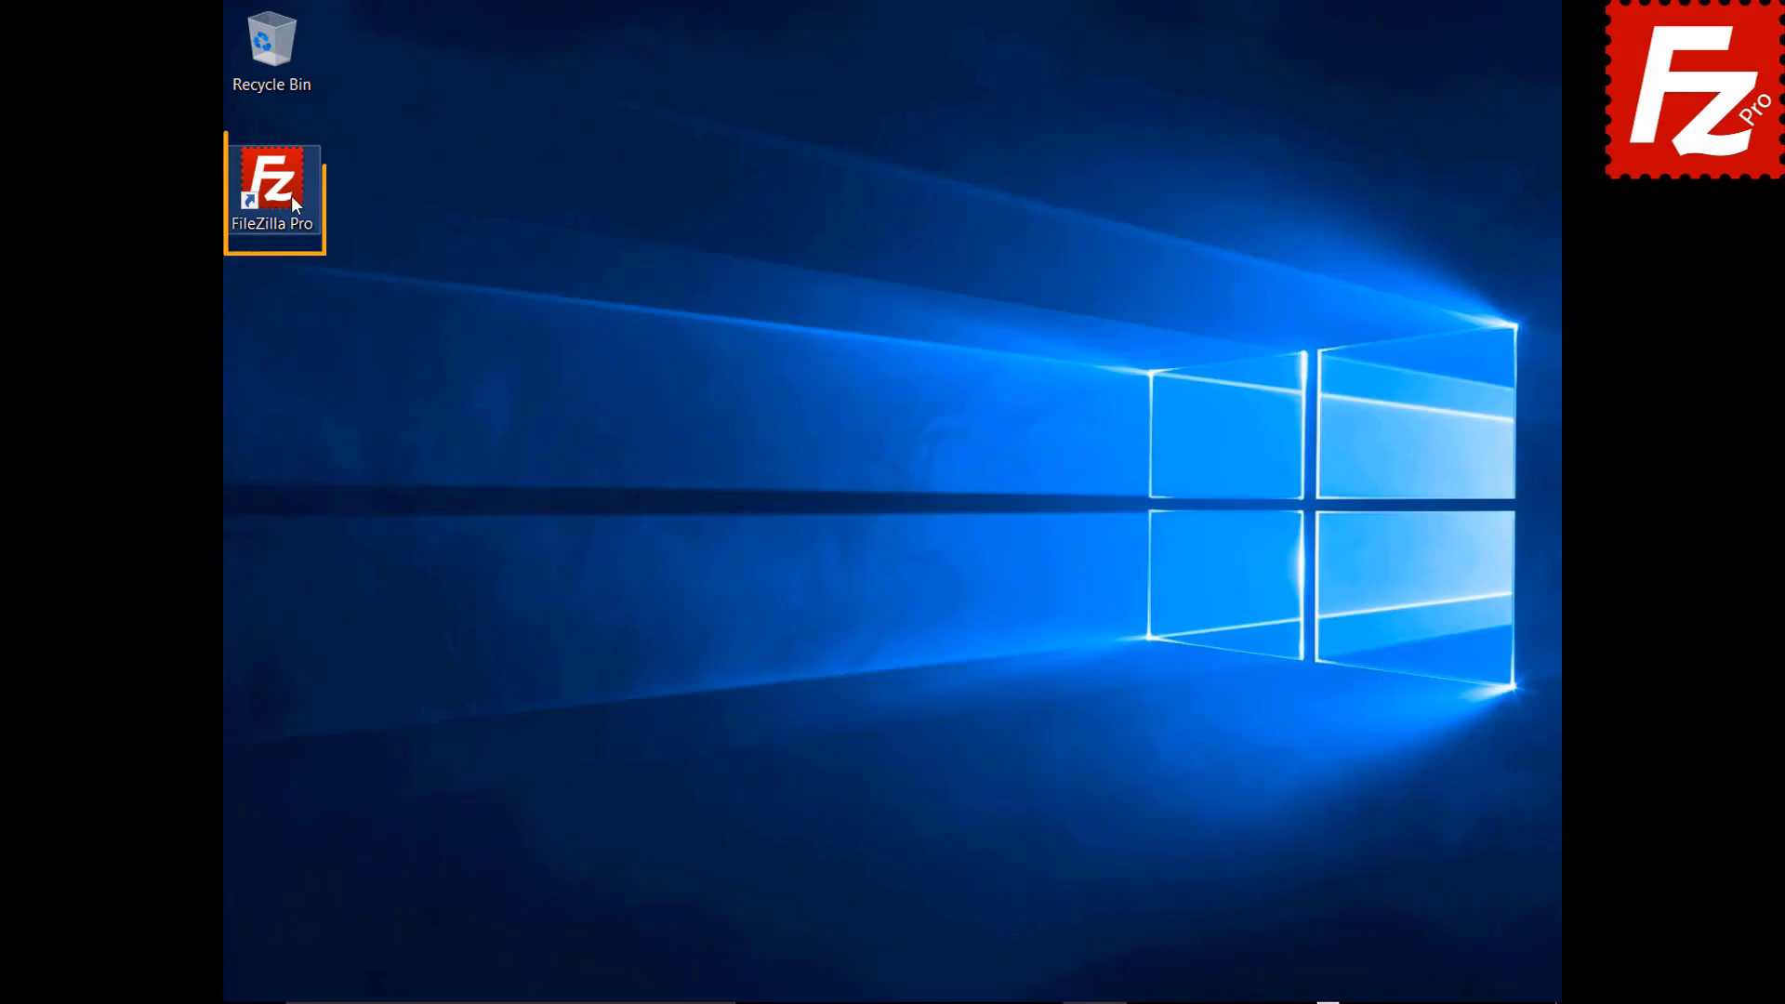
Launch FileZilla Pro and add a site named Tardigrade using the Tardigrade protocol.
double_click(282, 192)
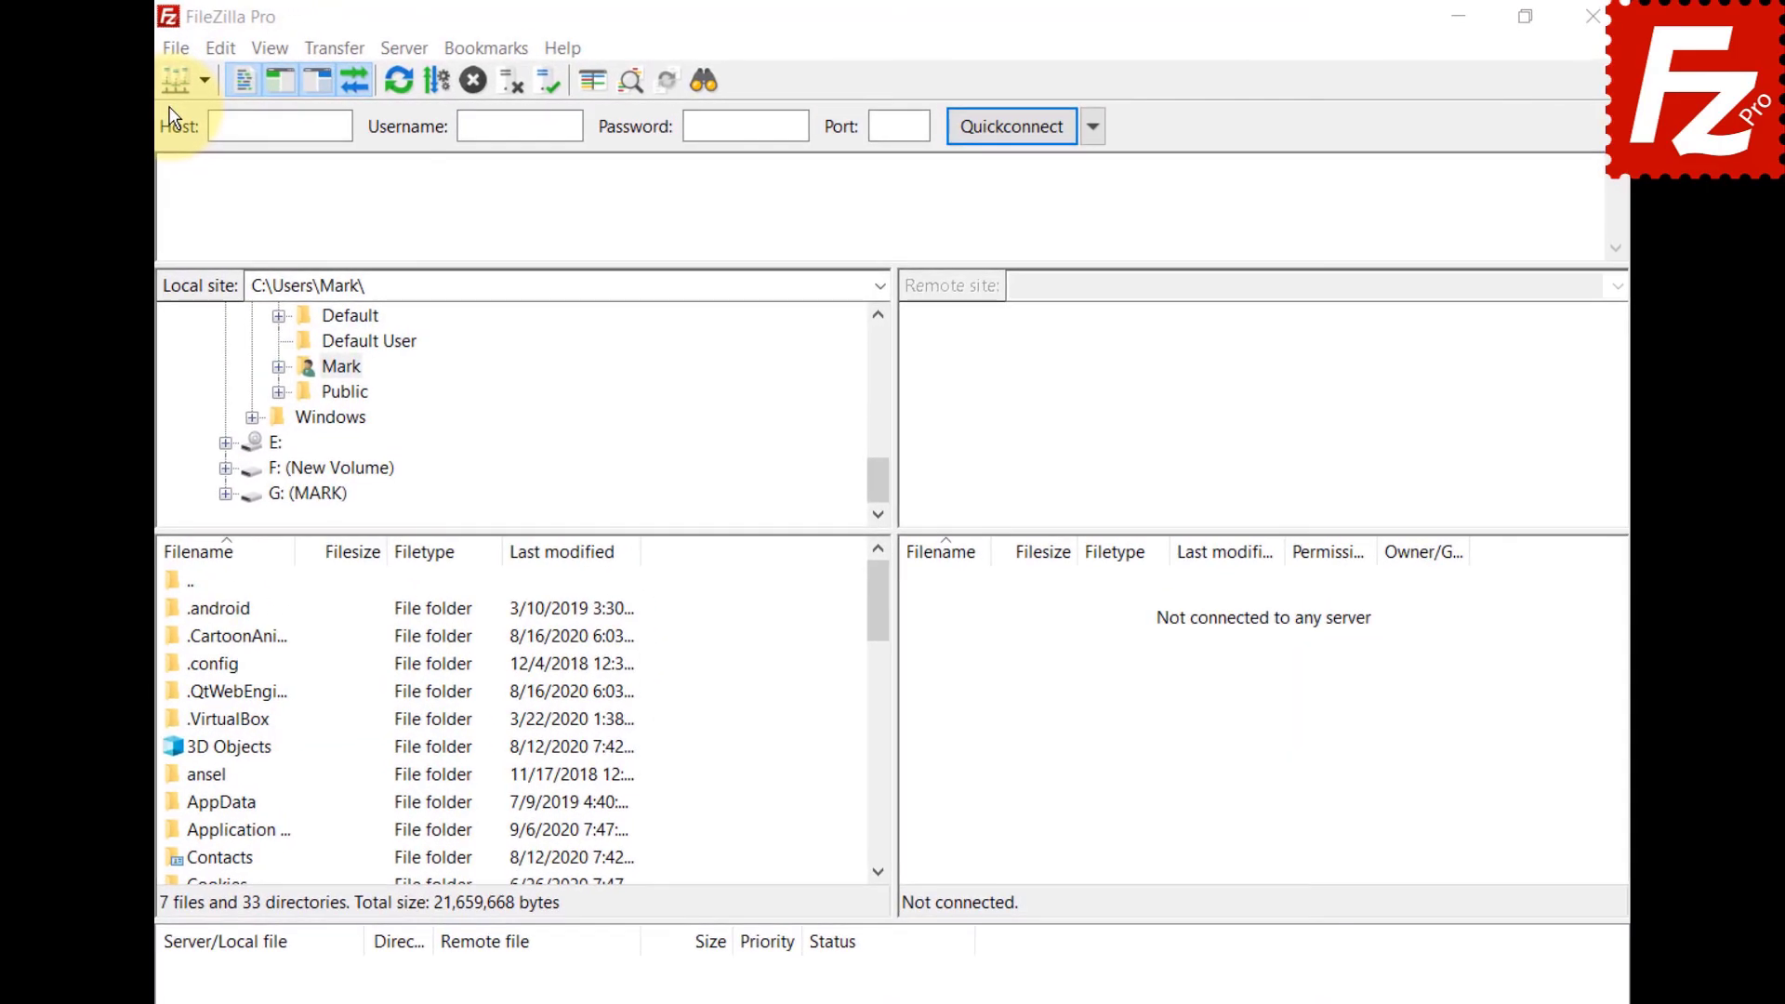
left_click(175, 48)
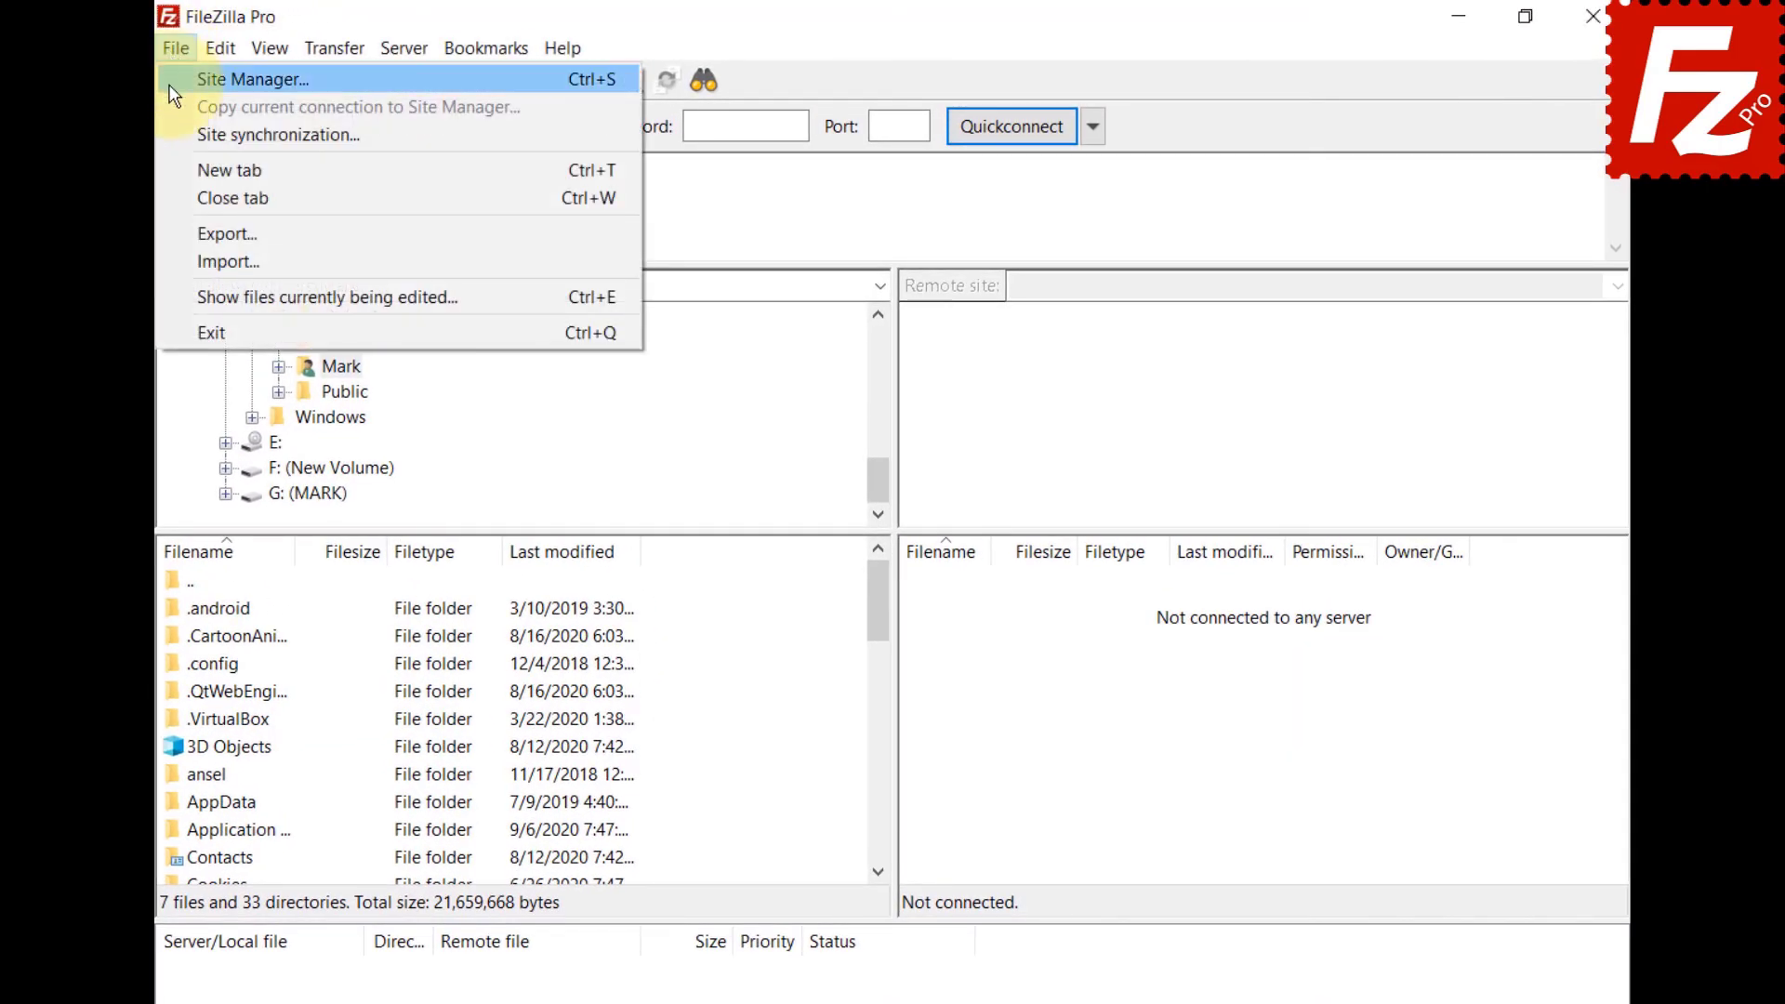
left_click(177, 78)
left_click(527, 709)
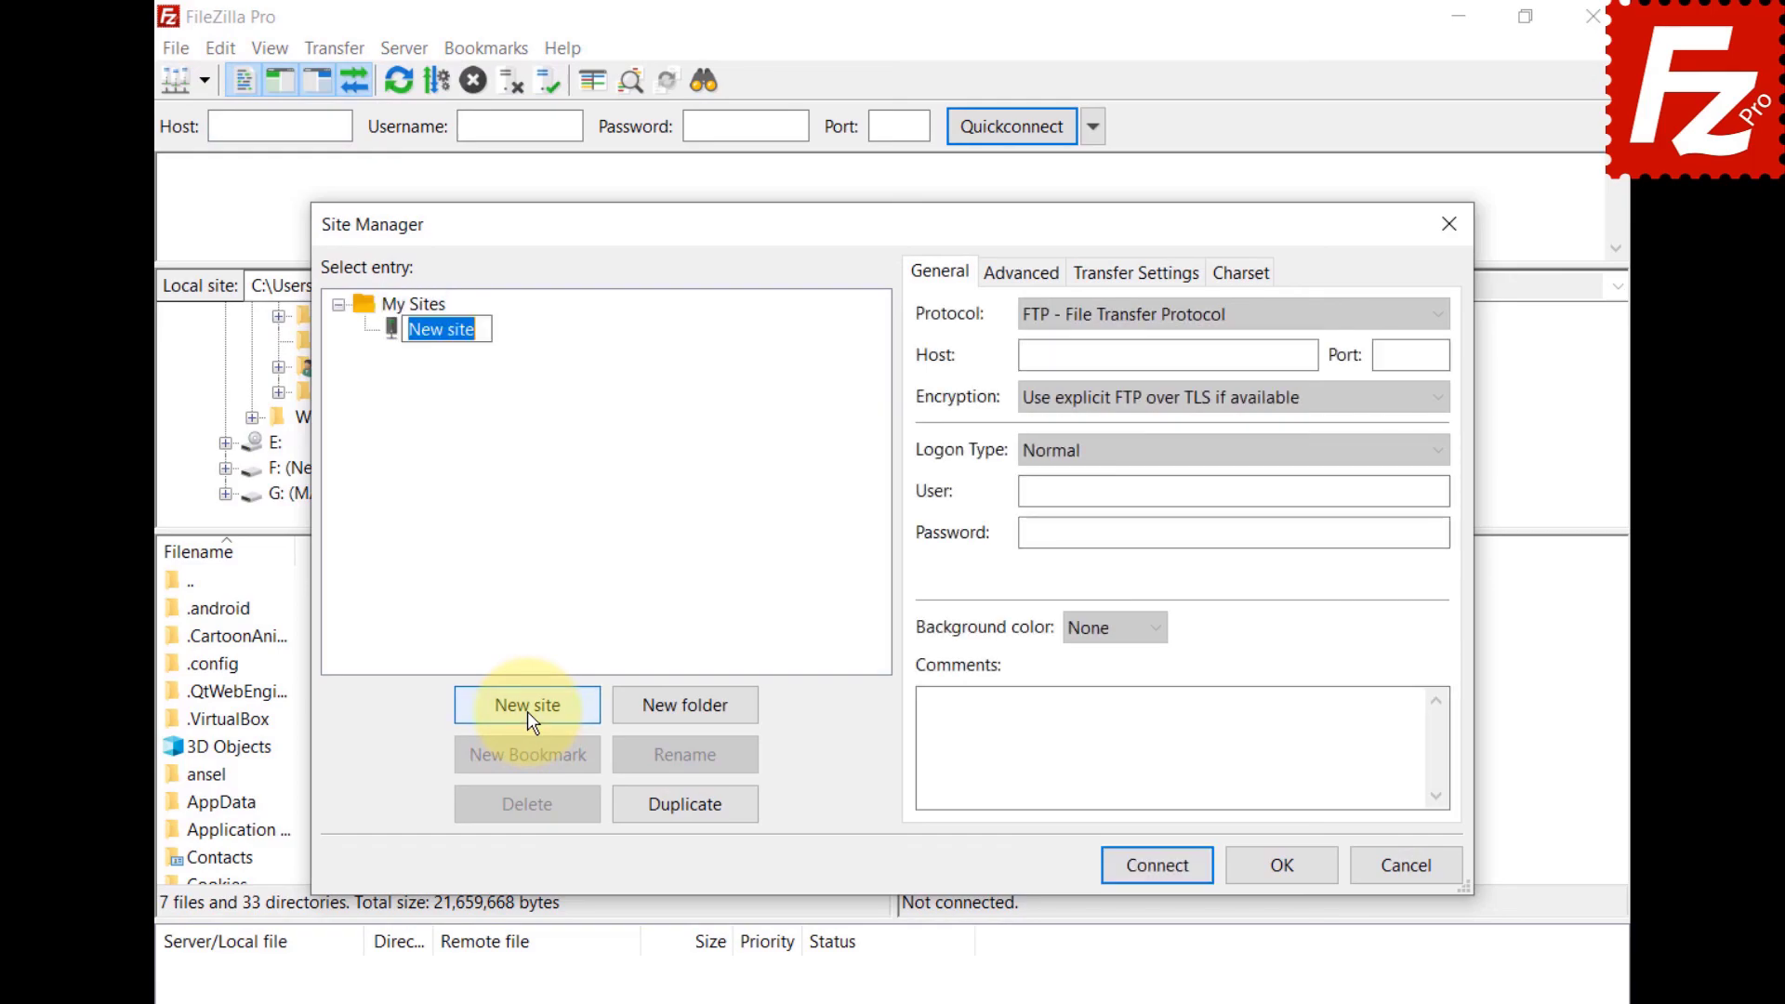
type("Tardigrade")
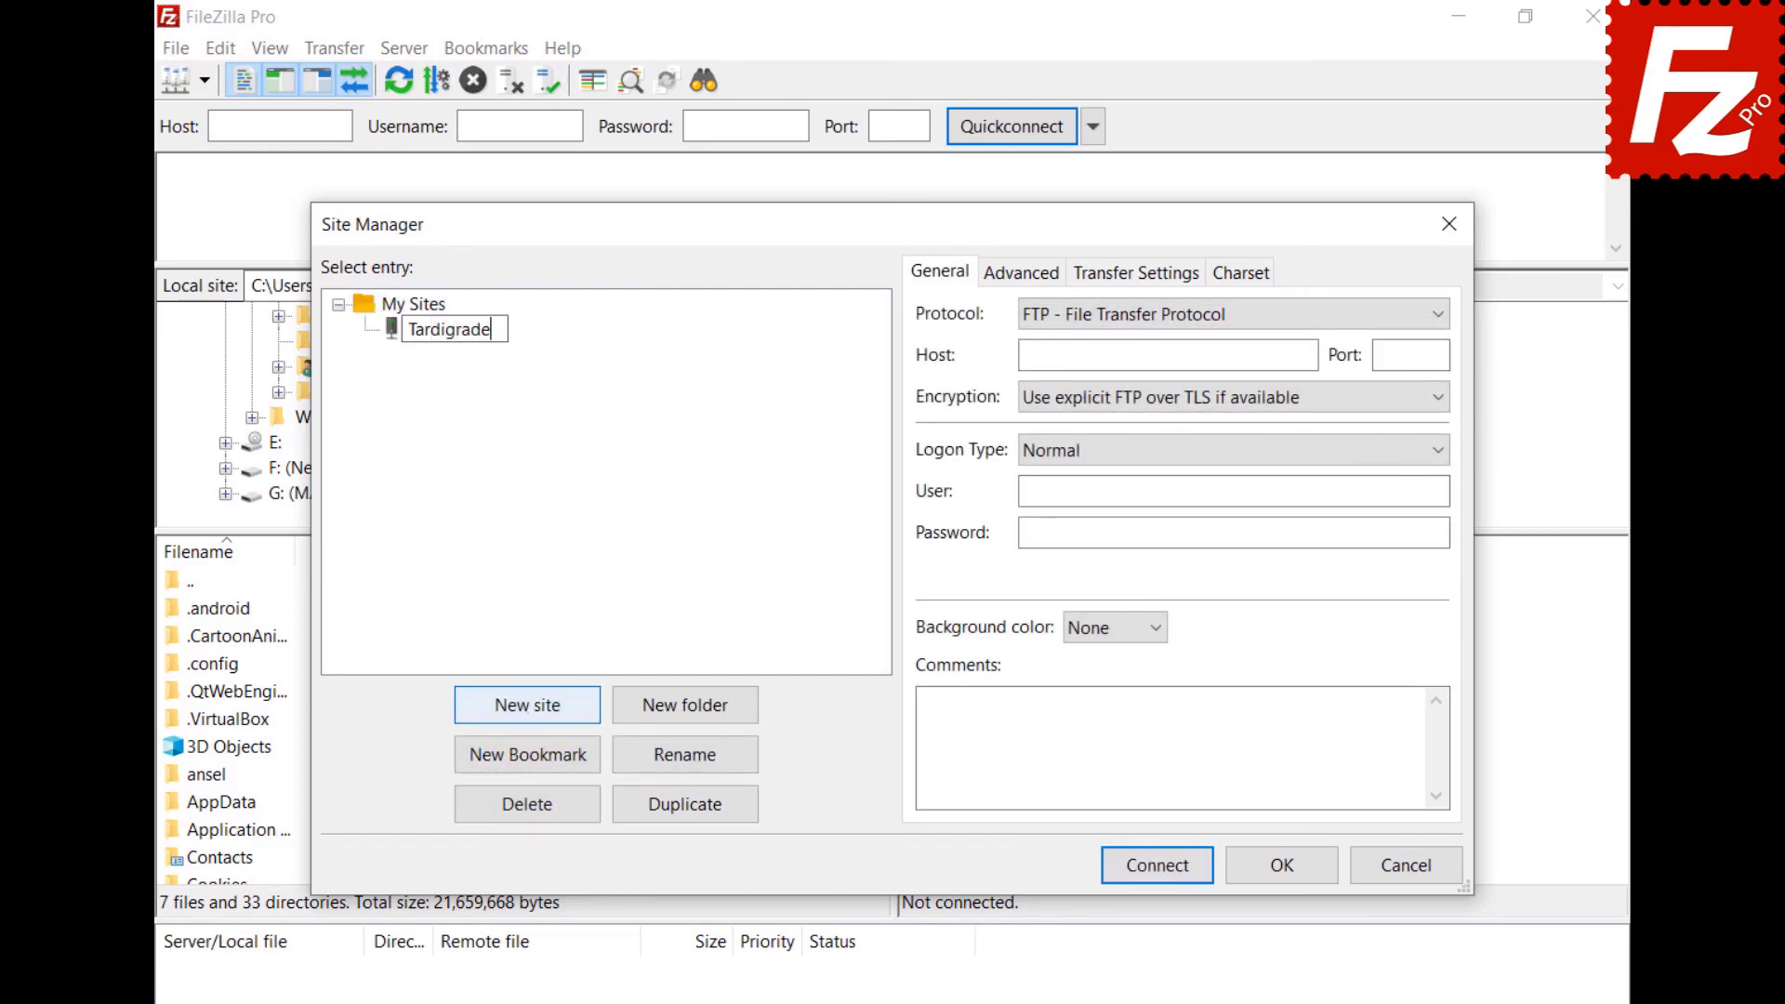
key("Return")
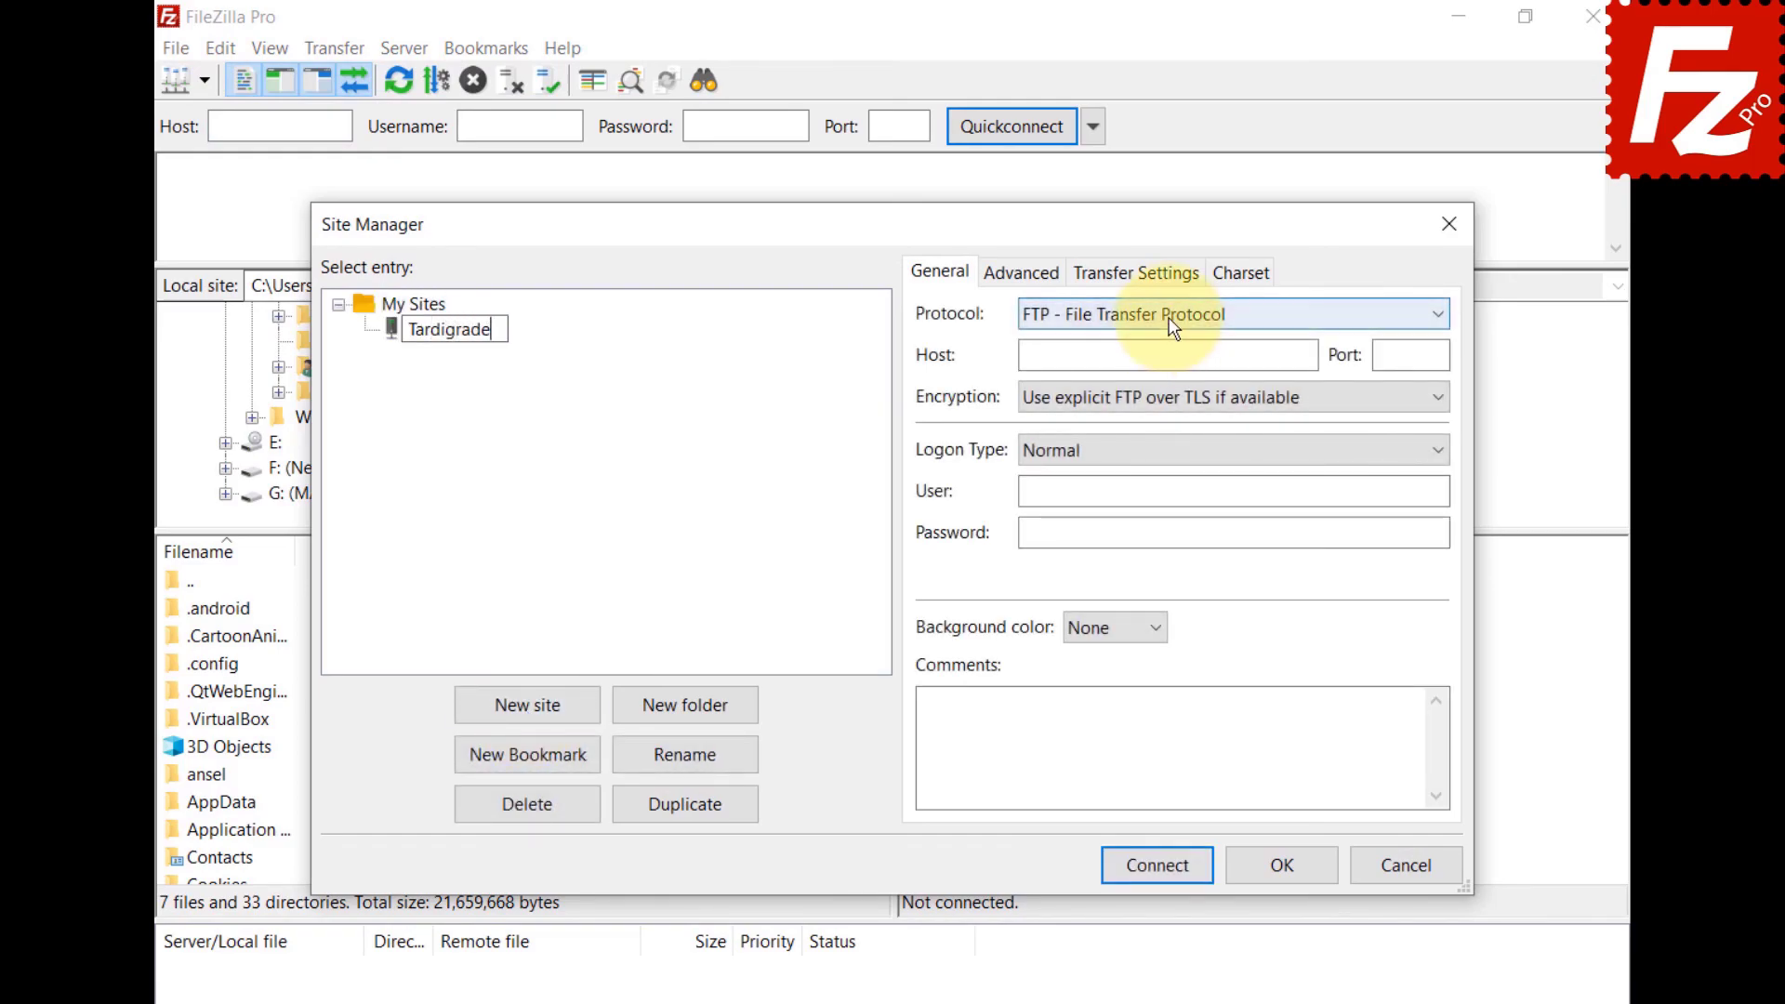
left_click(1170, 321)
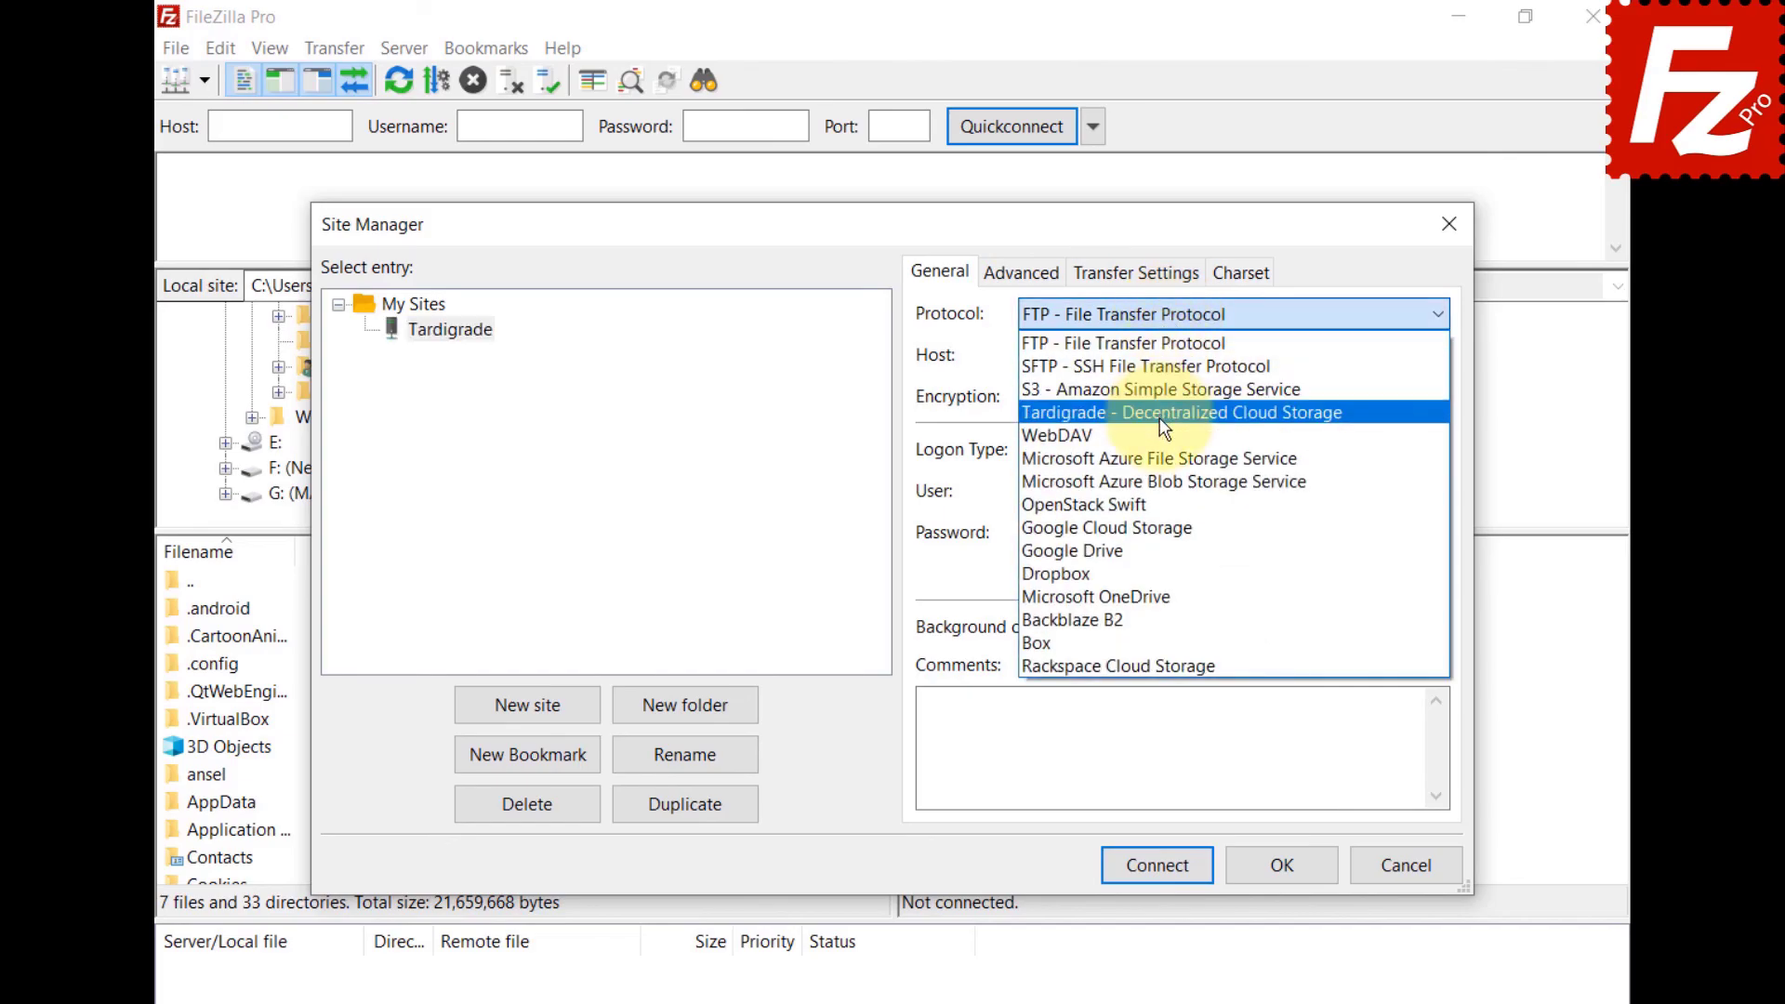
left_click(1159, 414)
Set satellite us-central-1.tardigrade.io and the API key, then connect.
left_click(1209, 355)
type("us-central-1.tardigrade.io")
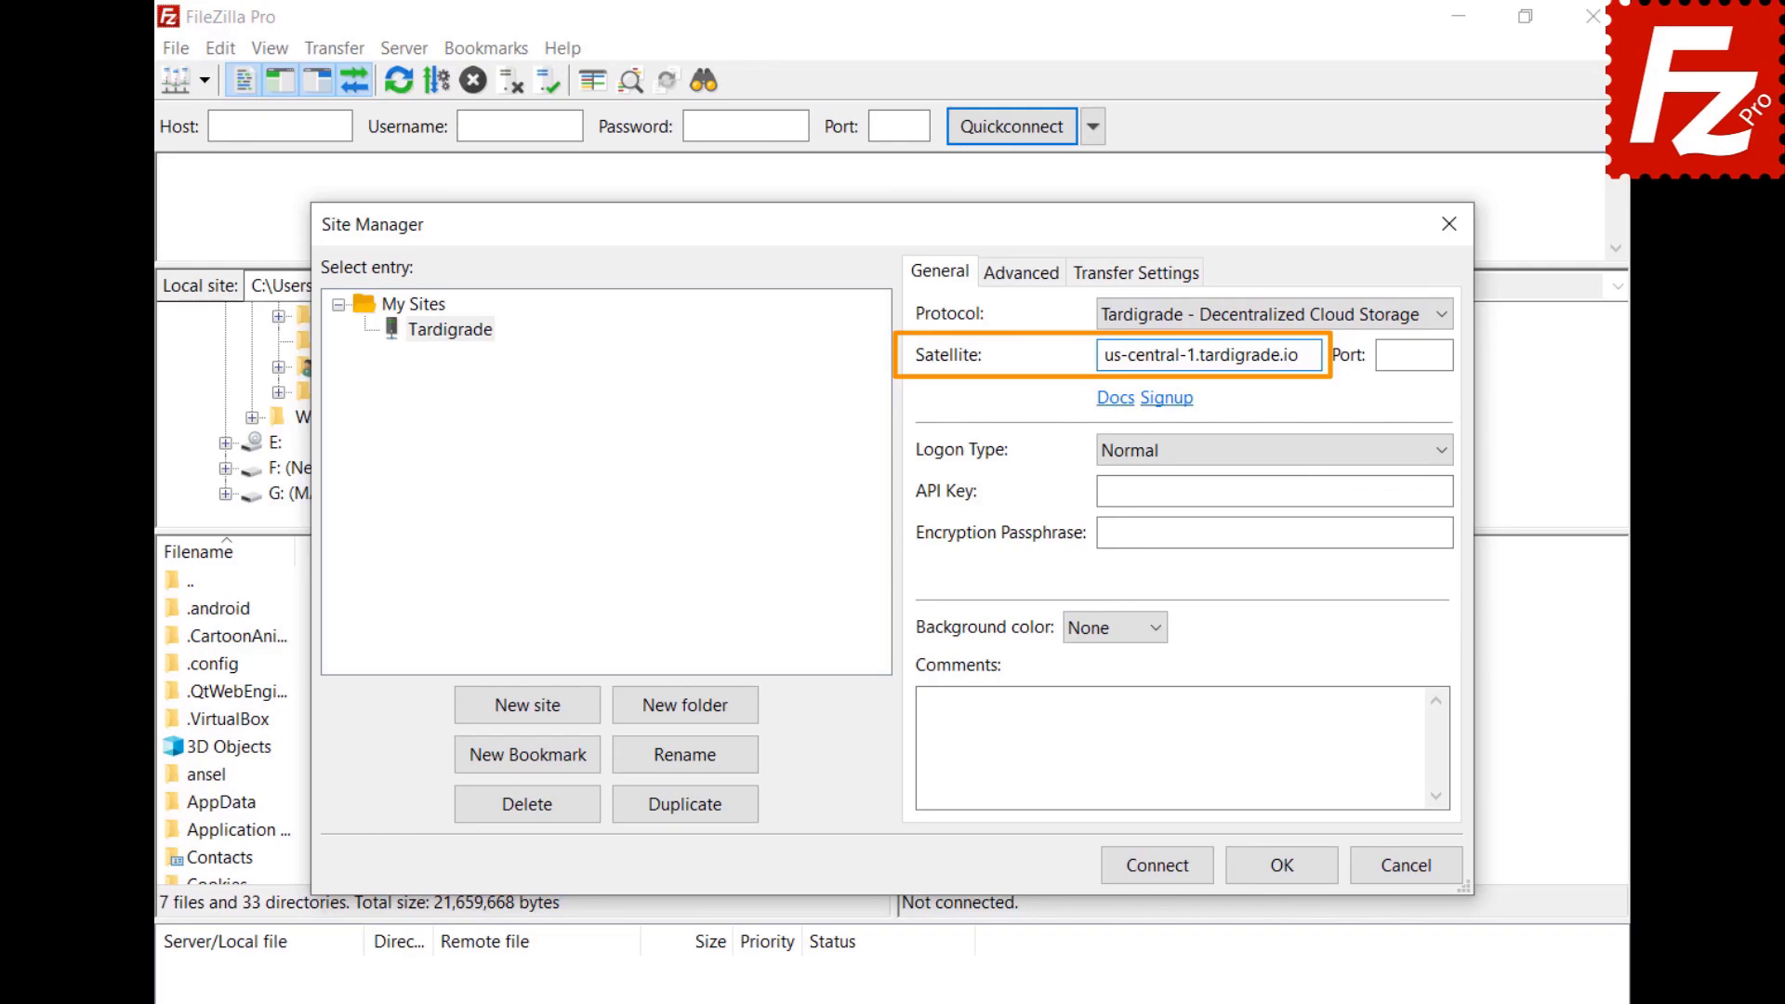
left_click(1273, 491)
key("ctrl+v")
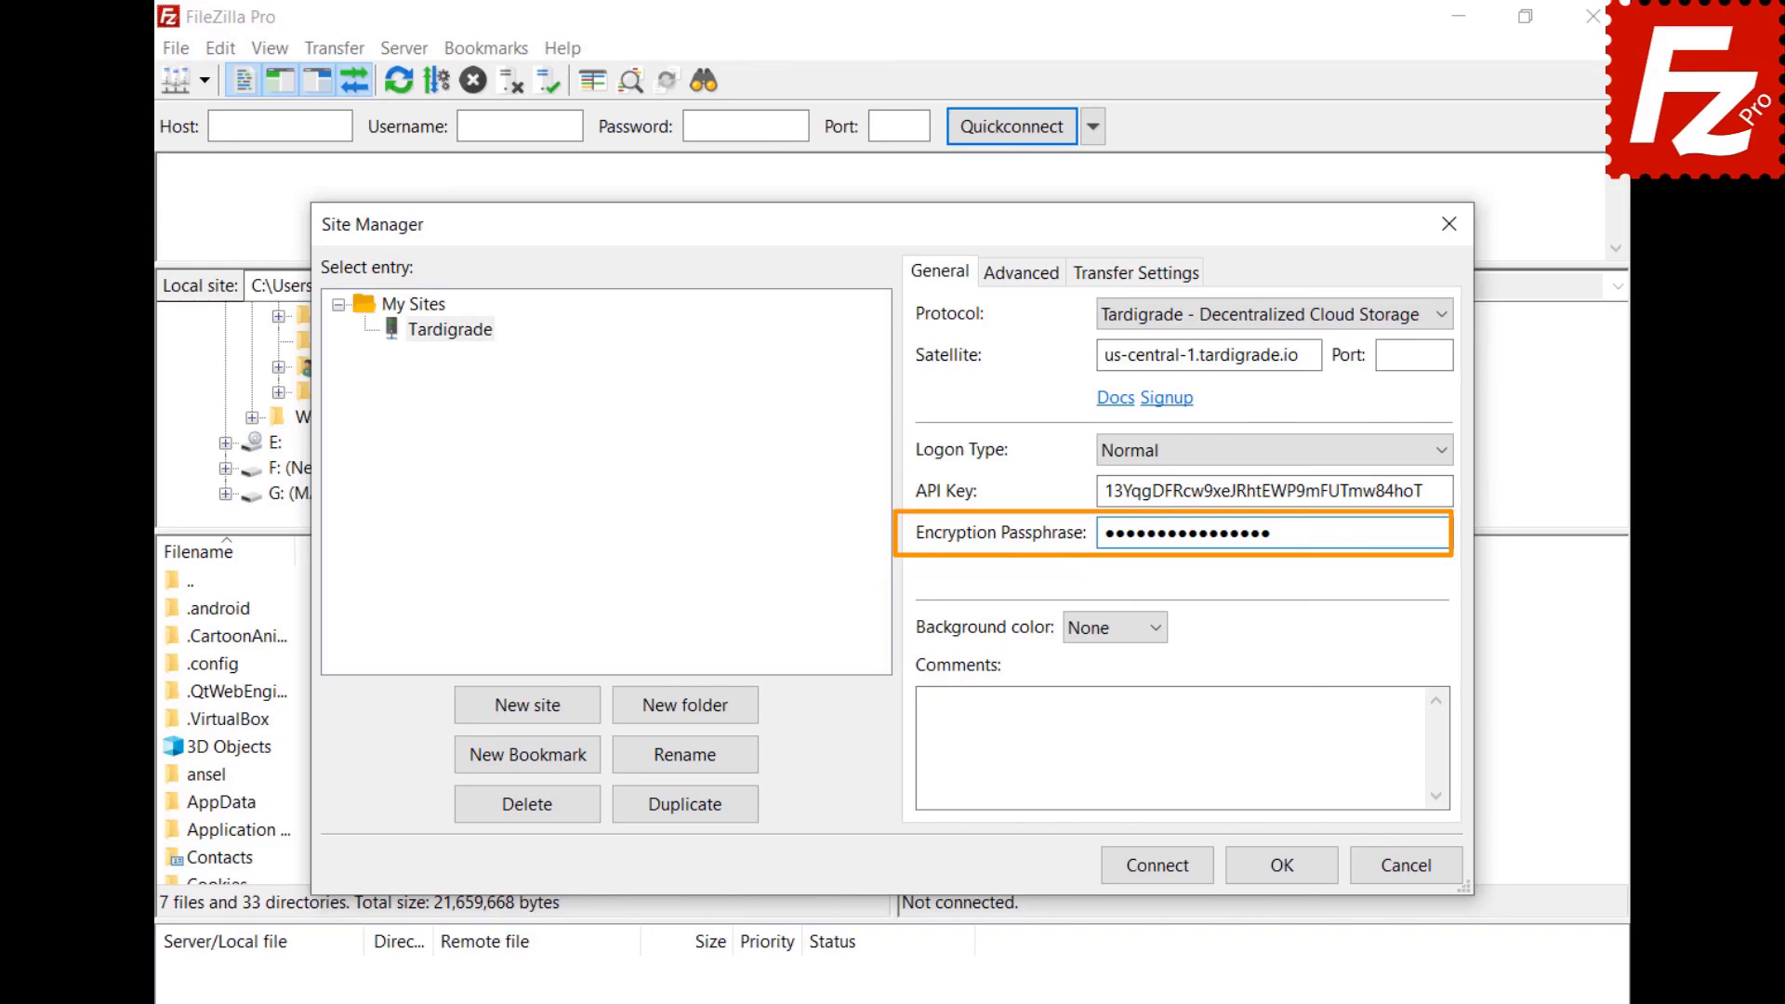
left_click(1164, 874)
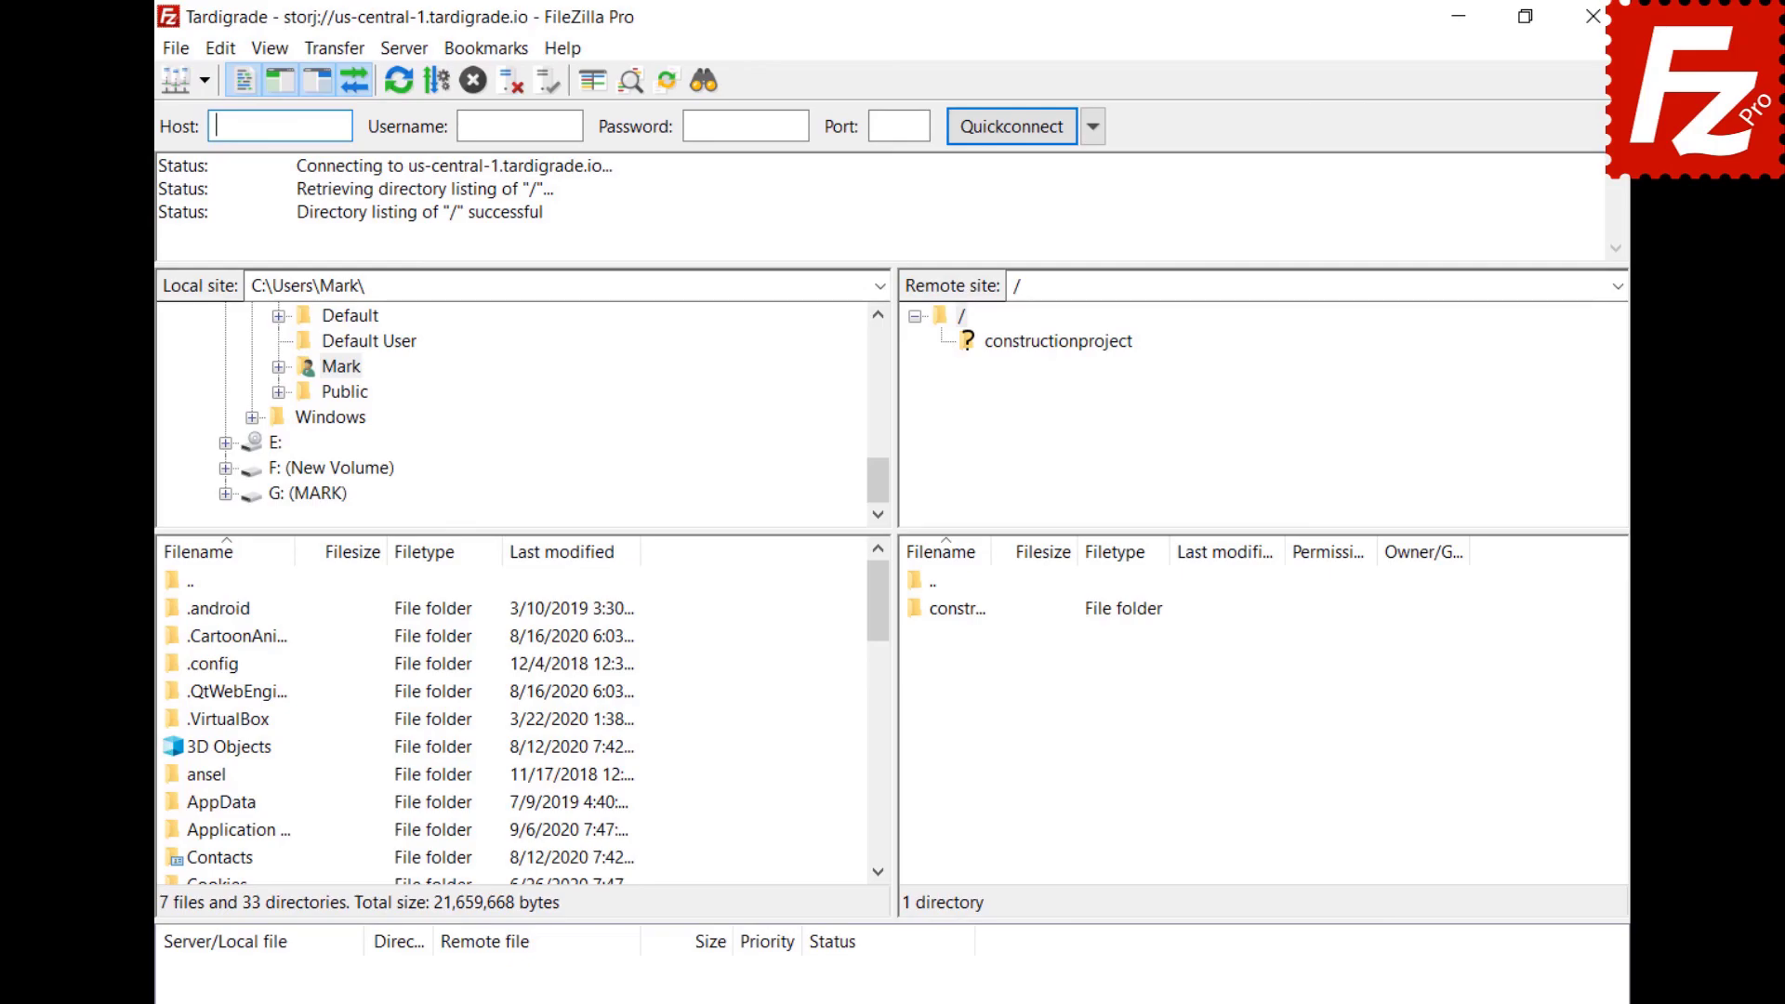
In the Tardigrade remote tree, go into the constructionproject bucket, then its Construction Project folder.
left_click(1051, 342)
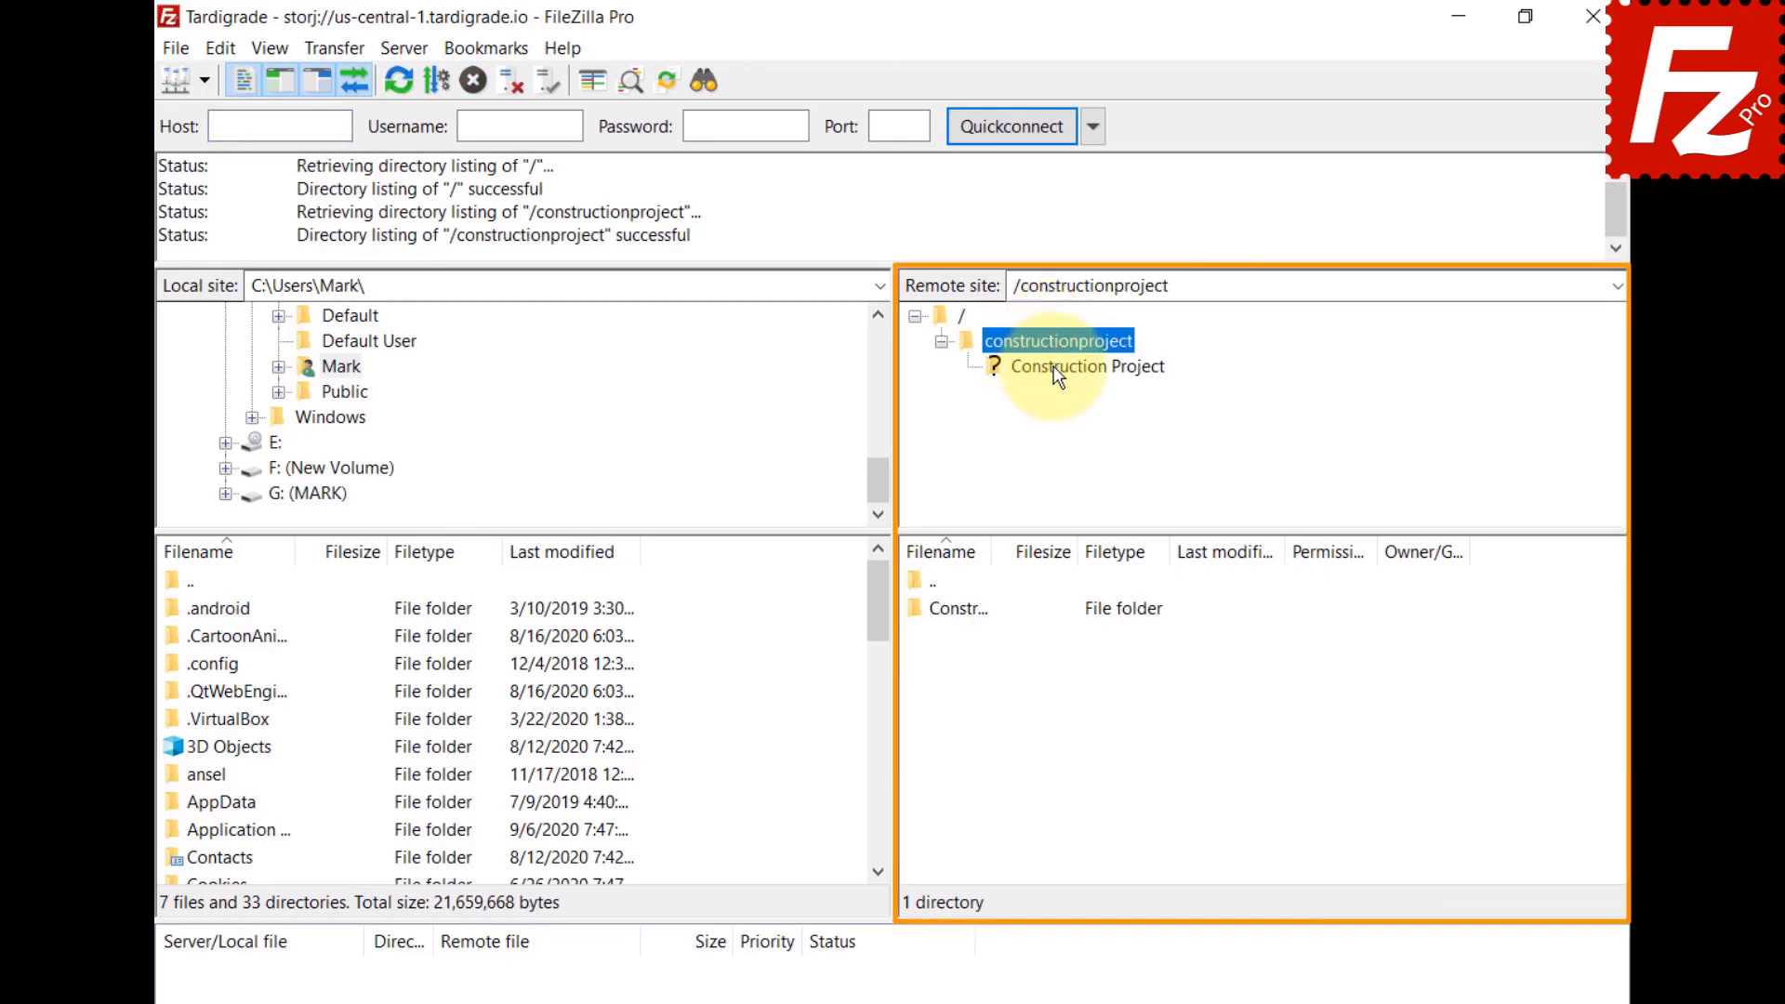
left_click(1052, 366)
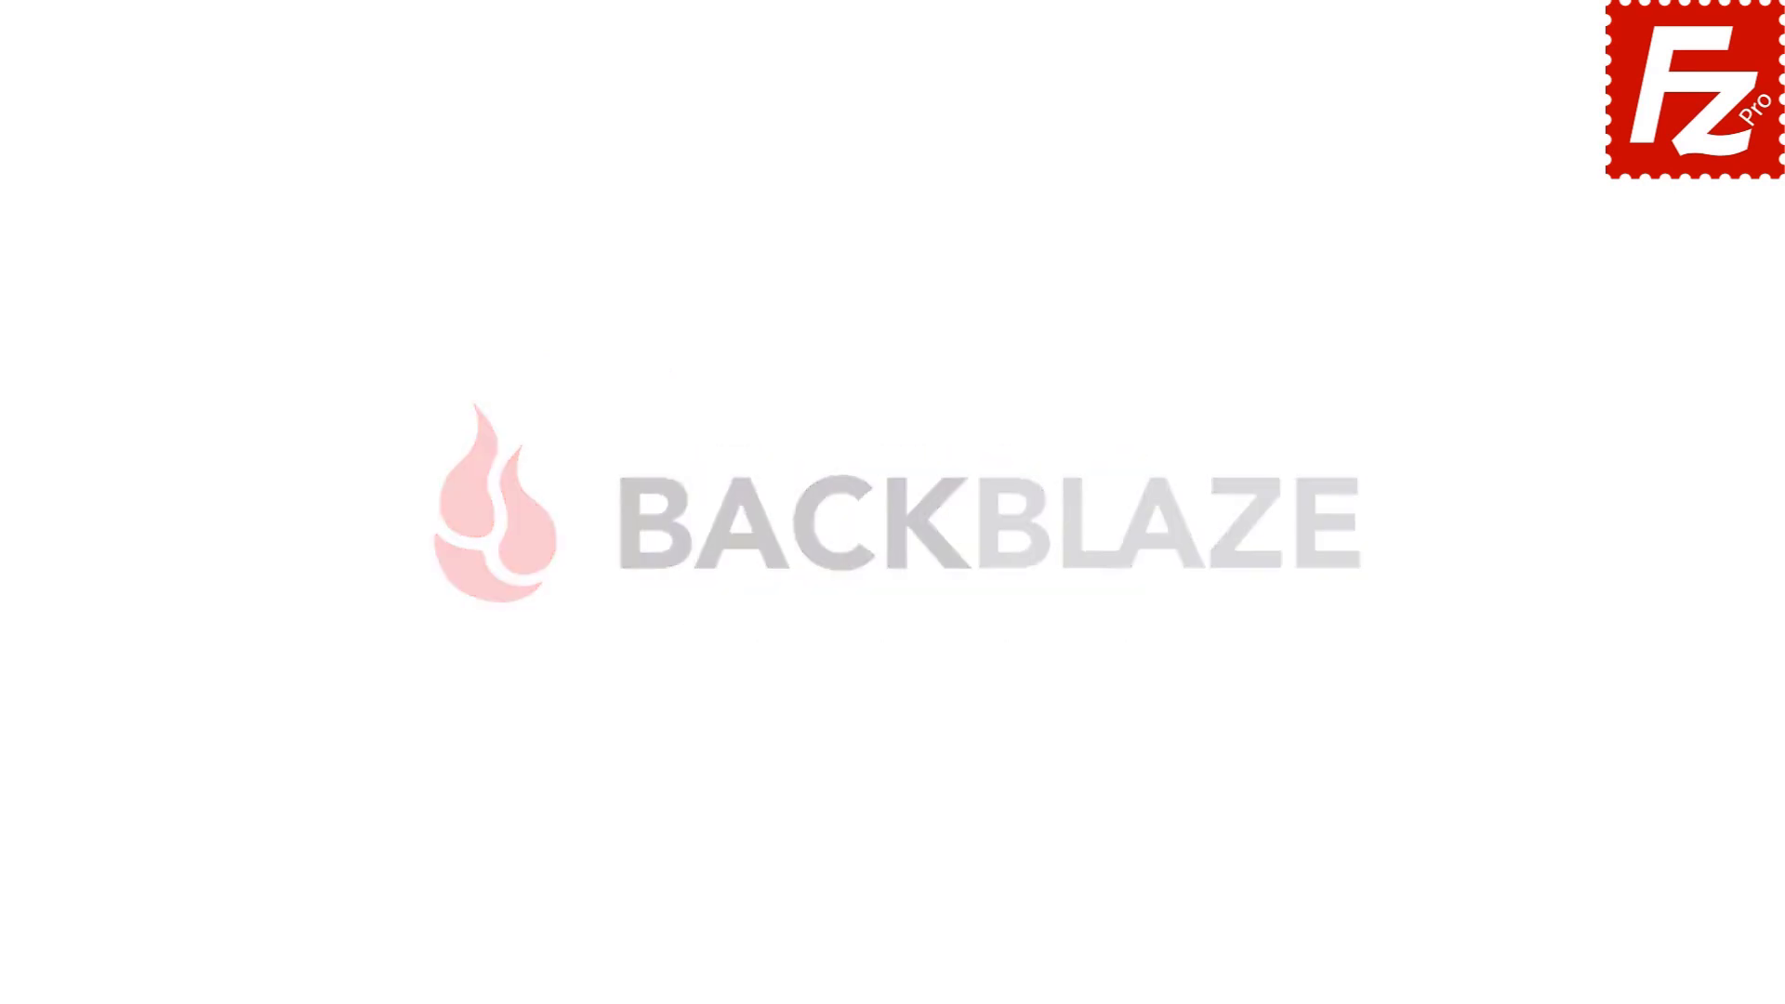
Launch FileZilla Pro and bring up the Transfers > MIME Types page of Settings.
double_click(284, 194)
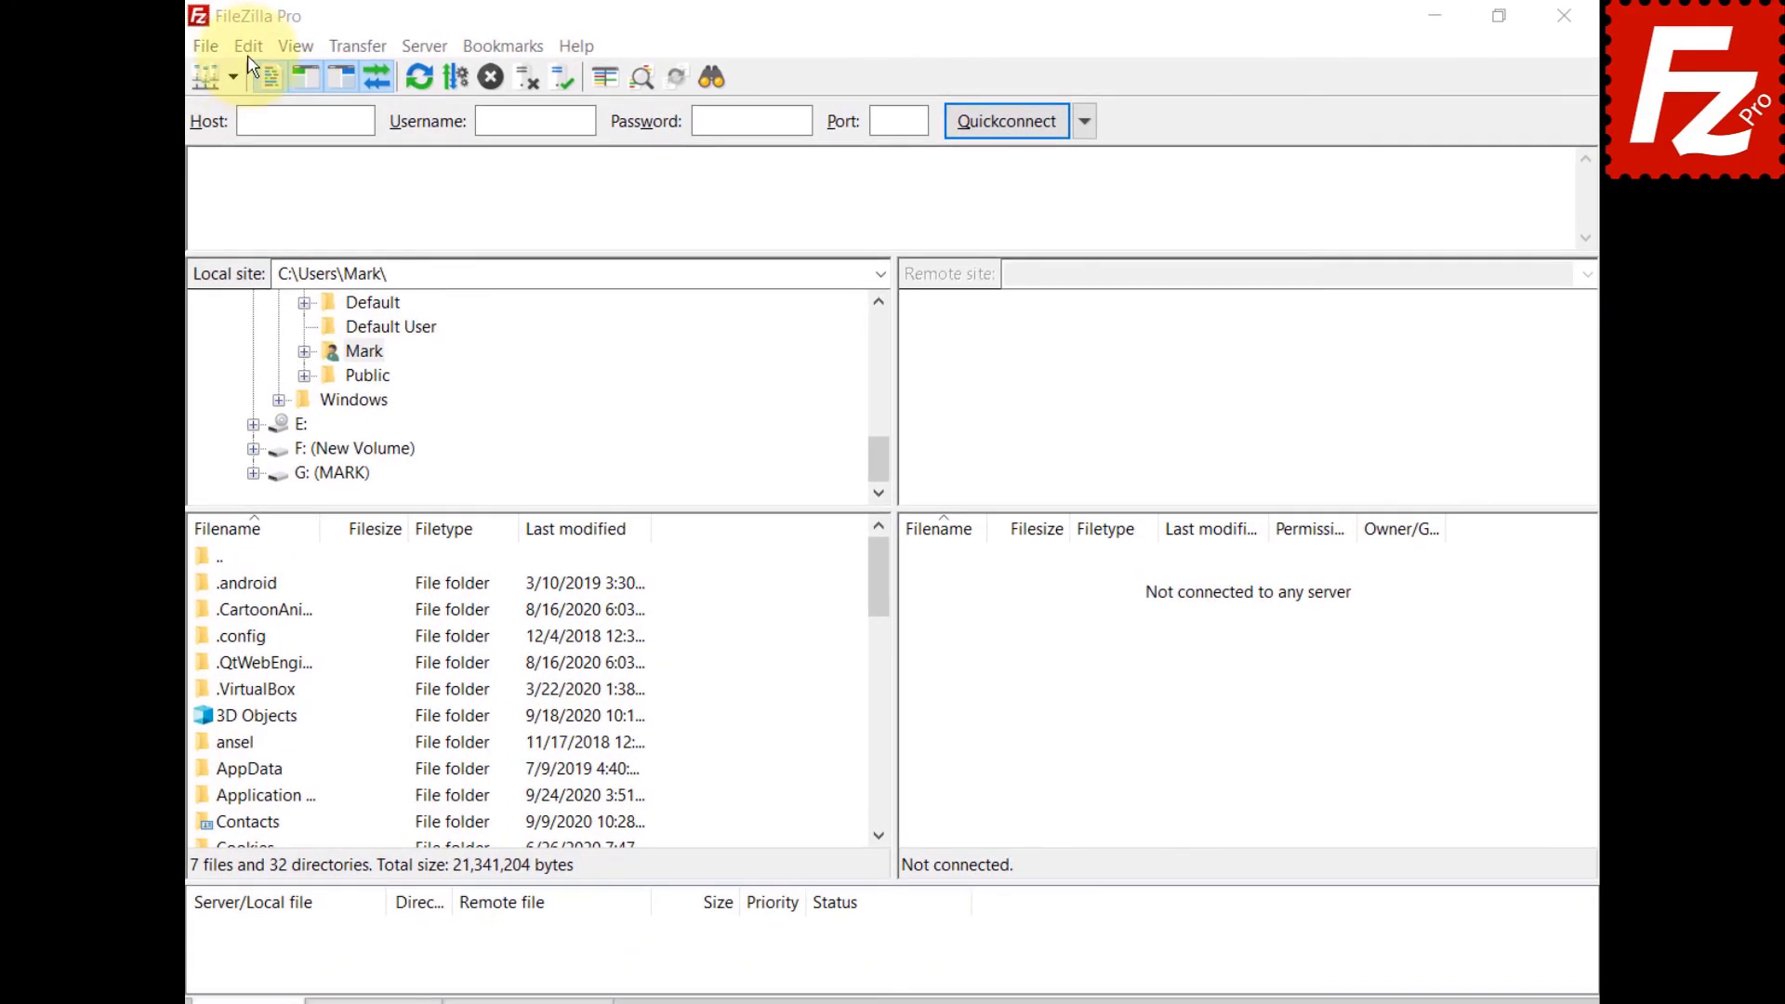
left_click(247, 51)
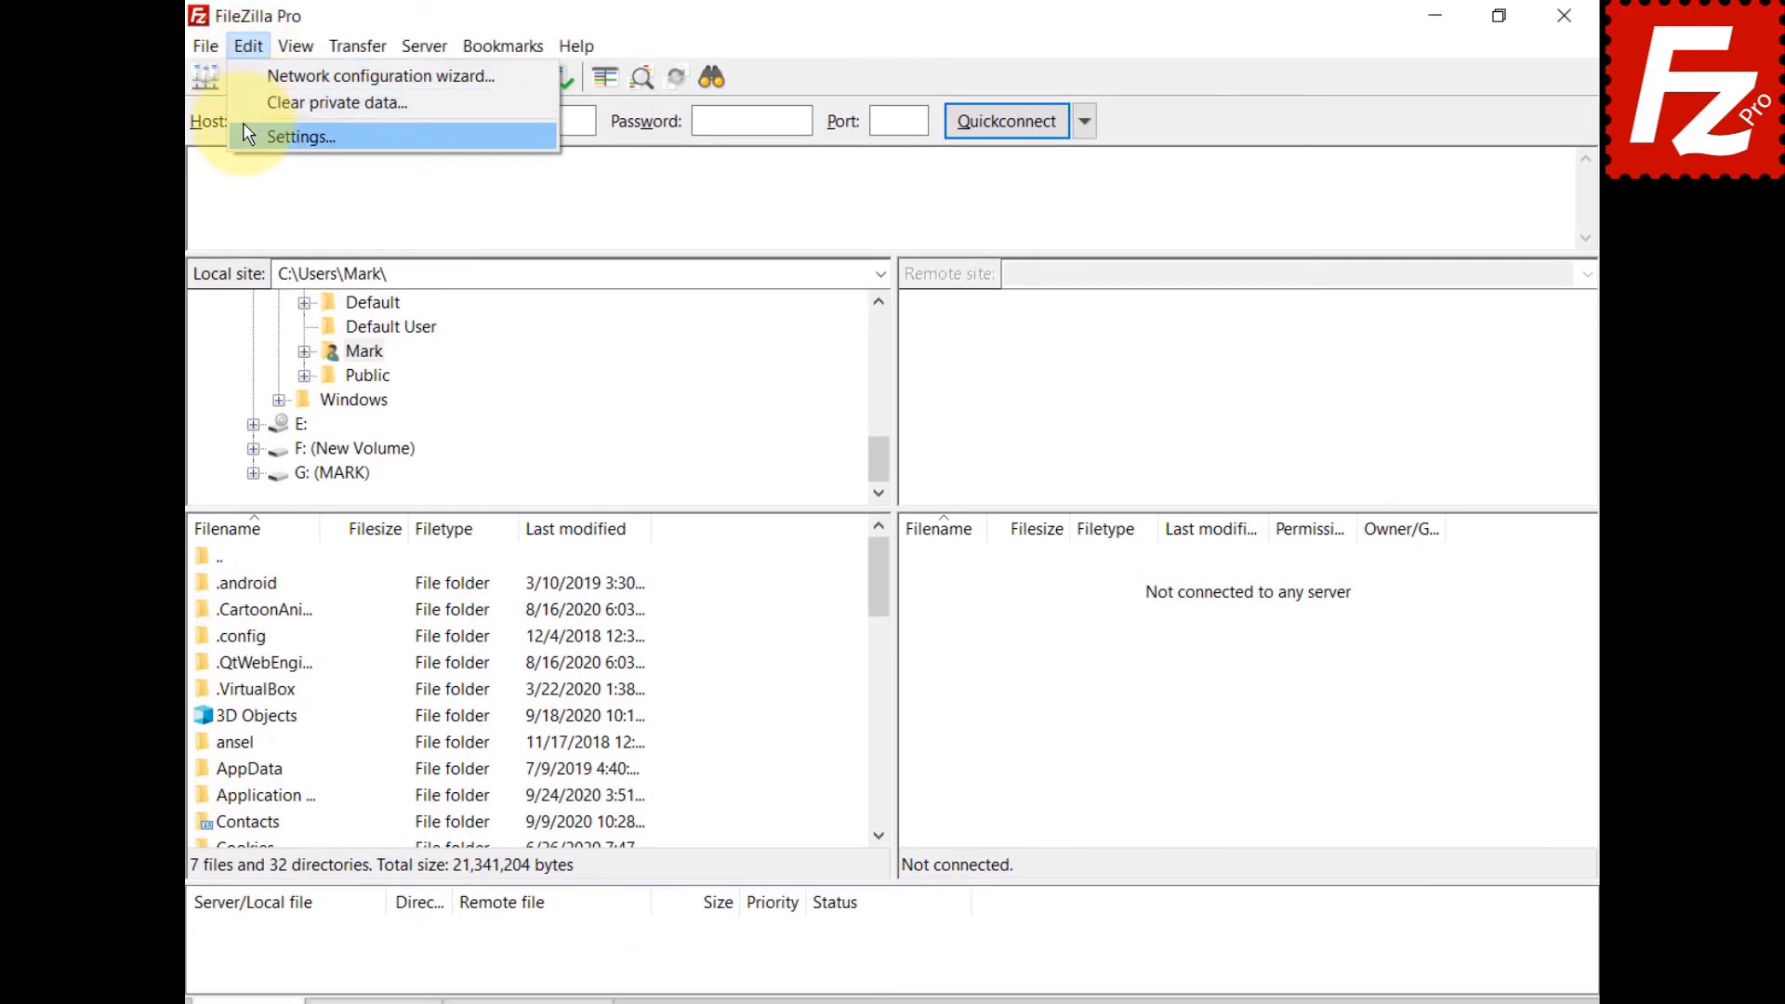
left_click(247, 138)
left_click(520, 461)
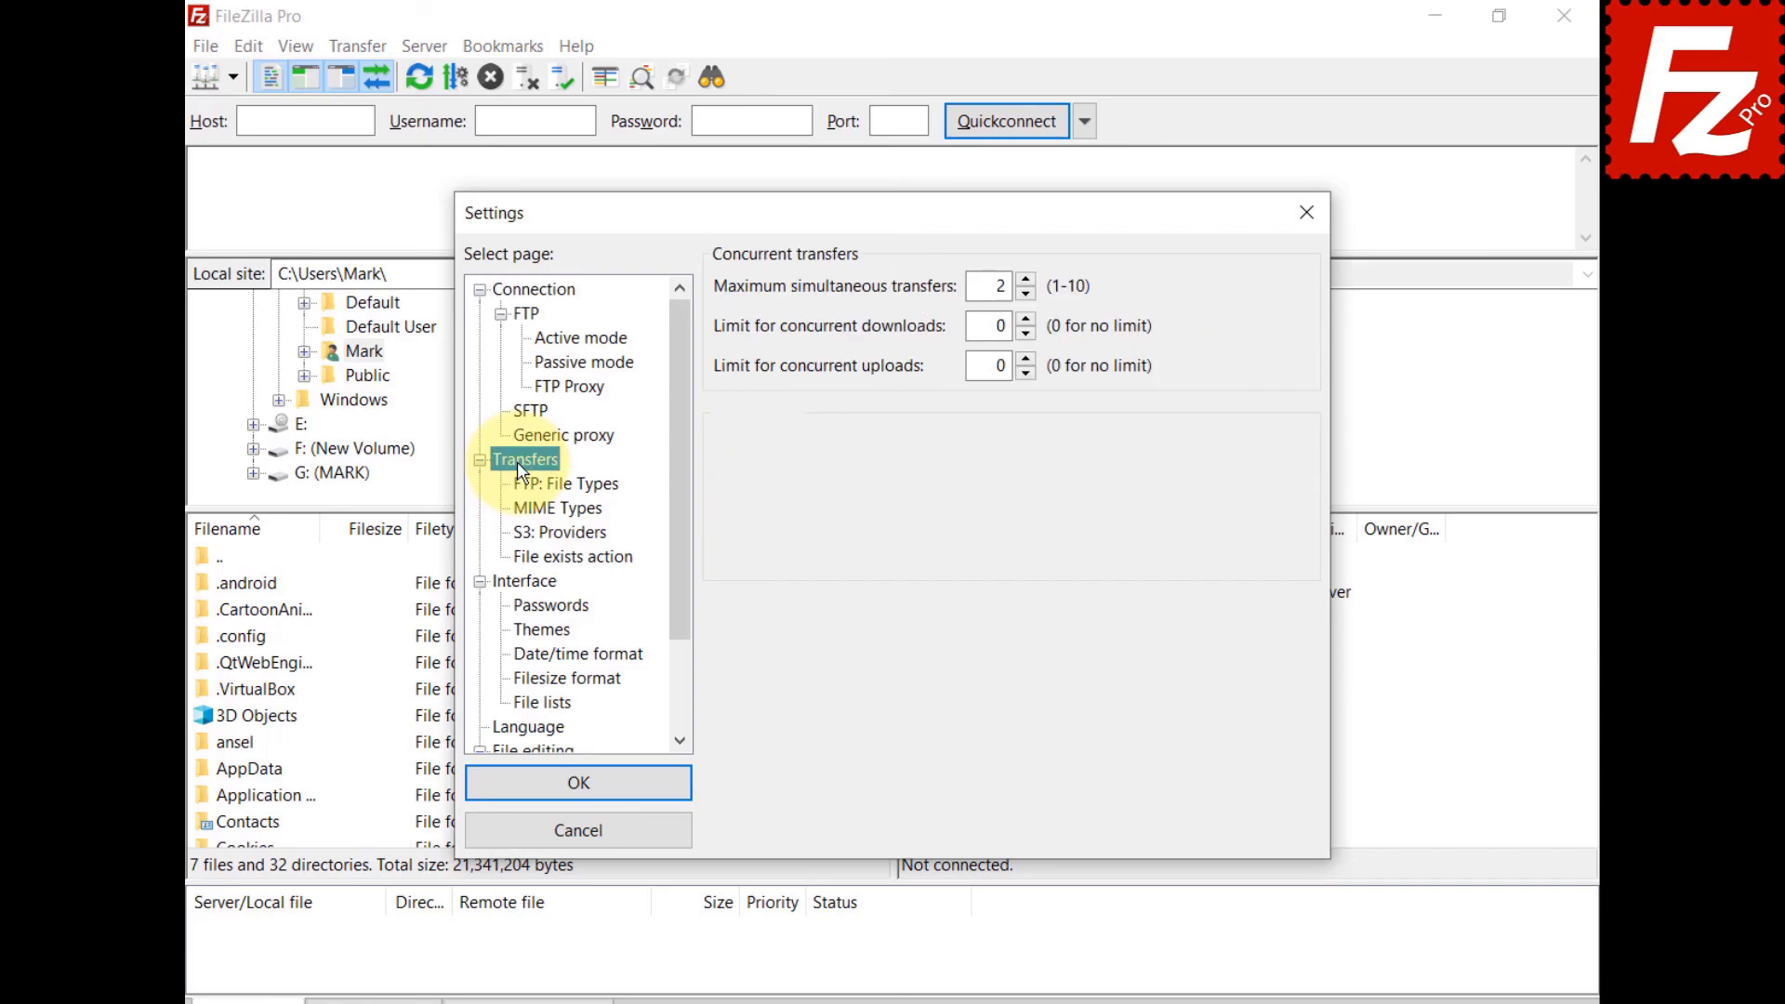
left_click(556, 508)
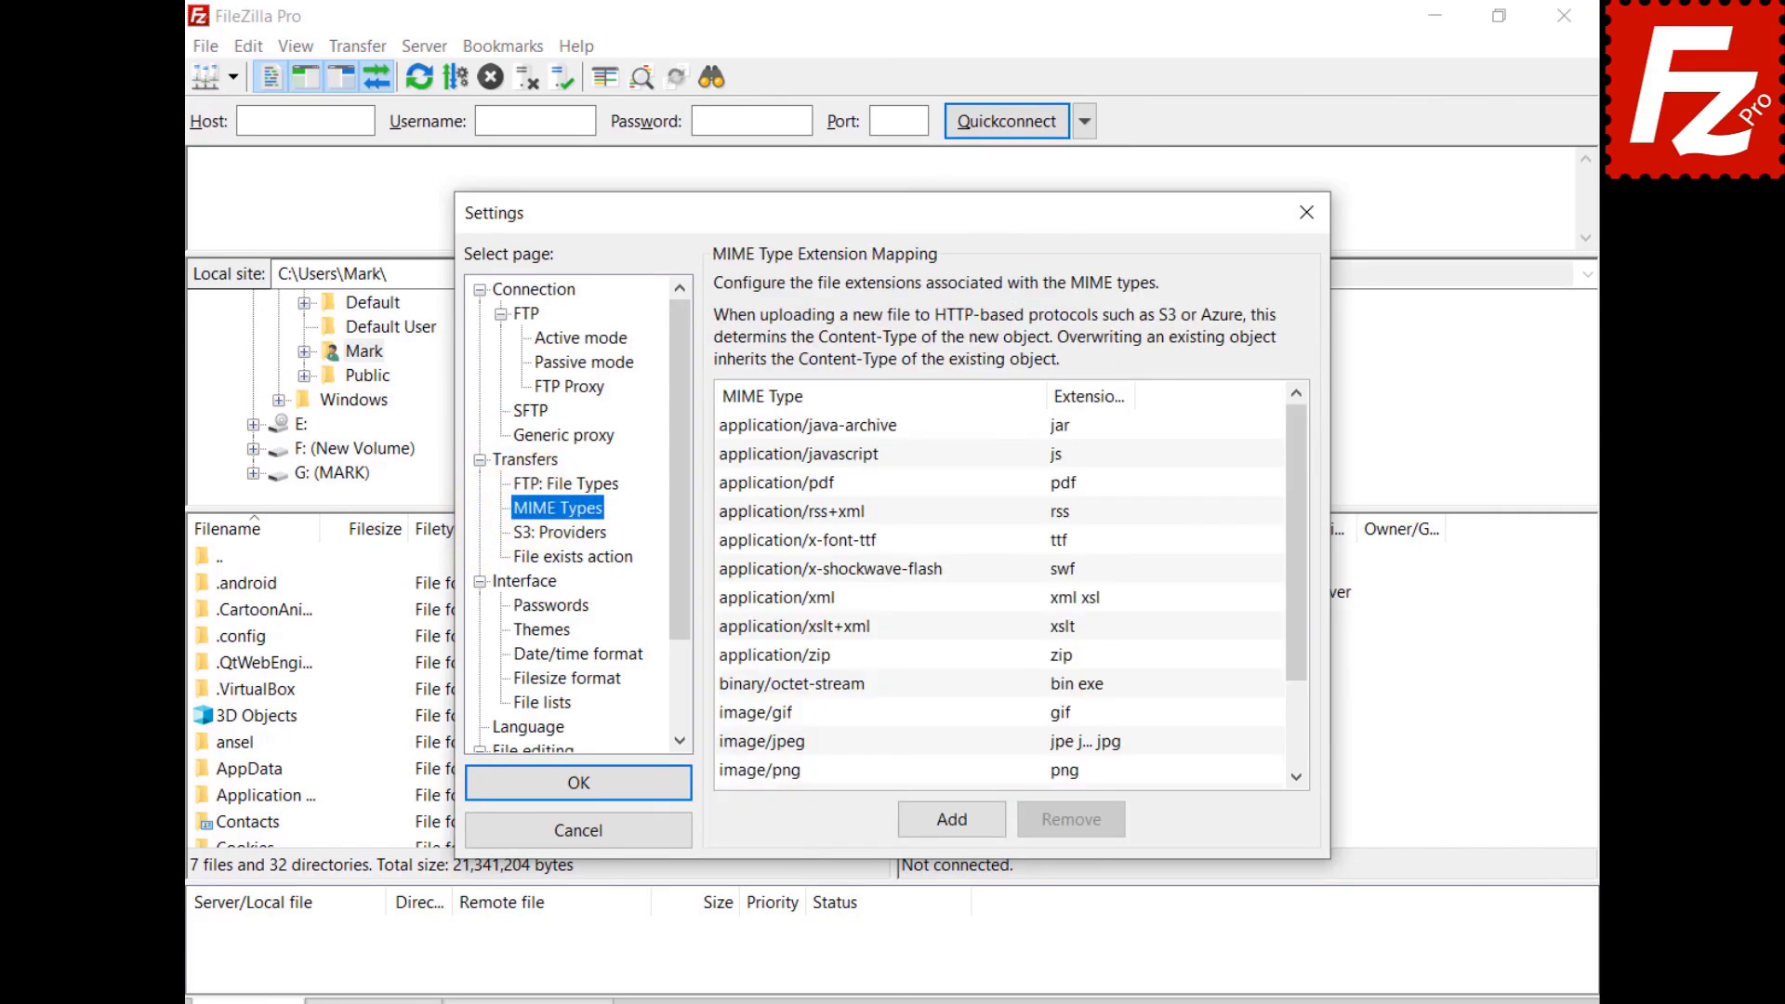
Add a new mapping row for video/mp4 with the extension mp4.
left_click(952, 820)
type("video/mp4")
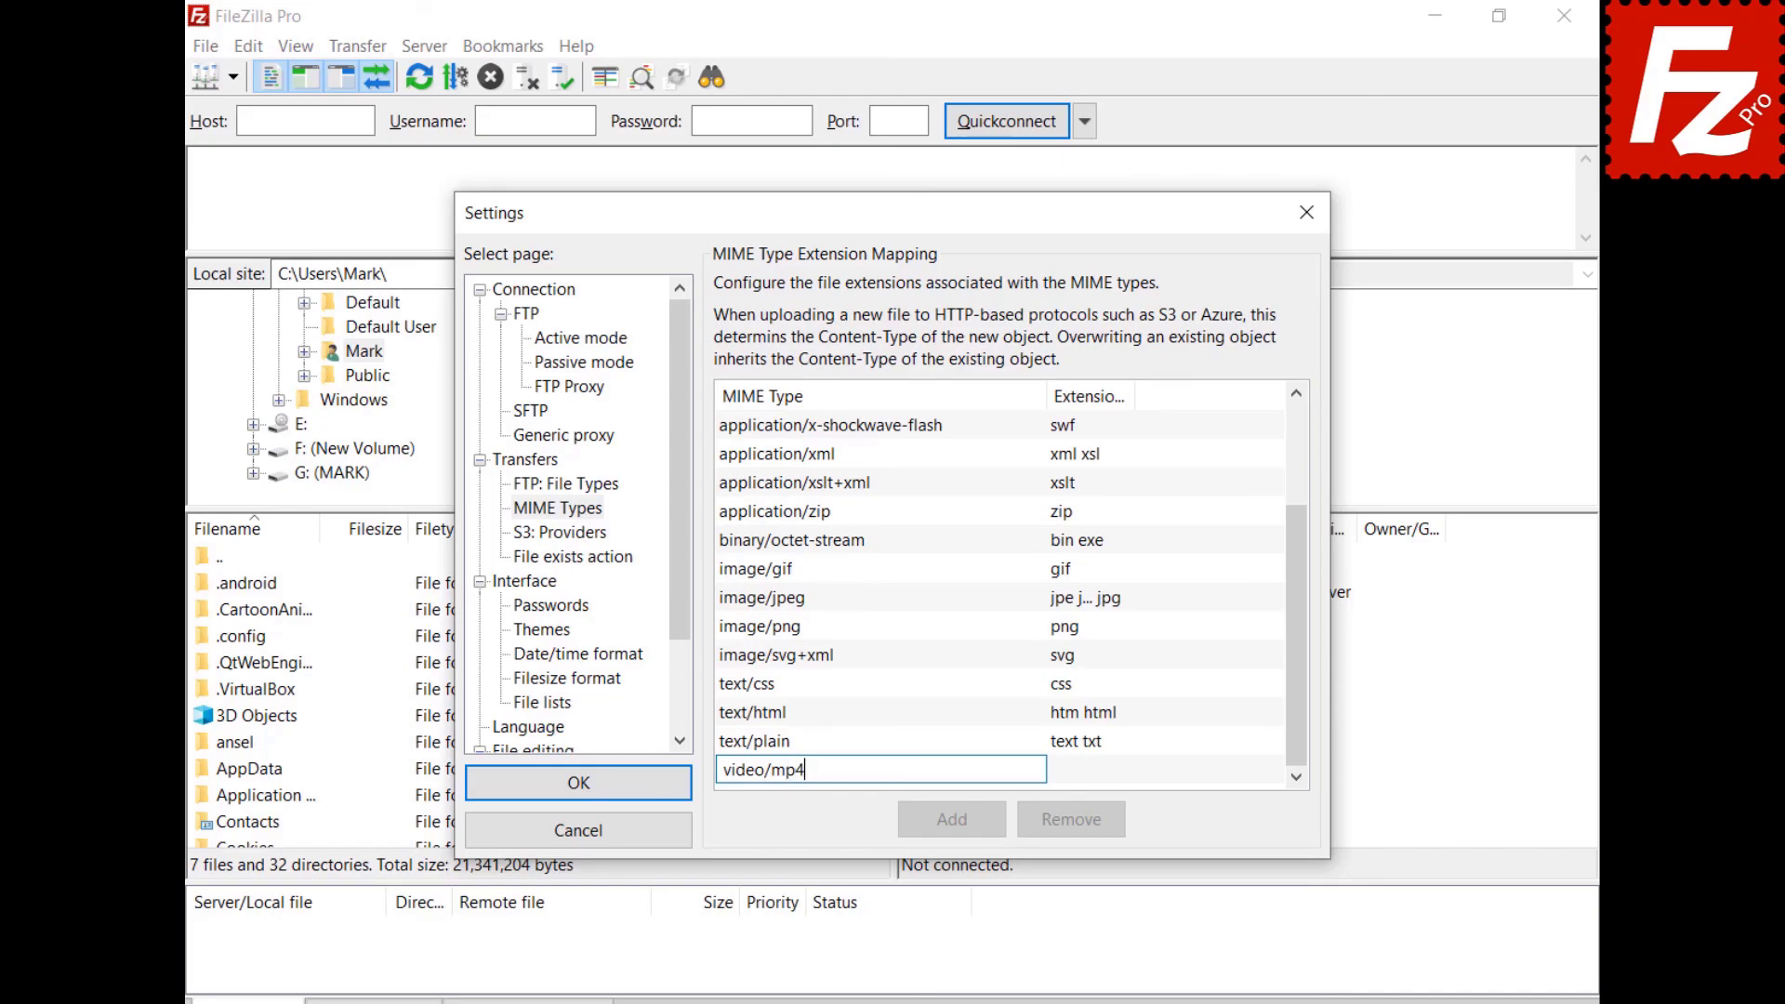
left_click(1071, 779)
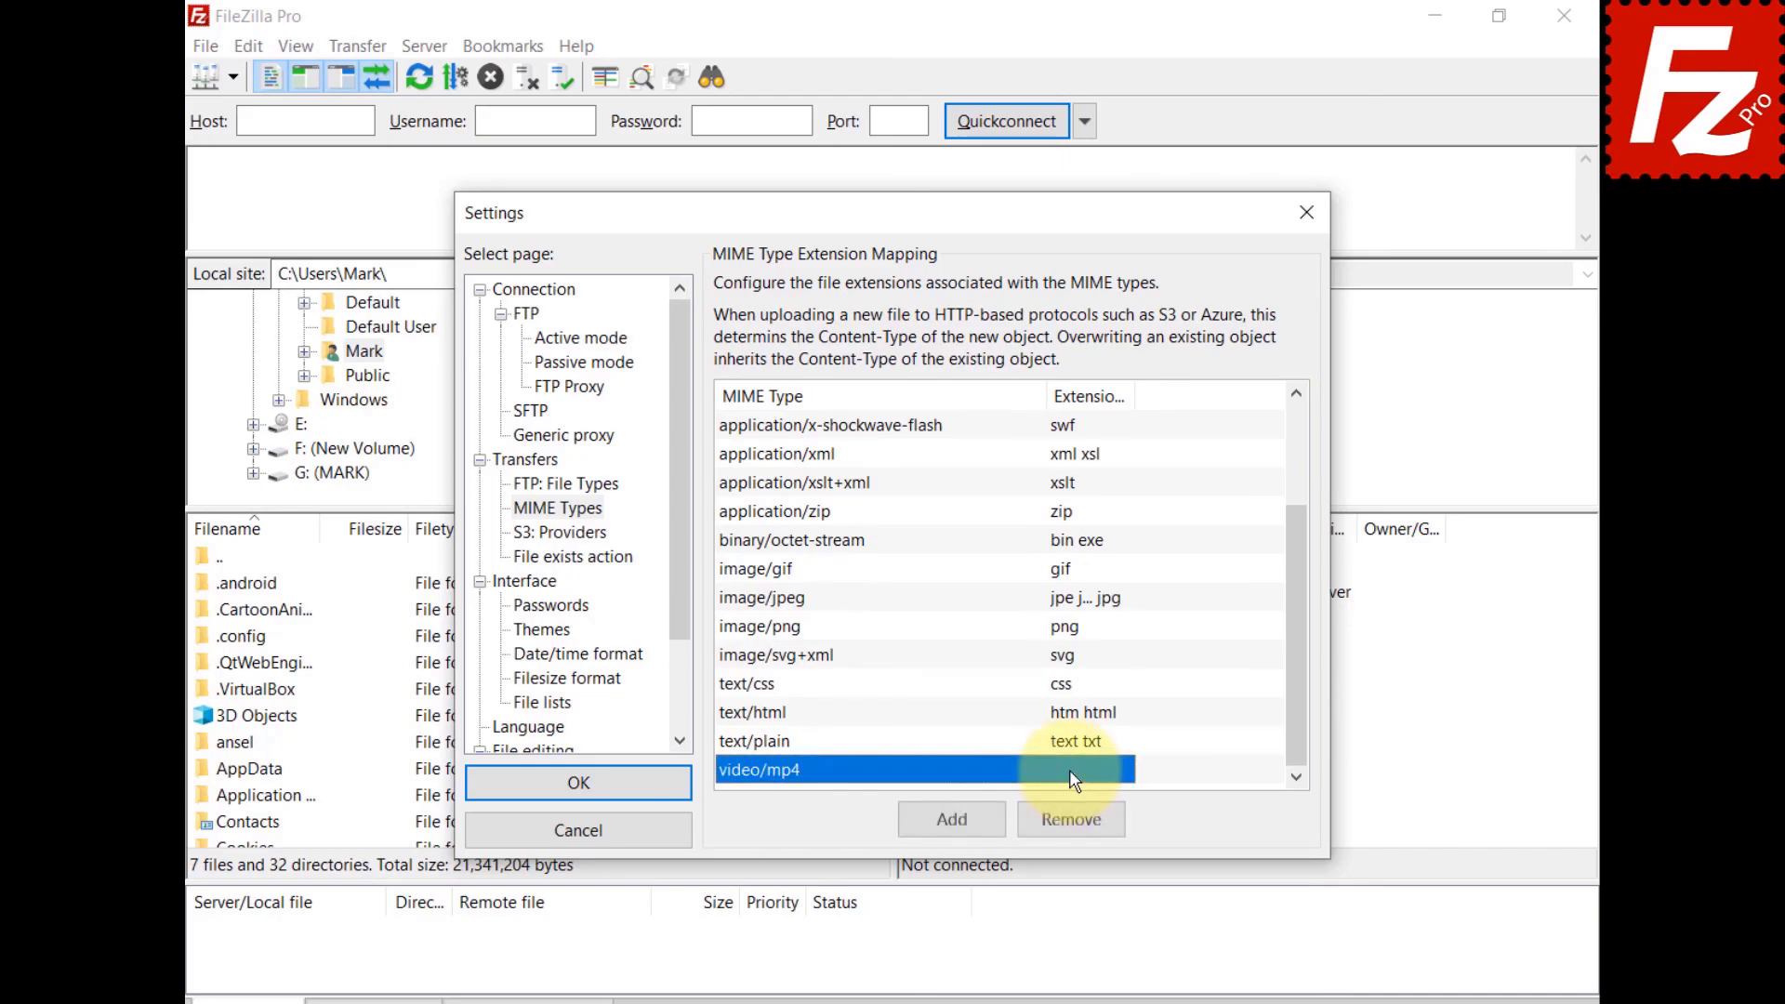
type("mp4")
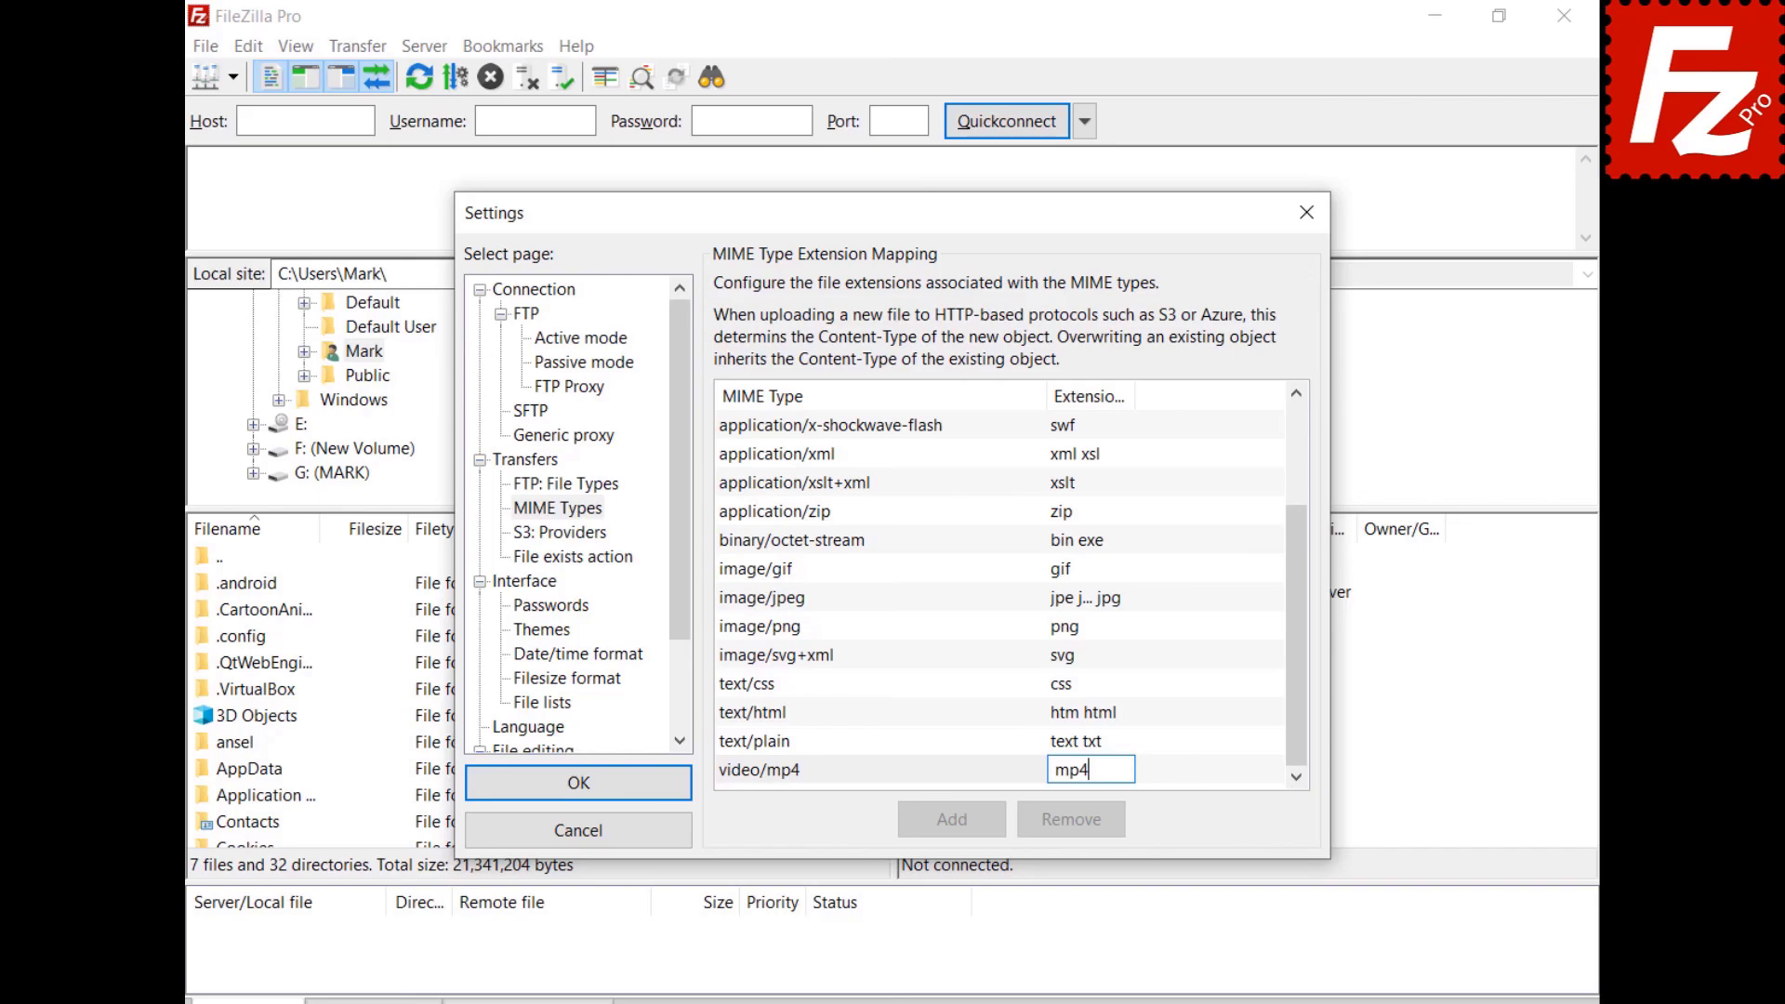
key("Return")
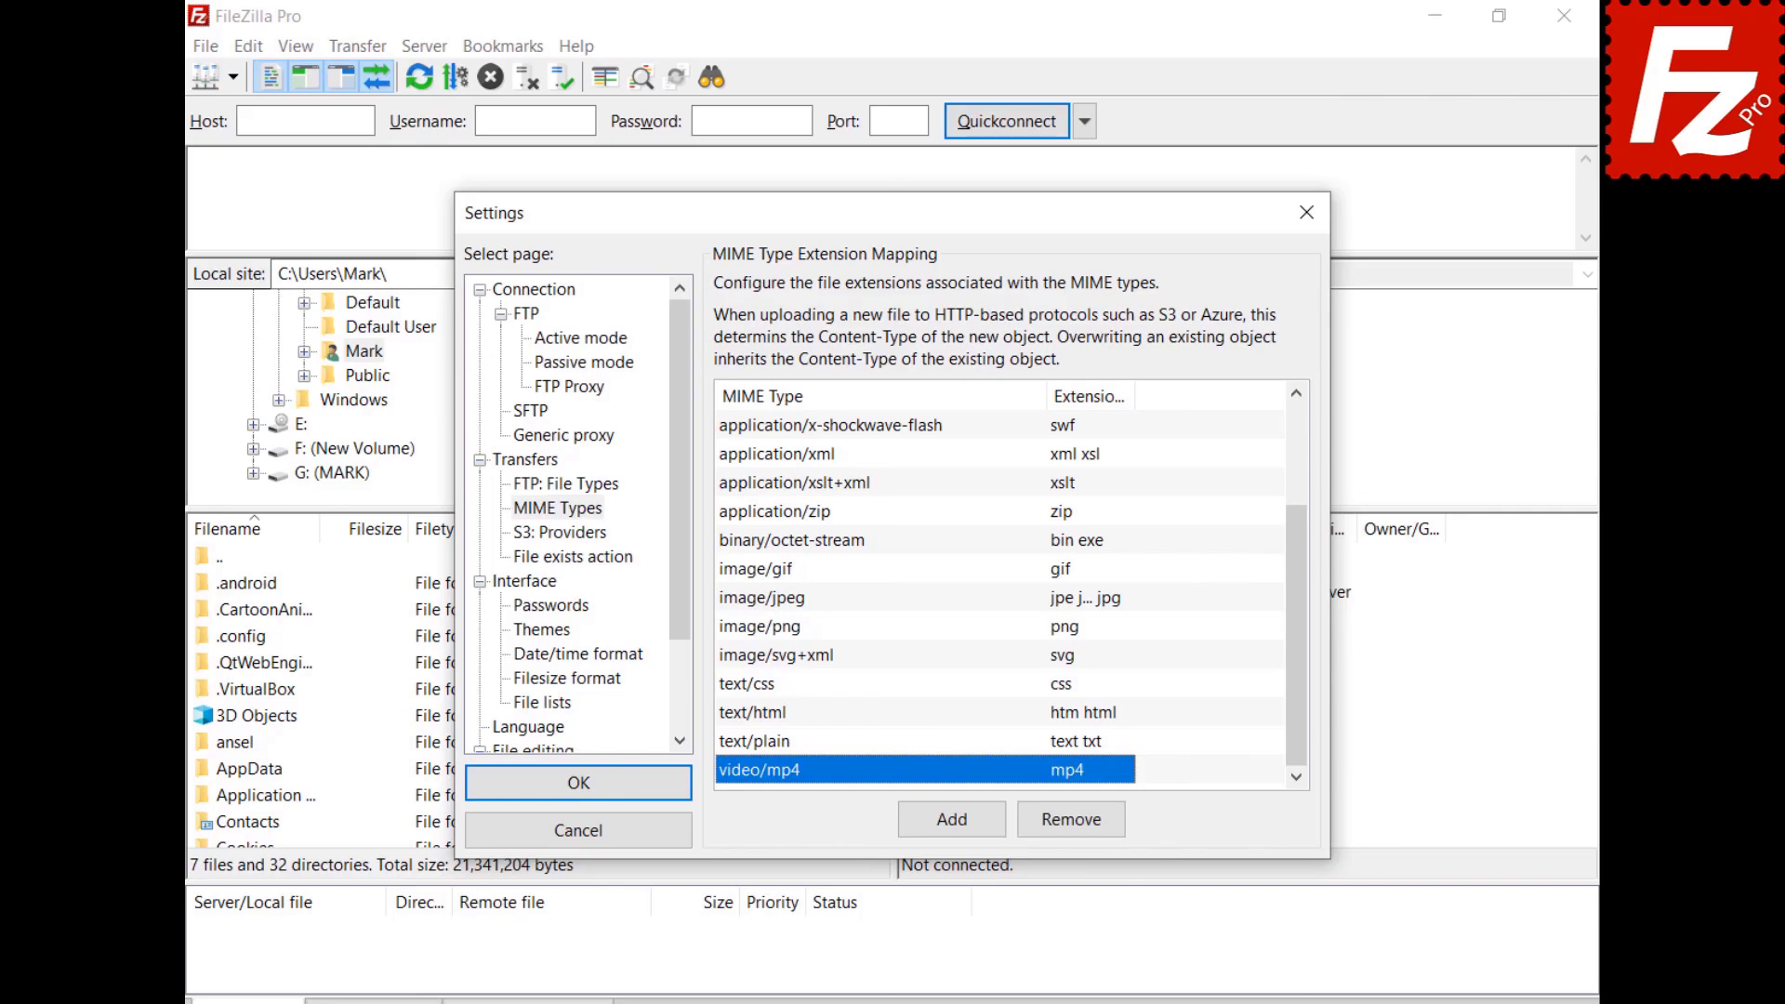